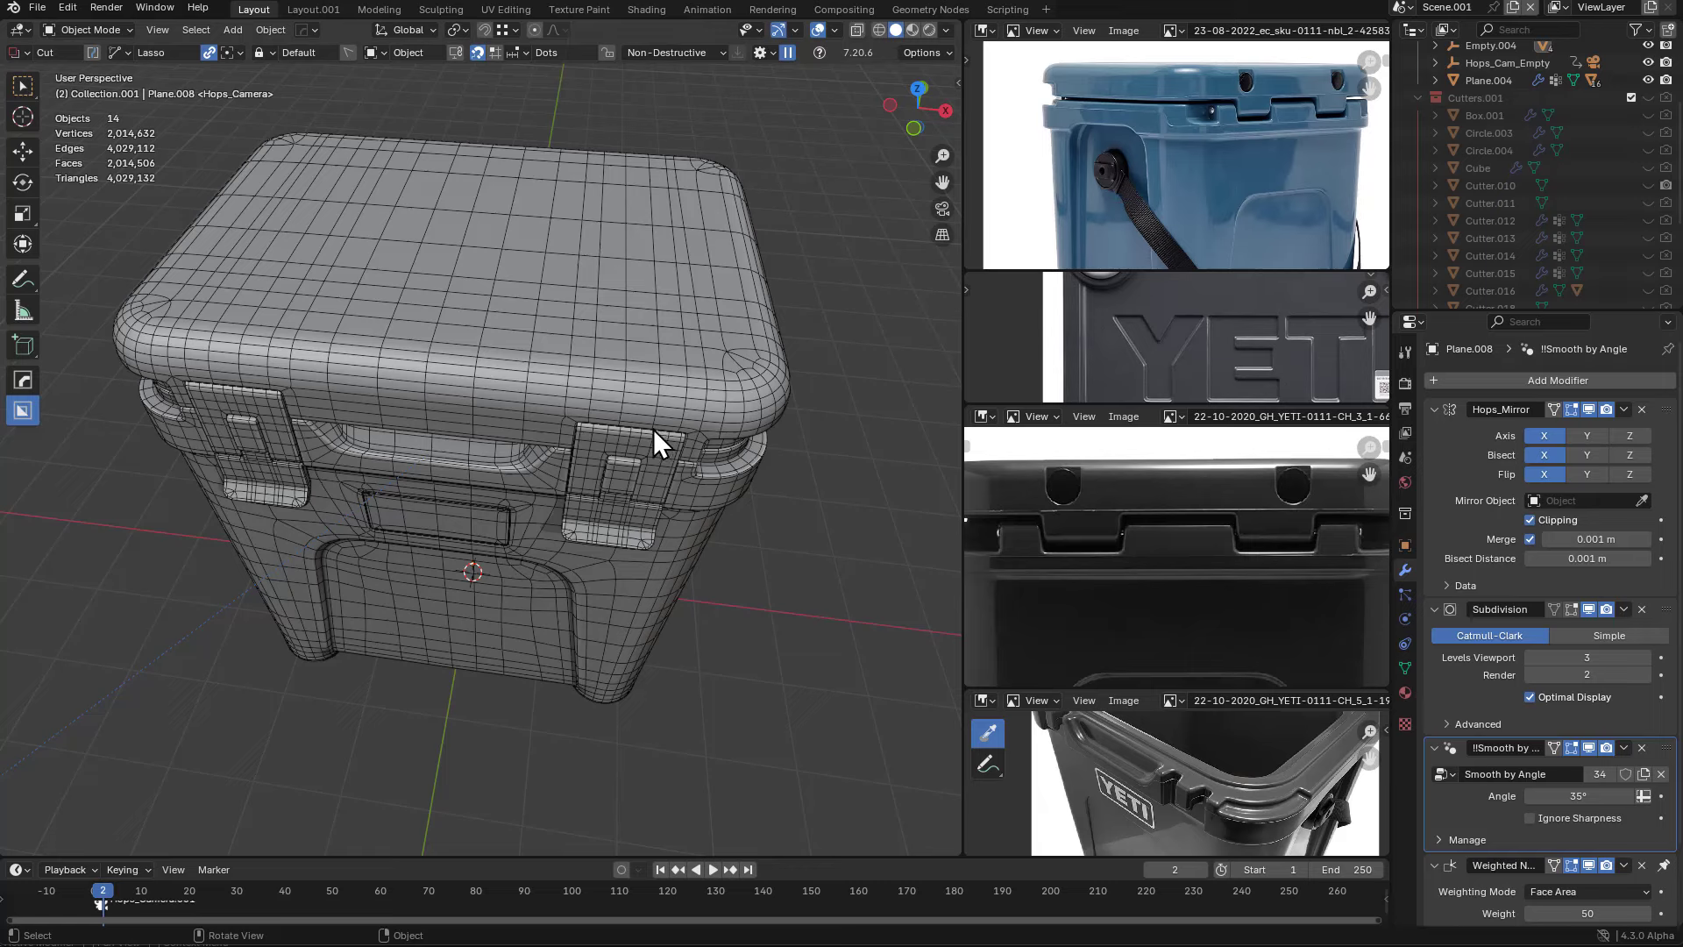
# - Apply both Hops_Mirror modifiers on the lower latch pieces at the front of the cooler
pyautogui.moveTo(631, 460); pyautogui.dragTo(514, 551, button='middle')
pyautogui.click(508, 570)
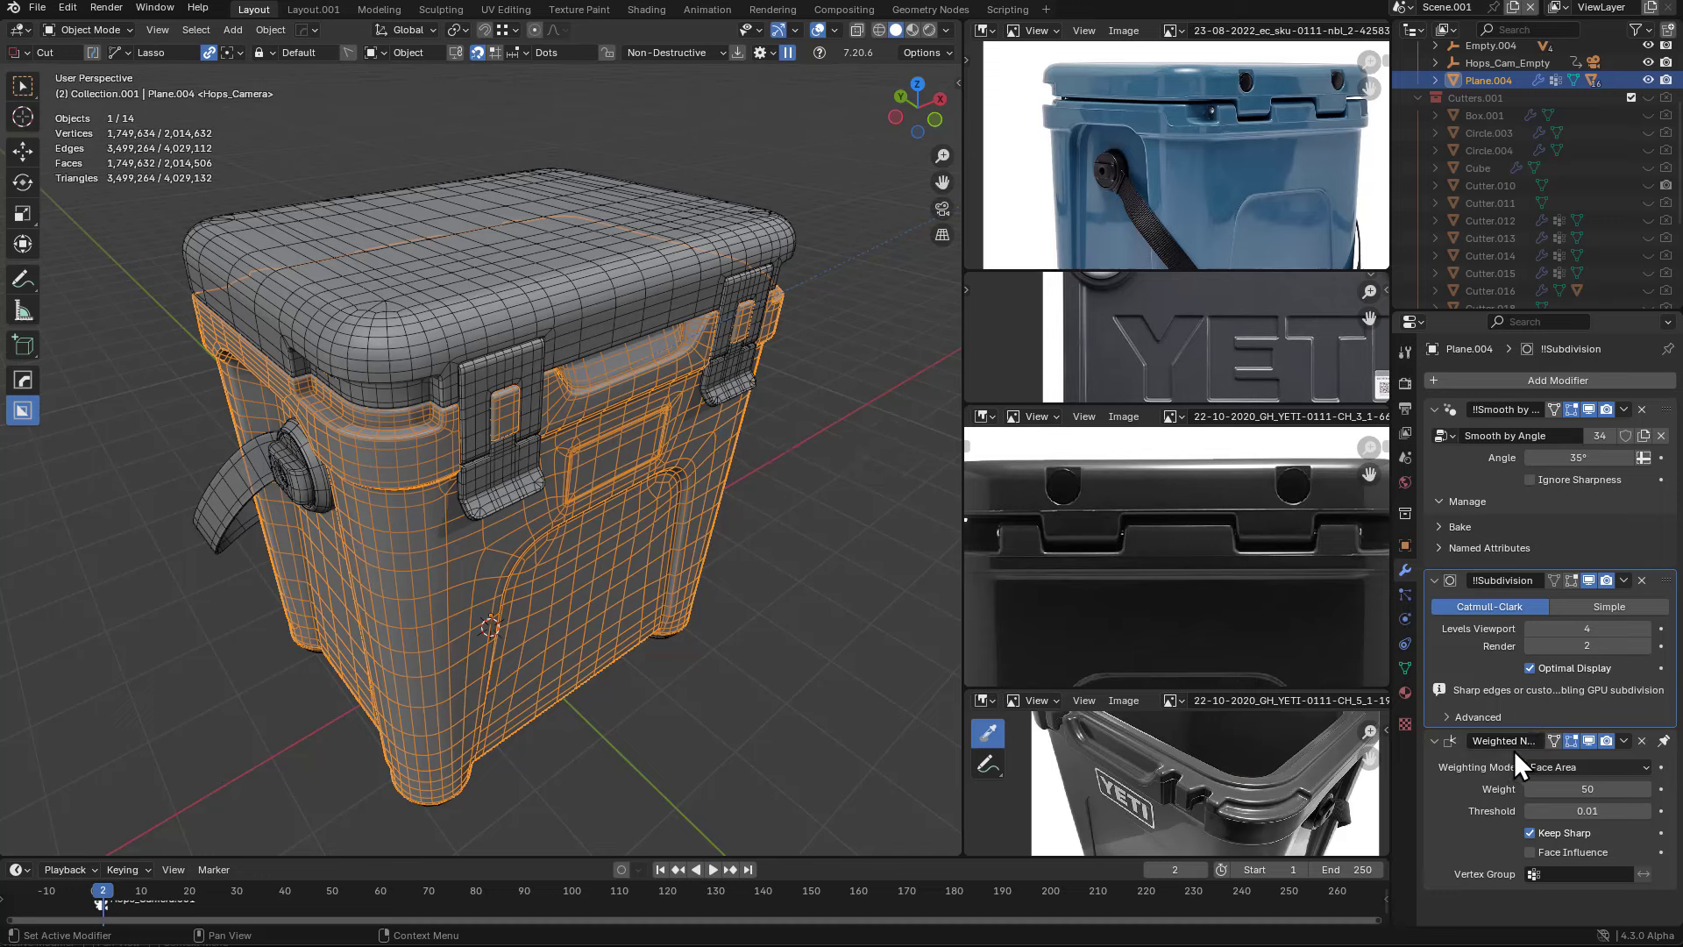
pyautogui.click(487, 482)
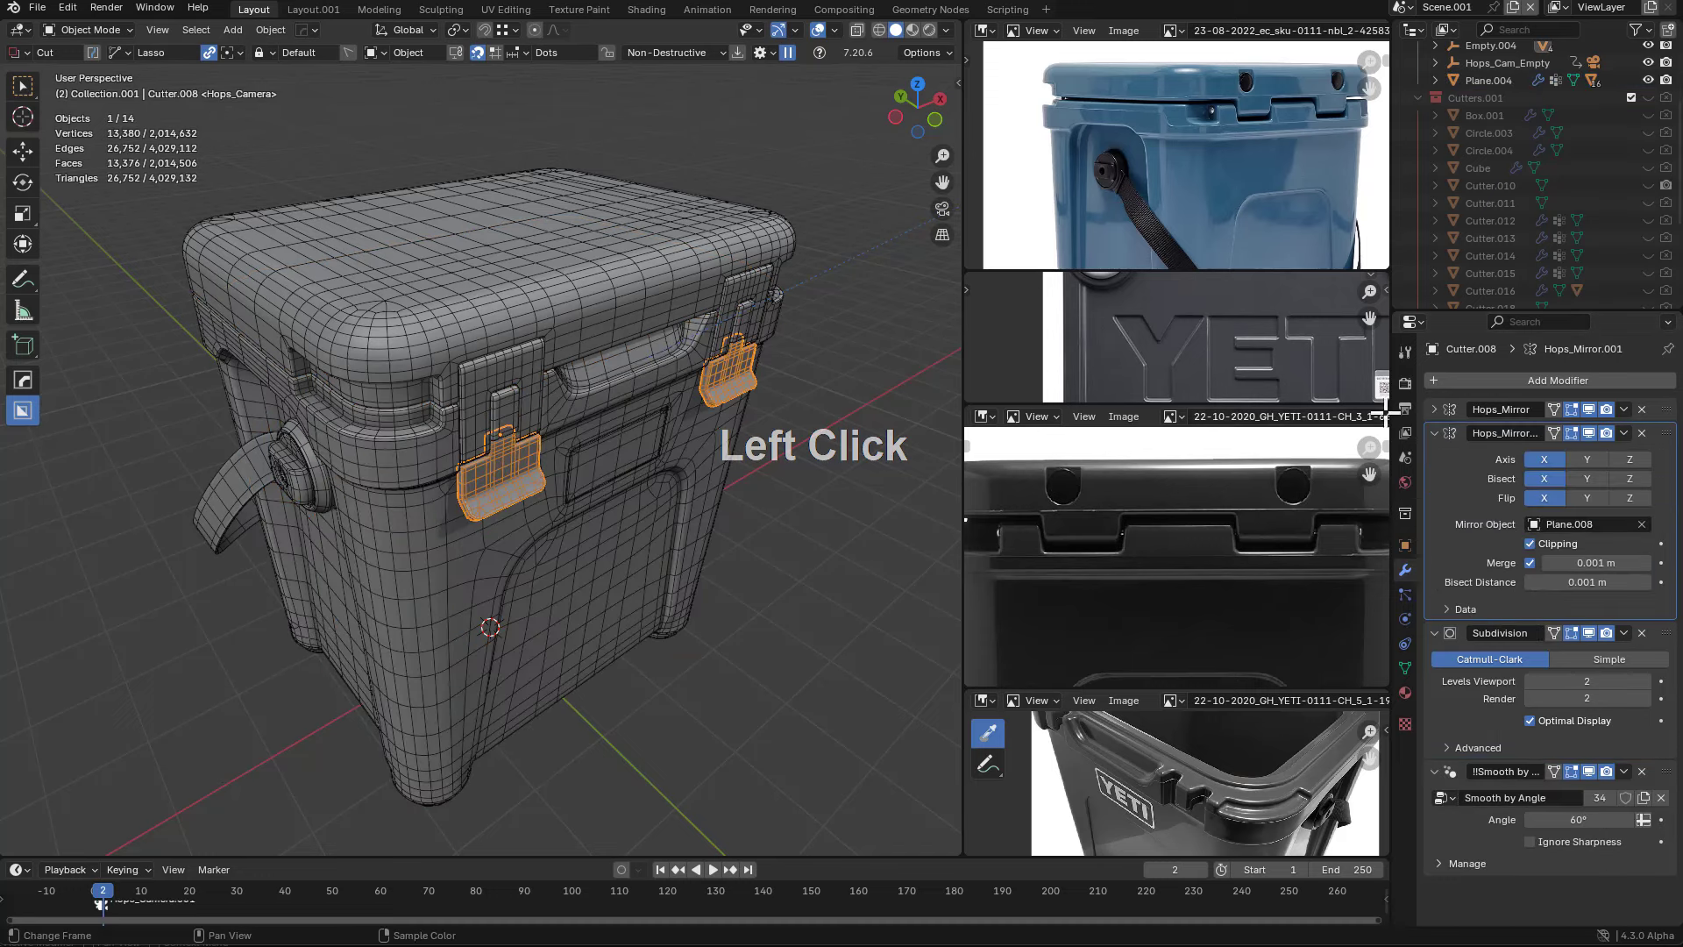
pyautogui.hotkey('ctrl', 'a')
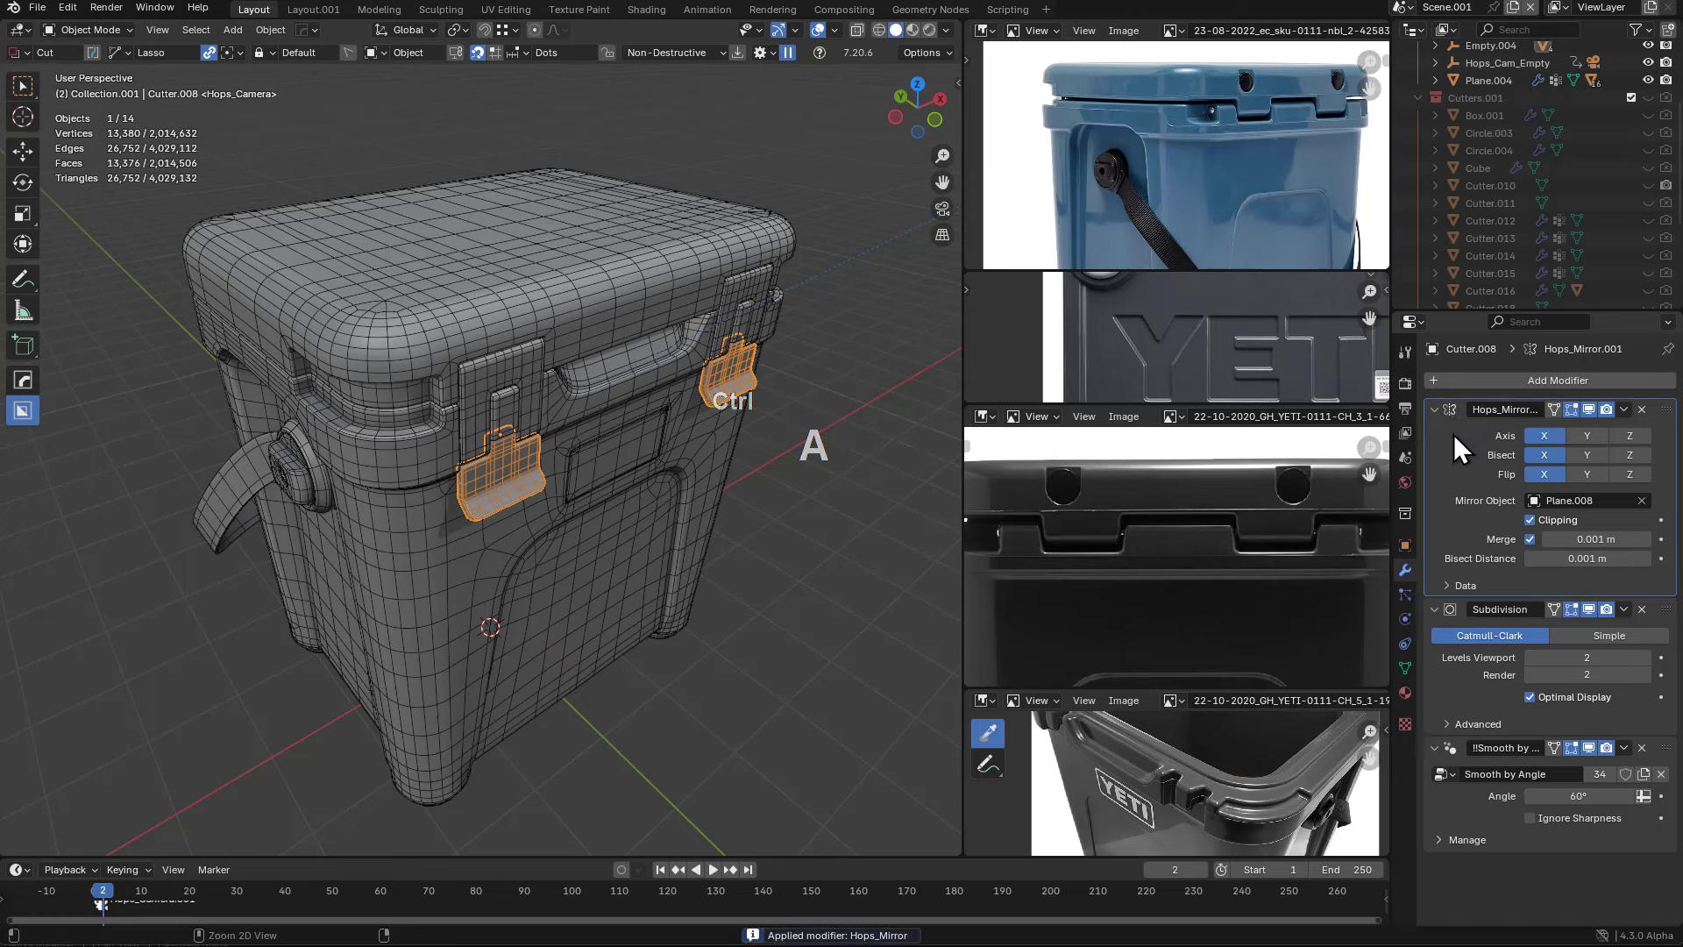
pyautogui.hotkey('ctrl', 'a')
# - Apply both Hops_Mirror modifiers on the upper latch plates and the Hops_Mirror modifier on the lid
pyautogui.click(485, 398)
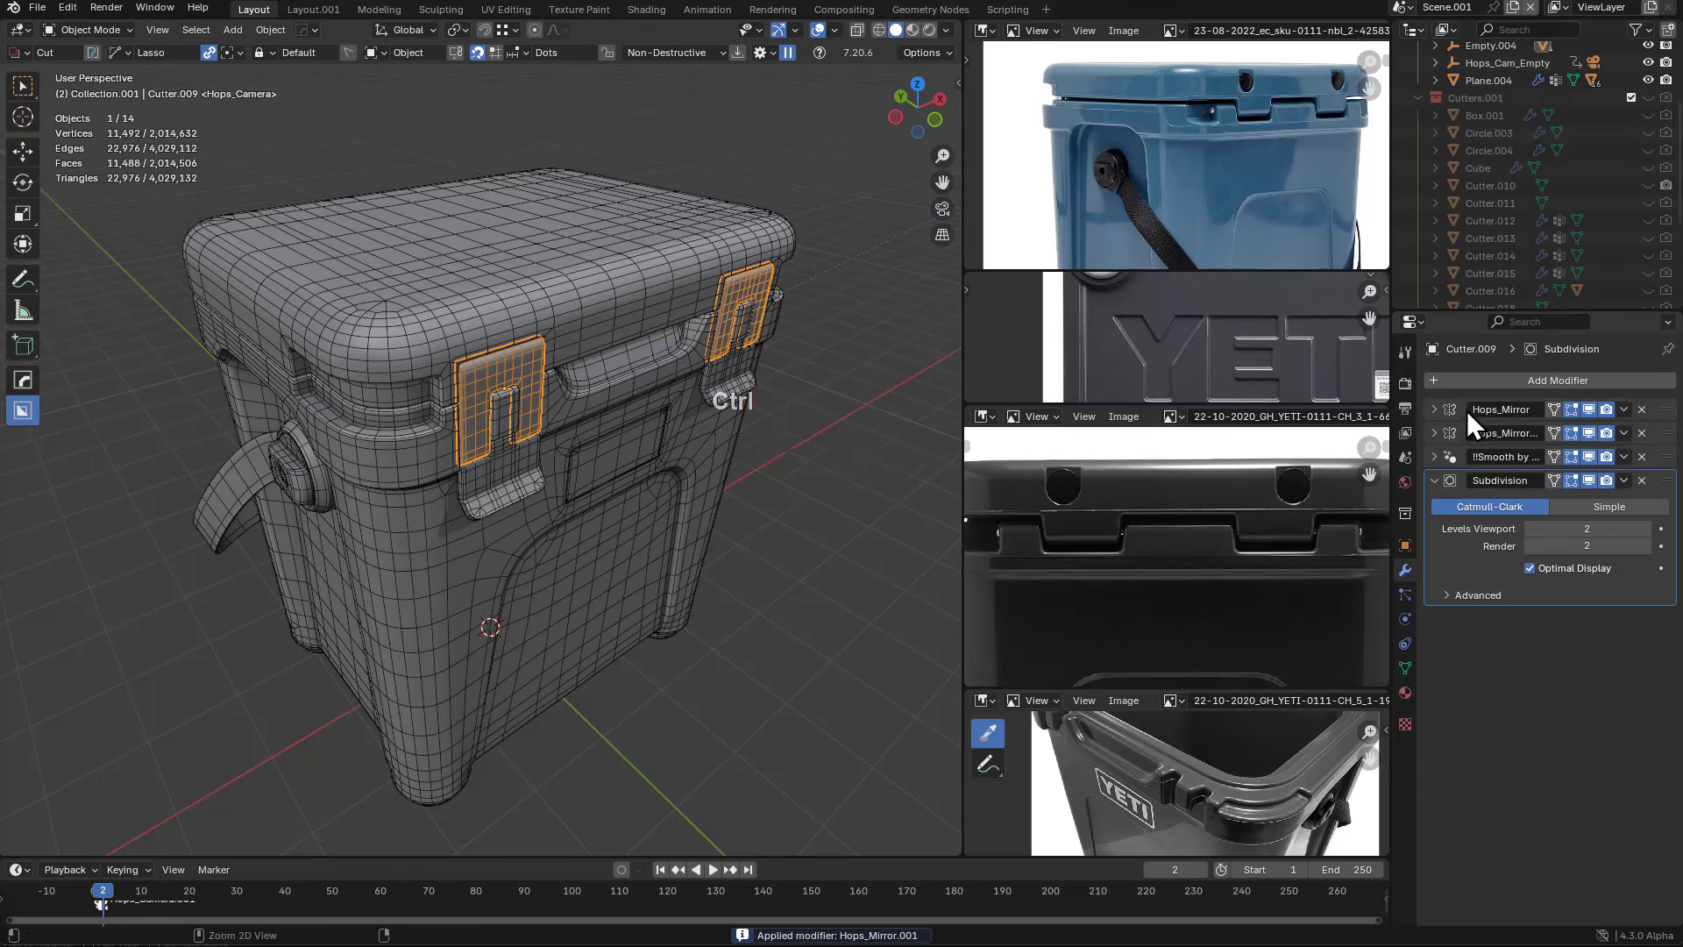
pyautogui.hotkey('ctrl', 'a')
pyautogui.hotkey('ctrl', 'a')
pyautogui.click(413, 327)
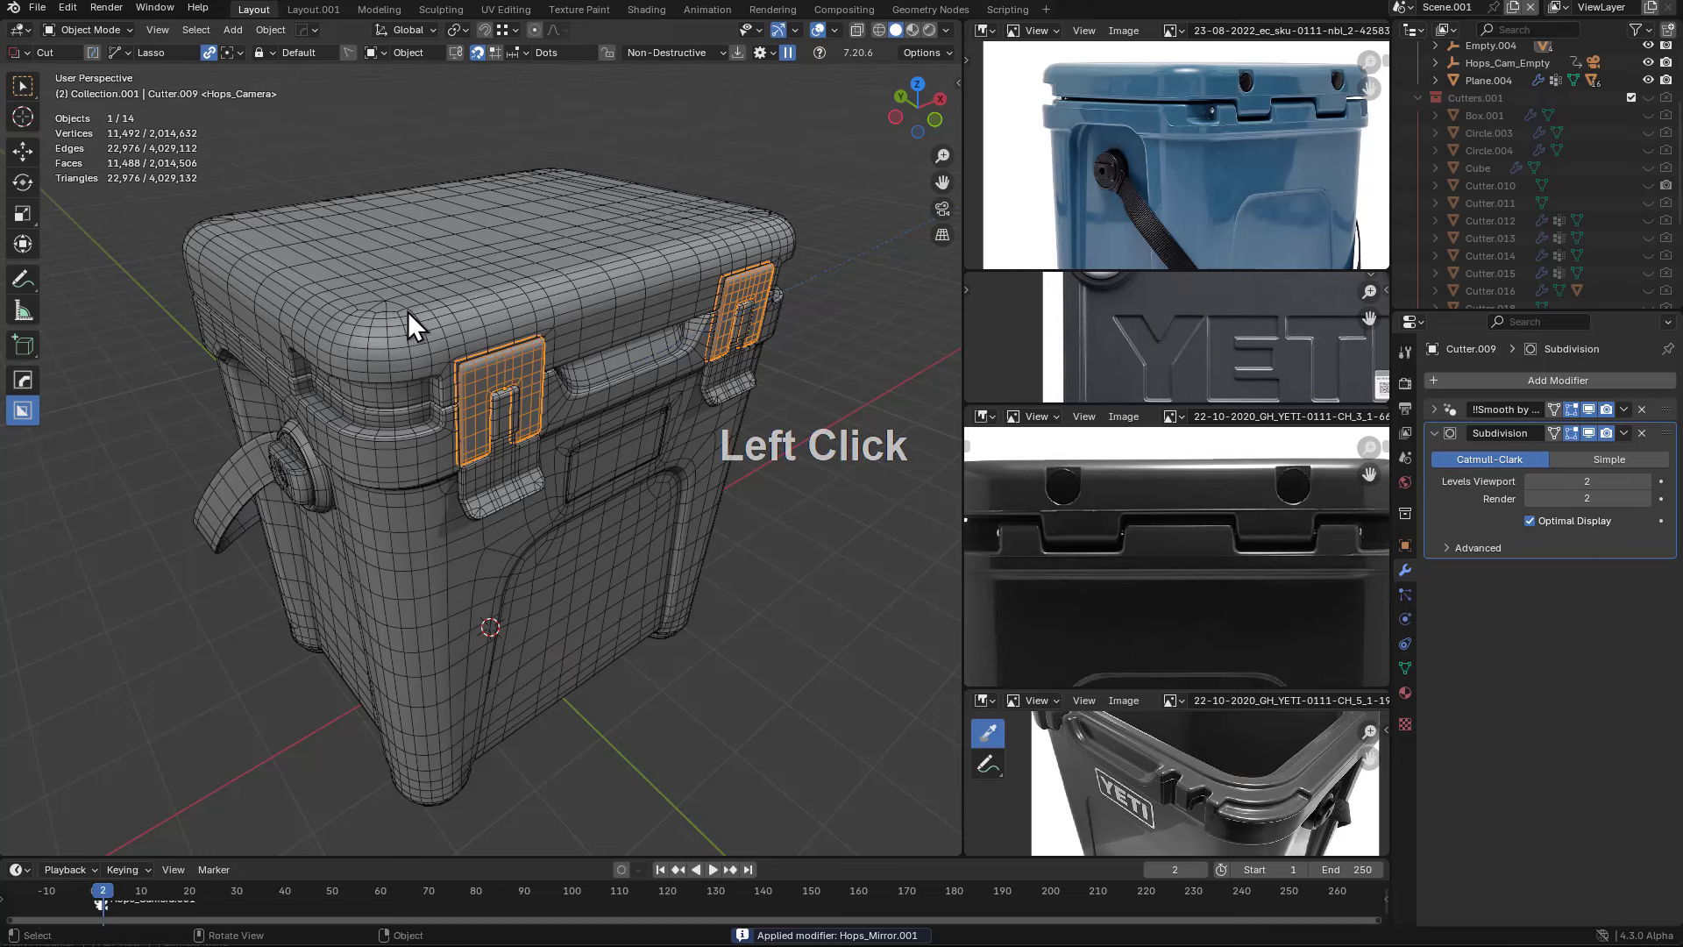
pyautogui.hotkey('ctrl', 'a')
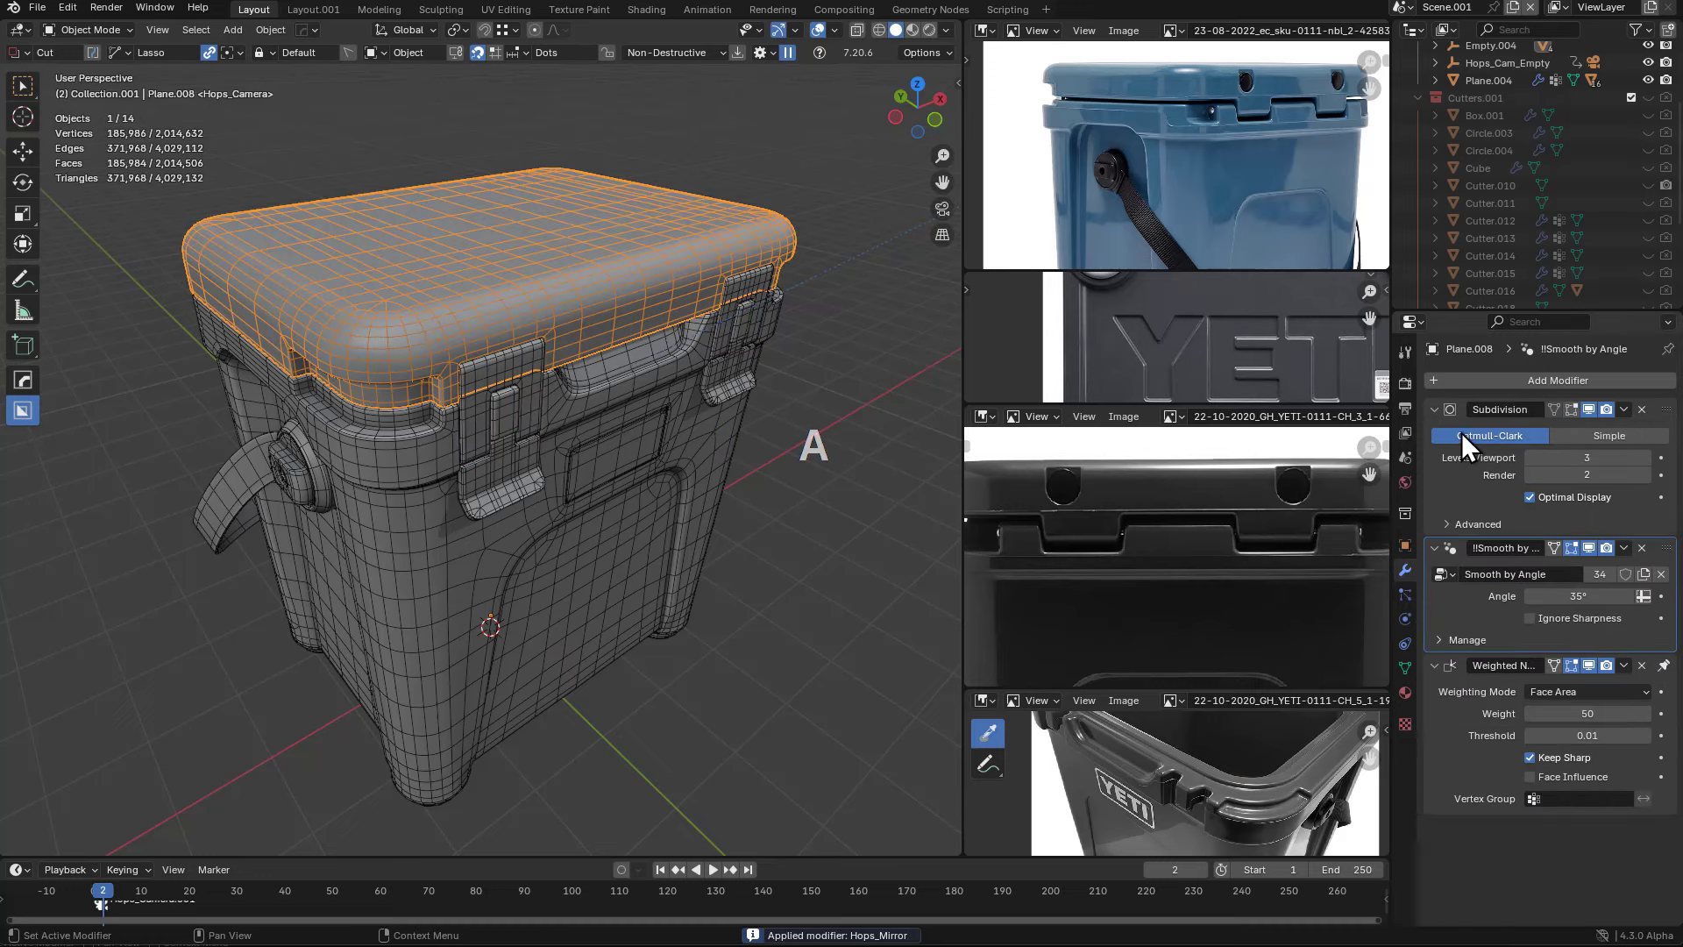
# - Check the remaining modifiers and the Edit Mode meshes of the upper and lower latch parts
pyautogui.click(470, 398)
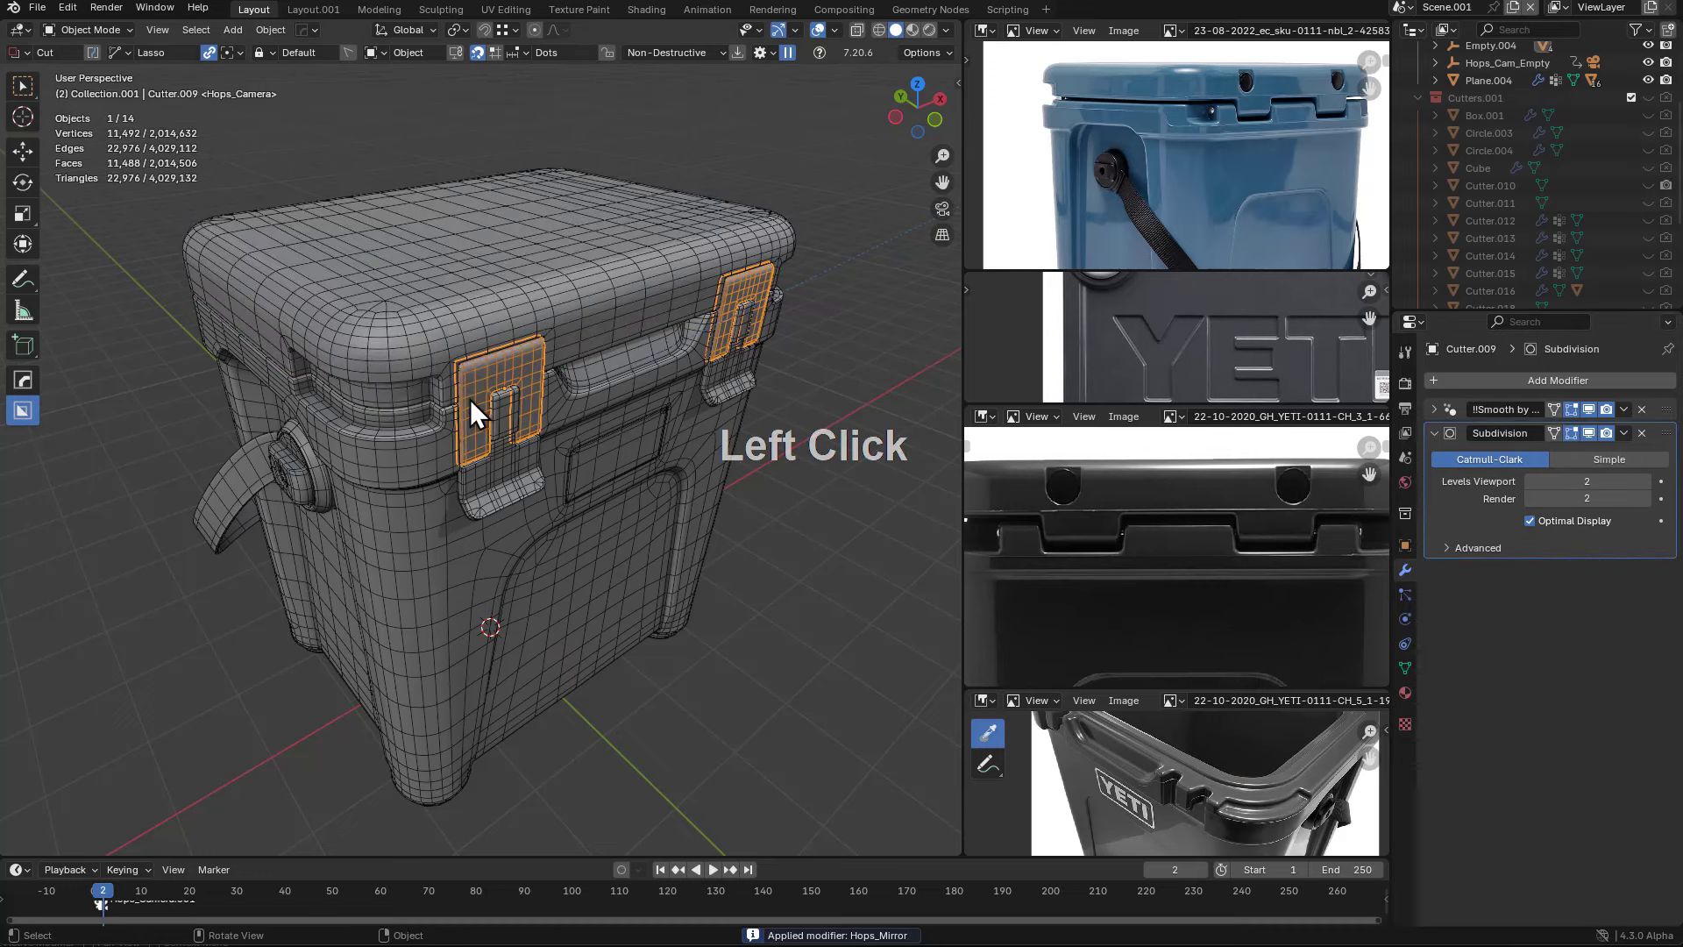
pyautogui.click(498, 473)
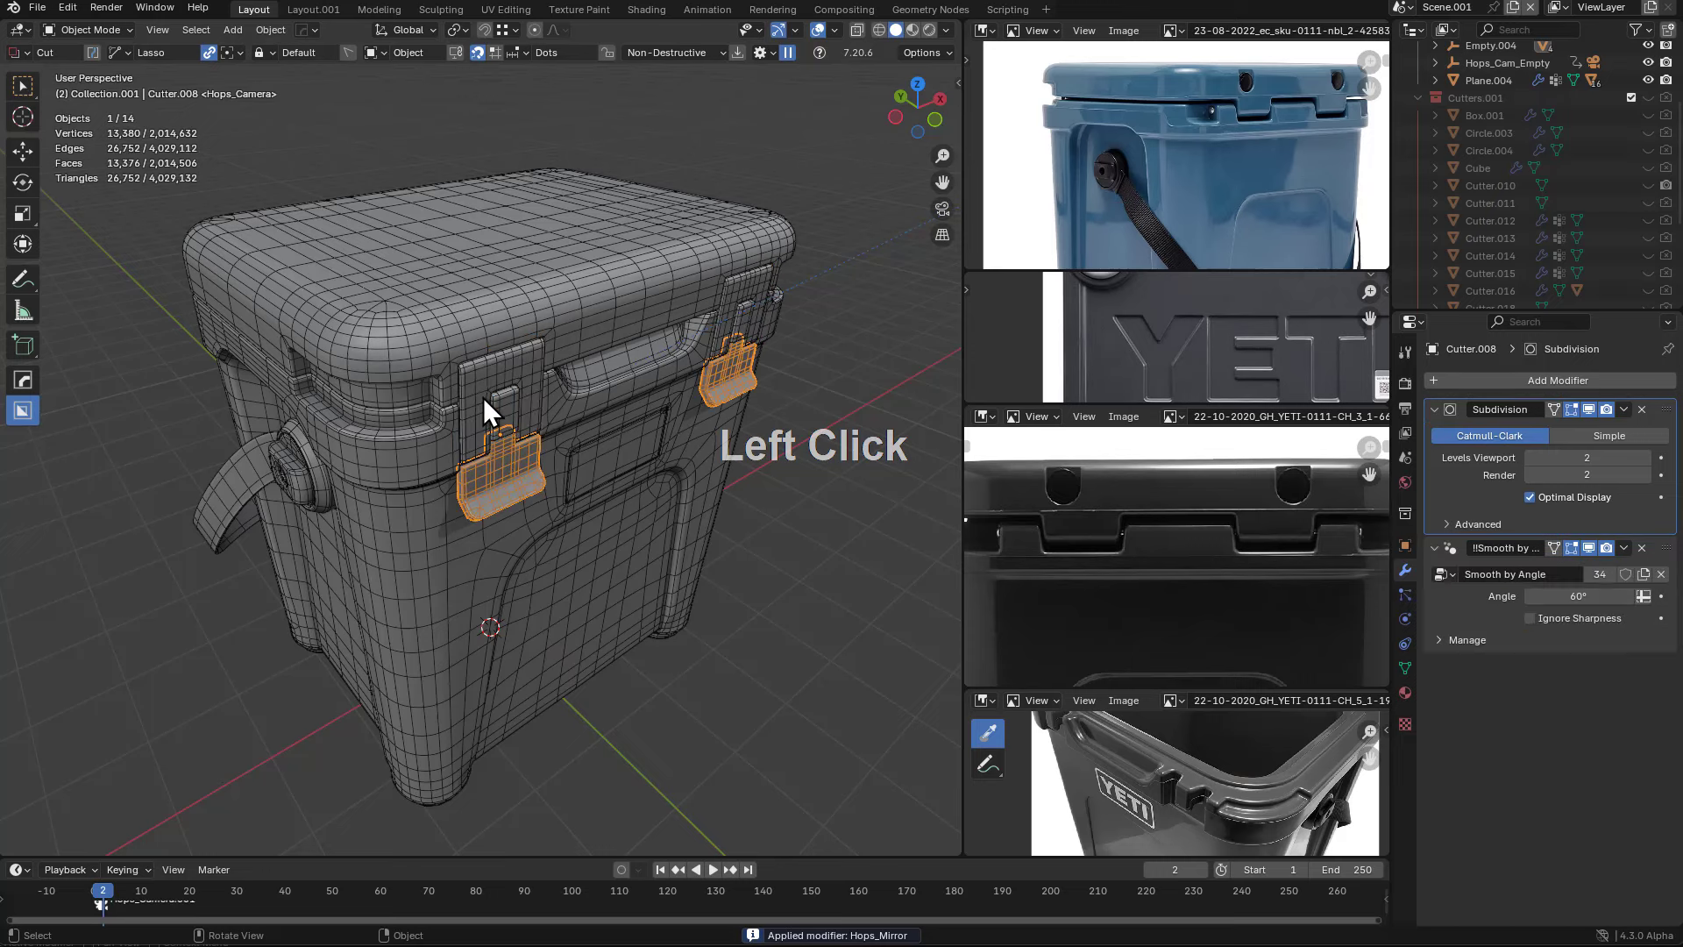
pyautogui.click(482, 397)
pyautogui.press('Tab')
pyautogui.press('Tab')
pyautogui.click(487, 485)
pyautogui.press('Tab')
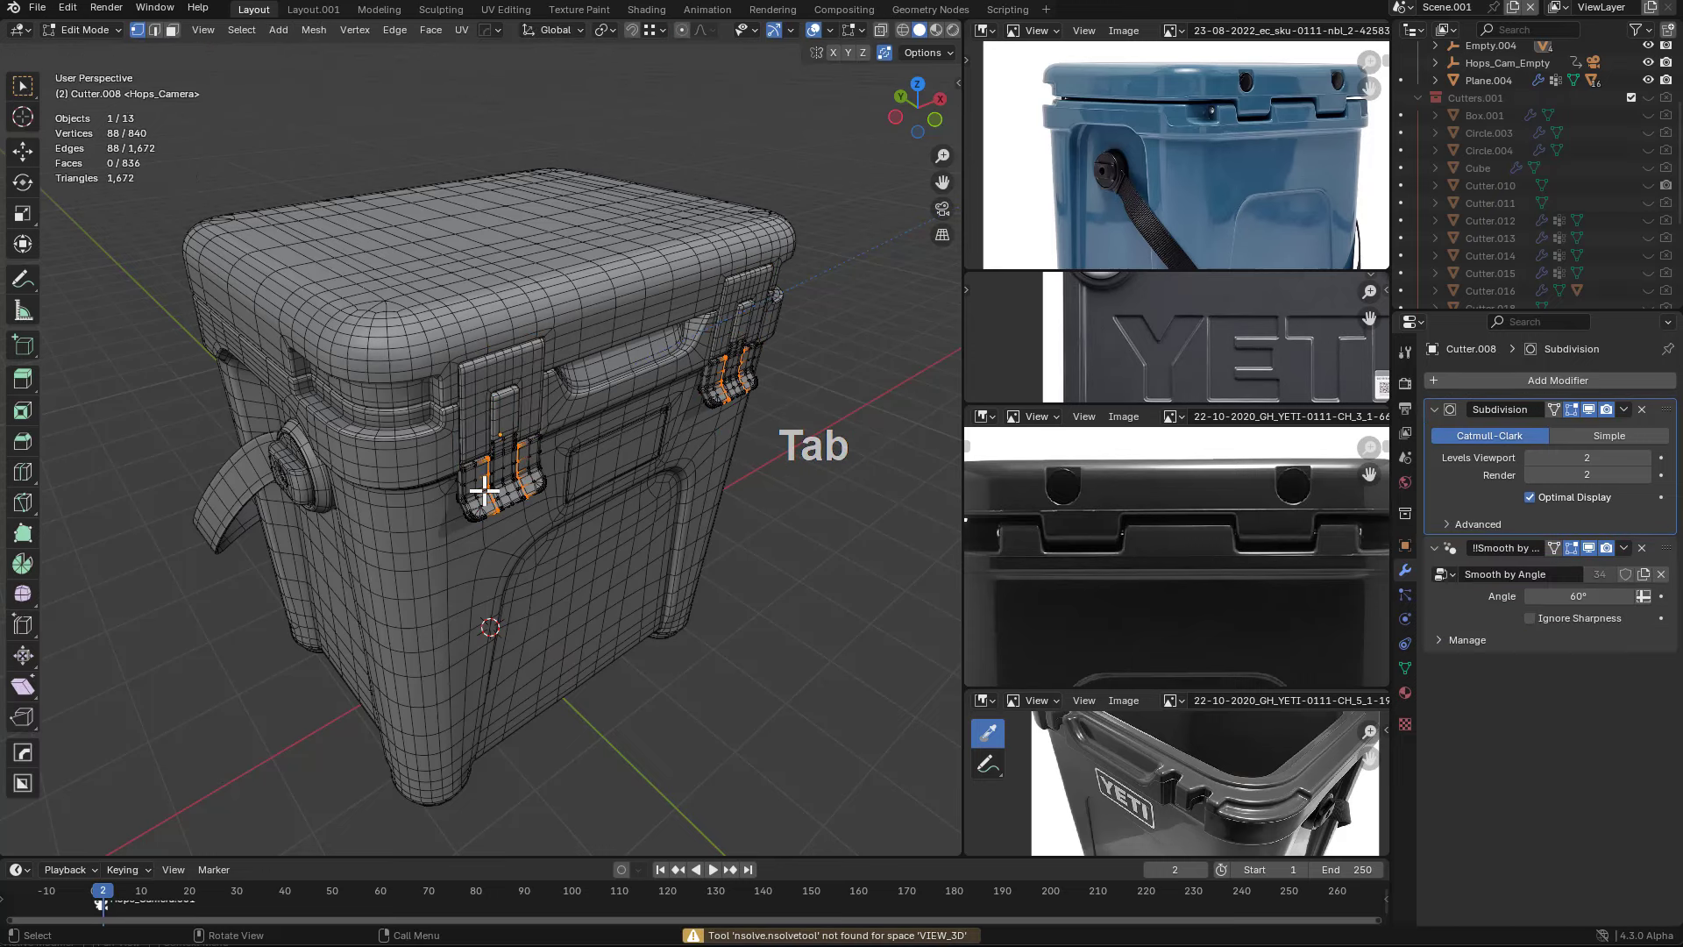
pyautogui.press('Tab')
pyautogui.keyDown('shift'); pyautogui.click(473, 393); pyautogui.keyUp('shift')
pyautogui.click(387, 471)
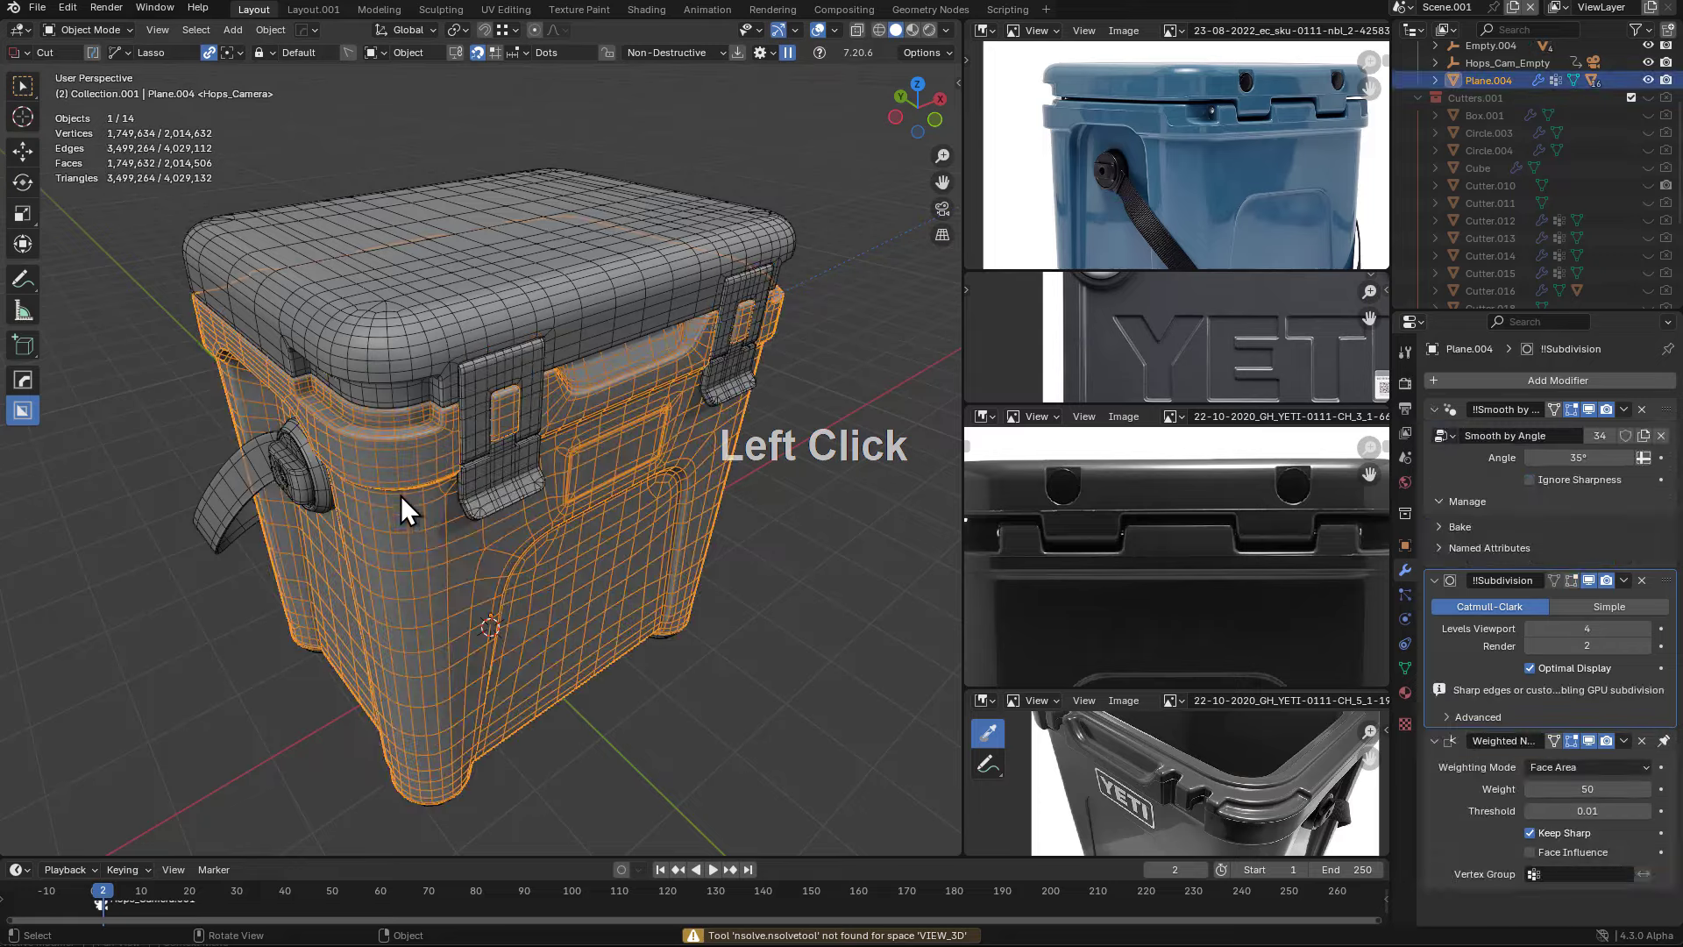
# - Join the lid, the upper latch plates and the lower latch pieces into the cooler body
pyautogui.moveTo(401, 496); pyautogui.dragTo(487, 450, button='middle')
pyautogui.click(414, 361)
pyautogui.moveTo(414, 361); pyautogui.dragTo(450, 381, button='middle')
pyautogui.keyDown('shift'); pyautogui.click(476, 361); pyautogui.keyUp('shift')
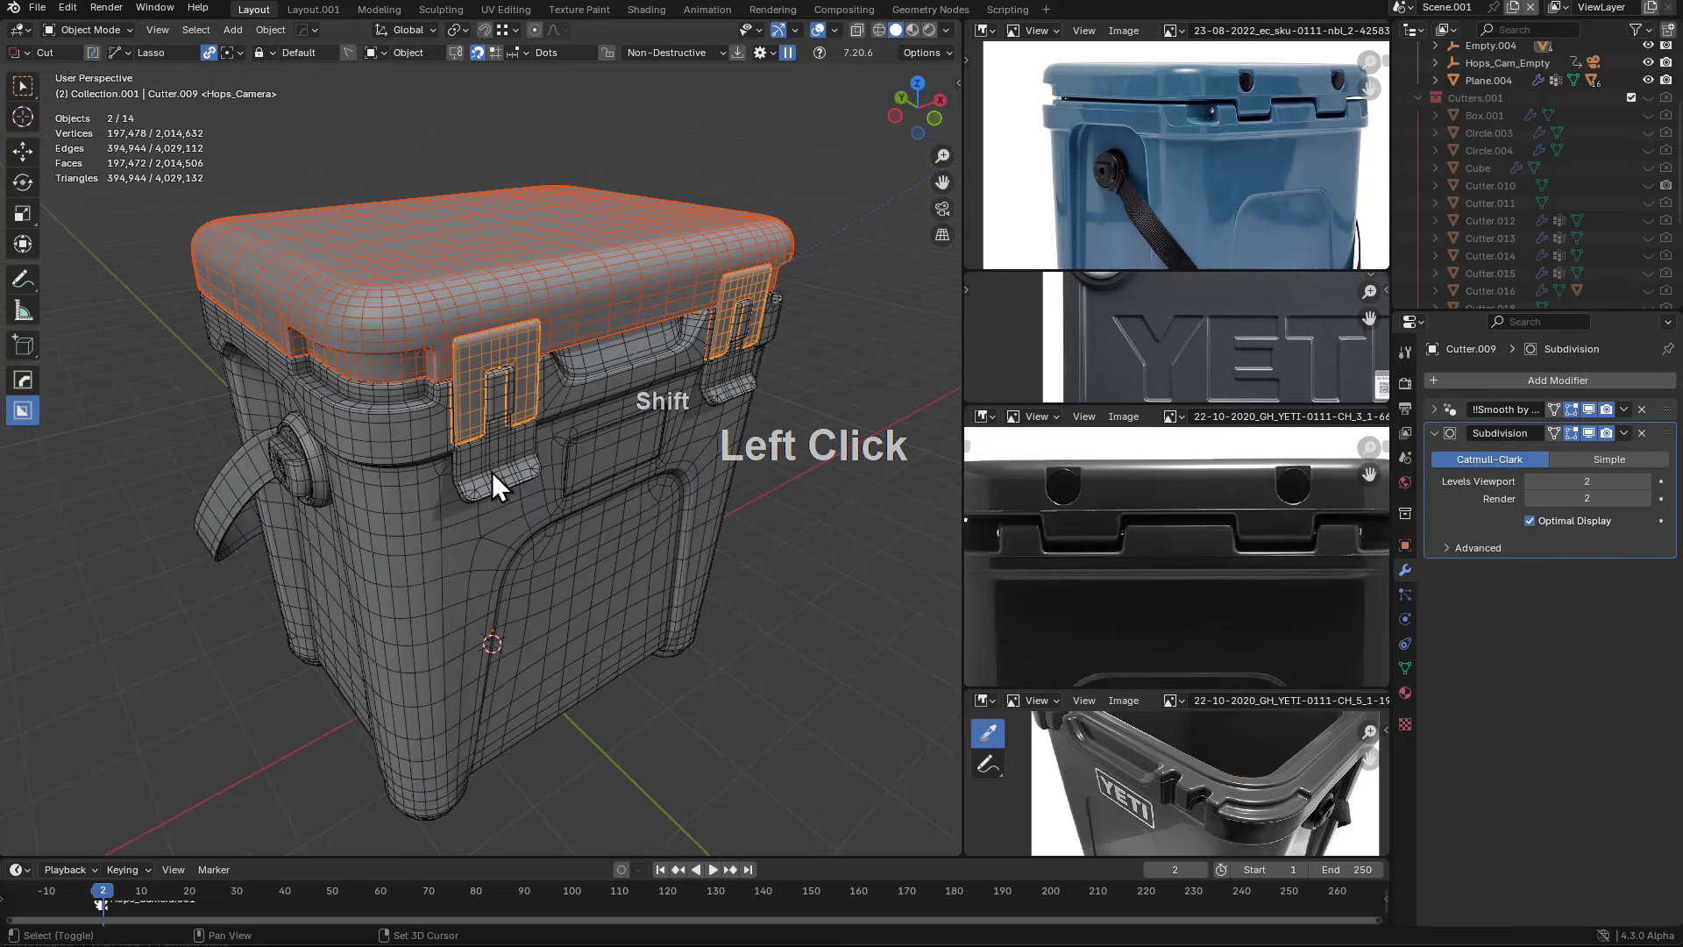
pyautogui.keyDown('shift'); pyautogui.click(492, 472); pyautogui.keyUp('shift')
pyautogui.keyDown('shift'); pyautogui.click(391, 430); pyautogui.keyUp('shift')
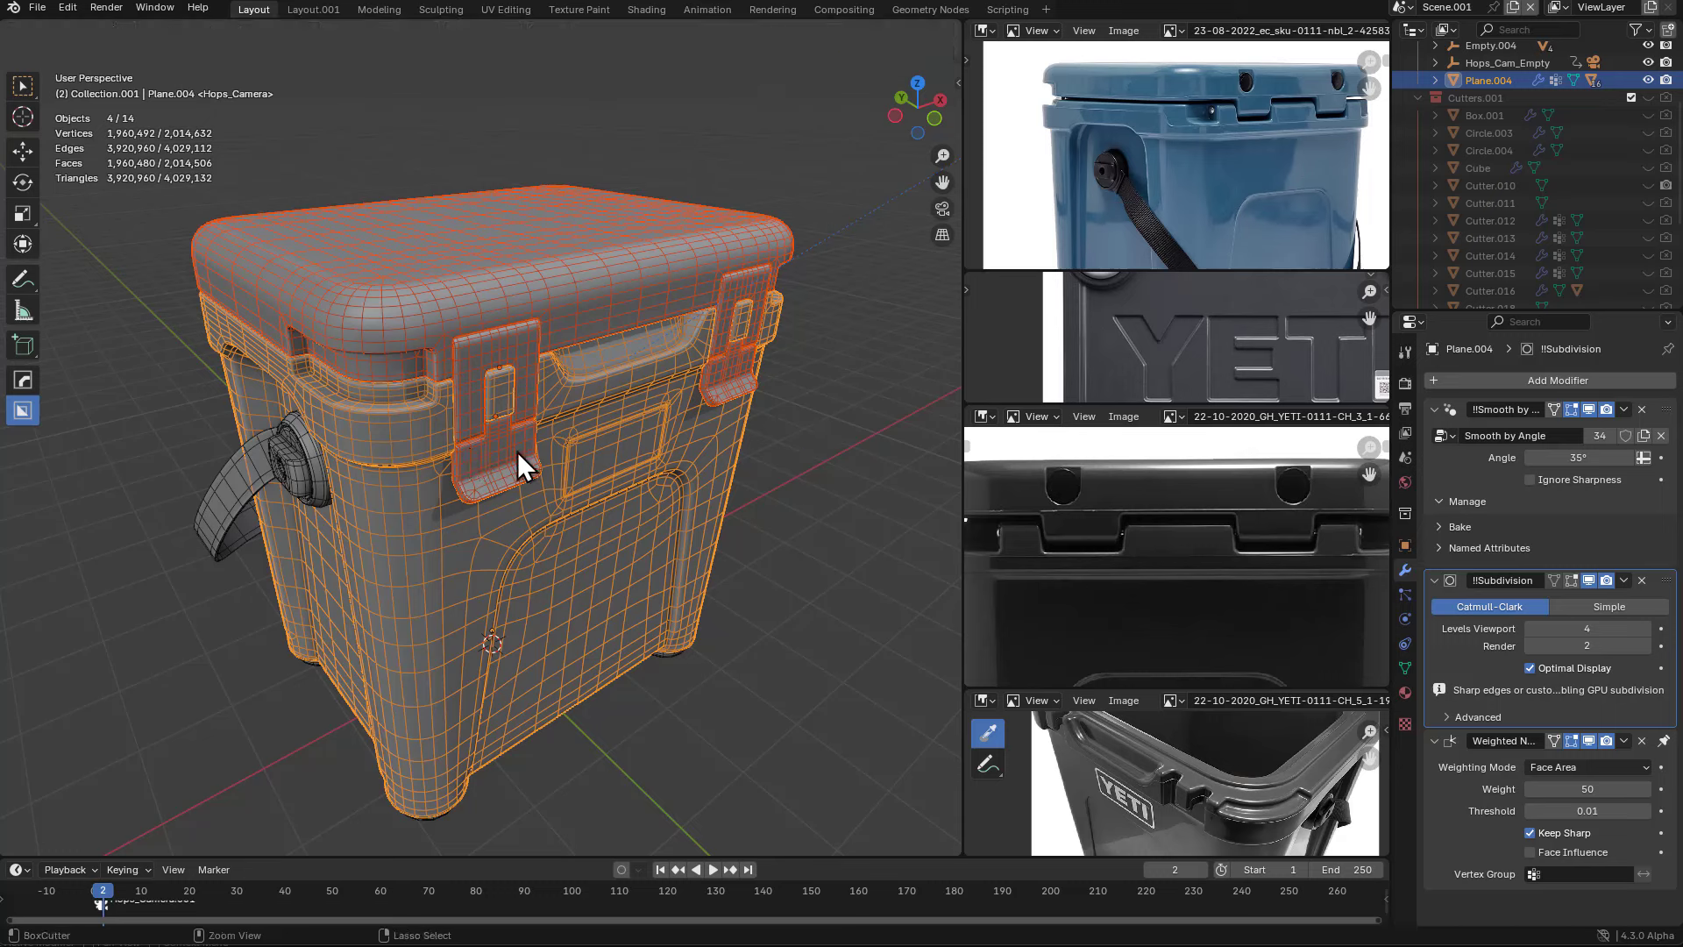
pyautogui.moveTo(580, 440); pyautogui.dragTo(548, 438, button='middle')
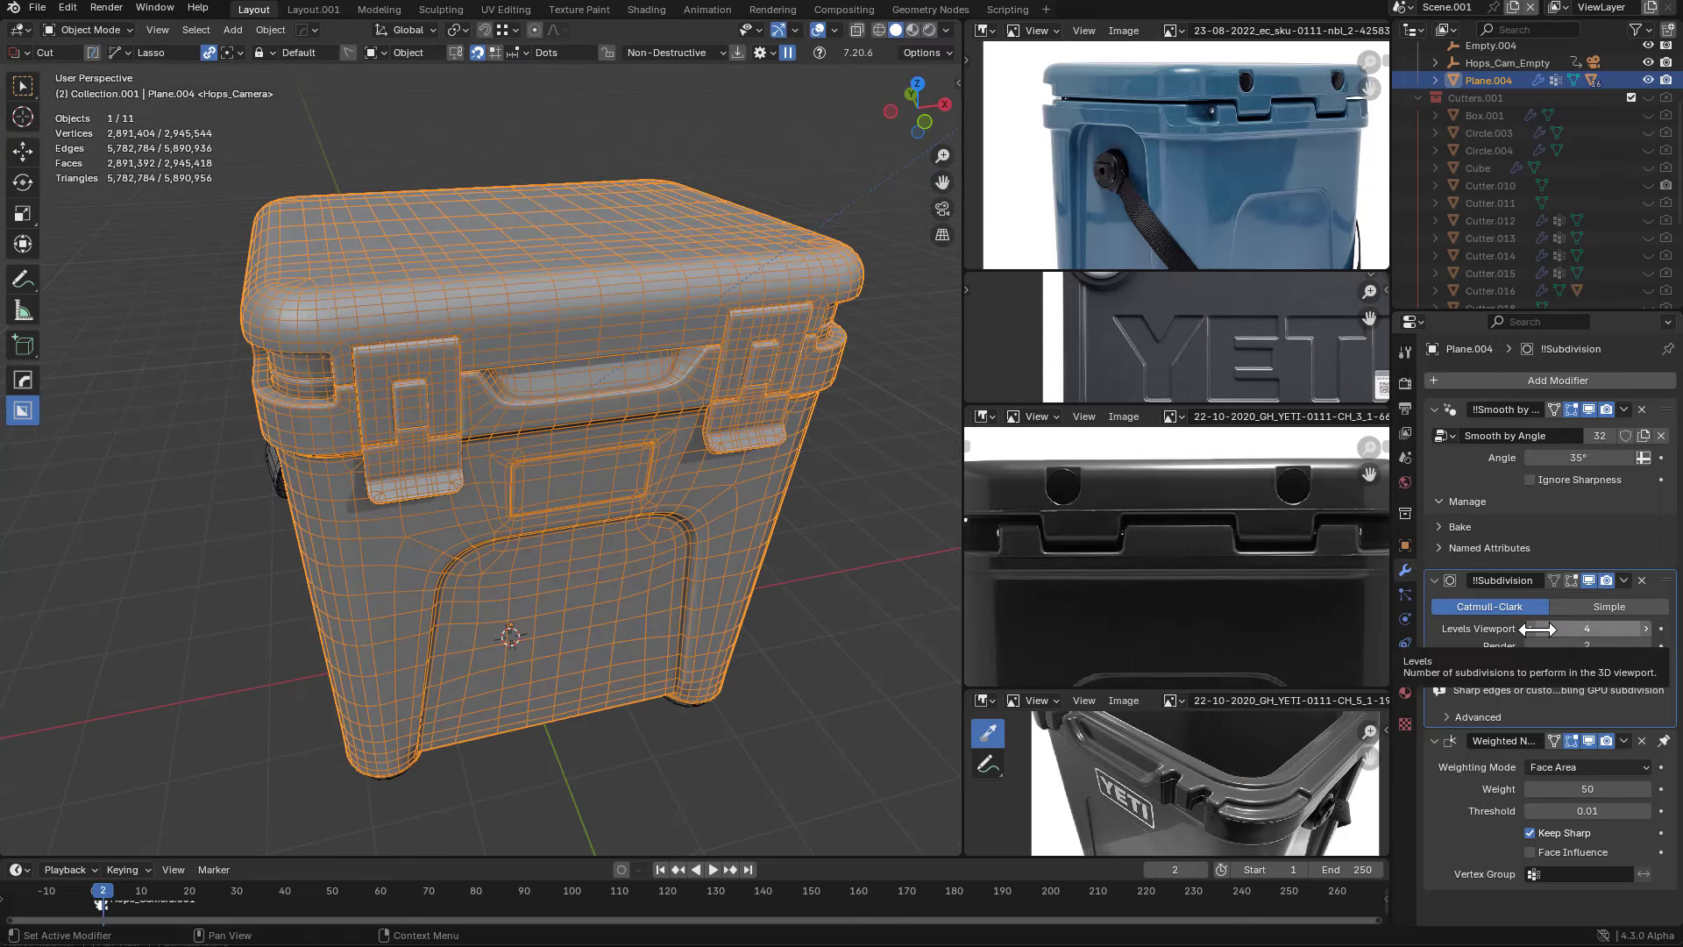
# - Set the joined cooler's Subdivision viewport level to 2
pyautogui.doubleClick(1532, 629)
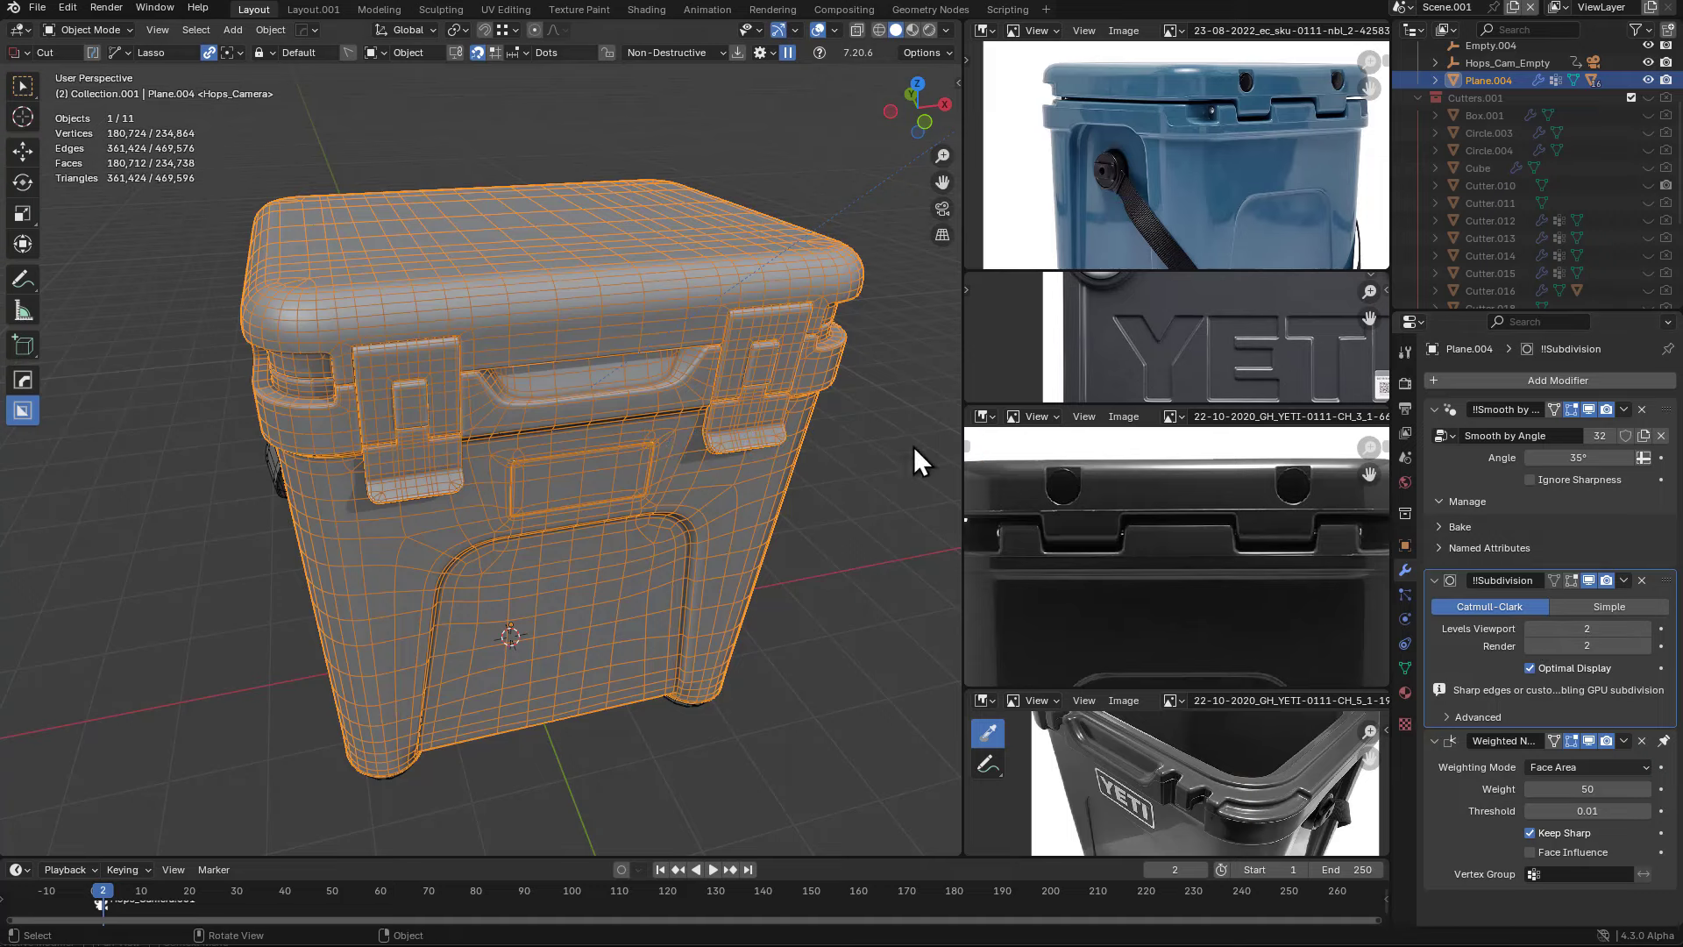
pyautogui.hotkey('alt', 'a')
pyautogui.moveTo(613, 383); pyautogui.dragTo(743, 397, button='middle')
pyautogui.click(743, 397)
pyautogui.press('g')
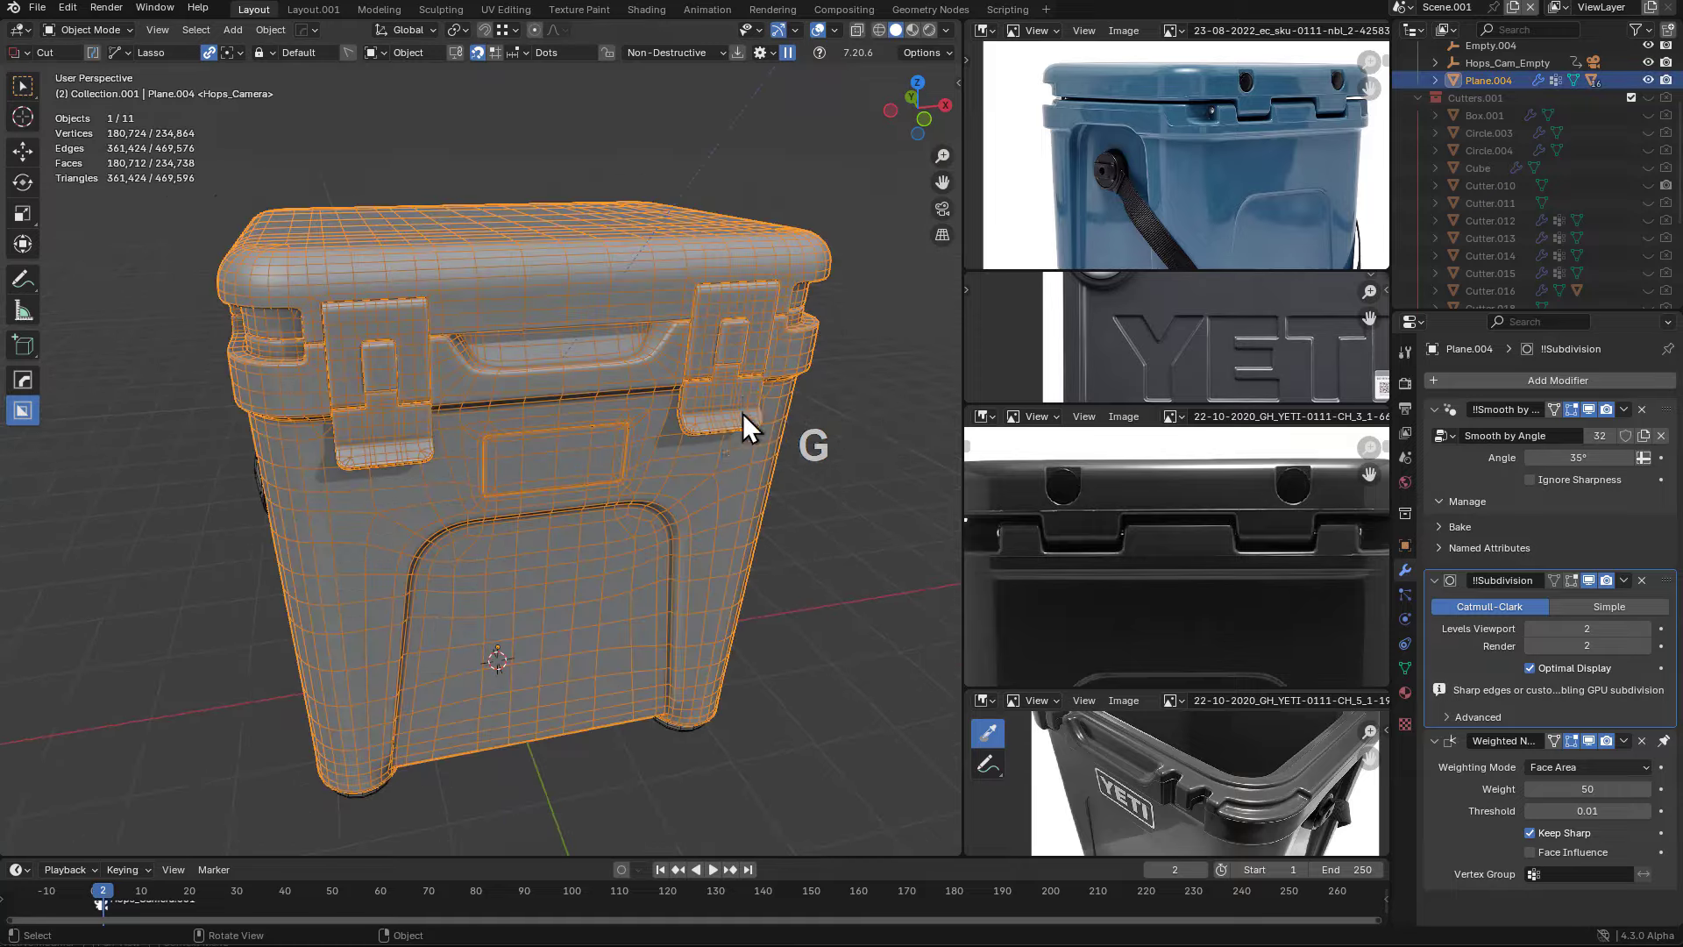
# - Select the carry strap curve on the side of the cooler
pyautogui.middleClick(543, 446)
pyautogui.moveTo(544, 447); pyautogui.dragTo(429, 494, button='middle')
pyautogui.click(430, 497)
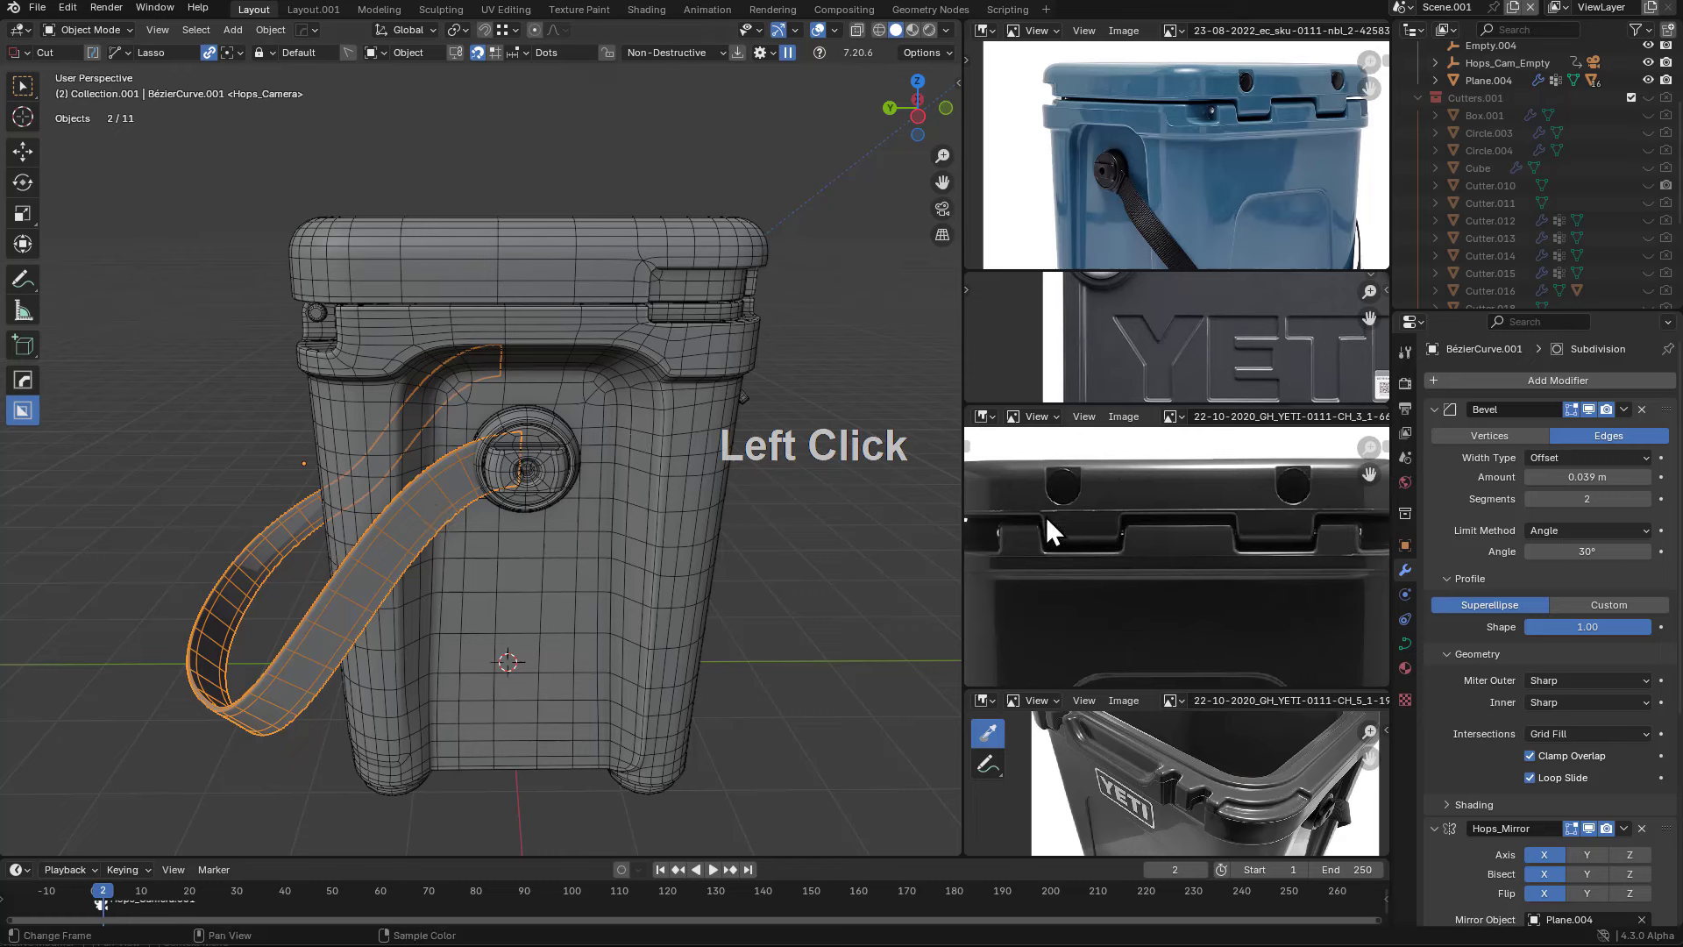
pyautogui.scroll(2, 1537, 686)
# - Try to apply the Bevel modifier on the carry strap curve
pyautogui.press('a')
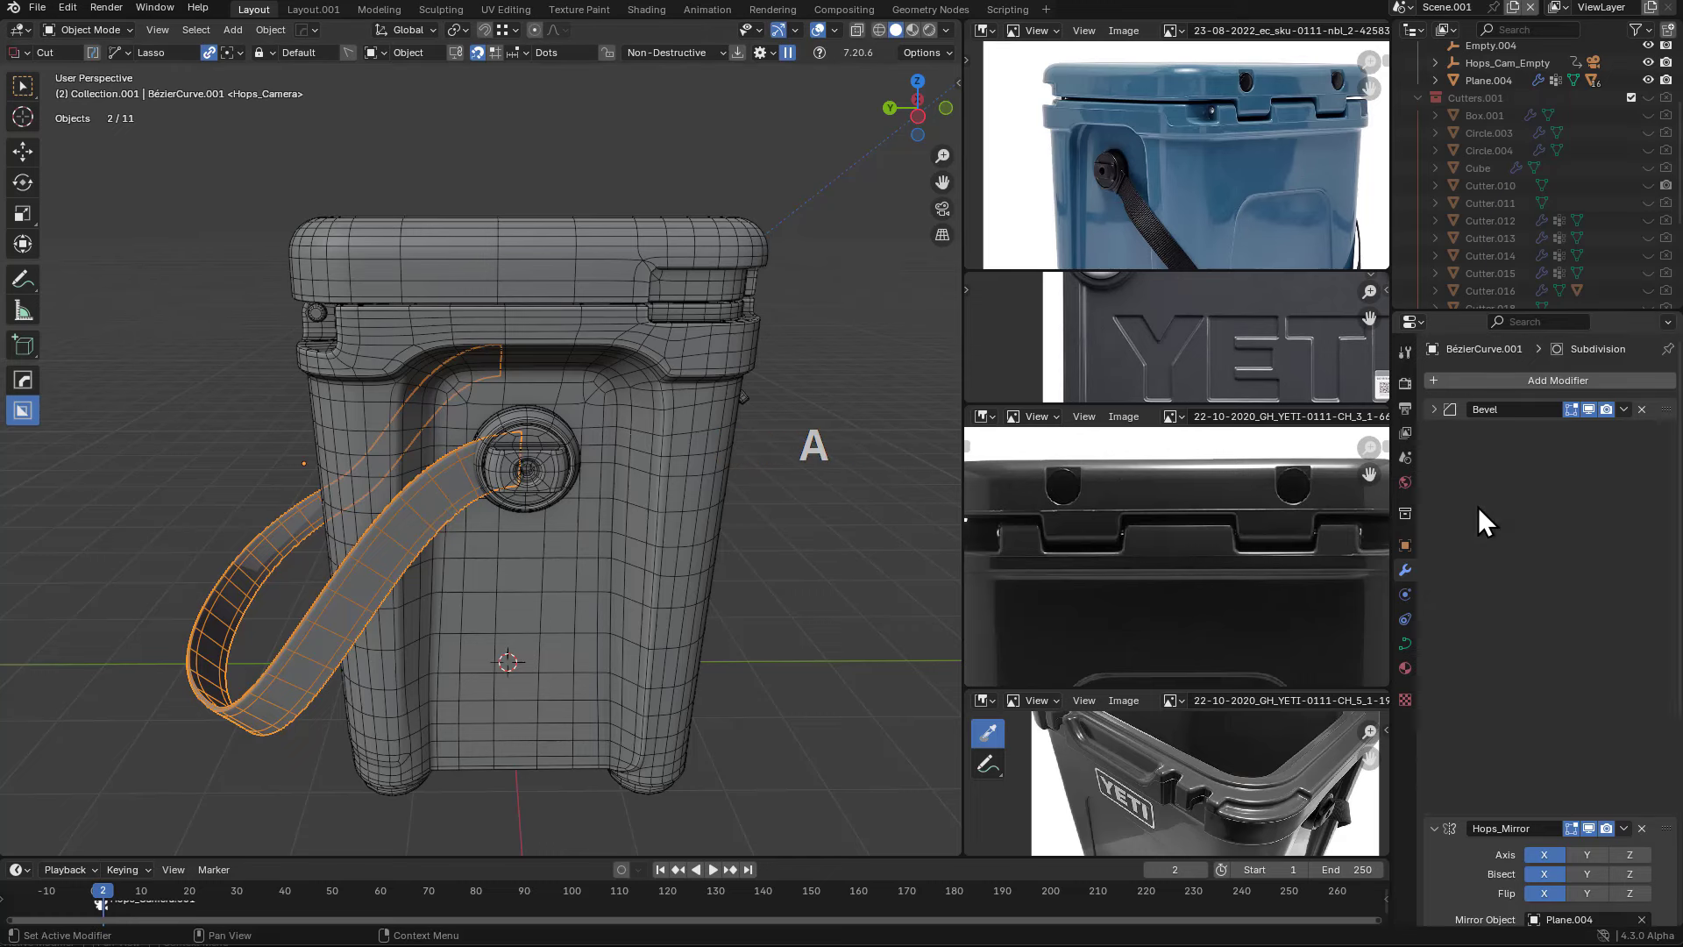
pyautogui.click(1454, 407)
pyautogui.hotkey('ctrl', 'a')
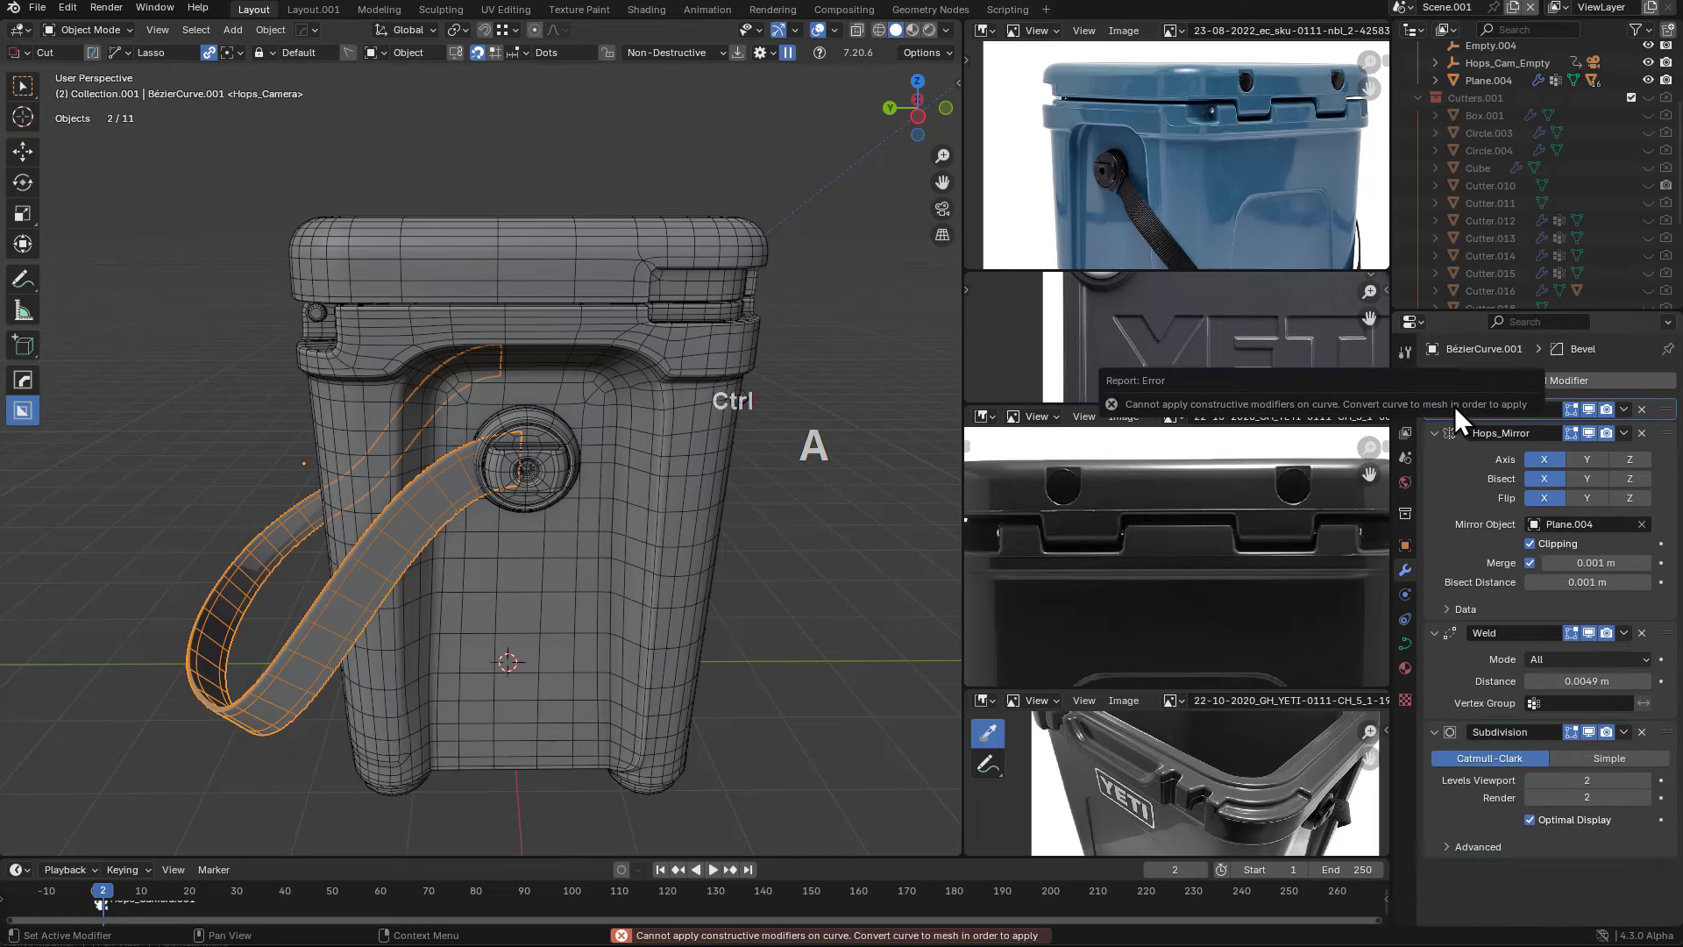
pyautogui.click(1436, 409)
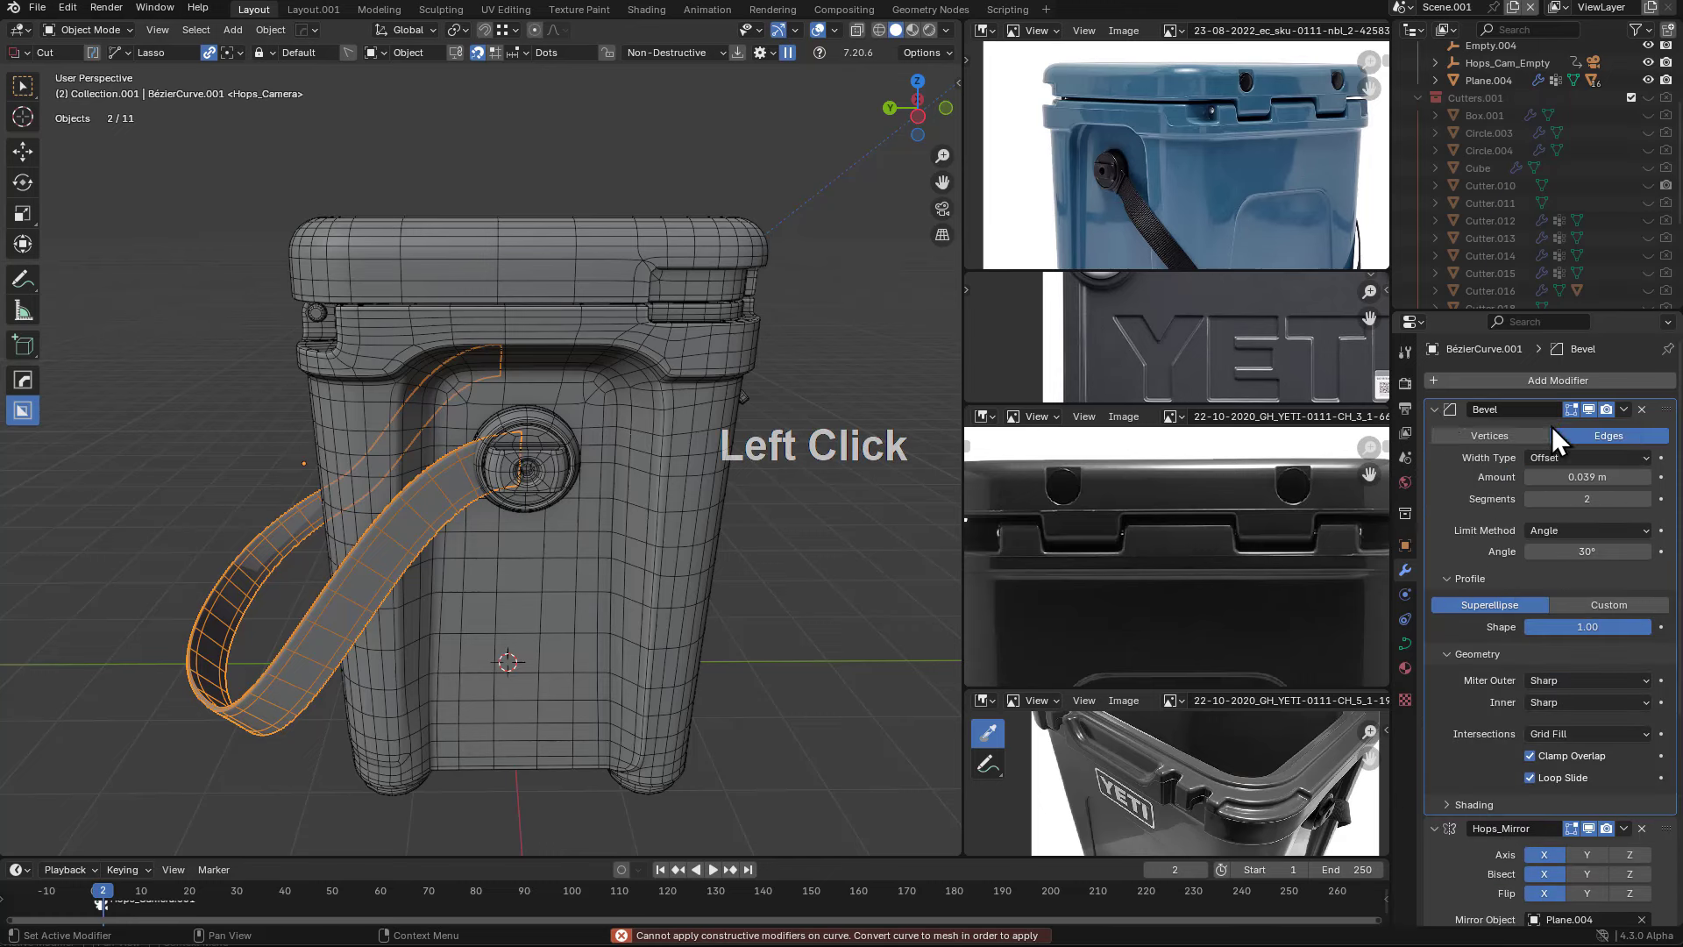
pyautogui.click(1624, 410)
pyautogui.click(1574, 431)
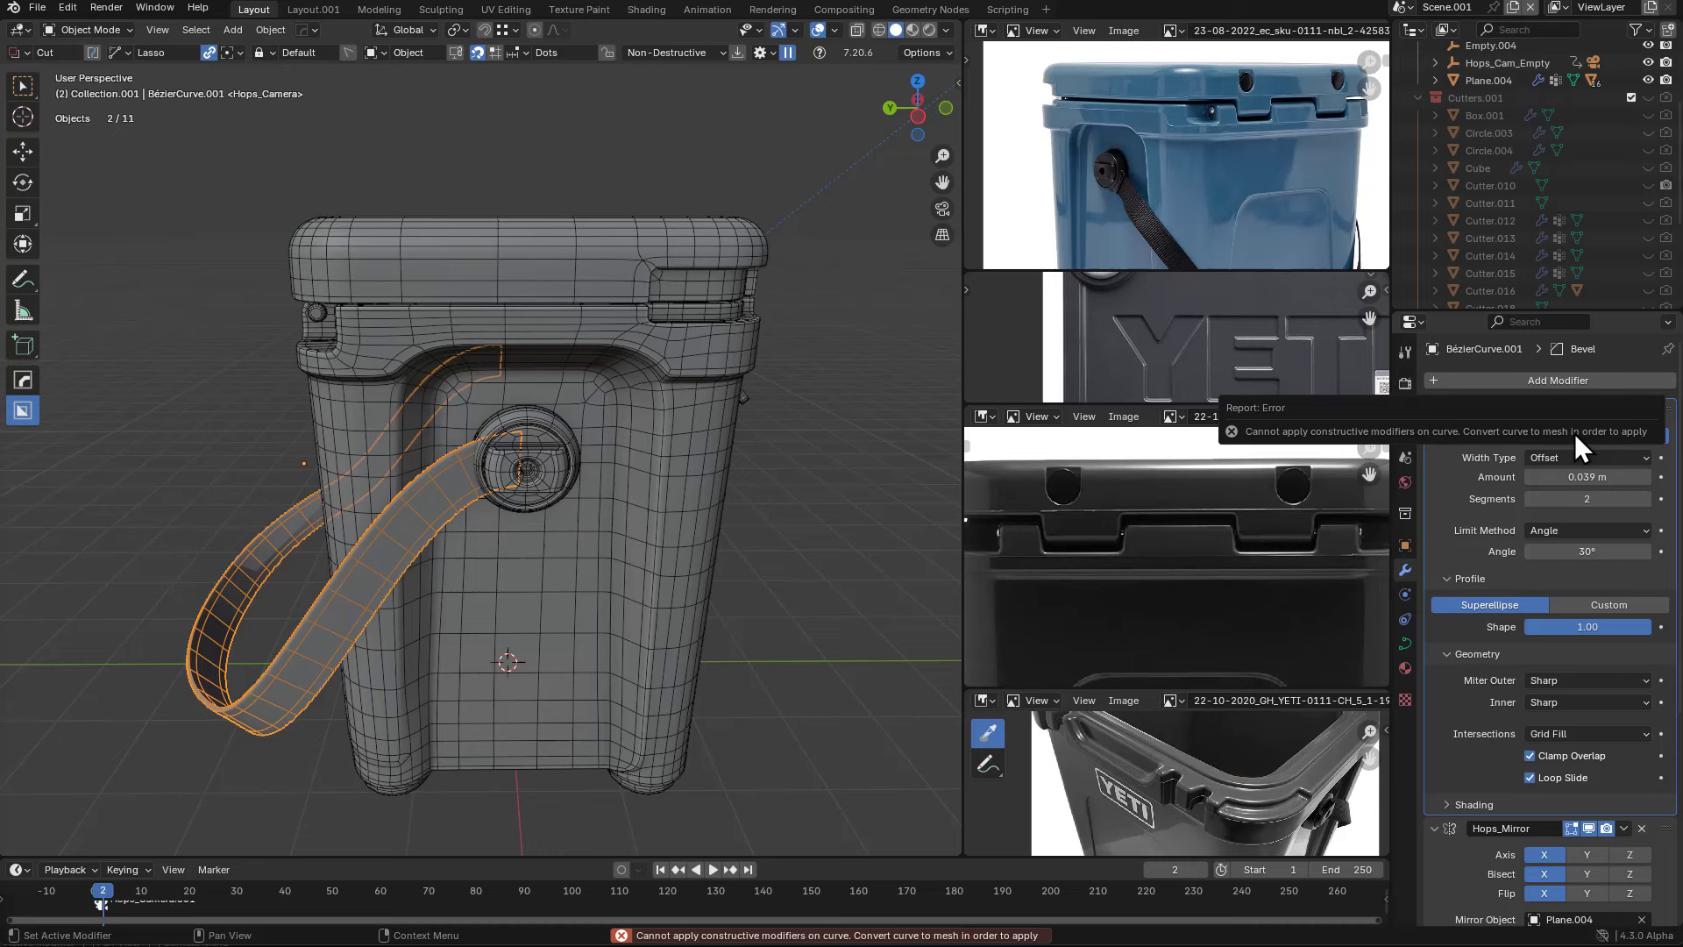
# - Remove the Subdivision modifier from the carry strap curve
pyautogui.scroll(-6, 1550, 726)
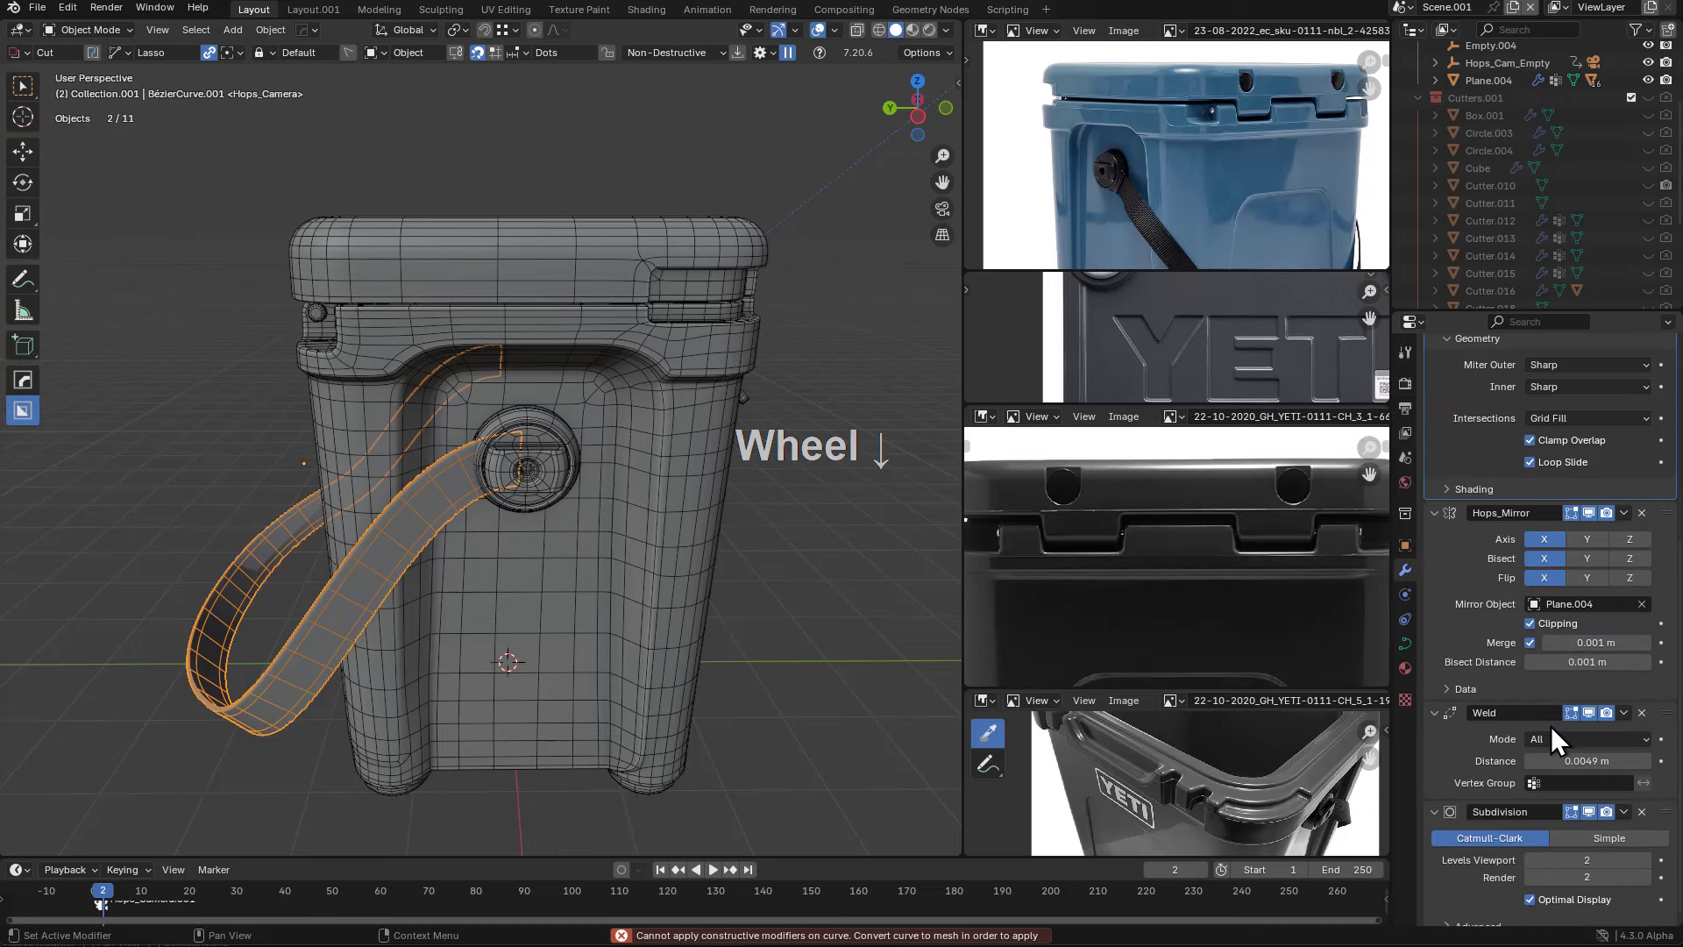
pyautogui.scroll(-1, 1550, 726)
pyautogui.click(1647, 796)
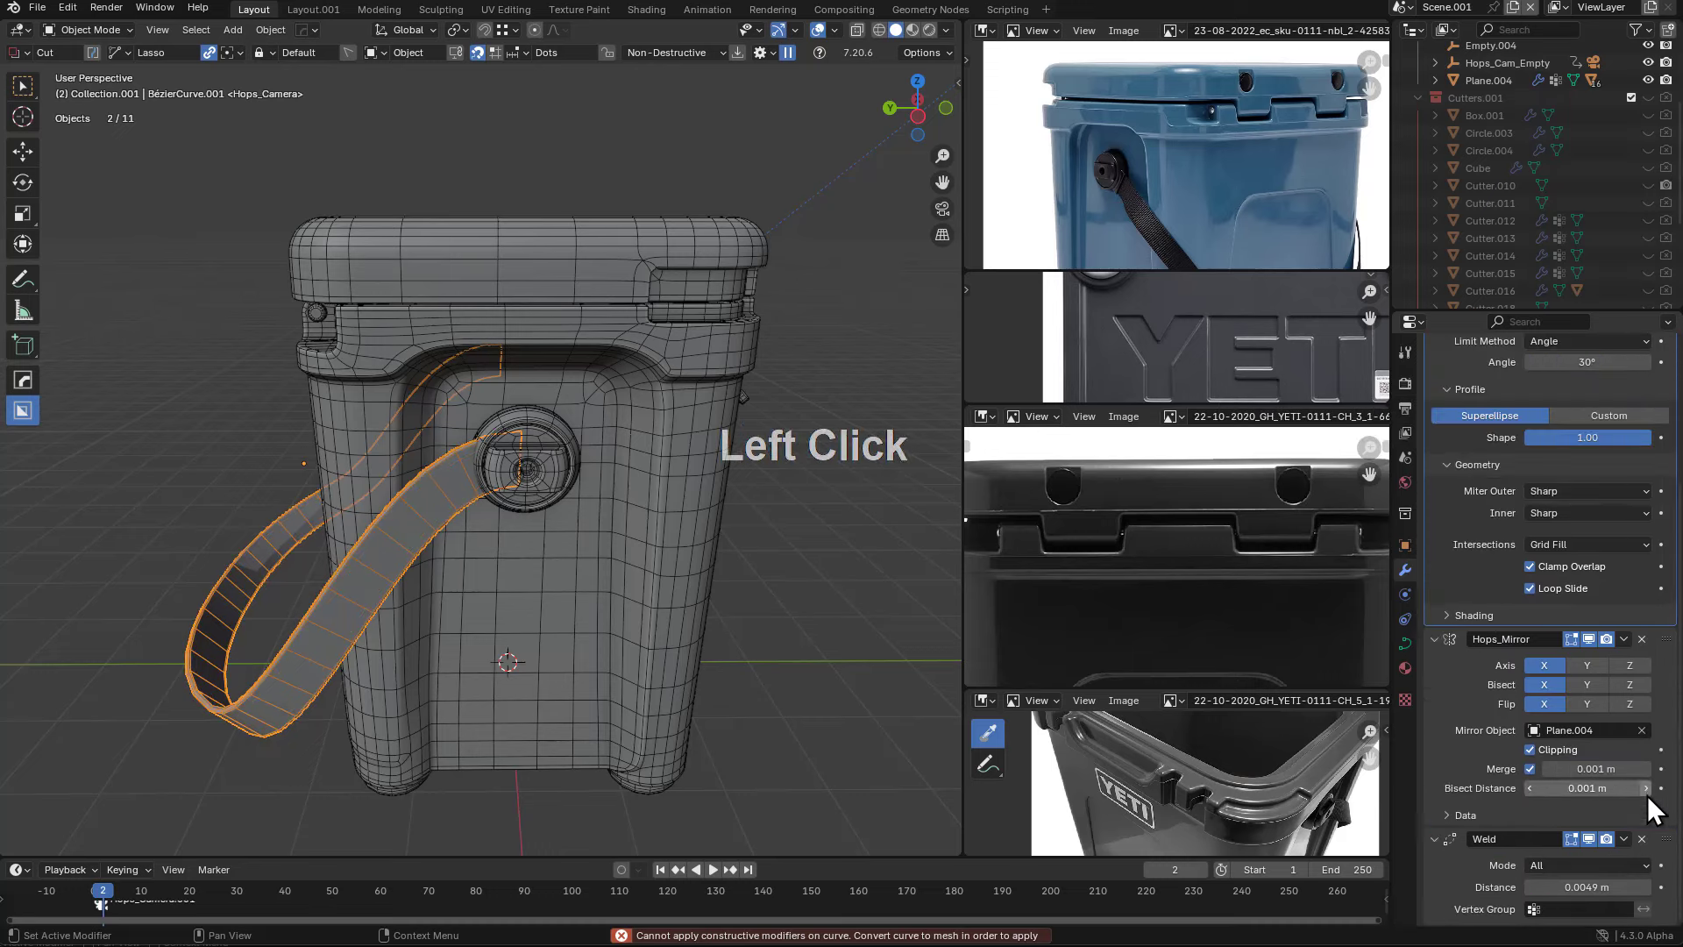
pyautogui.scroll(3, 1555, 640)
pyautogui.scroll(-1, 1555, 639)
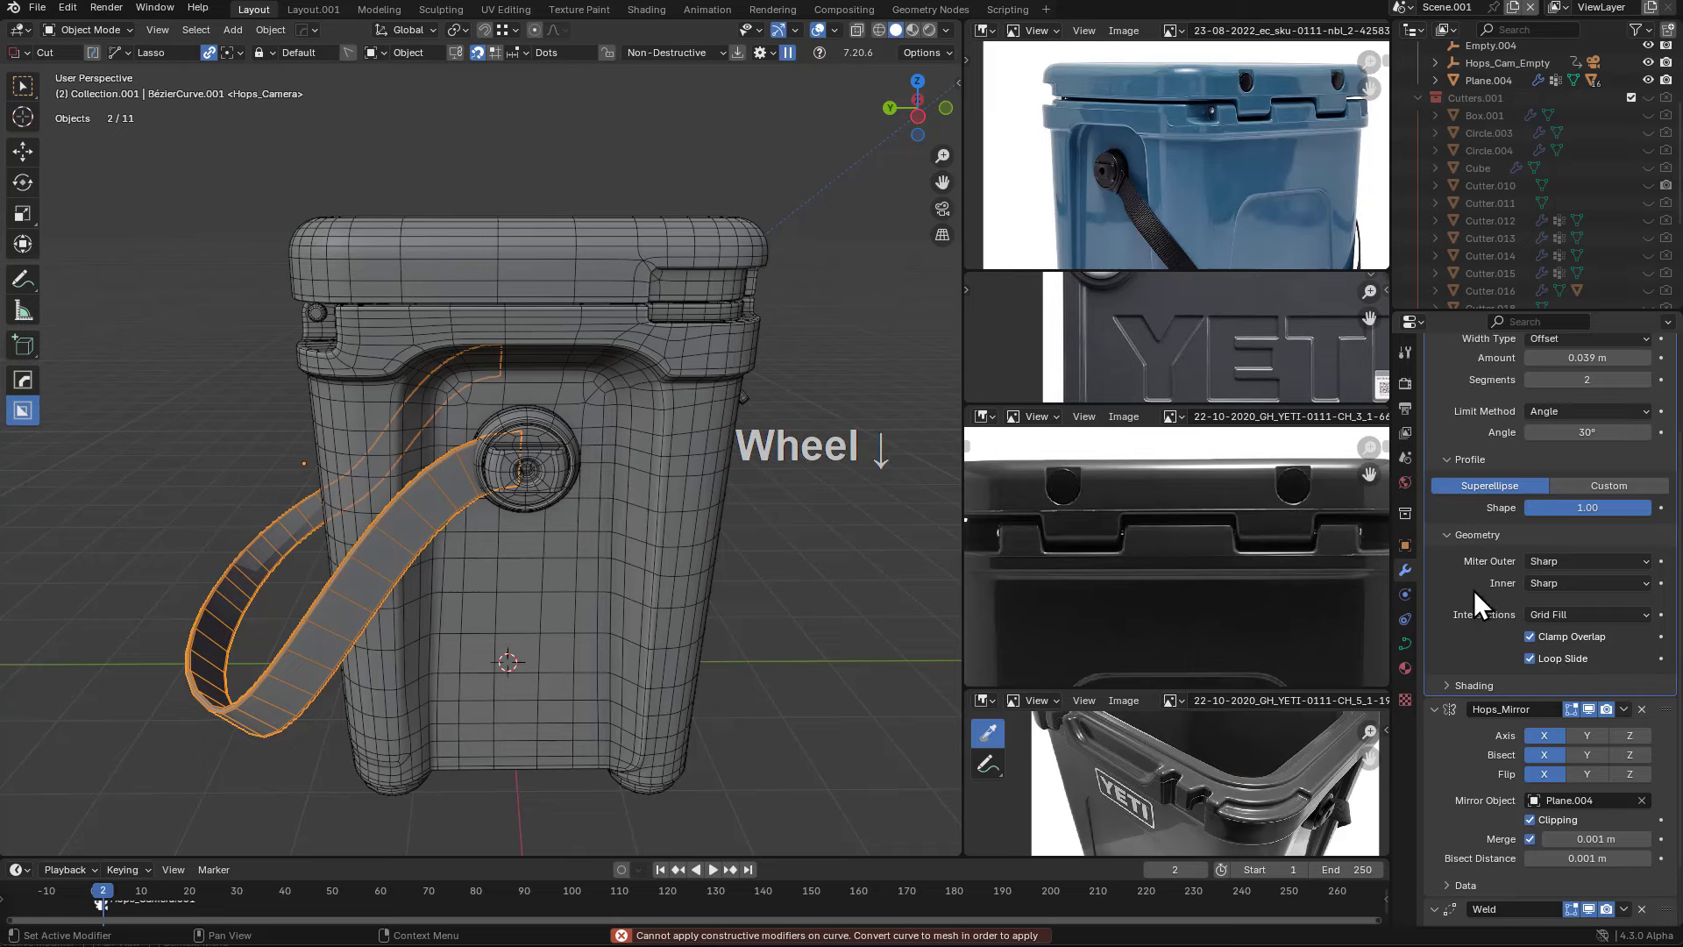
# - Convert the carry strap to a mesh with Visual Geometry to Mesh and give it a level 1 Subdivision modifier
pyautogui.moveTo(487, 503); pyautogui.dragTo(603, 540, button='middle')
pyautogui.scroll(5, 633, 481)
pyautogui.scroll(-3, 633, 481)
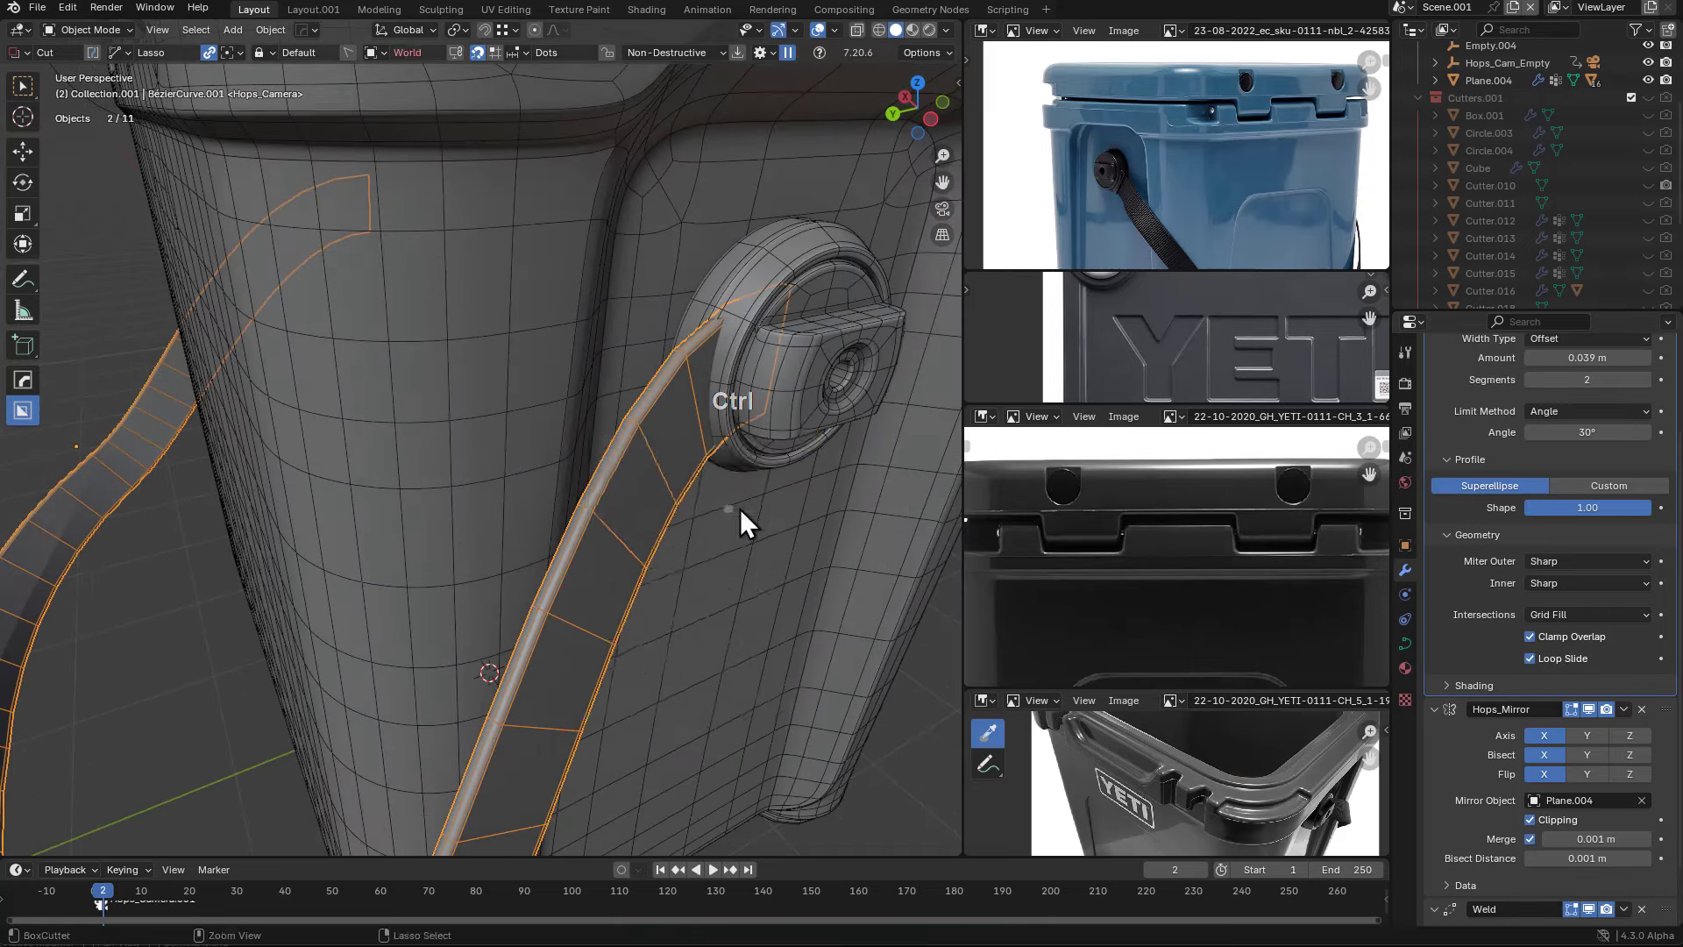
pyautogui.hotkey('ctrl', 'a')
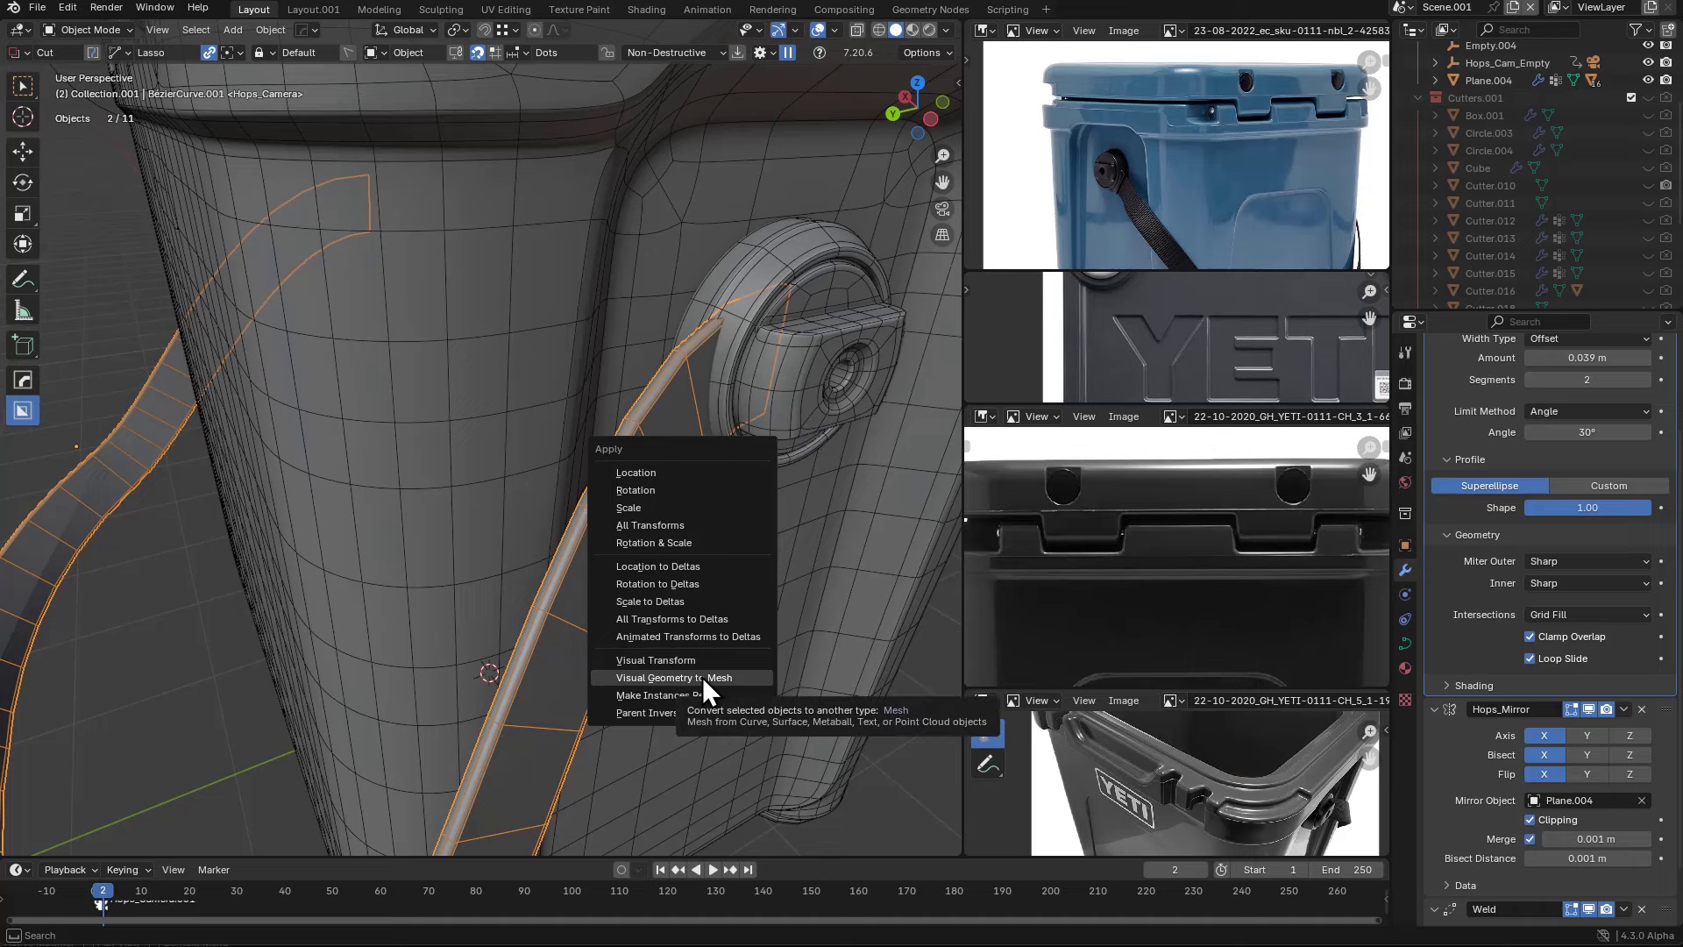
pyautogui.click(702, 676)
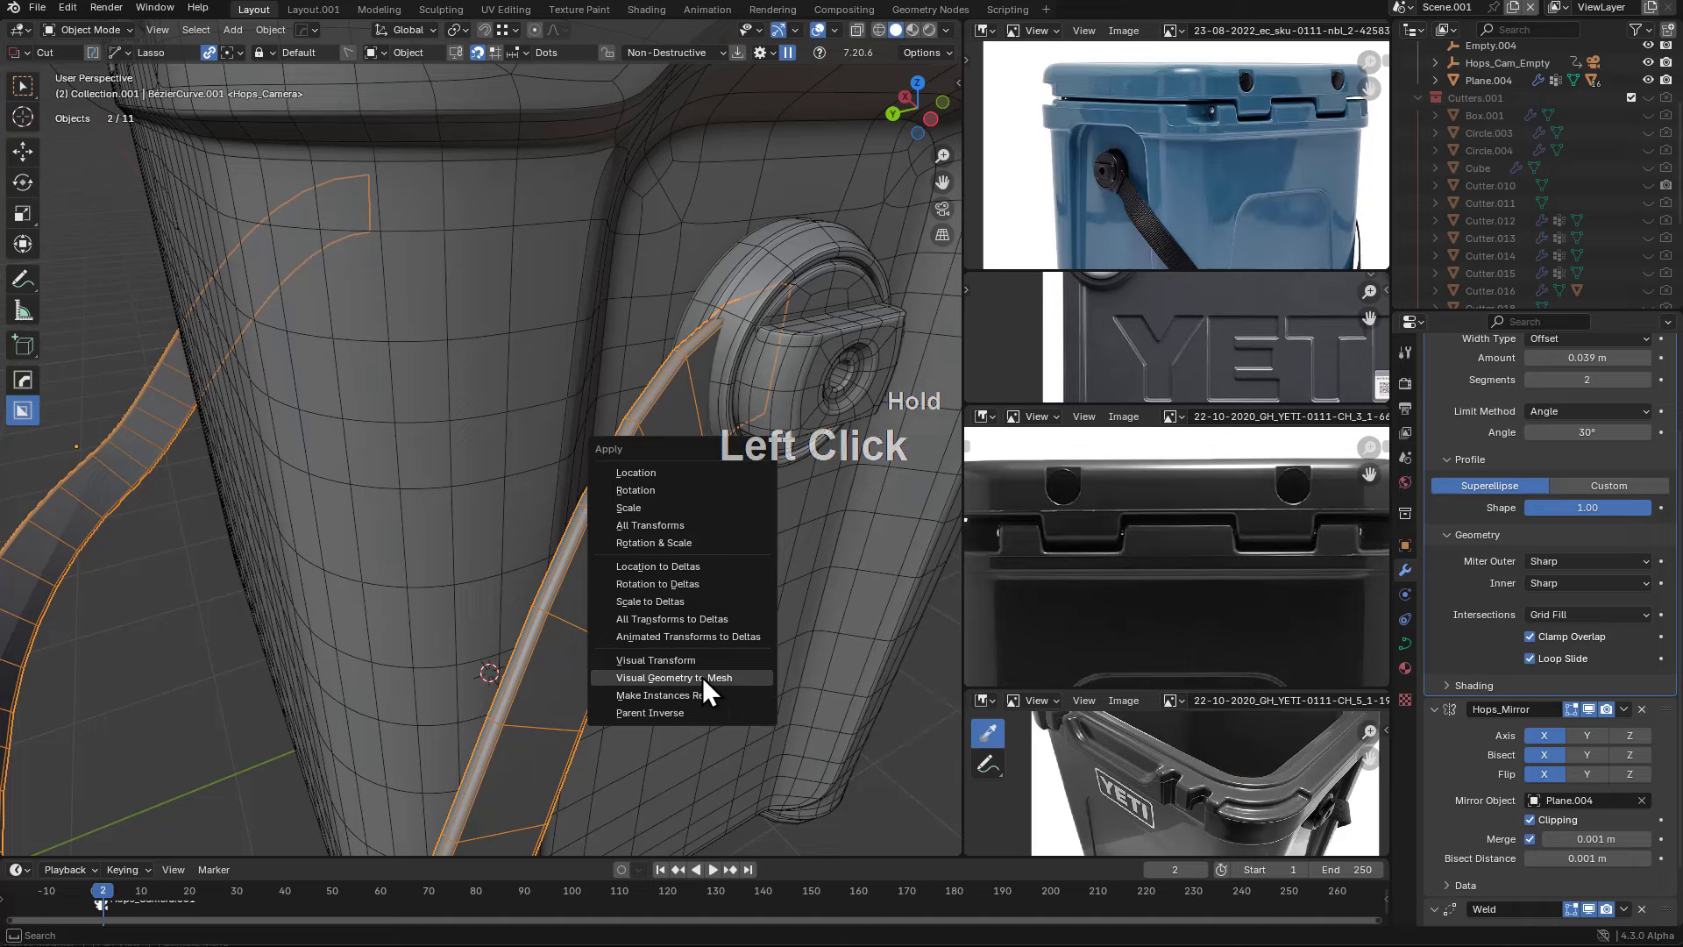
pyautogui.scroll(-2, 664, 563)
pyautogui.scroll(-2, 665, 562)
pyautogui.hotkey('ctrl', '1')
# - Apply the second Hops_Mirror modifier on the round knob that holds the strap
pyautogui.moveTo(655, 523); pyautogui.dragTo(682, 433, button='middle')
pyautogui.click(707, 442)
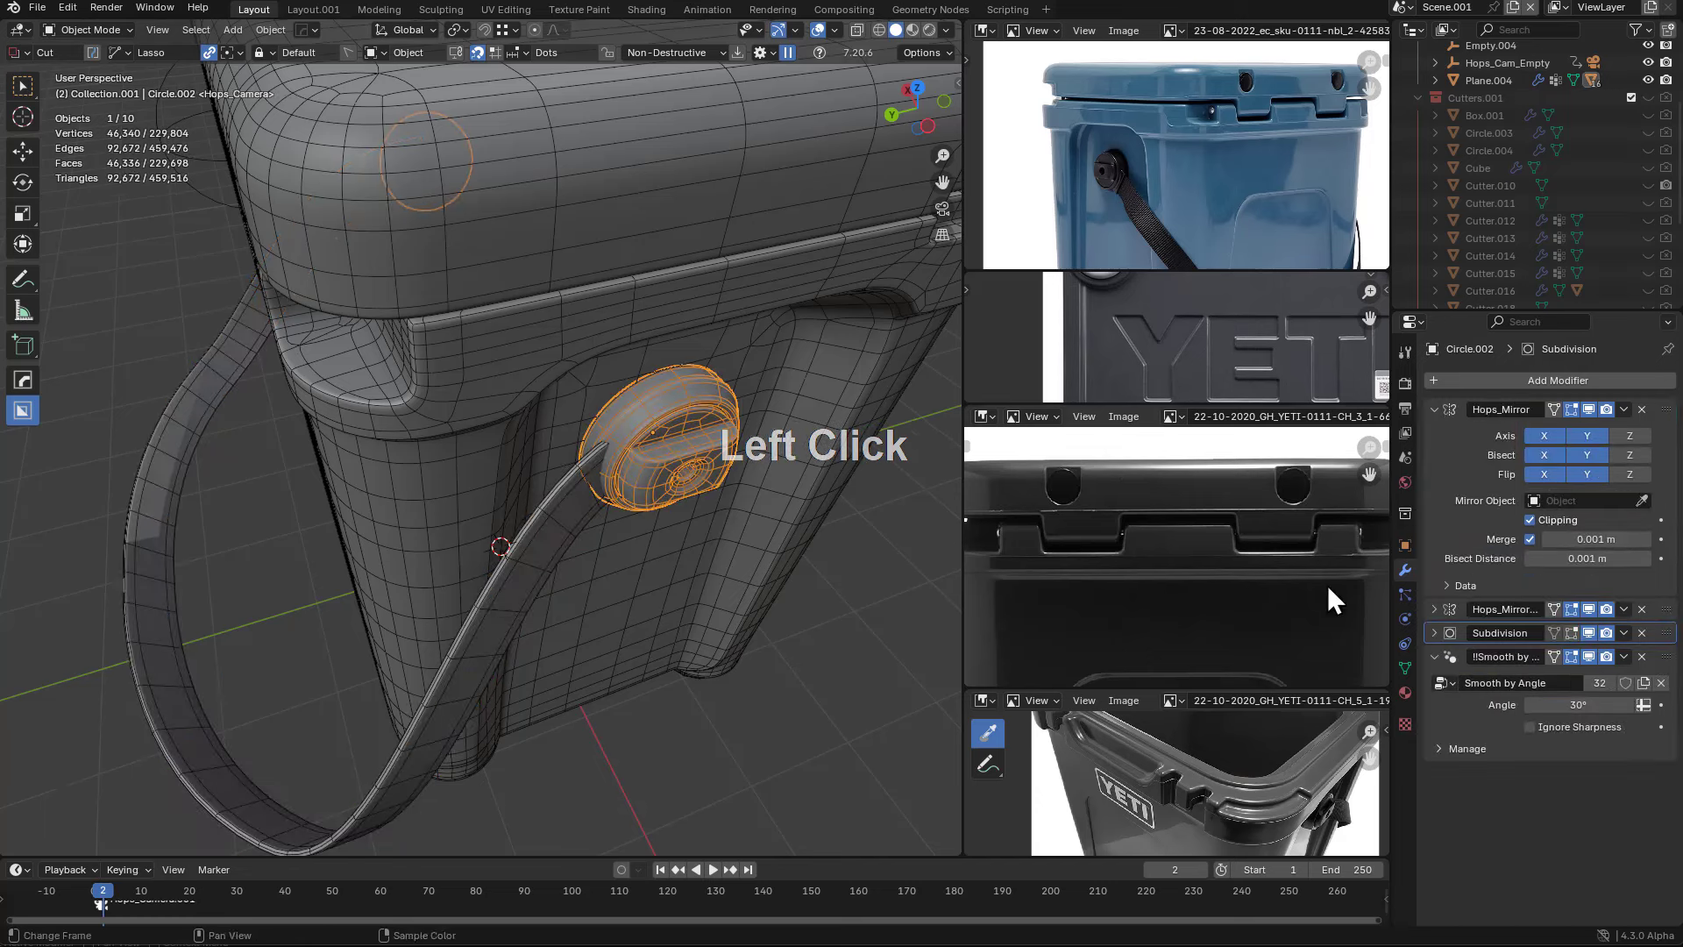
pyautogui.click(1434, 608)
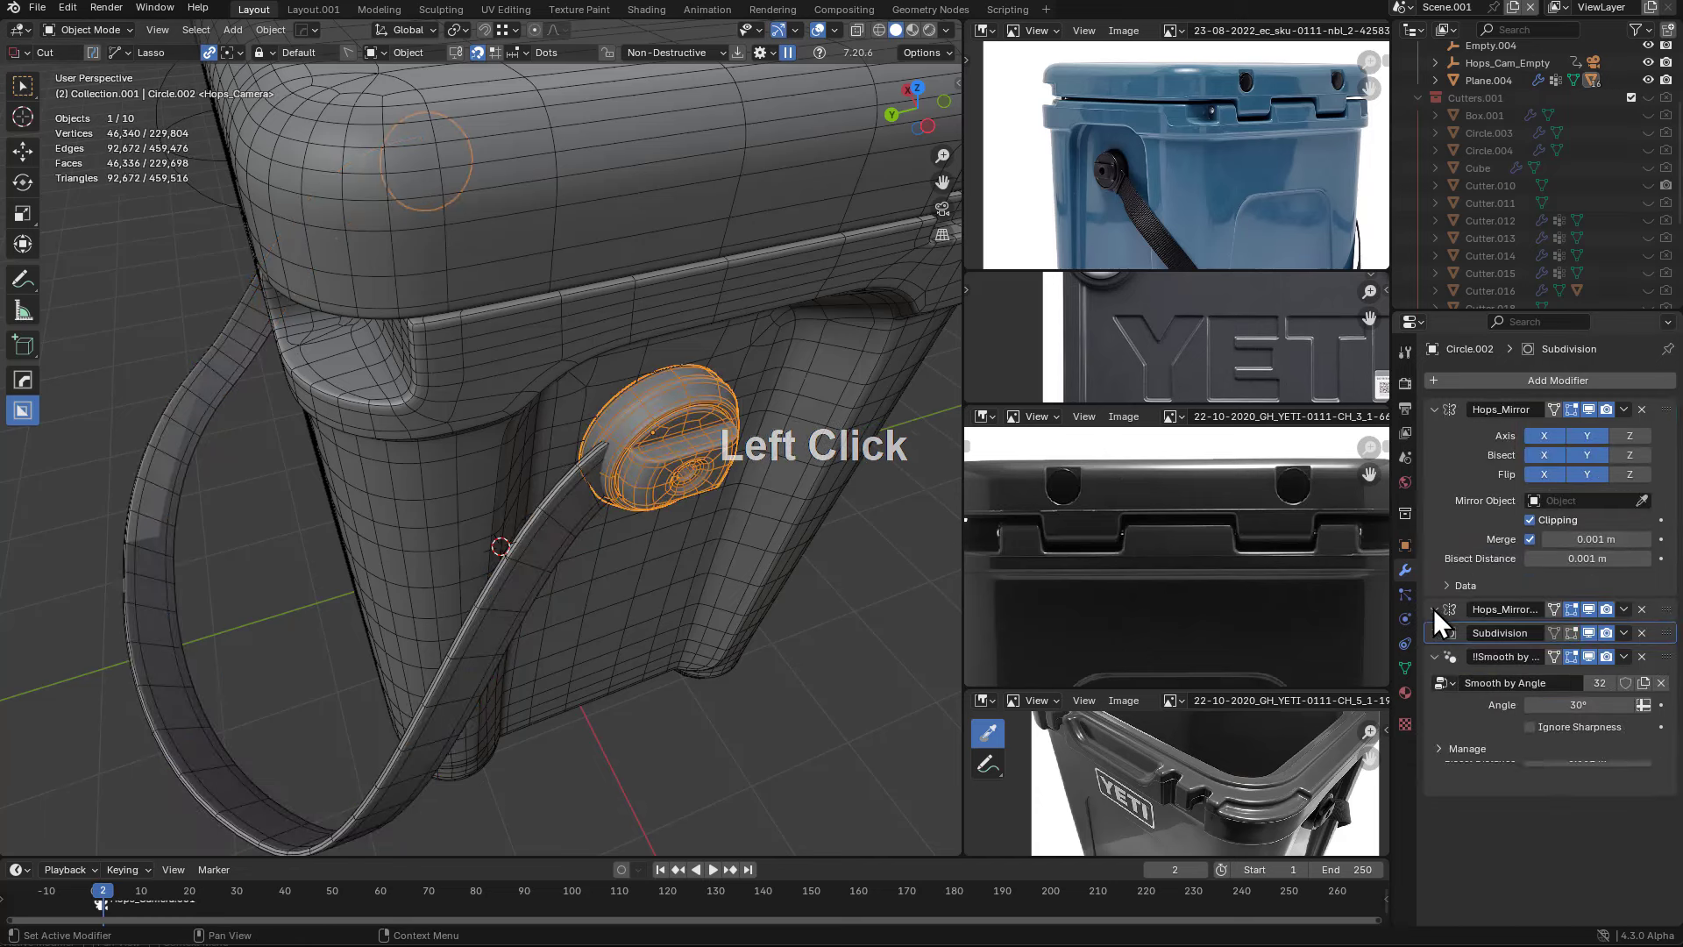
pyautogui.hotkey('ctrl', 'a')
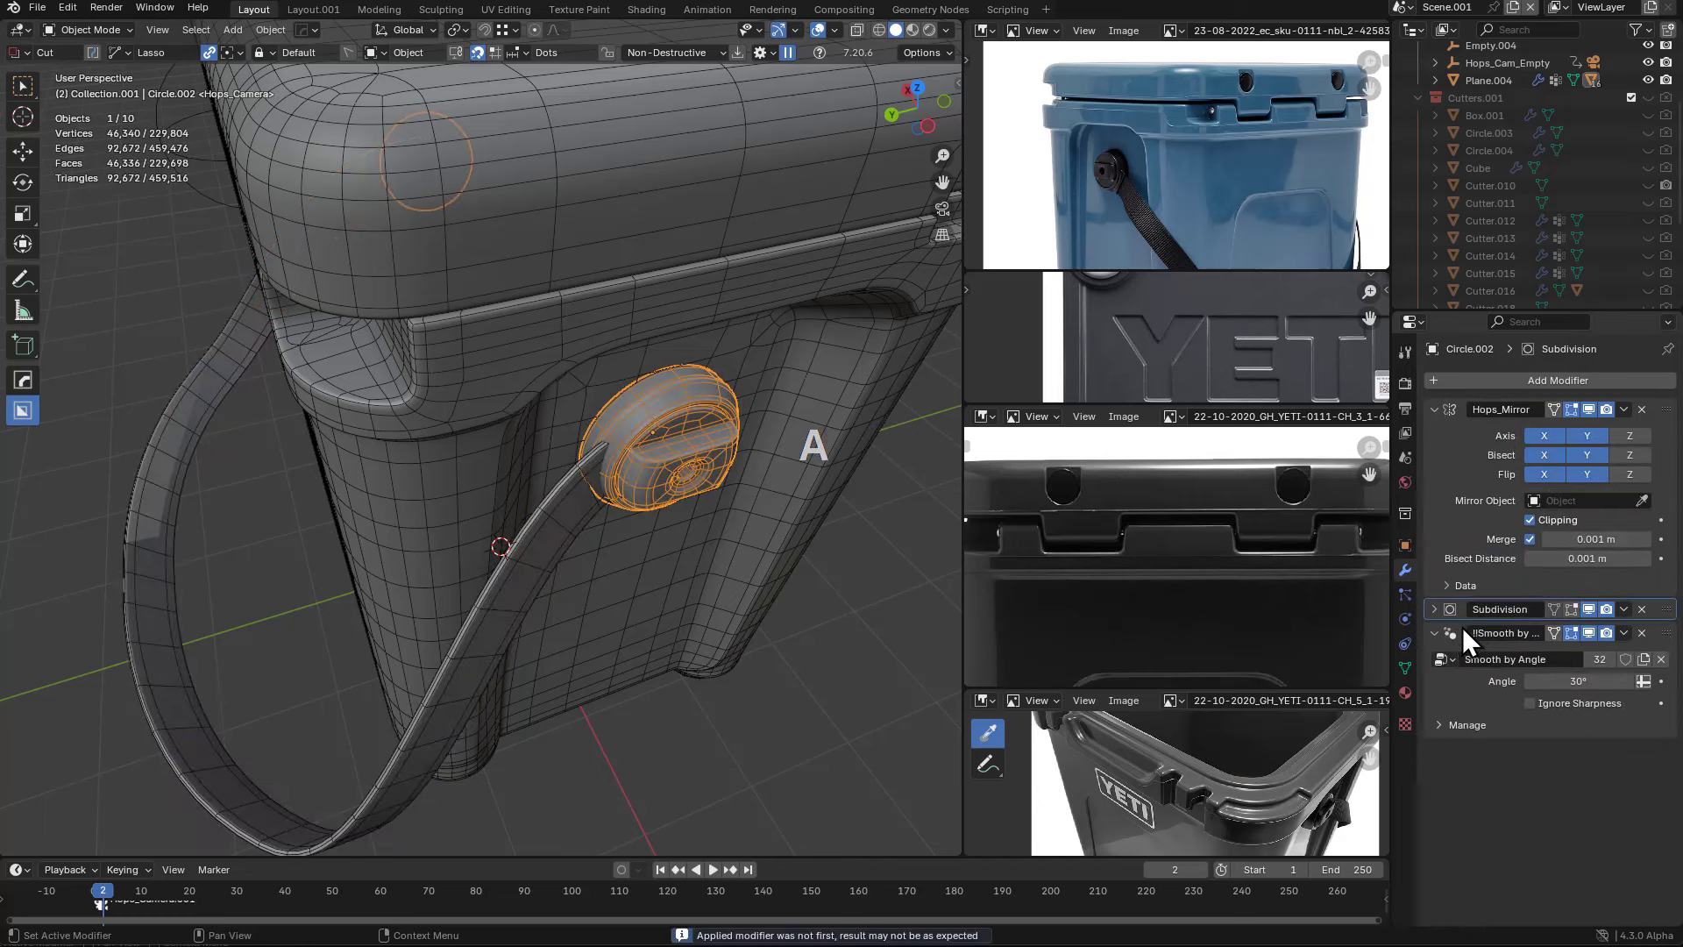
# - Try to join the knob and the strap into the cooler body, and undo the join
pyautogui.keyDown('shift'); pyautogui.click(538, 529); pyautogui.keyUp('shift')
pyautogui.keyDown('shift'); pyautogui.click(570, 365); pyautogui.keyUp('shift')
pyautogui.press('j')
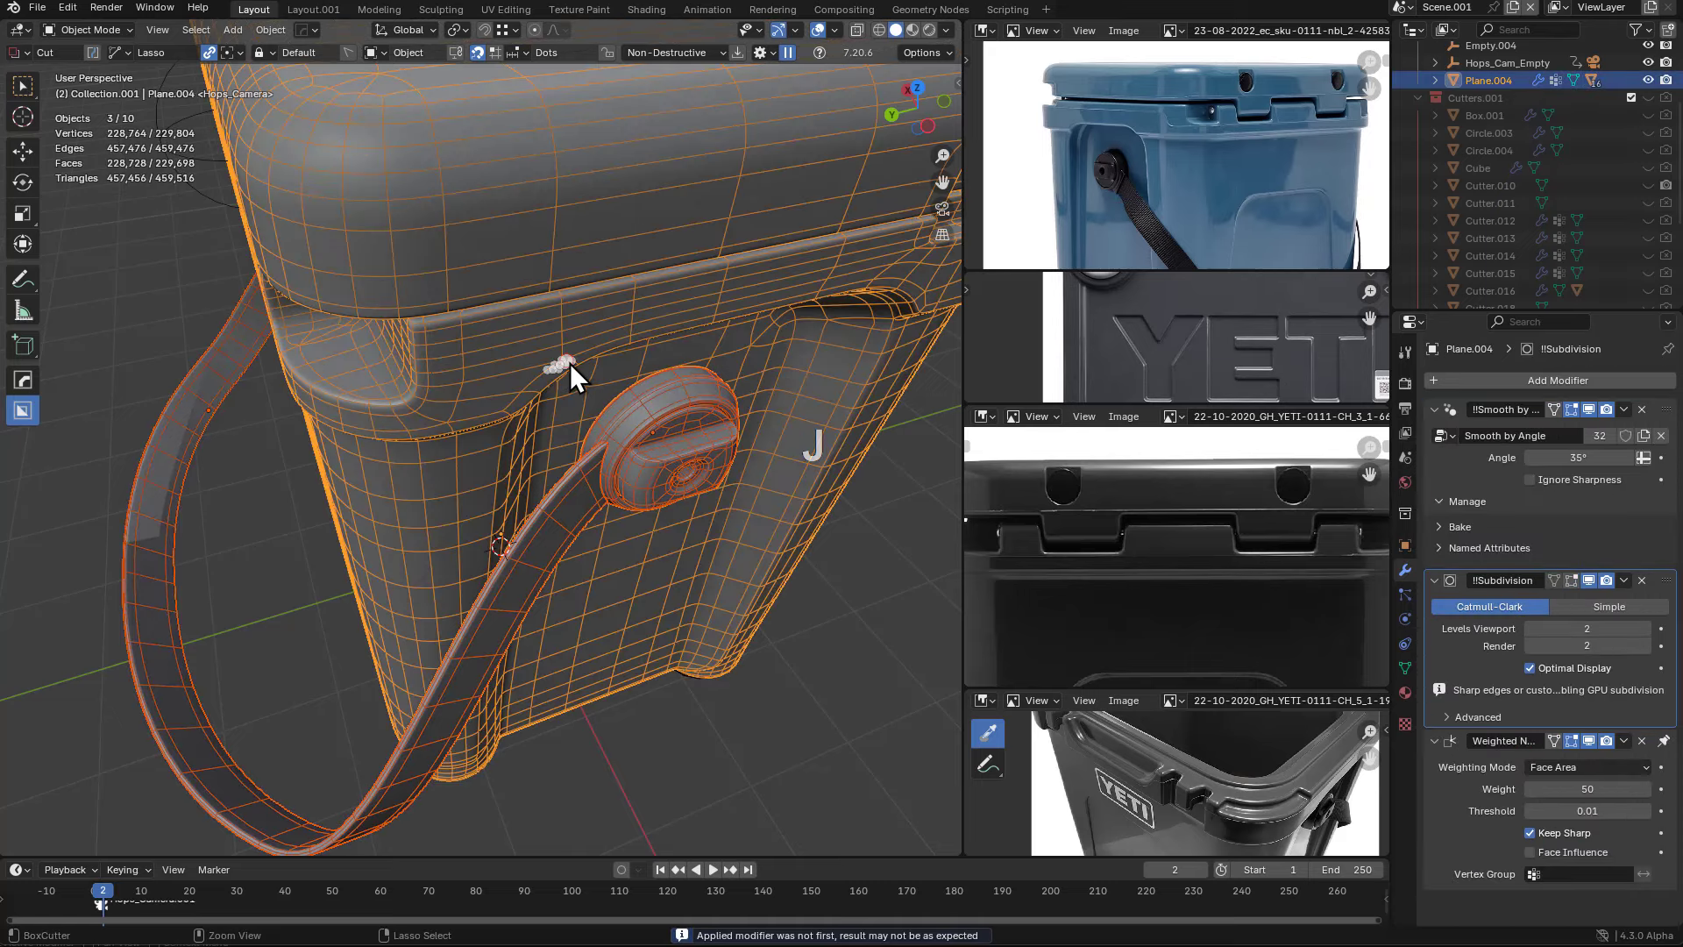
pyautogui.moveTo(691, 409)
pyautogui.mouseDown(button='middle')
pyautogui.moveTo(554, 382)
pyautogui.moveTo(701, 424)
pyautogui.mouseUp(button='middle')
pyautogui.scroll(-3, 554, 382)
pyautogui.scroll(3, 627, 392)
pyautogui.hotkey('ctrl', 'z')
# - Apply the remaining Hops_Mirror modifier on the round strap knob
pyautogui.click(701, 424)
pyautogui.click(701, 424)
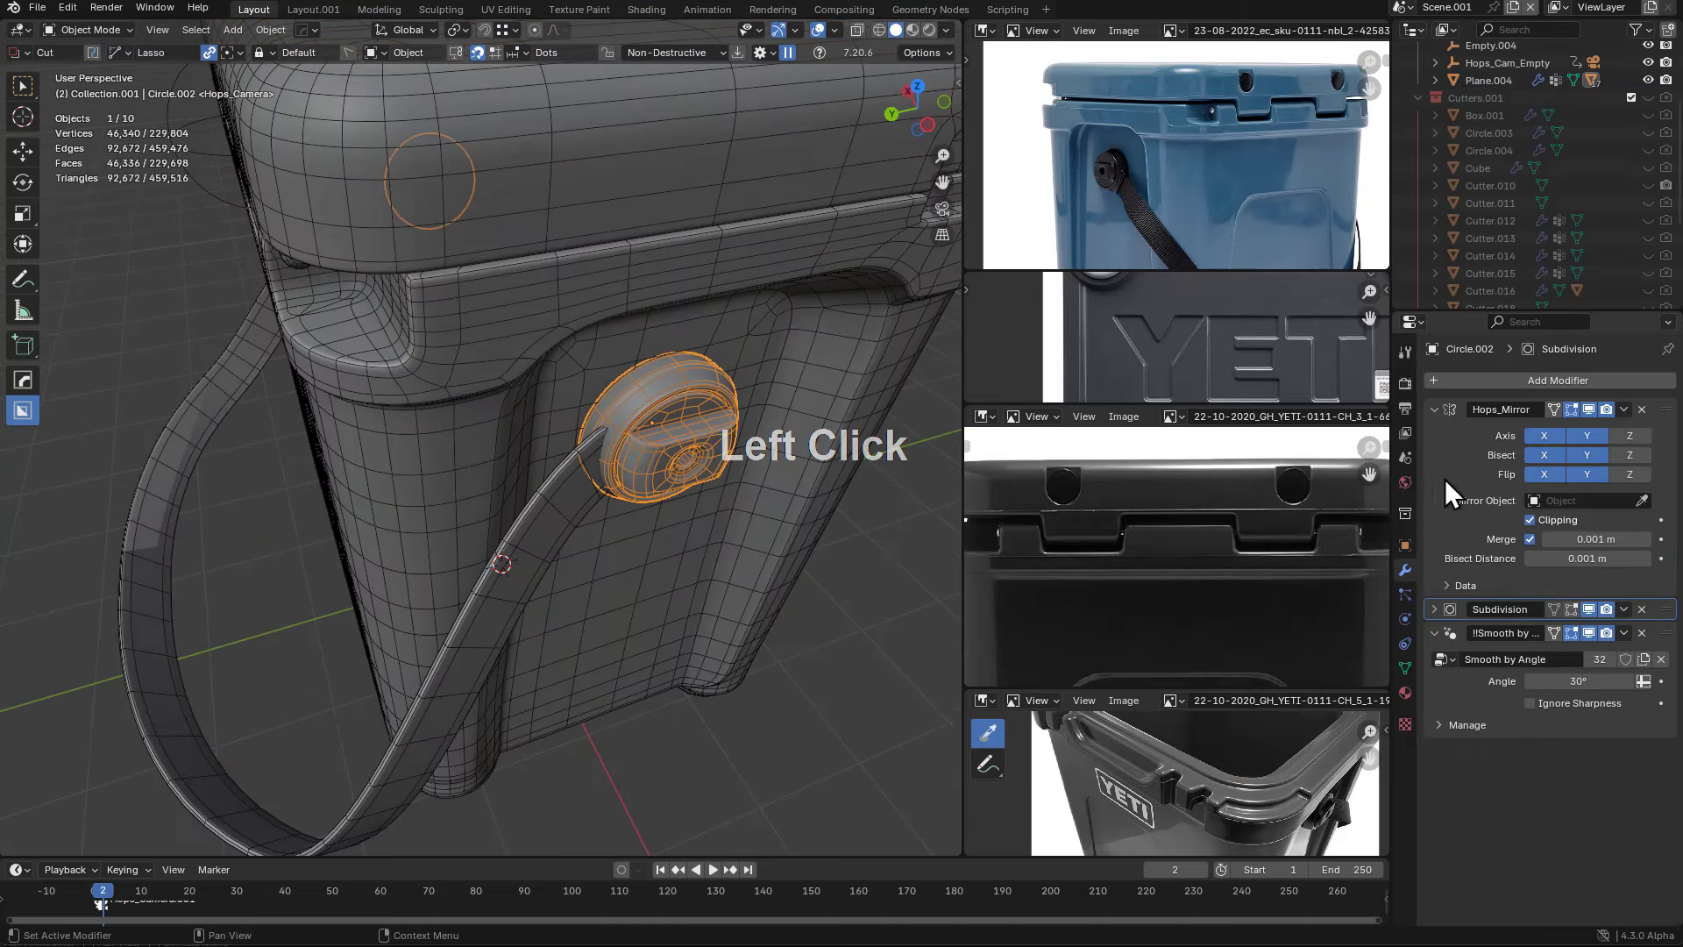
pyautogui.hotkey('ctrl', 'a')
# - Join the round knob and the carry strap into the cooler body
pyautogui.keyDown('shift'); pyautogui.click(566, 465); pyautogui.keyUp('shift')
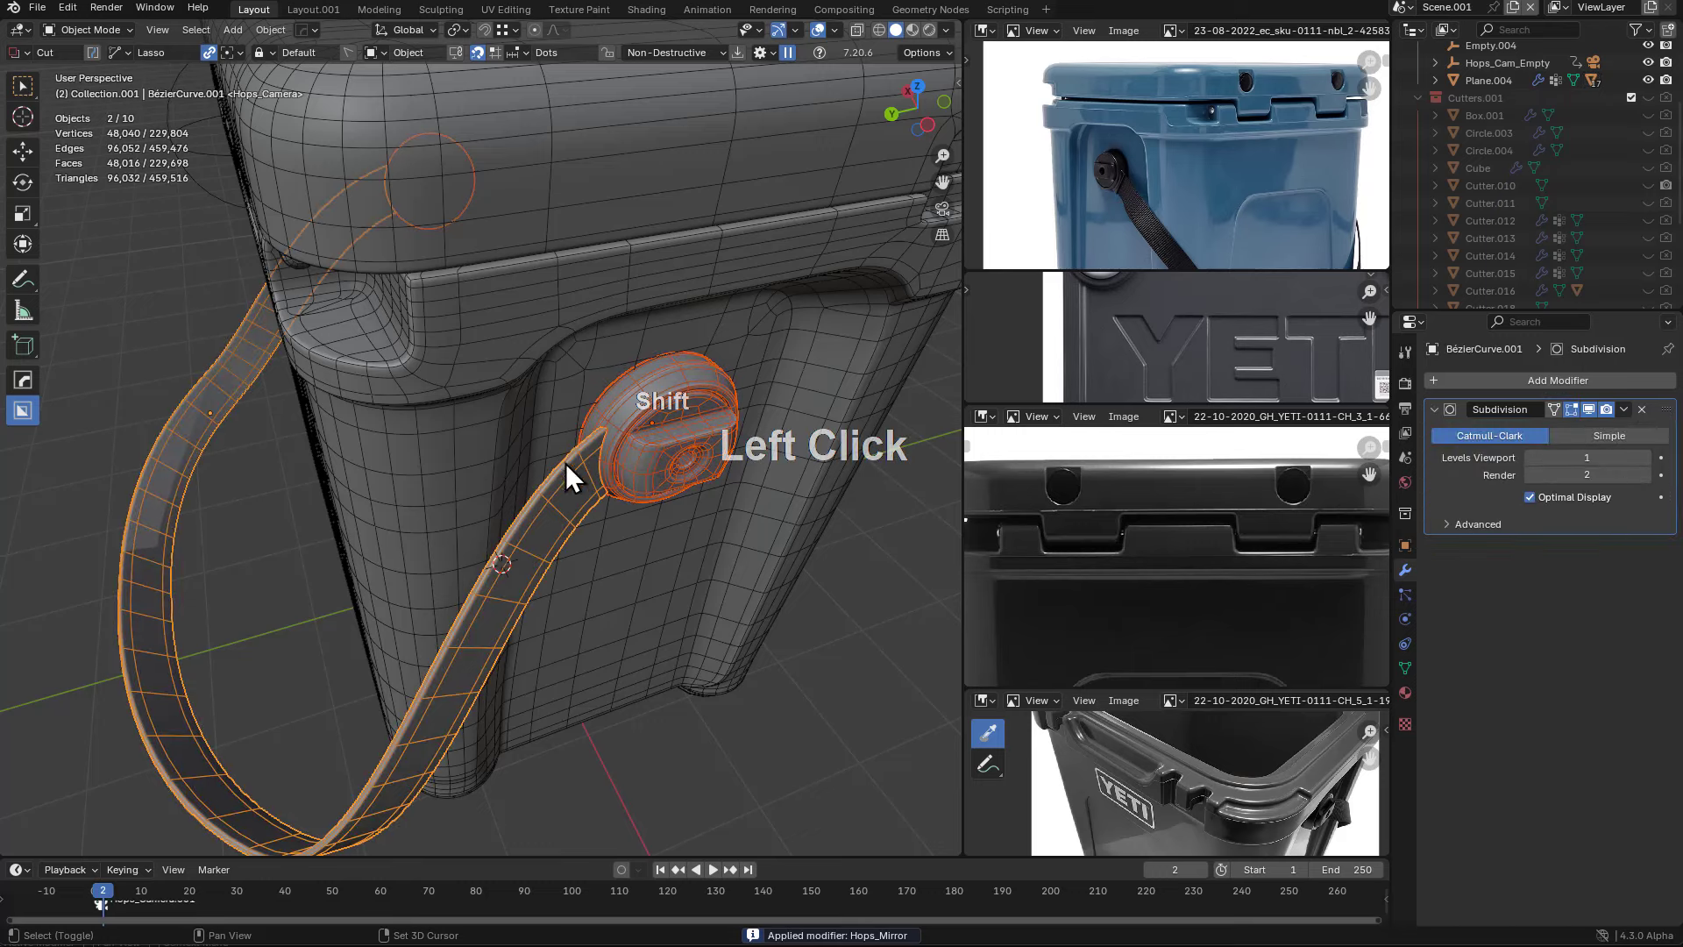
pyautogui.keyDown('shift'); pyautogui.click(585, 298); pyautogui.keyUp('shift')
pyautogui.press('q')
pyautogui.hotkey('ctrl', 'j')
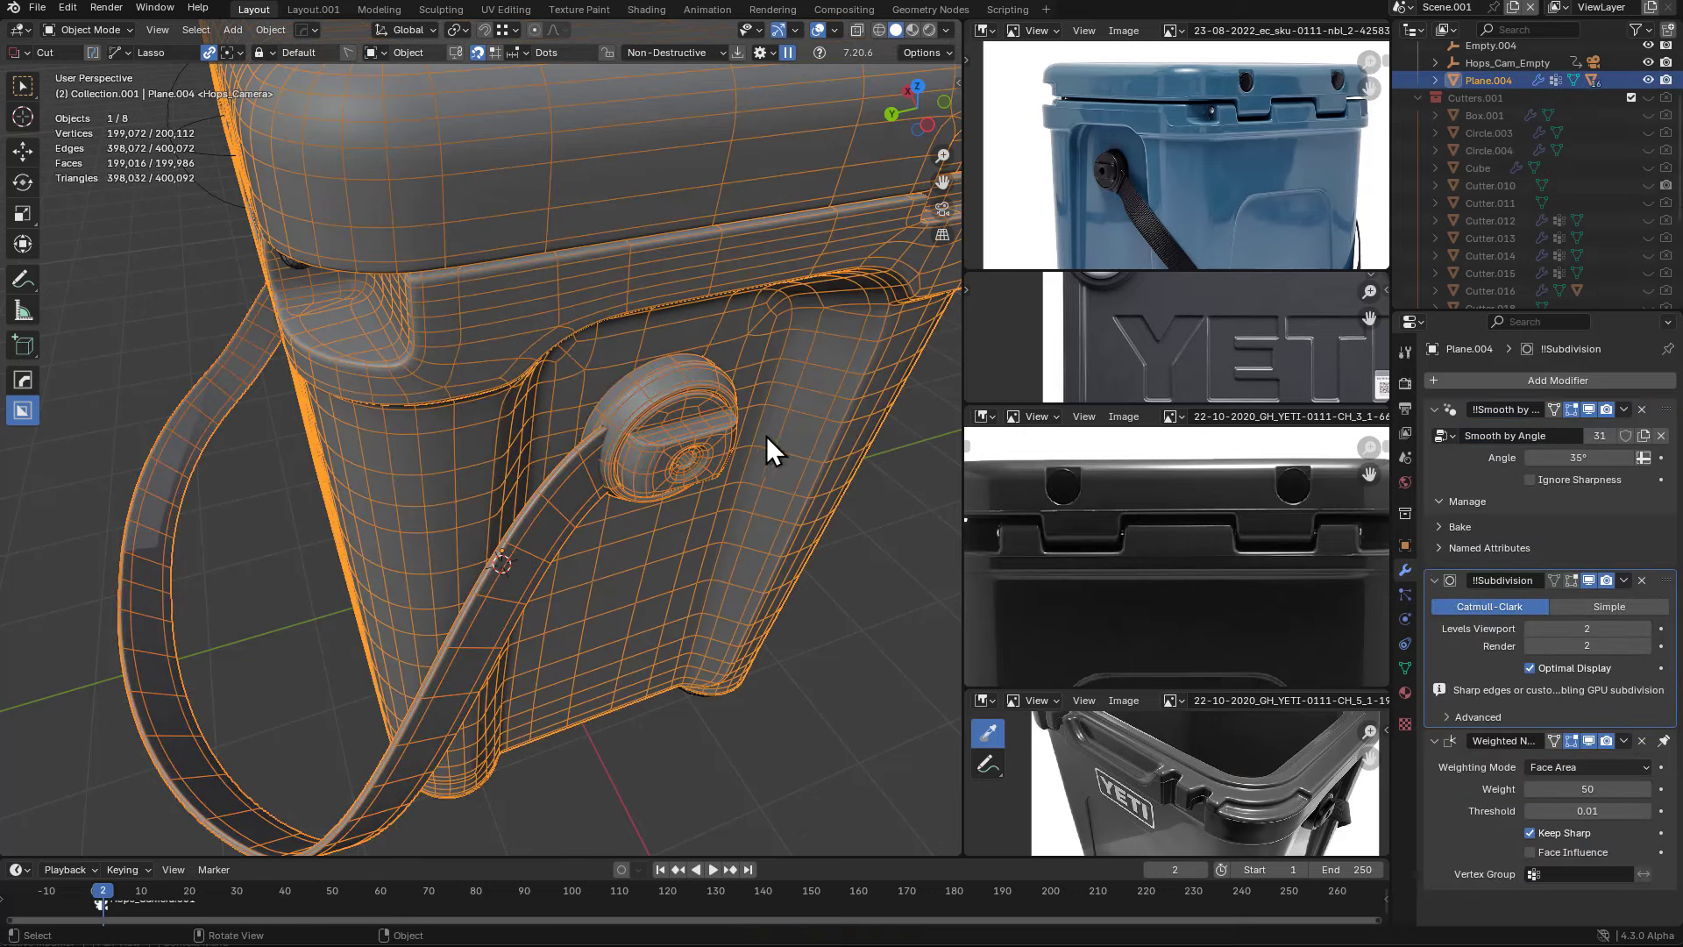
# - Deselect everything and set the combined cooler's Subdivision viewport level to 1
pyautogui.scroll(-3, 690, 419)
pyautogui.moveTo(766, 435); pyautogui.dragTo(574, 482, button='middle')
pyautogui.hotkey('alt', 'a')
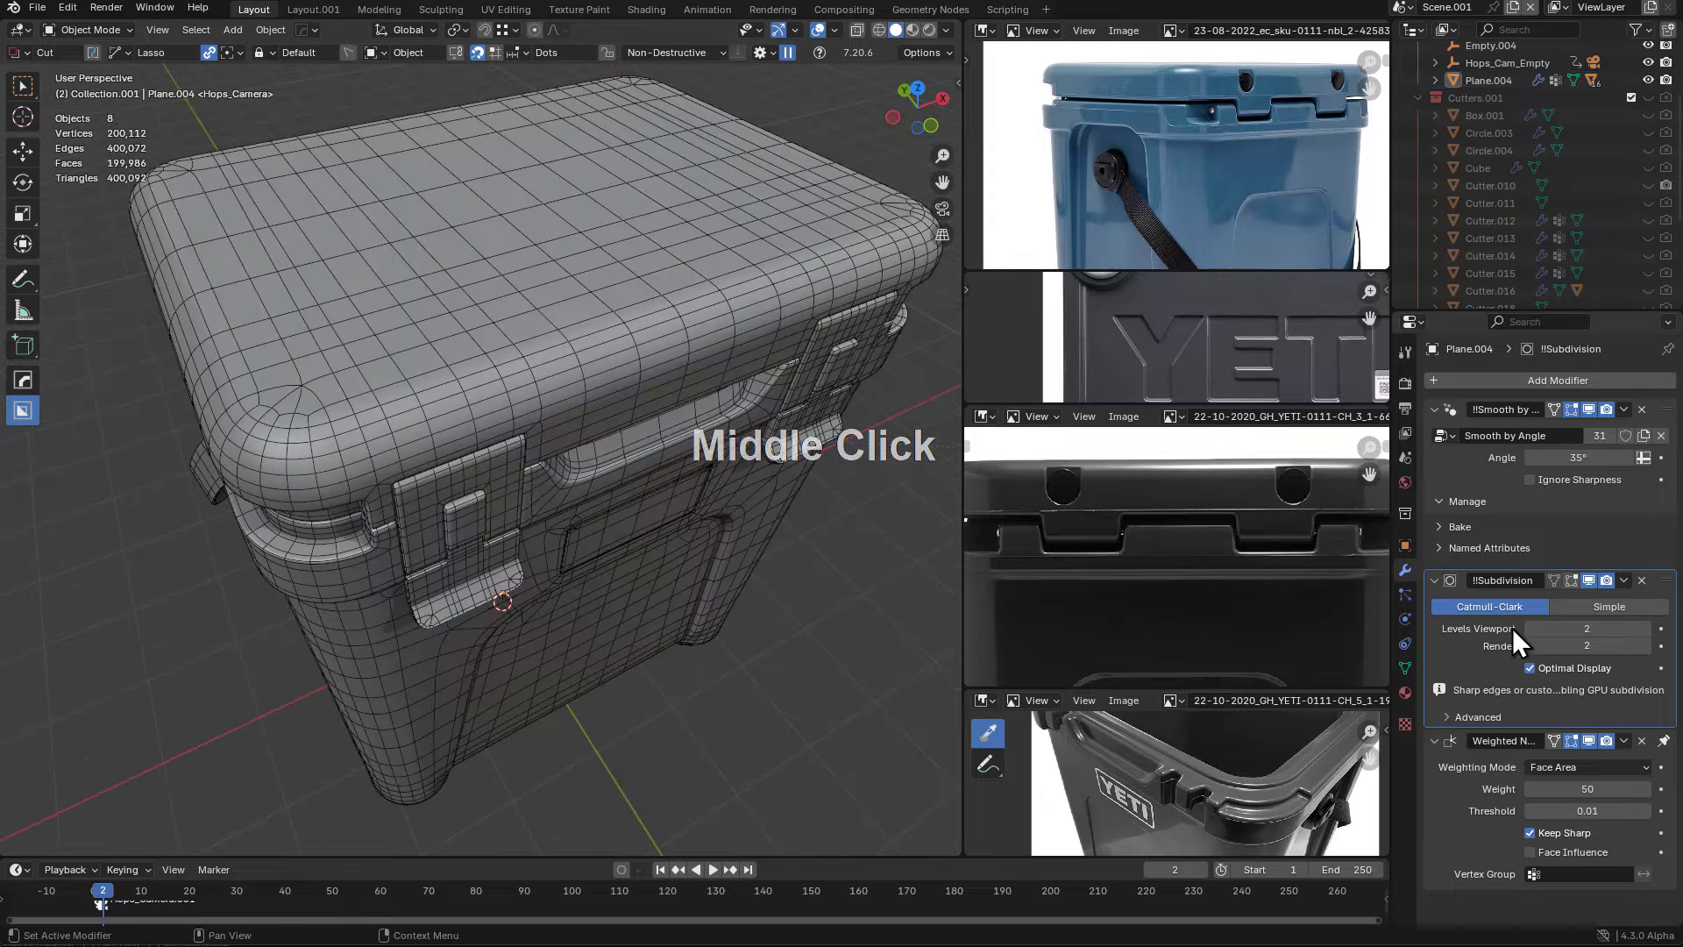
pyautogui.click(1530, 628)
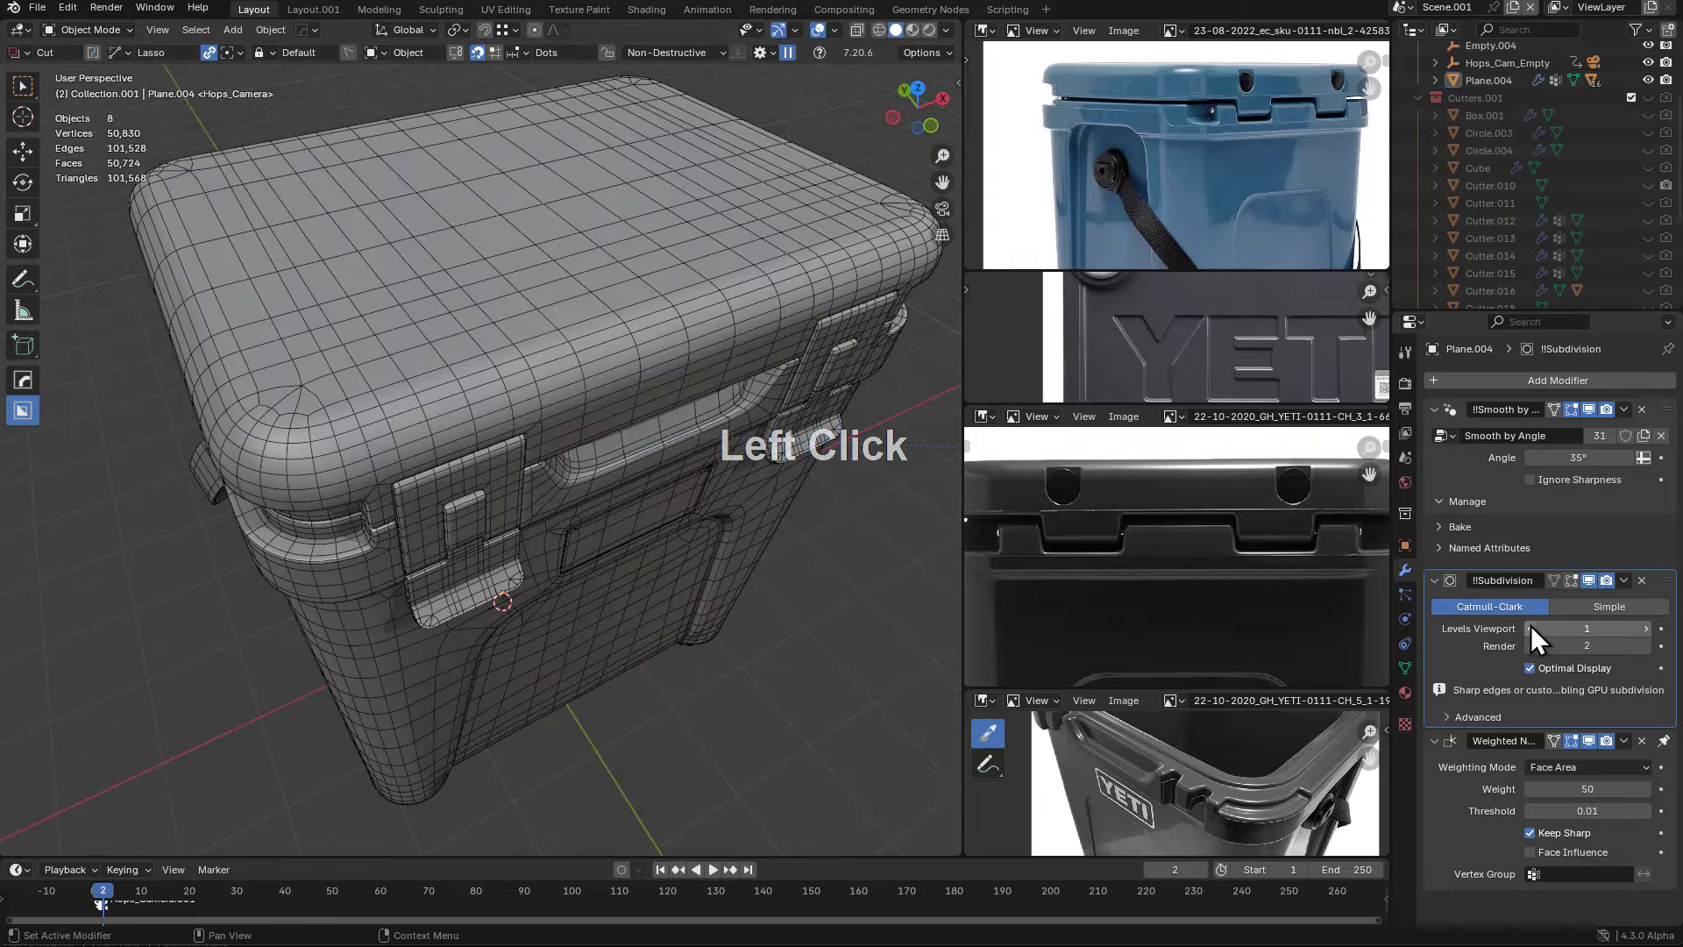
# - Collapse the cooler's modifiers and move the Subdivision modifier above Smooth by Angle
pyautogui.click(1443, 577)
pyautogui.click(1434, 410)
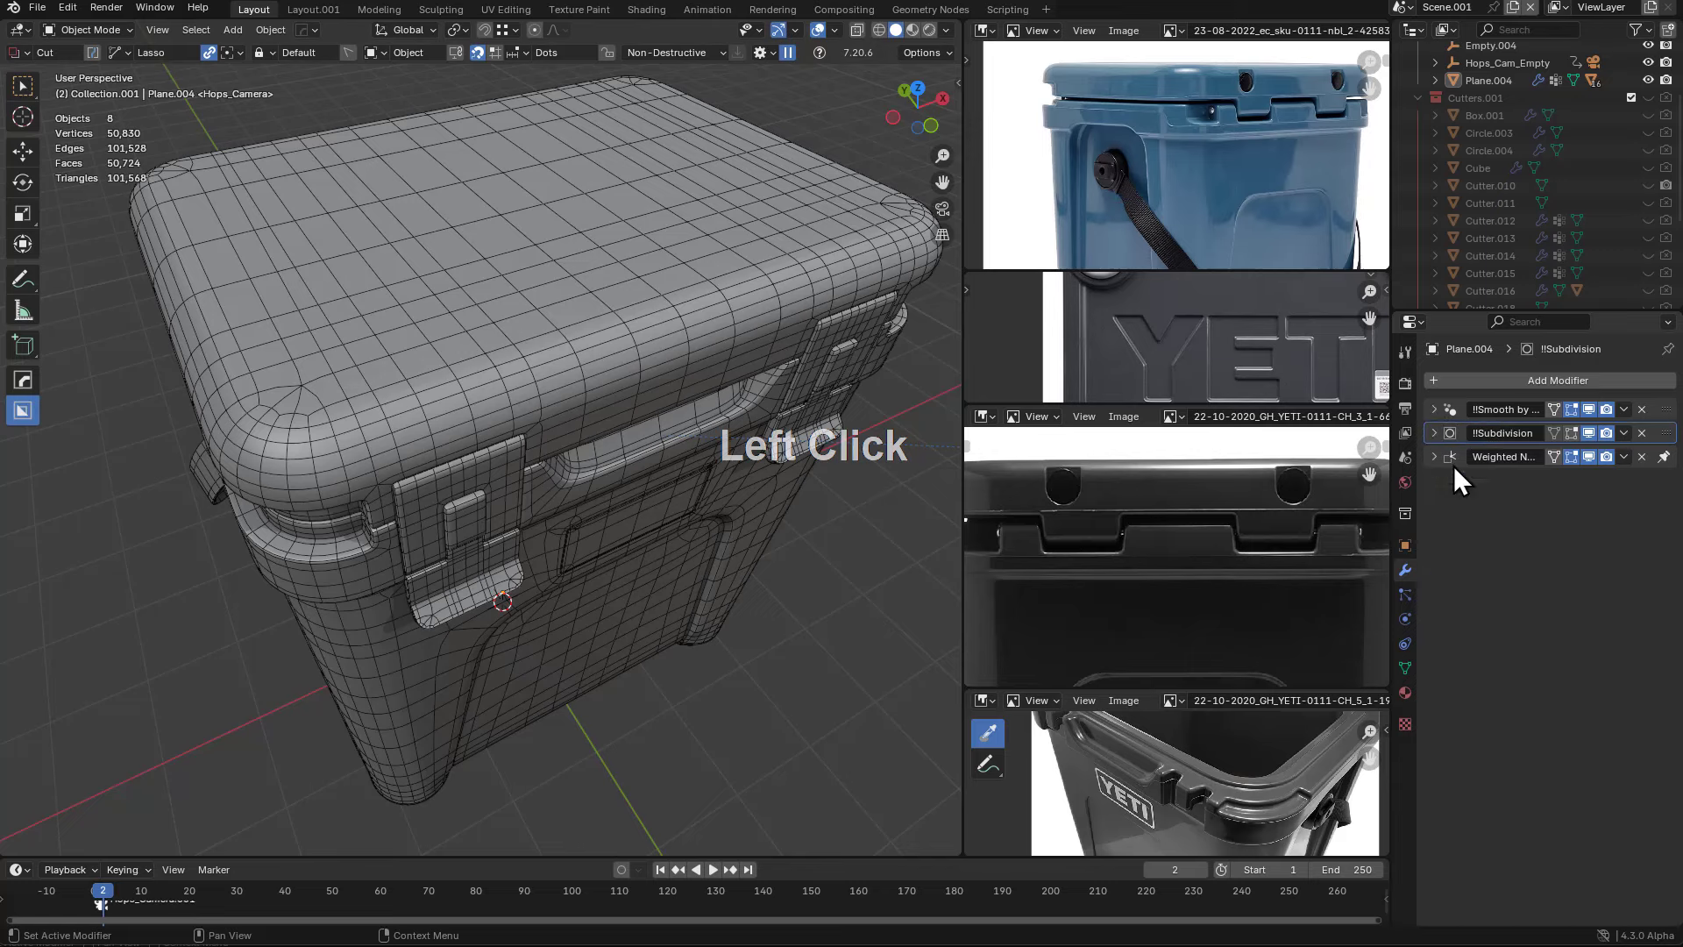
pyautogui.moveTo(1654, 436); pyautogui.dragTo(1664, 399)
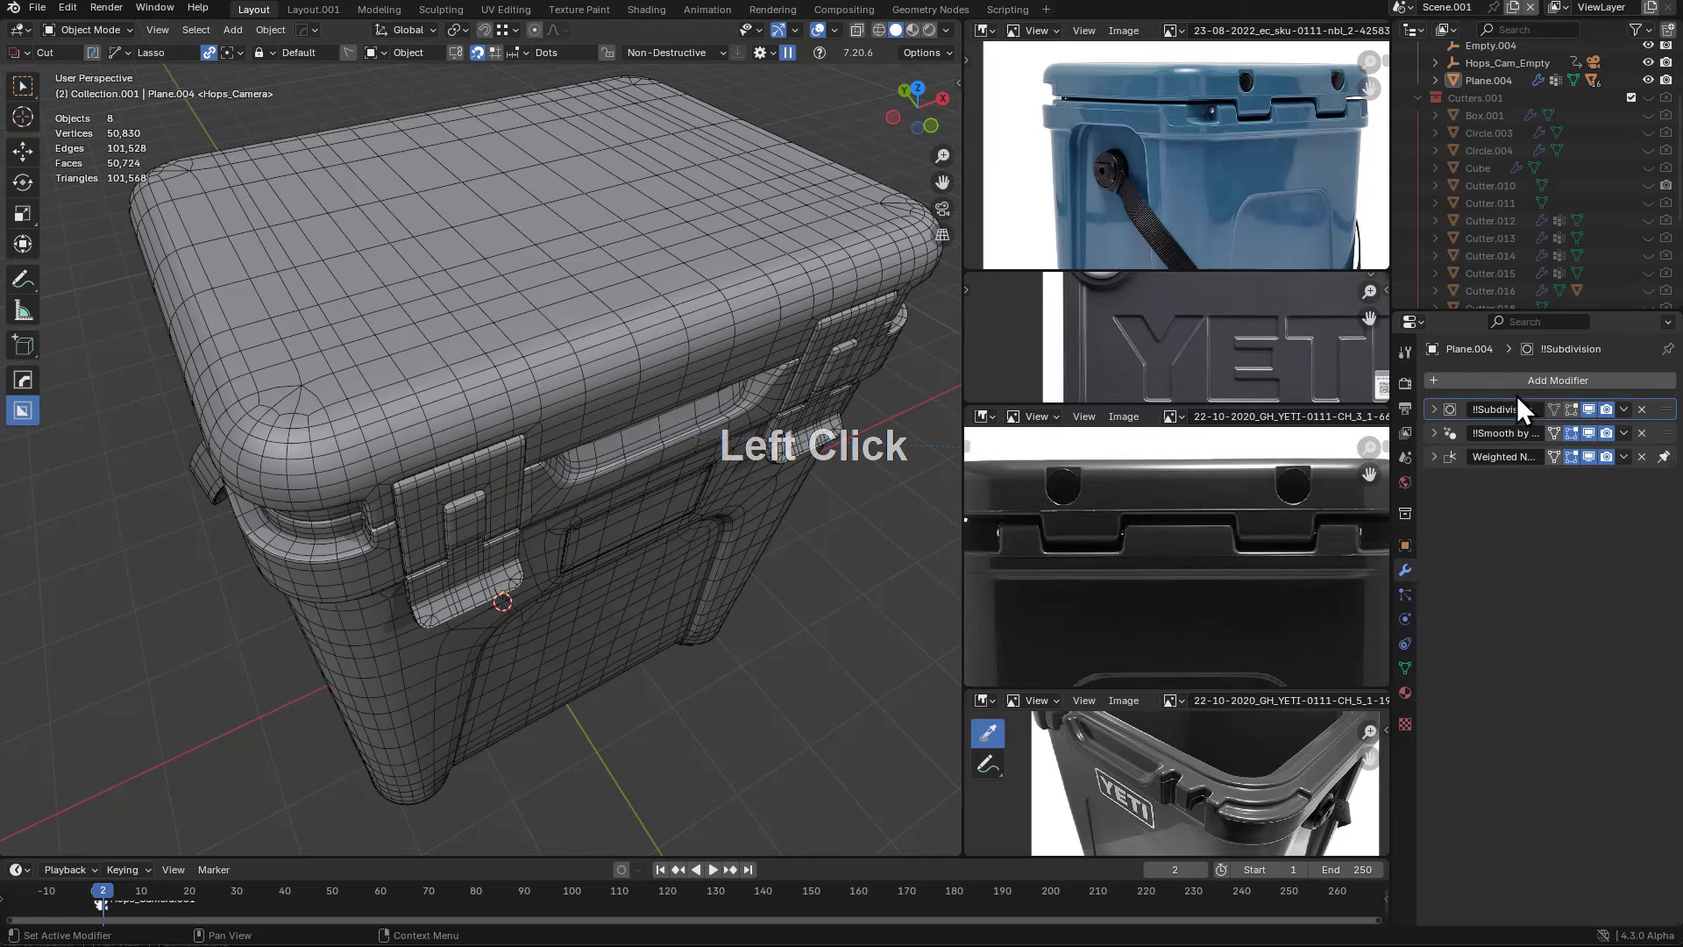
pyautogui.moveTo(701, 461); pyautogui.dragTo(608, 446, button='middle')
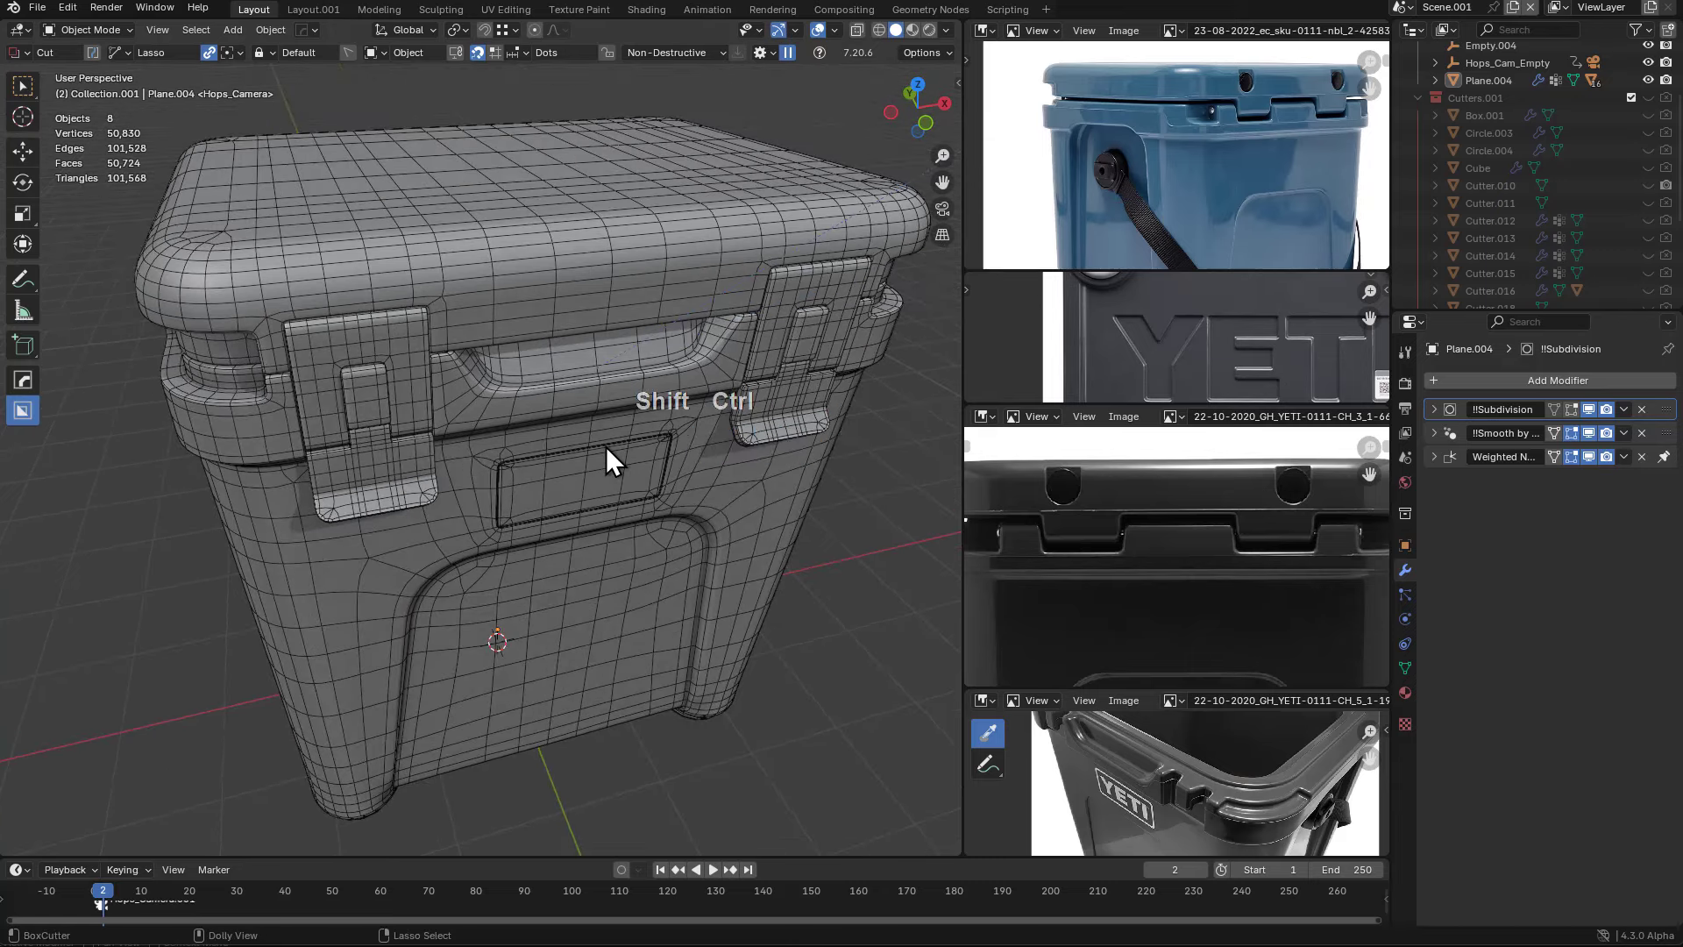
# - Save the scene as a new file named gn_yeti_cooler_3_1.blend in the PowerSave folder
pyautogui.hotkey('ctrl', 'shift', 's')
pyautogui.click(664, 714)
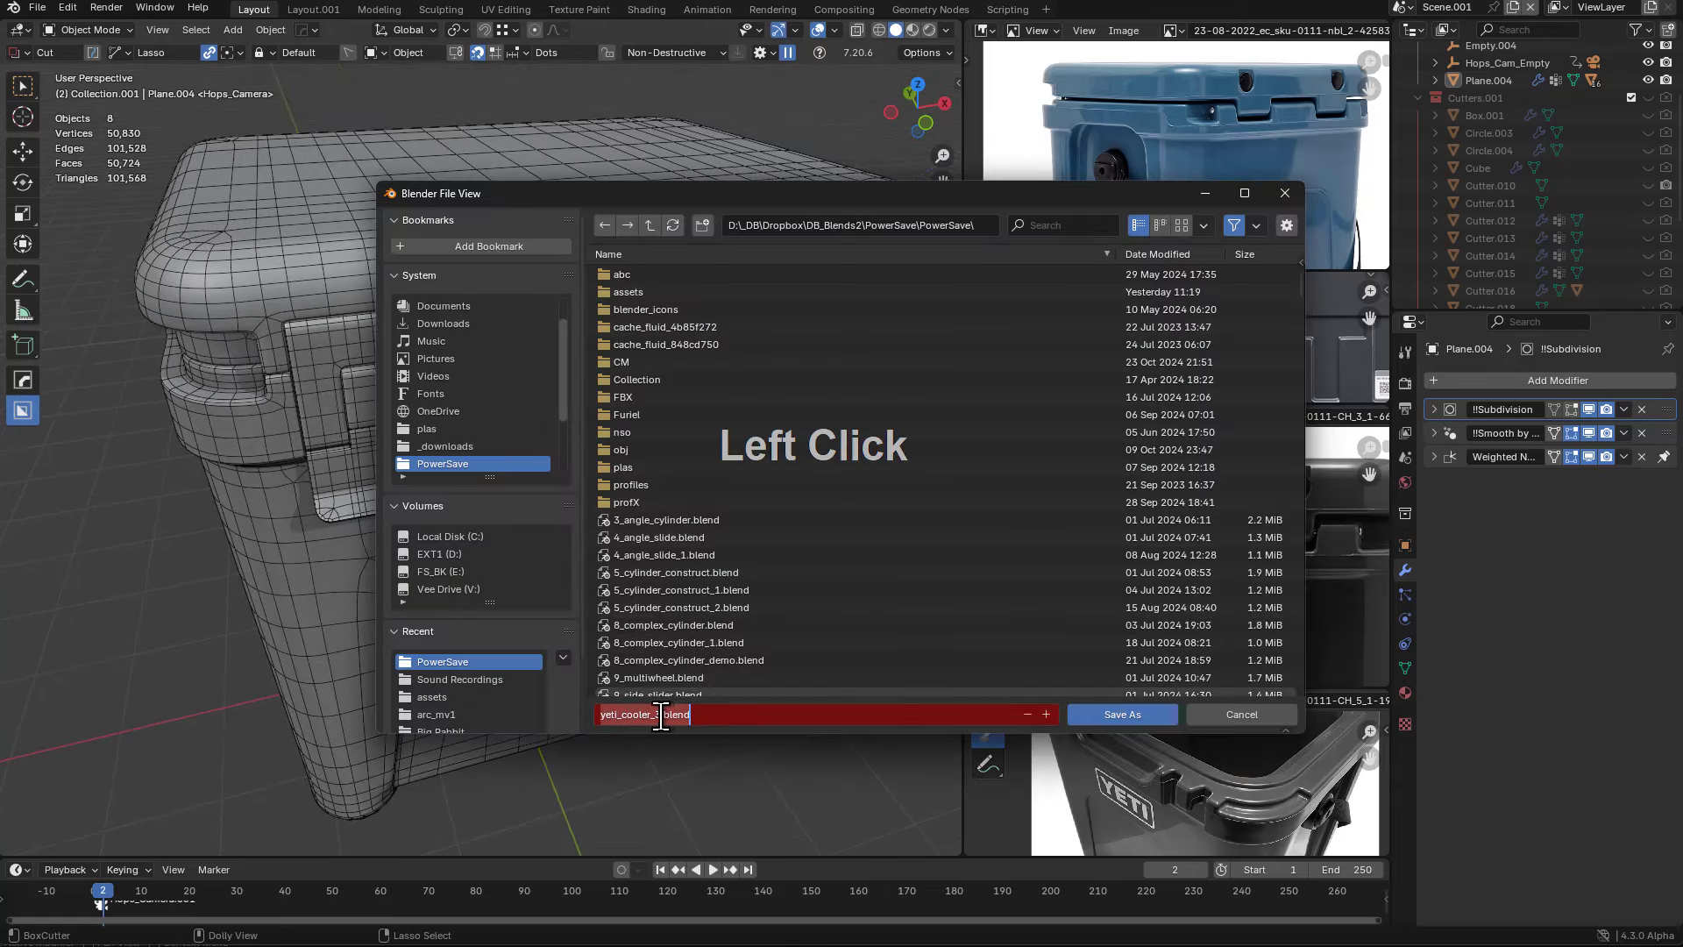
pyautogui.write('_')
pyautogui.press('Return')
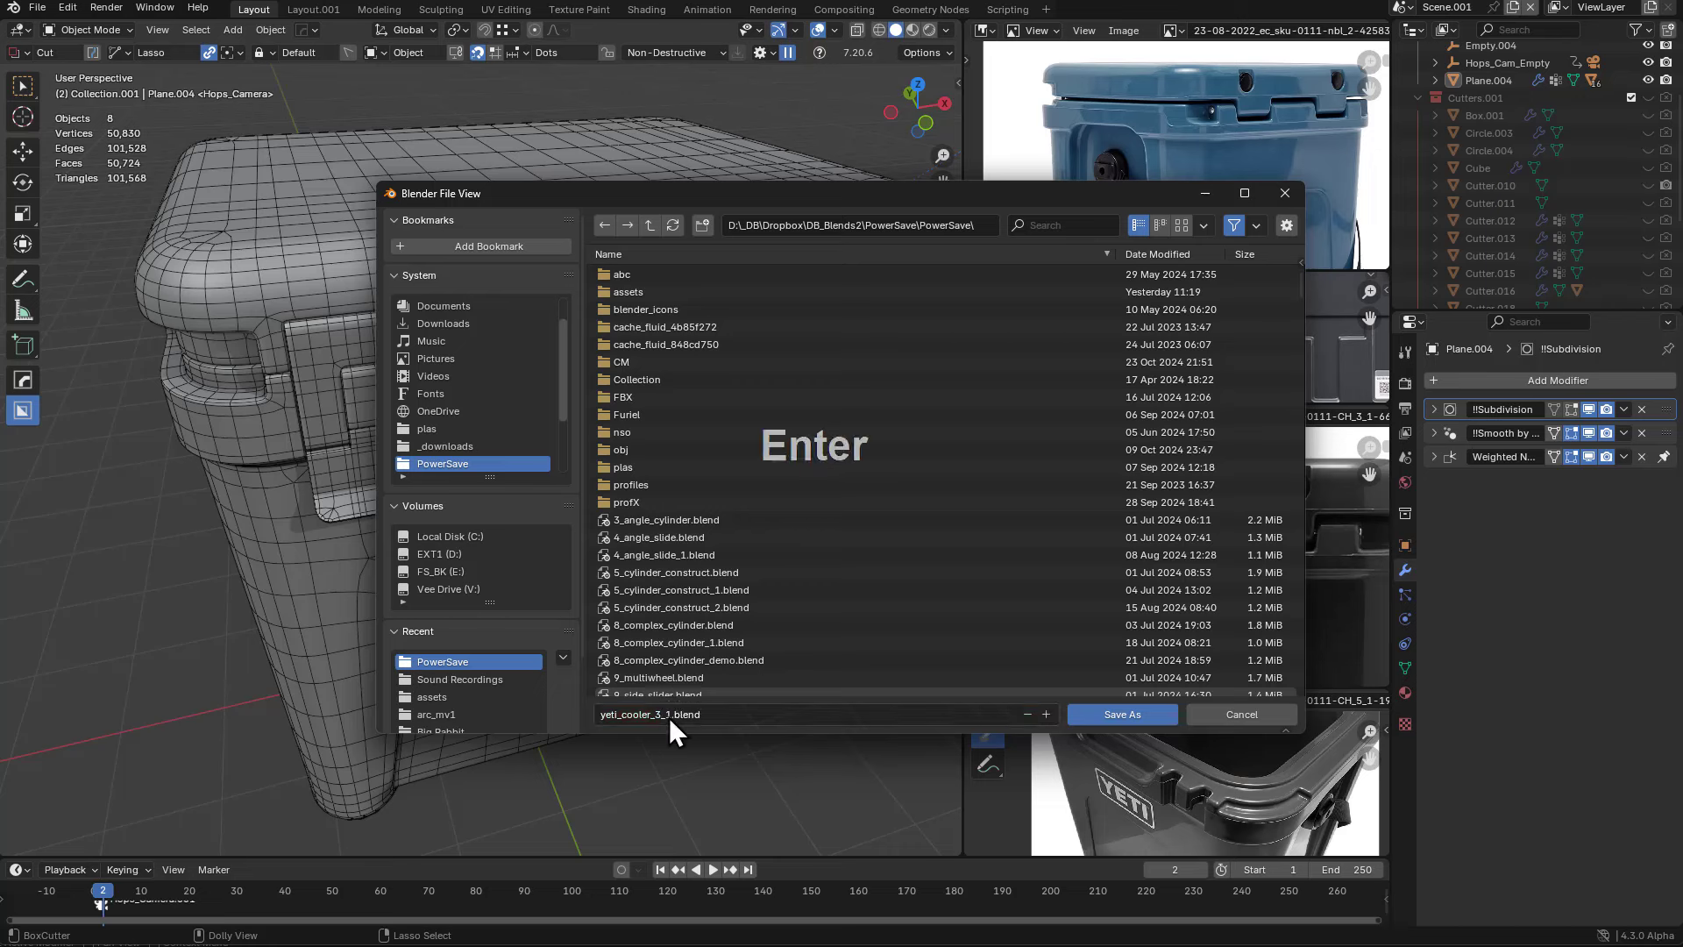
pyautogui.click(670, 717)
pyautogui.press('pageup')
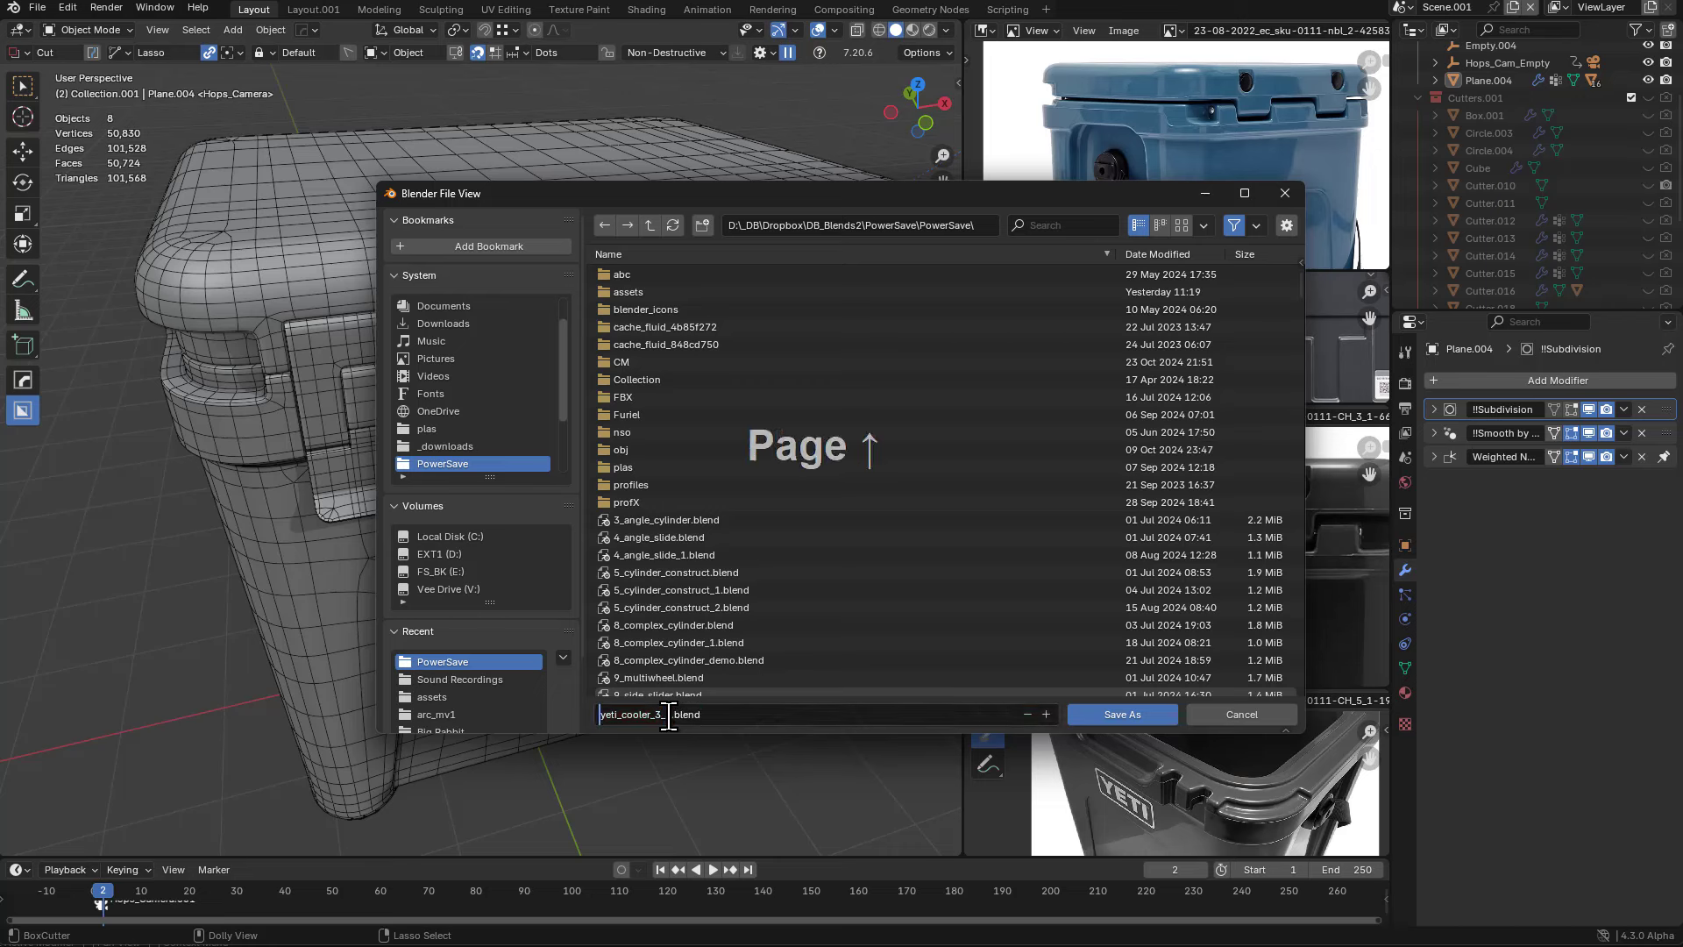
pyautogui.press('Home')
pyautogui.write('gn_')
pyautogui.press('Return')
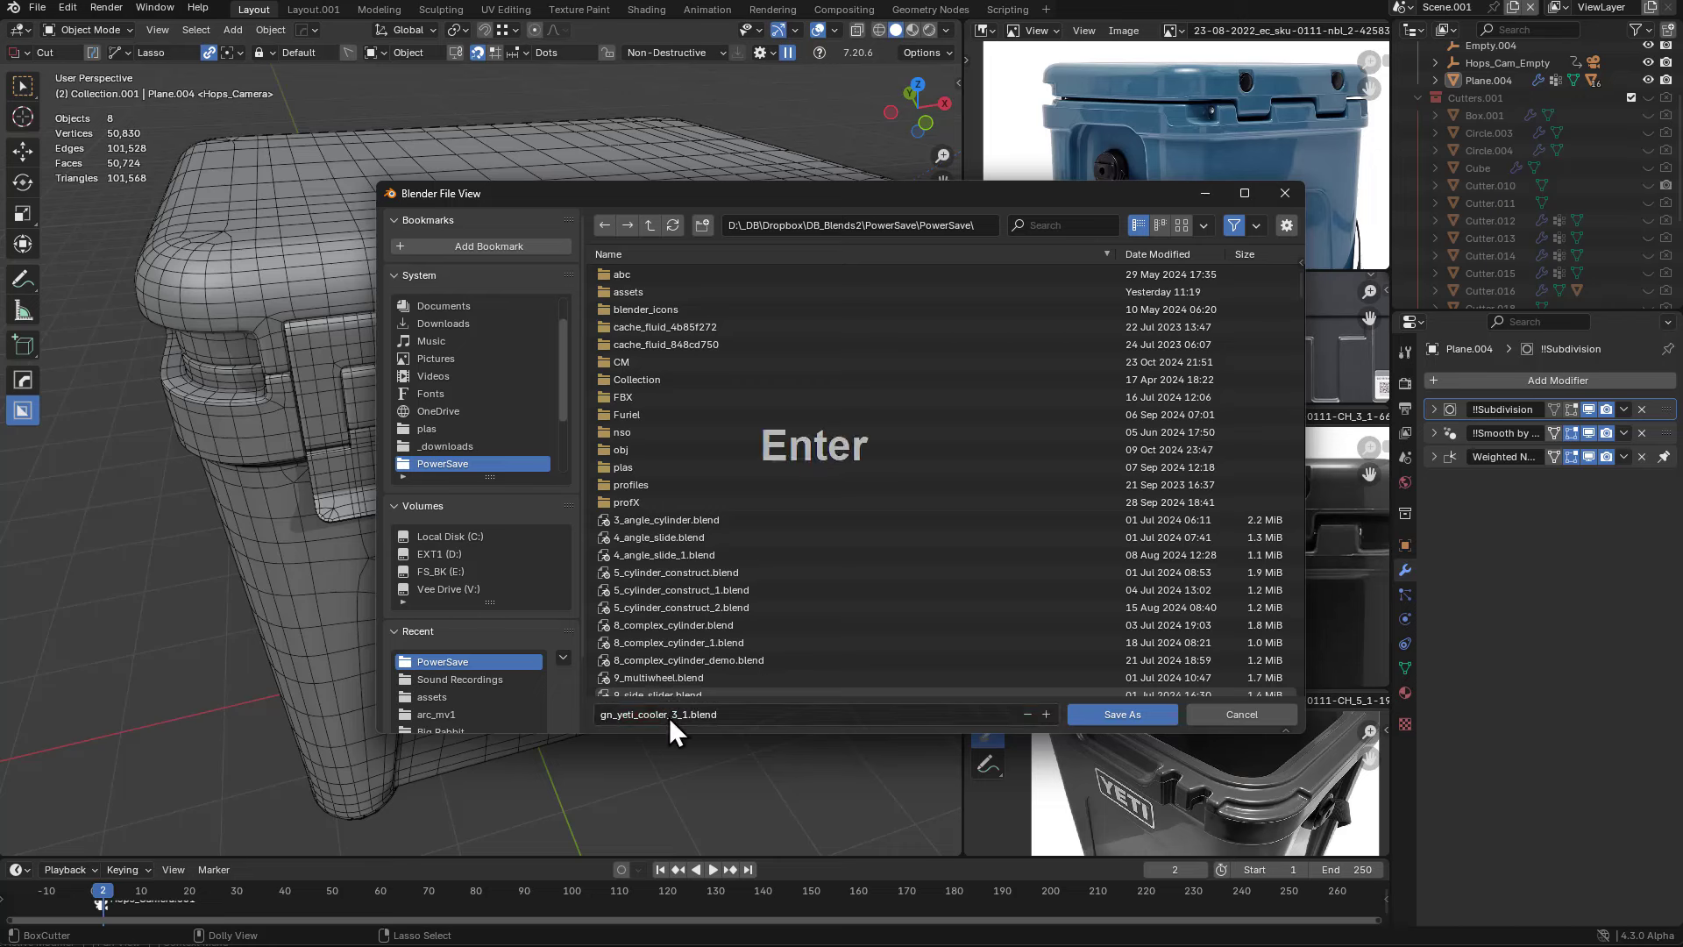
pyautogui.click(1092, 710)
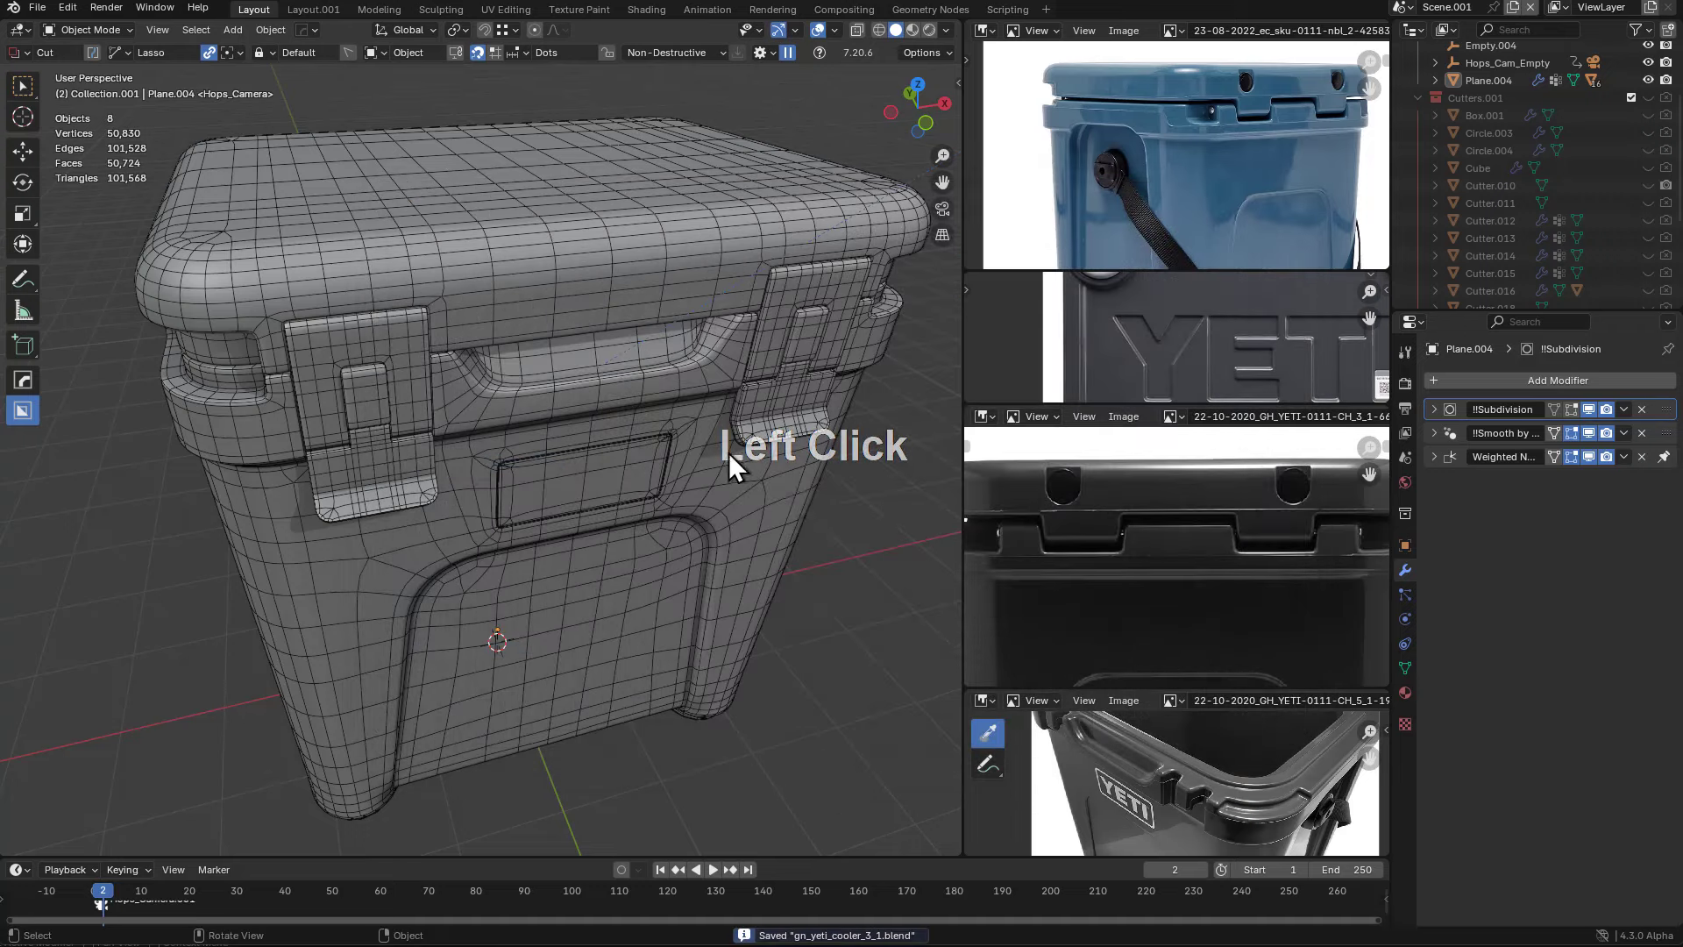
# - Remove the Weighted Normal modifier from the cooler
pyautogui.moveTo(728, 452); pyautogui.dragTo(560, 454, button='middle')
pyautogui.scroll(-1, 580, 447)
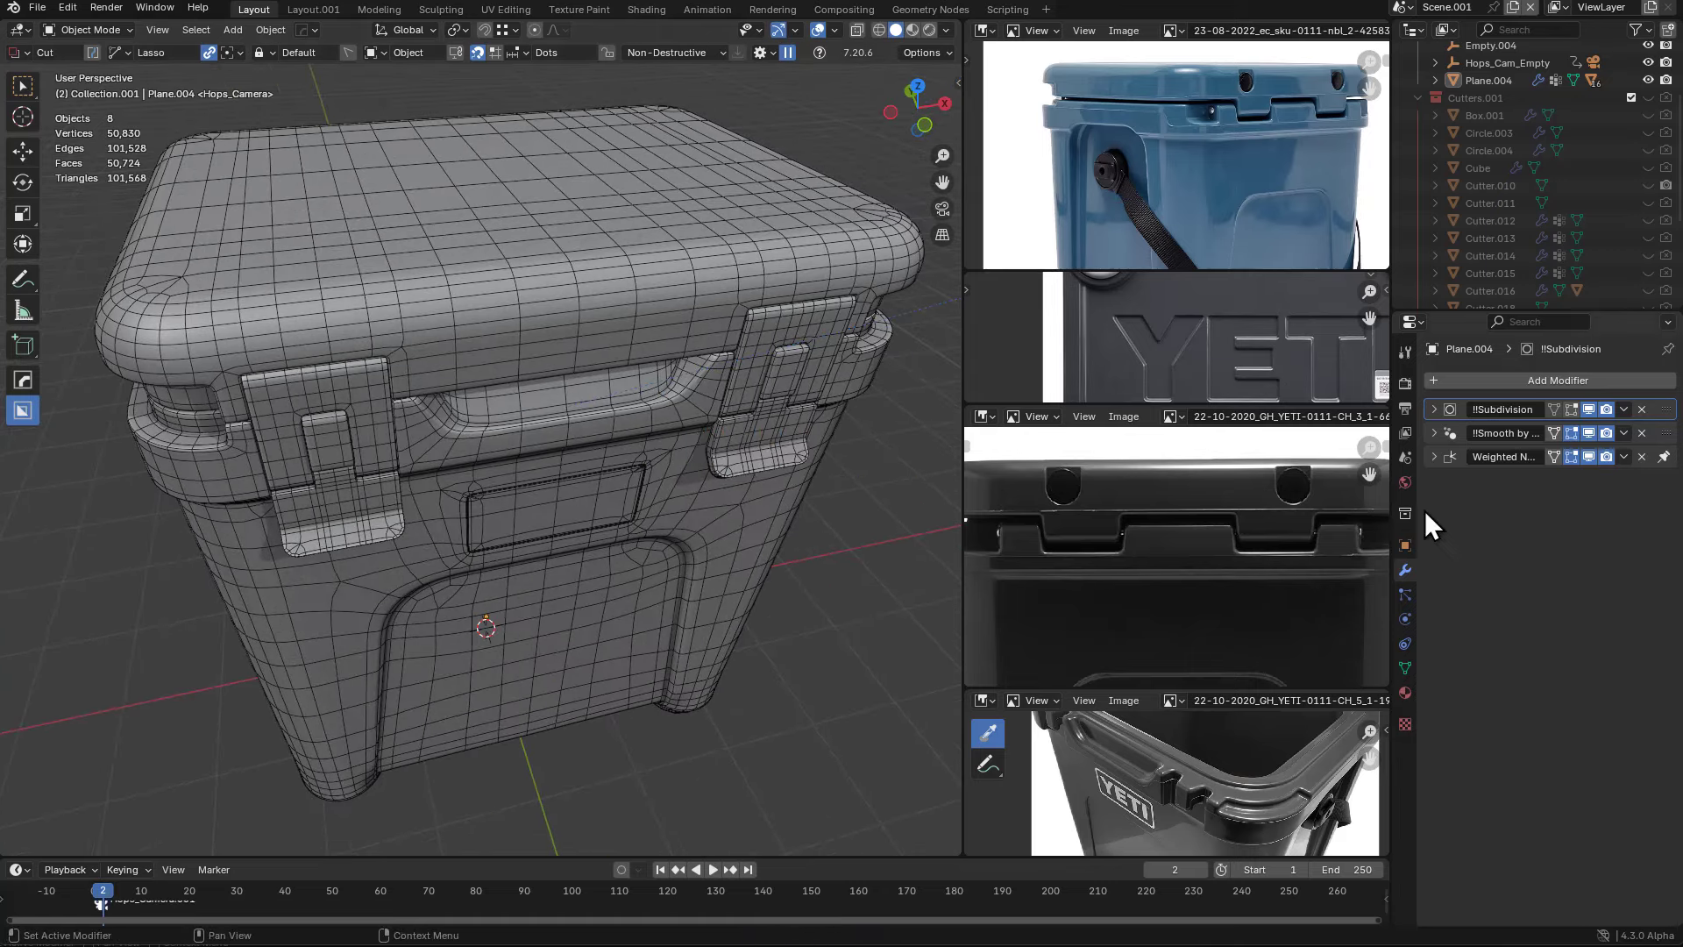
pyautogui.click(1642, 456)
# - Delete the leftover empty Empty.004 located at the cooler's rear rim
pyautogui.moveTo(878, 508); pyautogui.dragTo(724, 409, button='middle')
pyautogui.scroll(-3, 527, 392)
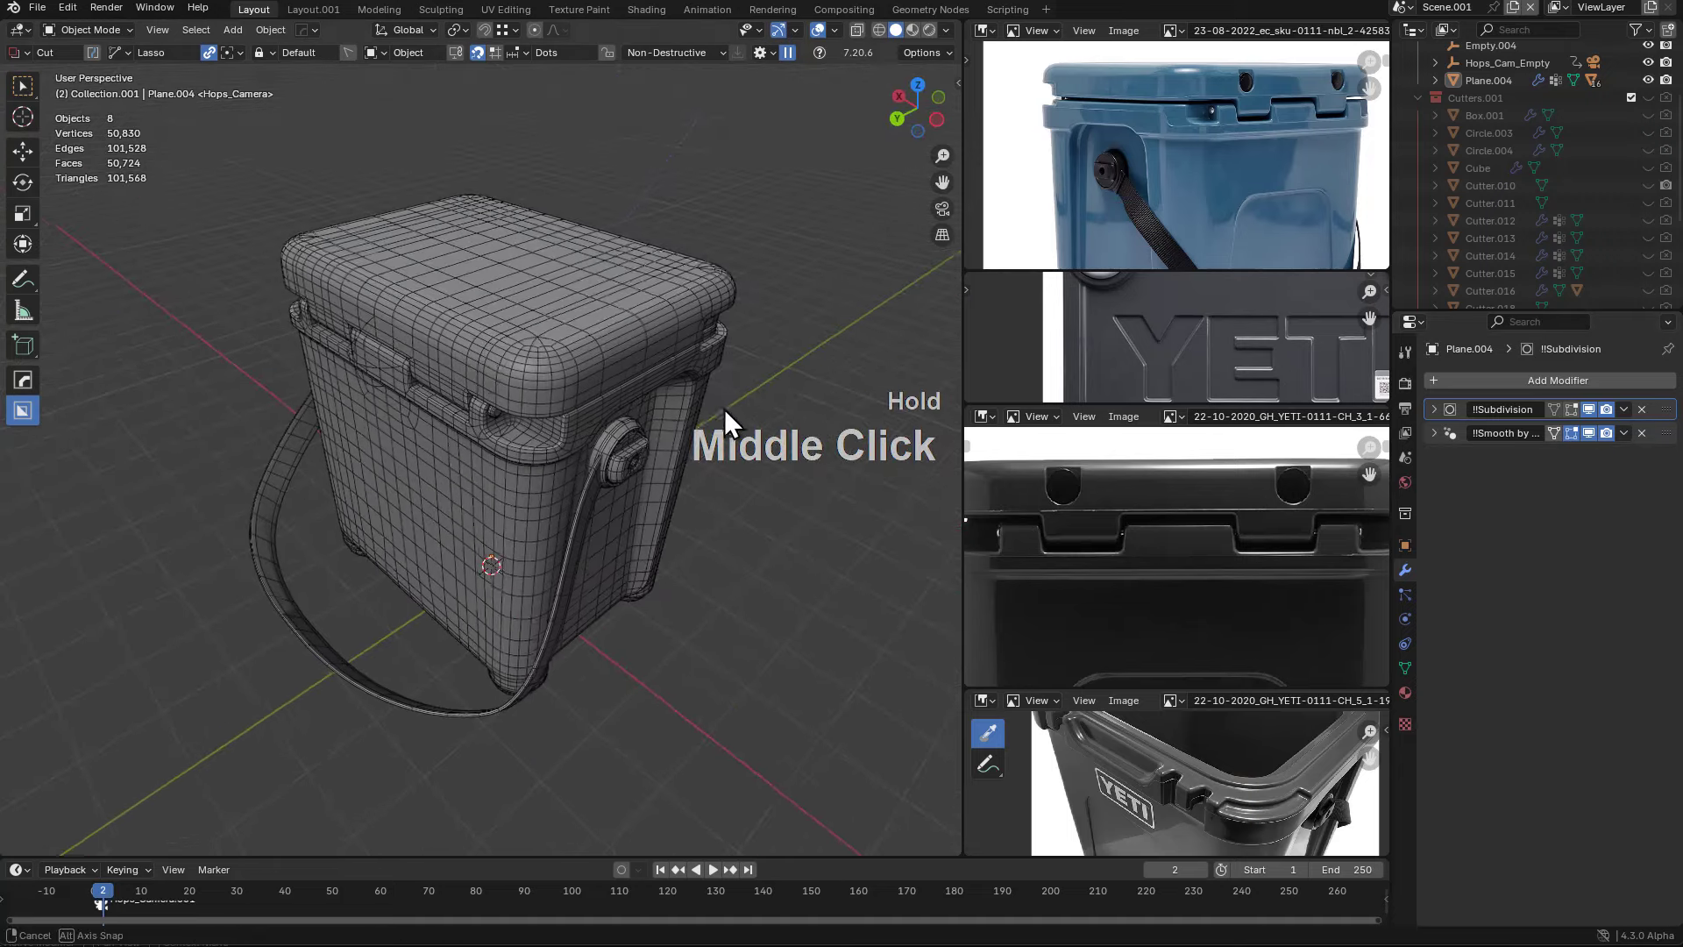
pyautogui.click(386, 373)
pyautogui.press('g')
pyautogui.rightClick(554, 434)
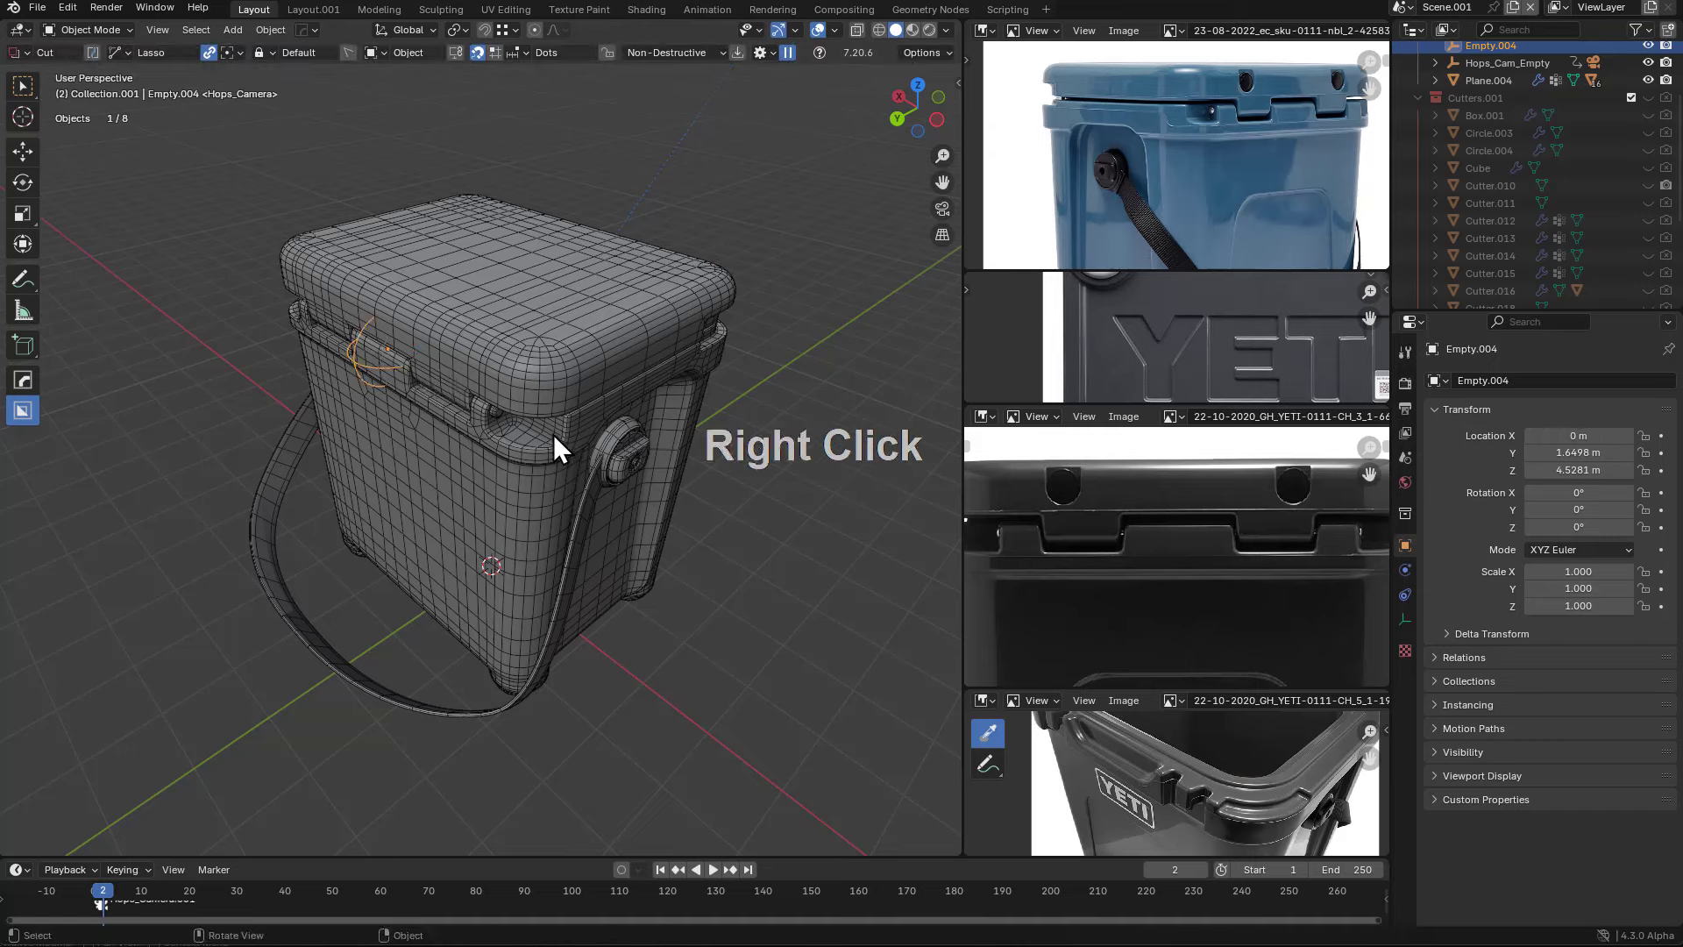
pyautogui.moveTo(554, 434); pyautogui.dragTo(650, 493, button='middle')
pyautogui.press('x')
pyautogui.click(473, 464)
# - Select the cooler and create a new geometry node tree for it in the Geometry Nodes workspace
pyautogui.click(493, 478)
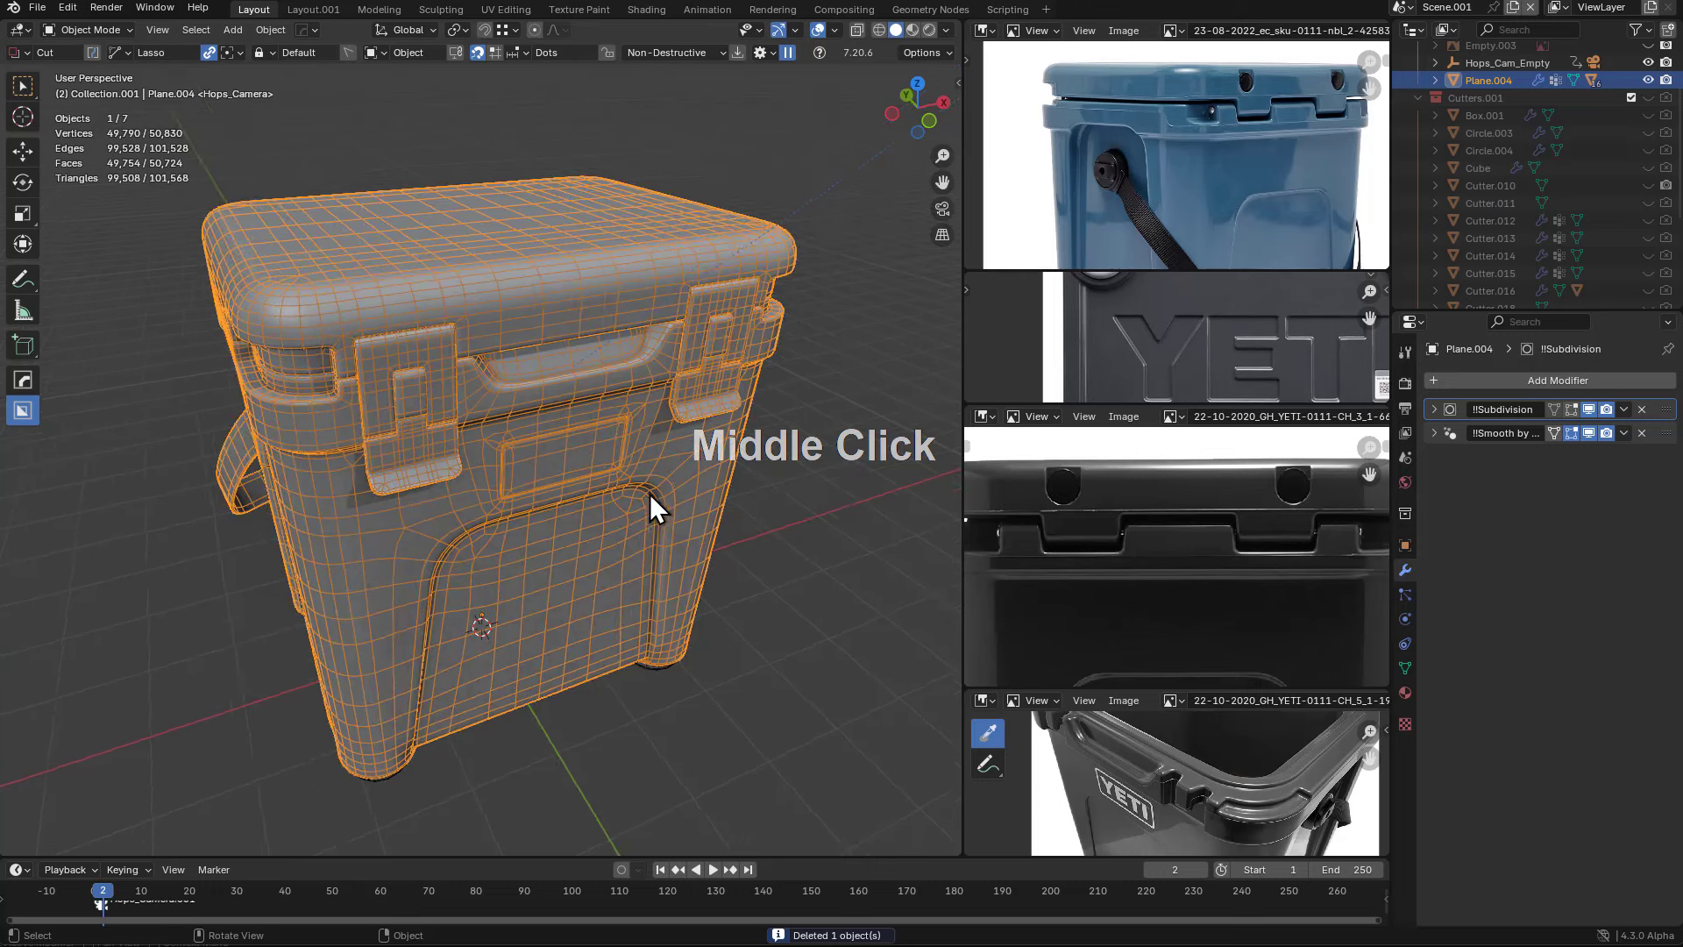
pyautogui.click(949, 7)
pyautogui.scroll(4, 846, 359)
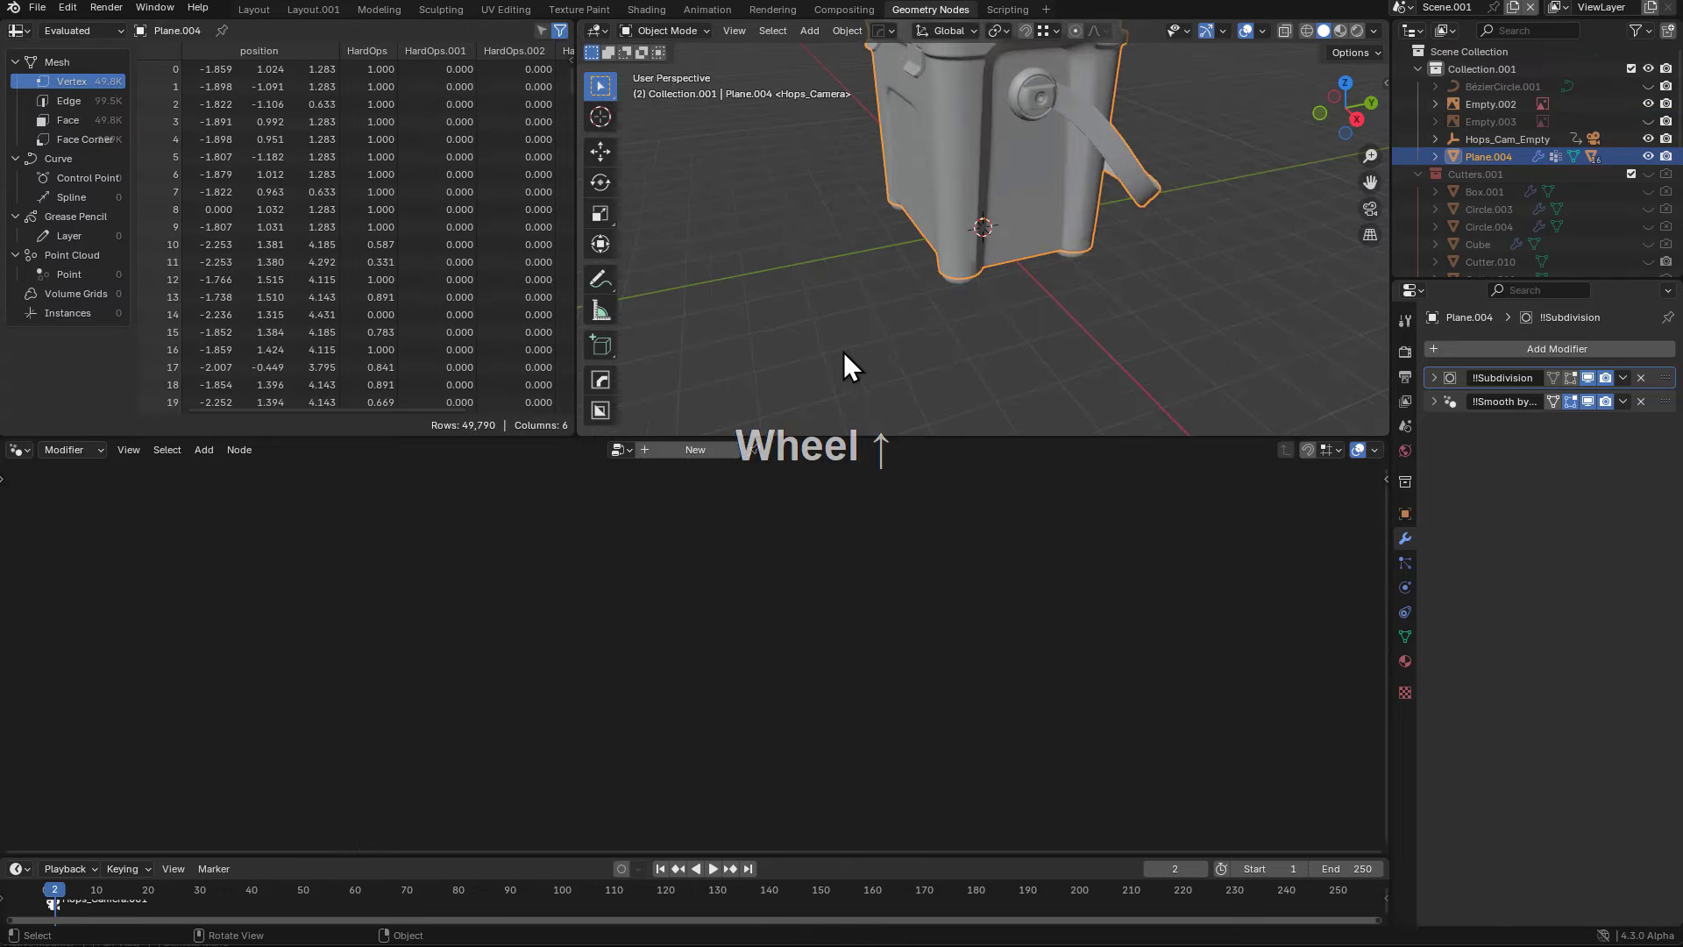
pyautogui.moveTo(843, 351); pyautogui.dragTo(1134, 270, button='middle')
pyautogui.scroll(-3, 1081, 286)
pyautogui.scroll(4, 1081, 287)
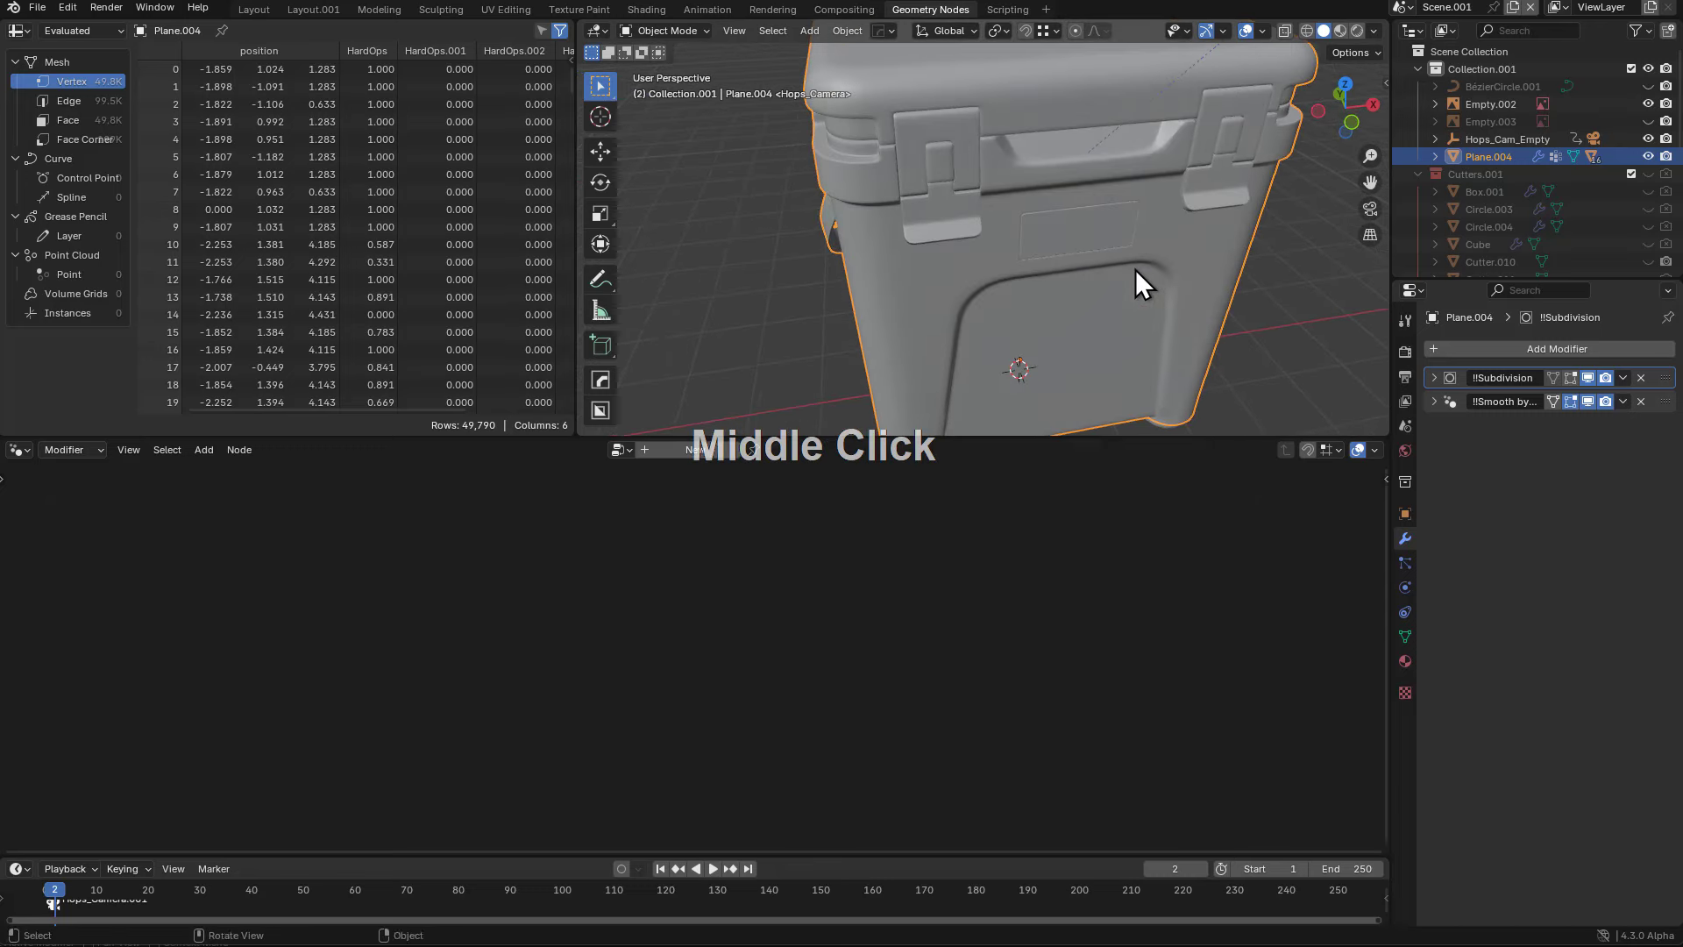
pyautogui.click(668, 452)
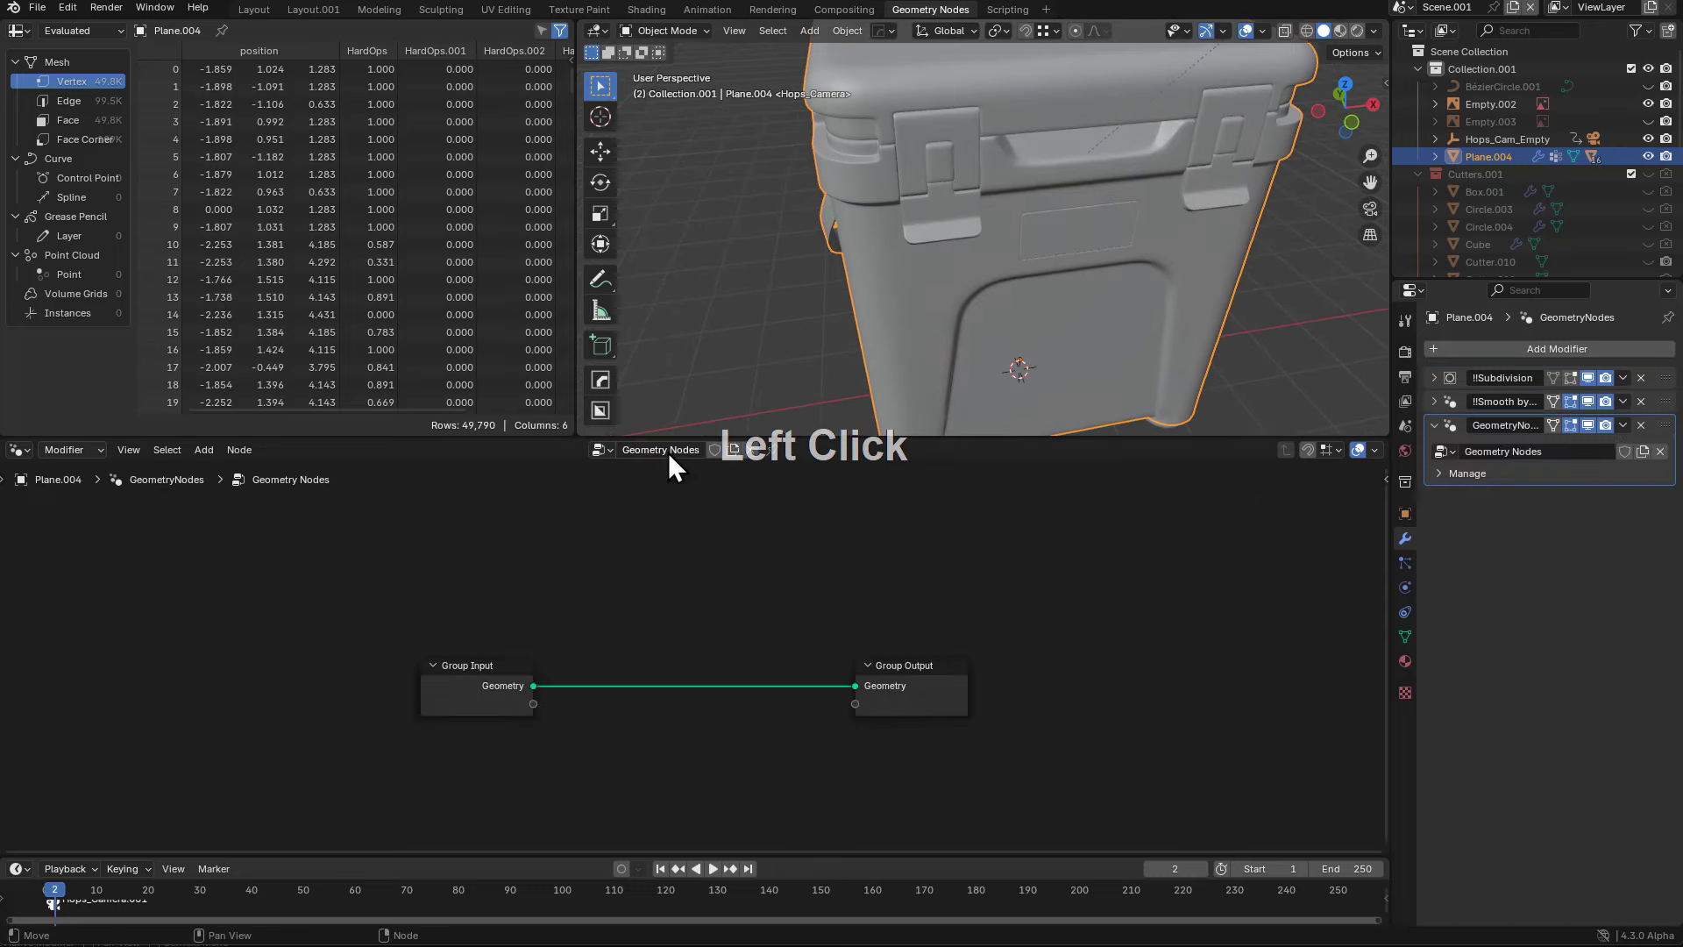
# - Spread the Group Input and Group Output nodes apart to opposite ends of the node editor
pyautogui.press('a')
pyautogui.click(517, 642)
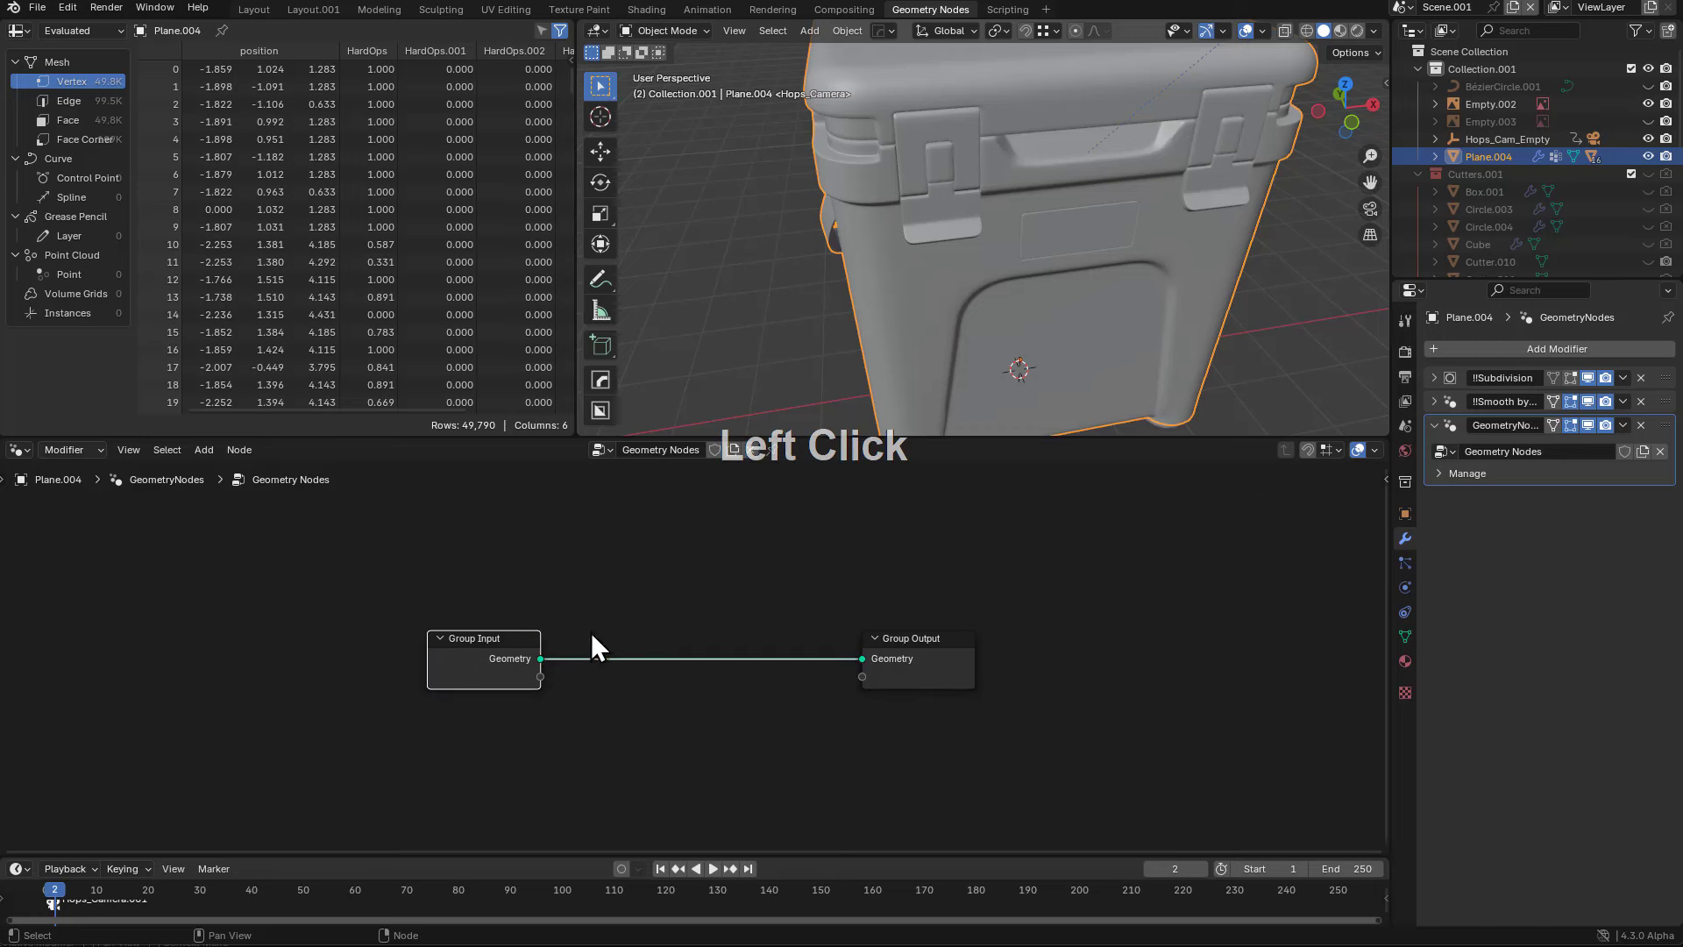
pyautogui.keyDown('shift'); pyautogui.click(941, 668); pyautogui.keyUp('shift')
pyautogui.press('s')
pyautogui.click(941, 686)
# - Remove the Smooth by Angle modifier, leaving the Subdivision and Geometry Nodes modifiers on the cooler
pyautogui.scroll(-5, 1050, 260)
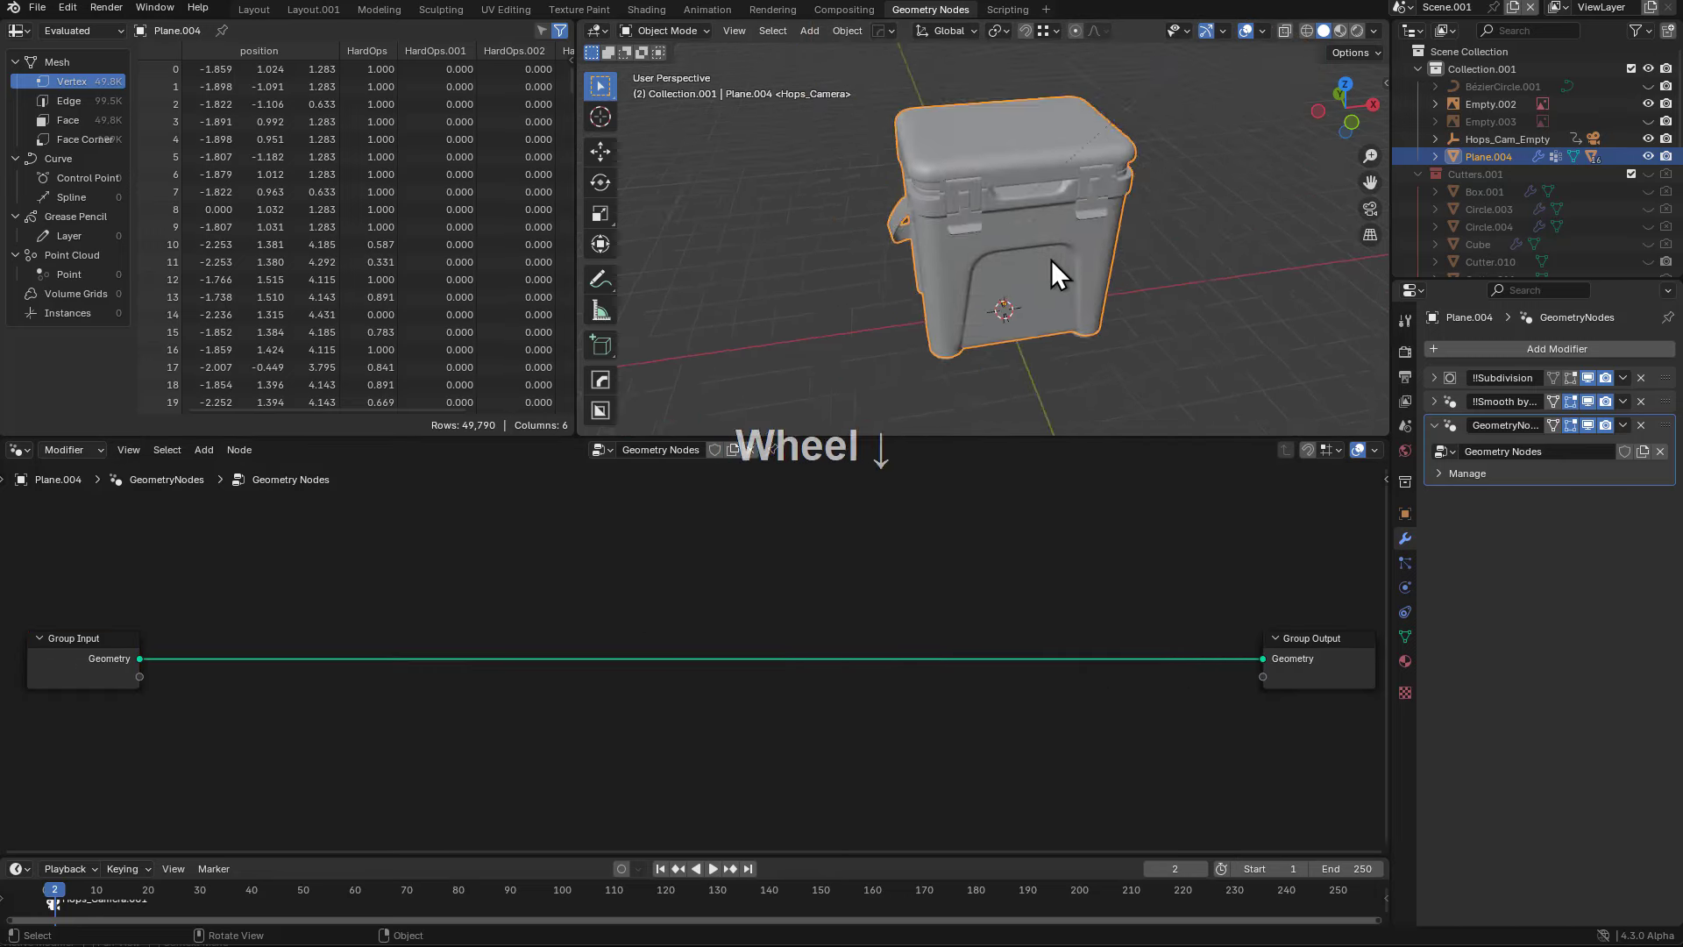
pyautogui.scroll(4, 1130, 262)
pyautogui.scroll(-5, 1122, 258)
pyautogui.moveTo(1116, 254); pyautogui.dragTo(995, 277, button='middle')
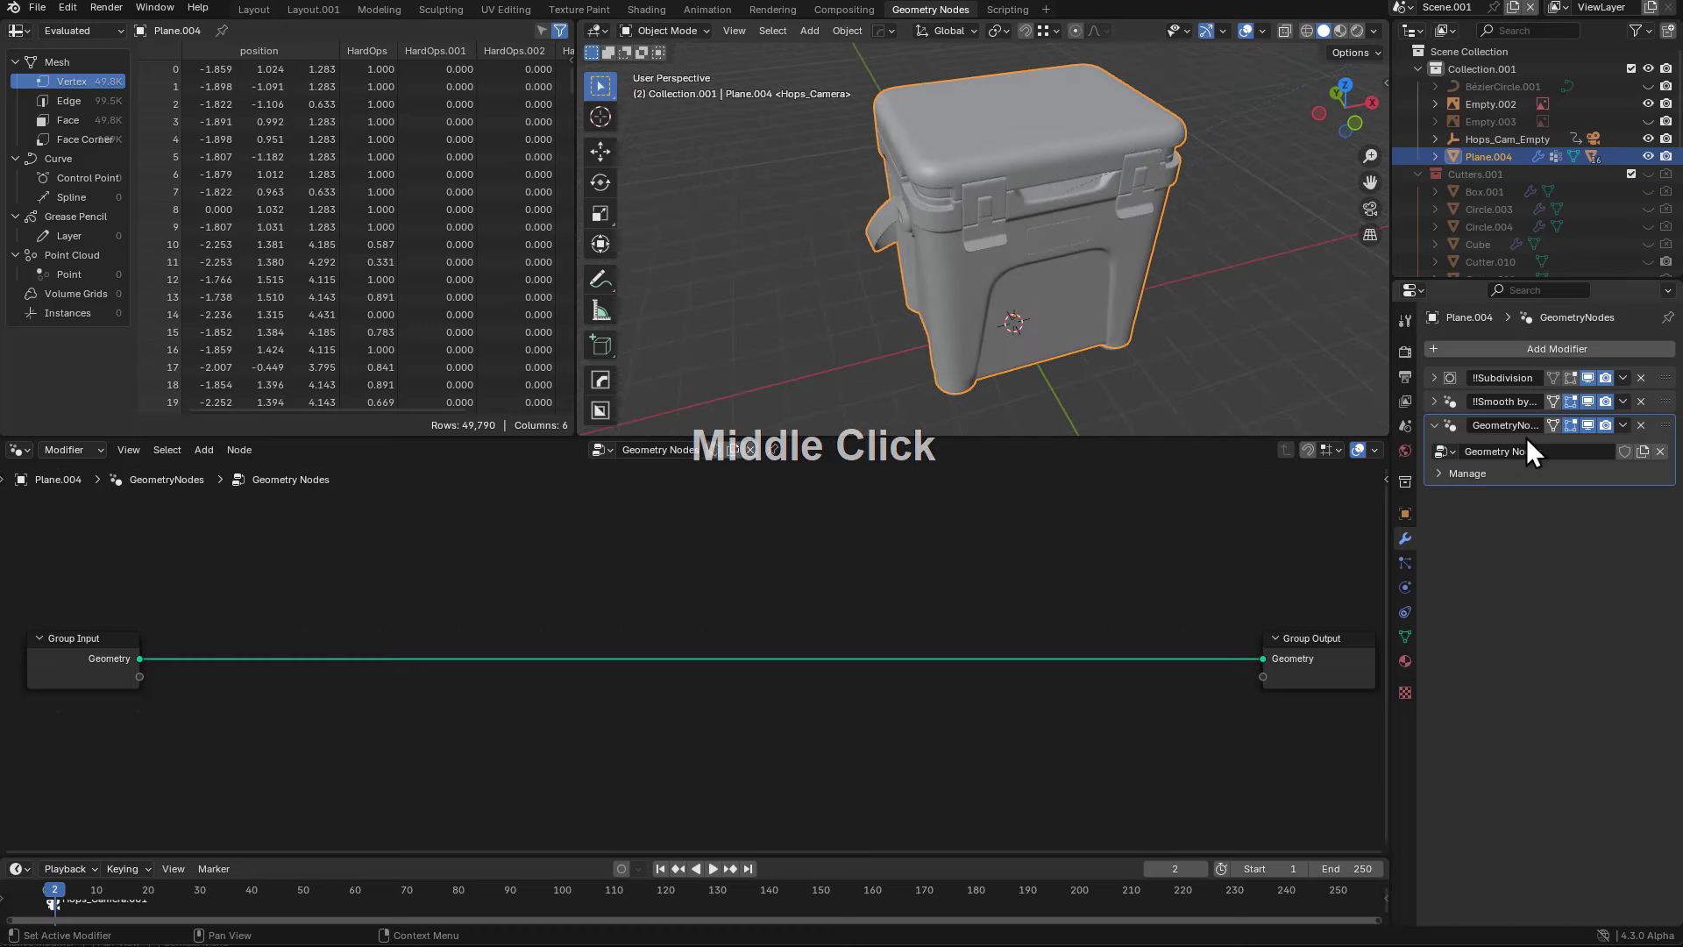
pyautogui.moveTo(1664, 425); pyautogui.dragTo(1663, 504)
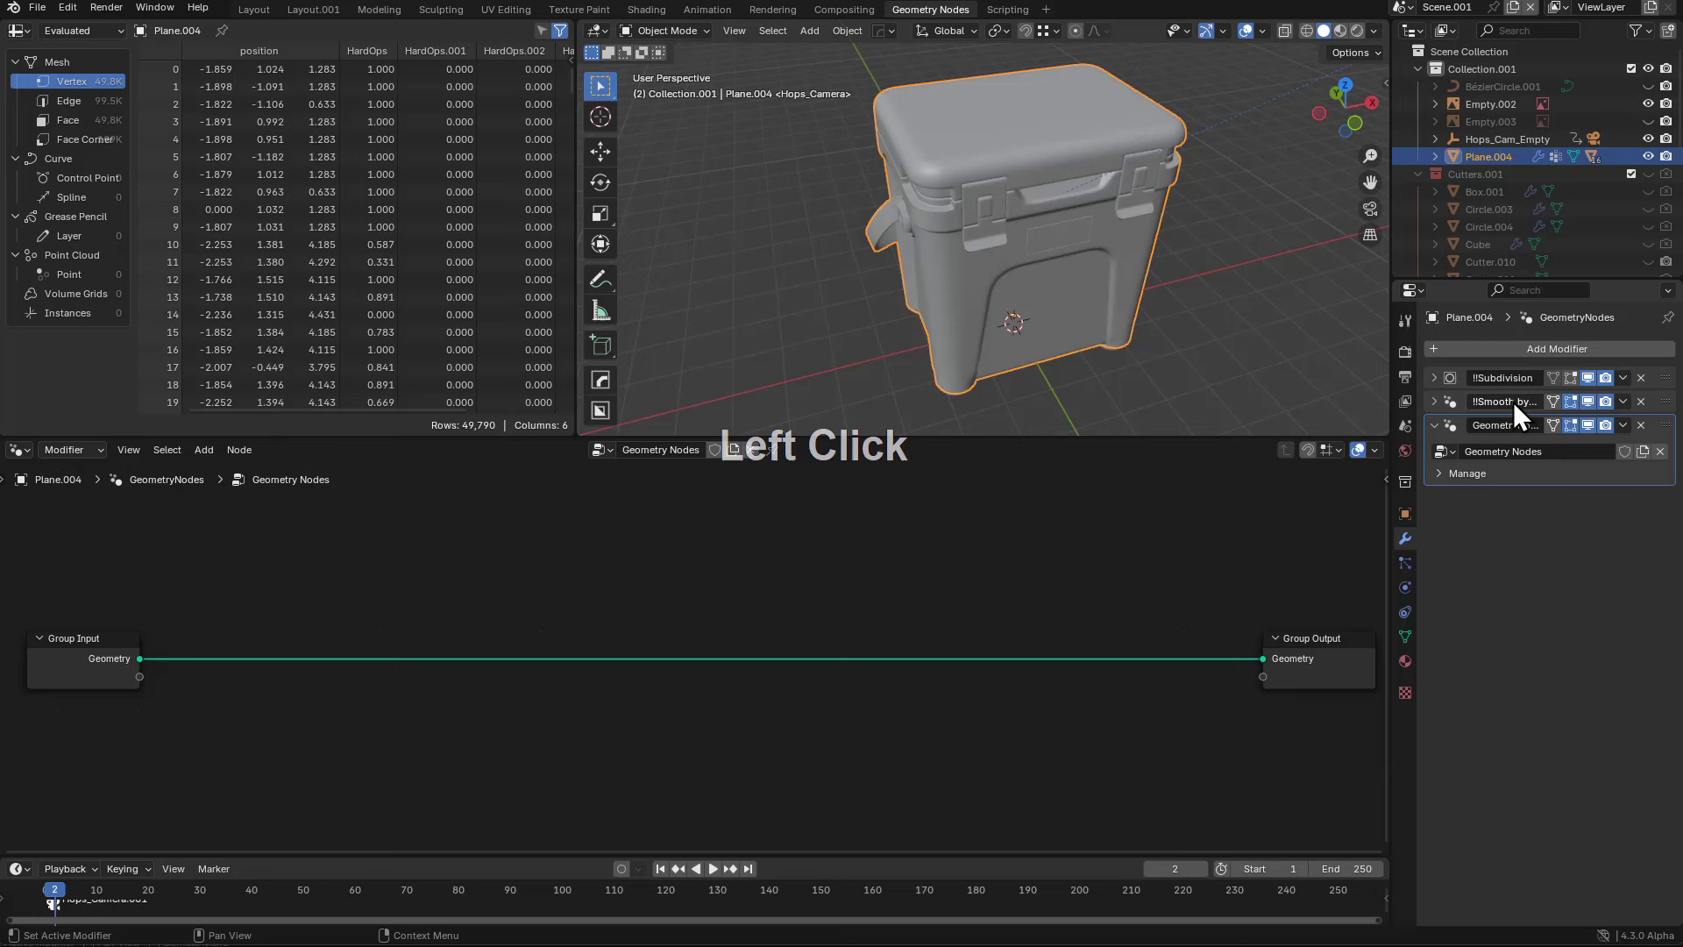
pyautogui.click(1663, 405)
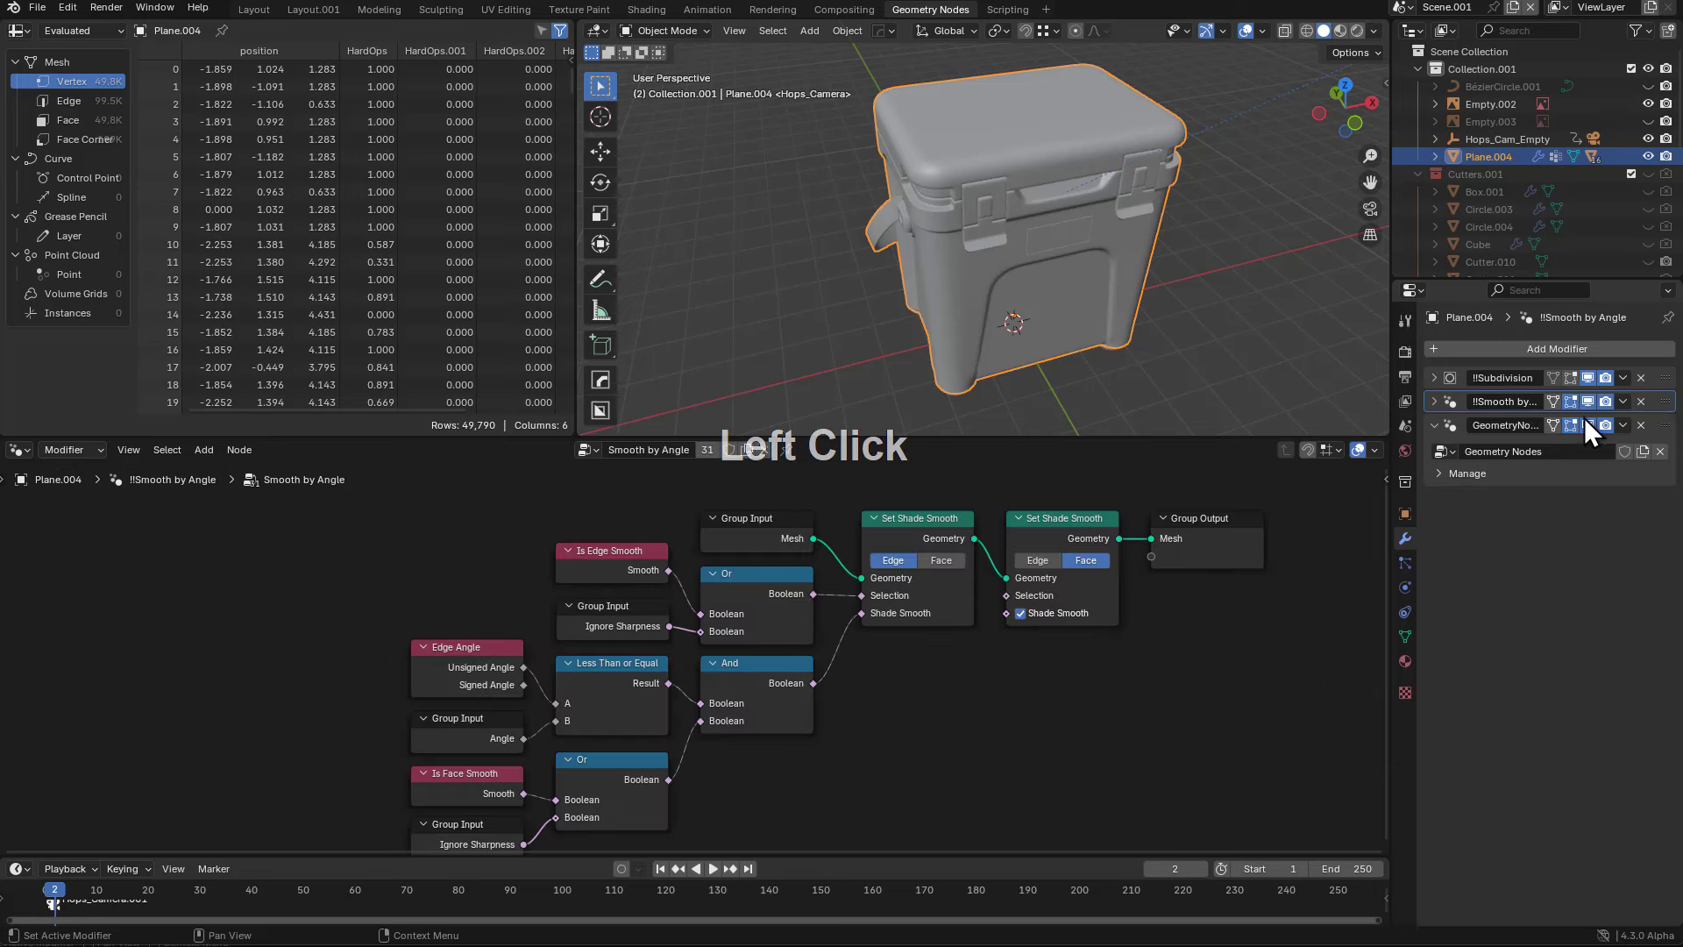
pyautogui.click(1640, 402)
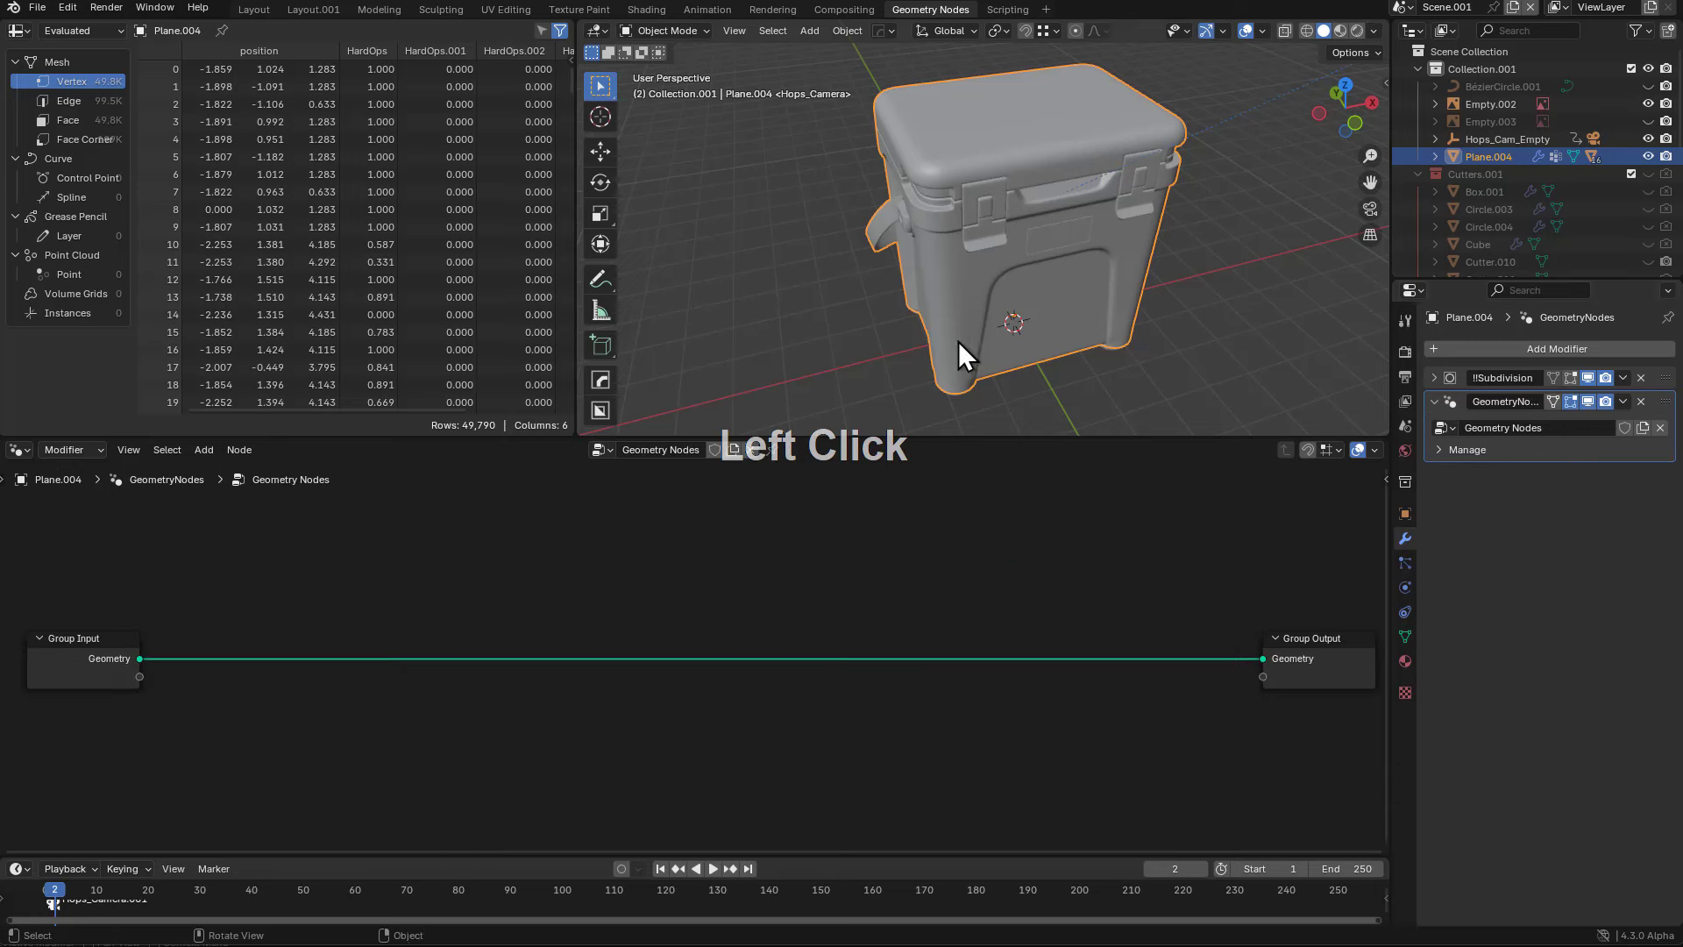
# - Shade the cooler flat with the HOps Helper and inspect the latches and front panel
pyautogui.scroll(2, 1054, 289)
pyautogui.moveTo(1054, 289); pyautogui.dragTo(1023, 280, button='middle')
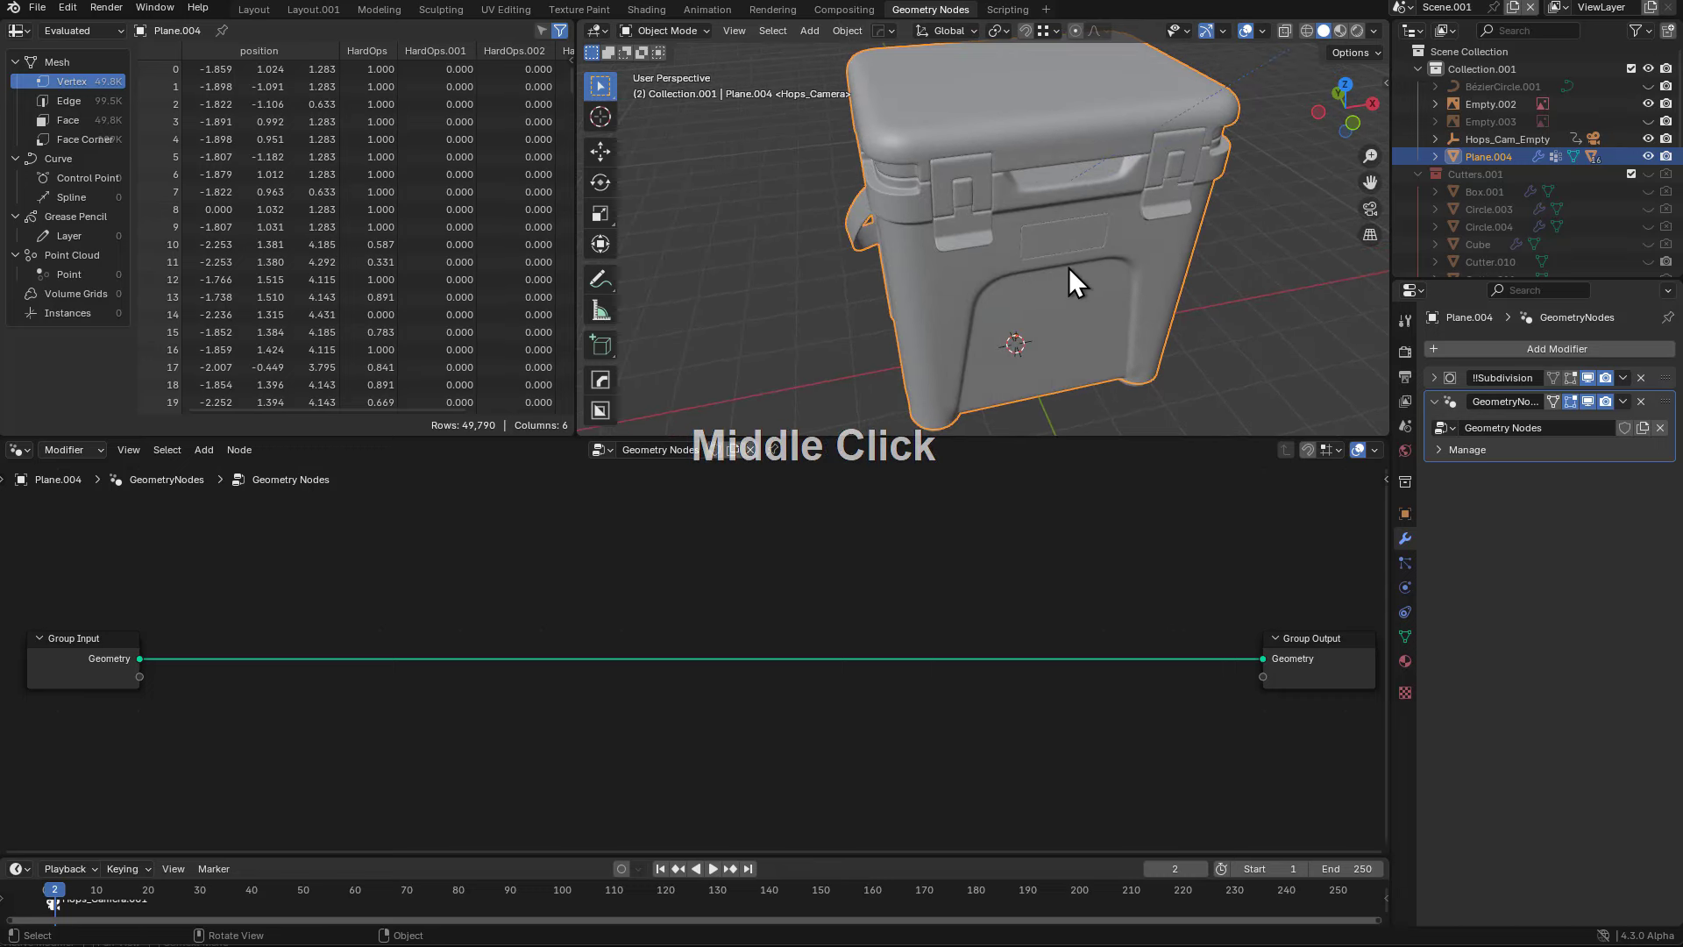
pyautogui.hotkey('ctrl', '`')
pyautogui.click(1127, 263)
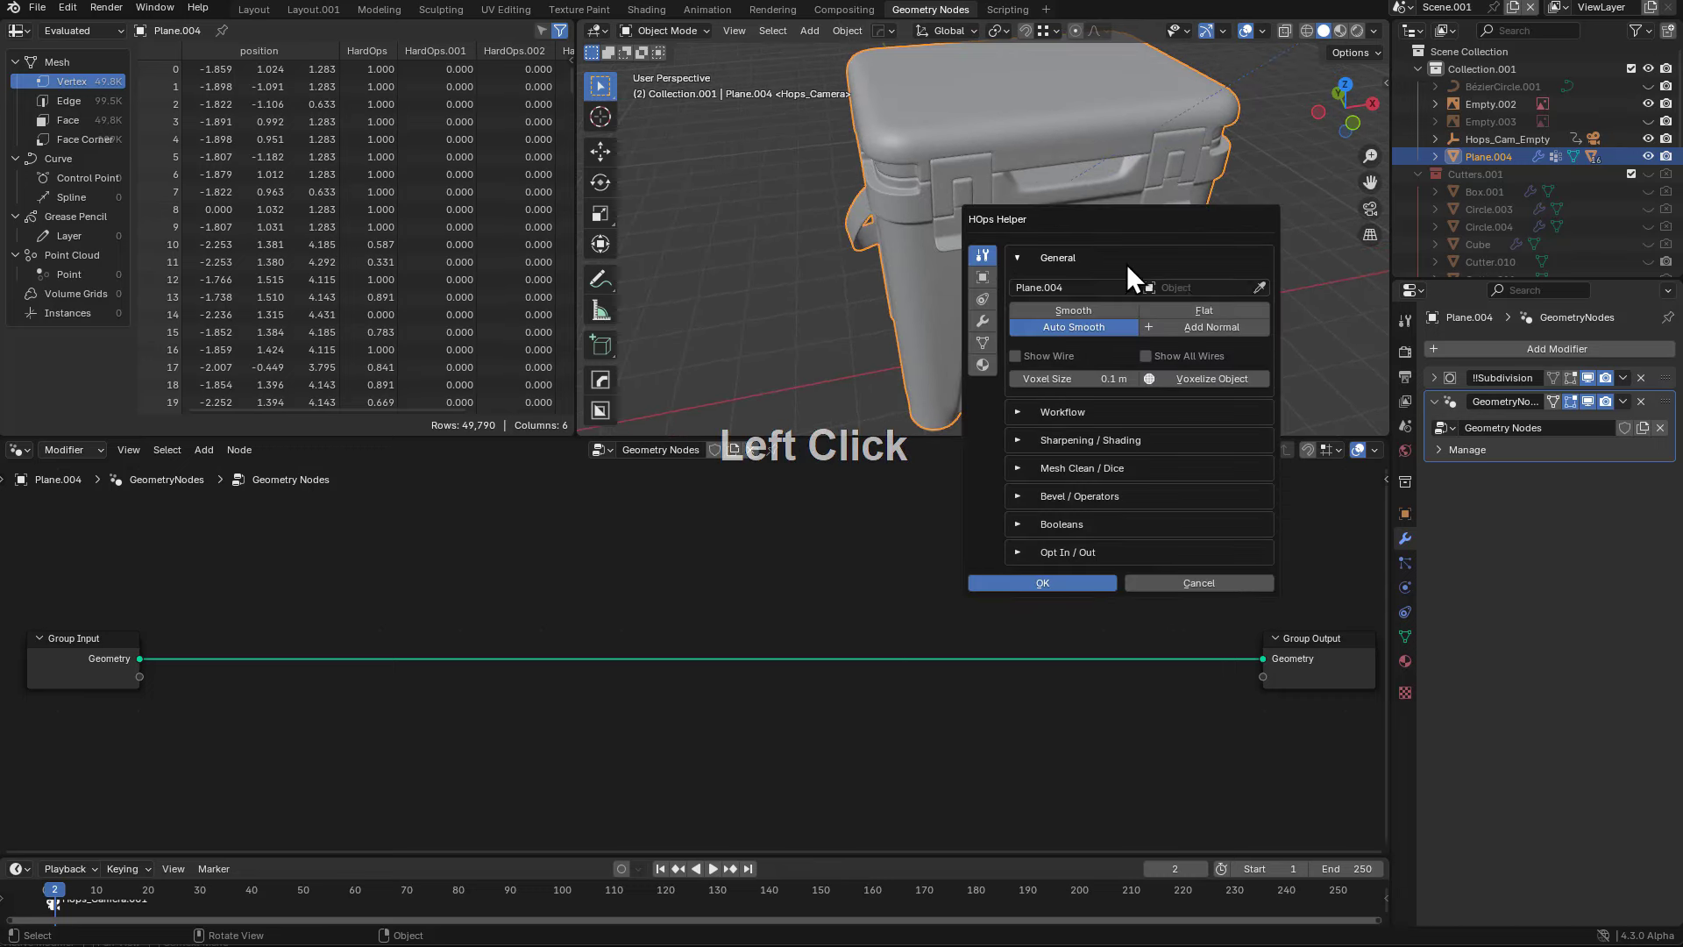
pyautogui.click(1202, 311)
pyautogui.moveTo(1139, 272); pyautogui.dragTo(1080, 245, button='middle')
pyautogui.scroll(4, 1061, 255)
pyautogui.scroll(-2, 938, 219)
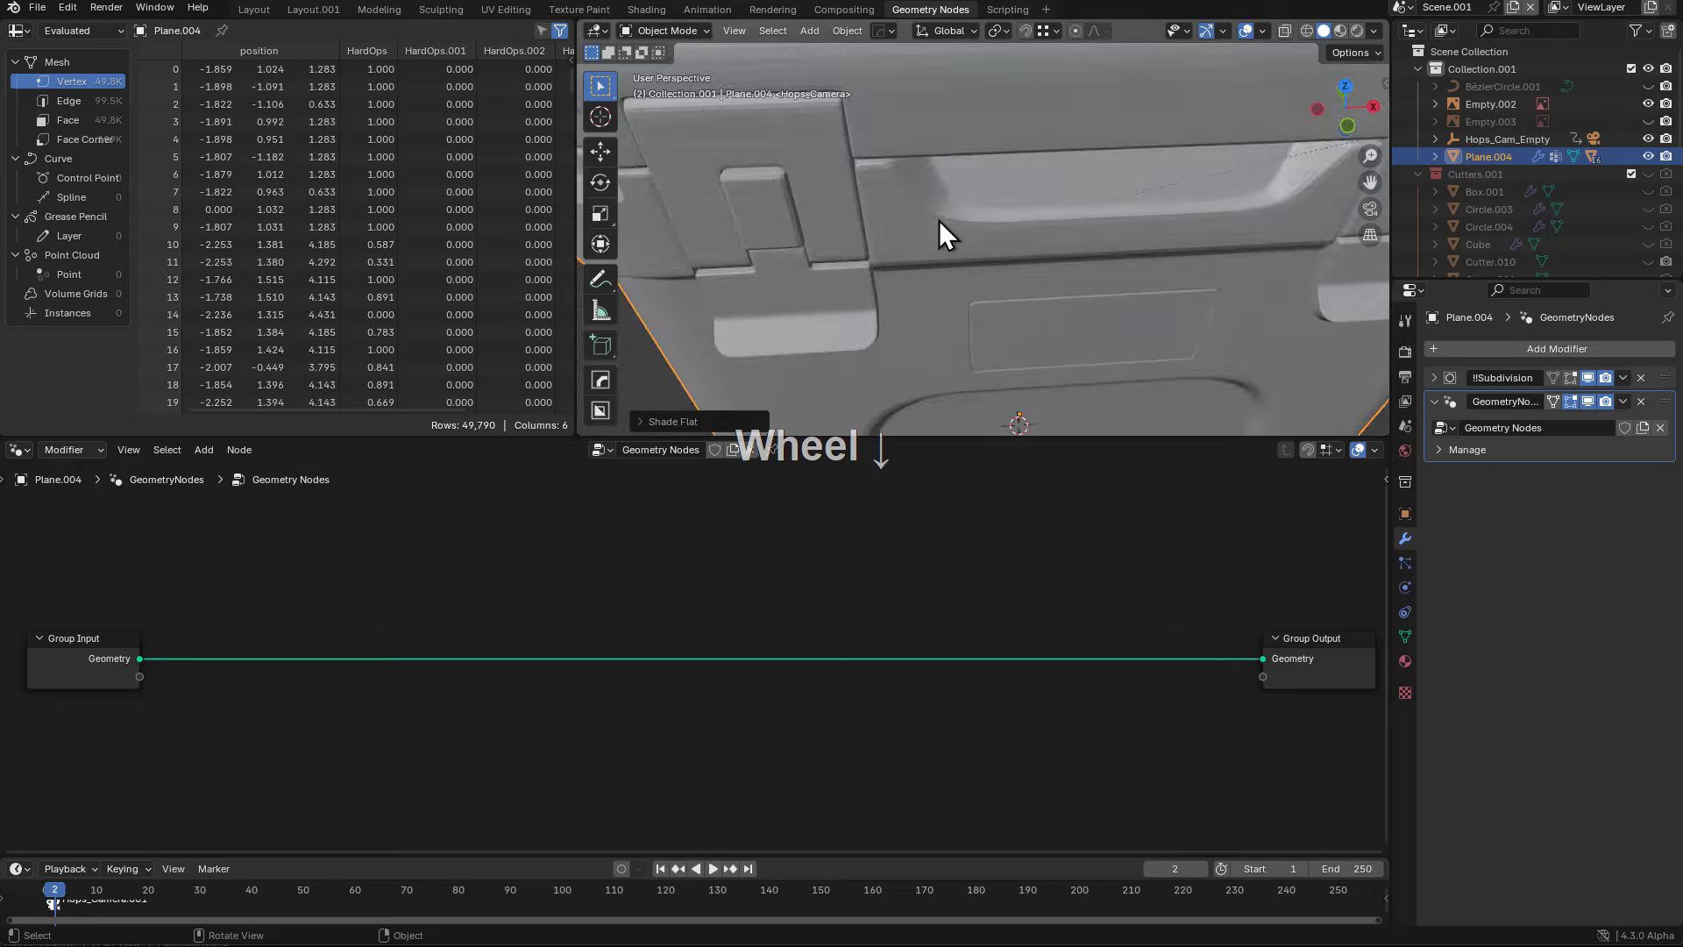
pyautogui.moveTo(939, 219); pyautogui.dragTo(935, 226, button='middle')
pyautogui.scroll(-5, 993, 230)
pyautogui.moveTo(1128, 249); pyautogui.dragTo(918, 416, button='middle')
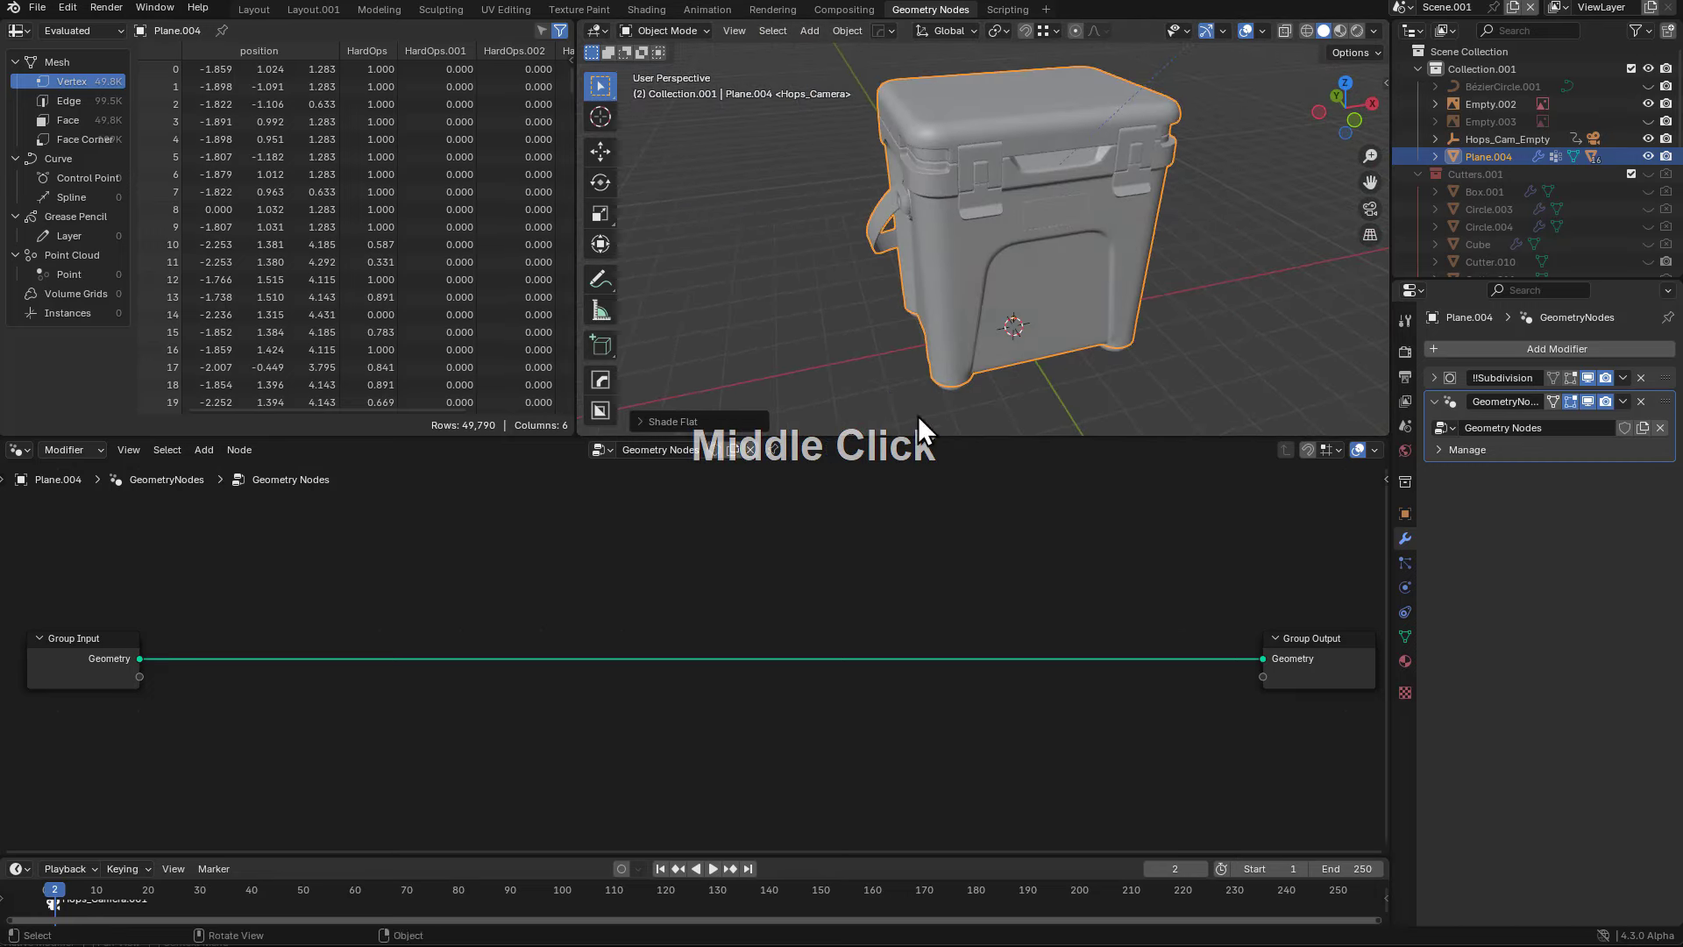
# - Add a Split to Instances node fed by the Group Input geometry
pyautogui.scroll(-1, 611, 512)
pyautogui.moveTo(154, 659); pyautogui.dragTo(356, 596)
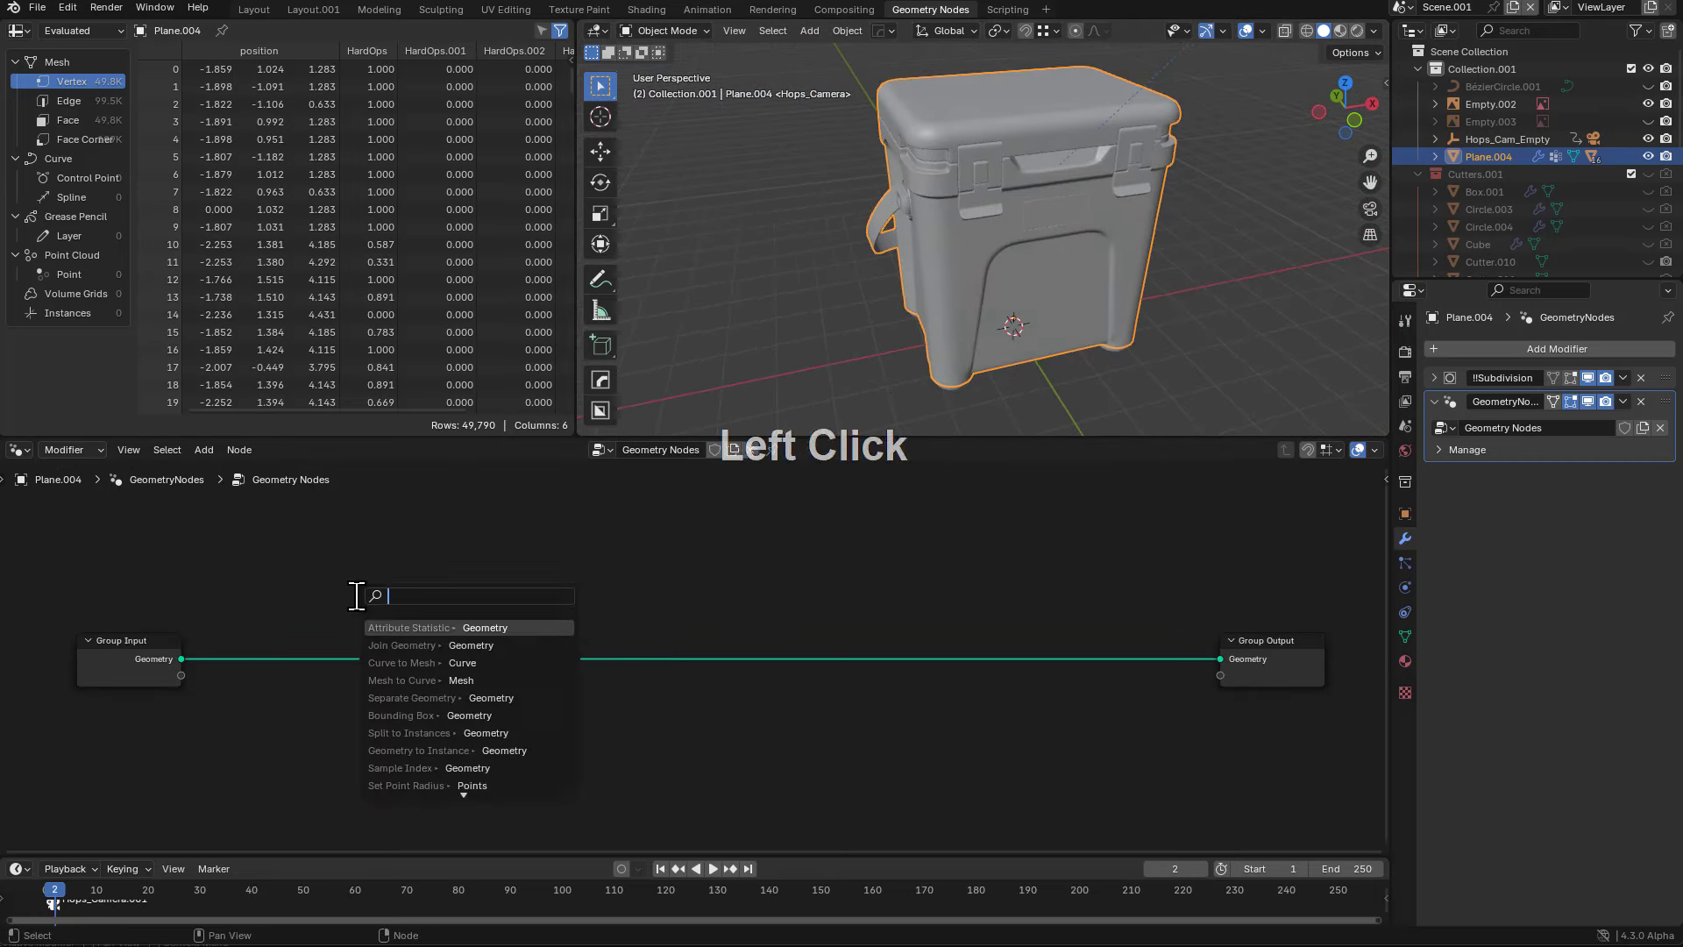
pyautogui.write('instance')
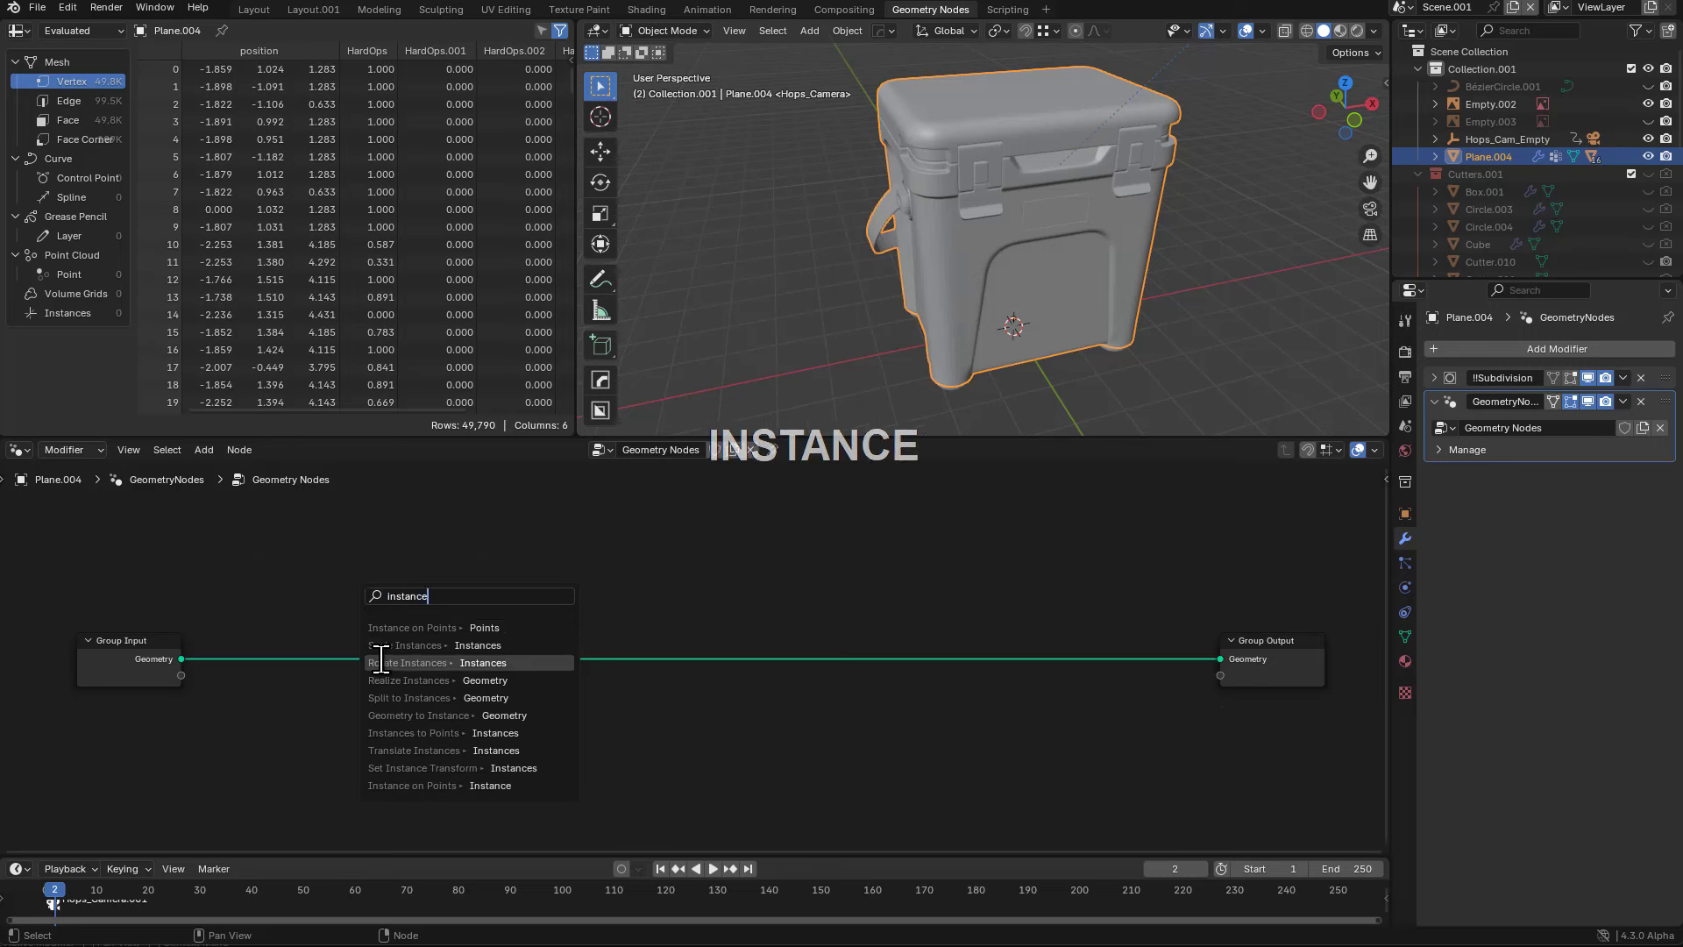
pyautogui.click(395, 697)
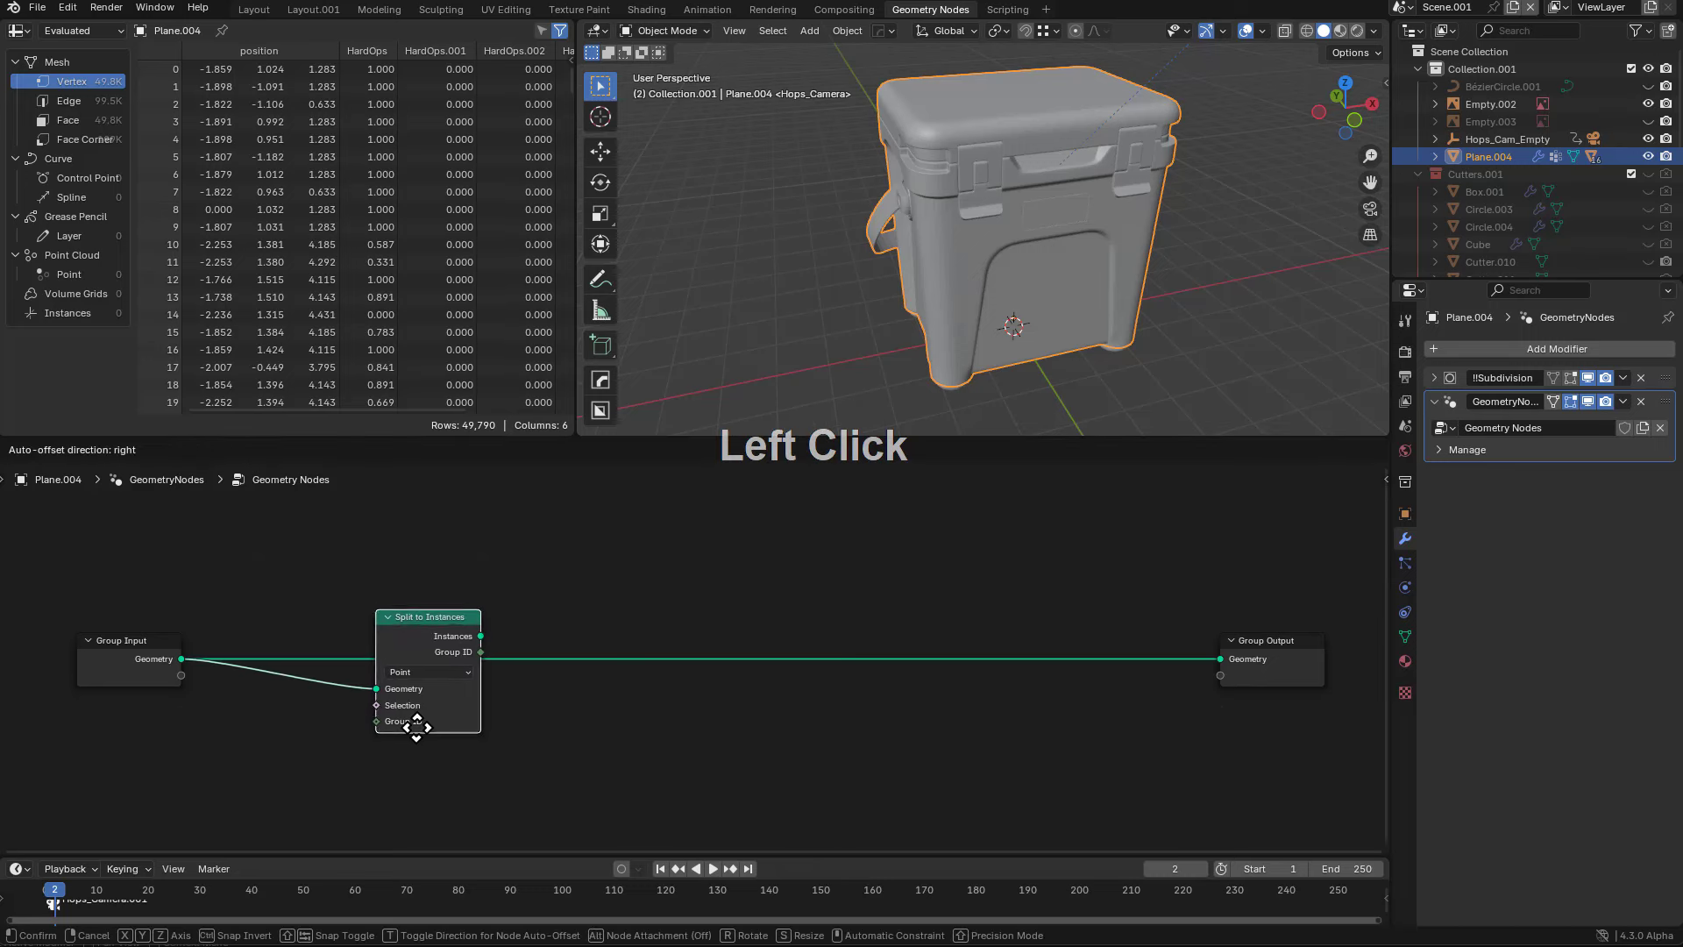
# - Add a Mesh Island node with its Island Index feeding the Group ID of Split to Instances
pyautogui.write('mesh is')
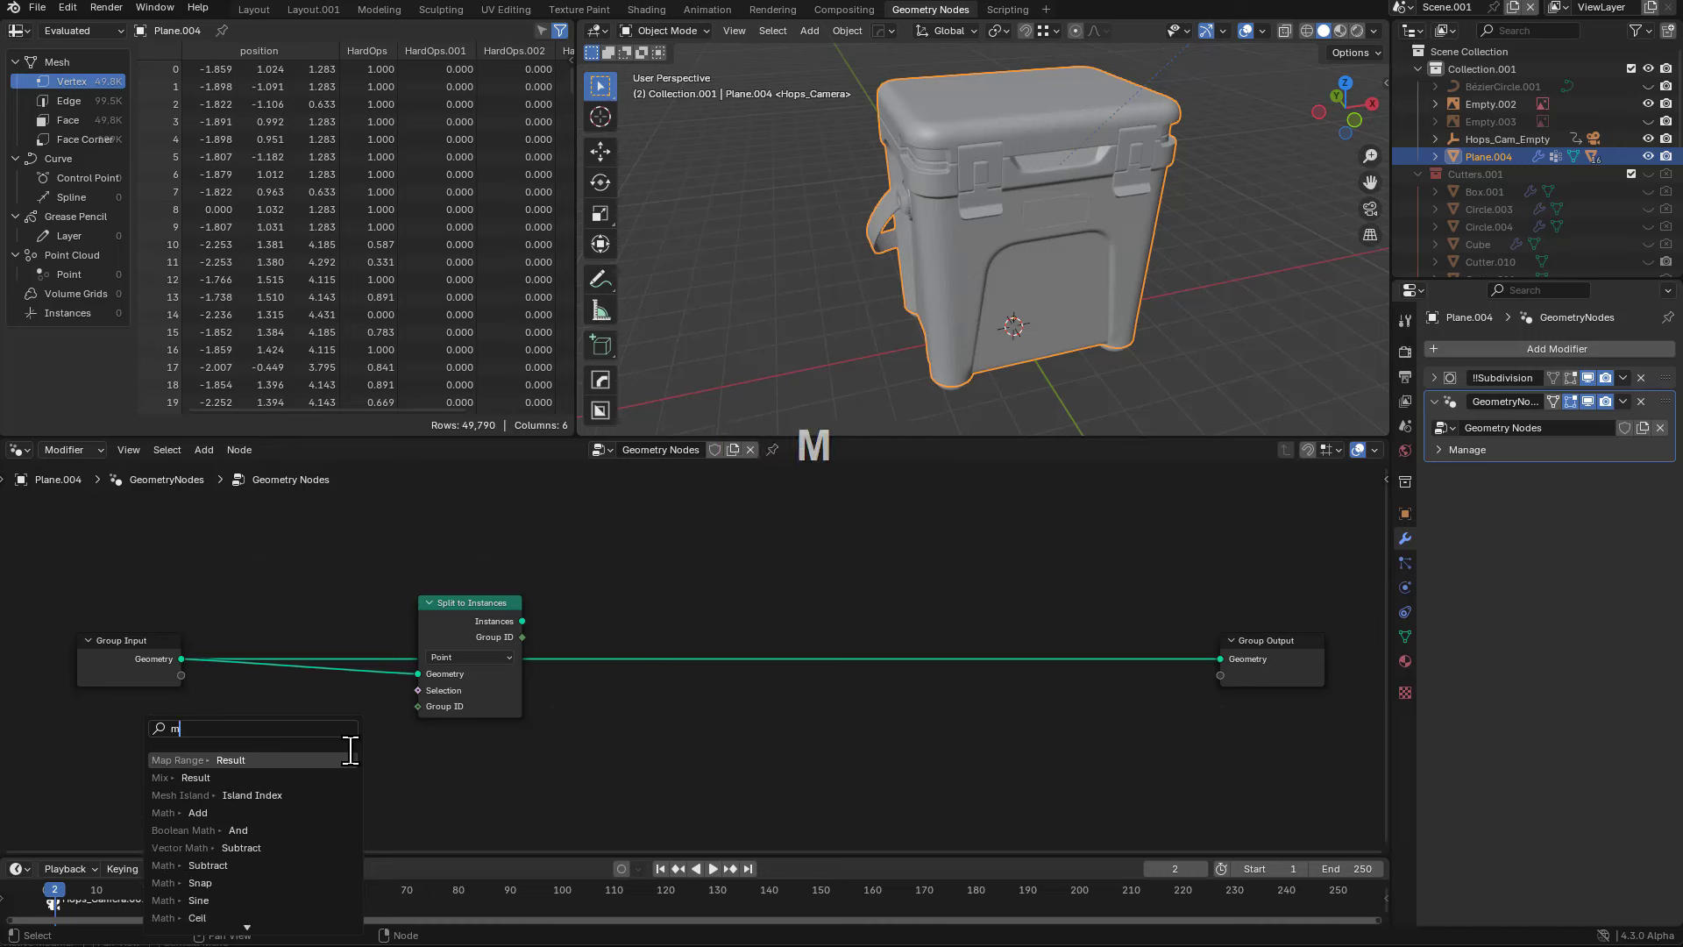
pyautogui.press('Return')
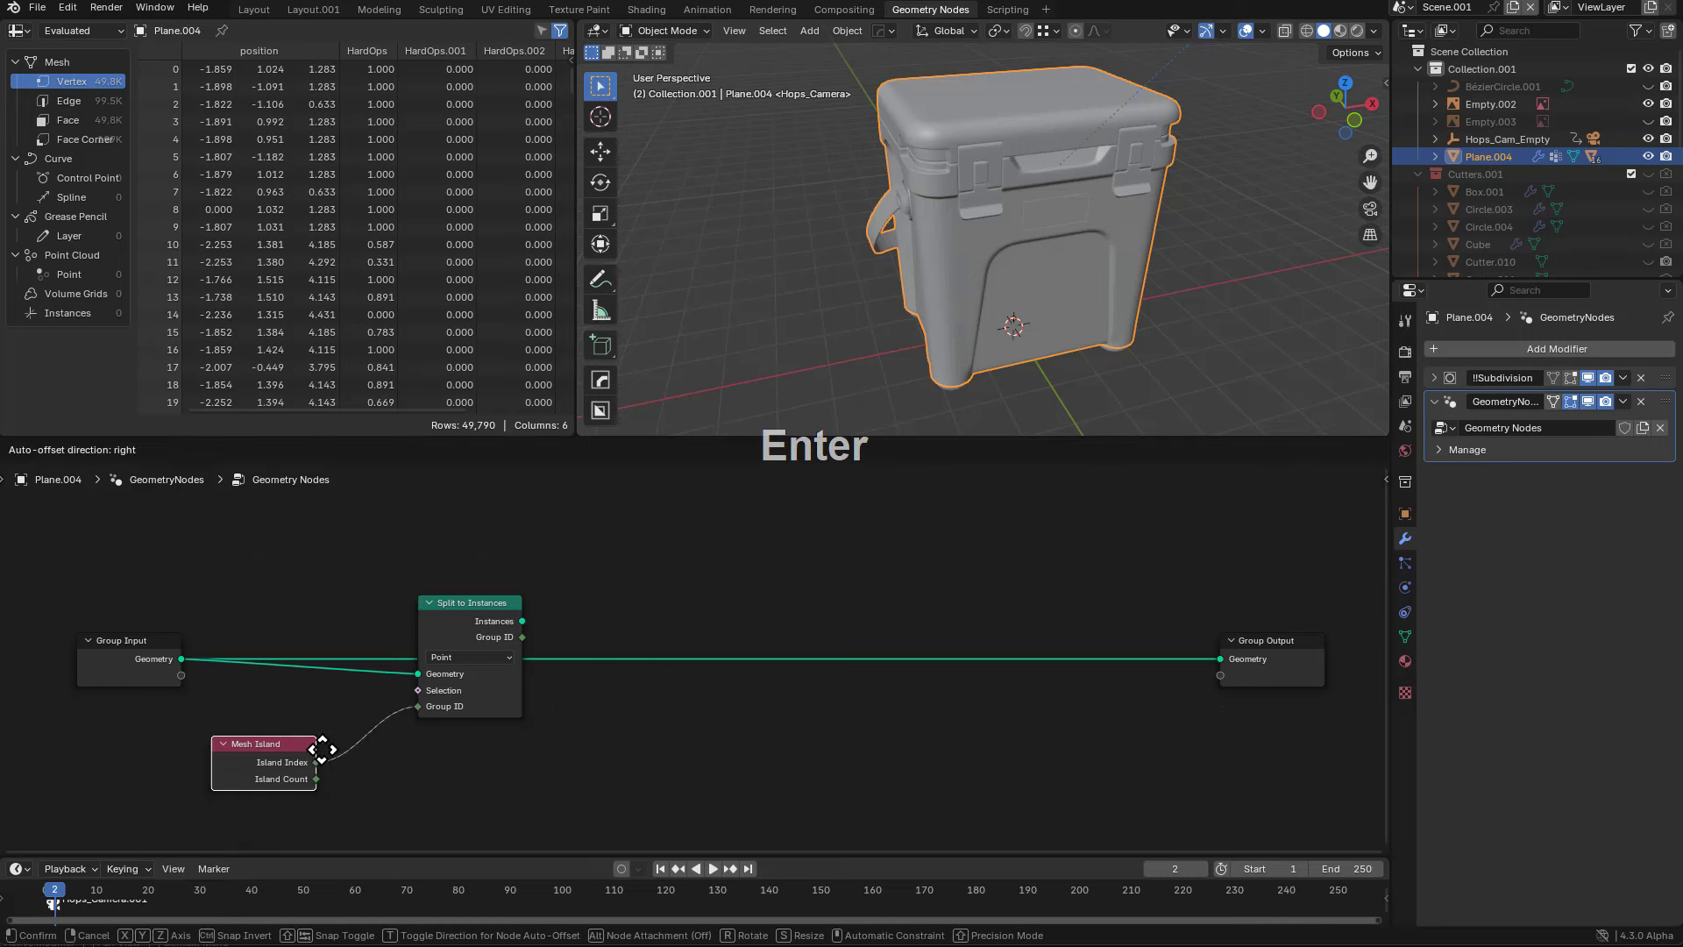
pyautogui.click(293, 755)
# - Preview the Split to Instances output with a Viewer node and list its instances in the spreadsheet
pyautogui.keyDown('ctrl'); pyautogui.keyDown('shift'); pyautogui.click(477, 622); pyautogui.keyUp('shift'); pyautogui.keyUp('ctrl')
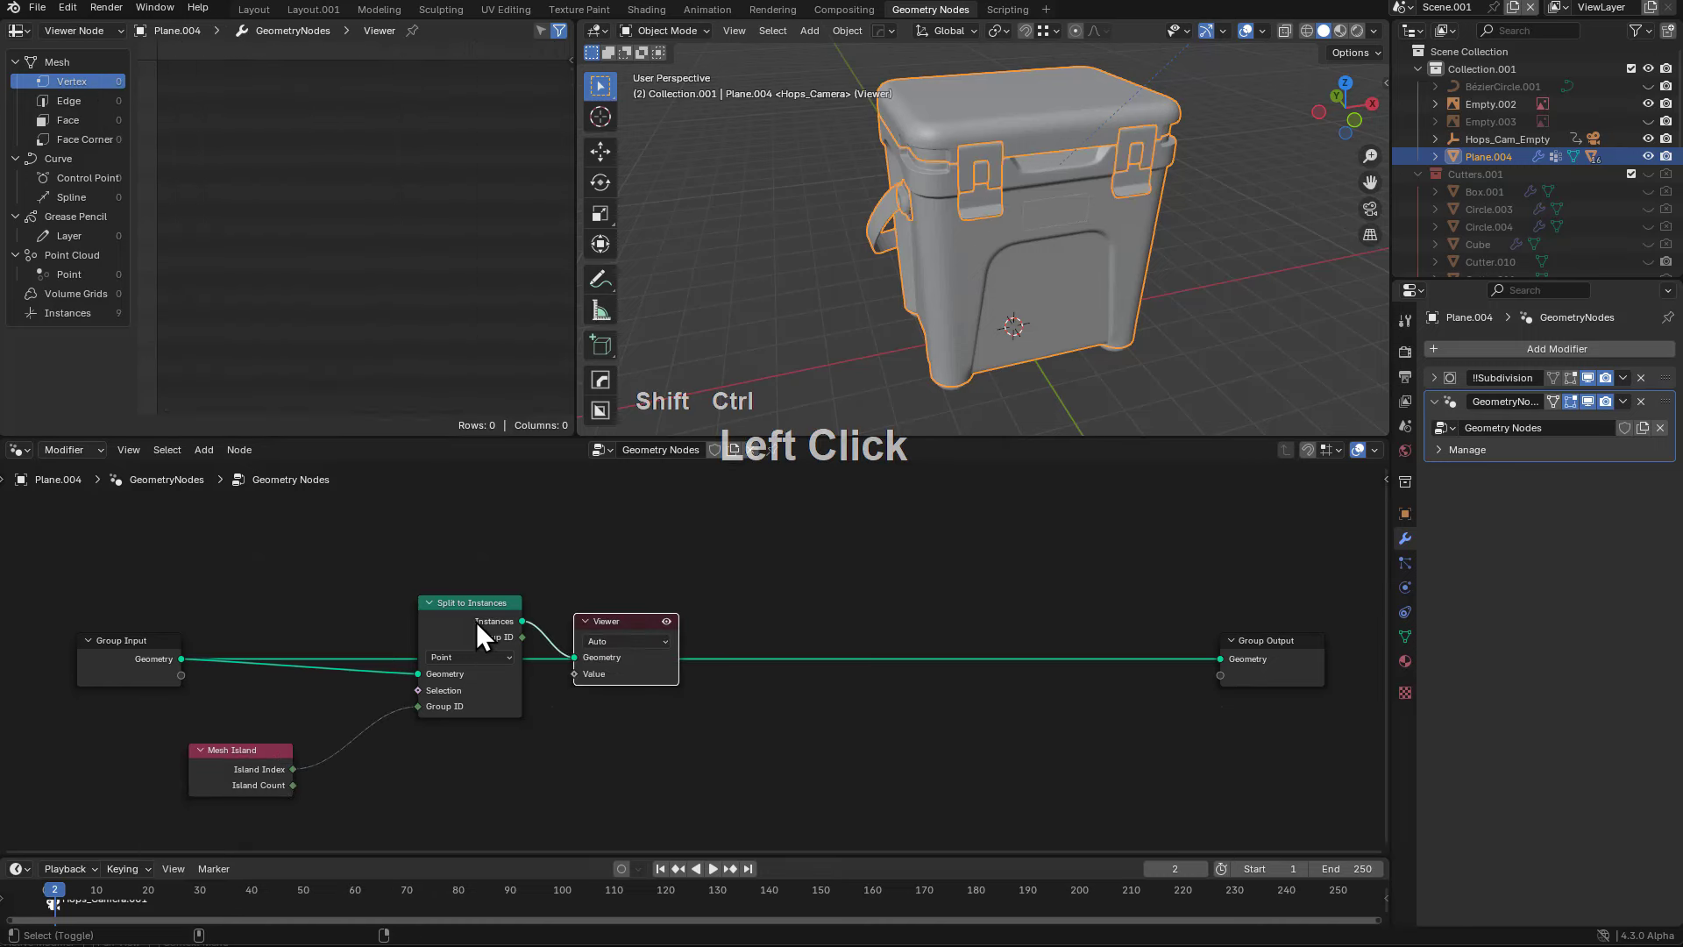
pyautogui.click(67, 313)
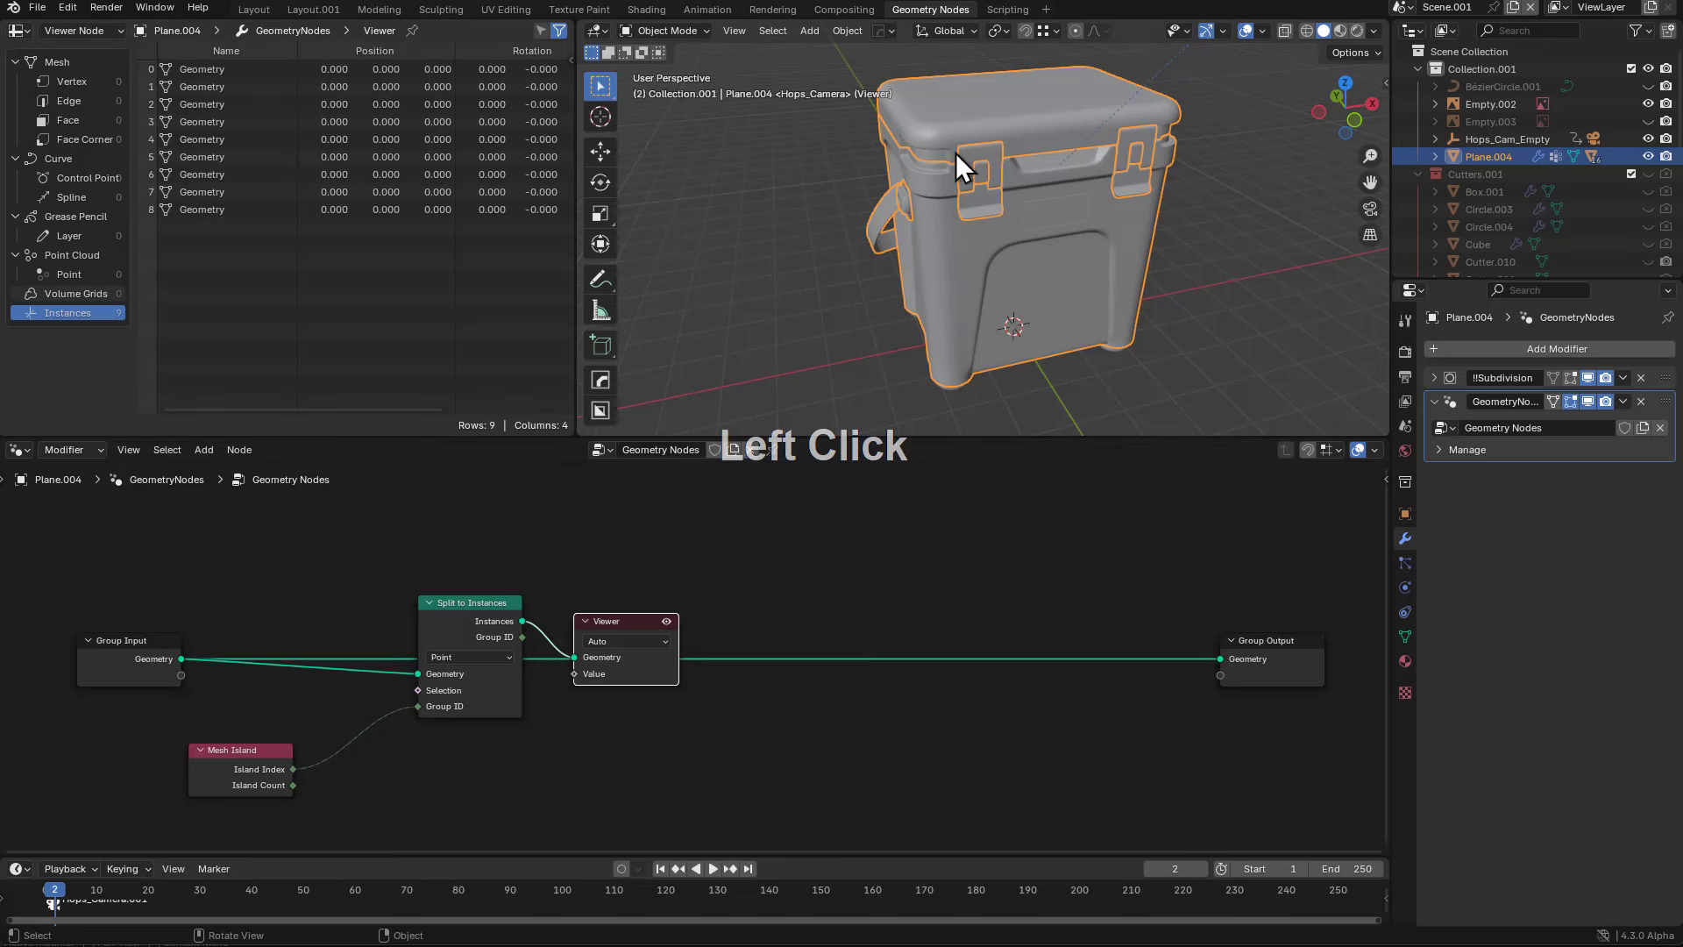
pyautogui.moveTo(1008, 195); pyautogui.dragTo(990, 202, button='middle')
pyautogui.scroll(4, 1121, 208)
pyautogui.press('a')
pyautogui.moveTo(1132, 208); pyautogui.dragTo(1047, 215, button='middle')
# - Set the Split to Instances domain to Face and cut the direct link between Group Input and Group Output
pyautogui.moveTo(617, 613); pyautogui.dragTo(755, 536)
pyautogui.moveTo(459, 593)
pyautogui.mouseDown()
pyautogui.moveTo(457, 574)
pyautogui.moveTo(452, 618)
pyautogui.mouseUp()
pyautogui.click(461, 714)
pyautogui.keyDown('ctrl'); pyautogui.moveTo(972, 647); pyautogui.dragTo(866, 665, button='right'); pyautogui.keyUp('ctrl')
pyautogui.moveTo(866, 665); pyautogui.dragTo(813, 639, button='middle')
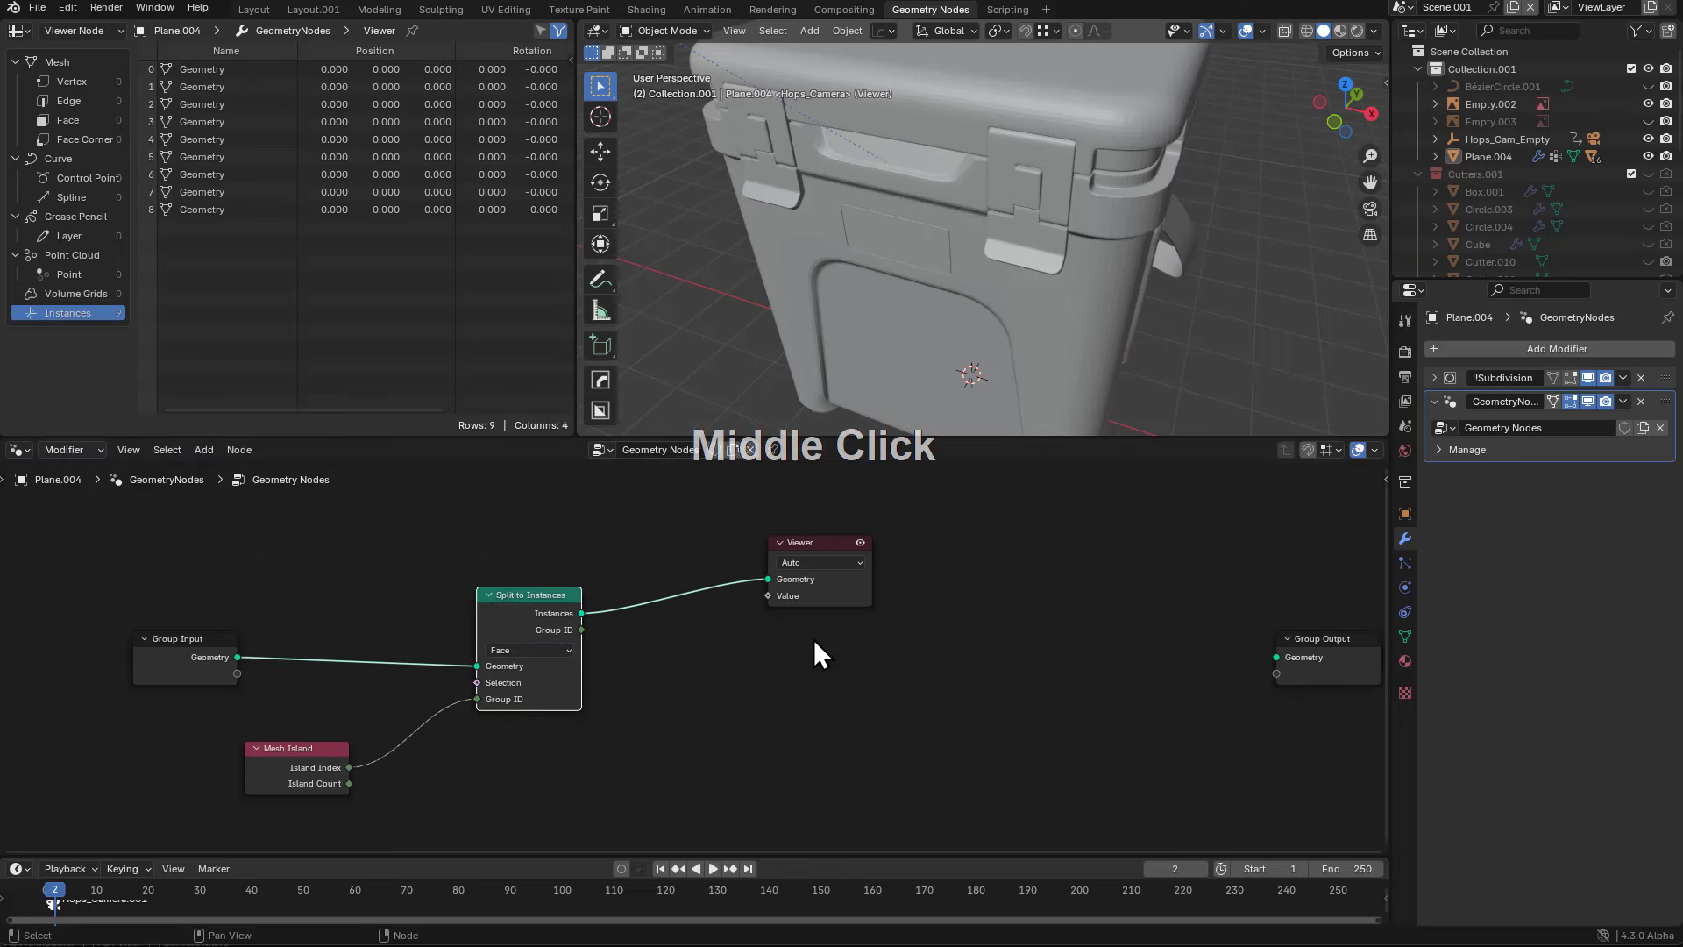
# - Arrange Split to Instances and Mesh Island near the Group Input, and place the Viewer above the Group Output
pyautogui.scroll(-1, 813, 639)
pyautogui.moveTo(533, 608); pyautogui.dragTo(421, 585)
pyautogui.press('x')
pyautogui.press('g')
pyautogui.moveTo(324, 769); pyautogui.dragTo(222, 748)
pyautogui.moveTo(840, 554); pyautogui.dragTo(1359, 581)
pyautogui.scroll(-2, 724, 274)
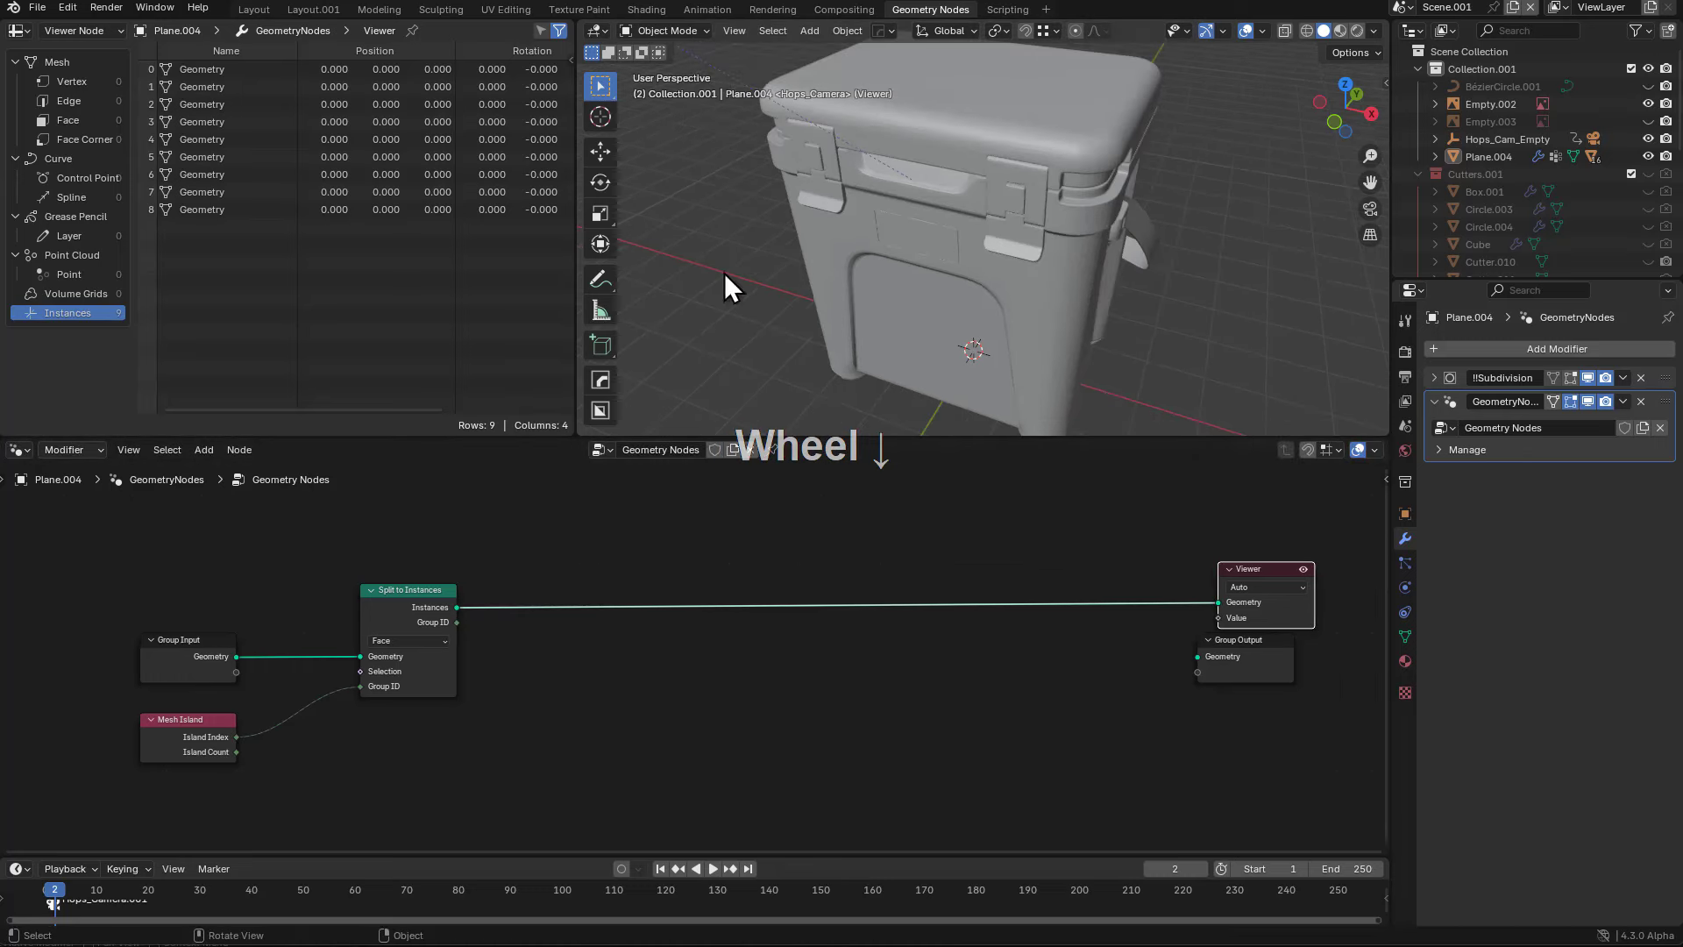
pyautogui.scroll(4, 410, 593)
pyautogui.moveTo(433, 607); pyautogui.dragTo(518, 621, button='middle')
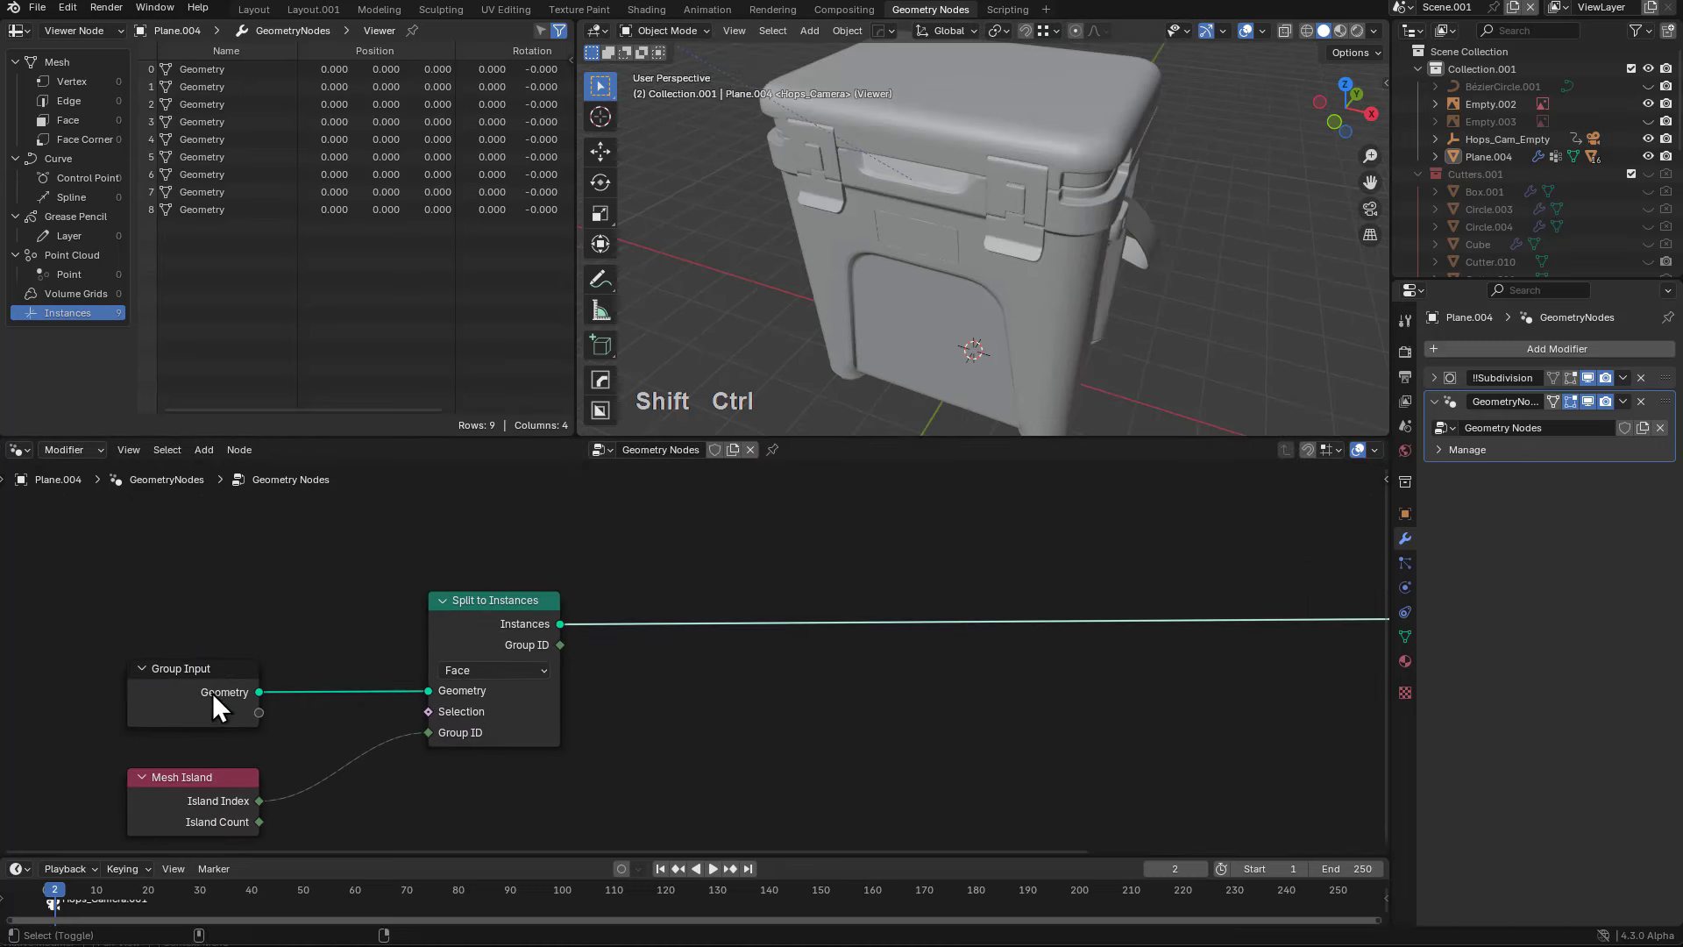
# - Preview Split to Instances with a Viewer node set to the Instance domain, and leave space between the two nodes
pyautogui.keyDown('ctrl'); pyautogui.keyDown('shift'); pyautogui.click(496, 619); pyautogui.keyUp('shift'); pyautogui.keyUp('ctrl')
pyautogui.moveTo(648, 506); pyautogui.dragTo(771, 512)
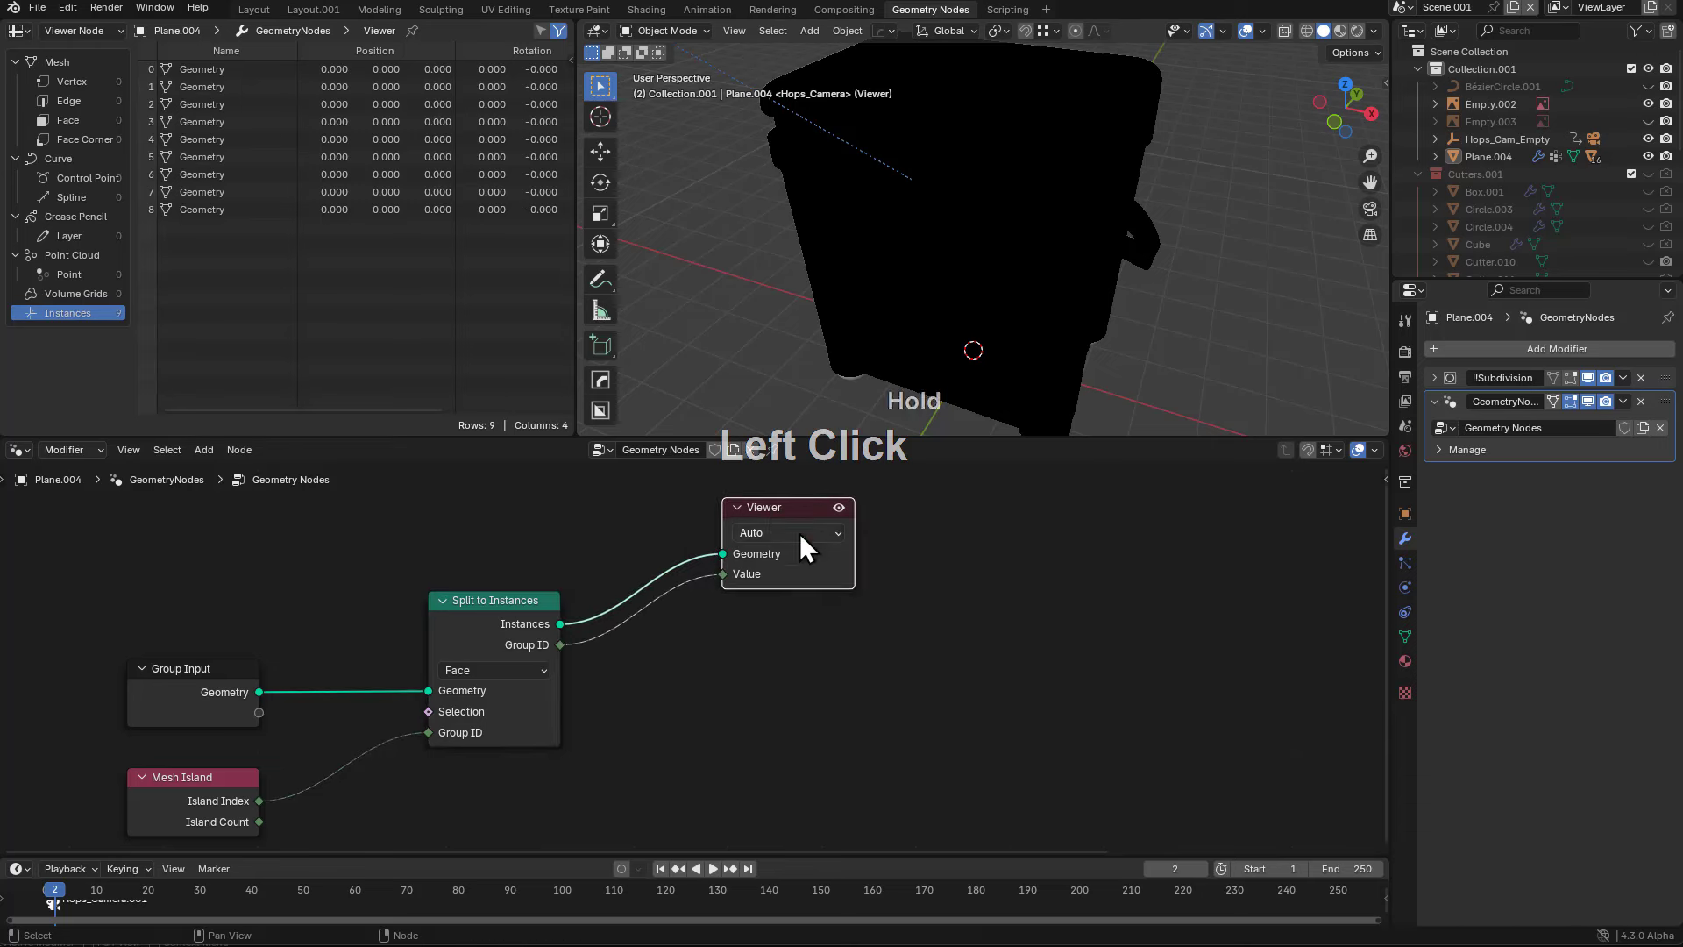
pyautogui.click(789, 531)
pyautogui.click(770, 710)
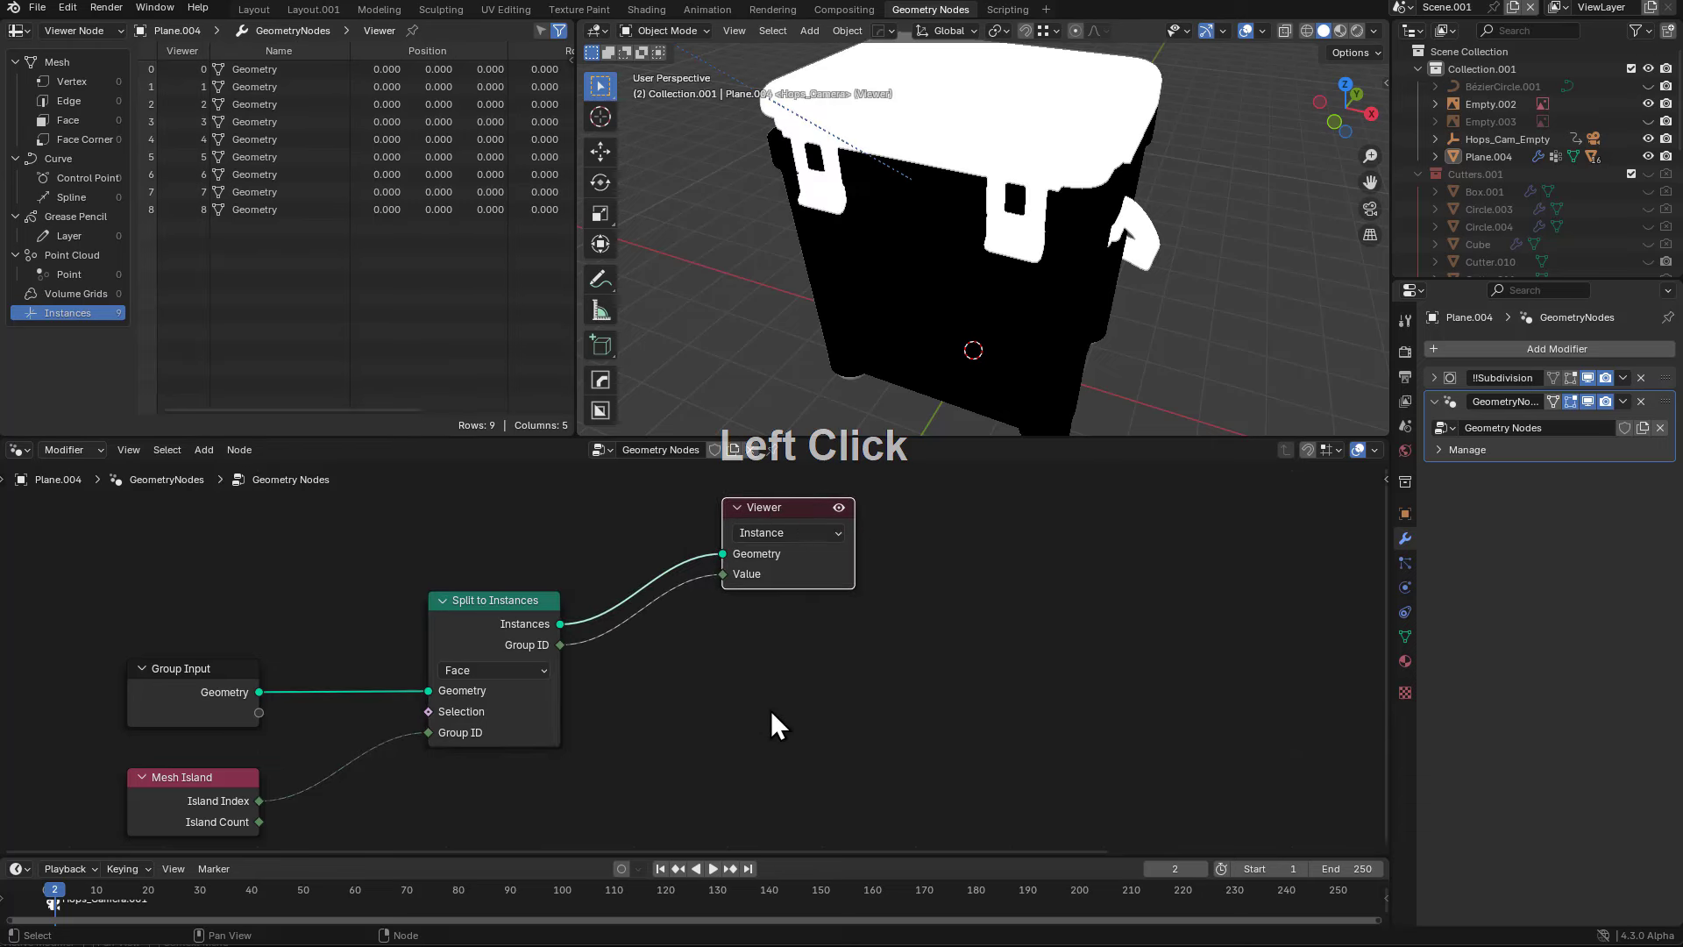
pyautogui.moveTo(798, 497); pyautogui.dragTo(963, 499)
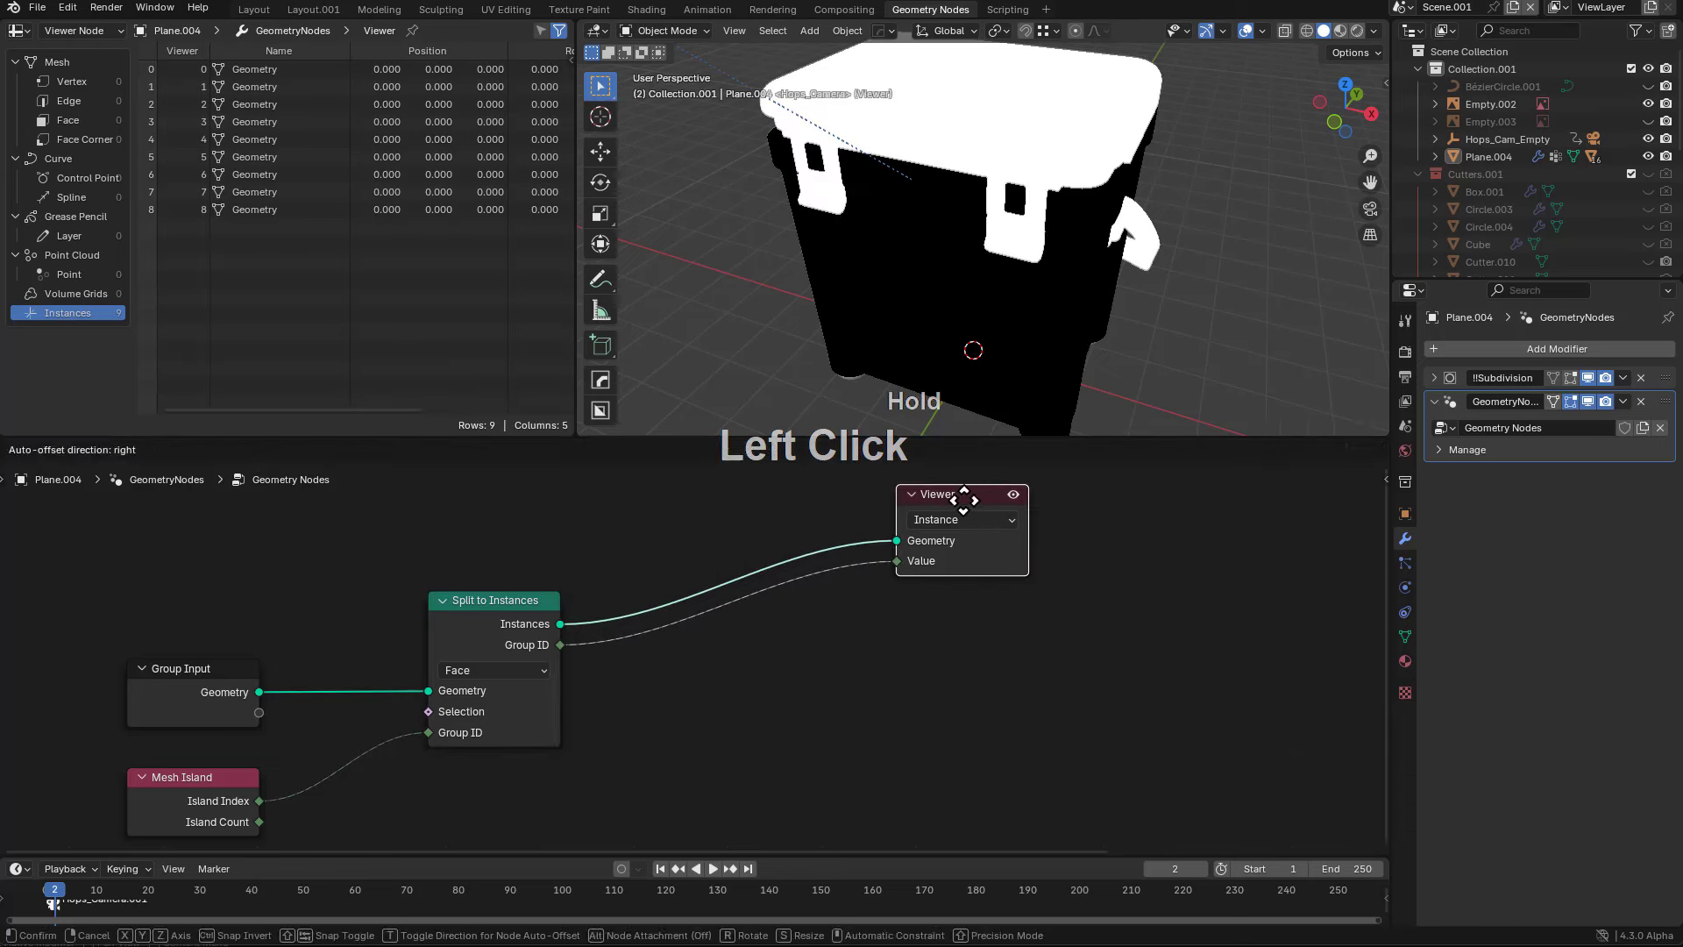
pyautogui.moveTo(1051, 318); pyautogui.dragTo(999, 249, button='middle')
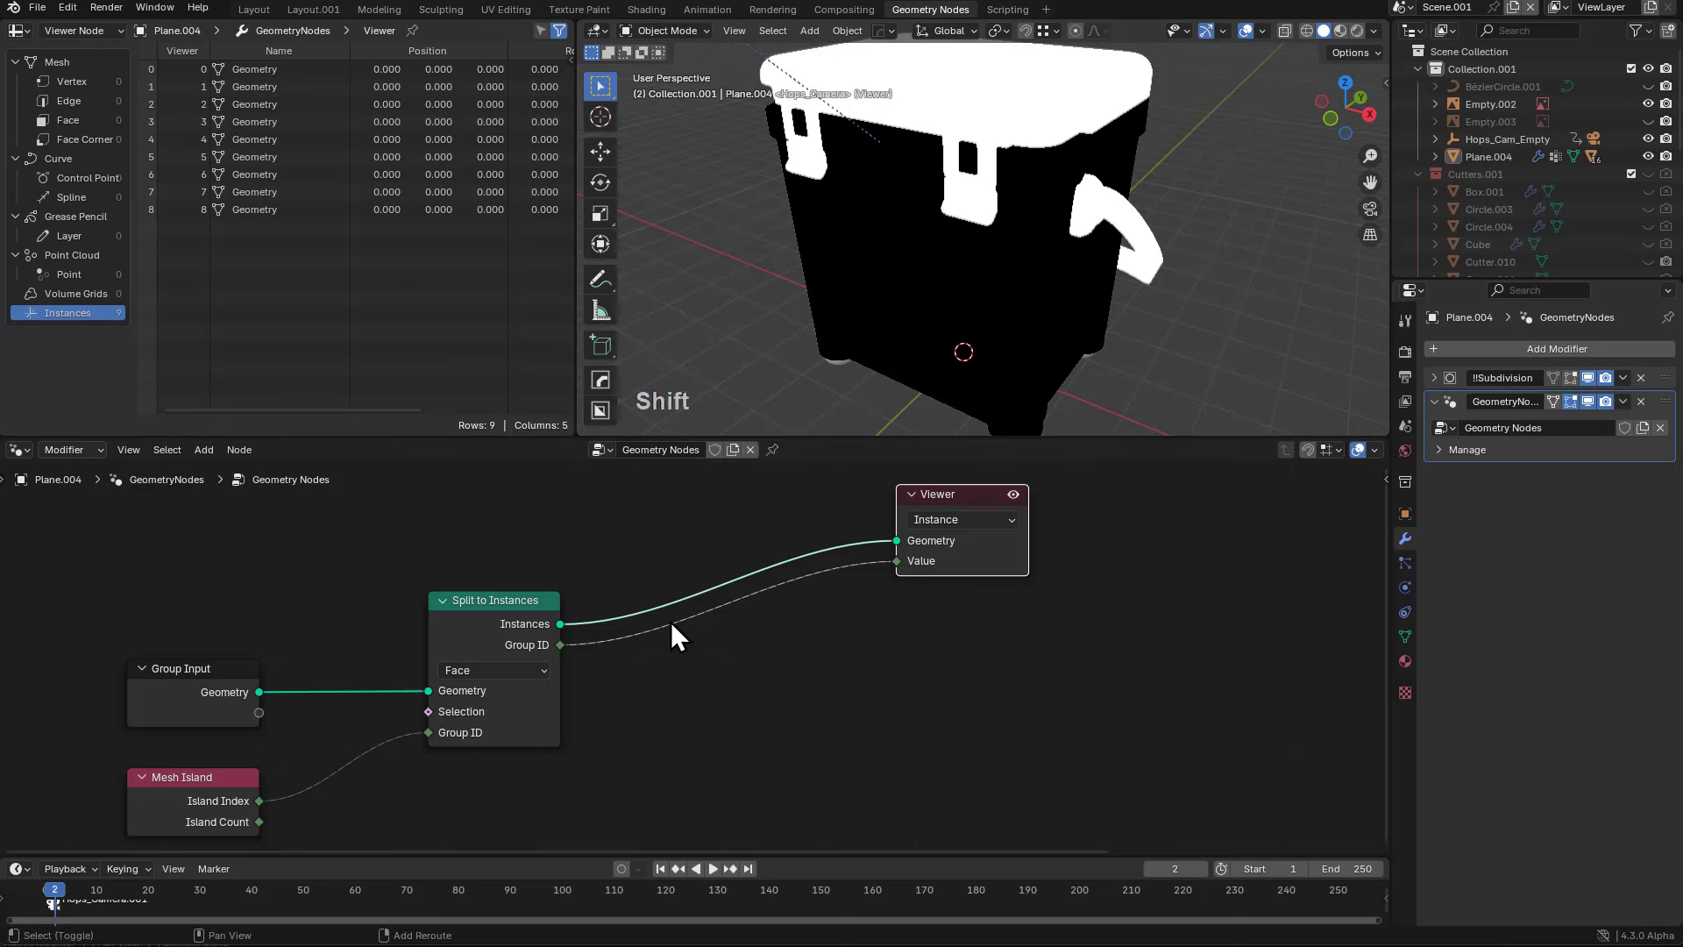
# - Add a Compare node on the link between Group ID and the Viewer's Value
pyautogui.hotkey('shift', 'a')
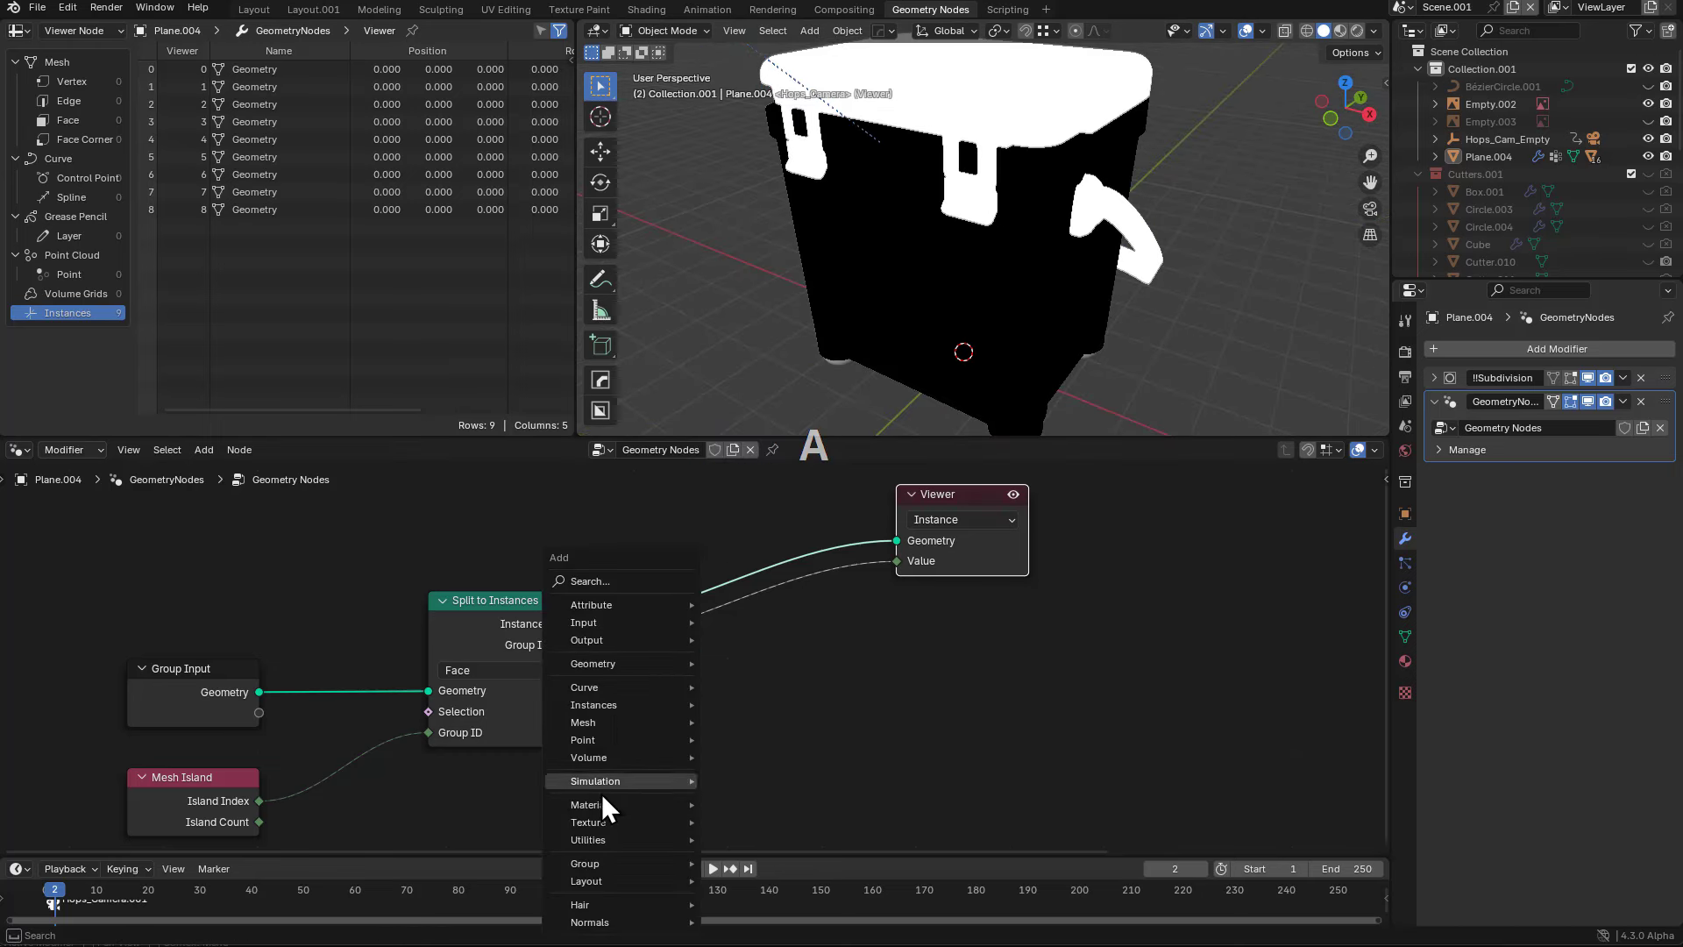
pyautogui.click(624, 581)
pyautogui.write('comp')
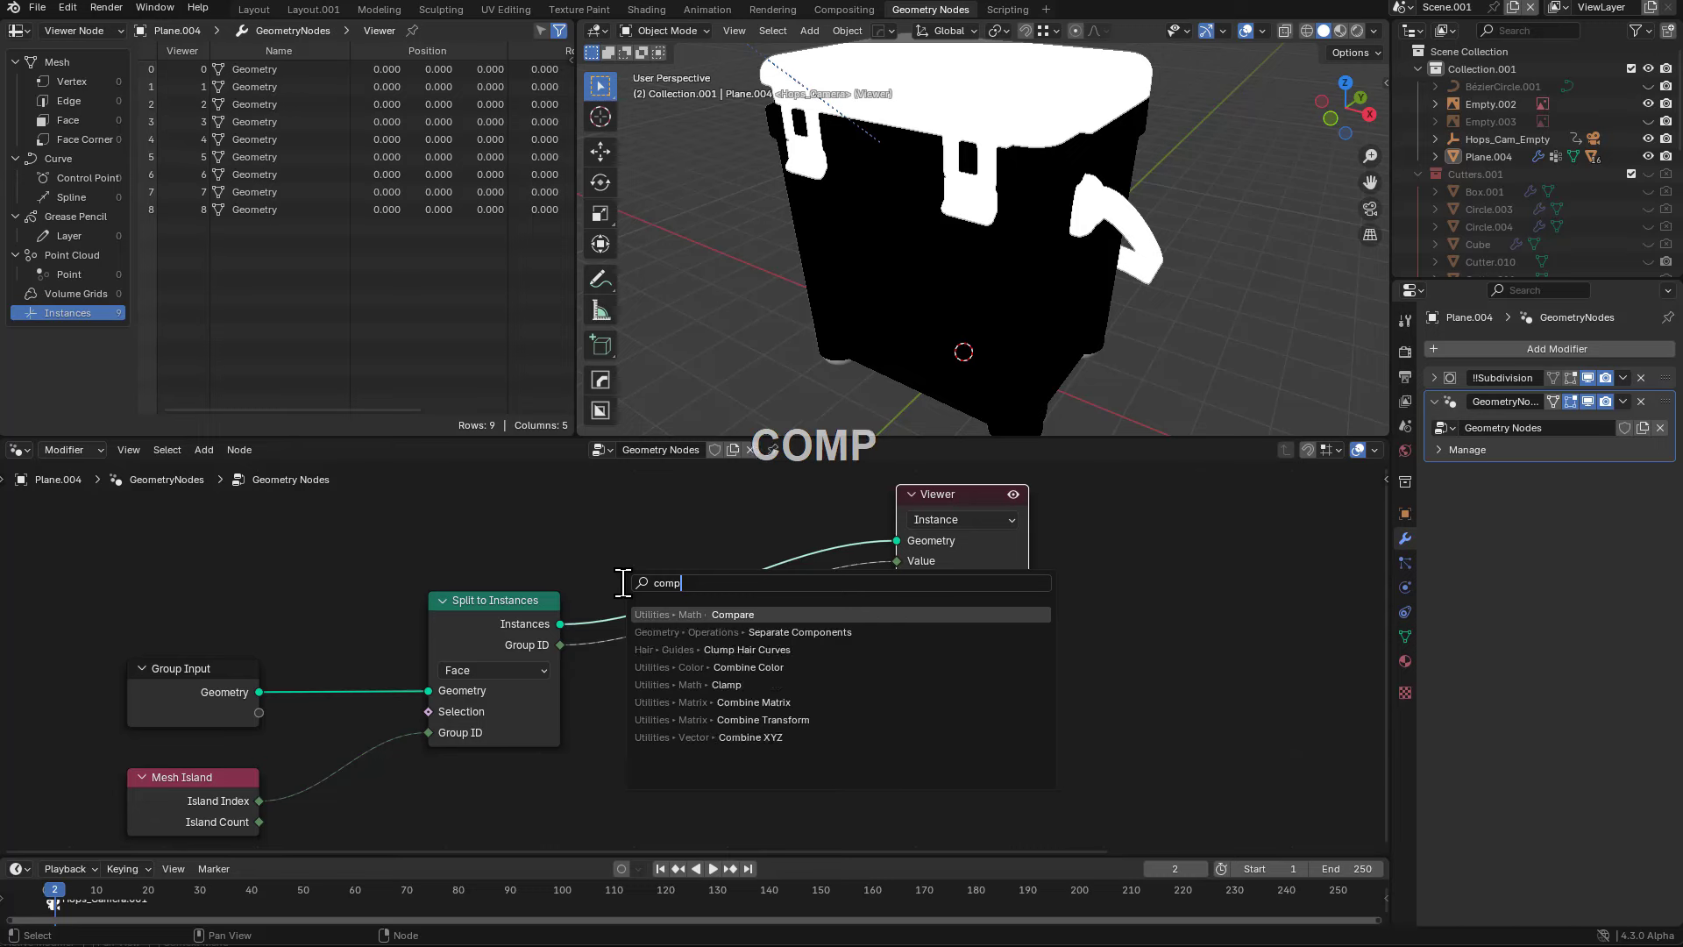
pyautogui.press('Return')
pyautogui.click(641, 624)
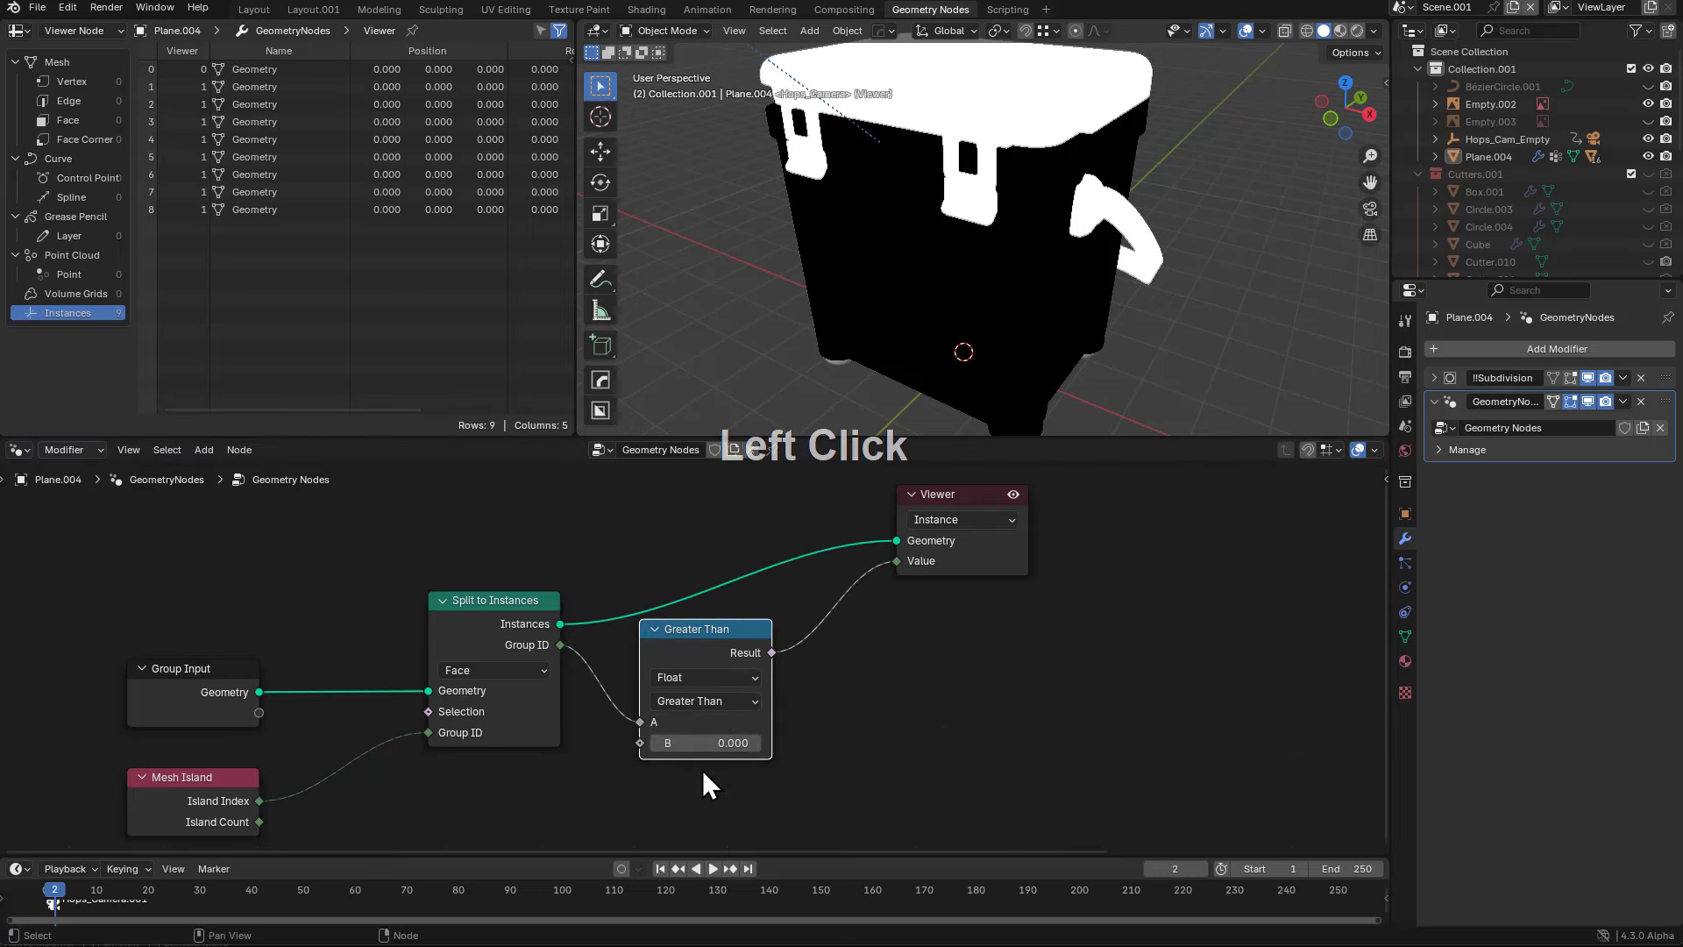
# - Set the Compare node to Integer and Equal, with Group ID feeding its A input
pyautogui.click(712, 692)
pyautogui.click(707, 682)
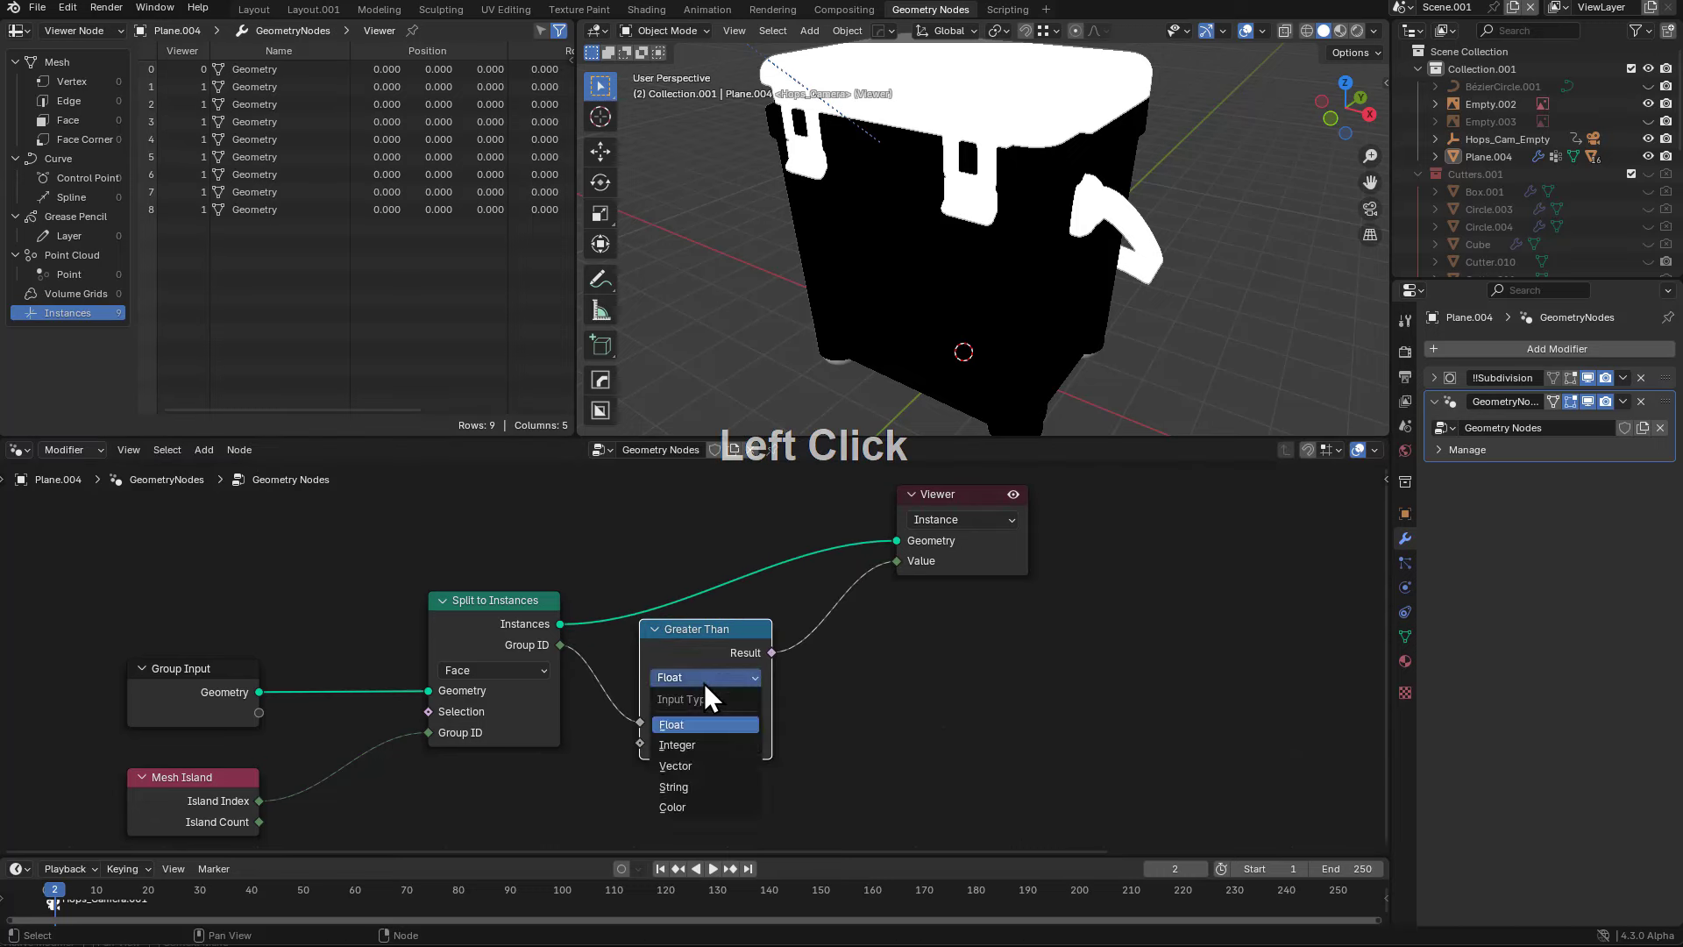
pyautogui.click(696, 745)
pyautogui.click(705, 701)
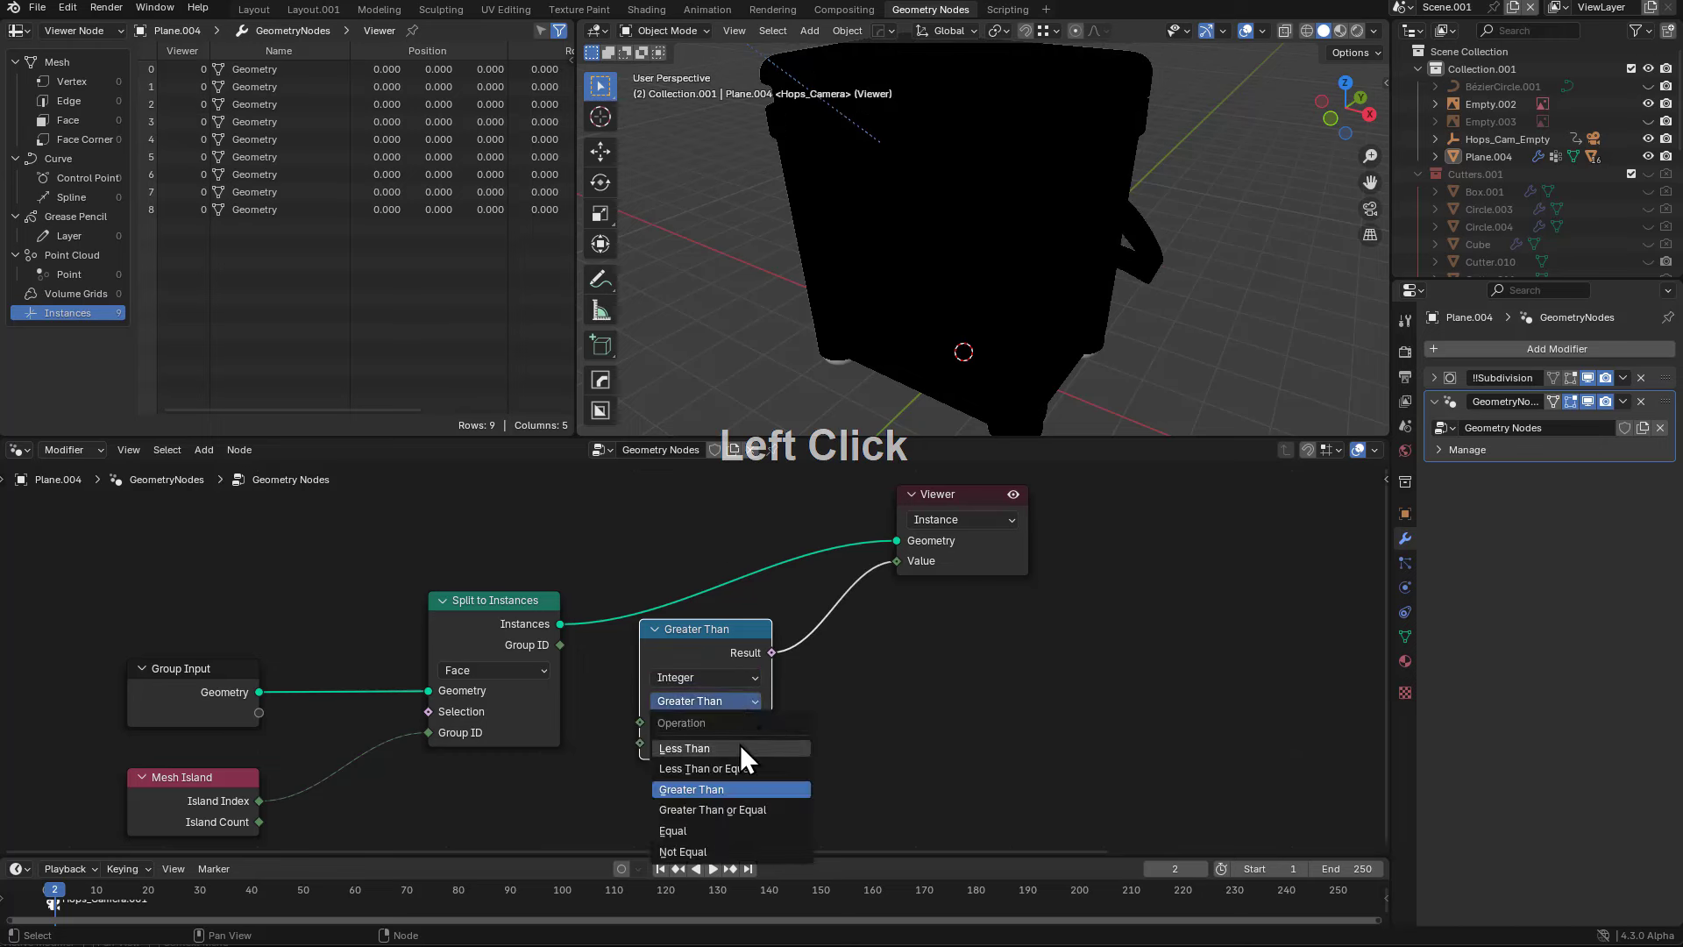
pyautogui.click(708, 837)
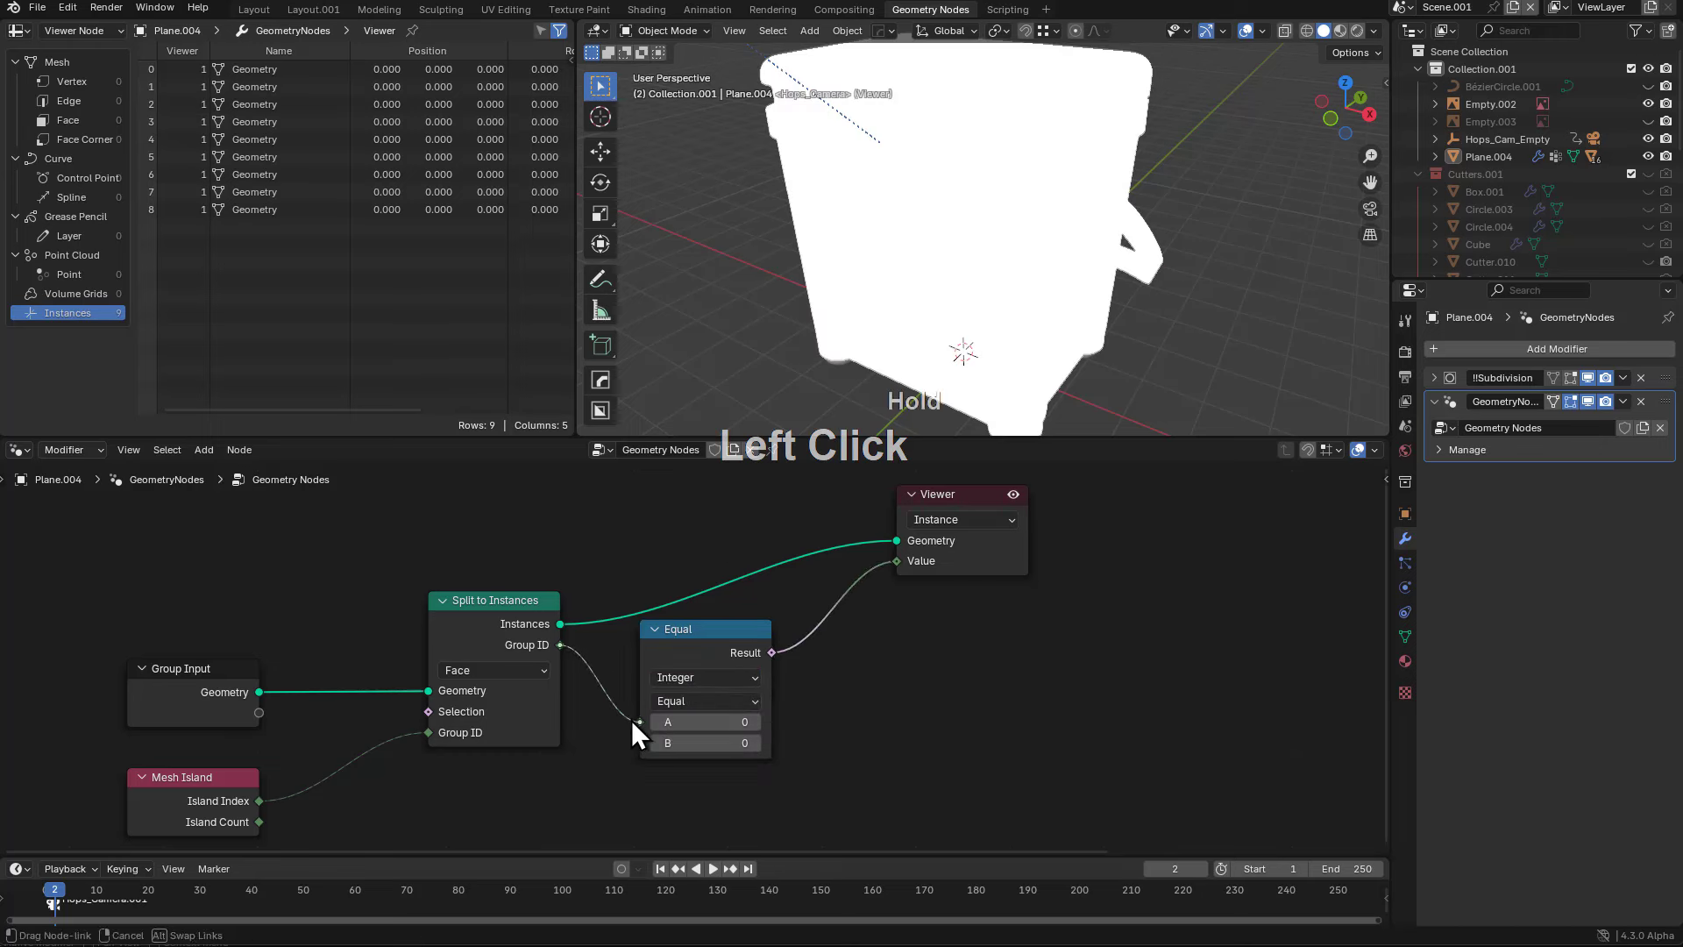
pyautogui.moveTo(631, 718); pyautogui.dragTo(640, 721)
# - Step the Equal node's B value up to 6, down to -1 and back to 2 to preview individual mesh islands
pyautogui.click(754, 743)
pyautogui.click(754, 743)
pyautogui.click(754, 743)
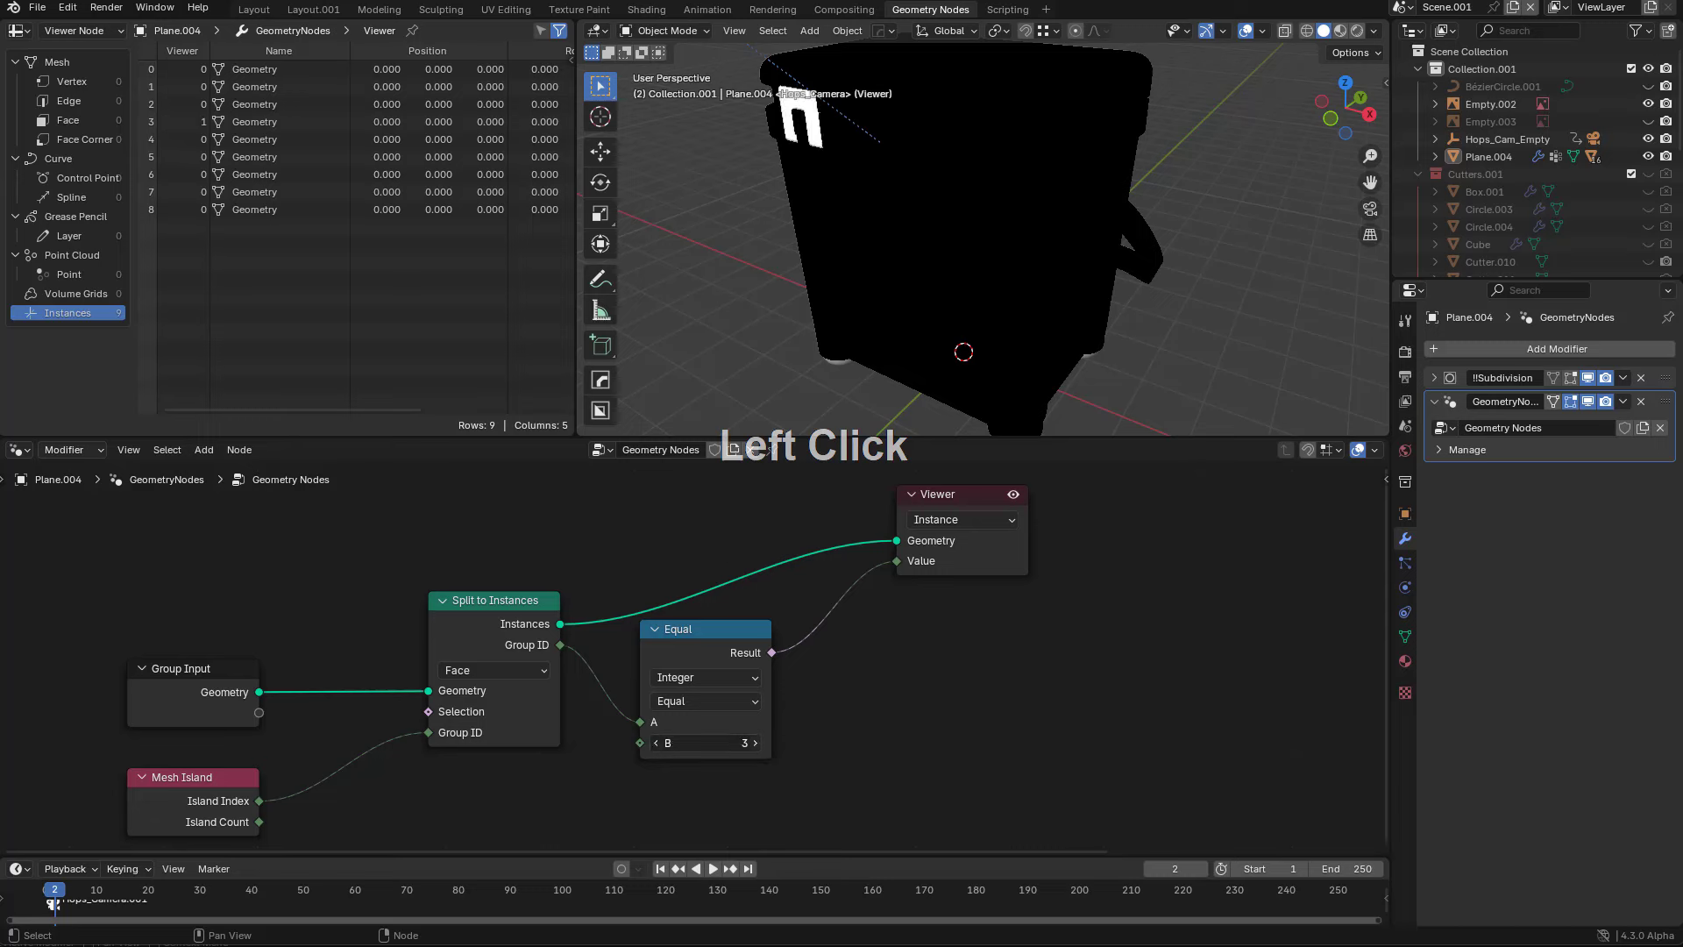
pyautogui.click(754, 743)
pyautogui.click(754, 744)
pyautogui.click(754, 743)
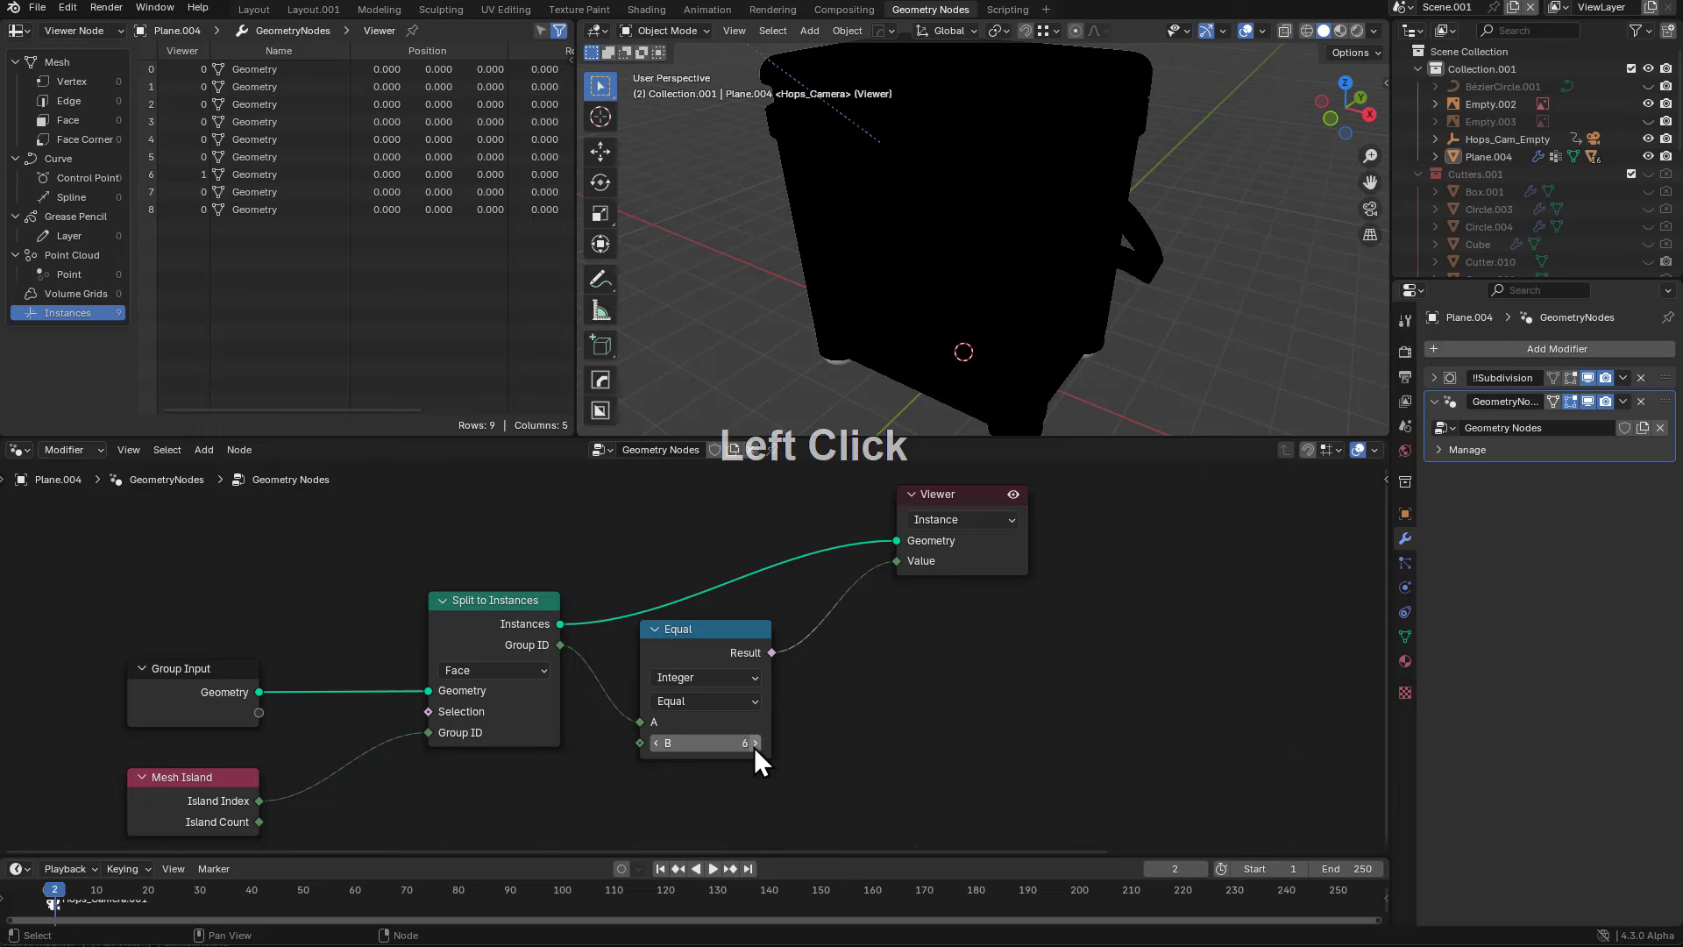
pyautogui.click(655, 743)
pyautogui.click(655, 743)
pyautogui.click(656, 743)
pyautogui.click(655, 743)
pyautogui.click(656, 743)
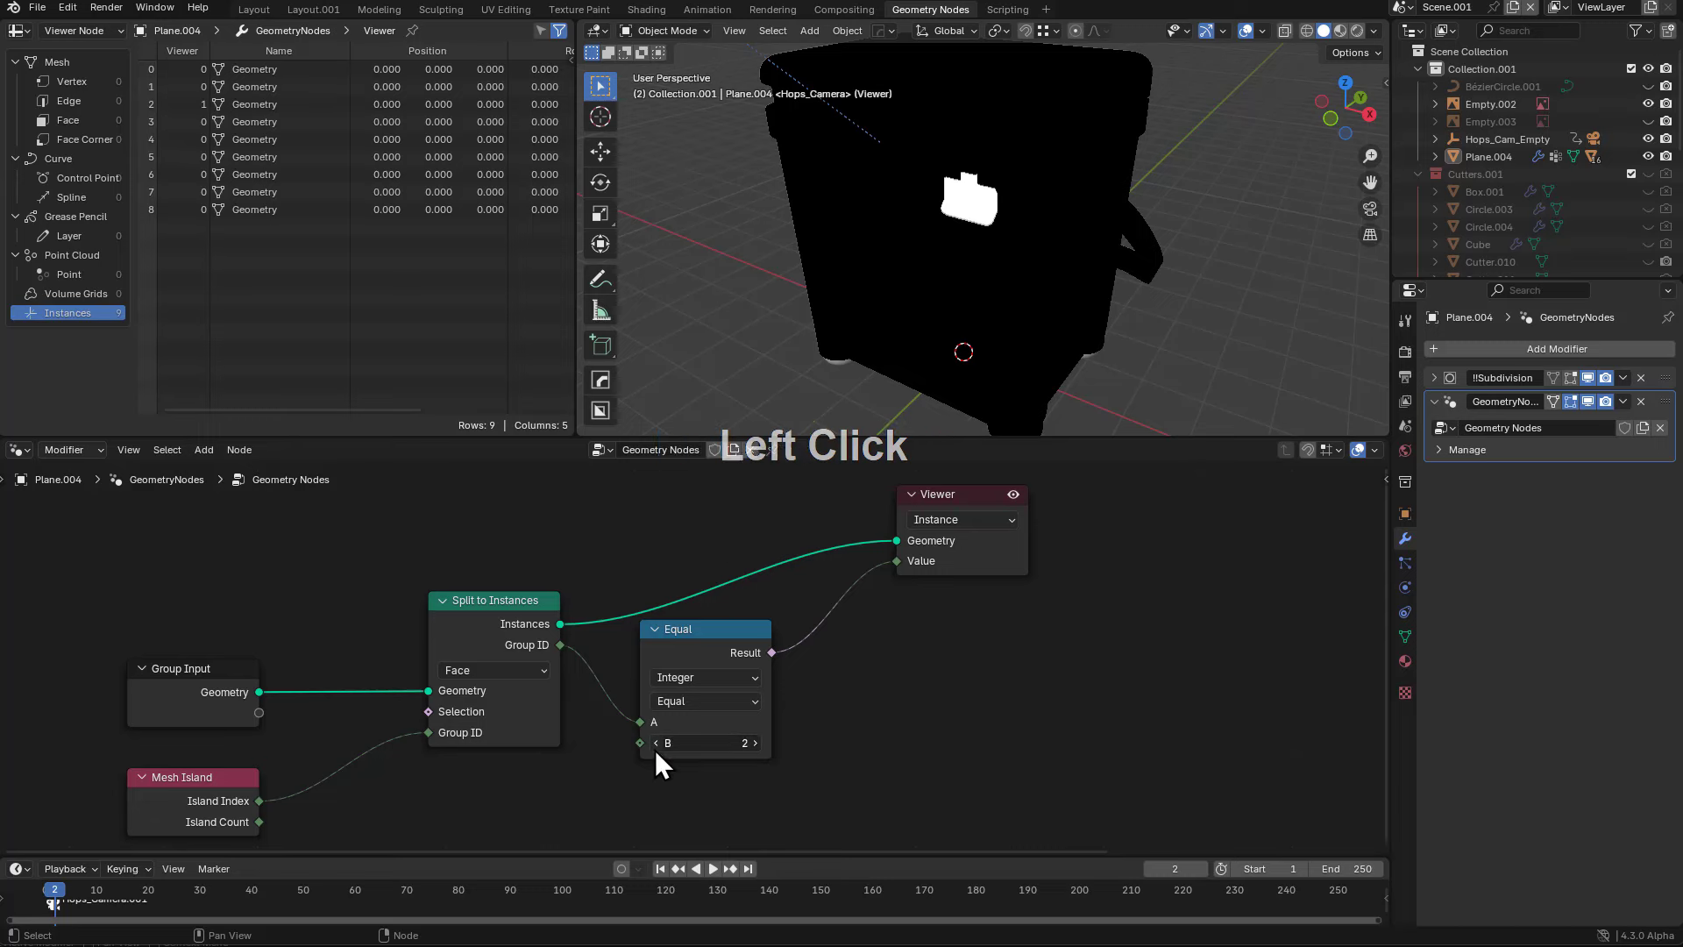
pyautogui.click(656, 743)
pyautogui.click(655, 743)
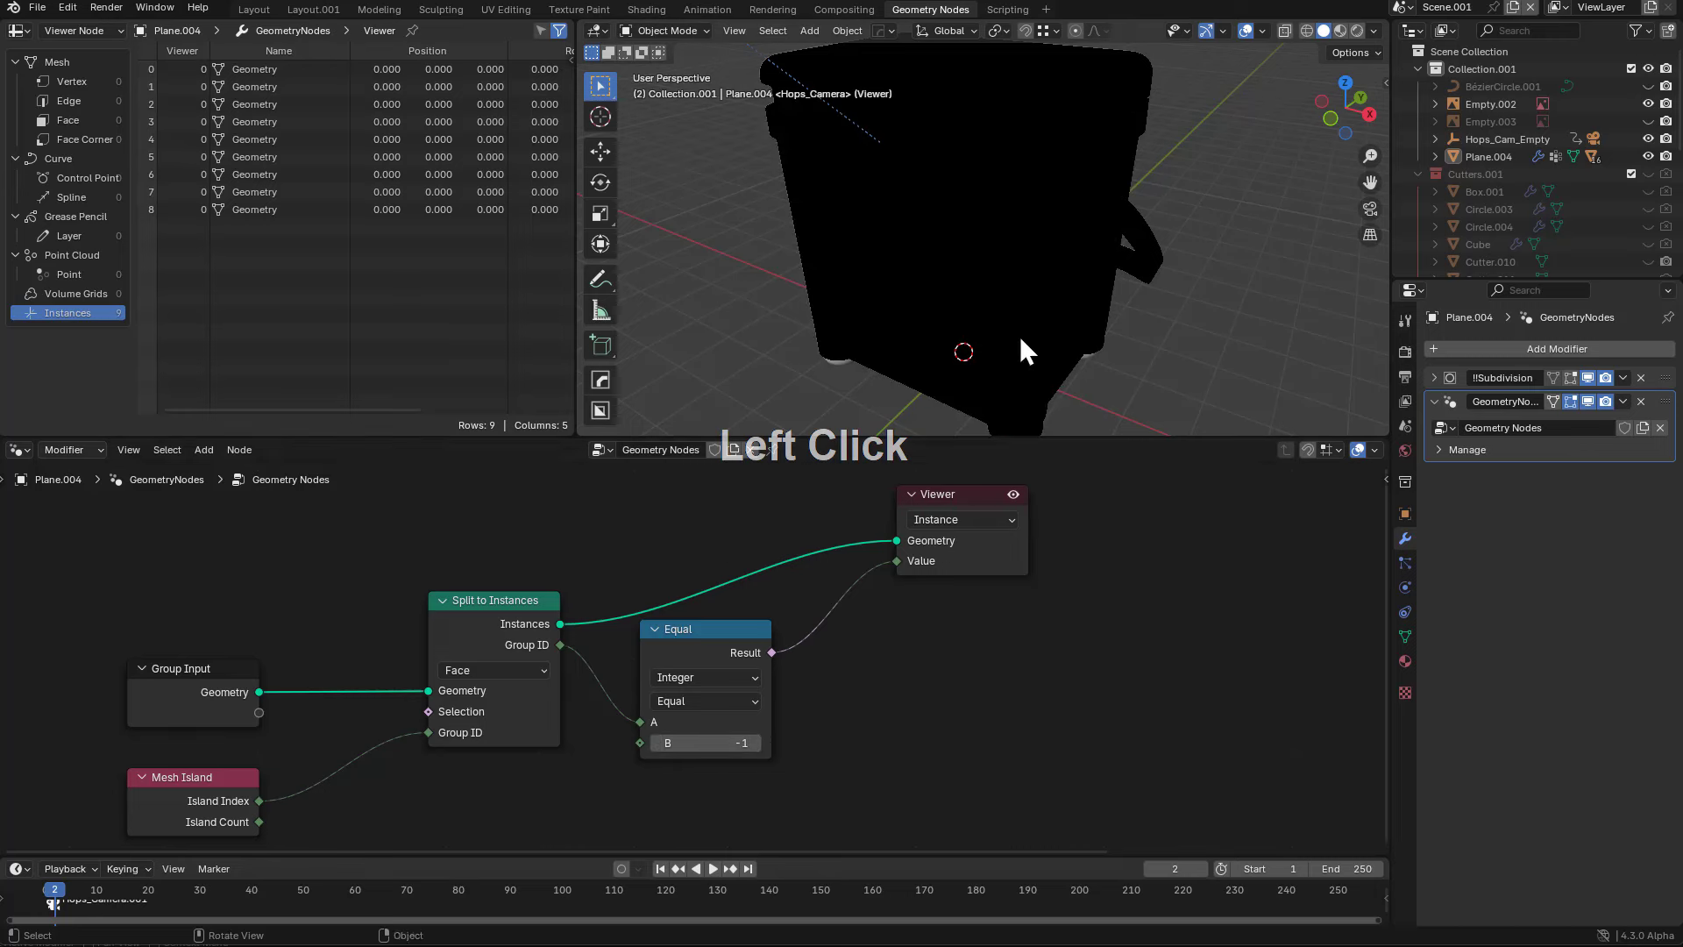
pyautogui.moveTo(1021, 351); pyautogui.dragTo(1117, 261, button='middle')
pyautogui.scroll(3, 1117, 261)
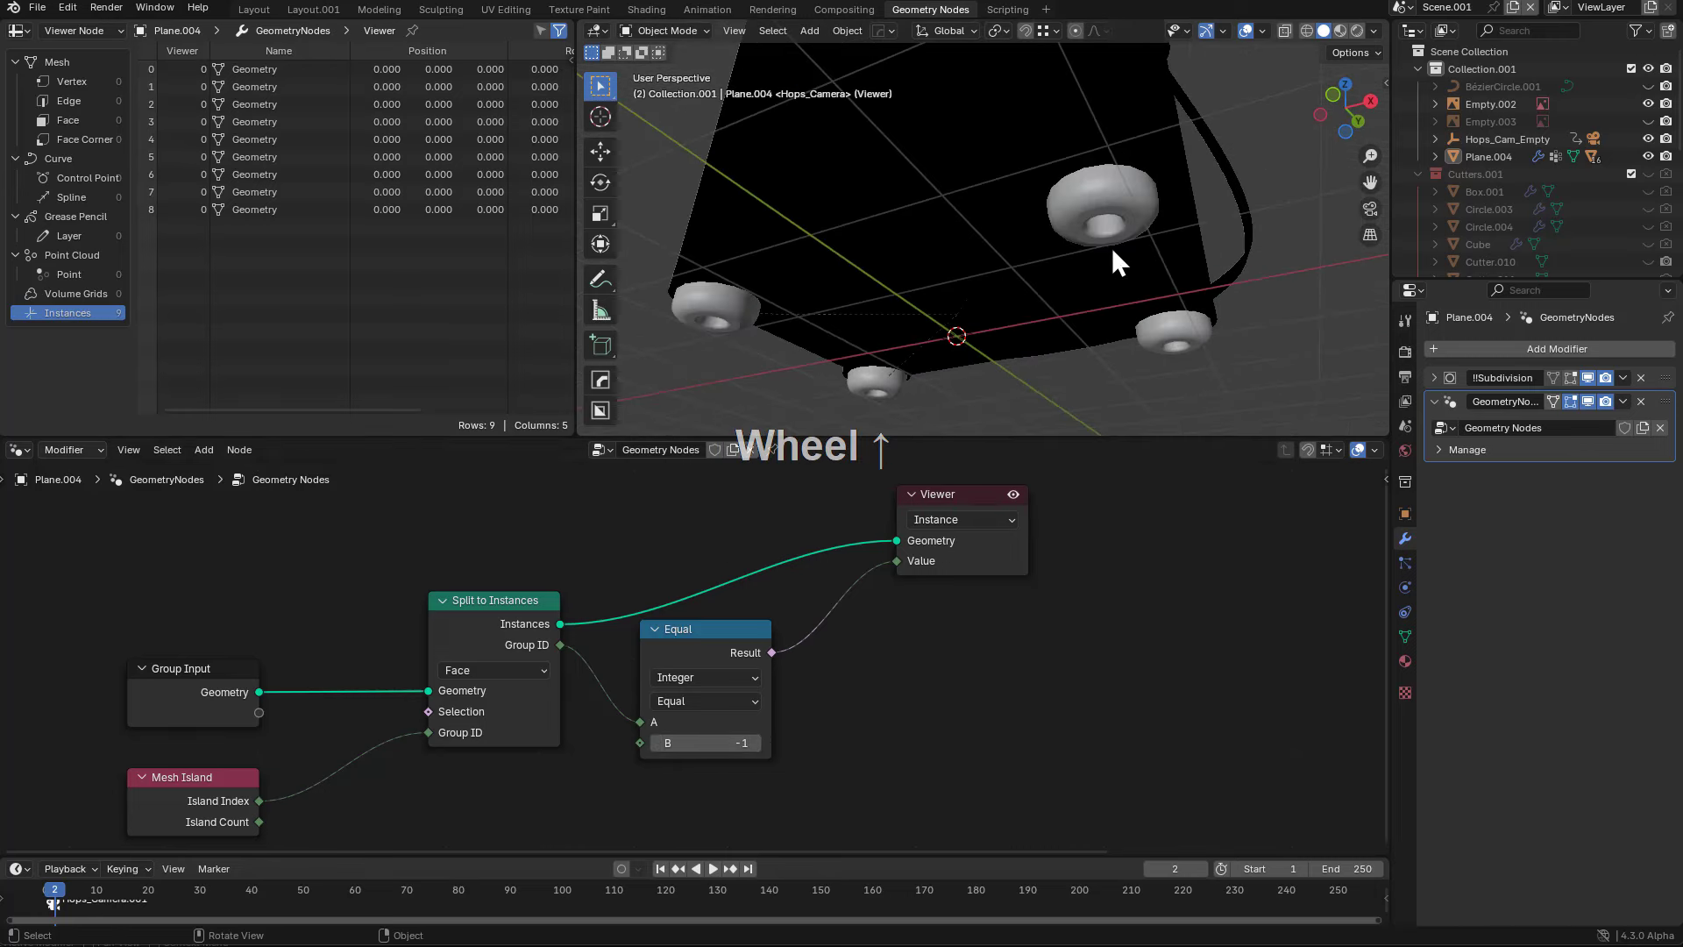
pyautogui.click(756, 742)
pyautogui.click(756, 742)
pyautogui.click(756, 742)
# - Select the mirrored pair of feet, Circle.005, beneath the cooler
pyautogui.moveTo(955, 385); pyautogui.dragTo(958, 313, button='middle')
pyautogui.scroll(-3, 988, 305)
pyautogui.scroll(3, 1027, 396)
pyautogui.click(1023, 397)
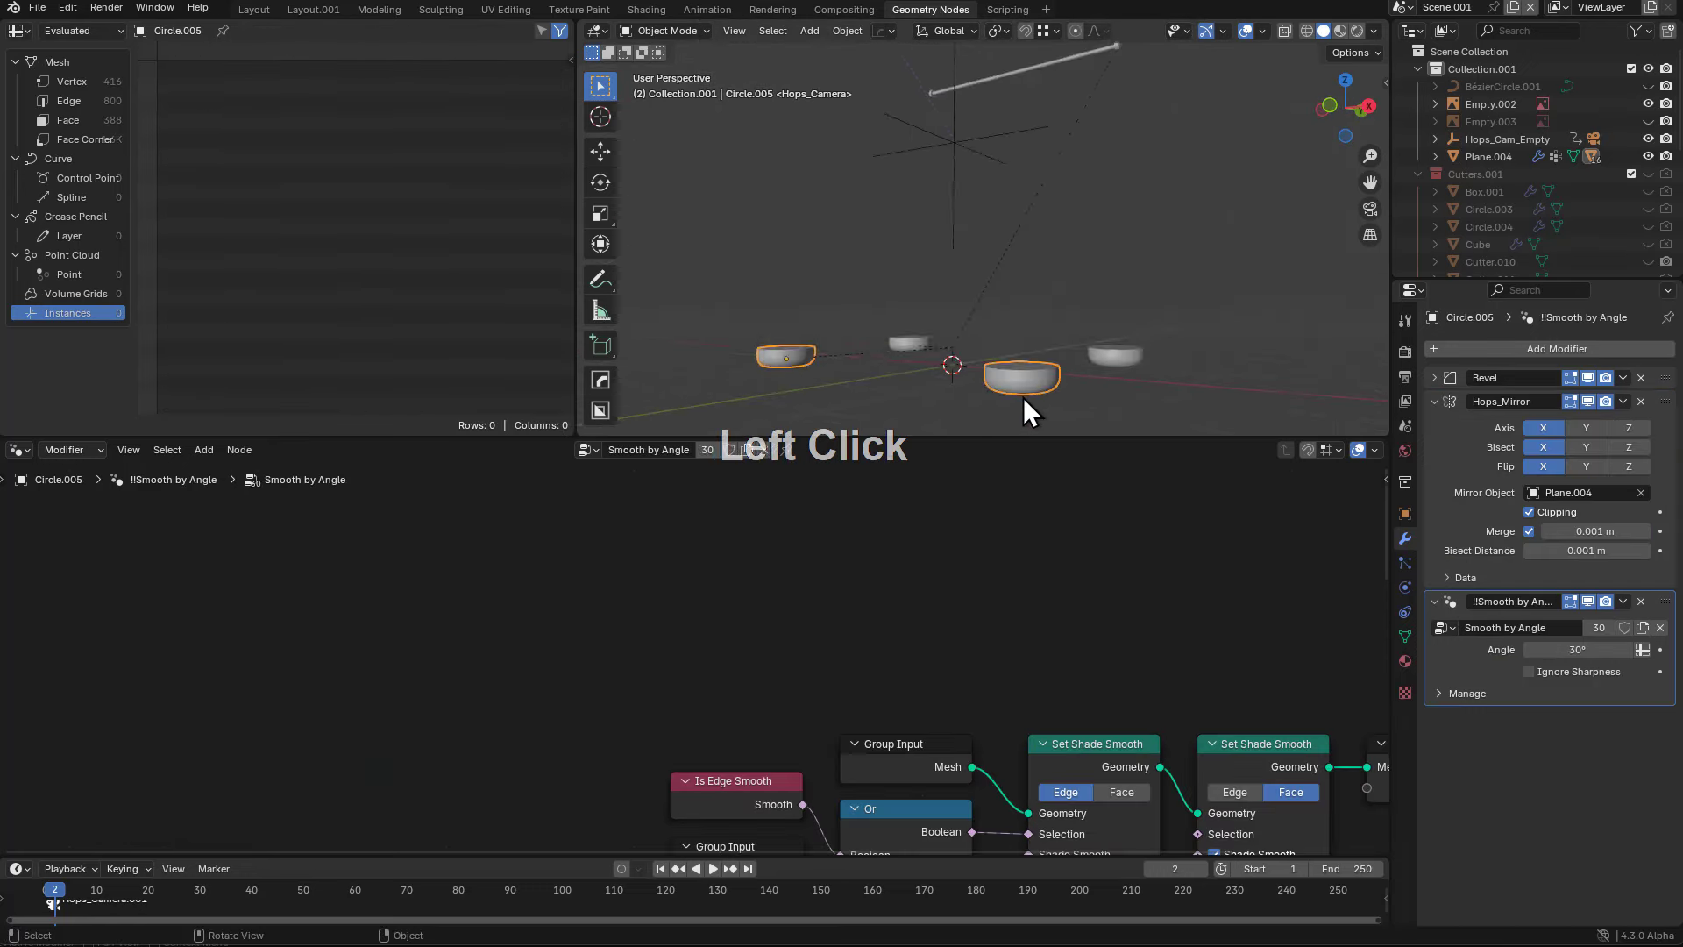
pyautogui.moveTo(1023, 397); pyautogui.dragTo(1006, 335, button='middle')
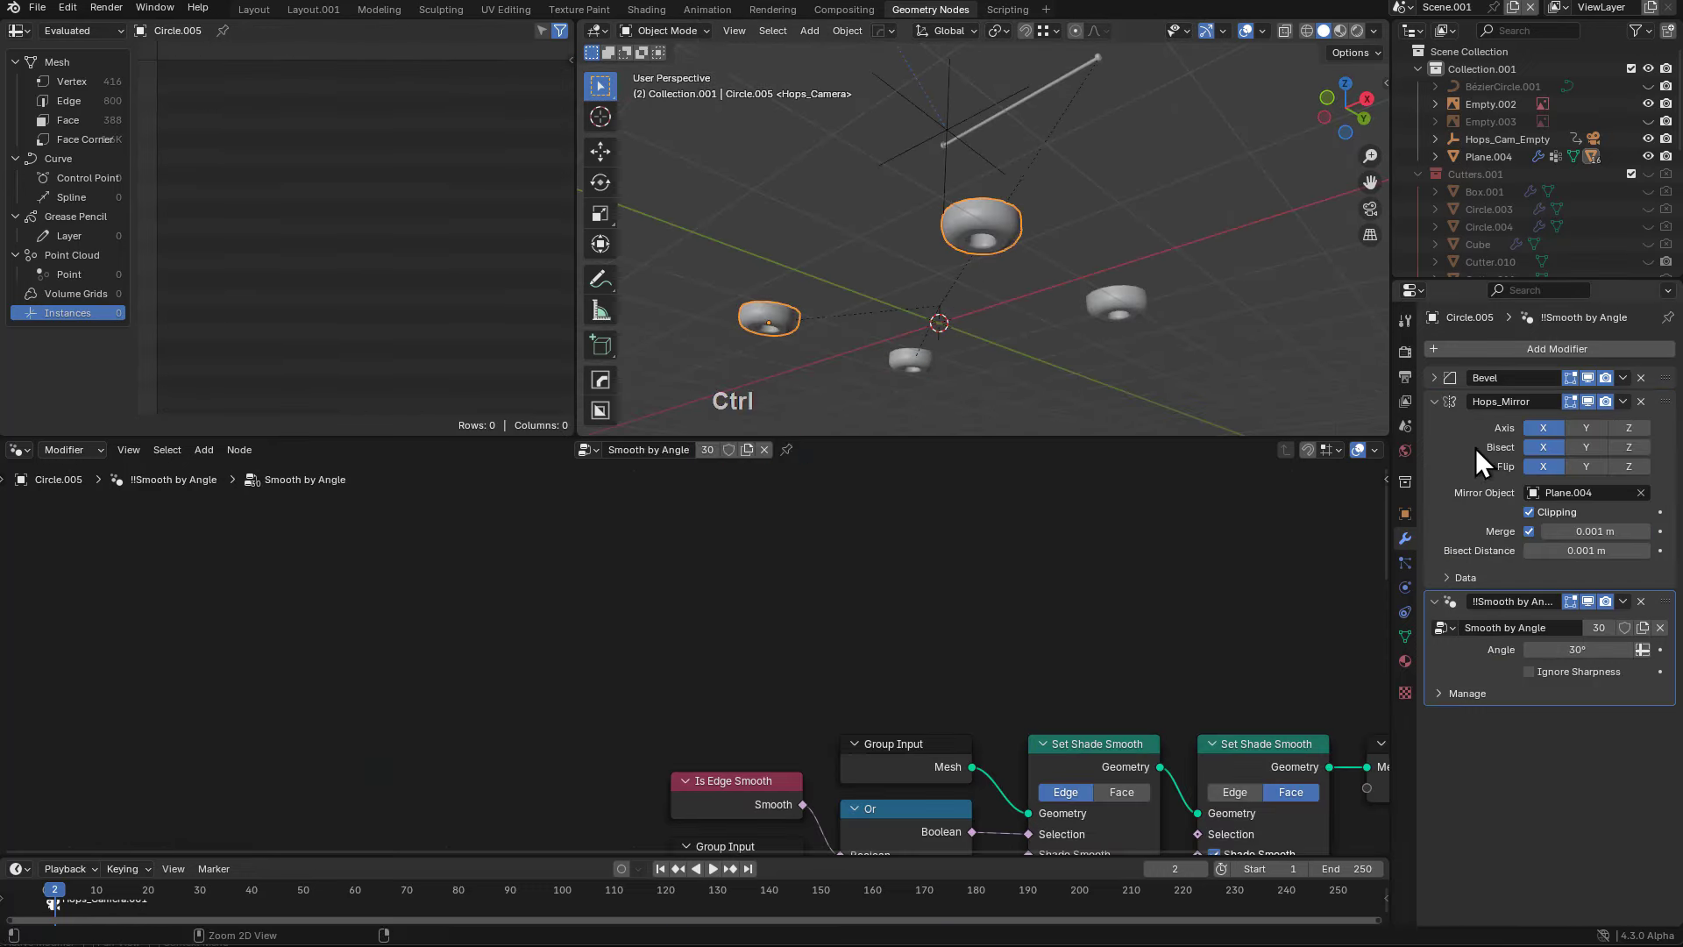
# - Try applying the feet's Hops_Mirror modifier ahead of Bevel, and undo it
pyautogui.hotkey('ctrl', 'a')
pyautogui.click(1453, 380)
pyautogui.click(1434, 378)
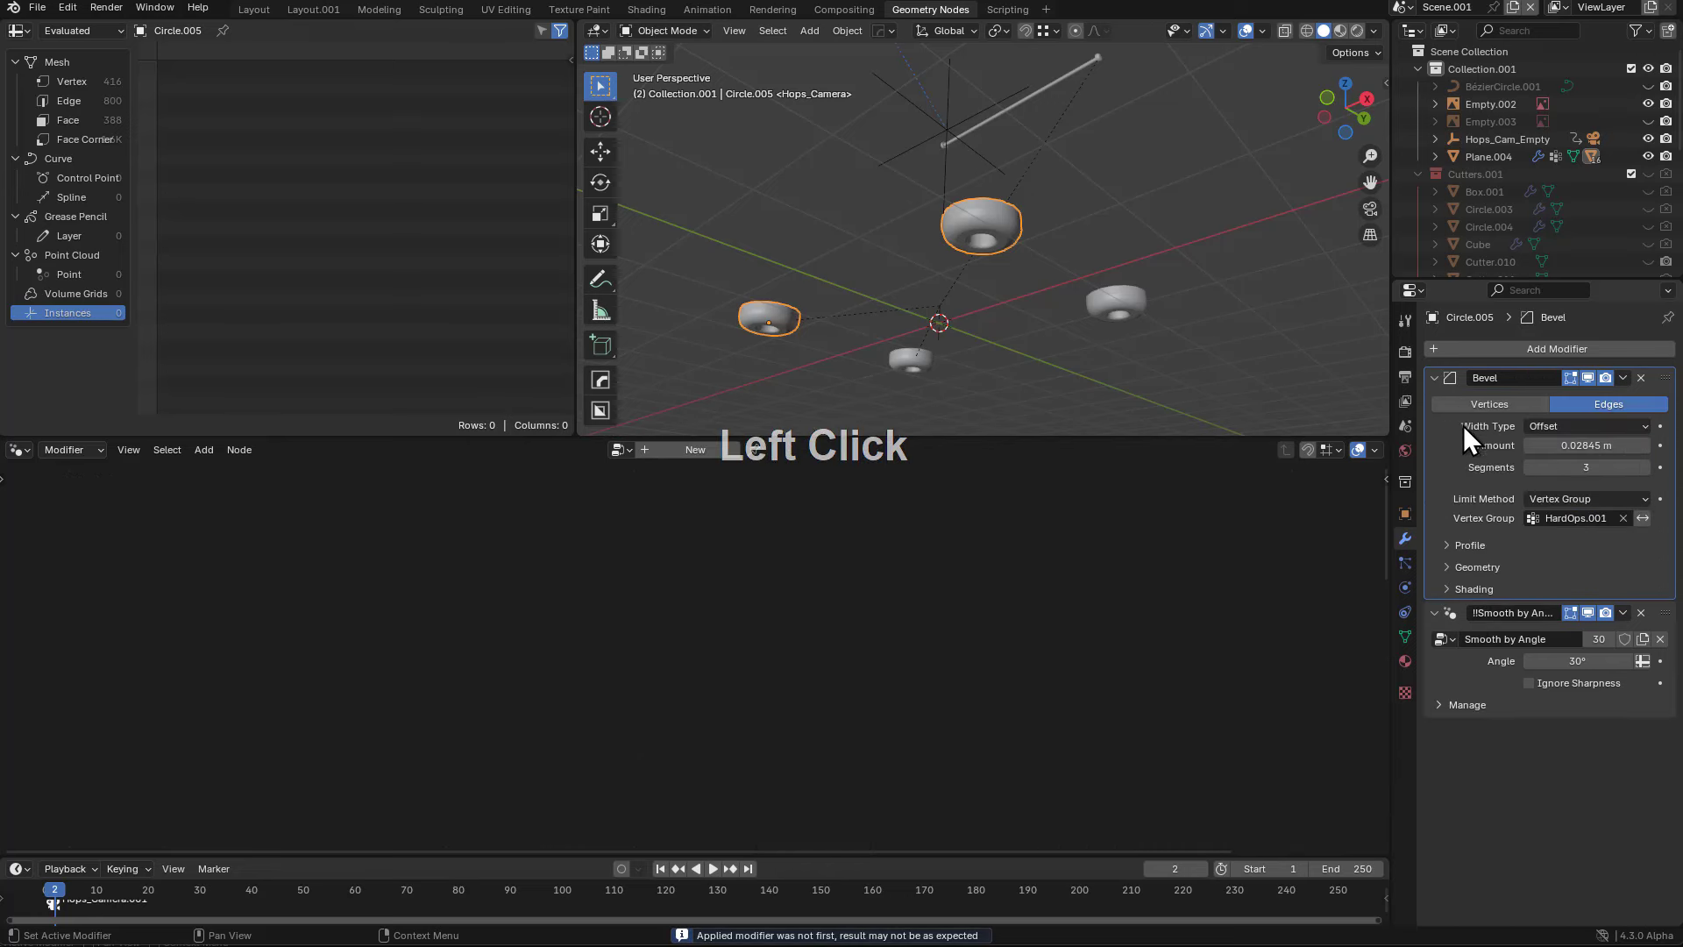
pyautogui.hotkey('ctrl', 'z')
pyautogui.hotkey('ctrl', 'z')
pyautogui.hotkey('ctrl', 'z')
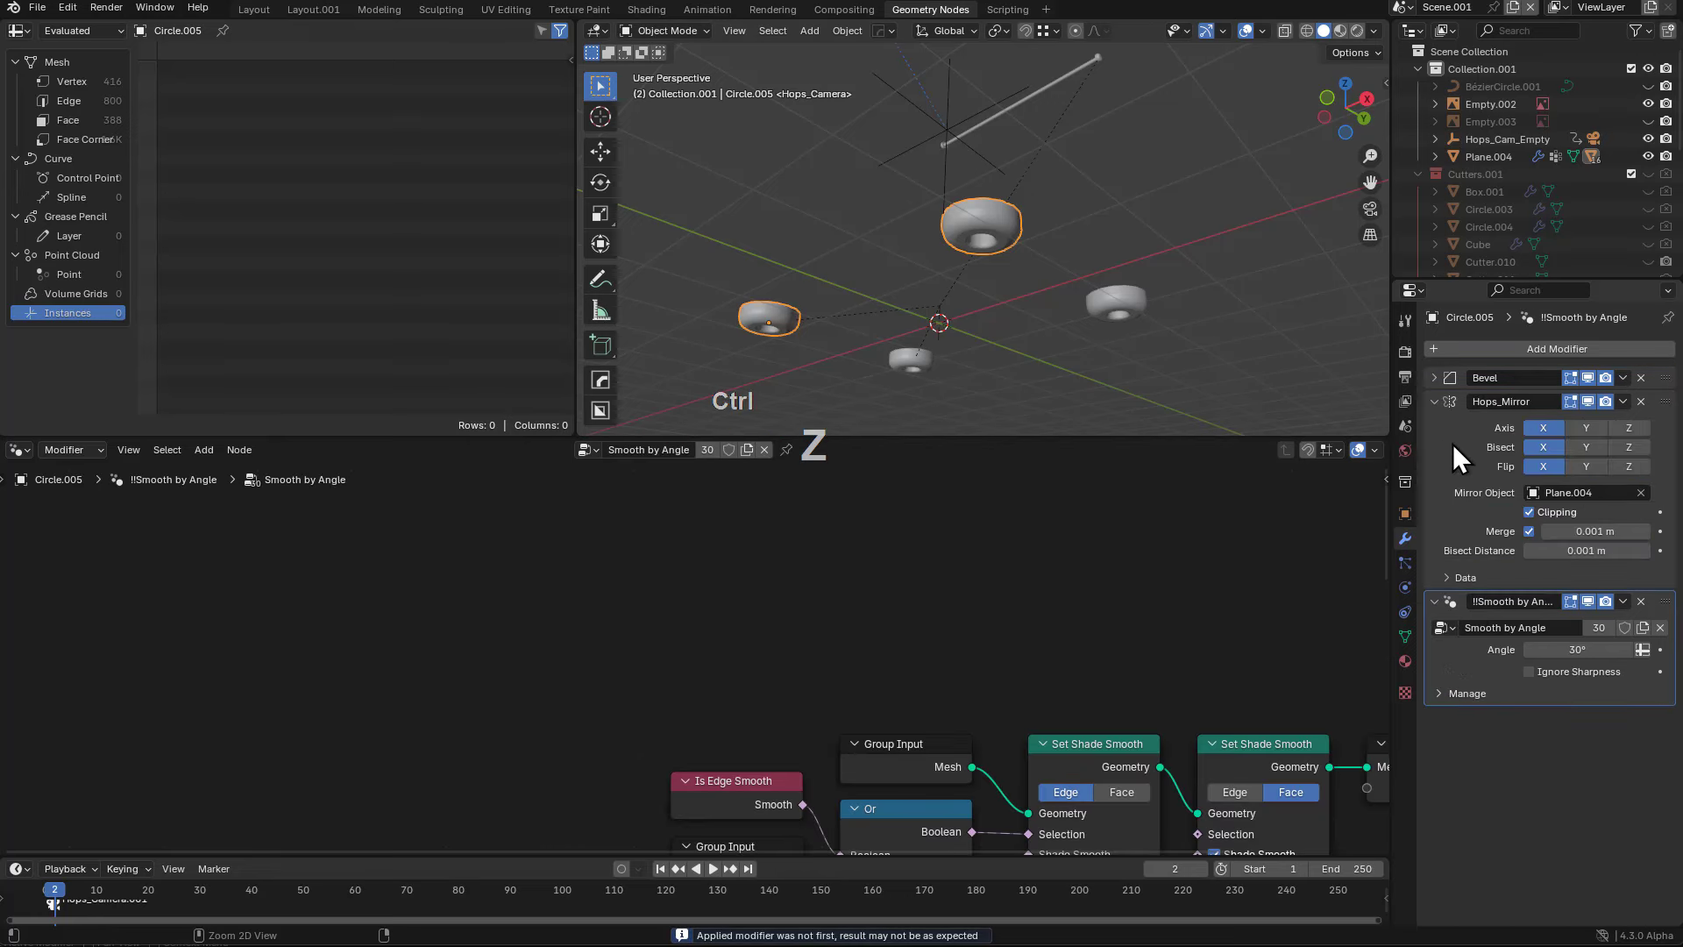
# - Apply the Bevel modifier and the Hops_Mirror modifier on the selected feet
pyautogui.hotkey('ctrl', 'a')
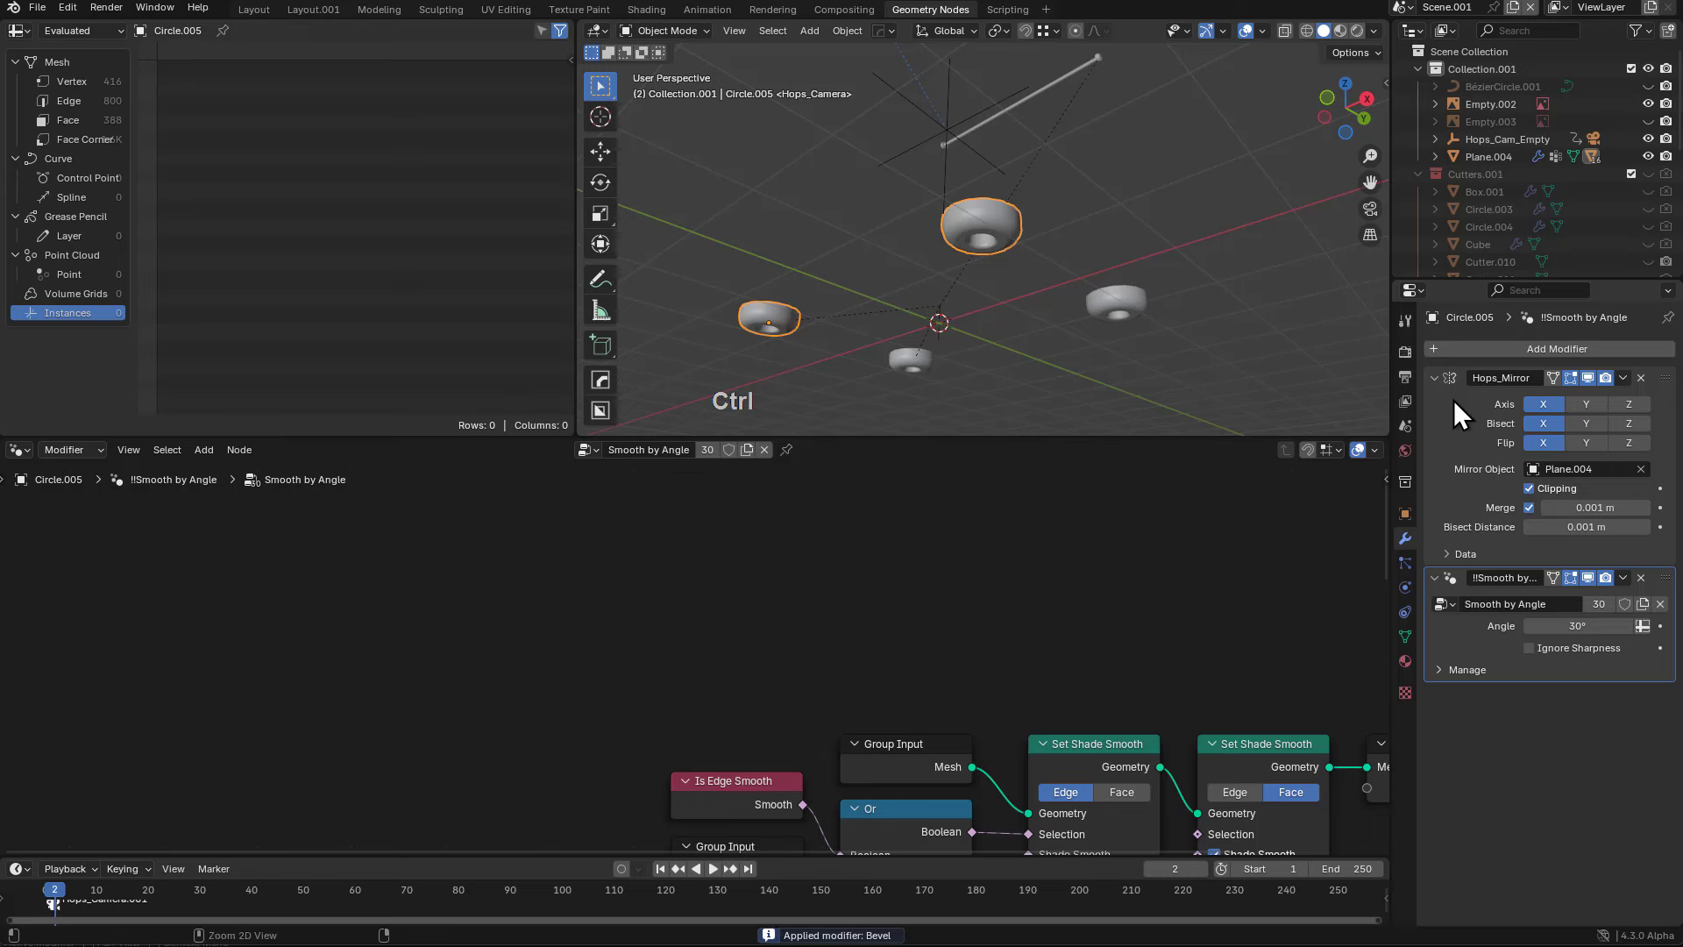
pyautogui.hotkey('ctrl', 'a')
pyautogui.moveTo(1095, 298); pyautogui.dragTo(1017, 255, button='middle')
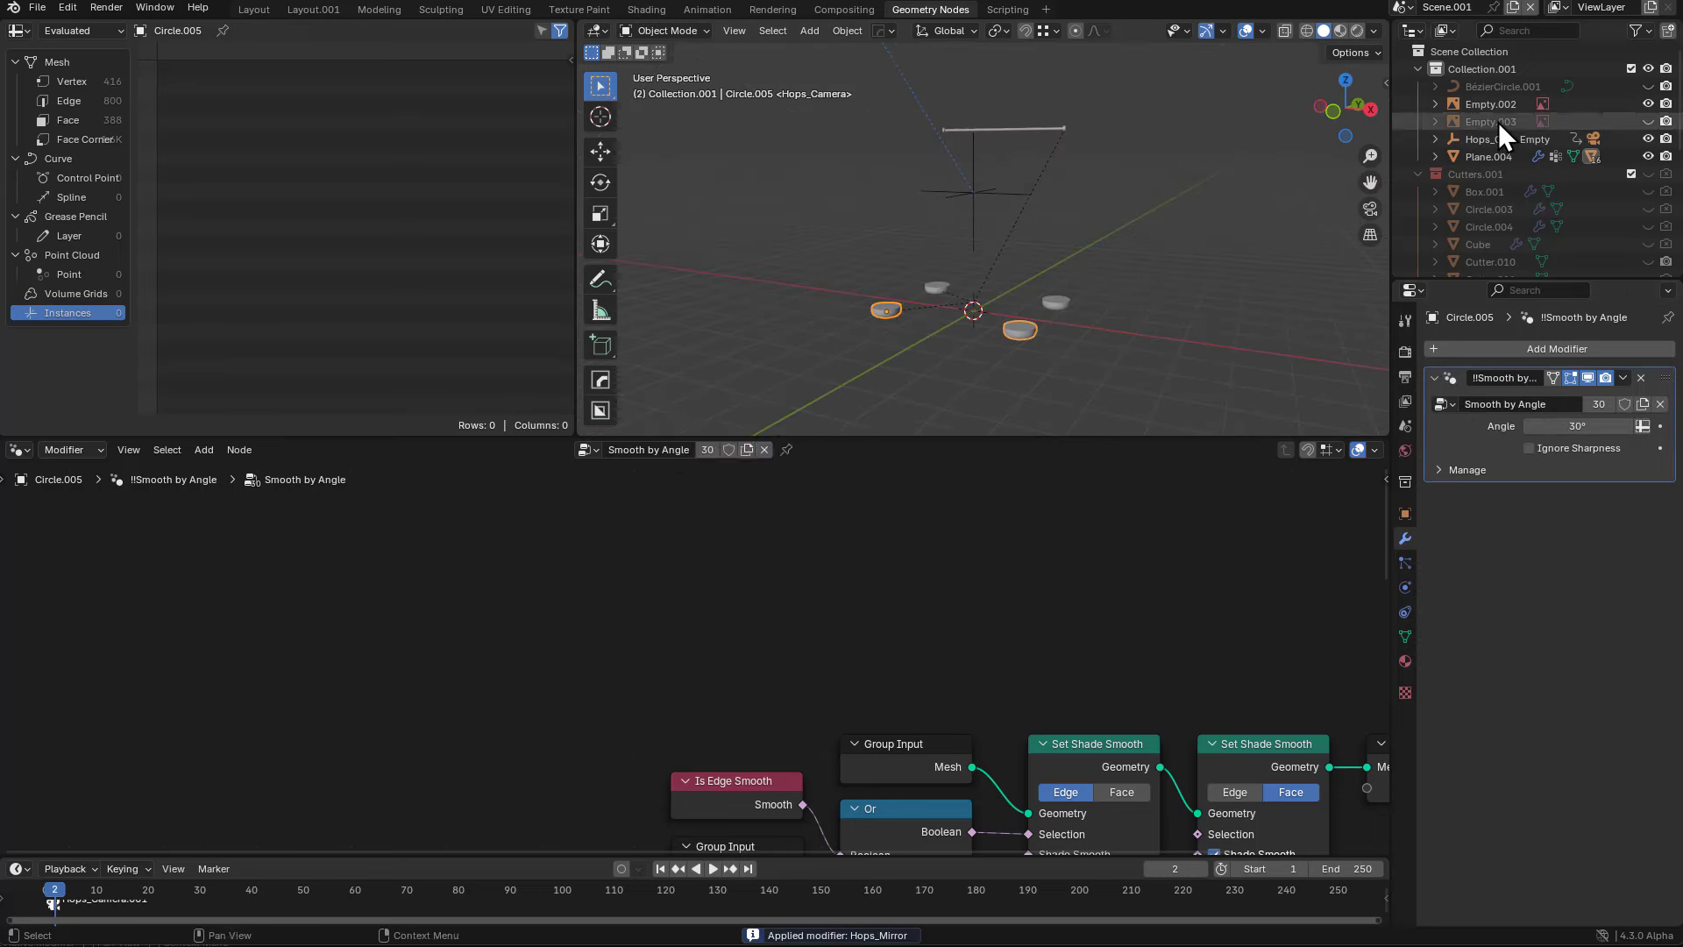
# - Select the cooler mesh Plane.004 and reactivate its Viewer node
pyautogui.click(1495, 155)
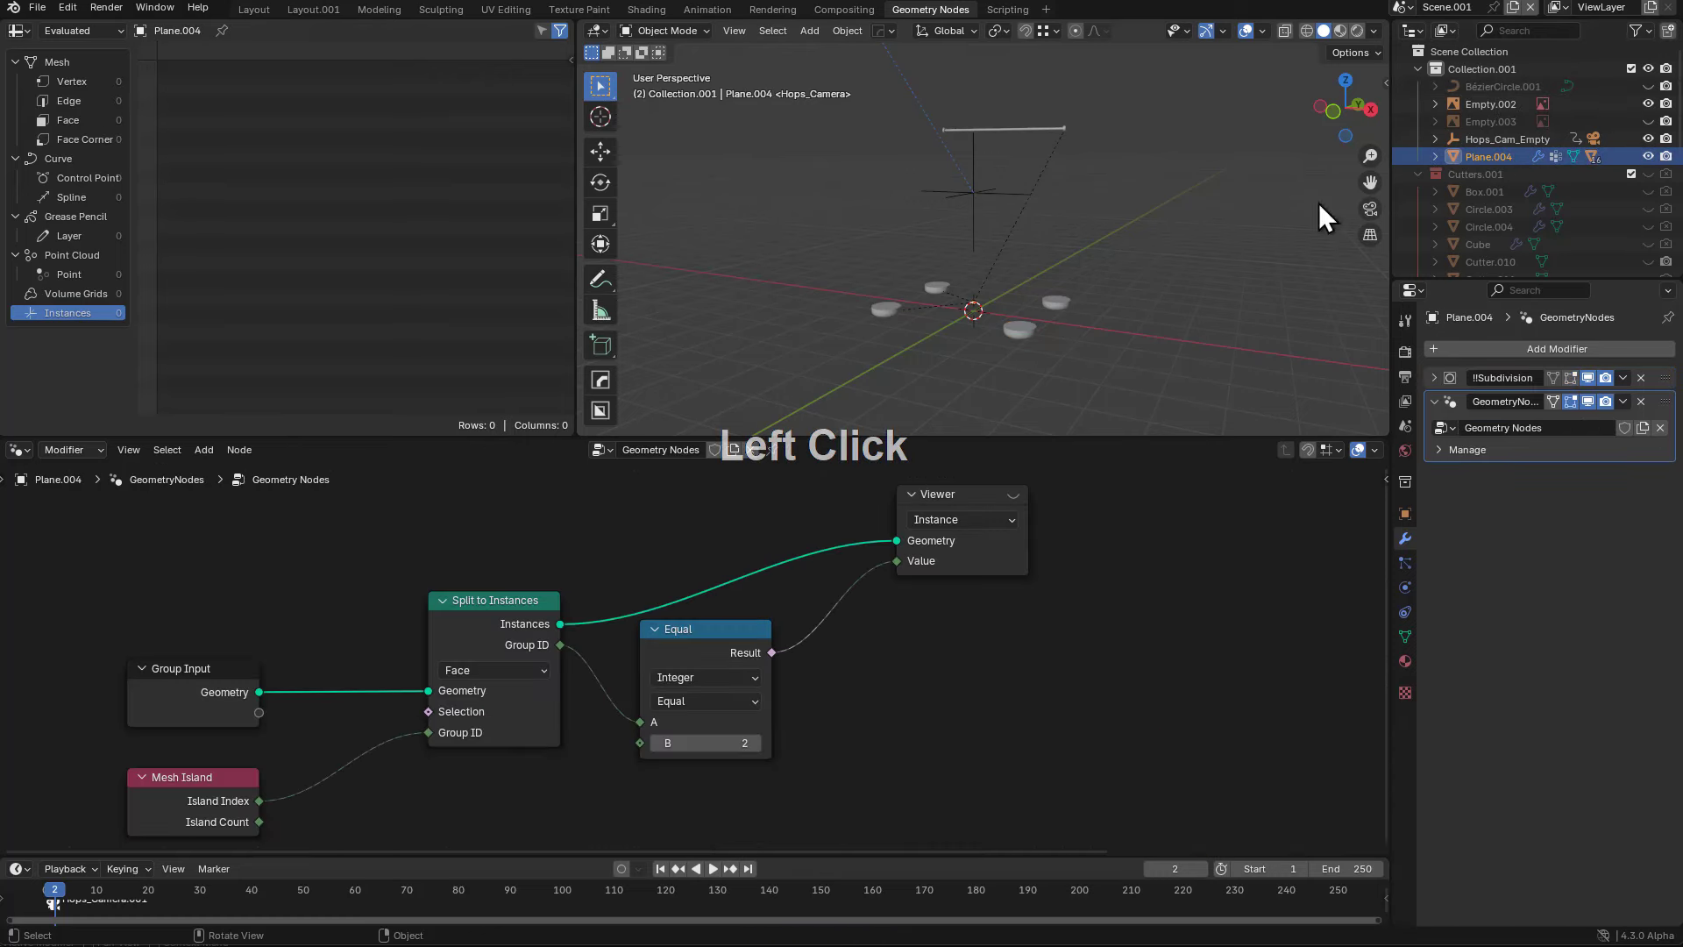
pyautogui.moveTo(1021, 581); pyautogui.dragTo(1026, 660, button='middle')
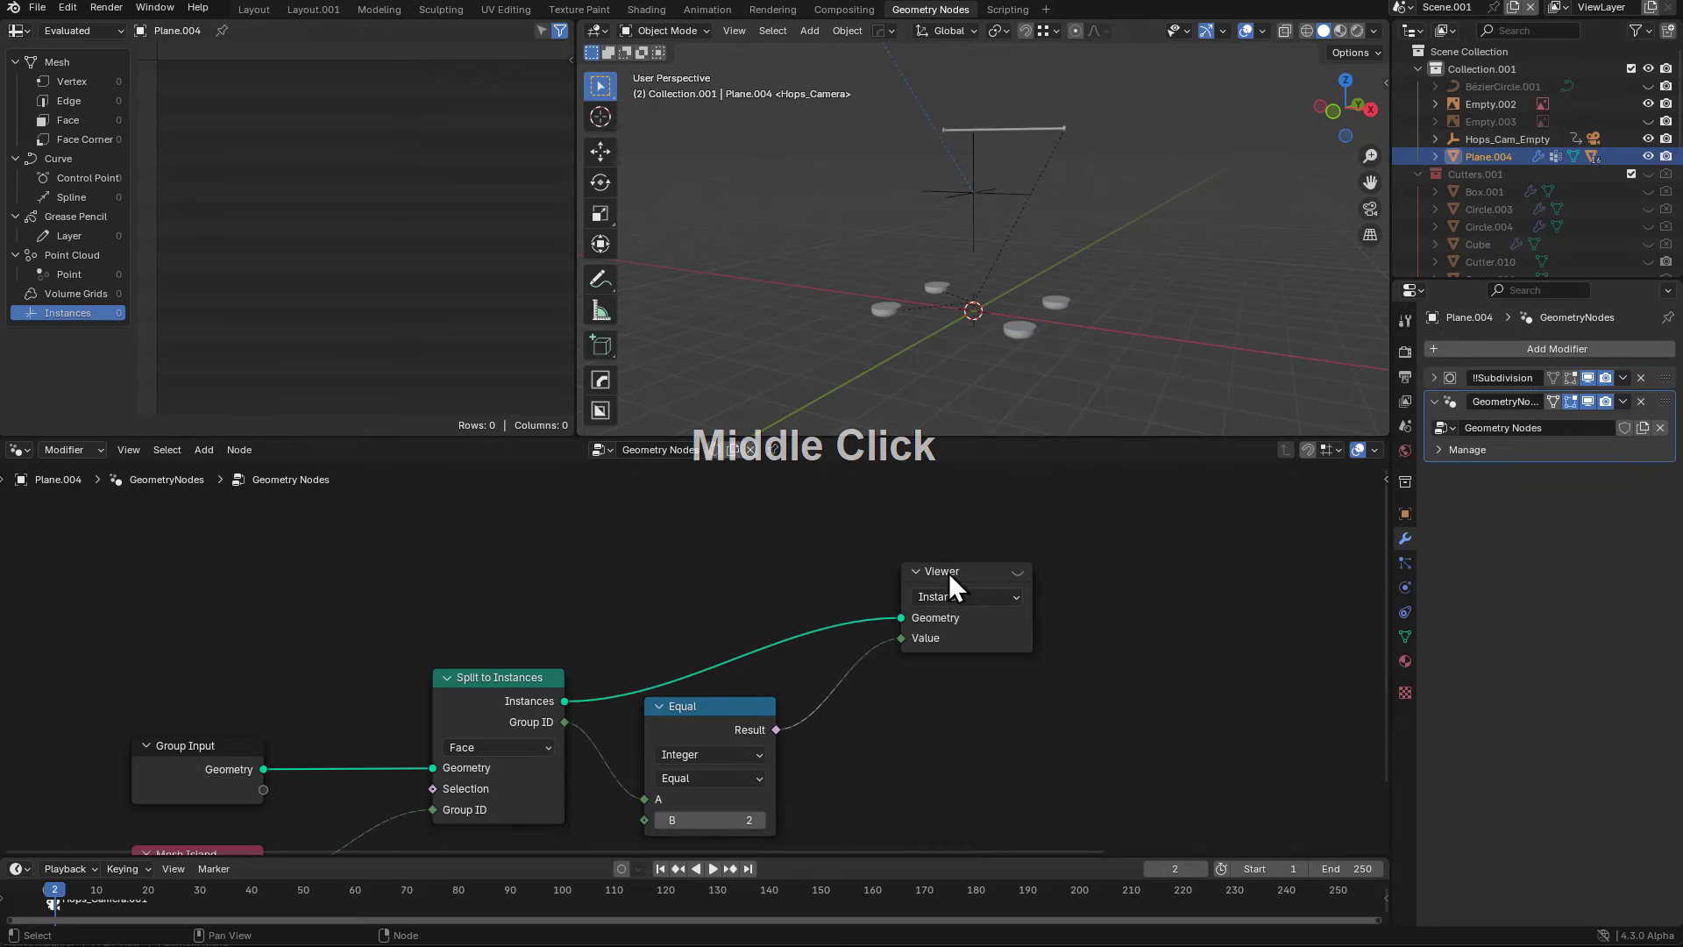
pyautogui.moveTo(949, 571); pyautogui.dragTo(967, 596)
pyautogui.moveTo(1039, 738); pyautogui.dragTo(903, 594, button='middle')
pyautogui.scroll(-2, 903, 594)
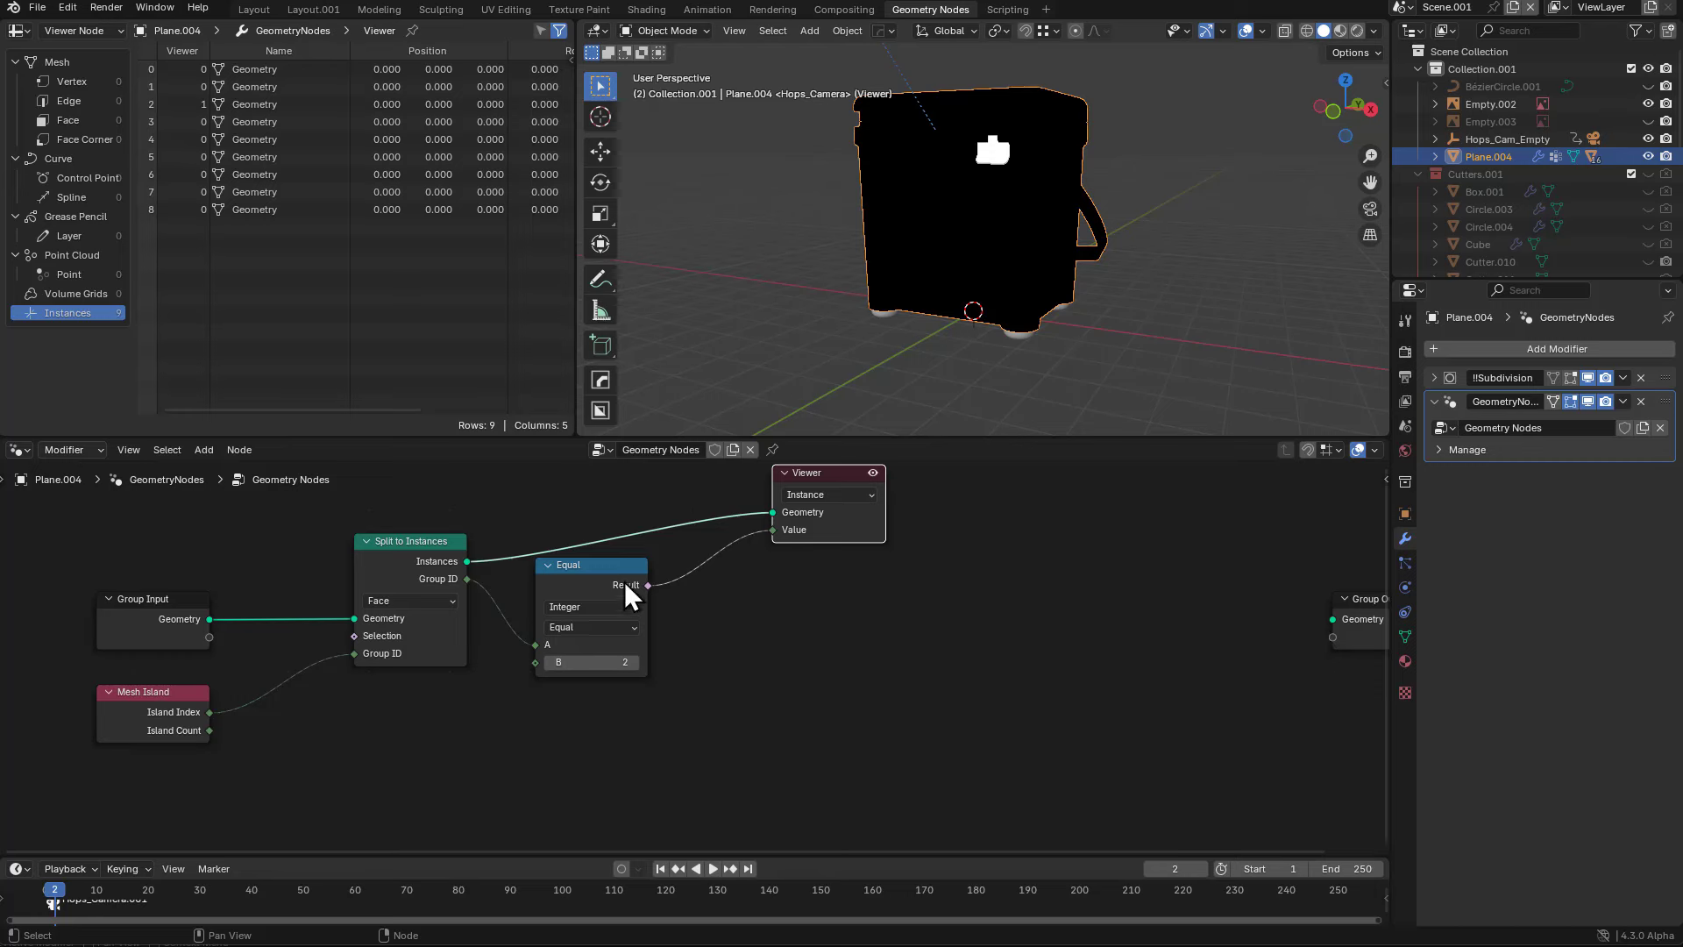
# - Link the Instances output to the Group Output's Geometry, cut the duplicate link to its extra socket, and align the Group Output
pyautogui.moveTo(466, 561)
pyautogui.mouseDown()
pyautogui.moveTo(1346, 646)
pyautogui.moveTo(466, 561)
pyautogui.mouseUp()
pyautogui.keyDown('ctrl'); pyautogui.moveTo(1091, 652); pyautogui.dragTo(1125, 616, button='right'); pyautogui.keyUp('ctrl')
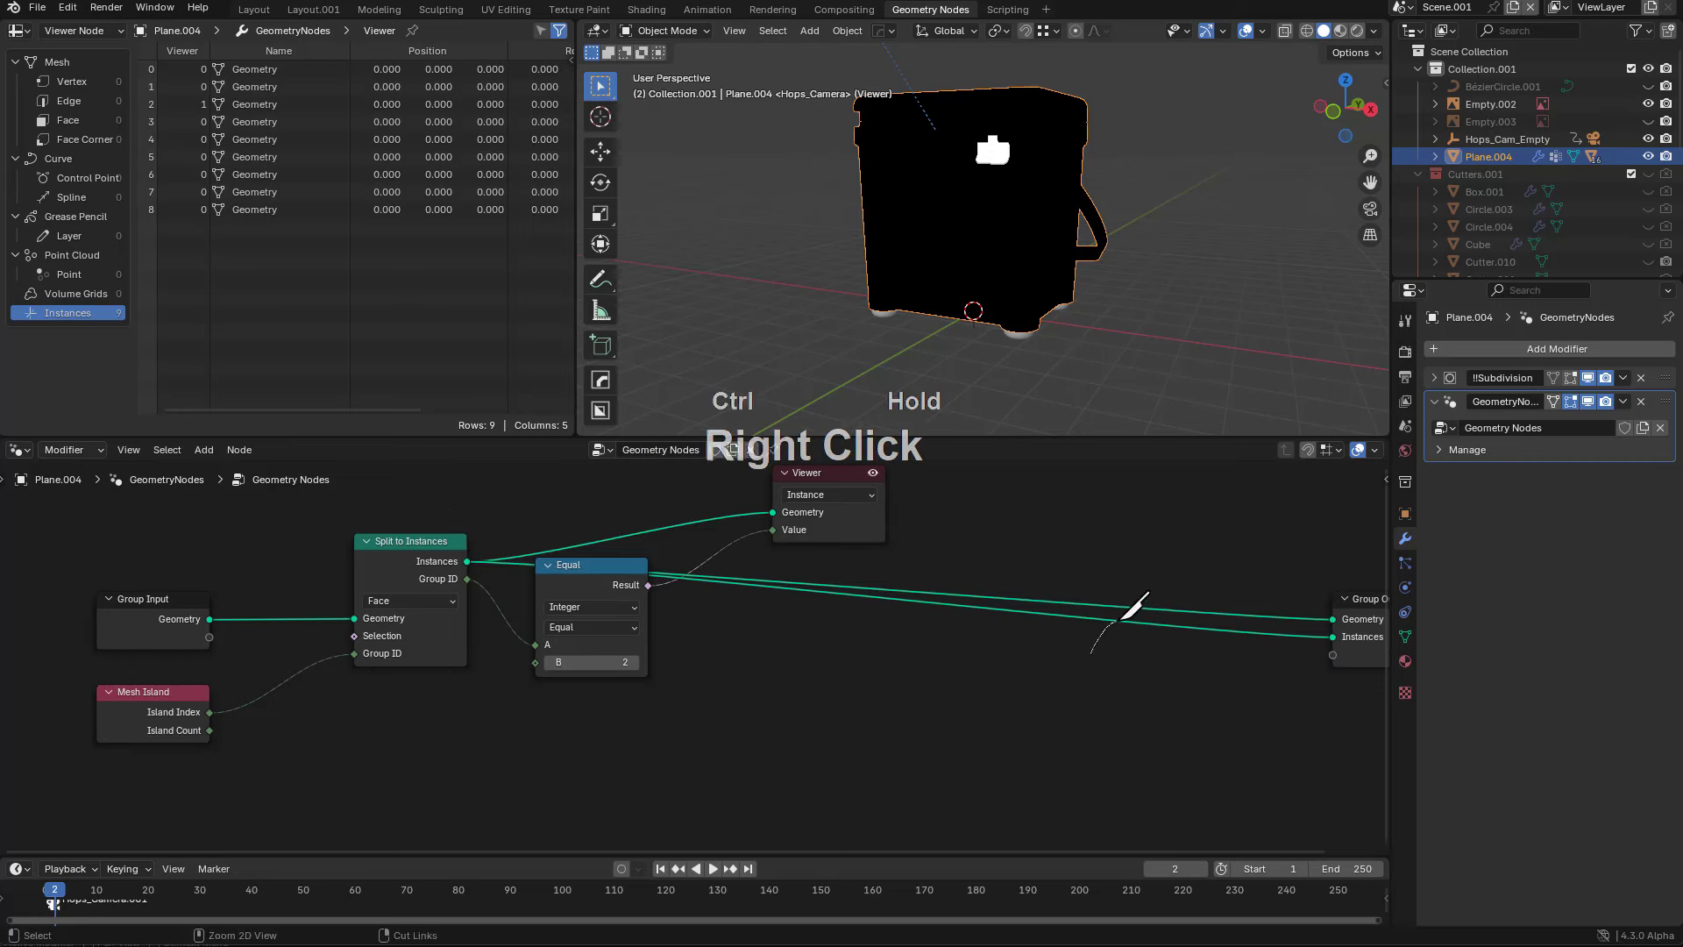
pyautogui.keyDown('ctrl'); pyautogui.moveTo(1296, 617); pyautogui.dragTo(1312, 652, button='right'); pyautogui.keyUp('ctrl')
pyautogui.moveTo(1359, 642); pyautogui.dragTo(1336, 585)
pyautogui.moveTo(1082, 564); pyautogui.dragTo(1149, 605, button='middle')
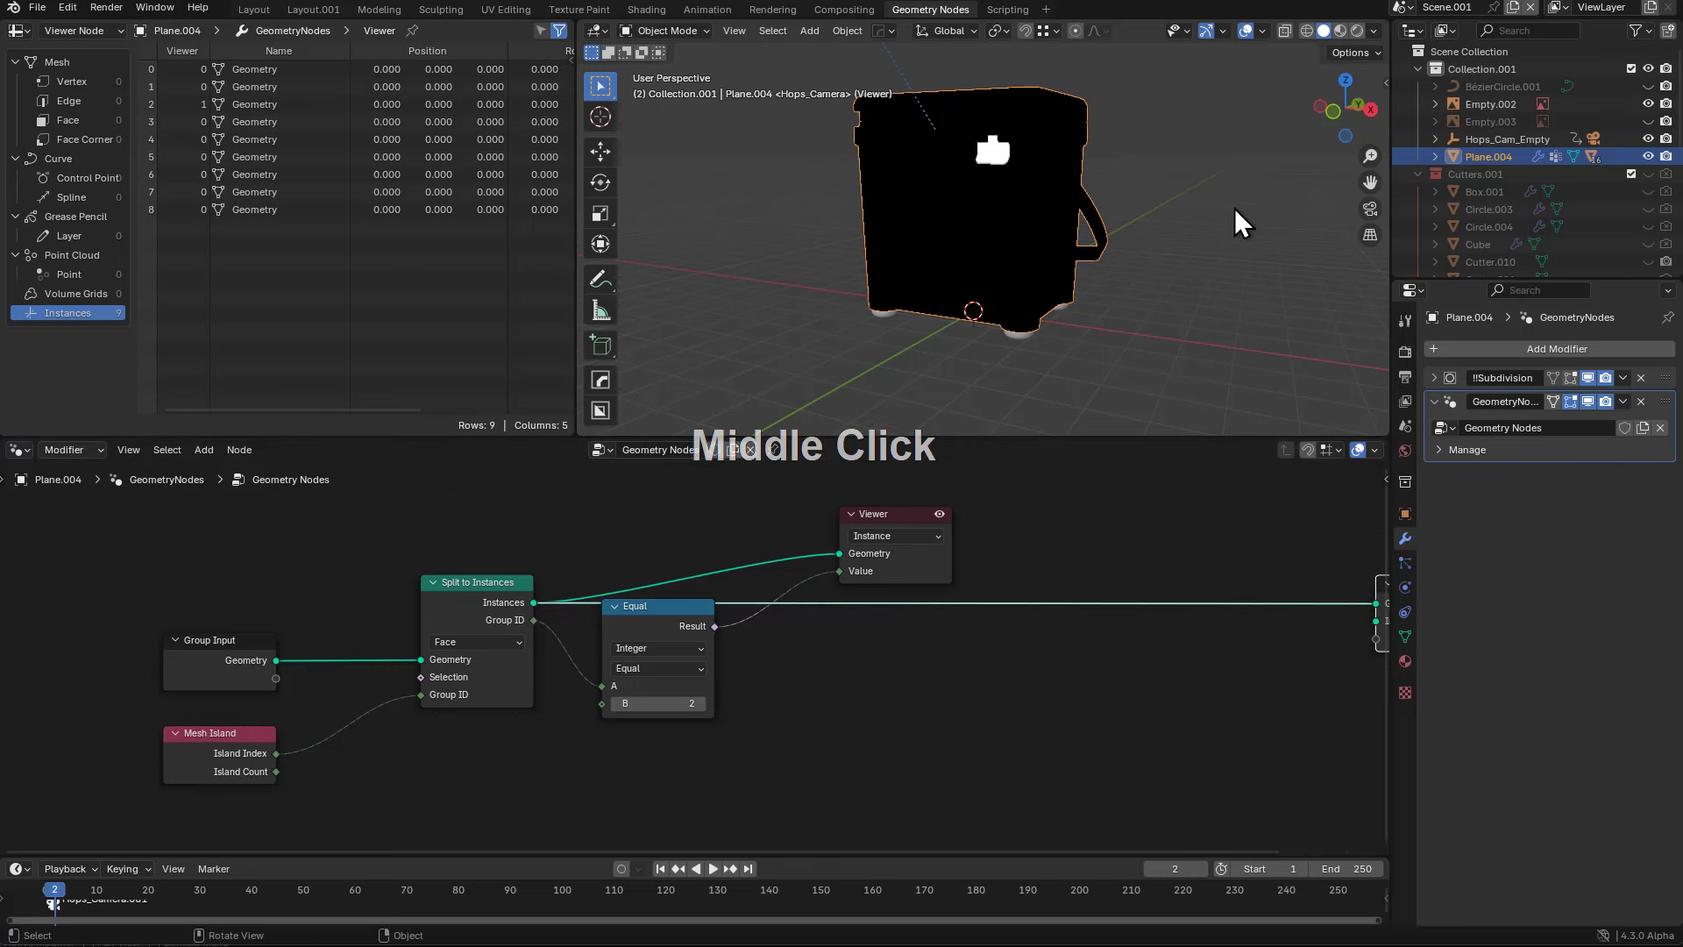
# - Join the selected pair of feet, Circle.005, into the cooler mesh Plane.004
pyautogui.scroll(5, 1039, 268)
pyautogui.click(996, 316)
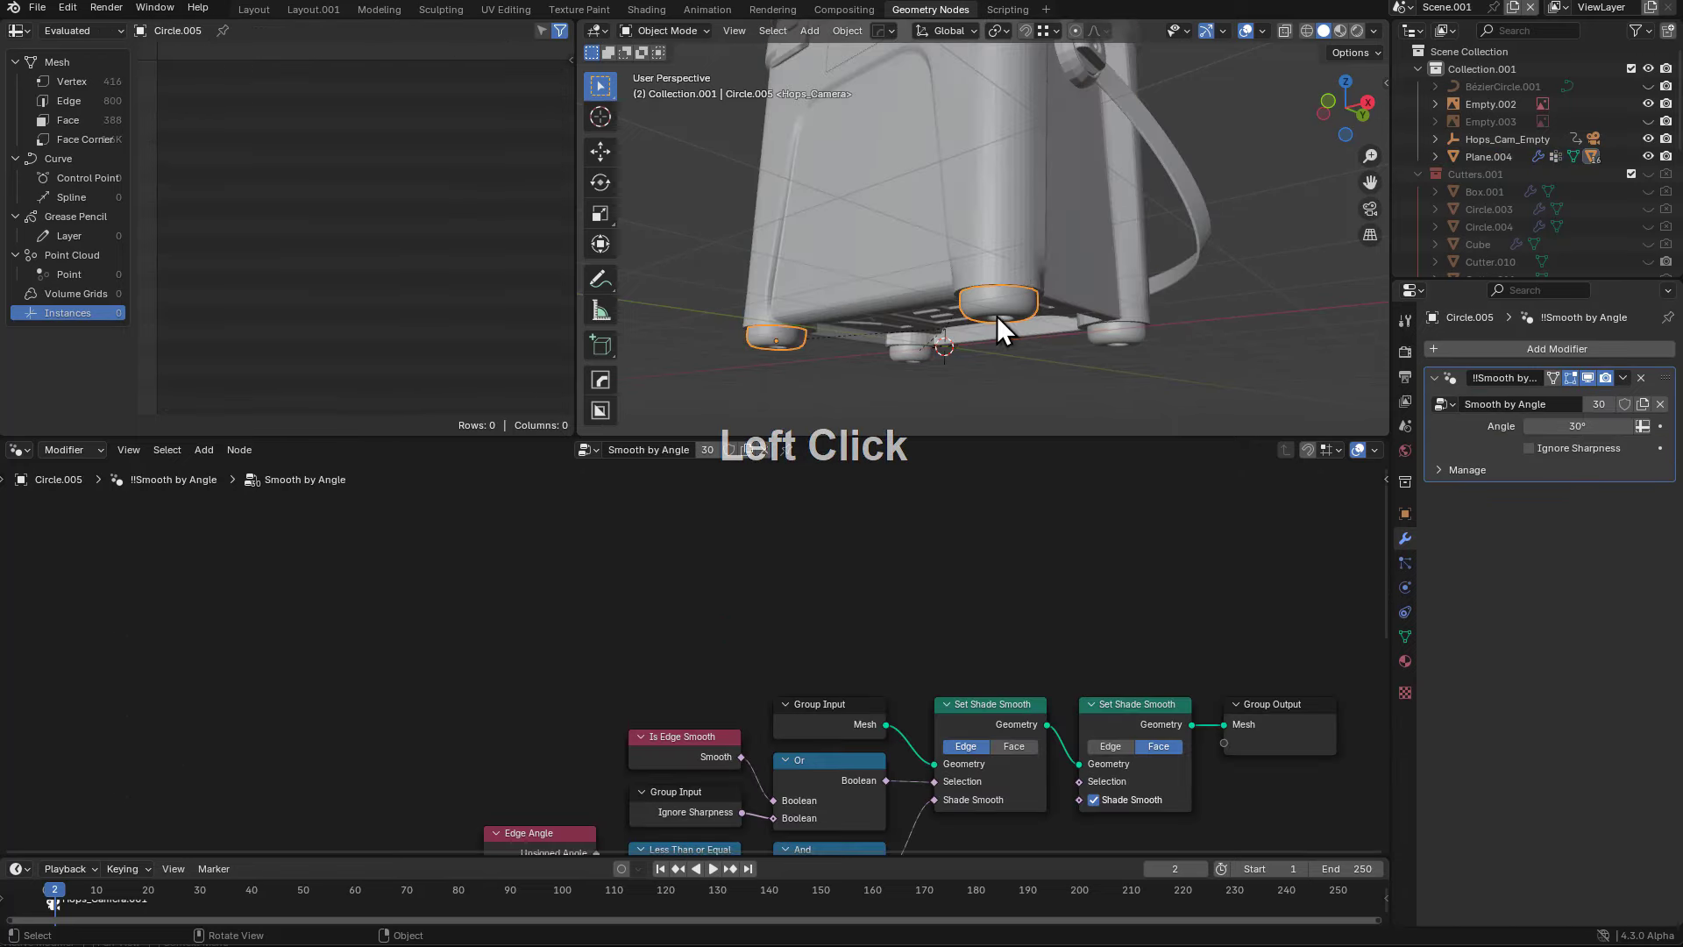
pyautogui.keyDown('shift'); pyautogui.click(988, 233); pyautogui.keyUp('shift')
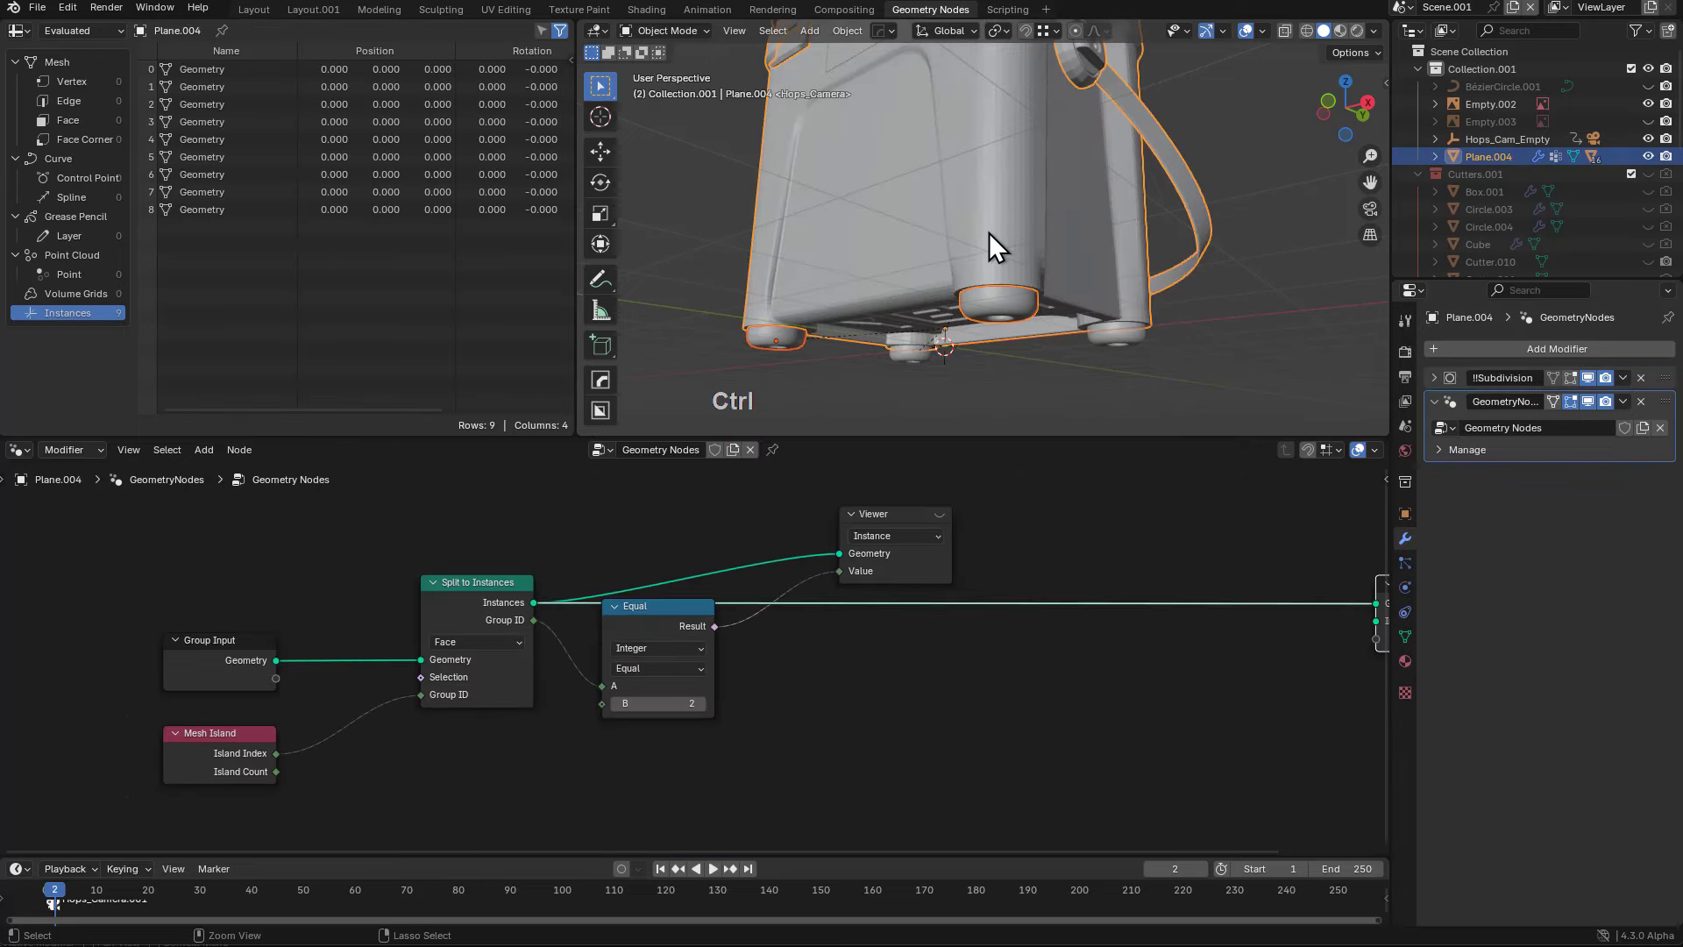
pyautogui.hotkey('ctrl', 'j')
pyautogui.moveTo(989, 234); pyautogui.dragTo(960, 203, button='middle')
pyautogui.scroll(3, 960, 202)
pyautogui.scroll(-2, 970, 203)
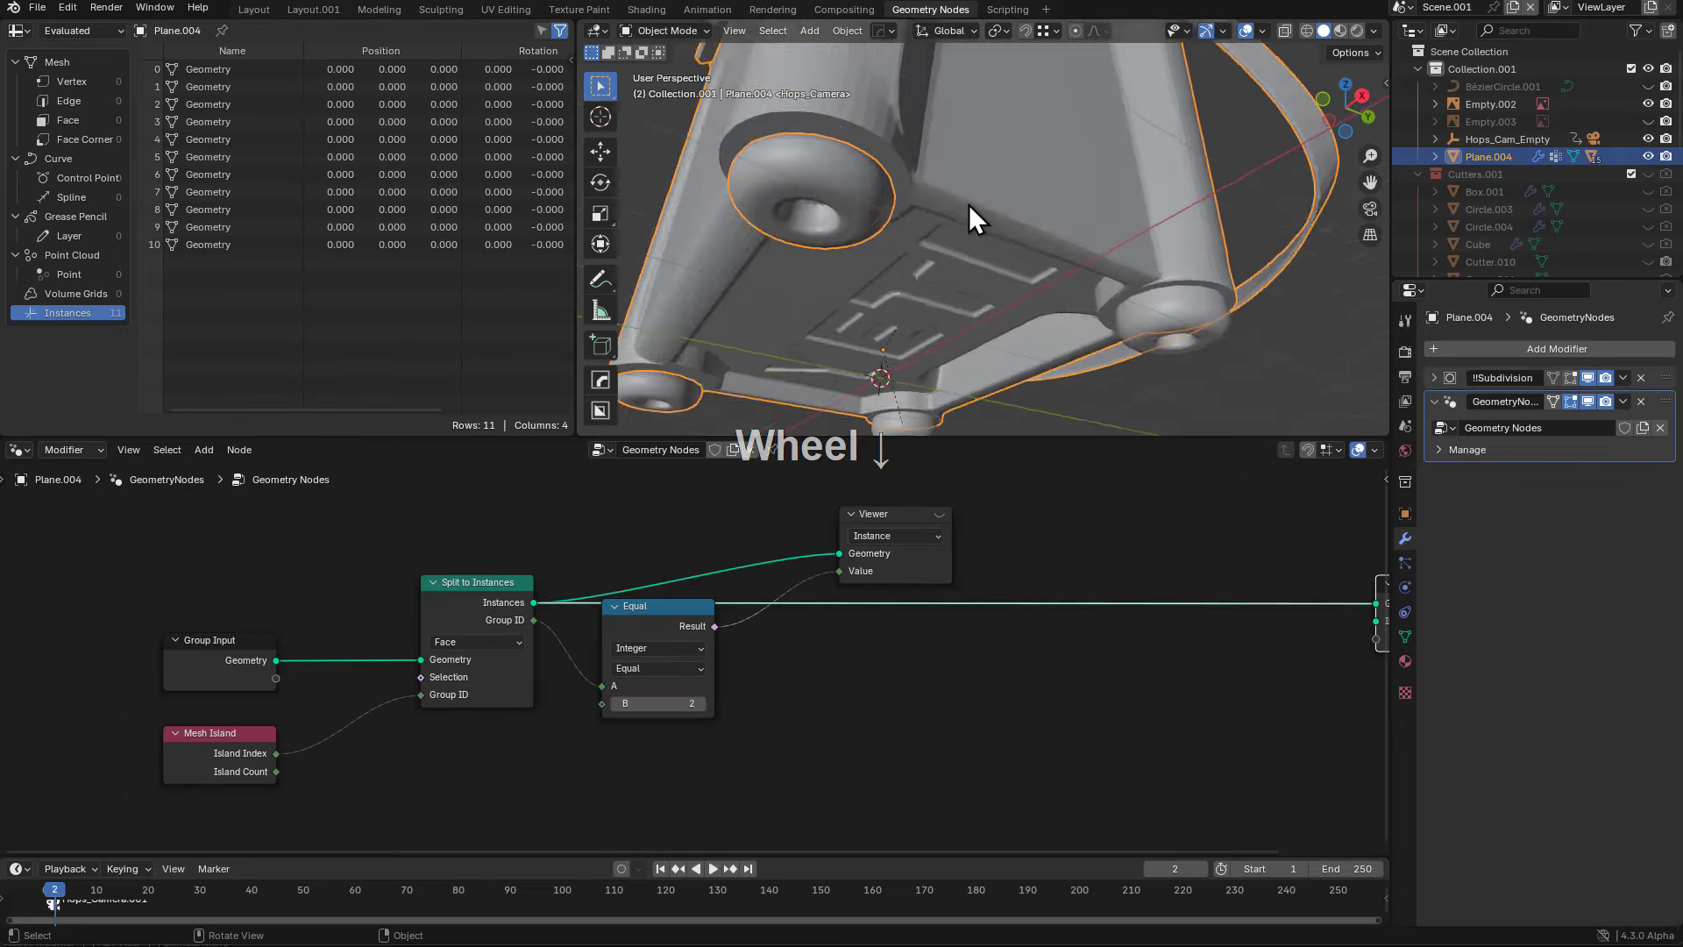
# - Try flat shading on the joined cooler mesh through the HOps Helper
pyautogui.press('Tab')
pyautogui.press('Tab')
pyautogui.hotkey('ctrl', '`')
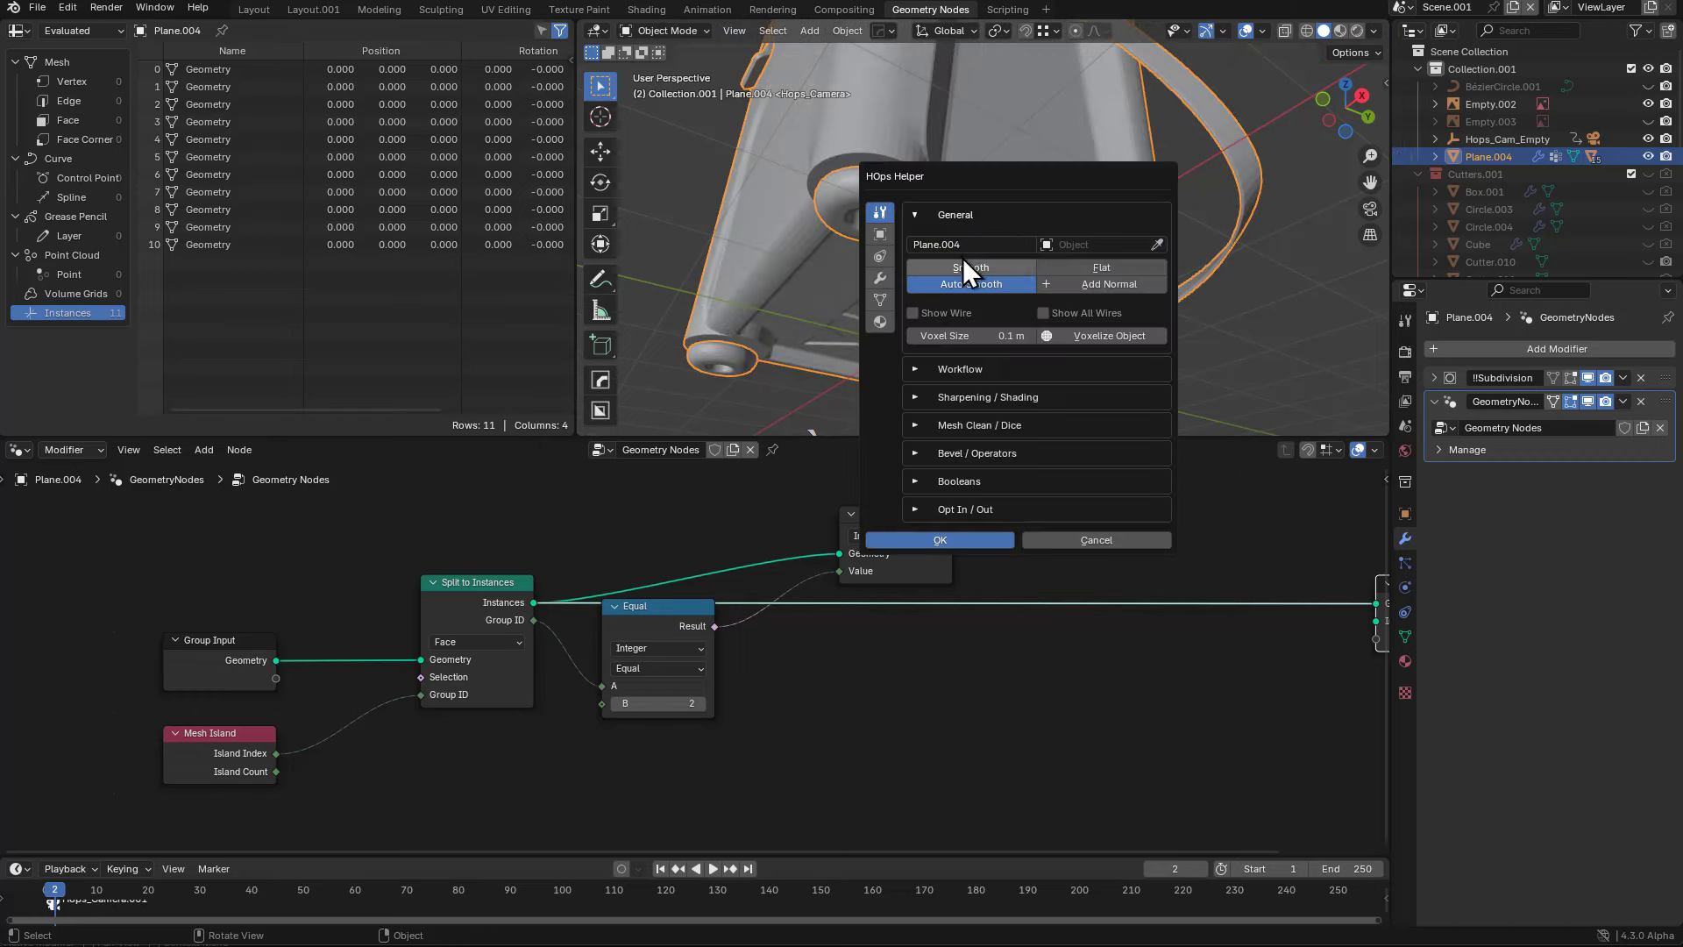
pyautogui.click(1087, 266)
pyautogui.press('Escape')
pyautogui.moveTo(991, 219); pyautogui.dragTo(986, 401, button='middle')
pyautogui.scroll(-3, 1037, 263)
pyautogui.click(1007, 214)
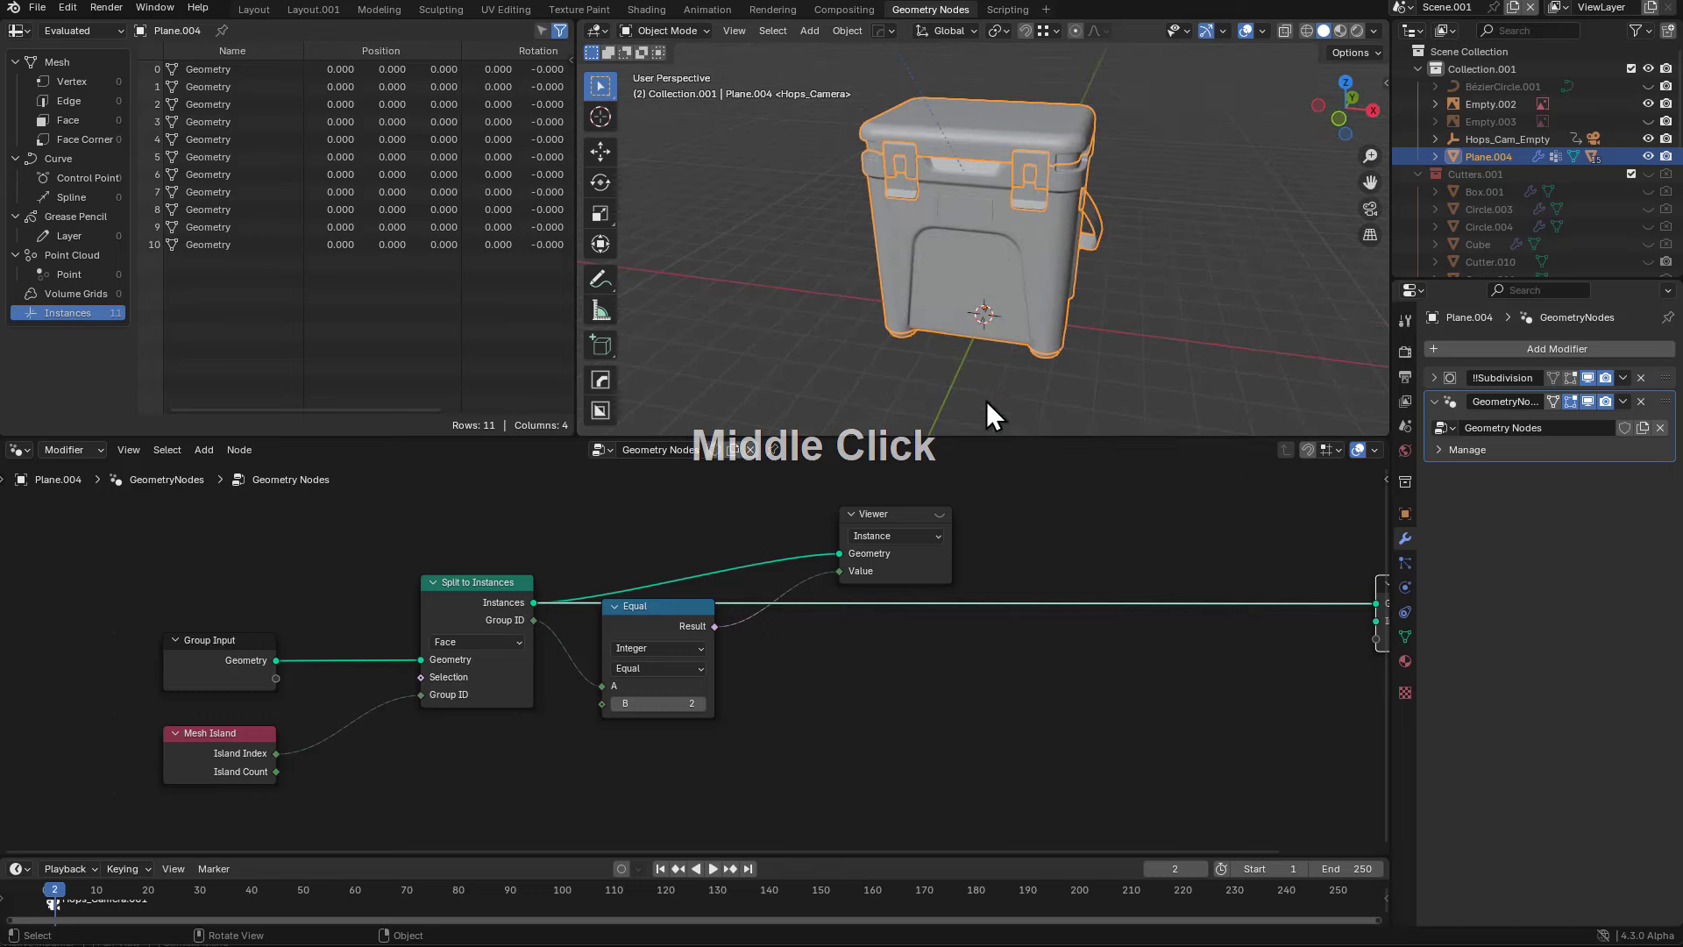
# - Reactivate the Viewer and step the Equal node's B value from 0 up to 5 to preview the joined mesh's islands
pyautogui.moveTo(986, 512); pyautogui.dragTo(980, 559, button='middle')
pyautogui.click(932, 562)
pyautogui.moveTo(933, 563); pyautogui.dragTo(956, 550)
pyautogui.click(611, 754)
pyautogui.click(611, 755)
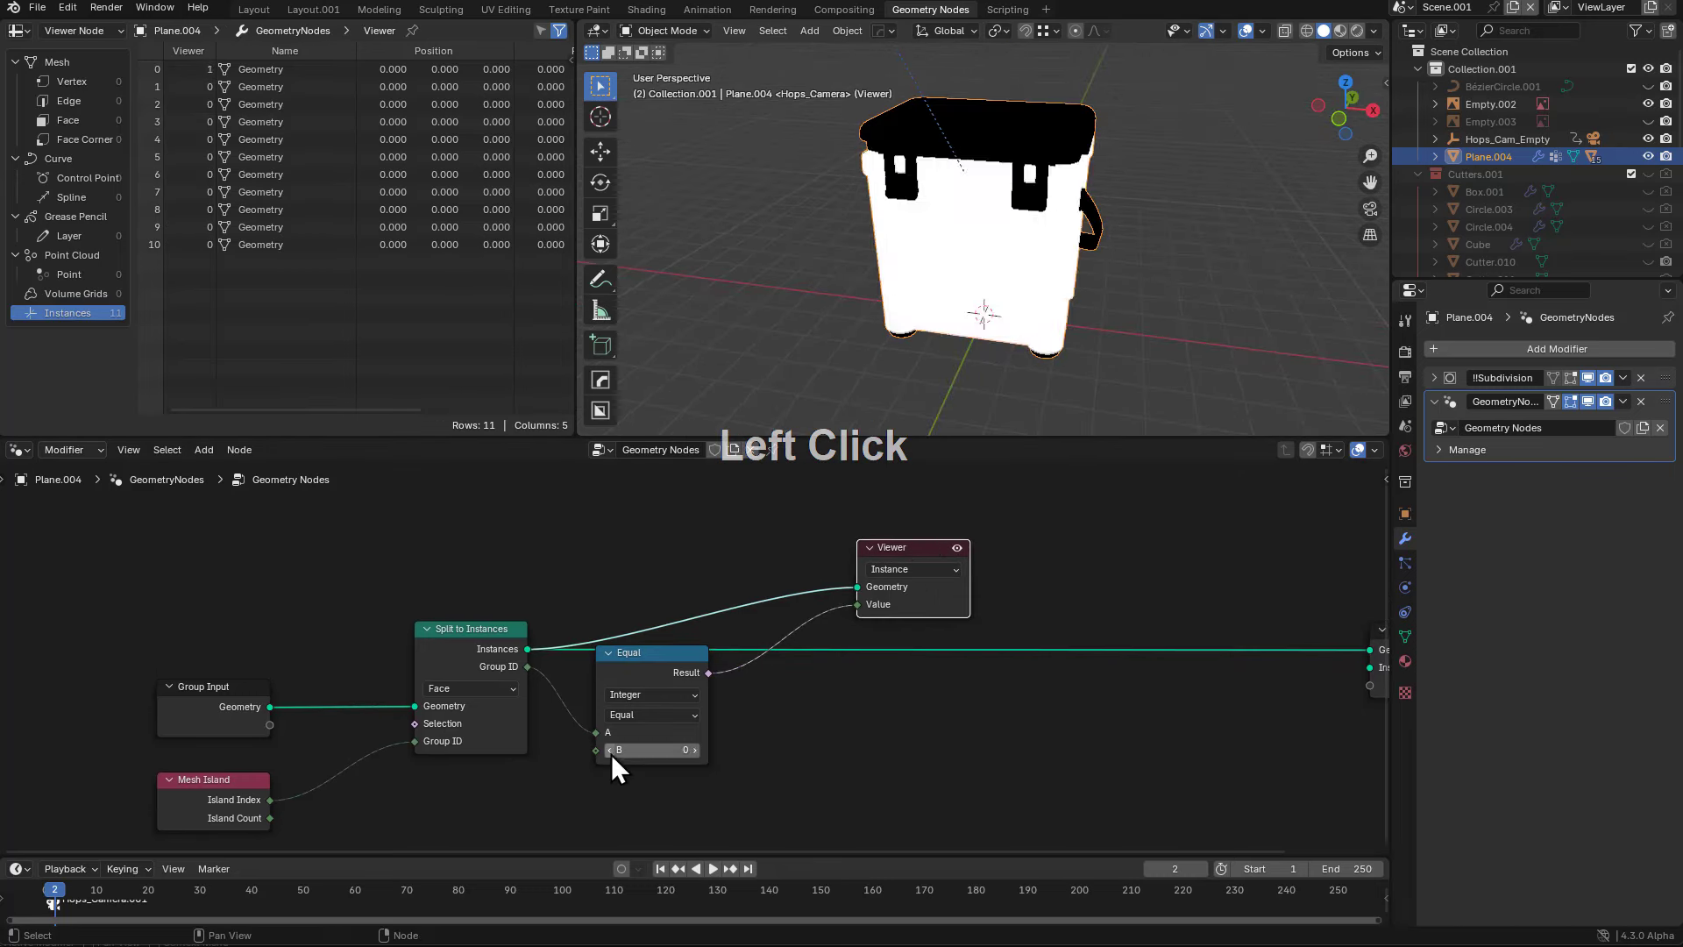
pyautogui.click(695, 750)
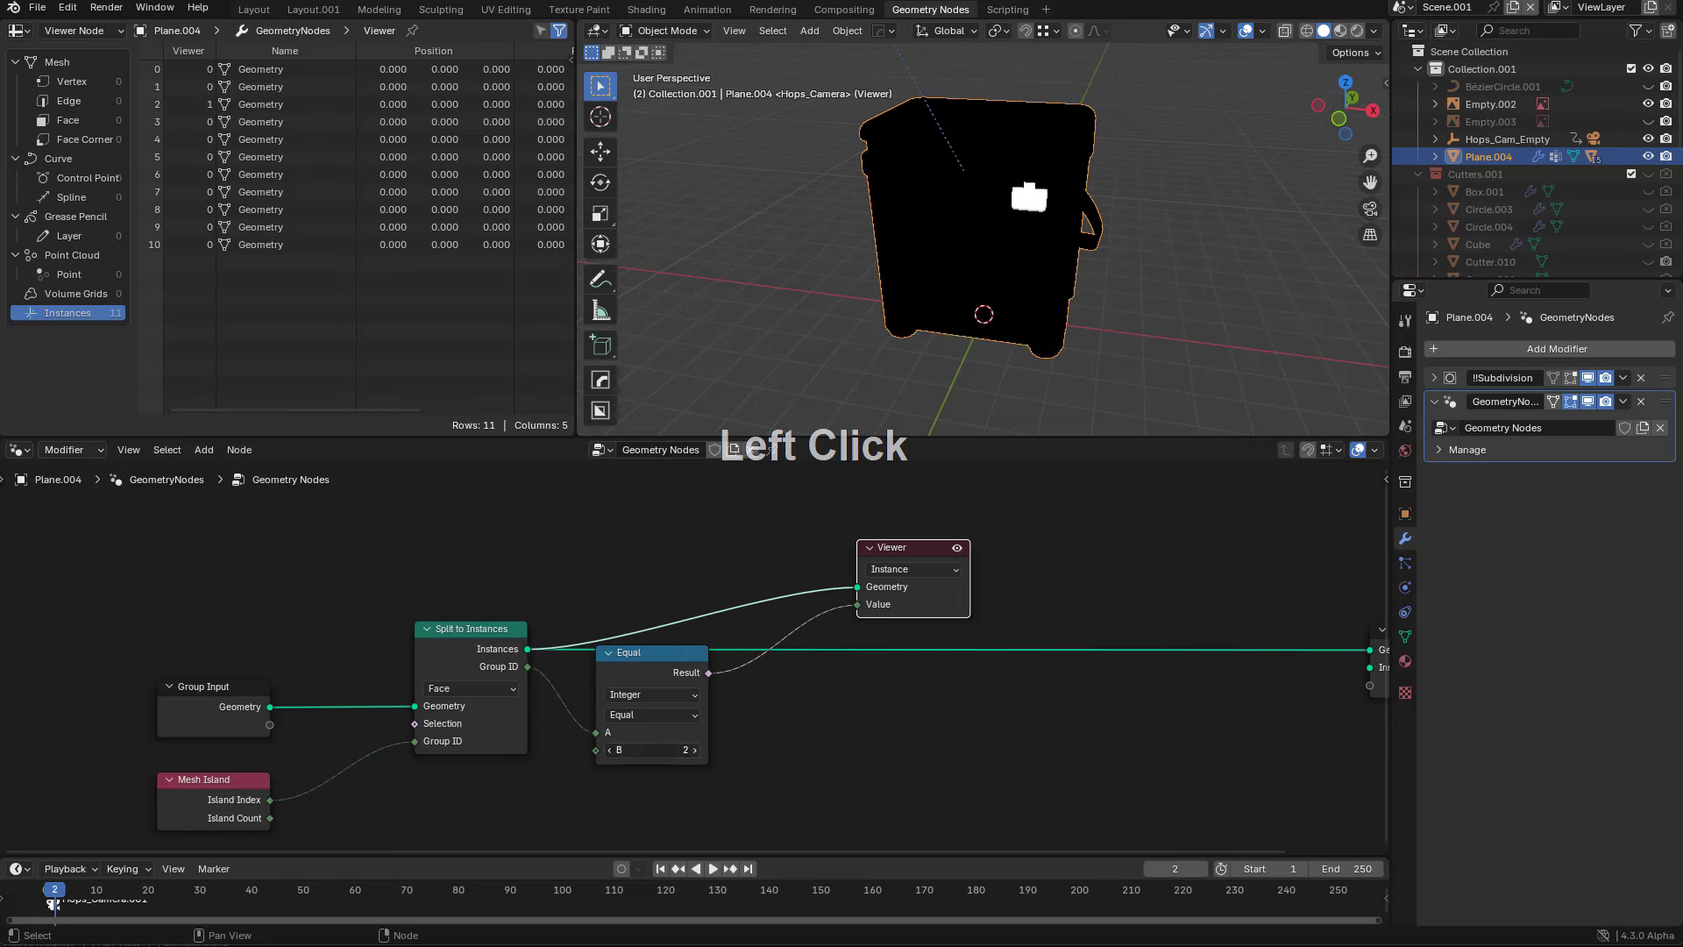
pyautogui.click(695, 750)
pyautogui.moveTo(1034, 228); pyautogui.dragTo(1049, 197, button='middle')
# - Cut the link from Equal to the Viewer's Value and move the Viewer farther from the Equal node
pyautogui.keyDown('ctrl'); pyautogui.moveTo(755, 701); pyautogui.dragTo(908, 561, button='right'); pyautogui.keyUp('ctrl')
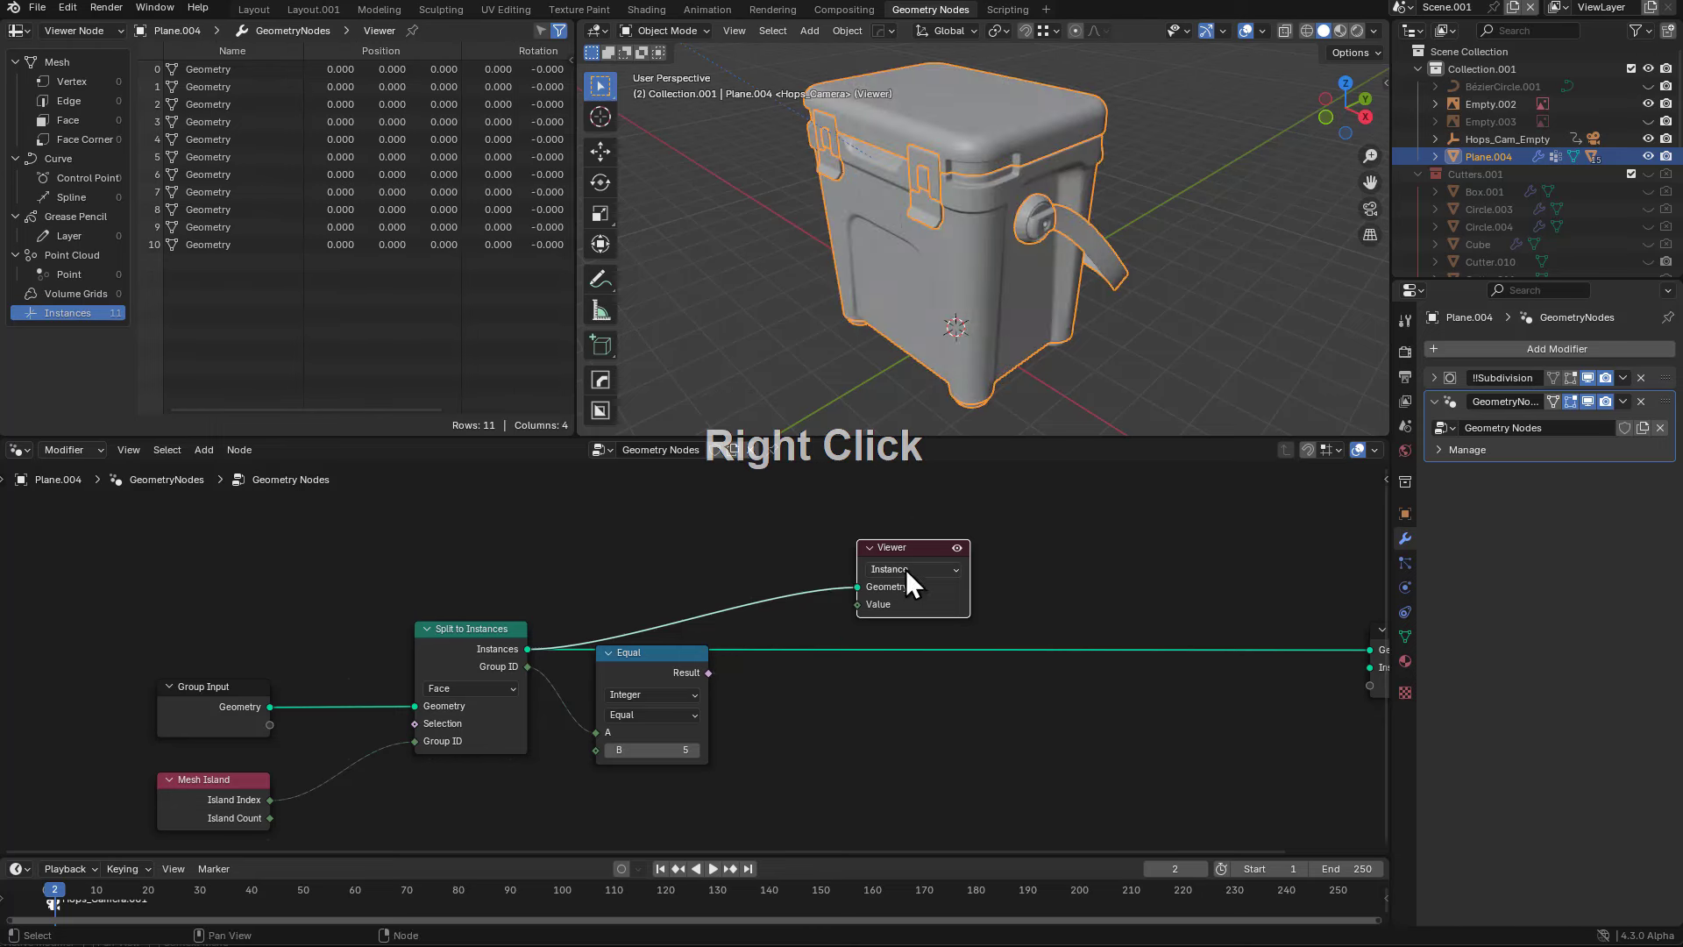
pyautogui.moveTo(924, 540); pyautogui.dragTo(1072, 518)
pyautogui.hotkey('alt', 'a')
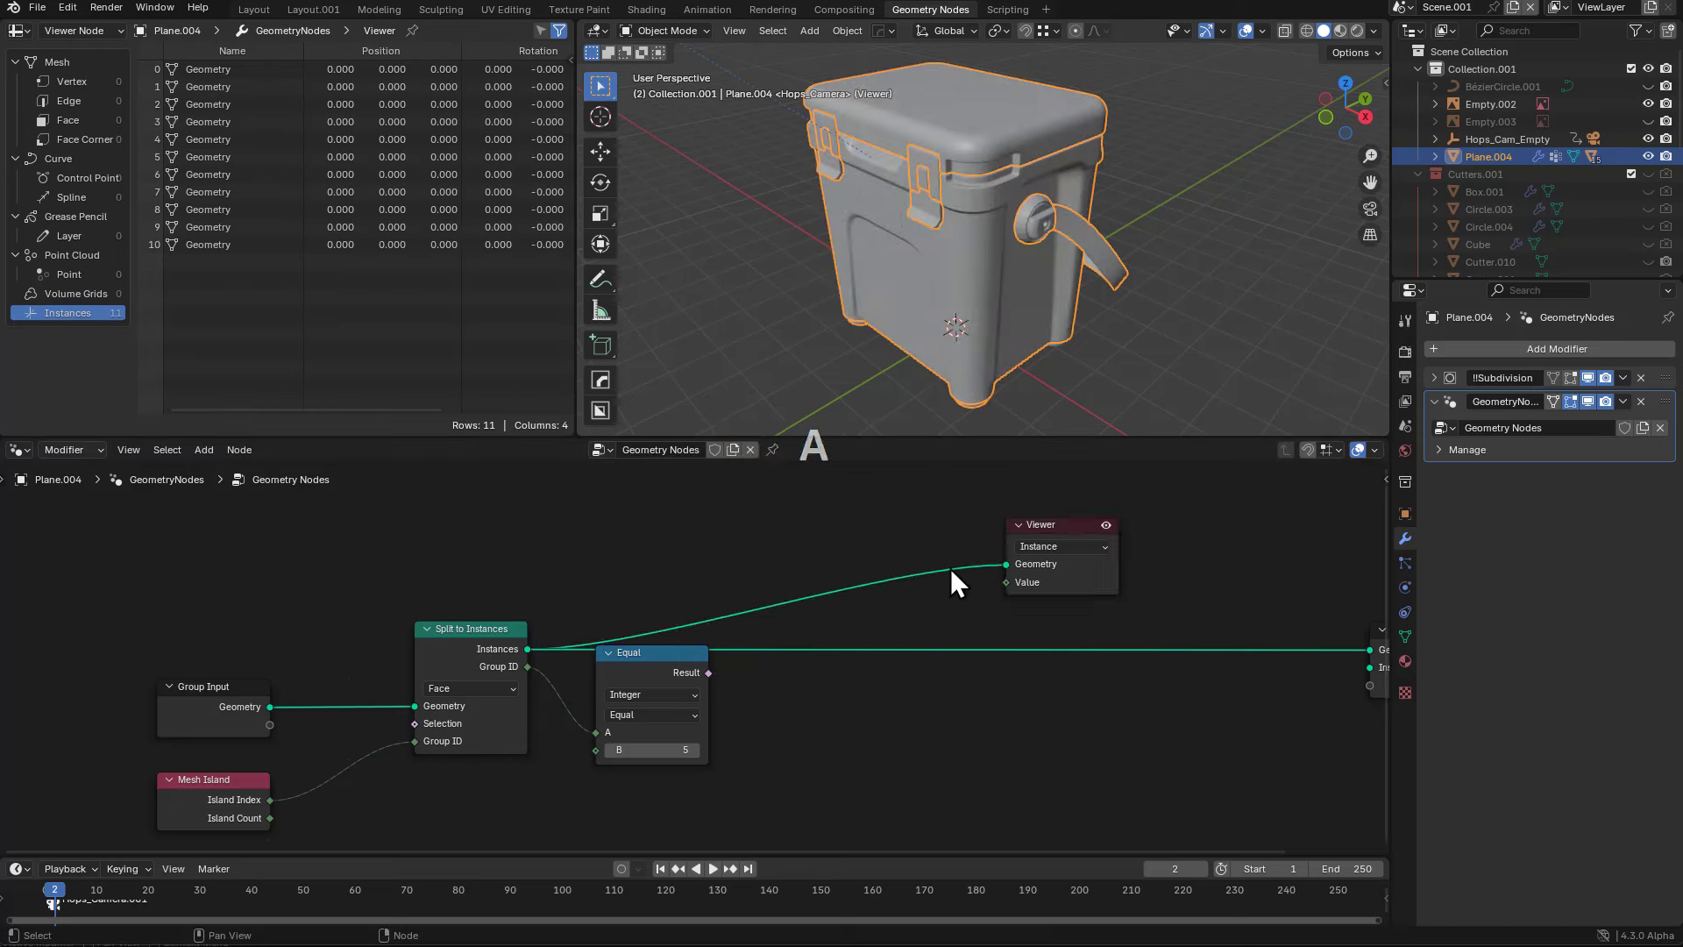
# - Add a Rotate Instances node fed by Split to Instances and connect the Equal node's Result to its Selection
pyautogui.moveTo(652, 670); pyautogui.dragTo(638, 728)
pyautogui.moveTo(528, 648); pyautogui.dragTo(829, 690)
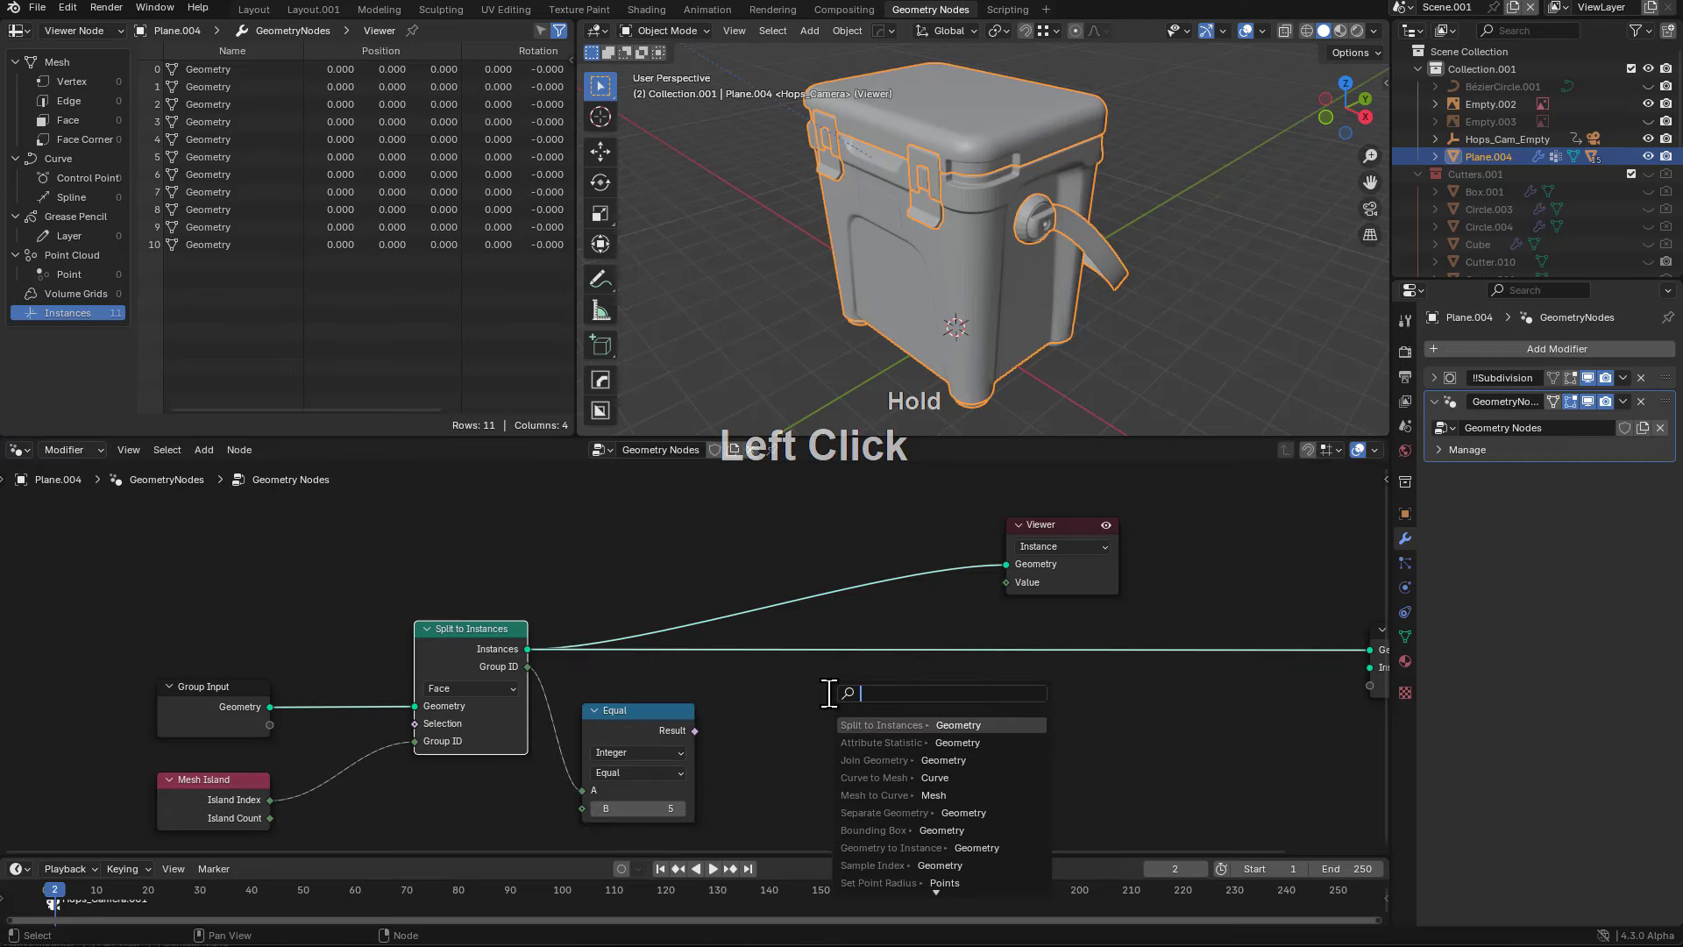
pyautogui.write('rotate')
pyautogui.press('Return')
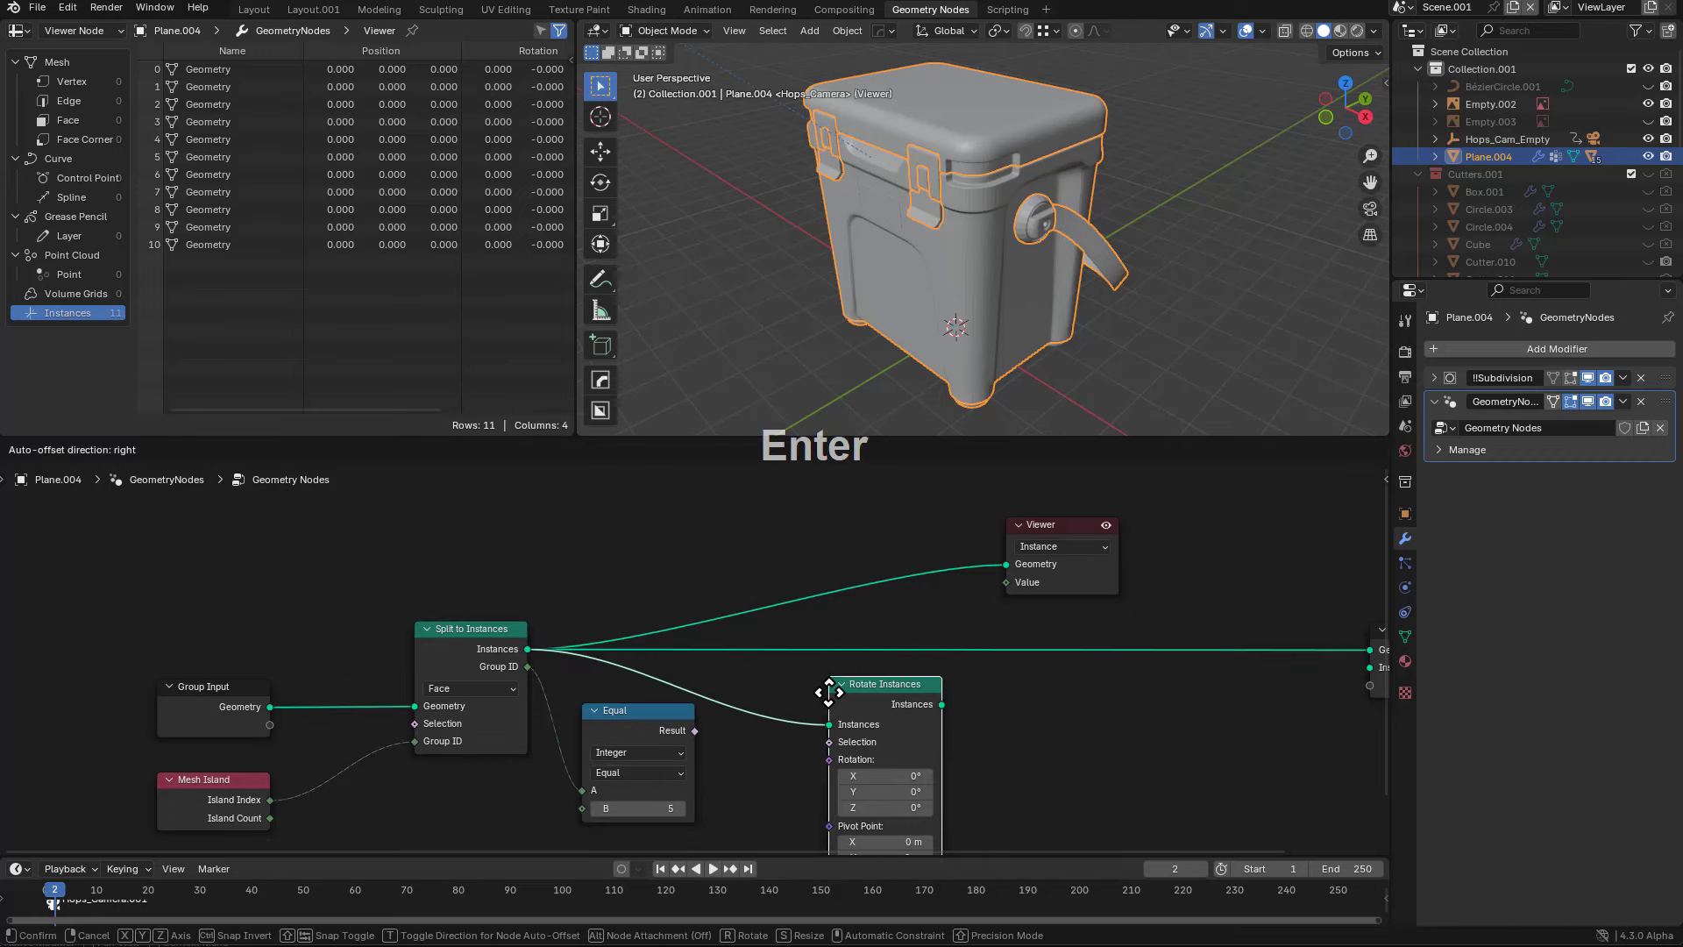
pyautogui.click(828, 644)
pyautogui.moveTo(696, 733); pyautogui.dragTo(817, 657)
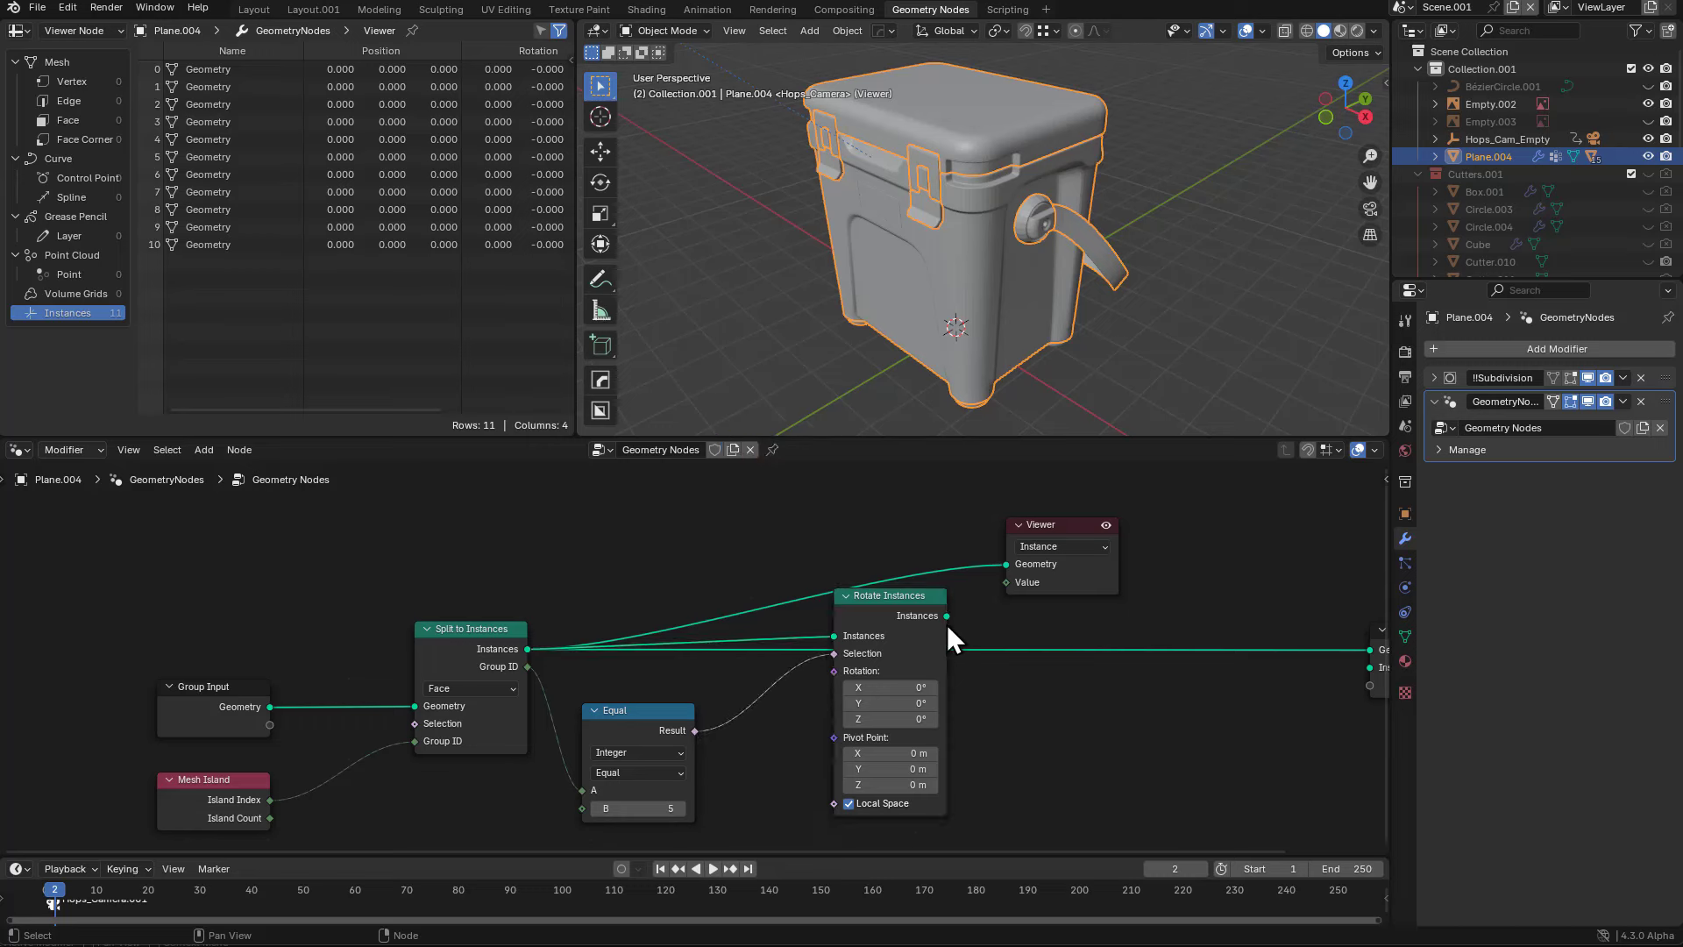
# - Link Rotate Instances to the Viewer, move the Viewer clear of it, and test the rotation values without keeping them
pyautogui.moveTo(947, 619); pyautogui.dragTo(1022, 554)
pyautogui.moveTo(1071, 526); pyautogui.dragTo(1113, 517)
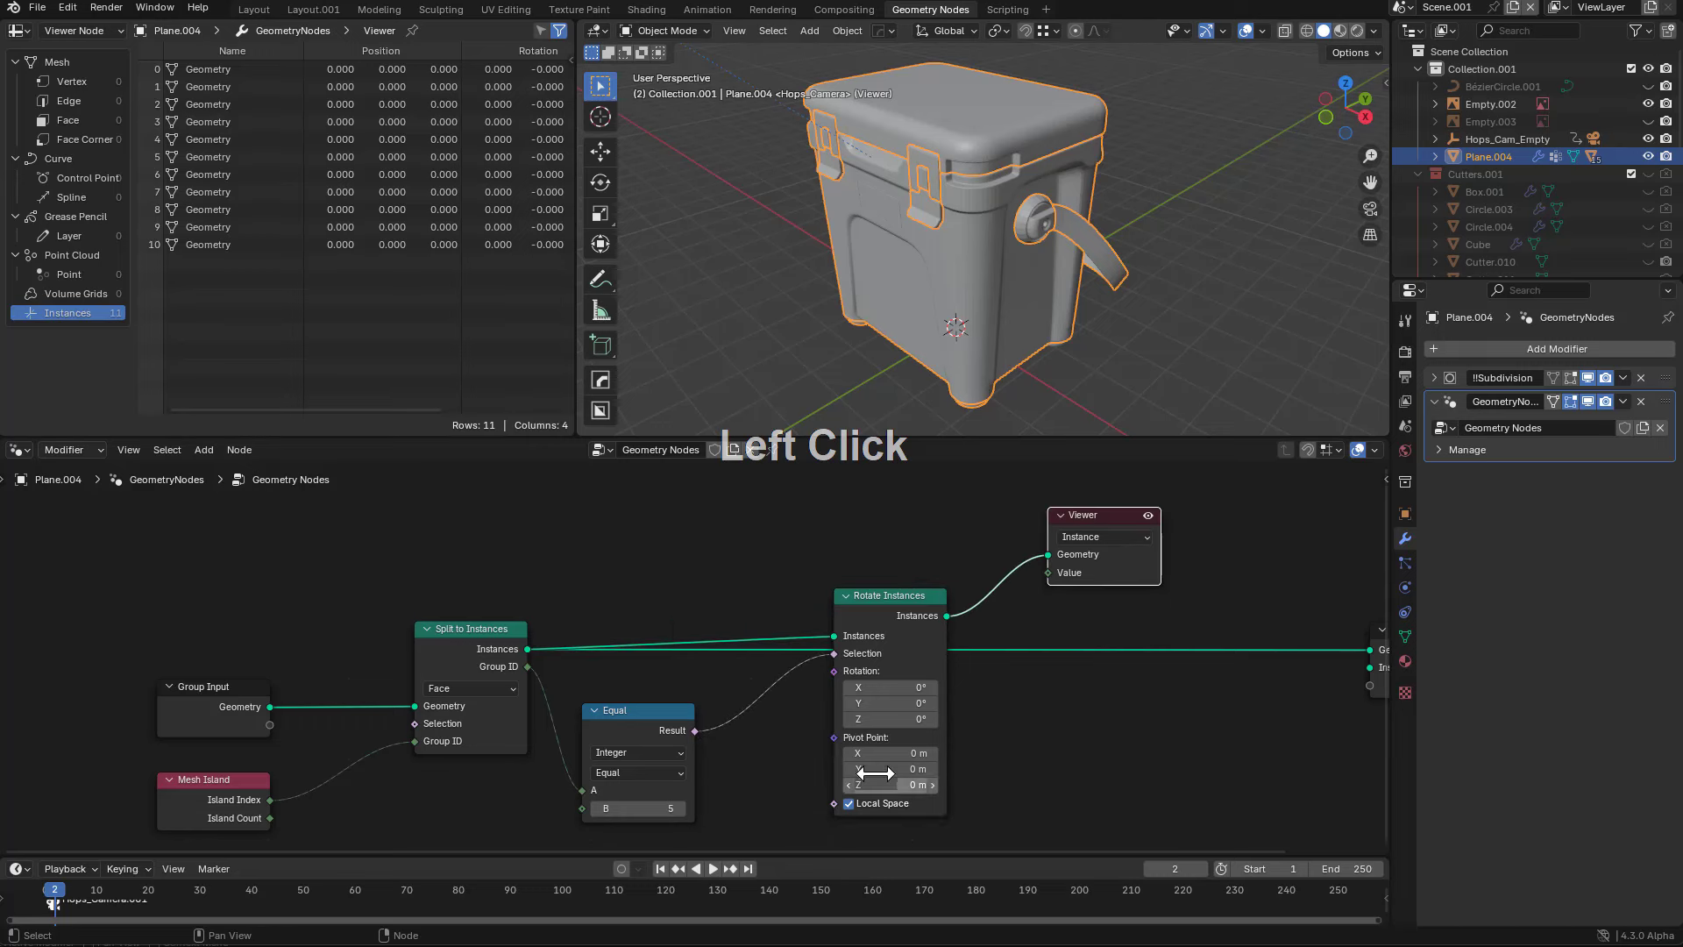
pyautogui.moveTo(875, 703)
pyautogui.mouseDown()
pyautogui.moveTo(894, 703)
pyautogui.moveTo(883, 714)
pyautogui.moveTo(870, 687)
pyautogui.mouseUp()
pyautogui.rightClick(883, 715)
pyautogui.rightClick(870, 687)
# - Turn off the Subdivision modifier's viewport display and test the X rotation of Rotate Instances without keeping it
pyautogui.doubleClick(1527, 391)
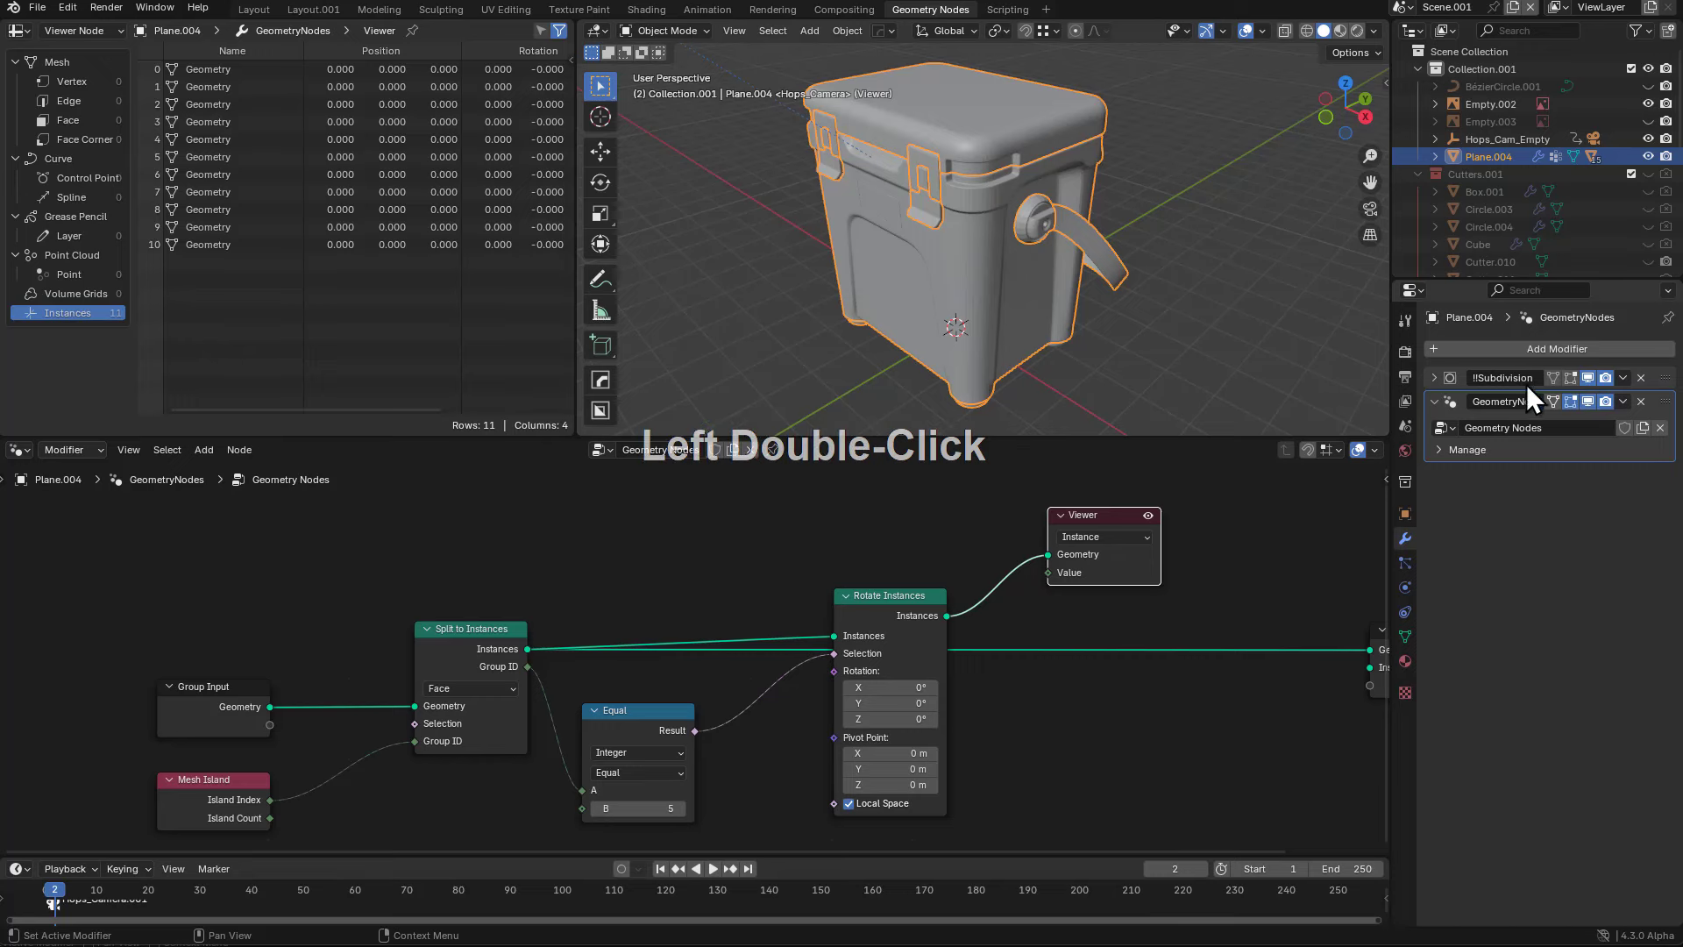
pyautogui.click(1588, 378)
pyautogui.scroll(4, 1052, 245)
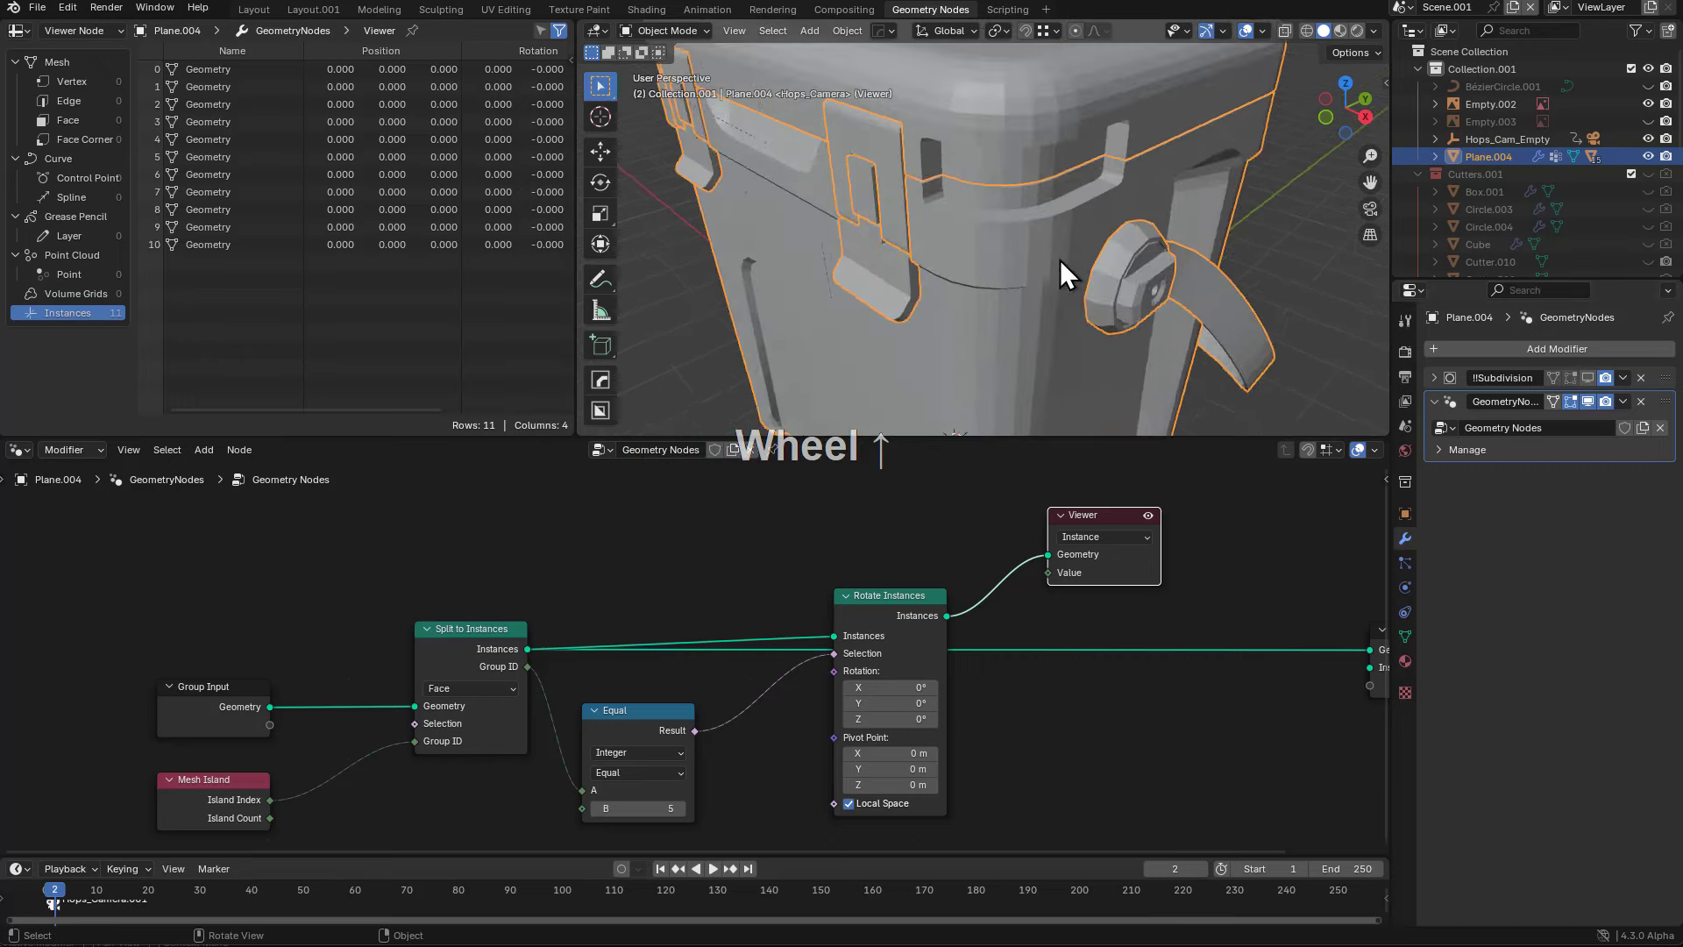
pyautogui.scroll(-2, 1060, 260)
pyautogui.moveTo(1056, 291); pyautogui.dragTo(1034, 291, button='middle')
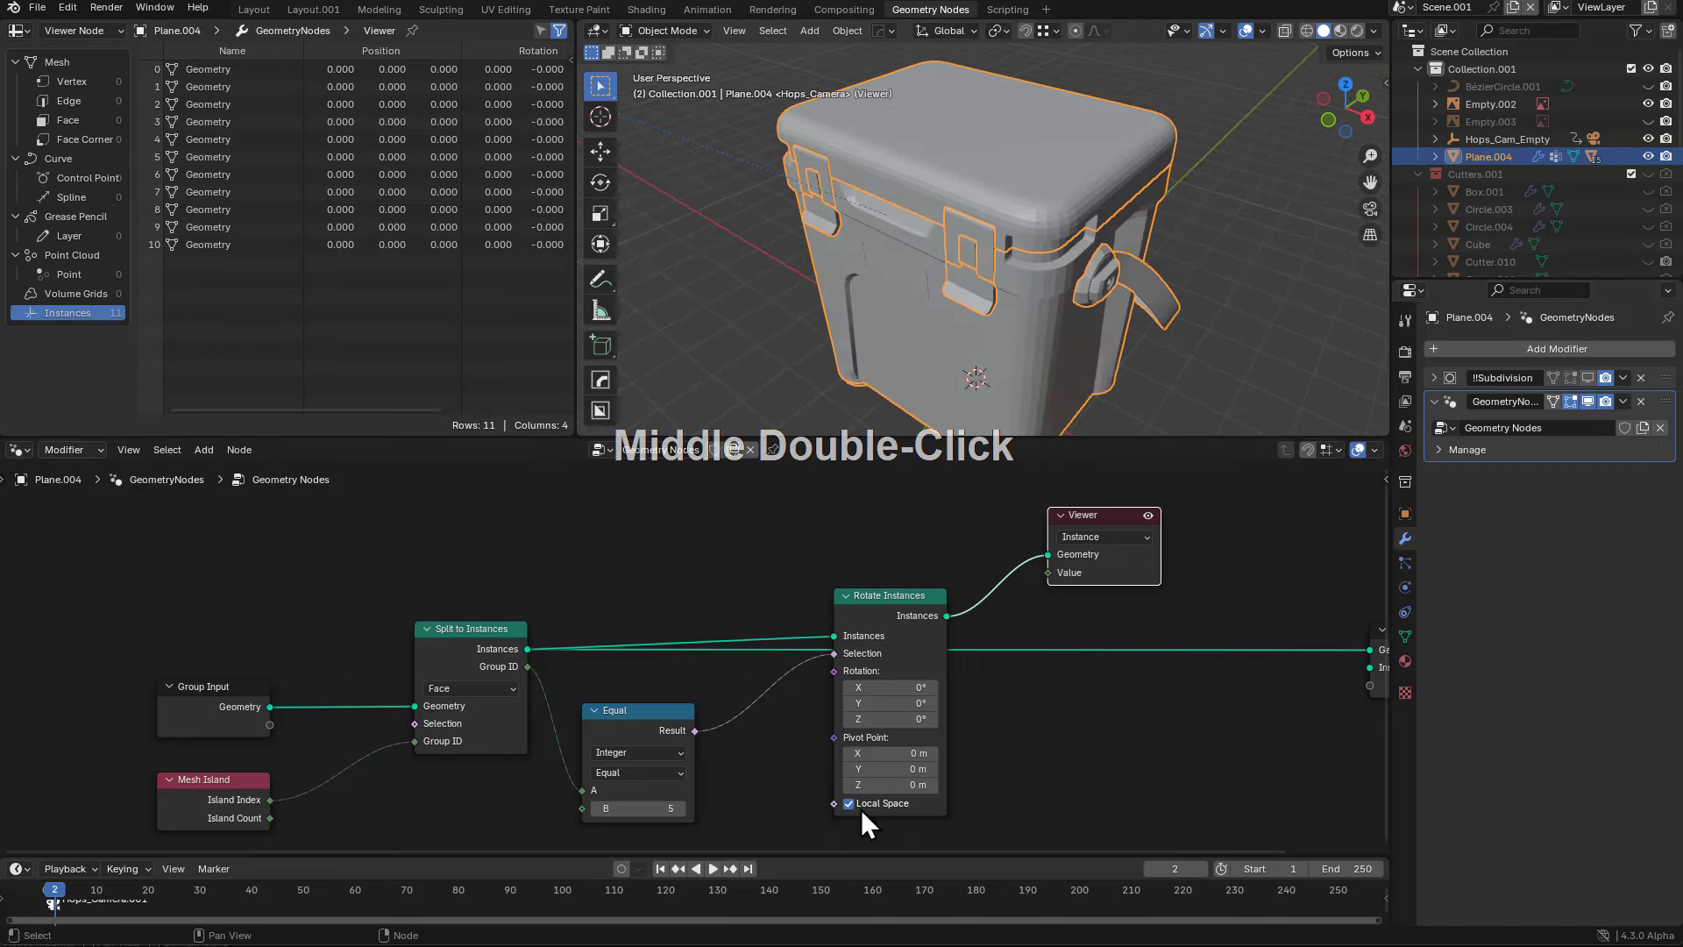
pyautogui.moveTo(886, 687); pyautogui.dragTo(808, 687)
pyautogui.rightClick(885, 687)
# - Add a Mix node in Rotation mode driving the Rotation of Rotate Instances, and place it below that node
pyautogui.moveTo(965, 766); pyautogui.dragTo(1002, 673, button='middle')
pyautogui.scroll(1, 857, 564)
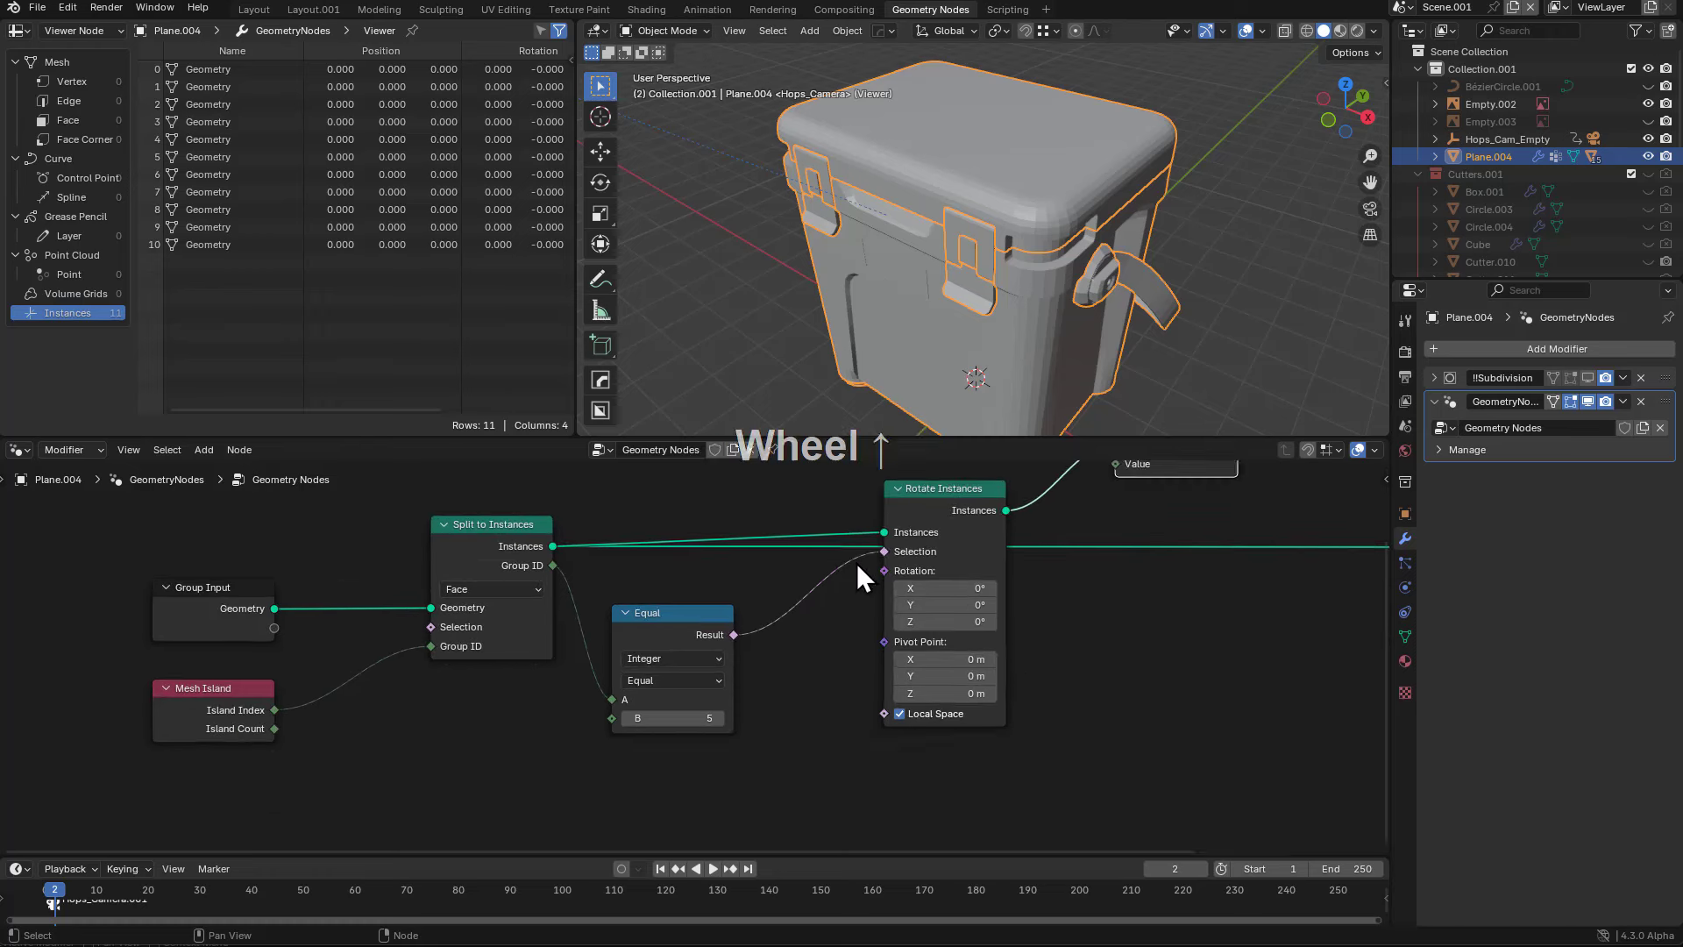
pyautogui.moveTo(884, 570); pyautogui.dragTo(904, 618)
pyautogui.moveTo(966, 754); pyautogui.dragTo(966, 754)
pyautogui.write('mix')
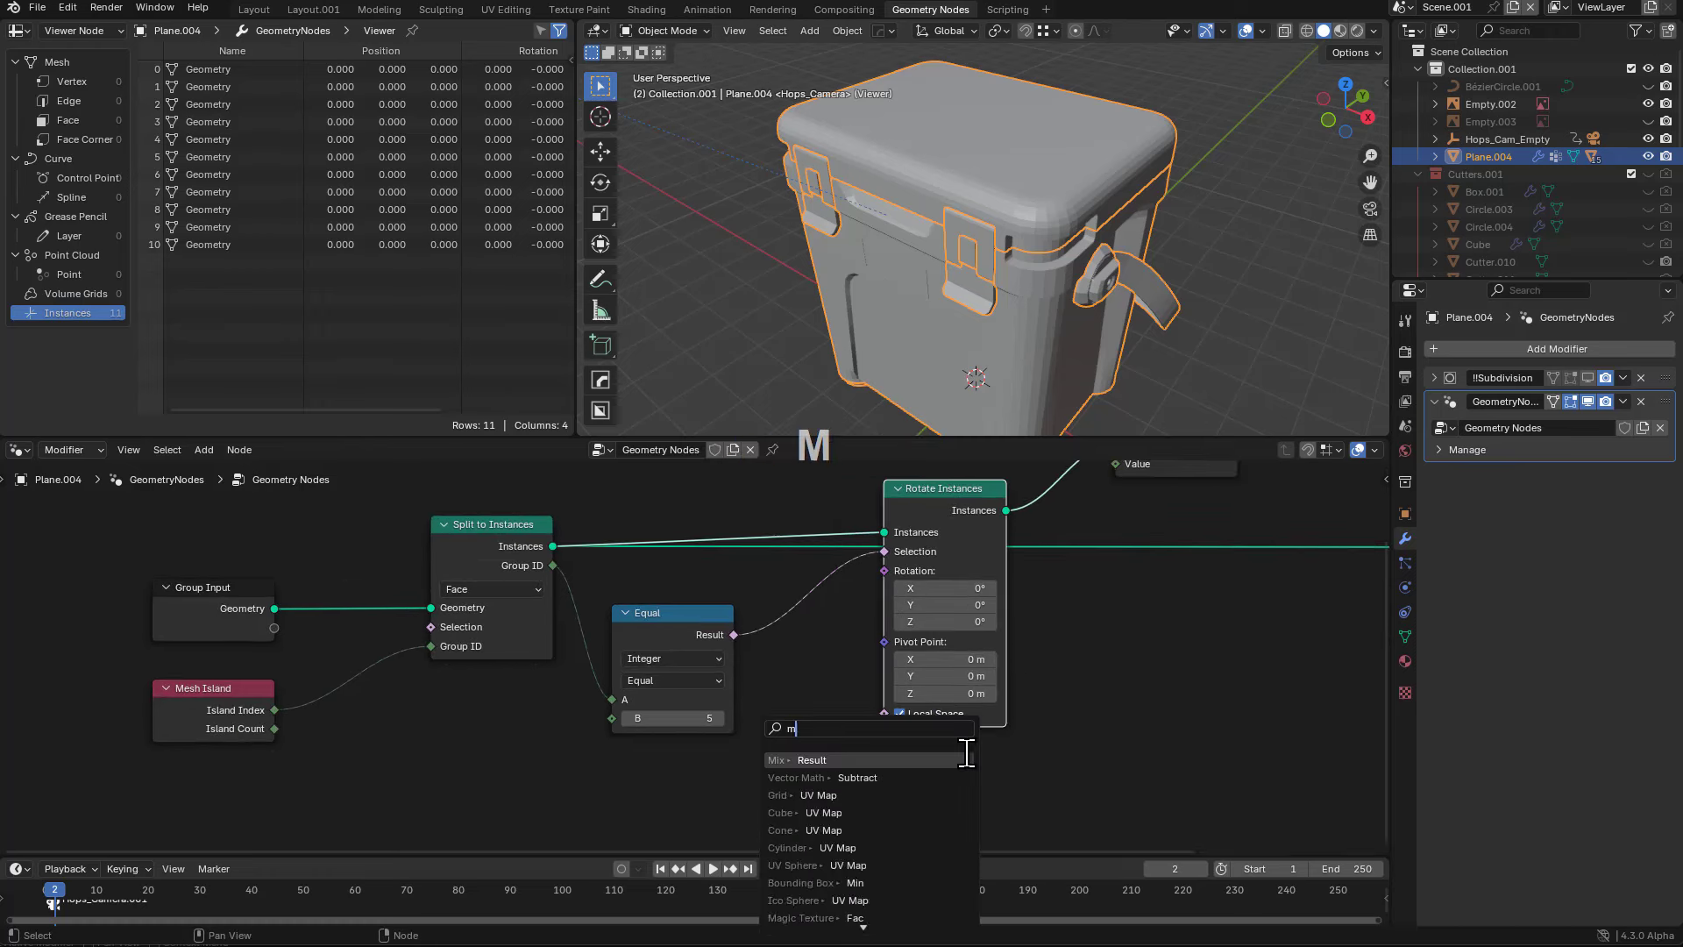
pyautogui.press('Return')
pyautogui.click(997, 713)
pyautogui.moveTo(1033, 762); pyautogui.dragTo(1021, 680, button='middle')
pyautogui.moveTo(925, 710); pyautogui.dragTo(935, 710)
pyautogui.moveTo(969, 749); pyautogui.dragTo(966, 743, button='middle')
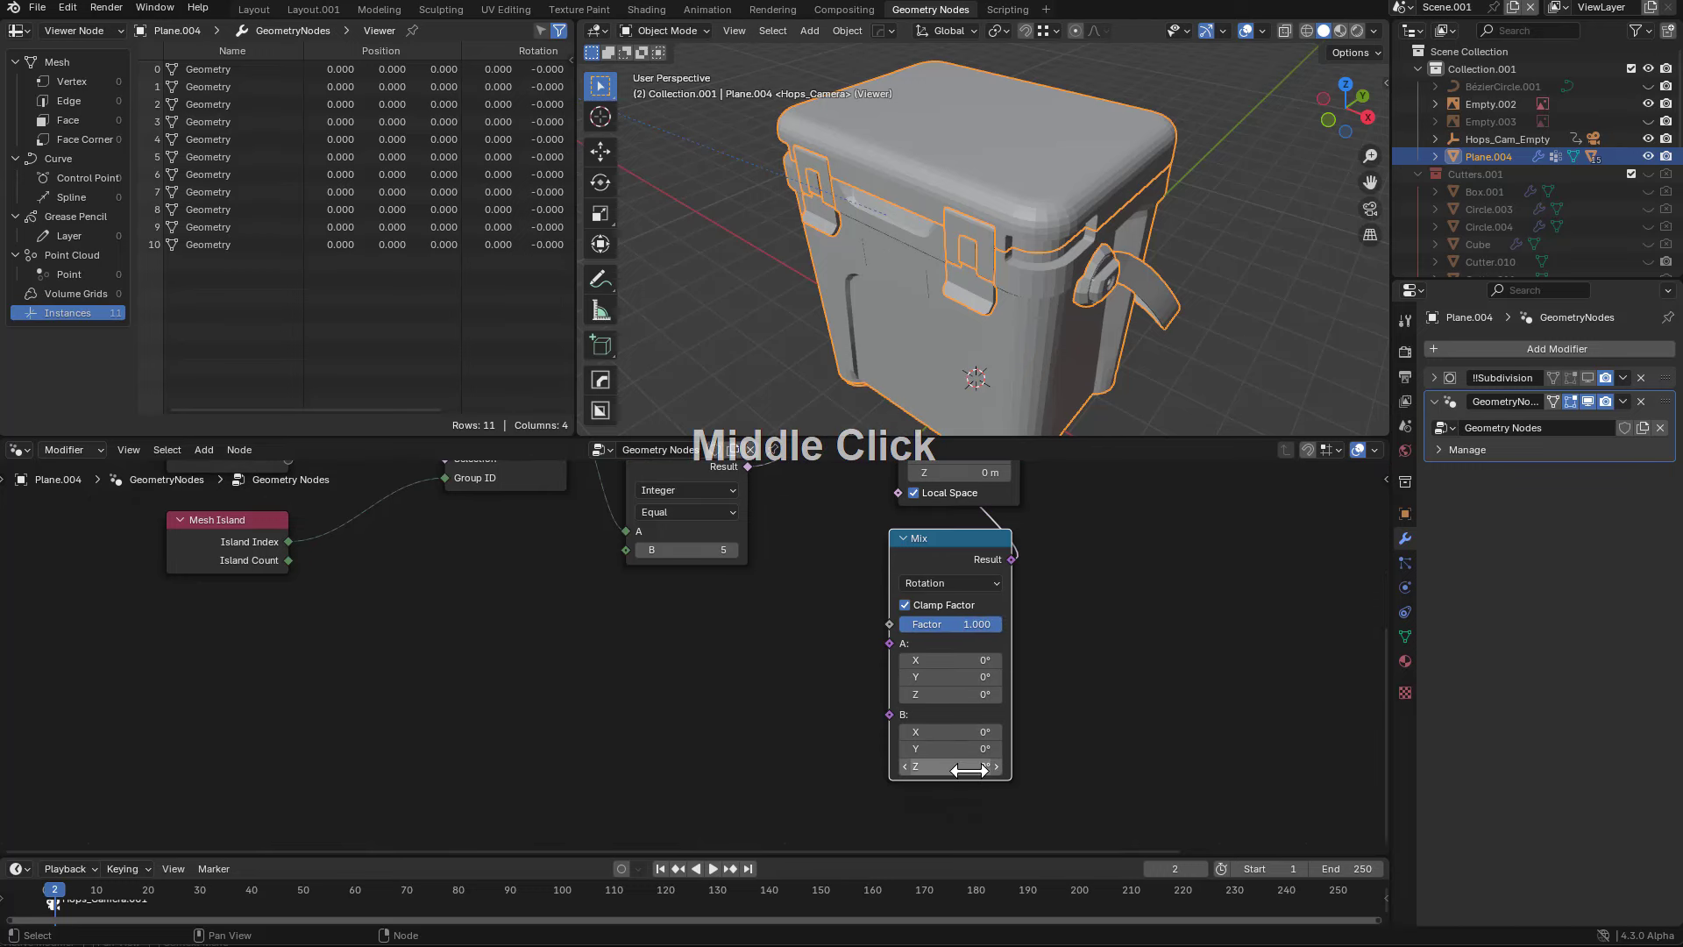
# - Try 90° as the X value of the Mix node's B rotation and sweep the Factor down to 0
pyautogui.click(968, 768)
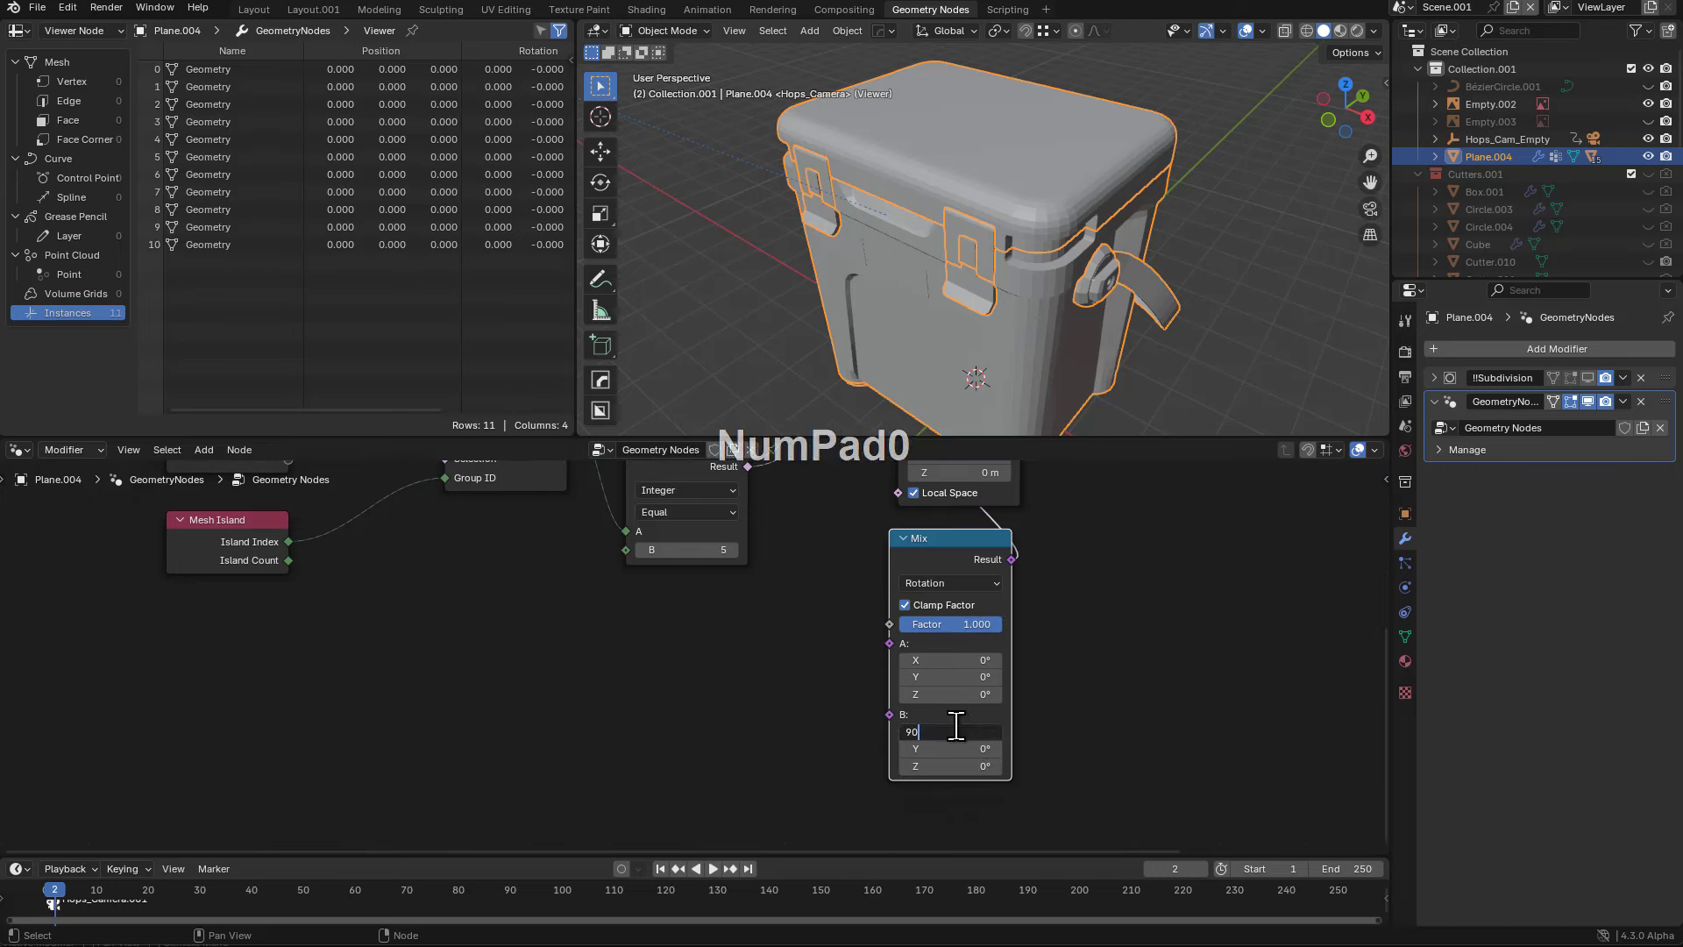
pyautogui.press('KP_Enter')
pyautogui.moveTo(964, 624); pyautogui.dragTo(899, 624)
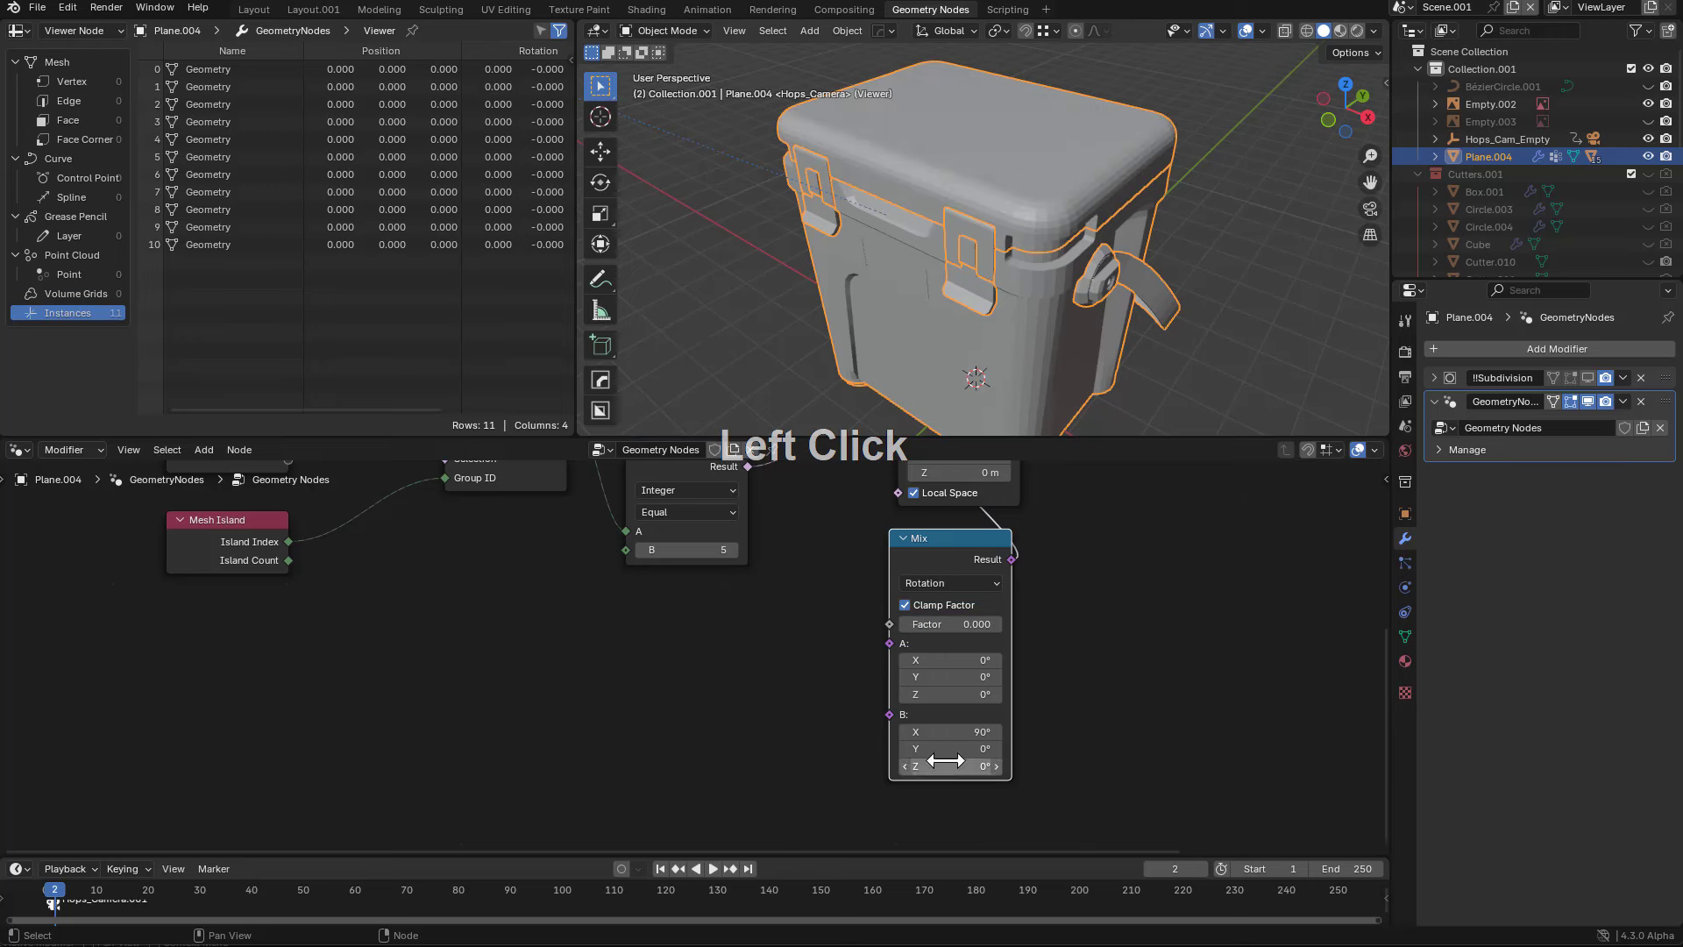
# - Set the X value of the Mix node's B rotation to -90° and sweep the Factor, leaving it at 0
pyautogui.click(968, 733)
pyautogui.write('-90')
pyautogui.press('KP_Enter')
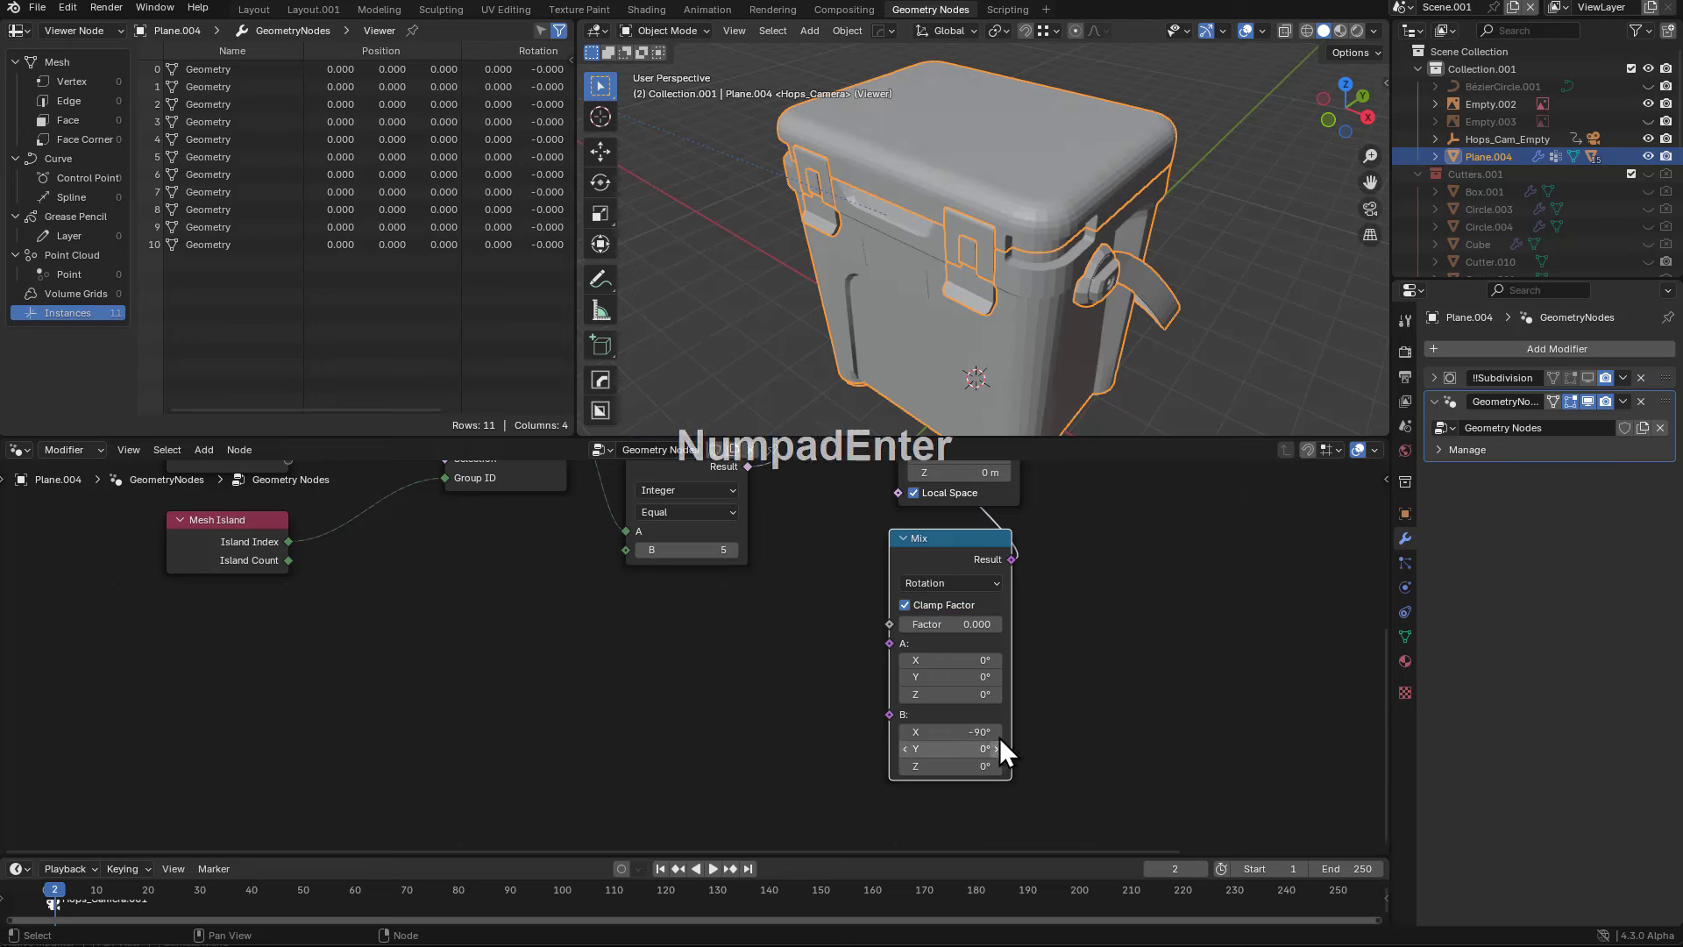
pyautogui.moveTo(994, 624); pyautogui.dragTo(900, 624)
pyautogui.moveTo(1148, 610); pyautogui.dragTo(1107, 721, button='middle')
pyautogui.moveTo(942, 671); pyautogui.dragTo(928, 631, button='middle')
pyautogui.click(896, 629)
pyautogui.moveTo(895, 629); pyautogui.dragTo(903, 622)
# - Move the Rotate Instances and Mix nodes together to line up with the Split to Instances output
pyautogui.scroll(-3, 903, 619)
pyautogui.moveTo(898, 581); pyautogui.dragTo(864, 657, button='middle')
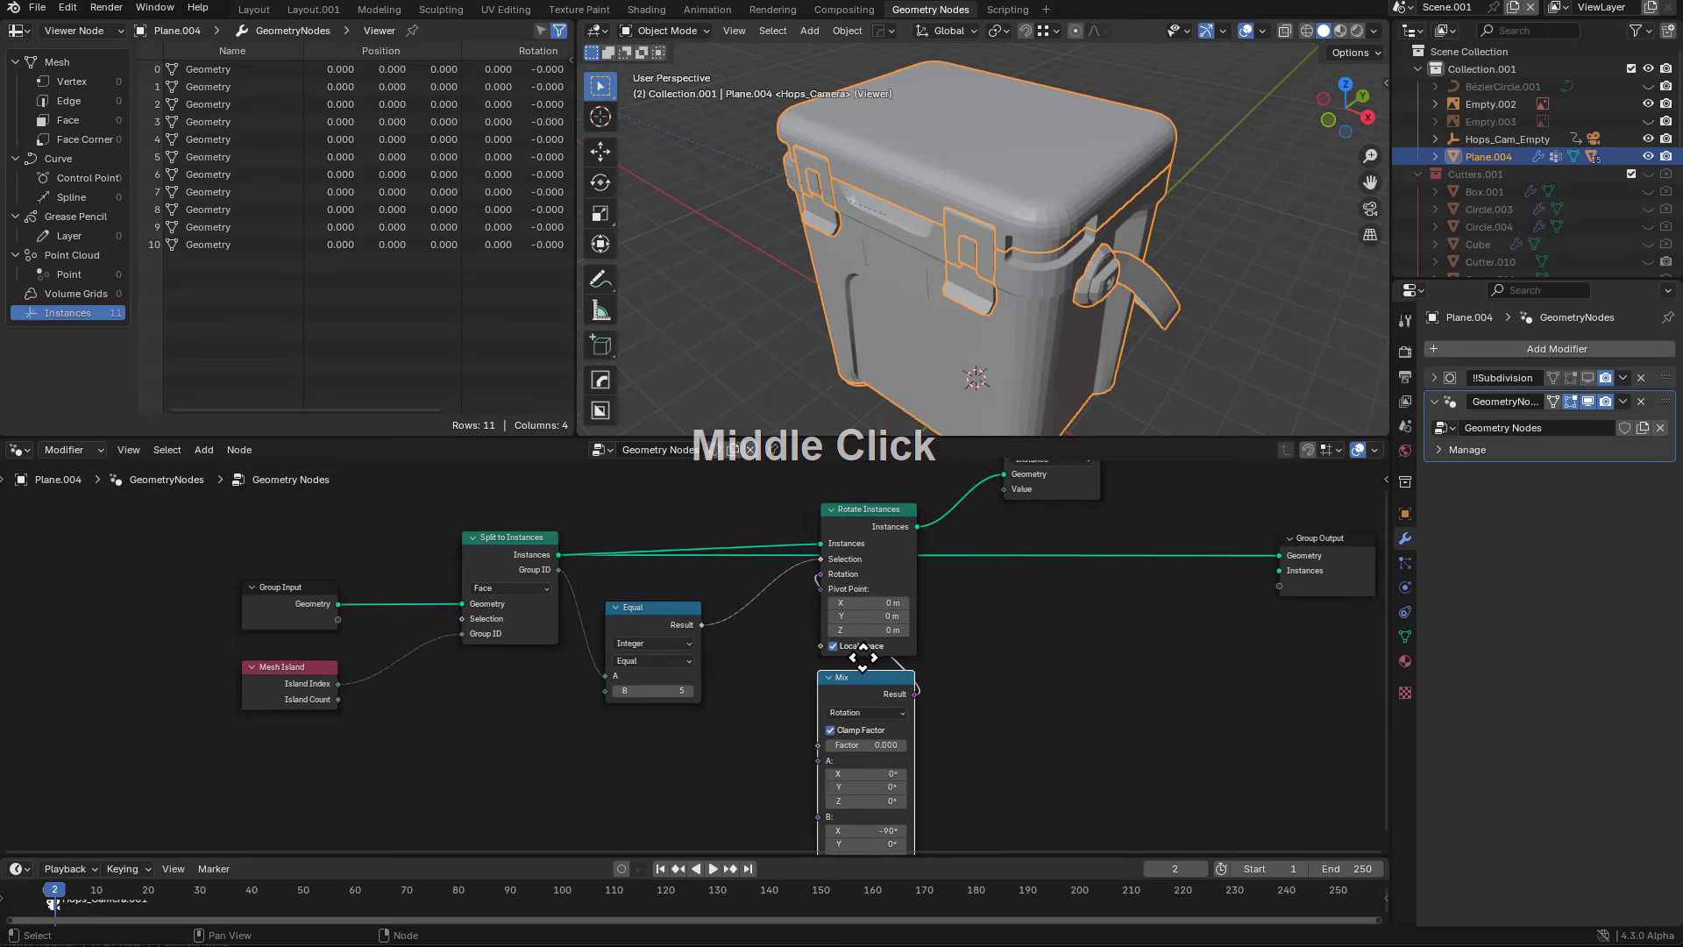
pyautogui.keyDown('shift'); pyautogui.click(875, 519); pyautogui.keyUp('shift')
pyautogui.press('g')
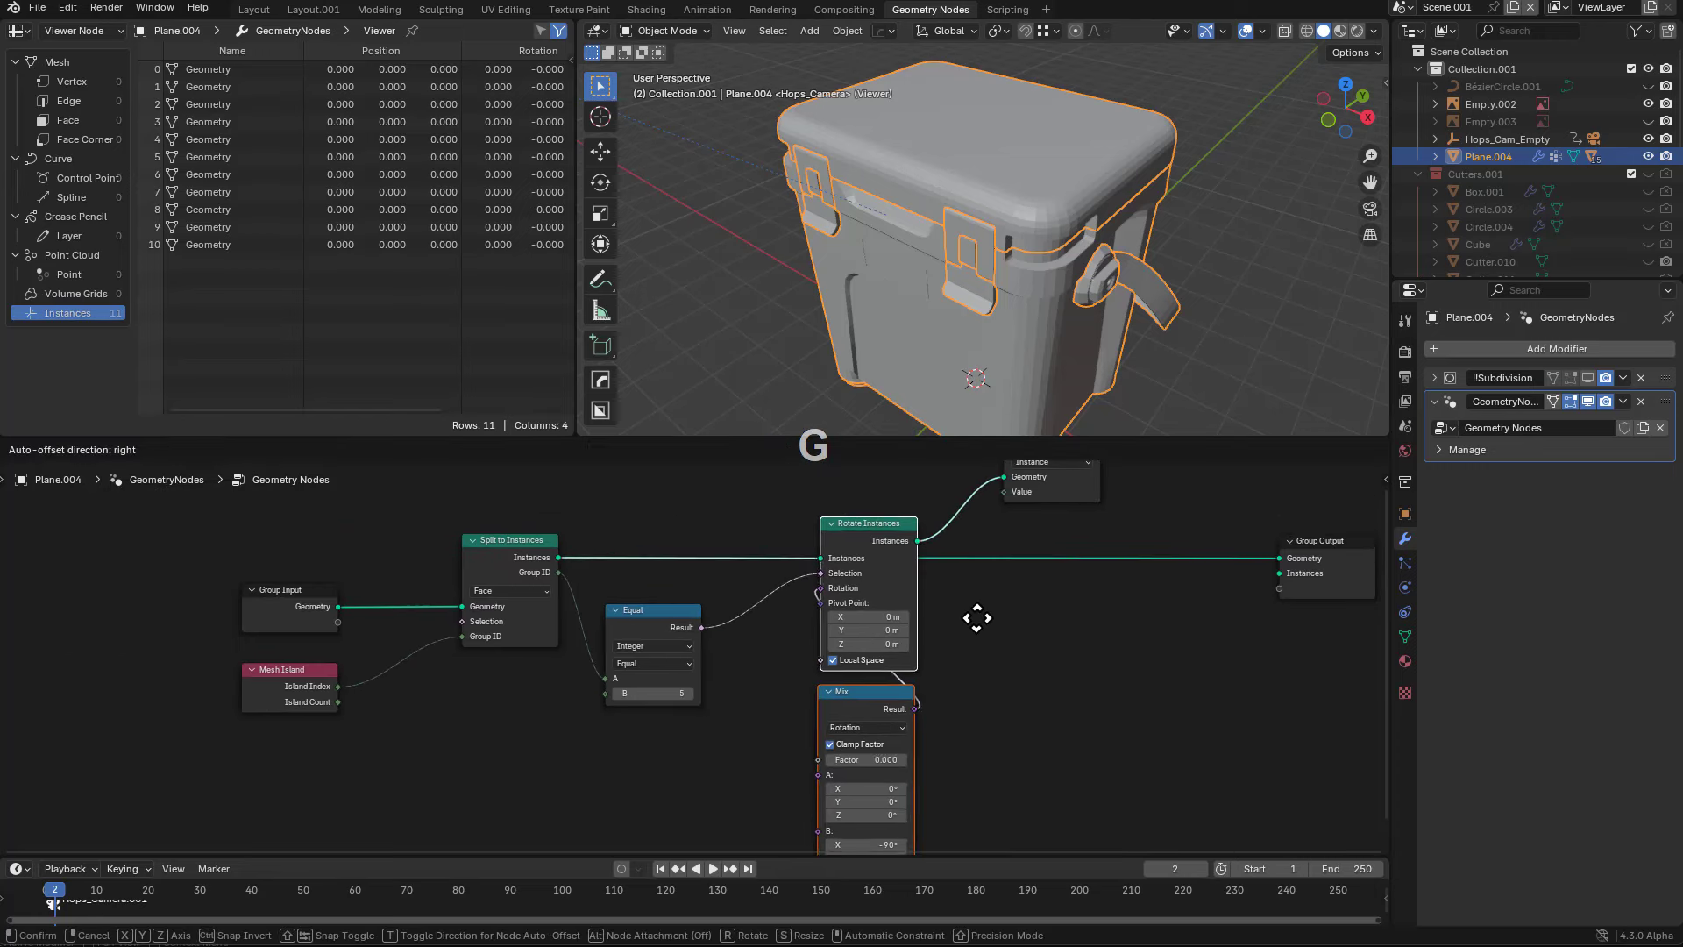
pyautogui.click(978, 618)
# - Reposition the Group Output node and link the Instances output of Rotate Instances to its Geometry input
pyautogui.moveTo(979, 618); pyautogui.dragTo(918, 646, button='middle')
pyautogui.scroll(1, 918, 646)
pyautogui.moveTo(1247, 629); pyautogui.dragTo(1264, 637)
pyautogui.press('x')
pyautogui.press('g')
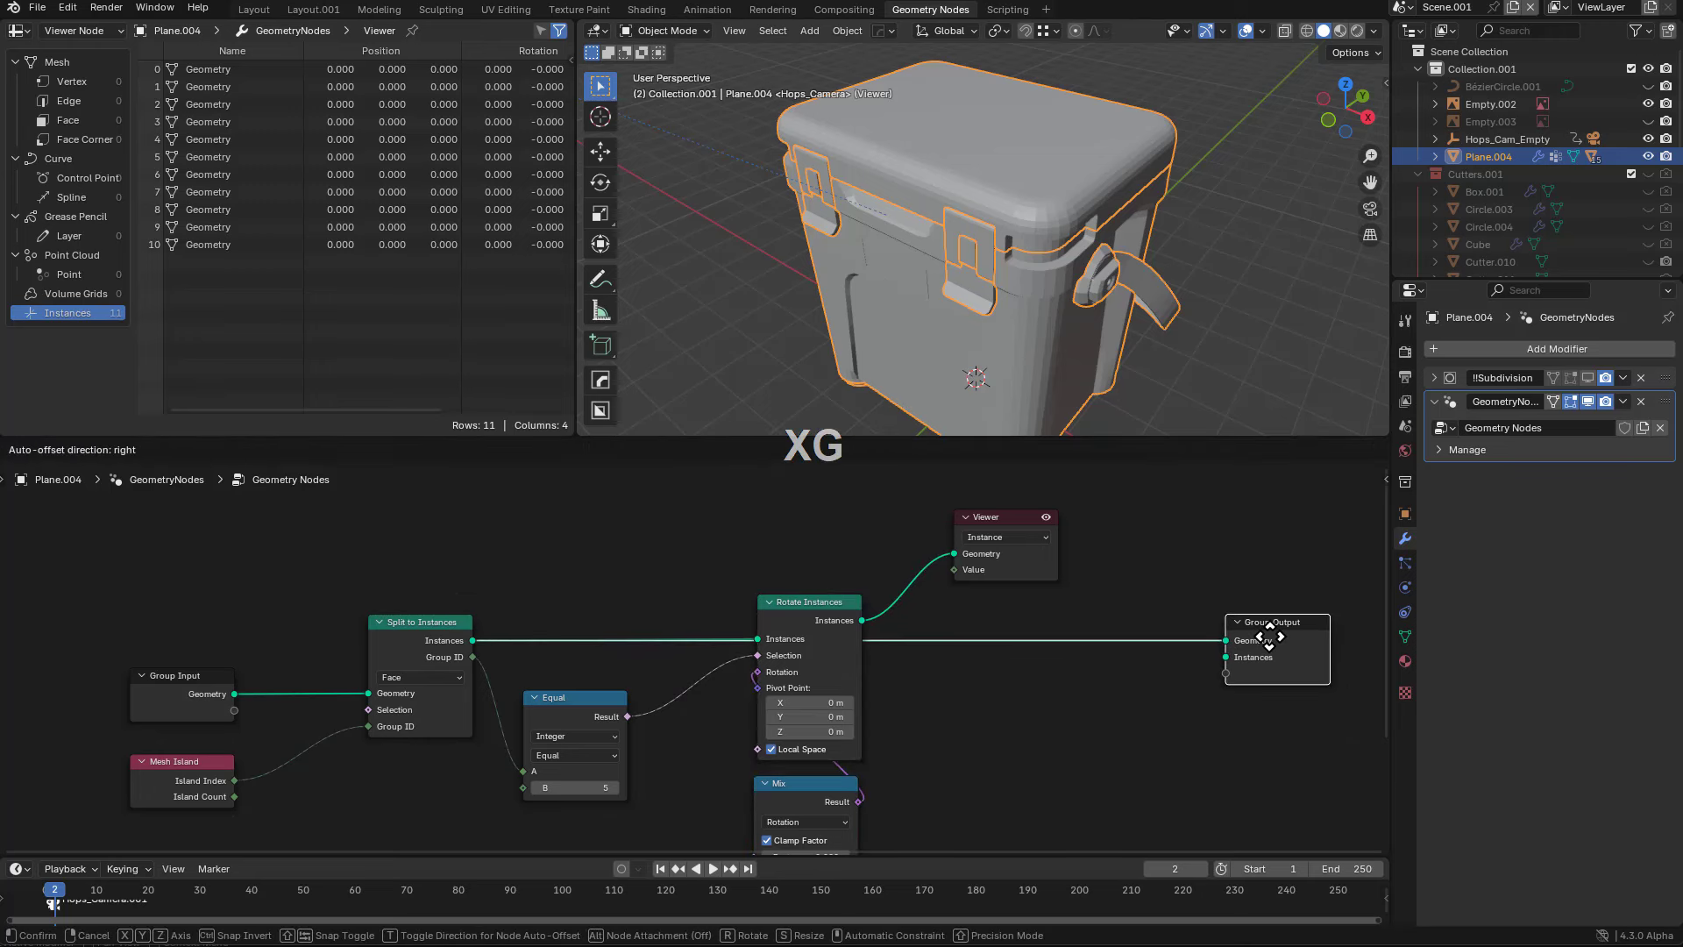
pyautogui.click(1238, 628)
pyautogui.scroll(1, 955, 618)
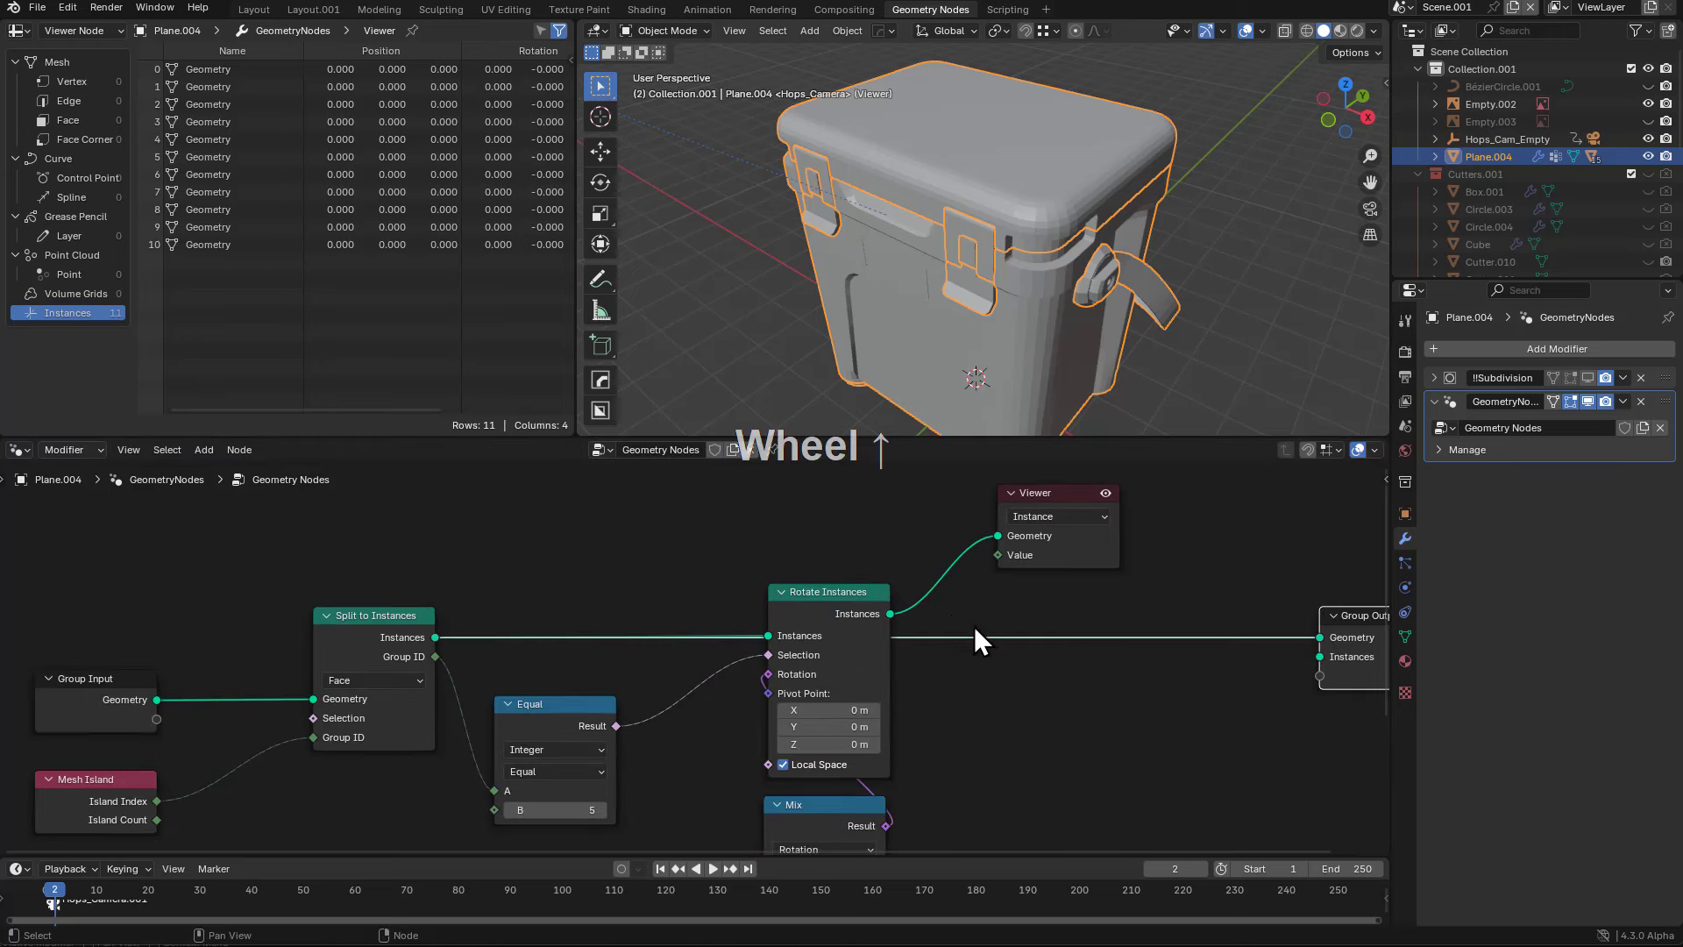
pyautogui.moveTo(890, 613); pyautogui.dragTo(1253, 649)
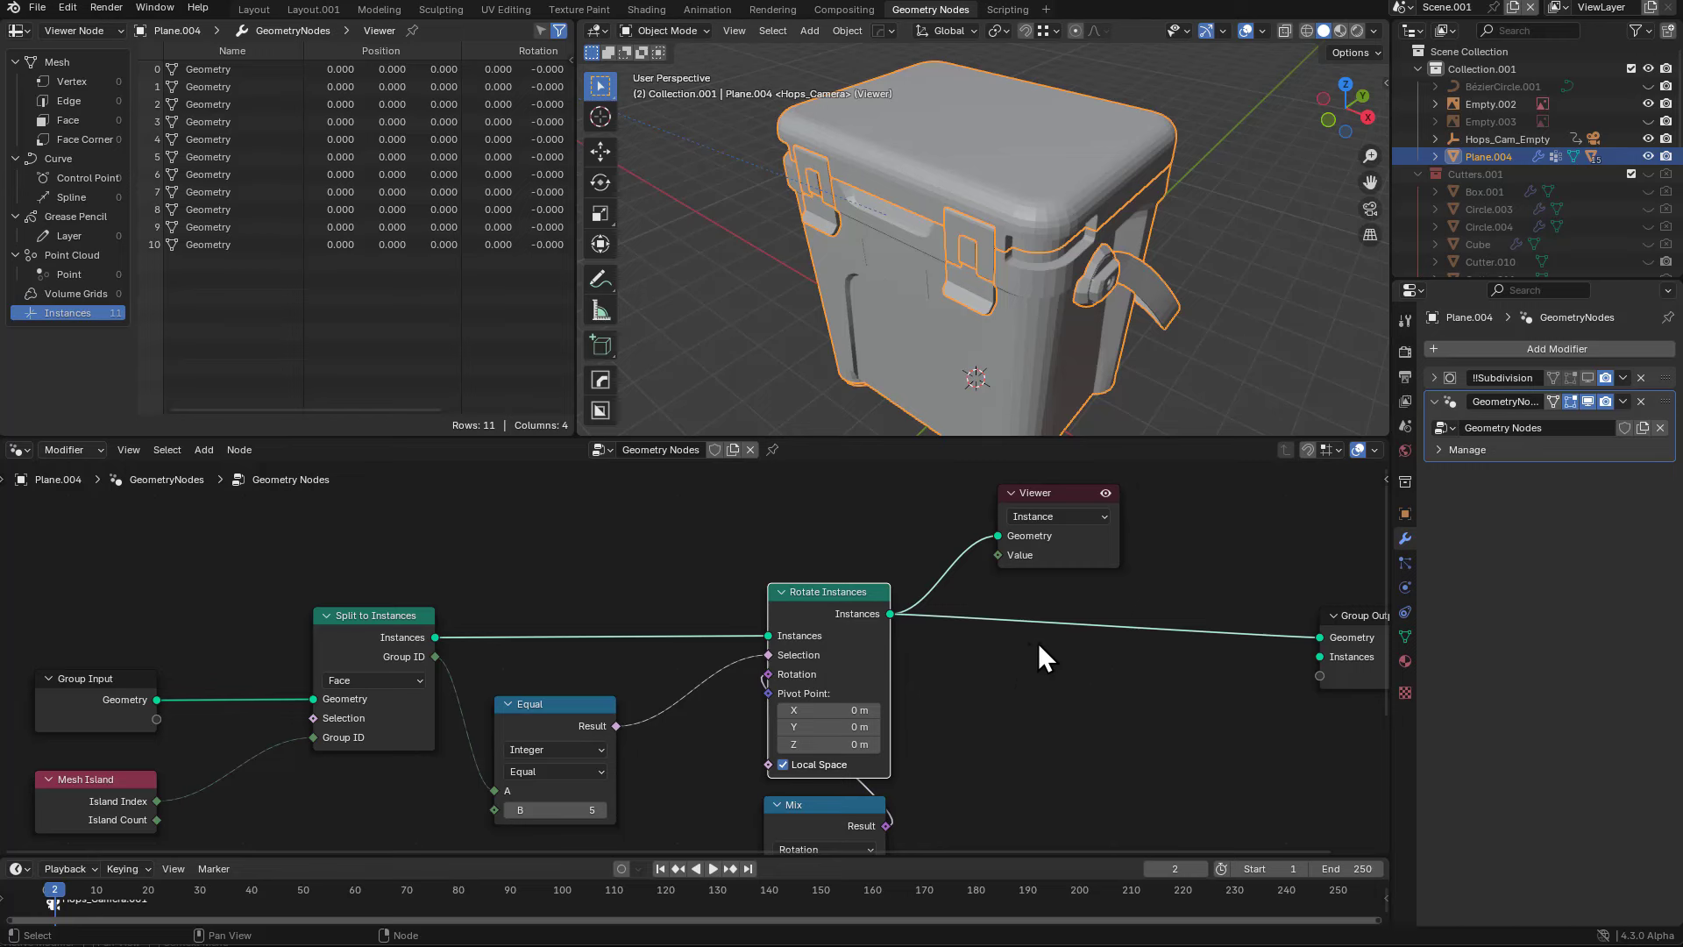
# - Move the Viewer farther from Rotate Instances and set the Mix node's Factor to 0.100, checking the tilted lid
pyautogui.moveTo(1037, 644); pyautogui.dragTo(890, 674, button='middle')
pyautogui.scroll(1, 890, 674)
pyautogui.keyDown('ctrl'); pyautogui.keyDown('shift'); pyautogui.click(729, 641); pyautogui.keyUp('shift'); pyautogui.keyUp('ctrl')
pyautogui.moveTo(927, 539); pyautogui.dragTo(1128, 514)
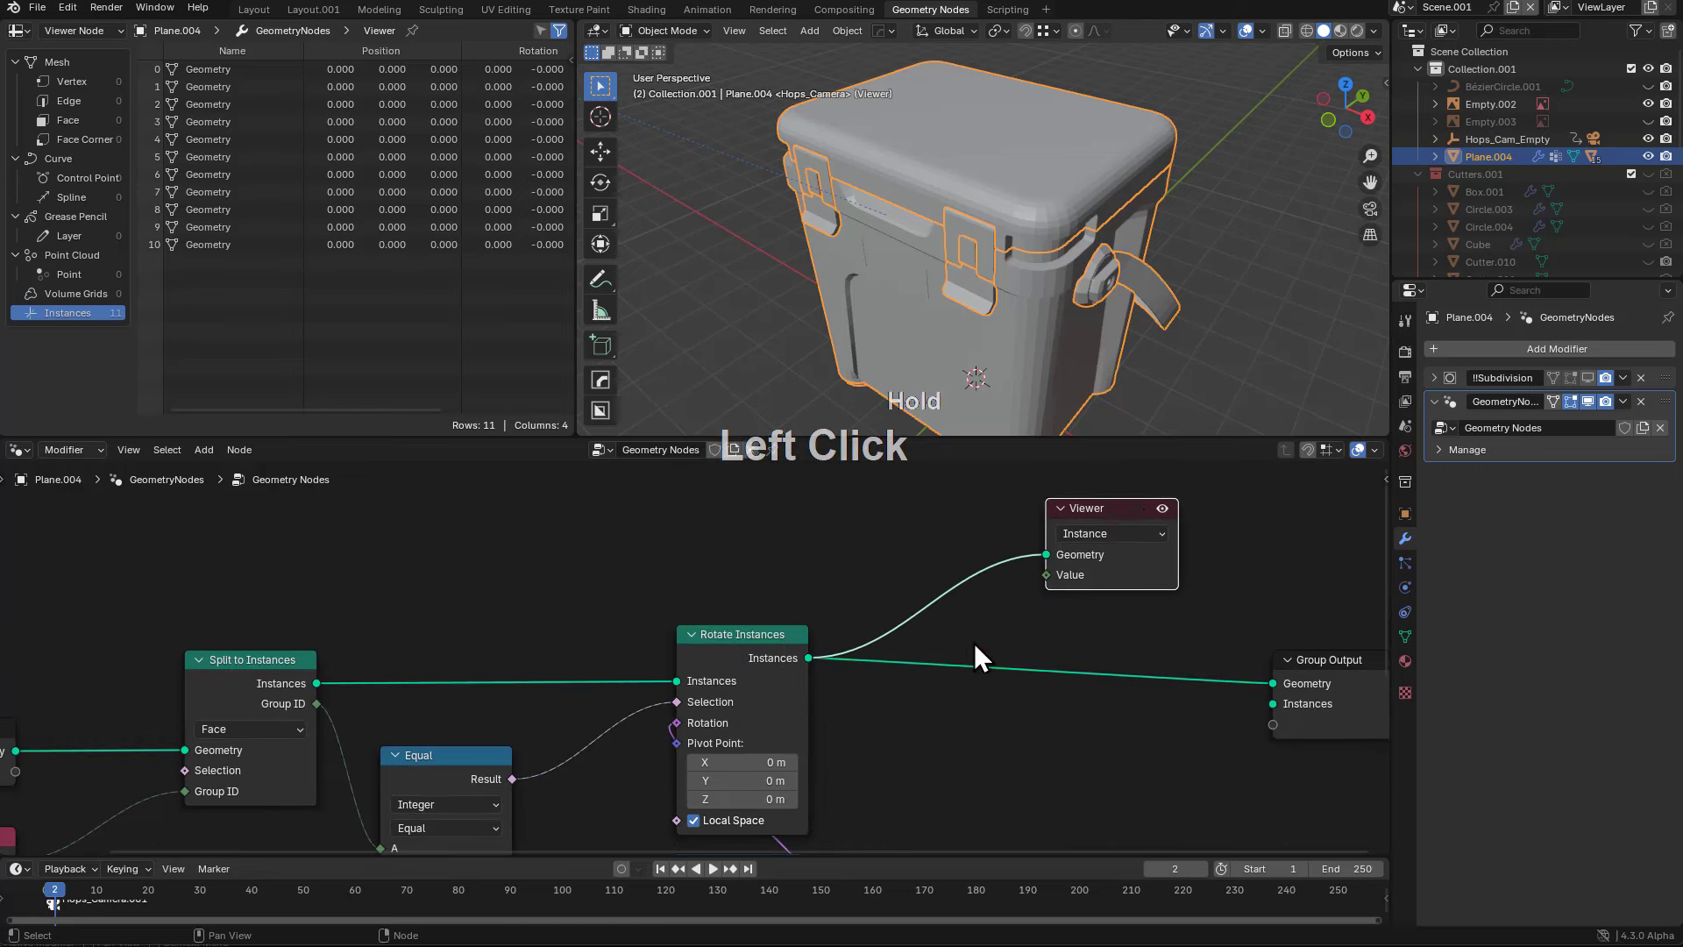
pyautogui.moveTo(974, 644); pyautogui.dragTo(863, 680, button='middle')
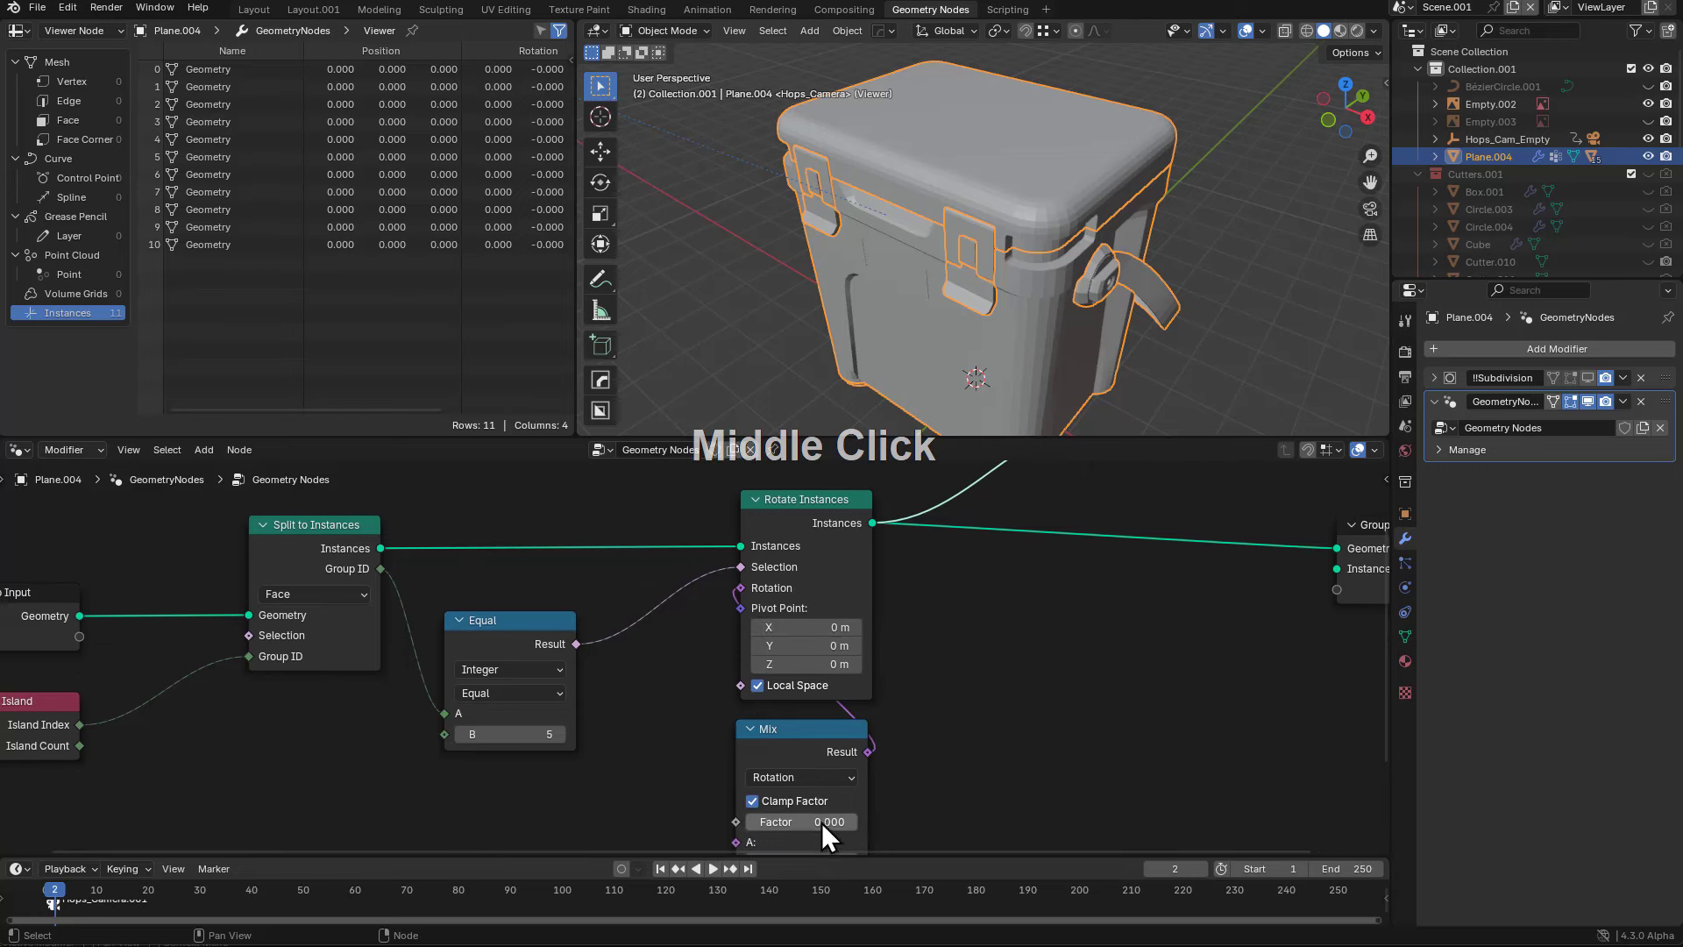
pyautogui.moveTo(822, 822); pyautogui.dragTo(757, 822)
pyautogui.moveTo(1111, 324); pyautogui.dragTo(1047, 293, button='middle')
pyautogui.scroll(-1, 932, 371)
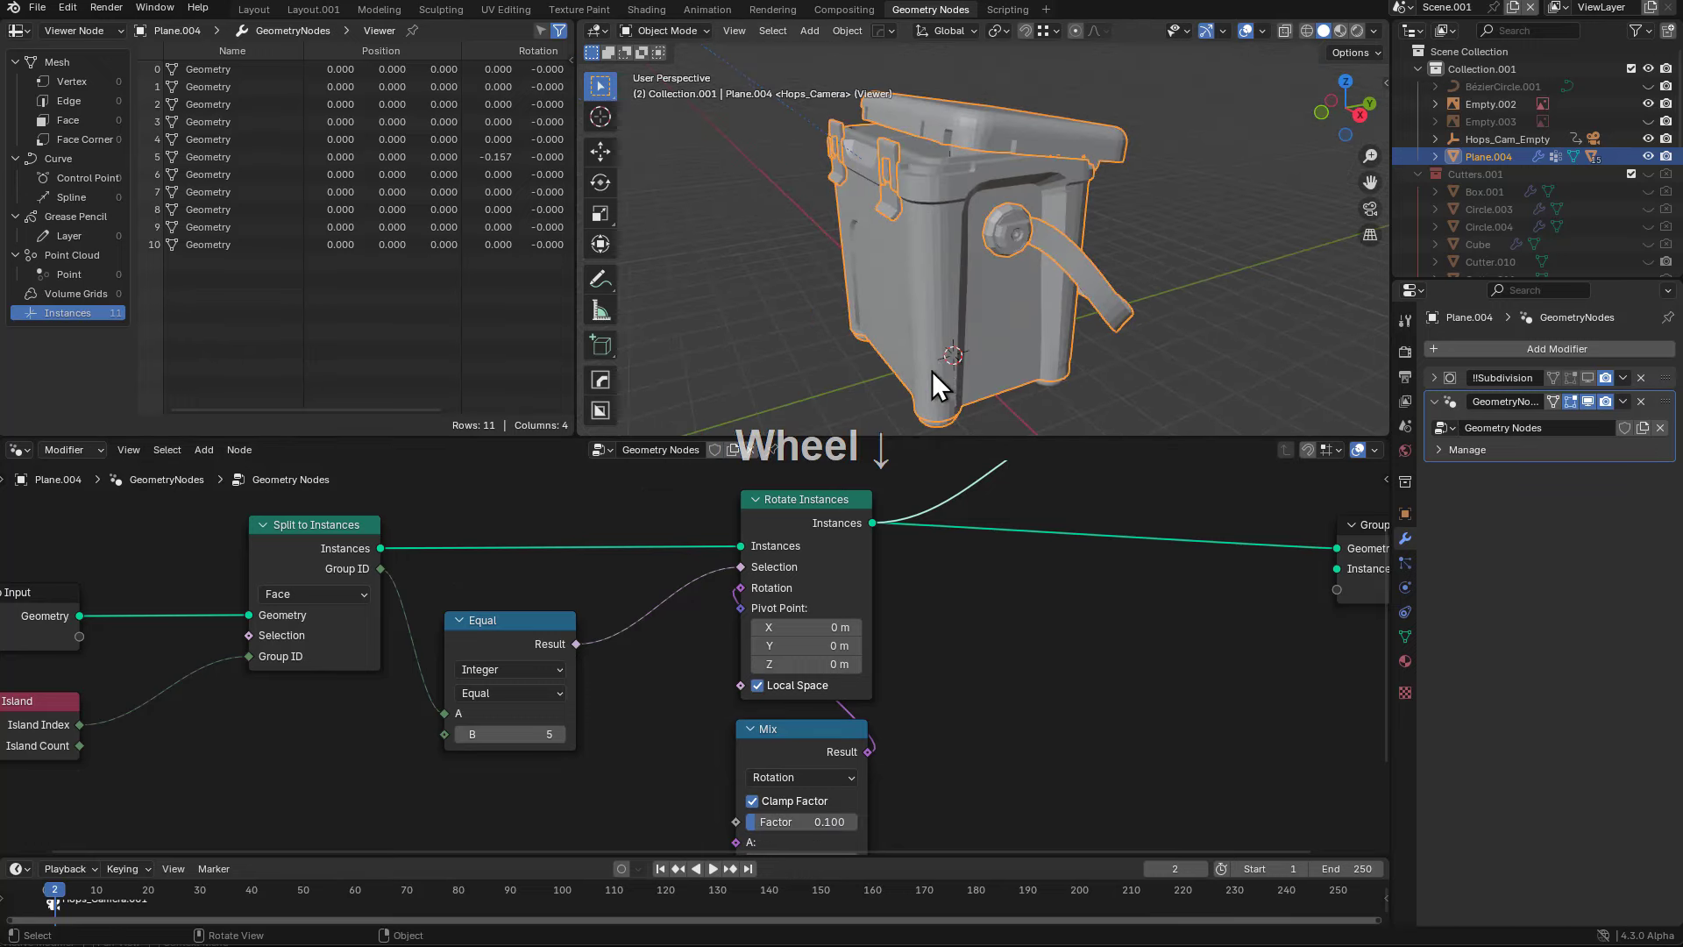
# - Add a Realize Instances node after Rotate Instances, connect Equal's Result to its Selection, and preview it in the Viewer
pyautogui.scroll(-2, 778, 645)
pyautogui.moveTo(860, 607); pyautogui.dragTo(766, 681, button='middle')
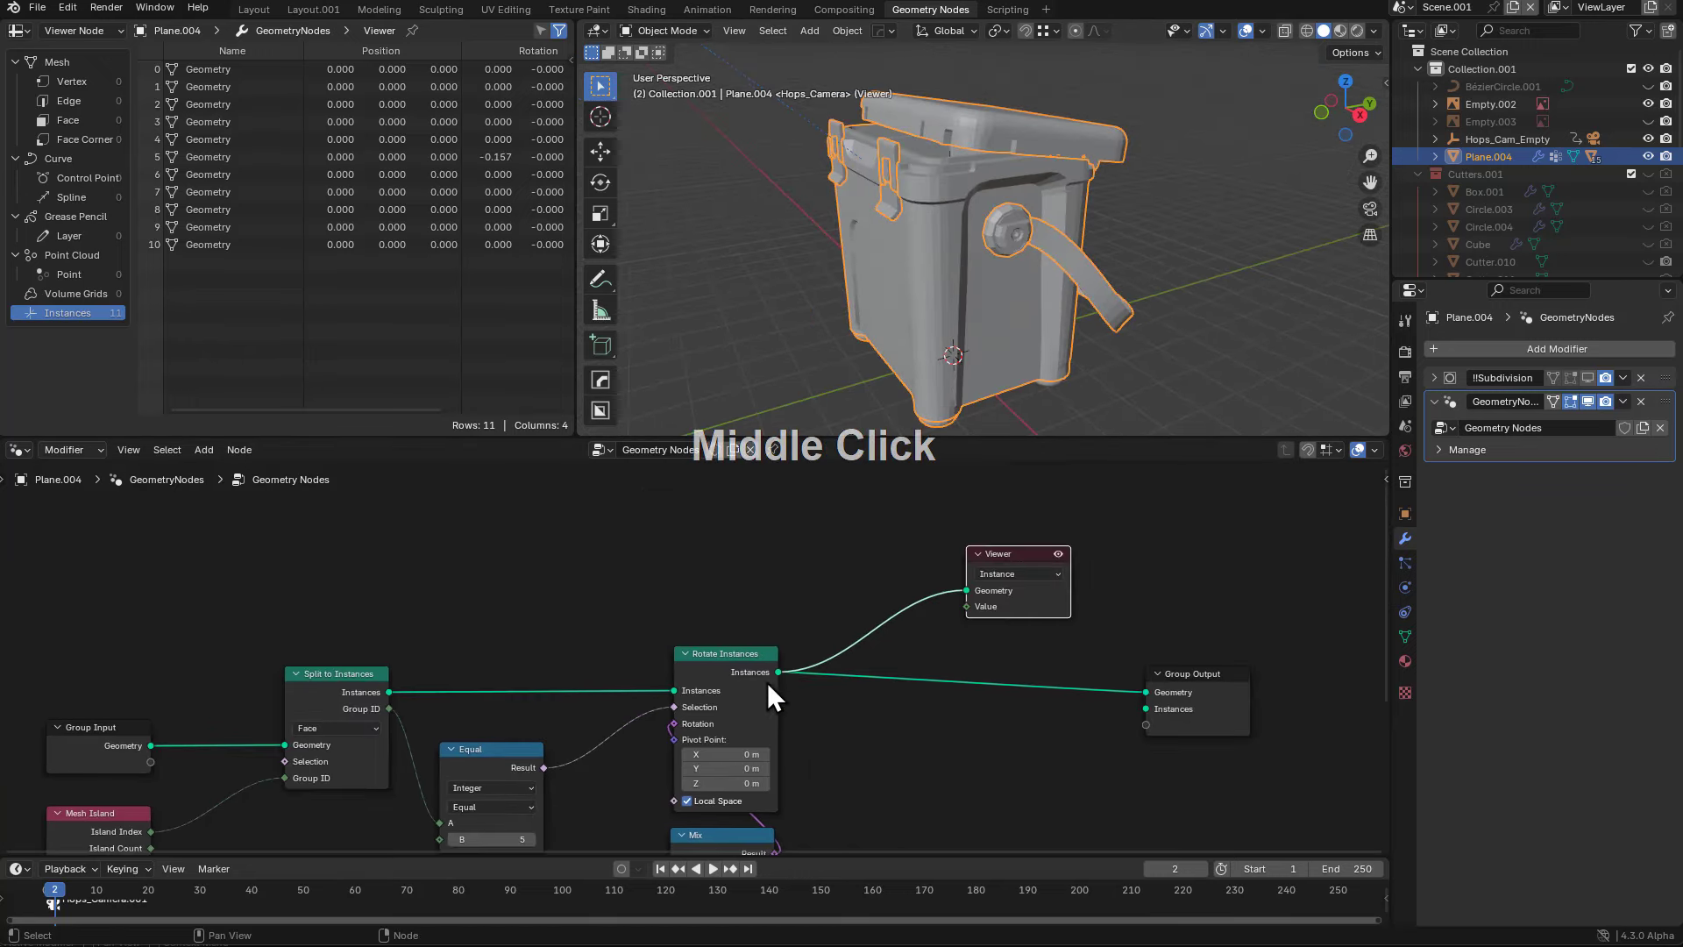
pyautogui.moveTo(777, 672); pyautogui.dragTo(861, 549)
pyautogui.write('realiz')
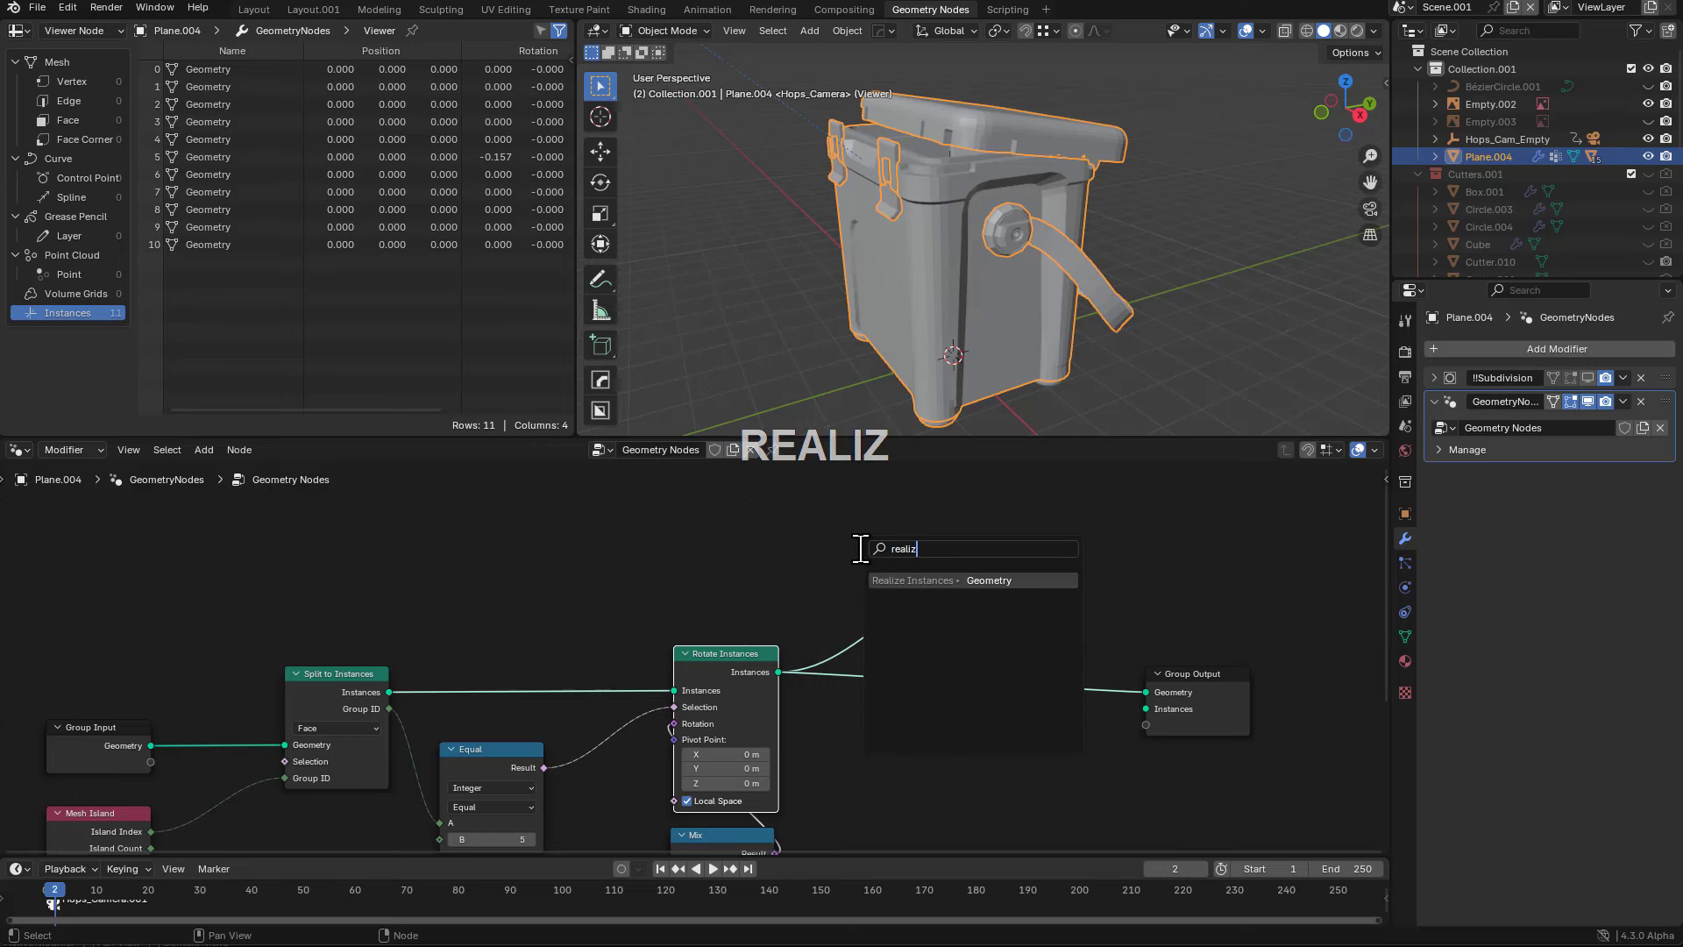
pyautogui.press('Return')
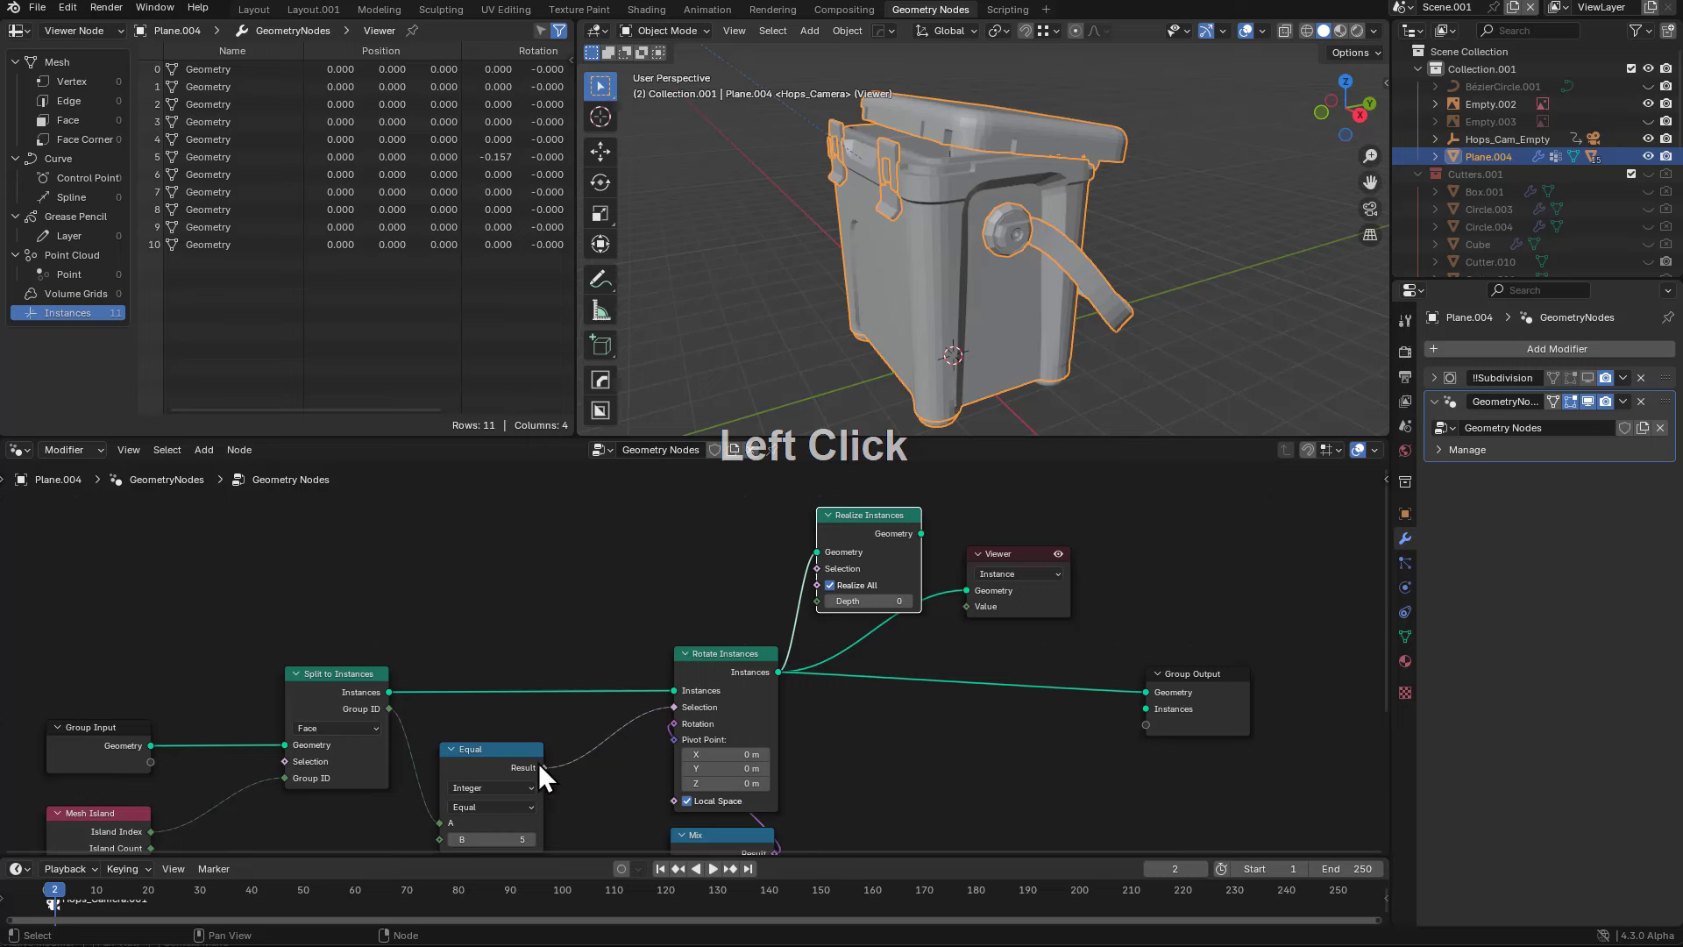
pyautogui.moveTo(542, 767); pyautogui.dragTo(818, 568)
pyautogui.keyDown('ctrl'); pyautogui.keyDown('shift'); pyautogui.click(876, 524); pyautogui.keyUp('shift'); pyautogui.keyUp('ctrl')
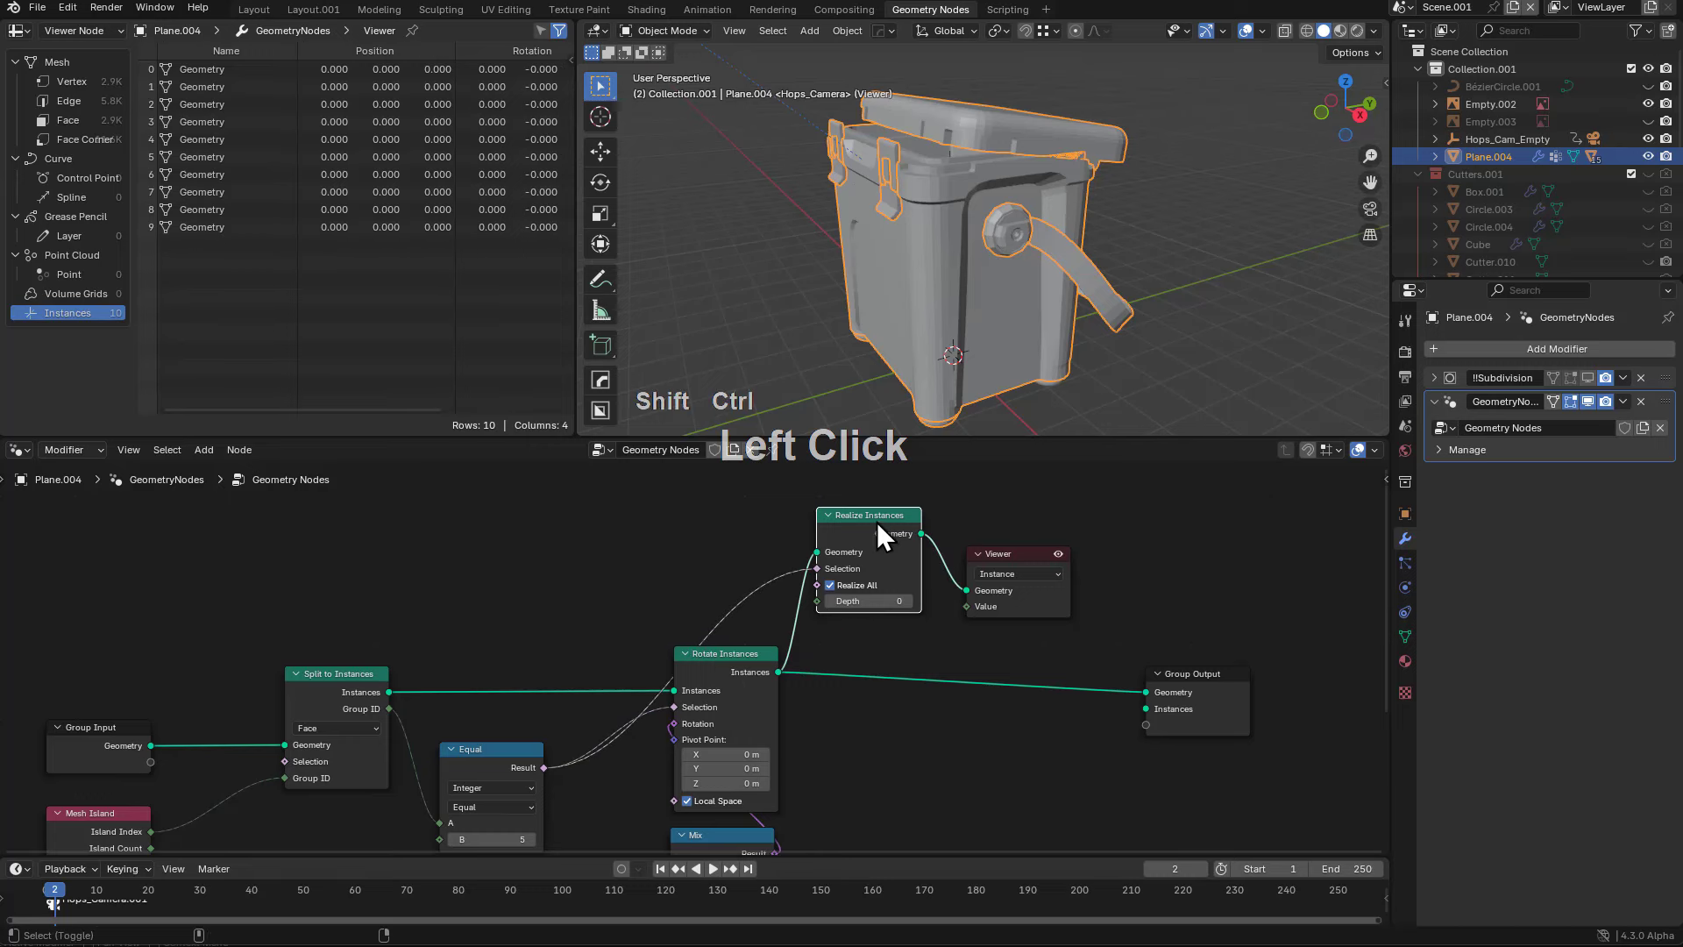
pyautogui.moveTo(1036, 554); pyautogui.dragTo(1090, 571)
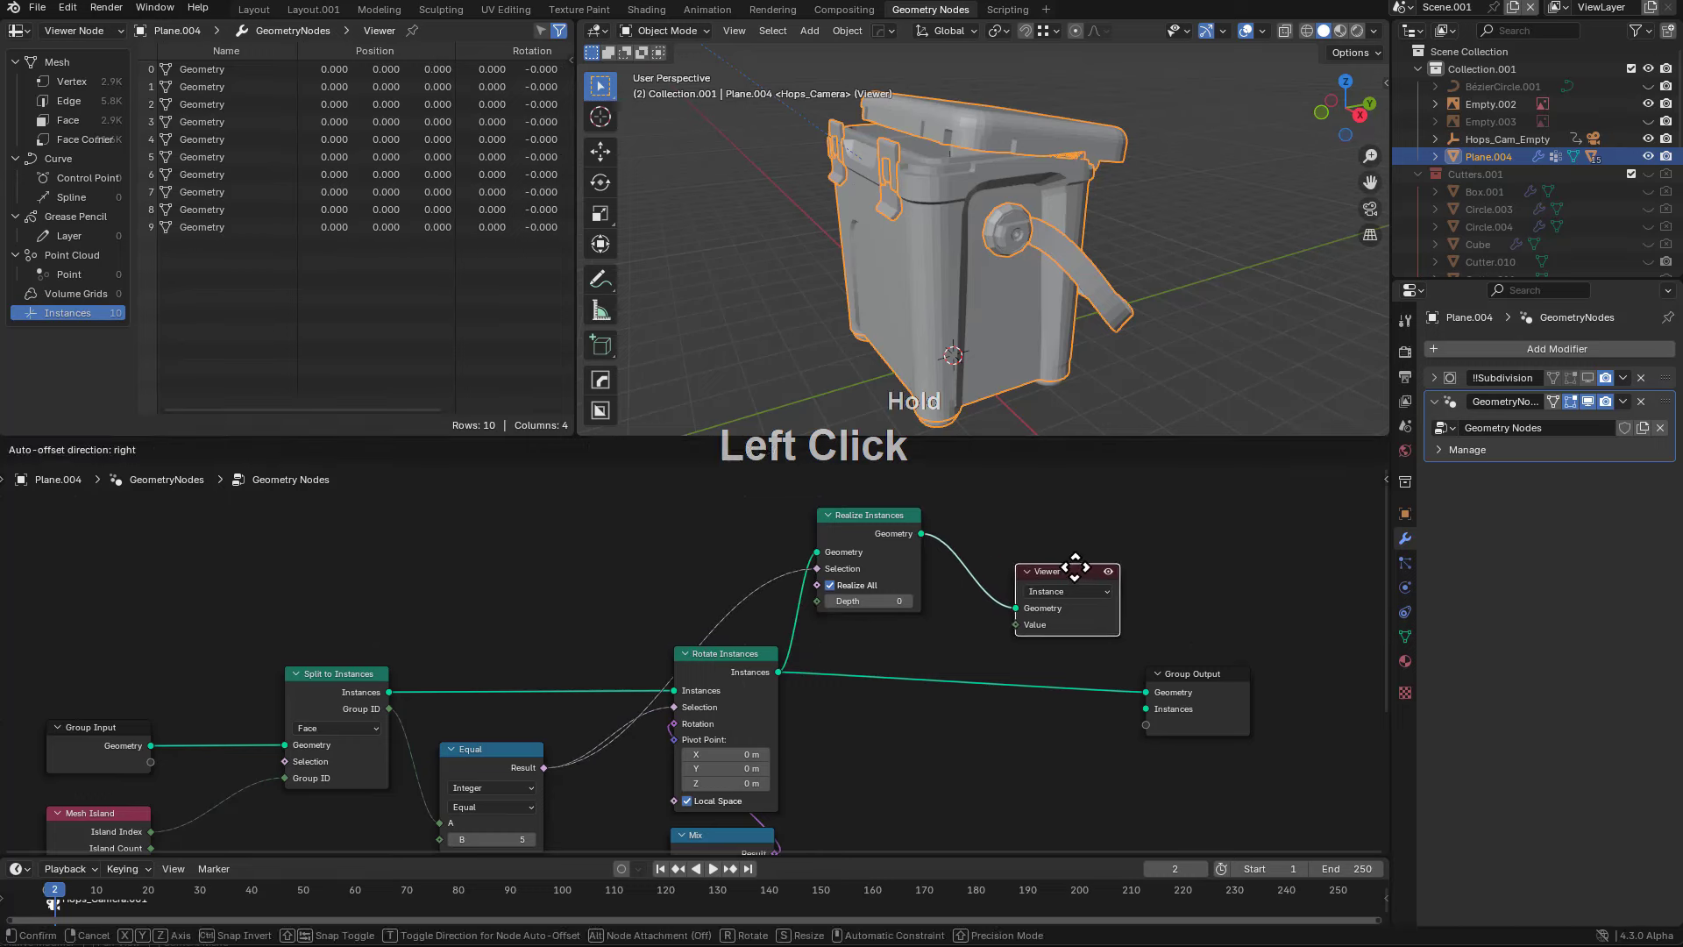
# - Turn off Realize All on the Realize Instances node, set its Depth to 1, and preview the result
pyautogui.scroll(1, 886, 580)
pyautogui.click(852, 574)
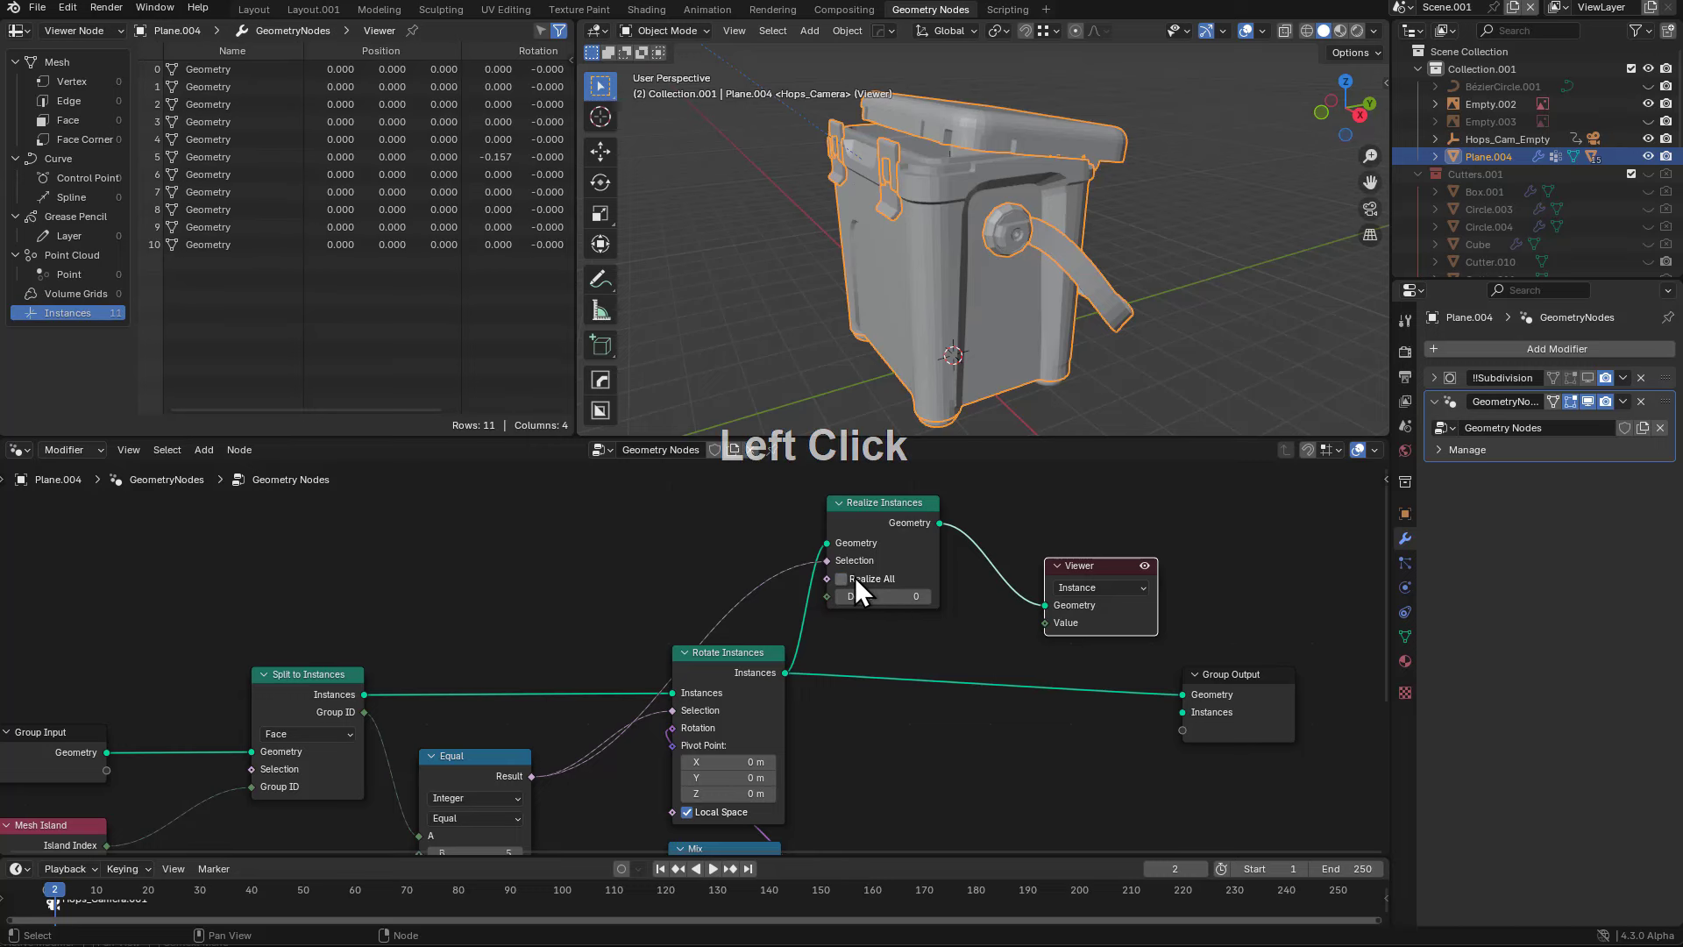
pyautogui.click(927, 597)
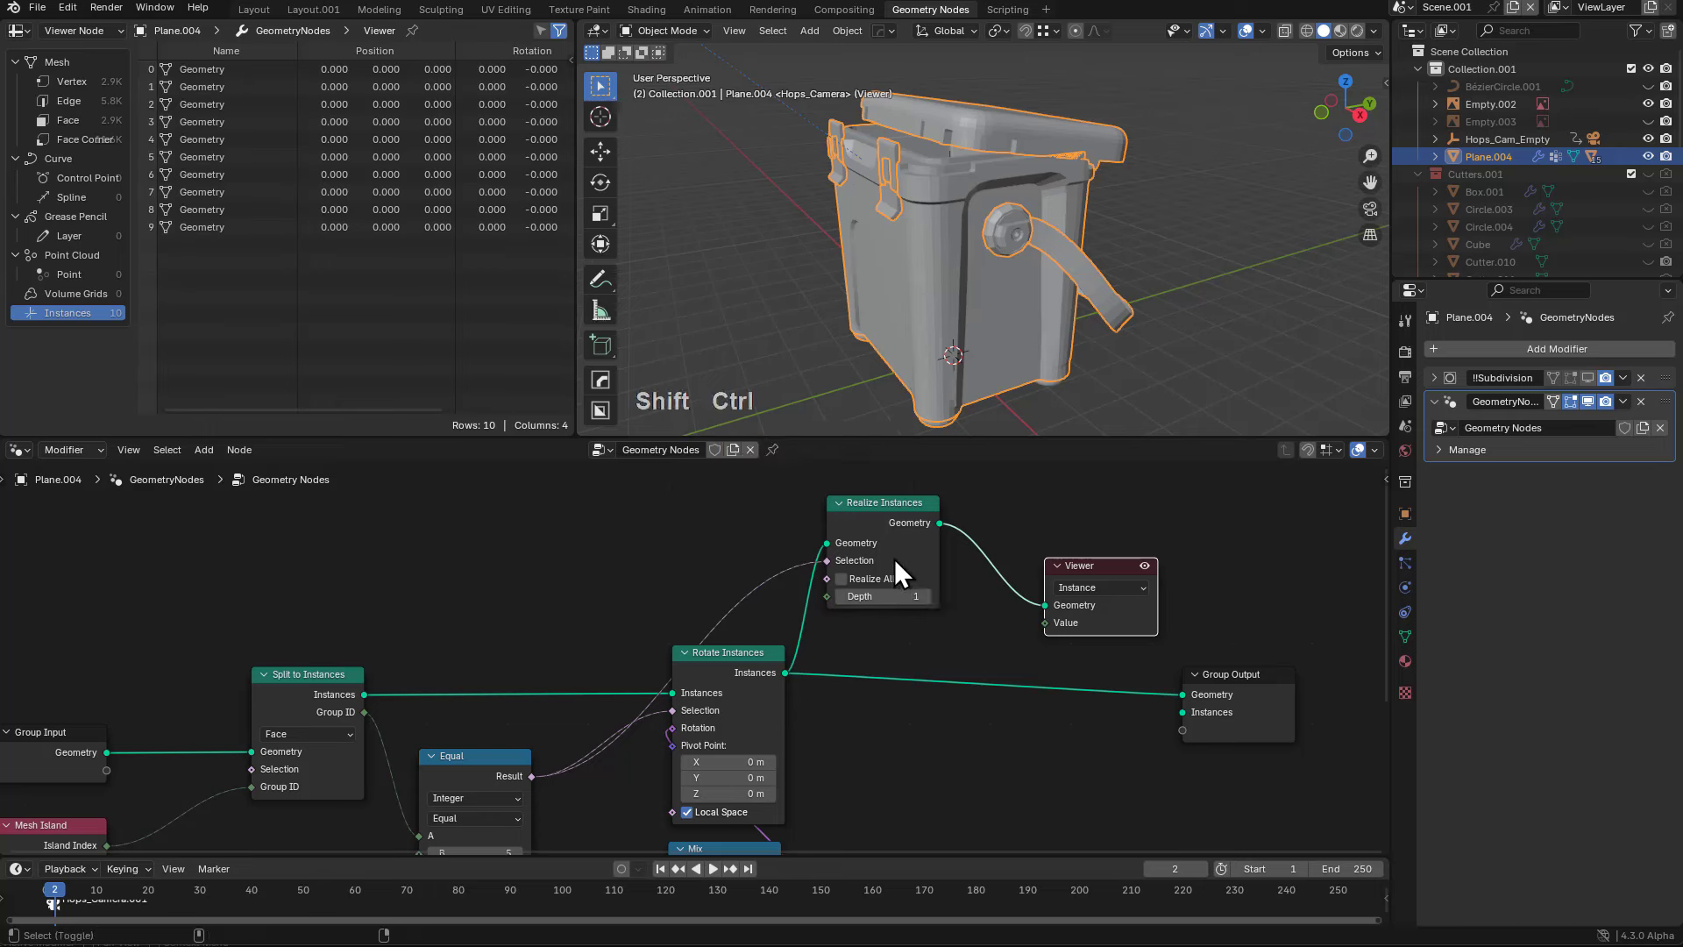
pyautogui.keyDown('ctrl'); pyautogui.keyDown('shift'); pyautogui.click(894, 513); pyautogui.keyUp('shift'); pyautogui.keyUp('ctrl')
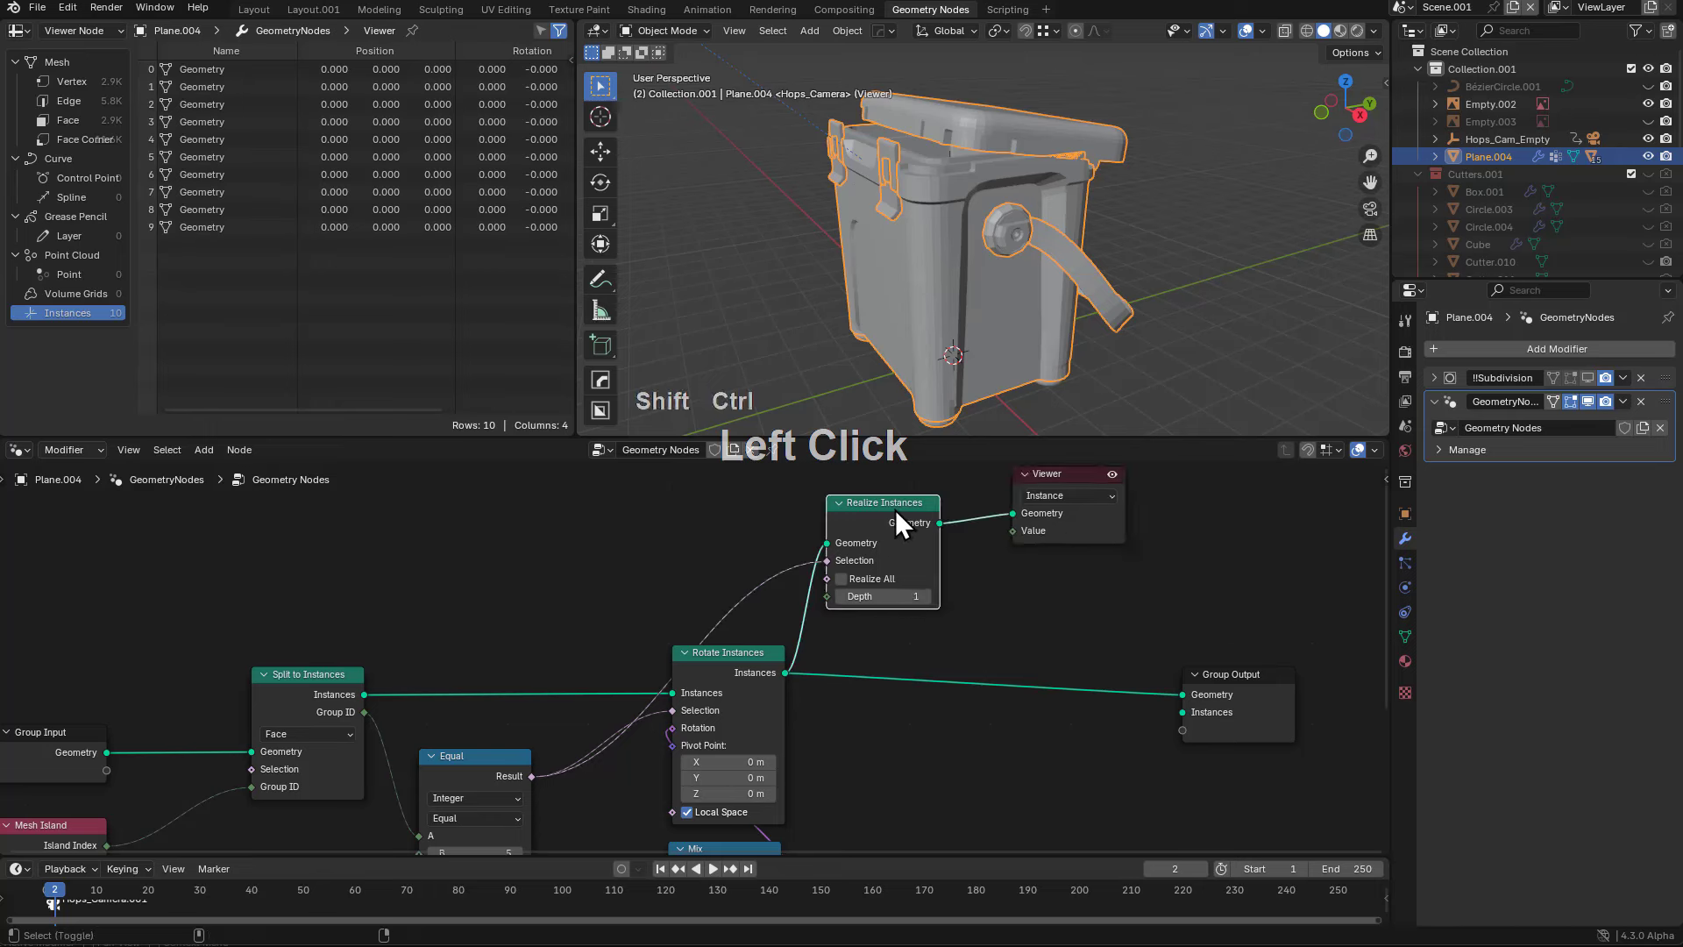
pyautogui.doubleClick(862, 575)
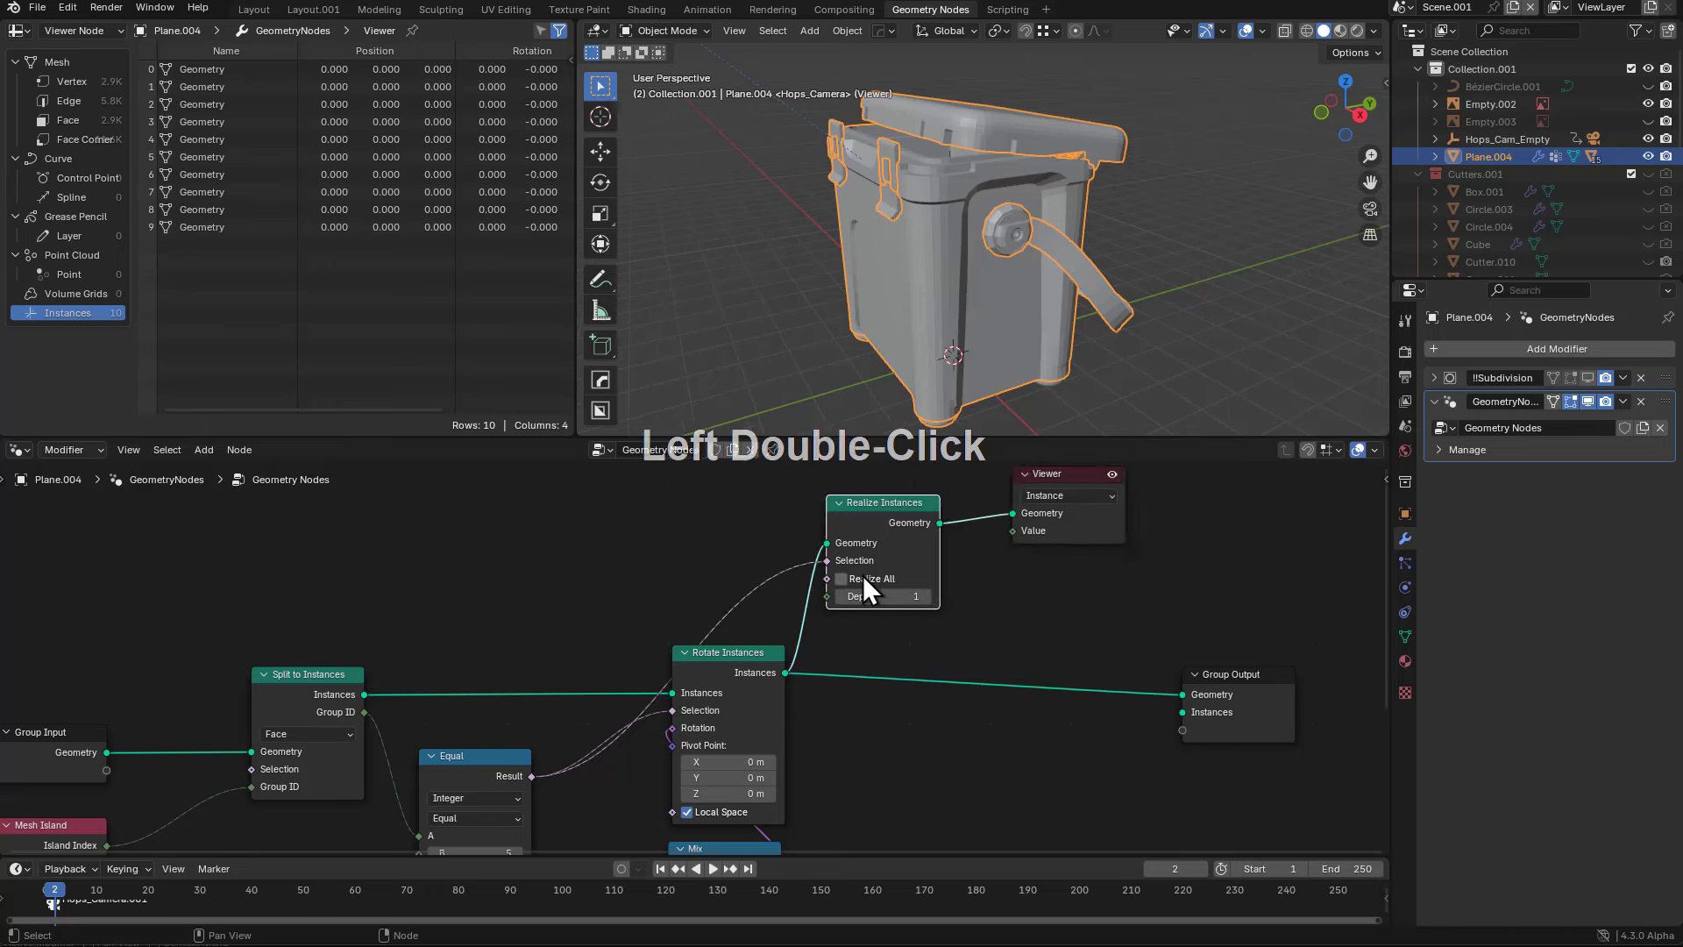
pyautogui.keyDown('ctrl'); pyautogui.keyDown('shift'); pyautogui.click(894, 515); pyautogui.keyUp('shift'); pyautogui.keyUp('ctrl')
# - Move the Viewer away, add a Bounding Box node after Realize Instances, and preview its Bounding Box output
pyautogui.moveTo(1059, 532); pyautogui.dragTo(929, 634, button='middle')
pyautogui.scroll(1, 929, 634)
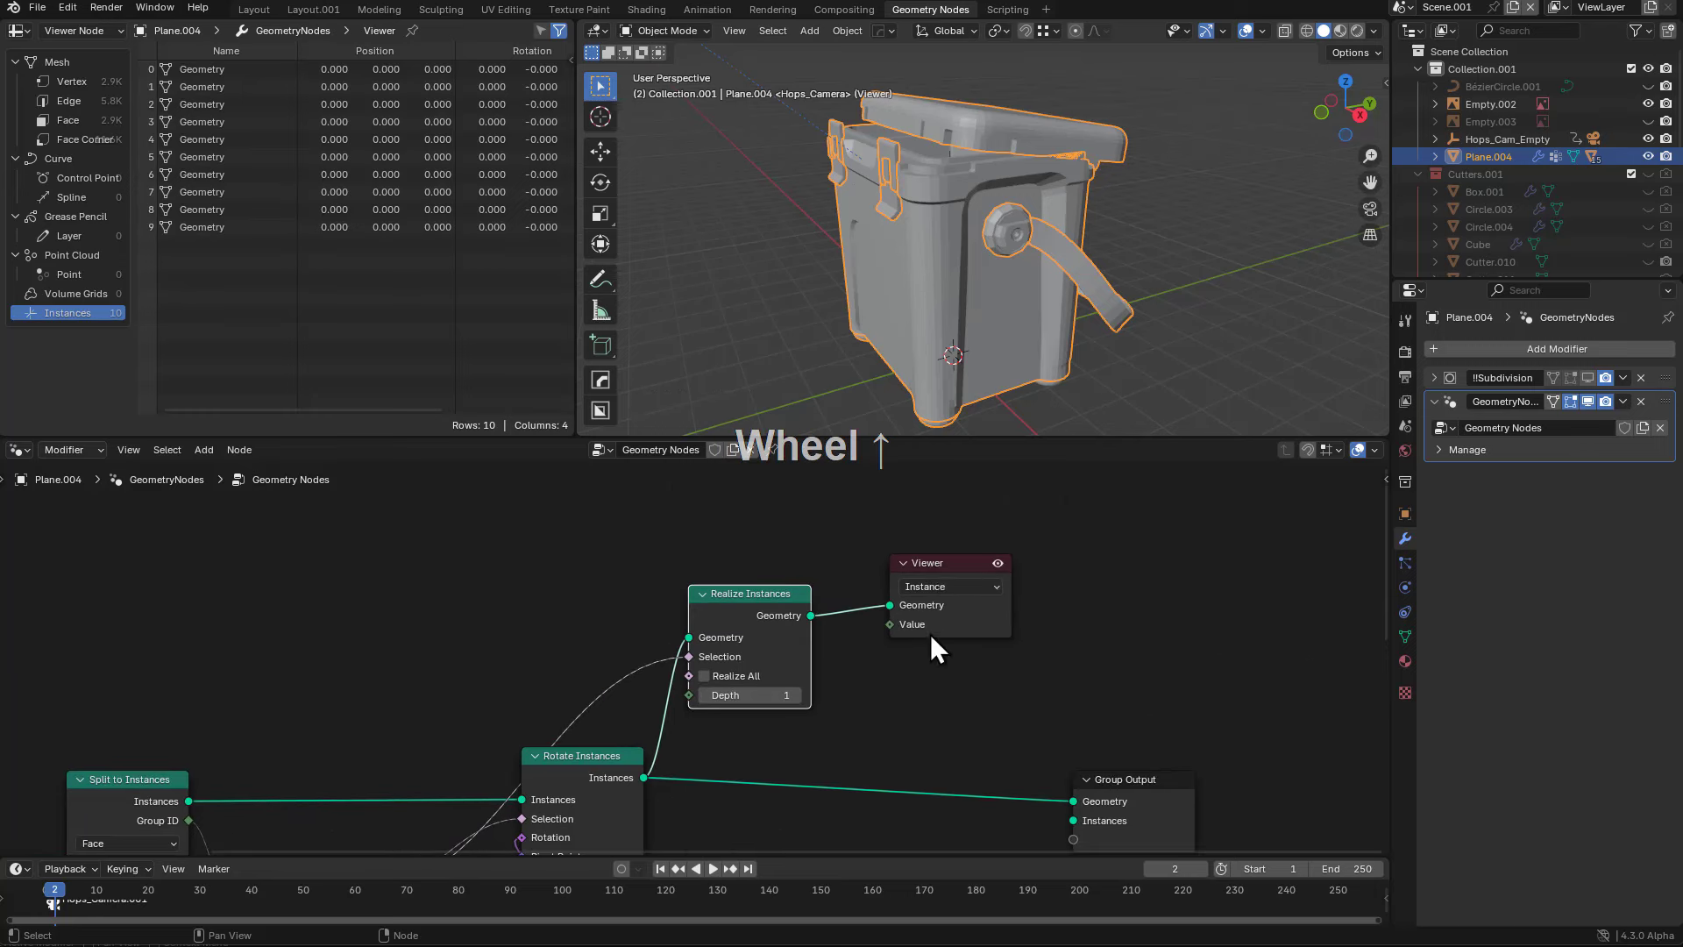
pyautogui.moveTo(942, 564); pyautogui.dragTo(1168, 602)
pyautogui.moveTo(808, 615); pyautogui.dragTo(872, 563)
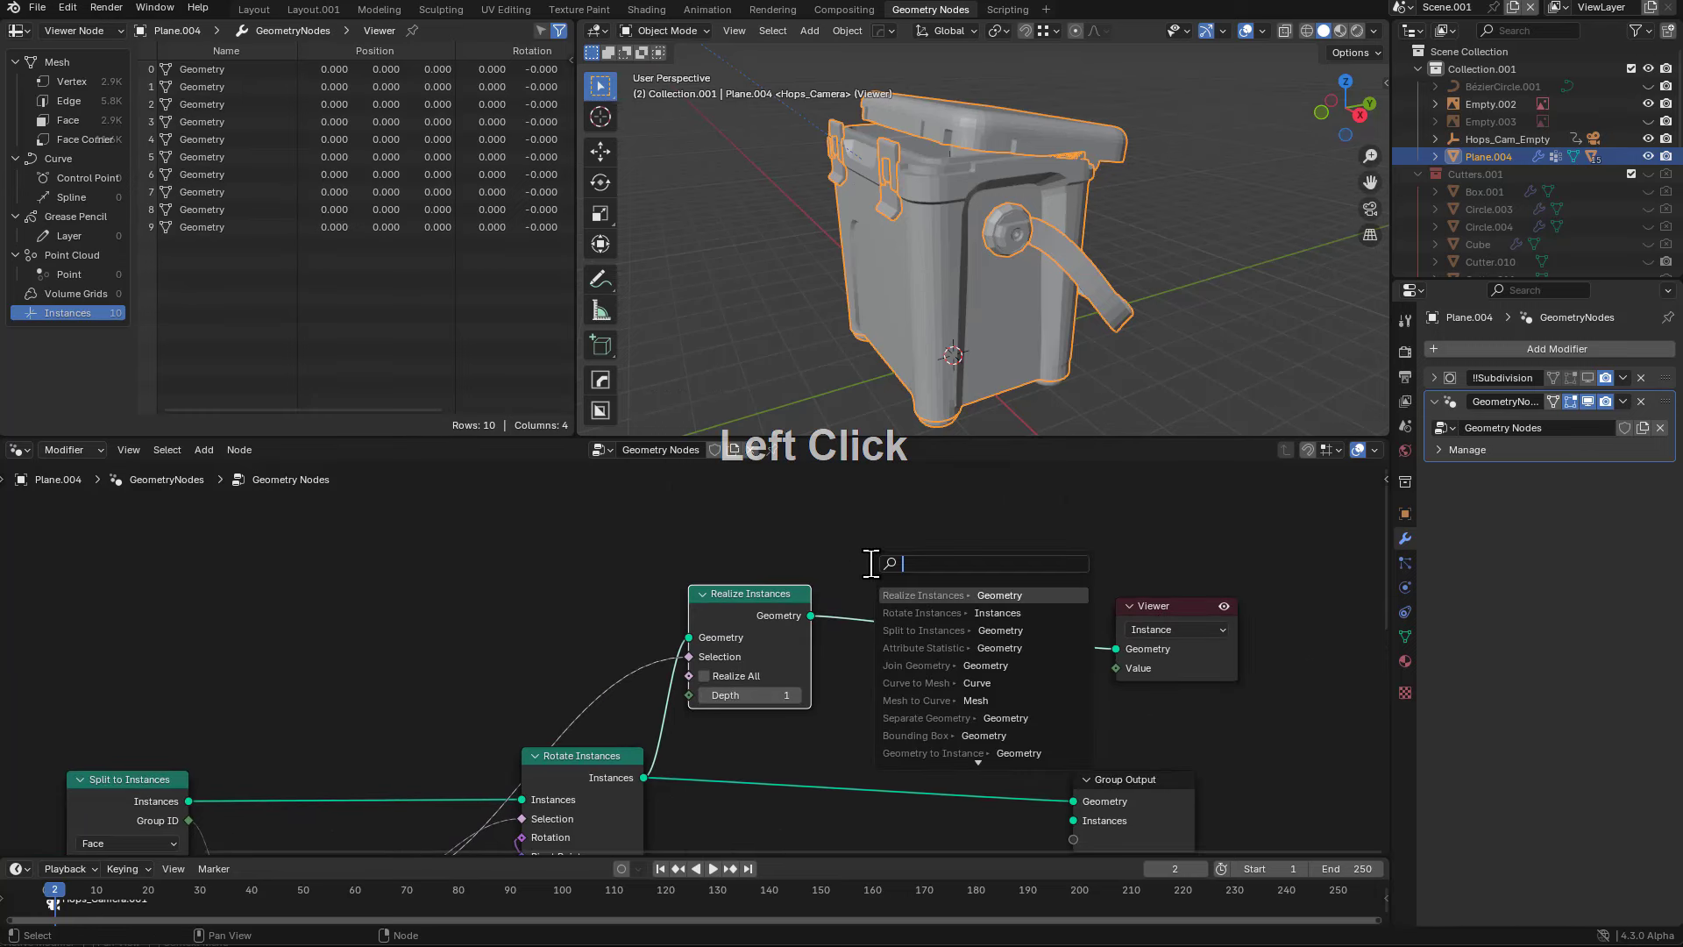
pyautogui.write('bound')
pyautogui.press('Return')
pyautogui.click(872, 563)
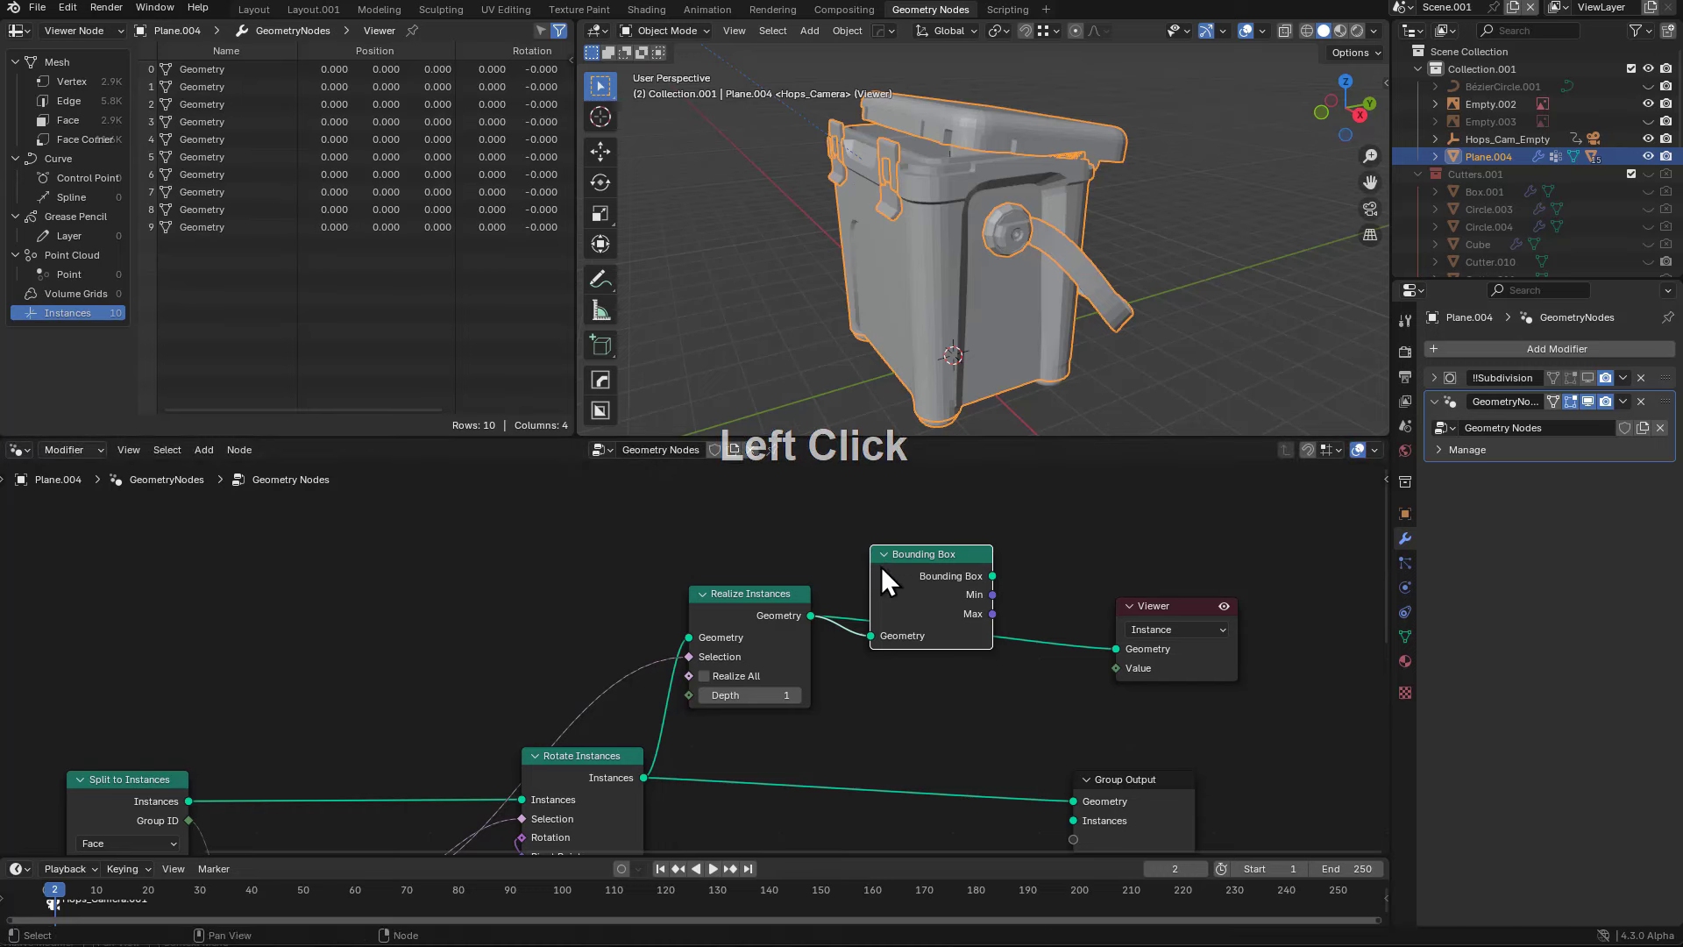
pyautogui.keyDown('ctrl'); pyautogui.keyDown('shift'); pyautogui.click(901, 571); pyautogui.keyUp('shift'); pyautogui.keyUp('ctrl')
pyautogui.moveTo(896, 601); pyautogui.dragTo(890, 586)
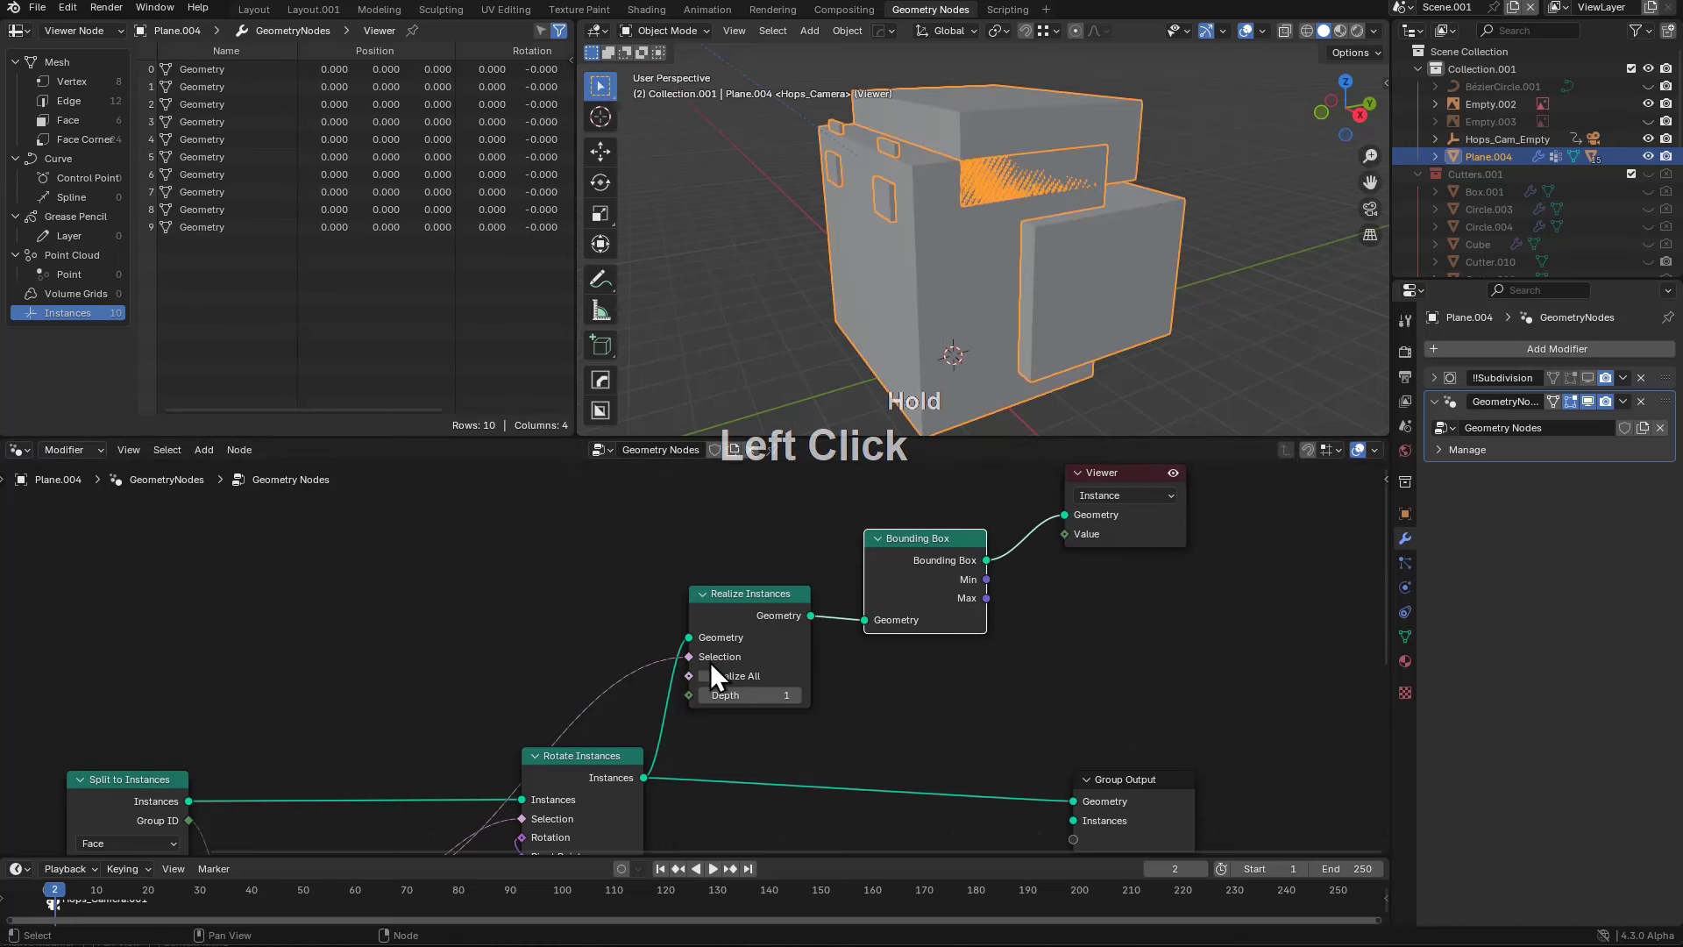
pyautogui.moveTo(689, 656)
pyautogui.mouseDown()
pyautogui.moveTo(729, 638)
pyautogui.moveTo(689, 656)
pyautogui.mouseUp()
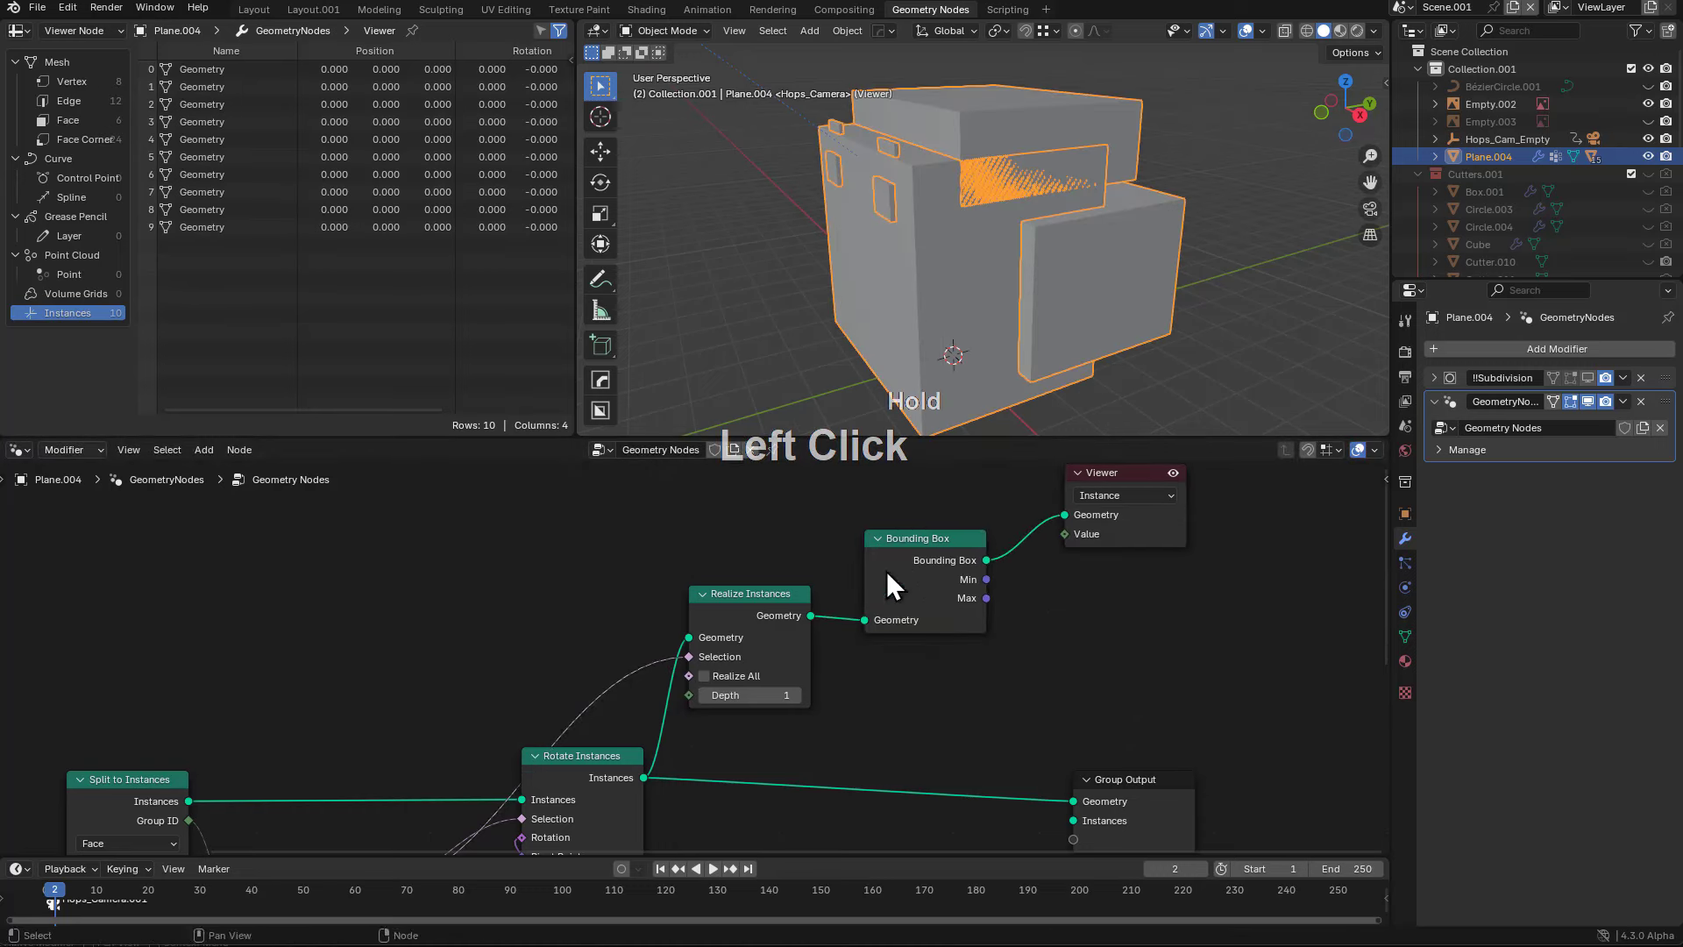
# - Add a Separate Geometry node after Bounding Box, move Equal's link from Realize Instances to its Selection, and set its domain to Face
pyautogui.moveTo(886, 570); pyautogui.dragTo(865, 569)
pyautogui.moveTo(965, 558); pyautogui.dragTo(1015, 603)
pyautogui.write('sepa')
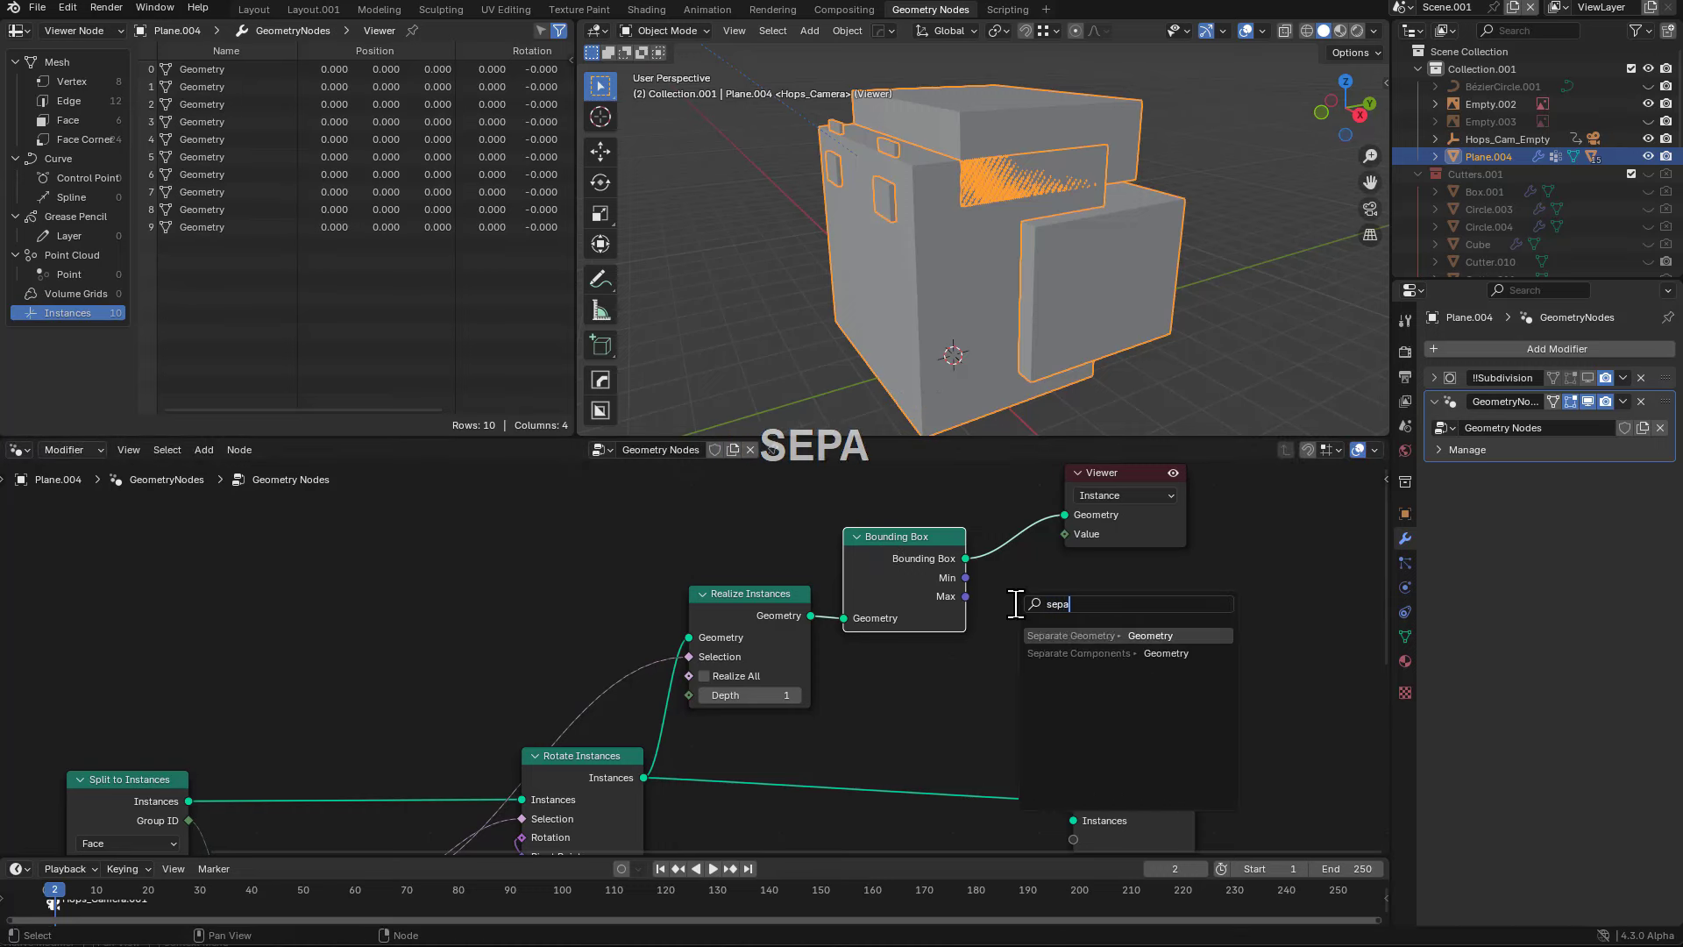
pyautogui.press('Return')
pyautogui.click(970, 605)
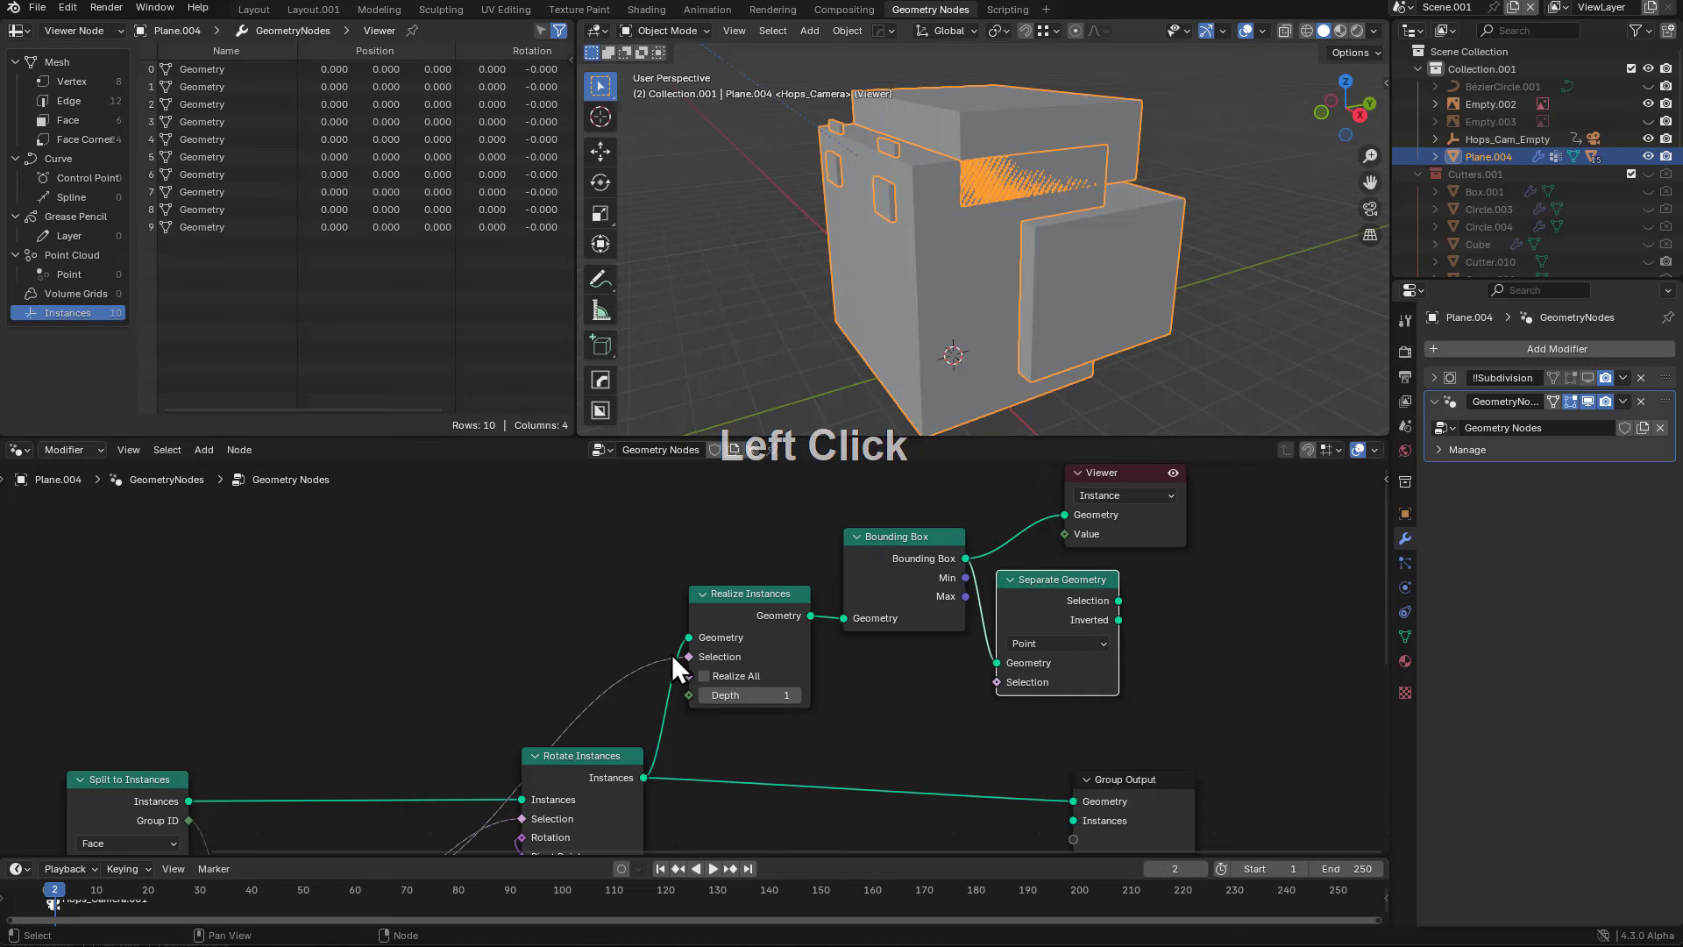
pyautogui.moveTo(671, 654); pyautogui.dragTo(997, 682)
pyautogui.moveTo(1045, 618); pyautogui.dragTo(1034, 578)
pyautogui.click(1042, 634)
pyautogui.click(1040, 673)
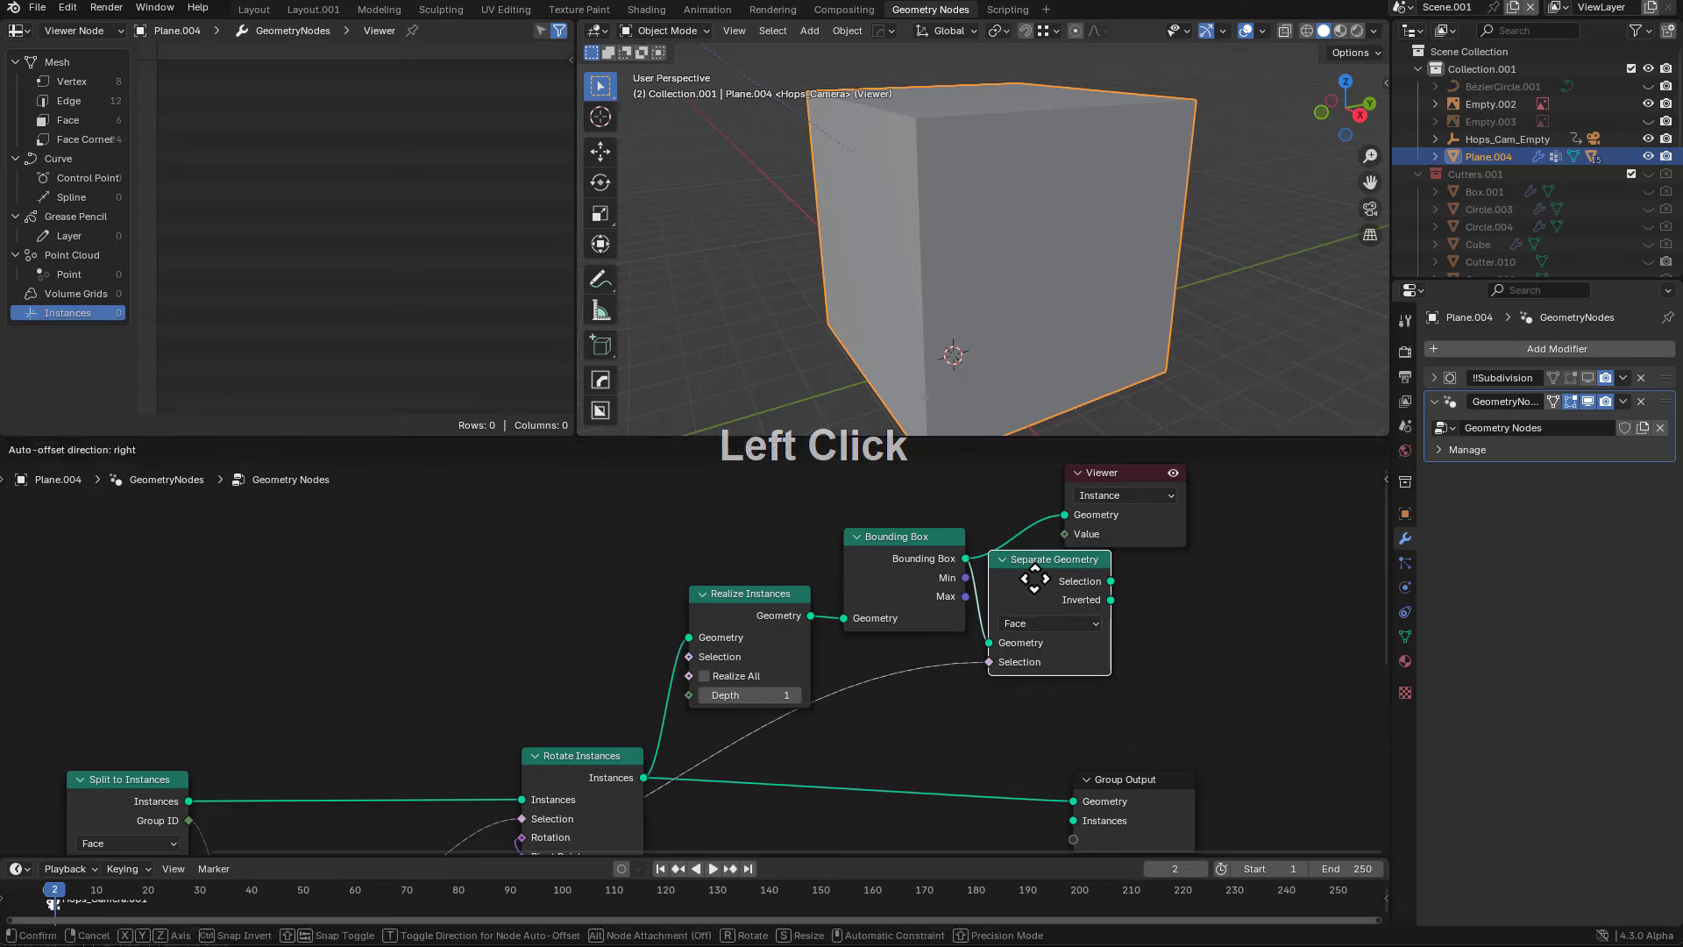
# - Remove the Realize Instances node while keeping its geometry link, and reposition Bounding Box and Separate Geometry
pyautogui.scroll(-2, 867, 728)
pyautogui.moveTo(868, 728); pyautogui.dragTo(819, 609, button='middle')
pyautogui.hotkey('ctrl', 'x')
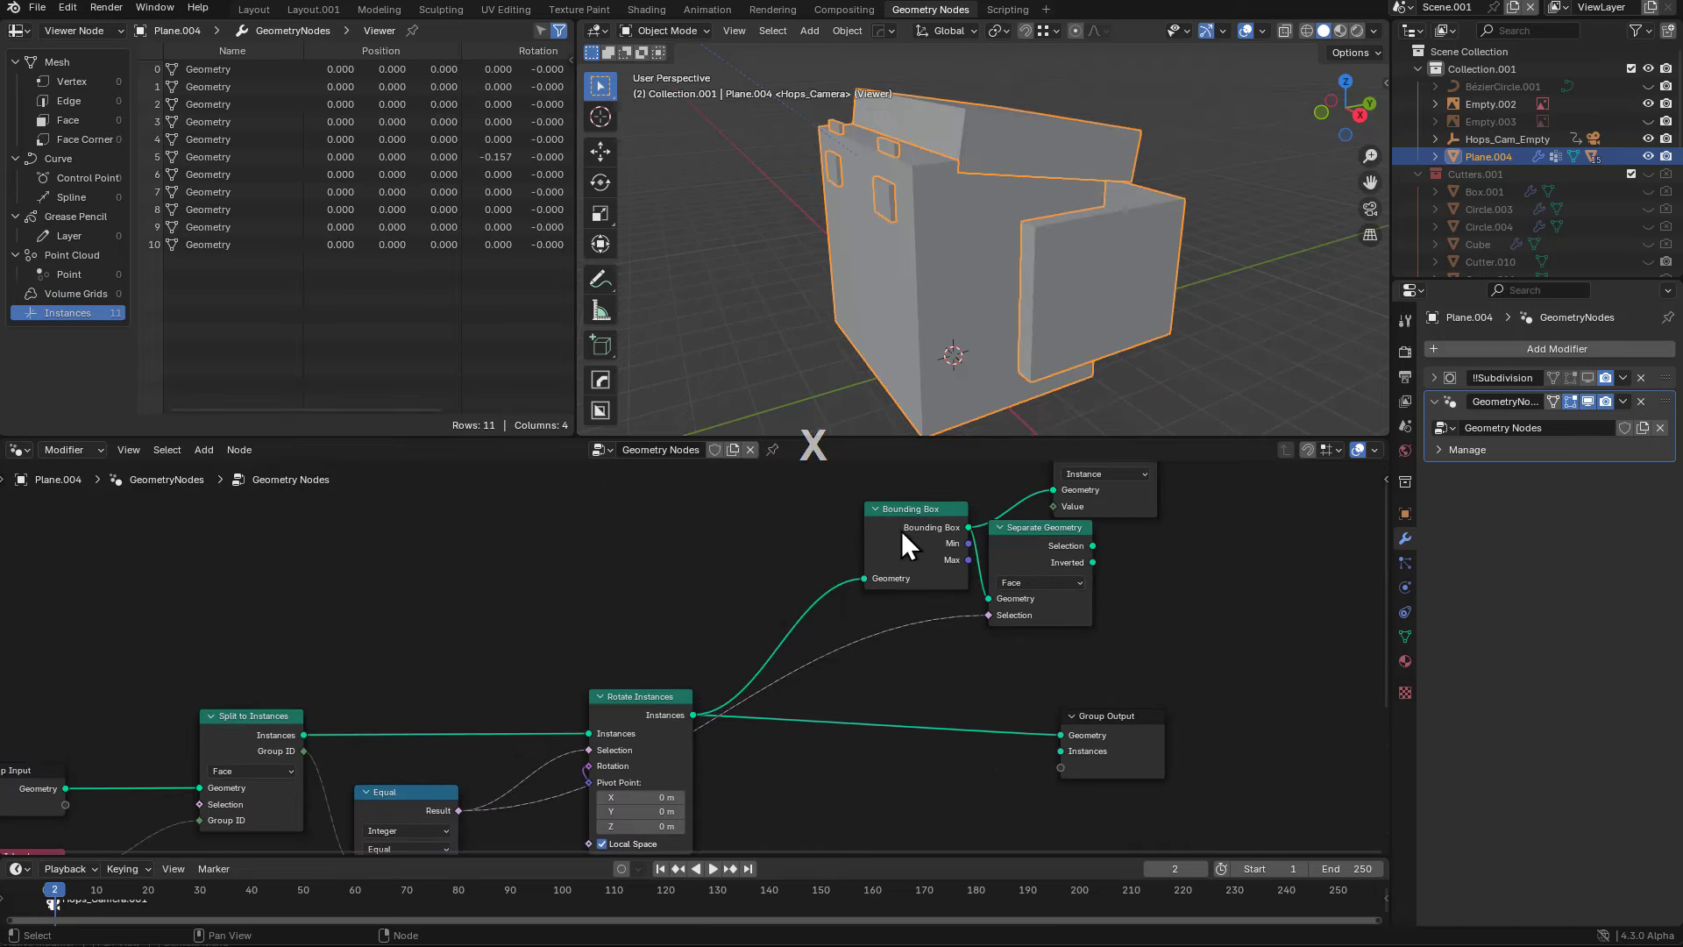
pyautogui.moveTo(908, 545); pyautogui.dragTo(818, 534)
pyautogui.moveTo(1033, 552); pyautogui.dragTo(969, 556)
pyautogui.scroll(1, 964, 570)
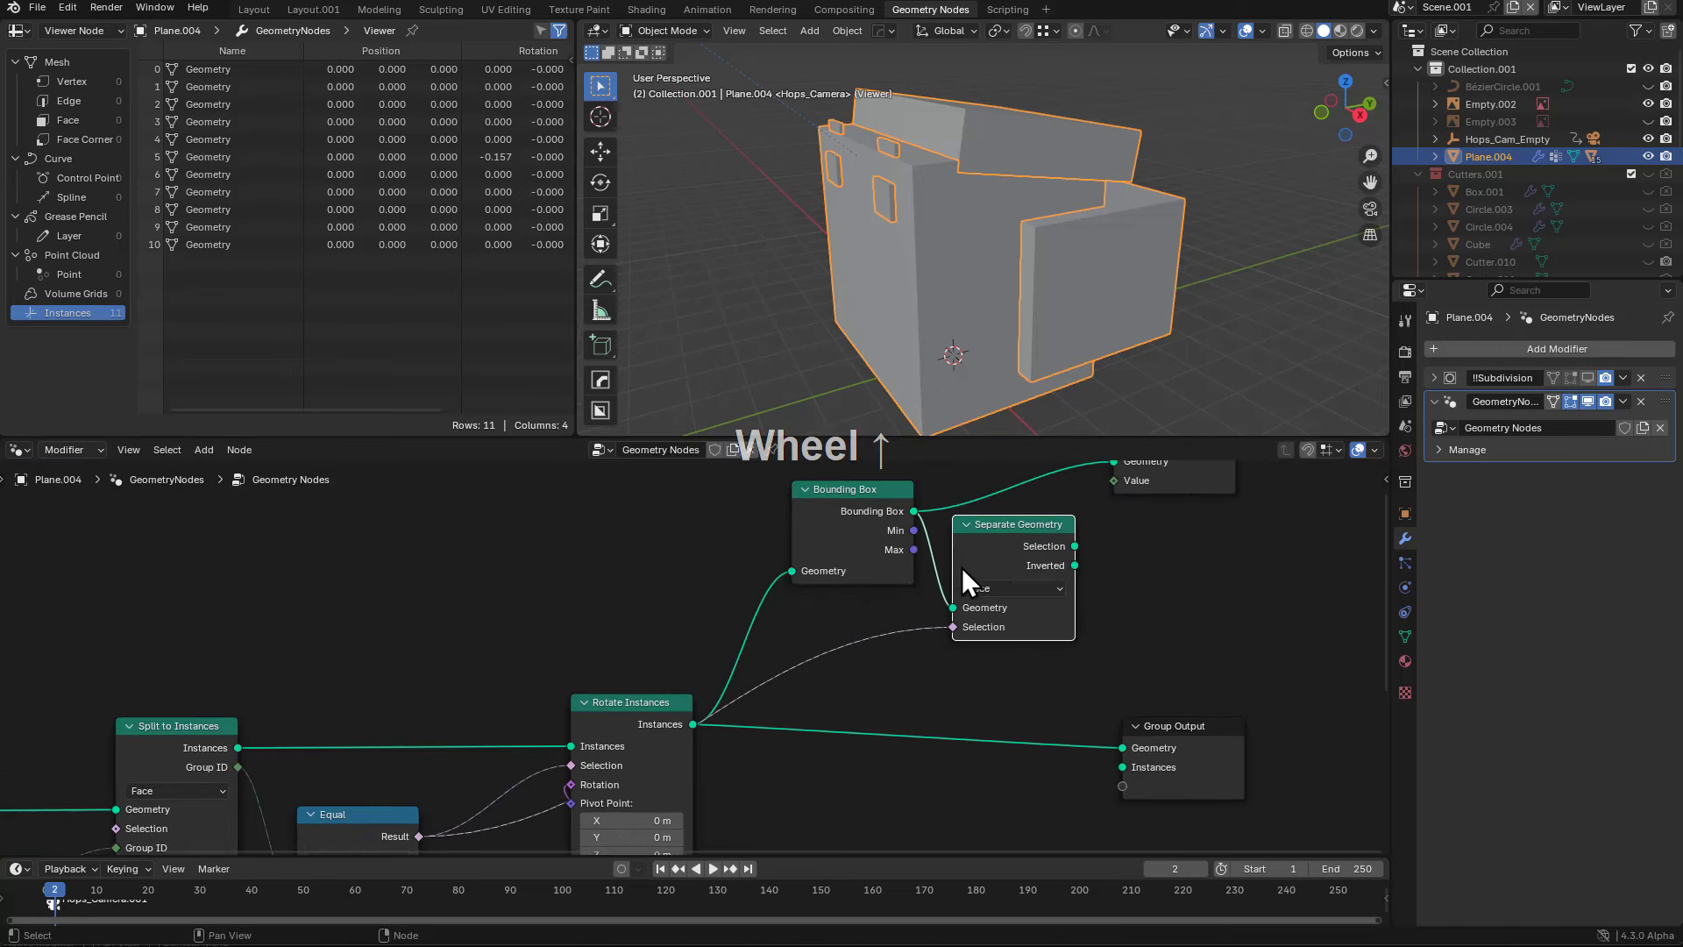
# - Disconnect Separate Geometry's Selection input, preview its Selection output, and move the Viewer farther away
pyautogui.keyDown('ctrl'); pyautogui.keyDown('shift'); pyautogui.click(1008, 545); pyautogui.keyUp('shift'); pyautogui.keyUp('ctrl')
pyautogui.keyDown('ctrl'); pyautogui.keyDown('shift'); pyautogui.click(1013, 546); pyautogui.keyUp('shift'); pyautogui.keyUp('ctrl')
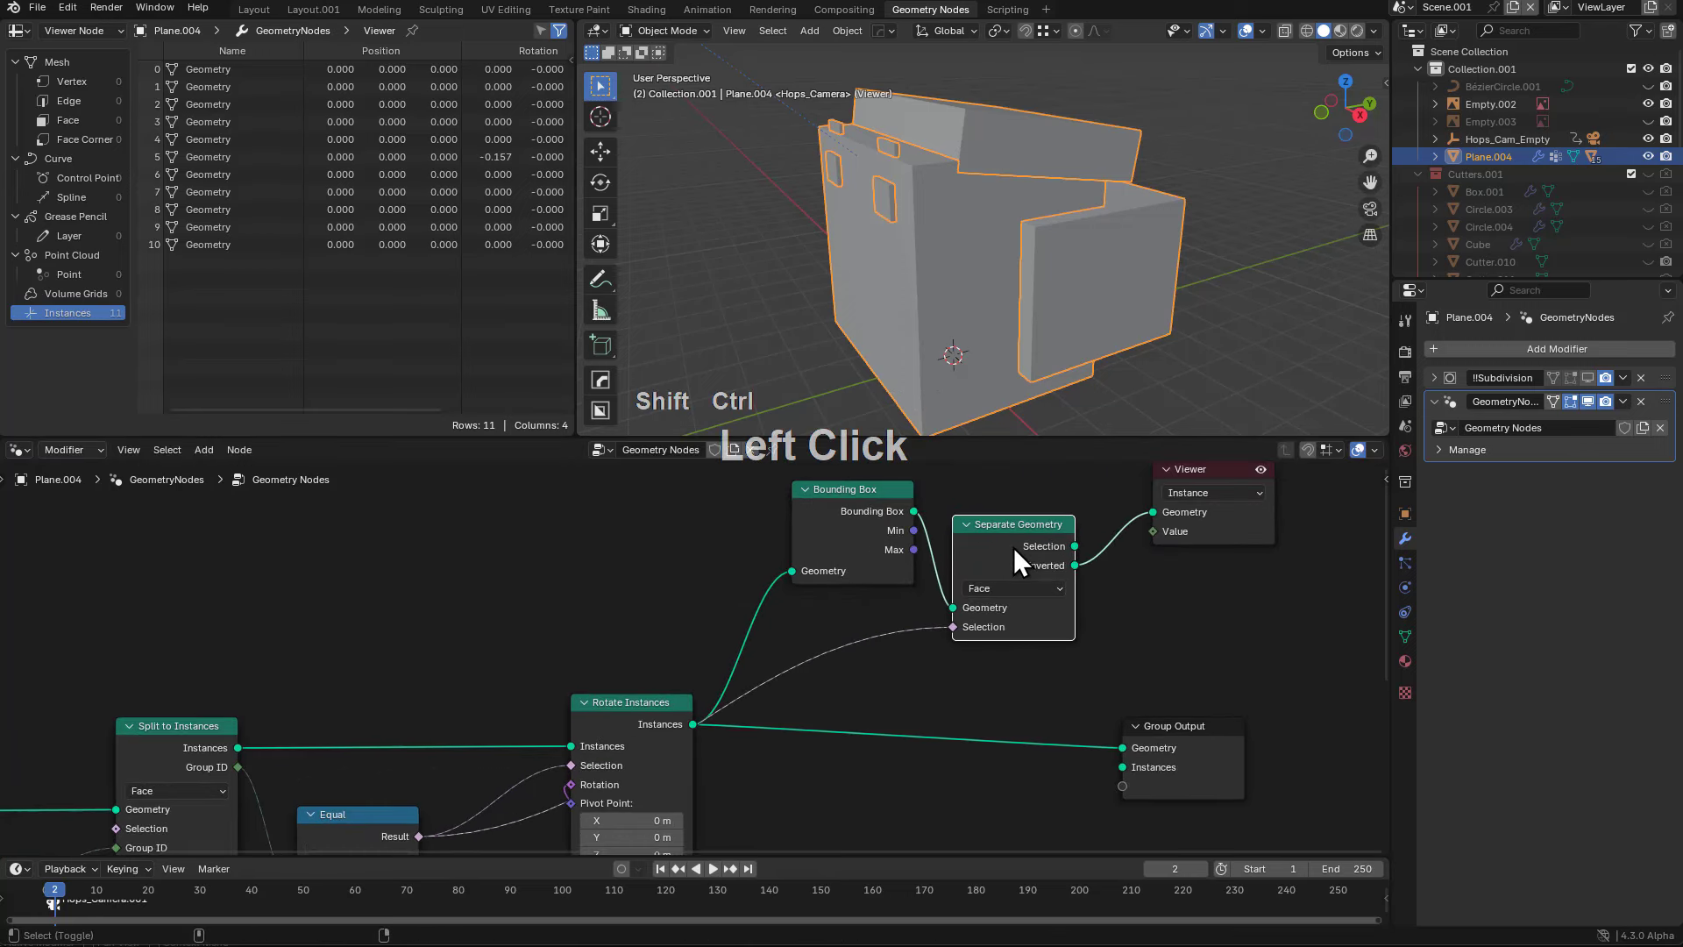
pyautogui.moveTo(1013, 547); pyautogui.dragTo(1021, 586, button='middle')
pyautogui.moveTo(913, 648); pyautogui.dragTo(845, 647)
pyautogui.keyDown('ctrl'); pyautogui.keyDown('shift'); pyautogui.click(990, 561); pyautogui.keyUp('shift'); pyautogui.keyUp('ctrl')
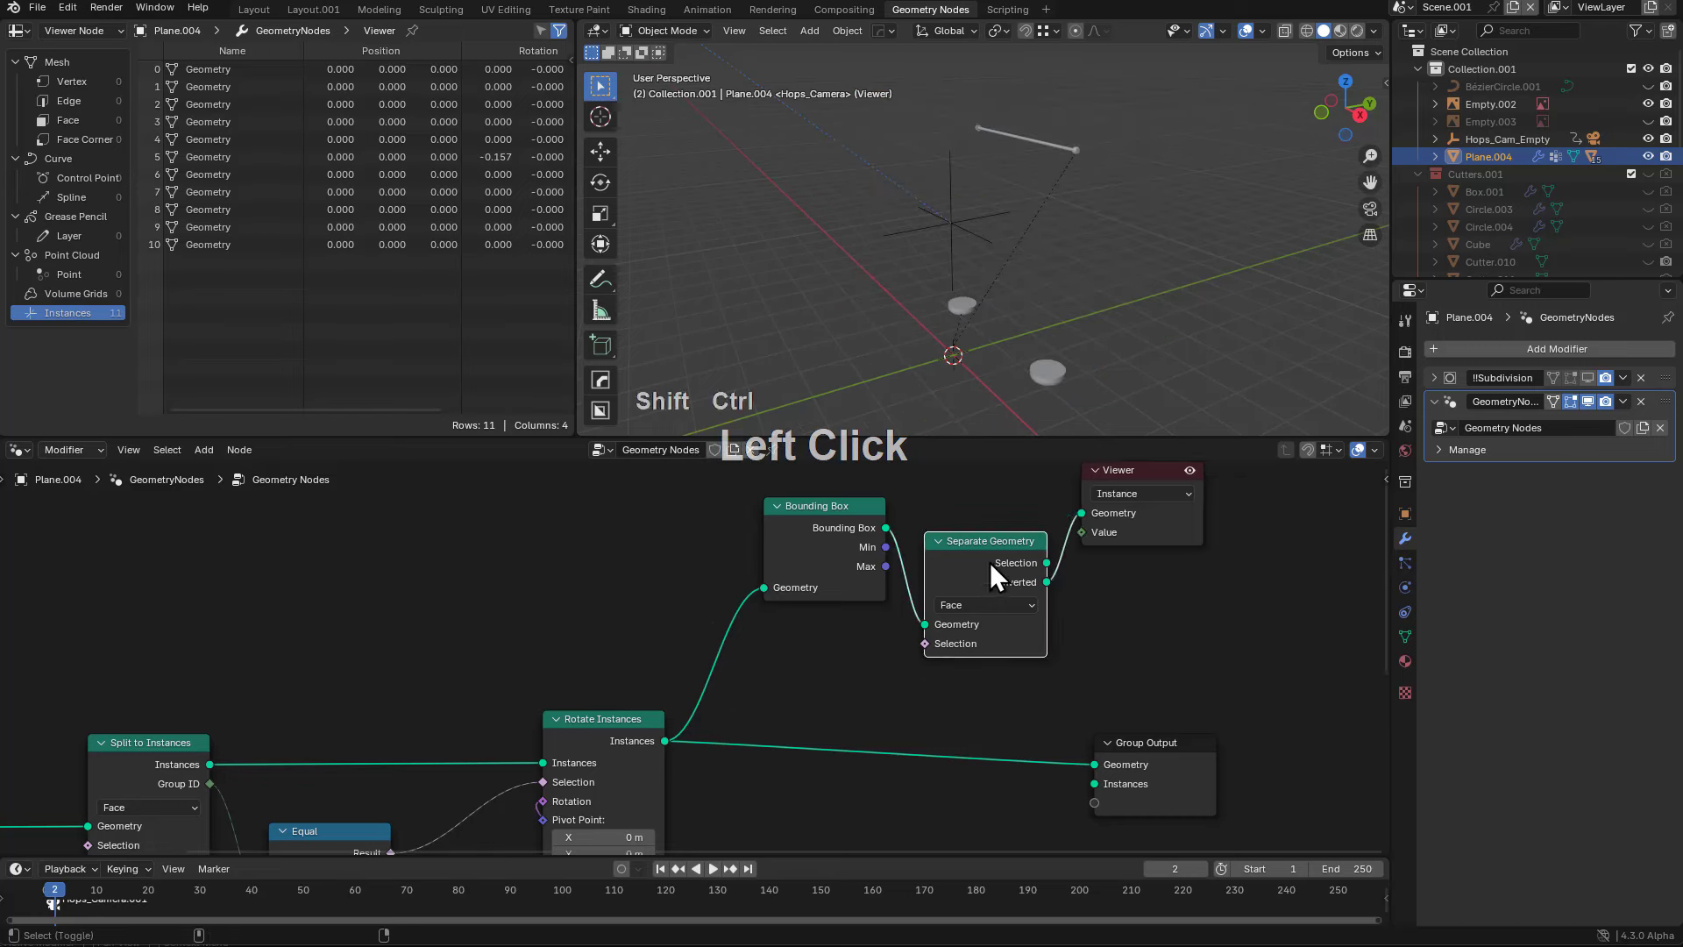
pyautogui.moveTo(1129, 477); pyautogui.dragTo(1200, 486)
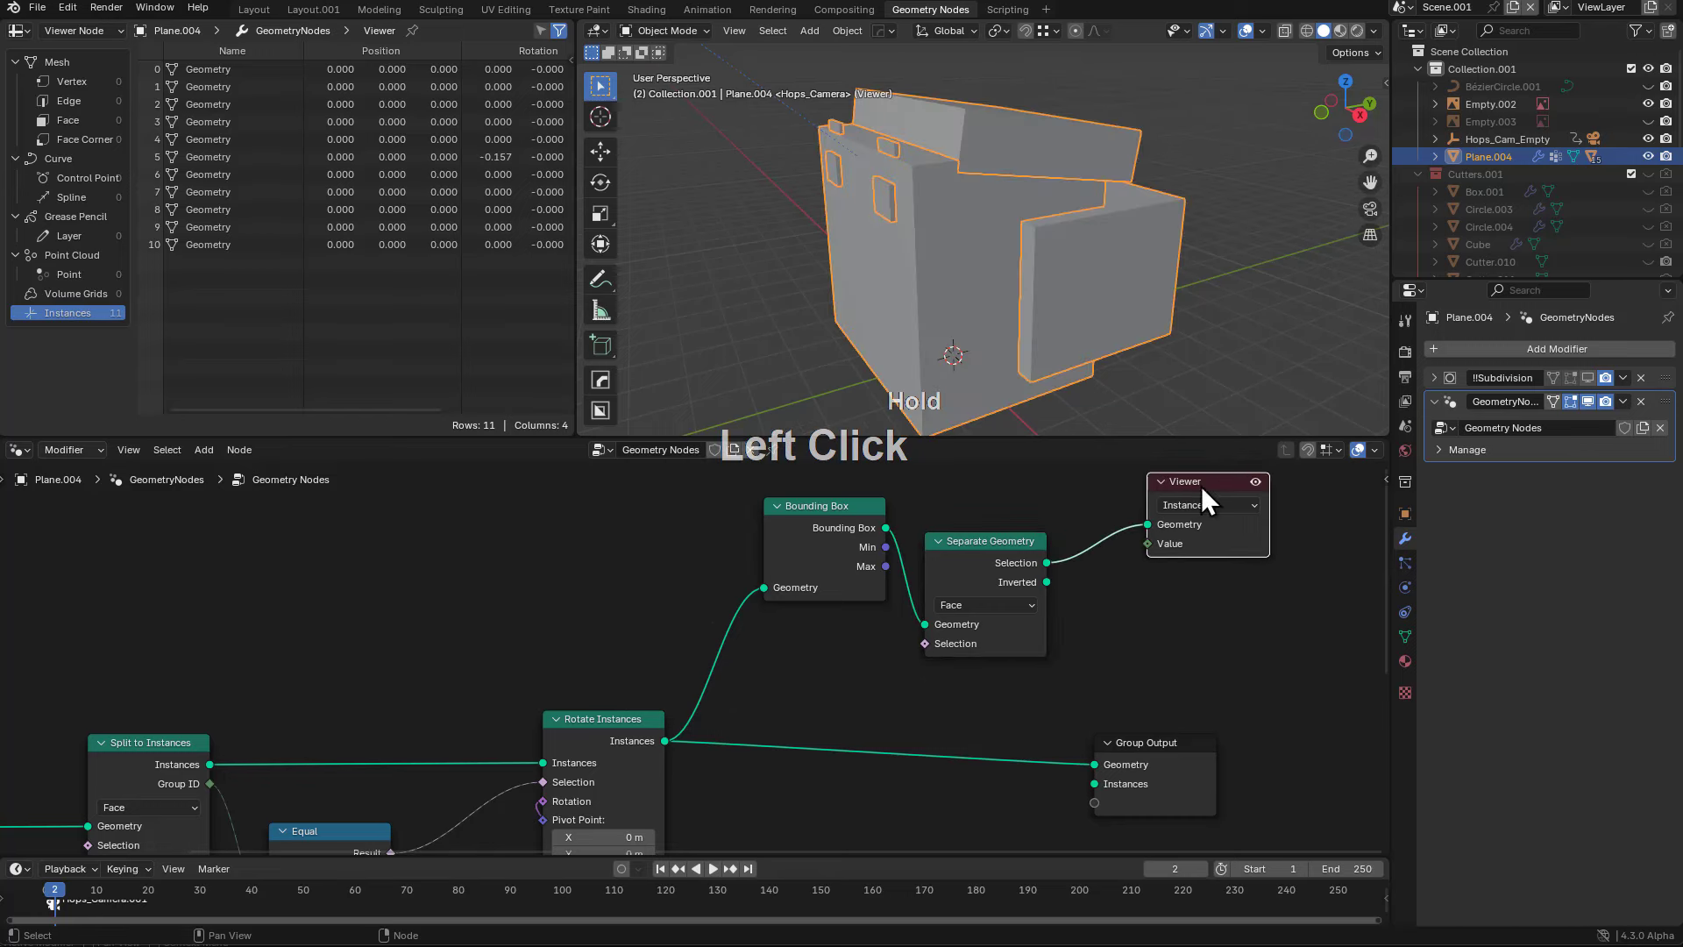
# - Preview the output of Split to Instances and that of Rotate Instances to compare the cooler geometry
pyautogui.moveTo(1201, 485); pyautogui.dragTo(997, 588, button='middle')
pyautogui.moveTo(1000, 603); pyautogui.dragTo(893, 634)
pyautogui.moveTo(794, 668); pyautogui.dragTo(815, 568, button='middle')
pyautogui.scroll(-3, 797, 565)
pyautogui.moveTo(587, 646); pyautogui.dragTo(620, 656, button='middle')
pyautogui.click(503, 685)
pyautogui.moveTo(524, 740); pyautogui.dragTo(529, 773, button='middle')
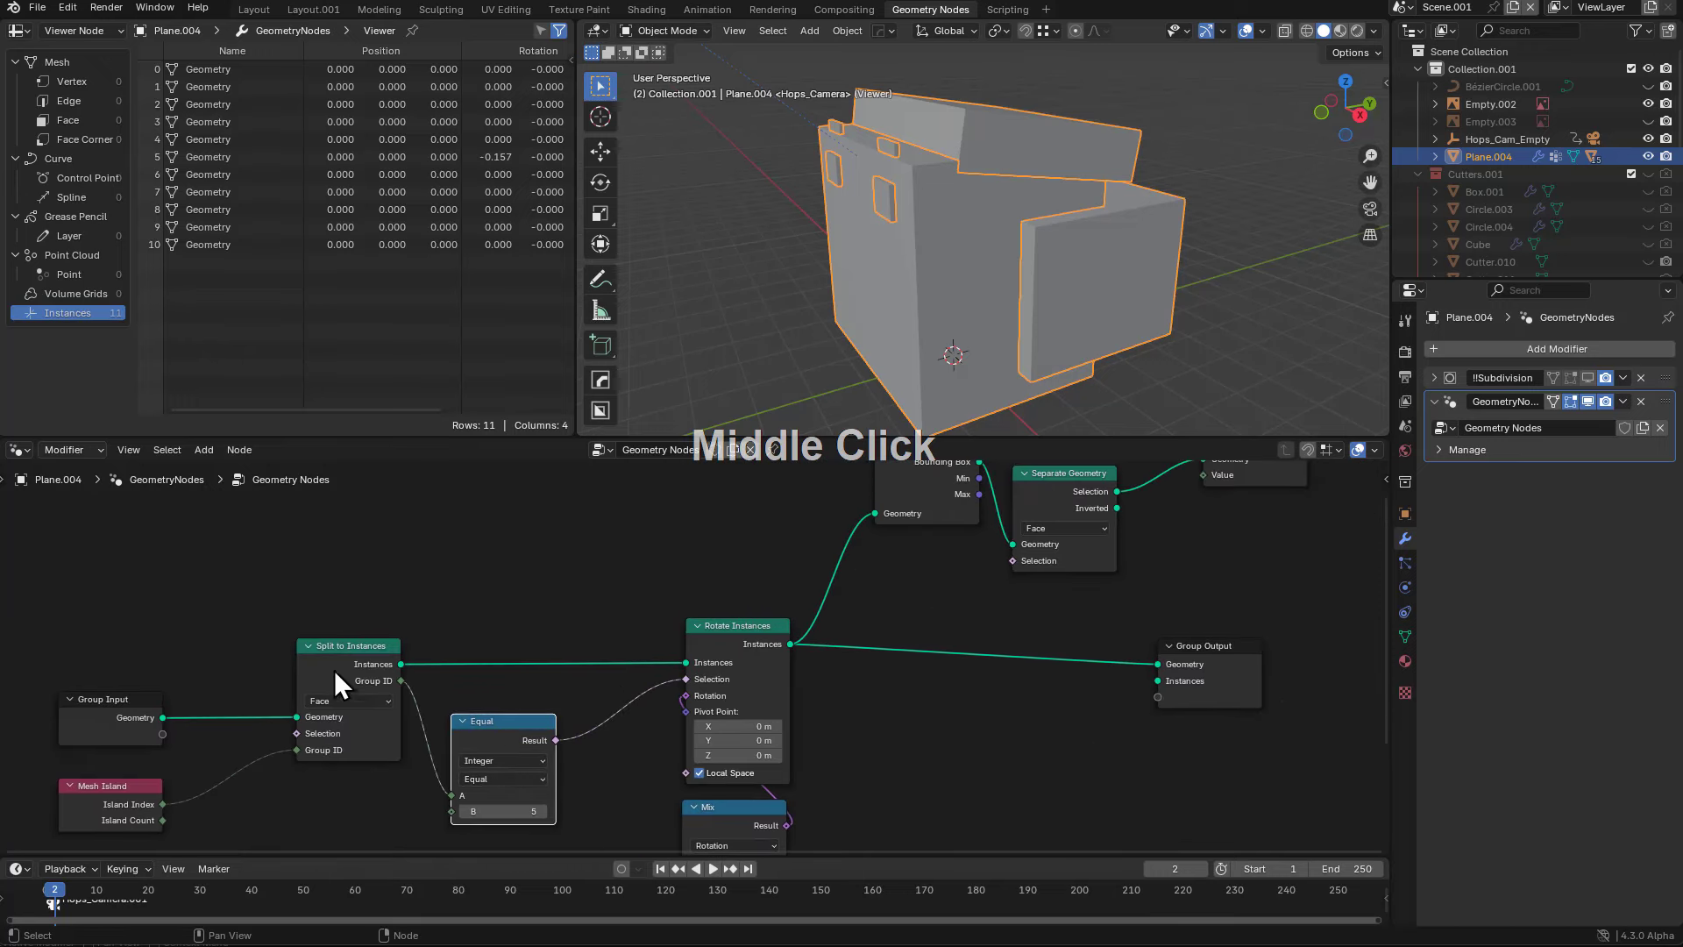
pyautogui.keyDown('ctrl'); pyautogui.keyDown('shift'); pyautogui.click(341, 660); pyautogui.keyUp('shift'); pyautogui.keyUp('ctrl')
pyautogui.keyDown('ctrl'); pyautogui.keyDown('shift'); pyautogui.click(754, 633); pyautogui.keyUp('shift'); pyautogui.keyUp('ctrl')
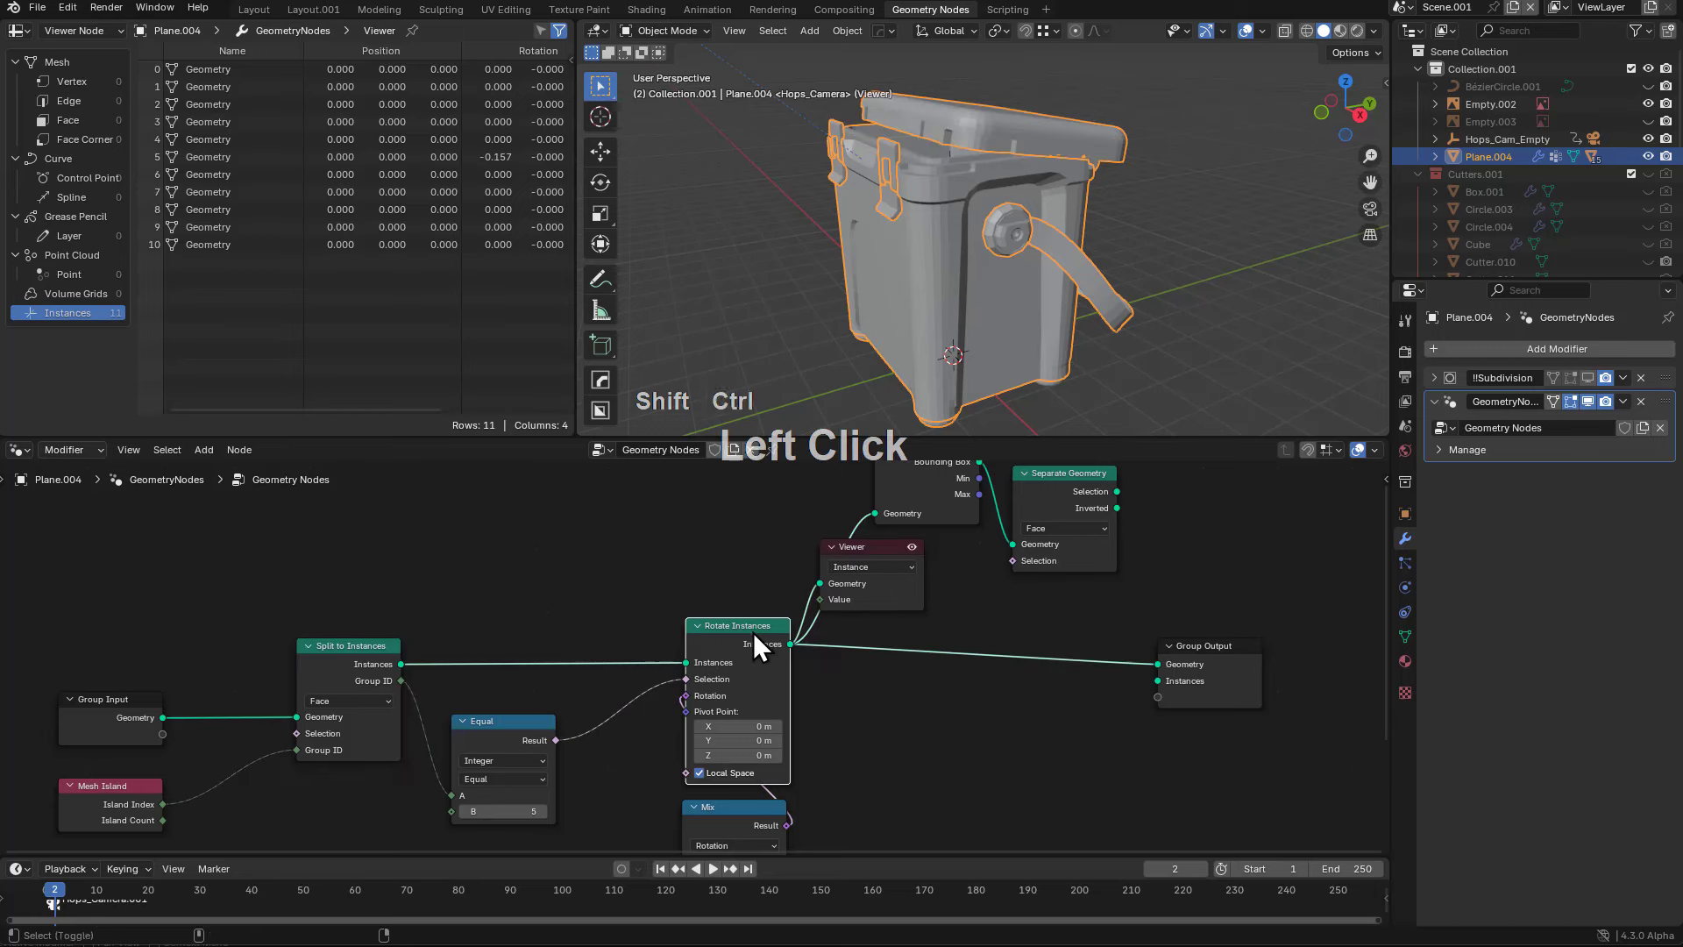
pyautogui.click(517, 712)
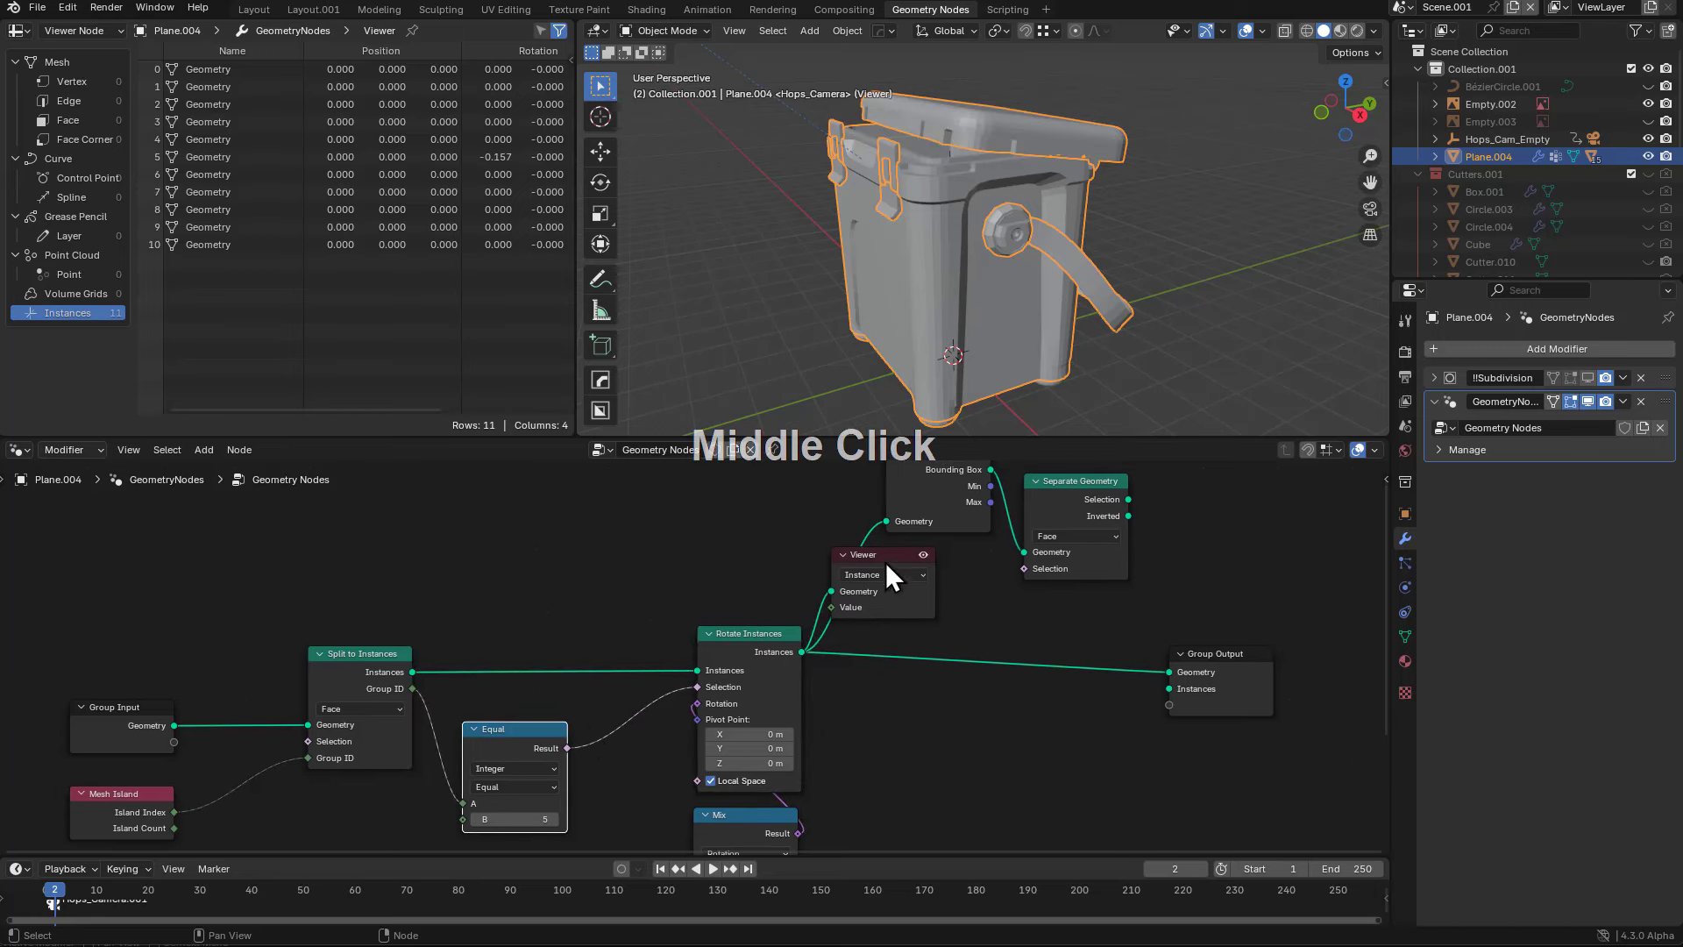
# - Feed Bounding Box from Split to Instances' Instances output and move it with Separate Geometry above that node
pyautogui.moveTo(907, 519); pyautogui.dragTo(933, 613, button='middle')
pyautogui.moveTo(427, 758); pyautogui.dragTo(901, 607)
pyautogui.keyDown('shift'); pyautogui.click(1101, 578); pyautogui.keyUp('shift')
pyautogui.press('g')
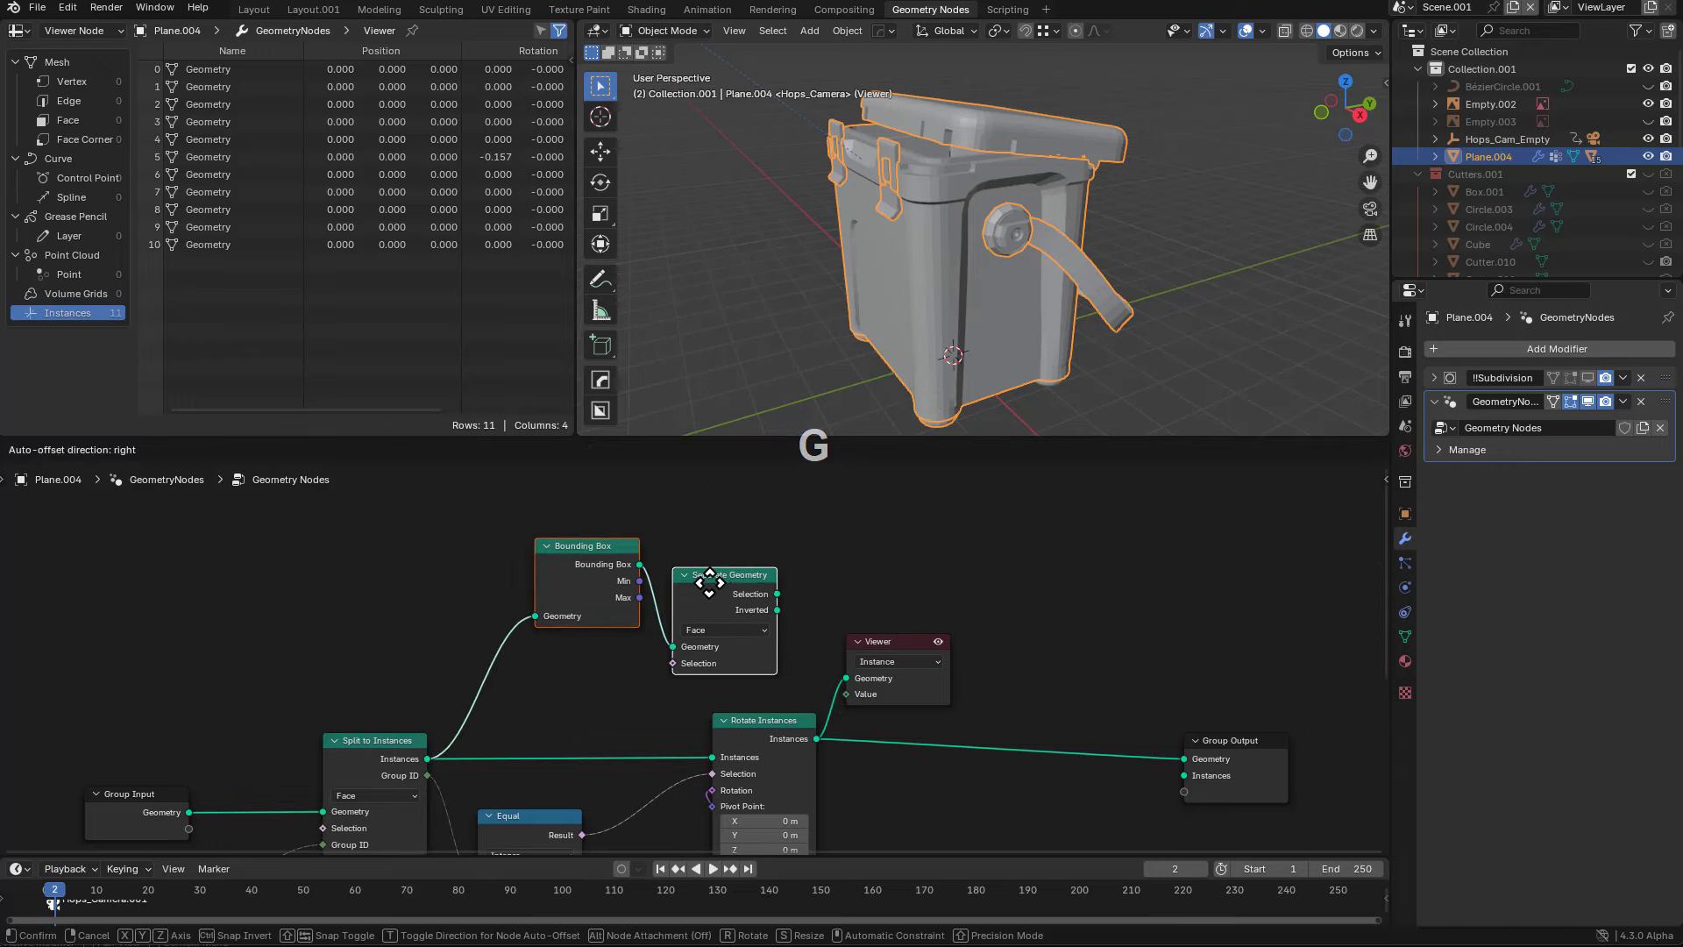
pyautogui.click(689, 598)
# - Arrange the Bounding Box and Separate Geometry nodes next to each other in the upper branch
pyautogui.scroll(1, 776, 606)
pyautogui.click(792, 577)
pyautogui.press('g')
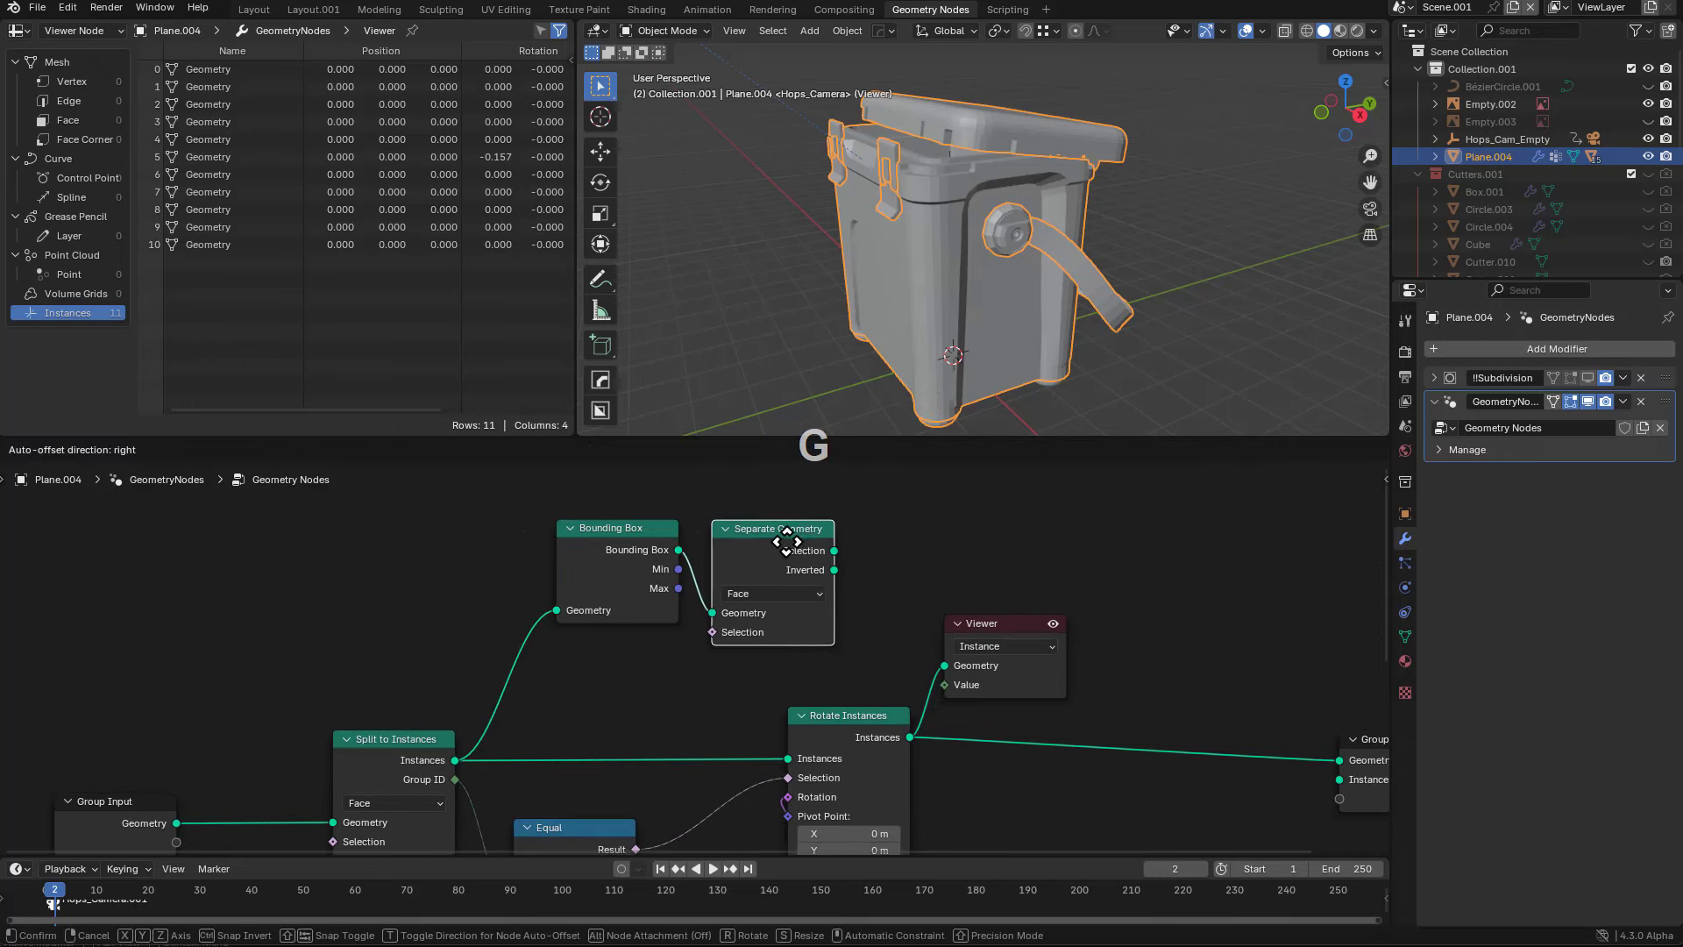
pyautogui.click(787, 543)
pyautogui.moveTo(787, 544); pyautogui.dragTo(868, 588, button='middle')
pyautogui.keyDown('shift'); pyautogui.click(720, 629); pyautogui.keyUp('shift')
pyautogui.press('g')
pyautogui.click(699, 577)
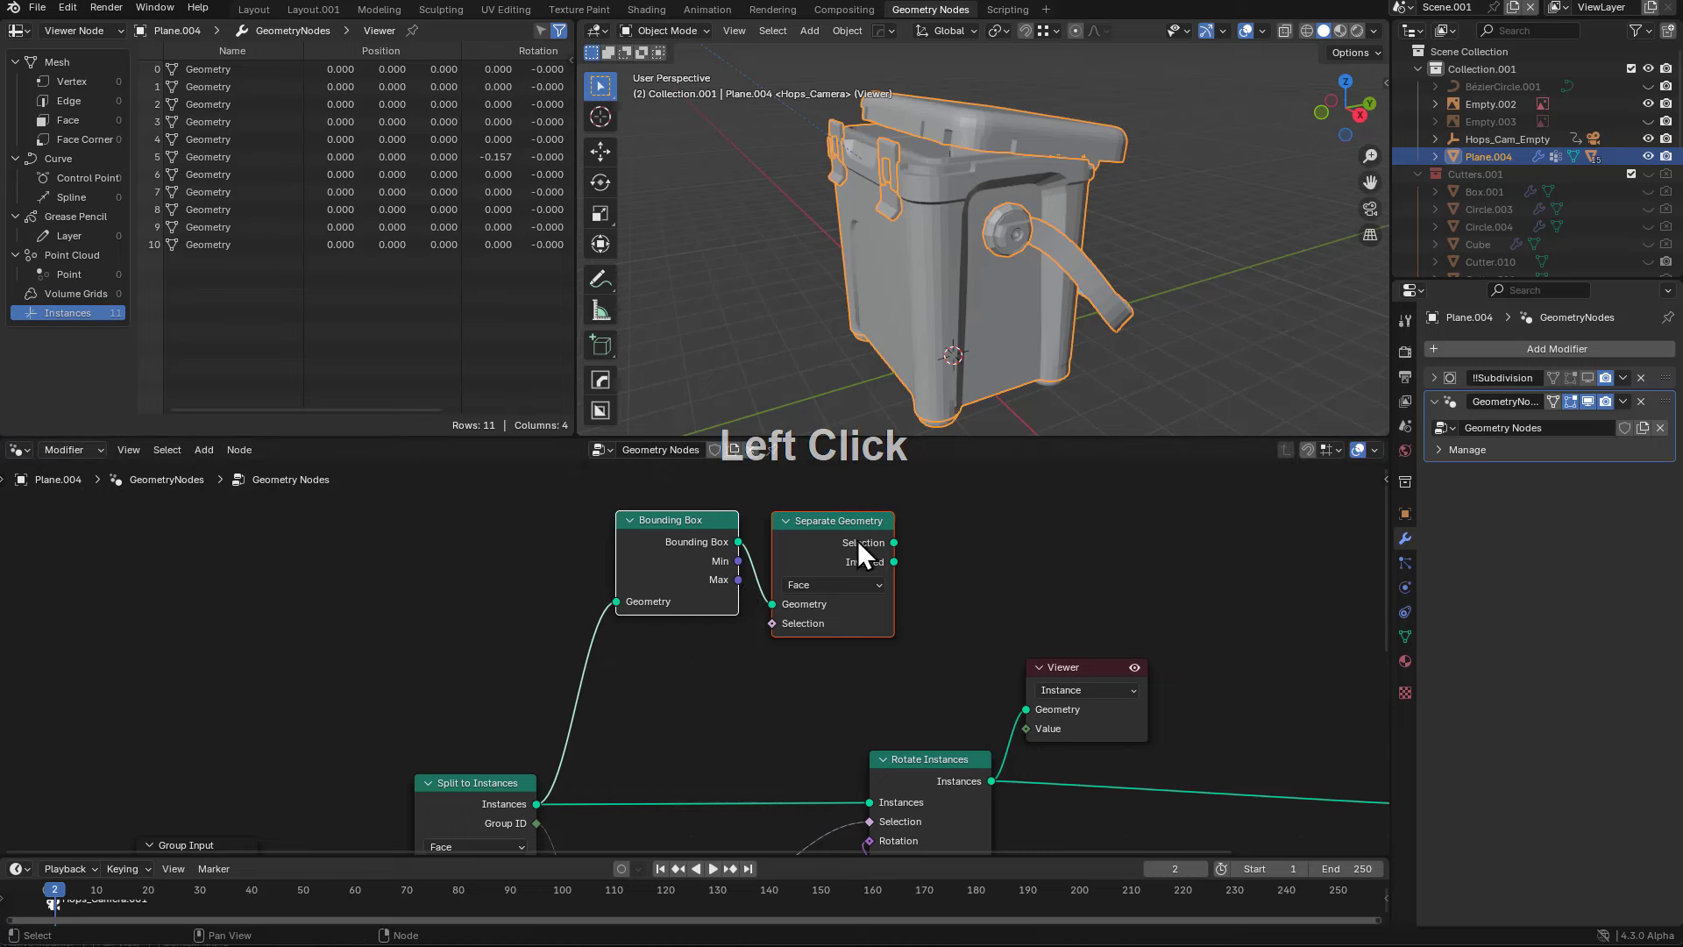
pyautogui.click(841, 536)
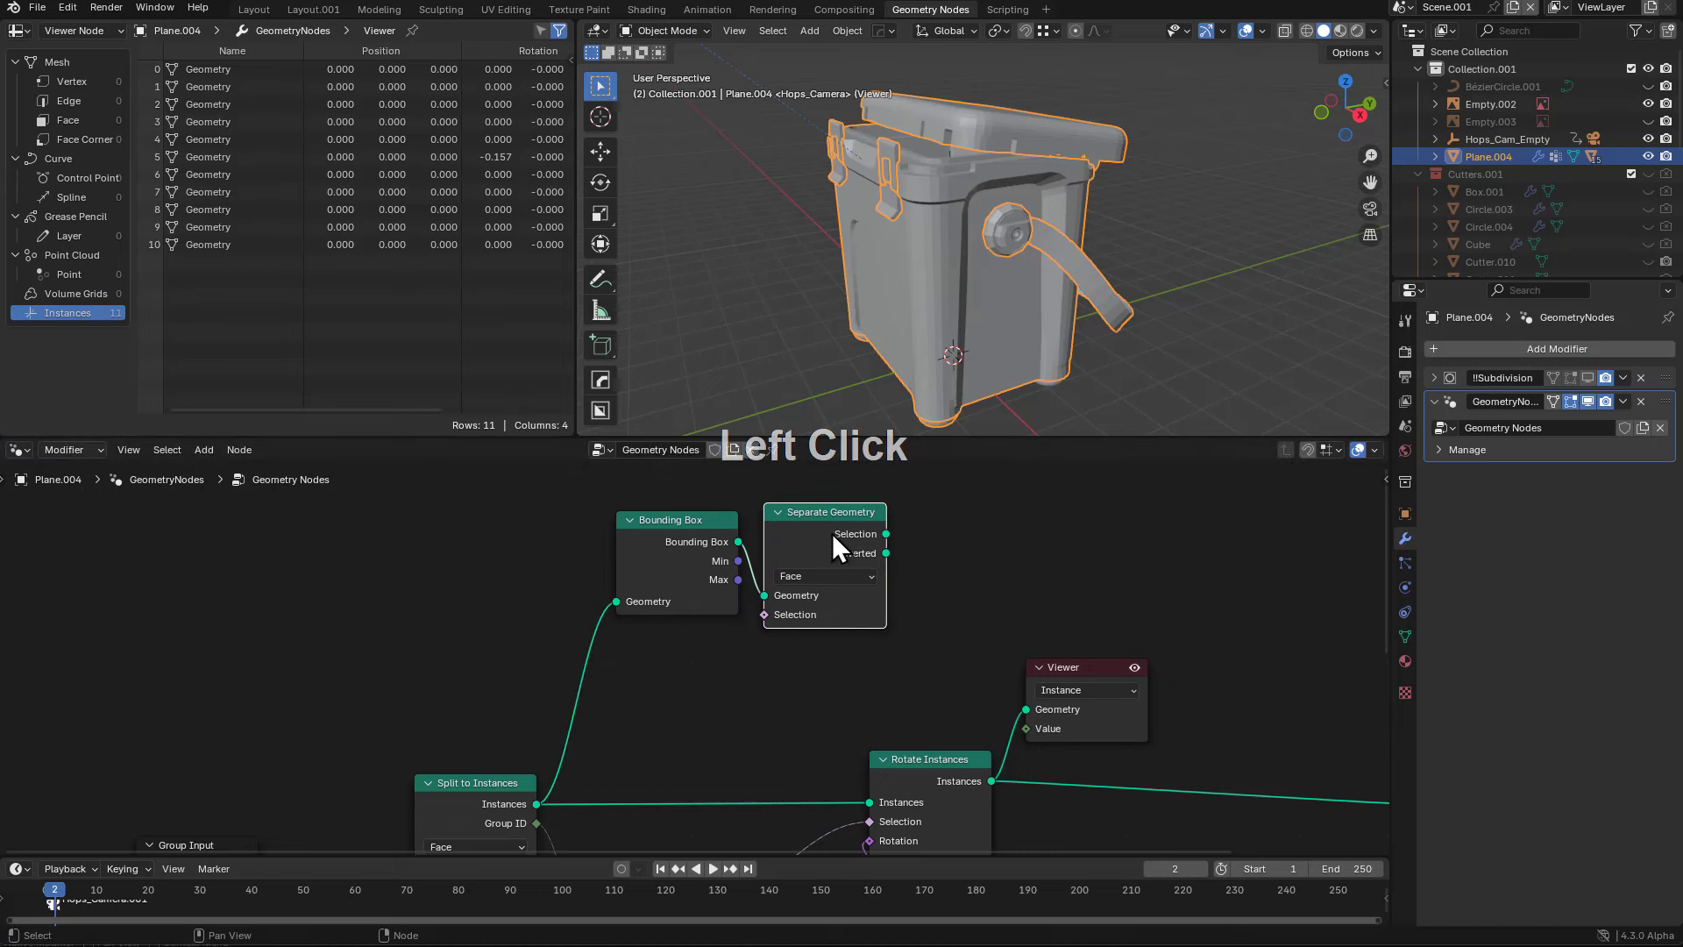
# - Preview Split to Instances and Bounding Box, then delete the Viewer node
pyautogui.keyDown('ctrl'); pyautogui.keyDown('shift'); pyautogui.click(502, 798); pyautogui.keyUp('shift'); pyautogui.keyUp('ctrl')
pyautogui.keyDown('ctrl'); pyautogui.keyDown('shift'); pyautogui.click(680, 540); pyautogui.keyUp('shift'); pyautogui.keyUp('ctrl')
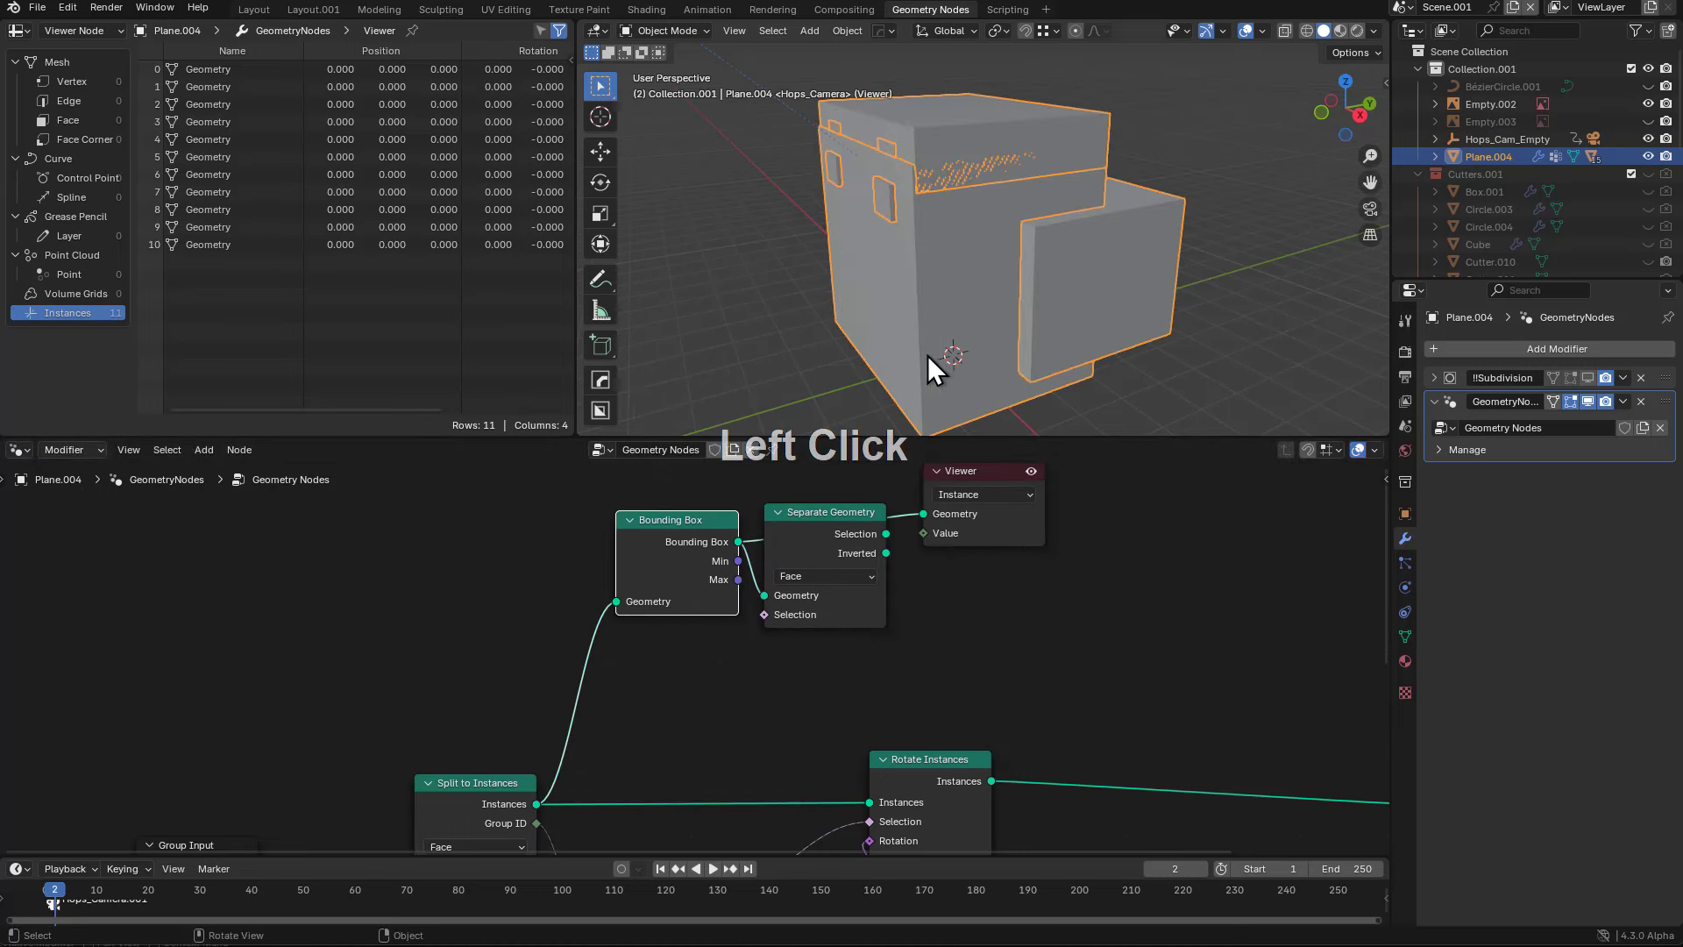
pyautogui.moveTo(970, 522); pyautogui.dragTo(933, 590, button='middle')
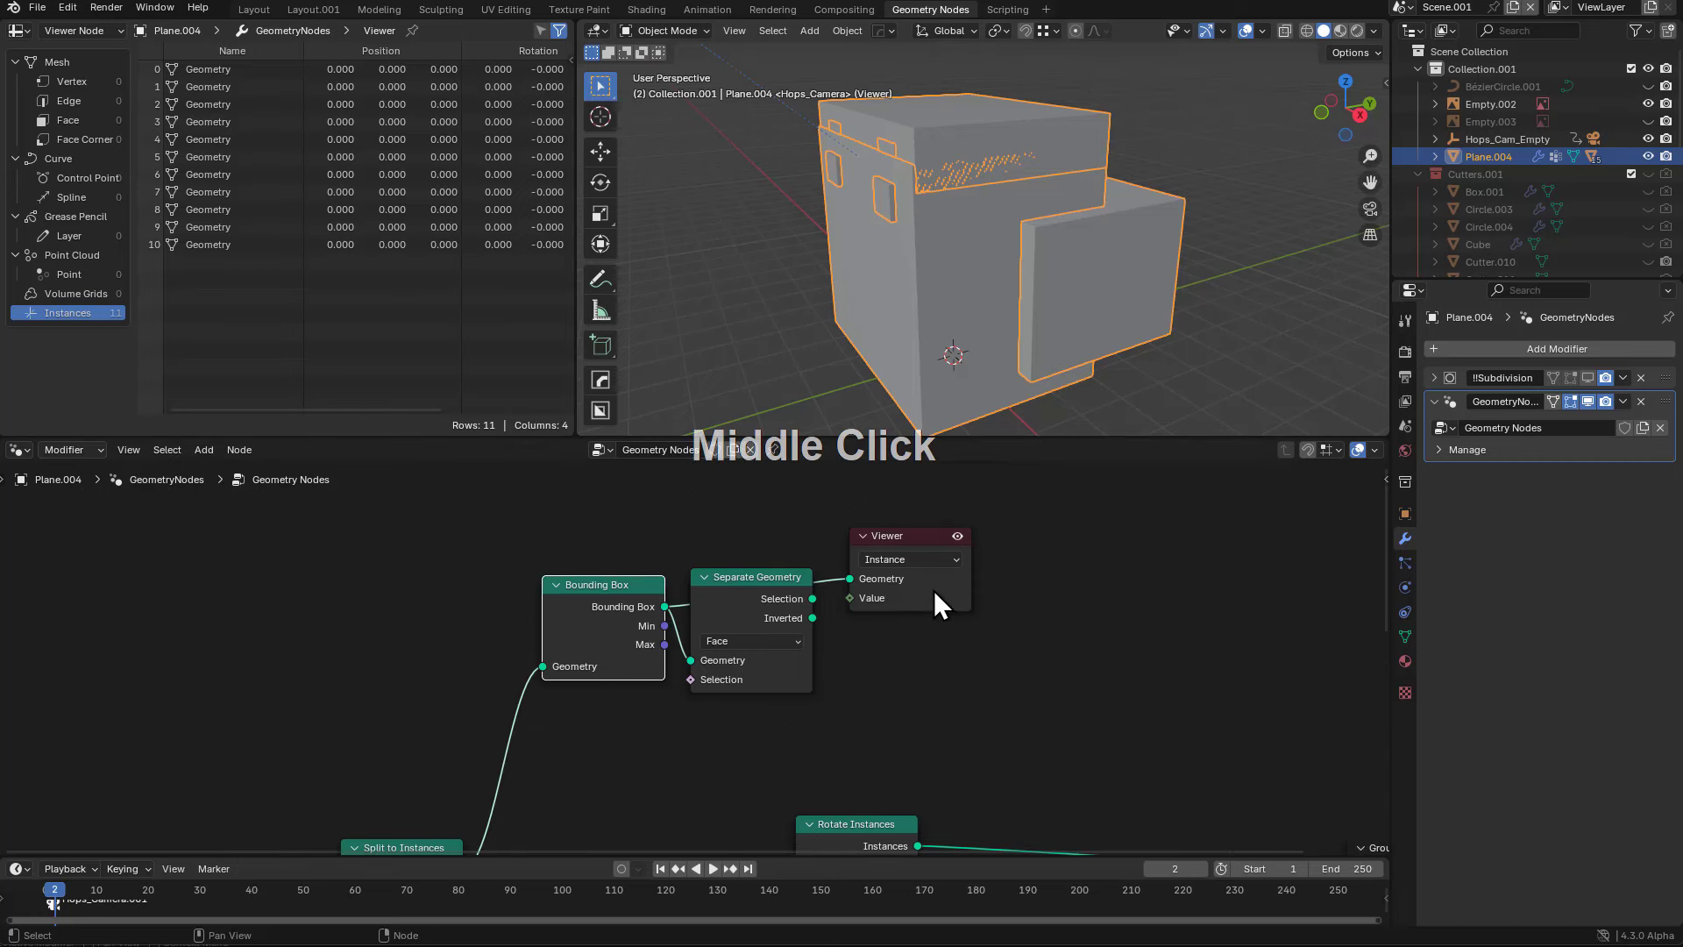
pyautogui.click(883, 536)
pyautogui.press('x')
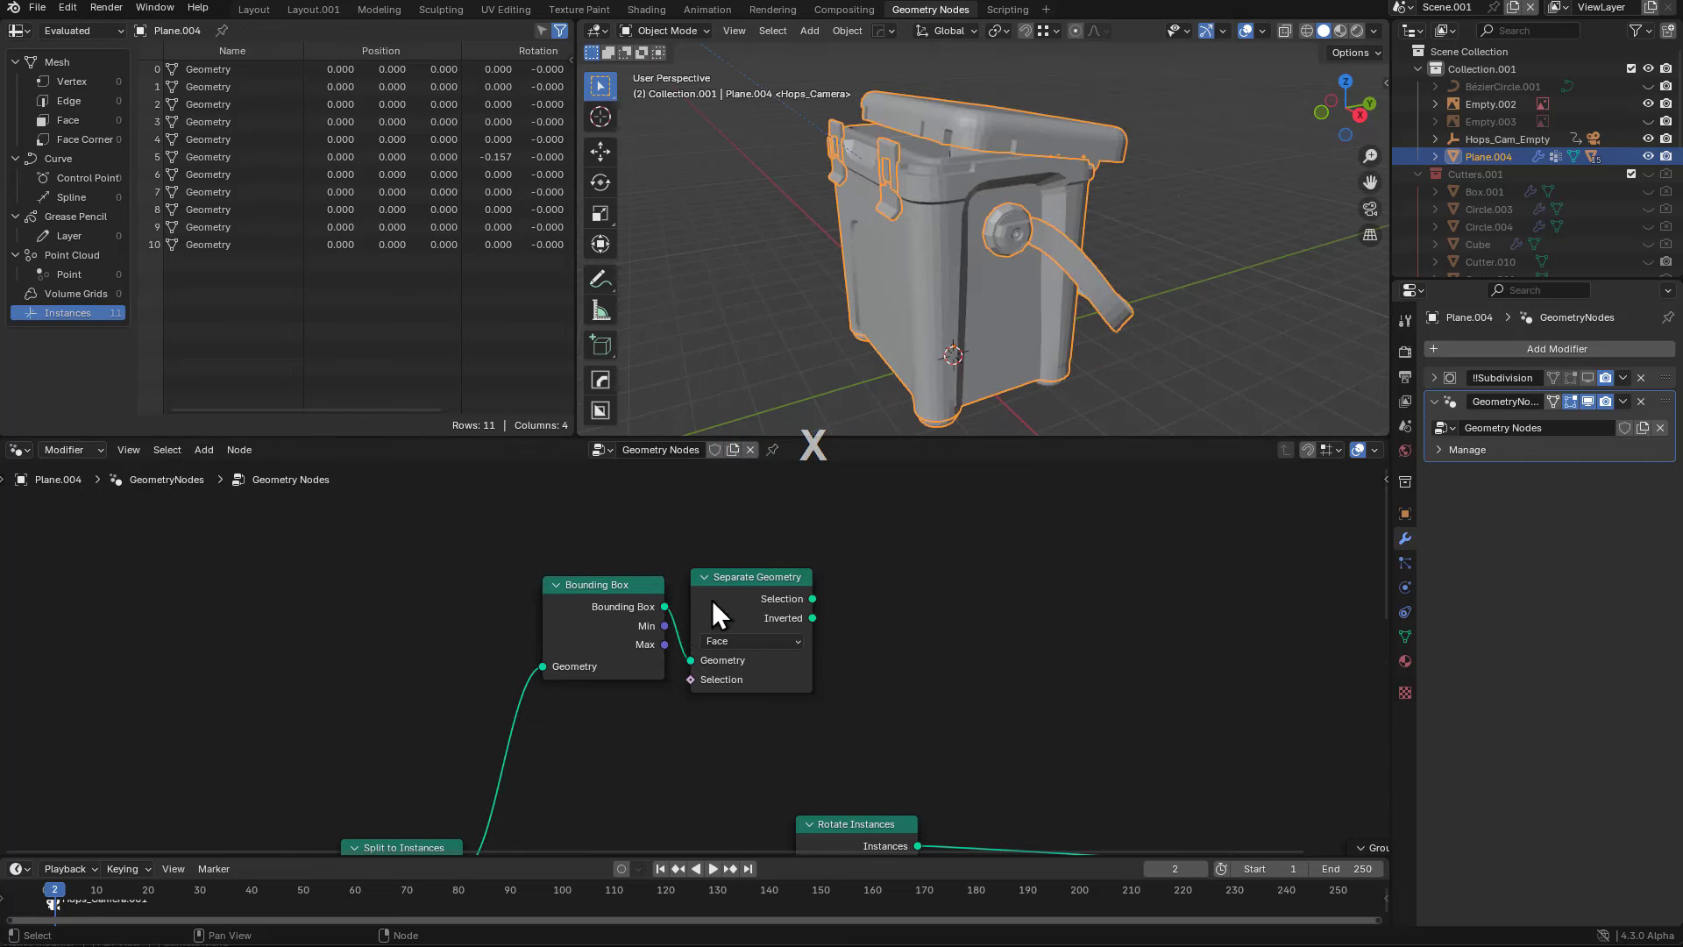
# - Insert a Realize Instances node between Split to Instances and Bounding Box, making room around Separate Geometry
pyautogui.moveTo(729, 582); pyautogui.dragTo(753, 508)
pyautogui.scroll(1, 644, 613)
pyautogui.moveTo(633, 617); pyautogui.dragTo(716, 574, button='middle')
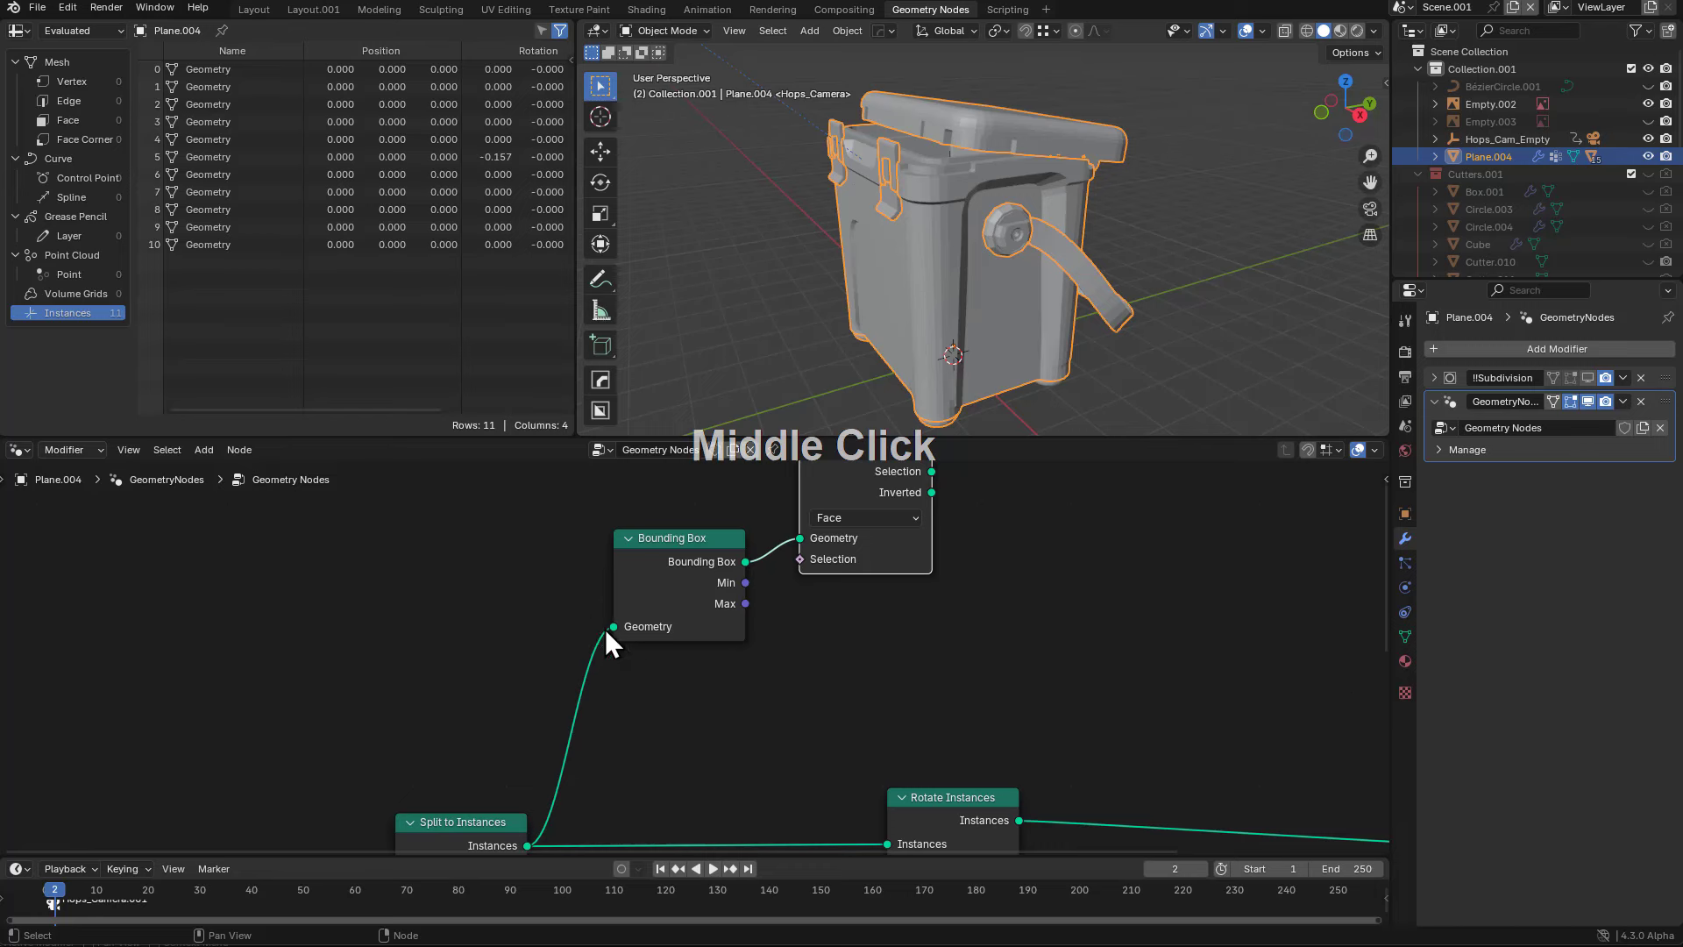
pyautogui.hotkey('shift', 'a')
pyautogui.write('re')
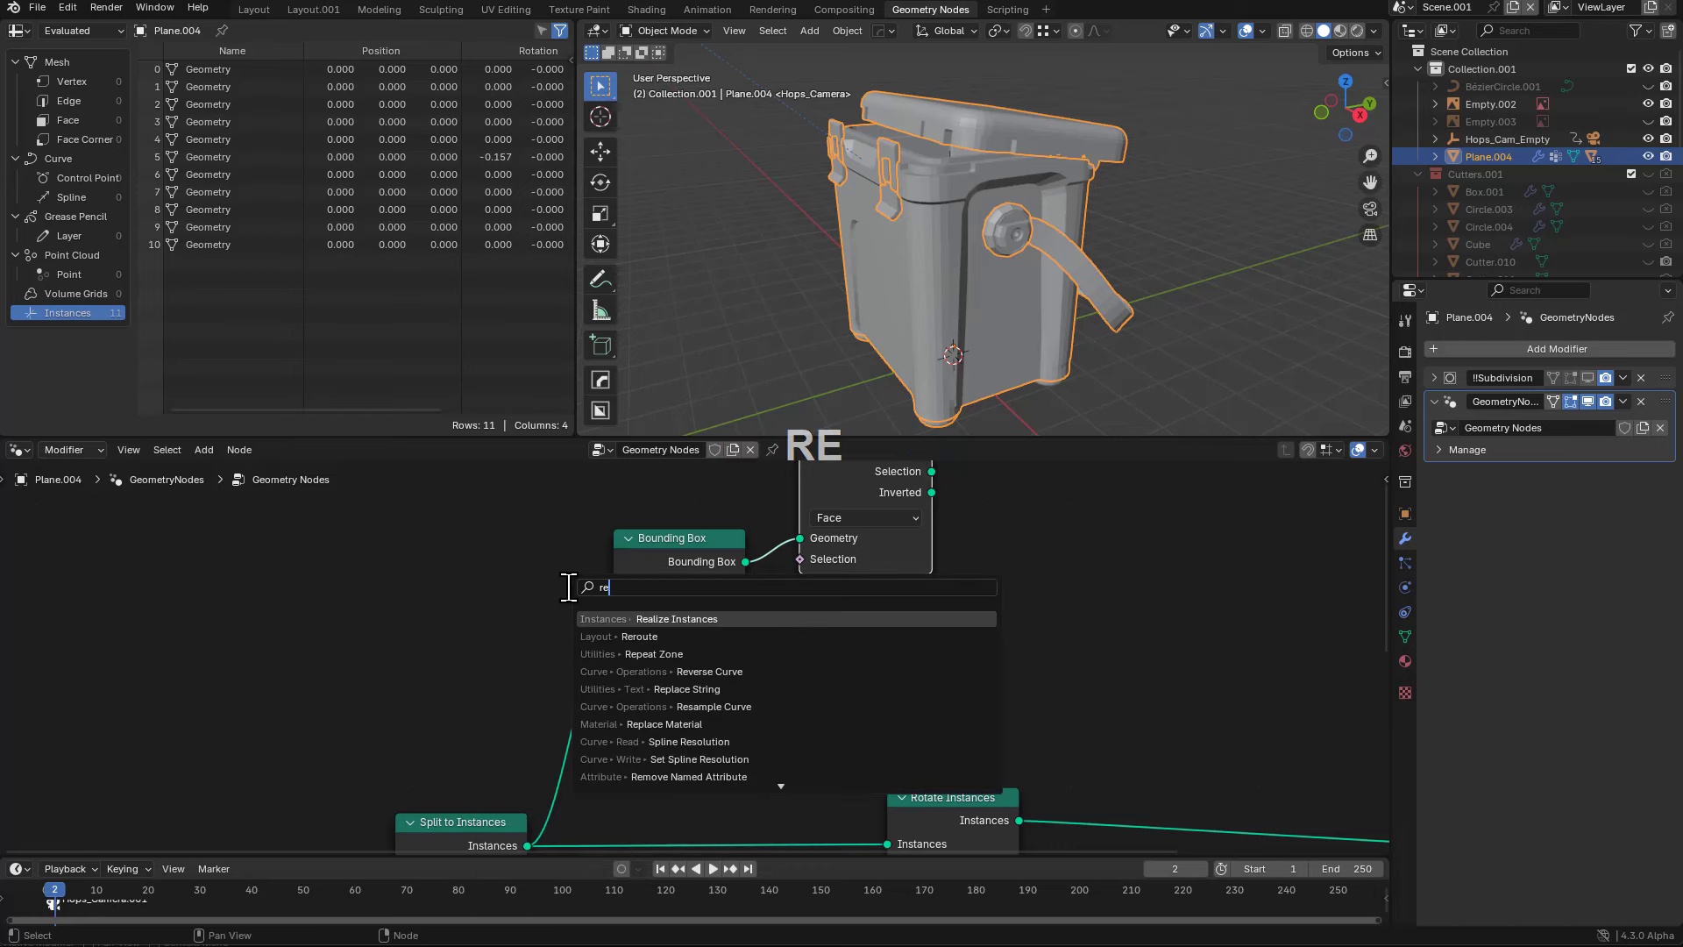
pyautogui.press('Return')
pyautogui.click(570, 587)
pyautogui.press('g')
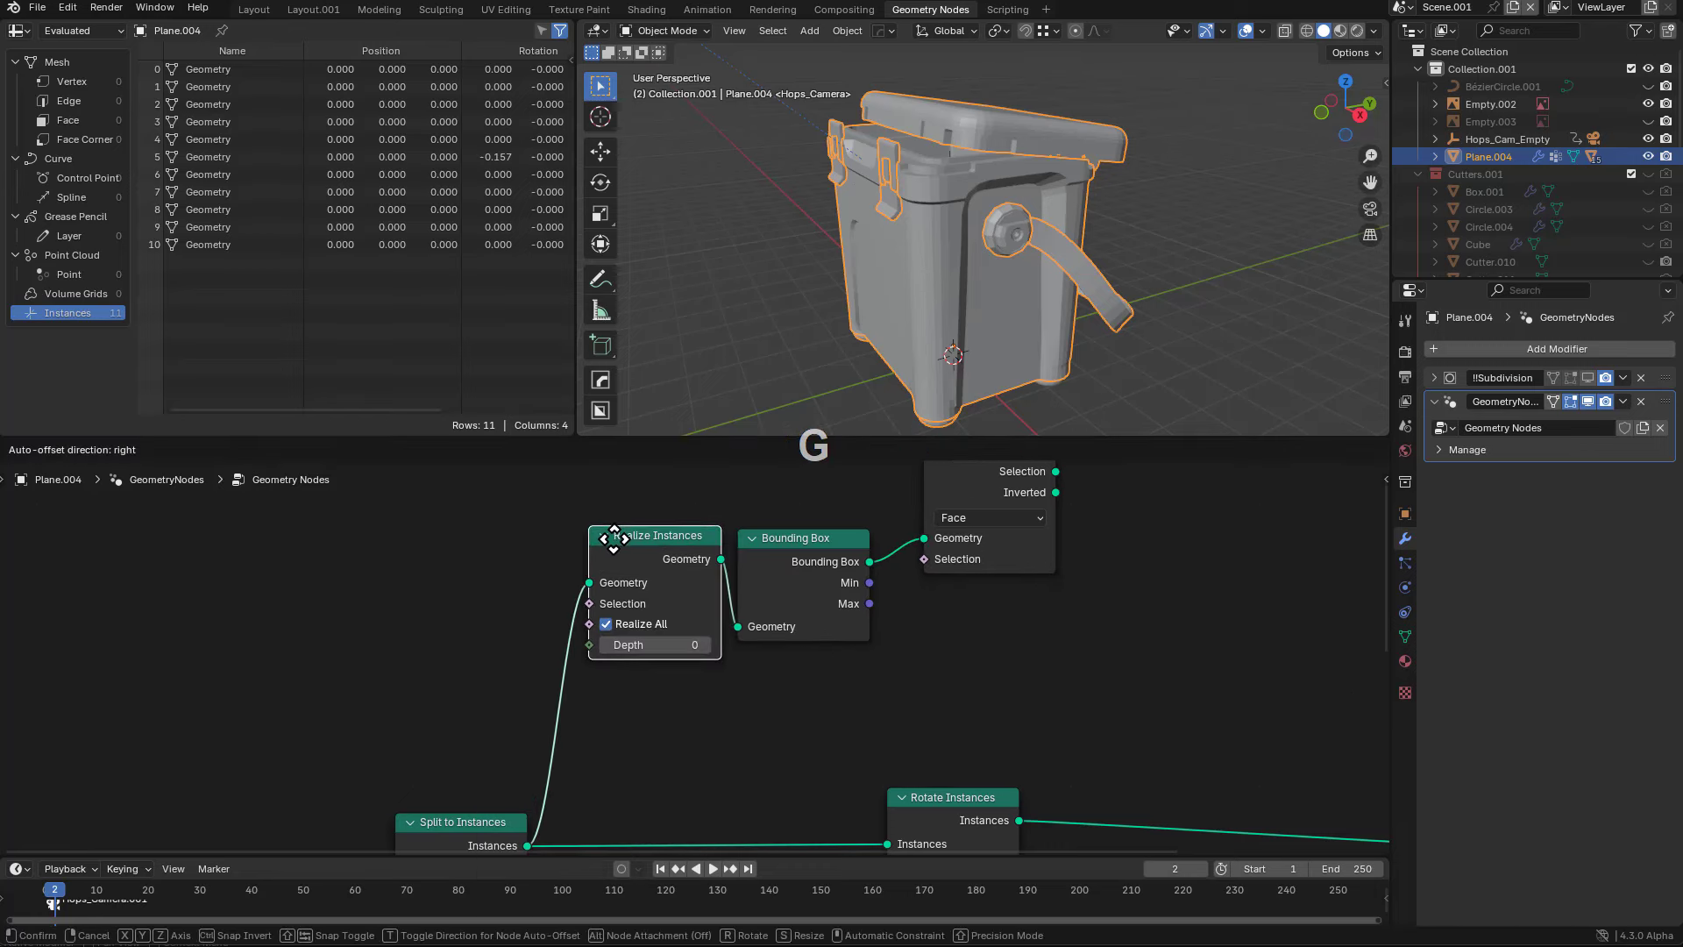
pyautogui.click(613, 538)
pyautogui.moveTo(853, 536); pyautogui.dragTo(710, 587, button='middle')
pyautogui.moveTo(822, 531); pyautogui.dragTo(808, 605)
# - Connect Equal's Result to Separate Geometry's Selection and preview its Selection and Inverted outputs
pyautogui.moveTo(806, 639); pyautogui.dragTo(822, 514, button='middle')
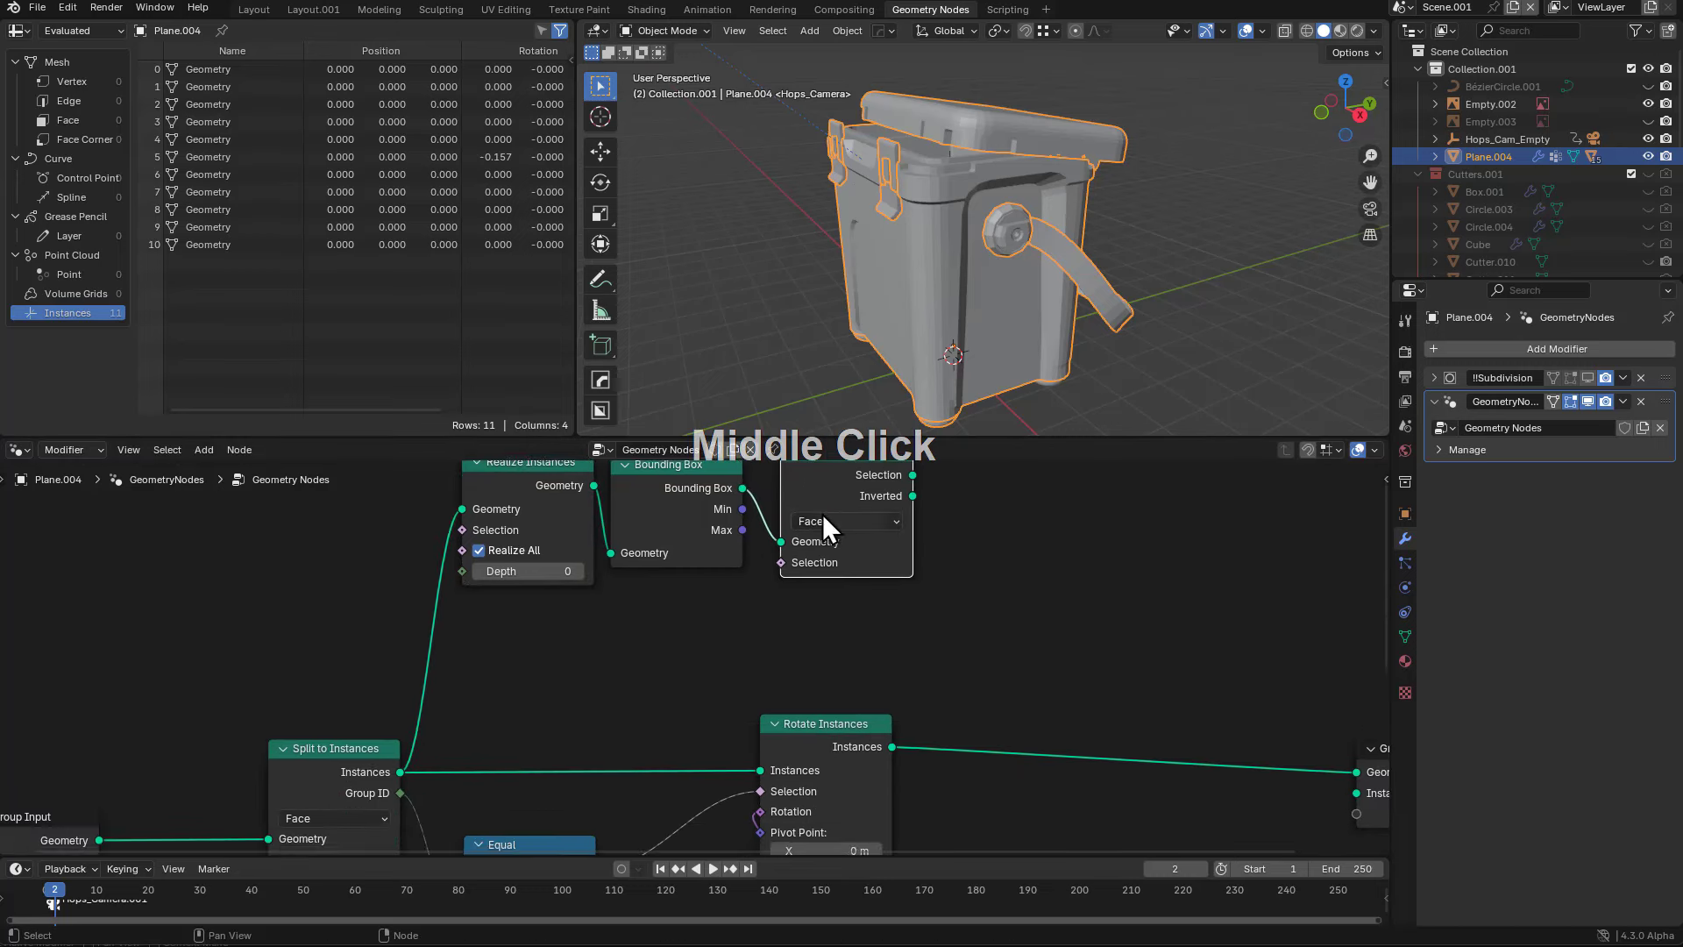
pyautogui.scroll(-2, 701, 653)
pyautogui.click(676, 724)
pyautogui.keyDown('ctrl'); pyautogui.keyDown('shift'); pyautogui.click(814, 508); pyautogui.keyUp('shift'); pyautogui.keyUp('ctrl')
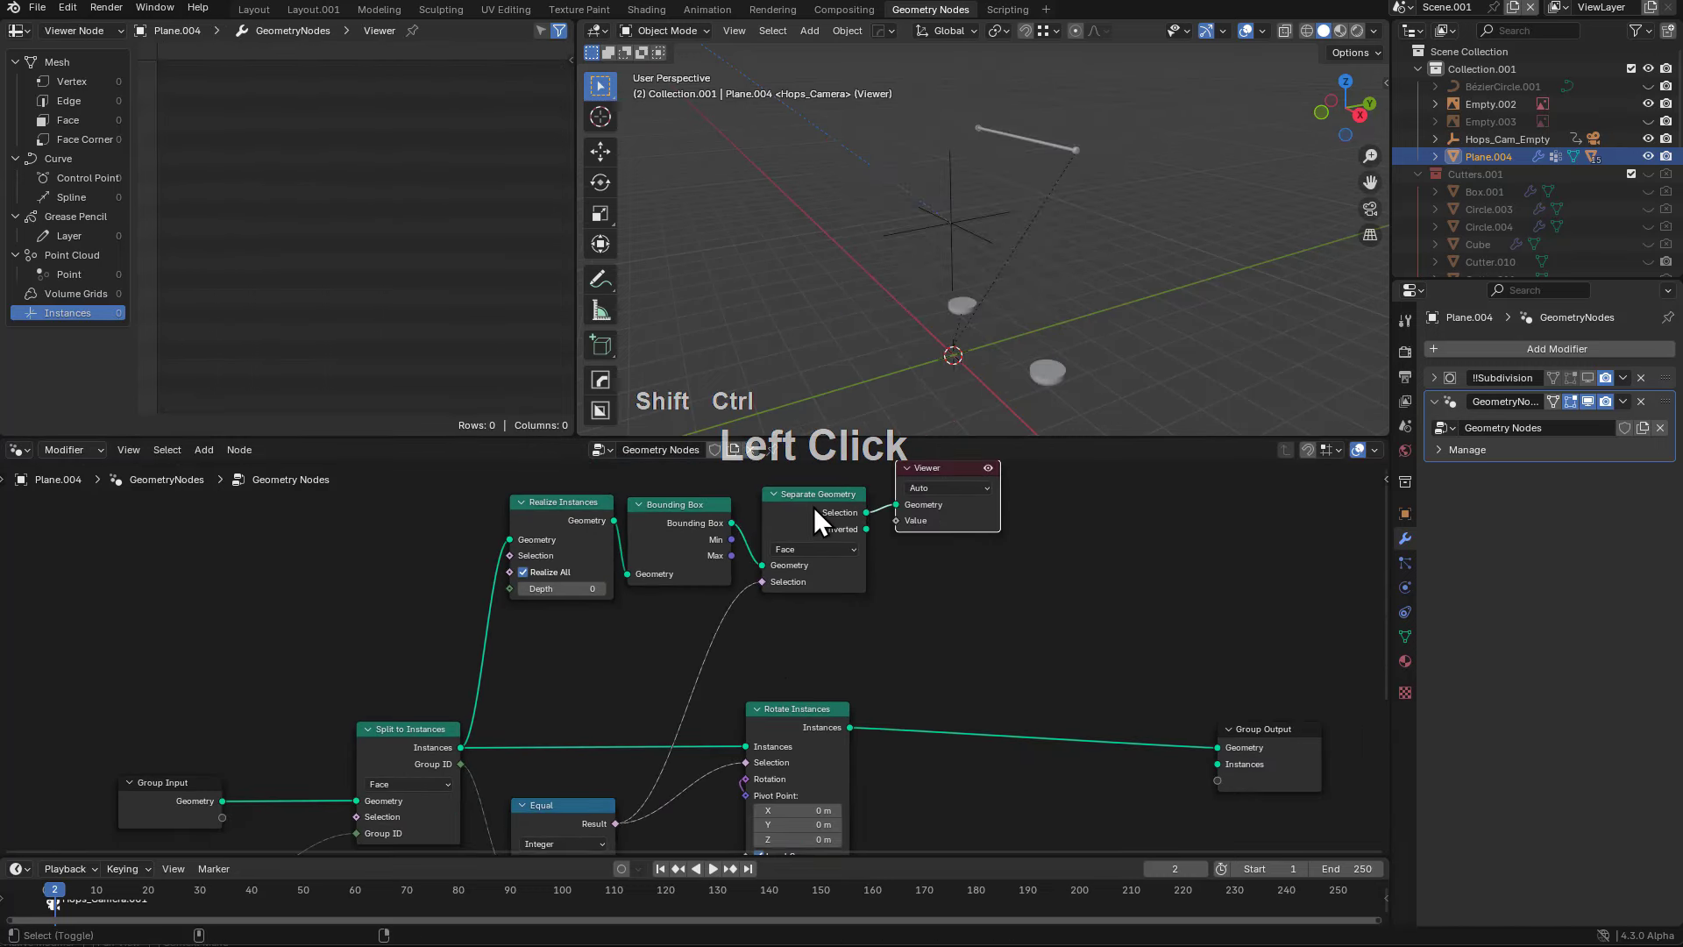
pyautogui.keyDown('ctrl'); pyautogui.keyDown('shift'); pyautogui.click(813, 506); pyautogui.keyUp('shift'); pyautogui.keyUp('ctrl')
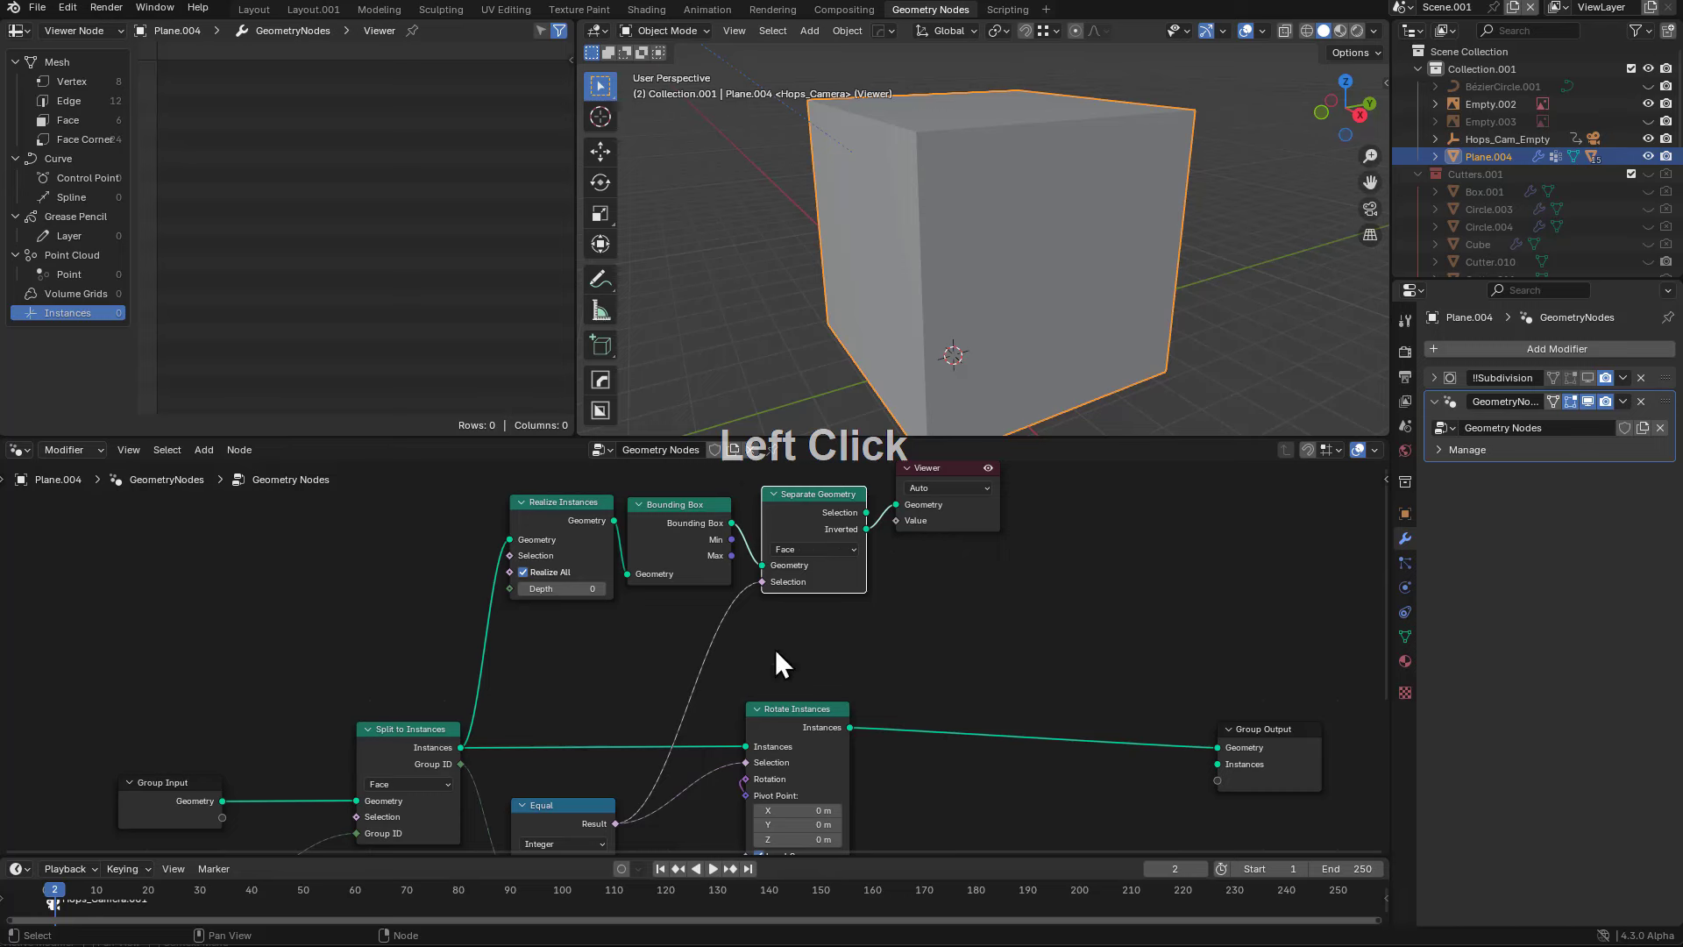
# - Duplicate the Equal node, feed Split to Instances' Group ID into its A, and connect its Result to Separate Geometry's Selection
pyautogui.moveTo(659, 692); pyautogui.dragTo(689, 656, button='middle')
pyautogui.click(594, 780)
pyautogui.hotkey('shift', 'd')
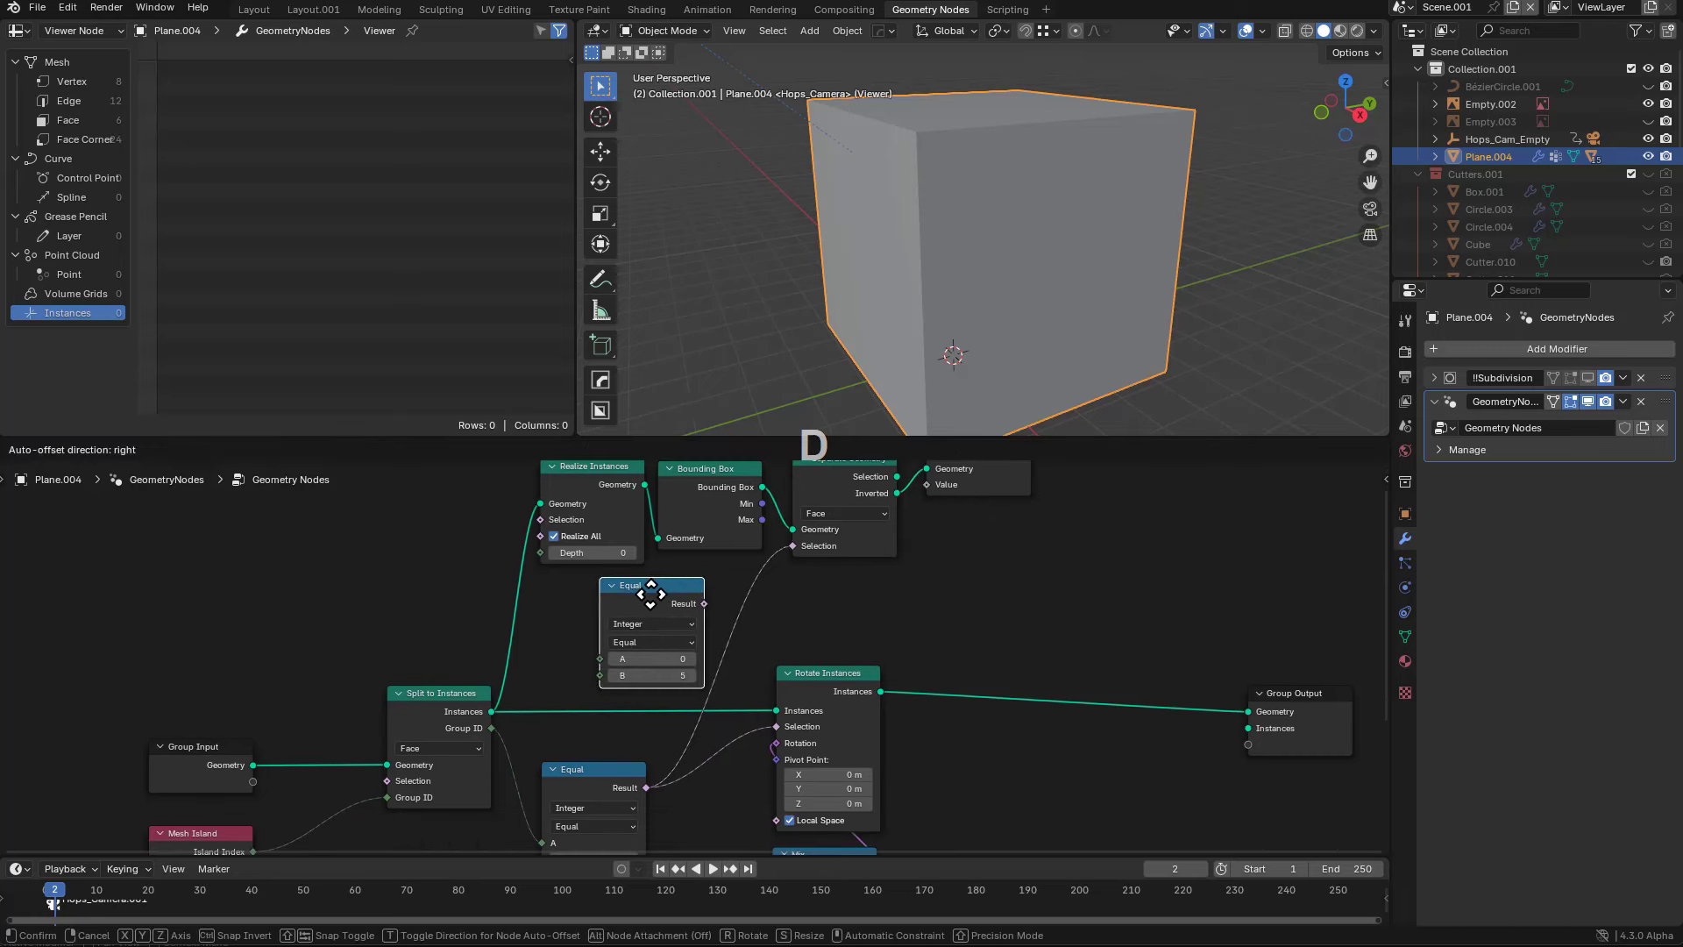
pyautogui.click(643, 599)
pyautogui.moveTo(589, 647)
pyautogui.mouseDown(button='middle')
pyautogui.moveTo(634, 591)
pyautogui.moveTo(617, 645)
pyautogui.mouseUp(button='middle')
pyautogui.scroll(1, 605, 658)
pyautogui.moveTo(507, 724); pyautogui.dragTo(617, 650)
pyautogui.moveTo(728, 590); pyautogui.dragTo(833, 527)
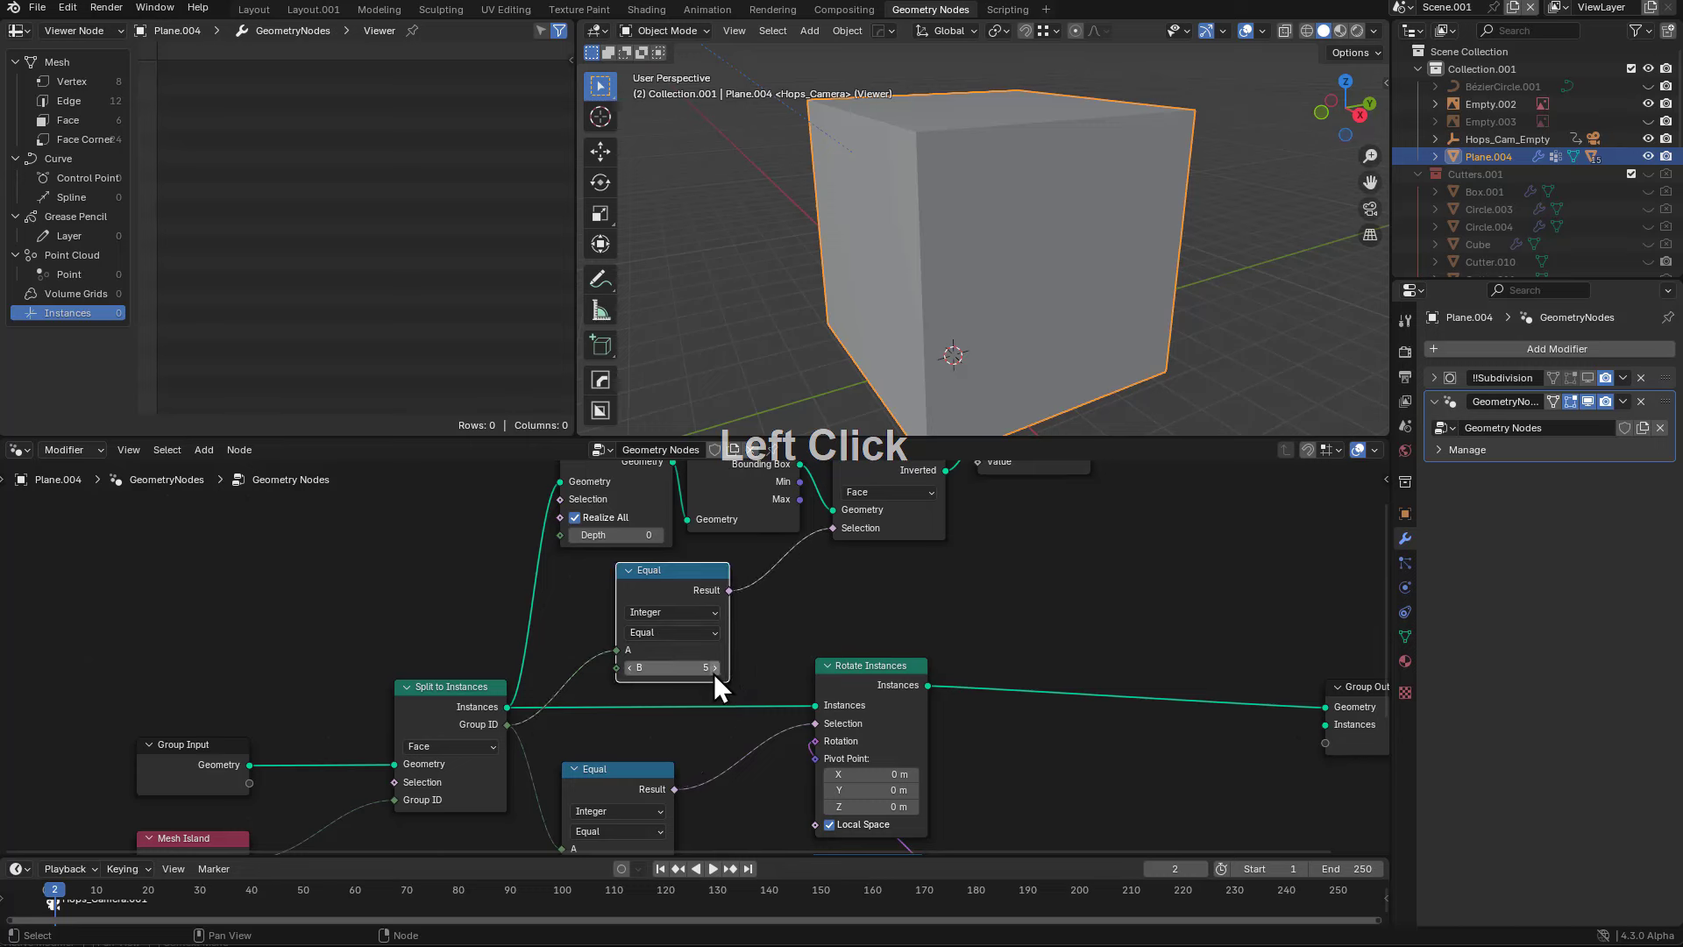
# - Keep the duplicated Equal's B at 5 and switch the Viewer to Separate Geometry's Selection output
pyautogui.click(713, 673)
pyautogui.doubleClick(629, 670)
pyautogui.moveTo(909, 570); pyautogui.dragTo(887, 645, button='middle')
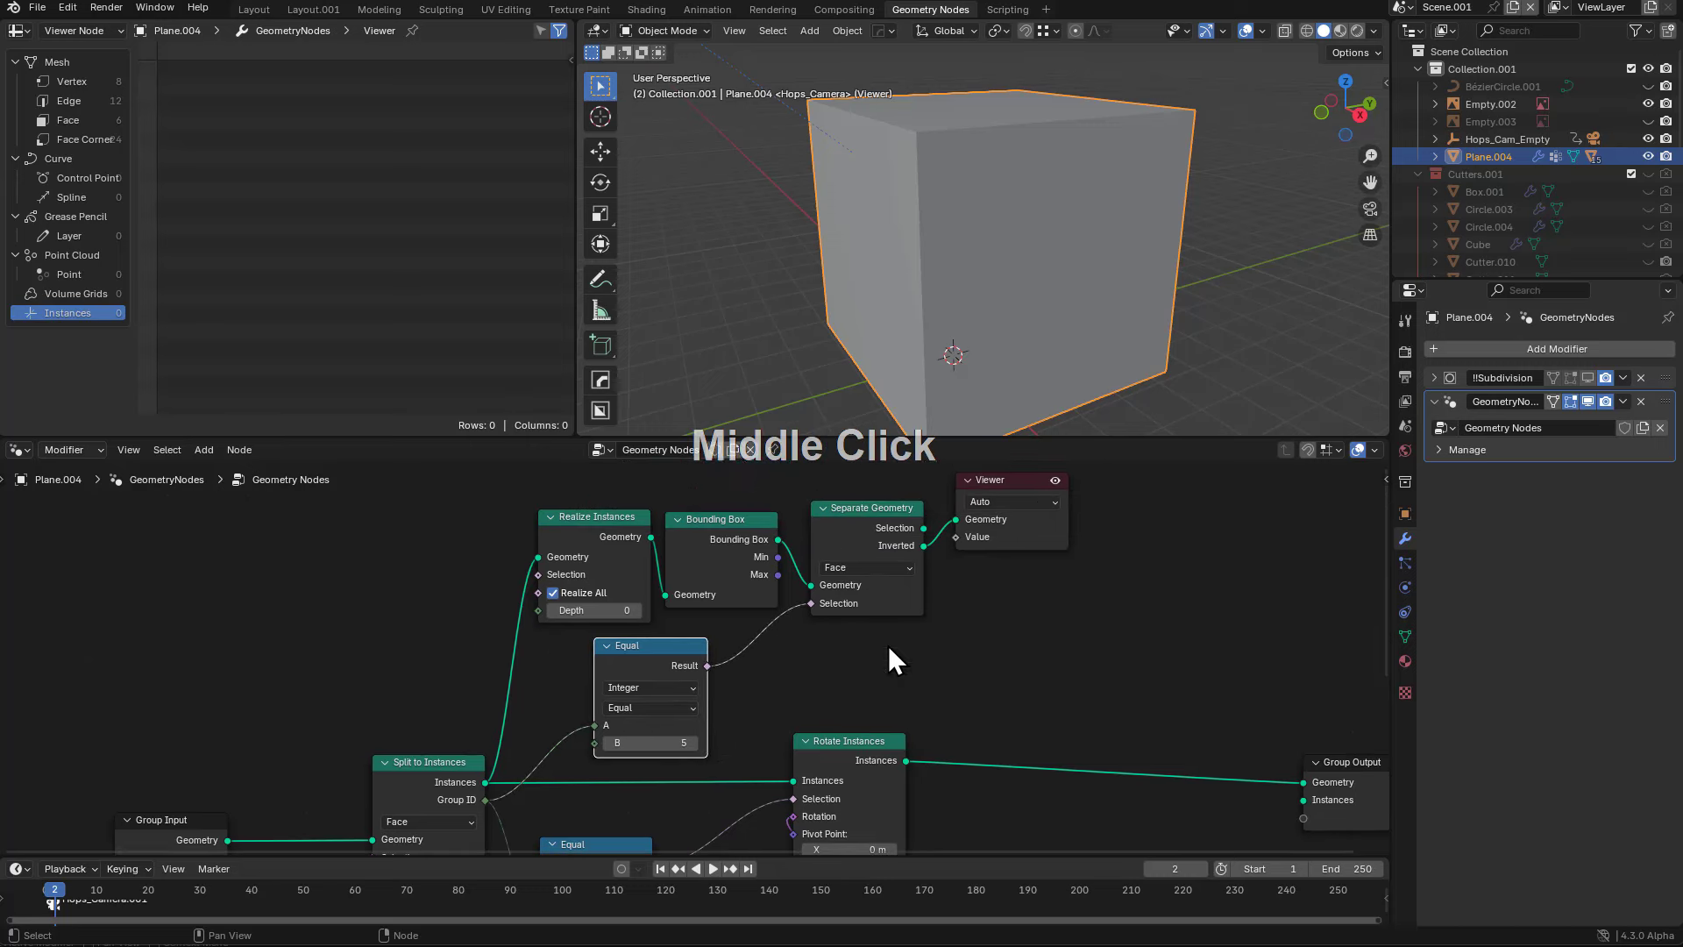
pyautogui.keyDown('ctrl'); pyautogui.keyDown('shift'); pyautogui.click(873, 526); pyautogui.keyUp('shift'); pyautogui.keyUp('ctrl')
pyautogui.moveTo(924, 531); pyautogui.dragTo(955, 518)
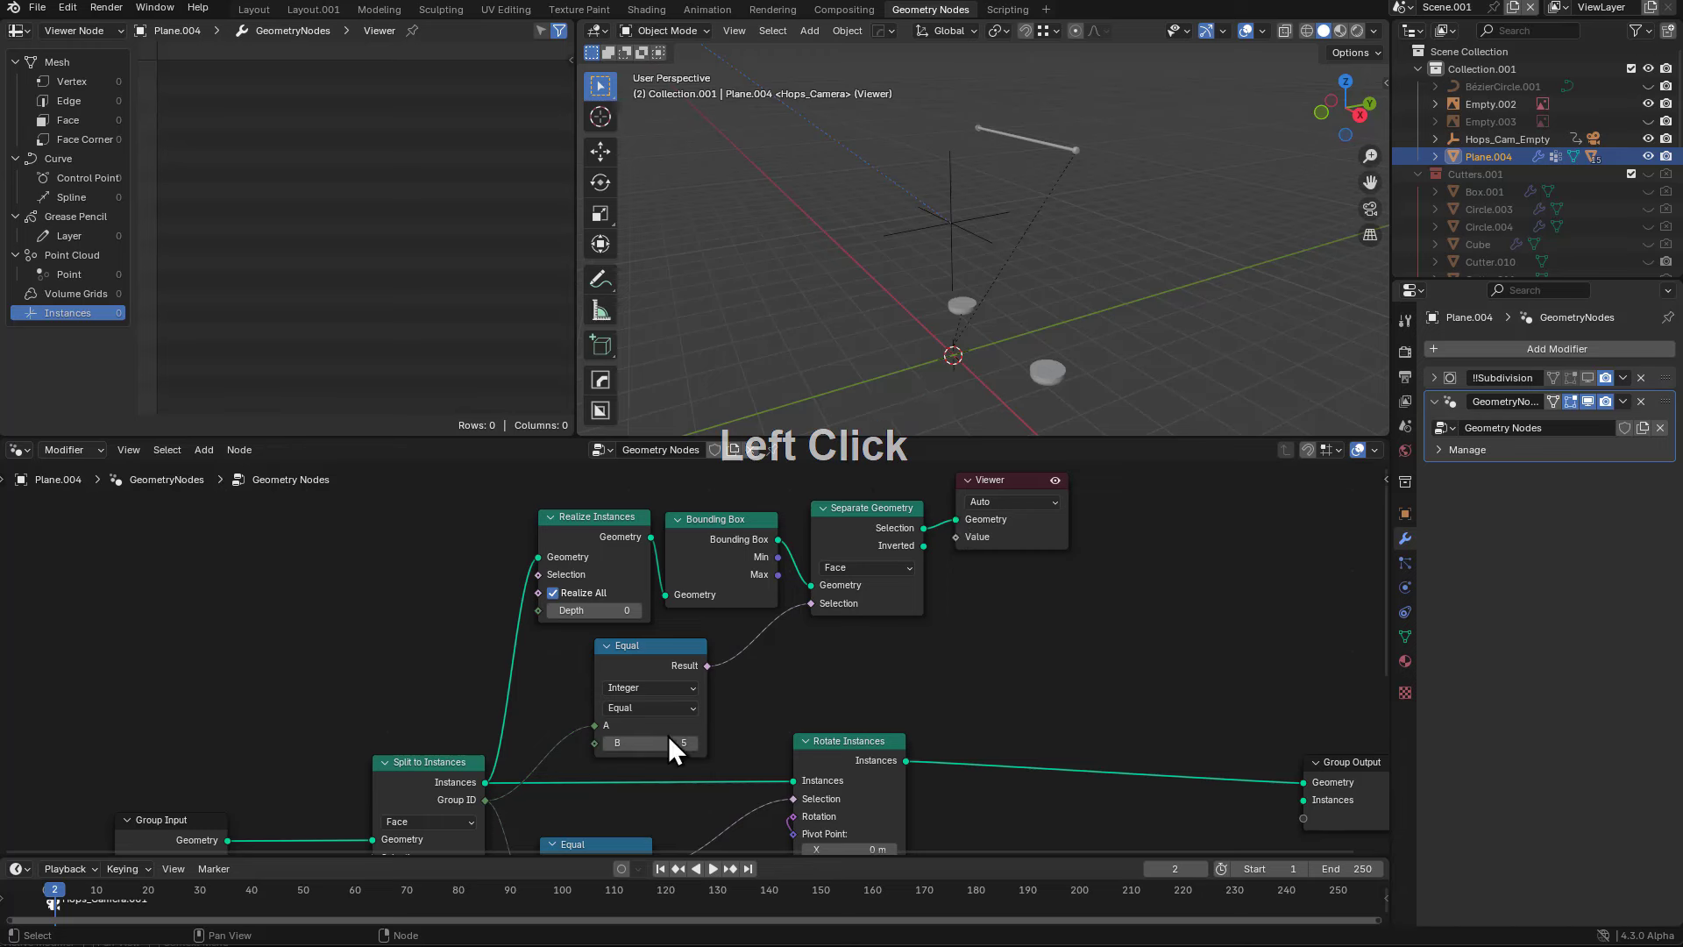
# - Try other B values on the duplicated Equal node, stepping down to -1 and back up to 1
pyautogui.doubleClick(608, 743)
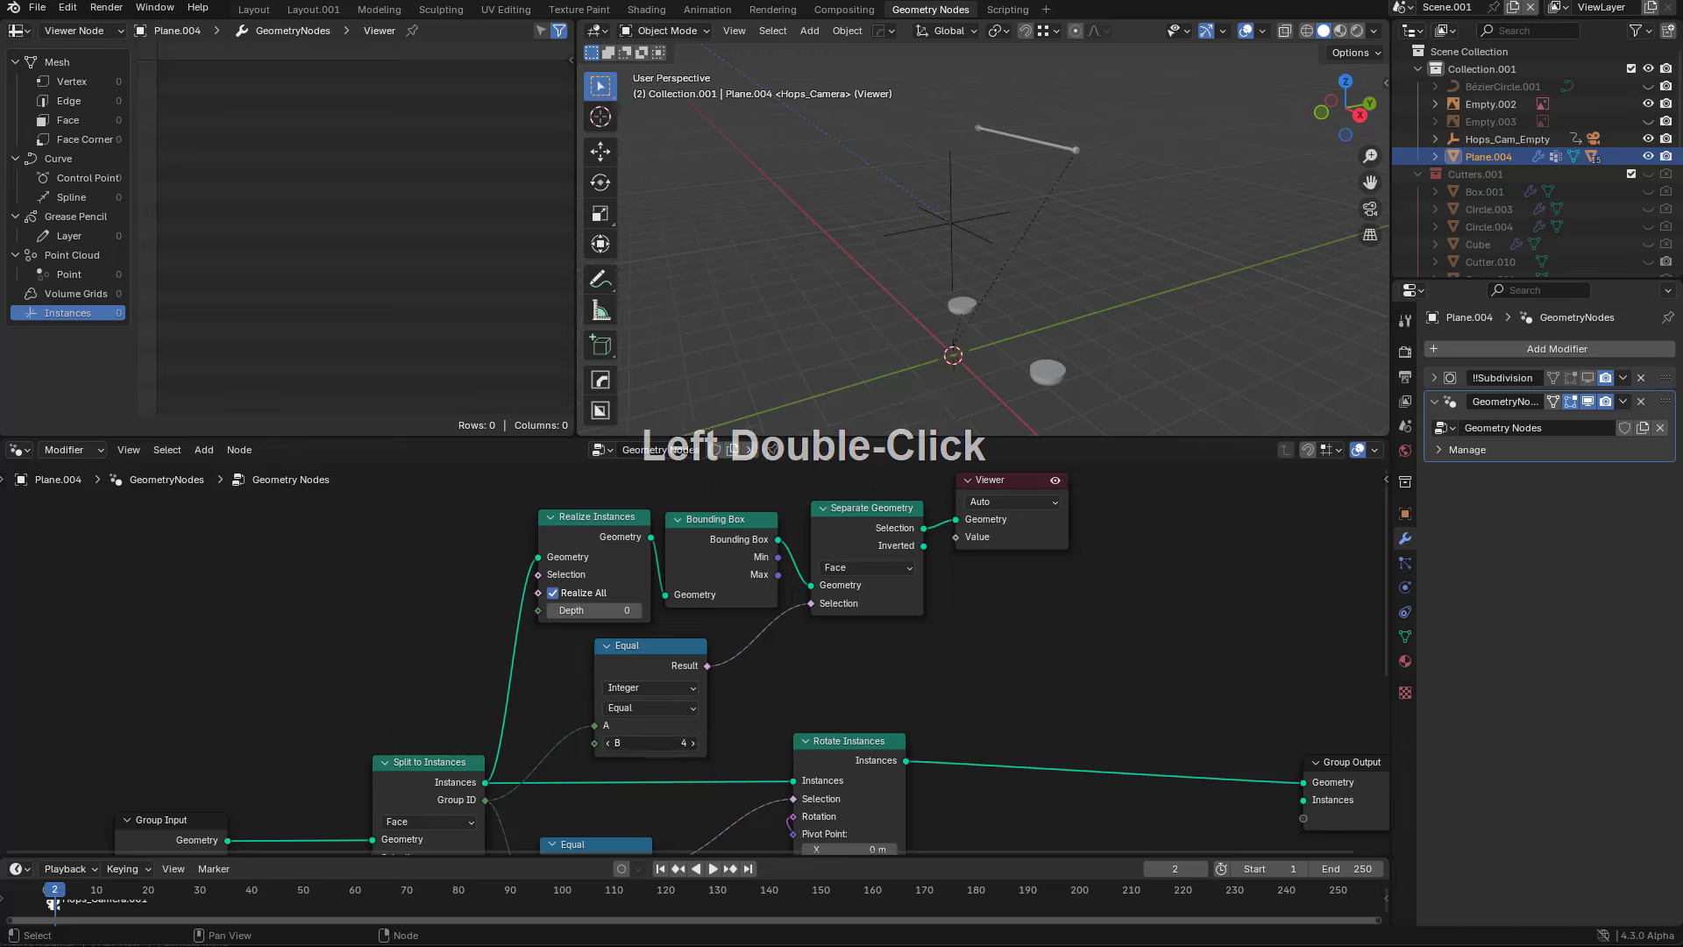
pyautogui.click(606, 743)
pyautogui.doubleClick(607, 743)
pyautogui.click(607, 743)
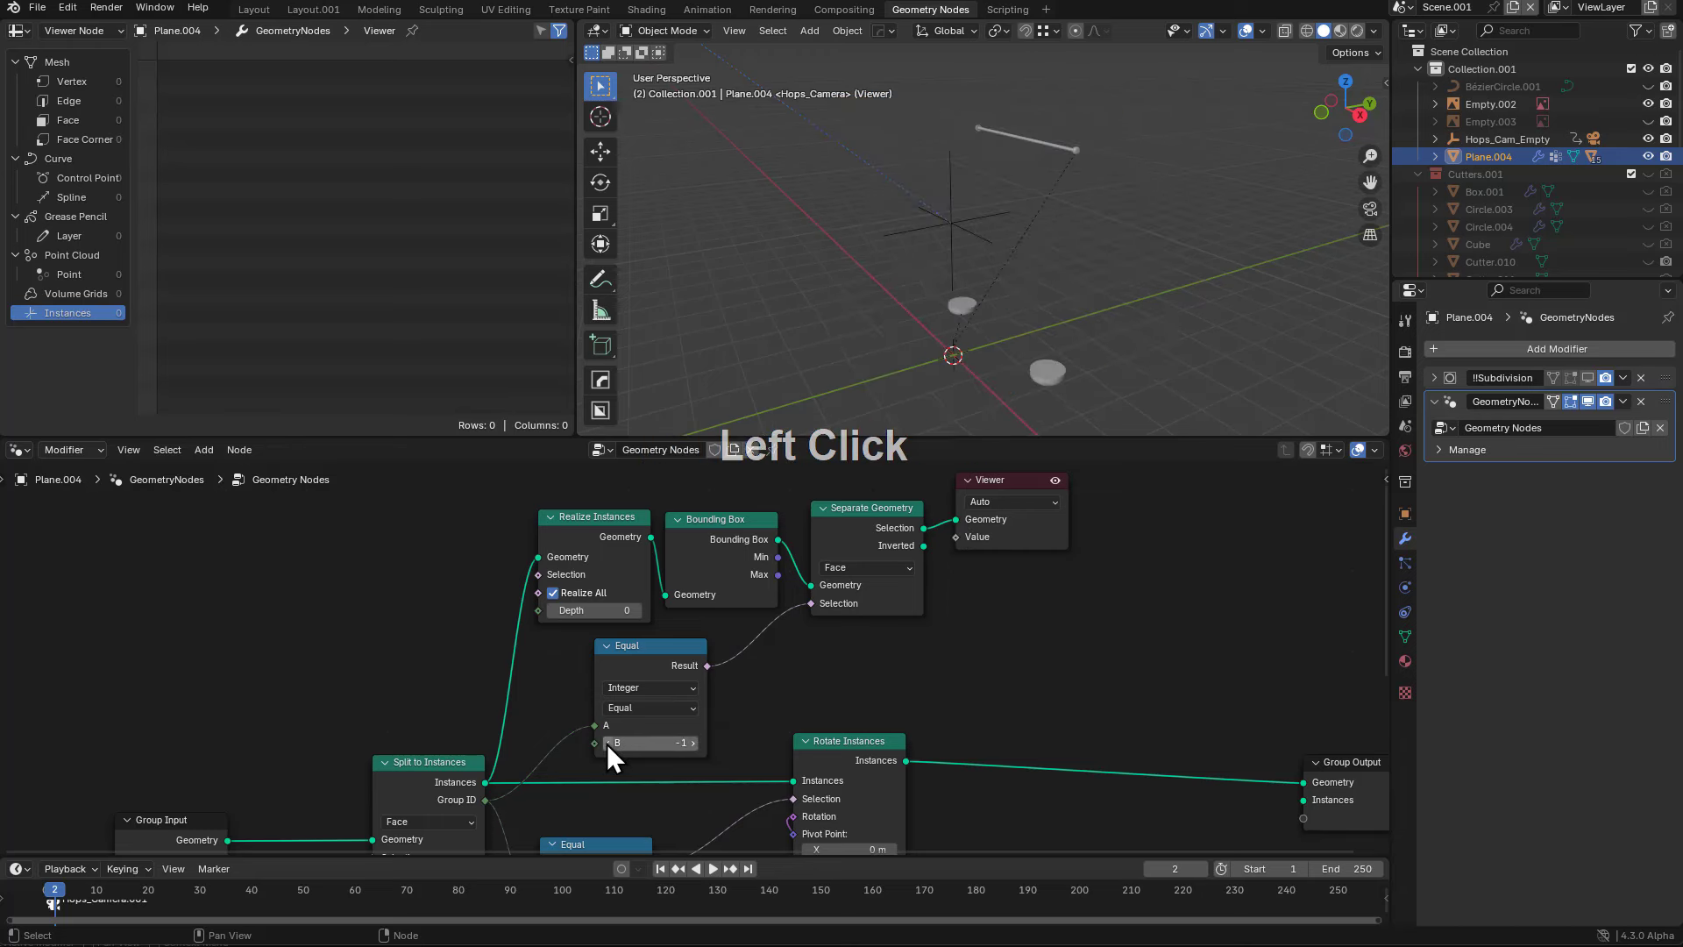
pyautogui.click(692, 744)
pyautogui.click(692, 743)
# - Disconnect Group ID from the upper Equal's A, duplicate the Mesh Island node, and connect its Island Index there instead
pyautogui.moveTo(596, 727); pyautogui.dragTo(738, 687, button='middle')
pyautogui.moveTo(738, 686); pyautogui.dragTo(689, 645)
pyautogui.moveTo(688, 645); pyautogui.dragTo(699, 582, button='middle')
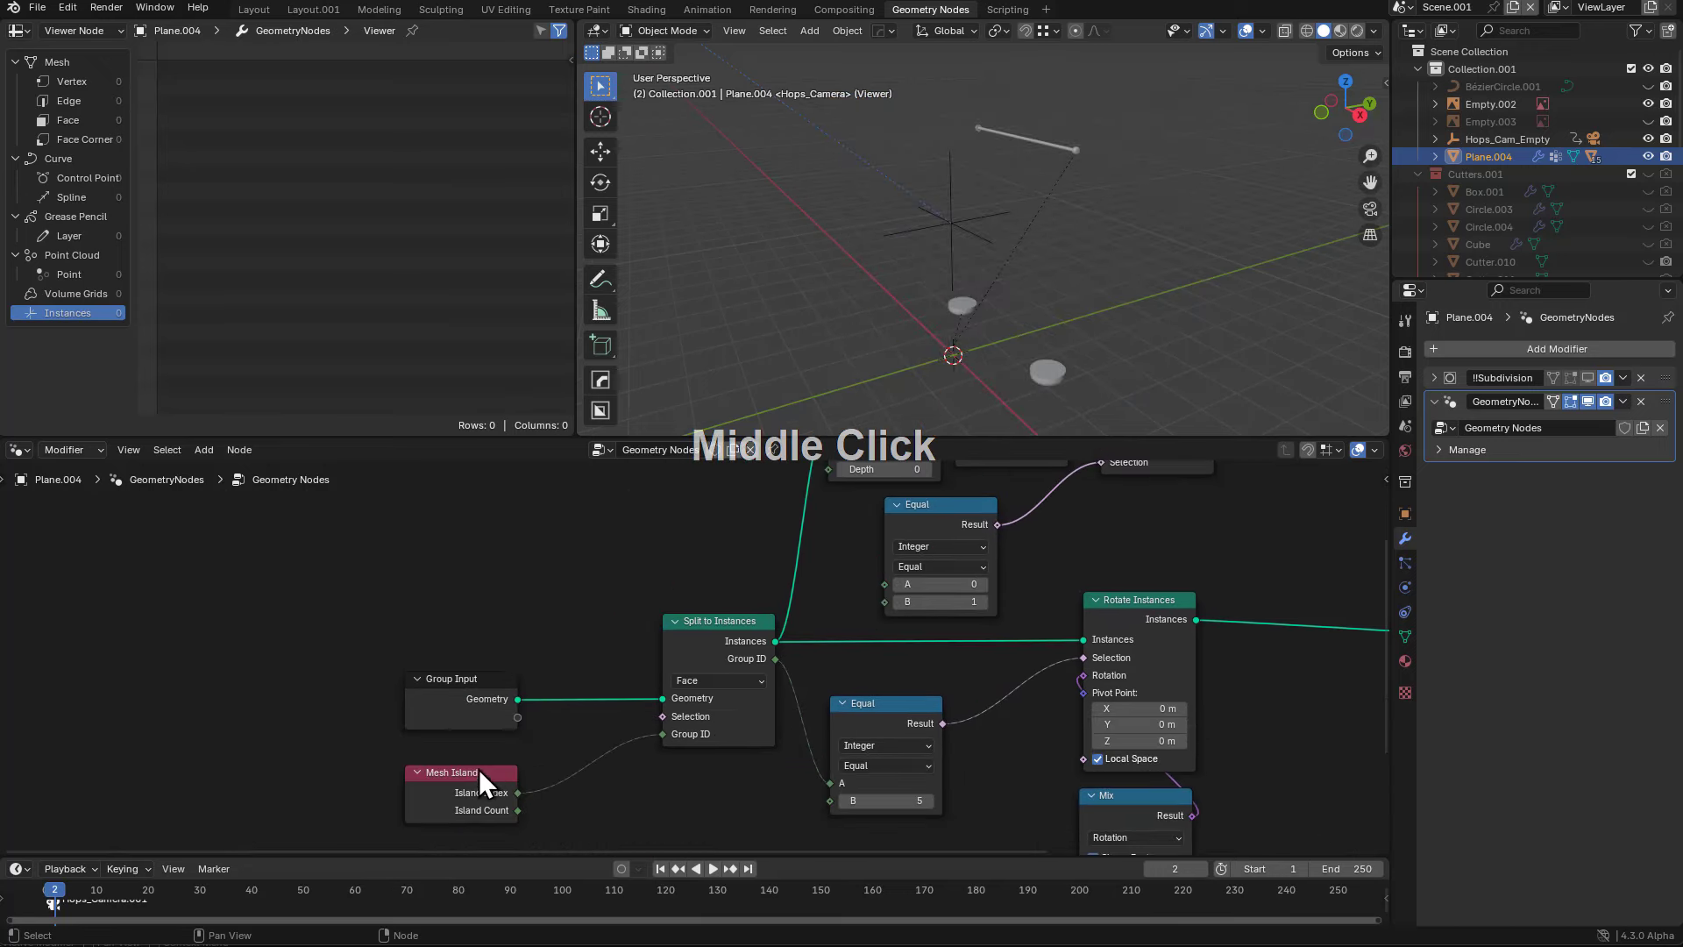
pyautogui.hotkey('shift', 'd')
pyautogui.click(717, 473)
pyautogui.scroll(2, 598, 633)
pyautogui.moveTo(603, 577); pyautogui.dragTo(681, 663)
pyautogui.moveTo(598, 591); pyautogui.dragTo(748, 703)
pyautogui.click(598, 589)
pyautogui.moveTo(601, 589); pyautogui.dragTo(756, 703)
pyautogui.moveTo(573, 624); pyautogui.dragTo(611, 655)
# - Raise the upper Equal node's B value to 5
pyautogui.click(886, 728)
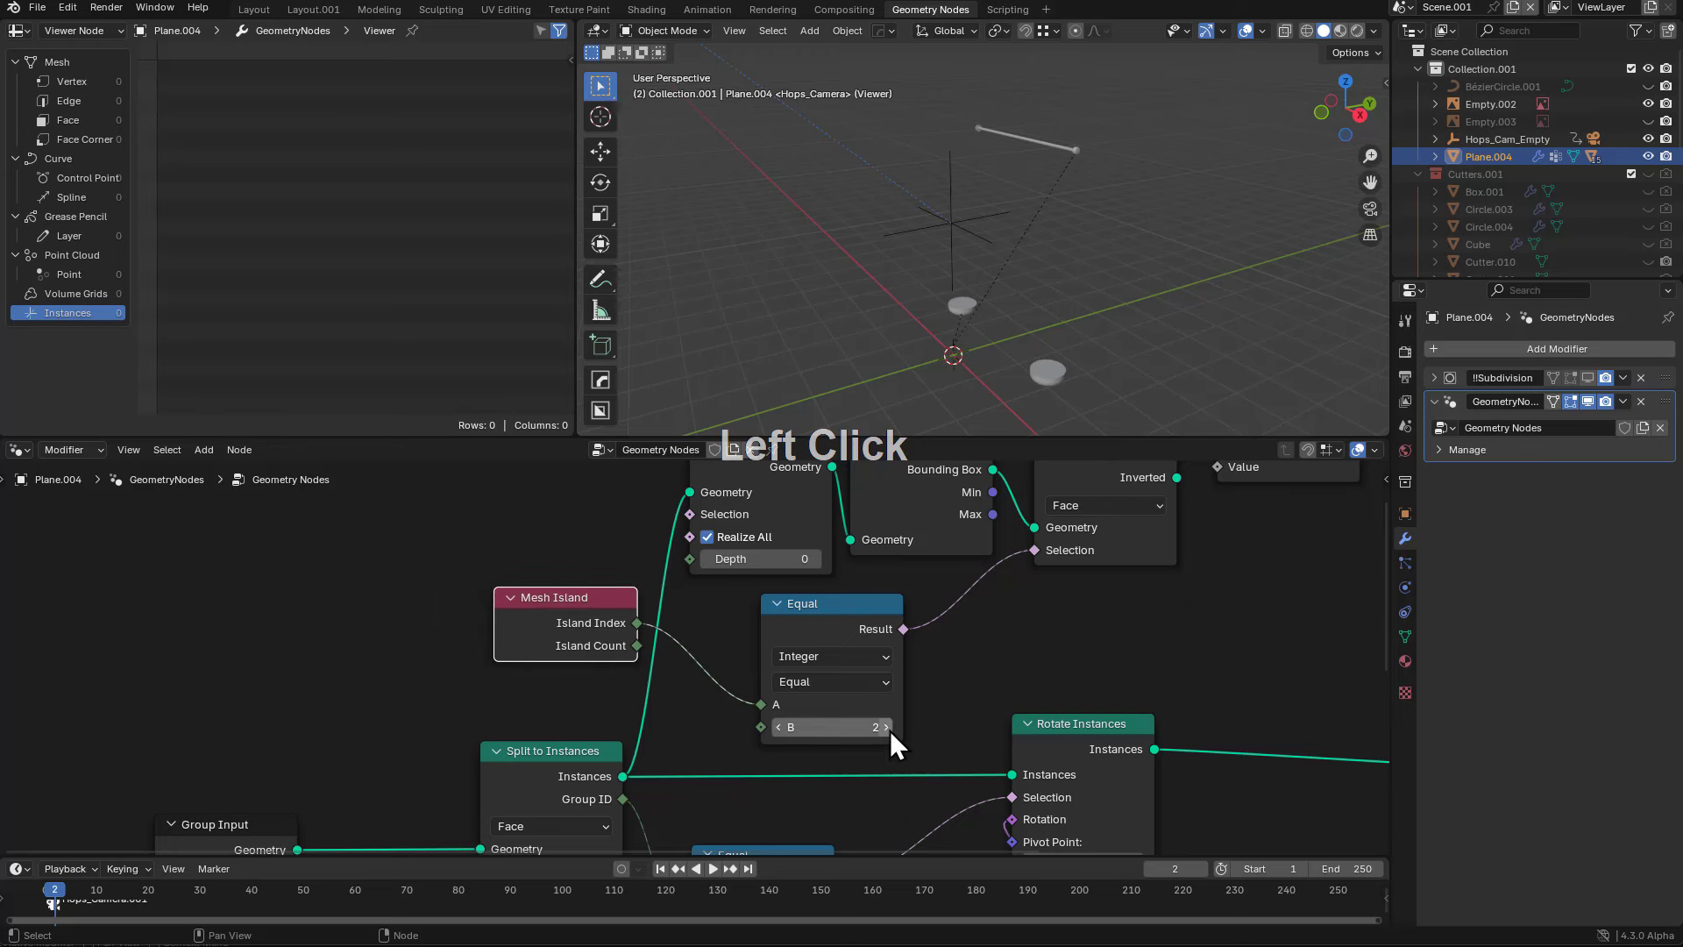
pyautogui.click(890, 729)
pyautogui.moveTo(1002, 646); pyautogui.dragTo(951, 705, button='middle')
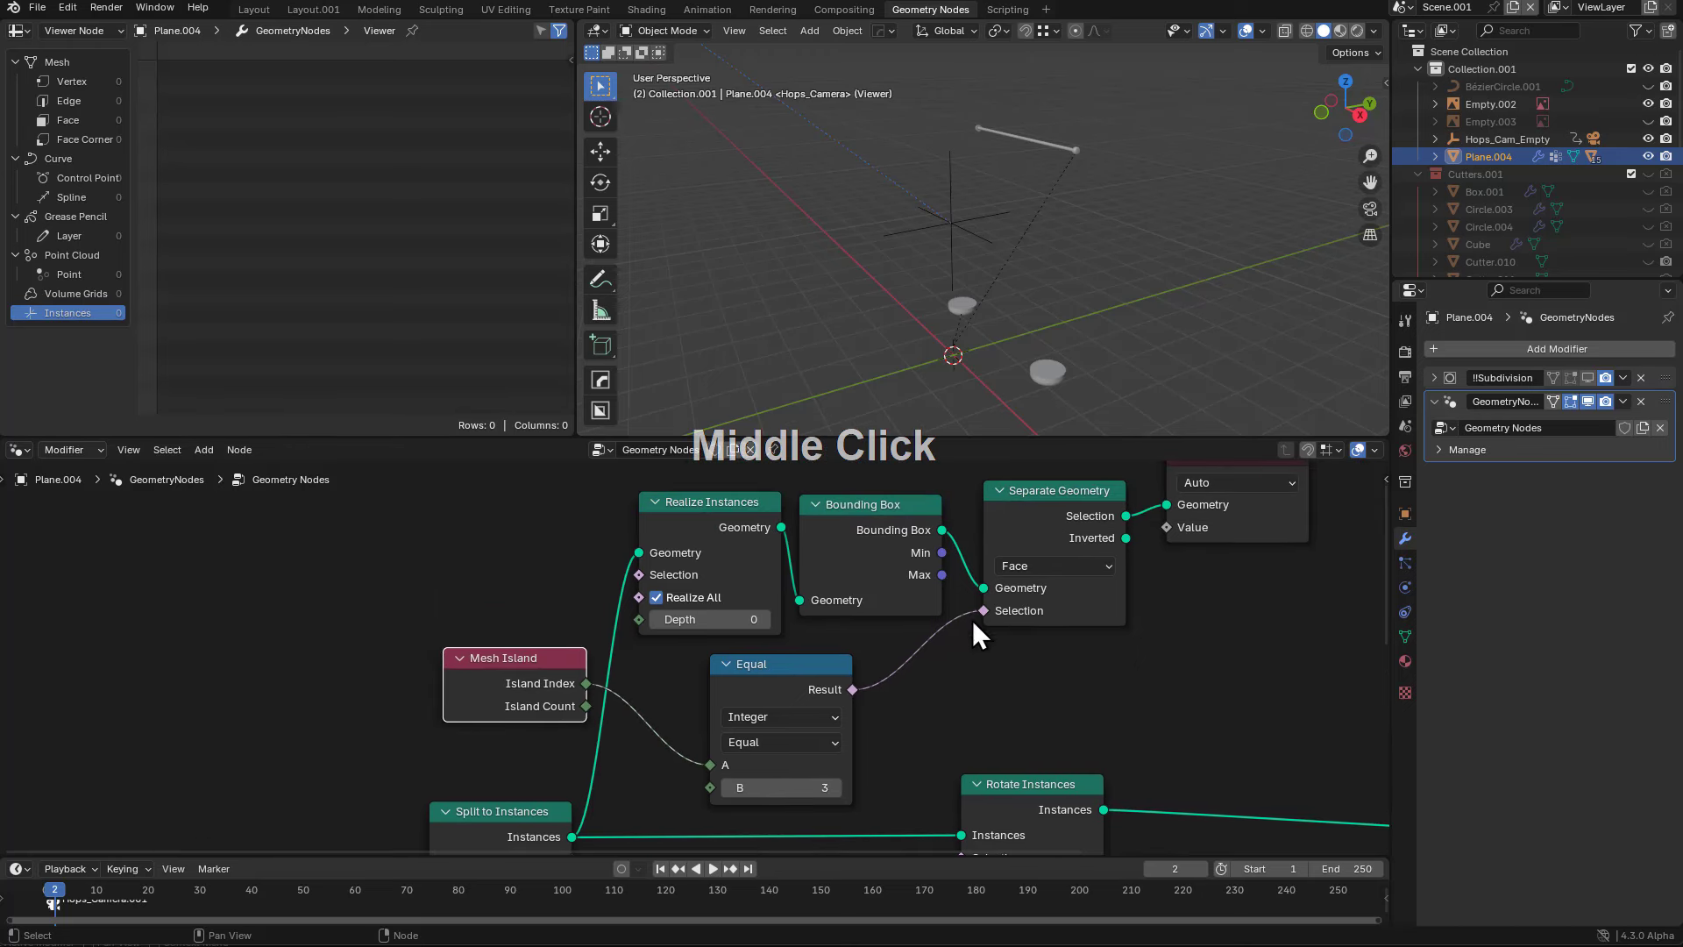
pyautogui.click(832, 788)
pyautogui.click(832, 788)
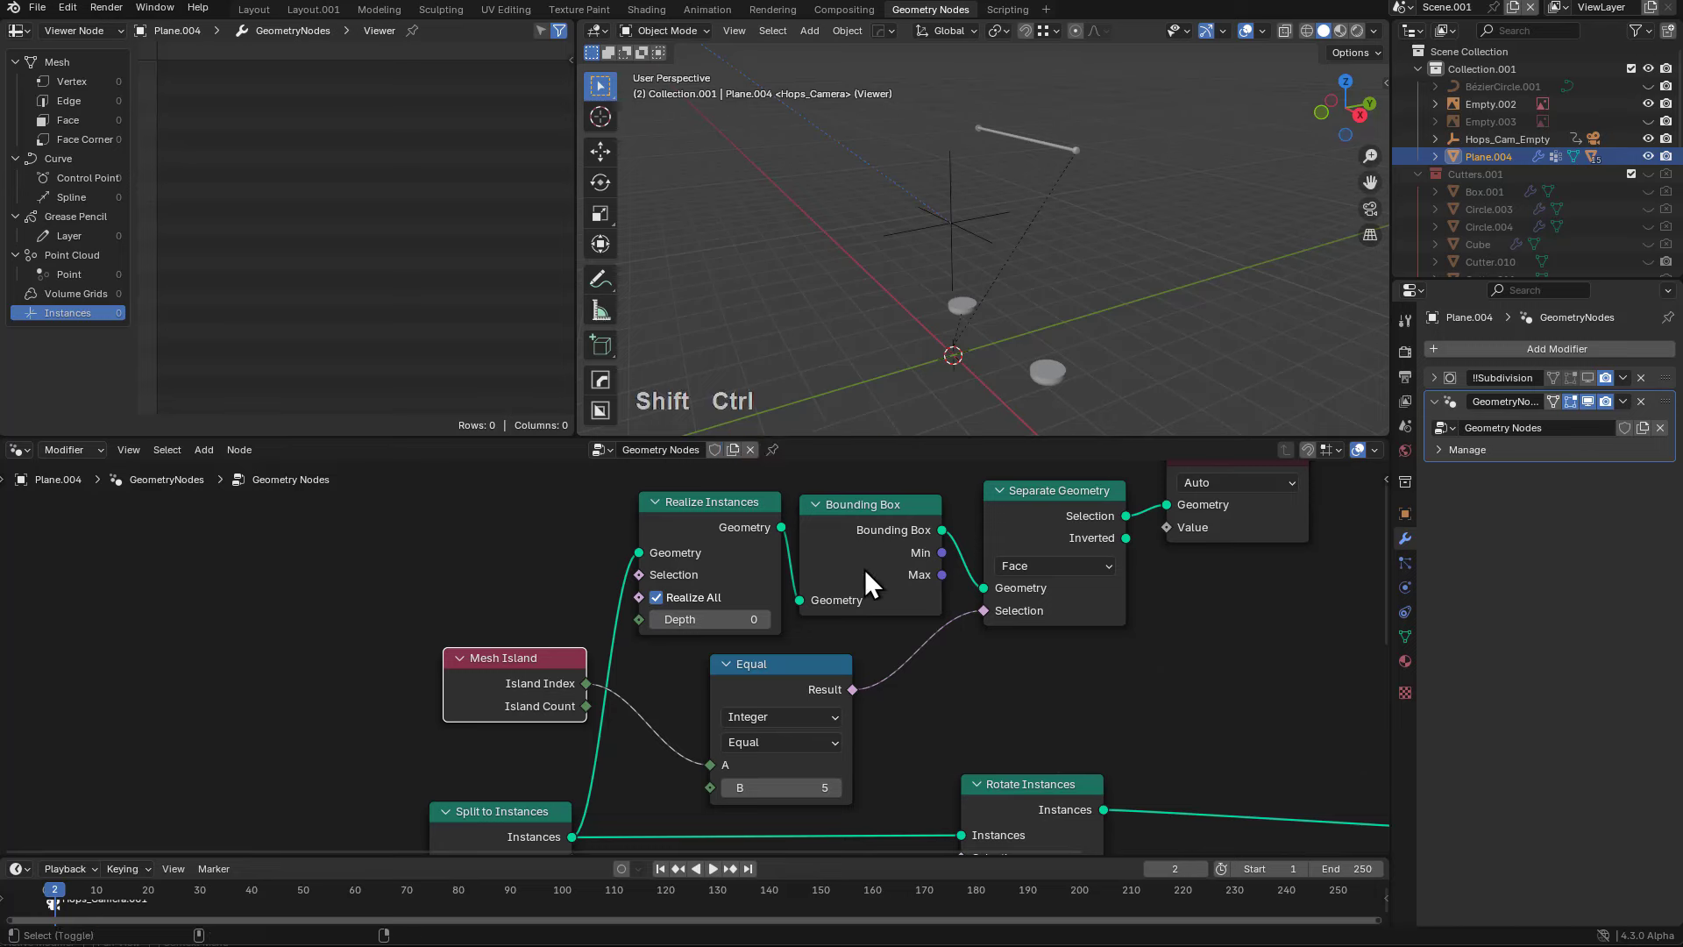
# - Mute and unmute the Realize Instances node to compare the Separate Geometry preview
pyautogui.click(712, 503)
pyautogui.press('m')
pyautogui.press('m')
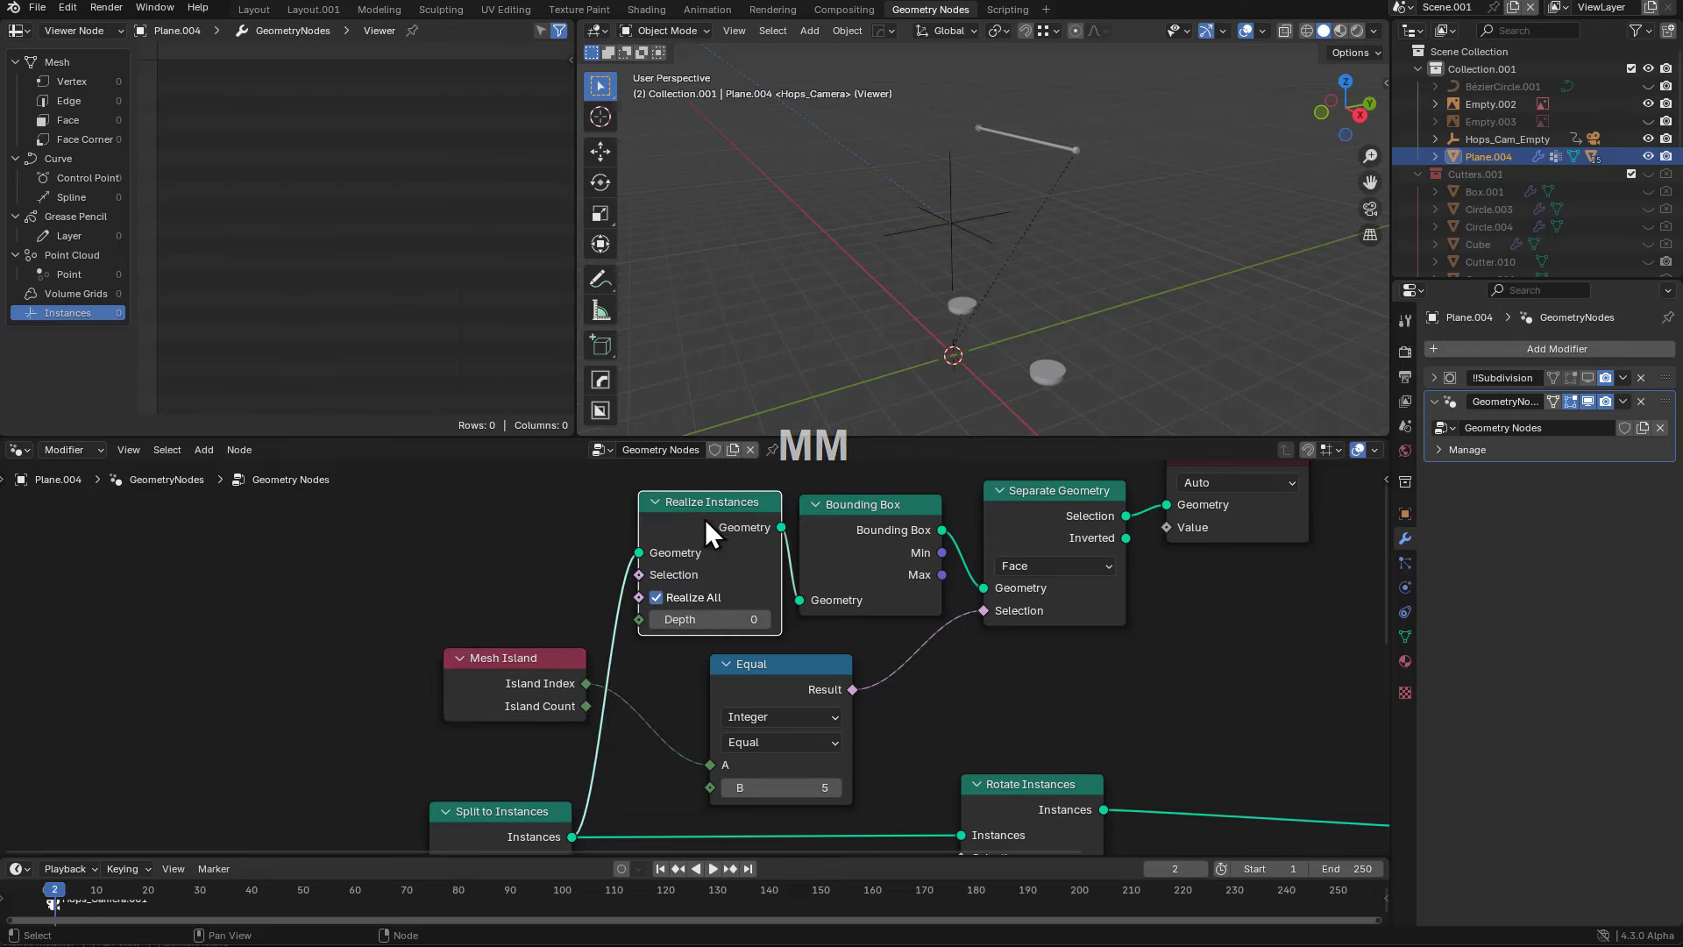
# - Lower the upper Equal node's B value to 2
pyautogui.moveTo(775, 706); pyautogui.dragTo(779, 717, button='middle')
pyautogui.click(707, 775)
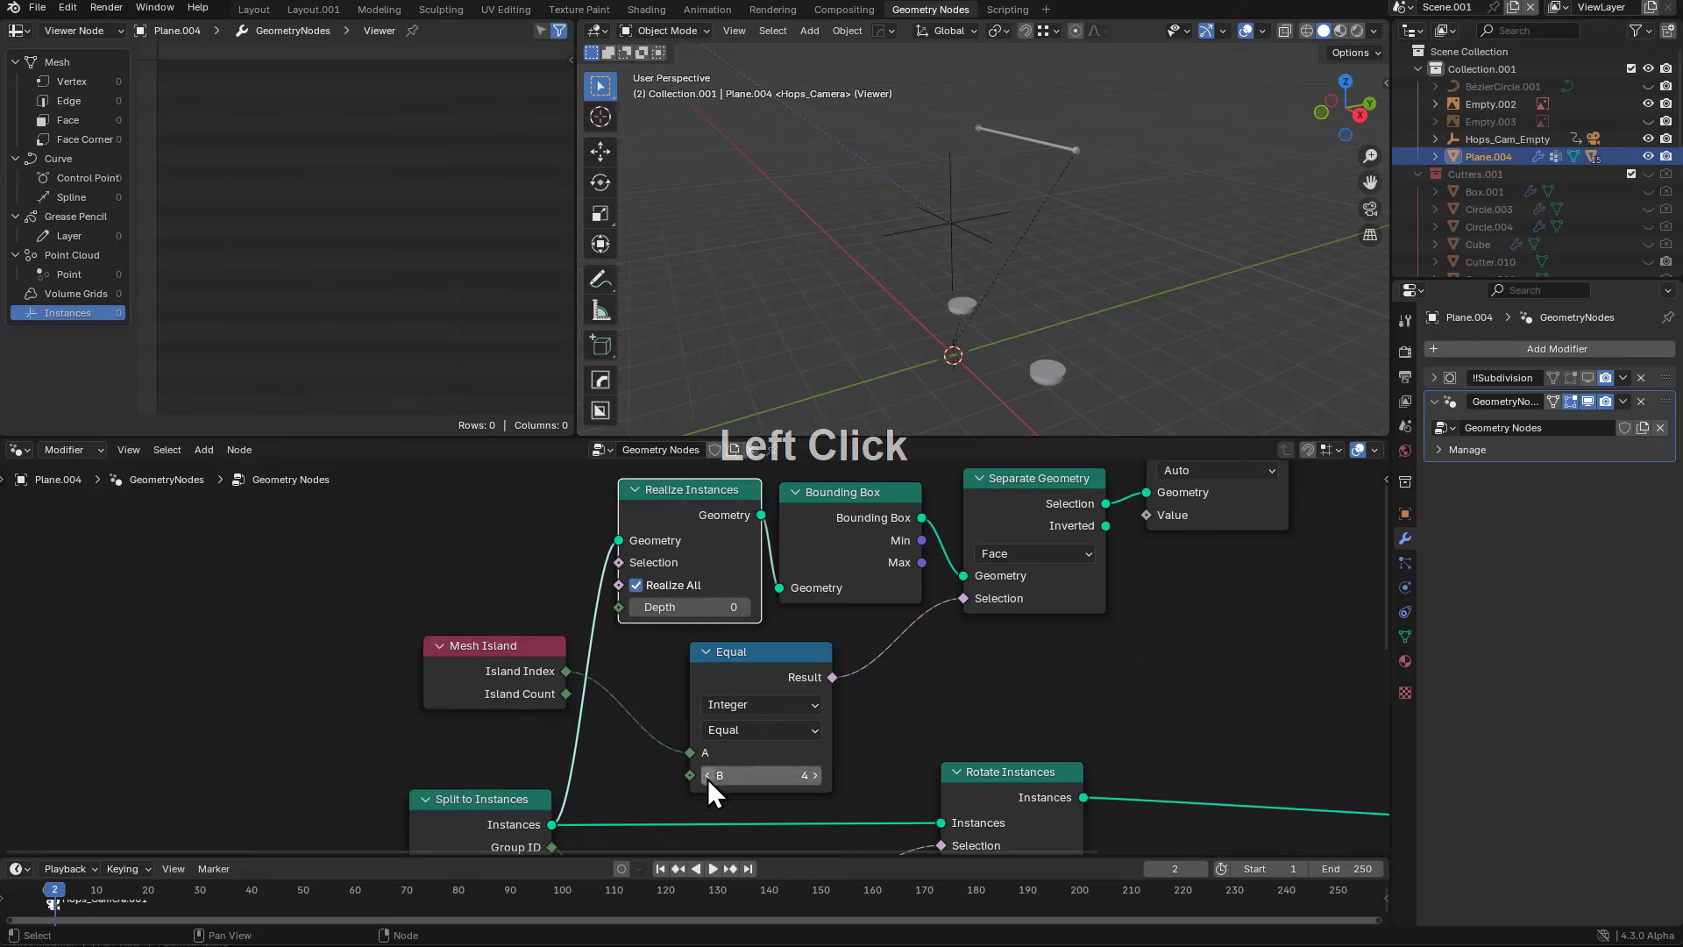
pyautogui.click(707, 775)
# - Delete the Viewer node and preview the Separate Geometry Selection output through a new Viewer
pyautogui.moveTo(1184, 476); pyautogui.dragTo(1103, 560, button='middle')
pyautogui.click(1125, 531)
pyautogui.press('x')
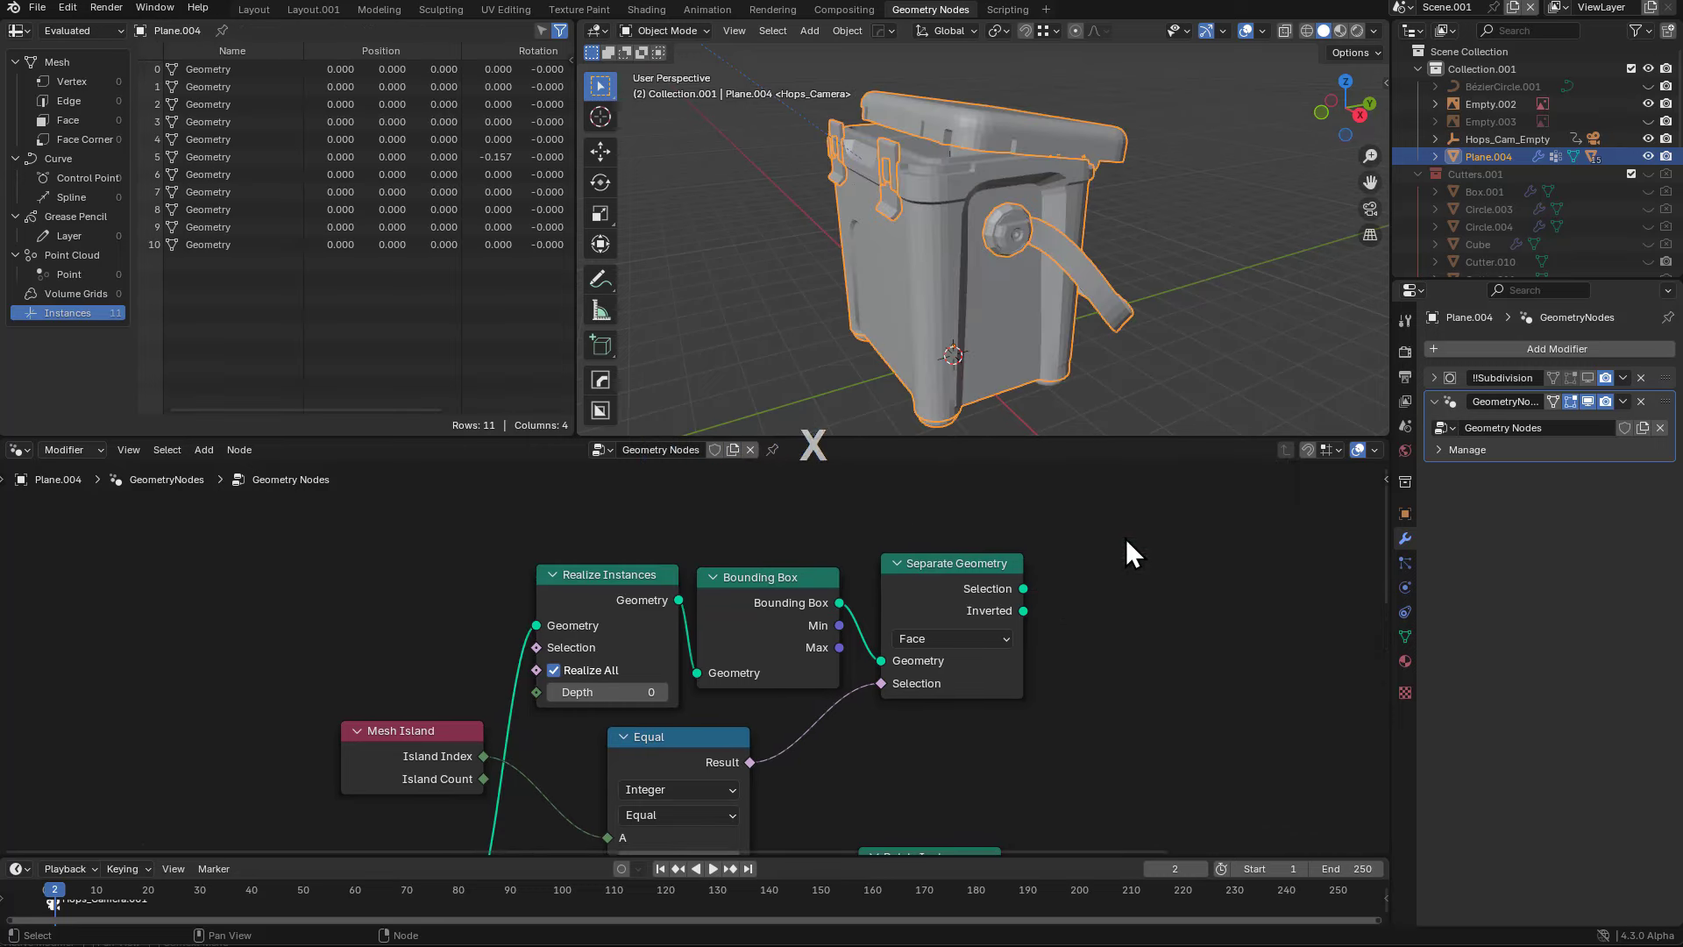
pyautogui.keyDown('ctrl'); pyautogui.keyDown('shift'); pyautogui.click(973, 571); pyautogui.keyUp('shift'); pyautogui.keyUp('ctrl')
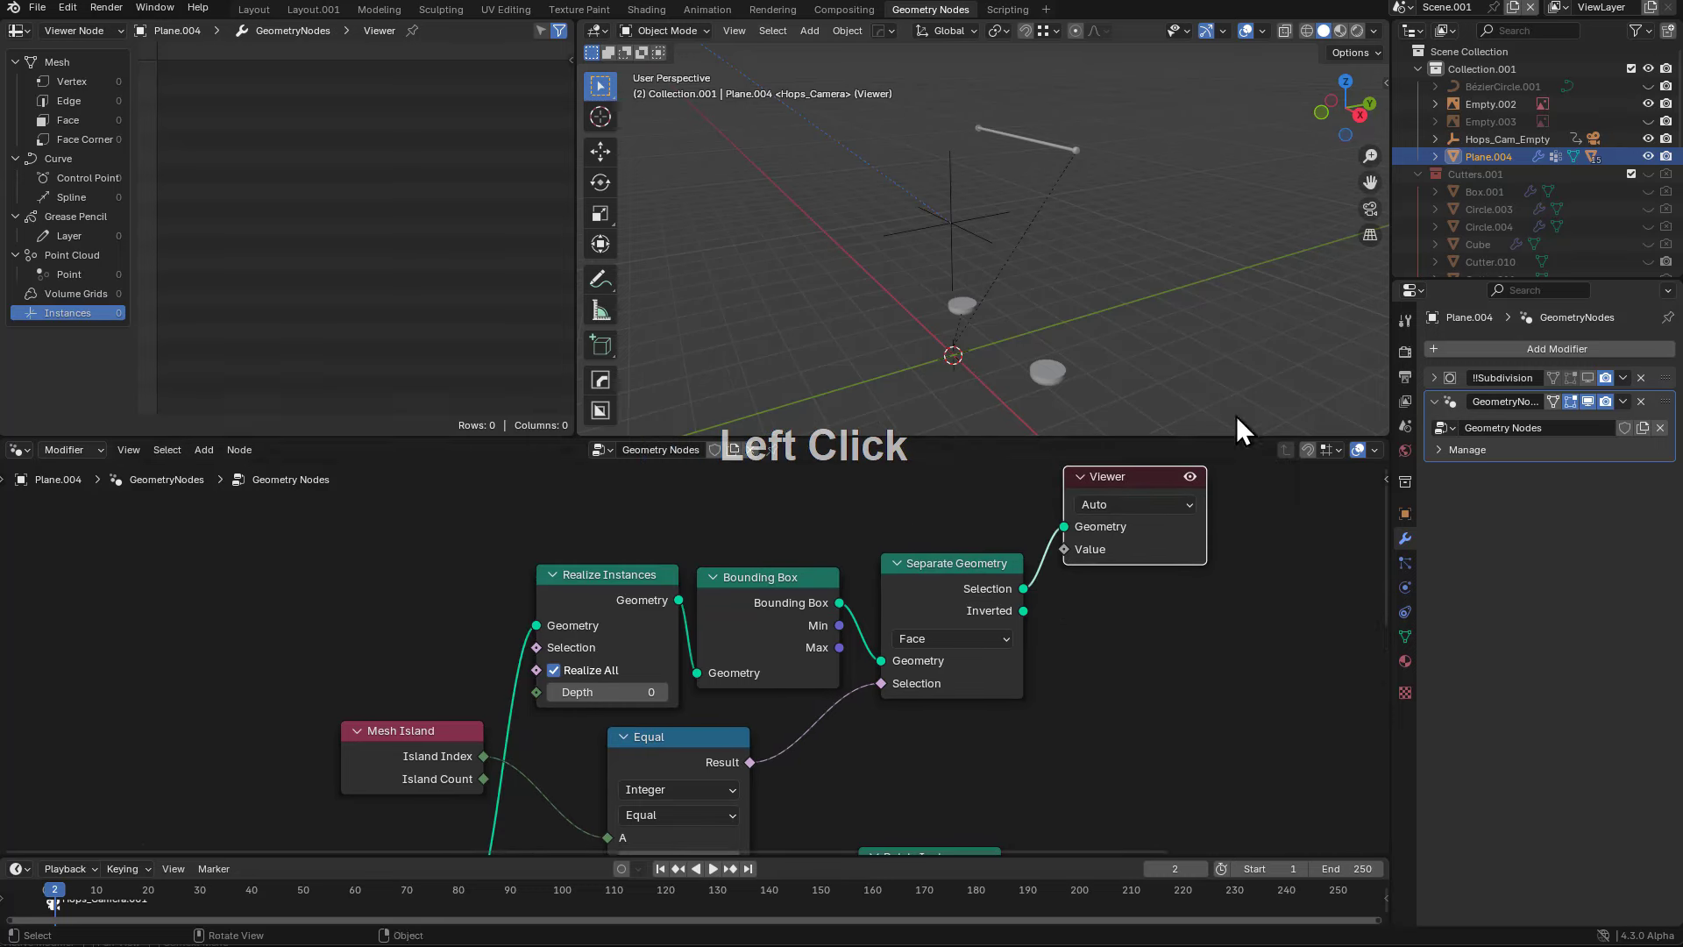
pyautogui.click(1148, 478)
# - Preview the Split to Instances output in the viewport
pyautogui.scroll(-3, 1175, 585)
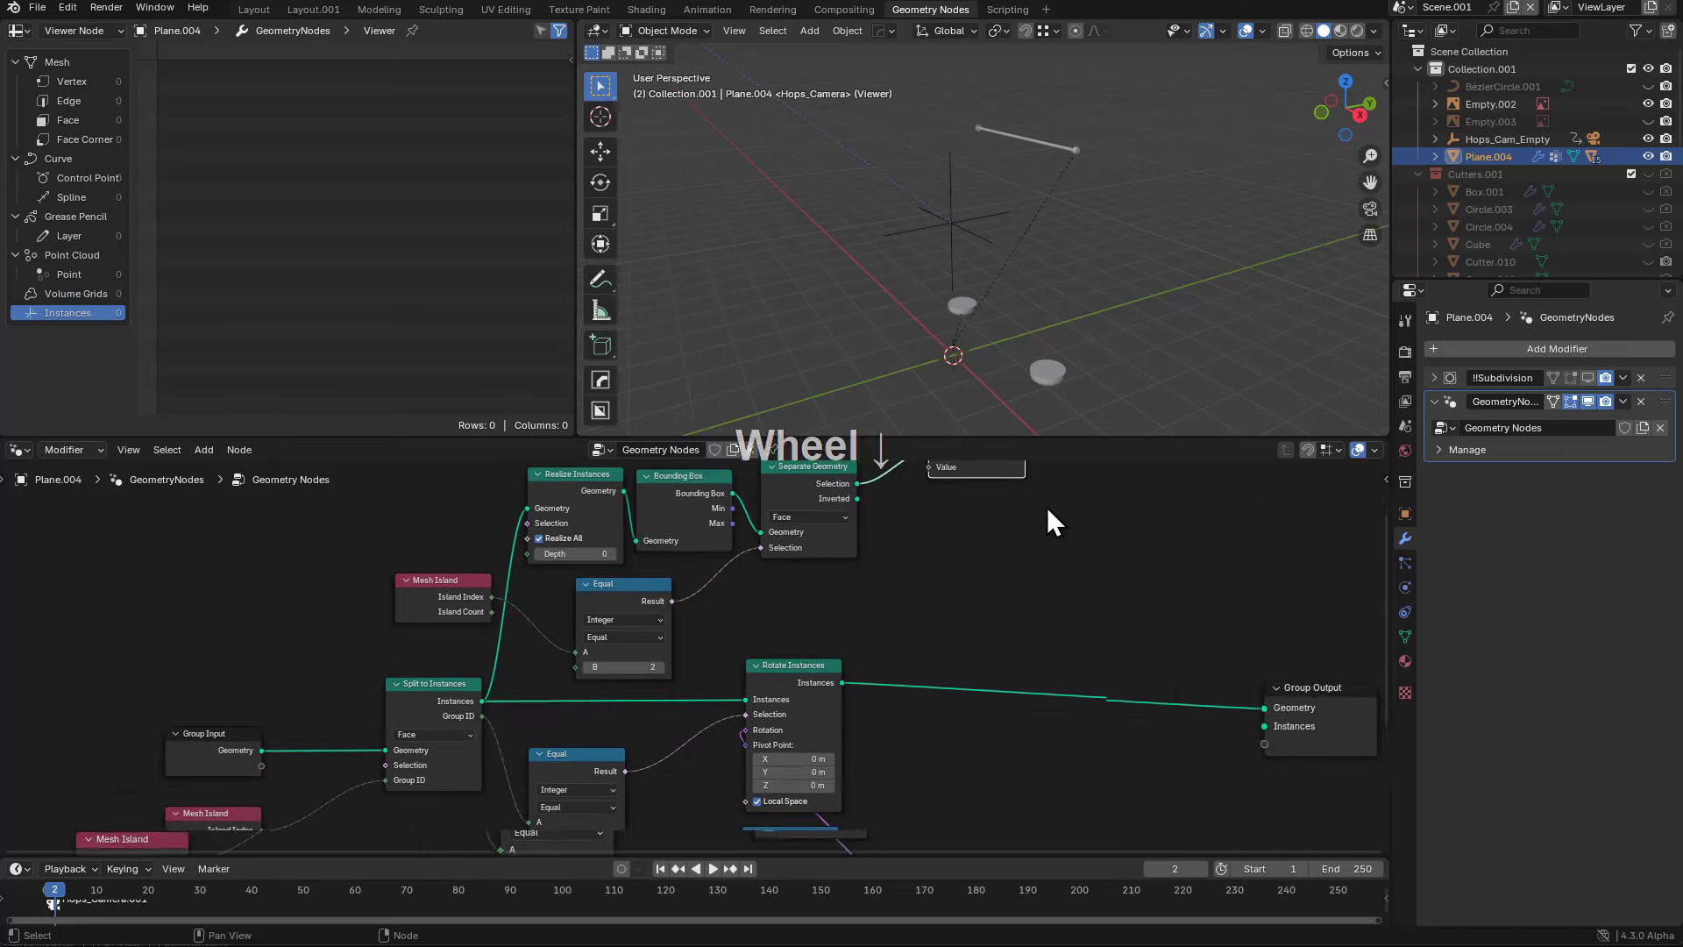
pyautogui.scroll(1, 986, 576)
pyautogui.moveTo(975, 557); pyautogui.dragTo(955, 643, button='middle')
pyautogui.scroll(-1, 955, 644)
pyautogui.scroll(2, 794, 608)
pyautogui.moveTo(690, 681); pyautogui.dragTo(760, 637, button='middle')
pyautogui.moveTo(480, 698); pyautogui.dragTo(631, 649, button='middle')
pyautogui.scroll(1, 640, 652)
pyautogui.keyDown('ctrl'); pyautogui.keyDown('shift'); pyautogui.click(585, 698); pyautogui.keyUp('shift'); pyautogui.keyUp('ctrl')
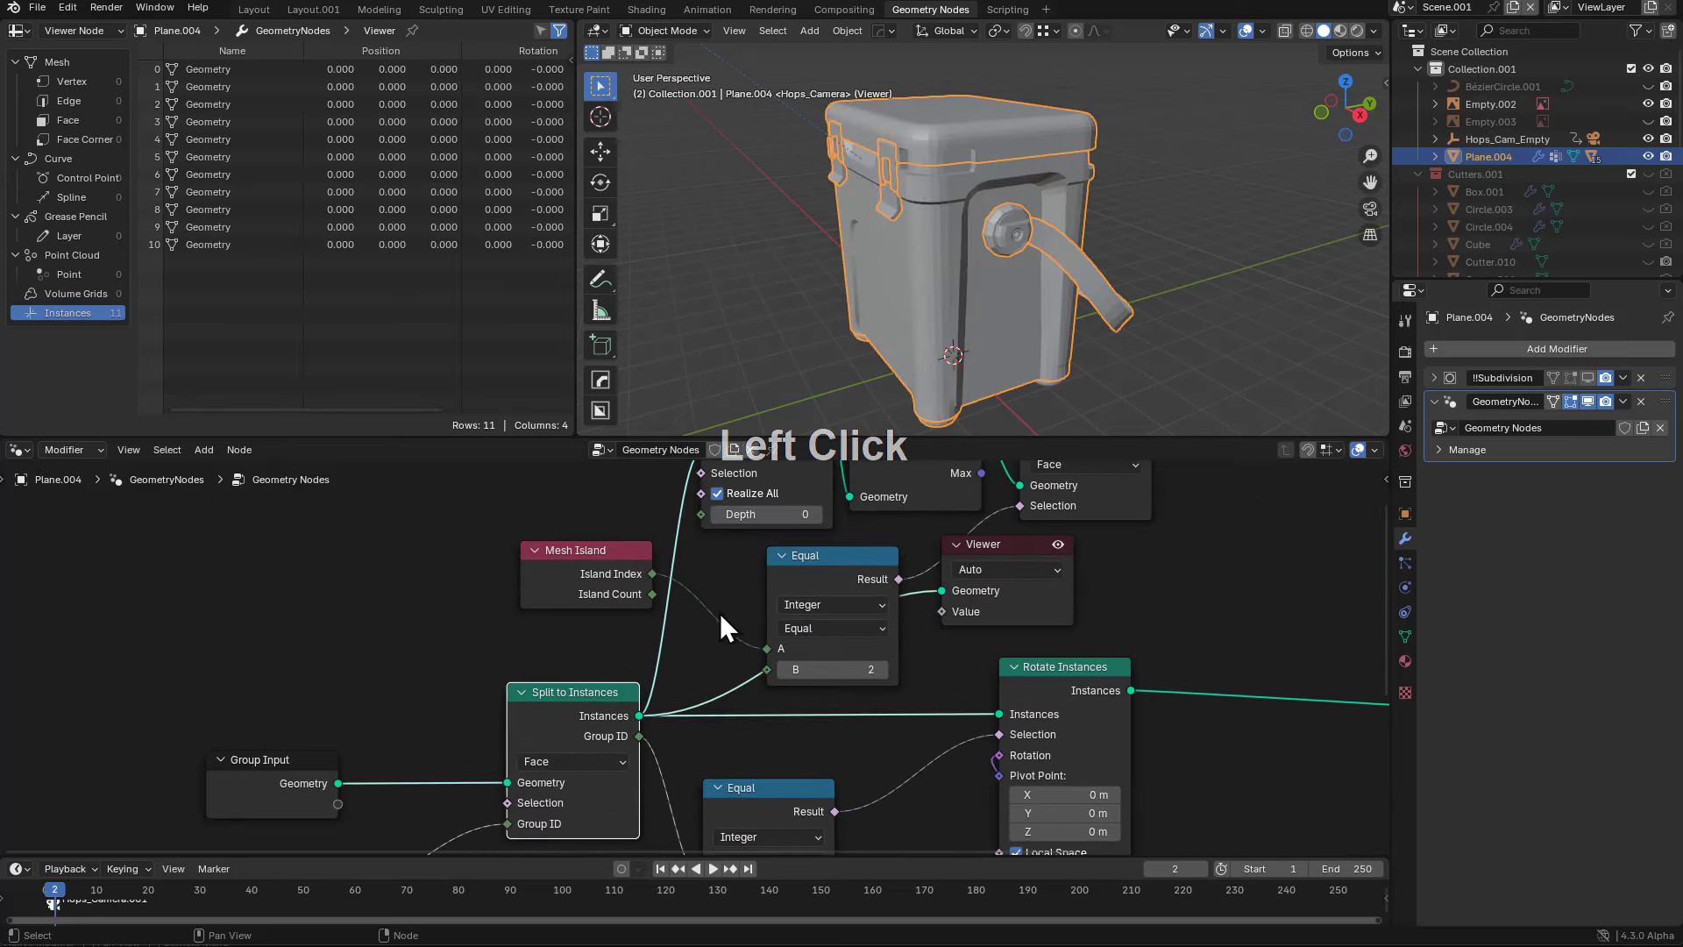
# - Preview the Realize Instances output, and inspect the Bounding Box output in X-ray view
pyautogui.moveTo(718, 613); pyautogui.dragTo(736, 715, button='middle')
pyautogui.scroll(1, 737, 716)
pyautogui.keyDown('ctrl'); pyautogui.keyDown('shift'); pyautogui.click(776, 519); pyautogui.keyUp('shift'); pyautogui.keyUp('ctrl')
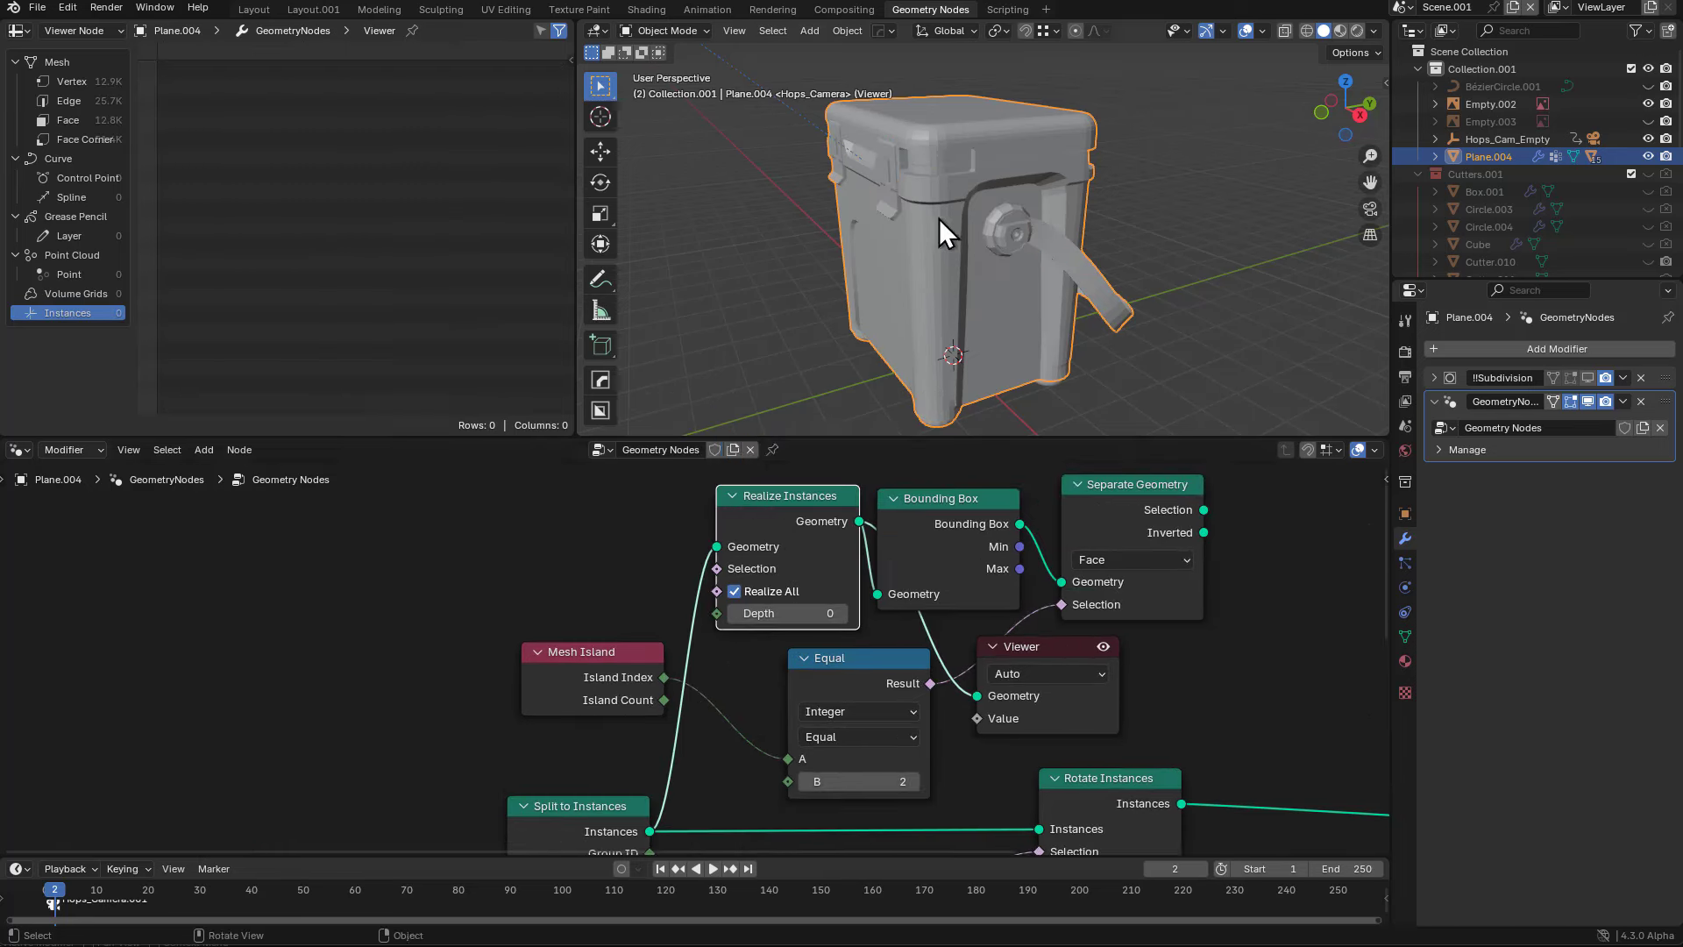
pyautogui.keyDown('ctrl'); pyautogui.keyDown('shift'); pyautogui.click(949, 524); pyautogui.keyUp('shift'); pyautogui.keyUp('ctrl')
pyautogui.hotkey('alt', 'z')
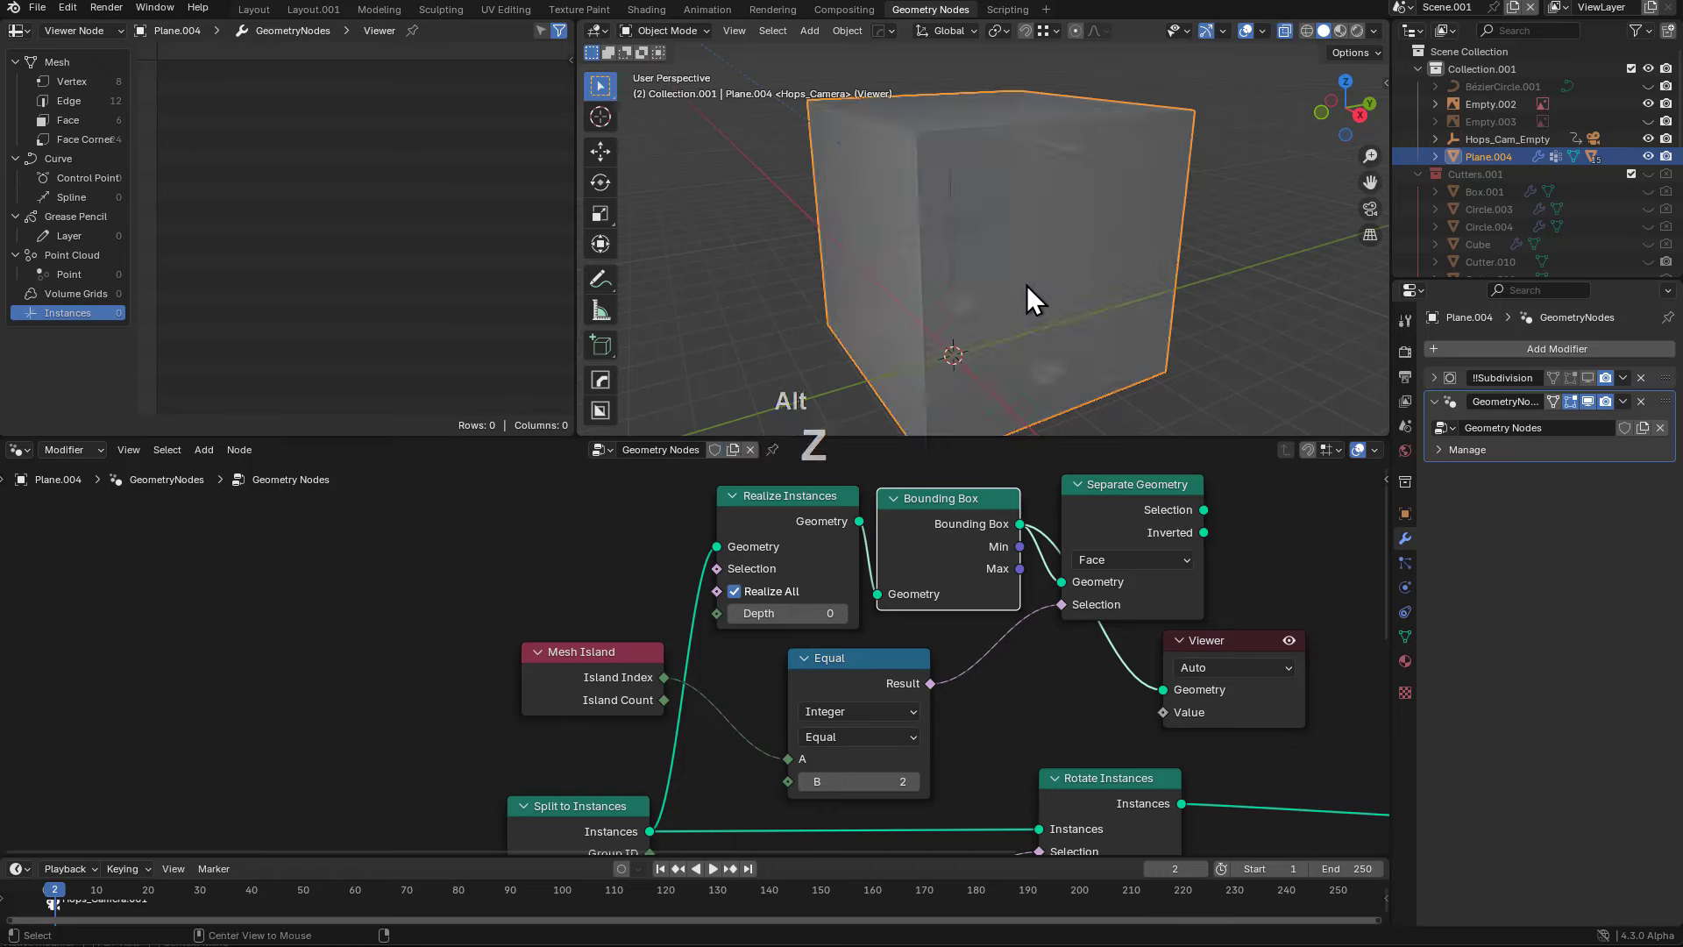
pyautogui.moveTo(1029, 281); pyautogui.dragTo(1096, 268, button='middle')
# - Turn off Realize All on the Realize Instances node and preview Separate Geometry with X-ray disabled
pyautogui.click(765, 586)
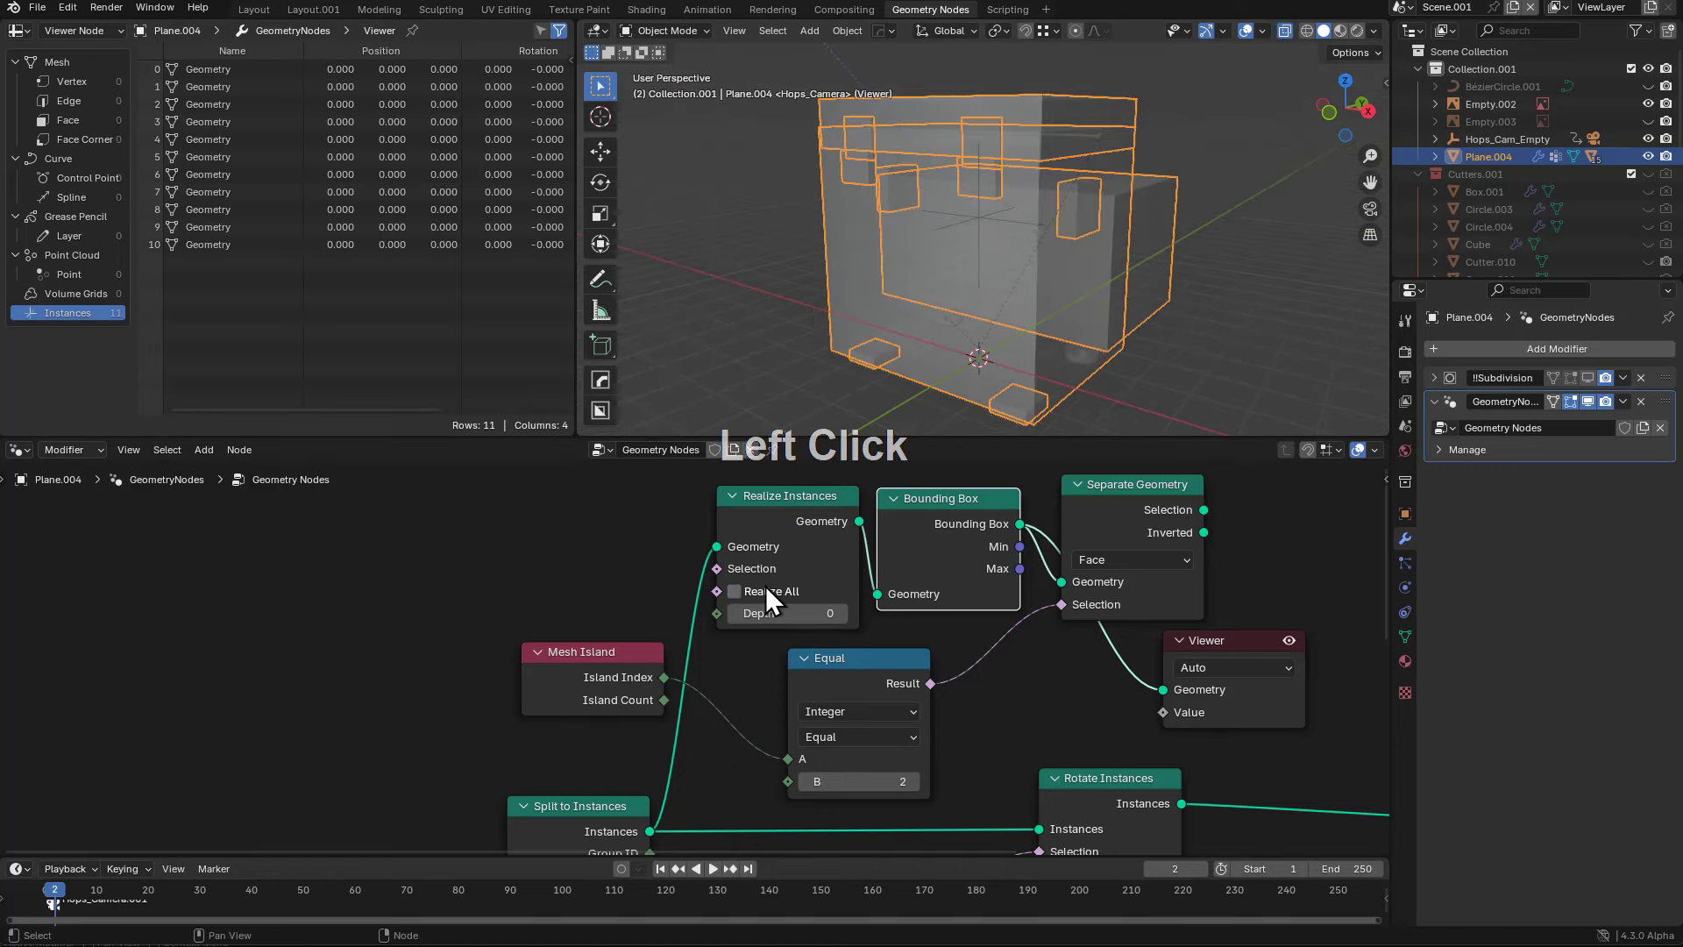
pyautogui.hotkey('alt', 'z')
pyautogui.keyDown('ctrl'); pyautogui.keyDown('shift'); pyautogui.click(1122, 489); pyautogui.keyUp('shift'); pyautogui.keyUp('ctrl')
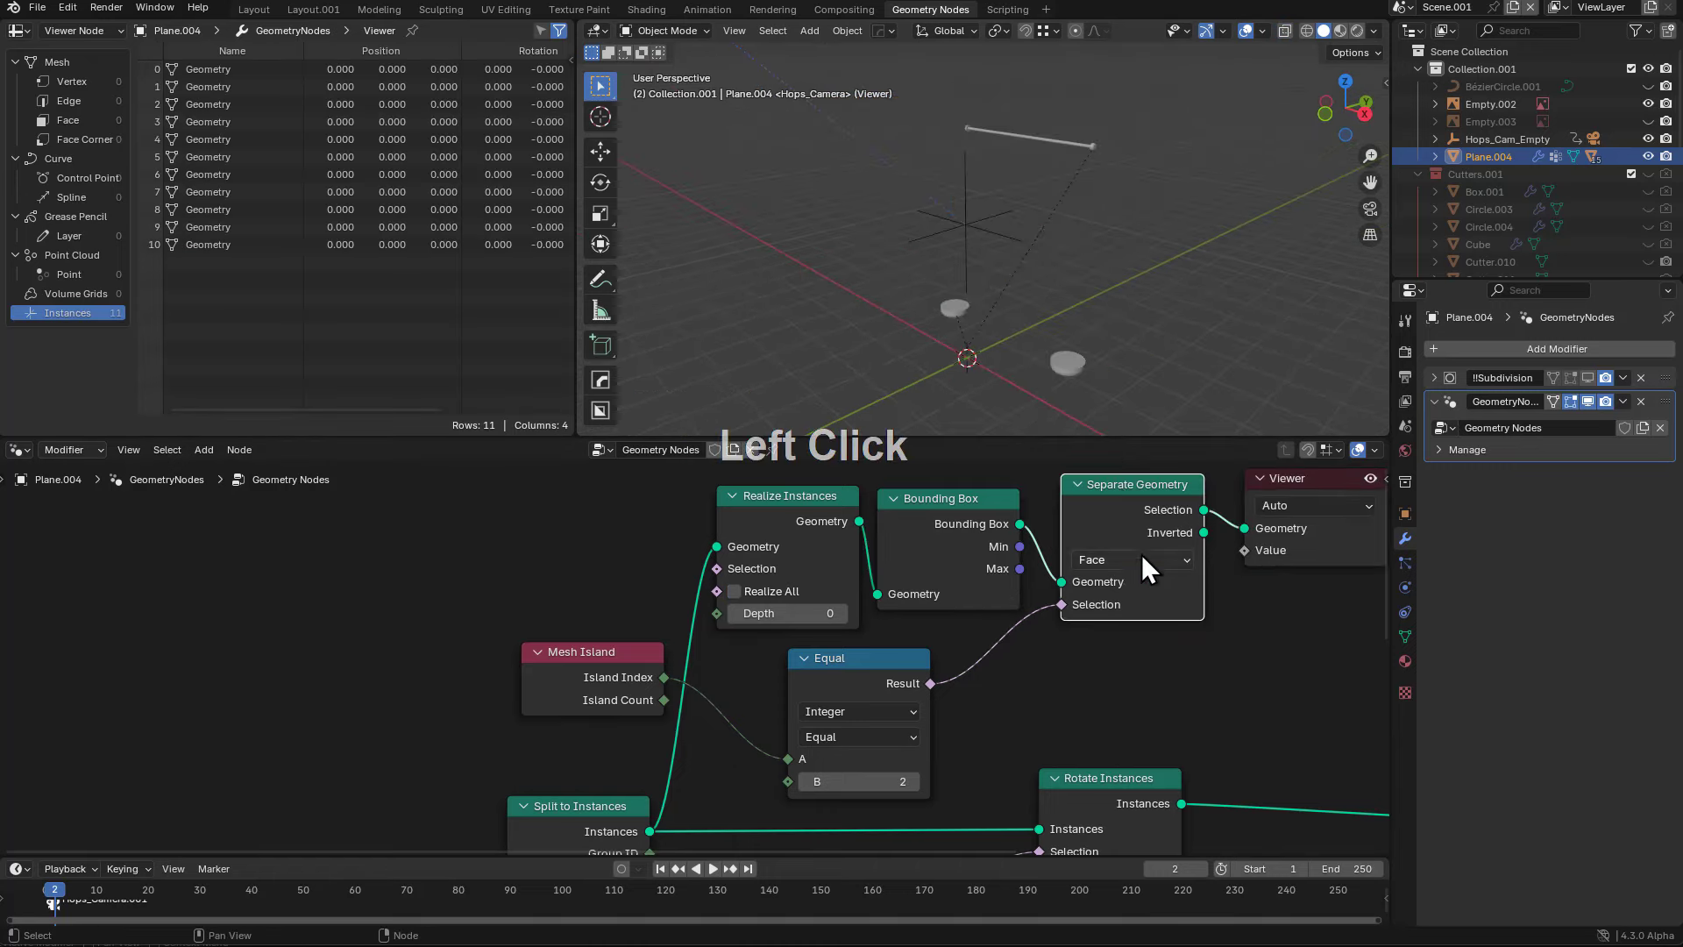
# - Raise the upper Equal node's B value to 4 and connect Separate Geometry's Inverted output to the Viewer
pyautogui.click(914, 780)
pyautogui.click(915, 780)
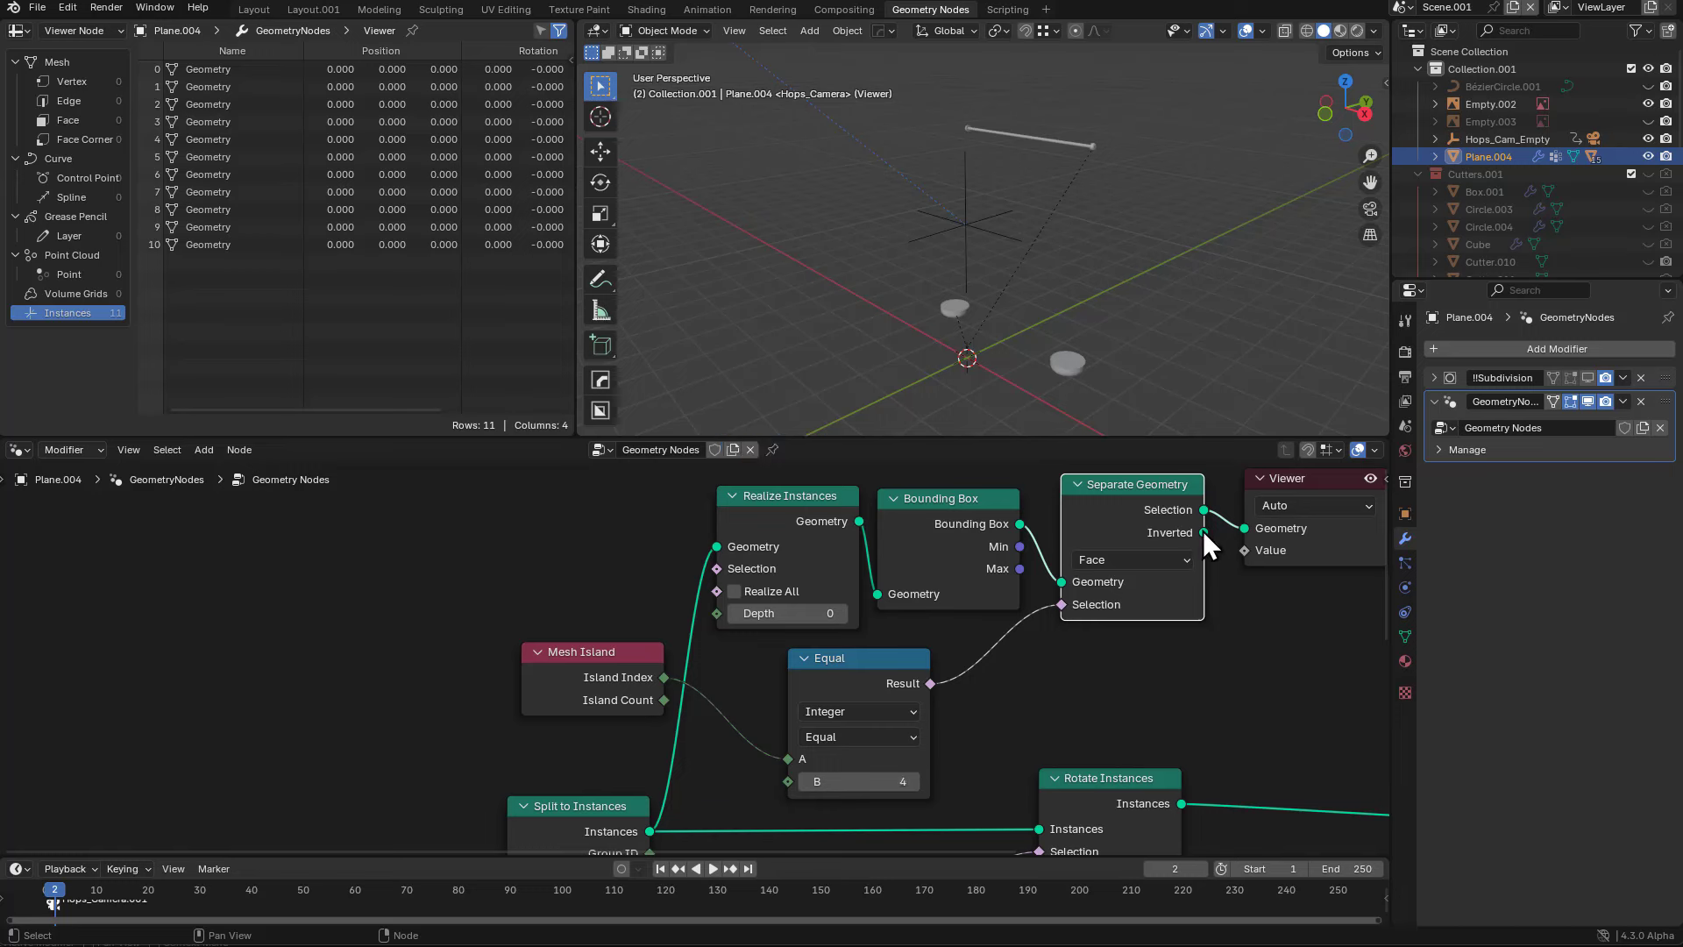
pyautogui.moveTo(1203, 531); pyautogui.dragTo(1260, 526)
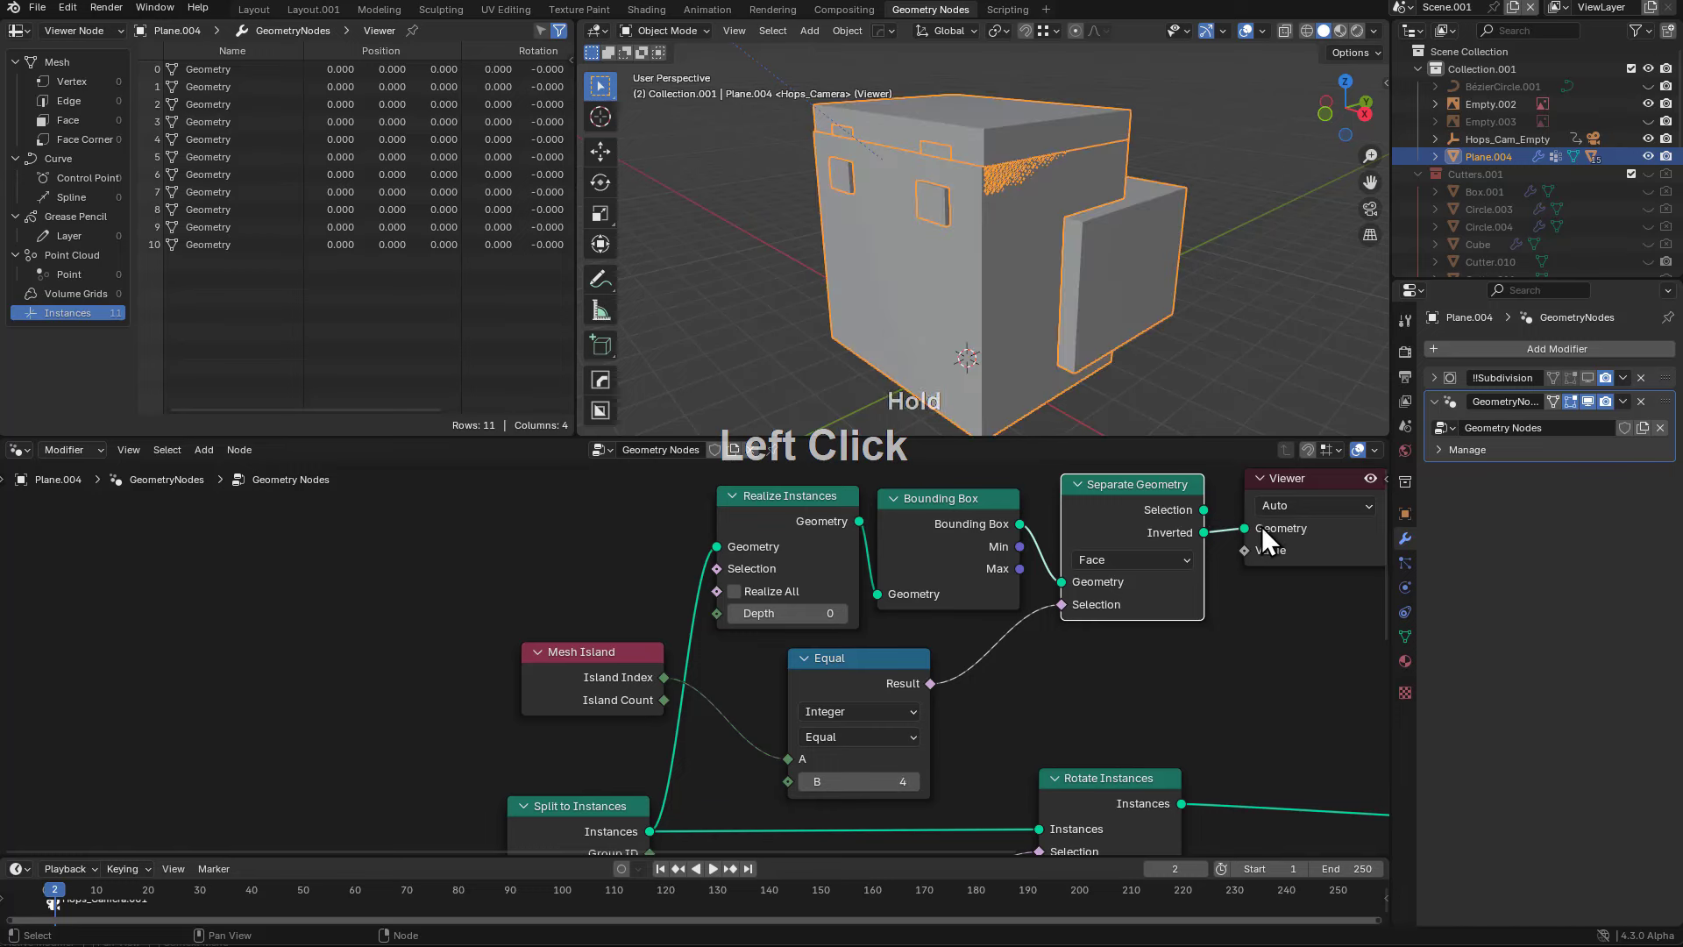
# - Connect Split to Instances' Group ID to the upper Equal's A and try other B values, ending at 4
pyautogui.doubleClick(802, 782)
pyautogui.moveTo(771, 752); pyautogui.dragTo(796, 624, button='middle')
pyautogui.moveTo(674, 725); pyautogui.dragTo(812, 629)
pyautogui.moveTo(940, 604); pyautogui.dragTo(907, 671, button='middle')
pyautogui.doubleClick(903, 720)
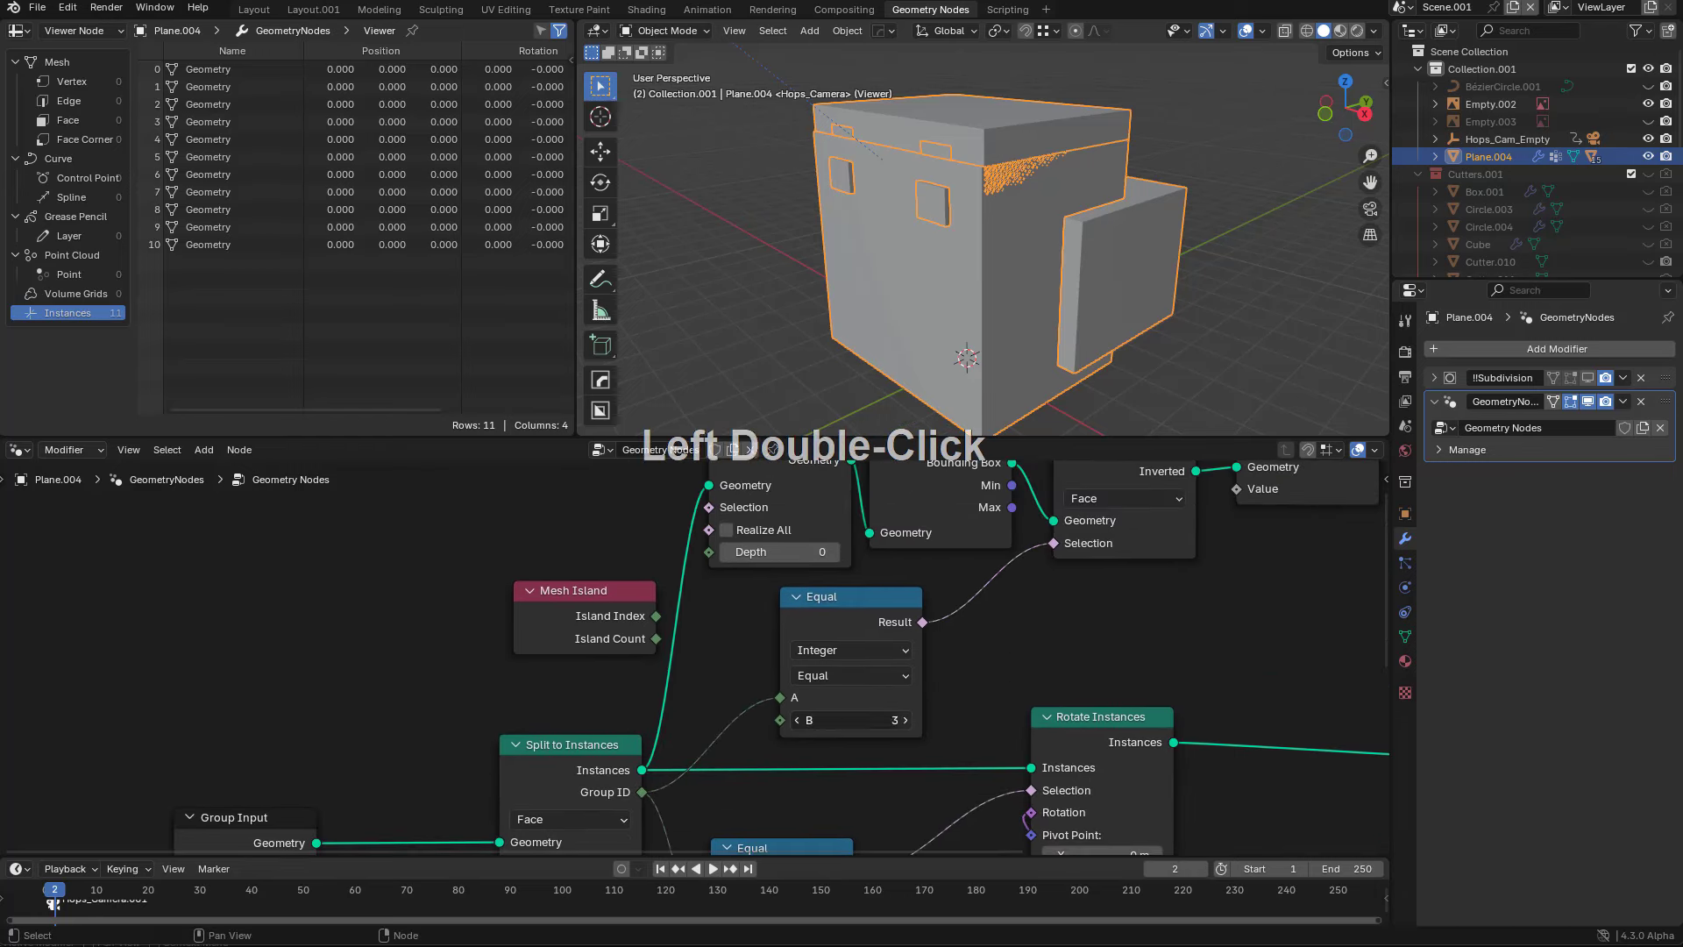
# - Remove the Separate Geometry node while keeping Bounding Box linked to the Viewer
pyautogui.moveTo(1056, 615); pyautogui.dragTo(1014, 702, button='middle')
pyautogui.click(1073, 528)
pyautogui.hotkey('ctrl', 'x')
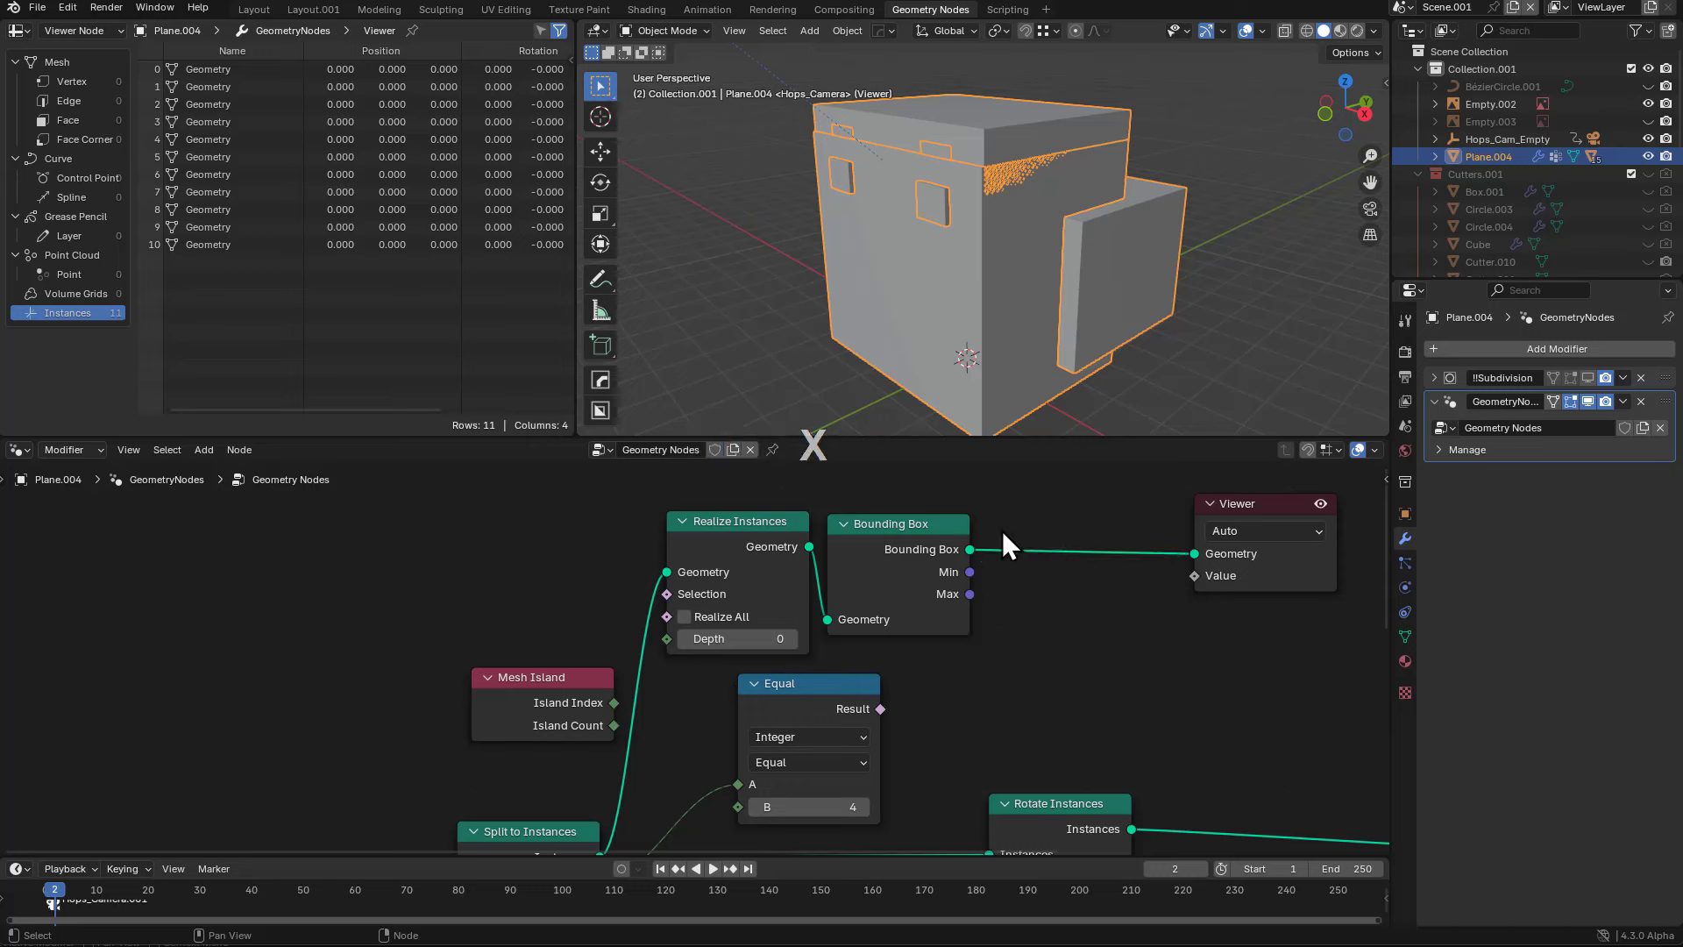
# - Add a Realize Instances node between the Bounding Box and Viewer nodes
pyautogui.moveTo(878, 550)
pyautogui.mouseDown()
pyautogui.moveTo(894, 566)
pyautogui.moveTo(871, 536)
pyautogui.mouseUp()
pyautogui.hotkey('shift', 'a')
pyautogui.write('r')
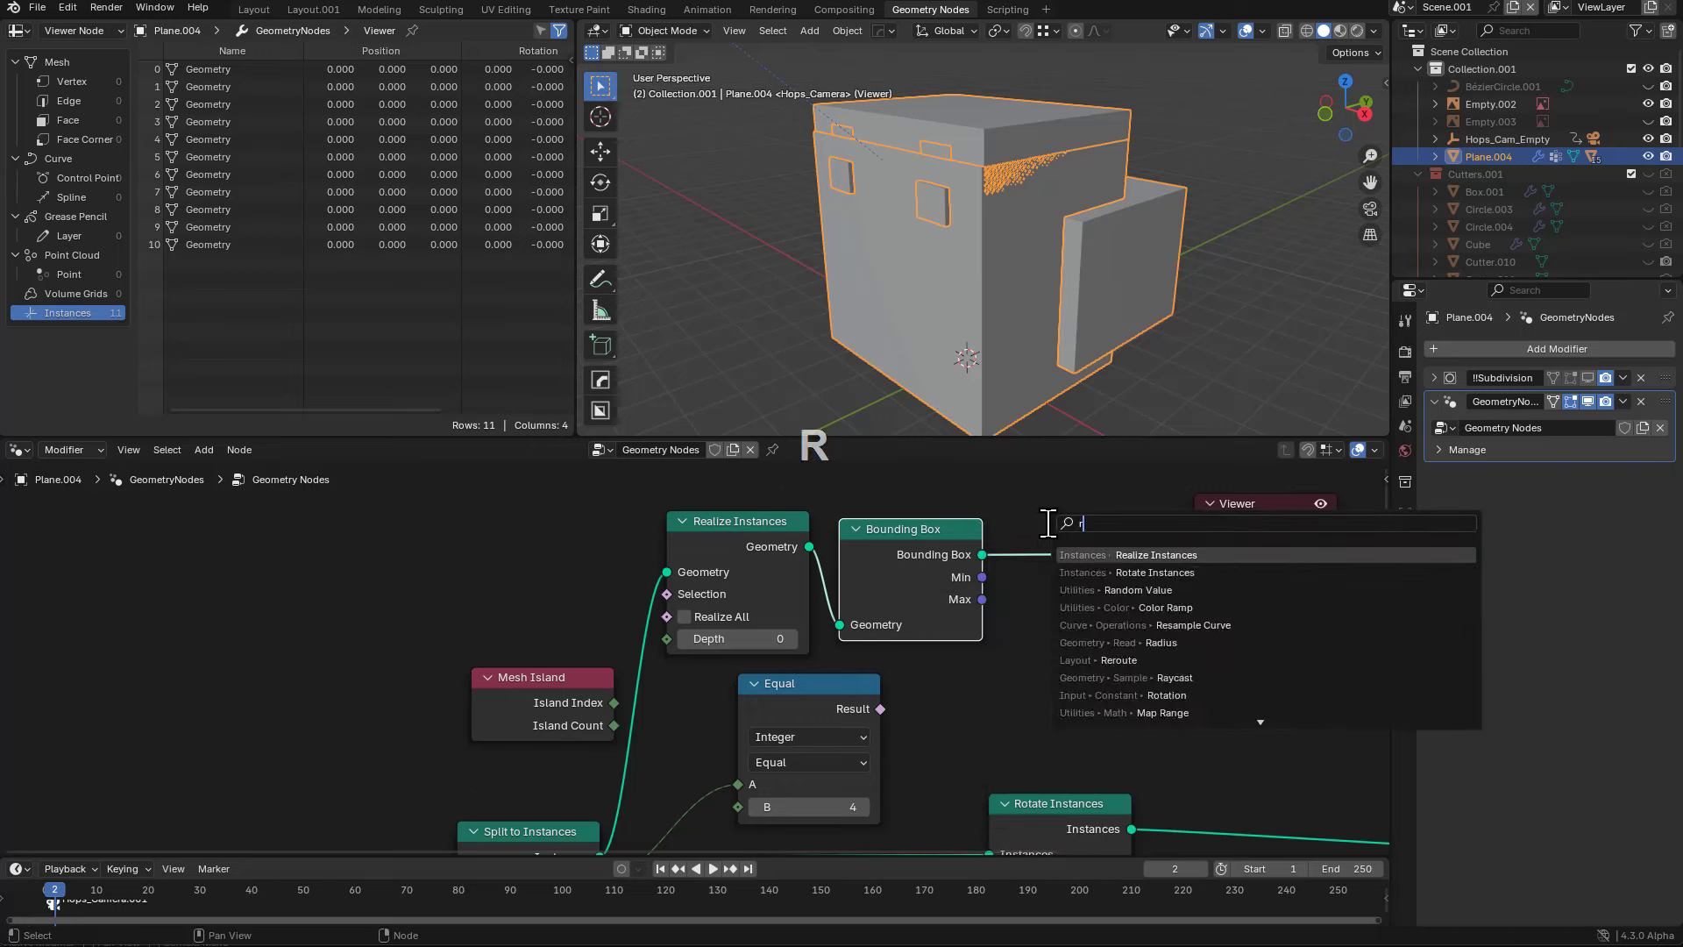
pyautogui.write('ea')
pyautogui.press('Return')
pyautogui.click(1023, 521)
pyautogui.moveTo(1050, 541); pyautogui.dragTo(992, 536, button='middle')
pyautogui.press('g')
pyautogui.click(992, 541)
# - Remove the Realize Instances node before Bounding Box while keeping the link, and reposition the remaining nodes
pyautogui.hotkey('shift', 'a')
pyautogui.click(690, 519)
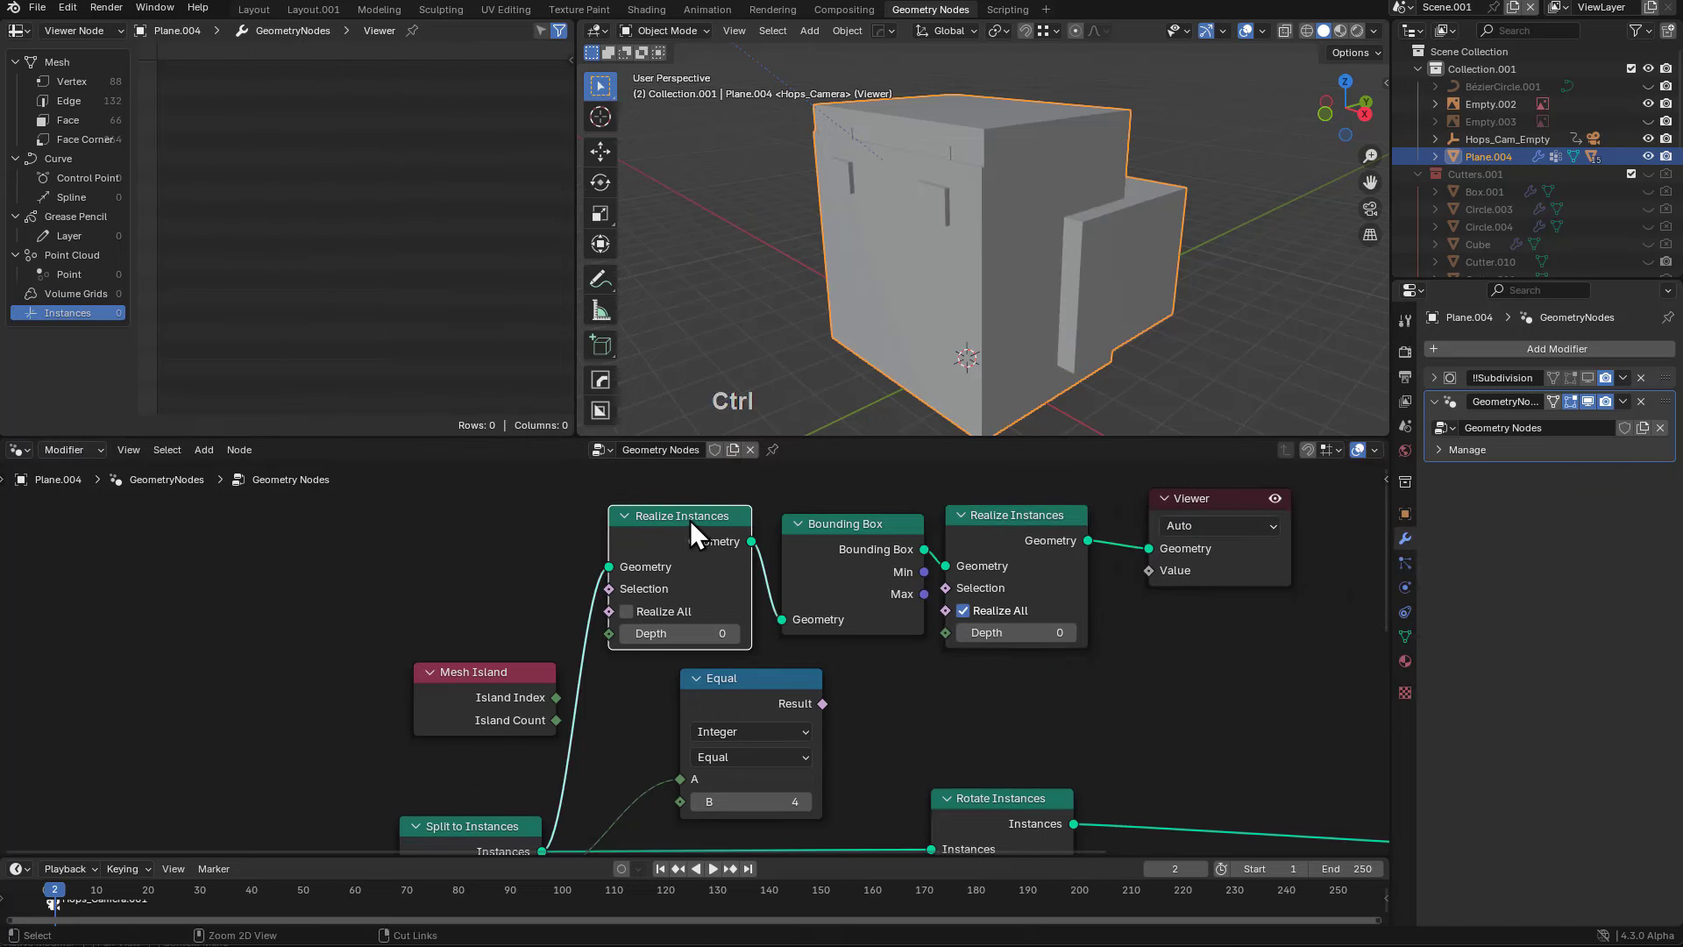
pyautogui.hotkey('ctrl', 'x')
pyautogui.moveTo(839, 529); pyautogui.dragTo(734, 530)
pyautogui.click(962, 514)
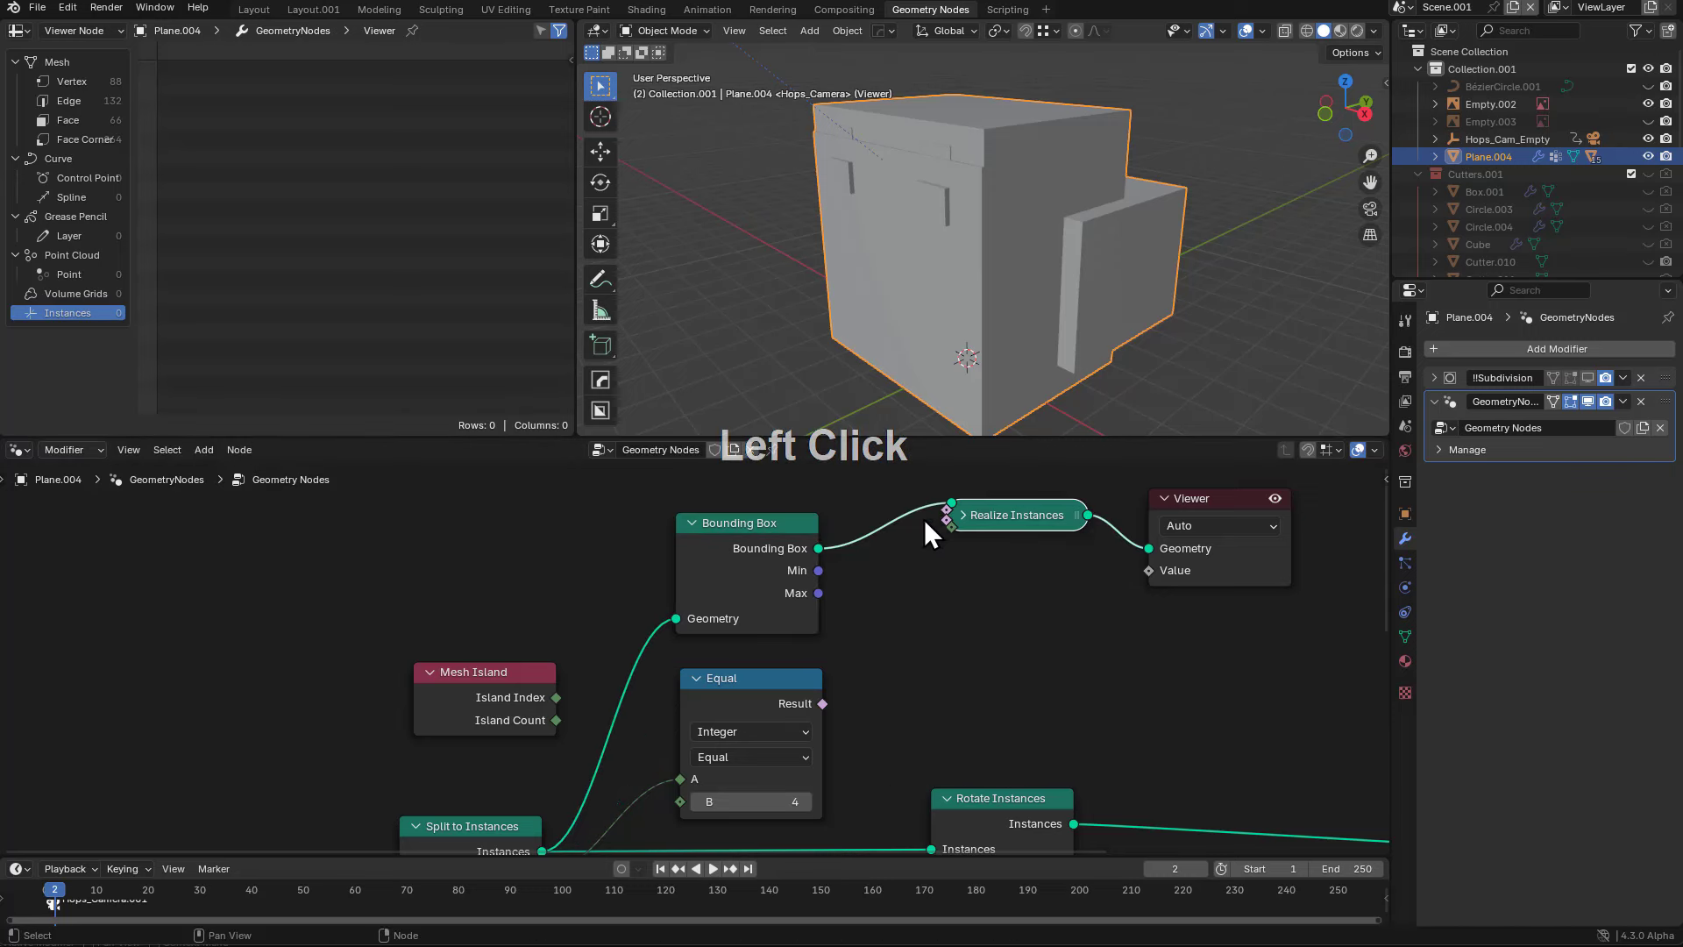
pyautogui.click(962, 514)
pyautogui.moveTo(985, 515); pyautogui.dragTo(931, 527)
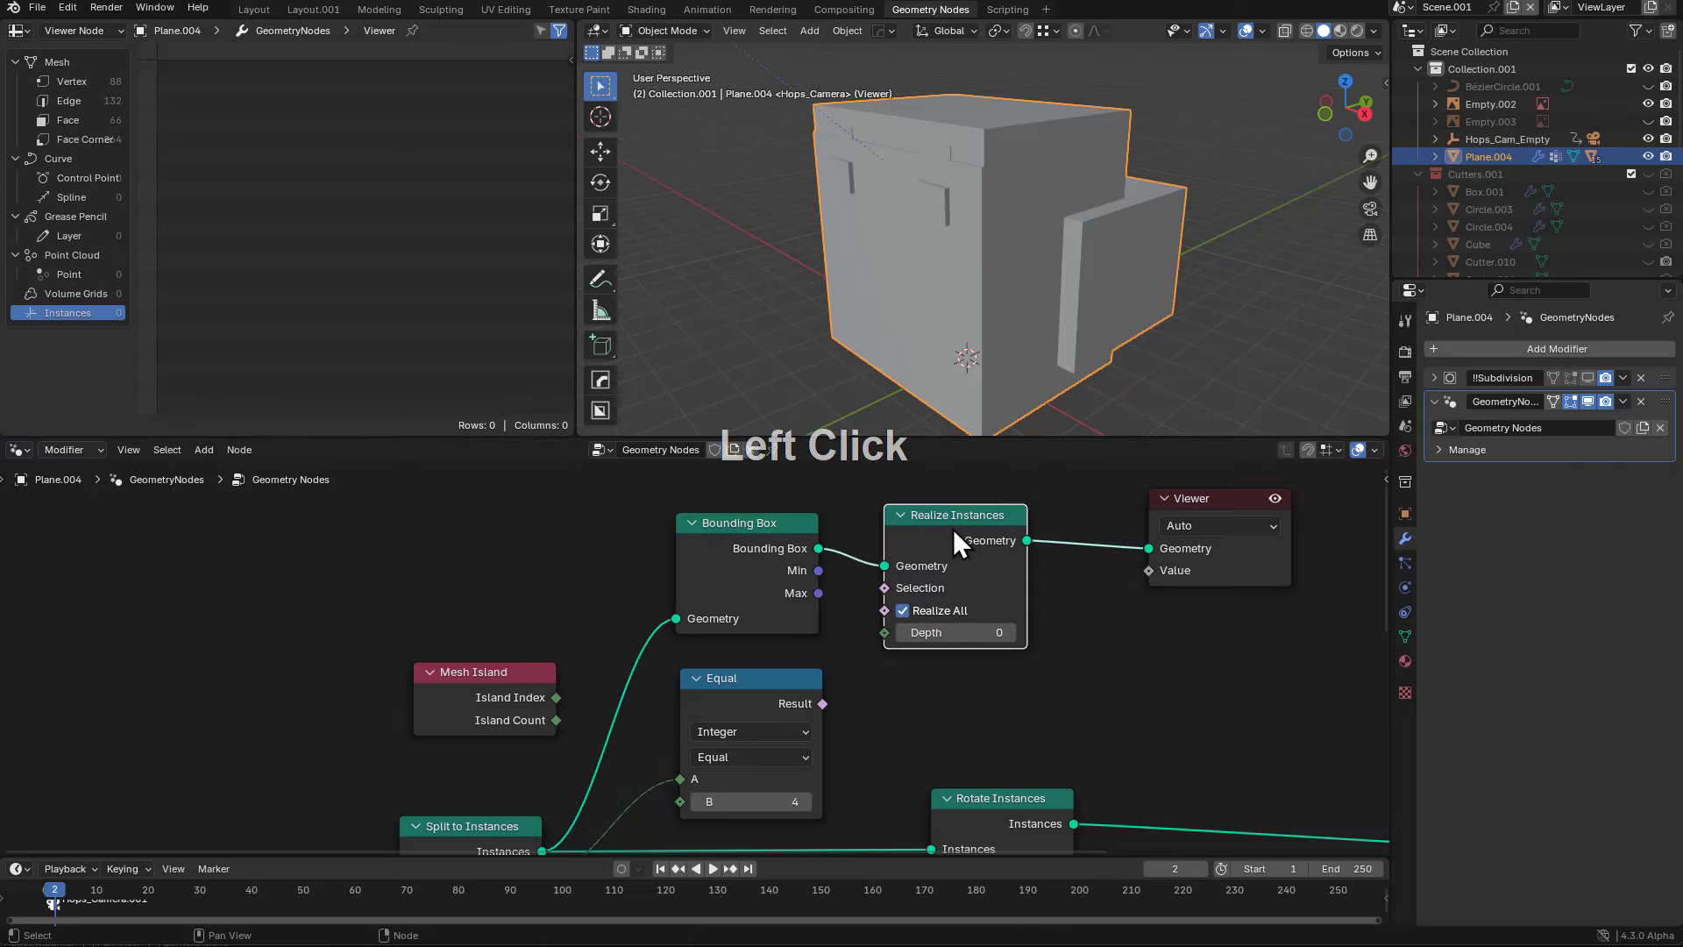
# - Compare the previews of the Bounding Box output and the Realize Instances output
pyautogui.keyDown('ctrl'); pyautogui.keyDown('shift'); pyautogui.click(784, 536); pyautogui.keyUp('shift'); pyautogui.keyUp('ctrl')
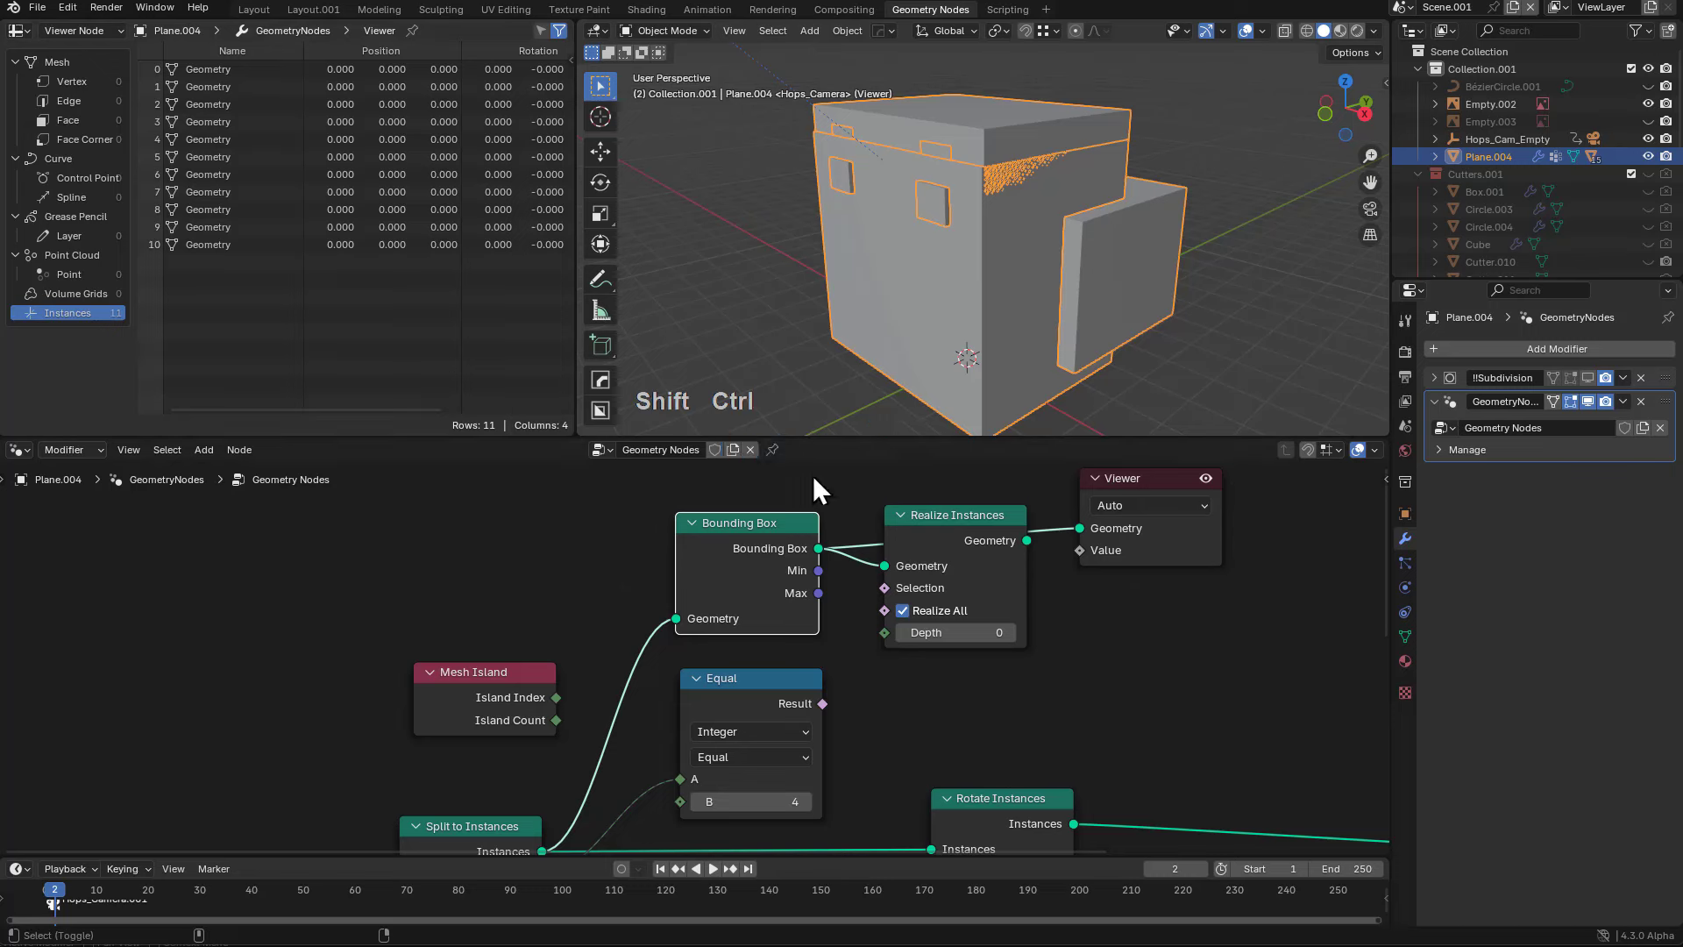
pyautogui.keyDown('ctrl'); pyautogui.keyDown('shift'); pyautogui.click(943, 529); pyautogui.keyUp('shift'); pyautogui.keyUp('ctrl')
pyautogui.moveTo(951, 529); pyautogui.dragTo(929, 524)
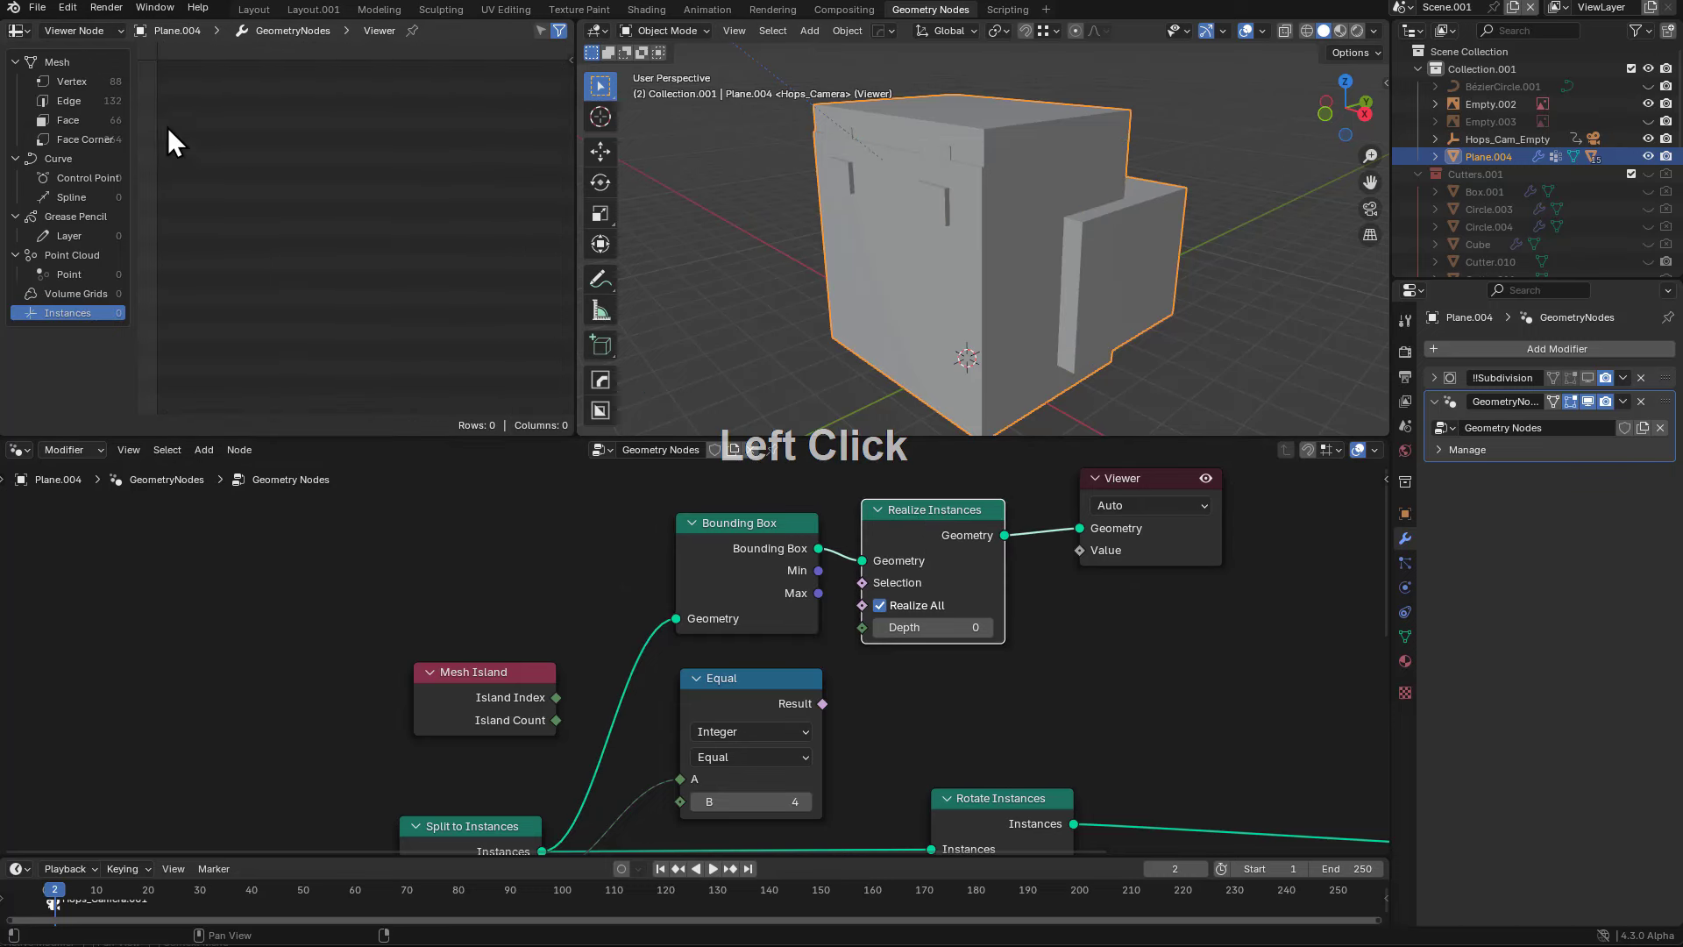
# - Show the Face data in the spreadsheet and move the Viewer node farther from Realize Instances
pyautogui.click(70, 121)
pyautogui.moveTo(1162, 475); pyautogui.dragTo(1363, 582)
pyautogui.moveTo(1294, 585); pyautogui.dragTo(1114, 580, button='middle')
pyautogui.click(740, 504)
pyautogui.scroll(-1, 827, 581)
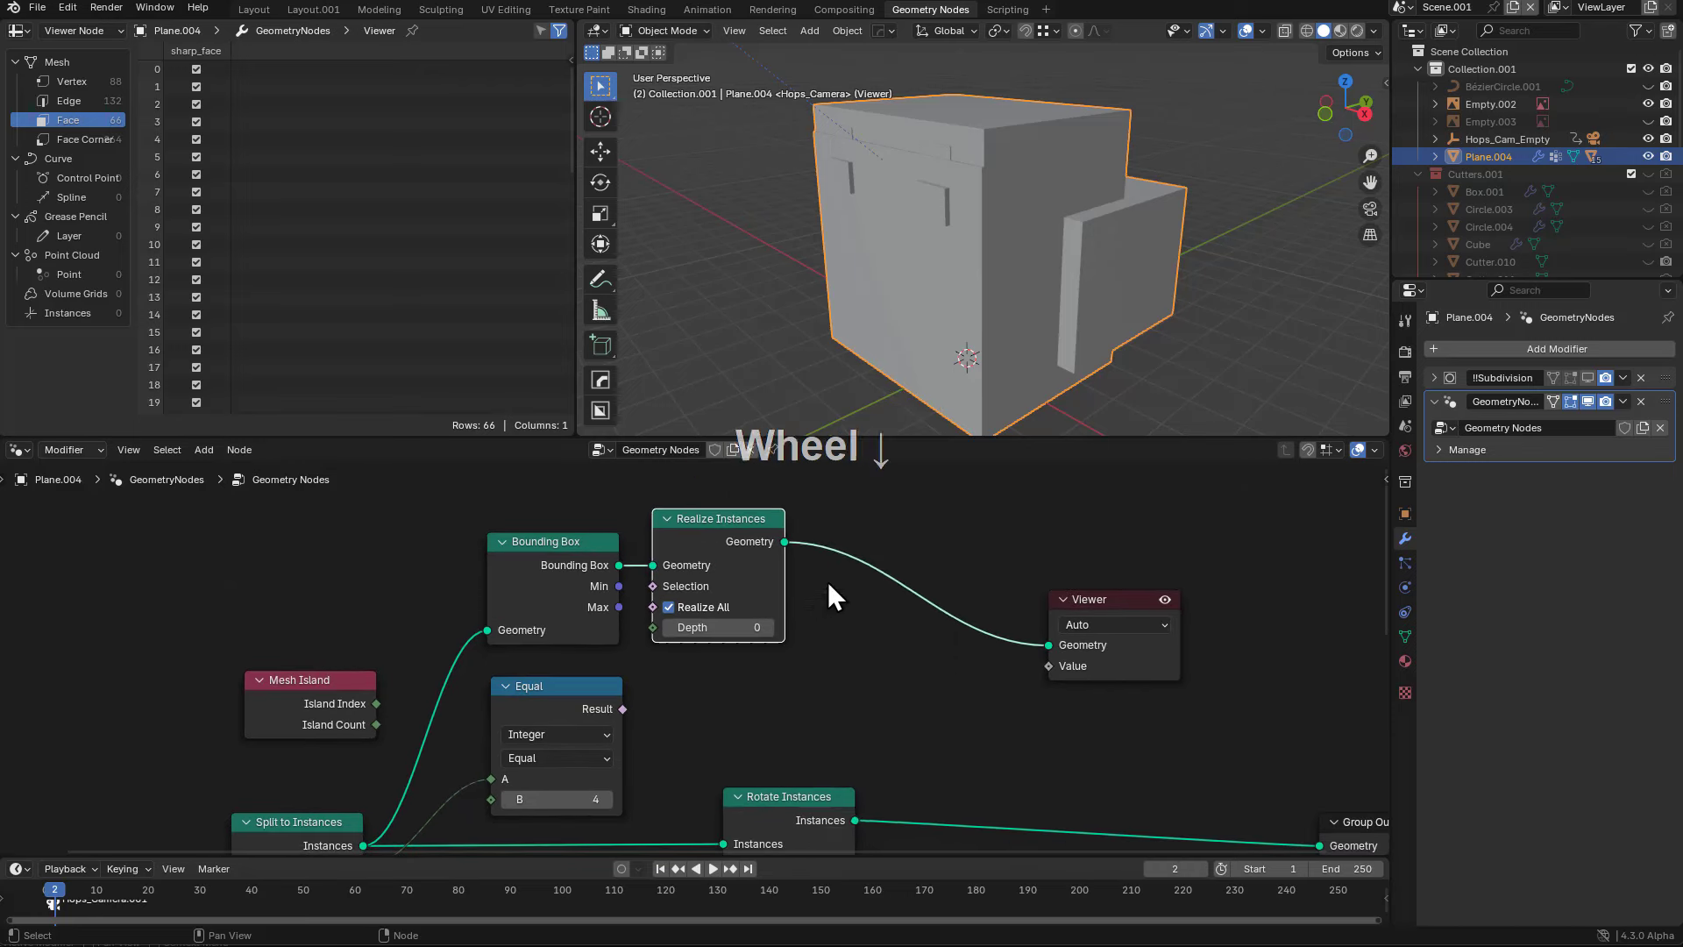
# - Insert a Separate Geometry node between Realize Instances and the Viewer, with its domain set to Face
pyautogui.hotkey('shift', 'a')
pyautogui.click(865, 551)
pyautogui.write('mes')
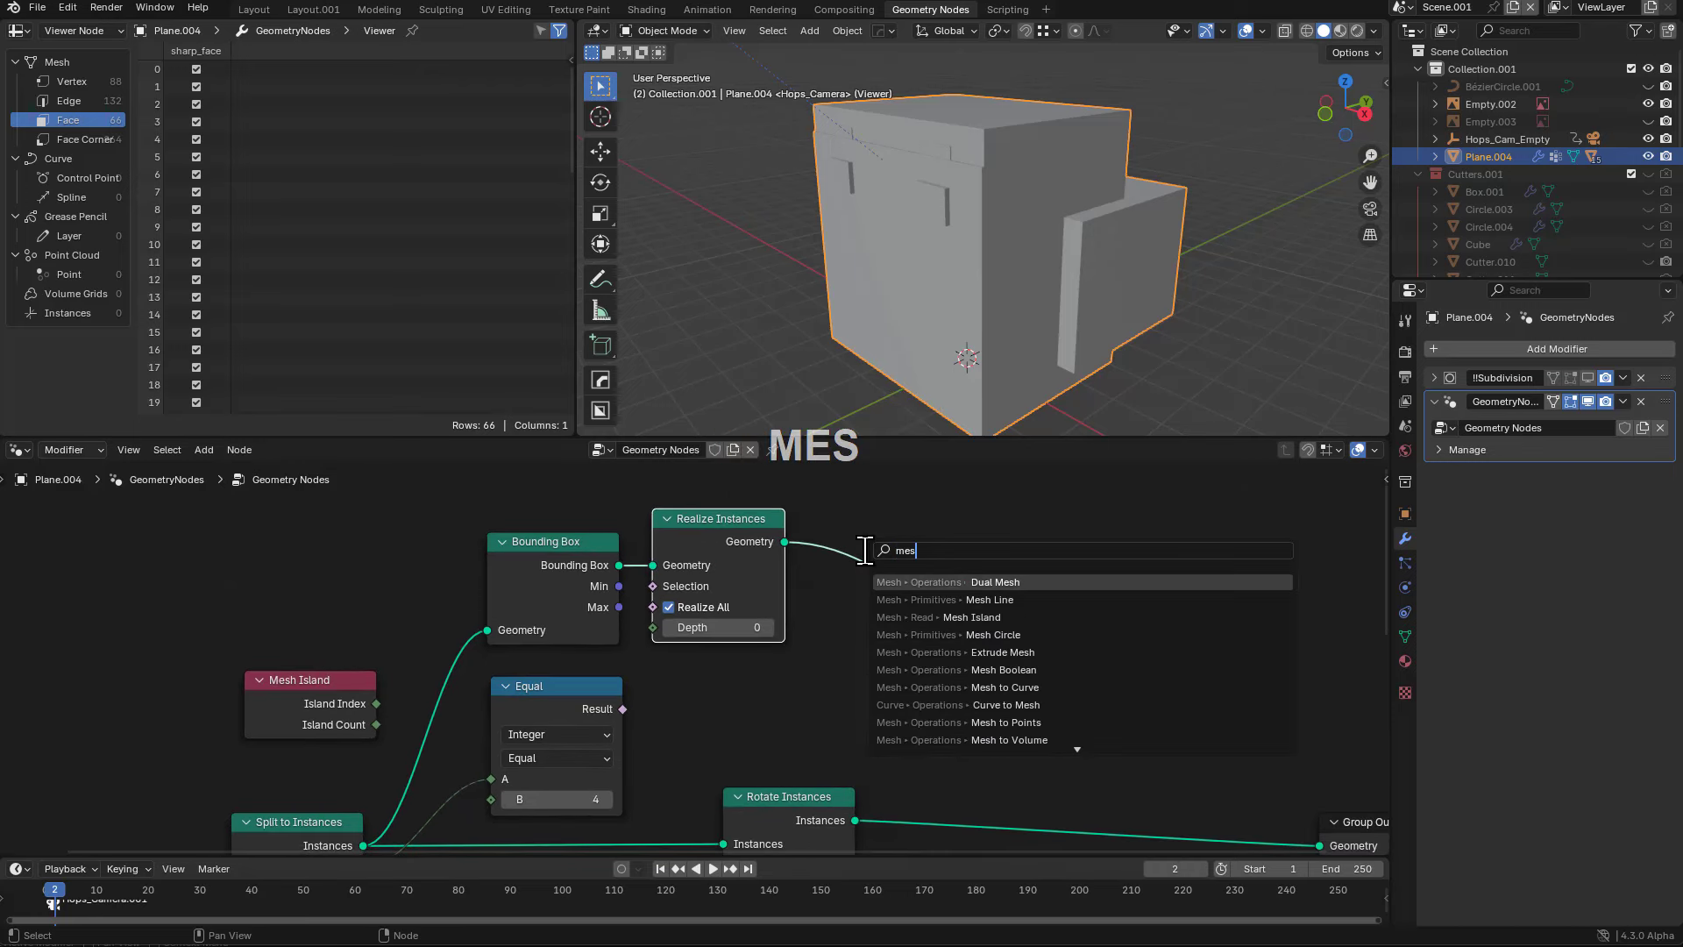
pyautogui.write('sepa')
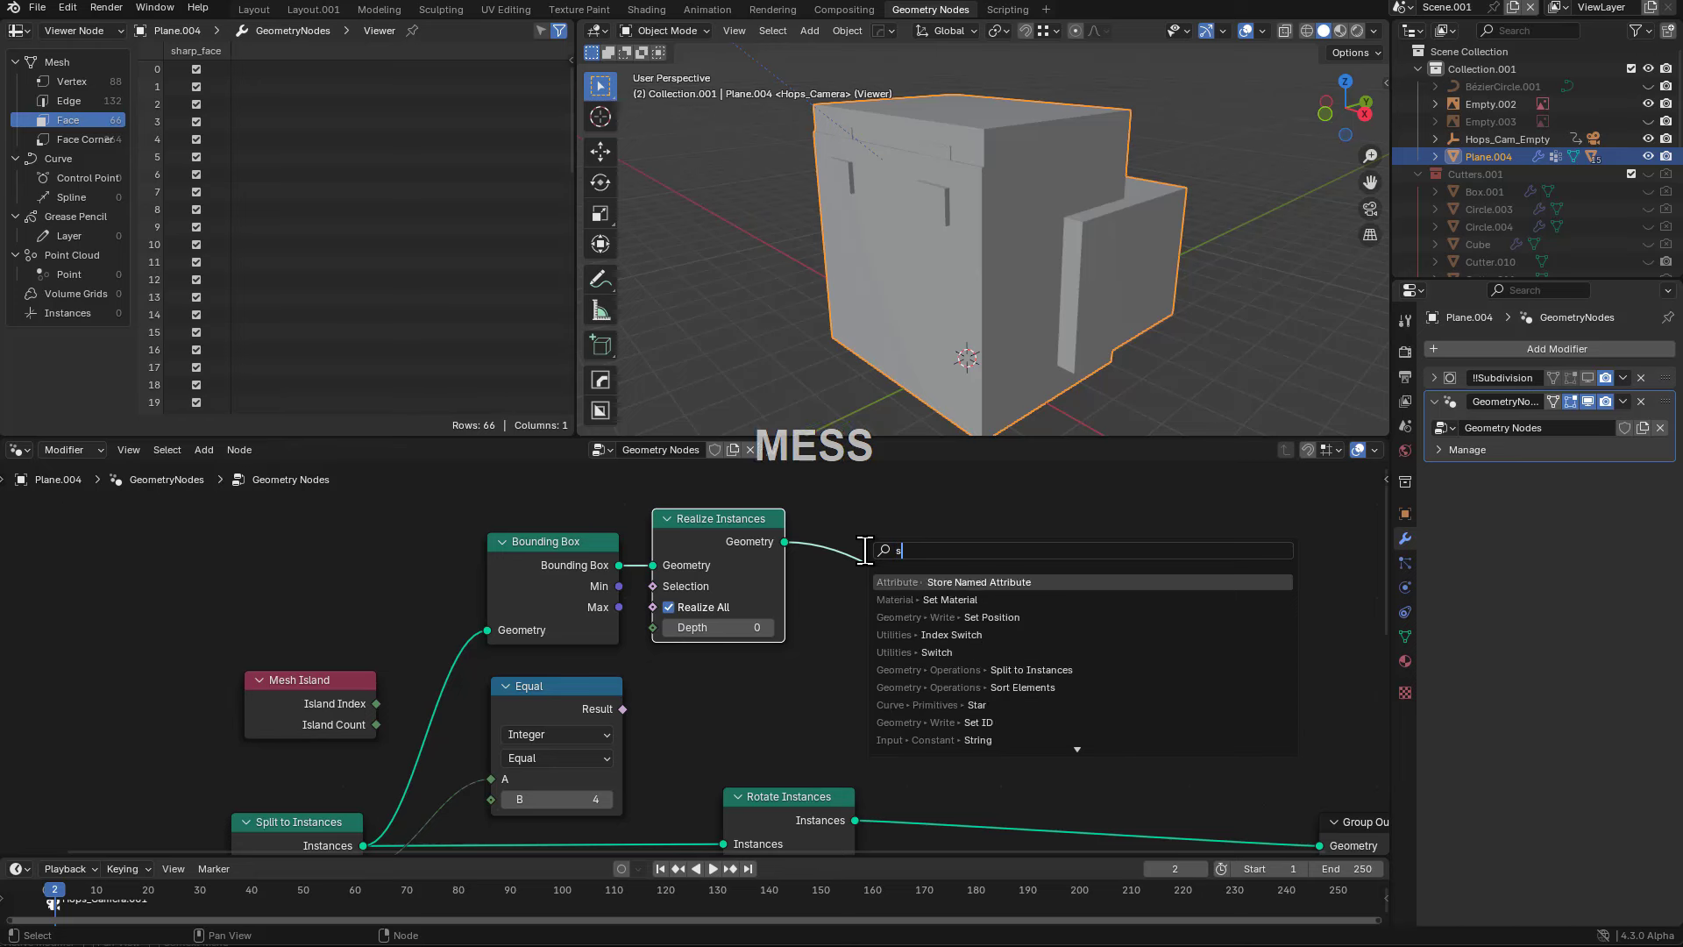
pyautogui.press('Down')
pyautogui.press('Down')
pyautogui.press('Return')
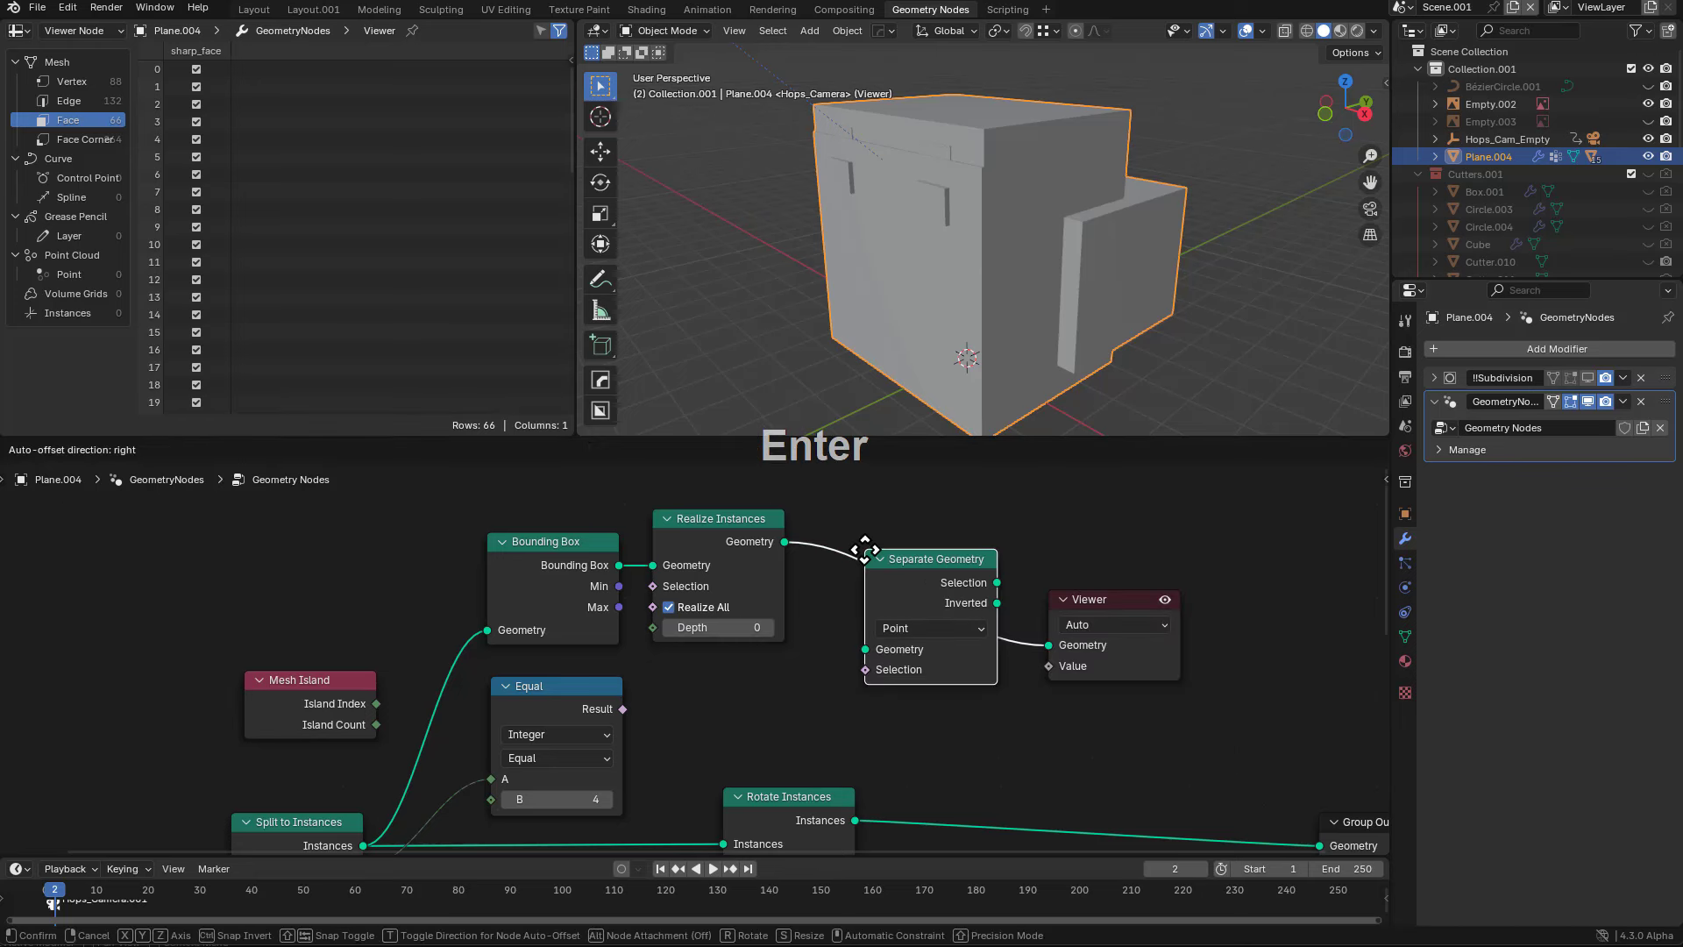
pyautogui.click(857, 550)
pyautogui.click(912, 628)
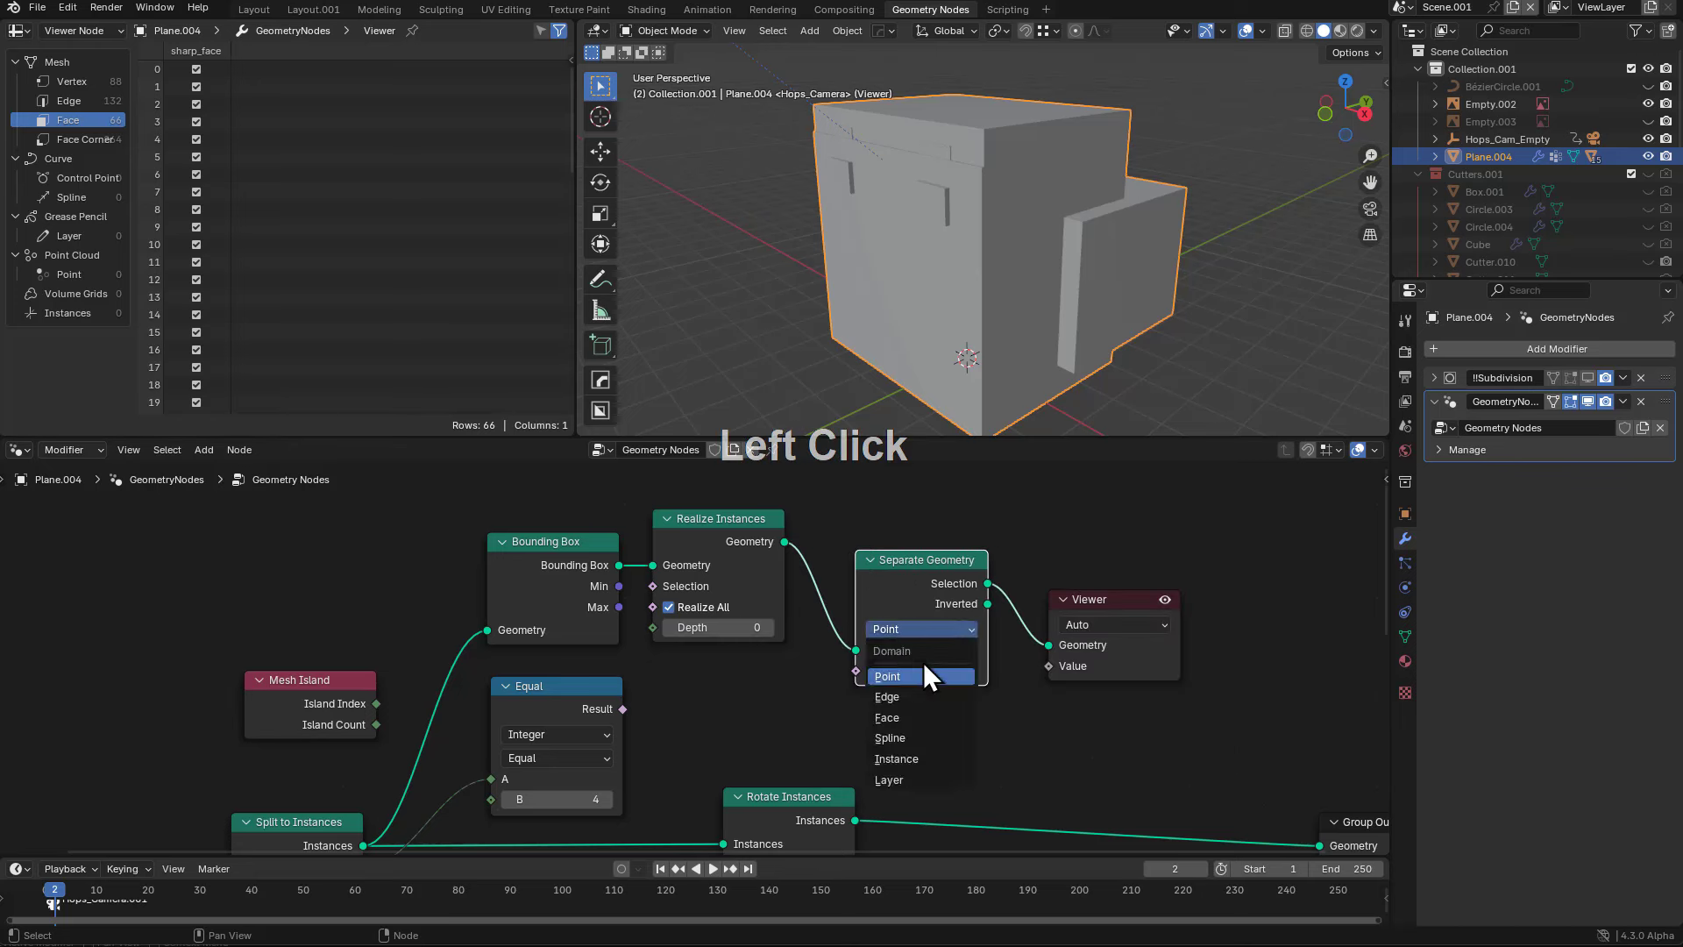
pyautogui.click(911, 717)
# - Connect the upper Equal's Result to Separate Geometry's Selection and lower its B value to 1
pyautogui.moveTo(622, 709); pyautogui.dragTo(856, 670)
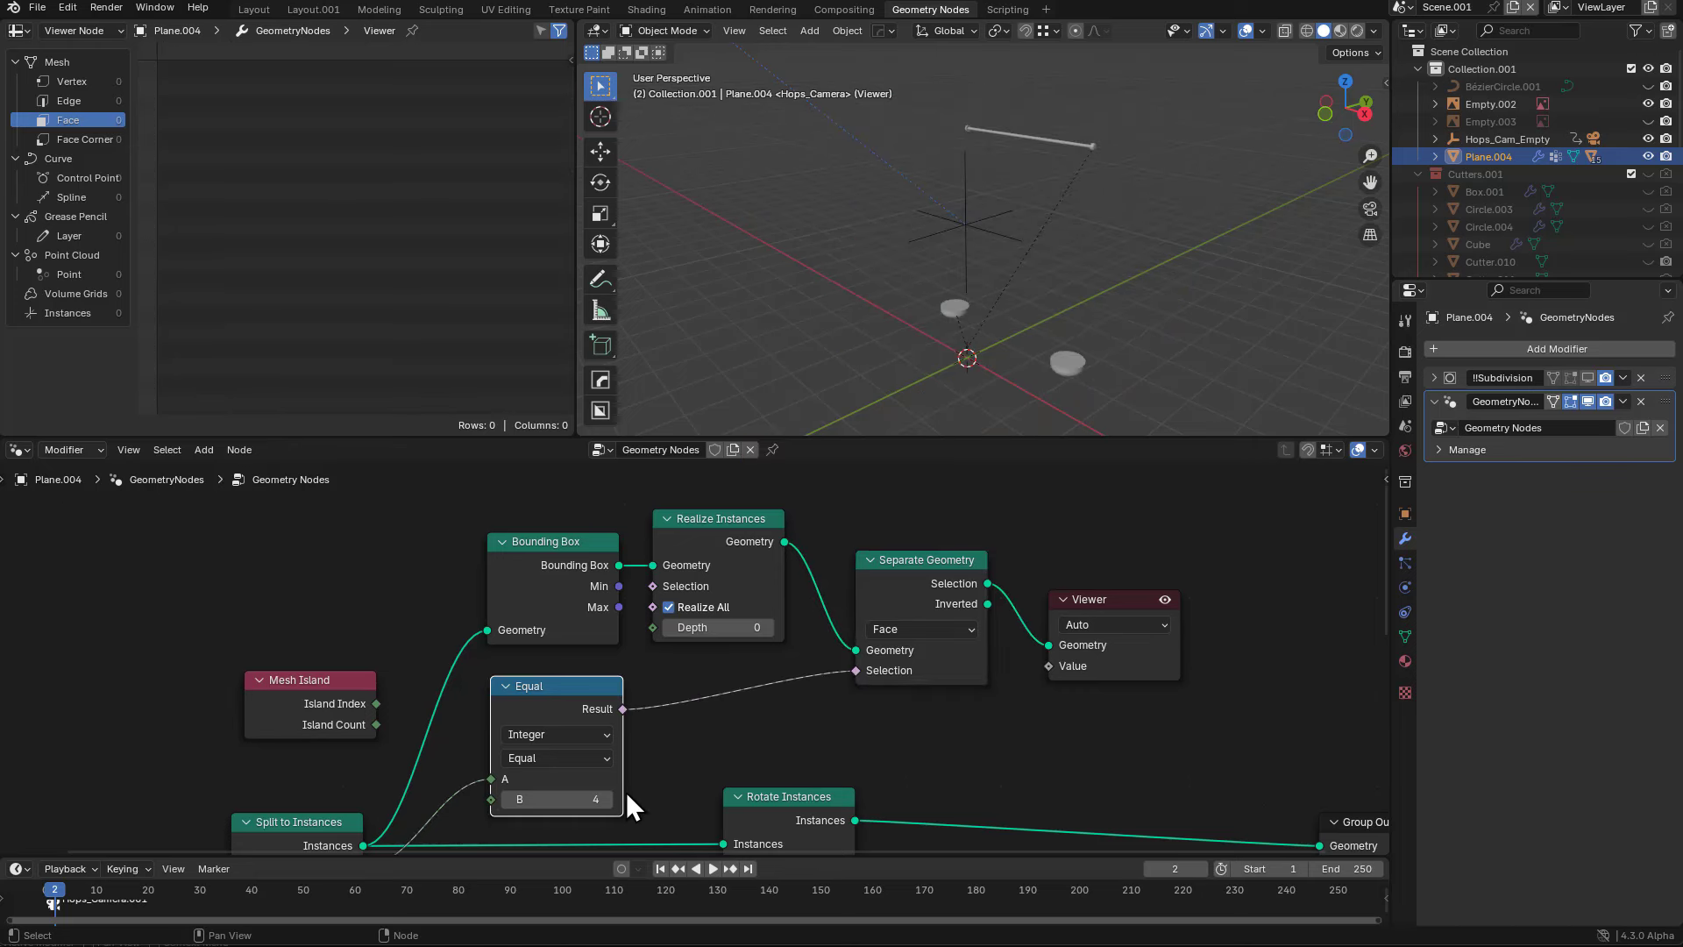
pyautogui.click(512, 799)
pyautogui.click(512, 800)
pyautogui.click(512, 799)
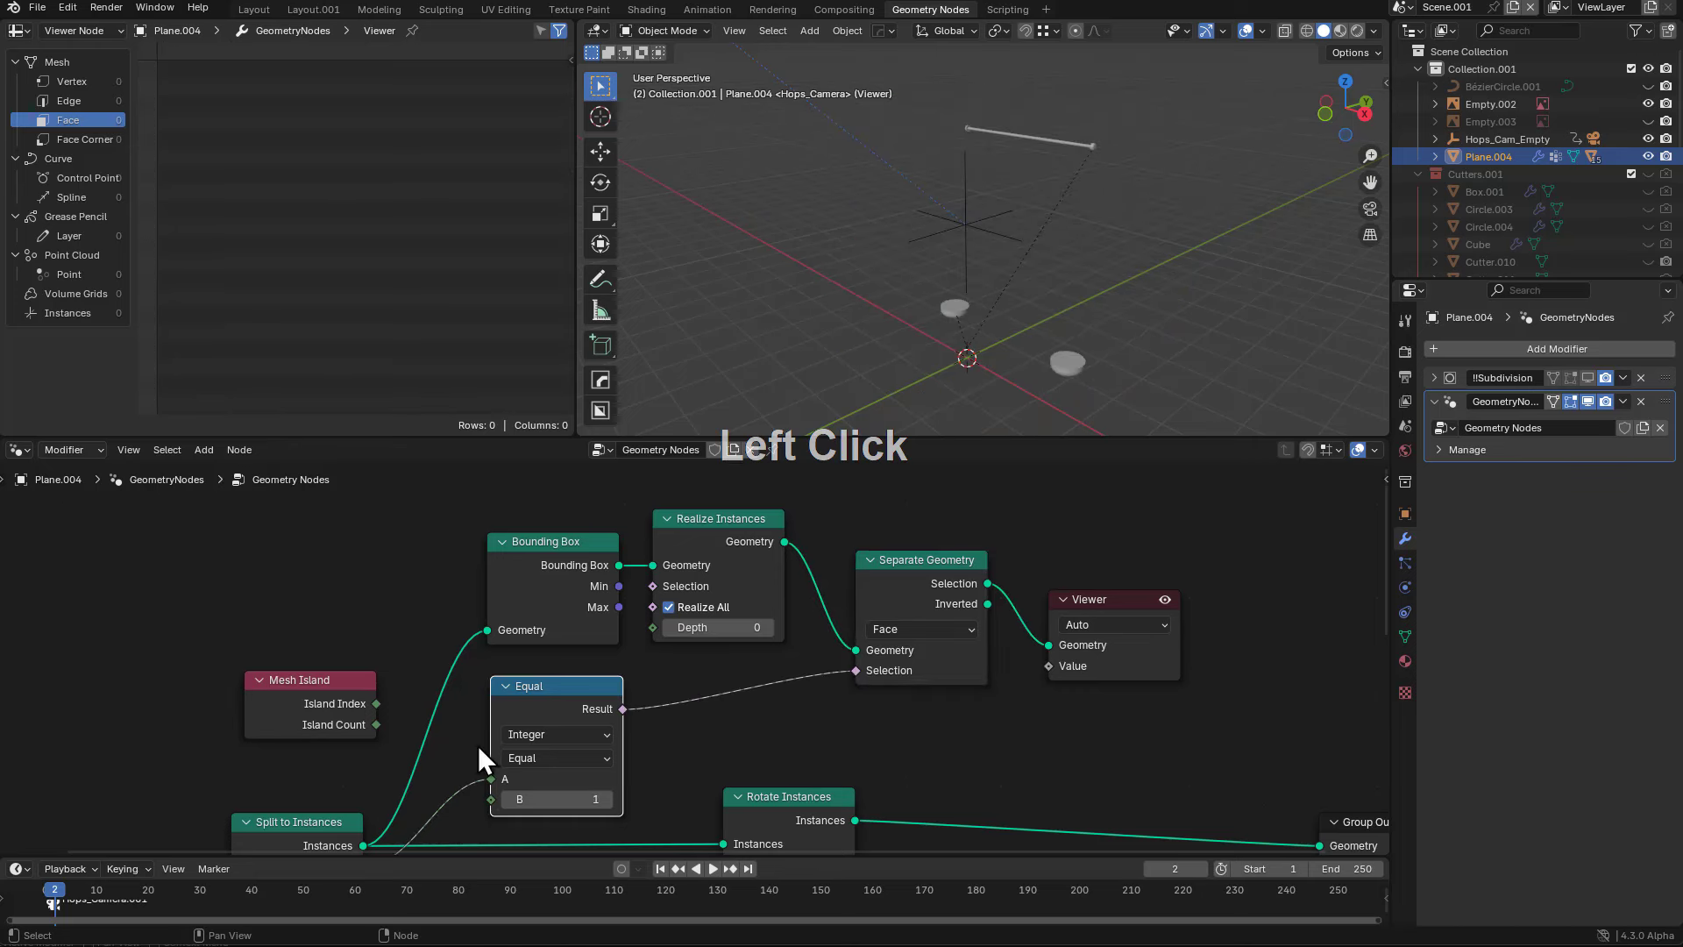
# - Connect the upper Mesh Island's Island Index to the upper Equal's A and raise B to 5
pyautogui.click(383, 708)
pyautogui.moveTo(382, 708); pyautogui.dragTo(487, 777)
pyautogui.moveTo(556, 785); pyautogui.dragTo(569, 728, button='middle')
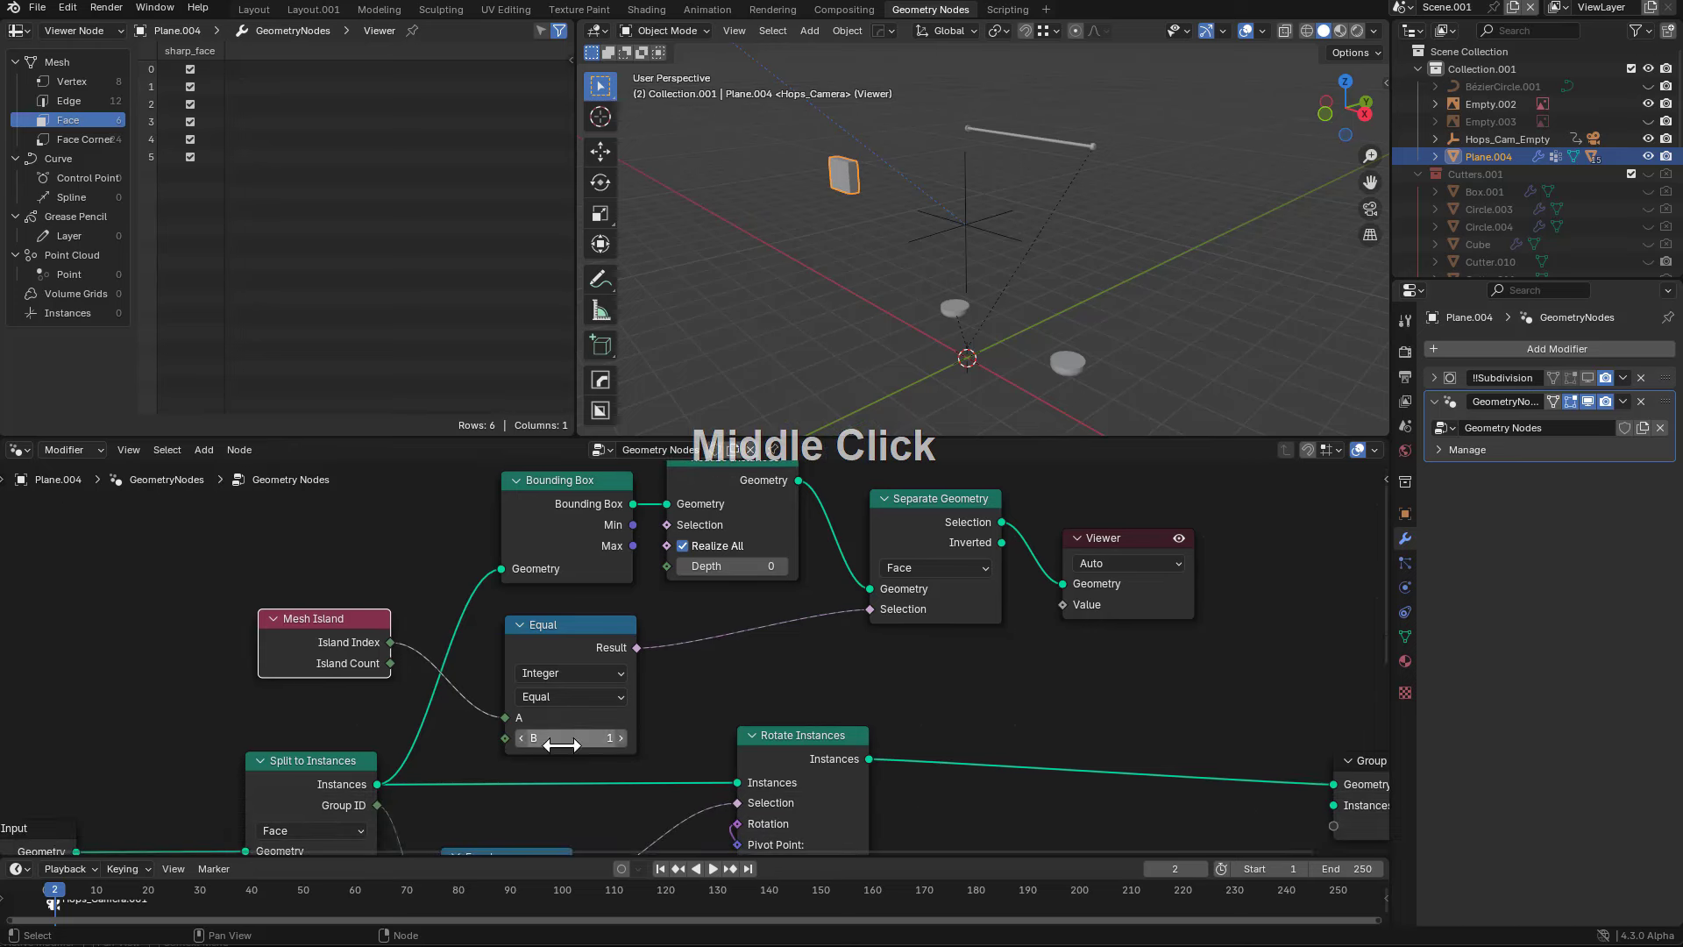
pyautogui.click(622, 738)
pyautogui.click(621, 738)
pyautogui.click(621, 738)
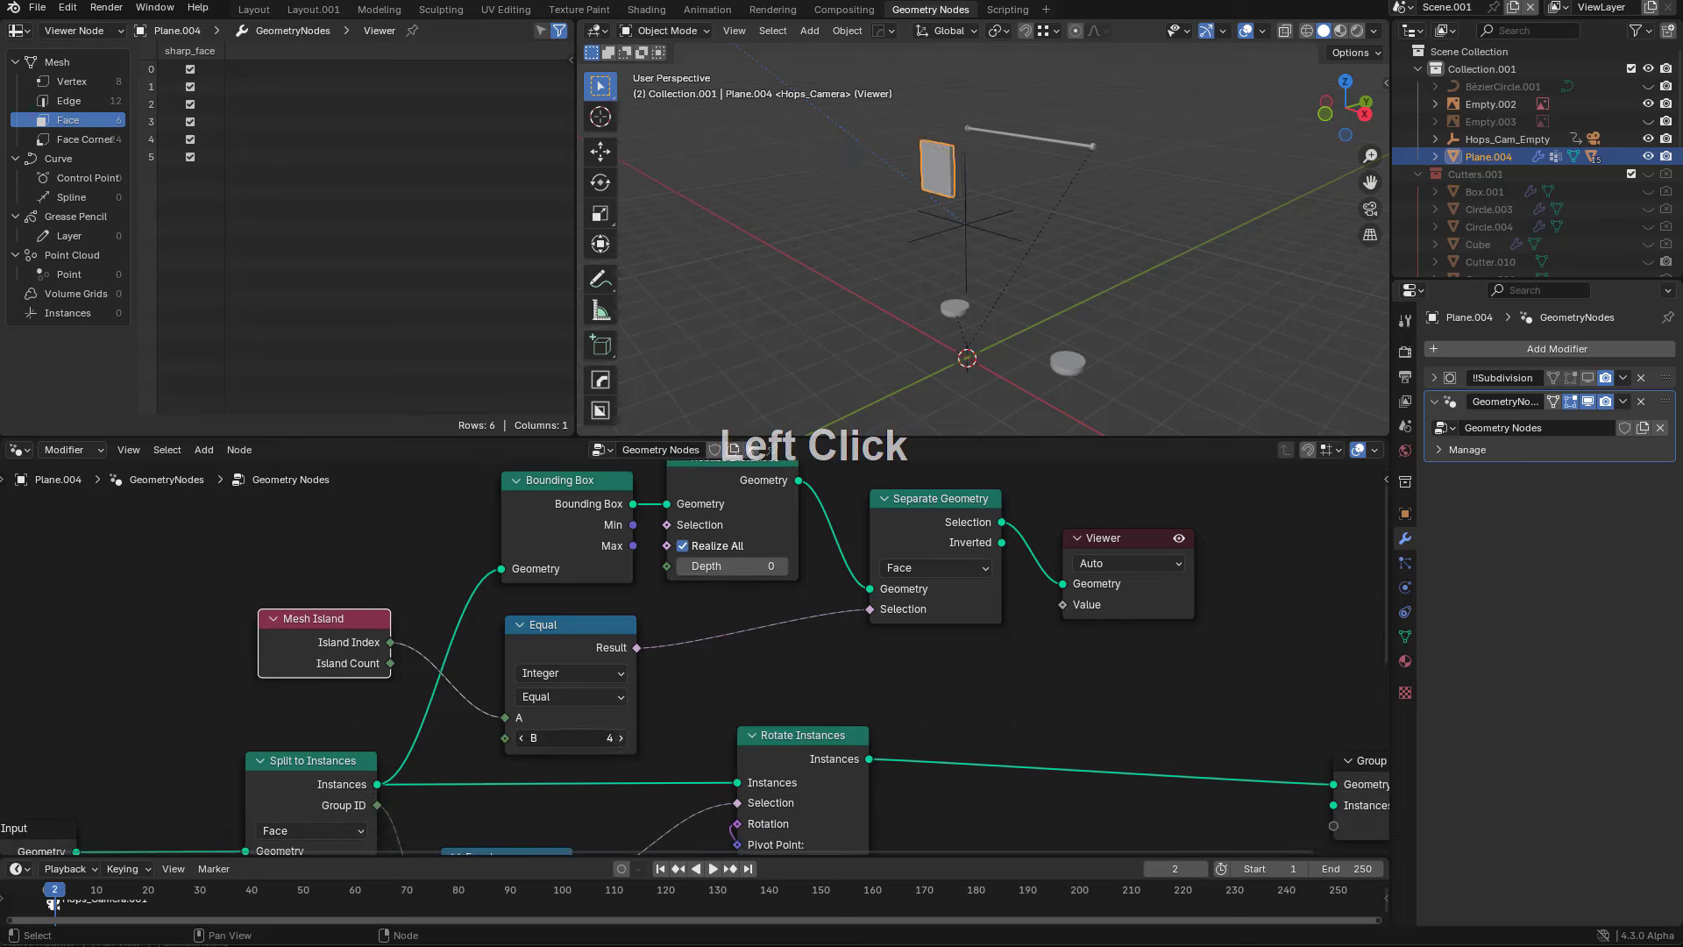
pyautogui.click(621, 737)
# - Select the thin rod Circle.007 along the lid's hinge edge and shade it flat
pyautogui.moveTo(1225, 270); pyautogui.dragTo(1017, 212, button='middle')
pyautogui.scroll(3, 1011, 287)
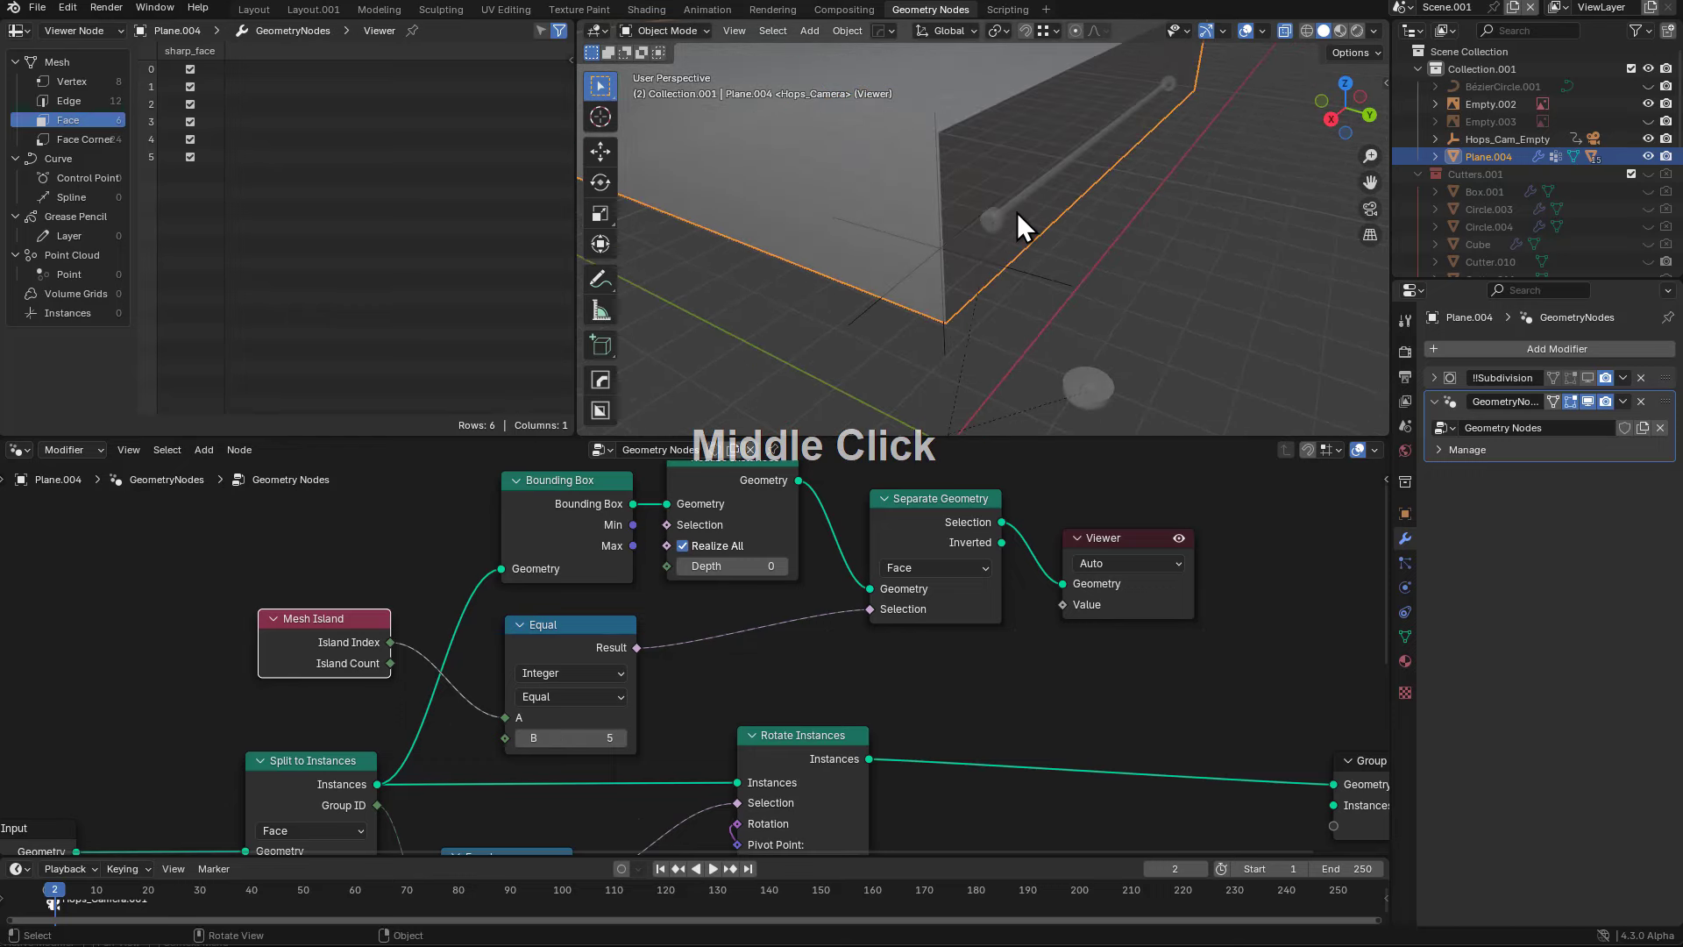
pyautogui.click(1007, 213)
pyautogui.scroll(-3, 1085, 260)
pyautogui.moveTo(1085, 259); pyautogui.dragTo(929, 249, button='middle')
pyautogui.hotkey('alt', 'z')
pyautogui.scroll(3, 1086, 254)
pyautogui.hotkey('alt', 'z')
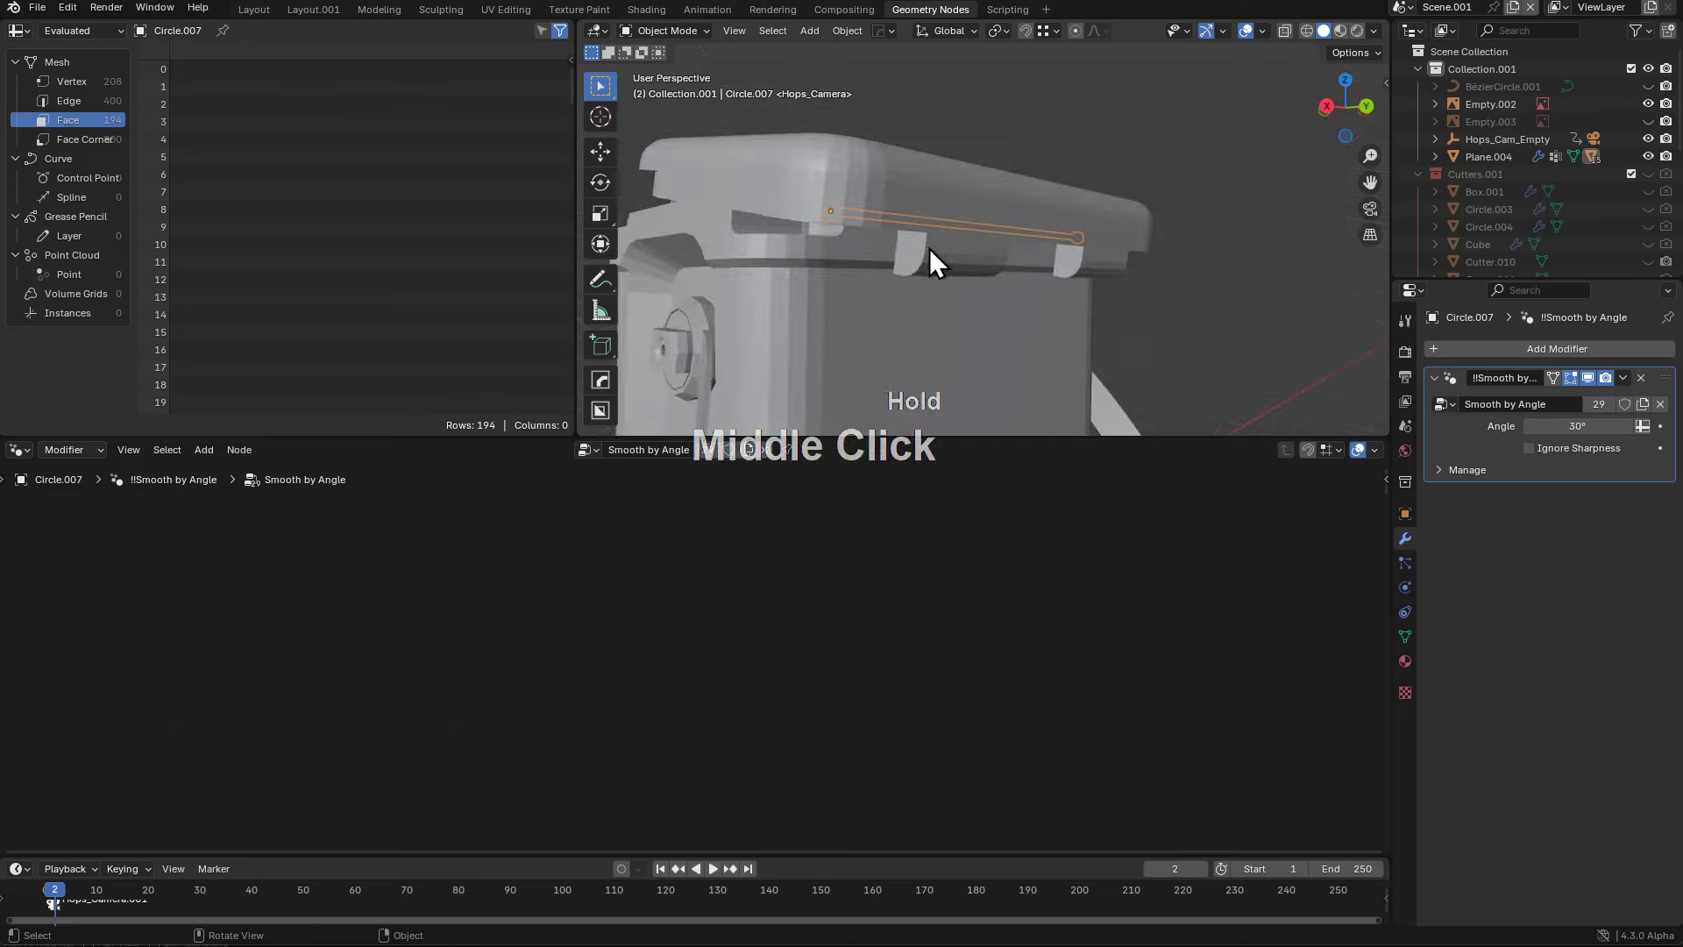
pyautogui.scroll(3, 1045, 263)
pyautogui.moveTo(1045, 263); pyautogui.dragTo(1032, 255, button='middle')
pyautogui.hotkey('ctrl', '`')
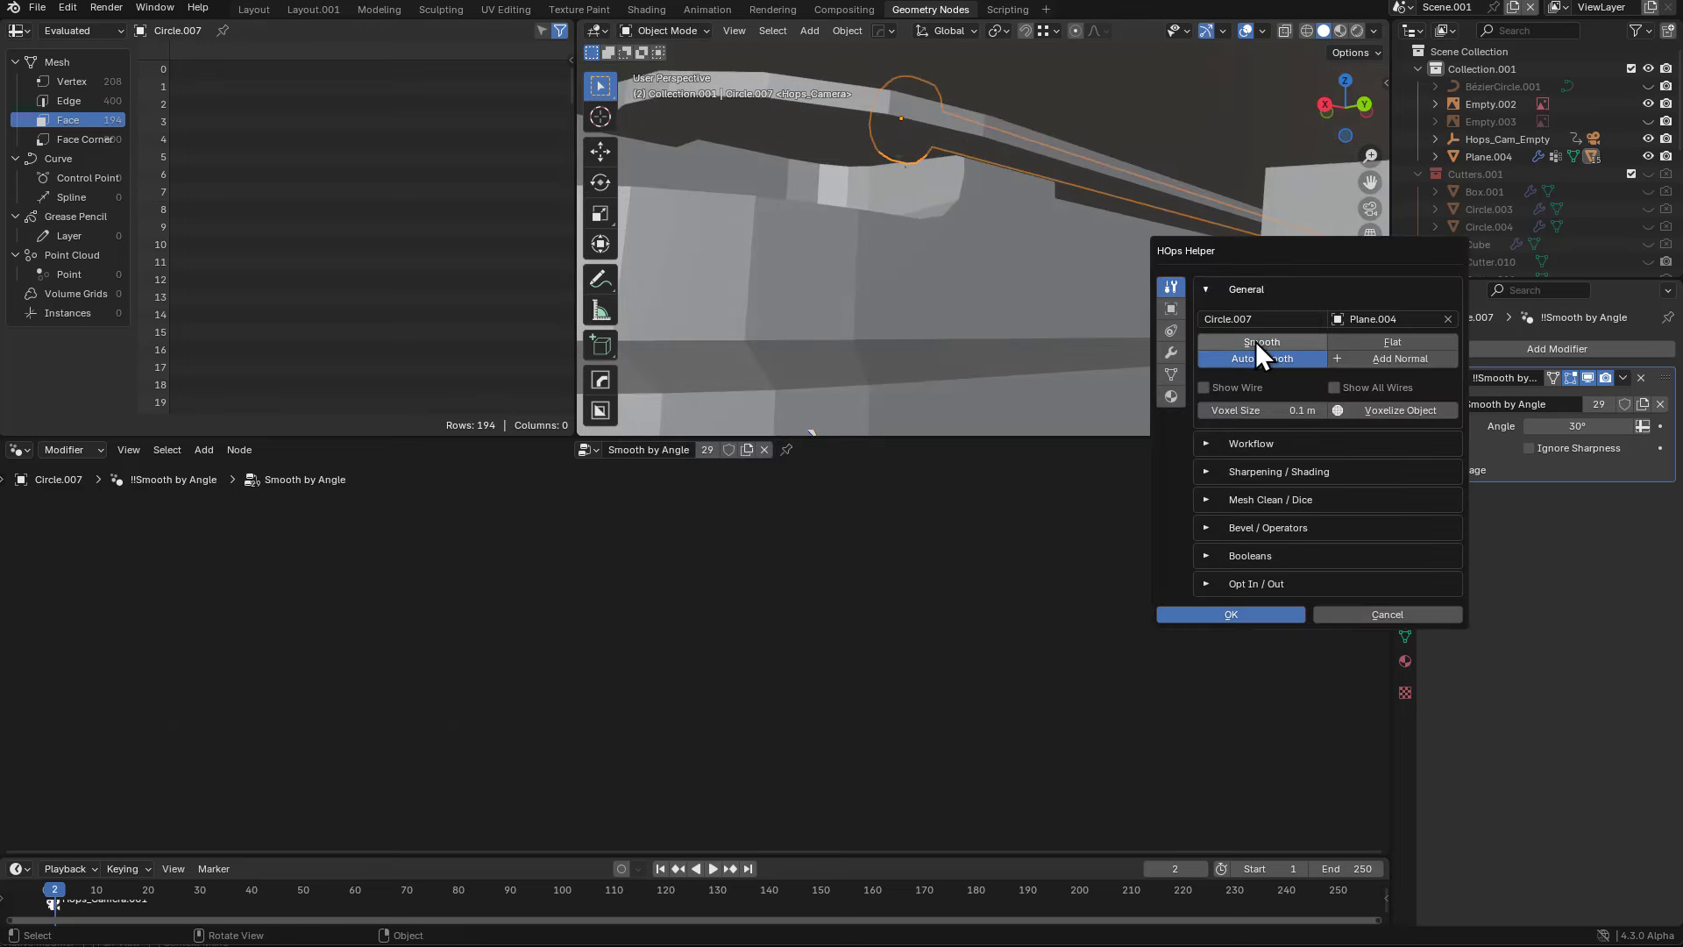
pyautogui.click(1370, 343)
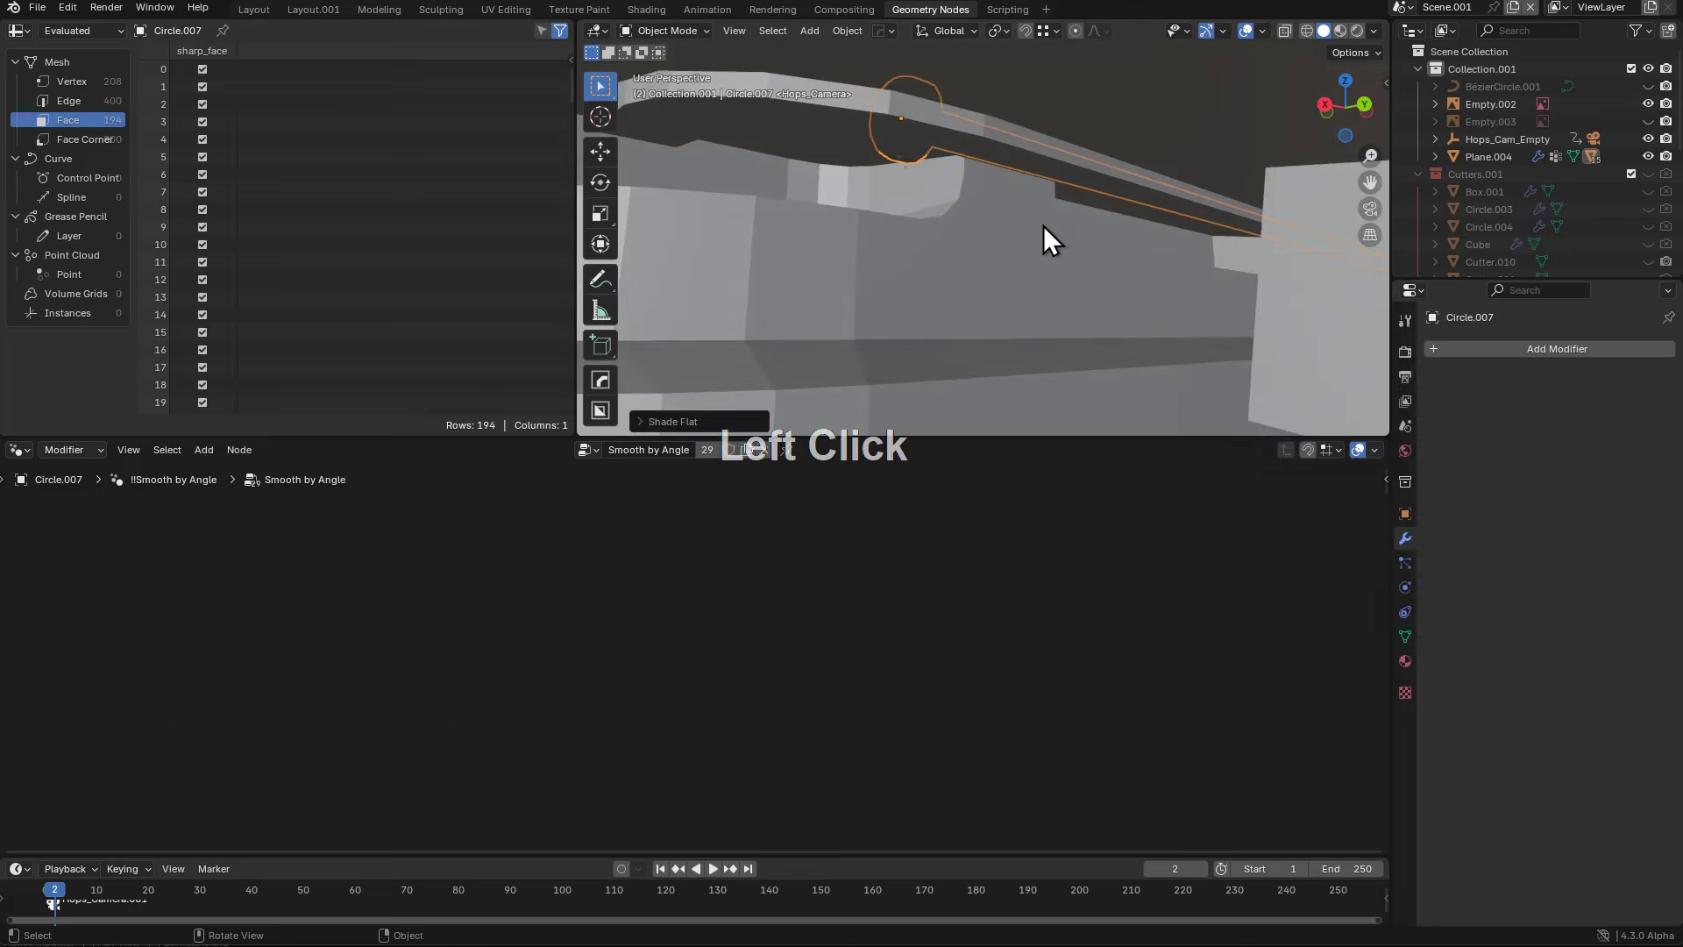
# - Join the hinge rod into the cooler object Plane.004
pyautogui.moveTo(1043, 224); pyautogui.dragTo(945, 212, button='middle')
pyautogui.scroll(-4, 1117, 266)
pyautogui.hotkey('alt', 'z')
pyautogui.click(944, 212)
pyautogui.hotkey('alt', 'z')
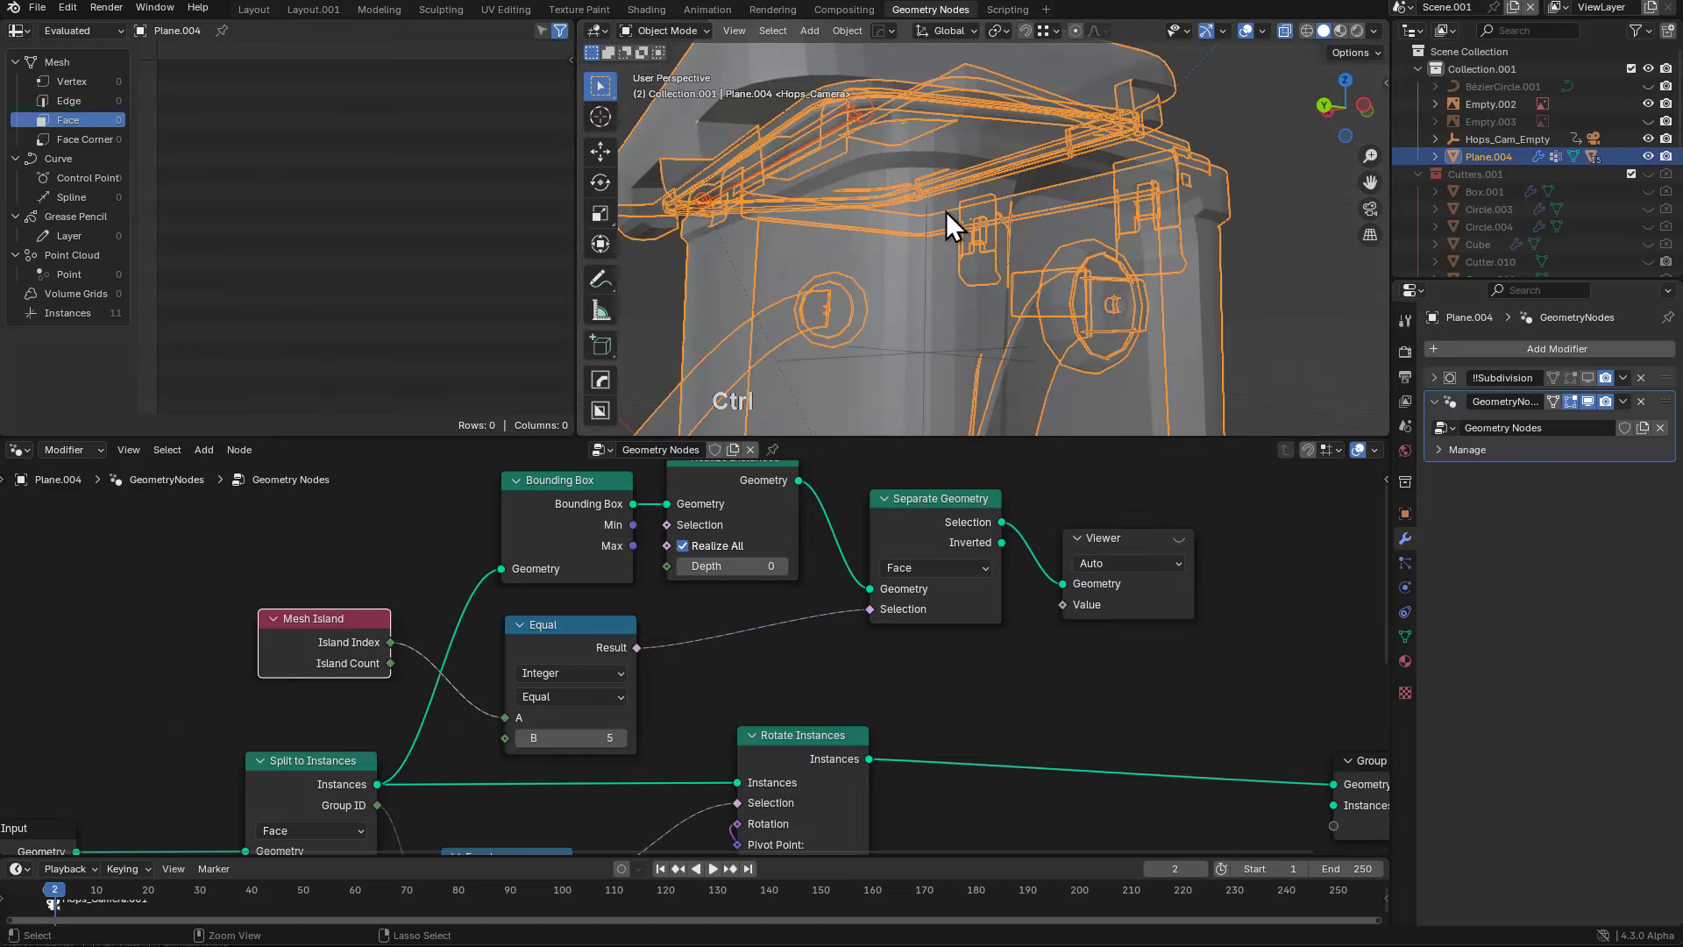
pyautogui.hotkey('ctrl', 'j')
# - Try to adjust the Factor of the Mix node that drives the lid's rotation
pyautogui.moveTo(1104, 149); pyautogui.dragTo(1073, 235, button='middle')
pyautogui.hotkey('alt', 'z')
pyautogui.keyDown('shift'); pyautogui.moveTo(1074, 235); pyautogui.dragTo(912, 477, button='middle'); pyautogui.keyUp('shift')
pyautogui.hotkey('alt', 'z')
pyautogui.moveTo(813, 743); pyautogui.dragTo(826, 613, button='middle')
pyautogui.scroll(-4, 831, 614)
pyautogui.moveTo(845, 696); pyautogui.dragTo(848, 601, button='middle')
pyautogui.scroll(2, 849, 601)
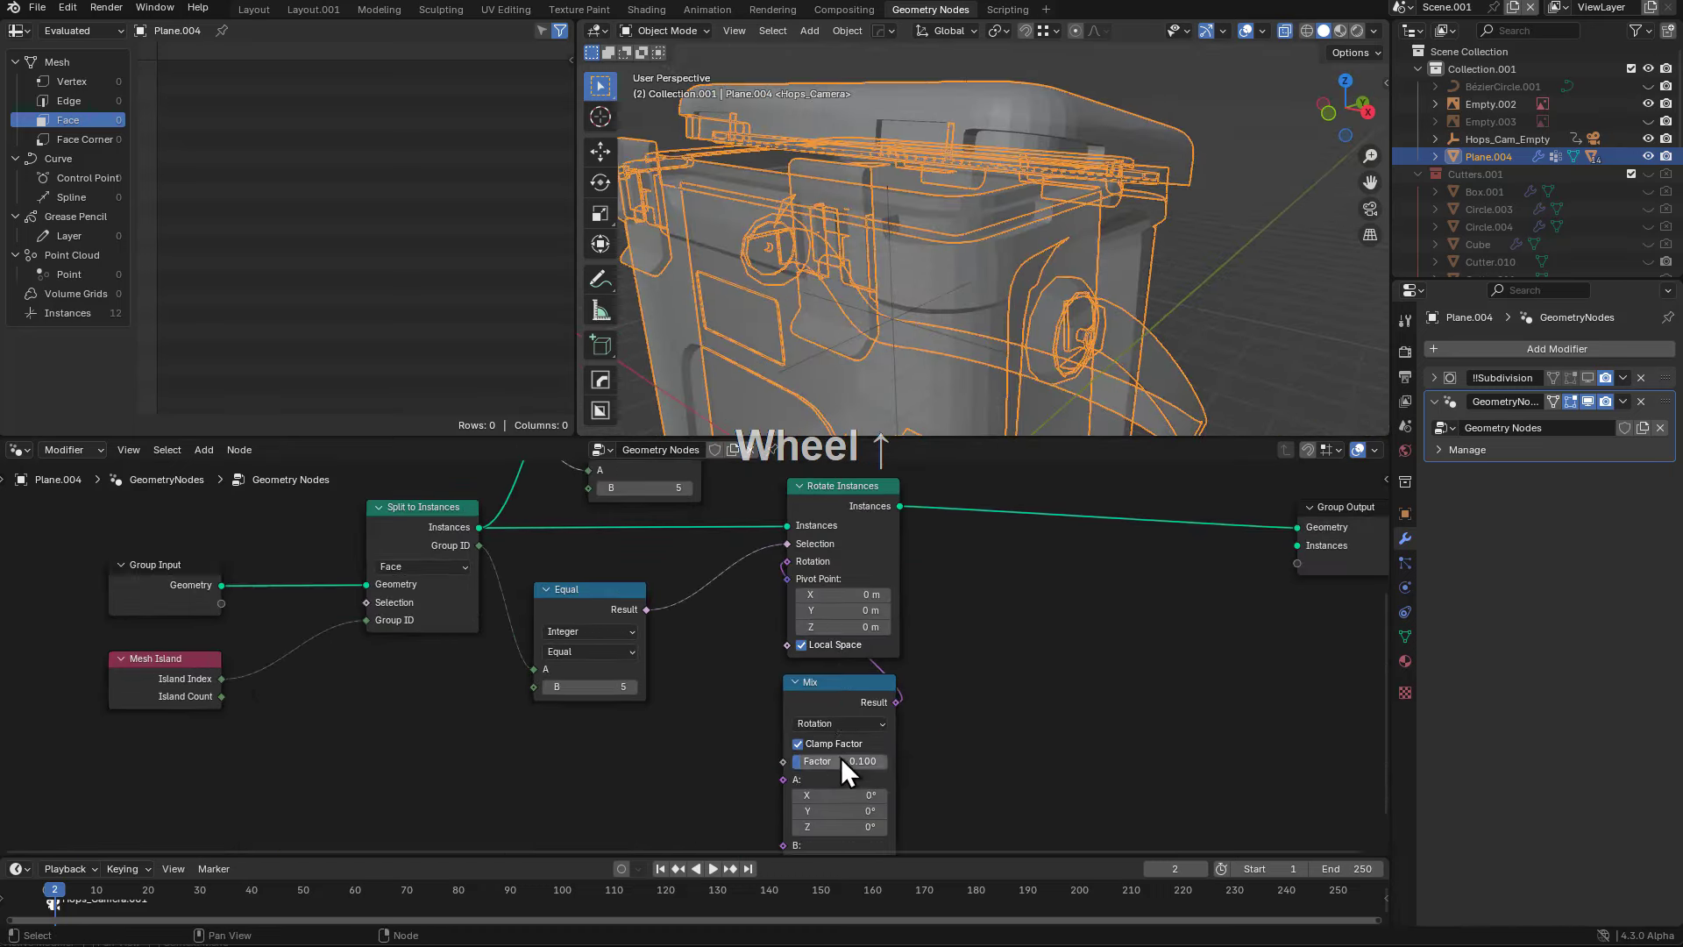
pyautogui.moveTo(840, 759)
pyautogui.mouseDown()
pyautogui.moveTo(890, 759)
pyautogui.moveTo(834, 759)
pyautogui.mouseUp()
pyautogui.rightClick(834, 759)
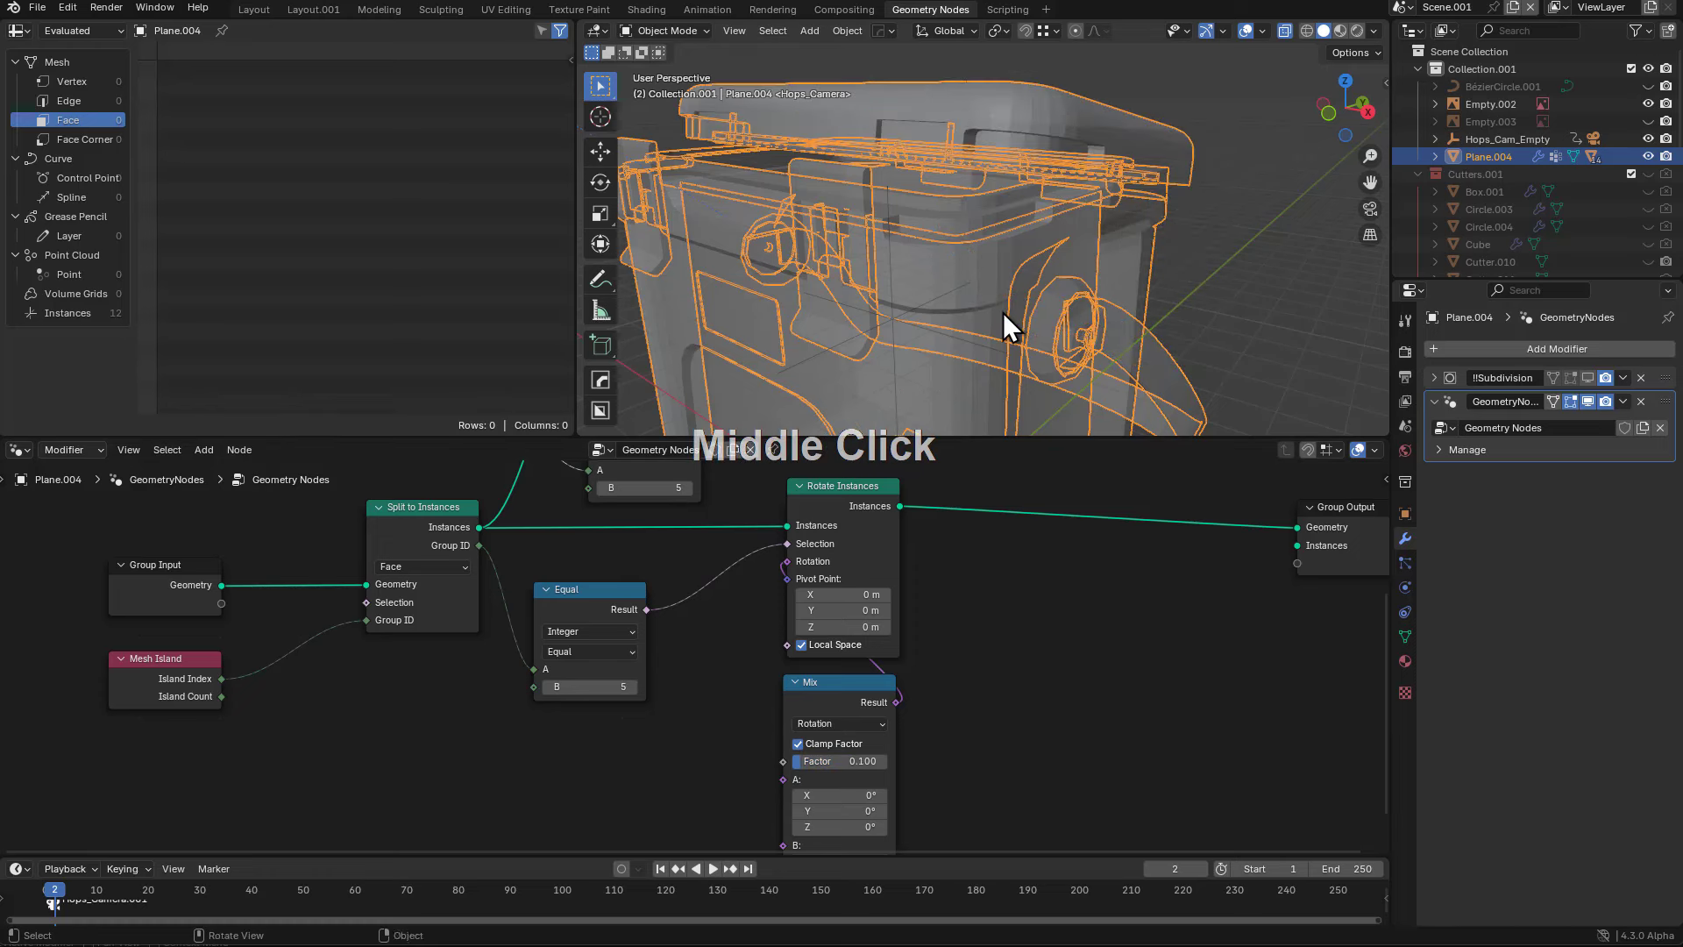
# - Reposition the upper Equal and Mesh Island nodes beneath the Bounding Box branch
pyautogui.moveTo(839, 509); pyautogui.dragTo(943, 723, button='middle')
pyautogui.scroll(1, 758, 619)
pyautogui.moveTo(758, 619); pyautogui.dragTo(755, 659, button='middle')
pyautogui.scroll(1, 755, 660)
pyautogui.click(756, 660)
pyautogui.moveTo(756, 660); pyautogui.dragTo(742, 660)
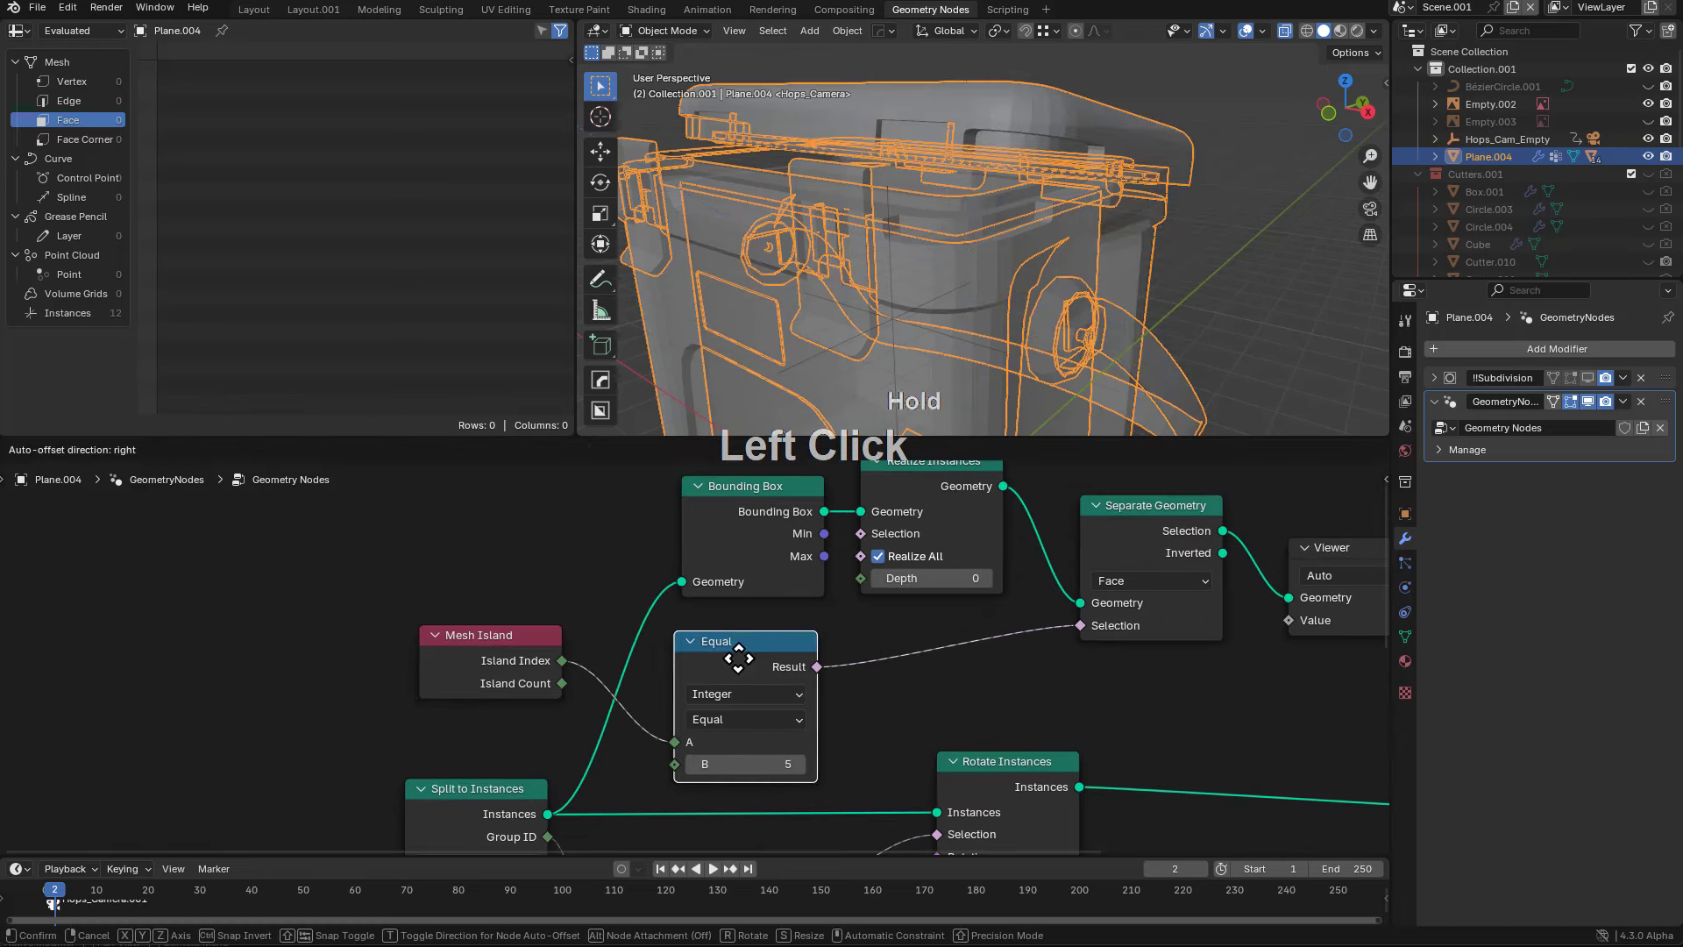
pyautogui.moveTo(494, 646); pyautogui.dragTo(506, 624)
# - Preview the Separate Geometry node's outputs in the Viewer, leaving its Selection output connected
pyautogui.moveTo(856, 616); pyautogui.dragTo(610, 642, button='middle')
pyautogui.keyDown('ctrl'); pyautogui.keyDown('shift'); pyautogui.click(869, 554); pyautogui.keyUp('shift'); pyautogui.keyUp('ctrl')
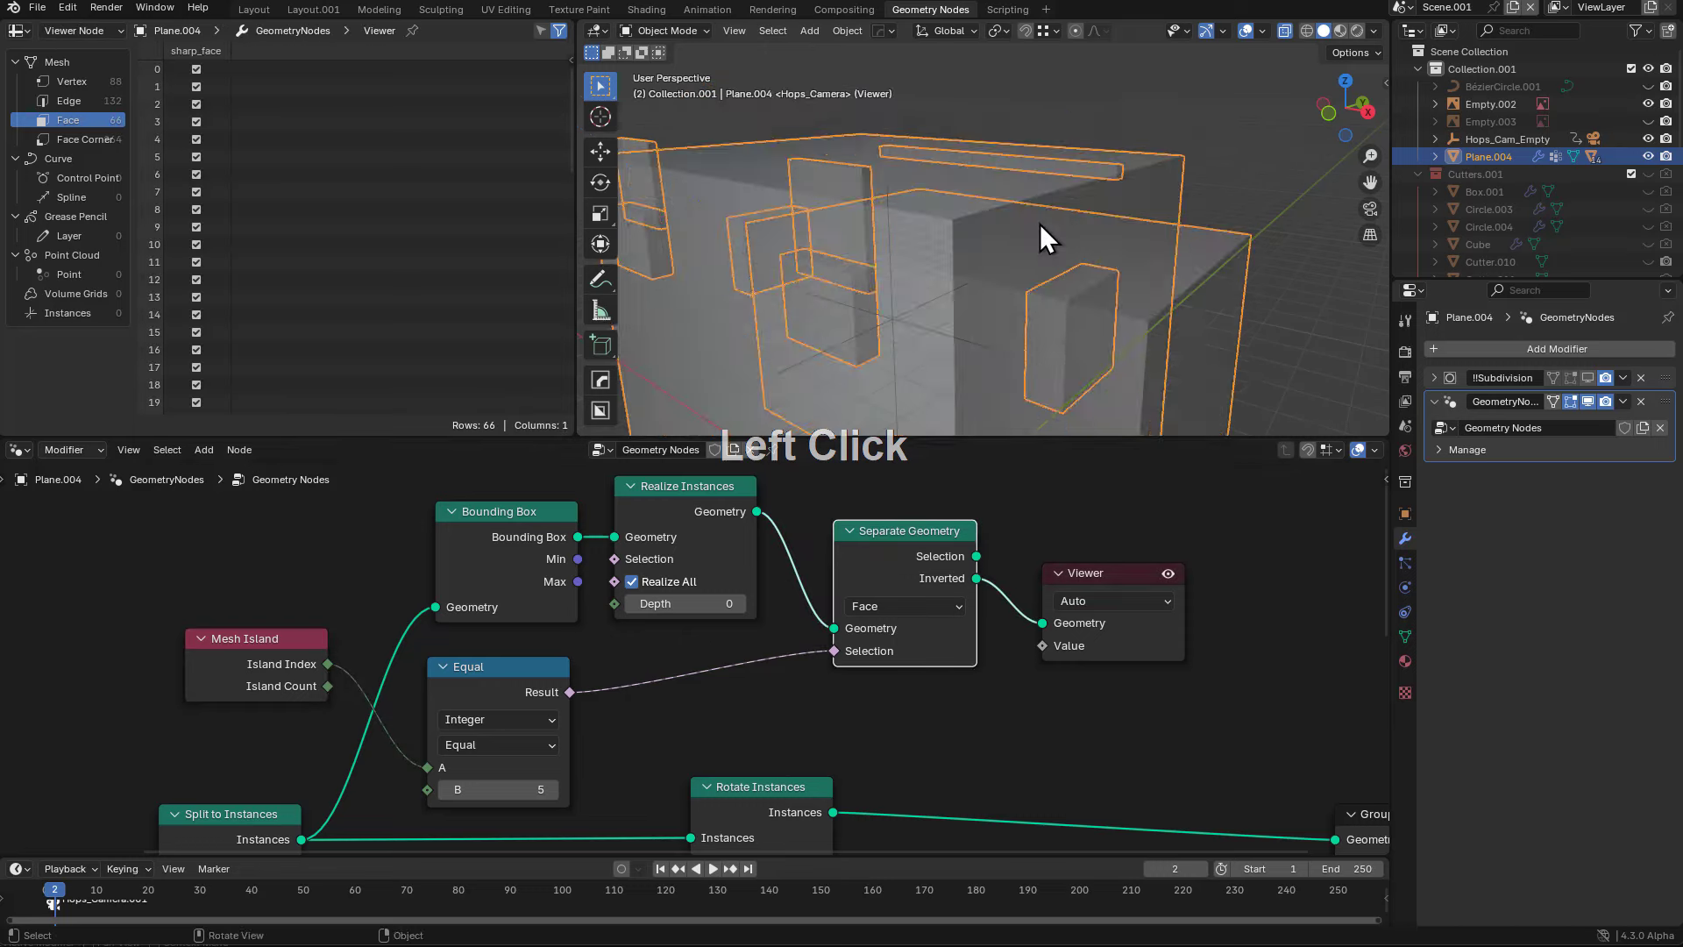
pyautogui.moveTo(1039, 226); pyautogui.dragTo(983, 224, button='middle')
pyautogui.scroll(-2, 949, 379)
pyautogui.keyDown('ctrl'); pyautogui.keyDown('shift'); pyautogui.click(880, 561); pyautogui.keyUp('shift'); pyautogui.keyUp('ctrl')
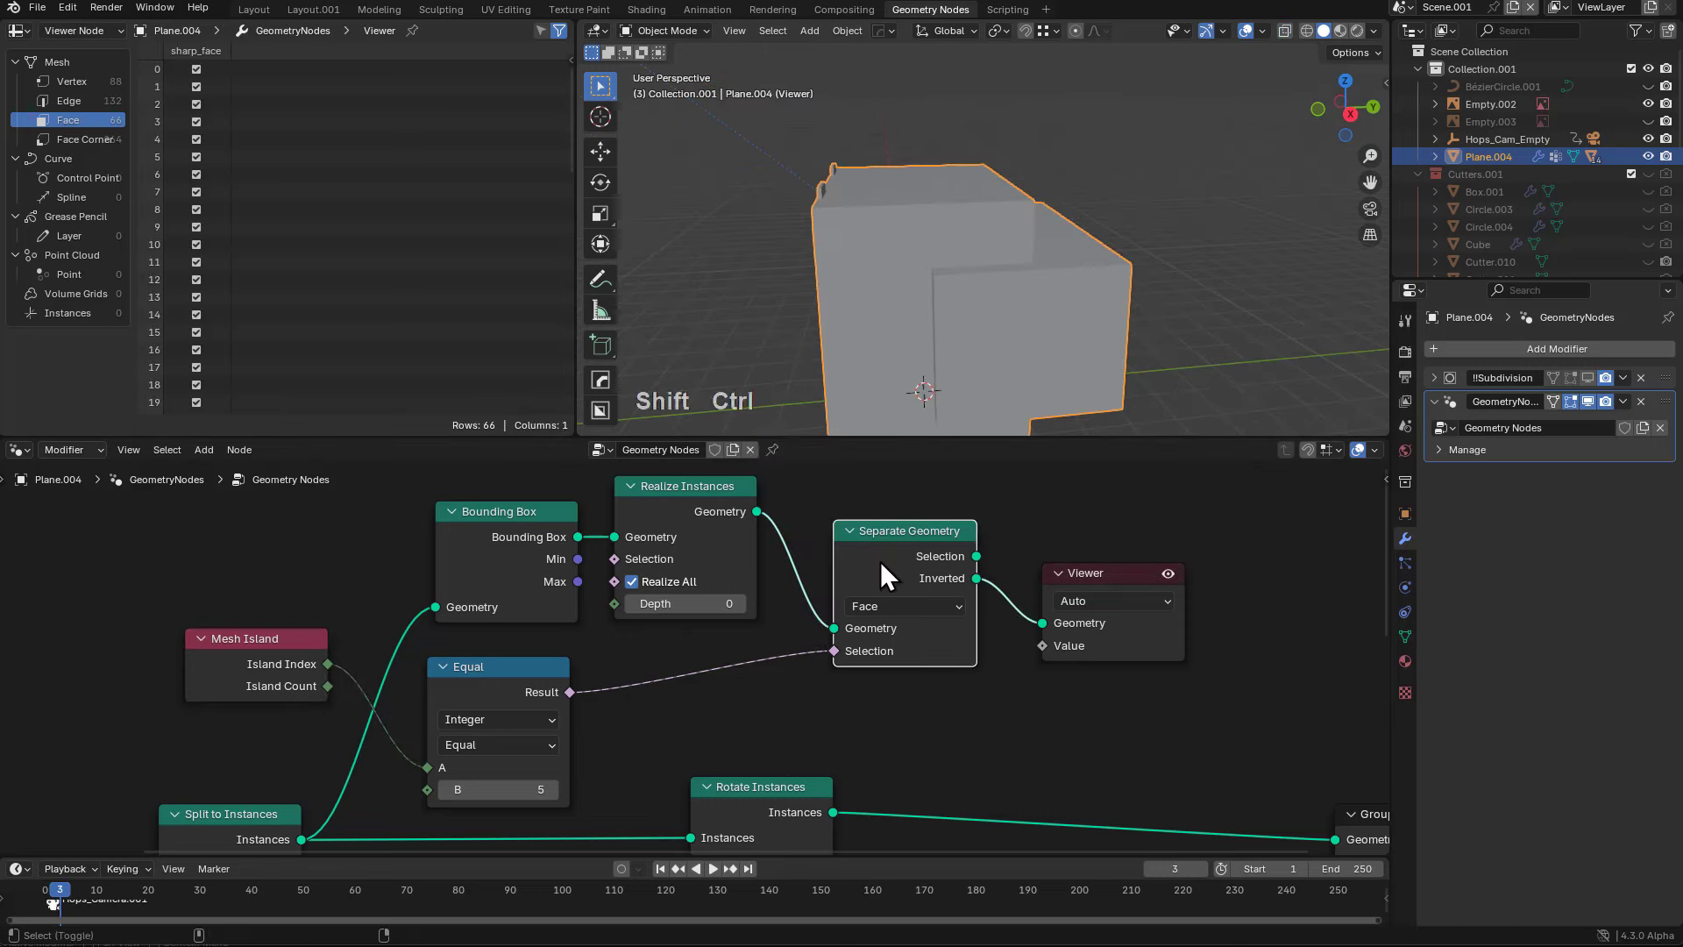
pyautogui.keyDown('ctrl'); pyautogui.keyDown('shift'); pyautogui.click(977, 556); pyautogui.keyUp('shift'); pyautogui.keyUp('ctrl')
# - Duplicate the Separate Geometry node and insert the copy between the original's Selection output and the Viewer
pyautogui.moveTo(894, 547); pyautogui.dragTo(834, 513)
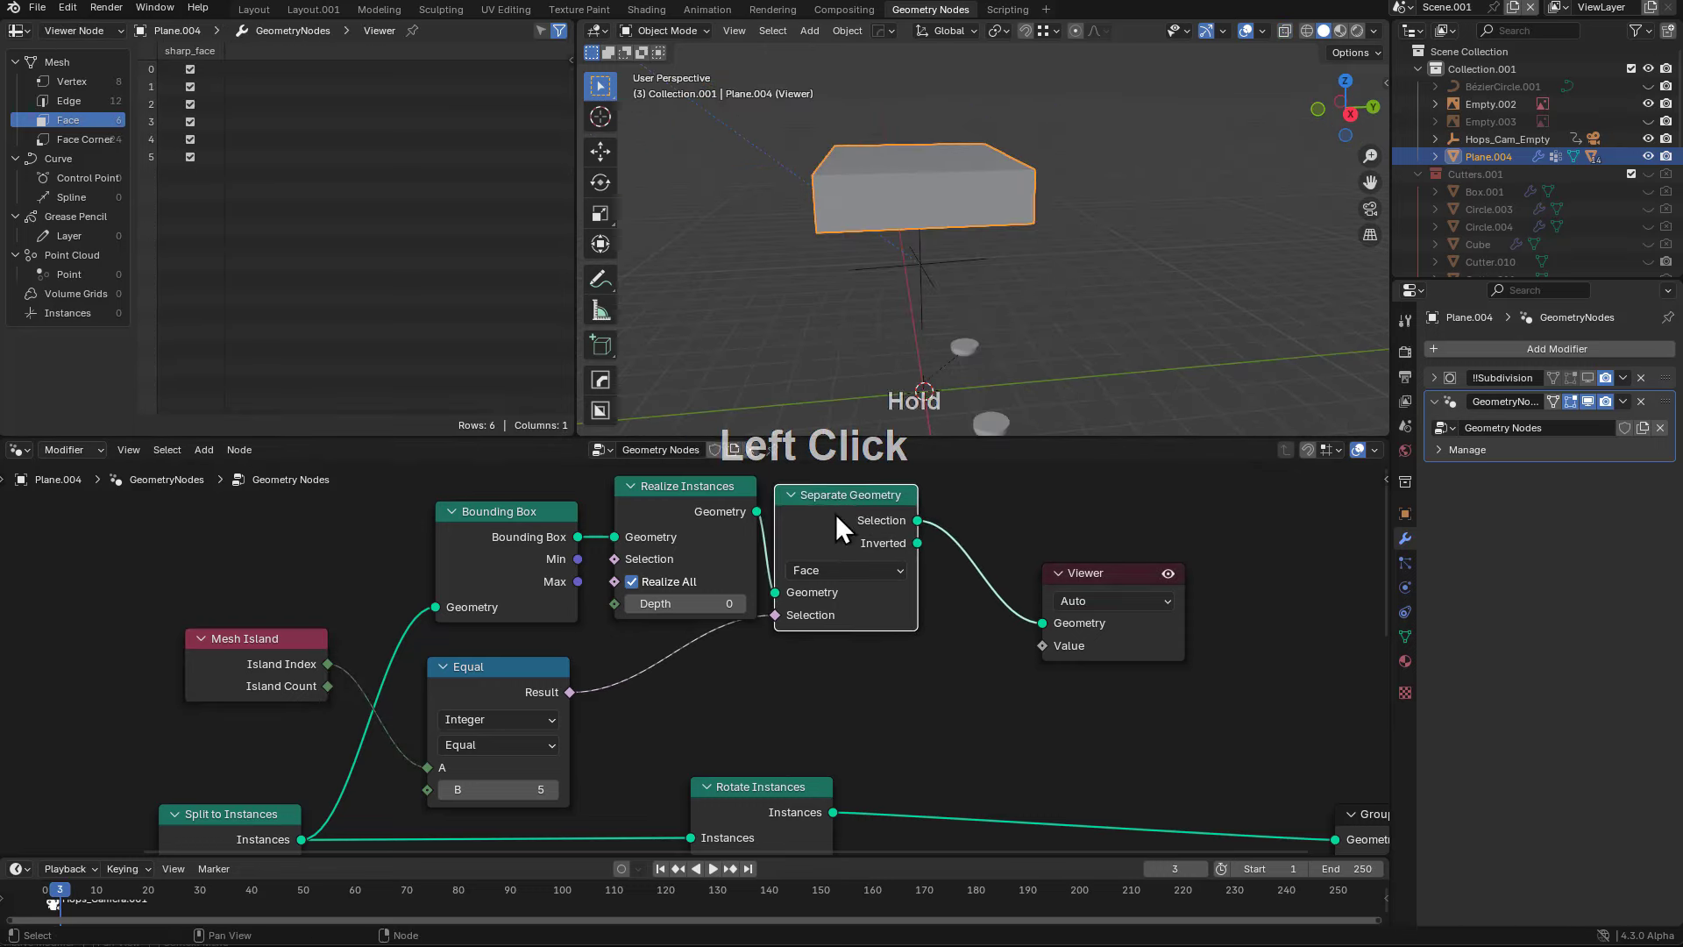
pyautogui.moveTo(834, 514); pyautogui.dragTo(761, 504, button='middle')
pyautogui.moveTo(1043, 561); pyautogui.dragTo(1133, 621)
pyautogui.click(738, 485)
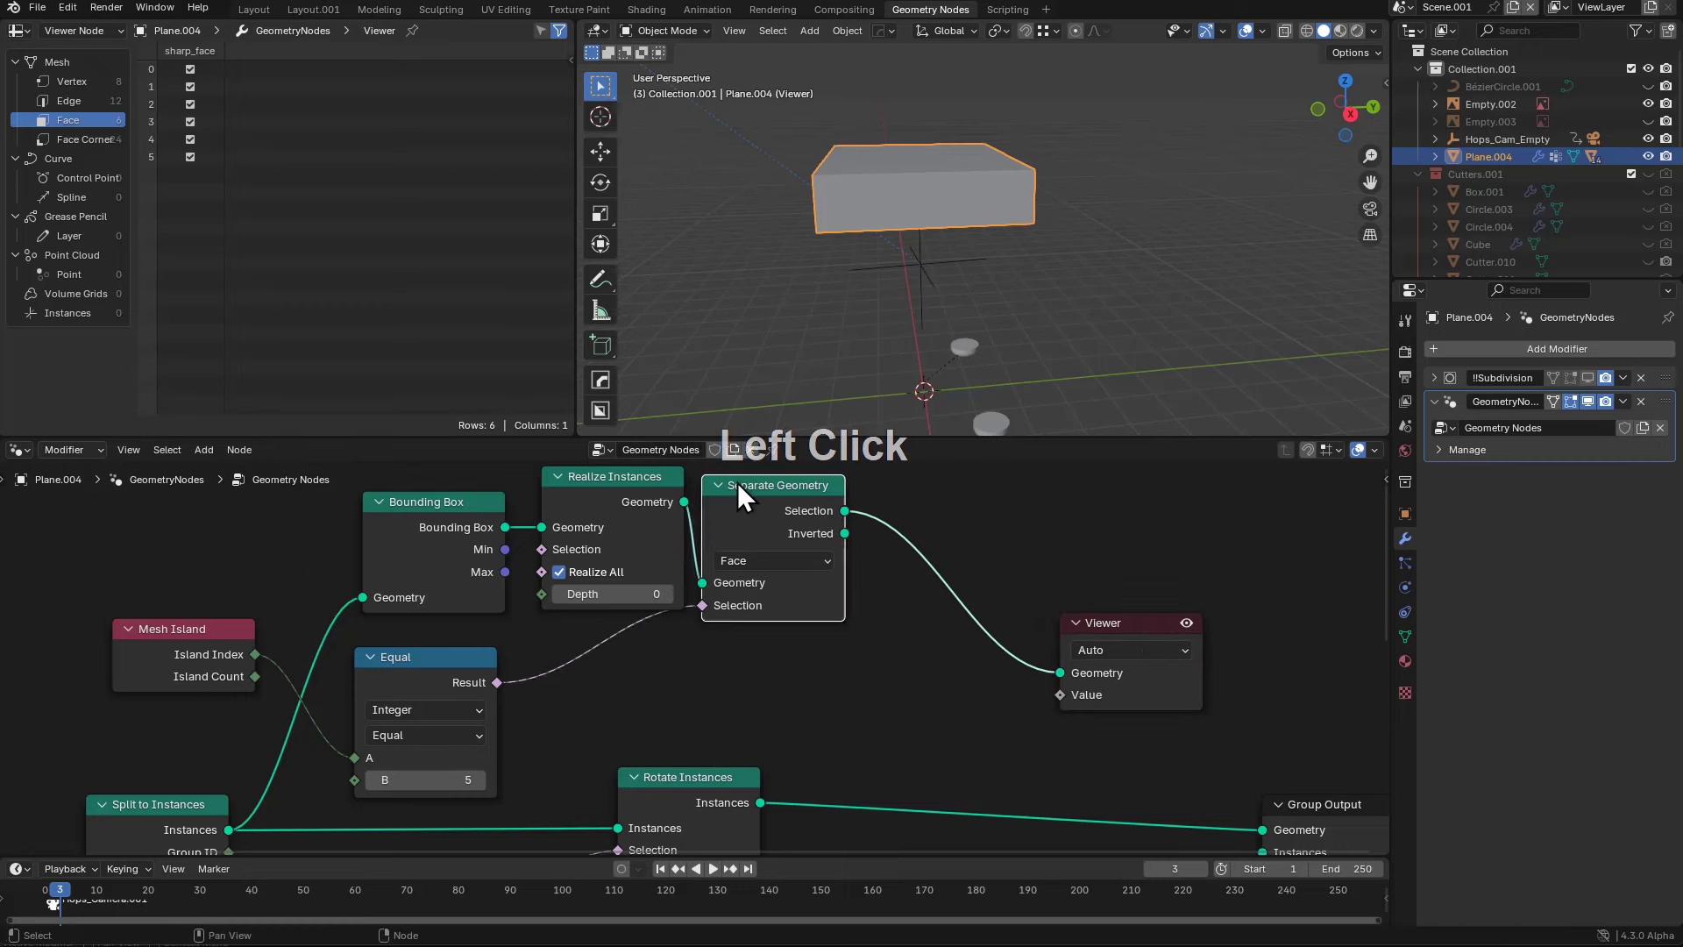
pyautogui.hotkey('shift', 'd')
pyautogui.click(915, 488)
pyautogui.press('g')
pyautogui.click(920, 490)
# - Duplicate the upper Equal node and connect the copy's Result to the second Separate Geometry's Selection
pyautogui.moveTo(757, 534); pyautogui.dragTo(775, 480, button='middle')
pyautogui.click(432, 628)
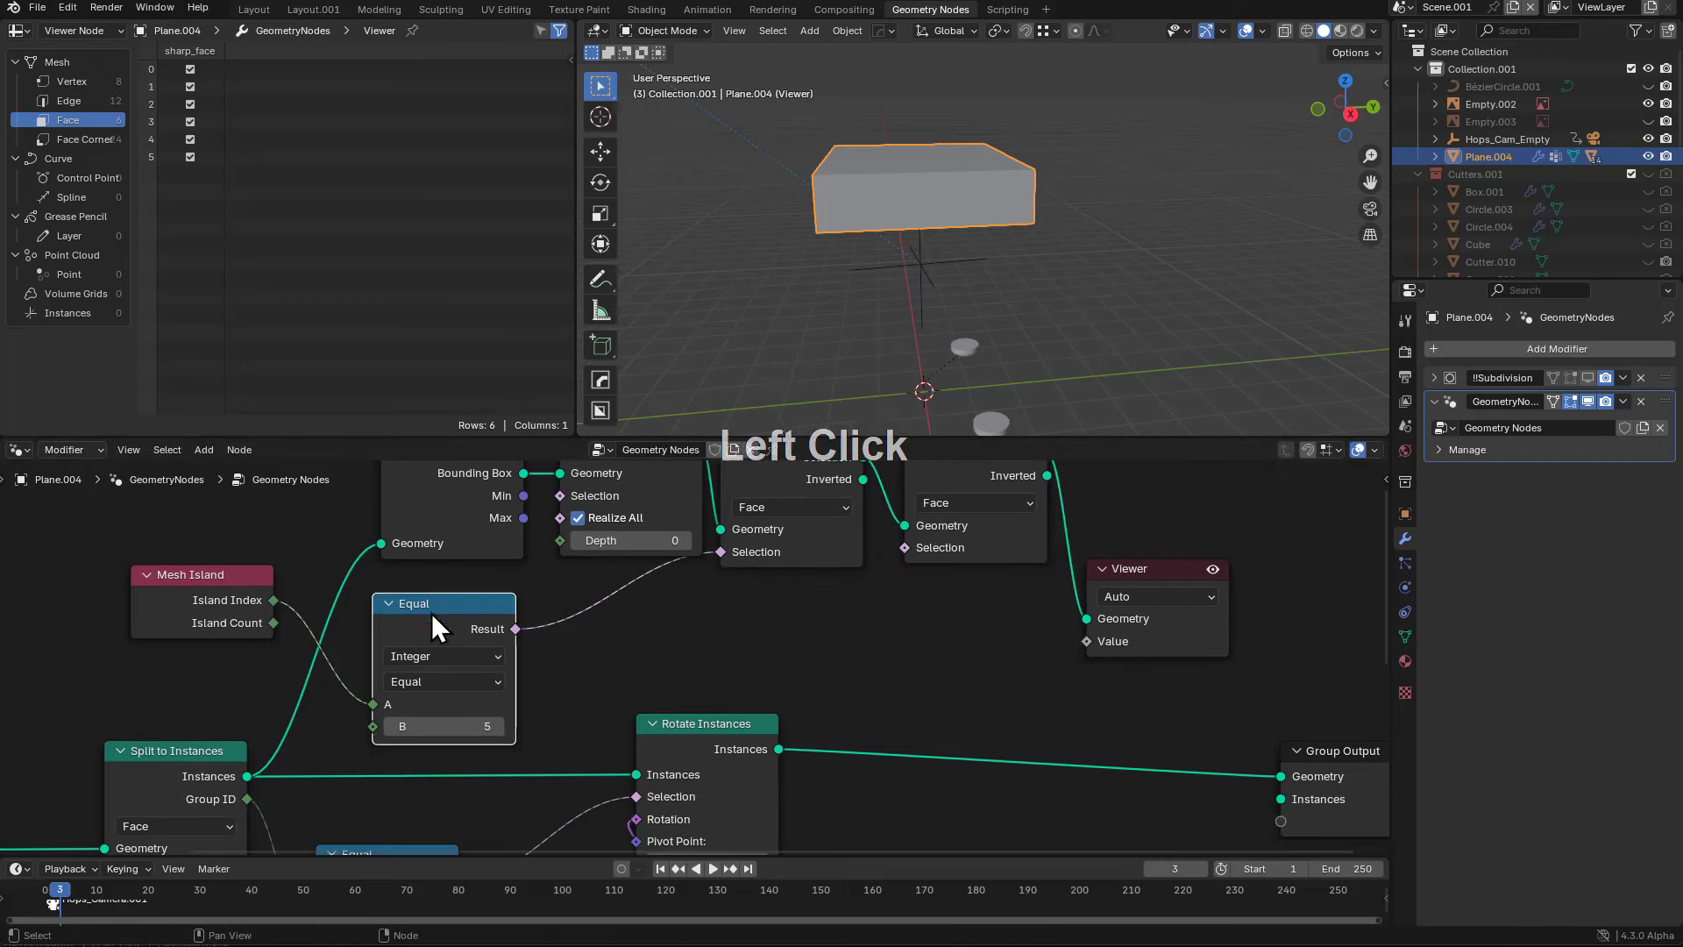
pyautogui.hotkey('shift', 'd')
pyautogui.click(844, 605)
pyautogui.moveTo(914, 627); pyautogui.dragTo(902, 548)
pyautogui.moveTo(809, 614); pyautogui.dragTo(868, 586, button='middle')
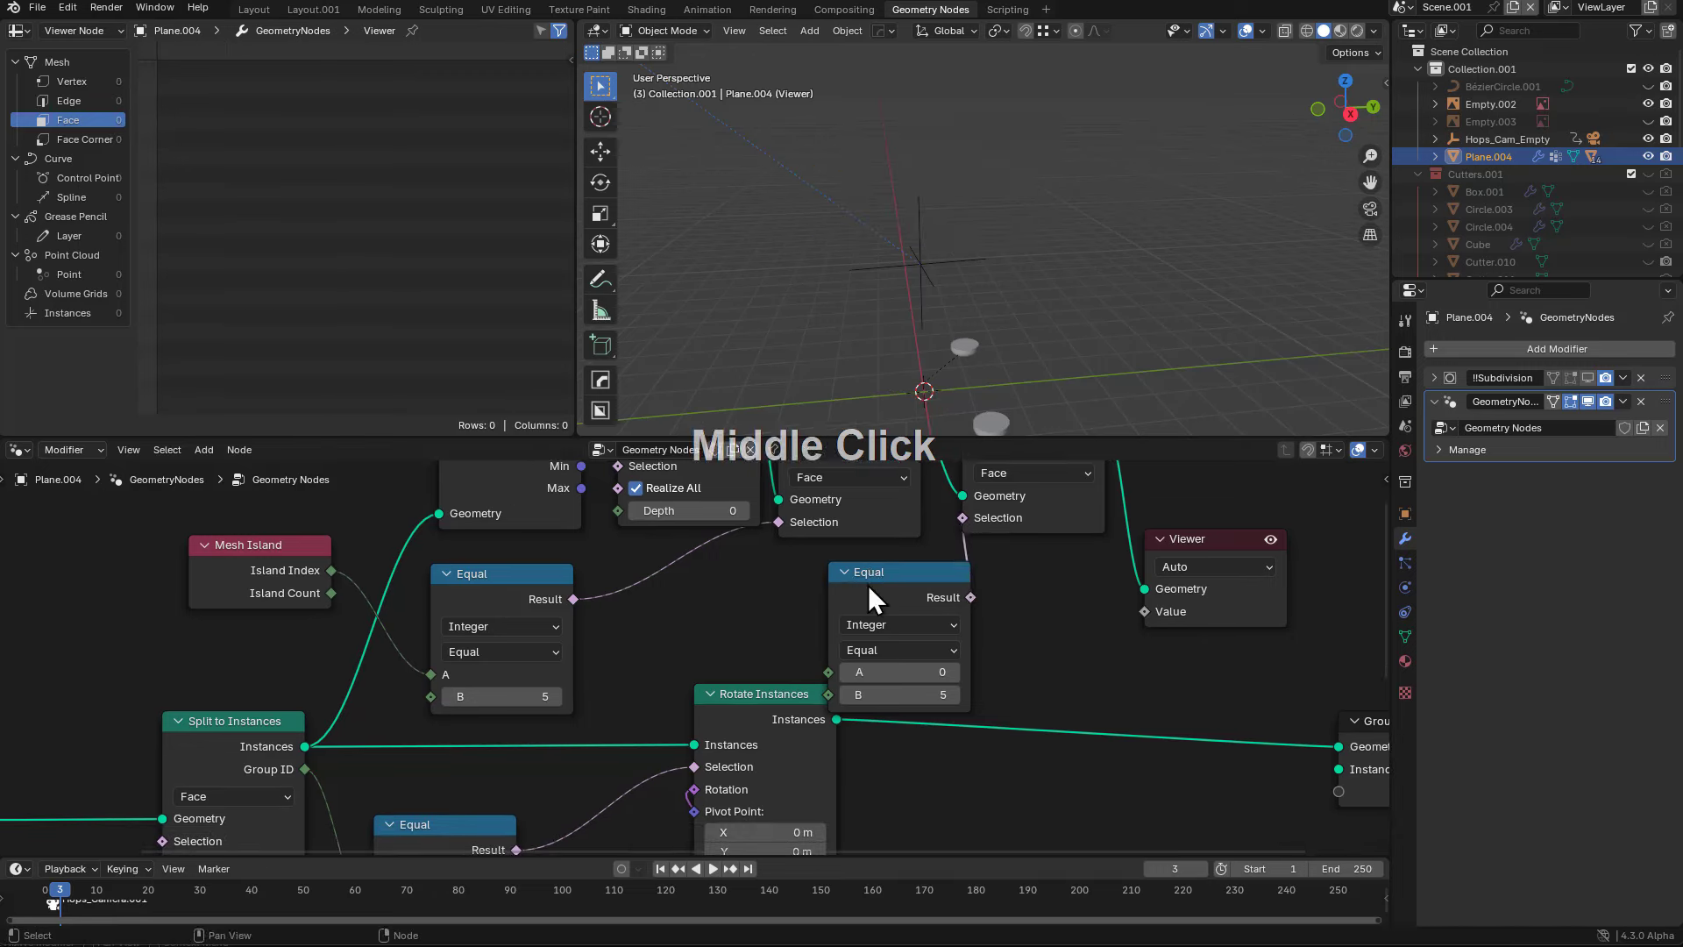
pyautogui.moveTo(883, 568); pyautogui.dragTo(891, 553)
# - Add an Index node feeding the A input of the duplicated Equal node
pyautogui.moveTo(836, 657); pyautogui.dragTo(797, 635)
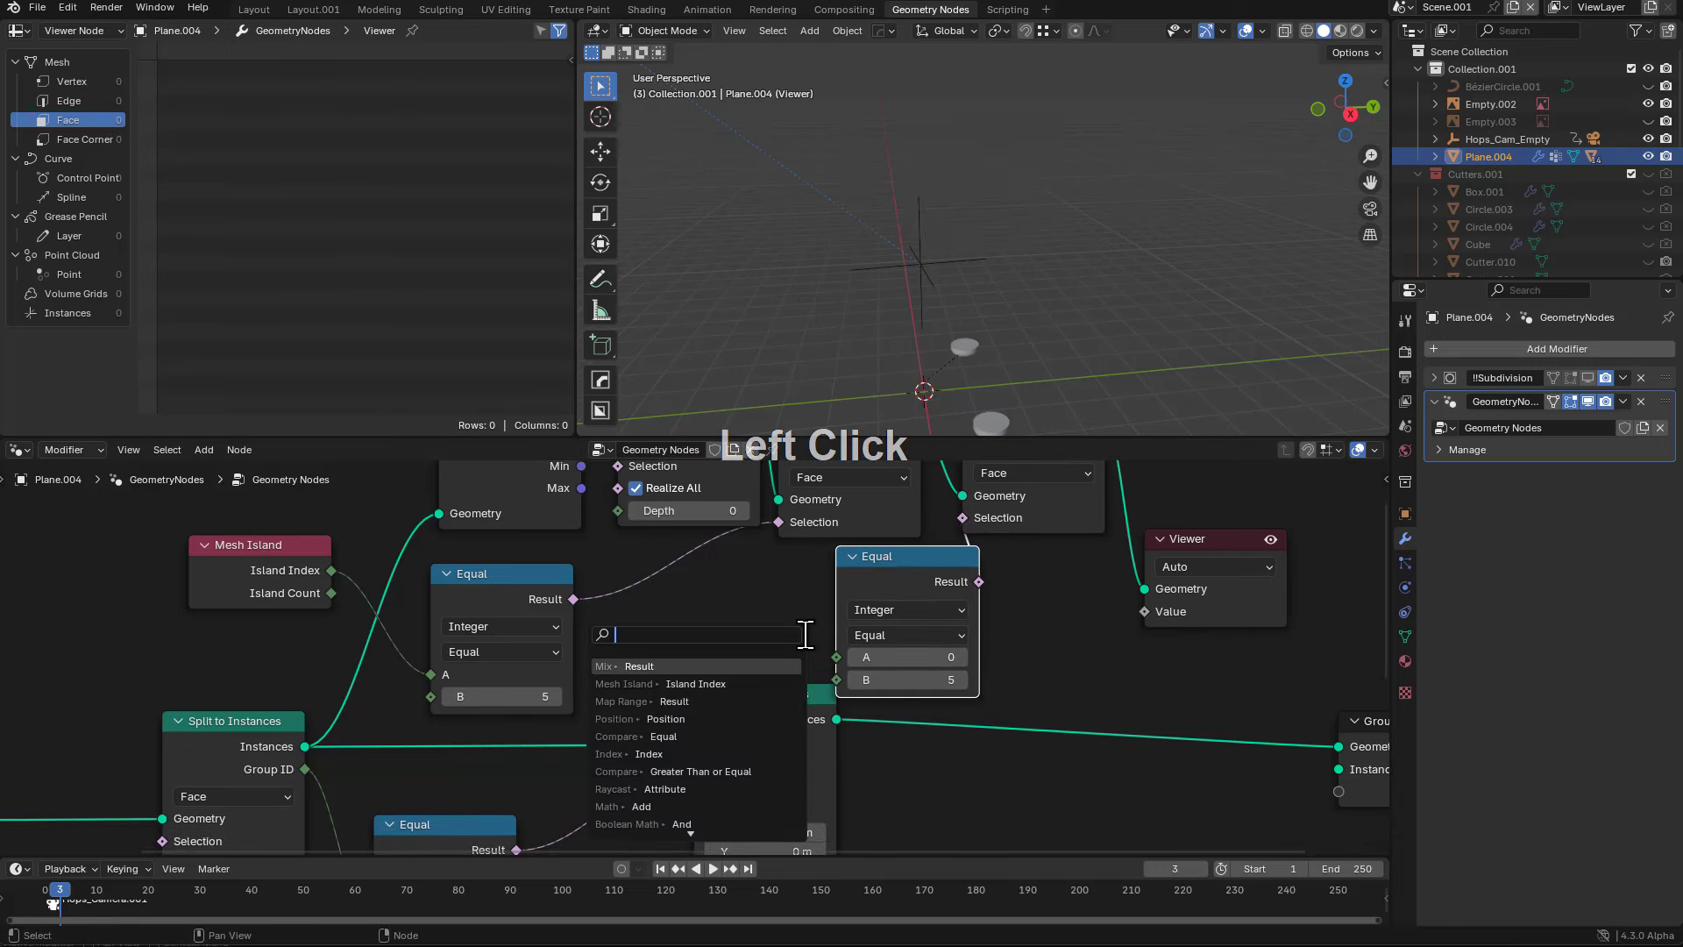
pyautogui.write('ind')
pyautogui.press('Return')
pyautogui.click(791, 625)
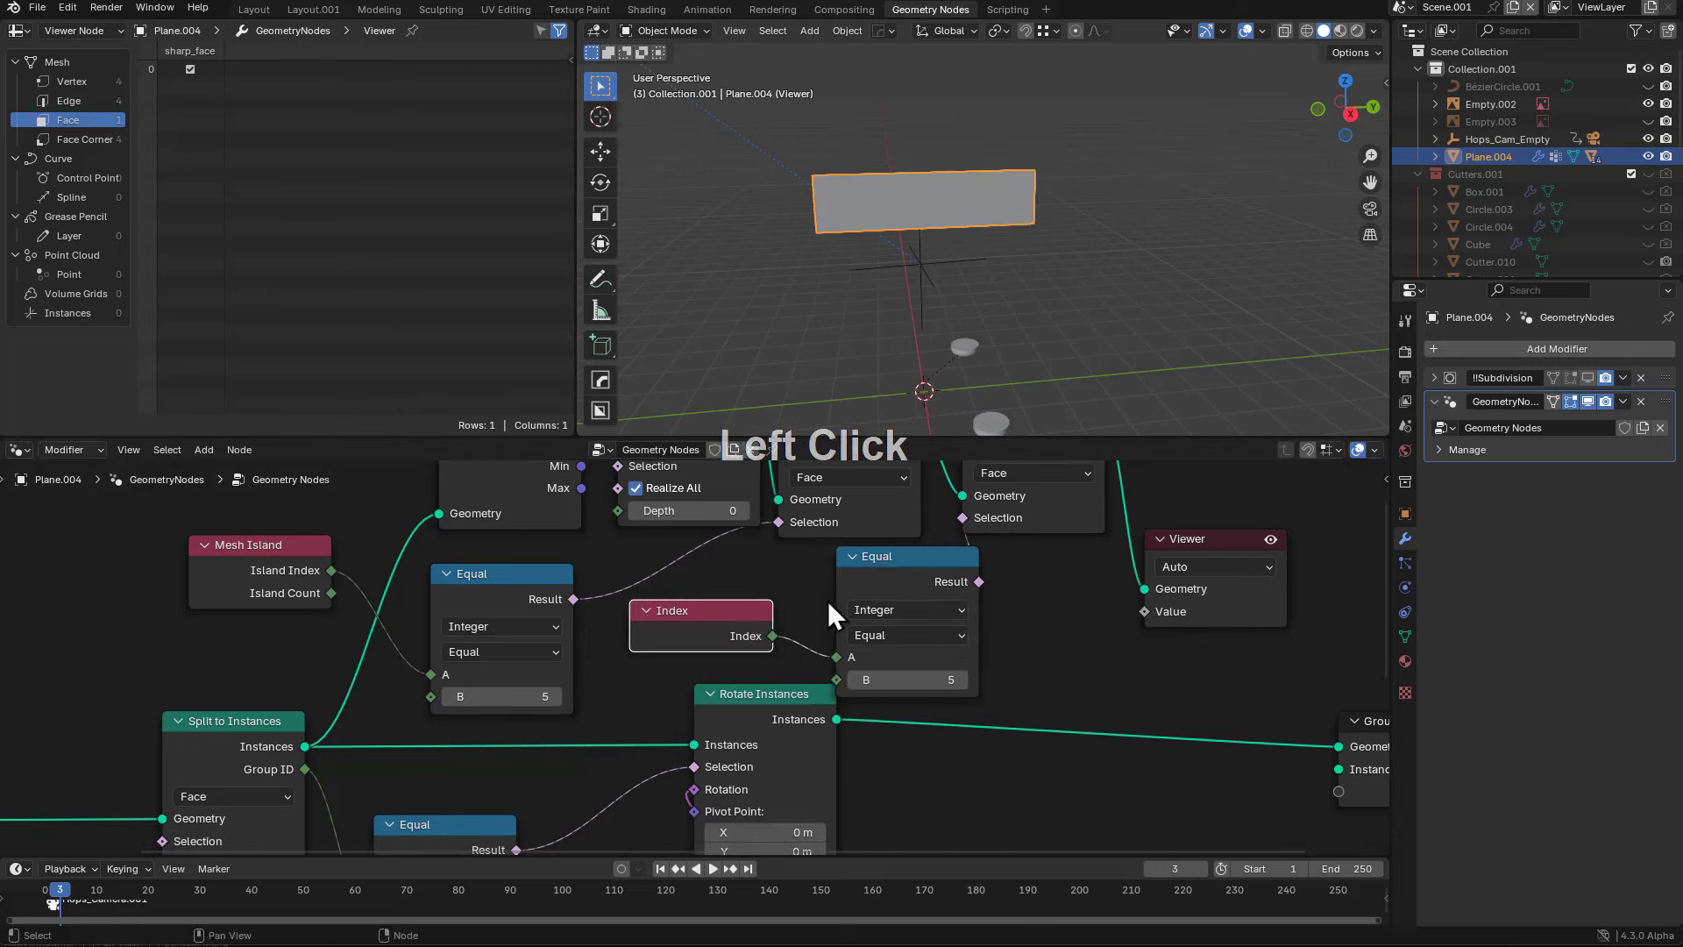
# - Set the second Separate Geometry node's domain to Edge
pyautogui.moveTo(1052, 518); pyautogui.dragTo(1055, 550, button='middle')
pyautogui.click(1032, 504)
pyautogui.click(1027, 577)
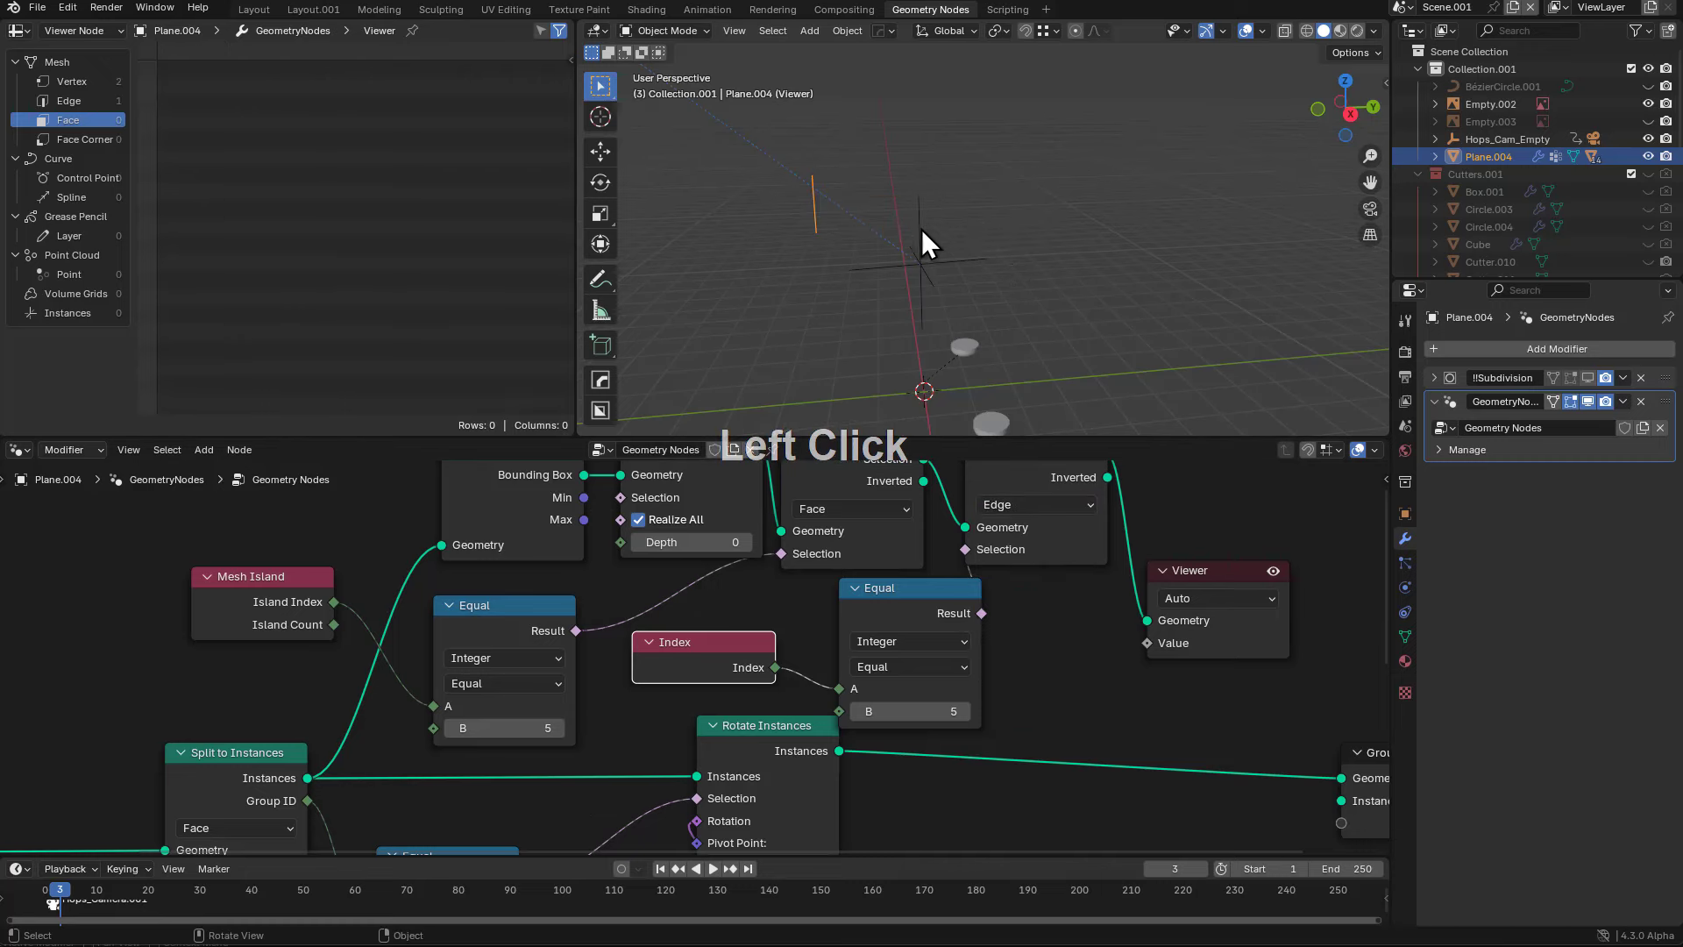
pyautogui.moveTo(922, 229); pyautogui.dragTo(980, 281, button='middle')
# - Move the Viewer aside and shift the whole bounding-box node branch upward, clear of Rotate Instances
pyautogui.moveTo(1067, 542); pyautogui.dragTo(886, 567, button='middle')
pyautogui.scroll(-2, 1074, 536)
pyautogui.moveTo(949, 653); pyautogui.dragTo(1017, 675)
pyautogui.moveTo(970, 623); pyautogui.dragTo(1155, 611, button='middle')
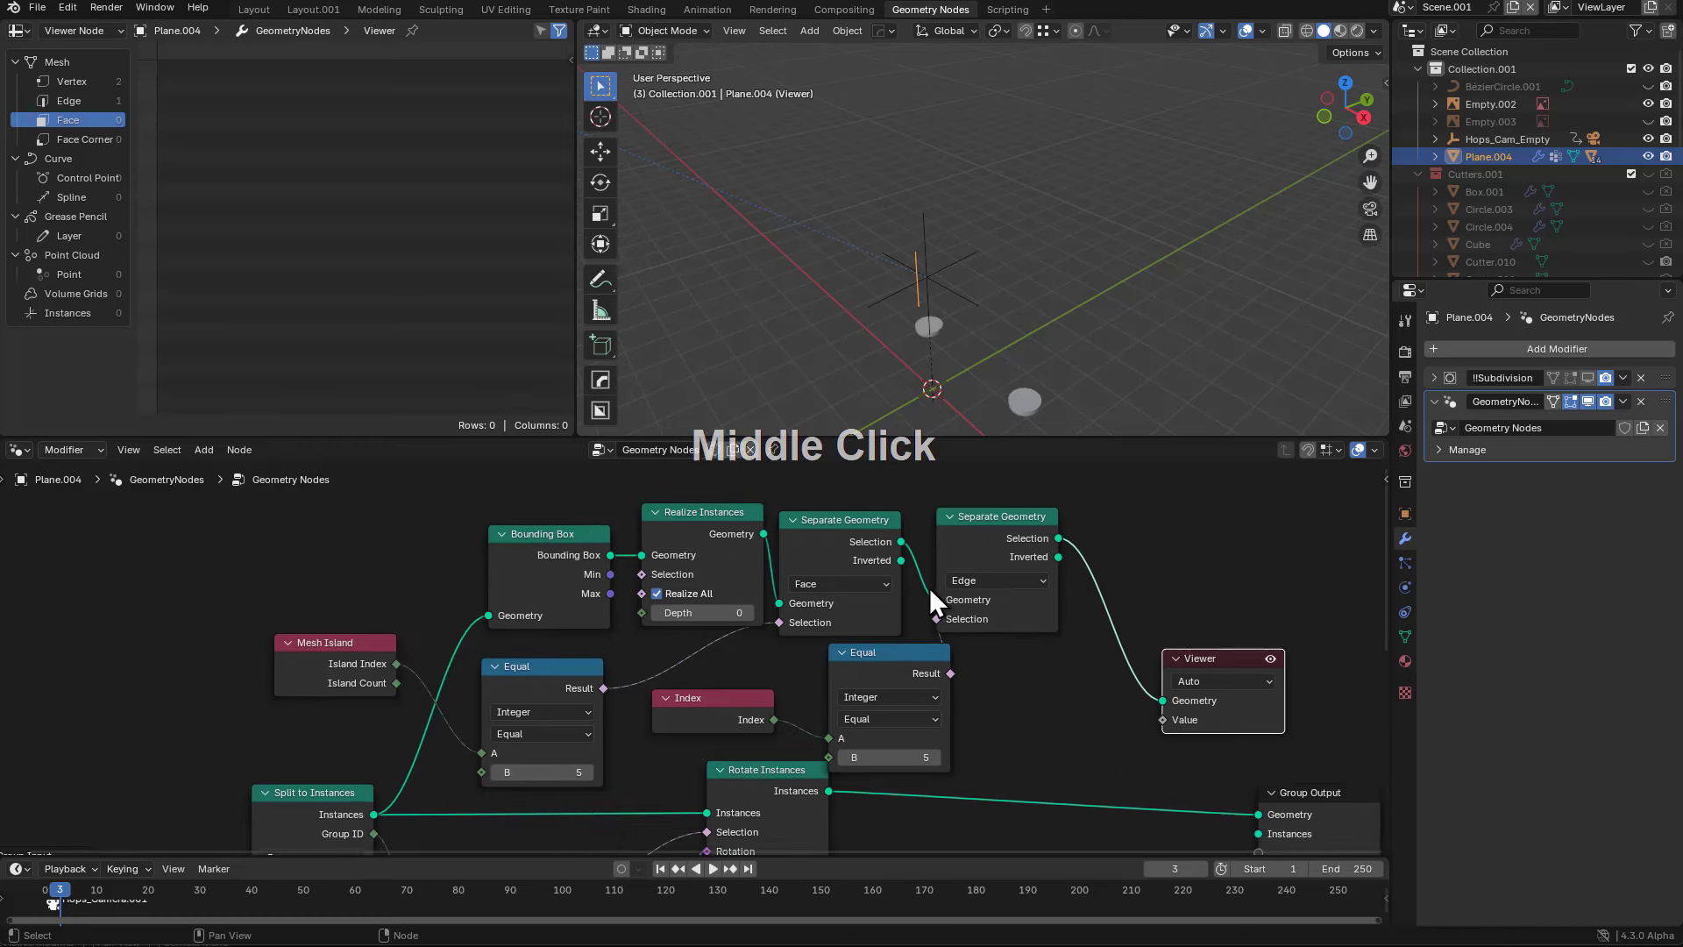
pyautogui.moveTo(1129, 501); pyautogui.dragTo(331, 743)
pyautogui.press('g')
pyautogui.click(321, 701)
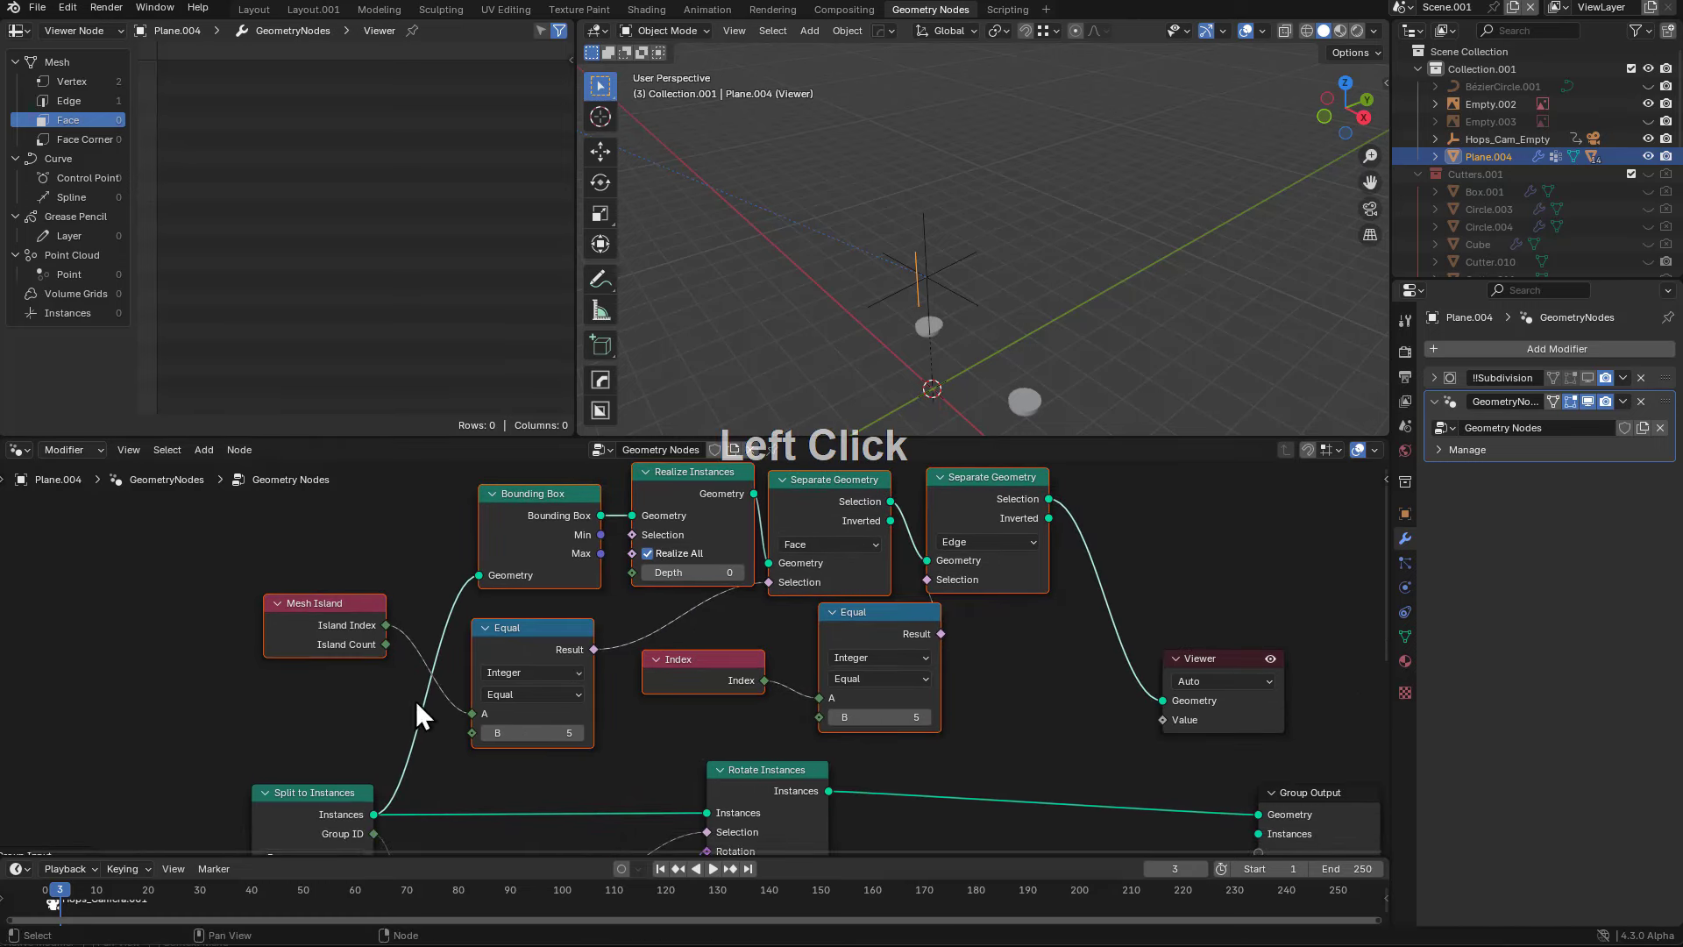
pyautogui.moveTo(1202, 693); pyautogui.dragTo(1206, 708)
# - Space the second Separate Geometry node away from the first and tuck its Equal node beneath them
pyautogui.moveTo(1103, 592); pyautogui.dragTo(1053, 715, button='middle')
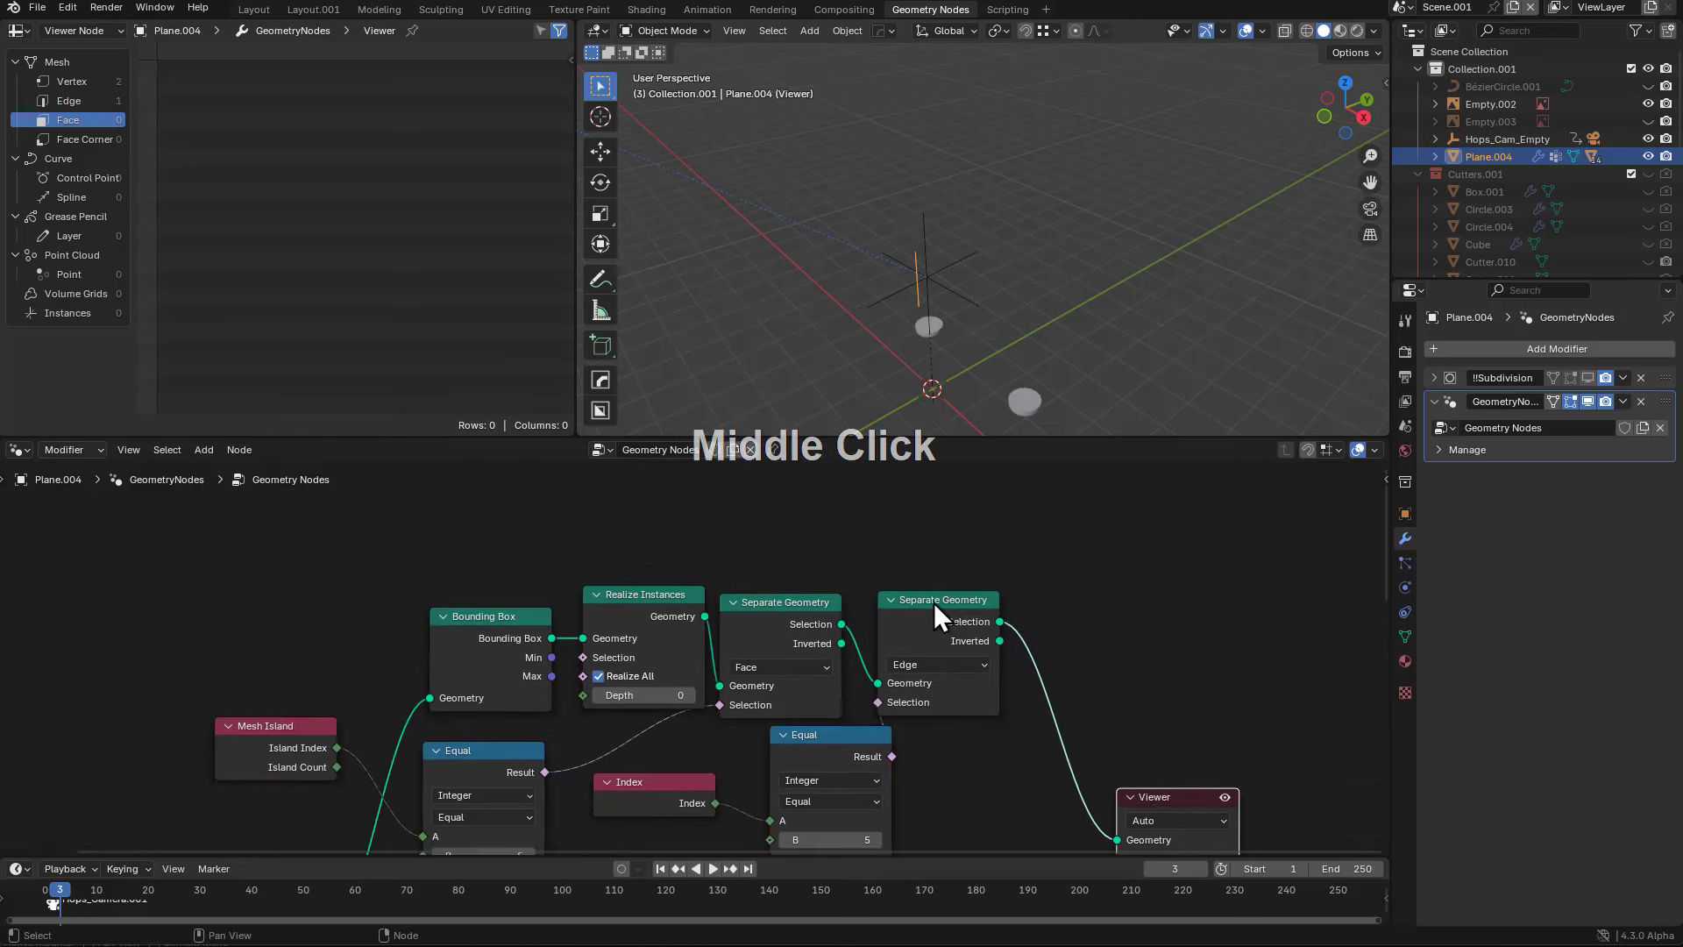
pyautogui.moveTo(918, 607); pyautogui.dragTo(907, 610)
pyautogui.moveTo(906, 688); pyautogui.dragTo(887, 660, button='middle')
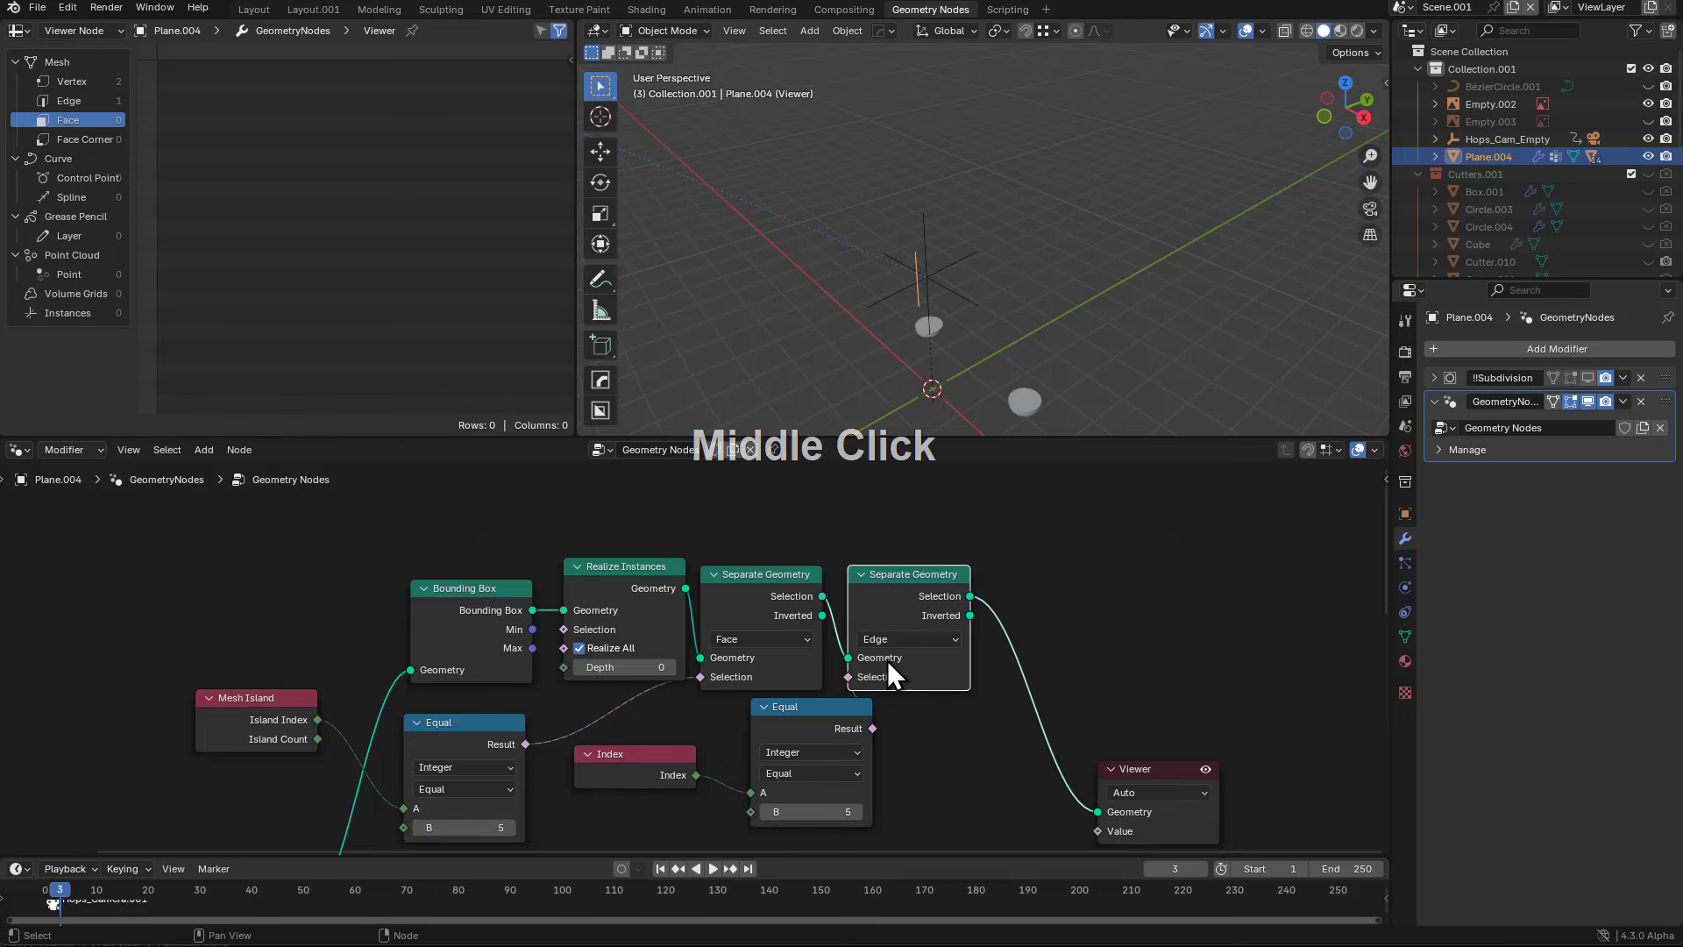
pyautogui.moveTo(815, 718); pyautogui.dragTo(779, 721)
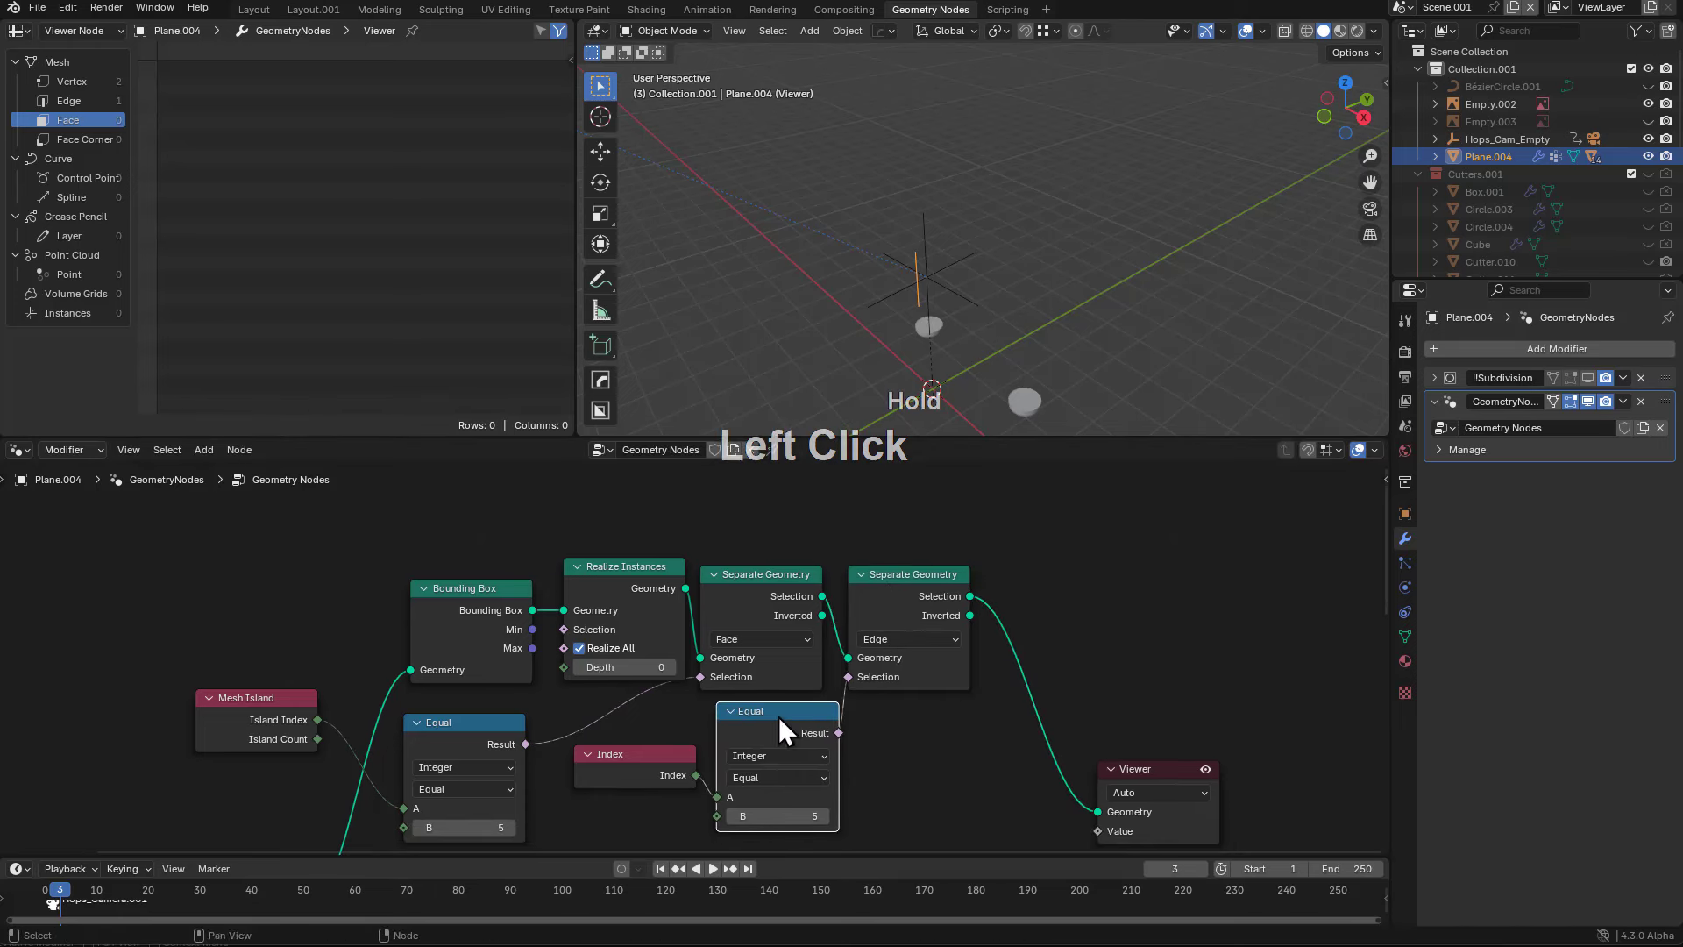
# - Check the second Separate Geometry's Inverted output, then replace the Viewer with one on the first Separate Geometry's Selection
pyautogui.keyDown('ctrl'); pyautogui.keyDown('shift'); pyautogui.click(924, 586); pyautogui.keyUp('shift'); pyautogui.keyUp('ctrl')
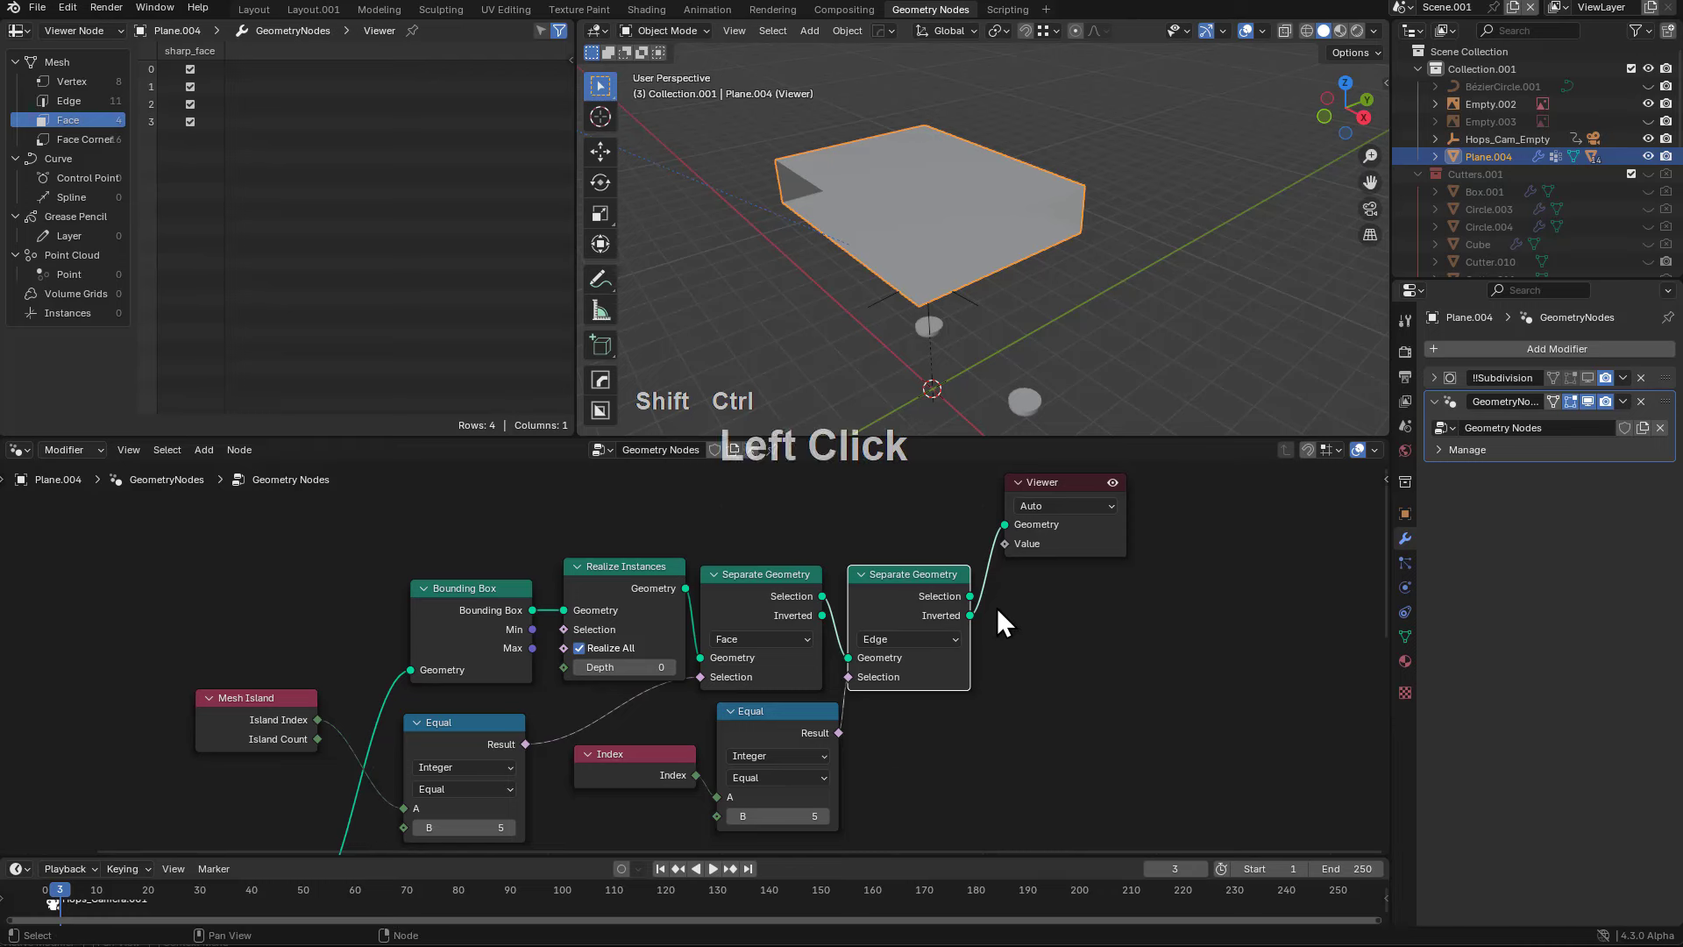
pyautogui.moveTo(1056, 511); pyautogui.dragTo(1006, 539, button='middle')
pyautogui.click(1060, 564)
pyautogui.press('x')
pyautogui.keyDown('ctrl'); pyautogui.keyDown('shift'); pyautogui.click(703, 616); pyautogui.keyUp('shift'); pyautogui.keyUp('ctrl')
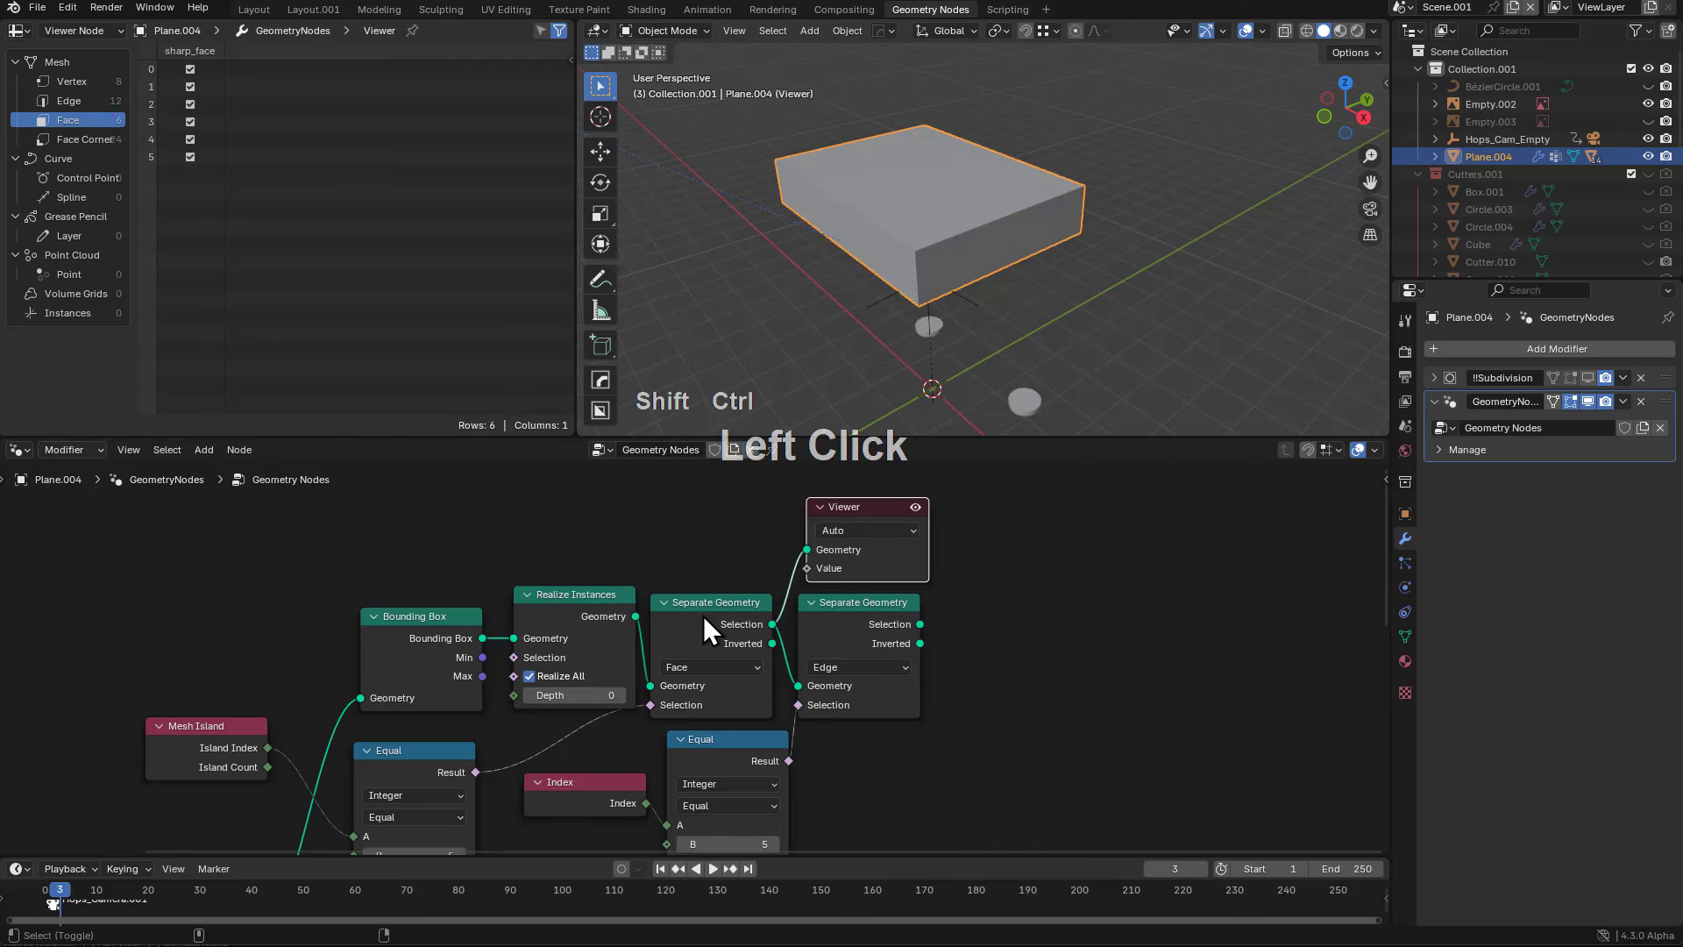
# - Add a Join Geometry node fed by the first Separate Geometry's Selection output
pyautogui.moveTo(771, 624); pyautogui.dragTo(1017, 539)
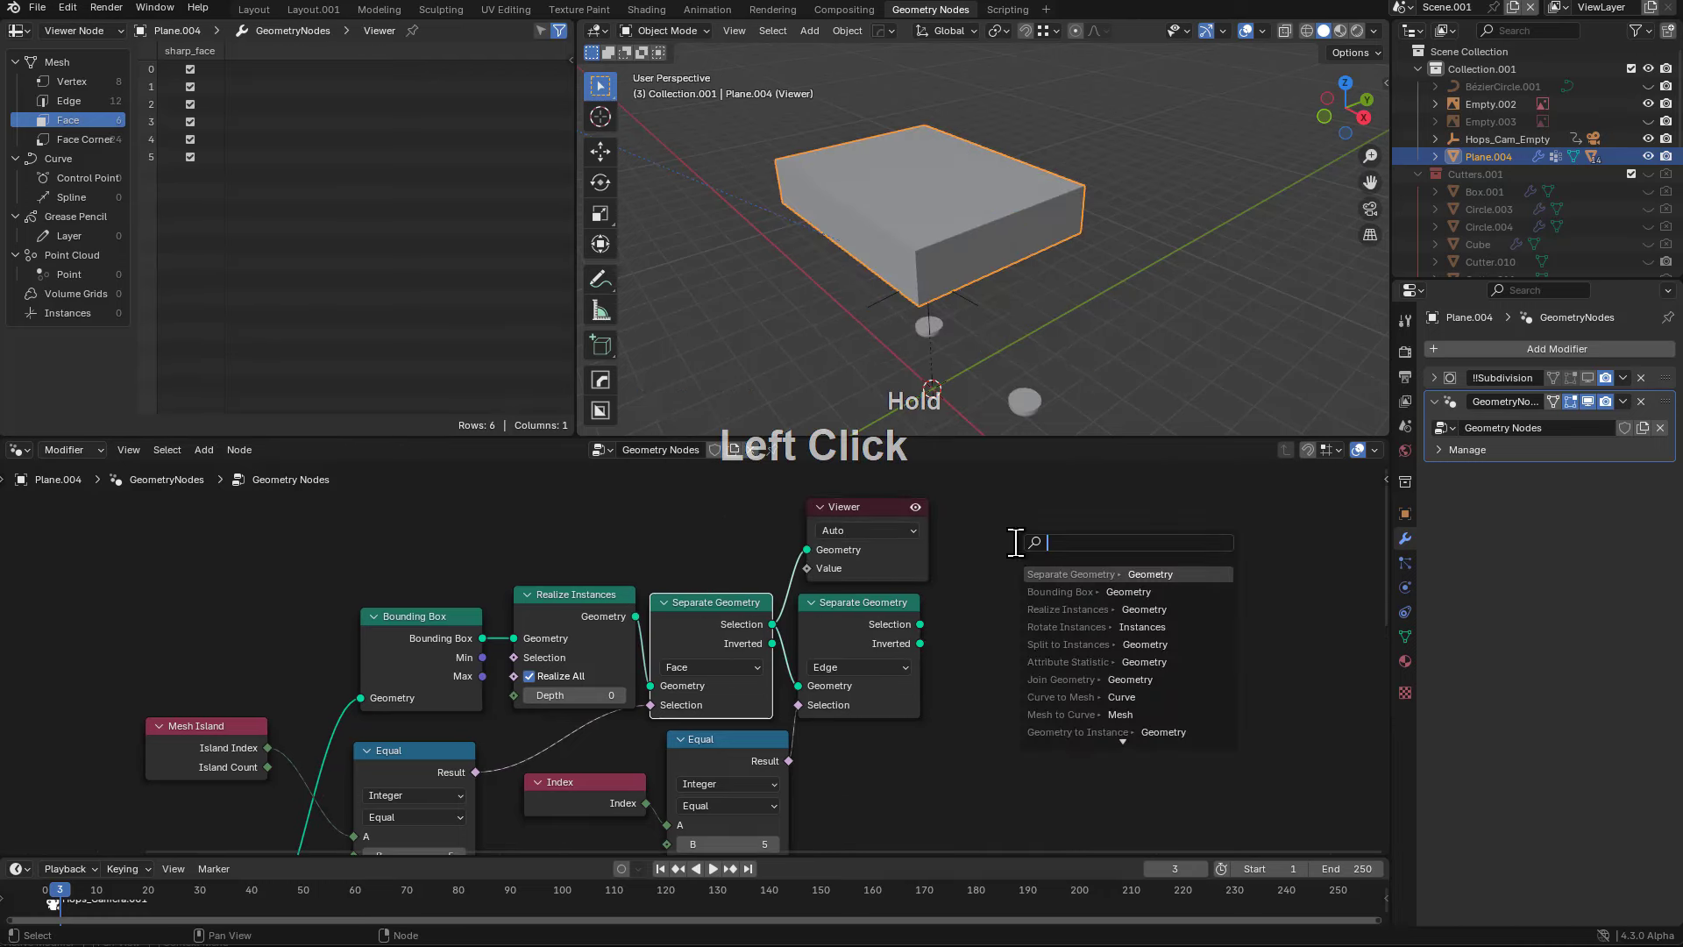
pyautogui.write('join')
pyautogui.press('Return')
pyautogui.click(975, 502)
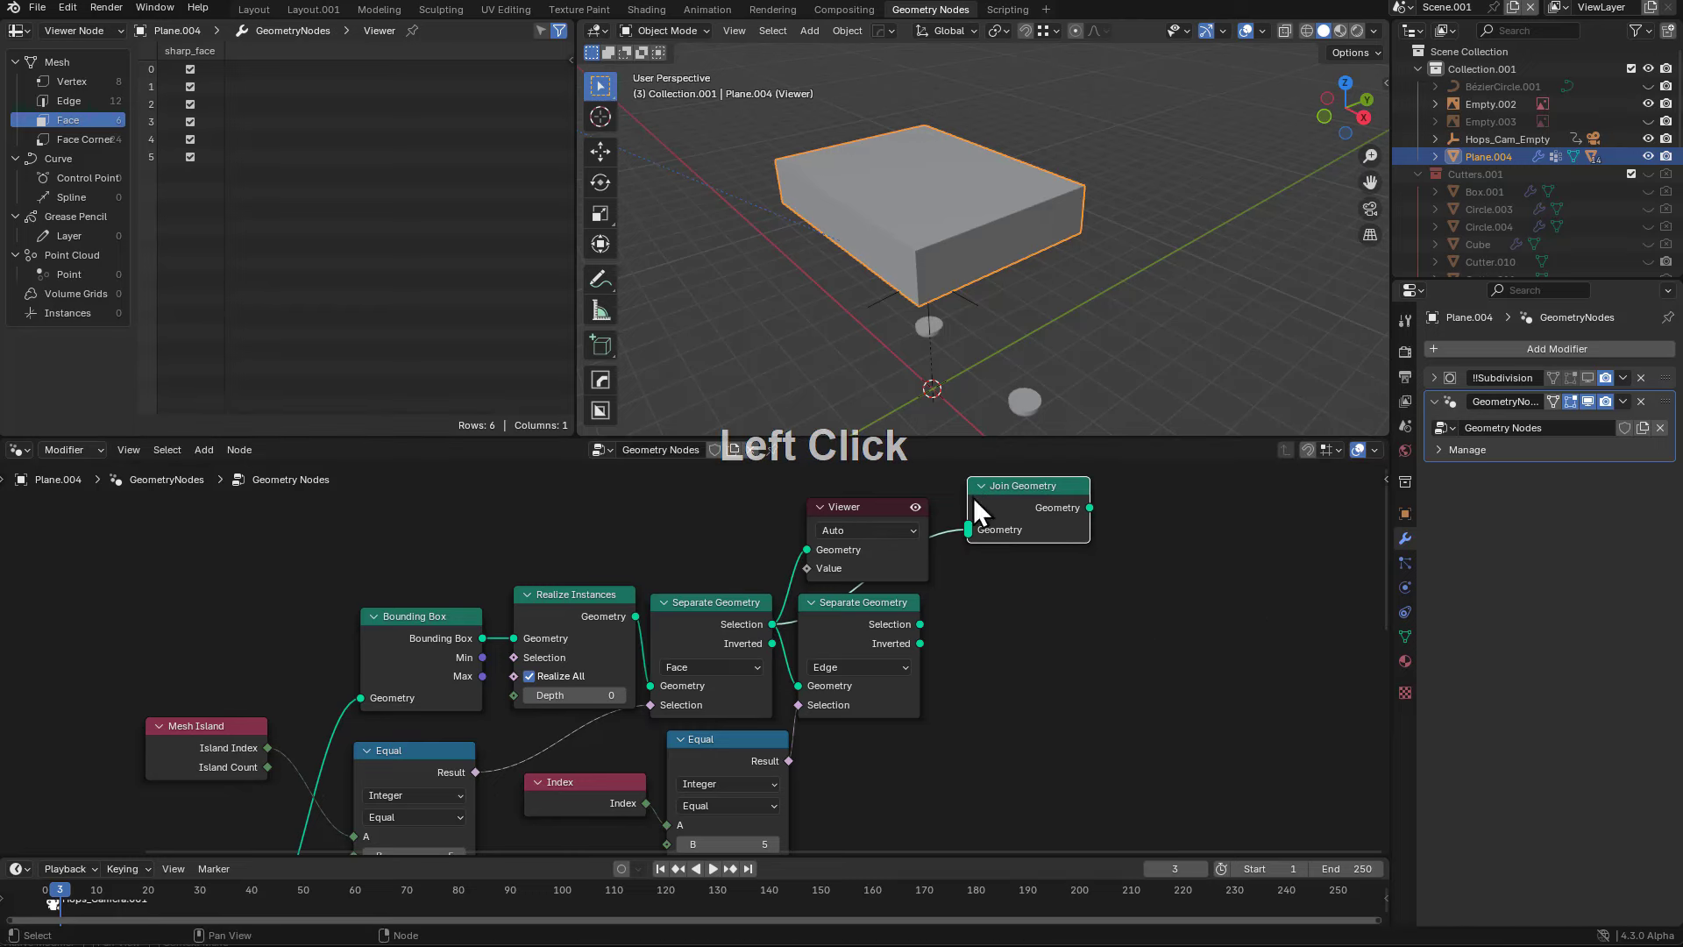
# - Add a Mesh to Curve node fed by the second Separate Geometry's Selection output
pyautogui.moveTo(919, 644)
pyautogui.mouseDown()
pyautogui.moveTo(941, 645)
pyautogui.moveTo(923, 628)
pyautogui.mouseUp()
pyautogui.moveTo(923, 605); pyautogui.dragTo(974, 633)
pyautogui.write('mesh to')
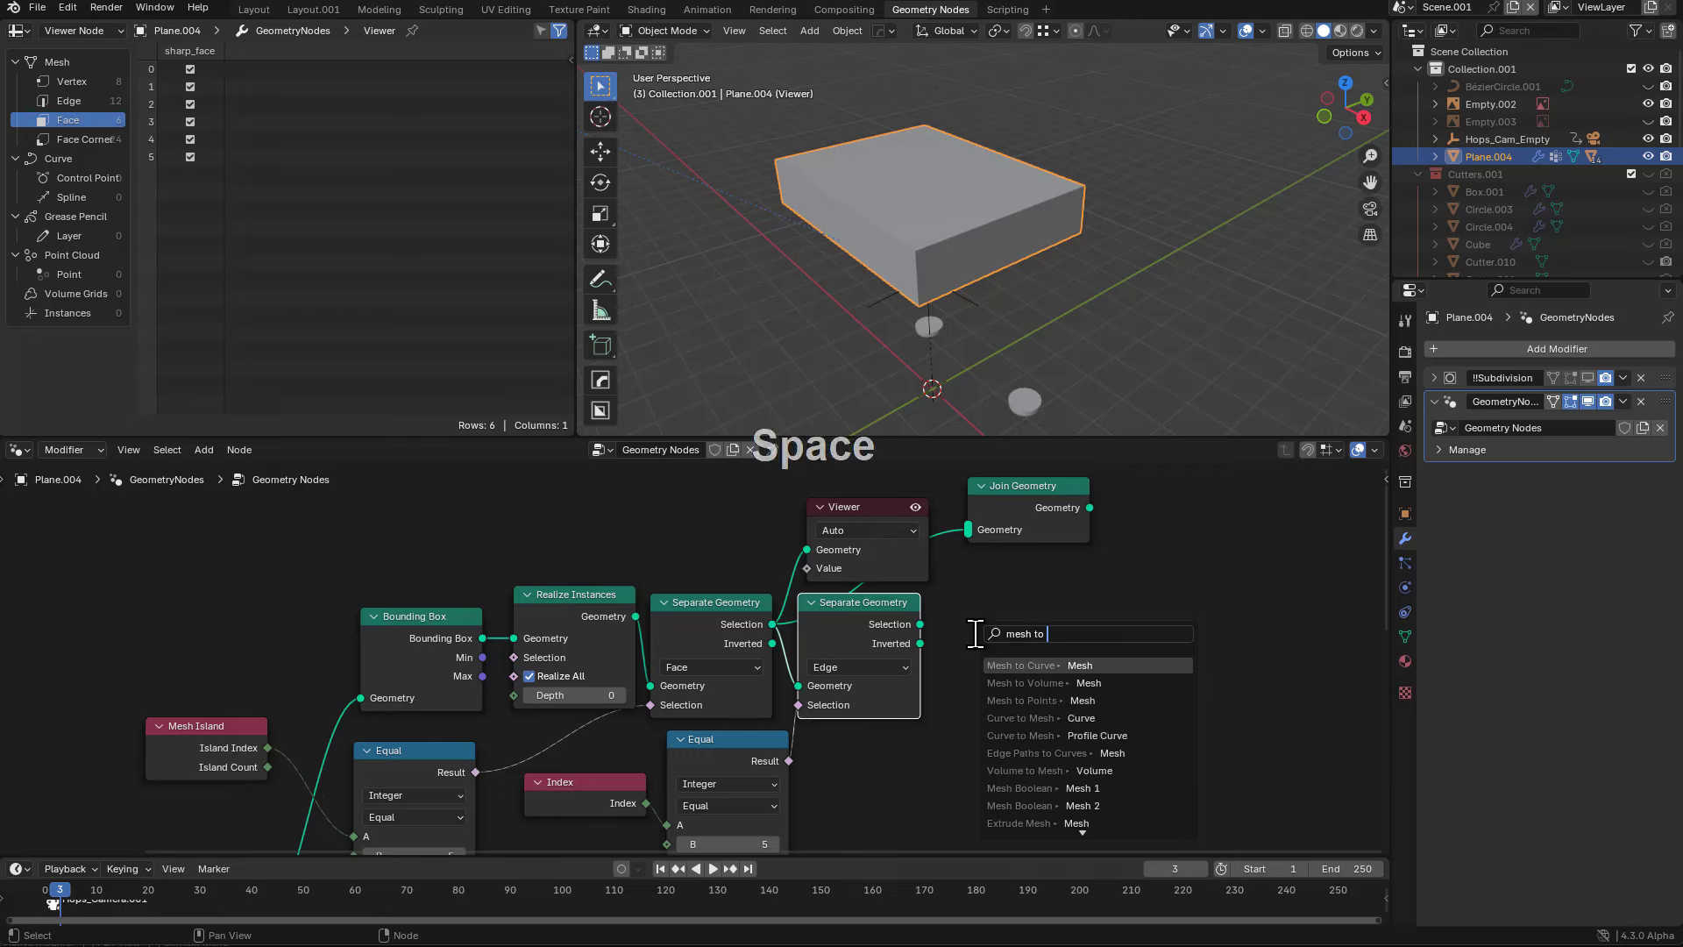
pyautogui.press('Return')
pyautogui.click(964, 666)
# - Add a Curve to Mesh node fed by the Mesh to Curve node's Curve output
pyautogui.moveTo(1064, 658); pyautogui.dragTo(1107, 672)
pyautogui.write('curve to')
pyautogui.press('Return')
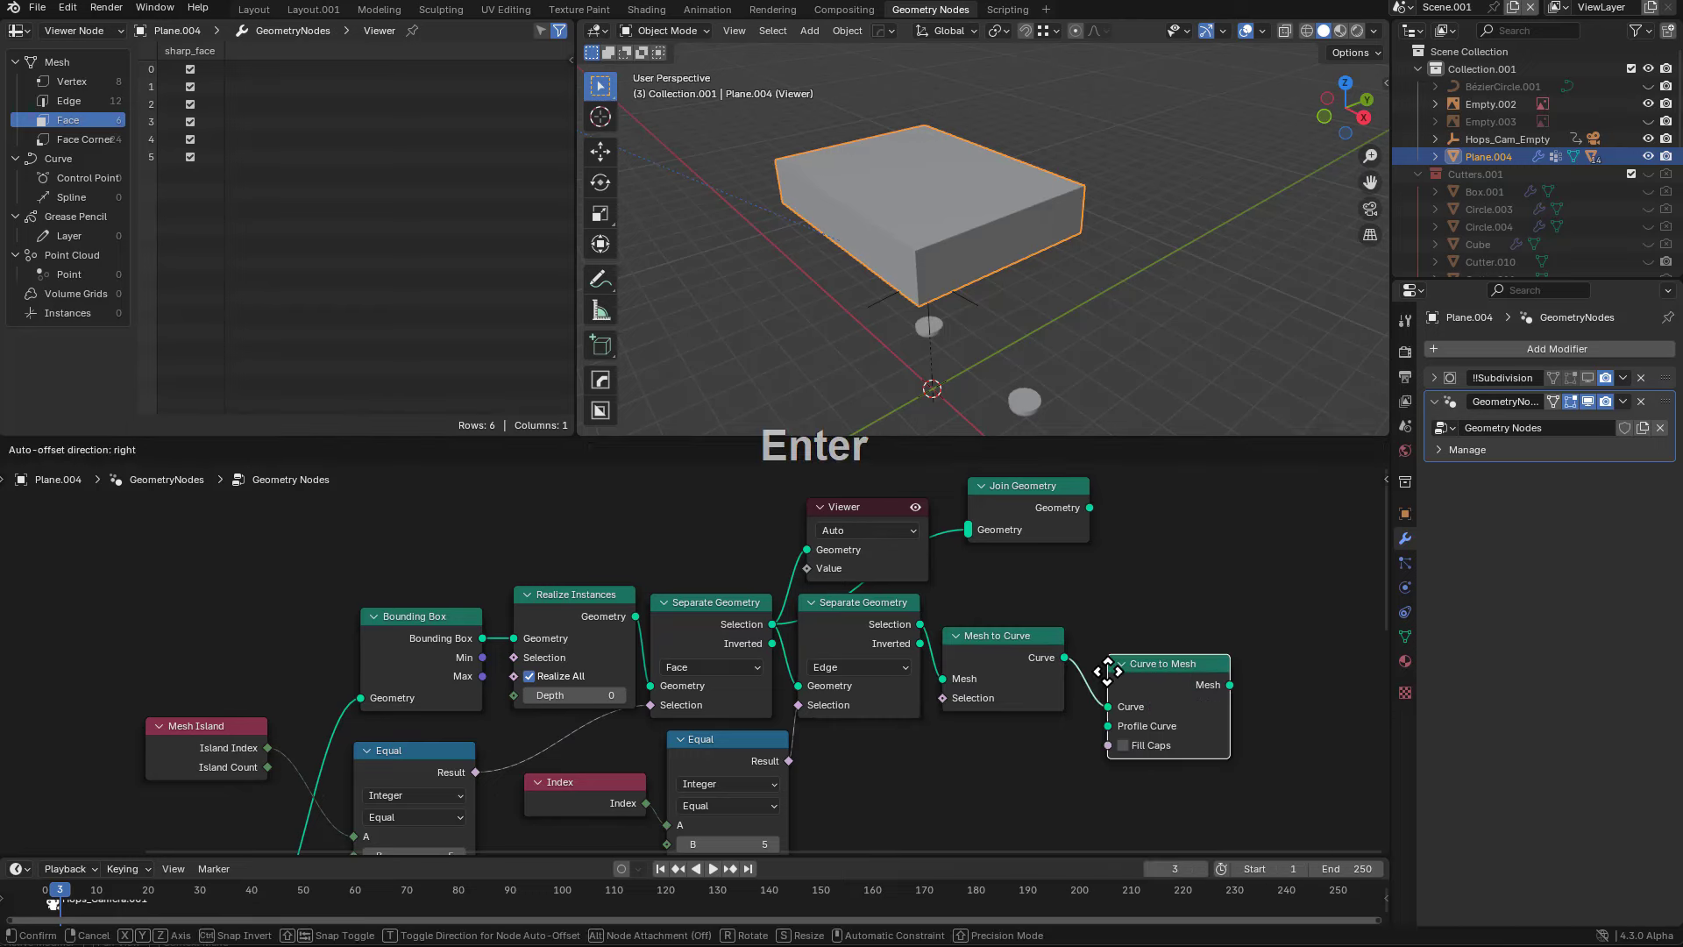
pyautogui.click(1092, 659)
# - Add a Curve Circle with resolution 8 and radius 0.4 m as the Curve to Mesh node's profile curve
pyautogui.moveTo(1093, 714); pyautogui.dragTo(1060, 752)
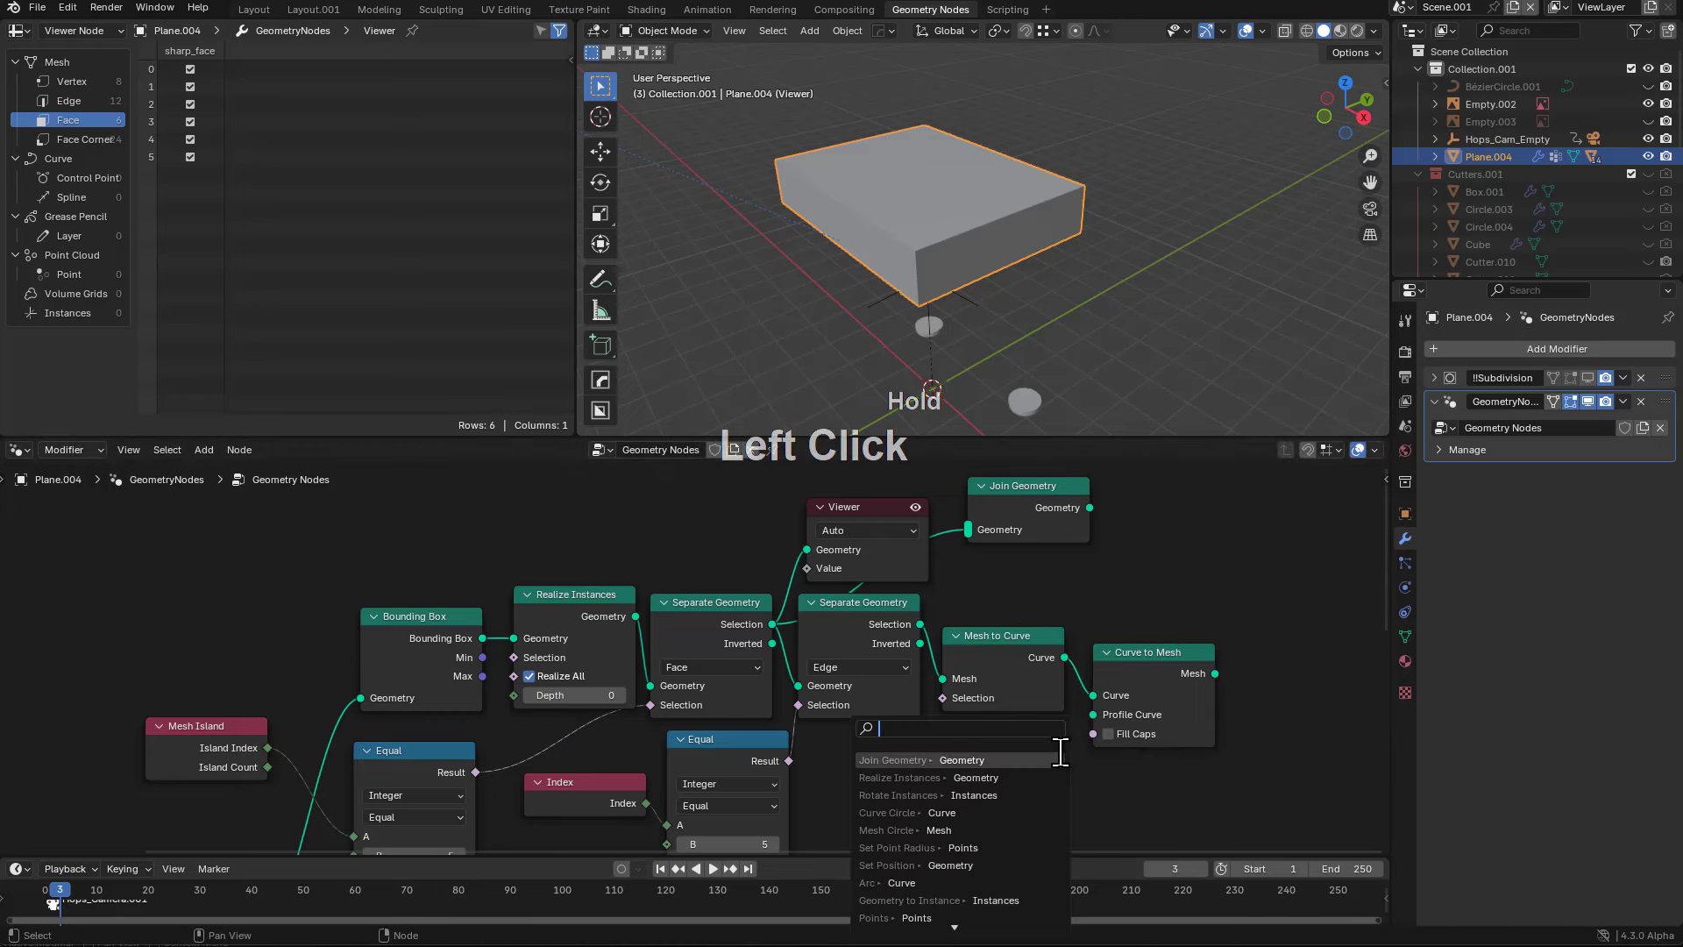
pyautogui.write('circle')
pyautogui.press('Return')
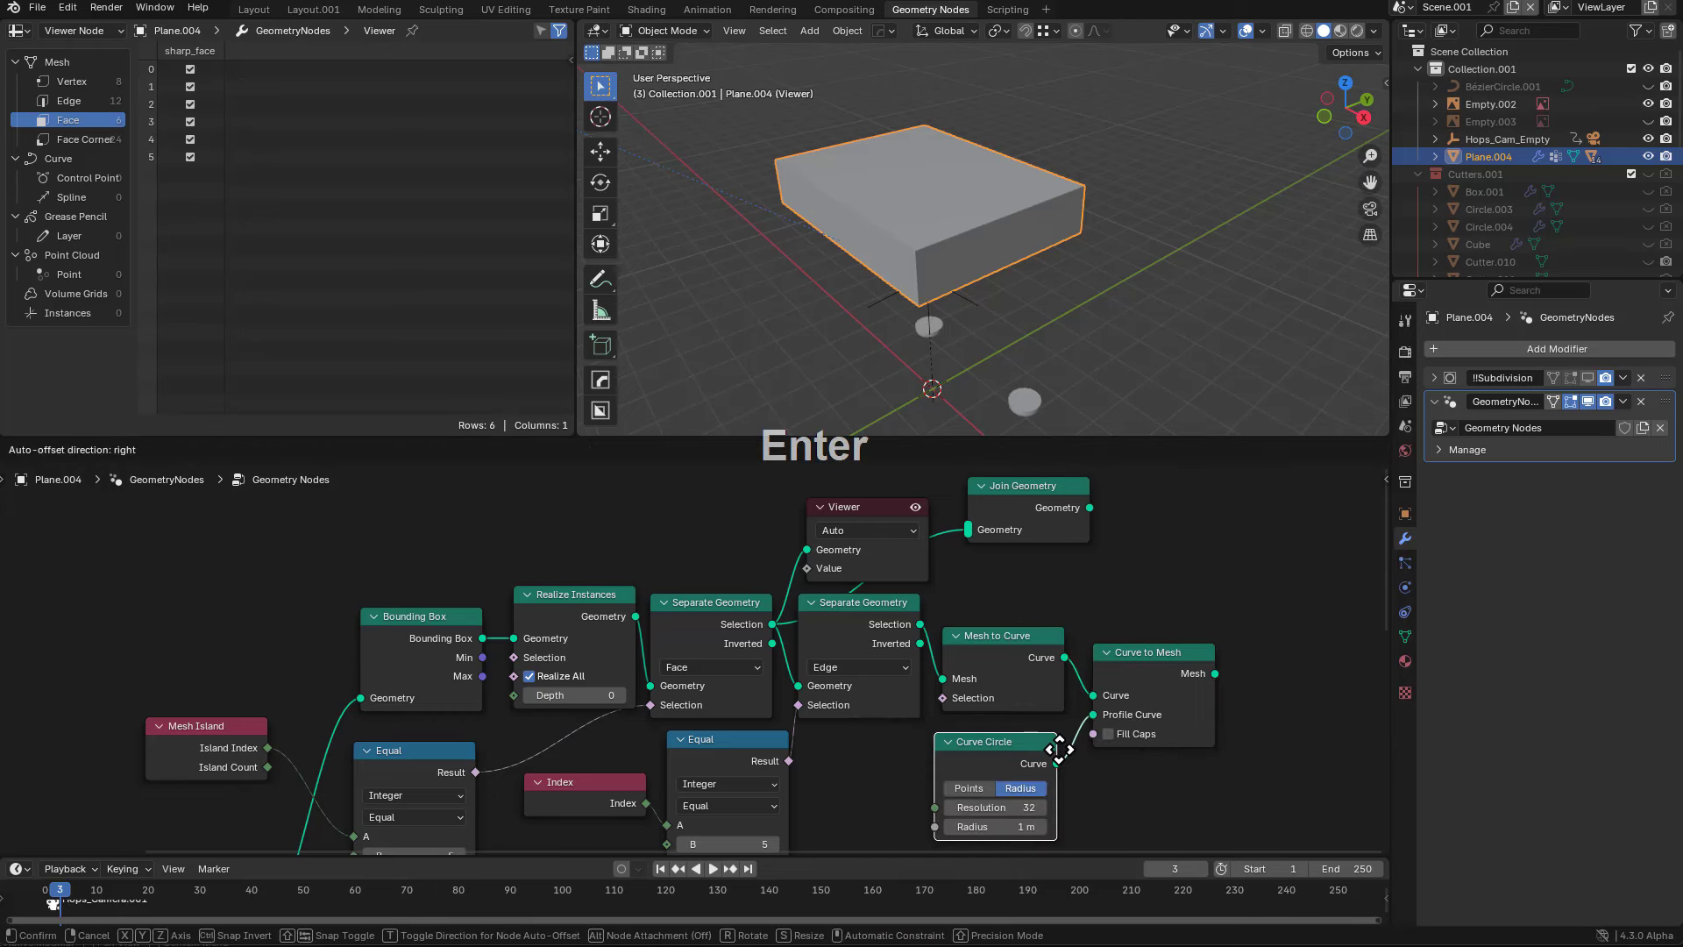
pyautogui.click(1034, 807)
pyautogui.click(1034, 799)
pyautogui.write('8')
pyautogui.press('KP_Enter')
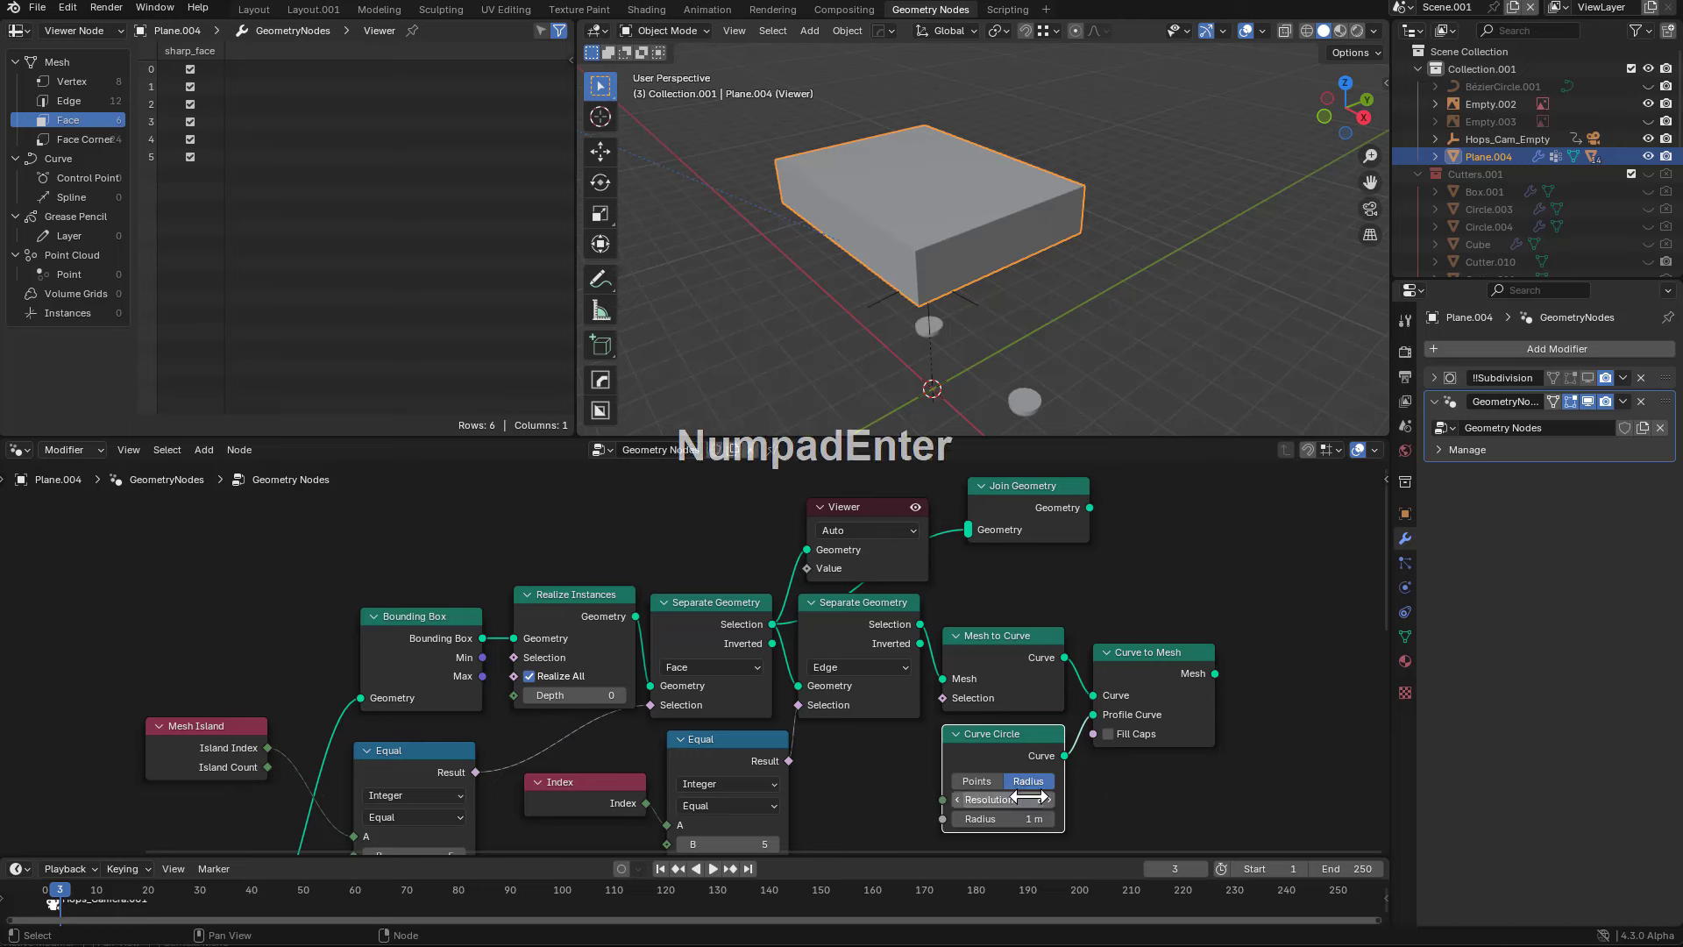
pyautogui.keyDown('shift'); pyautogui.moveTo(1023, 817); pyautogui.dragTo(1008, 817); pyautogui.keyUp('shift')
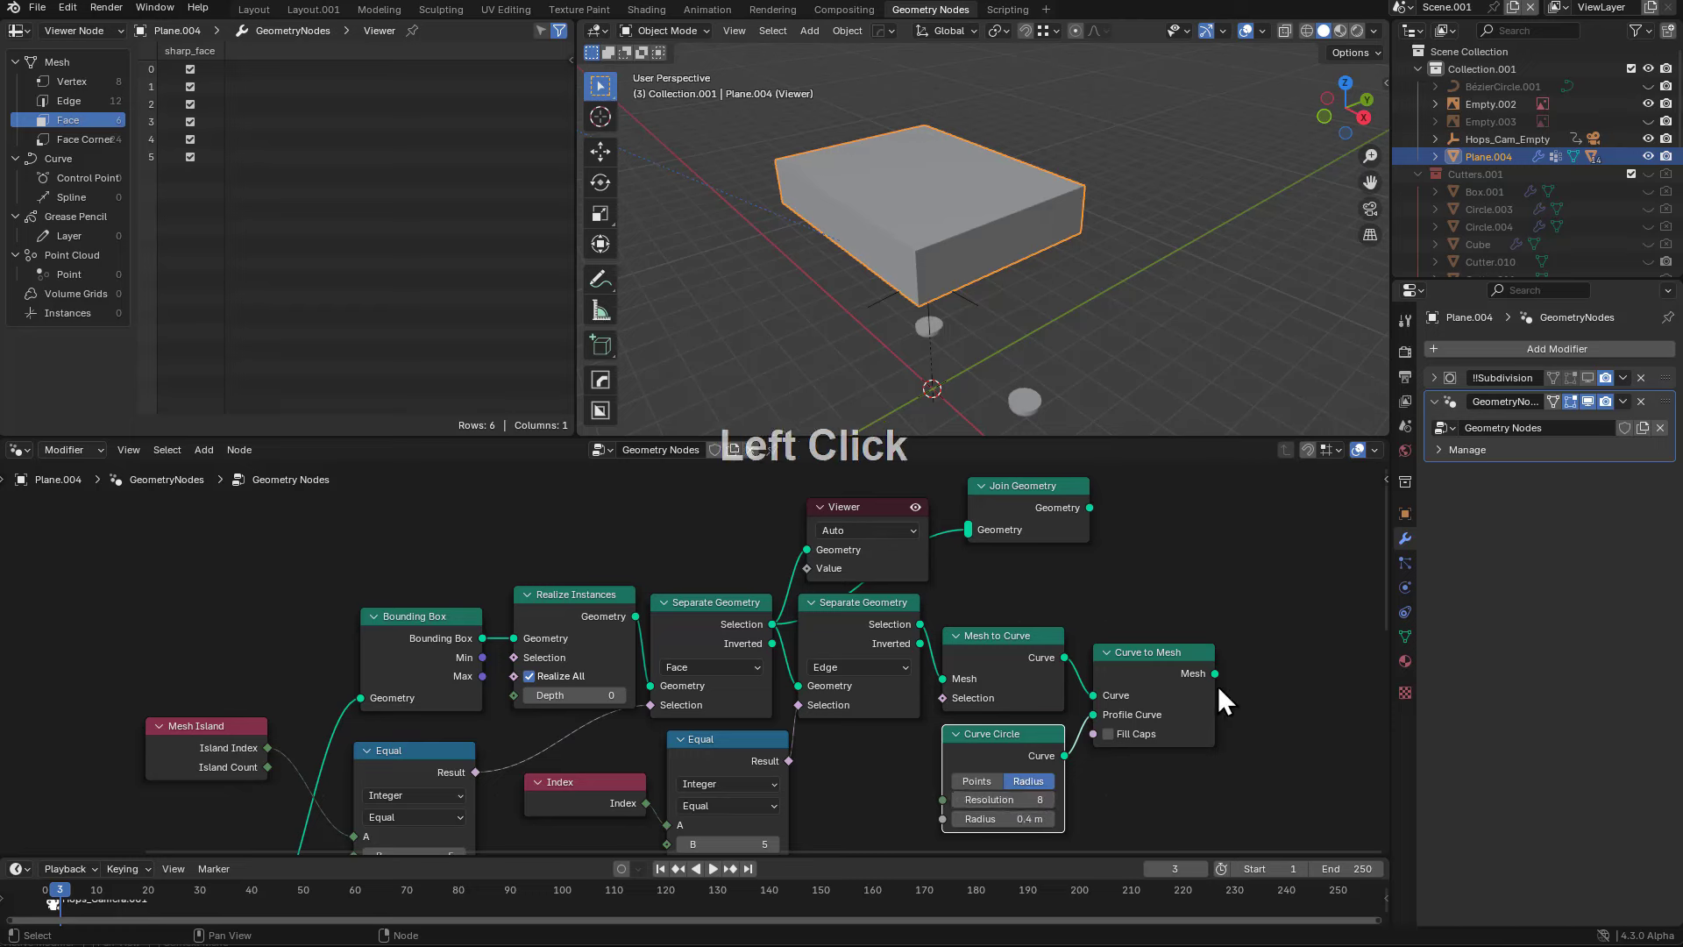
# - Connect the Curve to Mesh output to Join Geometry and preview the joined result in the Viewer
pyautogui.moveTo(1215, 673); pyautogui.dragTo(962, 545)
pyautogui.keyDown('ctrl'); pyautogui.keyDown('shift'); pyautogui.click(1018, 503); pyautogui.keyUp('shift'); pyautogui.keyUp('ctrl')
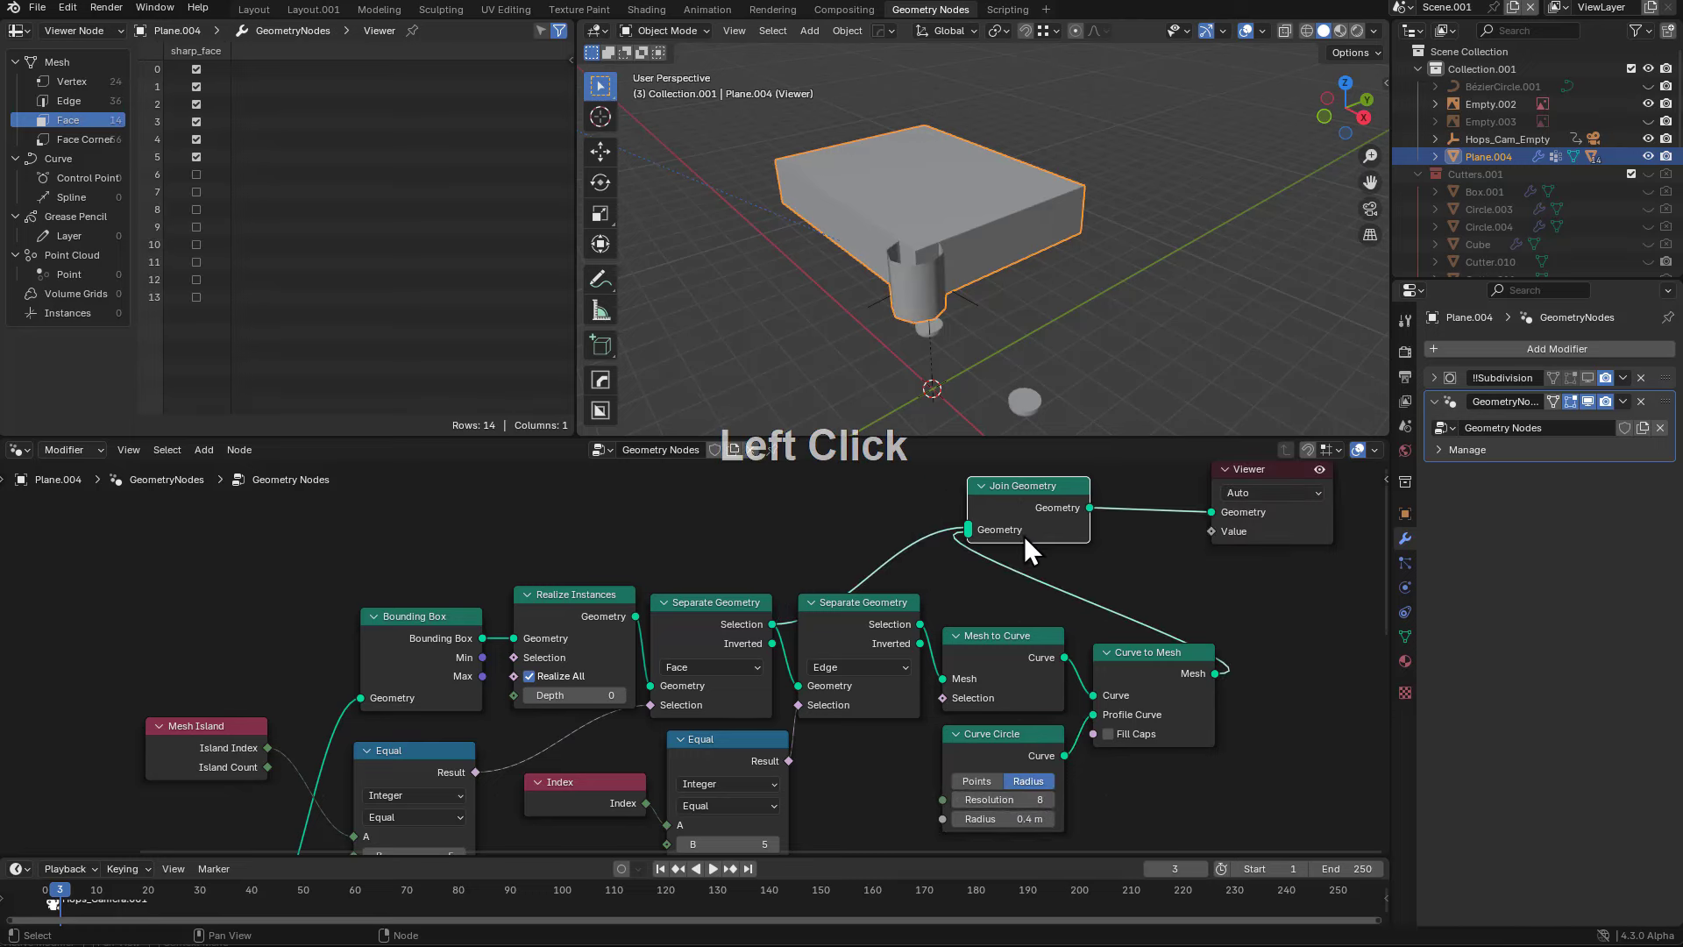
# - Try different edge indices in the B value of the second Separate Geometry's Equal node, ending at 2
pyautogui.moveTo(914, 712); pyautogui.dragTo(999, 644, button='middle')
pyautogui.scroll(2, 999, 644)
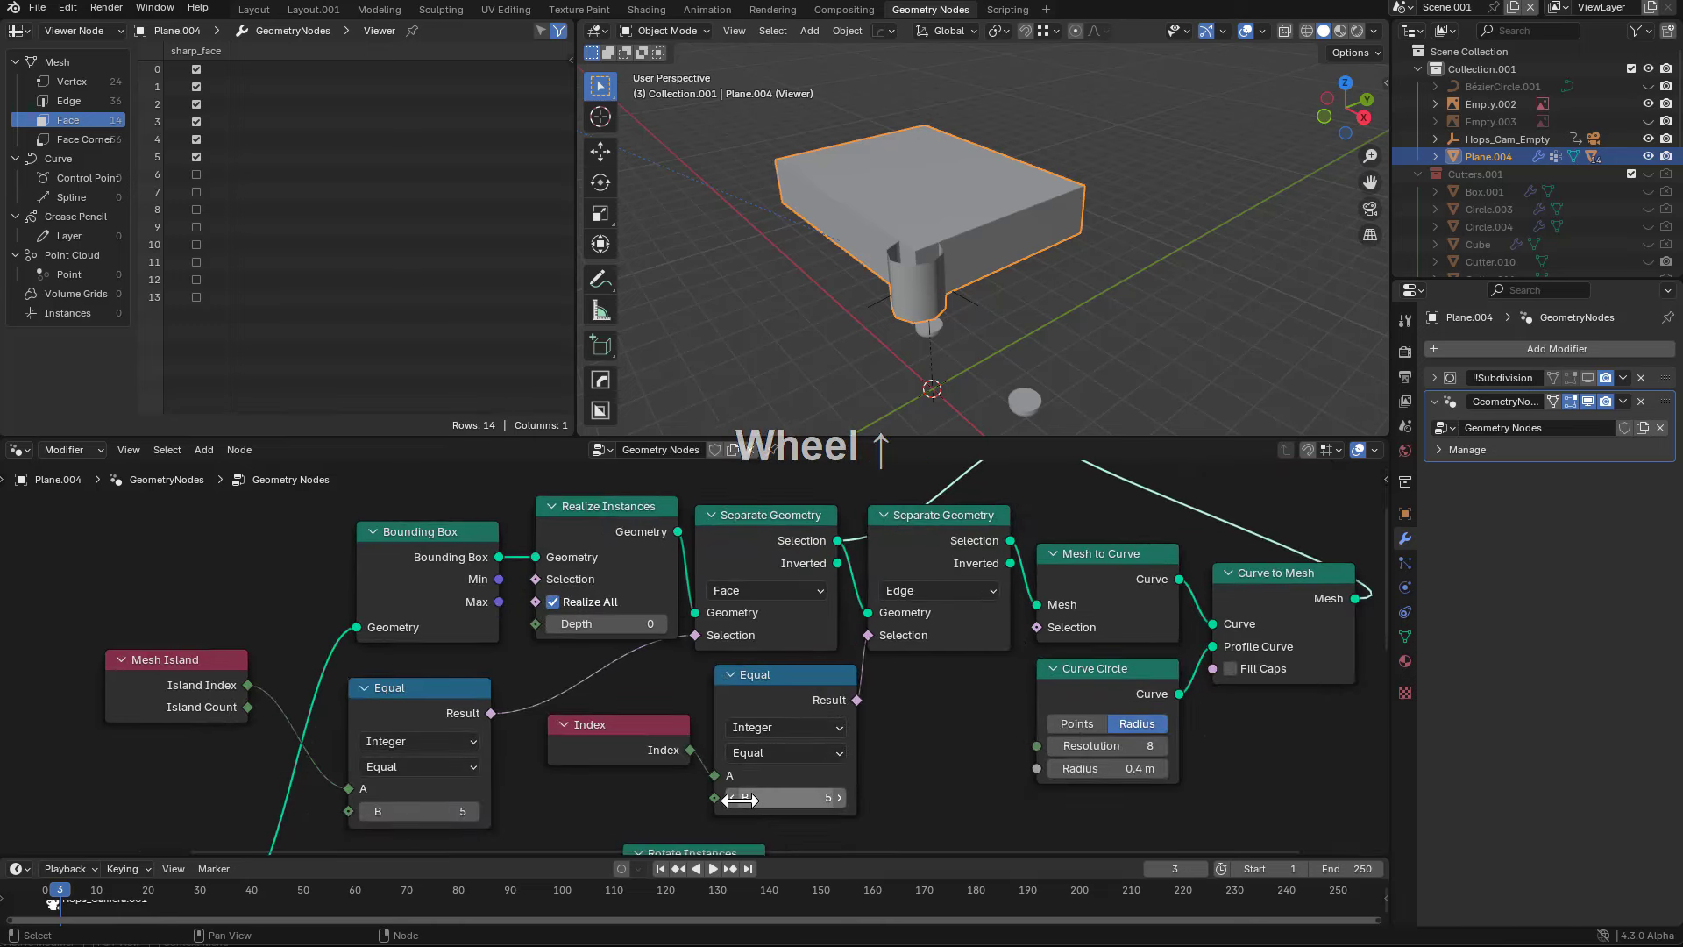
pyautogui.click(784, 797)
pyautogui.tripleClick(734, 799)
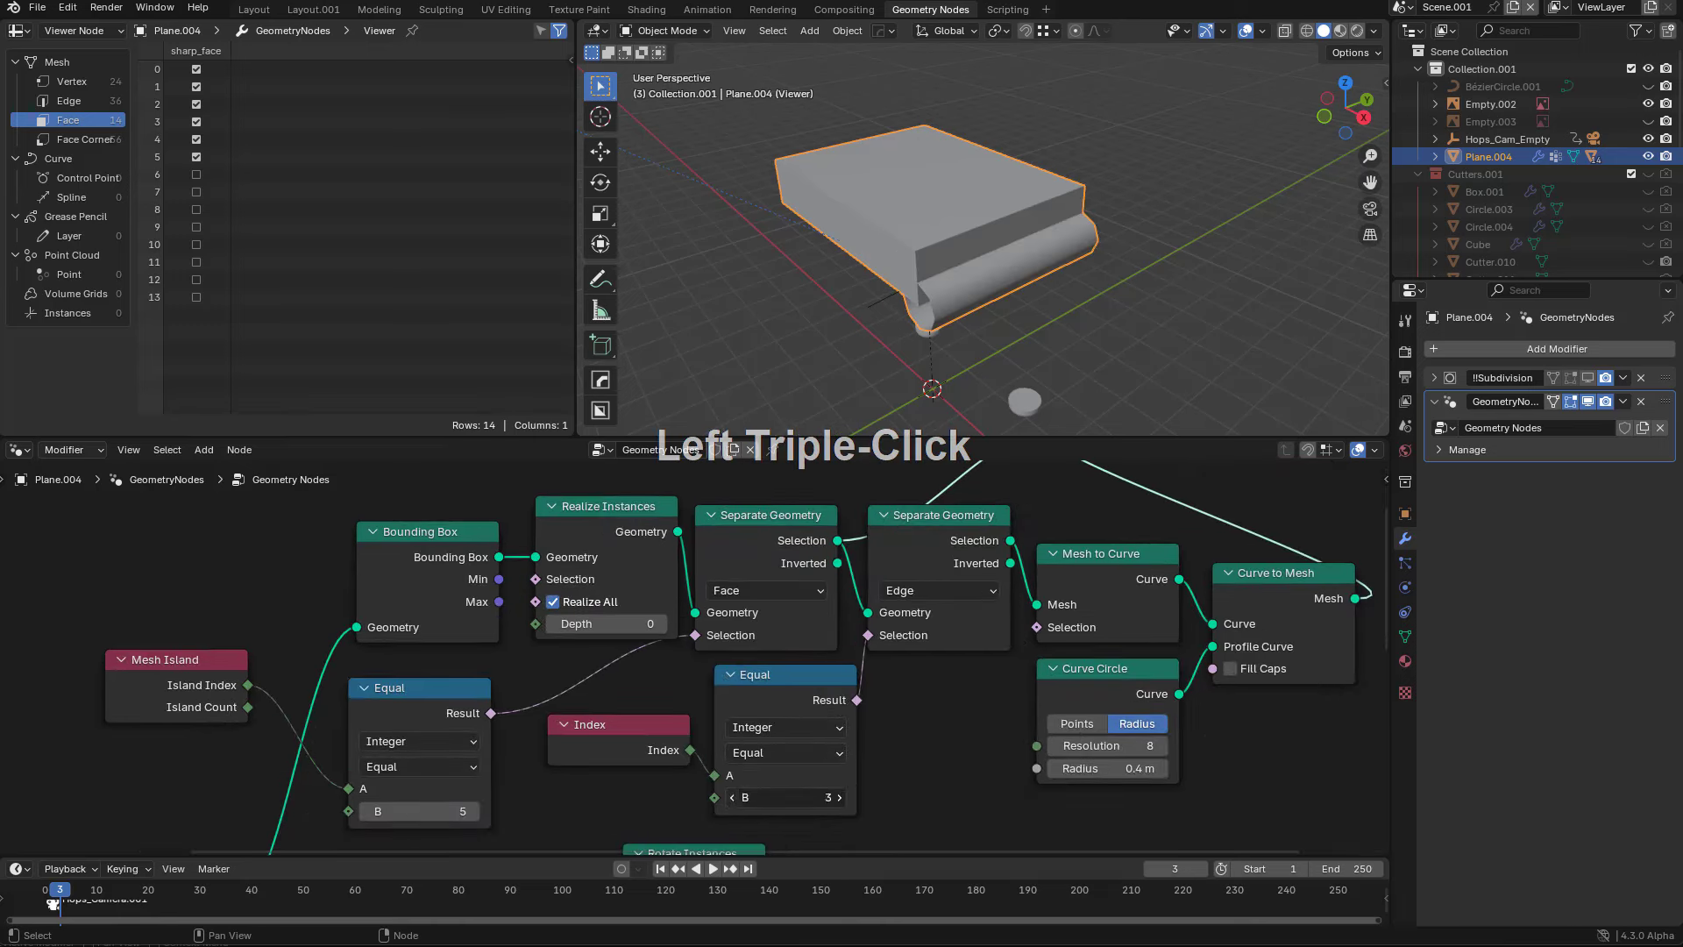
pyautogui.click(840, 797)
pyautogui.click(731, 797)
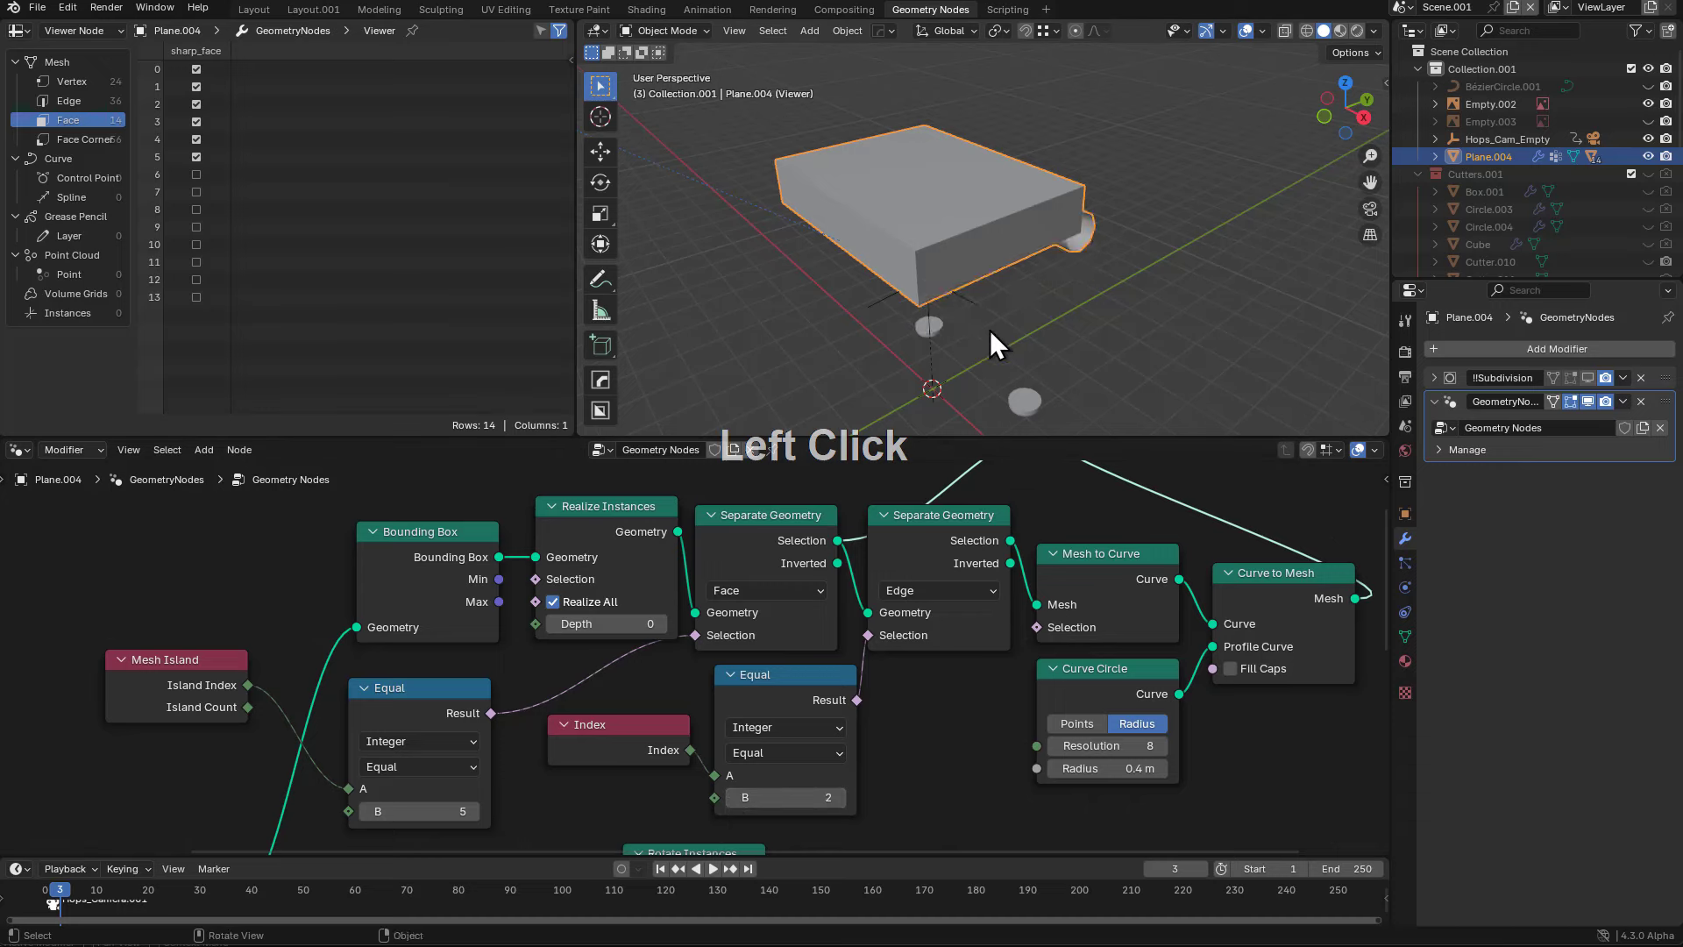
pyautogui.moveTo(990, 329); pyautogui.dragTo(1002, 290, button='middle')
# - Add an Attribute Statistic node fed by the second Separate Geometry's Selection output
pyautogui.moveTo(1271, 624); pyautogui.dragTo(1134, 621, button='middle')
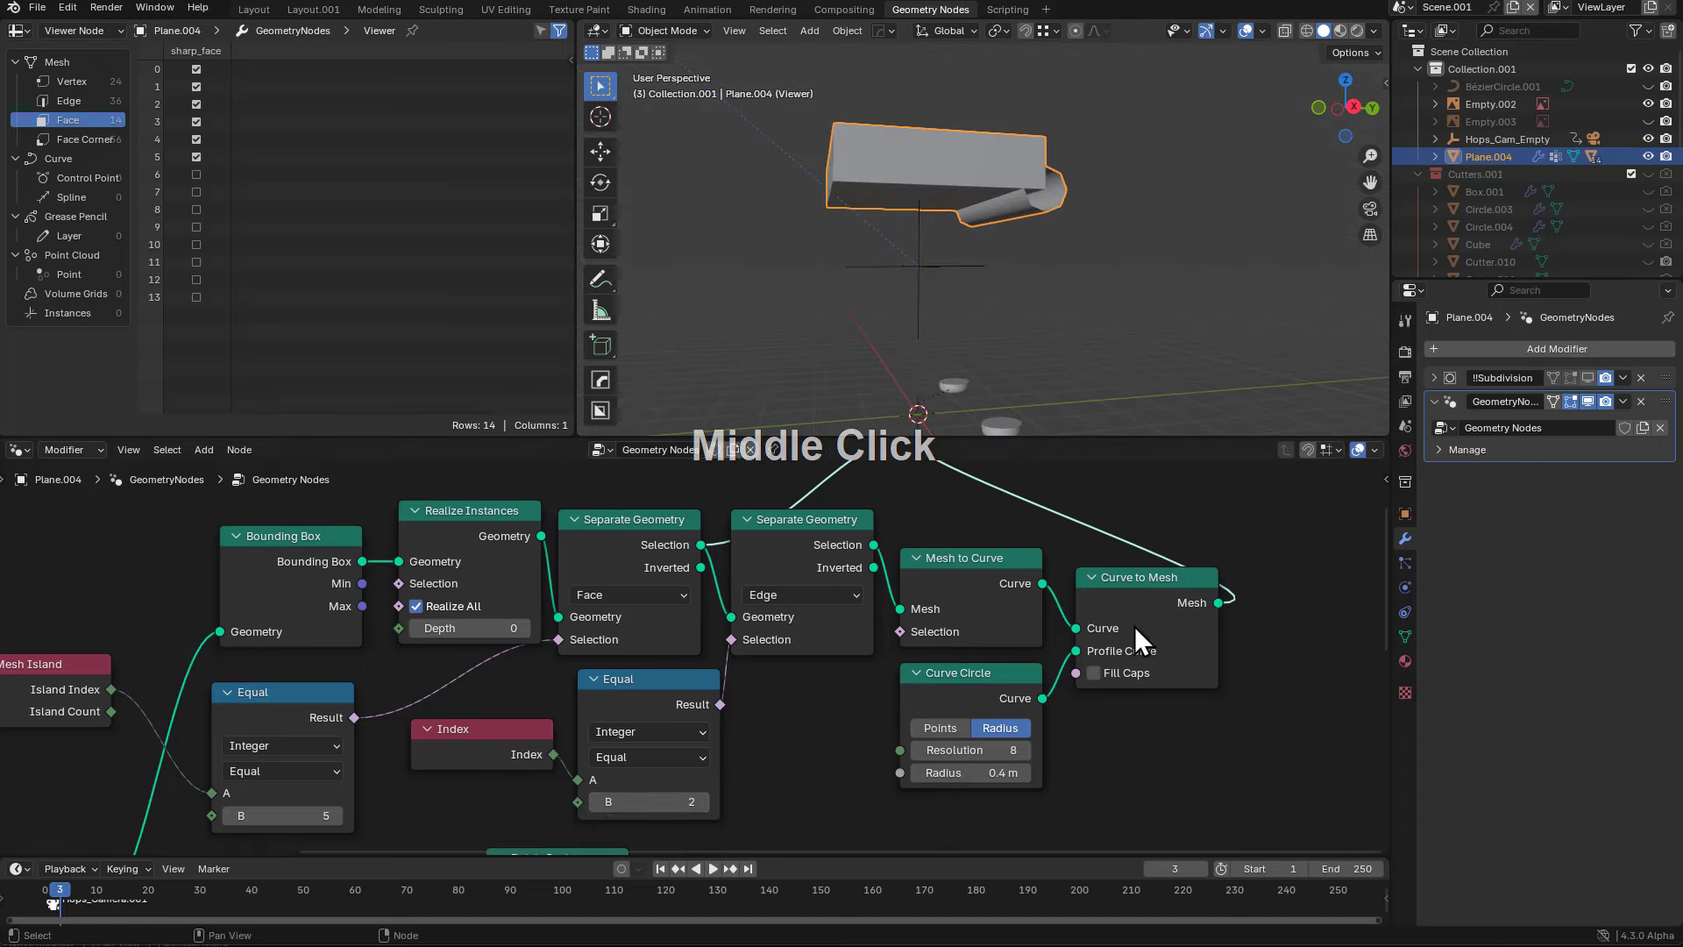
pyautogui.moveTo(1153, 602); pyautogui.dragTo(1149, 608)
pyautogui.moveTo(1149, 607); pyautogui.dragTo(997, 693, button='middle')
pyautogui.scroll(-2, 841, 659)
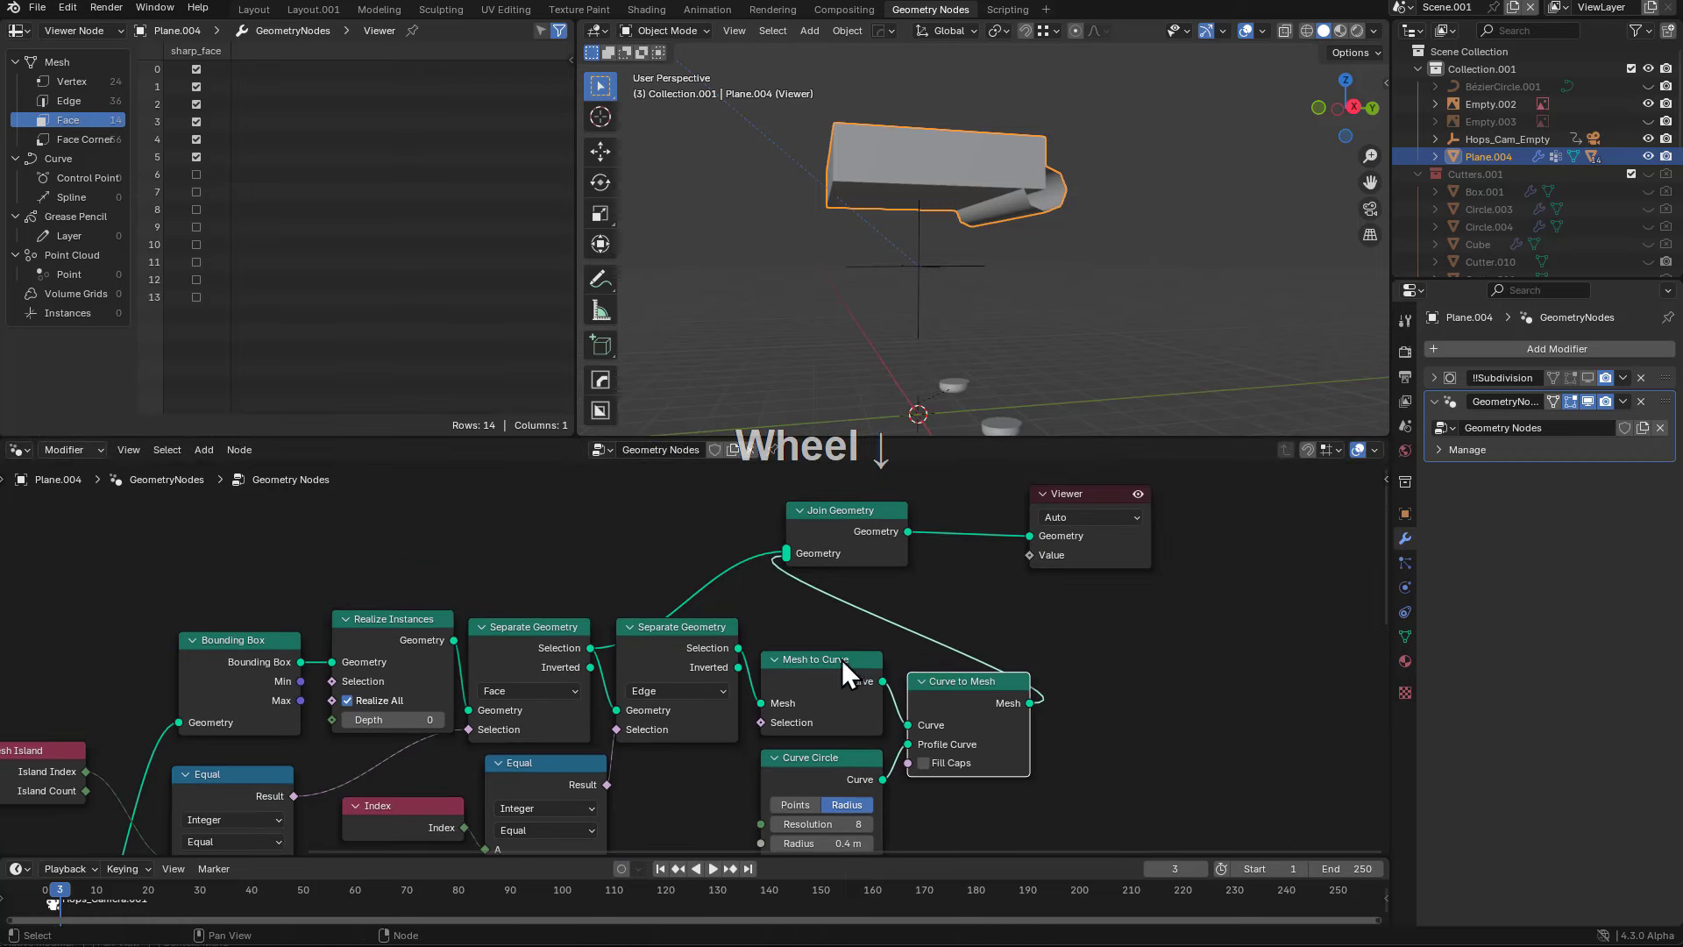
pyautogui.moveTo(842, 659); pyautogui.dragTo(827, 645, button='middle')
pyautogui.click(685, 629)
pyautogui.hotkey('shift', 'a')
pyautogui.write('s')
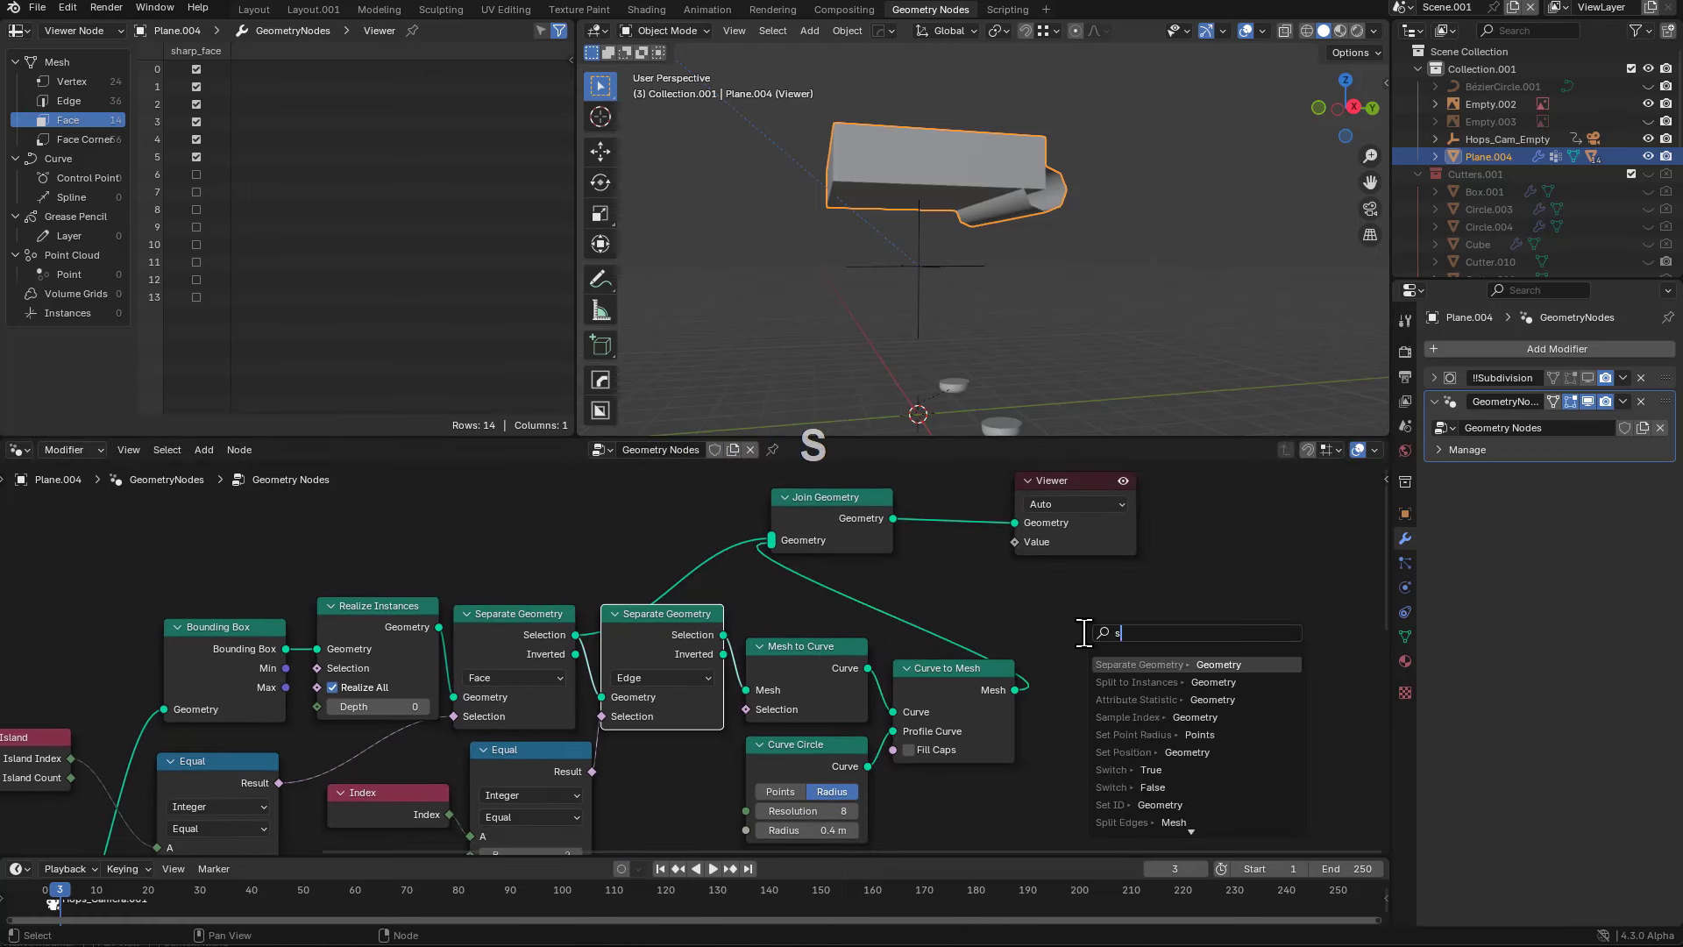
pyautogui.write('tati')
pyautogui.press('Return')
pyautogui.click(1056, 632)
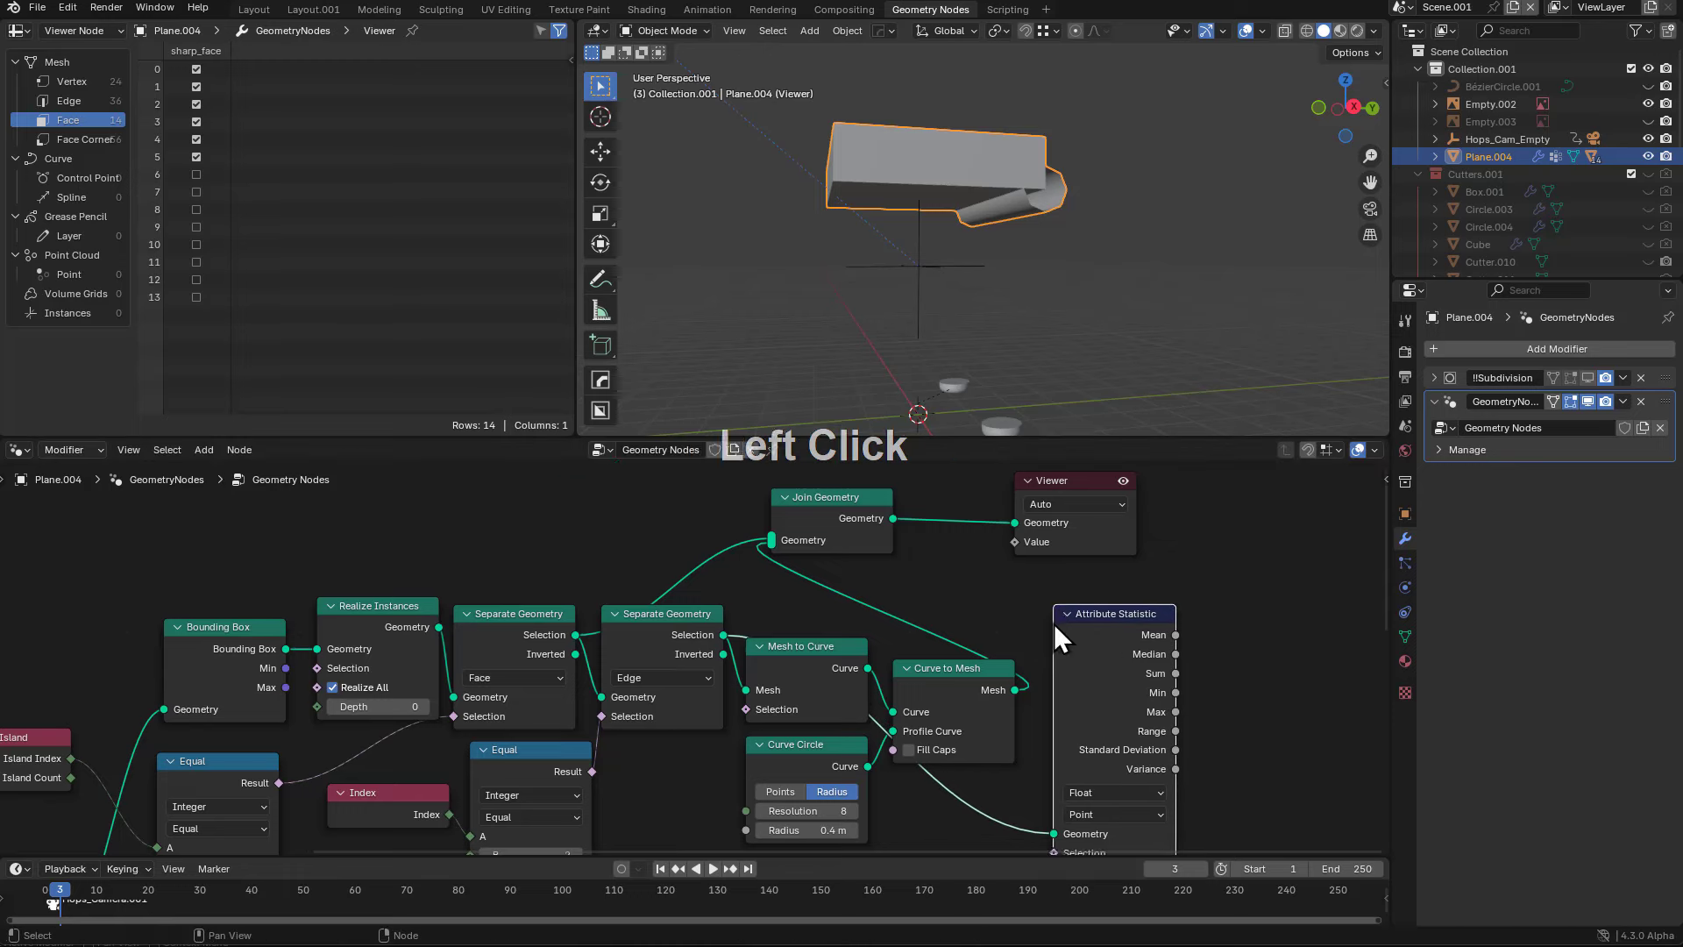
# - Set the Attribute Statistic node's data type to Vector and its domain to Edge
pyautogui.moveTo(1107, 730); pyautogui.dragTo(1054, 605, button='middle')
pyautogui.scroll(1, 1087, 640)
pyautogui.click(1113, 671)
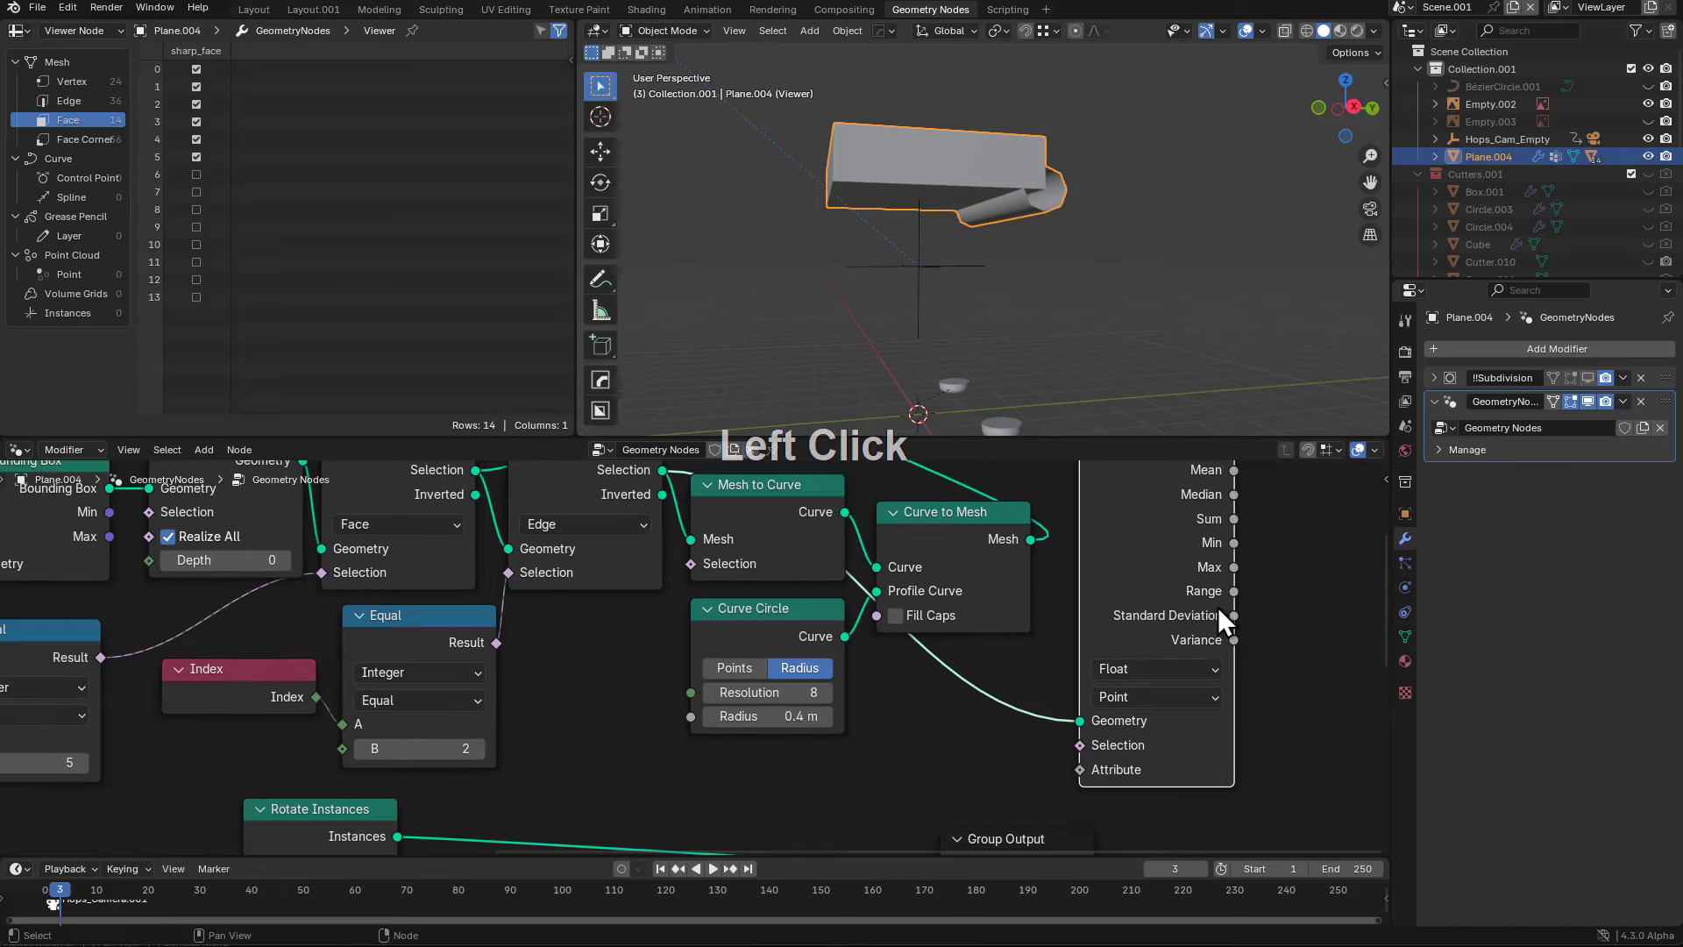
pyautogui.click(1125, 670)
pyautogui.click(1141, 750)
pyautogui.click(1141, 698)
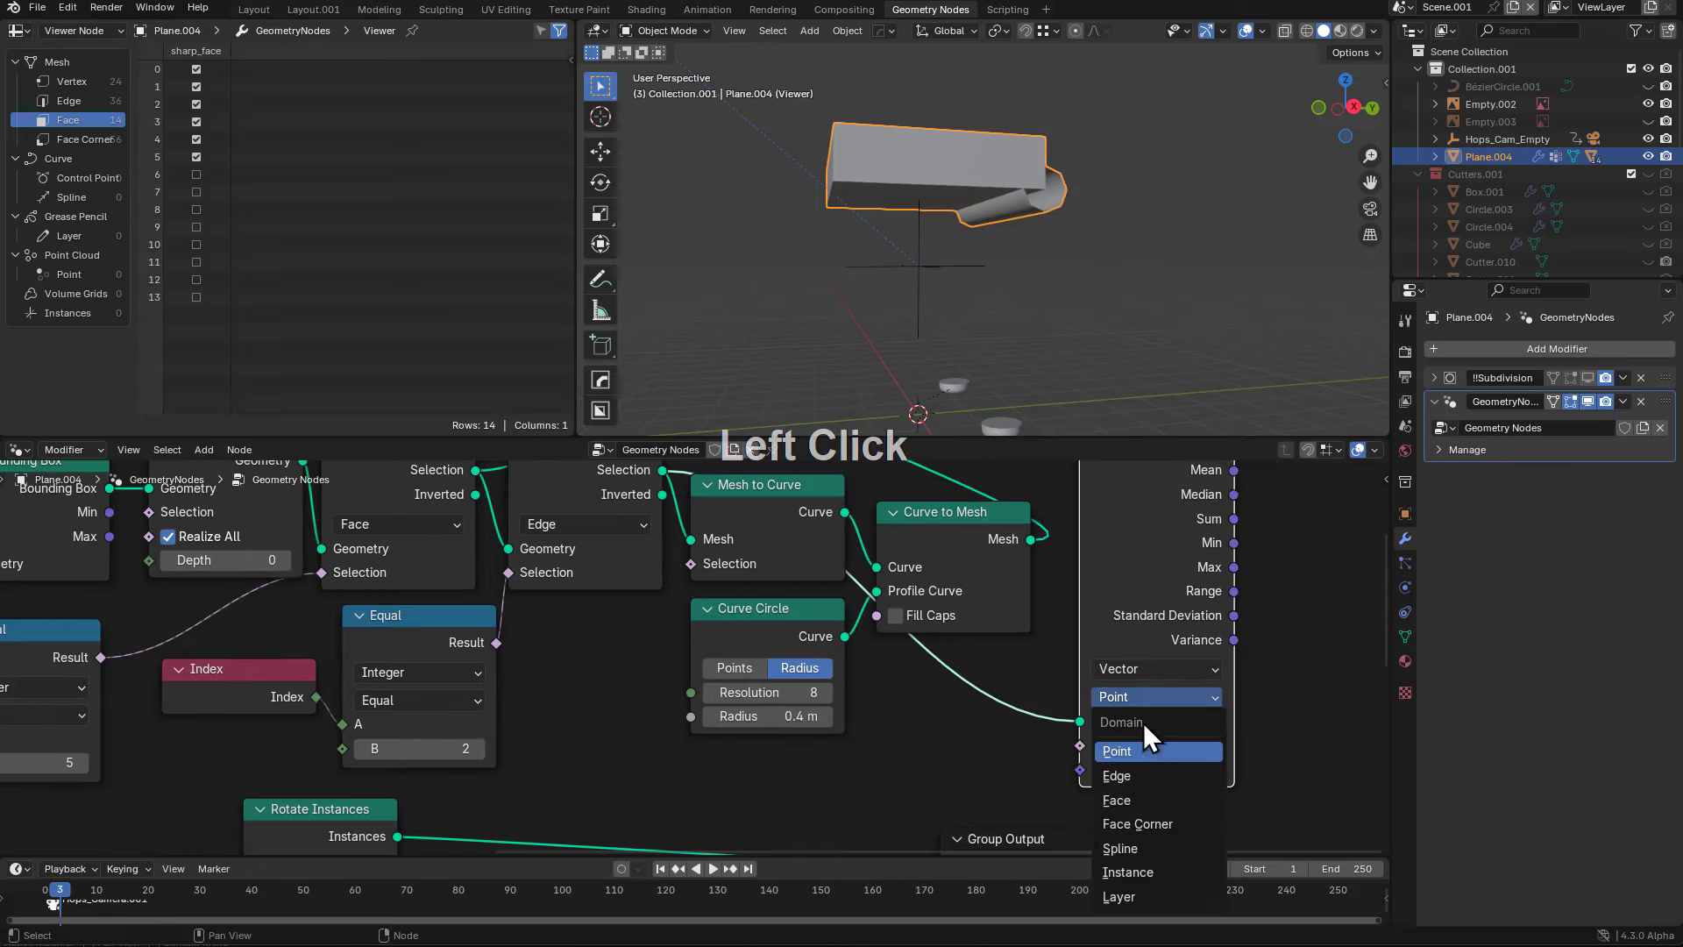
pyautogui.click(1134, 784)
# - Add a Position node feeding the Attribute input of the Attribute Statistic node and place it just below that node
pyautogui.scroll(-2, 1124, 692)
pyautogui.moveTo(1124, 692); pyautogui.dragTo(1004, 697, button='middle')
pyautogui.press('g')
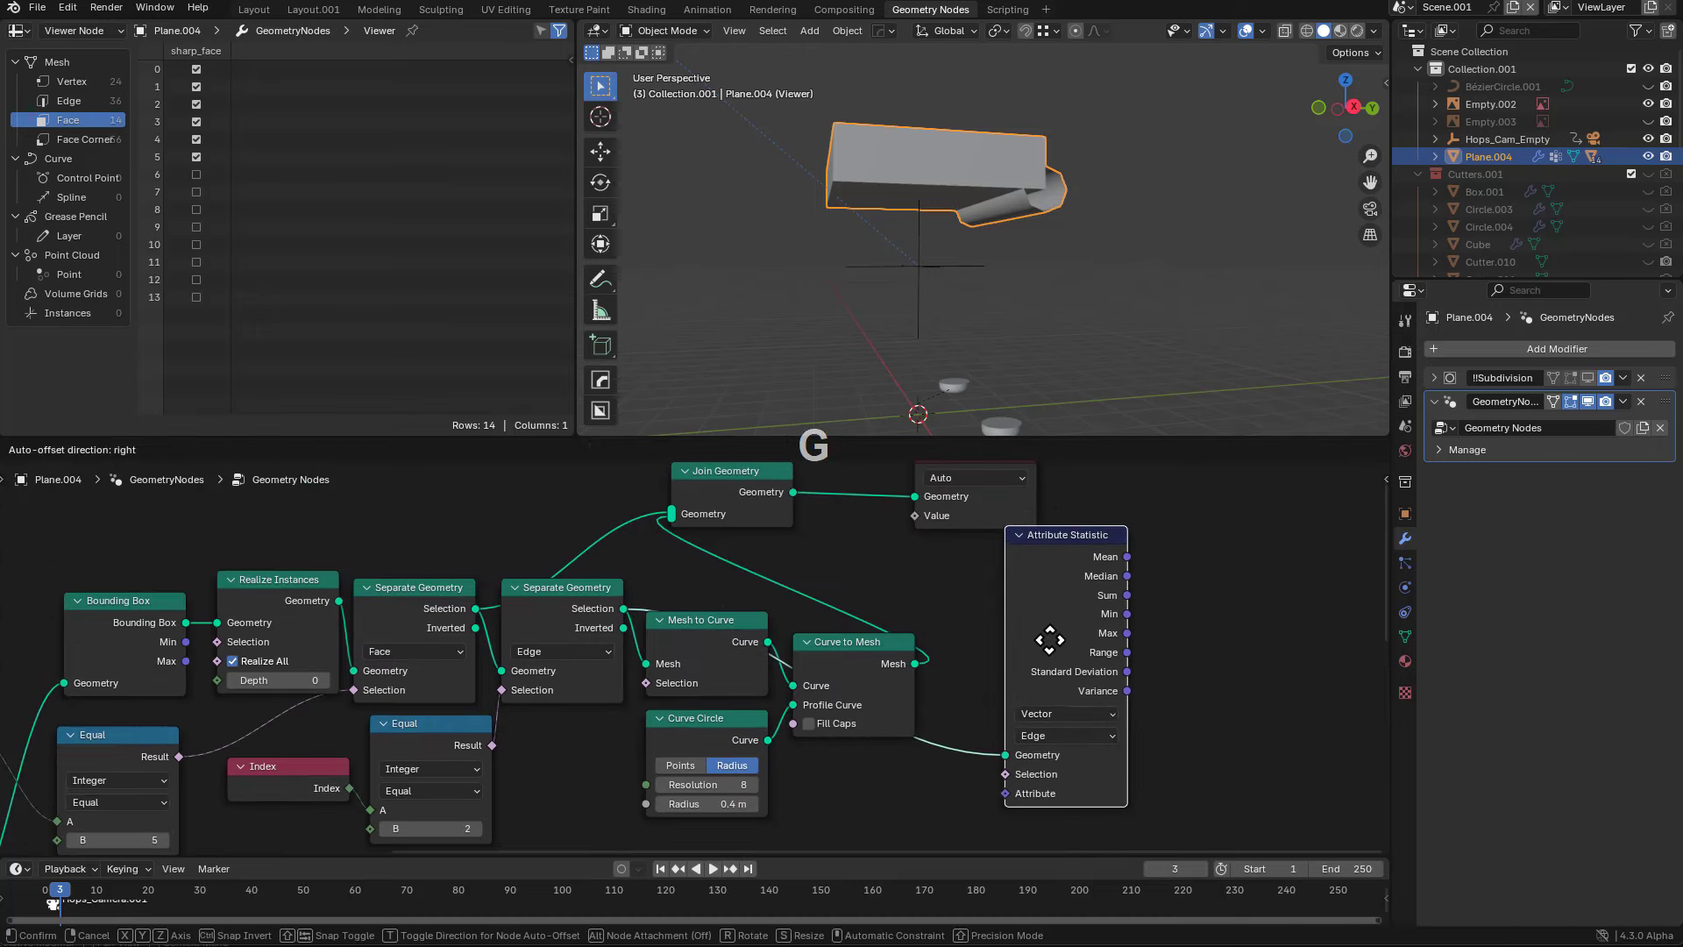
pyautogui.click(1054, 635)
pyautogui.moveTo(1007, 791); pyautogui.dragTo(1063, 820)
pyautogui.write('p')
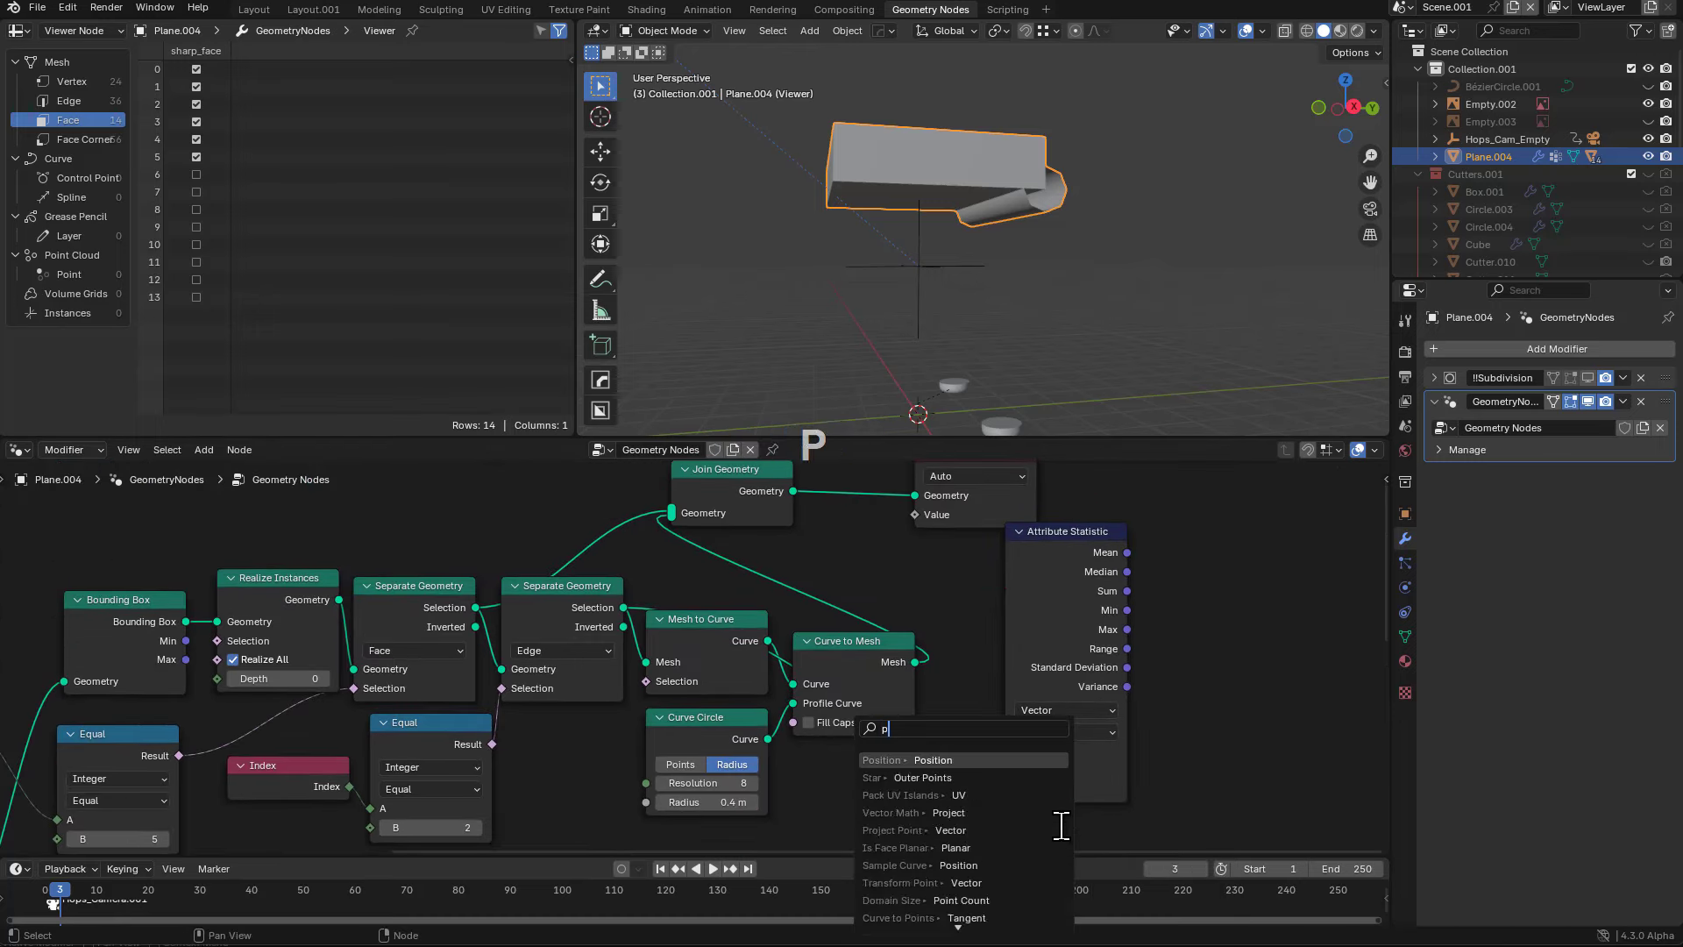
pyautogui.press('Return')
pyautogui.click(1118, 824)
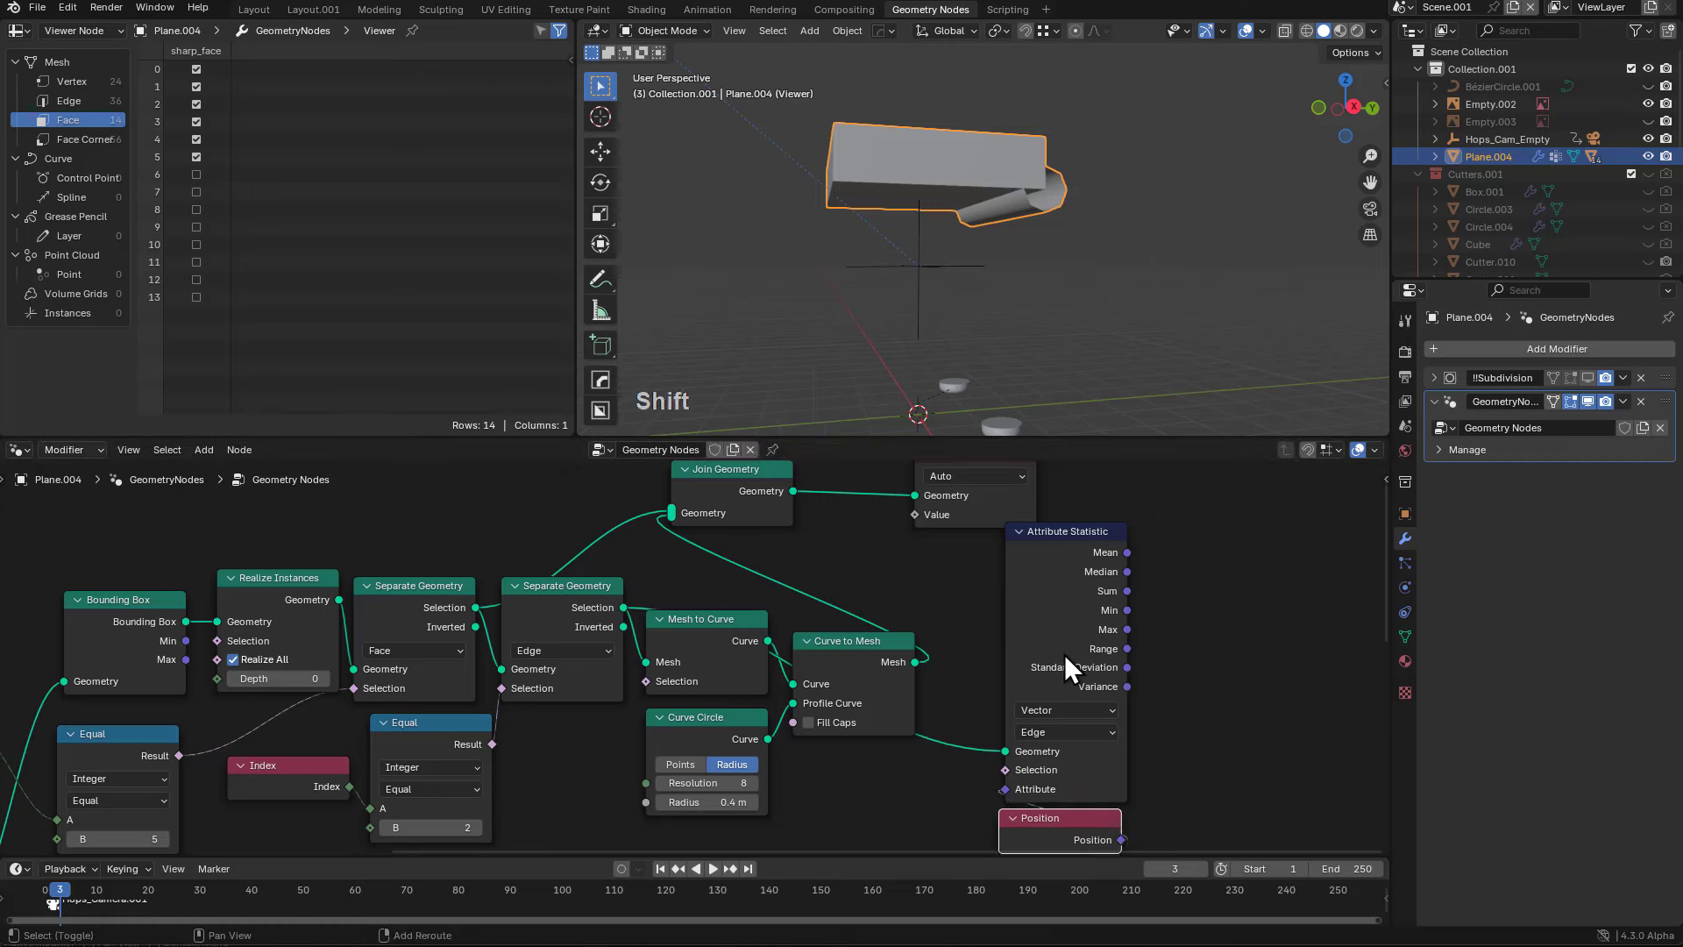
# - Move the Attribute Statistic and Position nodes beside Curve to Mesh, and shift Join Geometry and Viewer up clear of them
pyautogui.keyDown('shift'); pyautogui.click(1064, 654); pyautogui.keyUp('shift')
pyautogui.press('g')
pyautogui.click(960, 636)
pyautogui.moveTo(961, 637); pyautogui.dragTo(976, 715, button='middle')
pyautogui.click(969, 530)
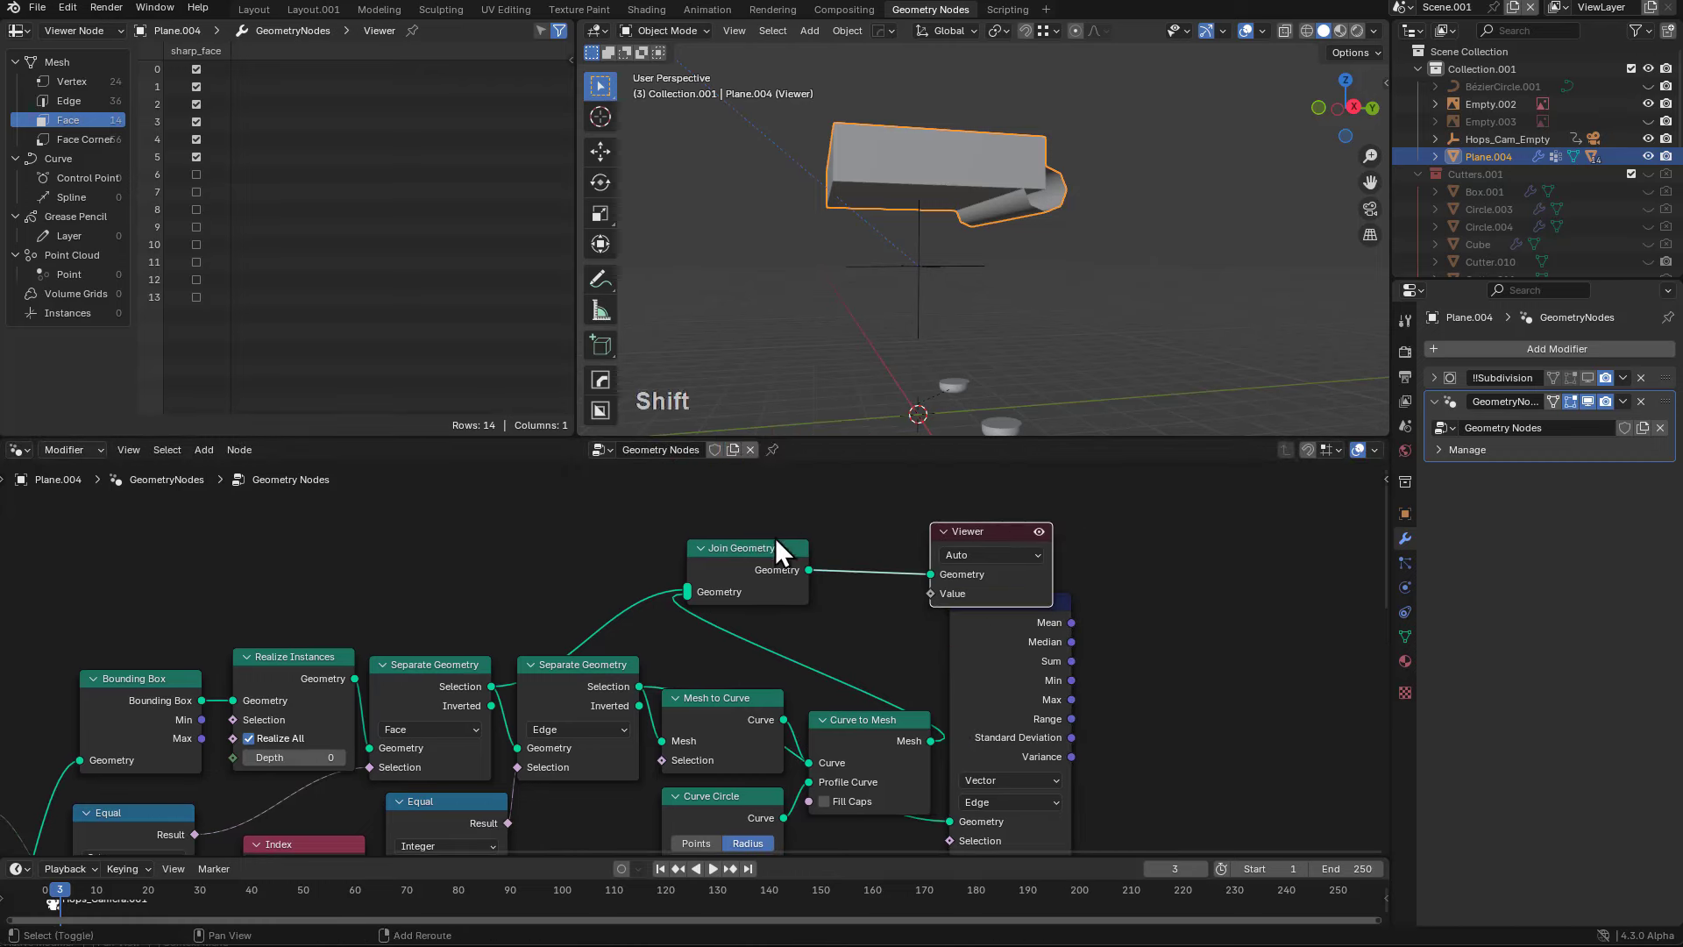
pyautogui.keyDown('shift'); pyautogui.click(775, 544); pyautogui.keyUp('shift')
pyautogui.press('g')
pyautogui.click(846, 612)
# - Fine-tune the placement of the Position node directly beneath the Attribute Statistic node
pyautogui.moveTo(870, 600); pyautogui.dragTo(783, 502, button='middle')
pyautogui.click(894, 594)
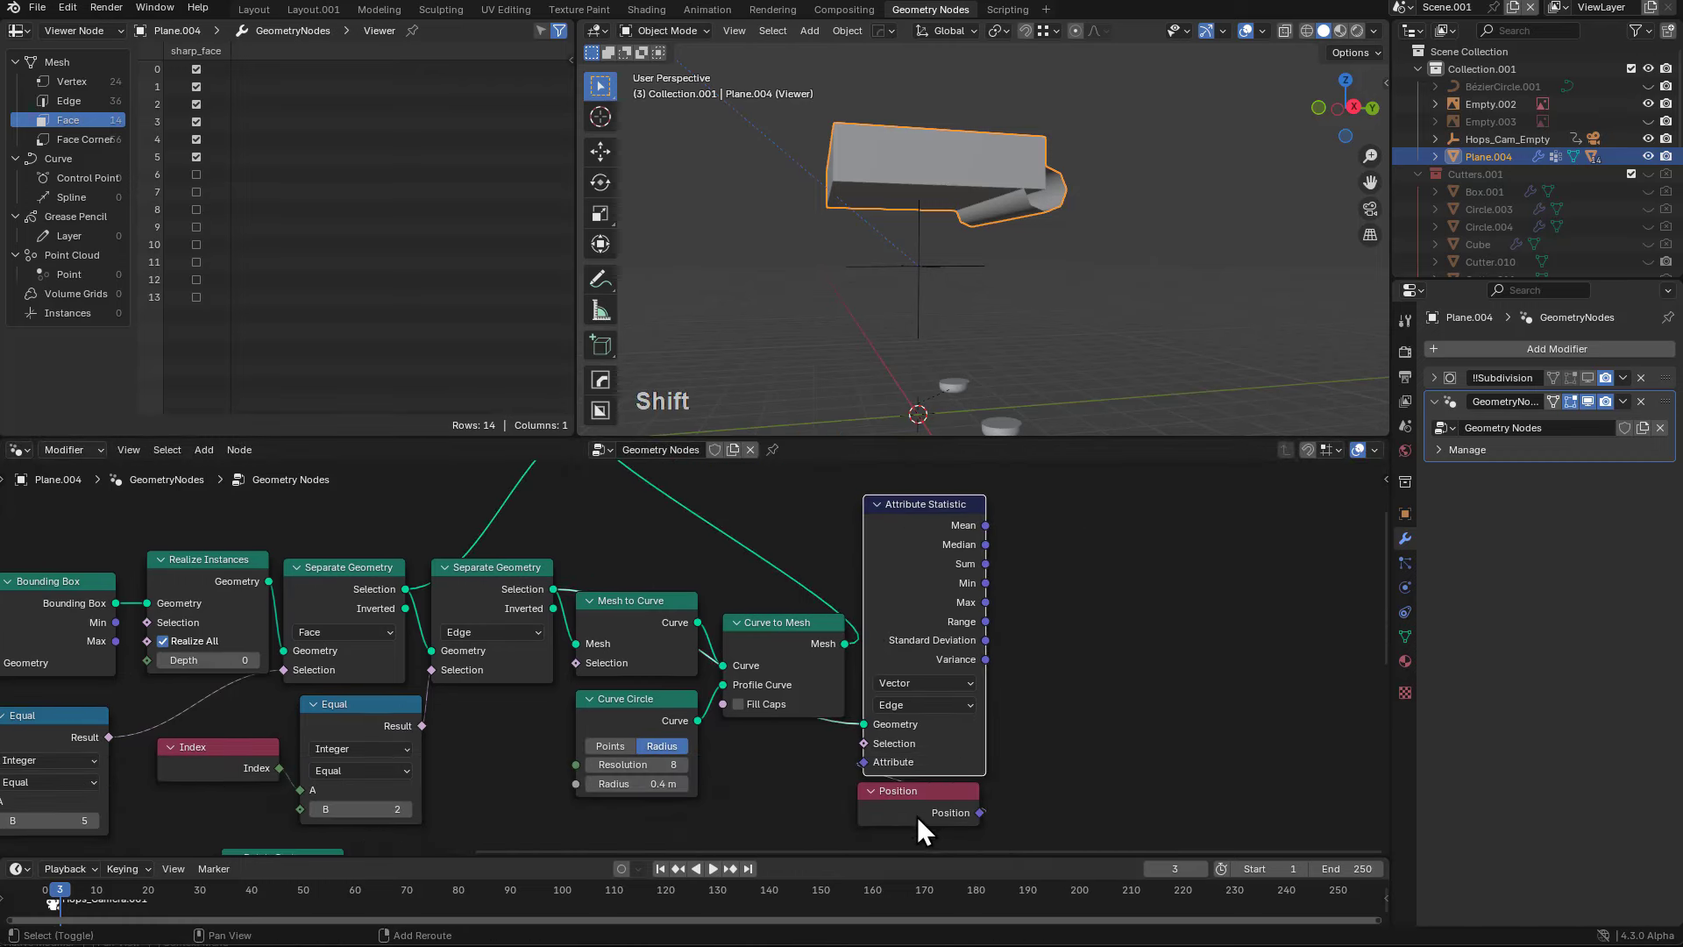
pyautogui.keyDown('shift'); pyautogui.click(919, 817); pyautogui.keyUp('shift')
pyautogui.press('g')
pyautogui.click(919, 813)
pyautogui.moveTo(811, 684); pyautogui.dragTo(999, 701, button='middle')
pyautogui.moveTo(750, 665); pyautogui.dragTo(864, 664, button='middle')
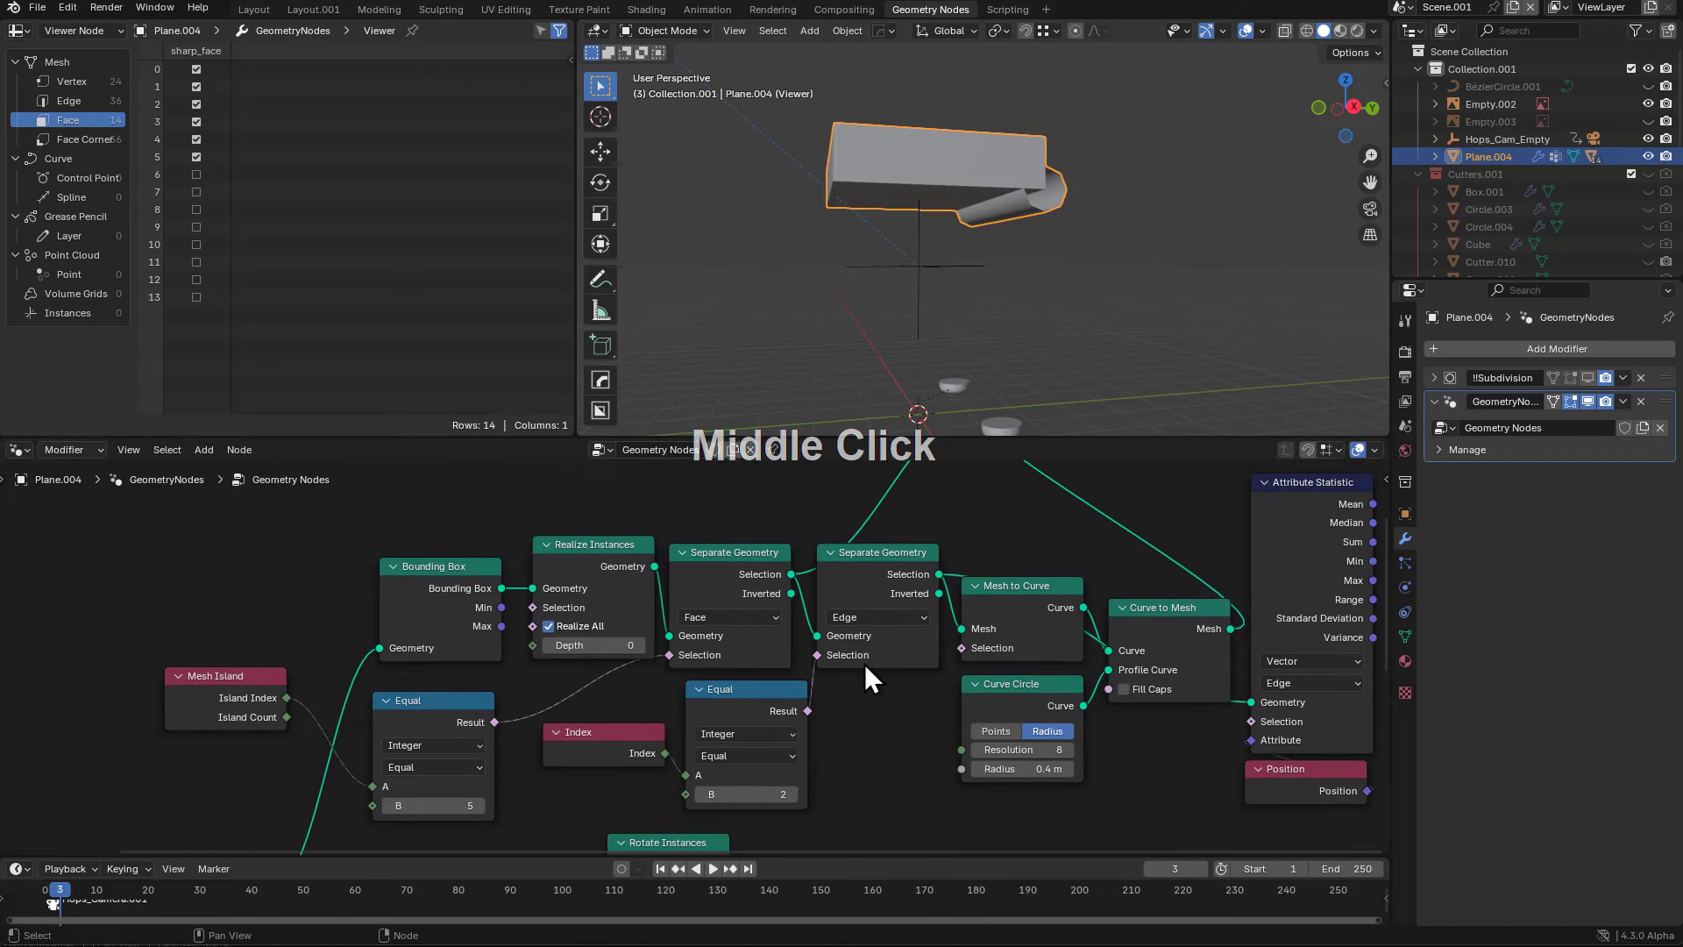
pyautogui.scroll(1, 403, 685)
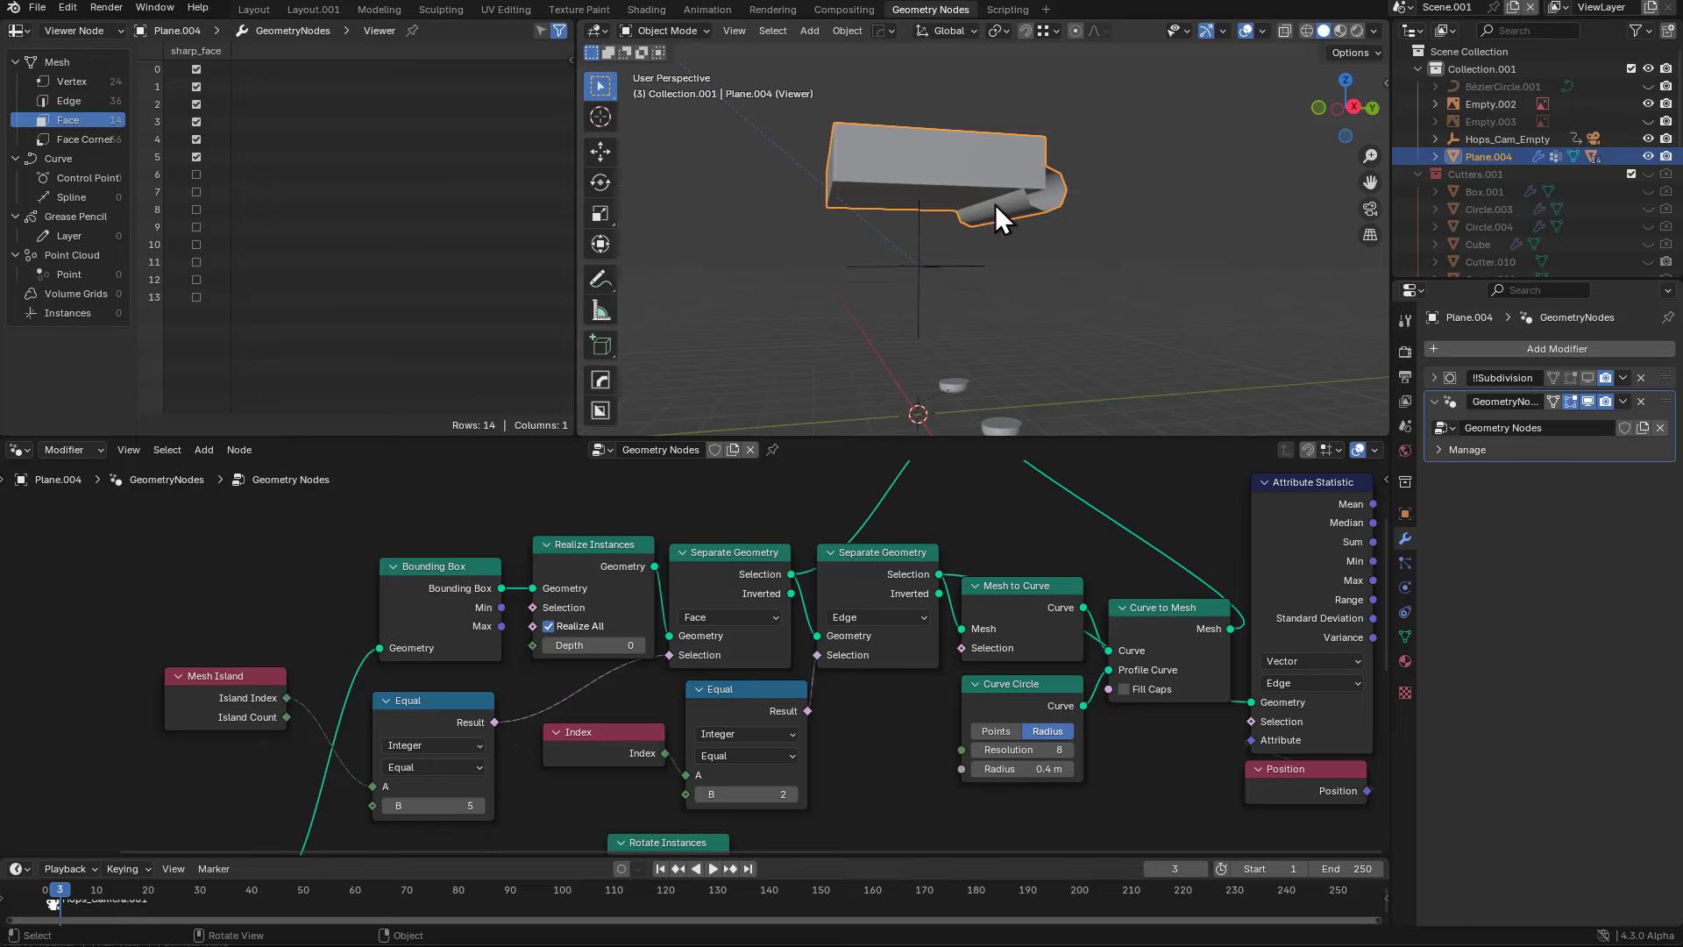
pyautogui.moveTo(1297, 761); pyautogui.dragTo(1012, 715, button='middle')
pyautogui.press('g')
pyautogui.click(1014, 724)
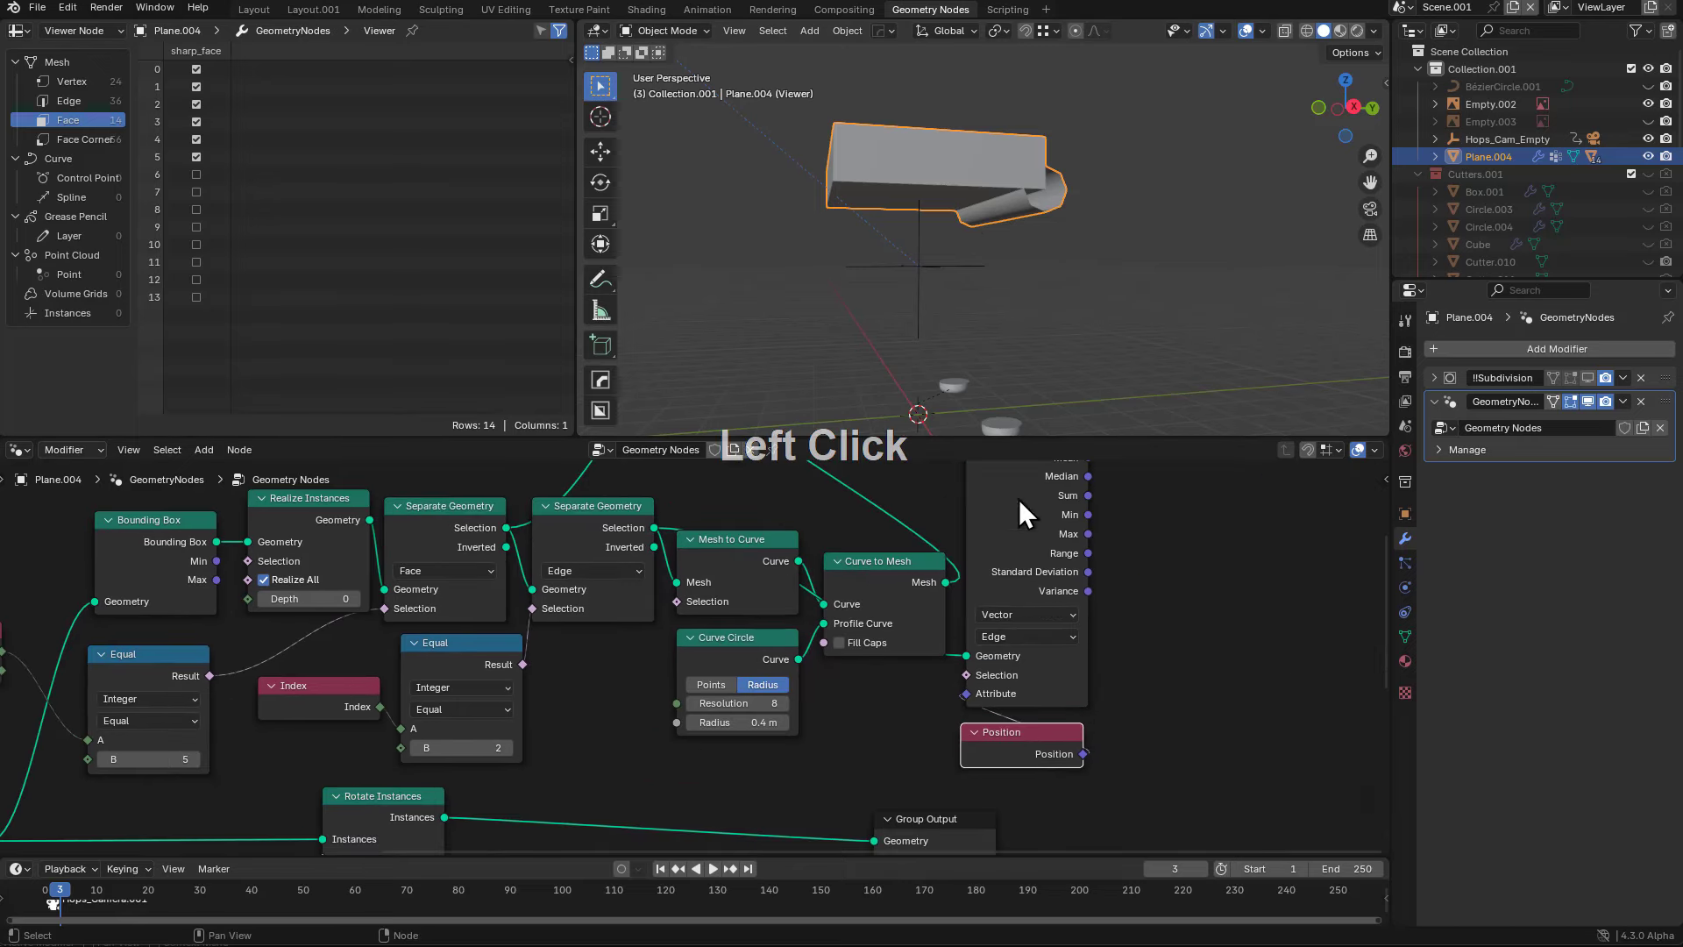
pyautogui.moveTo(1024, 585); pyautogui.dragTo(1014, 631, button='middle')
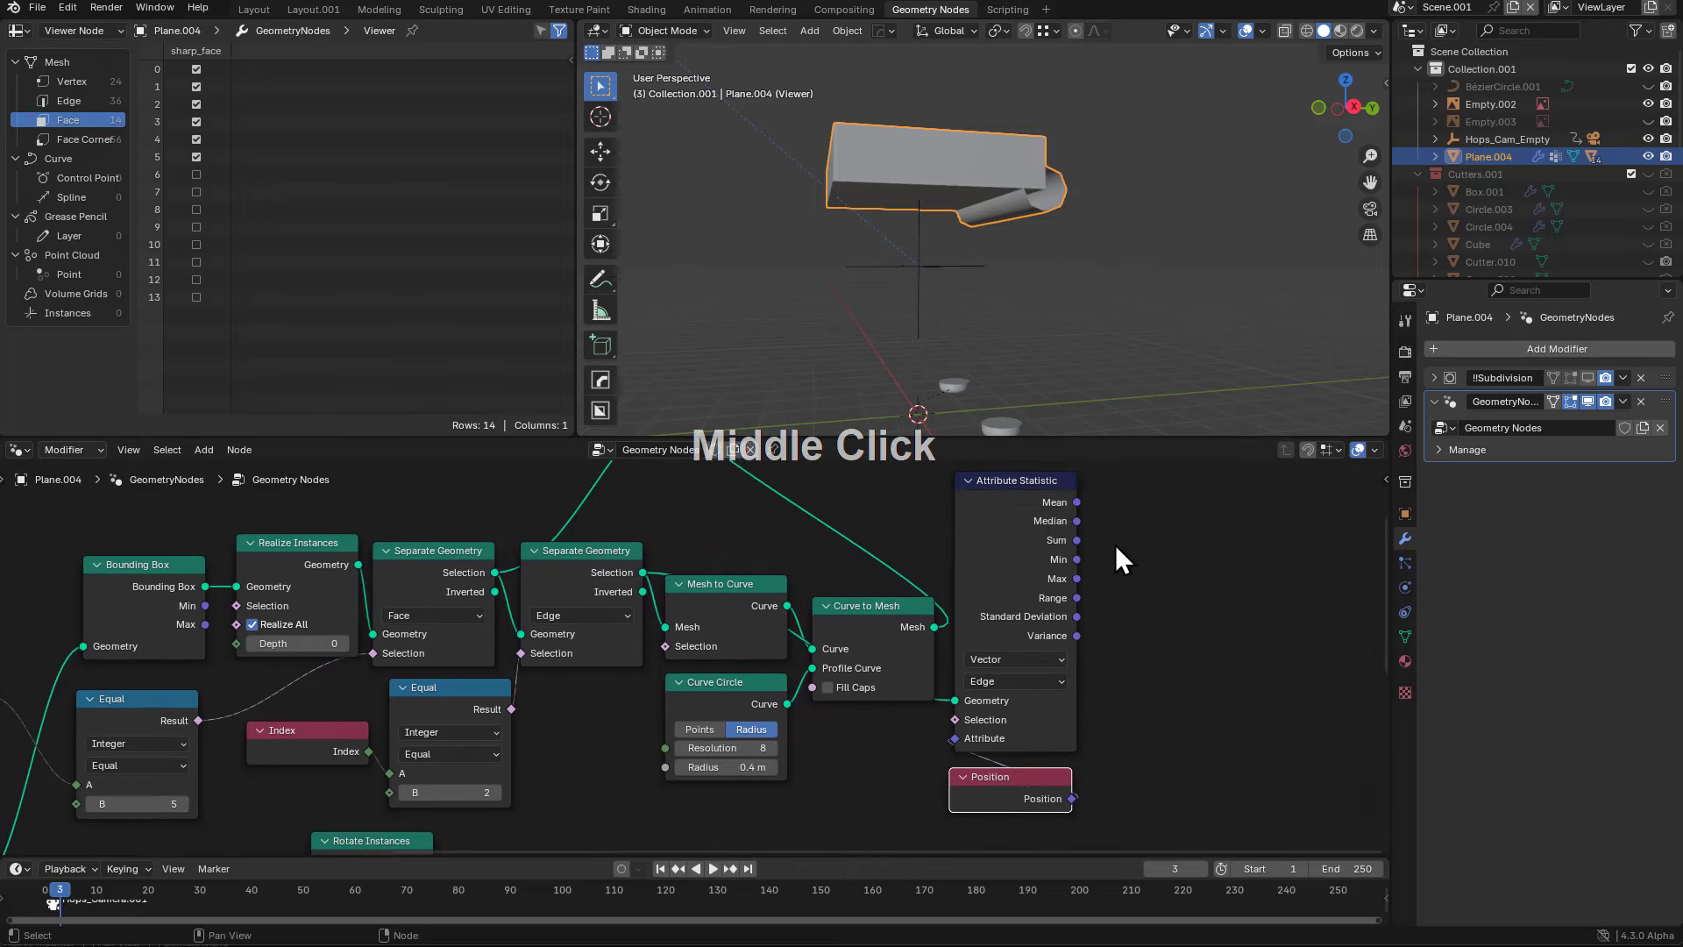
# - Shift the Rotate Instances, Mix and Group Output nodes horizontally past the Attribute Statistic node
pyautogui.scroll(-3, 1000, 823)
pyautogui.moveTo(859, 736); pyautogui.dragTo(928, 596, button='middle')
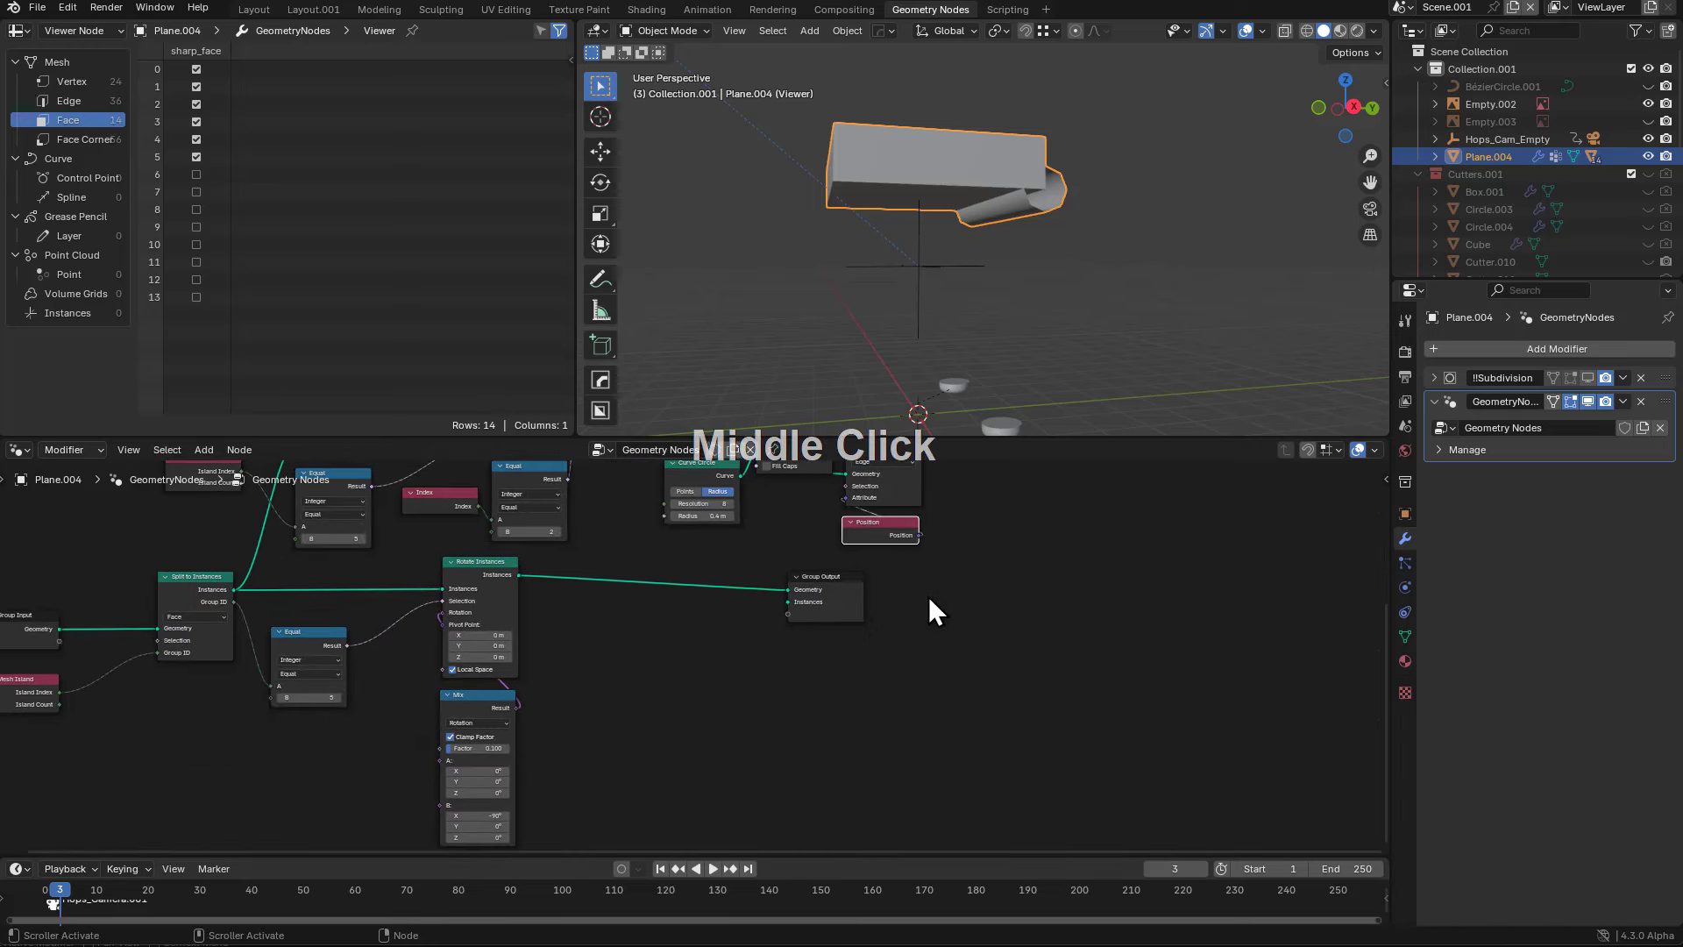
pyautogui.moveTo(929, 596); pyautogui.dragTo(490, 828)
pyautogui.press('g')
pyautogui.press('x')
pyautogui.click(1027, 821)
pyautogui.moveTo(892, 661); pyautogui.dragTo(893, 781, button='middle')
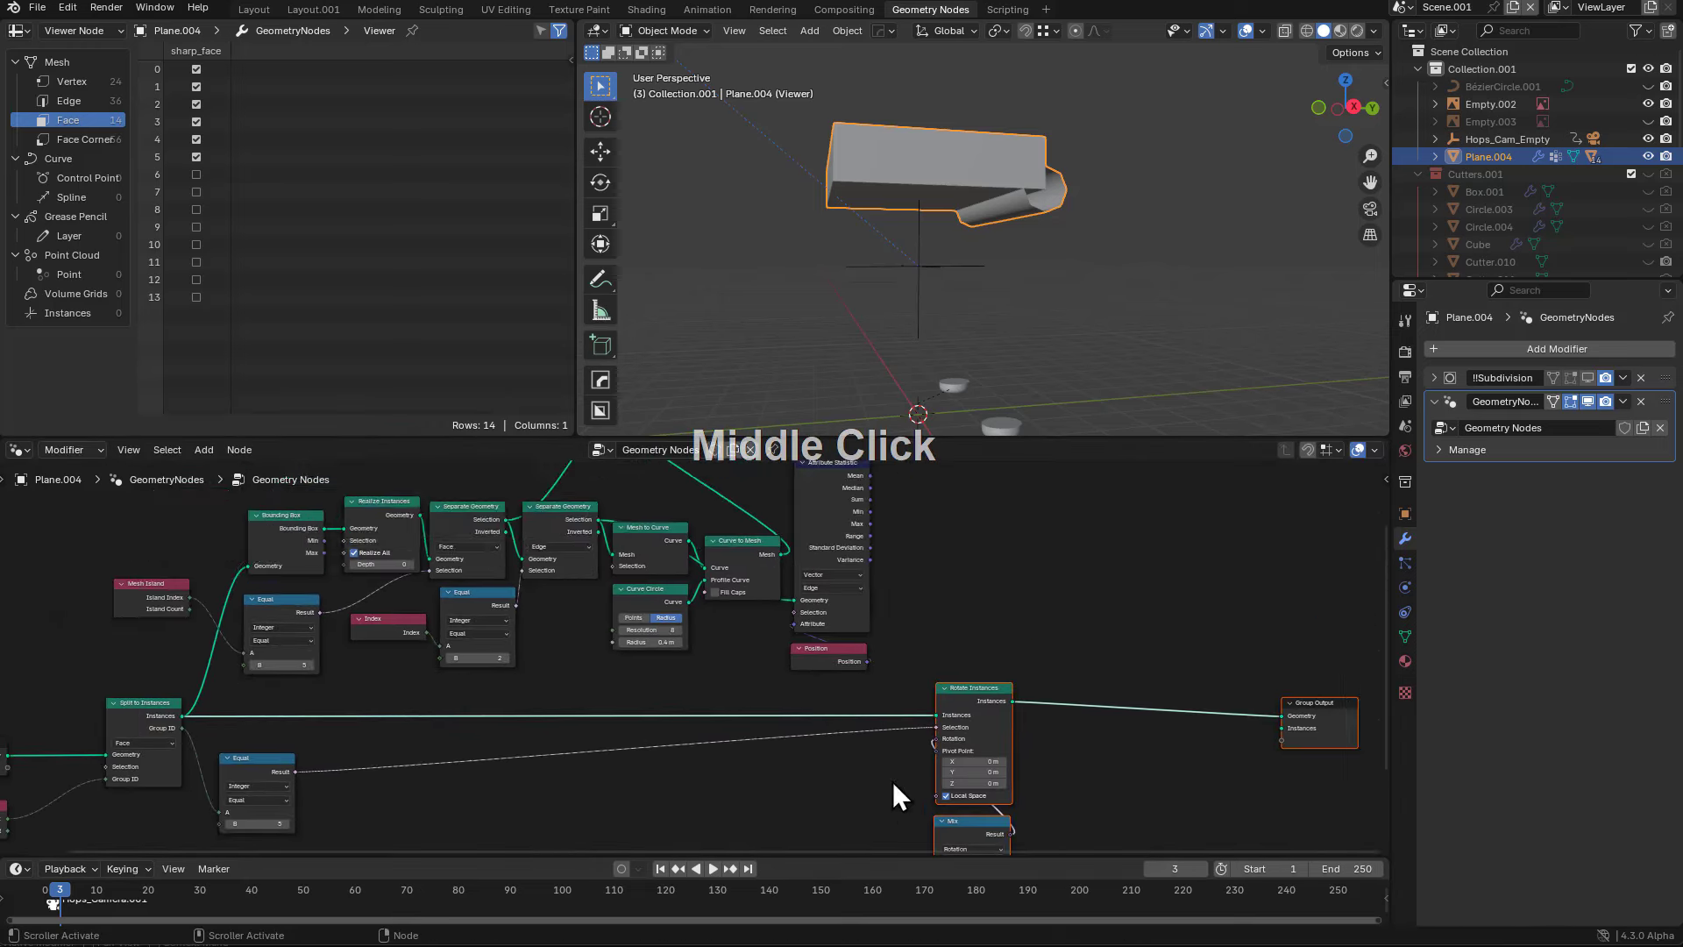
# - Connect the Attribute Statistic's Mean output to the Pivot Point input of Rotate Instances
pyautogui.scroll(1, 922, 526)
pyautogui.scroll(-1, 850, 533)
pyautogui.click(844, 527)
pyautogui.moveTo(847, 523); pyautogui.dragTo(918, 820)
pyautogui.moveTo(922, 789); pyautogui.dragTo(890, 656, button='middle')
pyautogui.scroll(1, 938, 650)
pyautogui.moveTo(929, 694)
pyautogui.mouseDown()
pyautogui.moveTo(971, 695)
pyautogui.moveTo(929, 695)
pyautogui.mouseUp()
pyautogui.moveTo(943, 638); pyautogui.dragTo(964, 807, button='middle')
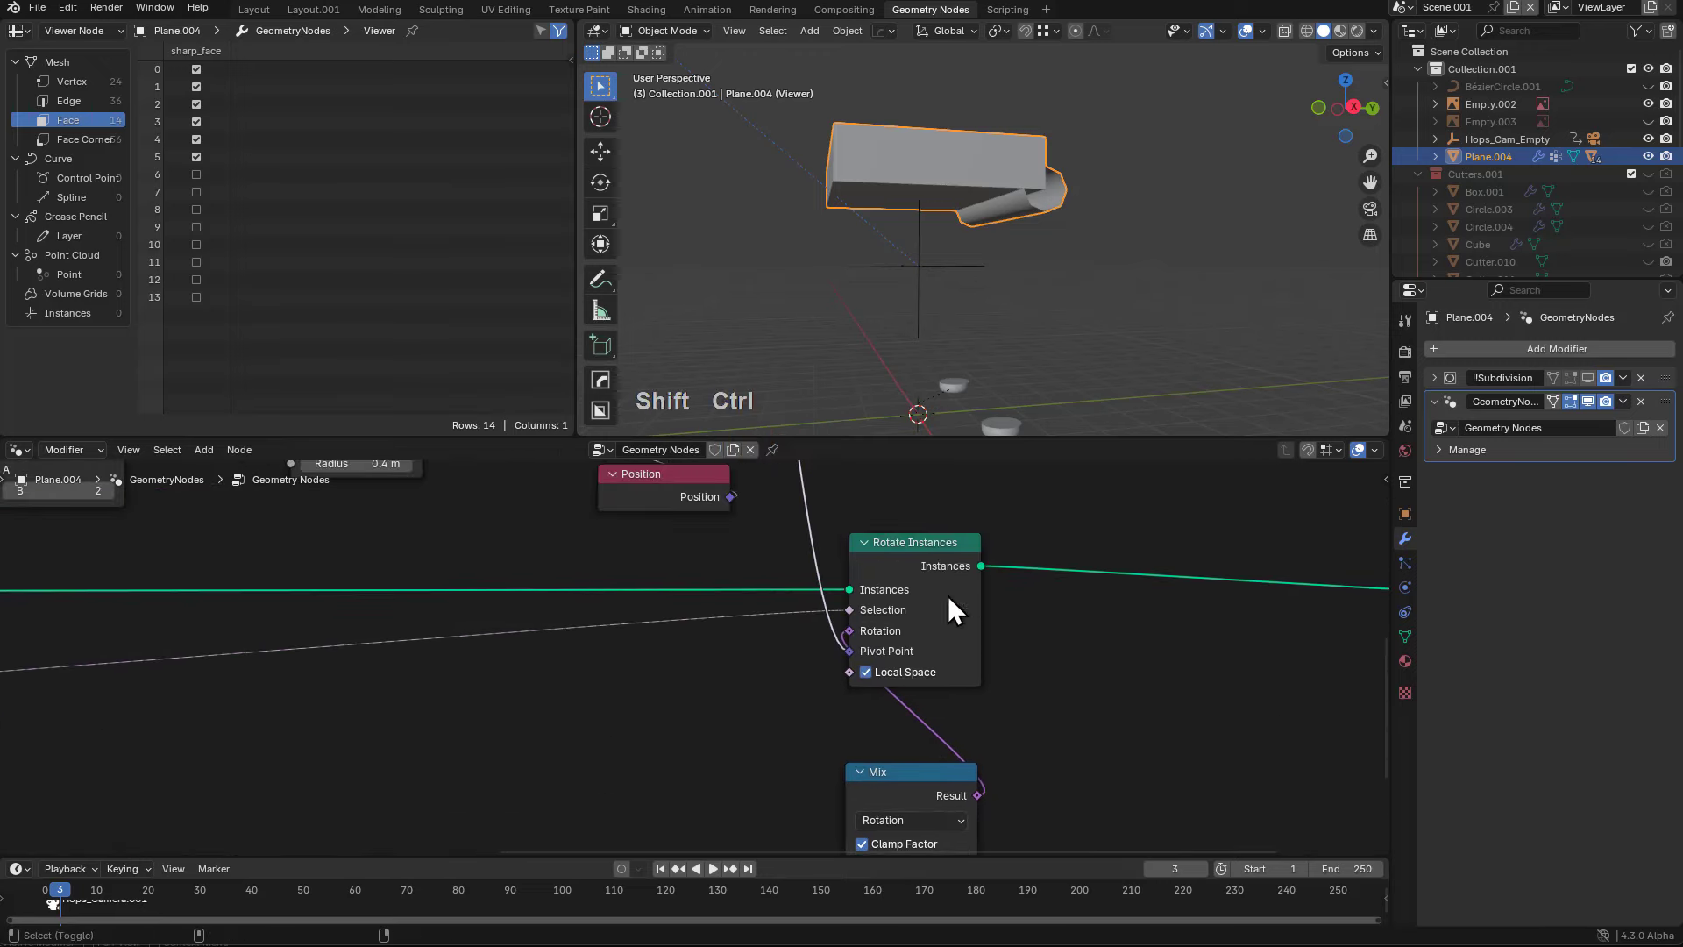
# - Preview the Rotate Instances output in the Viewer and test the lid's opening with the Mix node's Factor
pyautogui.keyDown('ctrl'); pyautogui.keyDown('shift'); pyautogui.click(948, 601); pyautogui.keyUp('shift'); pyautogui.keyUp('ctrl')
pyautogui.moveTo(950, 665); pyautogui.dragTo(920, 576, button='middle')
pyautogui.moveTo(881, 773)
pyautogui.mouseDown()
pyautogui.moveTo(981, 773)
pyautogui.moveTo(881, 773)
pyautogui.mouseUp()
pyautogui.moveTo(1140, 352); pyautogui.dragTo(1043, 342, button='middle')
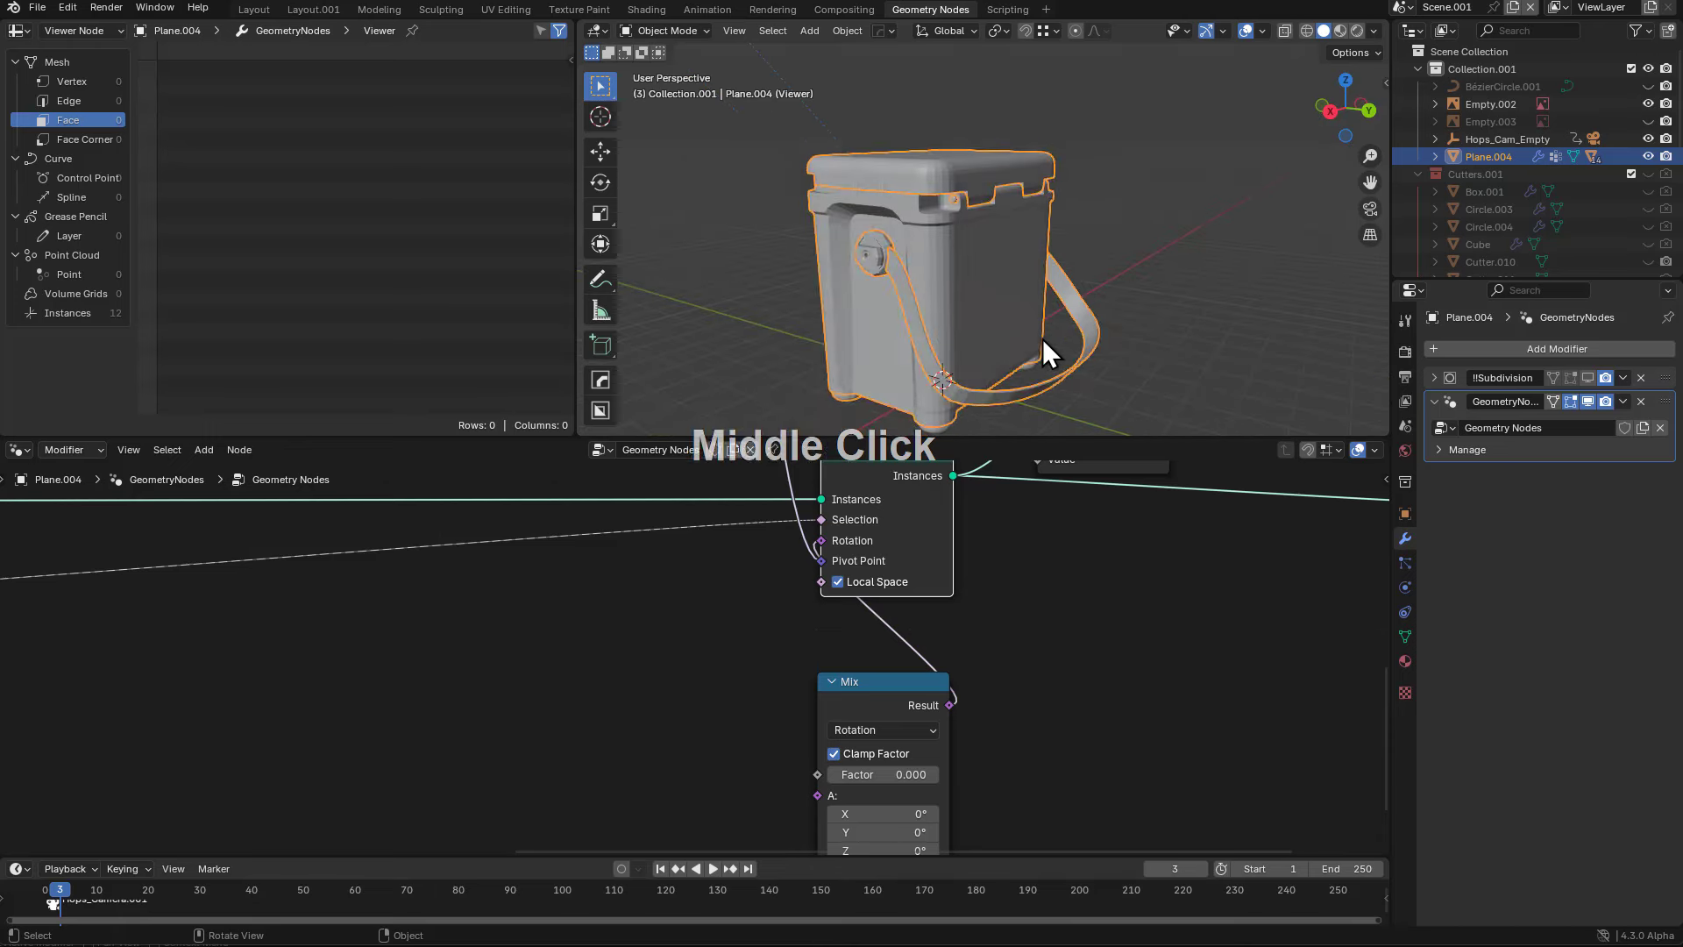
pyautogui.scroll(3, 1034, 270)
pyautogui.keyDown('shift'); pyautogui.moveTo(1034, 270); pyautogui.dragTo(1060, 294, button='middle'); pyautogui.keyUp('shift')
pyautogui.moveTo(868, 773)
pyautogui.mouseDown()
pyautogui.moveTo(978, 774)
pyautogui.moveTo(868, 774)
pyautogui.mouseUp()
# - Examine the hinge pivot from the right side with X-ray enabled, varying the Mix Factor and ending at 0.000
pyautogui.moveTo(1043, 341); pyautogui.dragTo(1101, 314, button='middle')
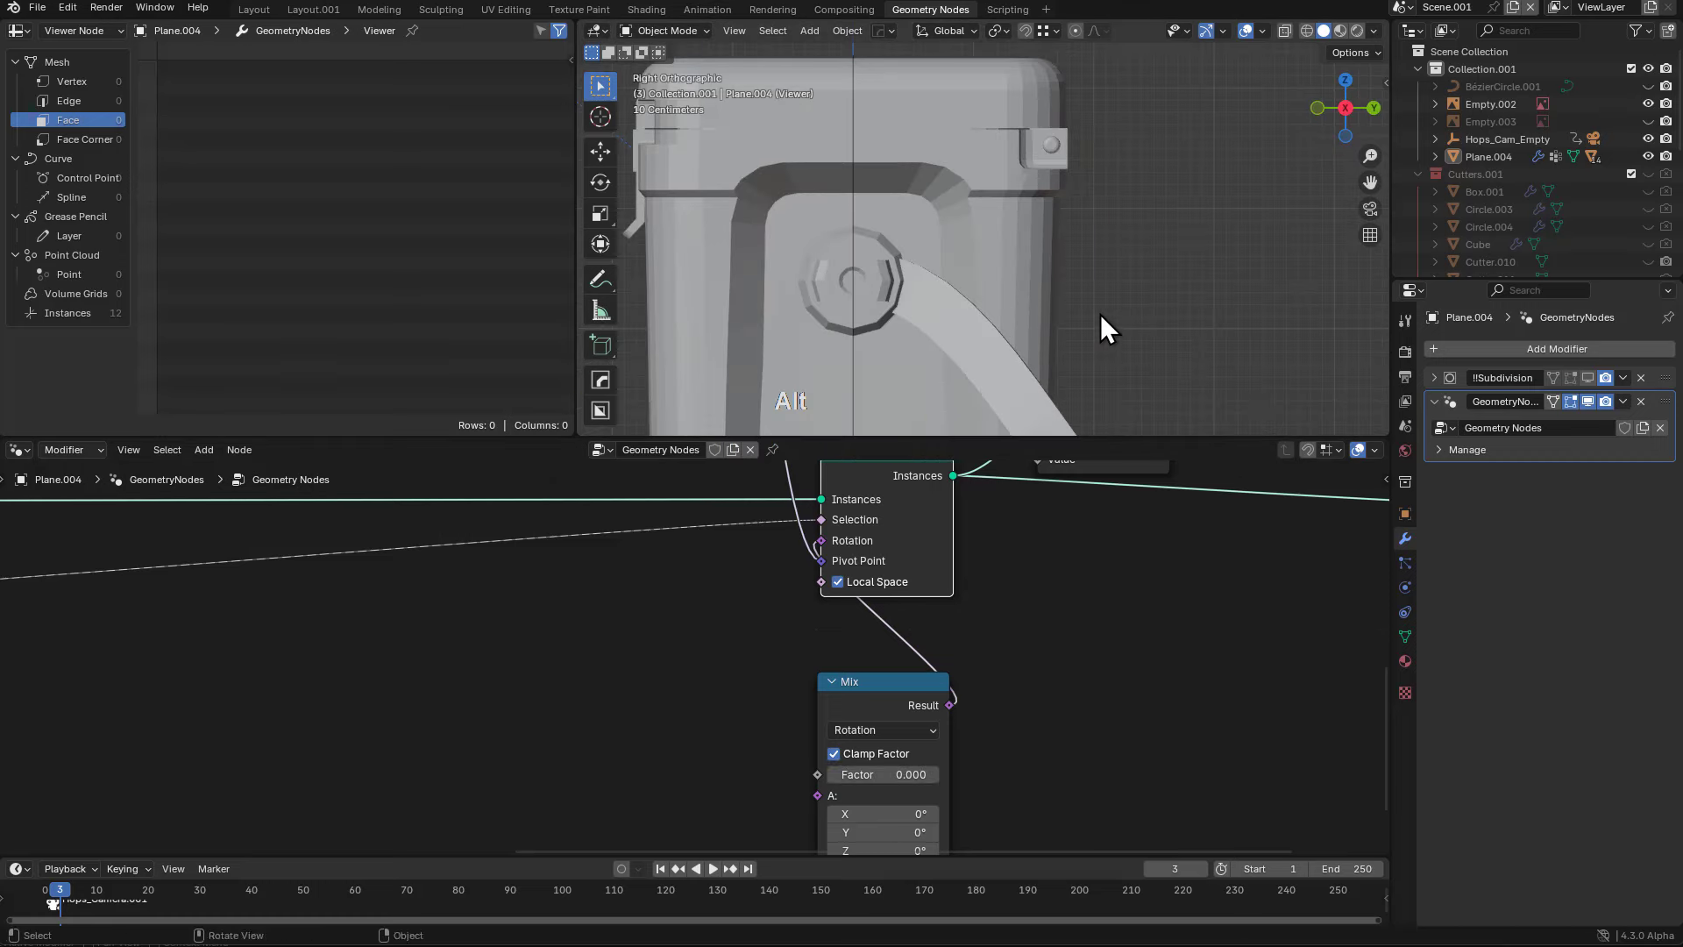
pyautogui.moveTo(875, 773); pyautogui.dragTo(832, 774)
pyautogui.hotkey('alt', 'z')
pyautogui.scroll(-5, 1082, 149)
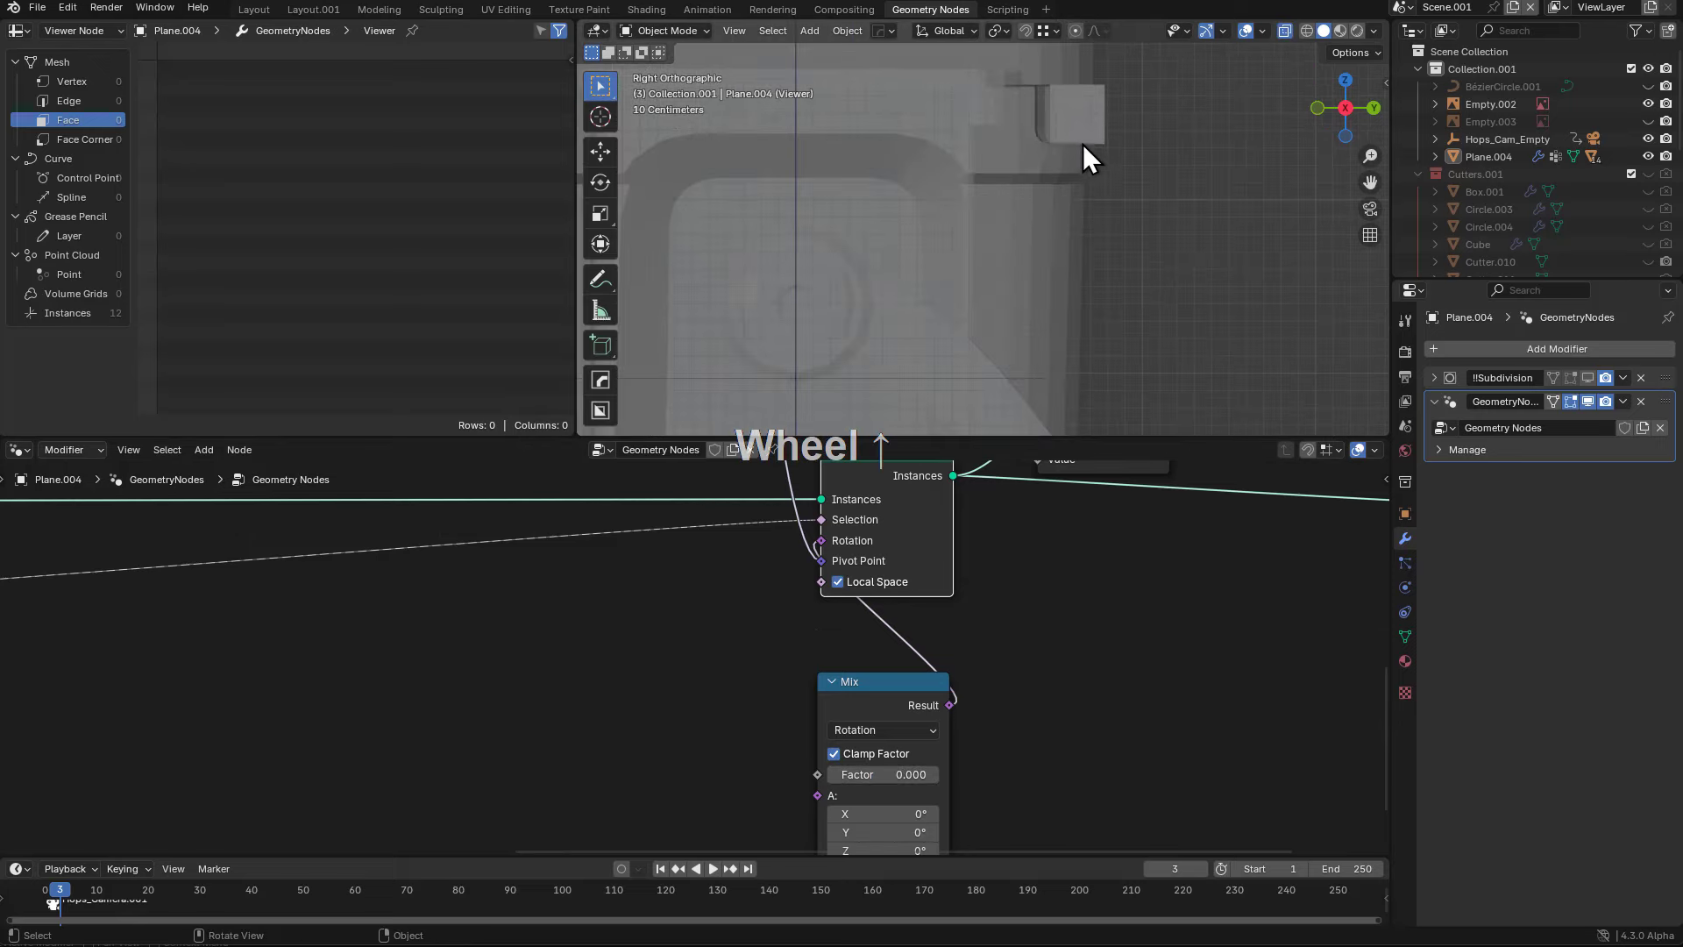
# - Preview the Join Geometry output in the Viewer again to inspect the hinge edge against the lid's bounding box
pyautogui.moveTo(1091, 491); pyautogui.dragTo(1218, 704, button='middle')
pyautogui.scroll(-1, 1039, 649)
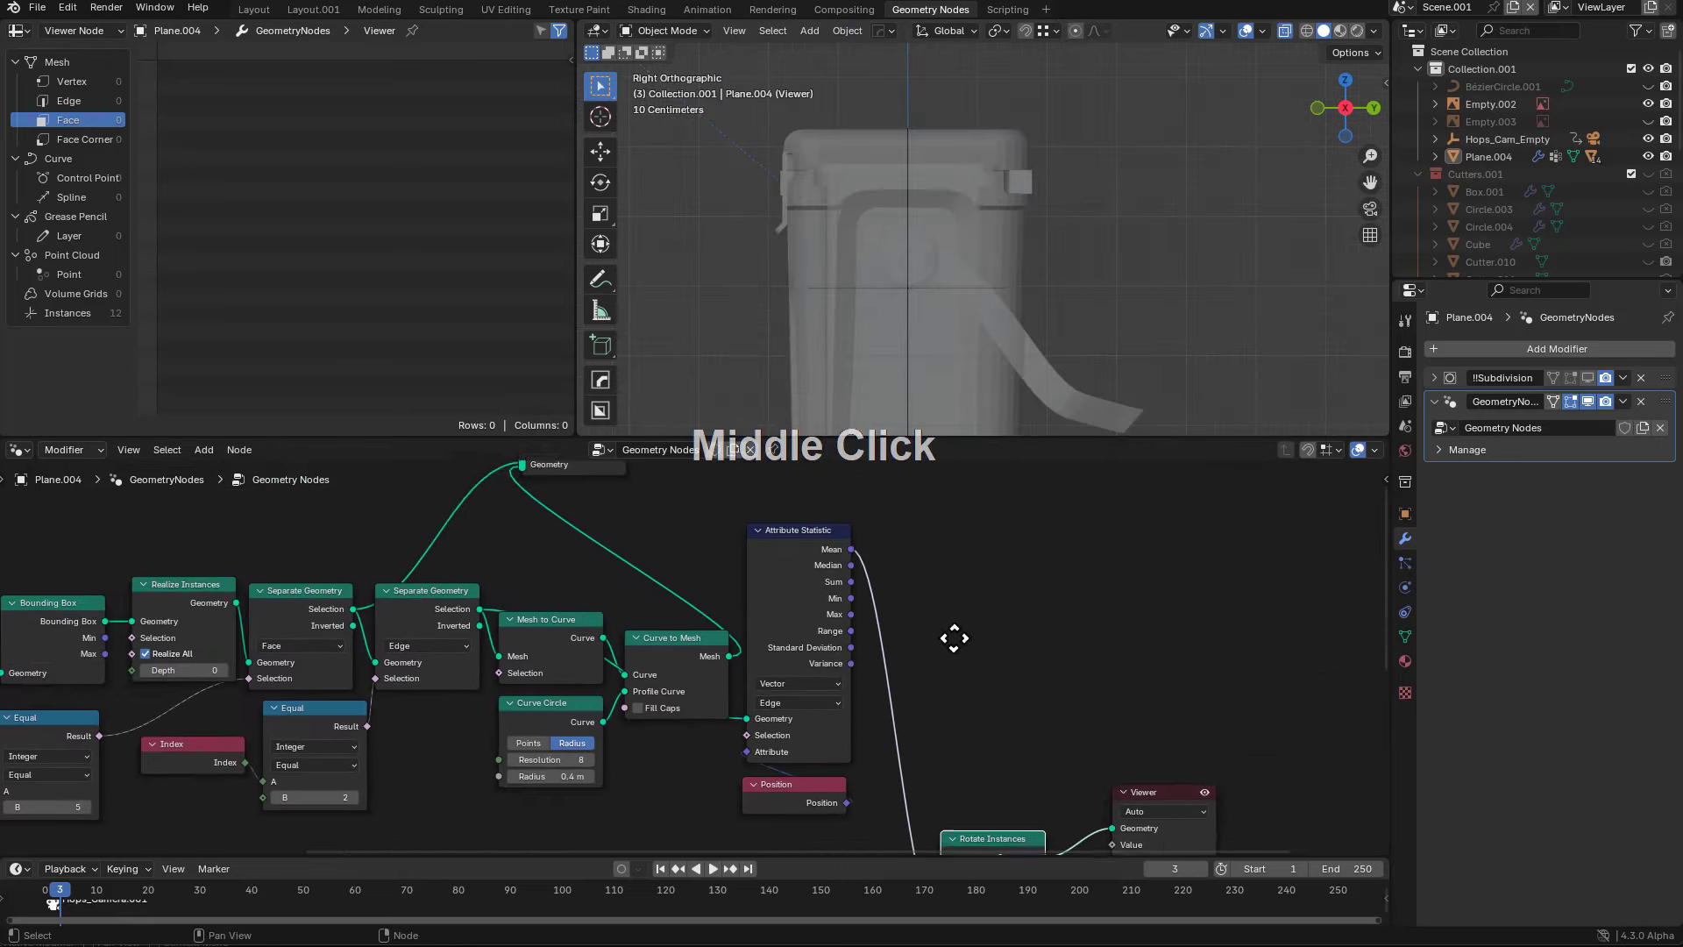
pyautogui.moveTo(955, 639); pyautogui.dragTo(1040, 772, button='middle')
pyautogui.scroll(1, 964, 745)
pyautogui.scroll(-1, 919, 729)
pyautogui.moveTo(690, 614); pyautogui.dragTo(765, 589, button='middle')
pyautogui.moveTo(832, 641); pyautogui.dragTo(809, 649, button='middle')
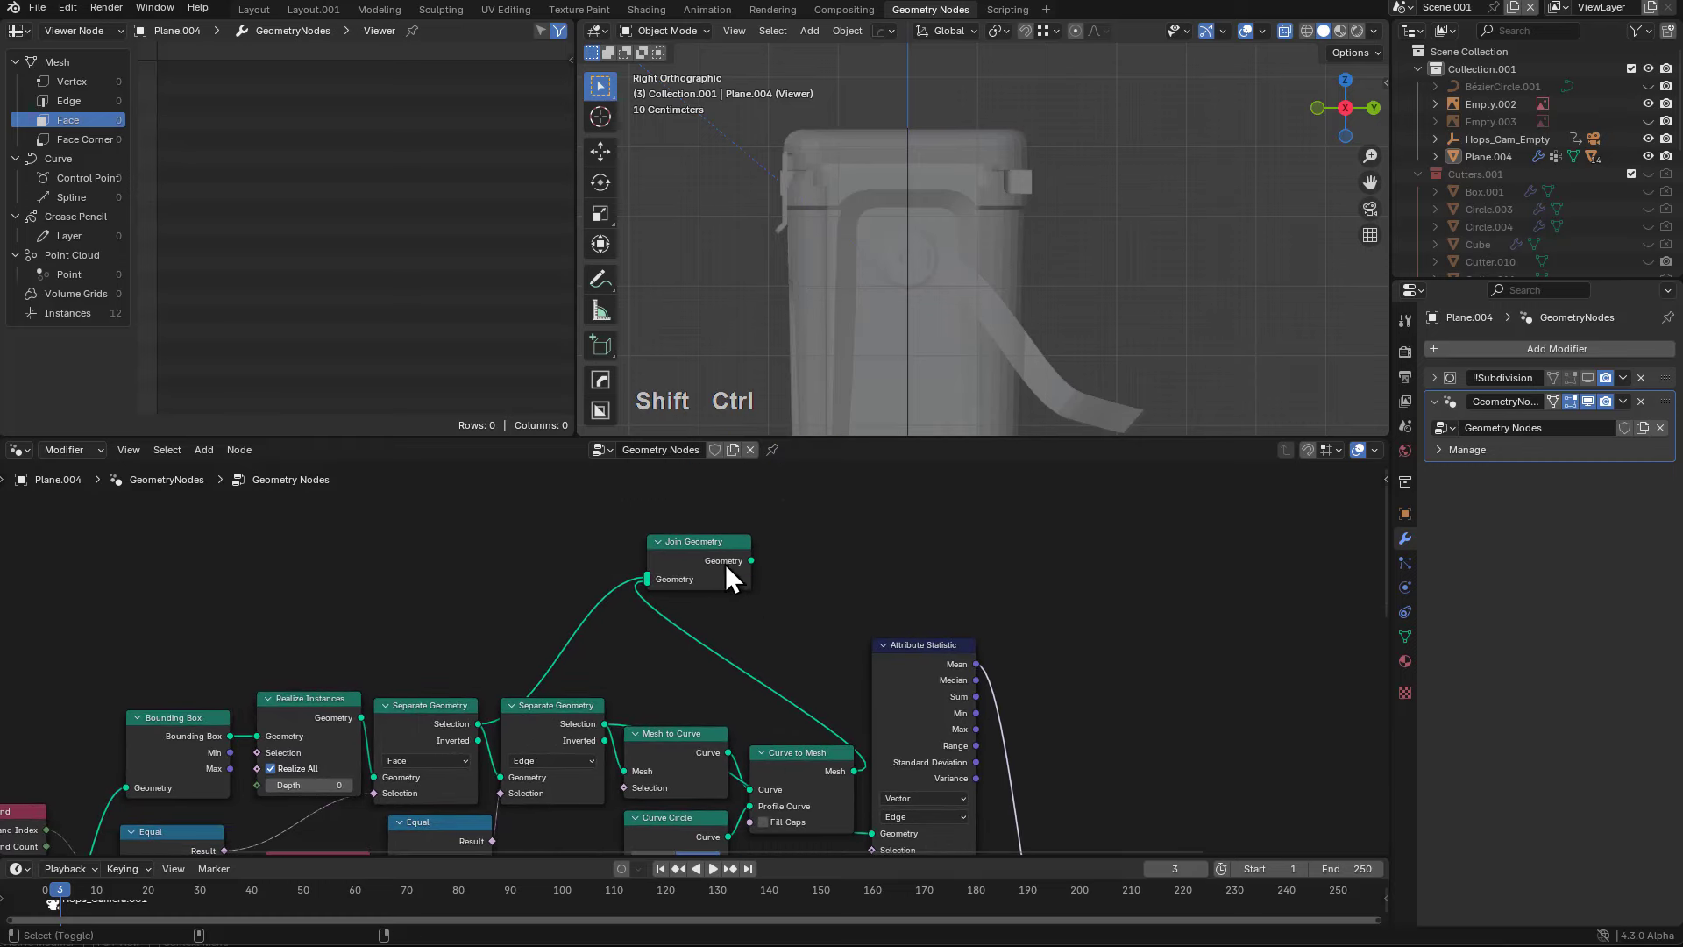
pyautogui.keyDown('ctrl'); pyautogui.keyDown('shift'); pyautogui.click(724, 565); pyautogui.keyUp('shift'); pyautogui.keyUp('ctrl')
pyautogui.moveTo(895, 561); pyautogui.dragTo(851, 622, button='middle')
pyautogui.scroll(1, 841, 600)
pyautogui.scroll(-1, 837, 604)
pyautogui.moveTo(830, 697); pyautogui.dragTo(810, 612, button='middle')
pyautogui.scroll(1, 868, 495)
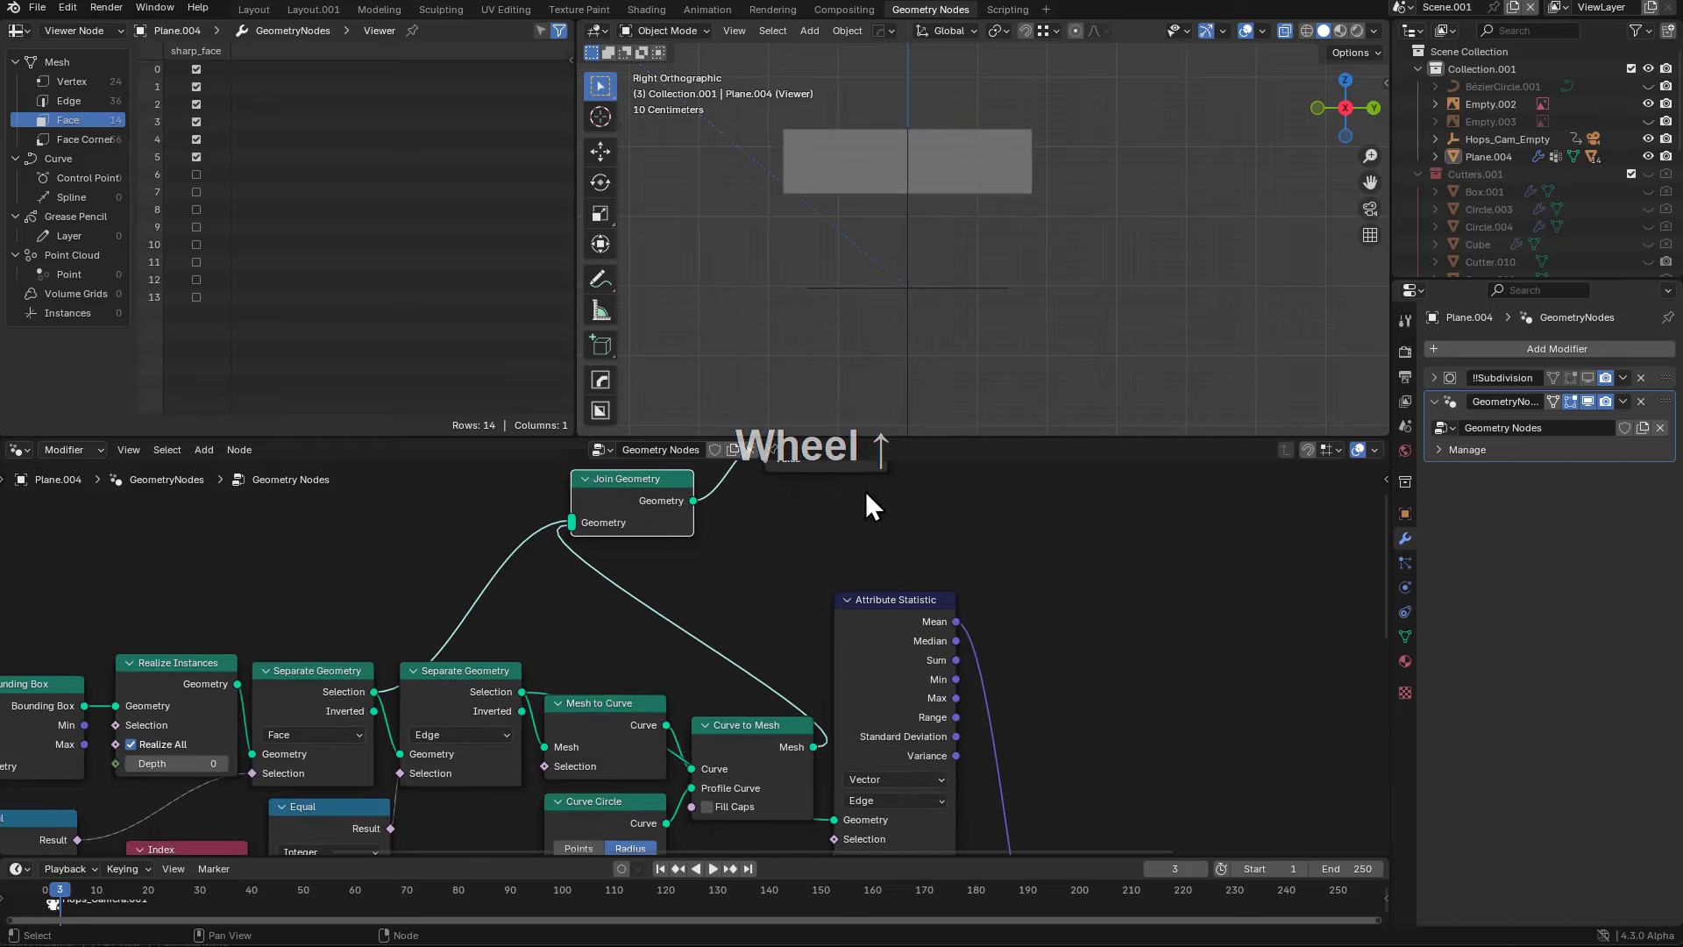
pyautogui.moveTo(903, 351); pyautogui.dragTo(1054, 255, button='middle')
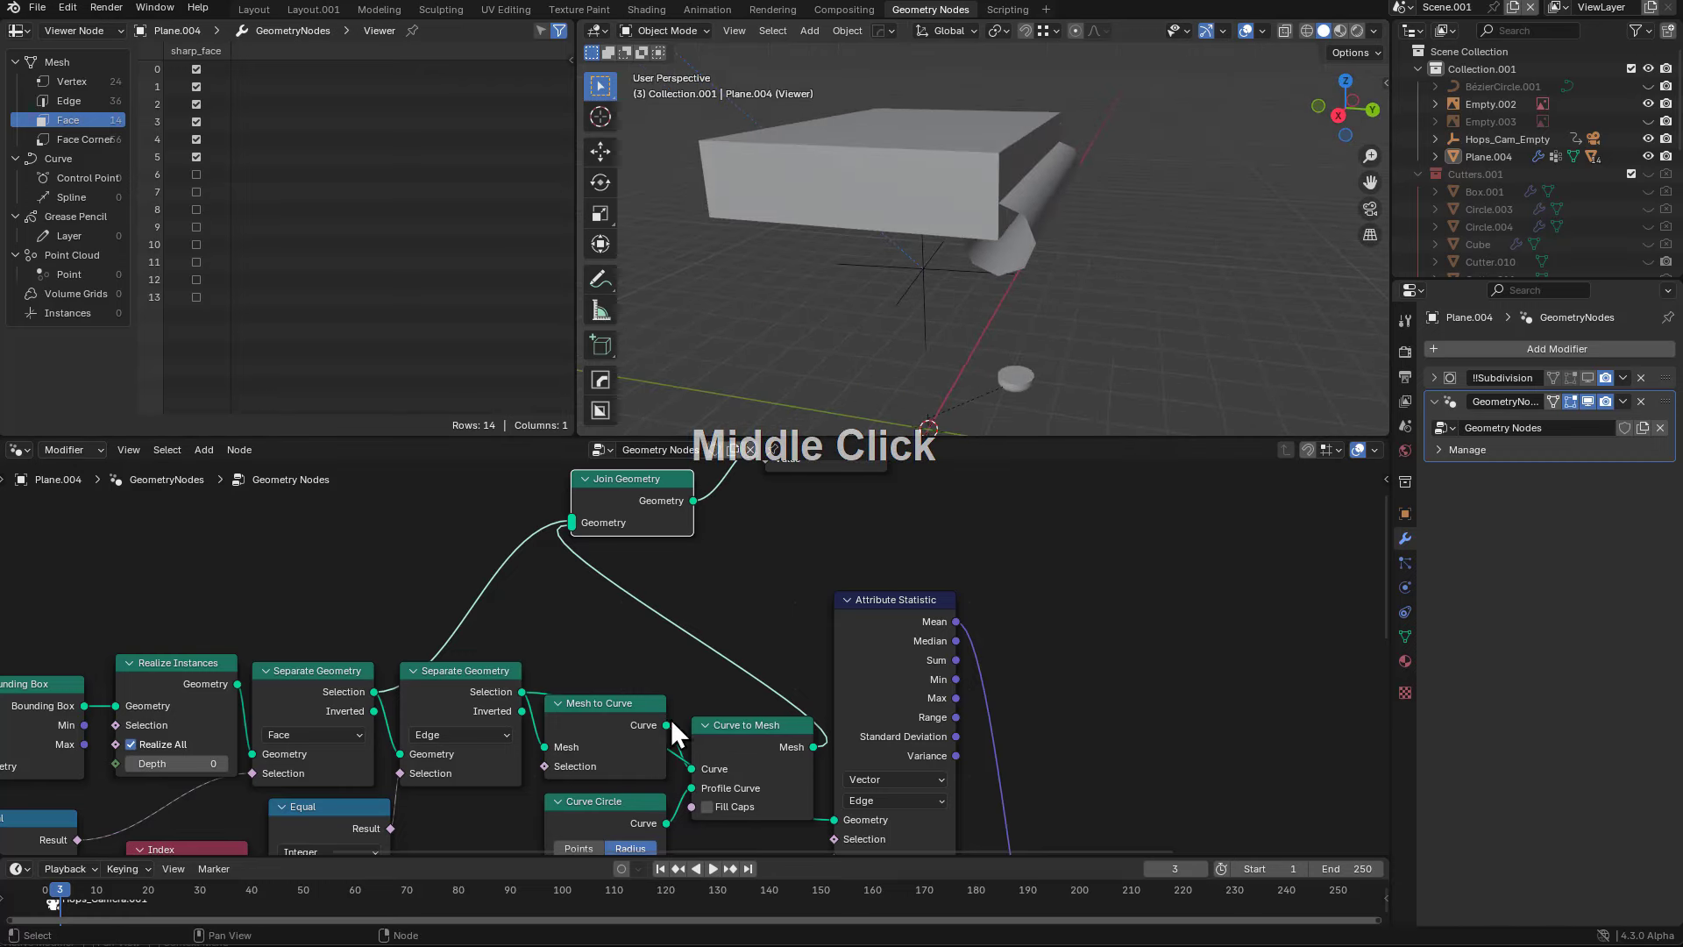
# - Add a Transform Geometry node fed by the second Separate Geometry's Selection output and place it above the Separate Geometry nodes
pyautogui.moveTo(681, 580); pyautogui.dragTo(800, 623, button='middle')
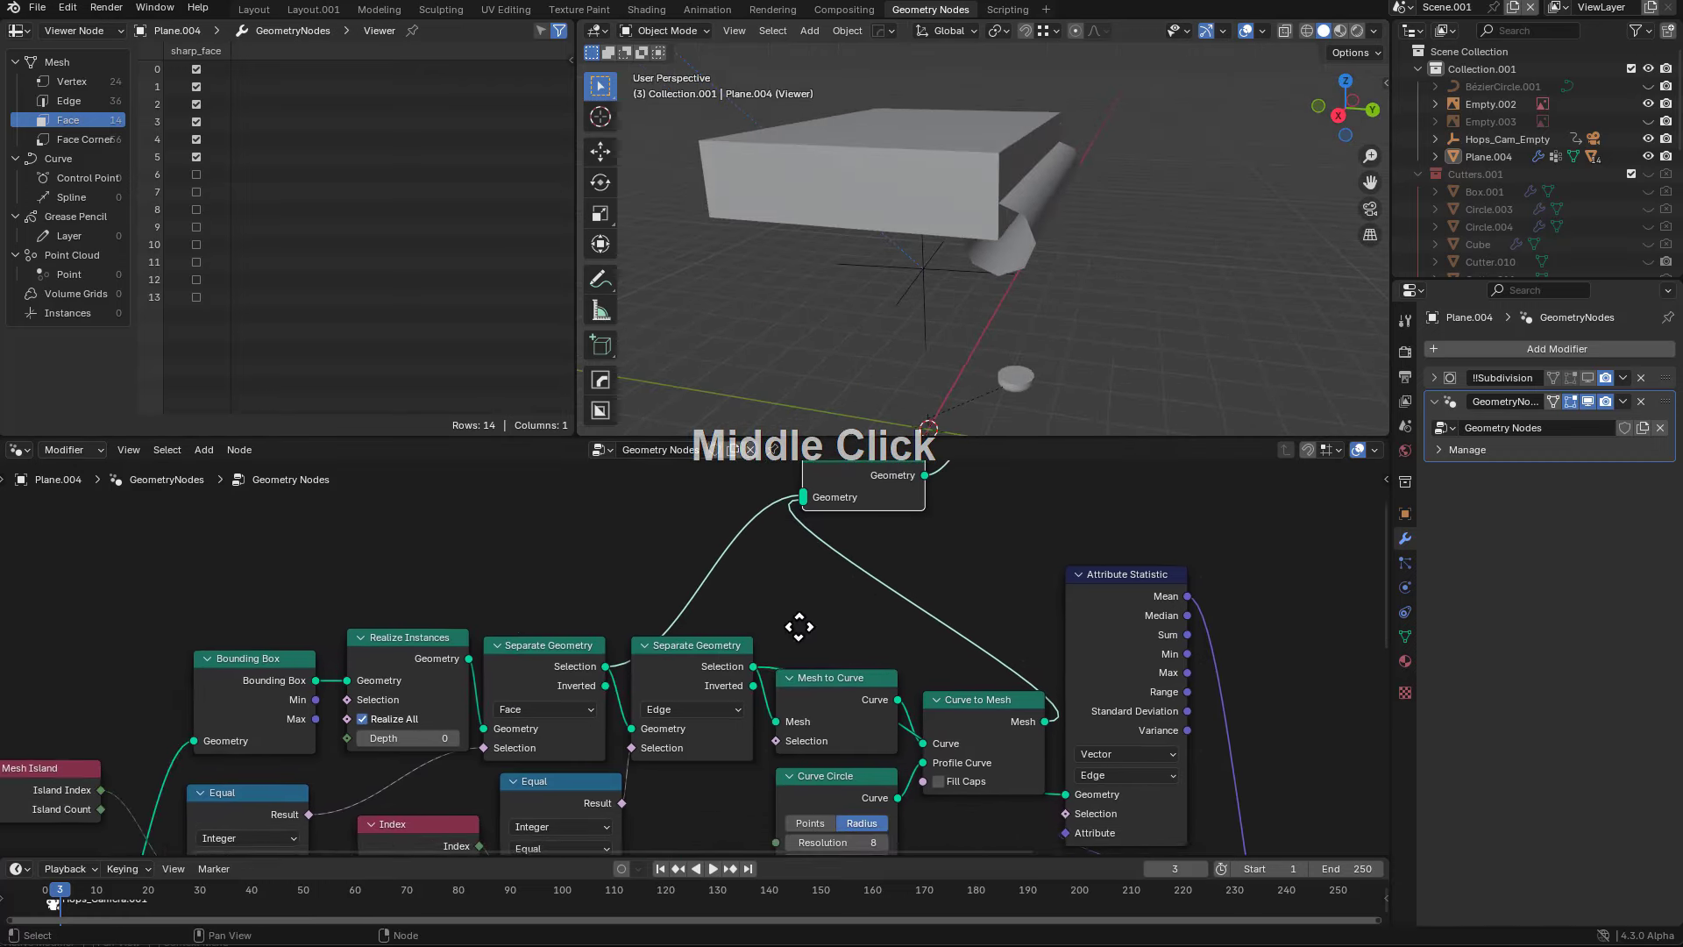
pyautogui.moveTo(676, 661); pyautogui.dragTo(677, 648)
pyautogui.rightClick(754, 649)
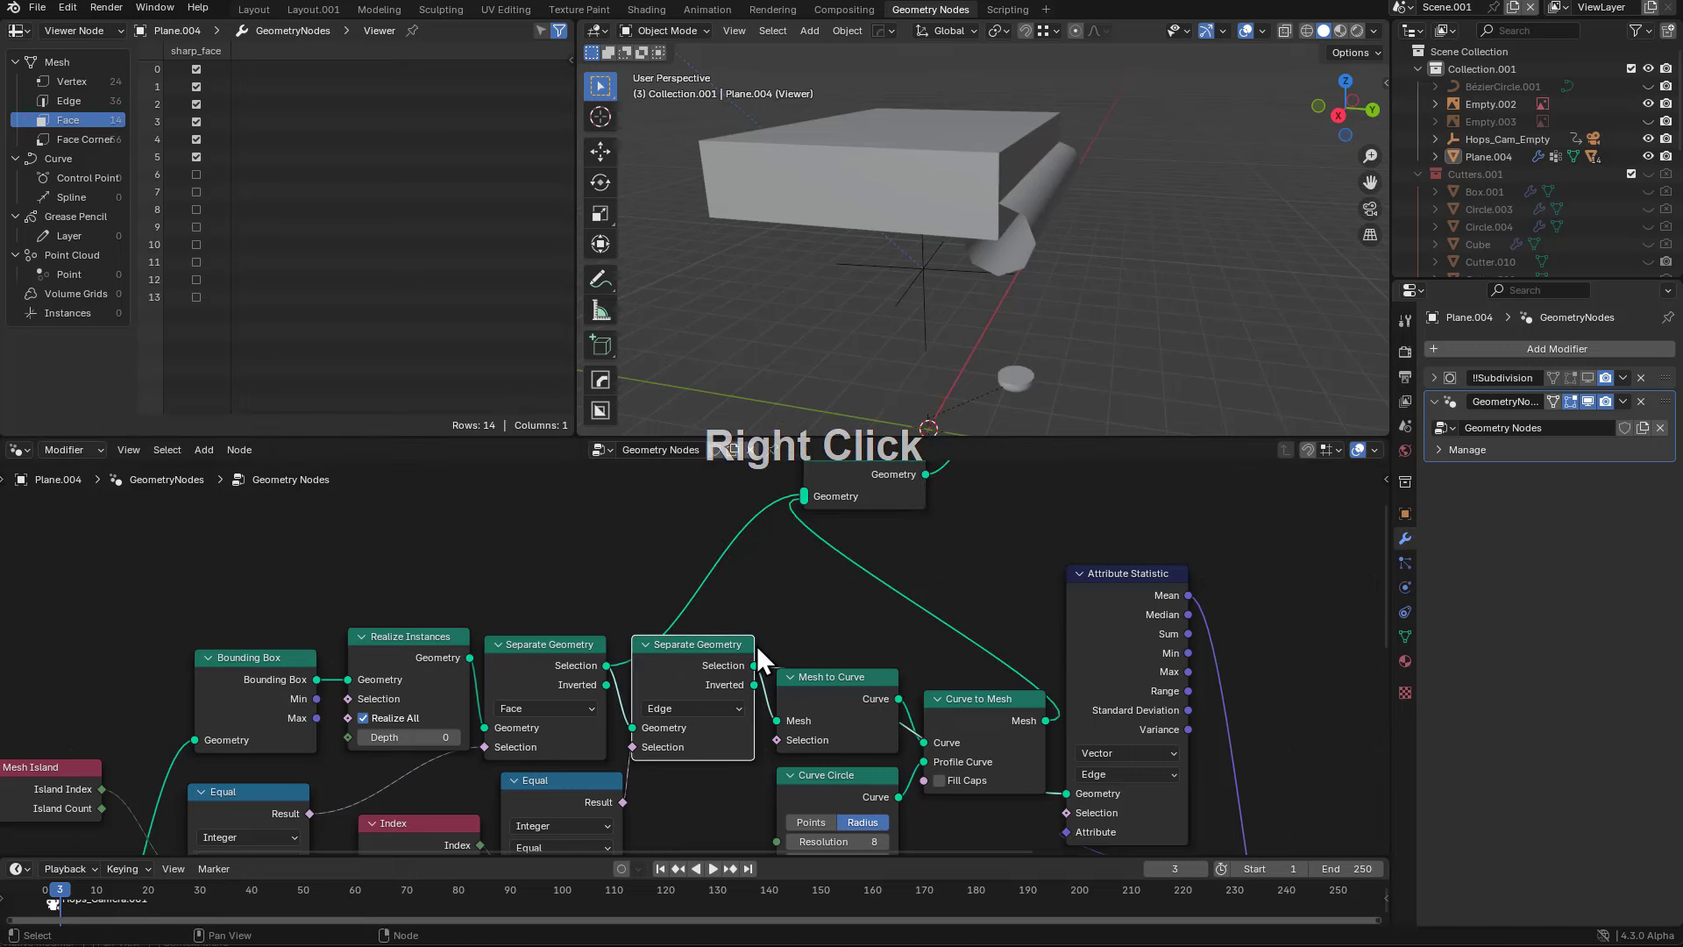
pyautogui.click(711, 596)
pyautogui.hotkey('shift', 'a')
pyautogui.write('trans')
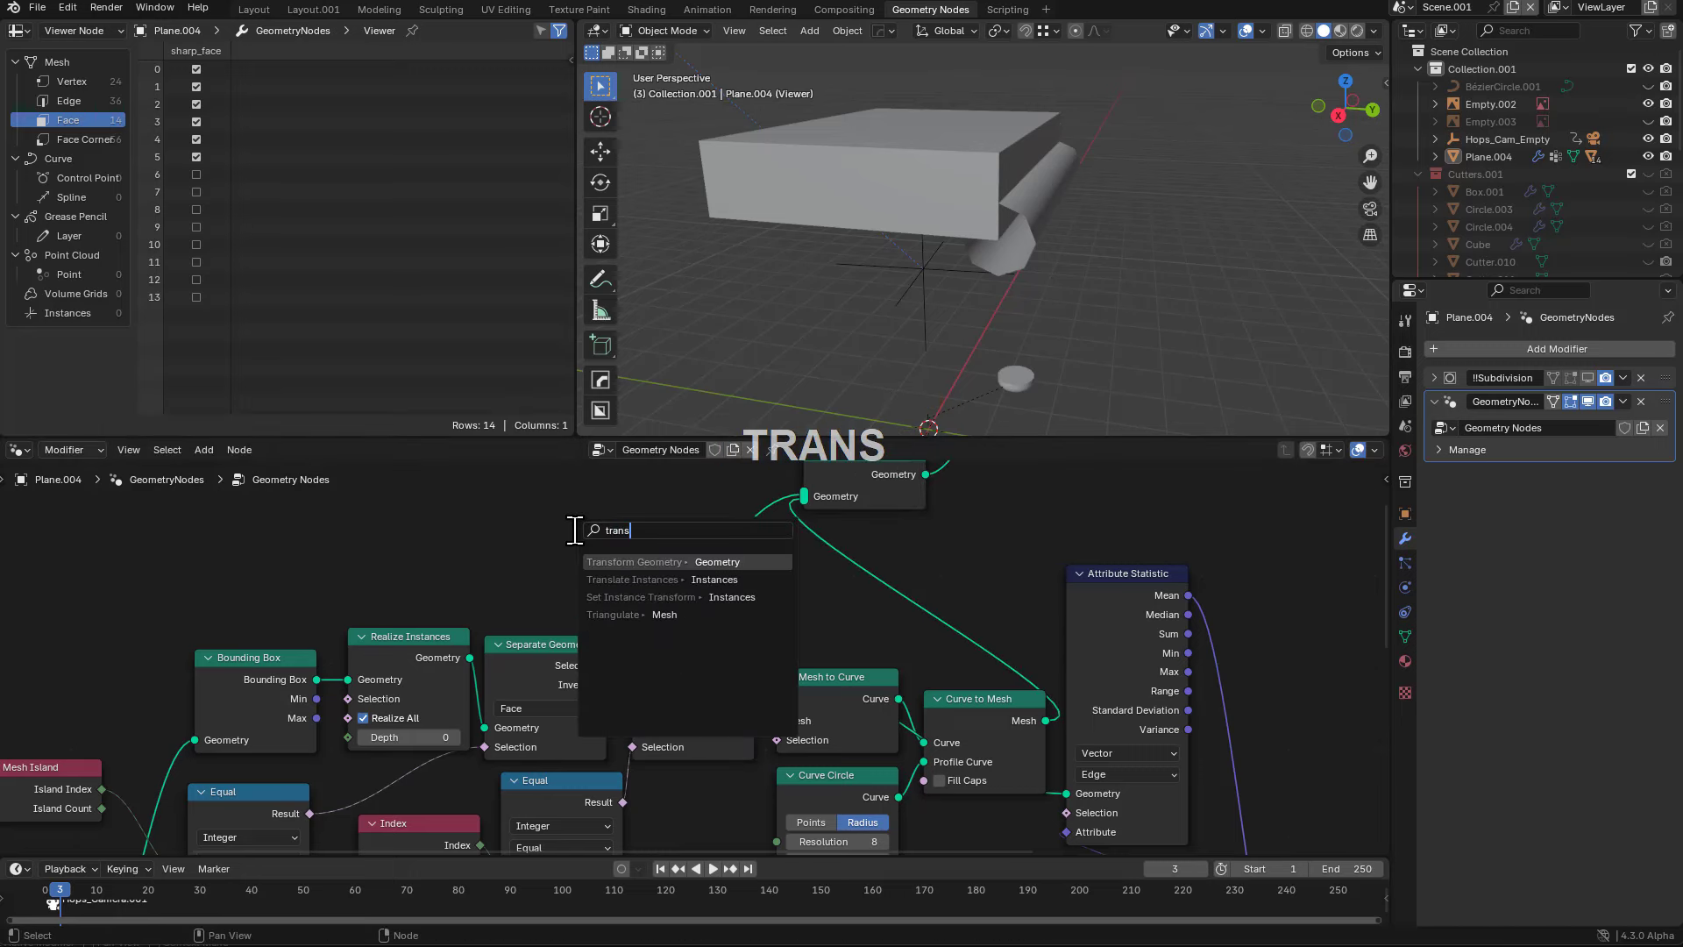
pyautogui.press('Return')
pyautogui.click(545, 549)
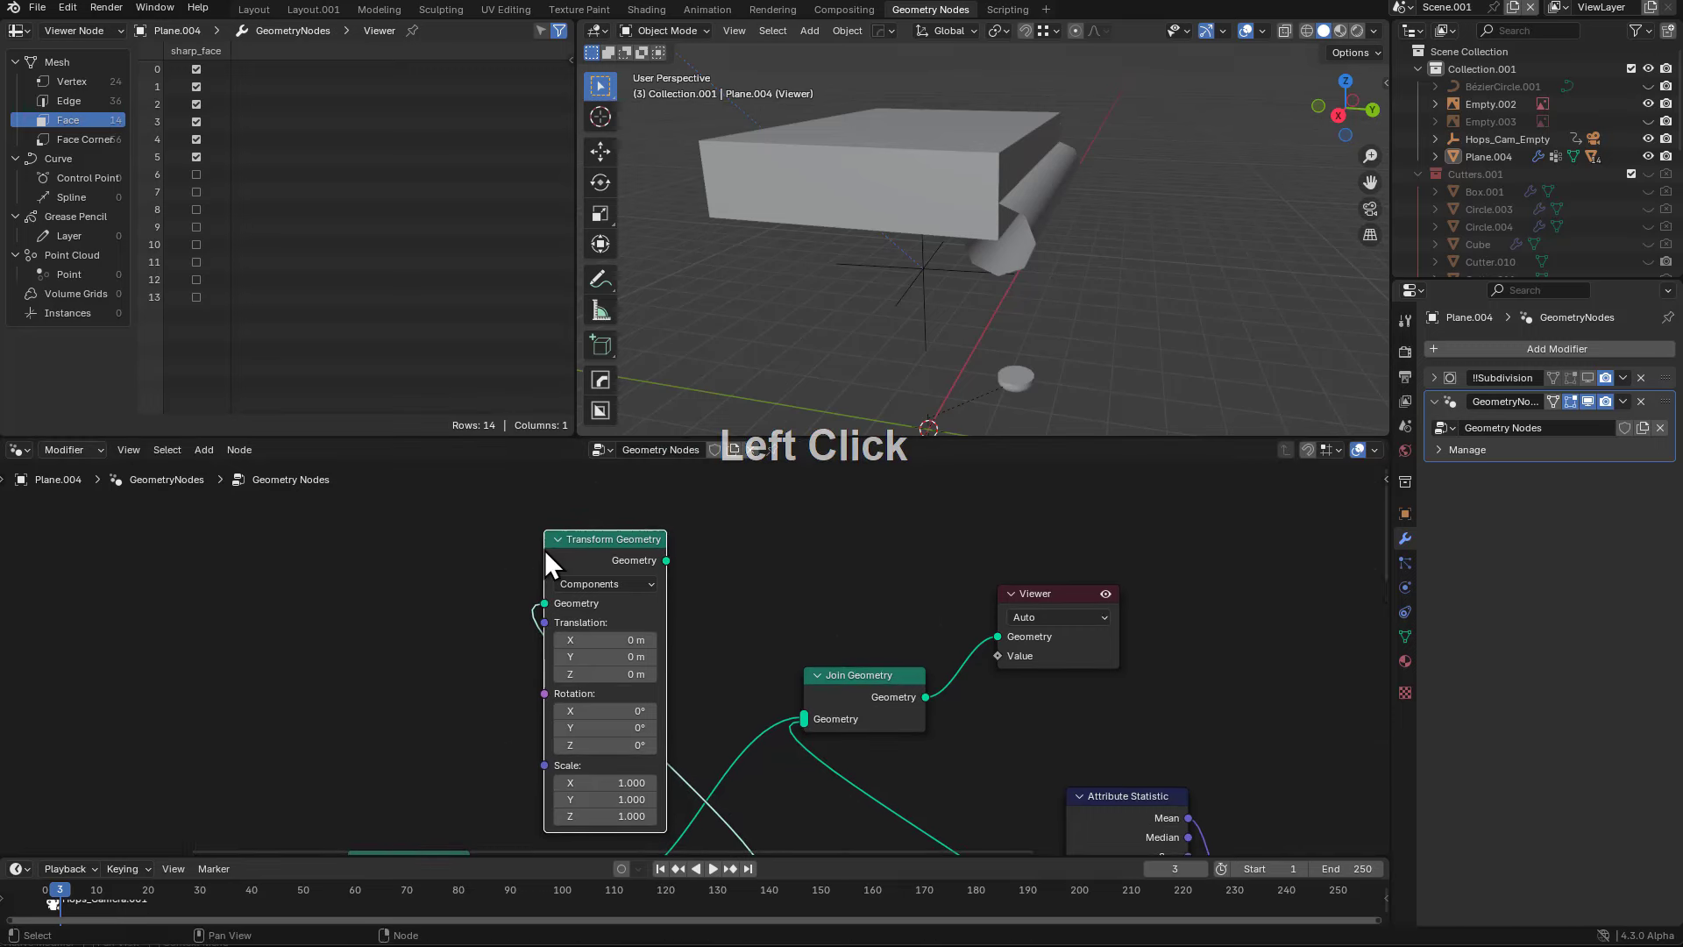
pyautogui.moveTo(569, 564); pyautogui.dragTo(566, 560, button='middle')
pyautogui.press('g')
pyautogui.click(574, 579)
pyautogui.moveTo(660, 633); pyautogui.dragTo(677, 577, button='middle')
# - Connect Transform Geometry's output to the Mesh input of Mesh to Curve and set its Y translation to -0.3 m
pyautogui.scroll(-1, 609, 497)
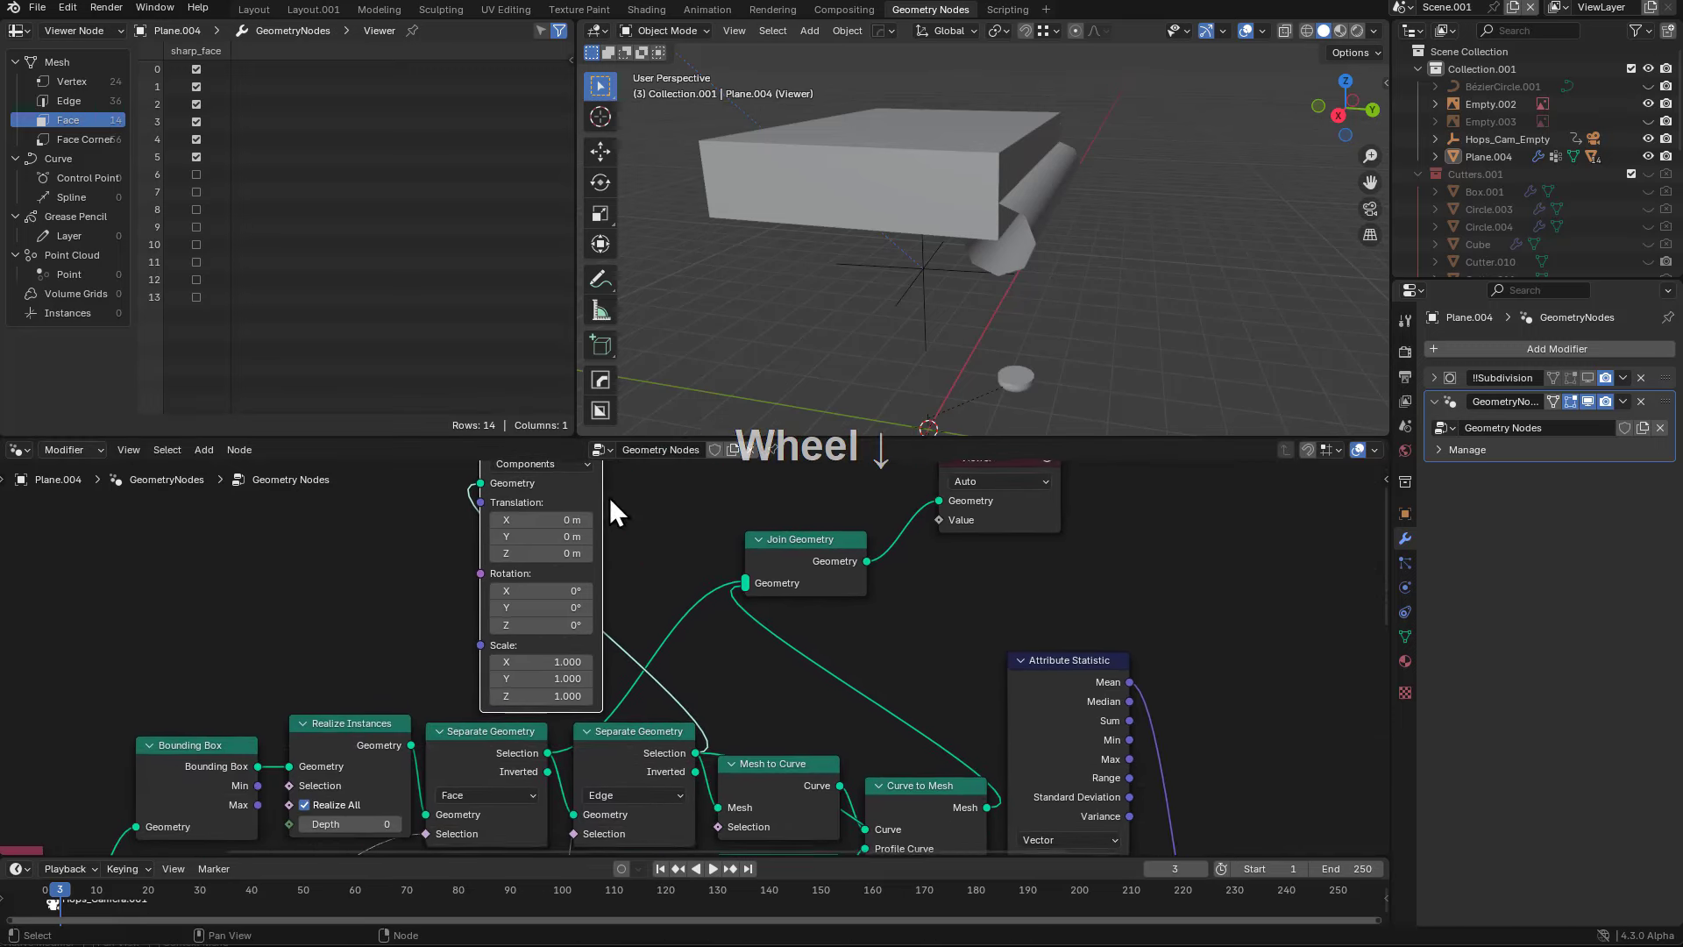
pyautogui.scroll(1, 616, 508)
pyautogui.scroll(-1, 619, 501)
pyautogui.moveTo(627, 500); pyautogui.dragTo(719, 773)
pyautogui.scroll(2, 681, 570)
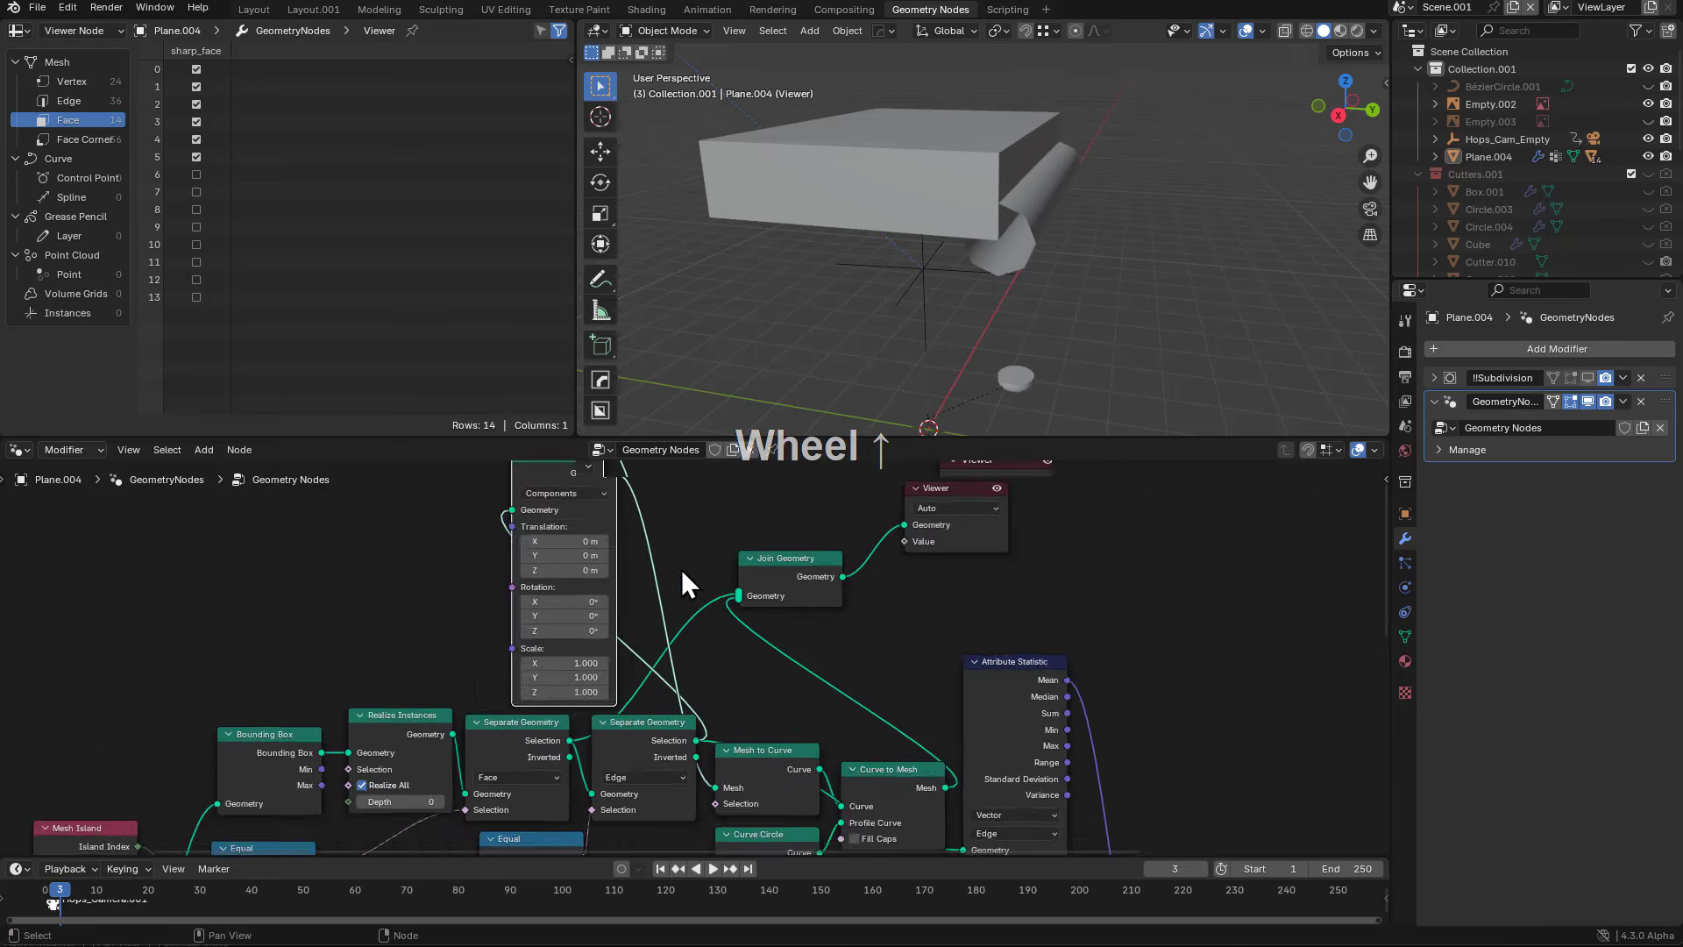
pyautogui.scroll(-1, 606, 592)
pyautogui.scroll(1, 708, 691)
pyautogui.scroll(3, 694, 656)
pyautogui.moveTo(653, 638)
pyautogui.keyDown('shift'); pyautogui.mouseDown()
pyautogui.moveTo(636, 637)
pyautogui.moveTo(654, 638)
pyautogui.moveTo(653, 662)
pyautogui.moveTo(637, 662)
pyautogui.mouseUp(); pyautogui.keyUp('shift')
# - Display the viewport as wireframe in the right orthographic view, close up on the offset hinge tube
pyautogui.moveTo(1056, 335); pyautogui.dragTo(1091, 298, button='middle')
pyautogui.hotkey('alt', 'z')
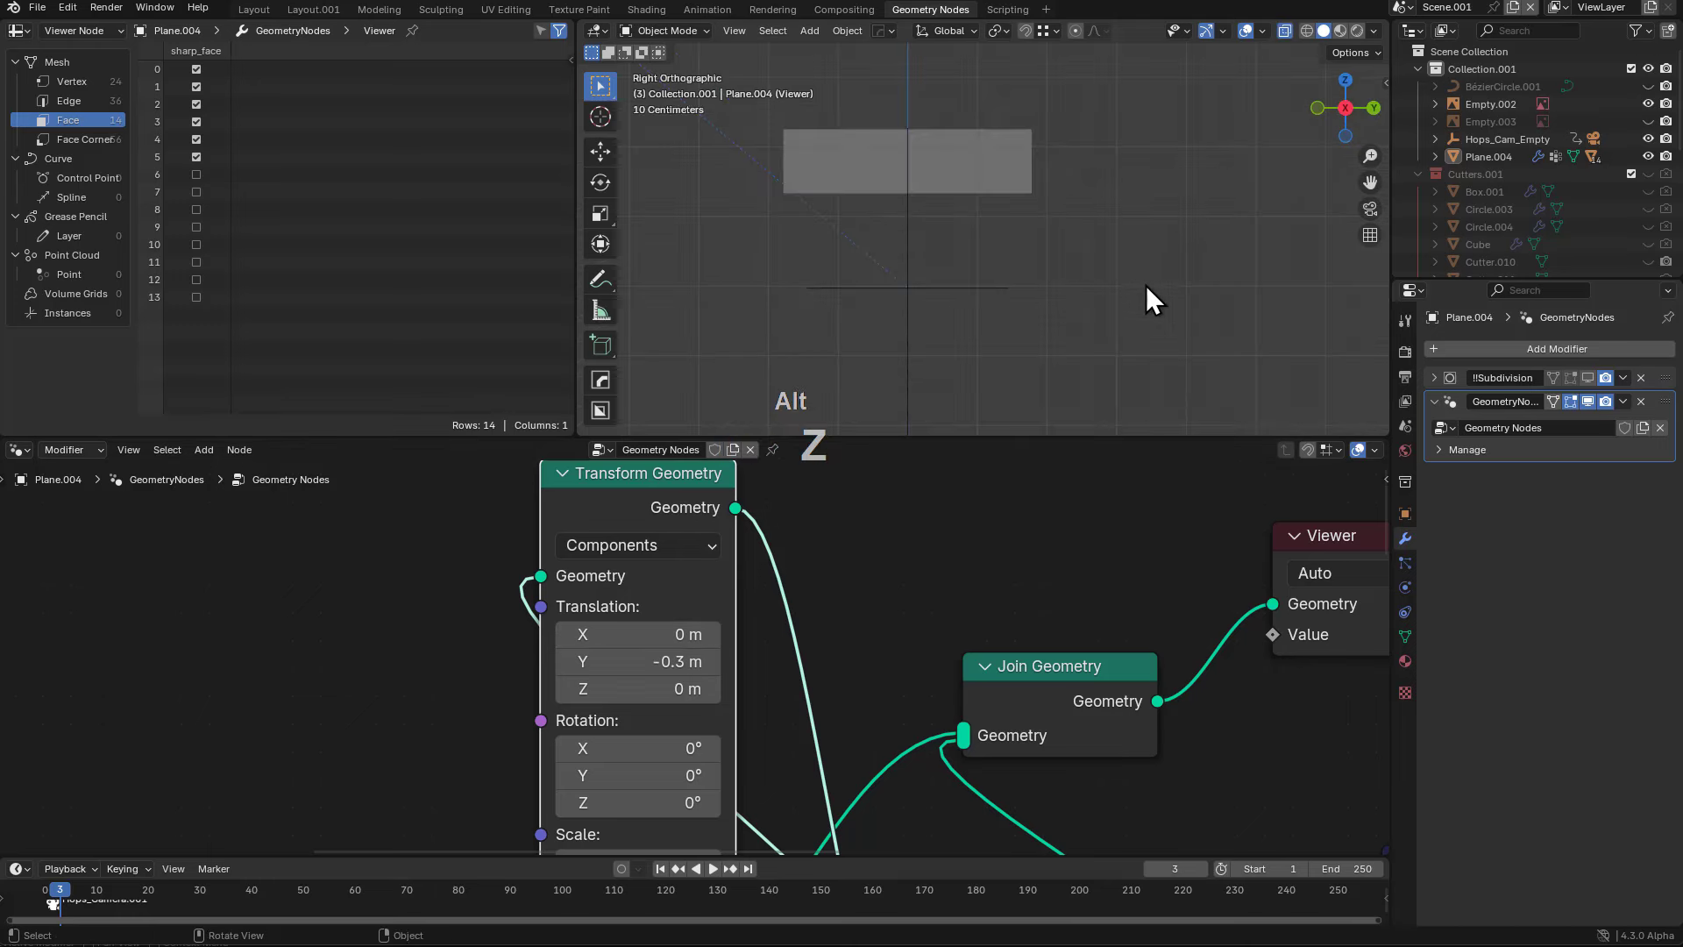
pyautogui.scroll(3, 1145, 286)
pyautogui.scroll(-1, 708, 610)
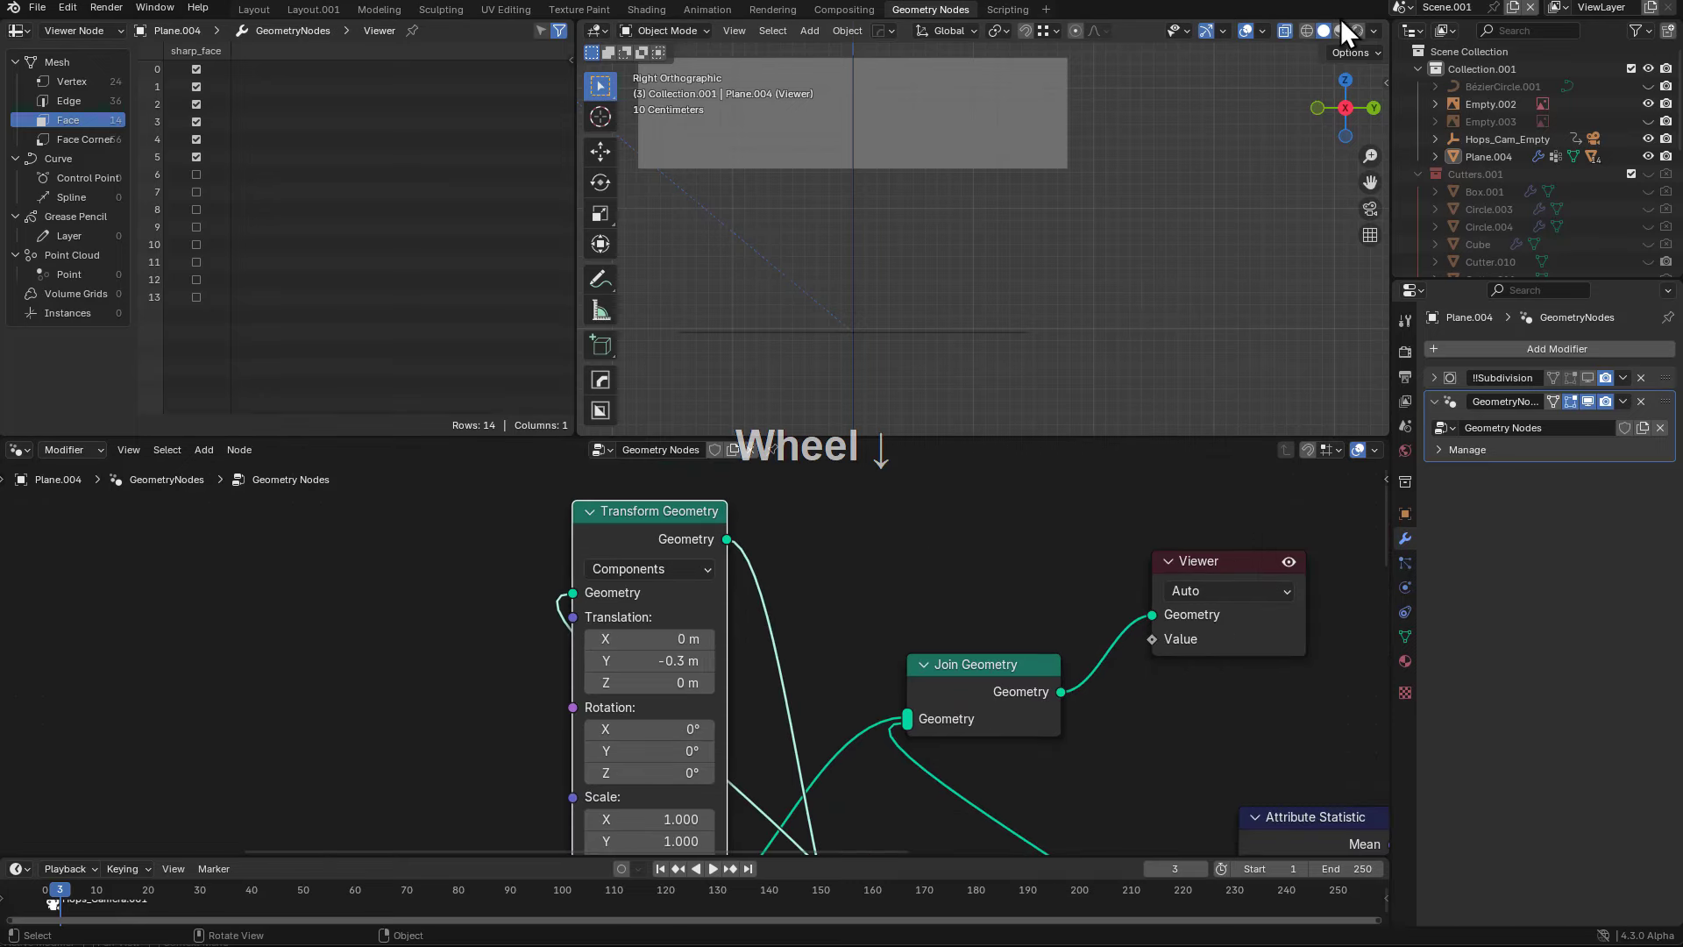
pyautogui.click(1306, 31)
pyautogui.keyDown('shift'); pyautogui.moveTo(1187, 166); pyautogui.dragTo(1163, 242, button='middle'); pyautogui.keyUp('shift')
pyautogui.scroll(4, 1128, 281)
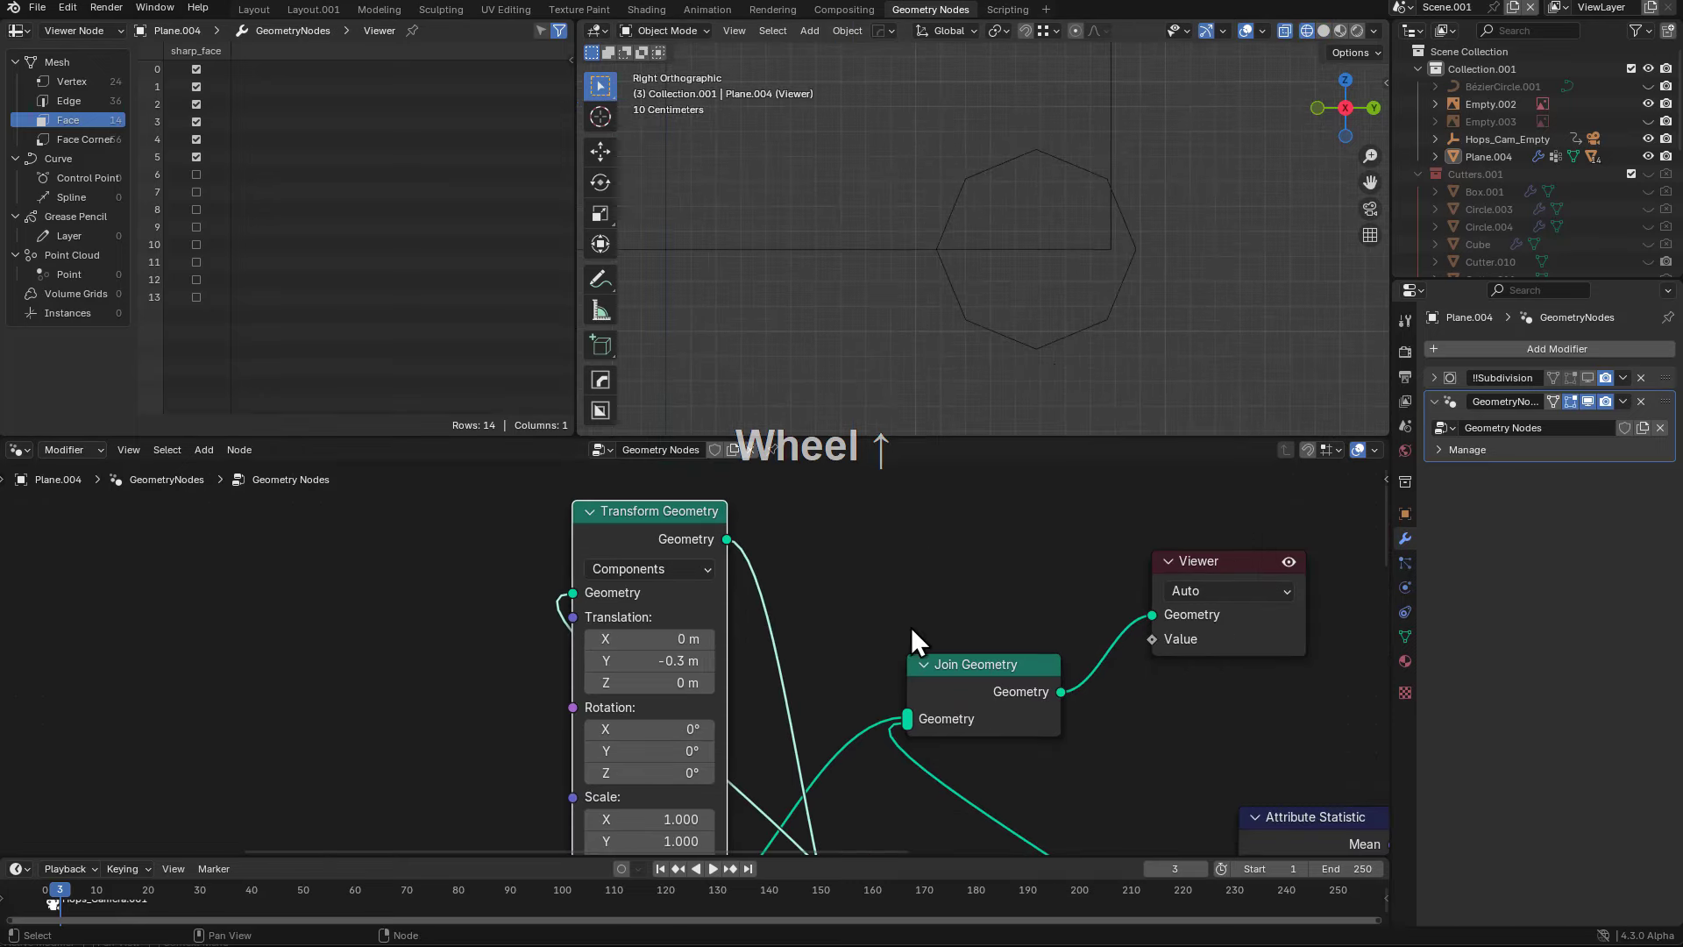
# - Connect the Transform Geometry output to the Geometry input of the Attribute Statistic node
pyautogui.scroll(-1, 1091, 721)
pyautogui.keyDown('shift'); pyautogui.moveTo(1093, 724); pyautogui.dragTo(984, 668, button='middle'); pyautogui.keyUp('shift')
pyautogui.scroll(-2, 1033, 747)
pyautogui.scroll(-1, 901, 639)
pyautogui.scroll(2, 901, 613)
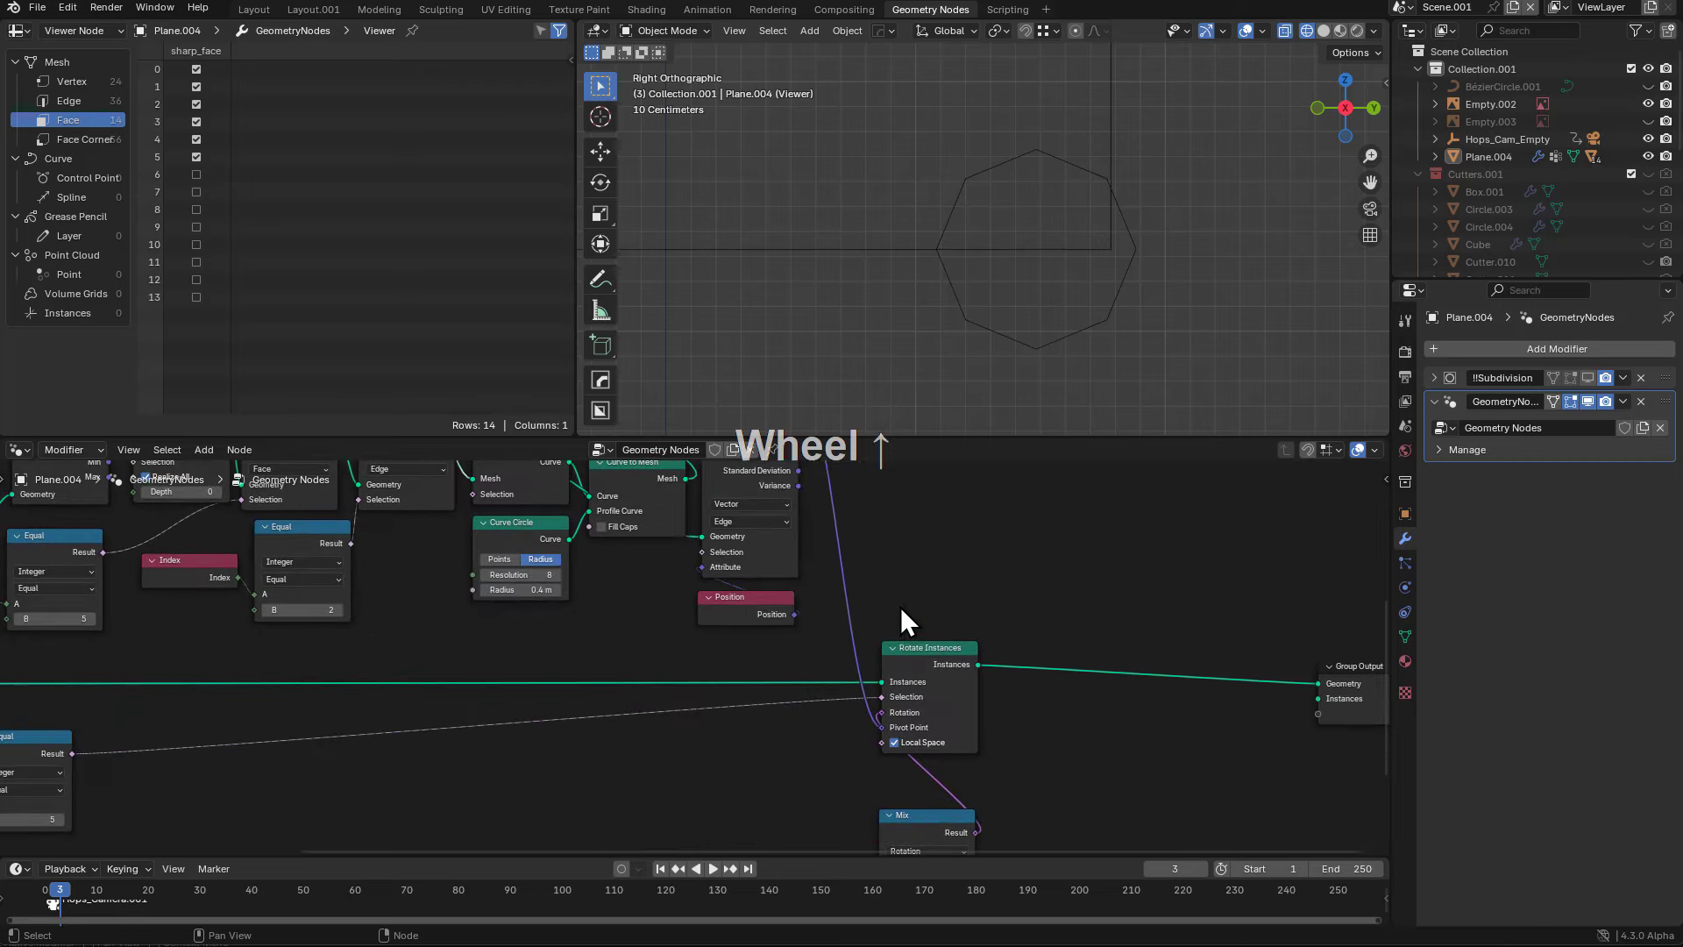
pyautogui.moveTo(901, 606); pyautogui.dragTo(695, 564, button='middle')
pyautogui.scroll(2, 639, 623)
pyautogui.moveTo(639, 623); pyautogui.dragTo(706, 698, button='middle')
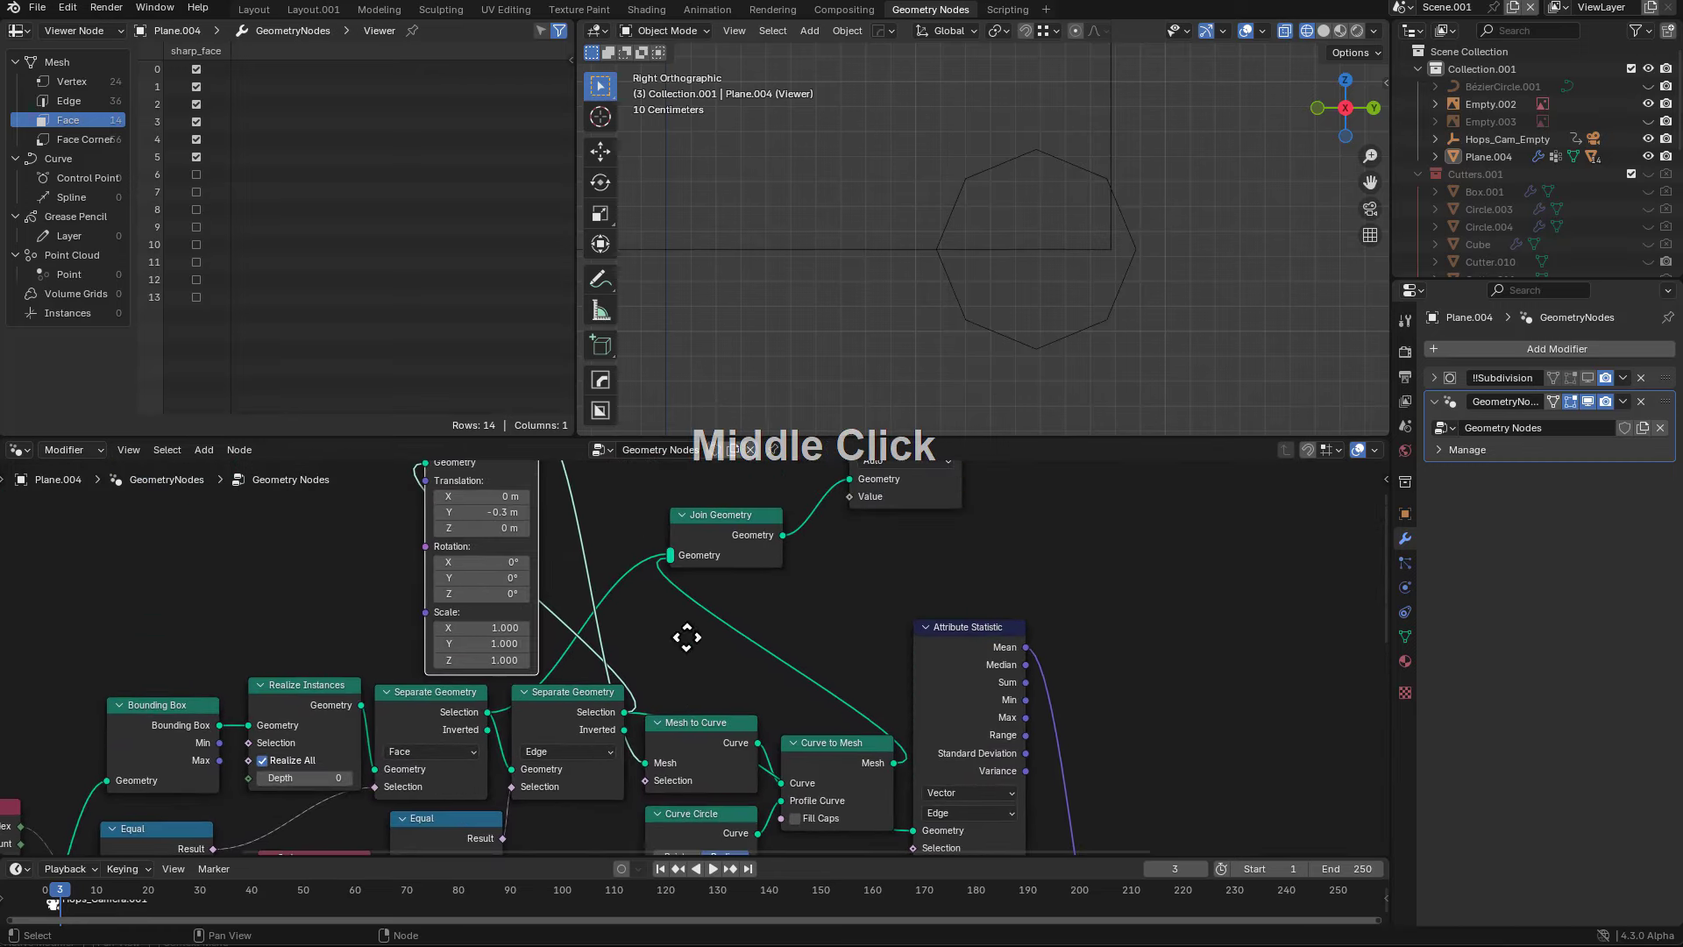
pyautogui.scroll(-2, 800, 699)
pyautogui.scroll(2, 720, 621)
pyautogui.moveTo(804, 666)
pyautogui.mouseDown()
pyautogui.moveTo(819, 638)
pyautogui.moveTo(798, 645)
pyautogui.mouseUp()
pyautogui.rightClick(798, 645)
pyautogui.moveTo(937, 592)
pyautogui.mouseDown()
pyautogui.moveTo(953, 465)
pyautogui.moveTo(927, 601)
pyautogui.moveTo(953, 601)
pyautogui.moveTo(948, 624)
pyautogui.mouseUp()
pyautogui.rightClick(948, 624)
pyautogui.moveTo(948, 624); pyautogui.dragTo(612, 539, button='middle')
pyautogui.scroll(2, 580, 514)
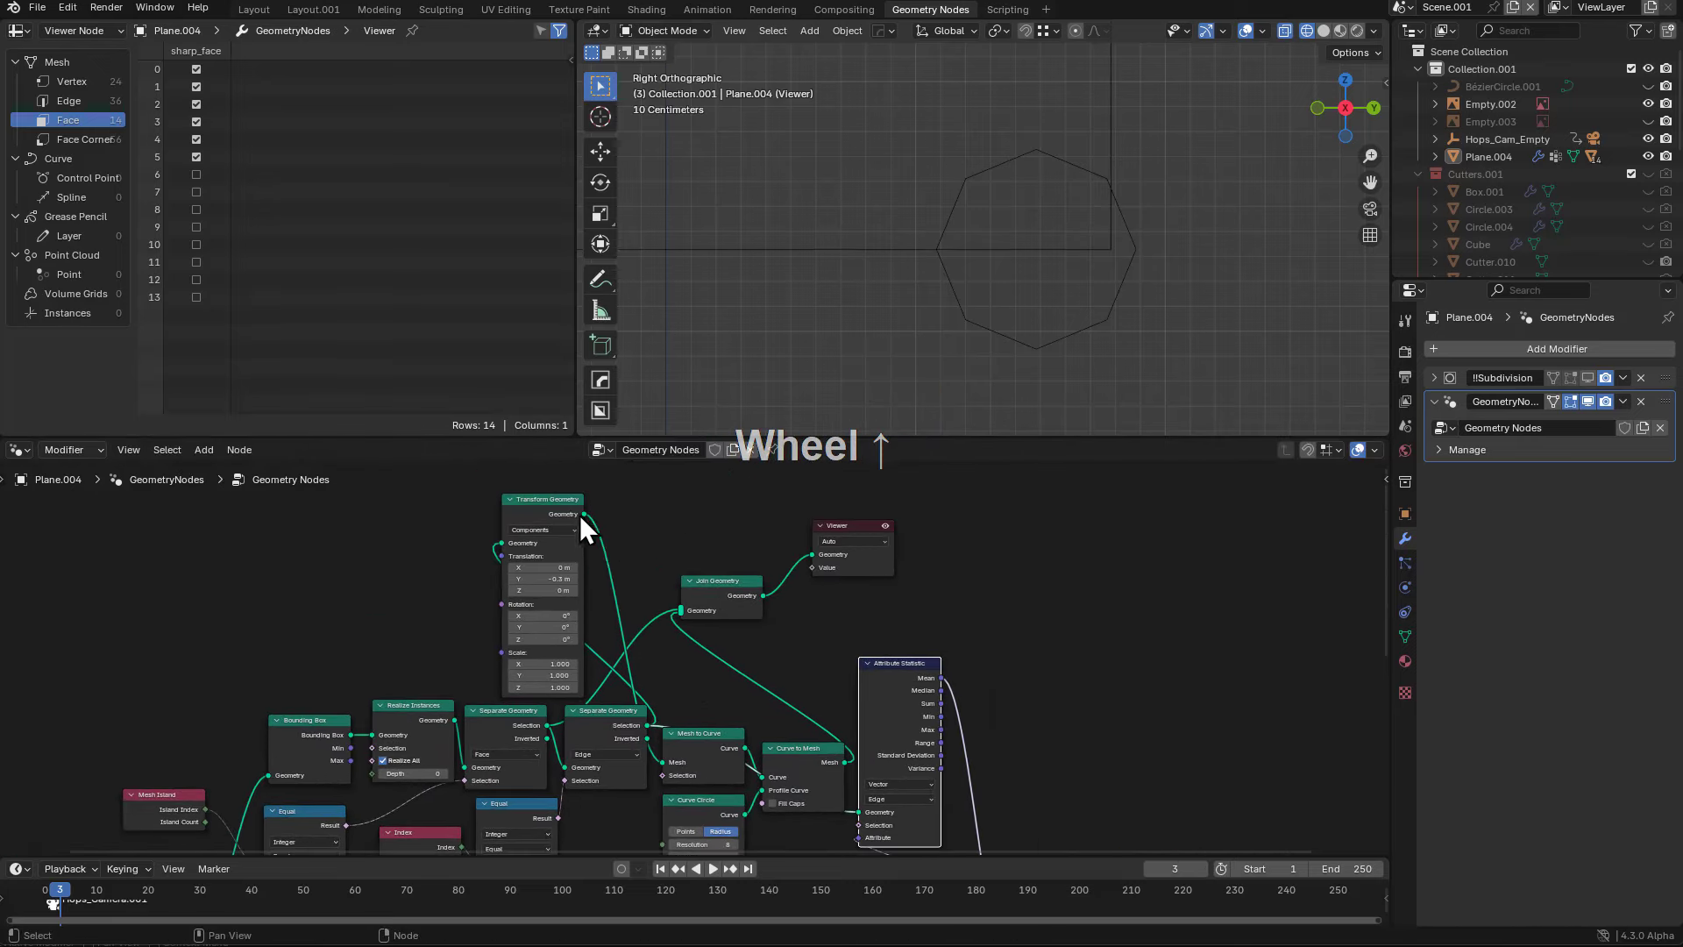
pyautogui.moveTo(582, 514); pyautogui.dragTo(857, 811)
pyautogui.moveTo(832, 717); pyautogui.dragTo(792, 611, button='middle')
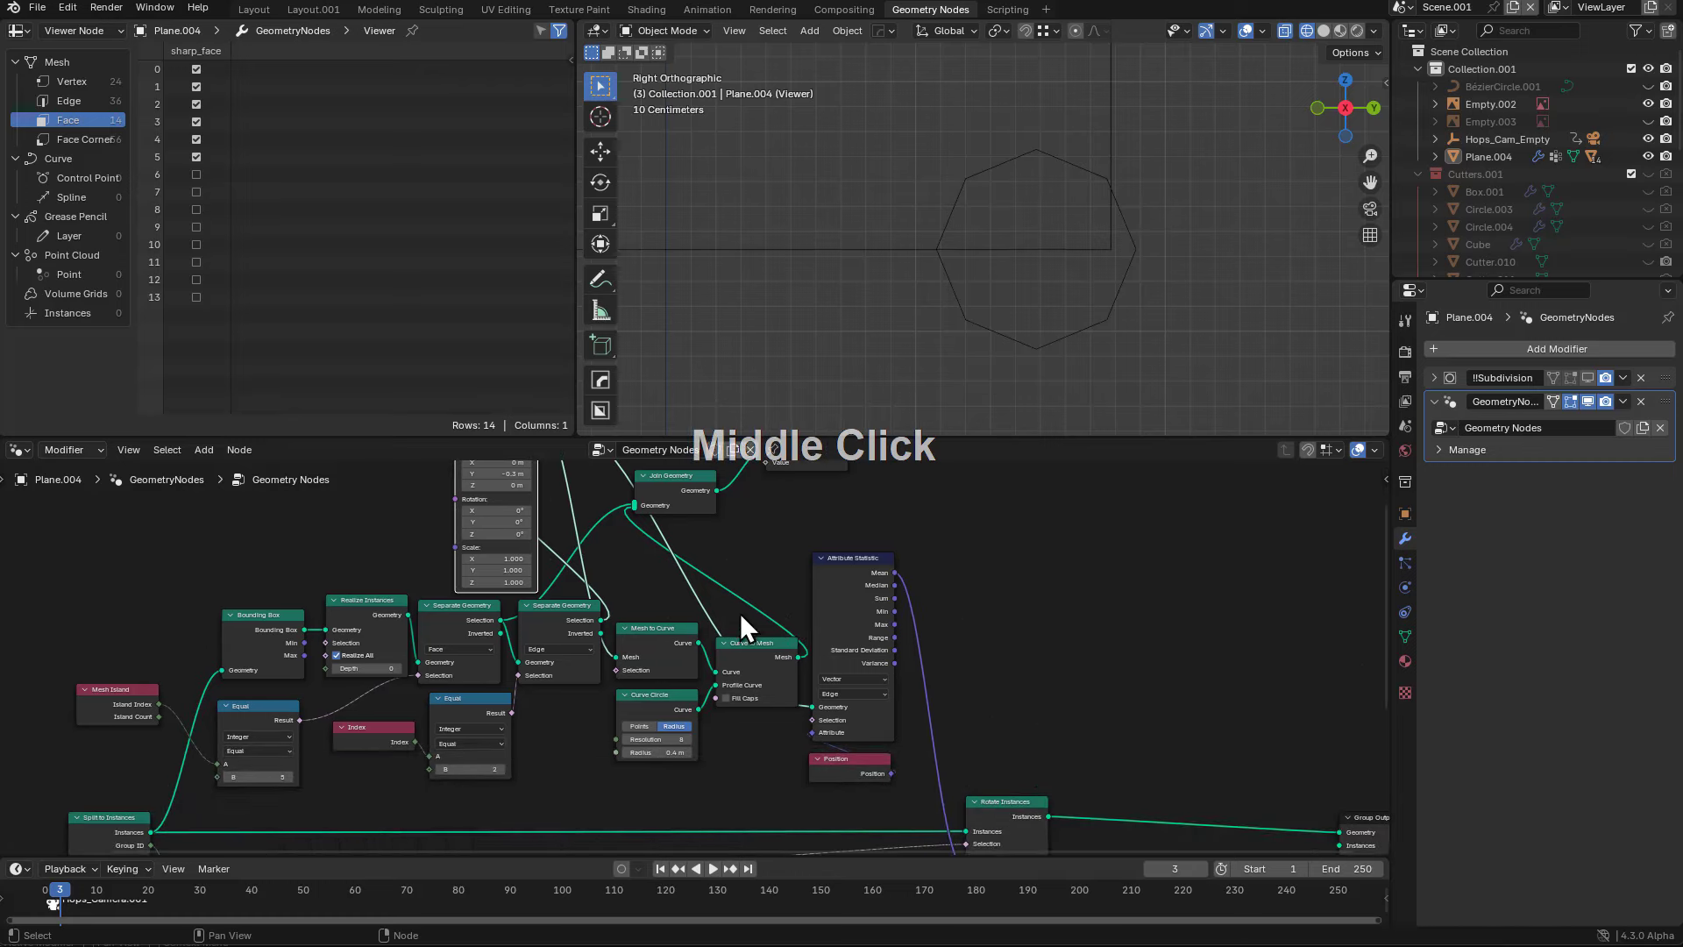
pyautogui.moveTo(371, 599); pyautogui.dragTo(434, 532, button='middle')
pyautogui.scroll(2, 831, 670)
pyautogui.moveTo(565, 608); pyautogui.dragTo(876, 506, button='middle')
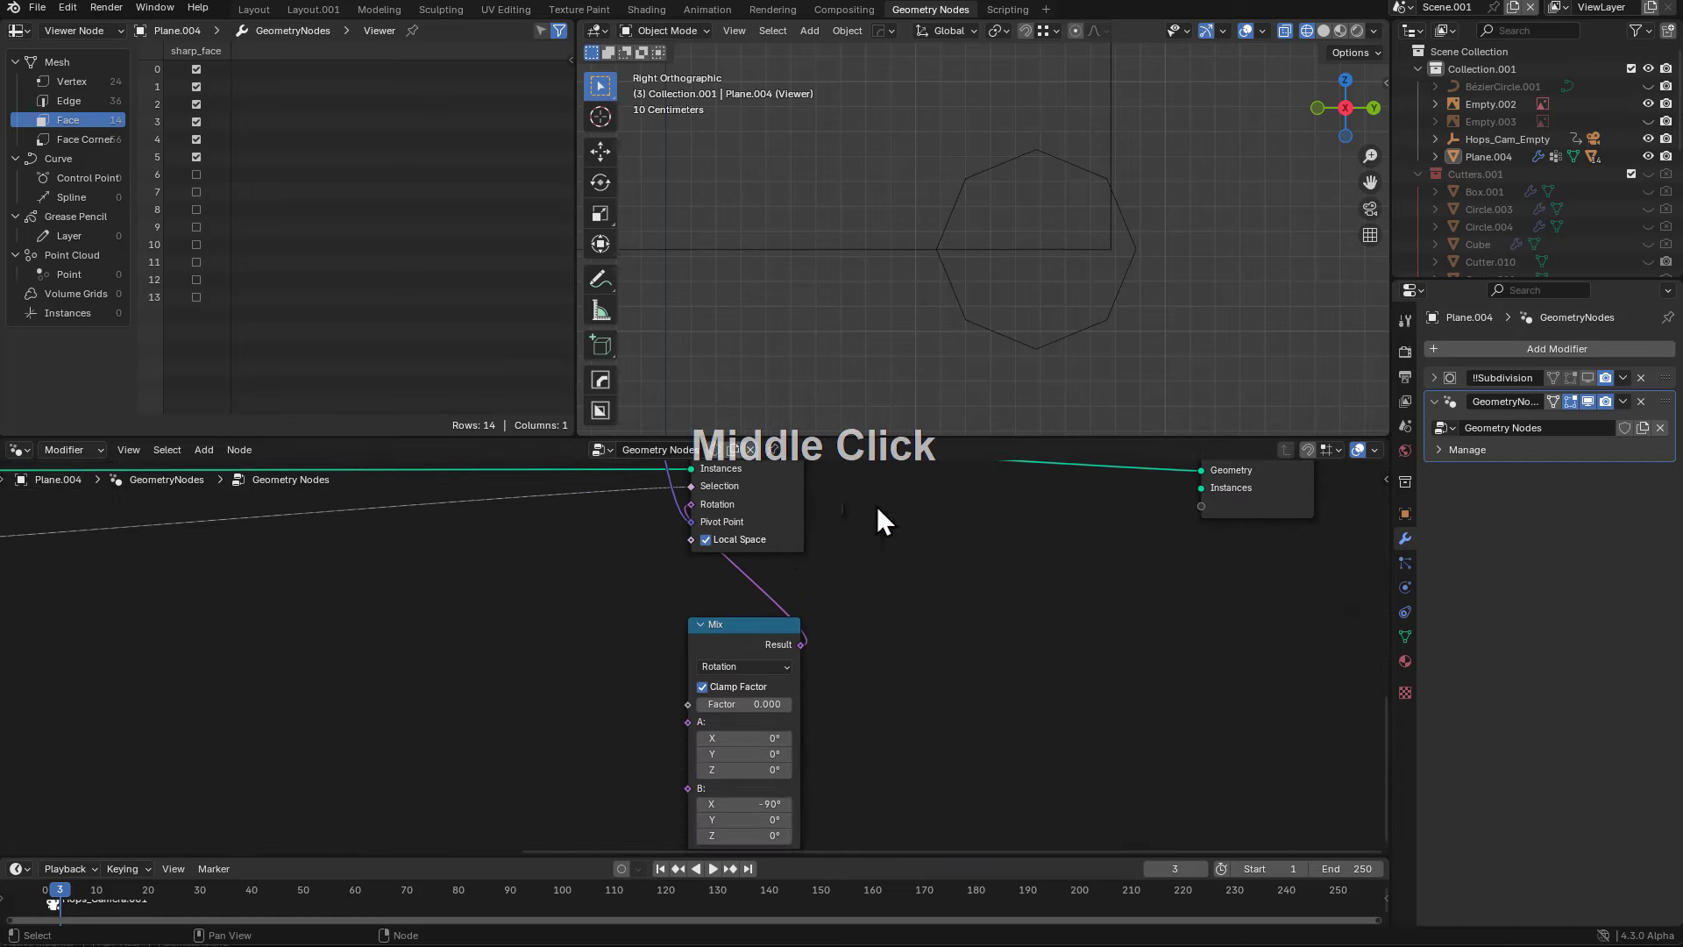
# - Preview the Rotate Instances output in the viewport and place the 3D cursor at the centre of the cooler's hinge pin
pyautogui.scroll(-2, 989, 256)
pyautogui.keyDown('shift'); pyautogui.scroll(3, 784, 583); pyautogui.keyUp('shift')
pyautogui.keyDown('ctrl'); pyautogui.keyDown('shift'); pyautogui.click(806, 561); pyautogui.keyUp('shift'); pyautogui.keyUp('ctrl')
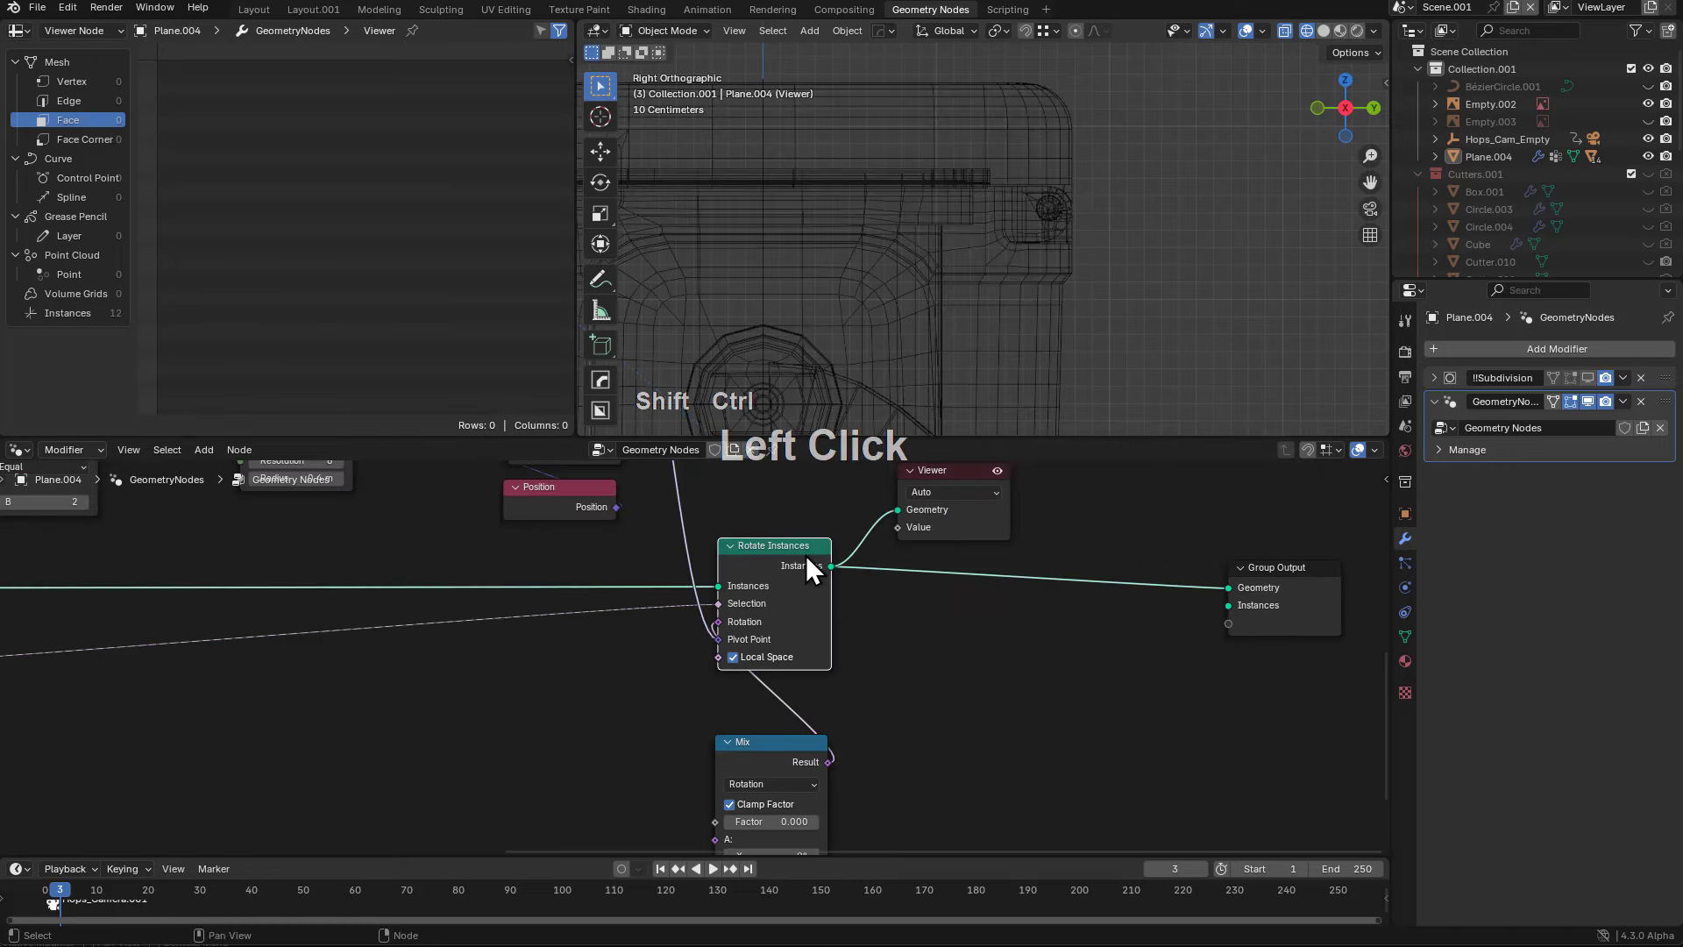
pyautogui.hotkey('alt', 'z')
pyautogui.scroll(2, 1101, 243)
pyautogui.hotkey('alt', 'z')
pyautogui.scroll(2, 1131, 193)
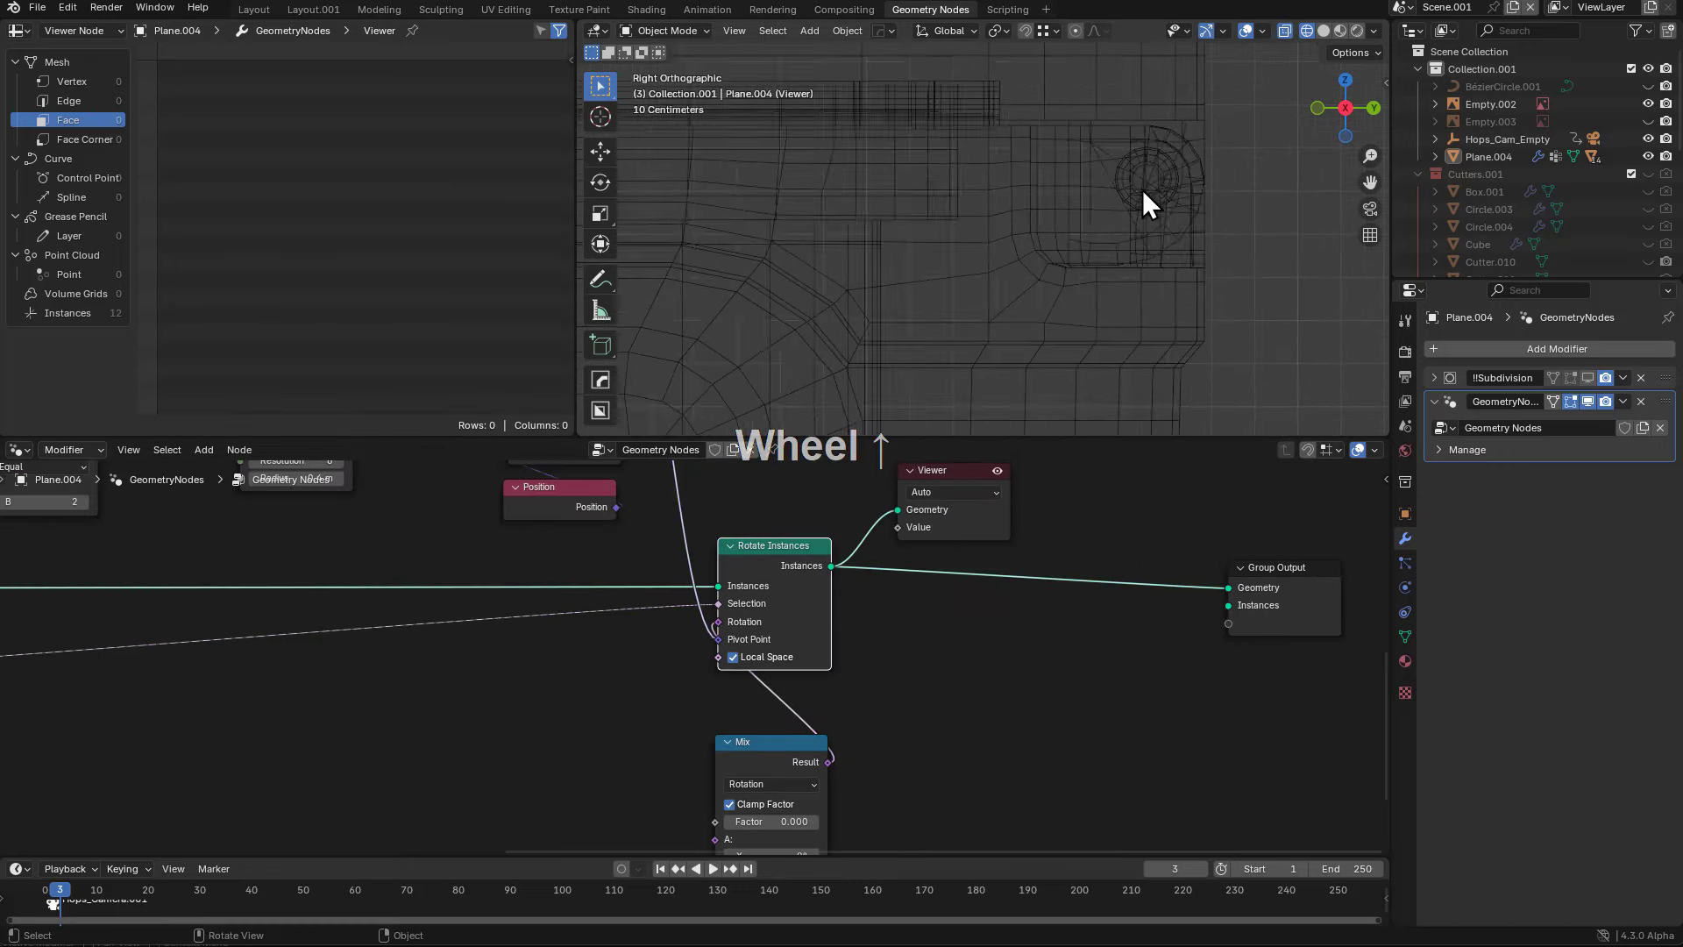
pyautogui.keyDown('shift'); pyautogui.rightClick(1149, 180); pyautogui.keyUp('shift')
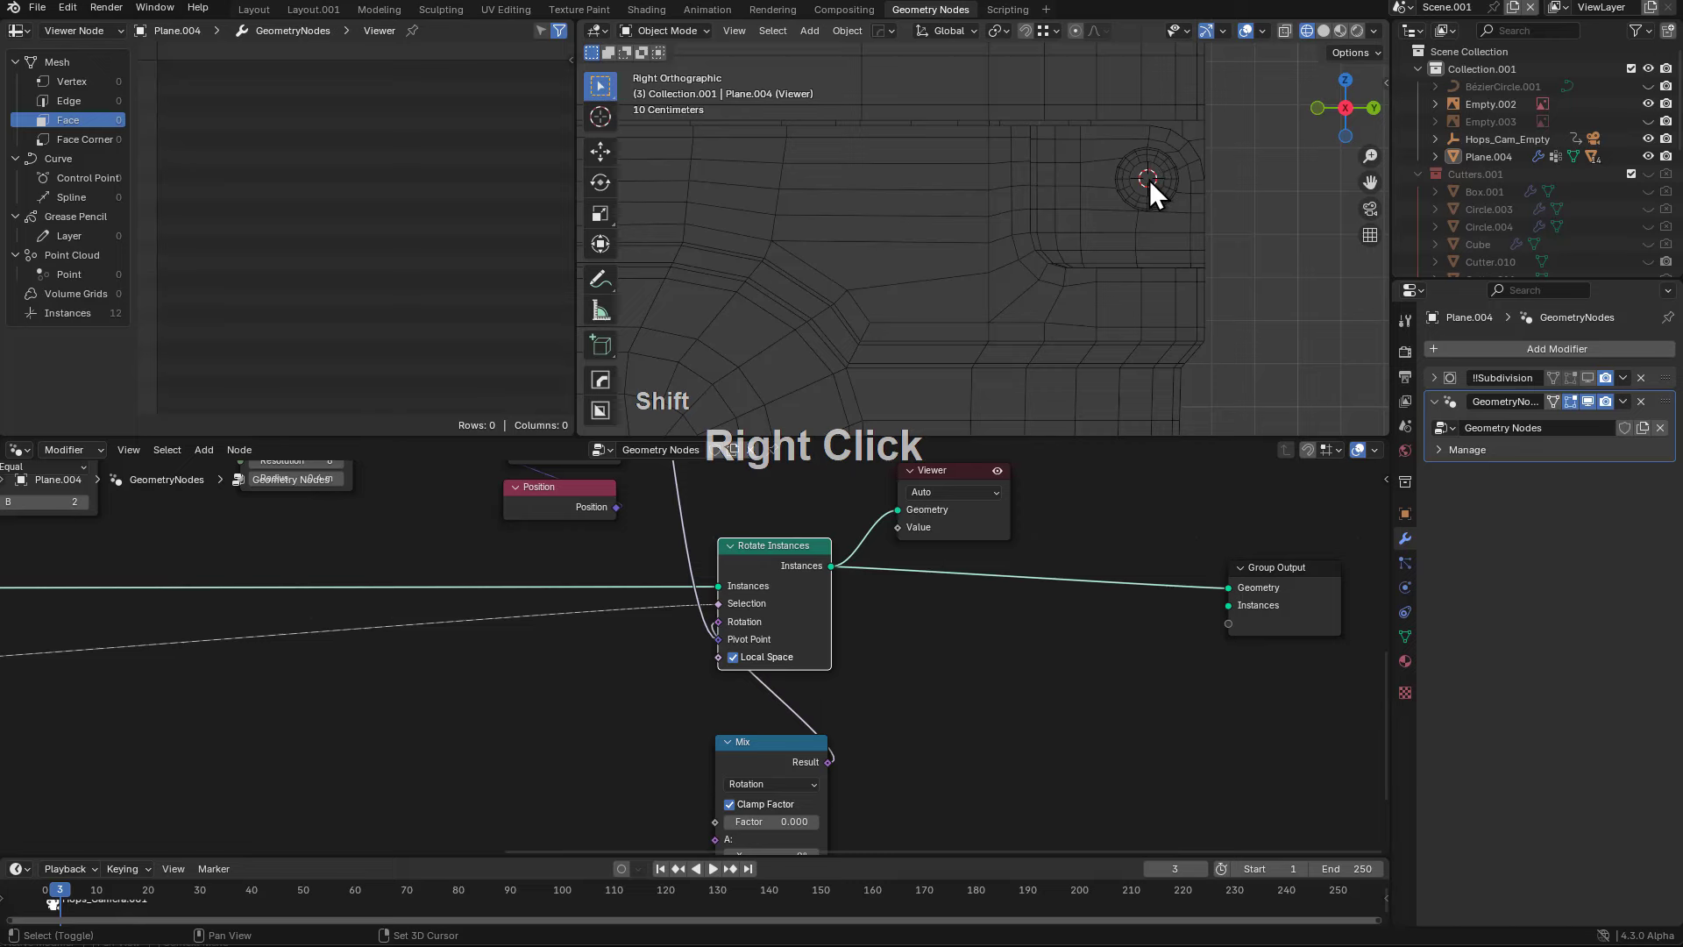
# - Preview the Join Geometry output in the viewport, close up on the hinge tube and the 3D cursor
pyautogui.scroll(-3, 868, 207)
pyautogui.keyDown('shift'); pyautogui.moveTo(867, 207); pyautogui.dragTo(868, 441, button='middle'); pyautogui.keyUp('shift')
pyautogui.scroll(-2, 740, 513)
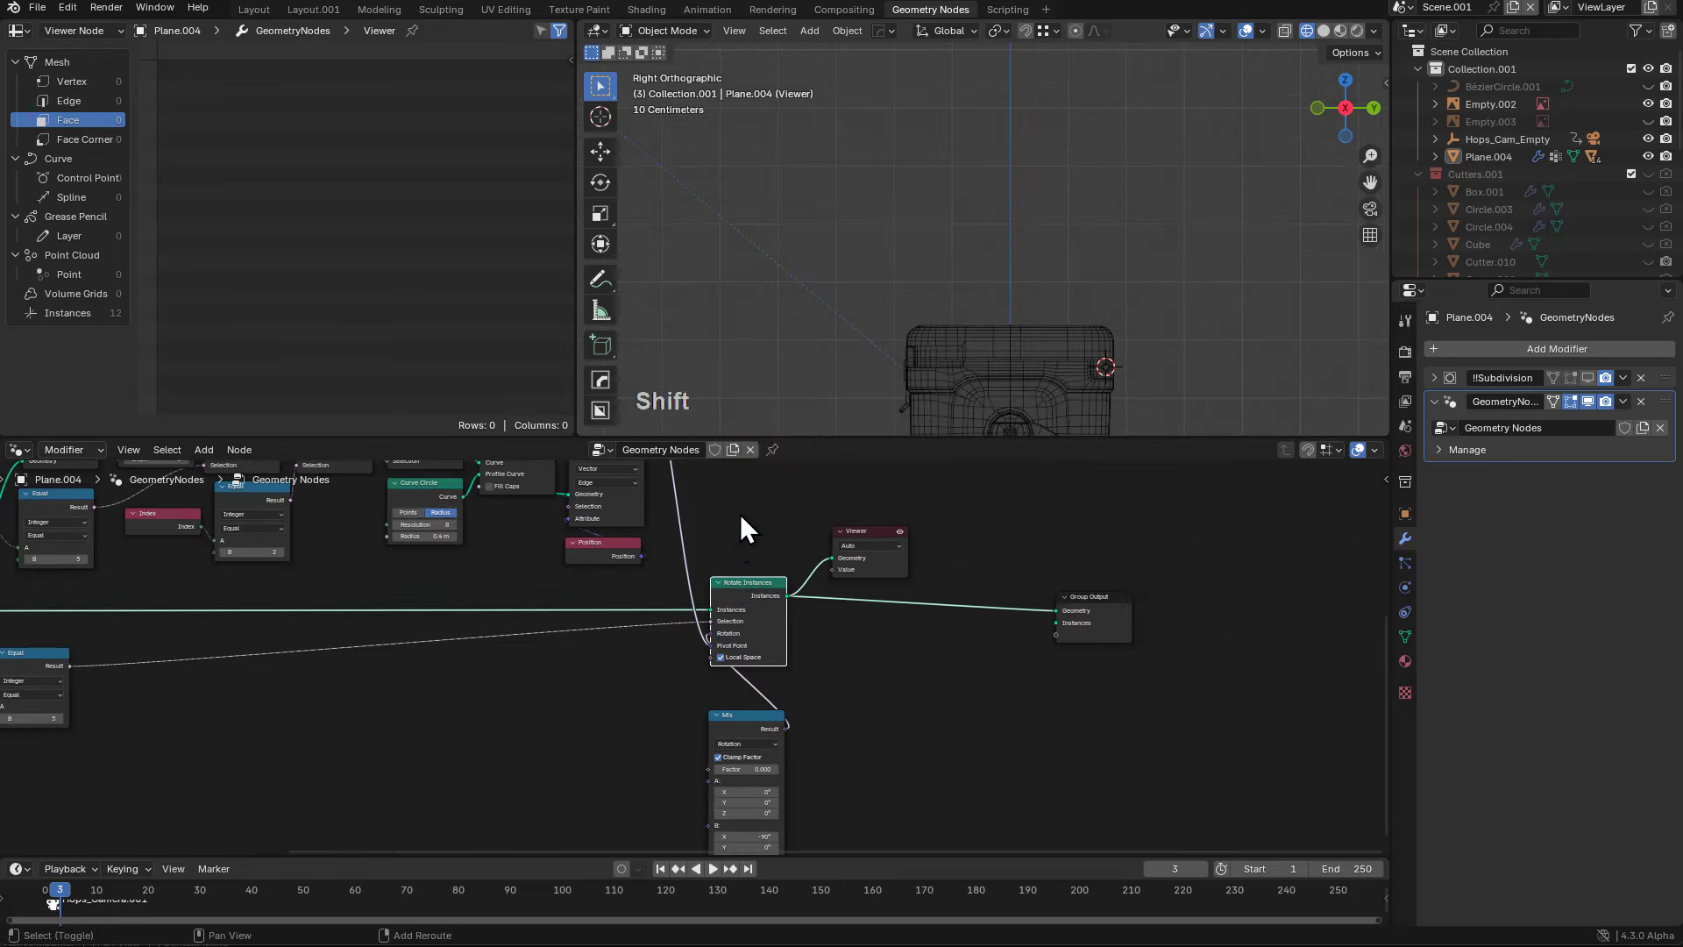
pyautogui.keyDown('shift'); pyautogui.moveTo(740, 513); pyautogui.dragTo(807, 695, button='middle'); pyautogui.keyUp('shift')
pyautogui.scroll(3, 736, 627)
pyautogui.keyDown('ctrl'); pyautogui.keyDown('shift'); pyautogui.click(707, 598); pyautogui.keyUp('shift'); pyautogui.keyUp('ctrl')
pyautogui.scroll(1, 1111, 370)
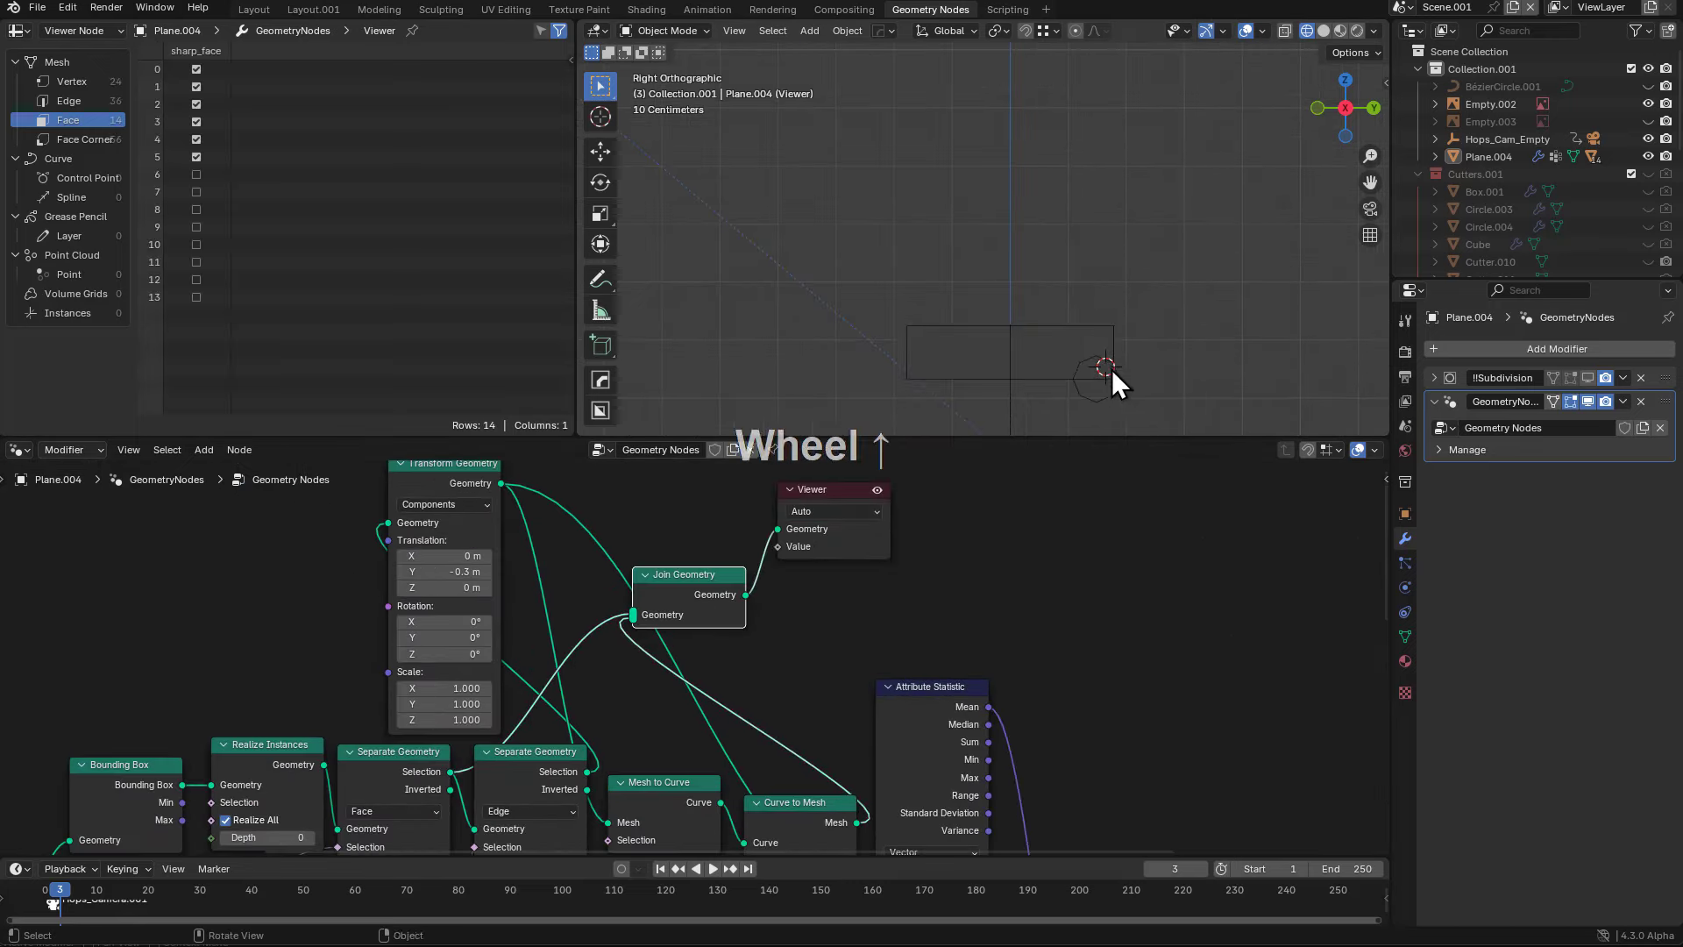
pyautogui.keyDown('shift'); pyautogui.moveTo(1111, 370); pyautogui.dragTo(1016, 257, button='middle'); pyautogui.keyUp('shift')
pyautogui.scroll(9, 1025, 252)
pyautogui.keyDown('shift'); pyautogui.moveTo(1143, 318); pyautogui.dragTo(1075, 205, button='middle'); pyautogui.keyUp('shift')
pyautogui.scroll(2, 1051, 228)
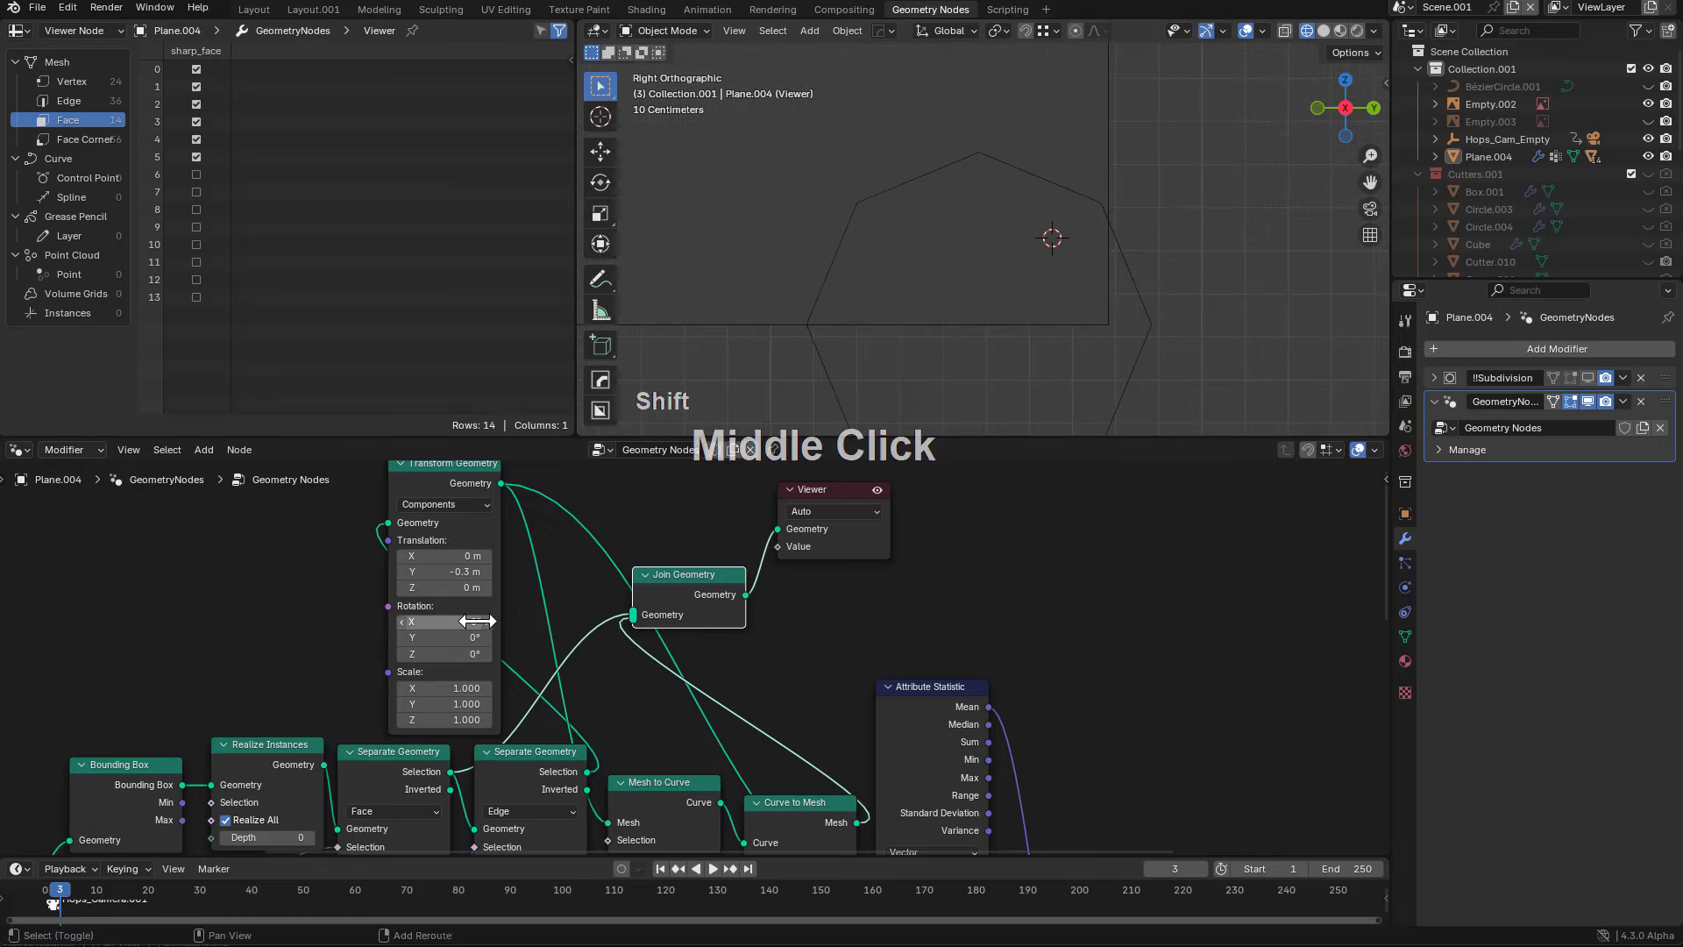
# - Set the Transform Geometry translation to Y -0.13 m and Z 0.21 m, centring the hinge tube on the 3D cursor
pyautogui.keyDown('shift'); pyautogui.moveTo(478, 621); pyautogui.dragTo(614, 576, button='middle'); pyautogui.keyUp('shift')
pyautogui.scroll(1, 812, 709)
pyautogui.keyDown('shift'); pyautogui.moveTo(811, 708); pyautogui.dragTo(873, 735, button='middle'); pyautogui.keyUp('shift')
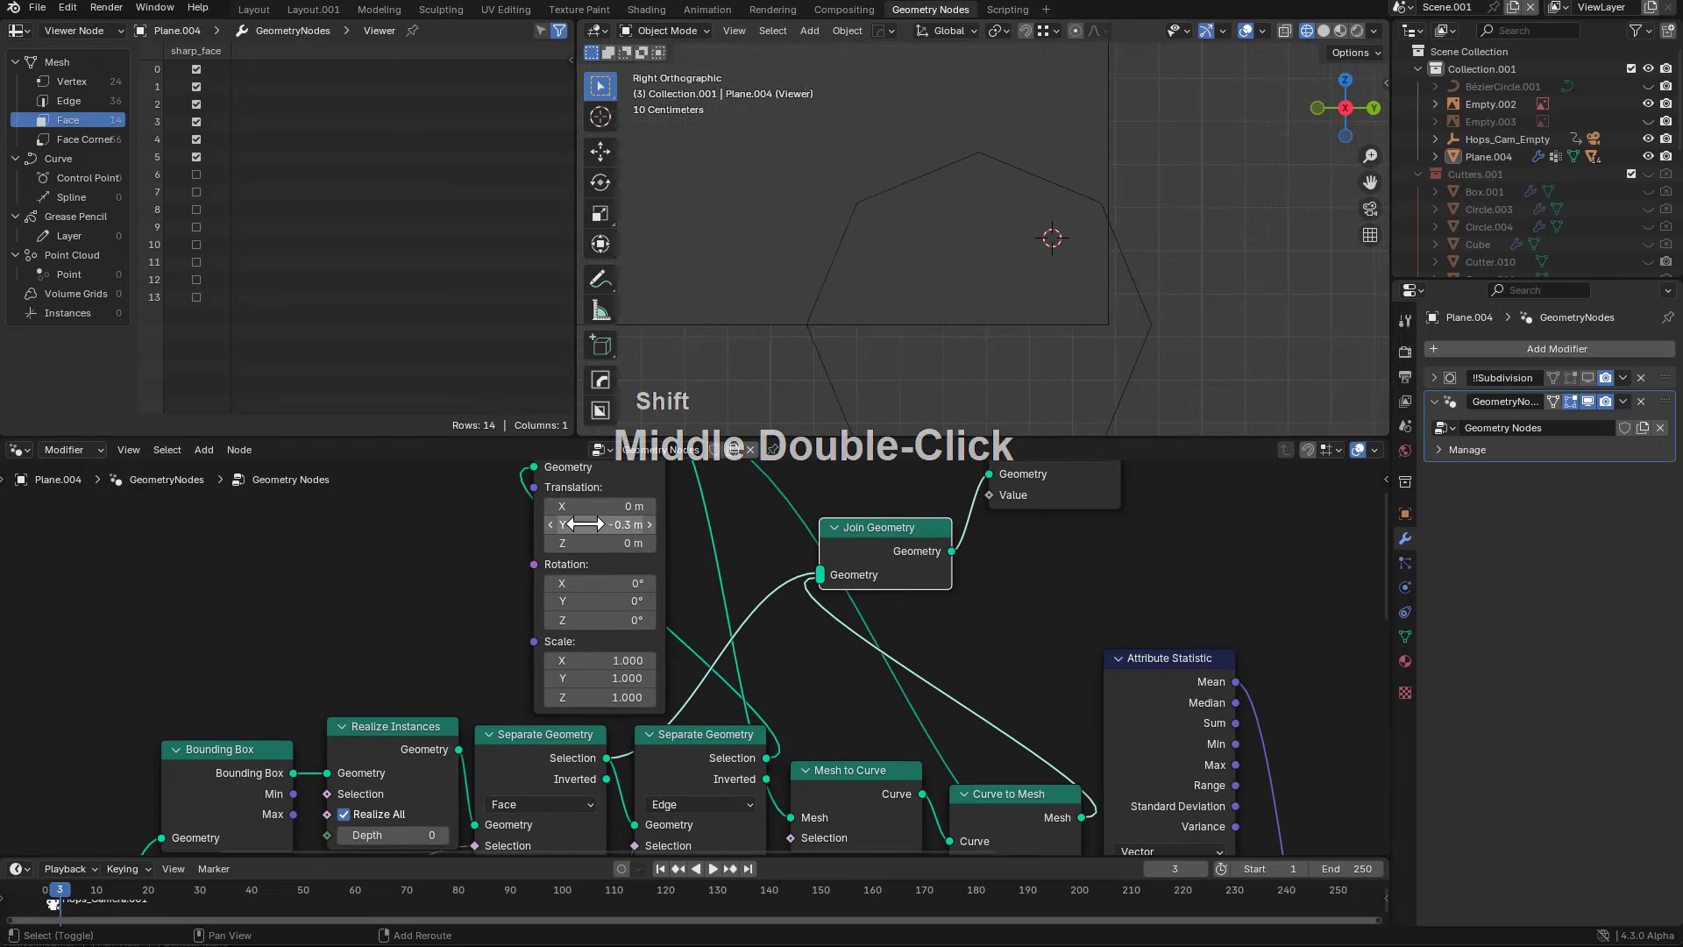
pyautogui.keyDown('shift'); pyautogui.moveTo(584, 524); pyautogui.dragTo(614, 524); pyautogui.keyUp('shift')
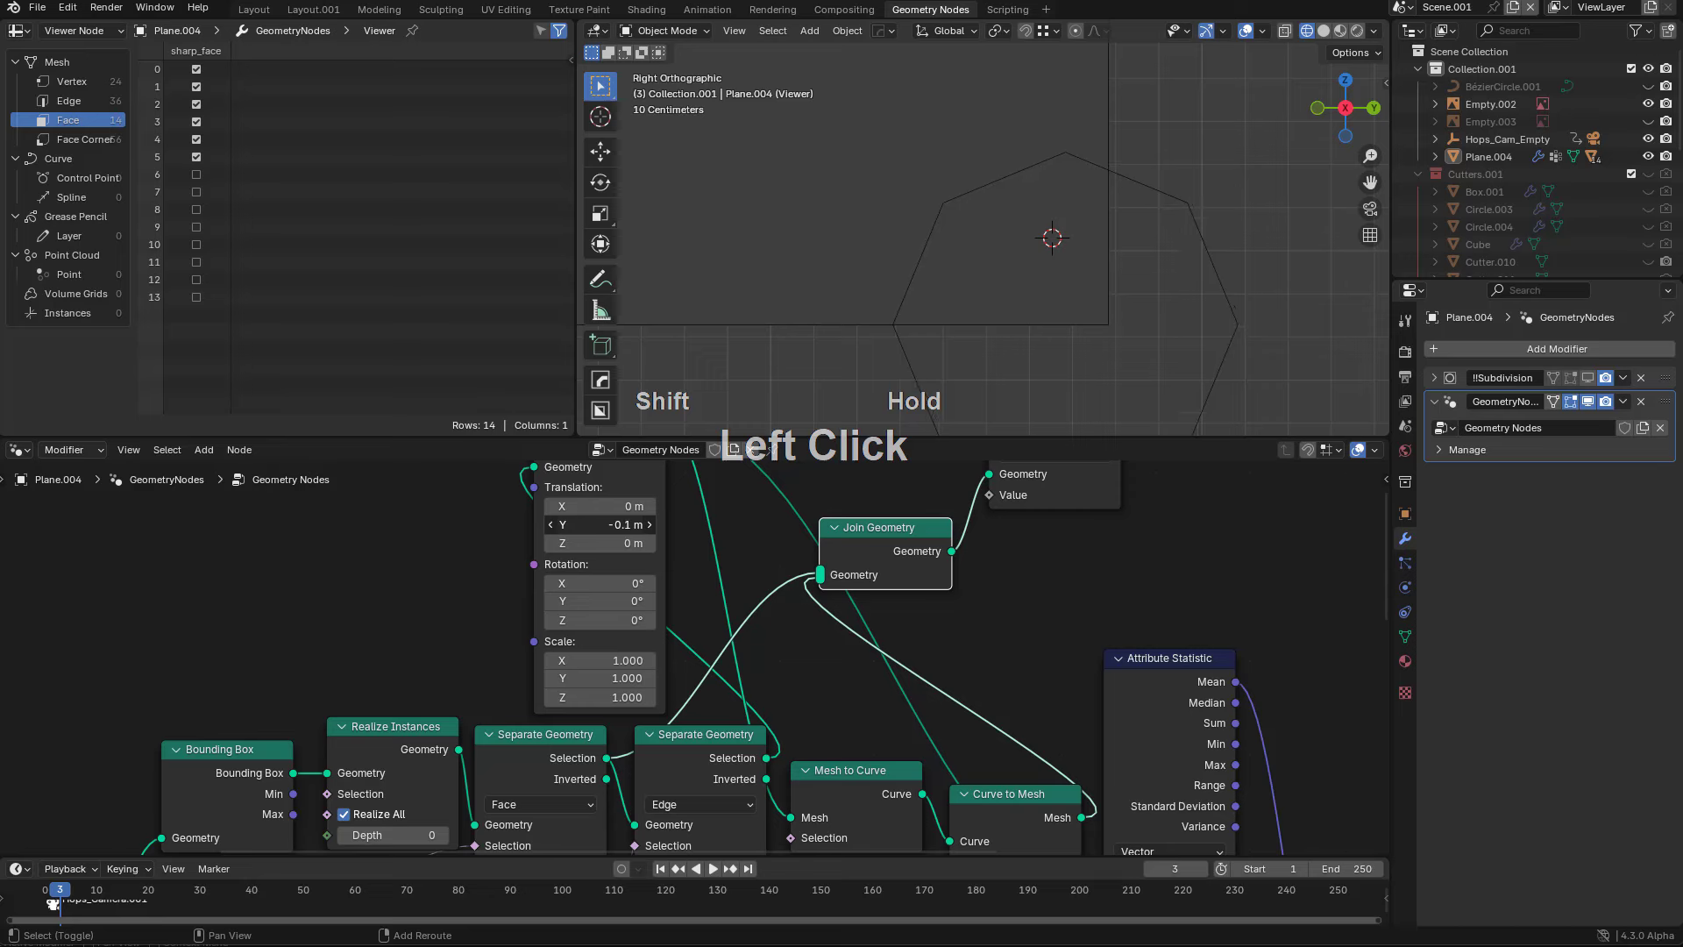
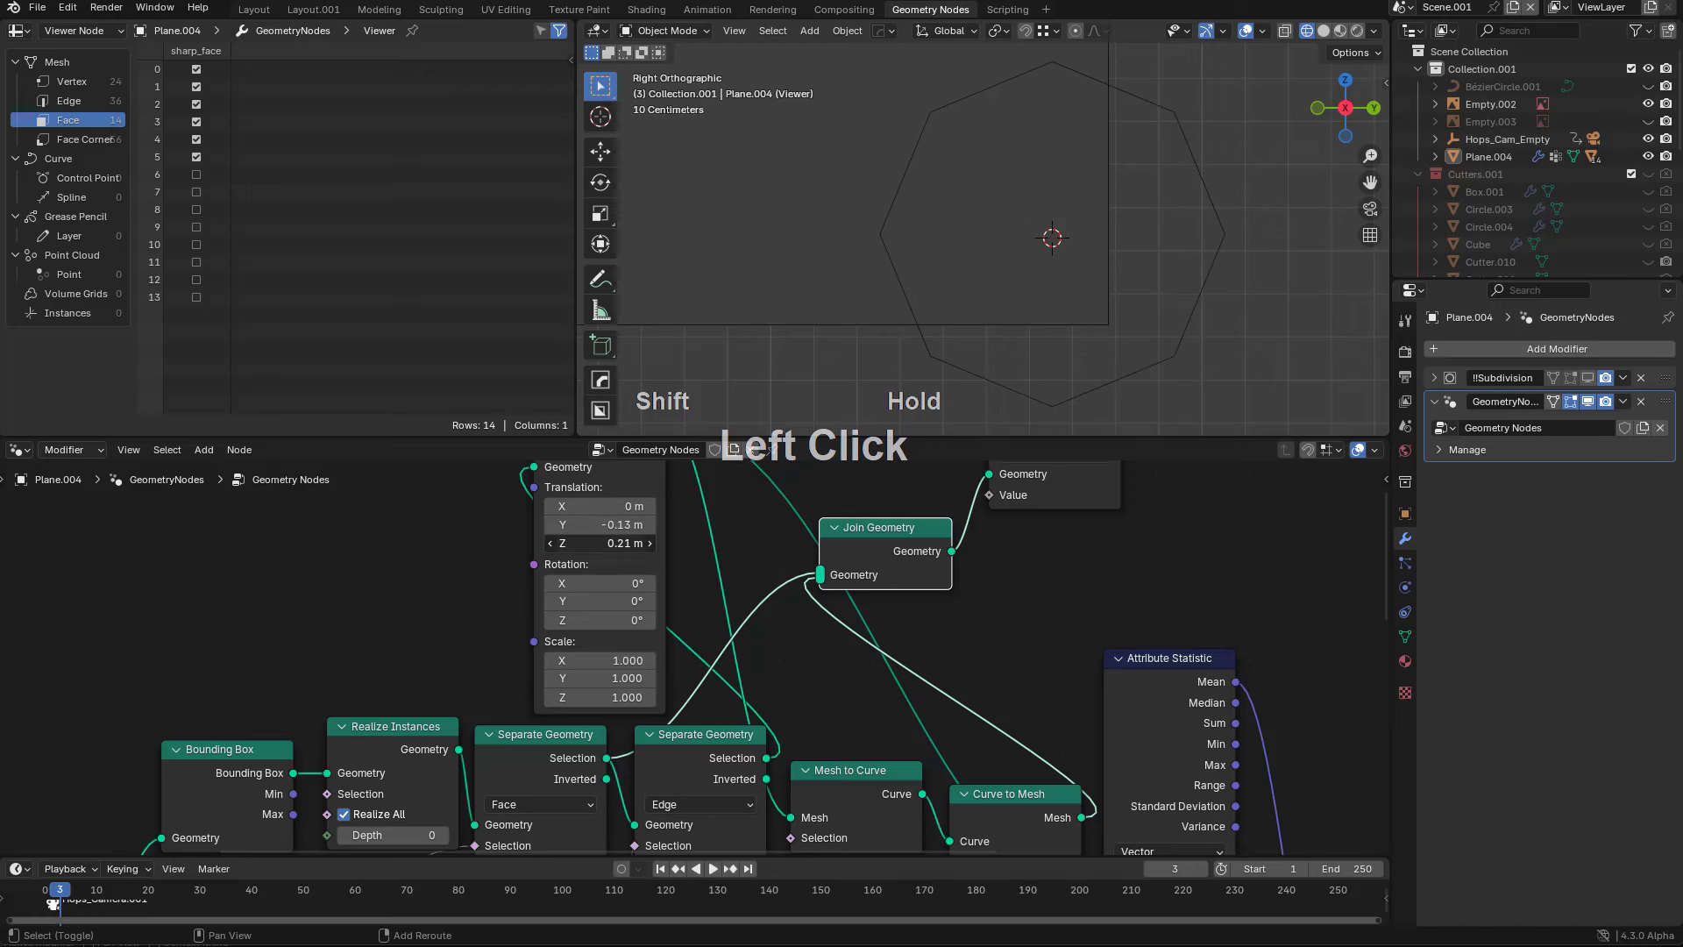
# - Set the Curve Circle's radius to 0.1 m and fine-tune the Transform Geometry's Z translation to 0.2 m
pyautogui.scroll(-1, 877, 692)
pyautogui.moveTo(916, 746); pyautogui.dragTo(917, 612, button='middle')
pyautogui.scroll(1, 917, 612)
pyautogui.moveTo(946, 702); pyautogui.dragTo(928, 653, button='middle')
pyautogui.keyDown('shift'); pyautogui.moveTo(835, 770); pyautogui.dragTo(842, 770); pyautogui.keyUp('shift')
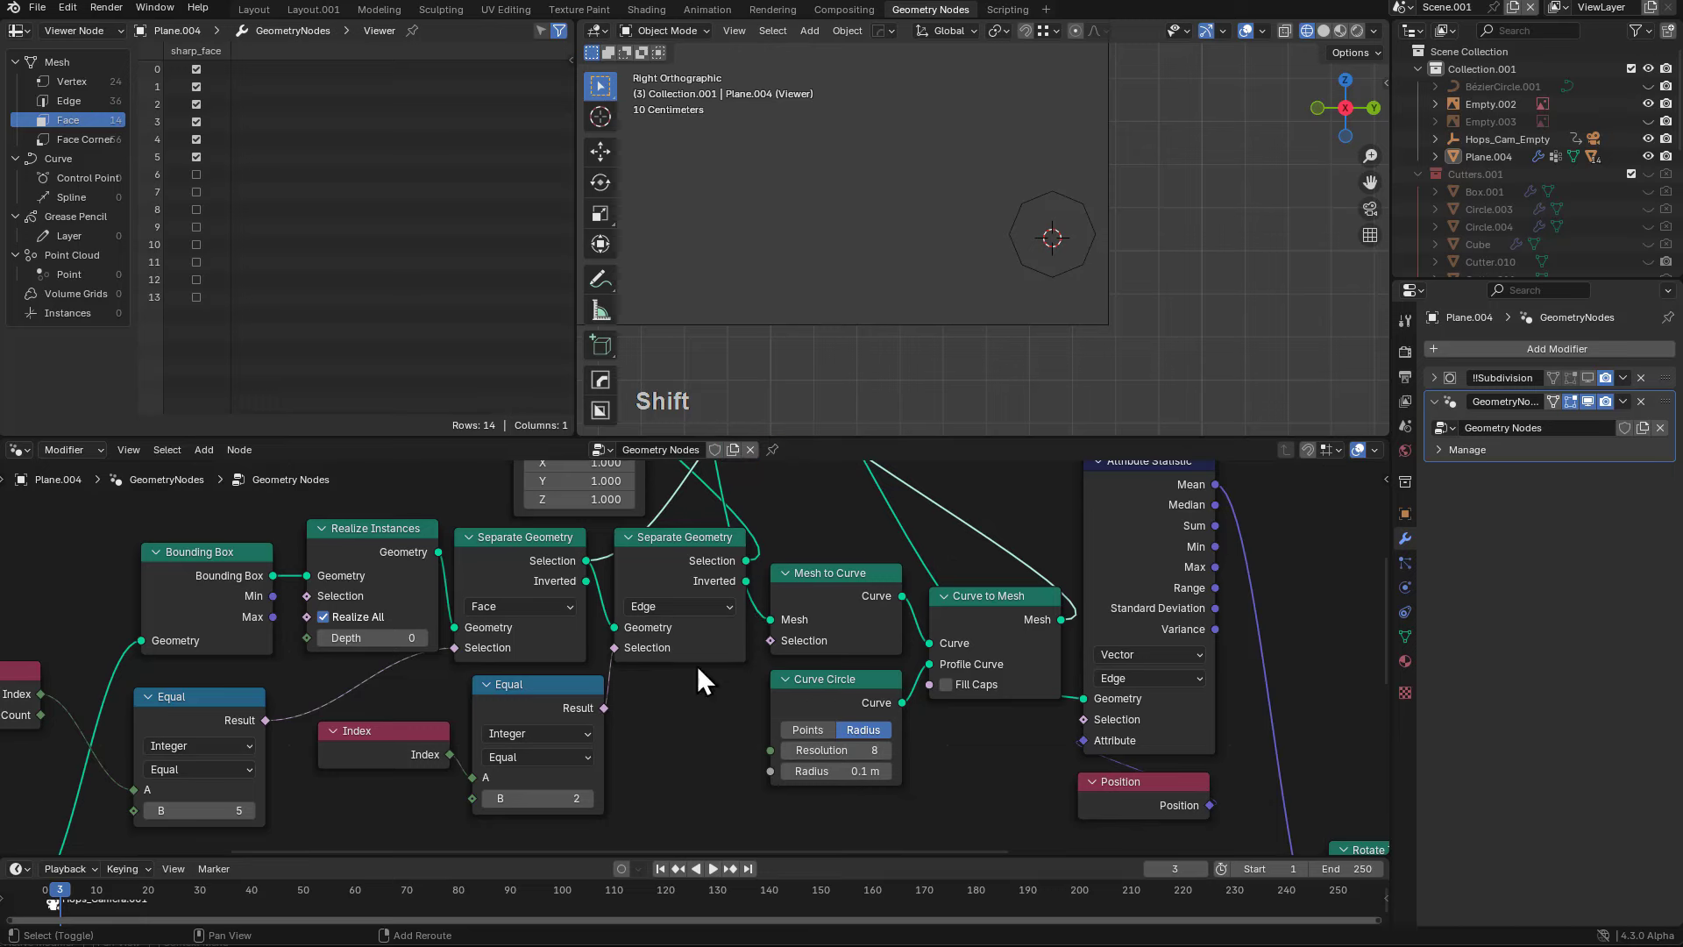
pyautogui.moveTo(696, 665); pyautogui.dragTo(656, 560, button='middle')
pyautogui.click(644, 528)
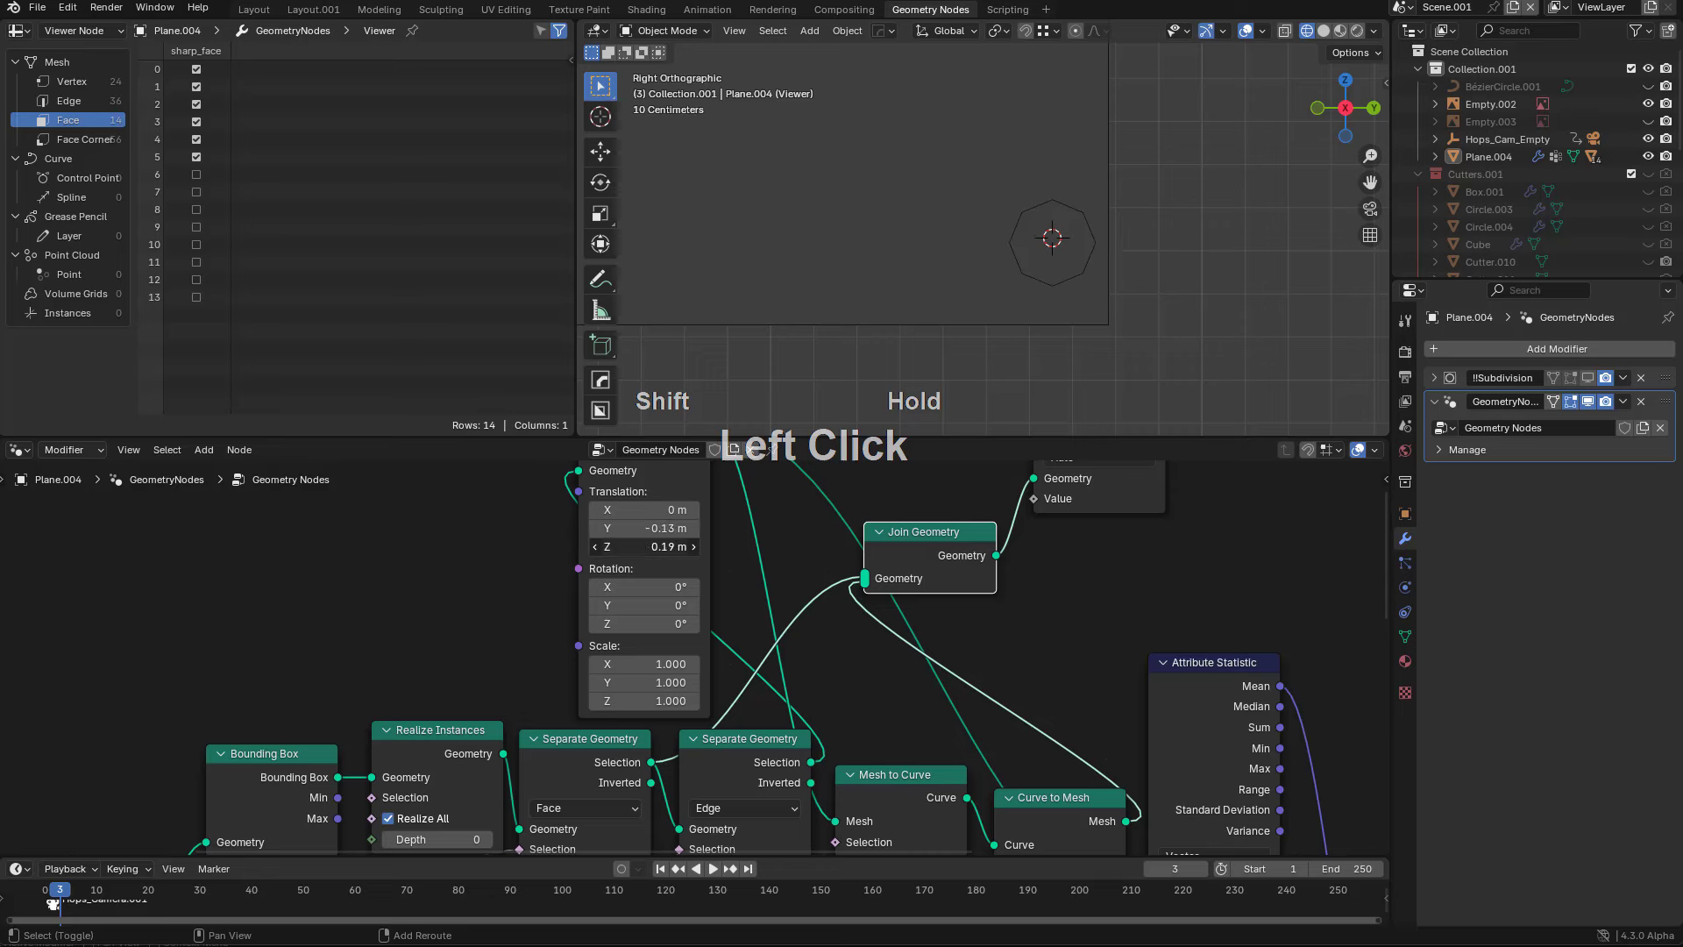
# - View the pivot geometry in perspective and preview the Rotate Instances output with the whole cooler again
pyautogui.scroll(-3, 997, 301)
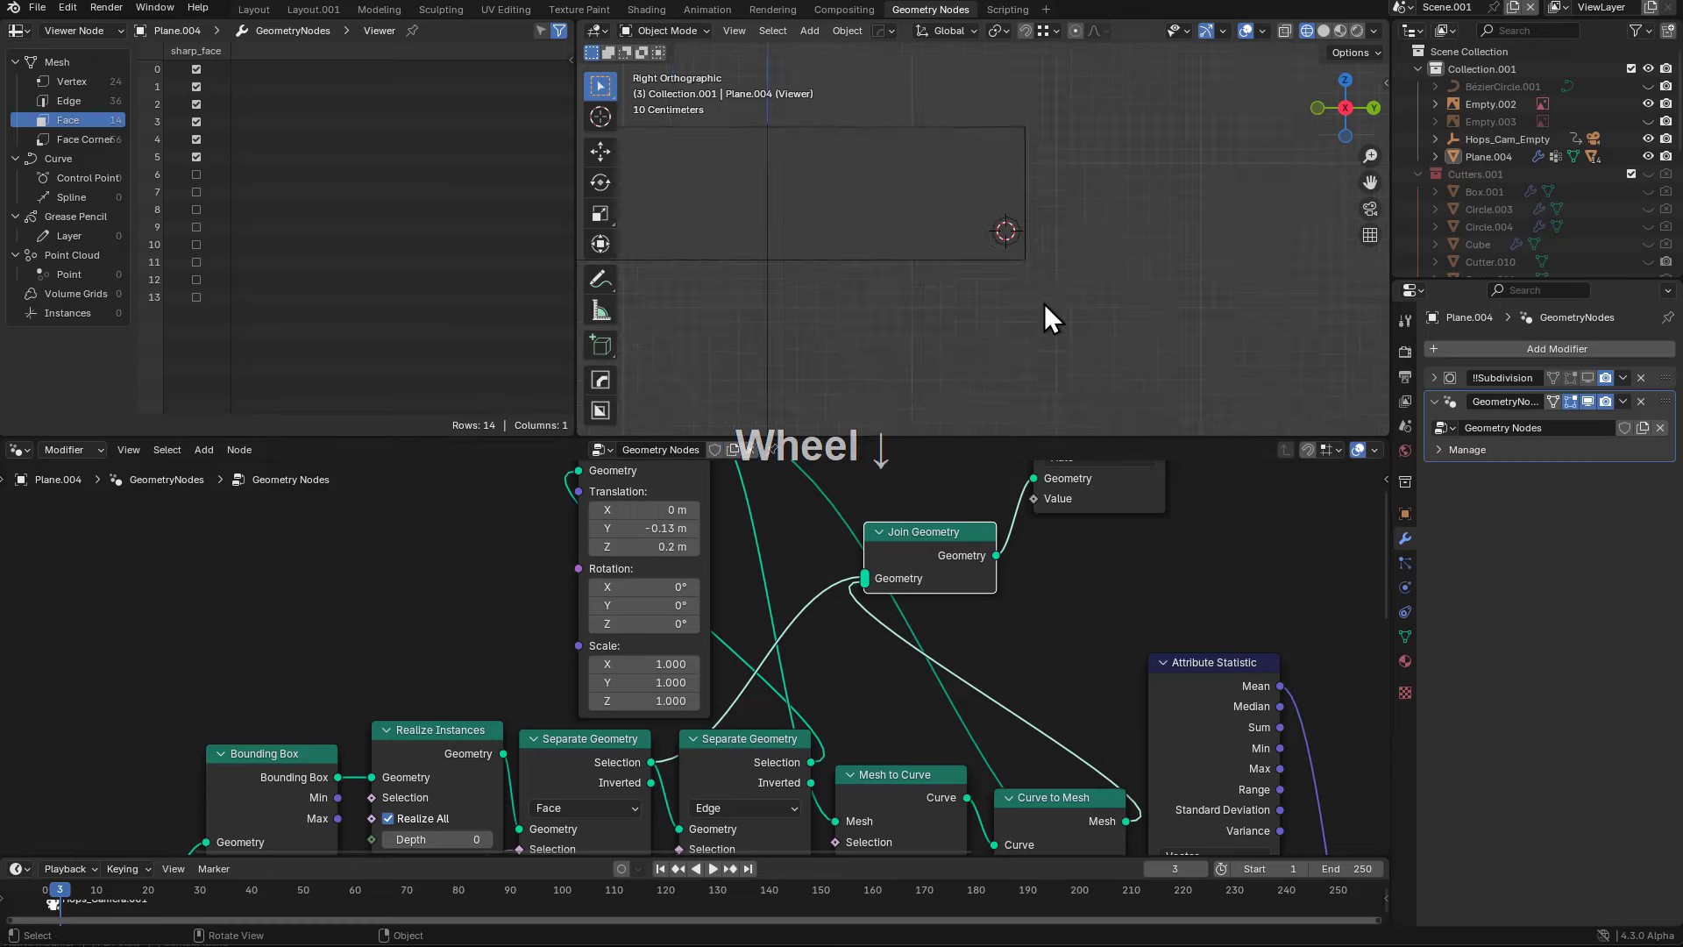
pyautogui.moveTo(1044, 303)
pyautogui.mouseDown(button='middle')
pyautogui.moveTo(1030, 273)
pyautogui.moveTo(973, 324)
pyautogui.moveTo(1044, 298)
pyautogui.moveTo(1003, 226)
pyautogui.moveTo(1026, 326)
pyautogui.mouseUp(button='middle')
pyautogui.scroll(-3, 1101, 698)
pyautogui.scroll(2, 1016, 633)
pyautogui.scroll(-3, 989, 634)
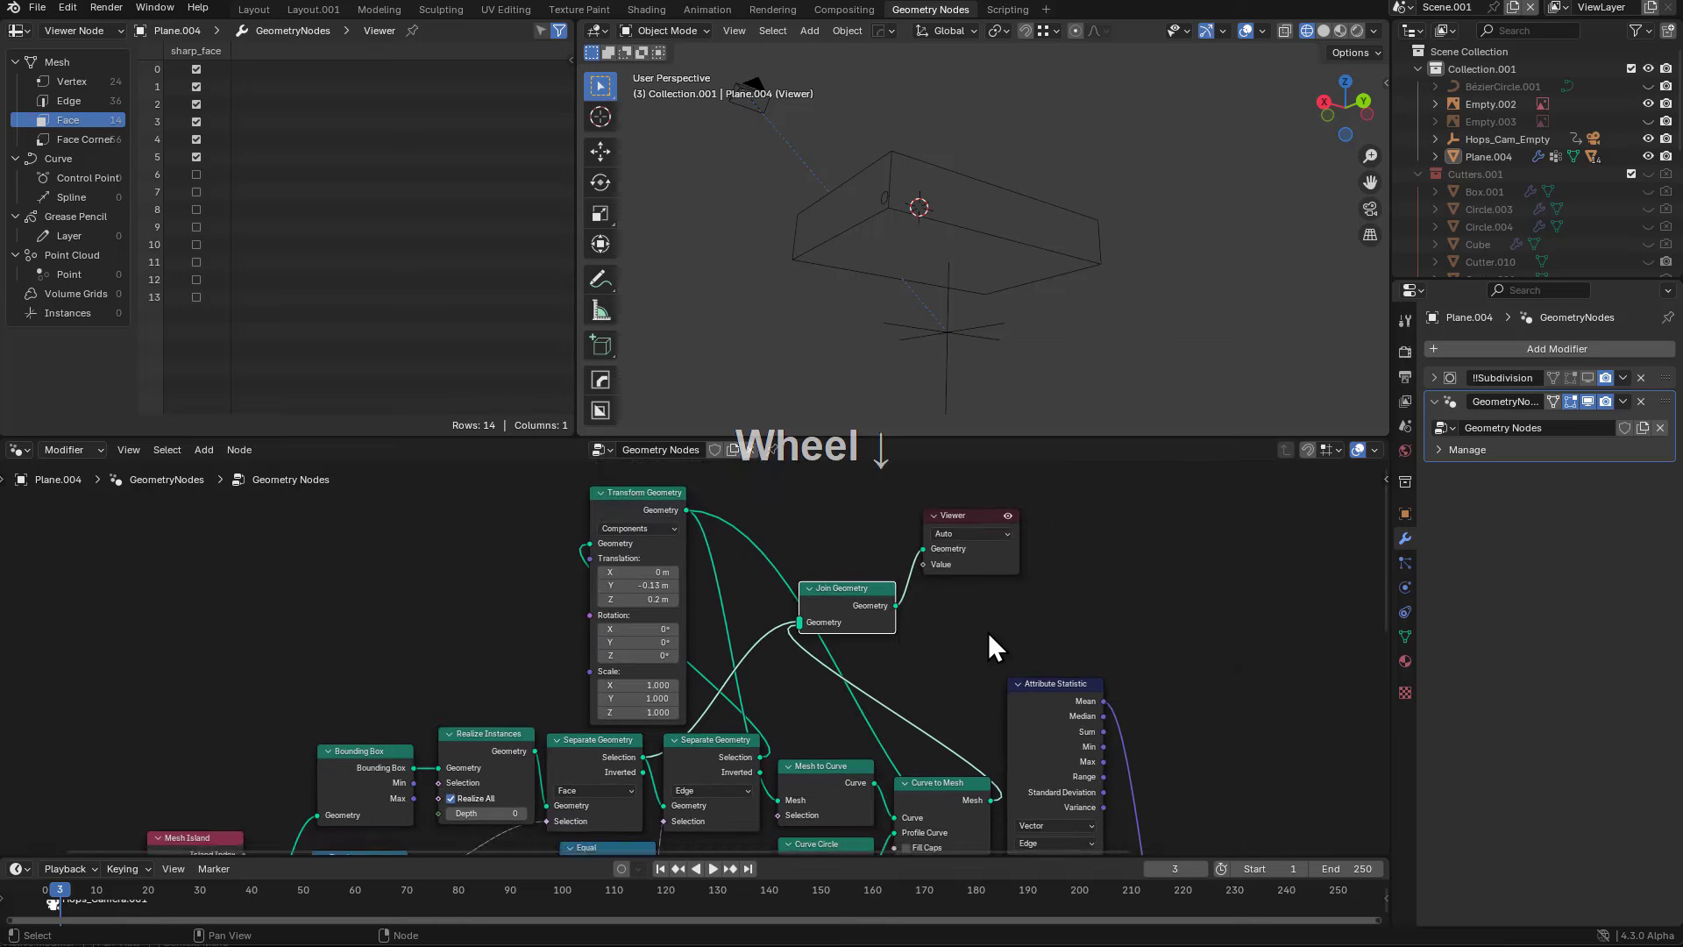
pyautogui.moveTo(986, 633); pyautogui.dragTo(895, 593, button='middle')
pyautogui.moveTo(934, 277); pyautogui.dragTo(990, 312, button='middle')
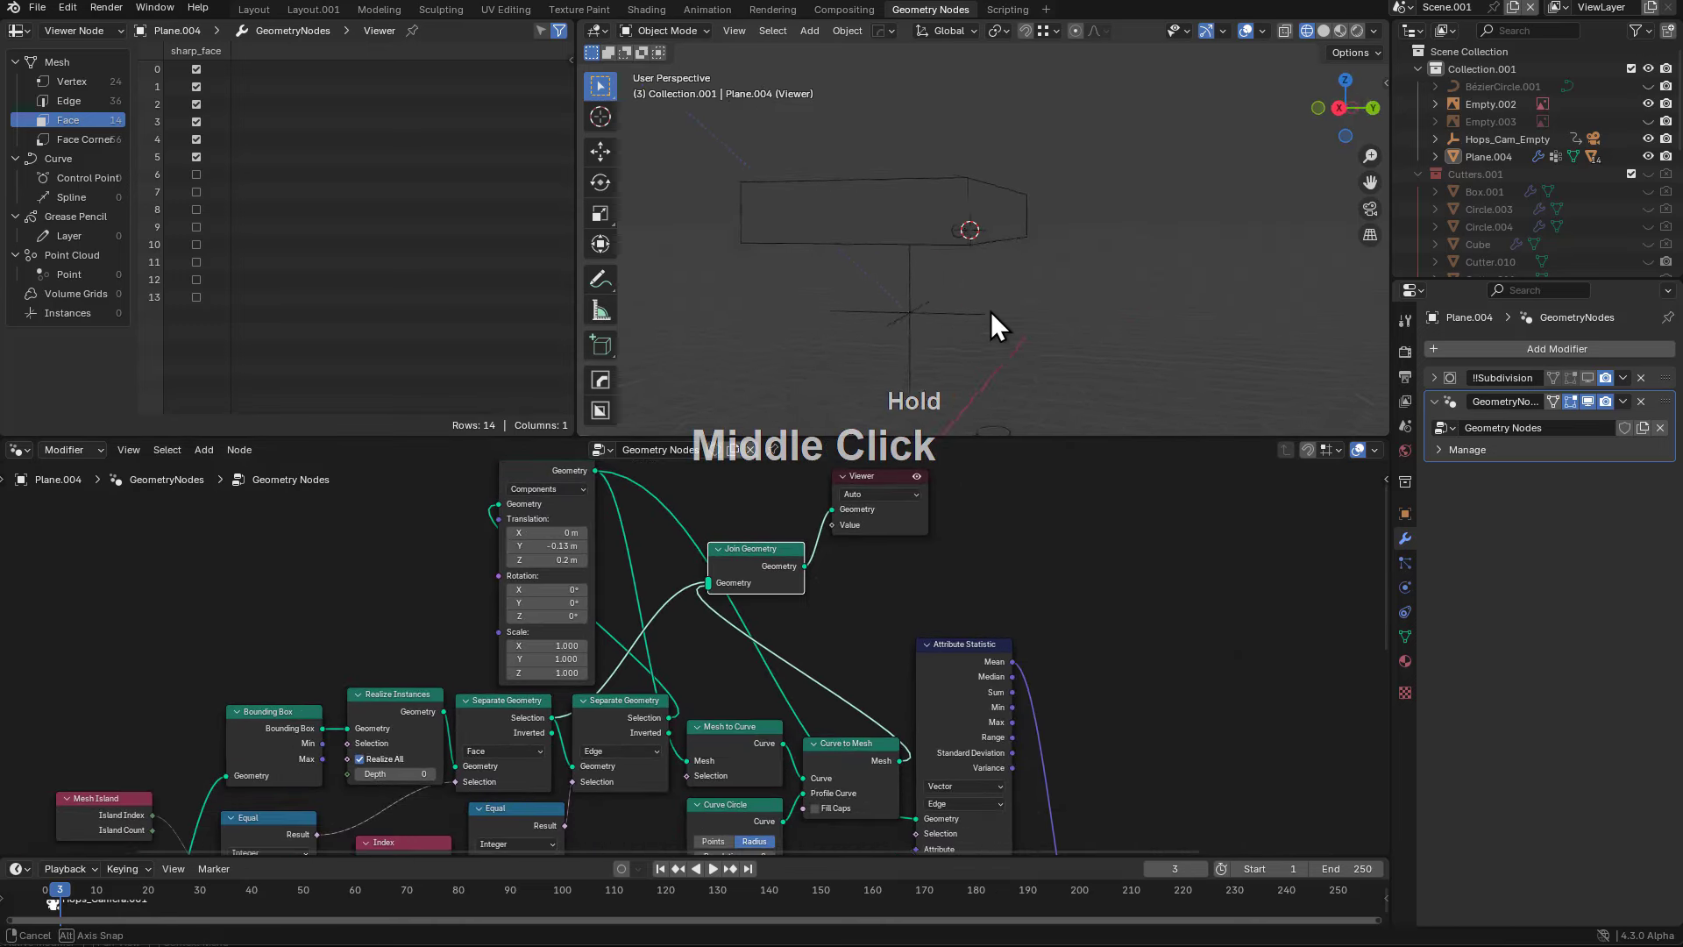
pyautogui.moveTo(975, 582); pyautogui.dragTo(845, 645, button='middle')
pyautogui.scroll(4, 762, 608)
pyautogui.moveTo(771, 603); pyautogui.dragTo(681, 447, button='middle')
pyautogui.keyDown('ctrl'); pyautogui.keyDown('shift'); pyautogui.click(898, 650); pyautogui.keyUp('shift'); pyautogui.keyUp('ctrl')
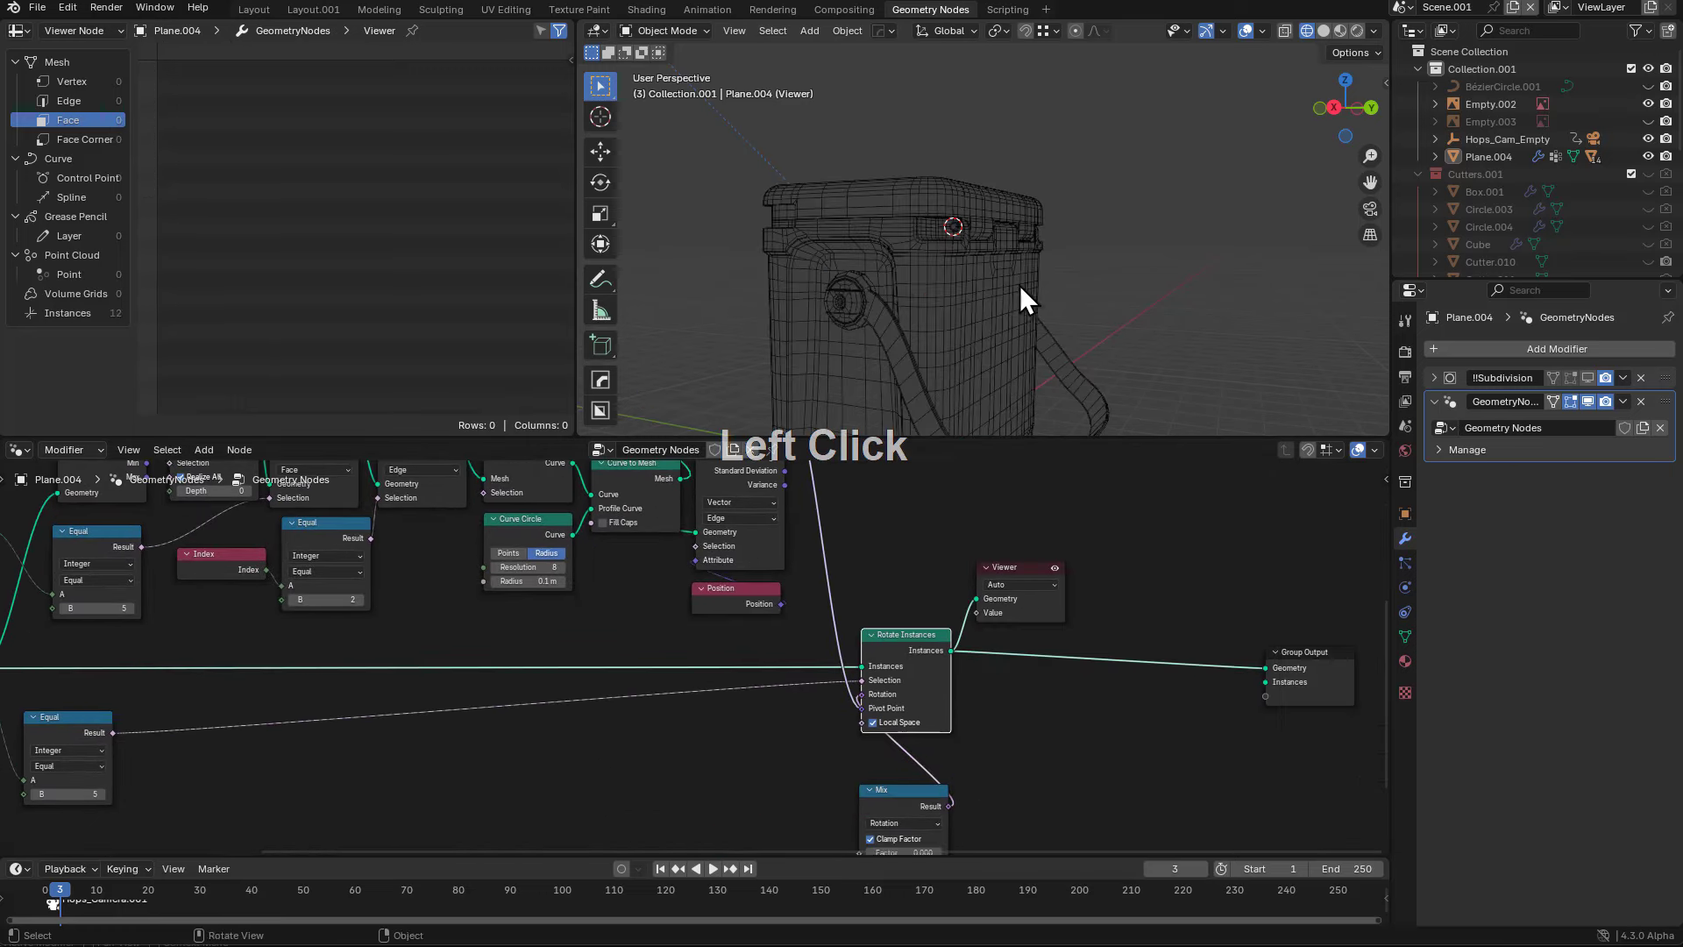
# - Test the lid's rotation about the new pivot by raising the Mix node's Factor to about 0.117
pyautogui.moveTo(1018, 286); pyautogui.dragTo(1075, 275, button='middle')
pyautogui.hotkey('alt', 'z')
pyautogui.scroll(4, 1074, 275)
pyautogui.scroll(-1, 1073, 413)
pyautogui.keyDown('shift'); pyautogui.moveTo(1031, 665); pyautogui.dragTo(1005, 575, button='middle'); pyautogui.keyUp('shift')
pyautogui.scroll(5, 1001, 714)
pyautogui.scroll(2, 1000, 714)
pyautogui.moveTo(1004, 822); pyautogui.dragTo(901, 709, button='middle')
pyautogui.moveTo(920, 687)
pyautogui.mouseDown()
pyautogui.moveTo(985, 687)
pyautogui.moveTo(887, 688)
pyautogui.moveTo(1038, 687)
pyautogui.moveTo(887, 688)
pyautogui.mouseUp()
pyautogui.moveTo(828, 230); pyautogui.dragTo(1017, 298, button='middle')
pyautogui.moveTo(976, 568); pyautogui.dragTo(993, 574, button='middle')
pyautogui.moveTo(923, 687)
pyautogui.mouseDown()
pyautogui.moveTo(983, 687)
pyautogui.moveTo(924, 694)
pyautogui.mouseUp()
pyautogui.scroll(-1, 1076, 254)
pyautogui.moveTo(1074, 251); pyautogui.dragTo(1090, 262, button='middle')
# - Switch the viewport from wireframe to solid shading and view the slightly opened lid up close
pyautogui.press('z')
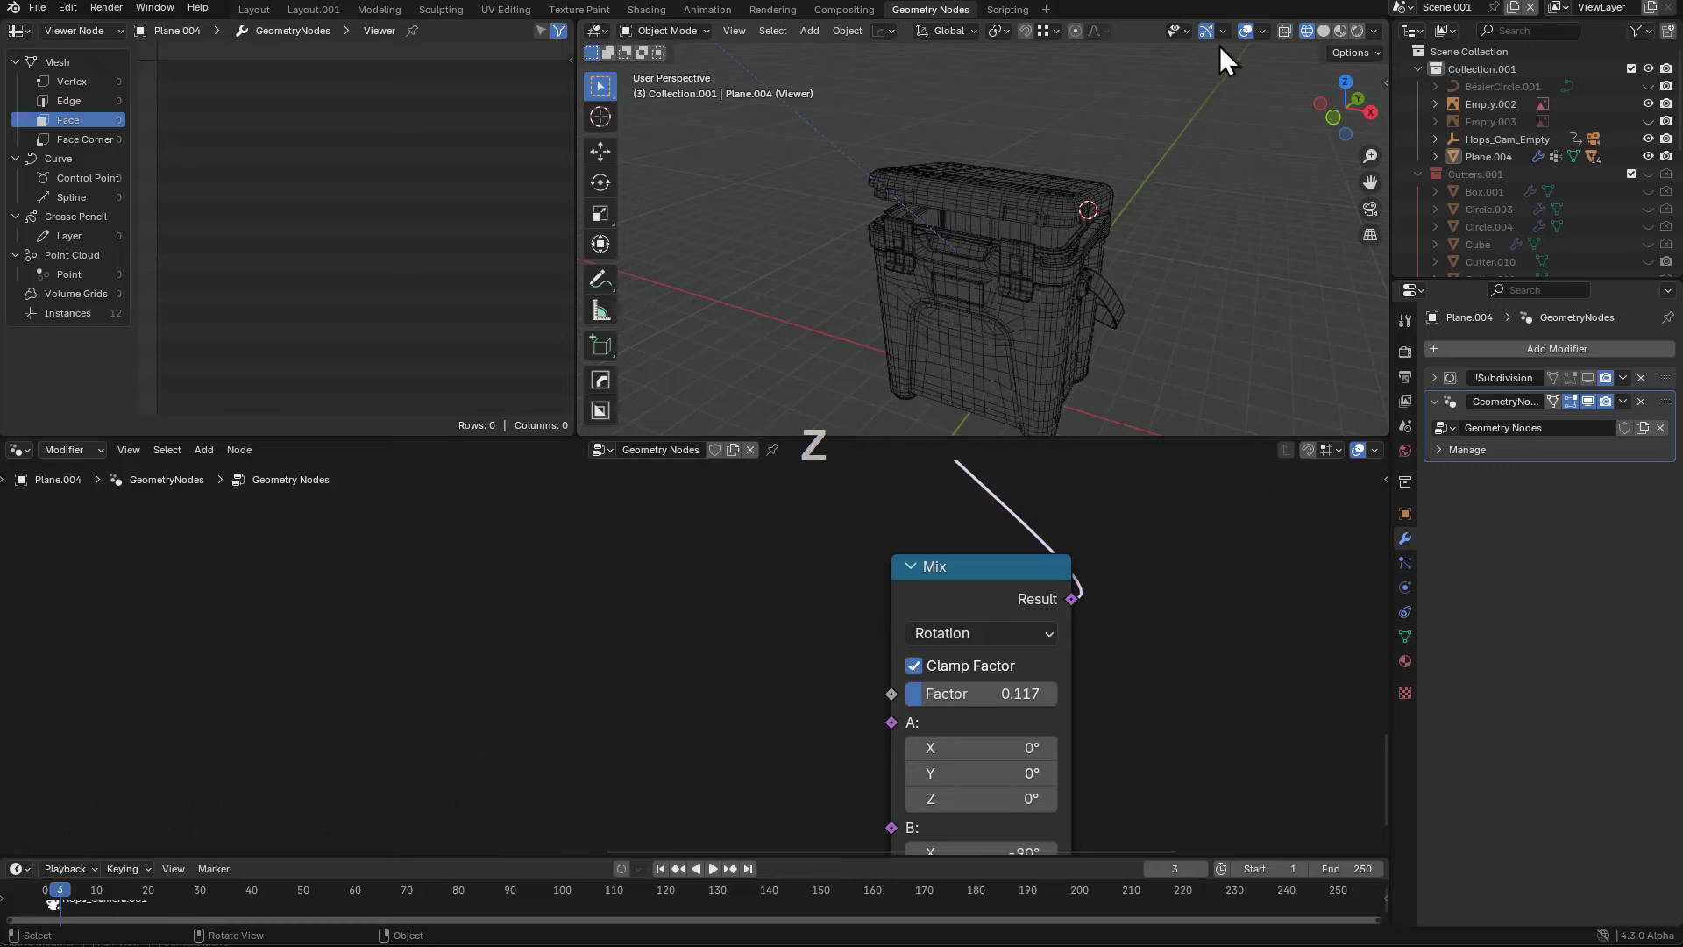
pyautogui.click(1327, 28)
pyautogui.click(1305, 31)
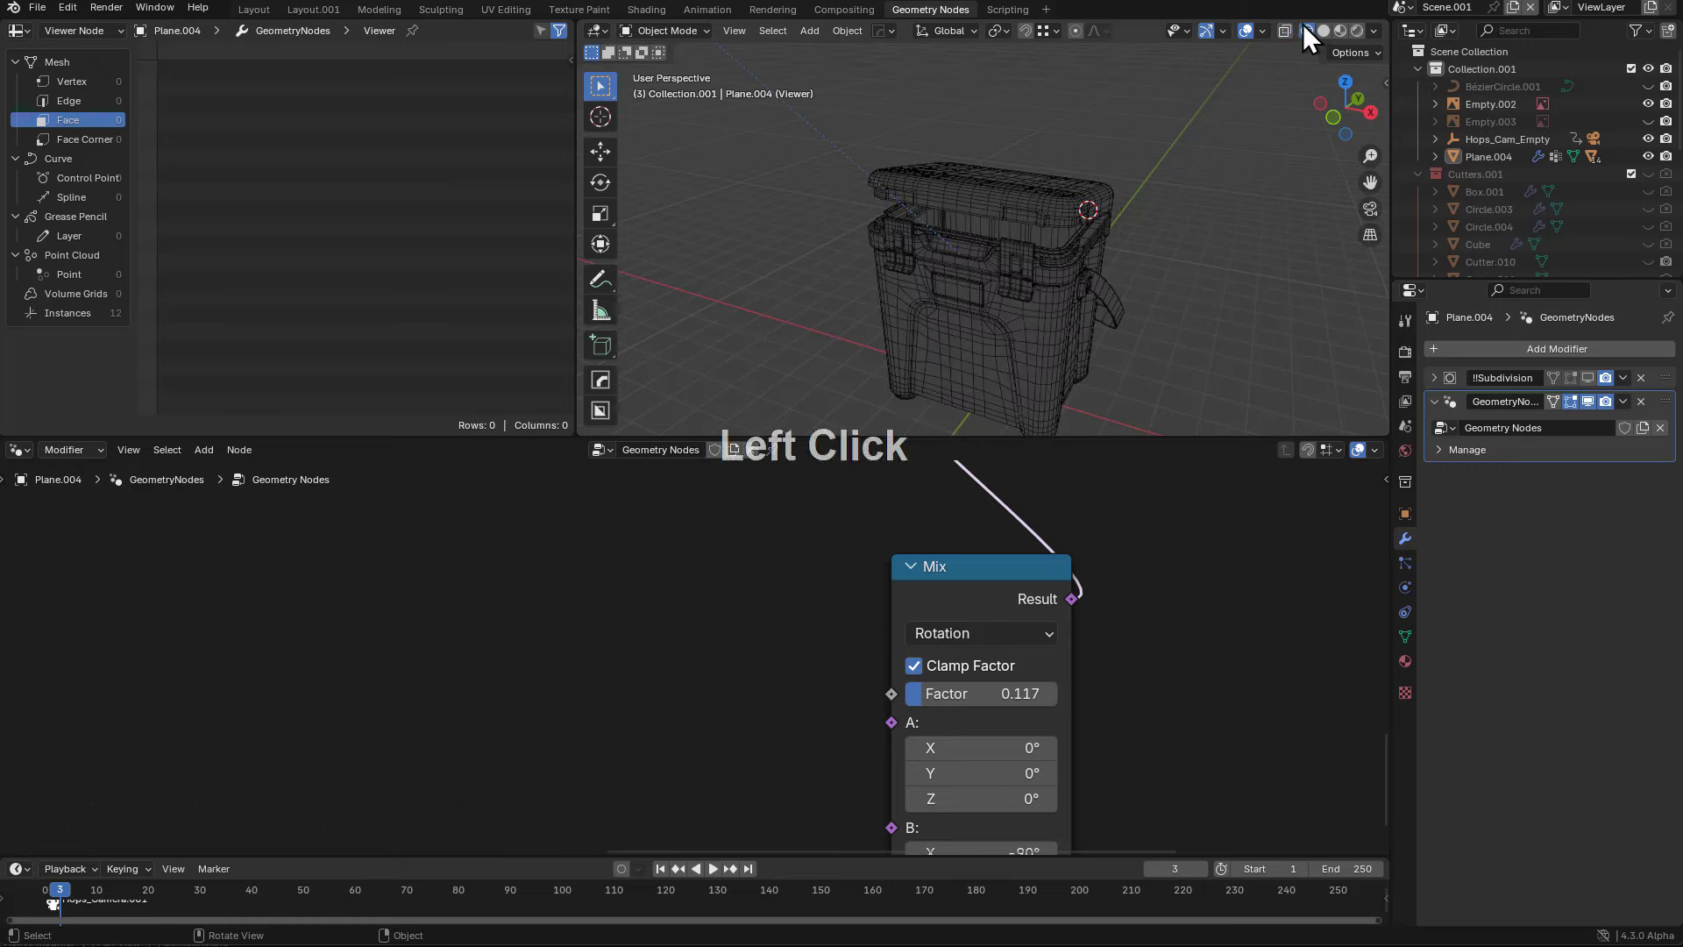
pyautogui.hotkey('alt', 'z')
pyautogui.scroll(3, 1098, 256)
pyautogui.keyDown('shift'); pyautogui.moveTo(1097, 255); pyautogui.dragTo(1131, 297, button='middle'); pyautogui.keyUp('shift')
pyautogui.scroll(3, 968, 261)
pyautogui.scroll(-3, 1180, 245)
pyautogui.click(1325, 31)
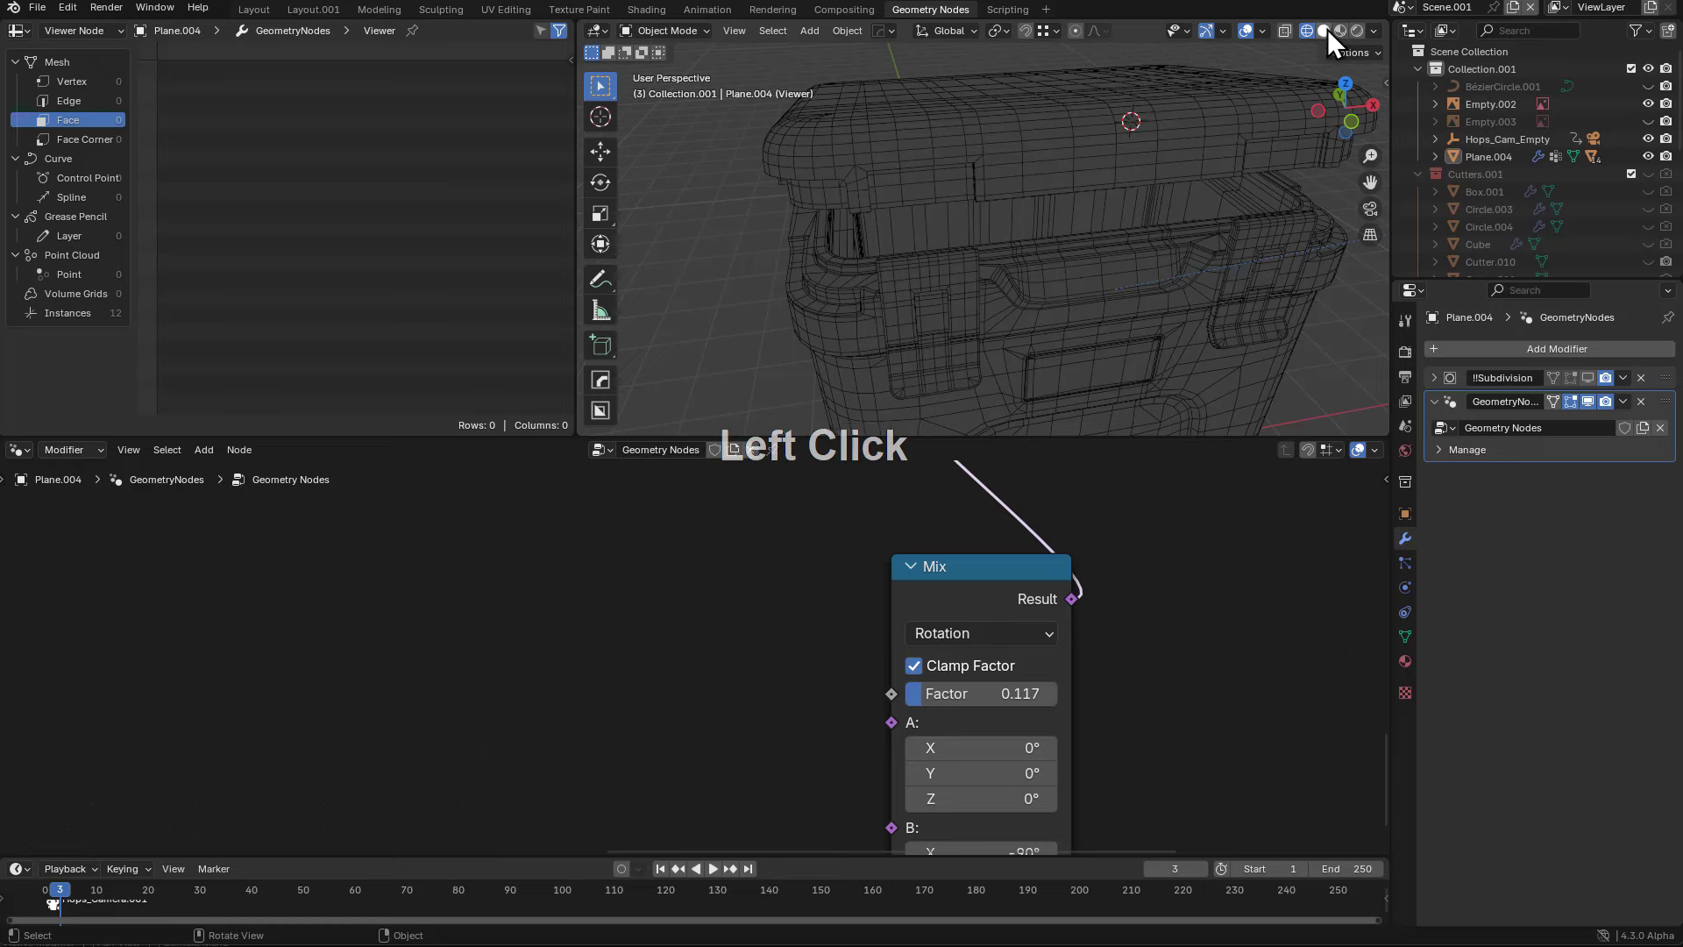
pyautogui.hotkey('alt', 'z')
pyautogui.hotkey('alt', 'a')
pyautogui.moveTo(1080, 281)
pyautogui.mouseDown(button='middle')
pyautogui.moveTo(999, 240)
pyautogui.moveTo(1034, 240)
pyautogui.moveTo(1007, 266)
pyautogui.mouseUp(button='middle')
pyautogui.scroll(-1, 966, 576)
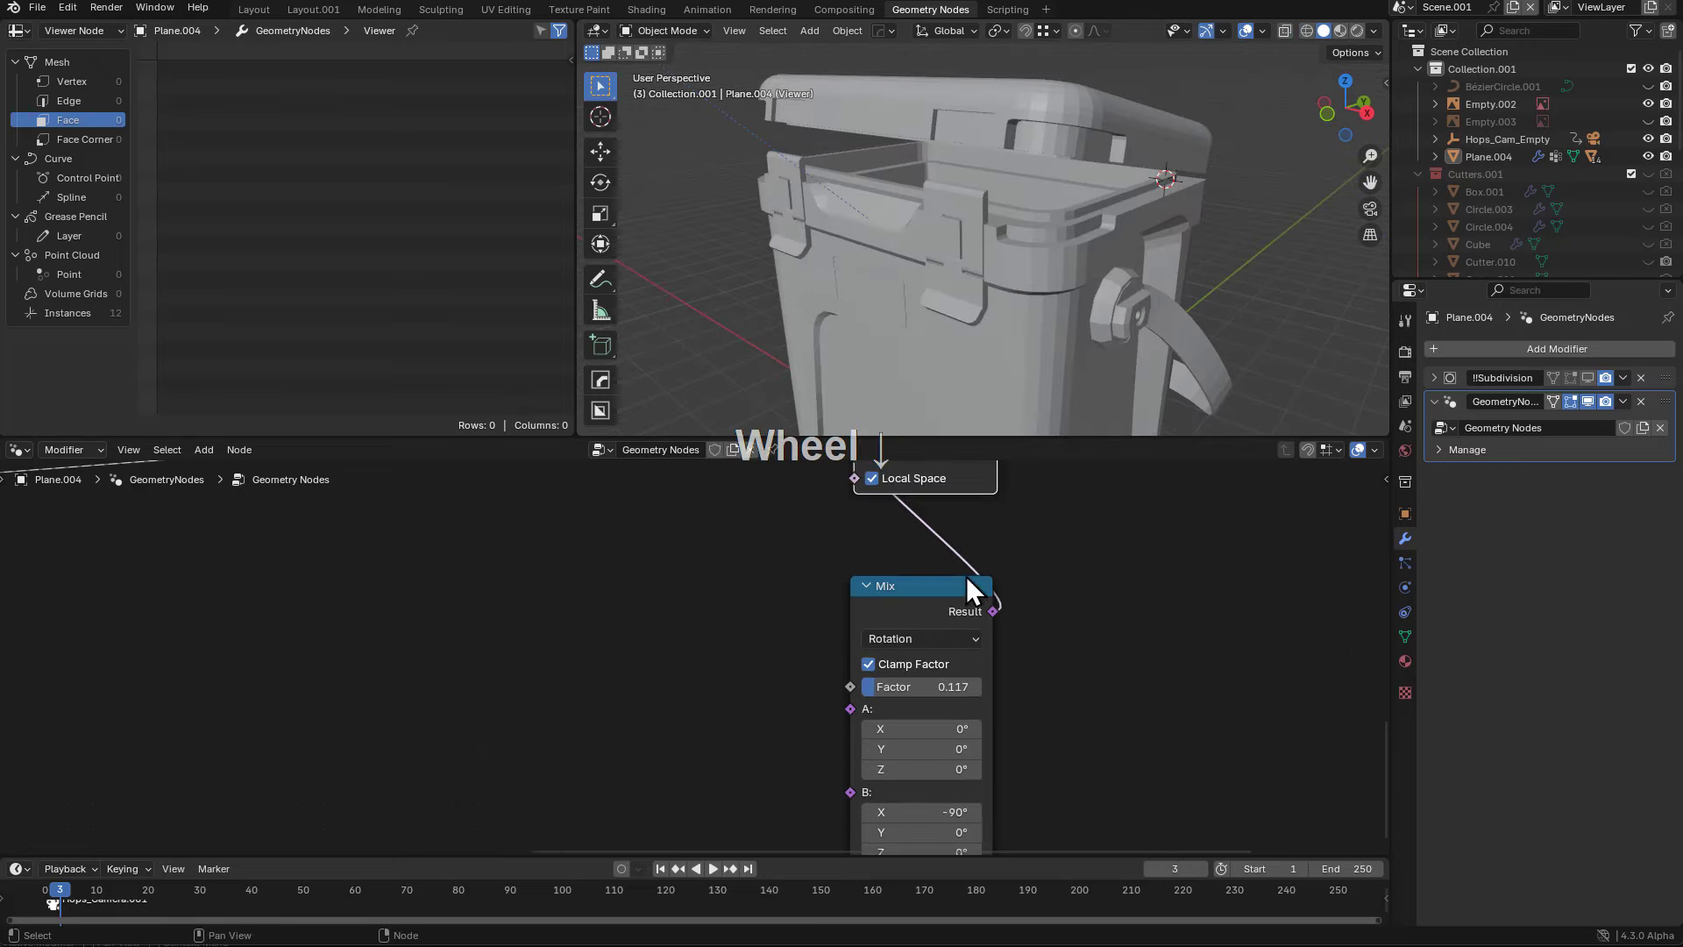
# - Return to frame 1 and close the lid by setting the Mix node's Factor to 0
pyautogui.moveTo(965, 576); pyautogui.dragTo(903, 624, button='middle')
pyautogui.hotkey('shift', 'Left')
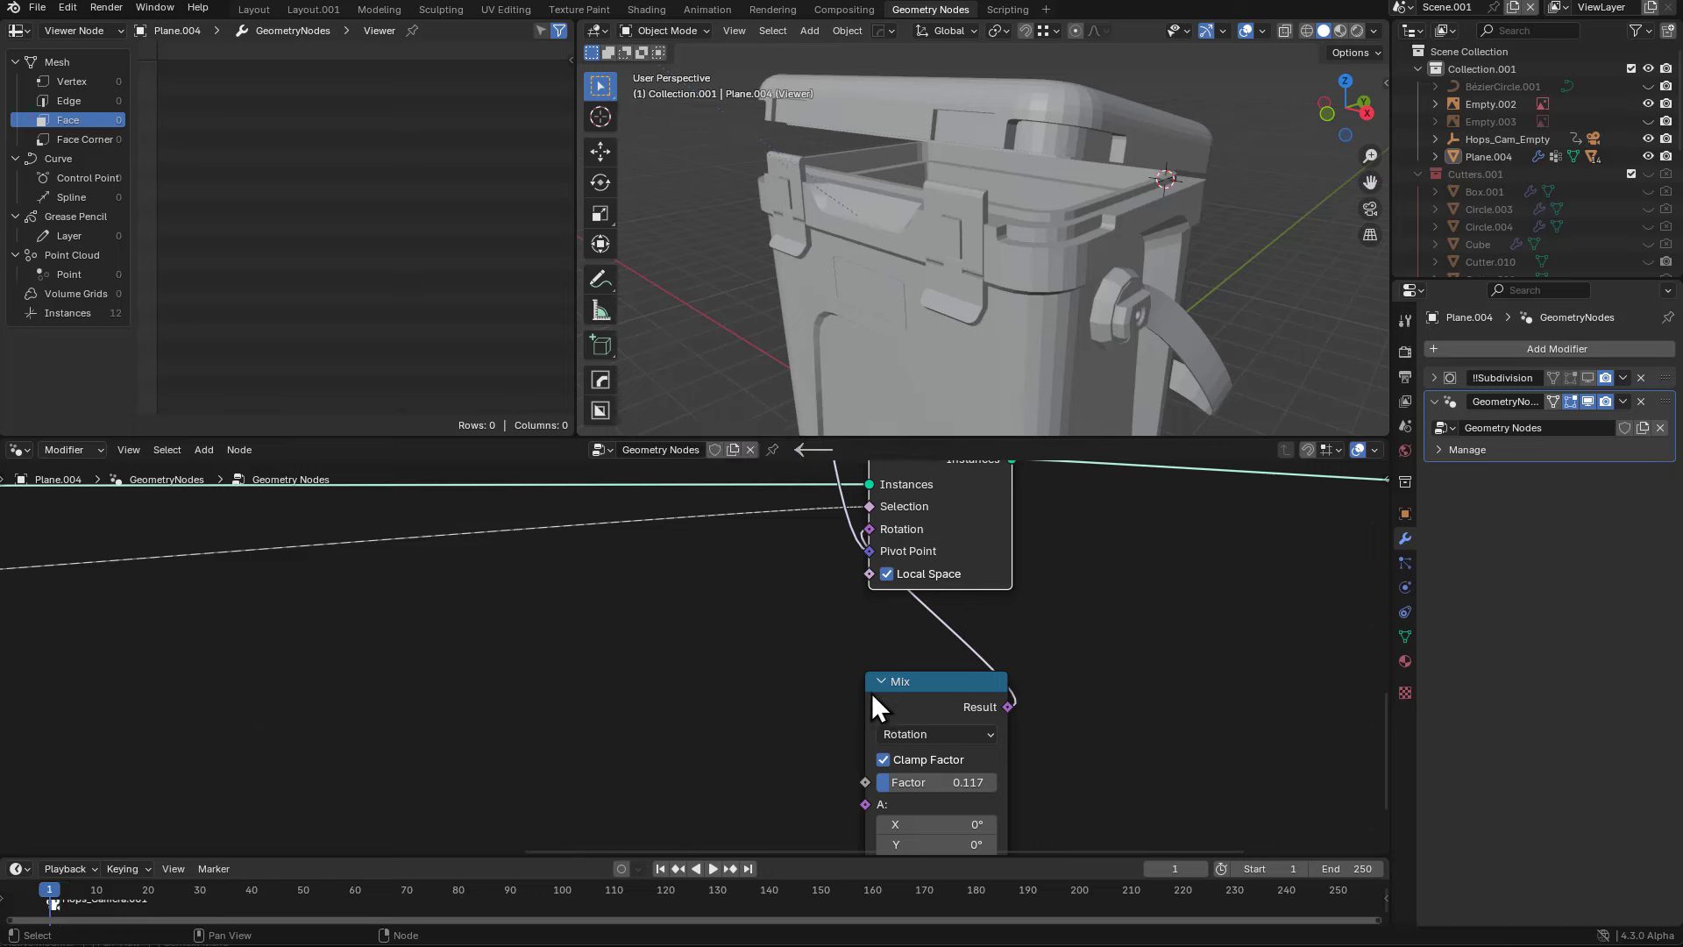
pyautogui.moveTo(924, 789); pyautogui.dragTo(832, 789)
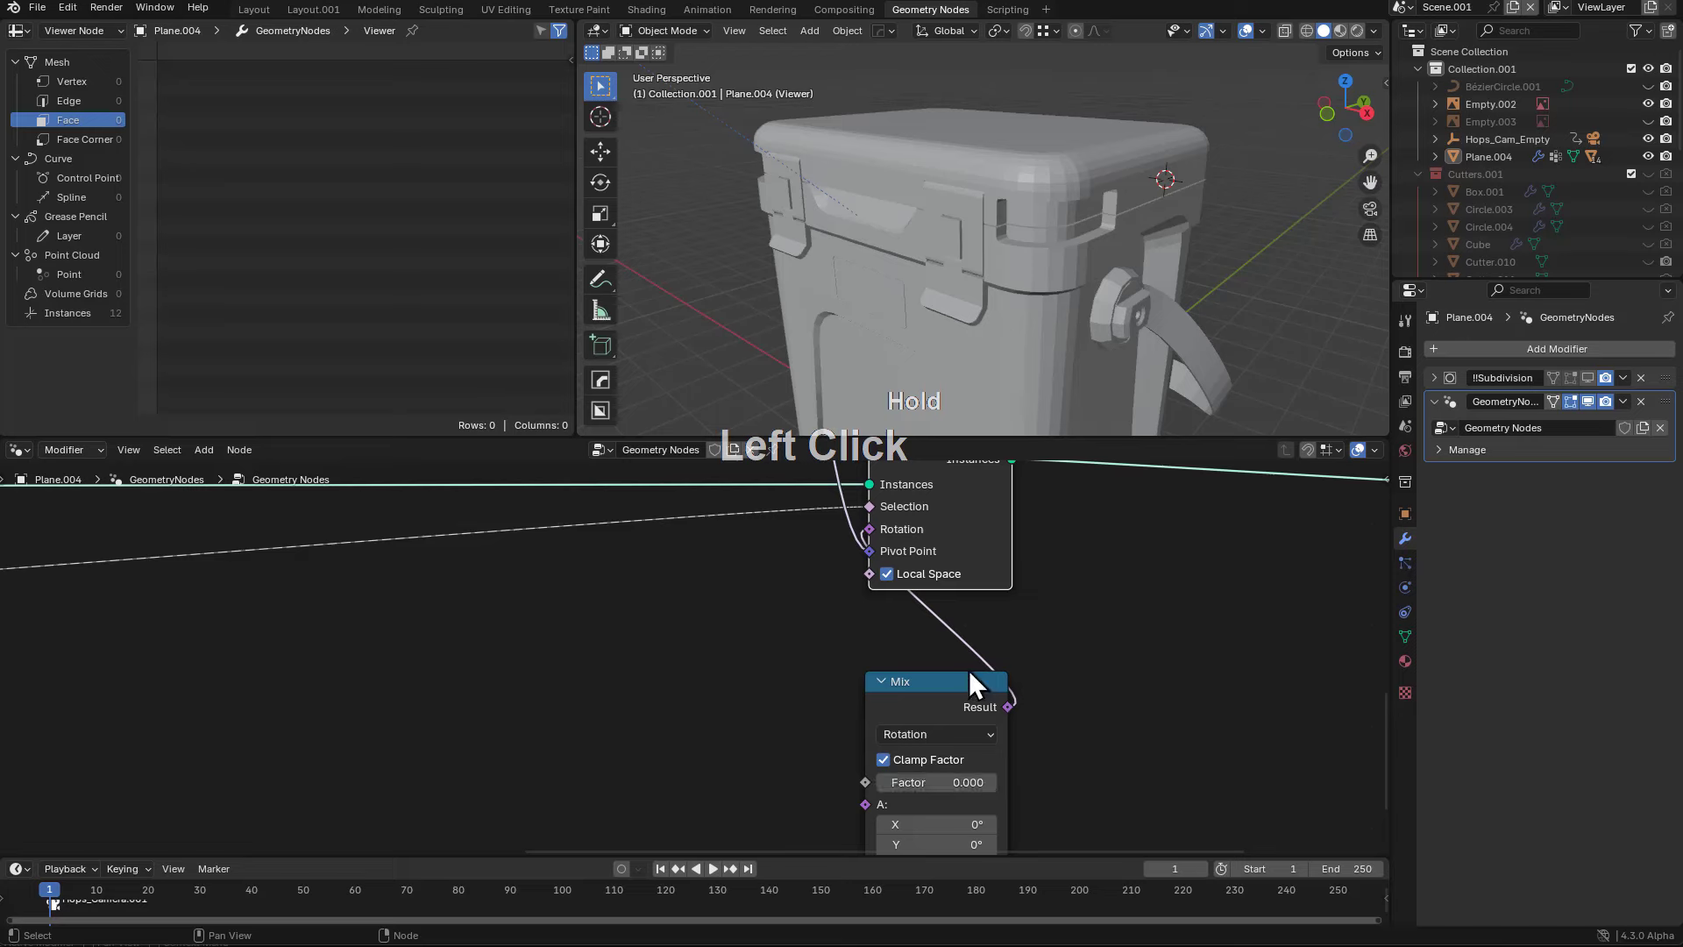
# - Duplicate the Rotate Instances node and insert the copy on the instances link ahead of the original
pyautogui.moveTo(969, 680); pyautogui.dragTo(1014, 724, button='middle')
pyautogui.scroll(-1, 1052, 639)
pyautogui.click(1052, 552)
pyautogui.hotkey('shift', 'd')
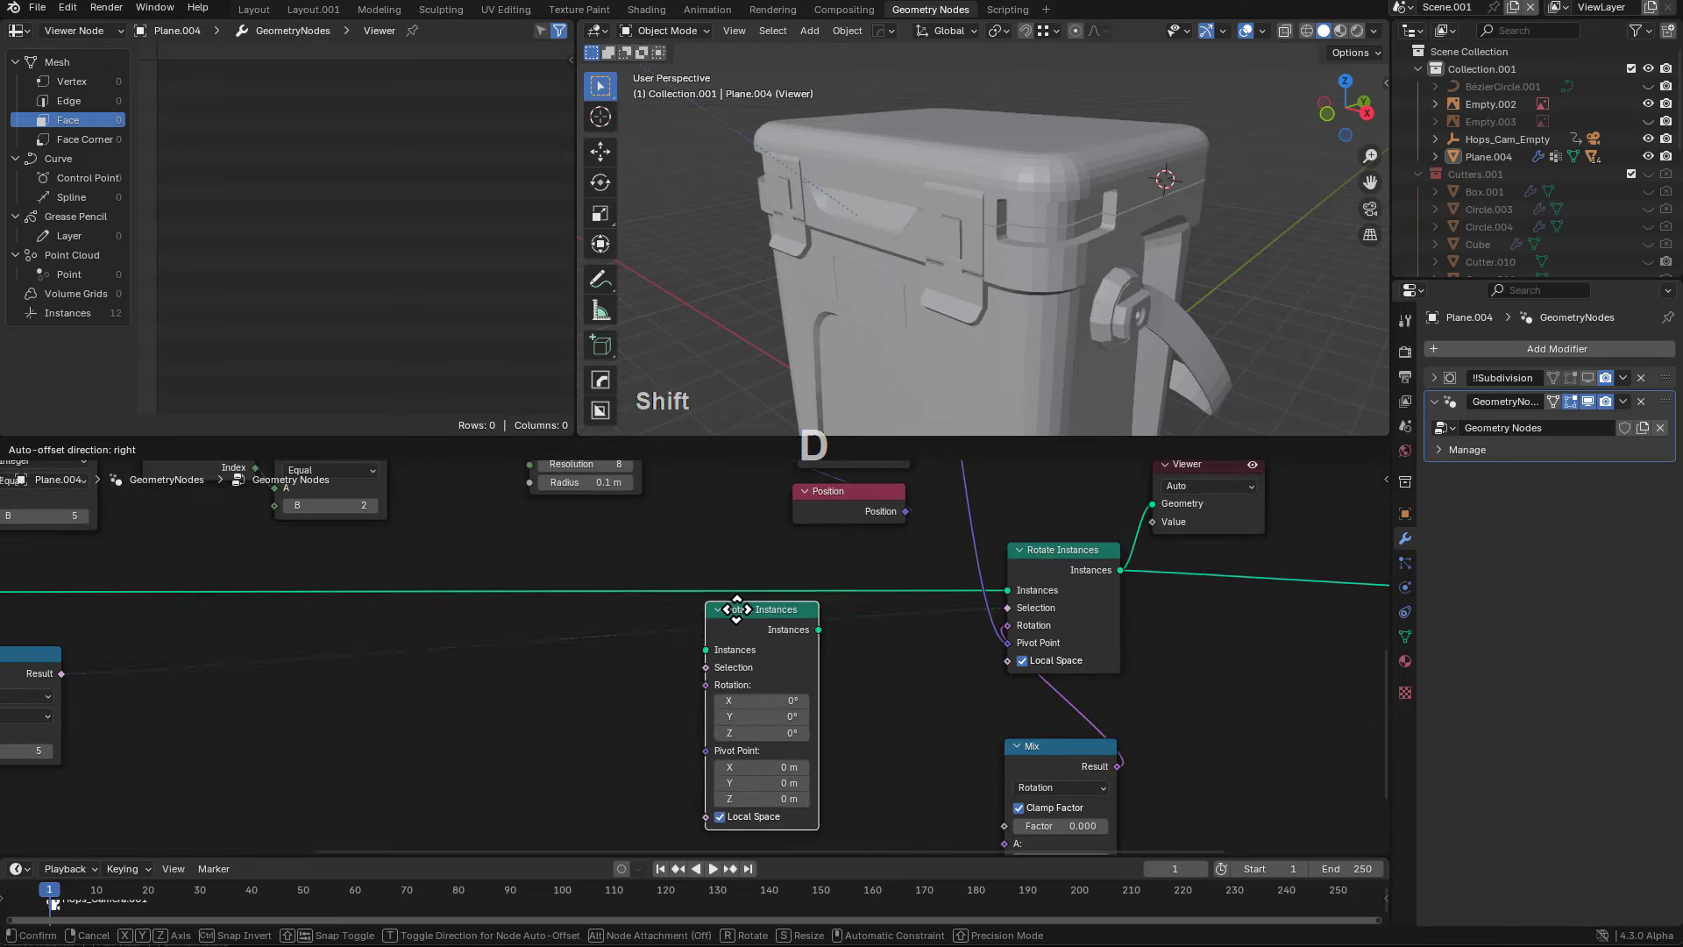
pyautogui.click(744, 564)
pyautogui.press('g')
pyautogui.click(763, 575)
# - Duplicate the Group ID Equal node with its input link and preview the copy on the Instance domain
pyautogui.scroll(1, 755, 596)
pyautogui.moveTo(751, 614); pyautogui.dragTo(809, 631, button='middle')
pyautogui.scroll(-2, 940, 597)
pyautogui.scroll(1, 809, 631)
pyautogui.moveTo(426, 645); pyautogui.dragTo(530, 581, button='middle')
pyautogui.click(576, 650)
pyautogui.hotkey('ctrl', 'shift', 'd')
pyautogui.click(694, 700)
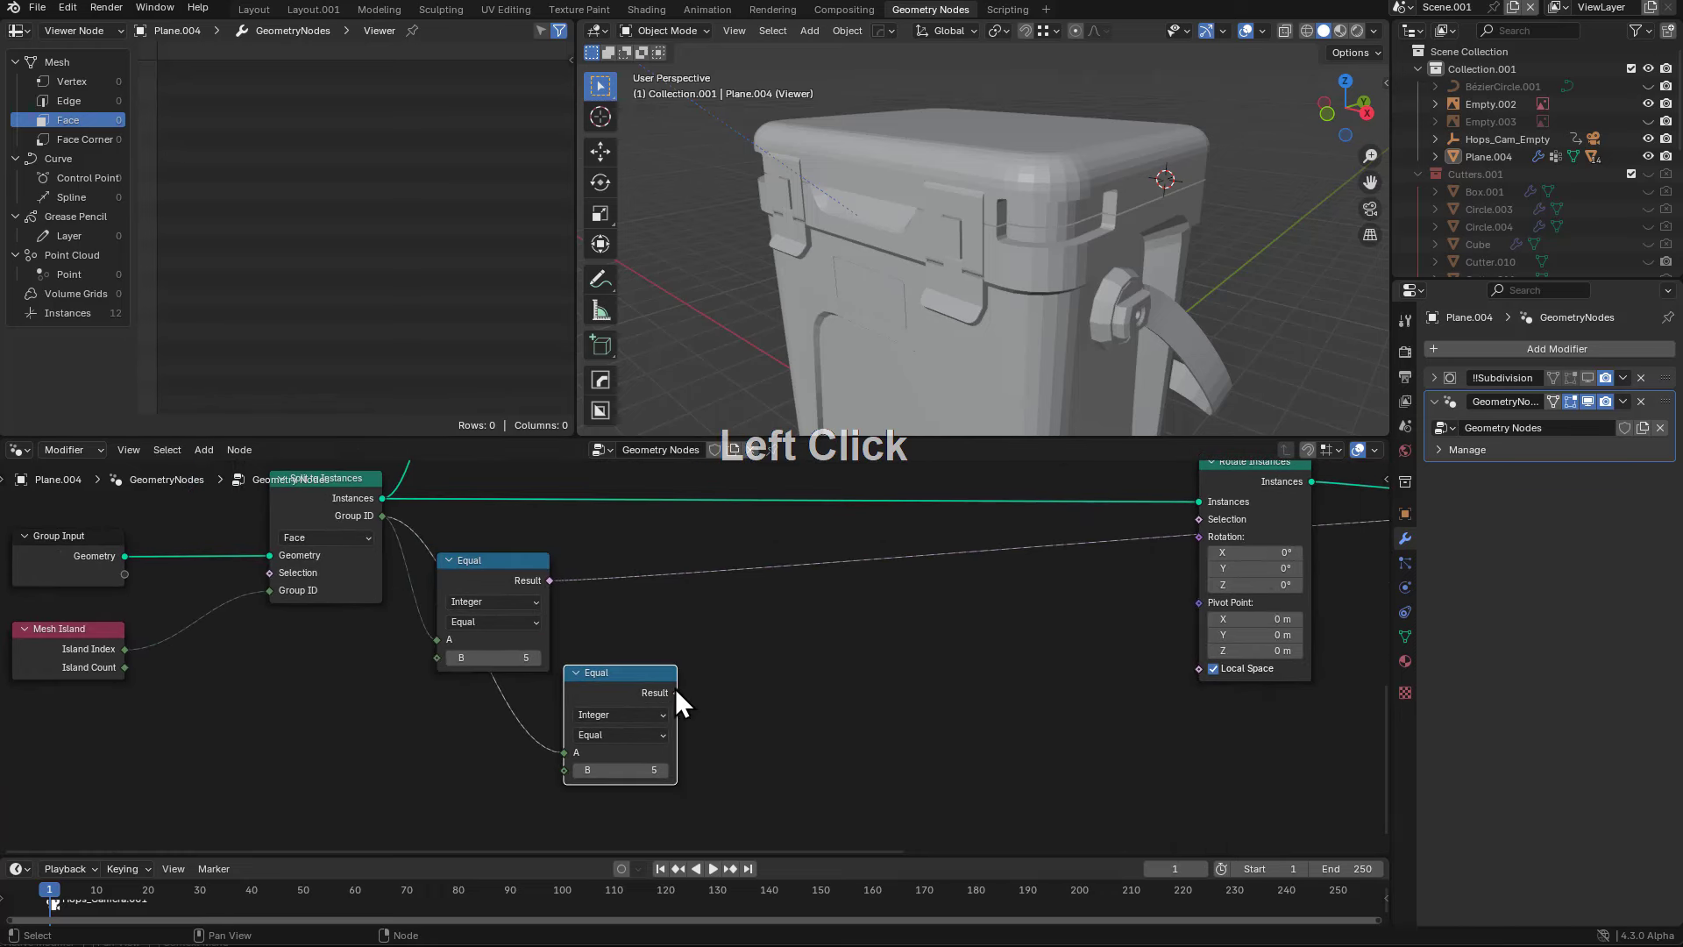
pyautogui.keyDown('ctrl'); pyautogui.keyDown('shift'); pyautogui.click(640, 679); pyautogui.keyUp('shift'); pyautogui.keyUp('ctrl')
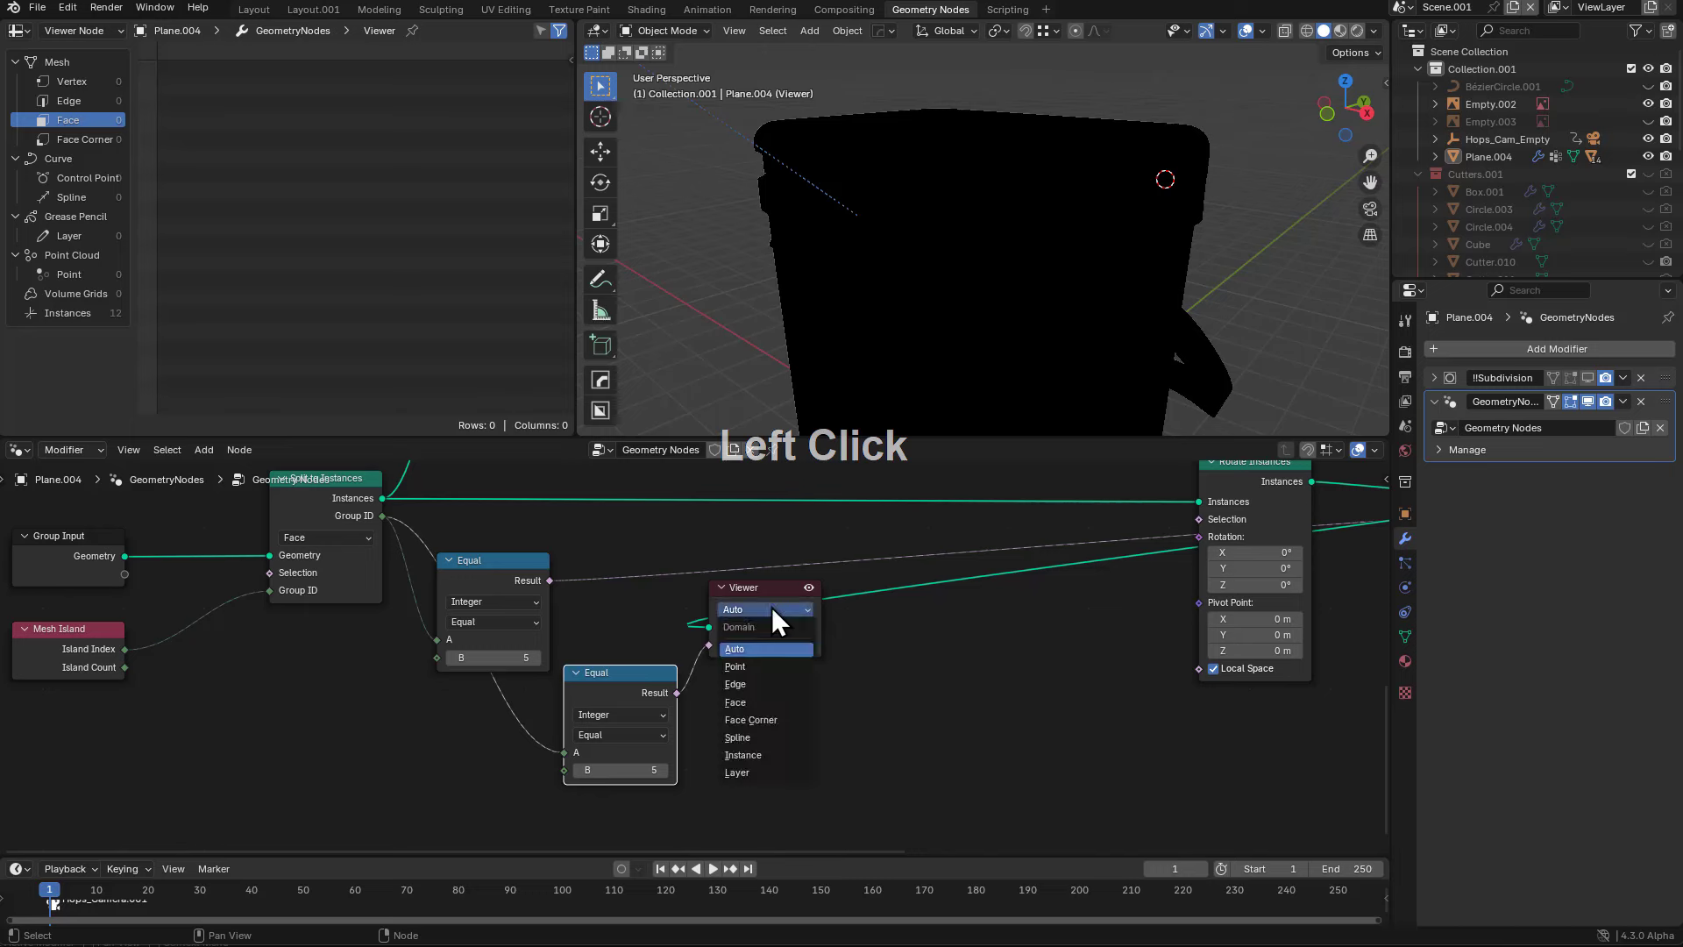
pyautogui.click(744, 754)
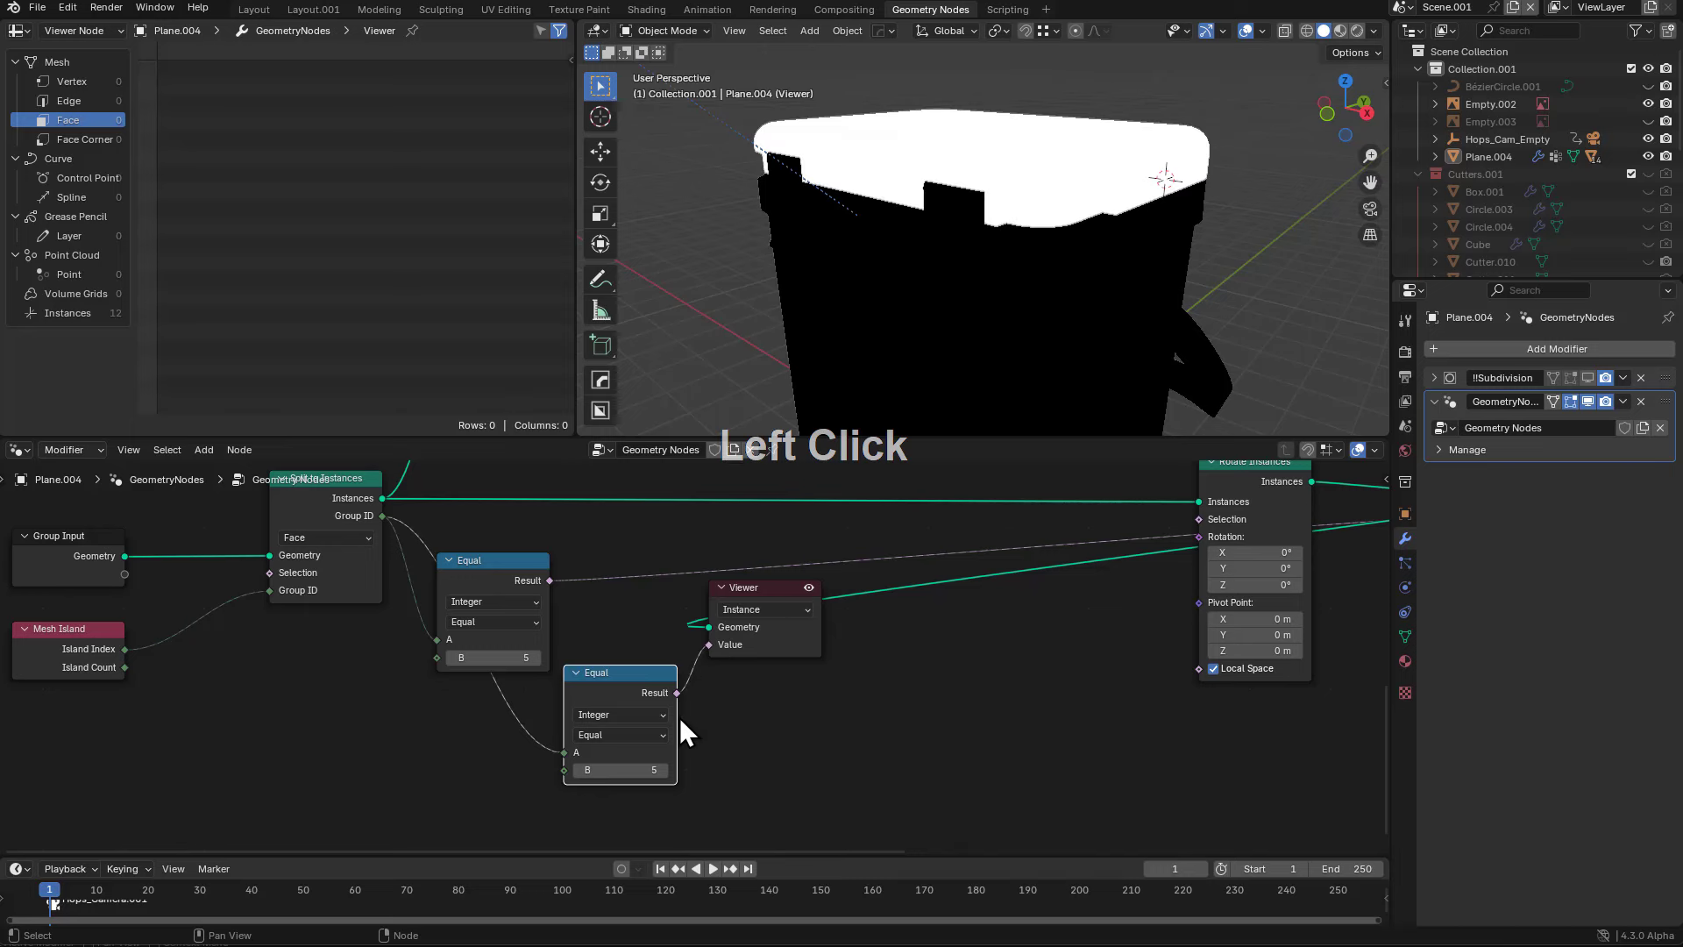
# - Step through the duplicated Equal node's B values to find the front latches, and settle on 3
pyautogui.click(663, 770)
pyautogui.click(664, 771)
pyautogui.click(664, 770)
pyautogui.click(664, 770)
pyautogui.click(664, 771)
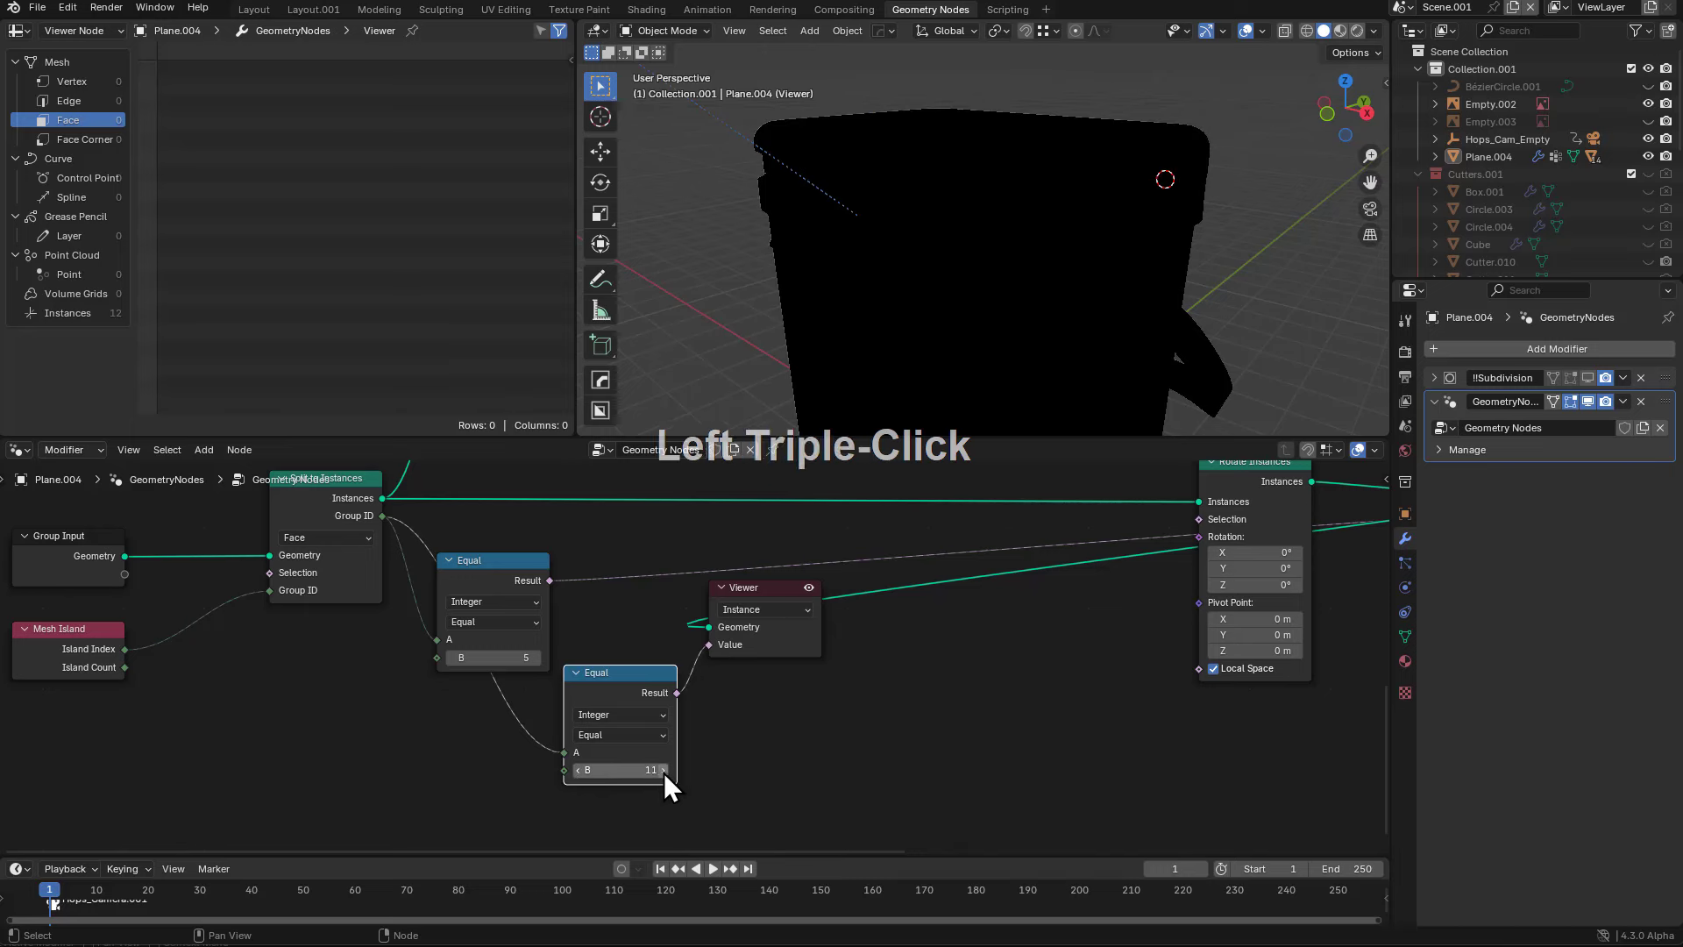
pyautogui.click(578, 770)
pyautogui.click(579, 770)
pyautogui.click(580, 770)
pyautogui.click(580, 769)
pyautogui.click(580, 770)
pyautogui.click(580, 769)
pyautogui.click(580, 769)
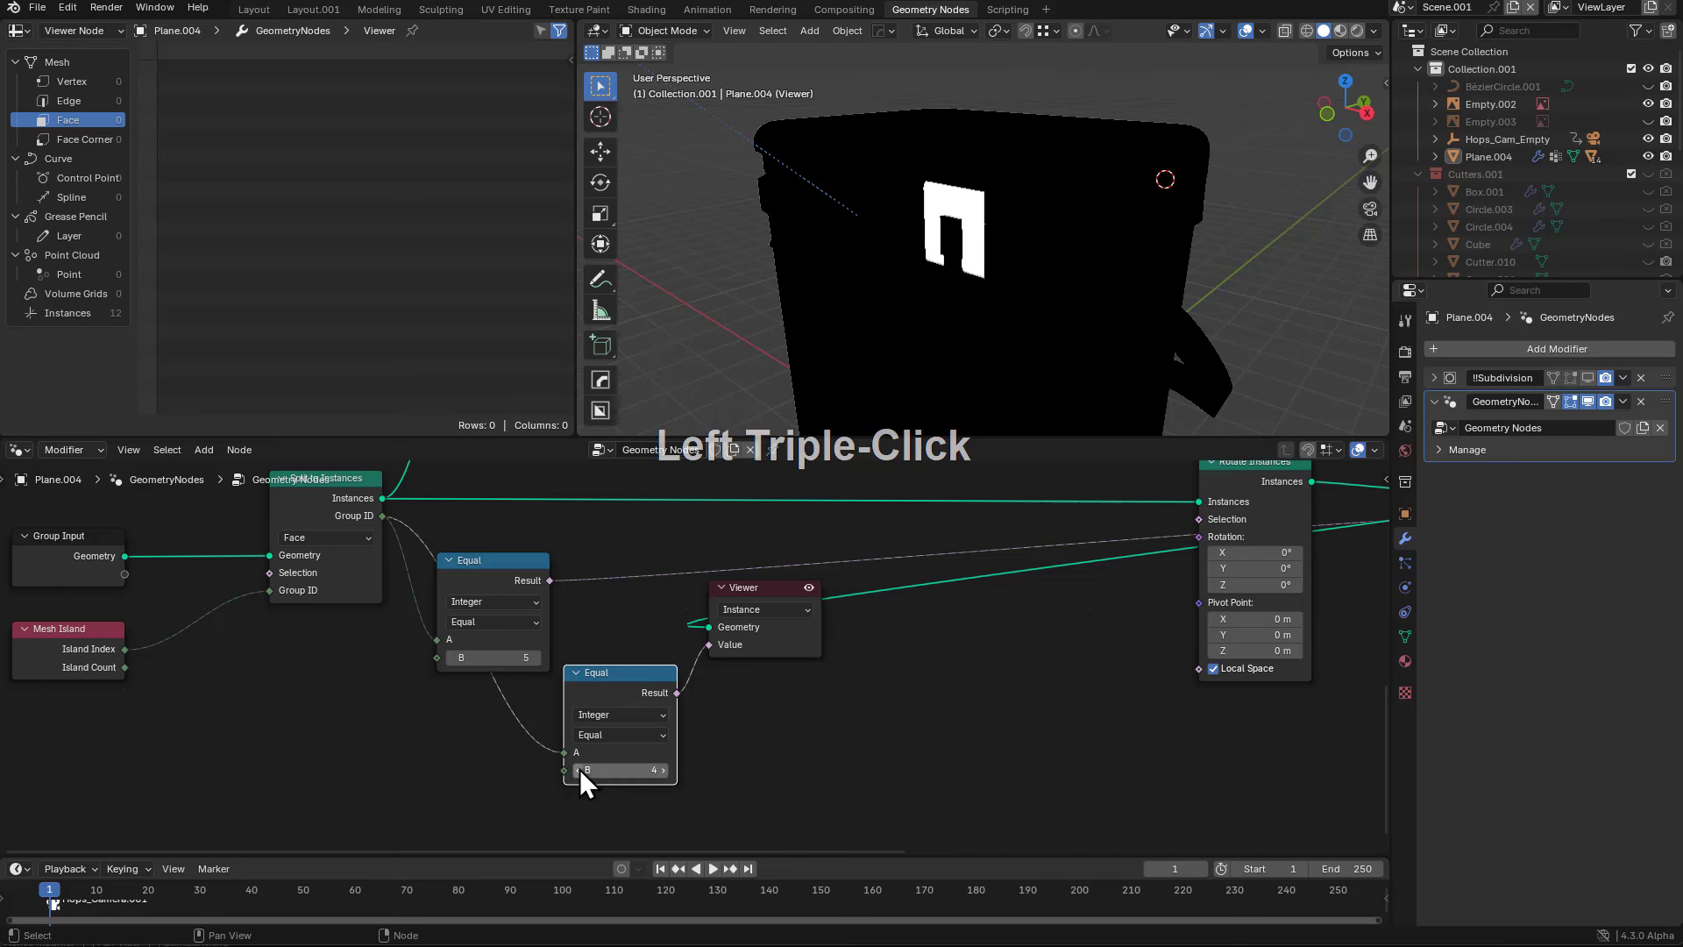
pyautogui.click(580, 770)
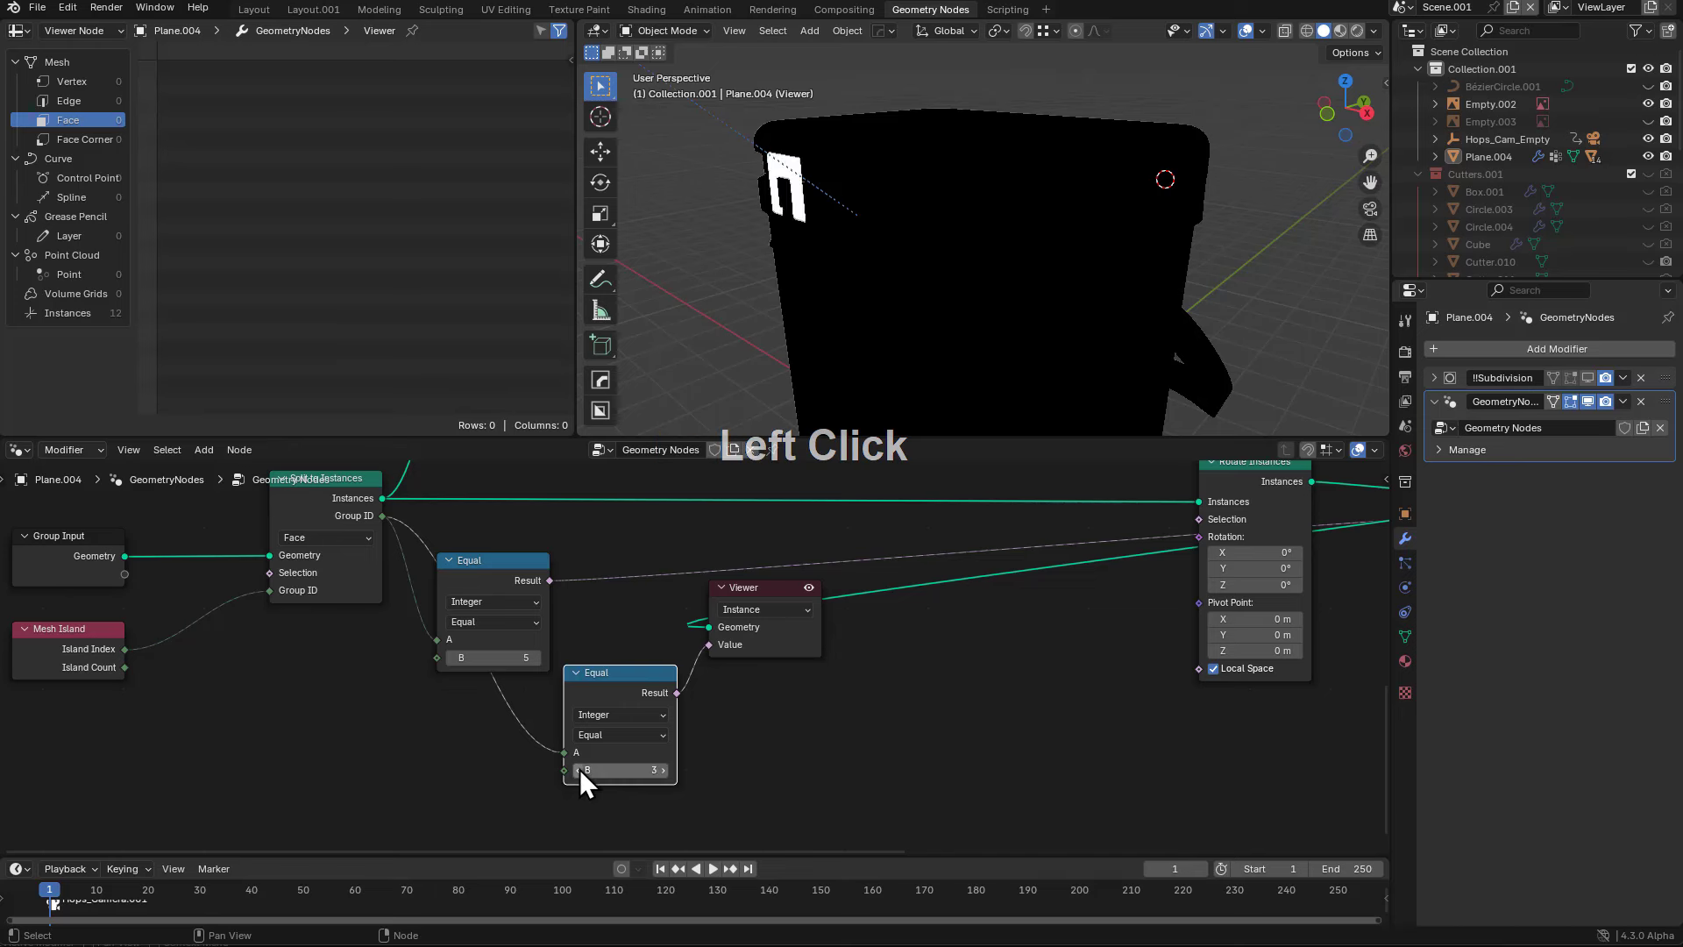
pyautogui.click(664, 769)
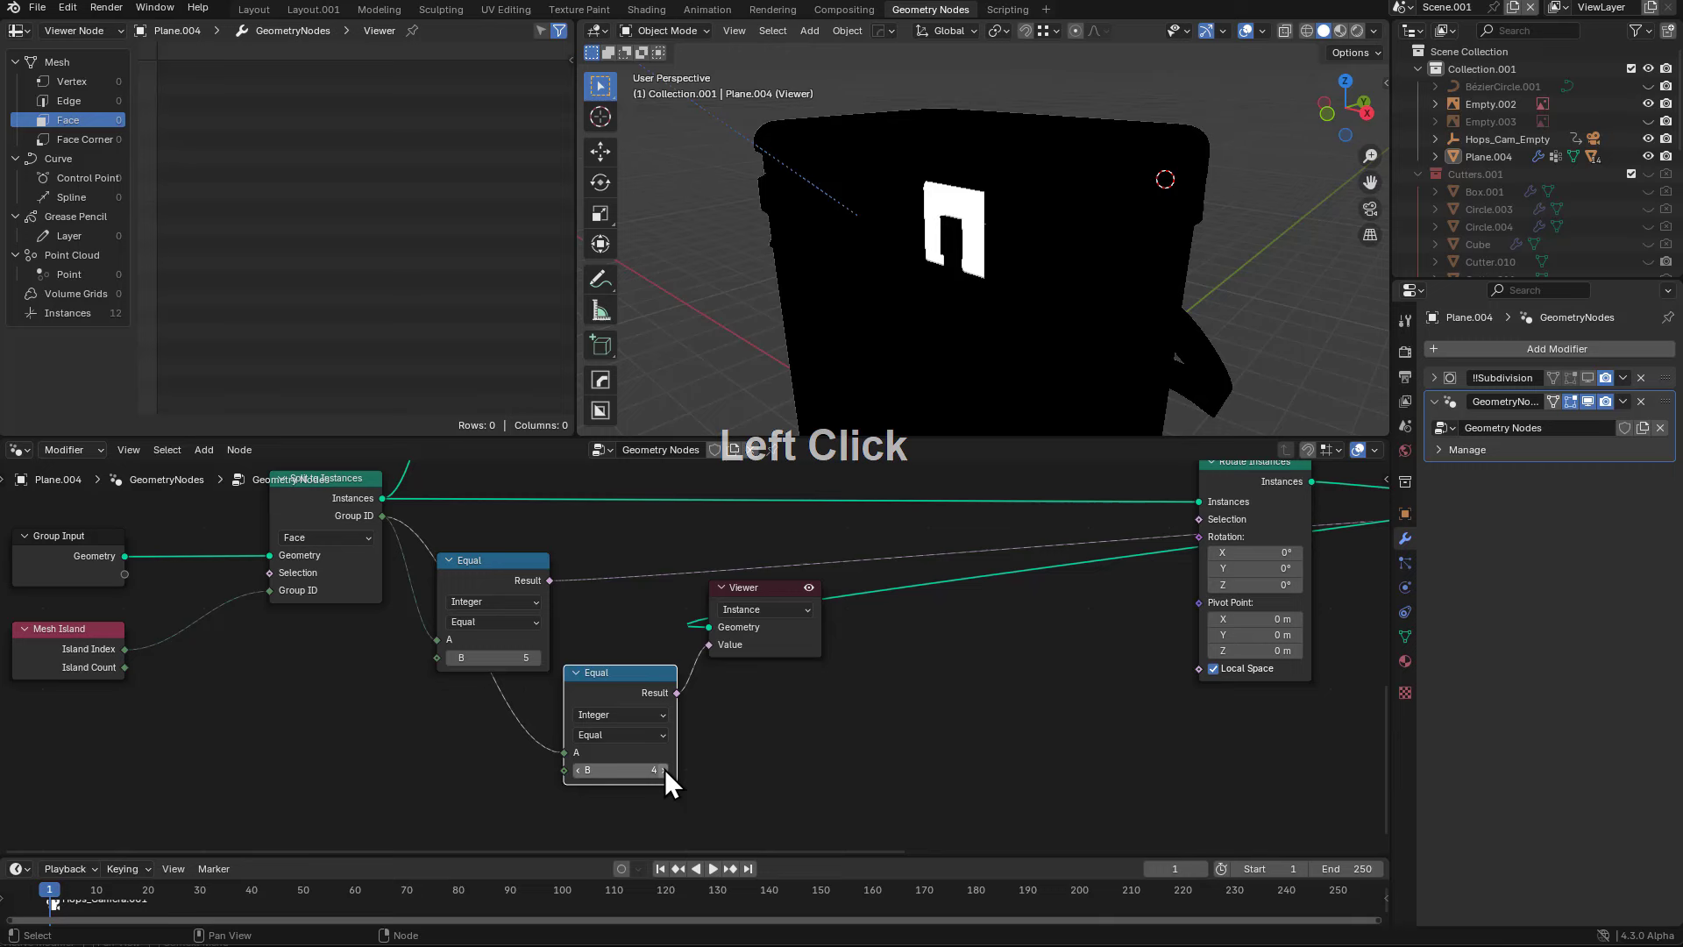
pyautogui.click(578, 770)
pyautogui.click(608, 735)
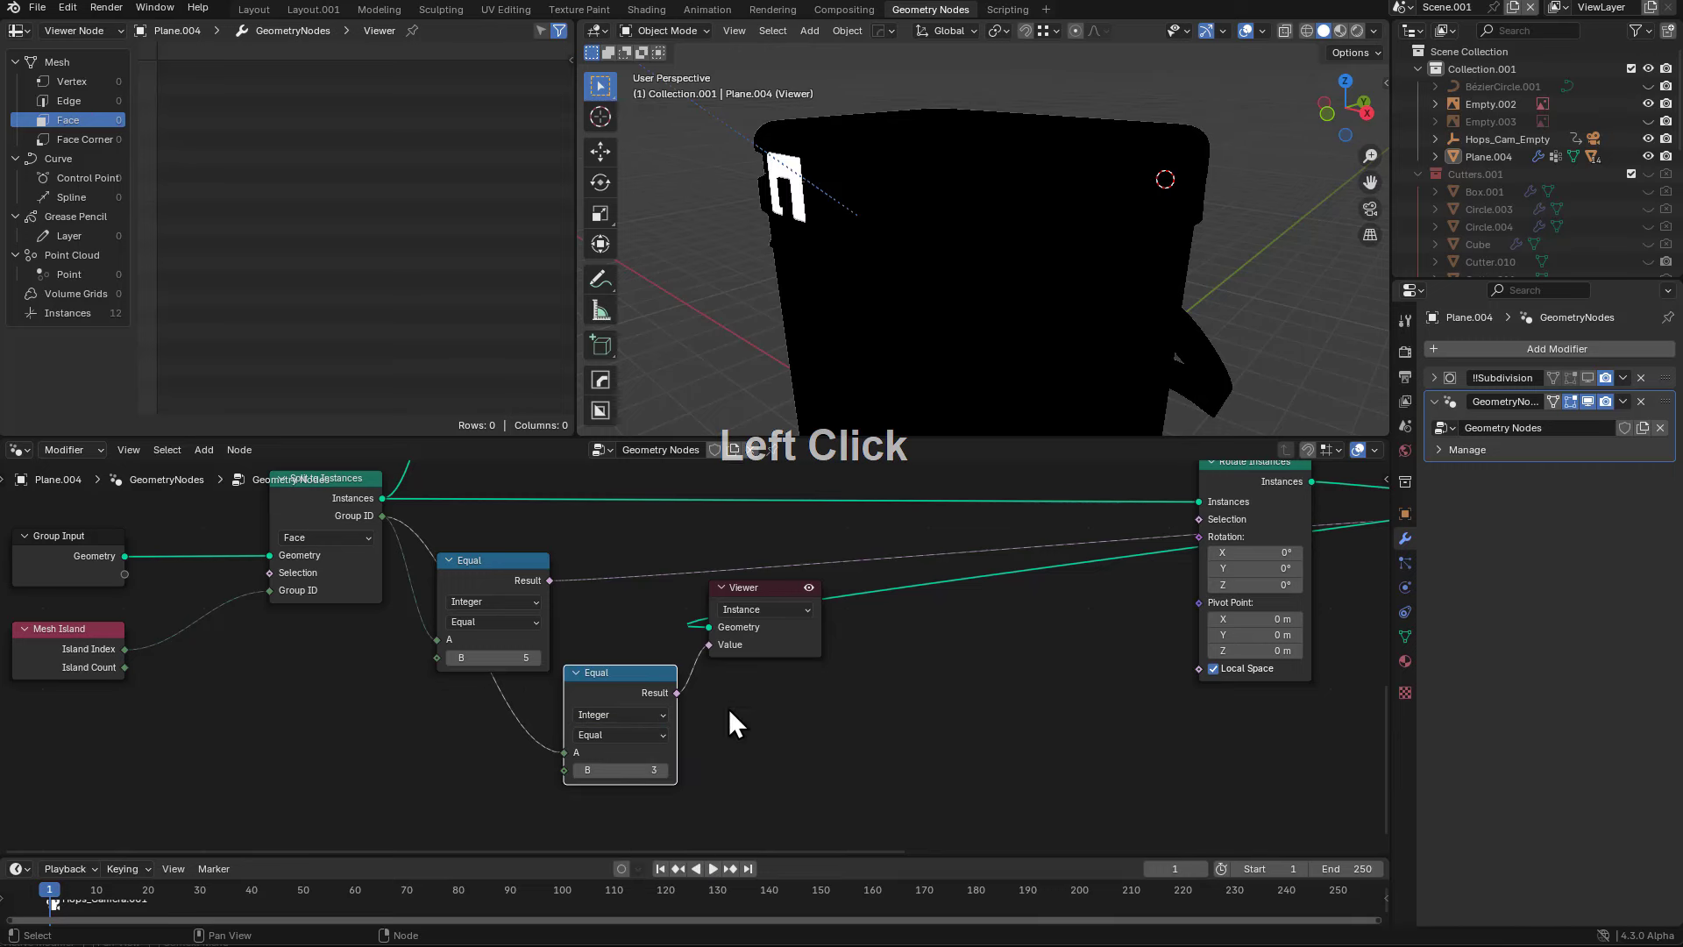
# - Add a Boolean Math Or node between the new Equal node's Result and the Viewer's Value input
pyautogui.moveTo(729, 708); pyautogui.dragTo(740, 649, button='middle')
pyautogui.moveTo(935, 526); pyautogui.dragTo(1009, 529)
pyautogui.moveTo(688, 633); pyautogui.dragTo(796, 666)
pyautogui.write('or')
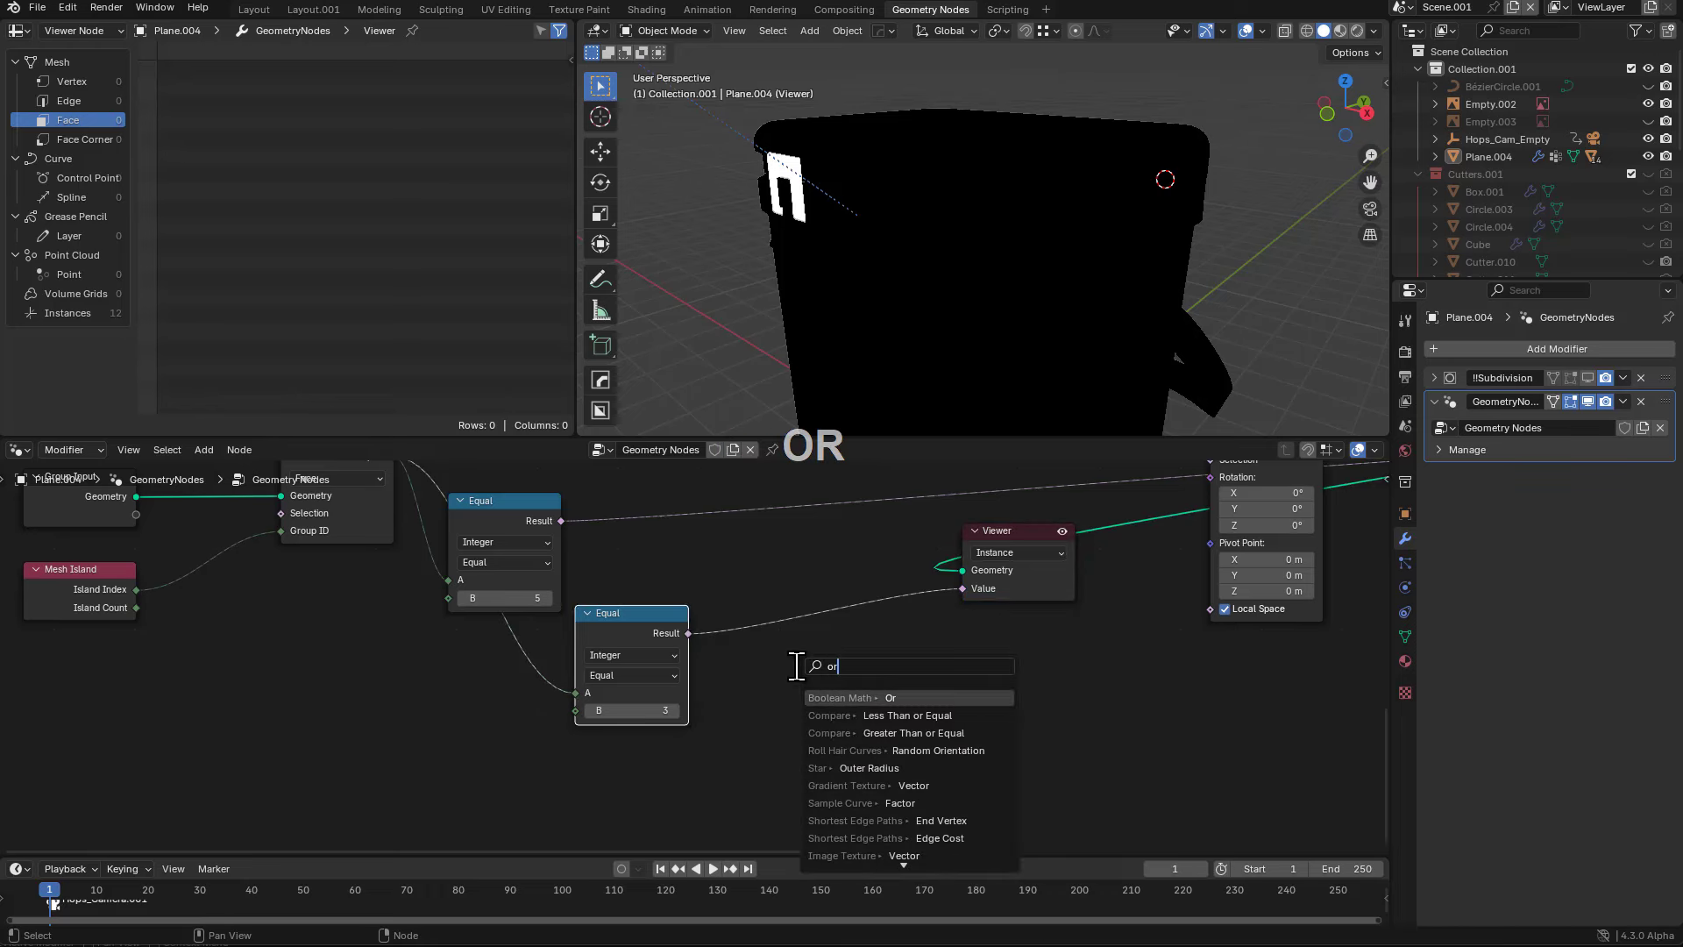
pyautogui.press('Return')
pyautogui.moveTo(908, 677); pyautogui.dragTo(963, 588)
pyautogui.moveTo(787, 654); pyautogui.dragTo(818, 628, button='middle')
pyautogui.moveTo(819, 628); pyautogui.dragTo(787, 568)
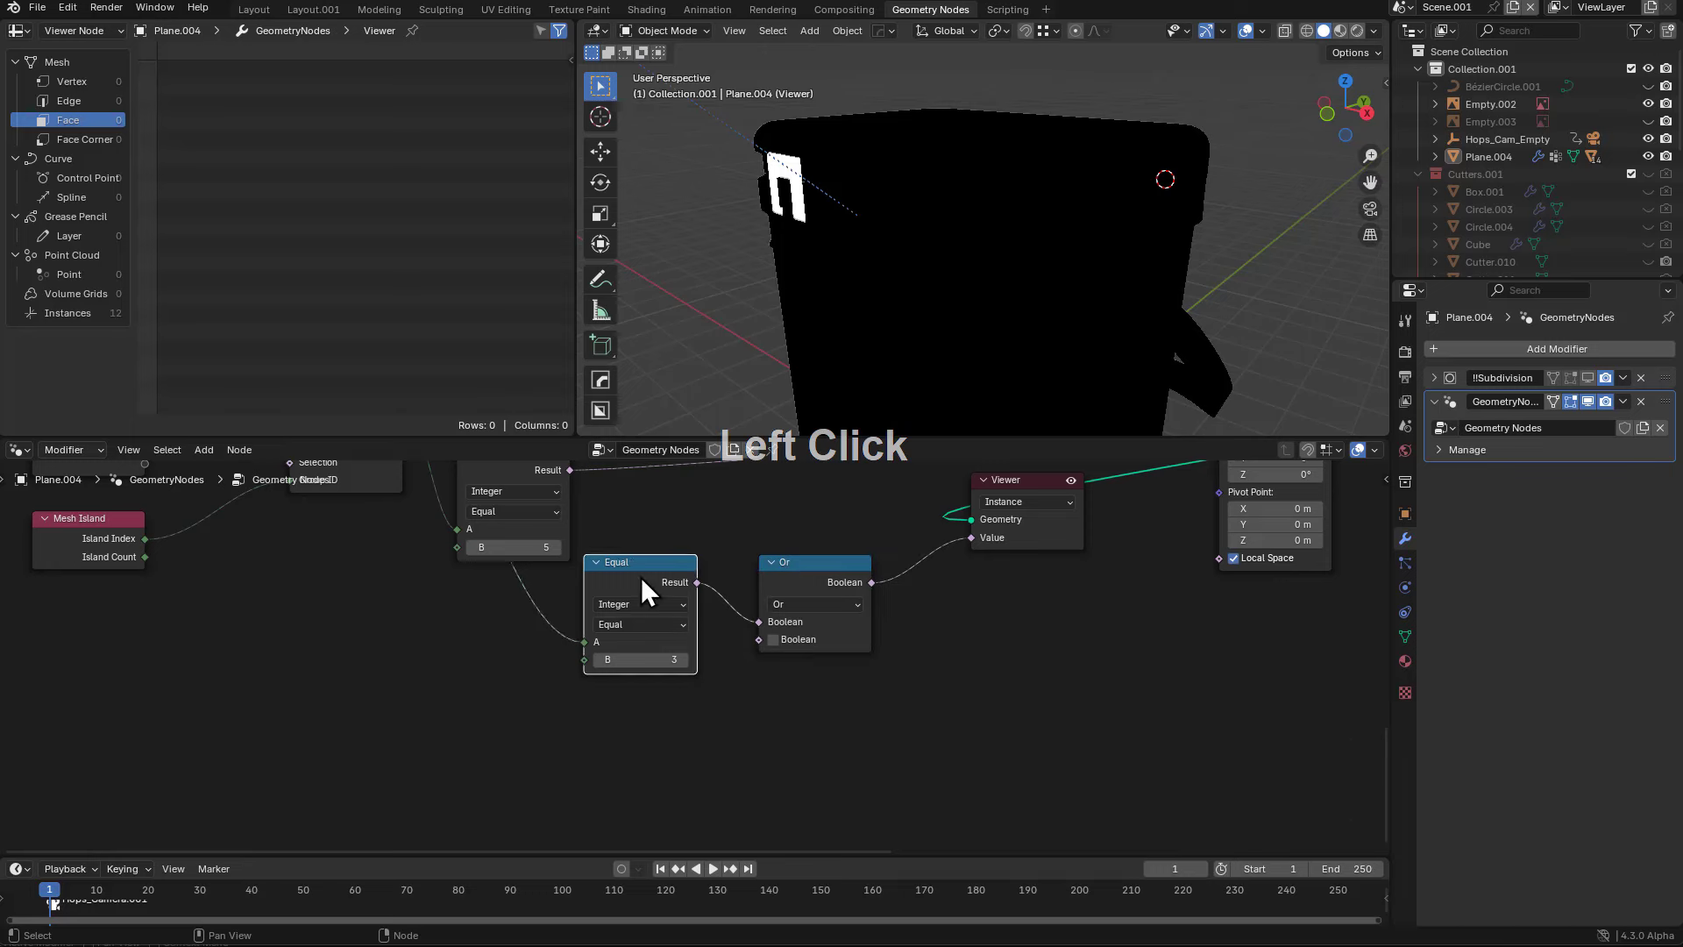
# - Duplicate the latch Equal node with its link, connect it to Or's second Boolean input and set B to 4
pyautogui.hotkey('ctrl', 'shift', 'd')
pyautogui.click(659, 701)
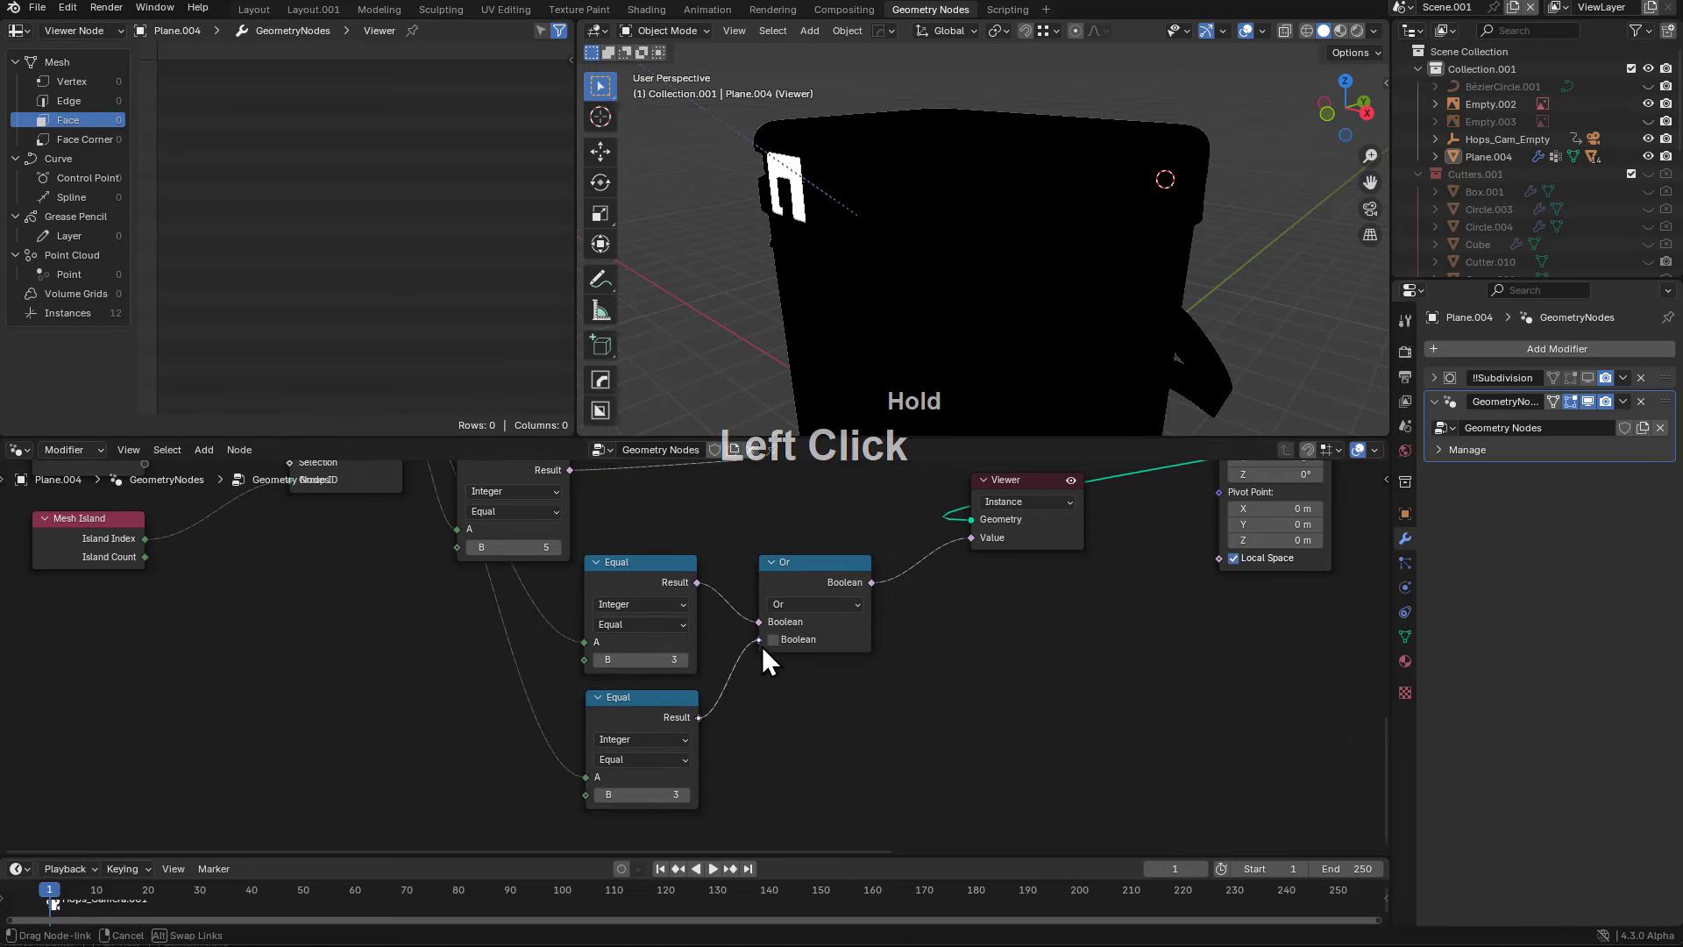
pyautogui.click(686, 794)
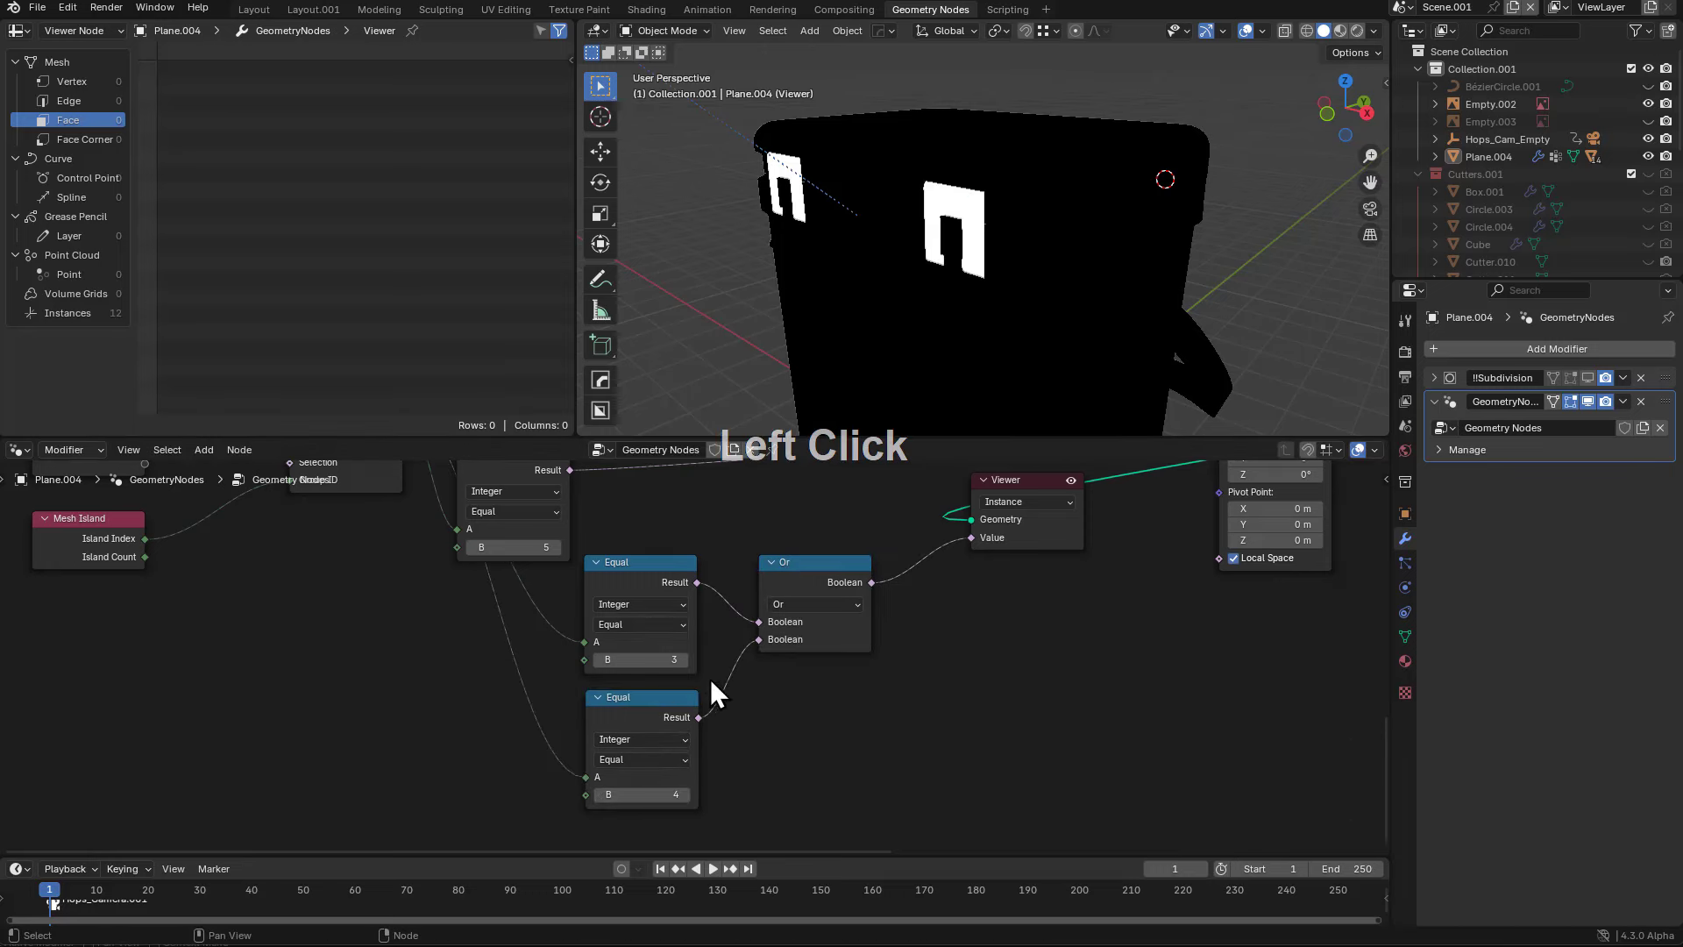
# - Duplicate the Or node and insert the copy between the first Or node and the Viewer
pyautogui.moveTo(710, 678); pyautogui.dragTo(695, 644, button='middle')
pyautogui.hotkey('shift', 'd')
pyautogui.click(912, 555)
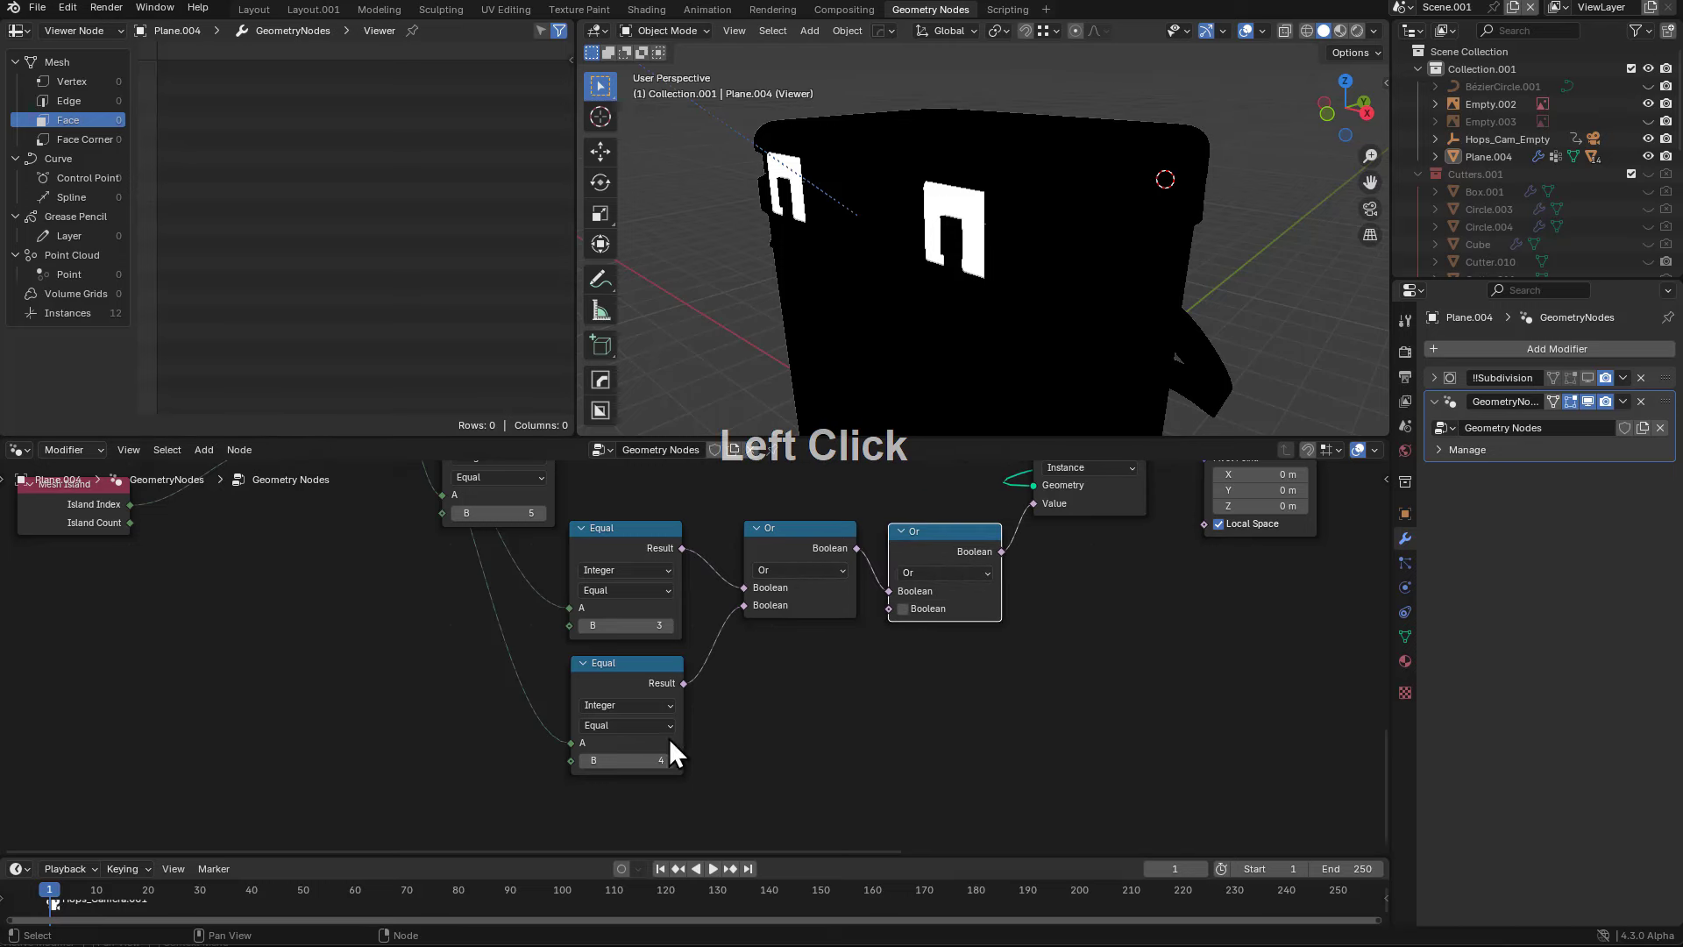
# - Duplicate the B 4 Equal node with its link, set its B to 5 and connect its Result to the second Or node's free Boolean input
pyautogui.moveTo(646, 705); pyautogui.dragTo(666, 639, button='middle')
pyautogui.hotkey('shift', 'd')
pyautogui.click(646, 781)
pyautogui.hotkey('ctrl', 'z')
pyautogui.hotkey('ctrl', 'shift', 'd')
pyautogui.click(792, 596)
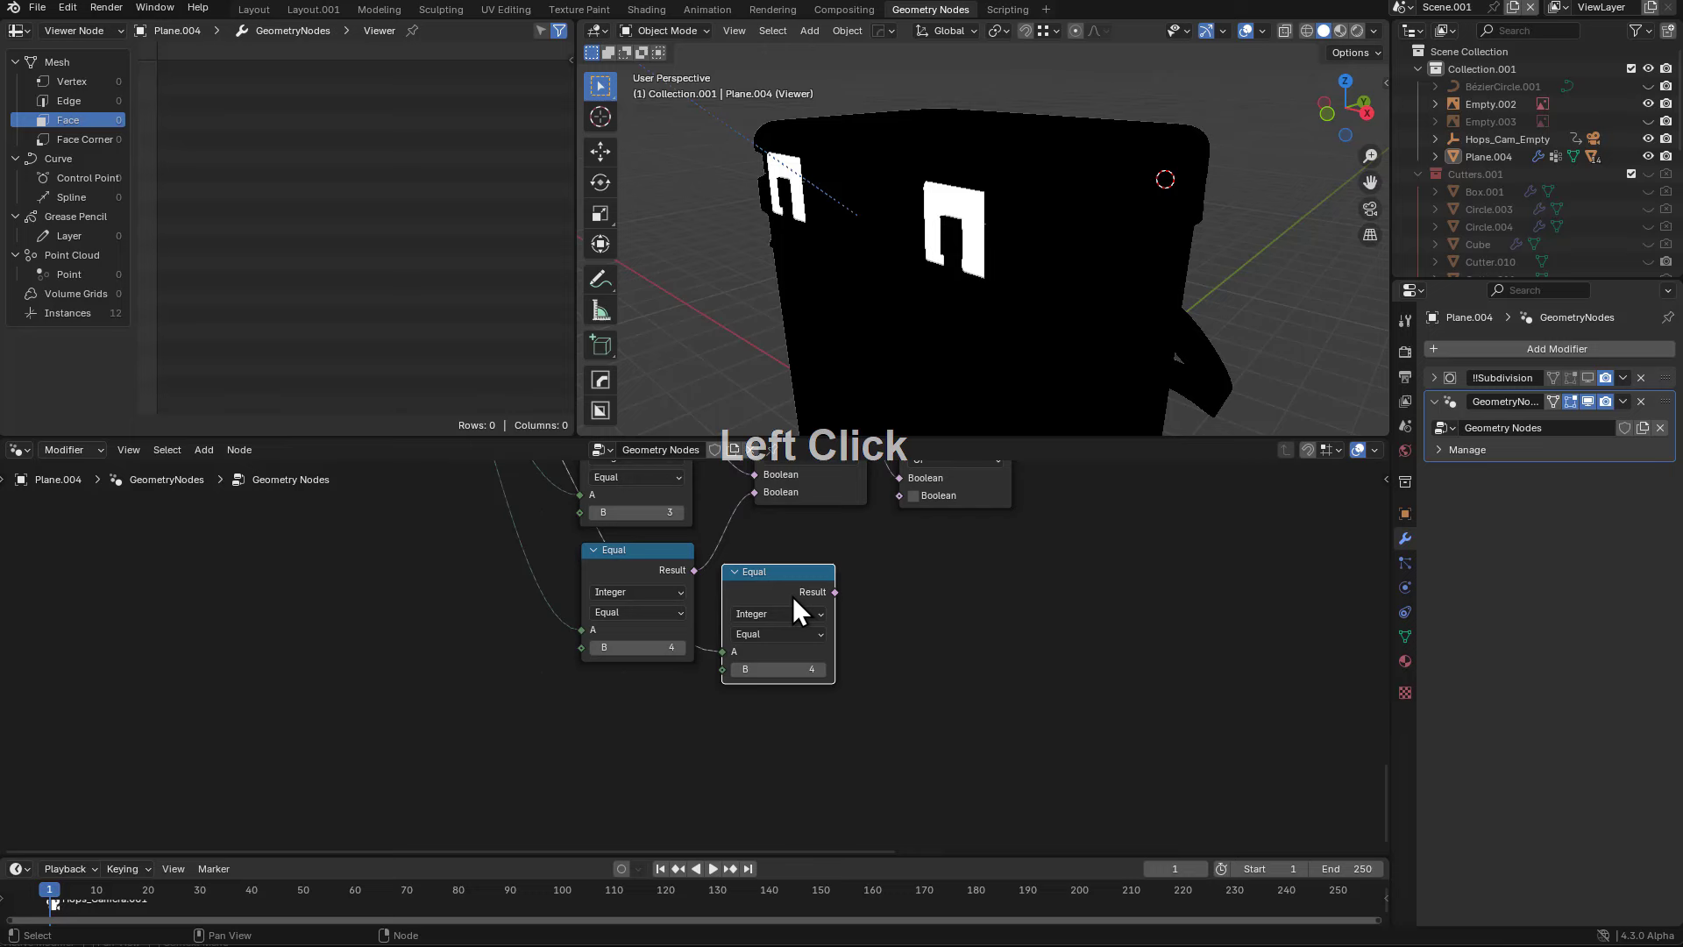
pyautogui.click(821, 669)
pyautogui.moveTo(827, 667); pyautogui.dragTo(814, 772, button='middle')
pyautogui.moveTo(821, 696); pyautogui.dragTo(886, 600)
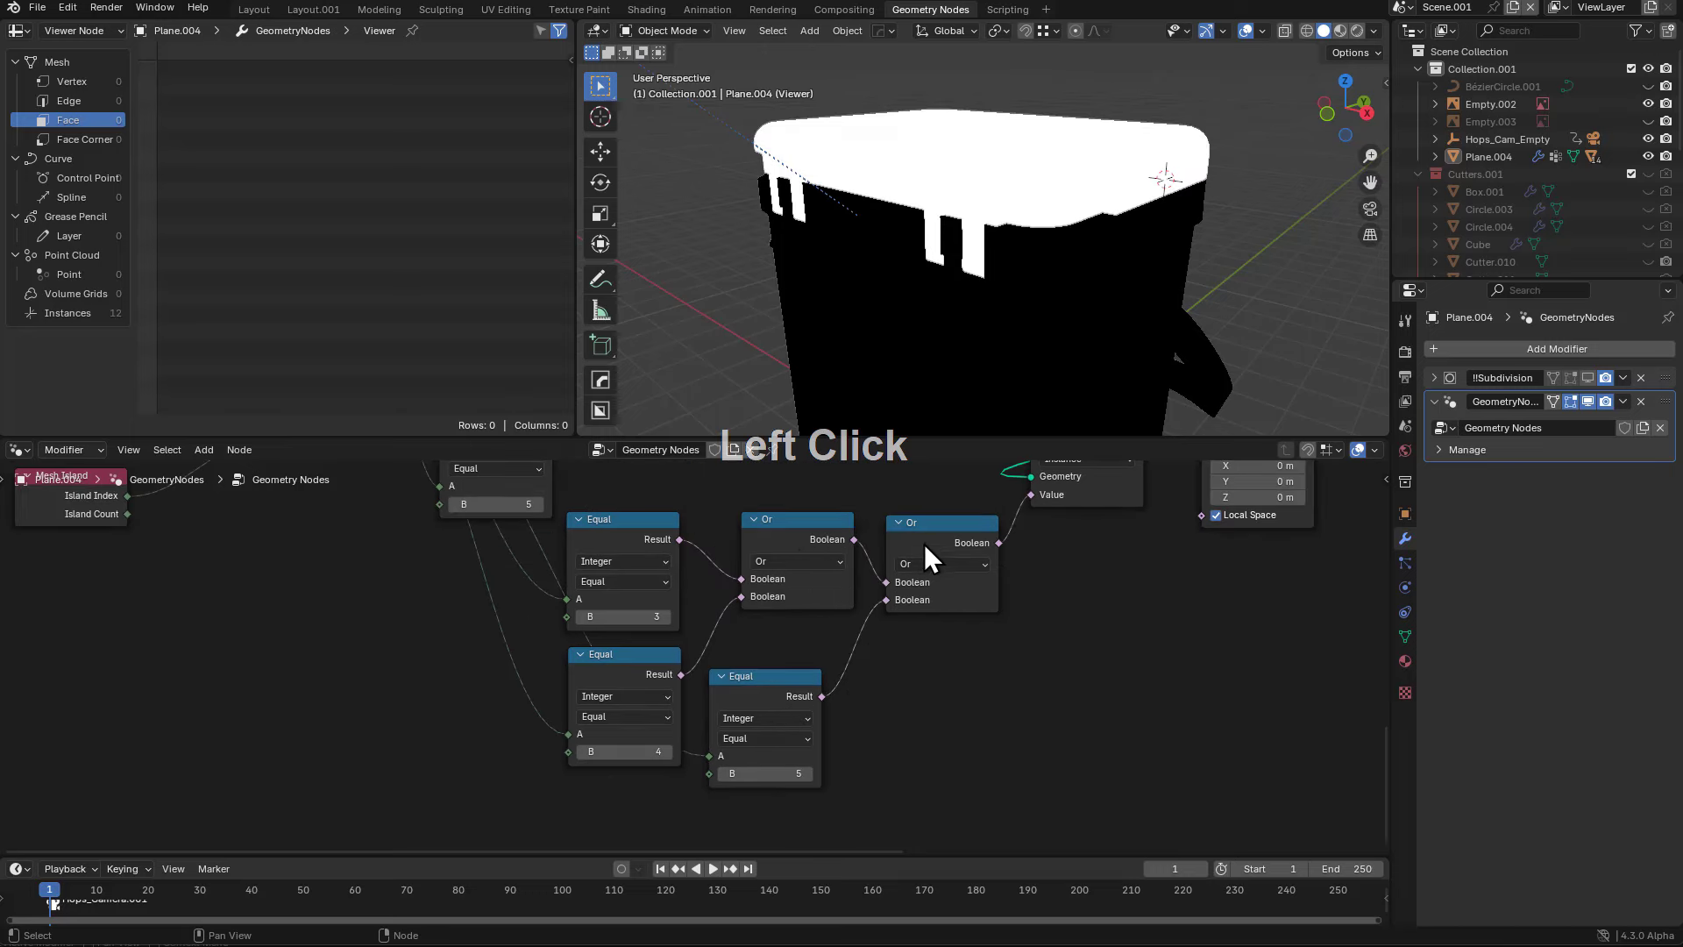
# - Step through the newest Equal node's B values to find a front latch's lower part, settle on 1, and move the node up slightly
pyautogui.click(806, 773)
pyautogui.click(806, 773)
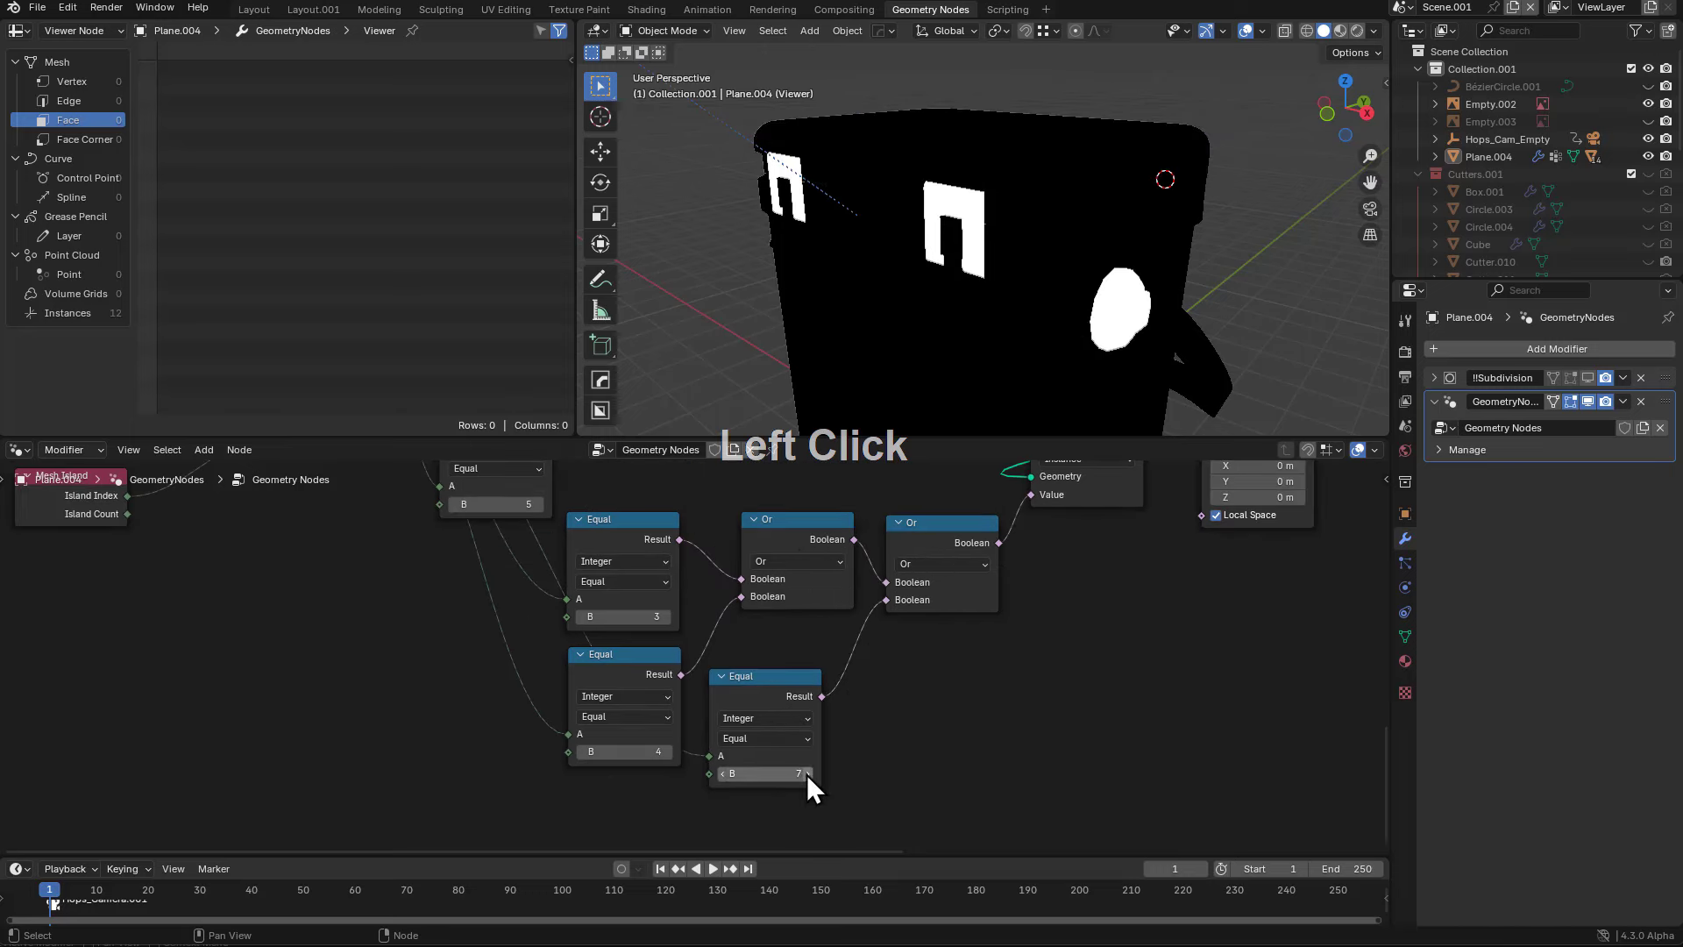
pyautogui.click(807, 773)
pyautogui.click(807, 773)
pyautogui.click(806, 773)
pyautogui.click(806, 773)
pyautogui.click(807, 773)
pyautogui.click(807, 773)
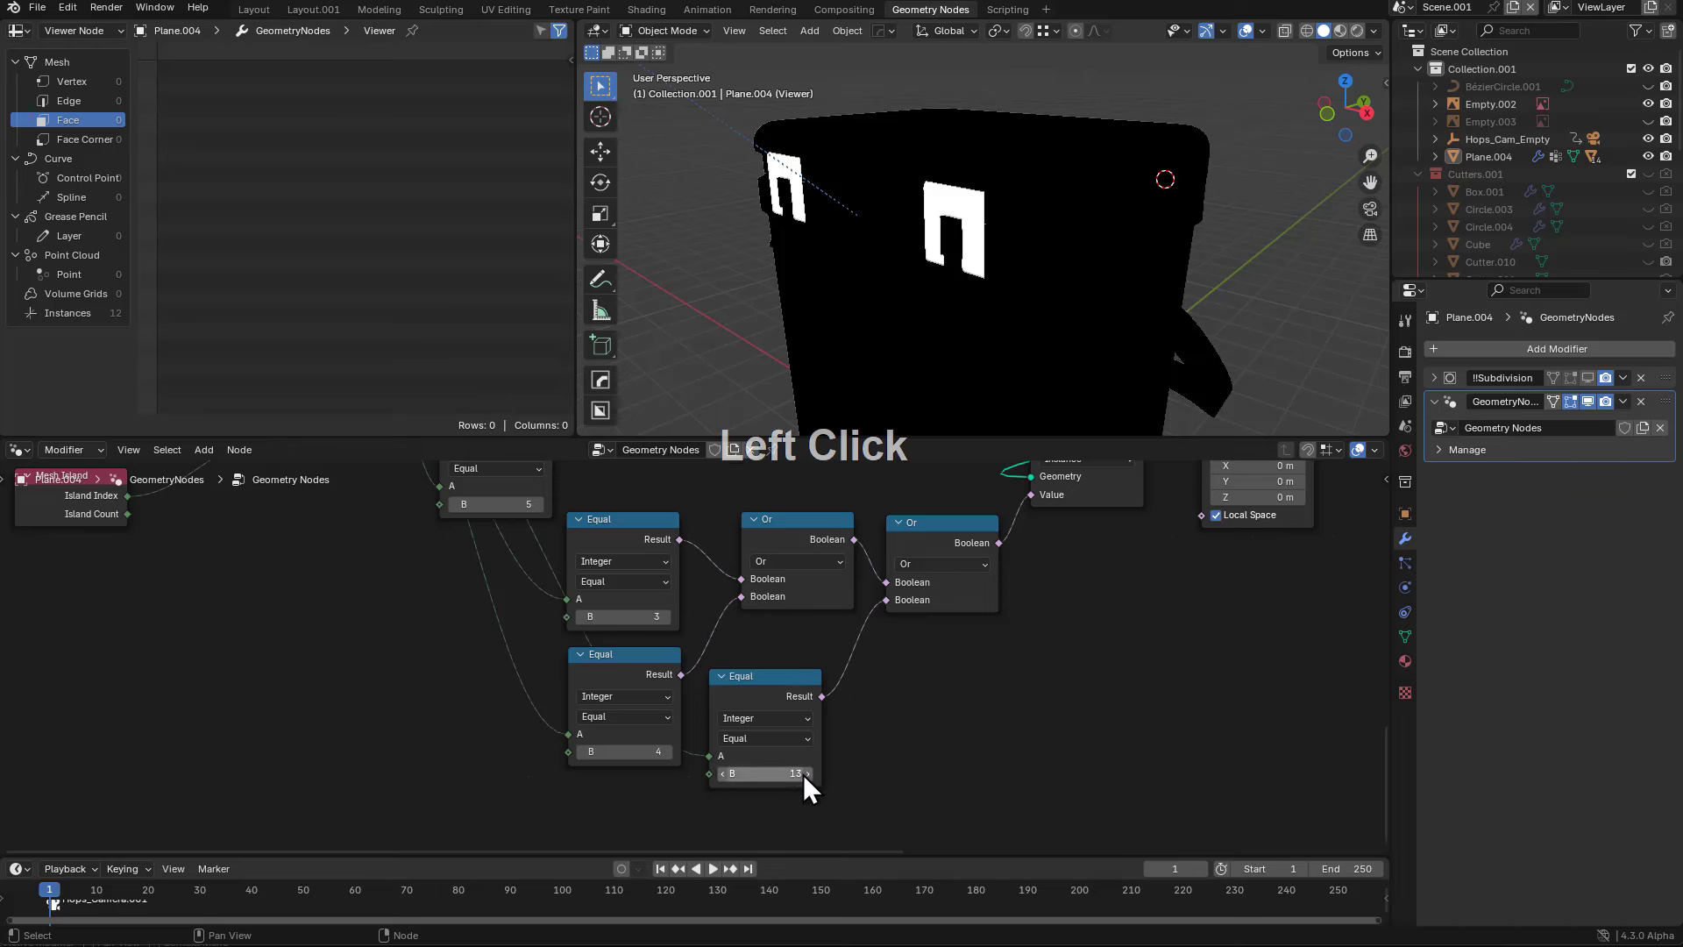
pyautogui.doubleClick(721, 773)
pyautogui.click(721, 773)
pyautogui.doubleClick(721, 773)
pyautogui.doubleClick(721, 773)
pyautogui.doubleClick(722, 773)
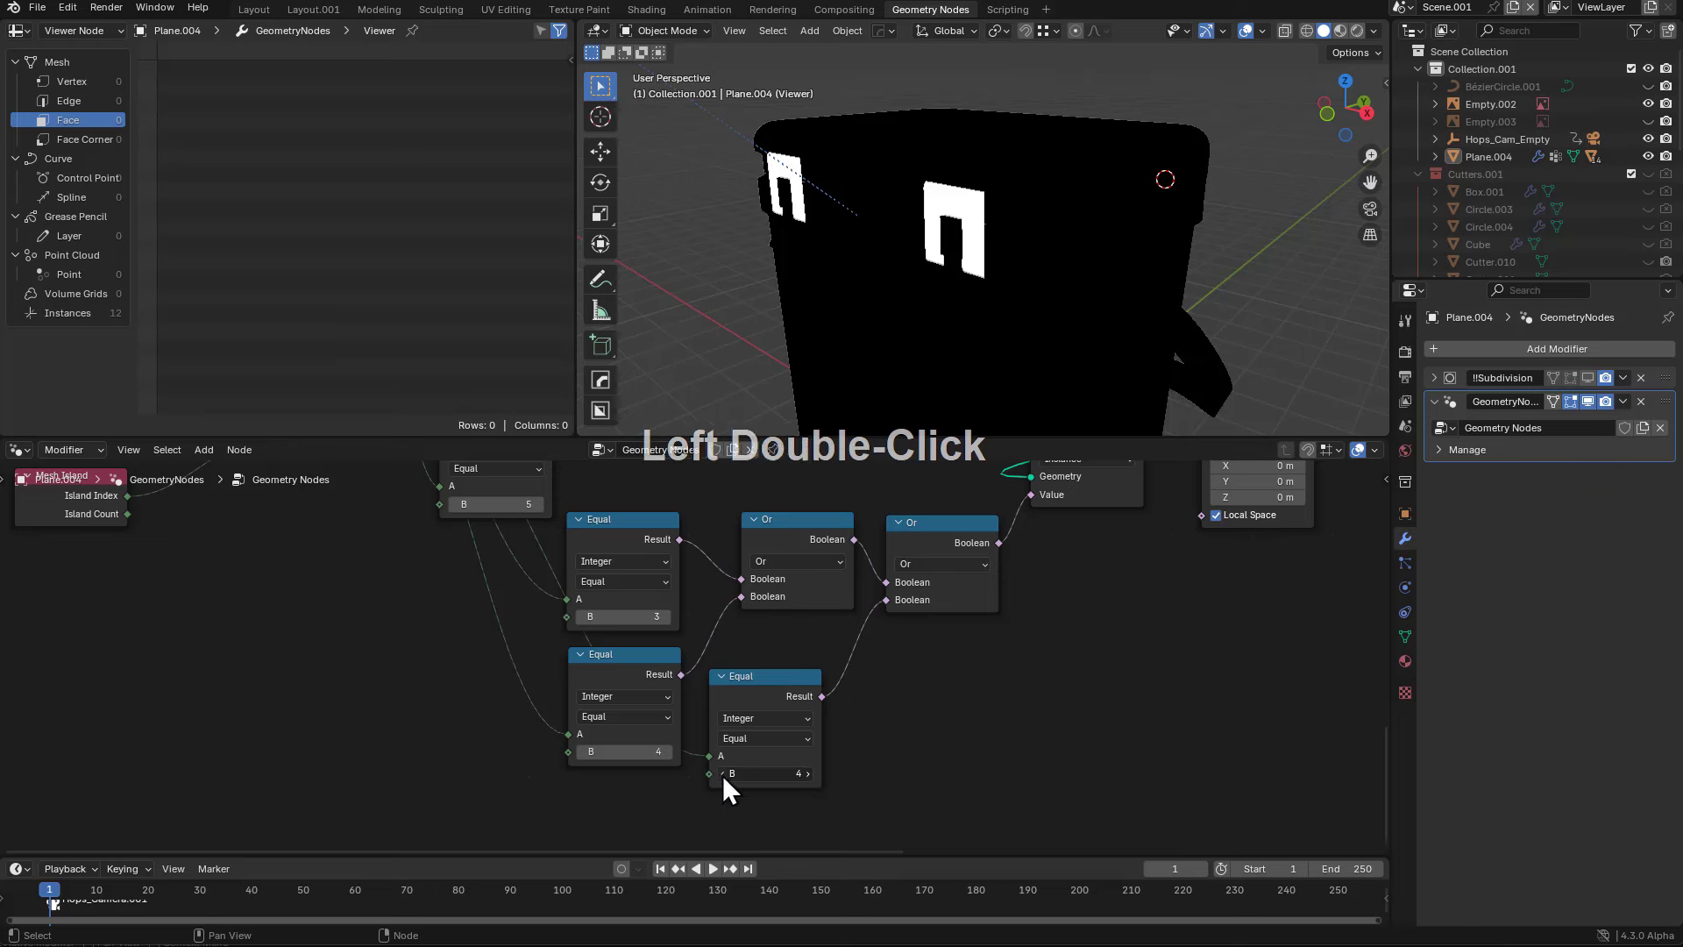
pyautogui.doubleClick(722, 773)
pyautogui.click(806, 773)
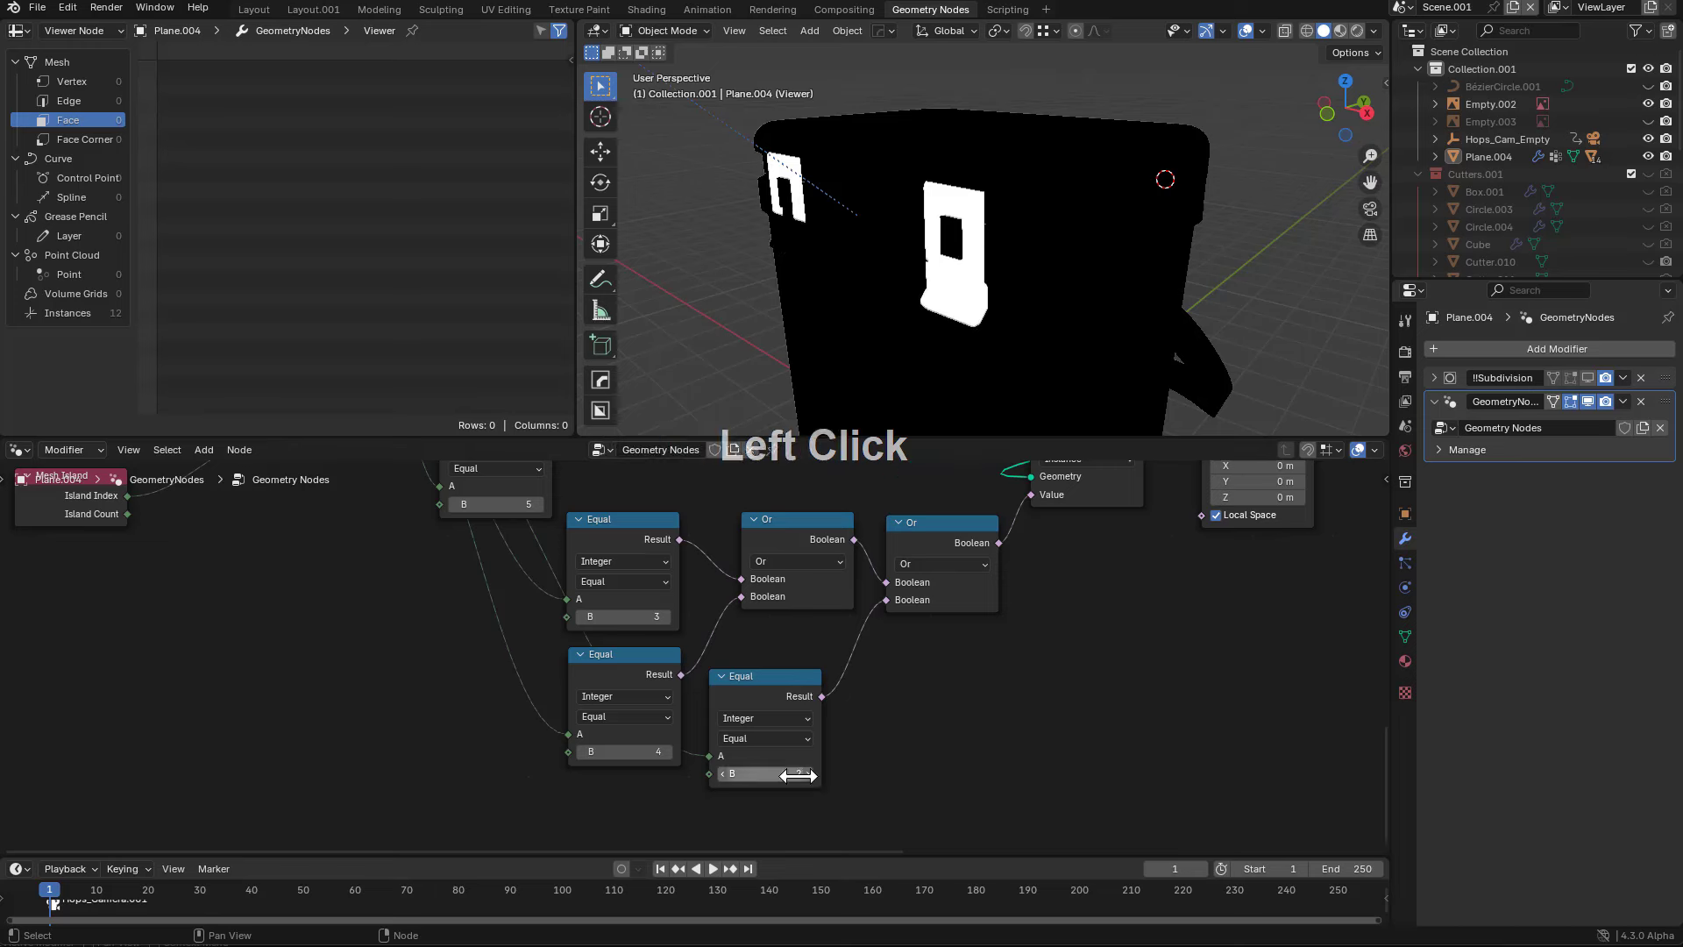
pyautogui.click(722, 775)
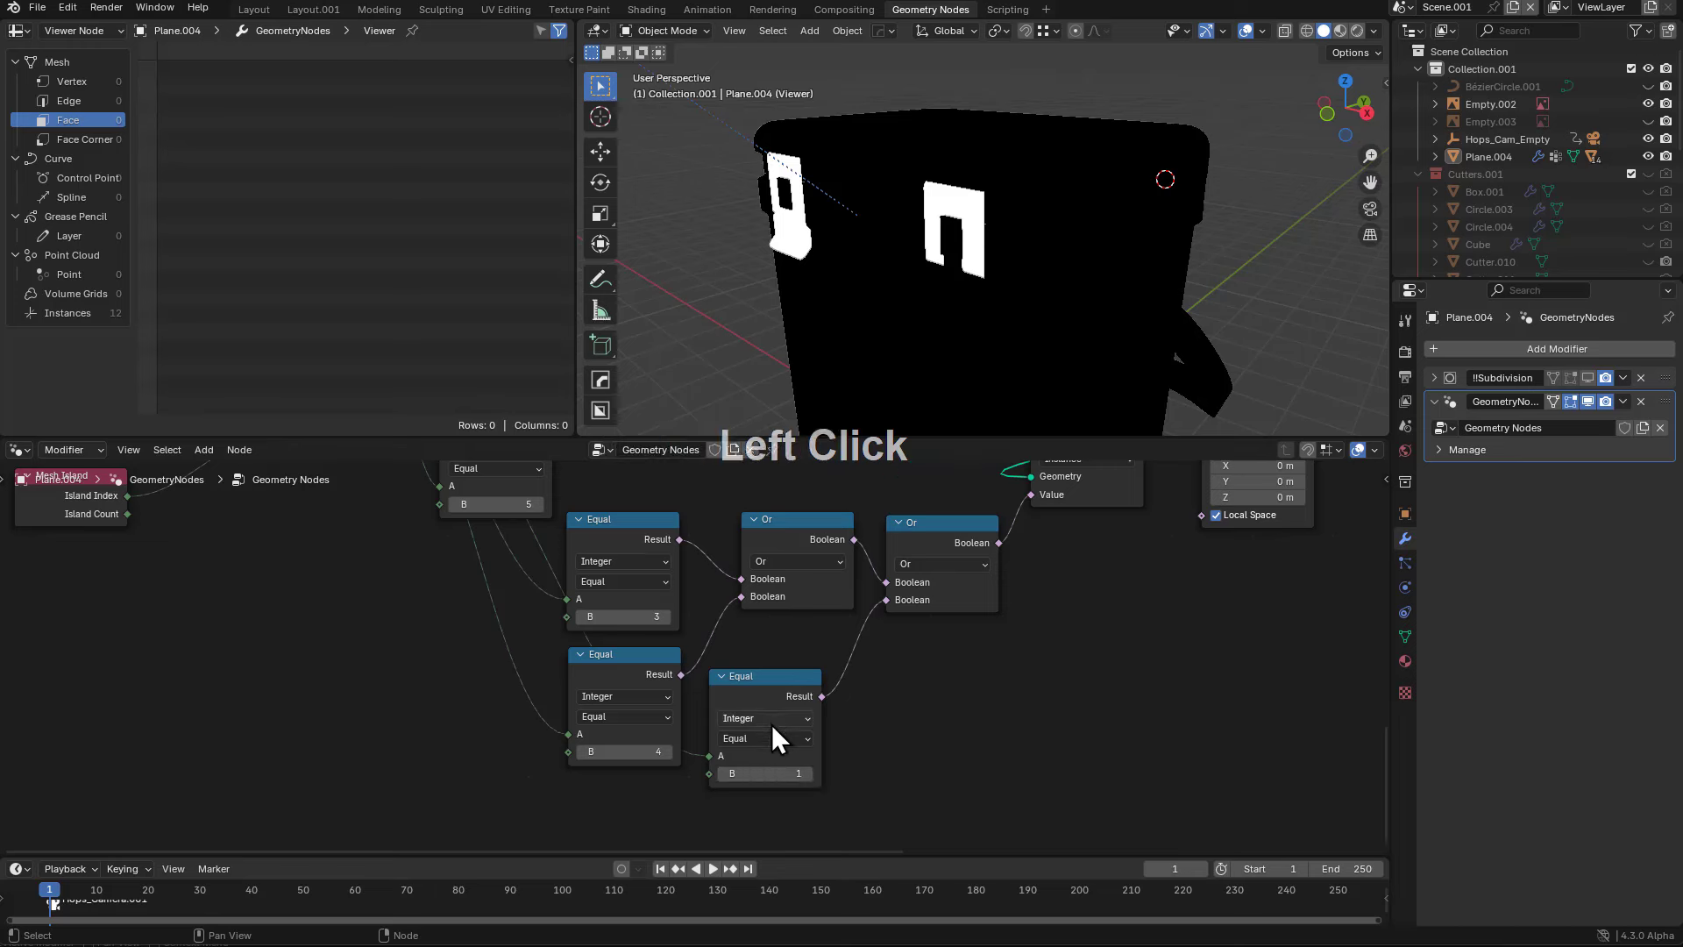
pyautogui.click(720, 775)
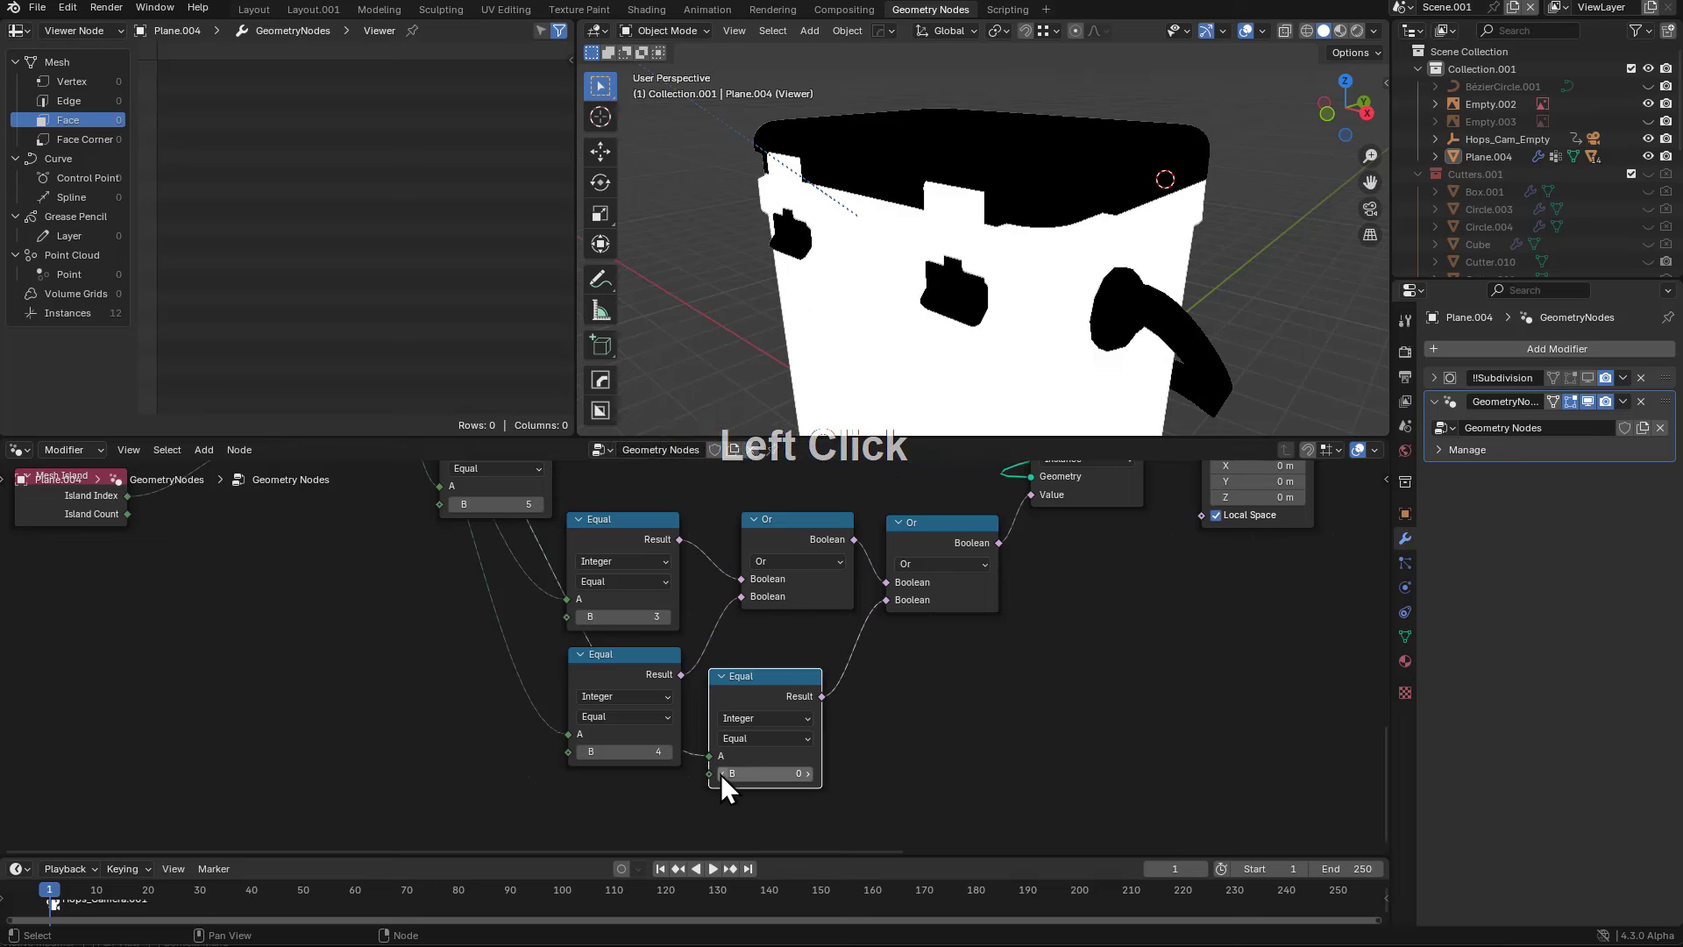
pyautogui.click(805, 773)
pyautogui.moveTo(786, 679); pyautogui.dragTo(785, 652)
pyautogui.click(934, 524)
pyautogui.hotkey('ctrl', 'd')
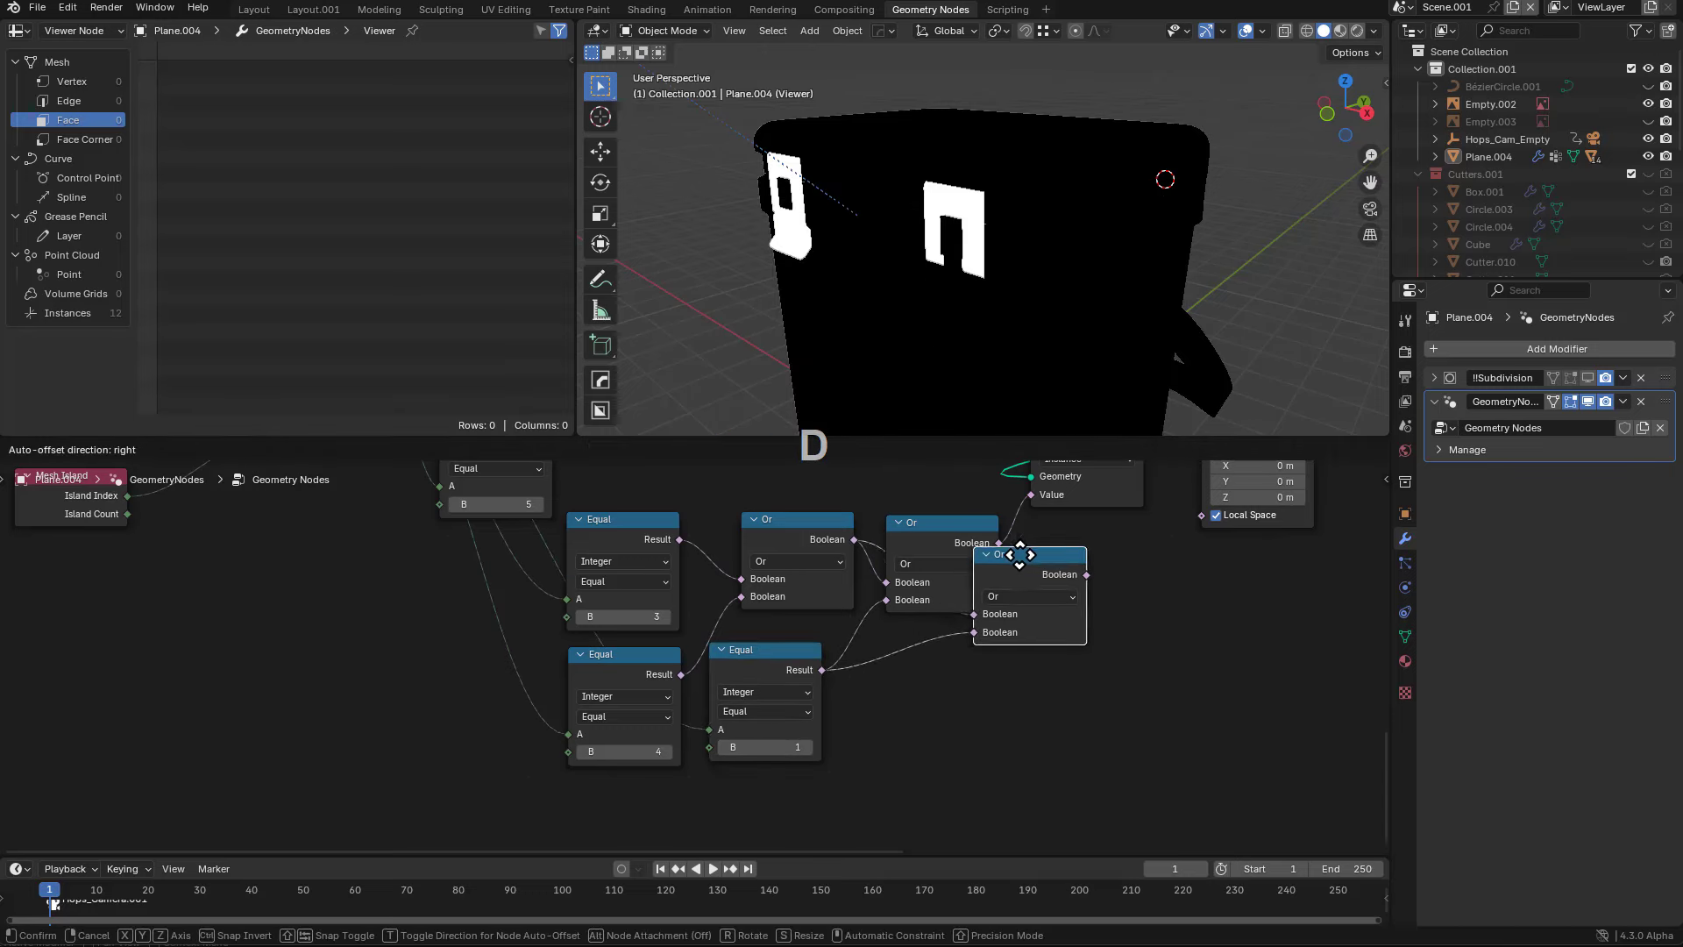
pyautogui.rightClick(1001, 634)
pyautogui.click(1022, 576)
pyautogui.click(954, 538)
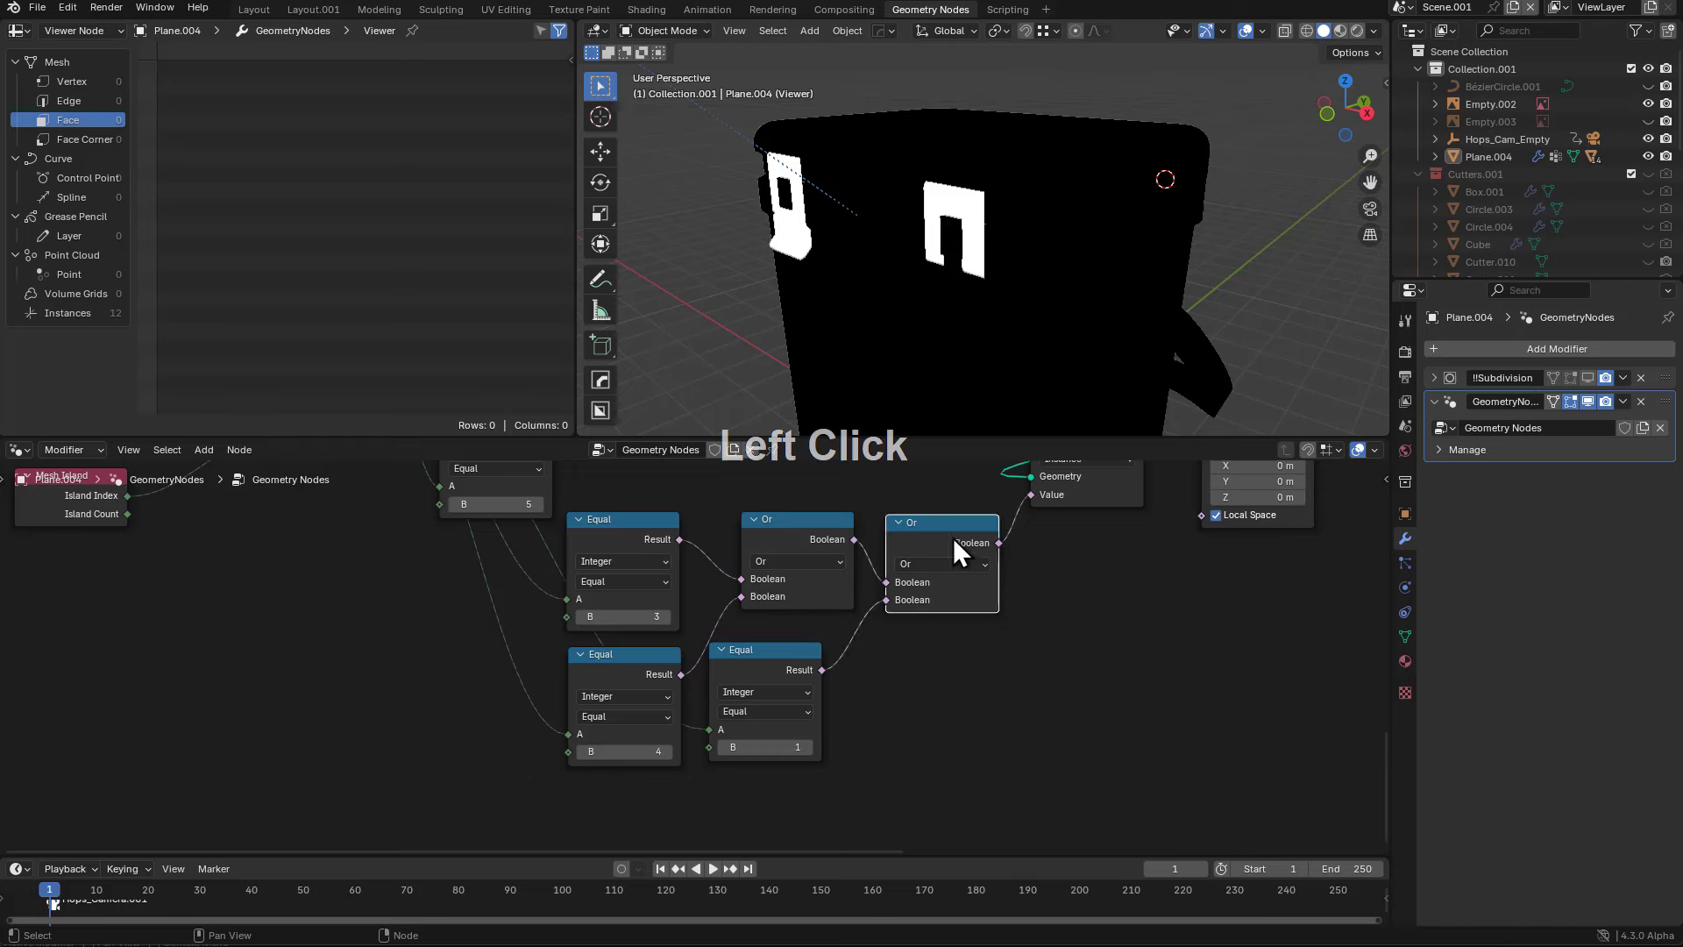
# - Duplicate the last Or node, insert the copy before the Viewer's Value input, and place it below the second Or node
pyautogui.hotkey('shift', 'd')
pyautogui.click(1082, 564)
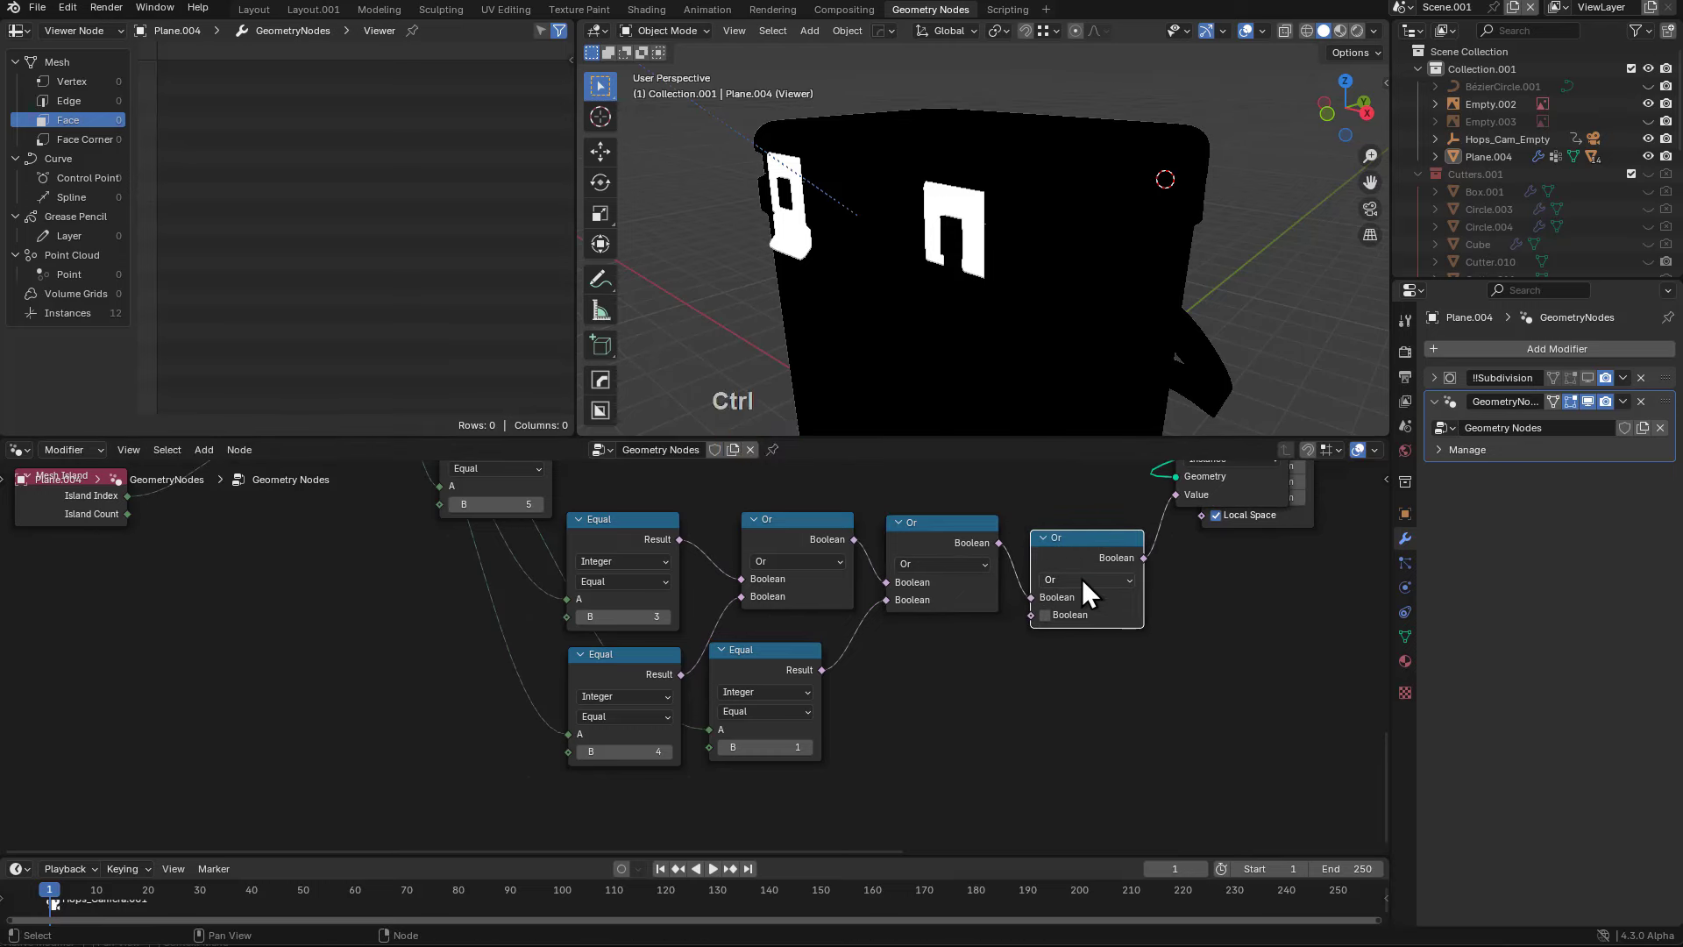
pyautogui.hotkey('ctrl', 'z')
pyautogui.press('g')
pyautogui.click(964, 671)
pyautogui.moveTo(870, 694); pyautogui.dragTo(896, 621, button='middle')
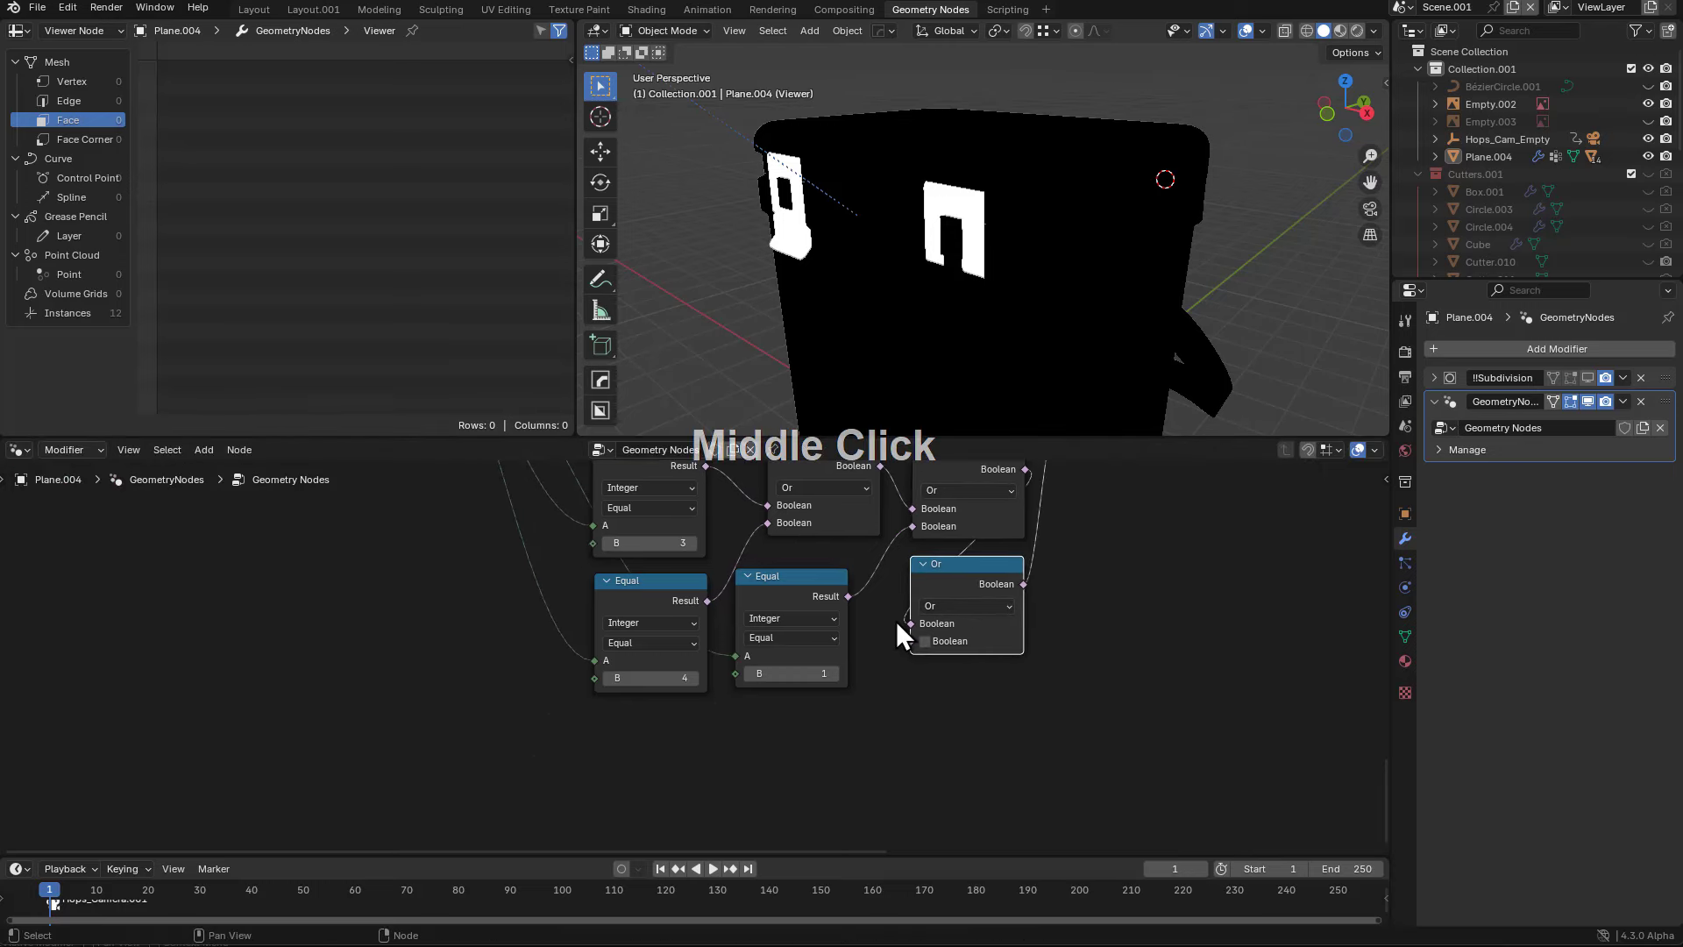
# - Duplicate the B 1 Equal node with its link, set B to 2 and connect its Result to the third Or node's free Boolean input
pyautogui.click(797, 589)
pyautogui.hotkey('ctrl', 'shift', 'd')
pyautogui.click(837, 823)
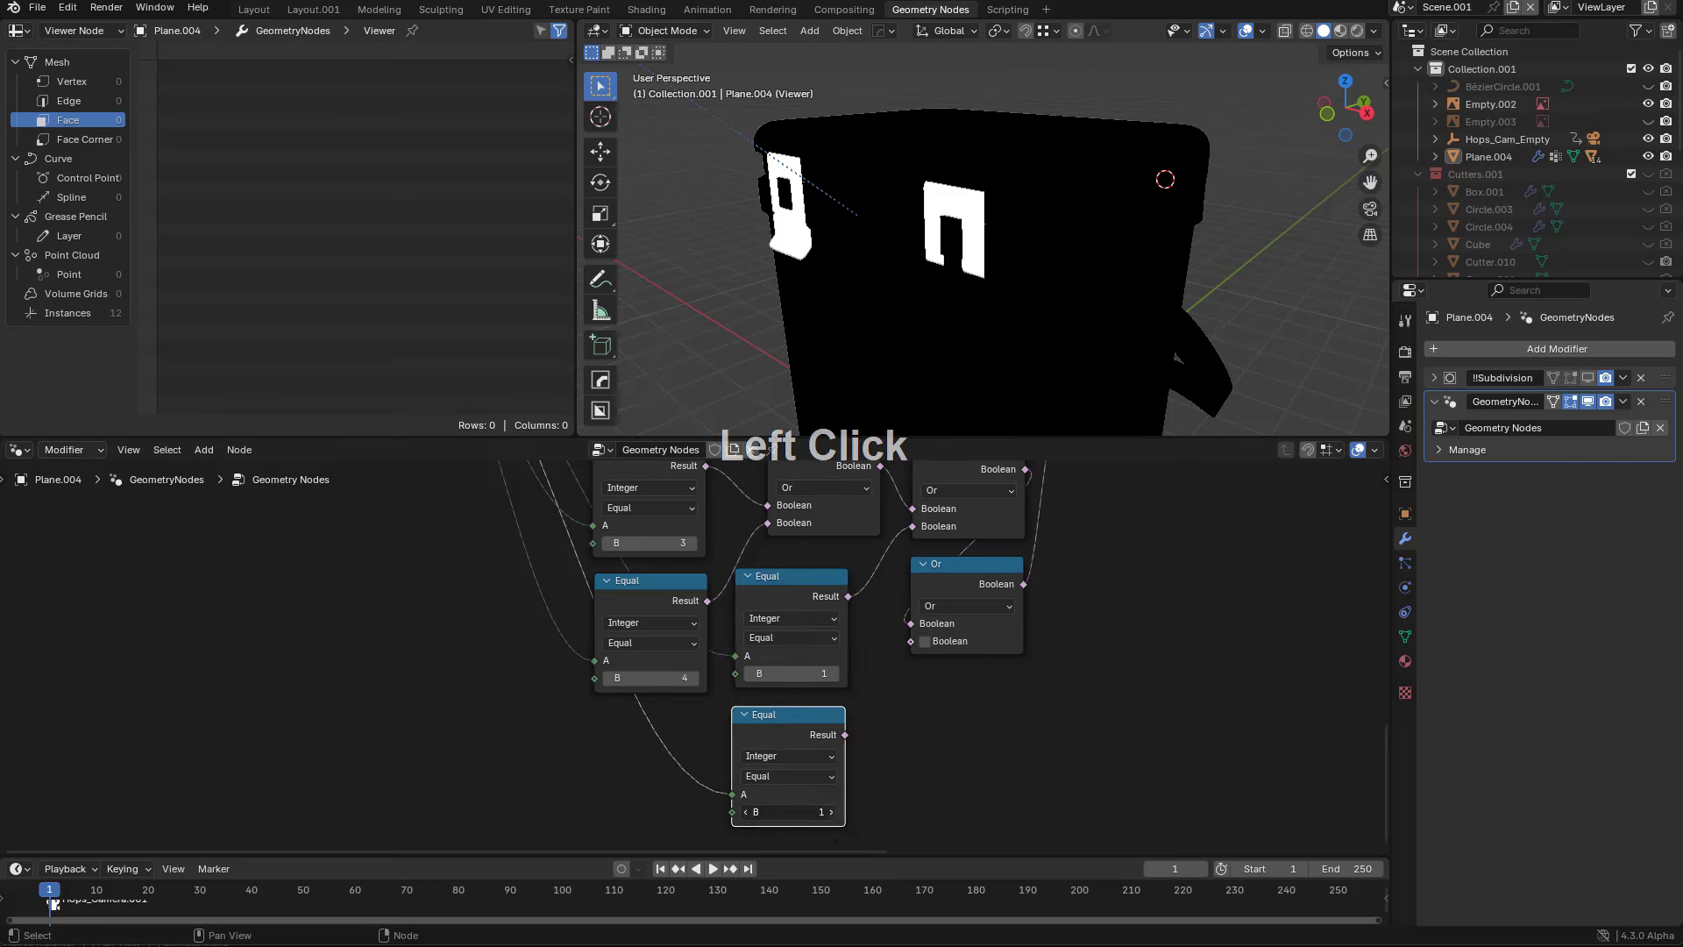
pyautogui.moveTo(900, 645); pyautogui.dragTo(903, 644)
pyautogui.moveTo(1015, 612); pyautogui.dragTo(1024, 645, button='middle')
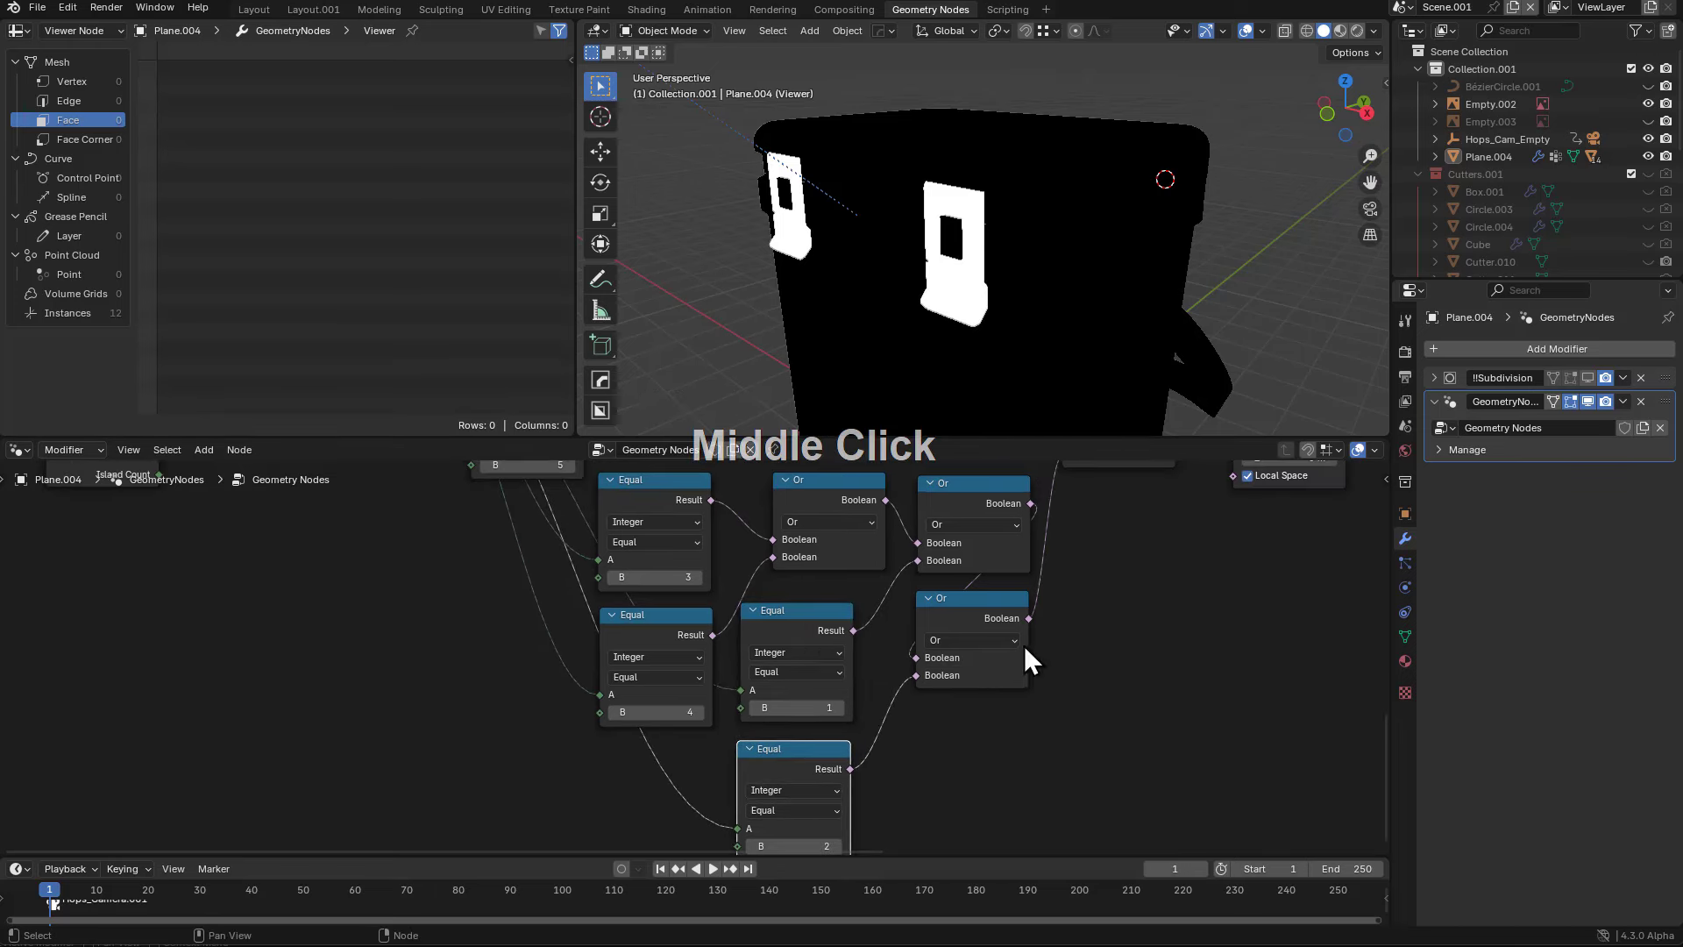
# - Tidy the latch selection nodes by lining up the Equal and Or nodes in compact columns
pyautogui.scroll(-2, 1027, 629)
pyautogui.moveTo(926, 626); pyautogui.dragTo(923, 625)
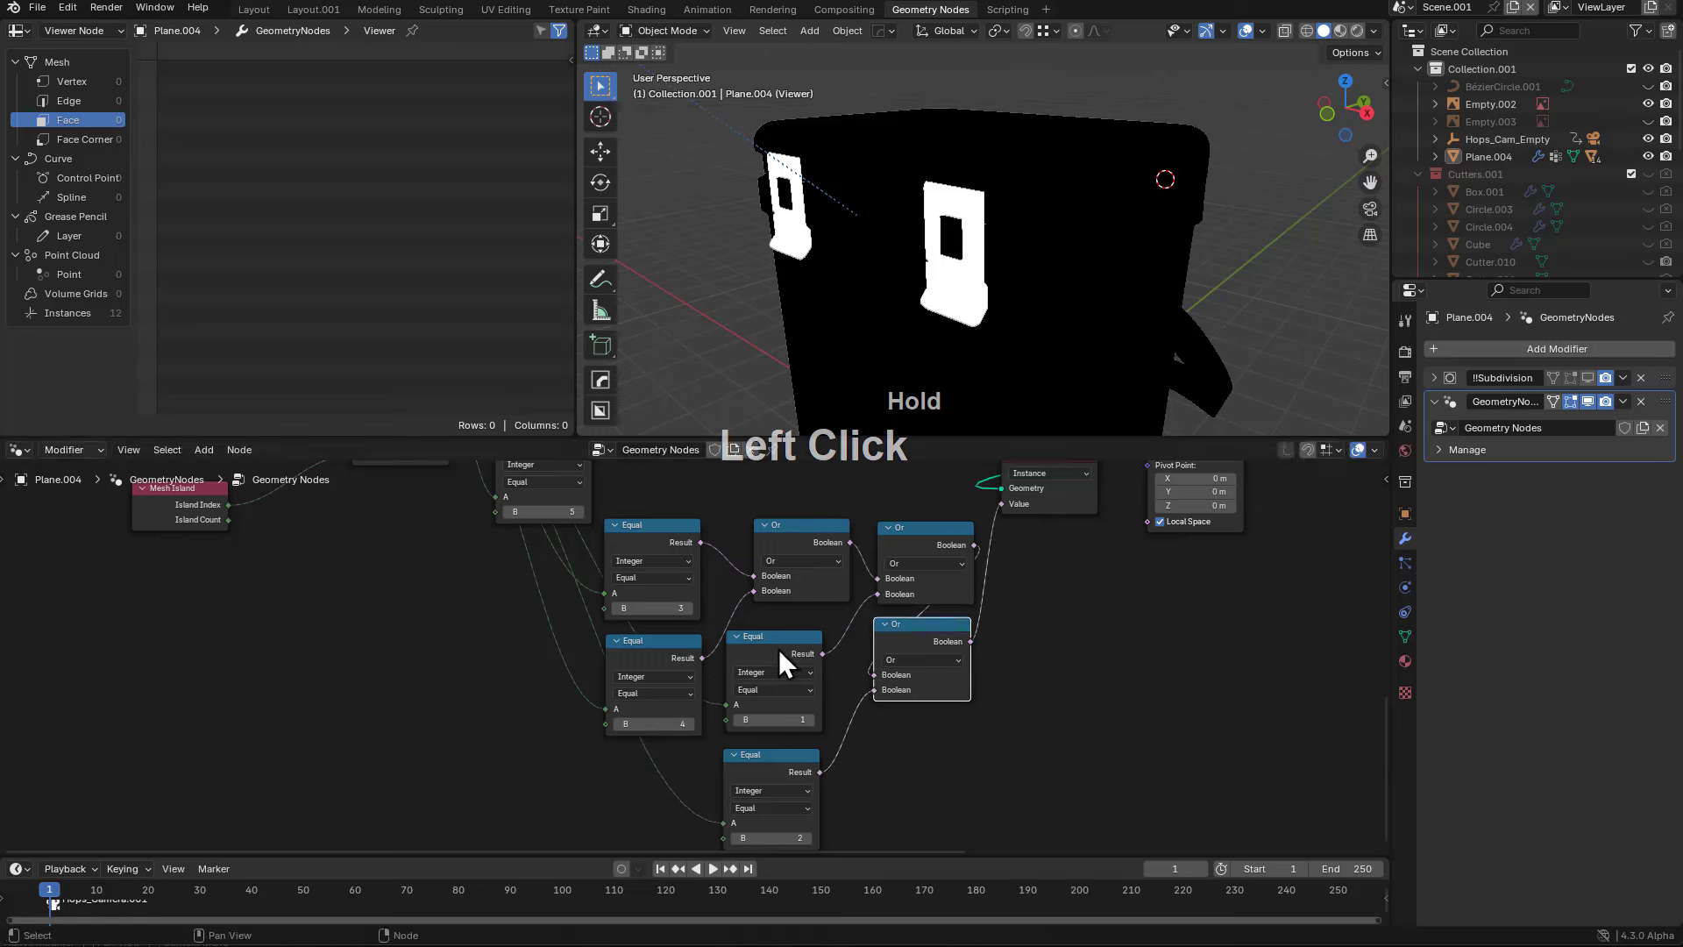
pyautogui.moveTo(778, 647); pyautogui.dragTo(802, 636)
pyautogui.moveTo(749, 773); pyautogui.dragTo(770, 758)
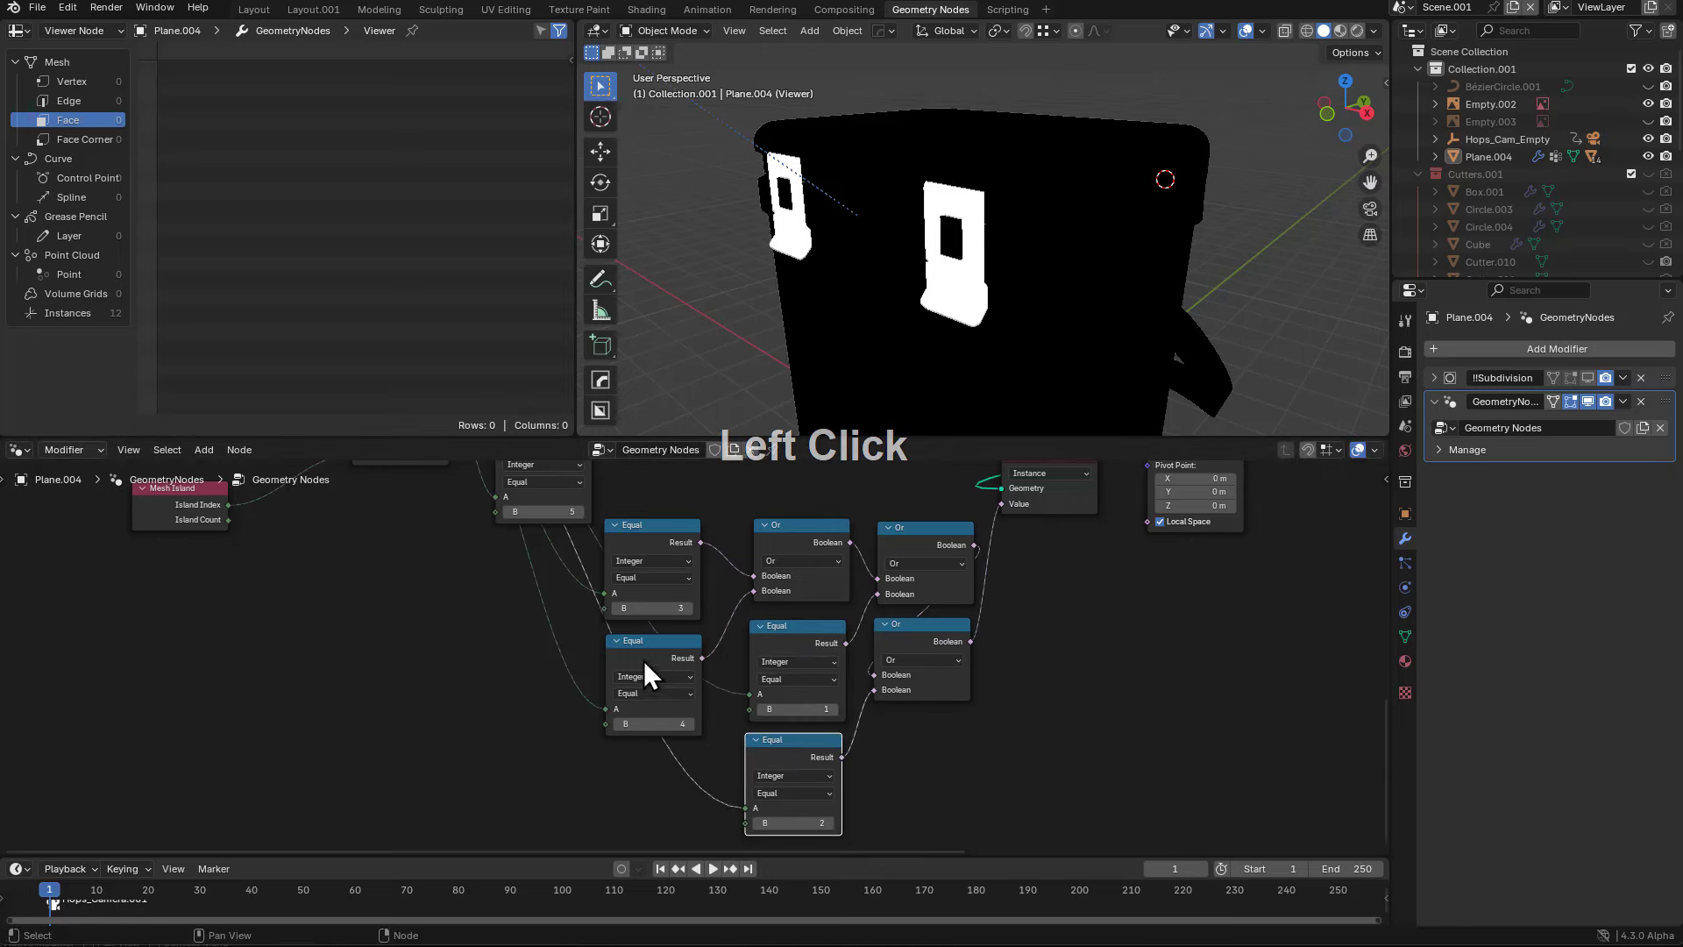
pyautogui.moveTo(643, 660); pyautogui.dragTo(644, 655)
pyautogui.moveTo(668, 538); pyautogui.dragTo(681, 535)
pyautogui.moveTo(644, 645); pyautogui.dragTo(654, 645)
# - Look over the node tree from the latch selection and Rotate Instances nodes up to the nodes that compute the lid's pivot
pyautogui.scroll(-3, 930, 624)
pyautogui.scroll(1, 654, 617)
pyautogui.moveTo(654, 617); pyautogui.dragTo(718, 585, button='middle')
pyautogui.scroll(1, 688, 642)
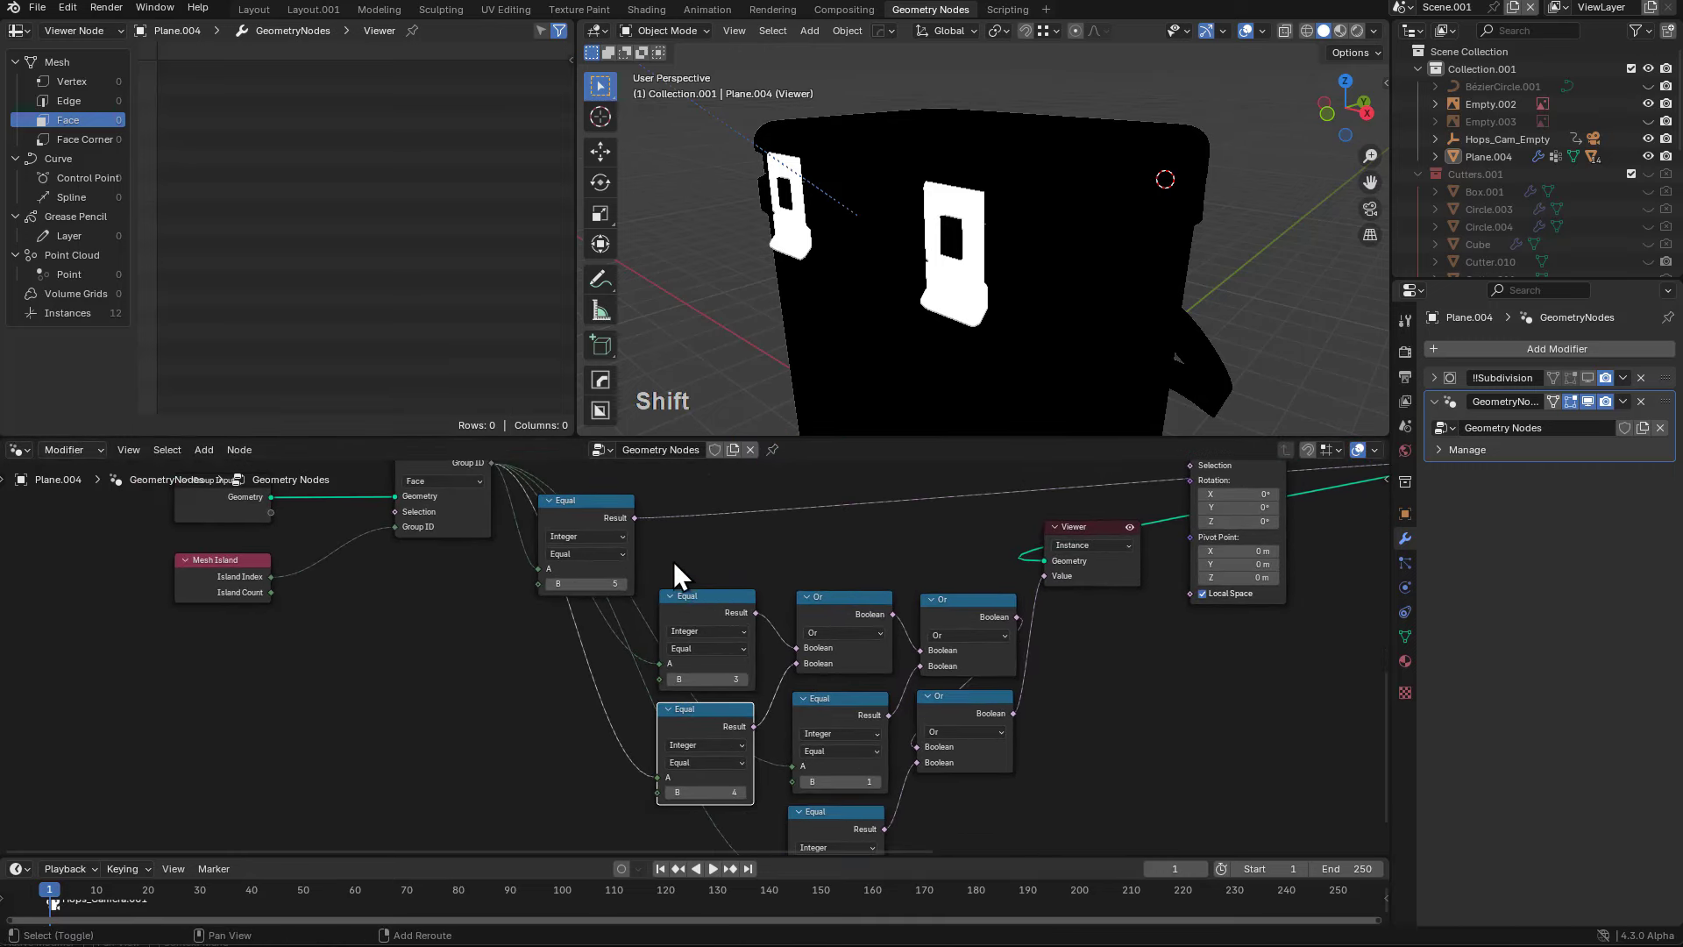
pyautogui.scroll(-1, 960, 580)
pyautogui.moveTo(960, 580); pyautogui.dragTo(805, 633, button='middle')
pyautogui.scroll(1, 877, 613)
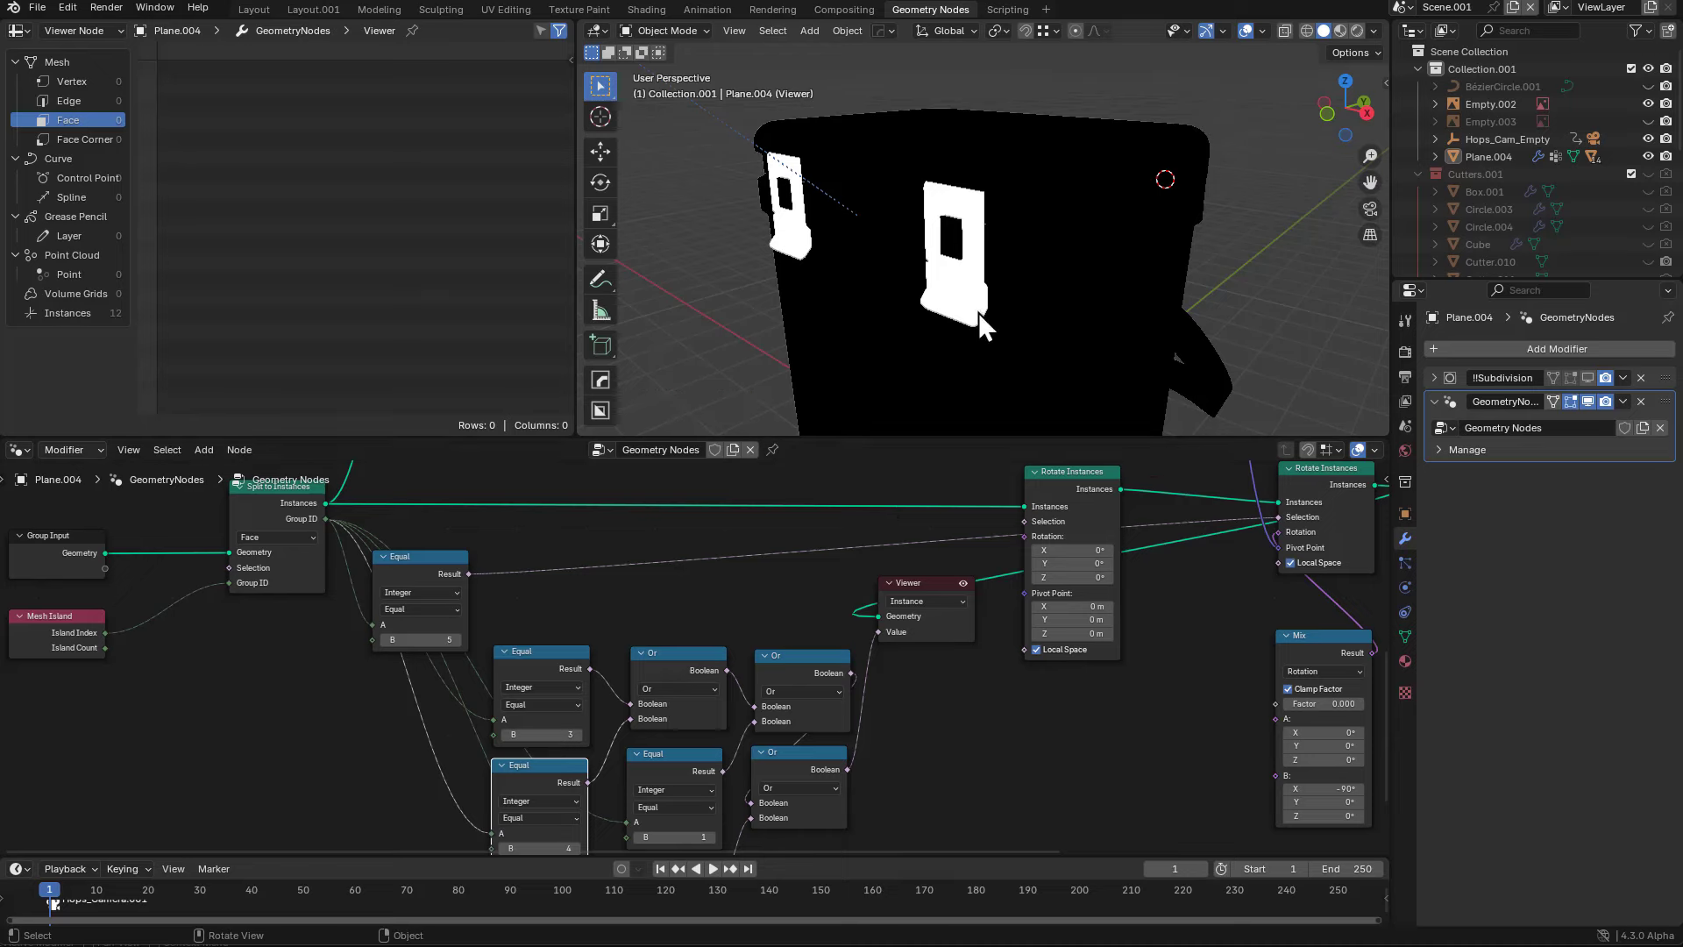
pyautogui.moveTo(1011, 644); pyautogui.dragTo(885, 694, button='middle')
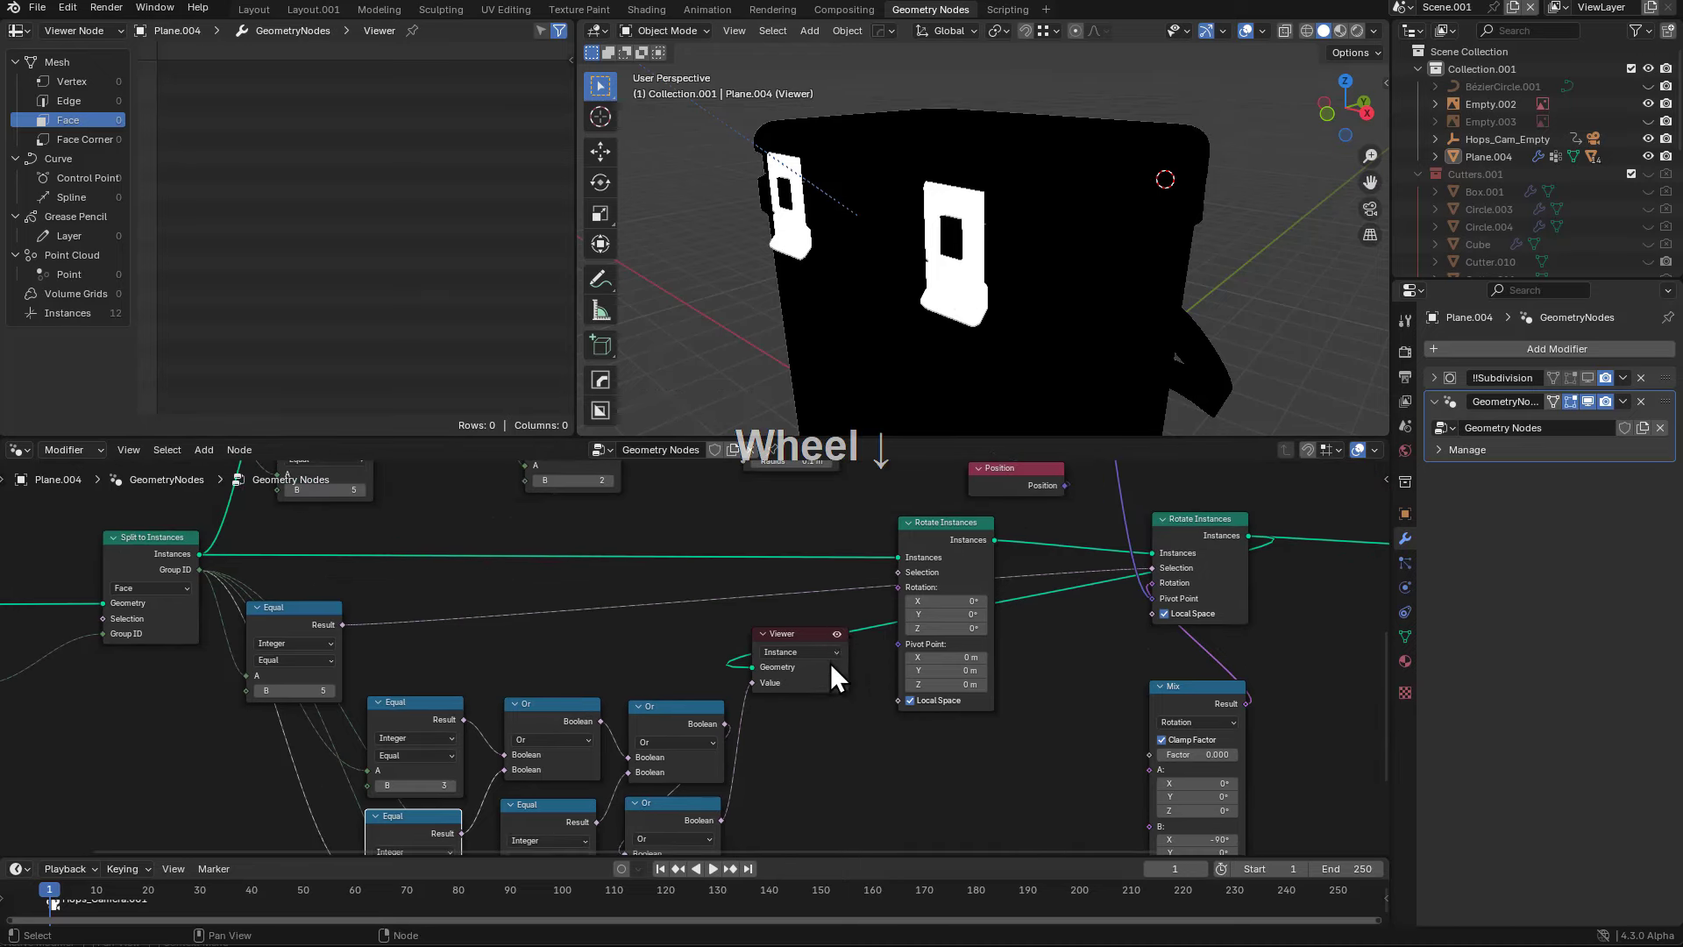
pyautogui.scroll(-2, 655, 607)
pyautogui.moveTo(688, 501); pyautogui.dragTo(720, 712, button='middle')
pyautogui.moveTo(552, 614); pyautogui.dragTo(673, 647, button='middle')
pyautogui.scroll(-1, 621, 700)
pyautogui.moveTo(1001, 748); pyautogui.dragTo(953, 743, button='middle')
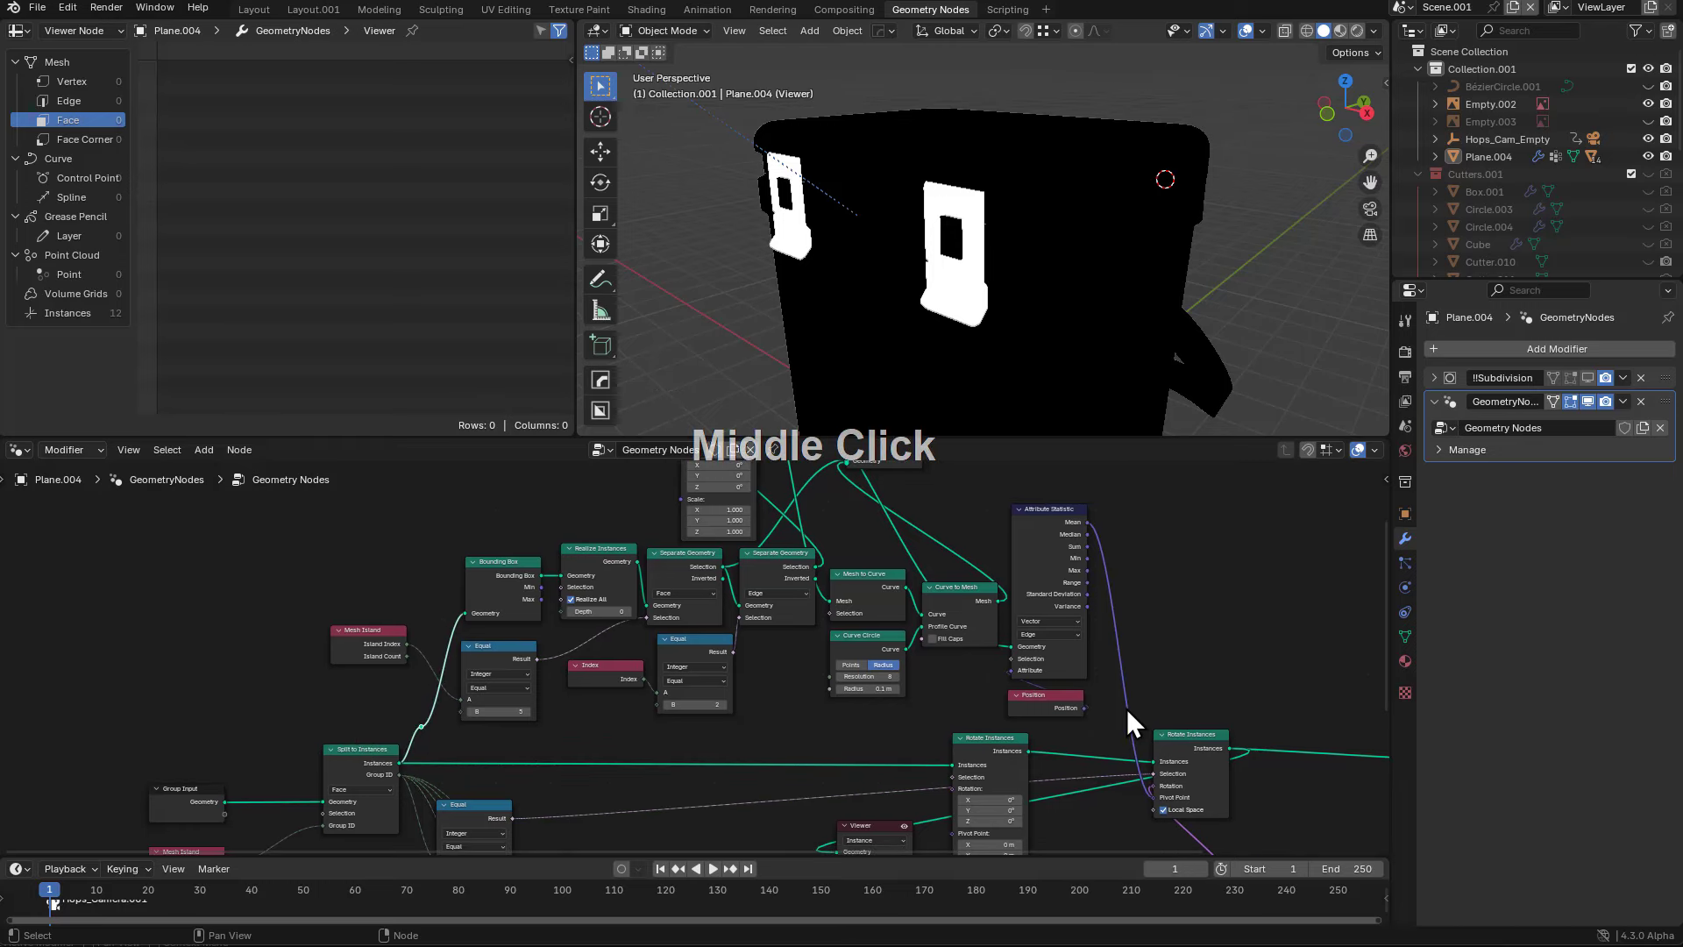
pyautogui.scroll(-1, 1106, 684)
pyautogui.moveTo(1097, 640); pyautogui.dragTo(975, 687, button='middle')
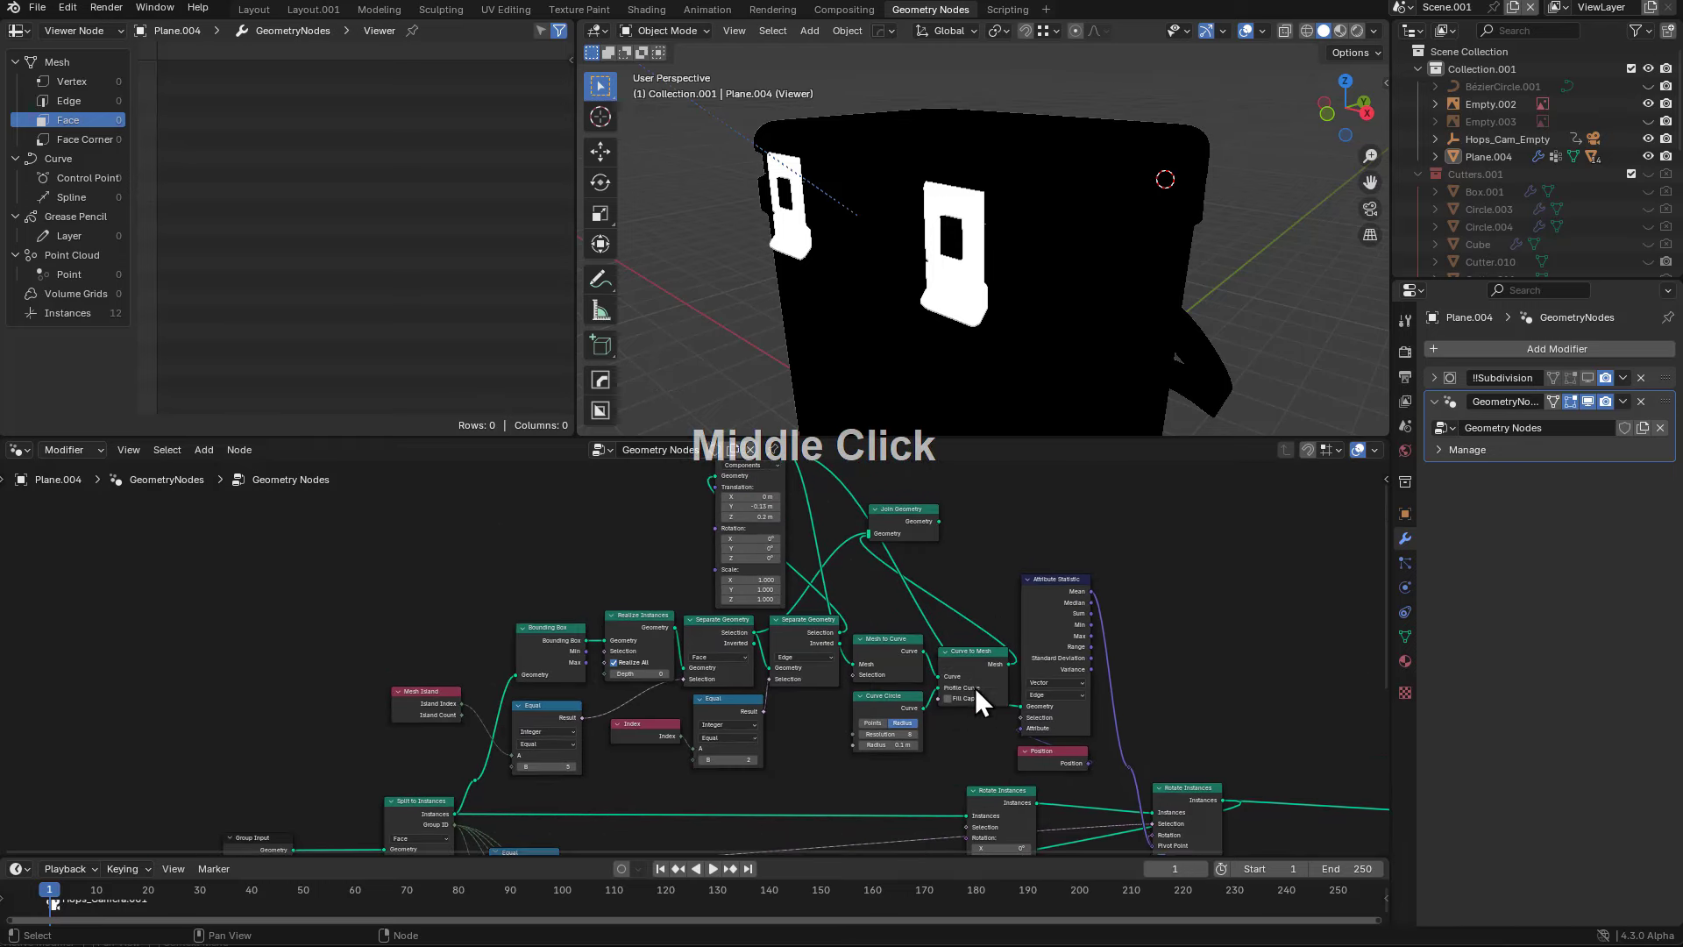
# - Group the pivot-finding nodes from Mesh Island and Bounding Box through Attribute Statistic and Position, leaving Rotate Instances out of the selection
pyautogui.moveTo(713, 614); pyautogui.dragTo(710, 668, button='middle')
pyautogui.scroll(-1, 686, 624)
pyautogui.press('b')
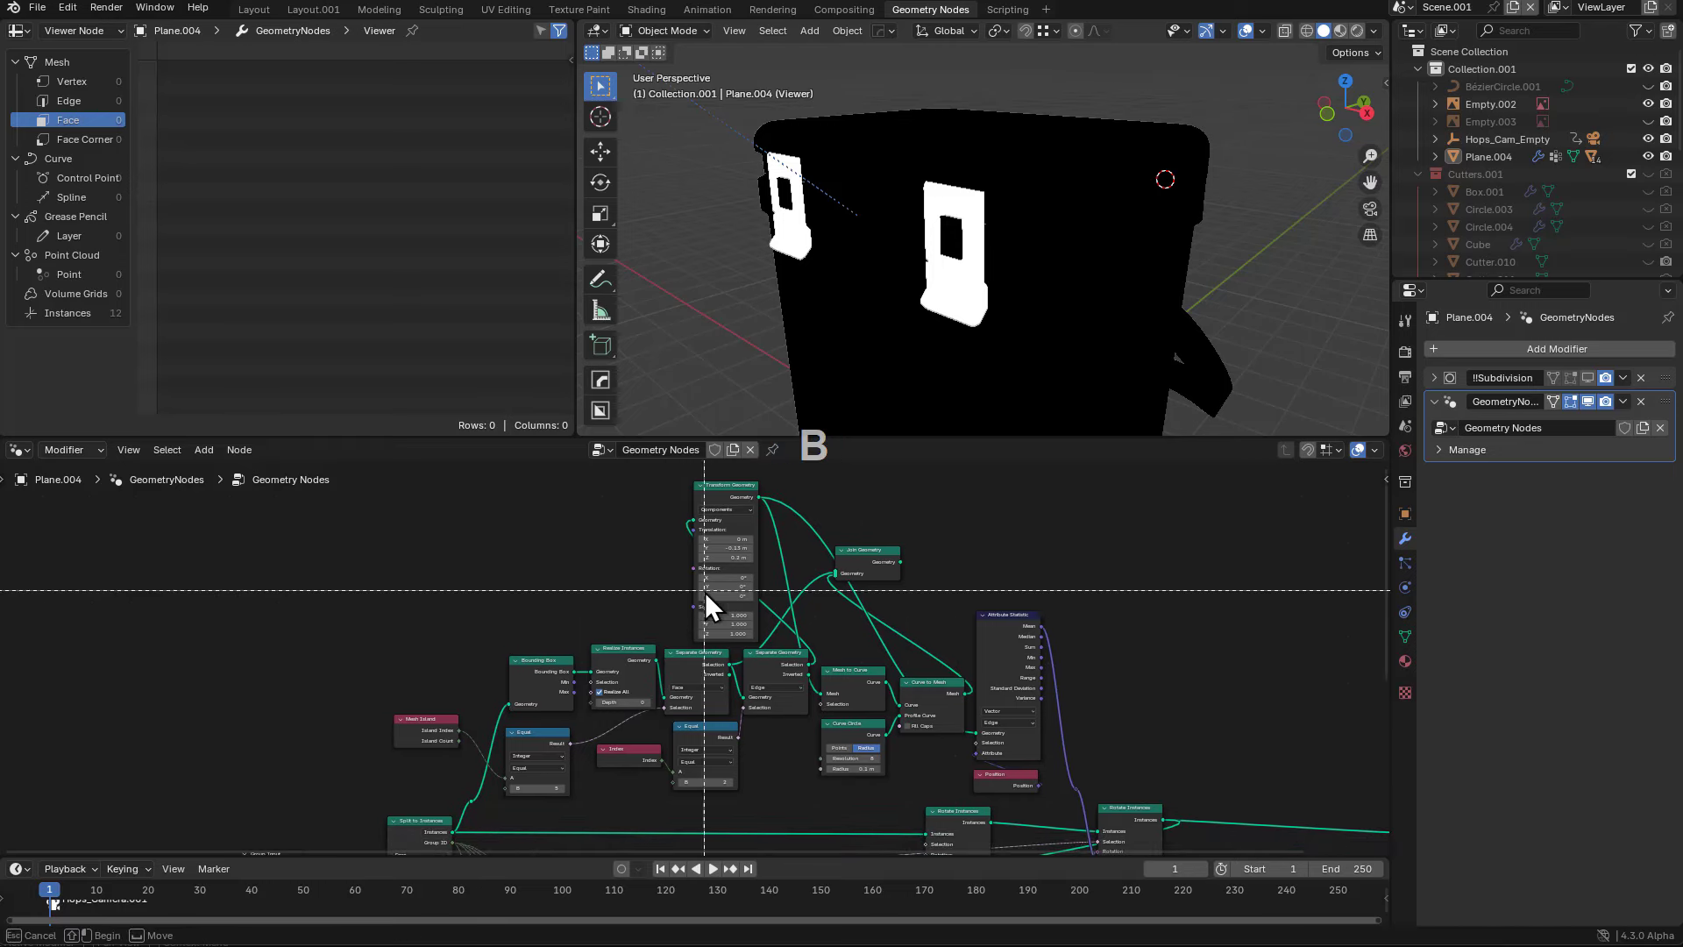
pyautogui.moveTo(1102, 475); pyautogui.dragTo(392, 806)
pyautogui.keyDown('shift'); pyautogui.moveTo(1117, 782); pyautogui.dragTo(1055, 681, button='middle'); pyautogui.keyUp('shift')
pyautogui.press('b')
pyautogui.moveTo(1135, 666); pyautogui.dragTo(1048, 798)
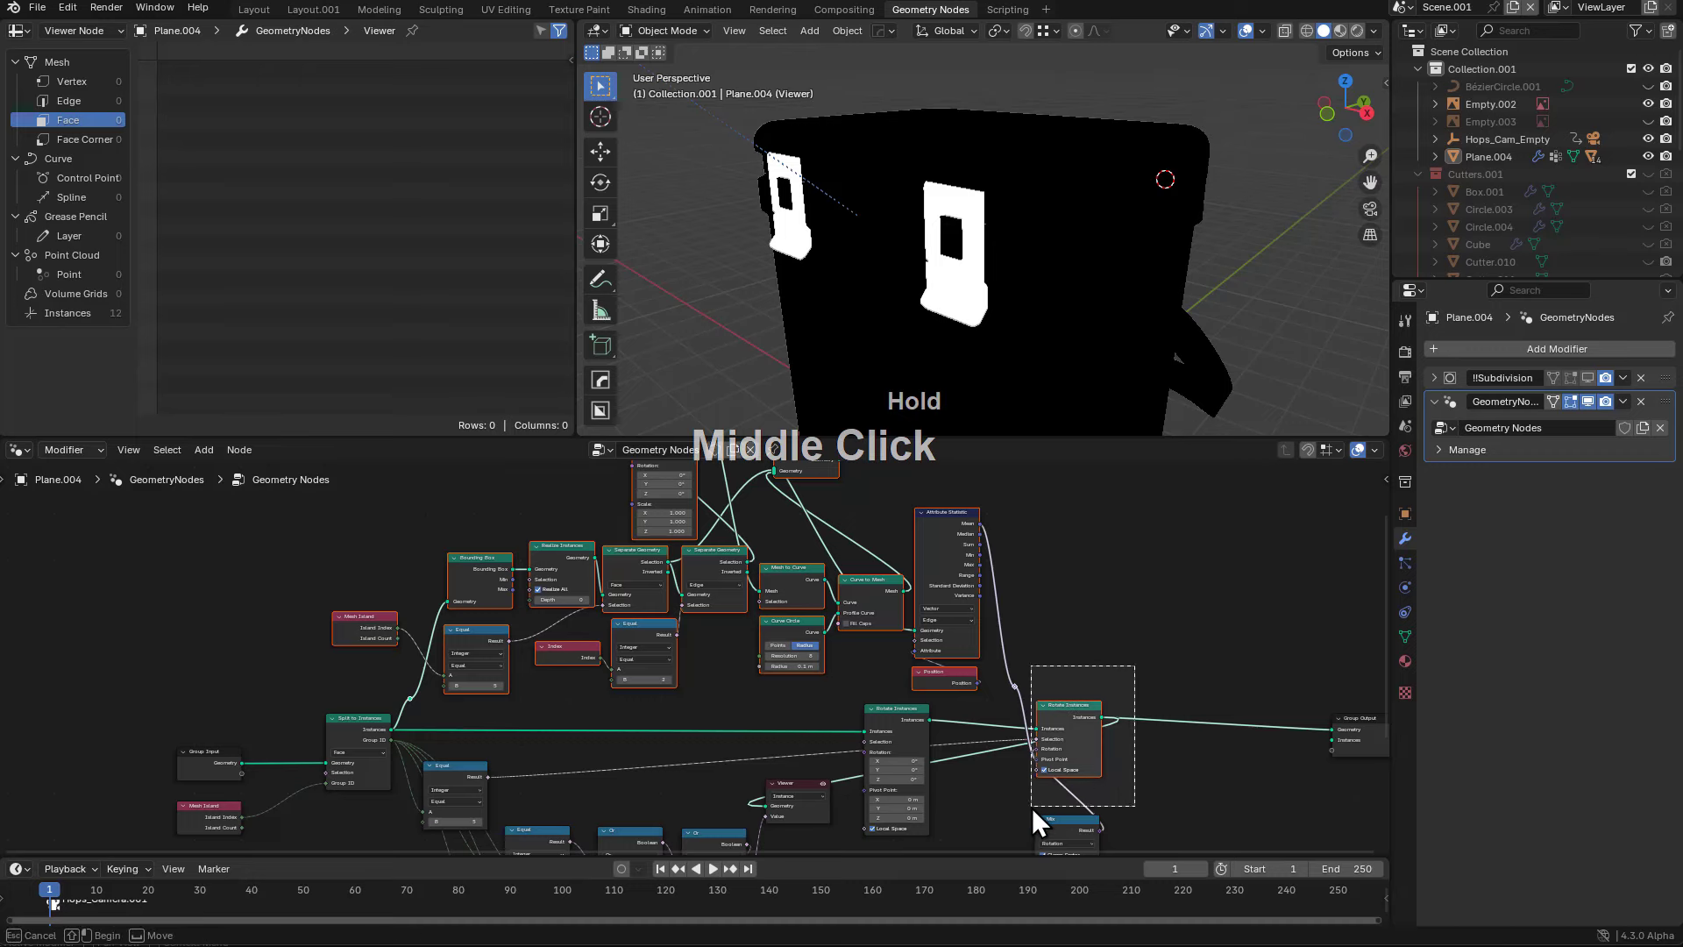
pyautogui.moveTo(1032, 807); pyautogui.dragTo(1033, 807, button='middle')
pyautogui.moveTo(872, 549); pyautogui.dragTo(950, 643, button='middle')
pyautogui.scroll(1, 950, 644)
pyautogui.moveTo(766, 581); pyautogui.dragTo(818, 637, button='middle')
pyautogui.scroll(-1, 828, 670)
pyautogui.moveTo(839, 705); pyautogui.dragTo(815, 650, button='middle')
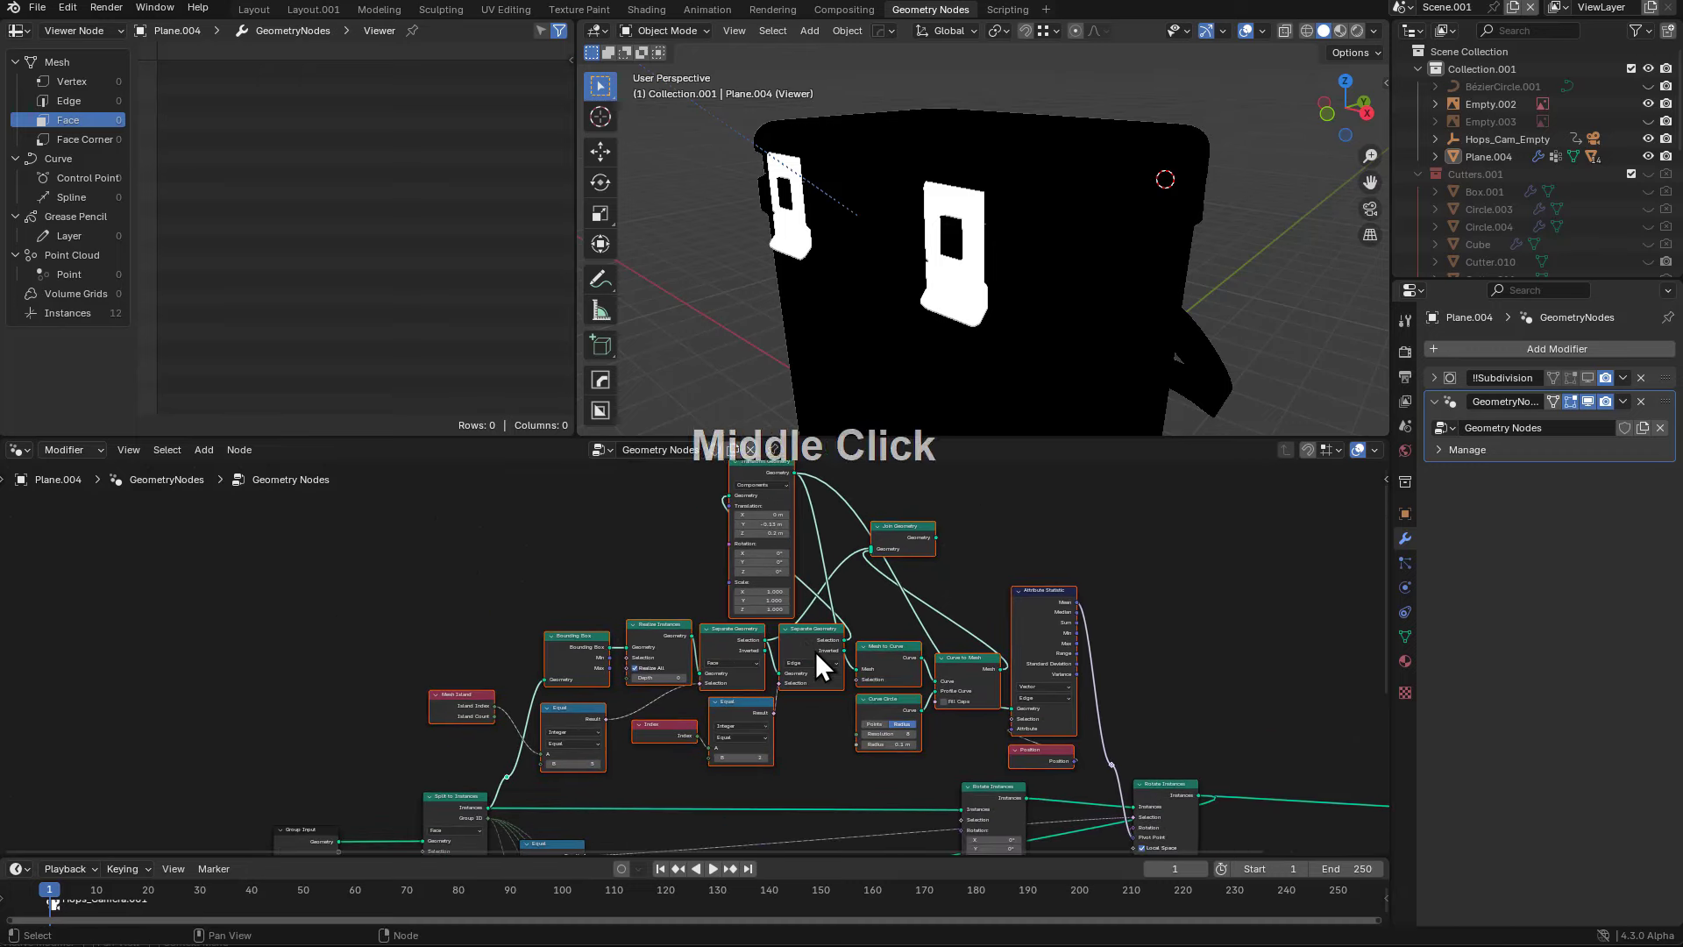
pyautogui.hotkey('ctrl', 'g')
pyautogui.scroll(5, 812, 649)
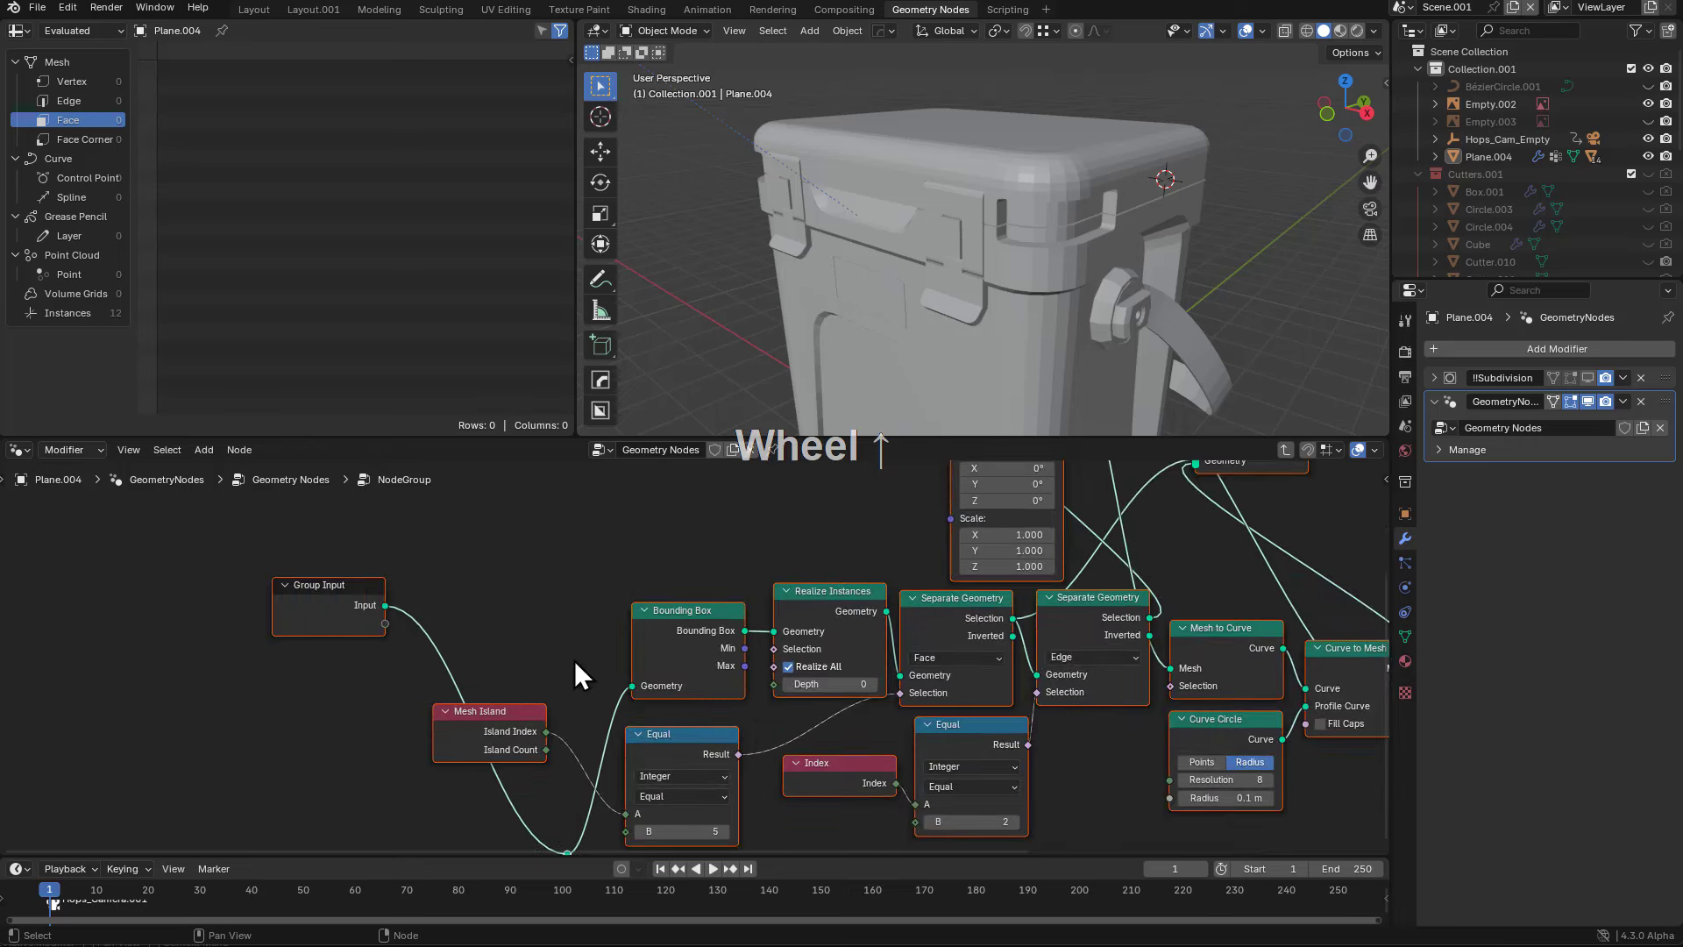
# - Move the Group Input node closer to the Mesh Island node inside the new group
pyautogui.moveTo(334, 607); pyautogui.dragTo(465, 572, button='middle')
pyautogui.press('g')
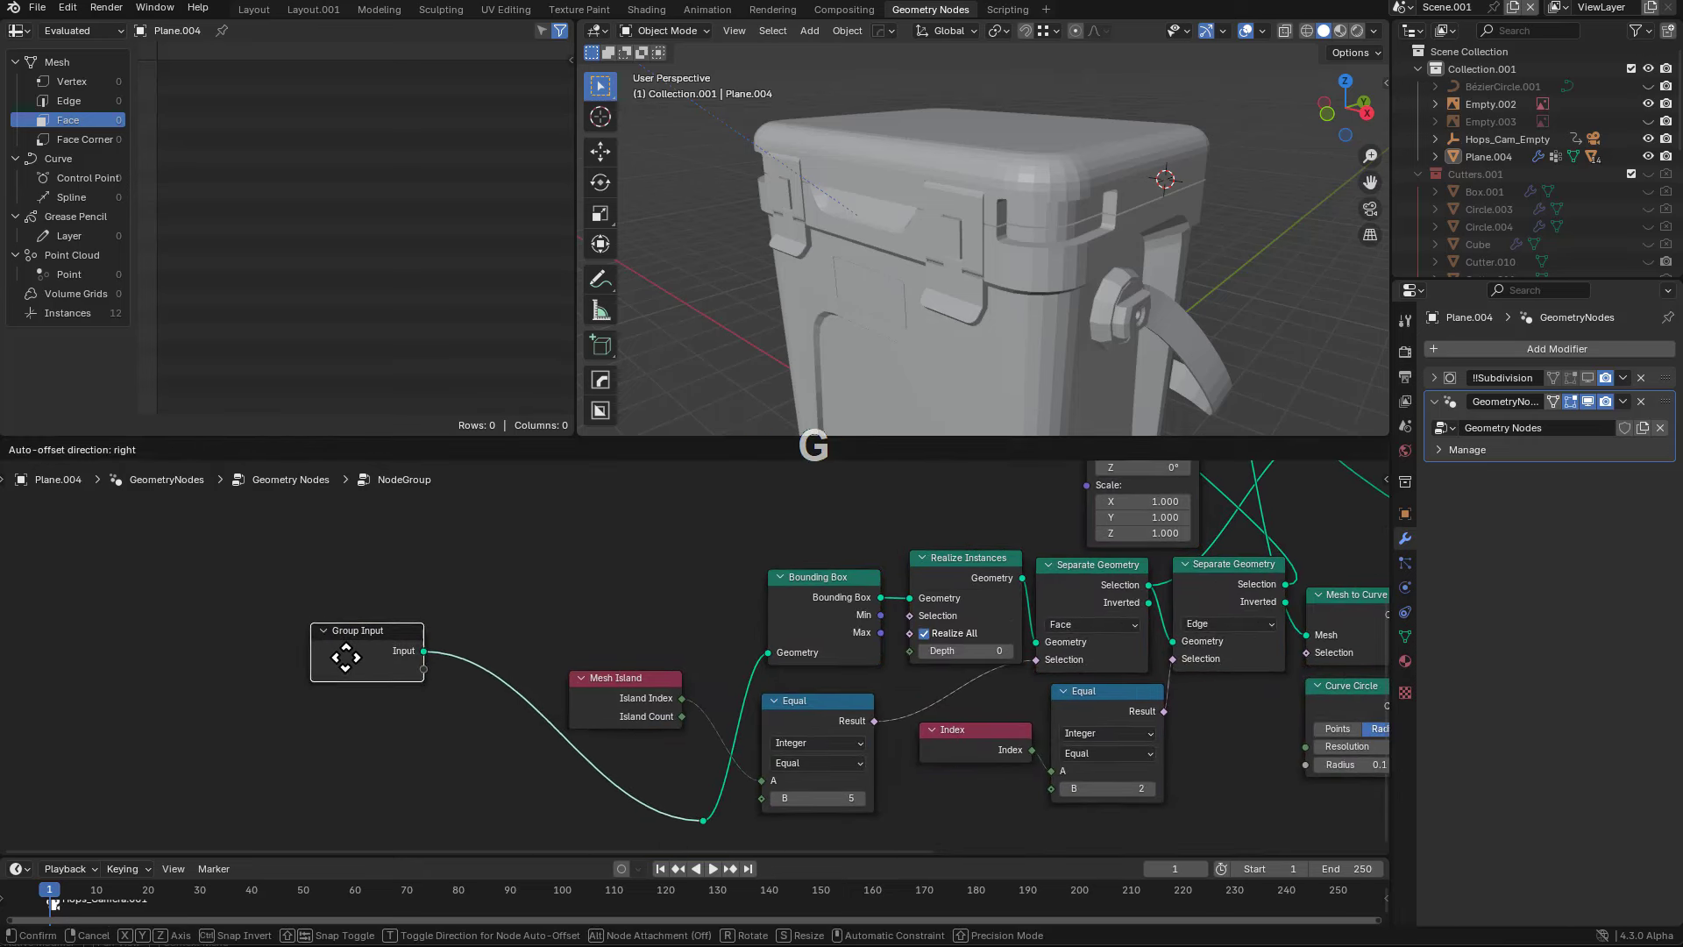
pyautogui.click(372, 650)
pyautogui.moveTo(729, 684); pyautogui.dragTo(703, 686, button='middle')
pyautogui.moveTo(806, 707); pyautogui.dragTo(642, 692, button='middle')
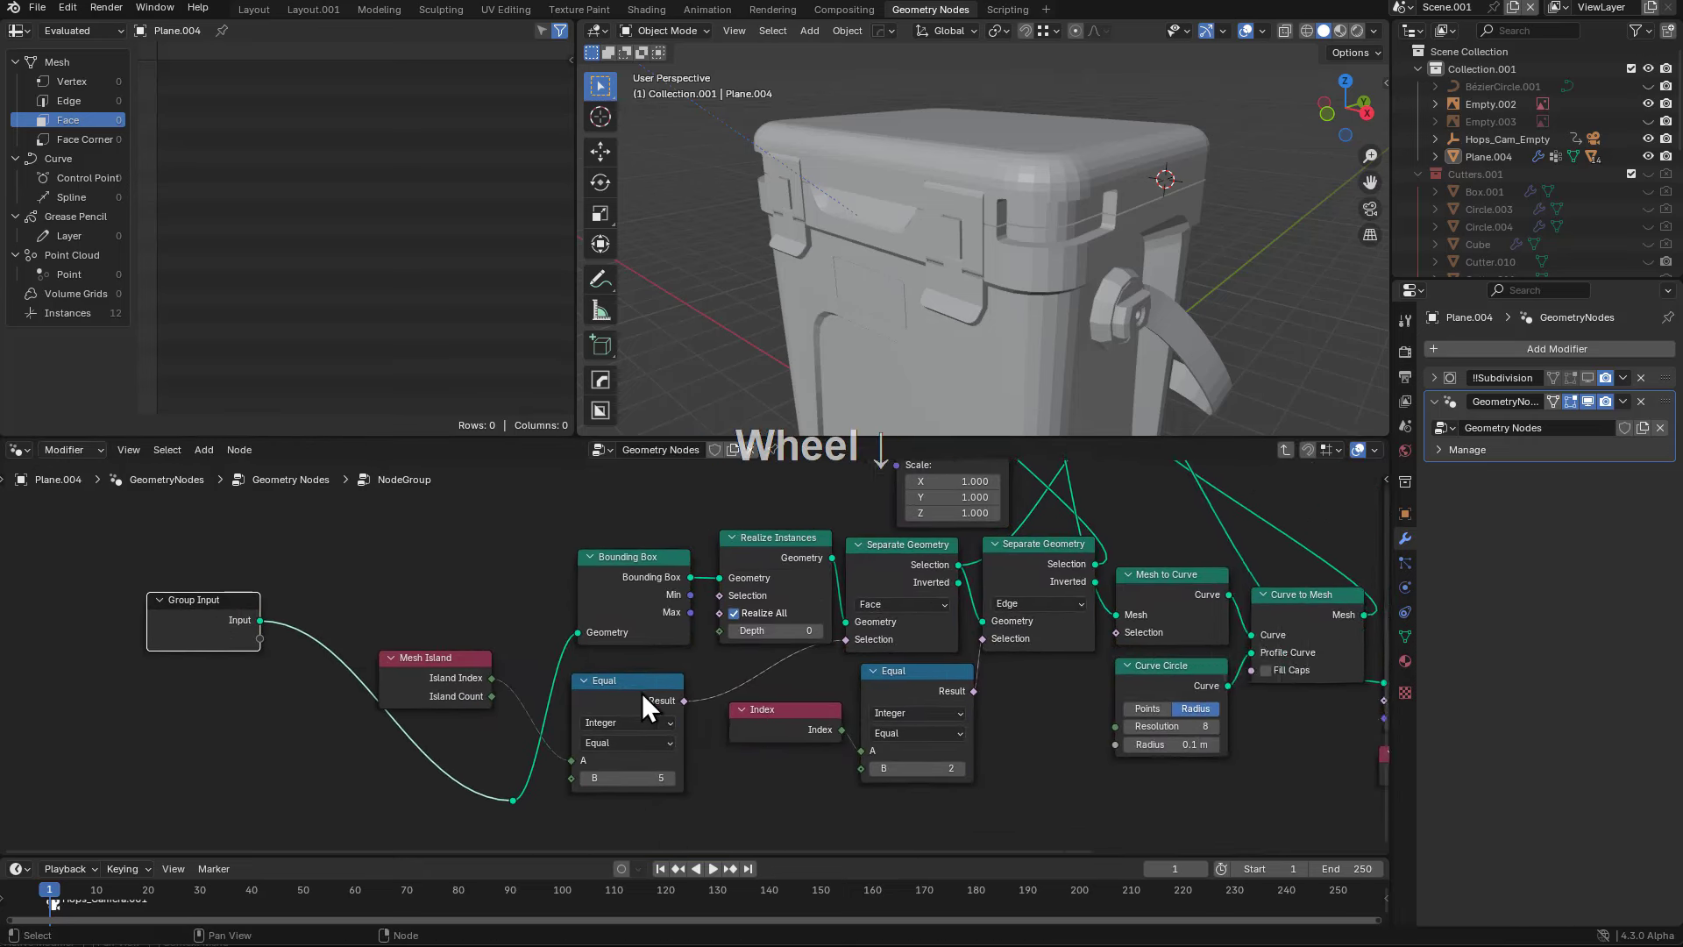
pyautogui.scroll(-2, 670, 694)
# - Try exposing the B value of the Equal node fed by Index as a group input, and undo the link
pyautogui.click(645, 621)
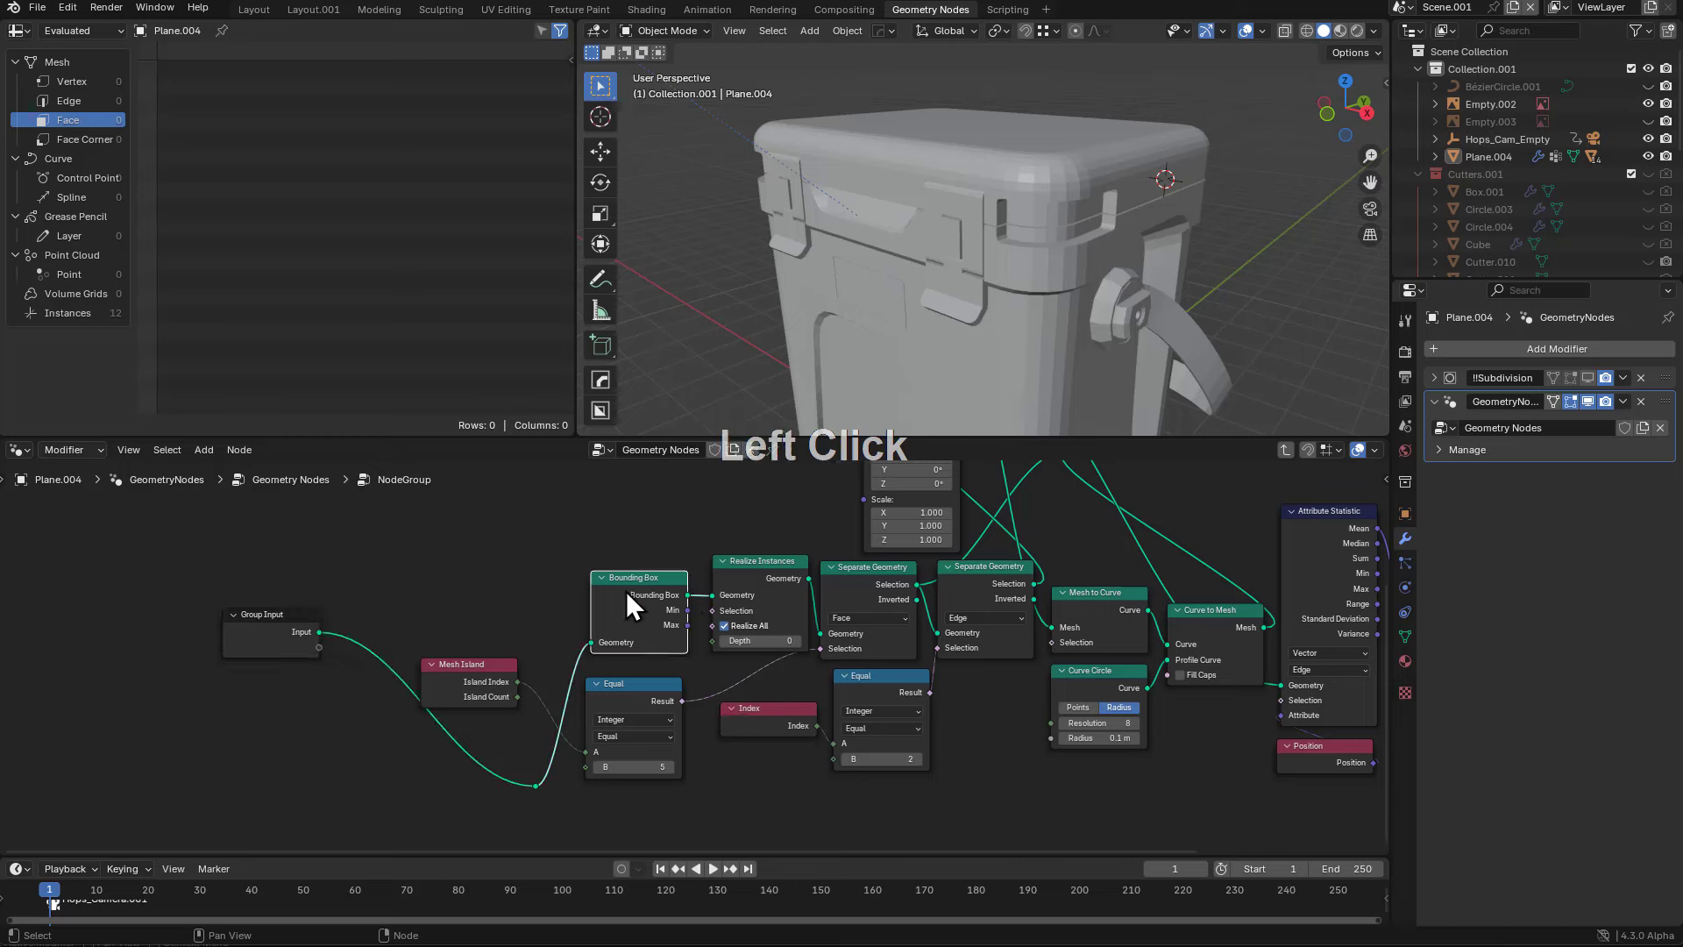
pyautogui.scroll(2, 855, 635)
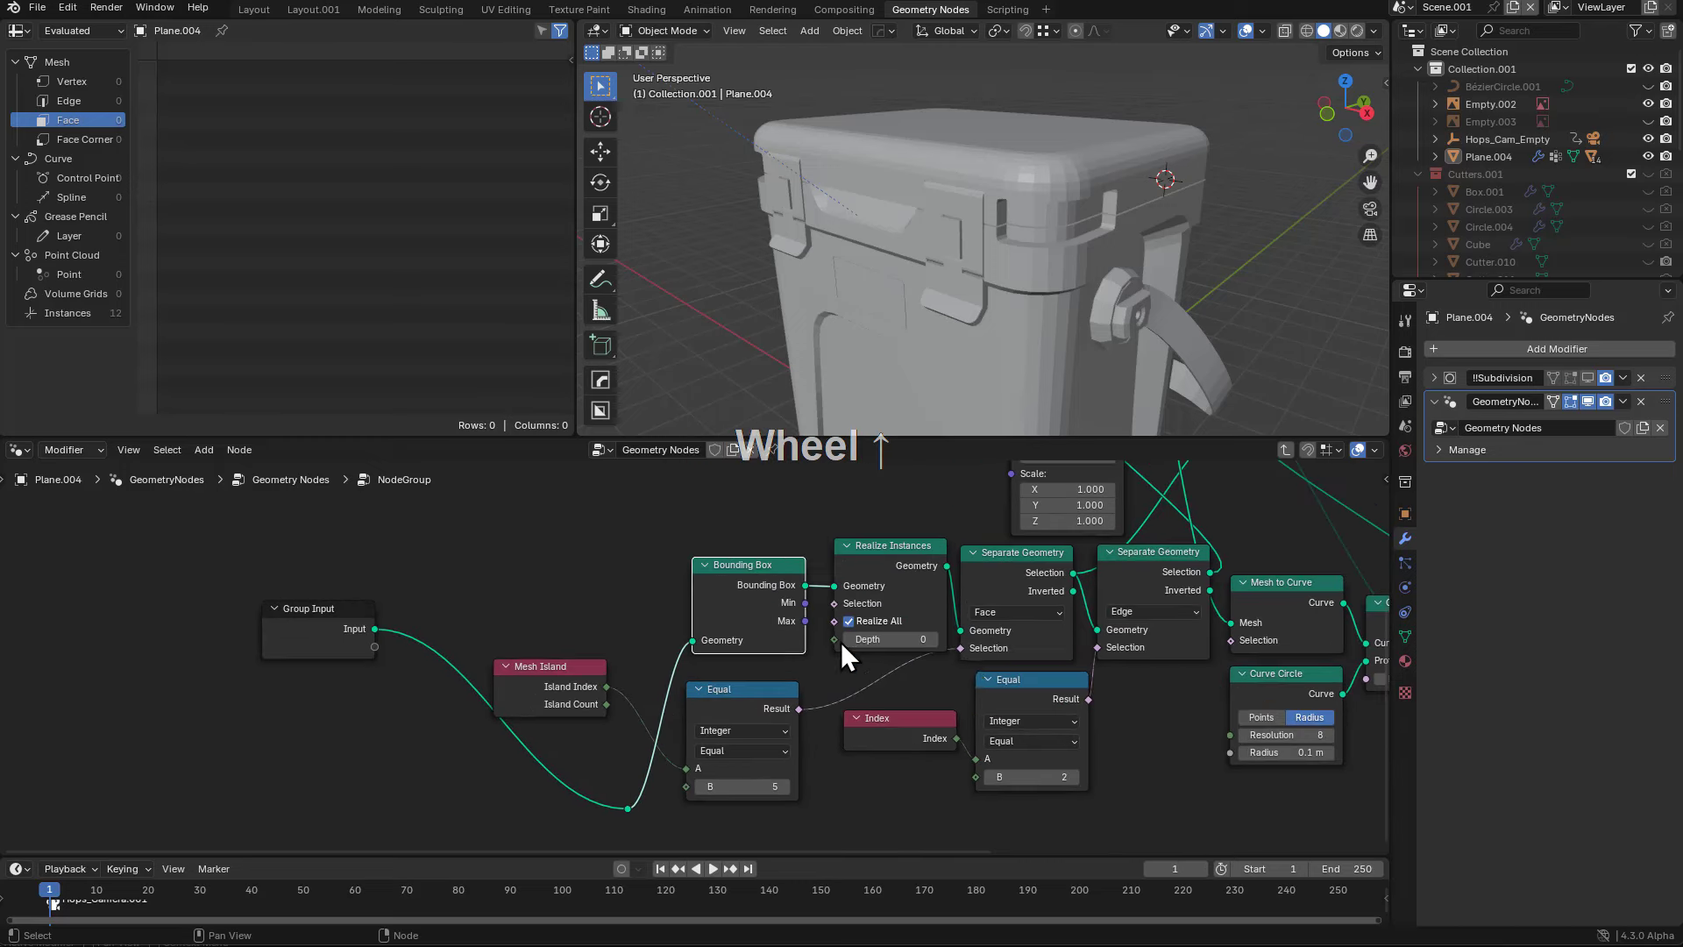
pyautogui.moveTo(842, 649); pyautogui.dragTo(922, 653, button='middle')
pyautogui.moveTo(902, 728); pyautogui.dragTo(959, 743, button='middle')
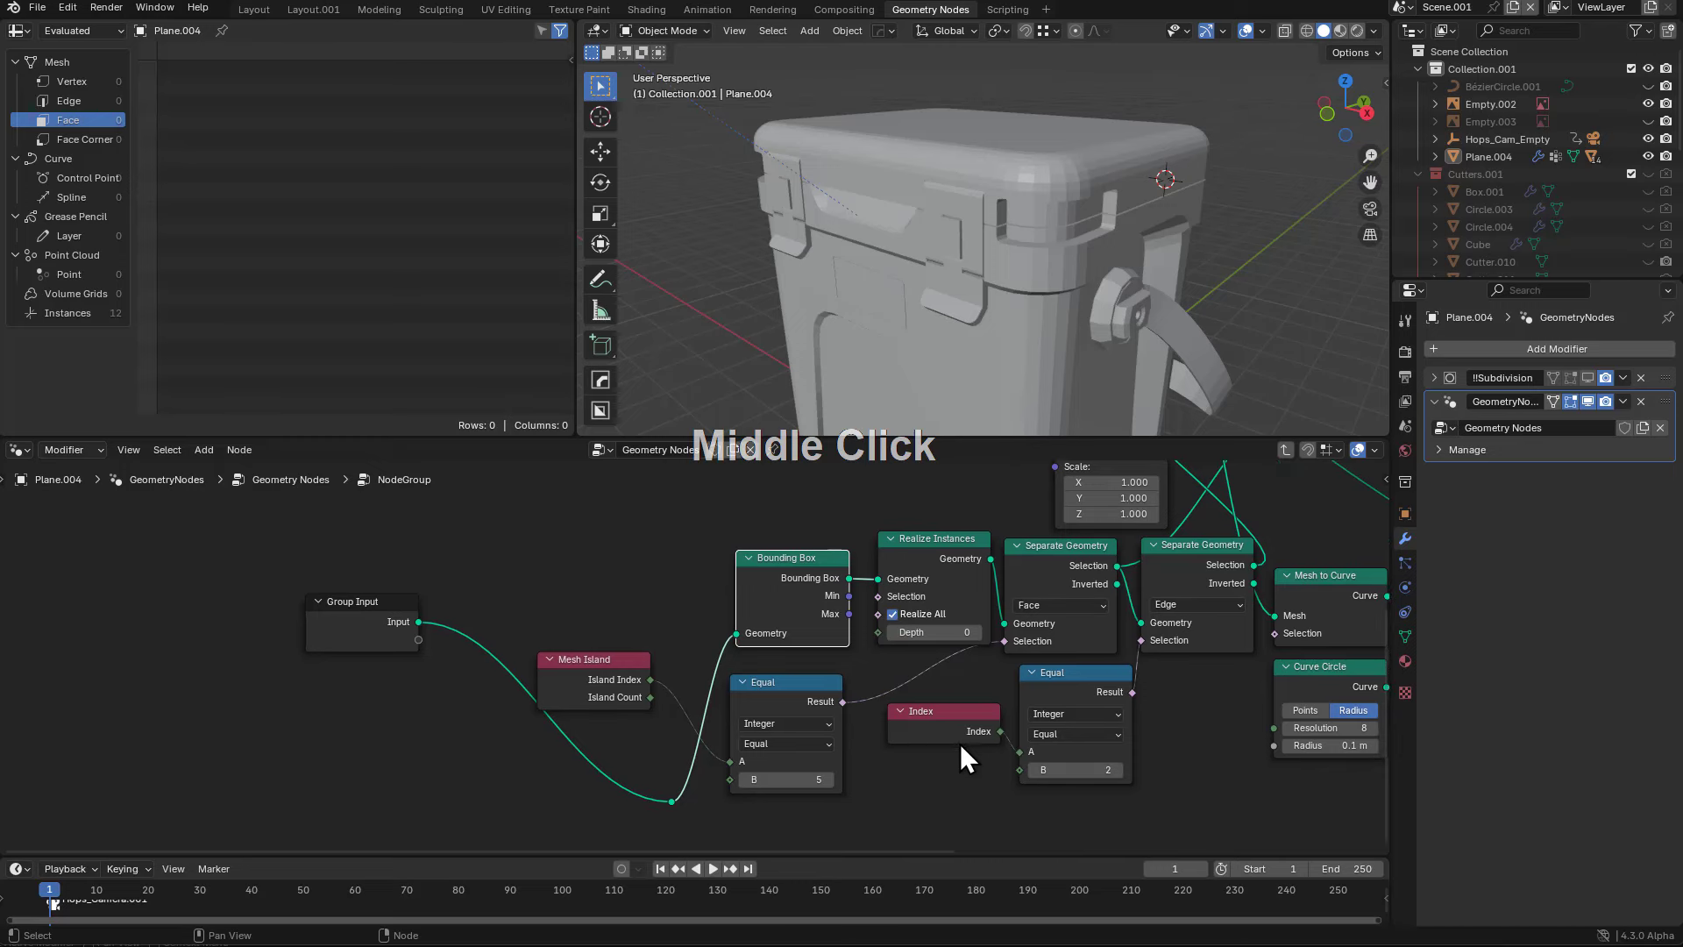
pyautogui.moveTo(1019, 769); pyautogui.dragTo(701, 696)
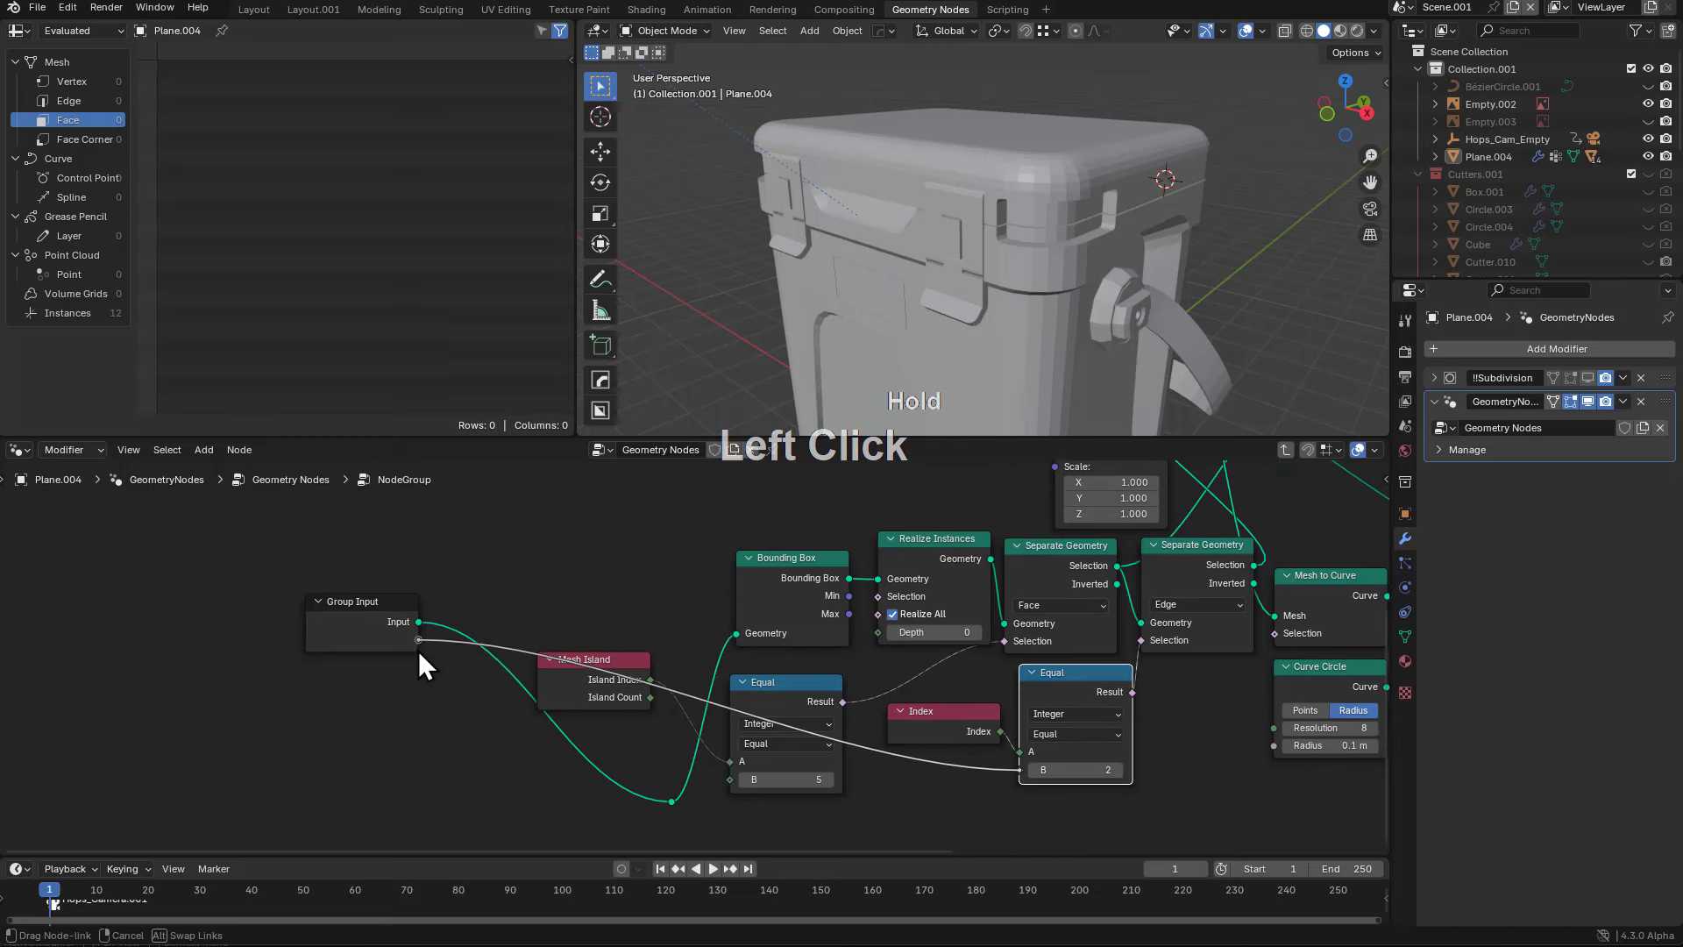
pyautogui.moveTo(418, 650); pyautogui.dragTo(418, 641)
pyautogui.moveTo(1028, 781); pyautogui.dragTo(1009, 780, button='middle')
pyautogui.scroll(-1, 880, 772)
pyautogui.moveTo(880, 771); pyautogui.dragTo(889, 702, button='middle')
pyautogui.scroll(1, 853, 682)
pyautogui.click(853, 682)
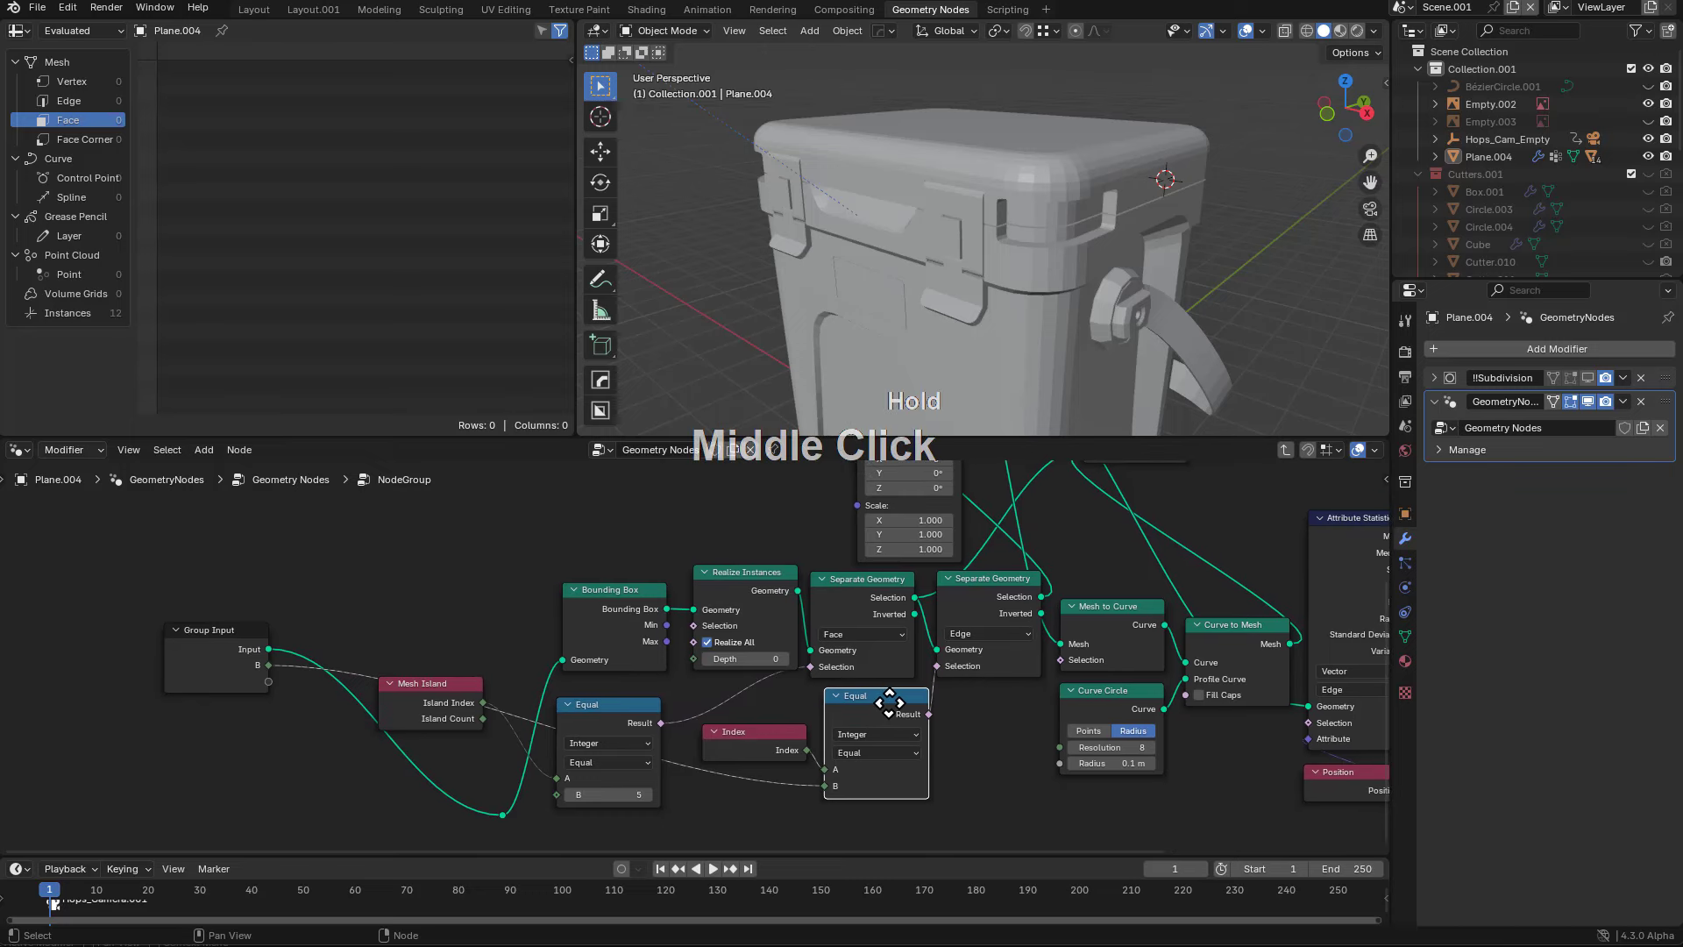
pyautogui.hotkey('ctrl', 'z')
pyautogui.scroll(1, 743, 782)
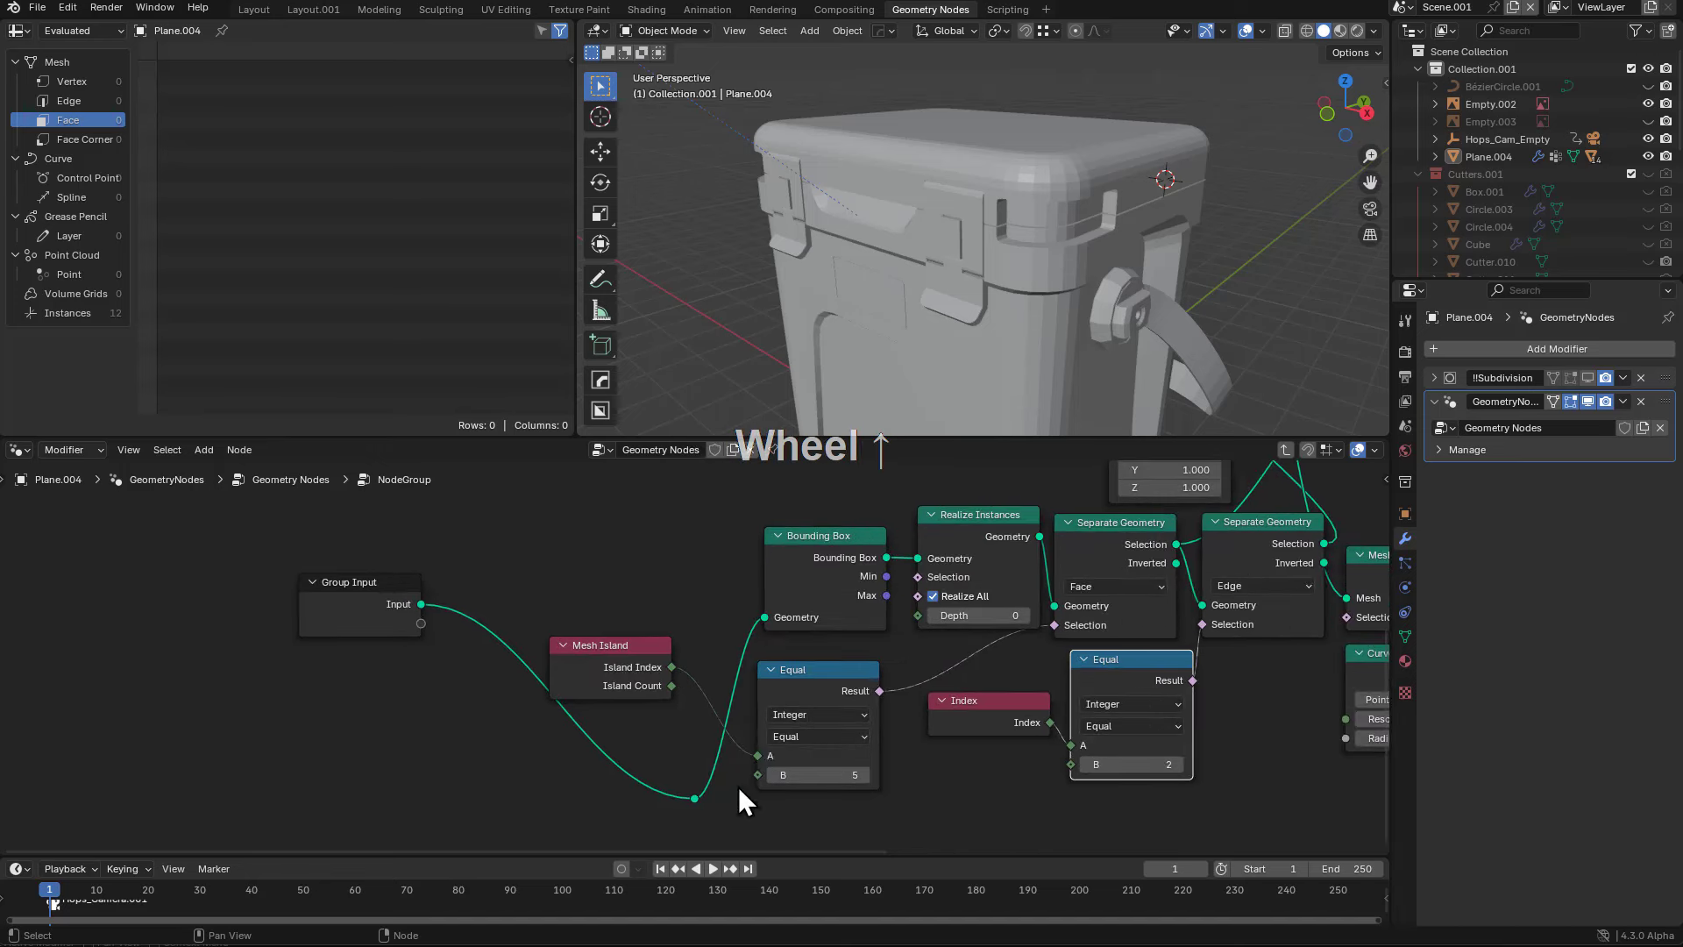
# - Expose the B value of the Equal node fed by Mesh Island as a group input and select that socket in the group's socket list
pyautogui.moveTo(756, 774); pyautogui.dragTo(422, 623)
pyautogui.click(358, 616)
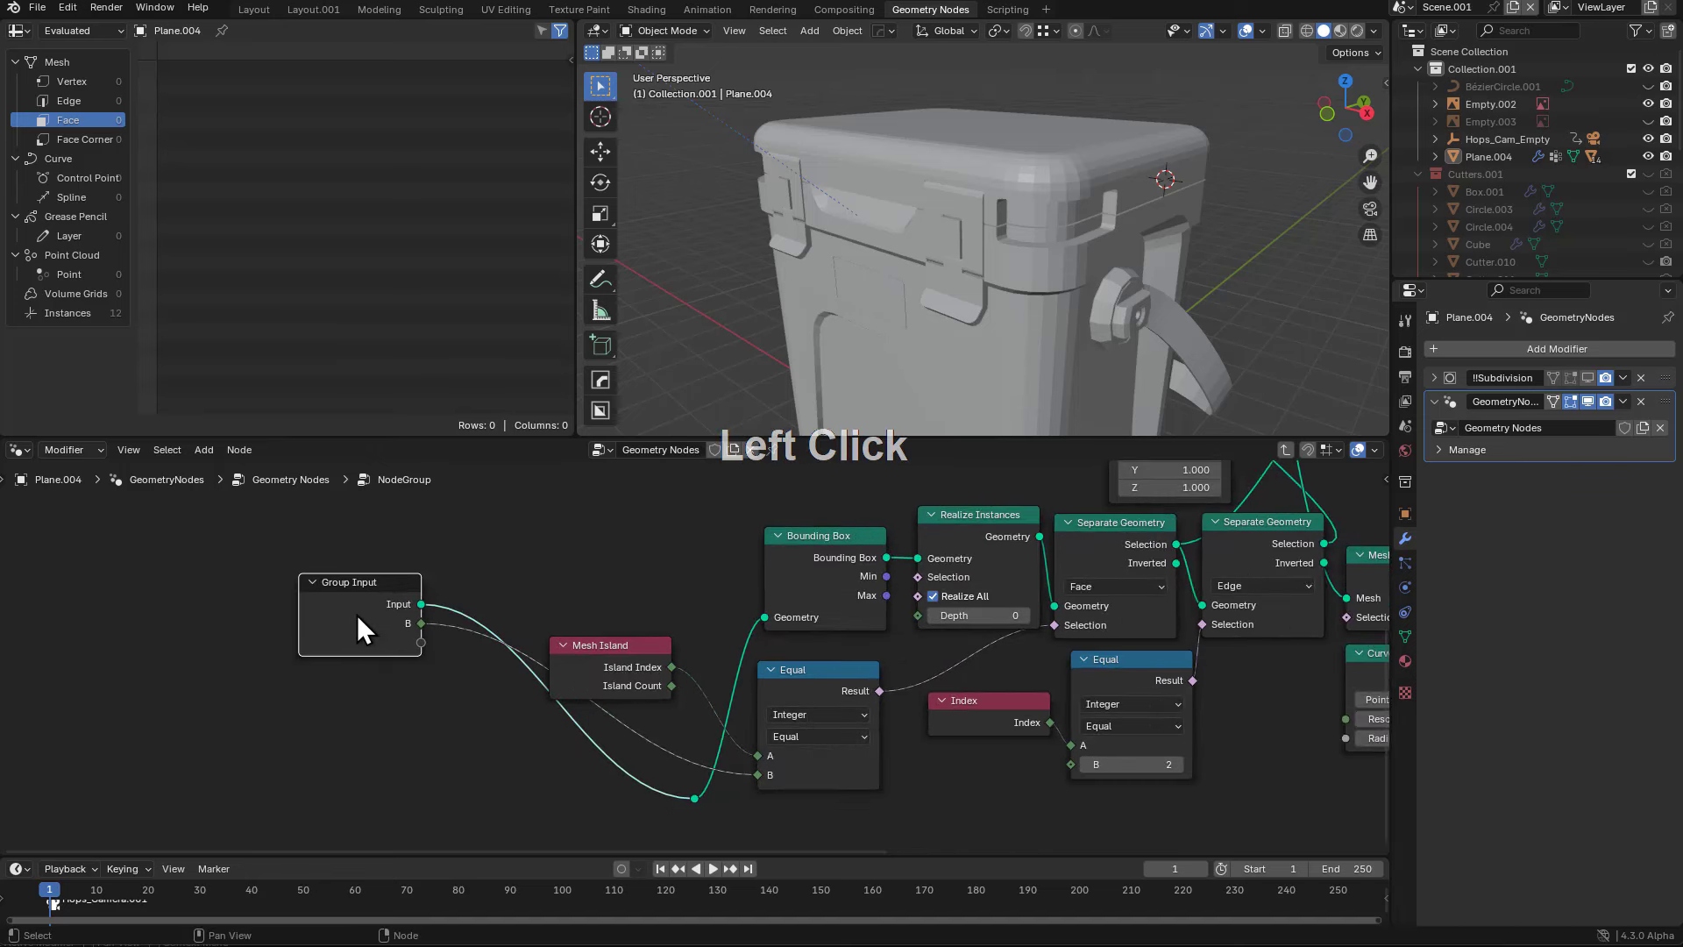
pyautogui.press('n')
pyautogui.click(1219, 705)
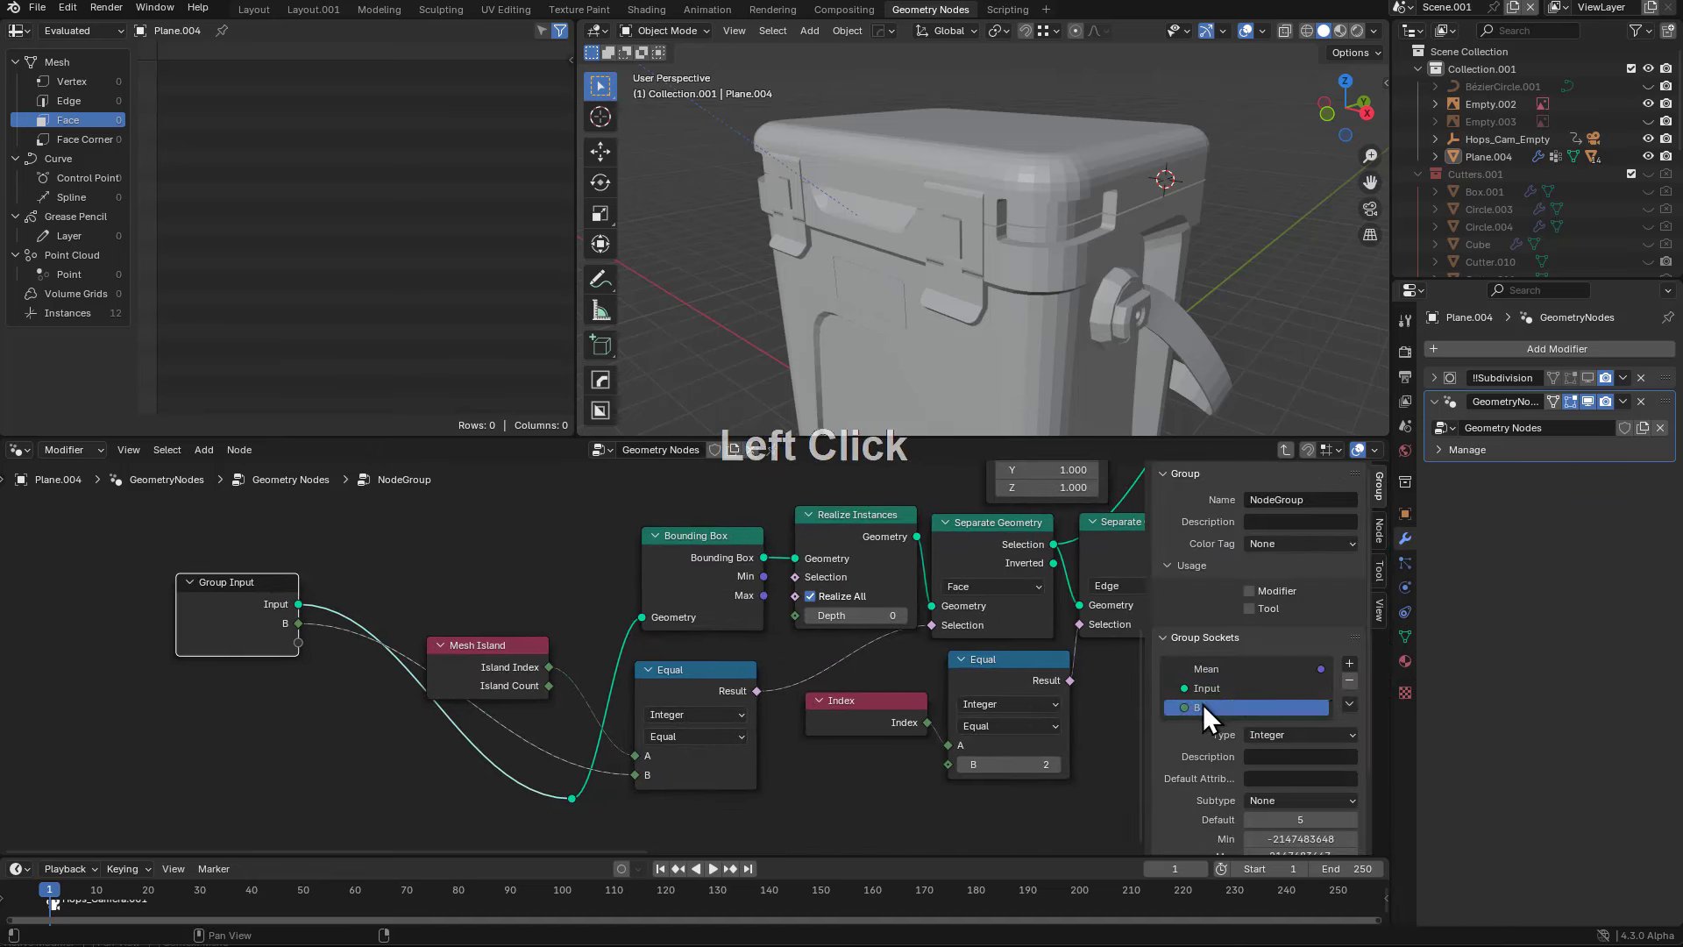
# - Rename the selected integer group input socket to "Mesh"
pyautogui.doubleClick(1204, 705)
pyautogui.write('Mesh')
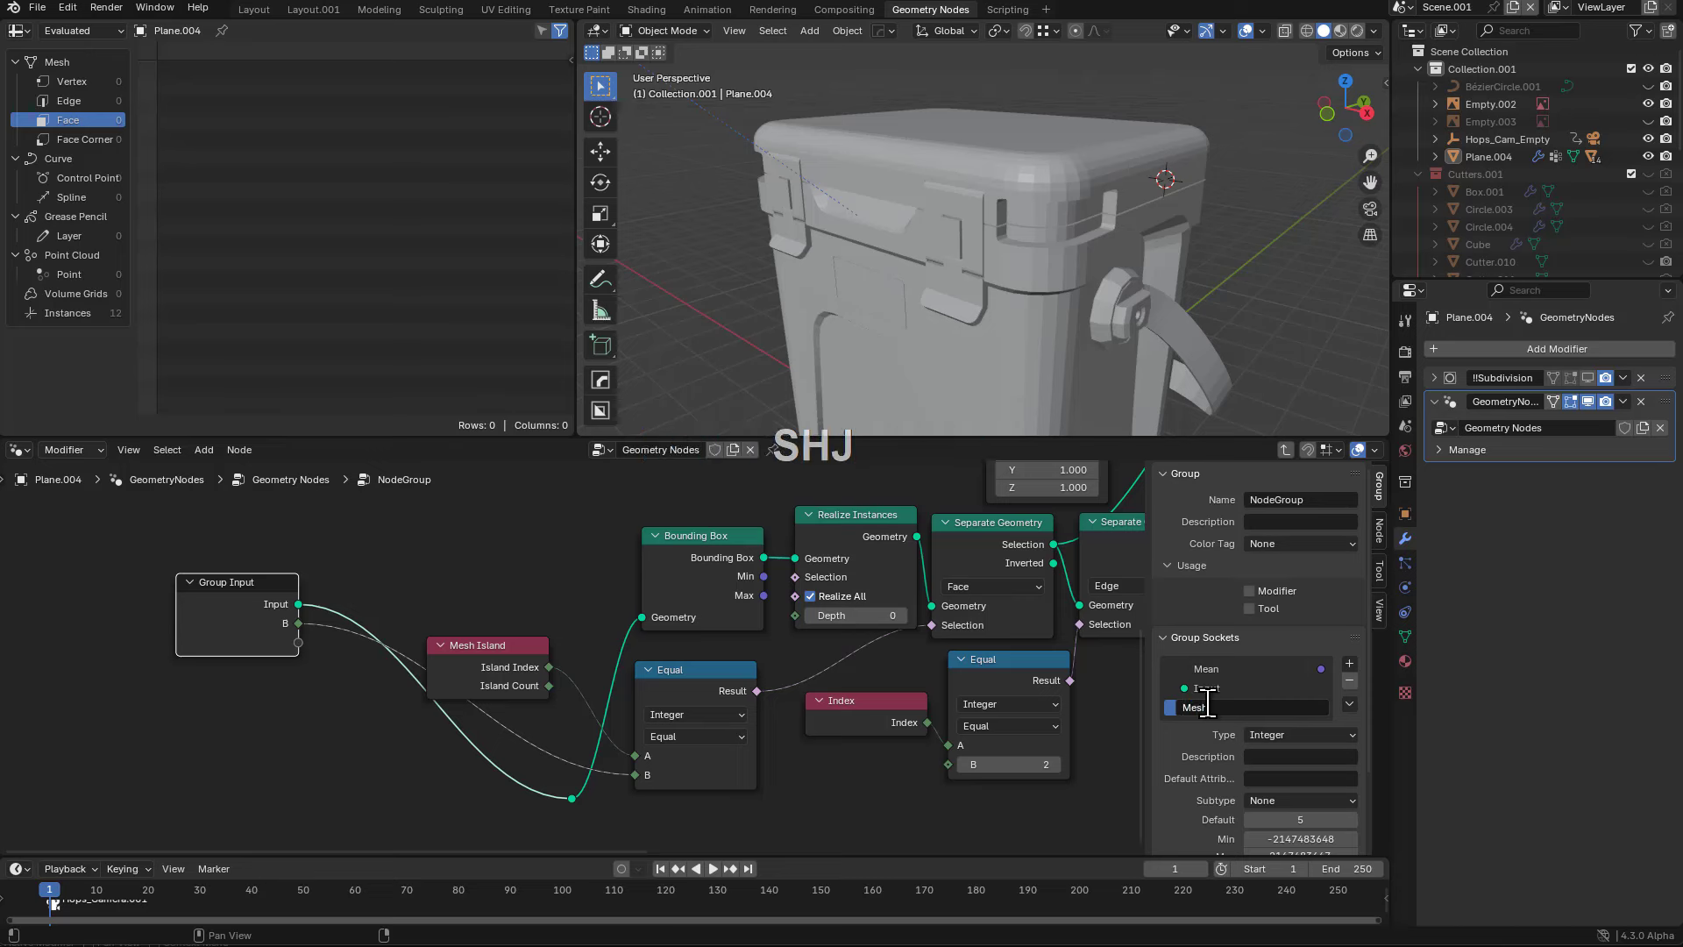
pyautogui.press('Return')
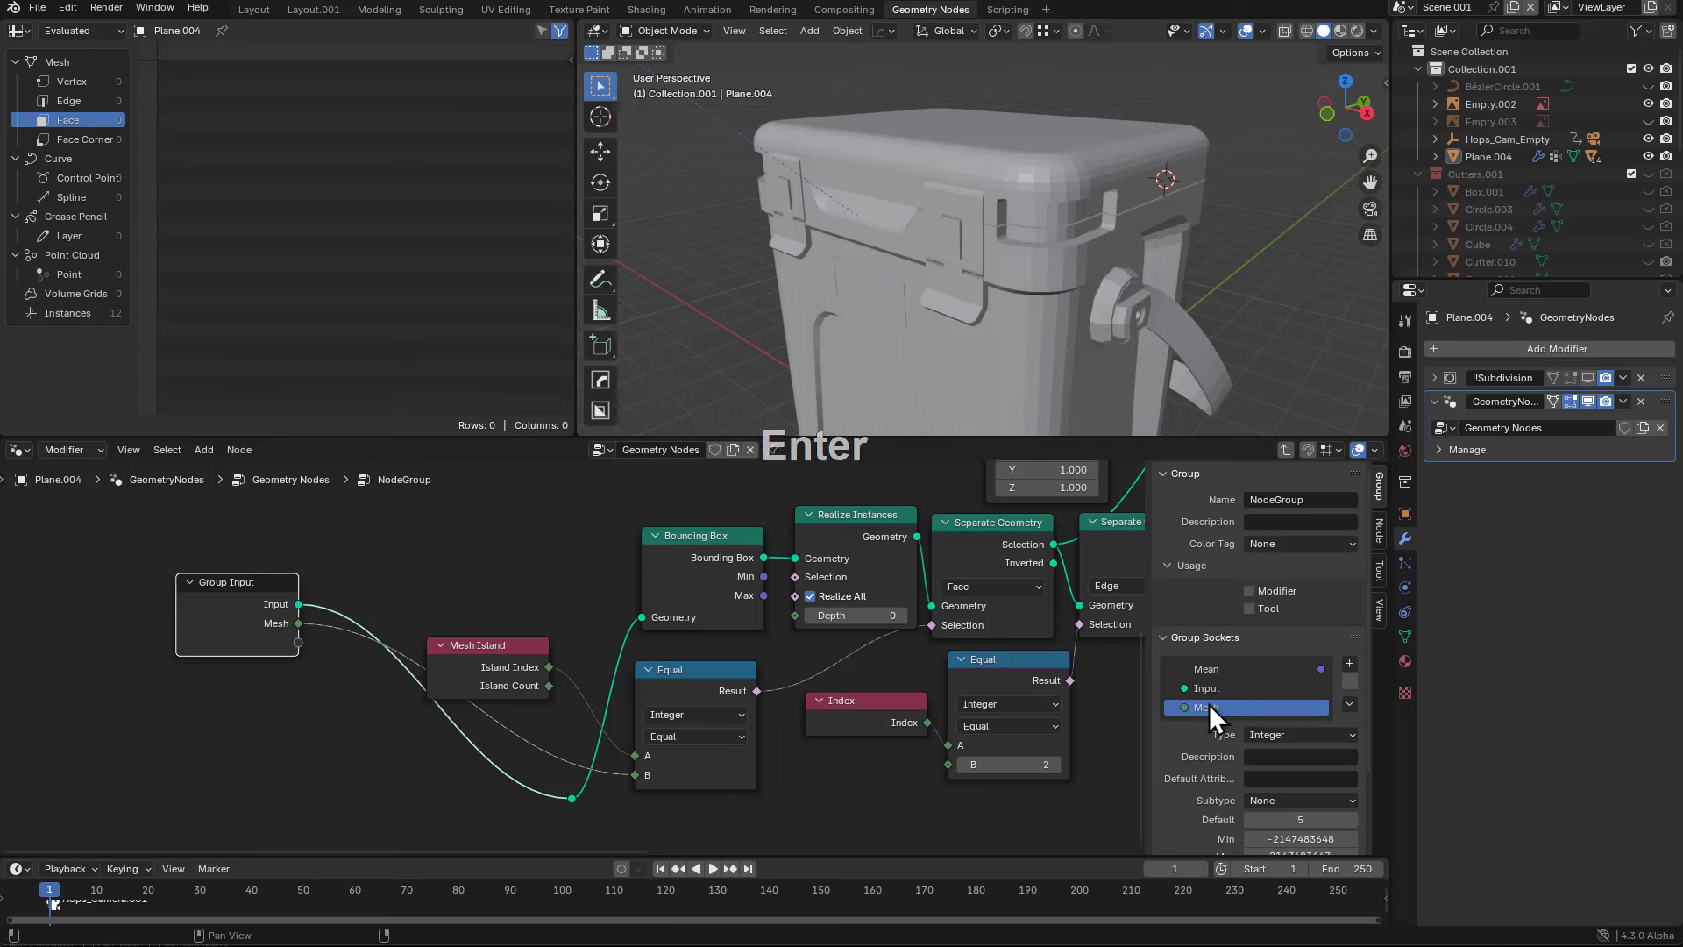
# - Expose the B value of the Equal node fed by Index as a group input and name it "Edge"
pyautogui.moveTo(947, 763); pyautogui.dragTo(298, 642)
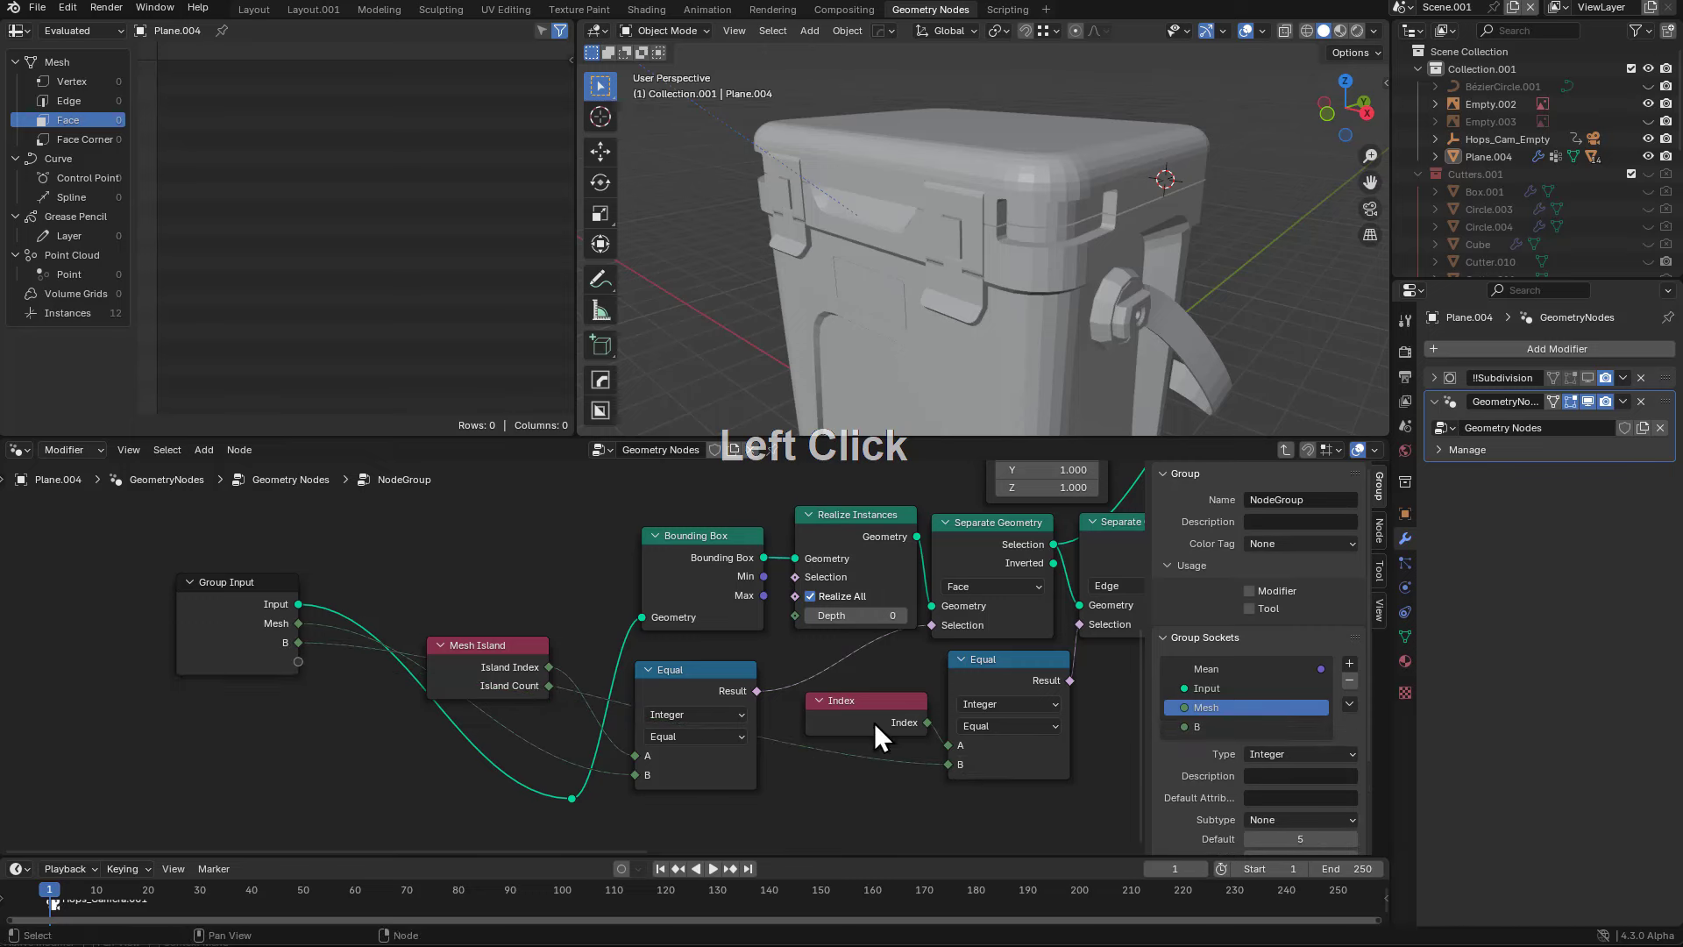
pyautogui.doubleClick(1224, 727)
pyautogui.write('Edg')
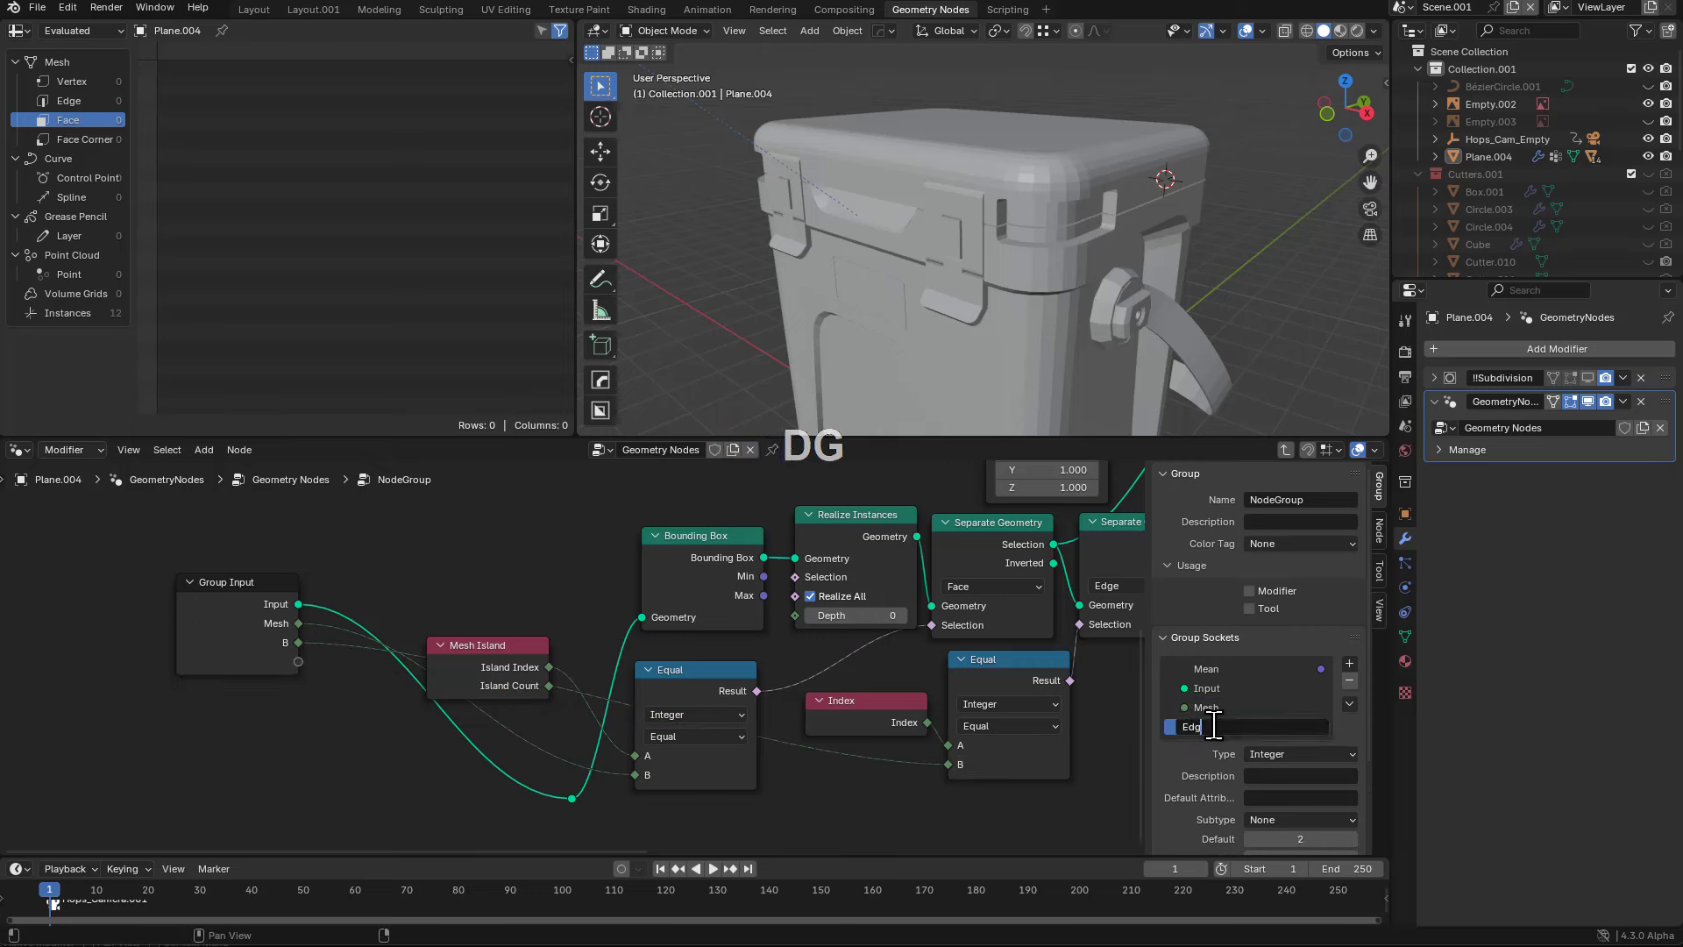
pyautogui.write('e')
pyautogui.press('Return')
# - Add a panel to the group sockets and expose the Transform Geometry node's Translation as a group input placed inside that panel
pyautogui.scroll(-2, 855, 748)
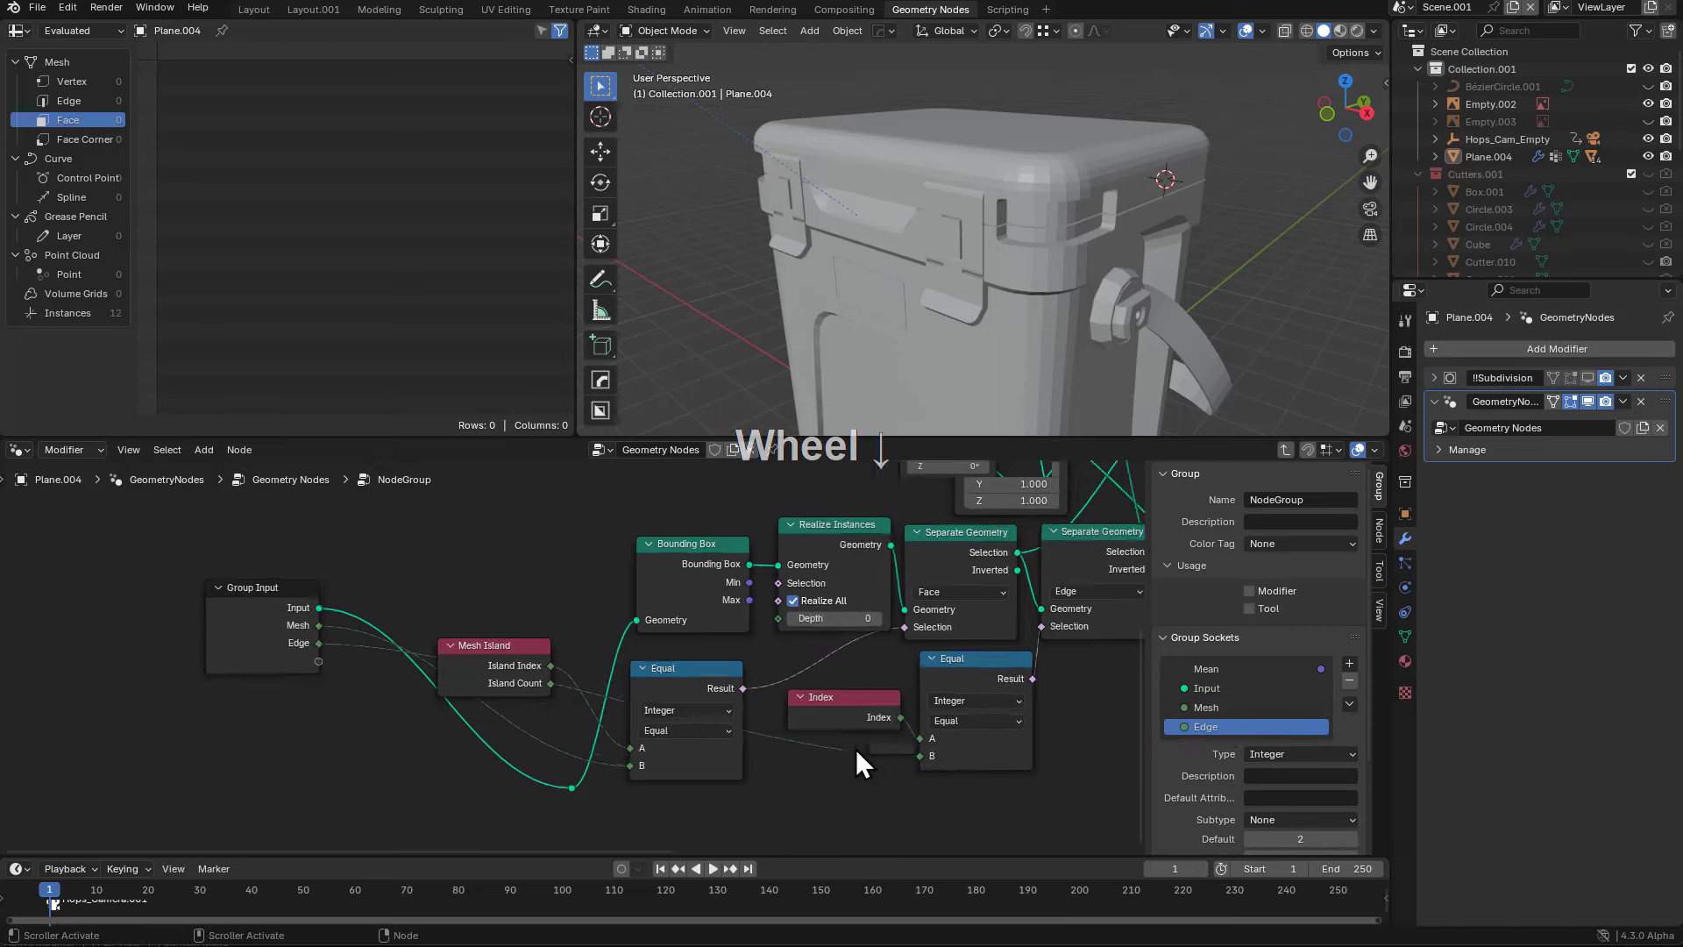
pyautogui.moveTo(856, 749); pyautogui.dragTo(803, 744, button='middle')
pyautogui.scroll(1, 746, 726)
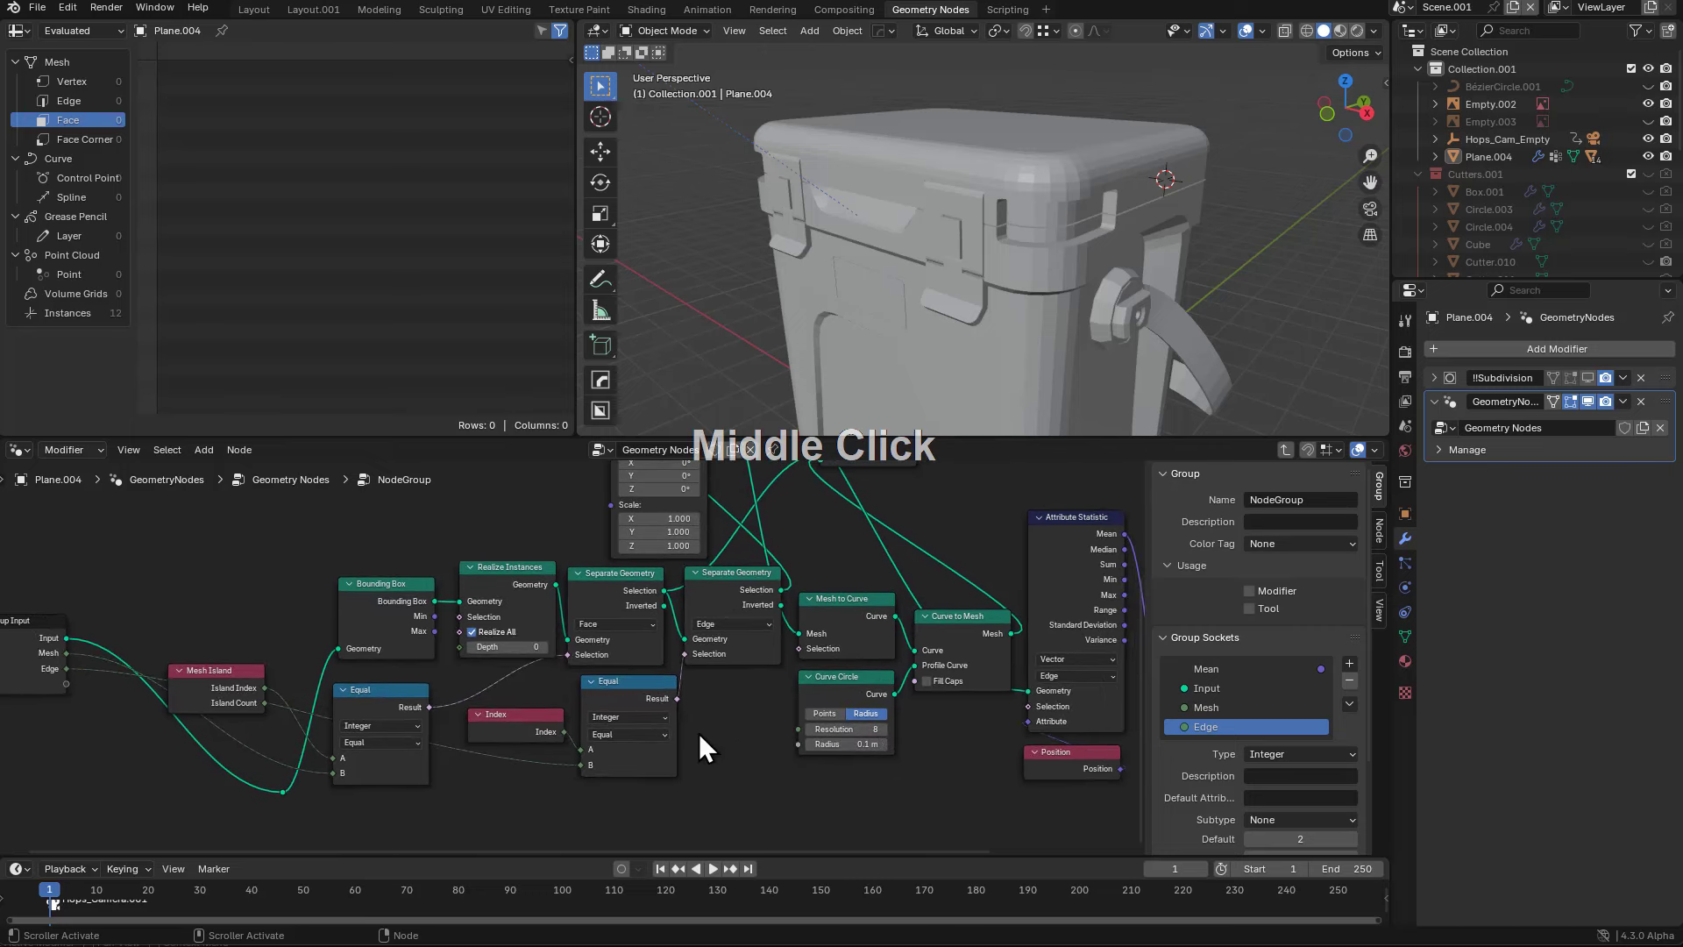
pyautogui.moveTo(620, 626); pyautogui.dragTo(731, 680, button='middle')
pyautogui.scroll(-1, 730, 680)
pyautogui.moveTo(698, 542); pyautogui.dragTo(773, 604, button='middle')
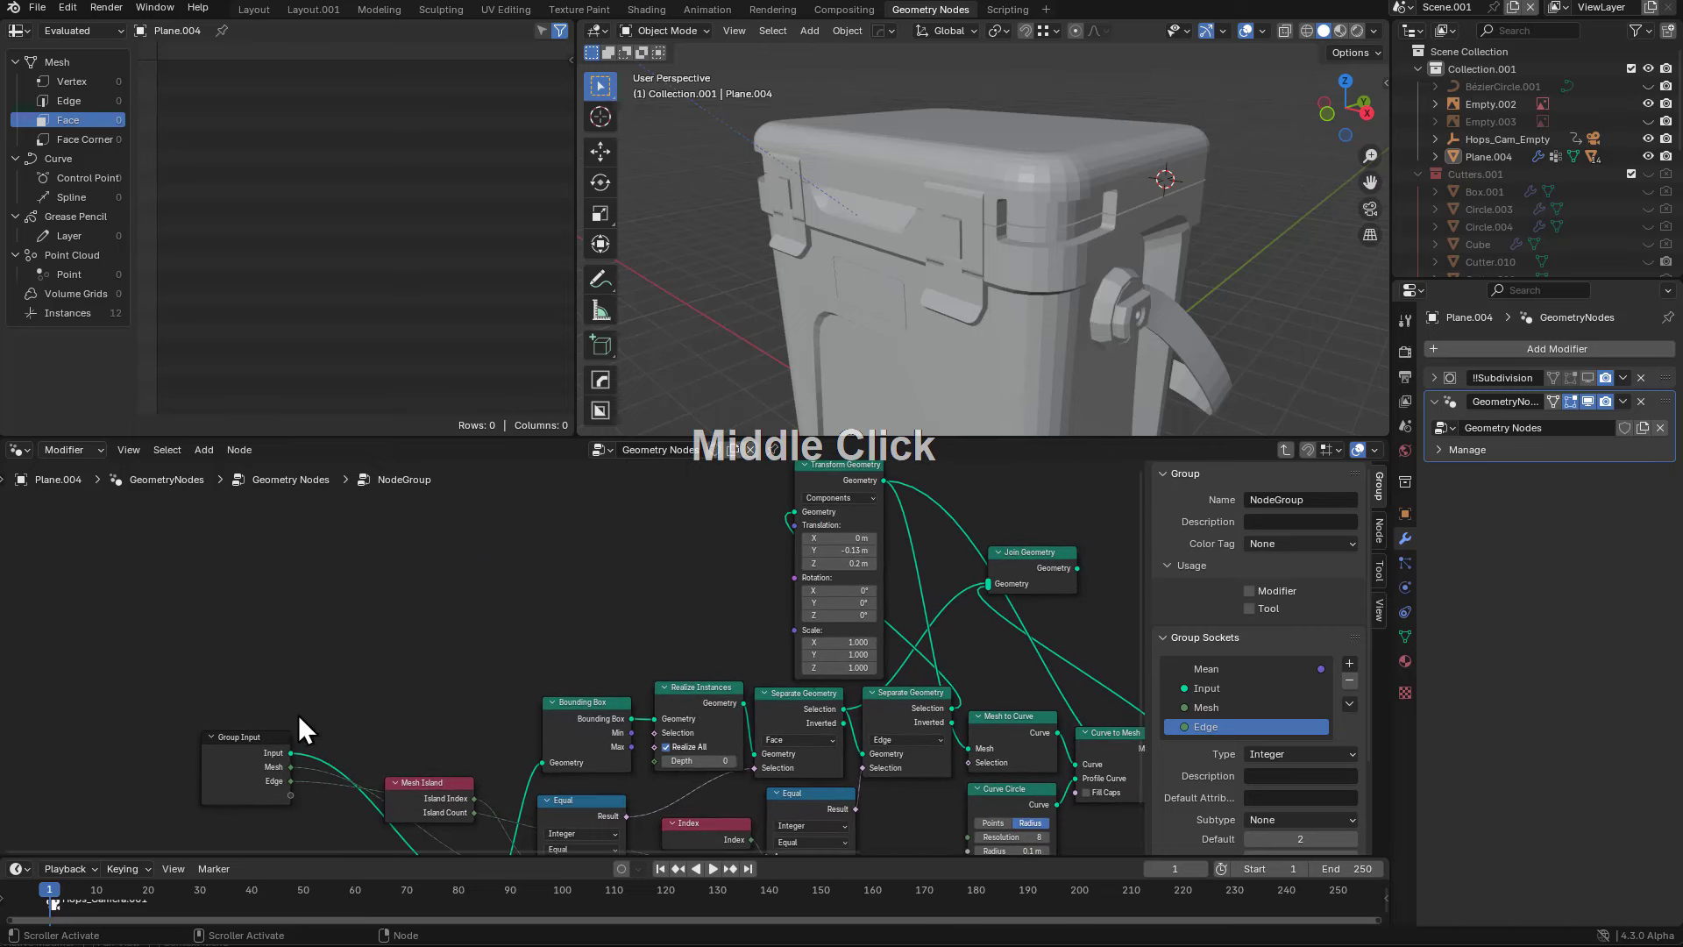
pyautogui.click(263, 799)
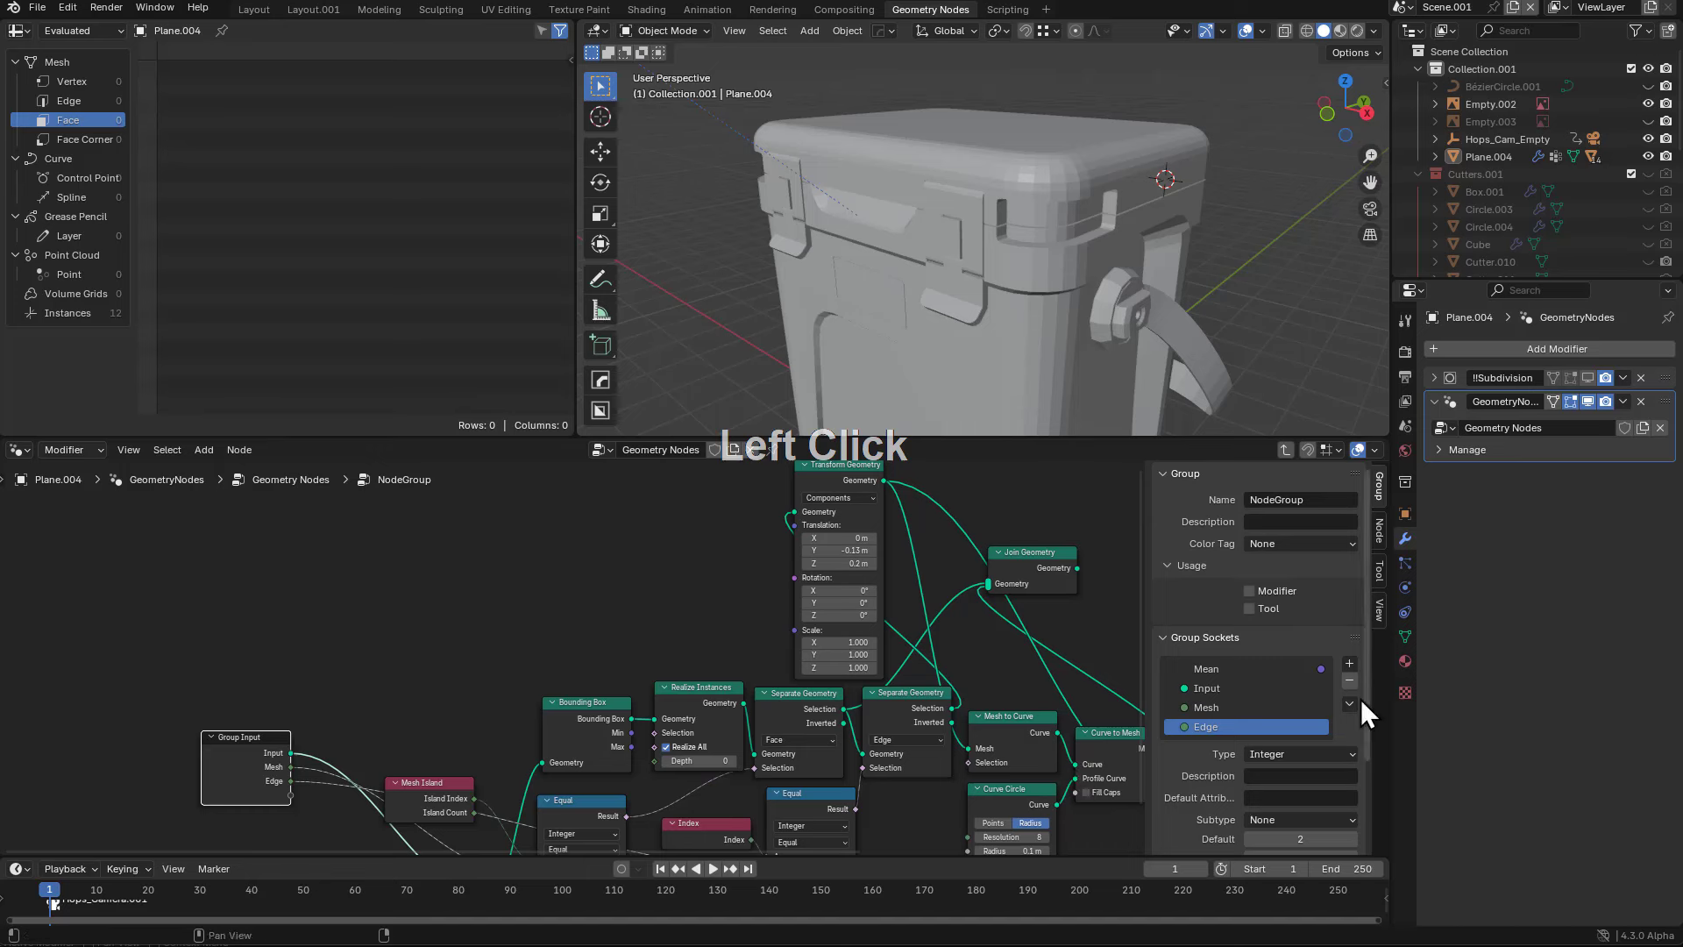
pyautogui.click(1348, 663)
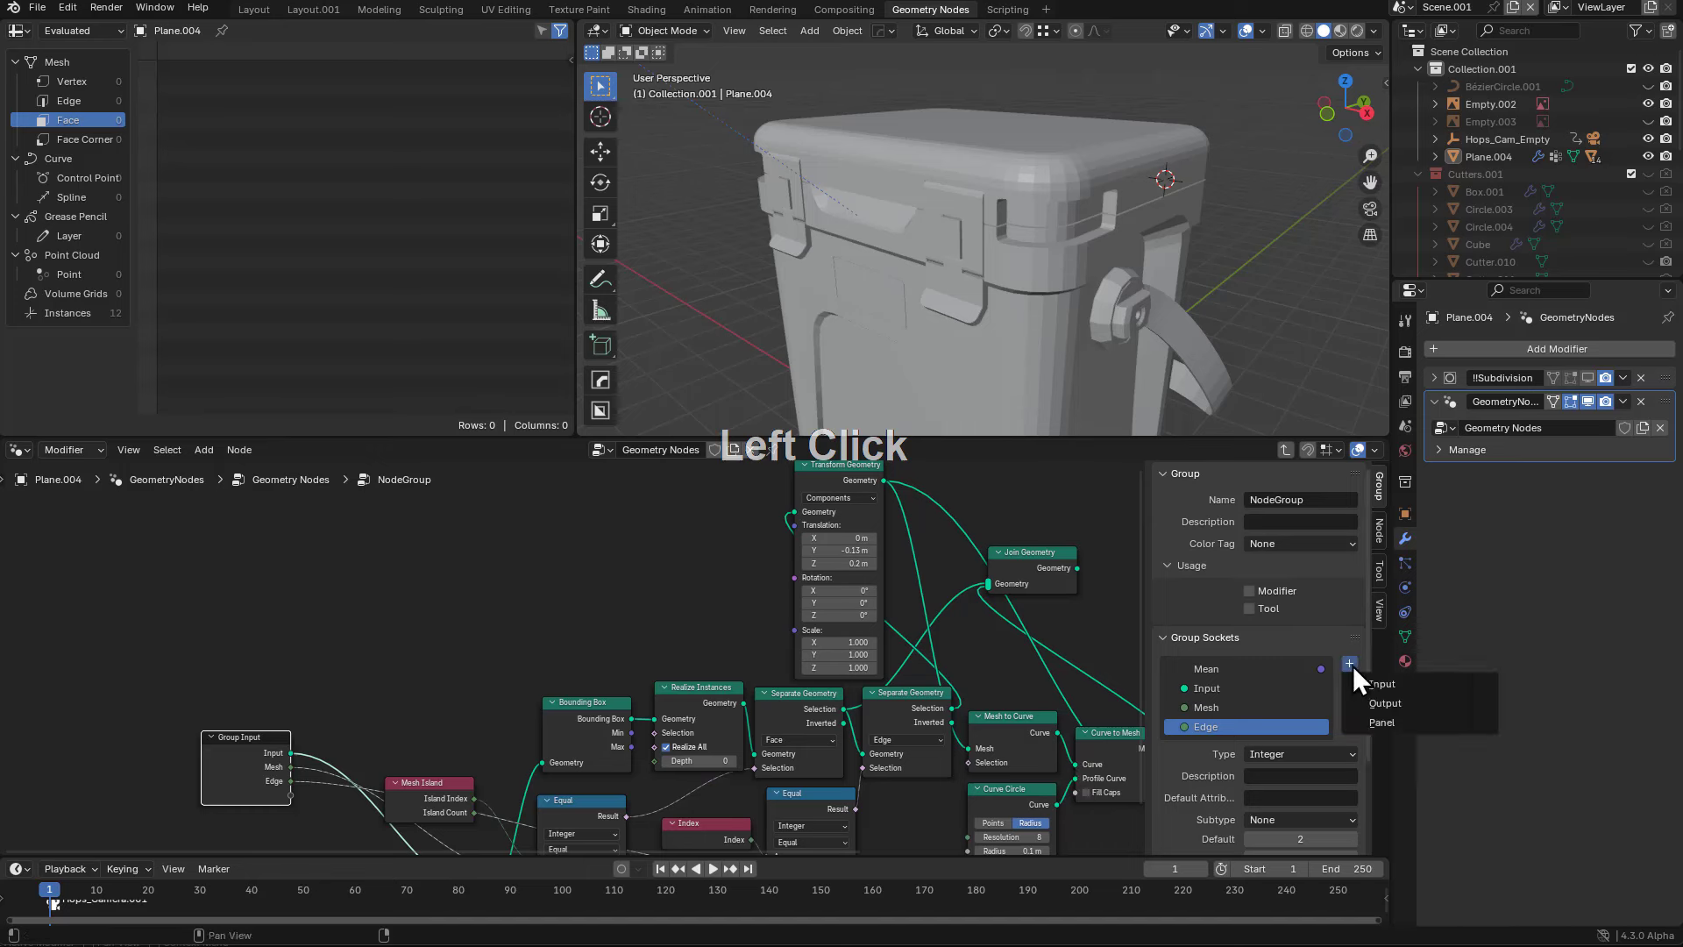
pyautogui.click(1375, 720)
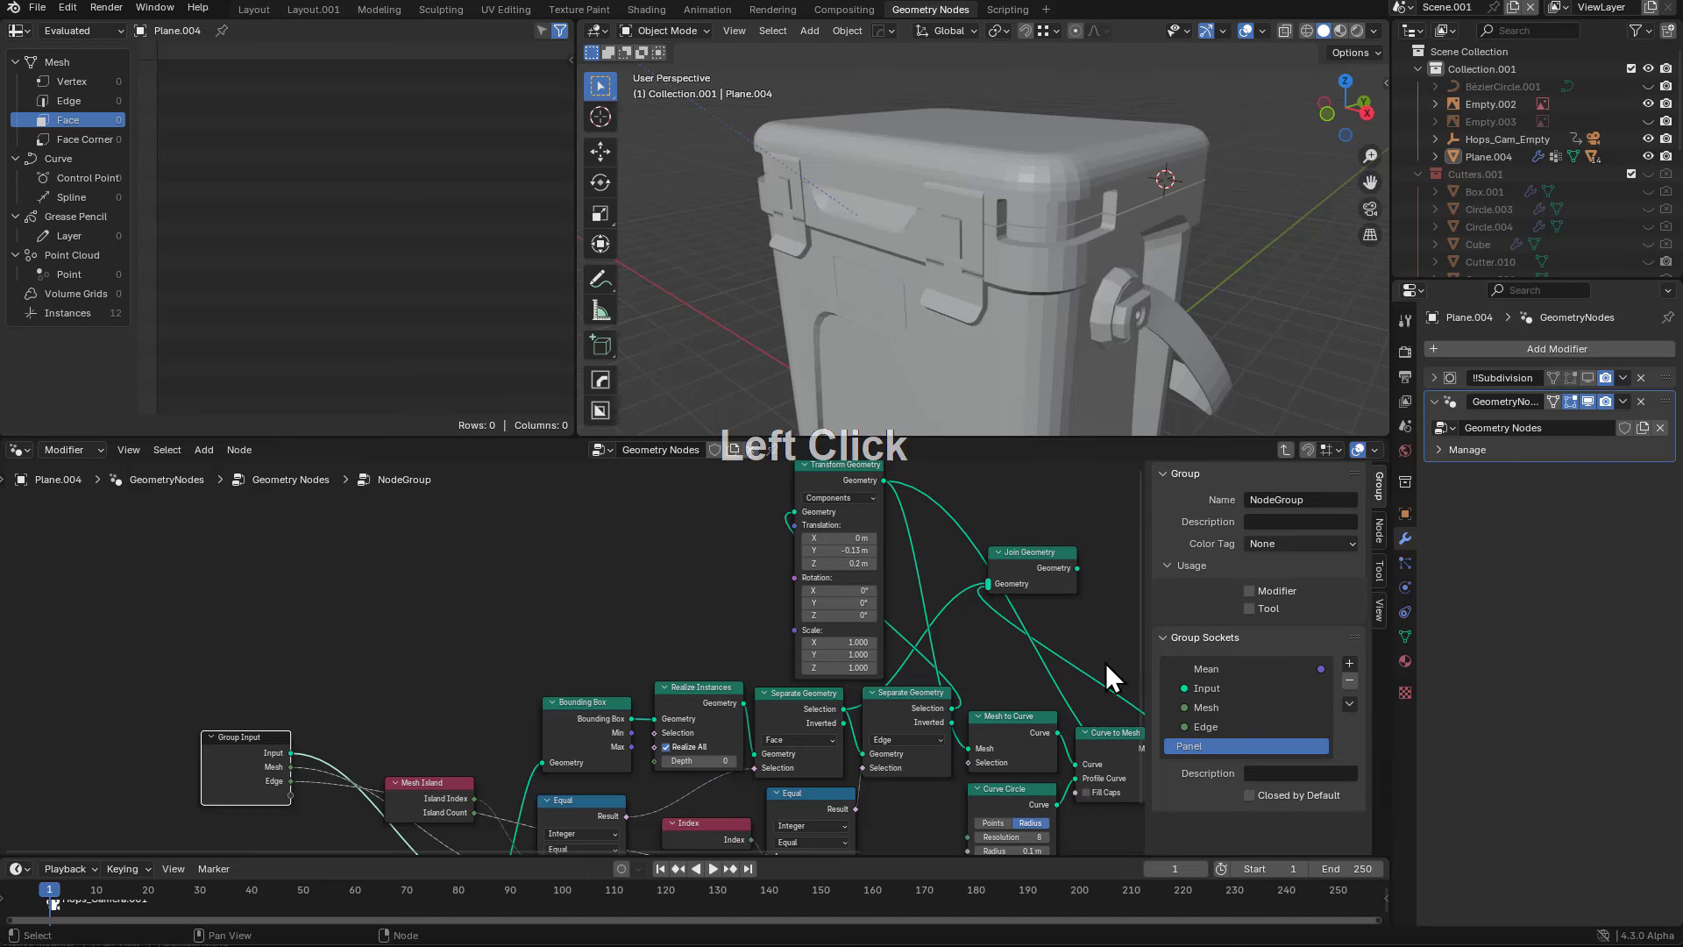
pyautogui.moveTo(795, 525); pyautogui.dragTo(296, 805)
pyautogui.moveTo(1219, 744); pyautogui.dragTo(1201, 768)
# - Rename the new socket panel to "Offset"
pyautogui.doubleClick(1195, 749)
pyautogui.write('Transl')
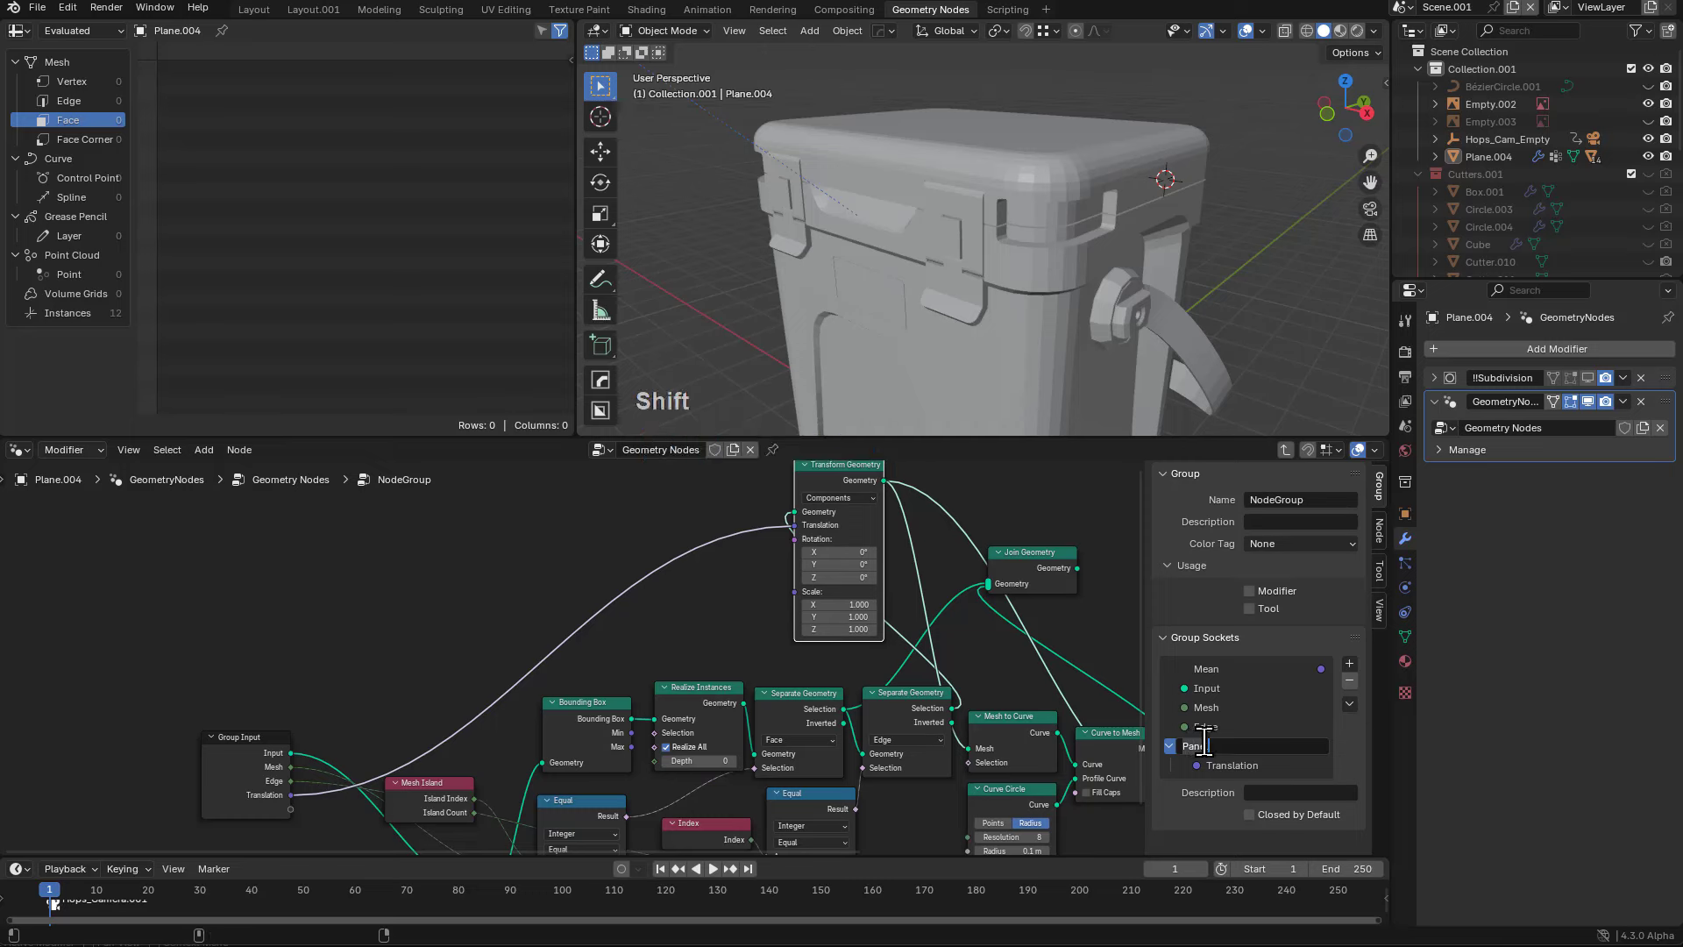
pyautogui.write('a')
pyautogui.hotkey('ctrl', 'a')
pyautogui.write('Offset')
pyautogui.press('Return')
# - Select the Translation socket inside the Offset panel of the group's socket list
pyautogui.moveTo(695, 609); pyautogui.dragTo(642, 567, button='middle')
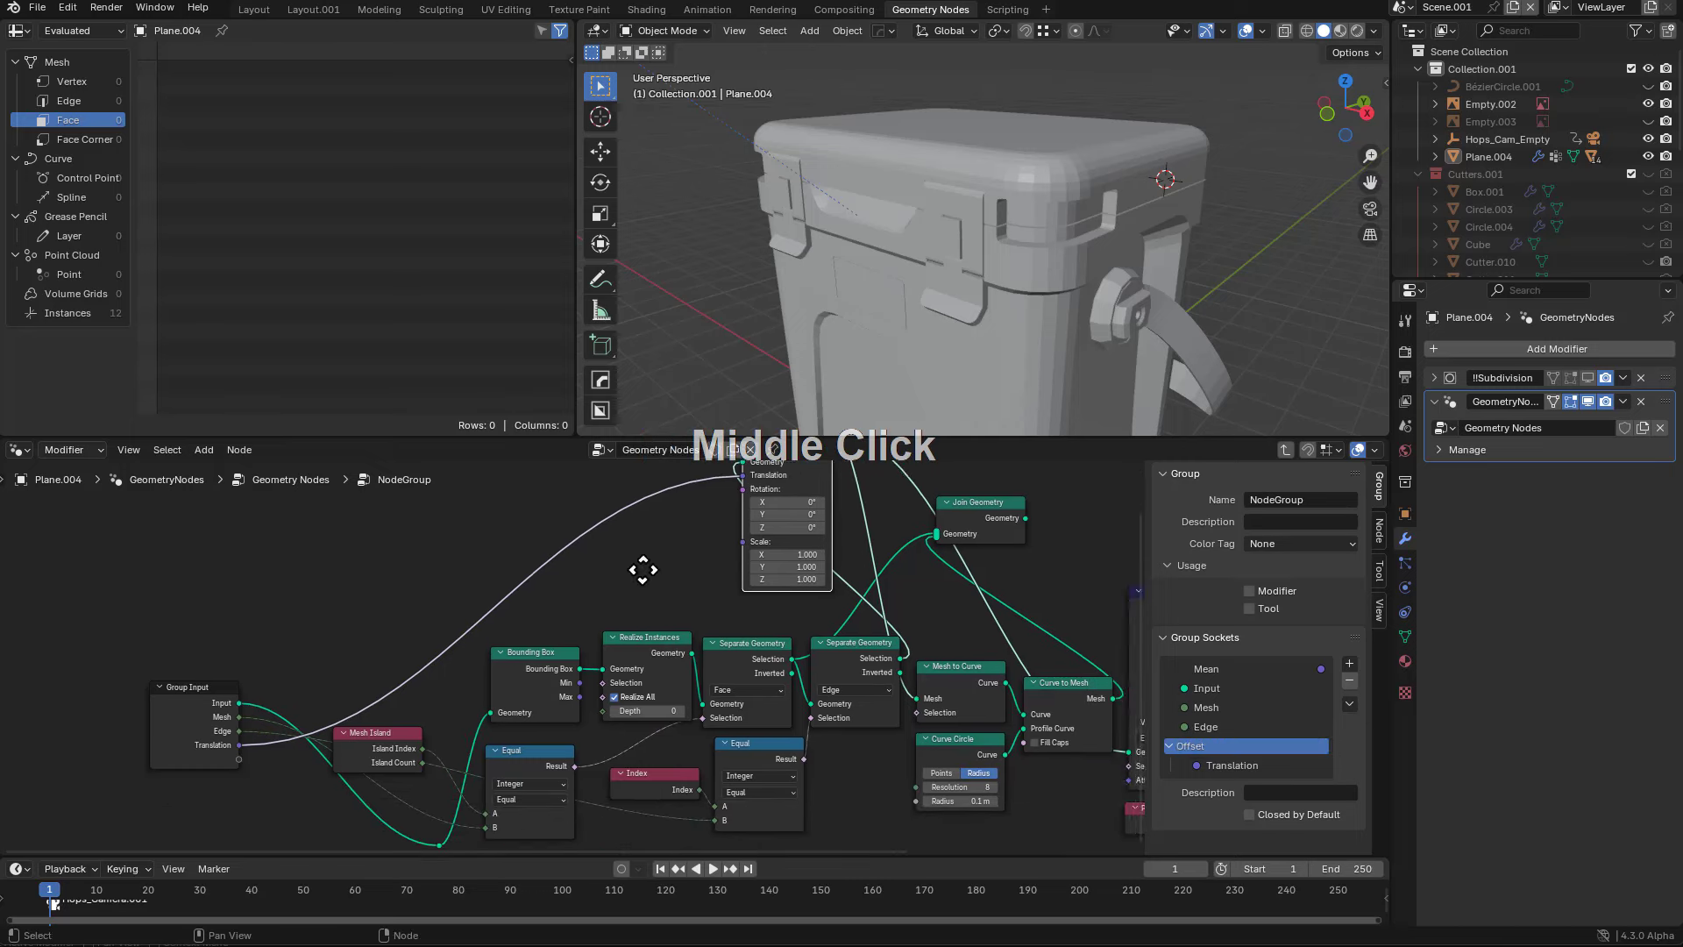
pyautogui.scroll(1, 780, 587)
pyautogui.click(1237, 763)
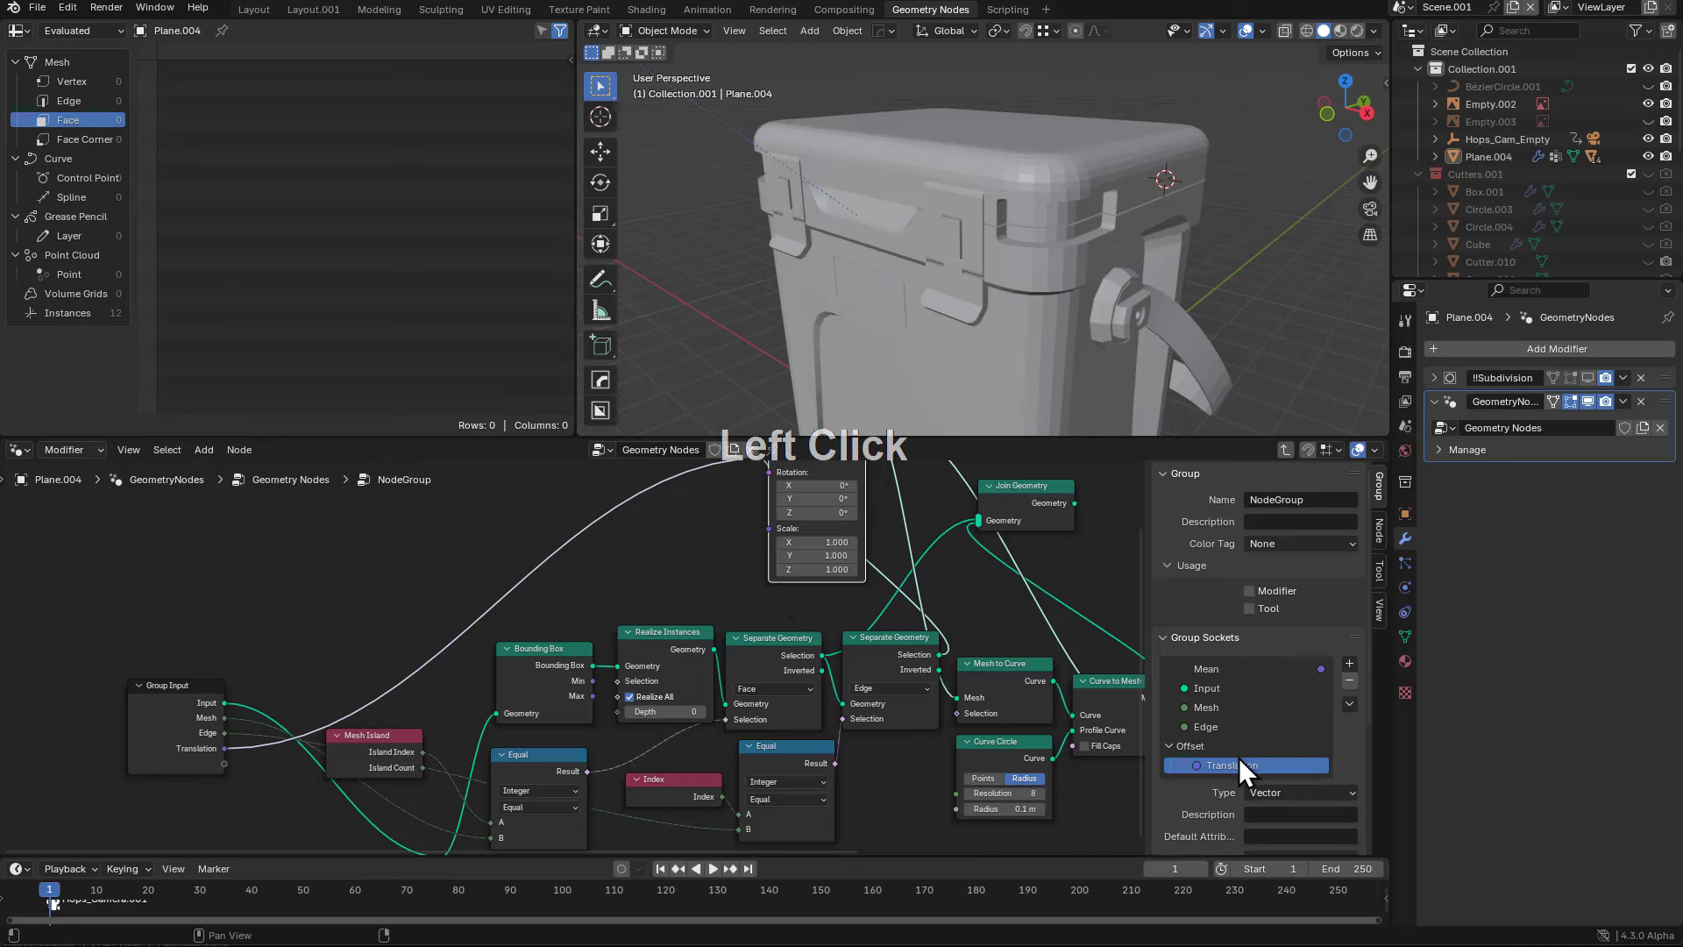
pyautogui.scroll(-3, 1222, 785)
pyautogui.moveTo(862, 642); pyautogui.dragTo(709, 613, button='middle')
pyautogui.scroll(2, 796, 662)
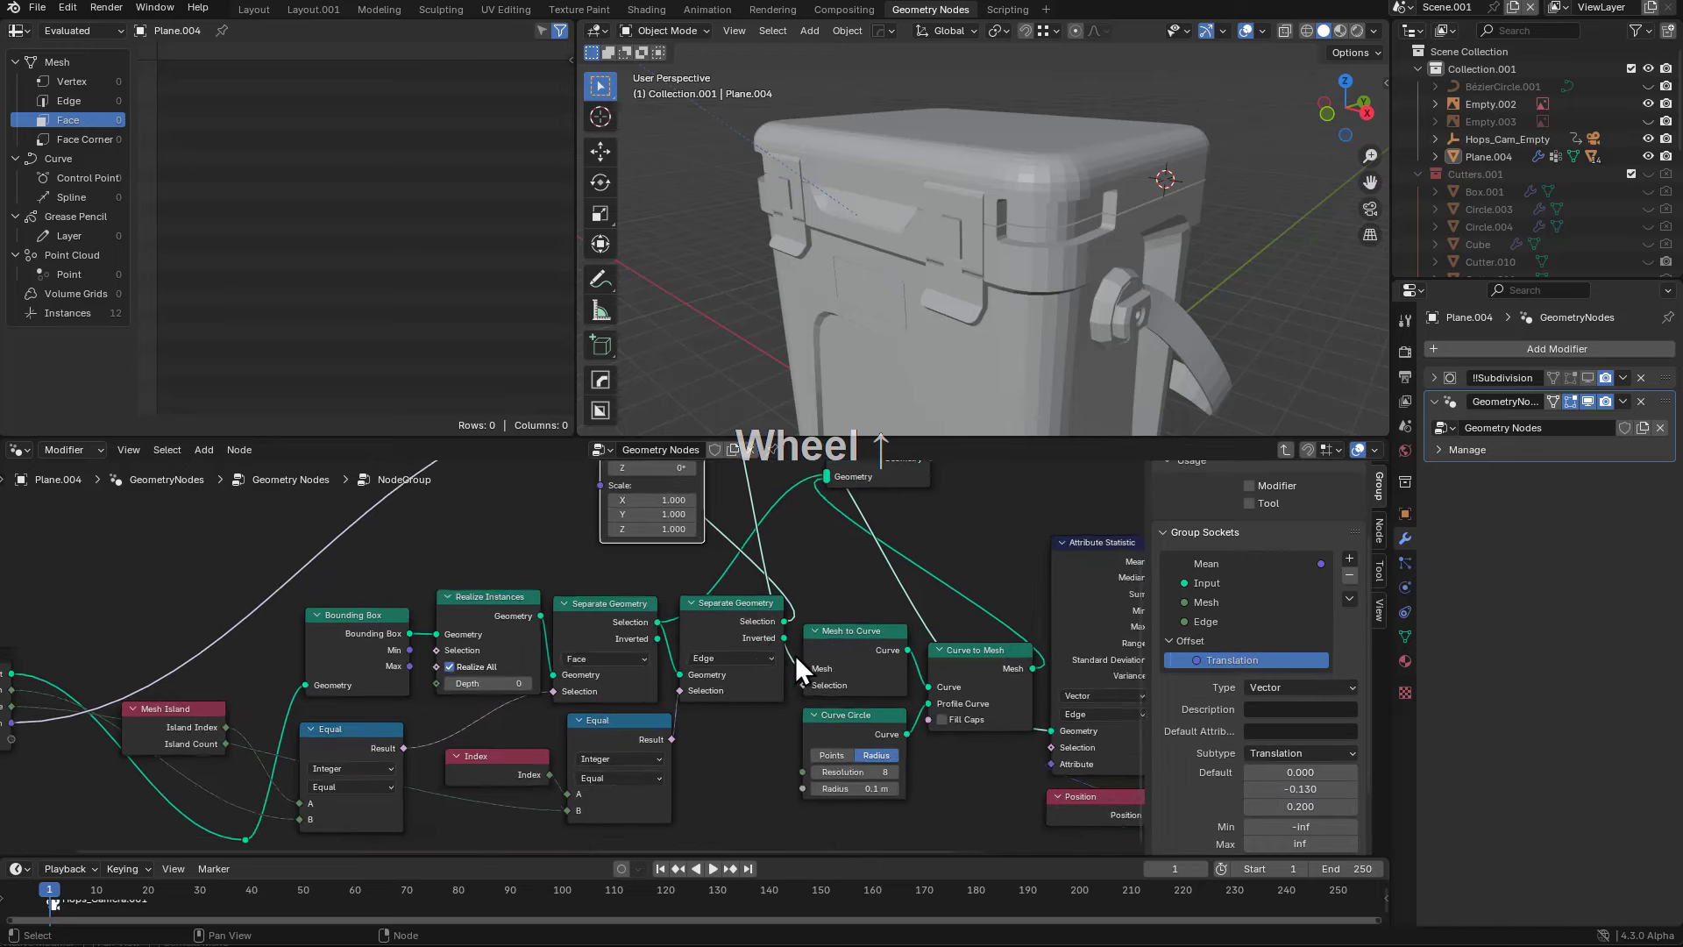
# - Move the Group Output node further from Attribute Statistic and remove the reroute point, keeping Mean linked directly to the output
pyautogui.moveTo(894, 688); pyautogui.dragTo(683, 708, button='middle')
pyautogui.moveTo(781, 634); pyautogui.dragTo(770, 710, button='middle')
pyautogui.scroll(-2, 770, 706)
pyautogui.moveTo(921, 739); pyautogui.dragTo(813, 670, button='middle')
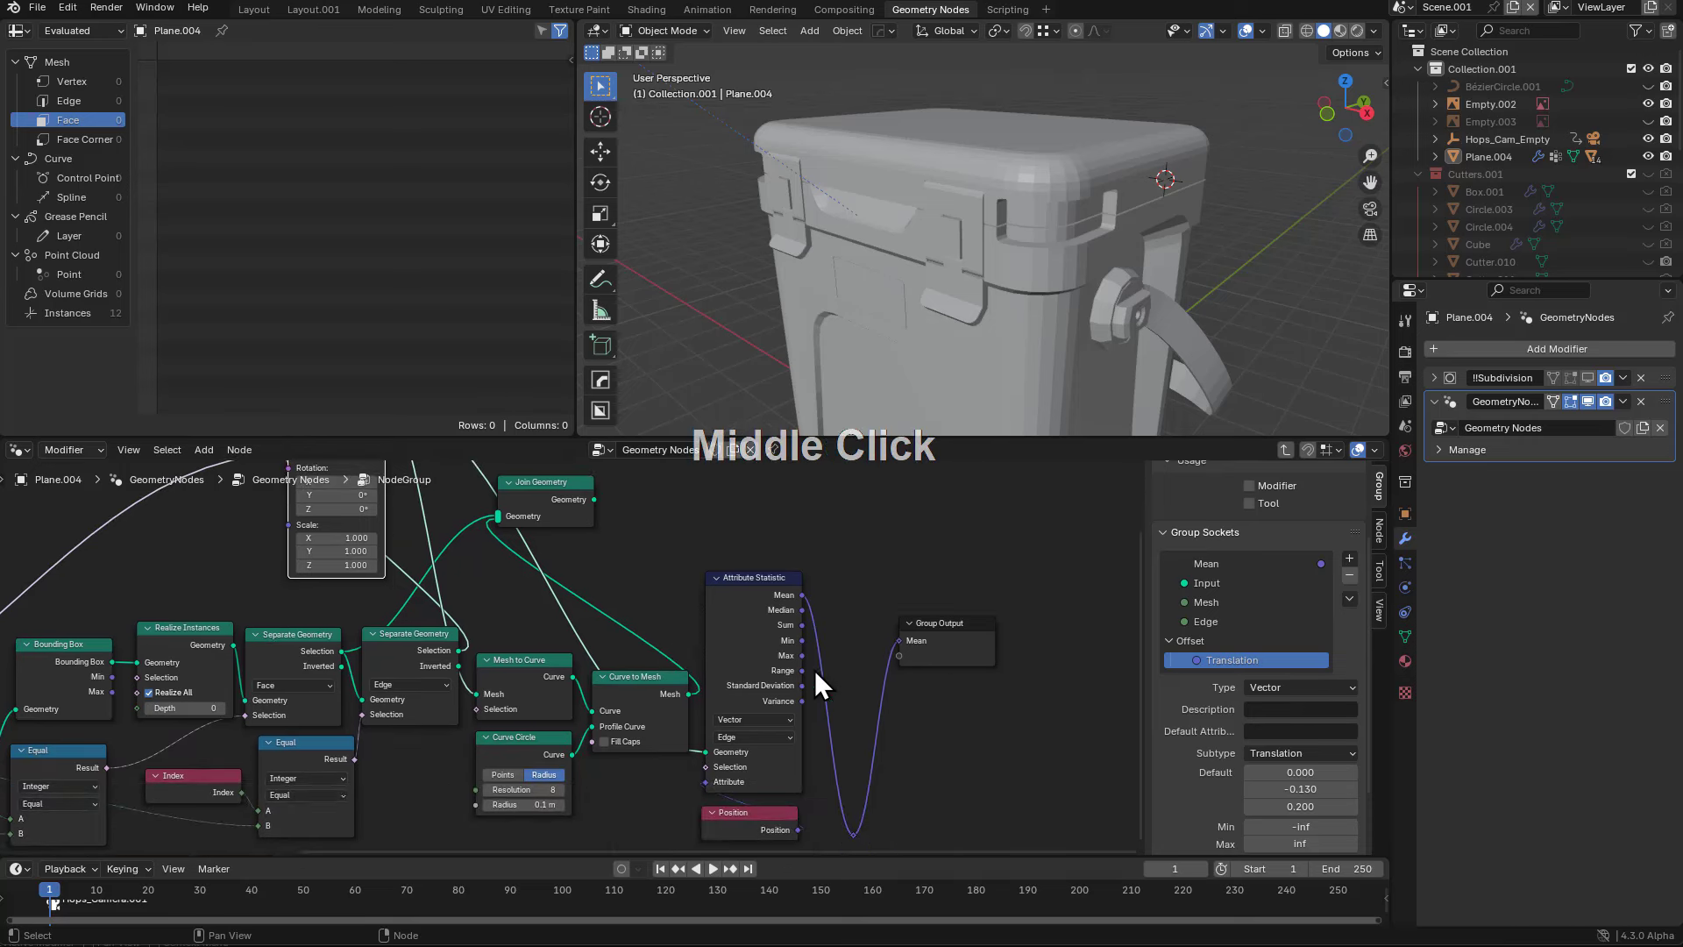
pyautogui.moveTo(945, 639); pyautogui.dragTo(998, 629)
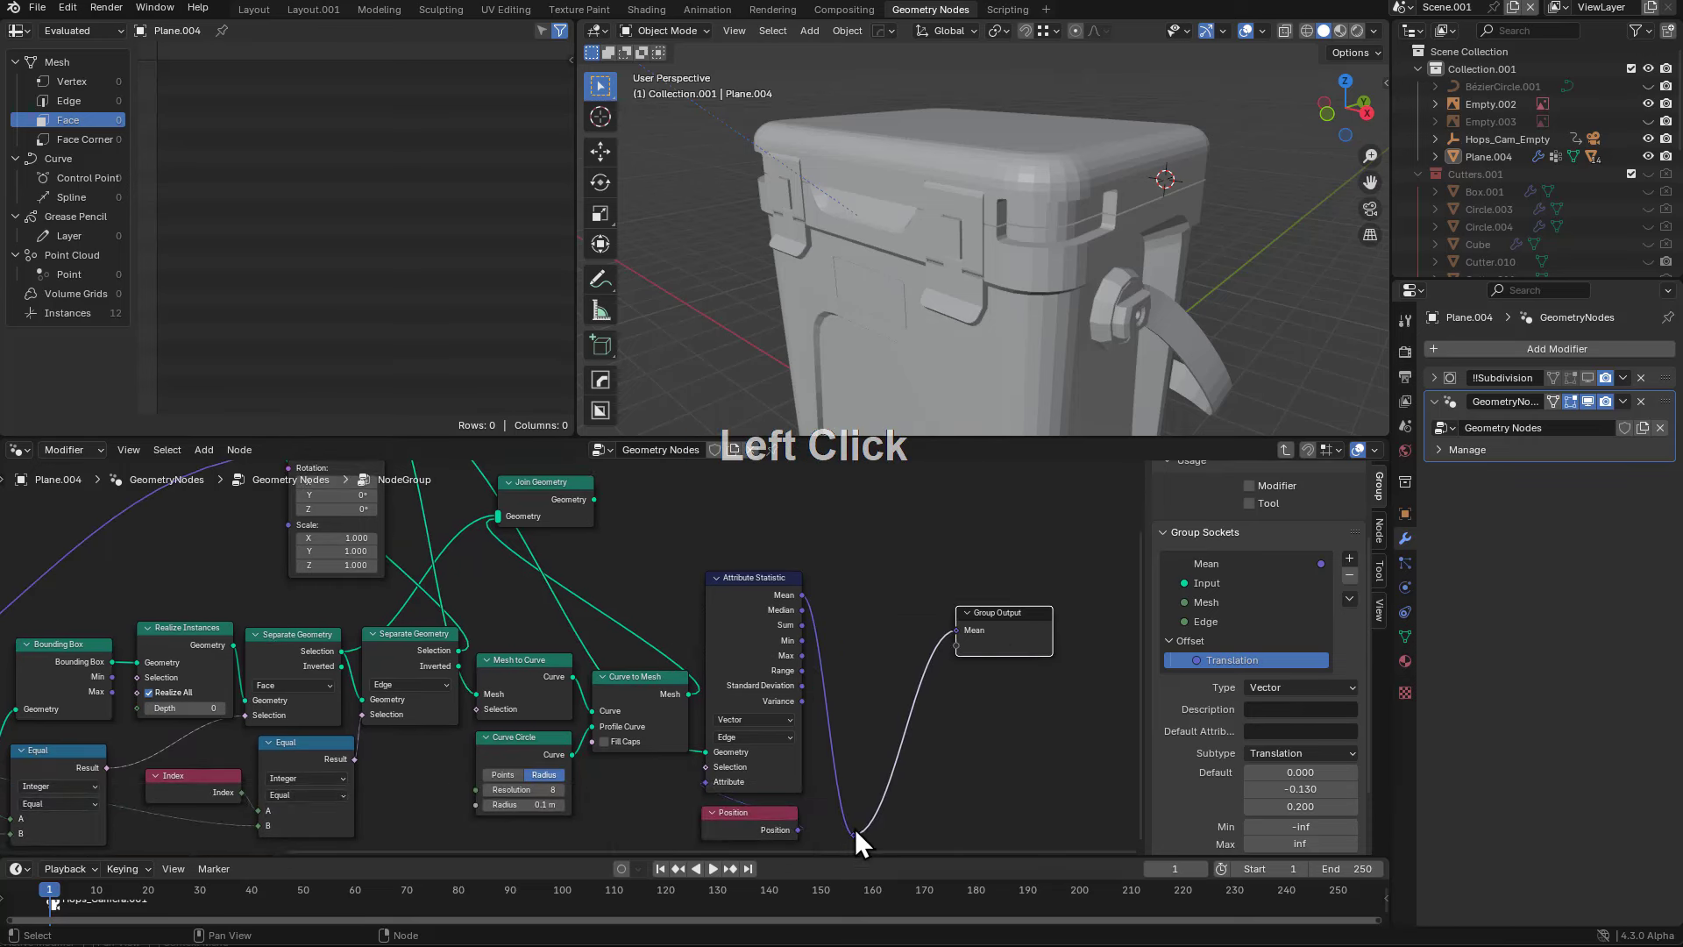
pyautogui.click(853, 833)
pyautogui.hotkey('ctrl', 'x')
pyautogui.click(979, 640)
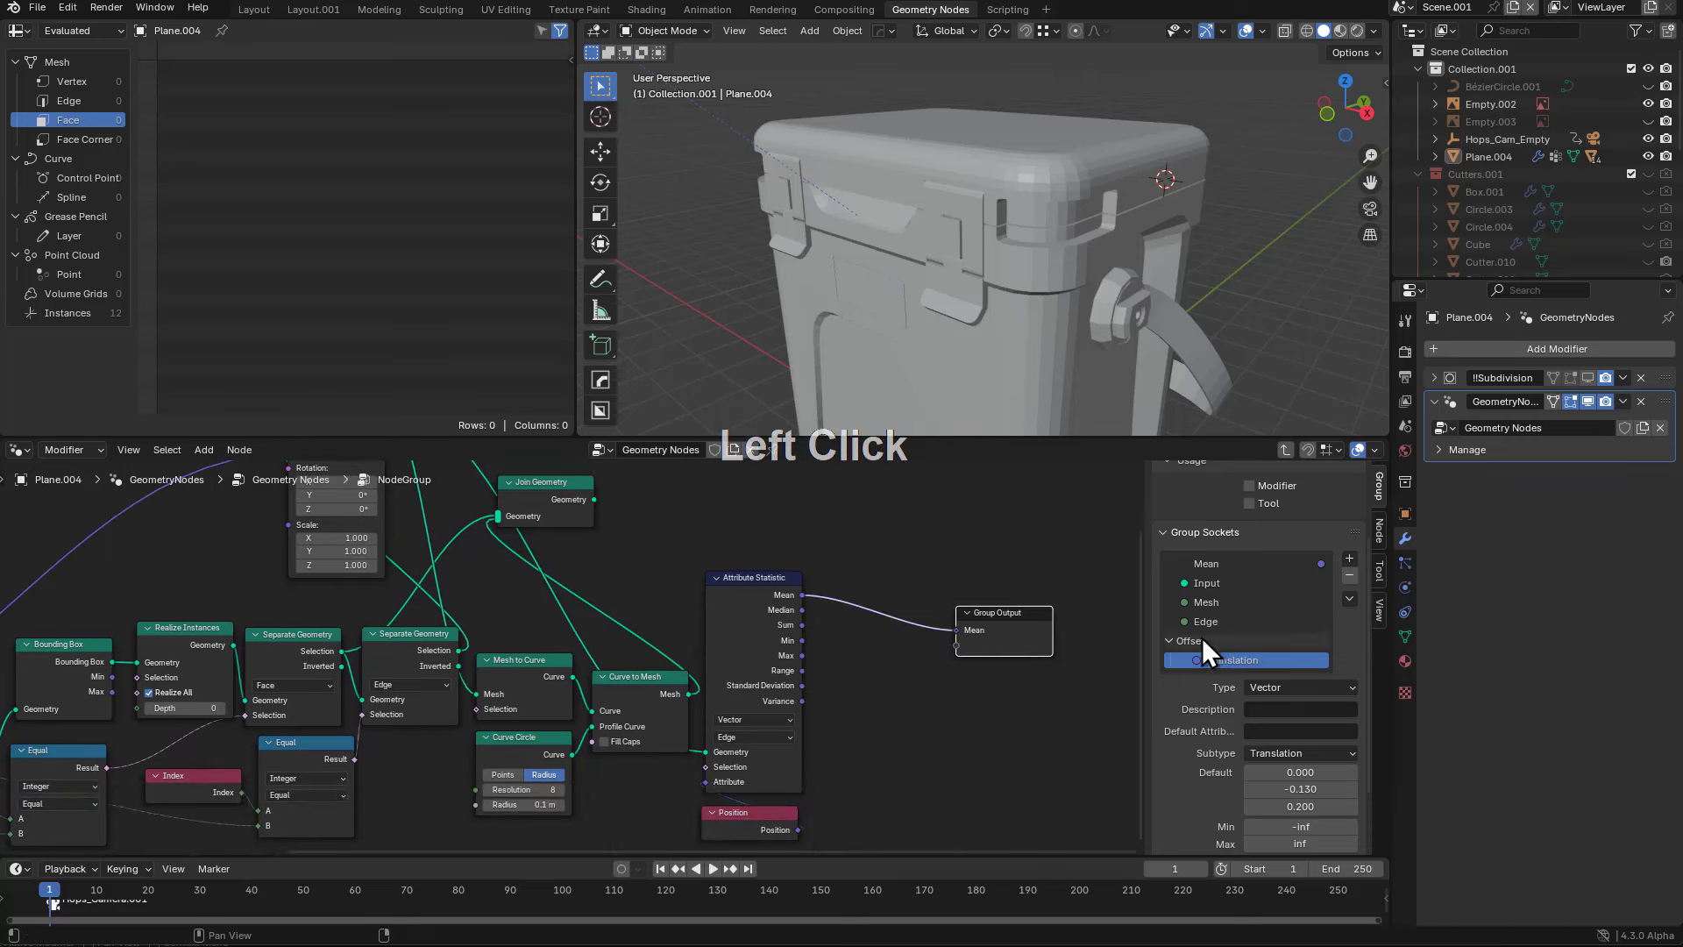
# - Rename the group's Mean output socket to "Position"
pyautogui.click(1376, 530)
pyautogui.click(1380, 566)
pyautogui.click(1374, 599)
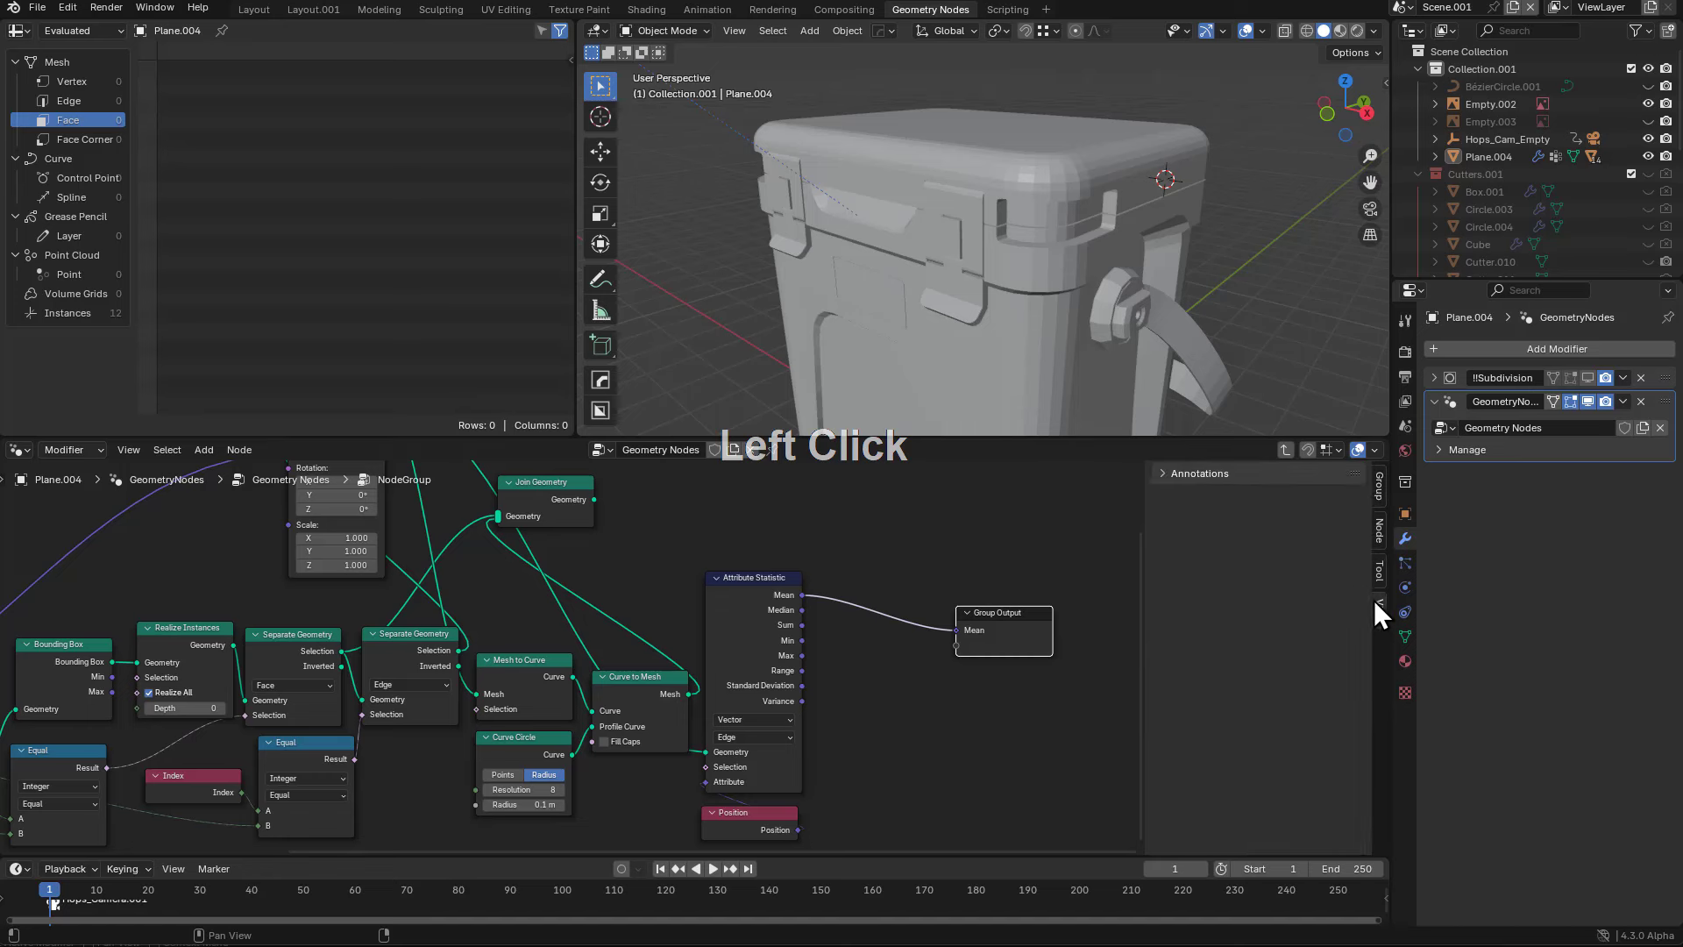
pyautogui.click(1381, 487)
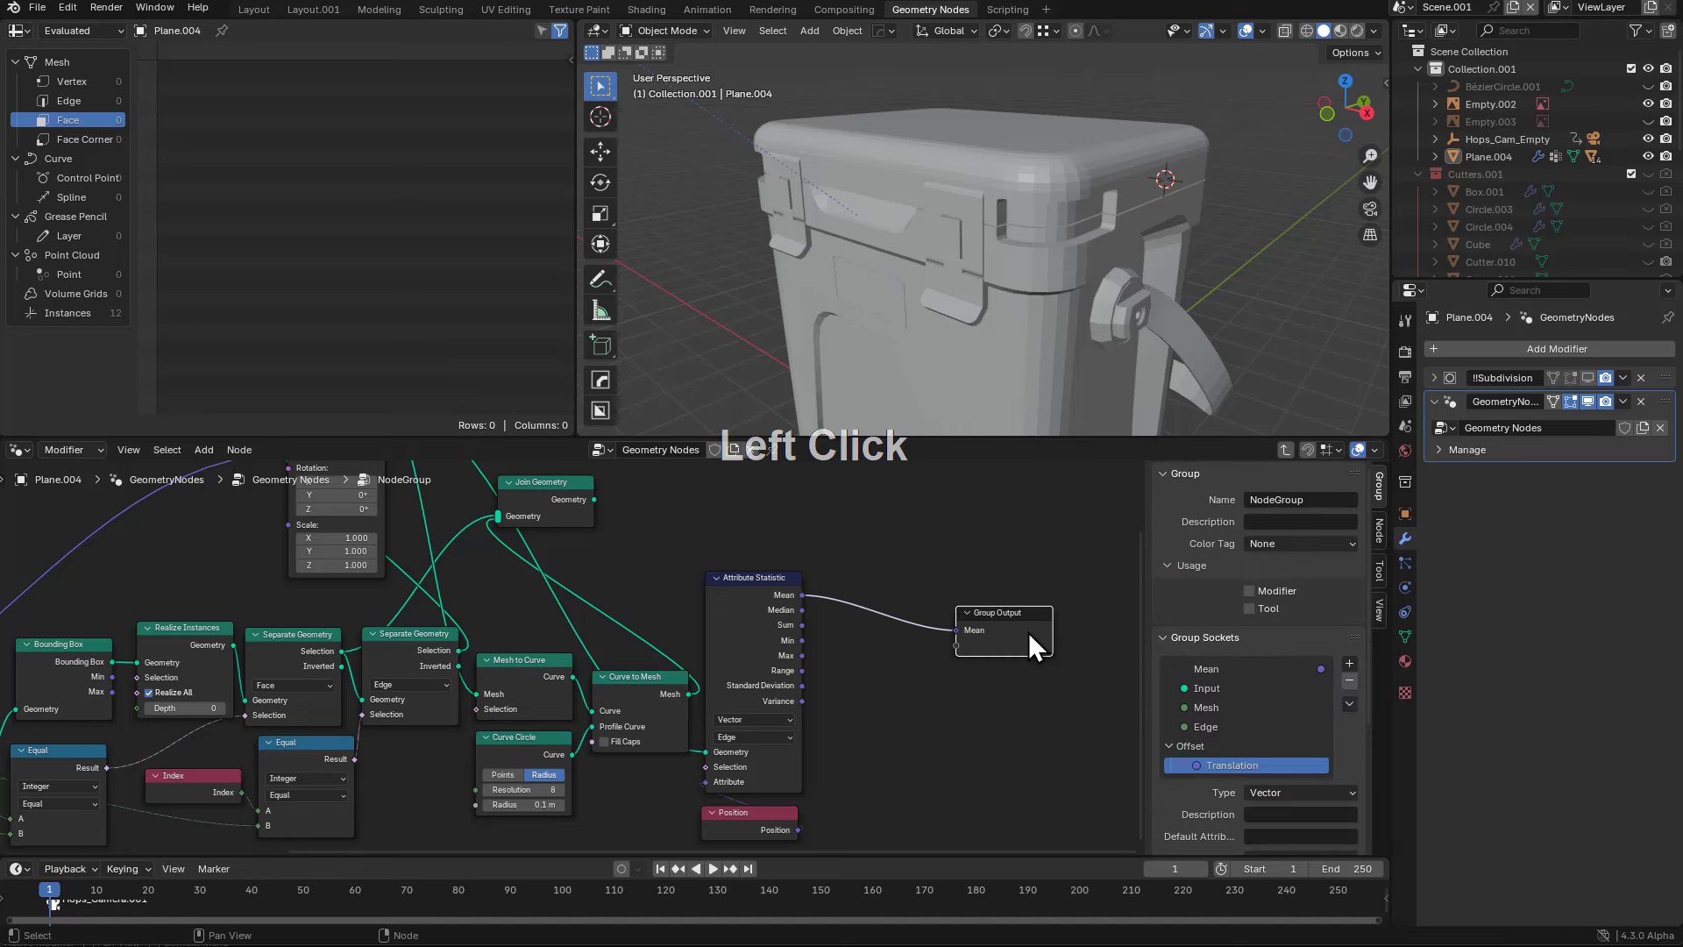
pyautogui.doubleClick(1281, 668)
pyautogui.write('Position')
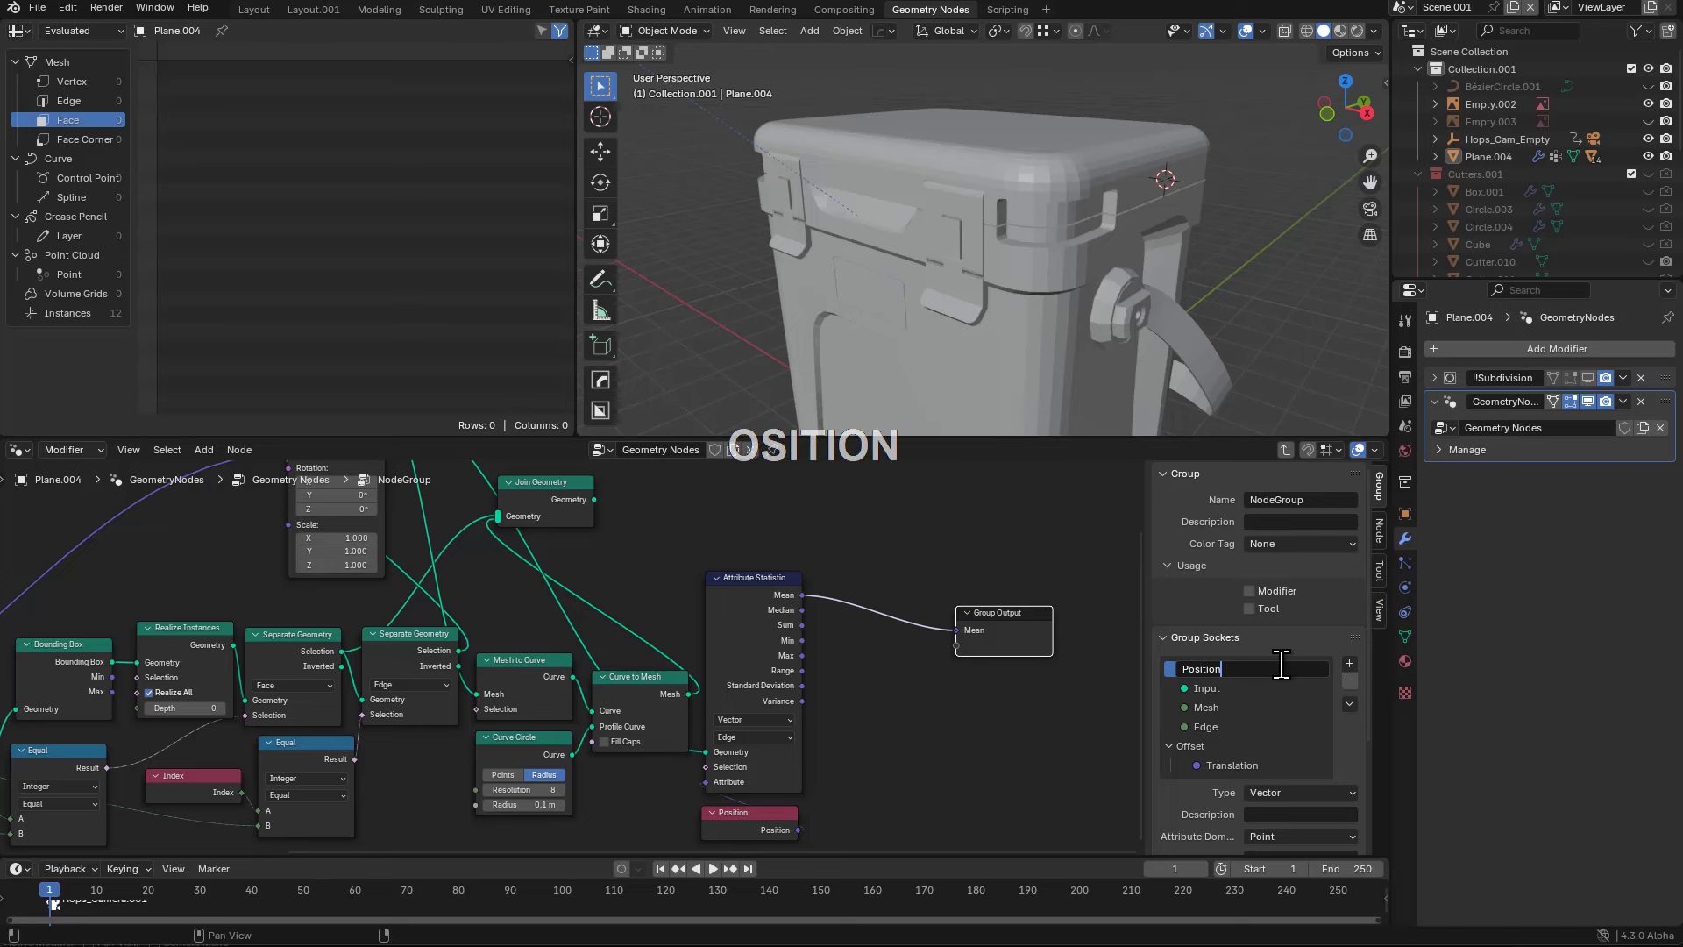
pyautogui.press('Return')
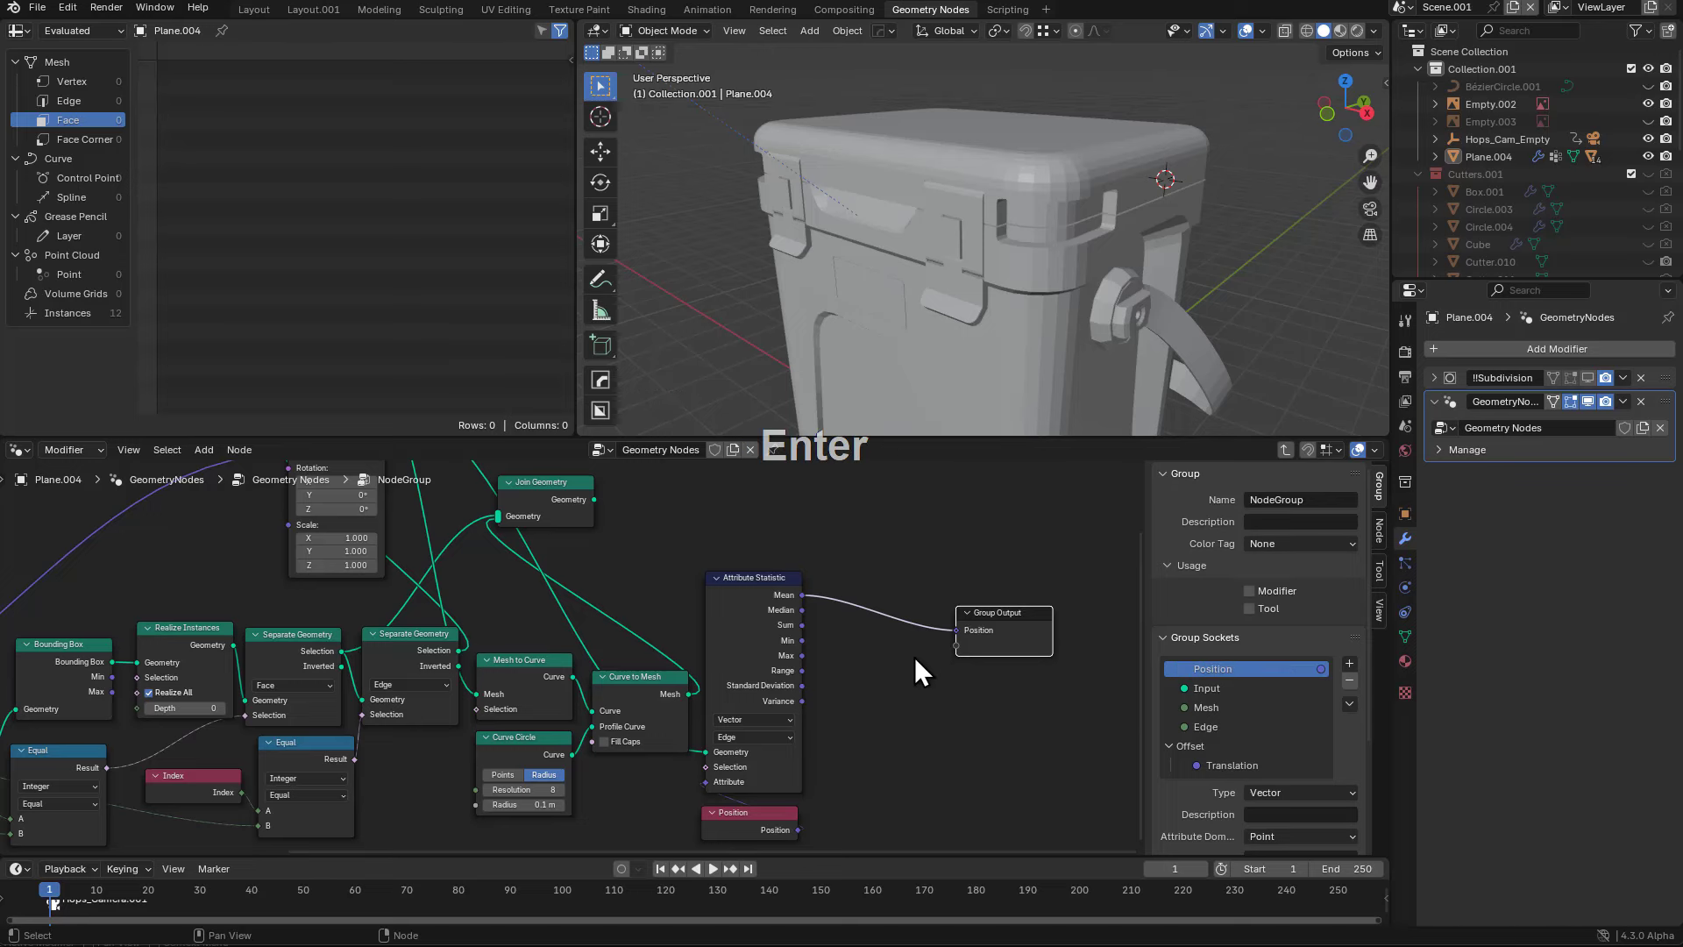
# - Return to the parent node tree, then collapse the group node's Offset section and widen the node
pyautogui.press('Tab')
pyautogui.scroll(-1, 789, 701)
pyautogui.scroll(2, 763, 674)
pyautogui.scroll(2, 757, 663)
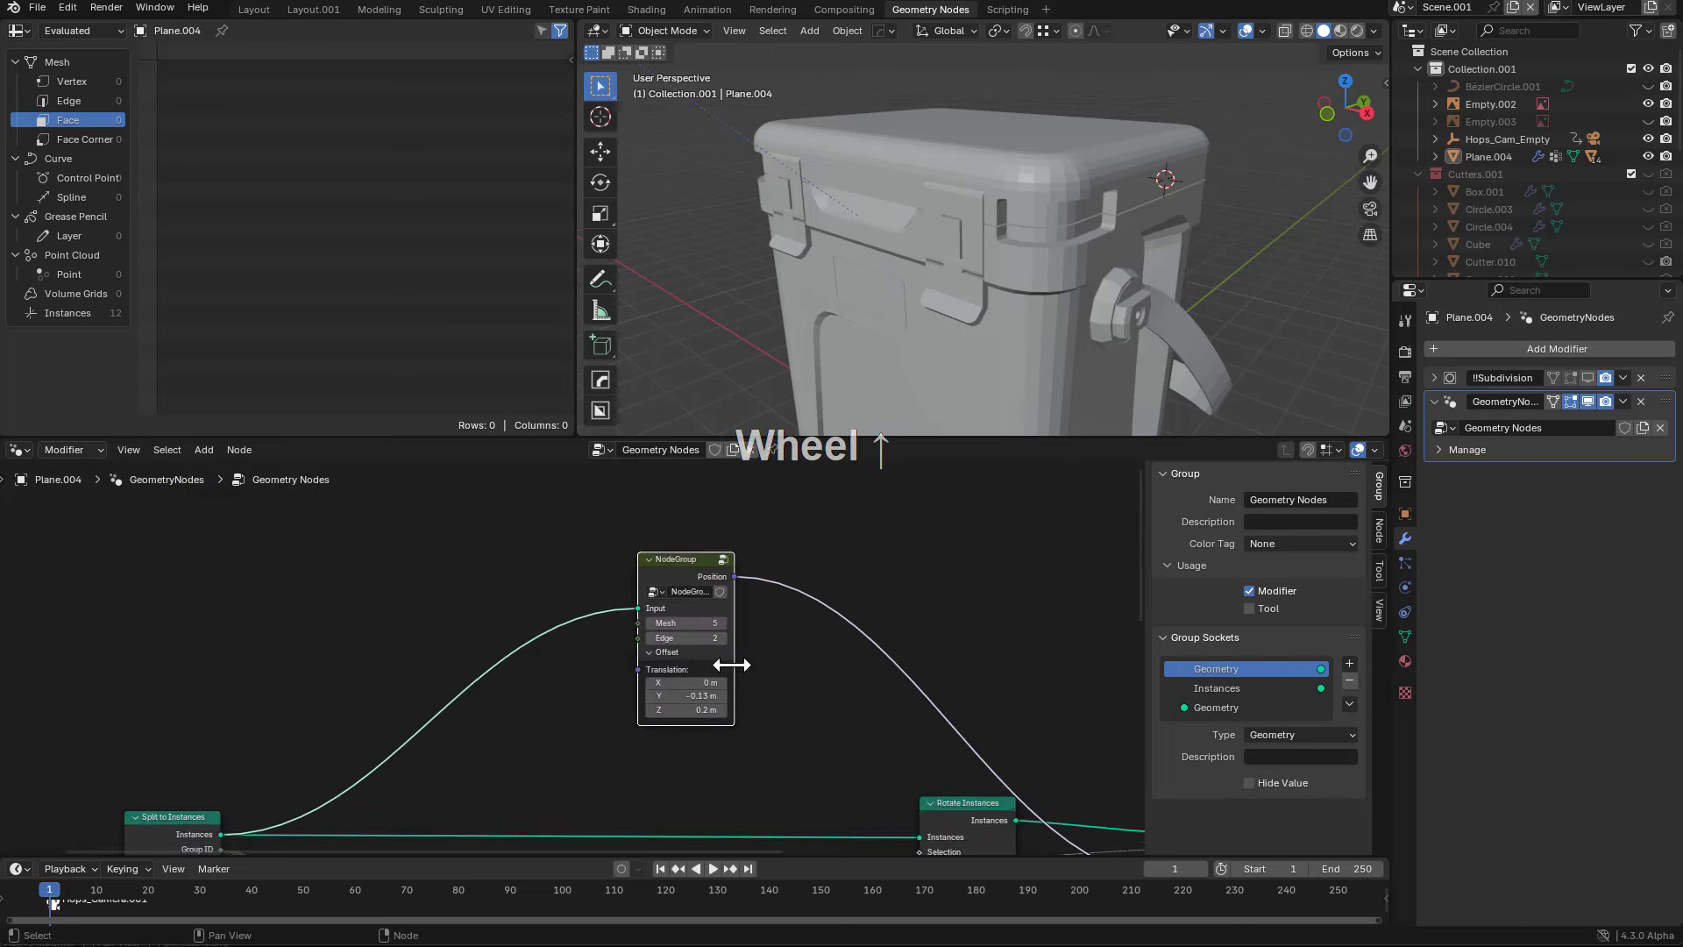
pyautogui.click(666, 652)
pyautogui.moveTo(747, 651); pyautogui.dragTo(849, 647)
# - Reposition the group node above the Split to Instances link and narrow its width slightly
pyautogui.moveTo(755, 570); pyautogui.dragTo(572, 666)
pyautogui.moveTo(566, 691); pyautogui.dragTo(808, 619, button='middle')
pyautogui.press('g')
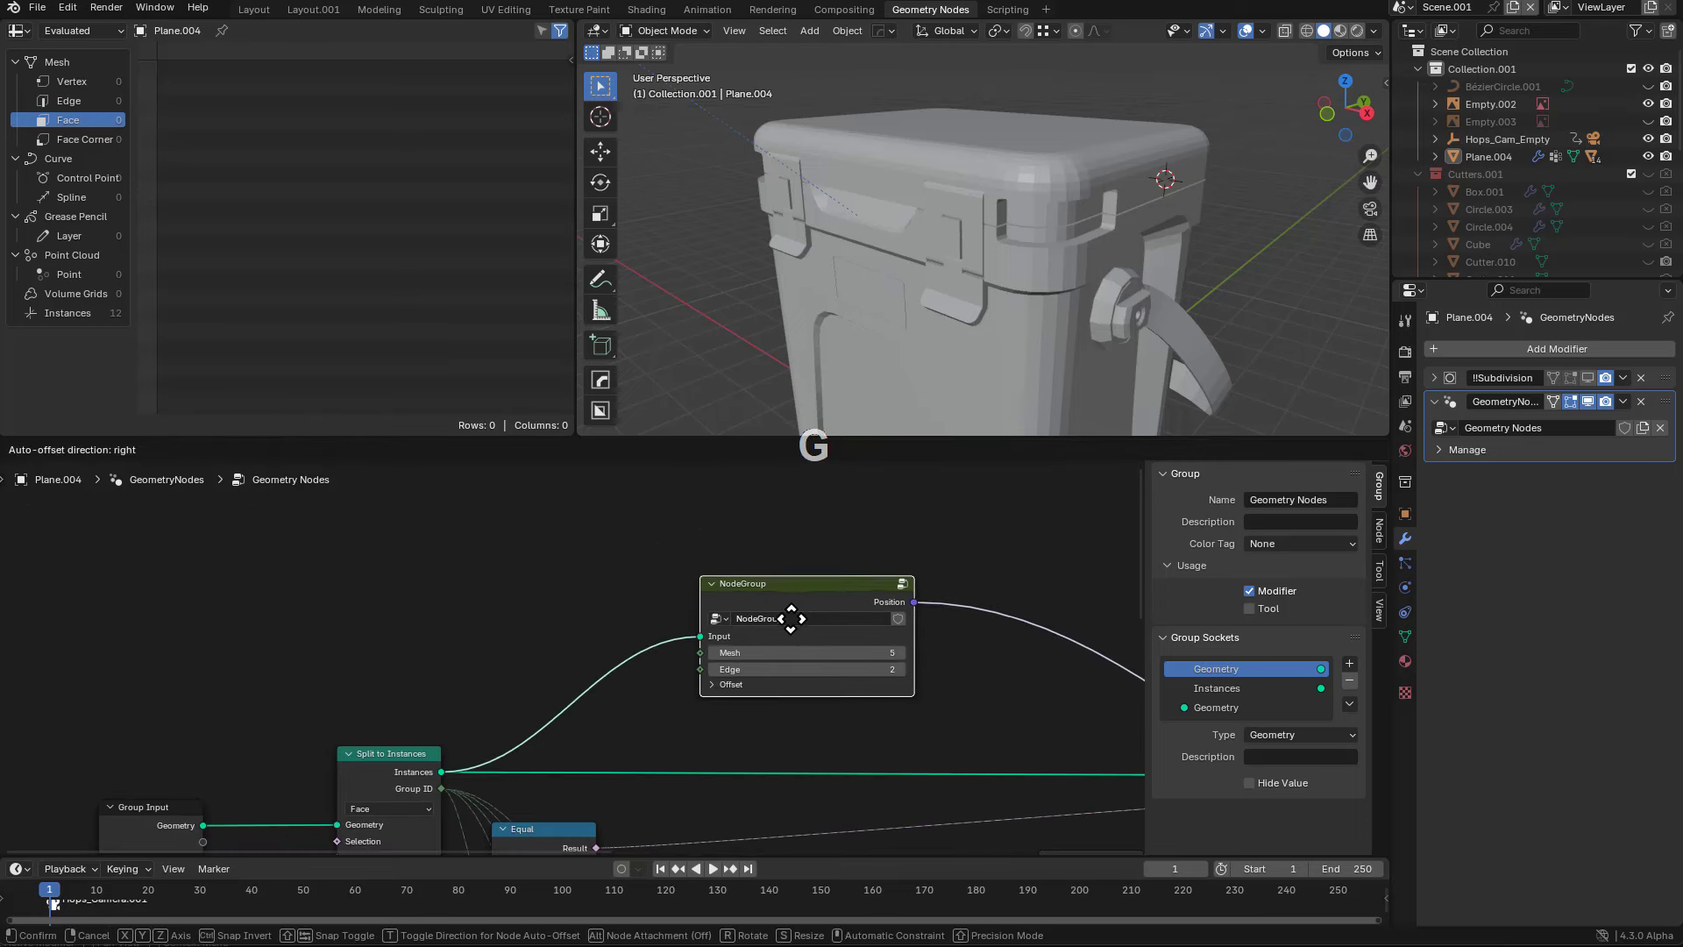
pyautogui.click(720, 628)
pyautogui.click(702, 626)
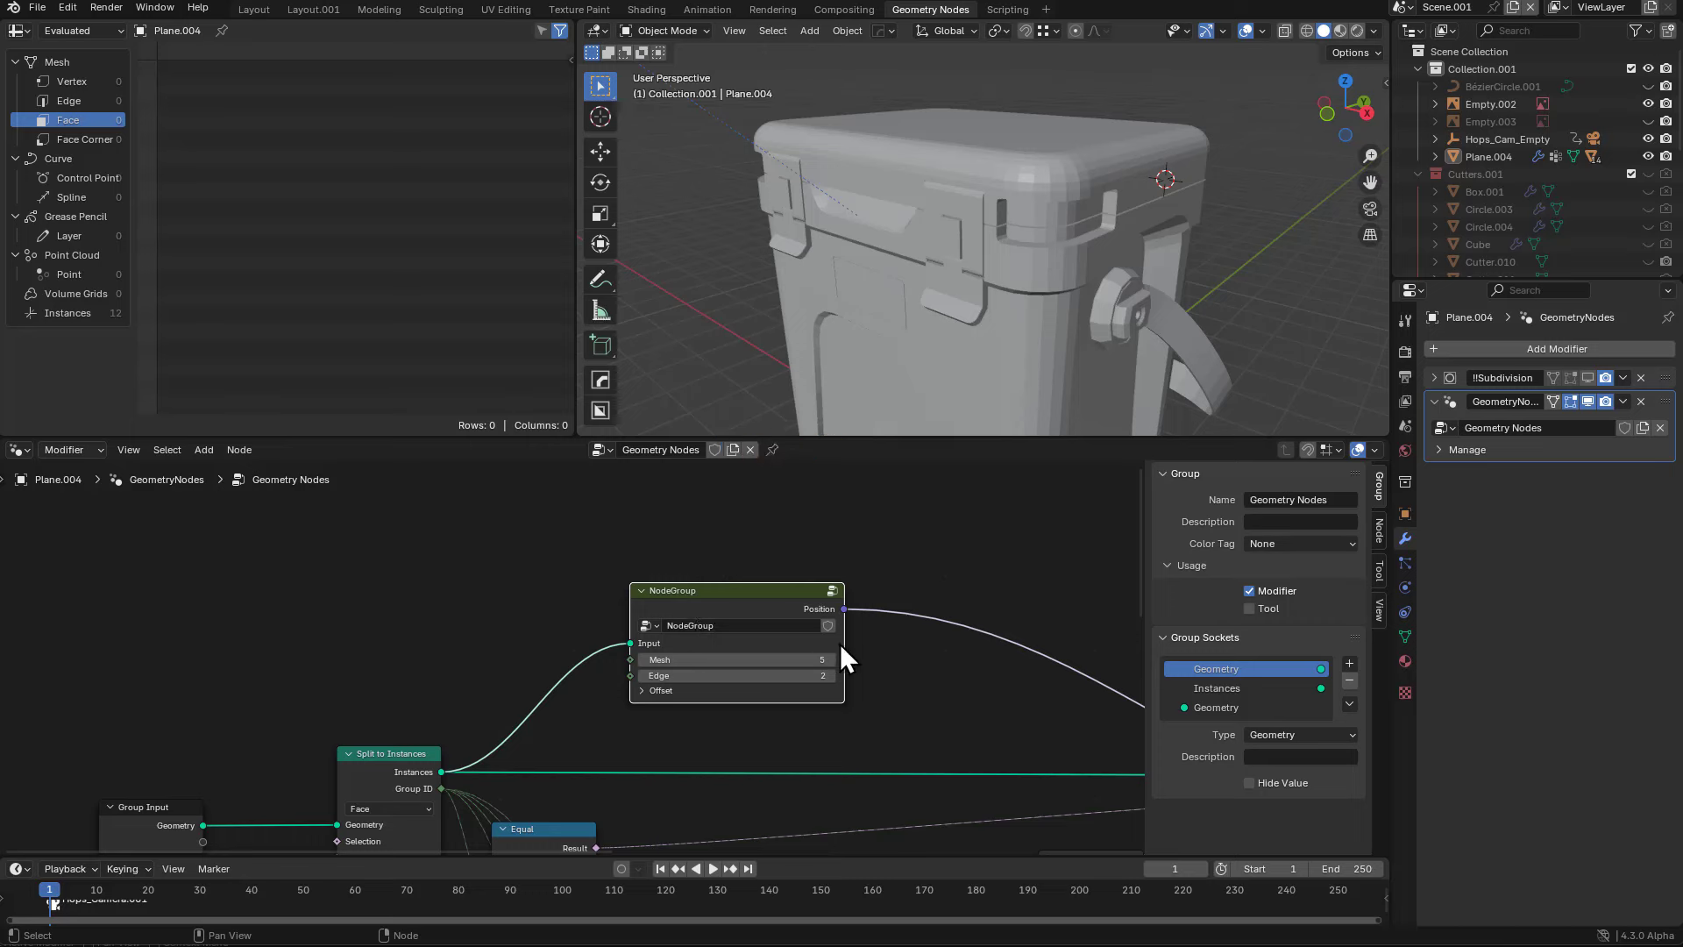
pyautogui.moveTo(843, 641); pyautogui.dragTo(783, 637)
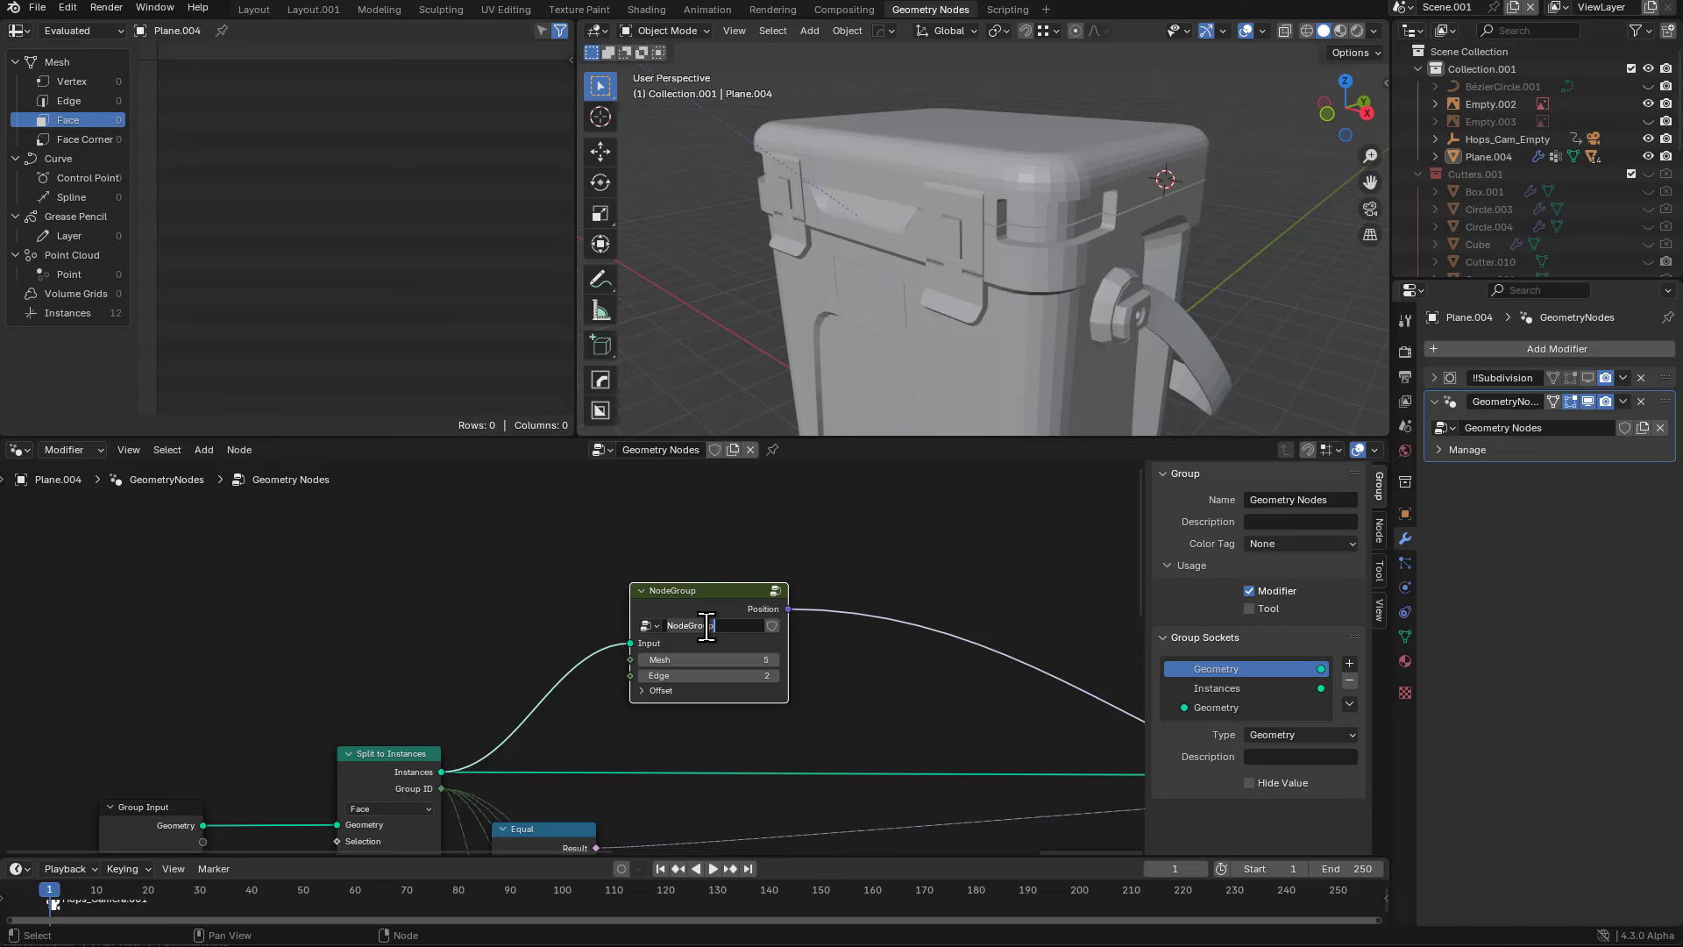
# - Rename the node group to "instance_origin_finder"
pyautogui.write('Porigin')
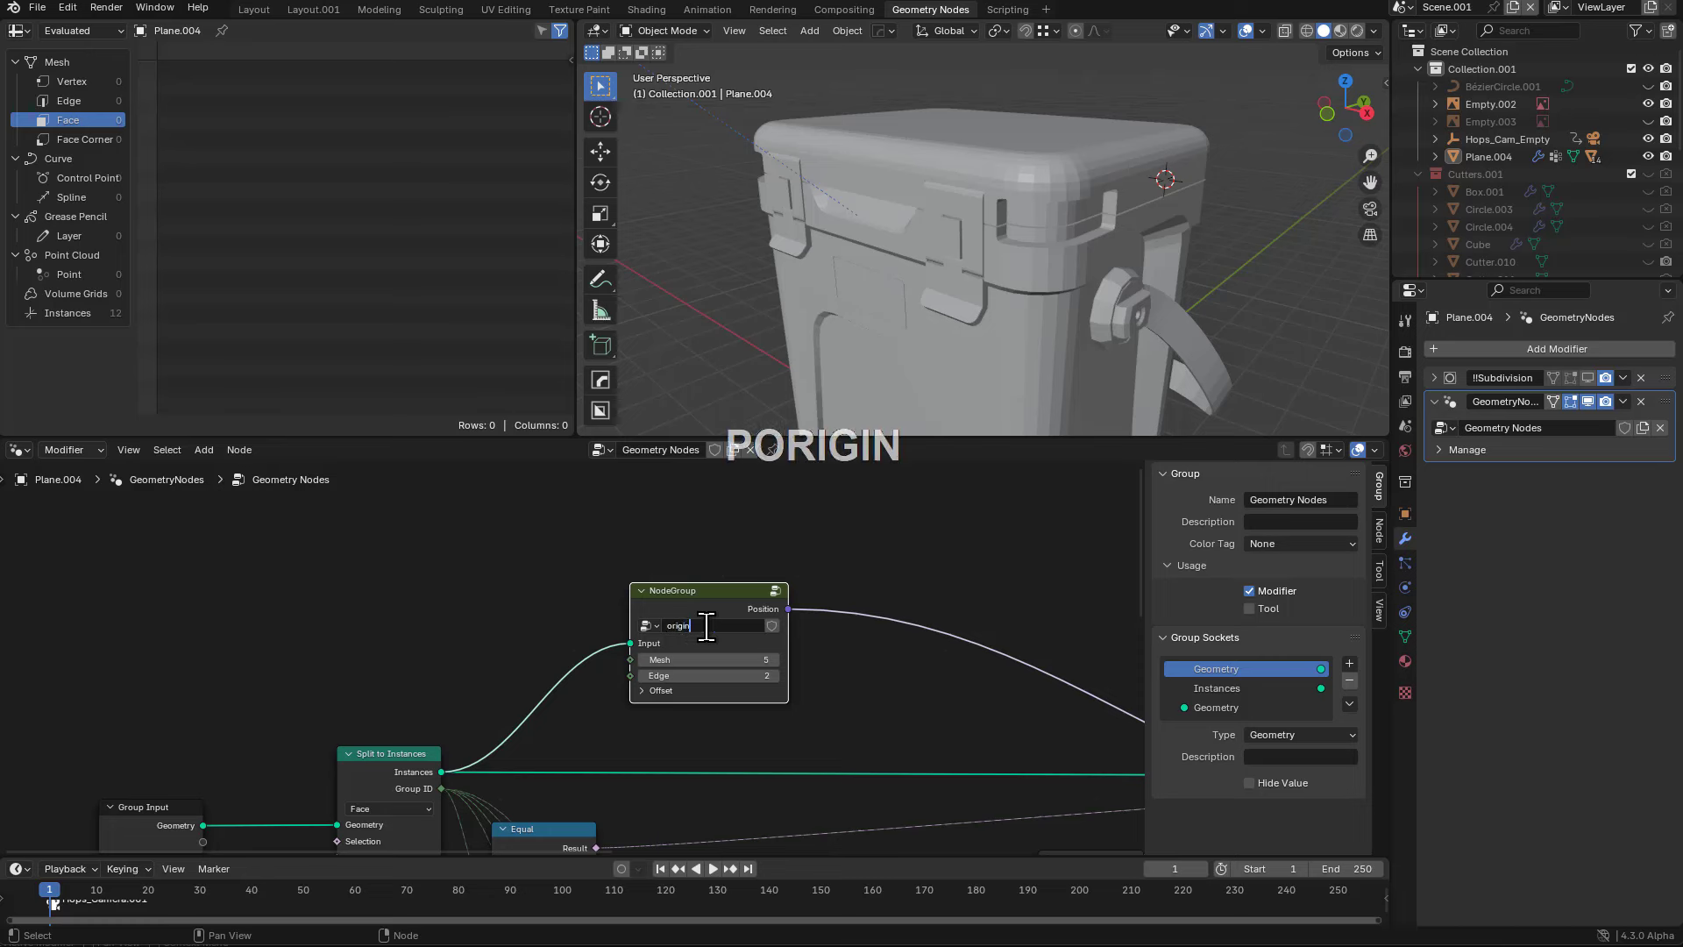
pyautogui.hotkey('ctrl', 'a')
pyautogui.write('ins')
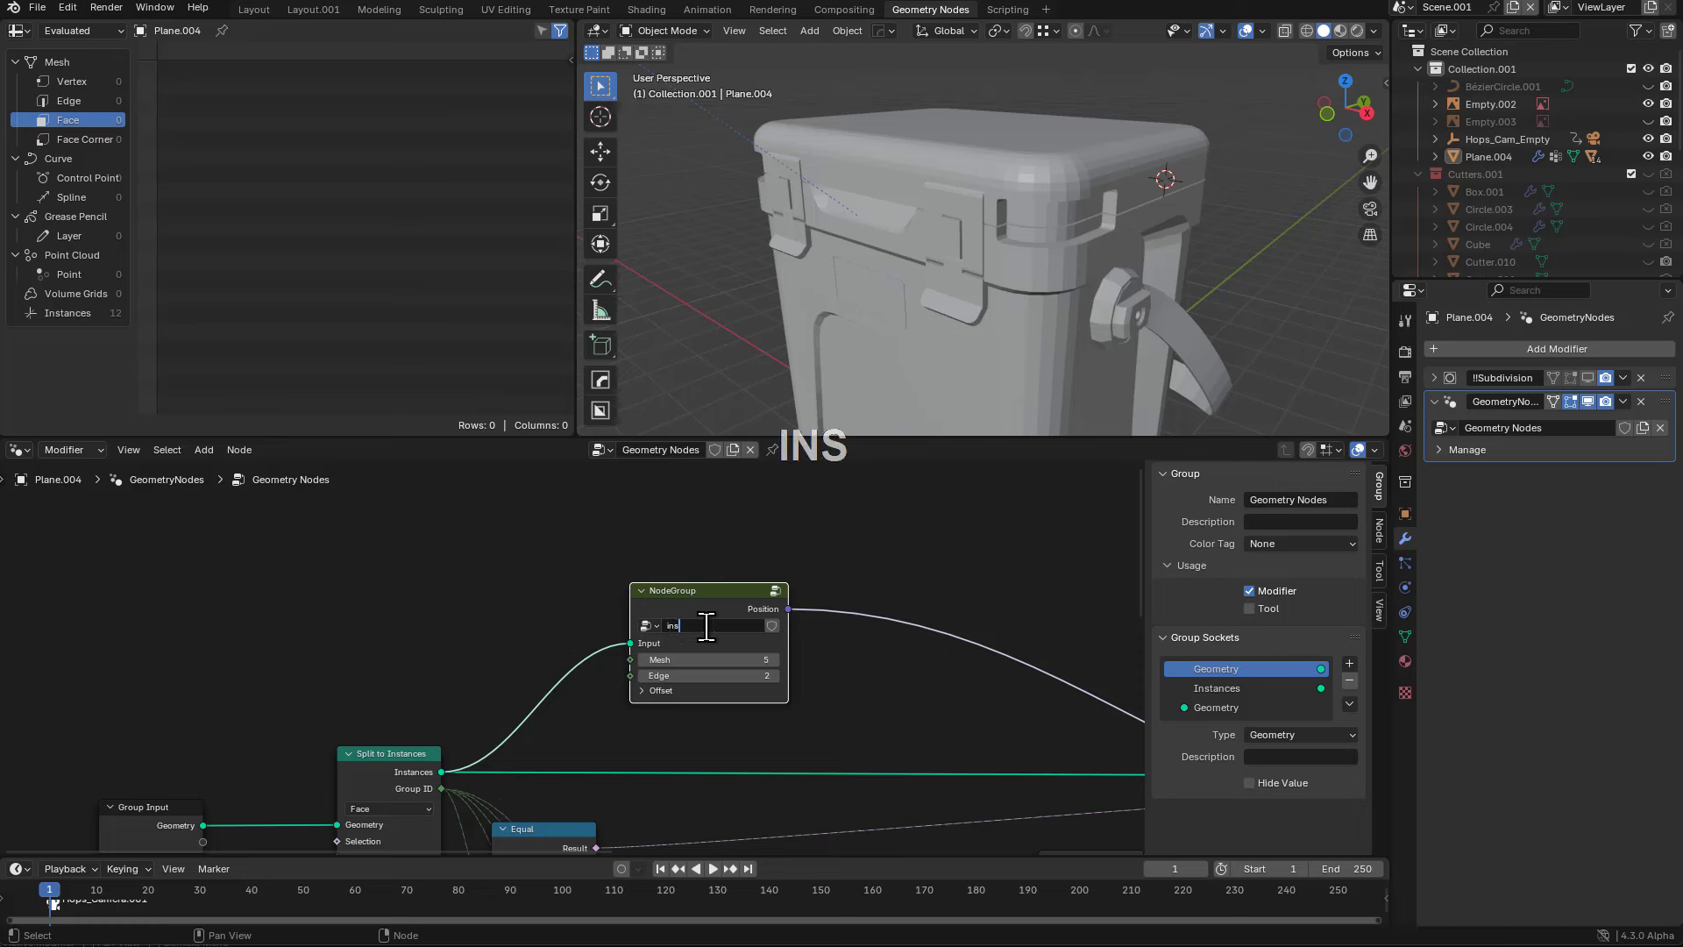
pyautogui.write('tance_origin_finder')
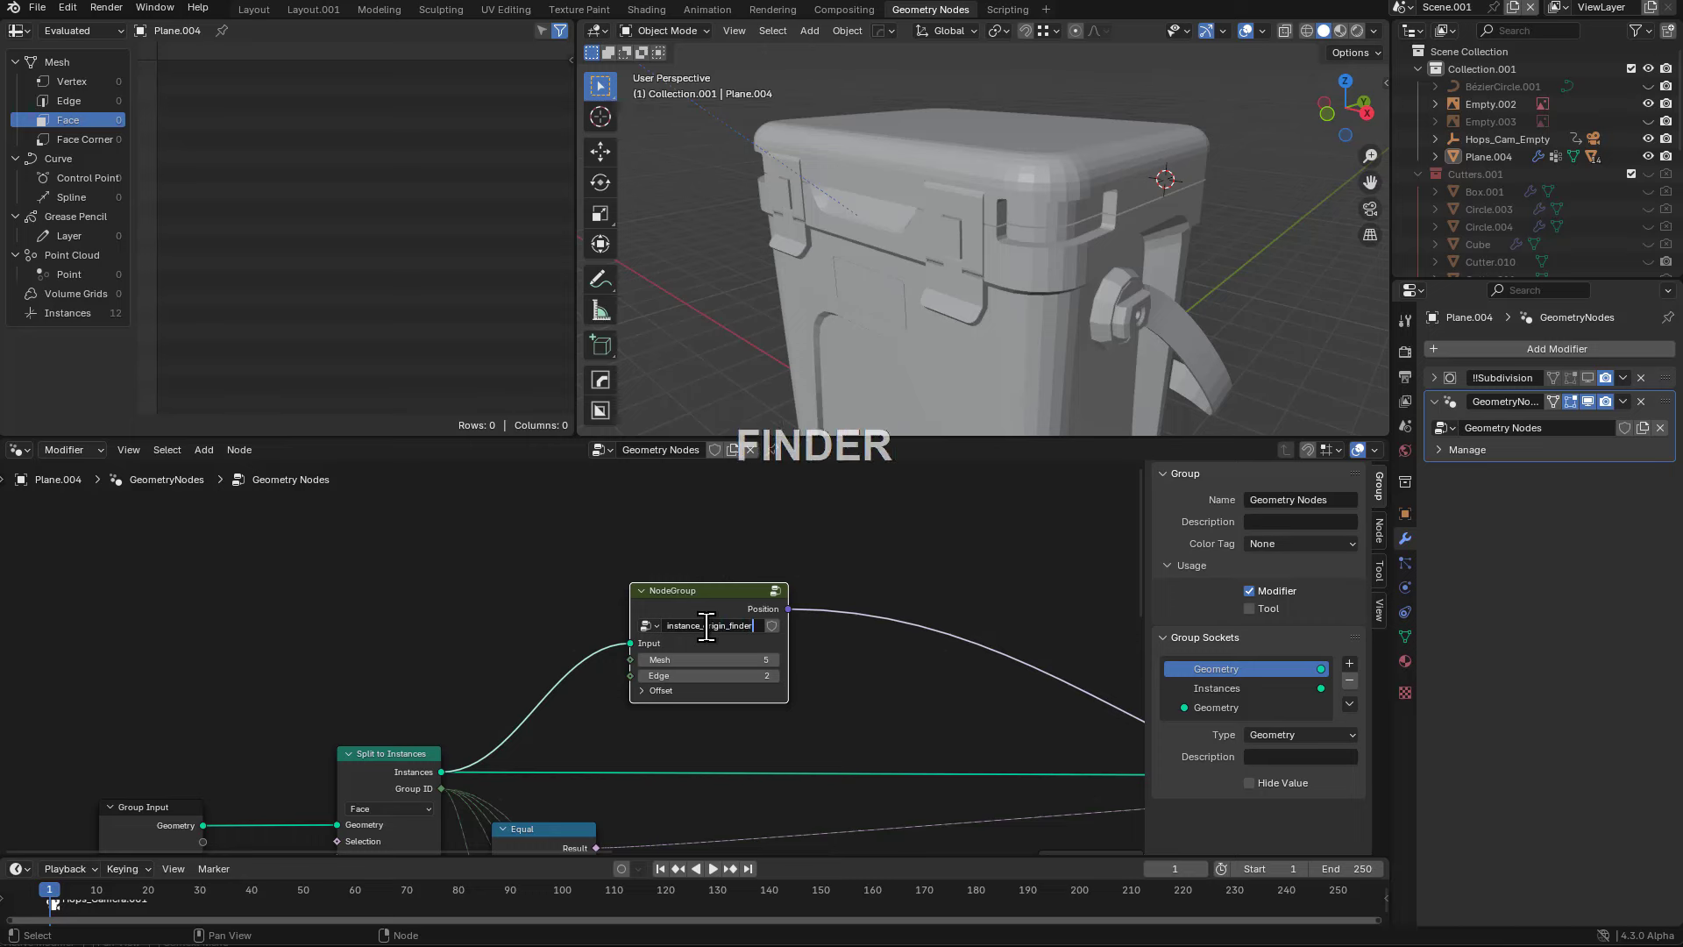
pyautogui.press('Return')
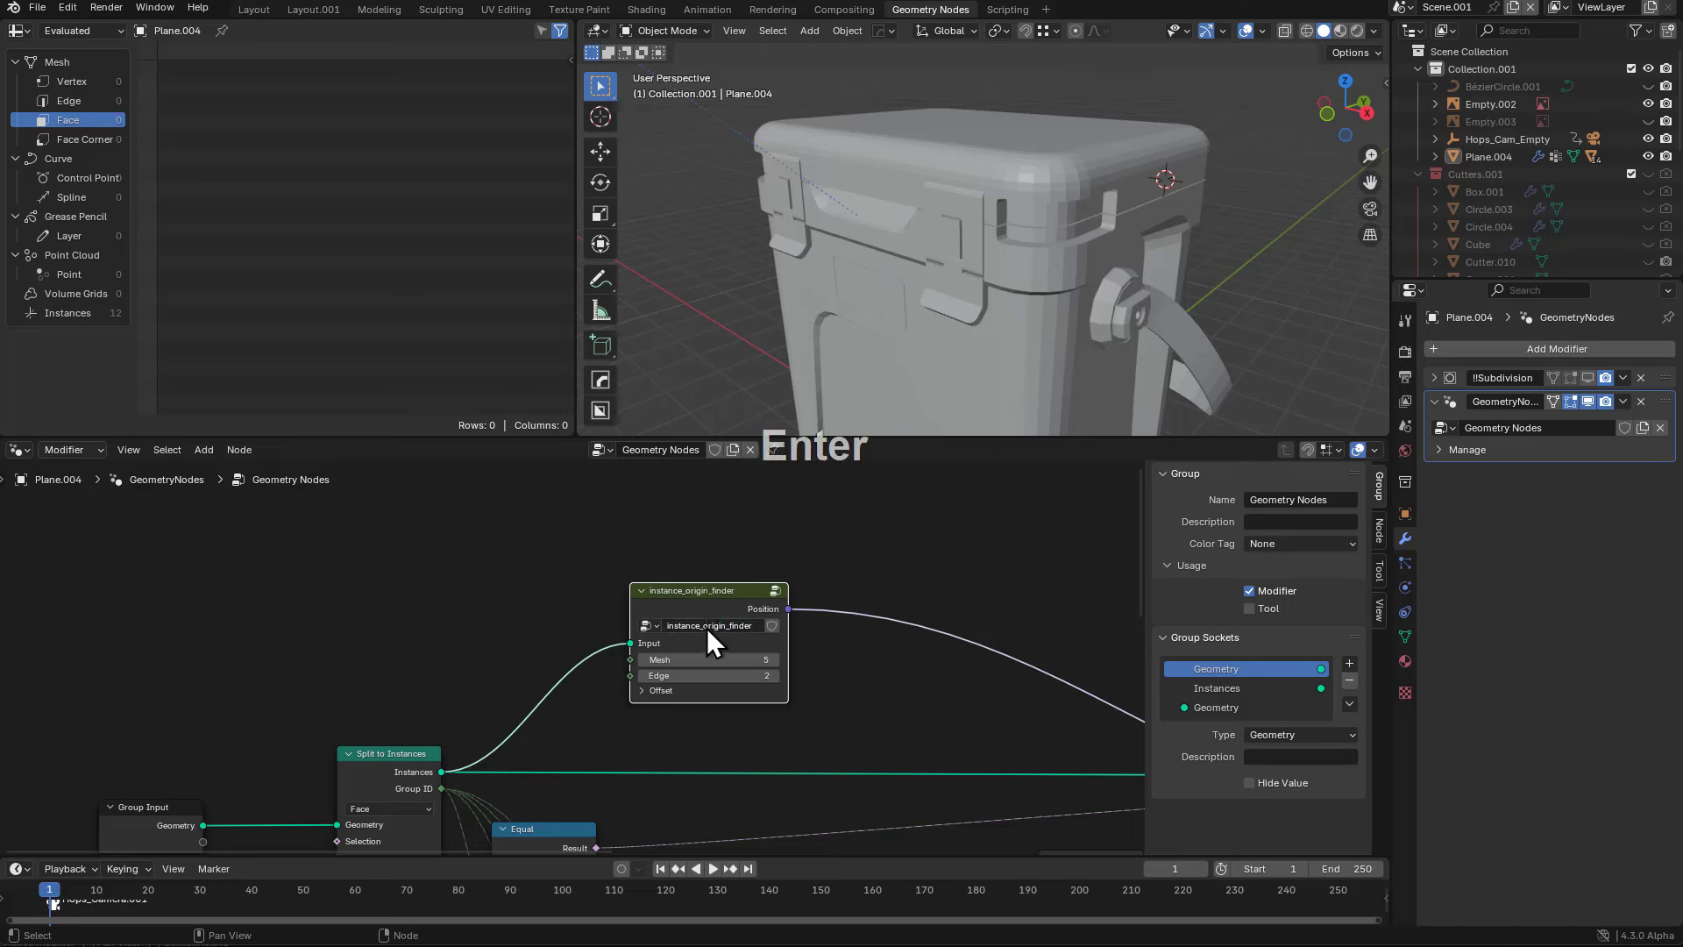
# - Reroute the final Or node's link from the Viewer's Value to the first Rotate Instances node's Selection input
pyautogui.scroll(1, 706, 628)
pyautogui.scroll(-2, 683, 603)
pyautogui.moveTo(684, 603); pyautogui.dragTo(657, 644, button='middle')
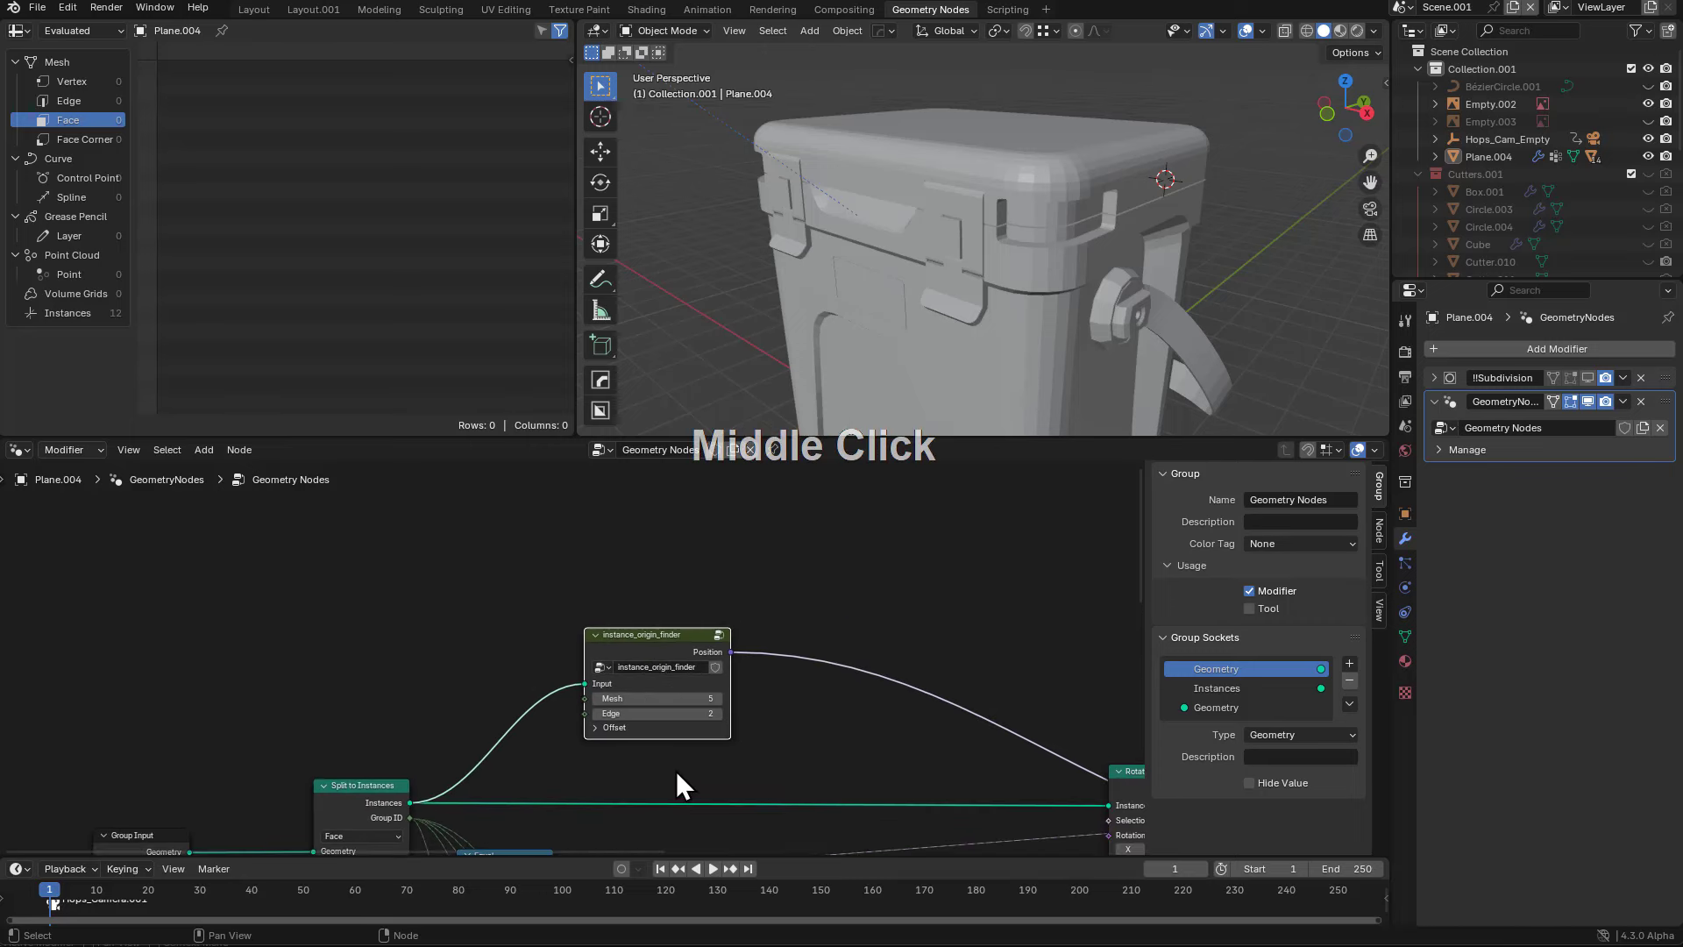
pyautogui.moveTo(676, 770); pyautogui.dragTo(597, 611, button='middle')
pyautogui.press('Tab')
pyautogui.press('Tab')
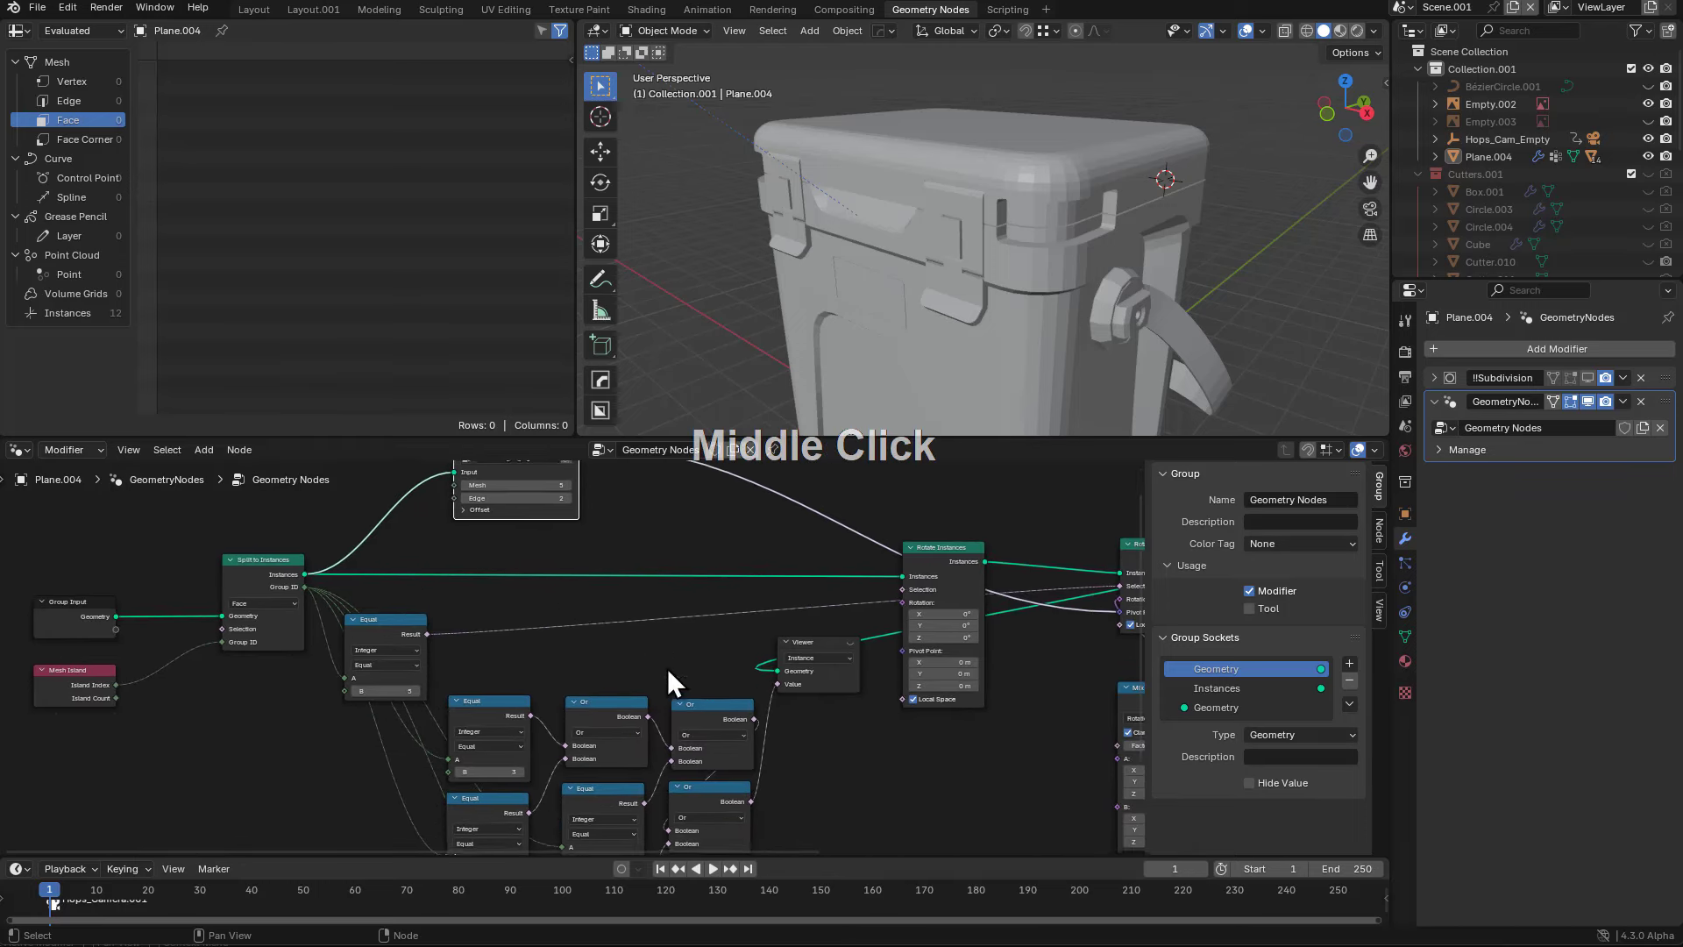
pyautogui.moveTo(678, 681); pyautogui.dragTo(681, 689, button='middle')
pyautogui.moveTo(898, 652); pyautogui.dragTo(880, 657, button='middle')
pyautogui.scroll(2, 747, 670)
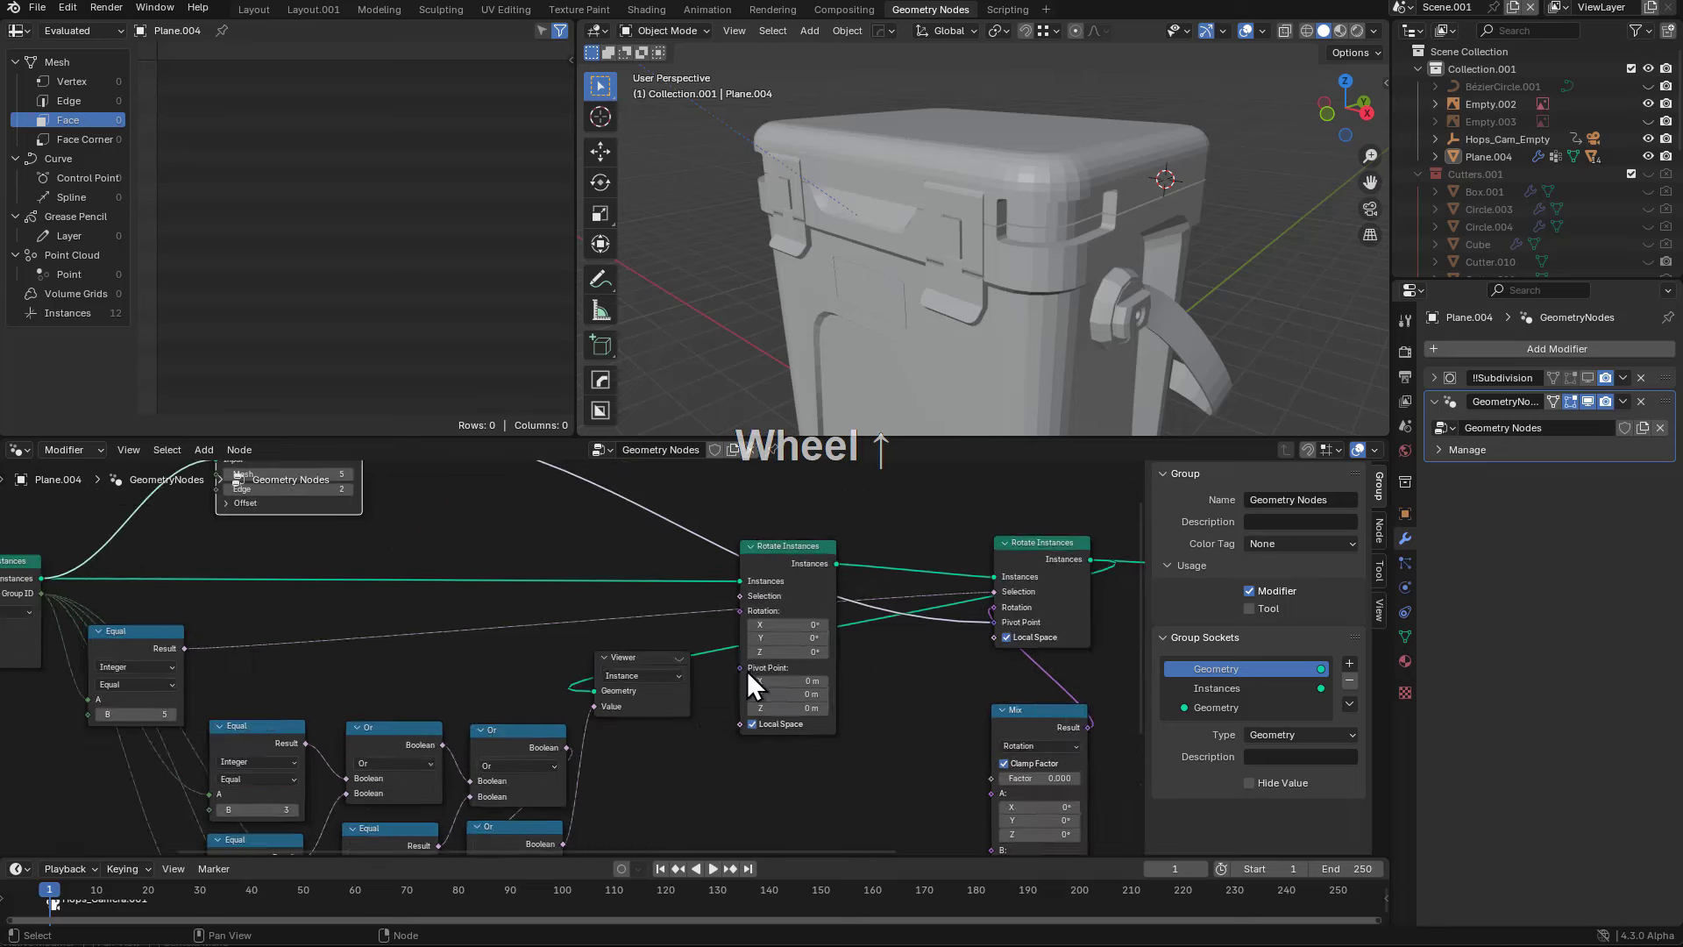
pyautogui.moveTo(598, 714); pyautogui.dragTo(767, 585)
# - Move the Viewer node beyond the second Rotate Instances node, so that it sits after the node feeding it
pyautogui.click(629, 655)
pyautogui.moveTo(629, 655); pyautogui.dragTo(512, 674, button='middle')
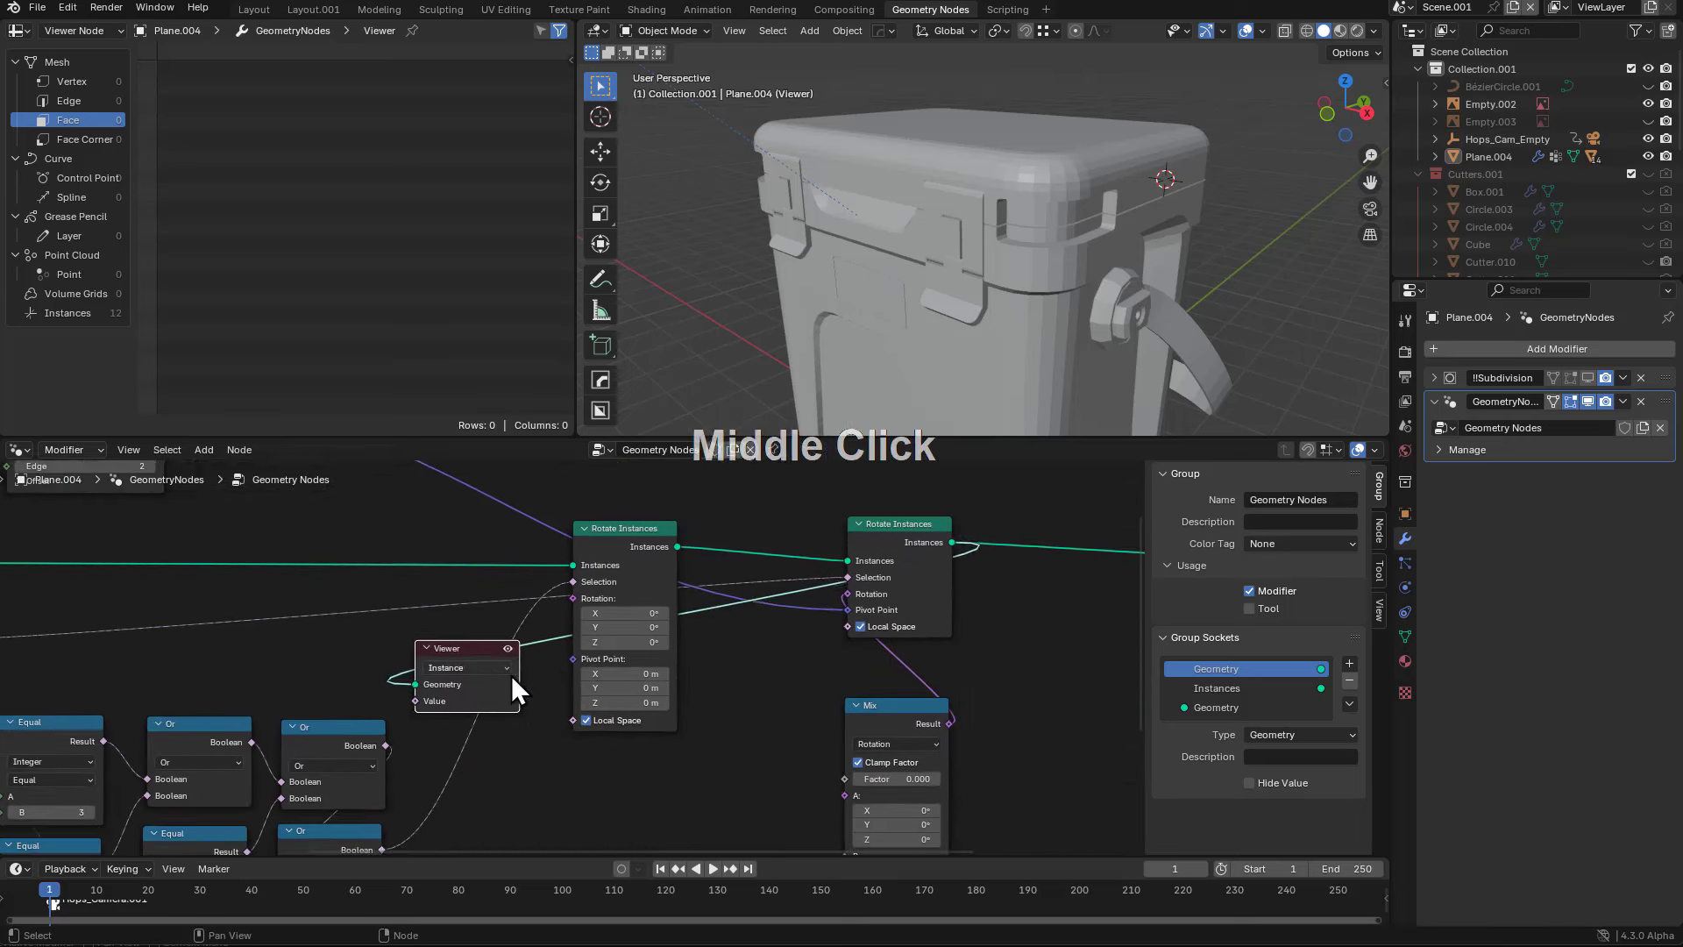
pyautogui.press('g')
pyautogui.click(805, 707)
pyautogui.moveTo(804, 706); pyautogui.dragTo(1121, 627)
pyautogui.middleClick(565, 702)
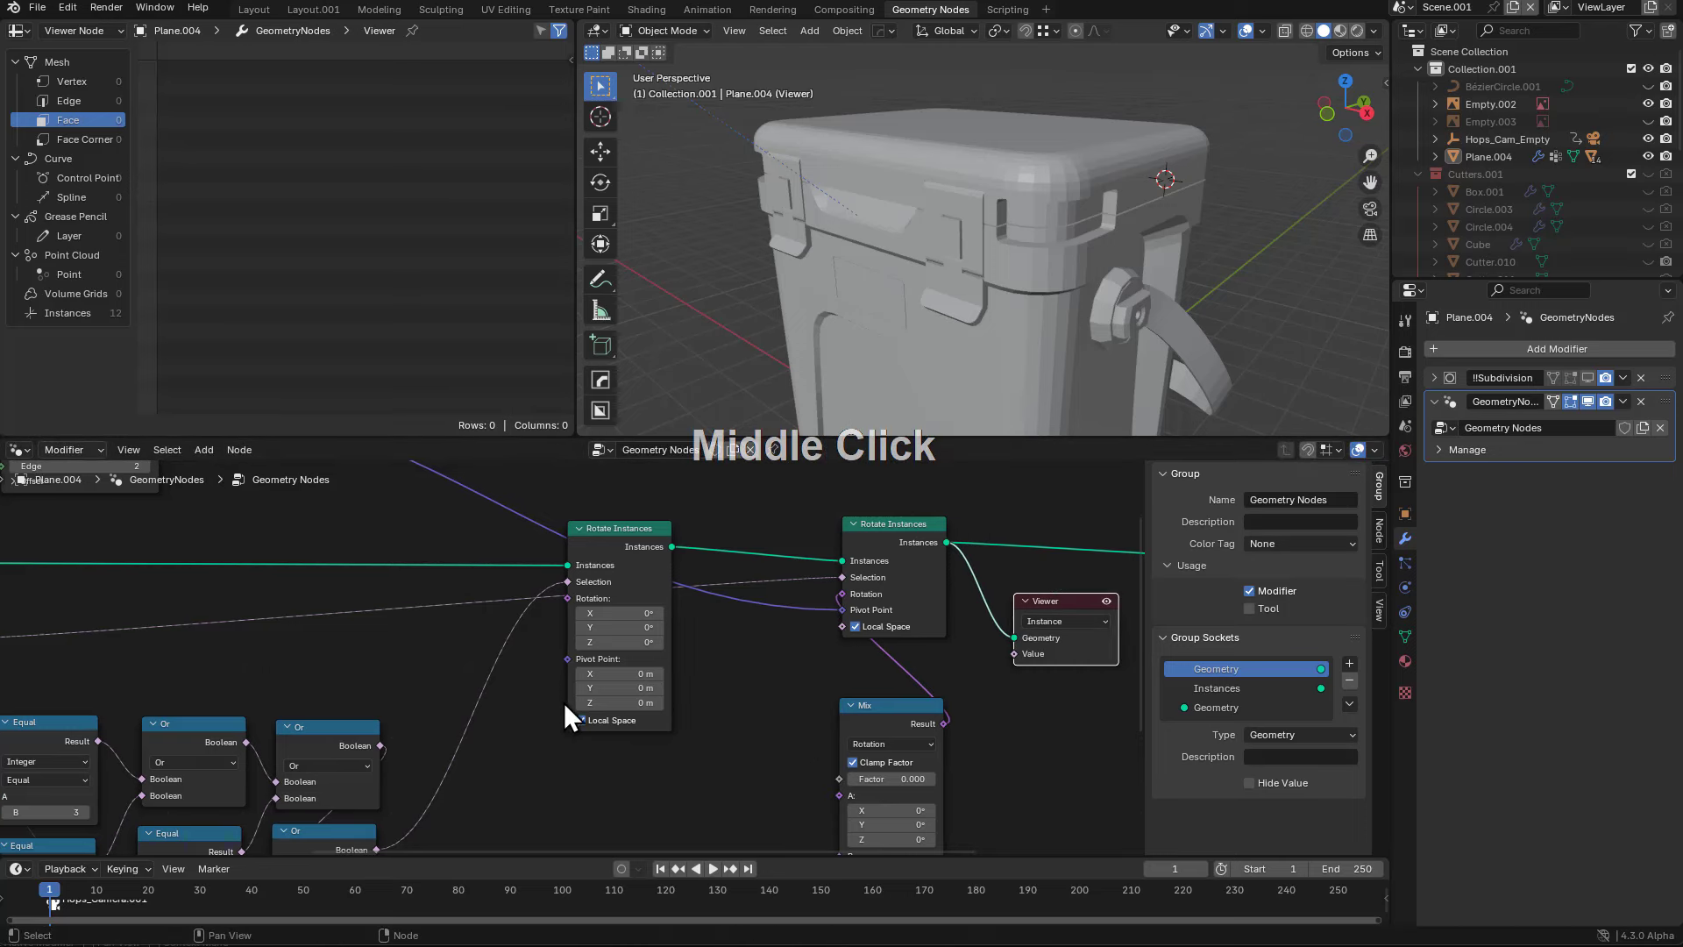
pyautogui.scroll(1, 564, 702)
pyautogui.moveTo(607, 618)
pyautogui.mouseDown()
pyautogui.moveTo(640, 619)
pyautogui.moveTo(607, 618)
pyautogui.moveTo(631, 608)
pyautogui.mouseUp()
pyautogui.rightClick(614, 609)
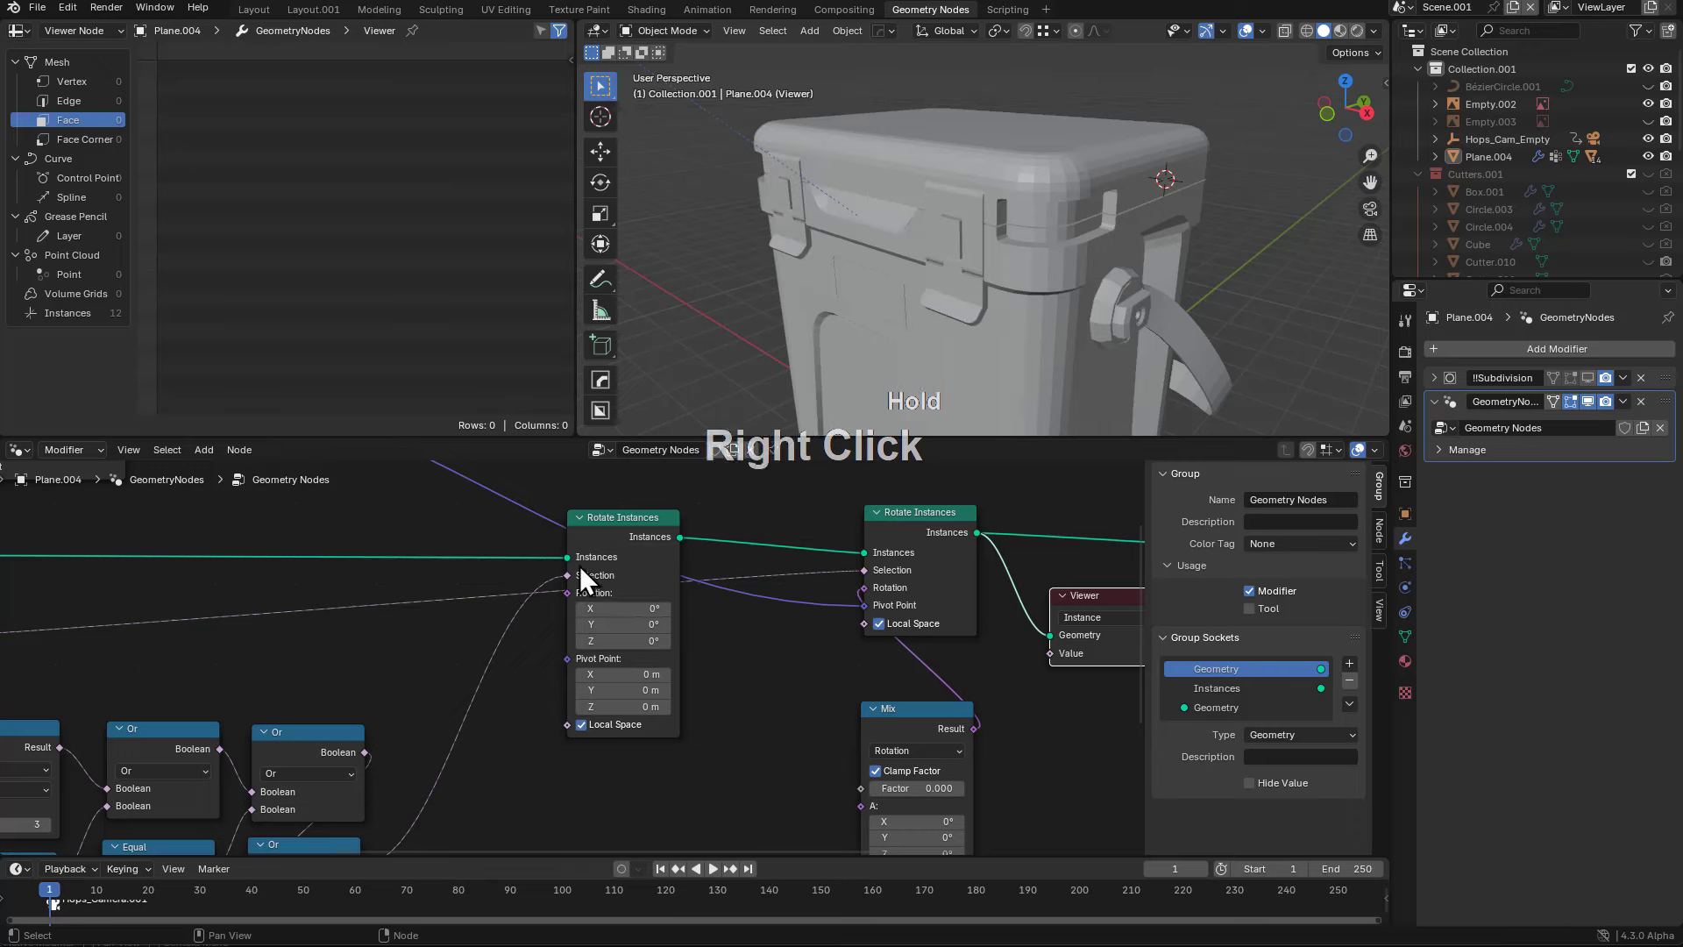
# - Duplicate the instance_origin_finder group node and place the copy directly above the original
pyautogui.scroll(-4, 561, 657)
pyautogui.moveTo(307, 635); pyautogui.dragTo(649, 816, button='middle')
pyautogui.scroll(1, 522, 687)
pyautogui.moveTo(499, 643); pyautogui.dragTo(508, 592)
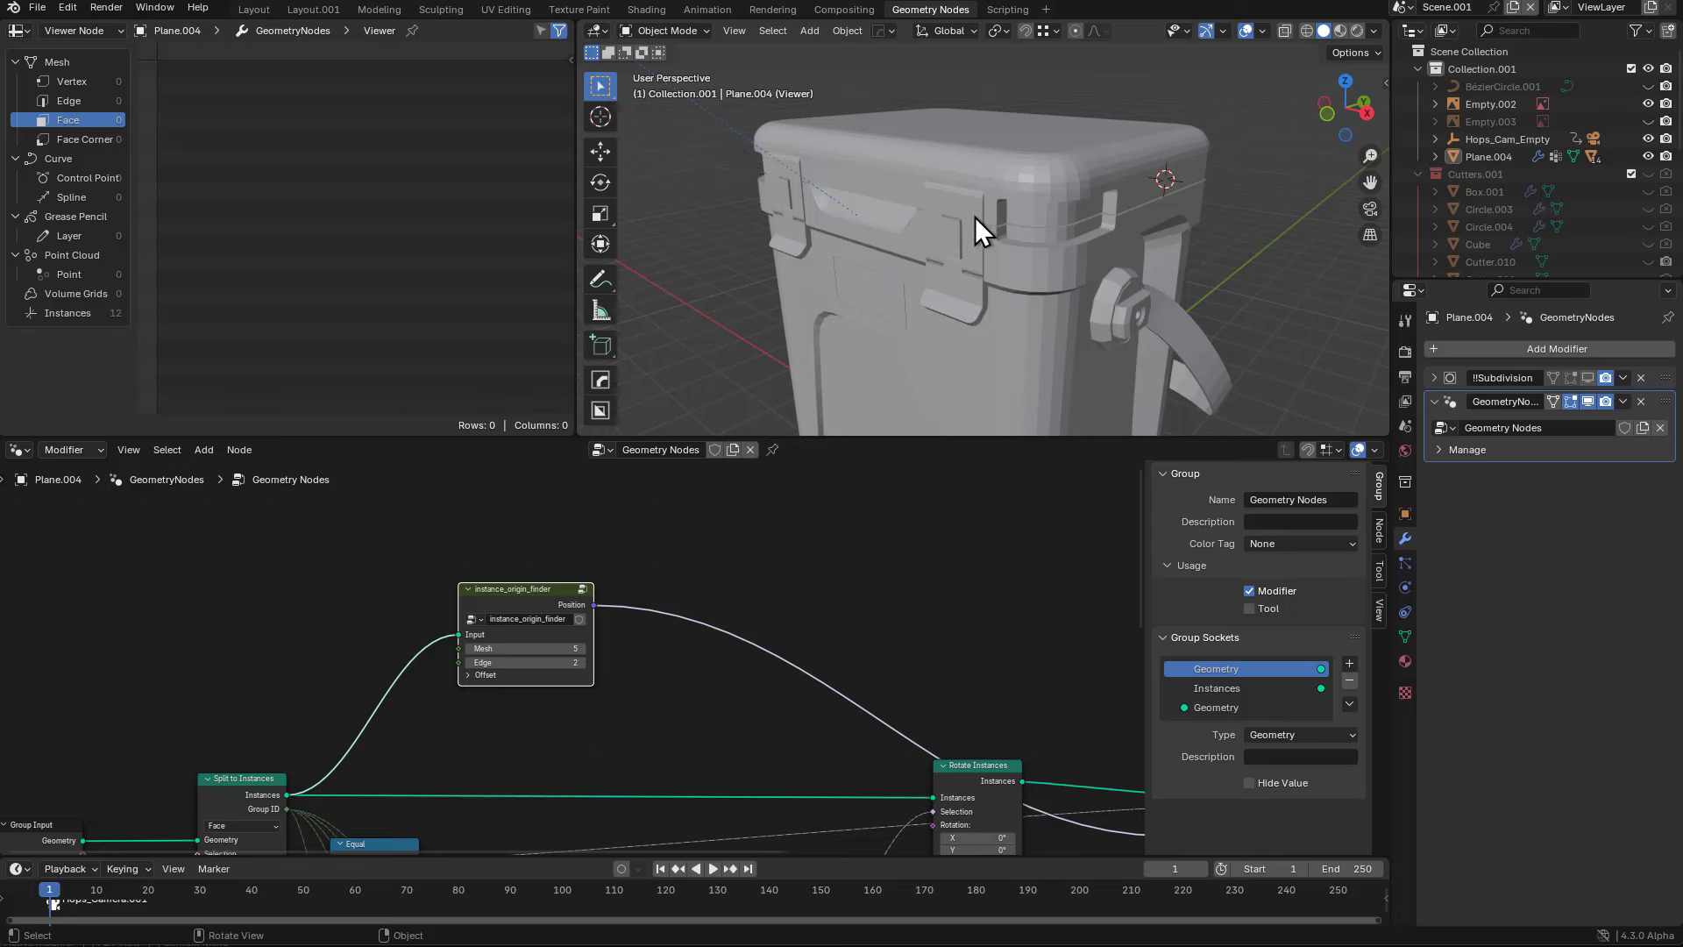
pyautogui.moveTo(610, 567); pyautogui.dragTo(574, 659, button='middle')
pyautogui.click(555, 589)
pyautogui.hotkey('shift', 'd')
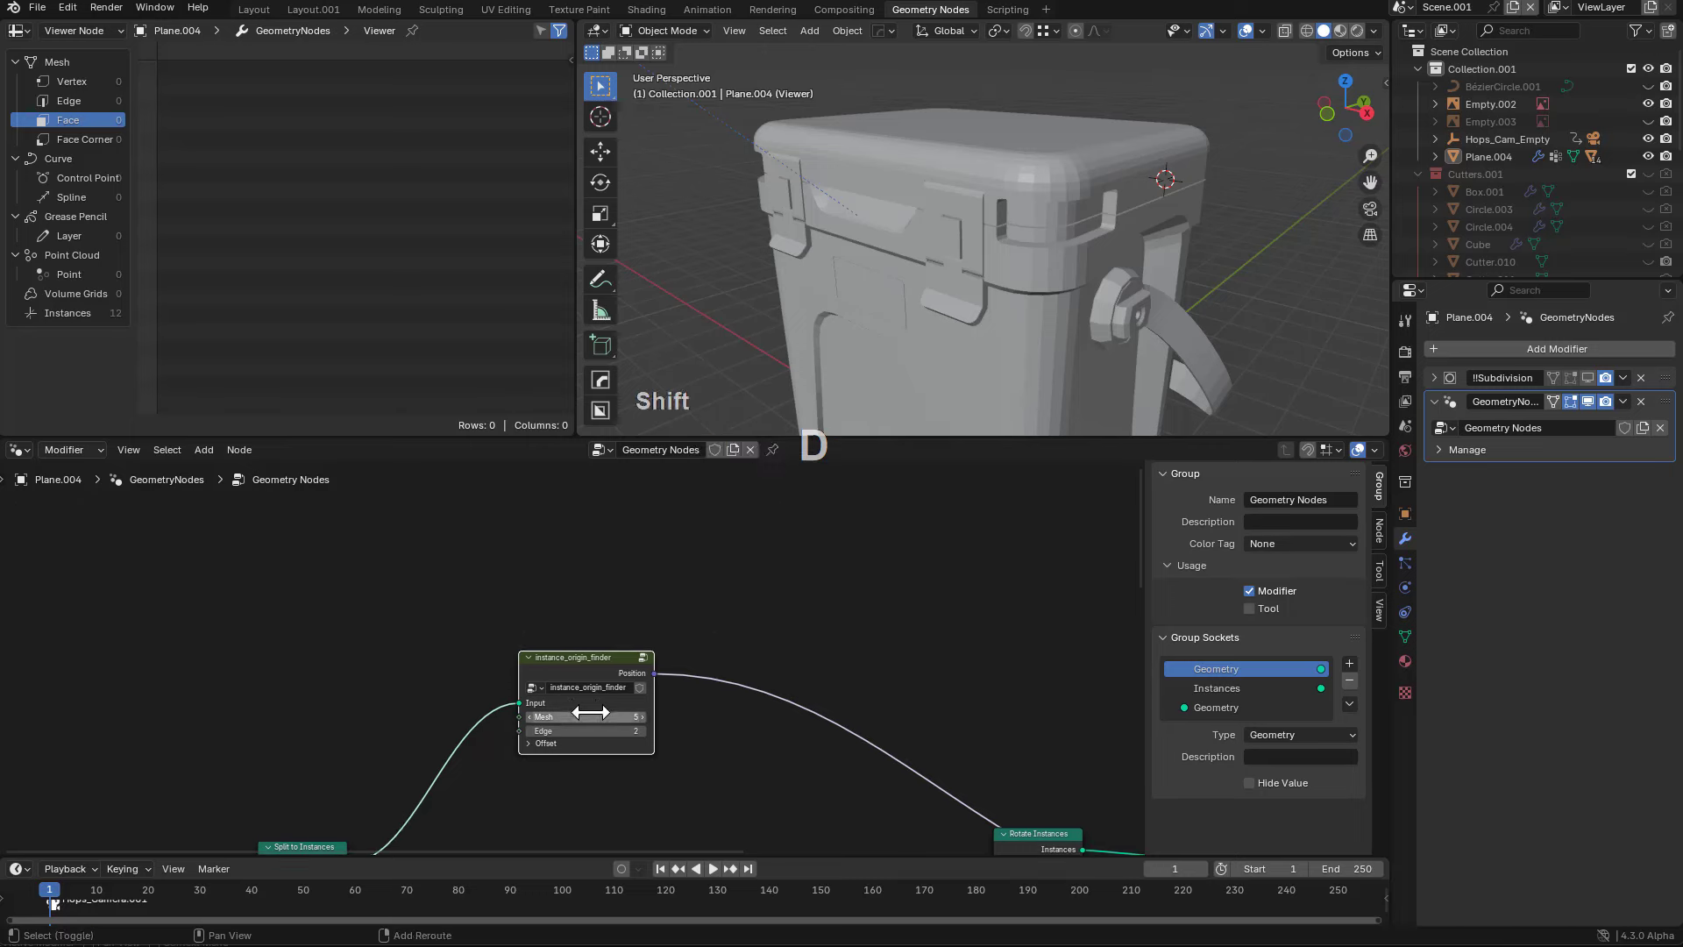
pyautogui.click(585, 583)
# - Make the duplicated node group a single-user copy and widen its node to show the full name
pyautogui.scroll(2, 584, 586)
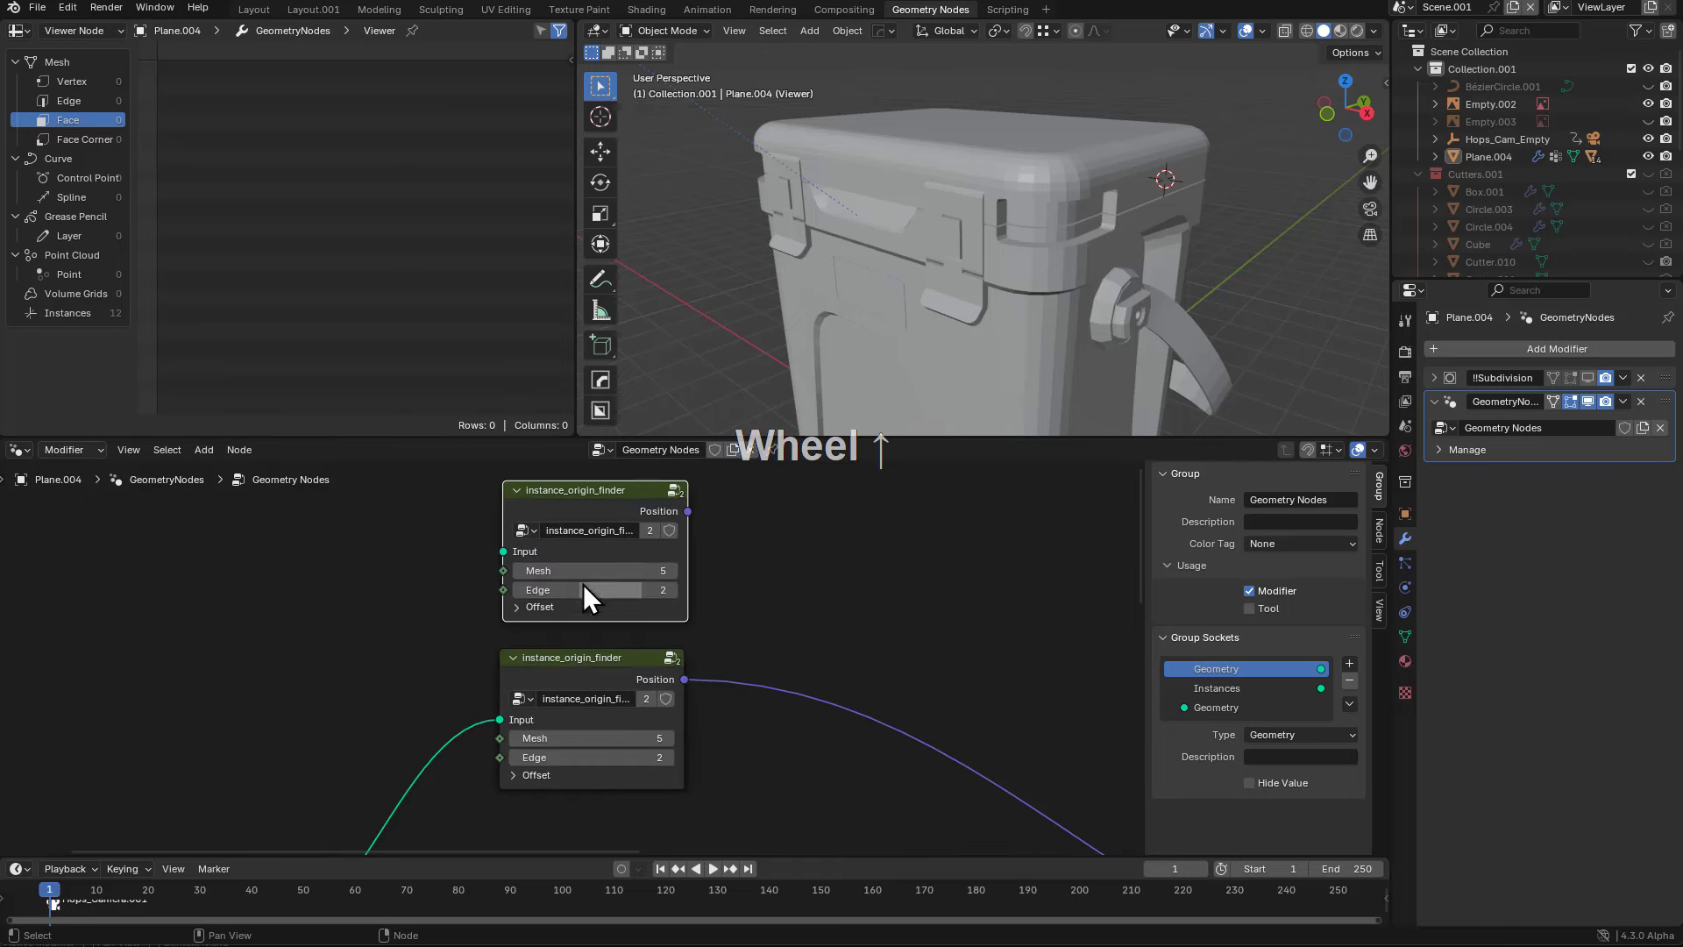
pyautogui.click(654, 533)
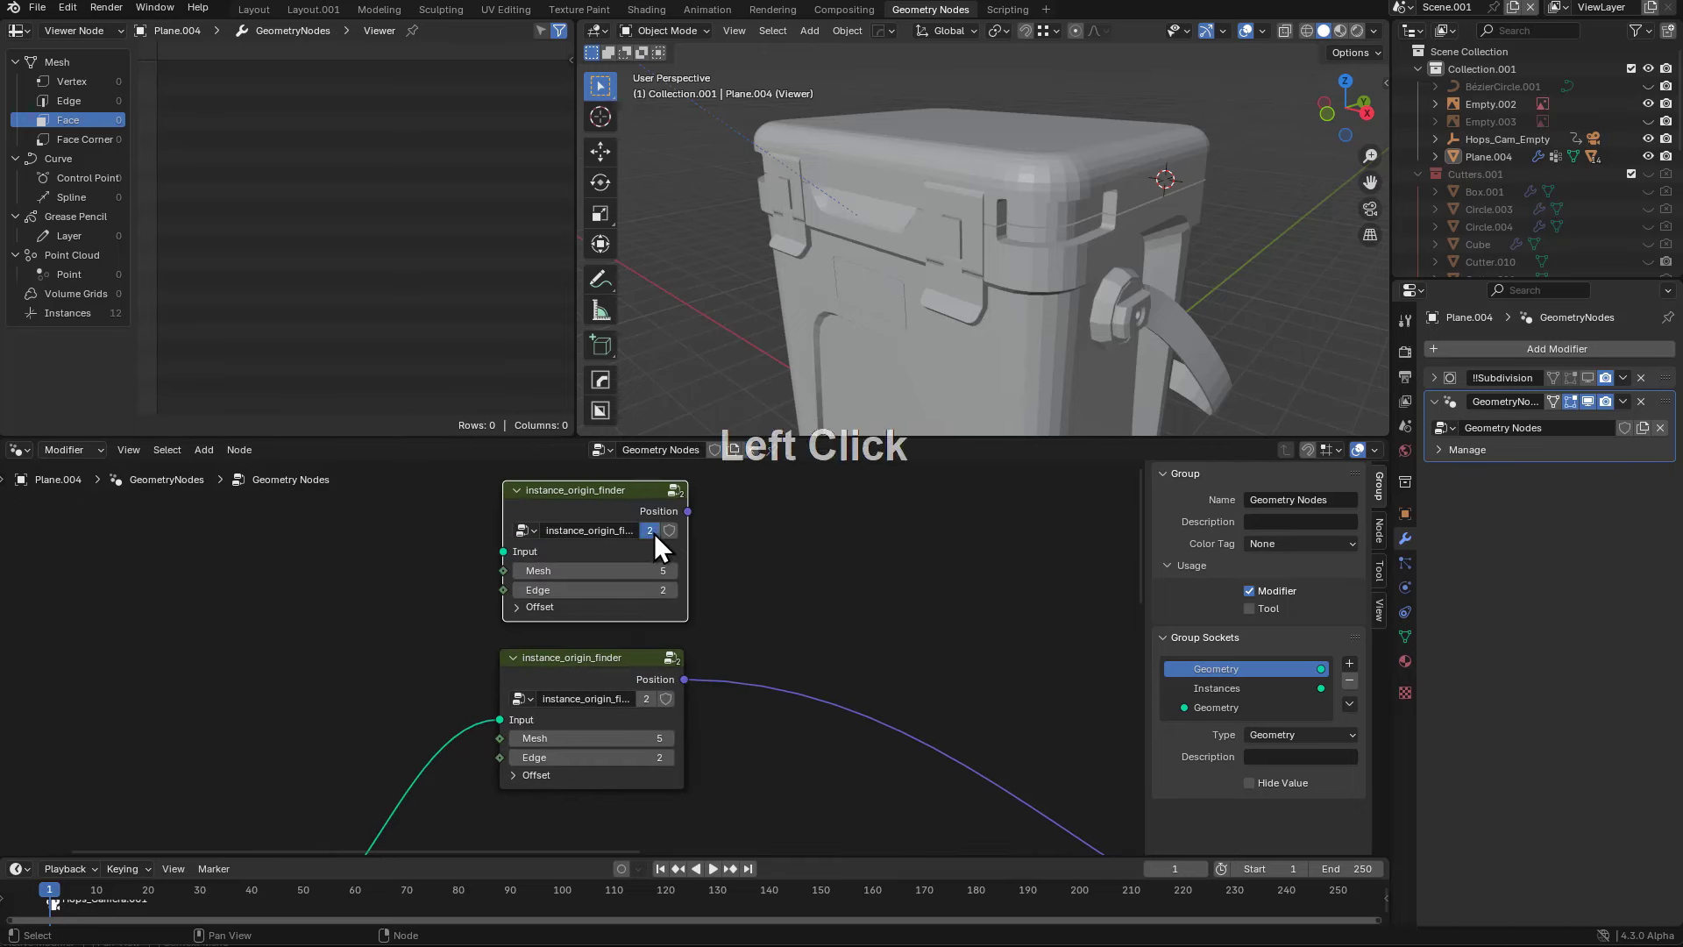
pyautogui.moveTo(687, 554); pyautogui.dragTo(770, 556)
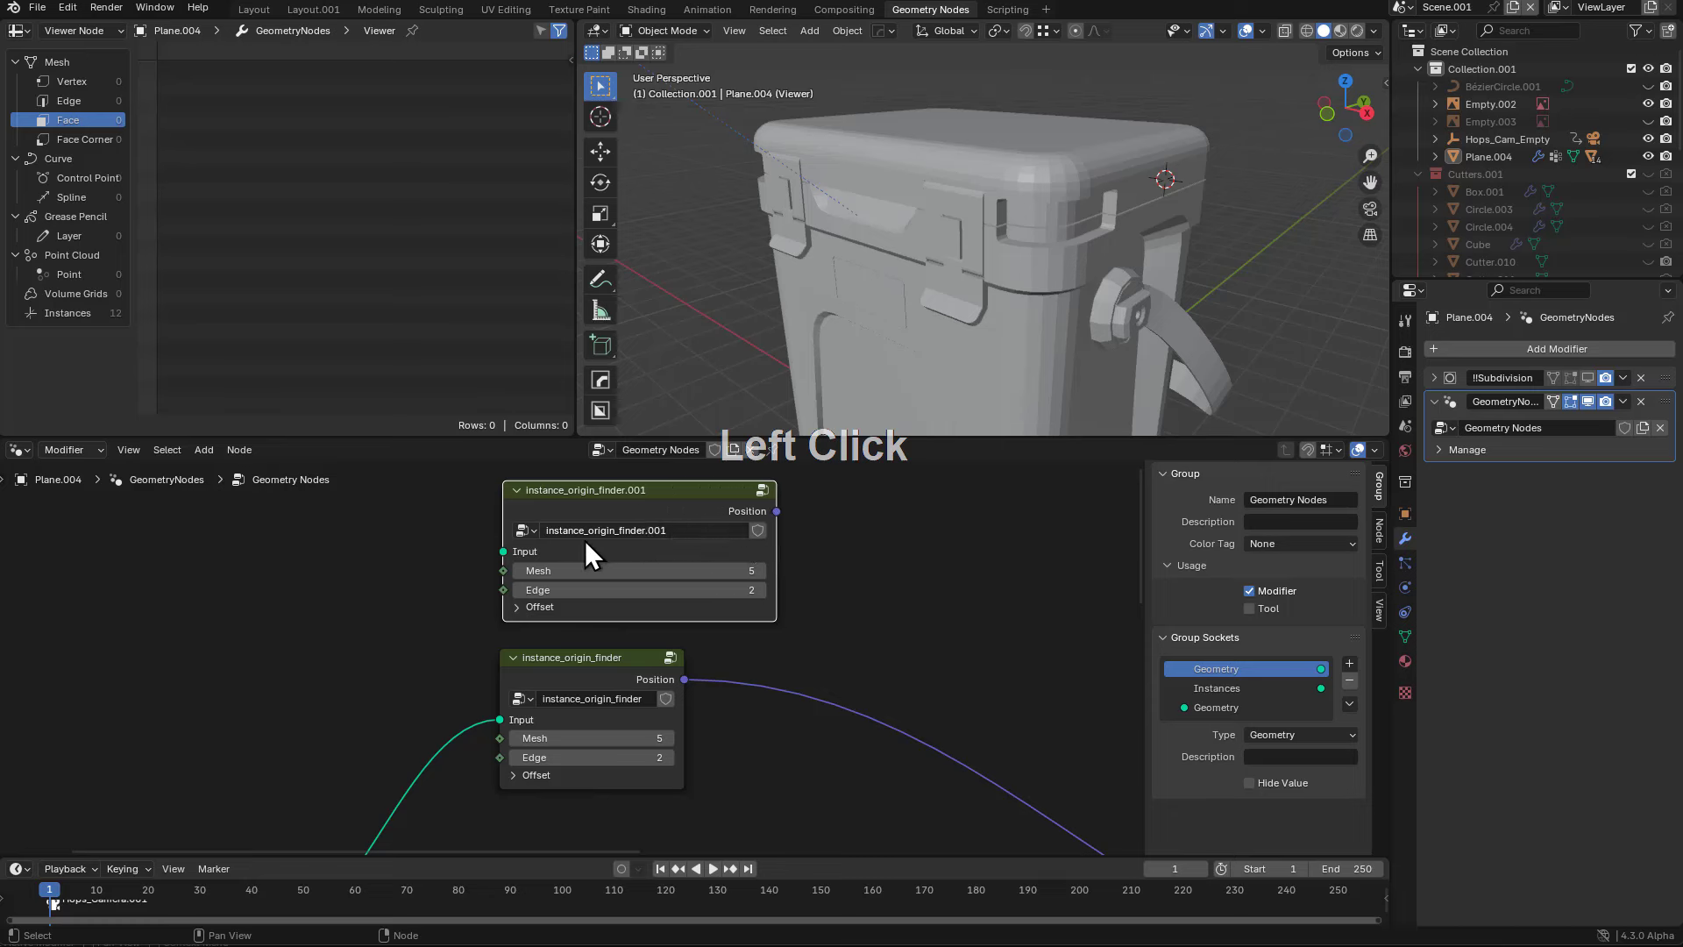
# - Rename the copied node group to "multi-instance_origin_finder", without a numeric suffix
pyautogui.click(643, 528)
pyautogui.press('Home')
pyautogui.write('mu')
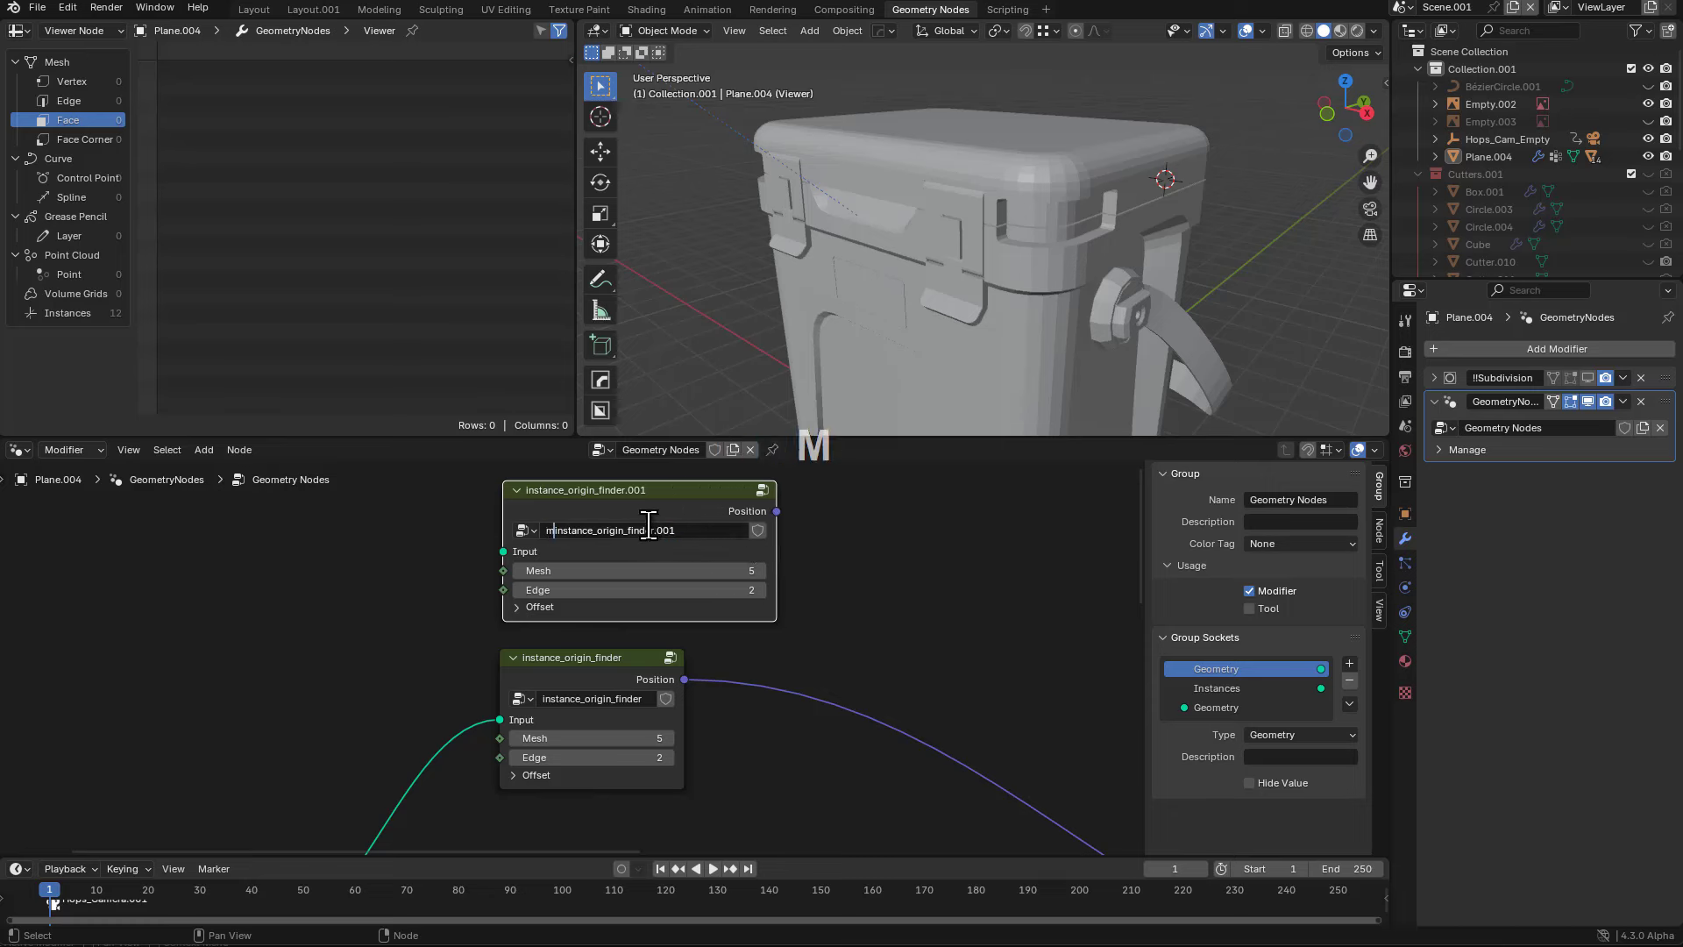
pyautogui.write('lt')
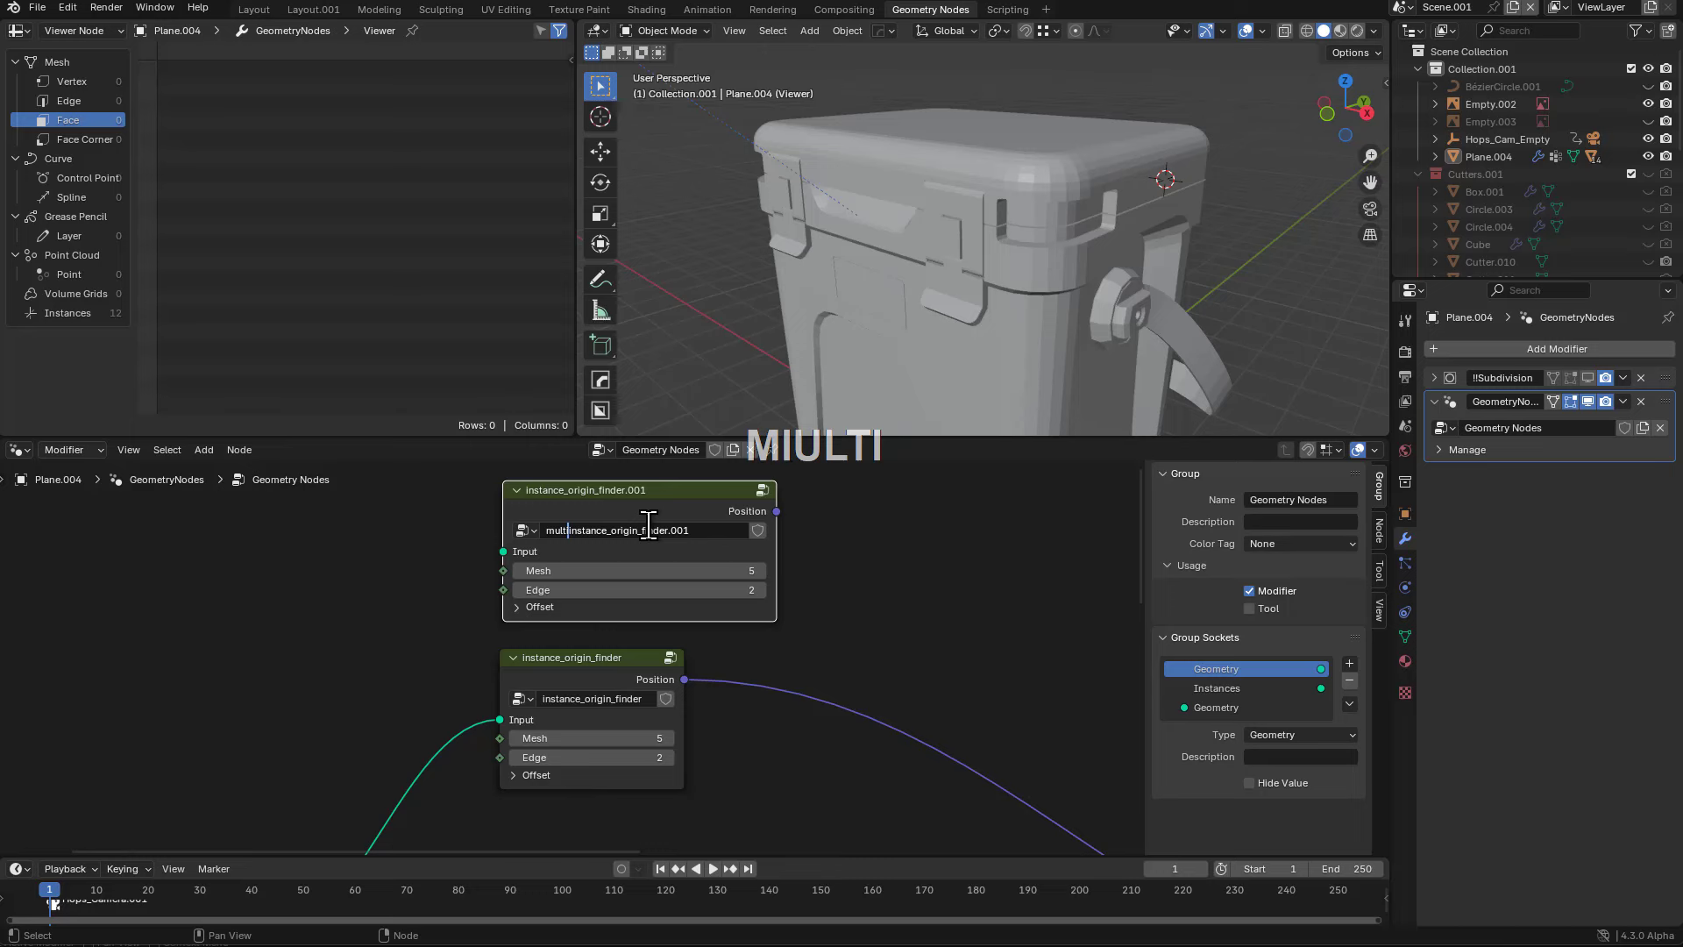
pyautogui.write('i-')
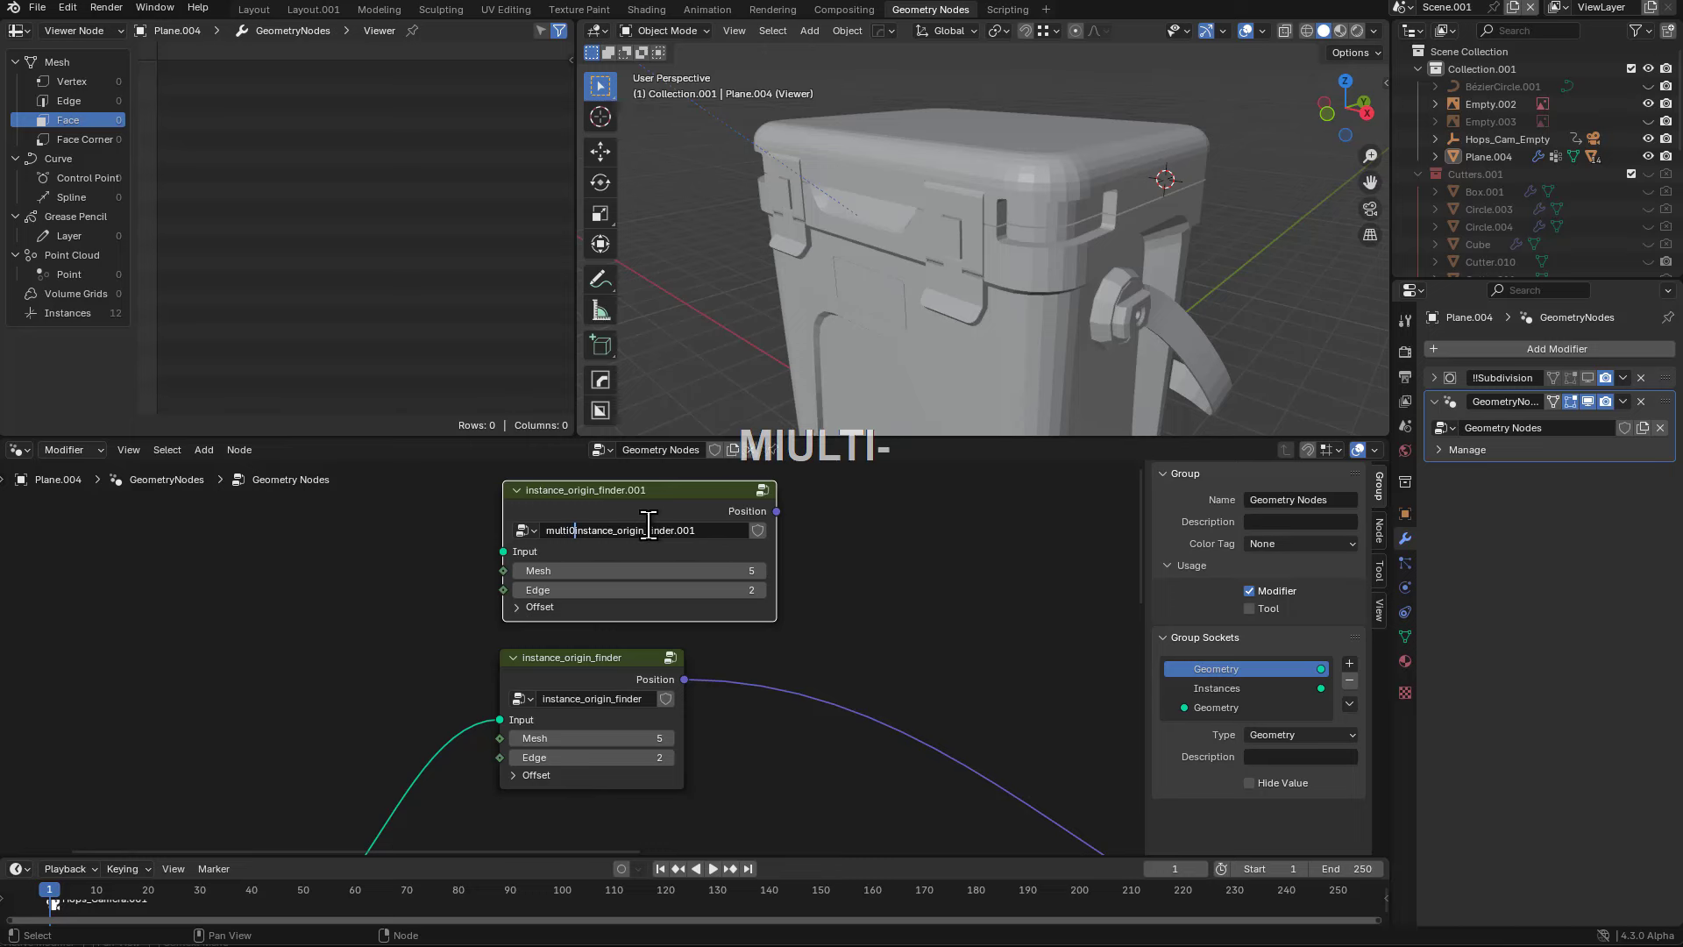
pyautogui.write('-')
pyautogui.write('i-')
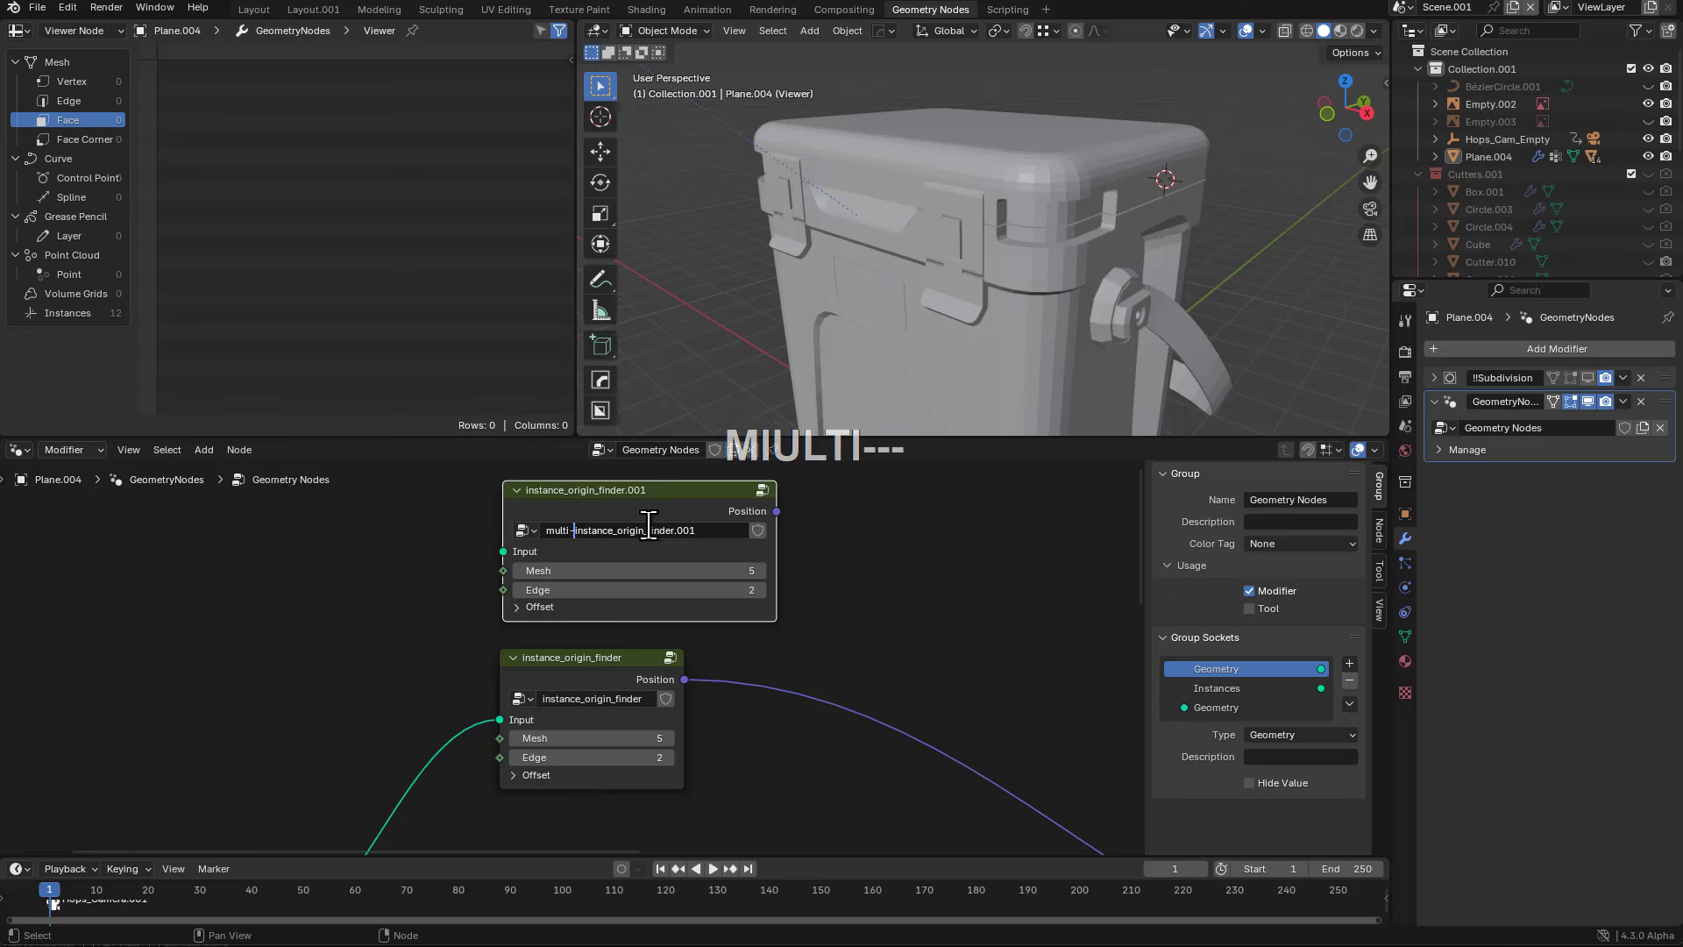
pyautogui.press('Return')
pyautogui.click(706, 530)
pyautogui.doubleClick(706, 530)
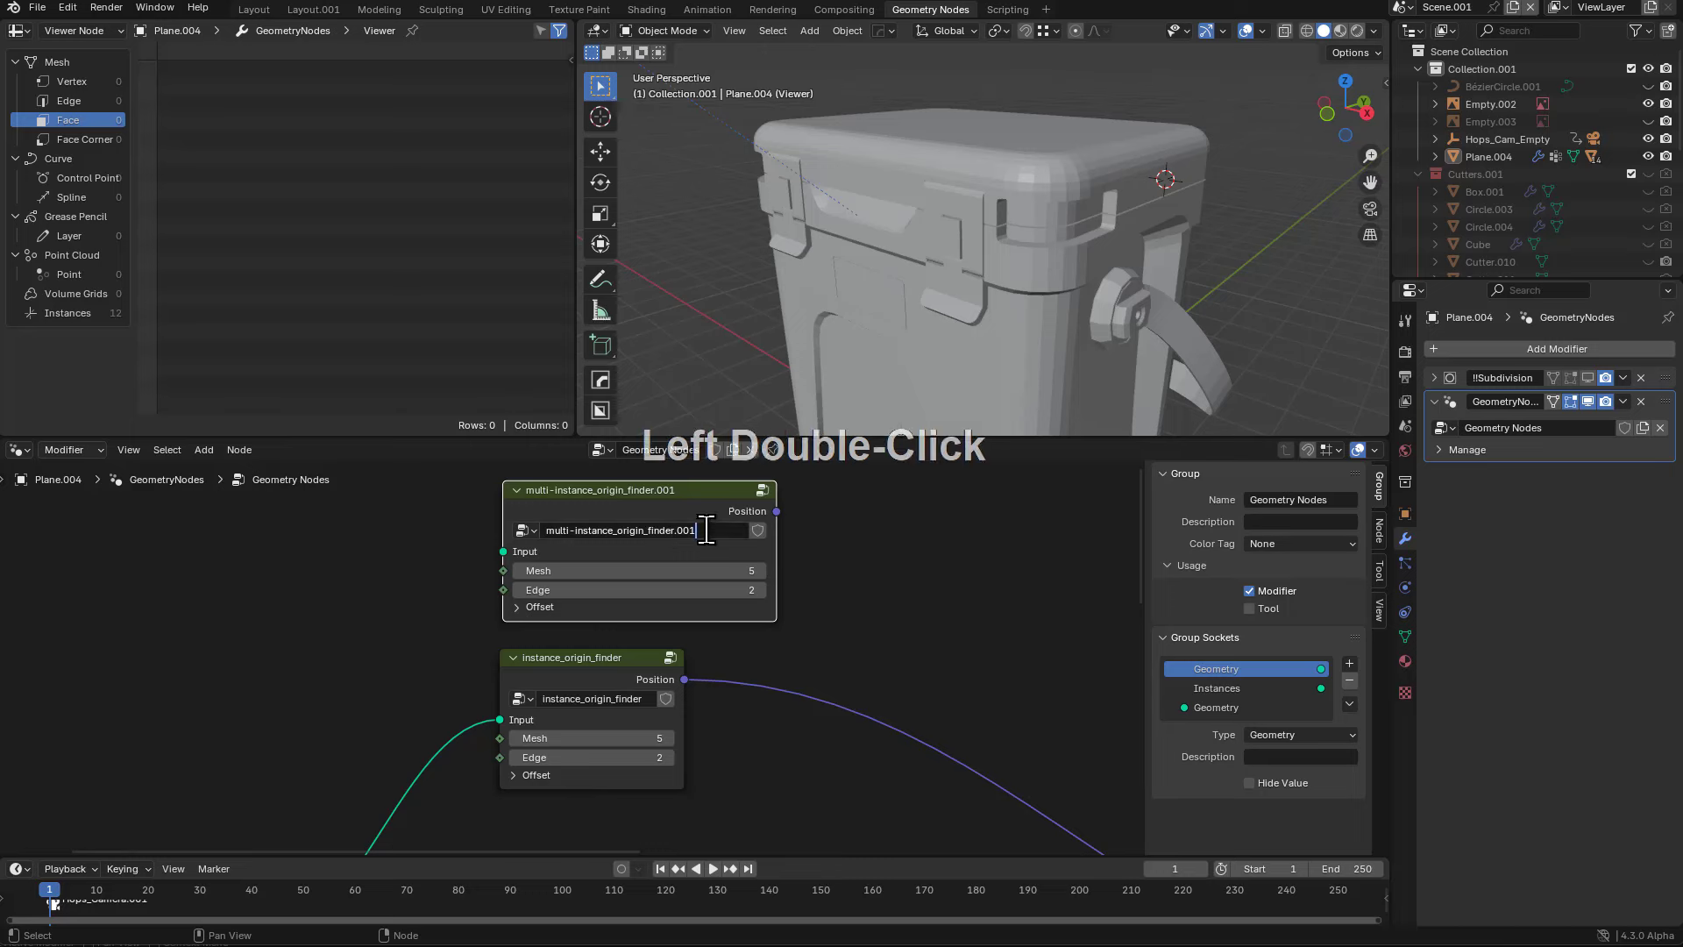
pyautogui.write('r')
pyautogui.press('Return')
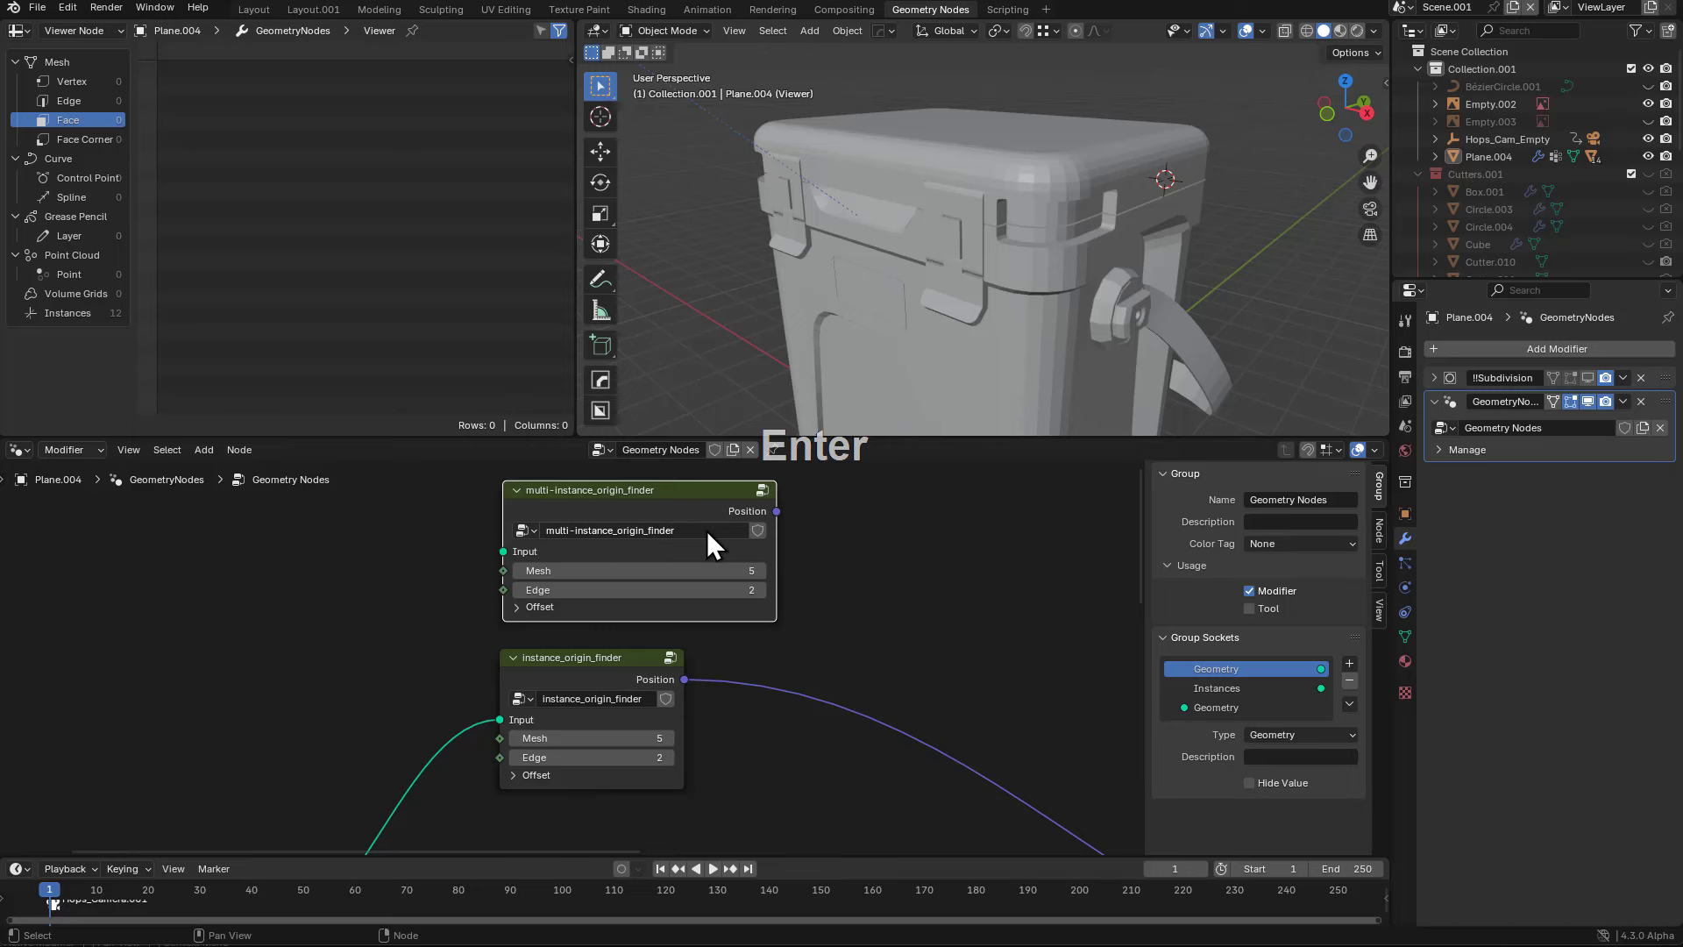
# - Connect the Instances output of Split to Instances to the multi-instance_origin_finder node's Input
pyautogui.click(654, 509)
pyautogui.scroll(-2, 517, 690)
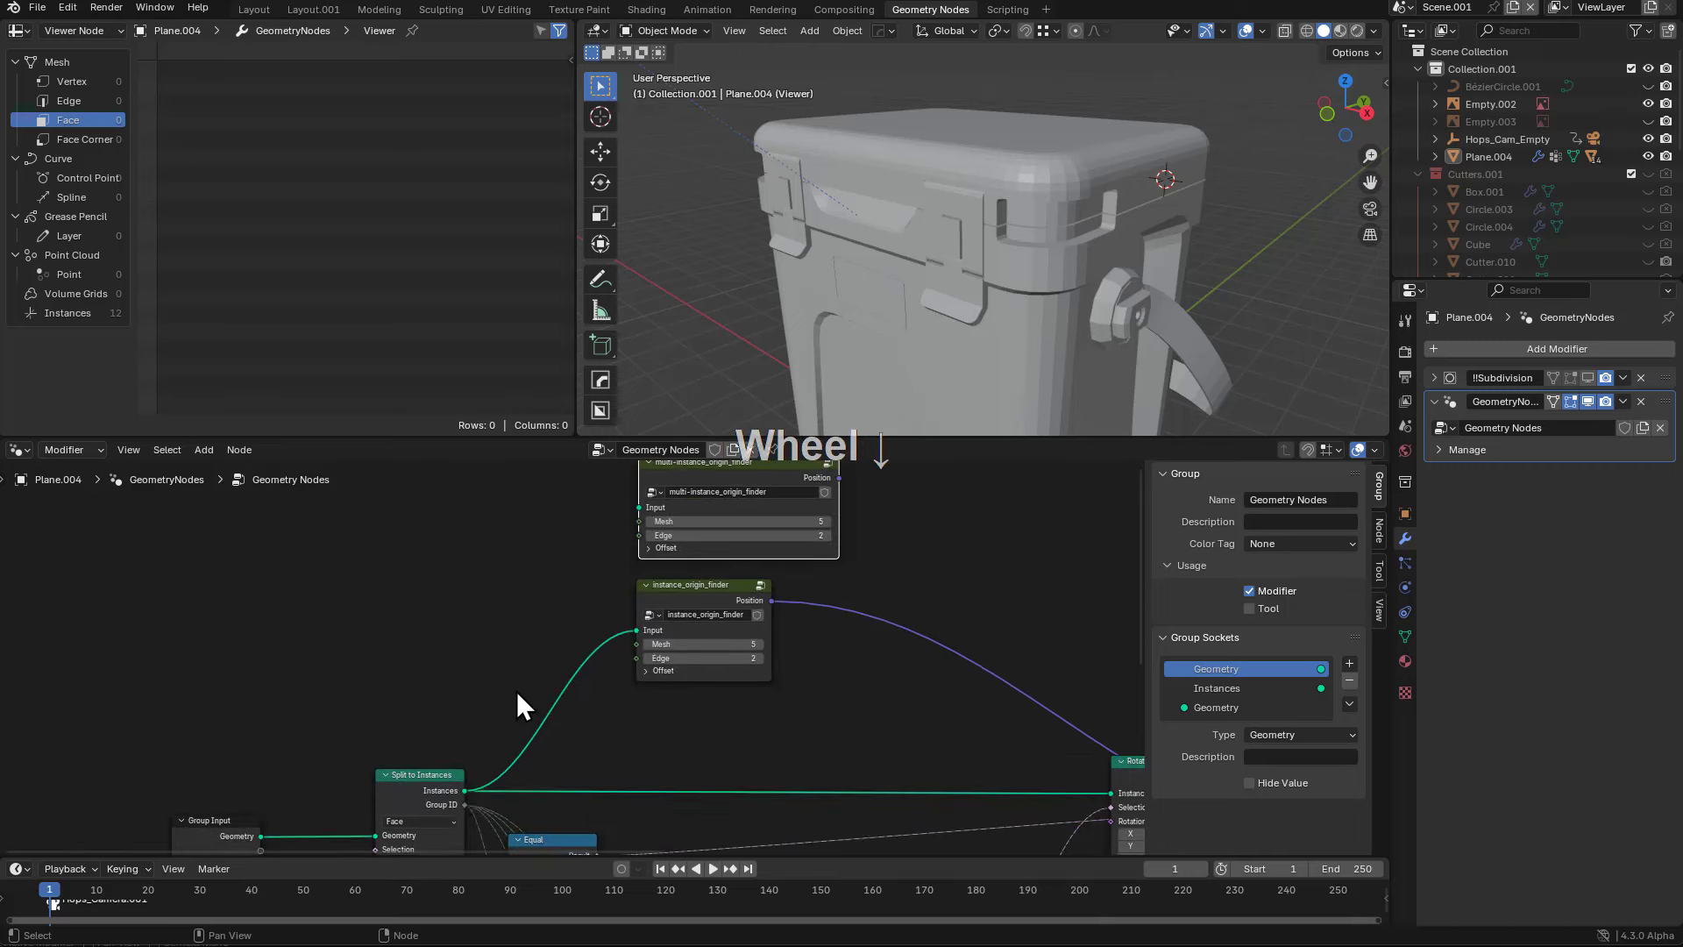
pyautogui.moveTo(466, 789); pyautogui.dragTo(633, 508)
pyautogui.moveTo(767, 573); pyautogui.dragTo(726, 661, button='middle')
pyautogui.scroll(3, 725, 658)
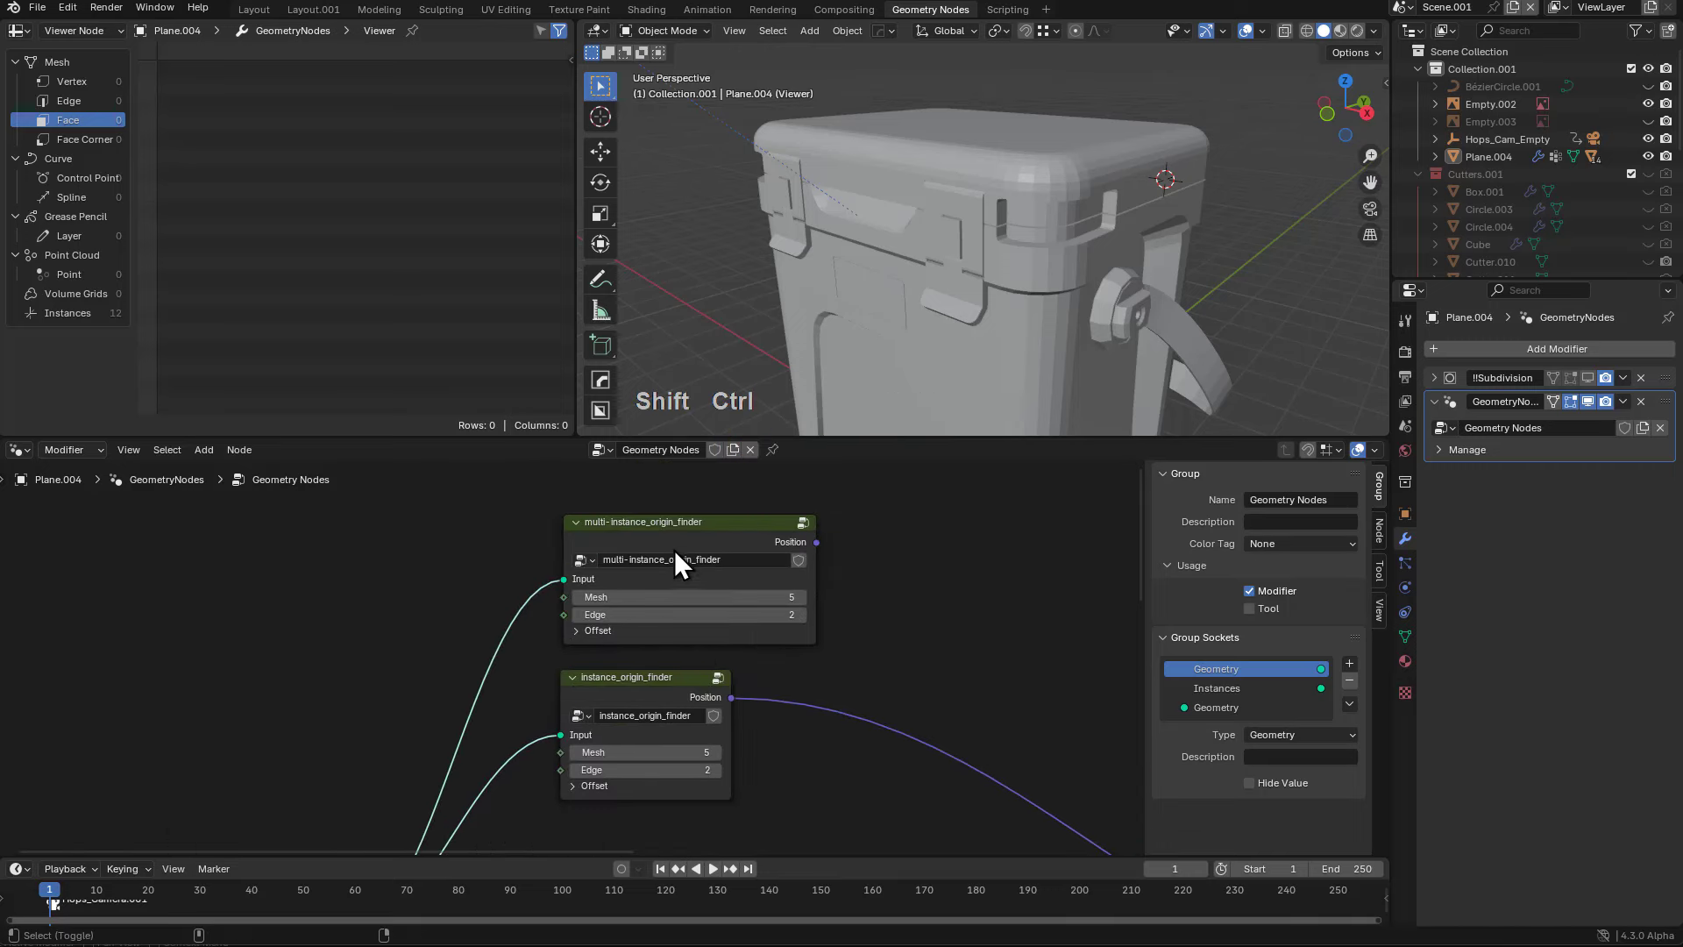
# - Open the multi-instance_origin_finder group for editing and bring its whole node network into view
pyautogui.press('Tab')
pyautogui.middleClick(605, 613)
pyautogui.scroll(-2, 590, 620)
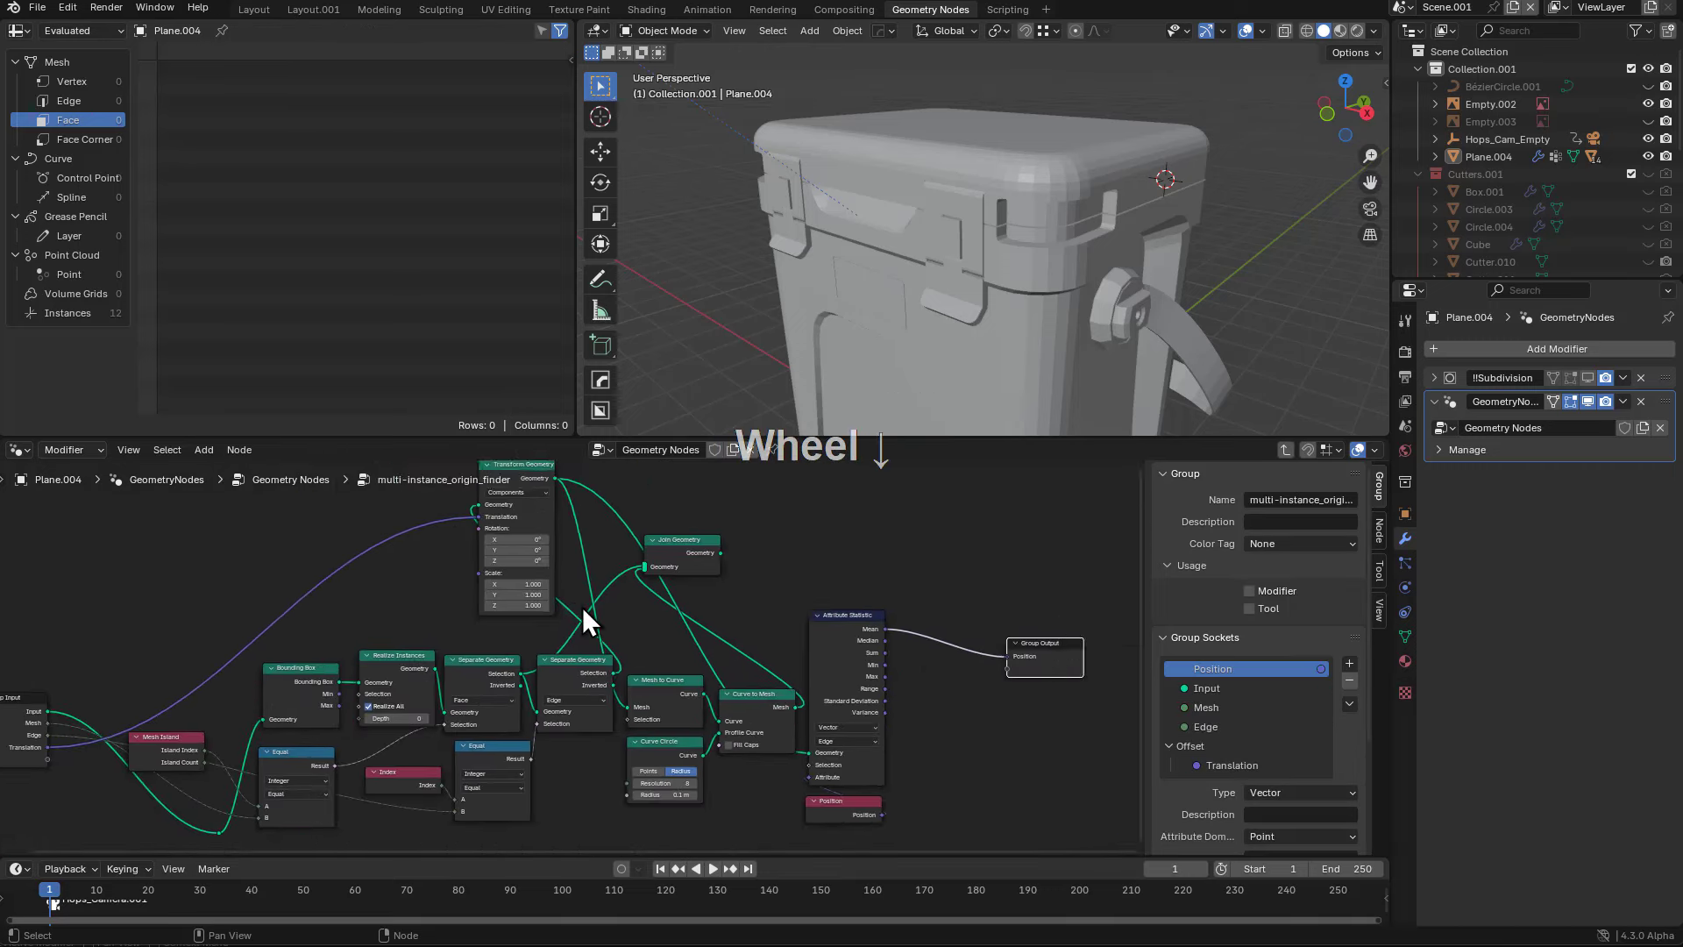
# - Leave the multi-instance_origin_finder group and narrow its node to match the width of the instance_origin_finder node
pyautogui.moveTo(590, 619); pyautogui.dragTo(681, 605, button='middle')
pyautogui.press('Tab')
pyautogui.scroll(4, 708, 603)
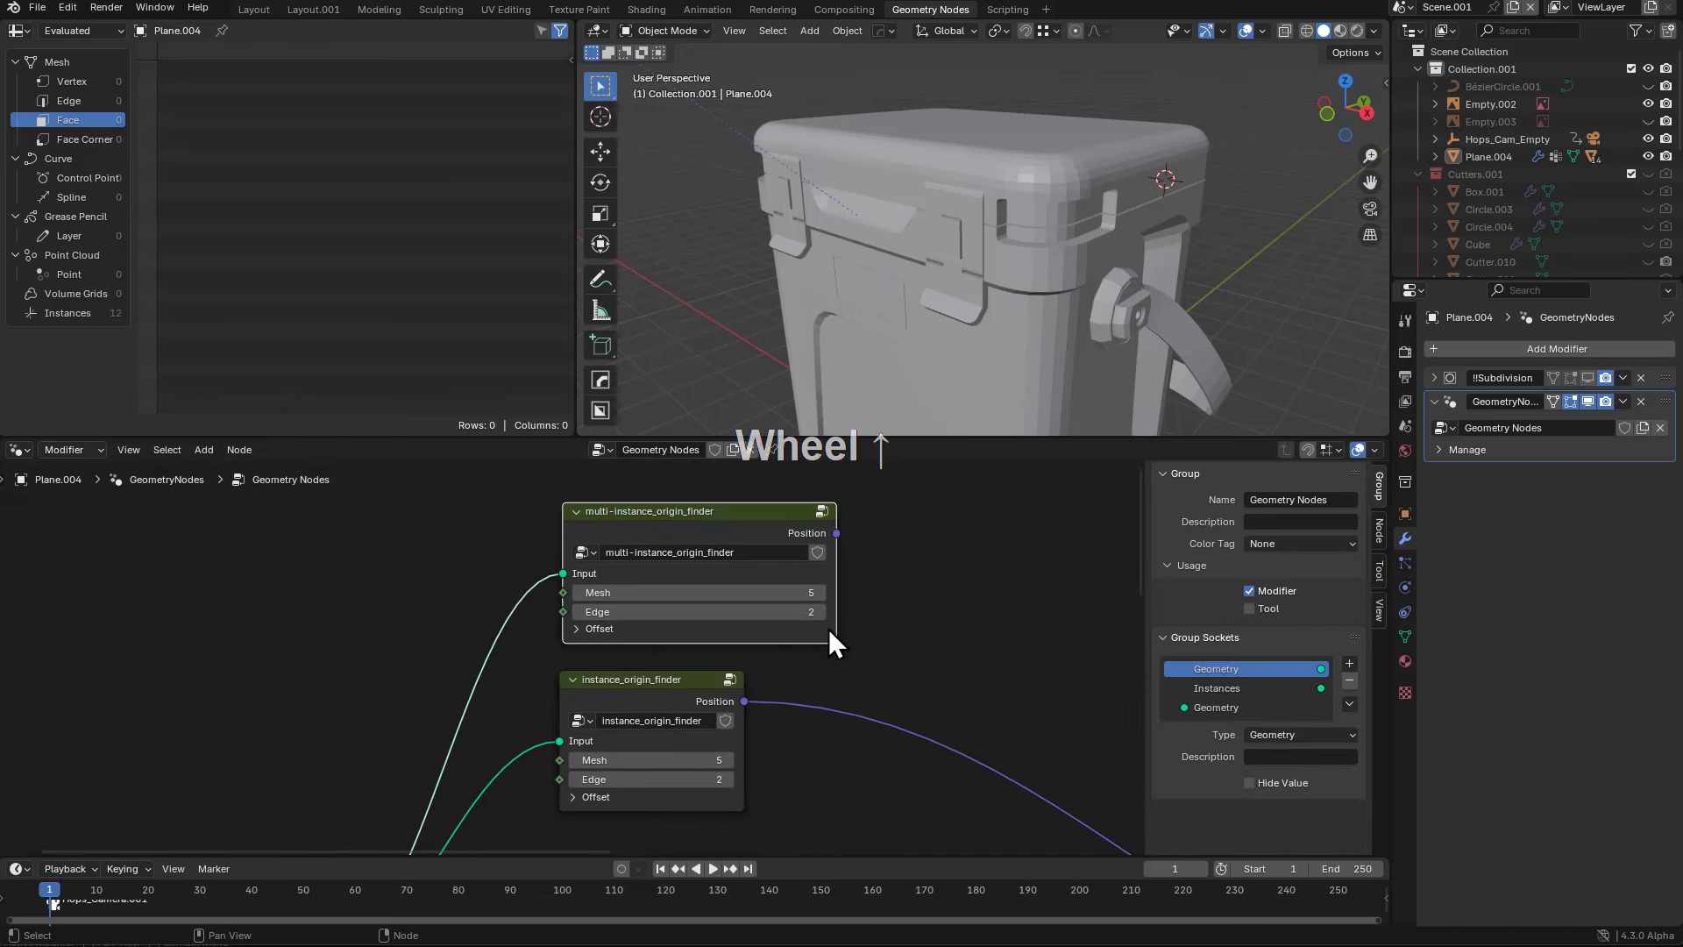
pyautogui.click(833, 629)
pyautogui.moveTo(833, 629); pyautogui.dragTo(739, 619)
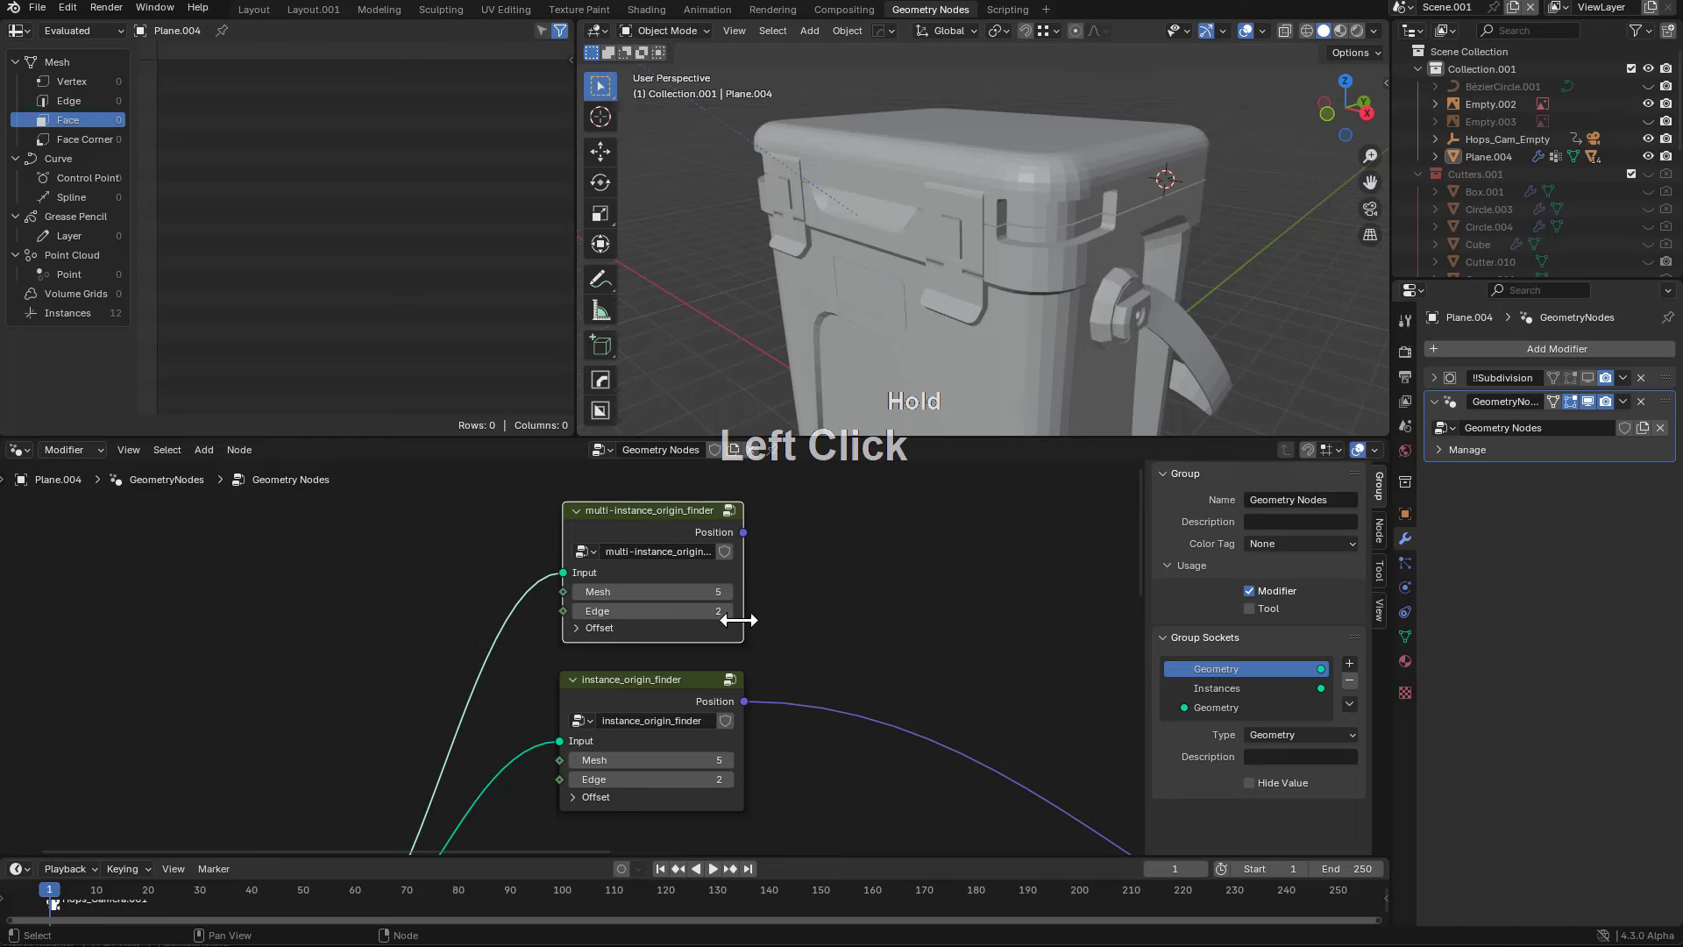
pyautogui.keyDown('ctrl'); pyautogui.keyDown('shift'); pyautogui.click(612, 524); pyautogui.keyUp('shift'); pyautogui.keyUp('ctrl')
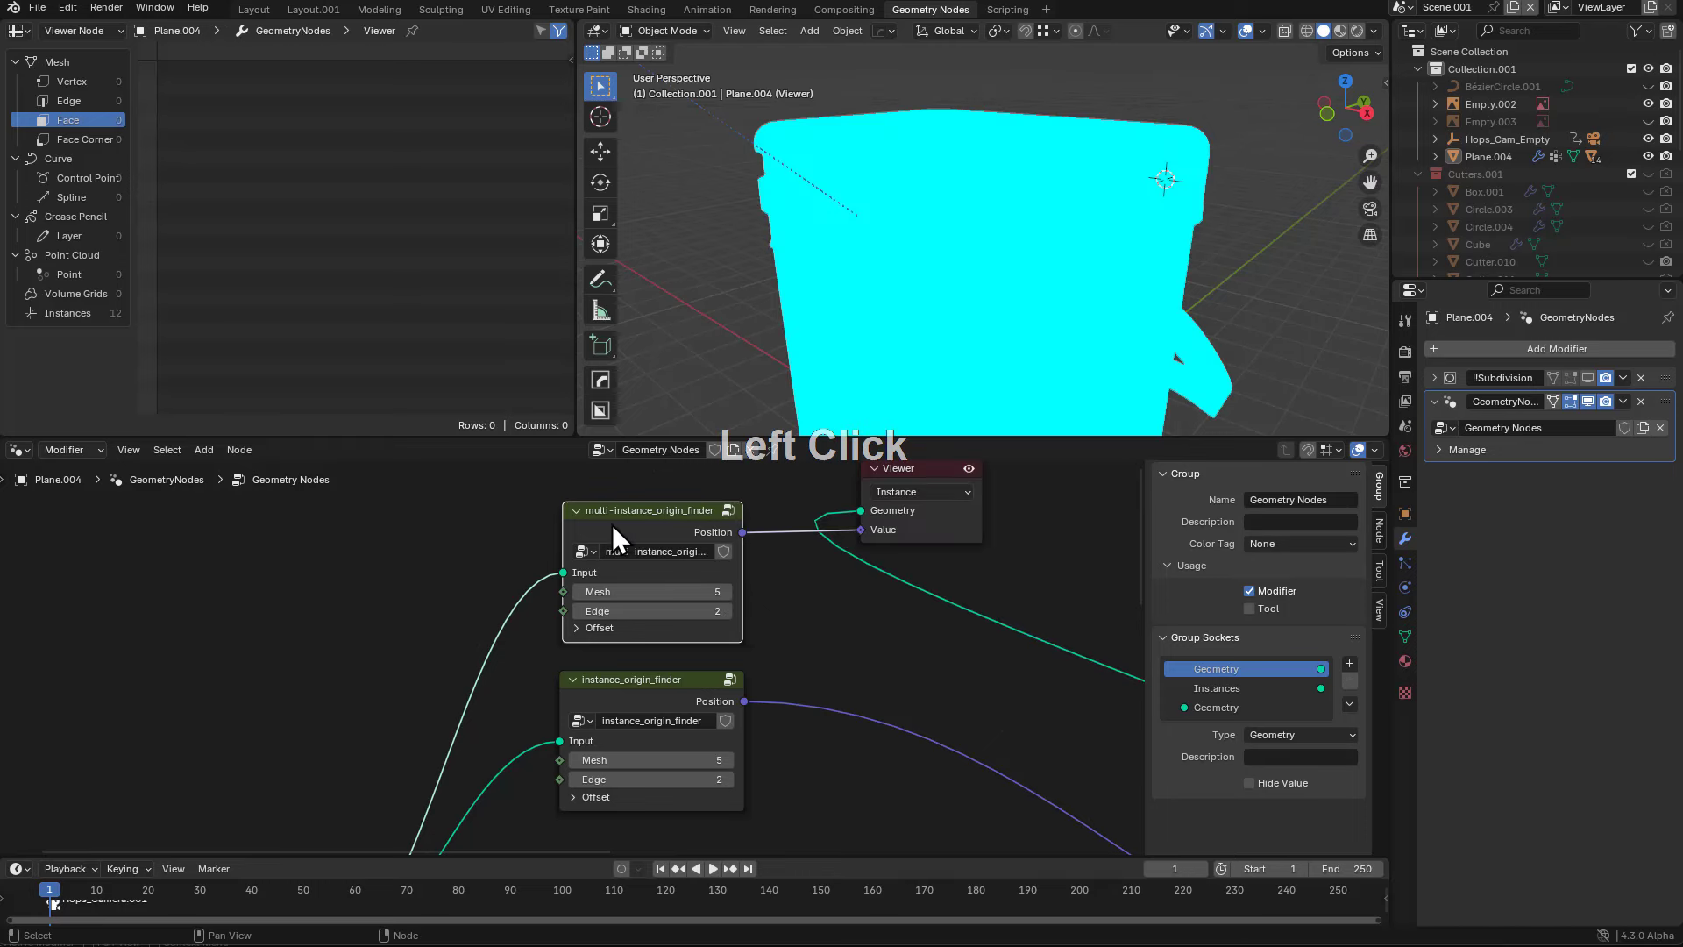
pyautogui.press('x')
pyautogui.click(660, 514)
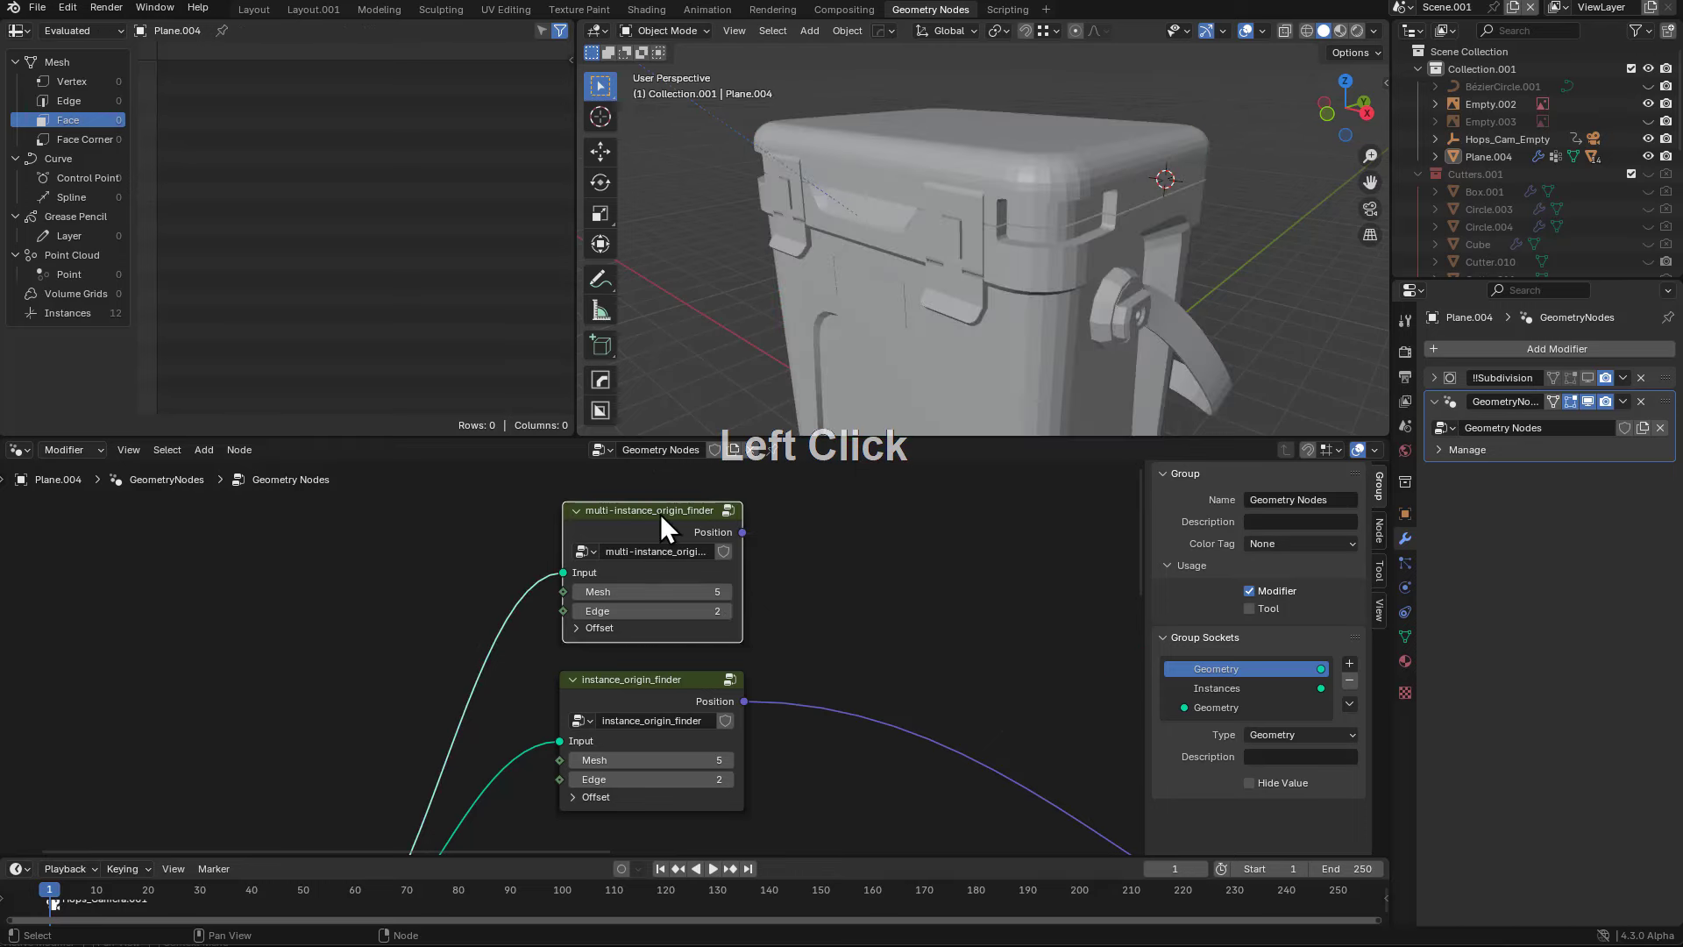
# - Examine the multi-instance_origin_finder network from Group Input through Bounding Box, Realize Instances and both Separate Geometry nodes, then return to the parent tree
pyautogui.press('Tab')
pyautogui.scroll(-2, 687, 611)
pyautogui.moveTo(692, 613); pyautogui.dragTo(596, 632, button='middle')
pyautogui.scroll(3, 775, 654)
pyautogui.moveTo(750, 593); pyautogui.dragTo(849, 631, button='middle')
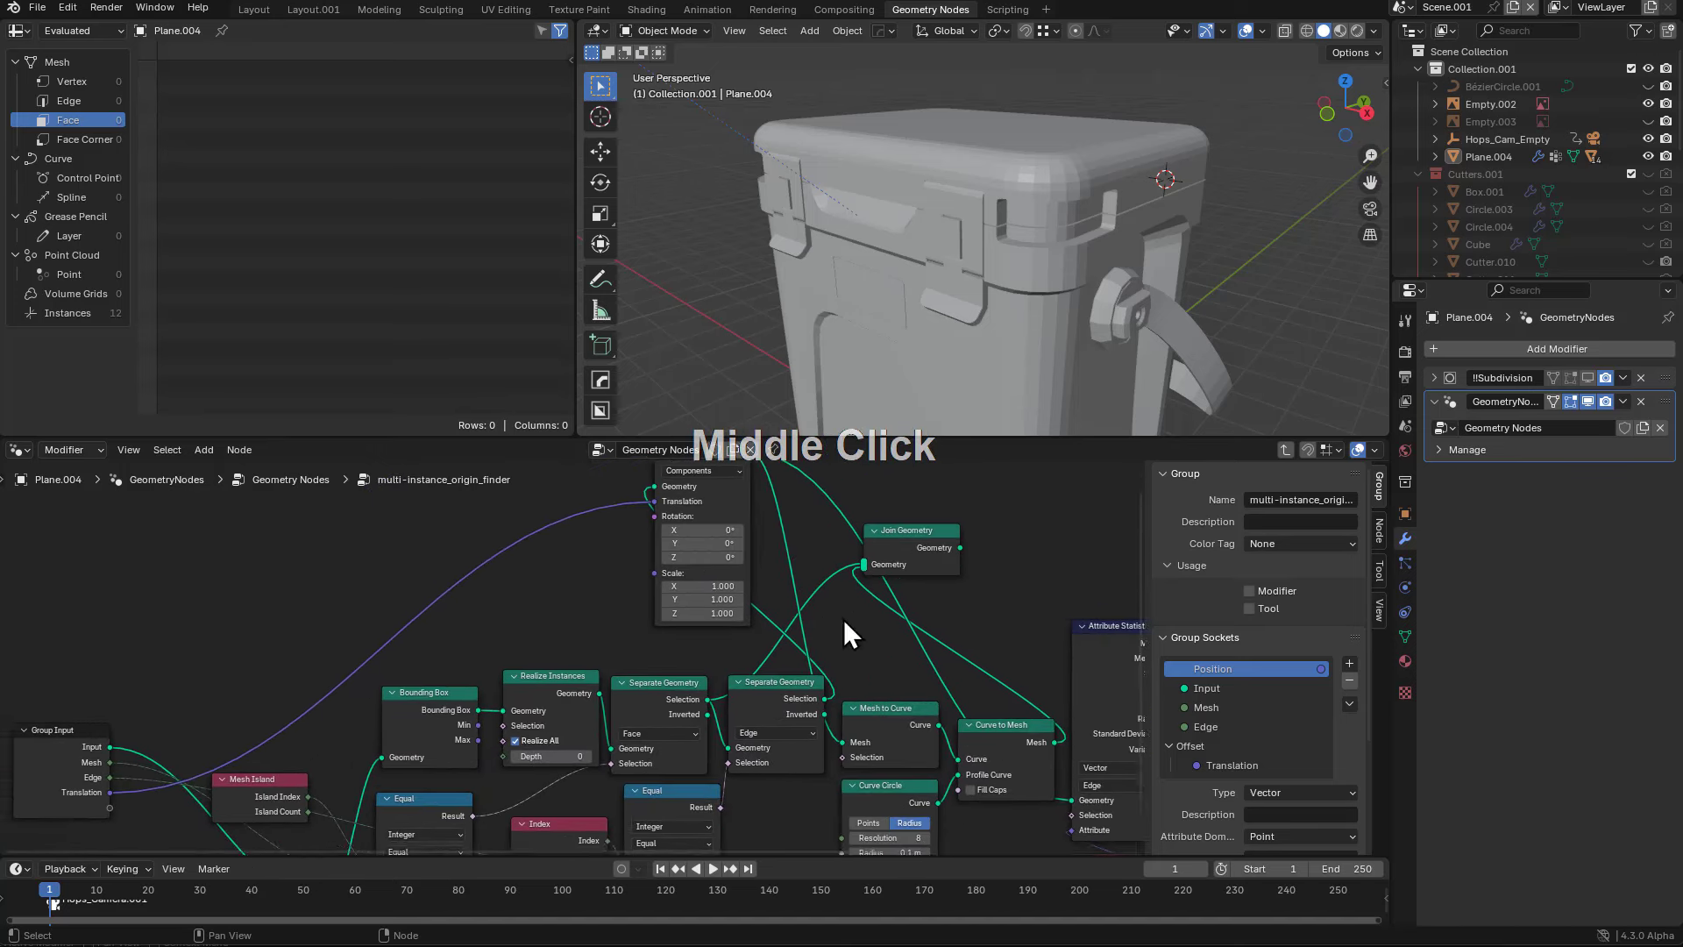
pyautogui.moveTo(702, 678); pyautogui.dragTo(797, 575, button='middle')
pyautogui.moveTo(566, 637); pyautogui.dragTo(603, 674, button='middle')
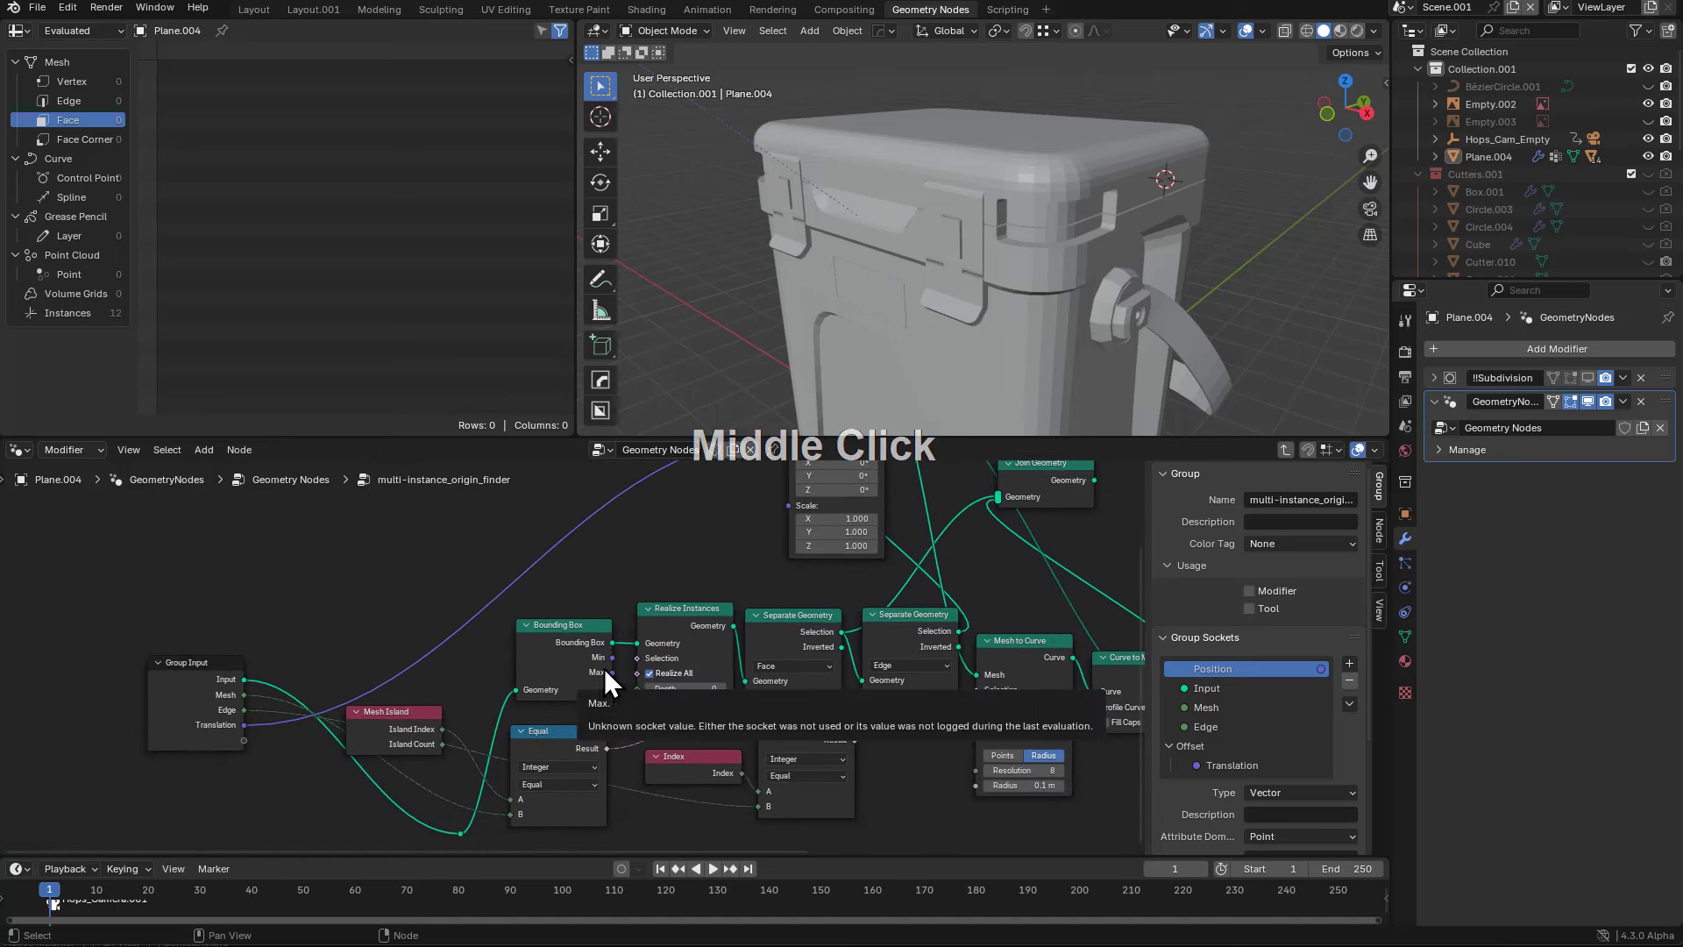
pyautogui.scroll(2, 708, 656)
pyautogui.scroll(2, 685, 601)
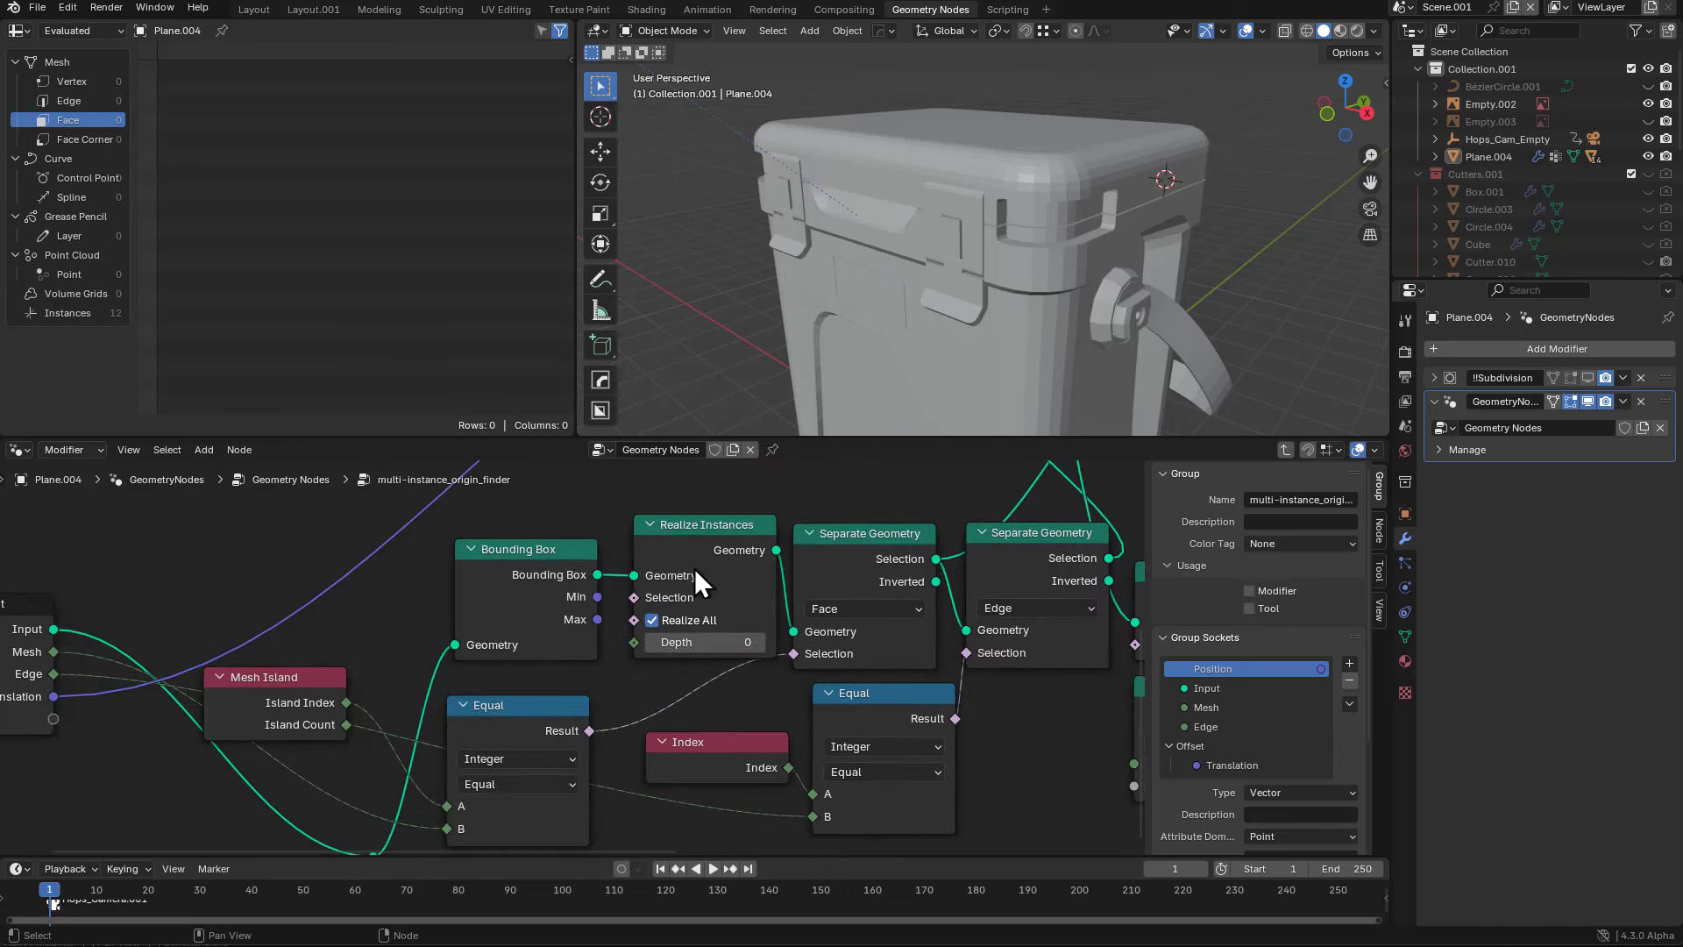
pyautogui.press('Tab')
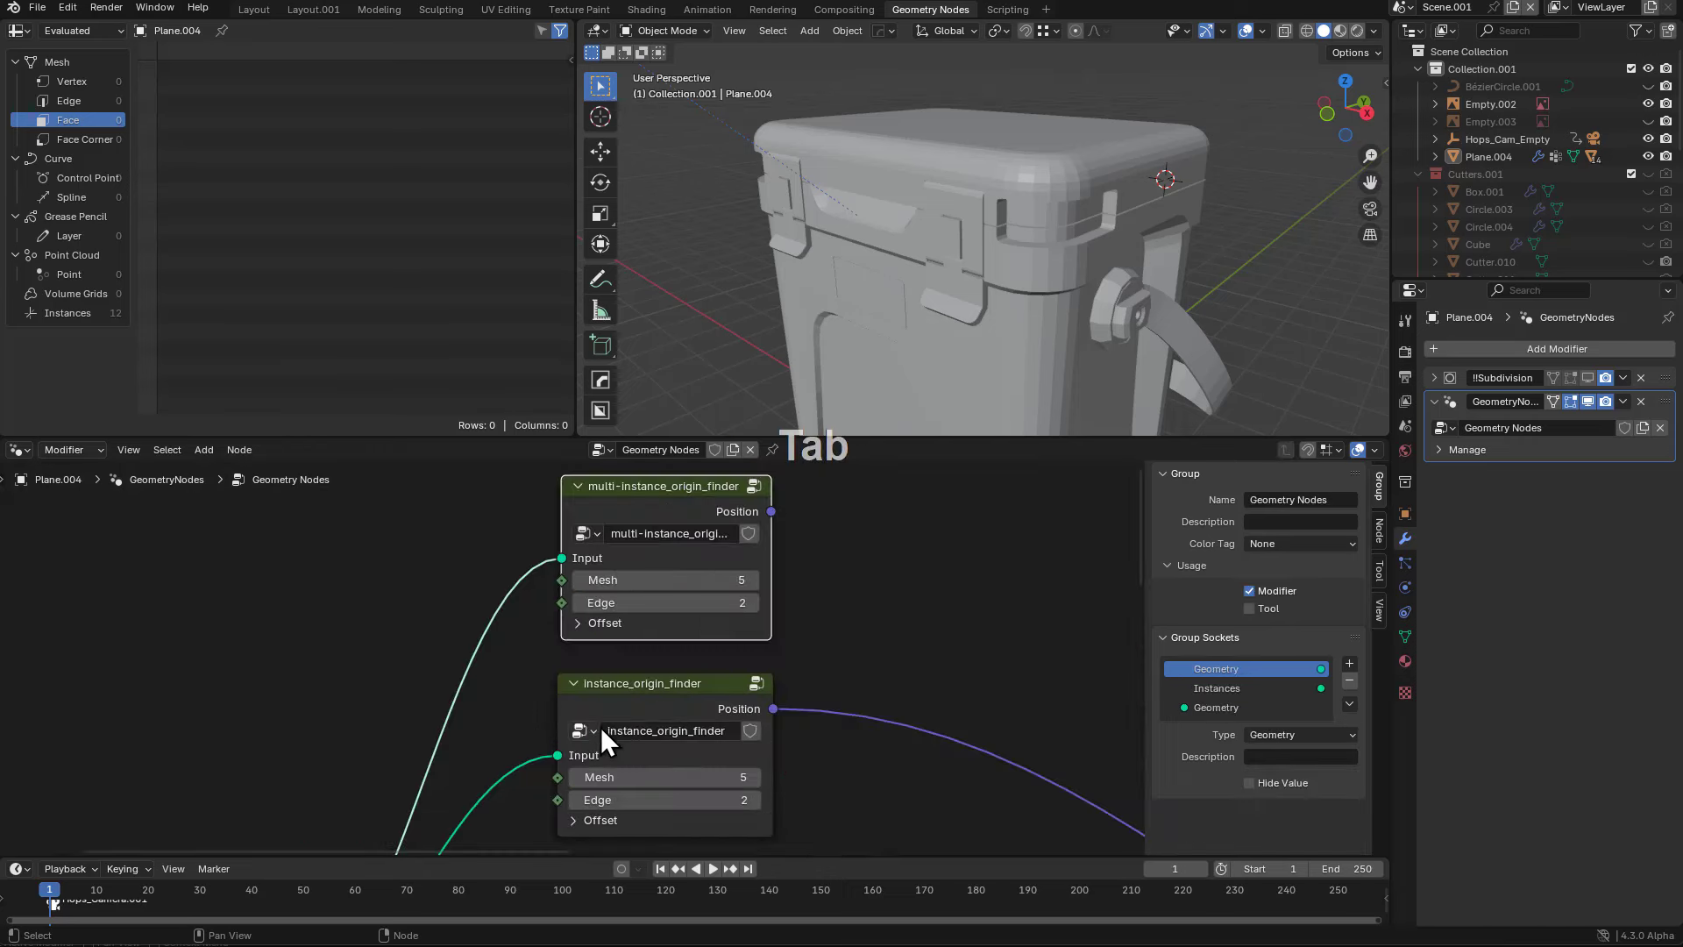
# - Expose the Realize Instances node's Selection socket as a new input of the multi-instance_origin_finder group
pyautogui.scroll(-3, 681, 619)
pyautogui.moveTo(629, 622); pyautogui.dragTo(624, 685, button='middle')
pyautogui.scroll(-2, 657, 564)
pyautogui.click(657, 593)
pyautogui.press('Tab')
pyautogui.scroll(2, 706, 611)
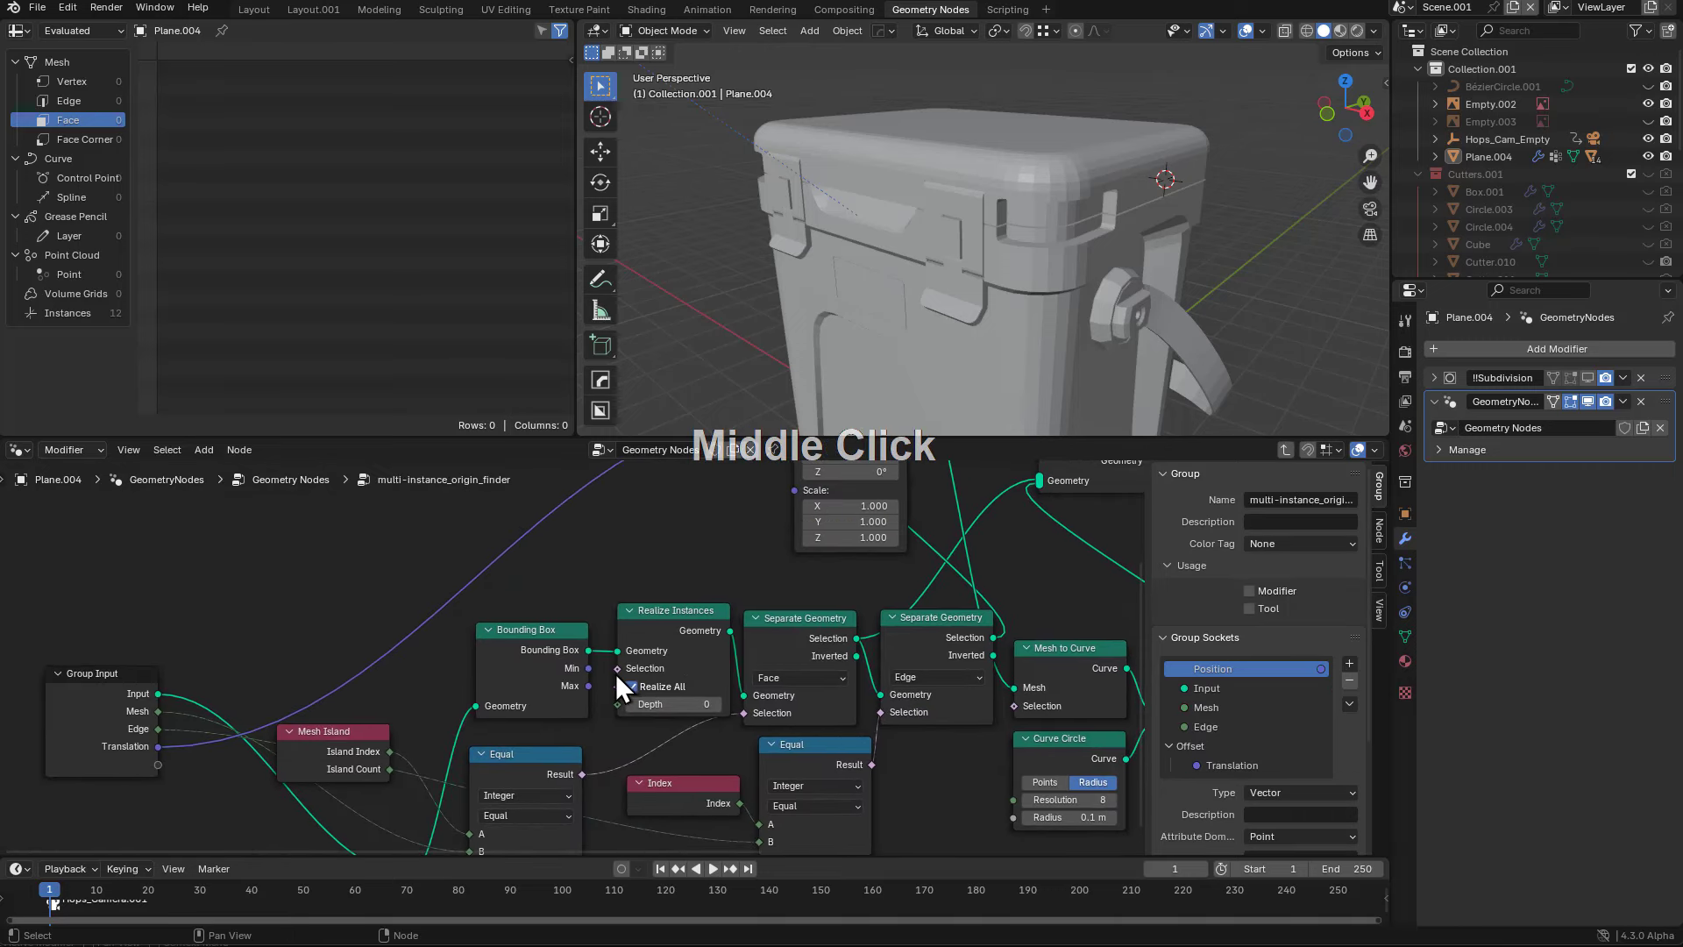
pyautogui.moveTo(615, 673); pyautogui.dragTo(159, 764)
pyautogui.moveTo(387, 789); pyautogui.dragTo(426, 704, button='middle')
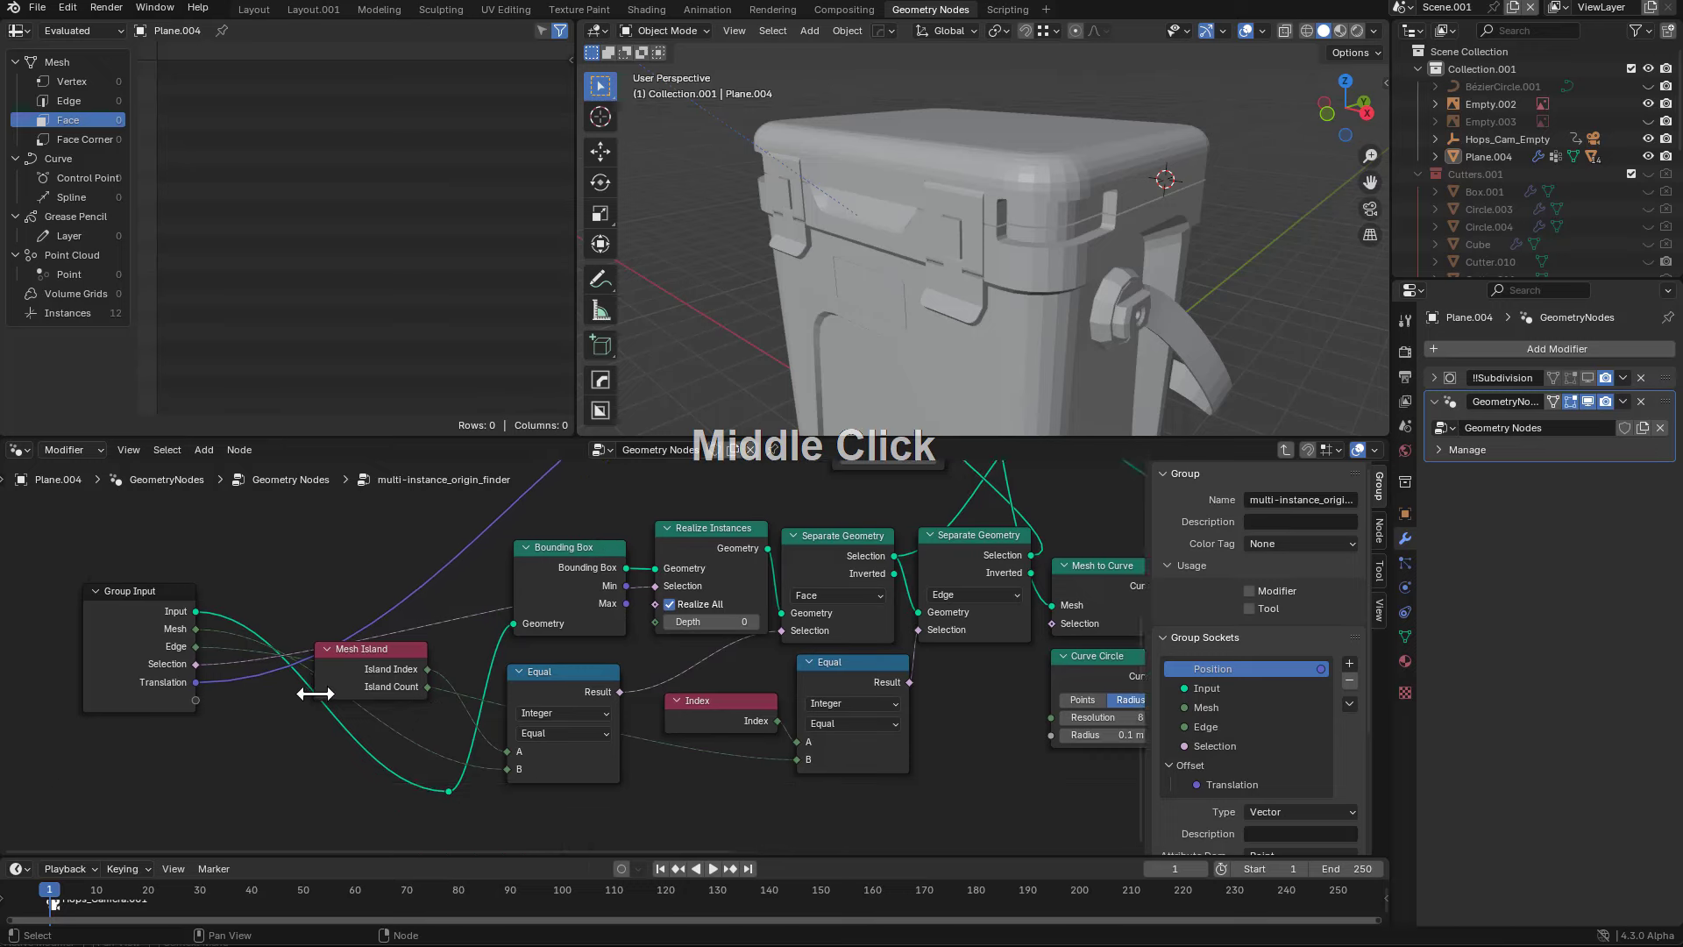
pyautogui.moveTo(326, 692); pyautogui.dragTo(361, 677, button='middle')
# - Return to the parent tree and link the existing selection field into the multi-instance_origin_finder node's Selection input
pyautogui.press('Tab')
pyautogui.moveTo(499, 701); pyautogui.dragTo(545, 665, button='middle')
pyautogui.scroll(-1, 559, 733)
pyautogui.moveTo(558, 732); pyautogui.dragTo(590, 606, button='middle')
pyautogui.scroll(-2, 590, 606)
pyautogui.moveTo(571, 708); pyautogui.dragTo(591, 583, button='middle')
pyautogui.moveTo(741, 642); pyautogui.dragTo(626, 699, button='middle')
pyautogui.moveTo(852, 817); pyautogui.dragTo(541, 599)
pyautogui.click(589, 524)
# - Inside the multi-instance_origin_finder group, preview the Bounding Box, Realize Instances and face Separate Geometry outputs in turn
pyautogui.press('Tab')
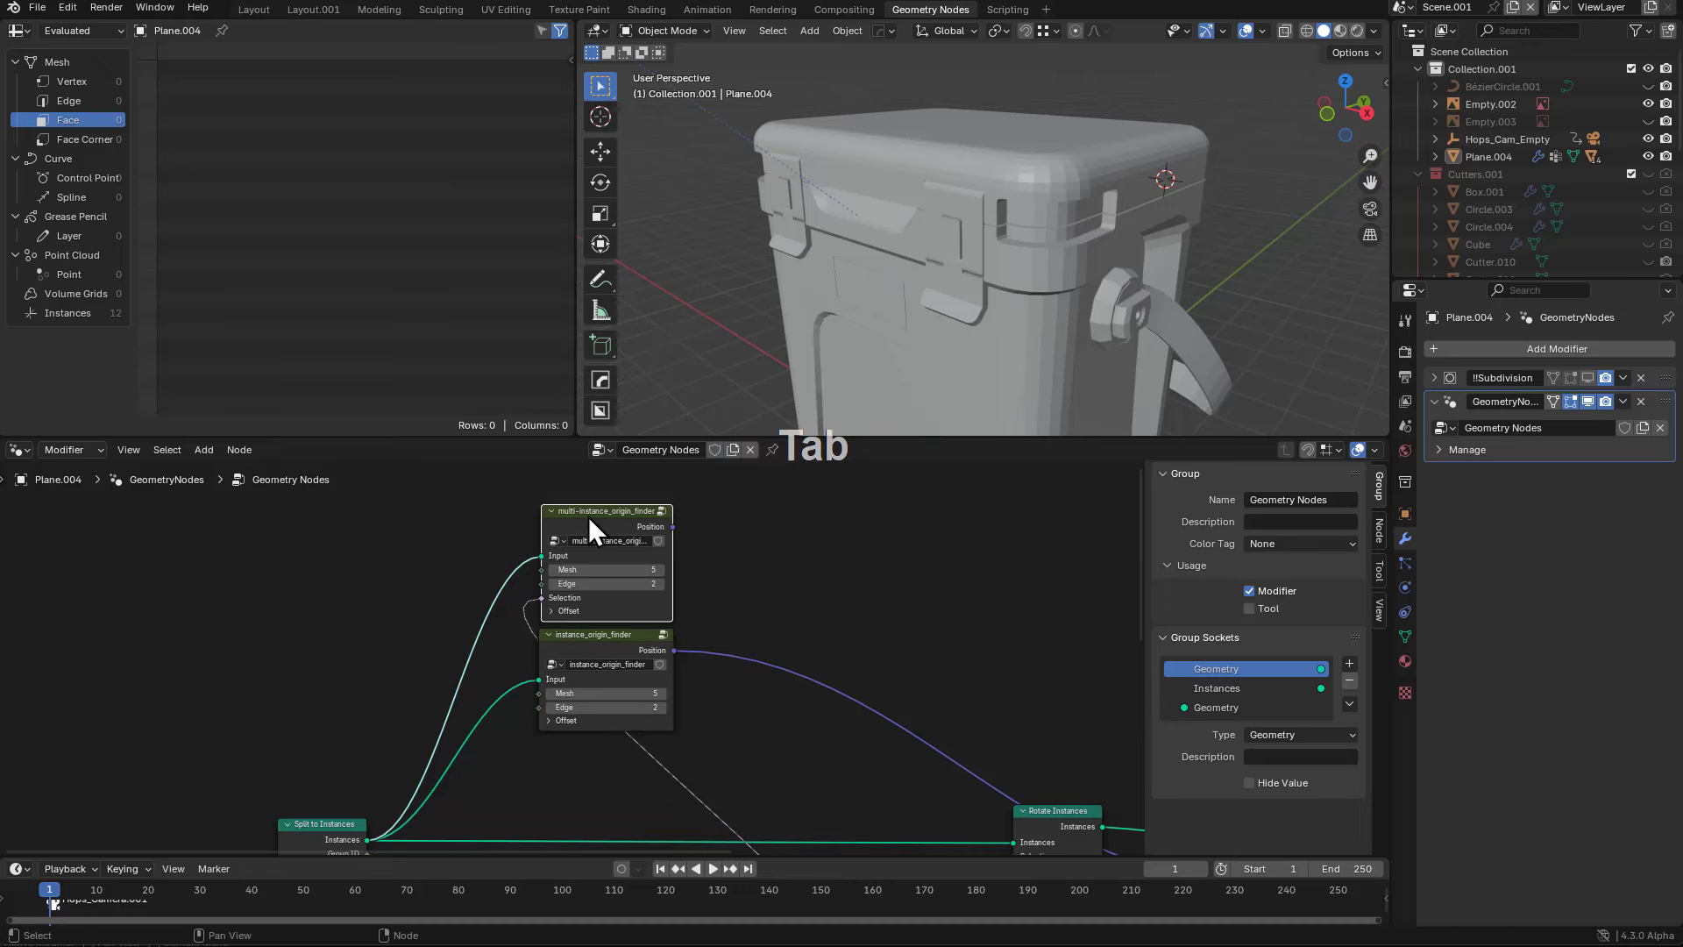
pyautogui.moveTo(518, 667); pyautogui.dragTo(499, 680, button='middle')
pyautogui.keyDown('ctrl'); pyautogui.keyDown('shift'); pyautogui.click(499, 687); pyautogui.keyUp('shift'); pyautogui.keyUp('ctrl')
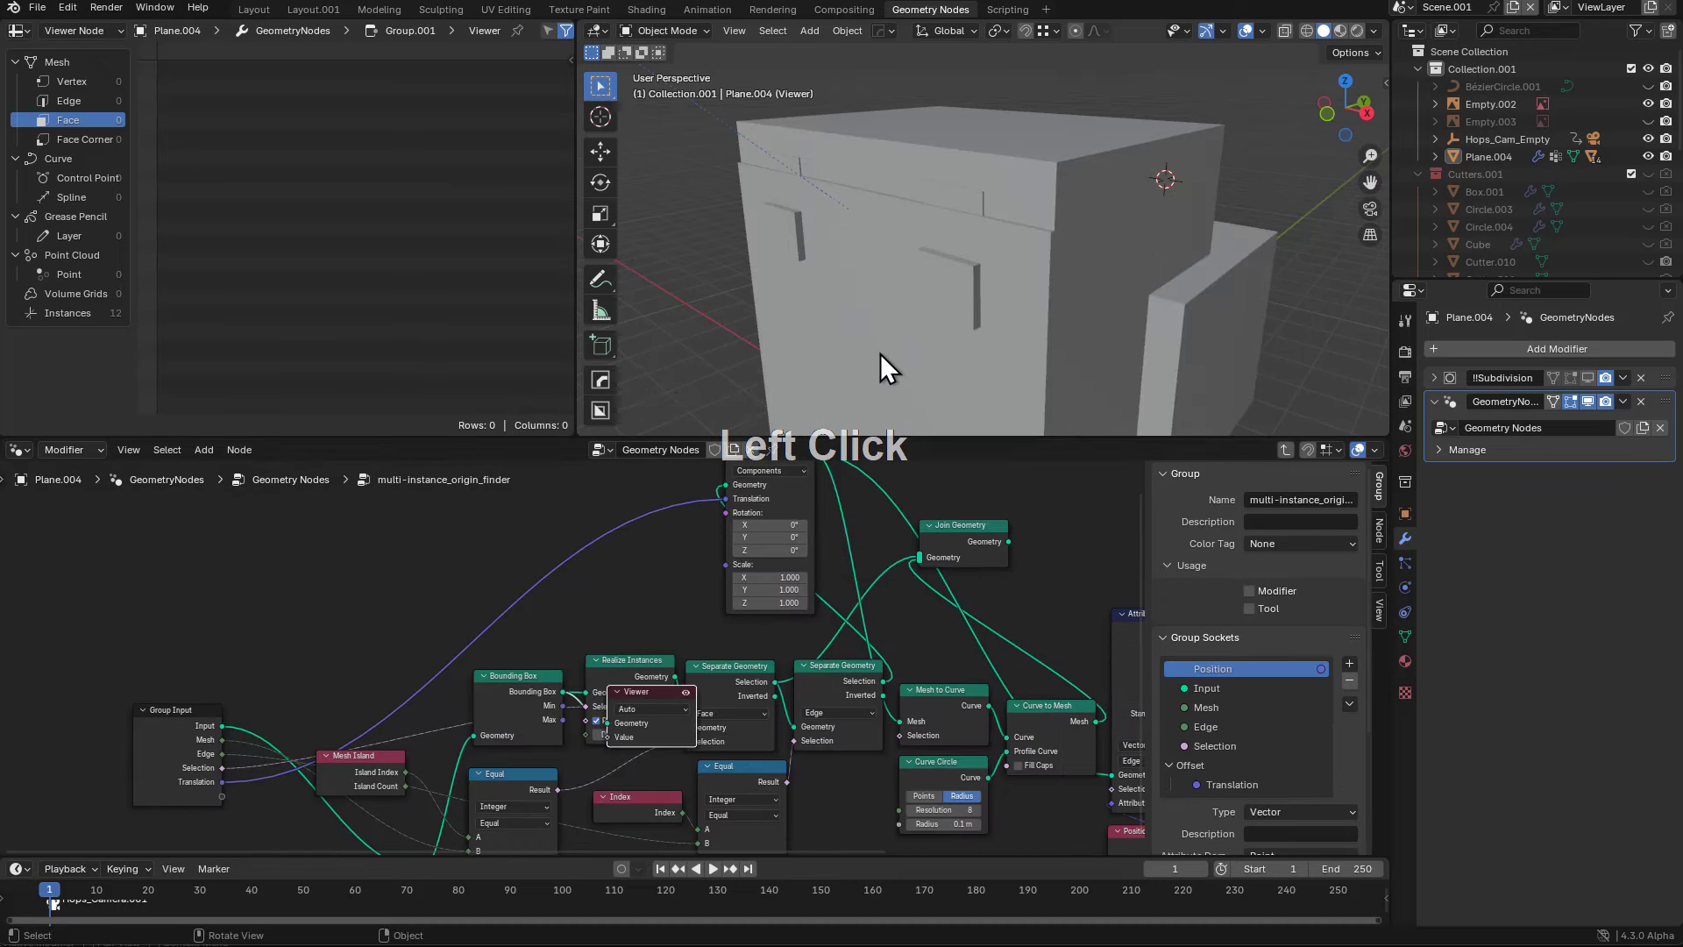
pyautogui.moveTo(880, 354)
pyautogui.mouseDown(button='middle')
pyautogui.moveTo(864, 337)
pyautogui.moveTo(881, 359)
pyautogui.mouseUp(button='middle')
pyautogui.keyDown('shift'); pyautogui.moveTo(767, 552); pyautogui.dragTo(712, 488, button='middle'); pyautogui.keyUp('shift')
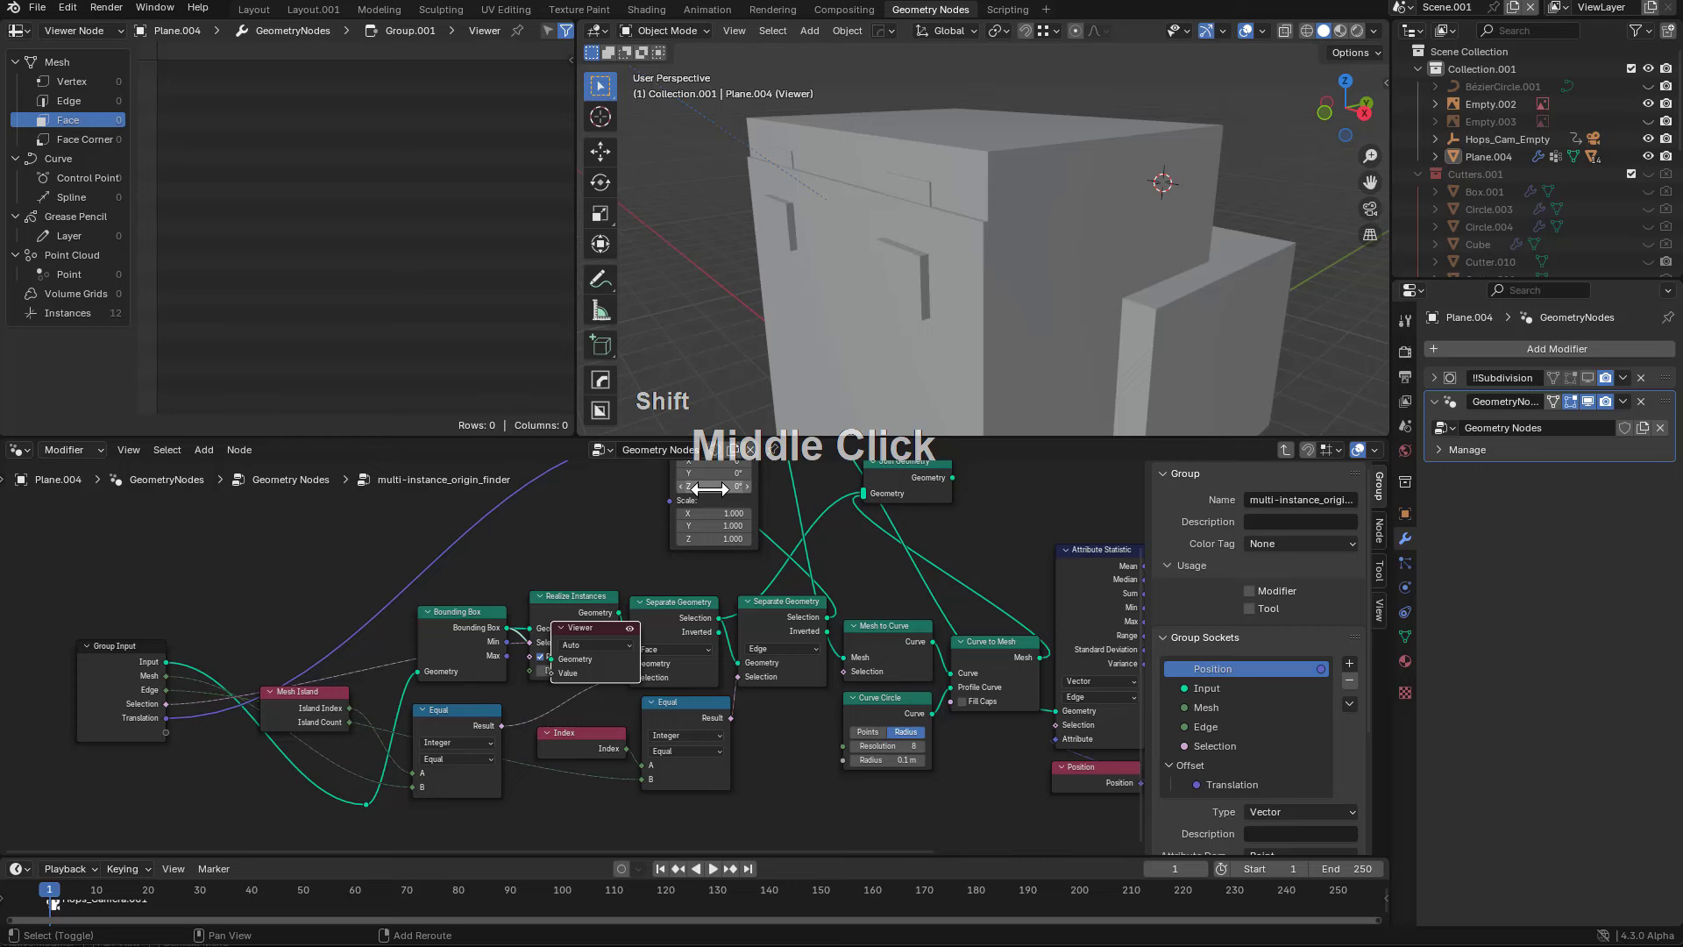
pyautogui.keyDown('ctrl'); pyautogui.keyDown('shift'); pyautogui.click(568, 612); pyautogui.keyUp('shift'); pyautogui.keyUp('ctrl')
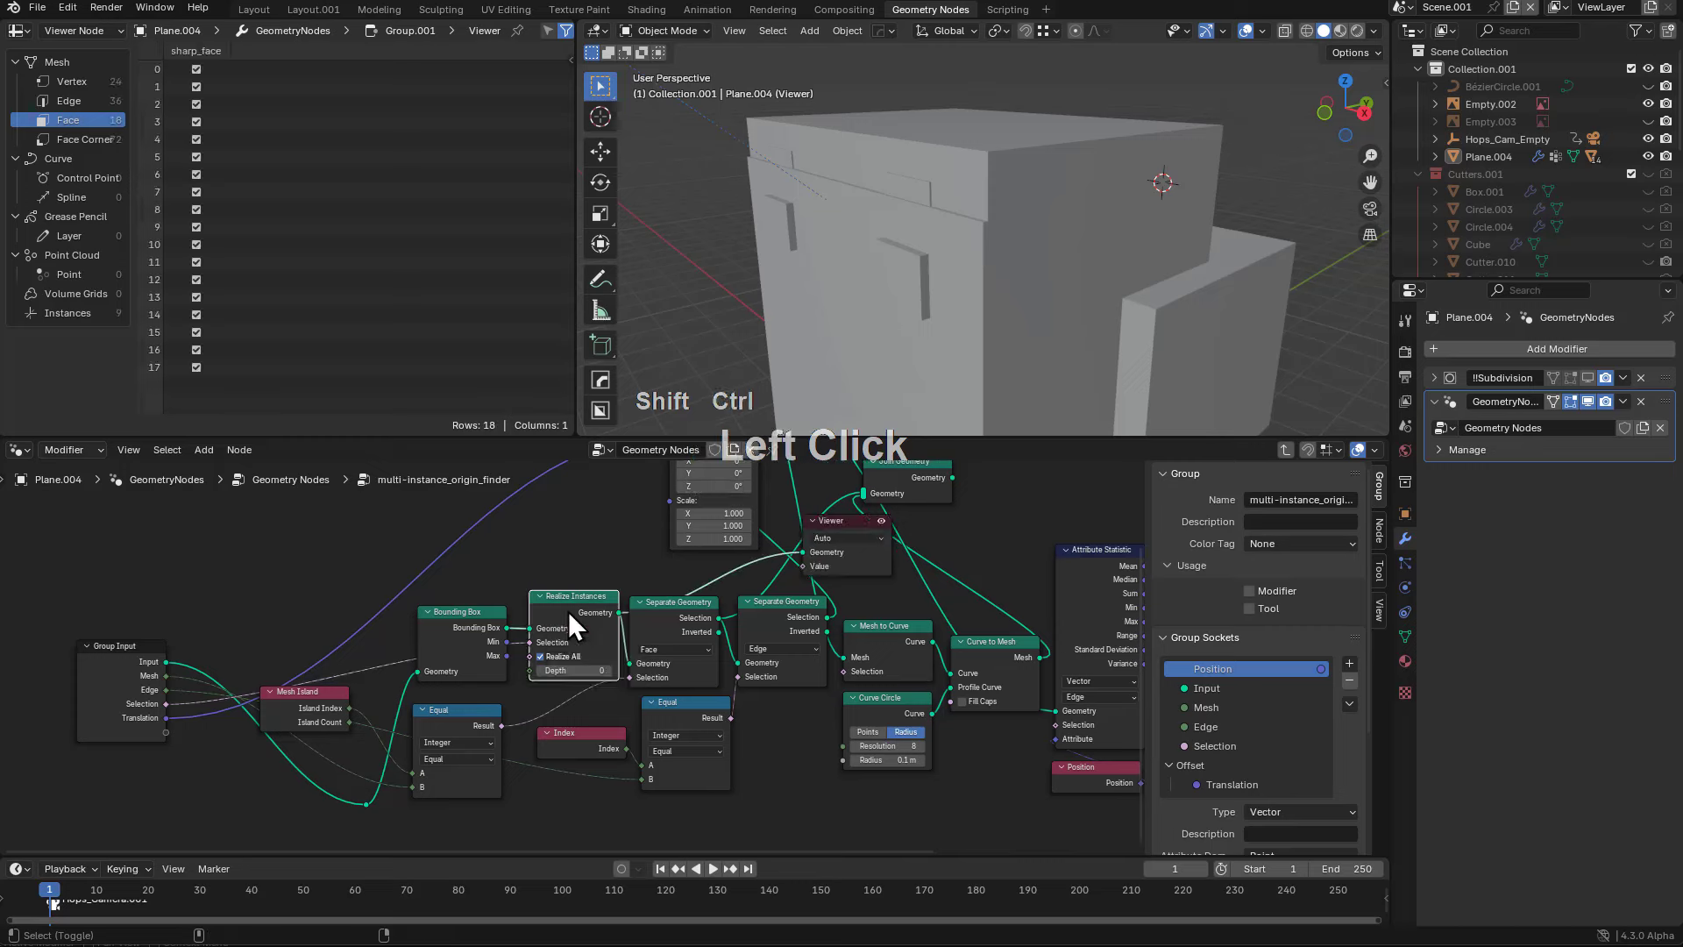
pyautogui.keyDown('ctrl'); pyautogui.keyDown('shift'); pyautogui.click(668, 614); pyautogui.keyUp('shift'); pyautogui.keyUp('ctrl')
pyautogui.scroll(2, 673, 698)
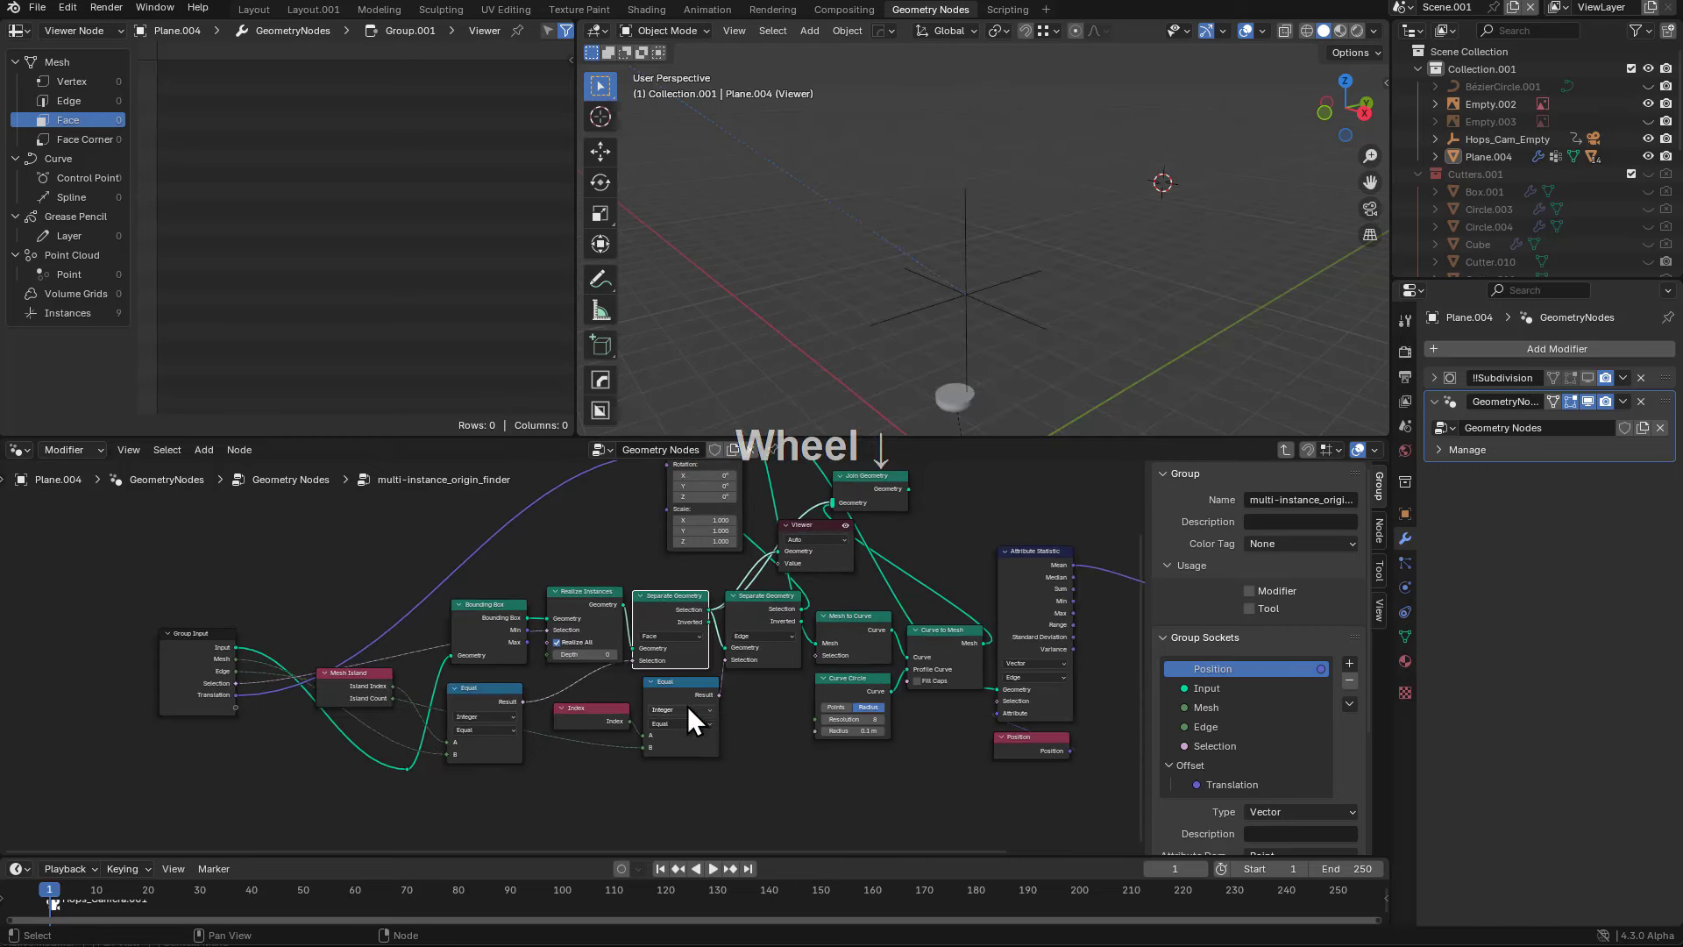
# - Move the Viewer node clear of the others and compare the Realize Instances output with the face Separate Geometry output
pyautogui.moveTo(818, 591); pyautogui.dragTo(673, 709, button='middle')
pyautogui.scroll(-1, 713, 629)
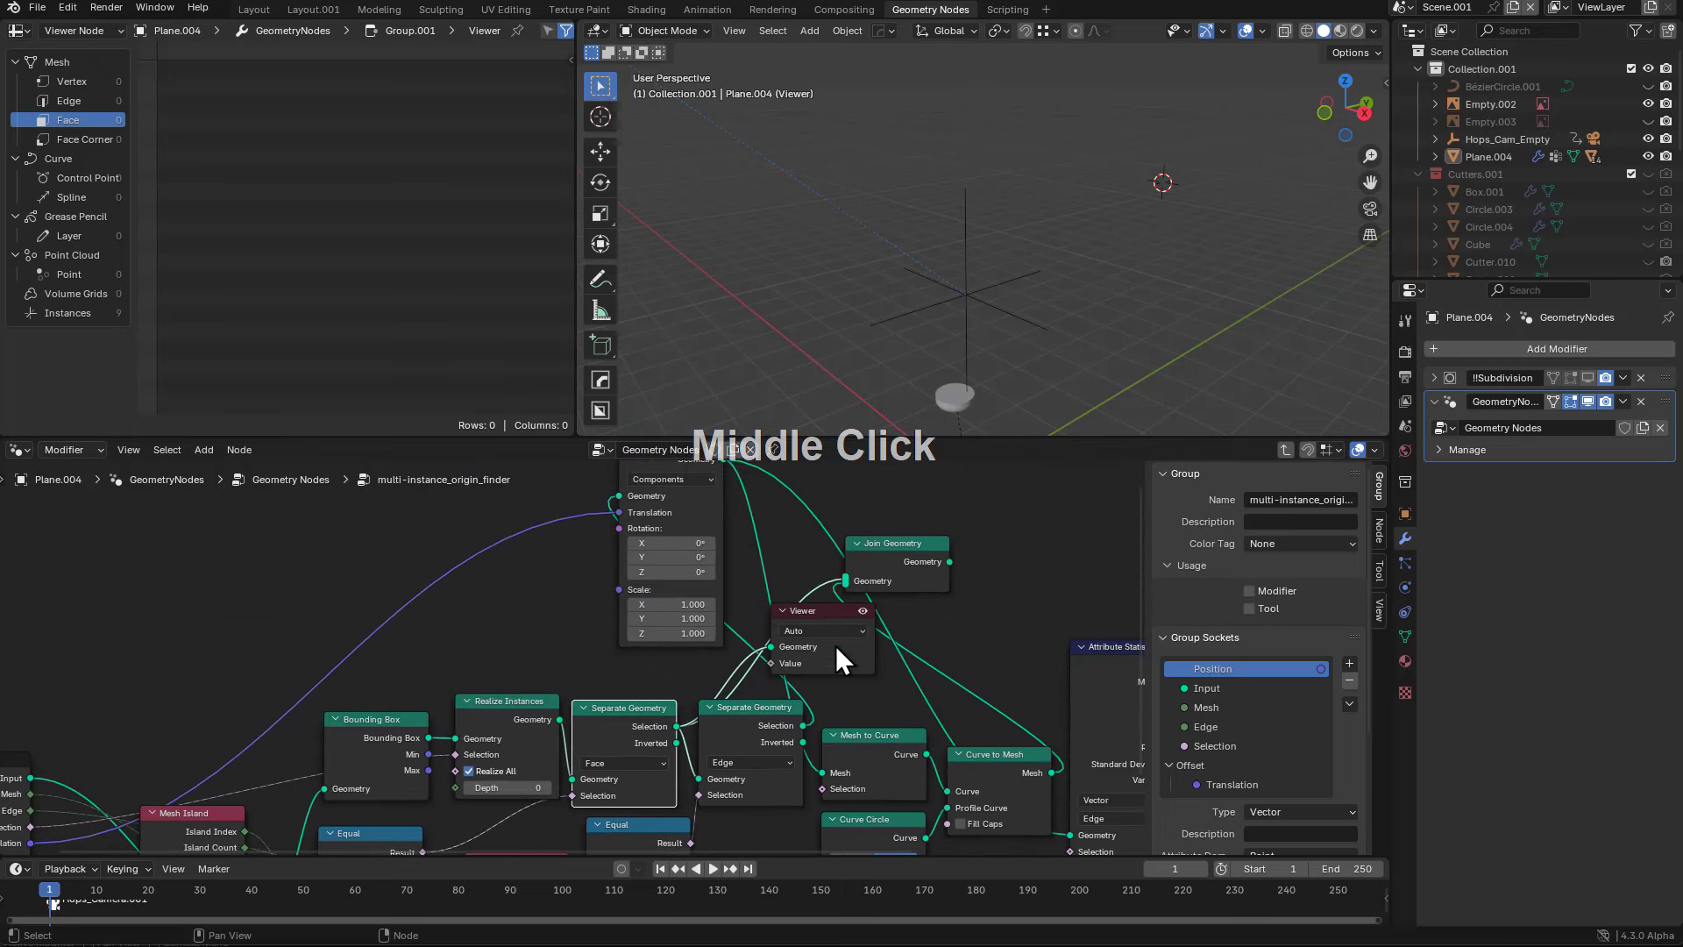
pyautogui.moveTo(844, 616); pyautogui.dragTo(1025, 572)
pyautogui.moveTo(596, 727); pyautogui.dragTo(589, 638, button='middle')
pyautogui.keyDown('ctrl'); pyautogui.keyDown('shift'); pyautogui.click(524, 626); pyautogui.keyUp('shift'); pyautogui.keyUp('ctrl')
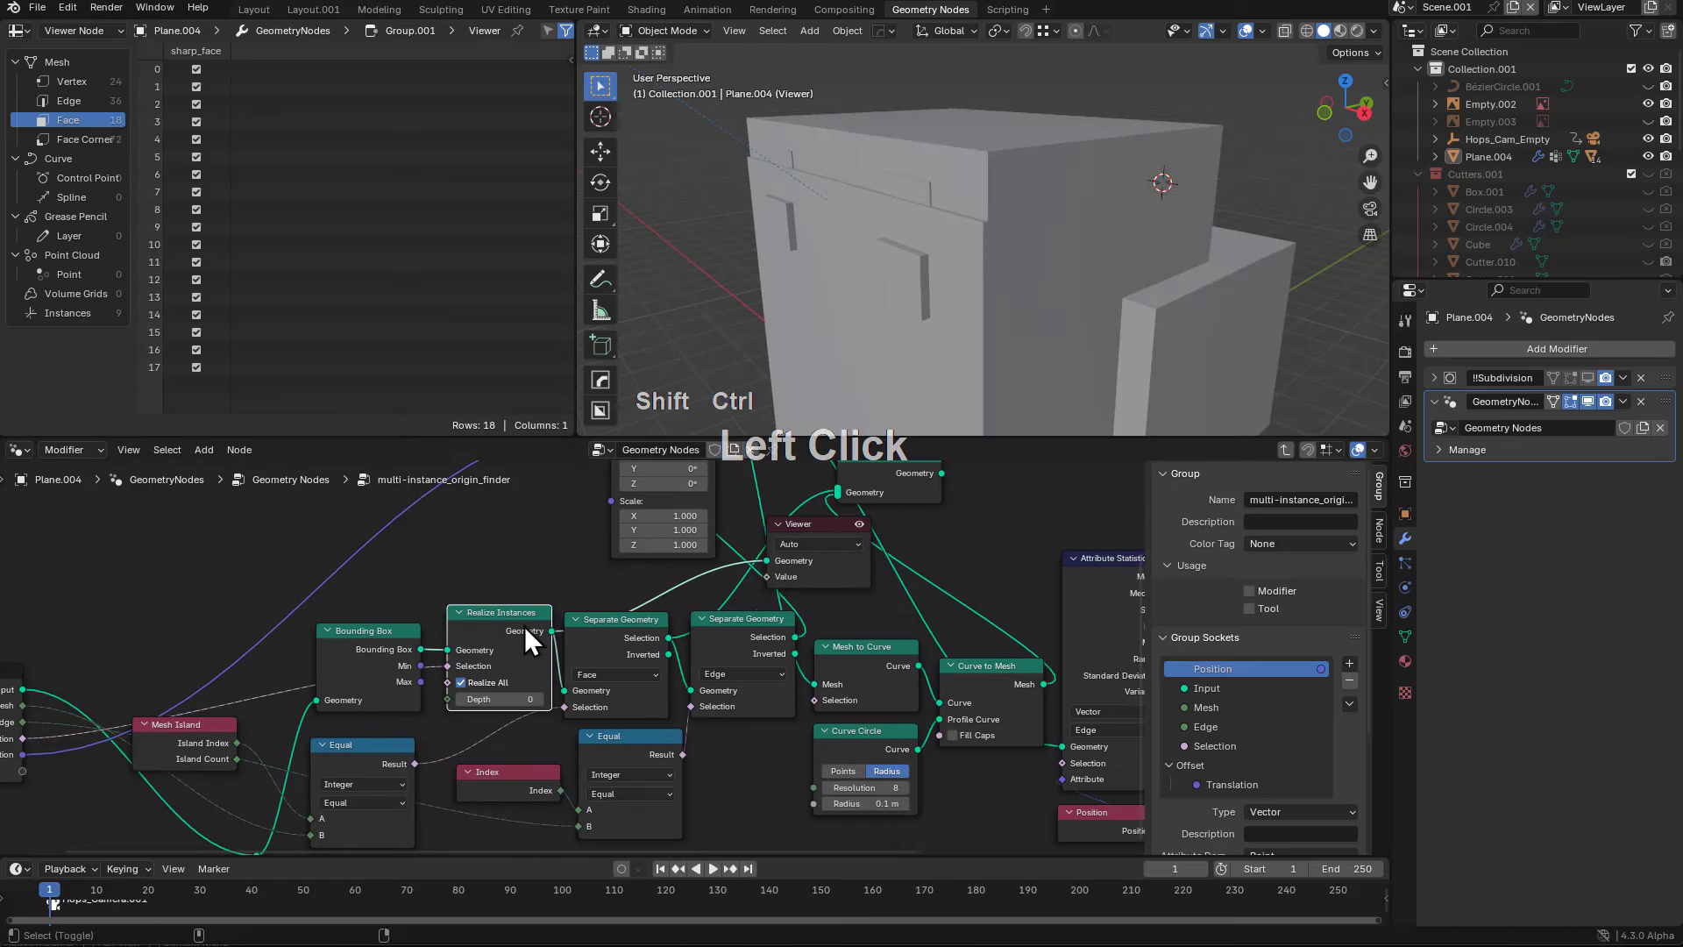
pyautogui.moveTo(763, 584); pyautogui.dragTo(794, 603, button='middle')
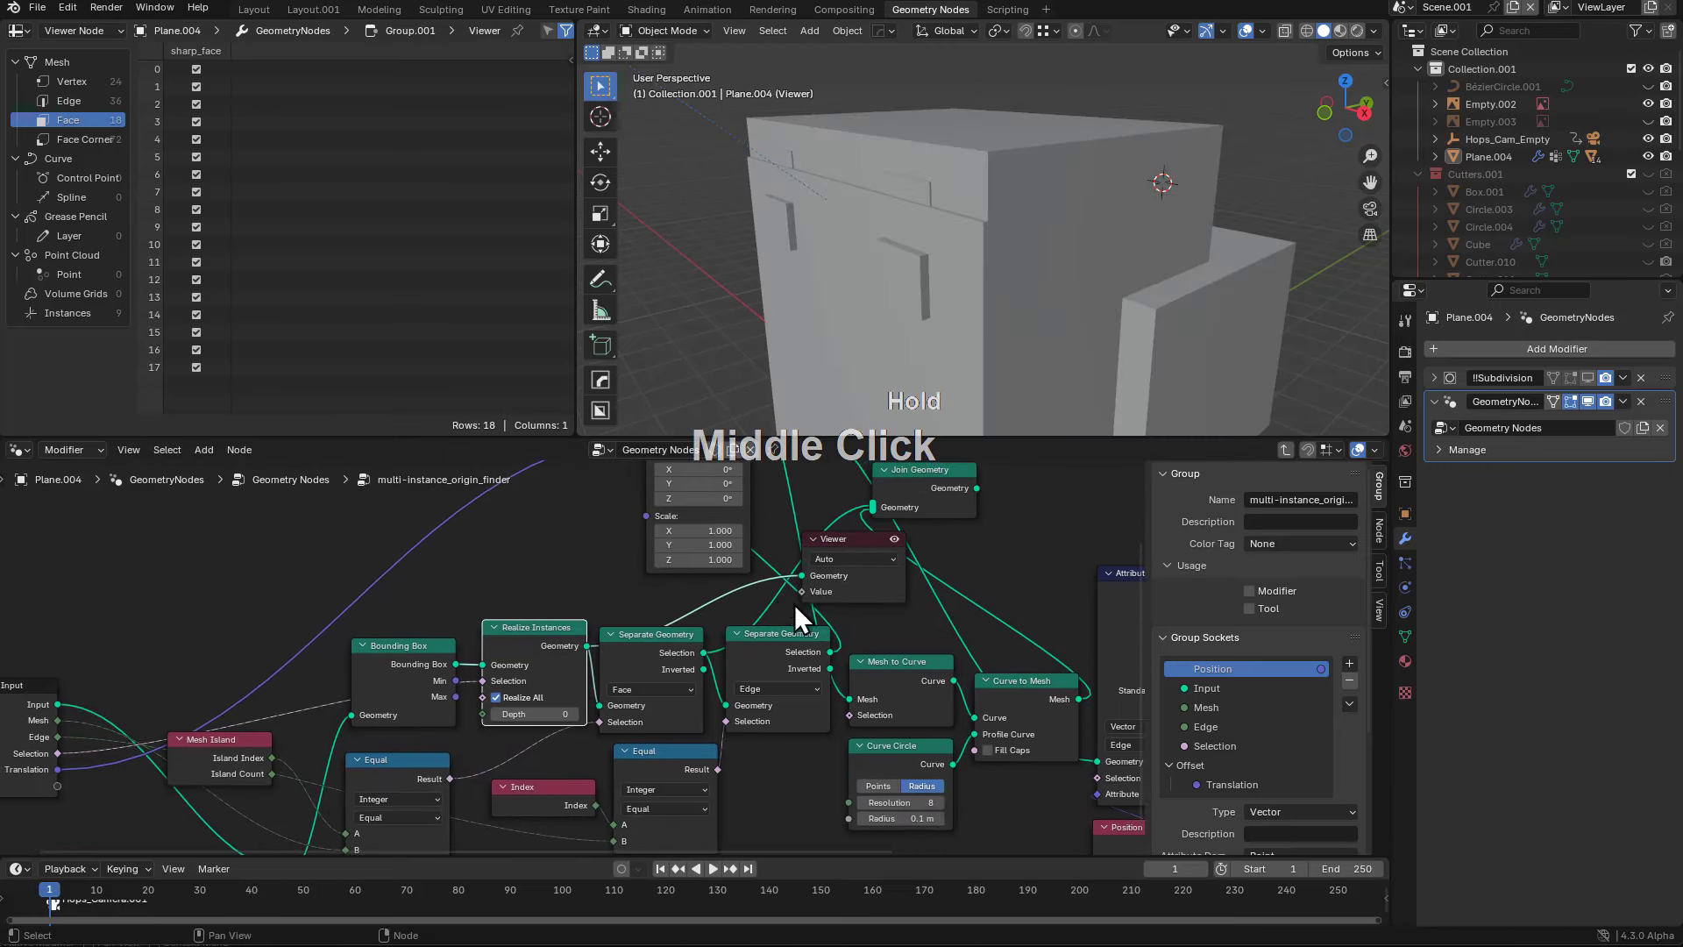
pyautogui.keyDown('ctrl'); pyautogui.keyDown('shift'); pyautogui.click(648, 654); pyautogui.keyUp('shift'); pyautogui.keyUp('ctrl')
pyautogui.moveTo(631, 658); pyautogui.dragTo(508, 668, button='middle')
# - Expose the Join Geometry result as a new Geometry output of the multi-instance_origin_finder group
pyautogui.press('Tab')
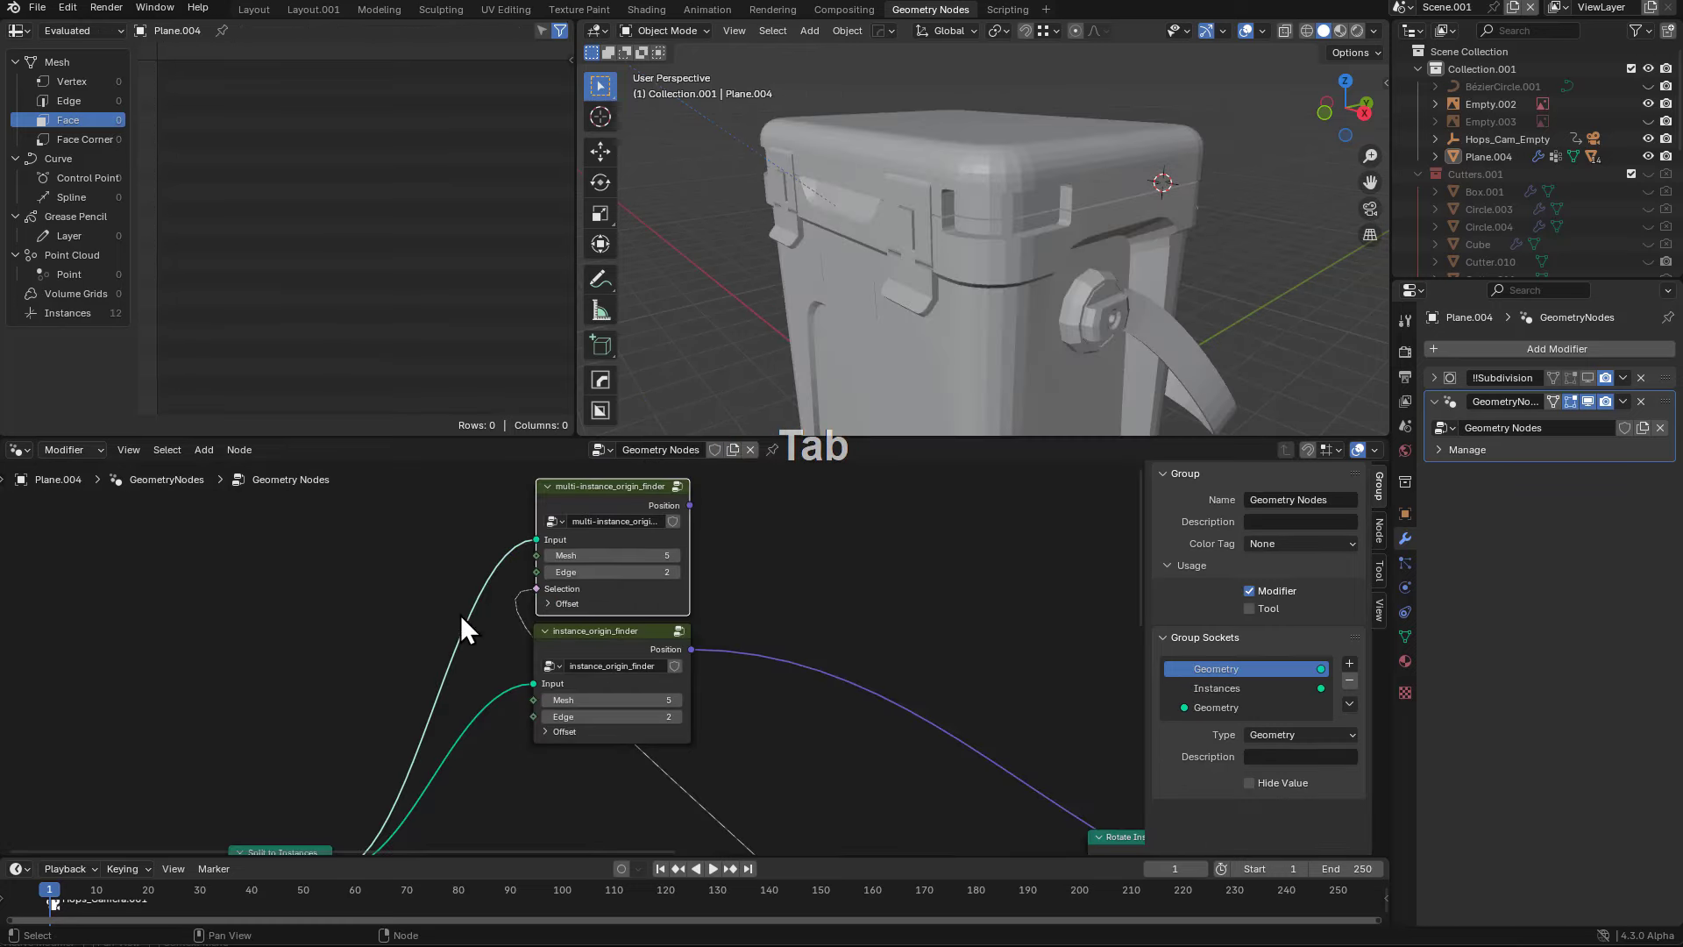
pyautogui.press('Tab')
pyautogui.moveTo(808, 560); pyautogui.dragTo(552, 654, button='middle')
pyautogui.scroll(-1, 787, 612)
pyautogui.moveTo(844, 510); pyautogui.dragTo(670, 565, button='middle')
pyautogui.moveTo(721, 569); pyautogui.dragTo(1053, 705)
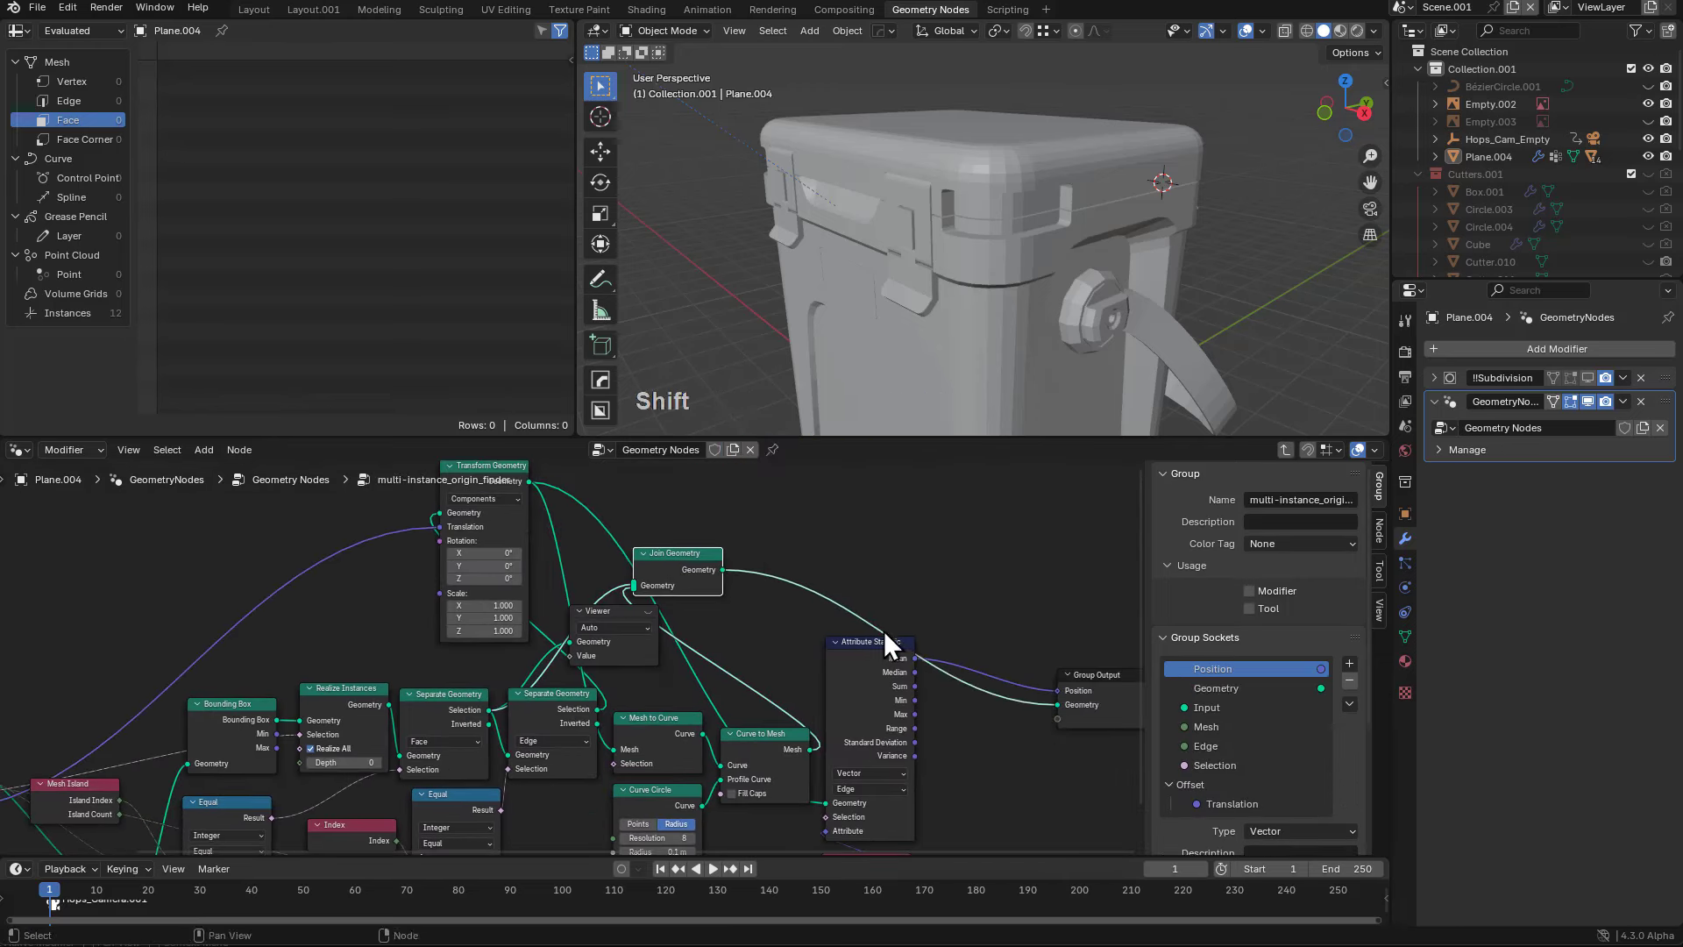
# - Cut the link from the Equal result to the face Separate Geometry node's Selection, previewing the Join Geometry and Separate Geometry outputs
pyautogui.keyDown('ctrl'); pyautogui.keyDown('shift'); pyautogui.click(692, 566); pyautogui.keyUp('shift'); pyautogui.keyUp('ctrl')
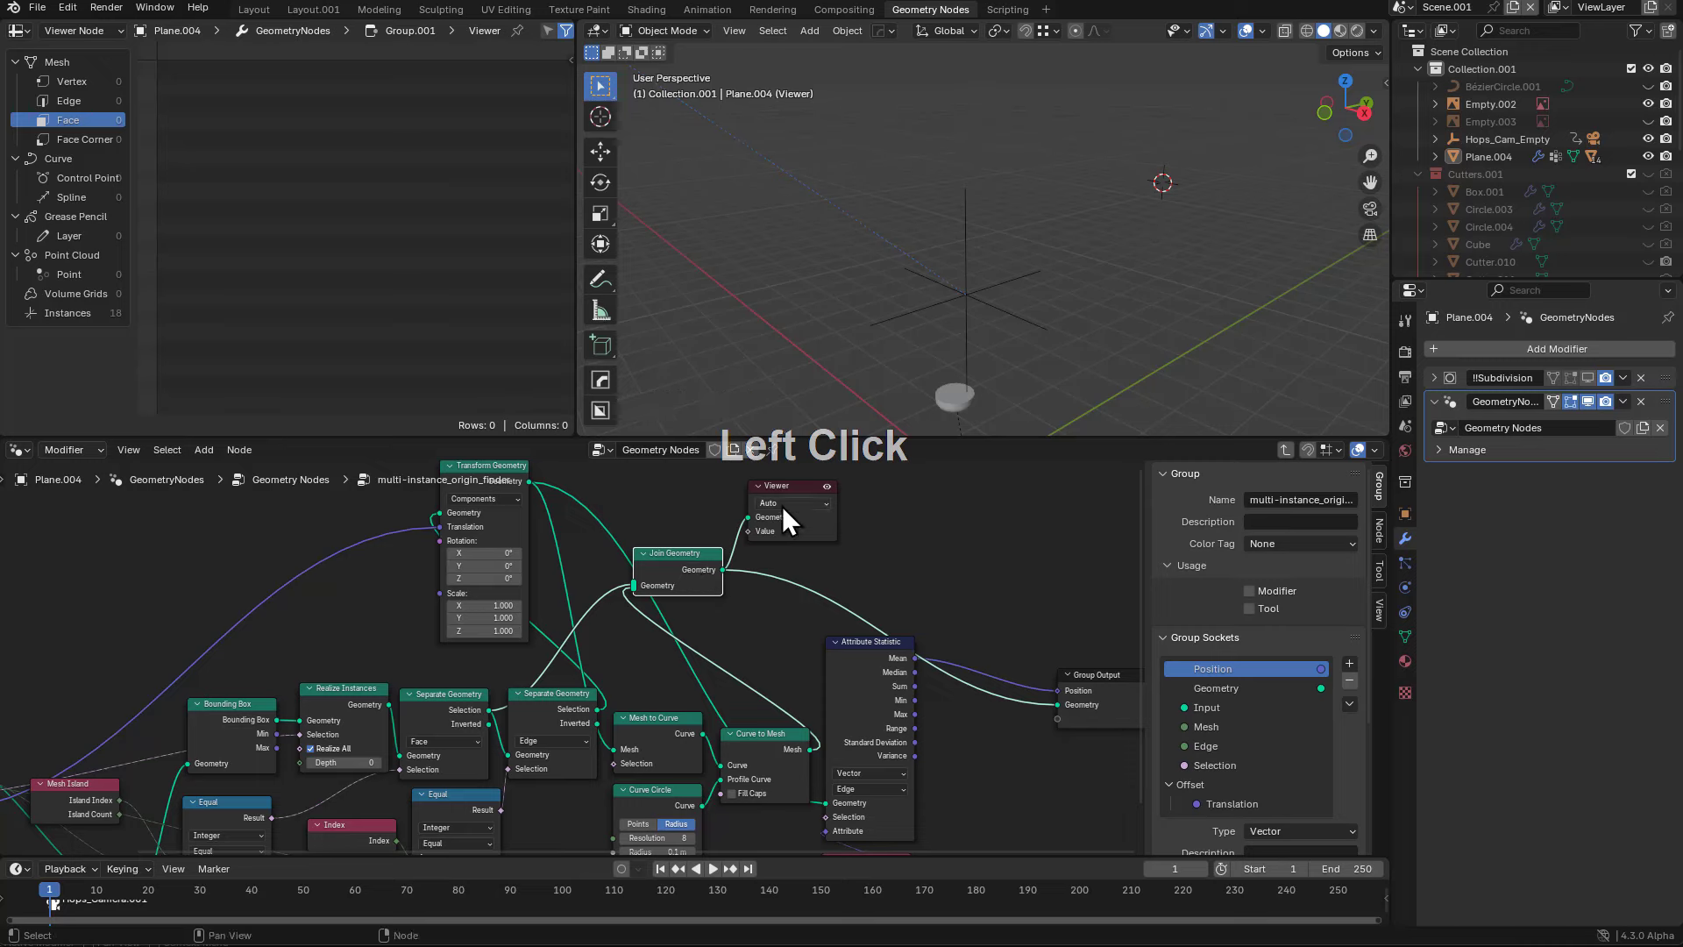
pyautogui.moveTo(671, 570); pyautogui.dragTo(844, 487, button='middle')
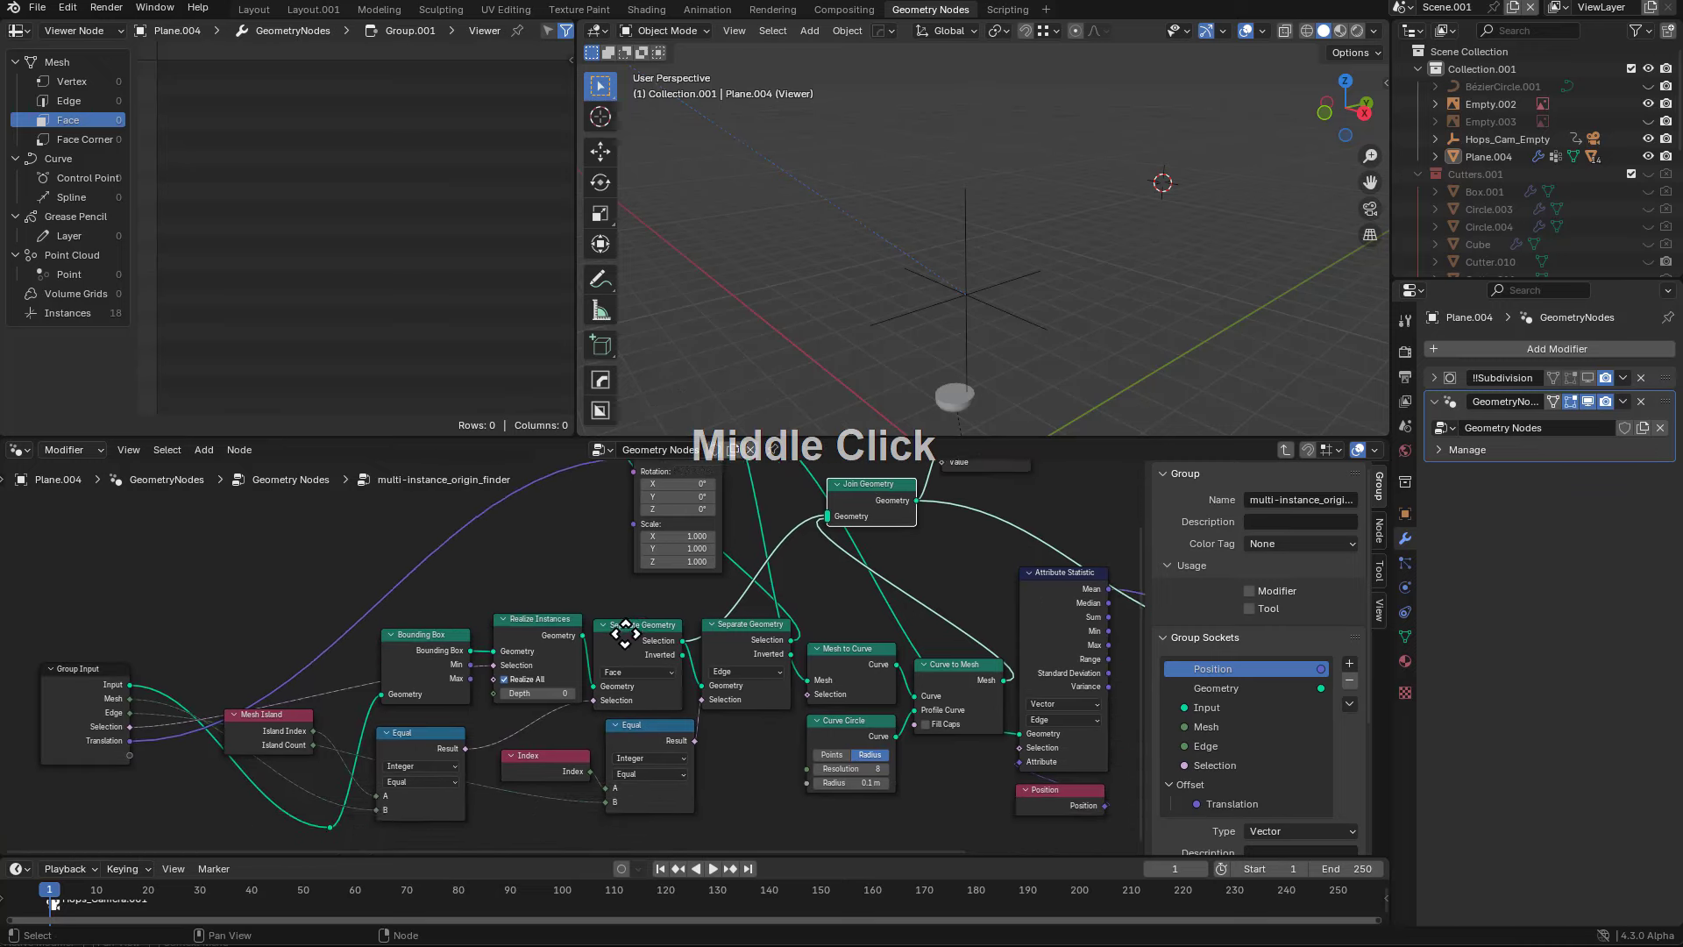
pyautogui.scroll(2, 526, 618)
pyautogui.moveTo(512, 603); pyautogui.dragTo(606, 641, button='middle')
pyautogui.keyDown('ctrl'); pyautogui.moveTo(607, 642); pyautogui.dragTo(631, 633, button='right'); pyautogui.keyUp('ctrl')
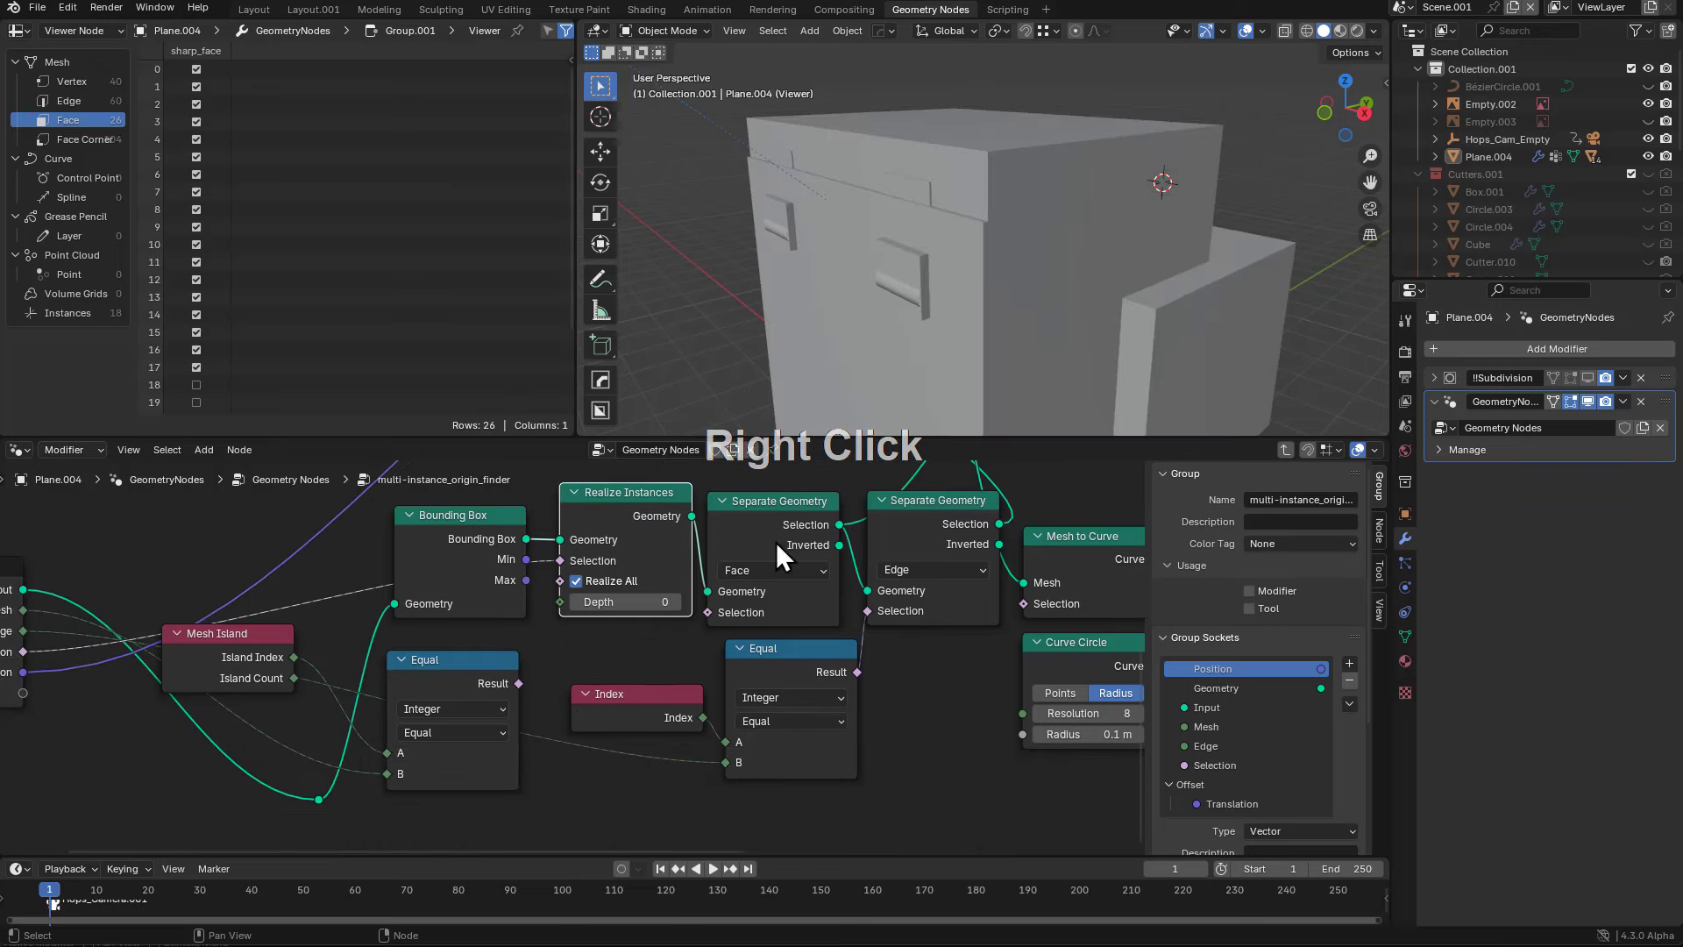
pyautogui.moveTo(775, 541); pyautogui.dragTo(675, 598, button='middle')
pyautogui.keyDown('ctrl'); pyautogui.keyDown('shift'); pyautogui.click(673, 575); pyautogui.keyUp('shift'); pyautogui.keyUp('ctrl')
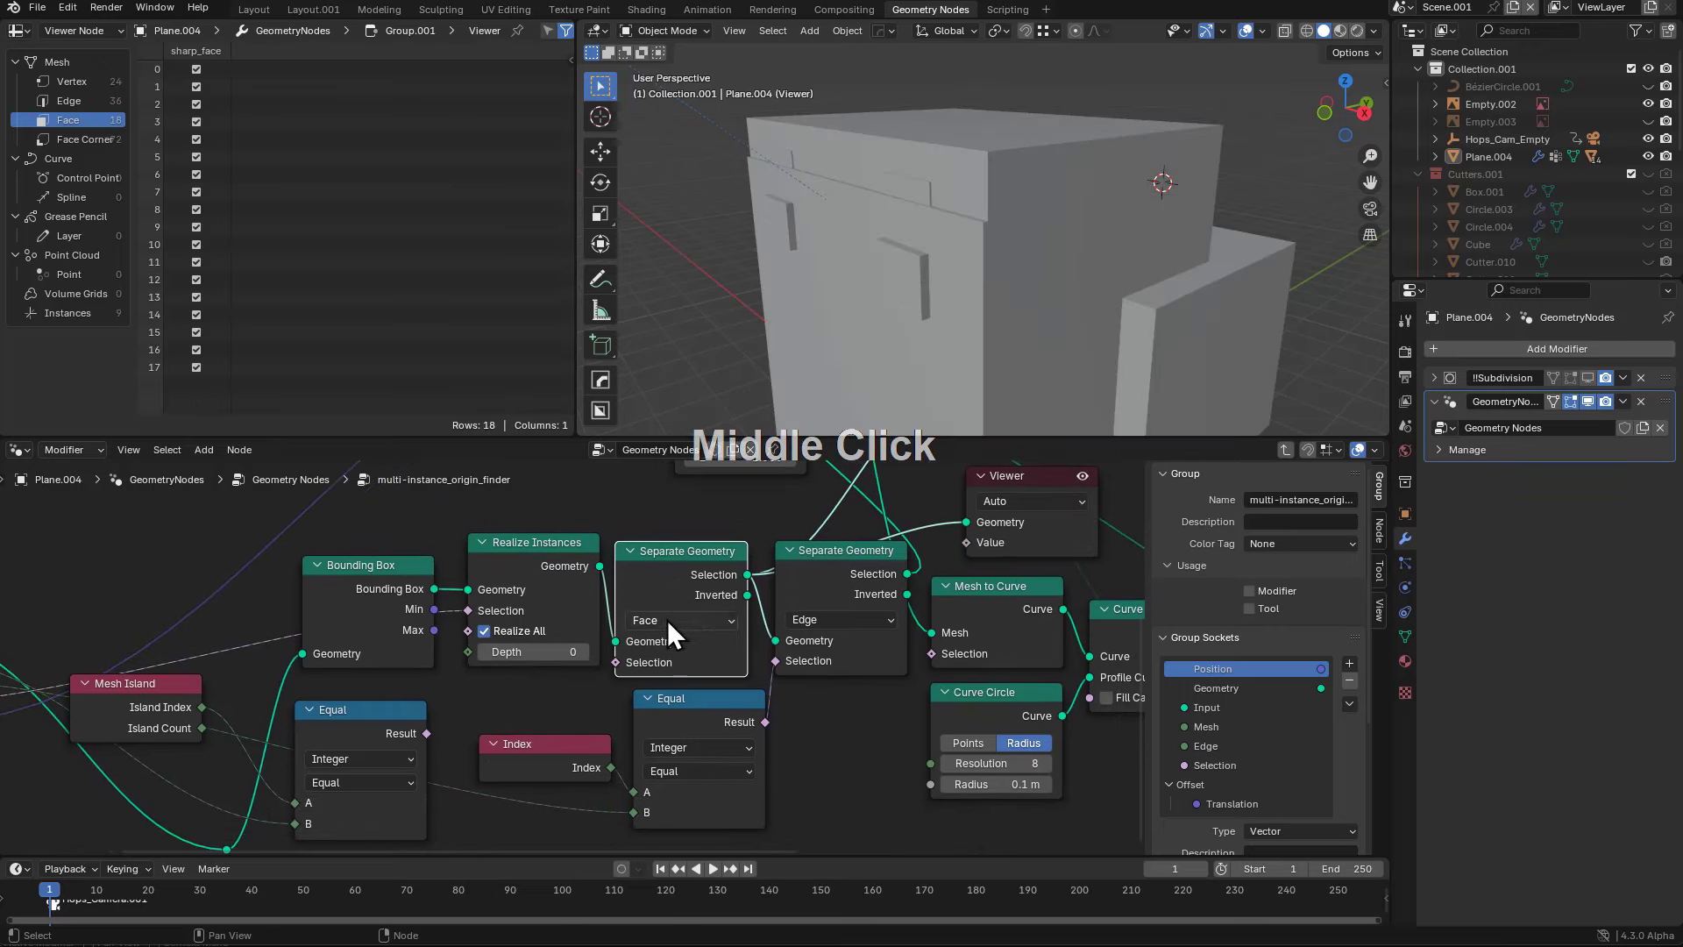
# - Nudge the face Separate Geometry and Index nodes slightly to tidy their spacing in the network
pyautogui.moveTo(685, 560); pyautogui.dragTo(692, 561)
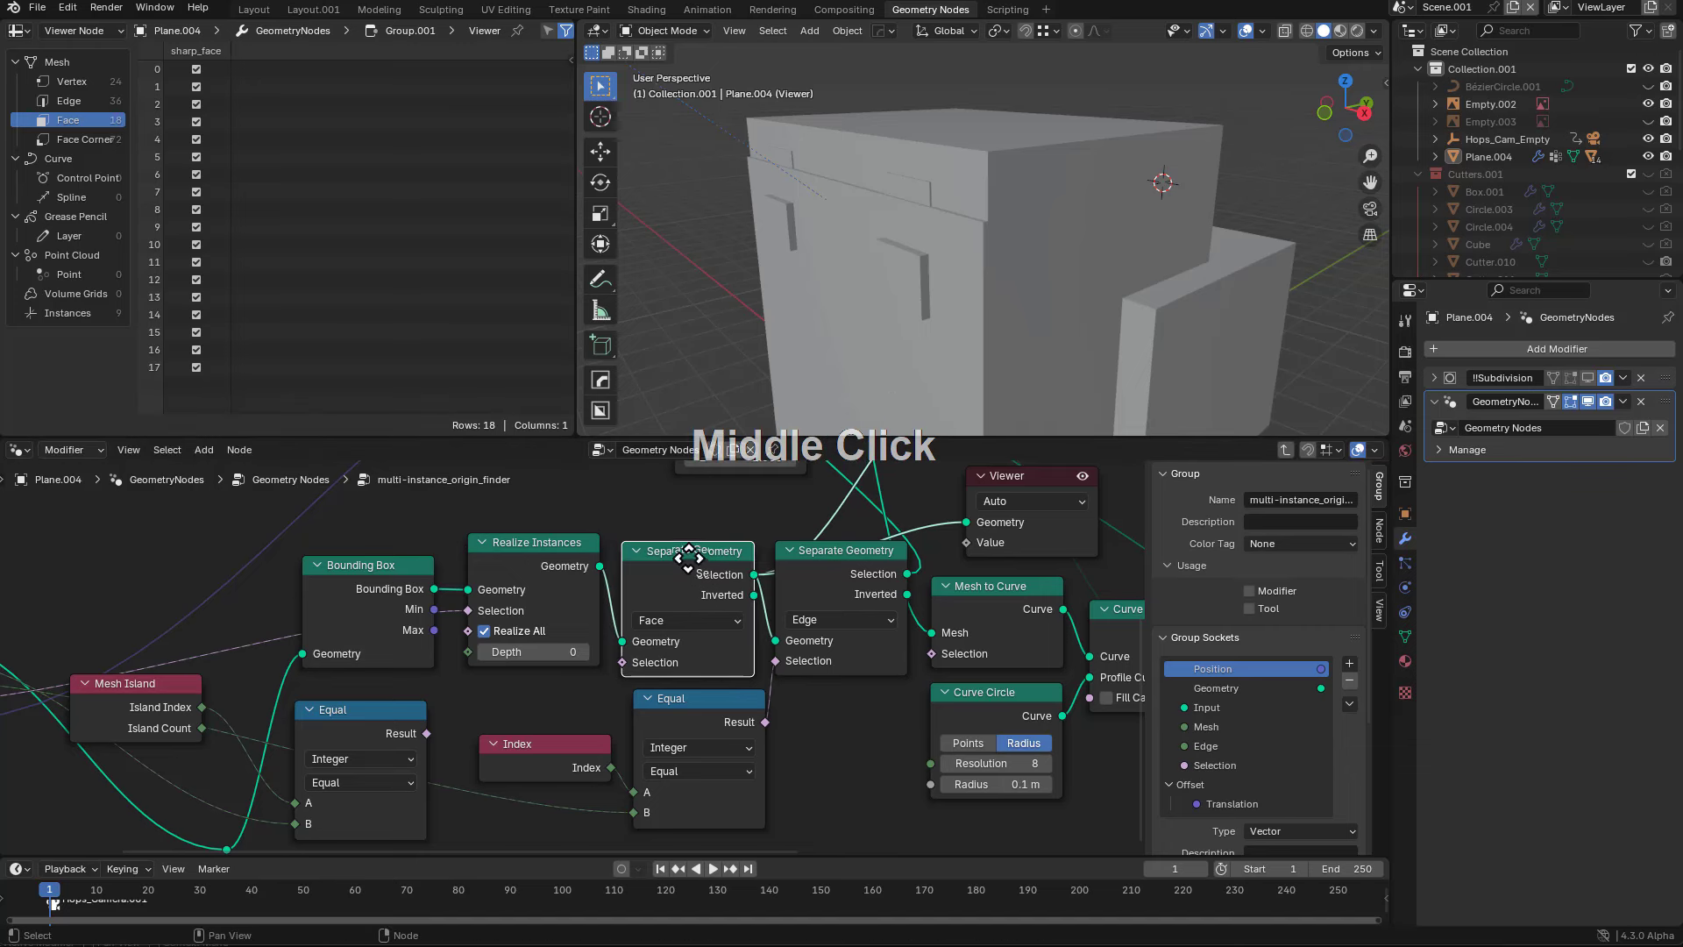
pyautogui.moveTo(524, 698); pyautogui.dragTo(540, 670, button='middle')
pyautogui.moveTo(556, 734); pyautogui.dragTo(539, 730)
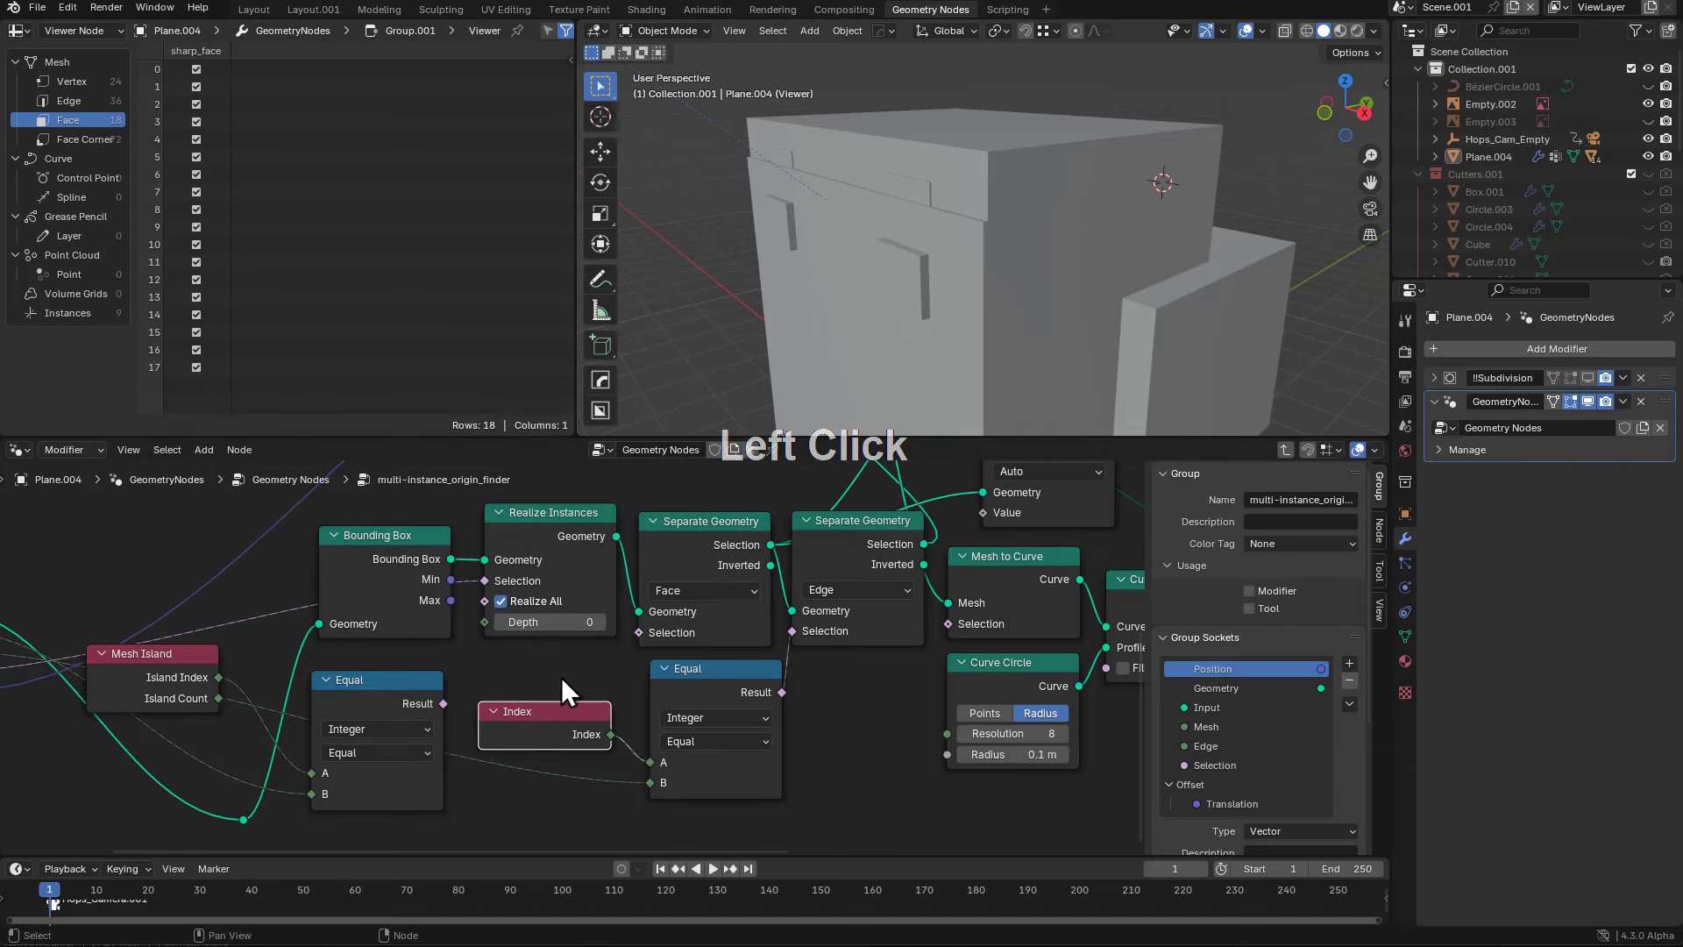
pyautogui.moveTo(552, 689); pyautogui.dragTo(589, 678, button='middle')
pyautogui.click(589, 517)
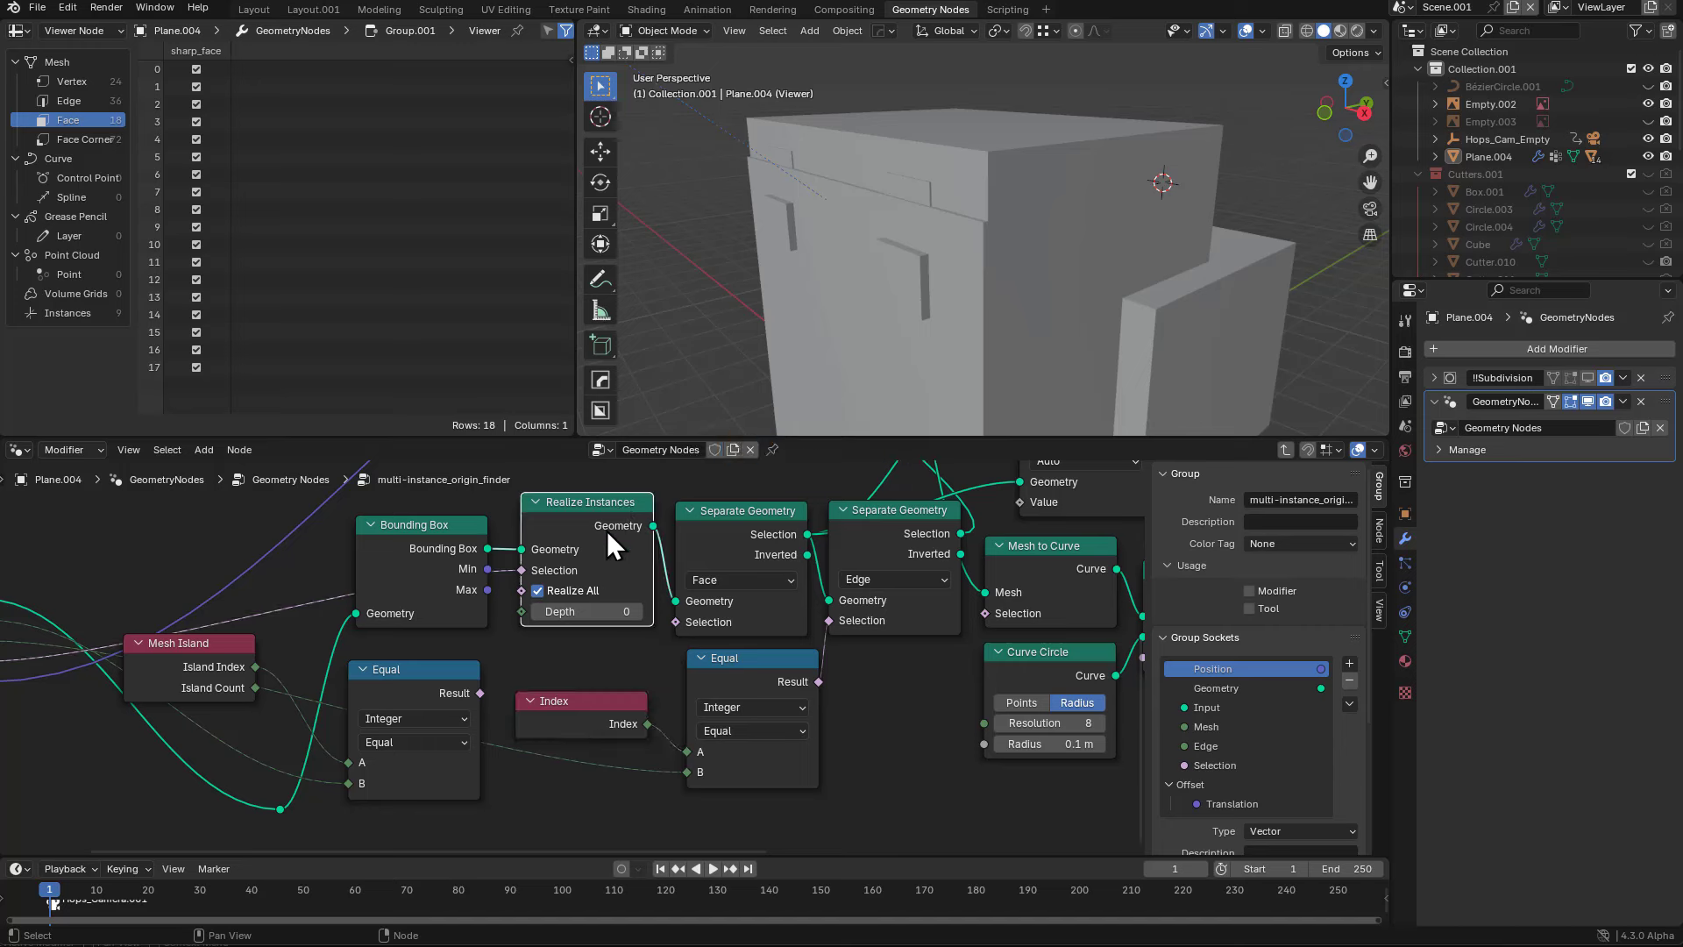
# - Move the Attribute Statistic and Position nodes horizontally to the right, away from Curve to Mesh
pyautogui.moveTo(601, 560); pyautogui.dragTo(805, 624, button='middle')
pyautogui.scroll(-1, 659, 596)
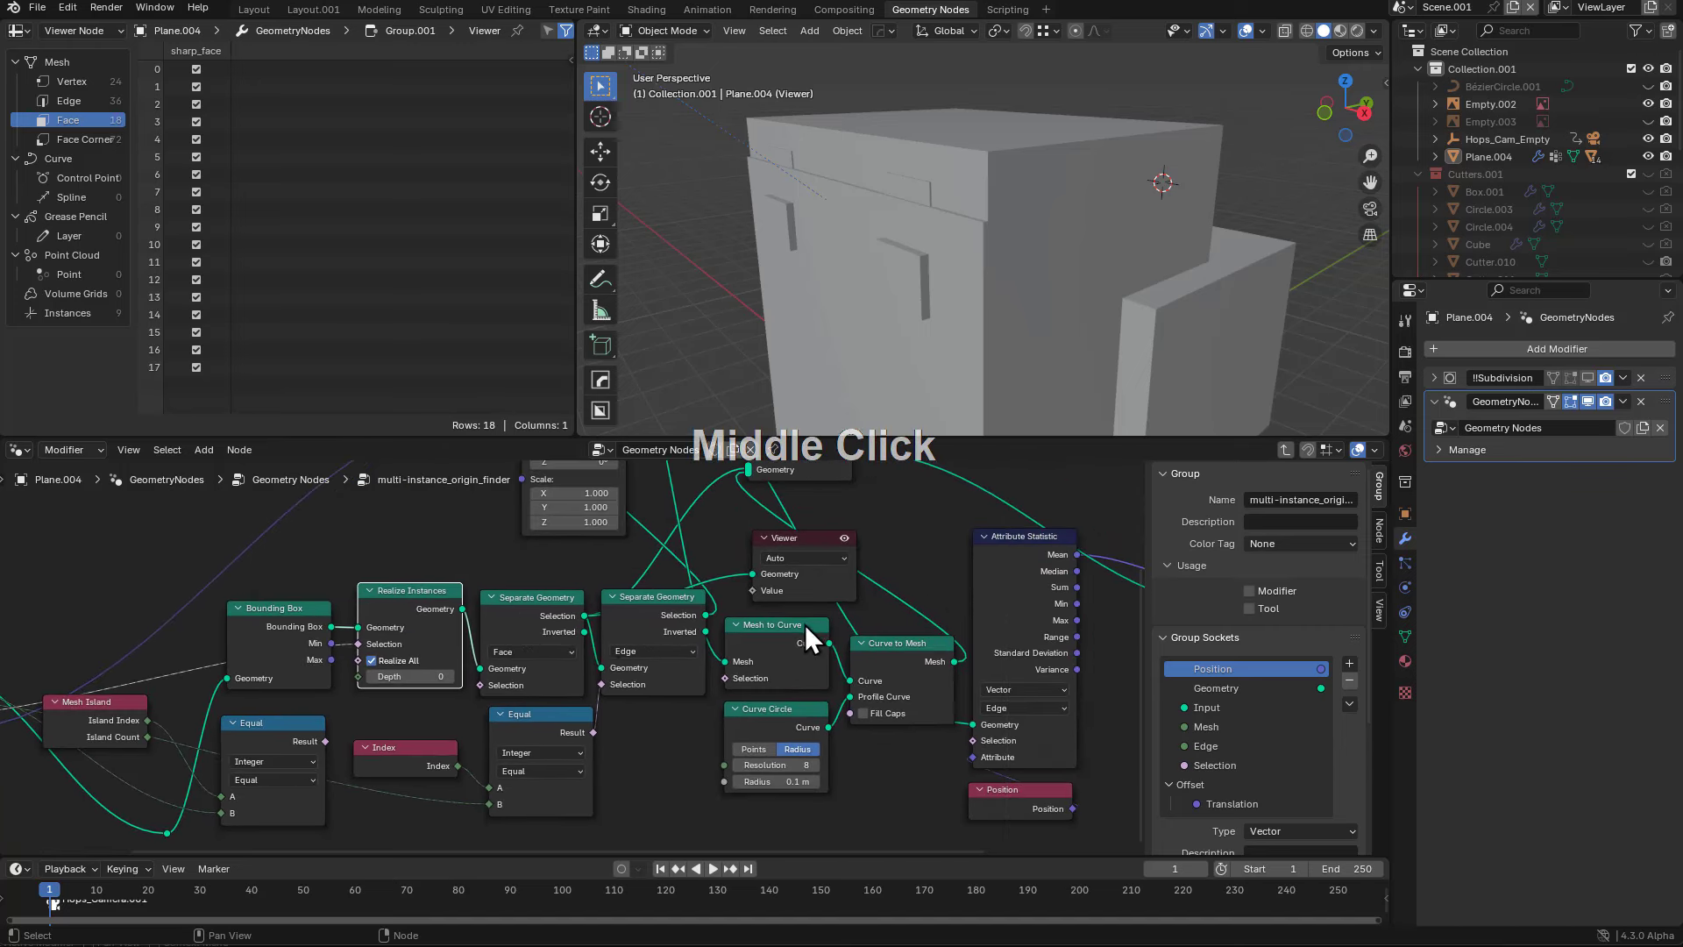
pyautogui.scroll(-1, 778, 666)
pyautogui.moveTo(1027, 581); pyautogui.dragTo(842, 601, button='middle')
pyautogui.moveTo(1007, 516); pyautogui.dragTo(639, 824)
pyautogui.press('g')
pyautogui.press('x')
pyautogui.click(879, 819)
# - Move the Join Geometry node horizontally to the right, close to the Attribute Statistic node
pyautogui.scroll(-3, 603, 607)
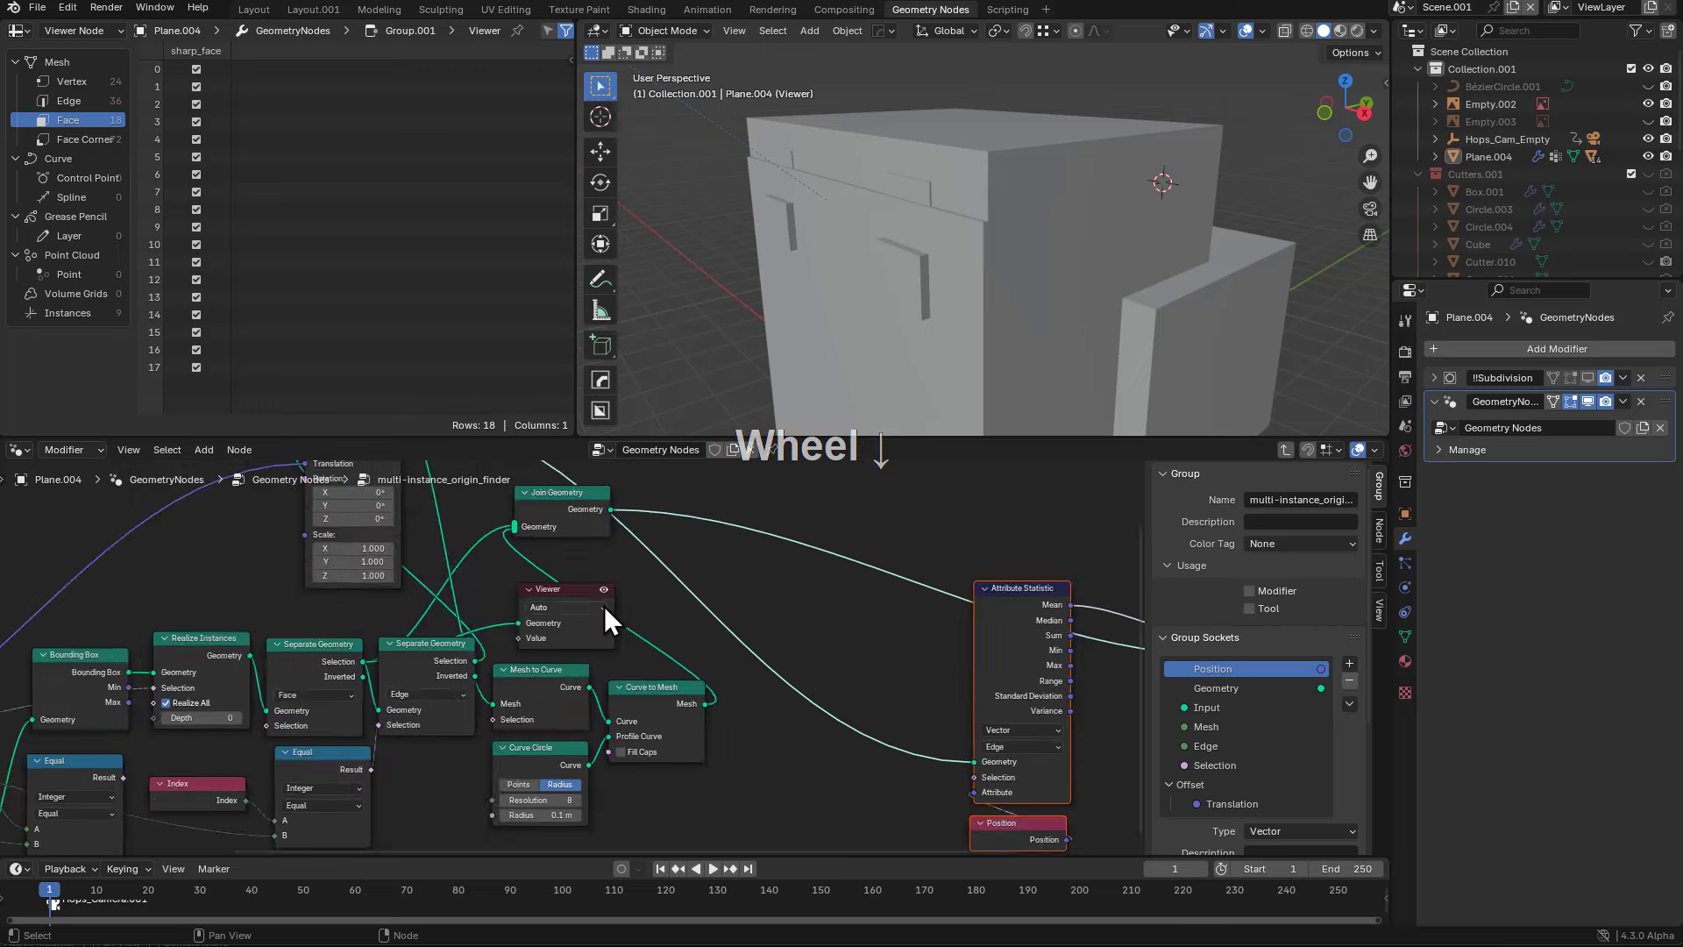
pyautogui.press('g')
pyautogui.press('x')
pyautogui.click(1006, 596)
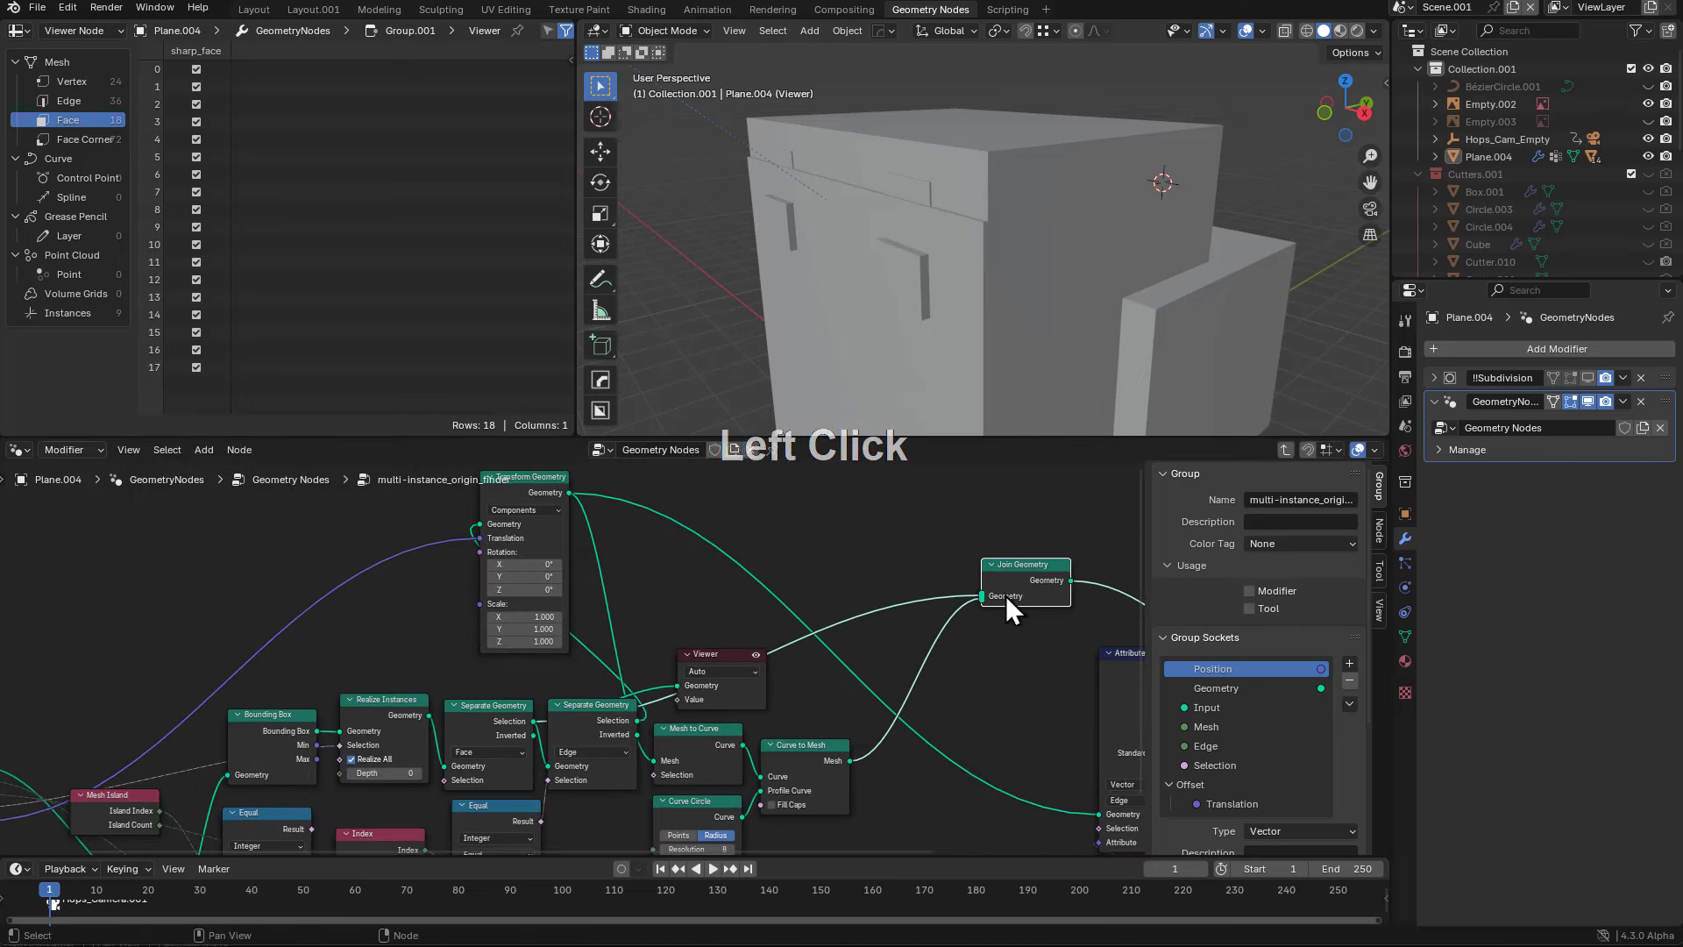
# - Delete the Viewer node from the multi-instance_origin_finder network
pyautogui.moveTo(633, 647); pyautogui.dragTo(781, 593, button='middle')
pyautogui.scroll(1, 782, 593)
pyautogui.moveTo(883, 603); pyautogui.dragTo(864, 525)
pyautogui.moveTo(746, 596); pyautogui.dragTo(816, 565, button='middle')
pyautogui.scroll(1, 817, 566)
pyautogui.press('x')
# - Move the Transform Geometry node horizontally to the right, past the edge Separate Geometry node
pyautogui.moveTo(849, 563); pyautogui.dragTo(727, 648, button='middle')
pyautogui.scroll(1, 607, 479)
pyautogui.moveTo(606, 478); pyautogui.dragTo(570, 548, button='middle')
pyautogui.press('g')
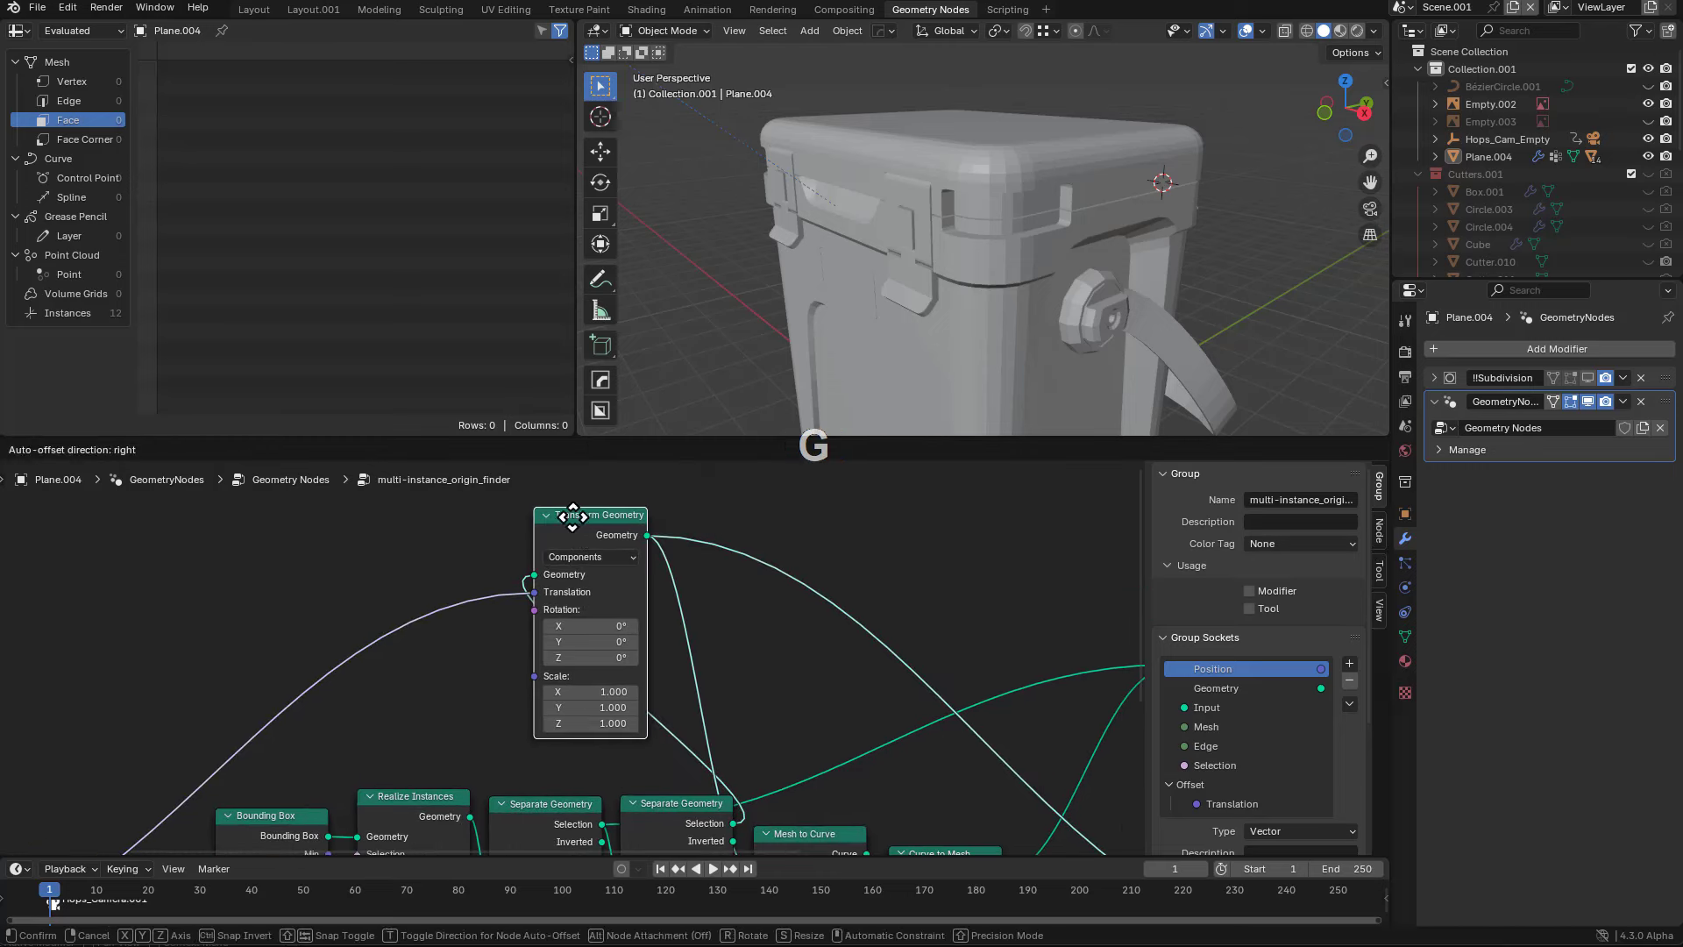
pyautogui.press('x')
pyautogui.click(879, 559)
# - Shift the Mesh to Curve, Curve Circle and Curve to Mesh nodes right, leaving a gap after the edge Separate Geometry node
pyautogui.scroll(1, 824, 596)
pyautogui.moveTo(766, 660); pyautogui.dragTo(630, 473, button='middle')
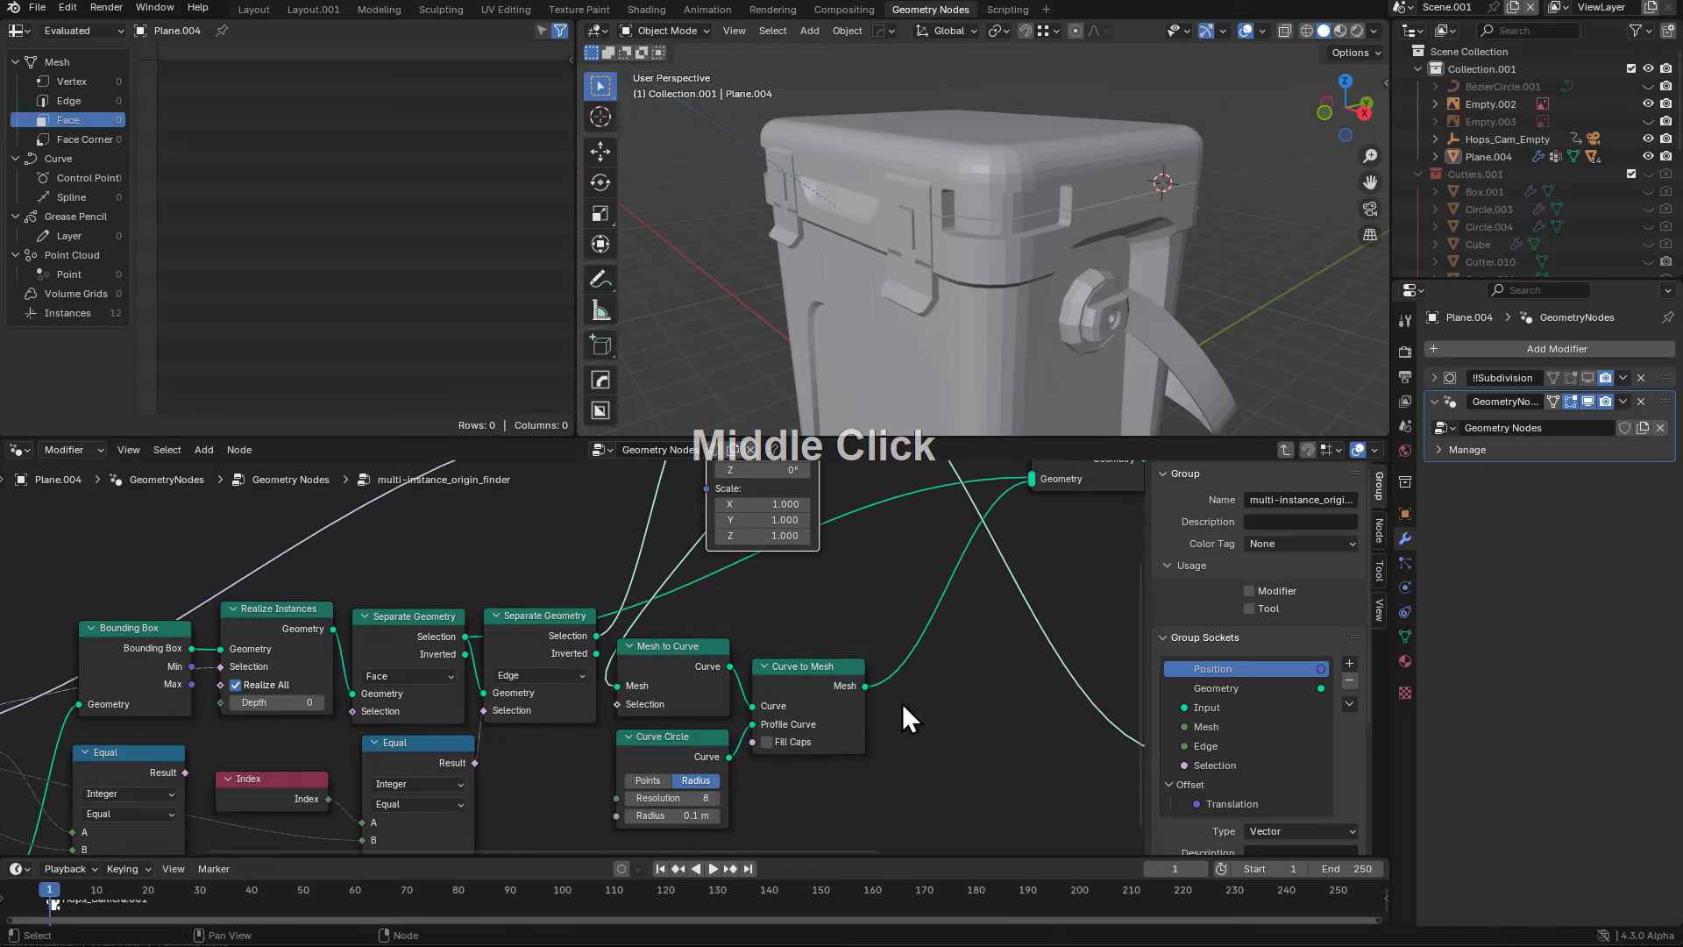
pyautogui.moveTo(903, 705); pyautogui.dragTo(663, 794)
pyautogui.press('g')
pyautogui.press('x')
pyautogui.click(887, 802)
pyautogui.scroll(1, 811, 764)
pyautogui.press('g')
pyautogui.moveTo(811, 764); pyautogui.dragTo(709, 611, button='middle')
pyautogui.click(726, 747)
# - Move the Join Geometry node farther right along the horizontal axis, above Attribute Statistic
pyautogui.scroll(-2, 726, 747)
pyautogui.click(717, 582)
pyautogui.press('g')
pyautogui.press('x')
pyautogui.click(864, 592)
pyautogui.moveTo(987, 732); pyautogui.dragTo(904, 668, button='middle')
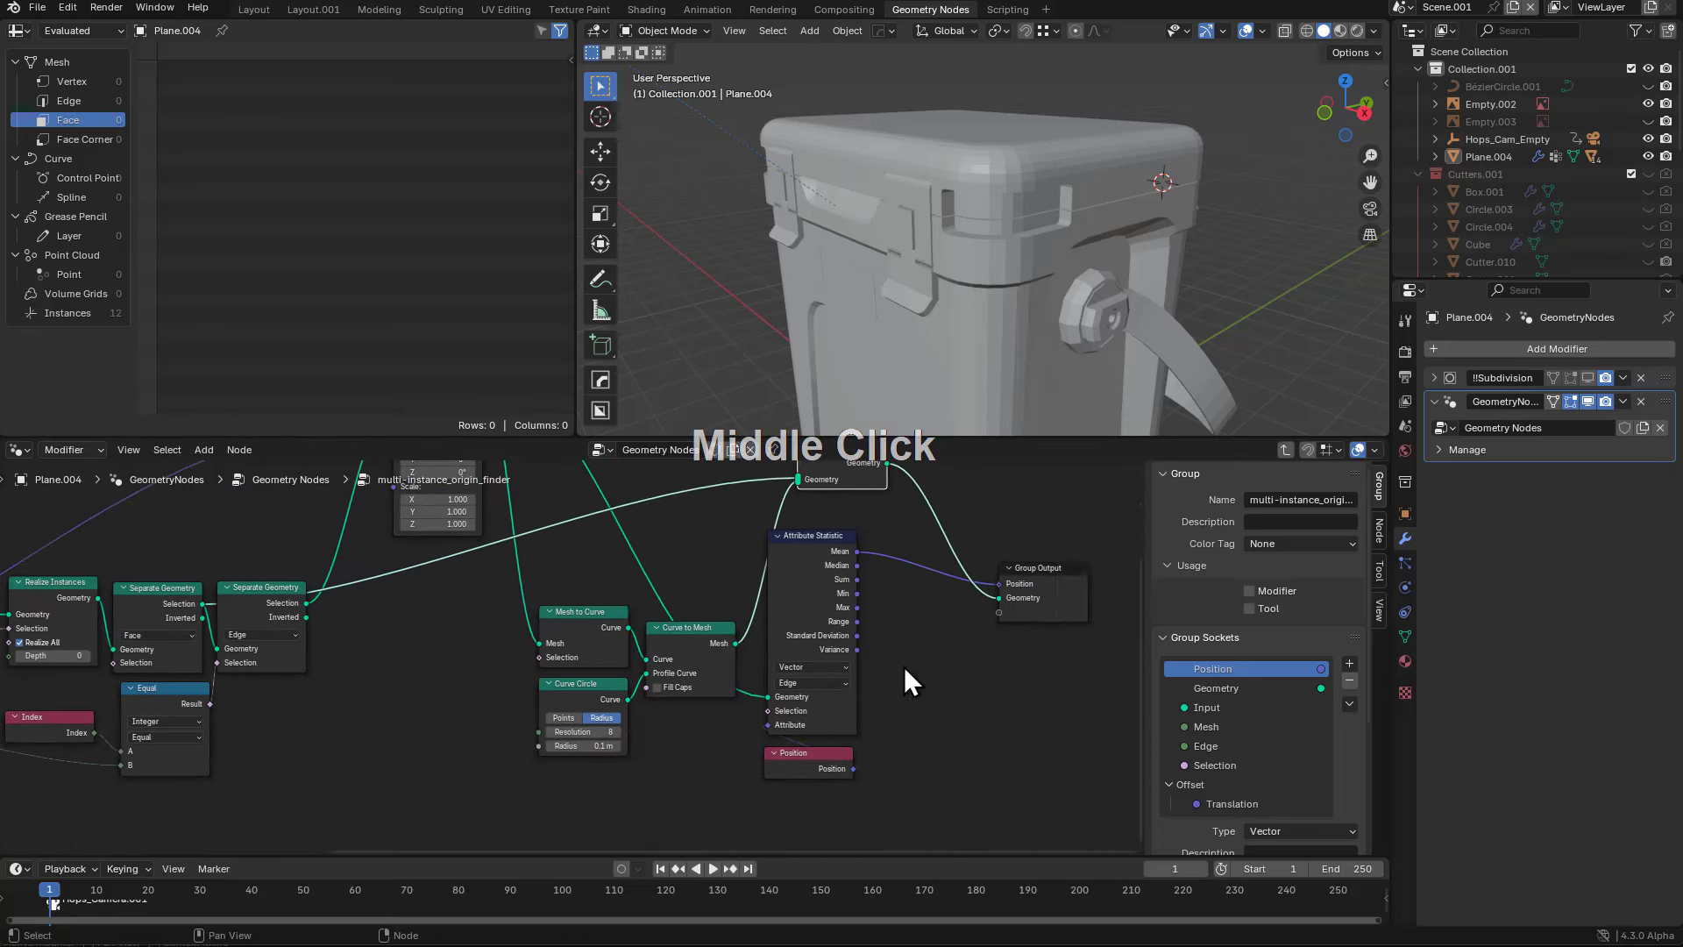
# - Shift the Attribute Statistic and Position nodes farther right to clear Curve to Mesh, and deselect all nodes
pyautogui.moveTo(903, 666); pyautogui.dragTo(800, 778)
pyautogui.press('g')
pyautogui.press('x')
pyautogui.click(856, 781)
pyautogui.hotkey('alt', 'a')
# - Preview the Bounding Box node's output with a Viewer node
pyautogui.moveTo(700, 674); pyautogui.dragTo(856, 695, button='middle')
pyautogui.scroll(2, 729, 588)
pyautogui.moveTo(730, 589); pyautogui.dragTo(575, 671, button='middle')
pyautogui.scroll(2, 602, 618)
pyautogui.keyDown('ctrl'); pyautogui.keyDown('shift'); pyautogui.click(564, 571); pyautogui.keyUp('shift'); pyautogui.keyUp('ctrl')
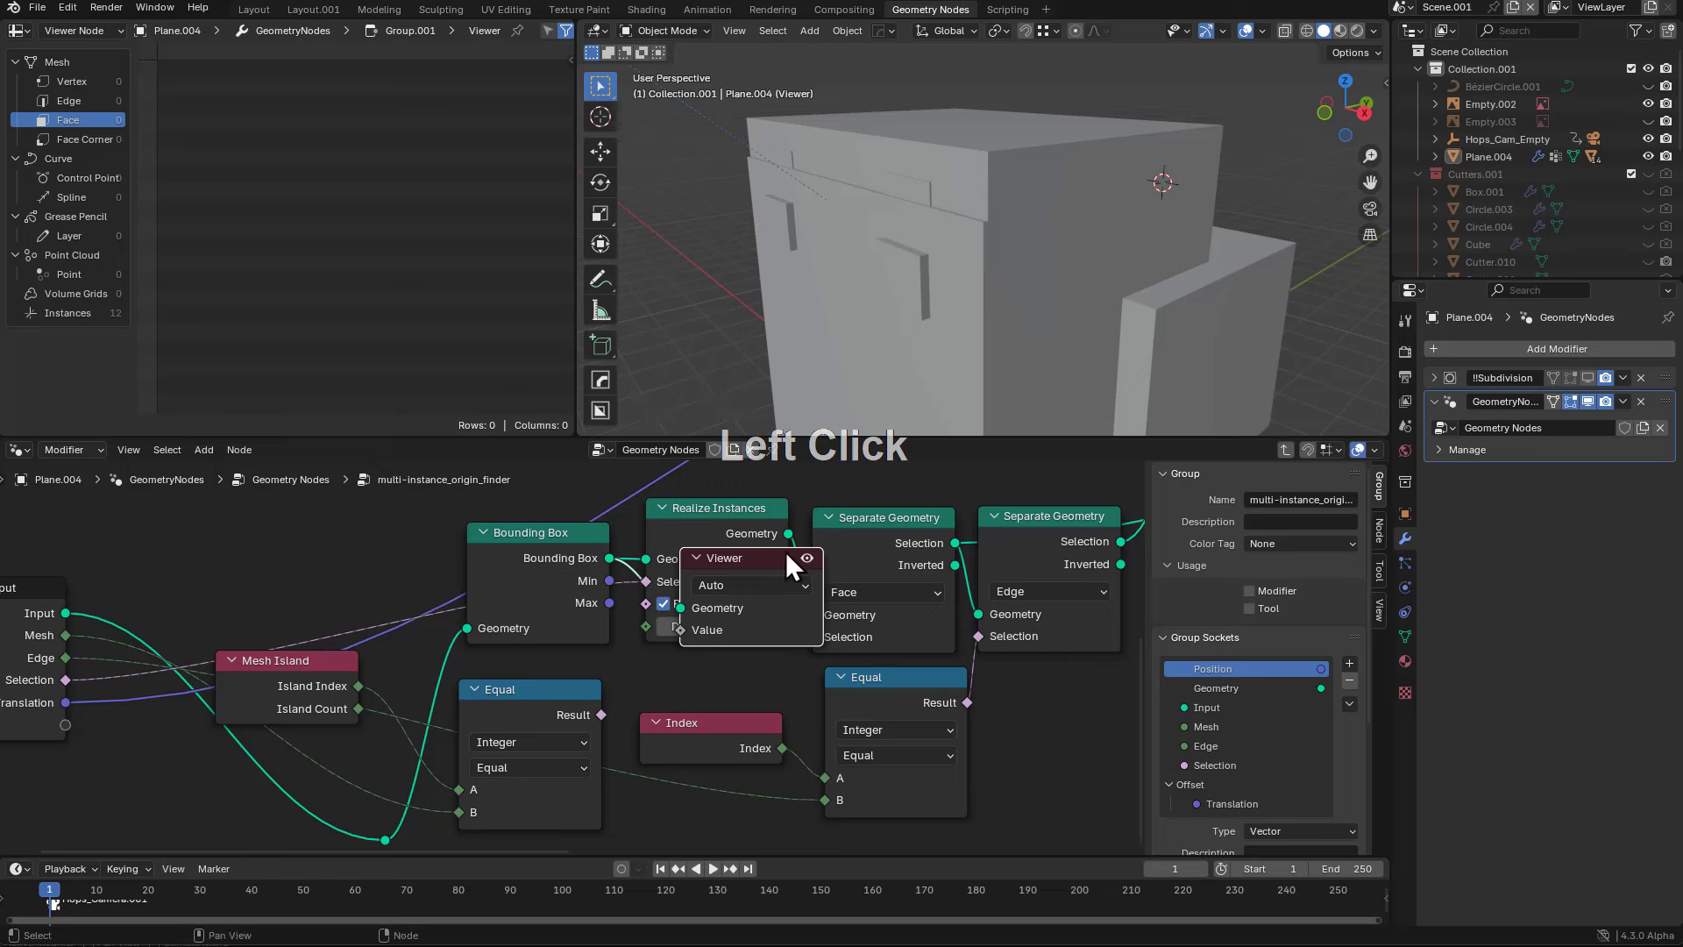
pyautogui.press('x')
pyautogui.keyDown('ctrl'); pyautogui.keyDown('shift'); pyautogui.click(545, 545); pyautogui.keyUp('shift'); pyautogui.keyUp('ctrl')
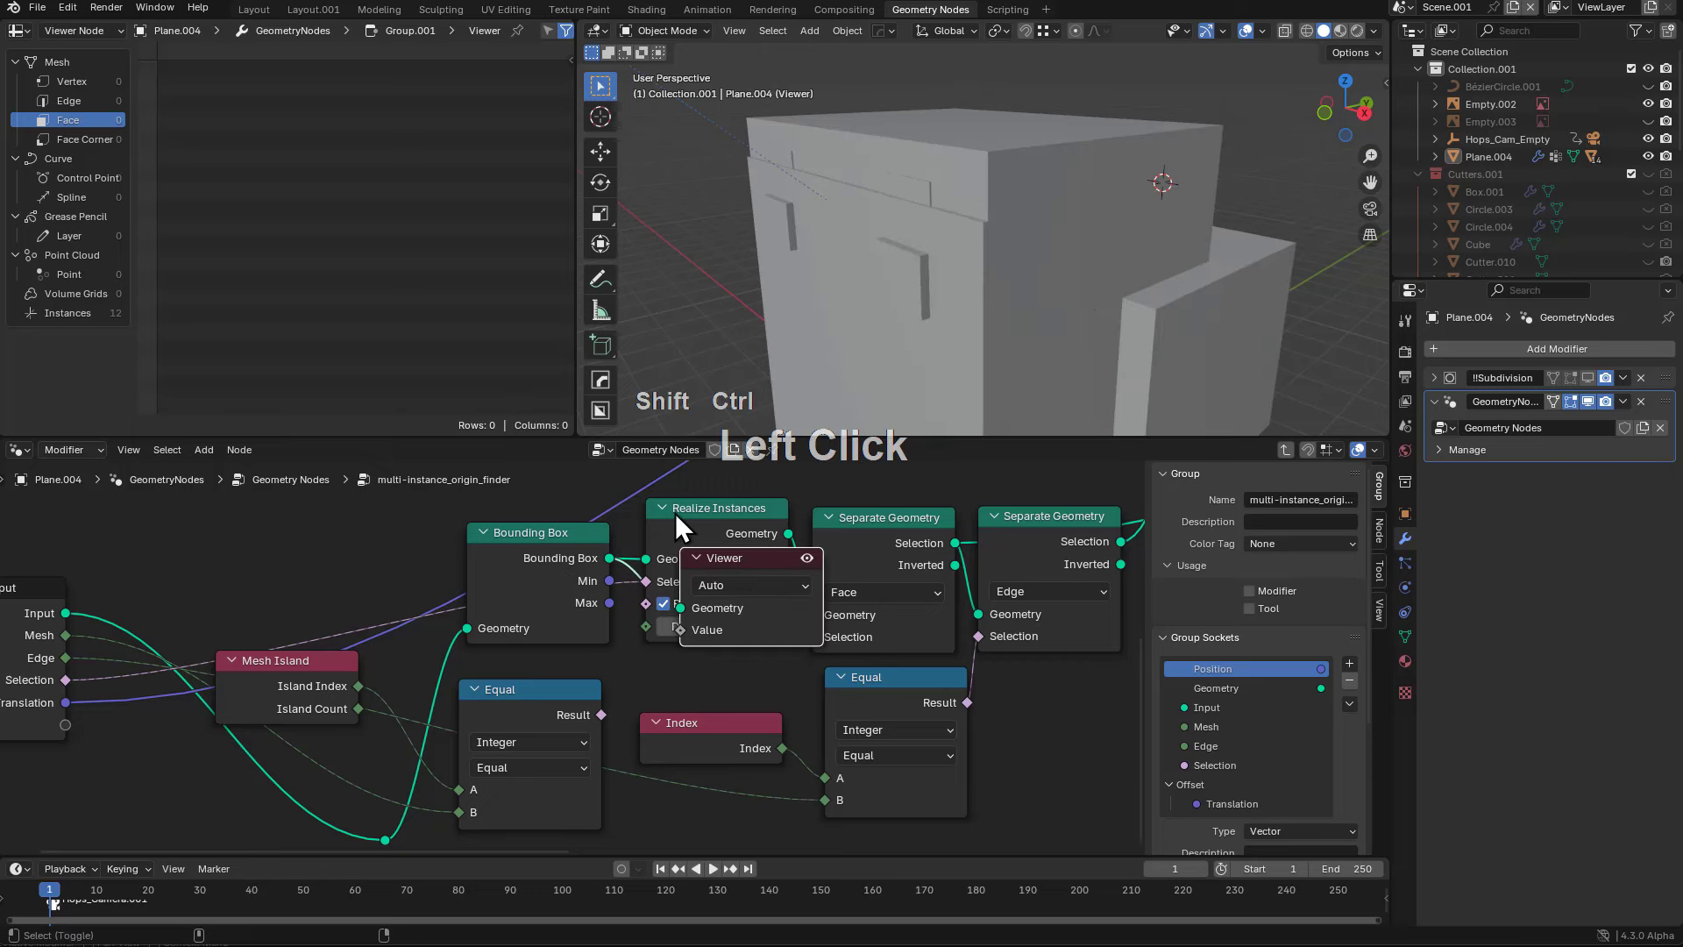
# - Preview the Realize Instances output and the face Separate Geometry output in the Viewer
pyautogui.keyDown('ctrl'); pyautogui.keyDown('shift'); pyautogui.click(677, 513); pyautogui.keyUp('shift'); pyautogui.keyUp('ctrl')
pyautogui.moveTo(720, 545); pyautogui.dragTo(628, 629, button='middle')
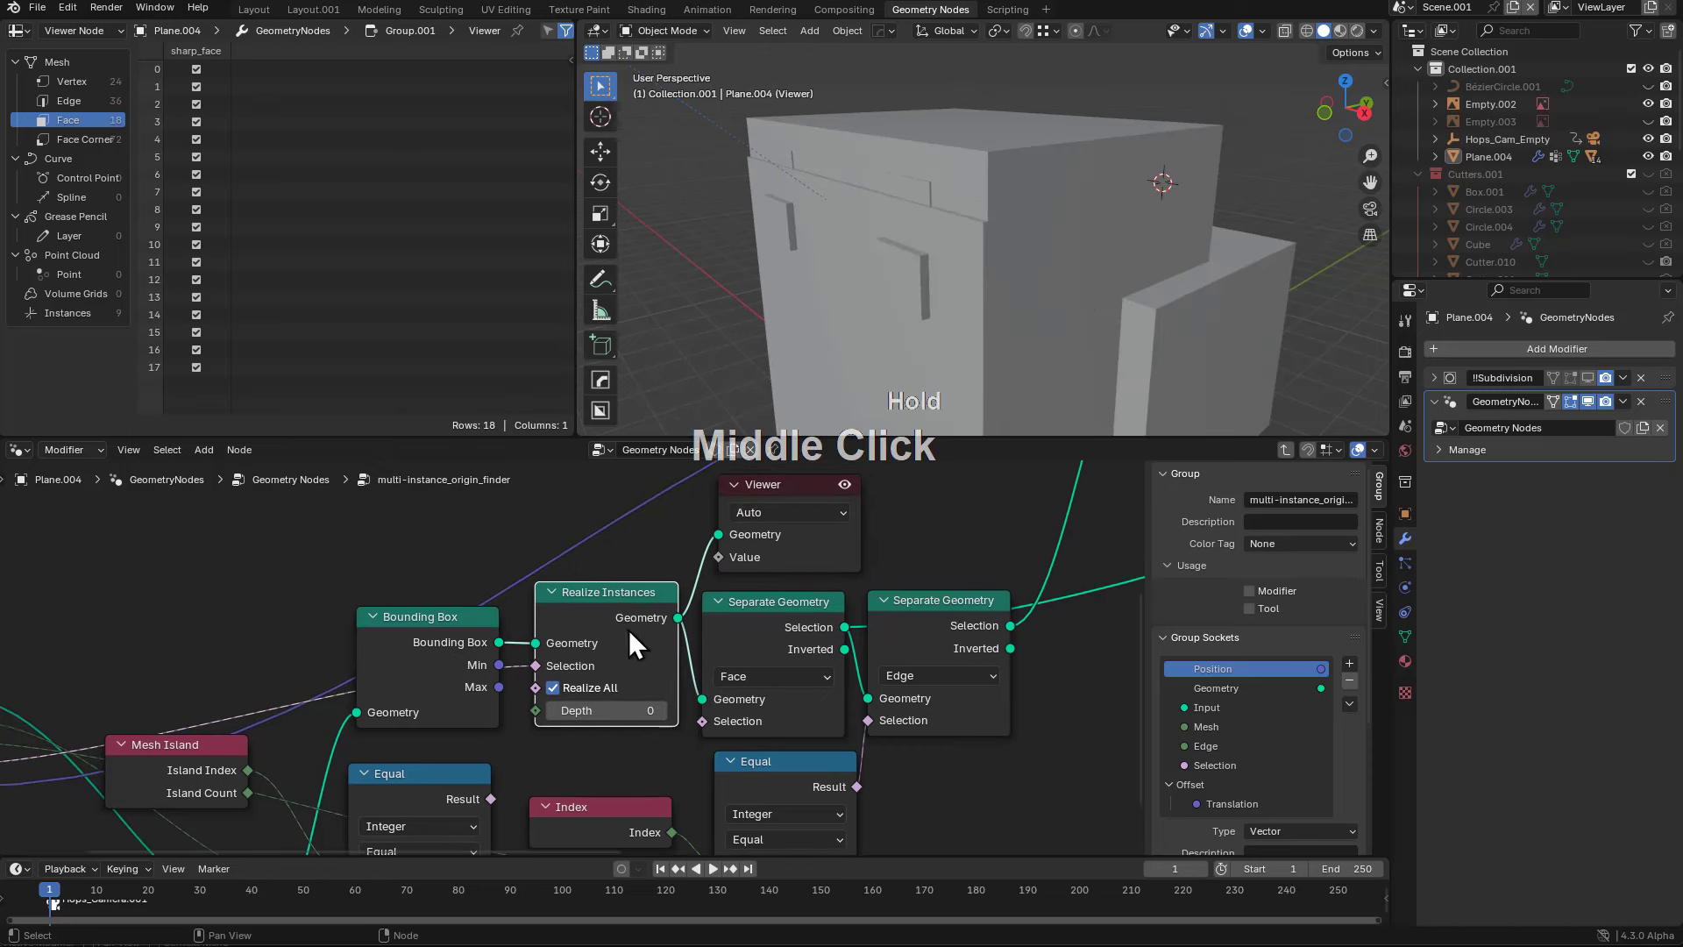
pyautogui.keyDown('ctrl'); pyautogui.keyDown('shift'); pyautogui.click(745, 620); pyautogui.keyUp('shift'); pyautogui.keyUp('ctrl')
pyautogui.scroll(-2, 718, 614)
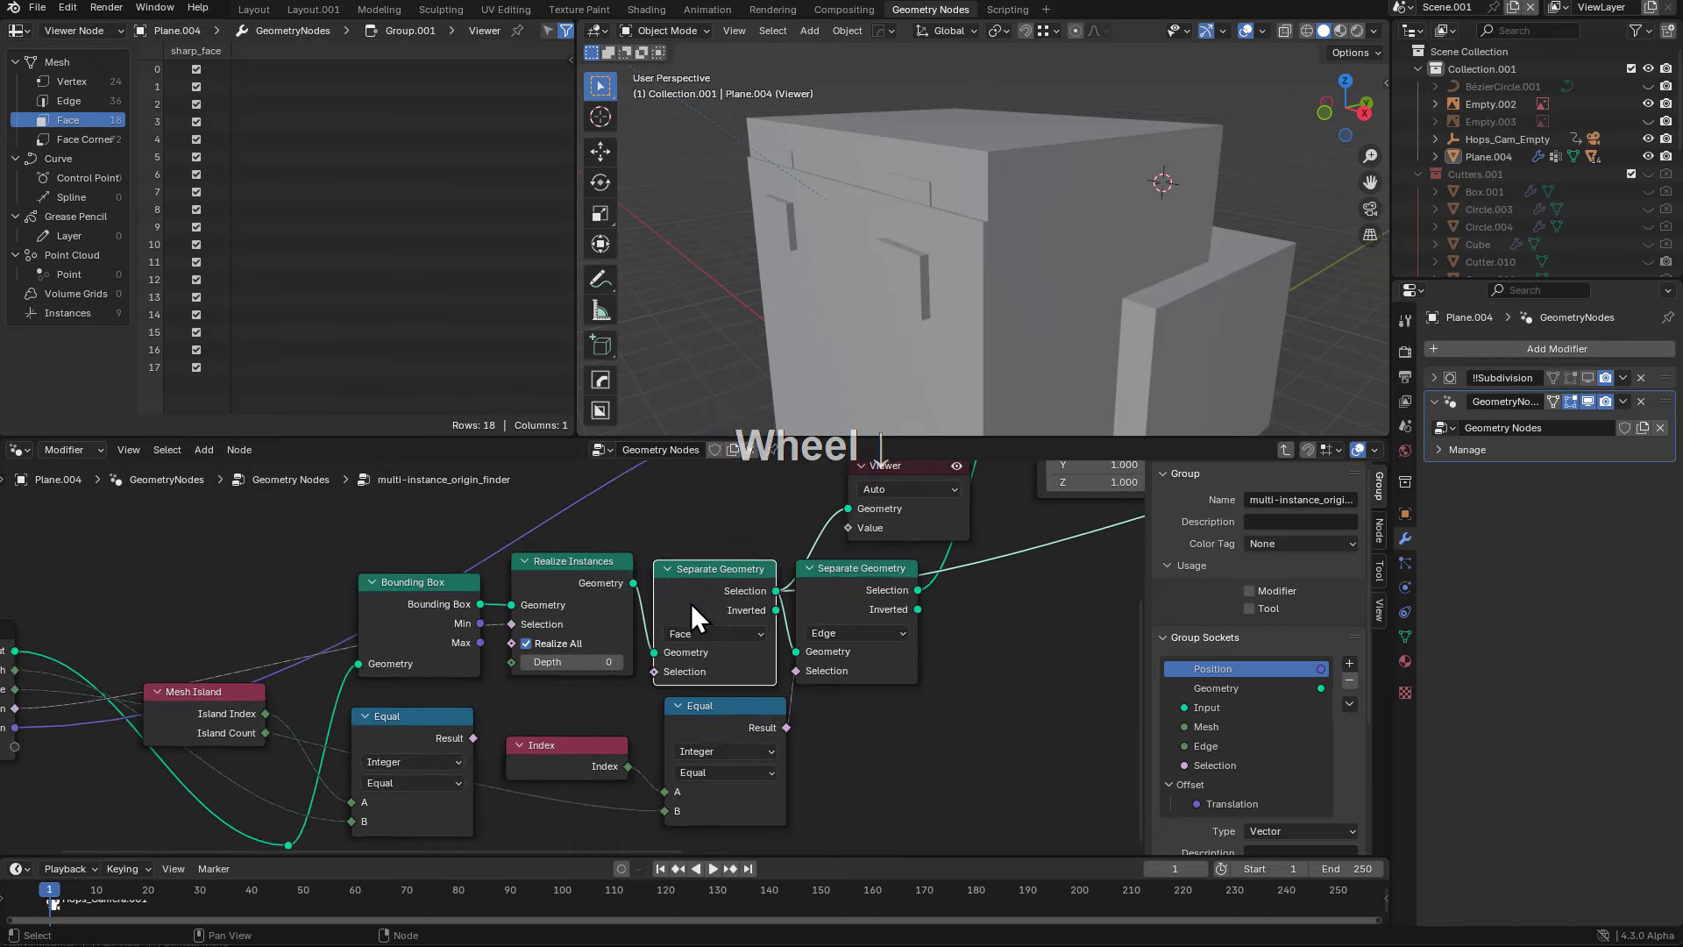
pyautogui.moveTo(691, 603); pyautogui.dragTo(735, 612, button='middle')
pyautogui.scroll(1, 596, 640)
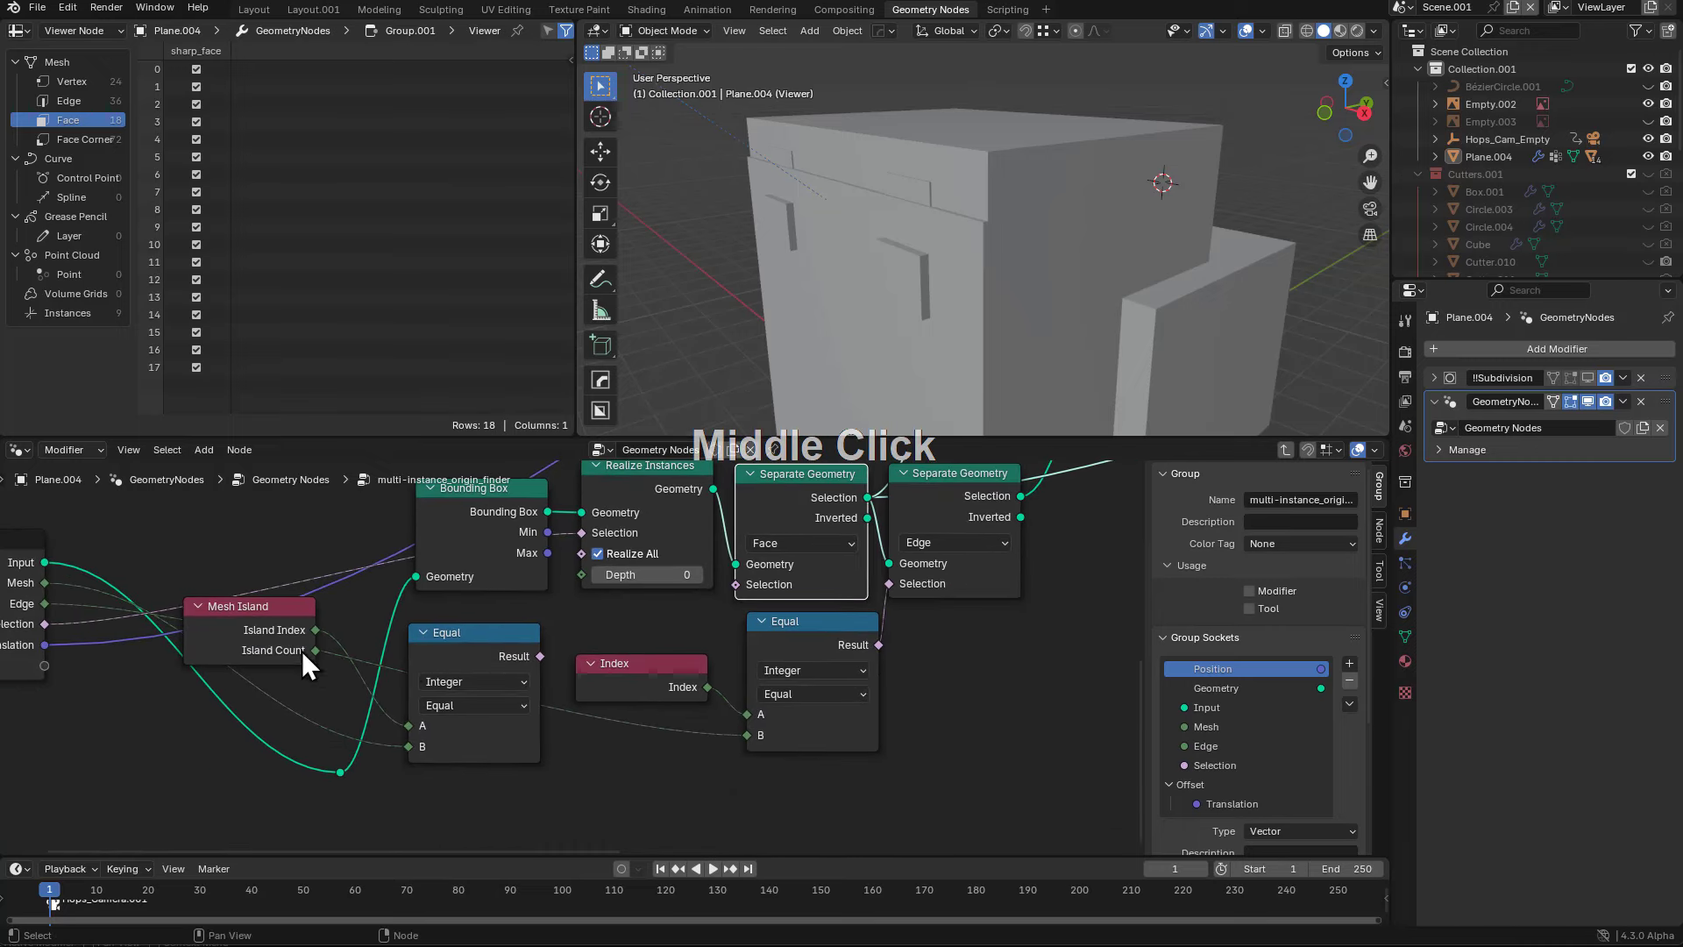
# - Preview the result of the Equal node beside Mesh Island with the Viewer's domain set to Instance
pyautogui.keyDown('ctrl'); pyautogui.keyDown('shift'); pyautogui.click(468, 654); pyautogui.keyUp('shift'); pyautogui.keyUp('ctrl')
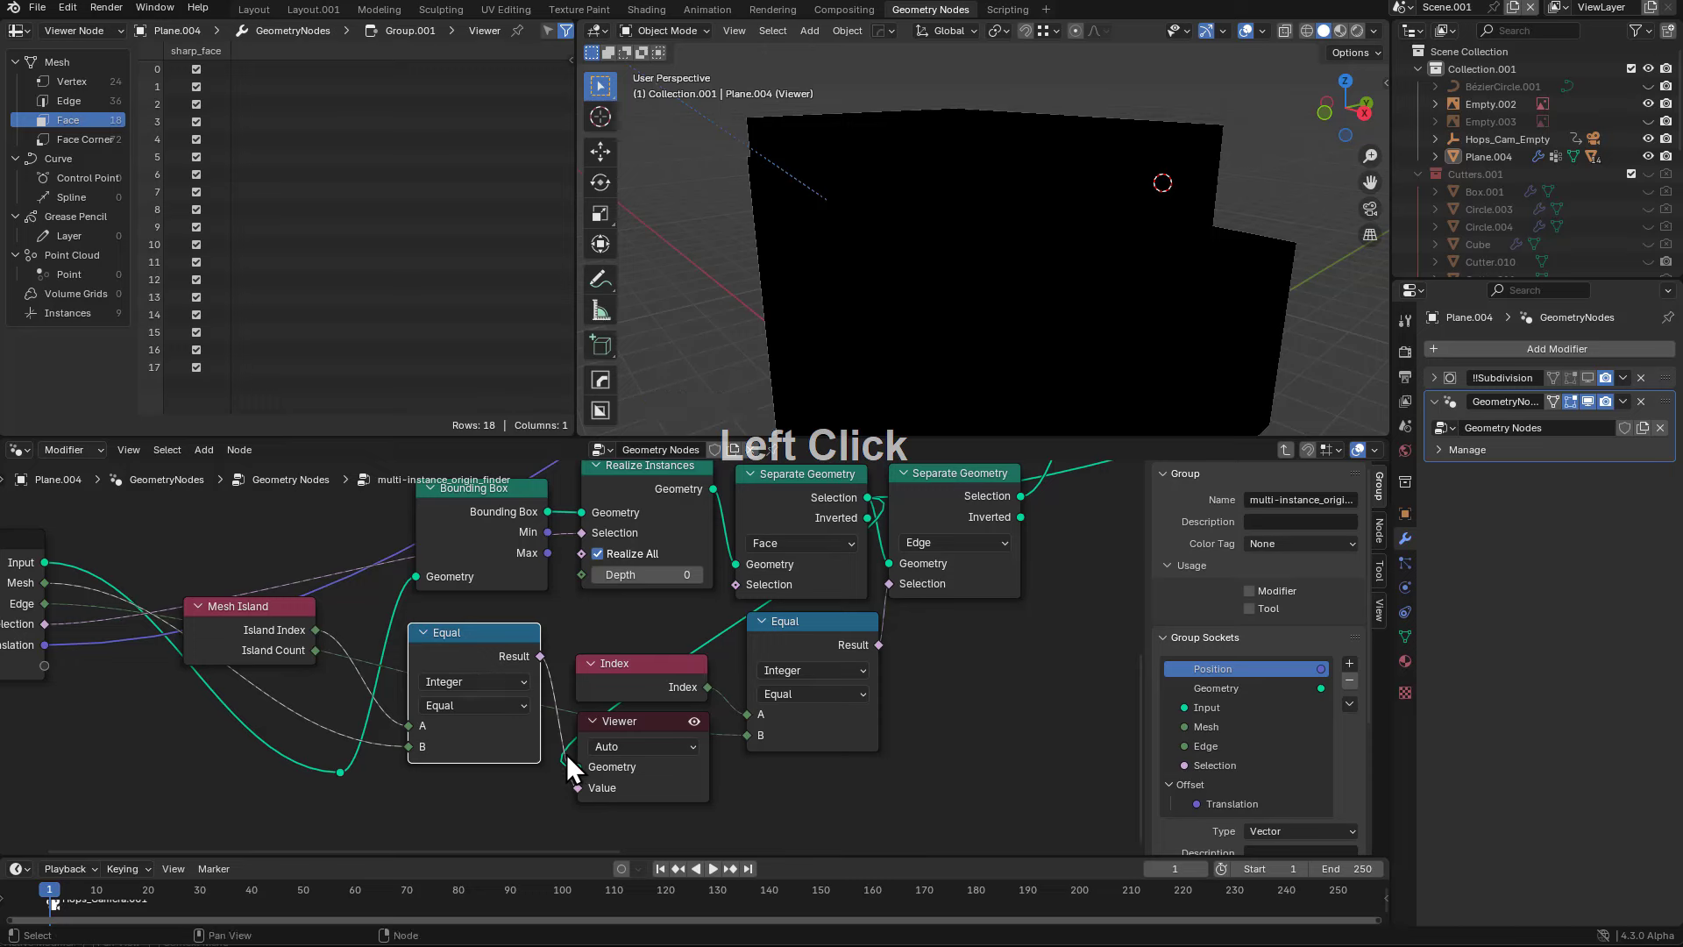
pyautogui.click(629, 747)
pyautogui.click(628, 748)
pyautogui.click(628, 749)
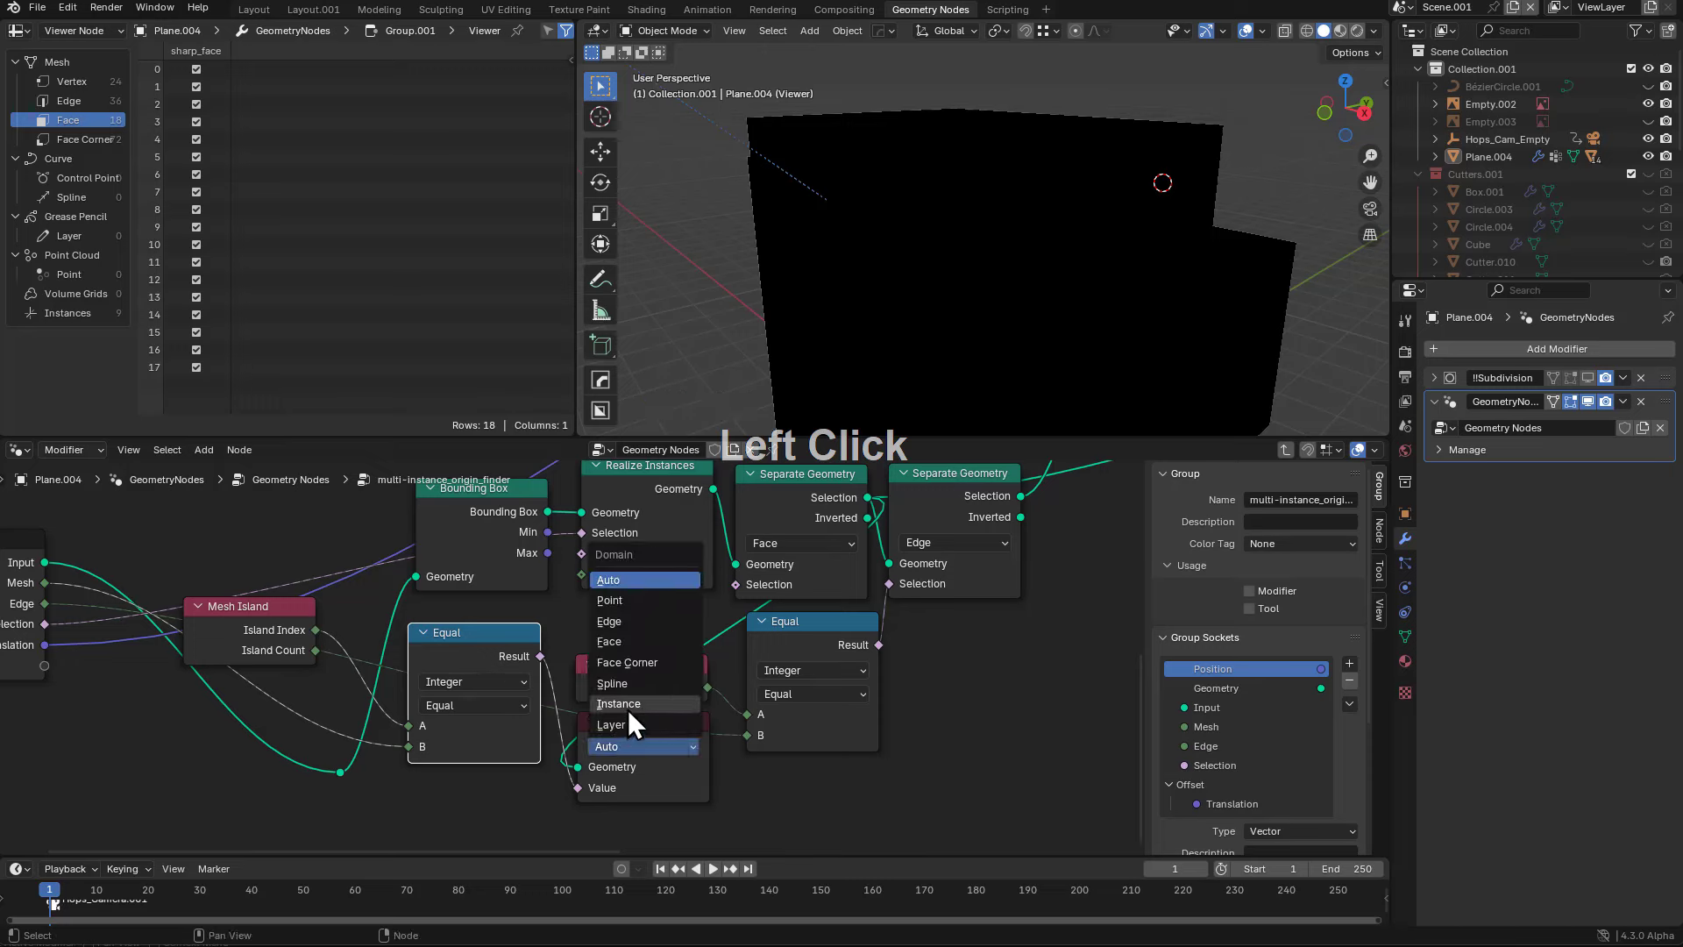
pyautogui.click(628, 704)
pyautogui.moveTo(920, 369); pyautogui.dragTo(1035, 324, button='middle')
pyautogui.moveTo(684, 612); pyautogui.dragTo(686, 618, button='middle')
pyautogui.scroll(-1, 673, 694)
# - Delete the Viewer node
pyautogui.click(624, 723)
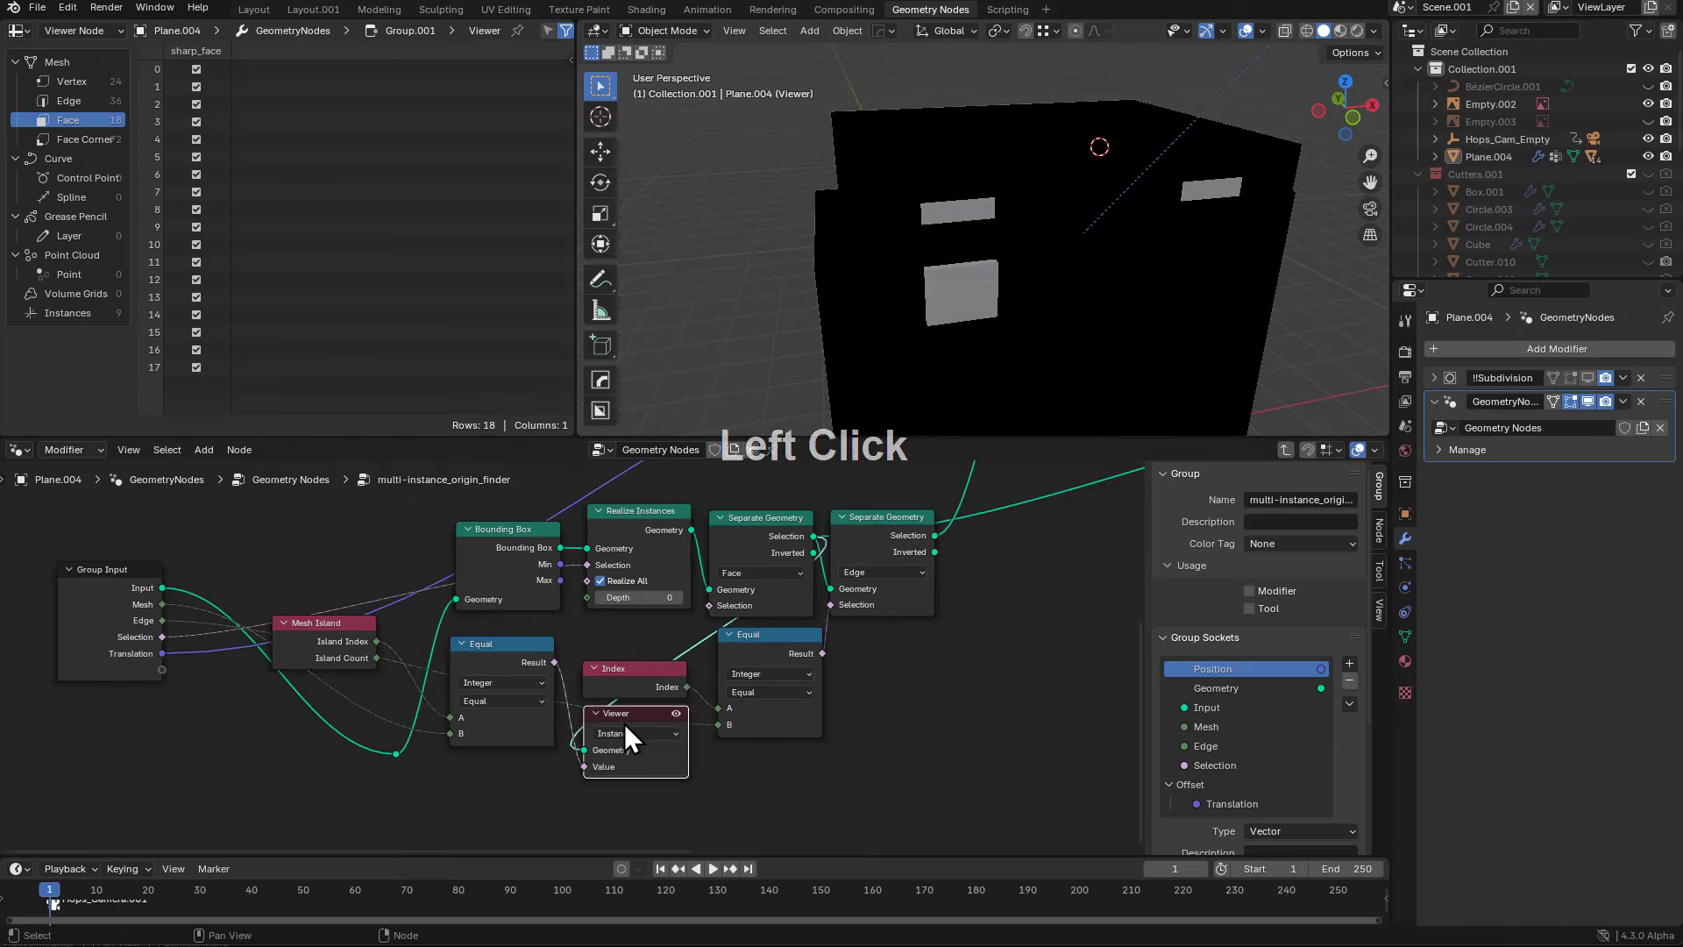
pyautogui.press('x')
pyautogui.scroll(-2, 684, 699)
pyautogui.moveTo(717, 638)
pyautogui.mouseDown(button='middle')
pyautogui.moveTo(680, 691)
pyautogui.moveTo(737, 656)
pyautogui.mouseUp(button='middle')
pyautogui.scroll(1, 626, 628)
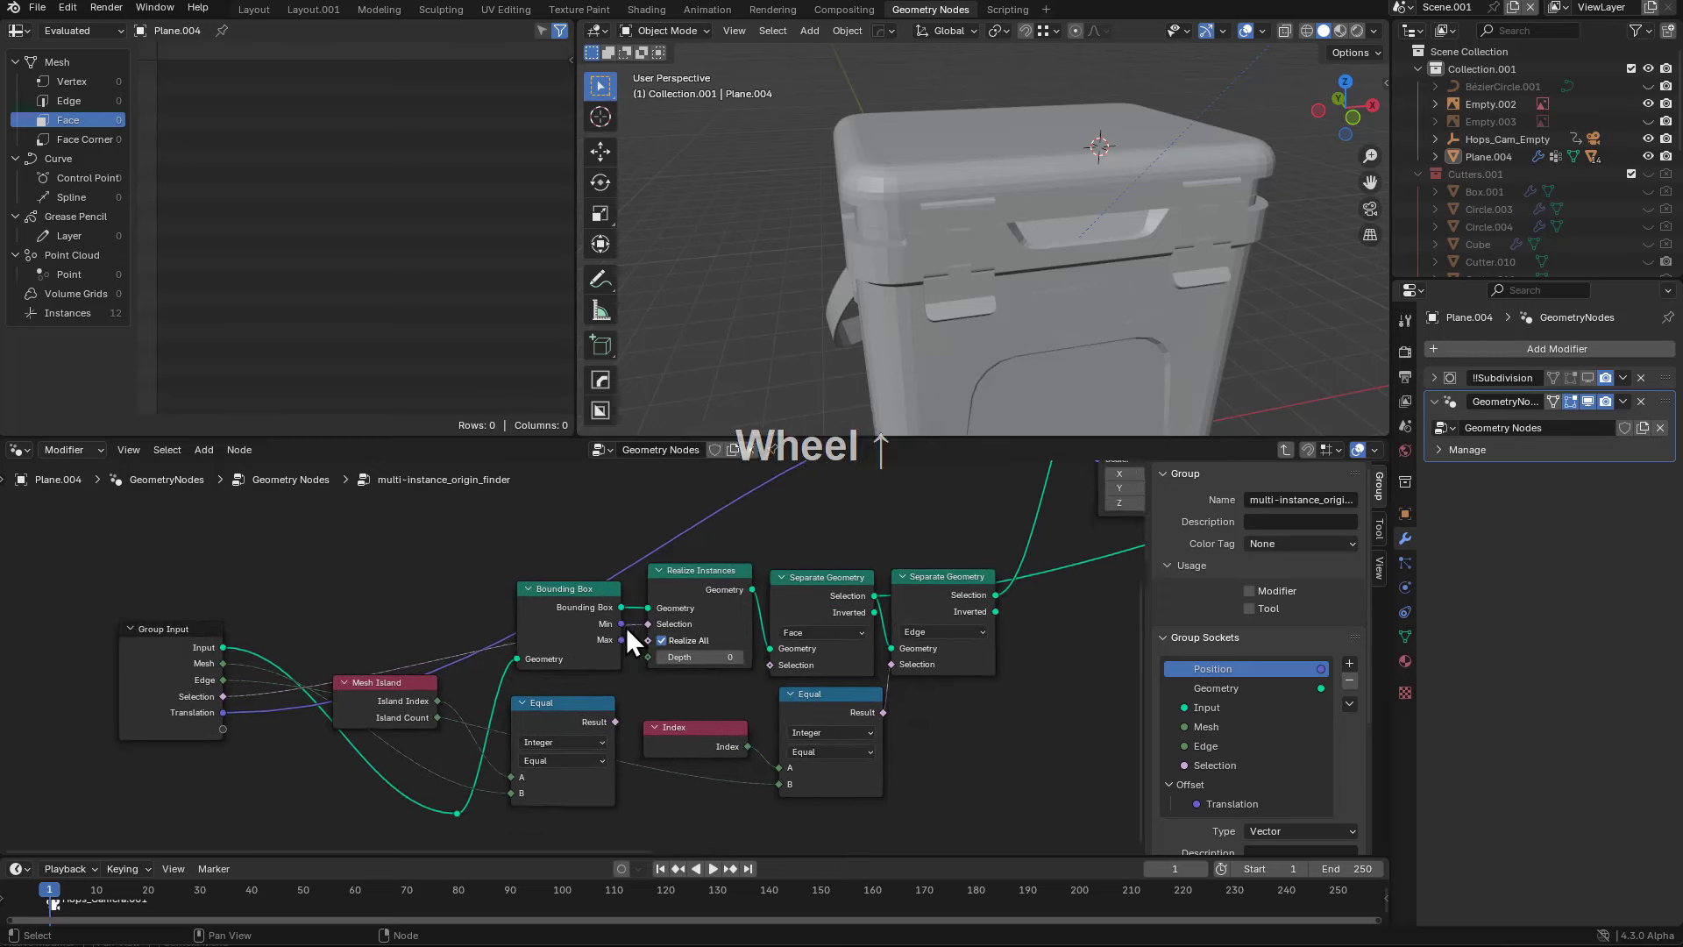
# - In the parent tree, move the multi-instance_origin_finder node up, cut the link into its Selection input, and reopen the group
pyautogui.moveTo(626, 627); pyautogui.dragTo(813, 556, button='middle')
pyautogui.scroll(2, 322, 627)
pyautogui.click(304, 604)
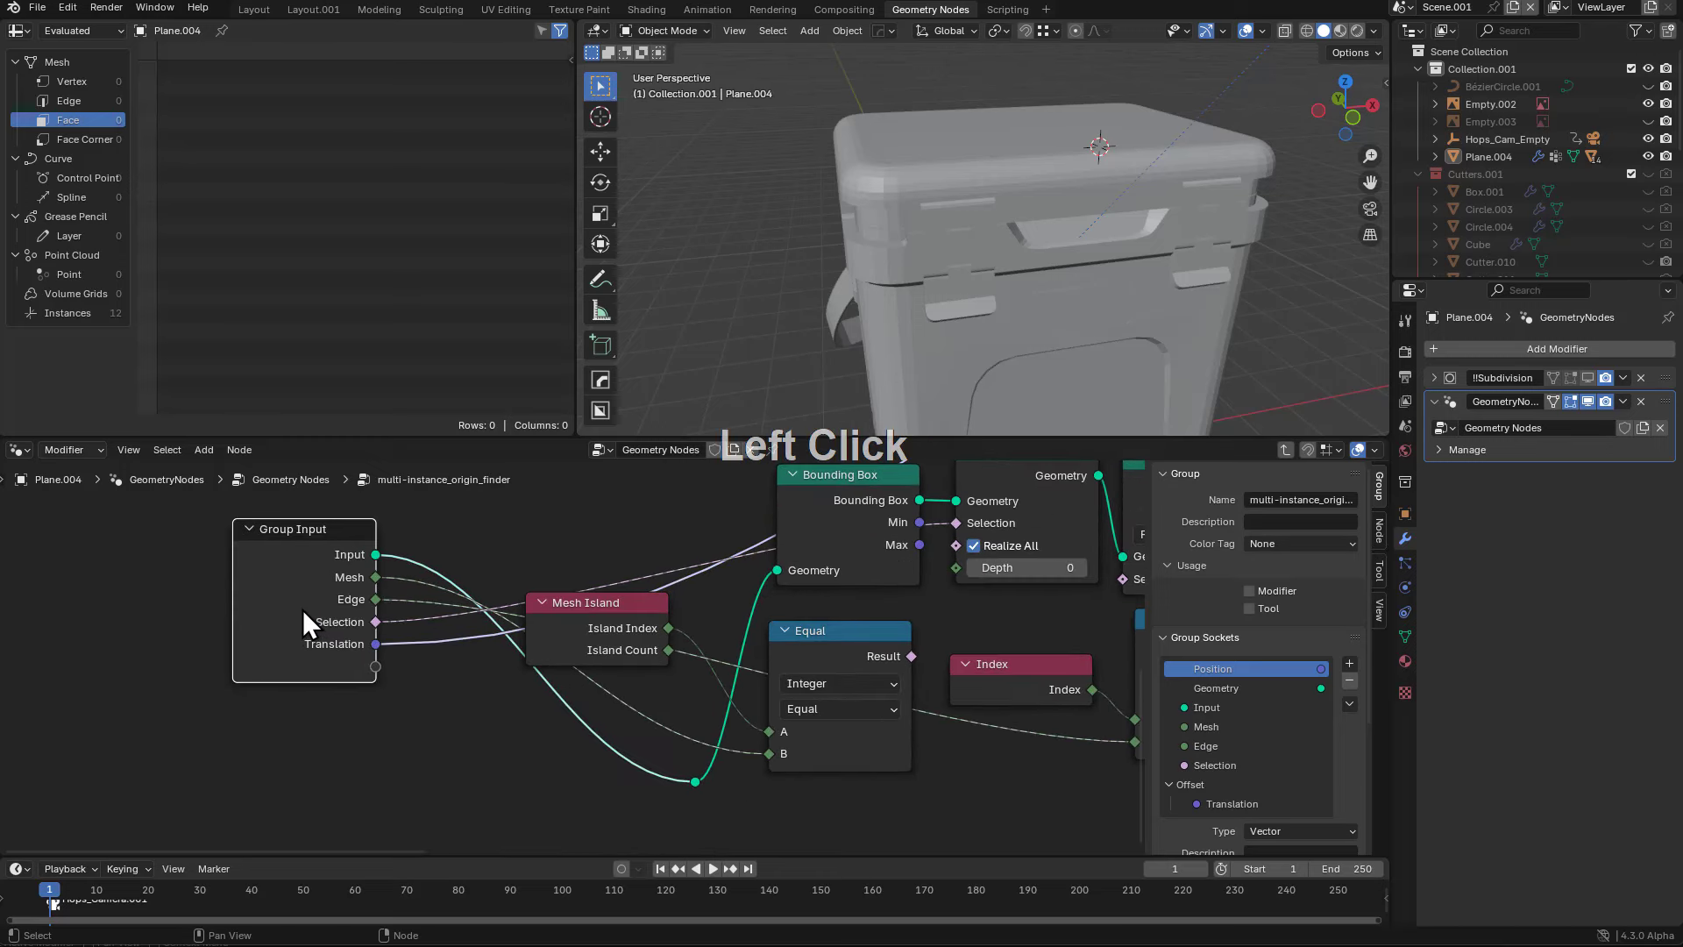
pyautogui.press('Tab')
pyautogui.moveTo(582, 589); pyautogui.dragTo(648, 719, button='middle')
pyautogui.moveTo(632, 589); pyautogui.dragTo(650, 526)
pyautogui.keyDown('ctrl'); pyautogui.moveTo(595, 697); pyautogui.dragTo(539, 710, button='right'); pyautogui.keyUp('ctrl')
pyautogui.click(661, 535)
pyautogui.press('Tab')
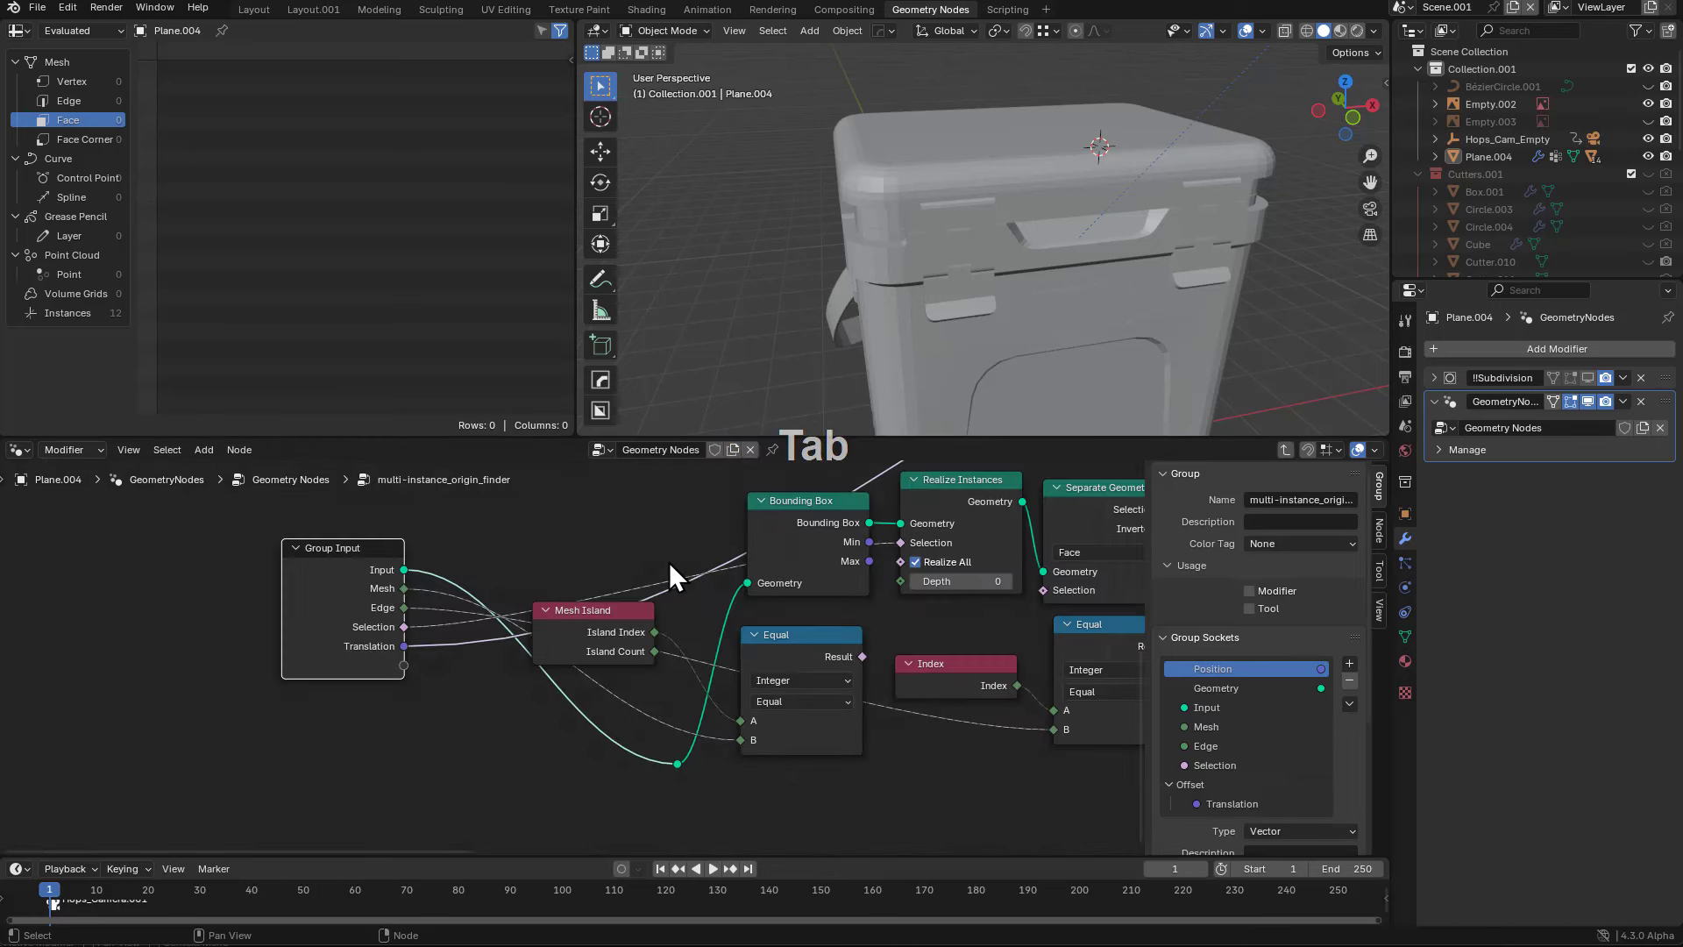
# - Move the reroute point on the Group Input's Input link up above the Mesh Island node
pyautogui.moveTo(675, 617); pyautogui.dragTo(675, 638, button='middle')
pyautogui.scroll(1, 675, 638)
pyautogui.click(687, 796)
pyautogui.press('g')
pyautogui.click(629, 568)
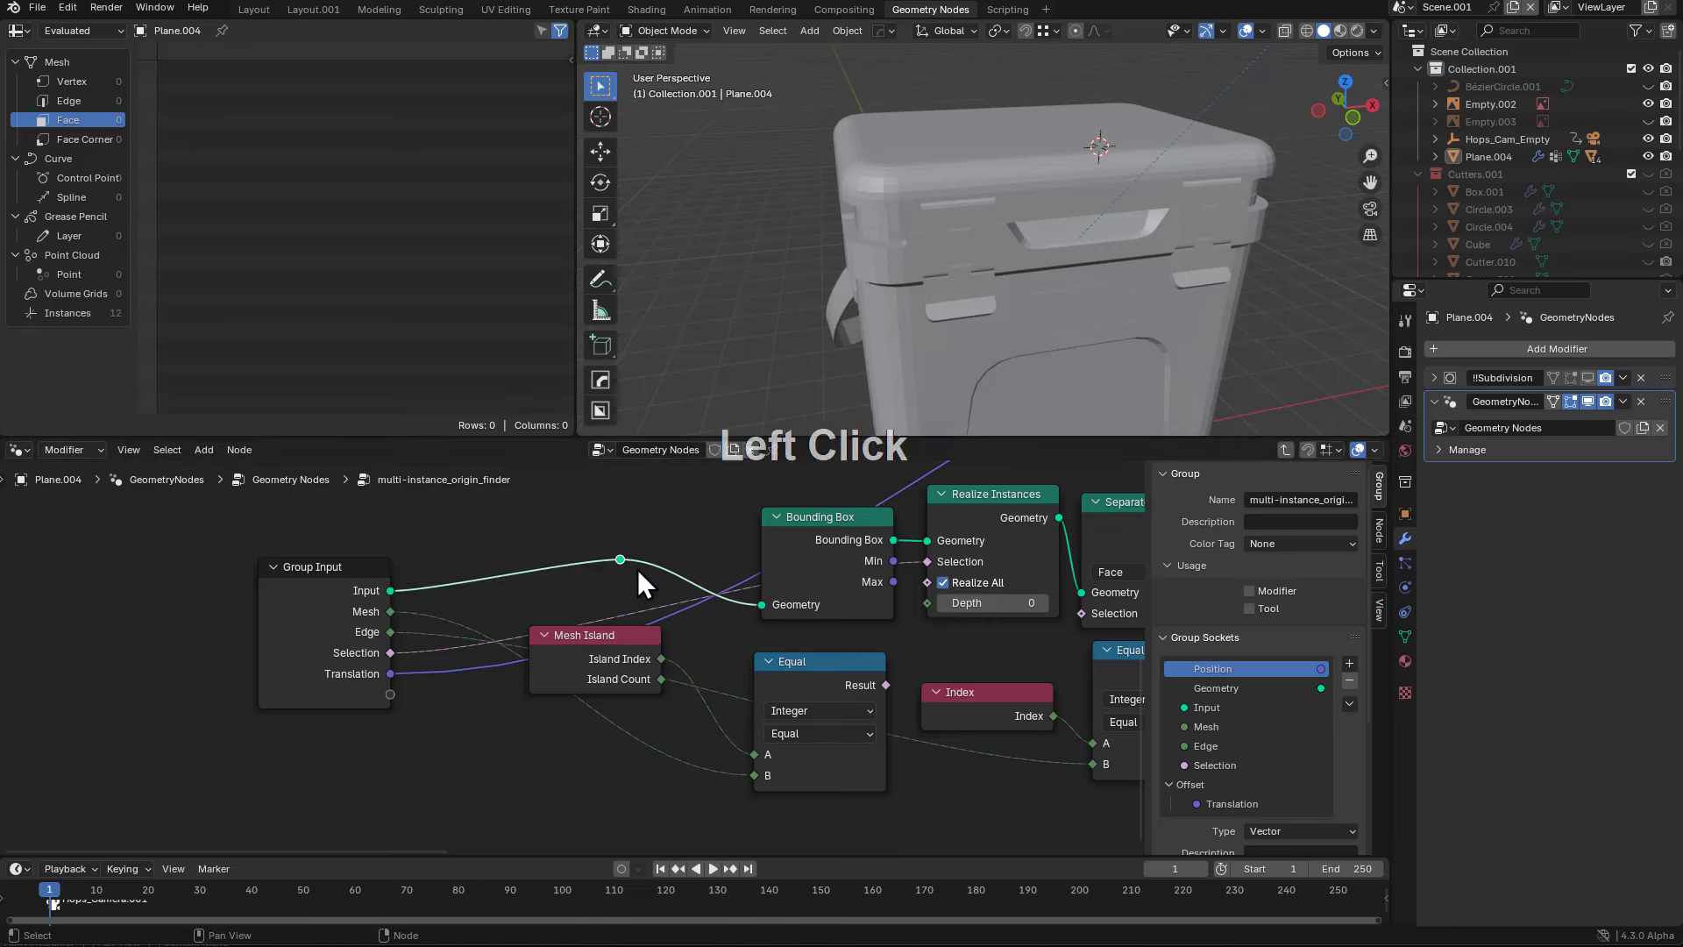
pyautogui.moveTo(784, 575); pyautogui.dragTo(493, 665, button='middle')
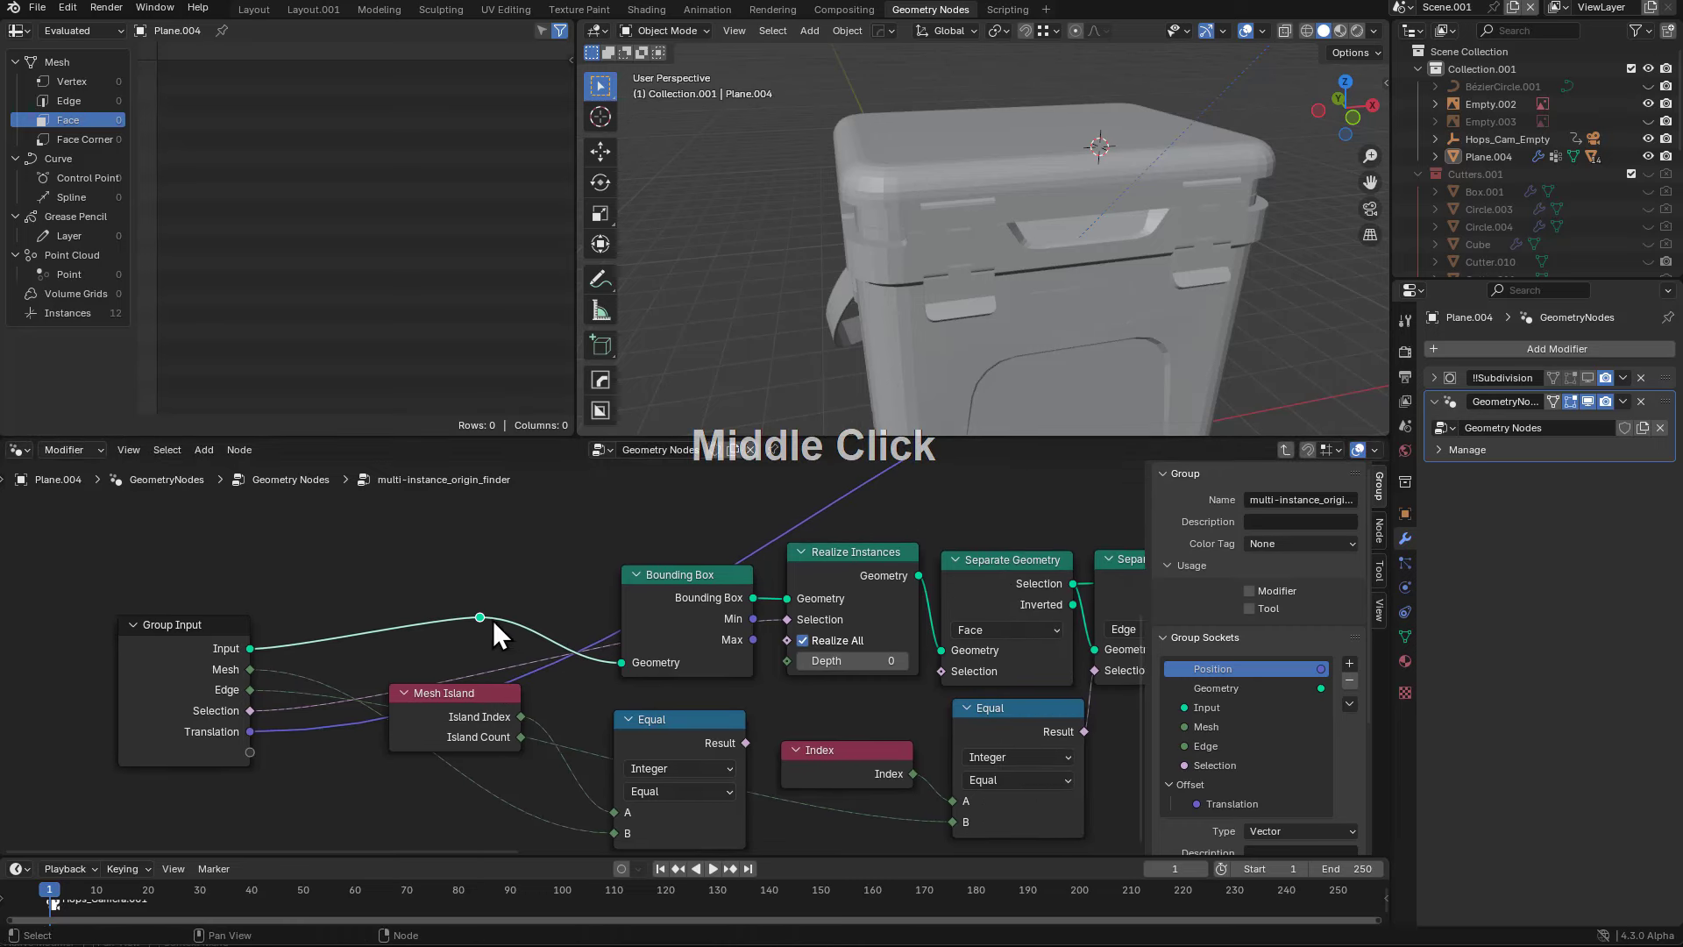
# - In the parent tree, try feeding the Split to Instances output into a Separate Components node
pyautogui.click(690, 596)
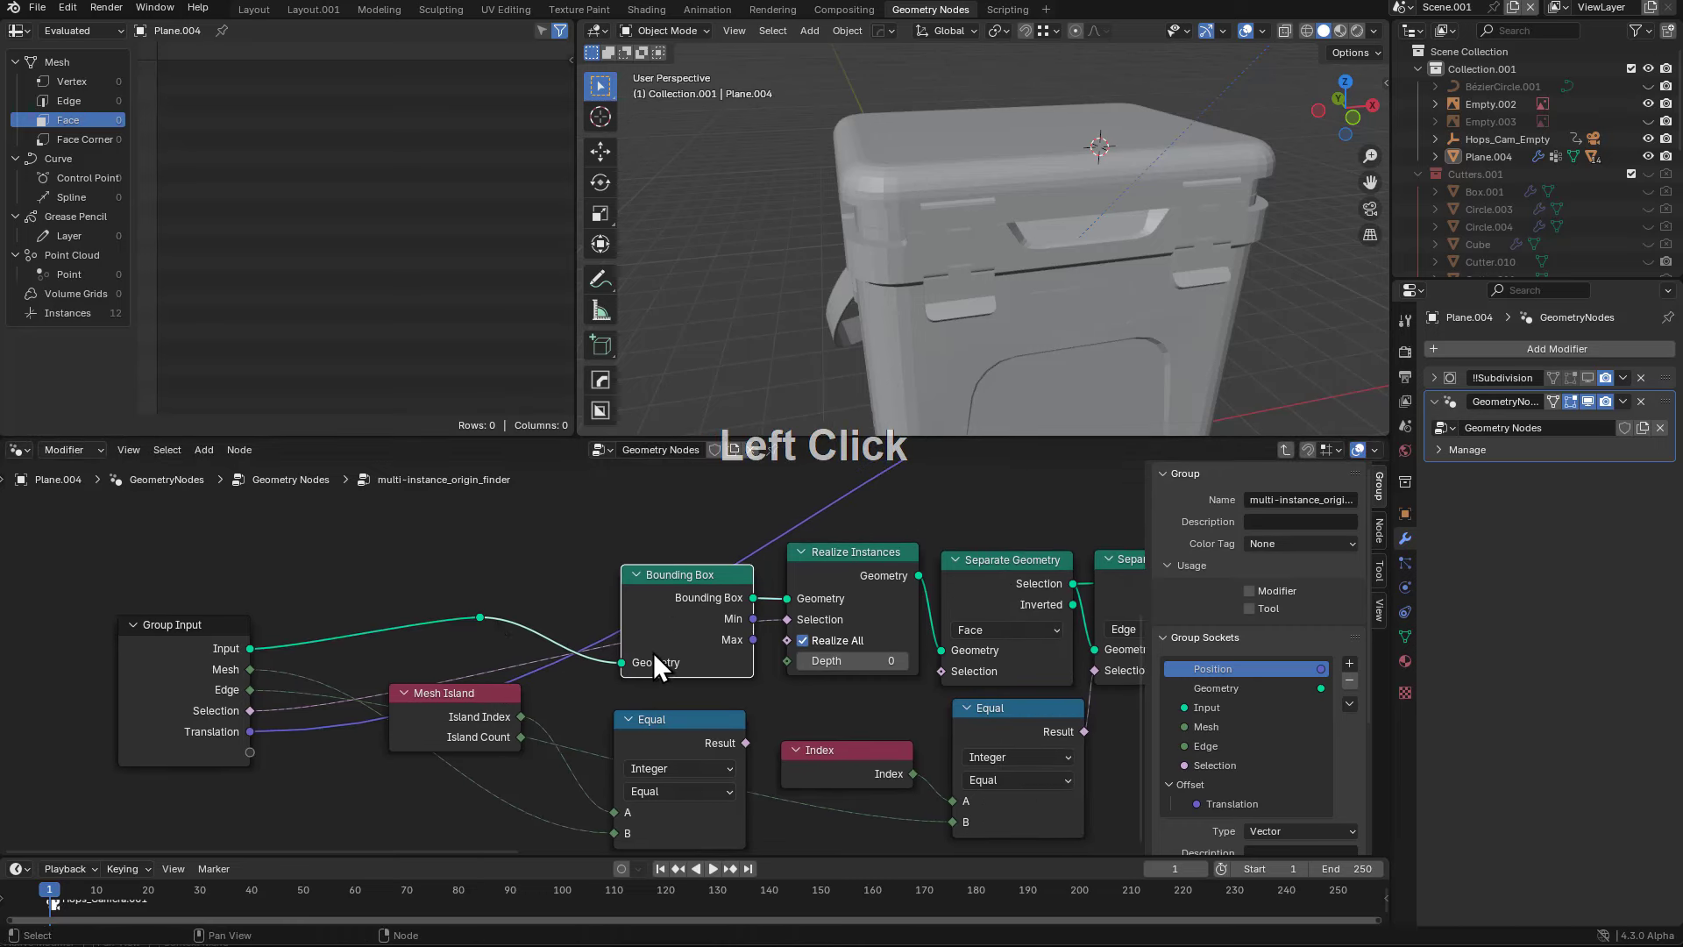
pyautogui.press('Tab')
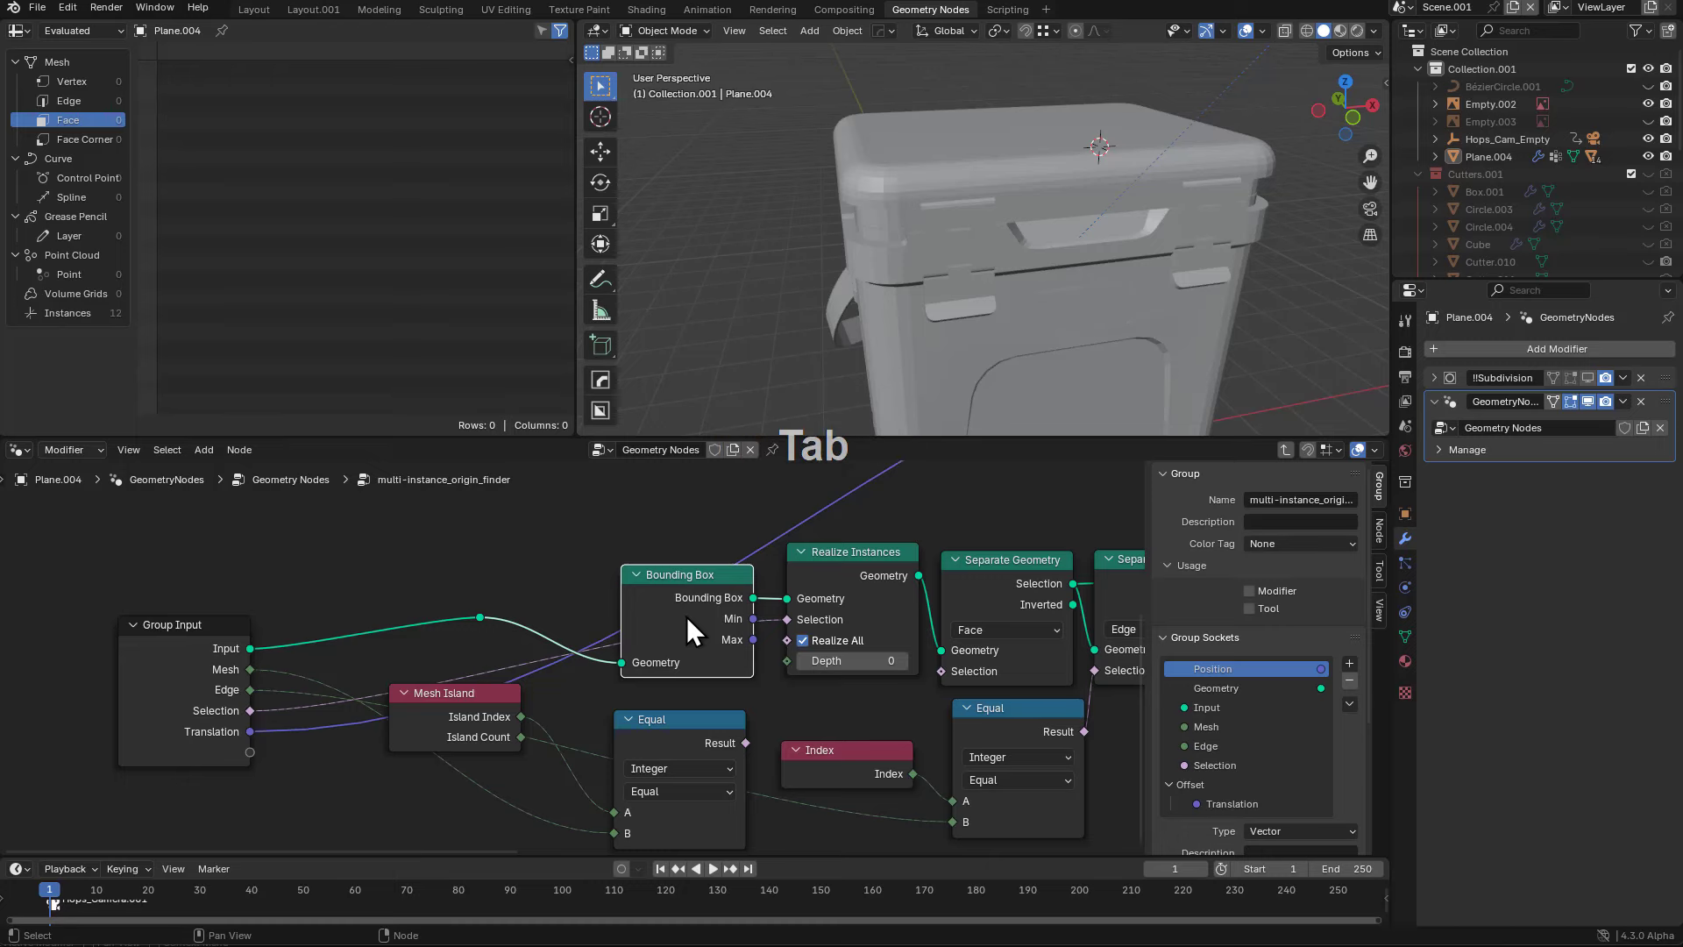
pyautogui.moveTo(686, 617); pyautogui.dragTo(600, 609, button='middle')
pyautogui.moveTo(785, 686); pyautogui.dragTo(744, 701, button='middle')
pyautogui.moveTo(445, 601); pyautogui.dragTo(528, 656, button='middle')
pyautogui.scroll(1, 502, 656)
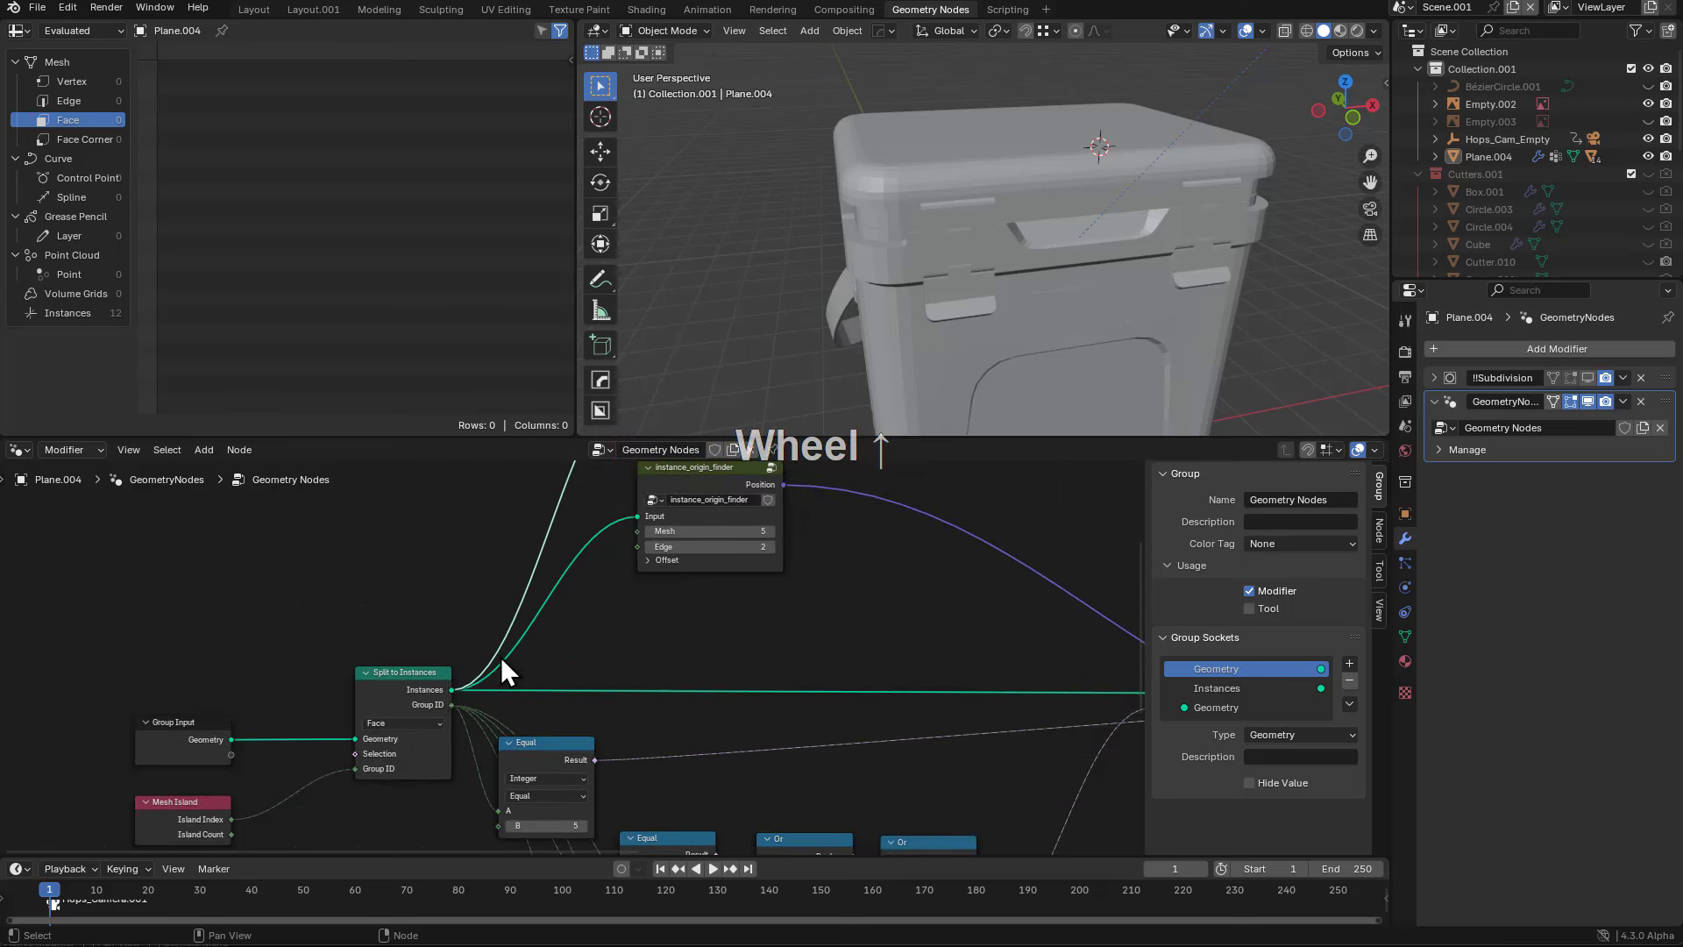
pyautogui.moveTo(454, 686); pyautogui.dragTo(627, 644)
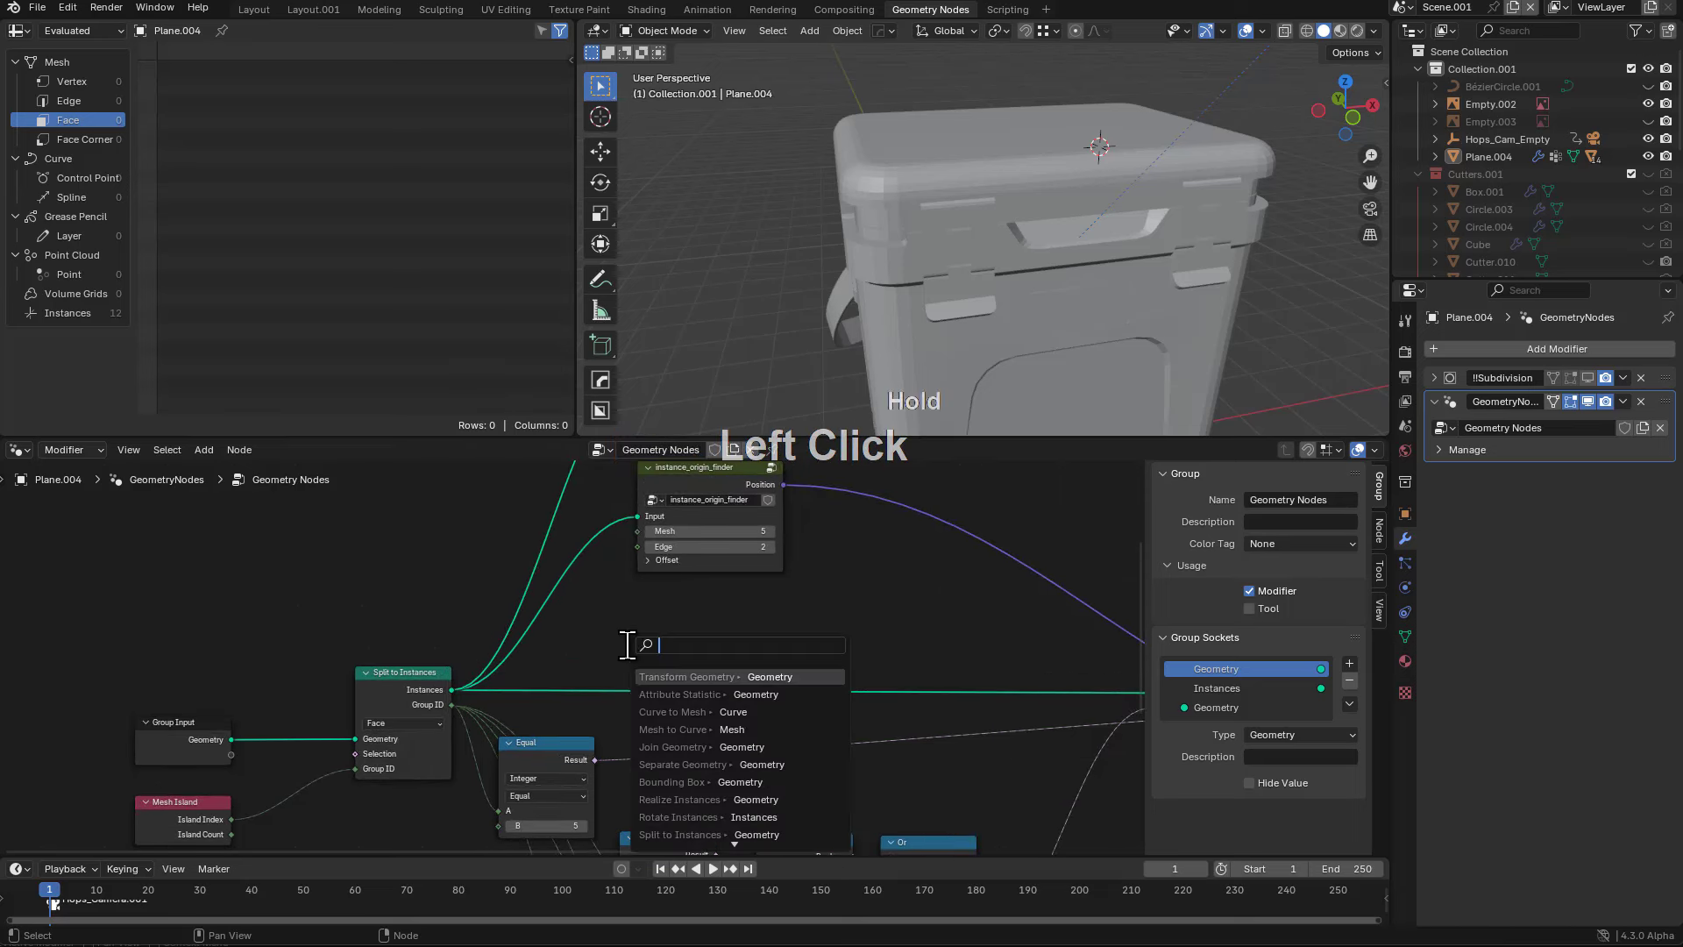
pyautogui.write('split')
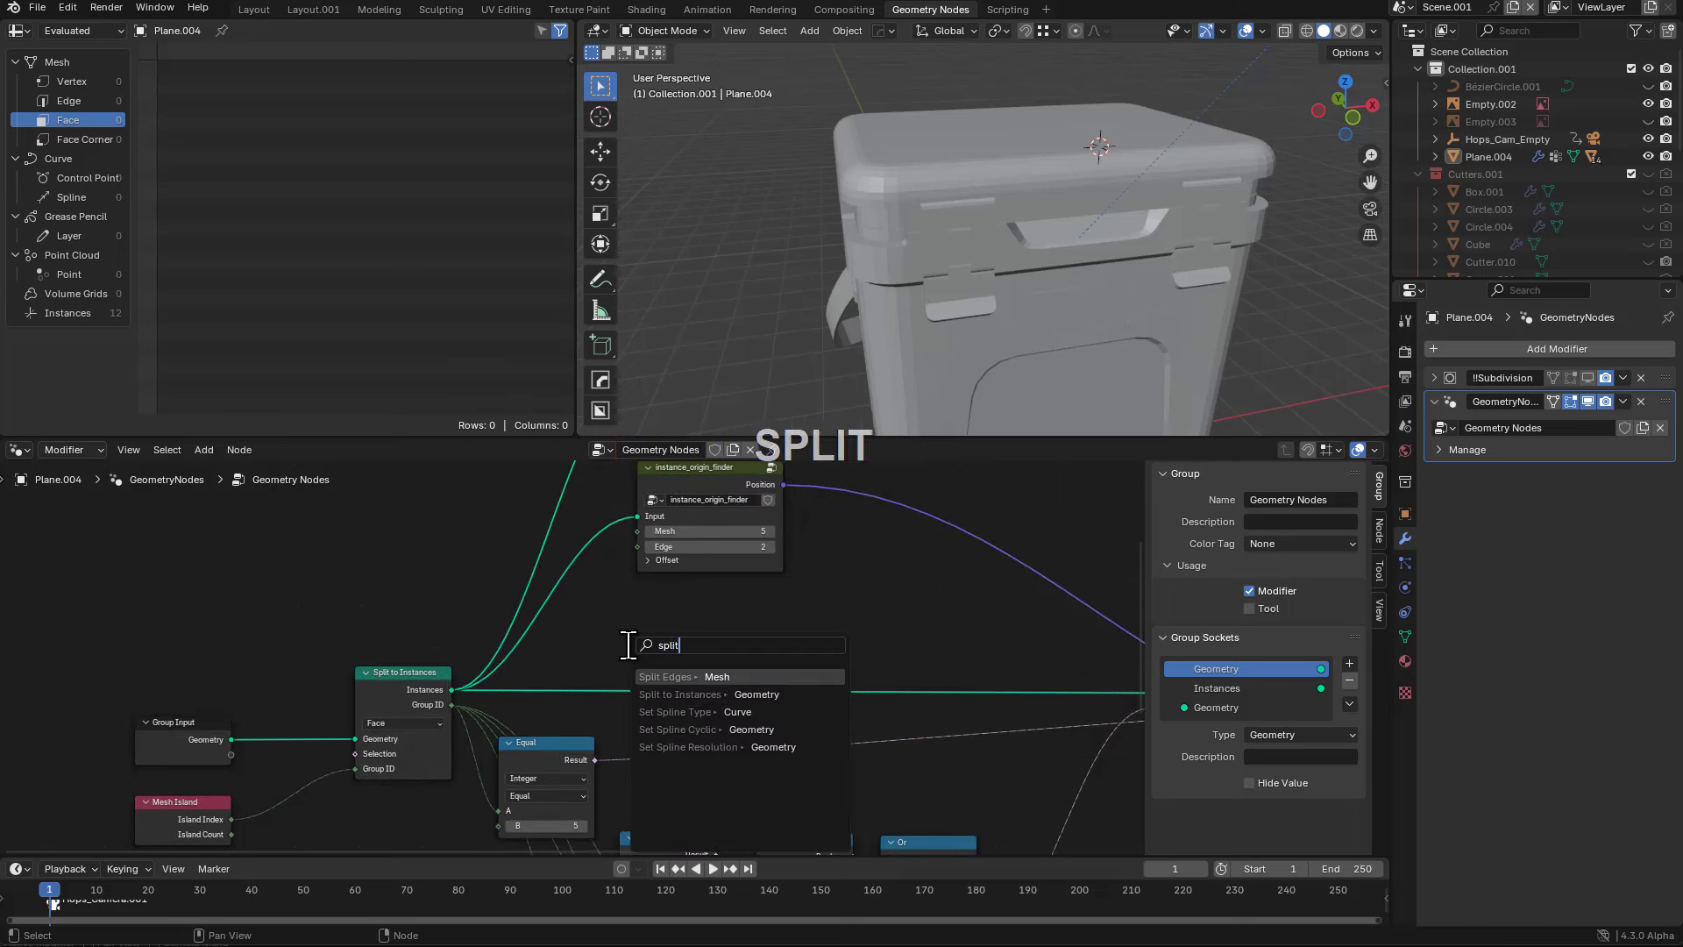
pyautogui.hotkey('ctrl', 'a')
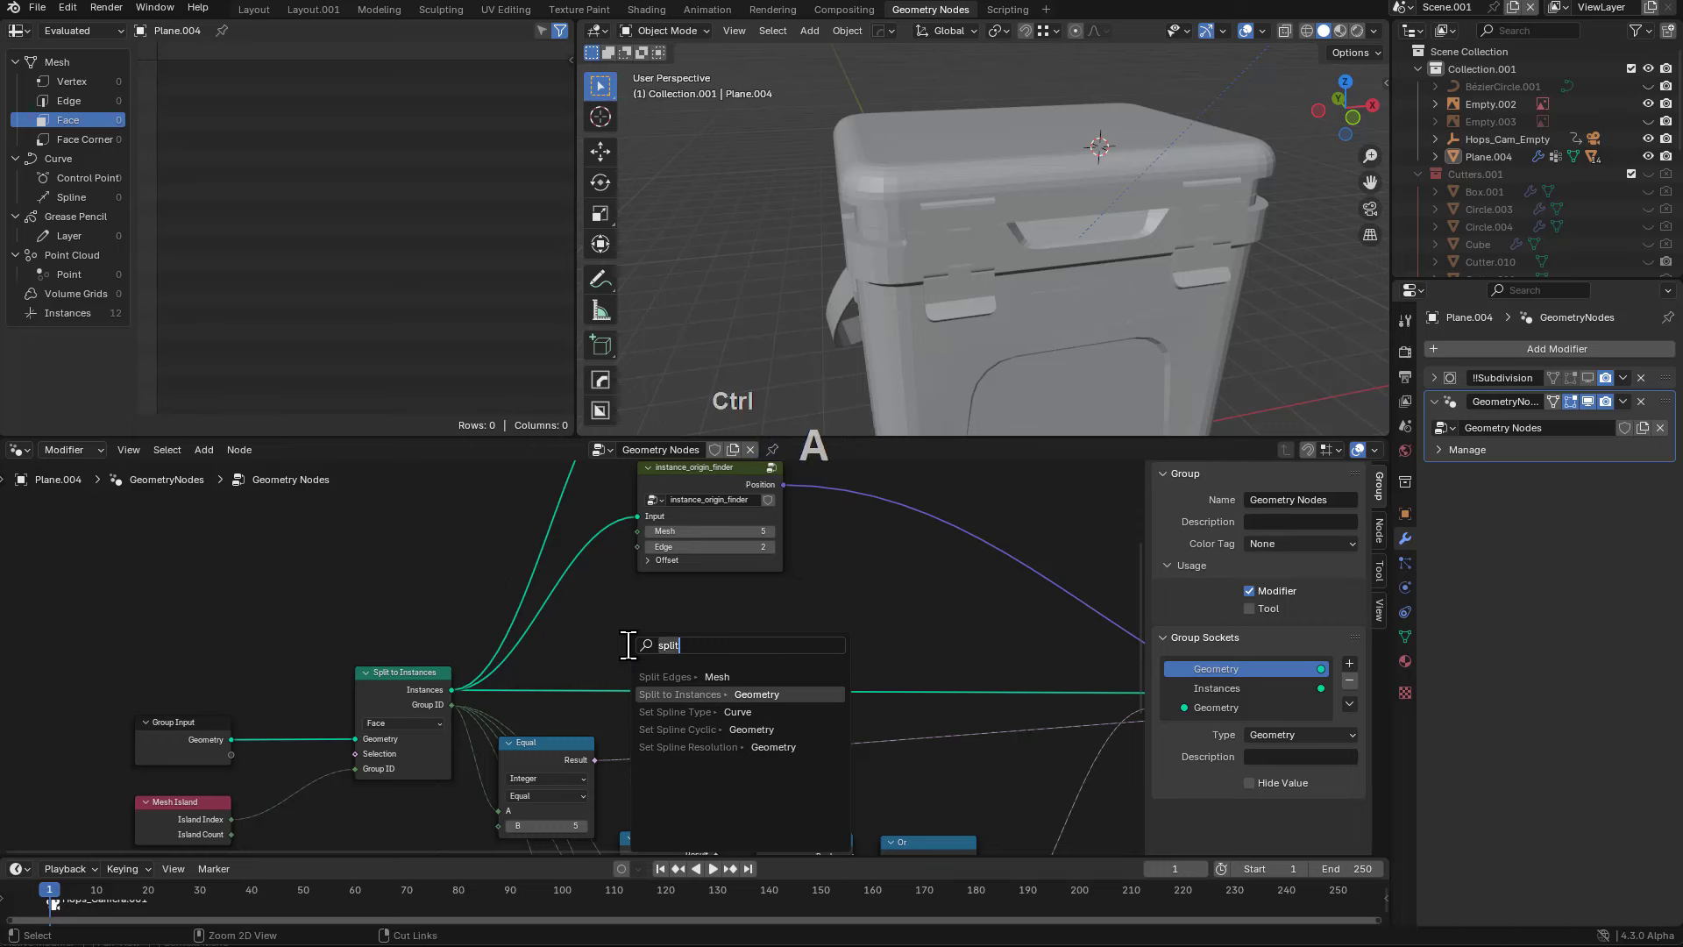
pyautogui.write('separate')
pyautogui.press('Down')
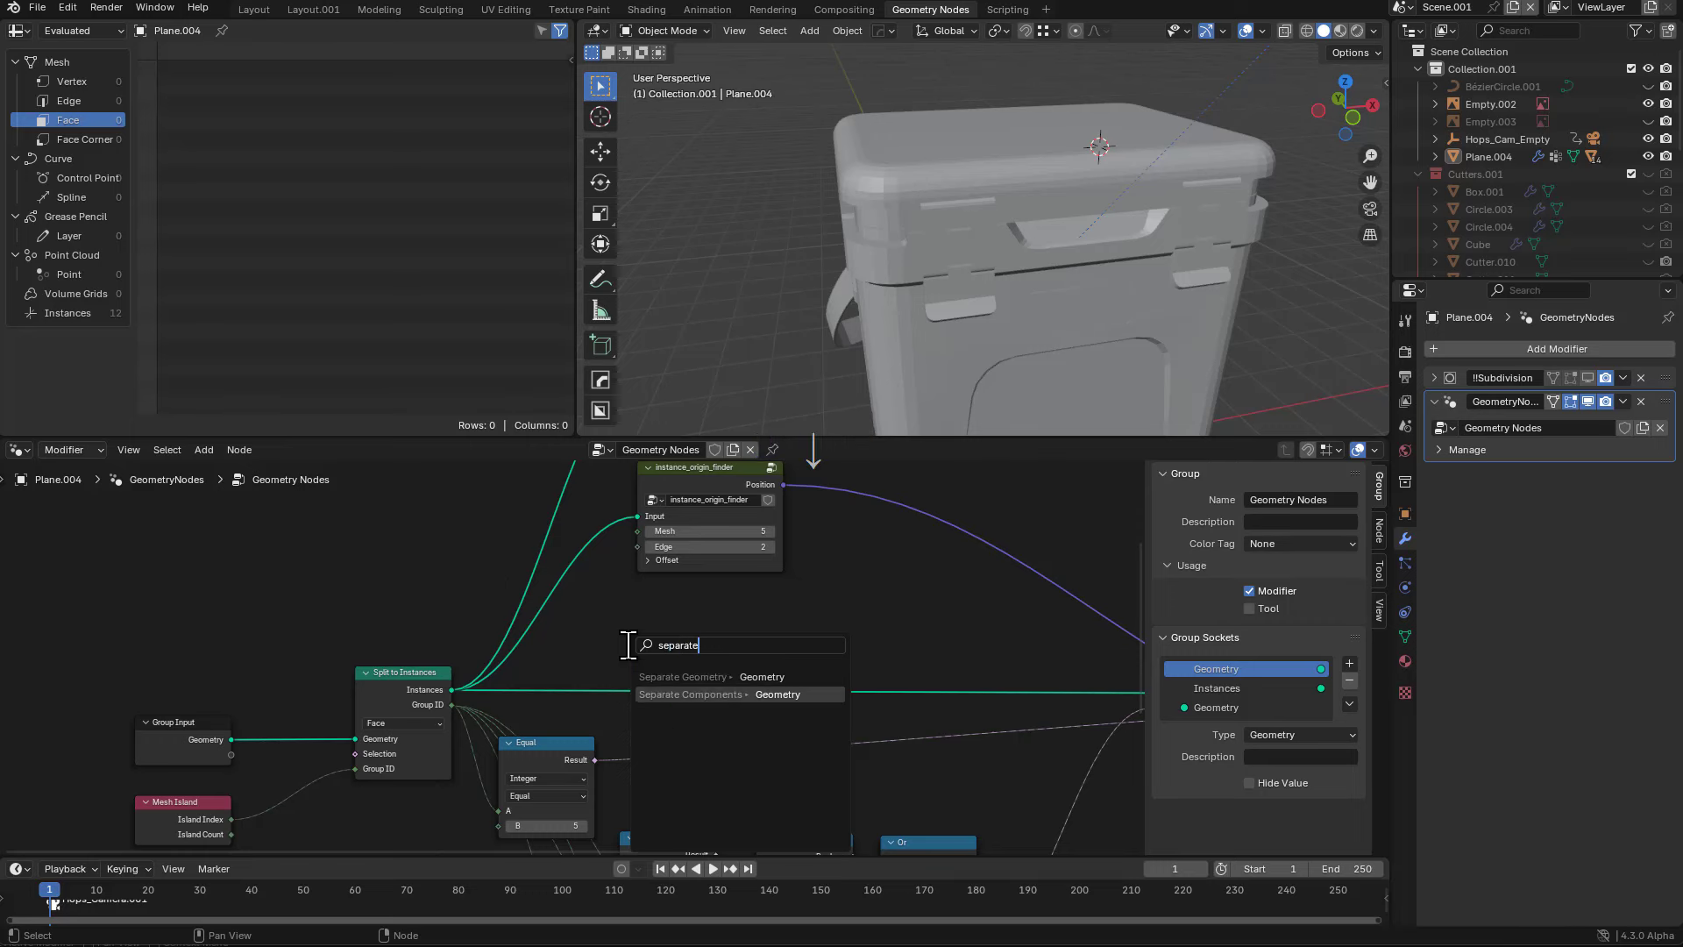
pyautogui.press('Return')
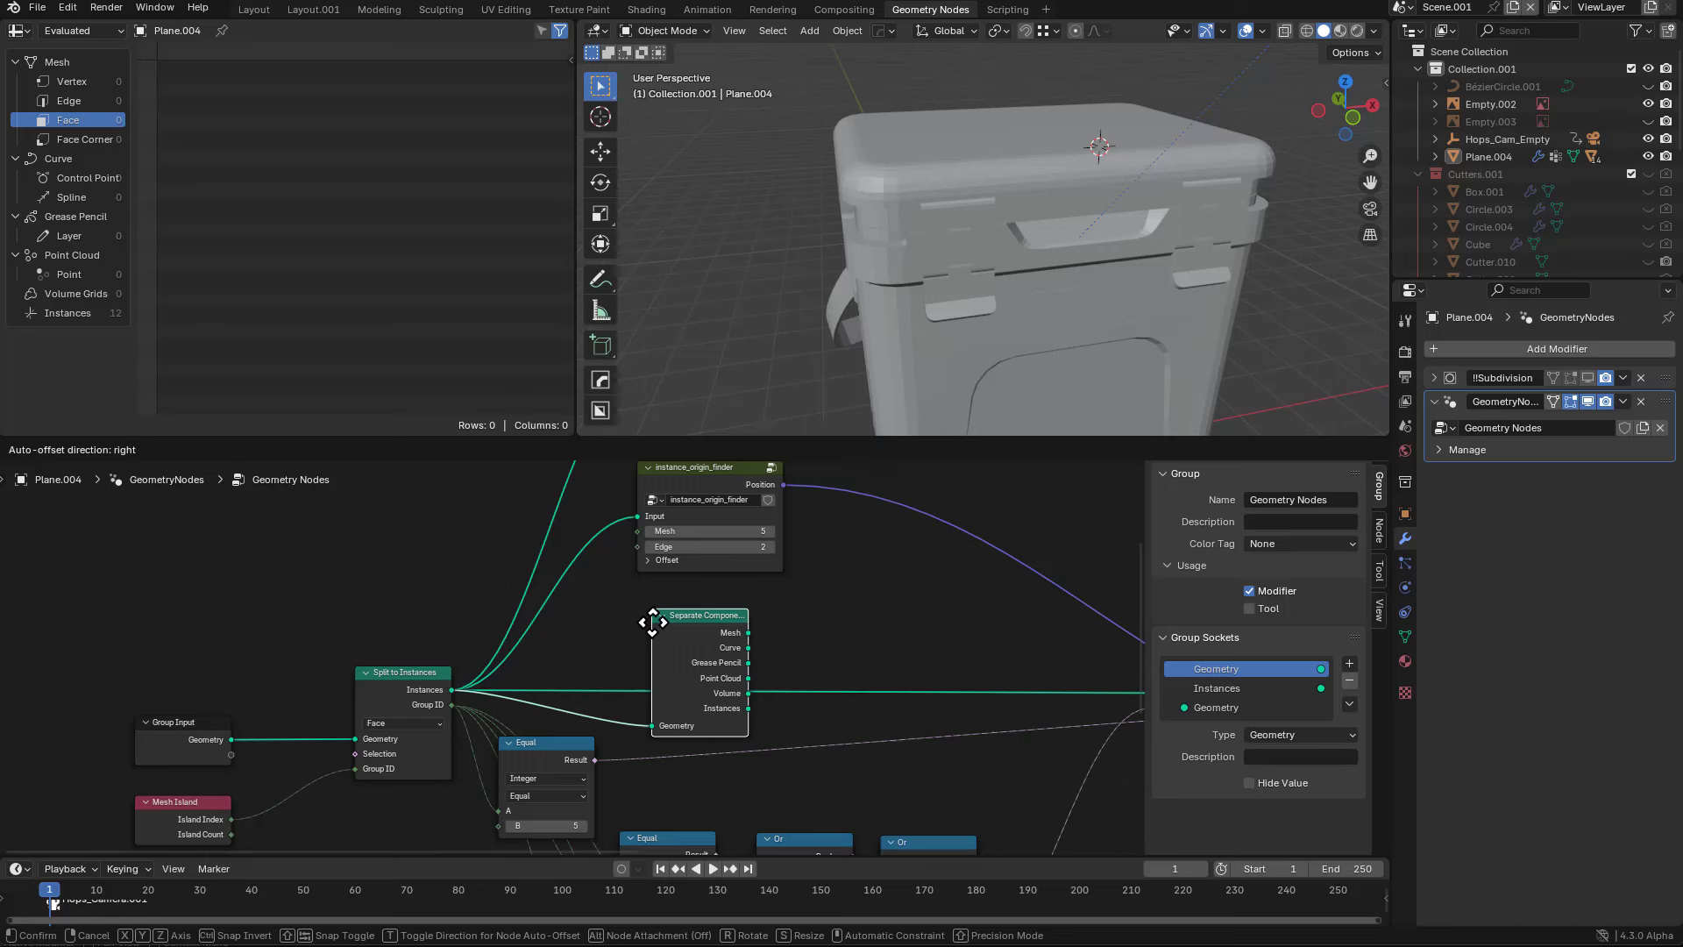
pyautogui.click(652, 621)
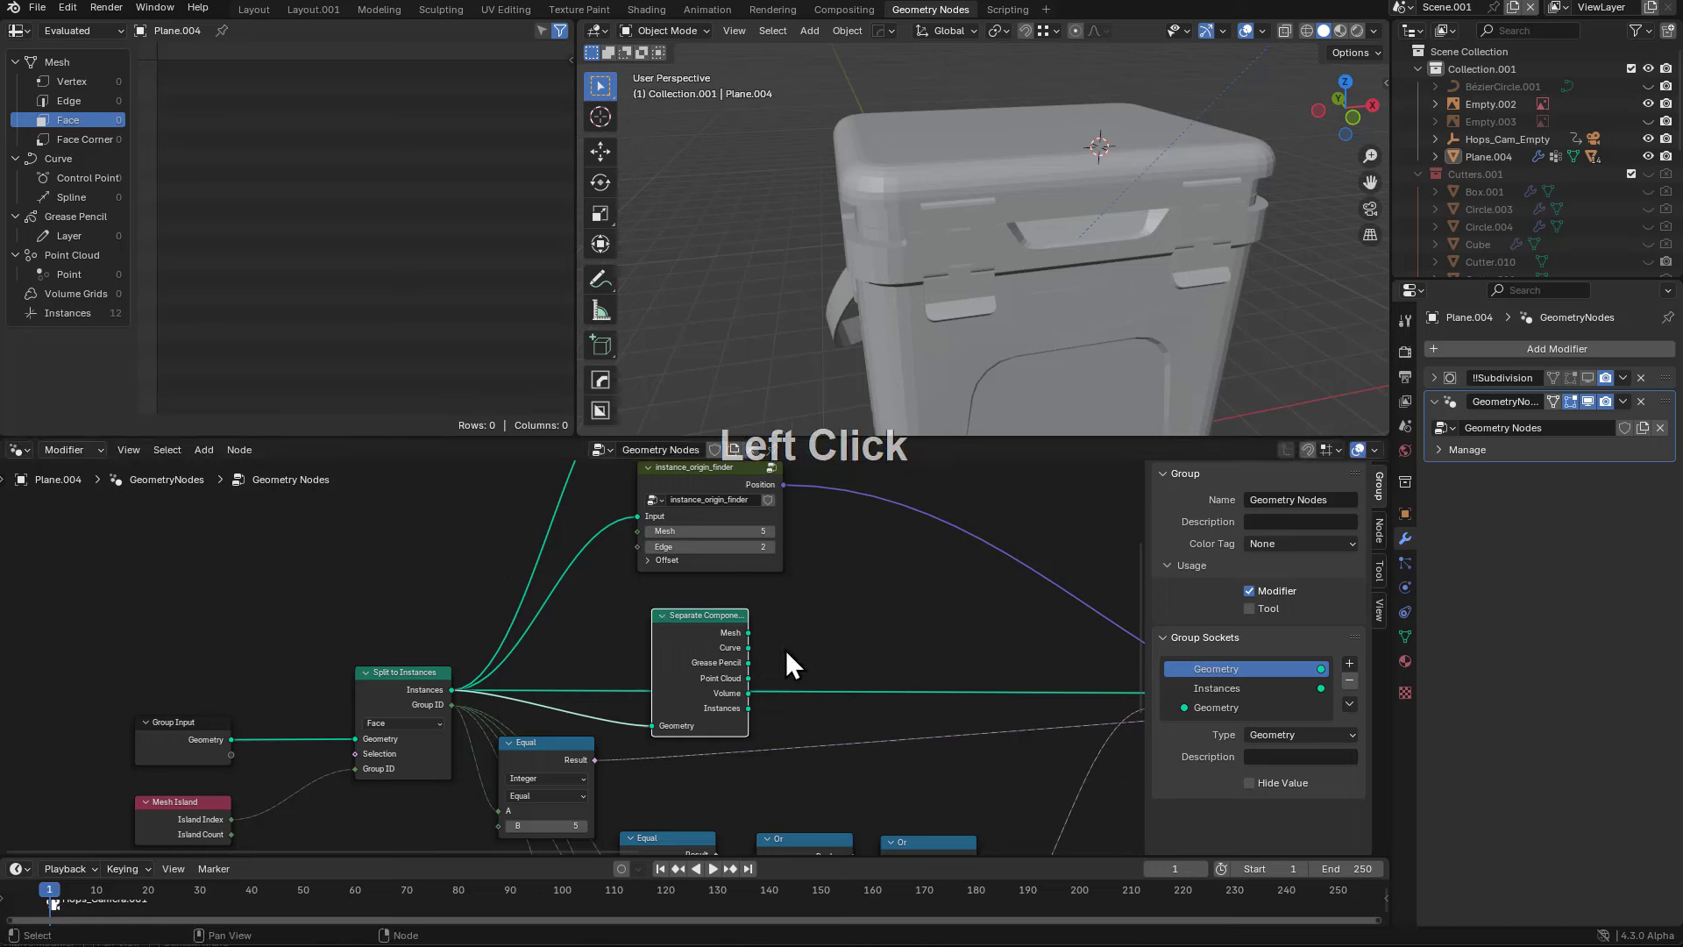
pyautogui.press('x')
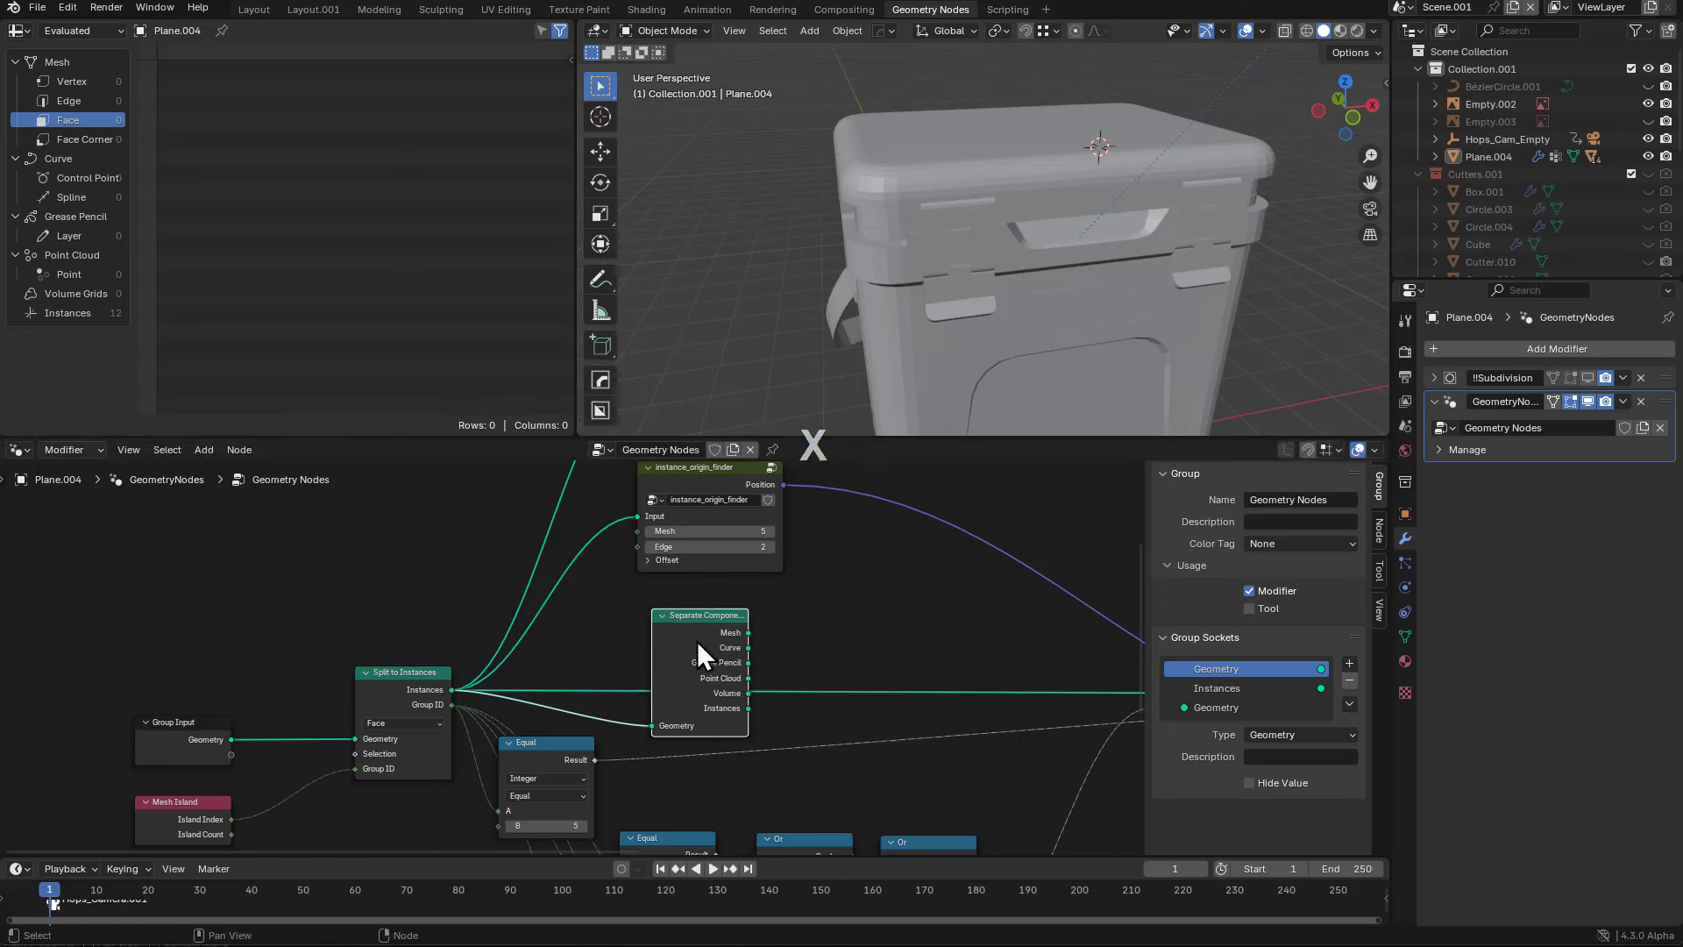
# - Hide the node editor's sidebar and shift the first Rotate Instances node slightly left
pyautogui.scroll(-1, 706, 584)
pyautogui.moveTo(706, 584); pyautogui.dragTo(939, 597, button='middle')
pyautogui.scroll(-1, 765, 620)
pyautogui.press('n')
pyautogui.scroll(1, 950, 590)
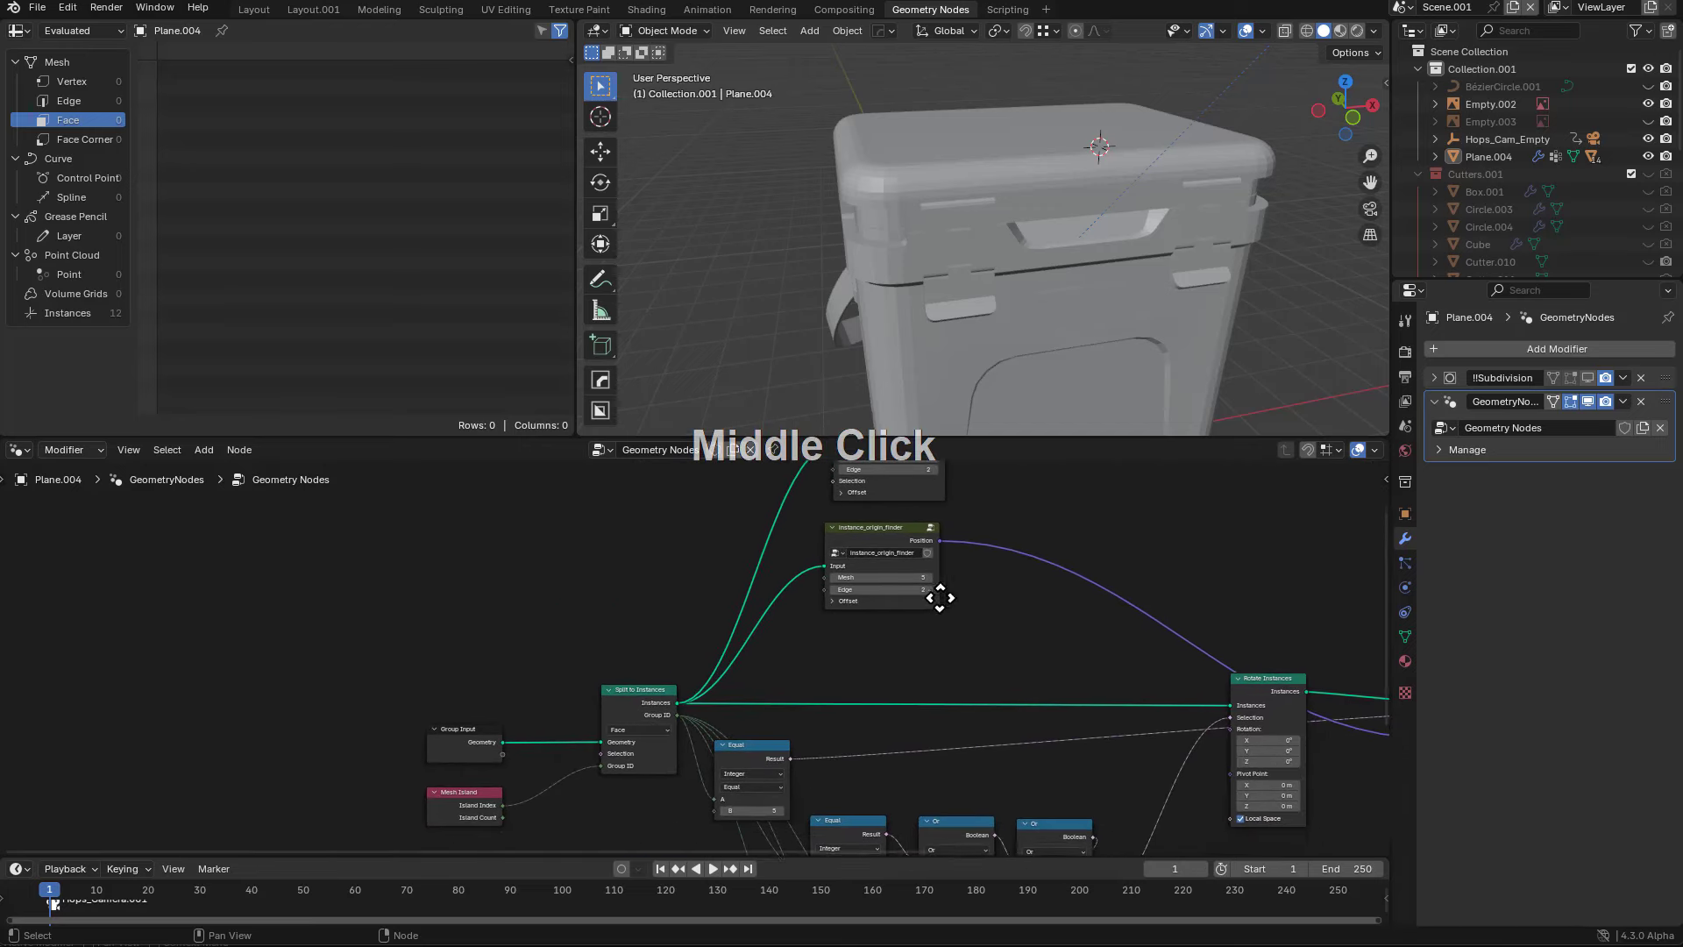
pyautogui.moveTo(1028, 633); pyautogui.dragTo(935, 642, button='middle')
pyautogui.moveTo(1319, 807); pyautogui.dragTo(880, 589, button='middle')
pyautogui.scroll(4, 918, 649)
pyautogui.moveTo(916, 650)
pyautogui.mouseDown()
pyautogui.moveTo(989, 650)
pyautogui.moveTo(917, 649)
pyautogui.mouseUp()
pyautogui.moveTo(901, 651); pyautogui.dragTo(795, 508, button='middle')
pyautogui.moveTo(755, 496); pyautogui.dragTo(725, 500)
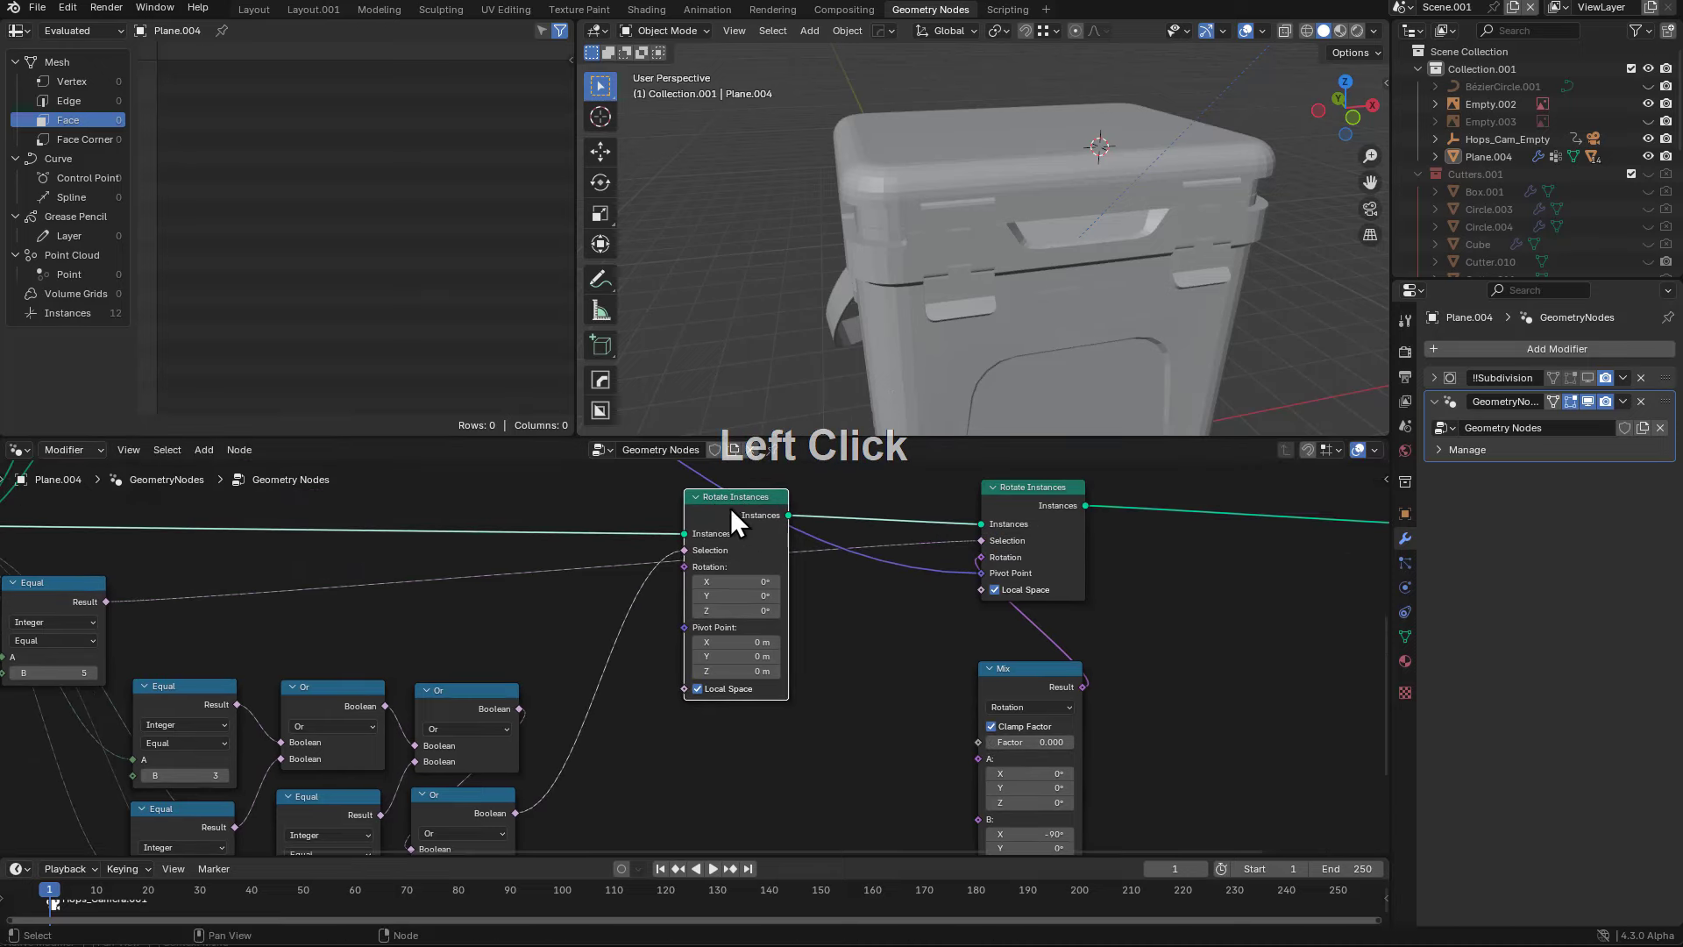
# - Select the multi-instance_origin_finder node and open its group for editing
pyautogui.scroll(-2, 869, 624)
pyautogui.moveTo(788, 543); pyautogui.dragTo(822, 631, button='middle')
pyautogui.moveTo(728, 598); pyautogui.dragTo(764, 648, button='middle')
pyautogui.moveTo(412, 574); pyautogui.dragTo(696, 708, button='middle')
pyautogui.scroll(3, 666, 600)
pyautogui.scroll(1, 736, 575)
pyautogui.click(738, 517)
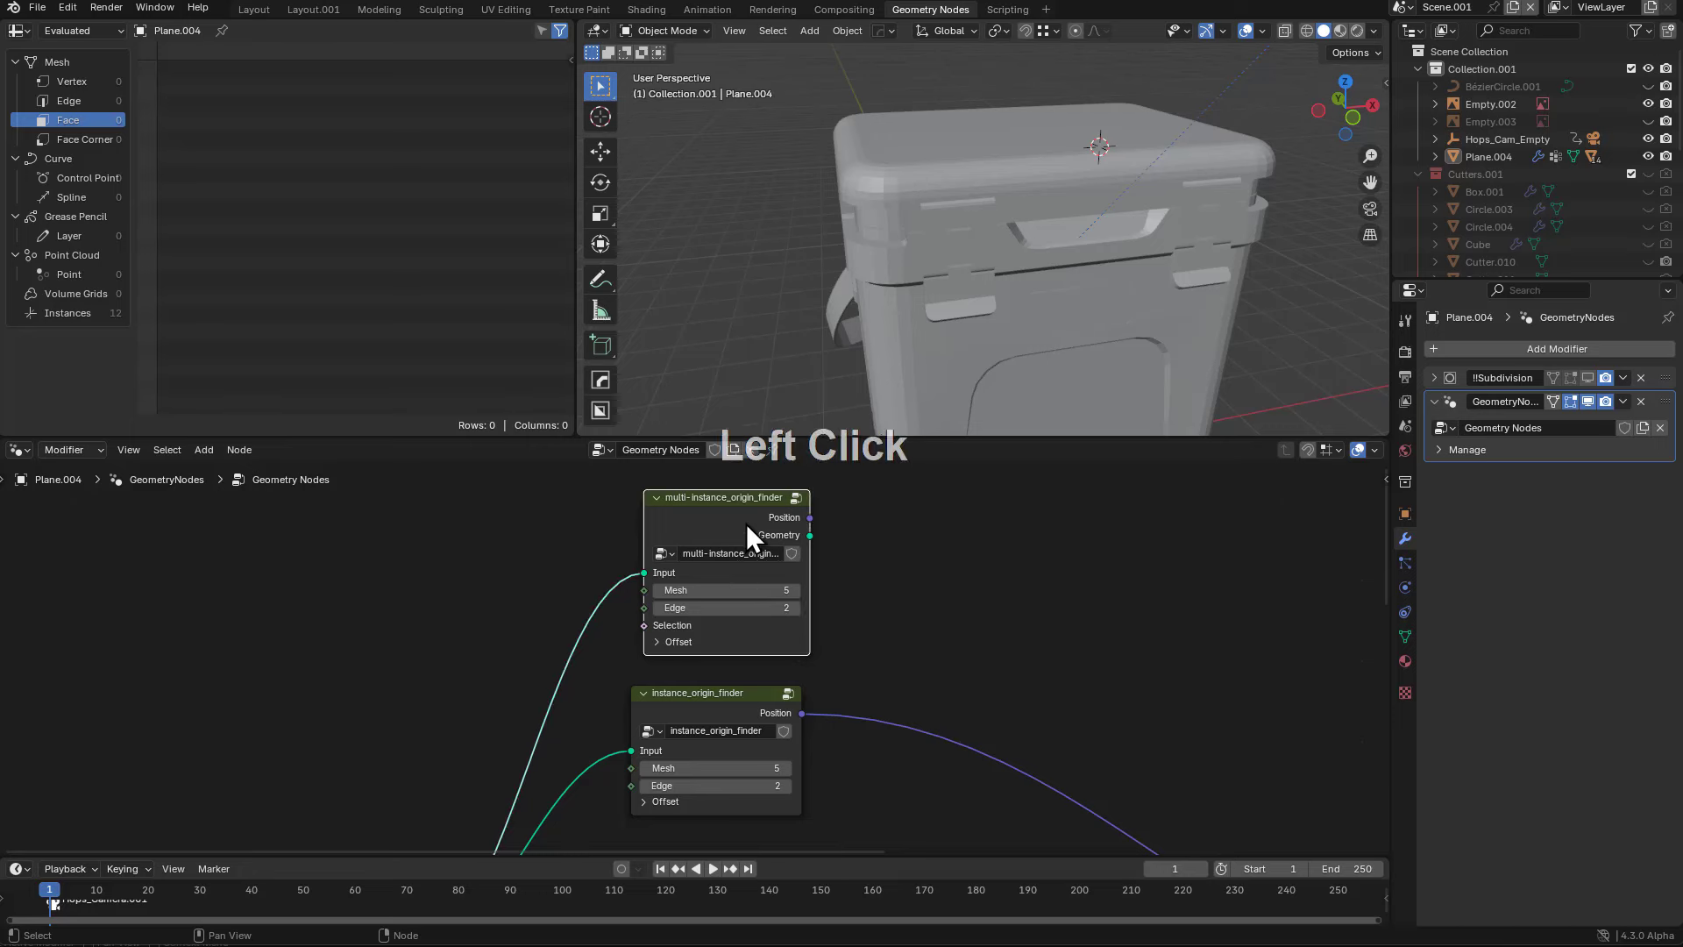
pyautogui.scroll(-1, 745, 523)
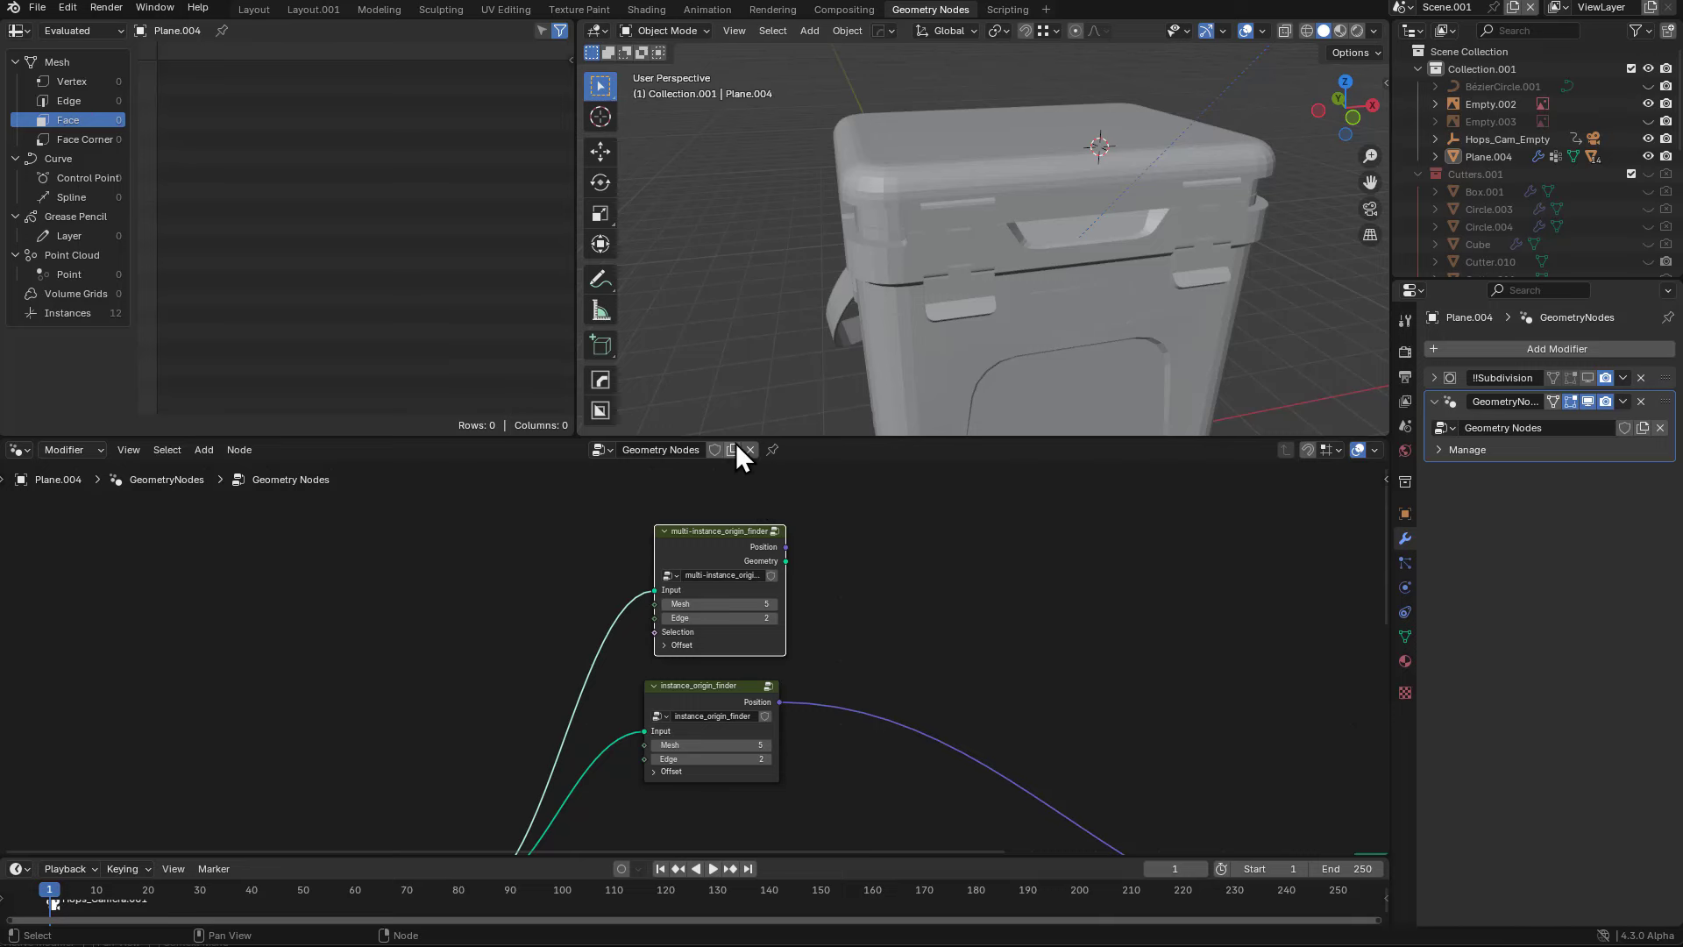
pyautogui.scroll(-1, 738, 544)
pyautogui.moveTo(738, 543); pyautogui.dragTo(687, 621, button='middle')
pyautogui.press('Tab')
pyautogui.scroll(-1, 718, 601)
pyautogui.scroll(1, 739, 638)
# - Preview the Bounding Box output with a Viewer placed above the node row, and delete that Viewer
pyautogui.keyDown('ctrl'); pyautogui.keyDown('shift'); pyautogui.click(739, 638); pyautogui.keyUp('shift'); pyautogui.keyUp('ctrl')
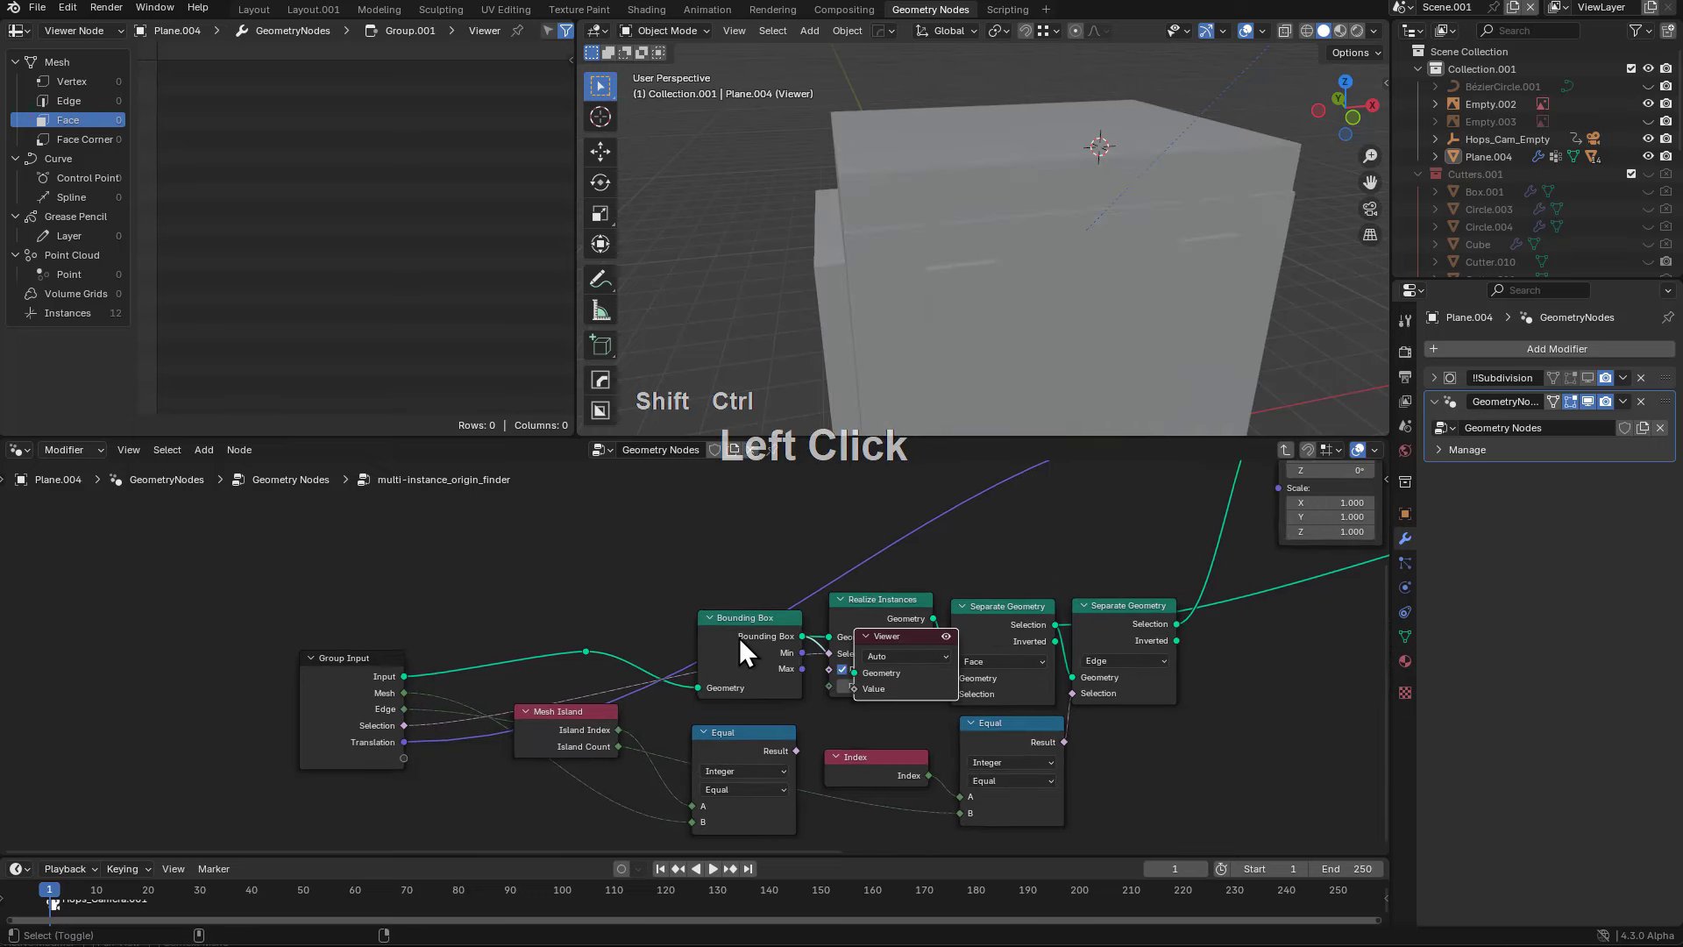
pyautogui.moveTo(931, 620); pyautogui.dragTo(893, 645)
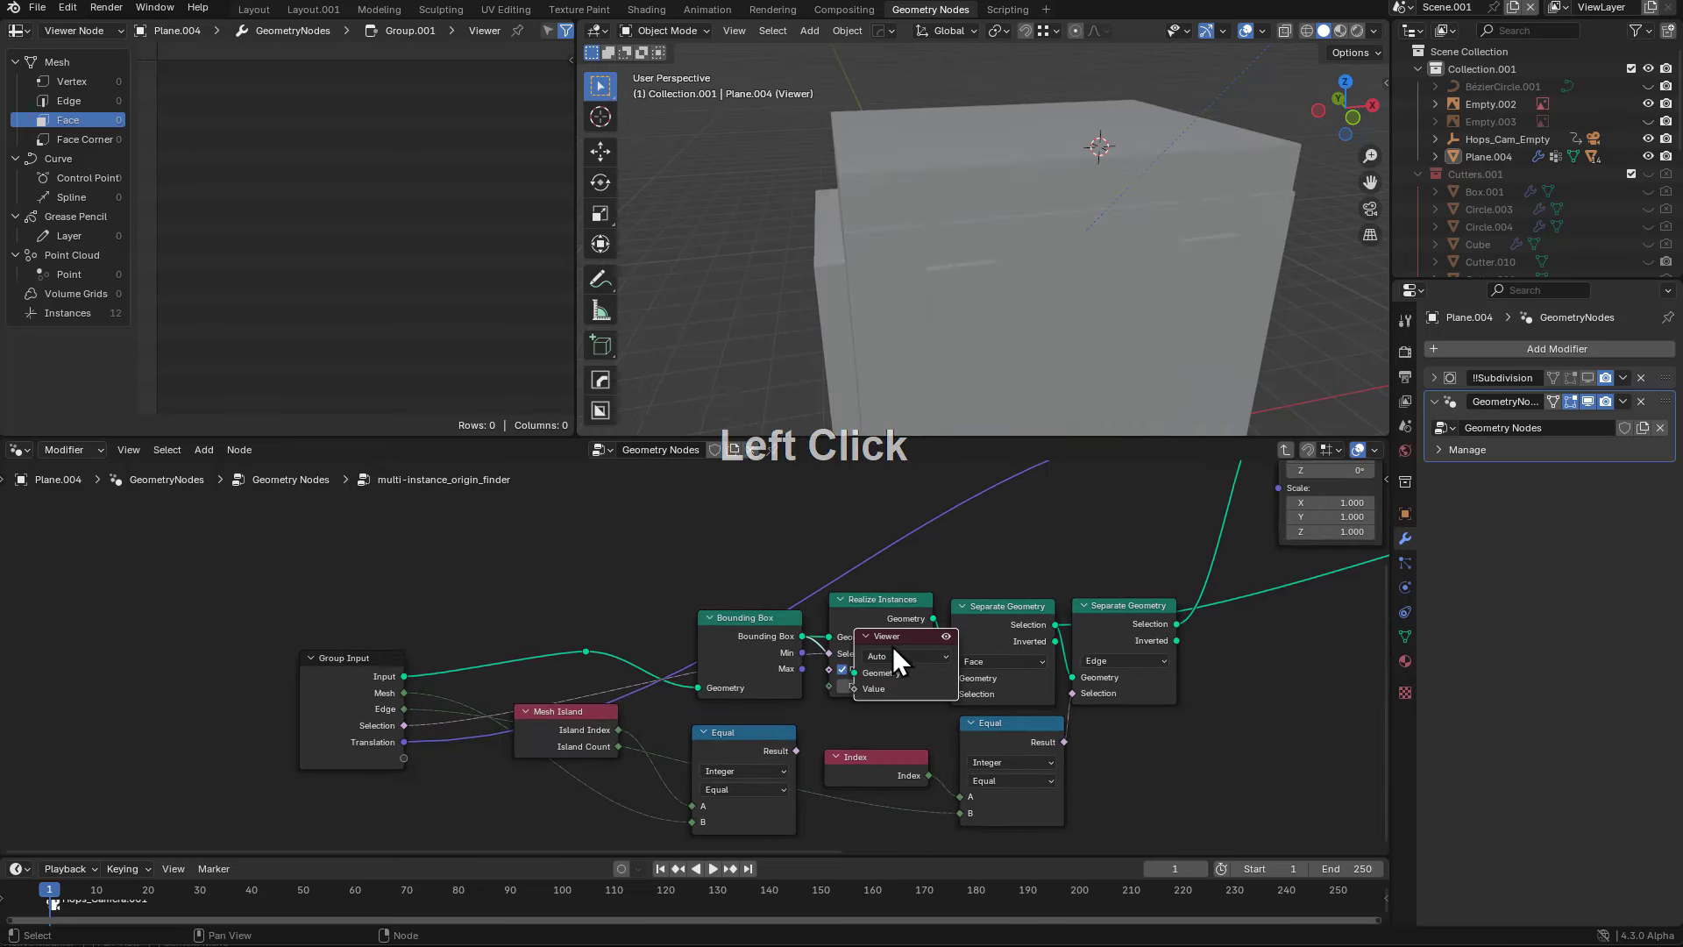
pyautogui.press('g')
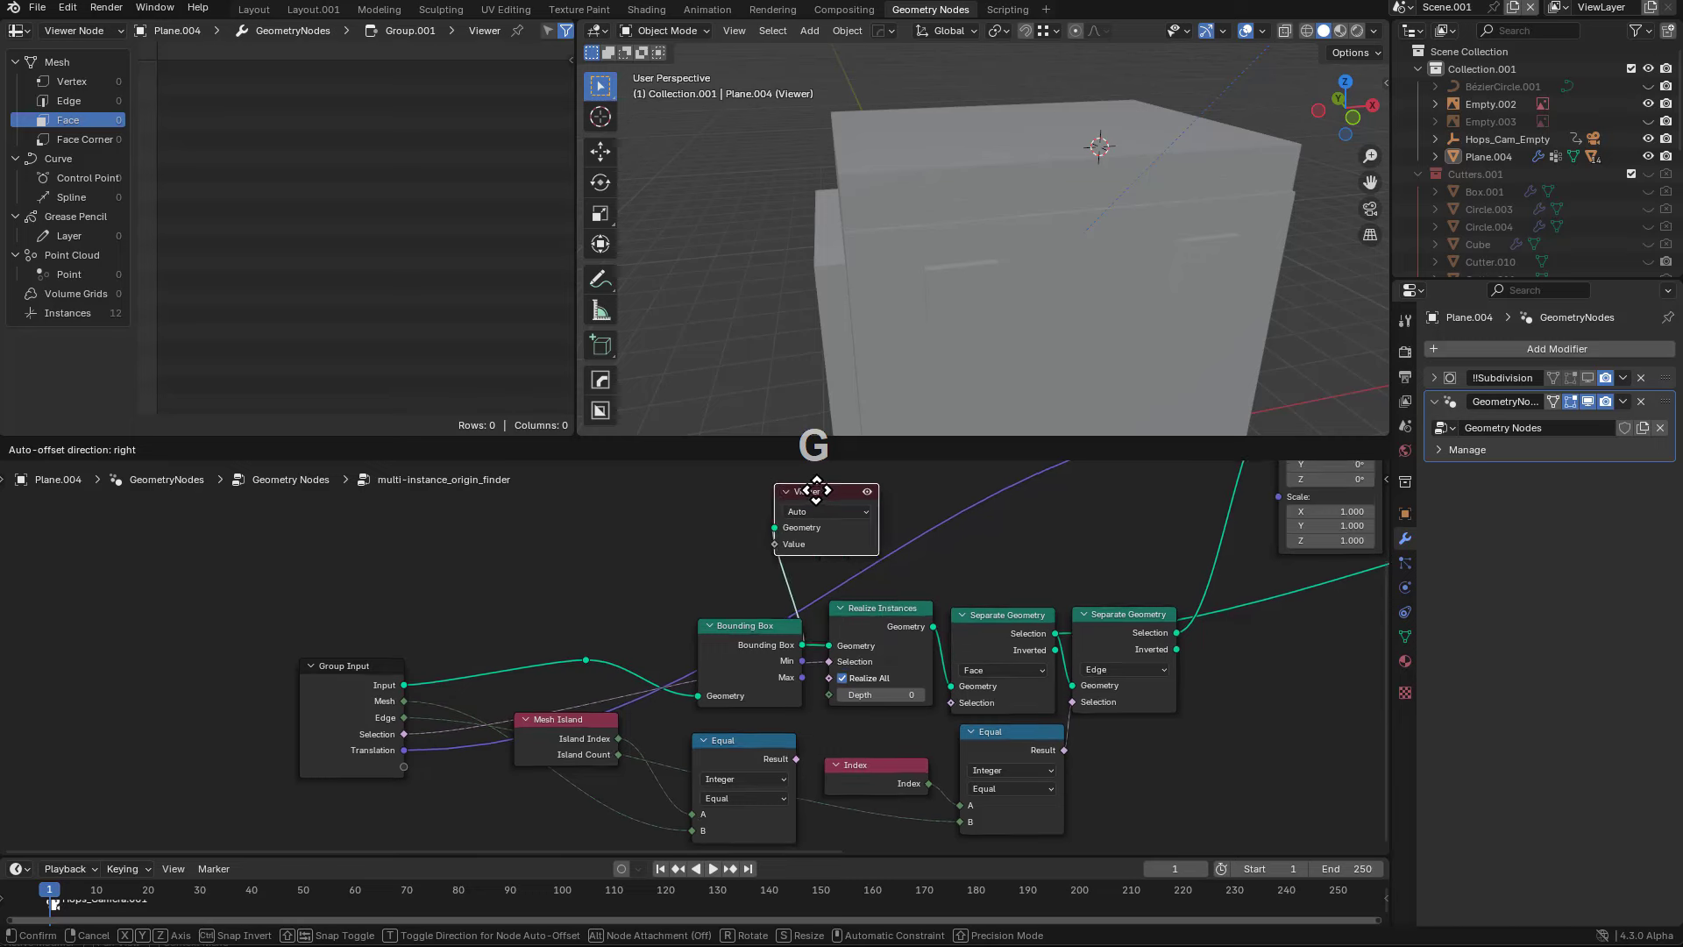
pyautogui.click(890, 511)
pyautogui.moveTo(886, 572); pyautogui.dragTo(838, 607, button='middle')
pyautogui.press('x')
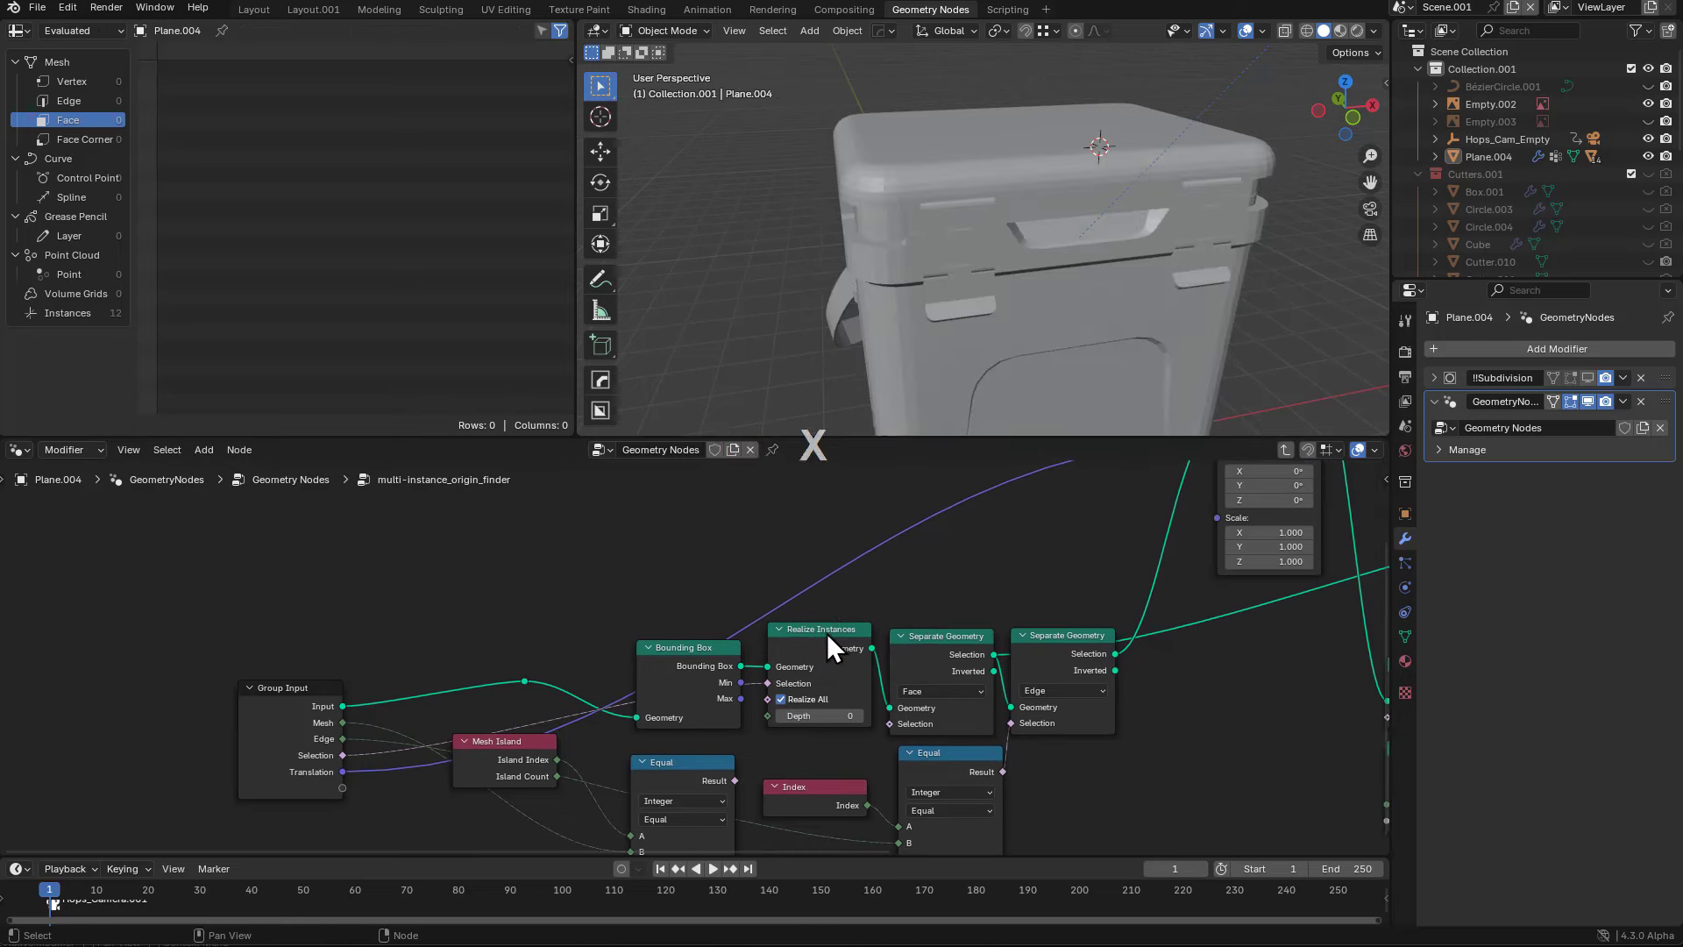
# - View the Realize Instances and face Separate Geometry outputs, and connect the Mesh Island Equal result to the face Separate Geometry's Selection
pyautogui.keyDown('ctrl'); pyautogui.keyDown('shift'); pyautogui.click(830, 637); pyautogui.keyUp('shift'); pyautogui.keyUp('ctrl')
pyautogui.keyDown('ctrl'); pyautogui.keyDown('shift'); pyautogui.click(957, 638); pyautogui.keyUp('shift'); pyautogui.keyUp('ctrl')
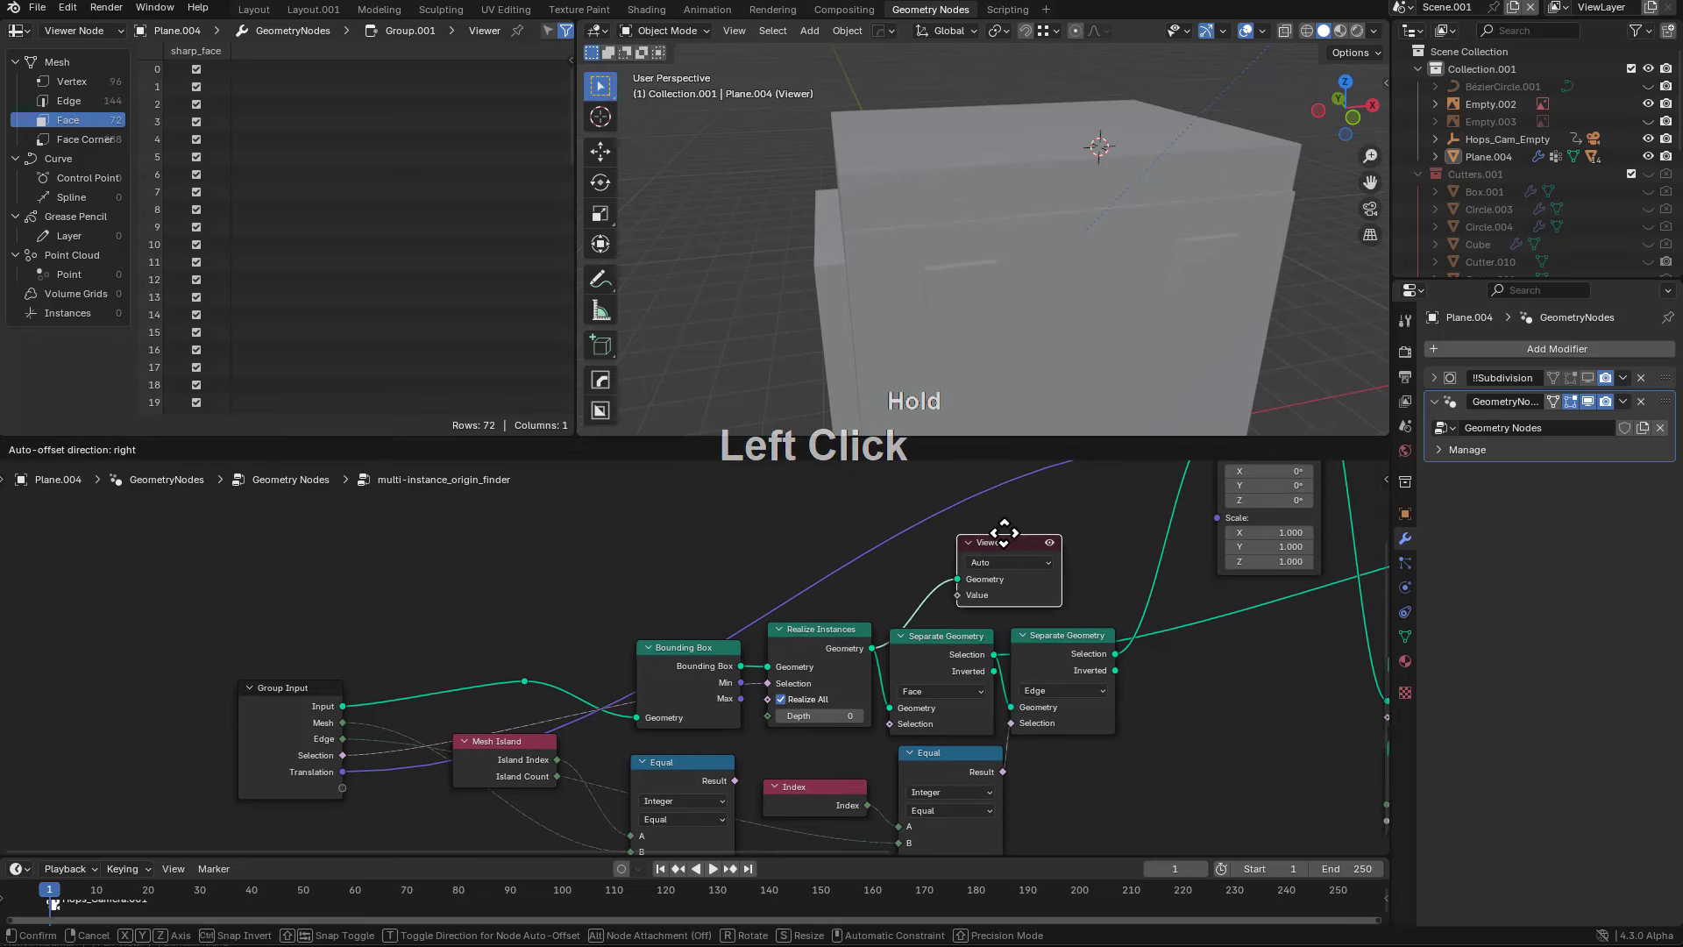
pyautogui.moveTo(955, 646); pyautogui.dragTo(854, 608, button='middle')
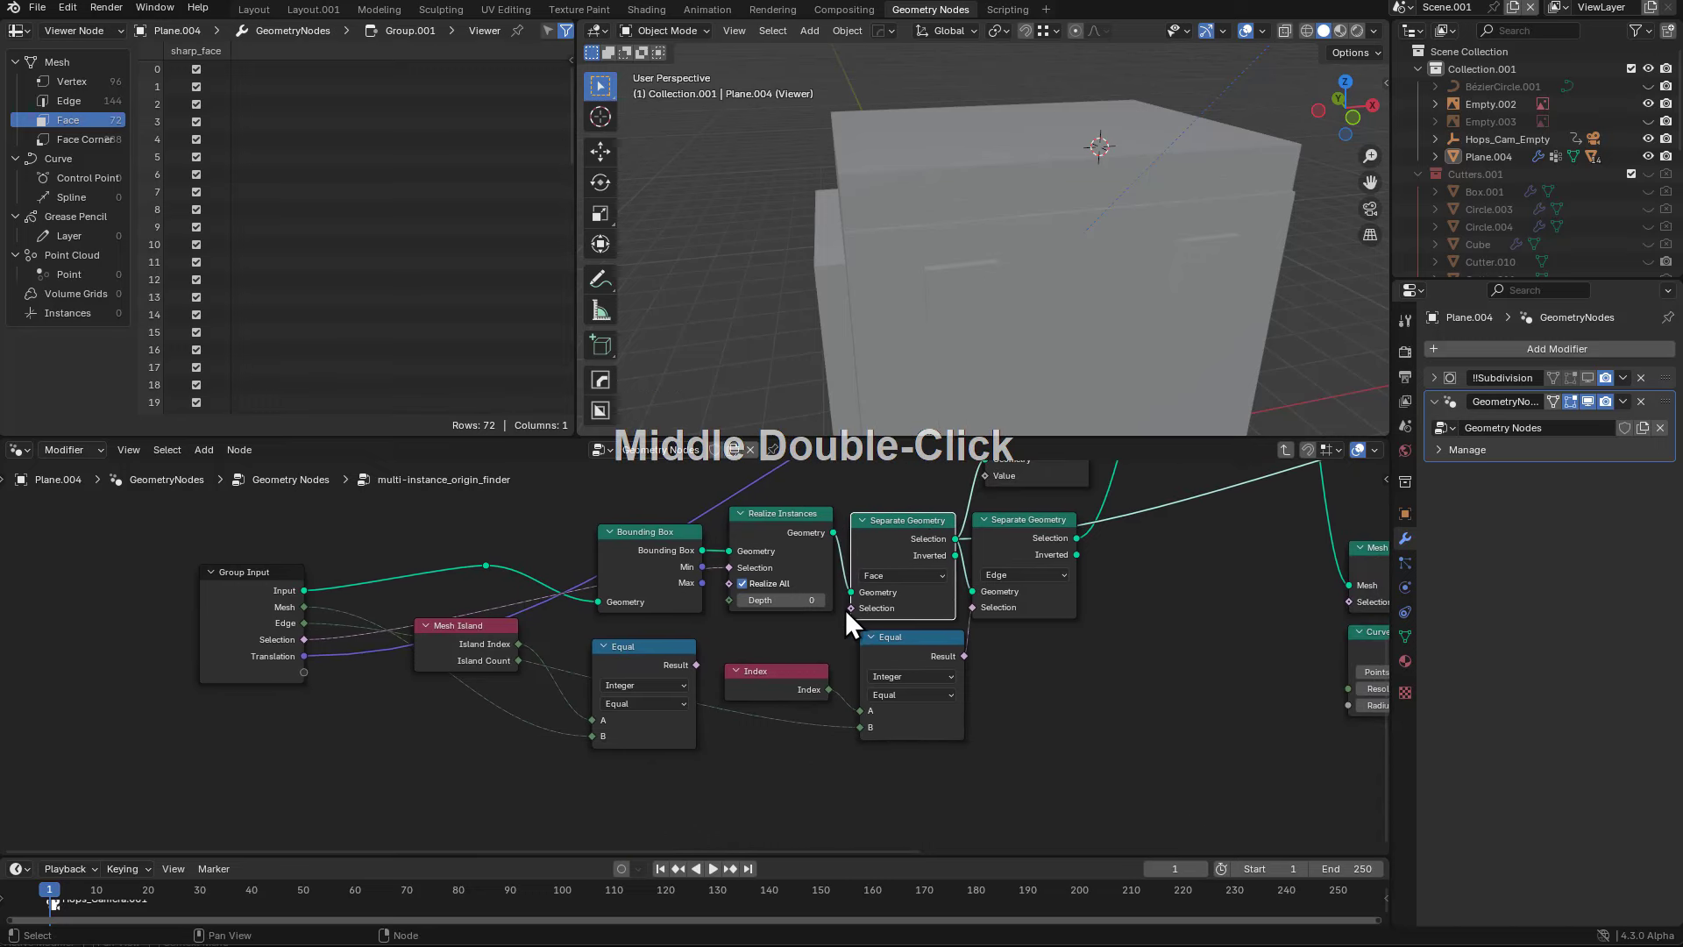
pyautogui.moveTo(850, 607); pyautogui.dragTo(708, 649)
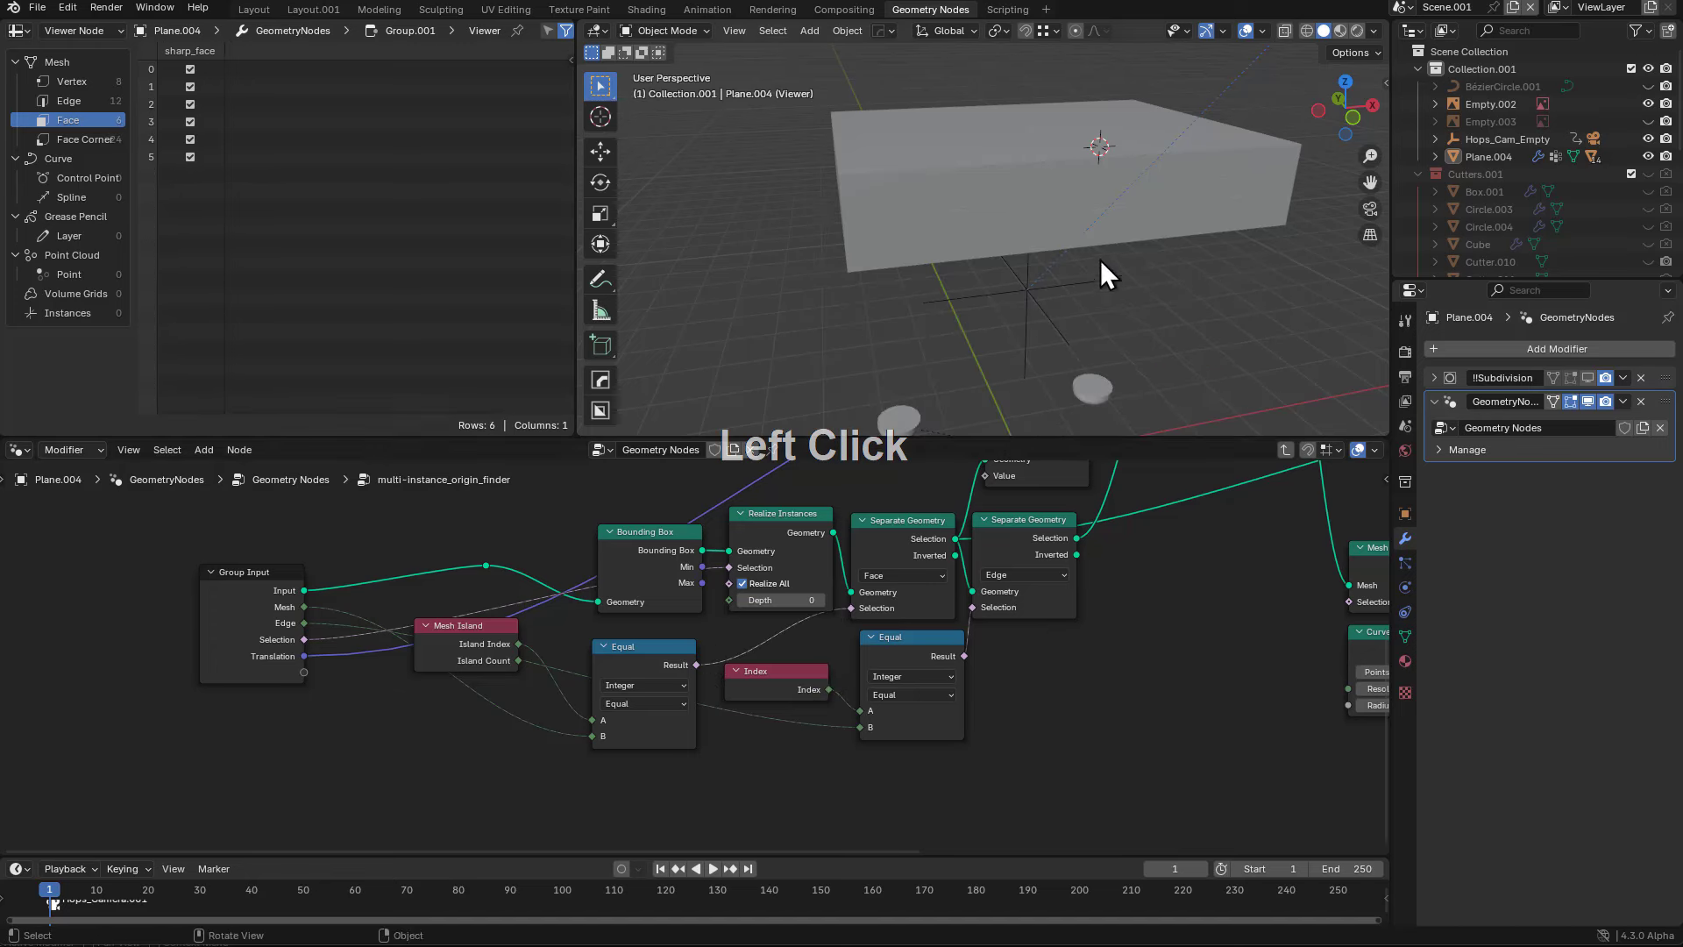
pyautogui.moveTo(1100, 260); pyautogui.dragTo(995, 288, button='middle')
# - Examine the inside of the instance_origin_finder group for comparison, and reopen the multi-instance_origin_finder group
pyautogui.press('Tab')
pyautogui.click(647, 741)
pyautogui.press('Tab')
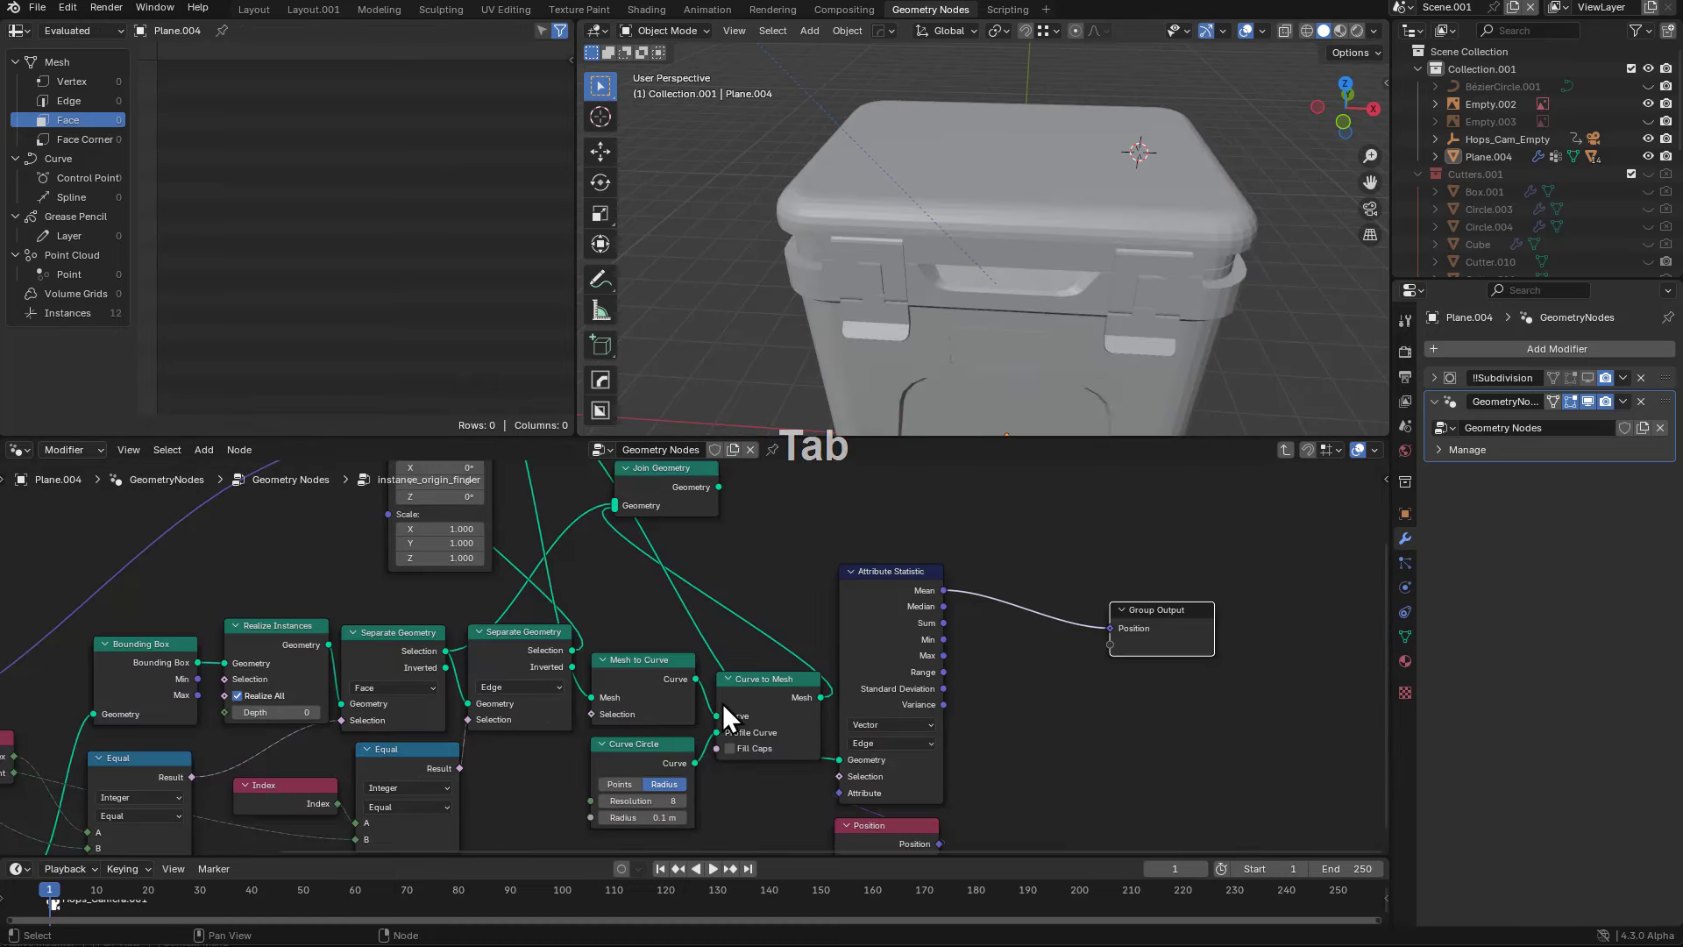
pyautogui.moveTo(722, 705); pyautogui.dragTo(797, 616, button='middle')
pyautogui.press('Tab')
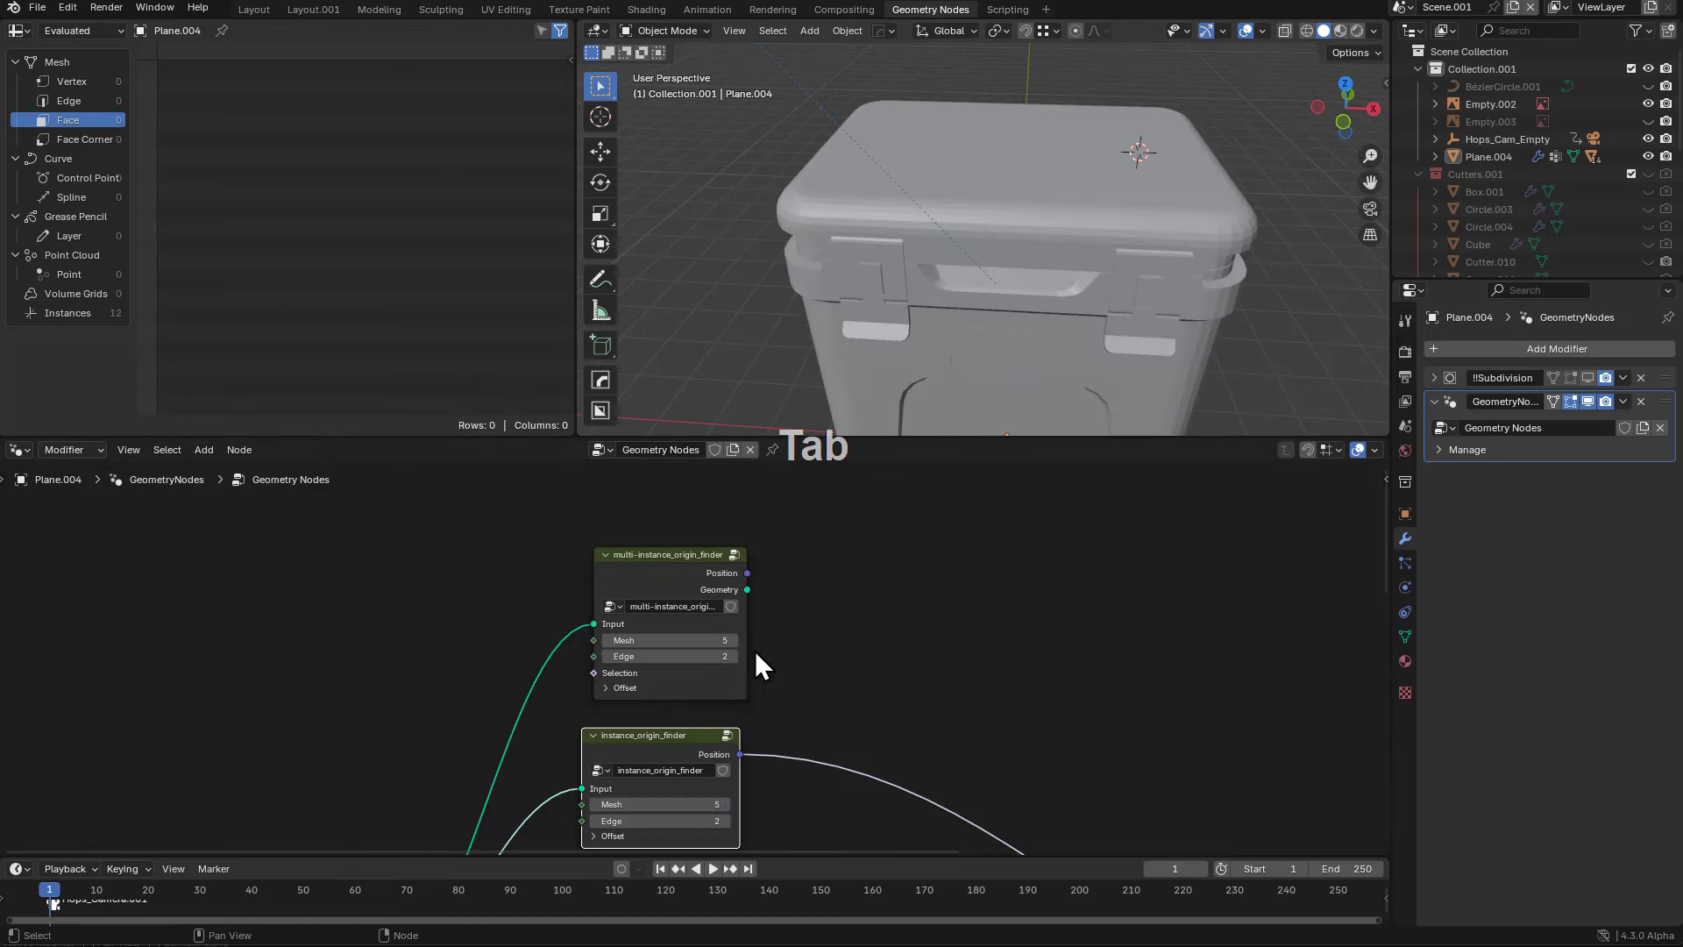
pyautogui.click(668, 584)
pyautogui.press('Tab')
pyautogui.scroll(3, 675, 659)
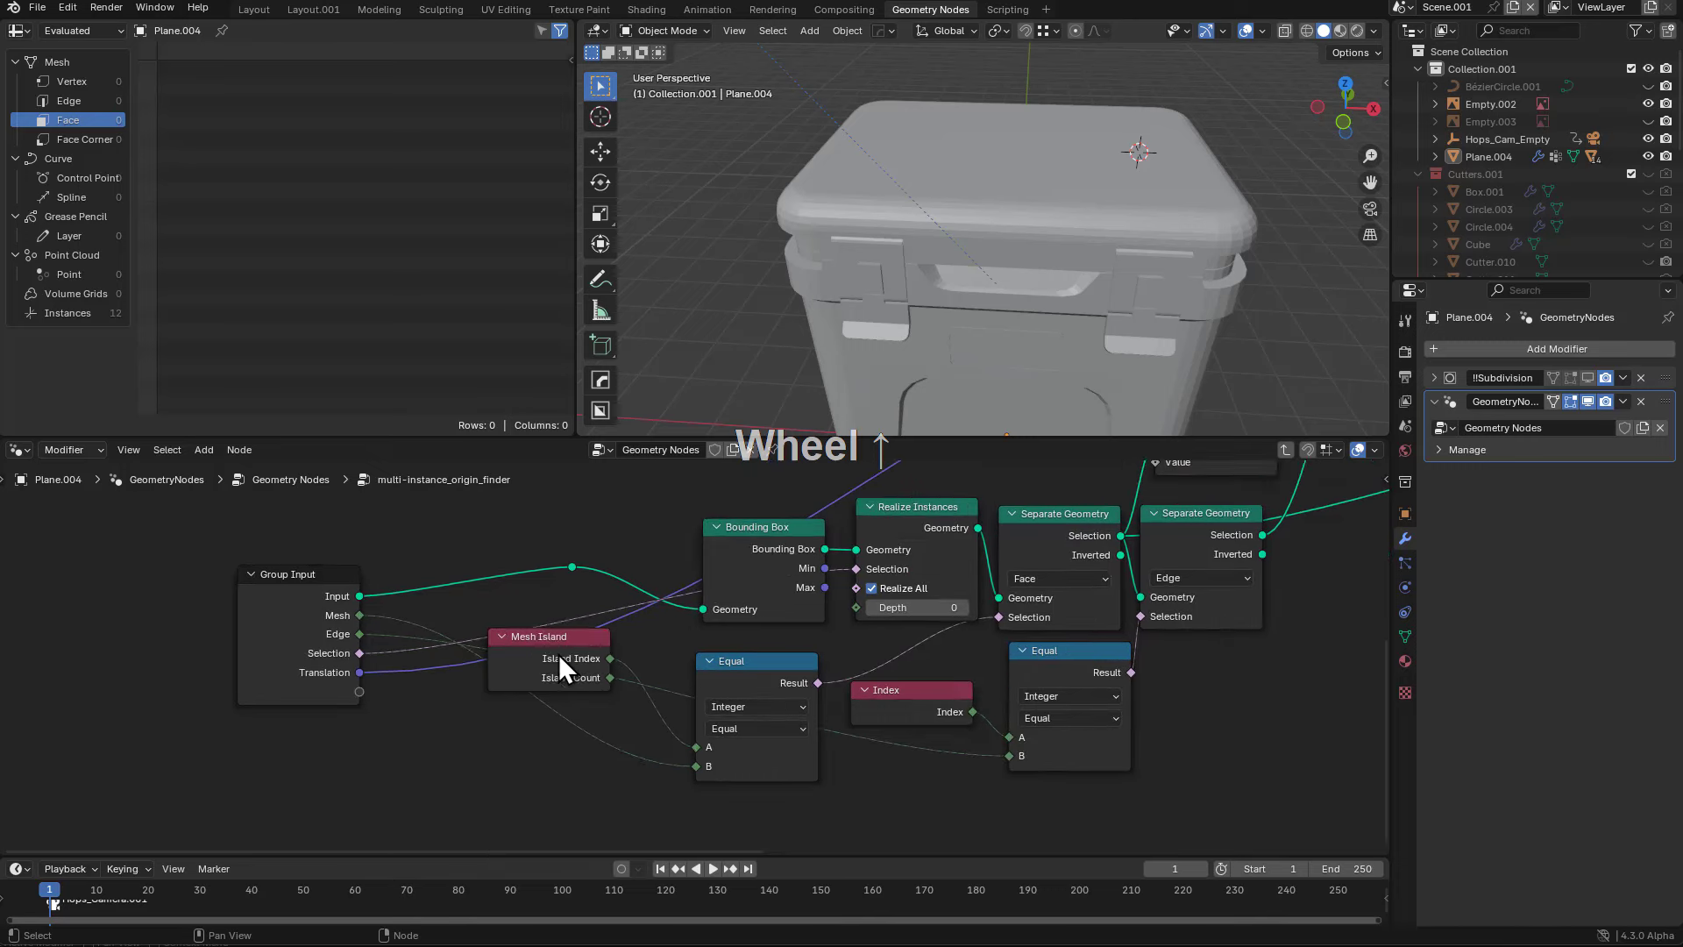
# - Lower the Mesh Island node, preview the face Separate Geometry's Selection output, and place its Viewer clear of the node row
pyautogui.moveTo(556, 654); pyautogui.dragTo(520, 702)
pyautogui.moveTo(800, 649); pyautogui.dragTo(637, 677, button='middle')
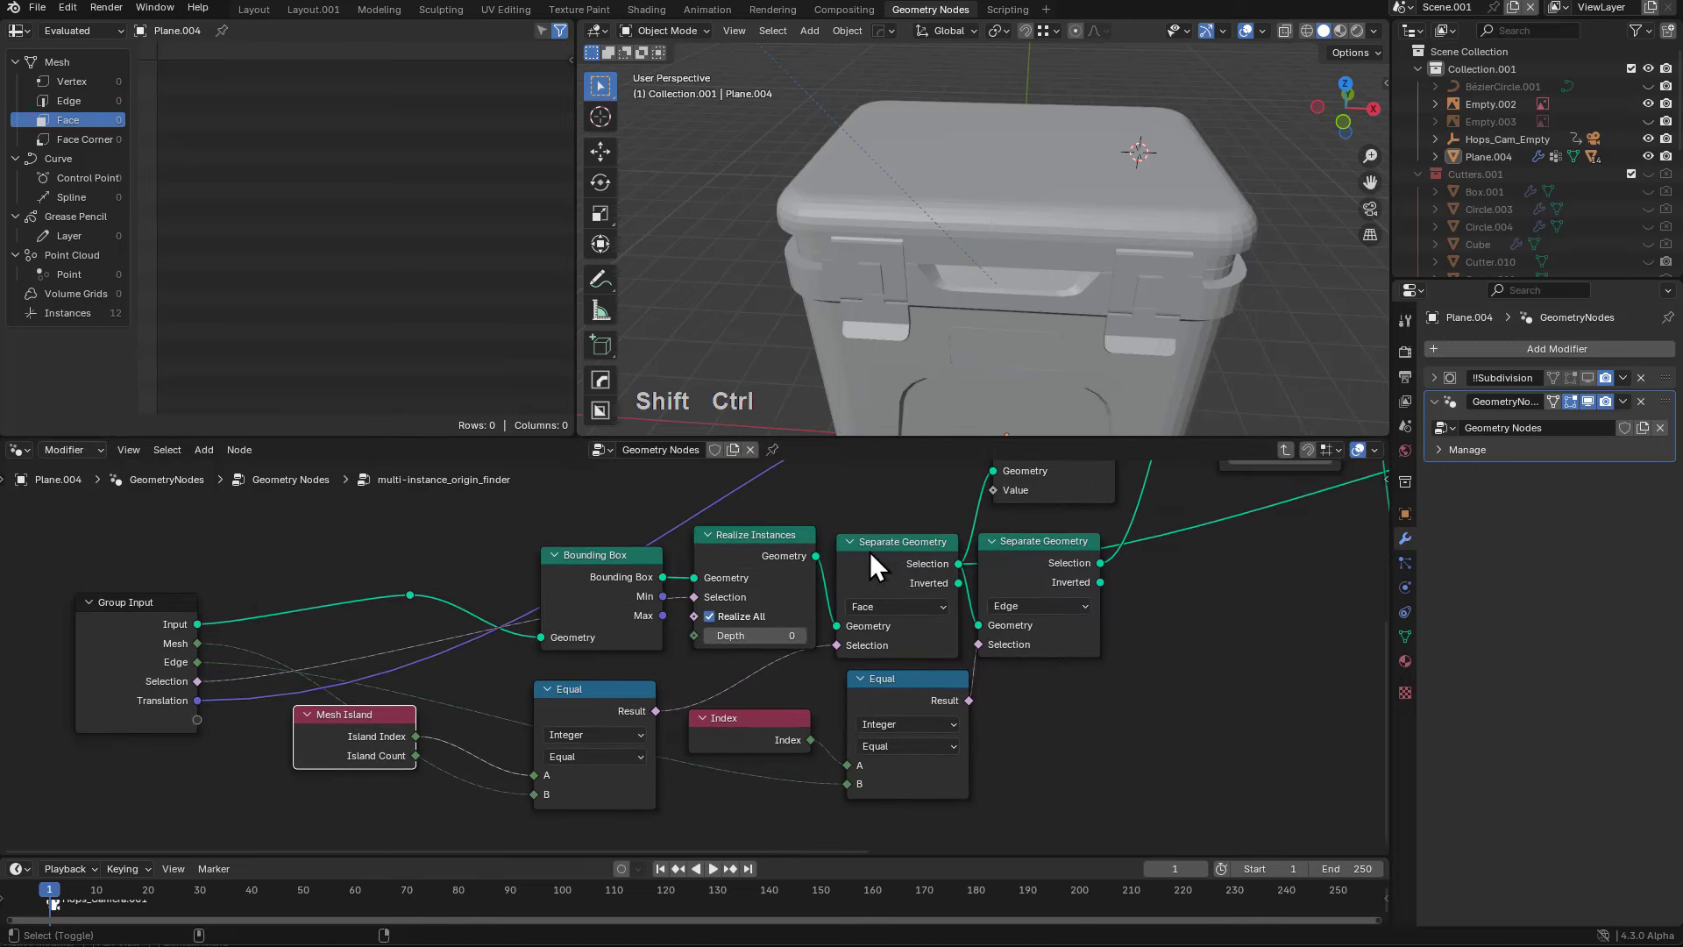
pyautogui.keyDown('ctrl'); pyautogui.keyDown('shift'); pyautogui.click(870, 550); pyautogui.keyUp('shift'); pyautogui.keyUp('ctrl')
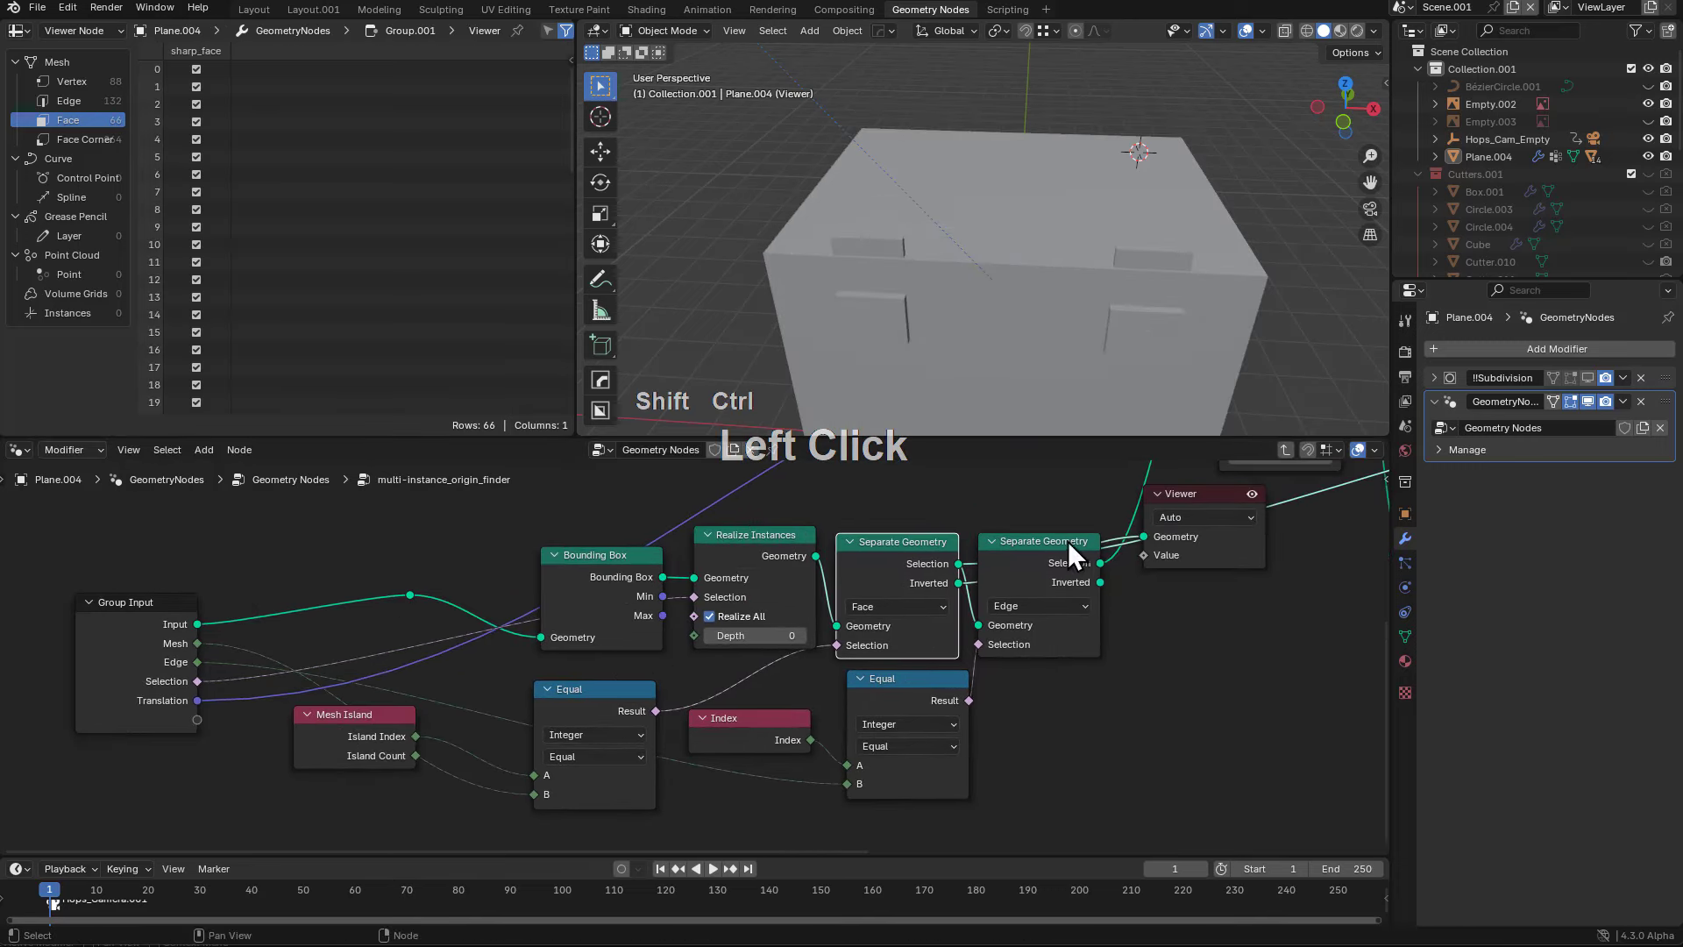
pyautogui.moveTo(1190, 526); pyautogui.dragTo(1033, 559, button='middle')
pyautogui.click(1032, 559)
pyautogui.press('x')
pyautogui.keyDown('ctrl'); pyautogui.keyDown('shift'); pyautogui.click(761, 582); pyautogui.keyUp('shift'); pyautogui.keyUp('ctrl')
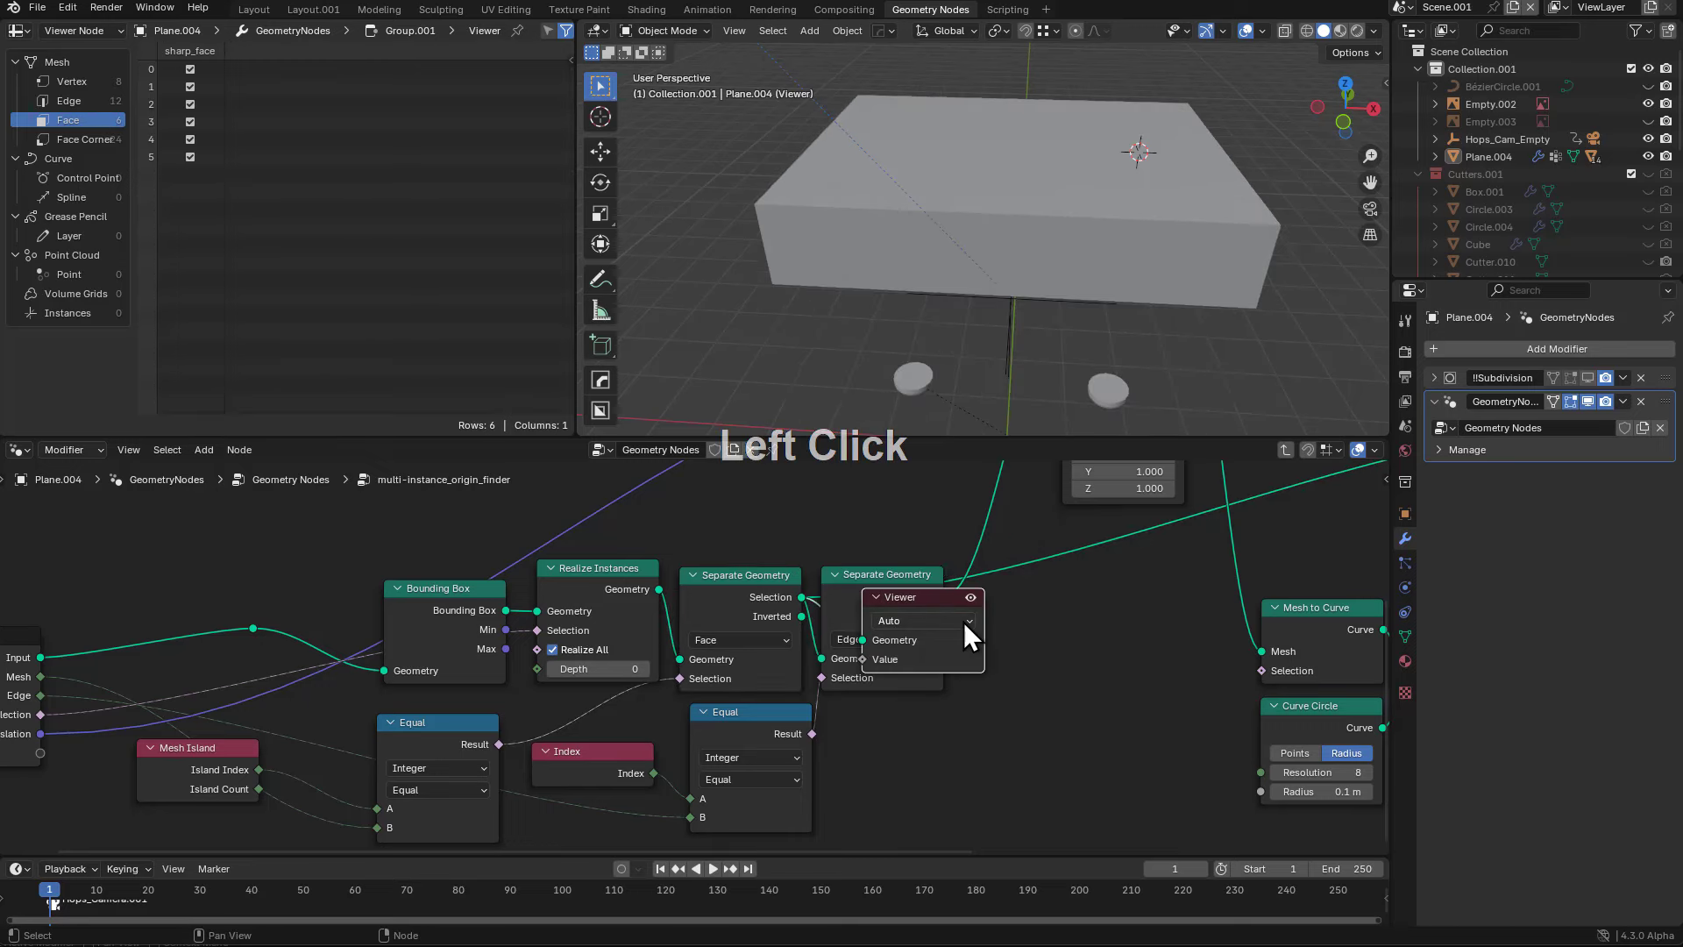
pyautogui.moveTo(964, 622); pyautogui.dragTo(1142, 644)
pyautogui.moveTo(879, 739); pyautogui.dragTo(965, 657, button='middle')
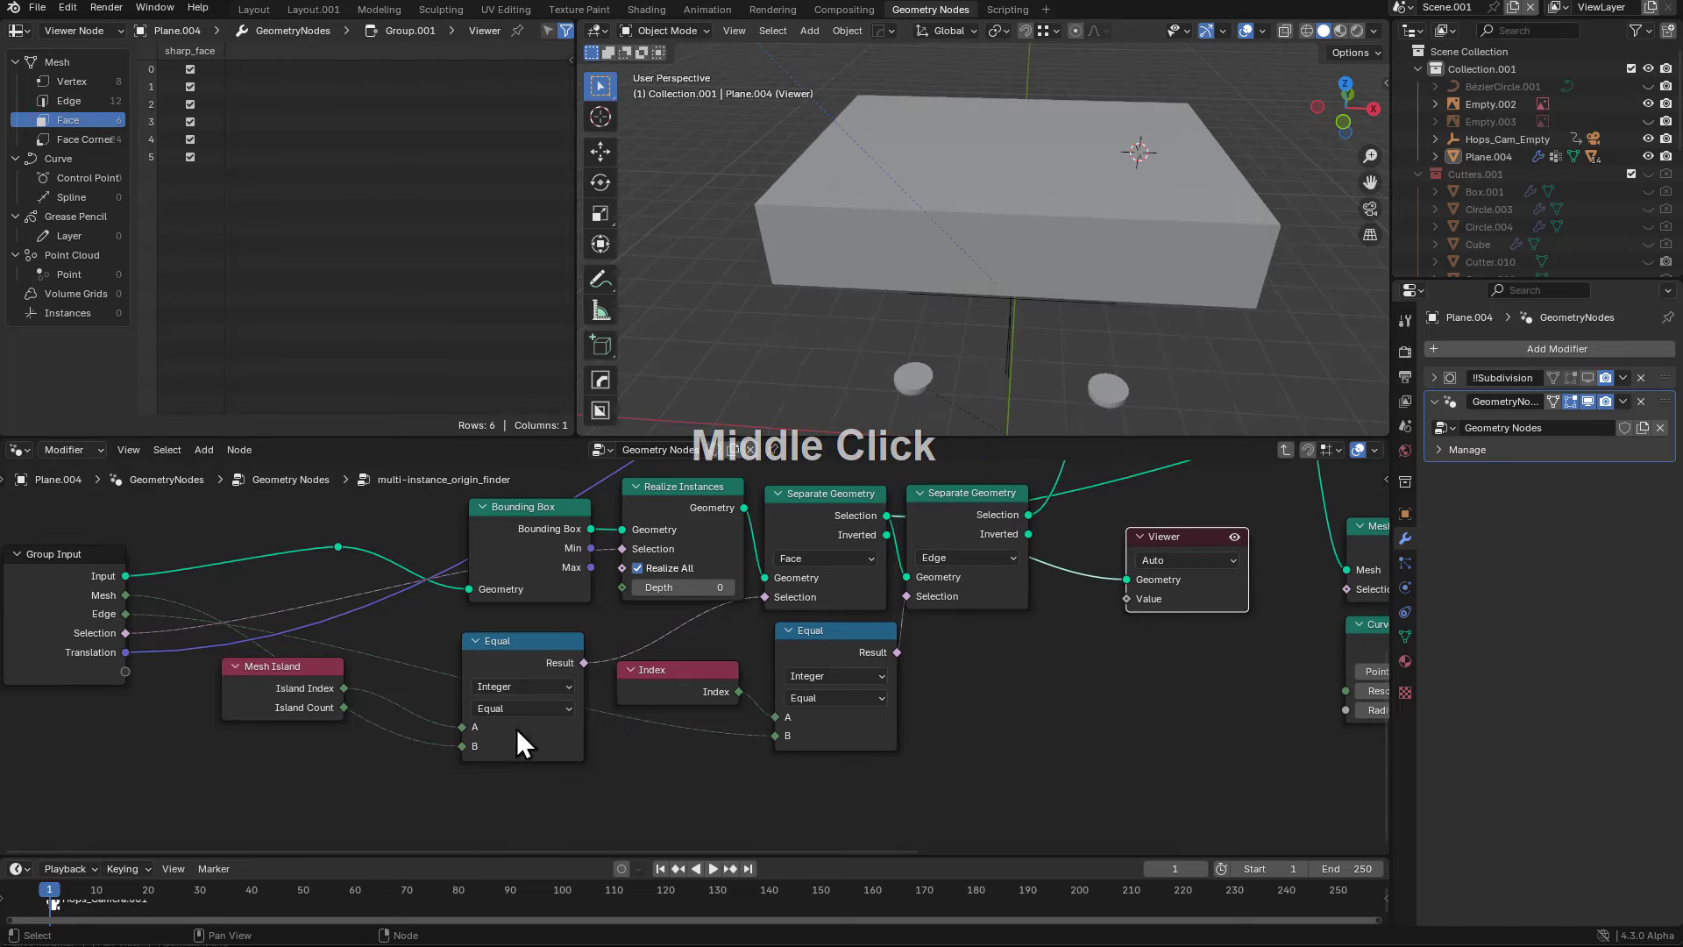
# - Cut the Group Input Mesh link to the Mesh Island Equal node's B input, and raise B to 8
pyautogui.moveTo(288, 681); pyautogui.dragTo(278, 648)
pyautogui.keyDown('ctrl'); pyautogui.moveTo(397, 717); pyautogui.dragTo(403, 759, button='right'); pyautogui.keyUp('ctrl')
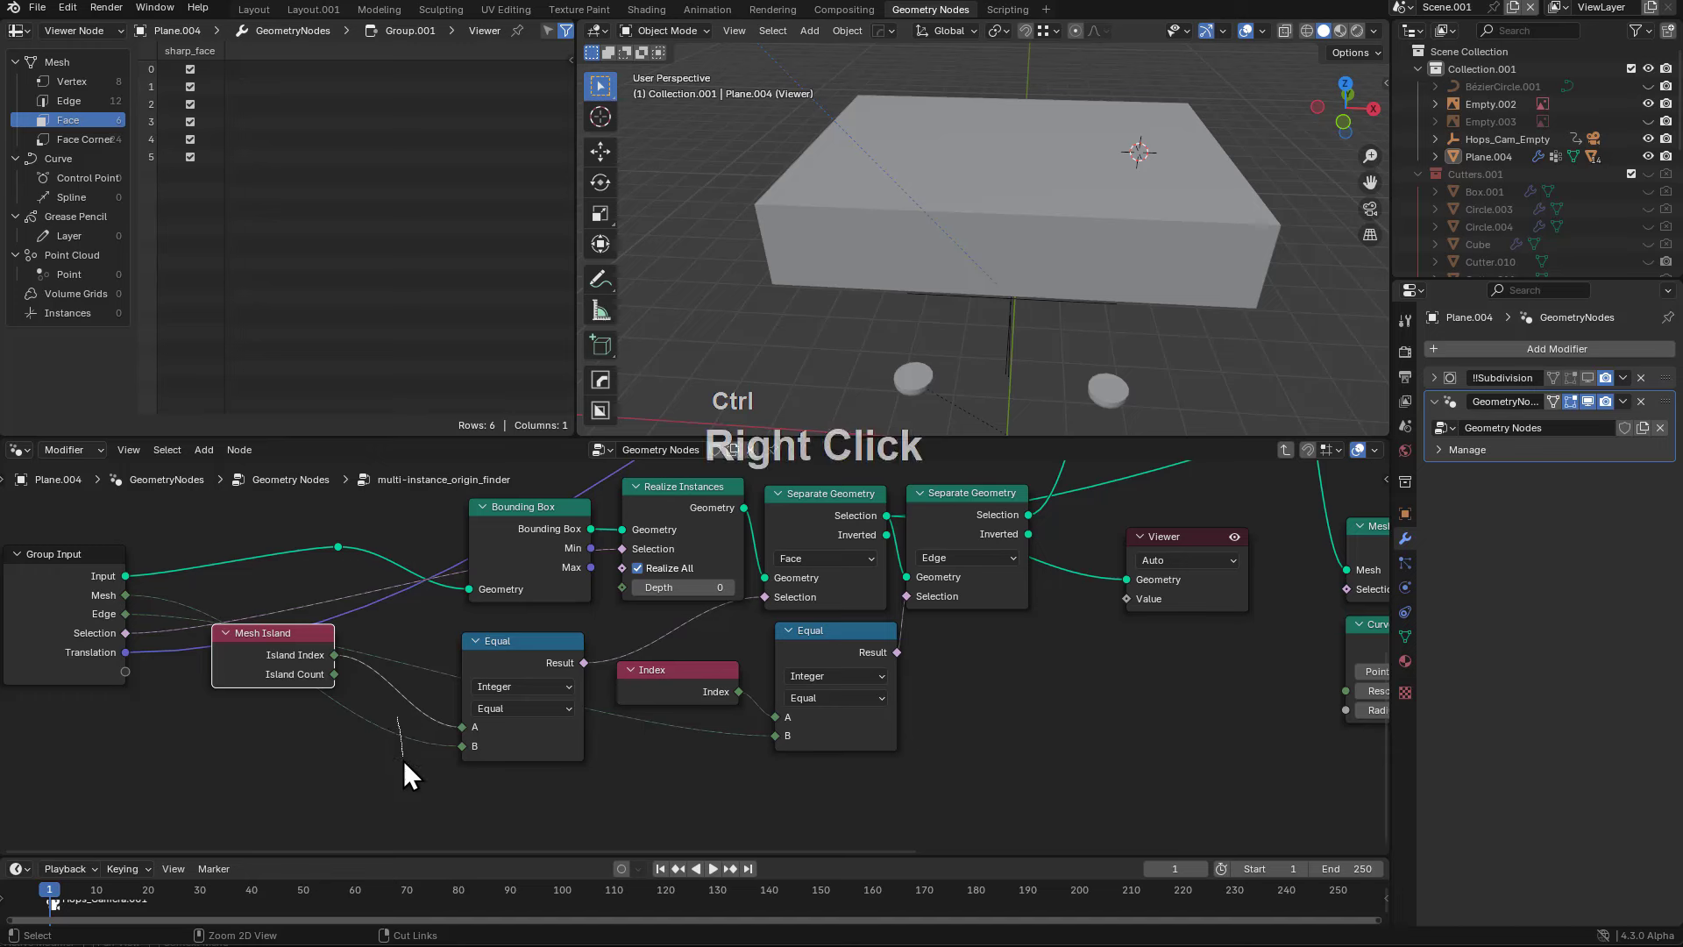
pyautogui.click(568, 745)
pyautogui.click(570, 746)
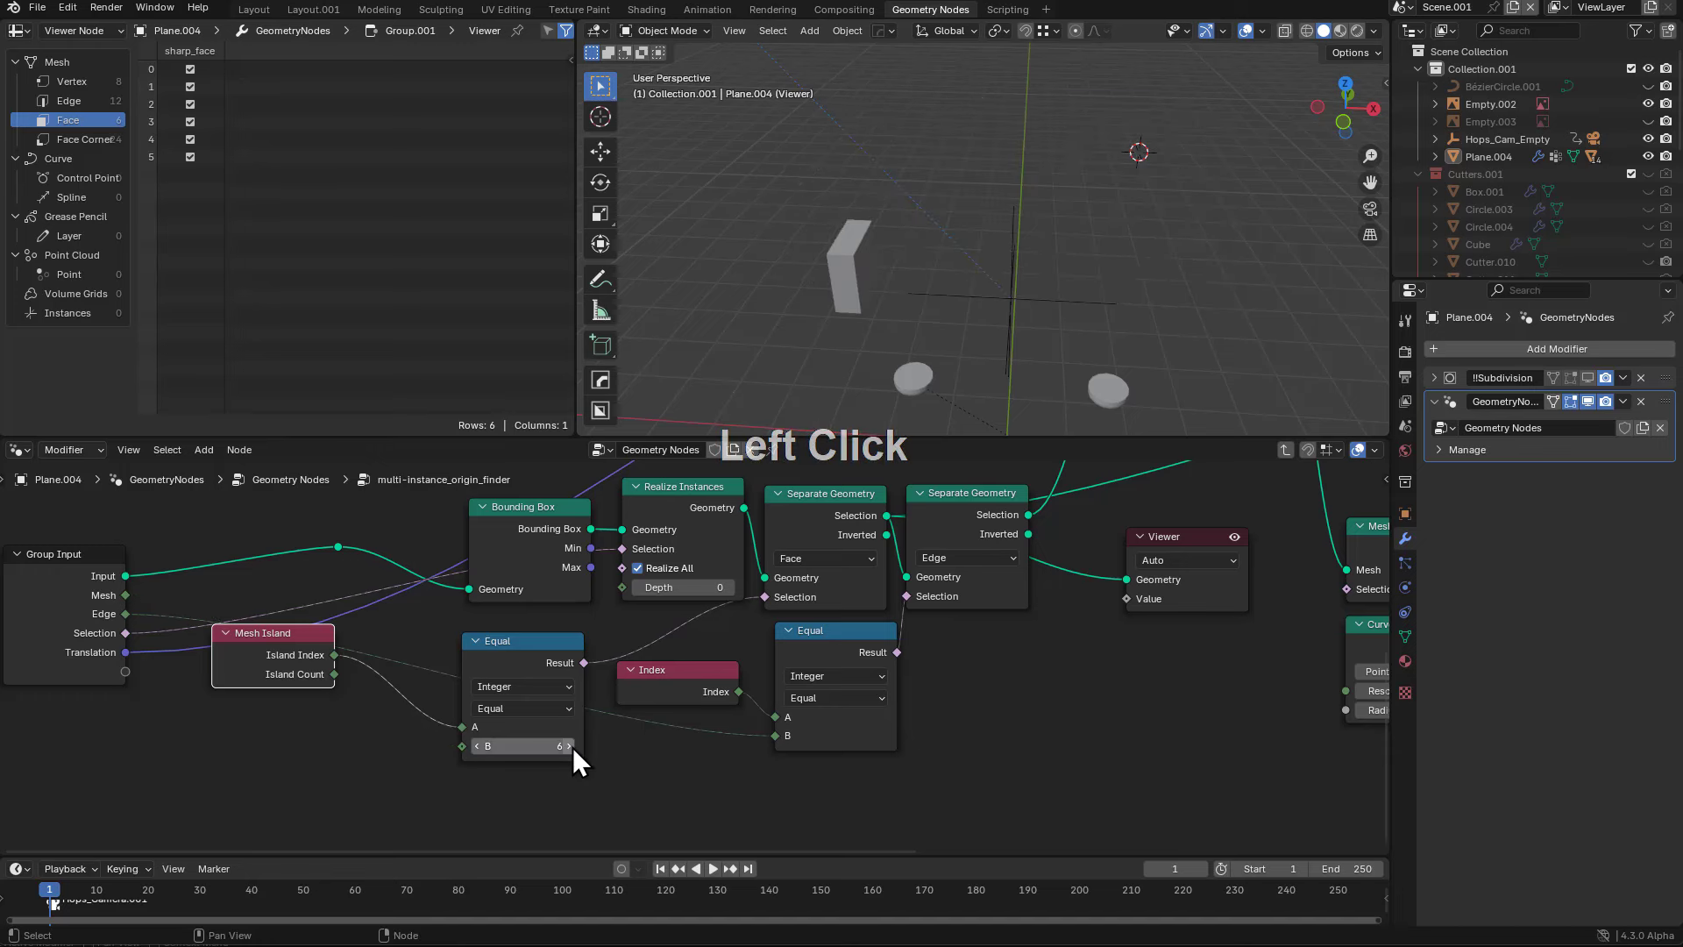
pyautogui.click(572, 747)
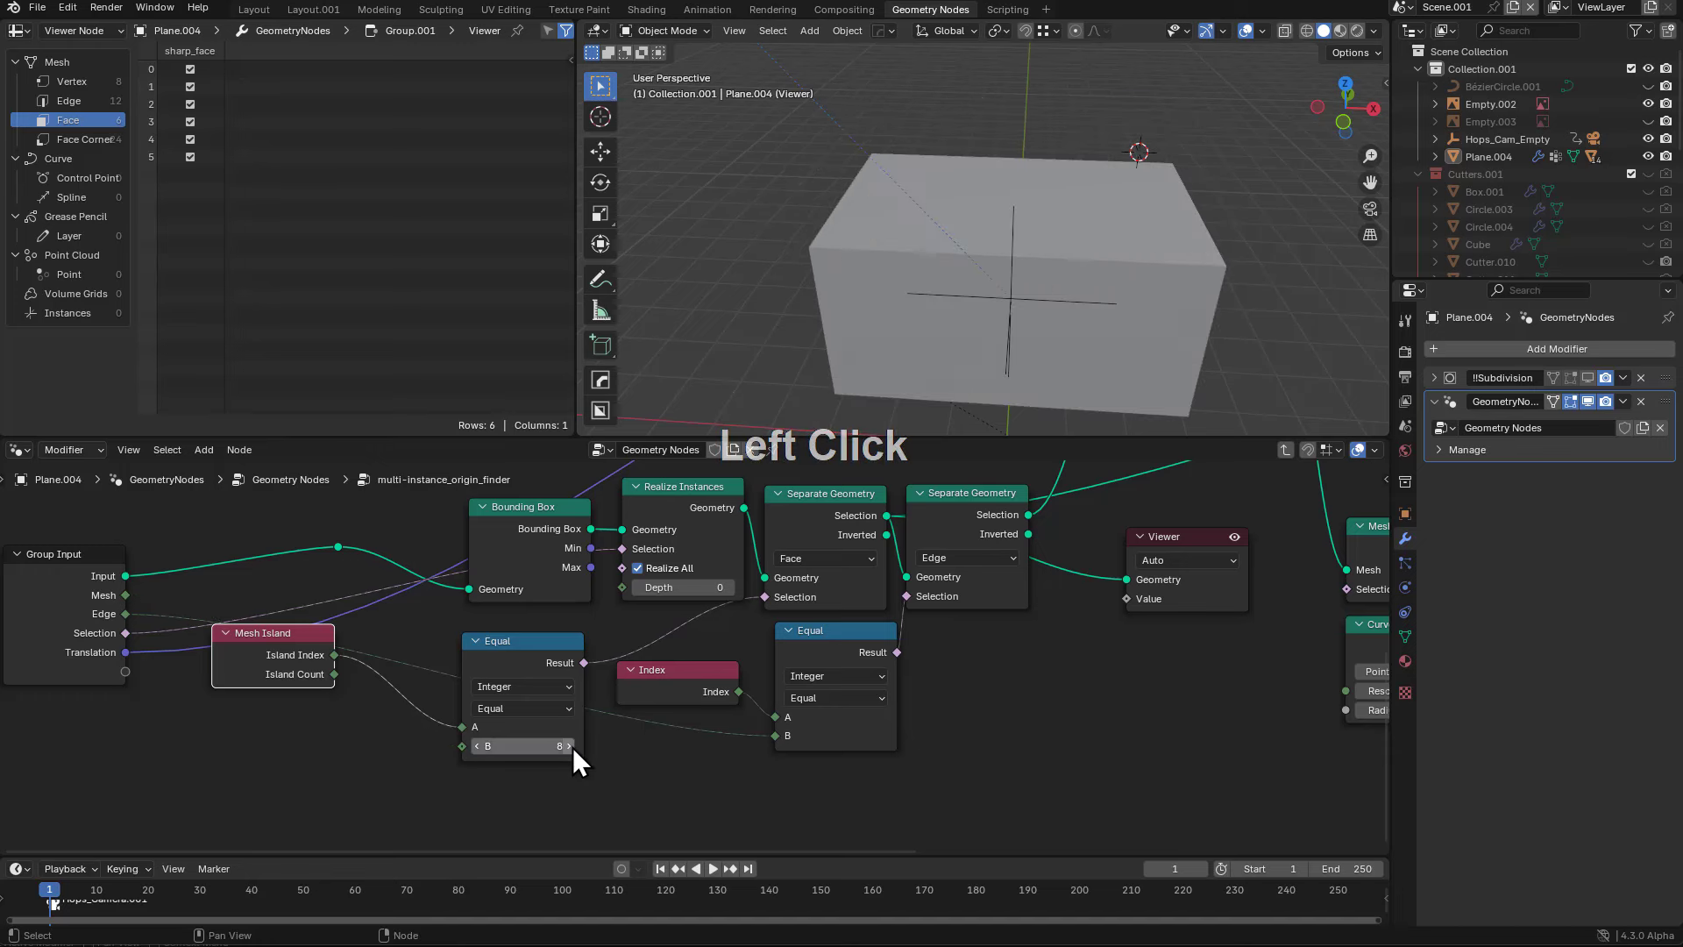
# - Step the Equal node's B value down to 1 to inspect the individual mesh islands, and set it to 4
pyautogui.click(484, 745)
pyautogui.click(476, 745)
pyautogui.click(476, 745)
pyautogui.click(476, 746)
pyautogui.click(476, 746)
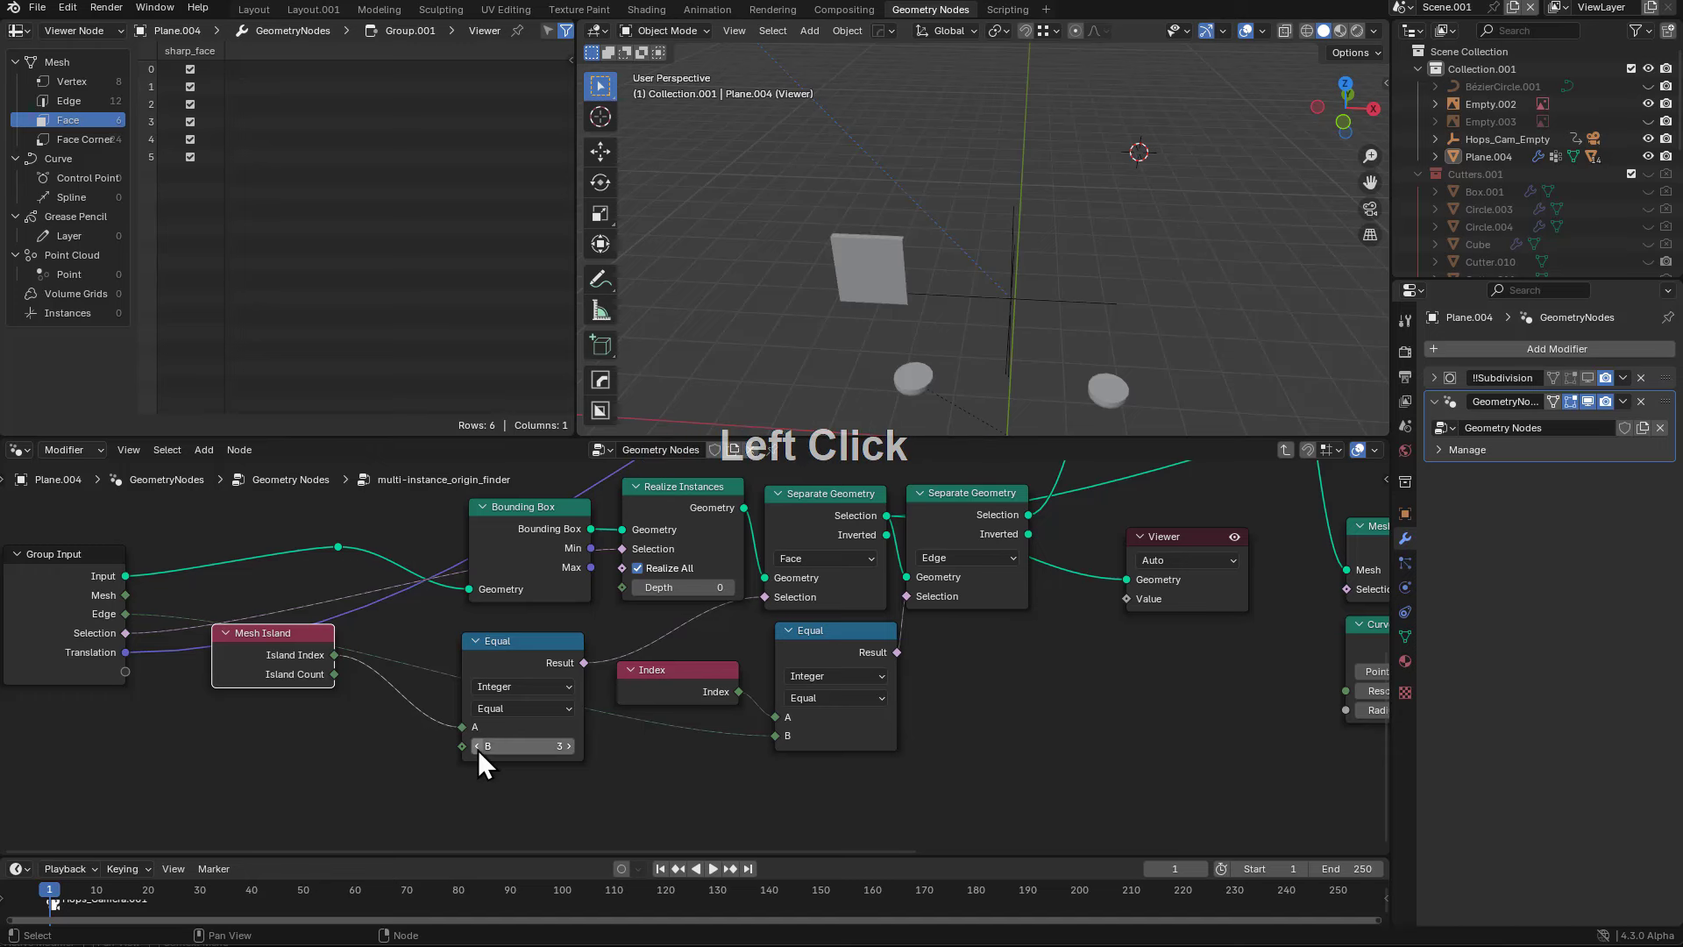
pyautogui.click(477, 745)
pyautogui.click(476, 746)
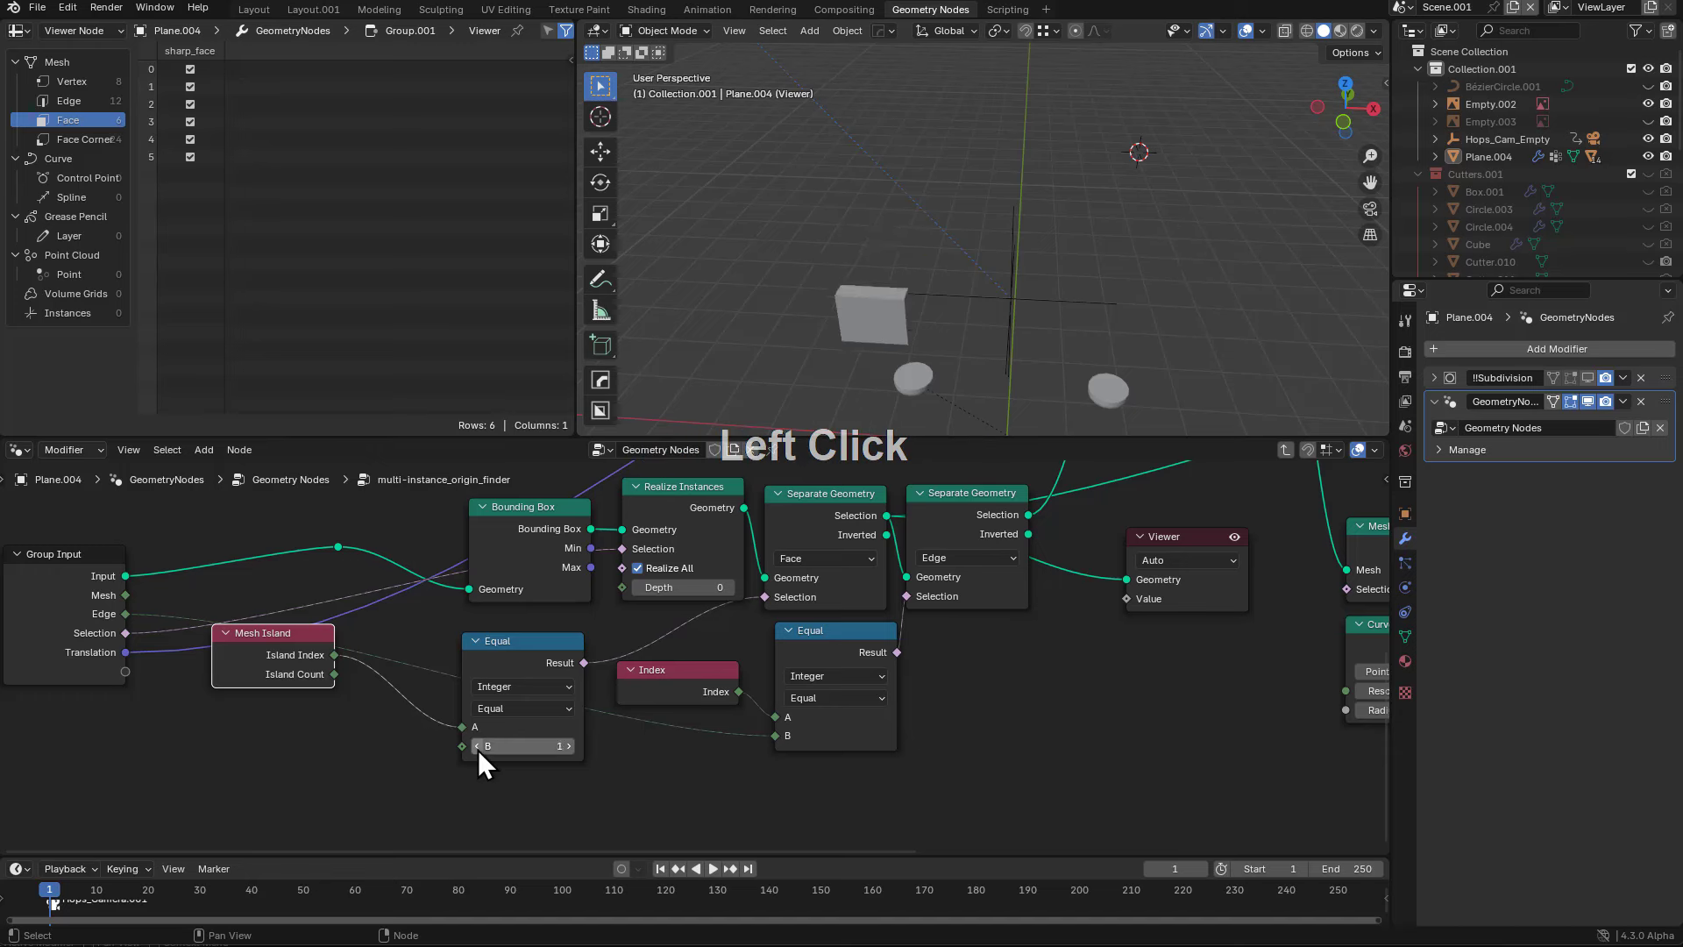
pyautogui.doubleClick(571, 746)
pyautogui.click(571, 747)
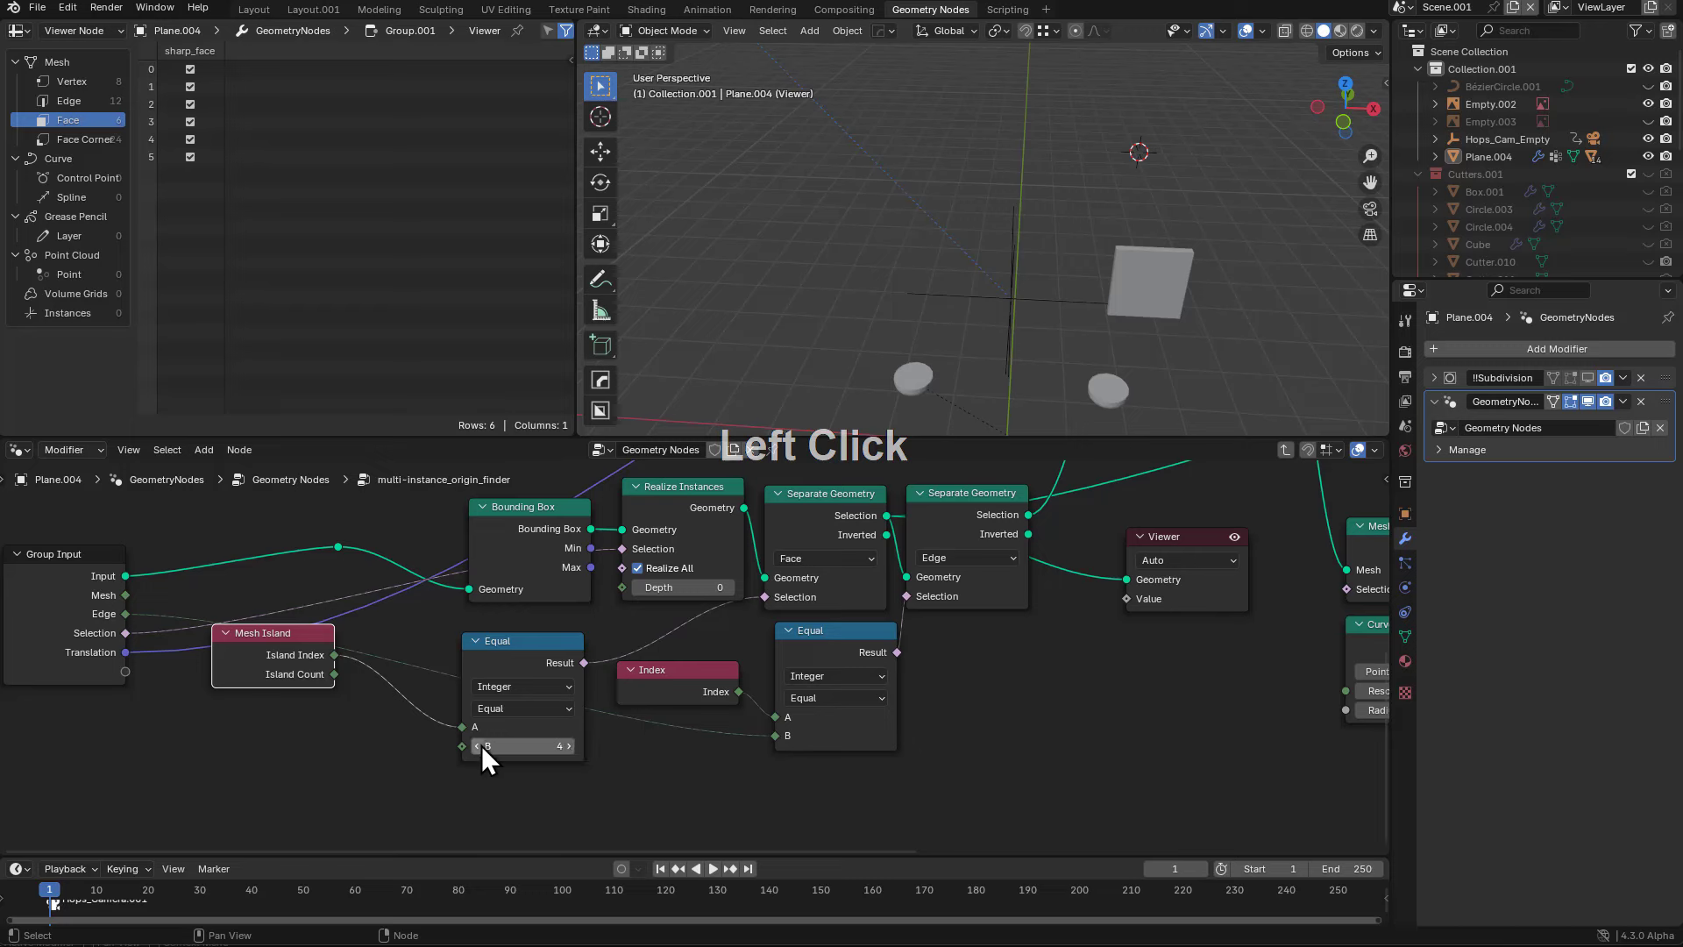
# - Try the Greater Than or Equal and Less Than operations on the Mesh Island comparison node, lowering B to 3
pyautogui.moveTo(523, 660); pyautogui.dragTo(454, 639)
pyautogui.click(452, 670)
pyautogui.click(454, 724)
pyautogui.click(445, 696)
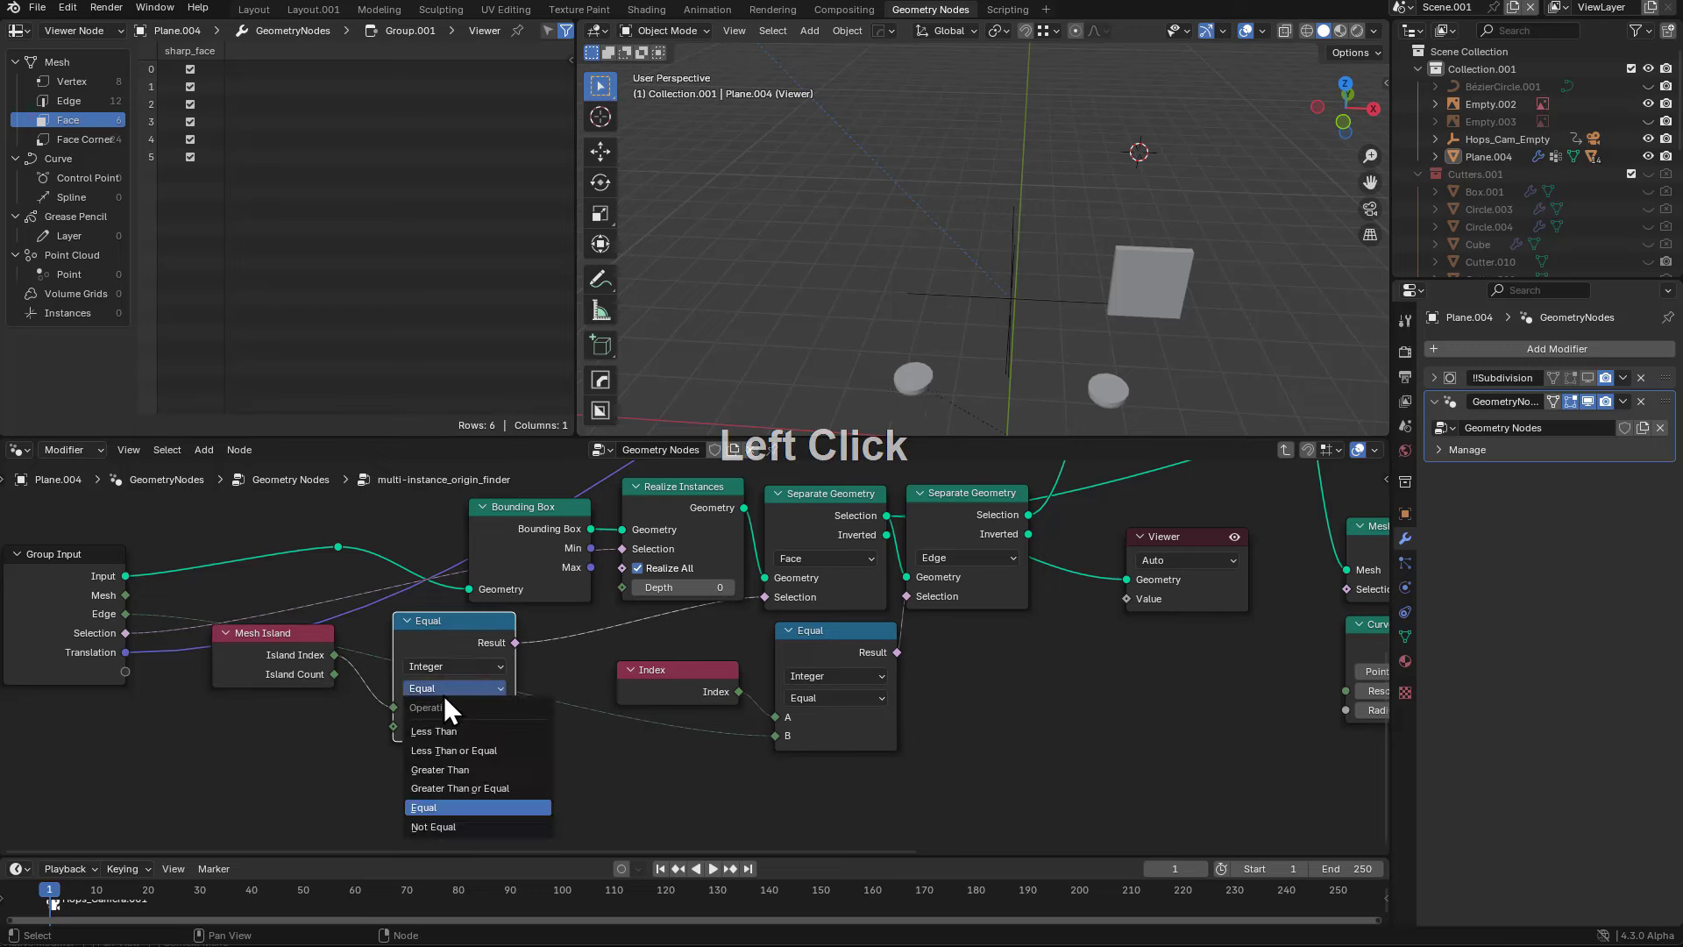
pyautogui.click(484, 786)
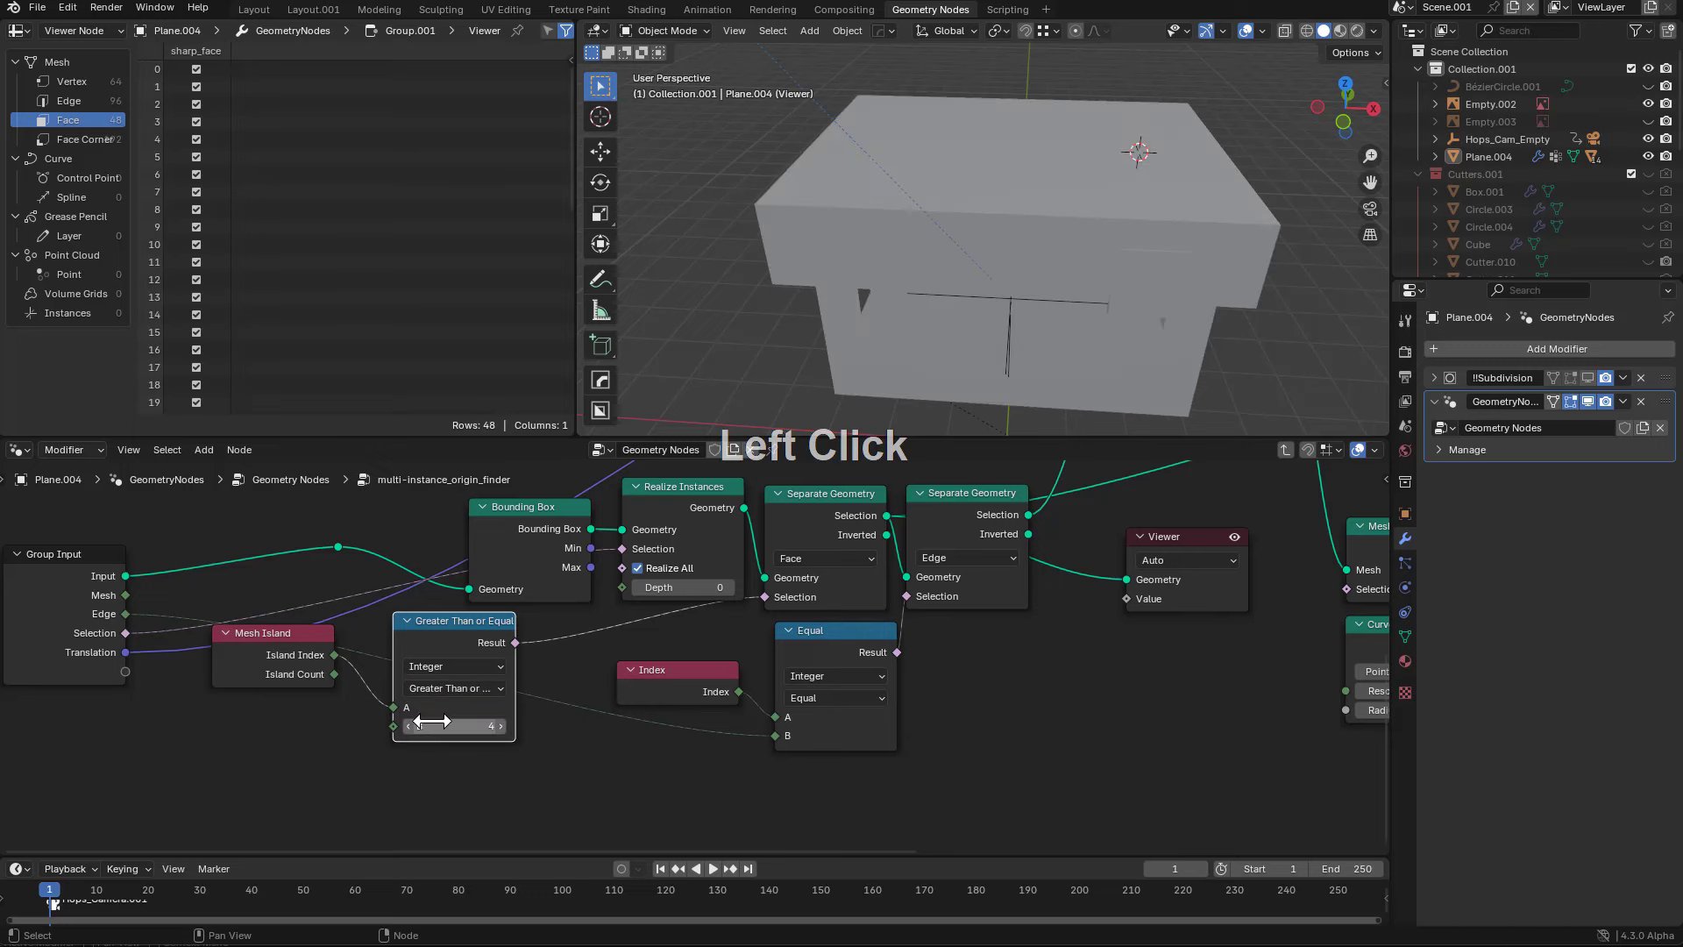
pyautogui.click(420, 689)
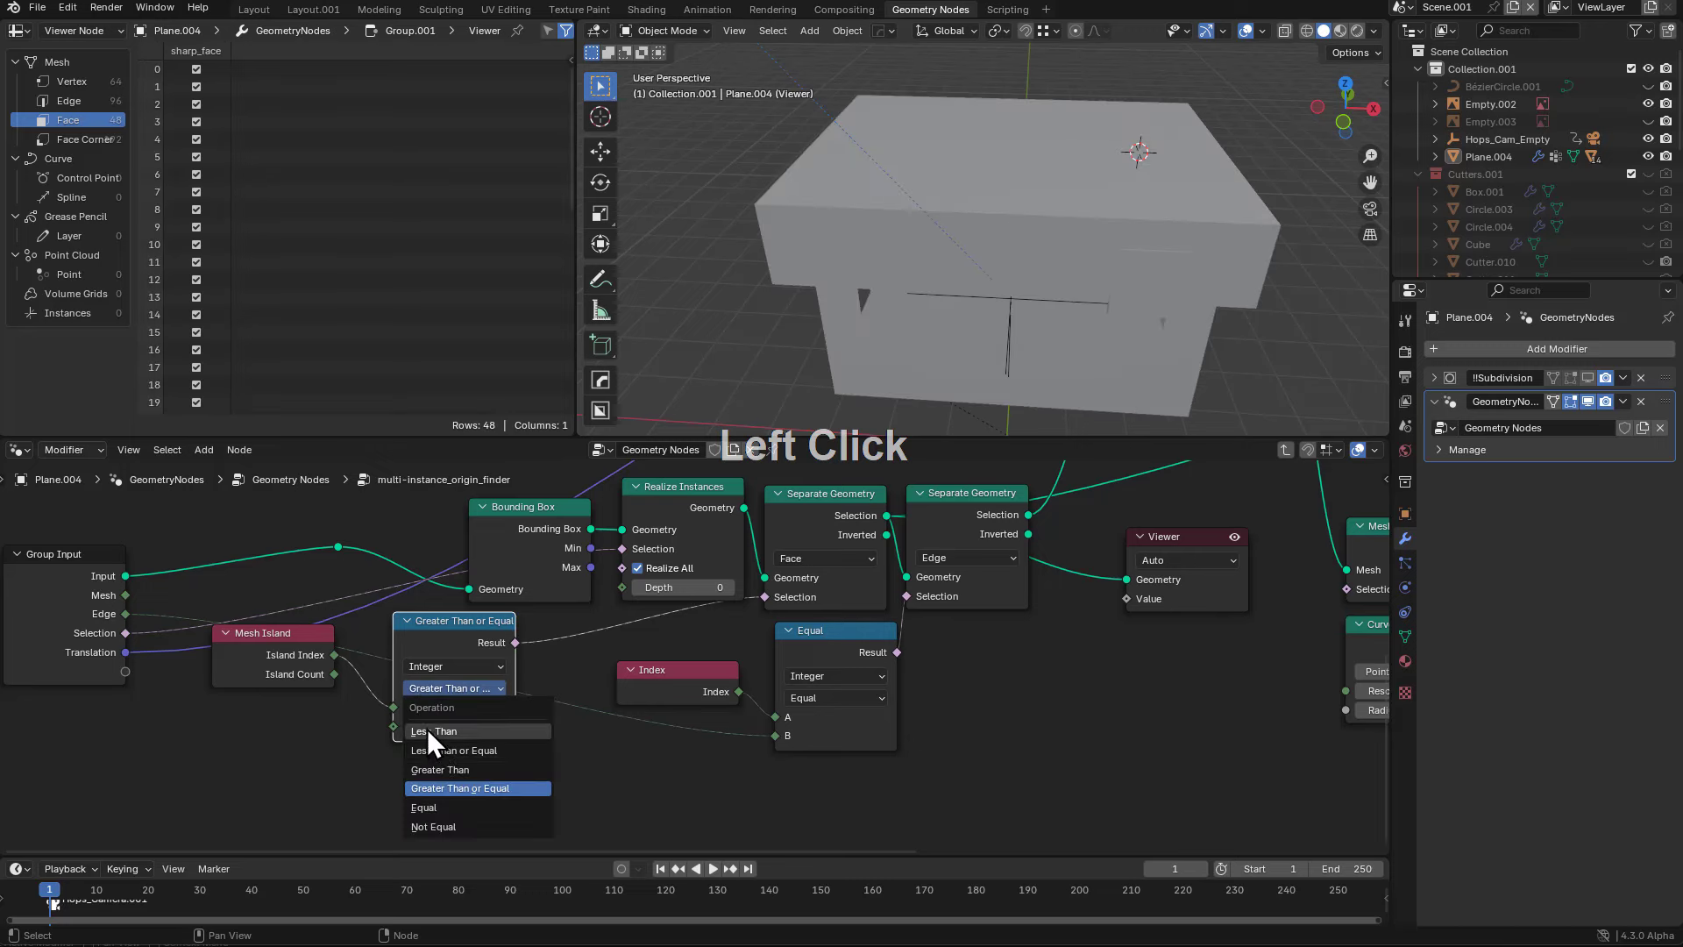
pyautogui.click(428, 728)
pyautogui.click(409, 727)
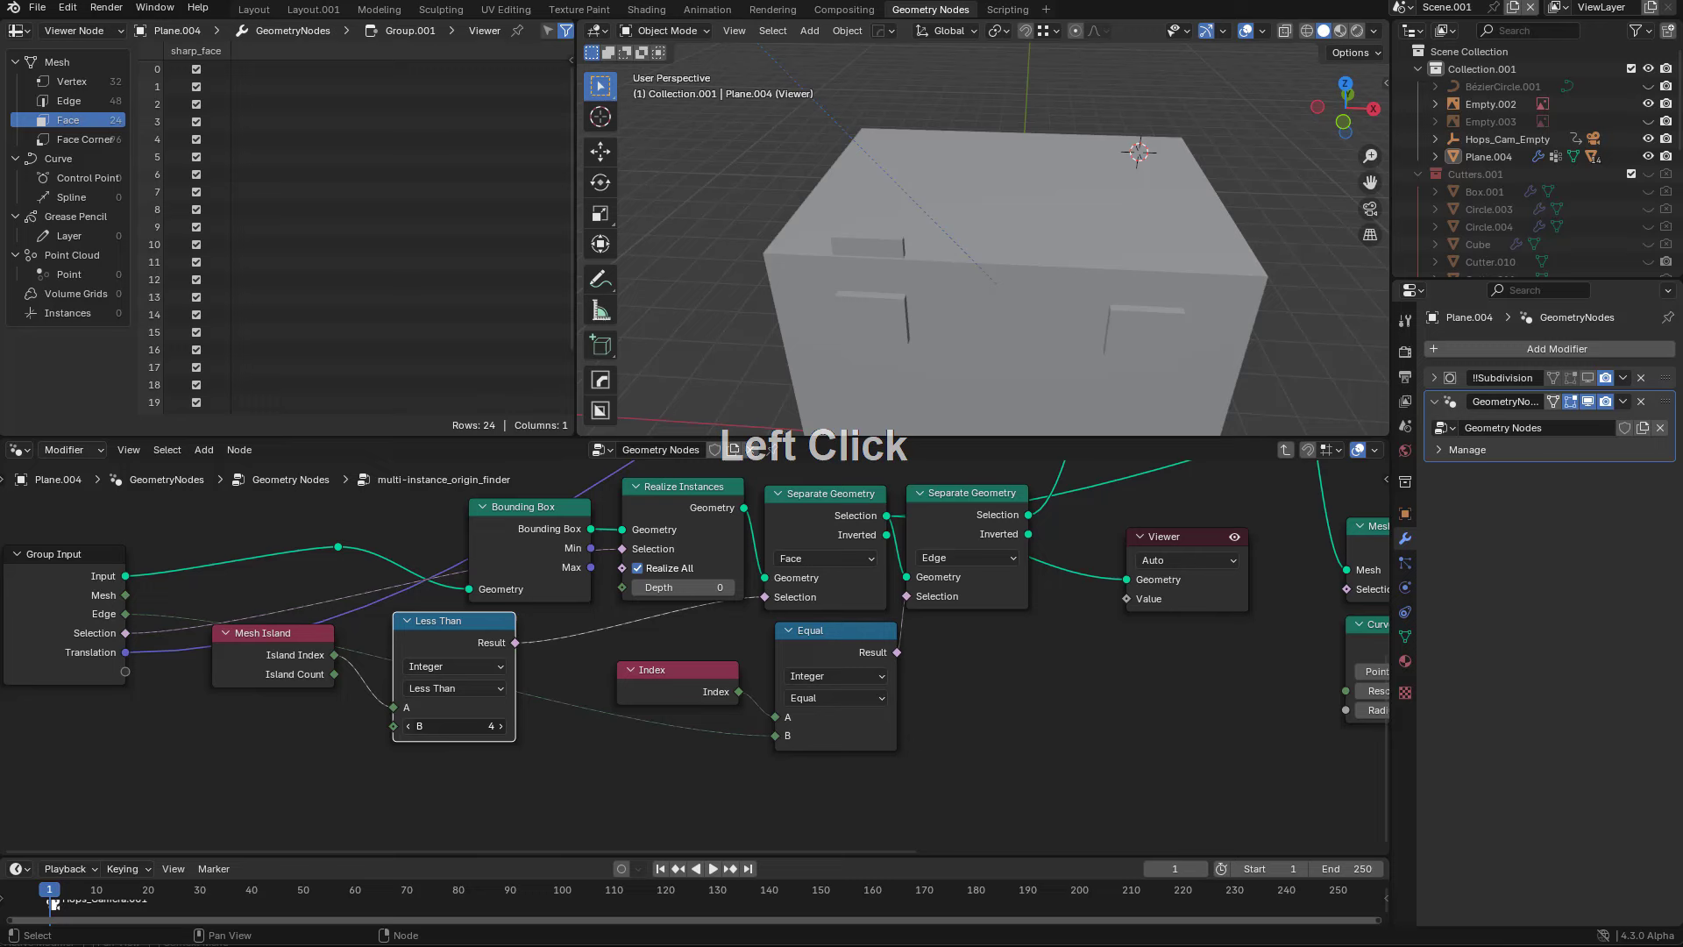
# - Set the Mesh Island comparison to Less Than or Equal with B at 4
pyautogui.doubleClick(445, 688)
pyautogui.click(456, 749)
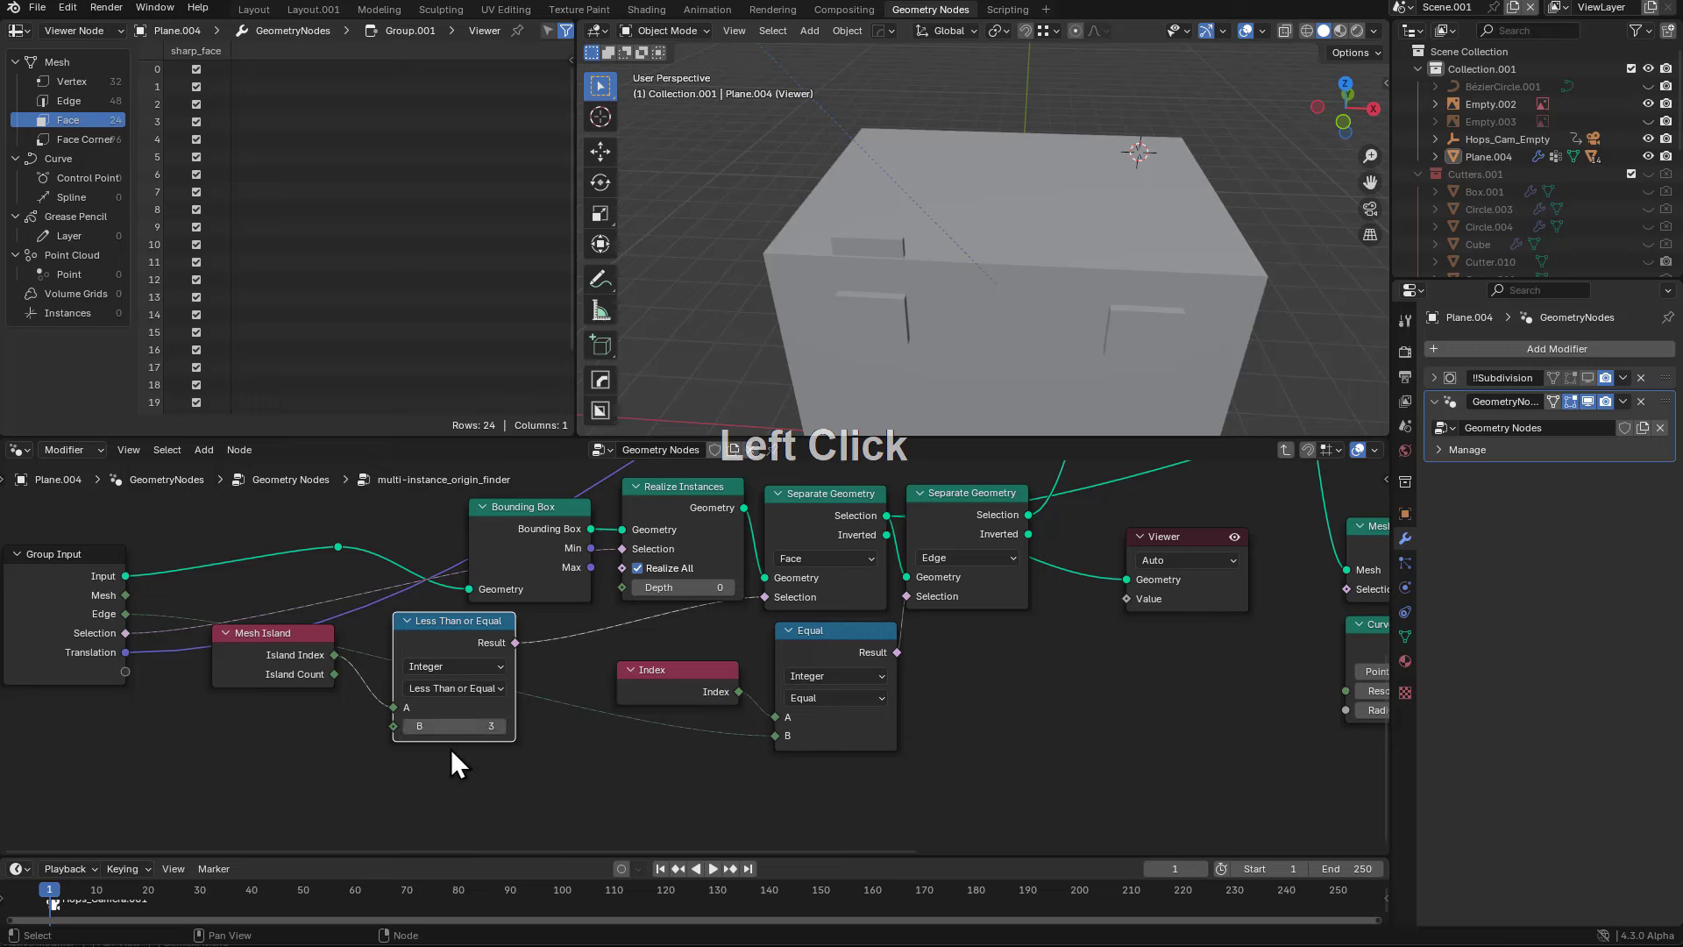
pyautogui.click(409, 727)
pyautogui.click(500, 726)
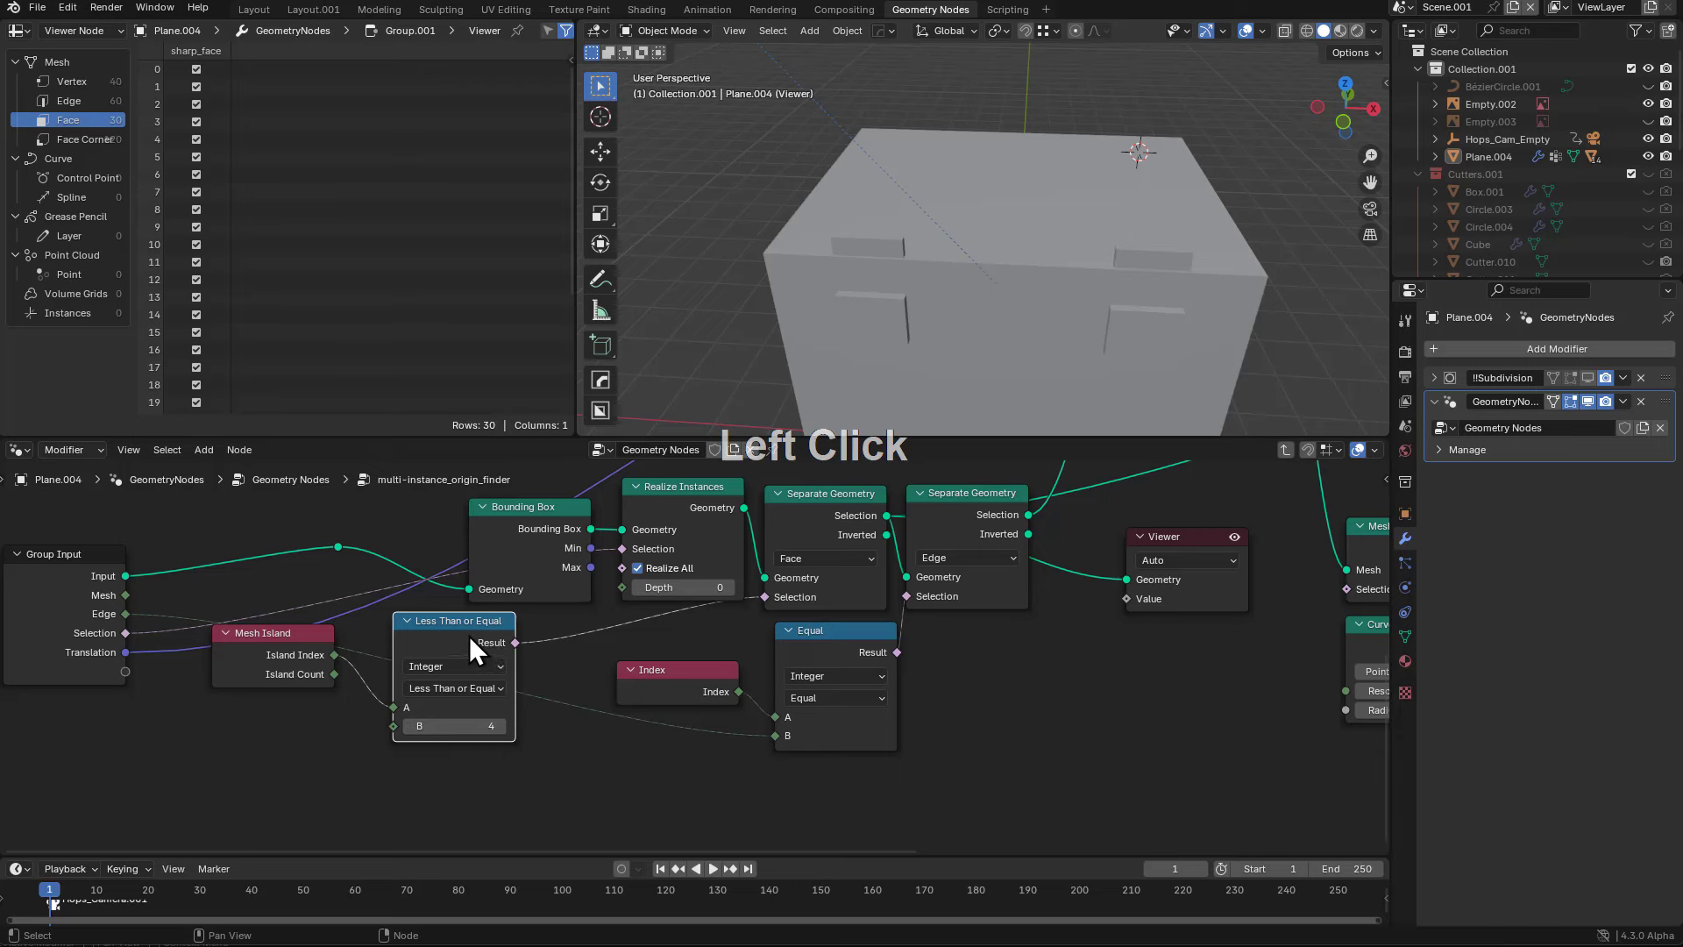
# - Duplicate the Less Than or Equal node with its Island Index link, place it below, and set the copy to Equal with B at 0
pyautogui.moveTo(469, 635); pyautogui.dragTo(462, 711)
pyautogui.moveTo(463, 712); pyautogui.dragTo(492, 571, button='middle')
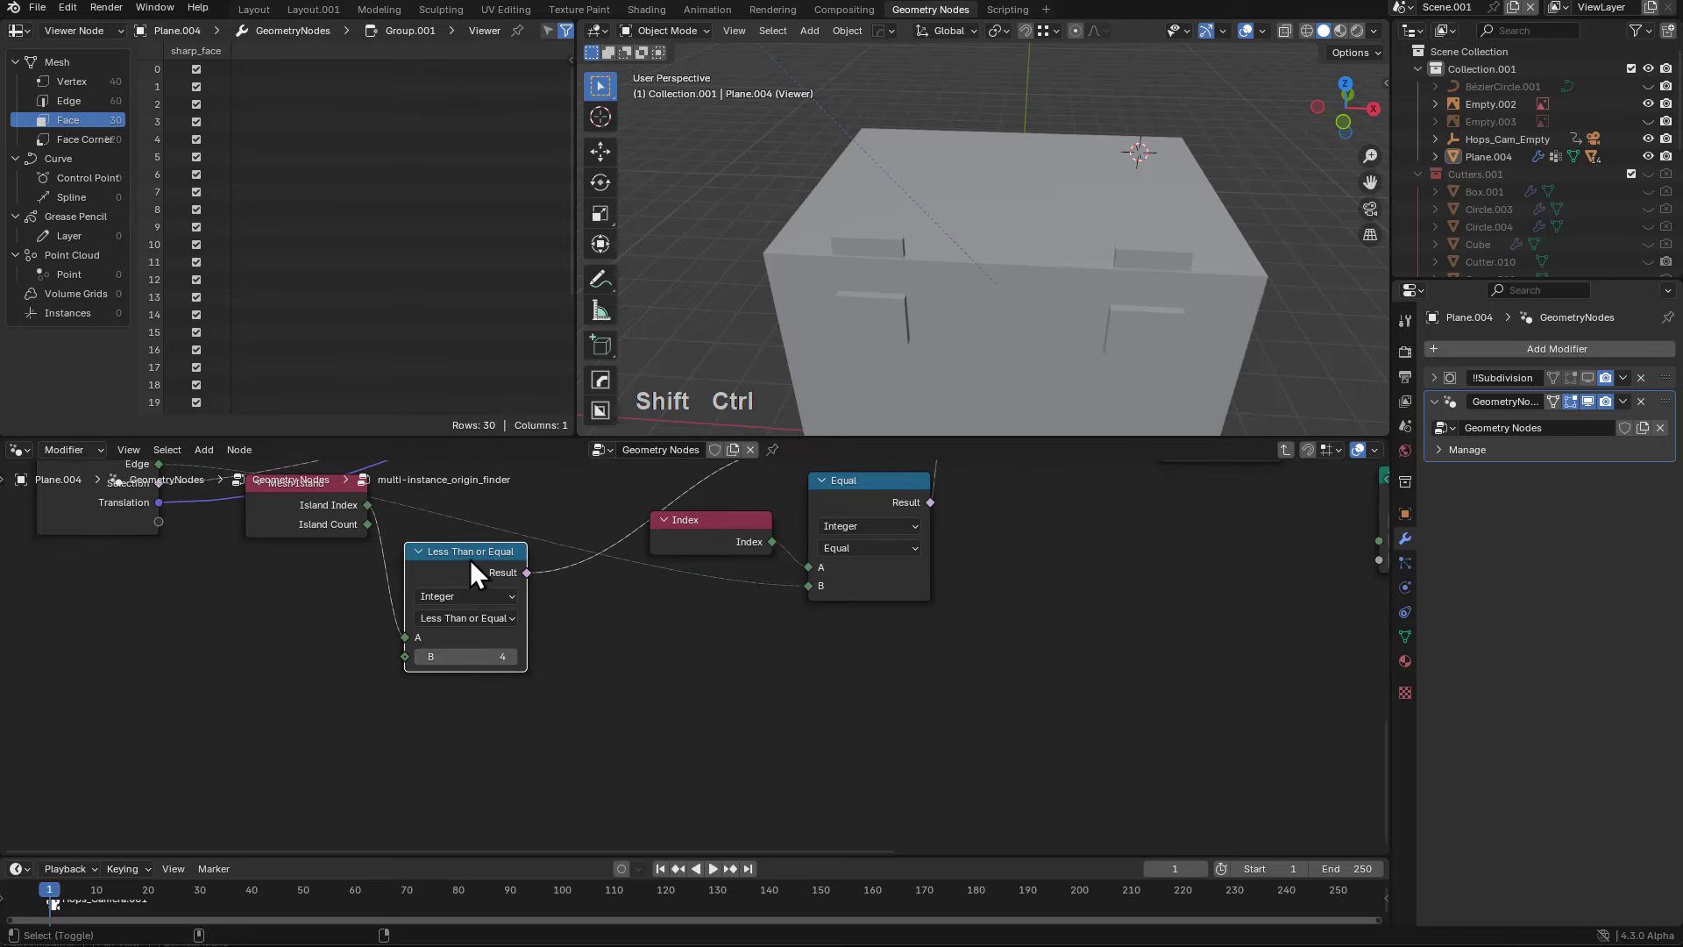
pyautogui.hotkey('ctrl', 'shift', 'd')
pyautogui.click(468, 704)
pyautogui.click(464, 743)
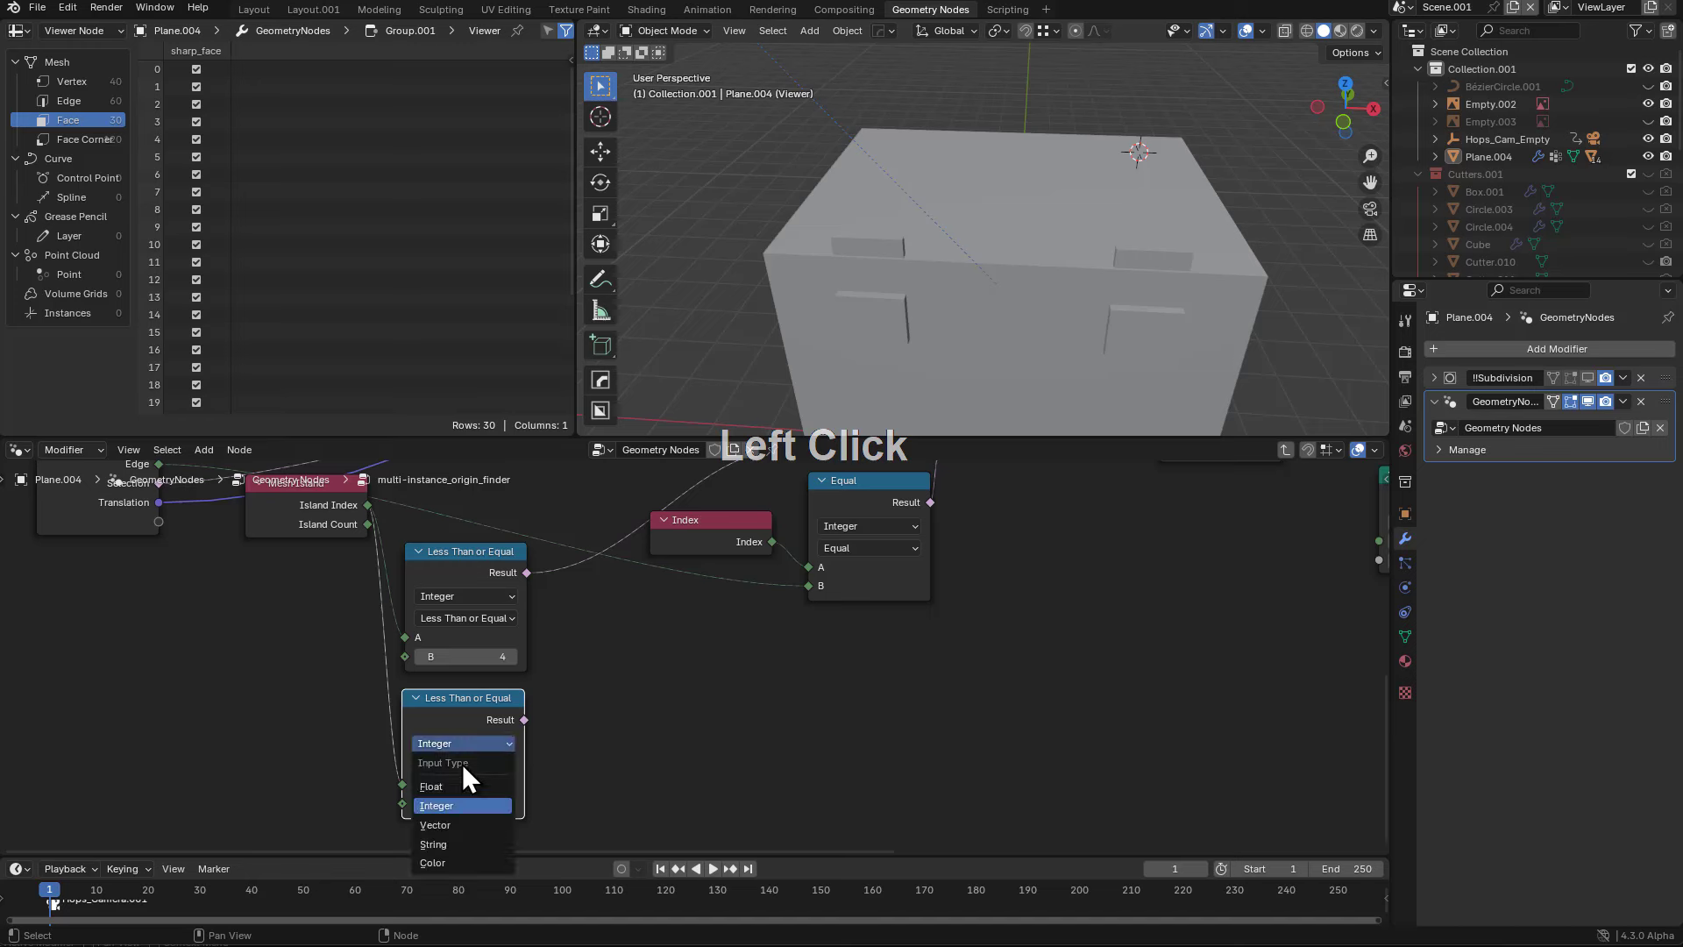
pyautogui.click(460, 767)
pyautogui.click(447, 884)
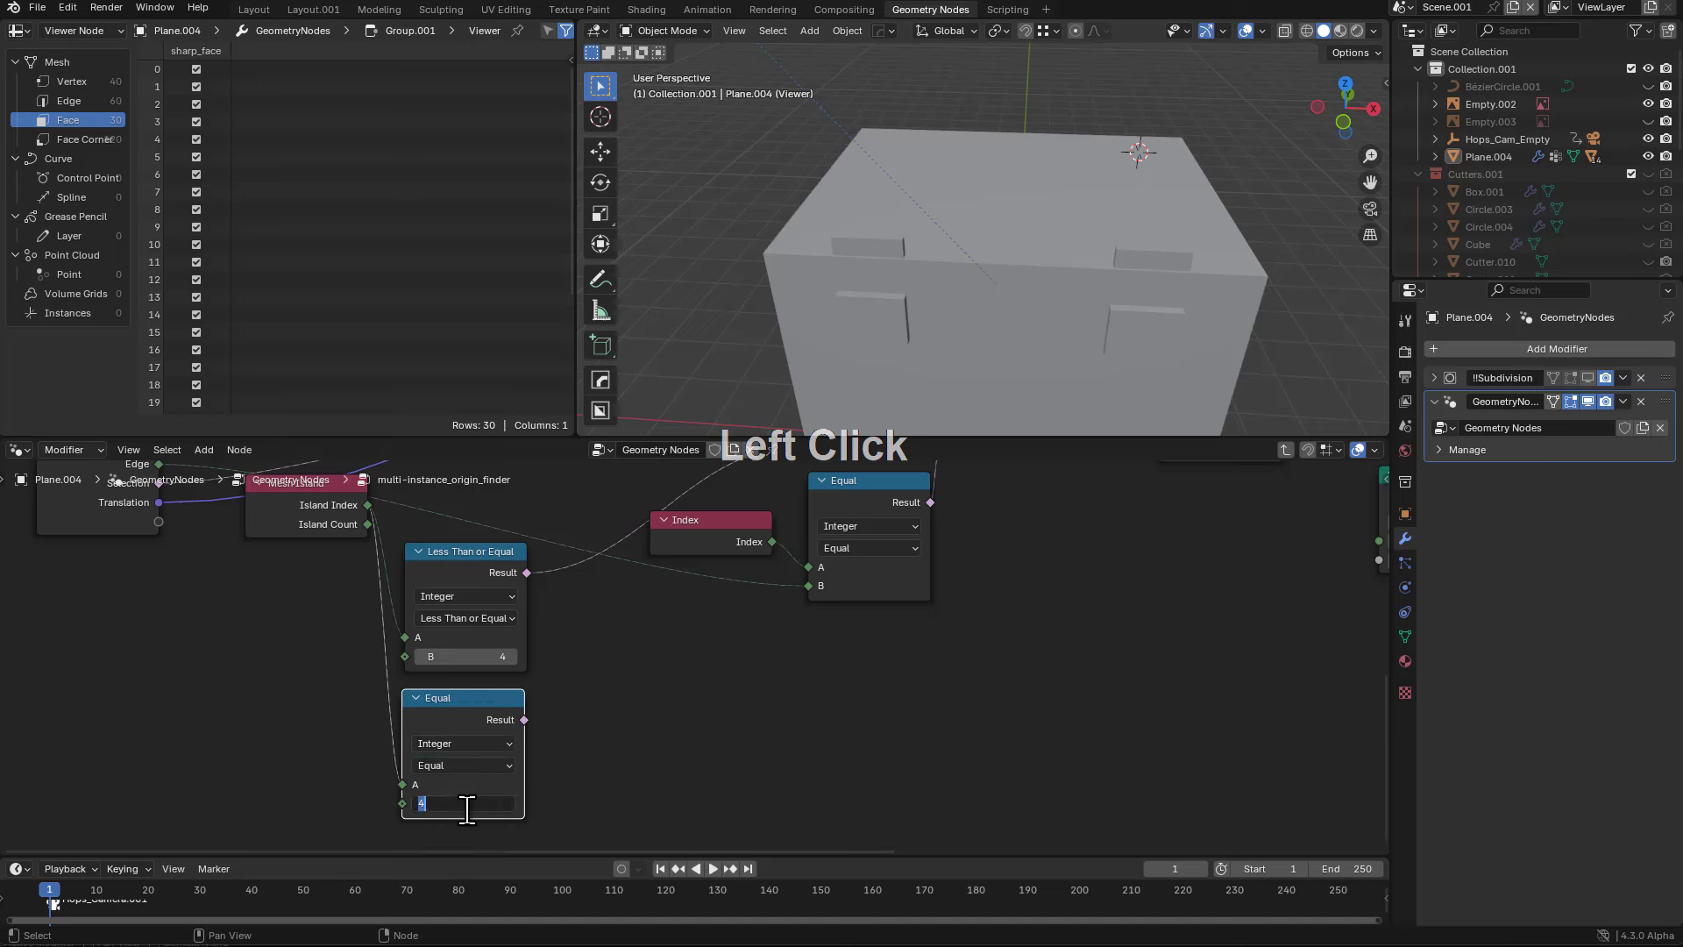
pyautogui.write('1')
pyautogui.press('Return')
pyautogui.press('KP_Add')
pyautogui.click(409, 815)
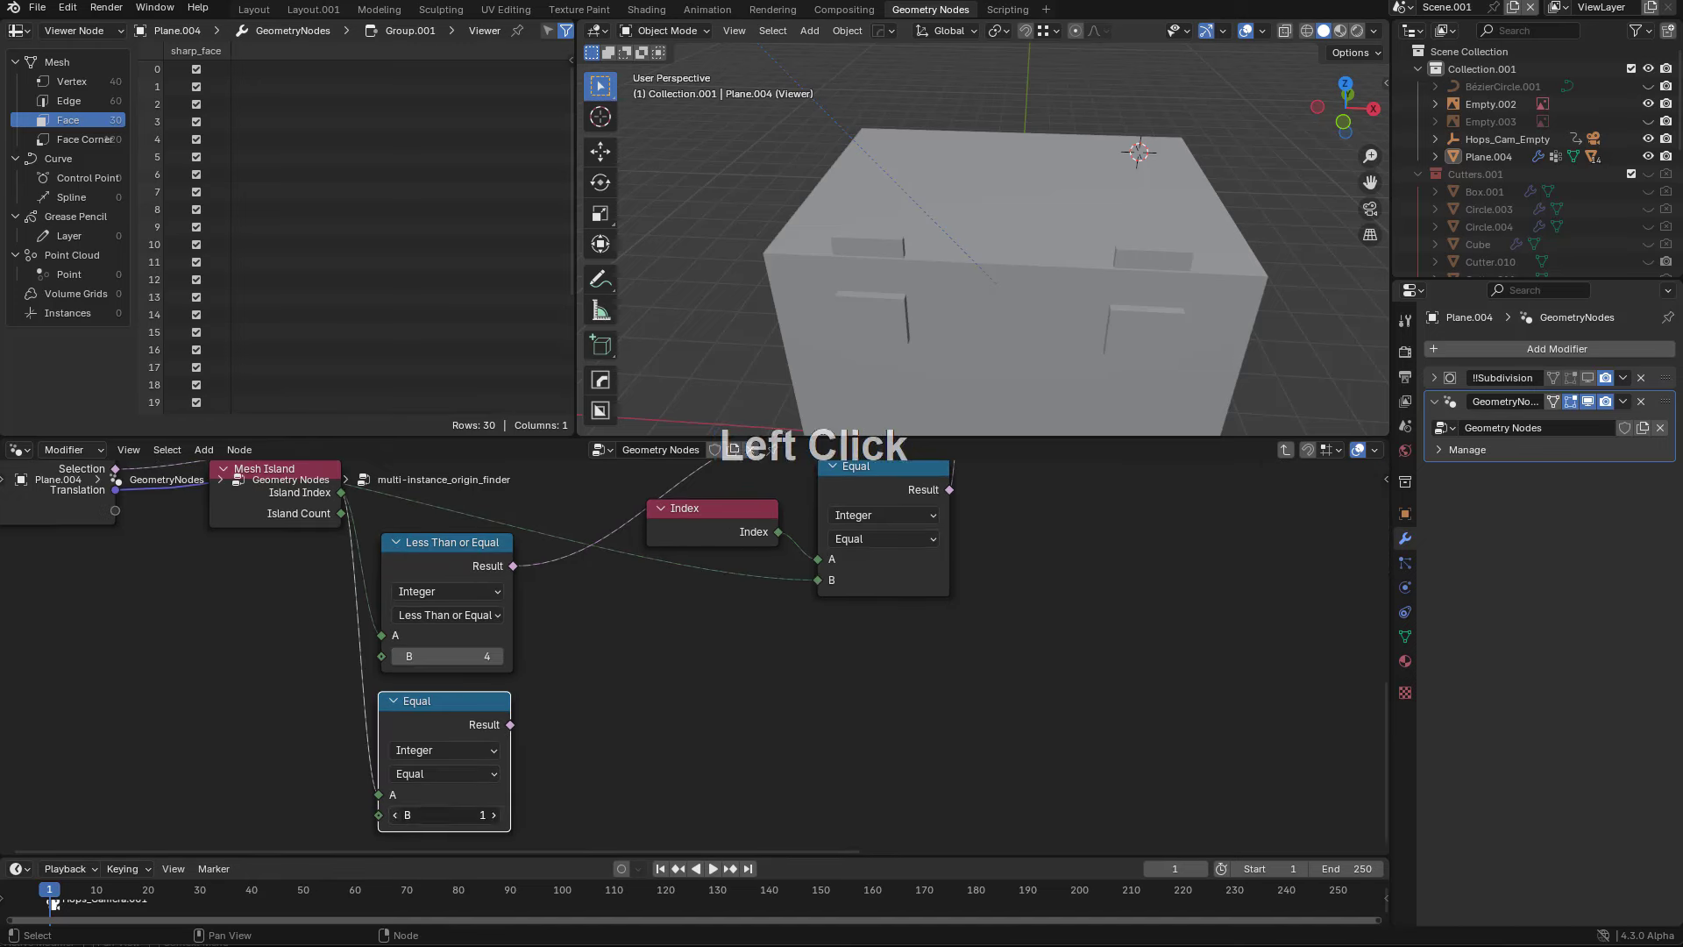
# - Add an Or Boolean Math node fed by the Less Than or Equal result
pyautogui.moveTo(649, 640); pyautogui.dragTo(650, 709, button='middle')
pyautogui.moveTo(511, 634); pyautogui.dragTo(591, 682)
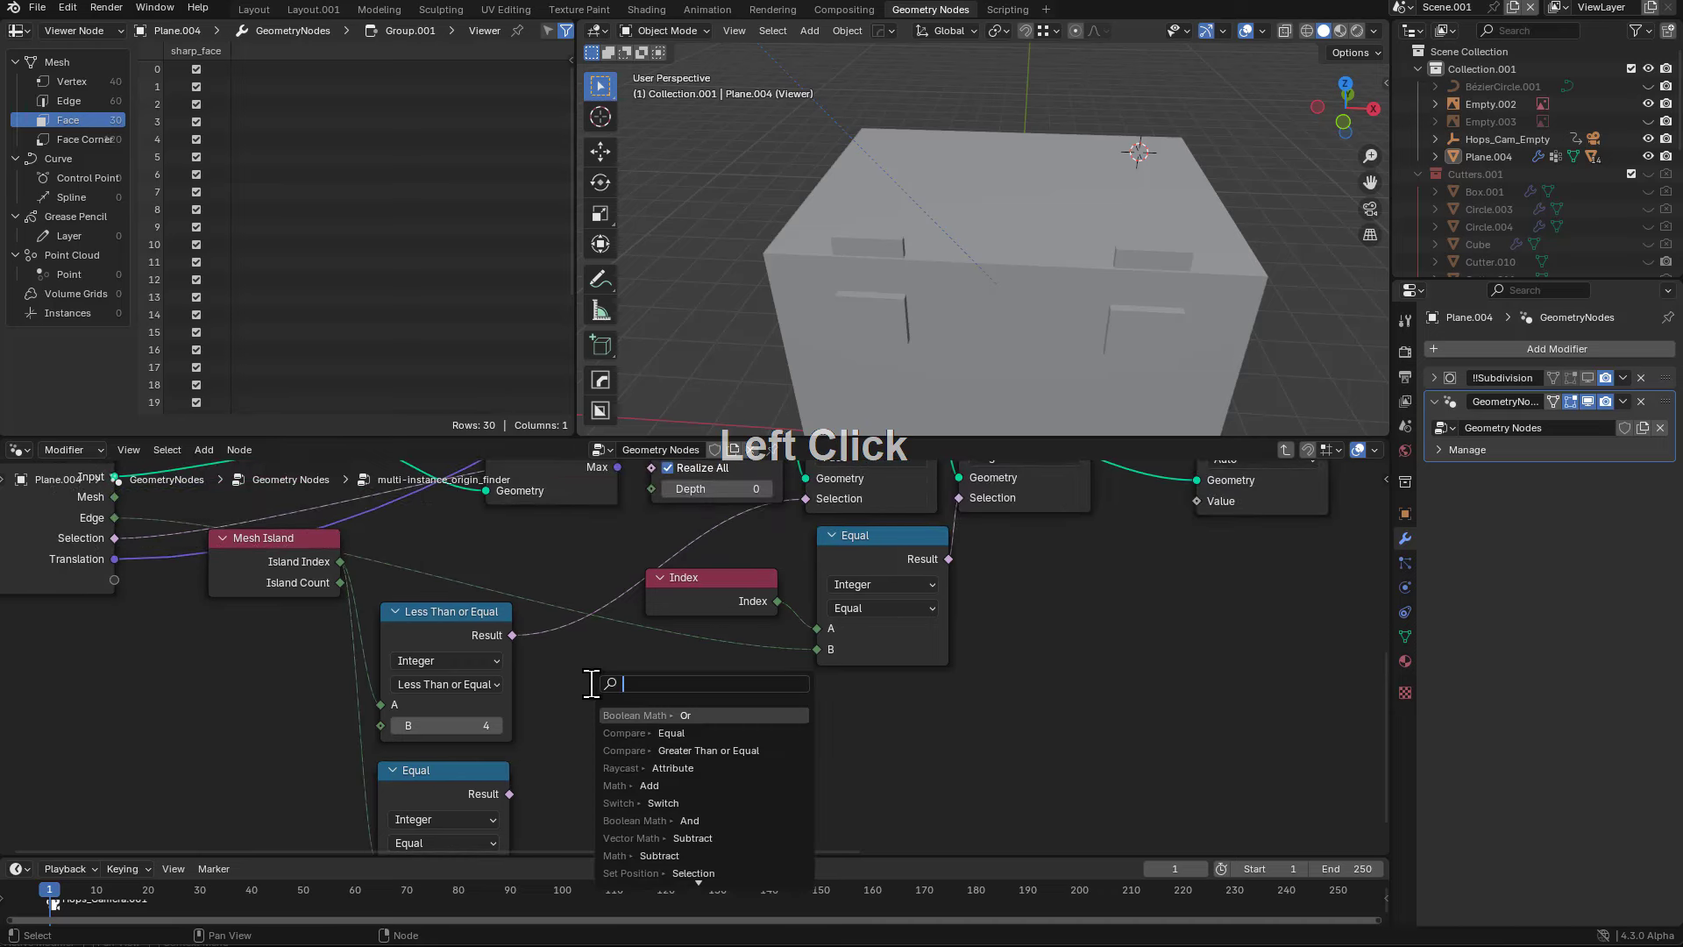
pyautogui.write('or')
pyautogui.press('Return')
pyautogui.click(591, 683)
pyautogui.moveTo(564, 762); pyautogui.dragTo(628, 691, button='middle')
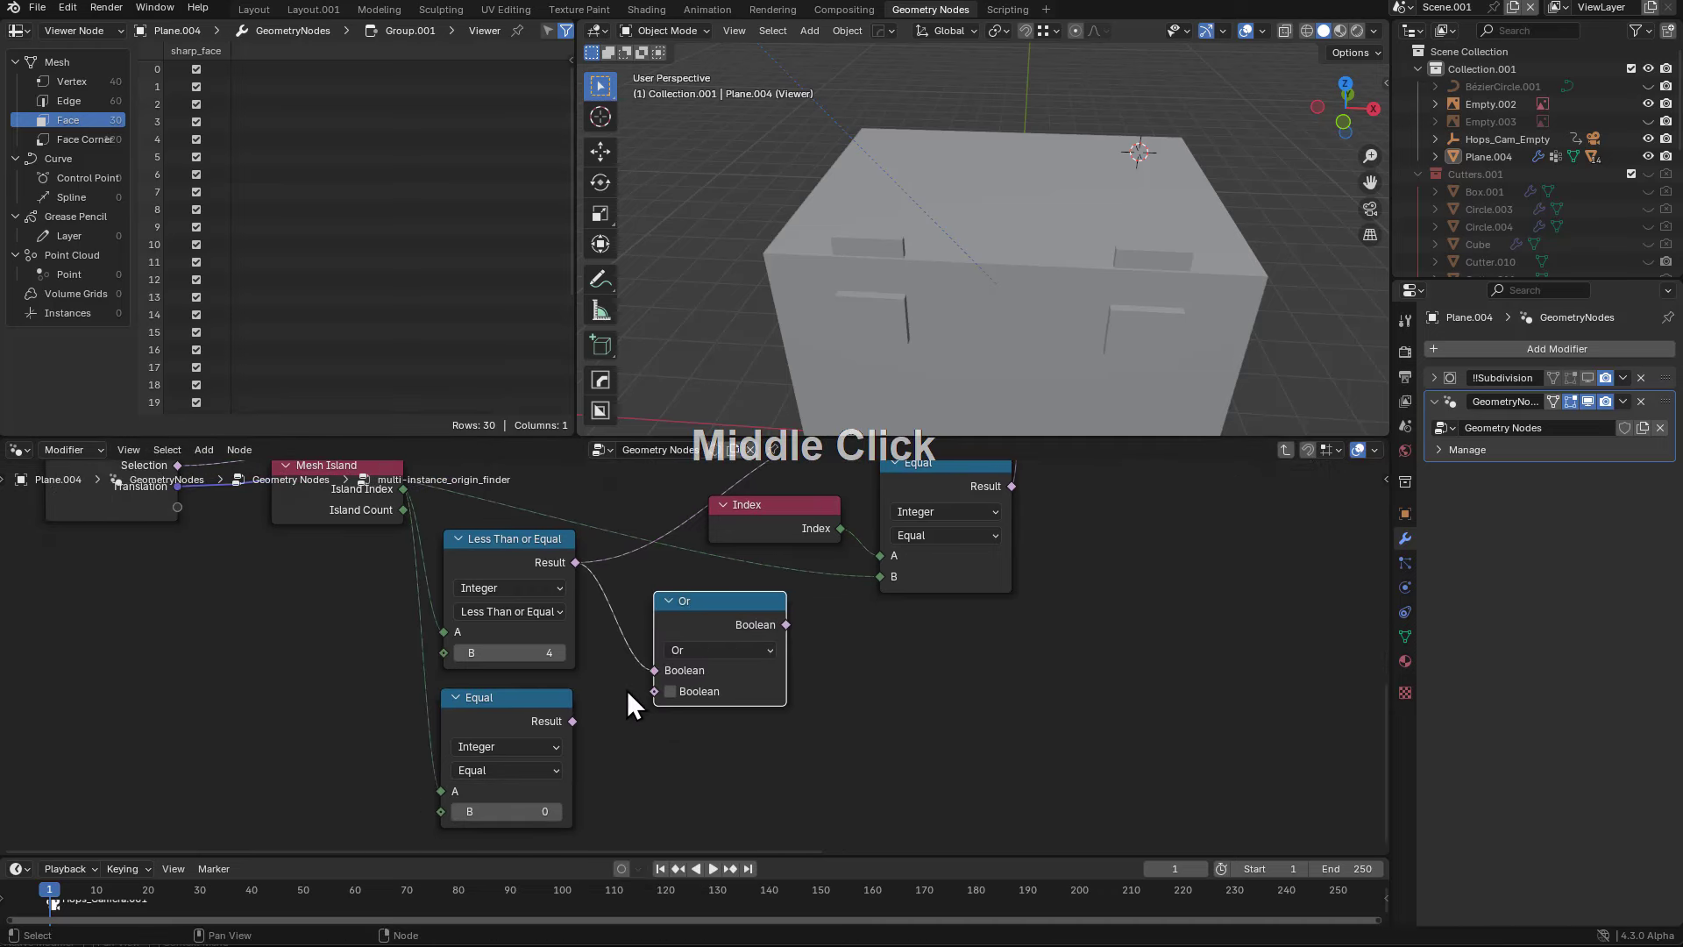
# - Add a Not node fed by the lower Equal result, and connect it to the Or node's second Boolean input
pyautogui.moveTo(572, 720); pyautogui.dragTo(618, 744)
pyautogui.press('Return')
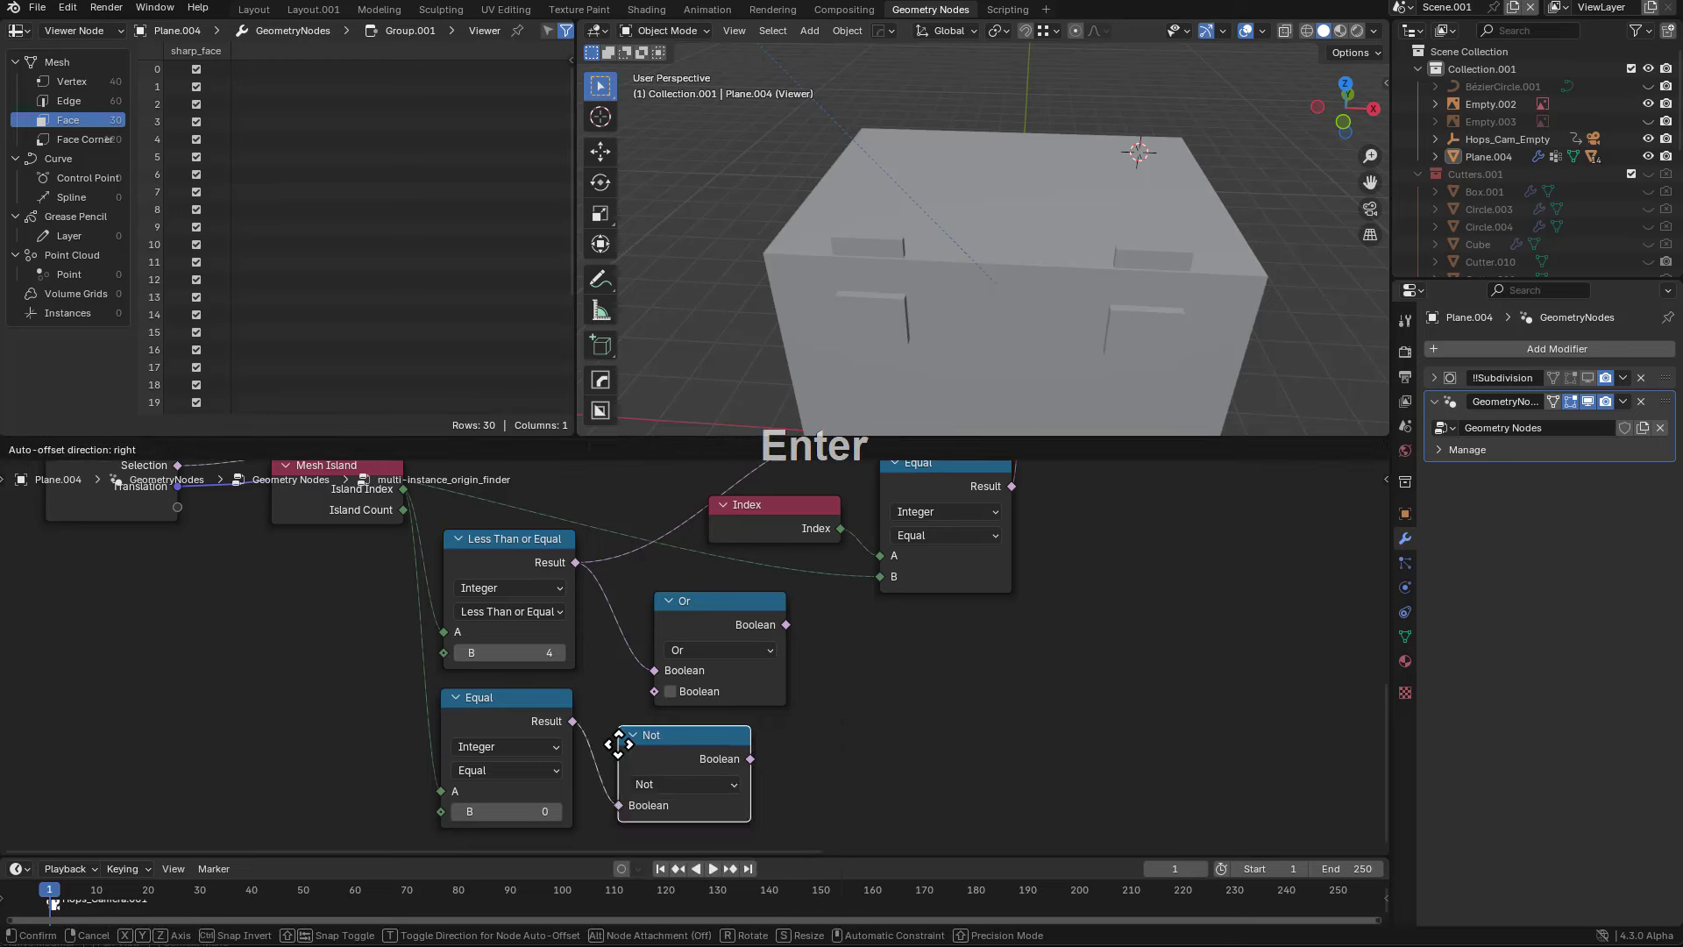
pyautogui.click(657, 757)
pyautogui.moveTo(667, 698); pyautogui.dragTo(665, 696)
pyautogui.moveTo(769, 679); pyautogui.dragTo(763, 753, button='middle')
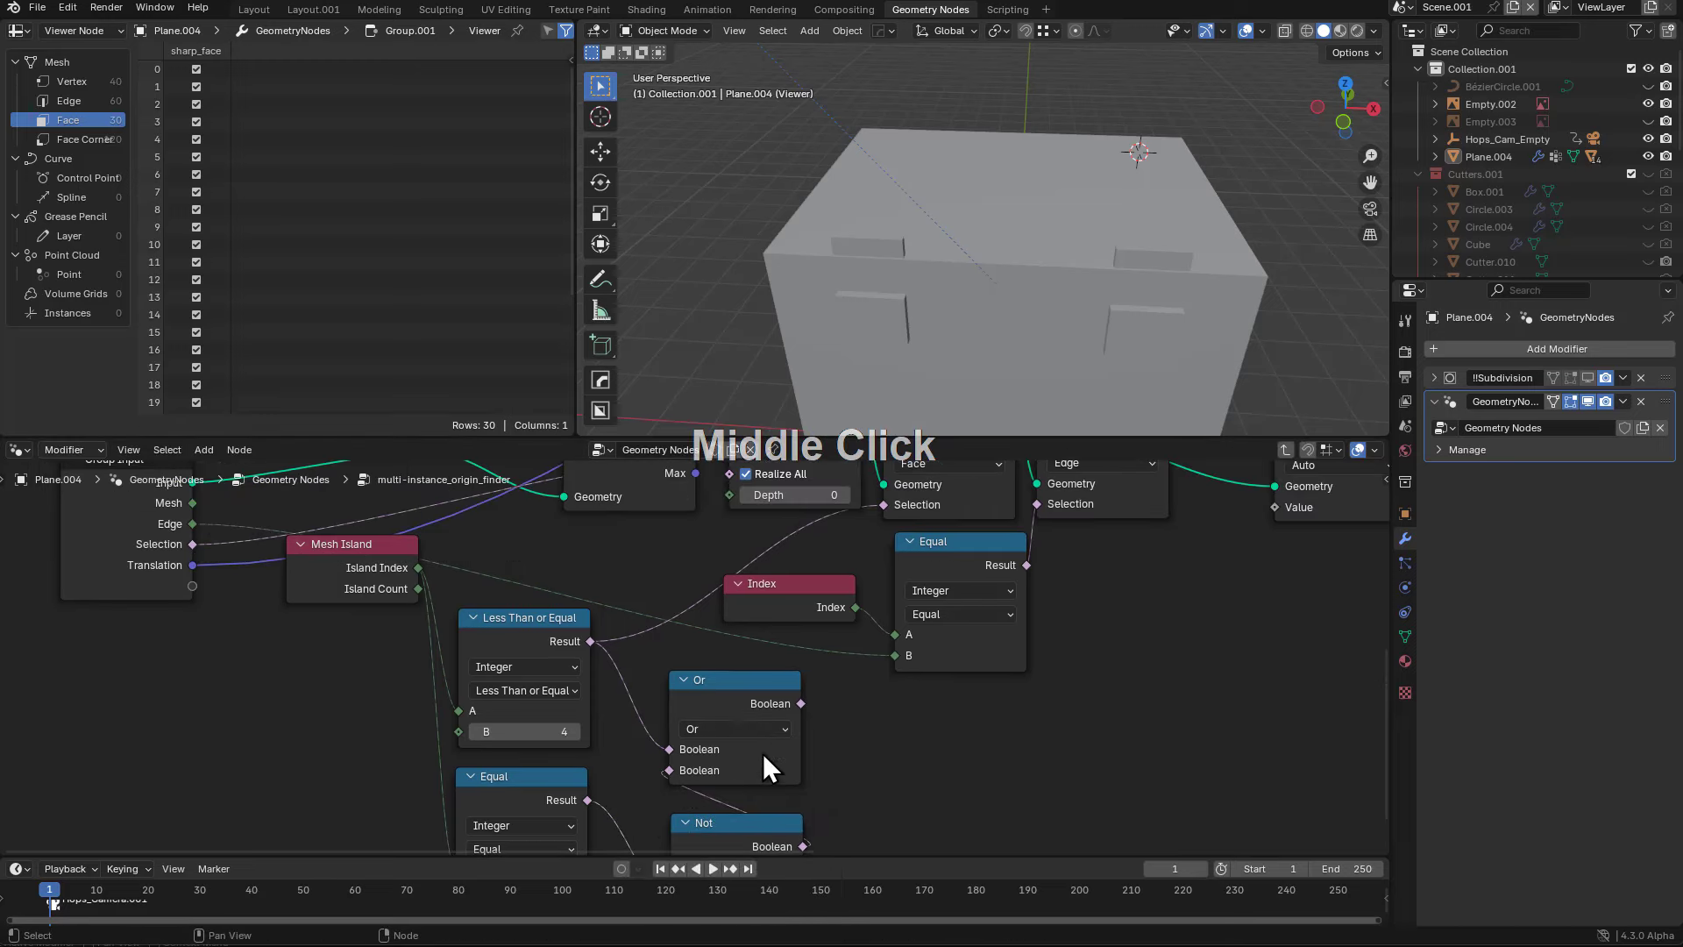
# - Preview the Or node's Boolean output, and connect it to the face Separate Geometry's Selection
pyautogui.keyDown('ctrl'); pyautogui.keyDown('shift'); pyautogui.click(754, 697); pyautogui.keyUp('shift'); pyautogui.keyUp('ctrl')
pyautogui.moveTo(754, 696); pyautogui.dragTo(772, 737, button='middle')
pyautogui.scroll(-1, 740, 696)
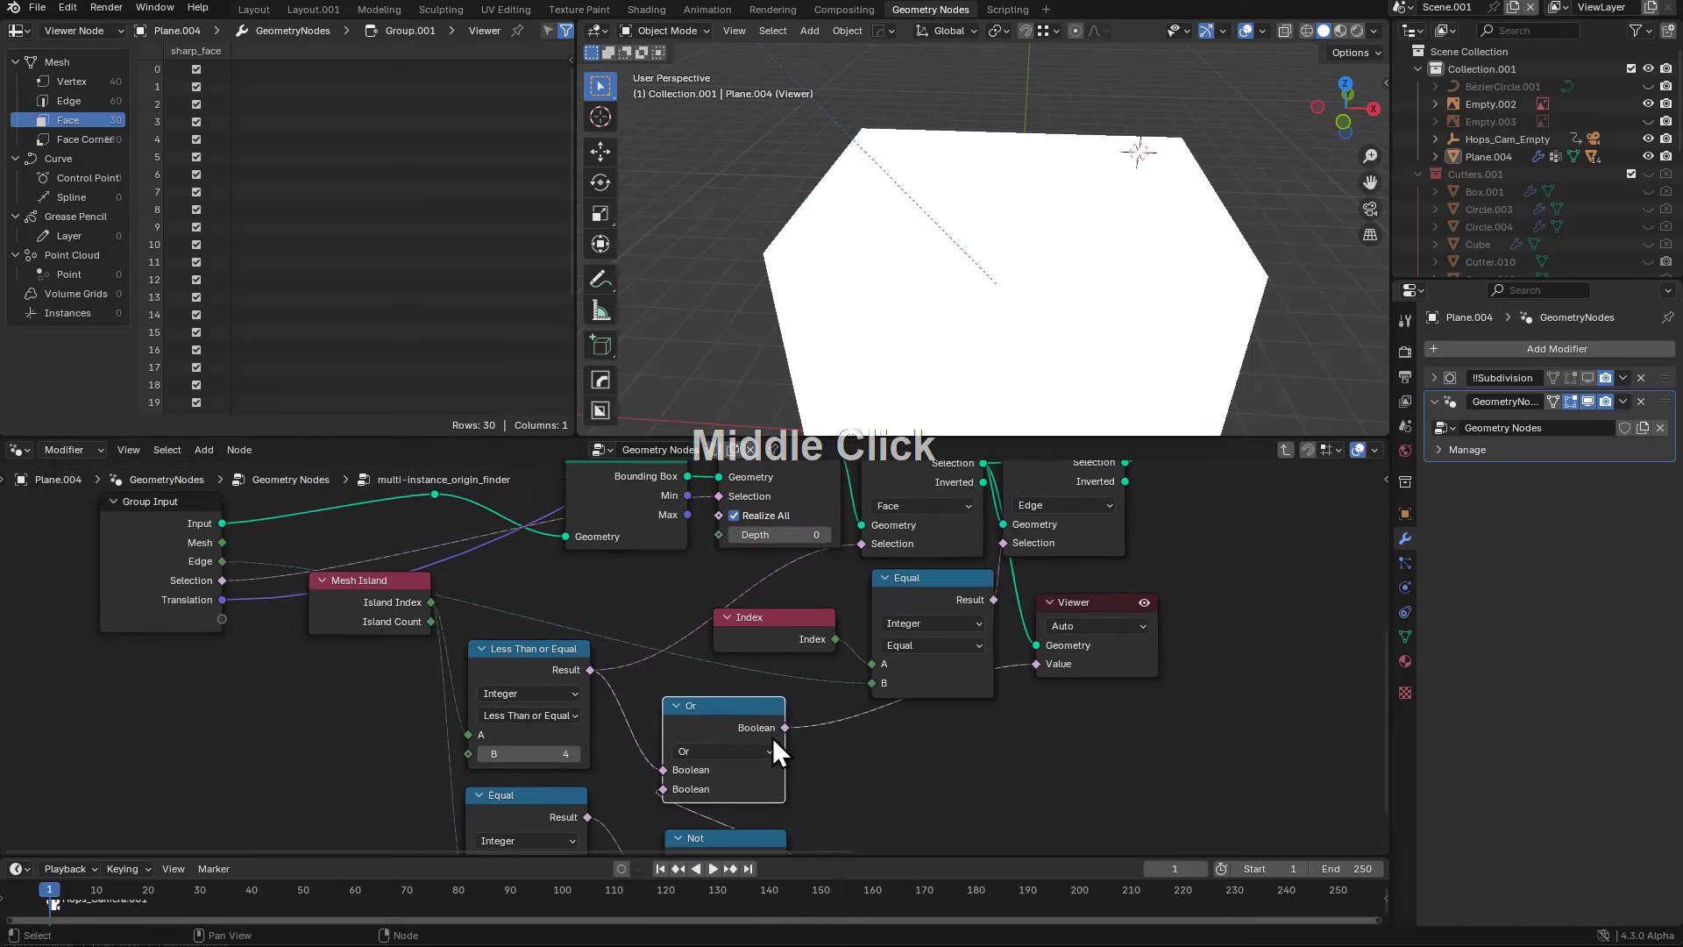
pyautogui.moveTo(784, 728); pyautogui.dragTo(859, 545)
pyautogui.moveTo(922, 557); pyautogui.dragTo(889, 635, button='middle')
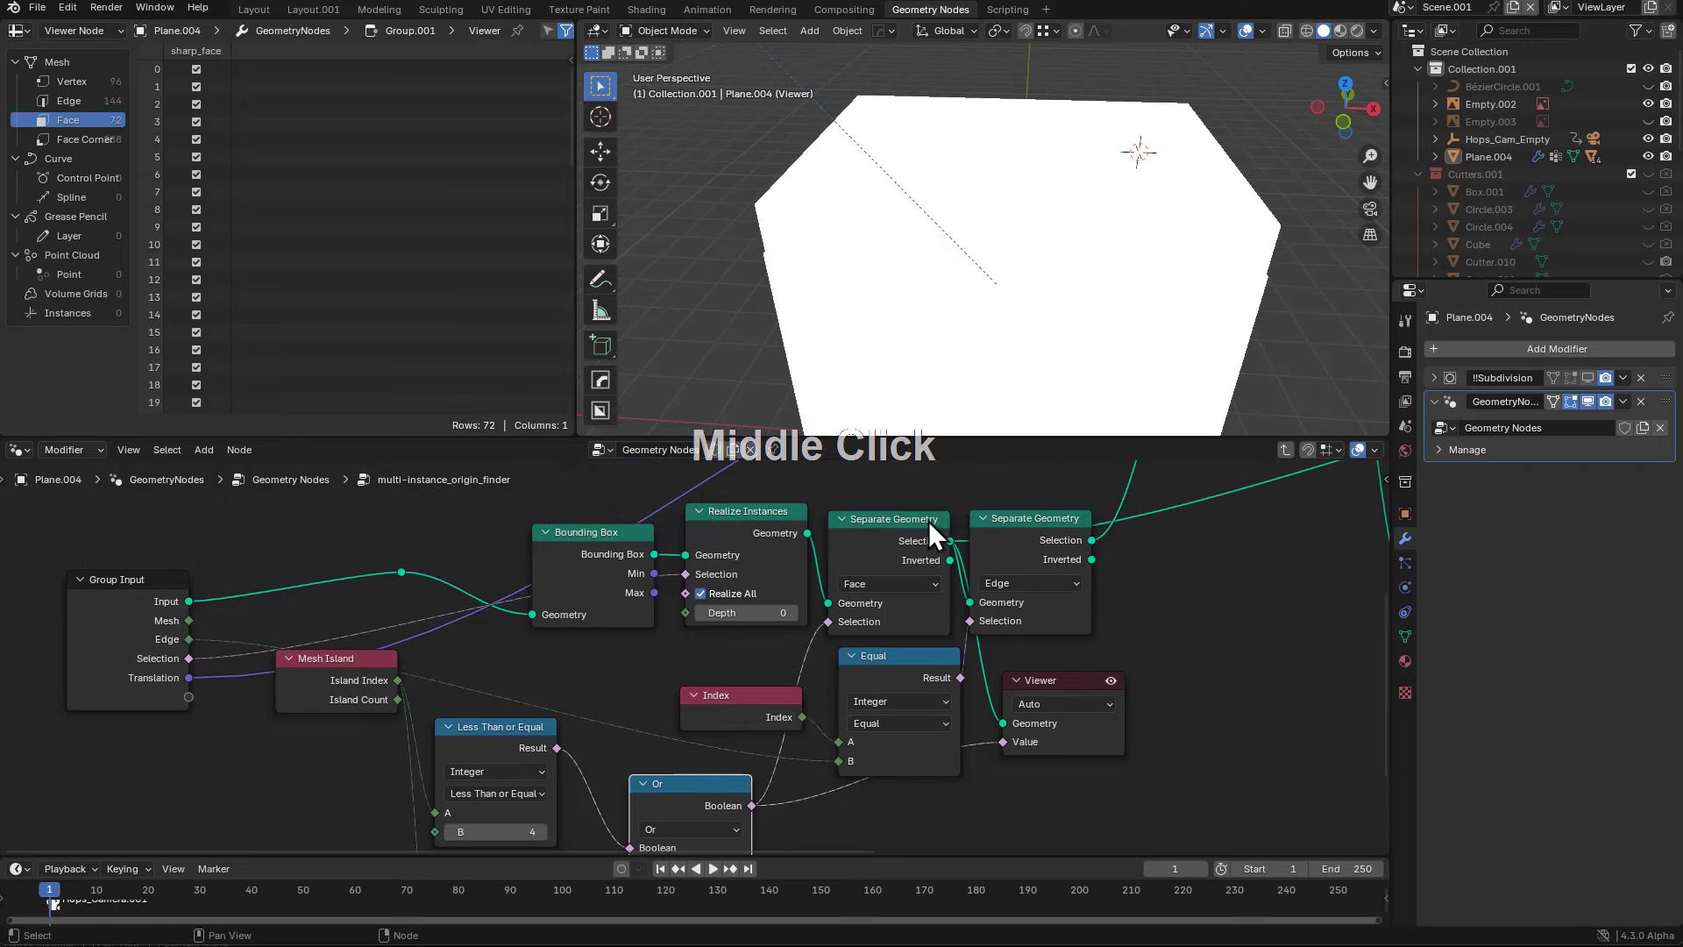
# - Delete the Viewer, preview the face Separate Geometry output with a fresh one, and delete that Viewer too
pyautogui.moveTo(1064, 557); pyautogui.dragTo(1028, 585, button='middle')
pyautogui.scroll(-2, 836, 770)
pyautogui.click(828, 773)
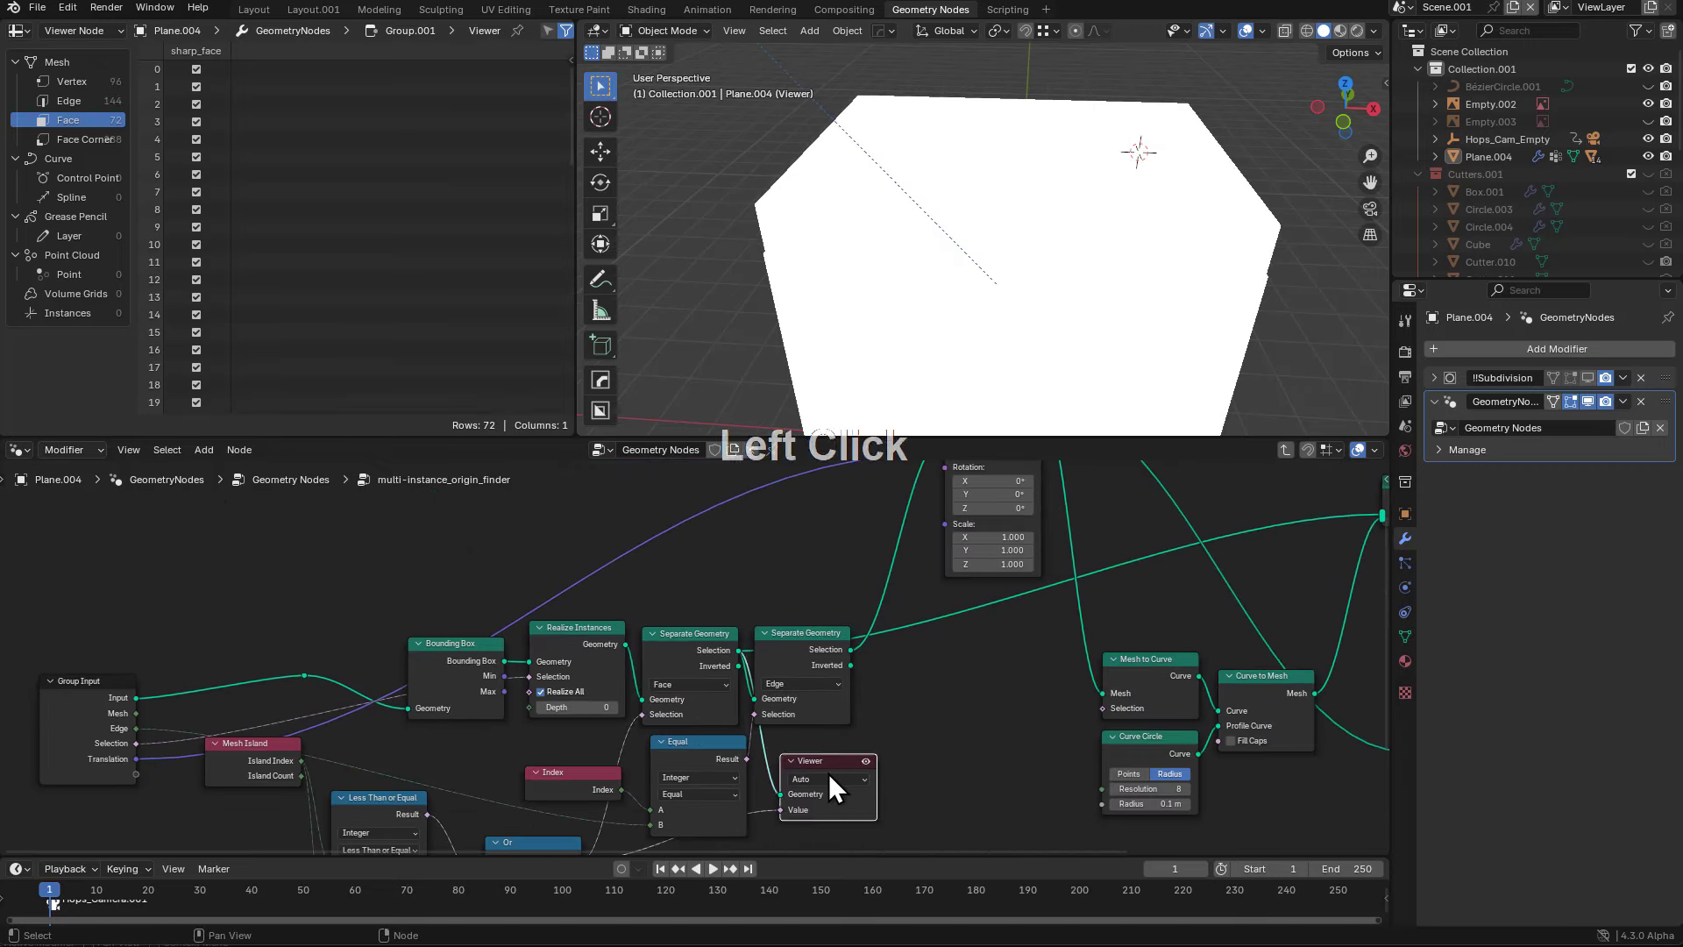
pyautogui.press('x')
pyautogui.keyDown('ctrl'); pyautogui.keyDown('shift'); pyautogui.click(691, 645); pyautogui.keyUp('shift'); pyautogui.keyUp('ctrl')
pyautogui.moveTo(691, 645); pyautogui.dragTo(802, 649, button='middle')
pyautogui.scroll(2, 814, 649)
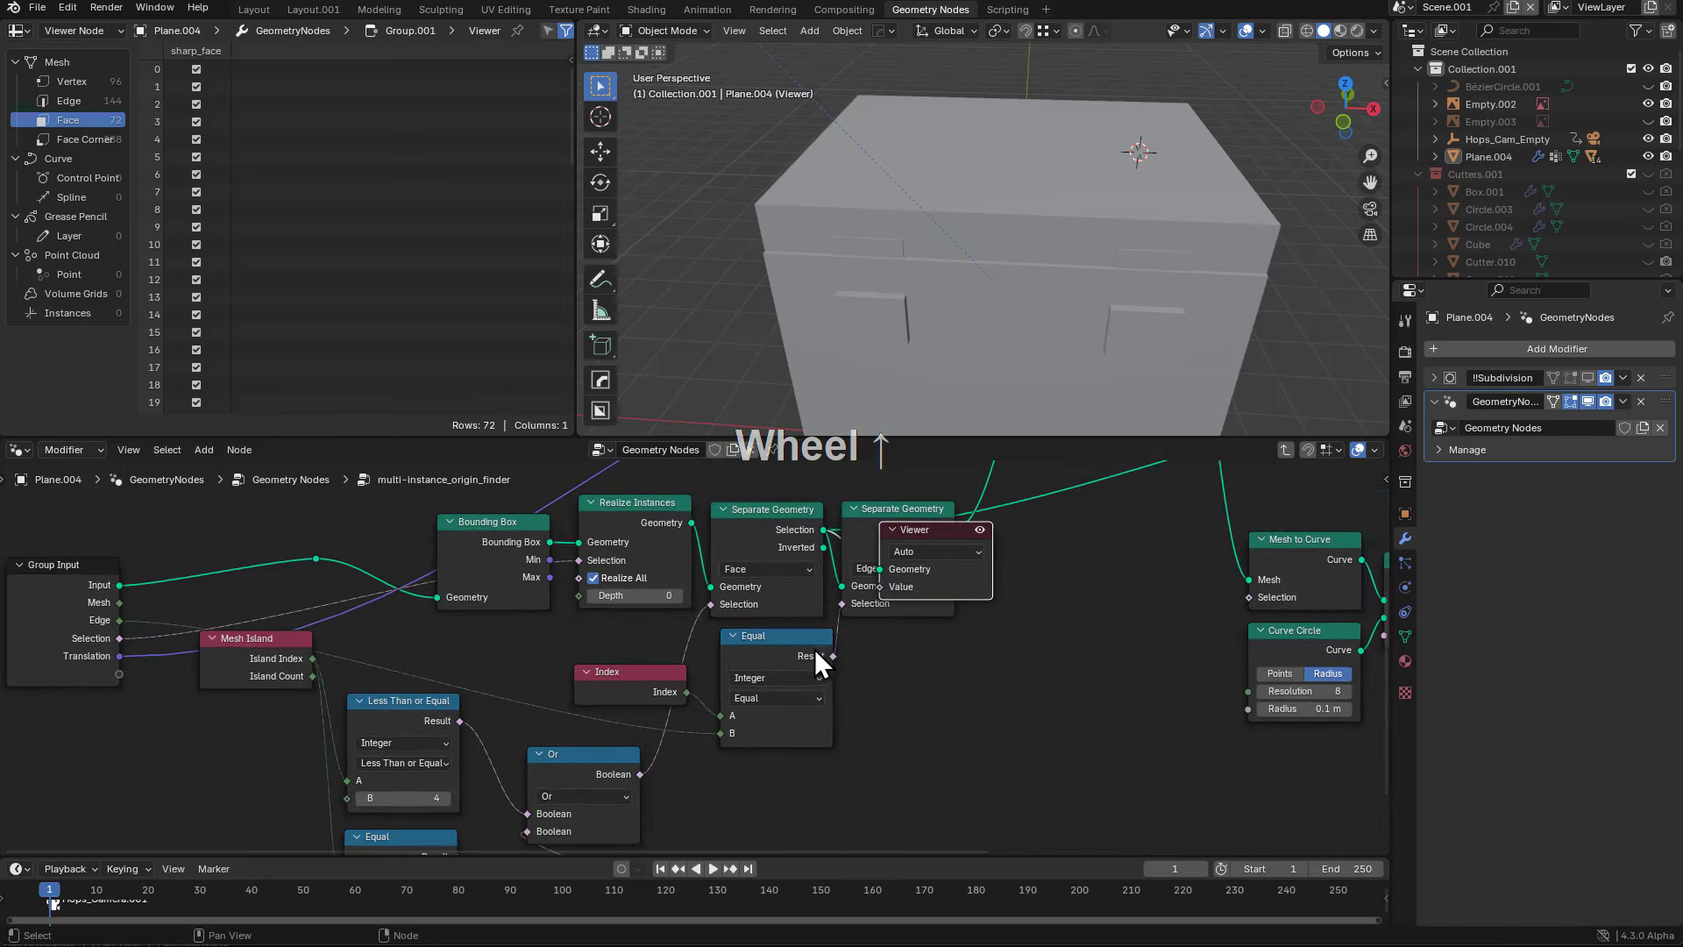
pyautogui.moveTo(920, 534); pyautogui.dragTo(1050, 634)
pyautogui.press('x')
# - Mute the Not node, and preview the face Separate Geometry output with a Viewer placed clear of the node row
pyautogui.moveTo(700, 766)
pyautogui.mouseDown(button='middle')
pyautogui.moveTo(823, 681)
pyautogui.moveTo(713, 759)
pyautogui.mouseUp(button='middle')
pyautogui.click(713, 759)
pyautogui.press('m')
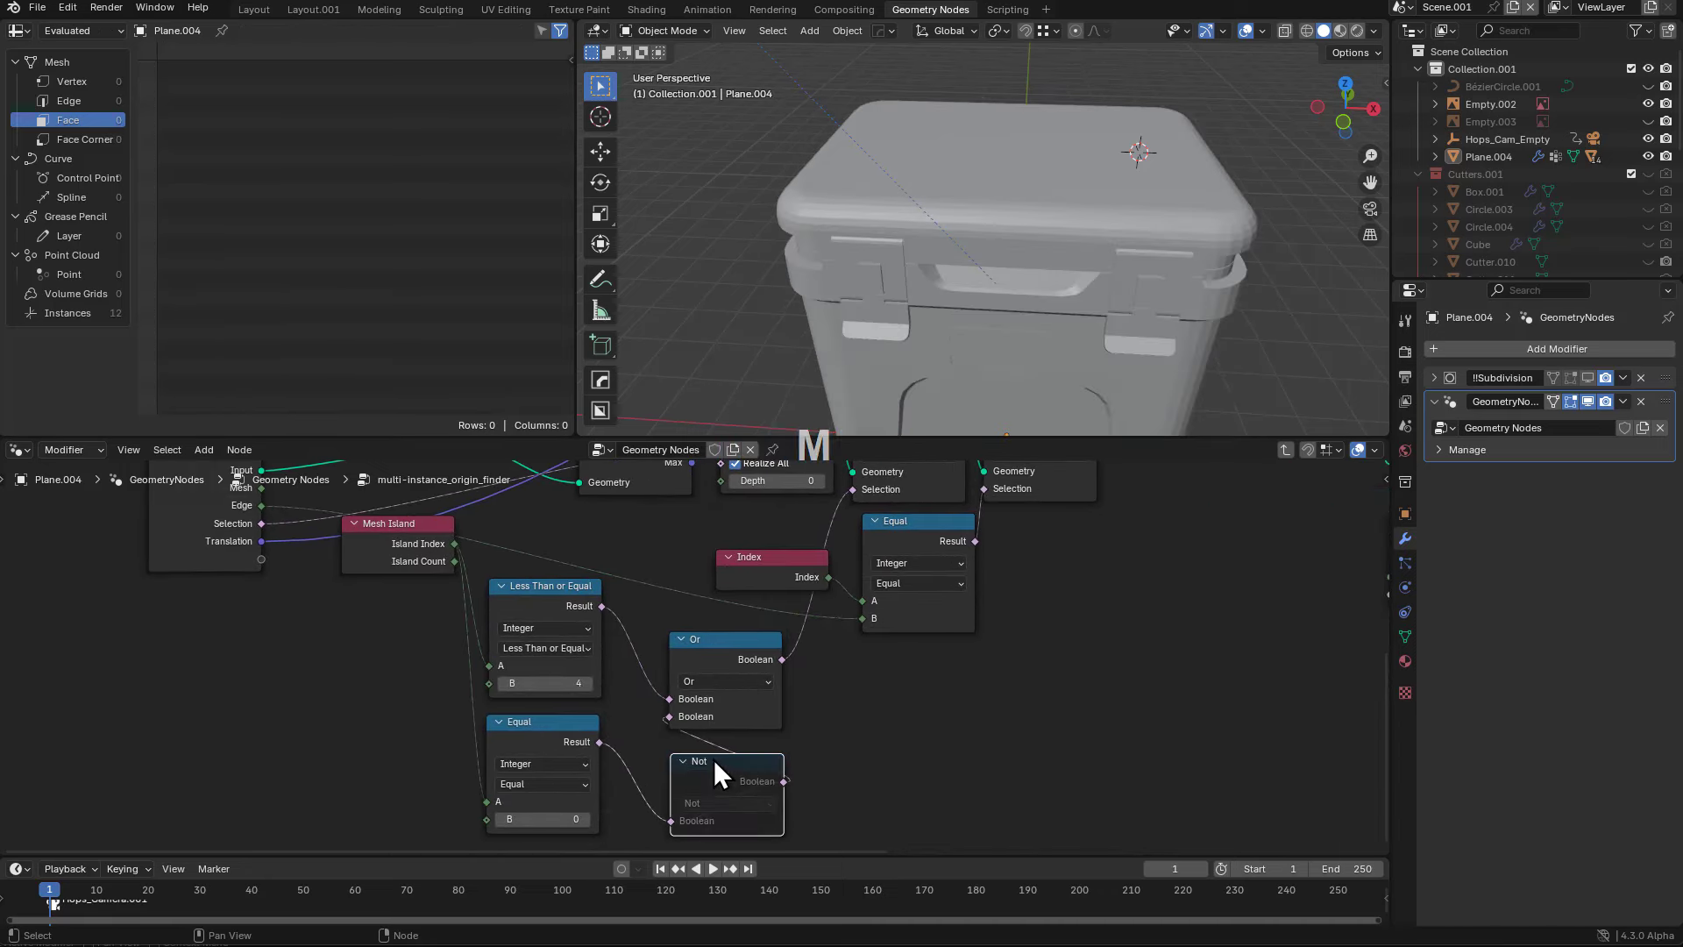
pyautogui.moveTo(728, 650); pyautogui.dragTo(699, 737, button='middle')
pyautogui.keyDown('ctrl'); pyautogui.keyDown('shift'); pyautogui.click(887, 492); pyautogui.keyUp('shift'); pyautogui.keyUp('ctrl')
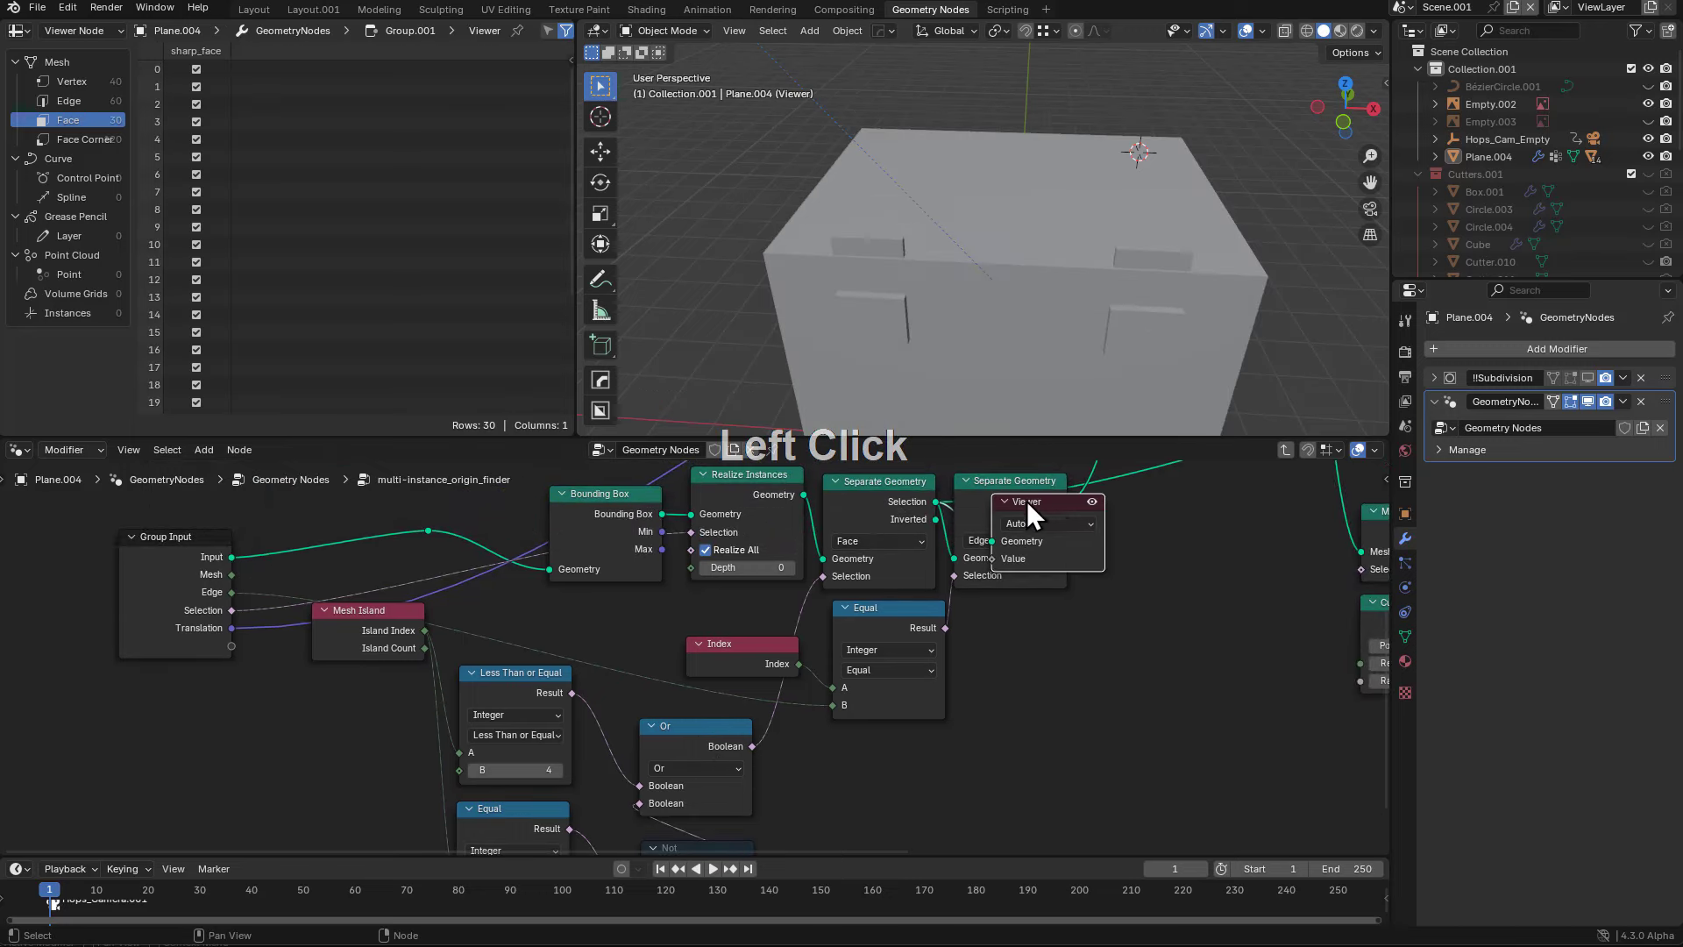
pyautogui.moveTo(1027, 502); pyautogui.dragTo(1145, 622)
pyautogui.moveTo(865, 742); pyautogui.dragTo(902, 670, button='middle')
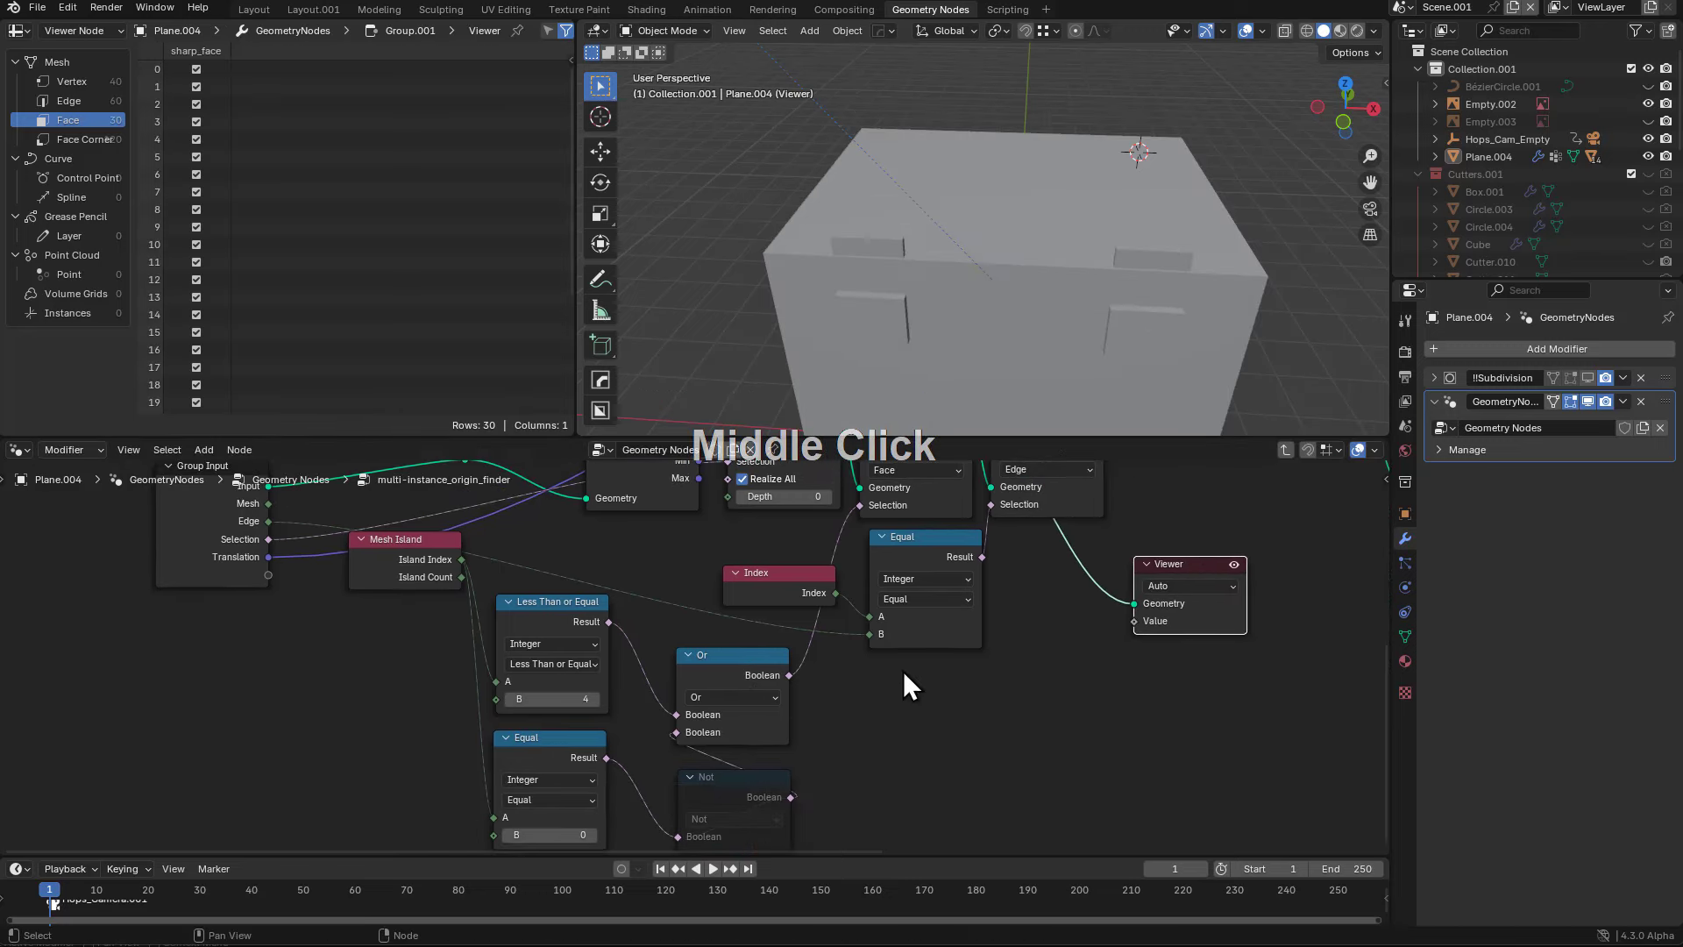
# - Unmute the Not node, keep its operation as Not, and set the lower Equal node's B to 1
pyautogui.click(718, 793)
pyautogui.moveTo(718, 787); pyautogui.dragTo(724, 724, button='middle')
pyautogui.press('m')
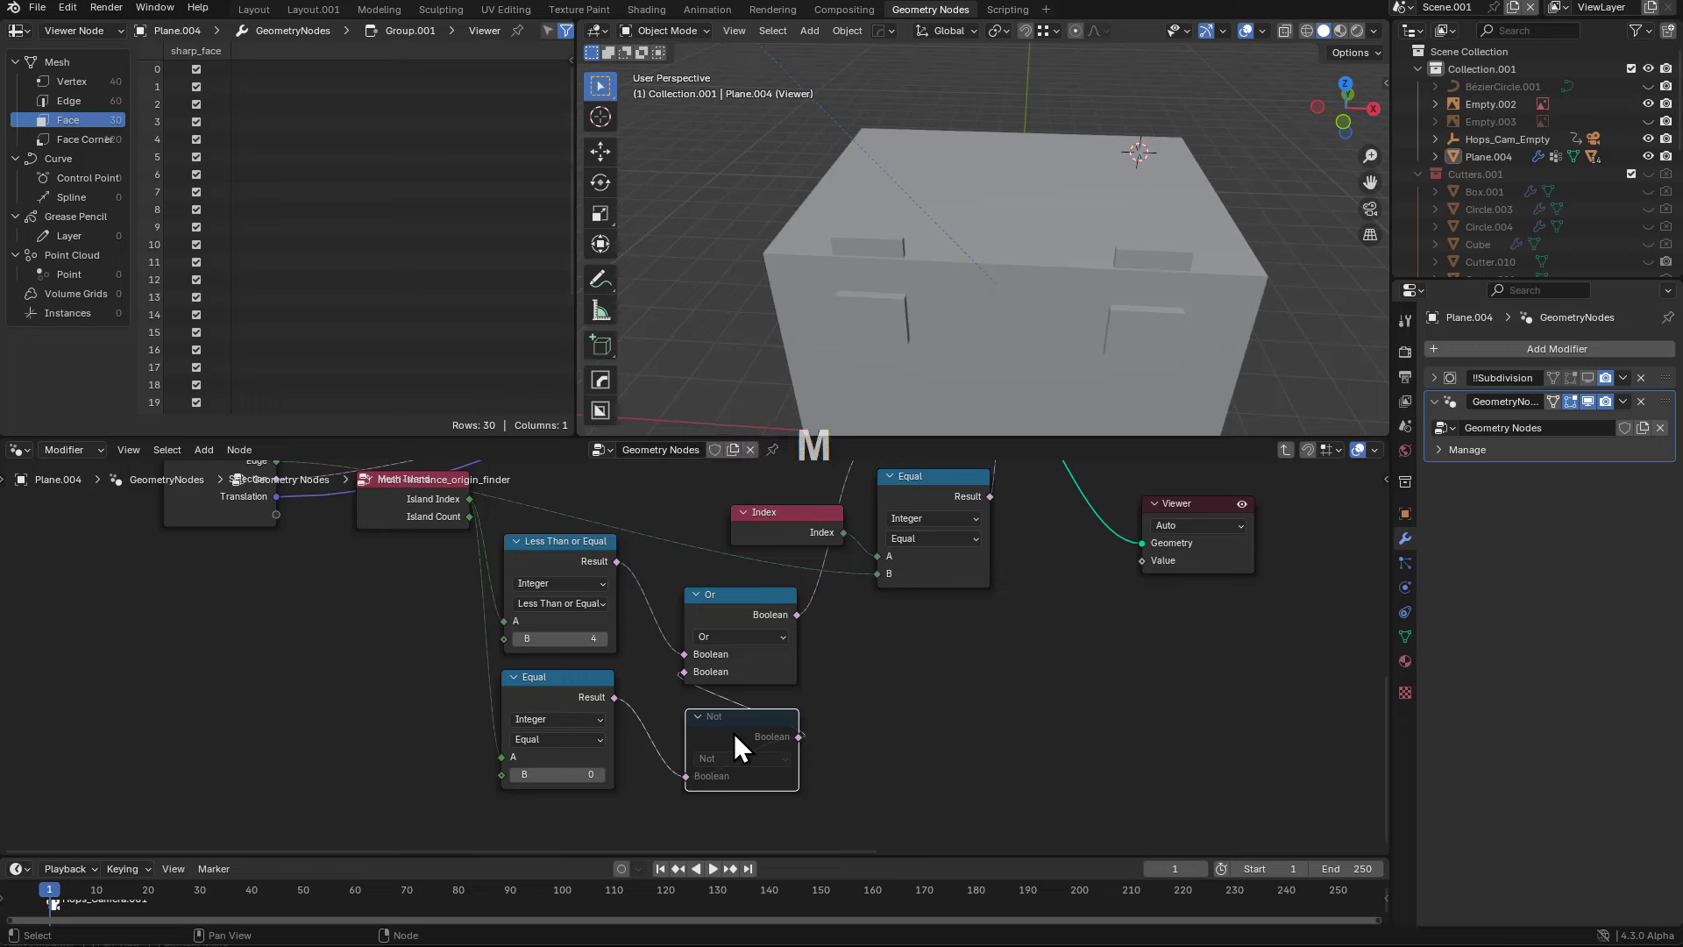
pyautogui.click(718, 755)
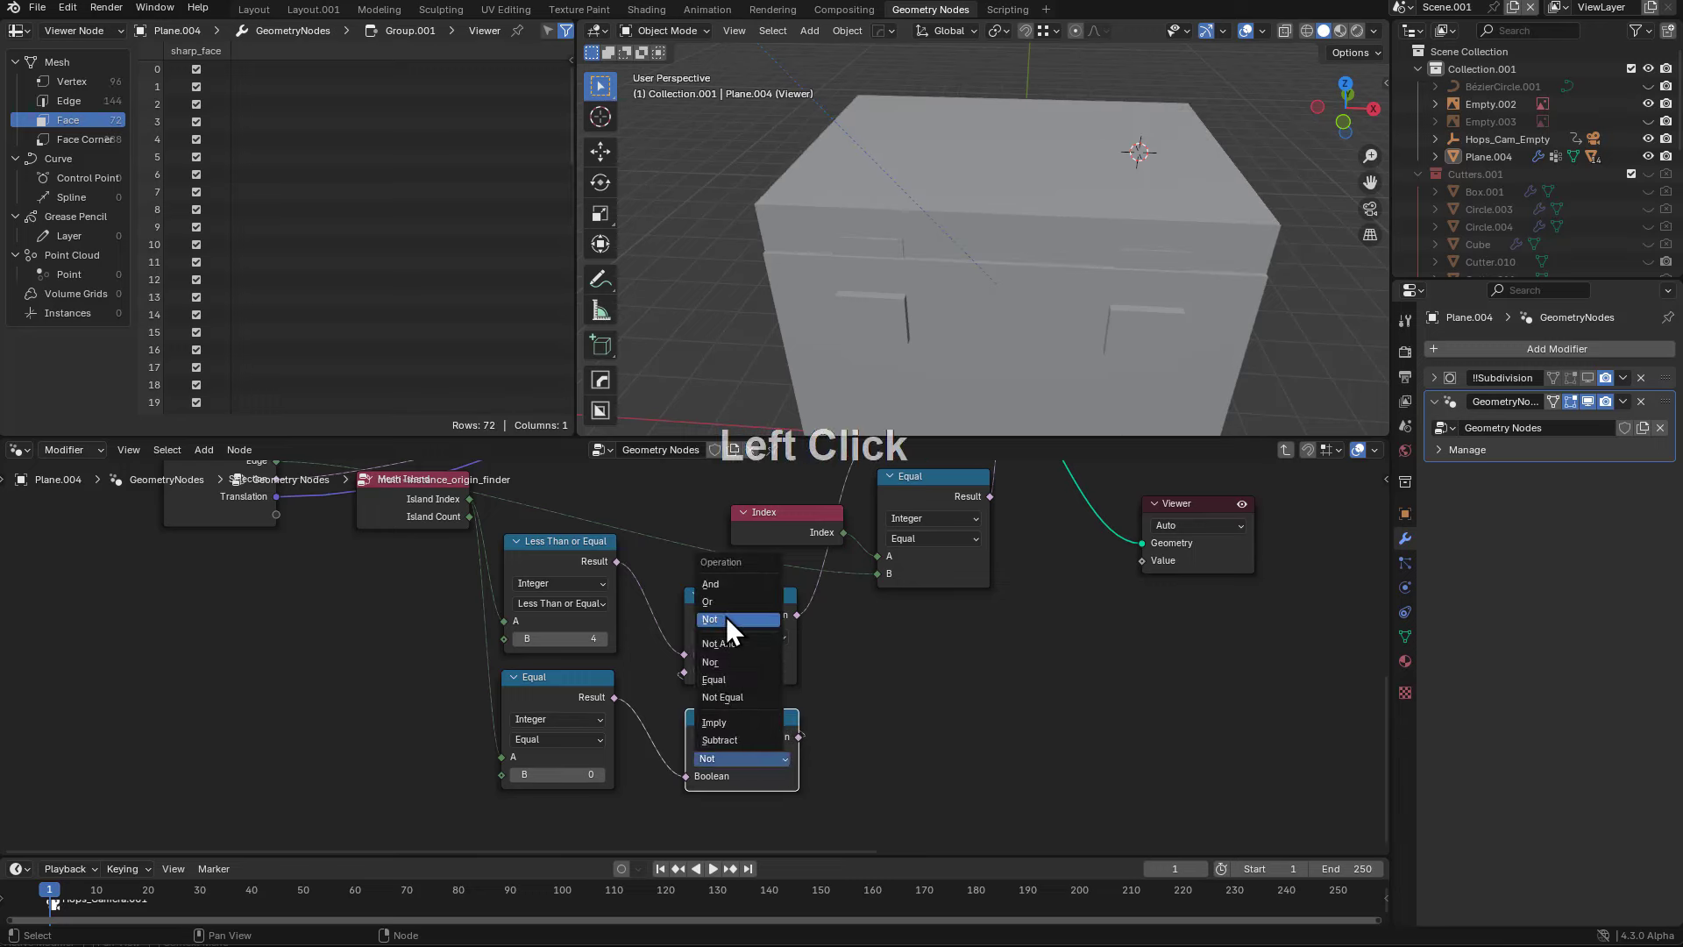
pyautogui.click(600, 774)
pyautogui.click(600, 775)
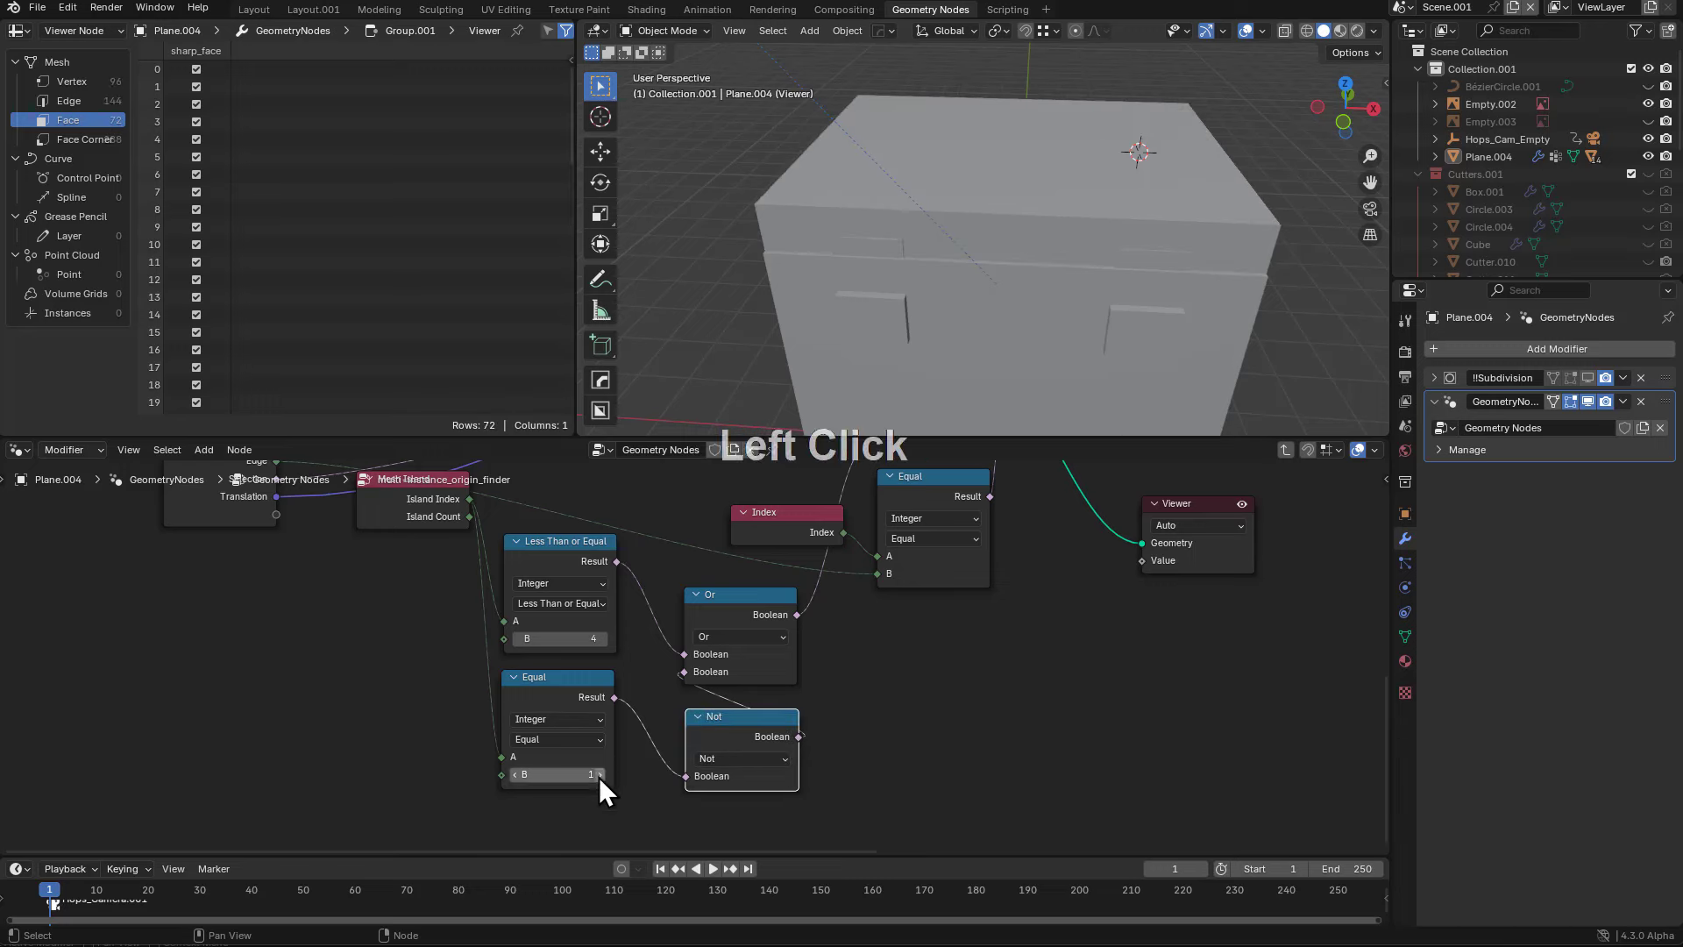
pyautogui.doubleClick(513, 773)
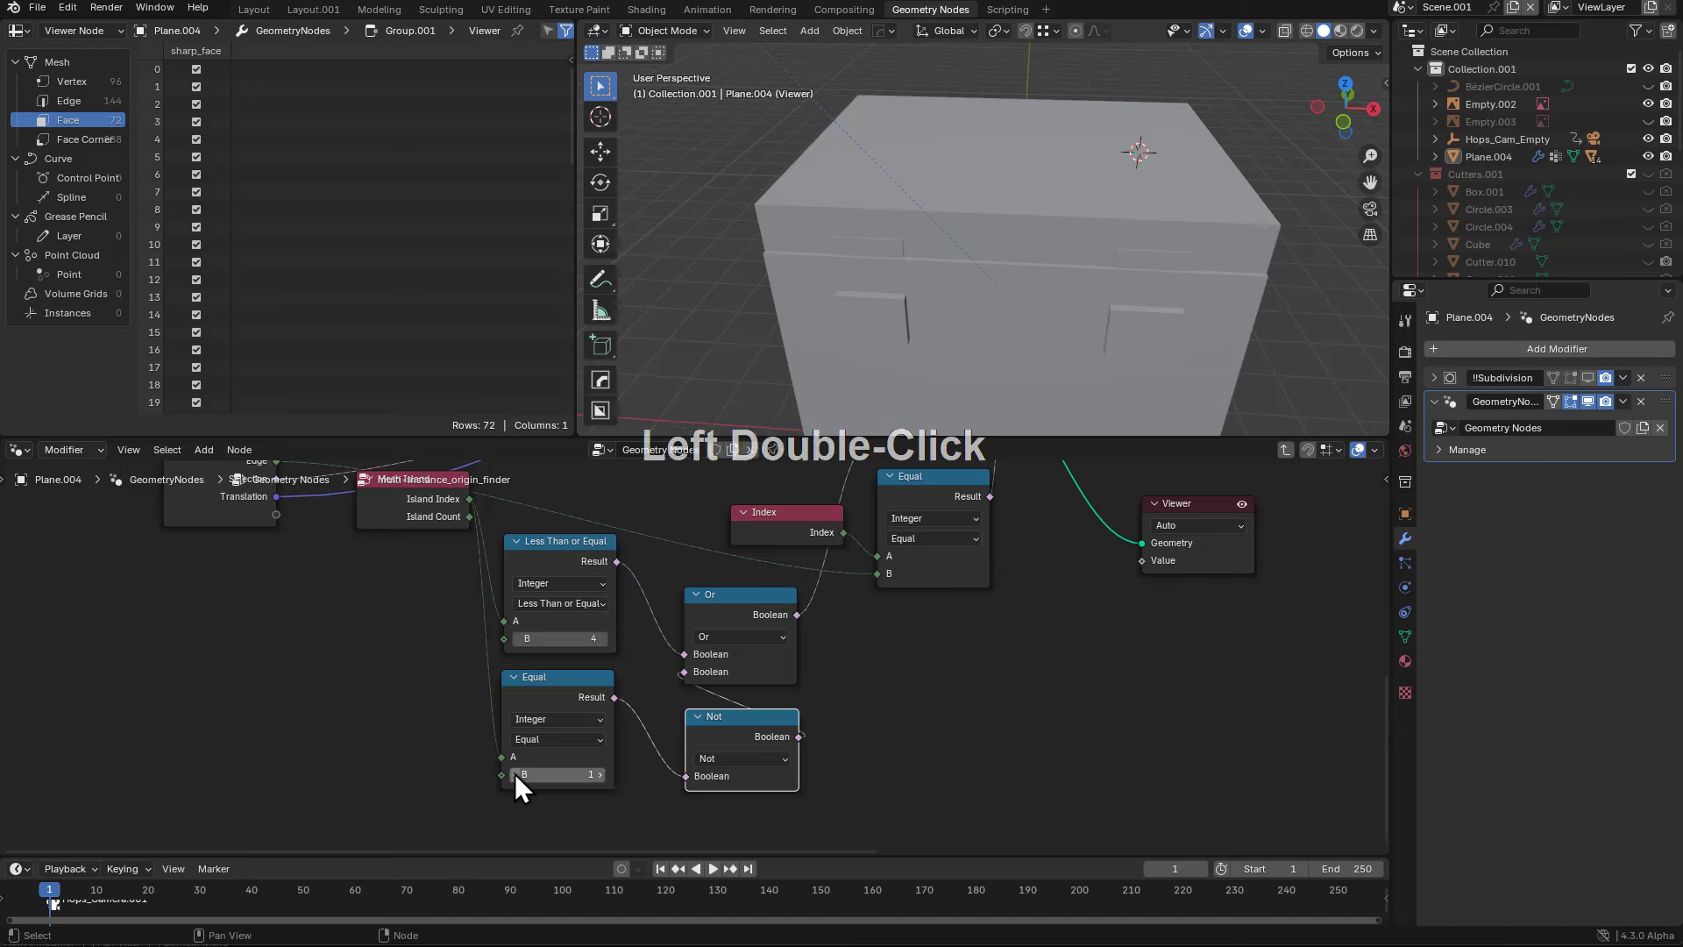
# - Preview the lower Equal node's result, set its B to 0, and preview the Or and Less Than or Equal outputs
pyautogui.keyDown('ctrl'); pyautogui.keyDown('shift'); pyautogui.click(554, 696); pyautogui.keyUp('shift'); pyautogui.keyUp('ctrl')
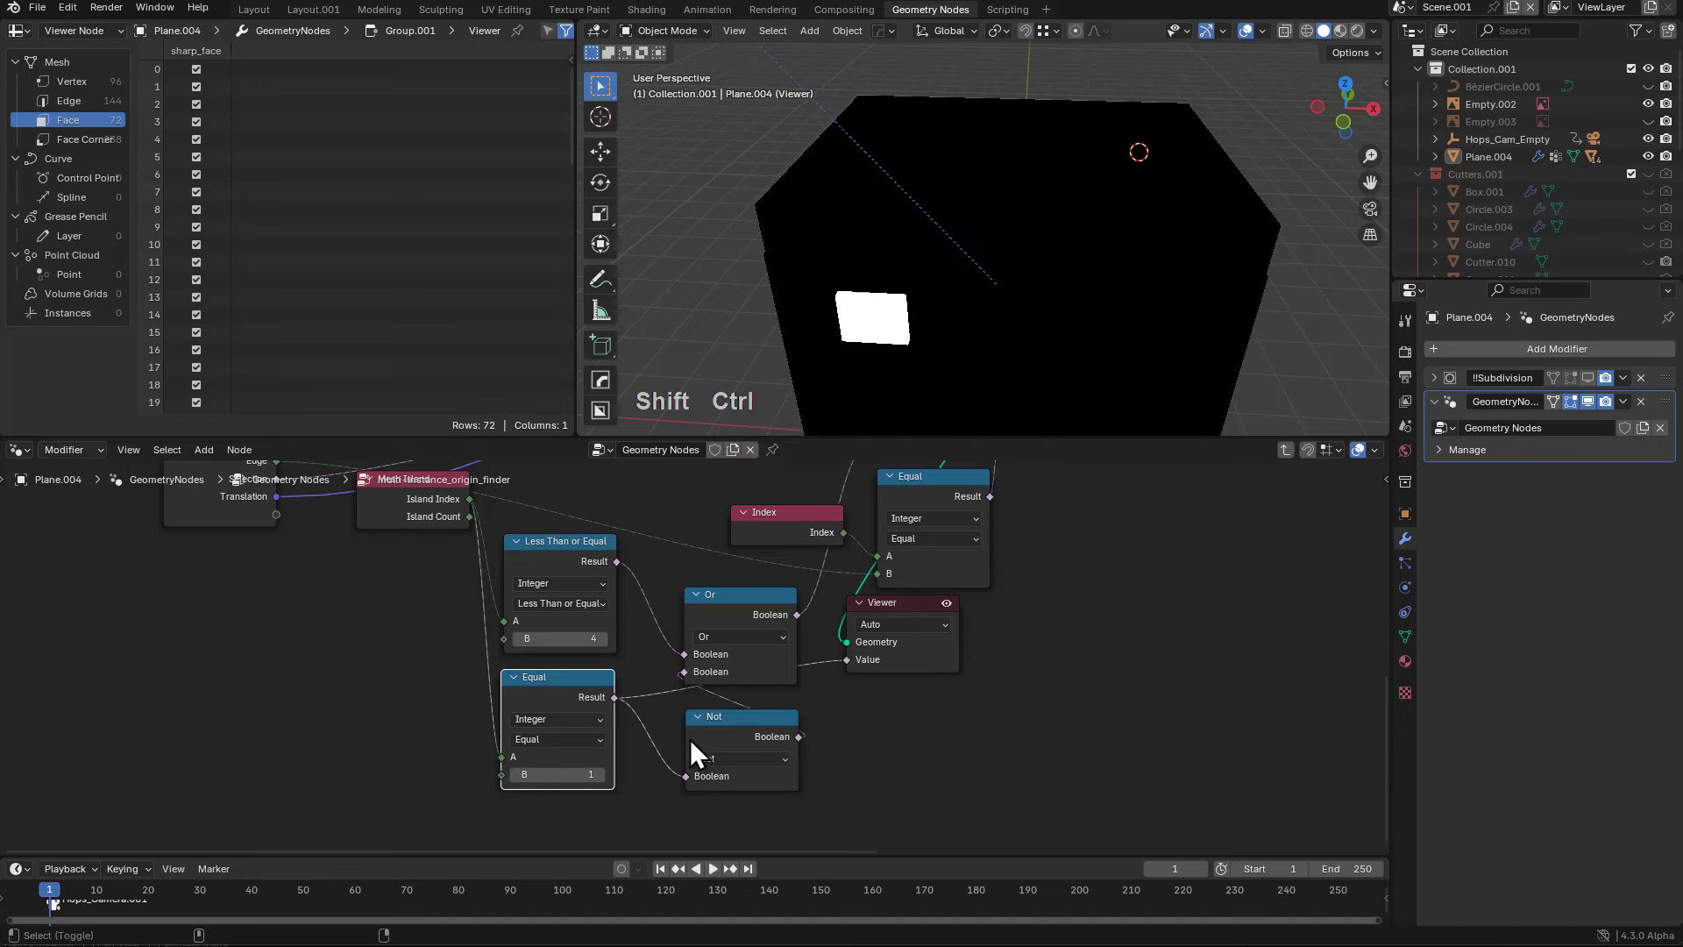
pyautogui.click(515, 774)
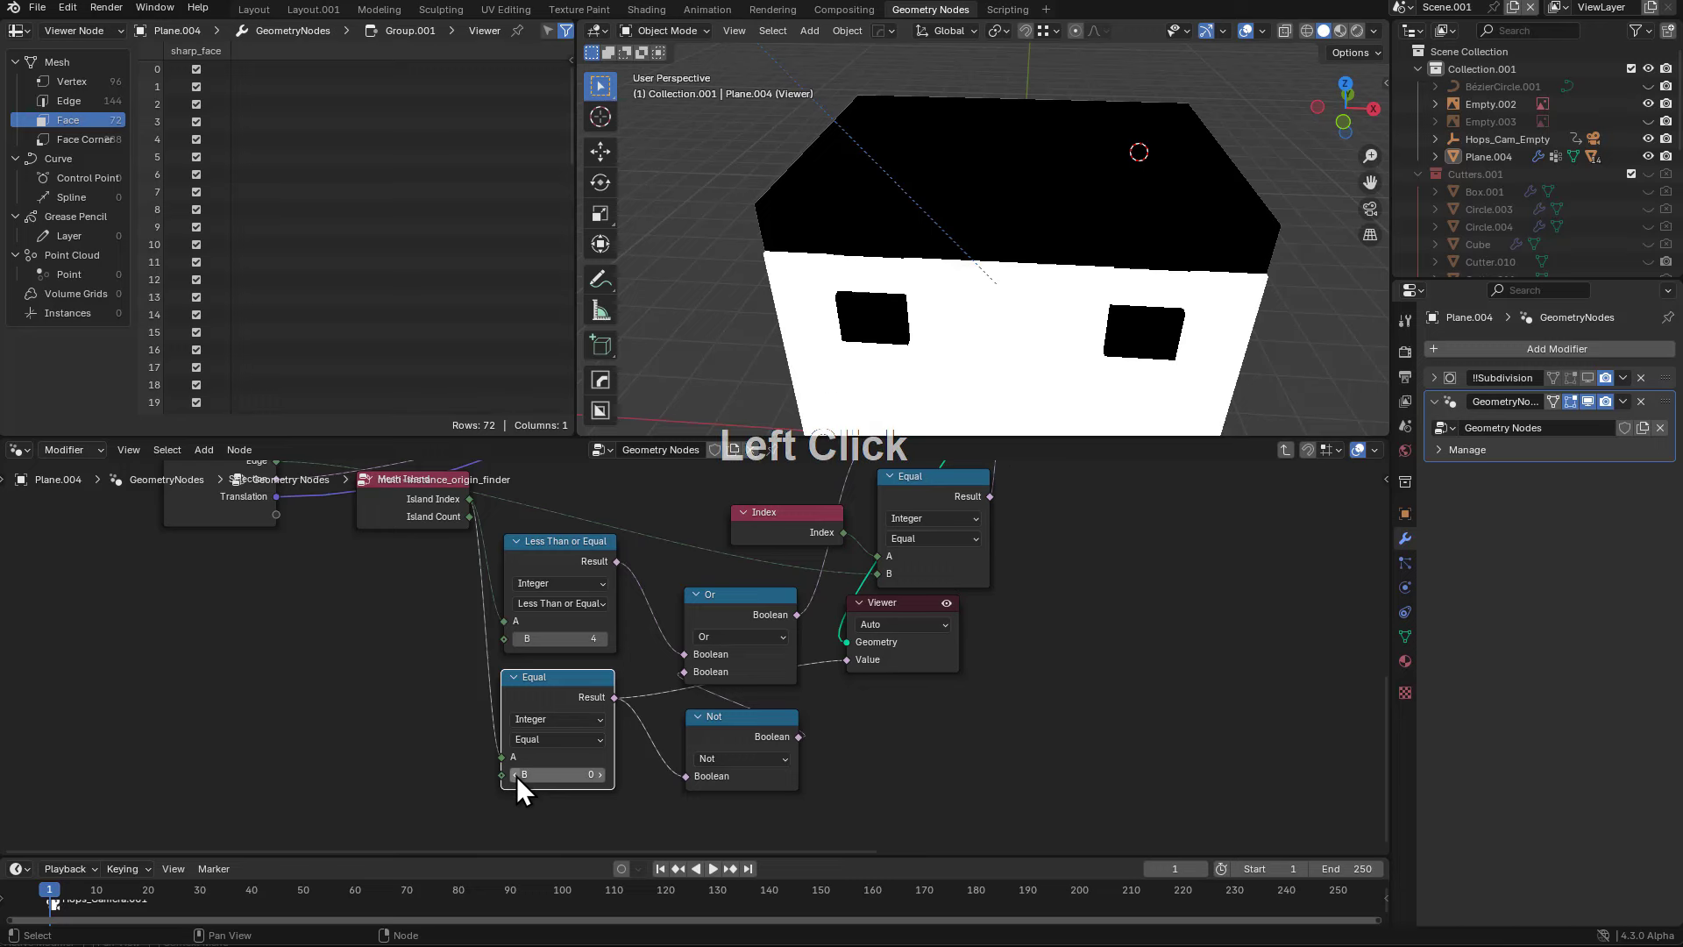
pyautogui.keyDown('ctrl'); pyautogui.keyDown('shift'); pyautogui.click(719, 609); pyautogui.keyUp('shift'); pyautogui.keyUp('ctrl')
pyautogui.keyDown('ctrl'); pyautogui.keyDown('shift'); pyautogui.click(550, 542); pyautogui.keyUp('shift'); pyautogui.keyUp('ctrl')
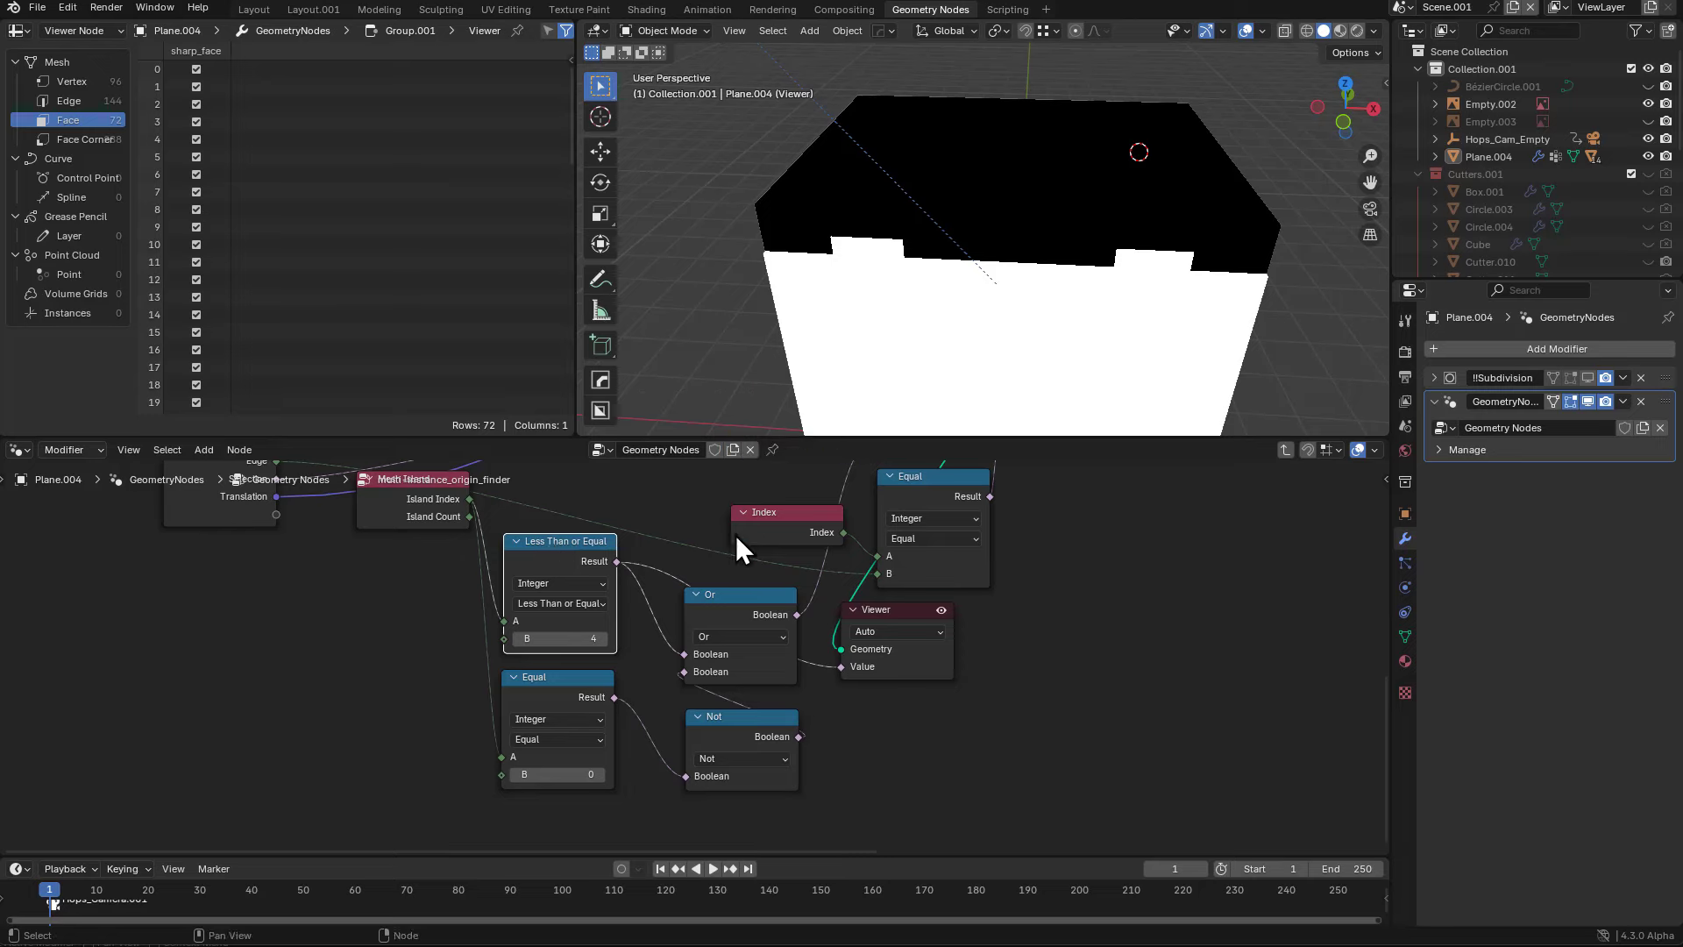
# - Compare the Not, lower Equal and Or outputs by previewing each one in turn
pyautogui.moveTo(920, 329)
pyautogui.mouseDown(button='middle')
pyautogui.moveTo(946, 298)
pyautogui.moveTo(850, 246)
pyautogui.moveTo(987, 274)
pyautogui.moveTo(1012, 228)
pyautogui.moveTo(1016, 275)
pyautogui.moveTo(1194, 266)
pyautogui.moveTo(1167, 240)
pyautogui.moveTo(1175, 263)
pyautogui.moveTo(1017, 269)
pyautogui.moveTo(890, 386)
pyautogui.mouseUp(button='middle')
pyautogui.moveTo(775, 644); pyautogui.dragTo(745, 728, button='middle')
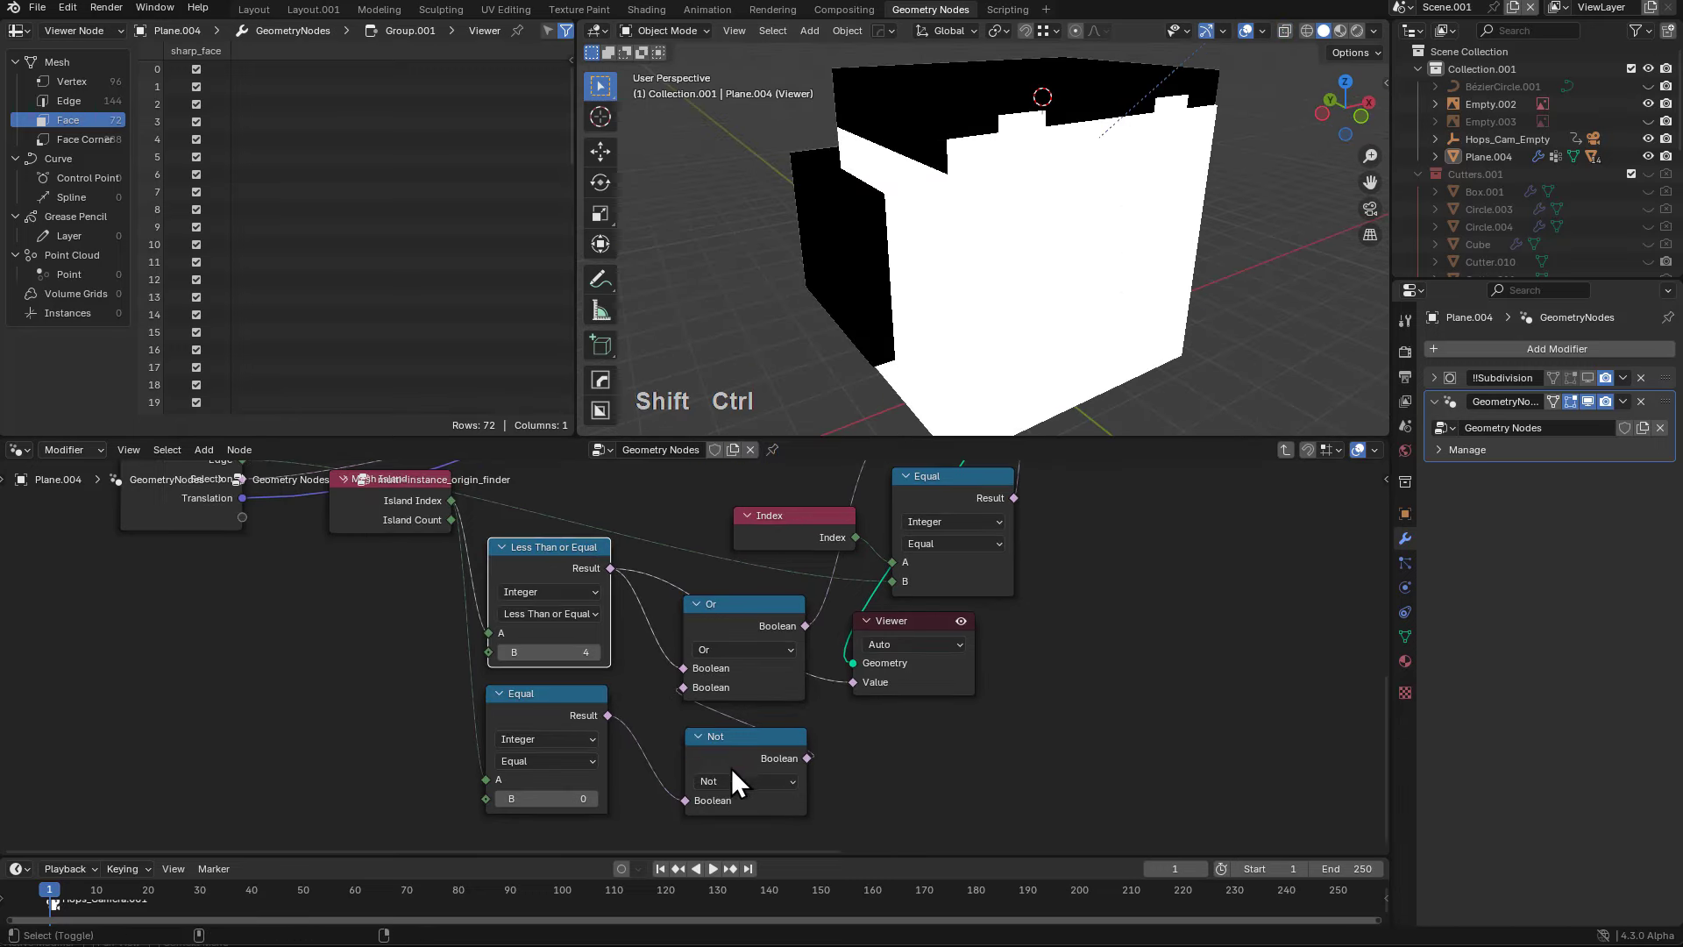
pyautogui.keyDown('ctrl'); pyautogui.keyDown('shift'); pyautogui.click(731, 762); pyautogui.keyUp('shift'); pyautogui.keyUp('ctrl')
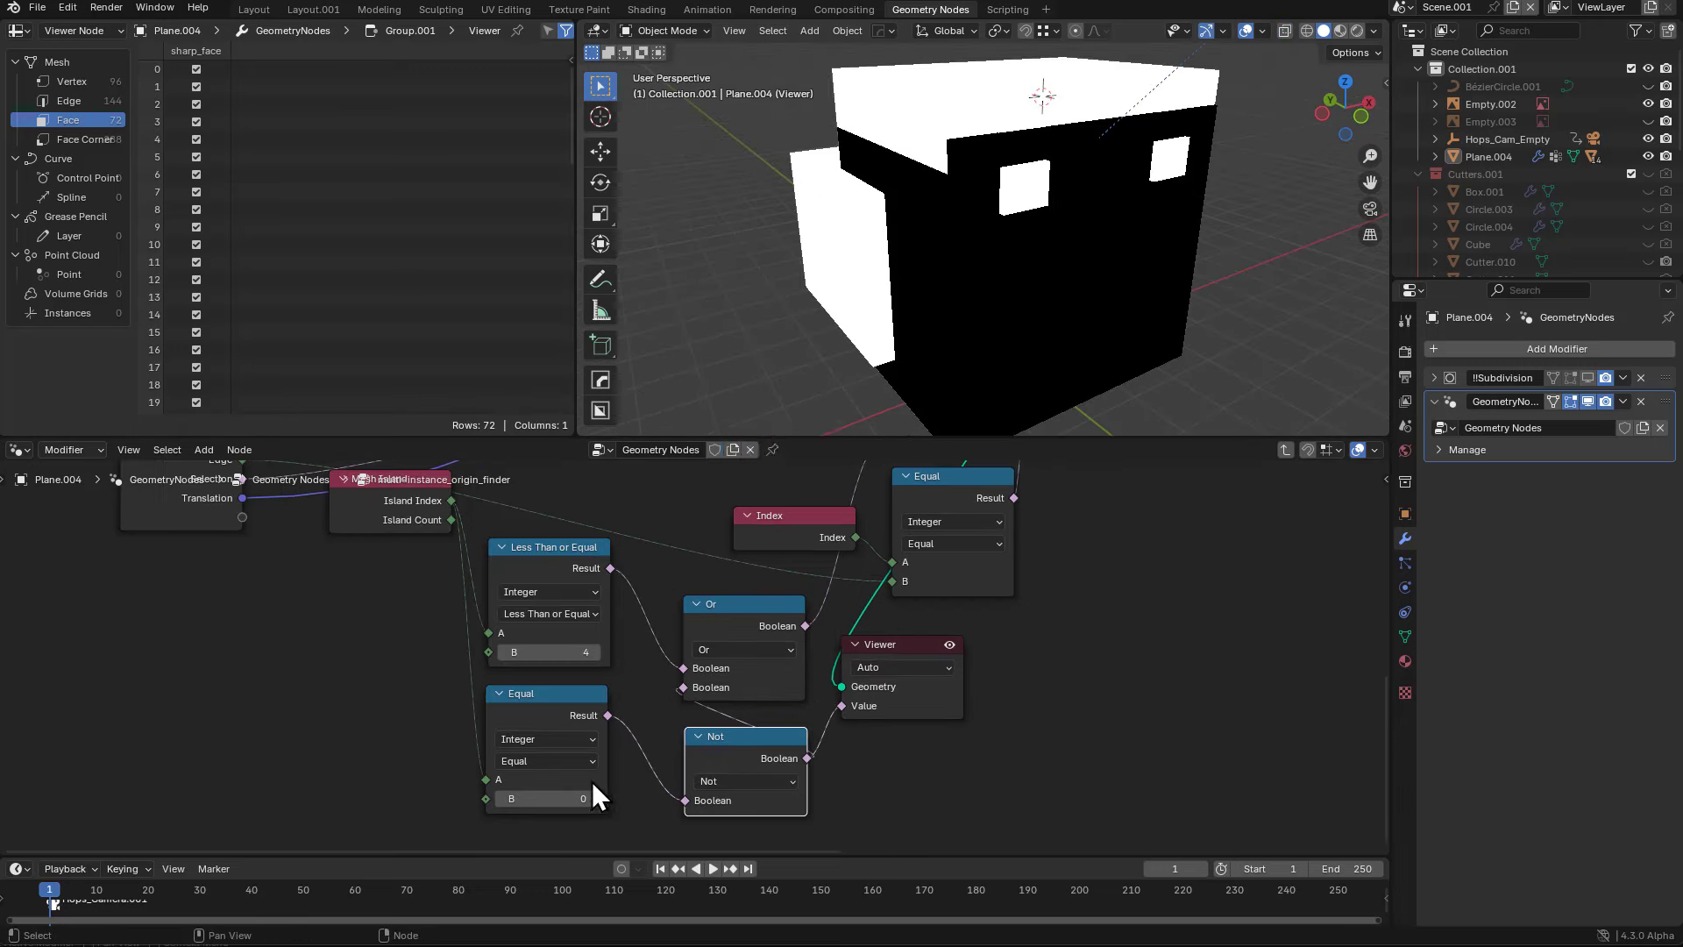
pyautogui.keyDown('ctrl'); pyautogui.keyDown('shift'); pyautogui.click(573, 707); pyautogui.keyUp('shift'); pyautogui.keyUp('ctrl')
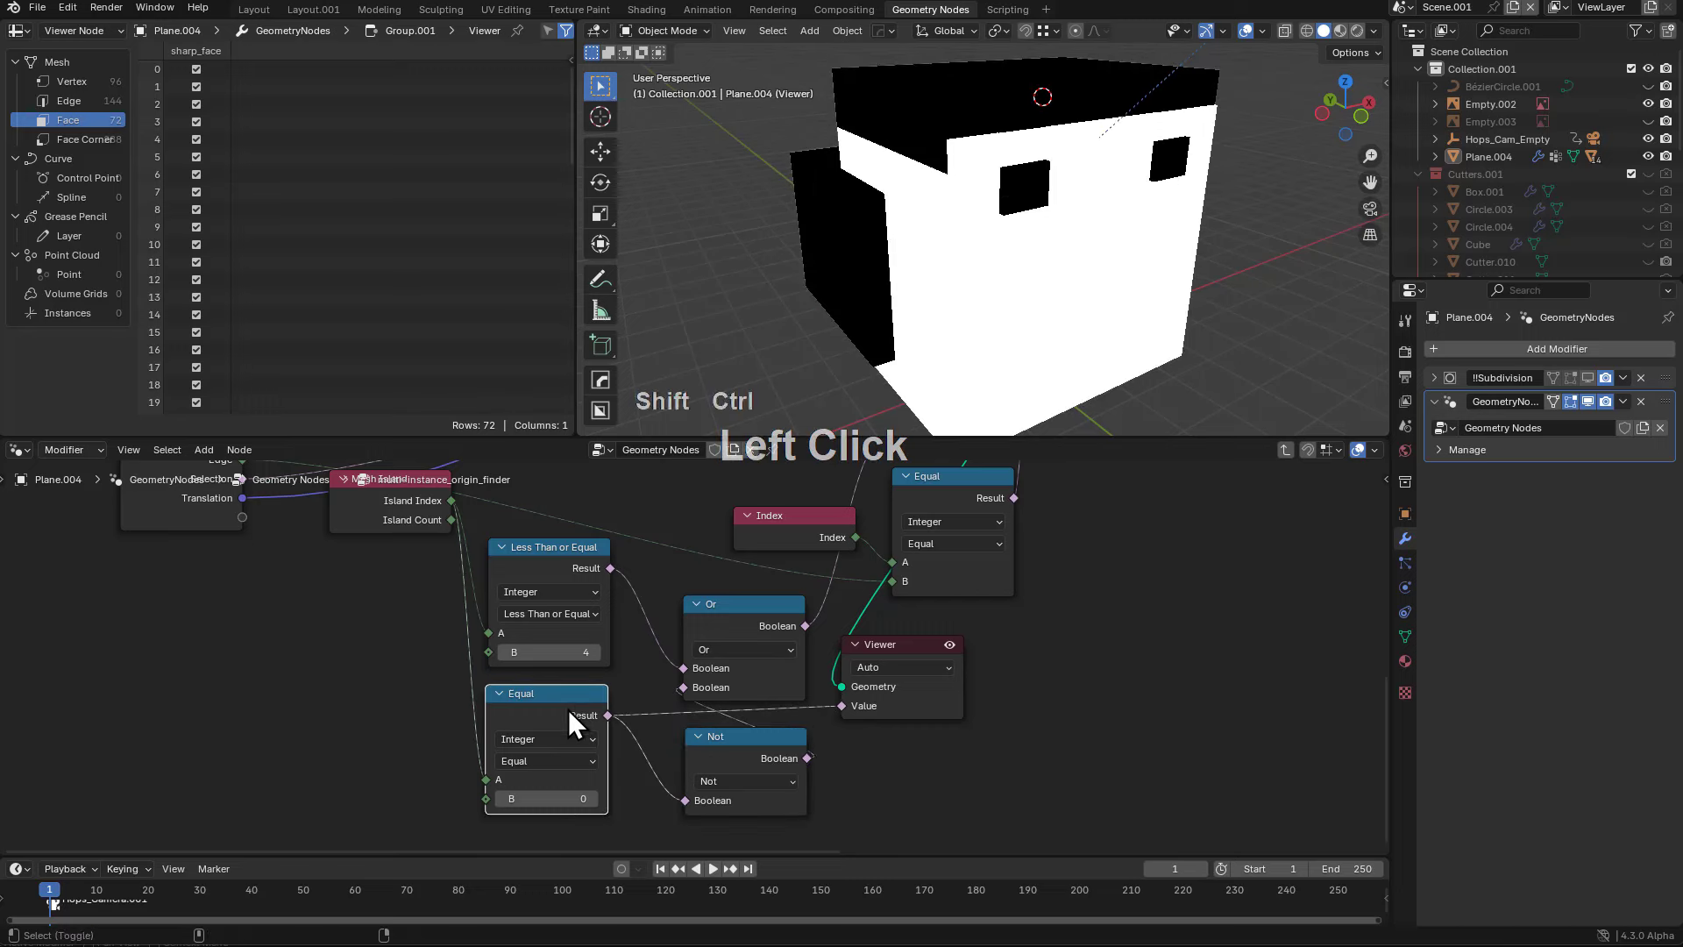
pyautogui.keyDown('ctrl'); pyautogui.keyDown('shift'); pyautogui.click(732, 621); pyautogui.keyUp('shift'); pyautogui.keyUp('ctrl')
# - Move the Viewer clear of the Boolean nodes and change the Or node's operation to And
pyautogui.moveTo(866, 657); pyautogui.dragTo(862, 693, button='middle')
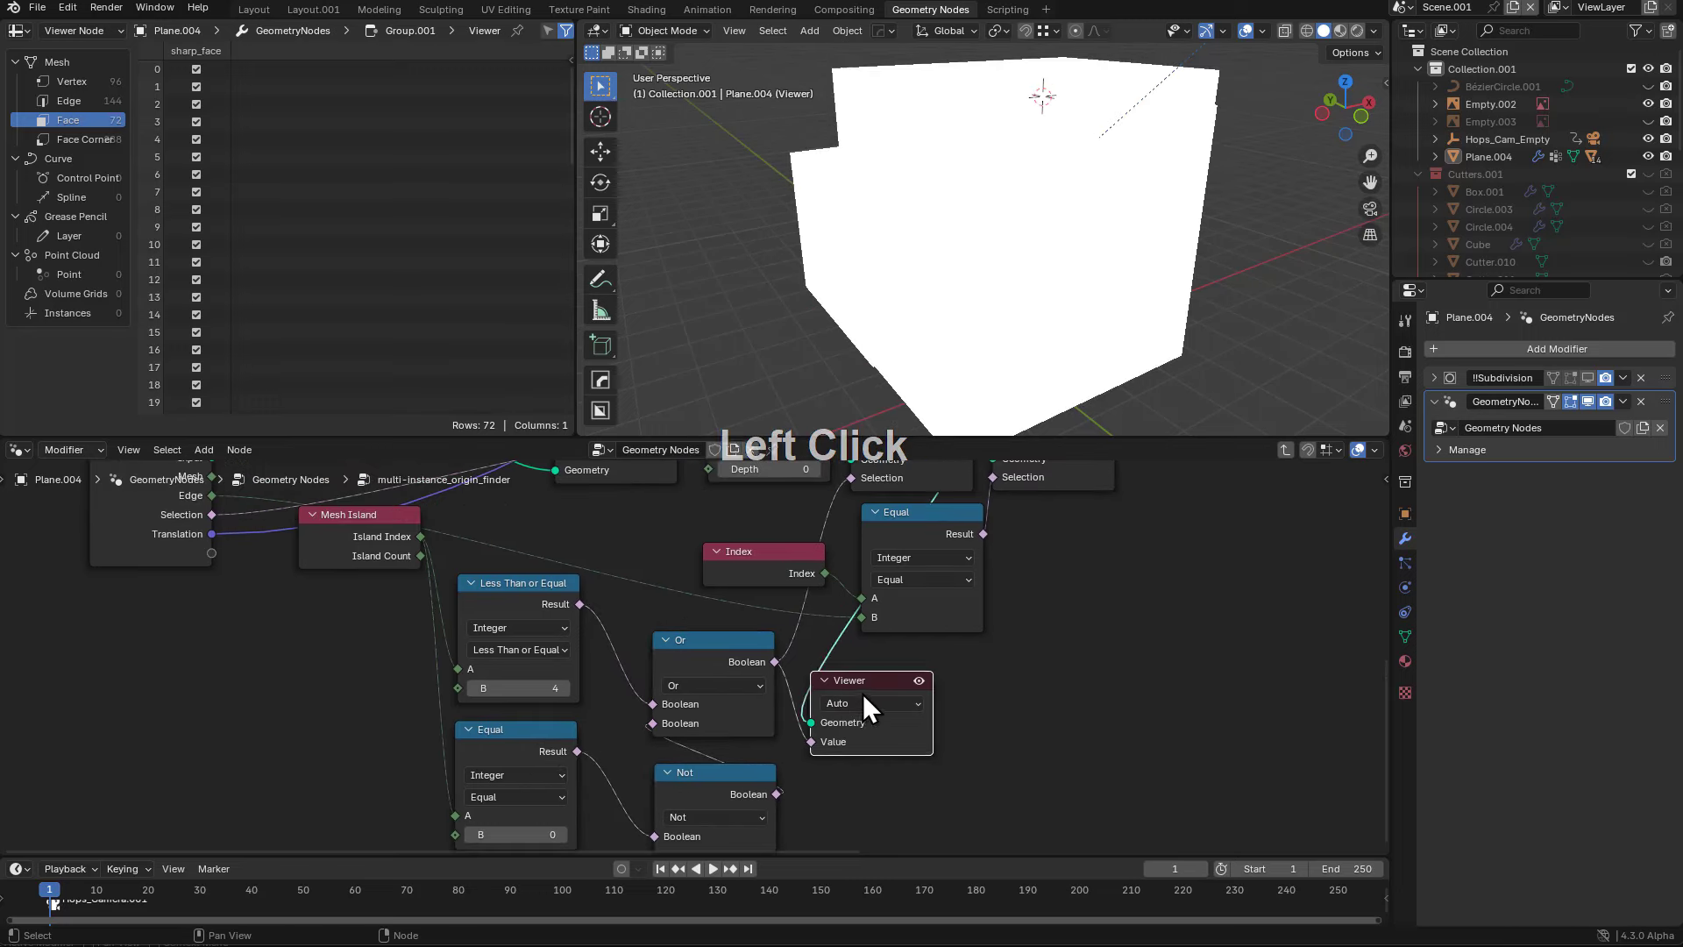
pyautogui.moveTo(863, 692); pyautogui.dragTo(1145, 674)
pyautogui.click(705, 680)
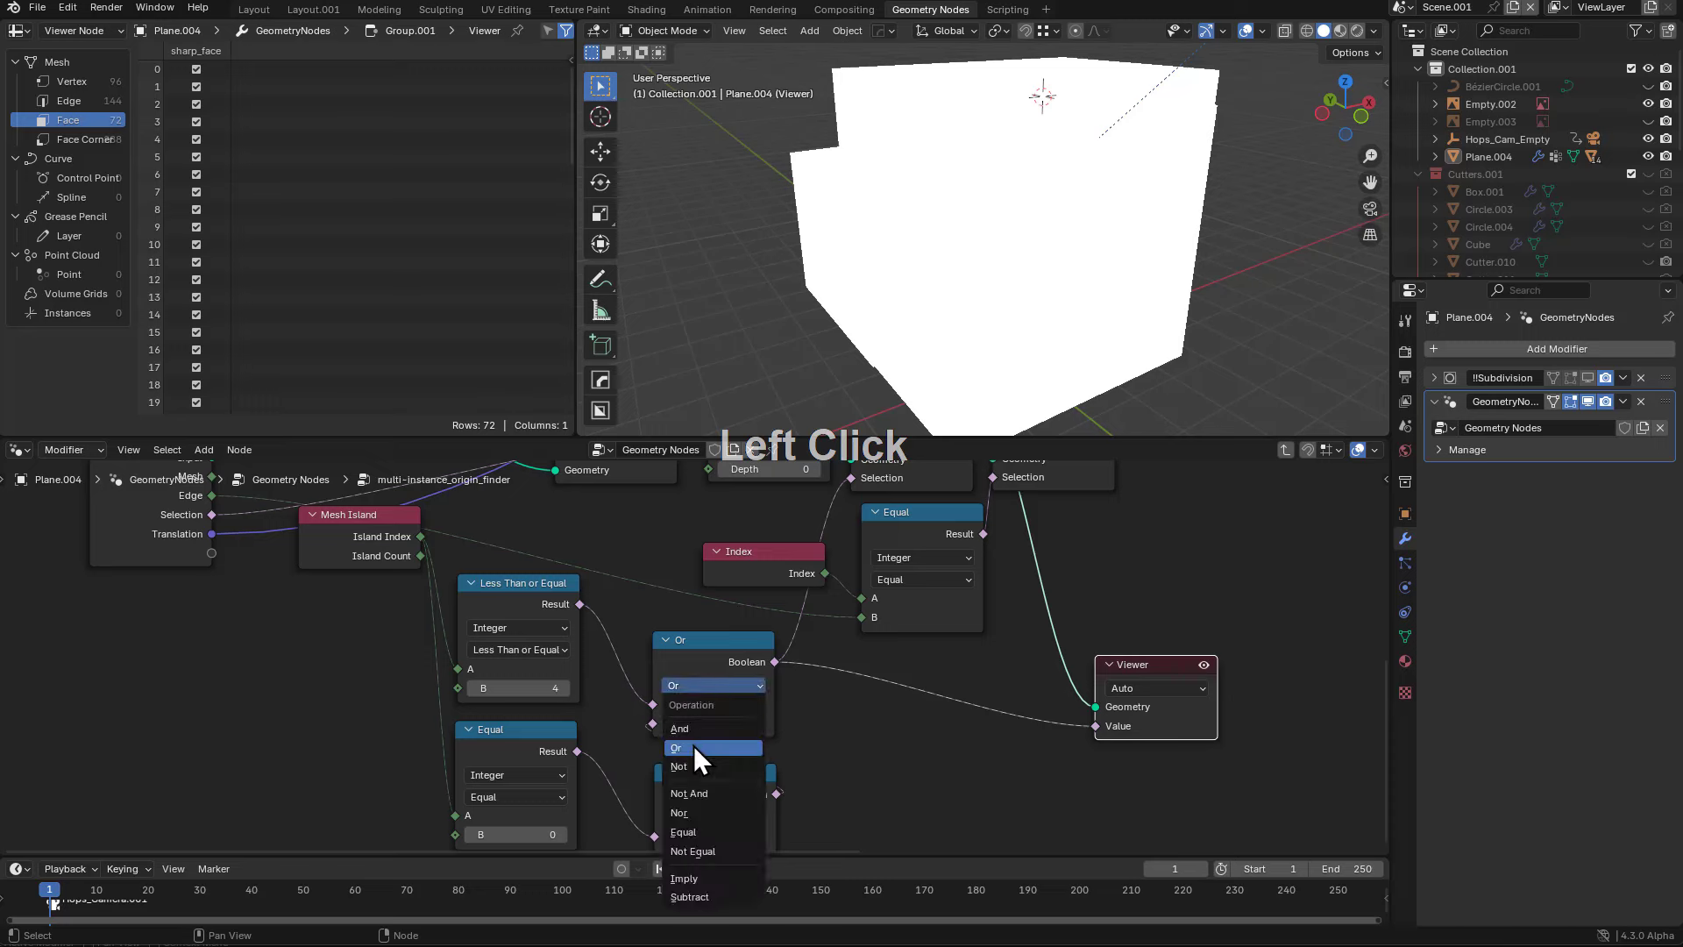
pyautogui.click(682, 733)
pyautogui.moveTo(1095, 232); pyautogui.dragTo(966, 281, button='middle')
pyautogui.scroll(2, 1034, 250)
pyautogui.scroll(1, 966, 282)
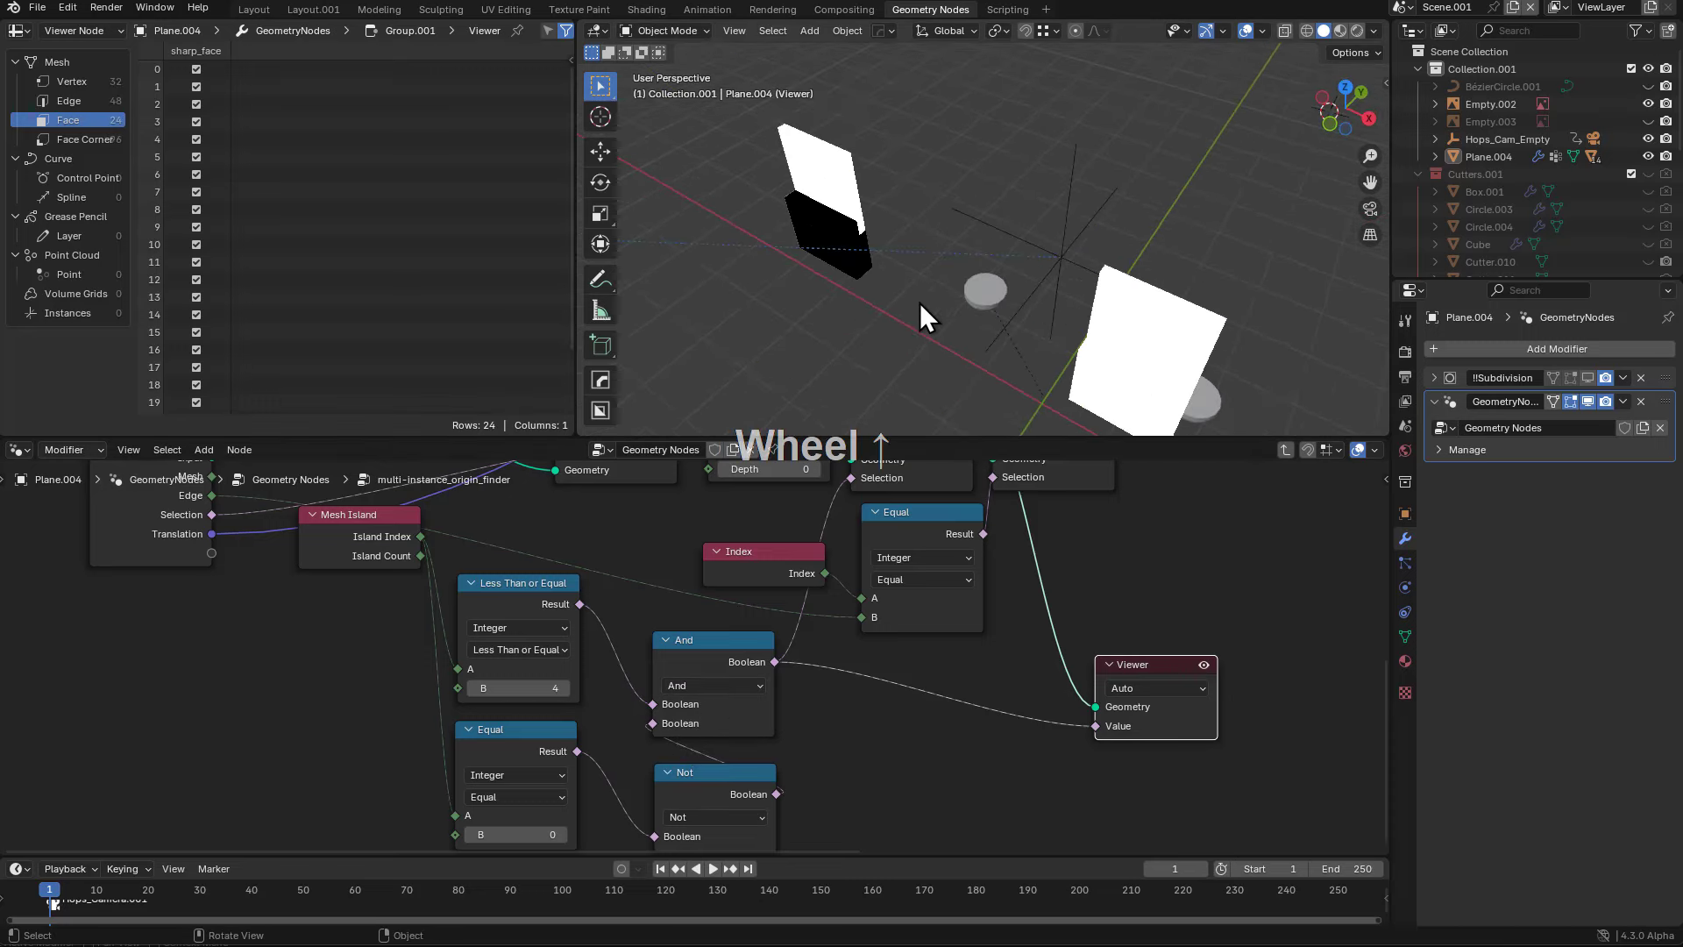
# - Cut the And node's Boolean link to the Viewer's Value and examine the isolated mesh islands in plain shading
pyautogui.moveTo(905, 614); pyautogui.dragTo(888, 659, button='middle')
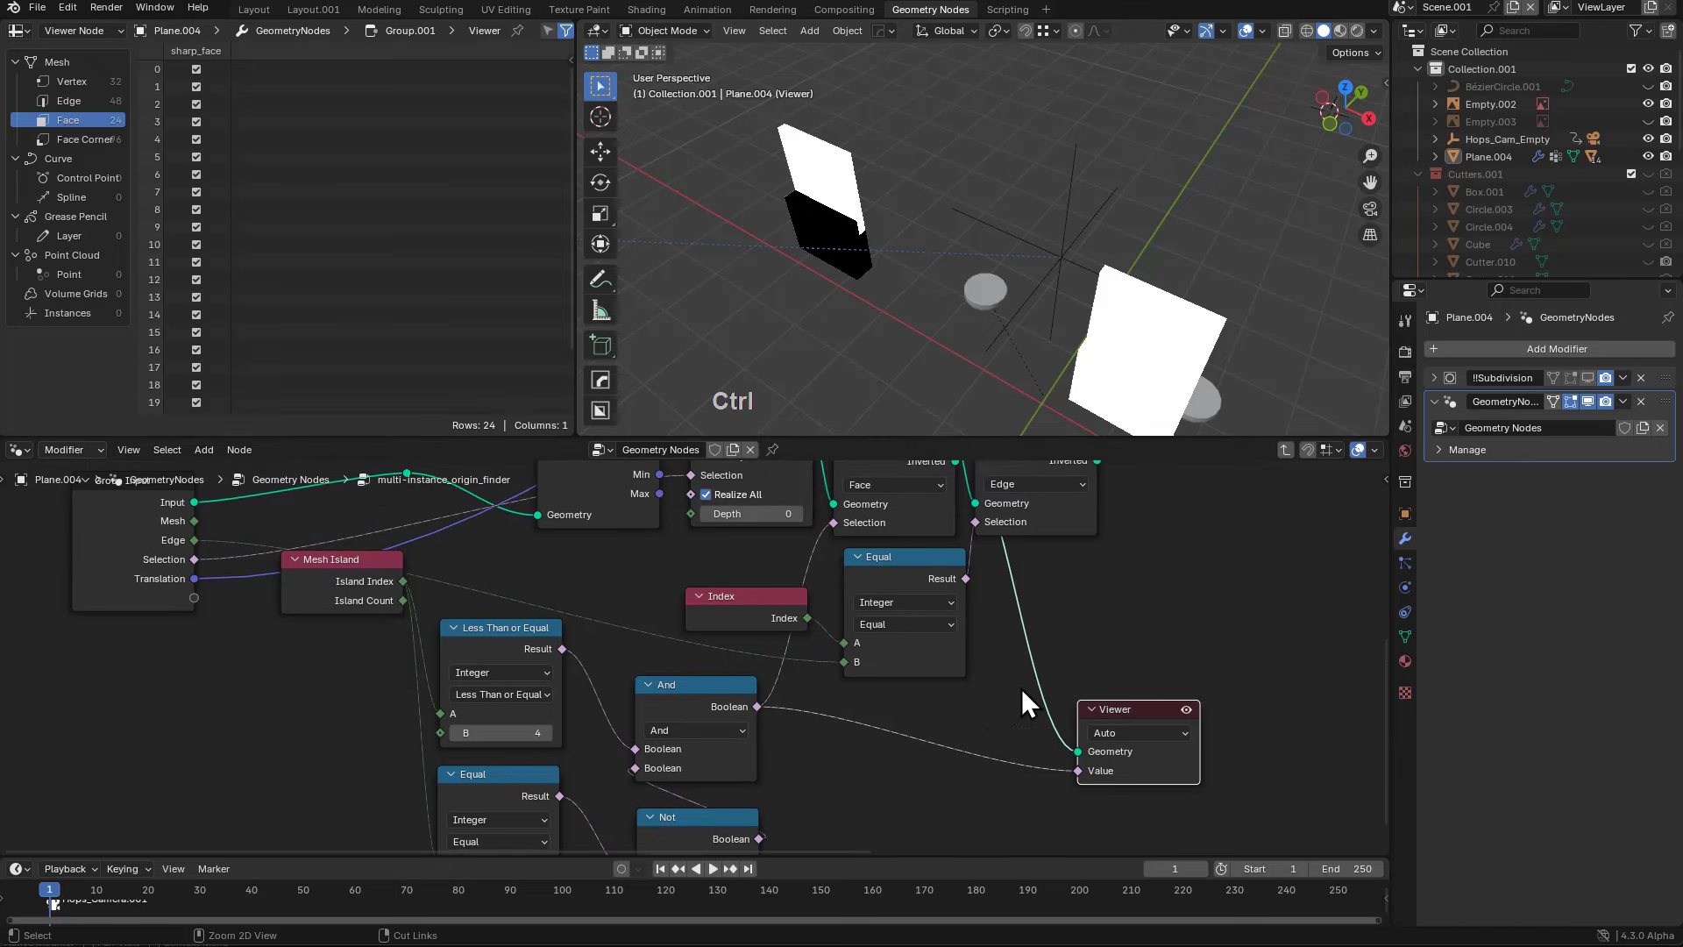
pyautogui.moveTo(1022, 687); pyautogui.dragTo(986, 762, button='middle')
pyautogui.keyDown('ctrl'); pyautogui.moveTo(939, 788); pyautogui.dragTo(891, 852, button='right'); pyautogui.keyUp('ctrl')
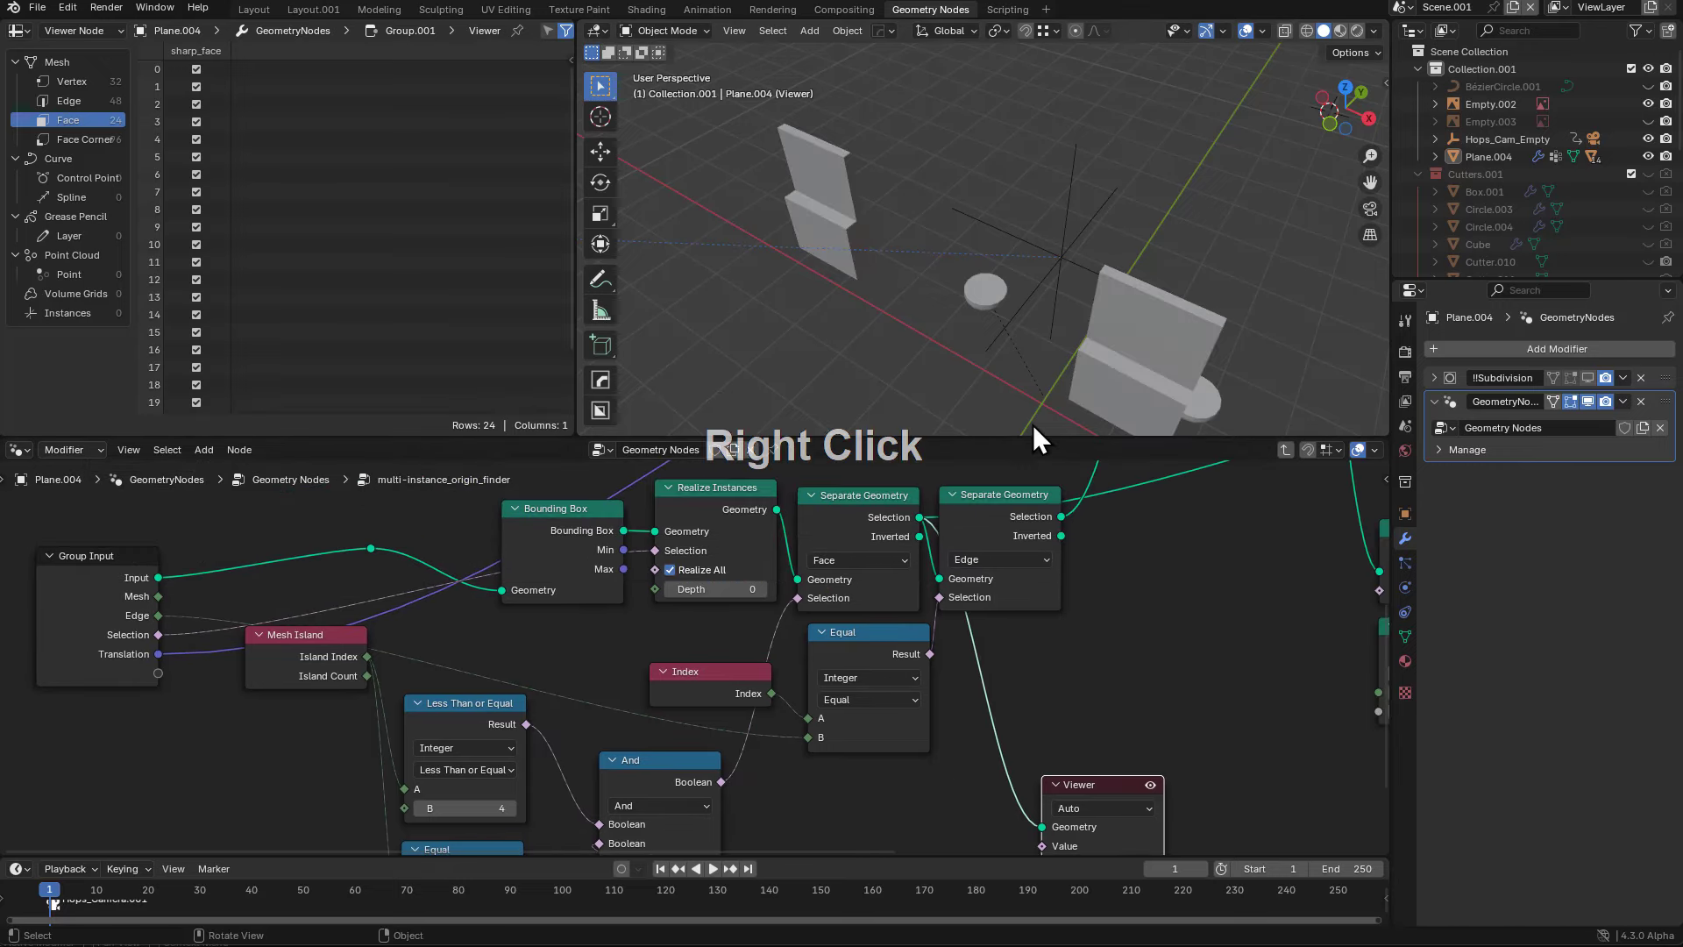
pyautogui.moveTo(1033, 424)
pyautogui.mouseDown(button='middle')
pyautogui.moveTo(993, 262)
pyautogui.moveTo(1002, 307)
pyautogui.moveTo(924, 291)
pyautogui.moveTo(1144, 287)
pyautogui.moveTo(1064, 279)
pyautogui.mouseUp(button='middle')
pyautogui.scroll(2, 992, 261)
pyautogui.scroll(-2, 1117, 291)
pyautogui.scroll(2, 1027, 291)
pyautogui.scroll(-3, 892, 629)
pyautogui.moveTo(893, 630); pyautogui.dragTo(821, 636, button='middle')
pyautogui.scroll(1, 671, 661)
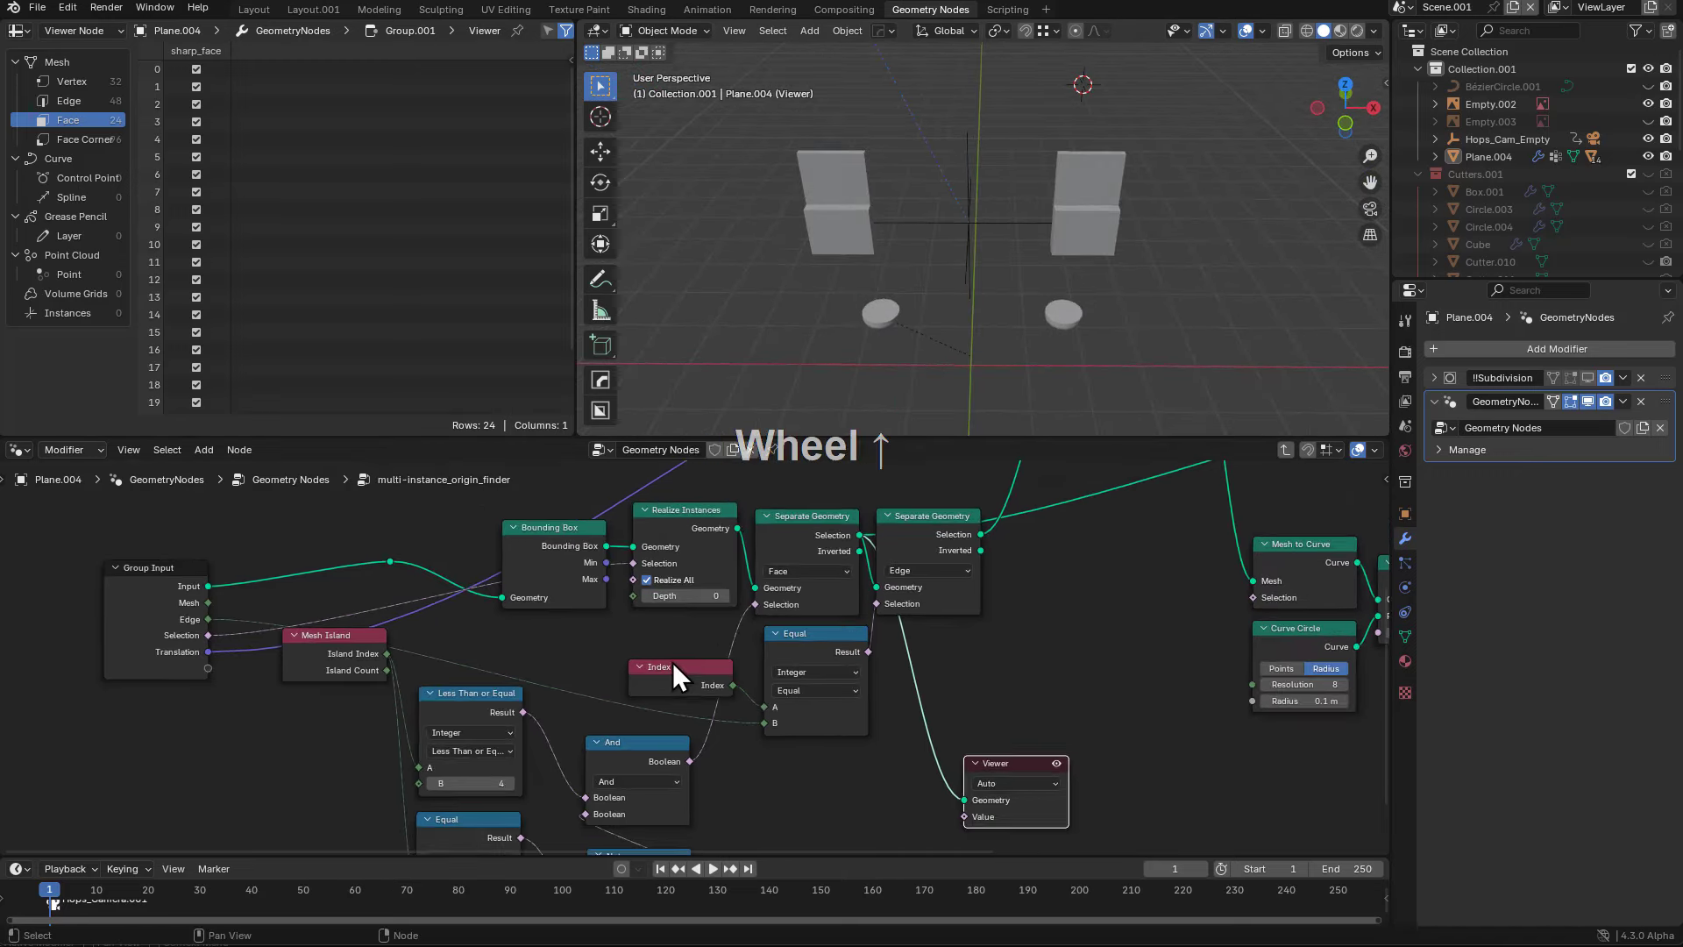
# - Rearrange the Index, And and Not nodes into a compact column beside the upper Equal node
pyautogui.moveTo(671, 664); pyautogui.dragTo(663, 626)
pyautogui.scroll(1, 671, 693)
pyautogui.moveTo(671, 693); pyautogui.dragTo(680, 585, button='middle')
pyautogui.moveTo(646, 661); pyautogui.dragTo(681, 611)
pyautogui.moveTo(644, 765); pyautogui.dragTo(674, 715)
pyautogui.scroll(-1, 1051, 694)
# - Move the Viewer up beside the main node row, keeping its domain on Auto, and preview the edge Separate Geometry output
pyautogui.click(1050, 687)
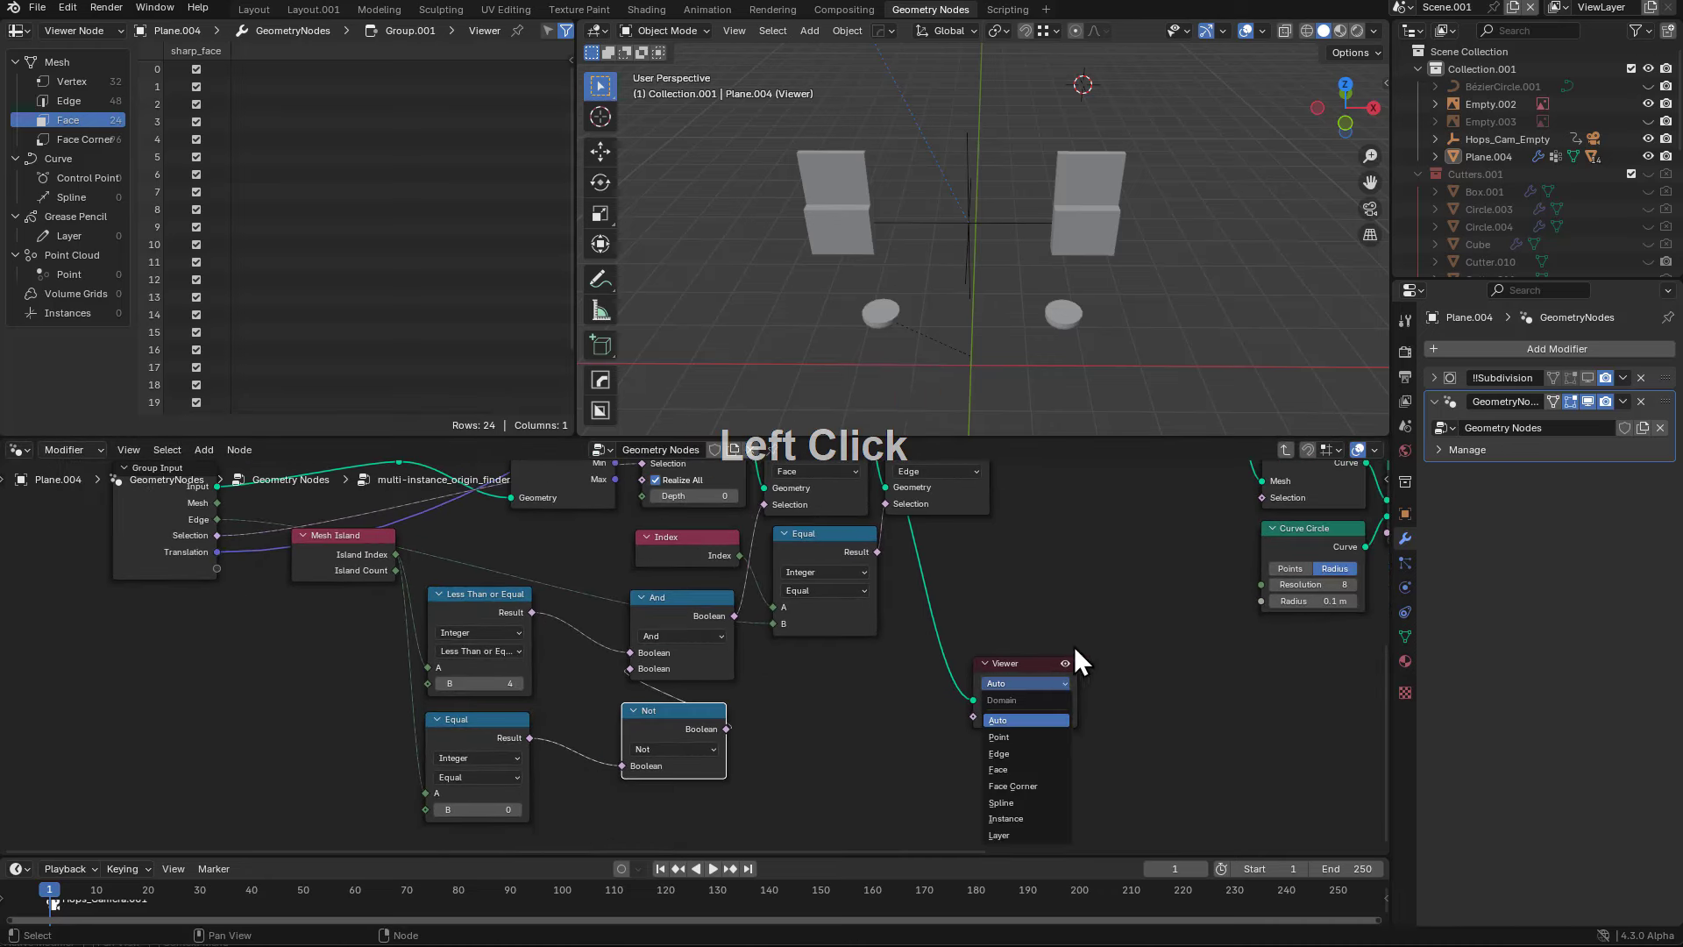
pyautogui.click(1106, 600)
pyautogui.click(1020, 666)
pyautogui.moveTo(1020, 666); pyautogui.dragTo(1115, 569)
pyautogui.moveTo(1138, 500); pyautogui.dragTo(1016, 716, button='middle')
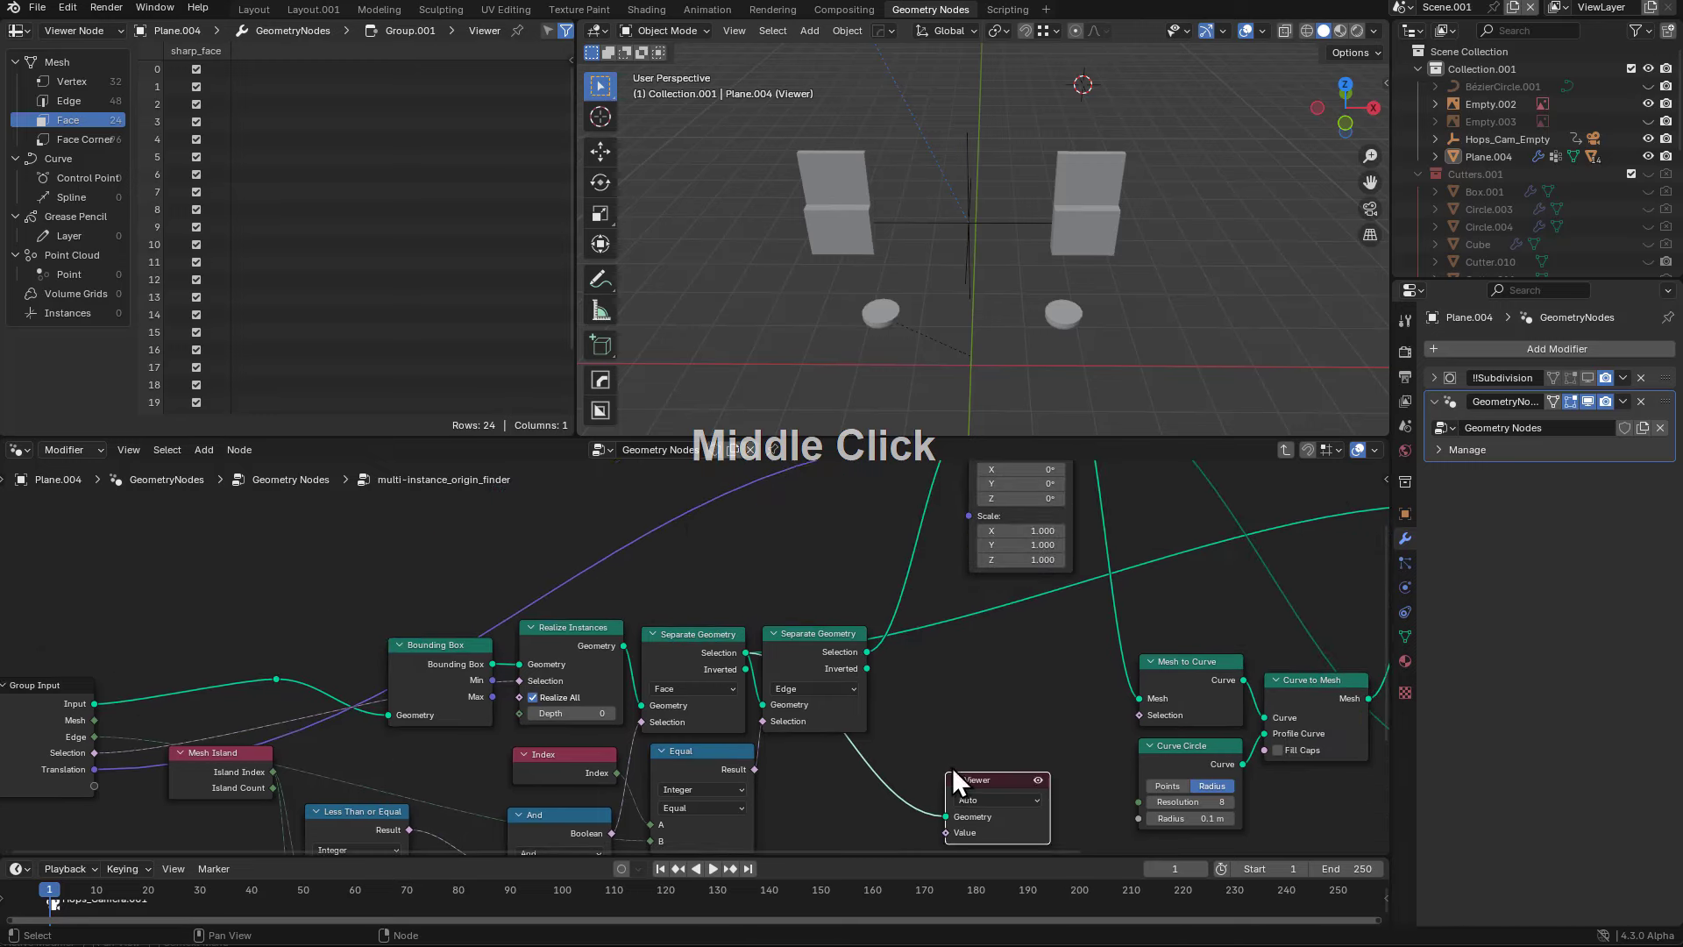
pyautogui.moveTo(956, 775); pyautogui.dragTo(980, 700)
pyautogui.keyDown('ctrl'); pyautogui.keyDown('shift'); pyautogui.click(806, 649); pyautogui.keyUp('shift'); pyautogui.keyUp('ctrl')
pyautogui.scroll(1, 847, 502)
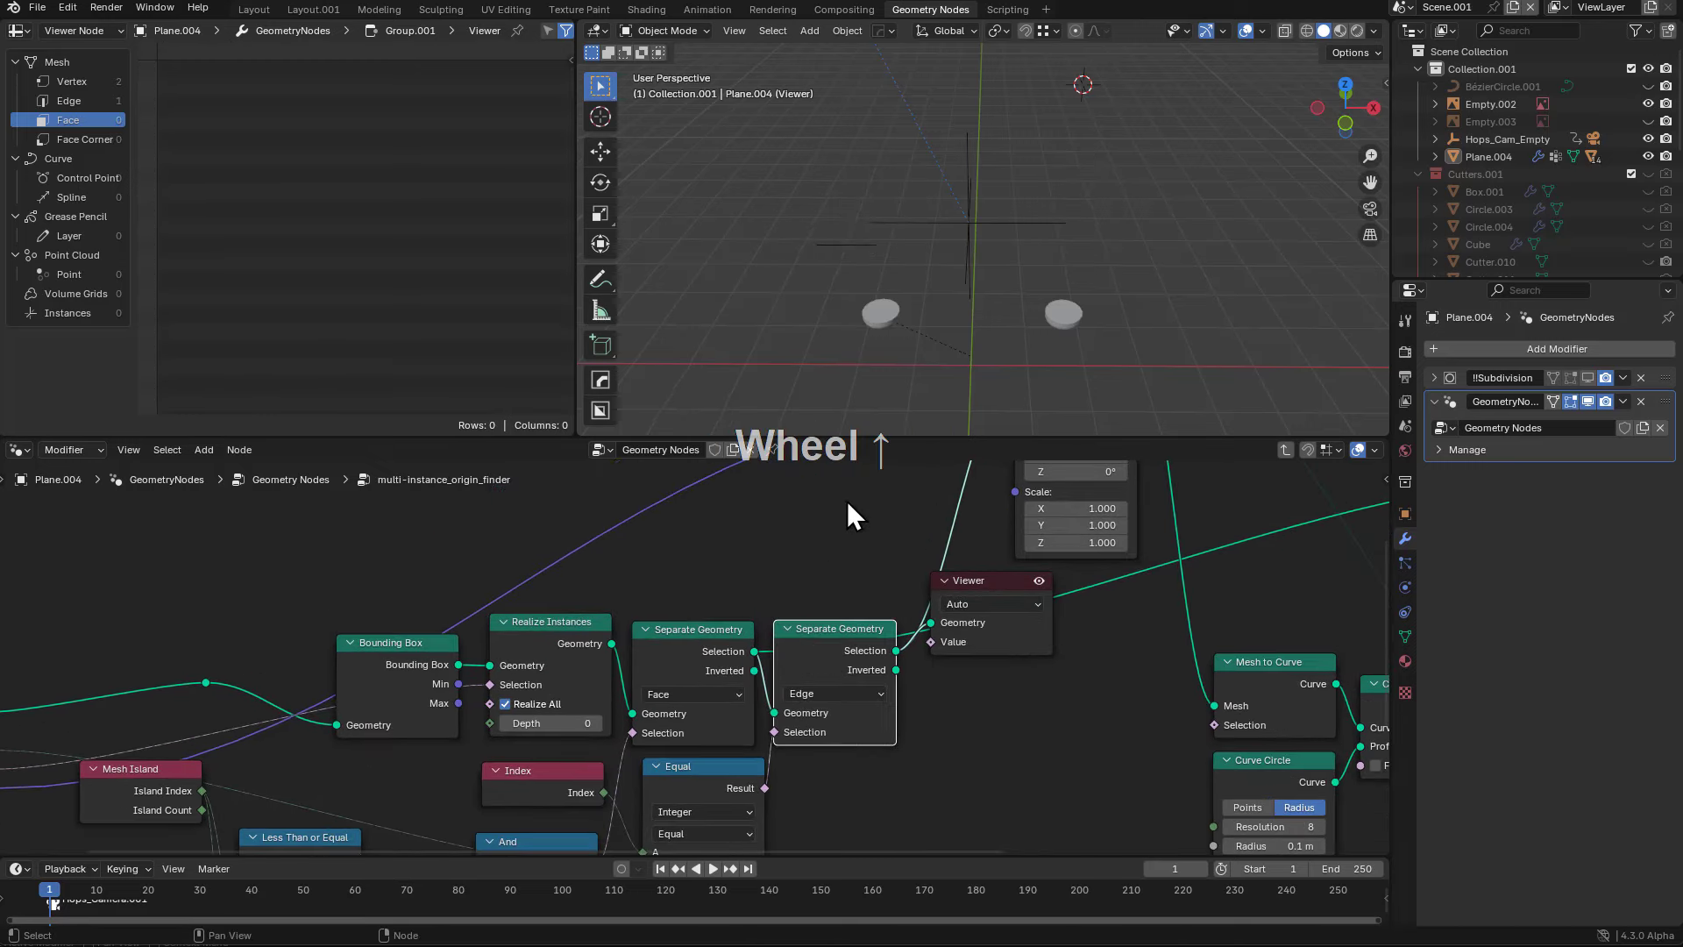
# - Cut the Mesh Island link into the upper Equal node's B and set B to 6
pyautogui.moveTo(796, 753); pyautogui.dragTo(812, 657, button='middle')
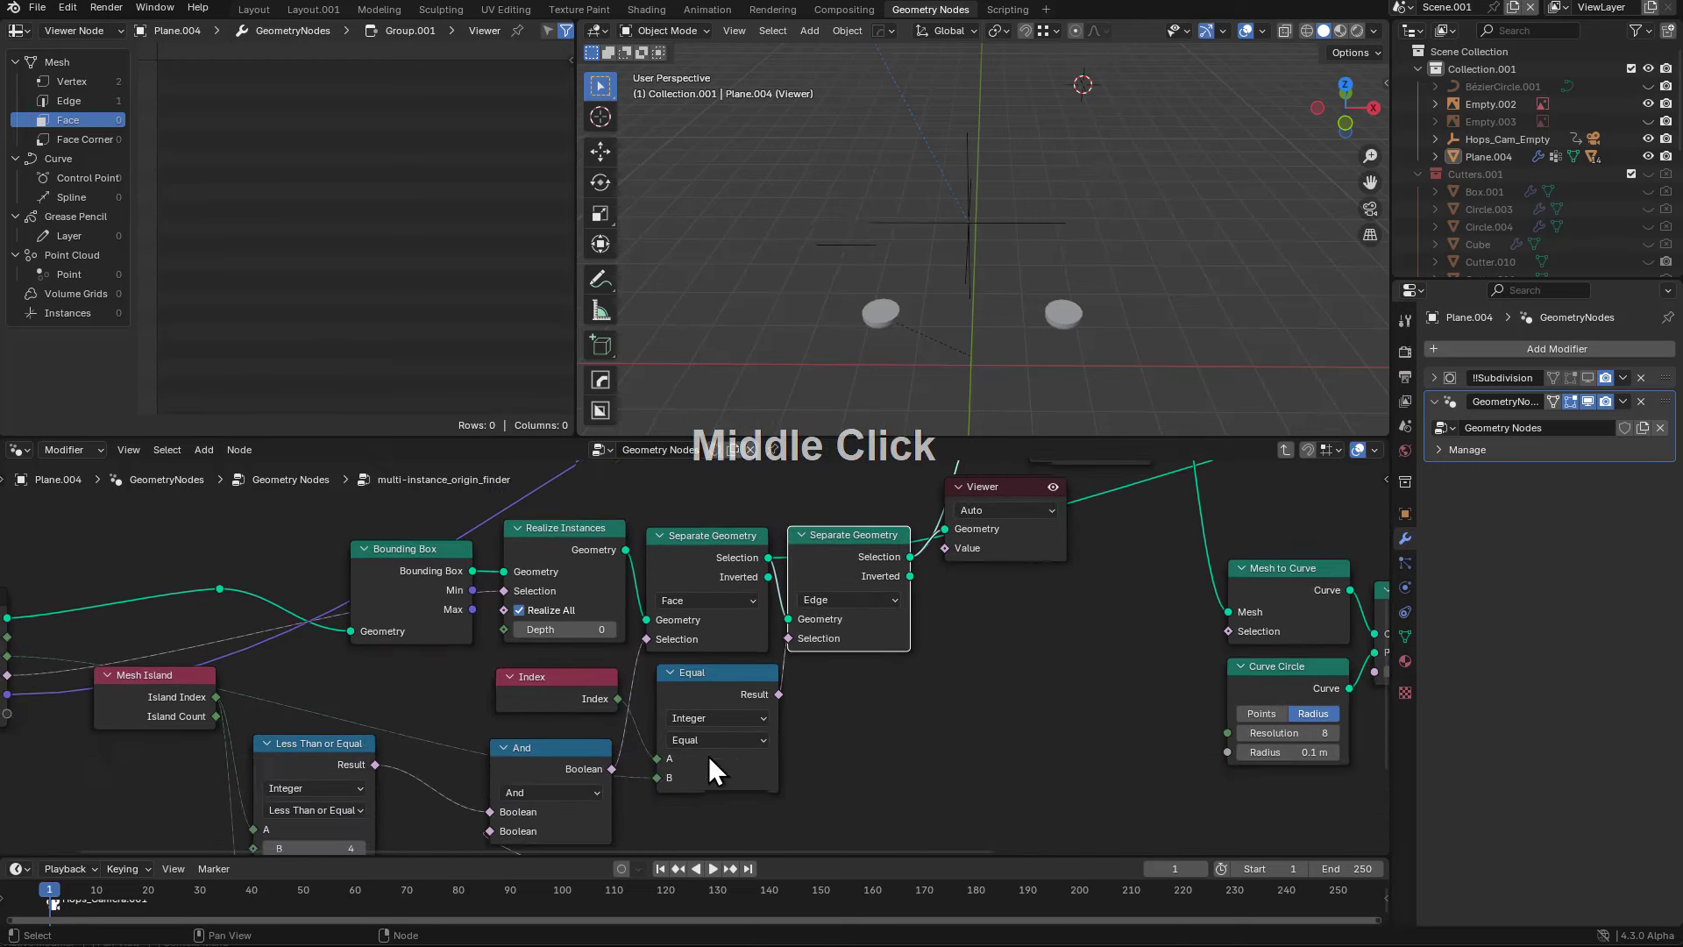
pyautogui.moveTo(708, 755); pyautogui.dragTo(773, 697, button='middle')
pyautogui.moveTo(675, 708)
pyautogui.keyDown('ctrl'); pyautogui.mouseDown(button='right')
pyautogui.moveTo(701, 726)
pyautogui.moveTo(545, 684)
pyautogui.mouseUp(button='right'); pyautogui.keyUp('ctrl')
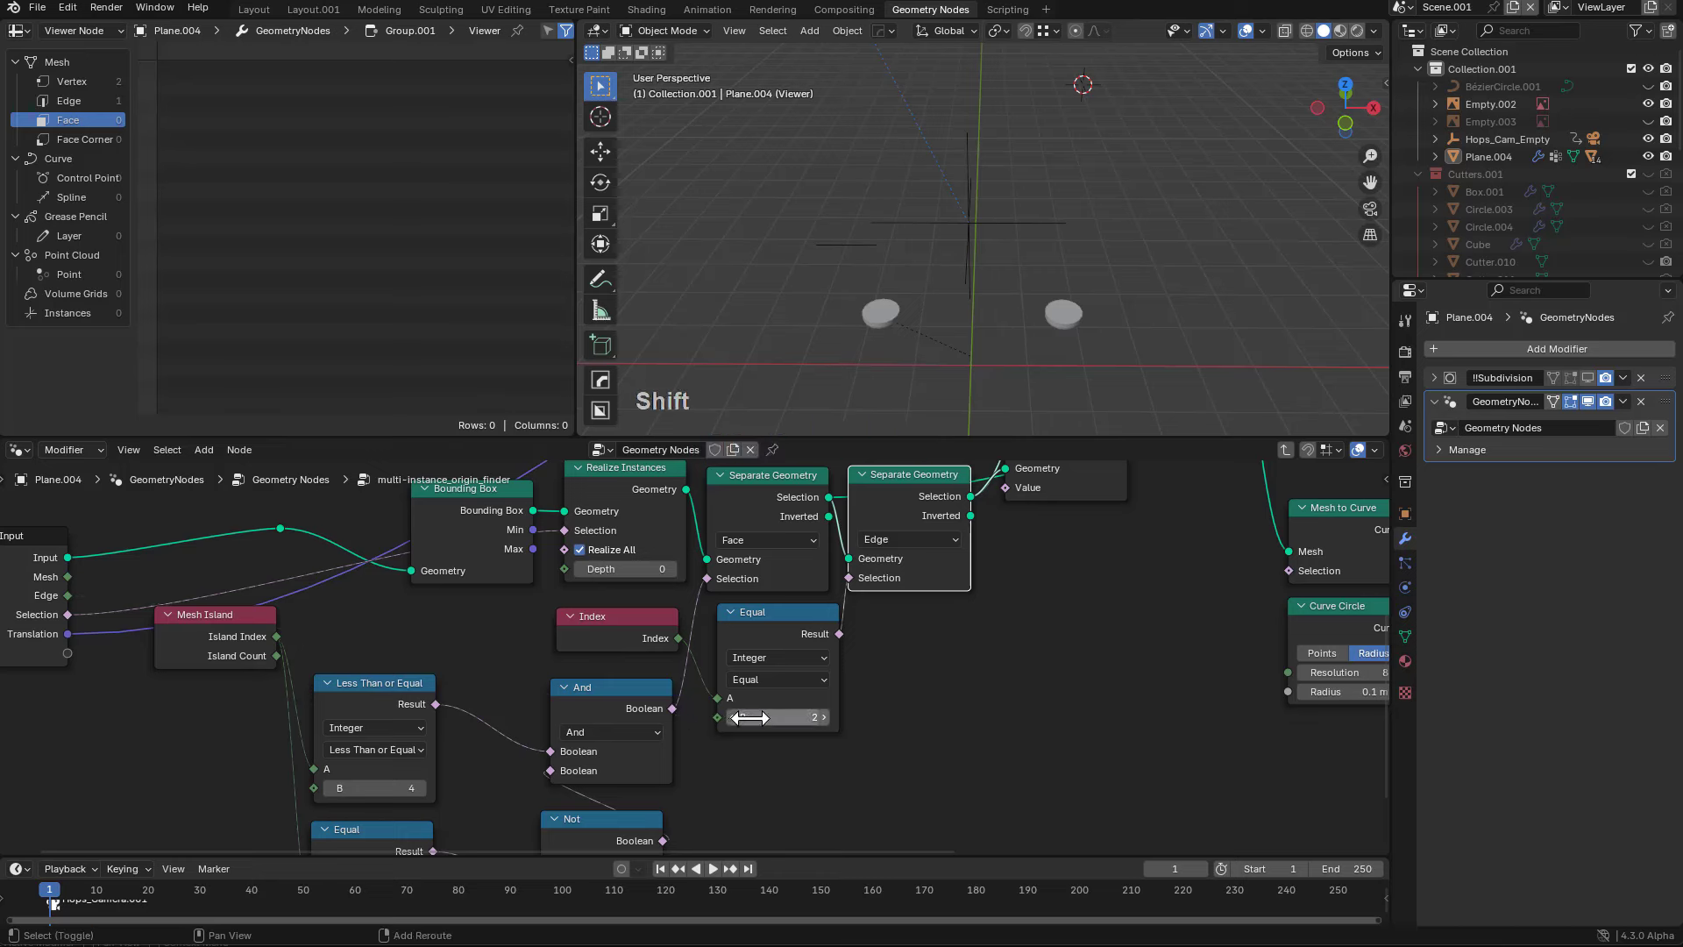
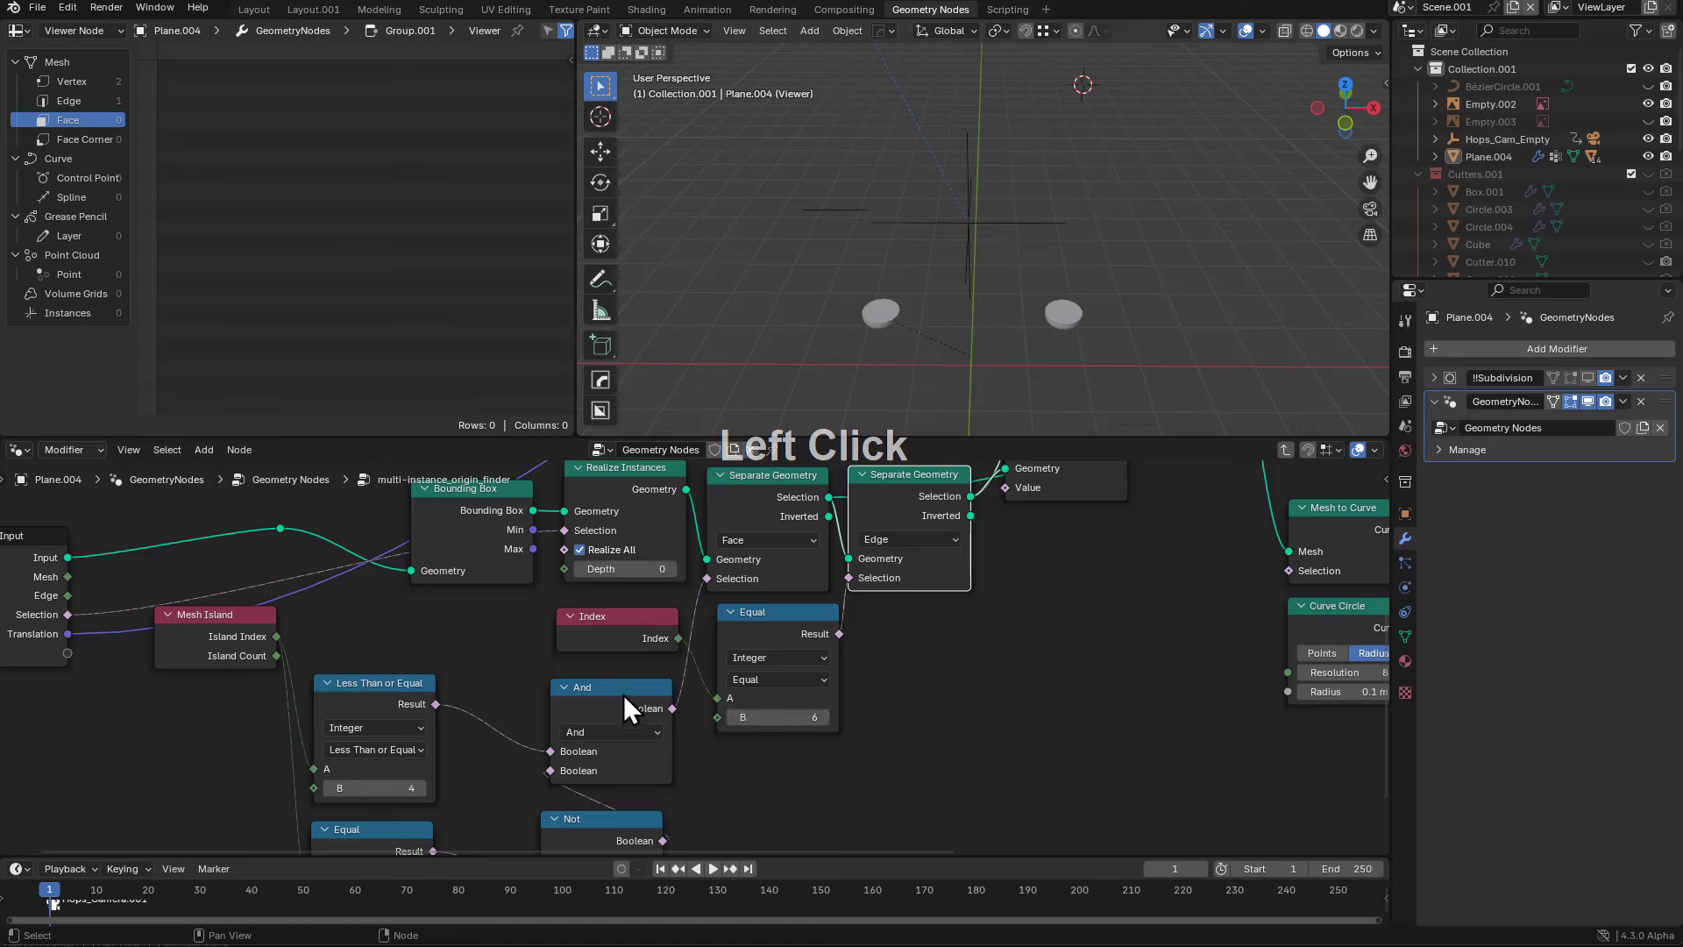
# - Remove the unused Mesh and Edge input sockets from the multi-instance_origin_finder group
pyautogui.moveTo(669, 707); pyautogui.dragTo(822, 738, button='middle')
pyautogui.scroll(-1, 350, 617)
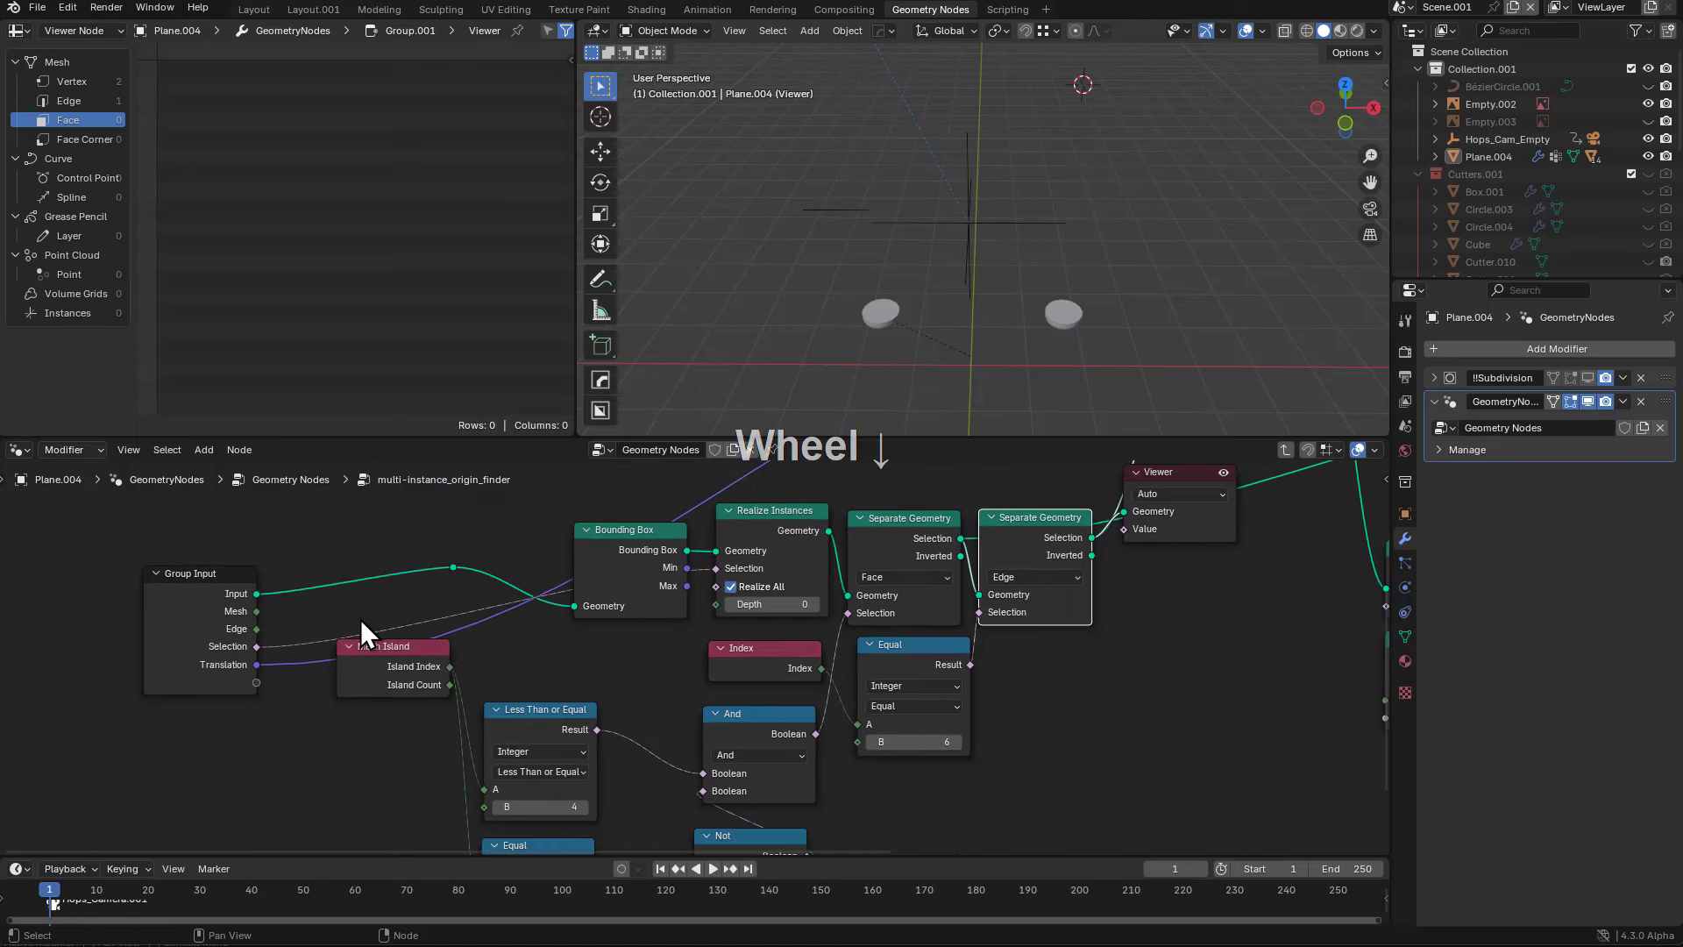
pyautogui.click(152, 611)
pyautogui.moveTo(319, 686); pyautogui.dragTo(382, 640, button='middle')
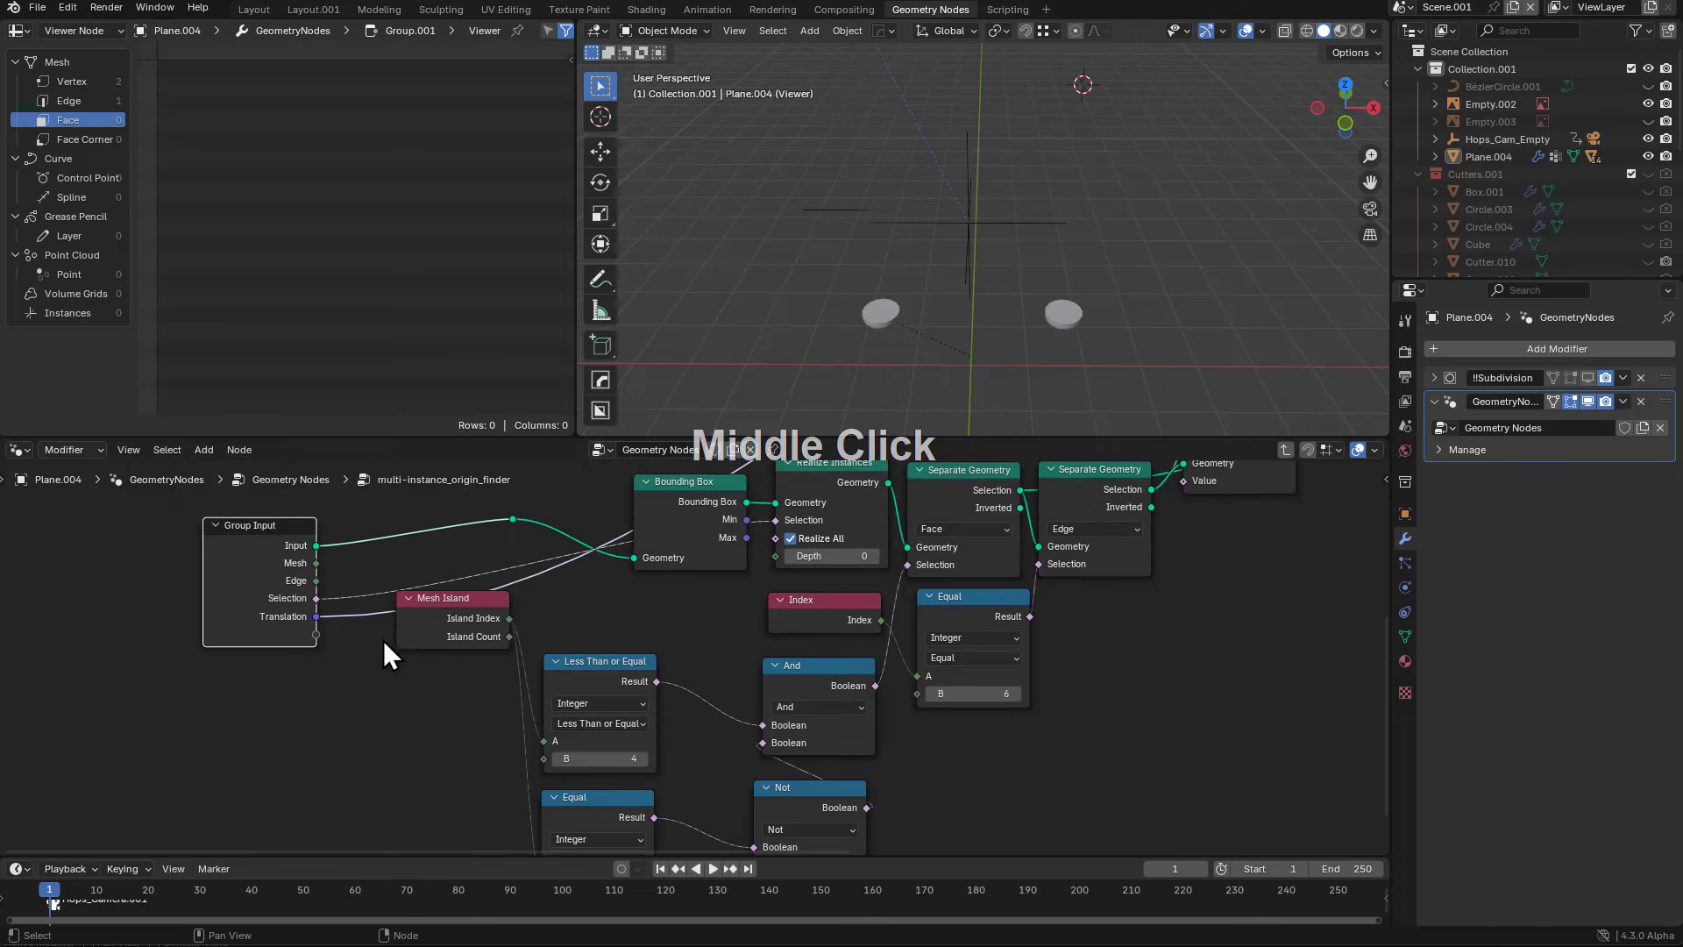
pyautogui.scroll(-2, 439, 687)
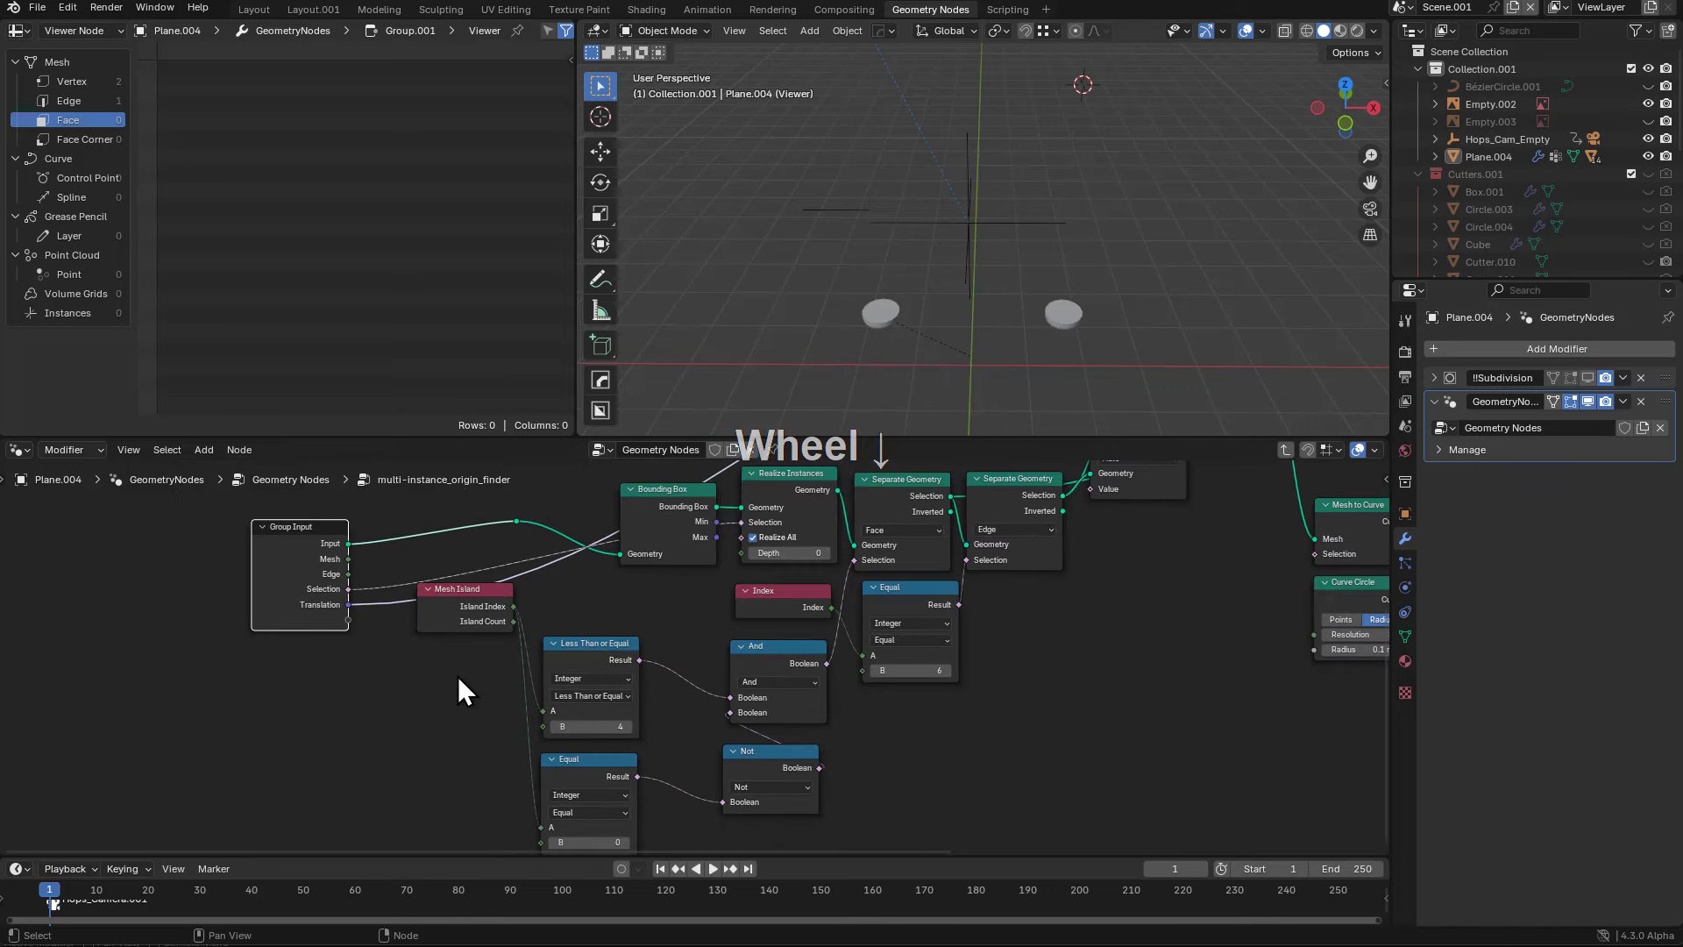
pyautogui.press('n')
pyautogui.click(1215, 725)
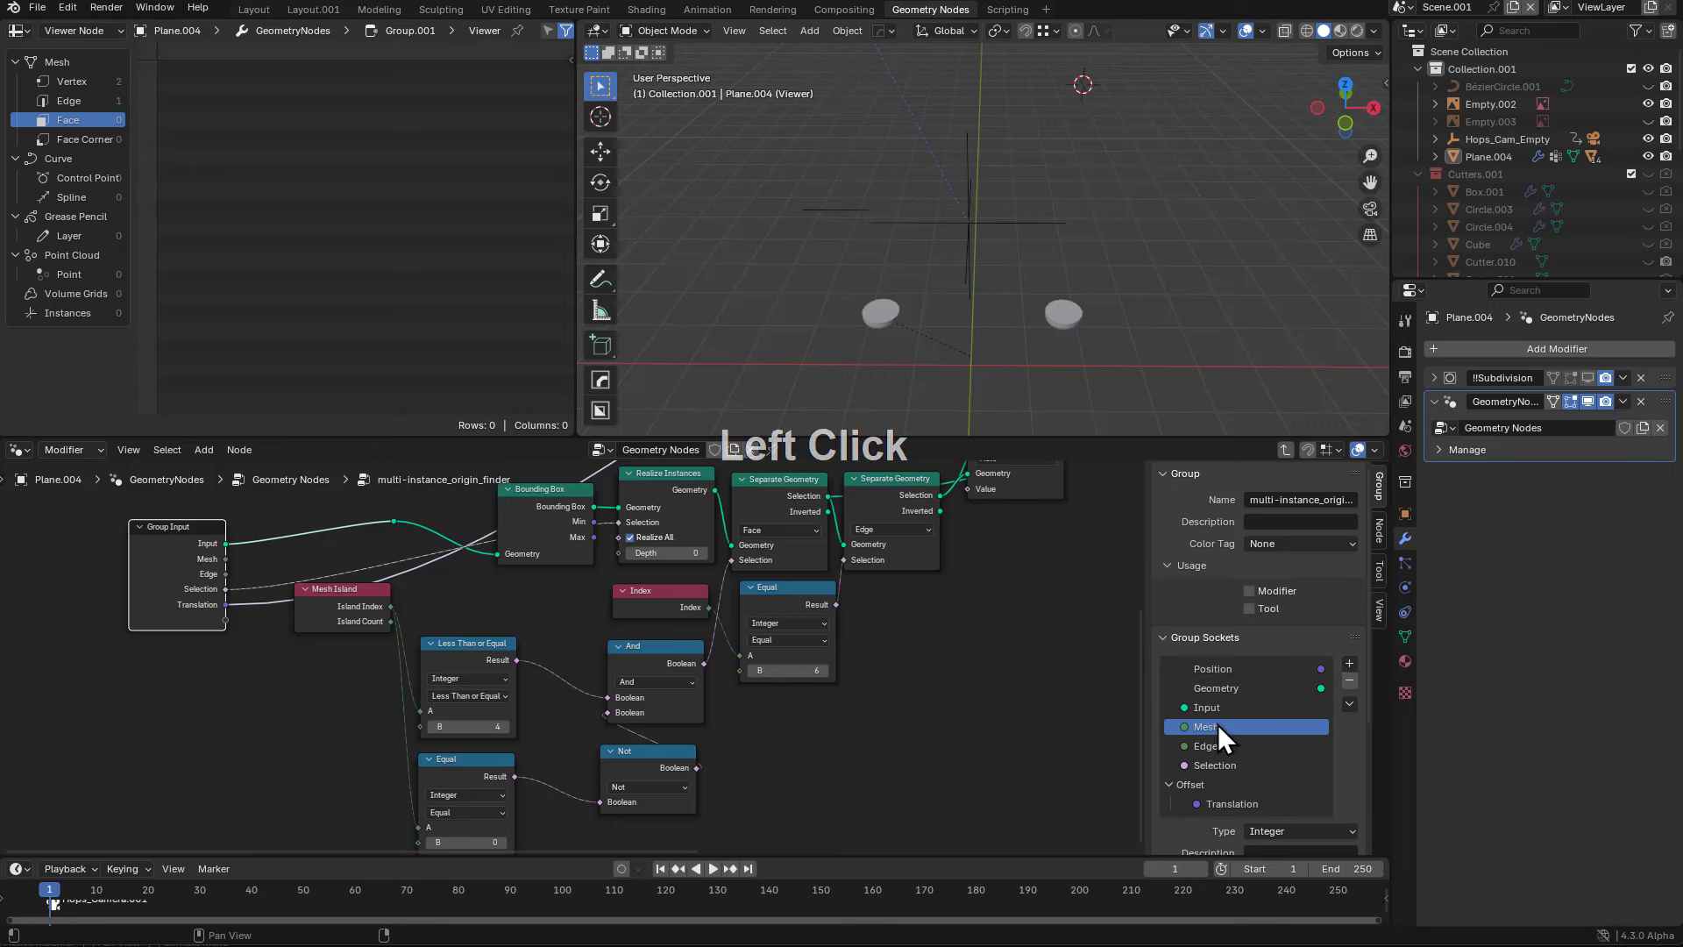
pyautogui.click(1350, 680)
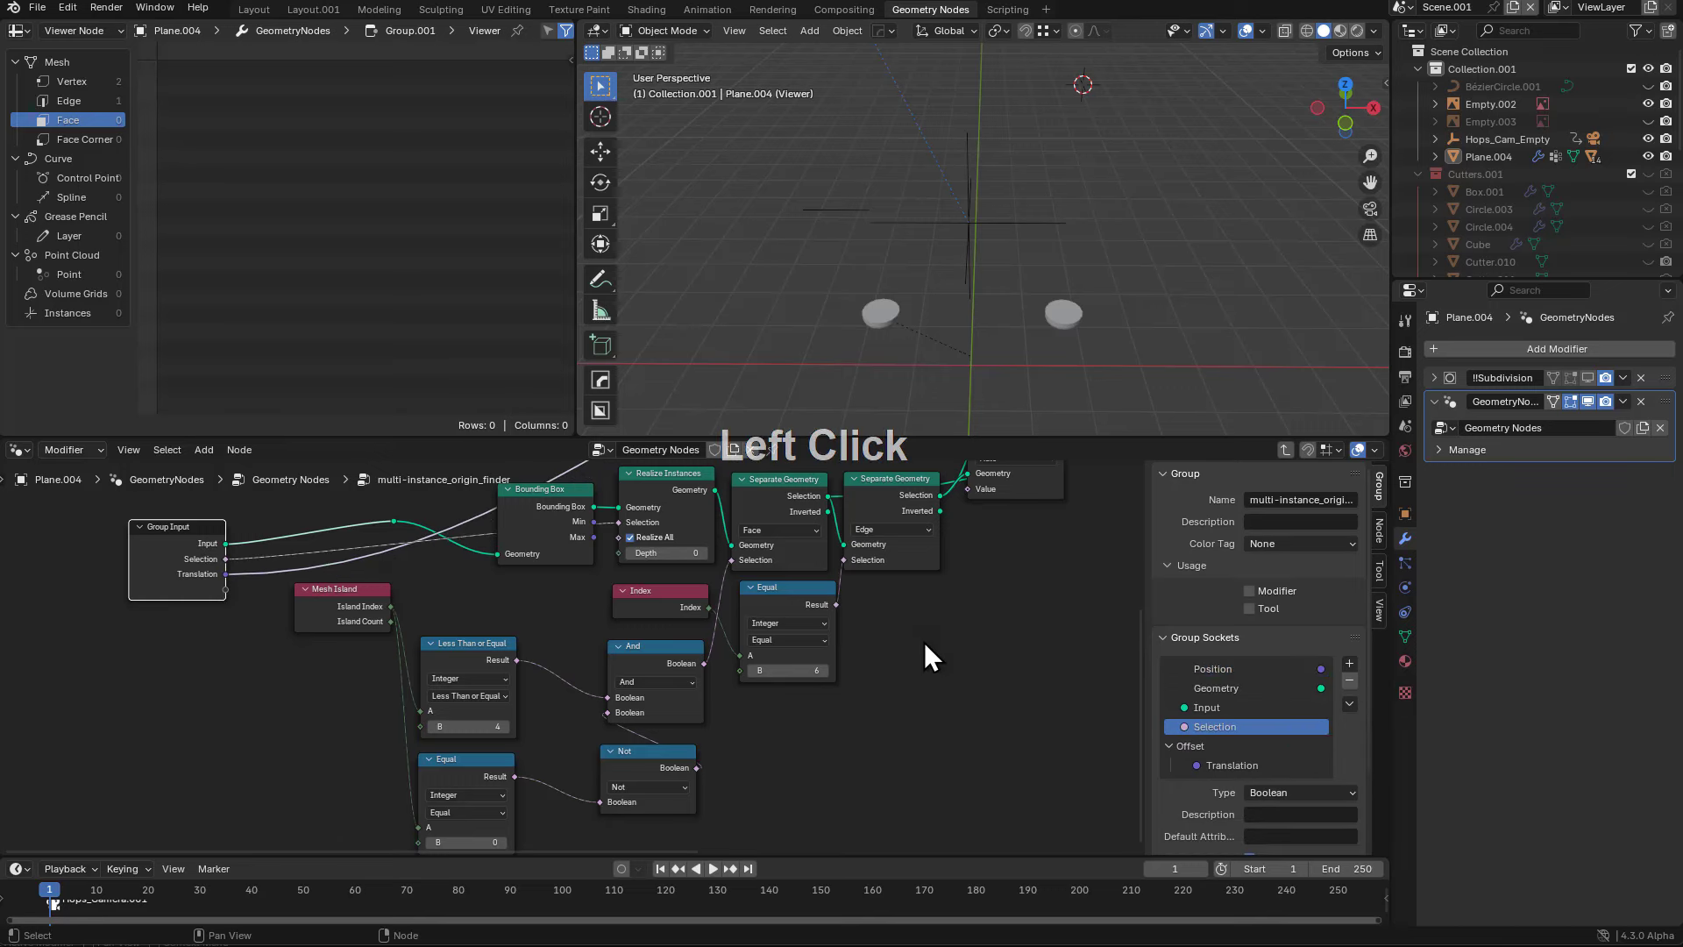
# - Check the group node's inputs in the parent node tree, and reopen multi-instance_origin_finder for editing
pyautogui.press('Tab')
pyautogui.scroll(2, 952, 661)
pyautogui.click(506, 544)
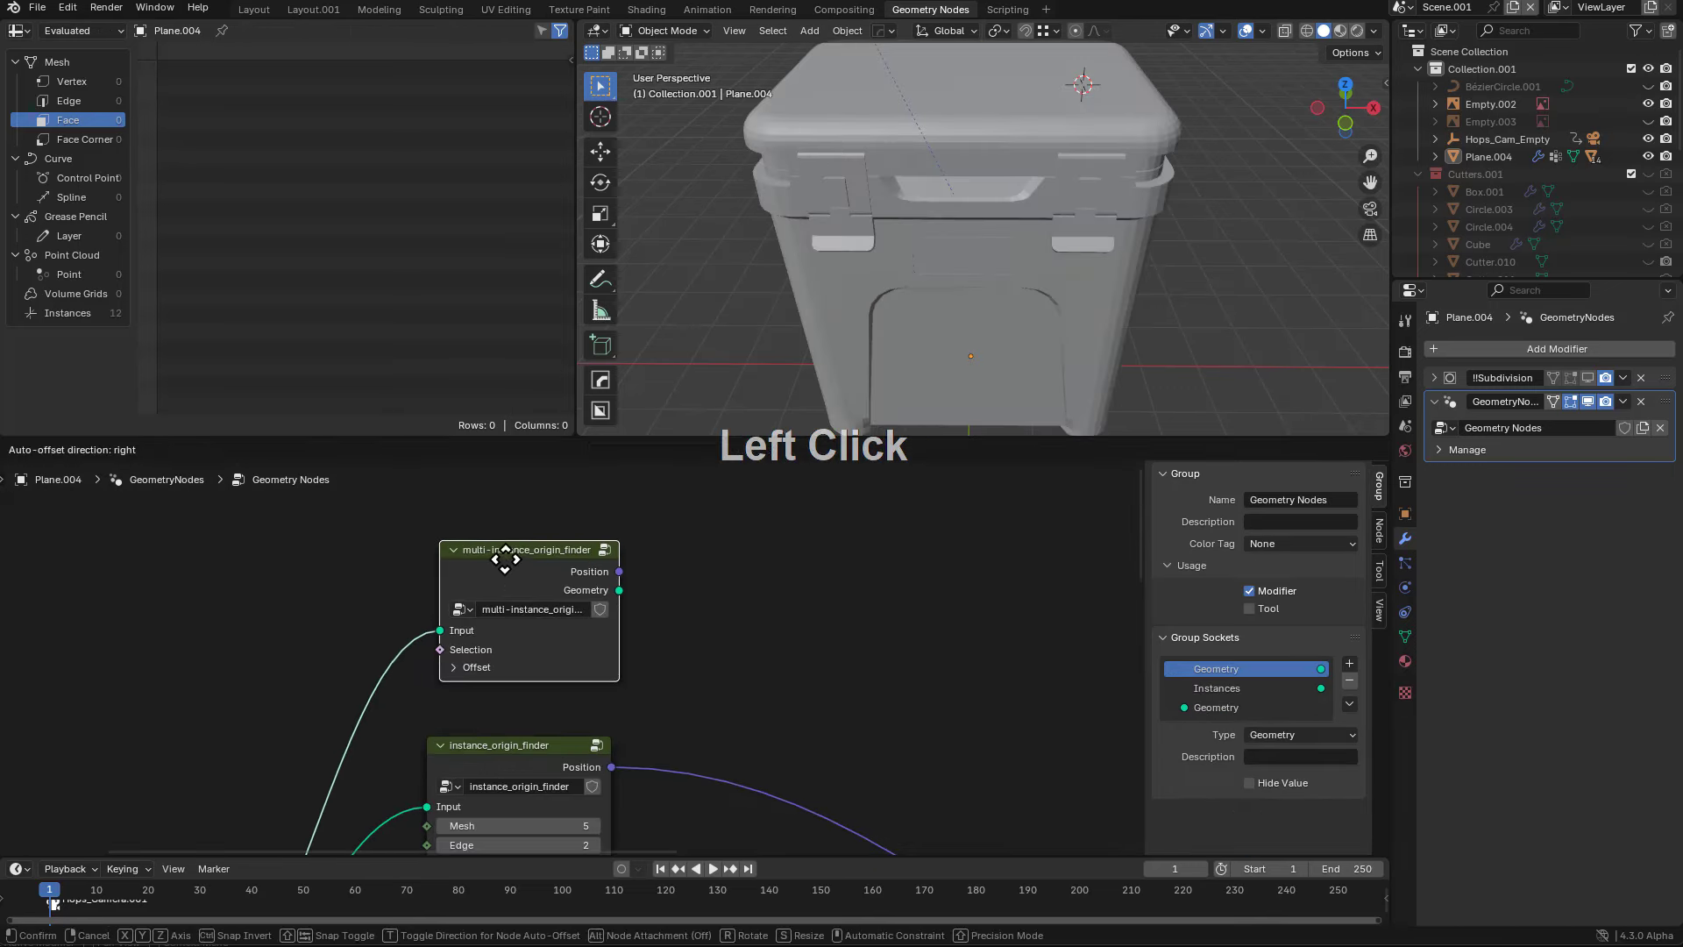
pyautogui.press('Tab')
# - Preview the Join Geometry output near the Group Output
pyautogui.moveTo(905, 629); pyautogui.dragTo(781, 748, button='middle')
pyautogui.scroll(1, 810, 670)
pyautogui.scroll(-2, 781, 747)
pyautogui.moveTo(886, 673); pyautogui.dragTo(797, 740, button='middle')
pyautogui.moveTo(880, 640); pyautogui.dragTo(718, 711, button='middle')
pyautogui.scroll(-2, 717, 711)
pyautogui.scroll(-1, 718, 711)
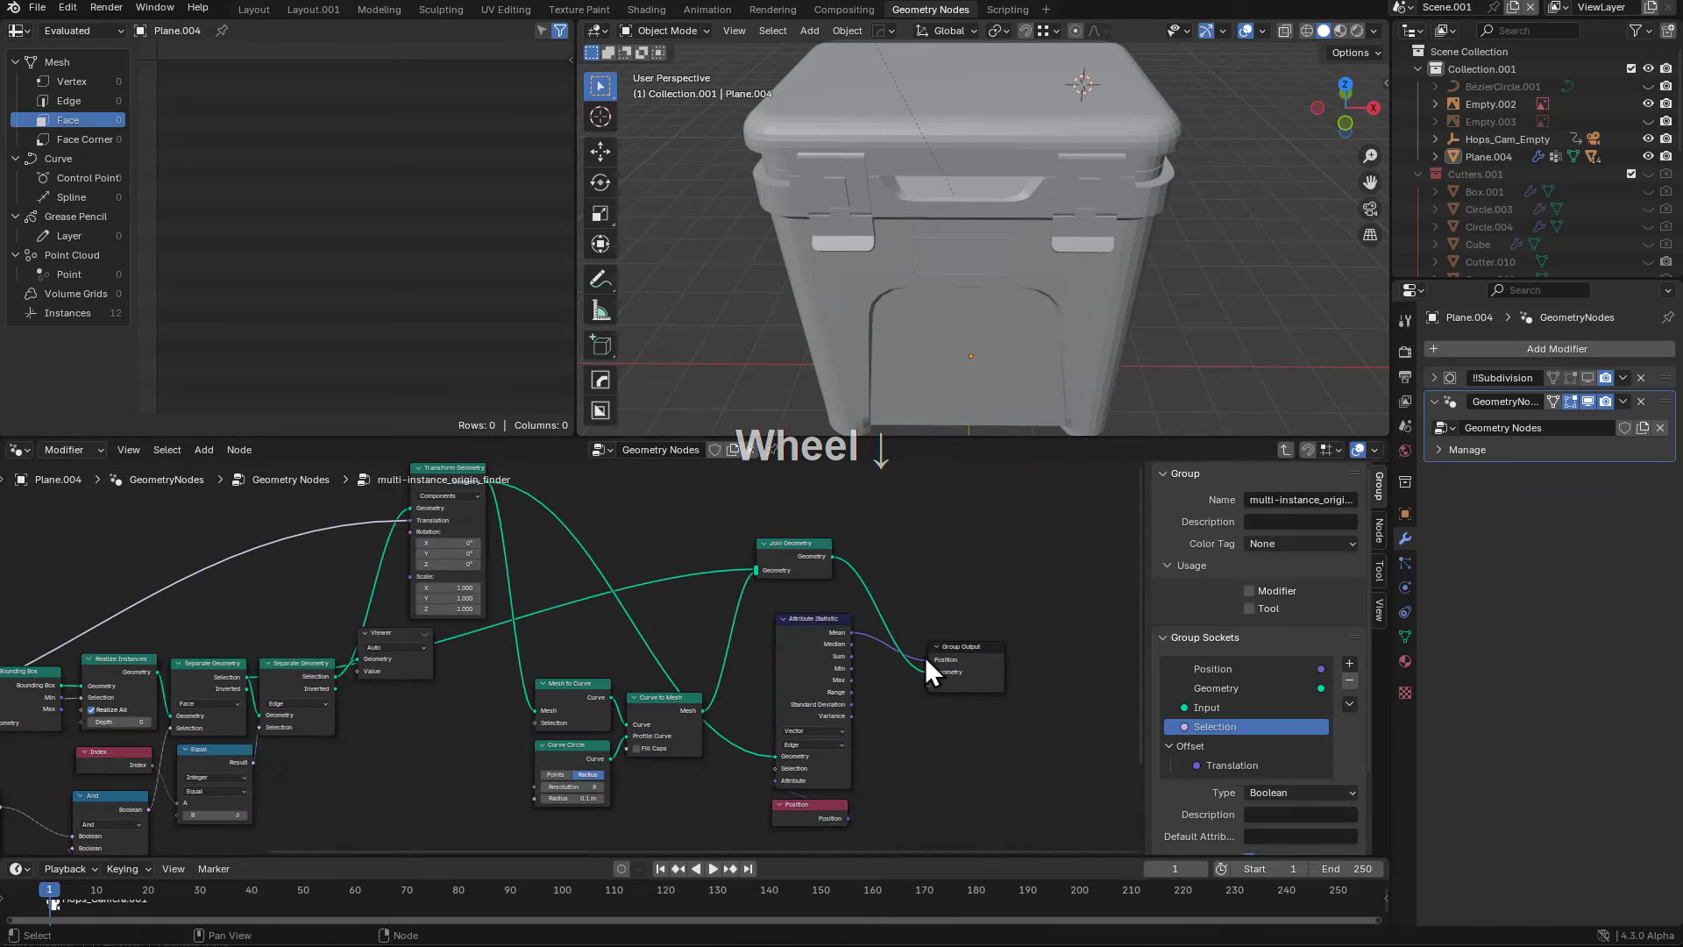
pyautogui.keyDown('ctrl'); pyautogui.keyDown('shift'); pyautogui.click(787, 564); pyautogui.keyUp('shift'); pyautogui.keyUp('ctrl')
# - Set the upper Equal node's B to 30 to choose a different edge on the latch boxes
pyautogui.moveTo(1016, 273); pyautogui.dragTo(928, 264, button='middle')
pyautogui.moveTo(742, 625); pyautogui.dragTo(904, 603, button='middle')
pyautogui.scroll(1, 904, 603)
pyautogui.moveTo(475, 753); pyautogui.dragTo(756, 664, button='middle')
pyautogui.scroll(3, 564, 755)
pyautogui.moveTo(563, 759); pyautogui.dragTo(592, 730, button='middle')
pyautogui.keyDown('shift'); pyautogui.click(647, 718); pyautogui.keyUp('shift')
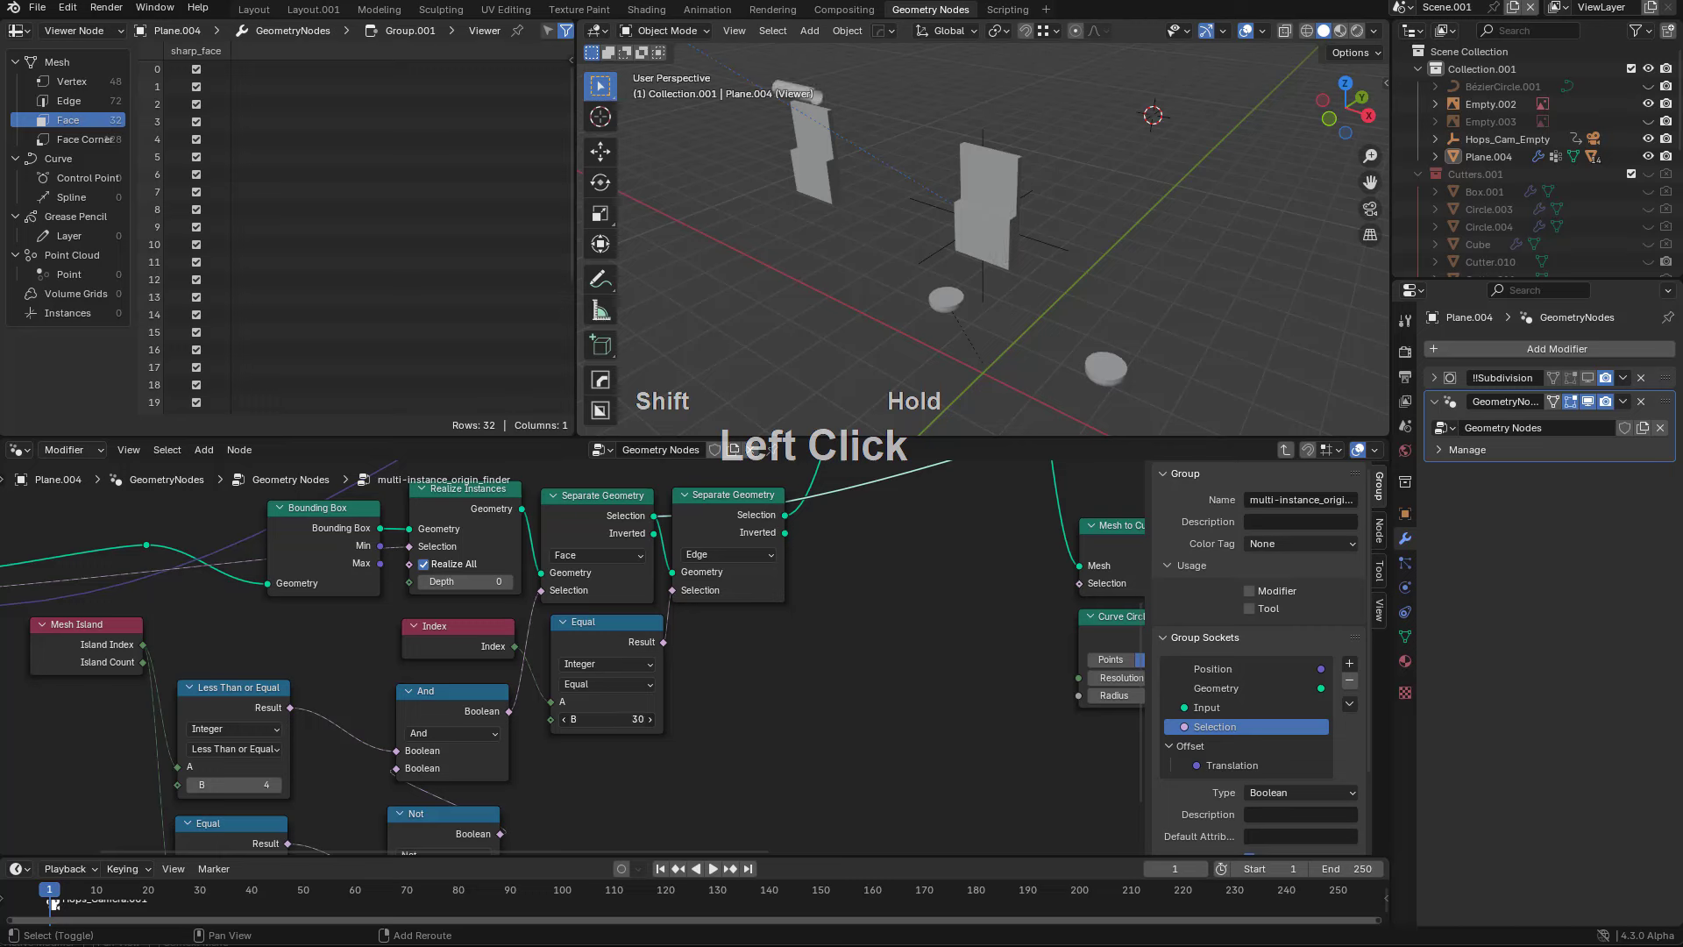
# - Disconnect the Group Input's Translation from the Transform Geometry node
pyautogui.keyDown('alt'); pyautogui.moveTo(1034, 207); pyautogui.dragTo(1025, 402, button='middle'); pyautogui.keyUp('alt')
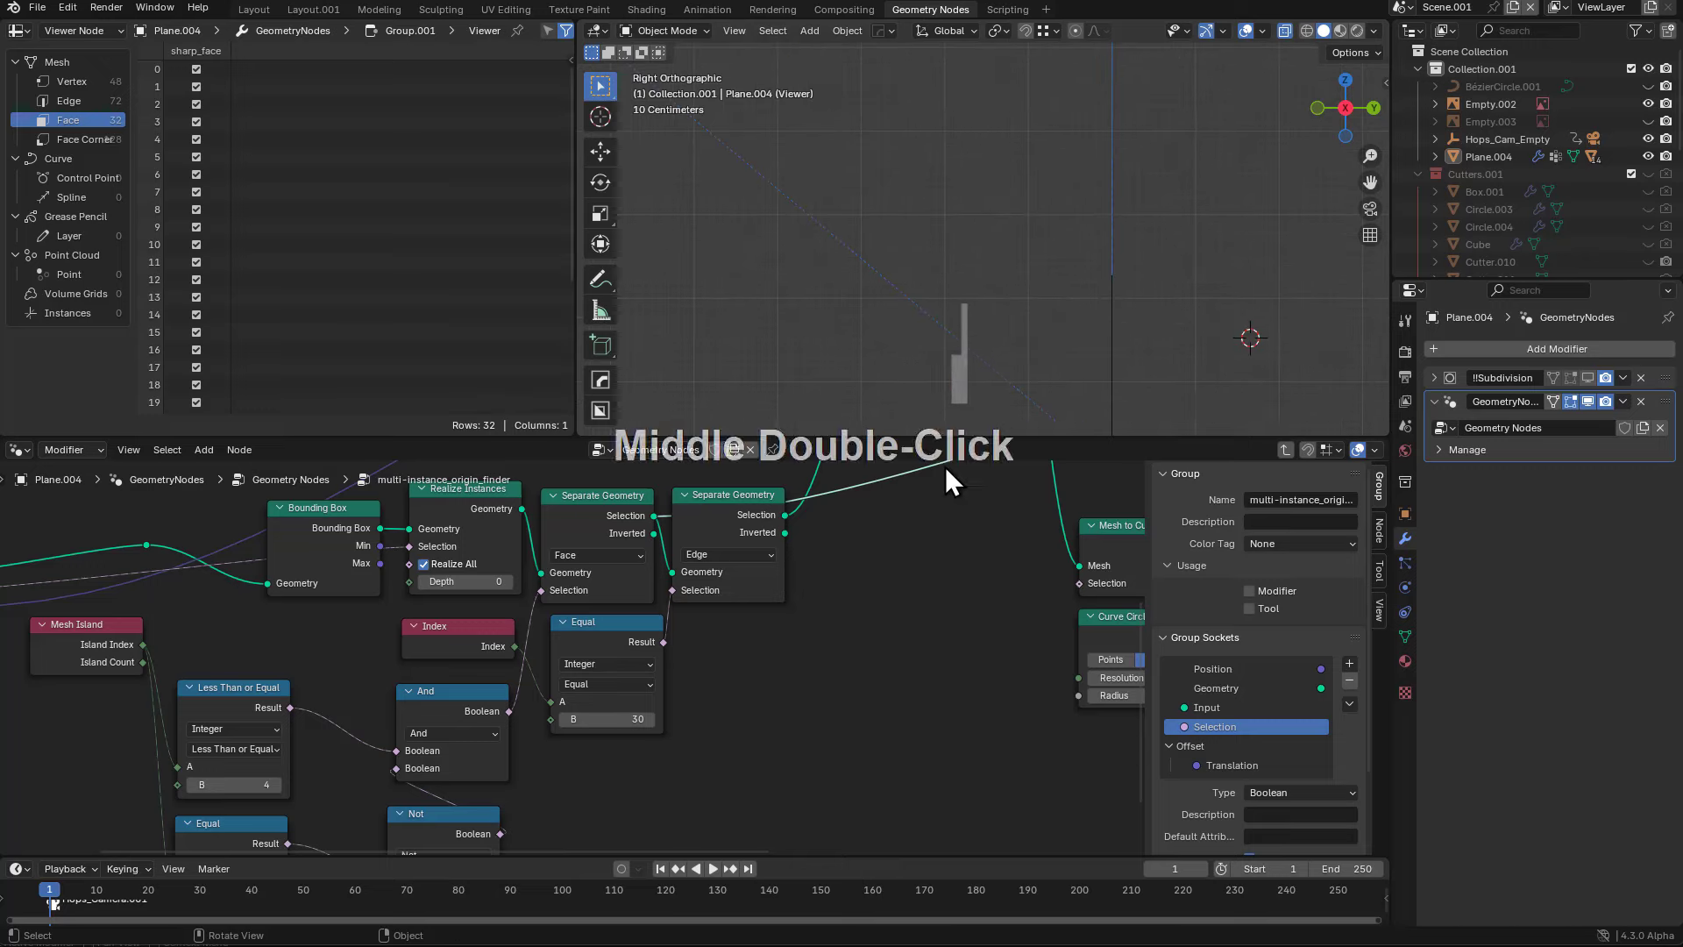
pyautogui.scroll(-3, 916, 517)
pyautogui.moveTo(886, 544); pyautogui.dragTo(833, 711, button='middle')
pyautogui.scroll(2, 877, 649)
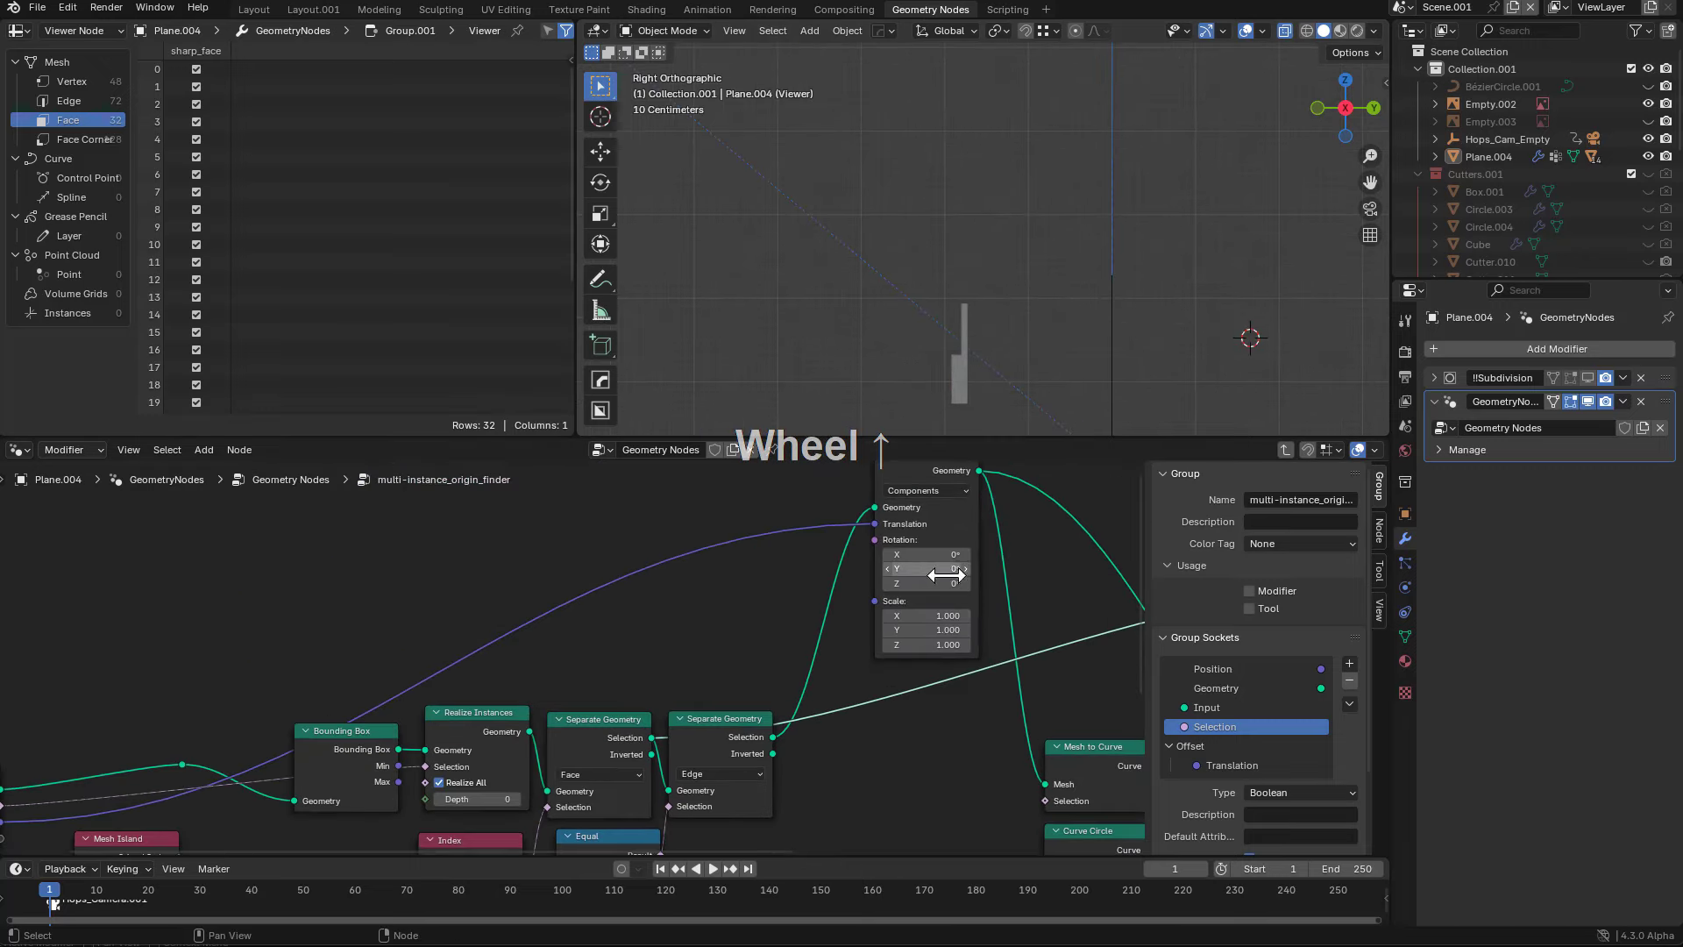
pyautogui.moveTo(940, 574); pyautogui.dragTo(751, 553, button='middle')
pyautogui.keyDown('ctrl'); pyautogui.moveTo(751, 552); pyautogui.dragTo(785, 580, button='right'); pyautogui.keyUp('ctrl')
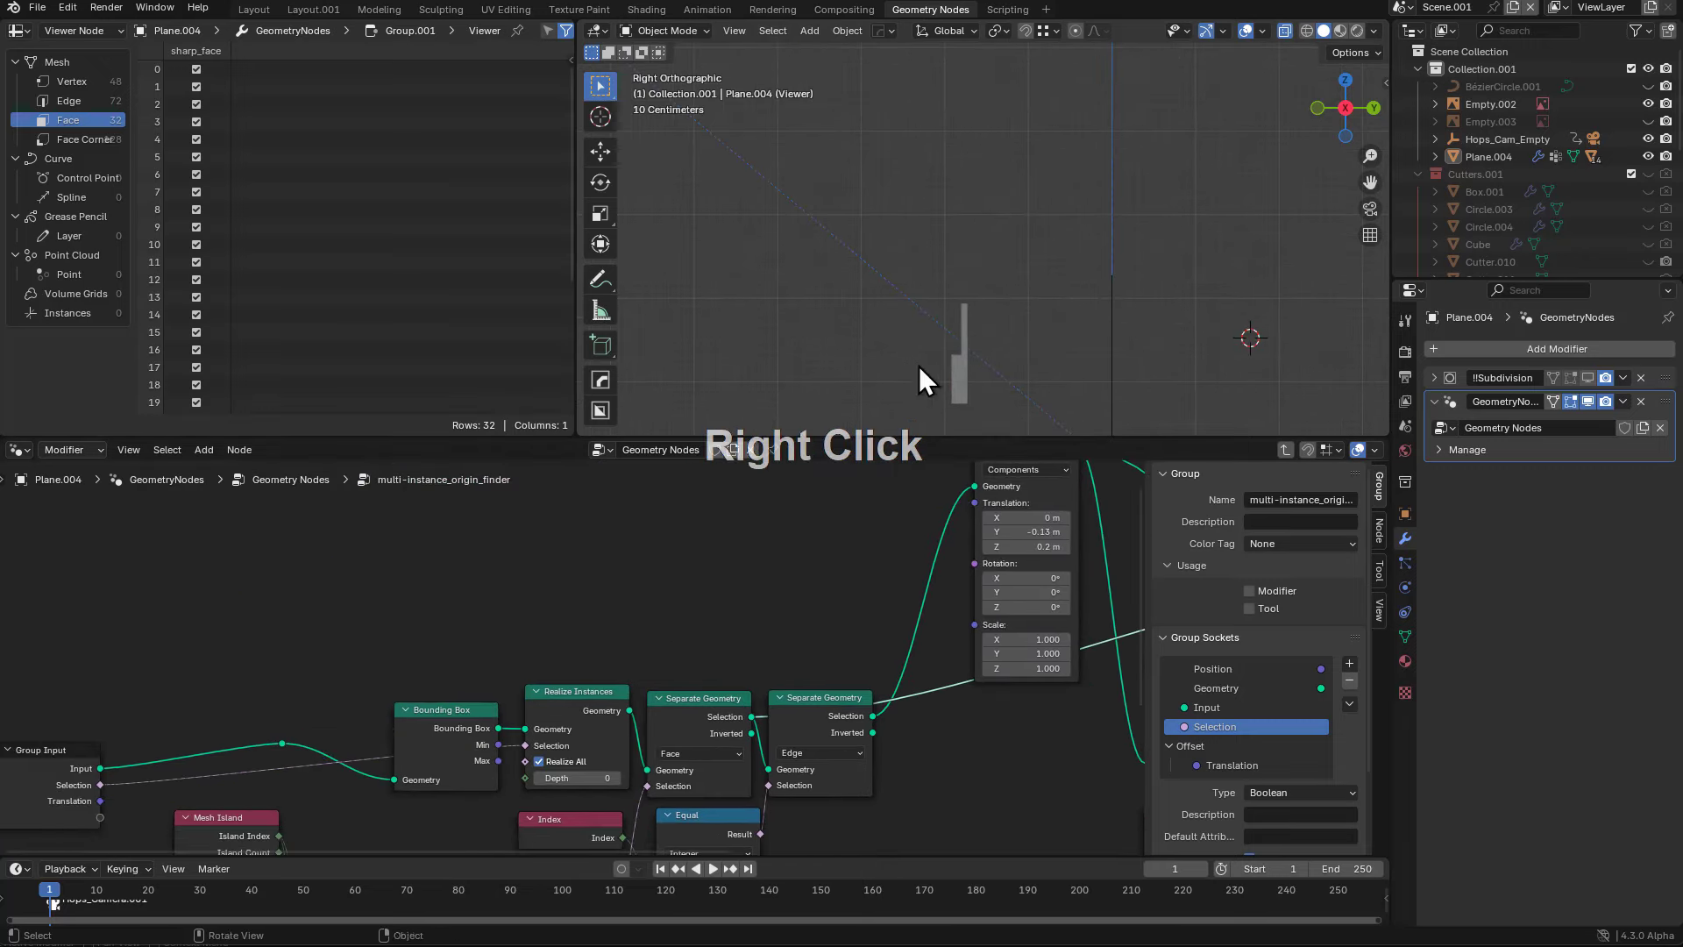
# - Show the viewport in wireframe, and set the Transform Geometry translation to Y 0.07 m and Z 0.01 m
pyautogui.moveTo(918, 366)
pyautogui.mouseDown(button='middle')
pyautogui.moveTo(991, 376)
pyautogui.moveTo(944, 362)
pyautogui.mouseUp(button='middle')
pyautogui.hotkey('alt', 'z')
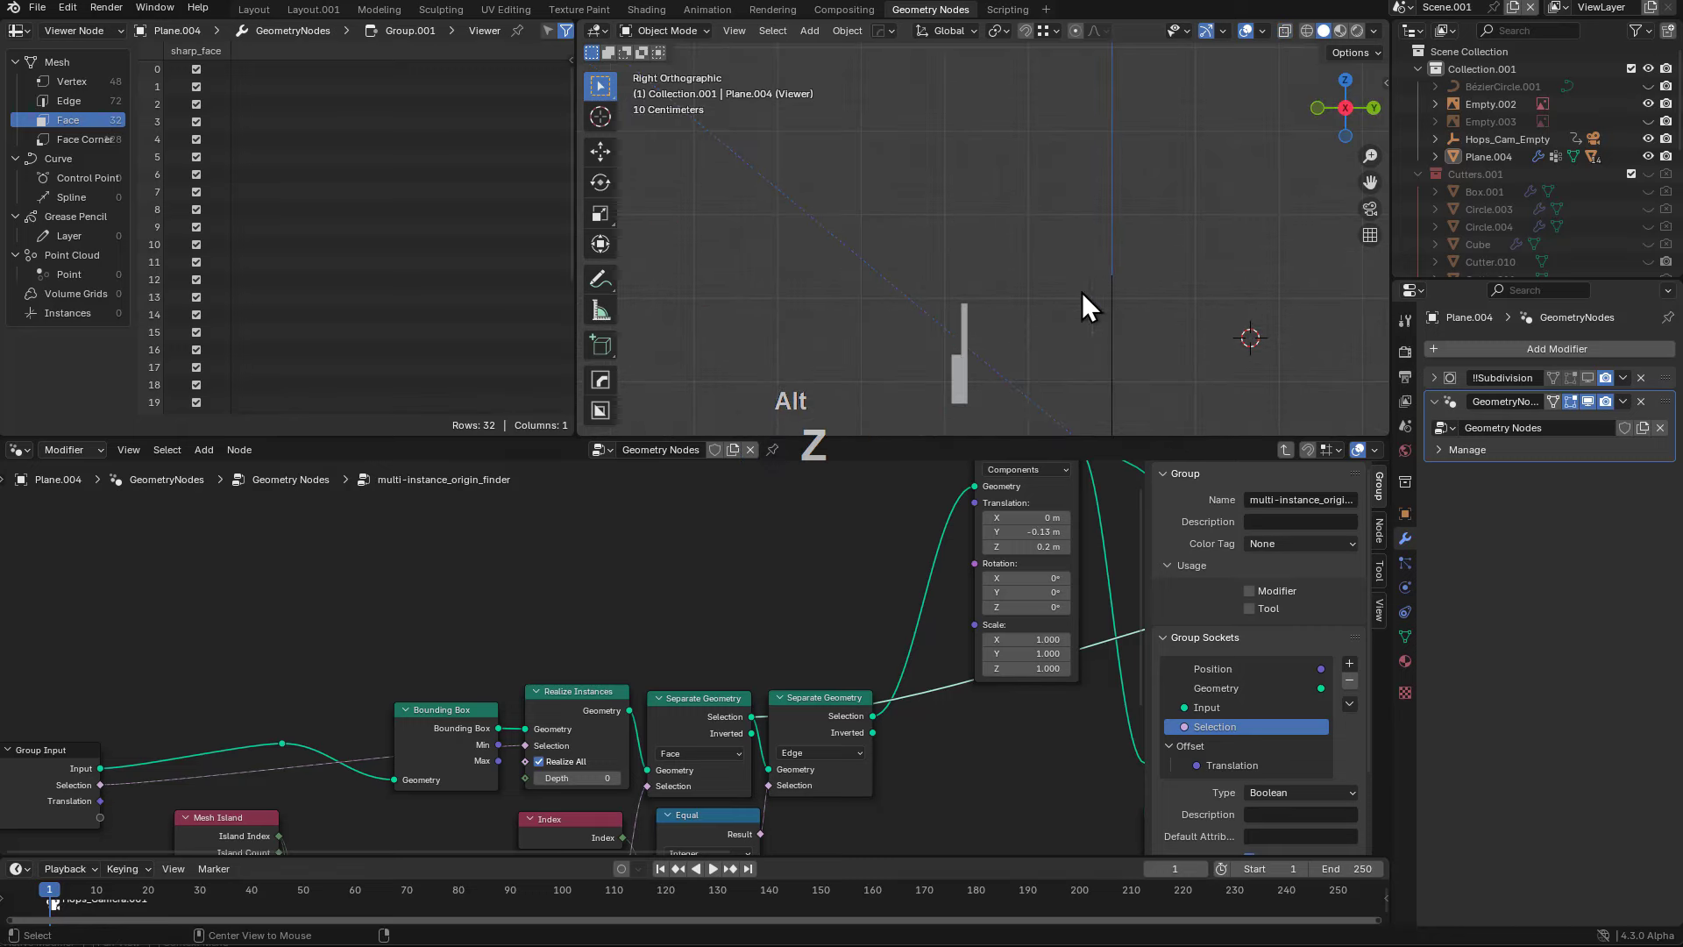
pyautogui.click(1308, 30)
pyautogui.scroll(3, 933, 260)
pyautogui.keyDown('shift'); pyautogui.moveTo(844, 339); pyautogui.dragTo(1069, 344, button='middle'); pyautogui.keyUp('shift')
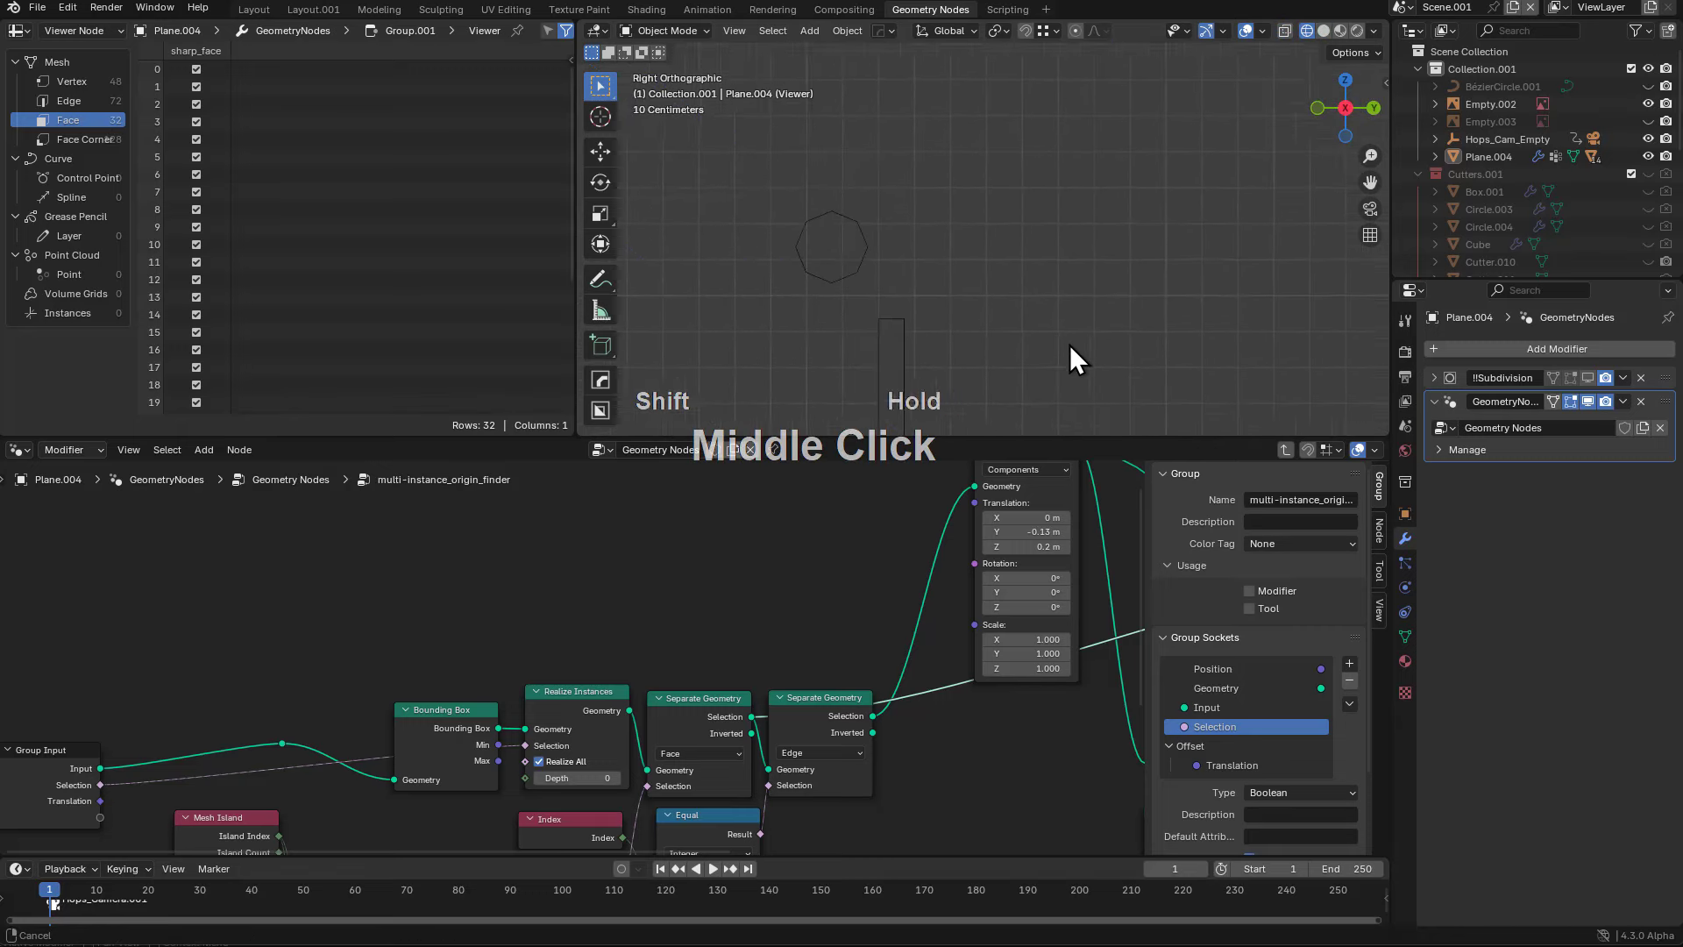
pyautogui.scroll(2, 992, 391)
pyautogui.keyDown('shift'); pyautogui.moveTo(1021, 531); pyautogui.dragTo(1042, 531); pyautogui.keyUp('shift')
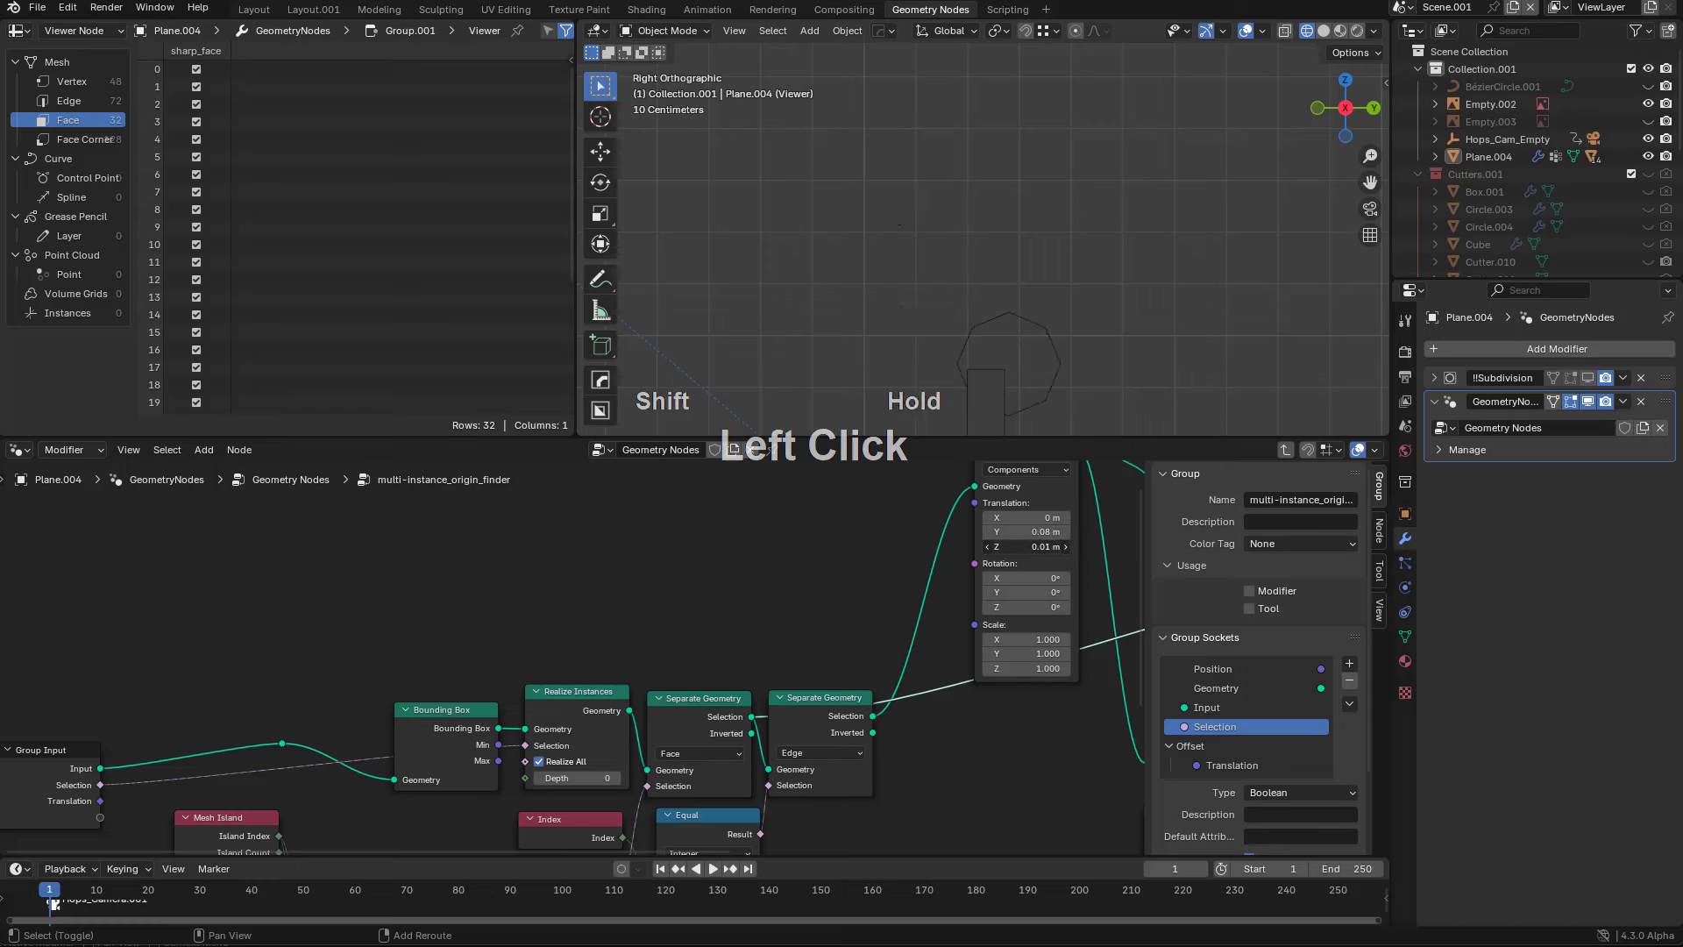
pyautogui.keyDown('shift'); pyautogui.moveTo(1026, 546); pyautogui.dragTo(1016, 531); pyautogui.keyUp('shift')
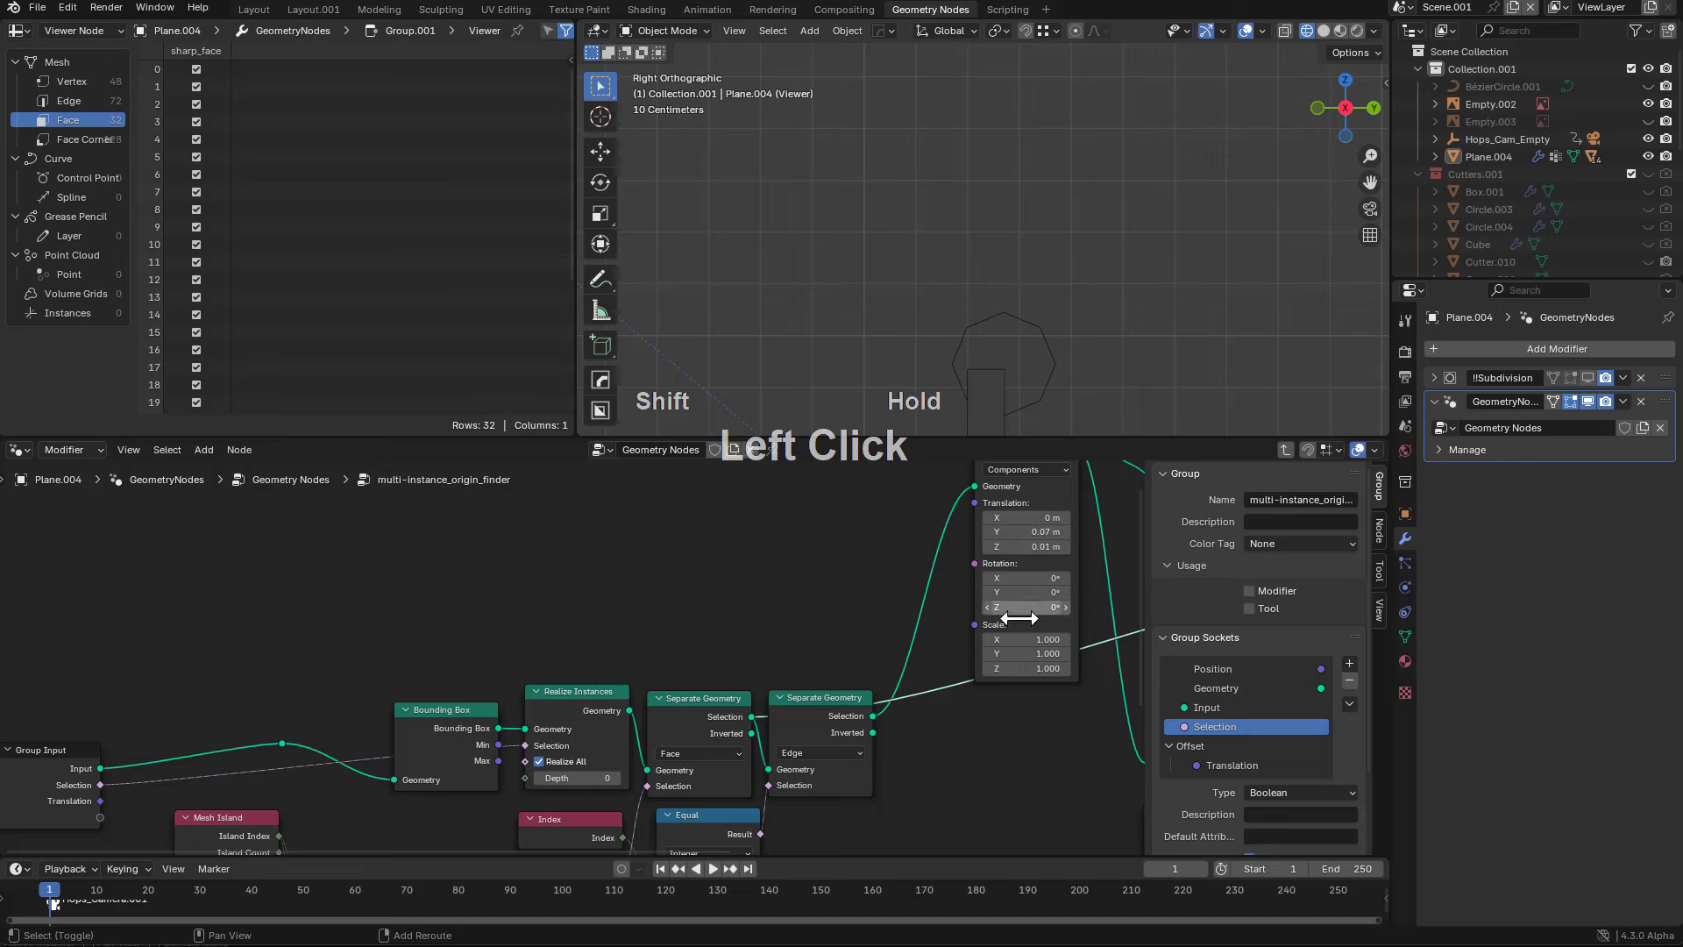
# - Set the Curve Circle's radius to 0.04 m
pyautogui.moveTo(1026, 696); pyautogui.dragTo(978, 607, button='middle')
pyautogui.moveTo(813, 710); pyautogui.dragTo(857, 628, button='middle')
pyautogui.moveTo(969, 716); pyautogui.dragTo(781, 687, button='middle')
pyautogui.moveTo(1044, 682); pyautogui.dragTo(955, 734, button='middle')
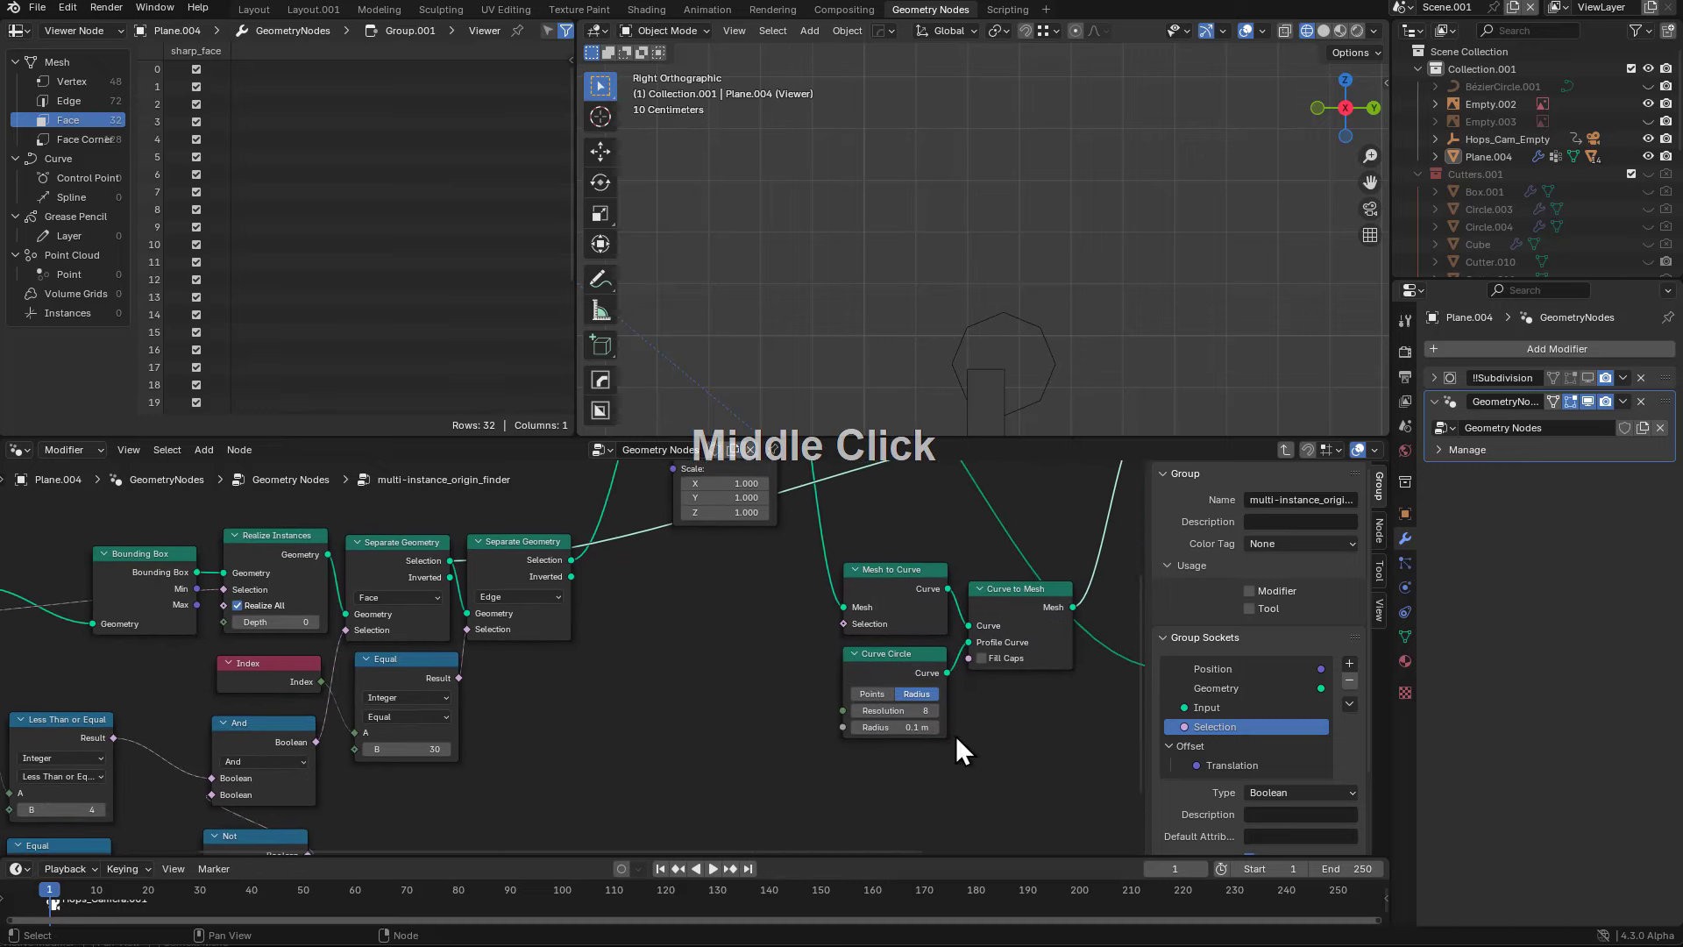
pyautogui.keyDown('shift'); pyautogui.click(894, 726); pyautogui.keyUp('shift')
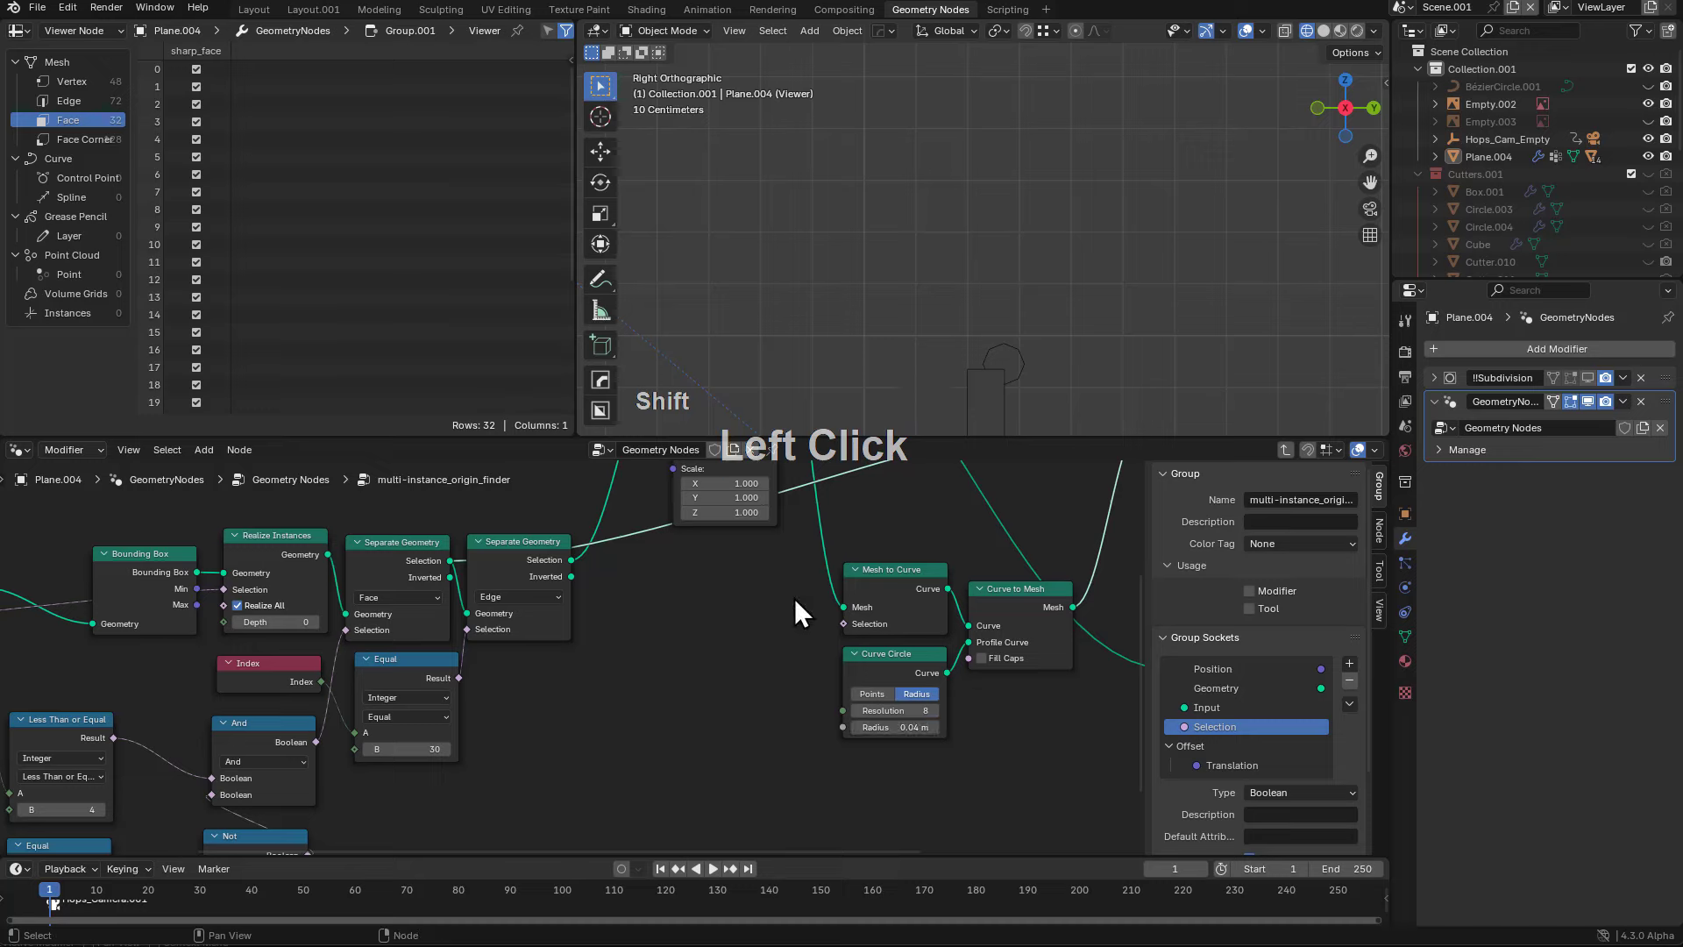
# - Fine-tune the Transform Geometry node's Z translation to just below 0 m, keeping Y at 0.07 m
pyautogui.moveTo(743, 645); pyautogui.dragTo(752, 696, button='middle')
pyautogui.scroll(4, 752, 696)
pyautogui.moveTo(789, 568); pyautogui.dragTo(800, 702, button='middle')
pyautogui.scroll(2, 800, 702)
pyautogui.keyDown('shift'); pyautogui.click(781, 621); pyautogui.keyUp('shift')
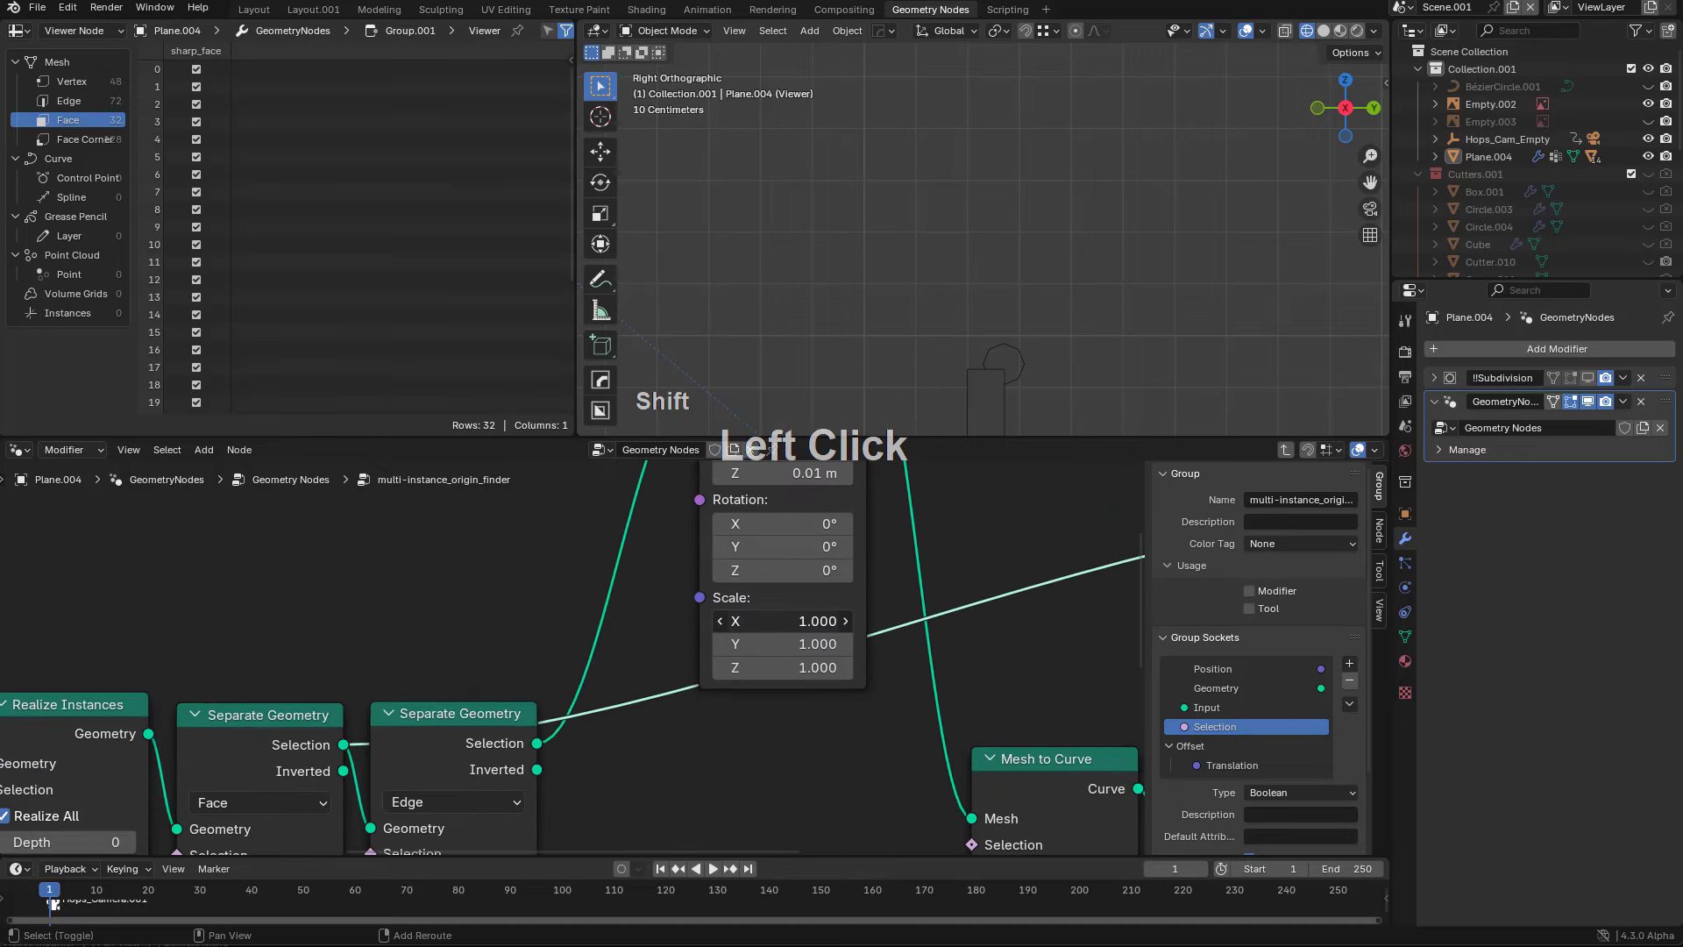
pyautogui.moveTo(799, 585); pyautogui.dragTo(800, 671, button='middle')
pyautogui.keyDown('shift'); pyautogui.click(787, 534); pyautogui.keyUp('shift')
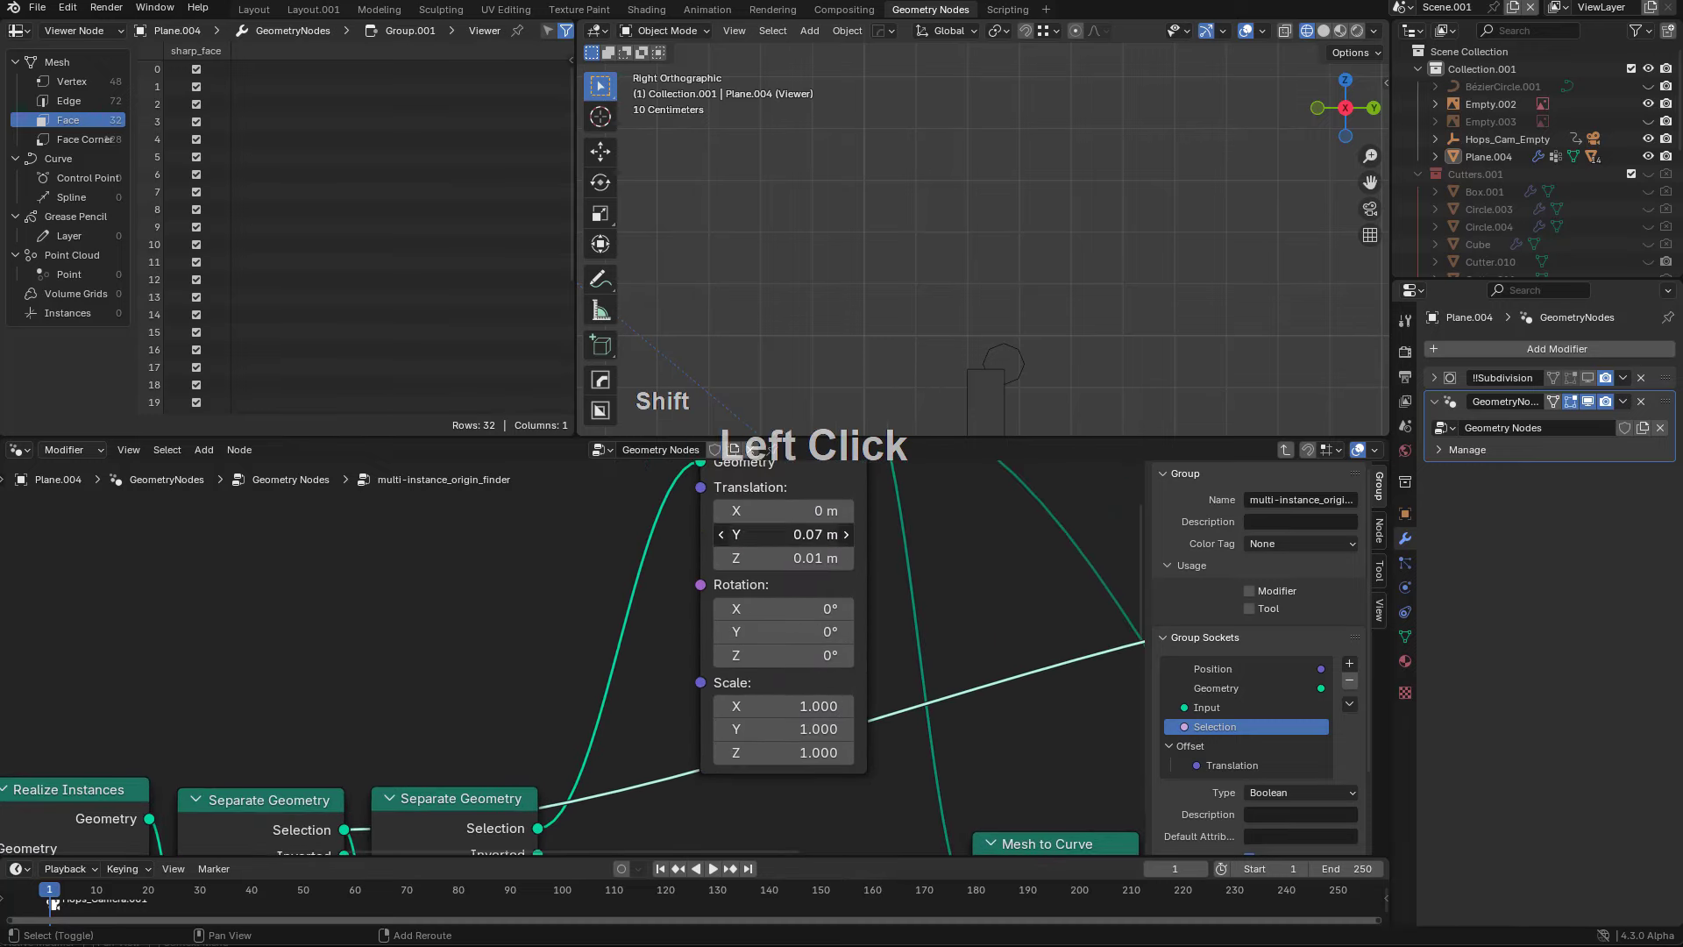
pyautogui.keyDown('shift'); pyautogui.rightClick(787, 534); pyautogui.keyUp('shift')
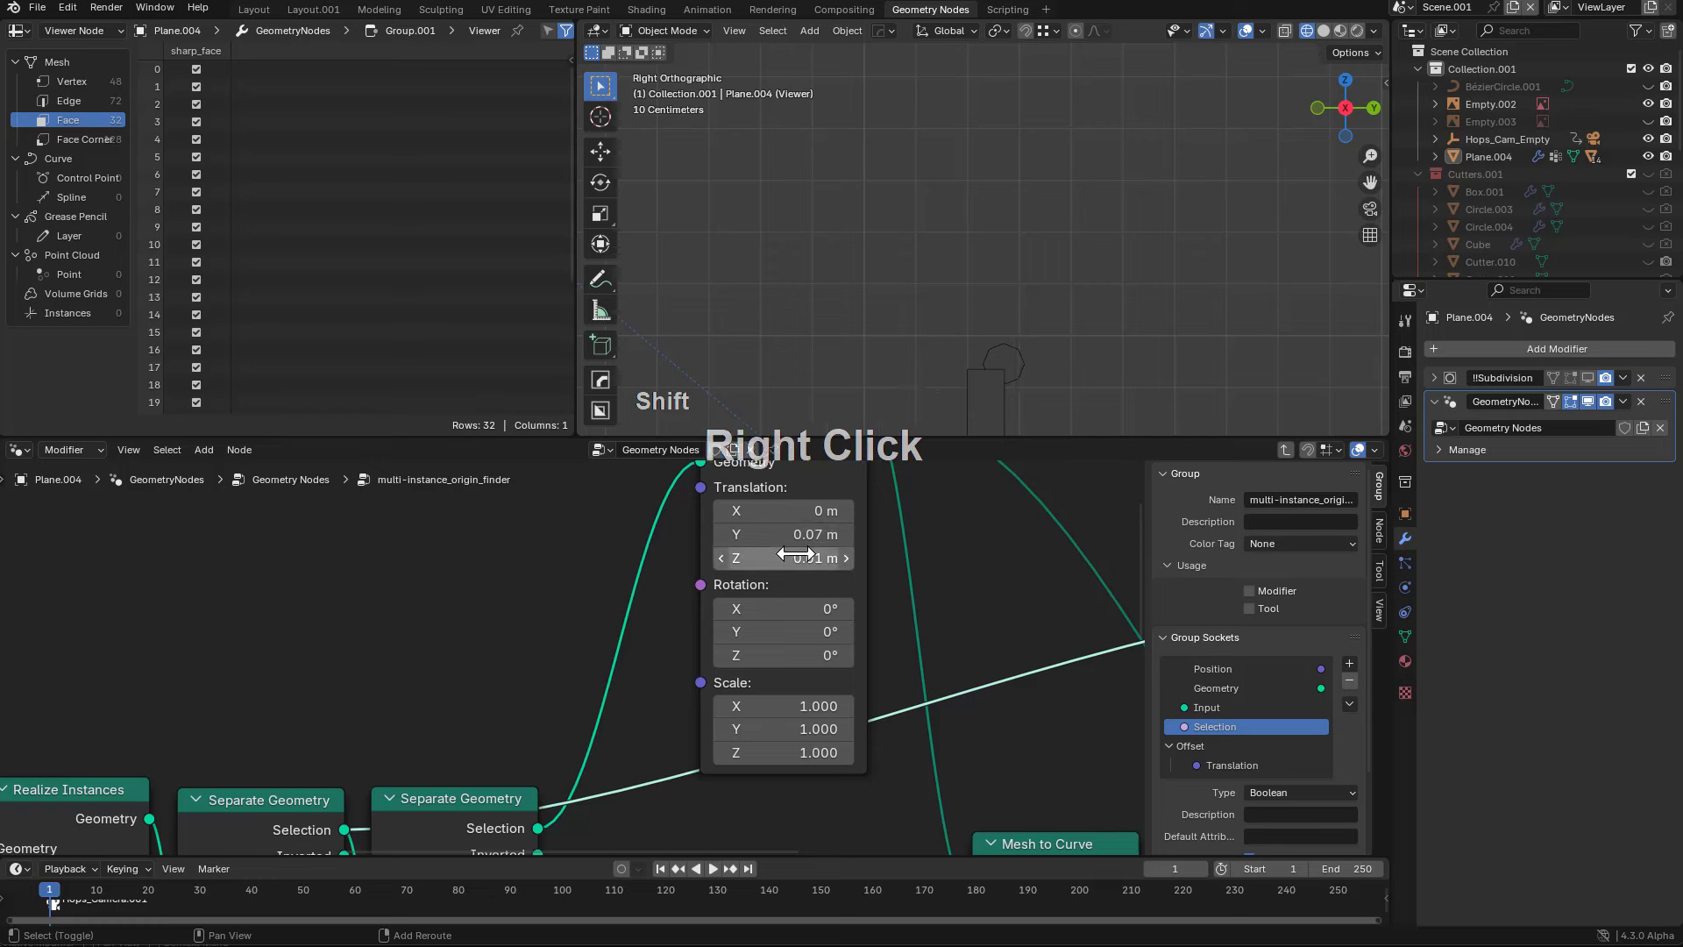
pyautogui.keyDown('shift'); pyautogui.moveTo(795, 558); pyautogui.dragTo(808, 557); pyautogui.keyUp('shift')
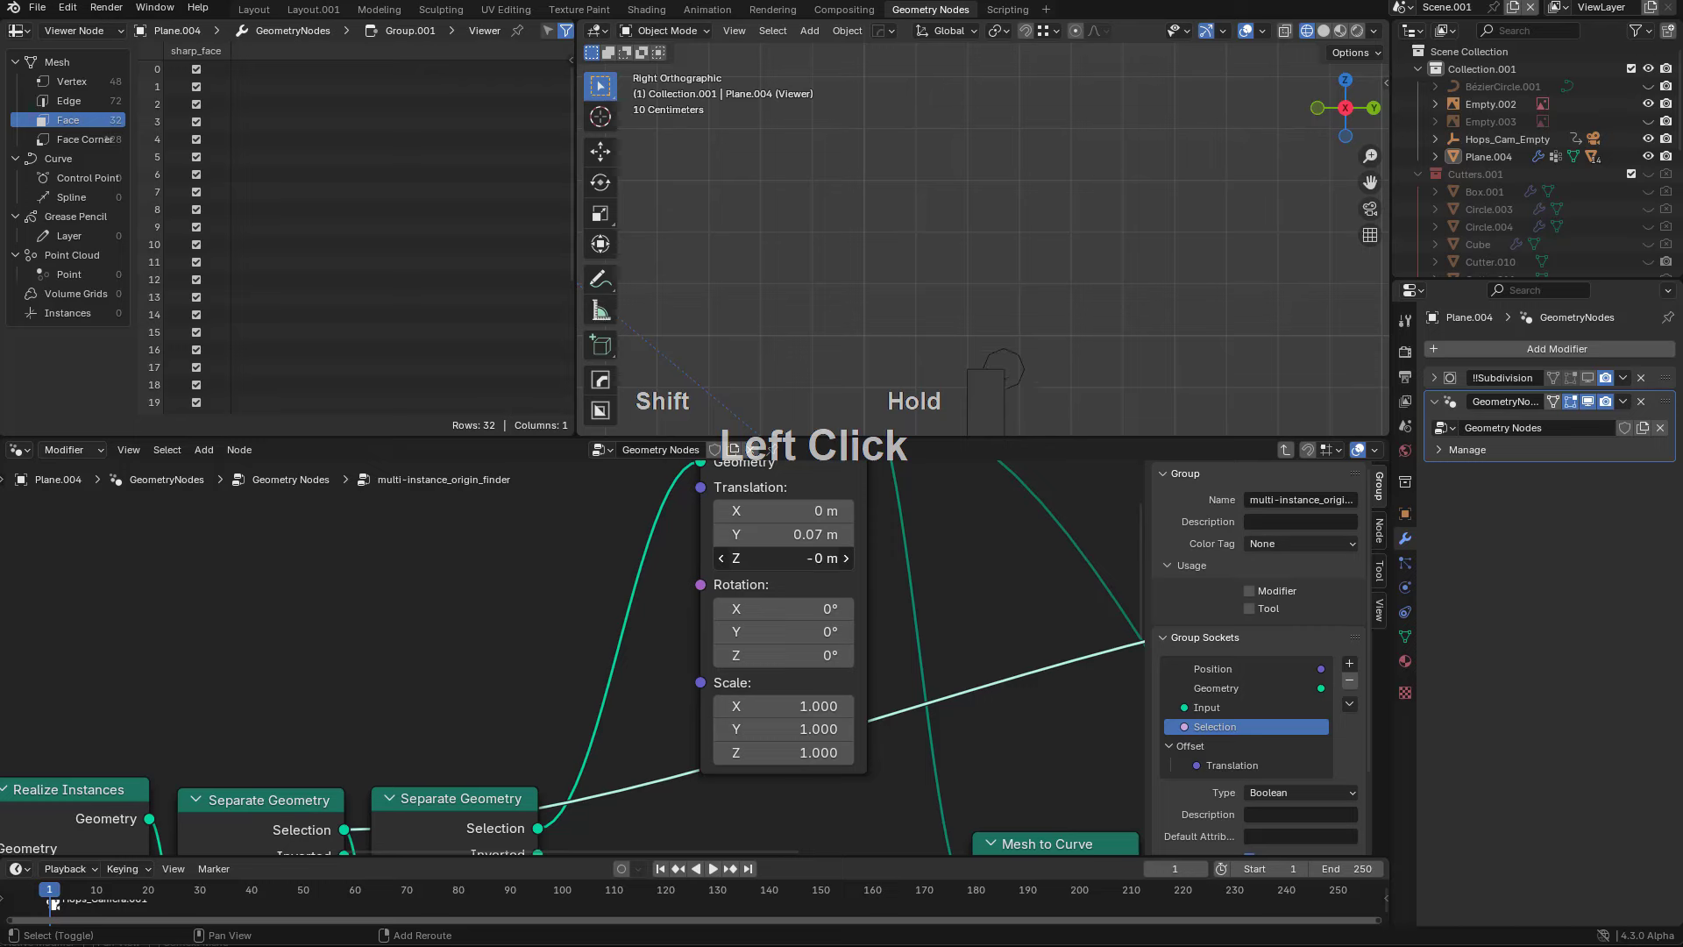
# - Leave the multi-instance_origin_finder group and connect its Position output to the first Rotate Instances node's Pivot Point
pyautogui.scroll(-5, 805, 591)
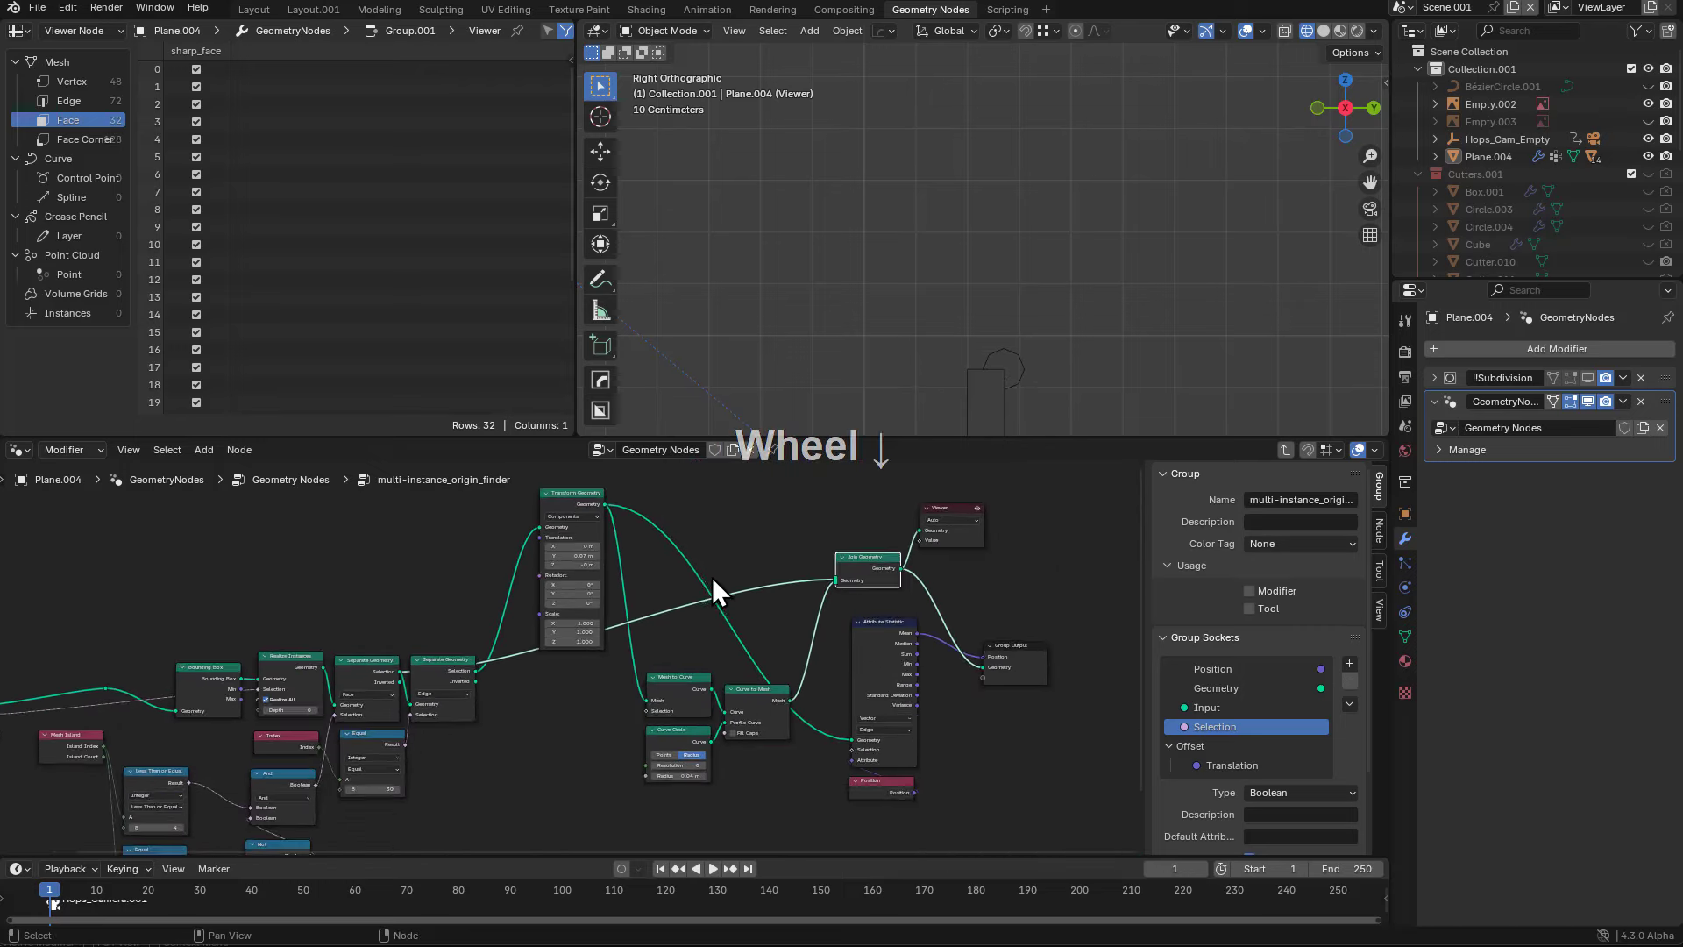
pyautogui.scroll(1, 811, 665)
pyautogui.press('Tab')
pyautogui.moveTo(675, 679); pyautogui.dragTo(721, 590, button='middle')
pyautogui.scroll(-1, 721, 590)
pyautogui.moveTo(877, 679); pyautogui.dragTo(728, 567, button='middle')
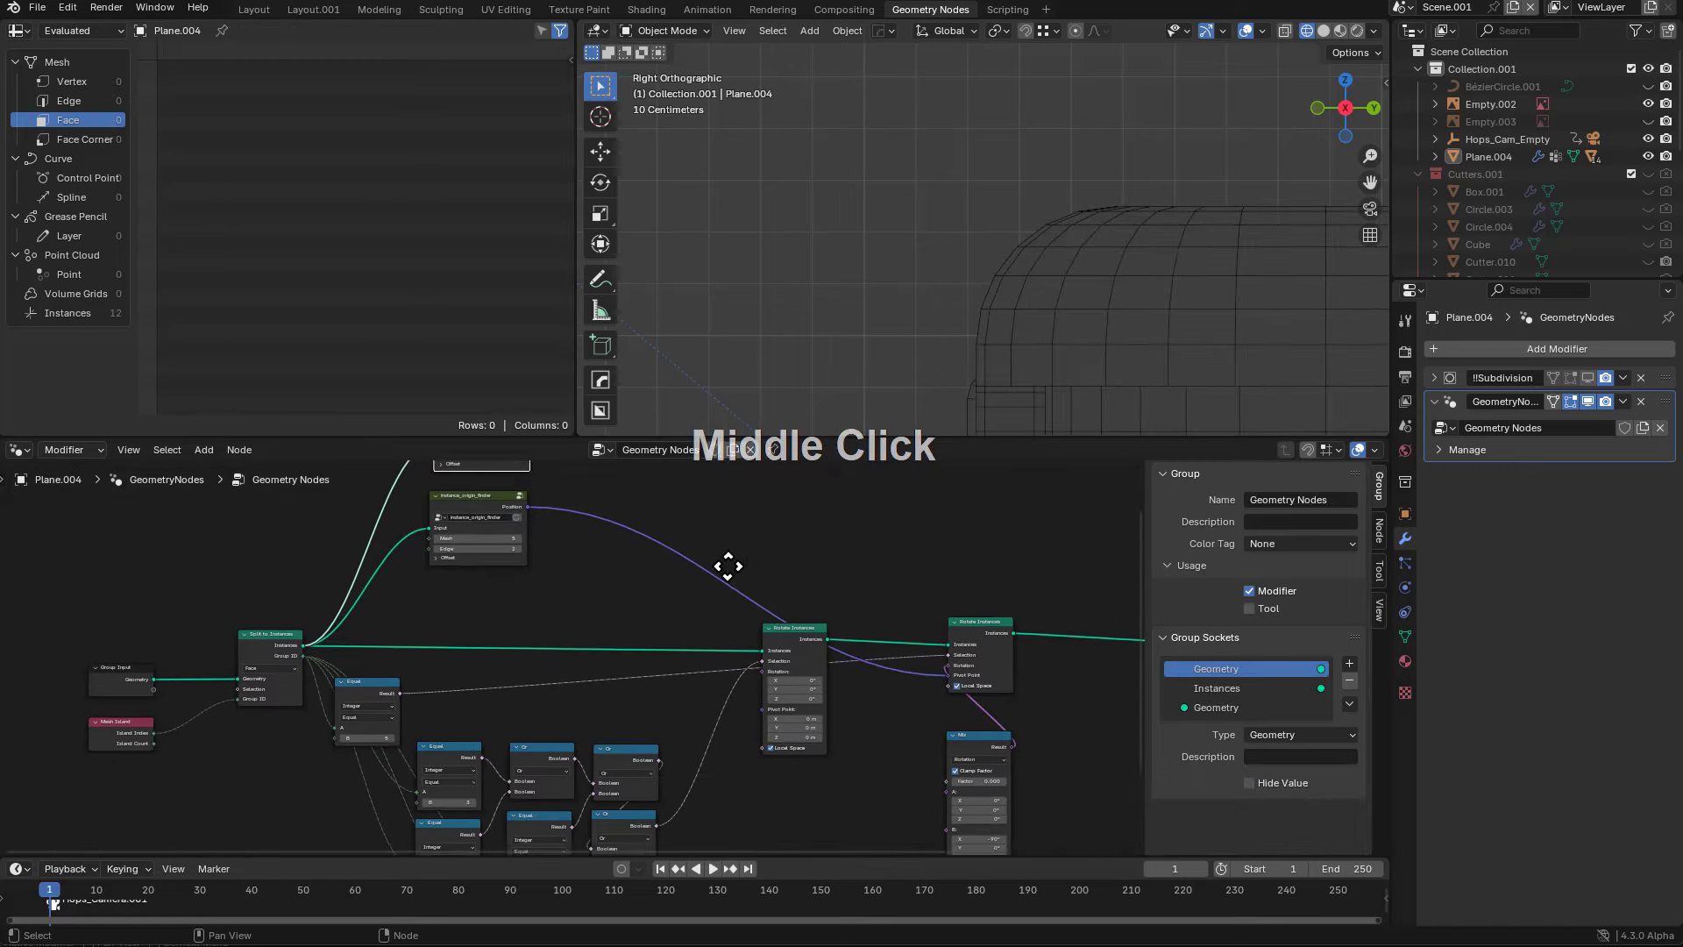
pyautogui.moveTo(744, 698); pyautogui.dragTo(687, 668, button='middle')
pyautogui.scroll(2, 801, 613)
pyautogui.scroll(2, 623, 579)
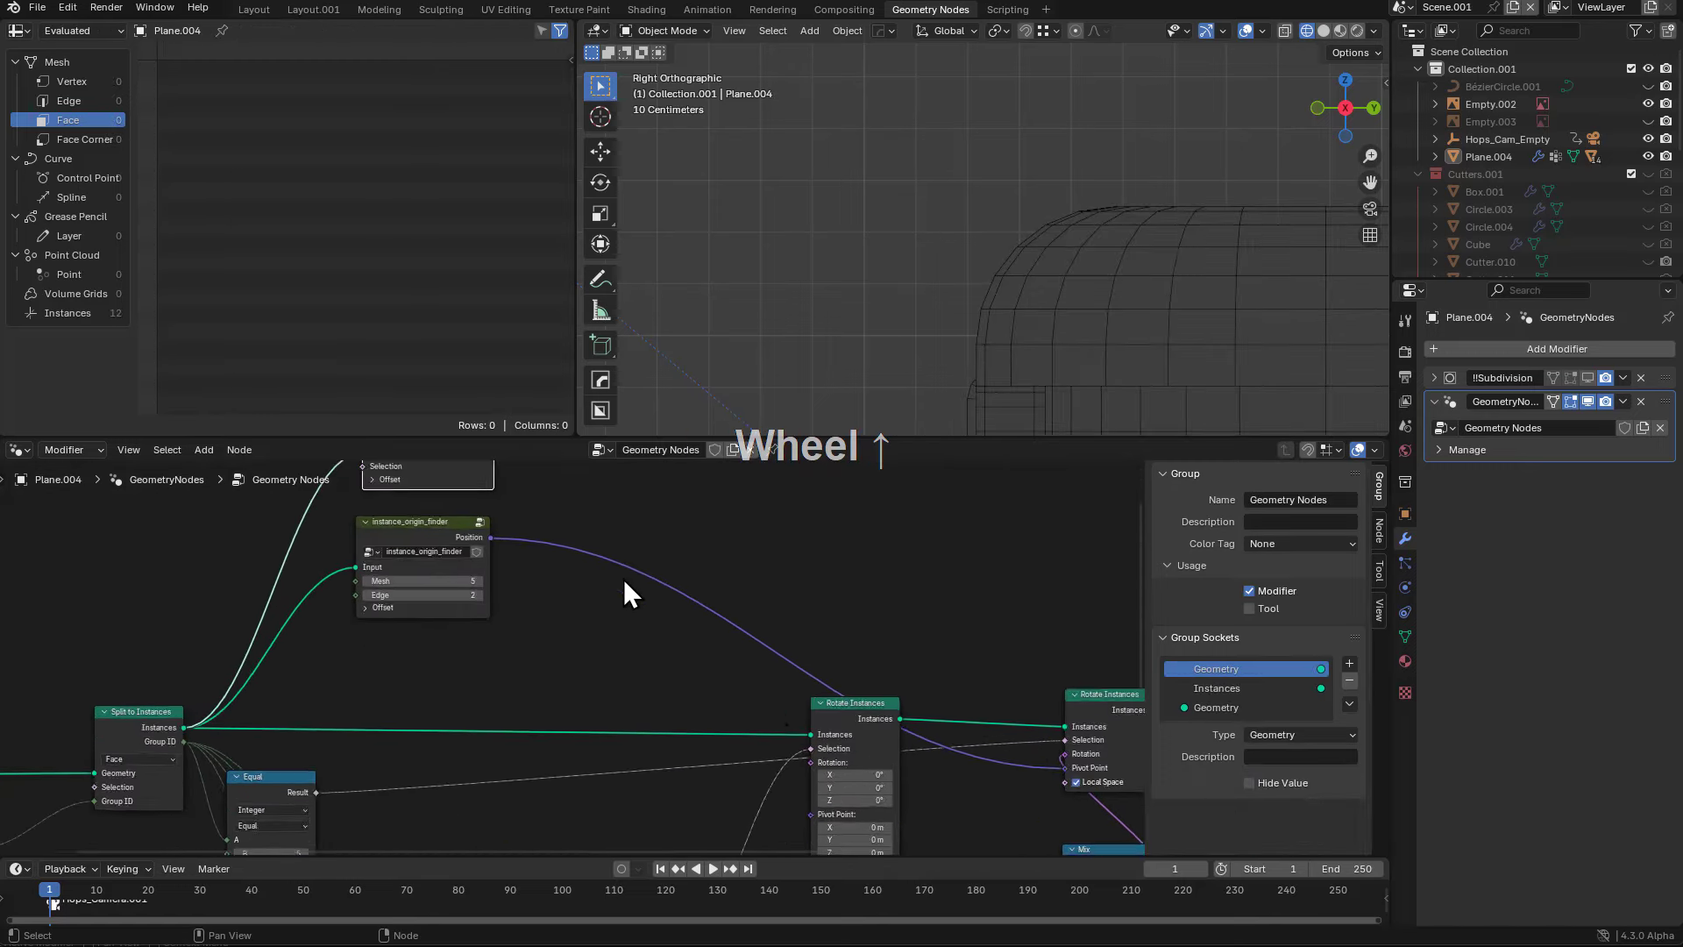
pyautogui.moveTo(623, 579)
pyautogui.mouseDown(button='middle')
pyautogui.moveTo(636, 648)
pyautogui.moveTo(631, 589)
pyautogui.mouseUp(button='middle')
pyautogui.moveTo(537, 469); pyautogui.dragTo(569, 514)
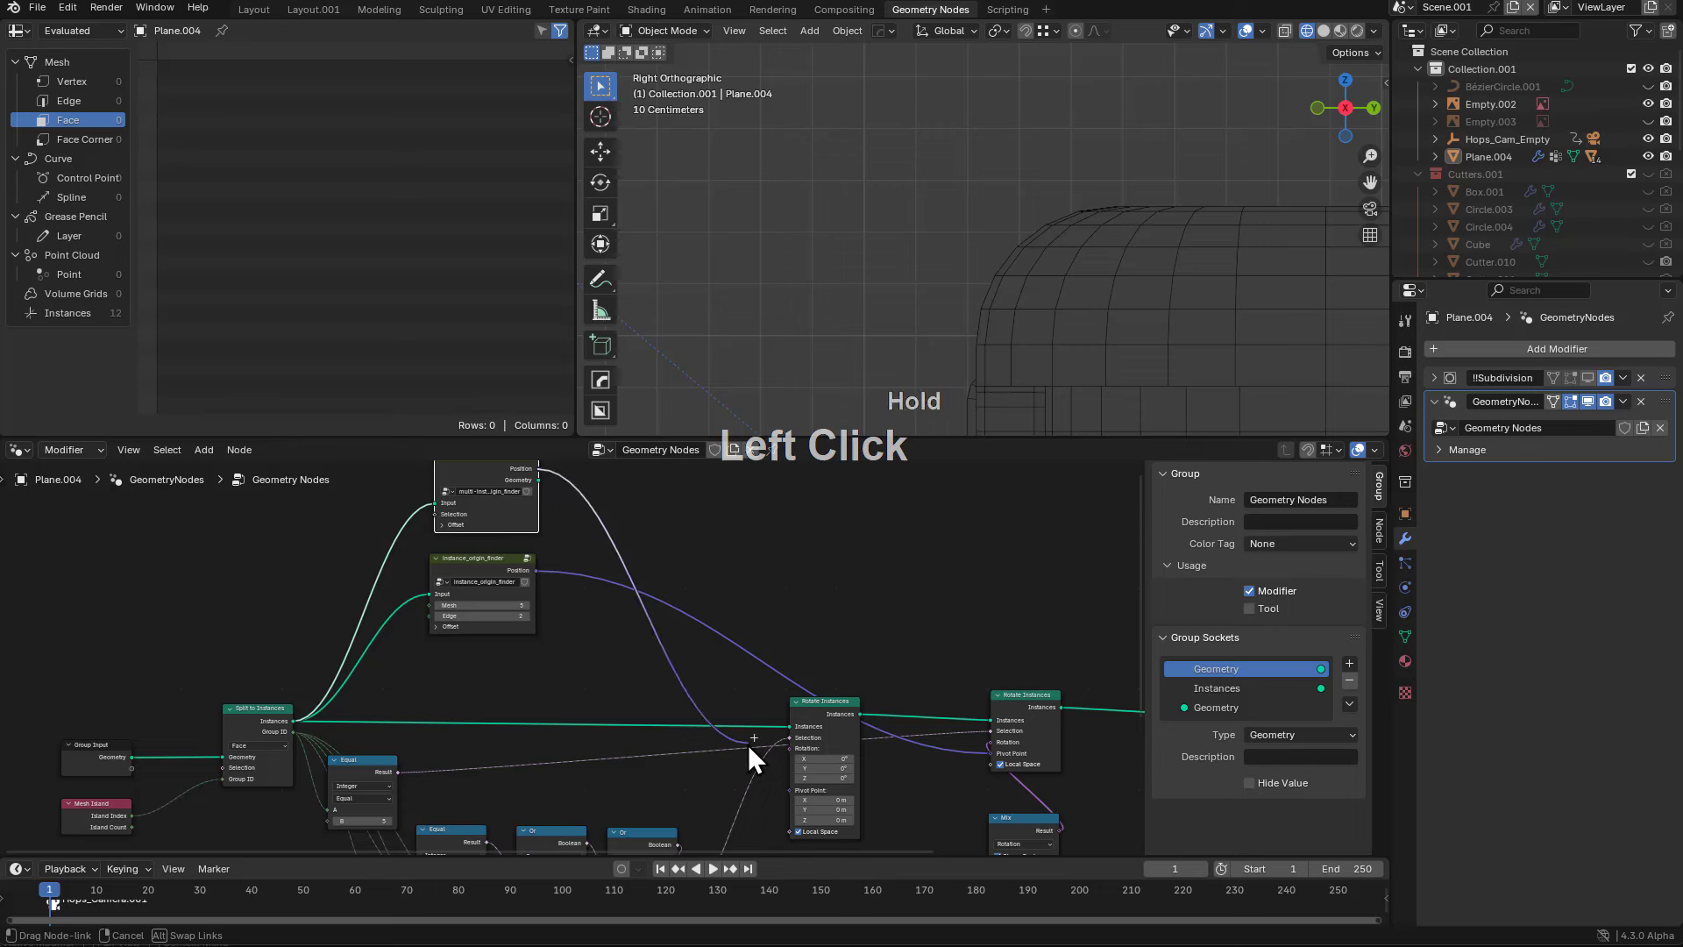
pyautogui.moveTo(787, 759); pyautogui.dragTo(802, 790)
# - Preview the first Rotate Instances node and test how the latches swing around the X axis from a perspective view
pyautogui.scroll(3, 802, 784)
pyautogui.keyDown('ctrl'); pyautogui.keyDown('shift'); pyautogui.click(847, 620); pyautogui.keyUp('shift'); pyautogui.keyUp('ctrl')
pyautogui.moveTo(964, 852); pyautogui.dragTo(938, 757, button='middle')
pyautogui.moveTo(811, 576); pyautogui.dragTo(758, 576)
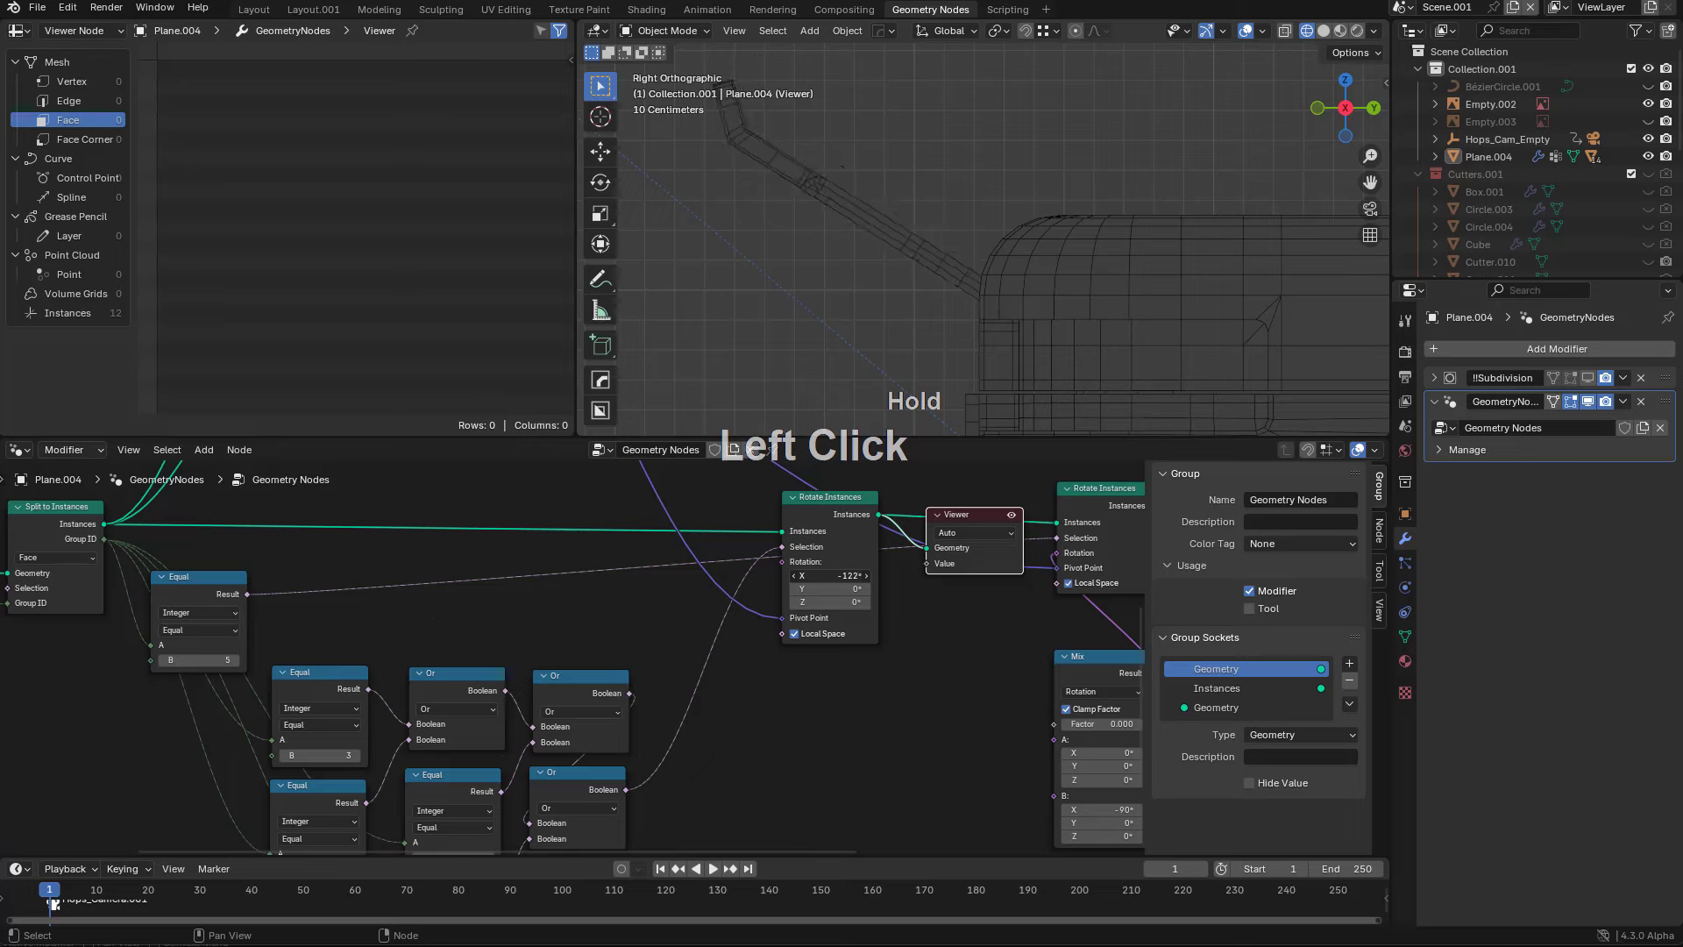
pyautogui.rightClick(1034, 543)
pyautogui.scroll(-2, 1030, 313)
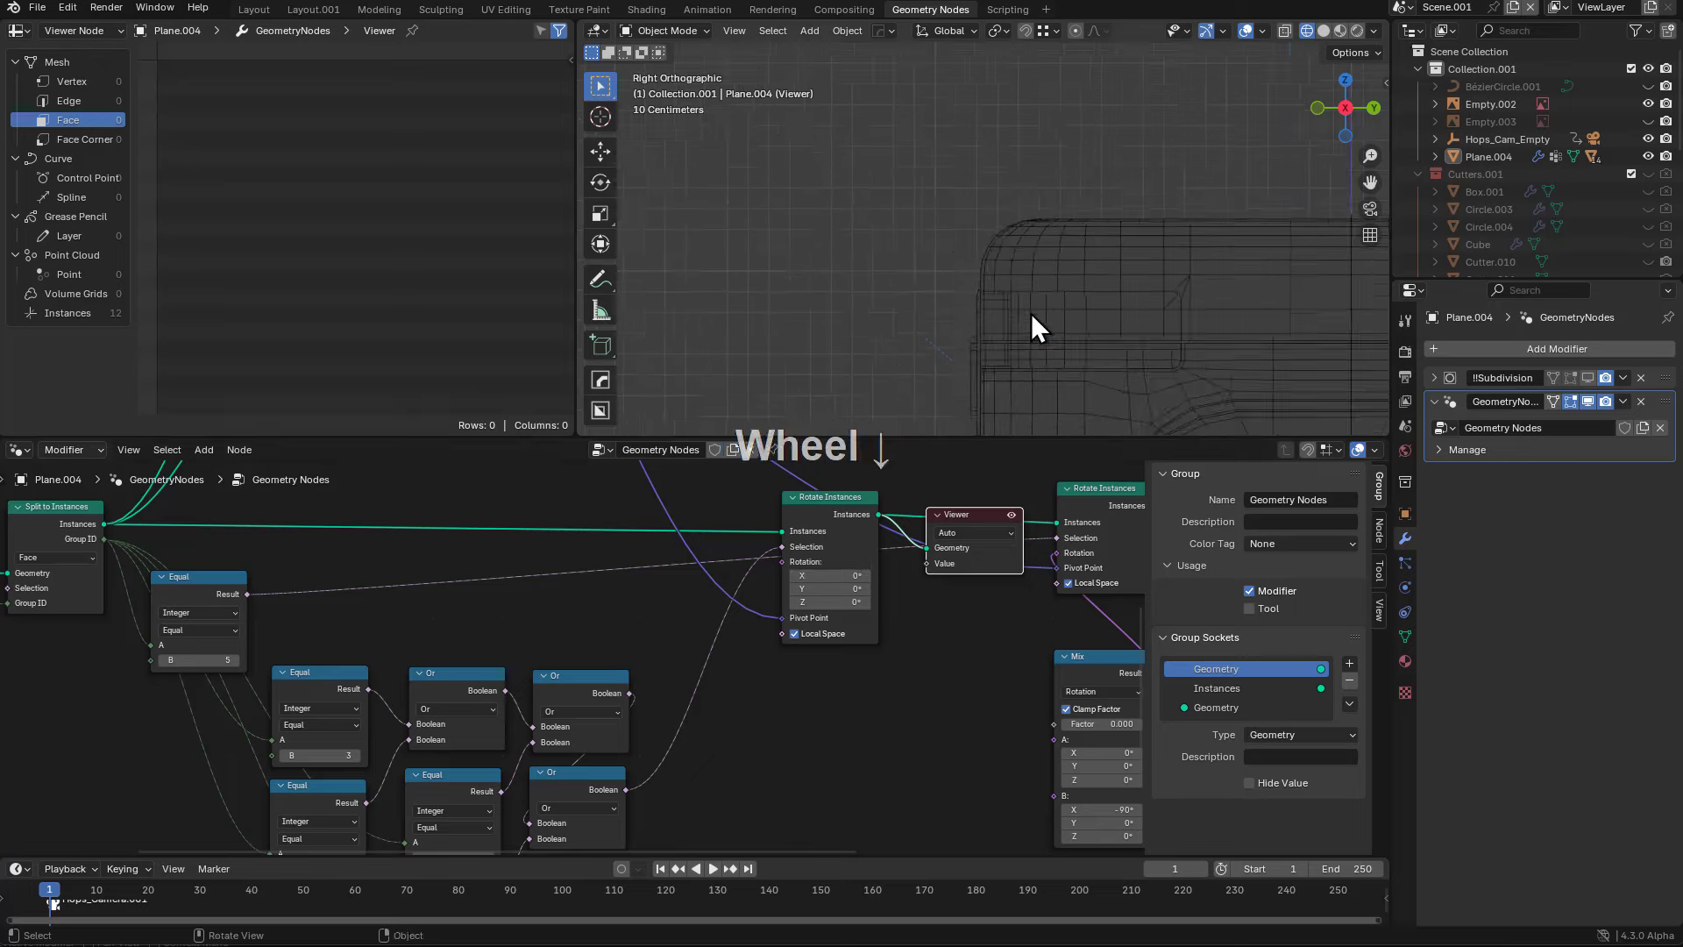
pyautogui.moveTo(1031, 313); pyautogui.dragTo(1127, 212, button='middle')
pyautogui.hotkey('alt', 'z')
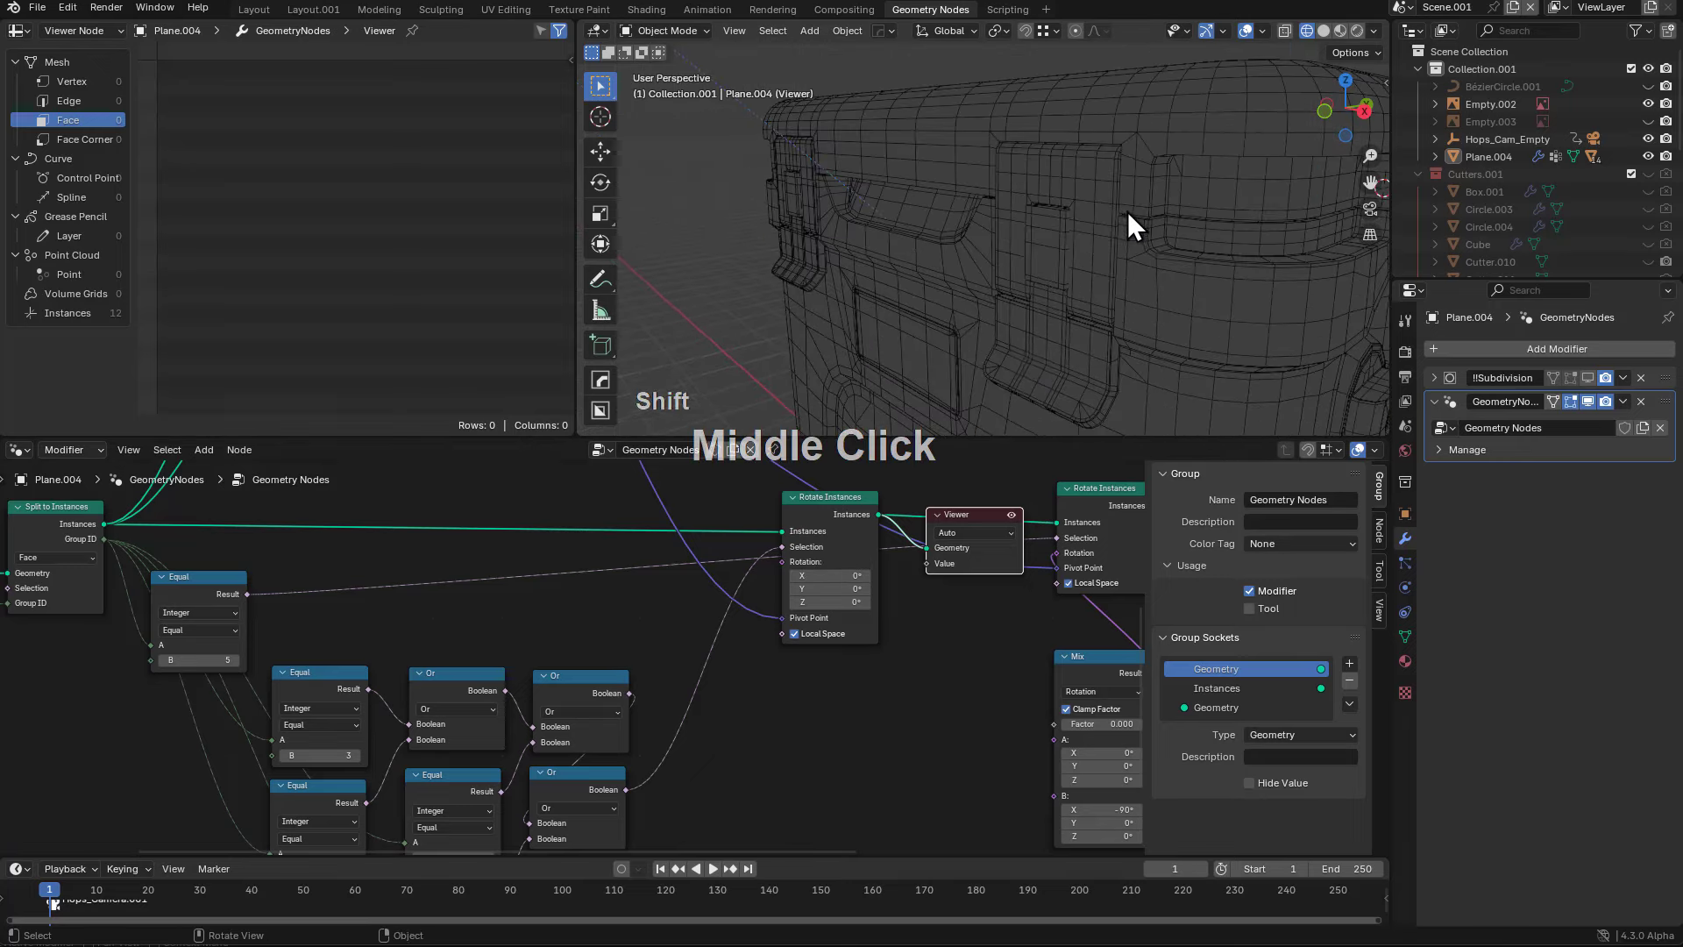
pyautogui.moveTo(829, 570)
pyautogui.mouseDown()
pyautogui.moveTo(874, 574)
pyautogui.moveTo(744, 576)
pyautogui.moveTo(831, 576)
pyautogui.mouseUp()
pyautogui.rightClick(780, 576)
pyautogui.rightClick(831, 576)
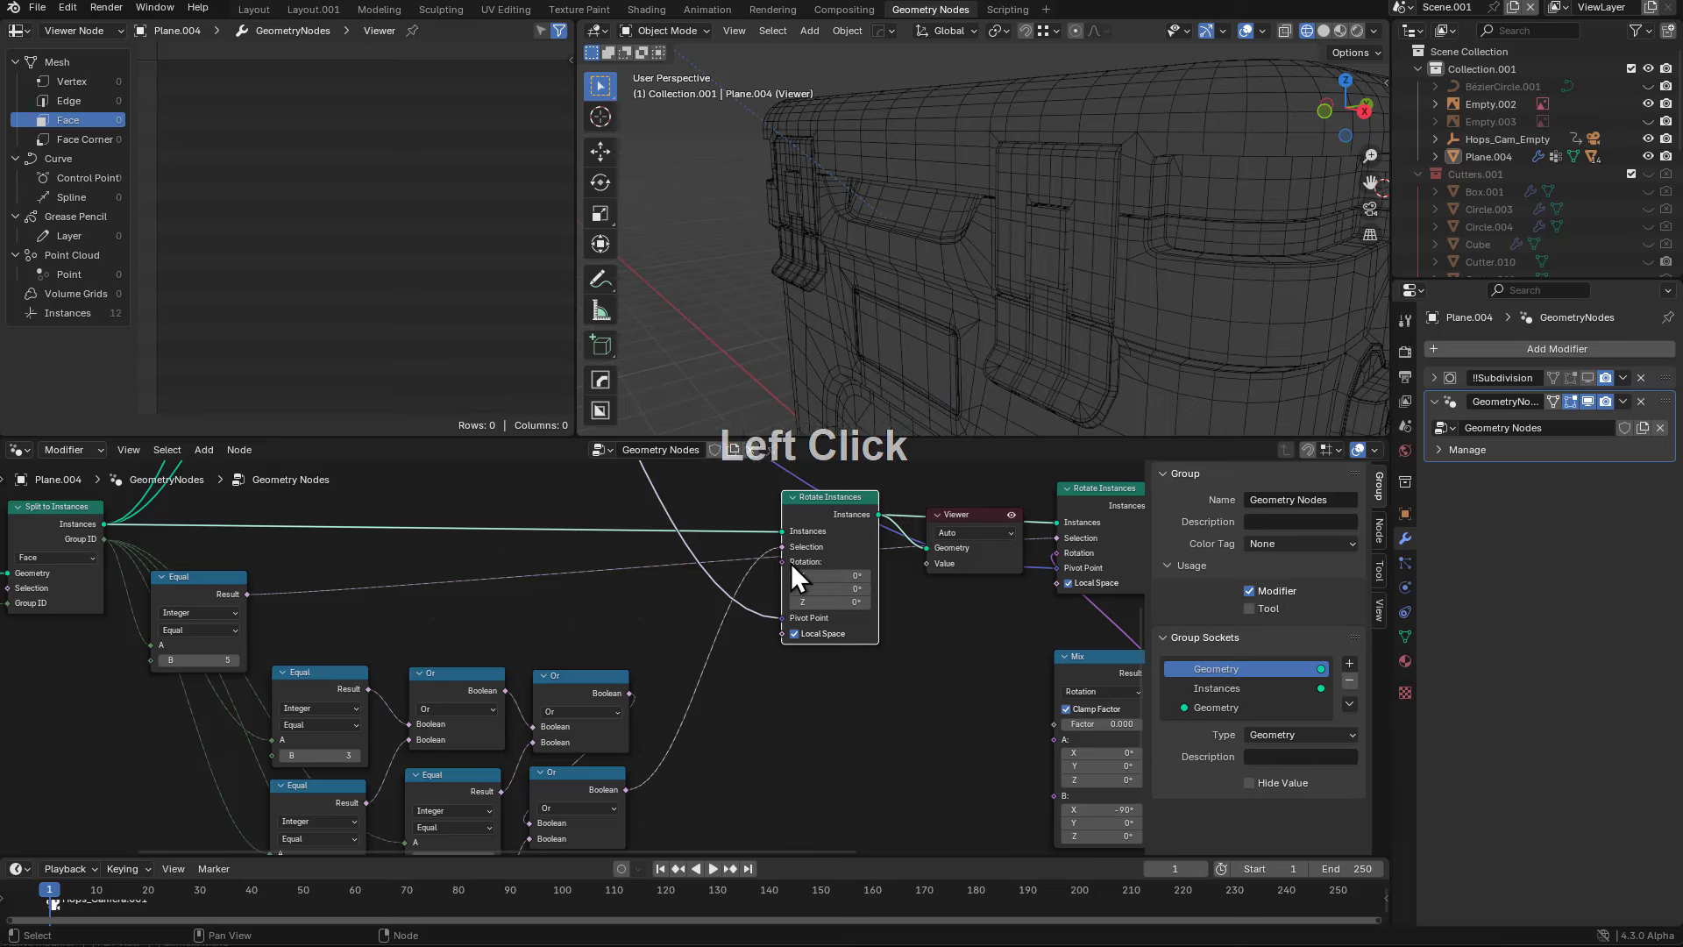
# - Add a Rotation Mix node to the first Rotate Instances node's Rotation, with Factor 1 and B's X at -60°
pyautogui.moveTo(891, 710); pyautogui.dragTo(896, 710)
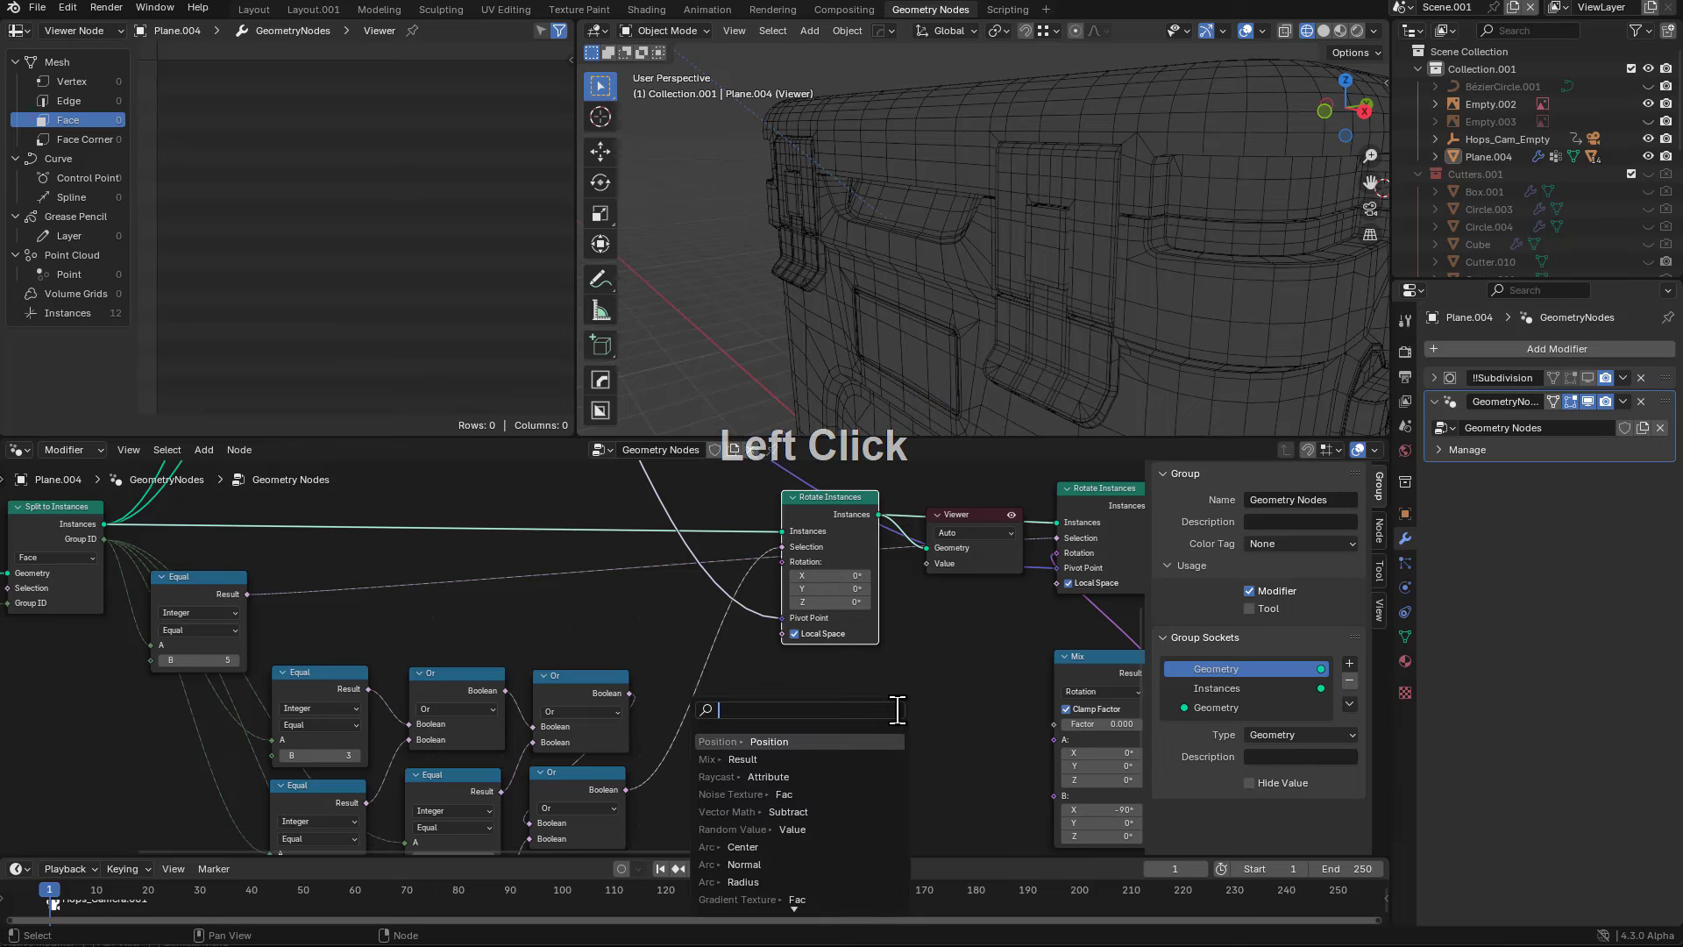
pyautogui.press('Down')
pyautogui.press('Return')
pyautogui.click(884, 629)
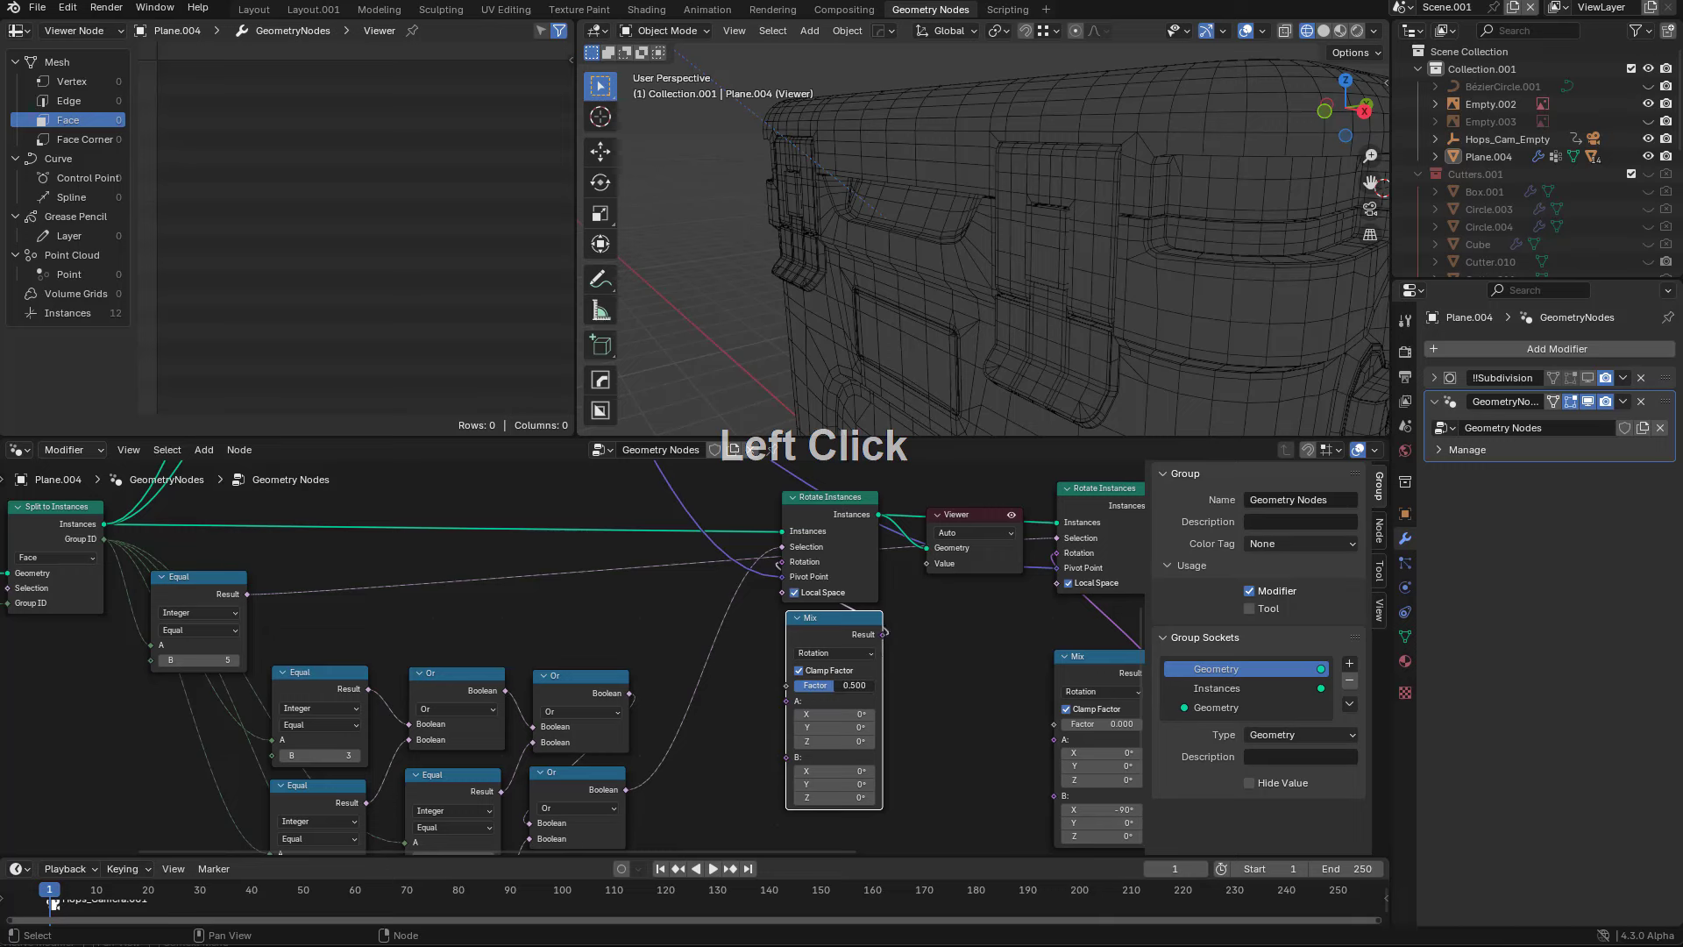
pyautogui.keyDown('shift'); pyautogui.moveTo(822, 794); pyautogui.dragTo(762, 767); pyautogui.keyUp('shift')
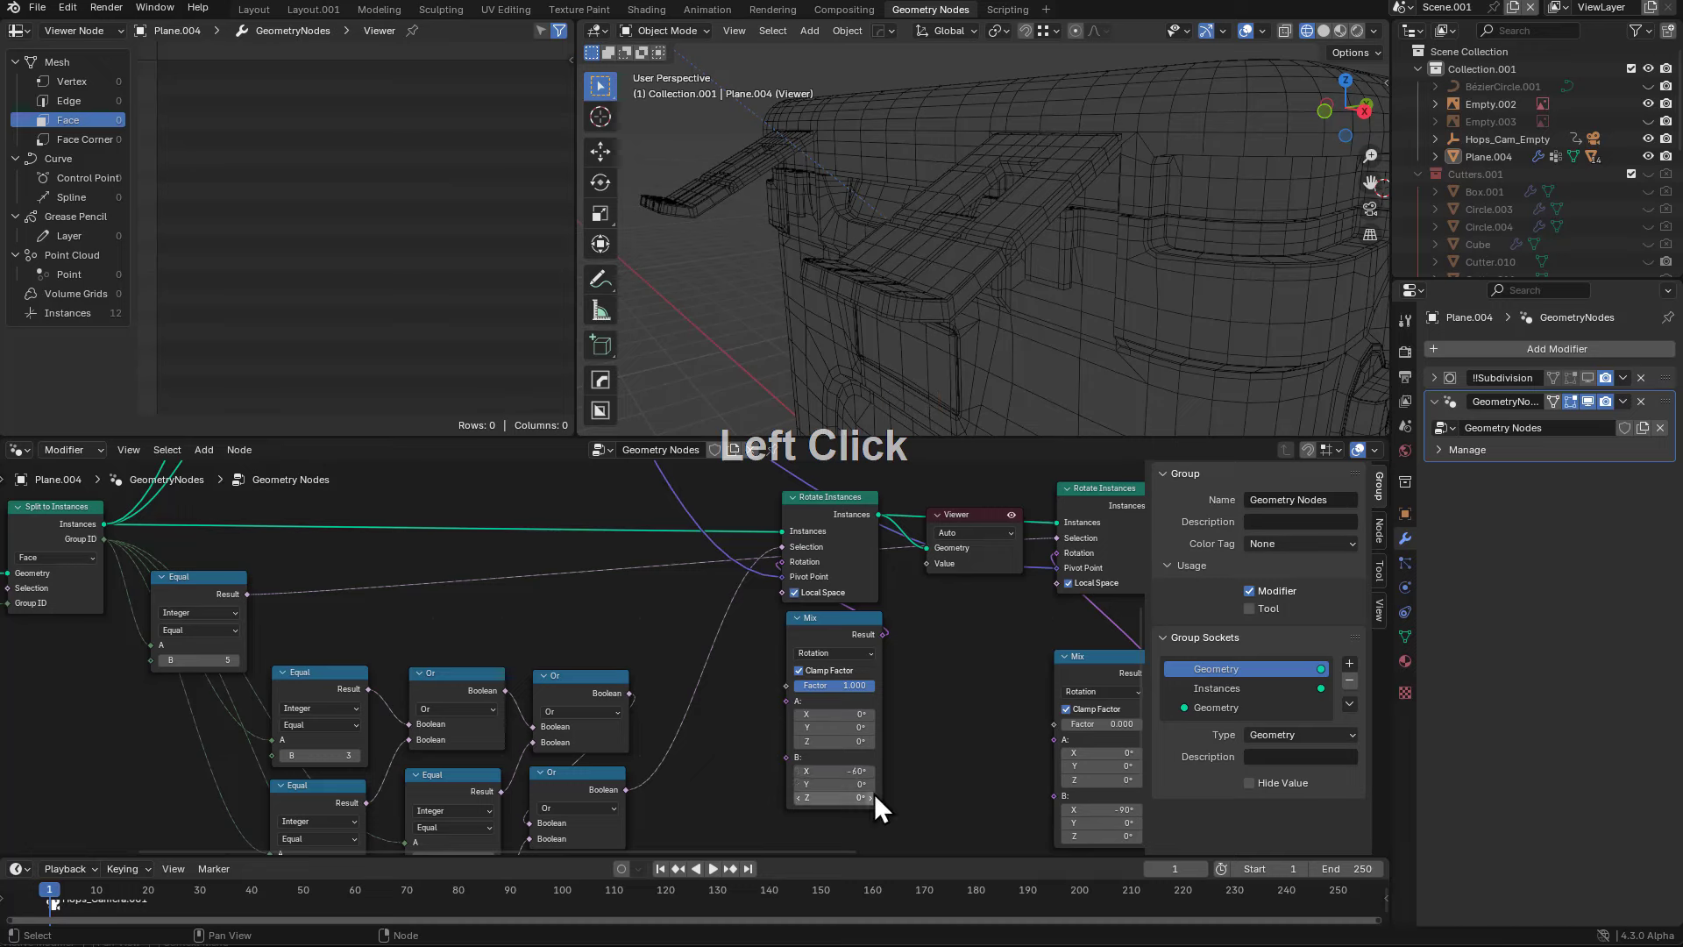
# - Place the lid's Mix node beneath the second Rotate Instances node, and preview that node while testing the Mix factors
pyautogui.moveTo(875, 792); pyautogui.dragTo(731, 780, button='middle')
pyautogui.click(879, 691)
pyautogui.moveTo(878, 691); pyautogui.dragTo(874, 658)
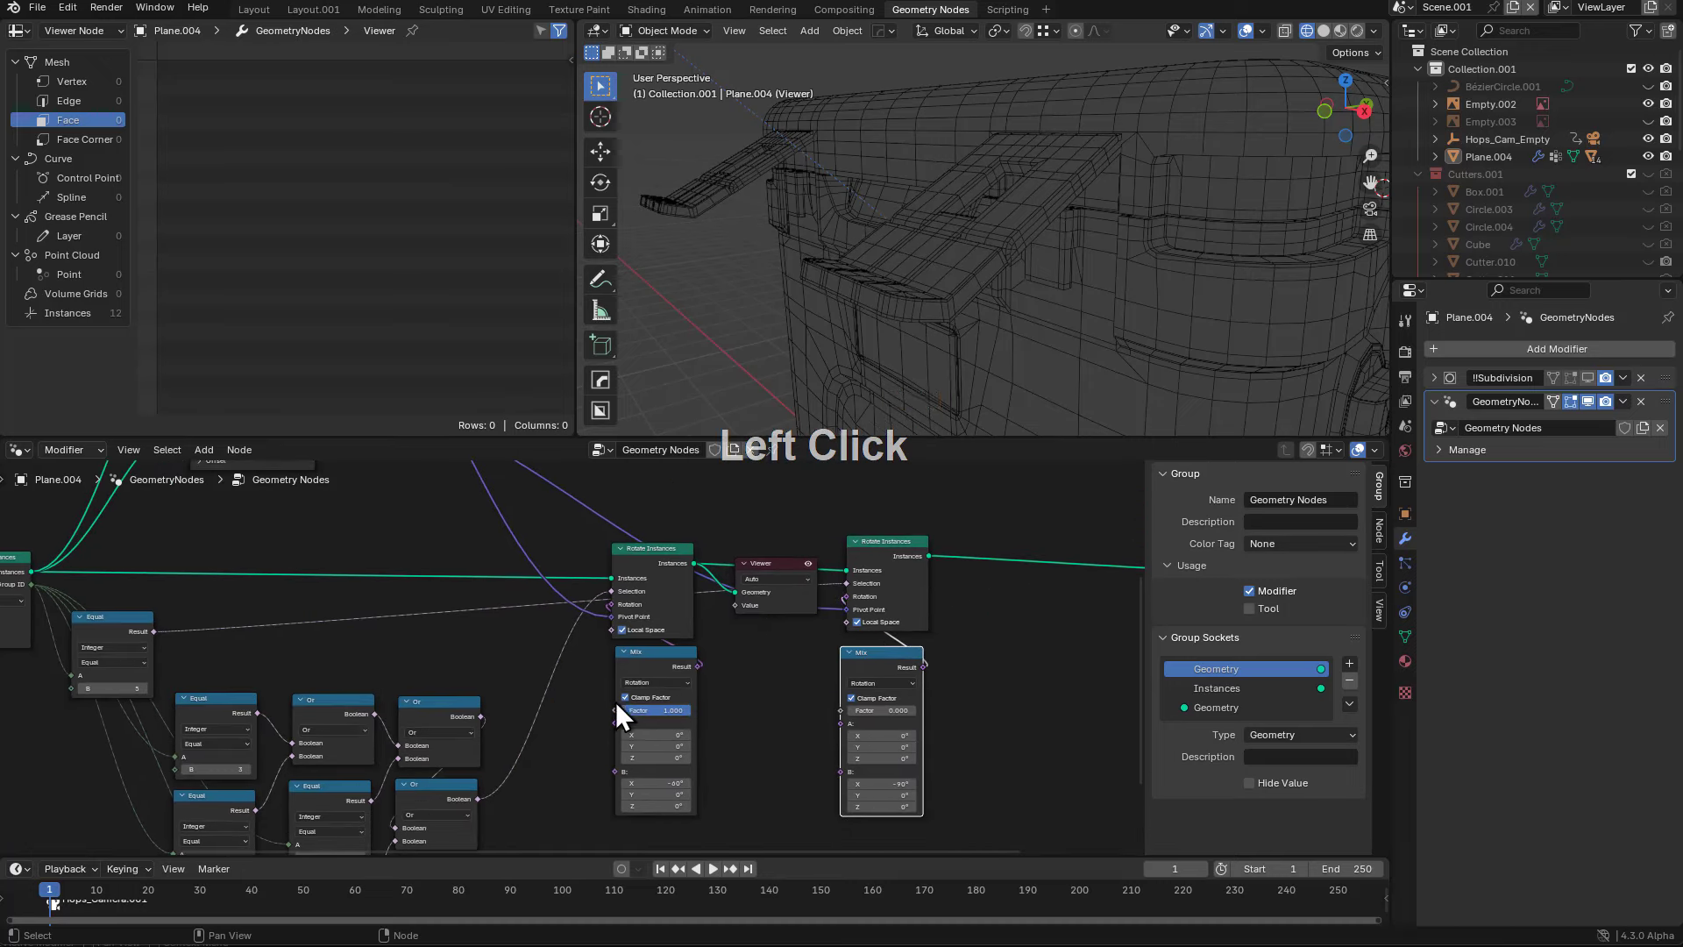
pyautogui.moveTo(622, 708)
pyautogui.mouseDown()
pyautogui.moveTo(534, 708)
pyautogui.moveTo(622, 708)
pyautogui.mouseUp()
pyautogui.moveTo(862, 710); pyautogui.dragTo(937, 710)
pyautogui.keyDown('ctrl'); pyautogui.keyDown('shift'); pyautogui.click(898, 544); pyautogui.keyUp('shift'); pyautogui.keyUp('ctrl')
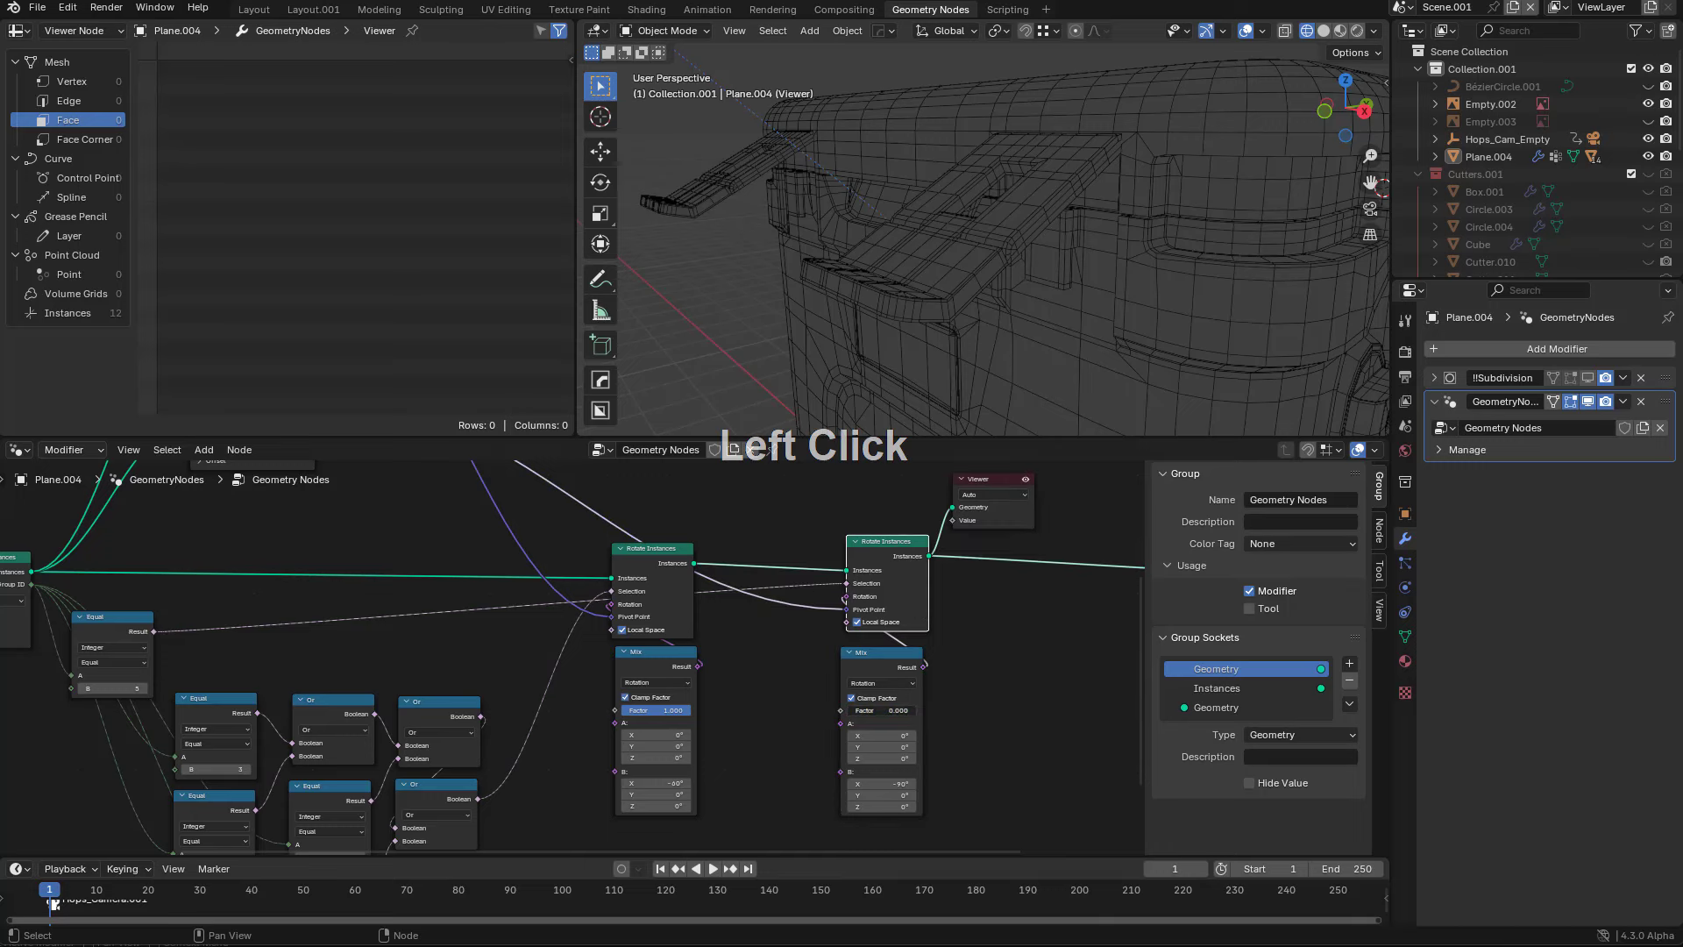
pyautogui.moveTo(862, 710)
pyautogui.mouseDown()
pyautogui.moveTo(933, 710)
pyautogui.moveTo(862, 710)
pyautogui.mouseUp()
# - Insert a reroute on the lid's Equal selection link and place it between the two Rotate Instances nodes
pyautogui.moveTo(647, 672); pyautogui.dragTo(716, 728, button='middle')
pyautogui.scroll(1, 715, 728)
pyautogui.moveTo(715, 727); pyautogui.dragTo(708, 728)
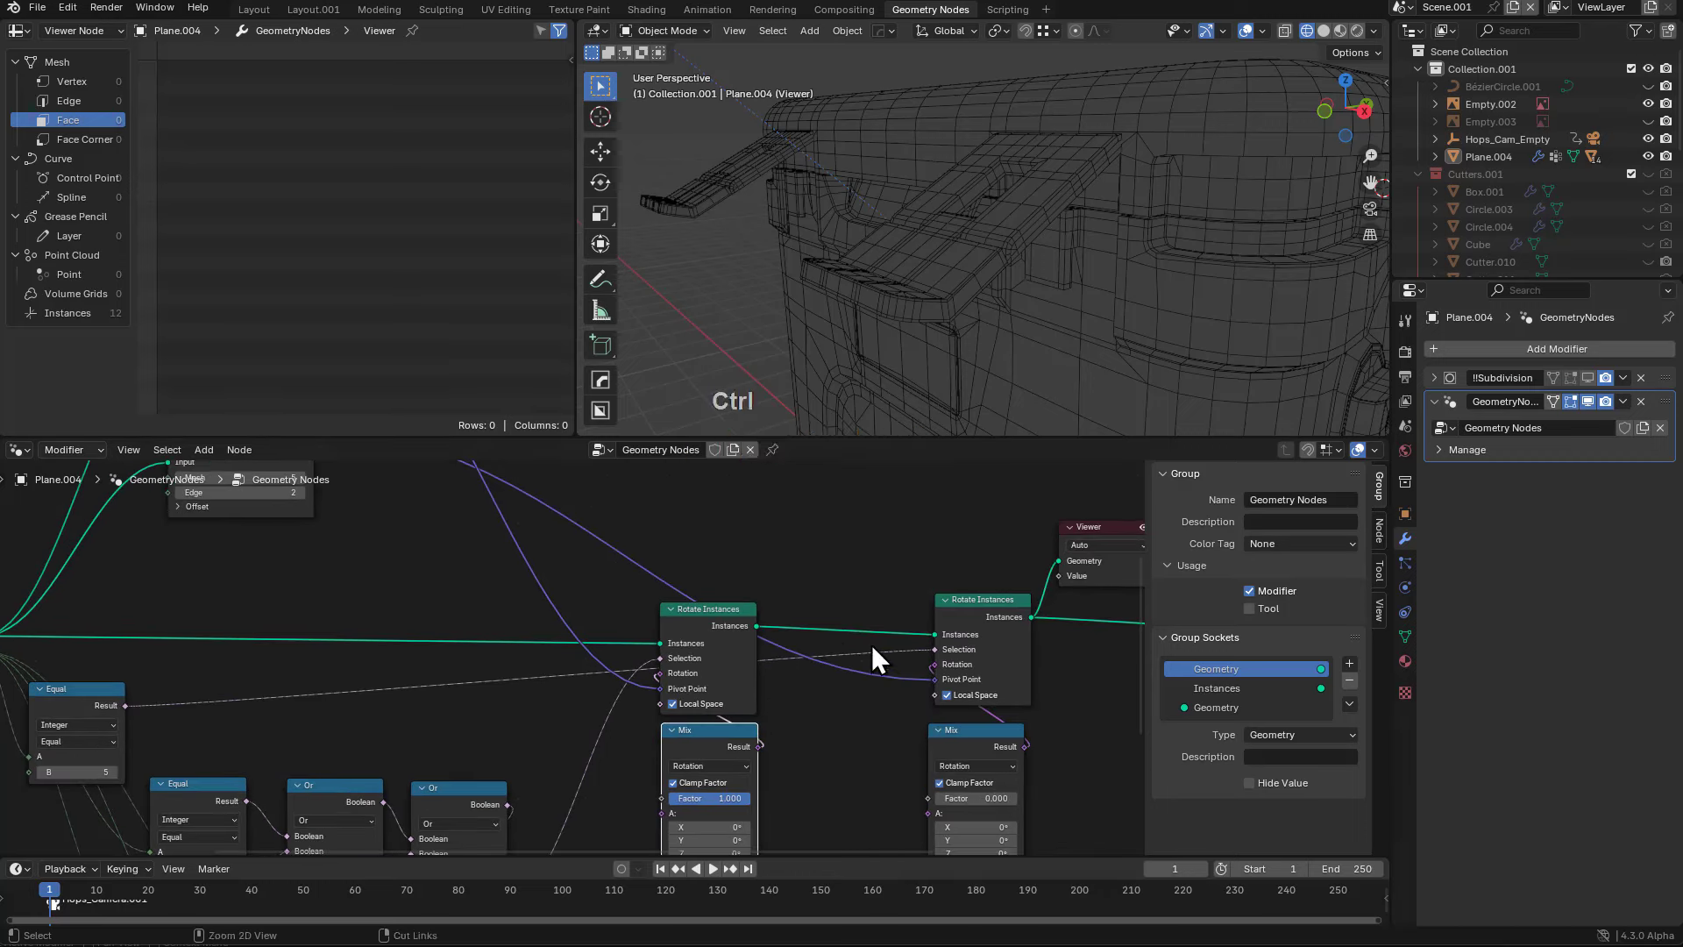
pyautogui.moveTo(729, 657)
pyautogui.mouseDown(button='middle')
pyautogui.moveTo(764, 635)
pyautogui.moveTo(754, 676)
pyautogui.mouseUp(button='middle')
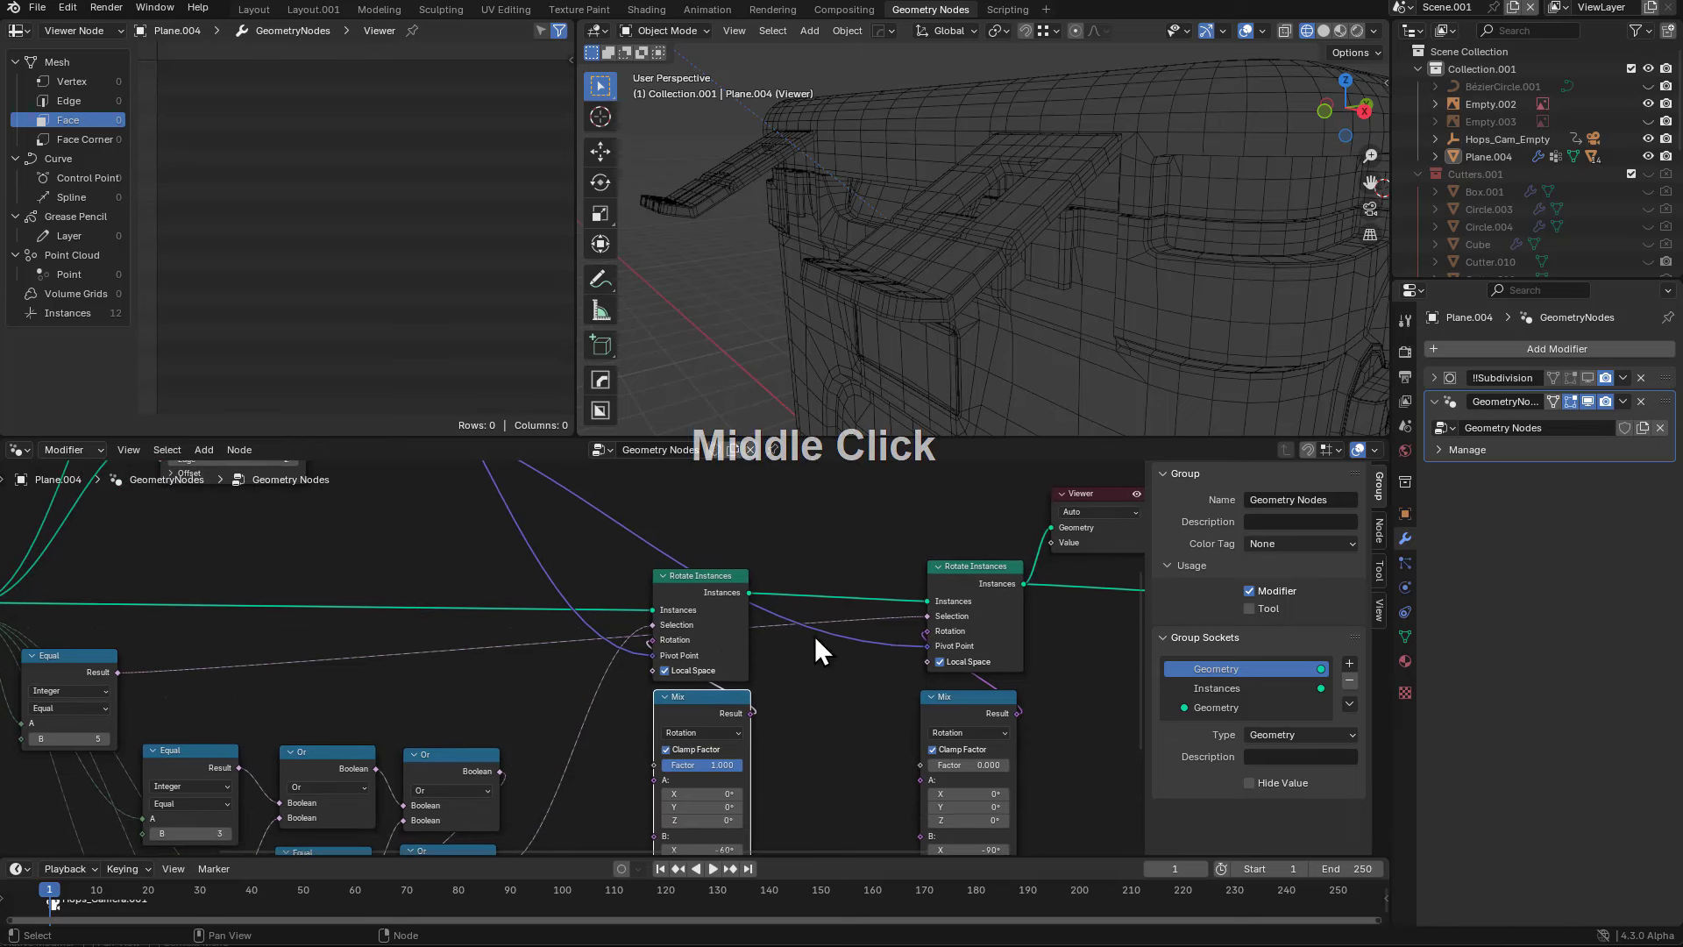
pyautogui.press('shift')
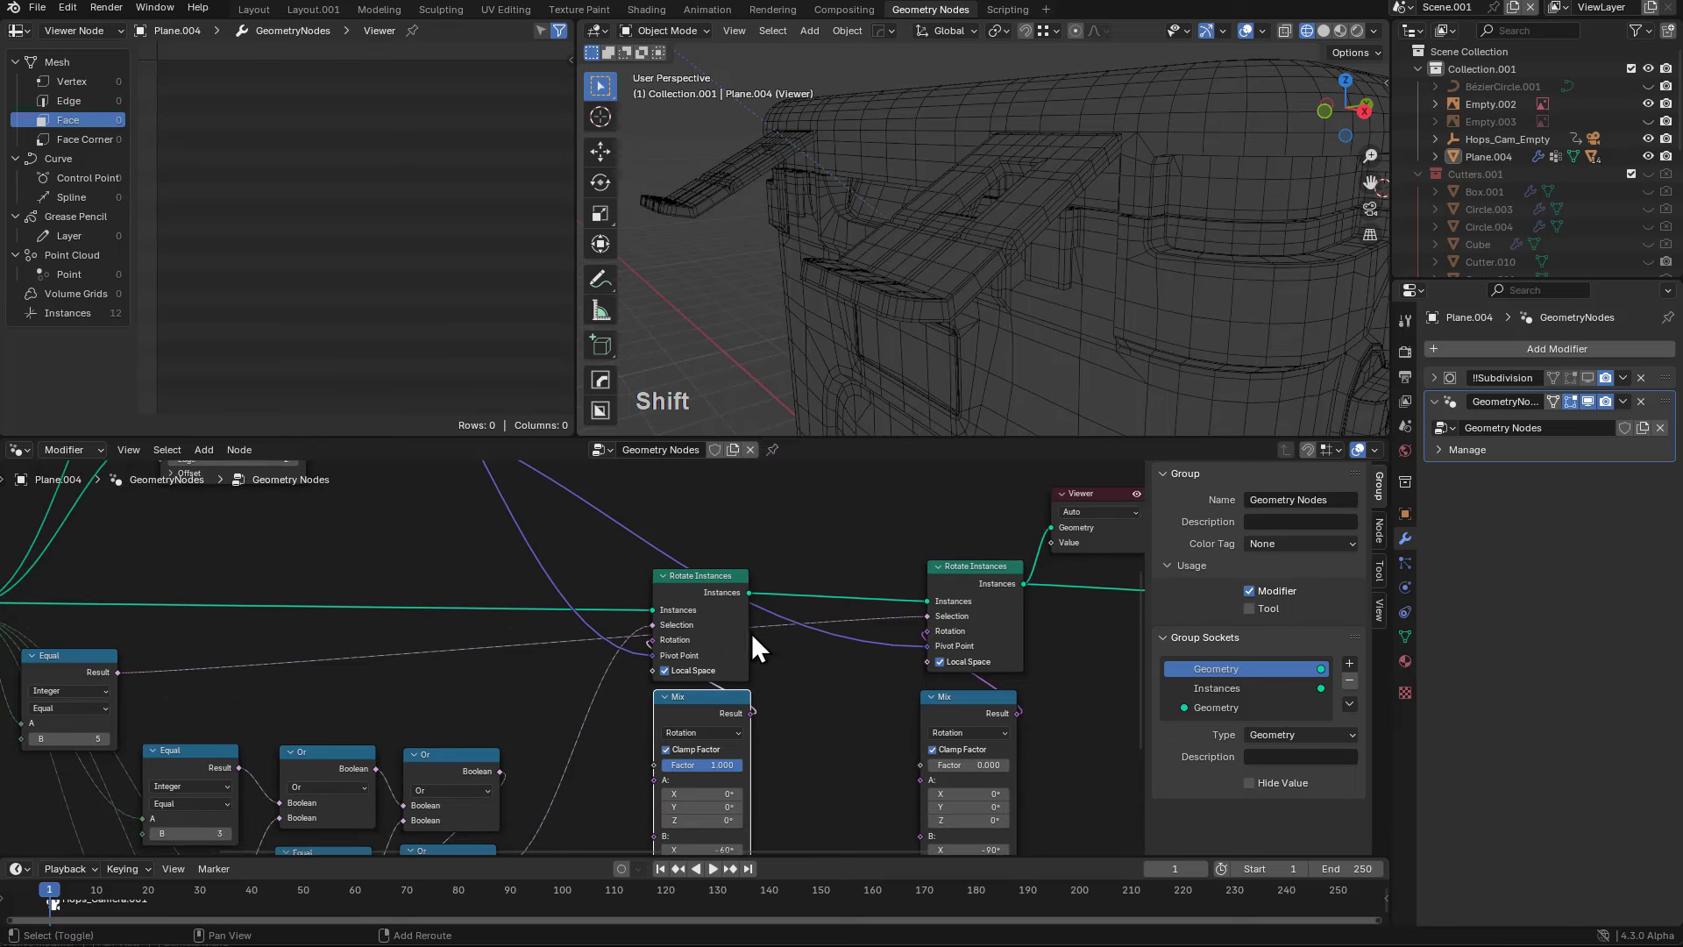
pyautogui.keyDown('shift'); pyautogui.moveTo(536, 646); pyautogui.dragTo(534, 664, button='right'); pyautogui.keyUp('shift')
pyautogui.press('g')
pyautogui.click(782, 675)
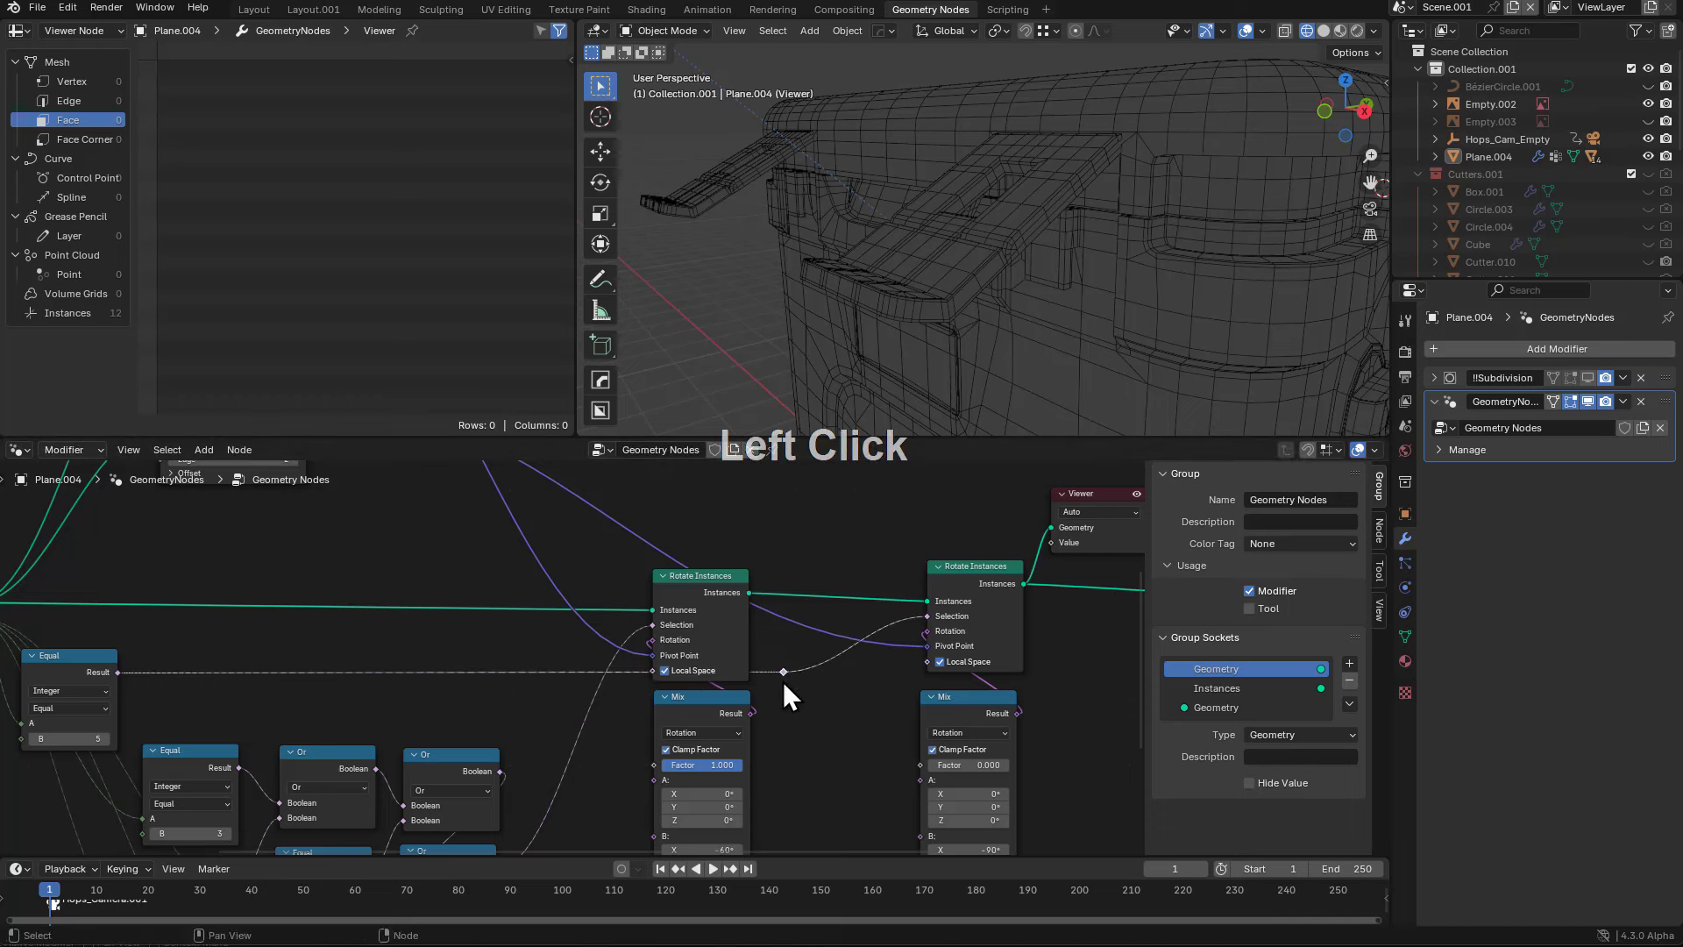
# - Add an And node joining the lid selection with a rerouted latch selection, and feed it into the second Rotate Instances node's Selection
pyautogui.moveTo(782, 675); pyautogui.dragTo(822, 725)
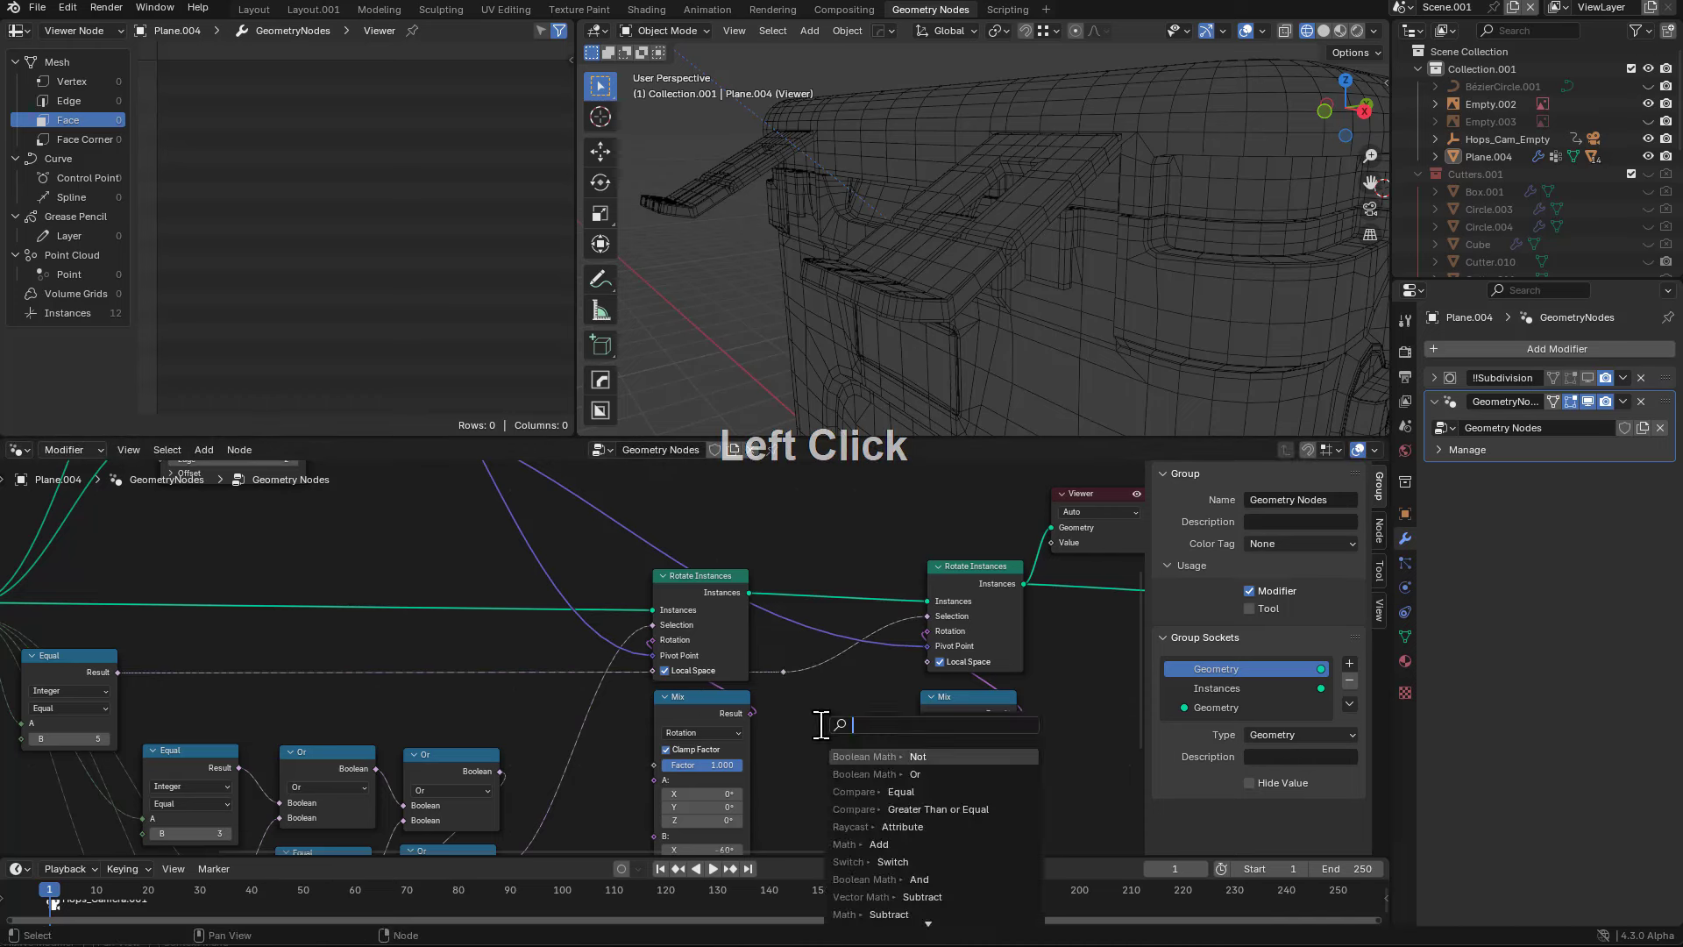
pyautogui.write('and')
pyautogui.press('Return')
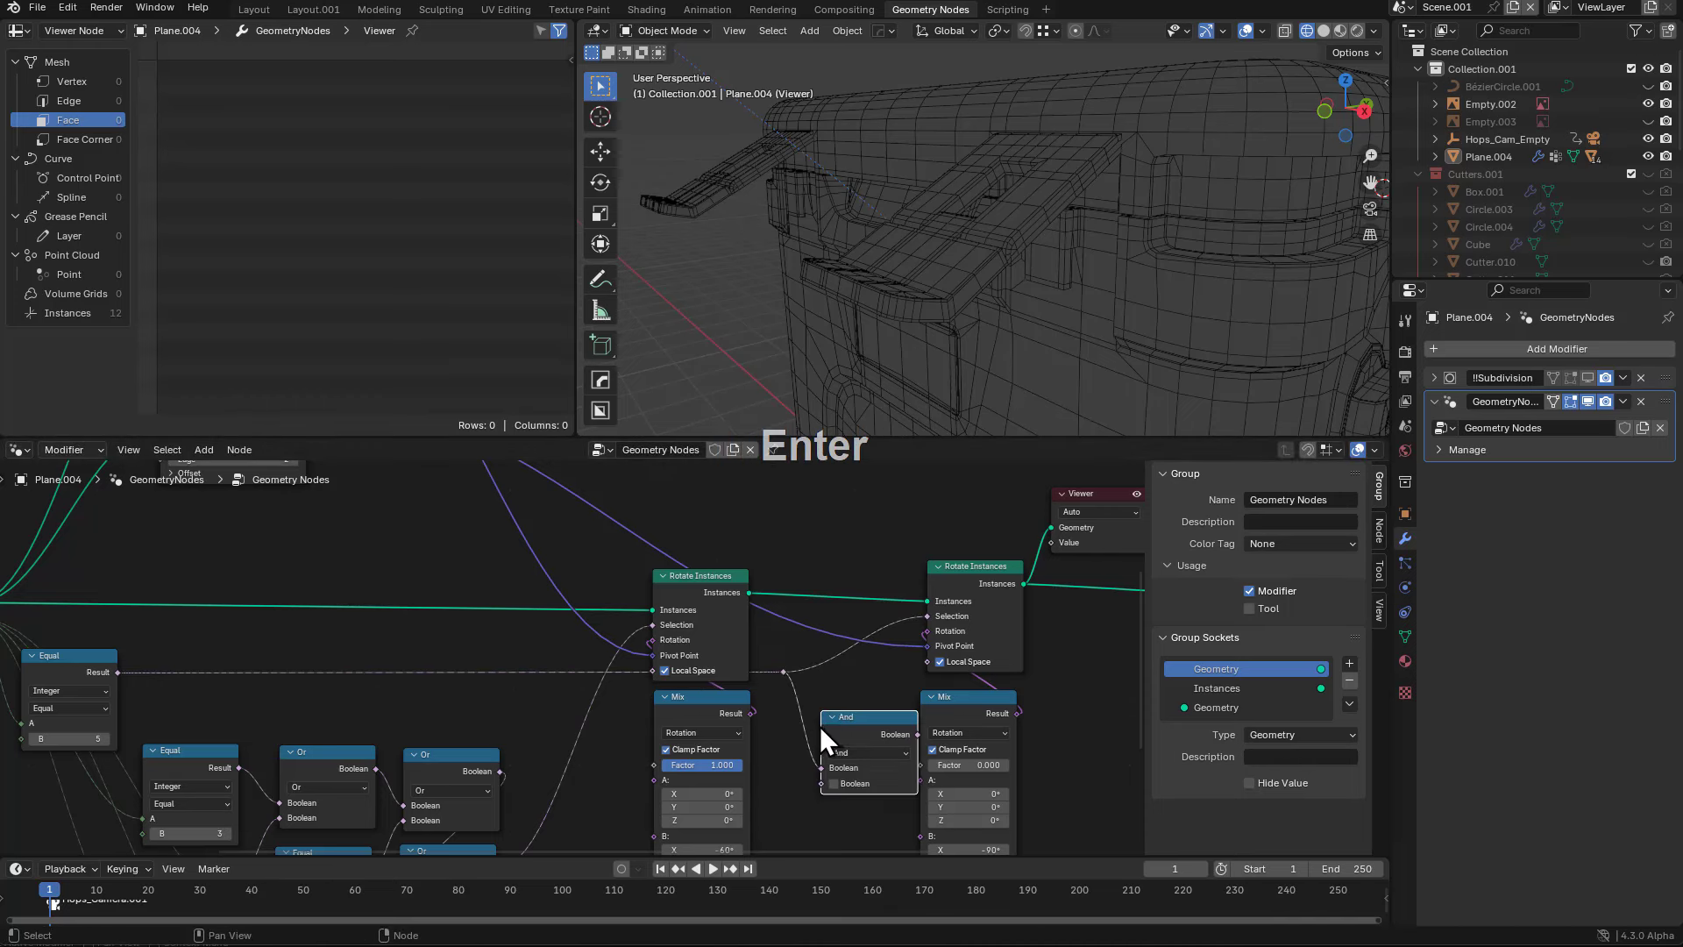
pyautogui.keyDown('shift'); pyautogui.moveTo(586, 709); pyautogui.dragTo(573, 745, button='right'); pyautogui.keyUp('shift')
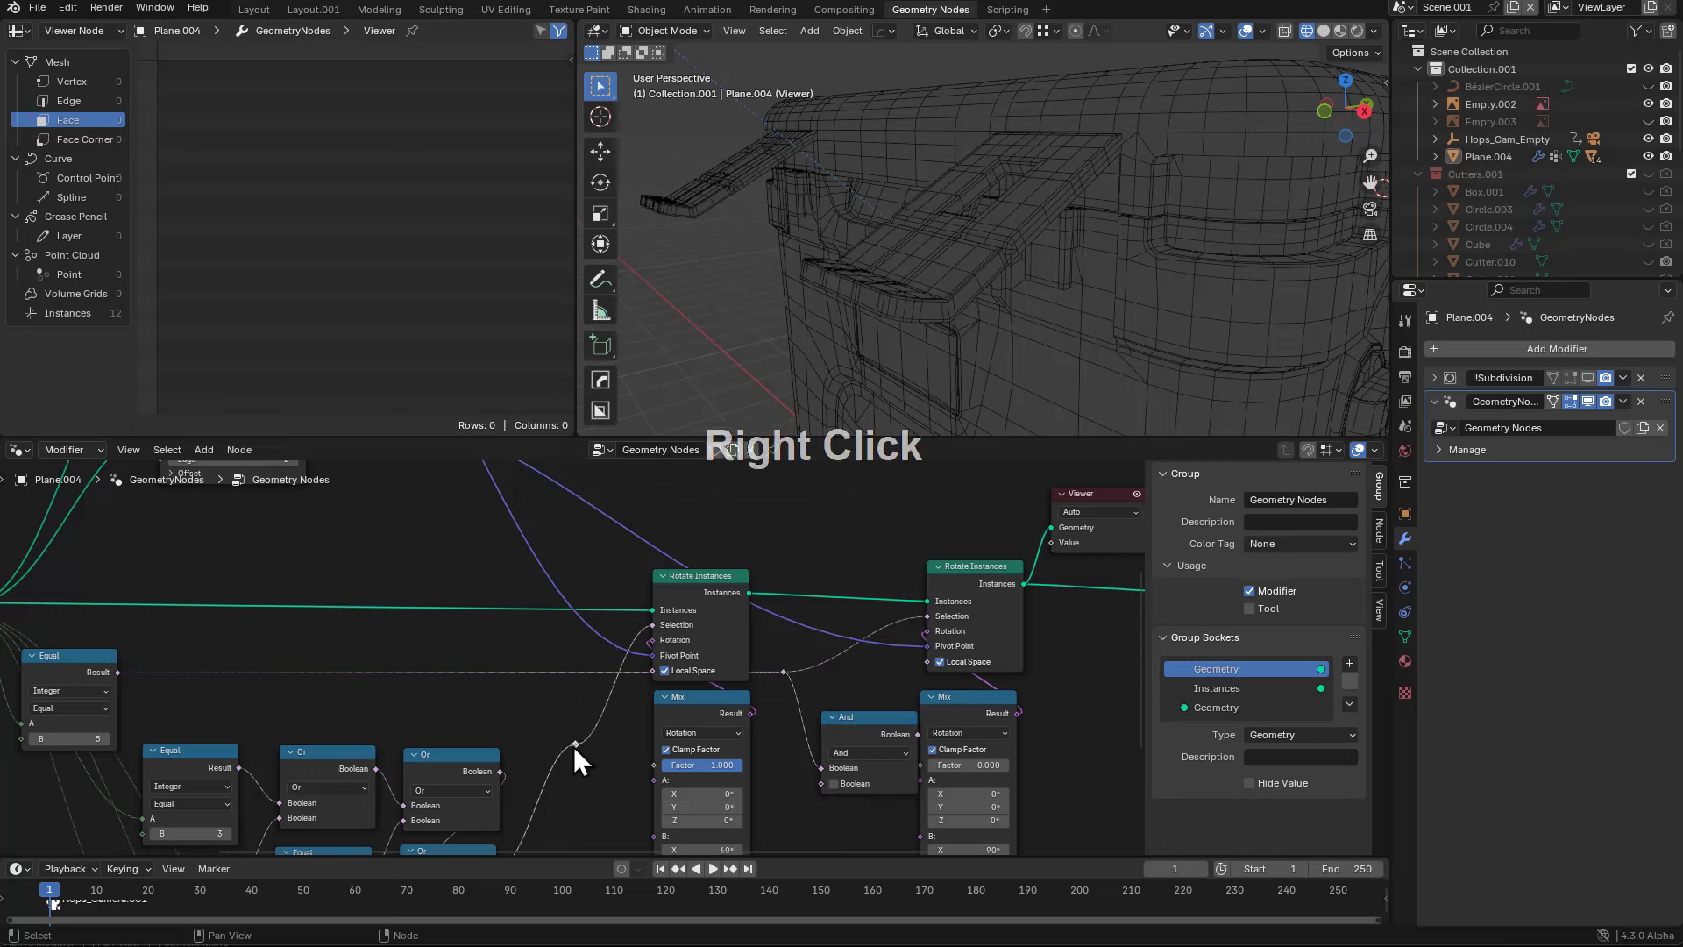
pyautogui.moveTo(575, 744); pyautogui.dragTo(931, 617)
pyautogui.doubleClick(848, 719)
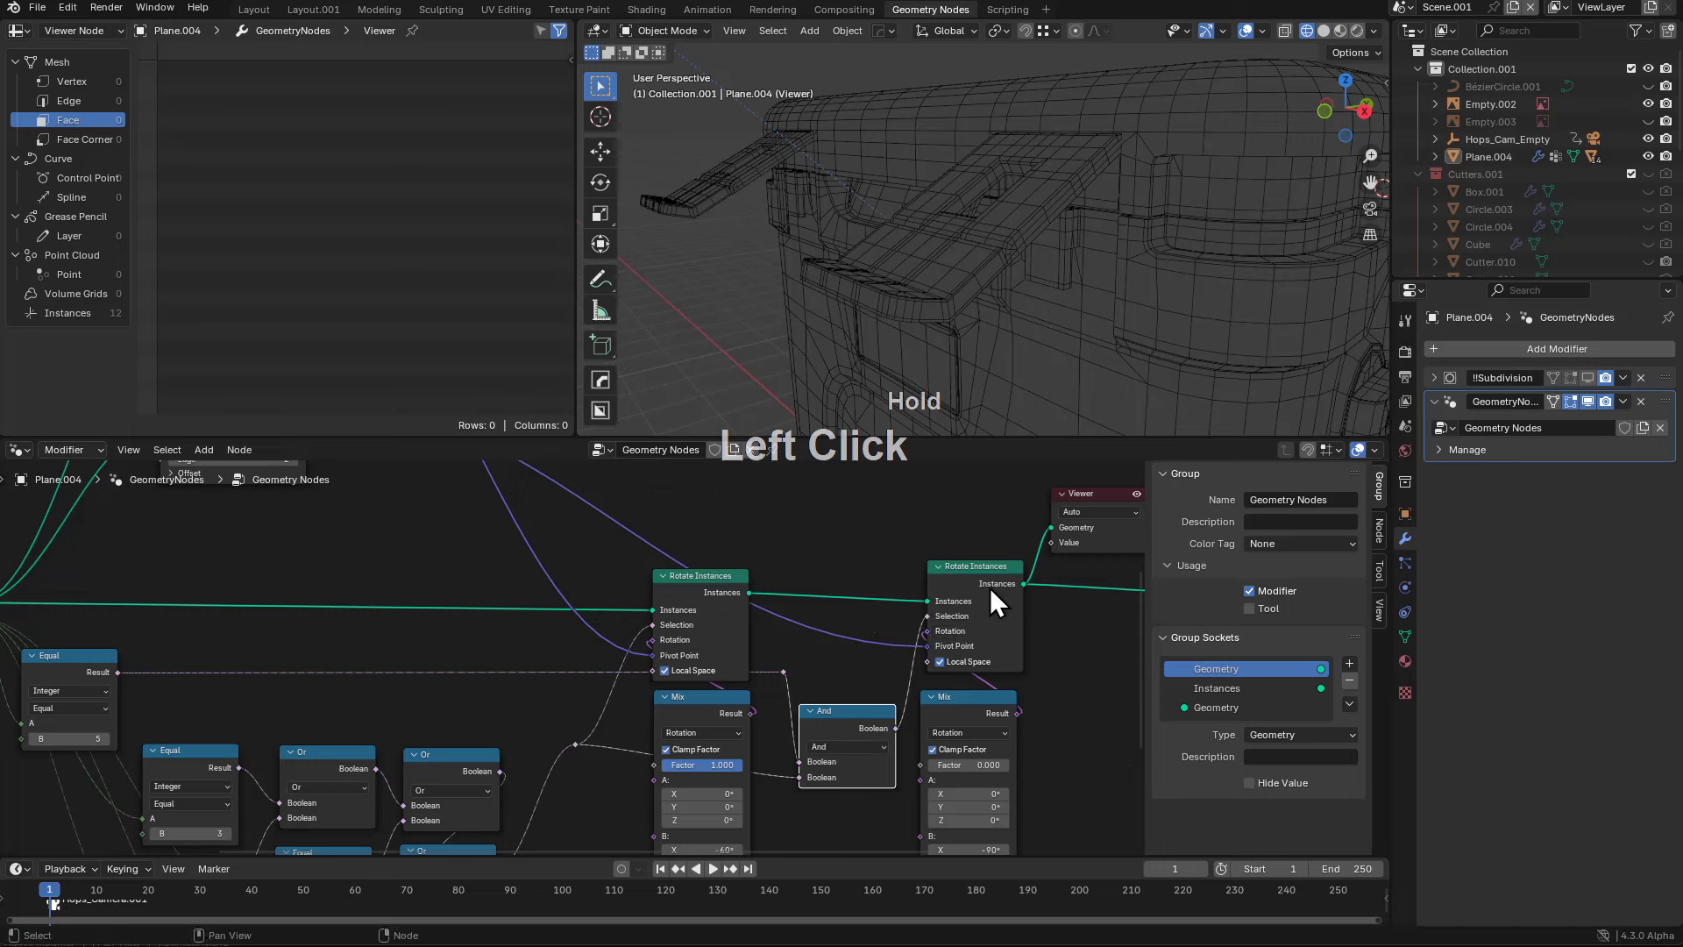
pyautogui.click(992, 582)
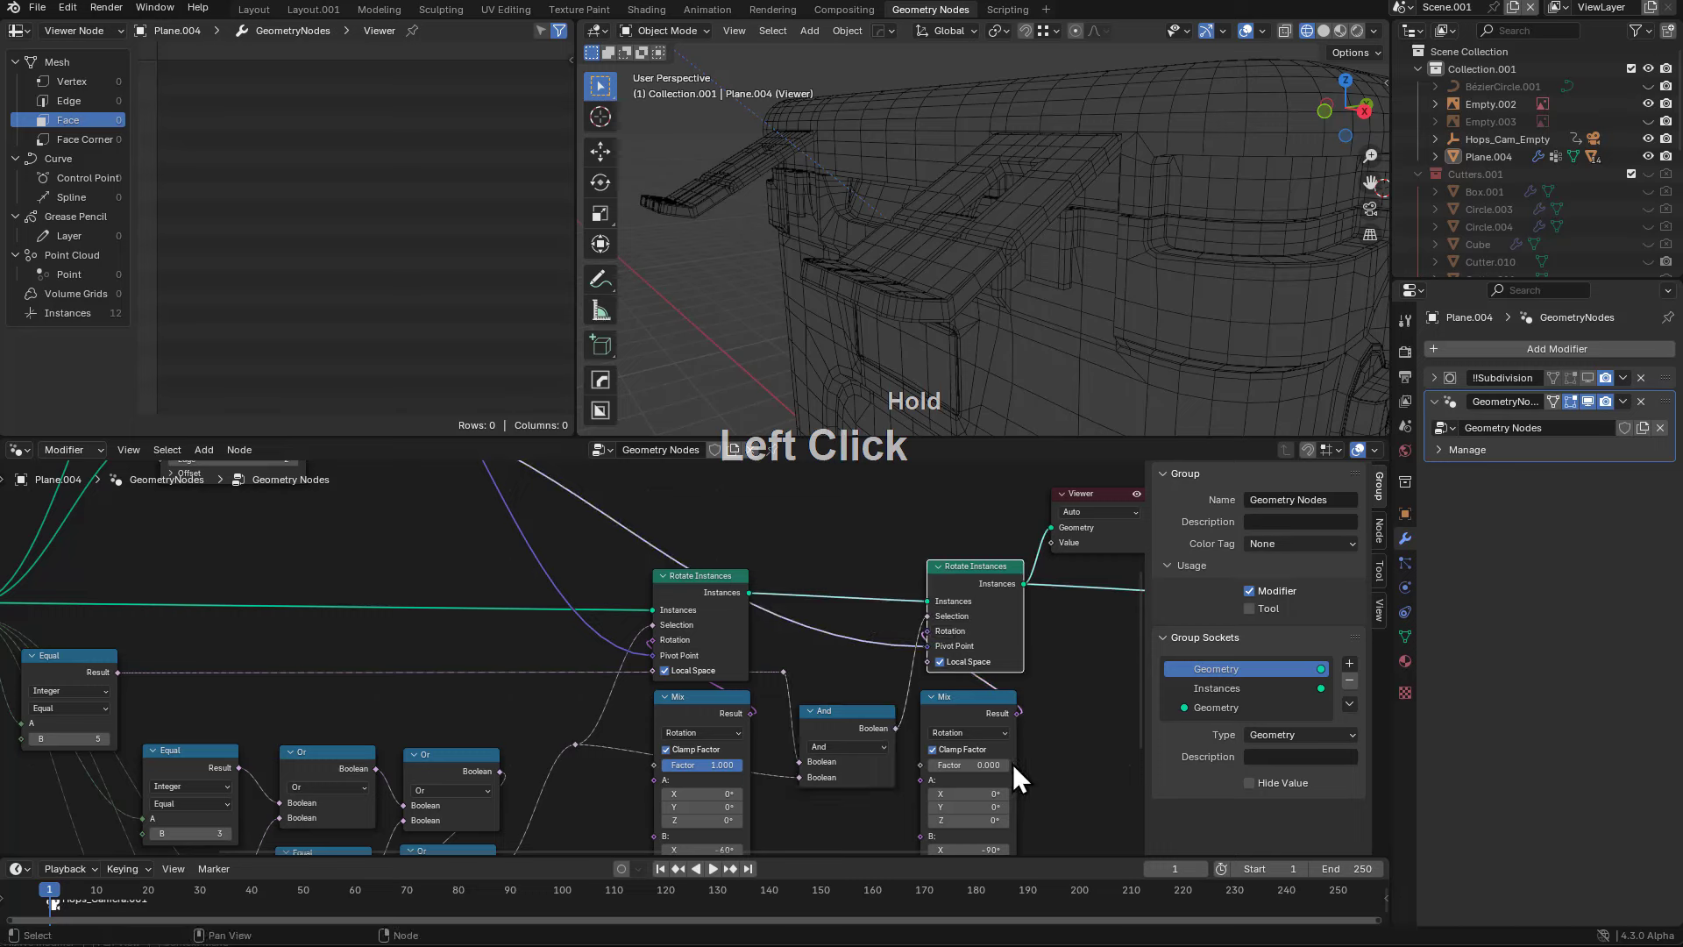
# - Change the And node's operation to Or and test the lid's Mix factor
pyautogui.moveTo(1012, 764); pyautogui.dragTo(936, 644, button='middle')
pyautogui.scroll(1, 938, 680)
pyautogui.click(827, 717)
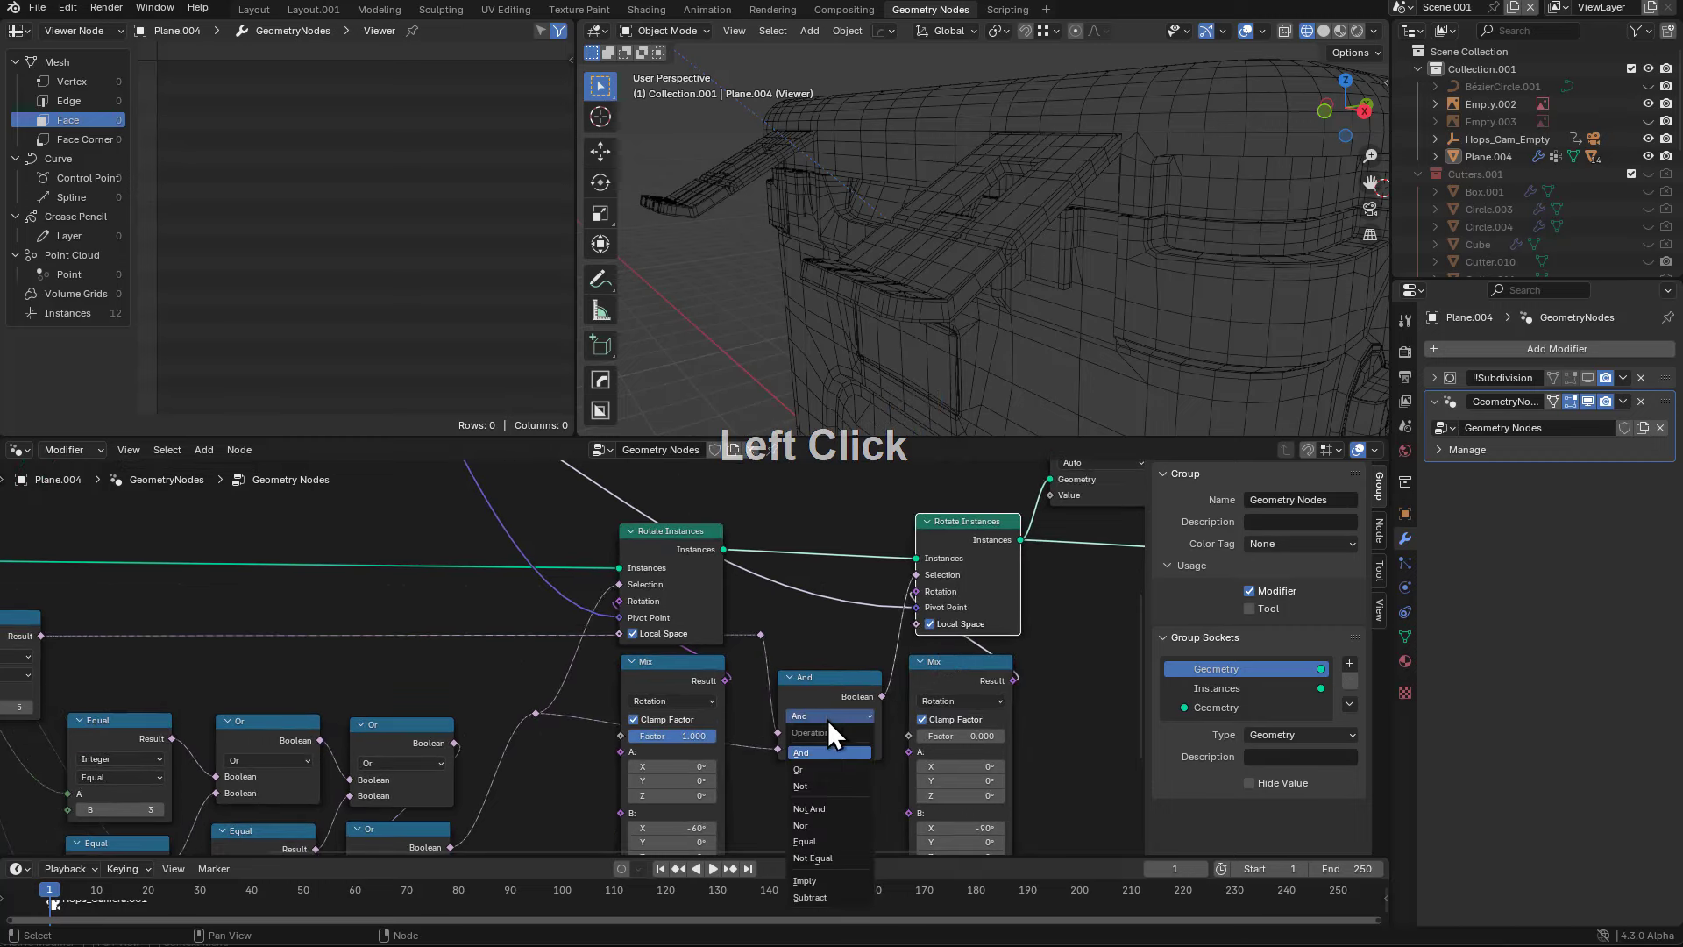
pyautogui.click(812, 769)
pyautogui.moveTo(943, 736)
pyautogui.mouseDown()
pyautogui.moveTo(999, 737)
pyautogui.moveTo(938, 737)
pyautogui.mouseUp()
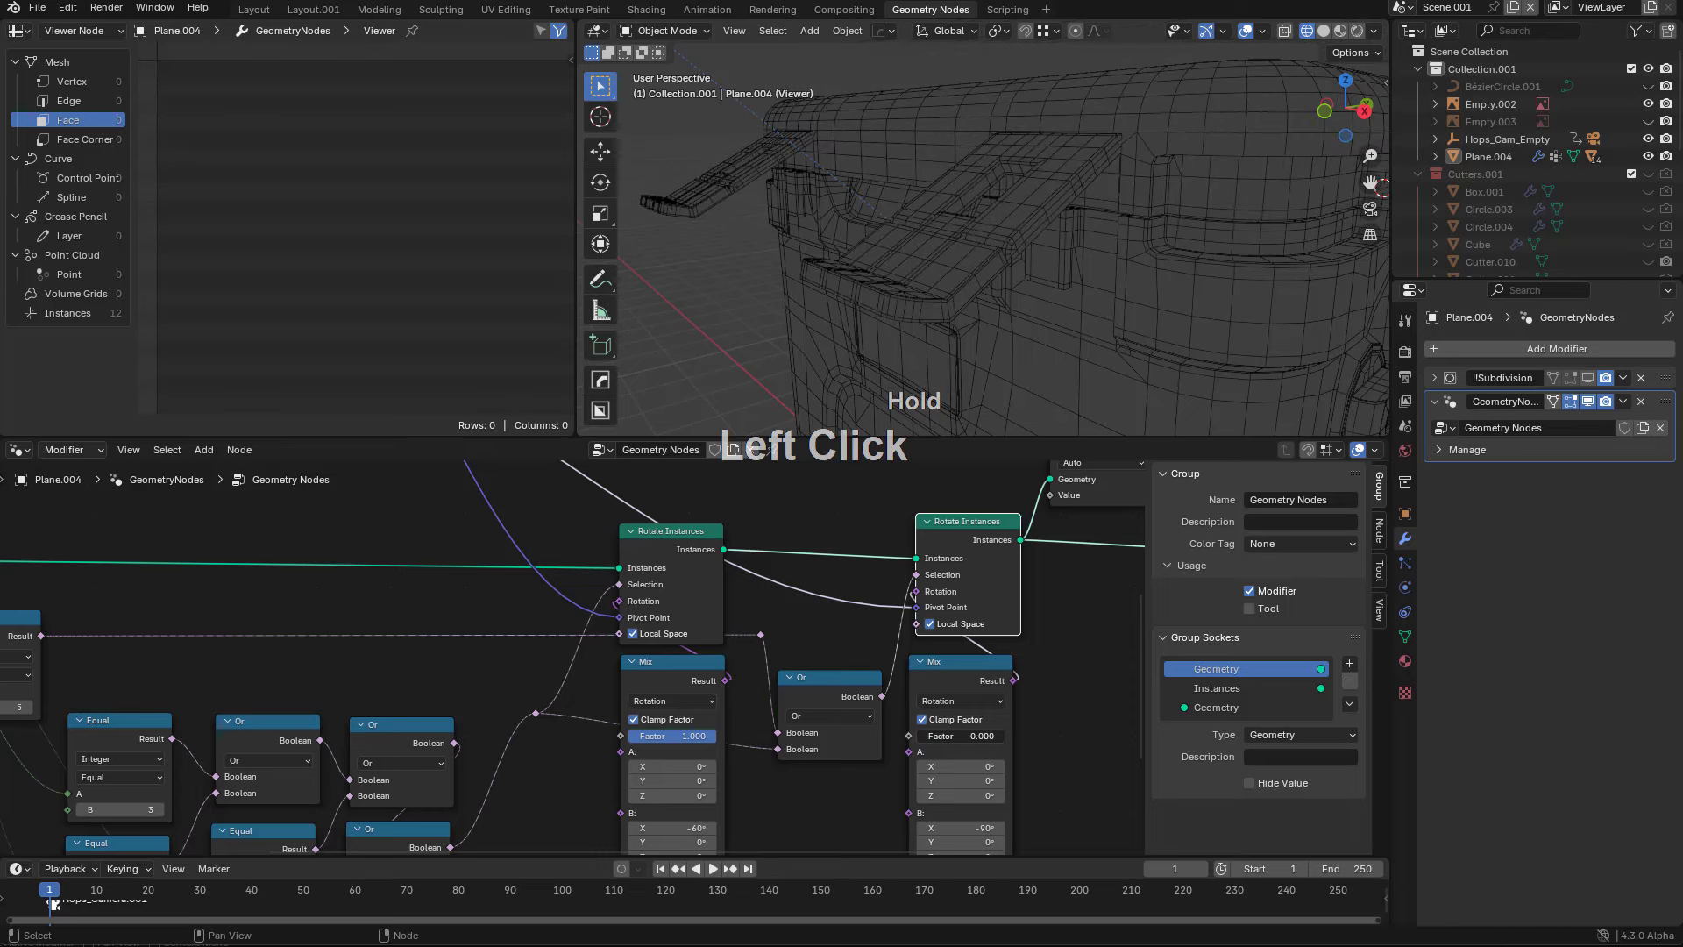
# - Disable Local Space on the second Rotate Instances node, test the lid's rotation, and return both Mix factors to 0
pyautogui.moveTo(715, 716); pyautogui.dragTo(717, 728, button='middle')
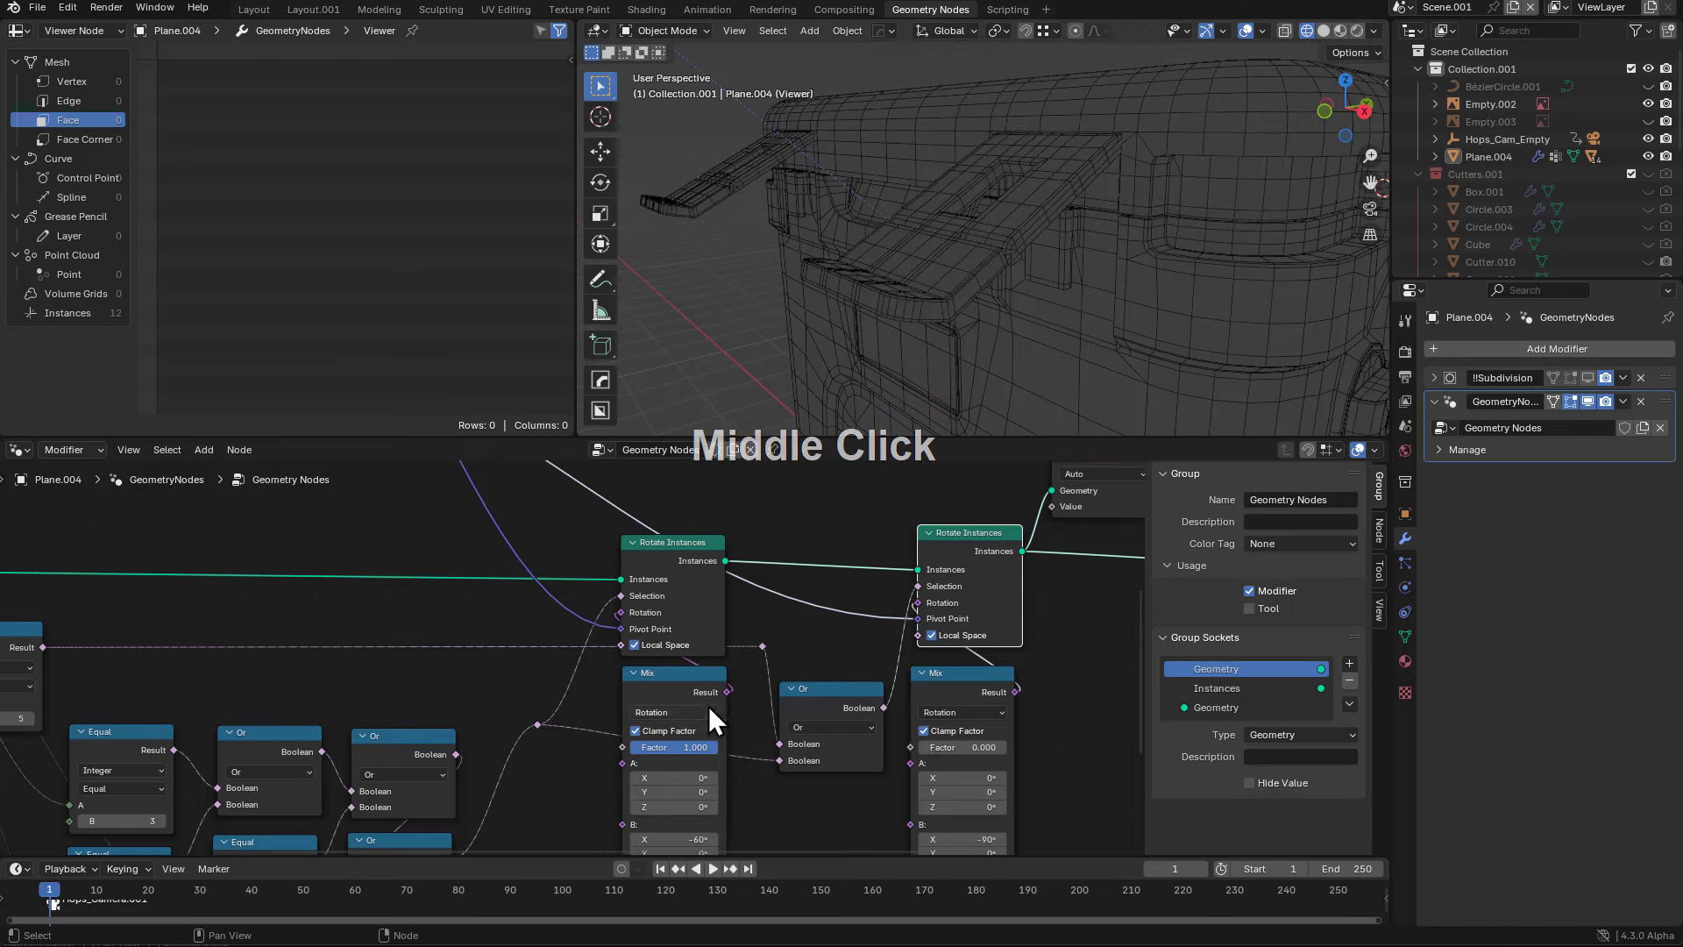
pyautogui.click(942, 638)
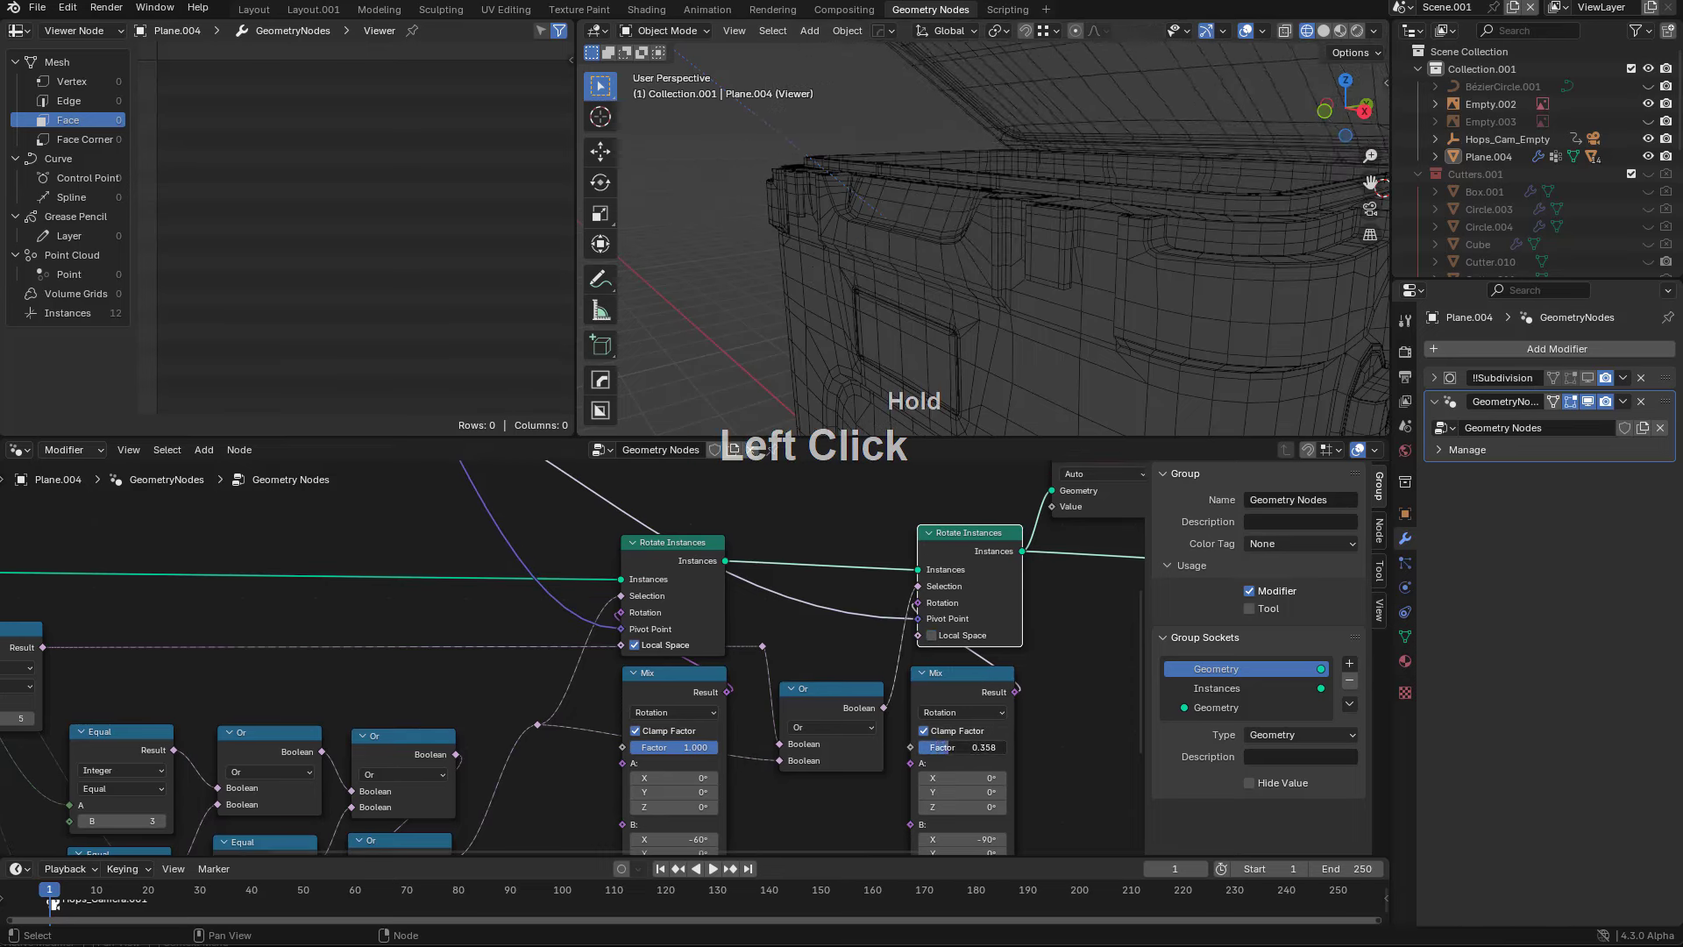
pyautogui.moveTo(951, 747); pyautogui.dragTo(939, 749)
pyautogui.scroll(-3, 1083, 307)
pyautogui.moveTo(666, 769); pyautogui.dragTo(609, 769)
pyautogui.moveTo(886, 726); pyautogui.dragTo(857, 648, button='middle')
pyautogui.moveTo(796, 612); pyautogui.dragTo(806, 578)
pyautogui.scroll(-1, 916, 622)
pyautogui.moveTo(904, 614); pyautogui.dragTo(910, 608)
# - Add a Map Range node driving the Factor of the latches' Mix node and place it beside that node
pyautogui.moveTo(620, 614); pyautogui.dragTo(542, 743)
pyautogui.scroll(1, 717, 603)
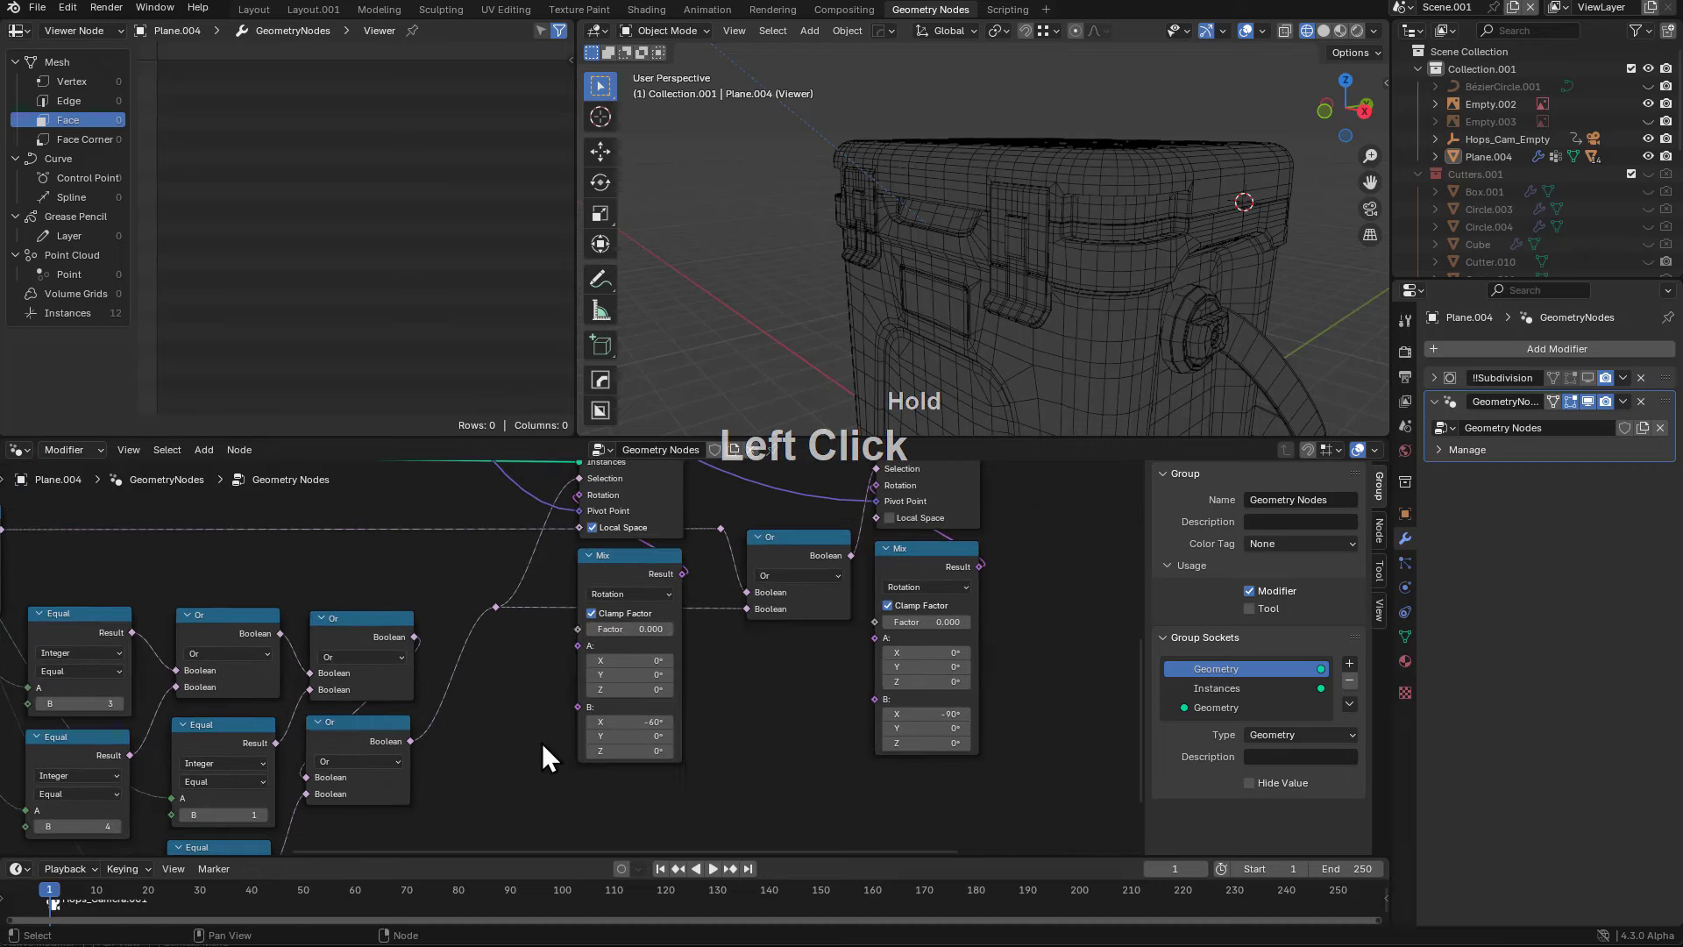
pyautogui.scroll(-2, 447, 669)
pyautogui.scroll(2, 533, 628)
pyautogui.moveTo(532, 628); pyautogui.dragTo(837, 644, button='middle')
pyautogui.scroll(1, 945, 686)
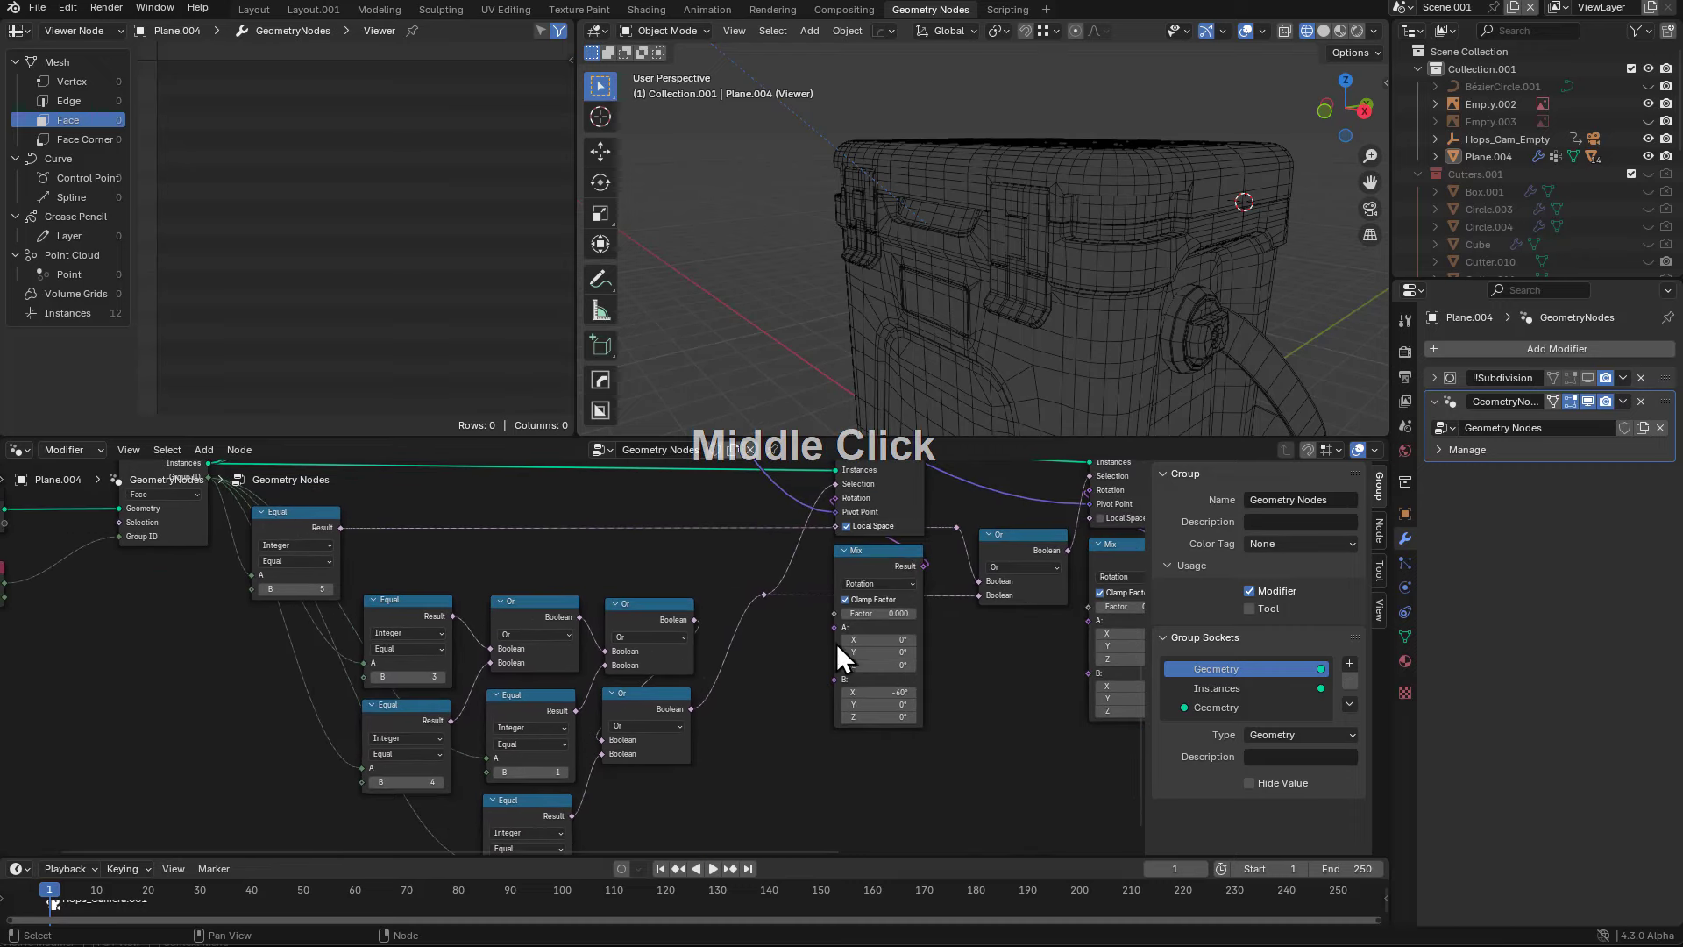
pyautogui.moveTo(834, 612); pyautogui.dragTo(787, 730)
pyautogui.write('map ')
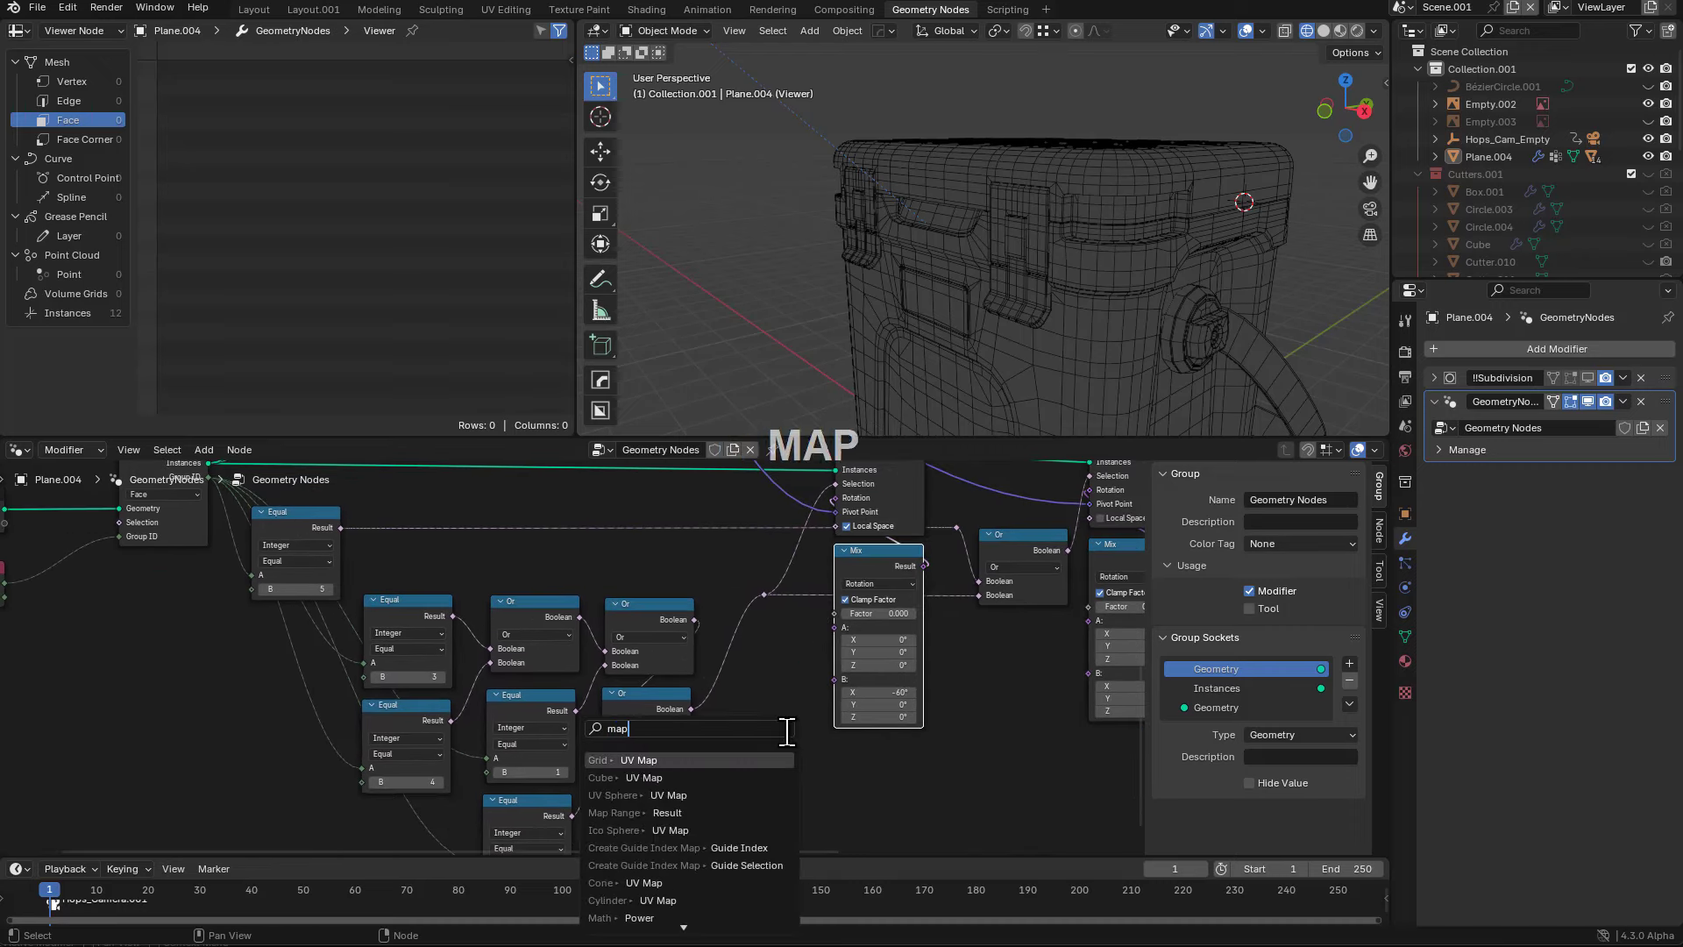
pyautogui.write('pr')
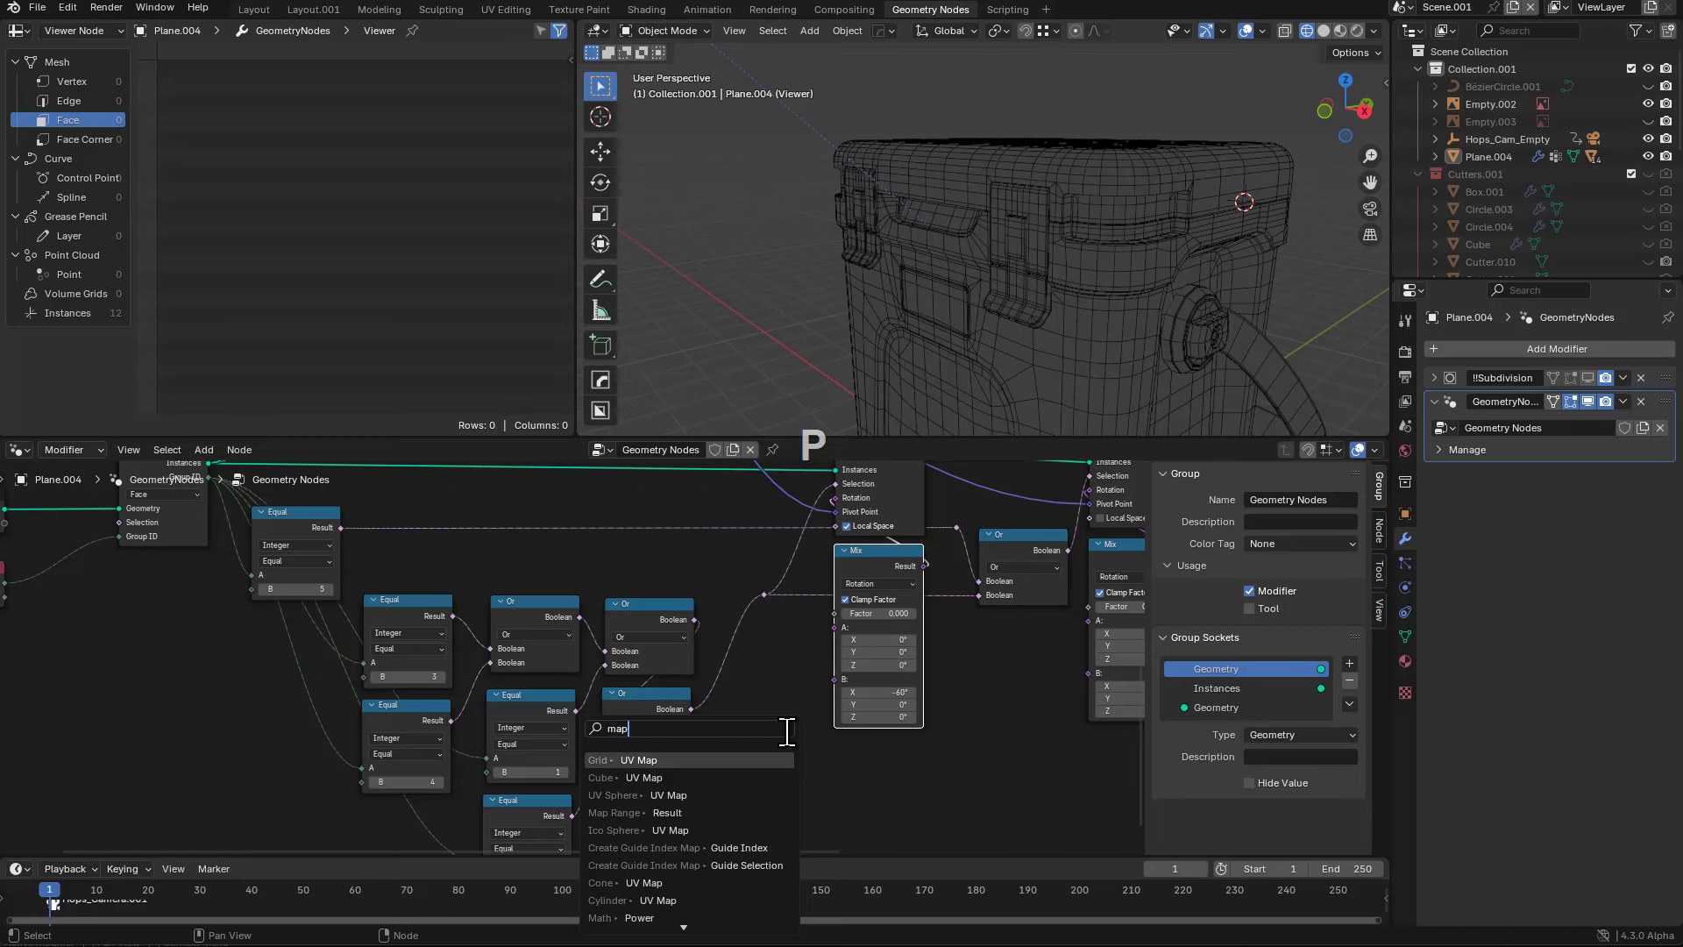
pyautogui.press('Return')
pyautogui.click(808, 717)
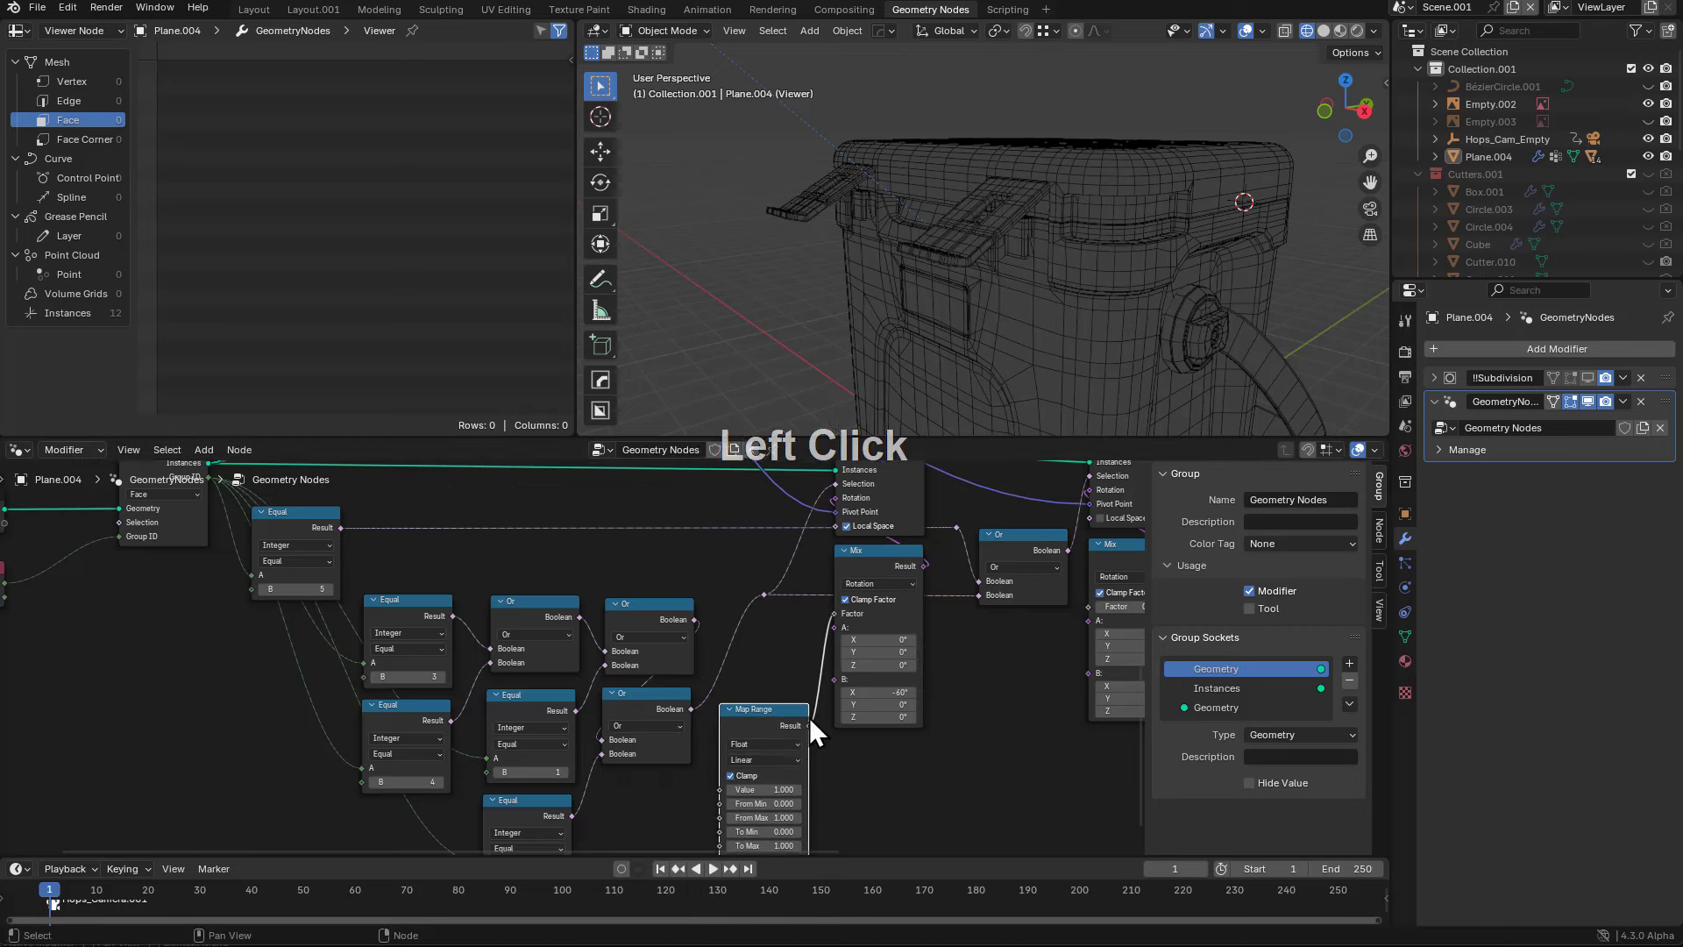
# - Duplicate the Map Range node, place the copy beside the lid's Mix node, and connect its result to that node's Factor
pyautogui.moveTo(807, 717); pyautogui.dragTo(639, 687, button='middle')
pyautogui.hotkey('shift', 'd')
pyautogui.press('x')
pyautogui.click(882, 665)
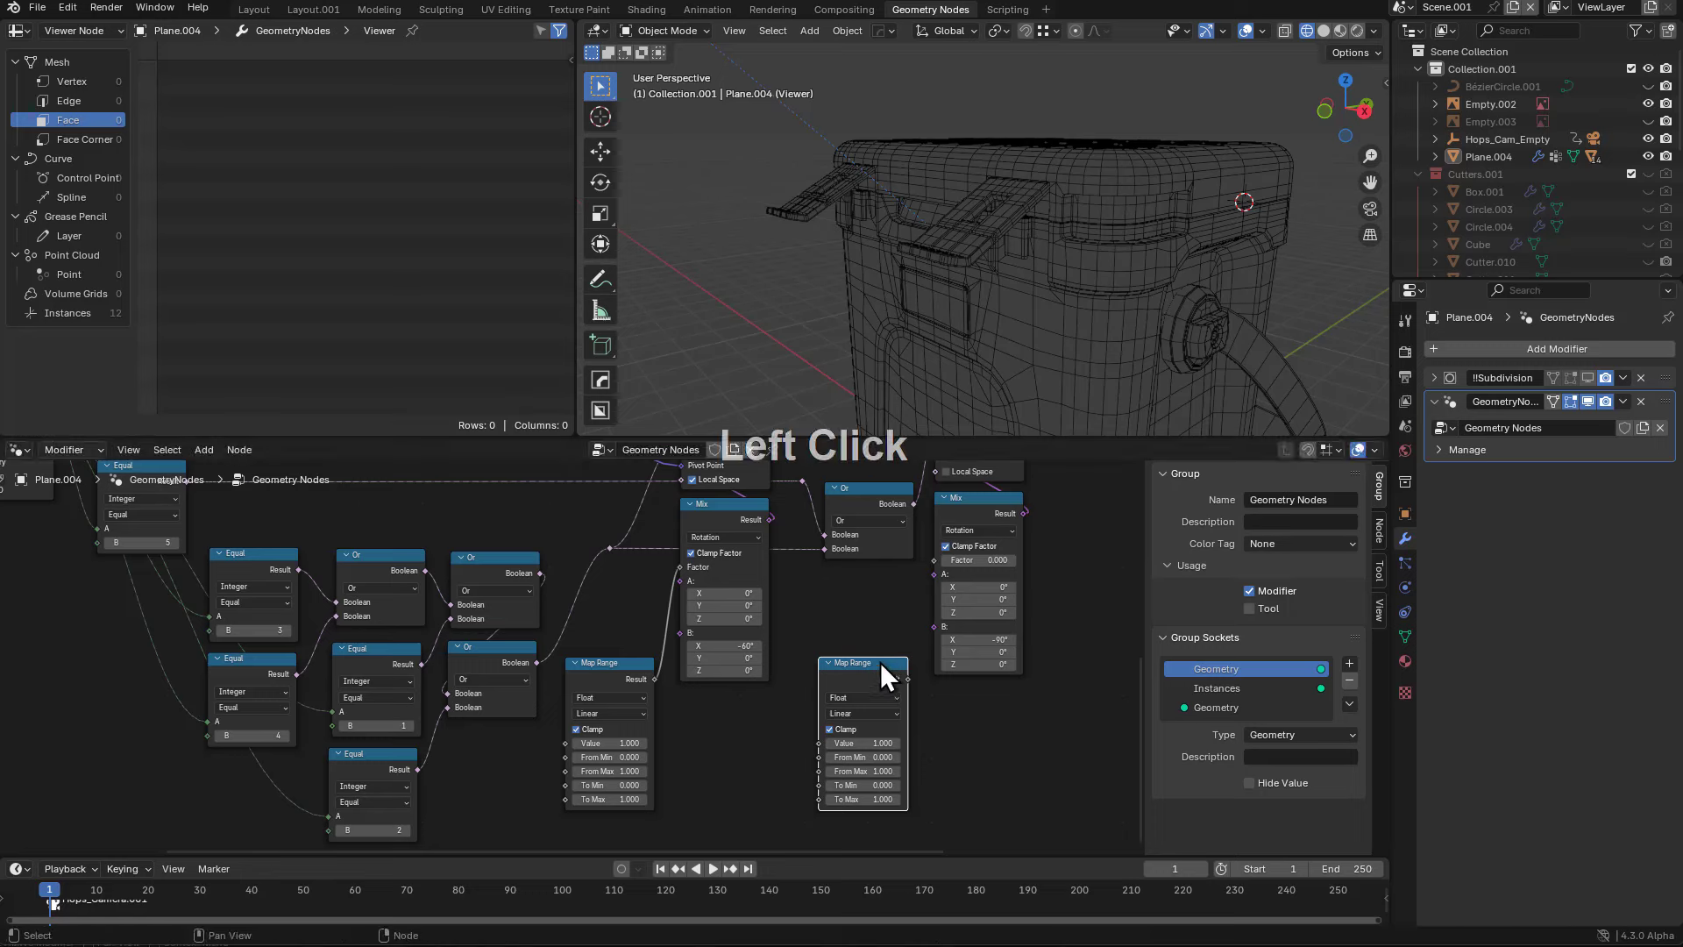
pyautogui.moveTo(934, 560); pyautogui.dragTo(919, 697)
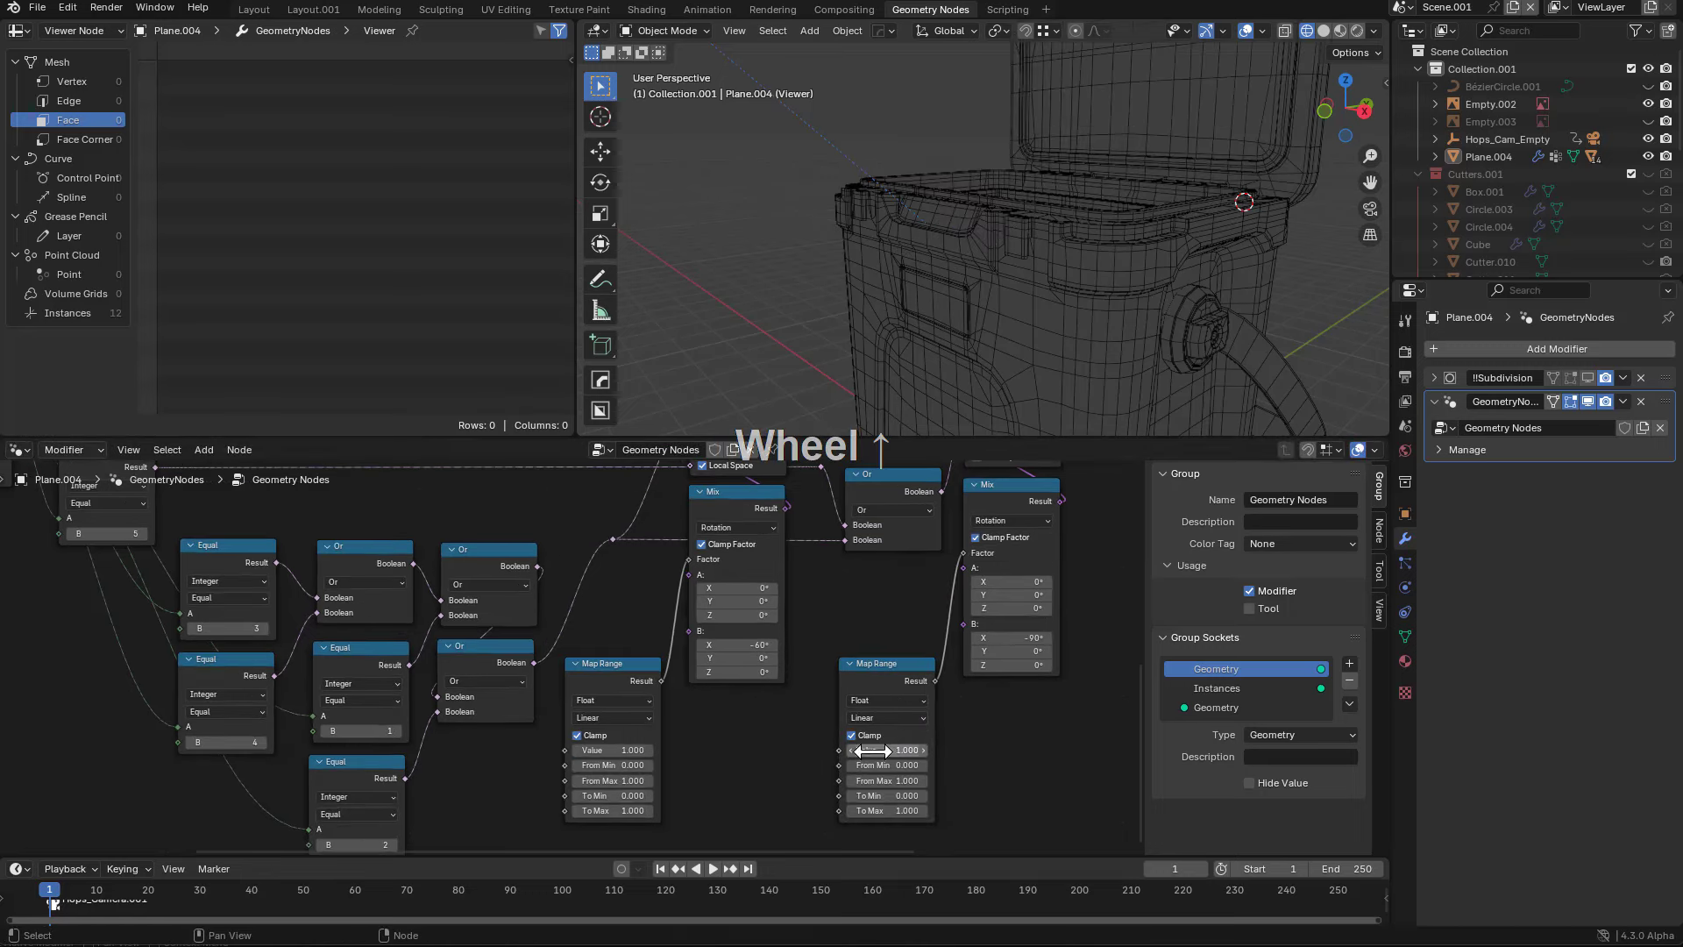
# - Set From Max to 0.5 on the latches' Map Range node
pyautogui.scroll(1, 919, 701)
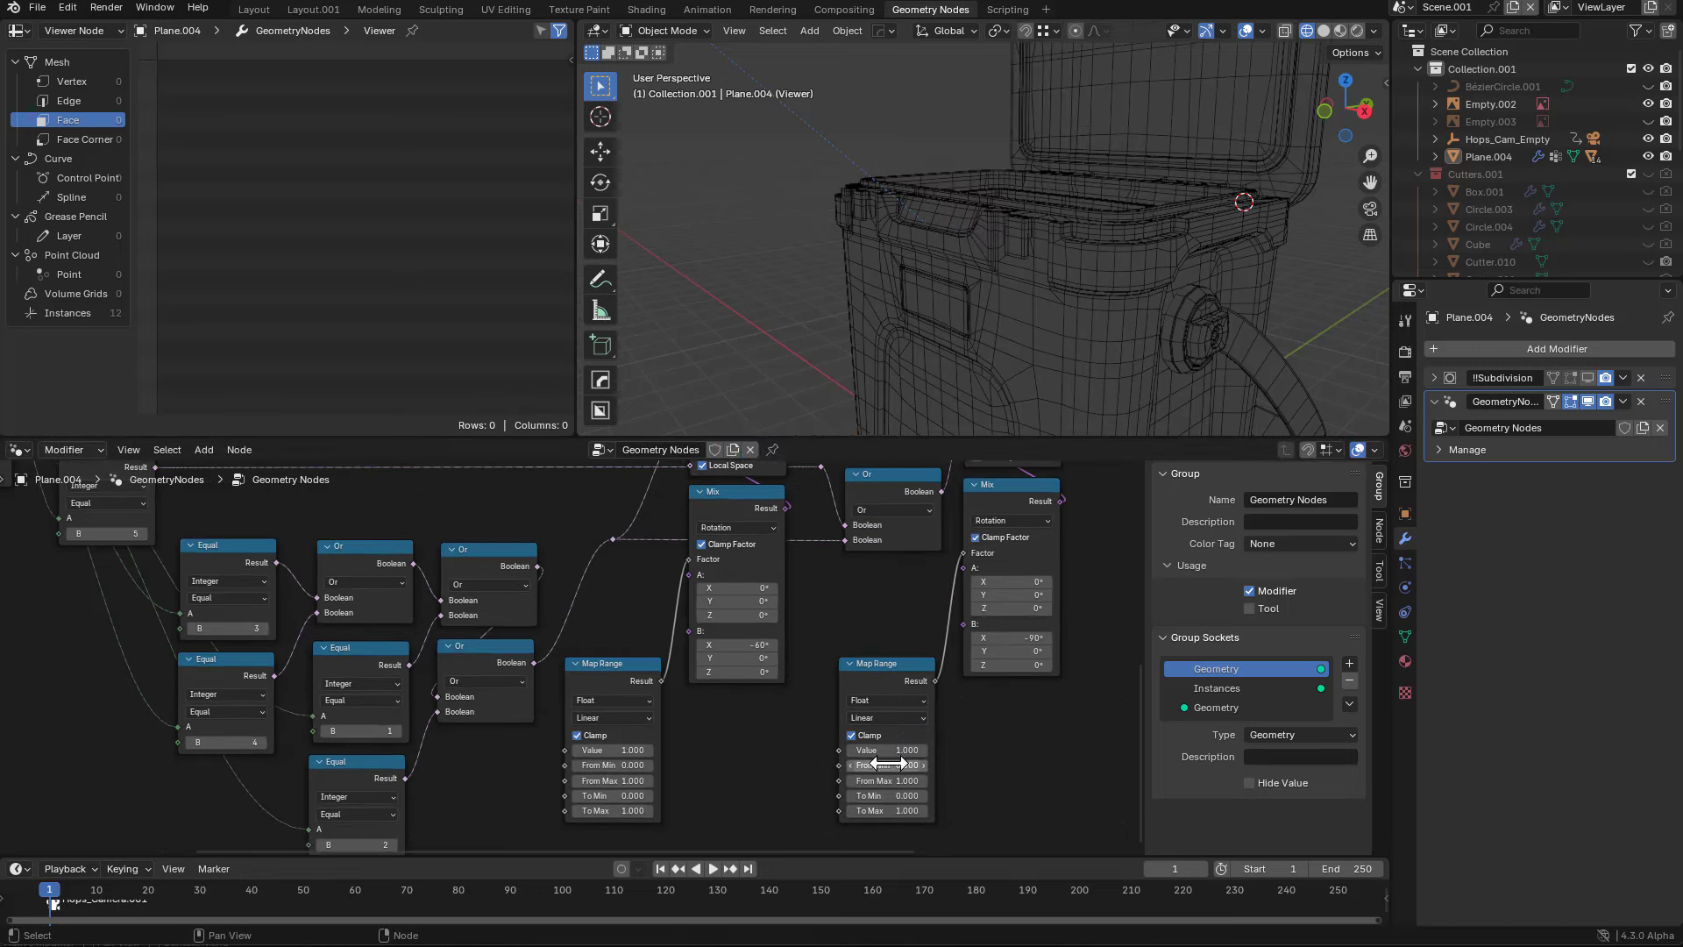
pyautogui.click(613, 751)
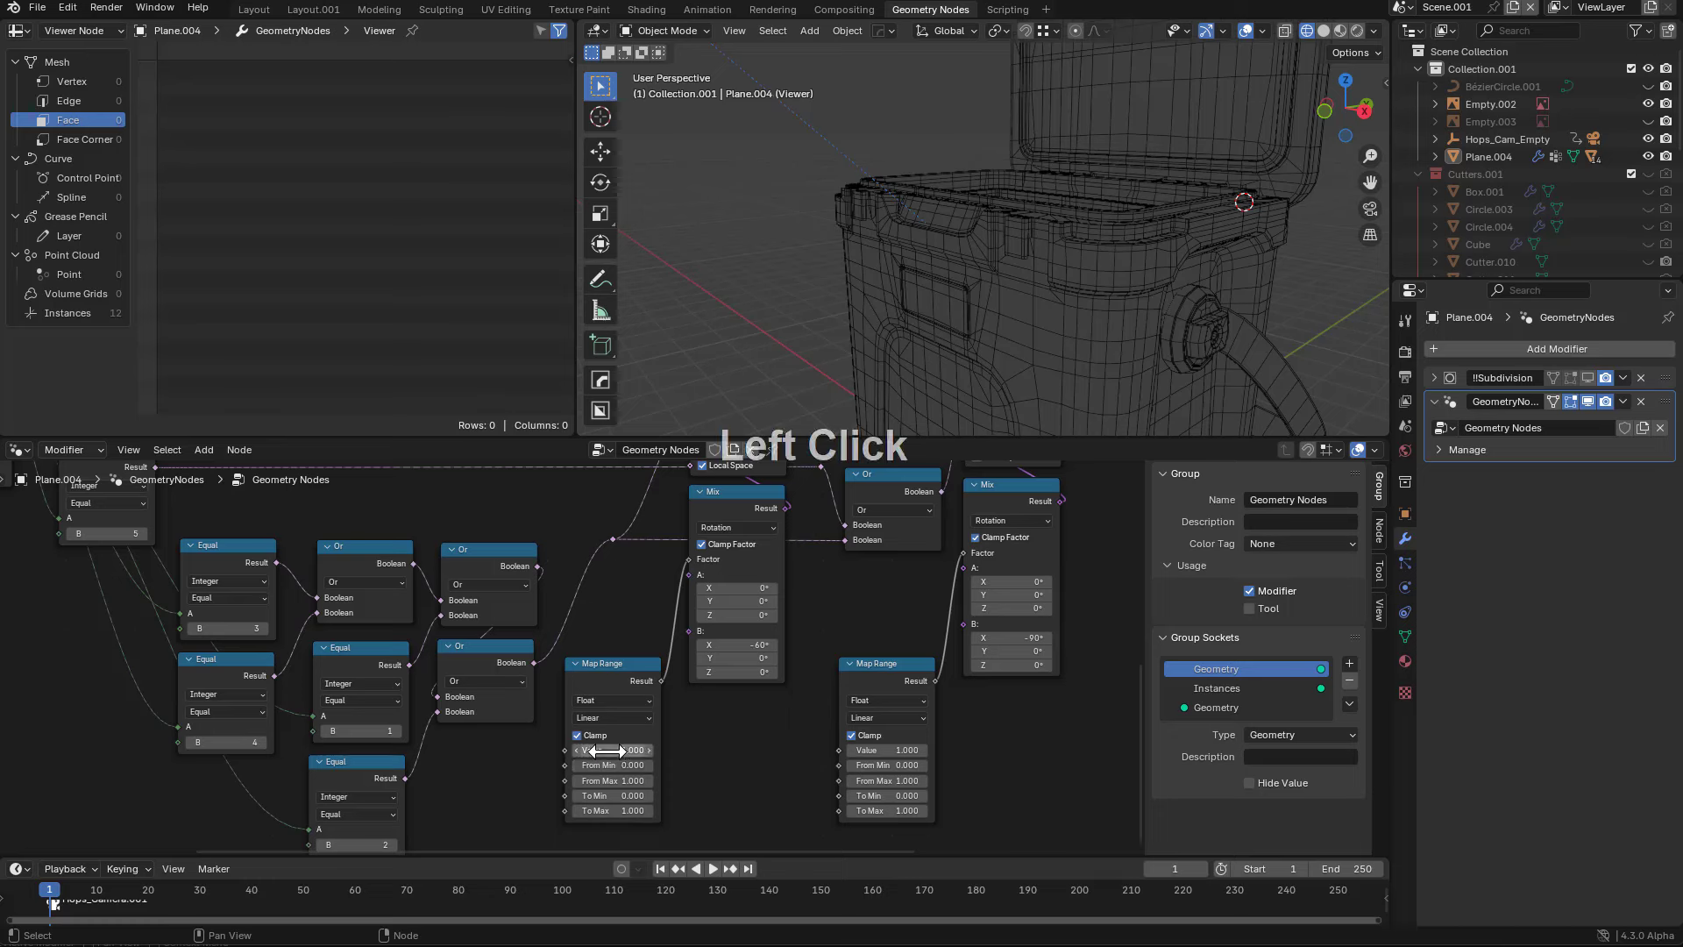
pyautogui.click(615, 764)
pyautogui.press('Tab')
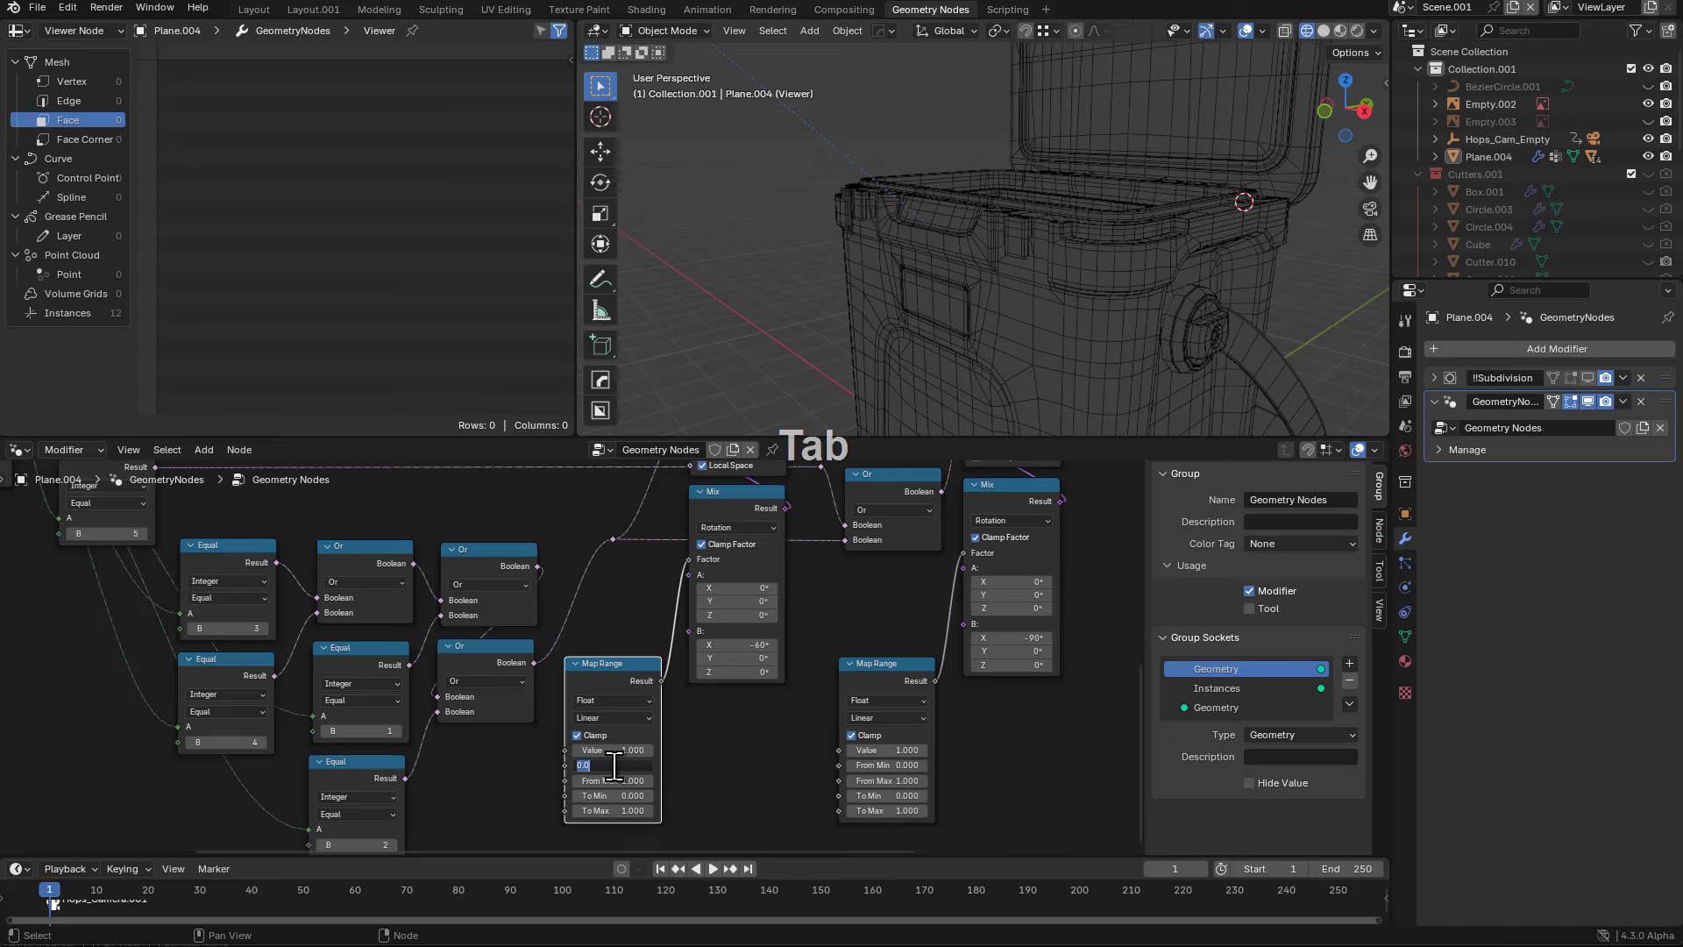
pyautogui.write('.5')
pyautogui.press('KP_Enter')
pyautogui.scroll(1, 905, 734)
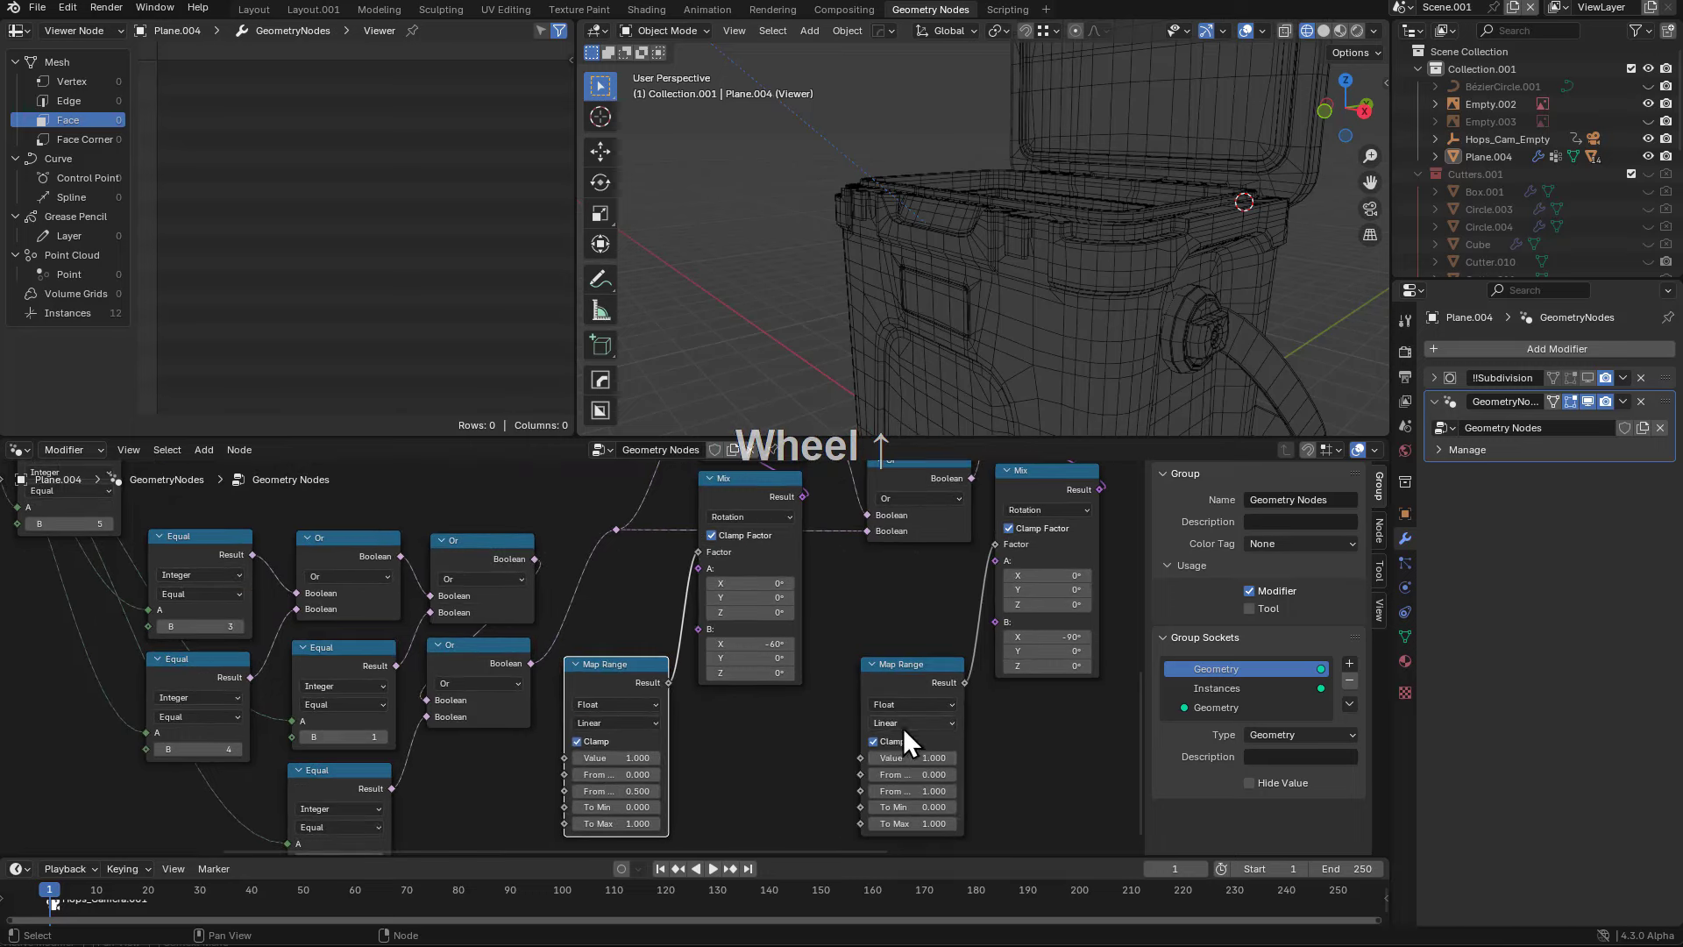
# - Set From Min to 0.5 and From Max to 1 on the lid's Map Range node
pyautogui.click(922, 773)
pyautogui.write('.')
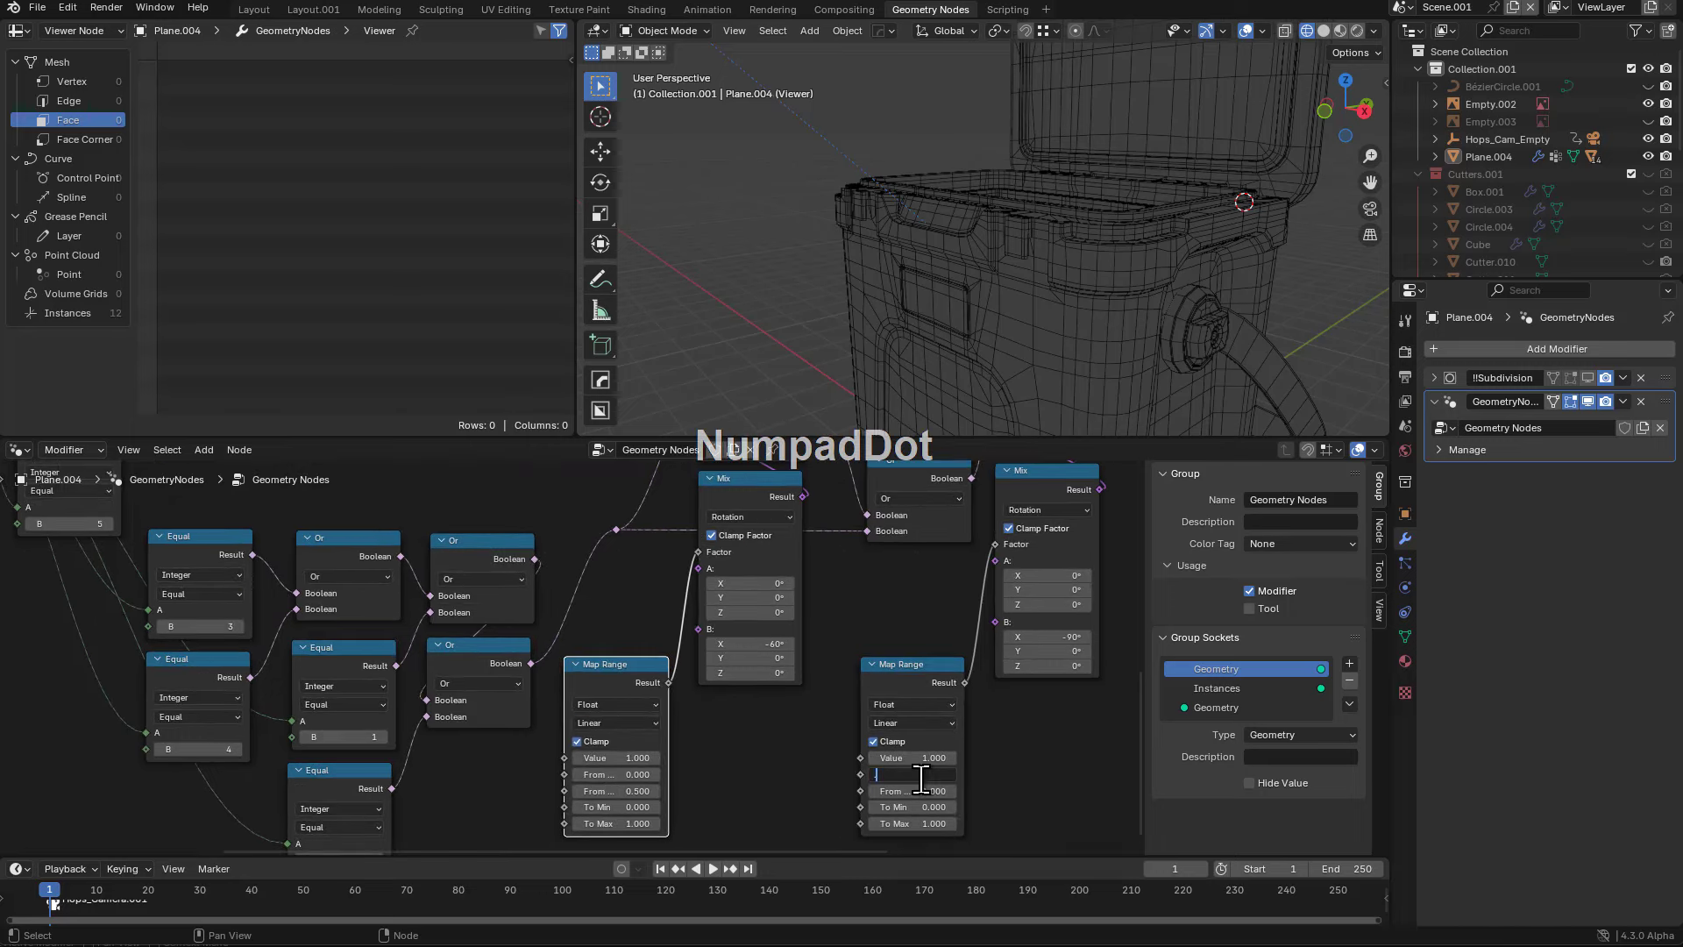
pyautogui.press('Tab')
pyautogui.write('1')
pyautogui.press('KP_Enter')
pyautogui.scroll(-2, 786, 744)
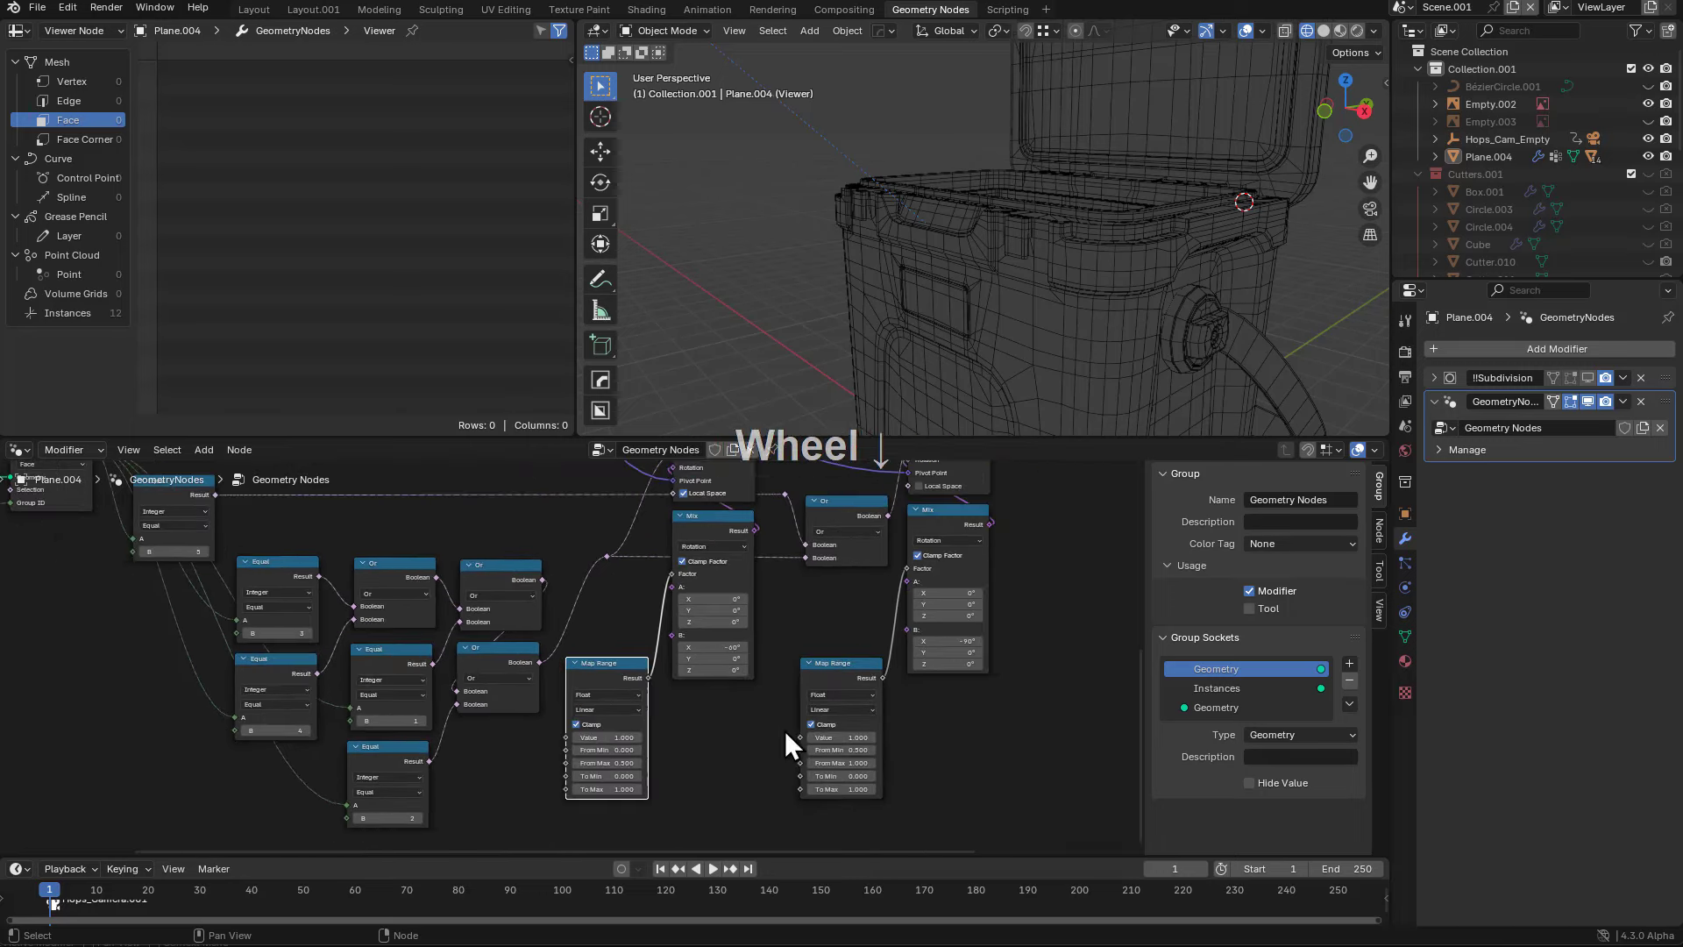
pyautogui.scroll(1, 949, 708)
# - Expose the Map Range Value on the Group Input, add a reroute to its link, and feed both Map Range nodes from it
pyautogui.moveTo(949, 711); pyautogui.dragTo(870, 724, button='middle')
pyautogui.scroll(-1, 488, 643)
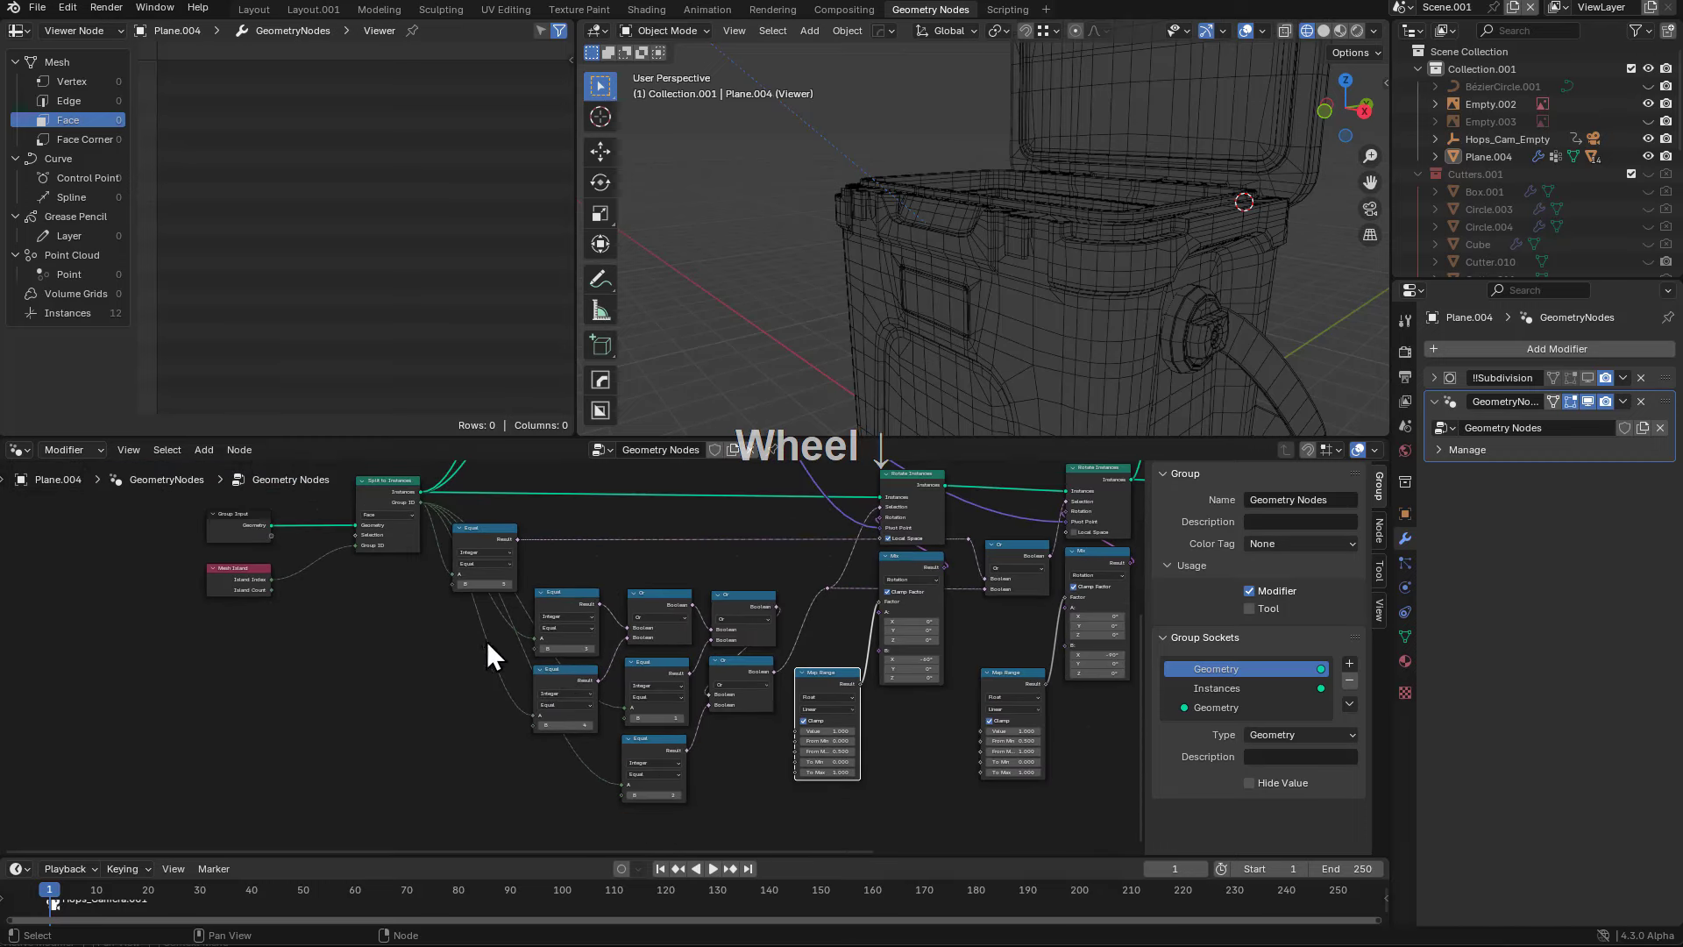
pyautogui.moveTo(271, 536); pyautogui.dragTo(569, 719)
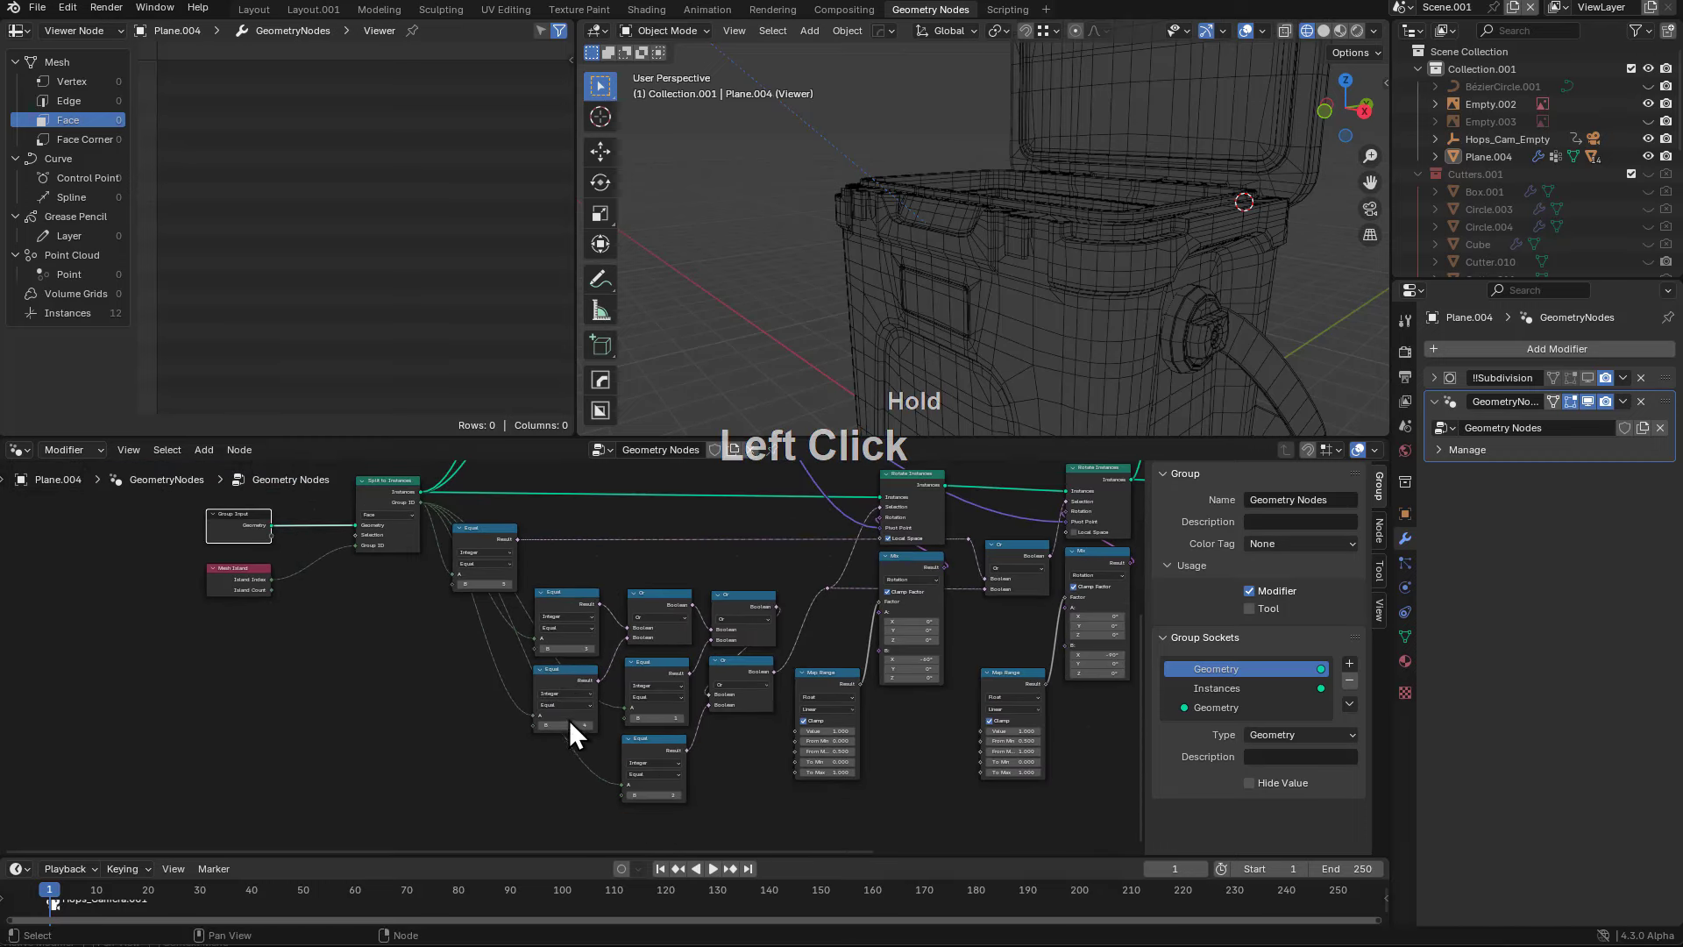
pyautogui.moveTo(787, 743); pyautogui.dragTo(787, 729)
pyautogui.scroll(3, 776, 749)
pyautogui.keyDown('shift'); pyautogui.moveTo(624, 759); pyautogui.dragTo(629, 782, button='right'); pyautogui.keyUp('shift')
pyautogui.moveTo(634, 765); pyautogui.dragTo(992, 767)
pyautogui.scroll(1, 1220, 718)
# - Limit the group's Value socket to a minimum of 0 and a maximum of 1
pyautogui.click(1217, 727)
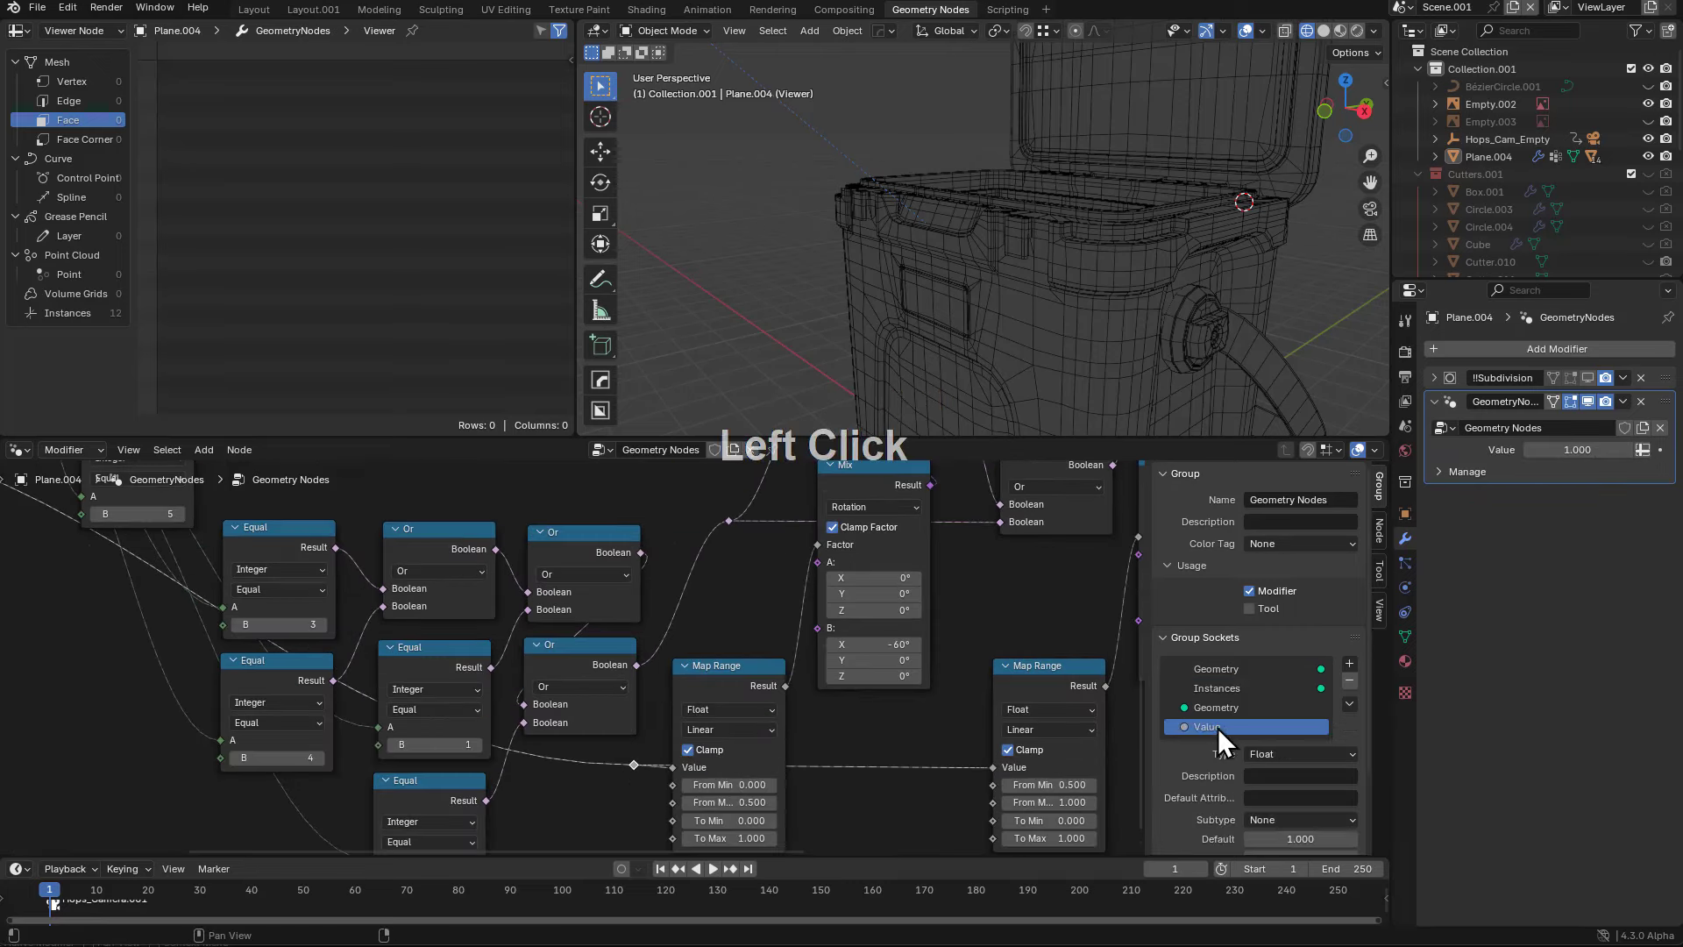
pyautogui.scroll(-3, 1230, 751)
pyautogui.click(1300, 760)
pyautogui.write('1')
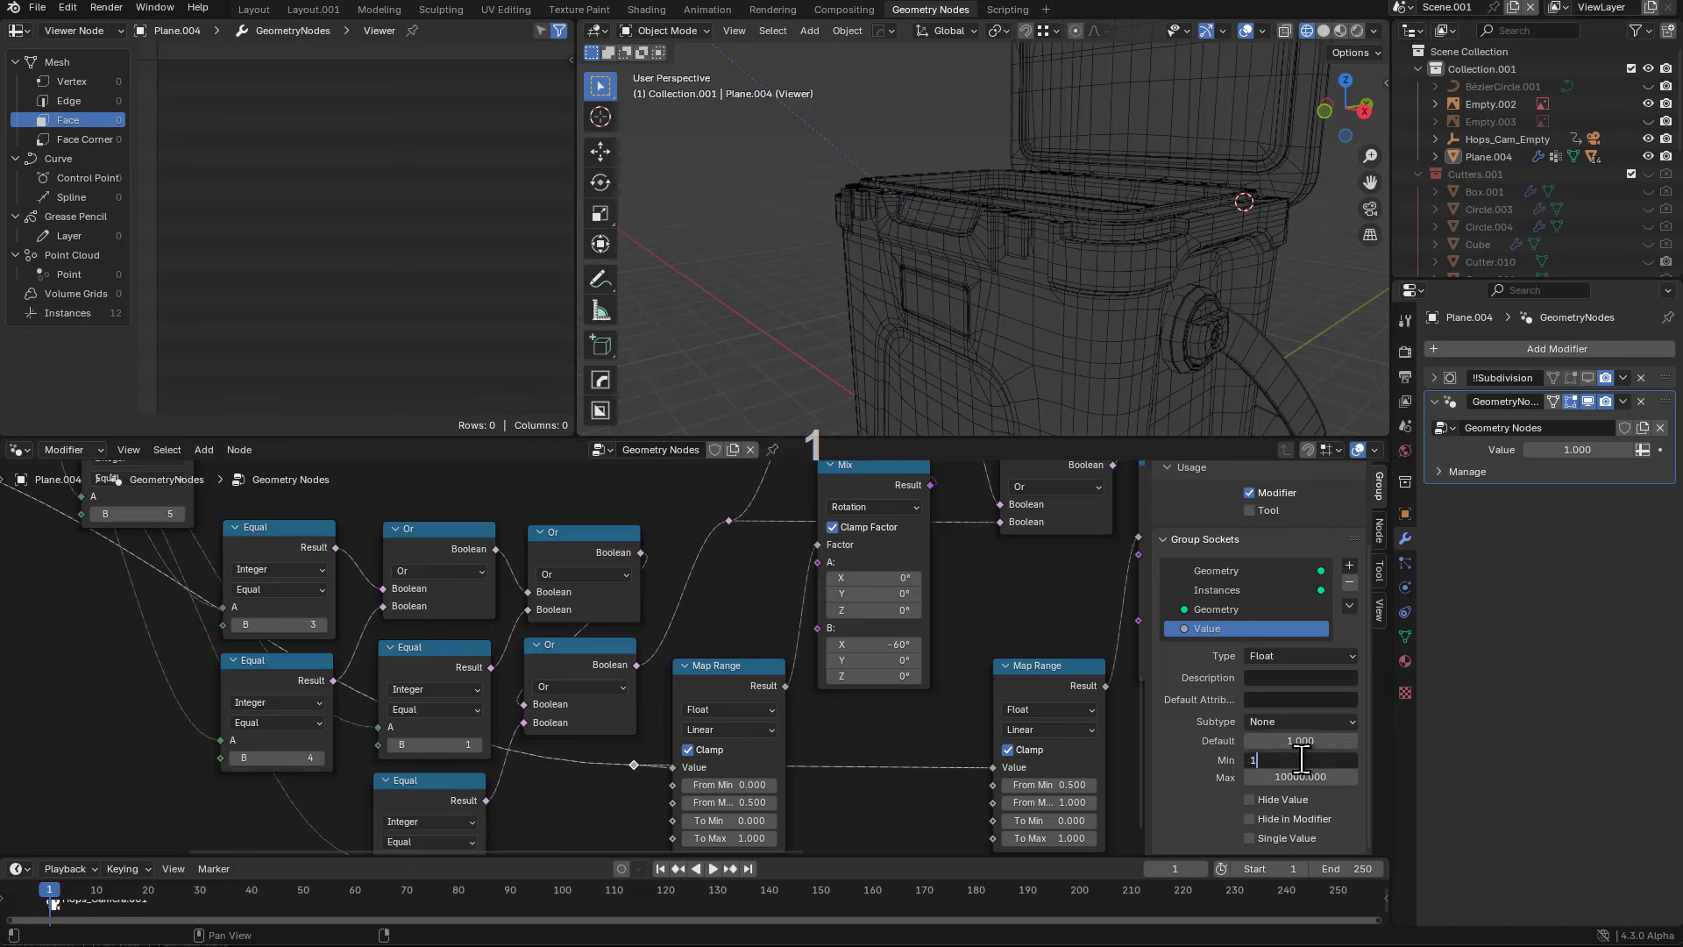
pyautogui.press('Tab')
pyautogui.write('1')
pyautogui.press('KP_Enter')
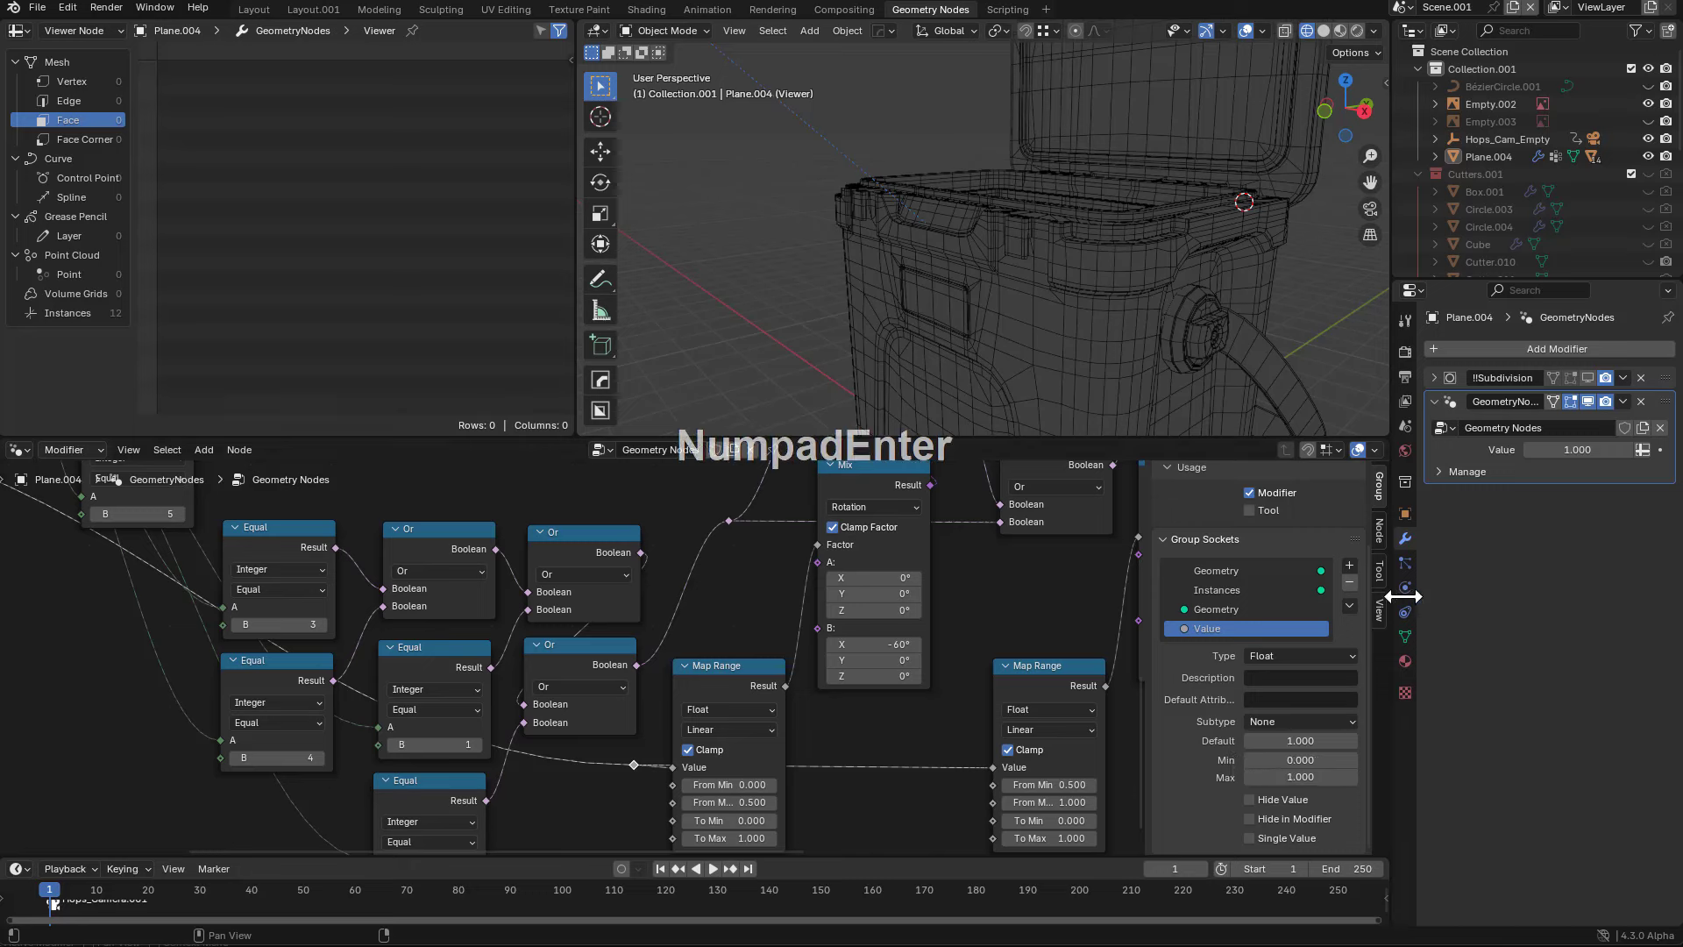
# - Lower the modifier's Value to 0.040 and display the cooler in Solid shading
pyautogui.moveTo(1538, 453); pyautogui.dragTo(1504, 452)
pyautogui.scroll(-2, 1002, 271)
pyautogui.moveTo(1002, 271); pyautogui.dragTo(1027, 314, button='middle')
pyautogui.hotkey('alt', 'z')
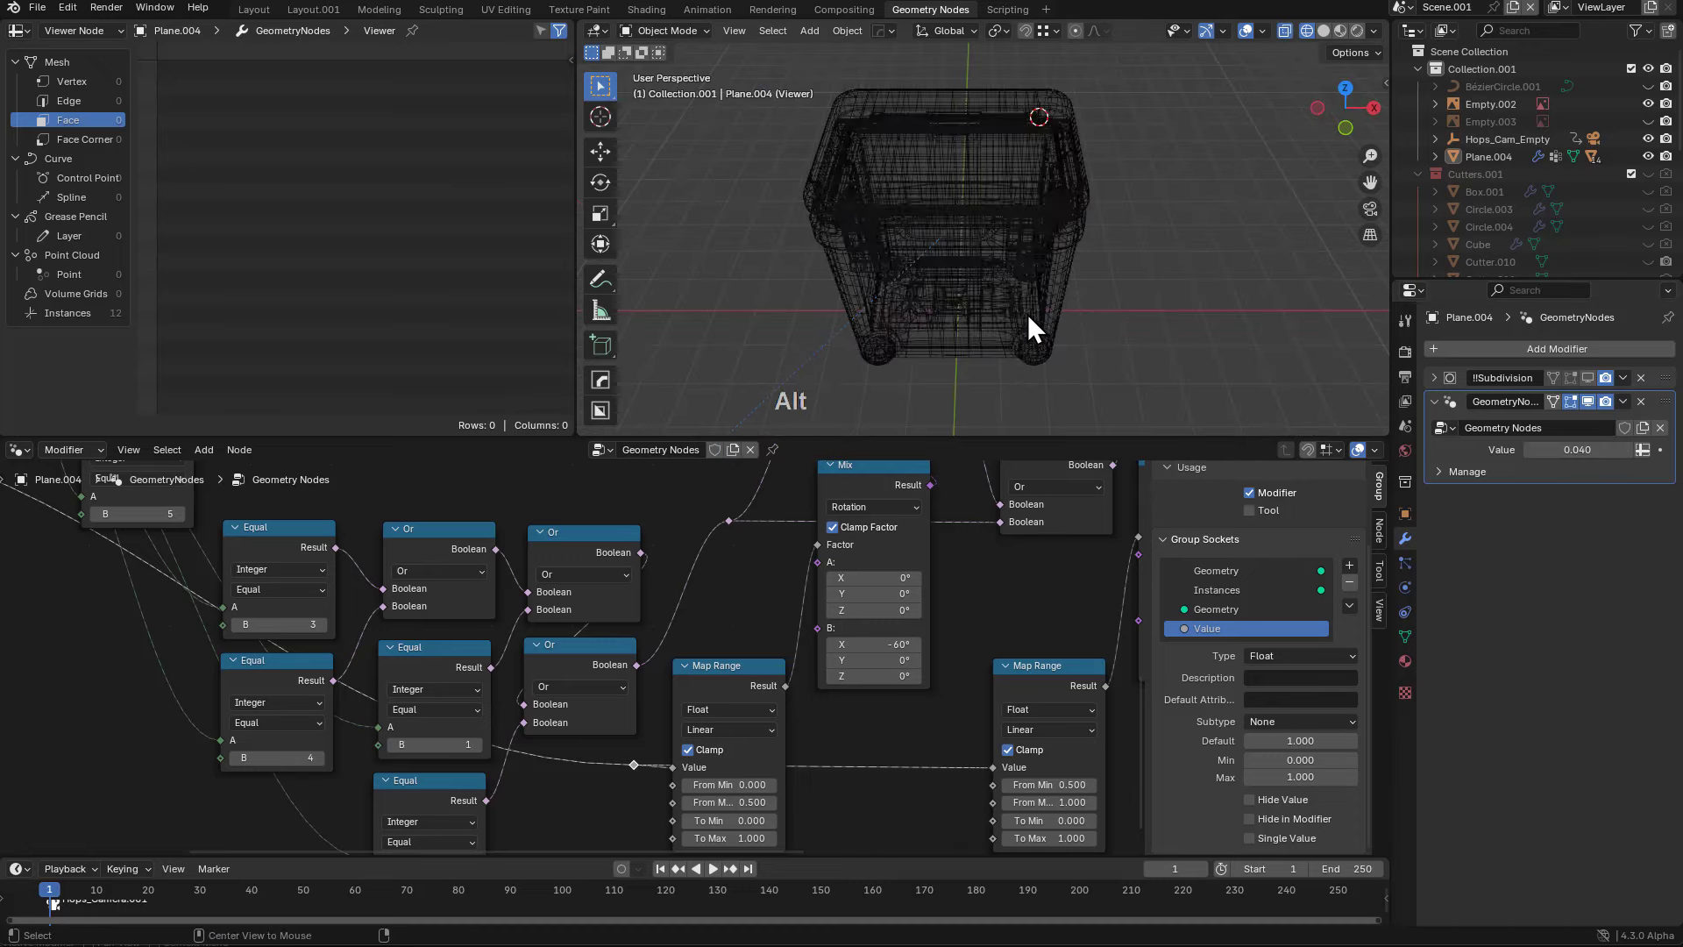
pyautogui.hotkey('alt', 'z')
pyautogui.click(1322, 31)
pyautogui.scroll(3, 1011, 222)
pyautogui.moveTo(1011, 222)
pyautogui.mouseDown(button='middle')
pyautogui.moveTo(985, 236)
pyautogui.moveTo(1157, 302)
pyautogui.mouseUp(button='middle')
pyautogui.moveTo(1542, 449)
pyautogui.mouseDown()
pyautogui.moveTo(1582, 450)
pyautogui.moveTo(1533, 449)
pyautogui.mouseUp()
pyautogui.rightClick(1533, 450)
# - Move the Value reroute away from the latches' Map Range node and reposition the lid's Map Range node
pyautogui.moveTo(714, 704); pyautogui.dragTo(928, 632, button='middle')
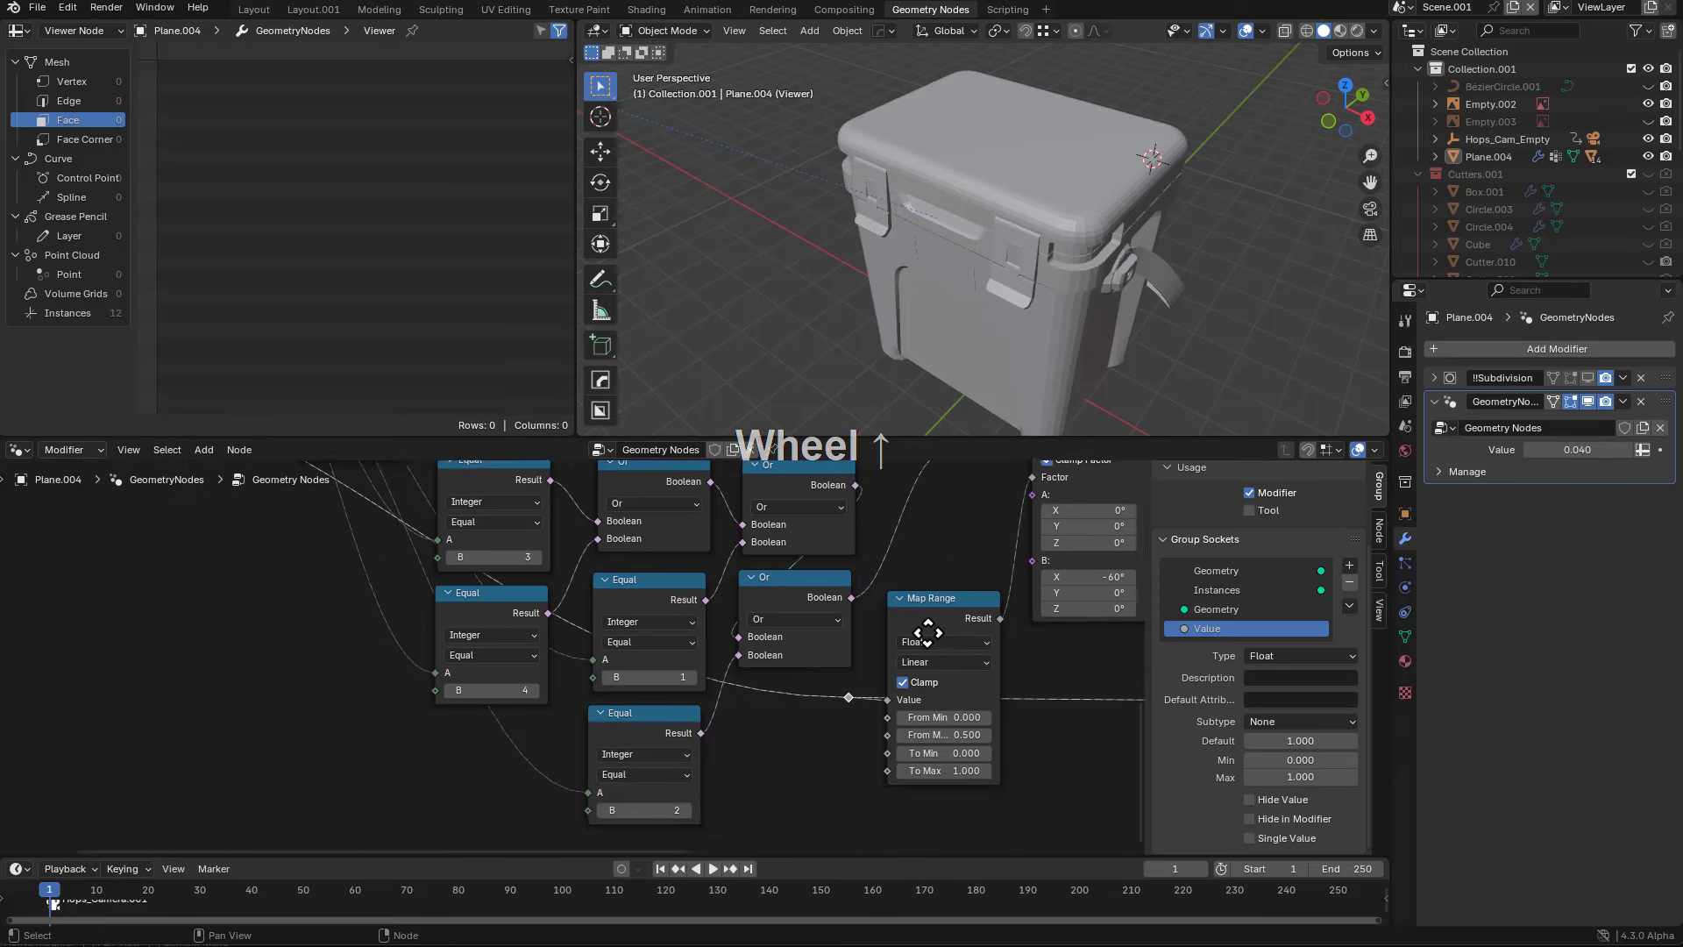
pyautogui.scroll(1, 920, 649)
pyautogui.press('g')
pyautogui.scroll(-1, 834, 719)
pyautogui.click(797, 718)
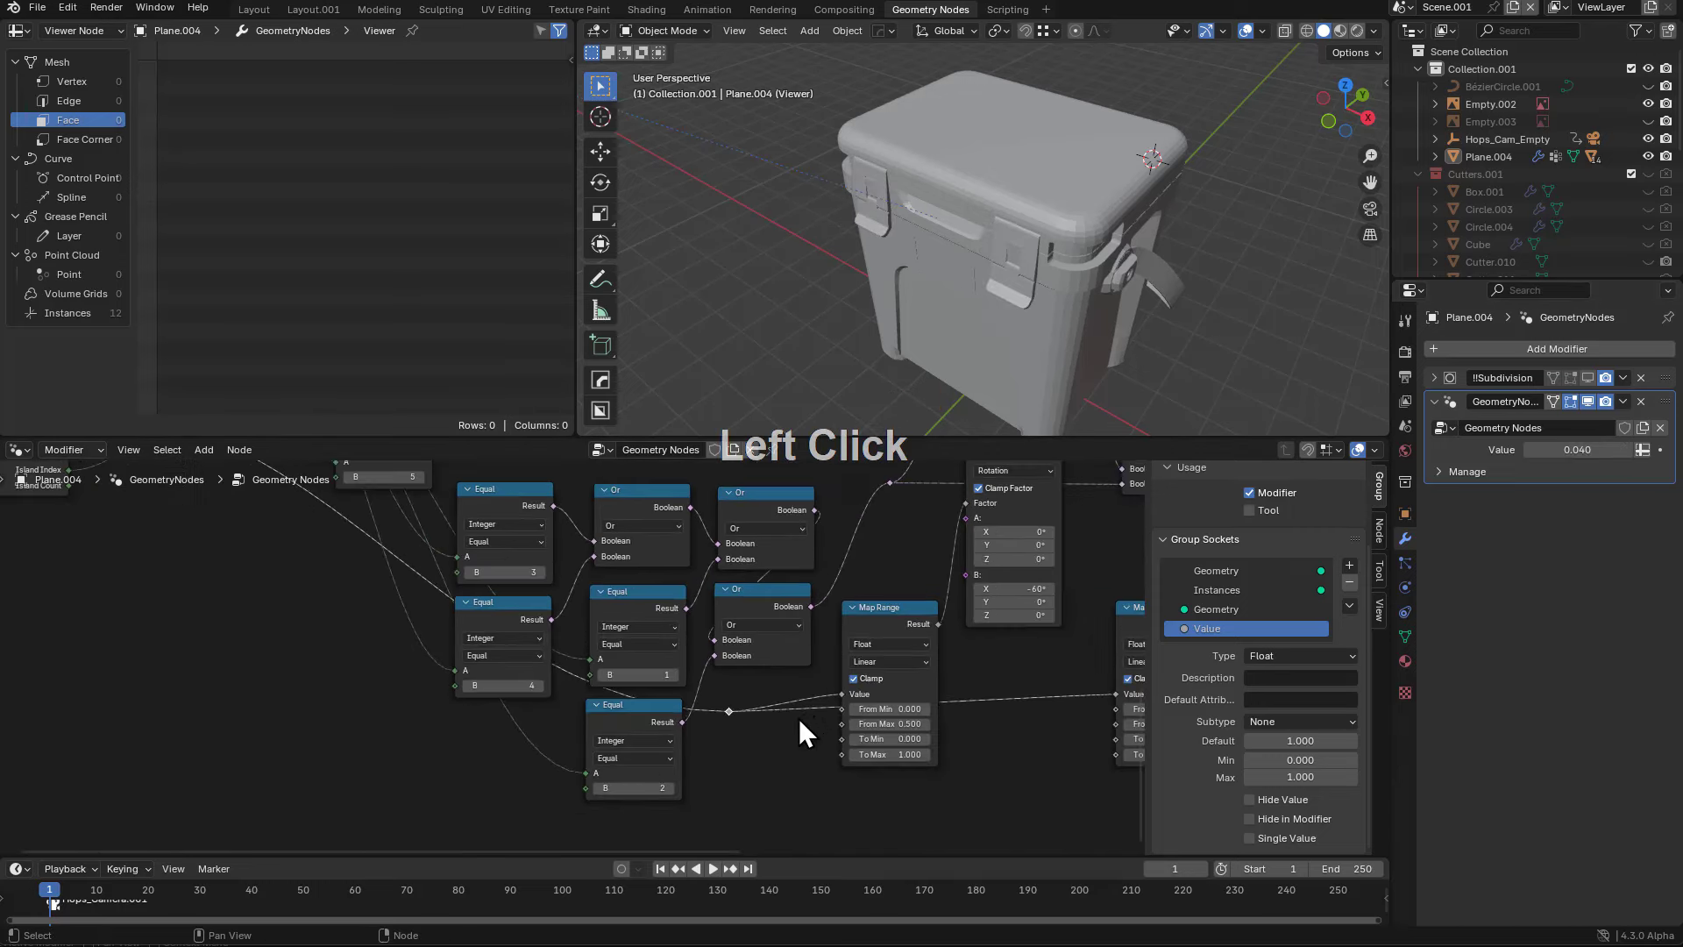
pyautogui.scroll(-1, 836, 712)
pyautogui.click(1081, 626)
pyautogui.press('g')
pyautogui.click(1079, 639)
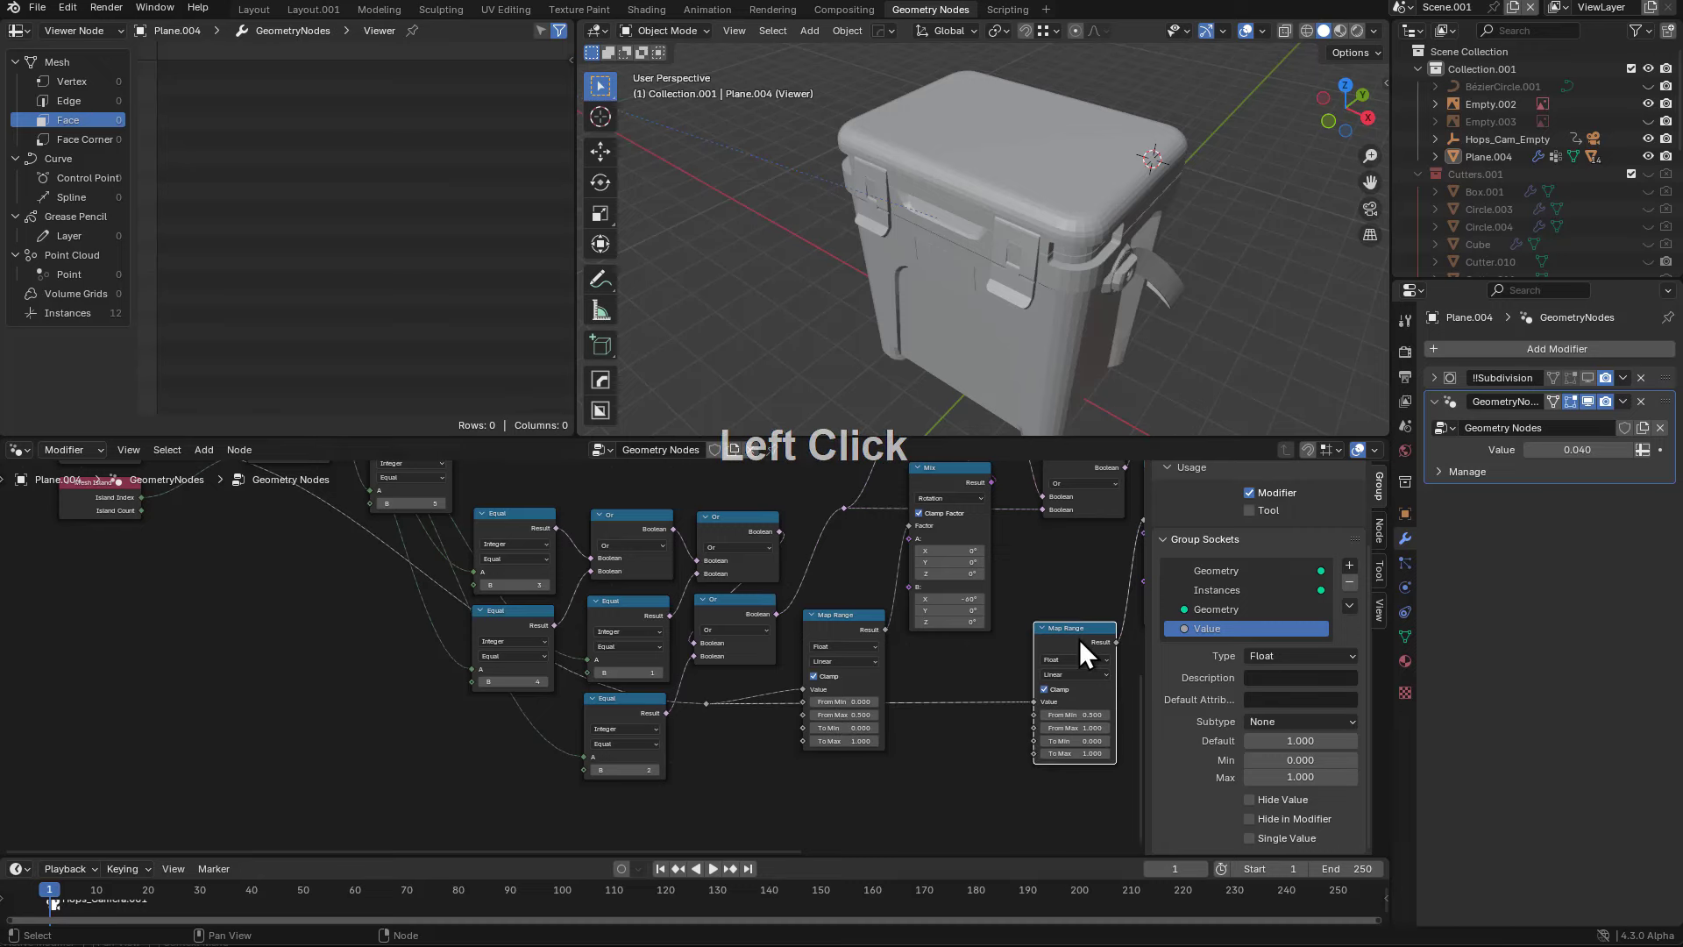
# - Slide the Value reroute along X to the Group Input side of the Equal nodes
pyautogui.scroll(1, 787, 633)
pyautogui.scroll(-1, 922, 706)
pyautogui.click(850, 715)
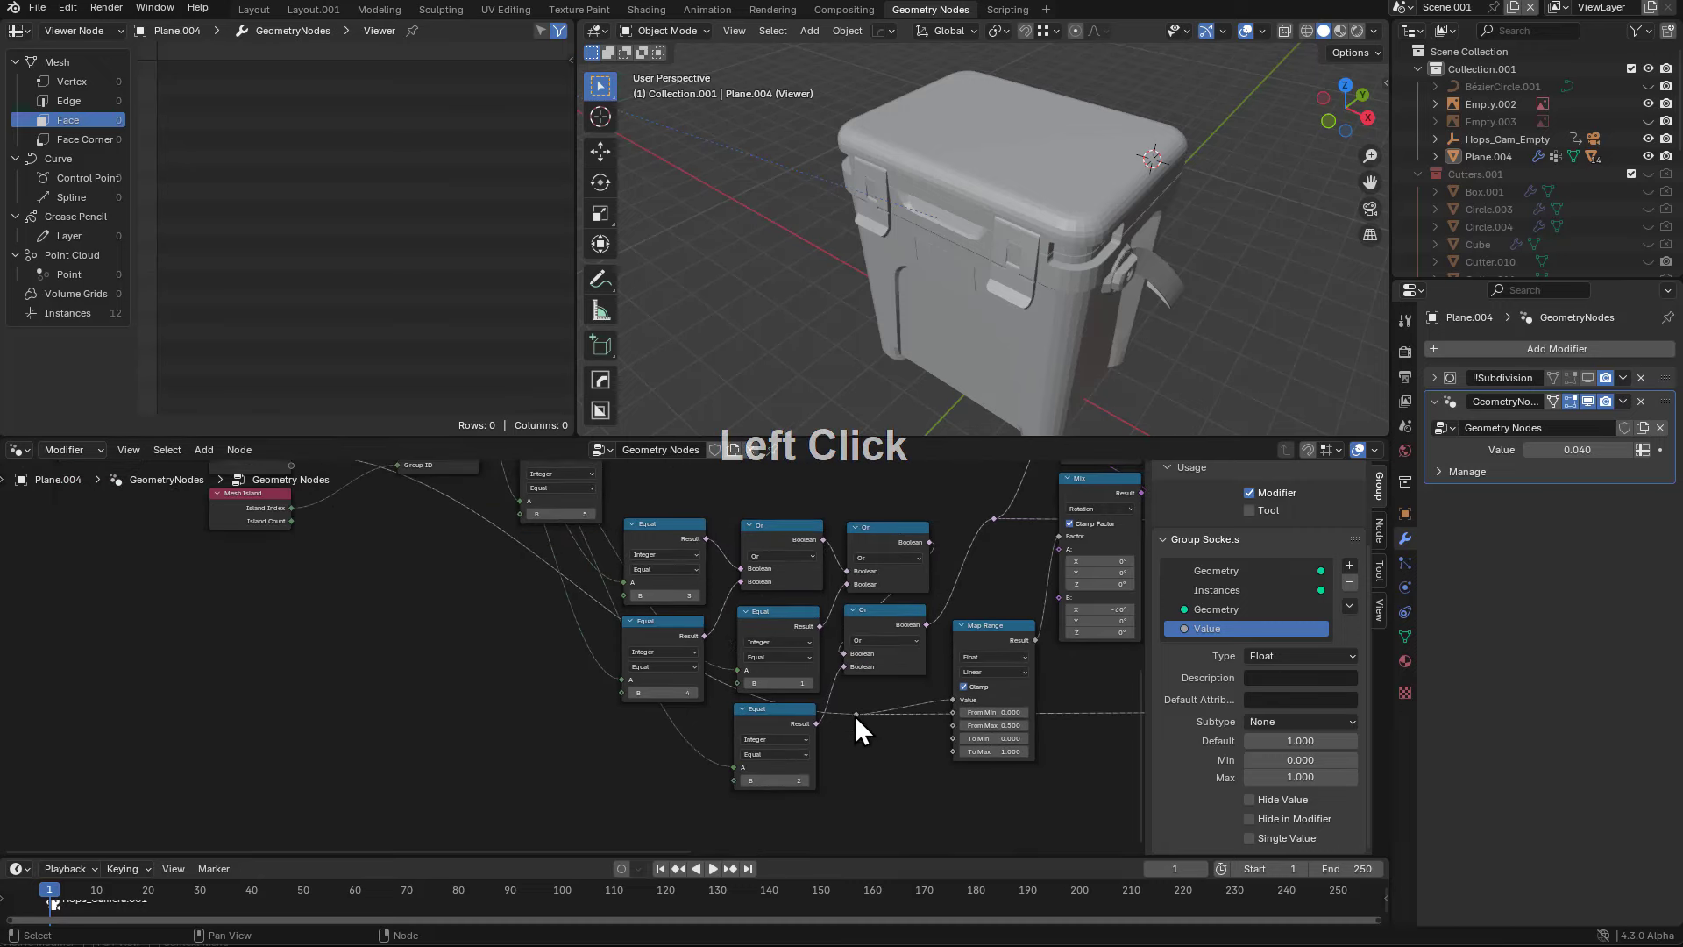
pyautogui.press('g')
pyautogui.press('x')
pyautogui.click(556, 706)
# - Place the Mesh Island node beneath Split to Instances and slide the Value reroute along X to sit below it
pyautogui.moveTo(570, 674); pyautogui.dragTo(681, 764, button='middle')
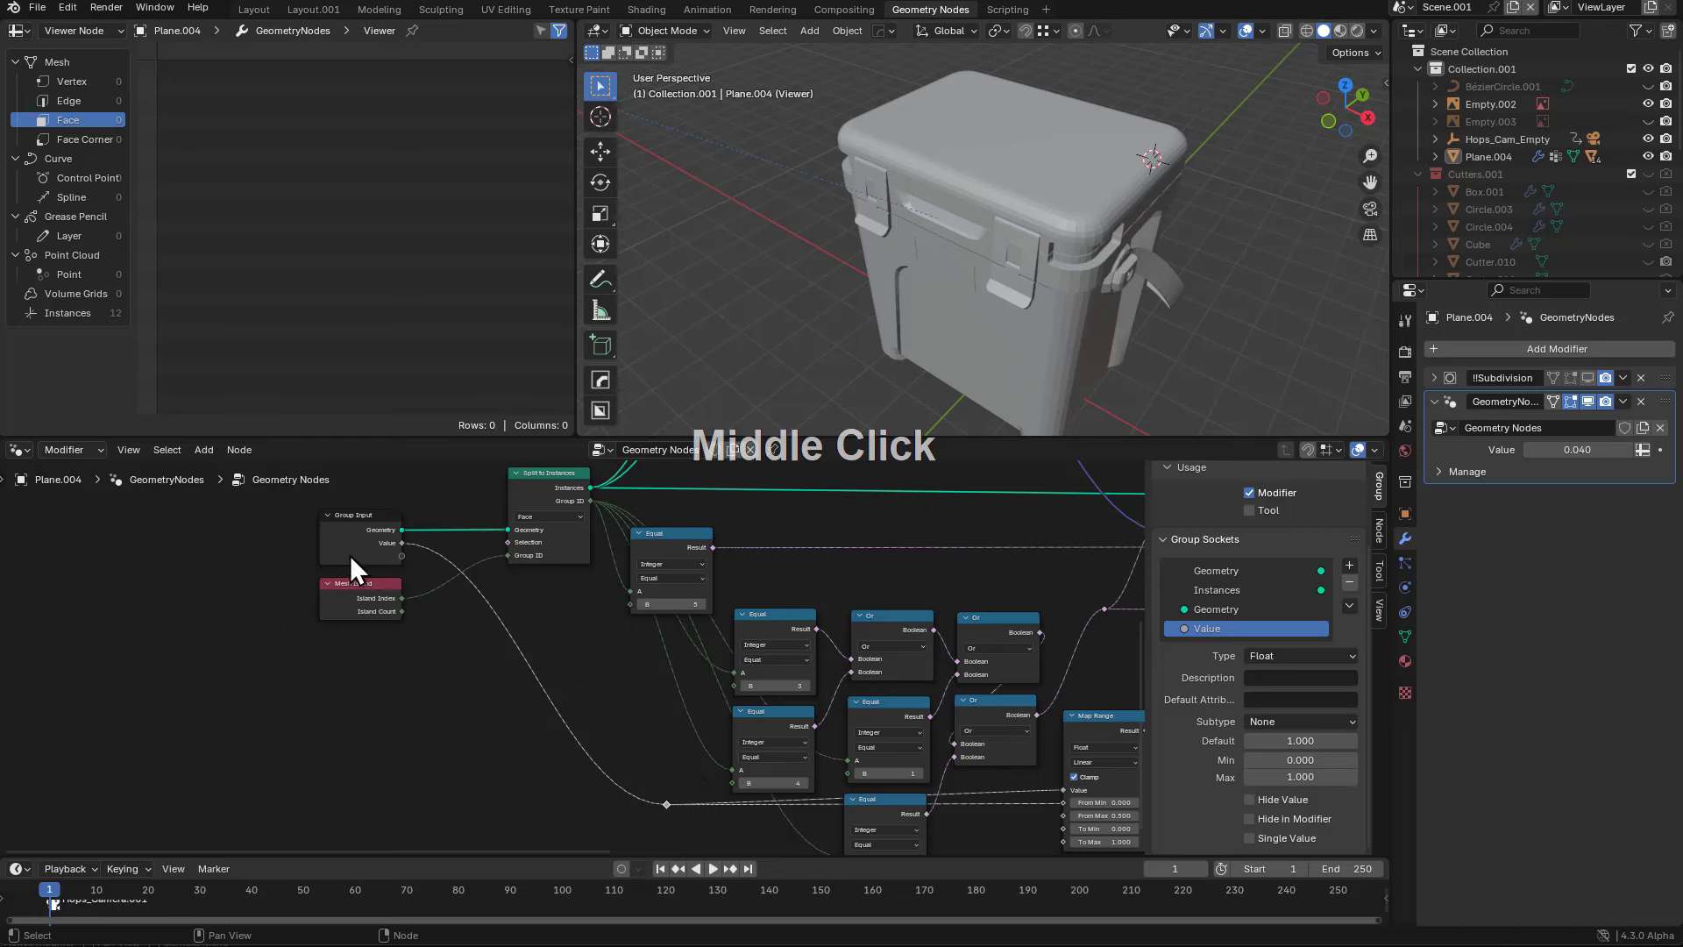
pyautogui.click(355, 584)
pyautogui.press('g')
pyautogui.click(638, 679)
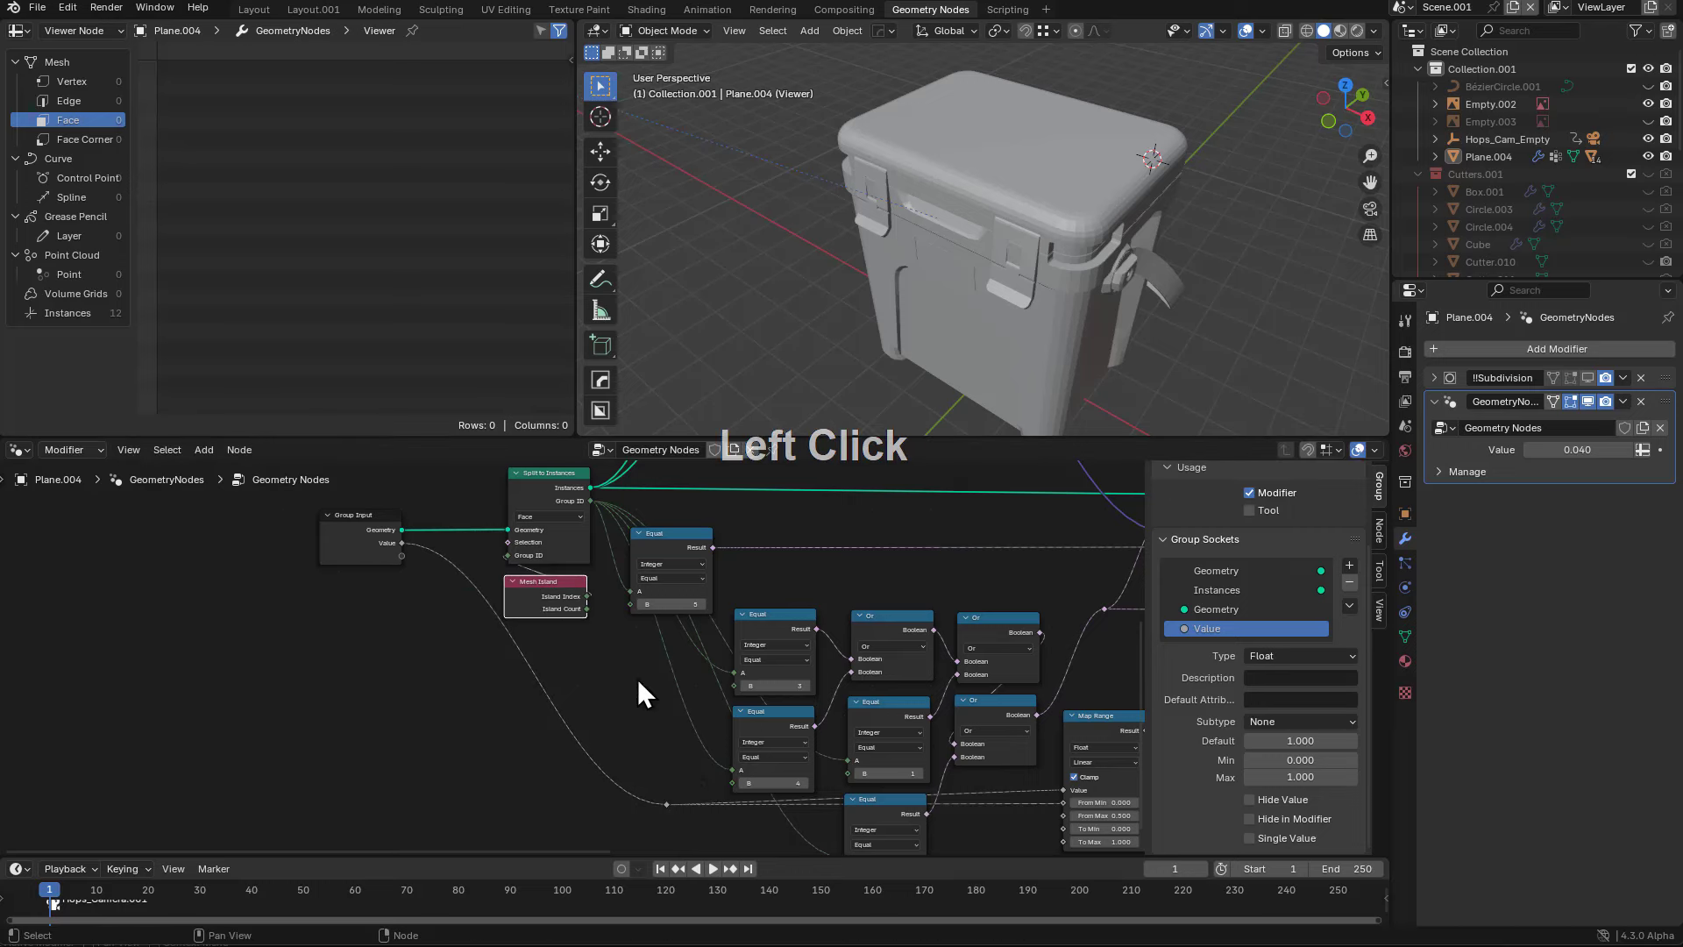
pyautogui.click(671, 797)
pyautogui.press('g')
pyautogui.press('x')
pyautogui.click(572, 766)
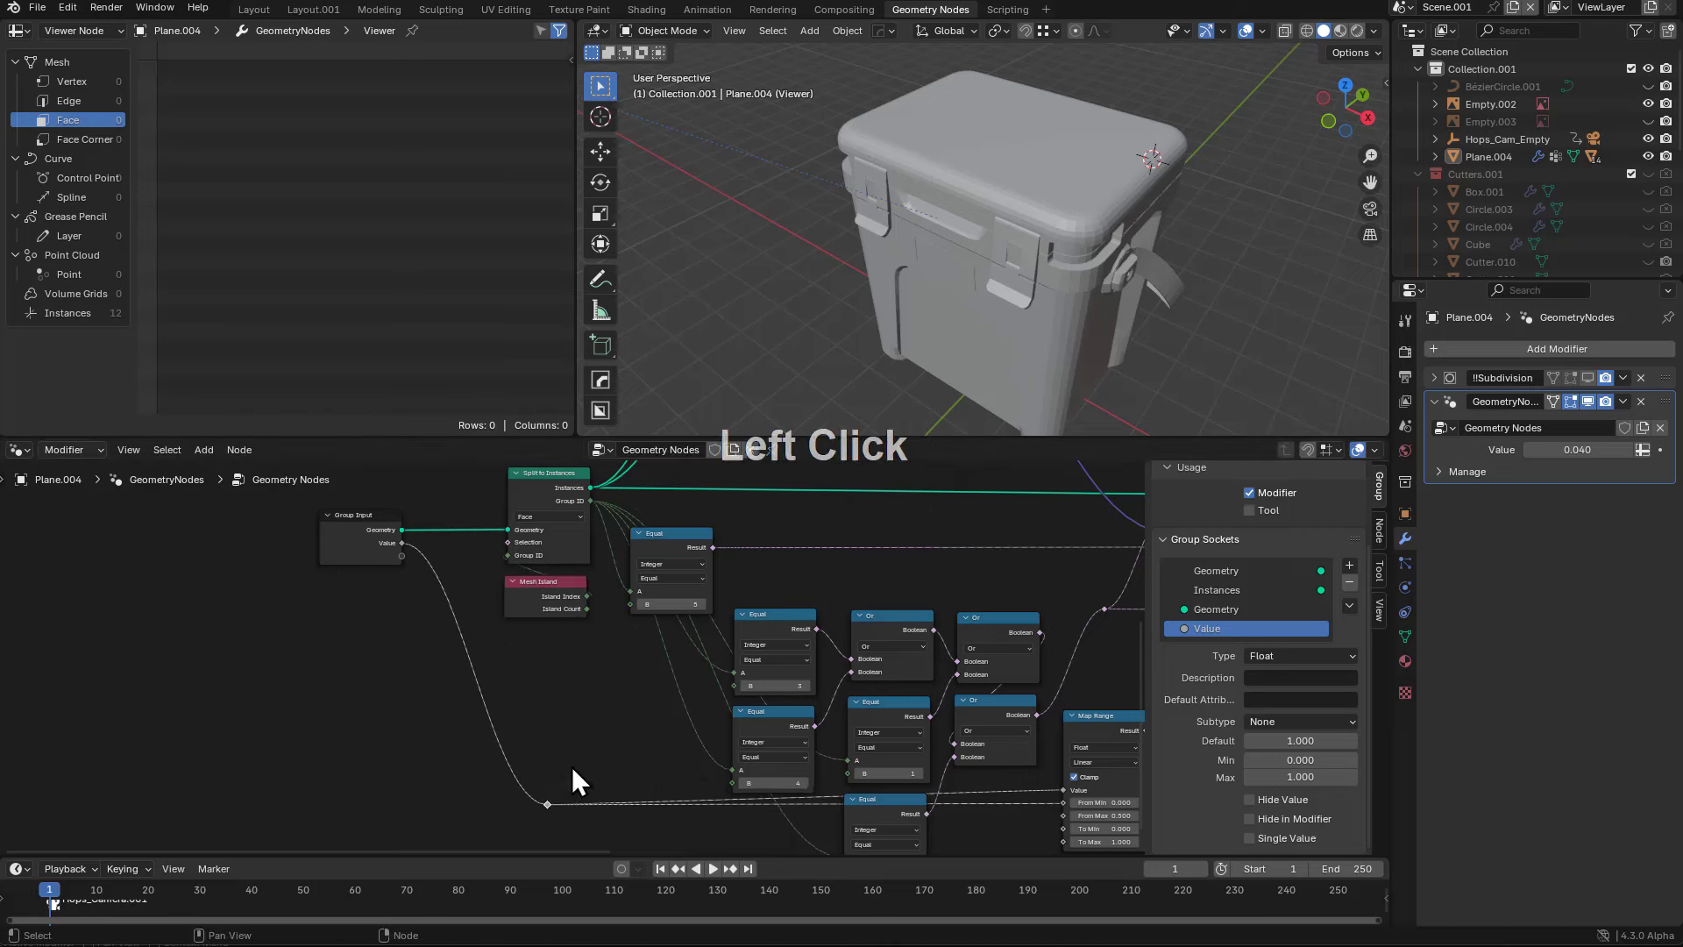
pyautogui.scroll(-2, 571, 766)
pyautogui.moveTo(923, 748); pyautogui.dragTo(704, 708, button='middle')
pyautogui.moveTo(918, 761); pyautogui.dragTo(800, 759, button='middle')
pyautogui.scroll(-1, 801, 759)
pyautogui.click(871, 676)
pyautogui.press('g')
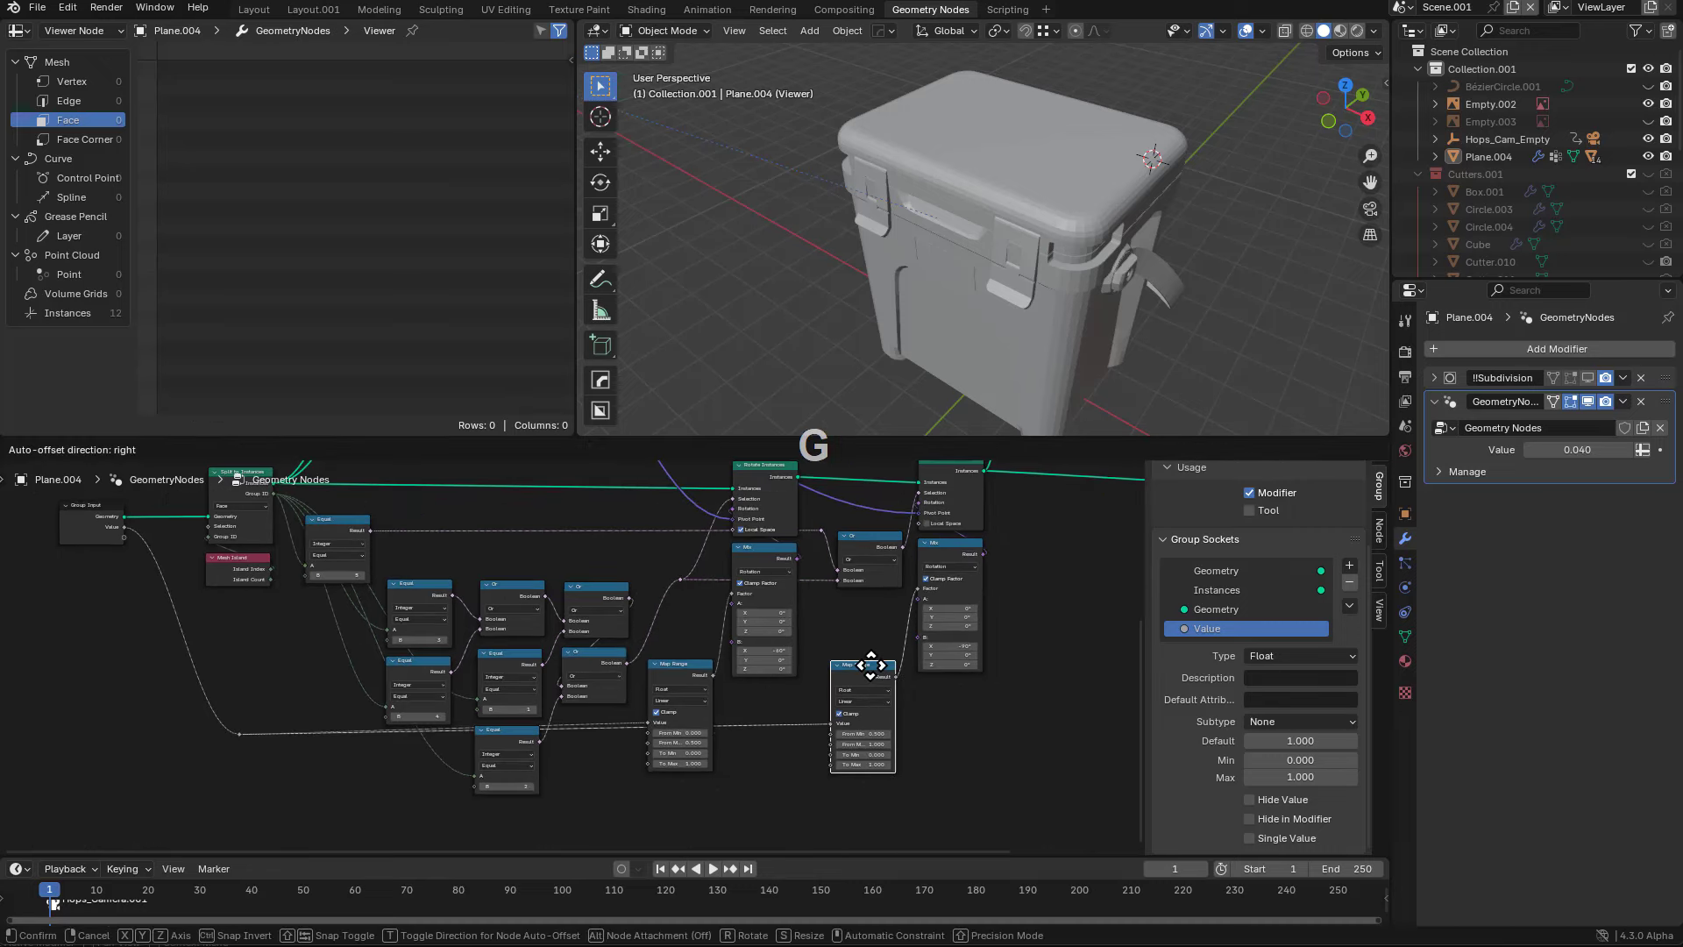
pyautogui.rightClick(871, 675)
# - Bring the Group Output node closer to the last Rotate Instances node and place the Viewer node above it
pyautogui.scroll(1, 876, 649)
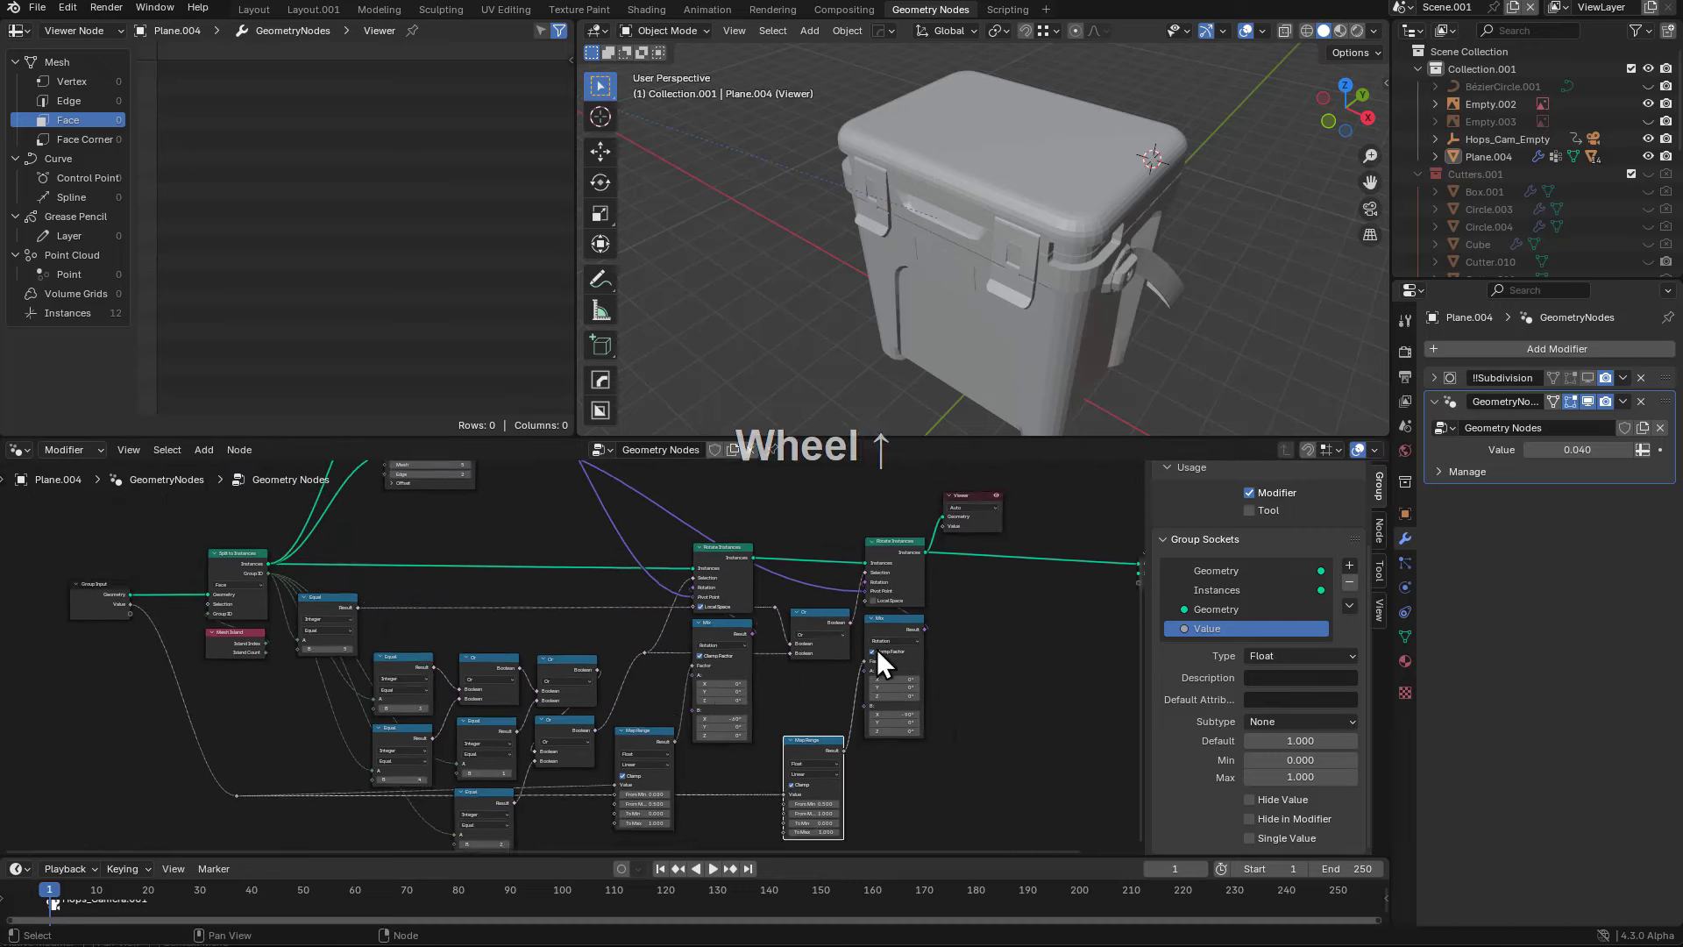
pyautogui.scroll(1, 876, 649)
pyautogui.moveTo(1026, 589); pyautogui.dragTo(808, 621, button='middle')
pyautogui.click(977, 587)
pyautogui.press('g')
pyautogui.click(976, 573)
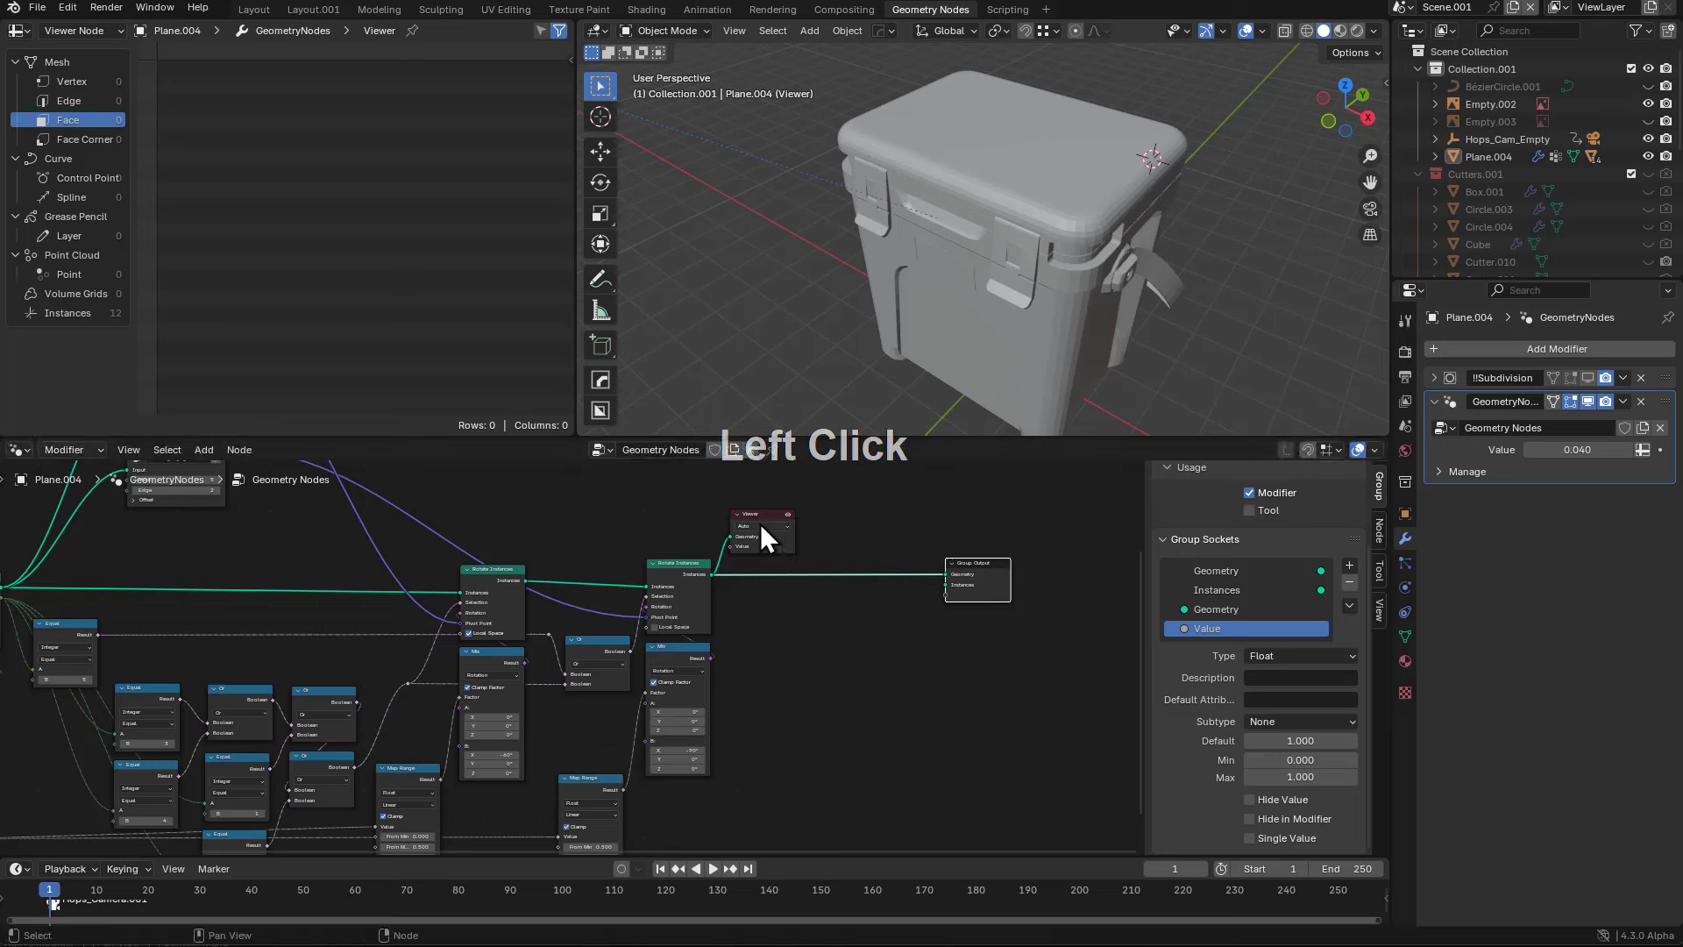
pyautogui.moveTo(759, 523); pyautogui.dragTo(986, 516)
# - Test the latch motion by raising the modifier's Value to about 0.4, and cancel the change
pyautogui.moveTo(1043, 331); pyautogui.dragTo(991, 322, button='middle')
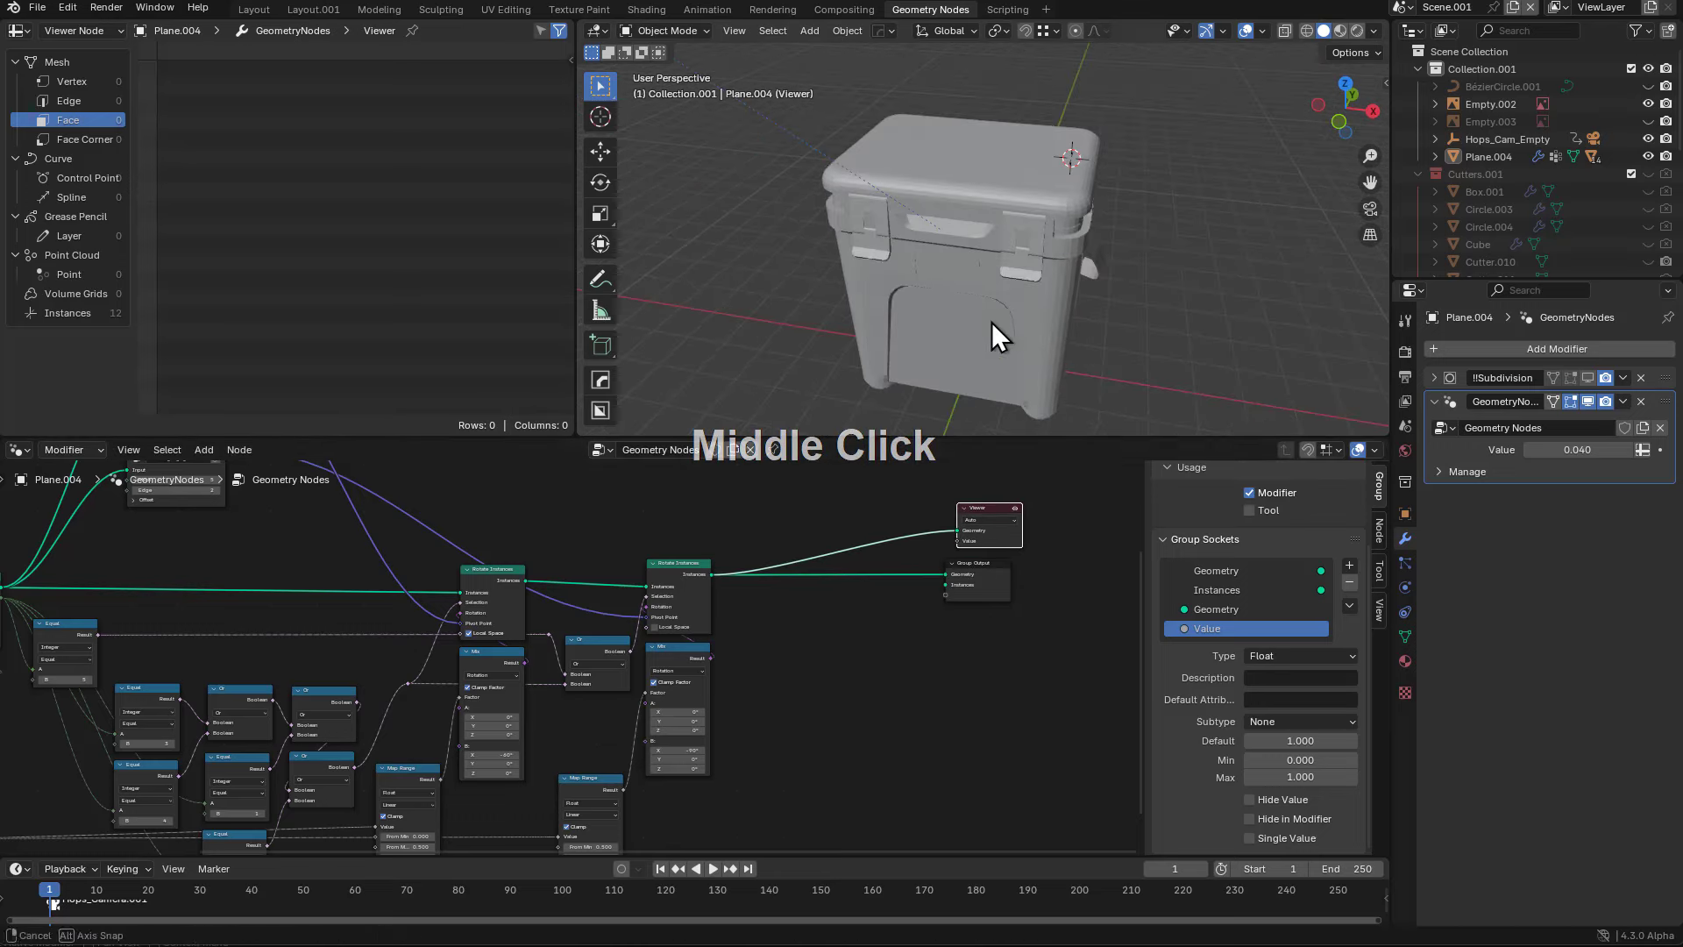
pyautogui.moveTo(708, 615); pyautogui.dragTo(746, 598, button='middle')
pyautogui.scroll(2, 594, 566)
pyautogui.moveTo(594, 566); pyautogui.dragTo(1359, 591, button='middle')
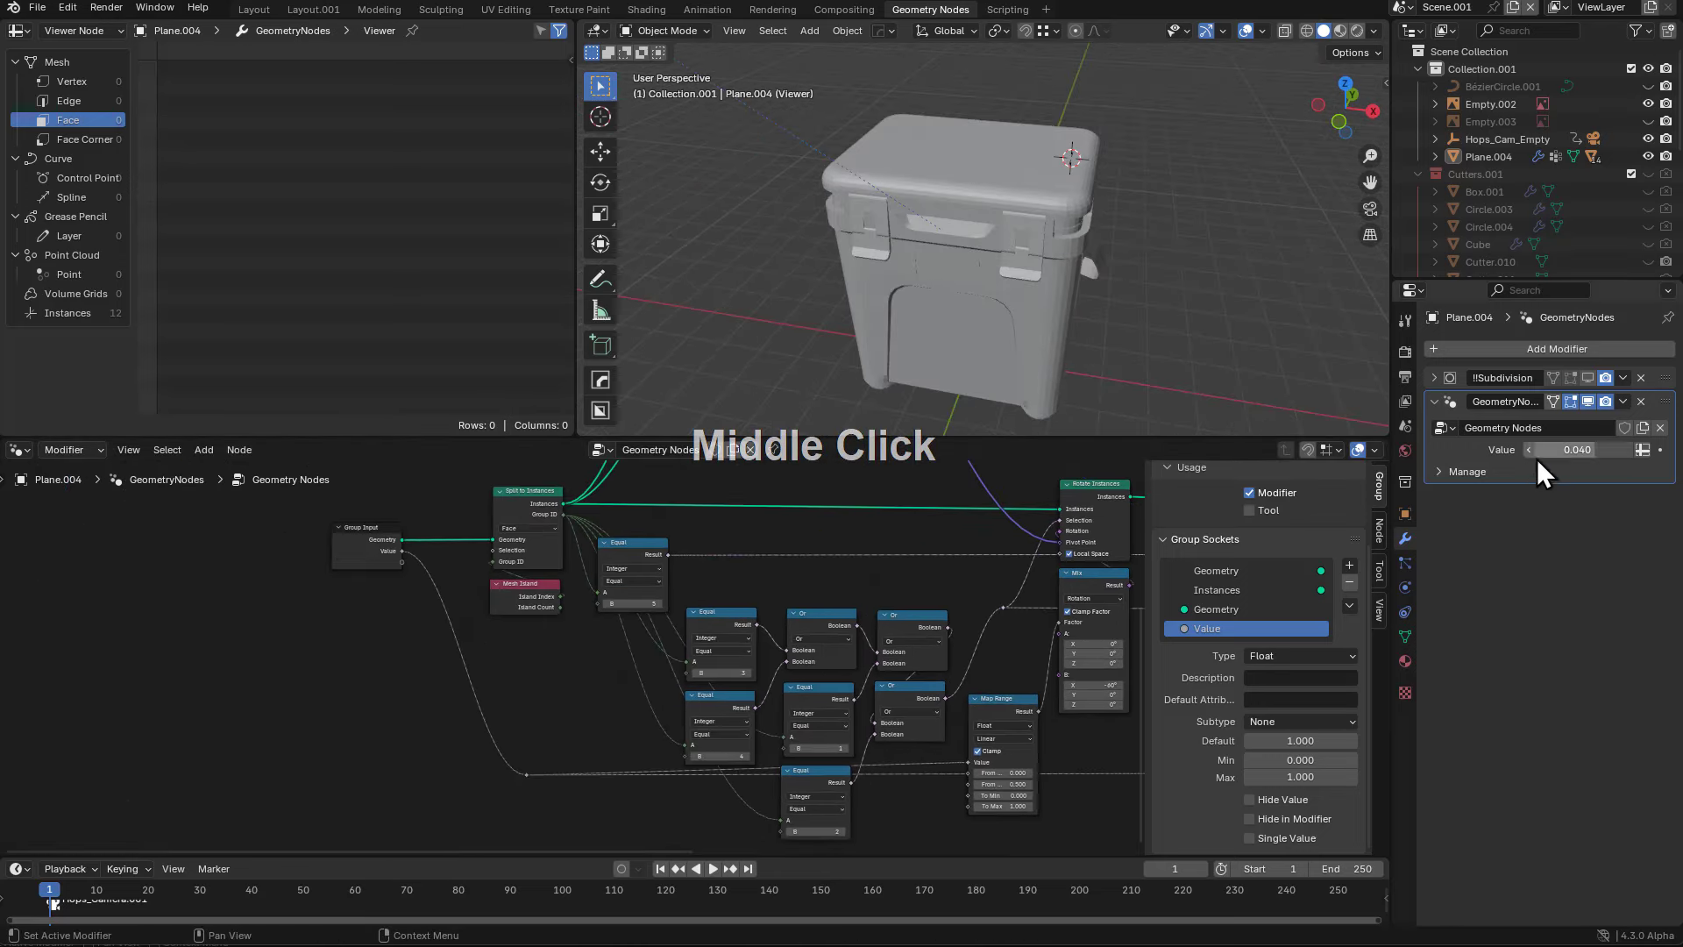
pyautogui.moveTo(1537, 458); pyautogui.dragTo(1601, 458)
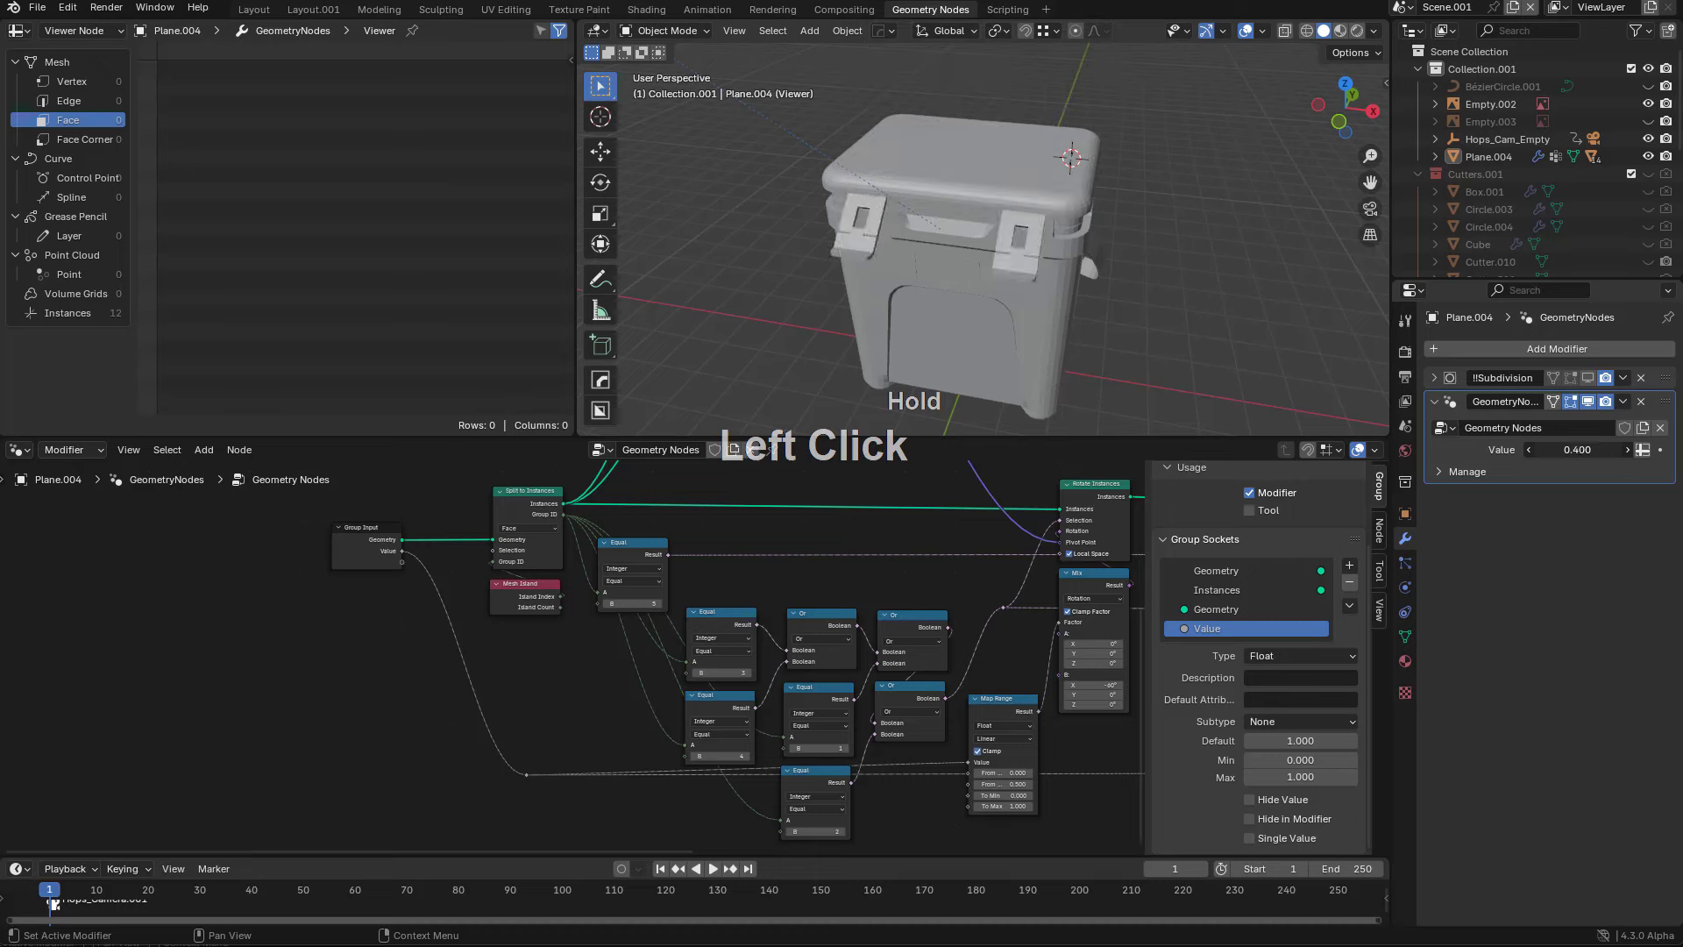
pyautogui.rightClick(1600, 457)
# - Select the cooler, inspect its mesh in Edit Mode with X-ray, and return to Object Mode
pyautogui.click(1128, 267)
pyautogui.moveTo(1127, 263)
pyautogui.mouseDown(button='middle')
pyautogui.moveTo(1024, 279)
pyautogui.moveTo(997, 304)
pyautogui.moveTo(966, 260)
pyautogui.moveTo(987, 234)
pyautogui.moveTo(1033, 275)
pyautogui.moveTo(1005, 250)
pyautogui.mouseUp(button='middle')
pyautogui.click(987, 234)
pyautogui.press('Tab')
pyautogui.hotkey('alt', 'z')
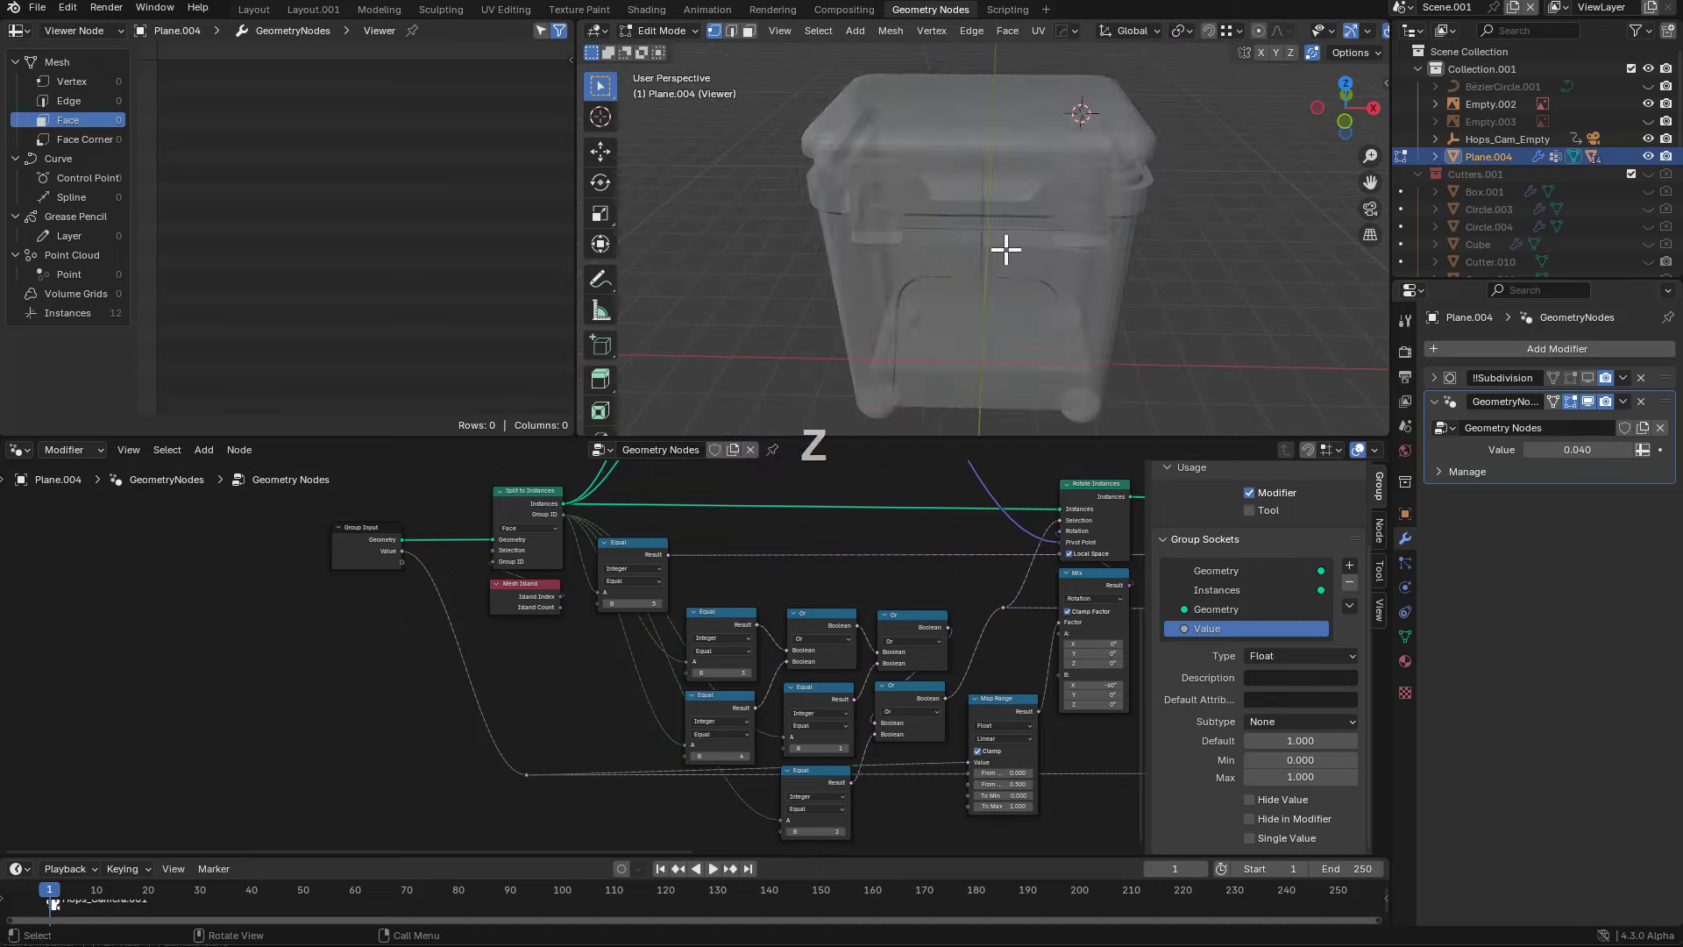
pyautogui.press('Tab')
pyautogui.moveTo(1126, 276); pyautogui.dragTo(1192, 298, button='middle')
# - Toggle the Geometry Nodes modifier's Edit Mode display and check the cooler in Edit Mode
pyautogui.click(1570, 401)
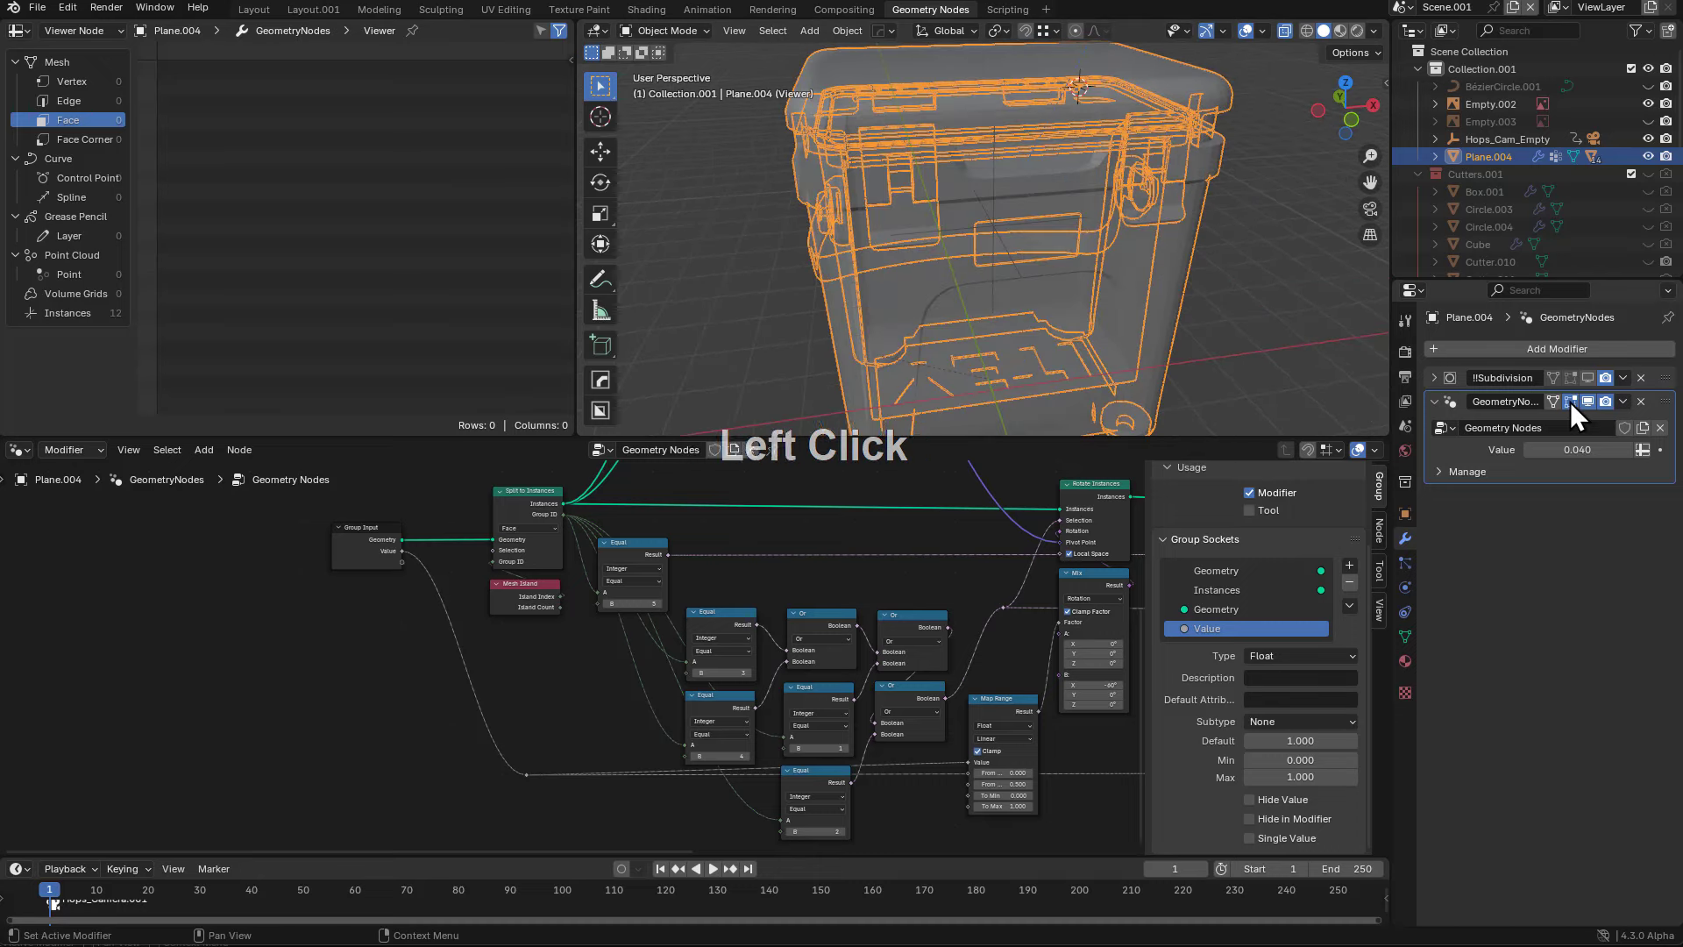
pyautogui.press('Tab')
pyautogui.hotkey('alt', 'z')
pyautogui.press('Tab')
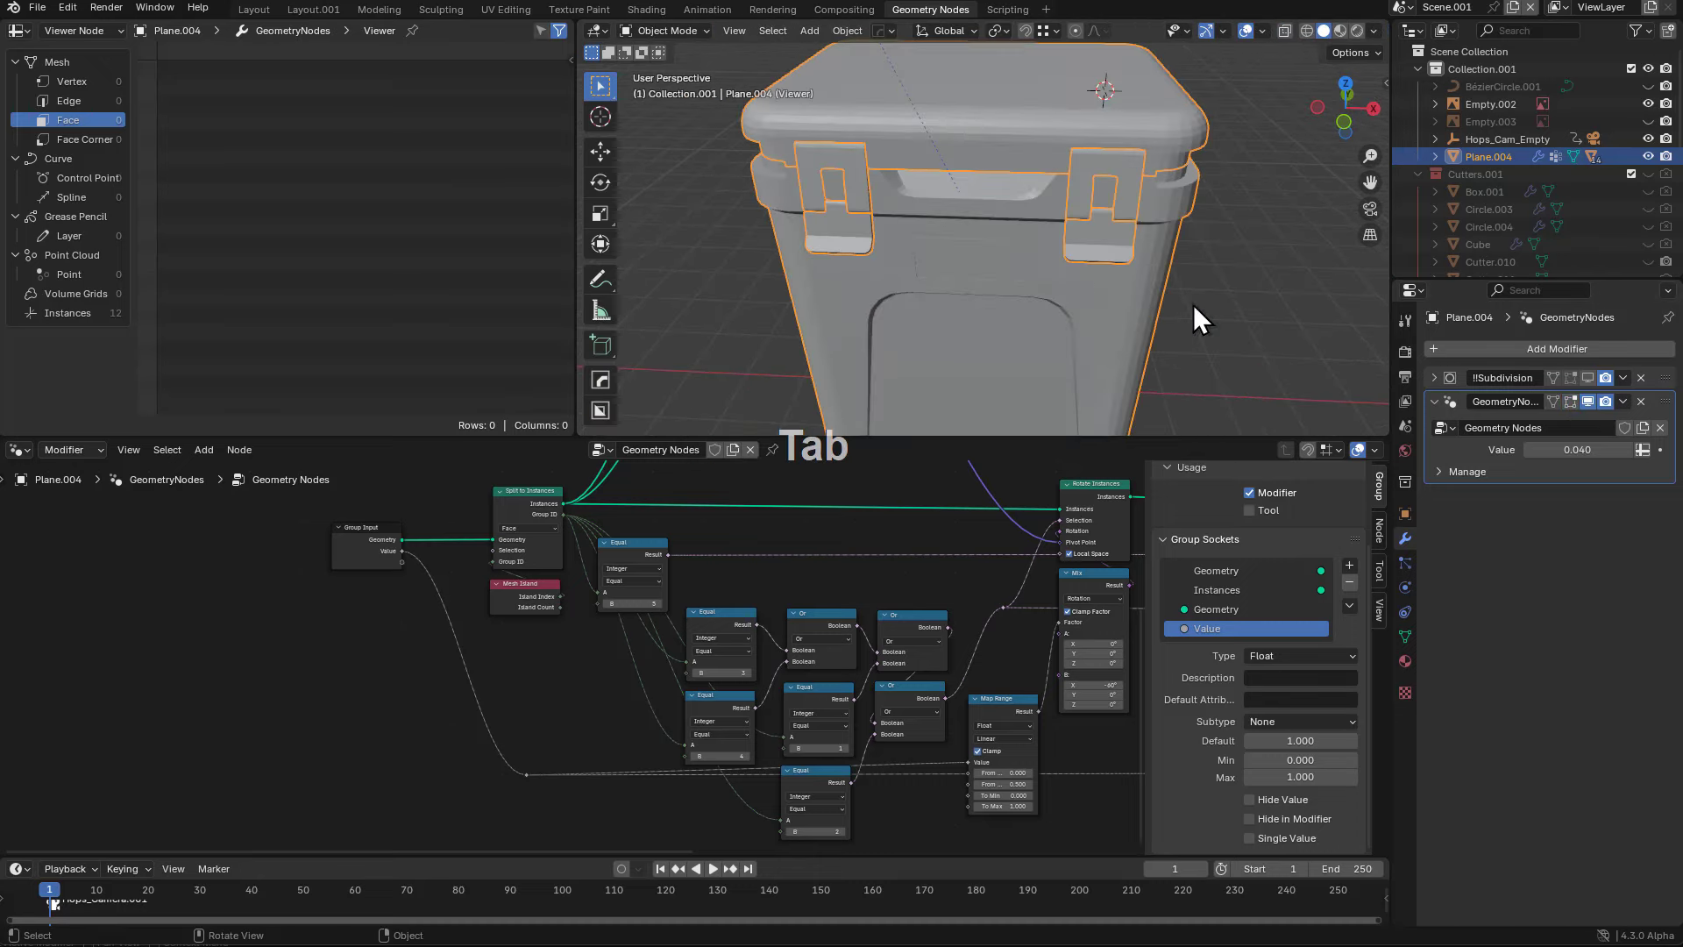
# - Toggle the Geometry Nodes modifier's On Cage, Edit Mode and viewport display while checking the cooler in Edit Mode with X-ray
pyautogui.click(1553, 401)
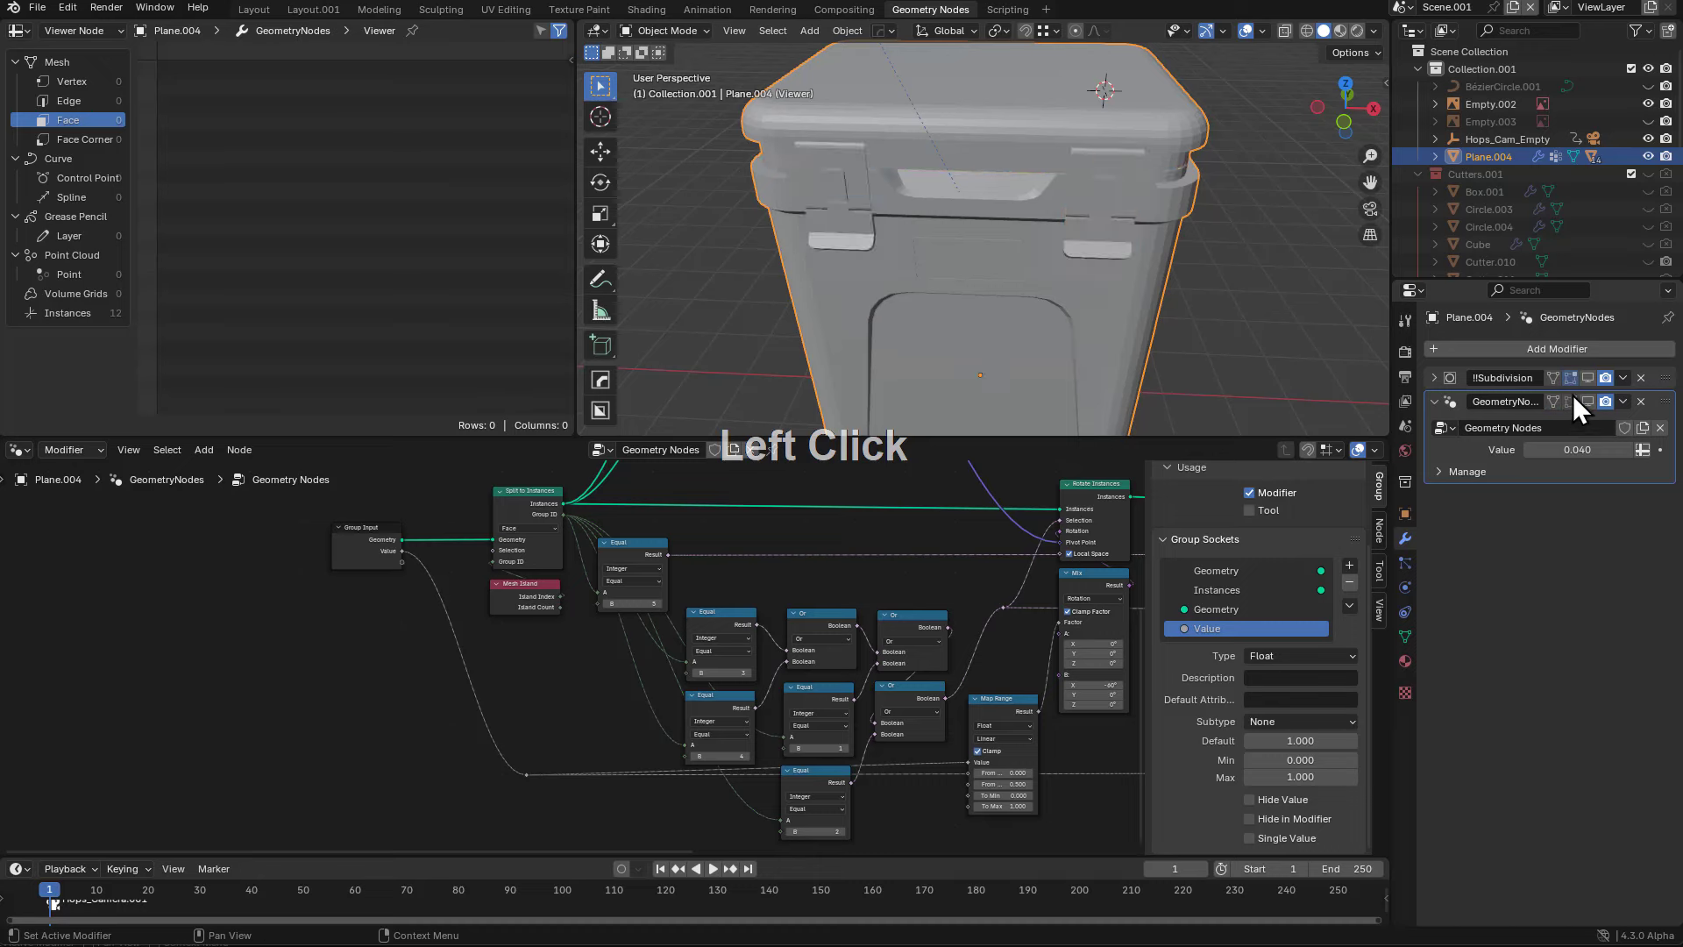
pyautogui.press('Tab')
pyautogui.hotkey('alt', 'z')
pyautogui.click(1553, 401)
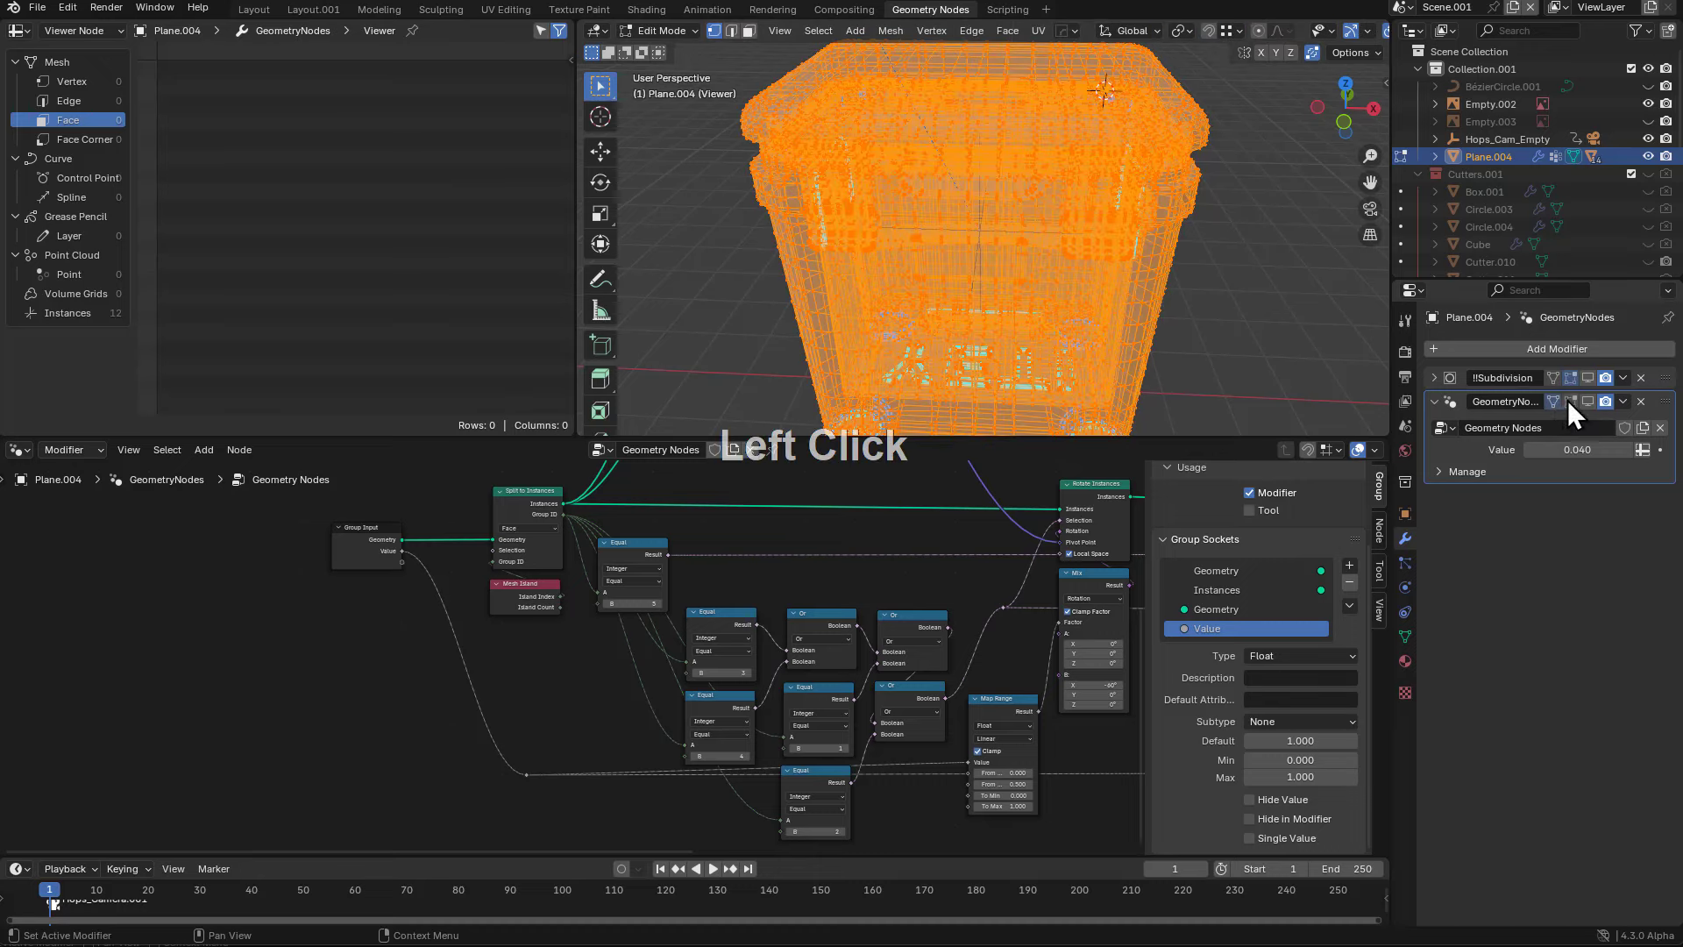
pyautogui.click(1583, 401)
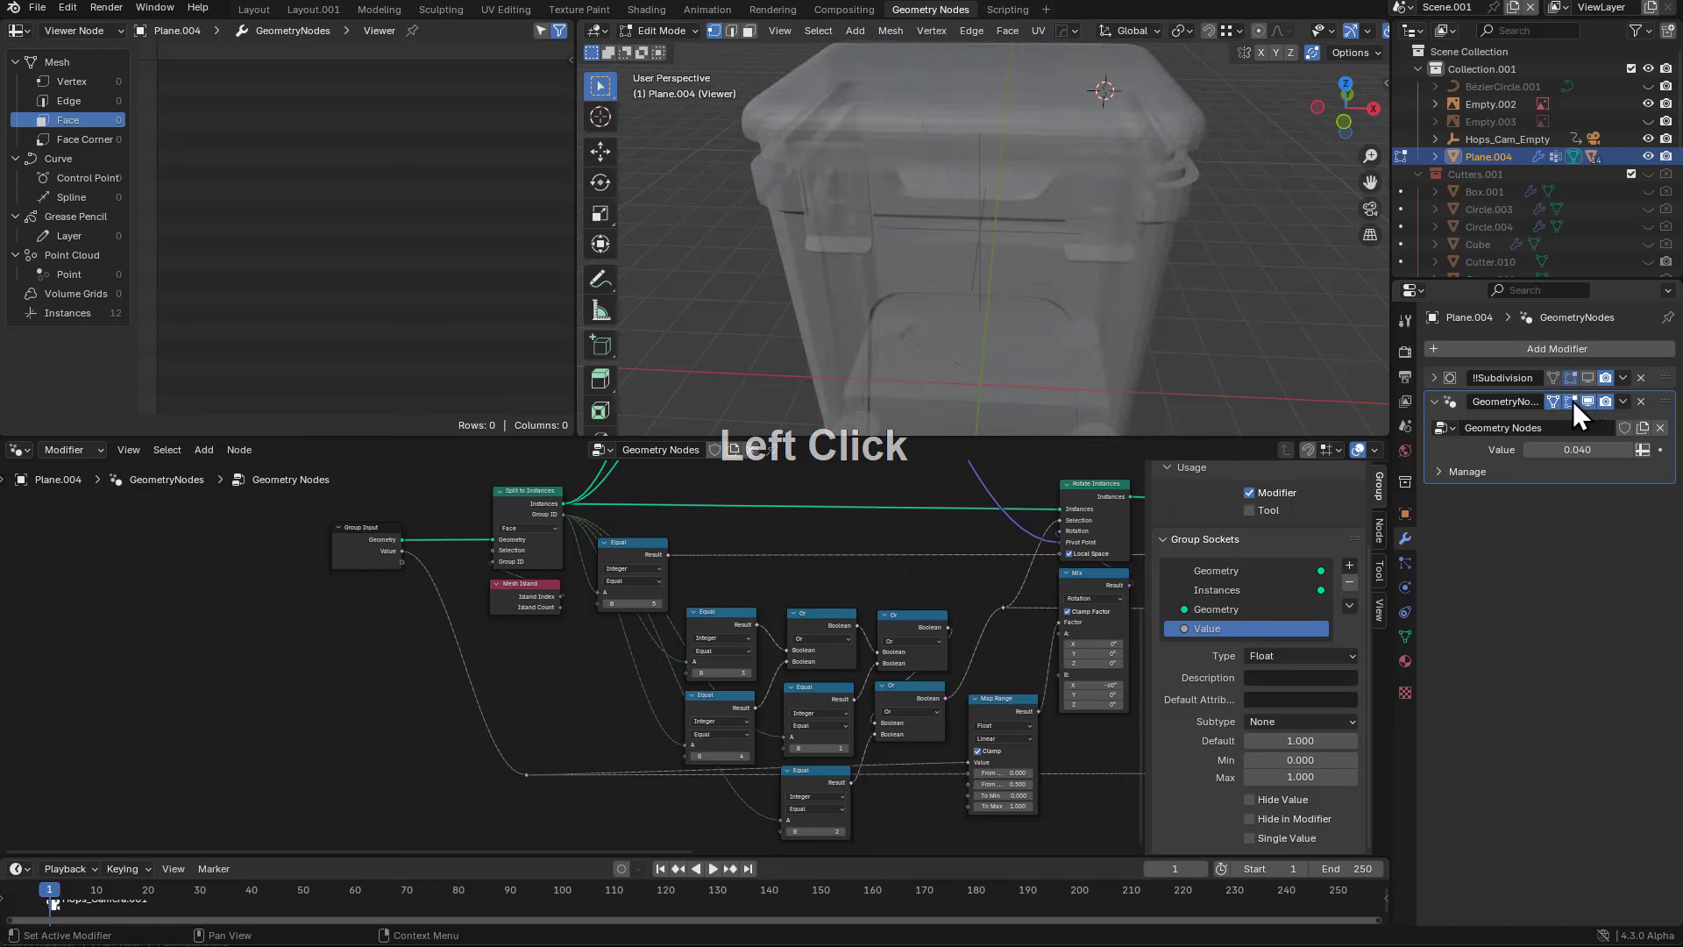
pyautogui.click(1570, 400)
pyautogui.press('Tab')
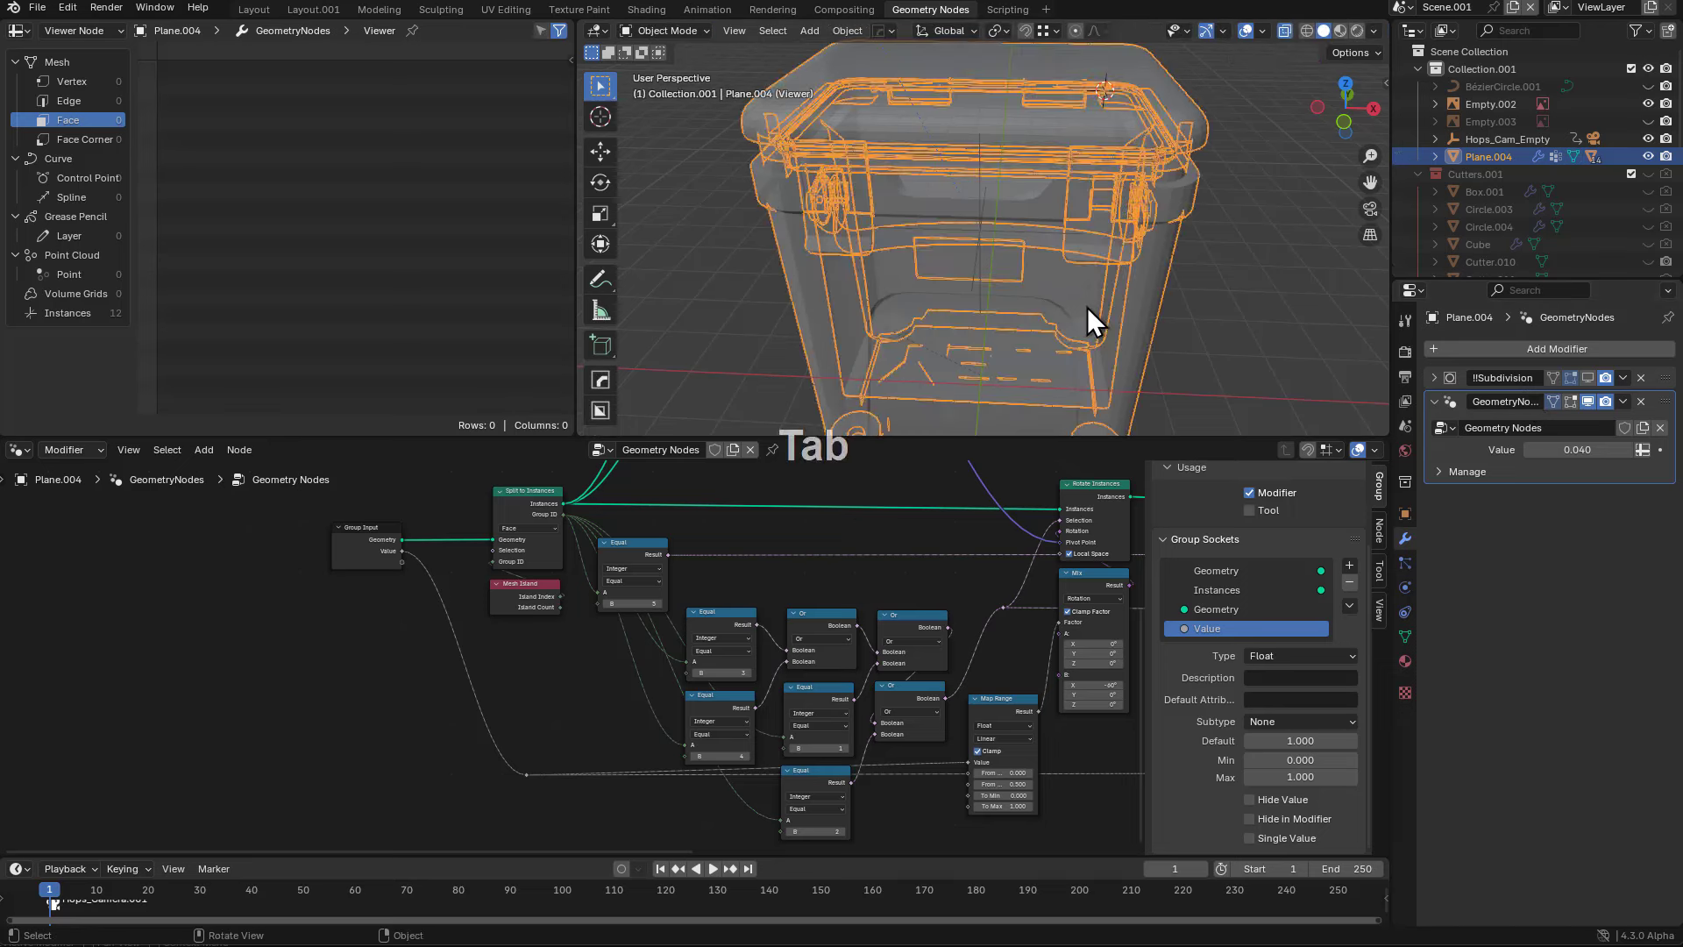
# - Switch the Geometry Nodes modifier's On Cage, viewport and Edit Mode display on and off, comparing the cooler in Object Mode and Edit Mode
pyautogui.press('z')
pyautogui.press('Tab')
pyautogui.click(1556, 401)
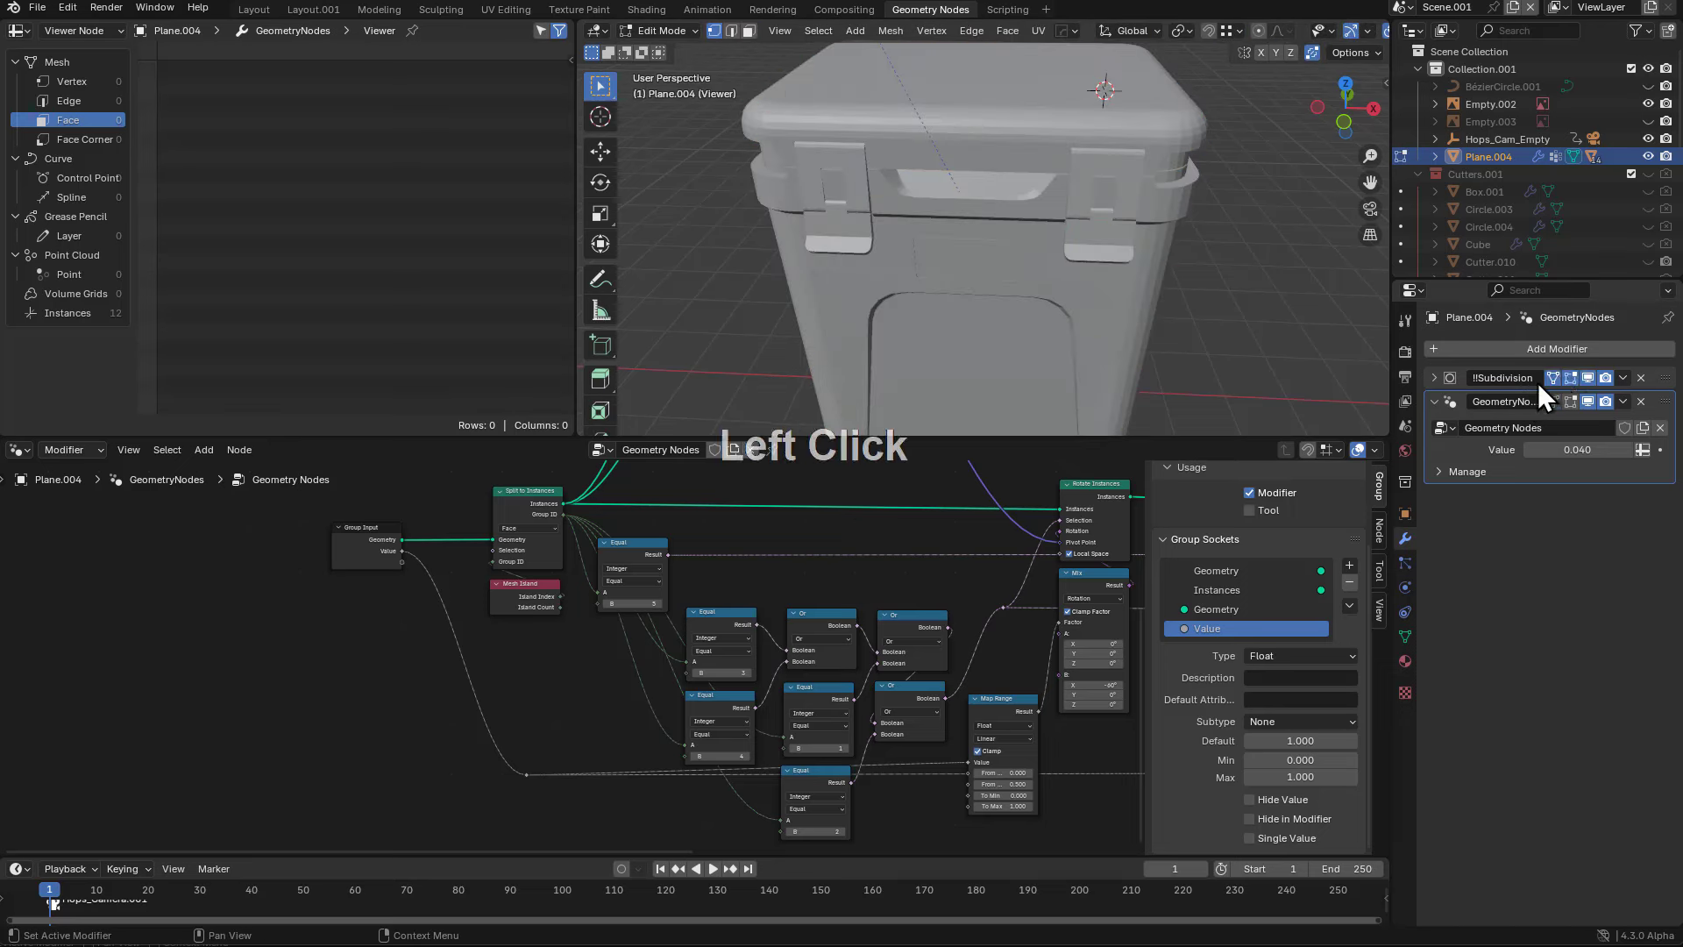
pyautogui.press('Tab')
pyautogui.click(1591, 402)
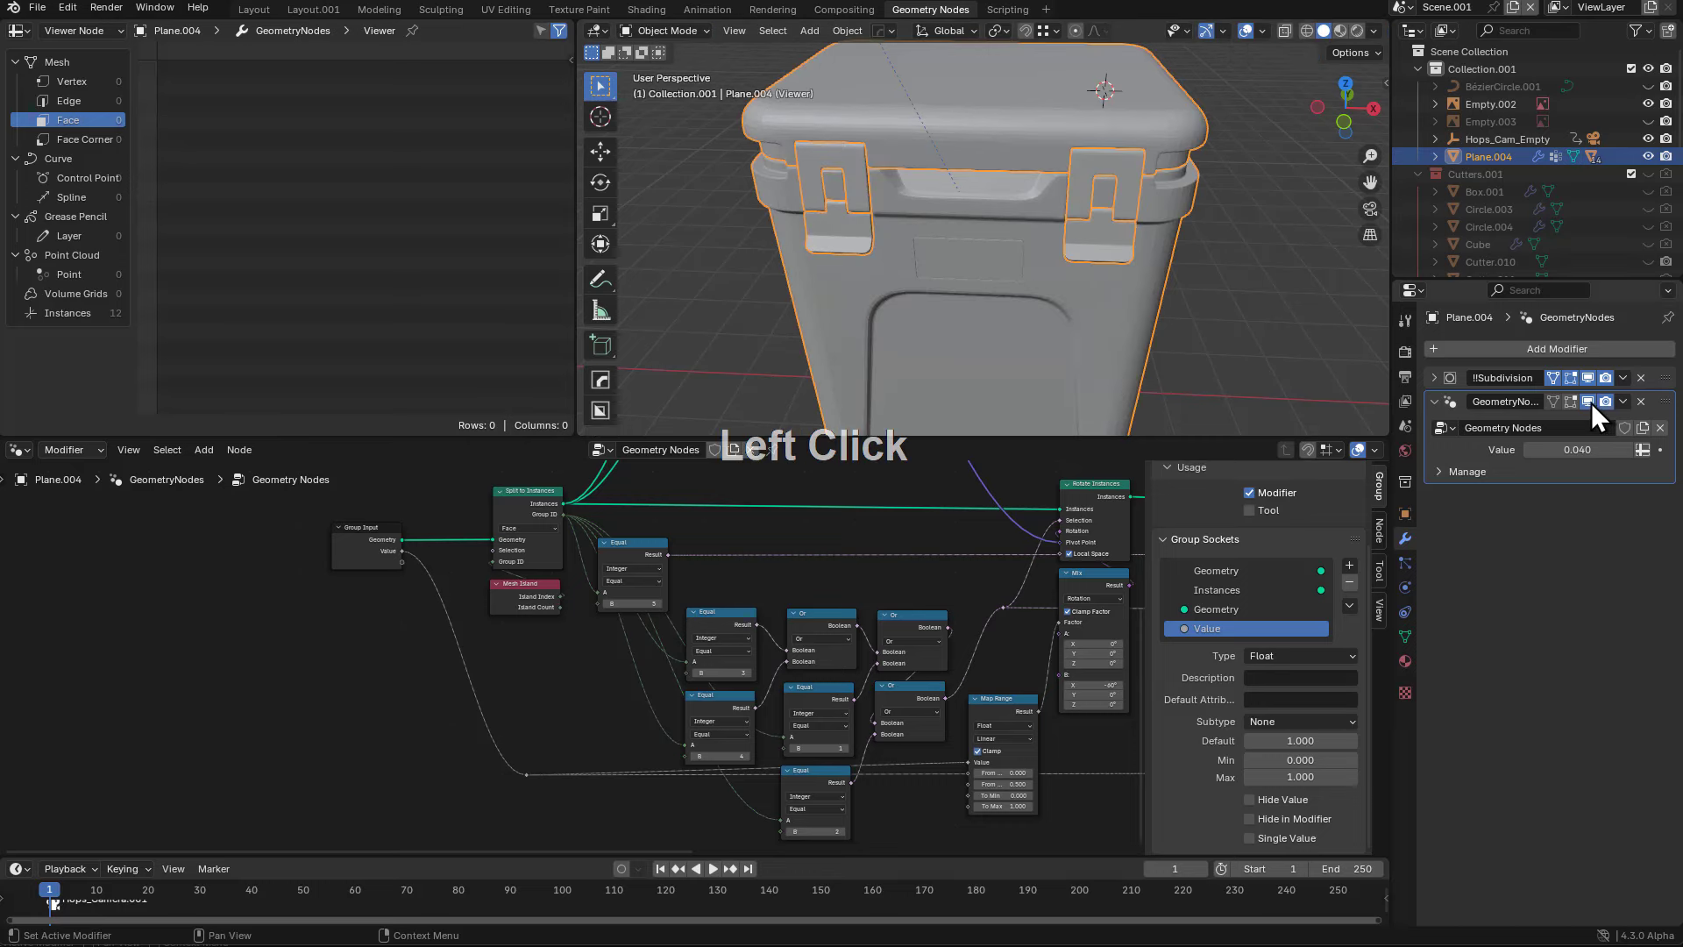
pyautogui.click(1589, 402)
pyautogui.click(1587, 401)
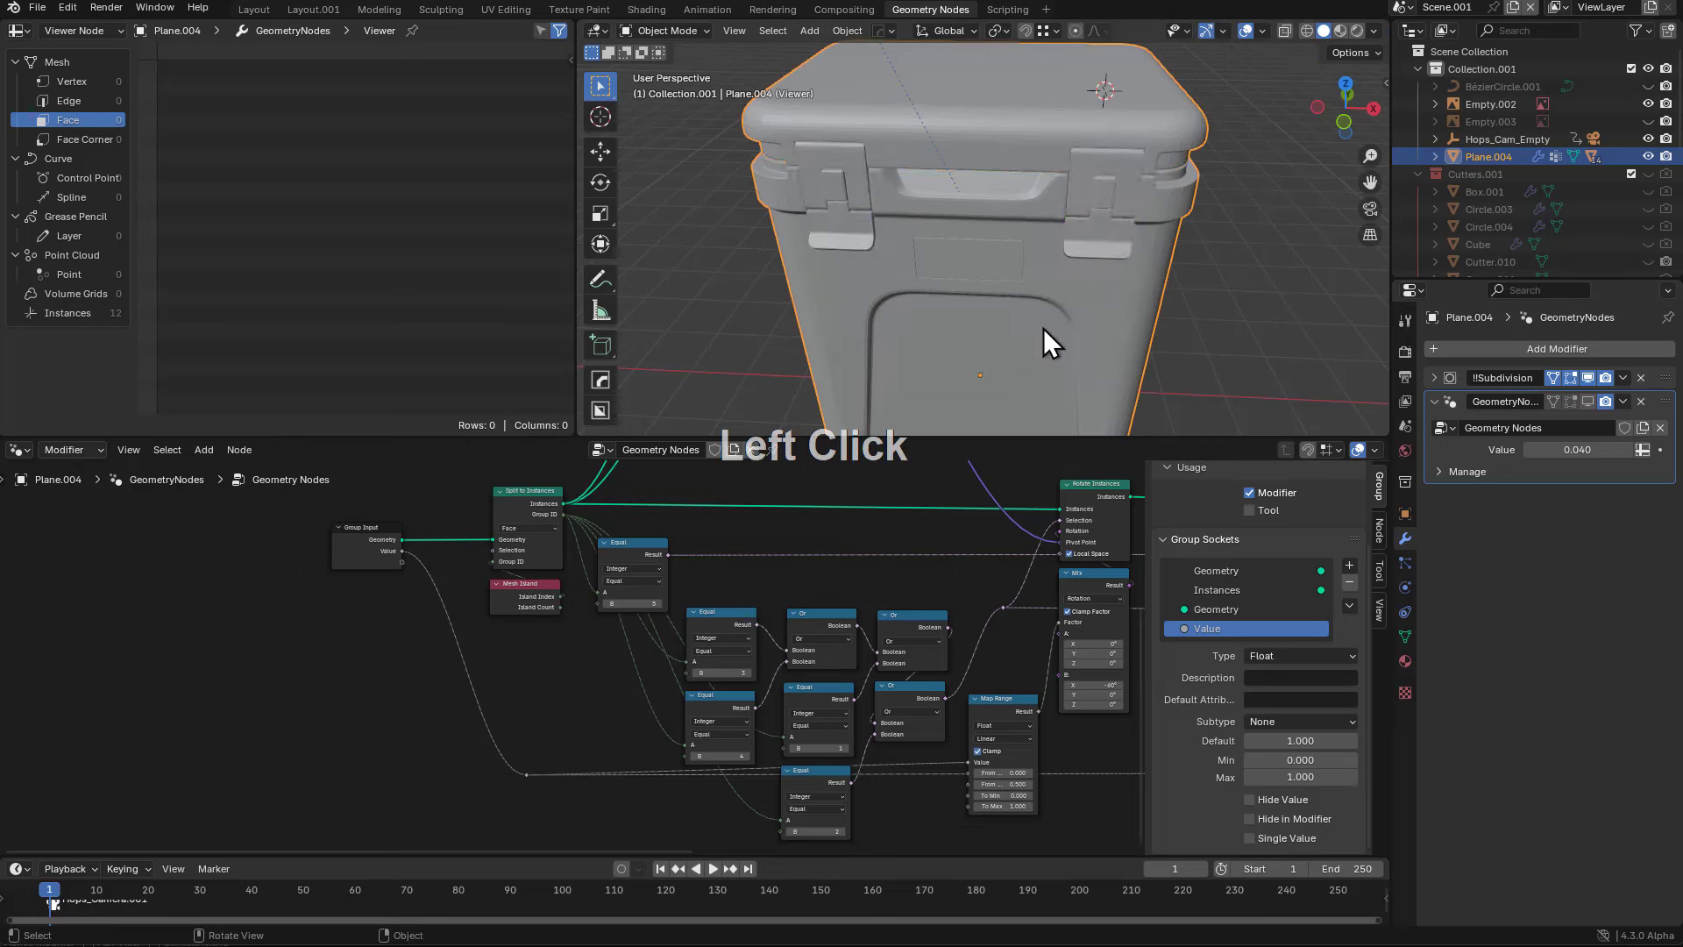
pyautogui.press('Tab')
pyautogui.click(1570, 400)
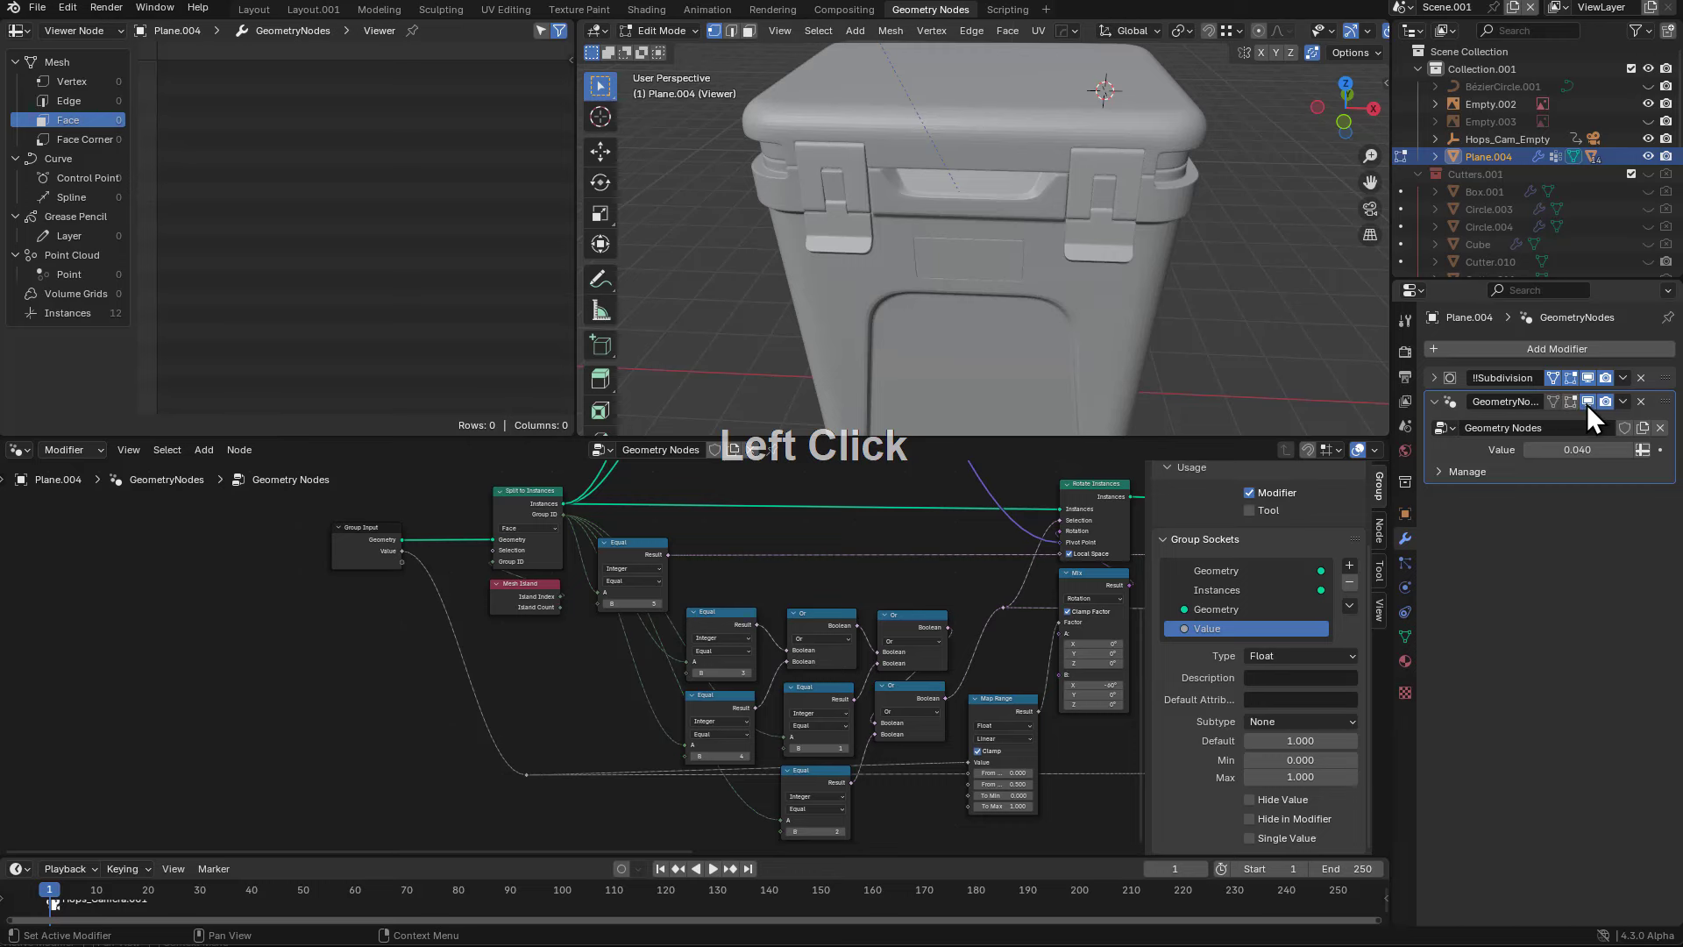
# - Try raising the modifier's Value to about 0.24 in Edit Mode, cancel it, review the Rotate Instances nodes, and return to Object Mode
pyautogui.moveTo(923, 568); pyautogui.dragTo(811, 575, button='middle')
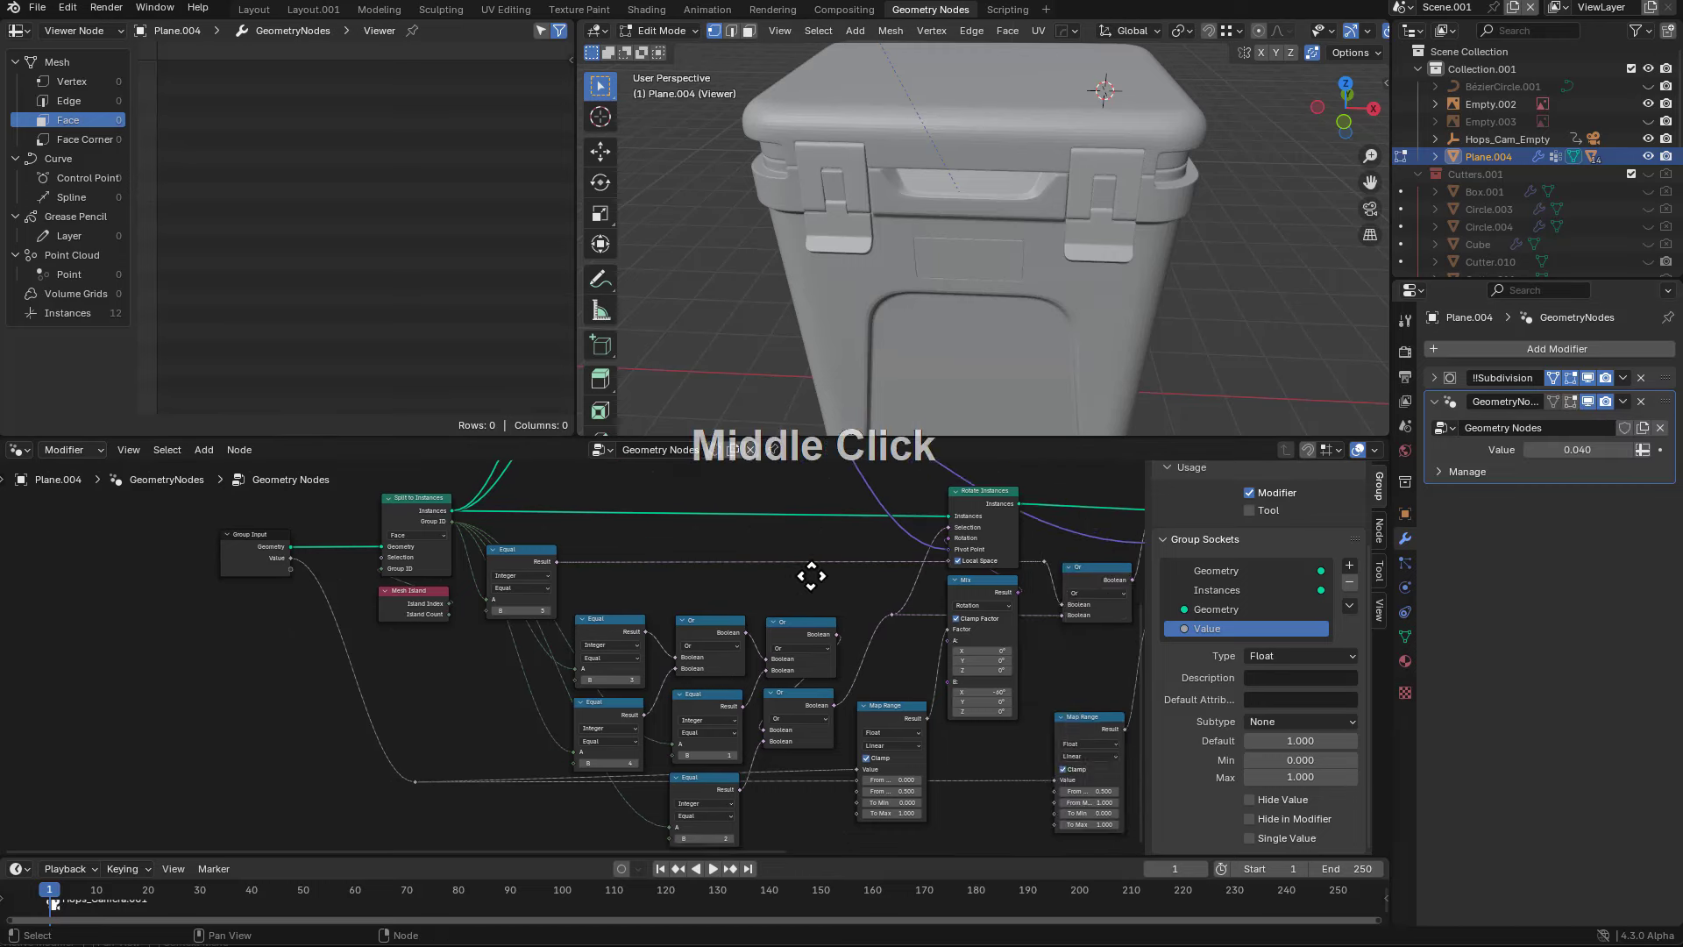
pyautogui.scroll(-1, 812, 596)
pyautogui.moveTo(969, 647); pyautogui.dragTo(949, 613, button='middle')
pyautogui.moveTo(1568, 448); pyautogui.dragTo(1604, 449)
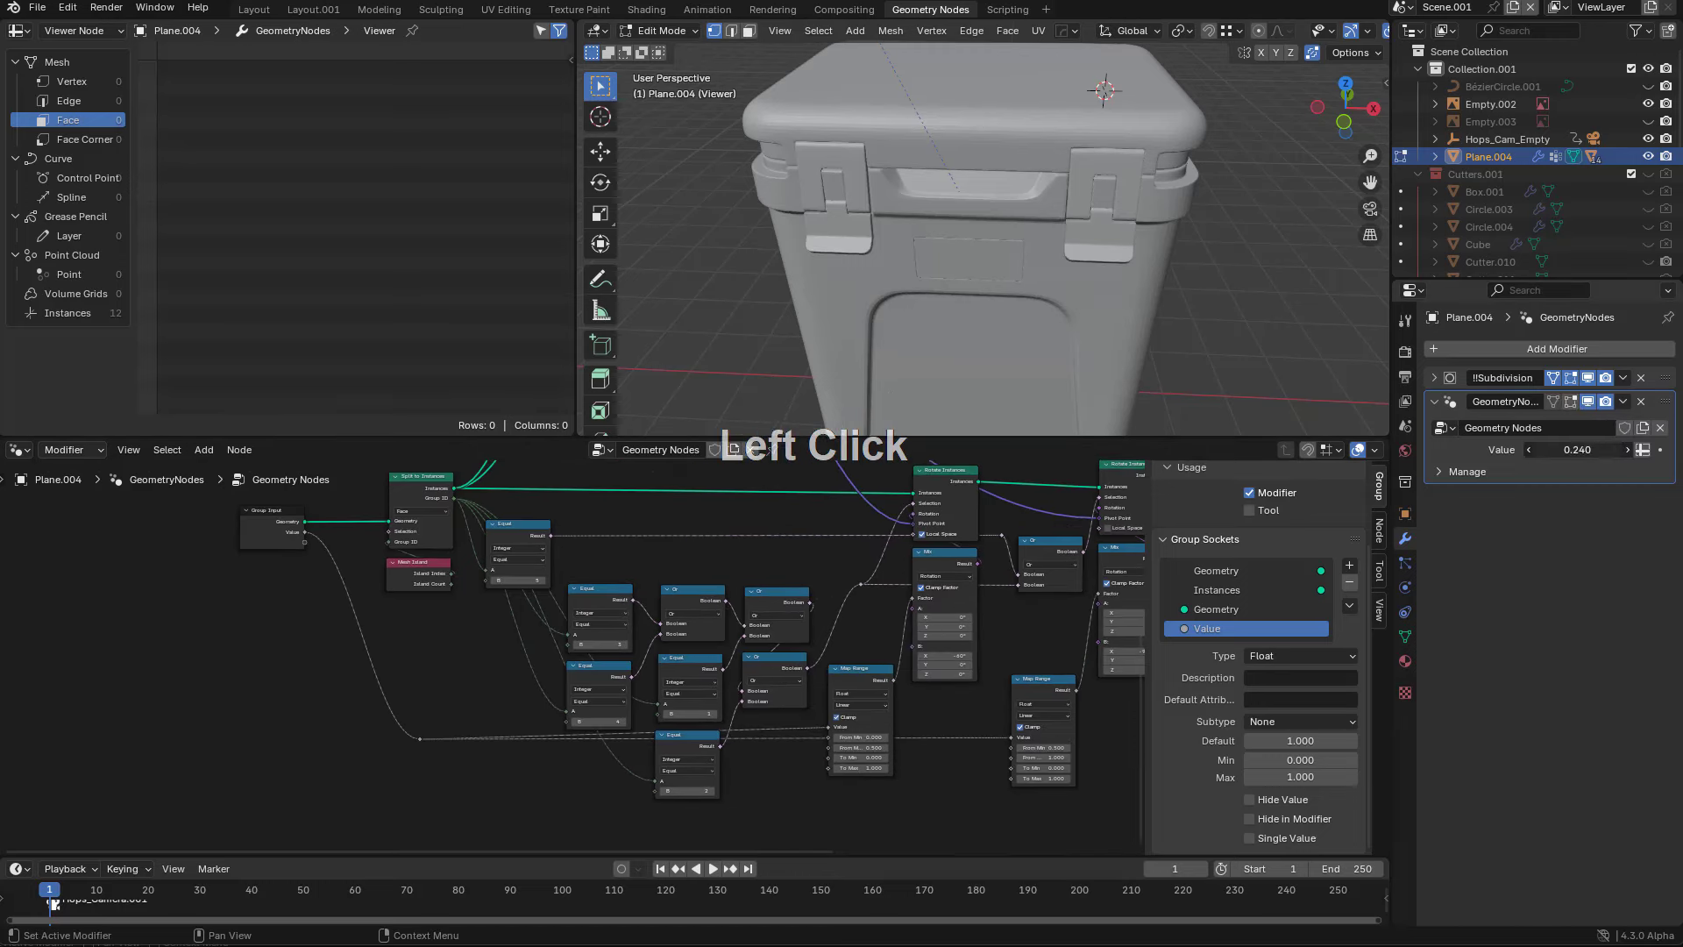
pyautogui.moveTo(909, 641); pyautogui.dragTo(674, 701, button='middle')
pyautogui.moveTo(902, 632); pyautogui.dragTo(708, 668, button='middle')
pyautogui.scroll(3, 708, 668)
pyautogui.click(977, 264)
pyautogui.press('Tab')
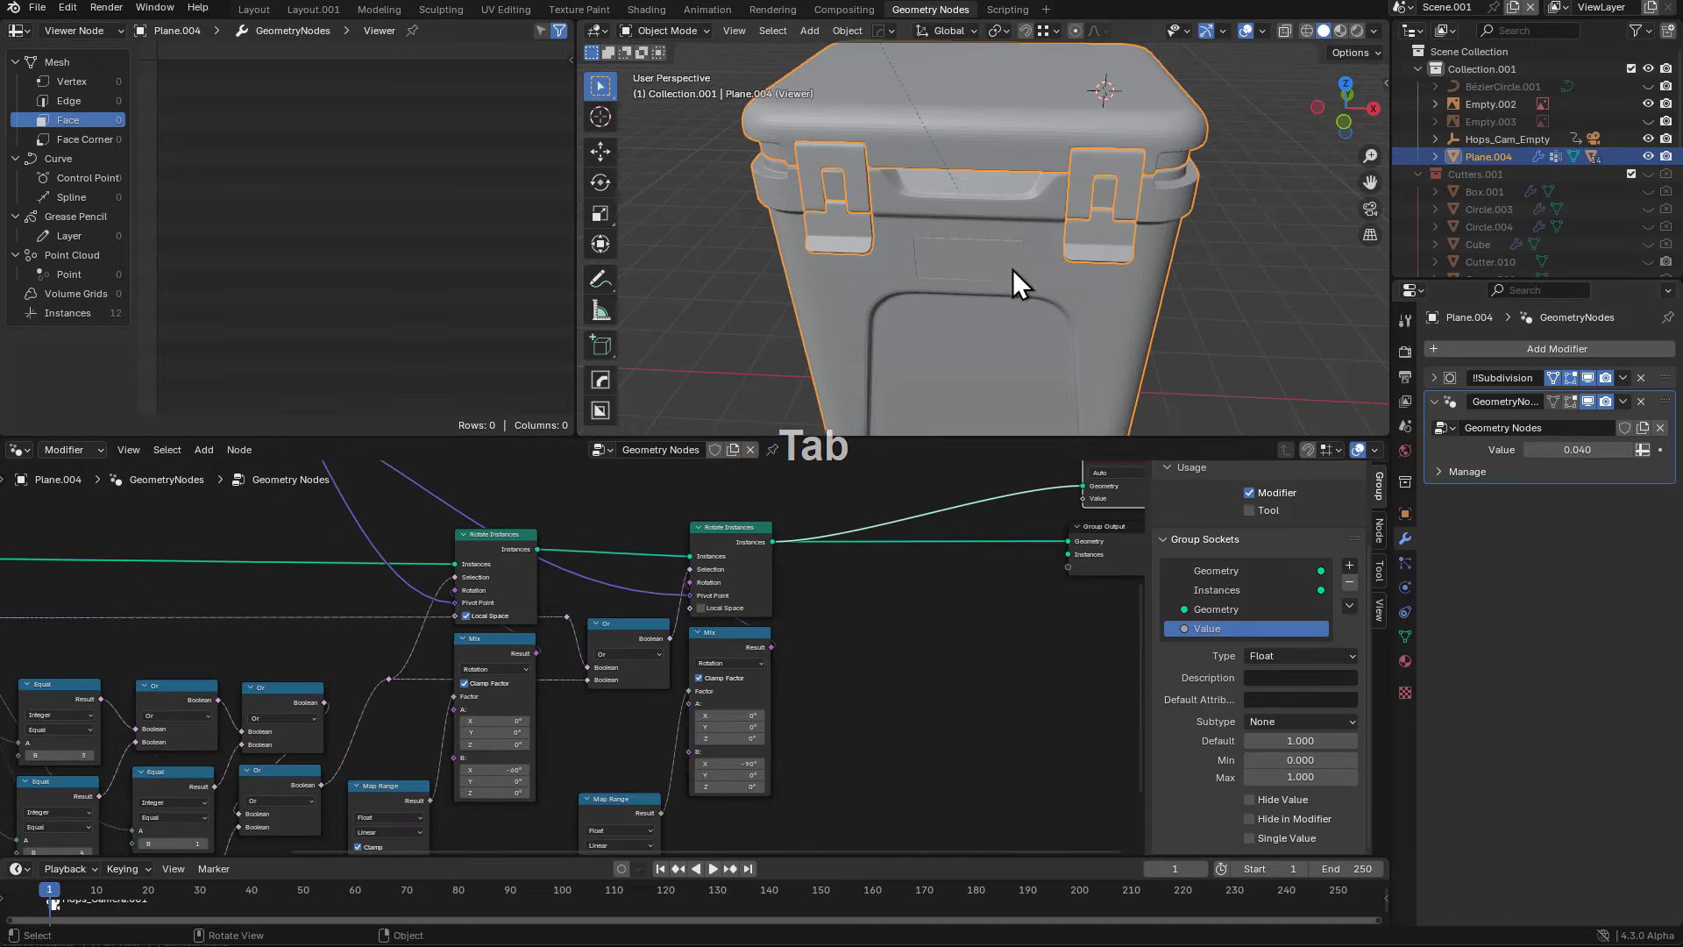
# - Test the latch motion with the modifier's Value in Object Mode, checking the whole cooler, and cancel the change
pyautogui.moveTo(1568, 448)
pyautogui.mouseDown()
pyautogui.moveTo(1587, 449)
pyautogui.moveTo(1569, 449)
pyautogui.mouseUp()
pyautogui.moveTo(1043, 341); pyautogui.dragTo(992, 329, button='middle')
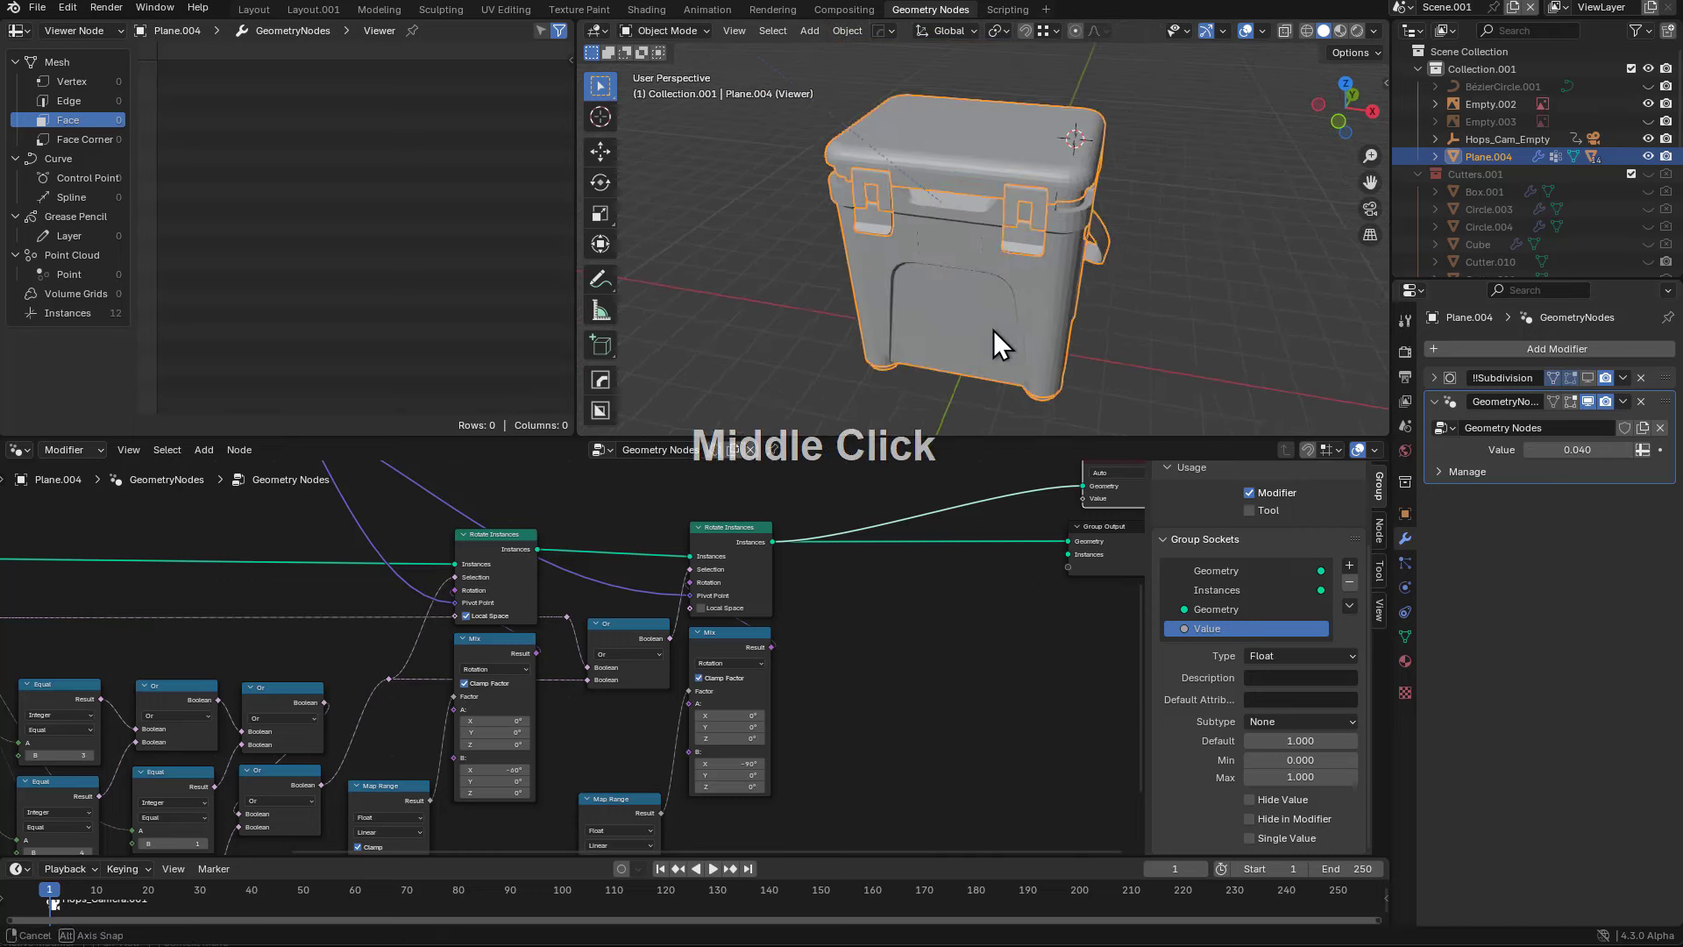
pyautogui.scroll(3, 1061, 300)
pyautogui.moveTo(1536, 448); pyautogui.dragTo(1558, 448)
pyautogui.rightClick(1060, 209)
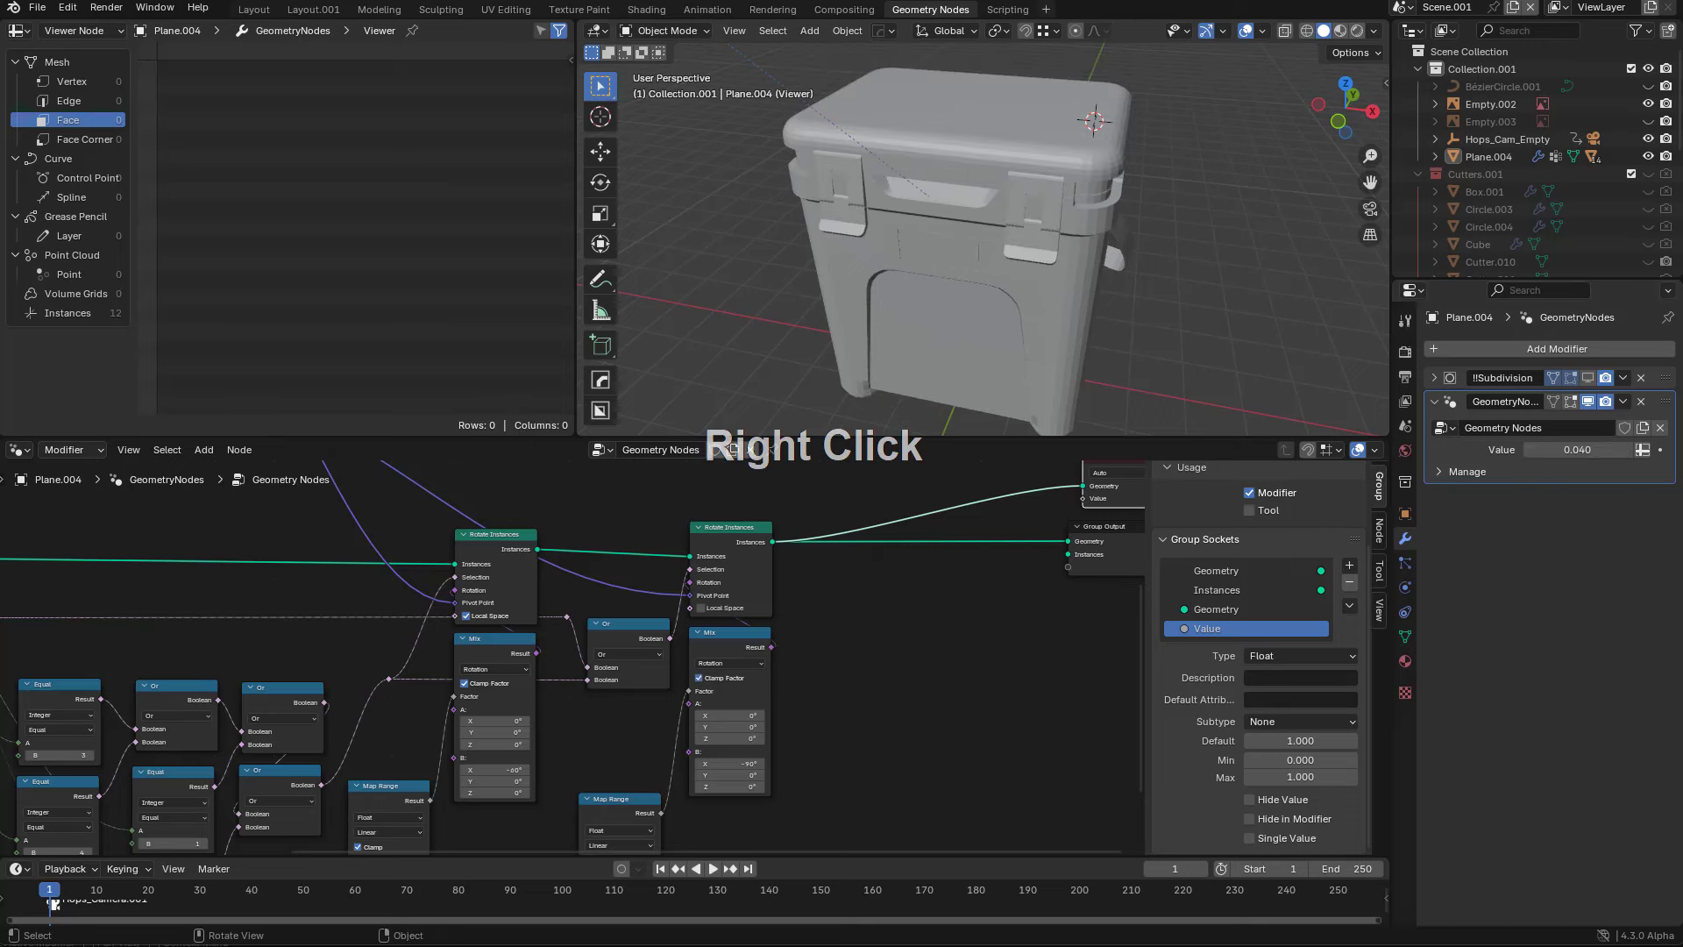
# - Switch to Sound Recorder and record a new voice clip about 10 seconds long
pyautogui.moveTo(980, 2); pyautogui.dragTo(688, 341)
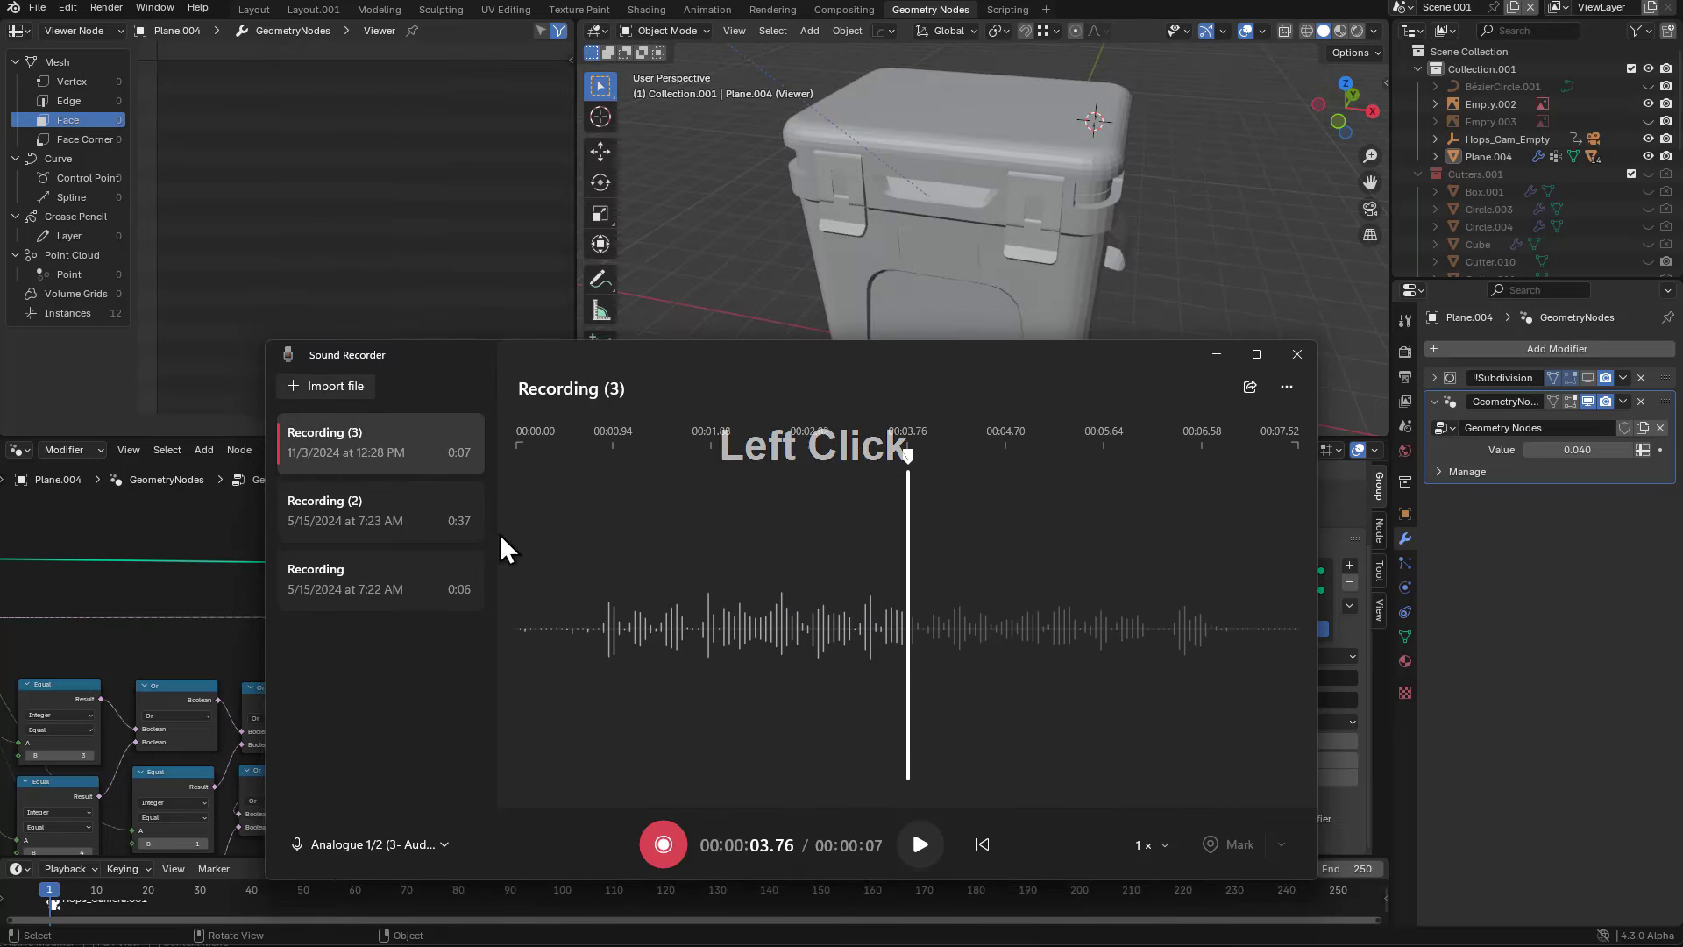
pyautogui.click(661, 843)
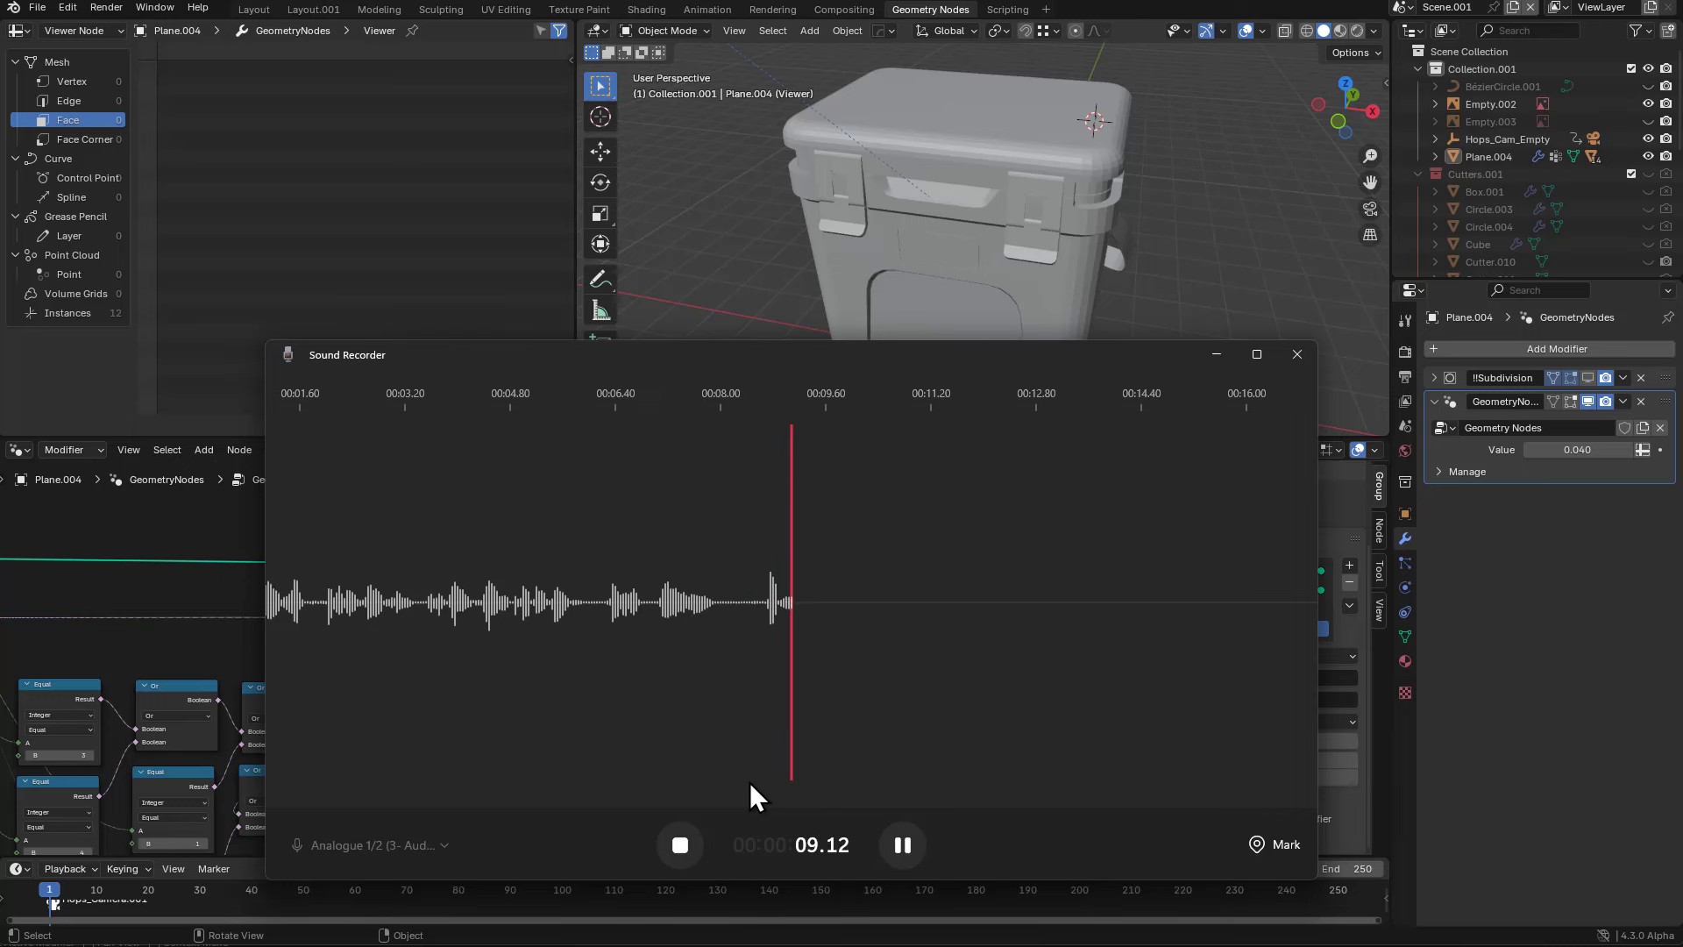
pyautogui.click(688, 847)
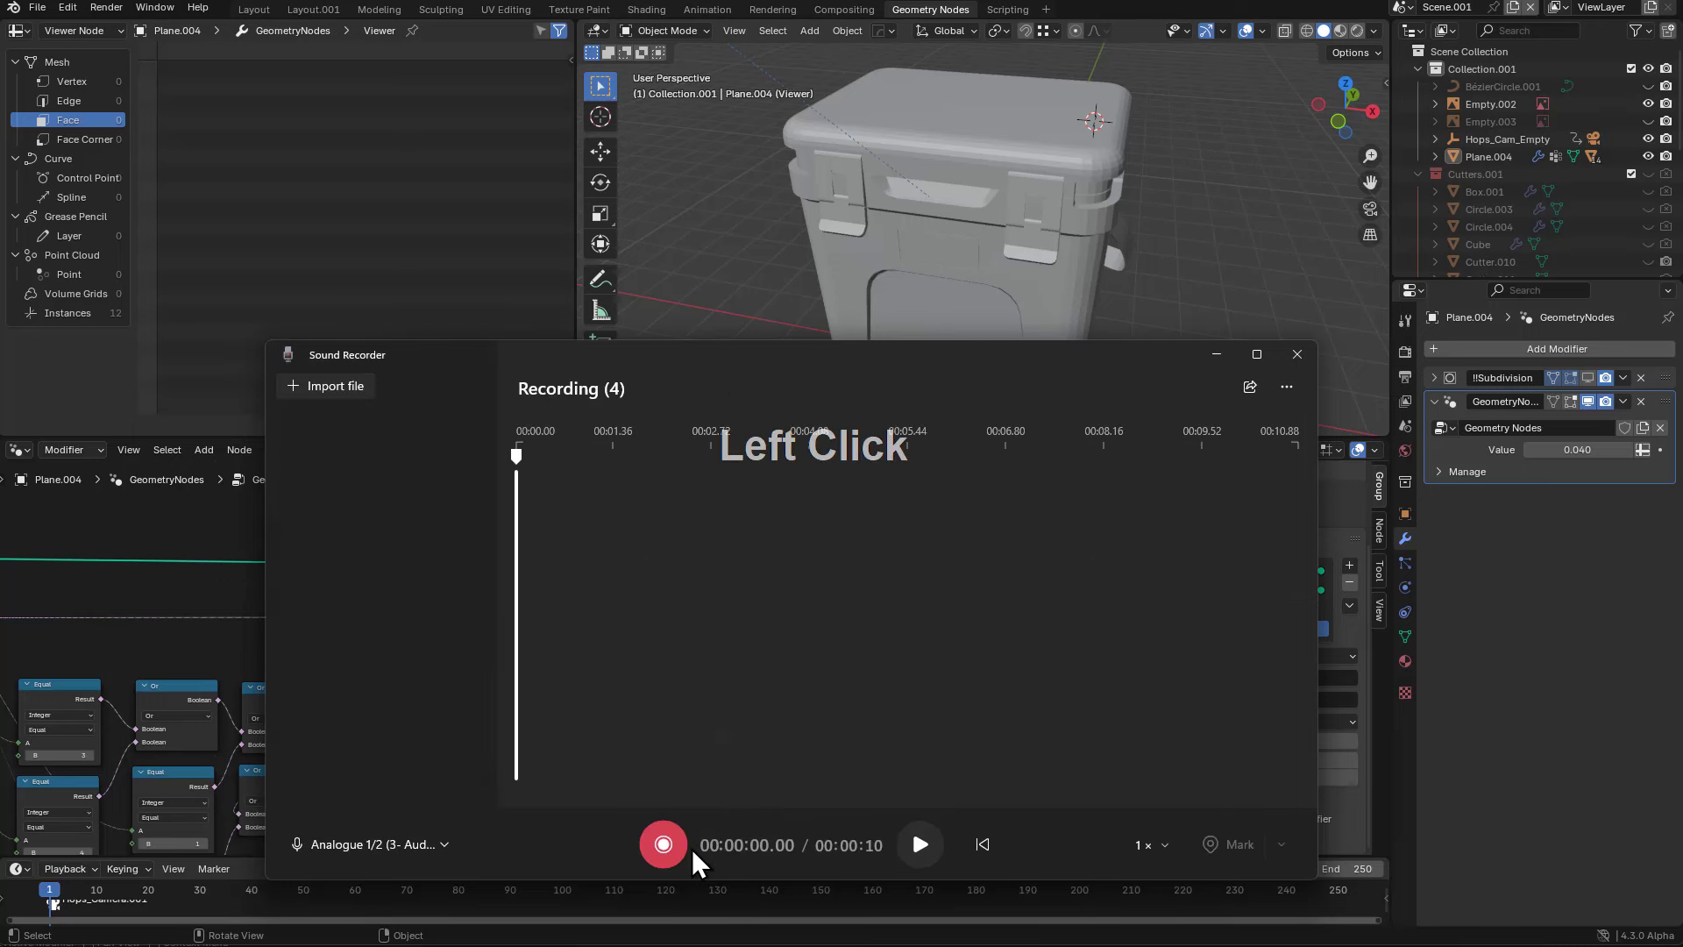
# - Show Recording (4) in its folder, copy the Sound Recordings folder path, and switch back to Blender
pyautogui.rightClick(389, 459)
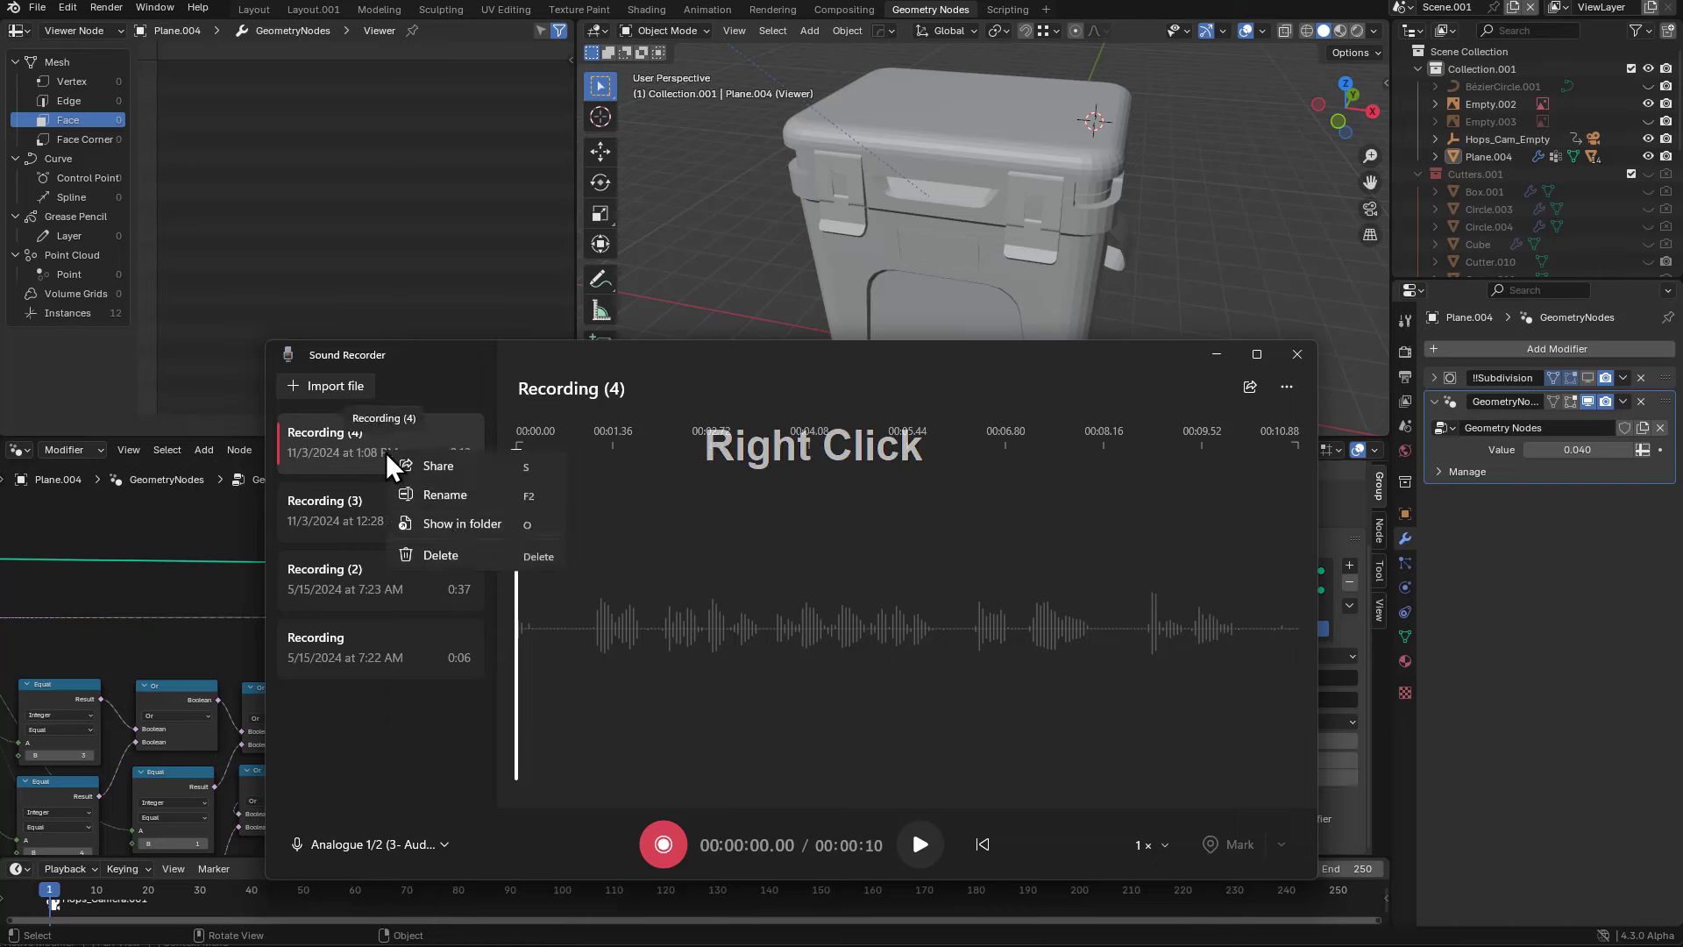
pyautogui.click(459, 531)
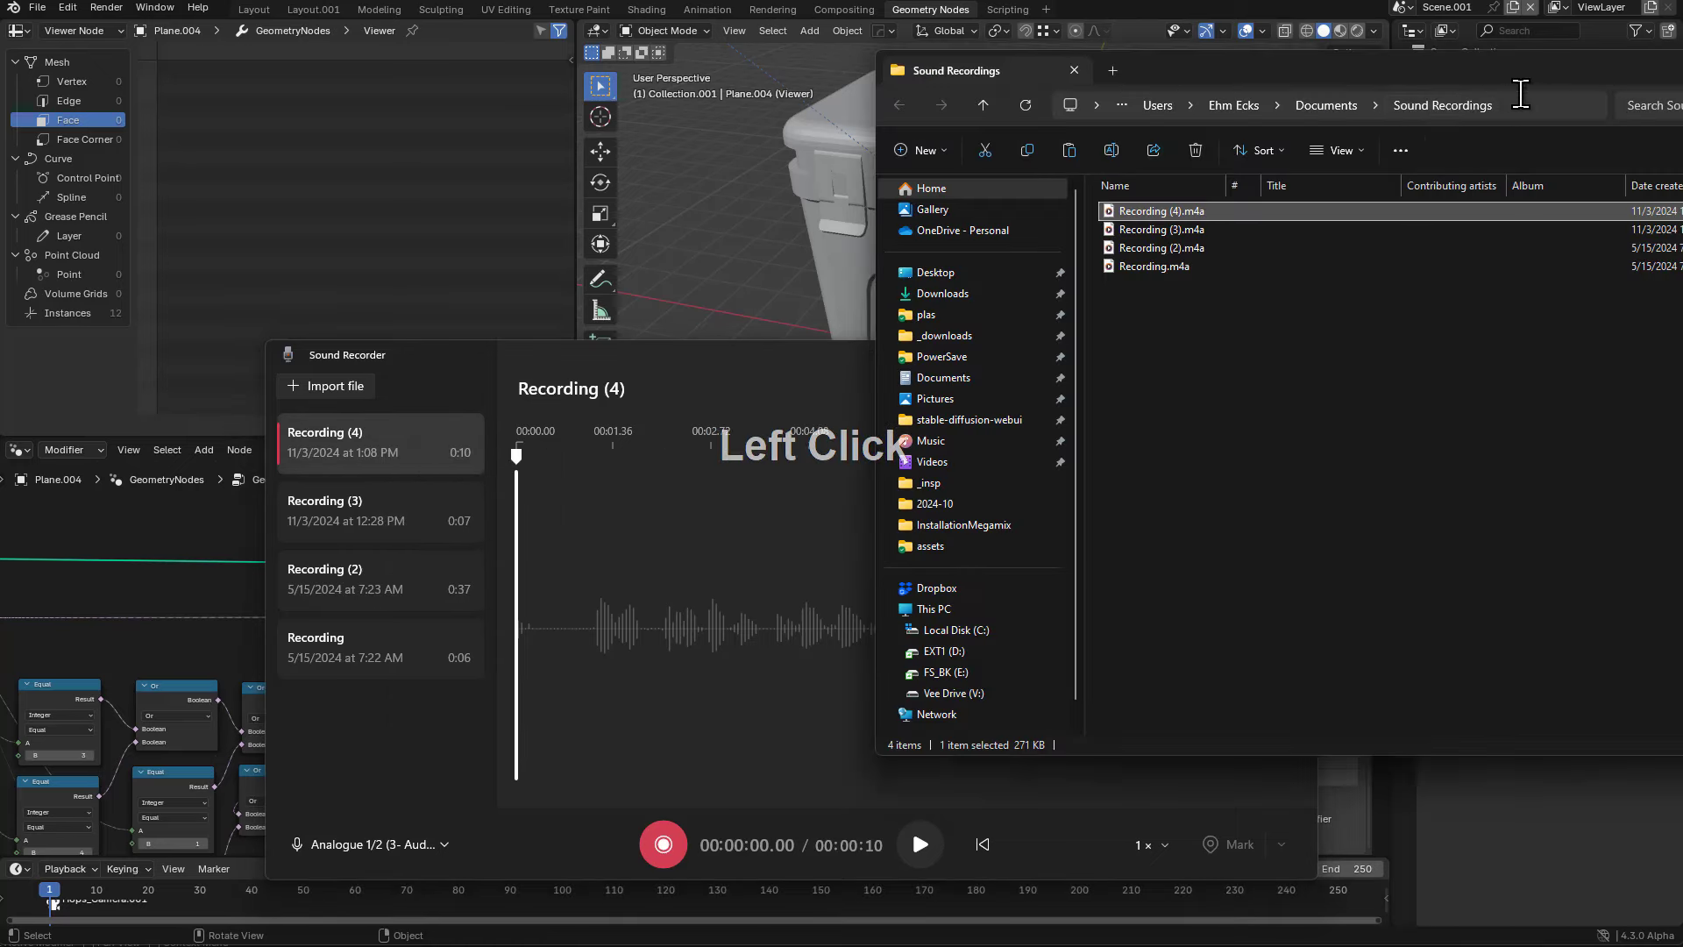
pyautogui.click(1538, 103)
pyautogui.hotkey('ctrl', 'c')
pyautogui.click(1427, 136)
pyautogui.click(935, 155)
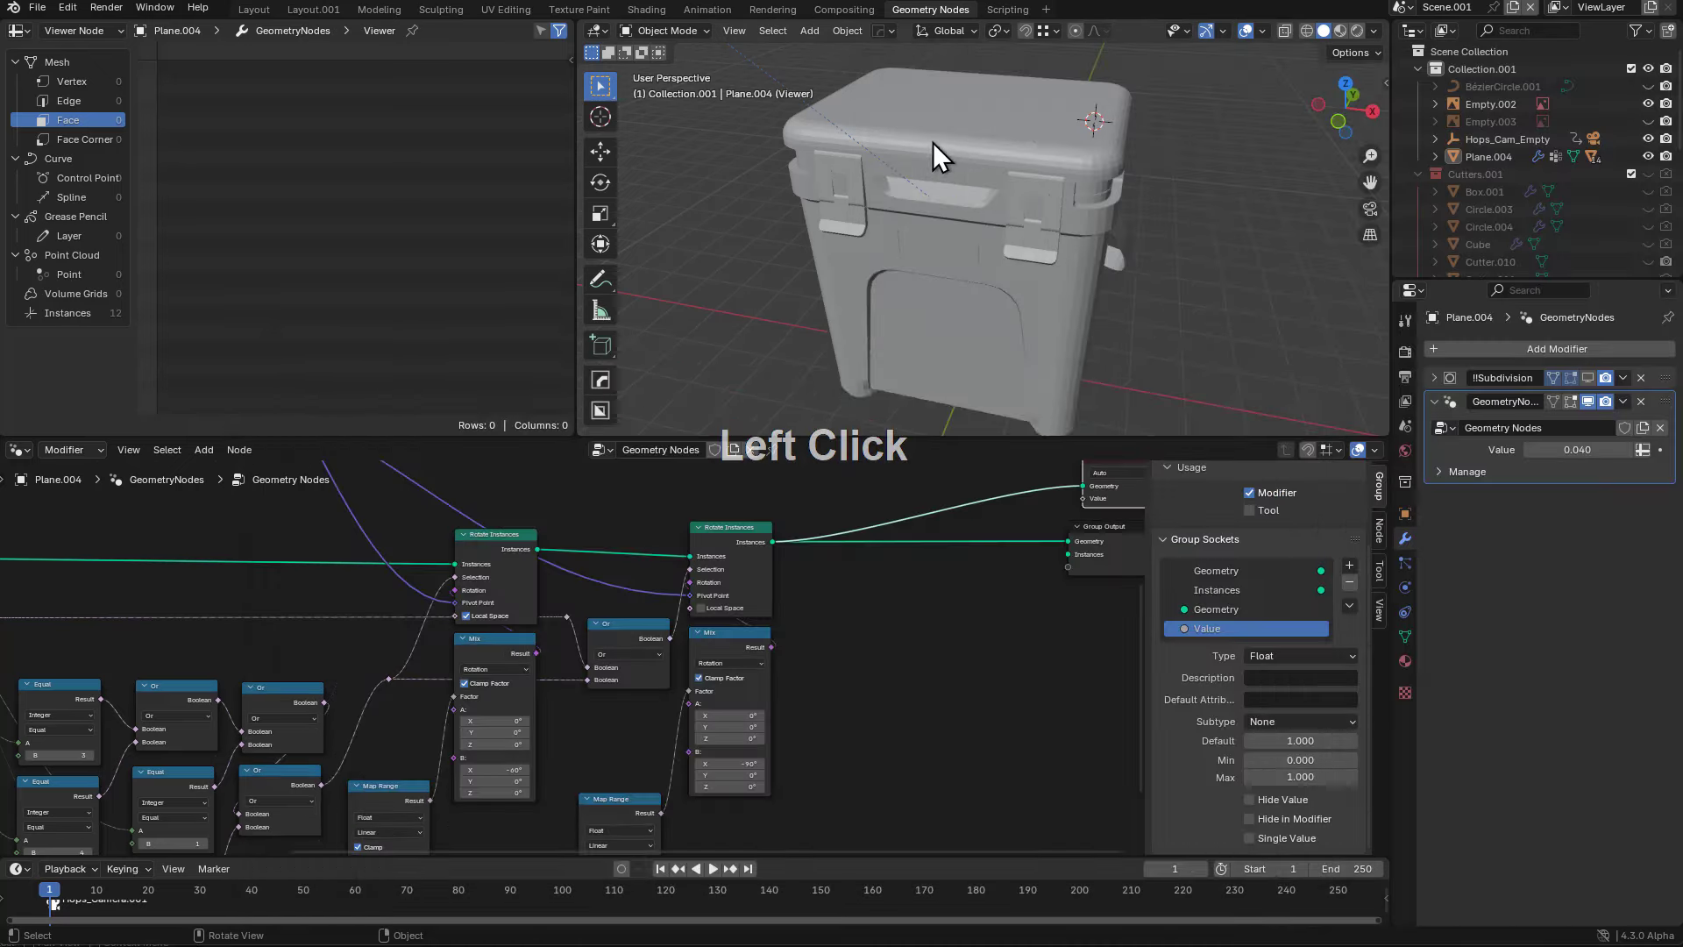
# - Split the spreadsheet area into two stacked areas and keyframe the Geometry Nodes modifier's Value at 0 on frame 1
pyautogui.moveTo(570, 23); pyautogui.dragTo(543, 241)
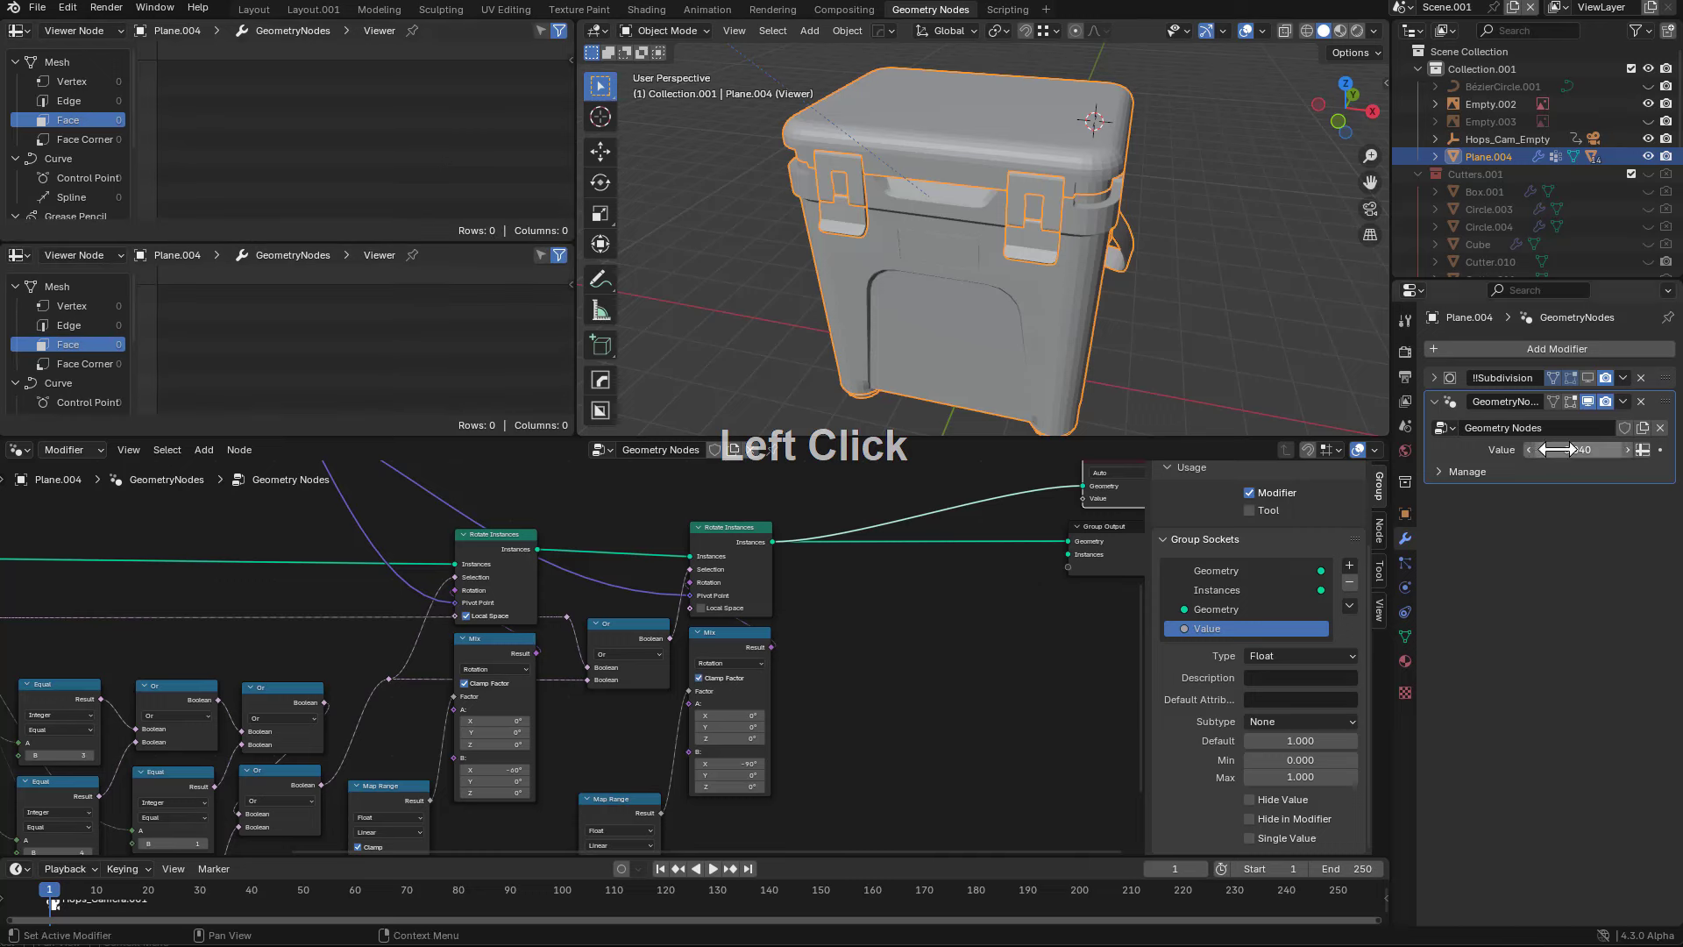
pyautogui.press('i')
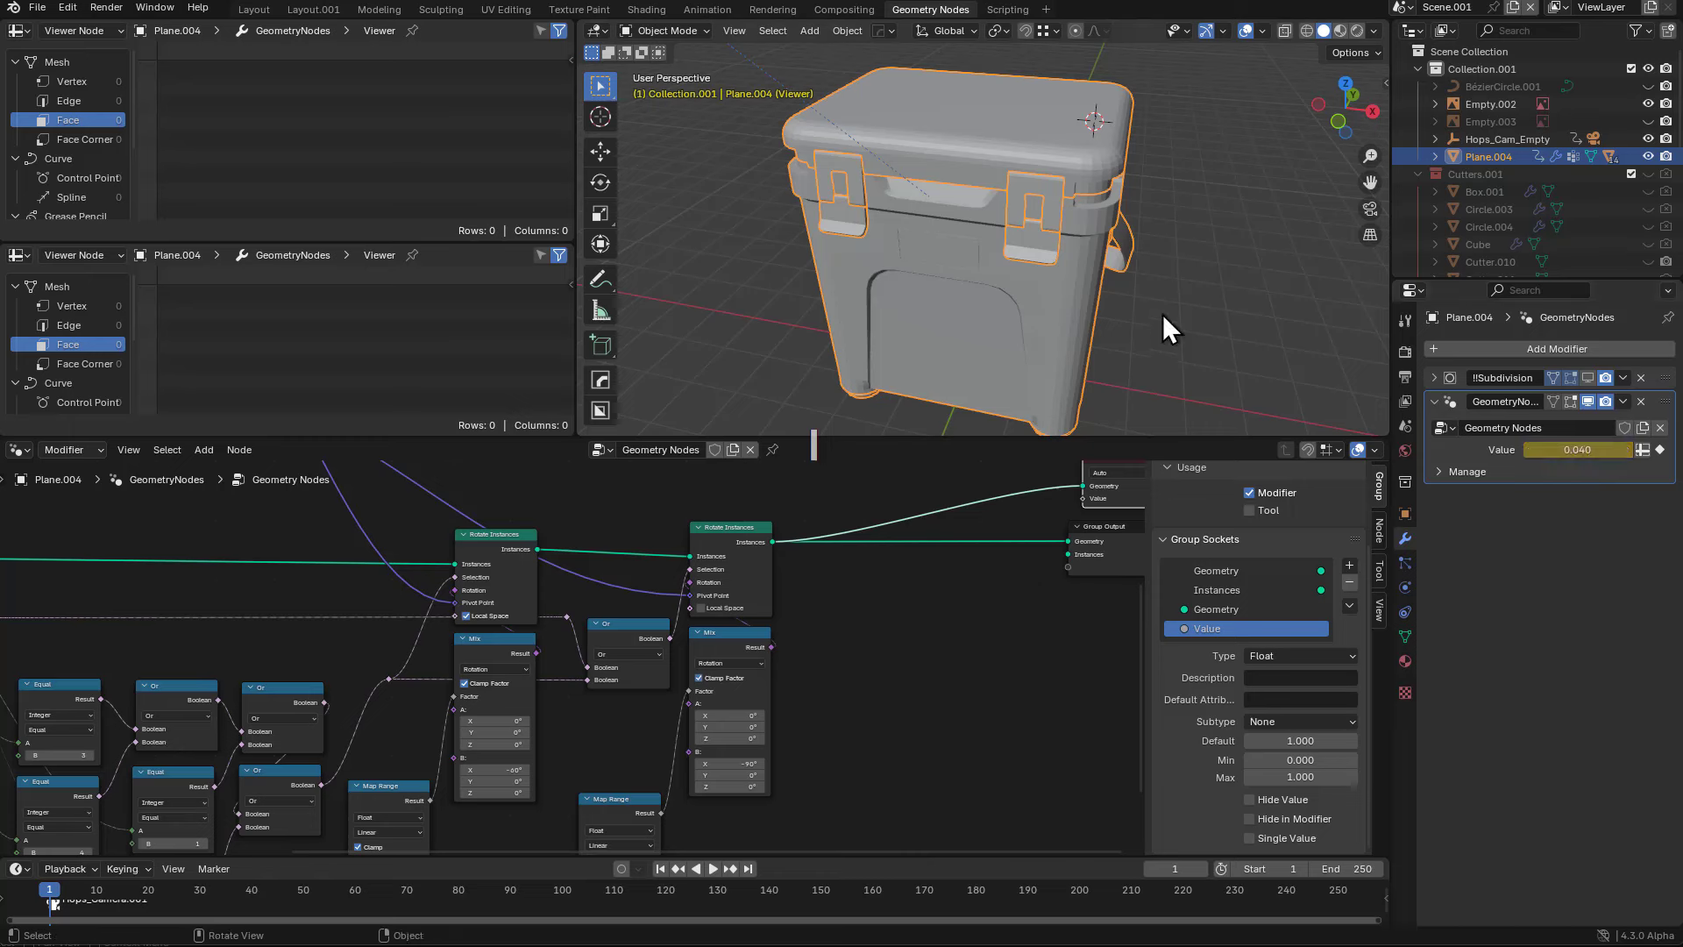
pyautogui.click(1577, 449)
pyautogui.write('0')
pyautogui.press('KP_Enter')
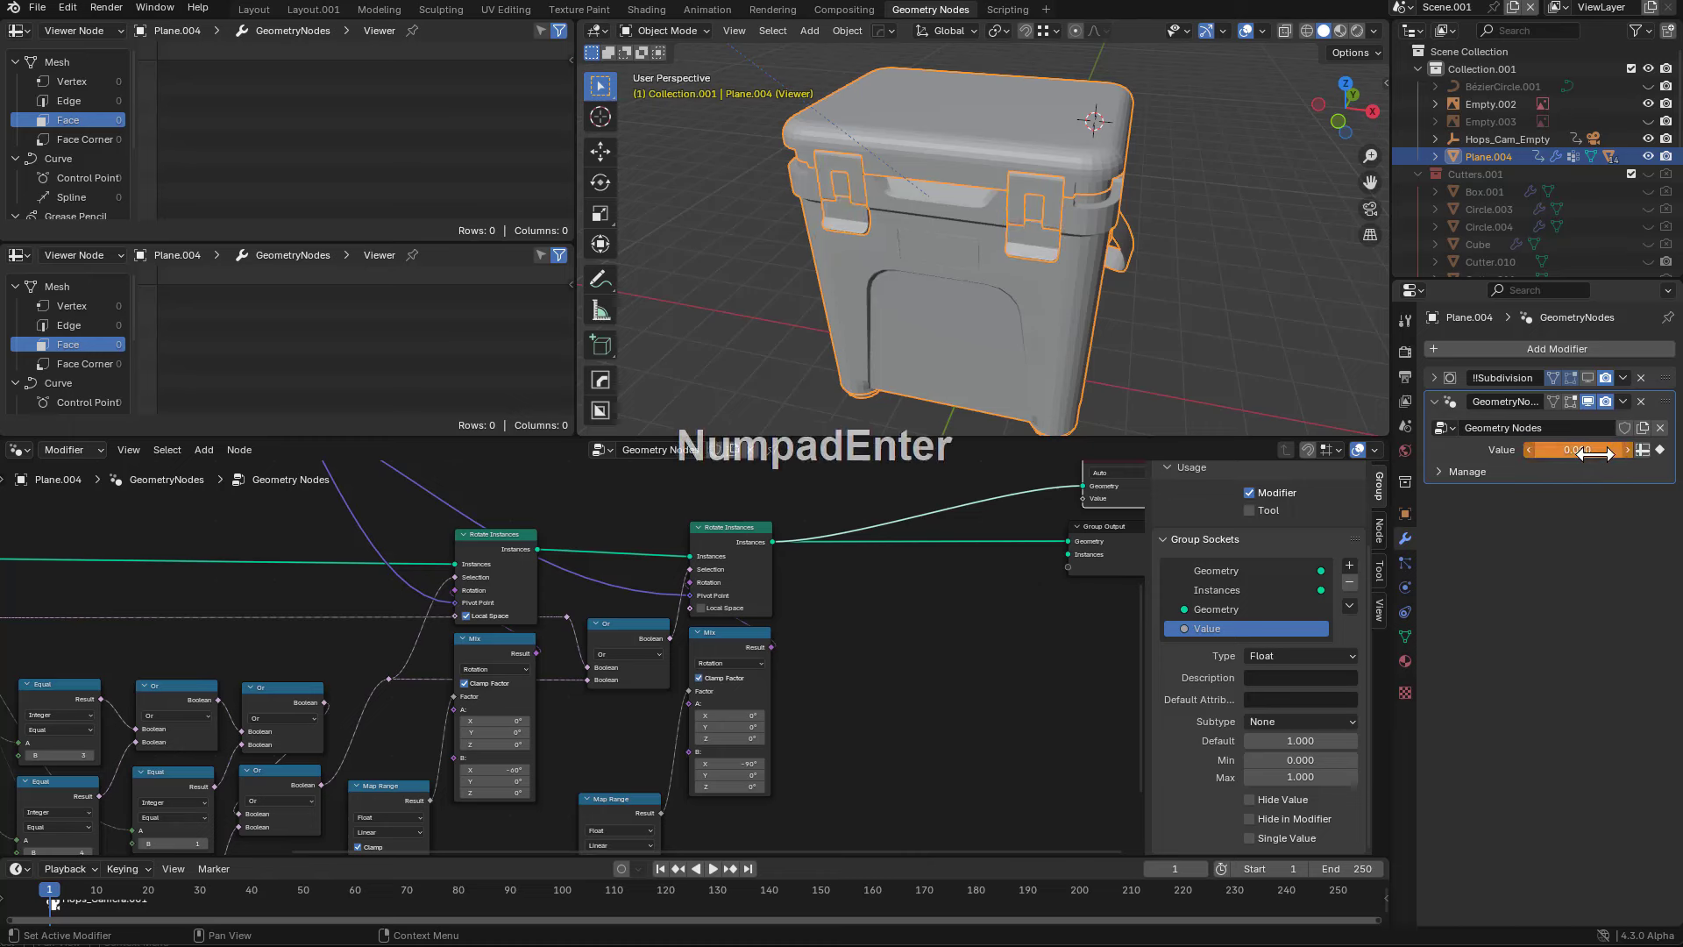
pyautogui.press('i')
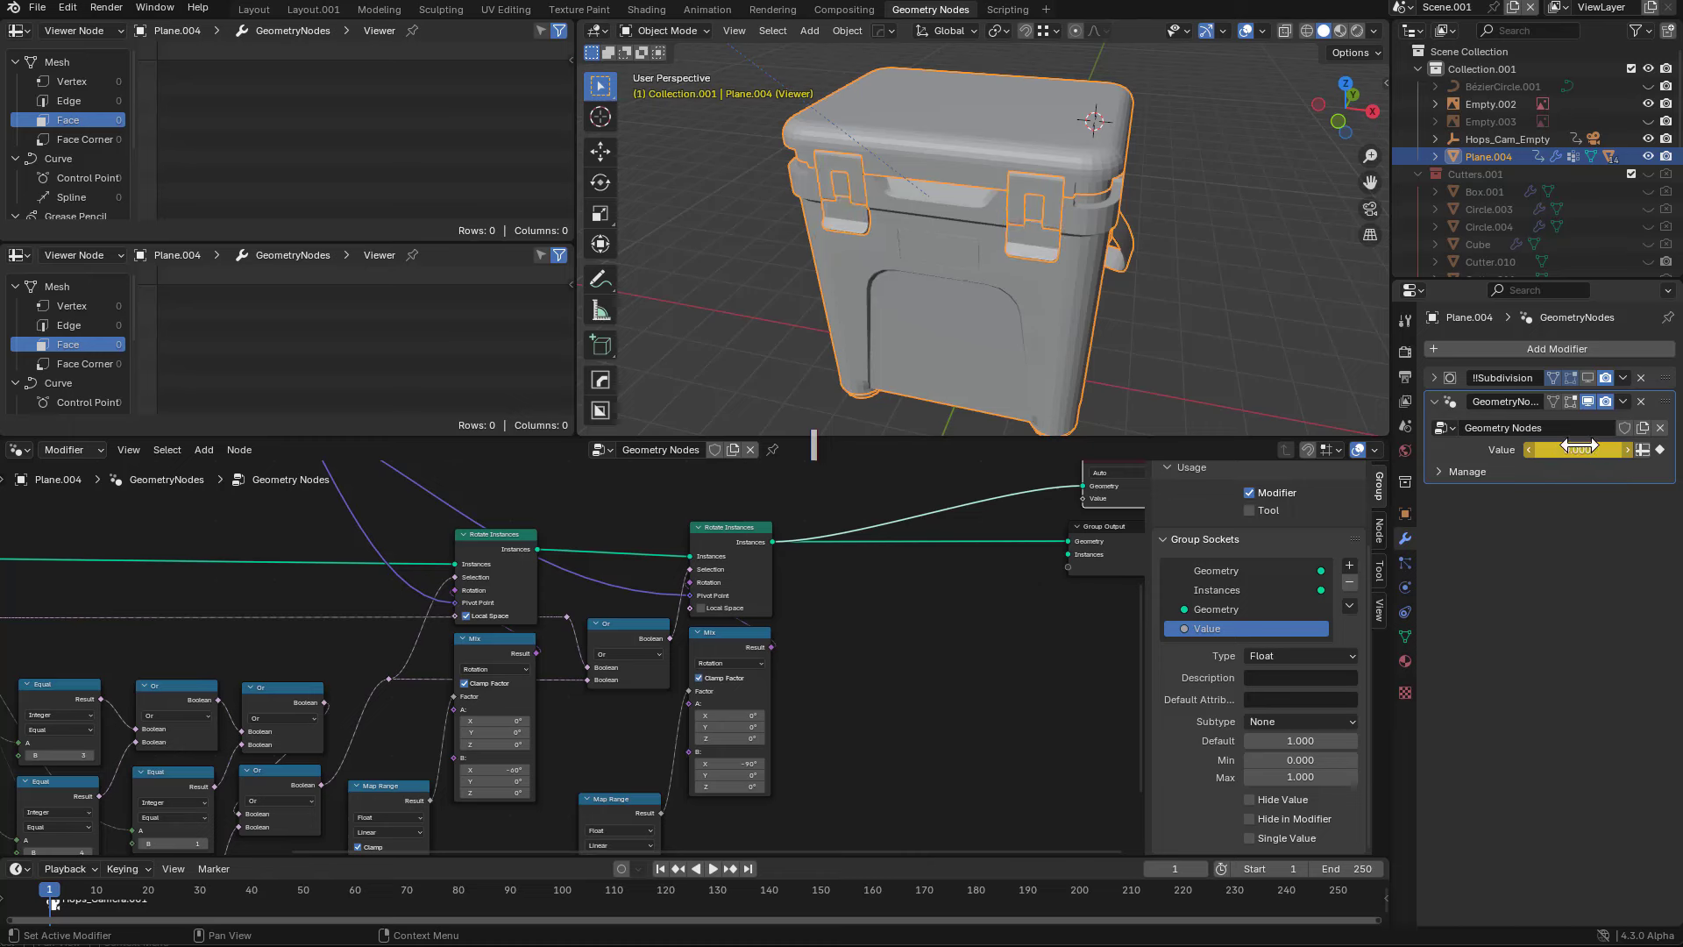
# - Change the upper spreadsheet area to a Graph Editor and briefly view the Value curve full screen
pyautogui.click(17, 30)
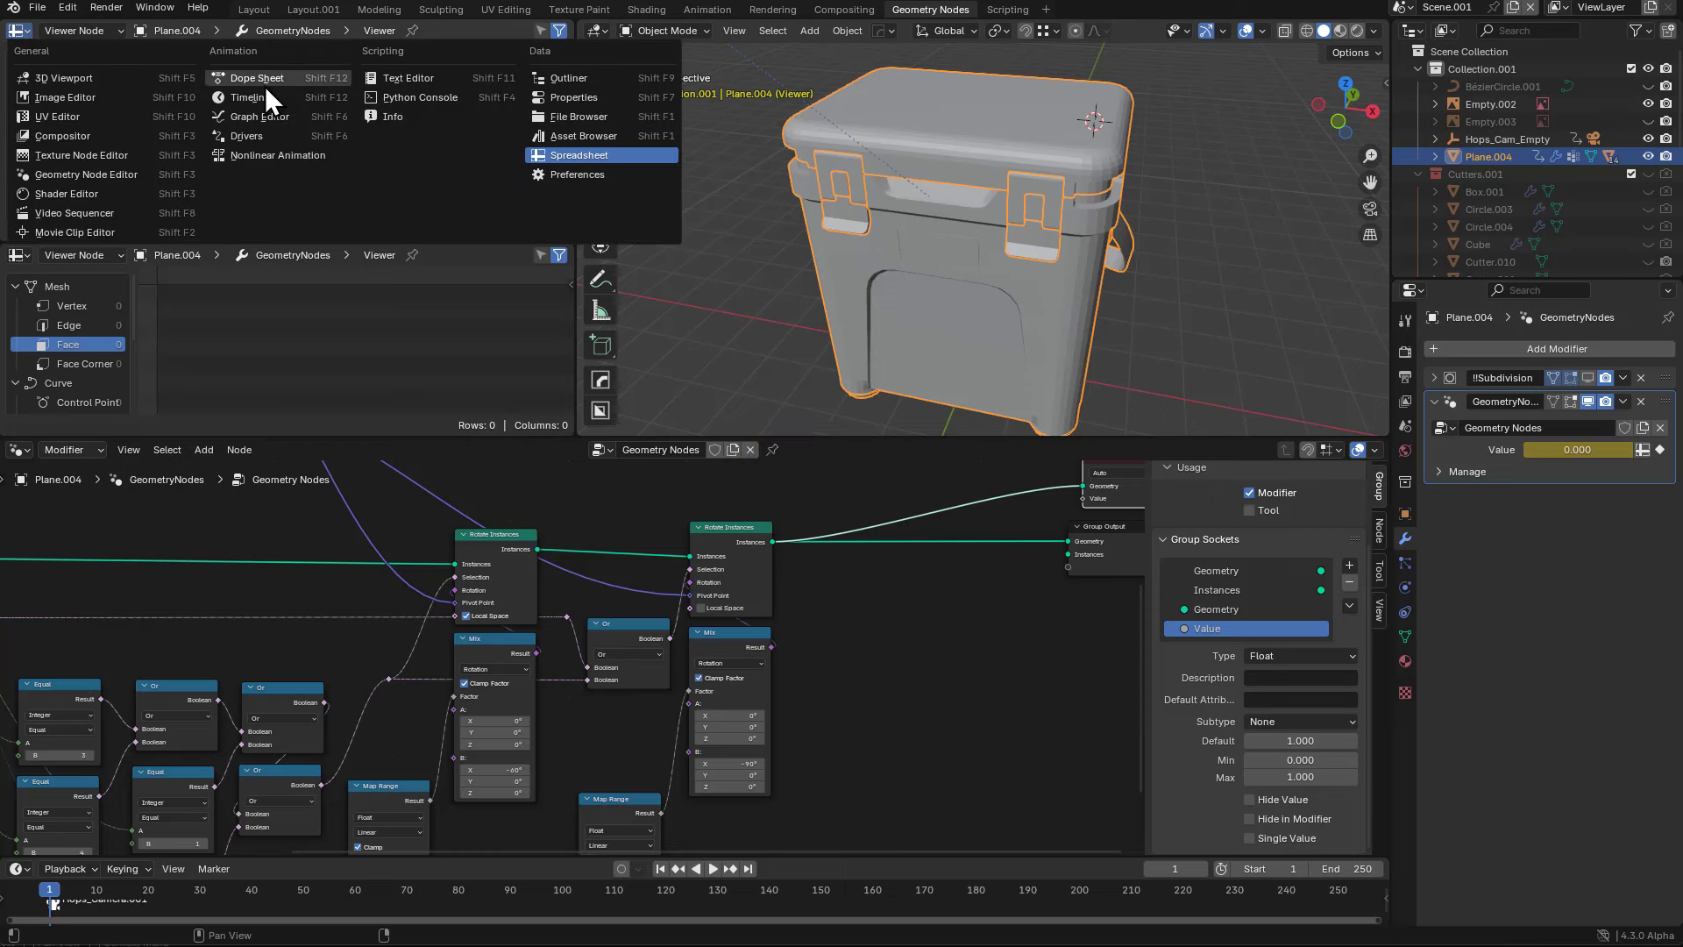
pyautogui.click(301, 123)
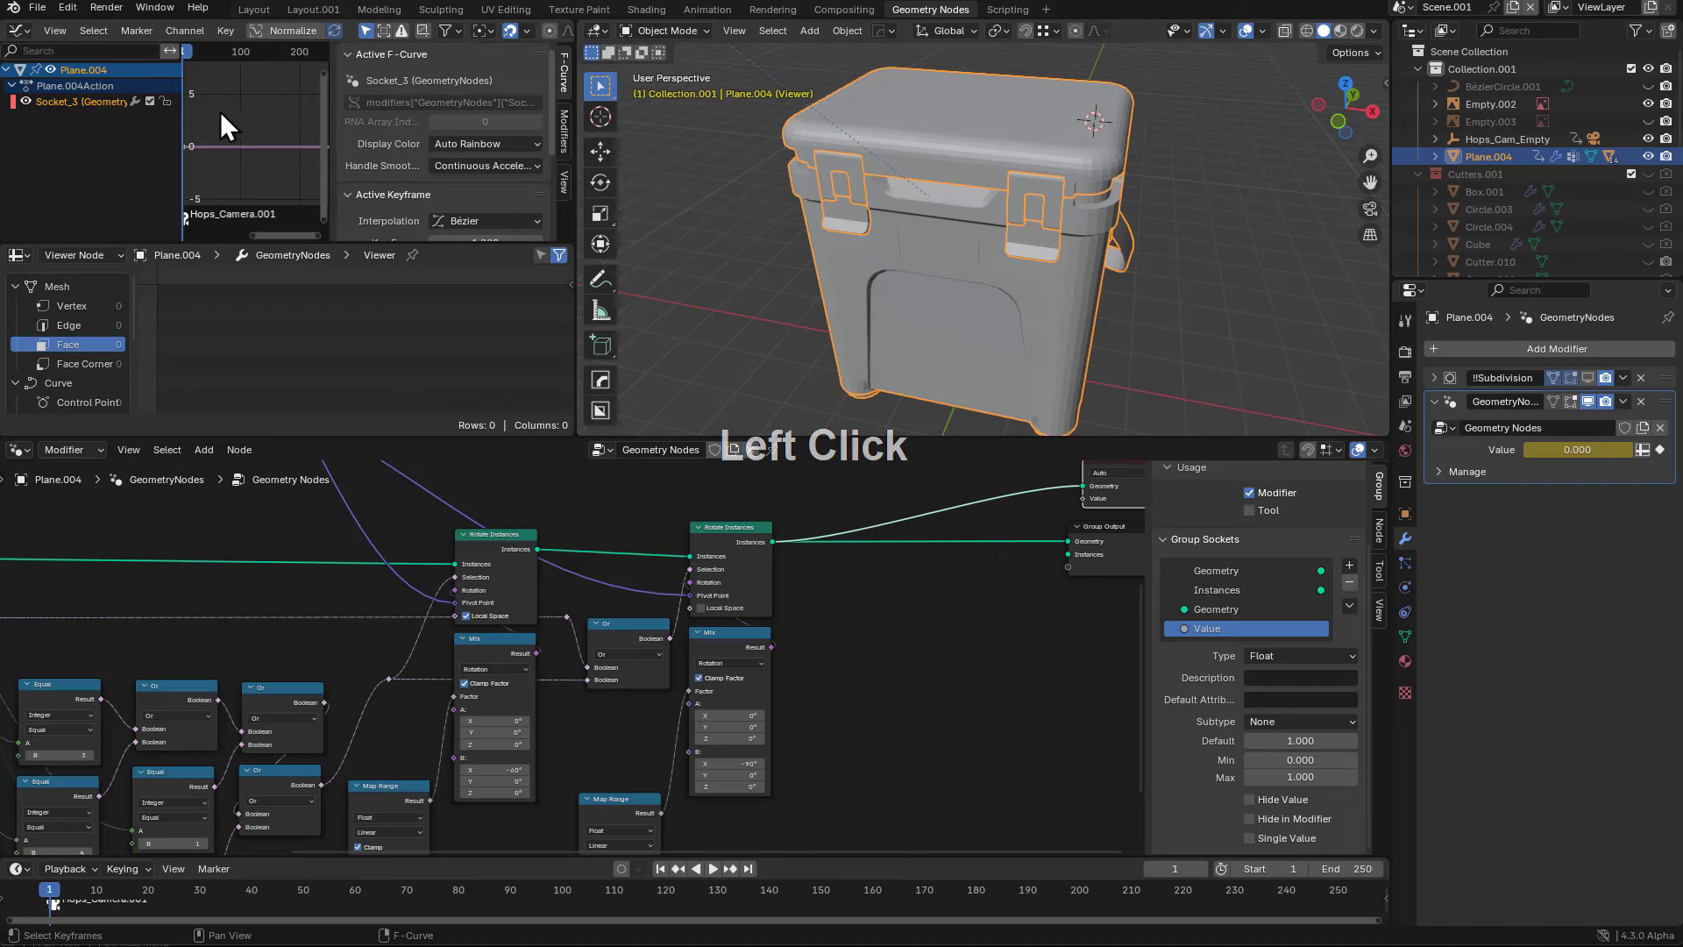
pyautogui.hotkey('ctrl', 'alt', 'space')
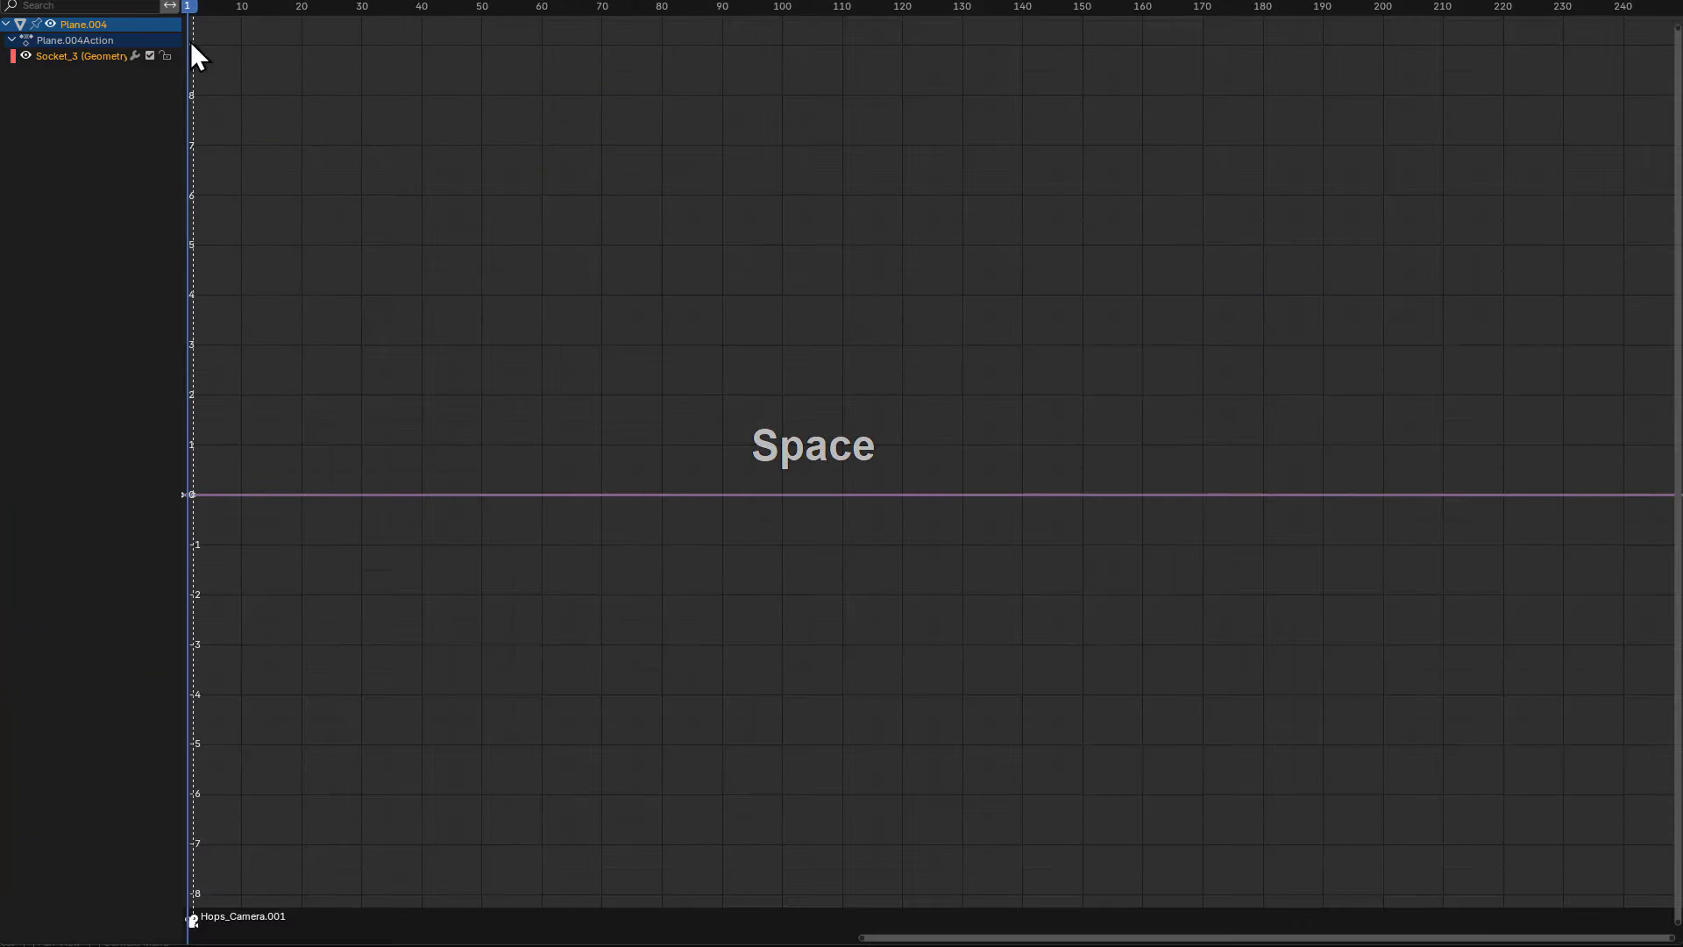
pyautogui.hotkey('ctrl', 'alt', 'space')
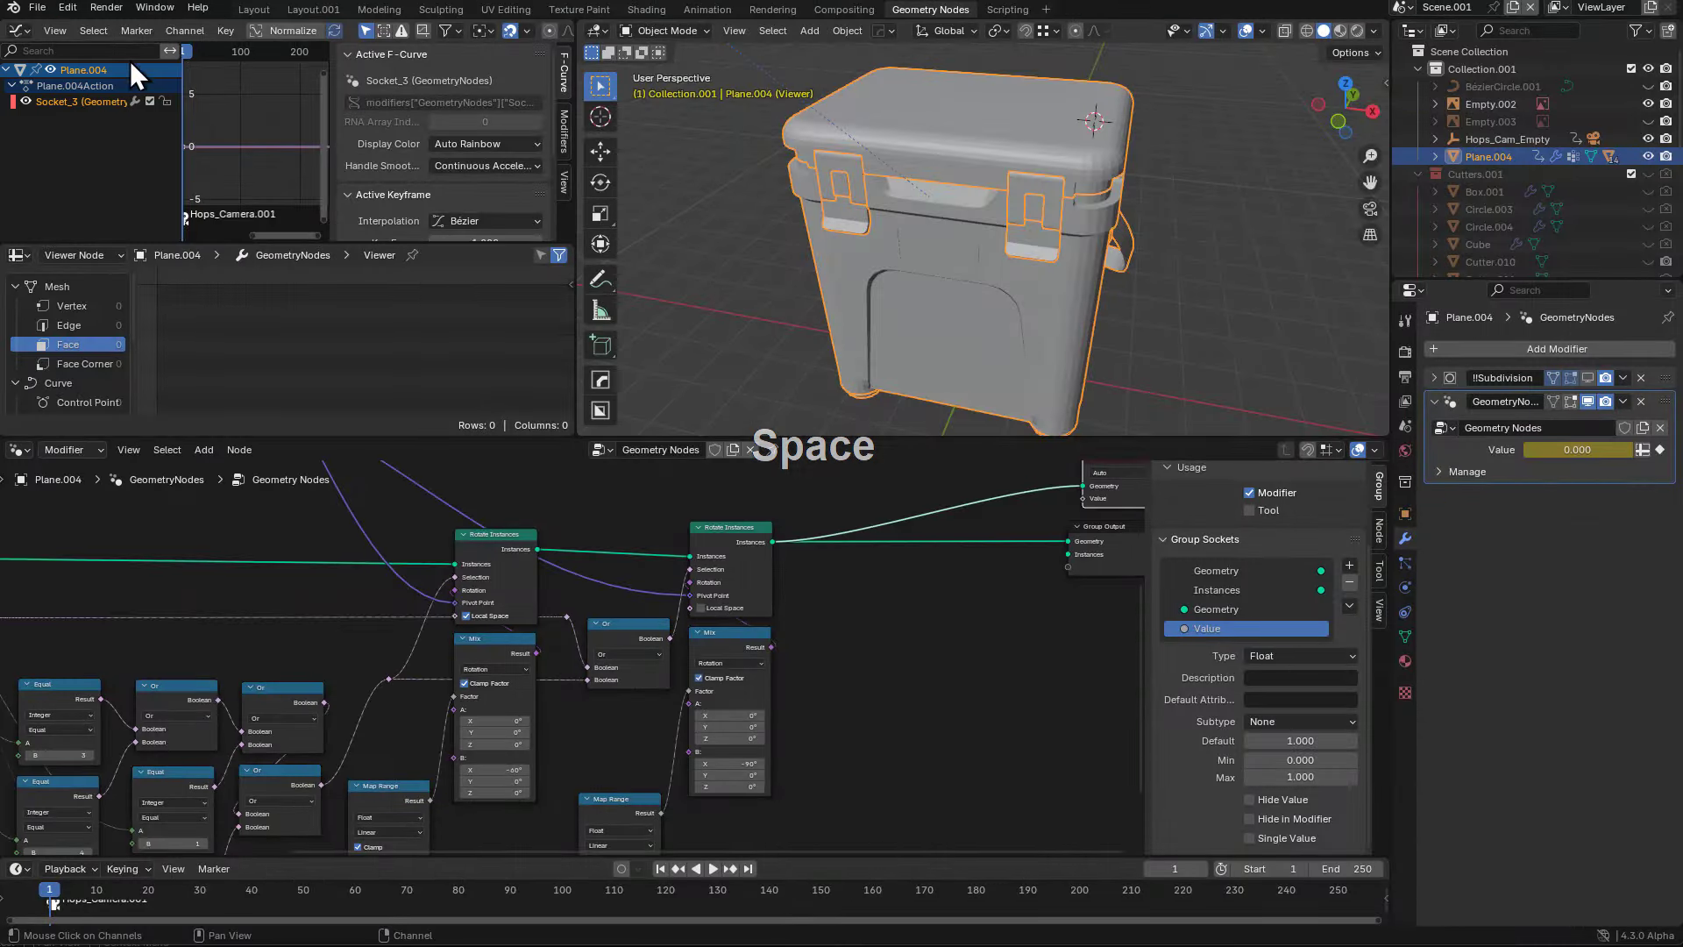
# - Bake Recording (4).m4a from the Sound Recordings folder onto the Value channel with Sound to Samples
pyautogui.click(144, 31)
pyautogui.moveTo(184, 28)
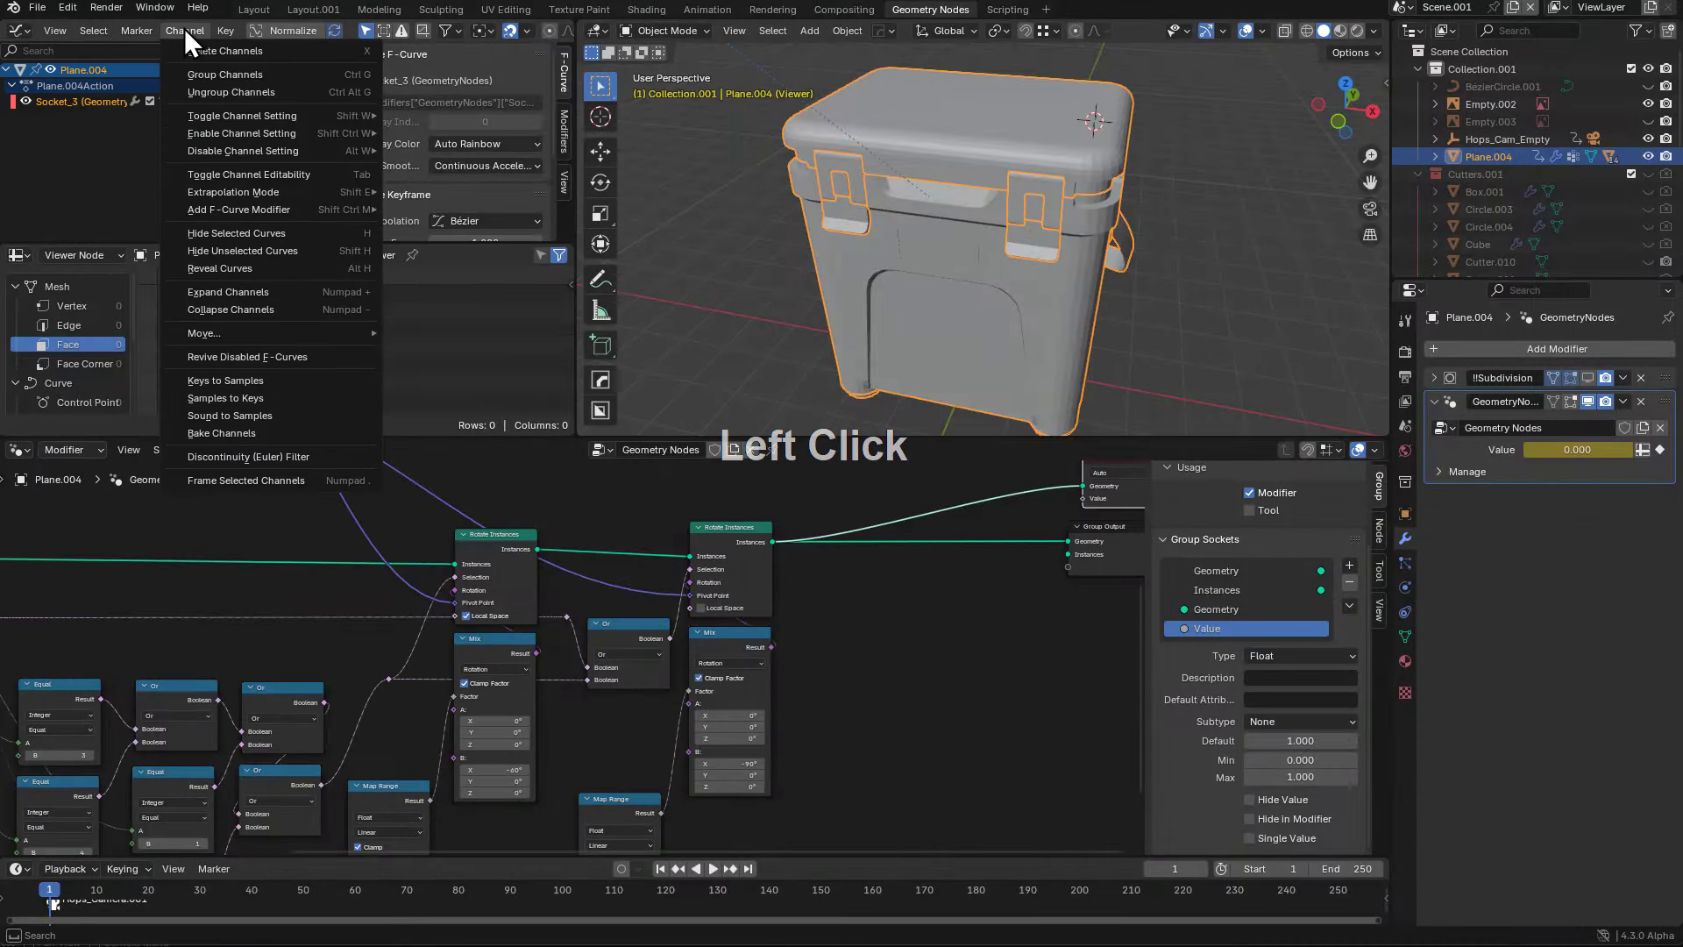
pyautogui.click(242, 417)
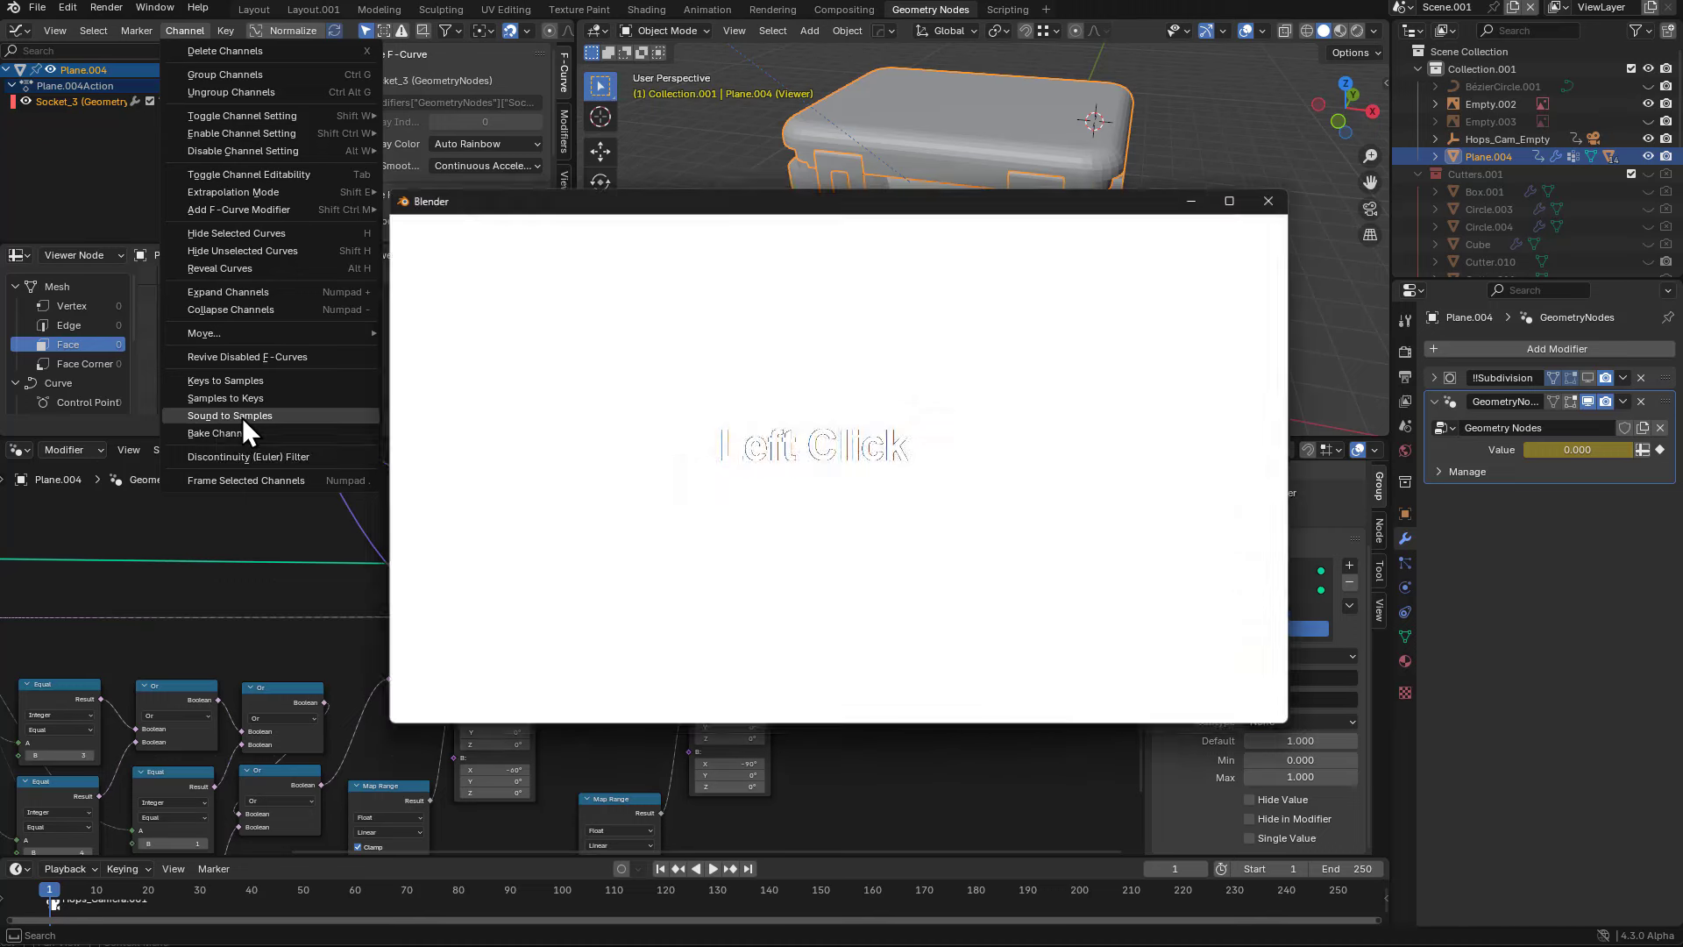
pyautogui.click(857, 225)
pyautogui.write('C:\\Users\\Ehm Ecks\\Documents\\Sound Recordings\\')
pyautogui.press('KP_Enter')
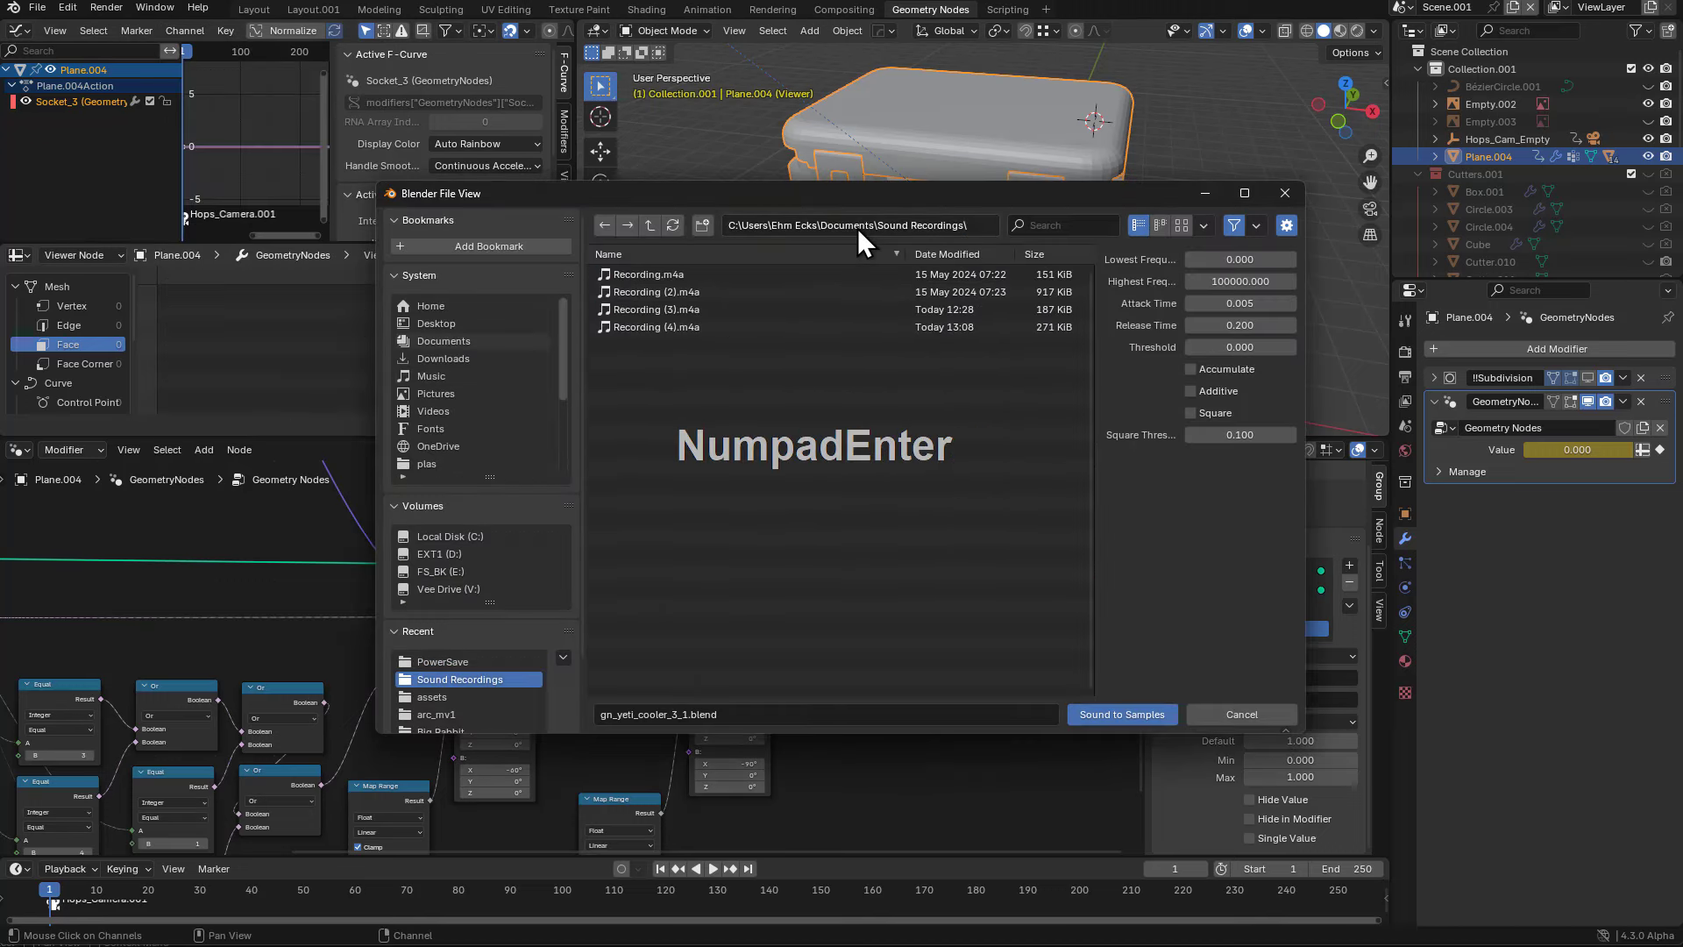
pyautogui.click(845, 327)
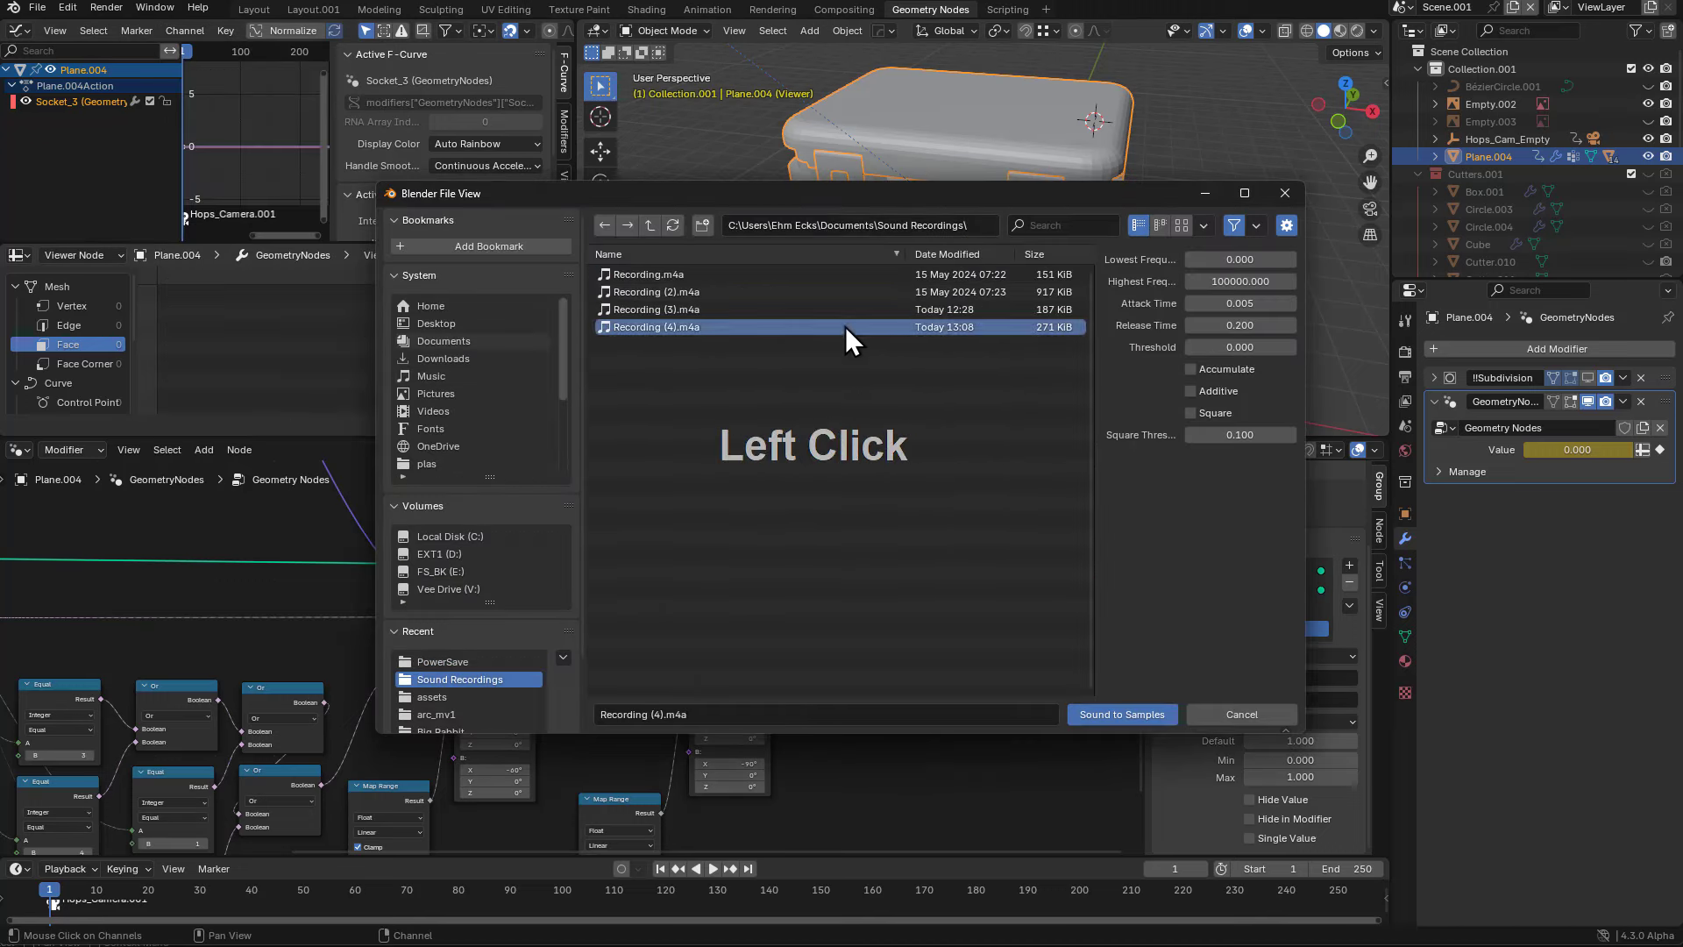
pyautogui.click(1104, 708)
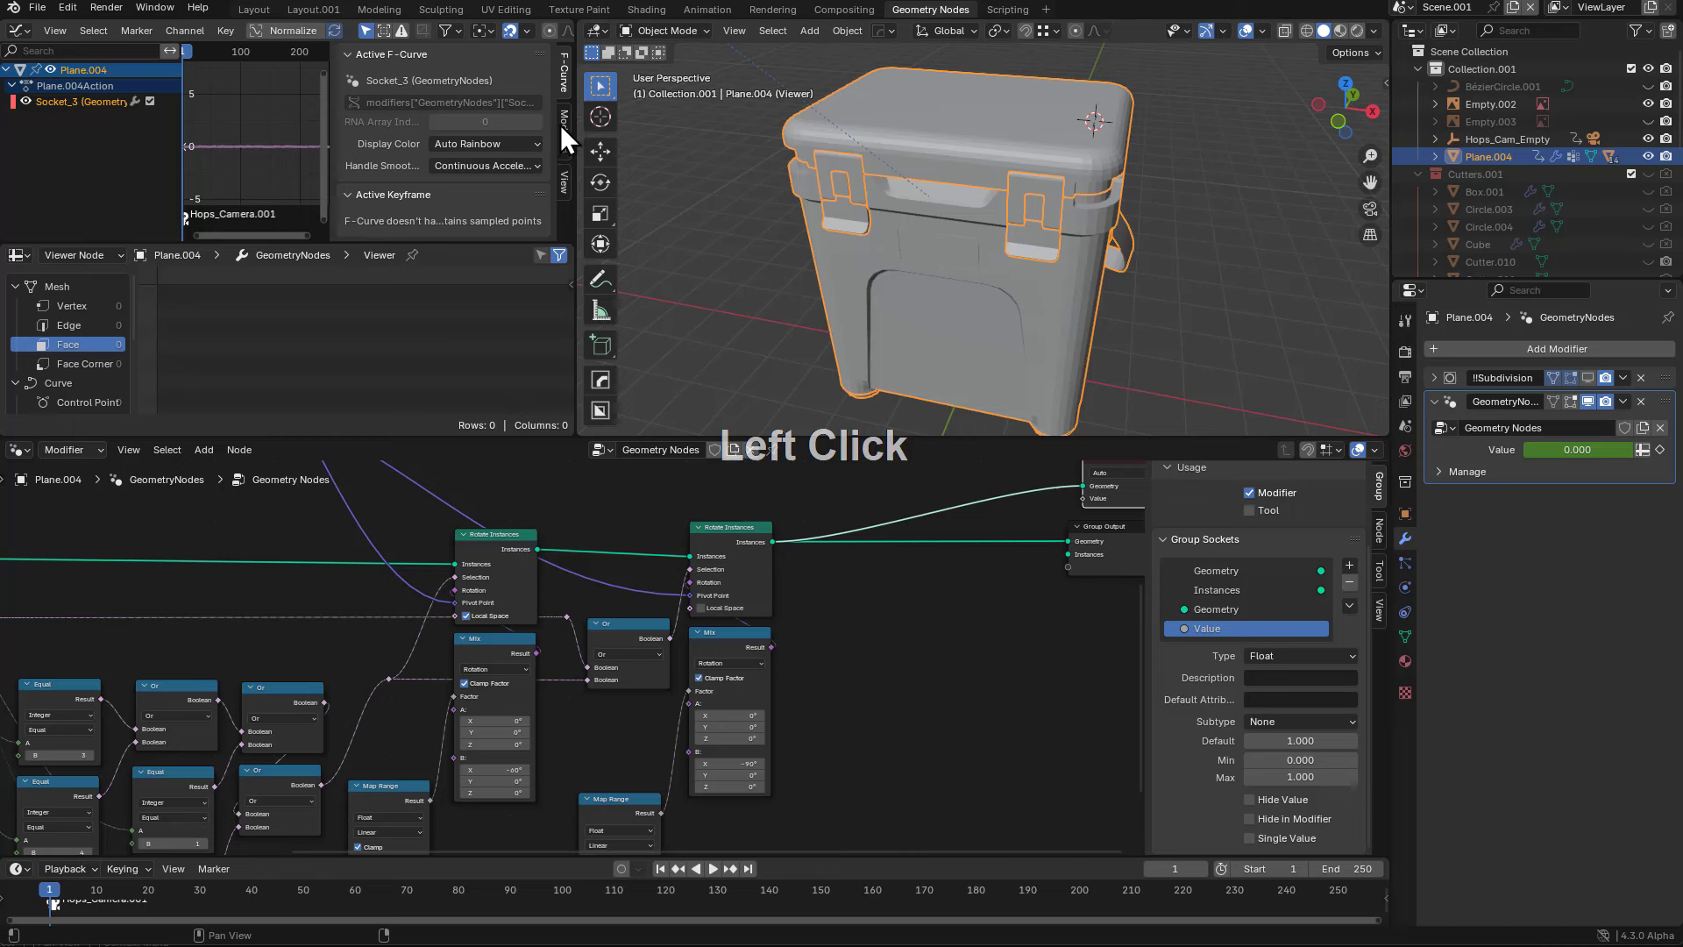
# - Hide the Graph Editor's sidebar and examine the sampled Value curve up close
pyautogui.scroll(2, 255, 132)
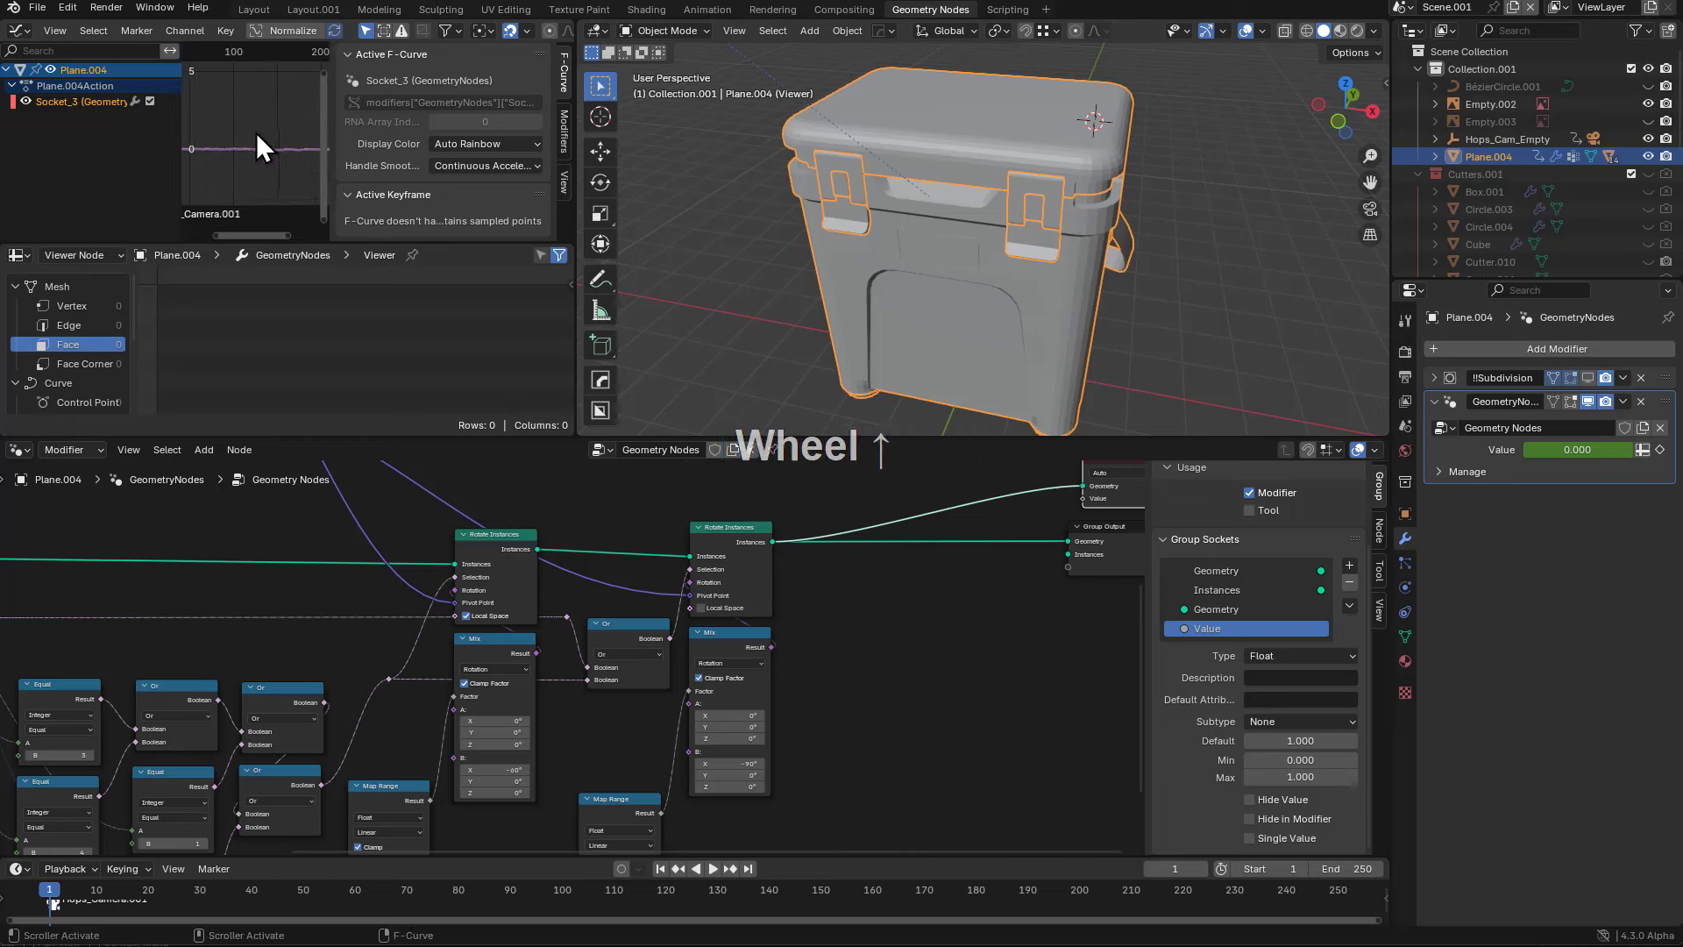
pyautogui.scroll(5, 255, 140)
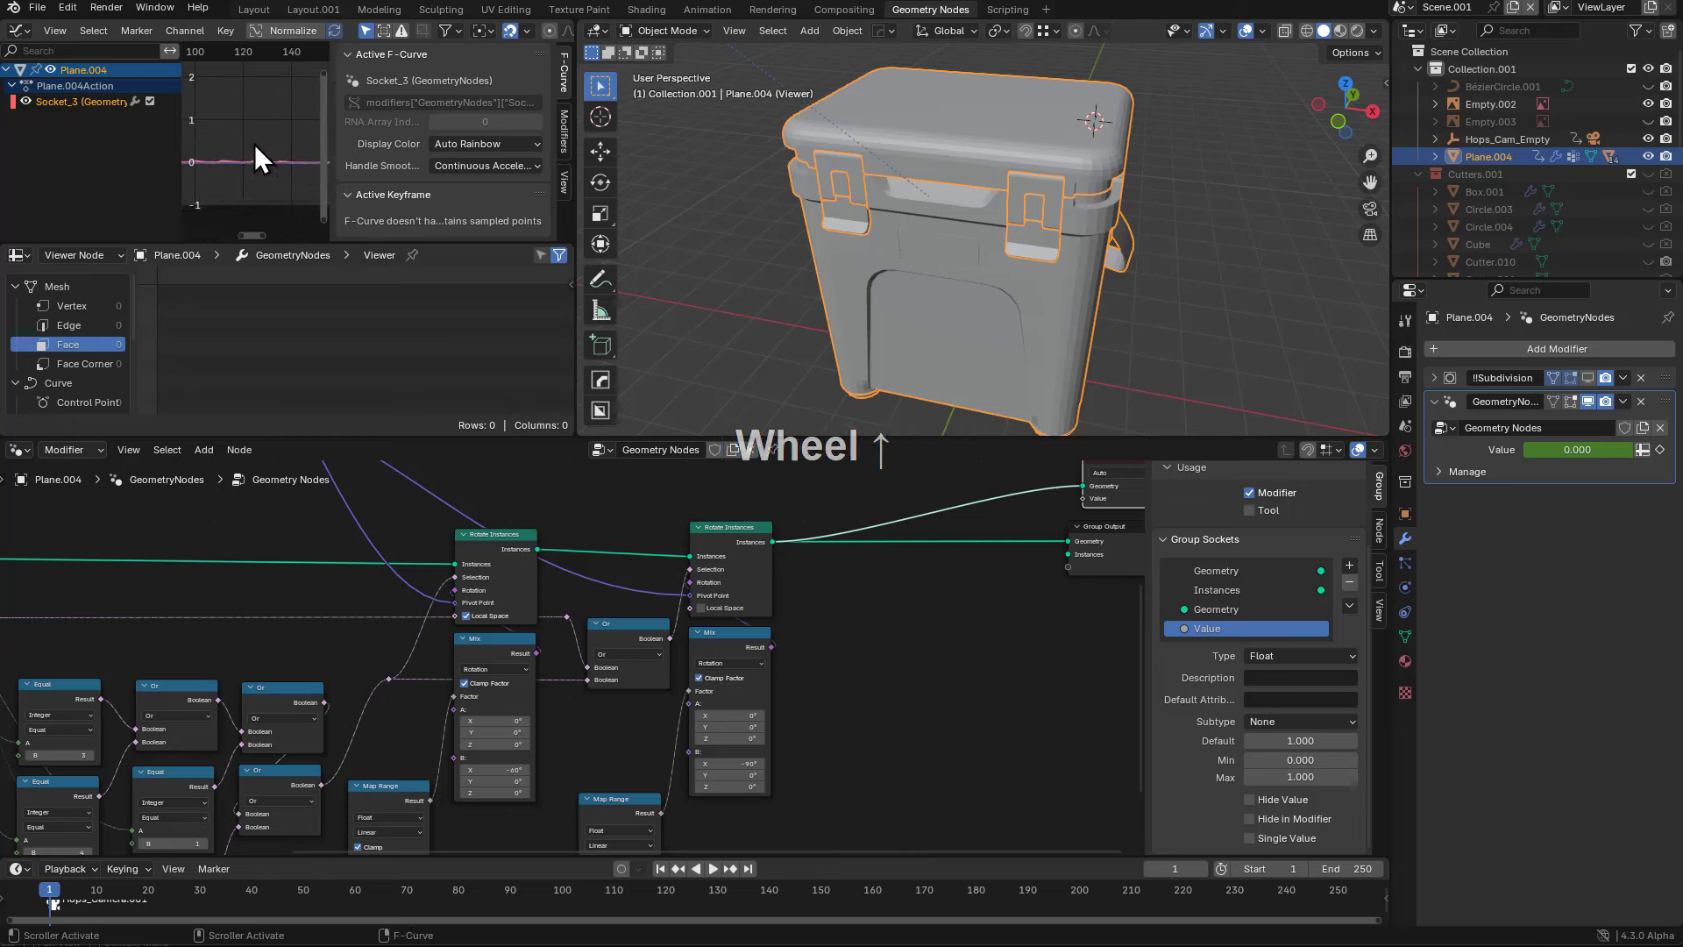
pyautogui.click(562, 123)
pyautogui.click(565, 167)
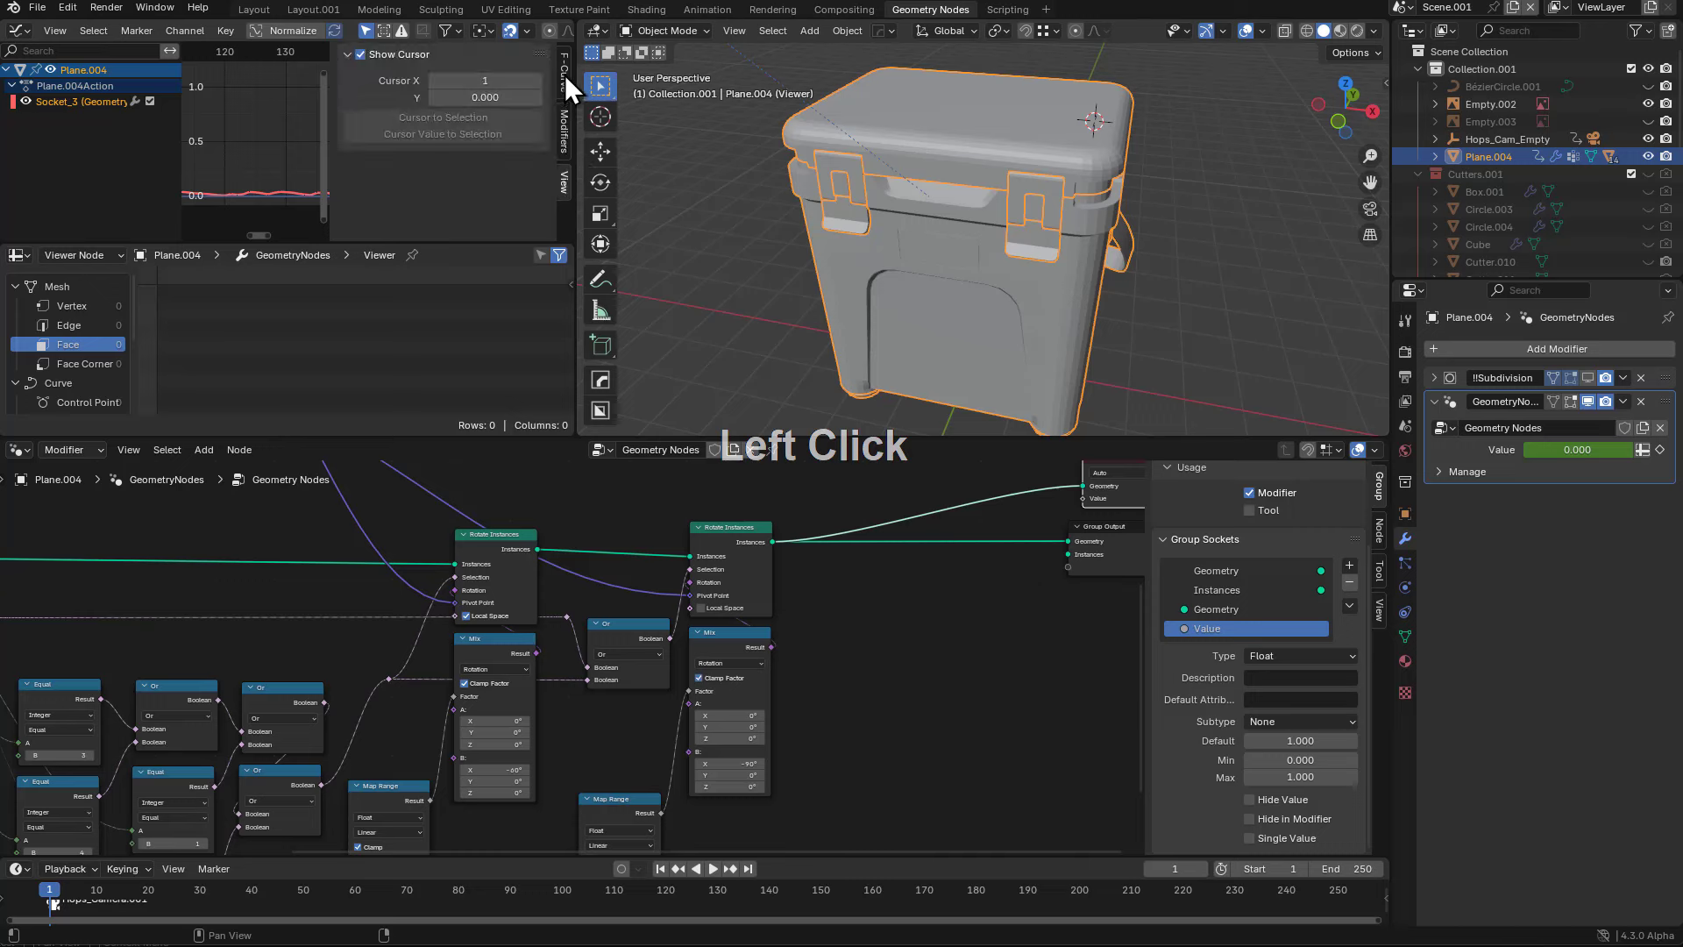
pyautogui.press('n')
pyautogui.scroll(2, 225, 162)
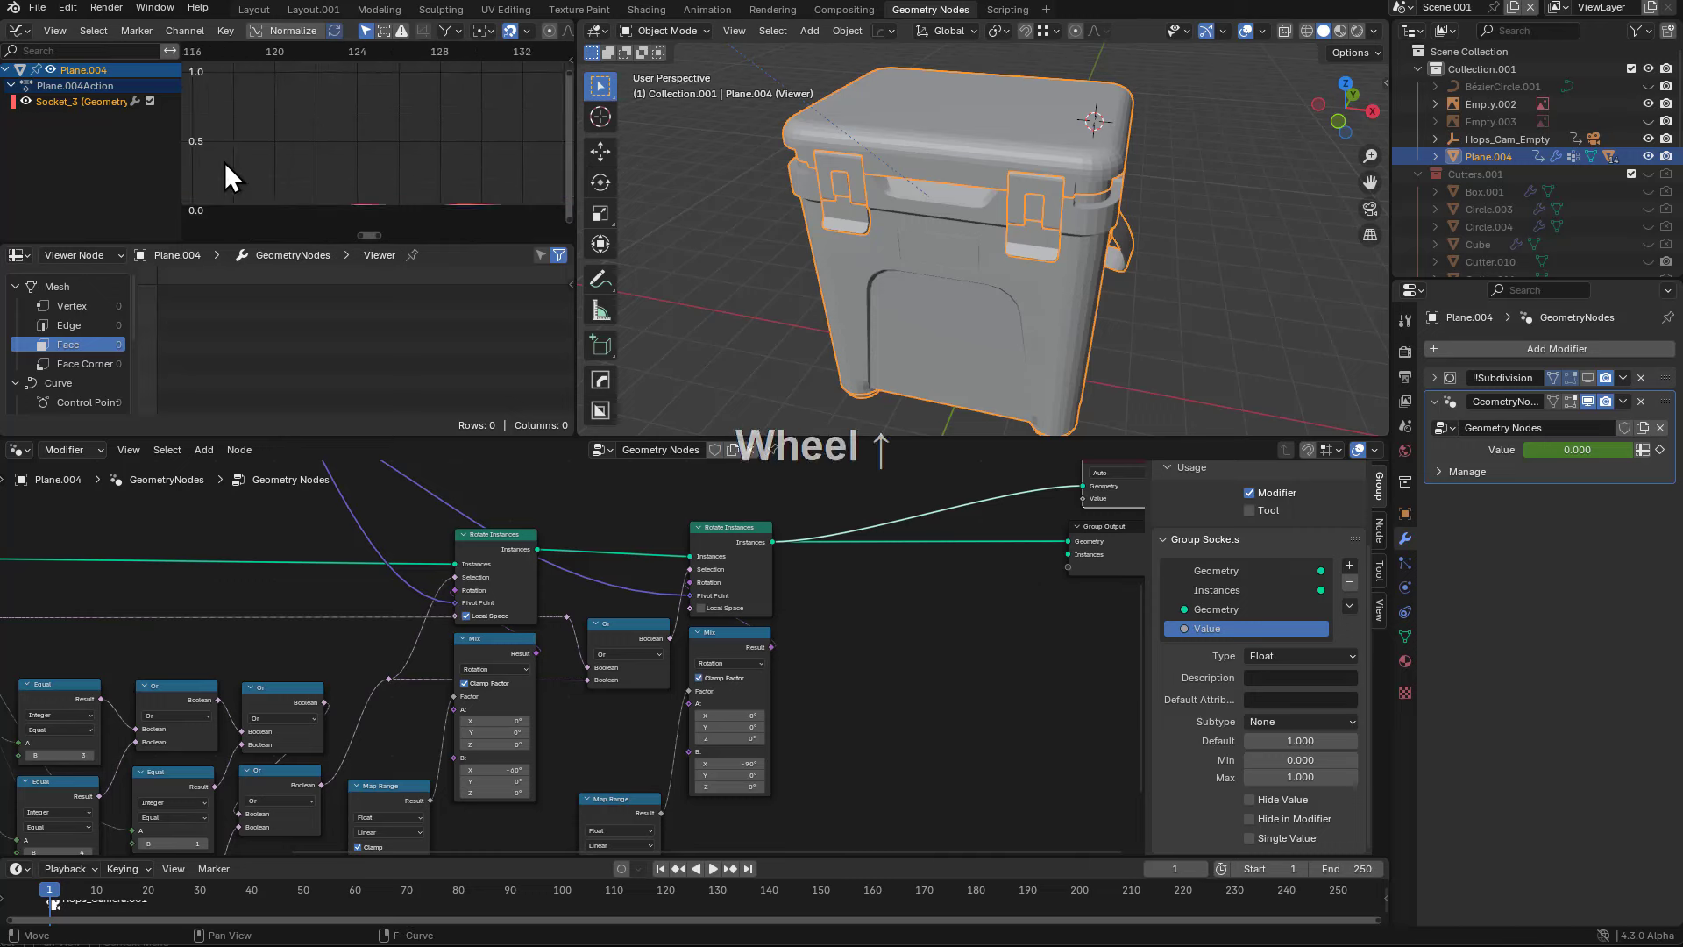
pyautogui.keyDown('shift'); pyautogui.moveTo(225, 161); pyautogui.dragTo(214, 312, button='middle'); pyautogui.keyUp('shift')
pyautogui.scroll(-2, 410, 122)
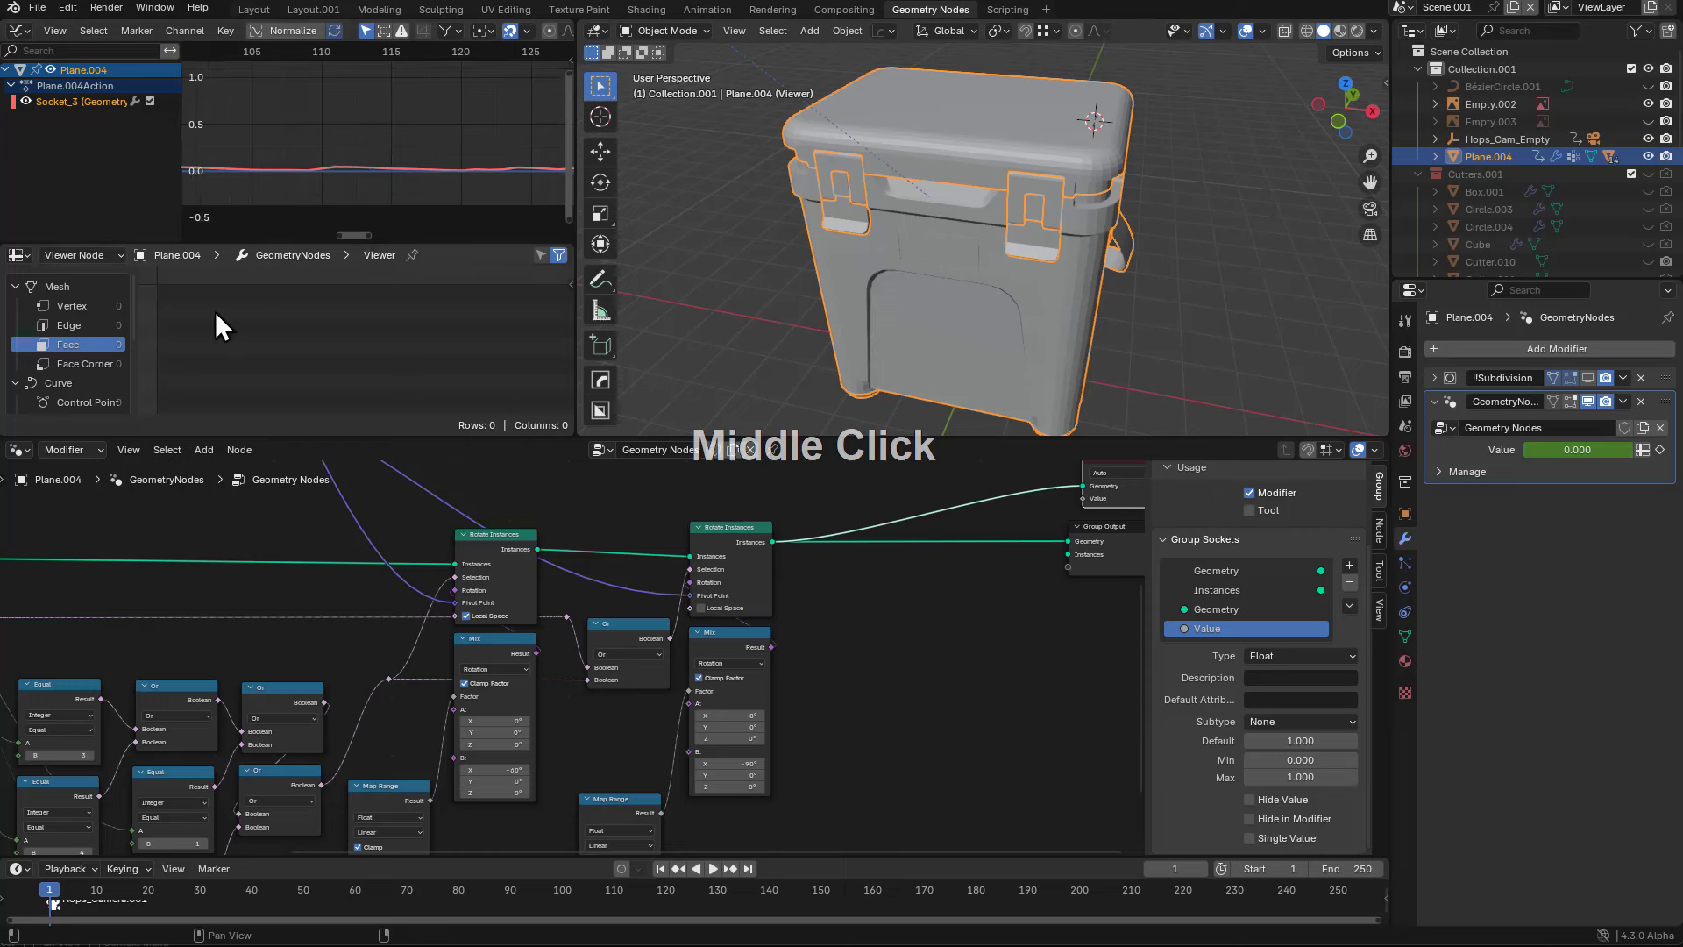
# - Change the lower spreadsheet area to a Video Sequencer
pyautogui.click(20, 254)
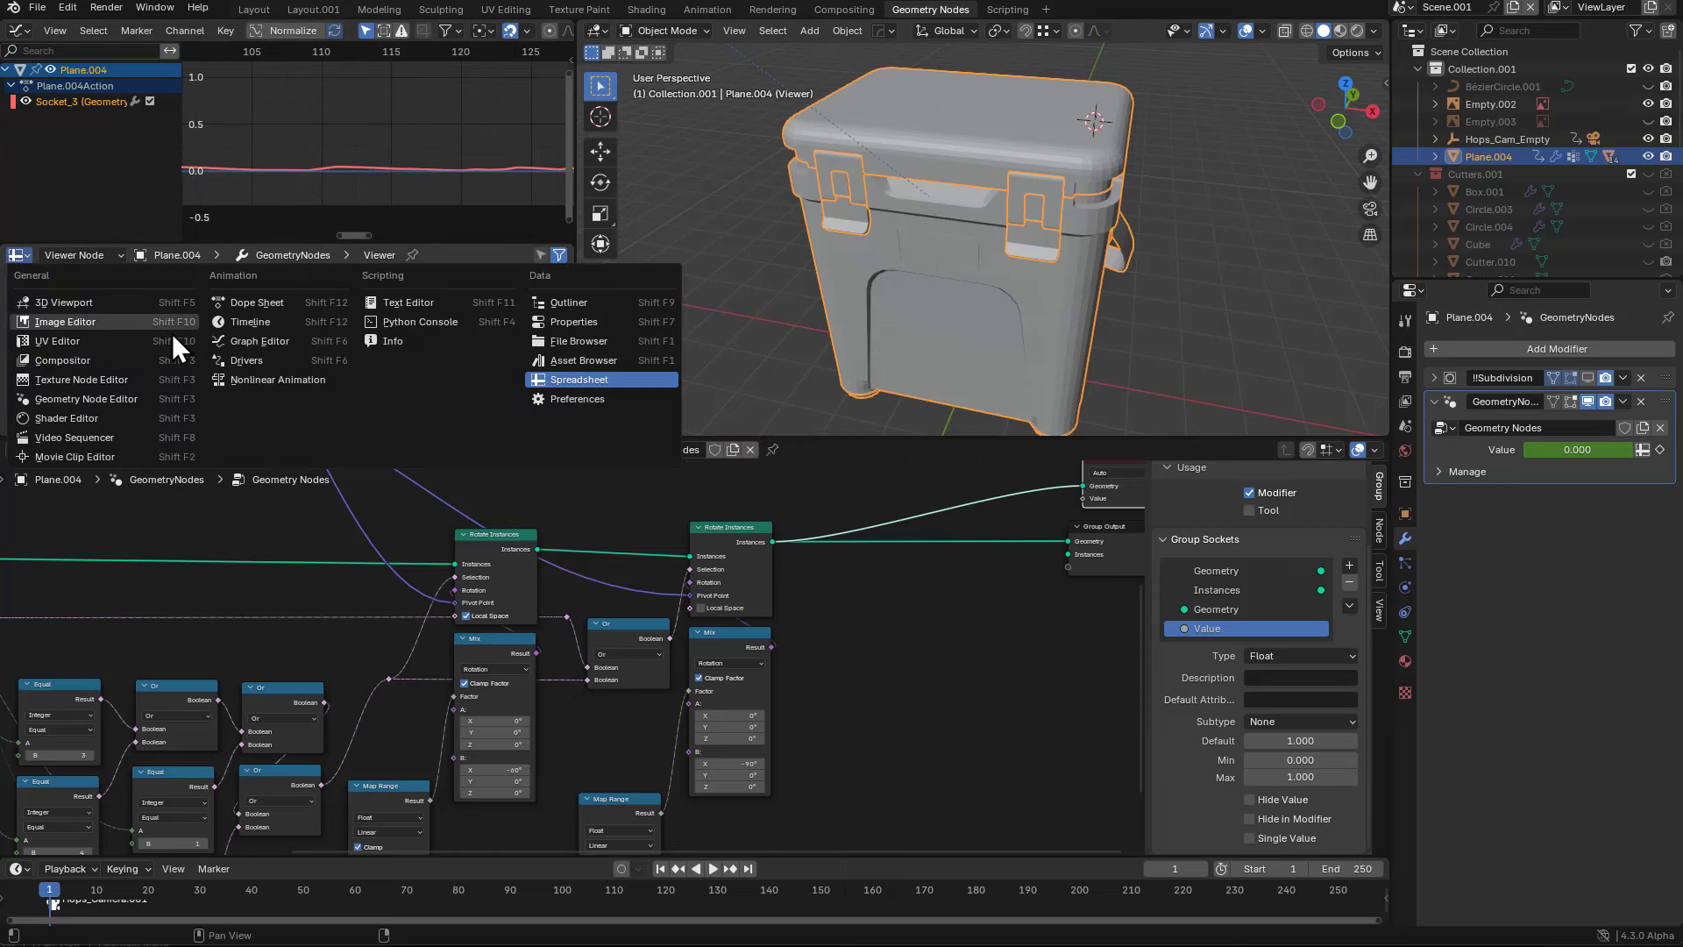
pyautogui.click(115, 440)
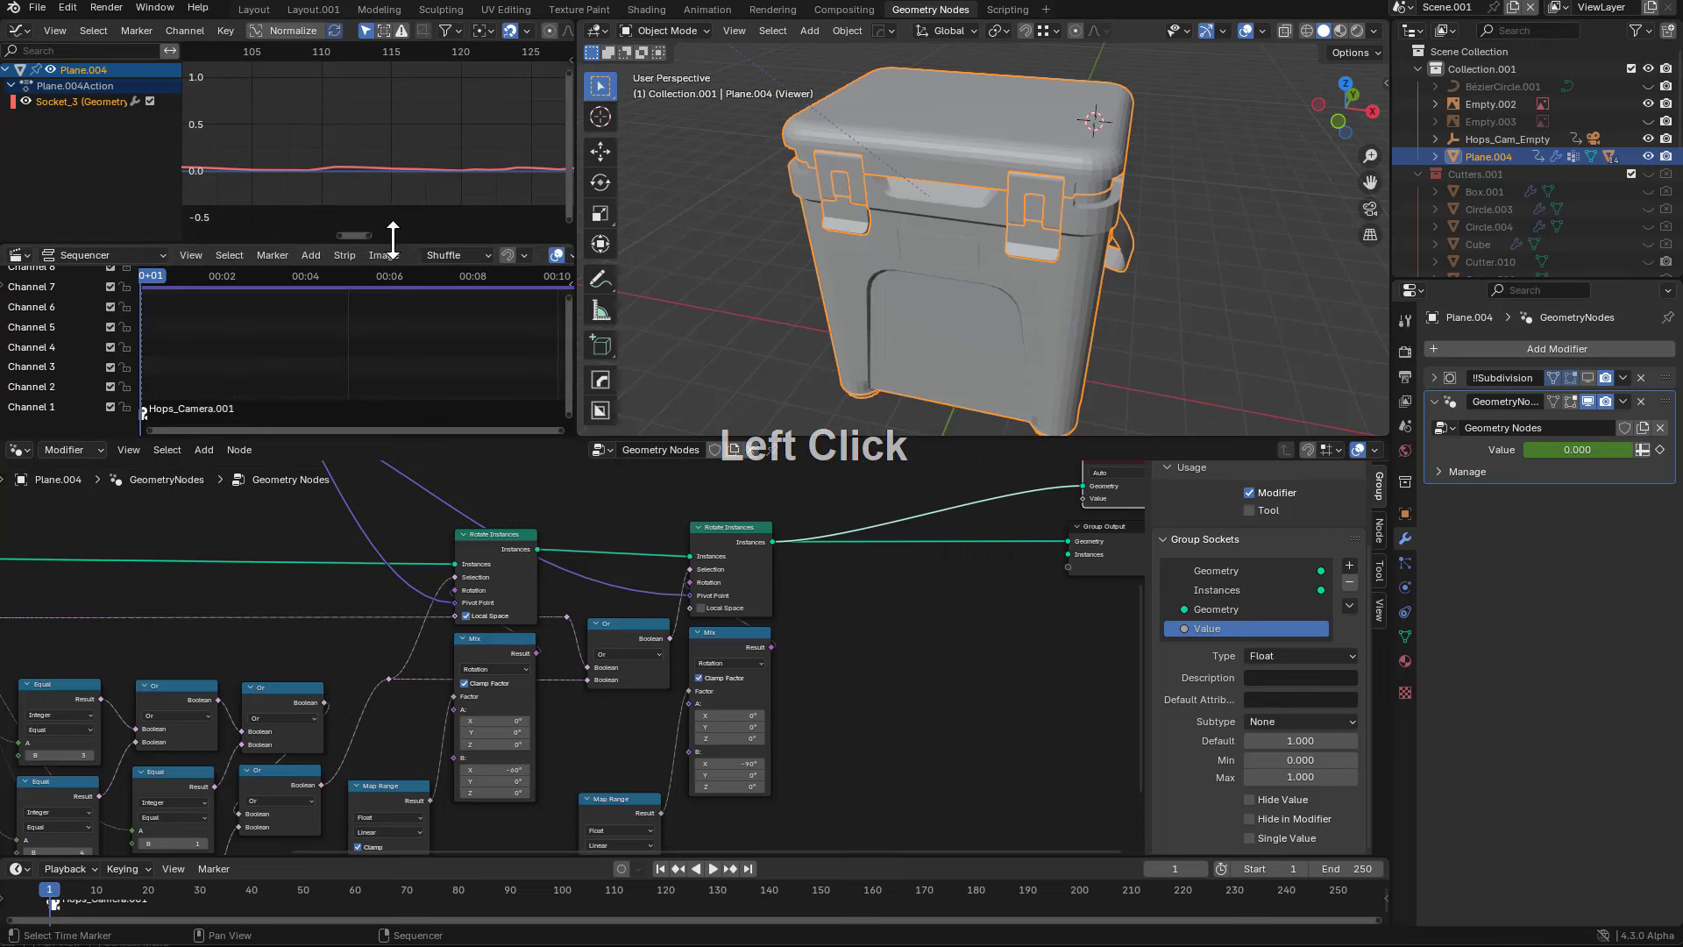
# - Shrink the Graph Editor area to give the Video Sequencer below it more height
pyautogui.moveTo(393, 239); pyautogui.dragTo(406, 178)
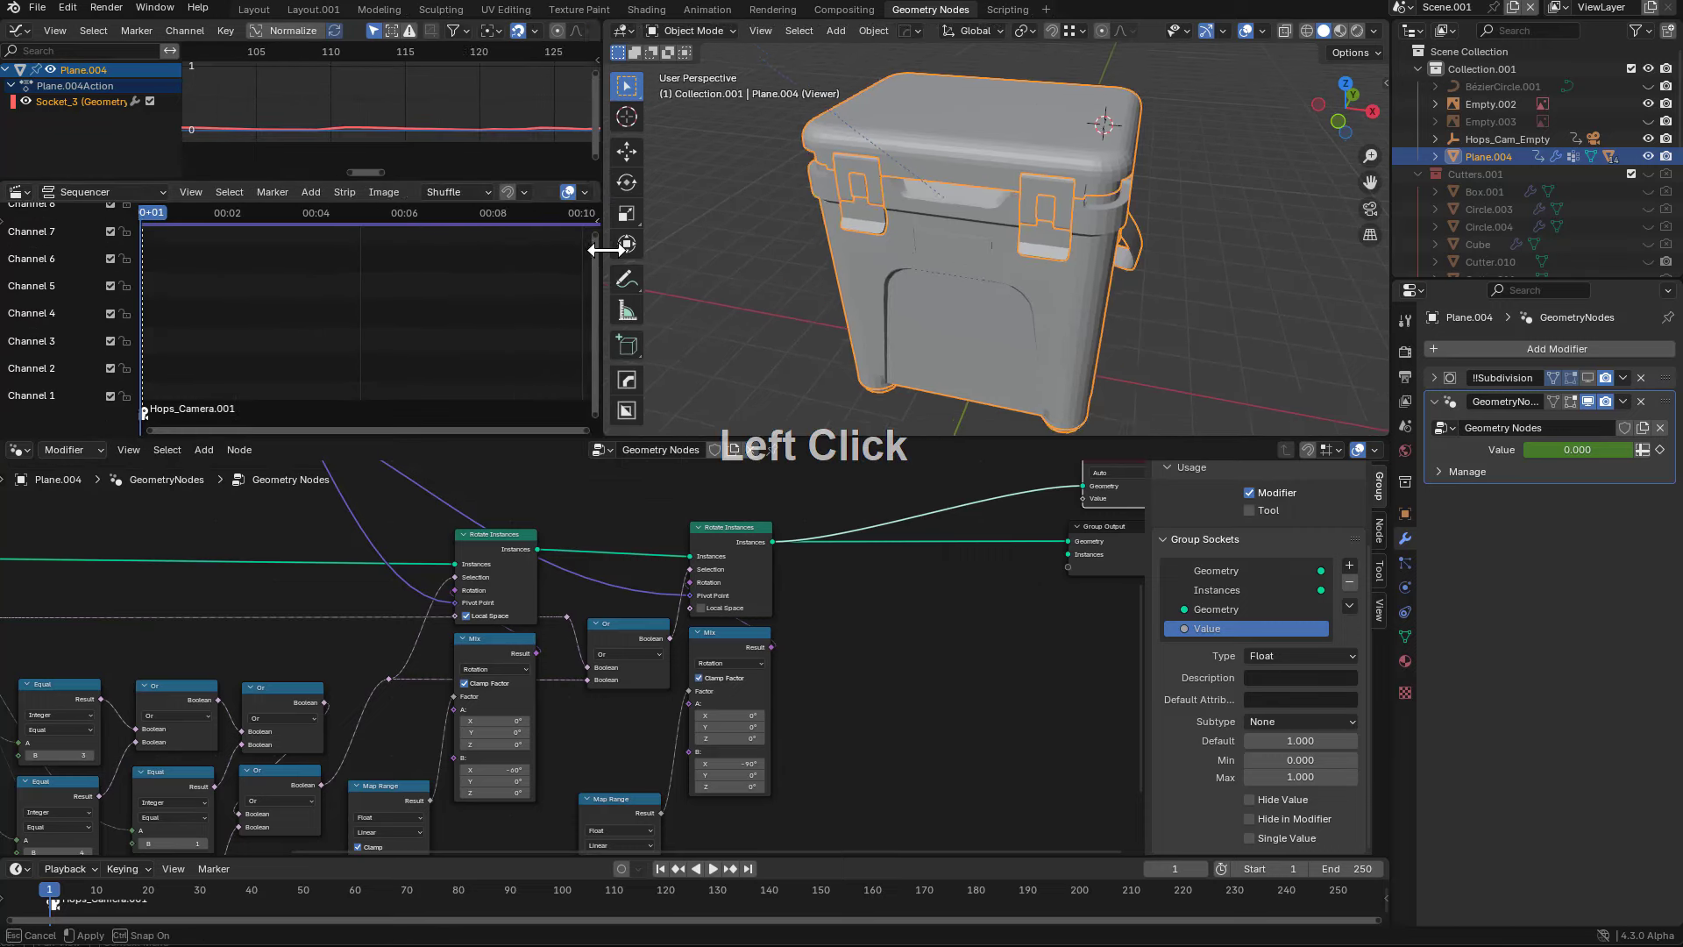
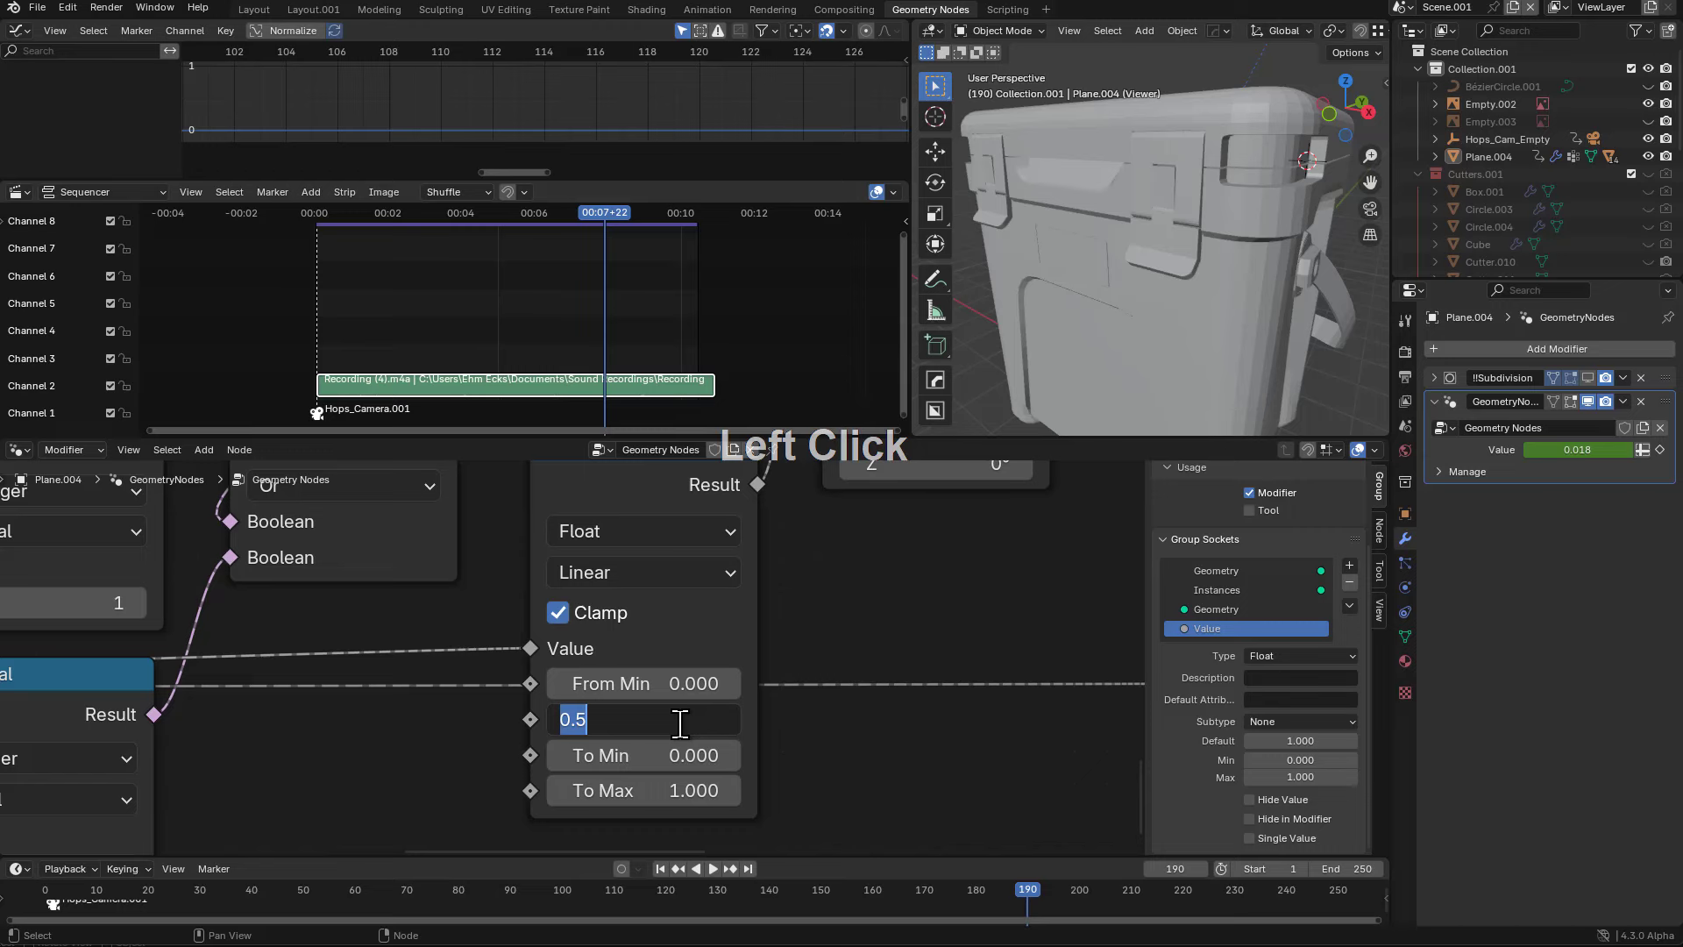
# - Set From Max of the first Map Range node to 0.1
pyautogui.write('.1')
pyautogui.press('Return')
# - Set the second Map Range node's From Min to 0.1 and From Max to 1
pyautogui.moveTo(662, 719); pyautogui.dragTo(575, 676, button='middle')
pyautogui.scroll(1, 795, 689)
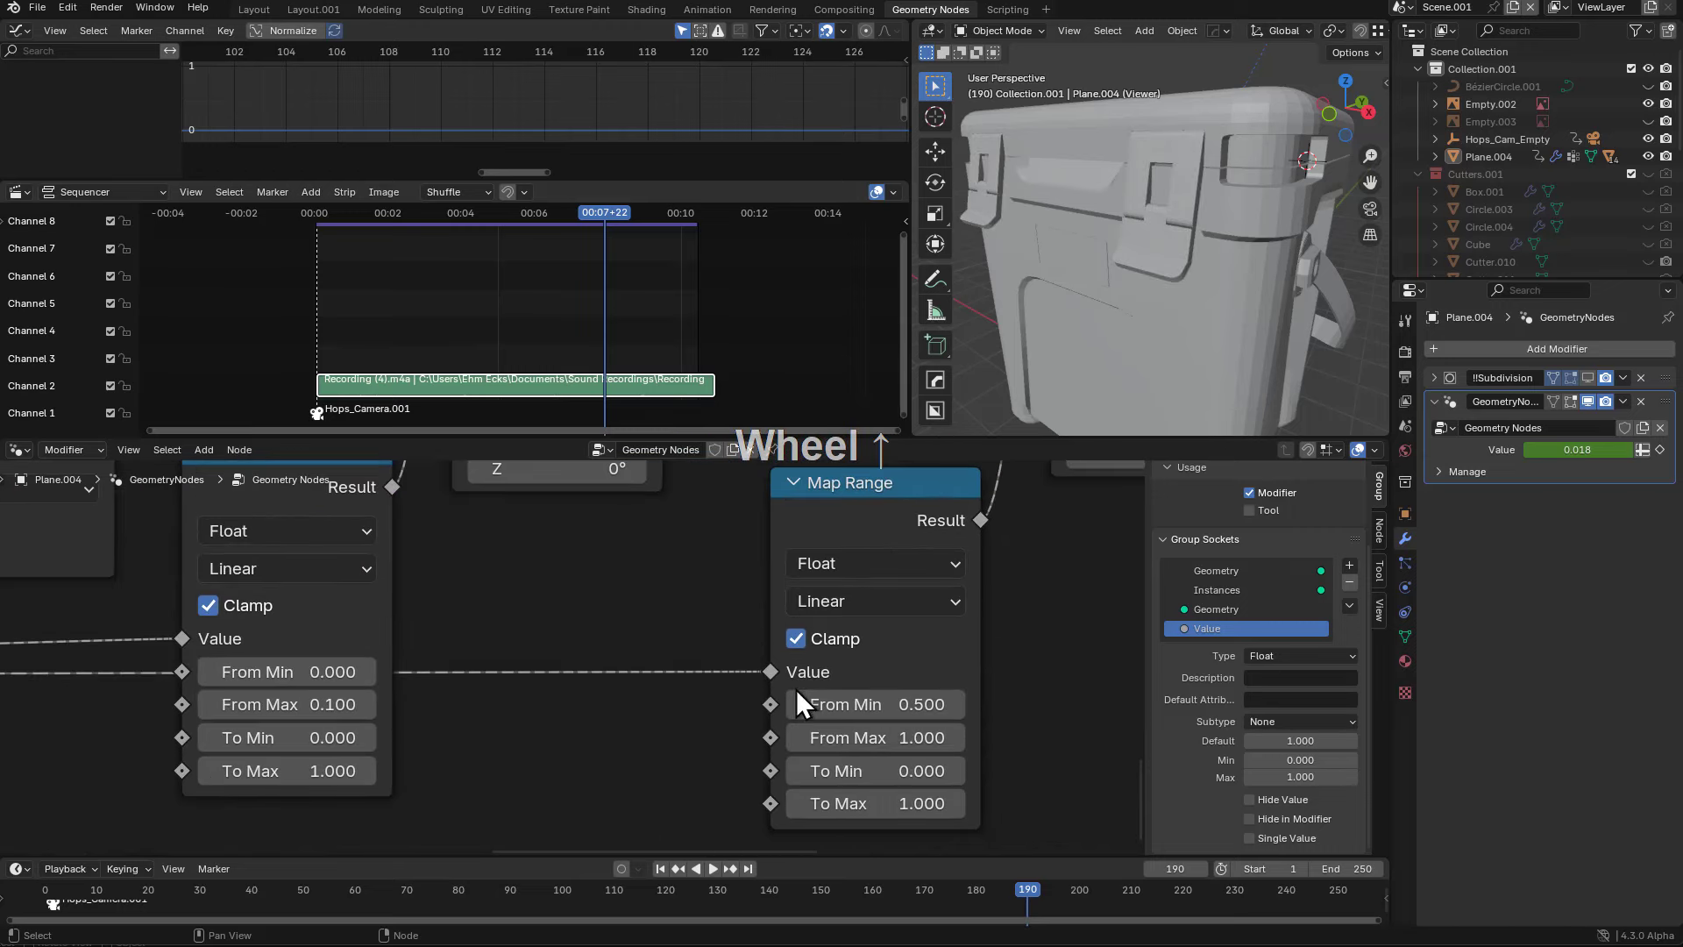
pyautogui.click(846, 692)
pyautogui.write('1')
pyautogui.press('Tab')
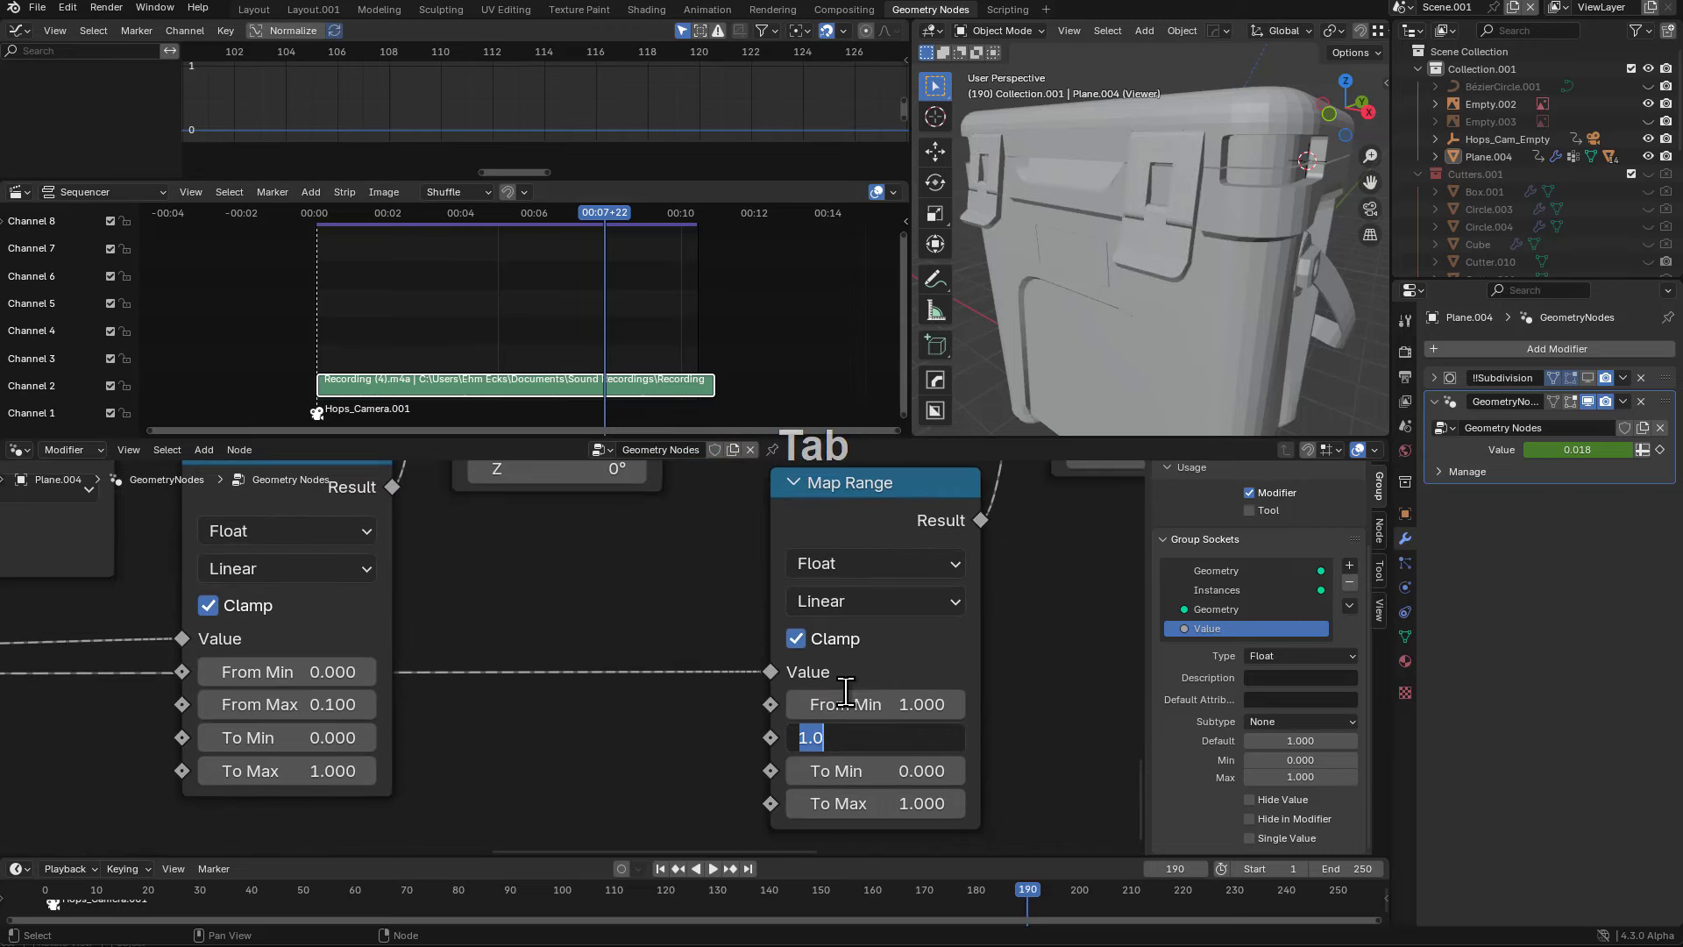
pyautogui.click(845, 693)
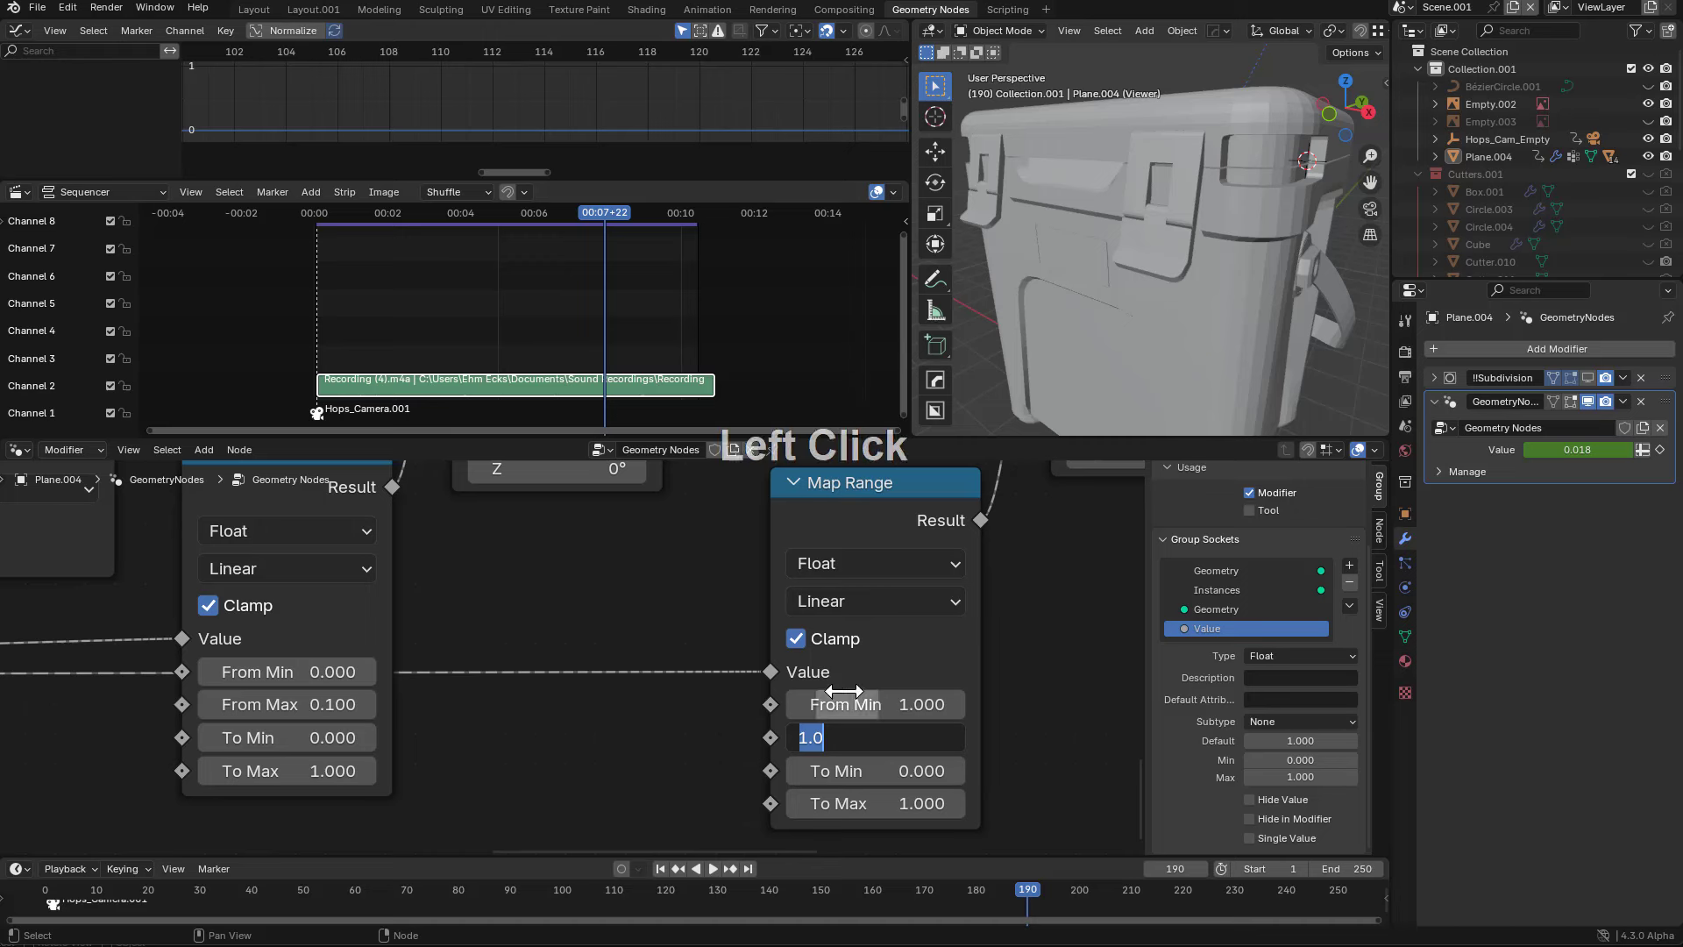
pyautogui.click(842, 691)
pyautogui.write('.1')
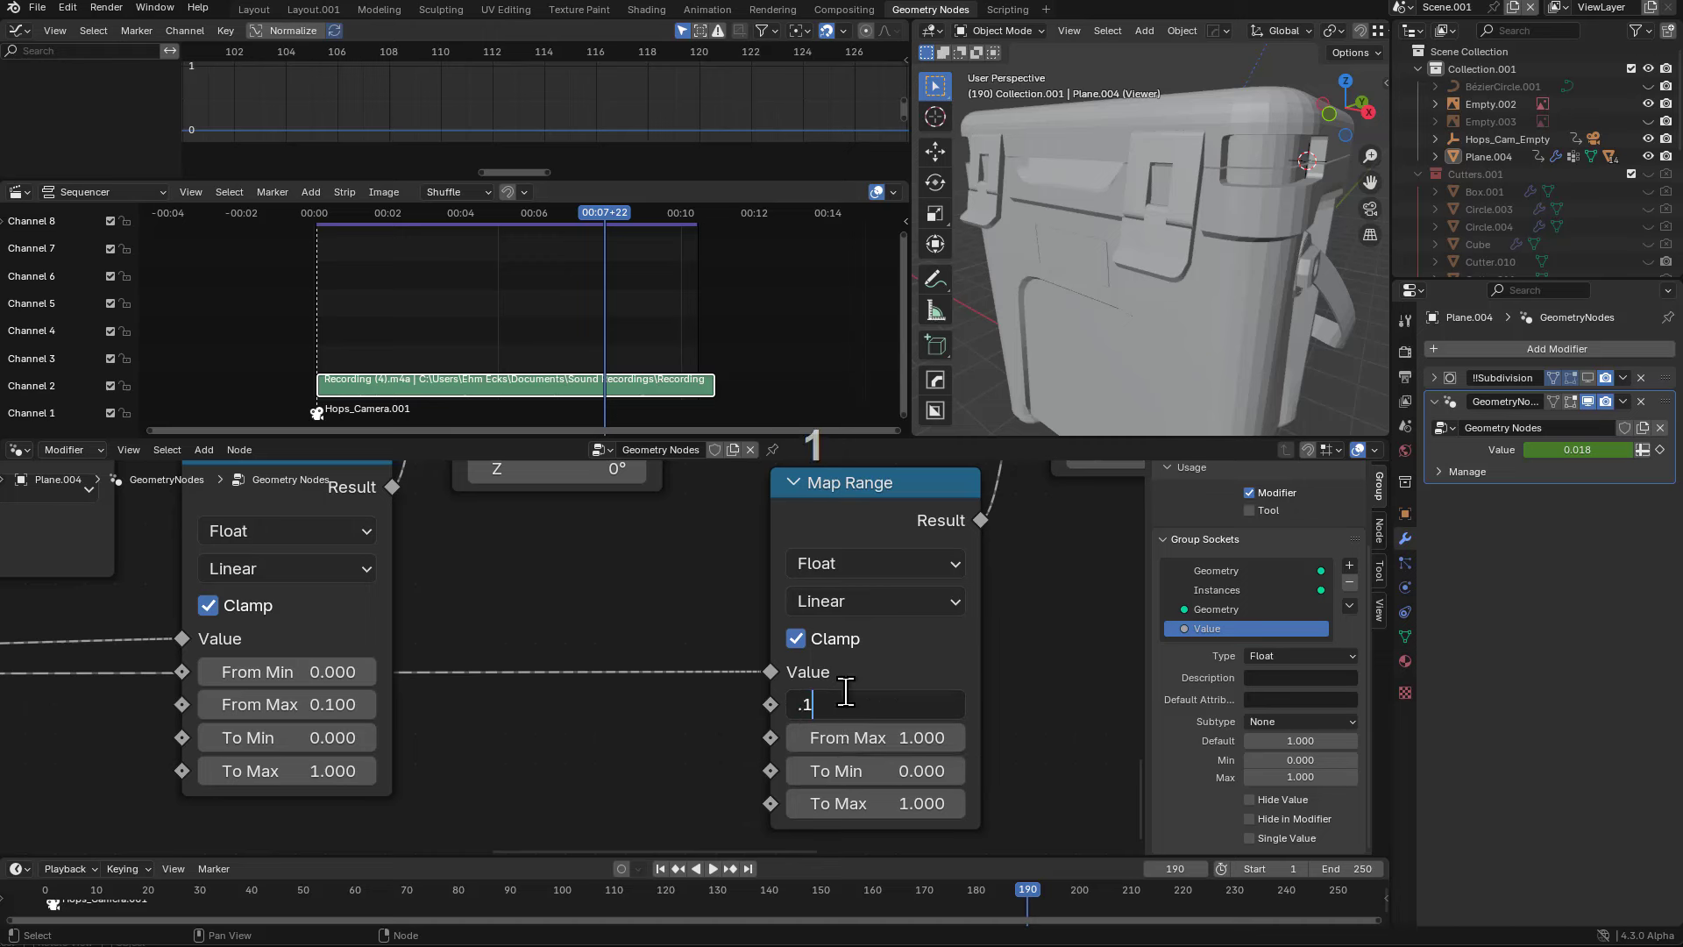
pyautogui.press('Tab')
pyautogui.write('3')
pyautogui.hotkey('ctrl', 'a')
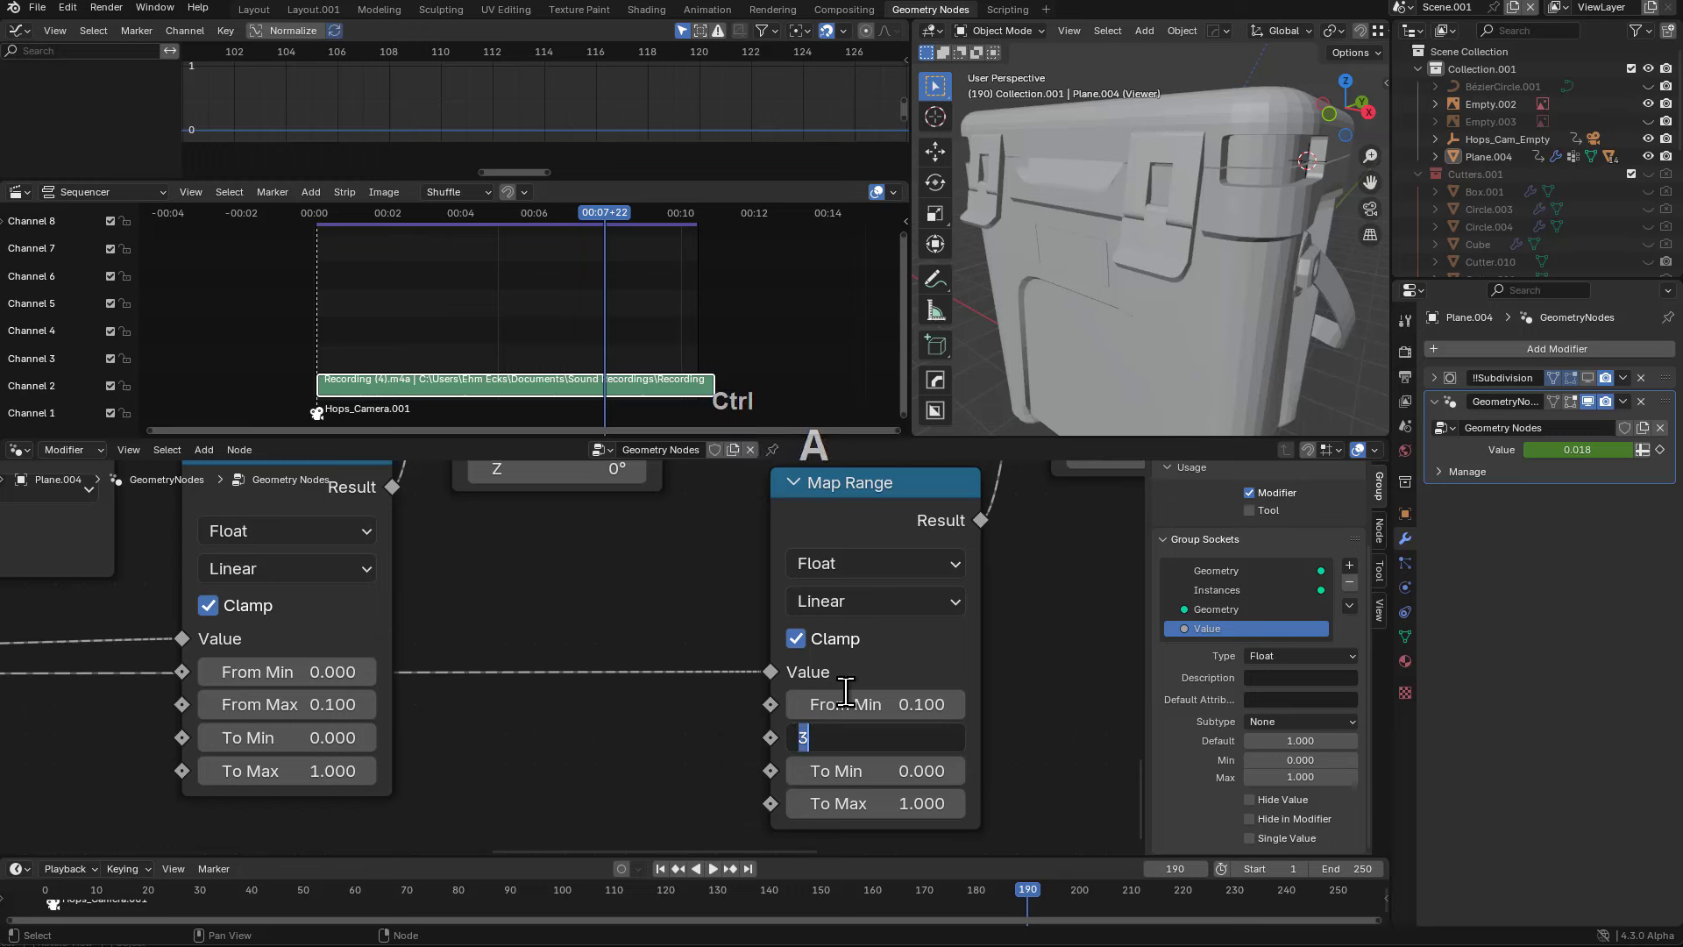
pyautogui.write('9')
pyautogui.hotkey('ctrl', 'a')
pyautogui.write('1')
pyautogui.press('KP_Enter')
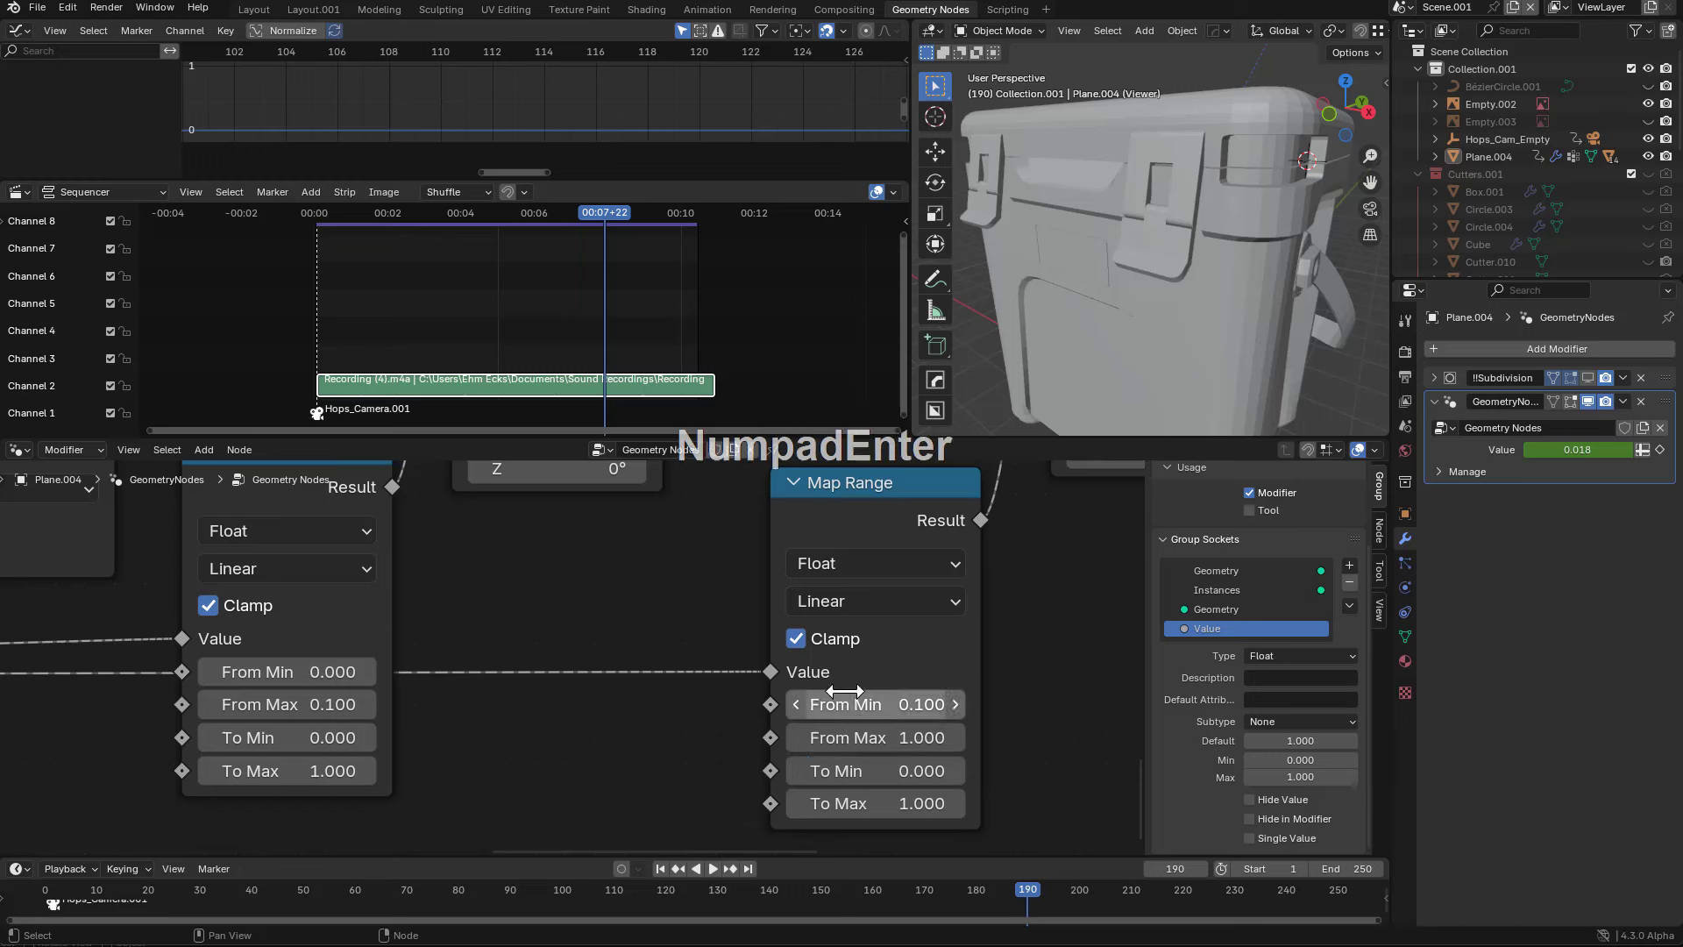
# - Play the animation to check how the latches and lid respond to the recording, and stop it
pyautogui.scroll(-2, 638, 680)
pyautogui.hotkey('shift', 'space')
pyautogui.press('space')
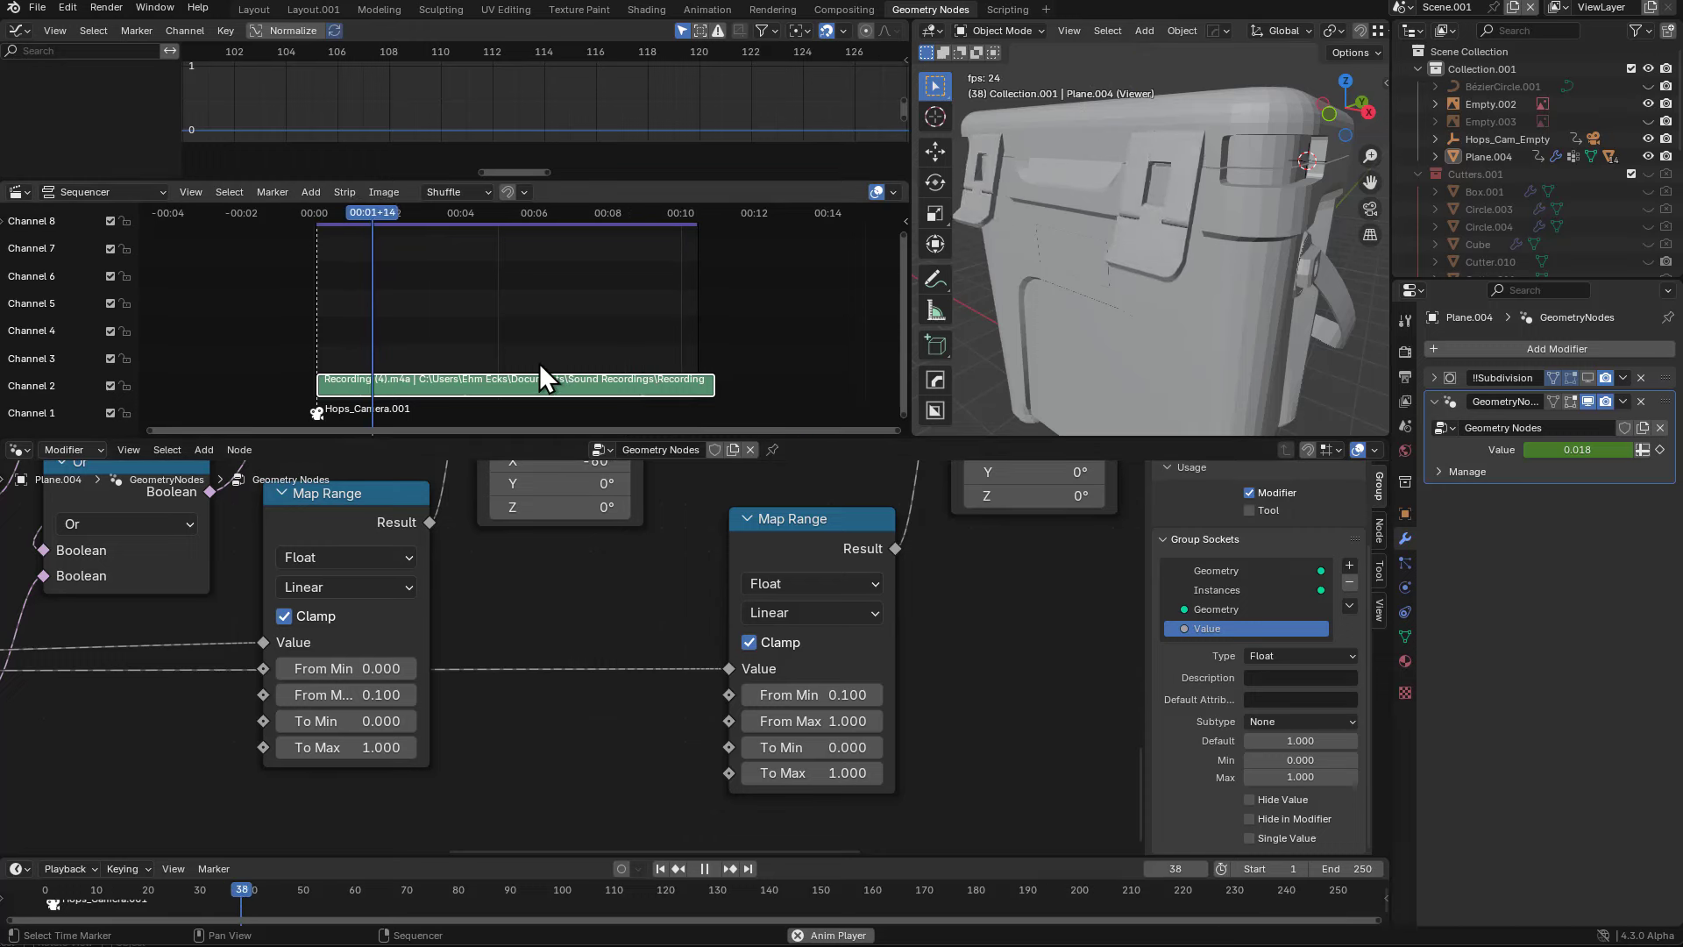
pyautogui.press('space')
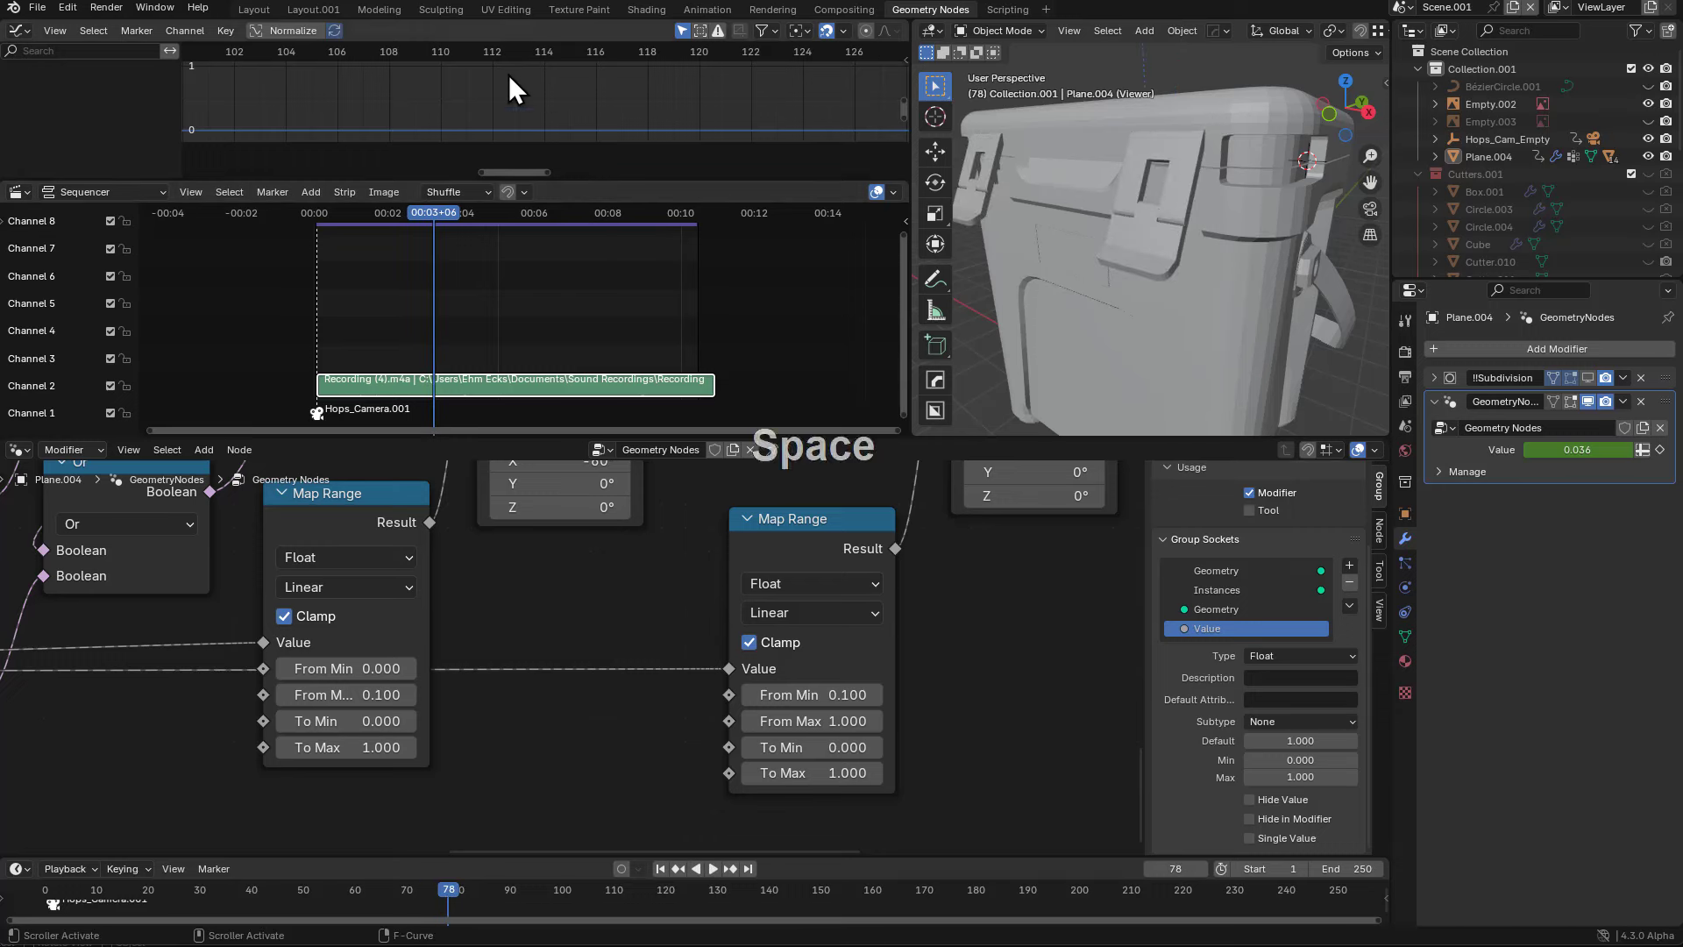
# - Select the cooler in the viewport to show its Value curve in the Graph Editor
pyautogui.scroll(-2, 488, 92)
pyautogui.moveTo(488, 92); pyautogui.dragTo(545, 113, button='middle')
pyautogui.scroll(-2, 507, 104)
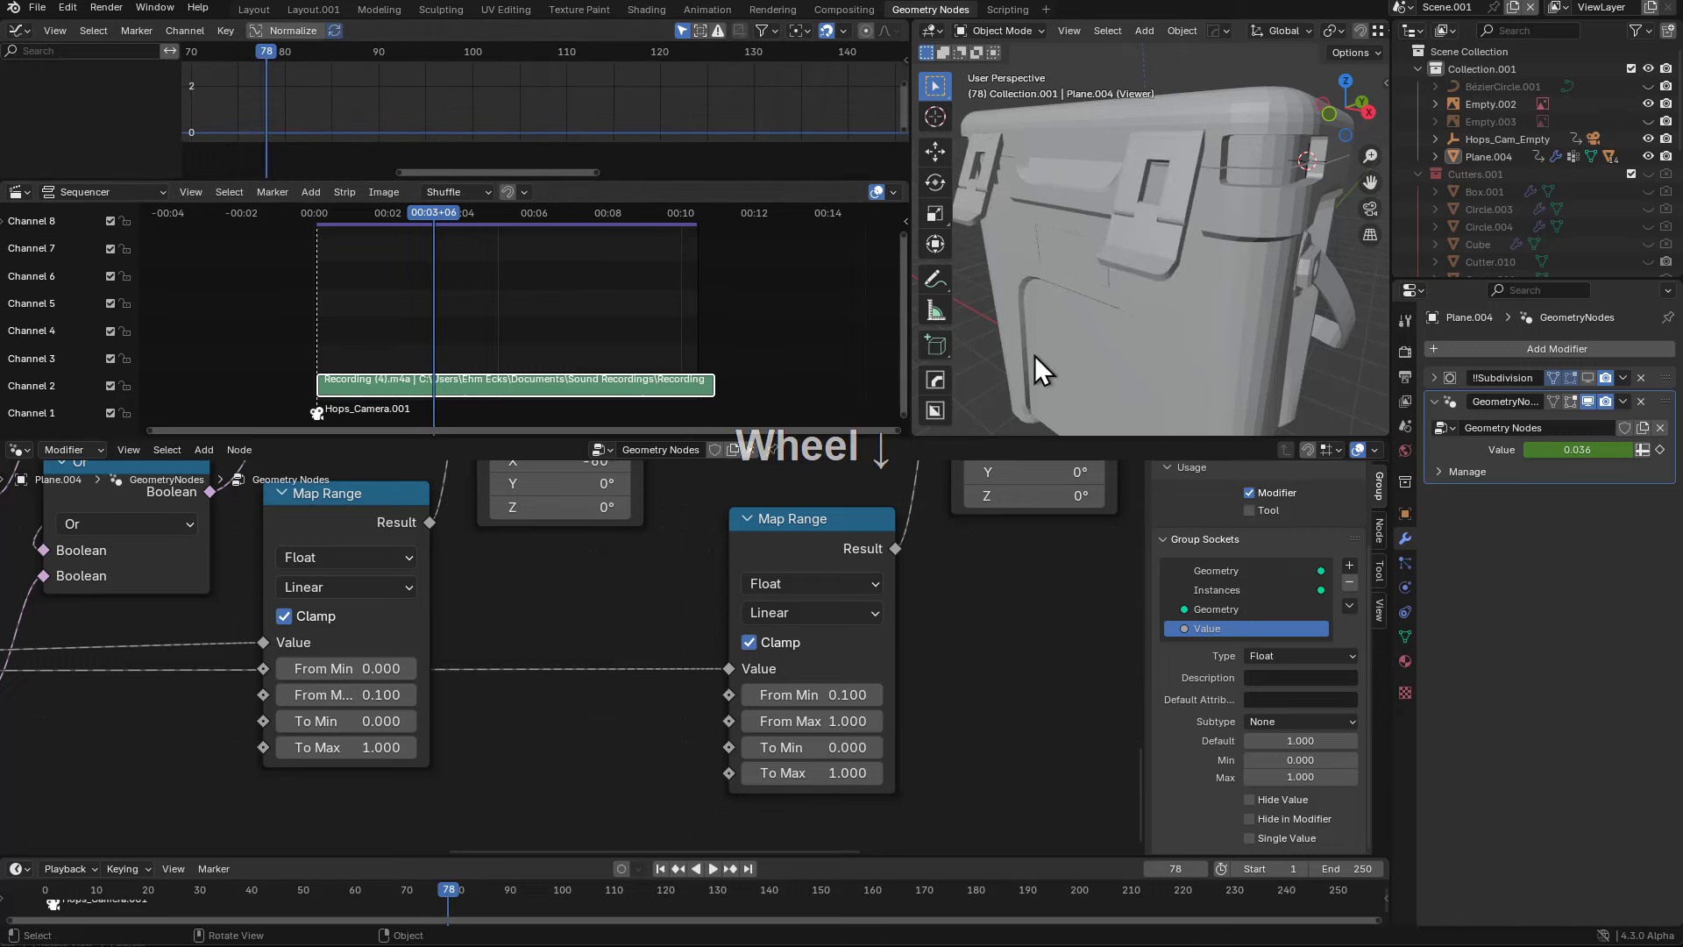
pyautogui.click(1490, 449)
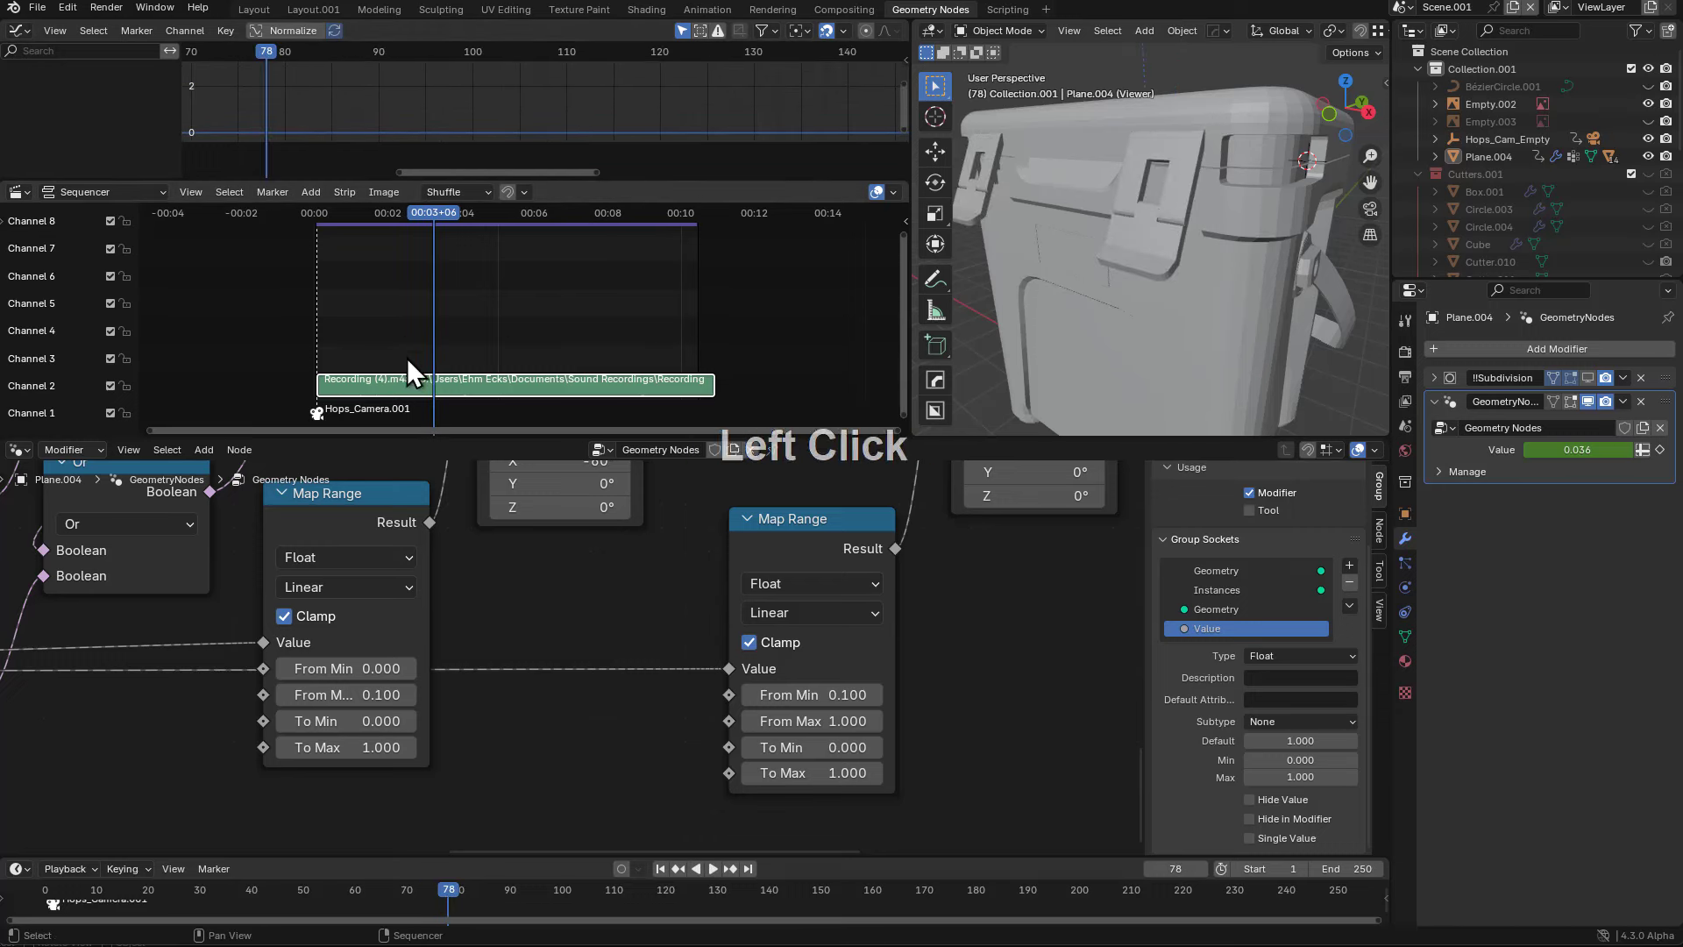
pyautogui.click(1077, 278)
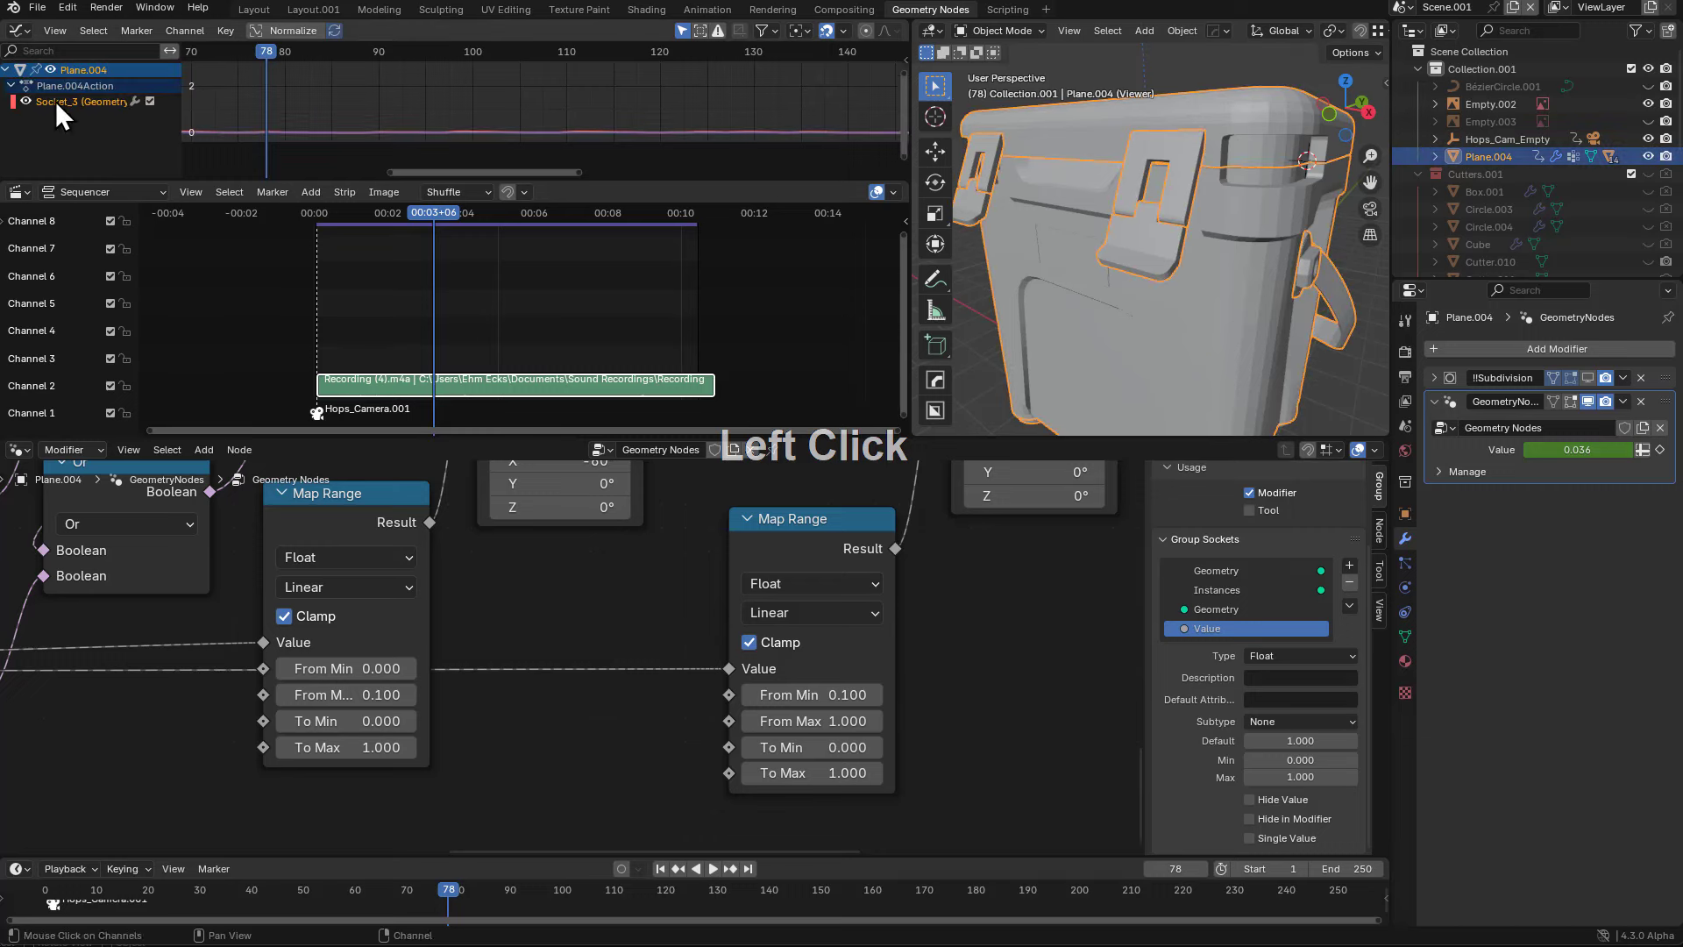
# - Frame the whole Value curve in the Graph Editor and show its F-curve modifier settings
pyautogui.scroll(2, 609, 114)
pyautogui.press('Home')
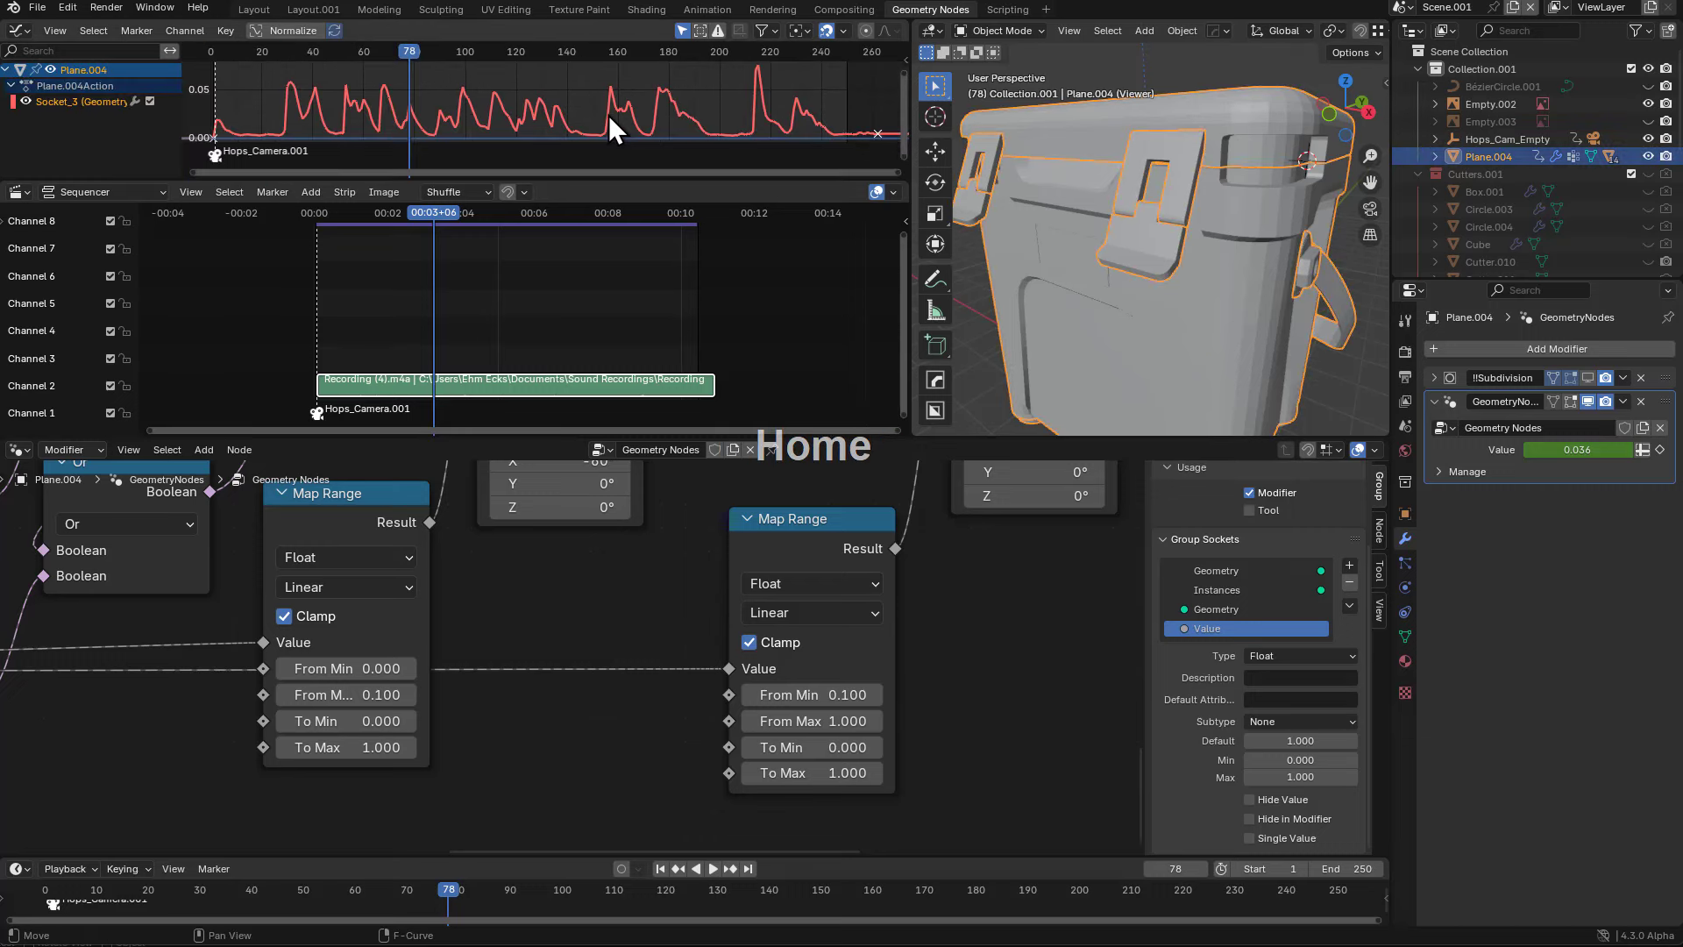
pyautogui.scroll(1, 609, 114)
pyautogui.scroll(-1, 609, 114)
pyautogui.press('n')
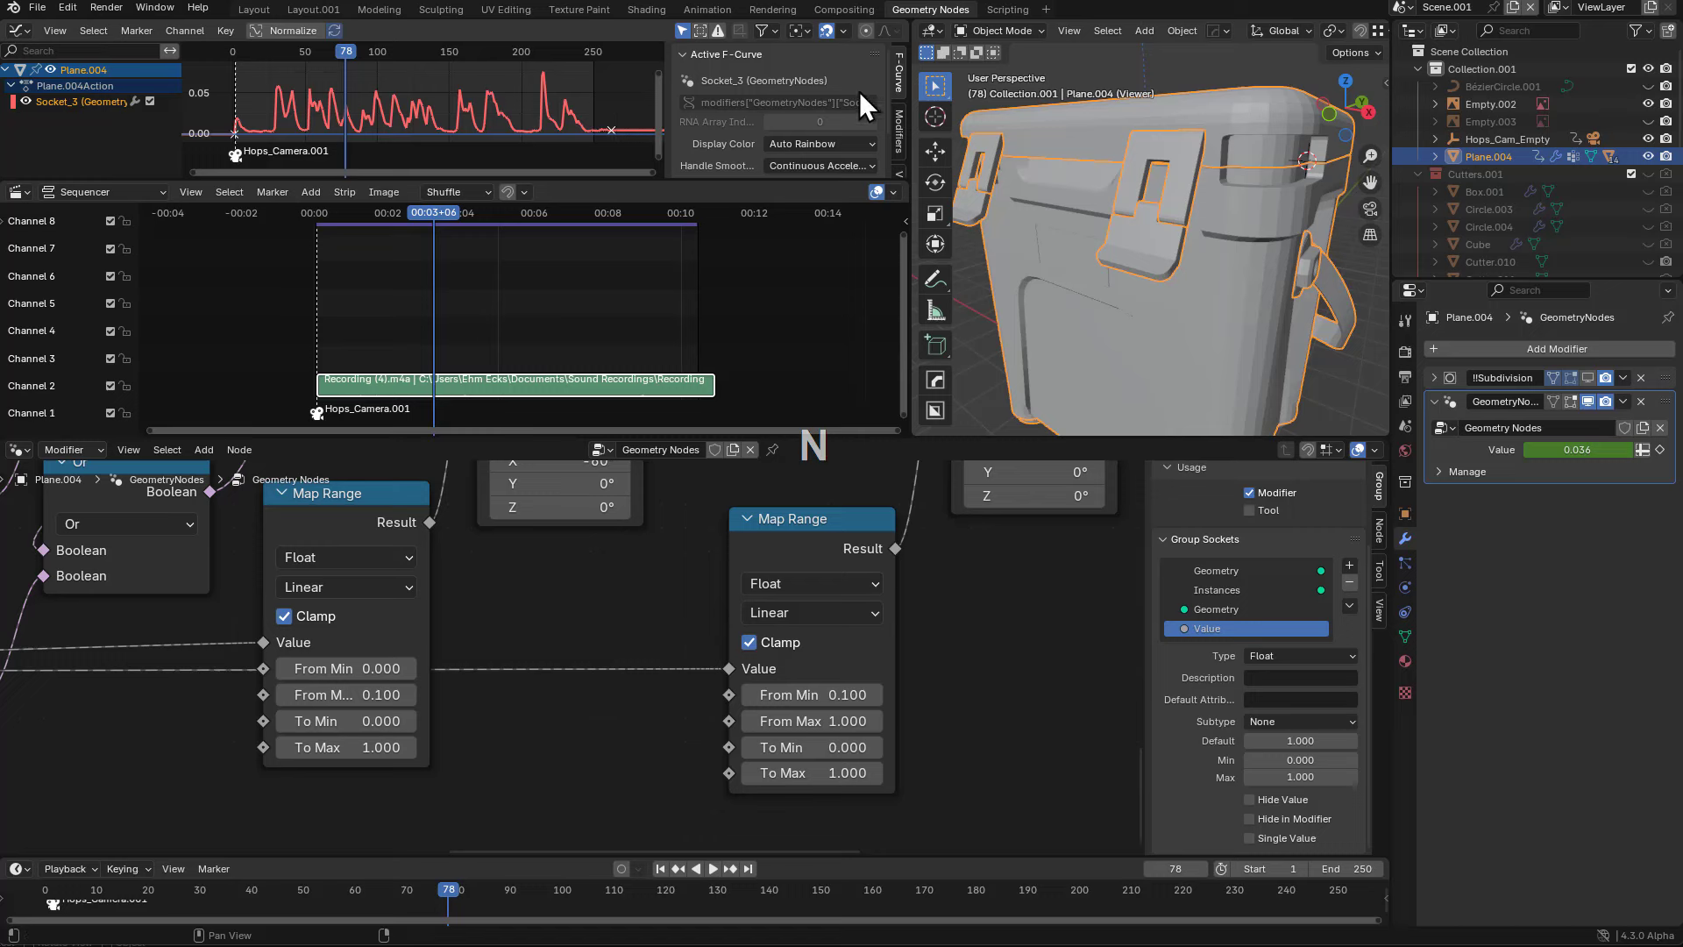
pyautogui.click(895, 118)
# - Try a Generator modifier on the Value curve, test a lower x^1 coefficient, and remove the modifier
pyautogui.click(756, 59)
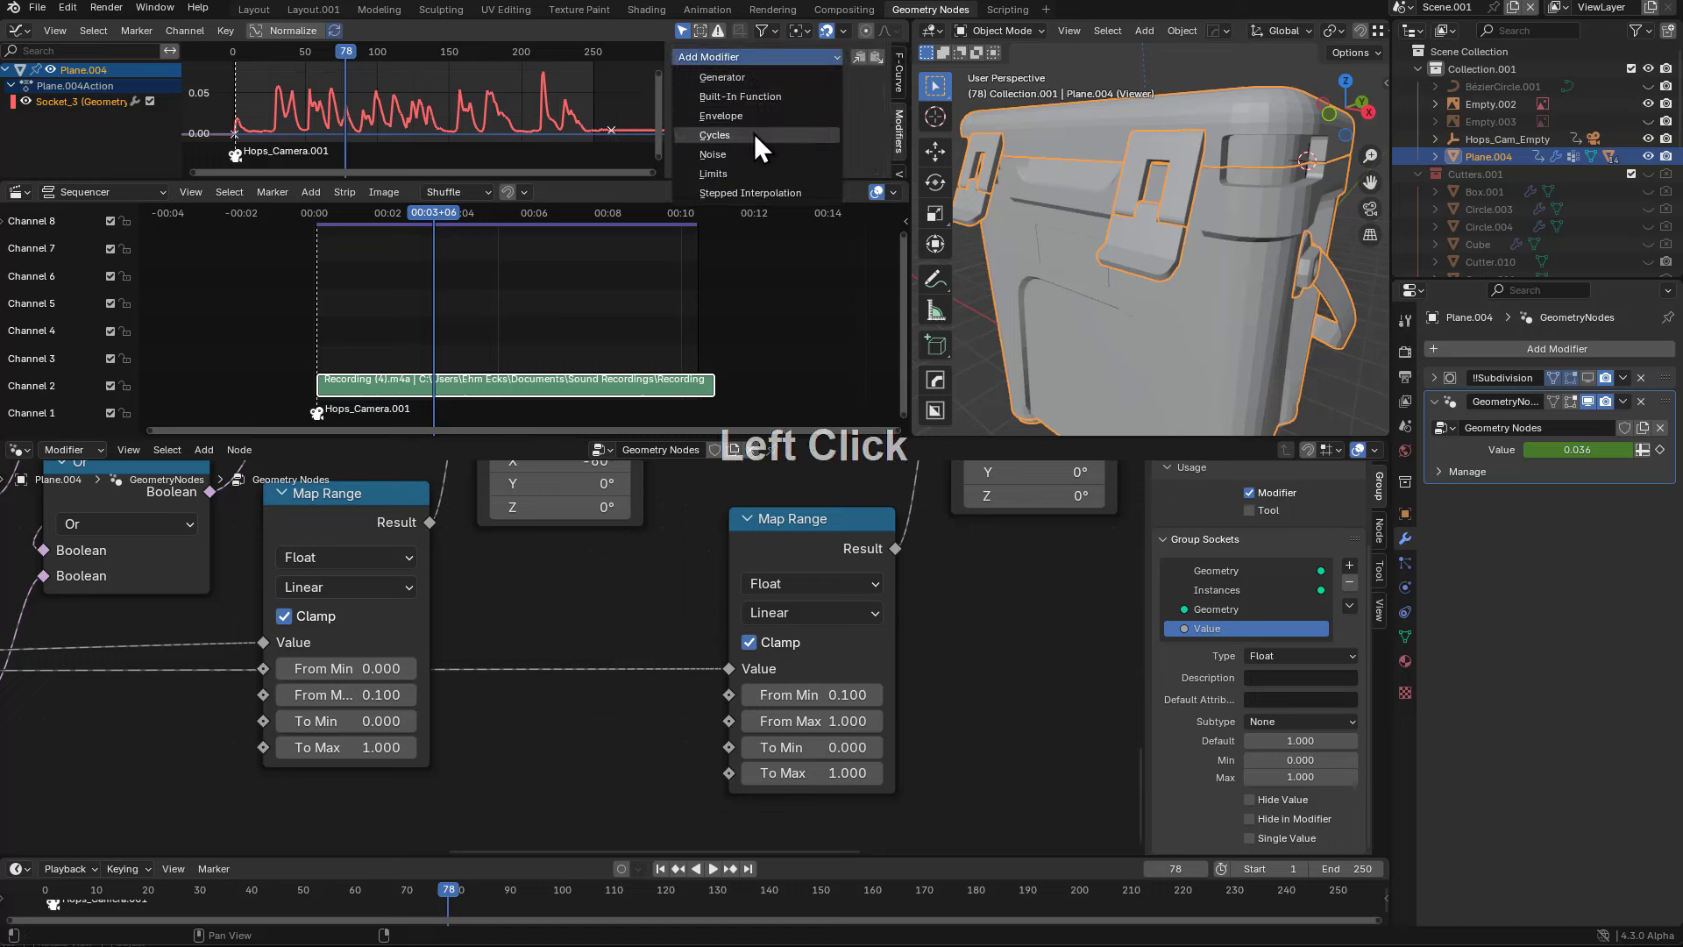
pyautogui.click(743, 78)
pyautogui.scroll(-2, 747, 131)
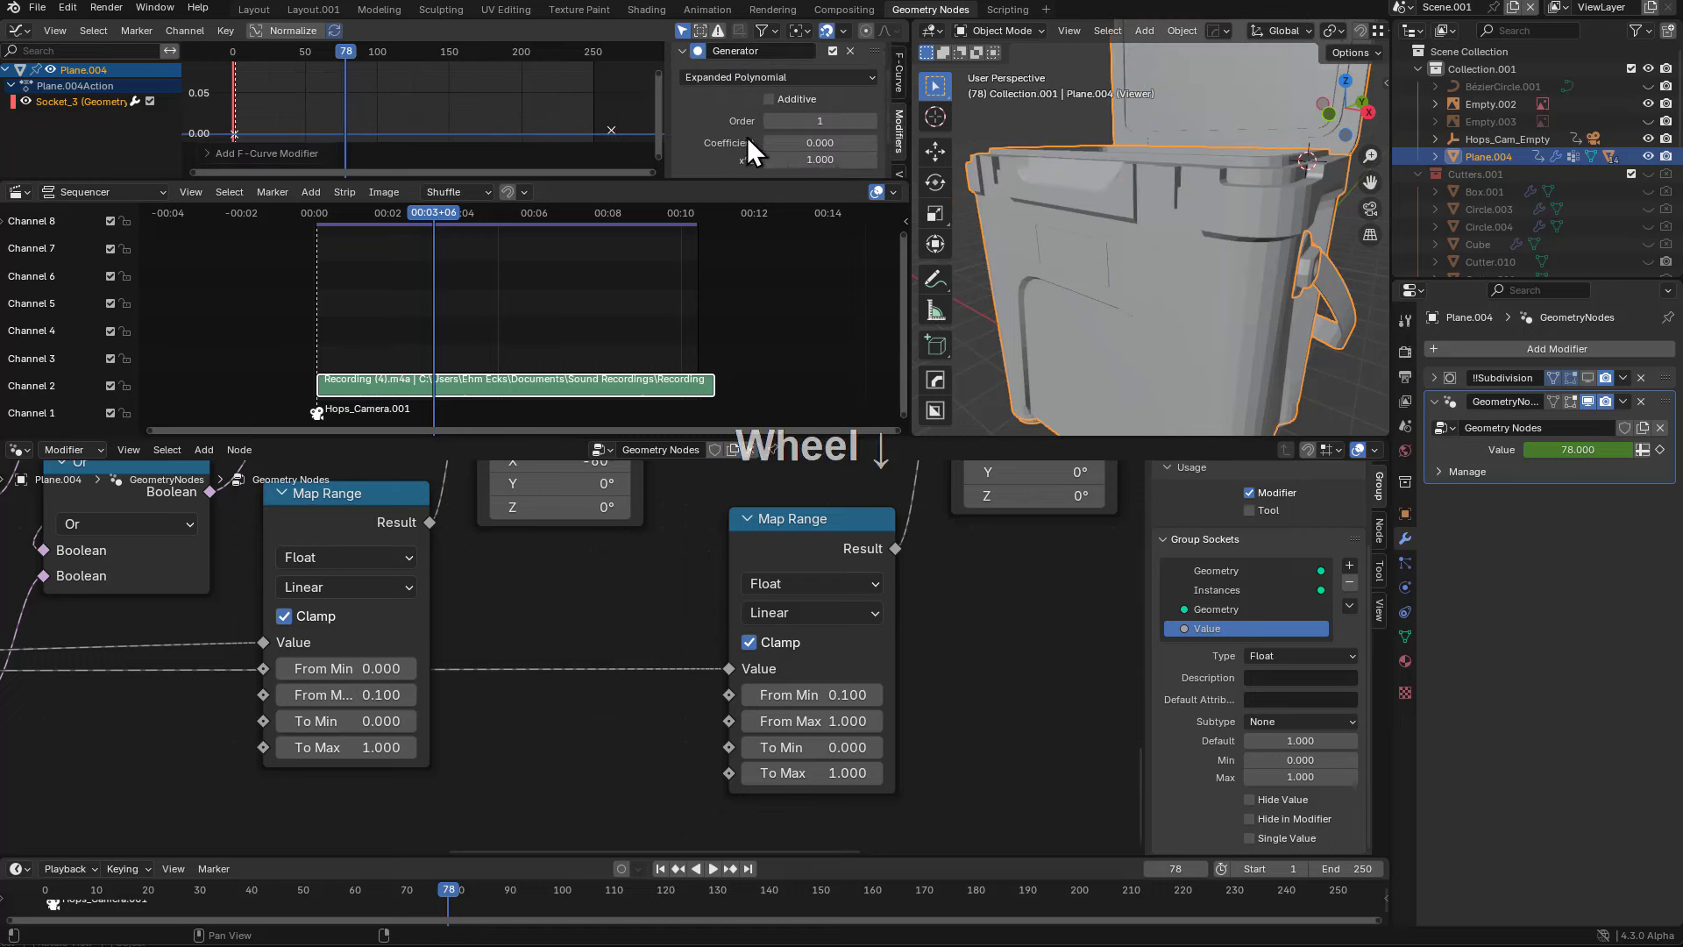
pyautogui.keyDown('shift'); pyautogui.moveTo(820, 142); pyautogui.dragTo(699, 160); pyautogui.keyUp('shift')
pyautogui.keyDown('shift'); pyautogui.rightClick(819, 143); pyautogui.keyUp('shift')
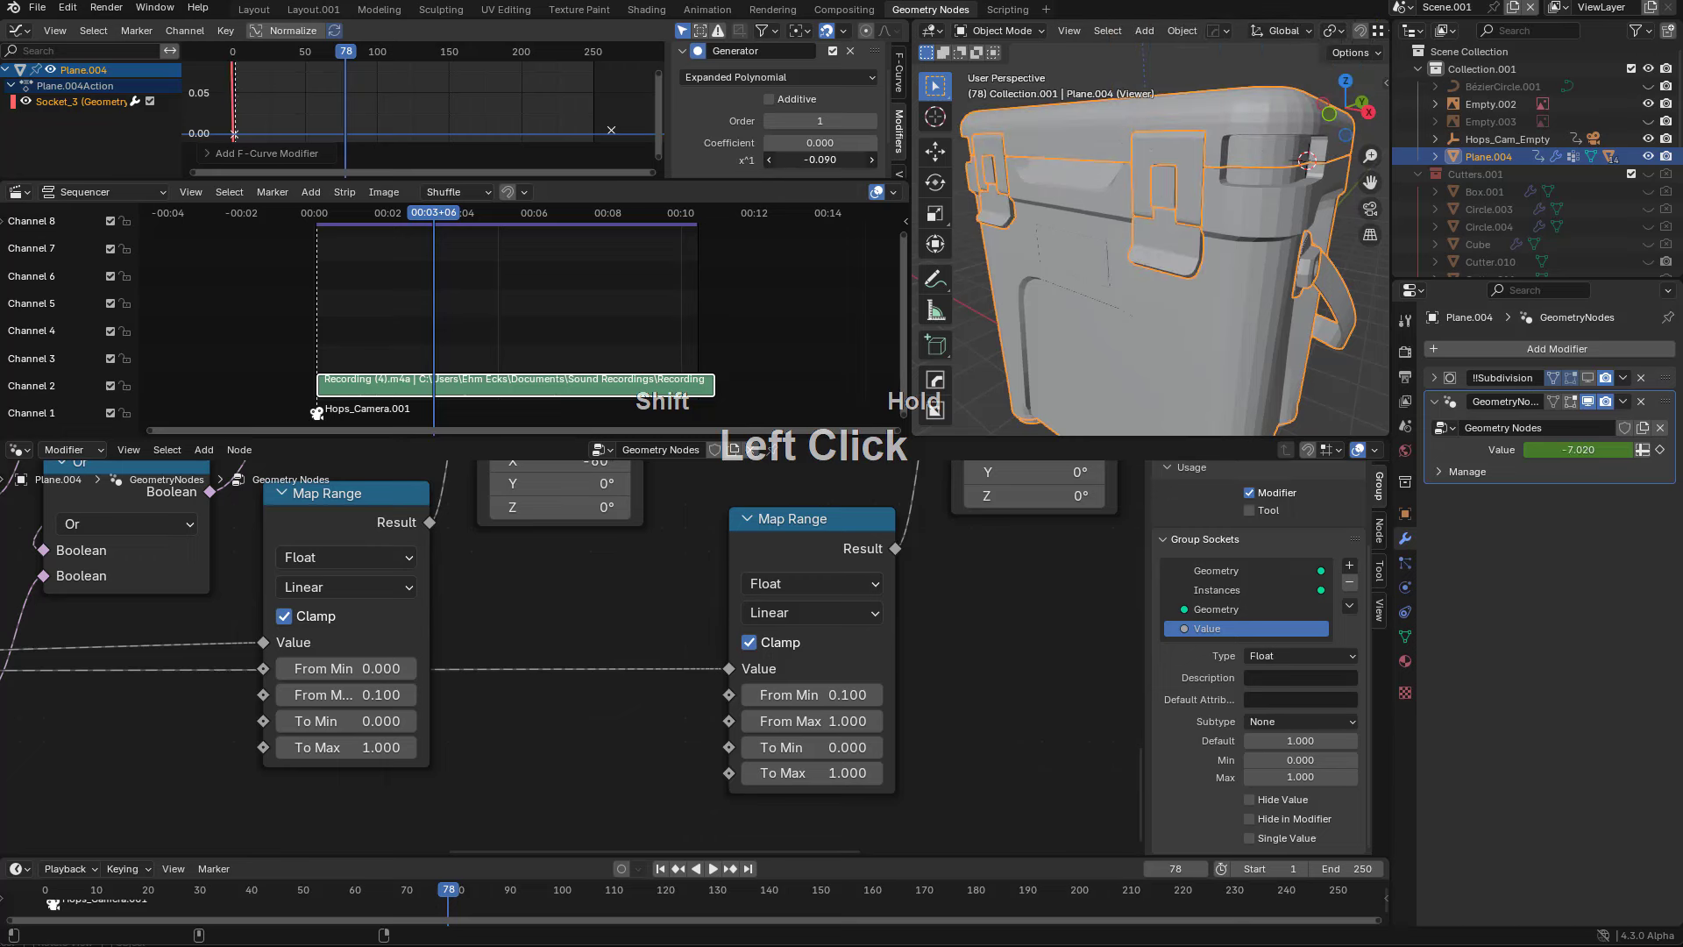
pyautogui.keyDown('shift'); pyautogui.rightClick(699, 162); pyautogui.keyUp('shift')
pyautogui.scroll(-2, 743, 126)
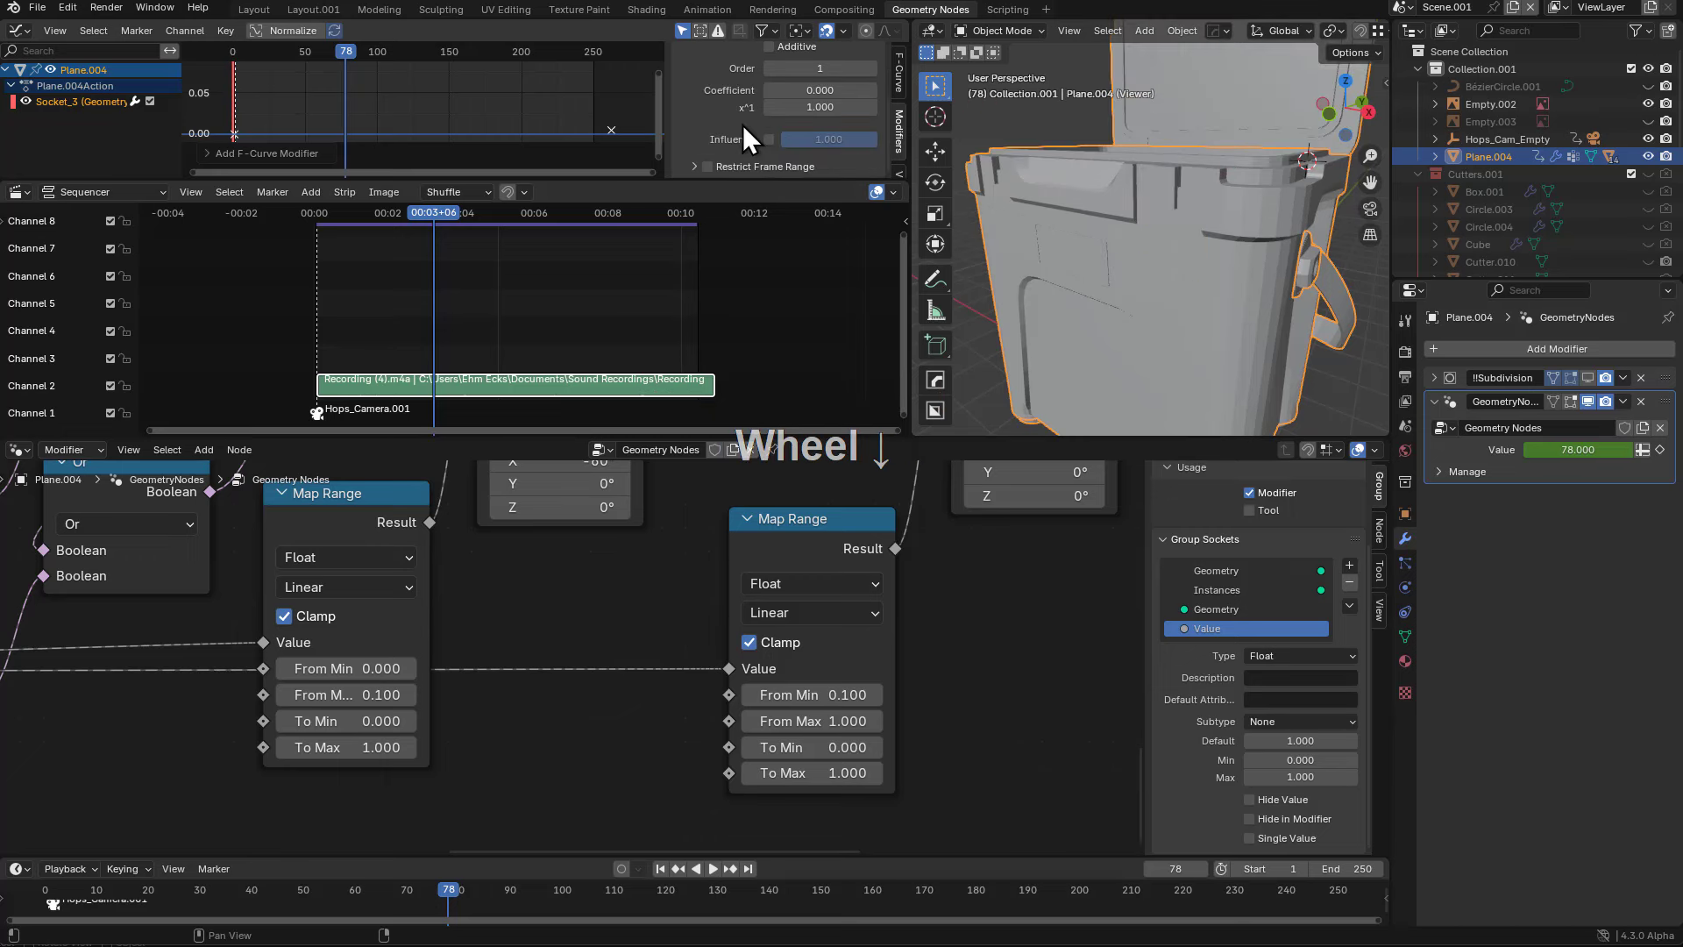
pyautogui.scroll(1, 798, 115)
pyautogui.scroll(2, 858, 88)
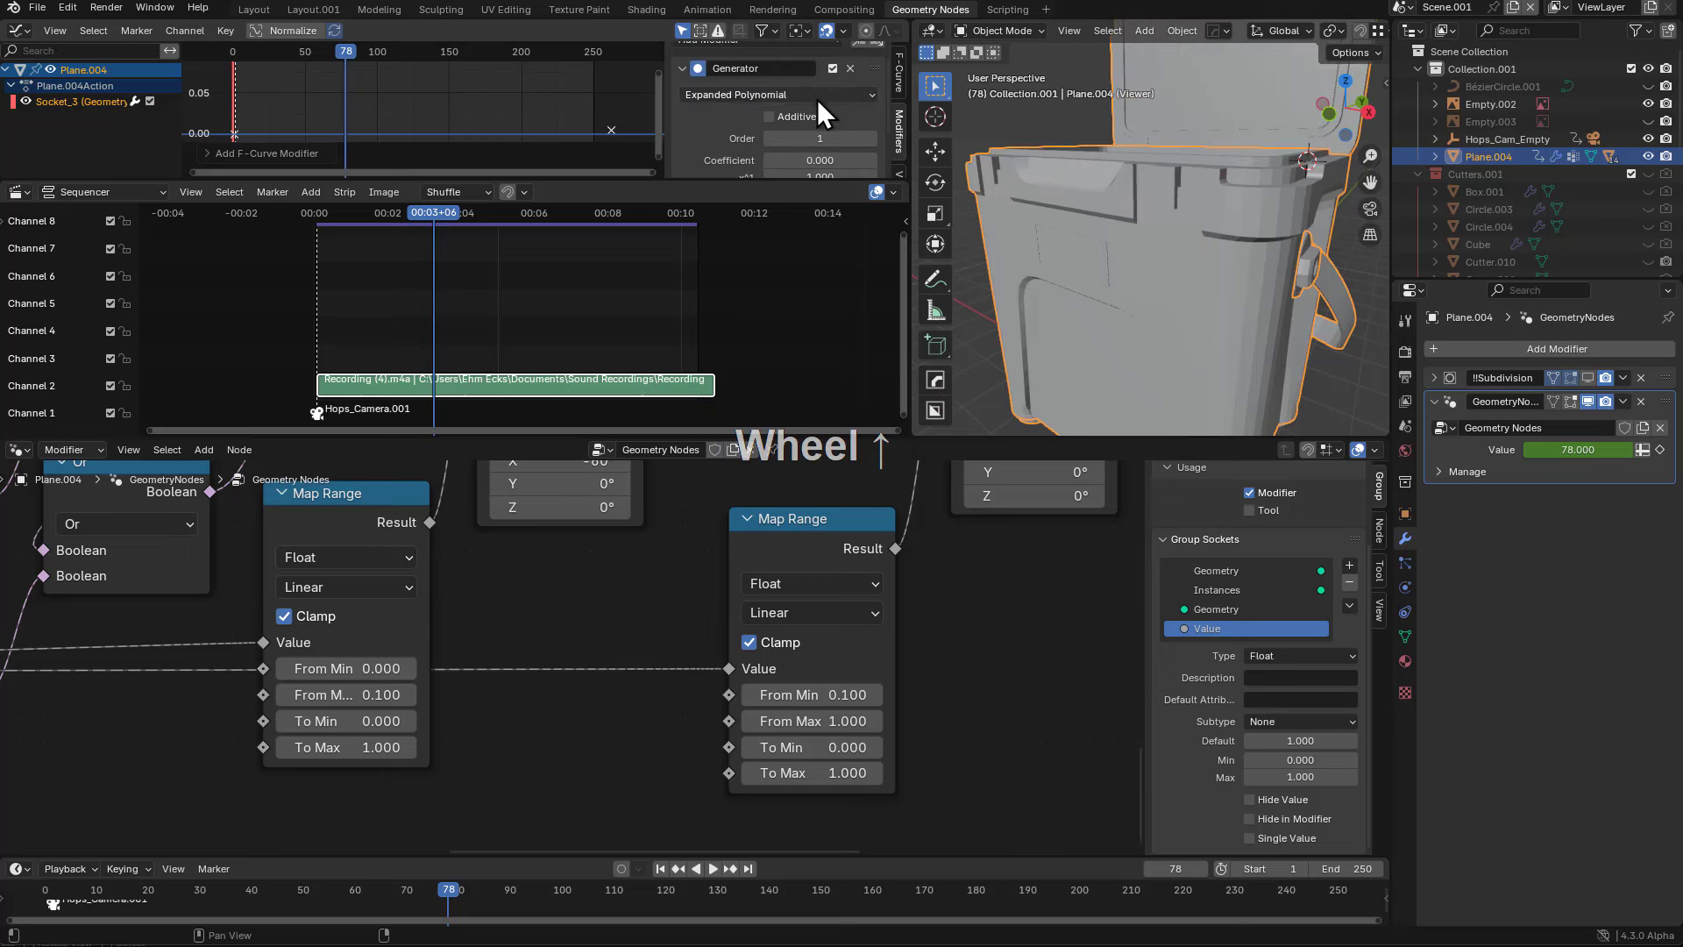
pyautogui.click(816, 97)
pyautogui.click(852, 67)
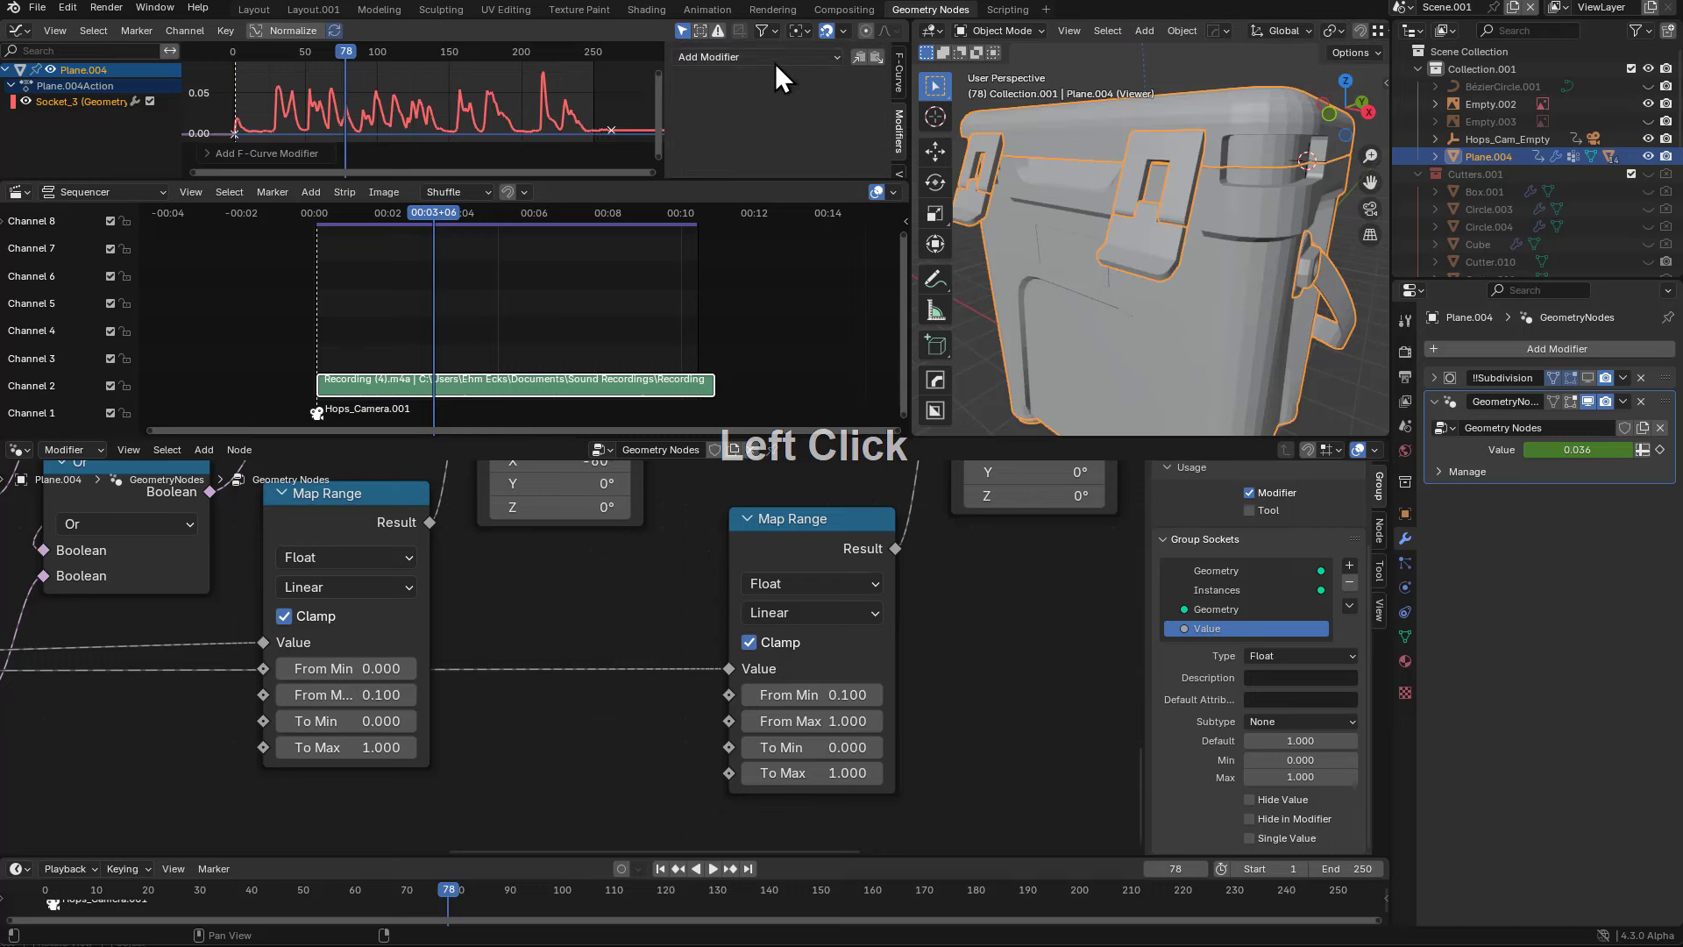
# - Try a Built-In Function modifier on the Value curve and remove it
pyautogui.click(774, 56)
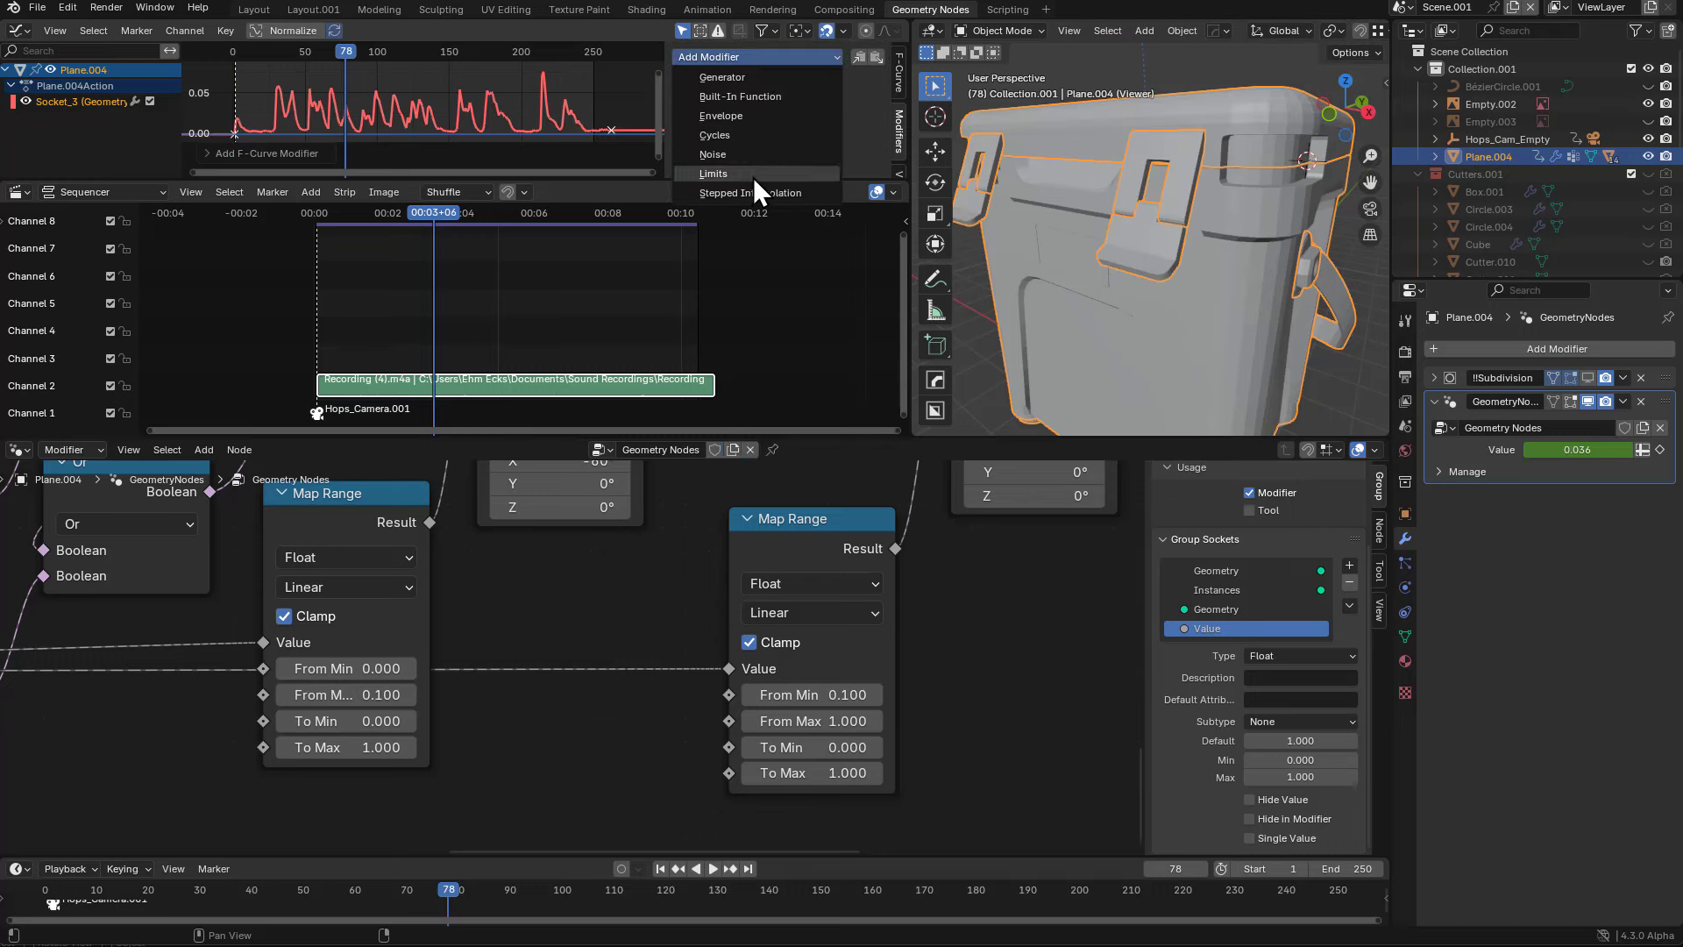
pyautogui.click(762, 98)
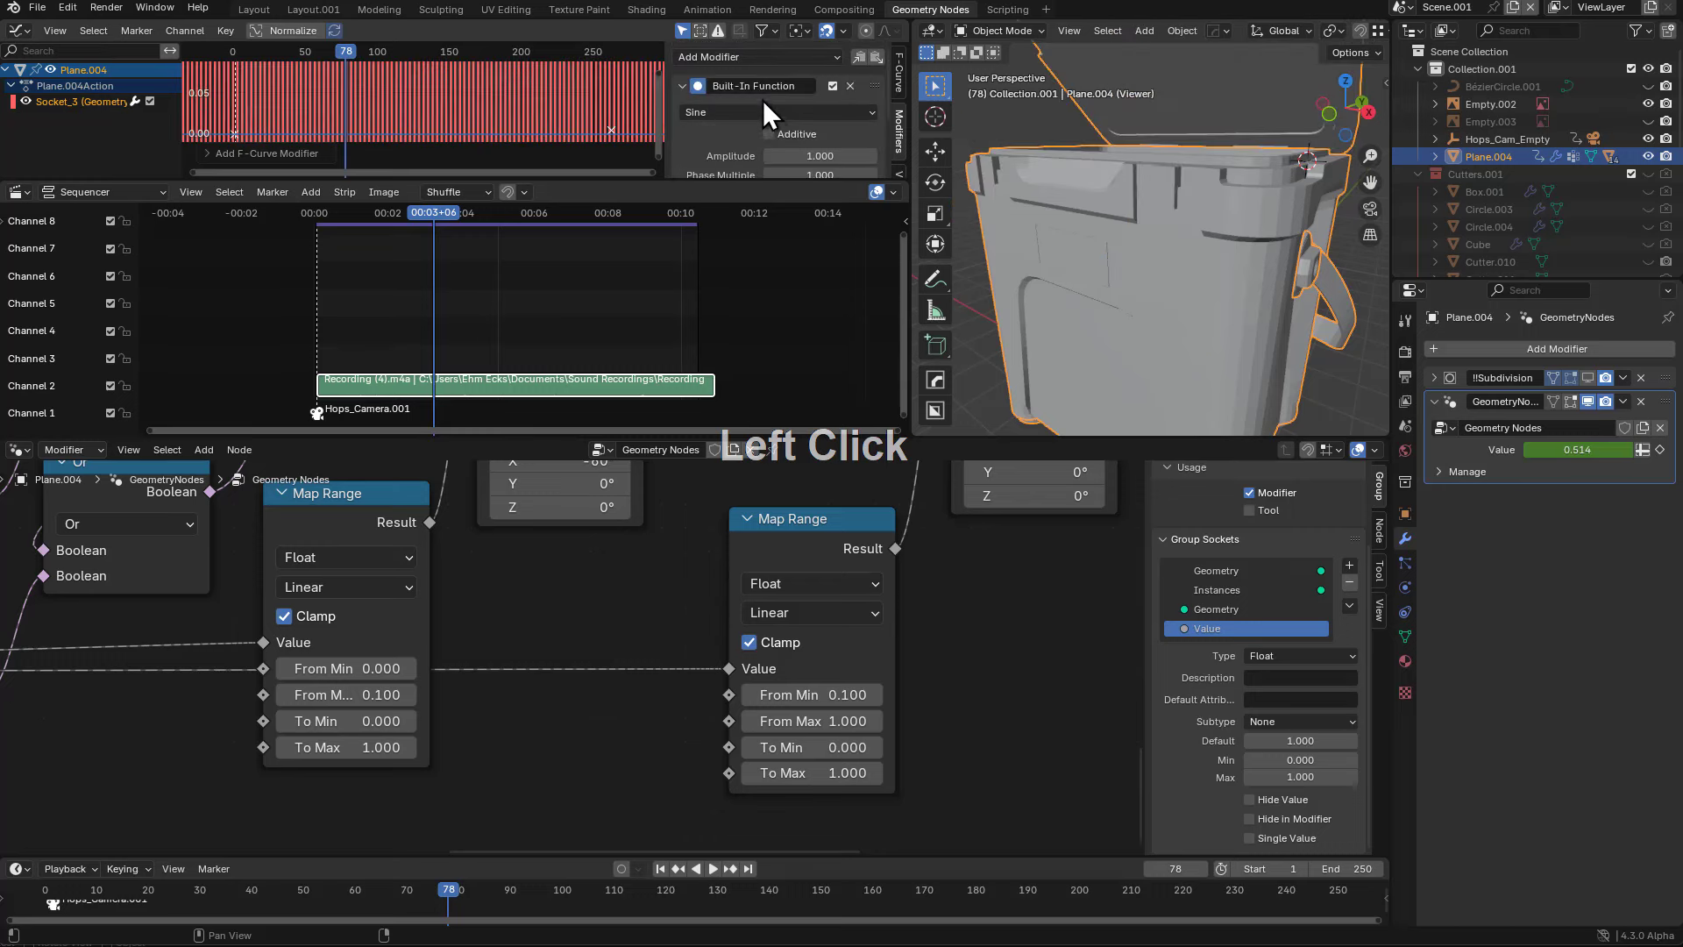
pyautogui.click(849, 85)
# - Add a Generator modifier to the Value curve and lower its x^1 coefficient to about -0.01
pyautogui.click(831, 59)
pyautogui.click(808, 78)
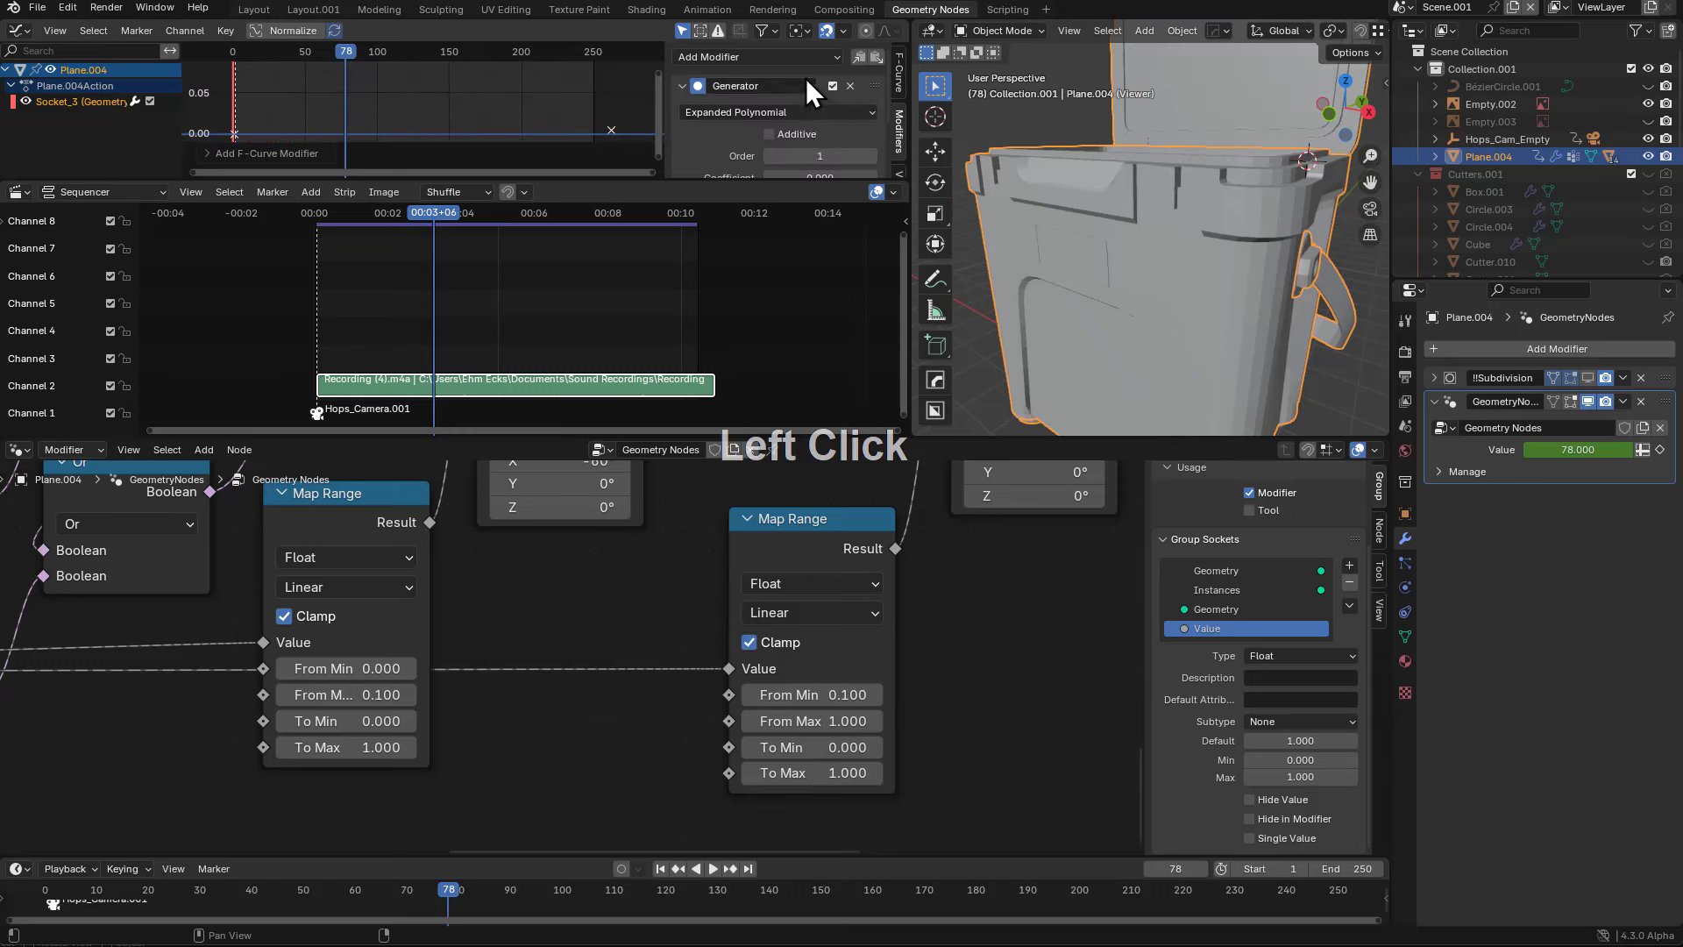
pyautogui.scroll(2, 801, 103)
pyautogui.keyDown('shift'); pyautogui.moveTo(813, 125); pyautogui.dragTo(811, 160); pyautogui.keyUp('shift')
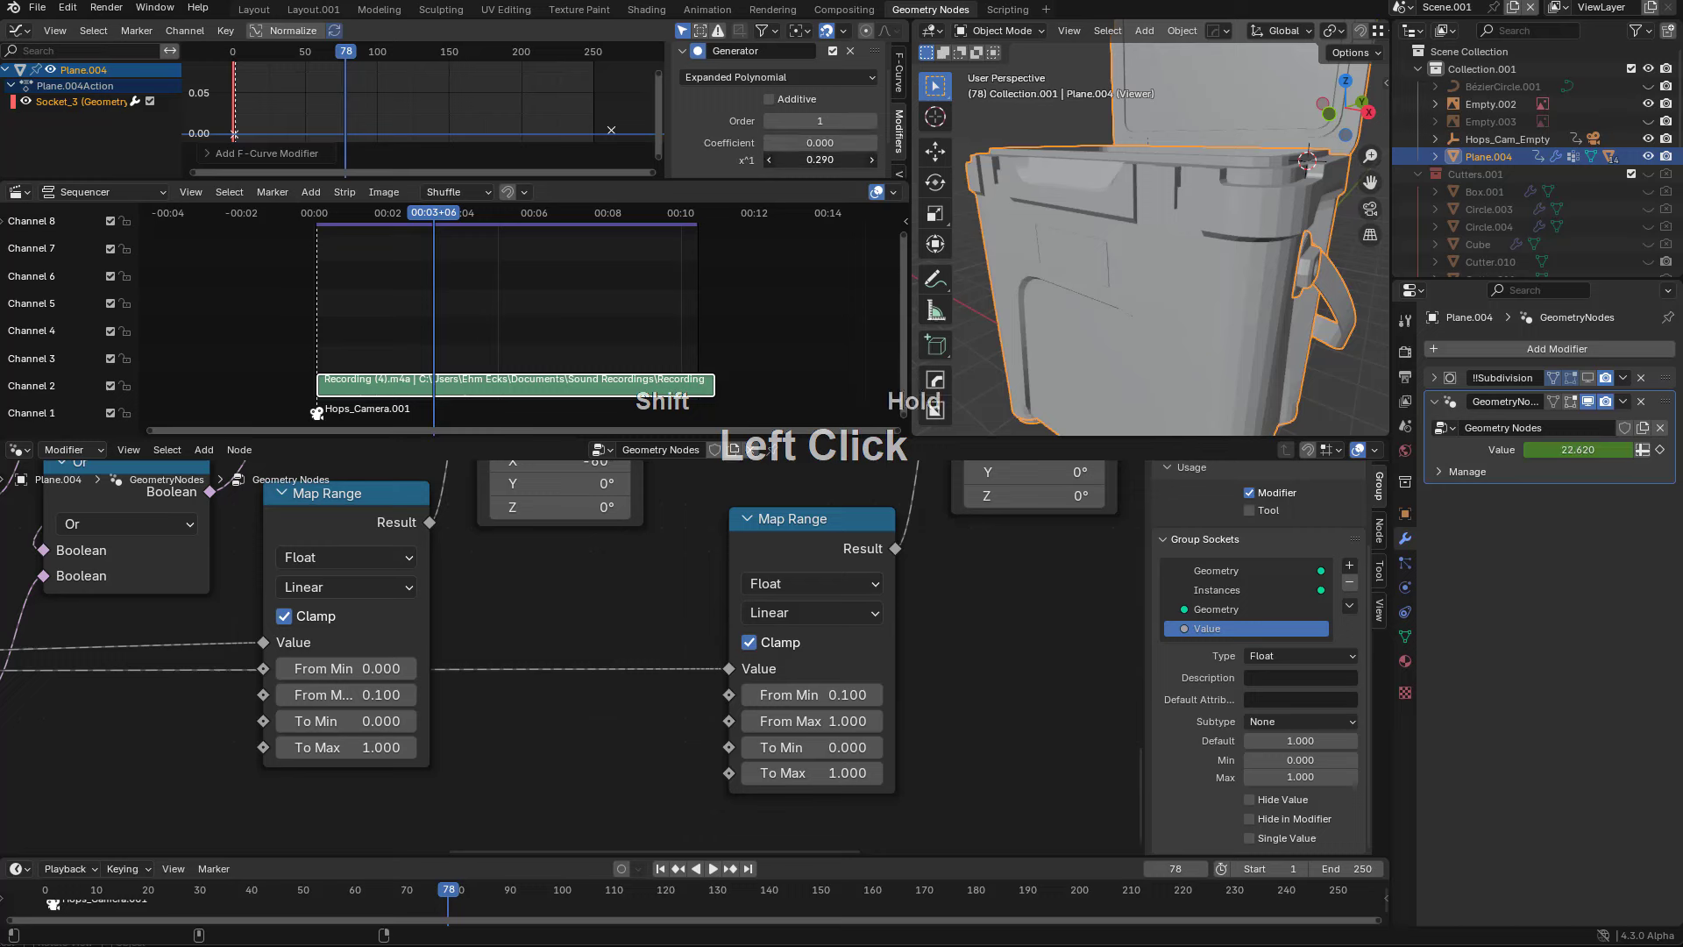
pyautogui.keyDown('shift'); pyautogui.moveTo(820, 159); pyautogui.dragTo(808, 158); pyautogui.keyUp('shift')
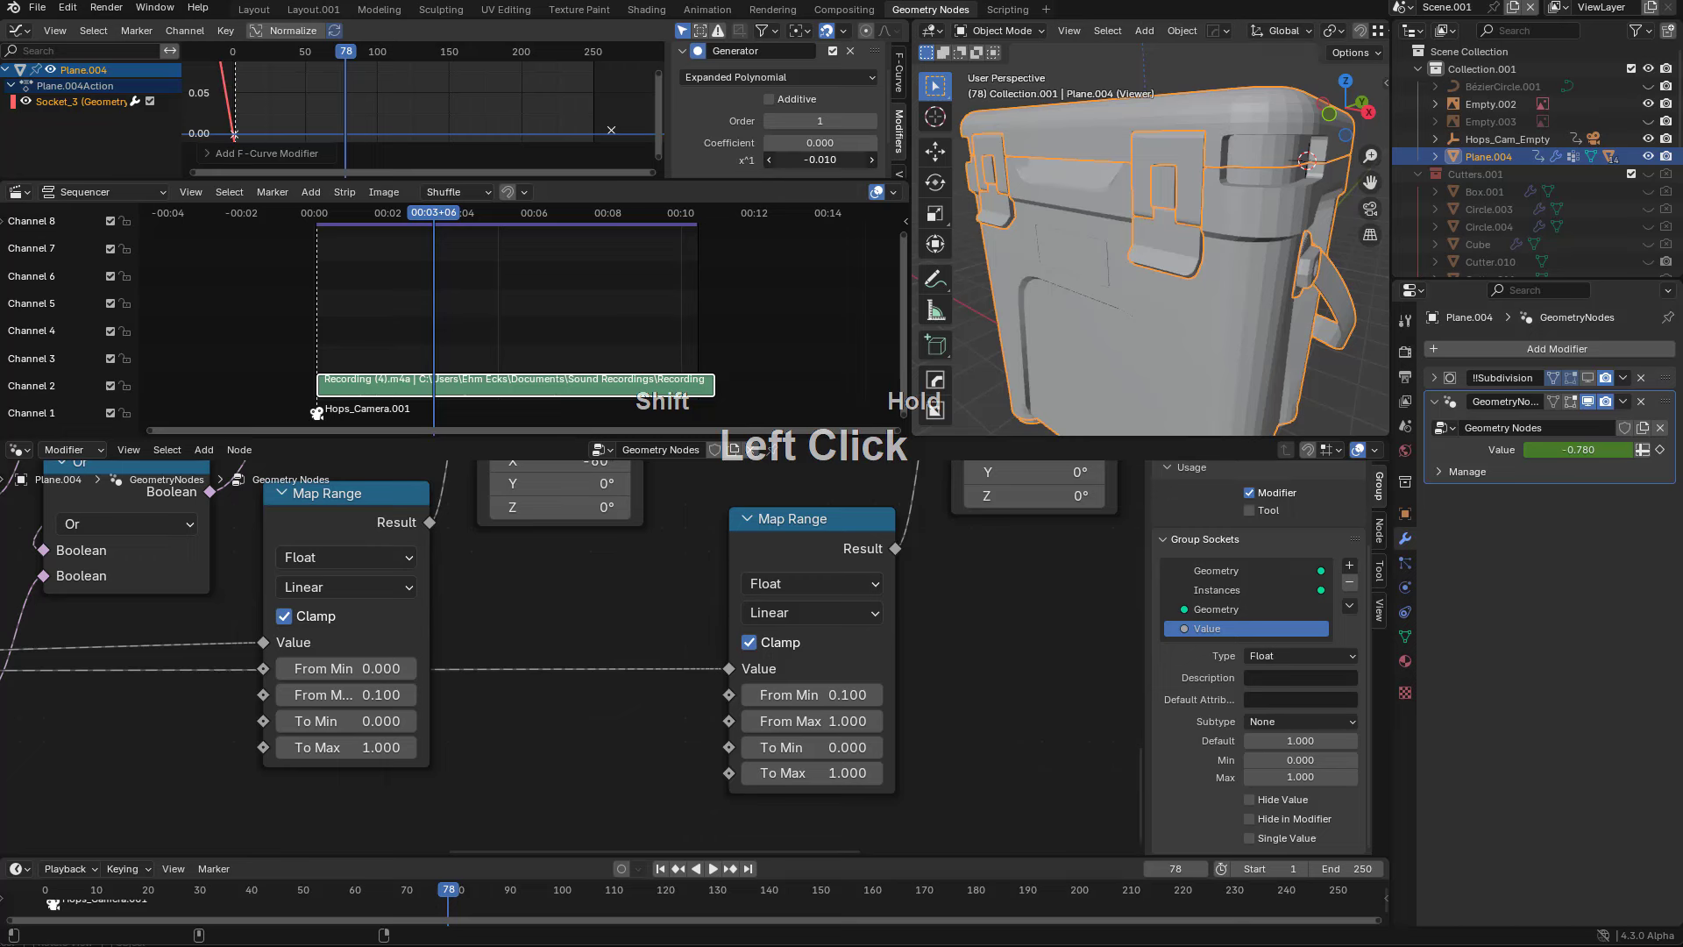
# - Set the Generator's x^1 coefficient to 0.002 and briefly play the animation
pyautogui.click(820, 158)
pyautogui.write('002')
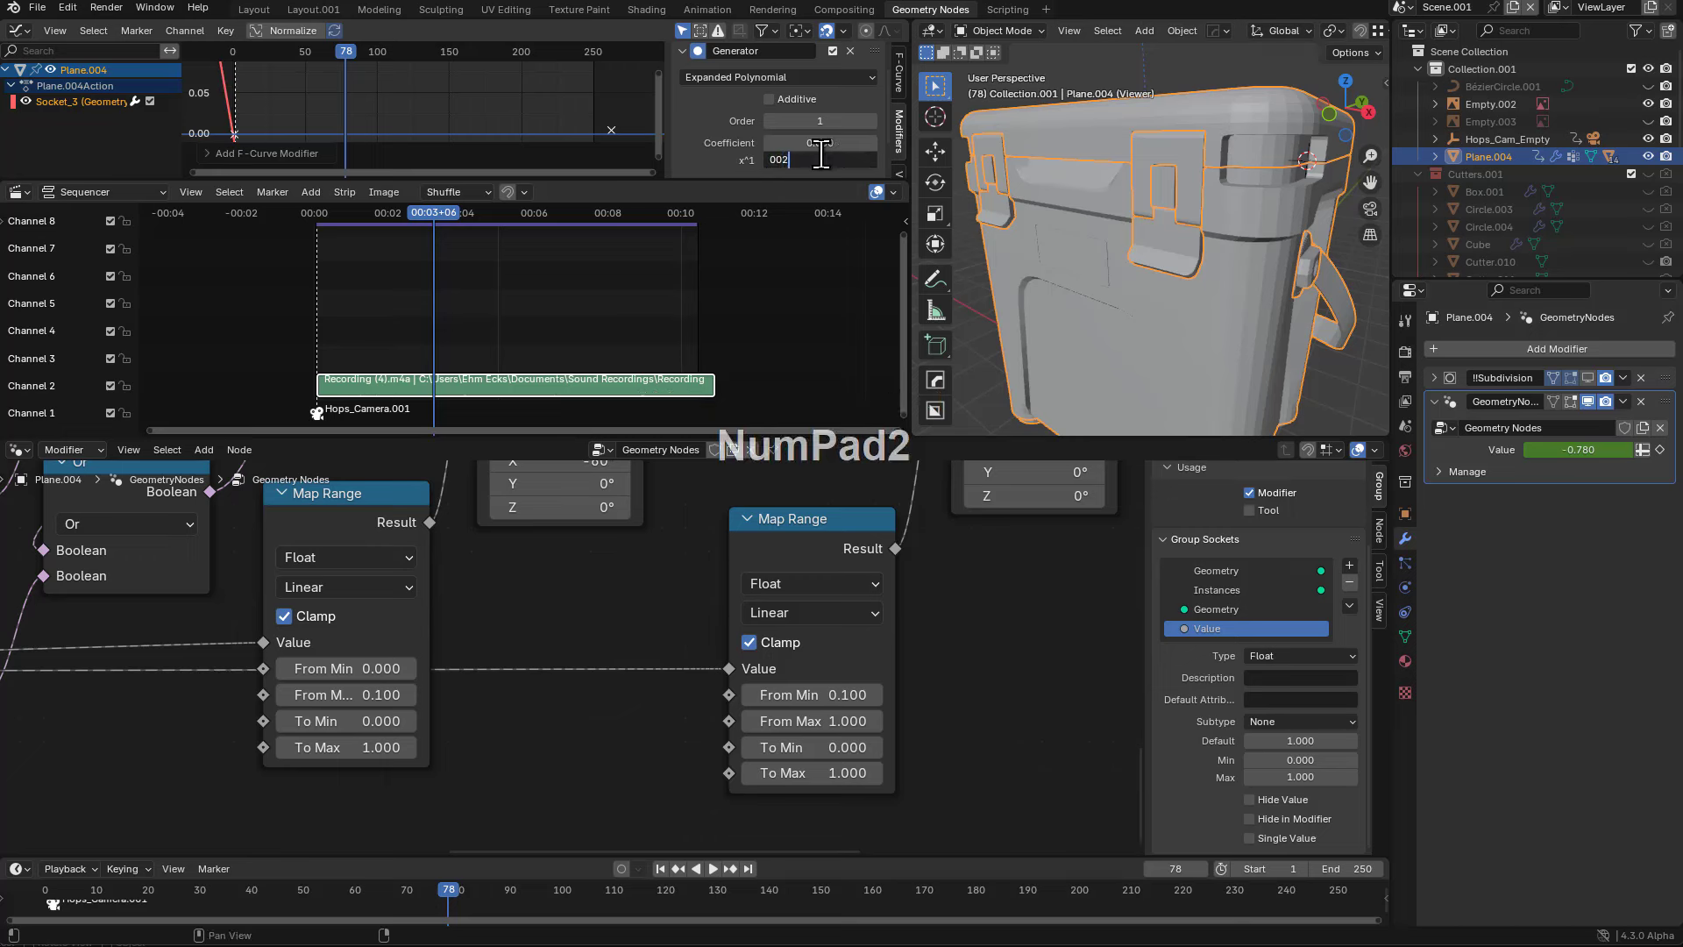
pyautogui.hotkey('ctrl', 'a')
pyautogui.write('.002')
pyautogui.press('Return')
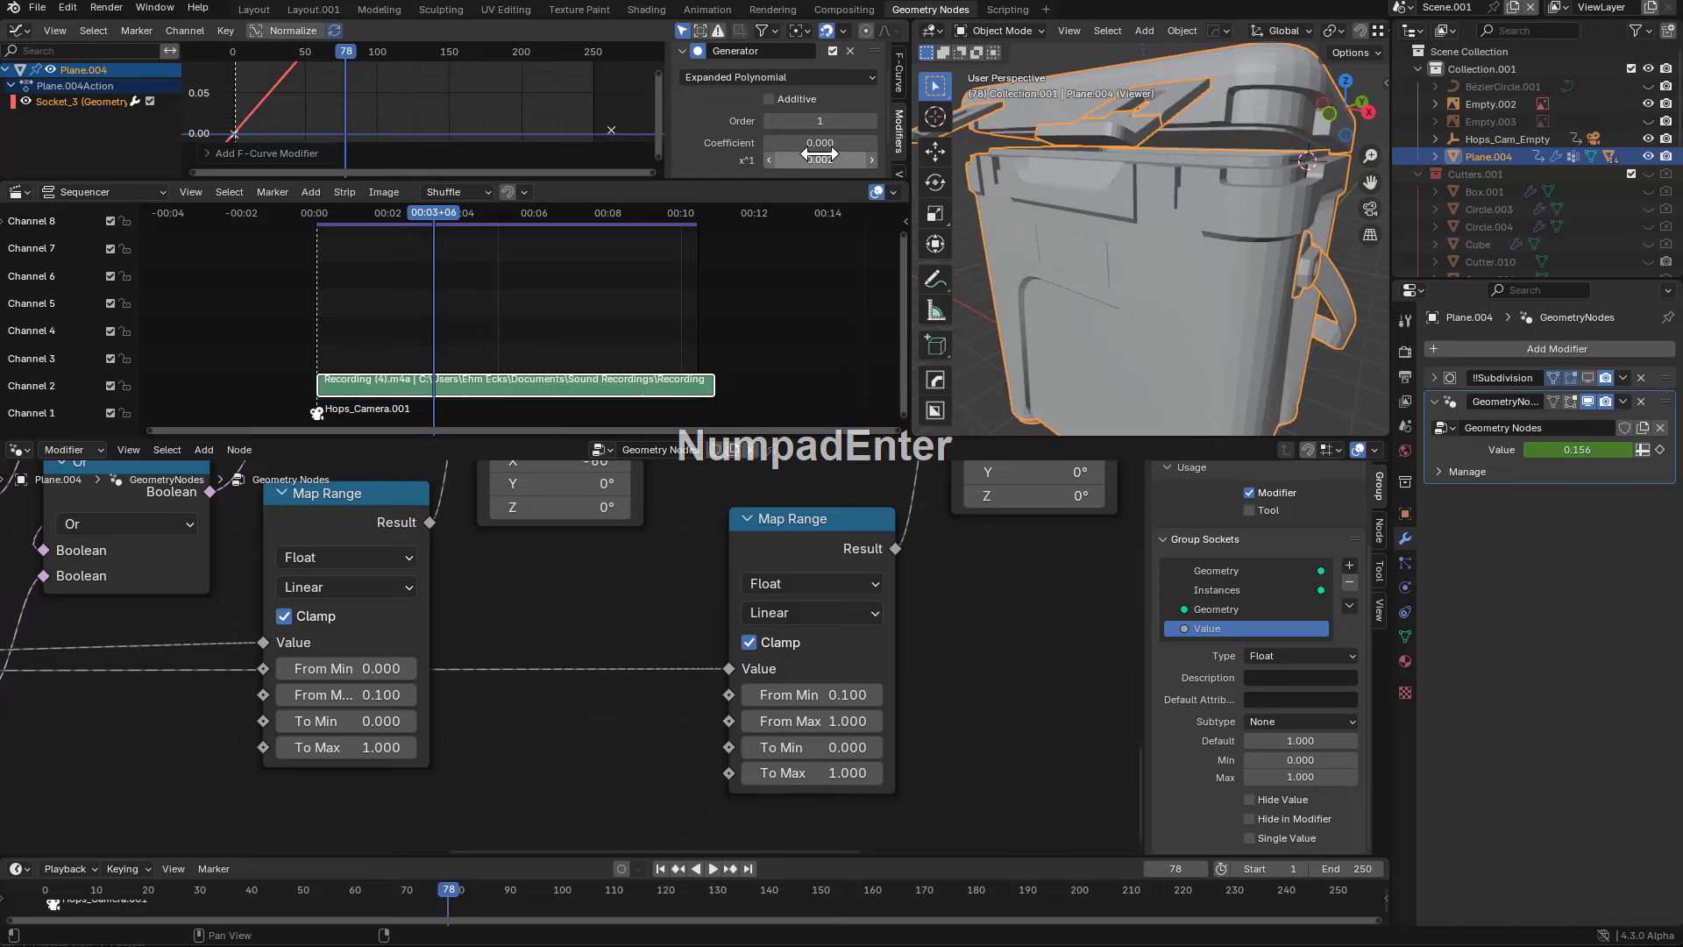
pyautogui.press('space')
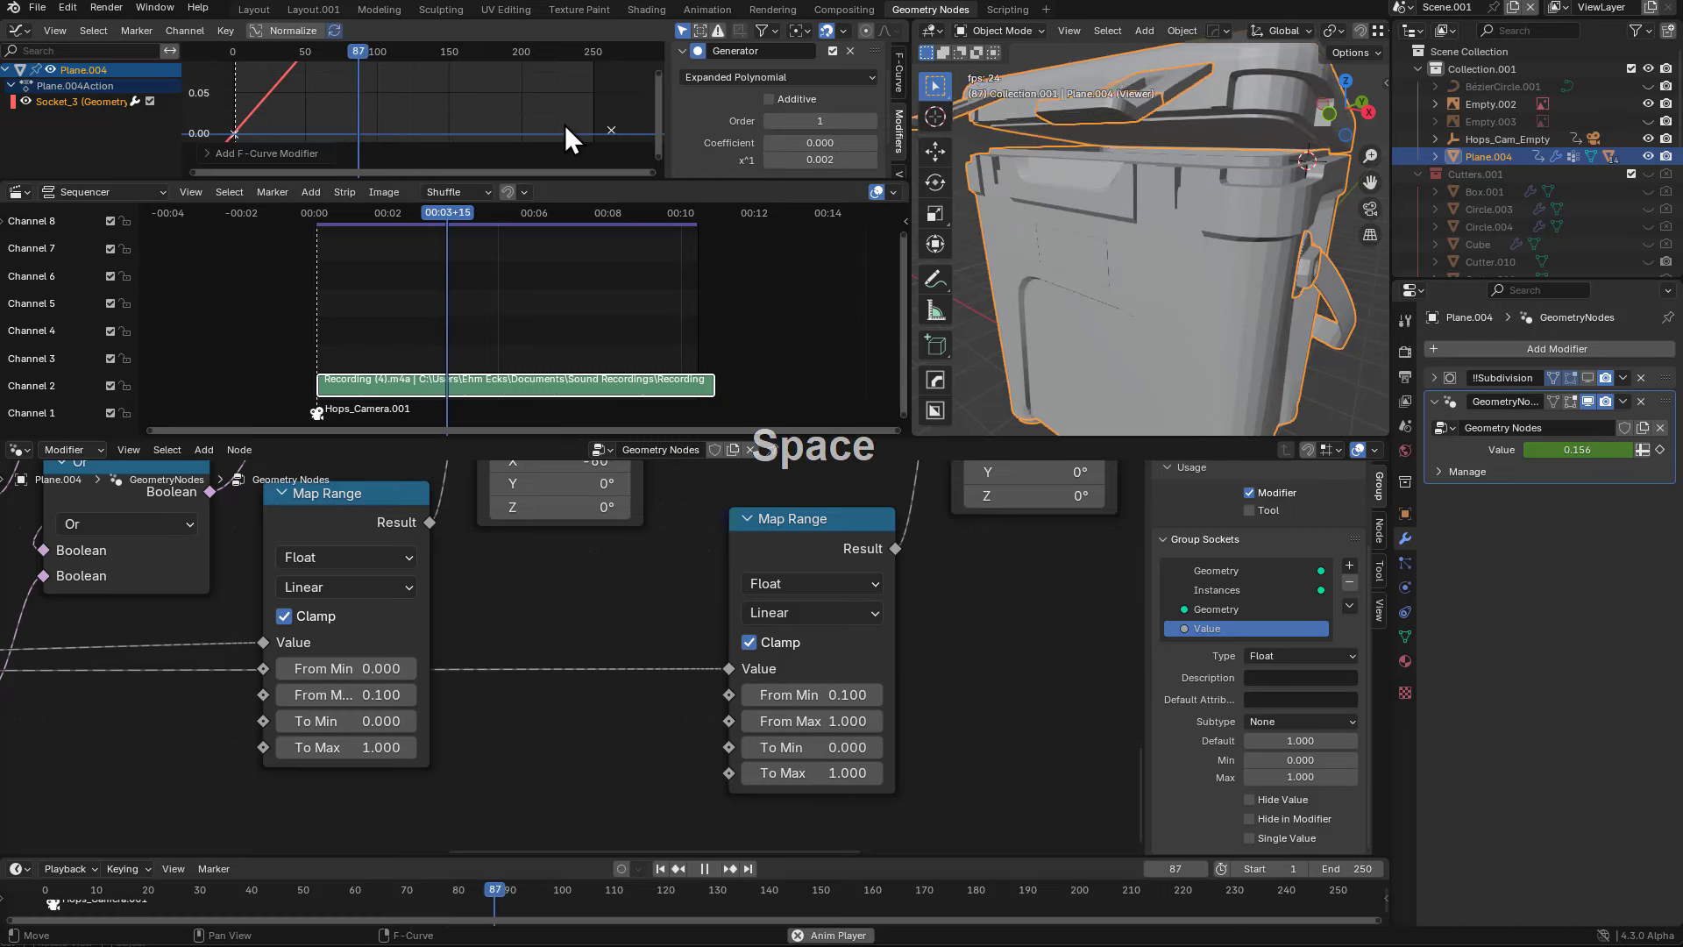
pyautogui.press('space')
# - Undo the last coefficient change and delete the Generator modifier from the Value curve
pyautogui.hotkey('ctrl', 'z')
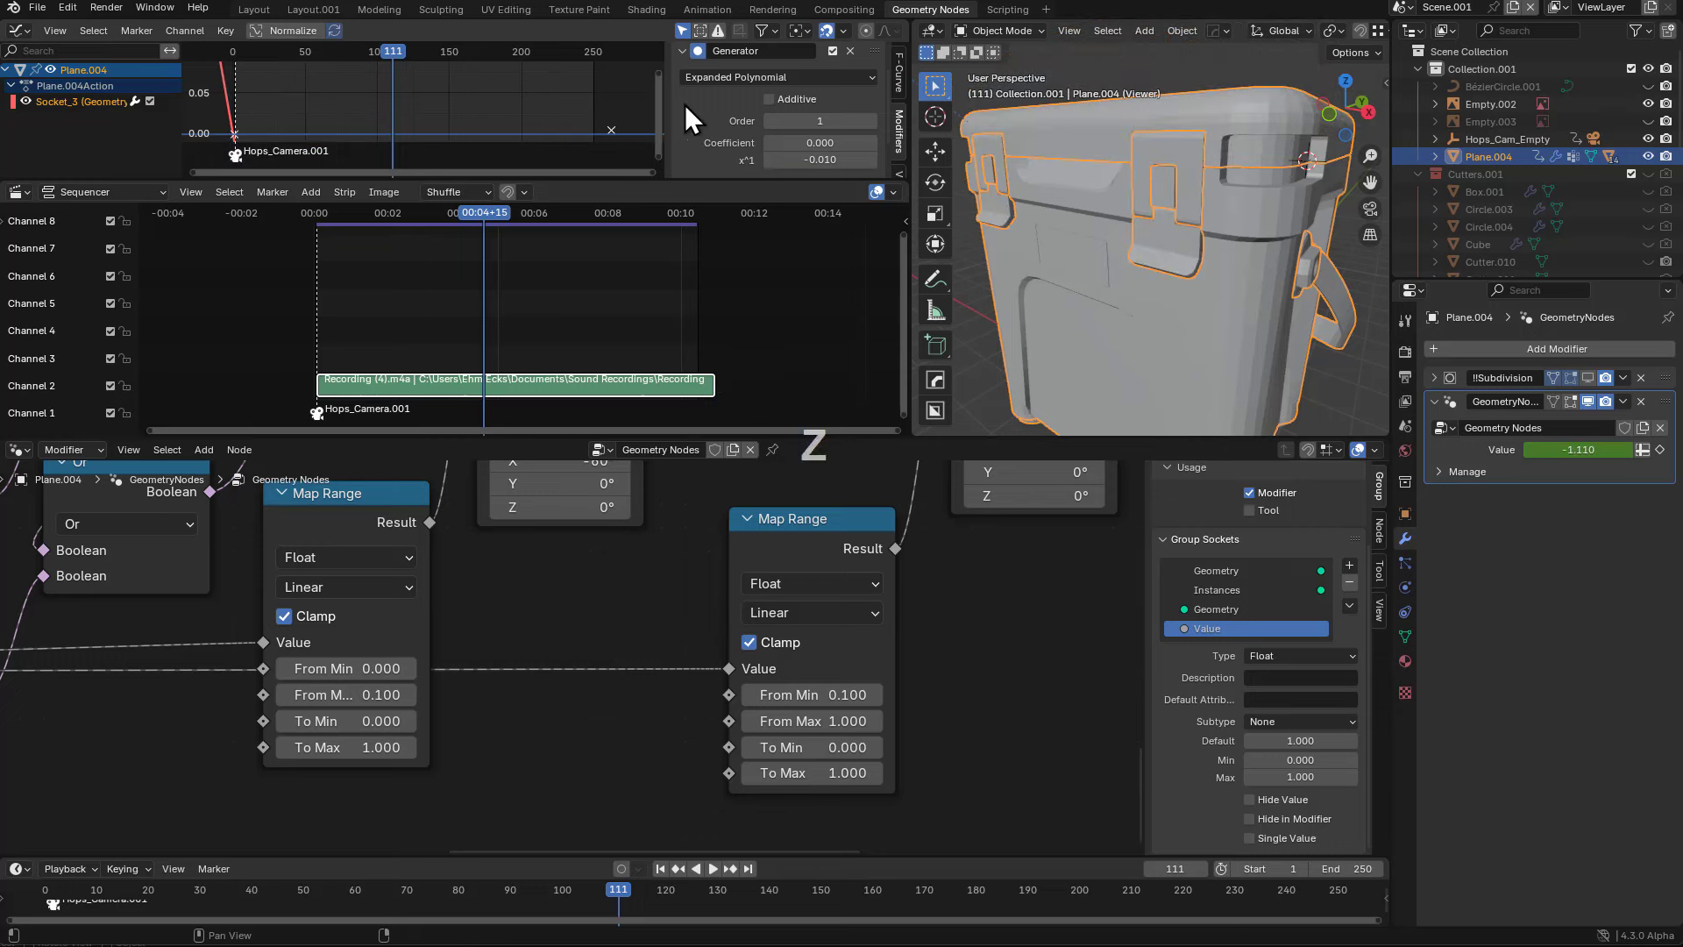
pyautogui.scroll(-3, 688, 104)
pyautogui.scroll(-8, 544, 116)
pyautogui.scroll(2, 527, 116)
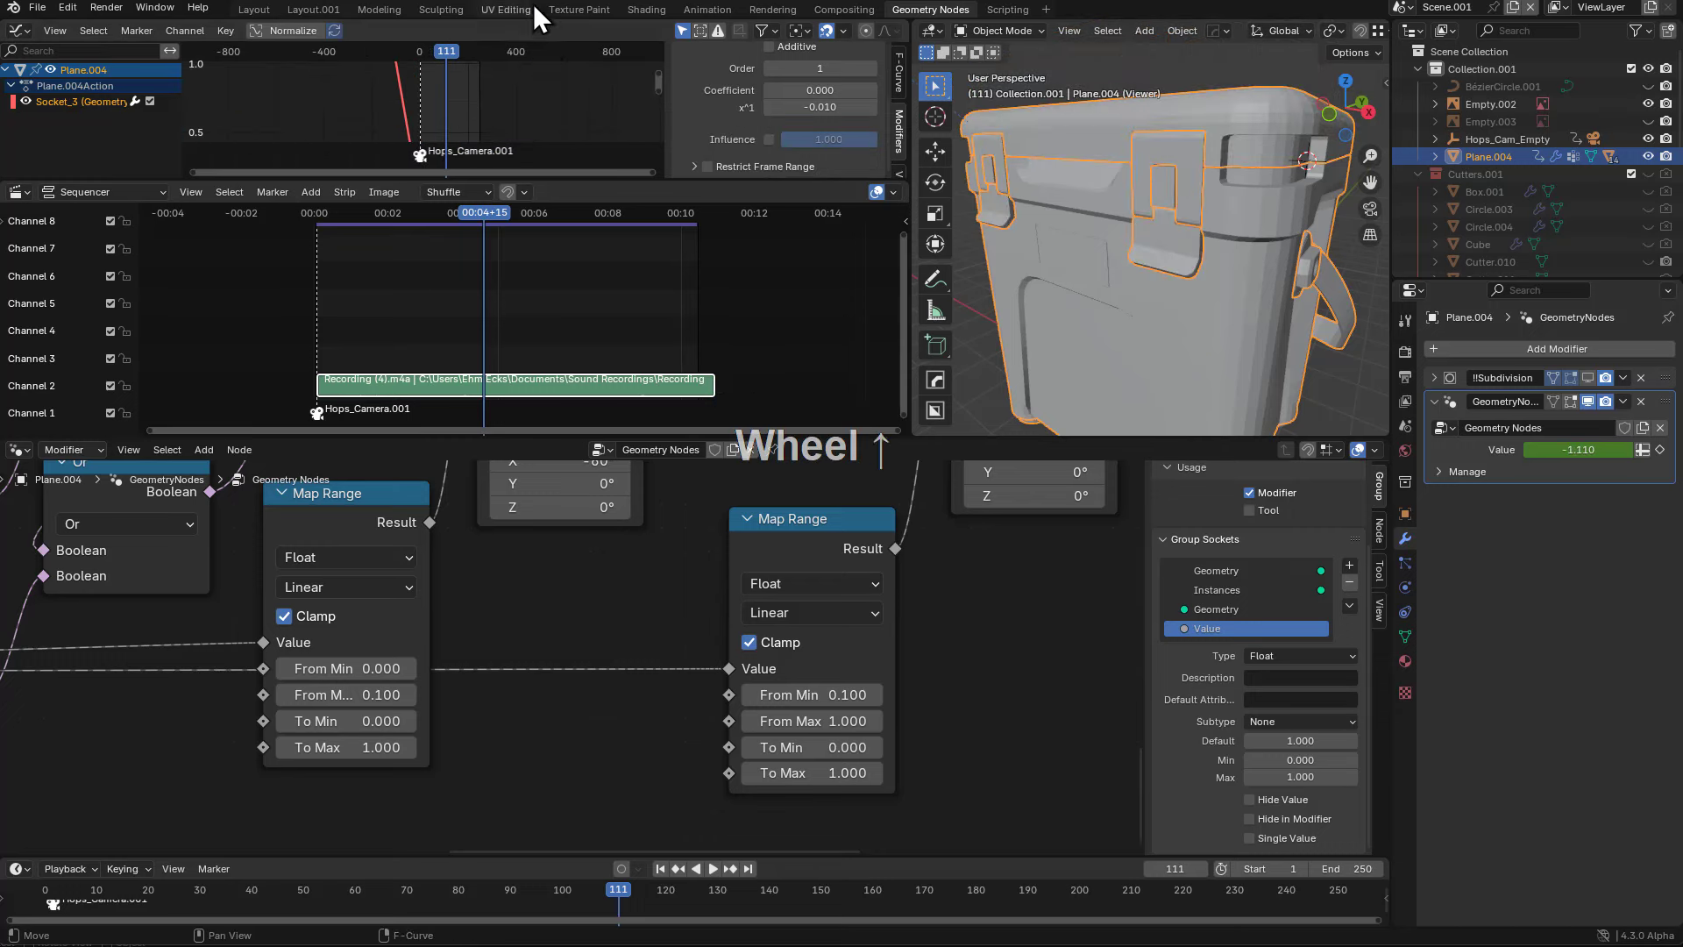
pyautogui.scroll(-2, 528, 120)
pyautogui.press('Home')
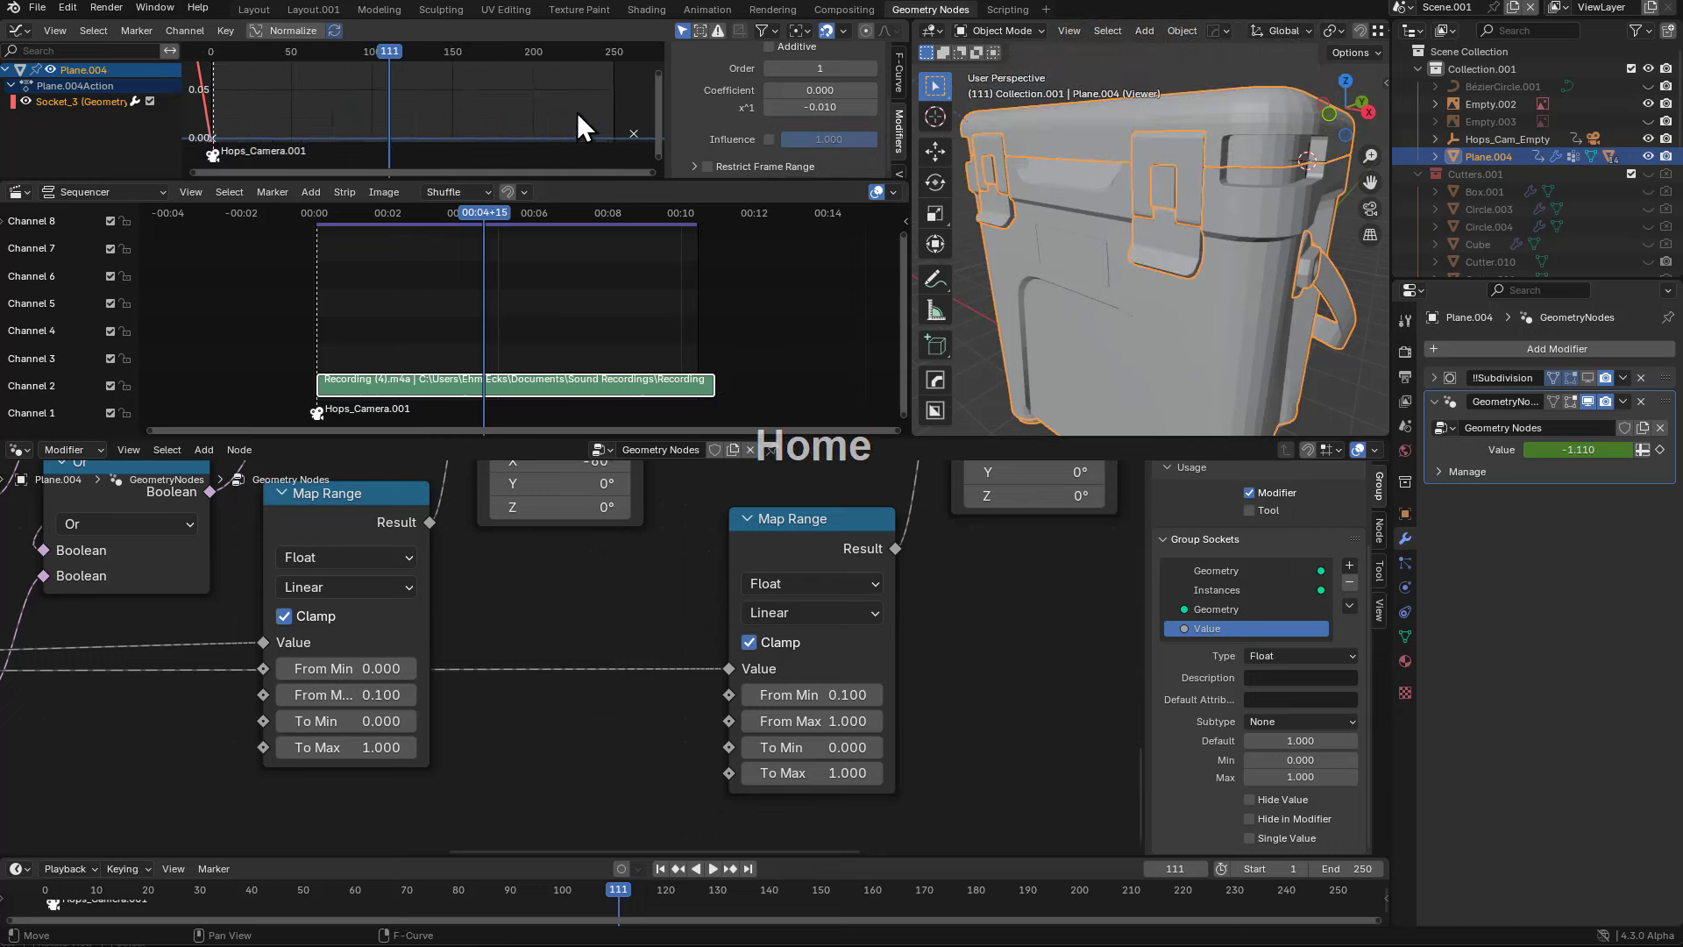
pyautogui.scroll(3, 850, 86)
pyautogui.click(851, 86)
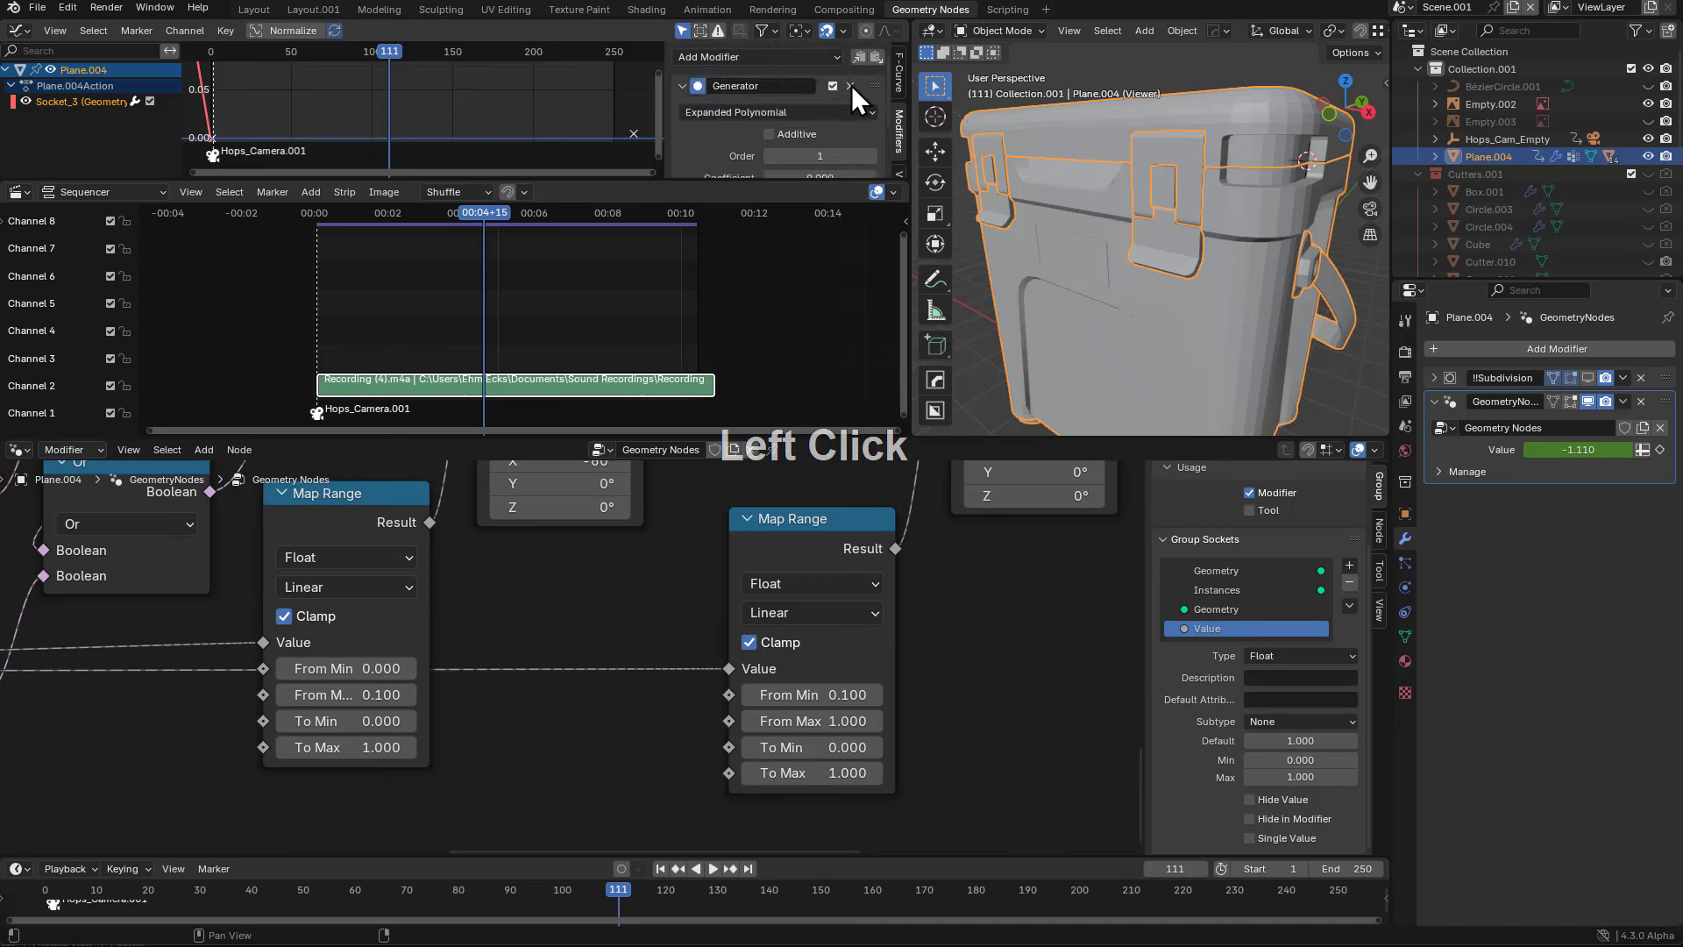
# - Return the playhead to frame 1
pyautogui.click(775, 57)
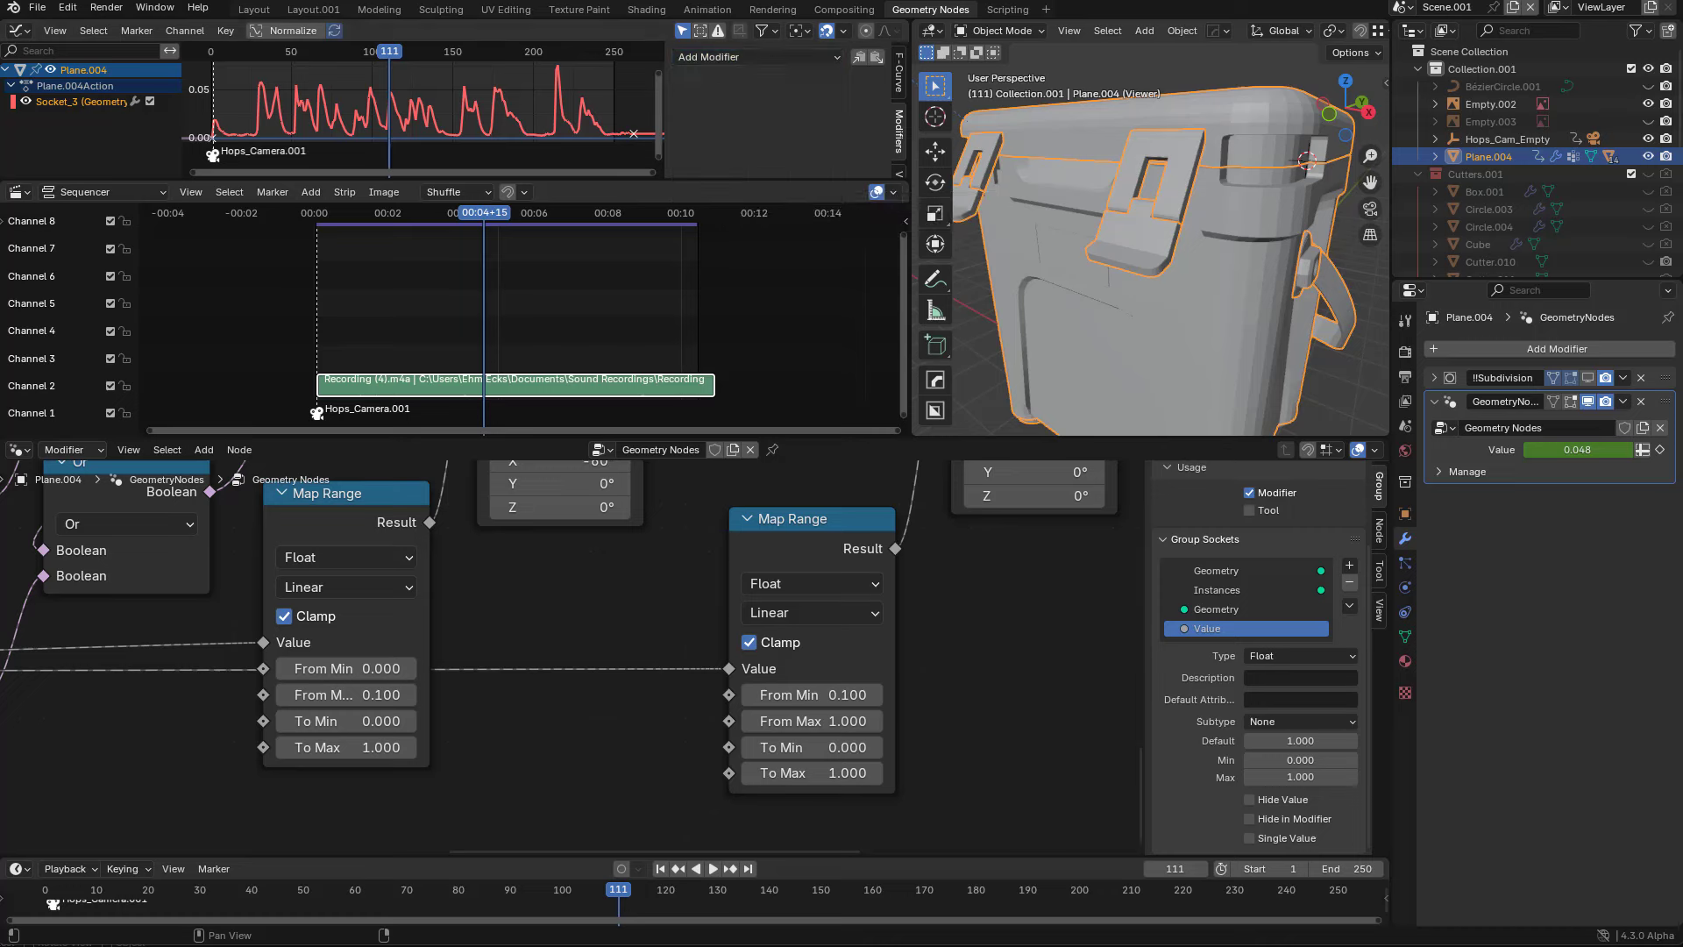
pyautogui.hotkey('shift', 'Left')
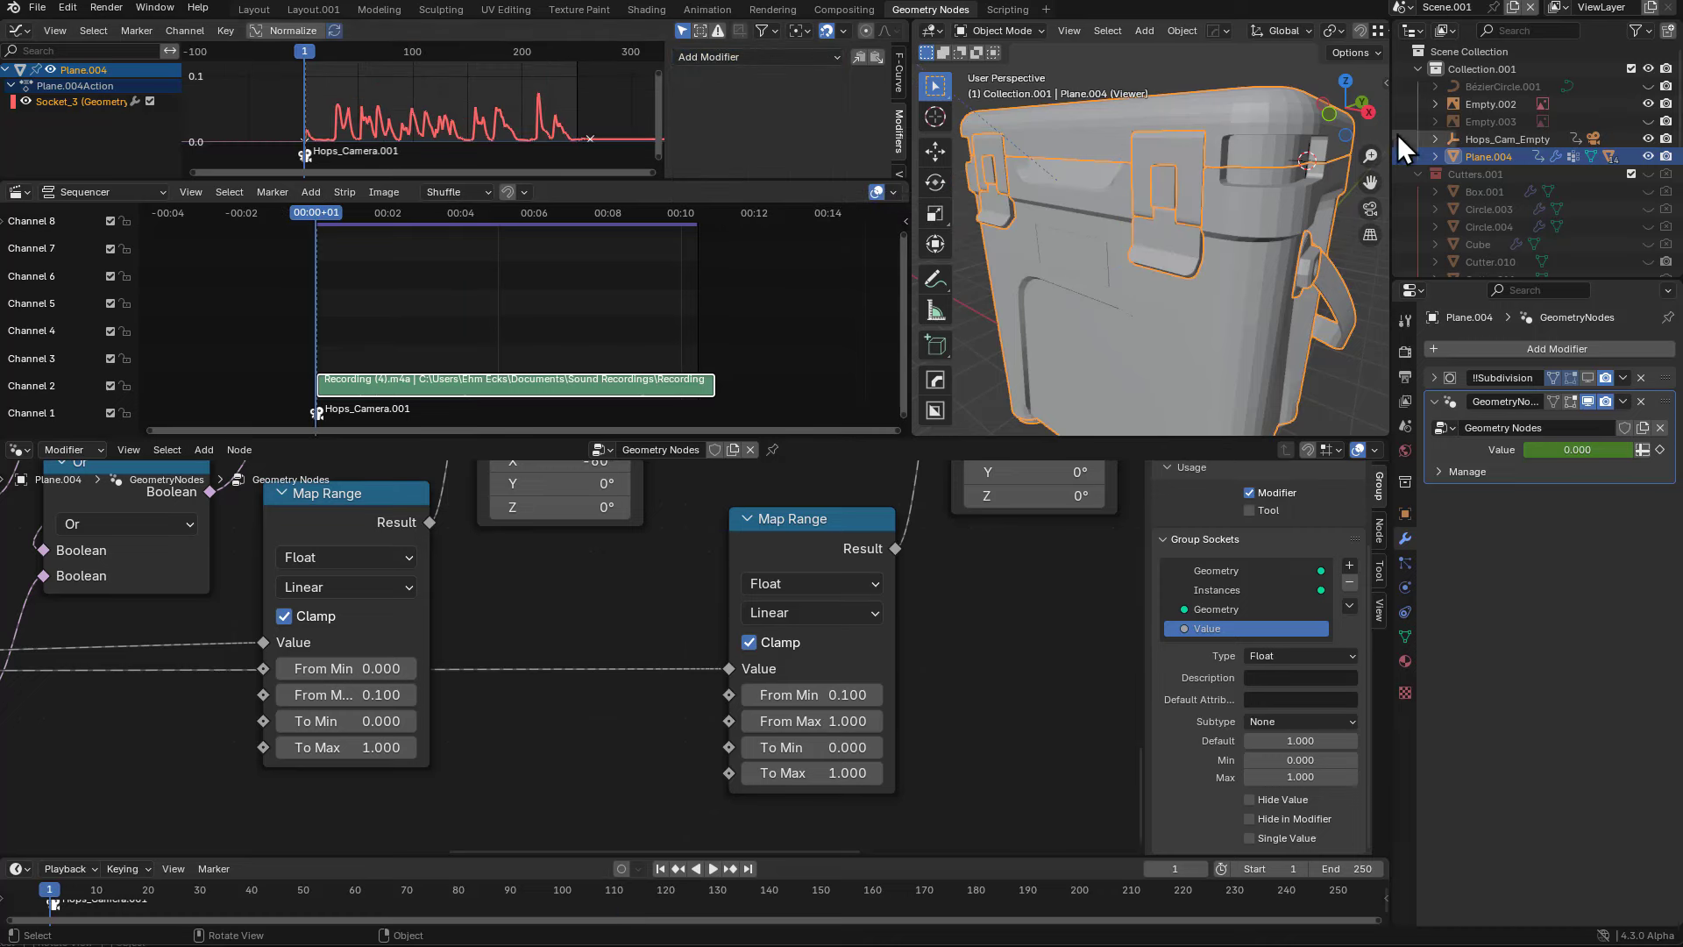
# - Clear all keyframes from the Geometry Nodes modifier's Value and insert a fresh keyframe on it at frame 1
pyautogui.rightClick(1556, 453)
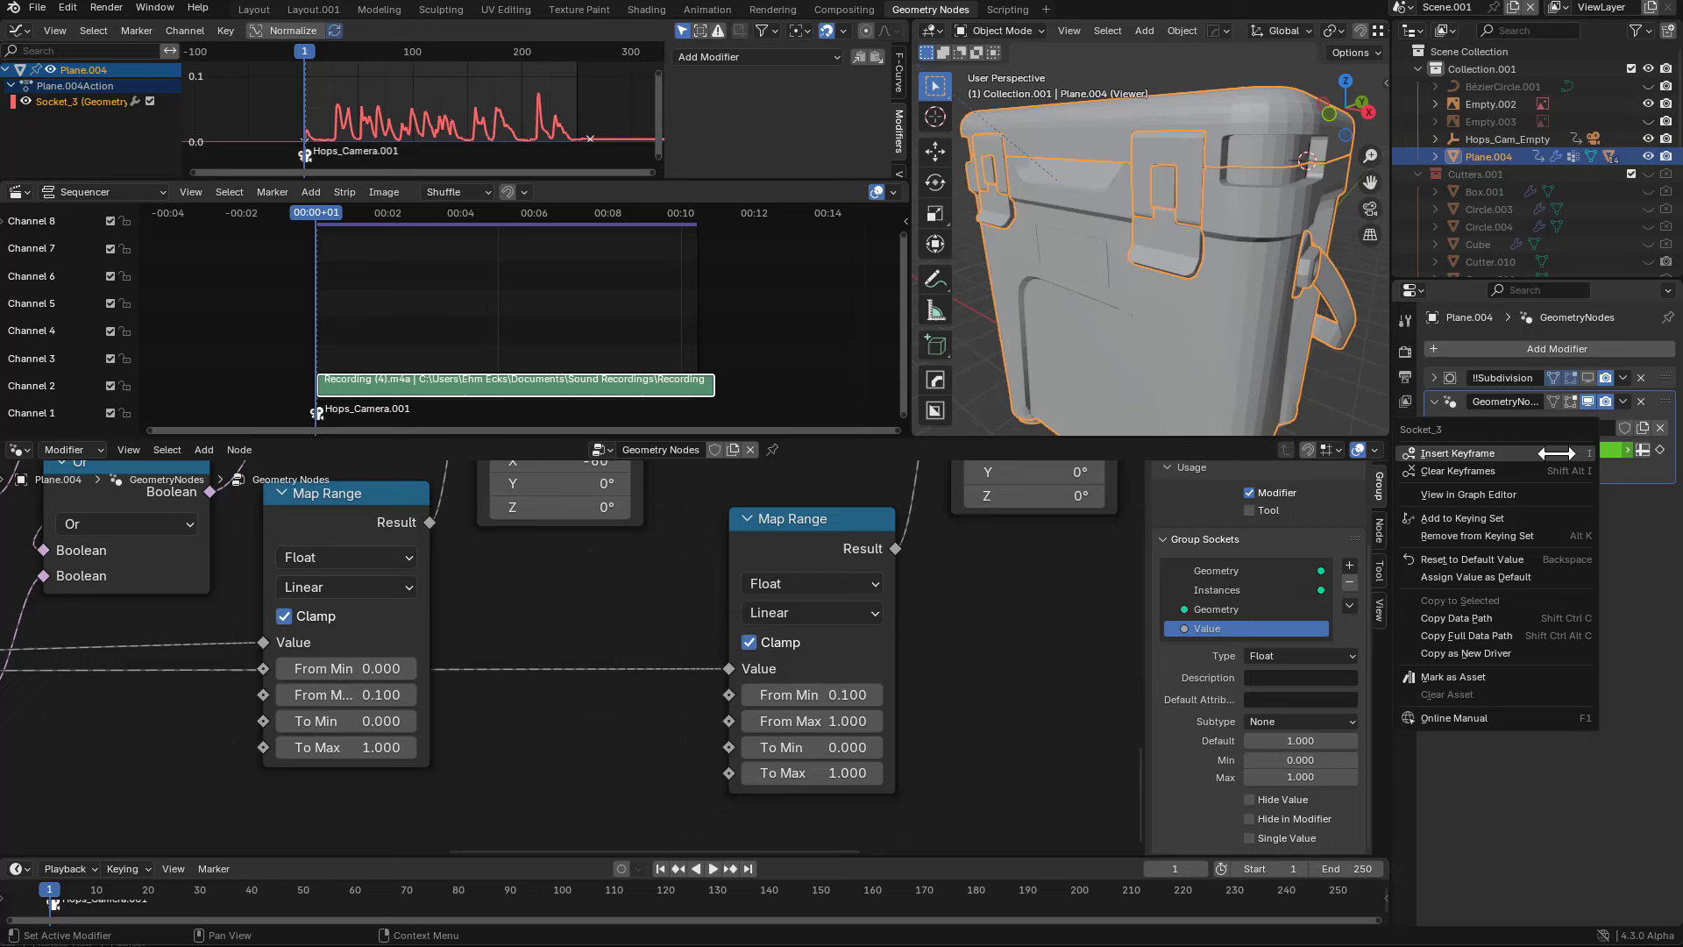
pyautogui.click(1502, 475)
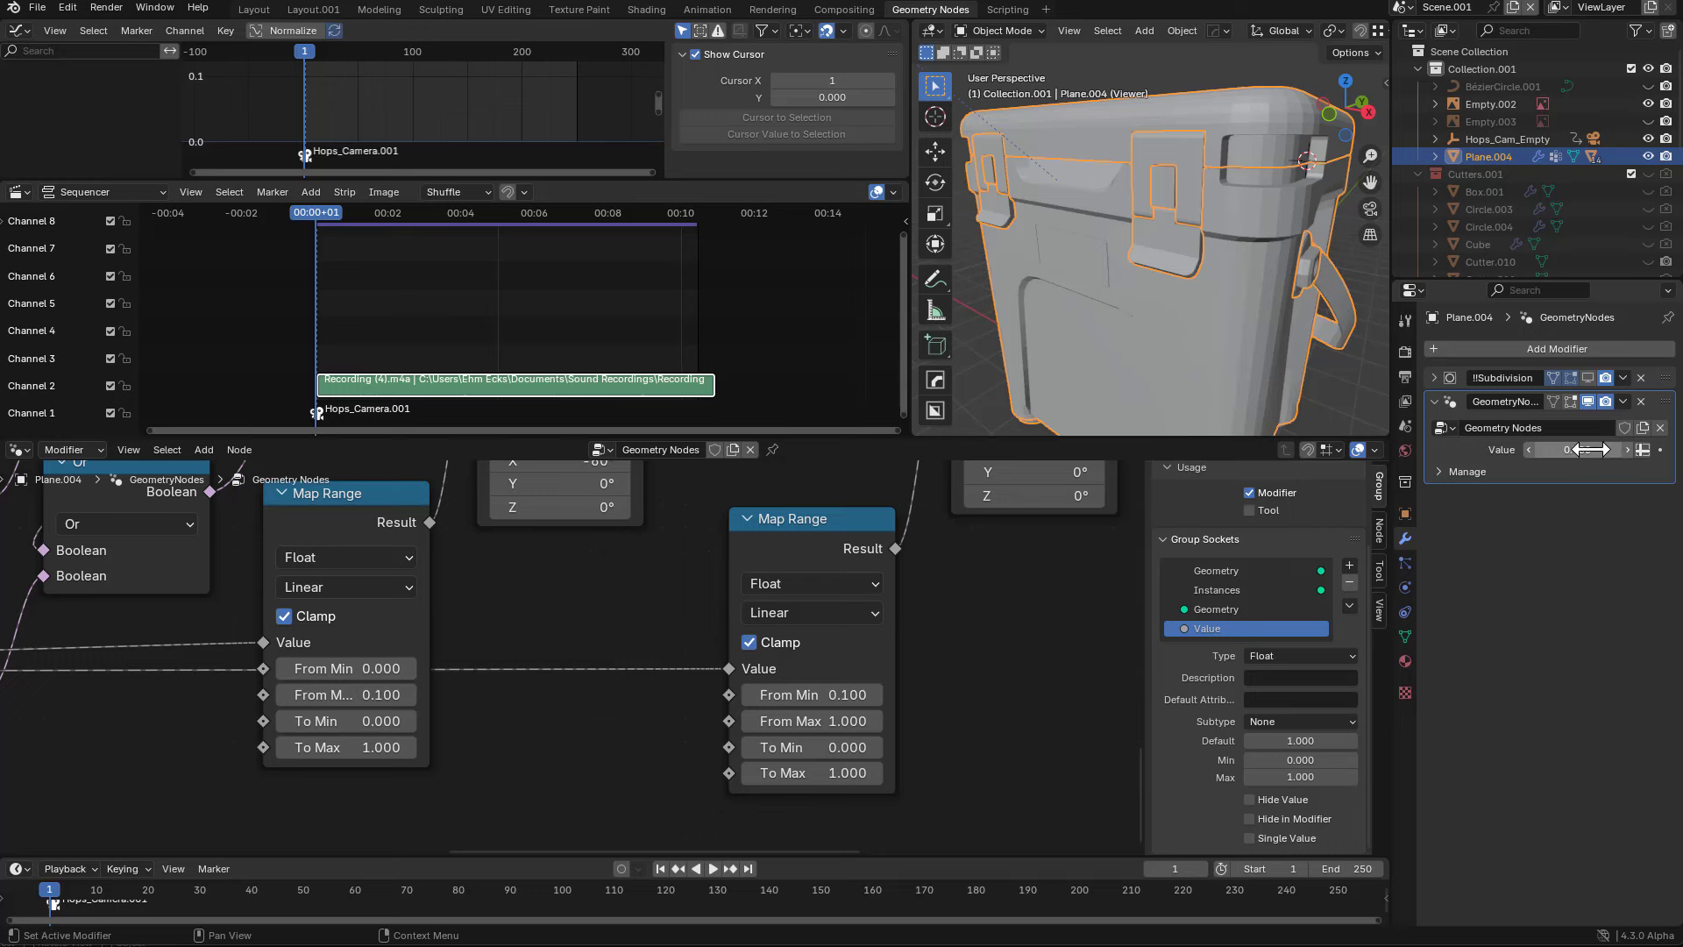
pyautogui.press('i')
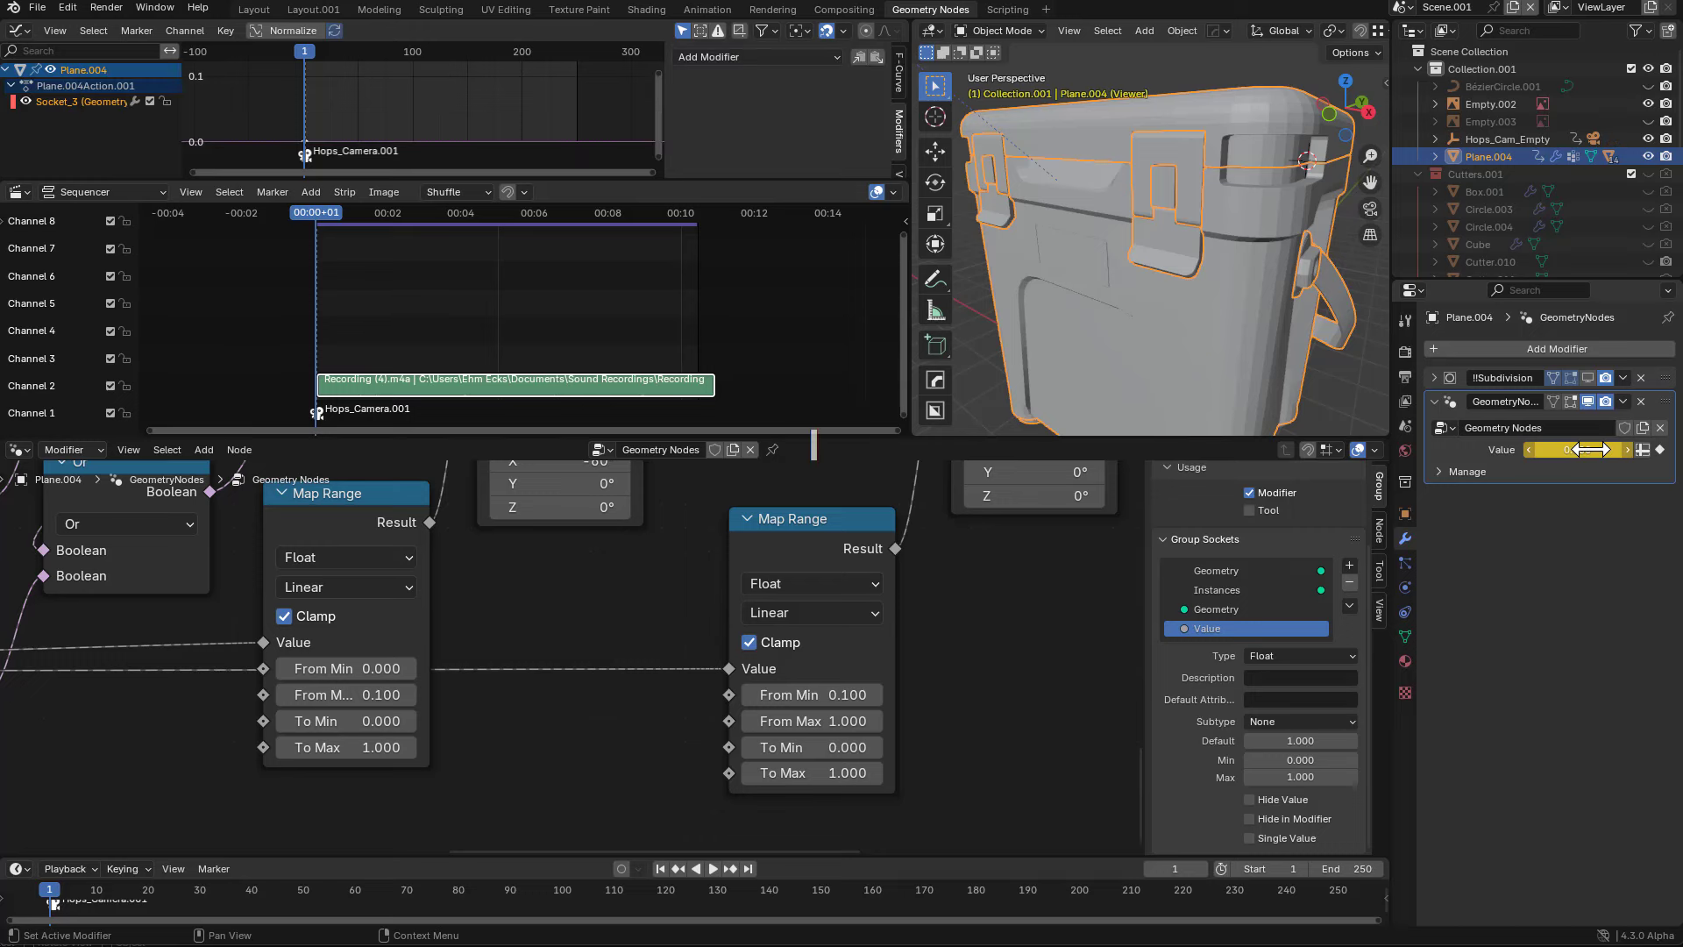
# - Bake the sound file Recording (4).m4a to samples on the Value curve using the default bake settings
pyautogui.click(103, 105)
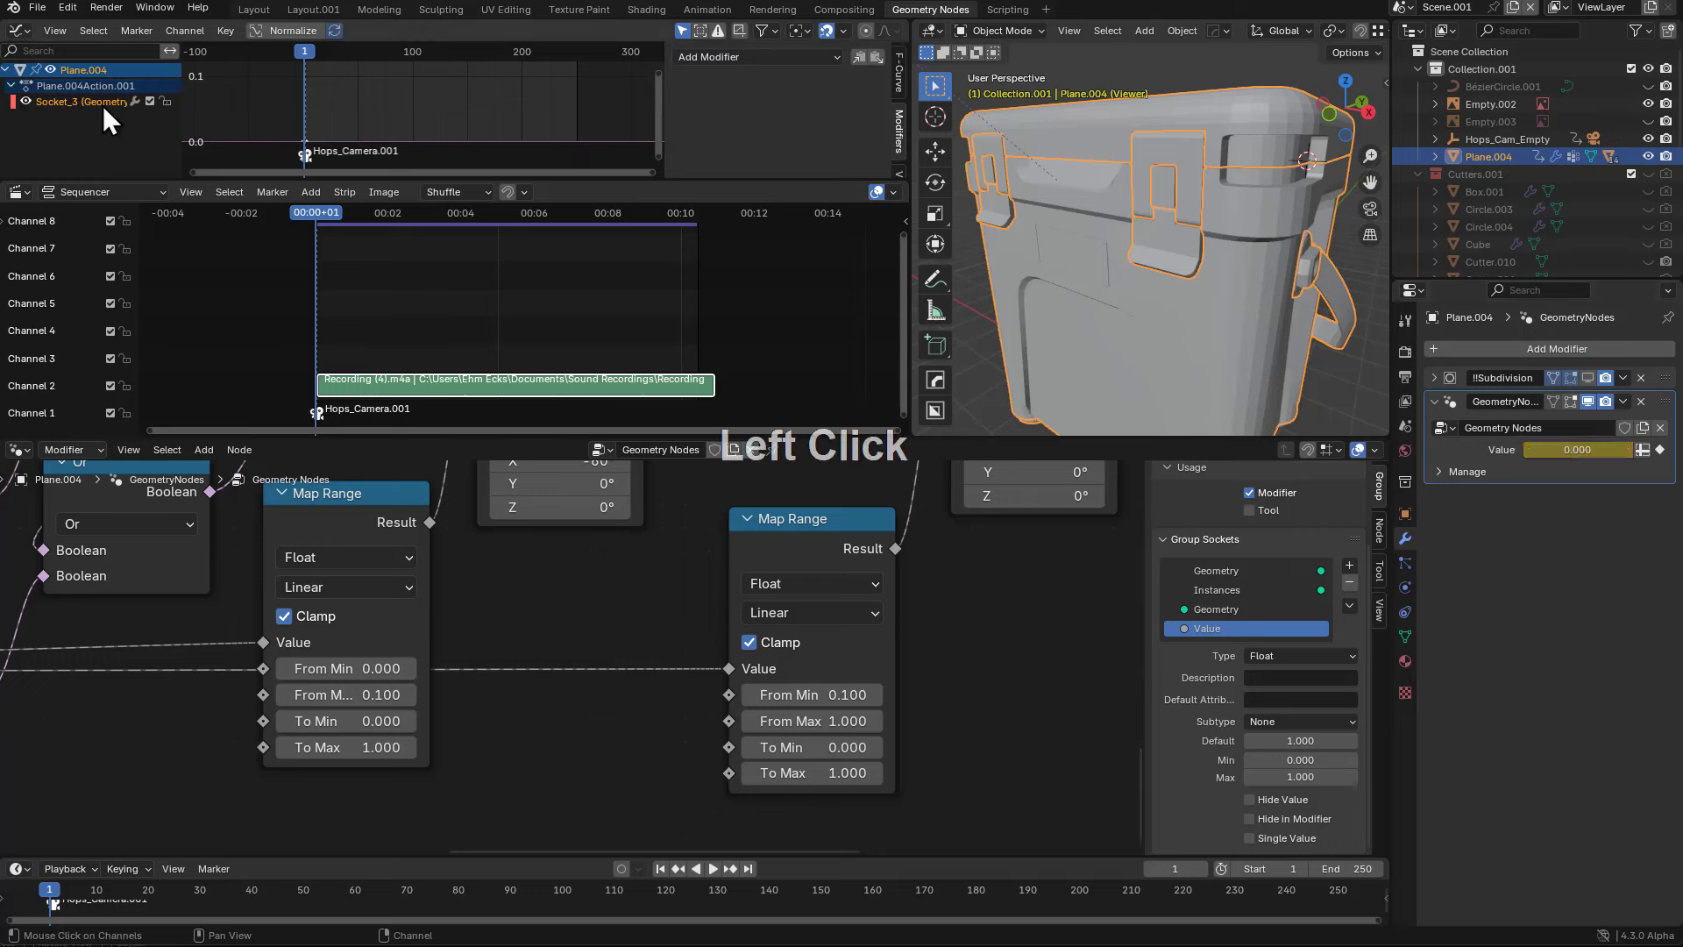
pyautogui.click(162, 30)
pyautogui.click(174, 28)
pyautogui.click(176, 28)
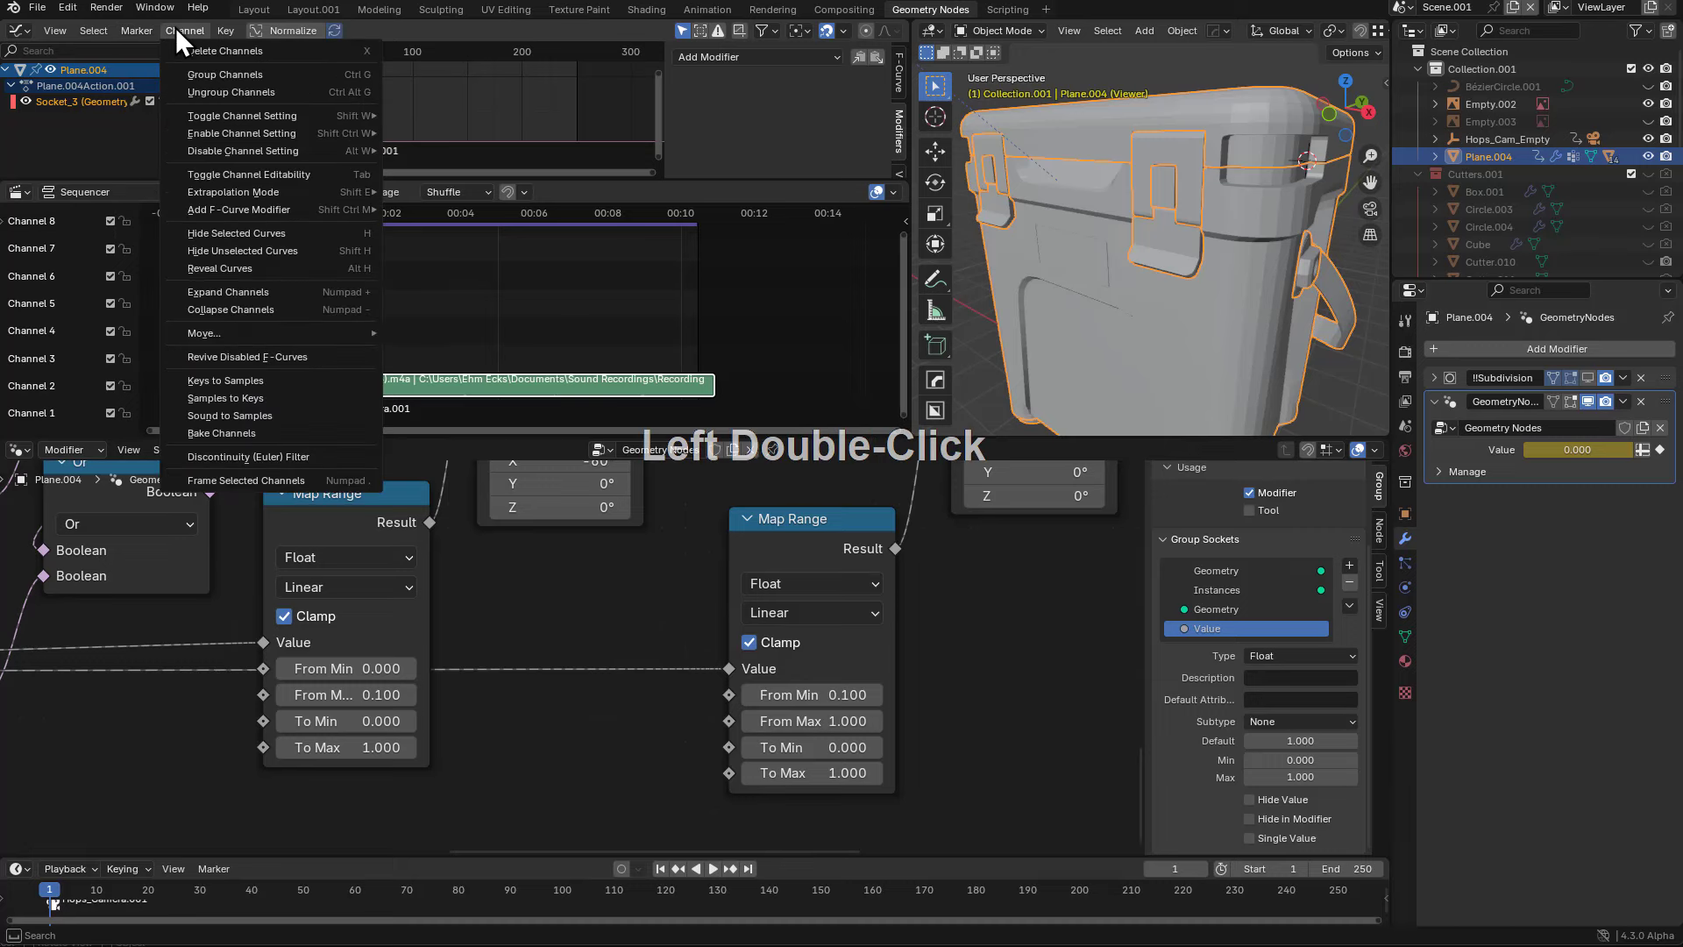
pyautogui.click(232, 417)
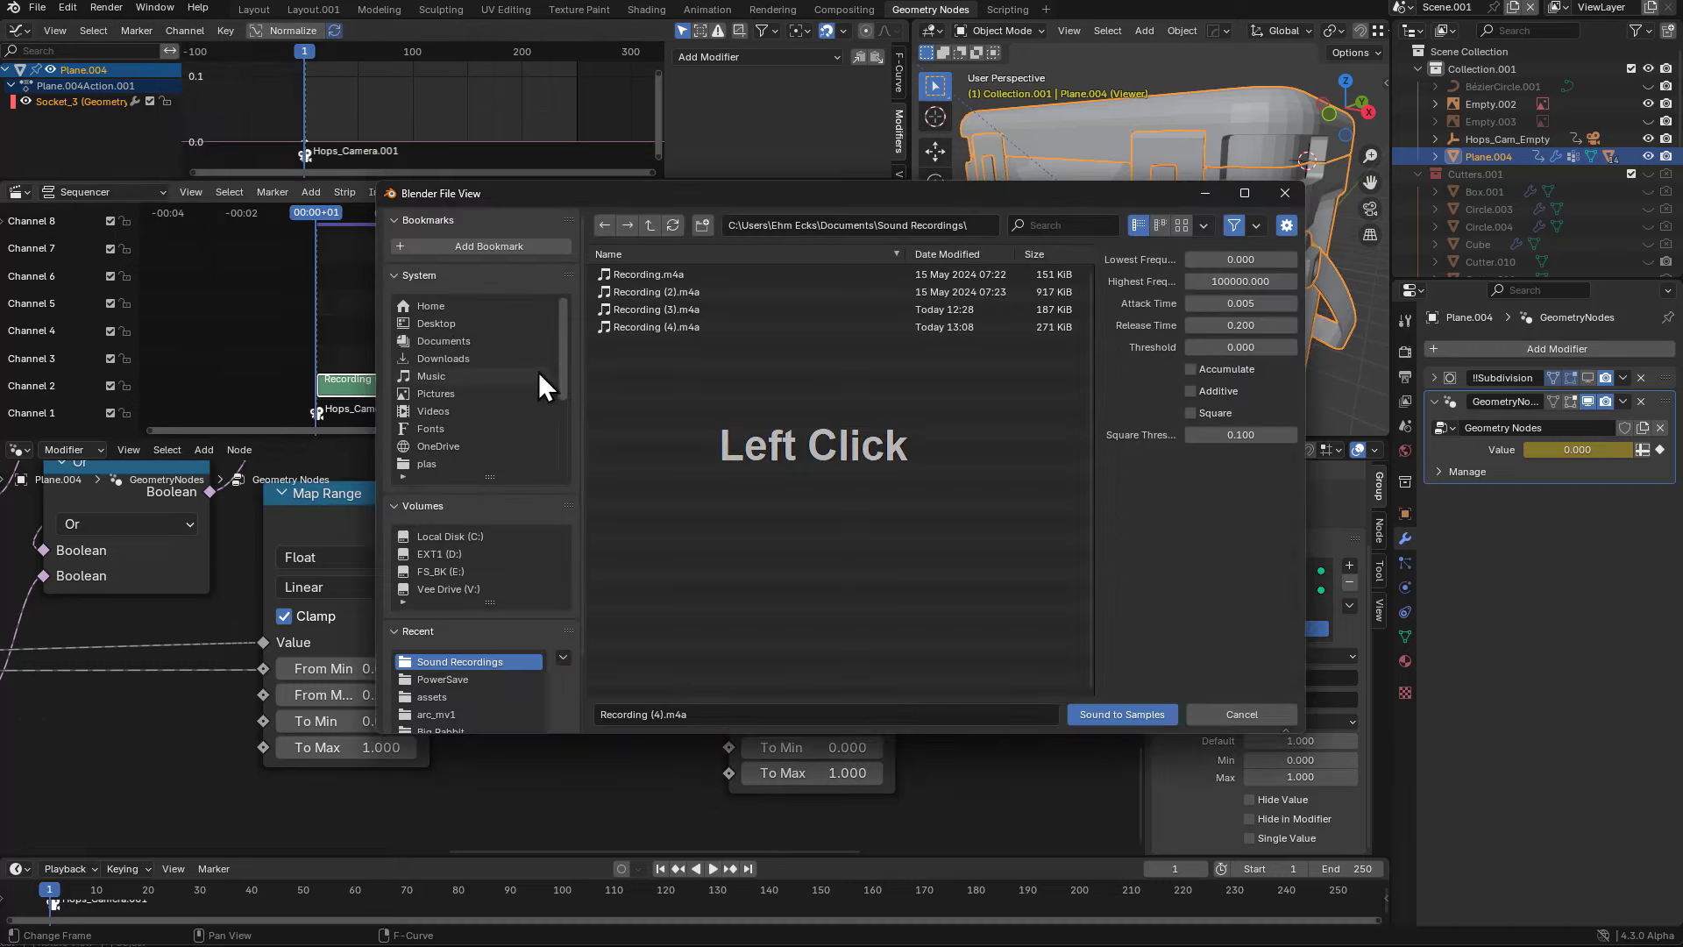
pyautogui.click(651, 333)
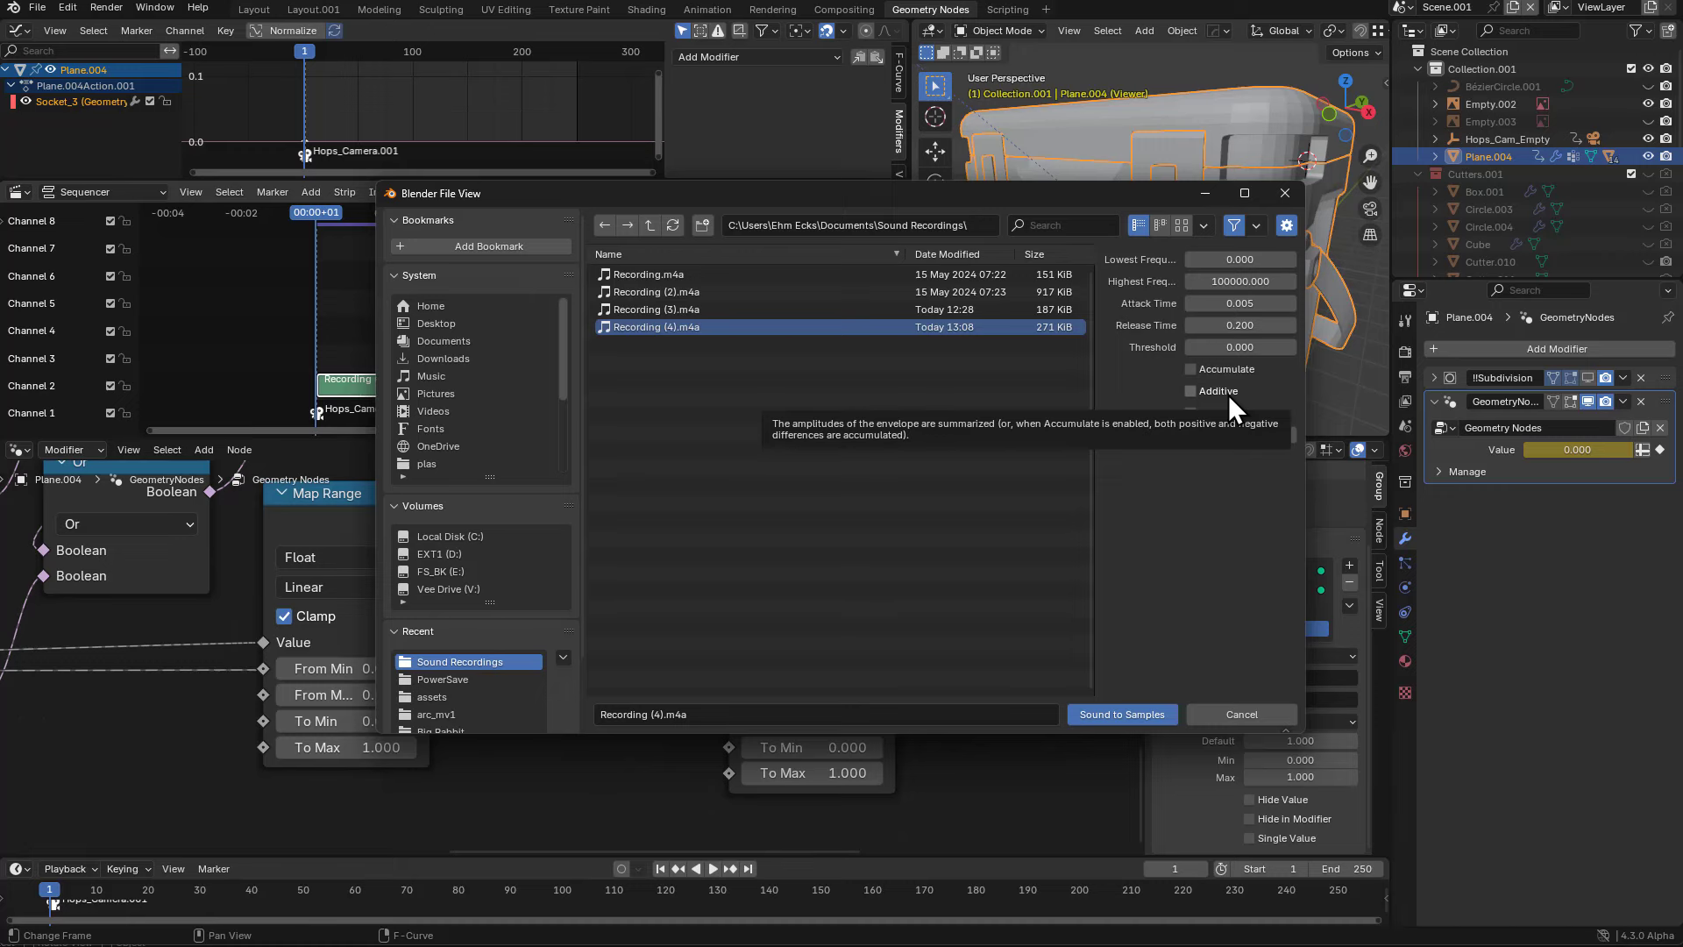
pyautogui.click(1130, 720)
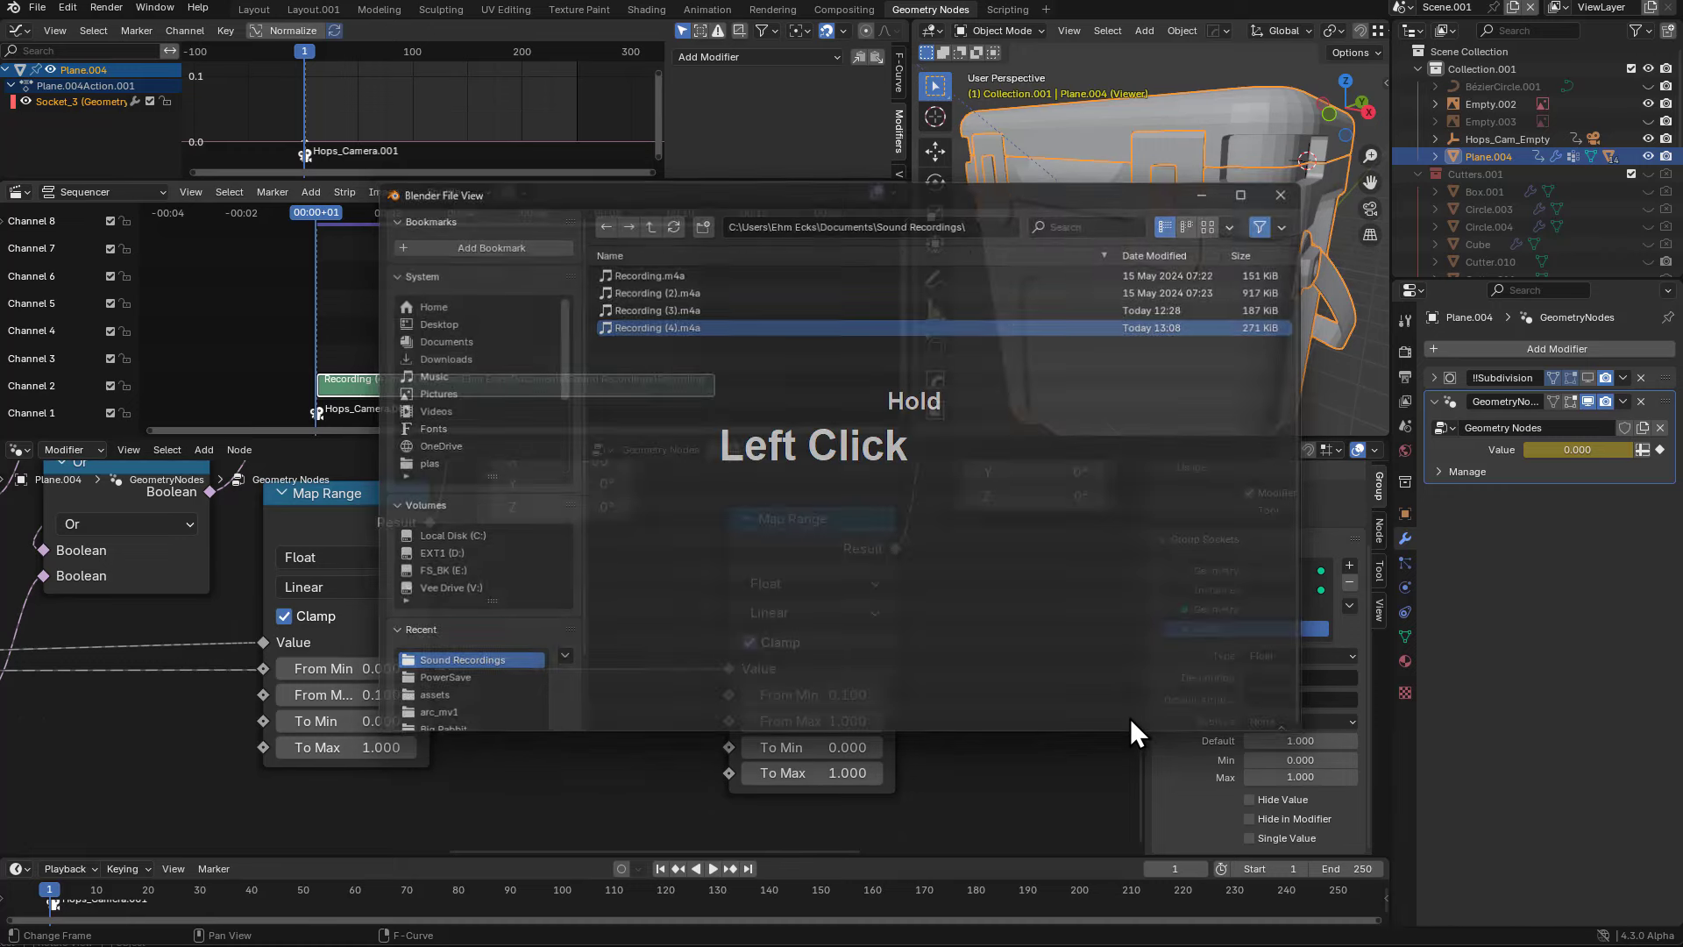
# - Convert the Value curve's baked sound samples to editable keyframes
pyautogui.scroll(3, 580, 133)
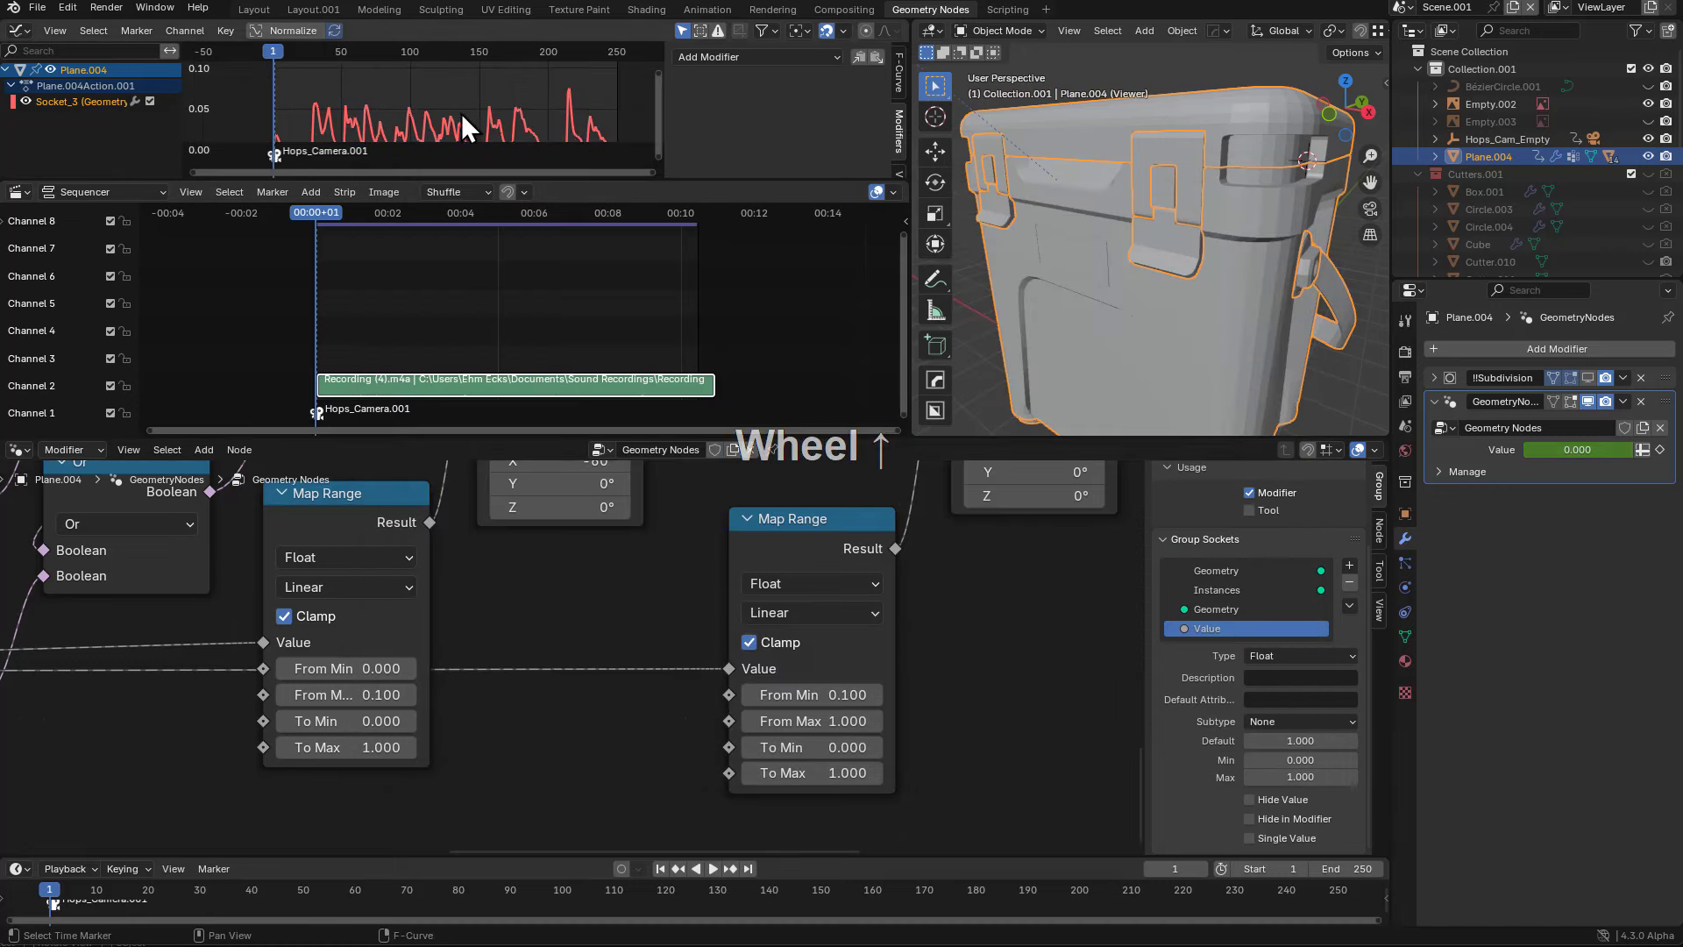
pyautogui.scroll(-2, 469, 102)
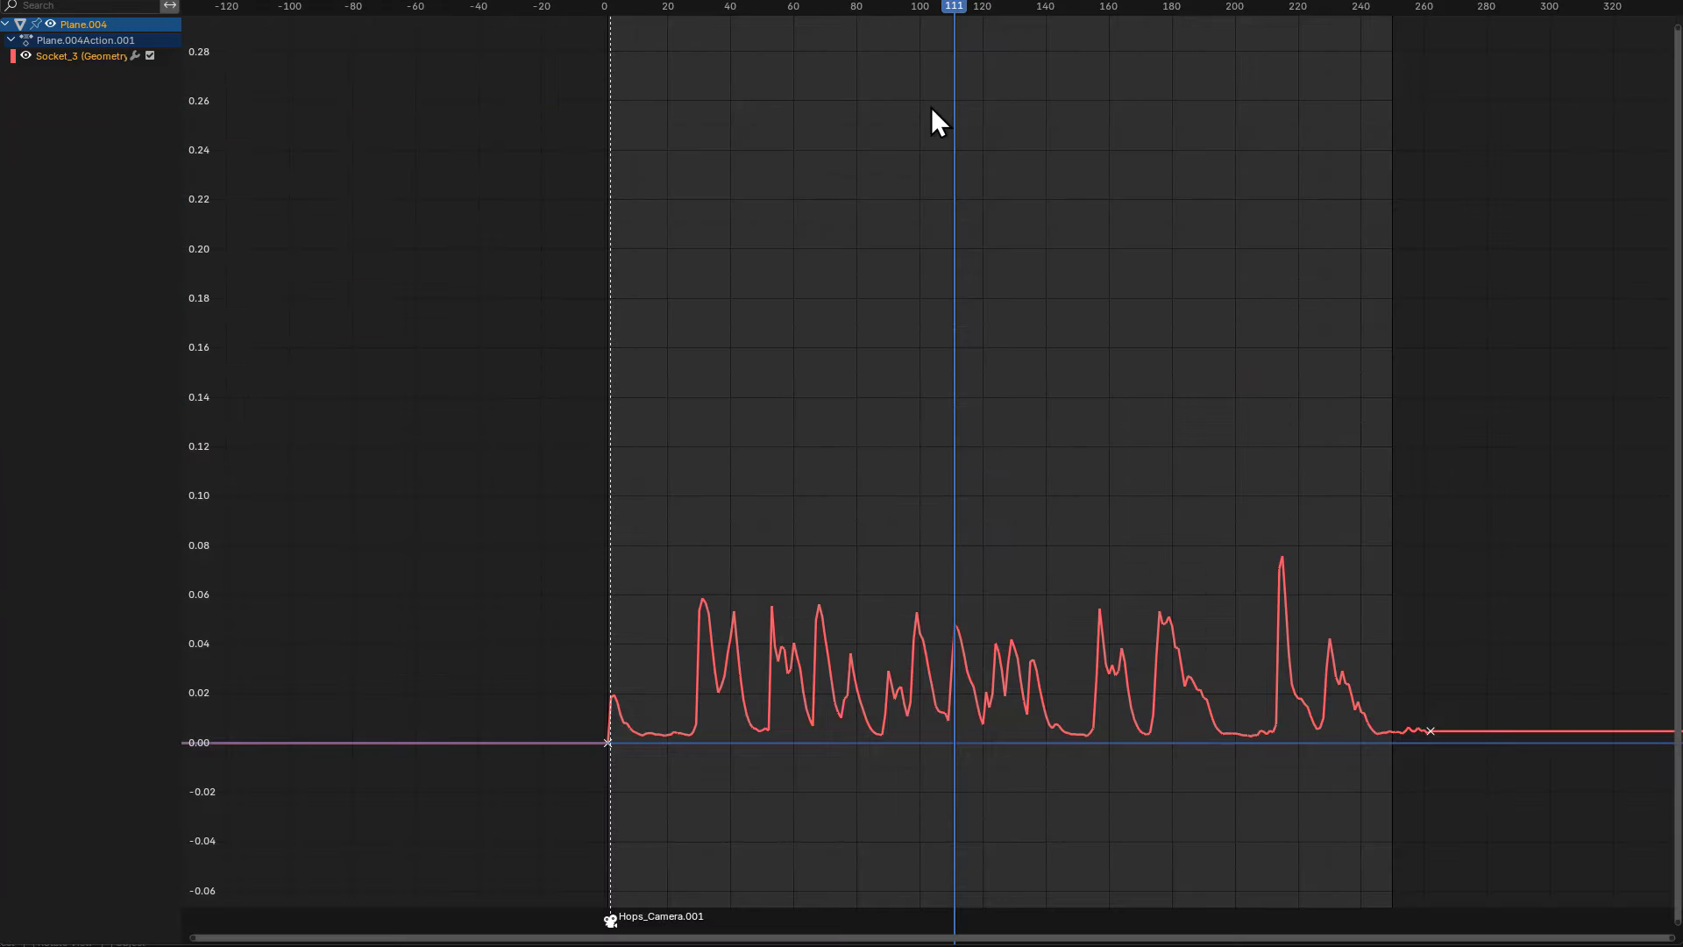
pyautogui.moveTo(758, 288); pyautogui.dragTo(759, 281, button='middle')
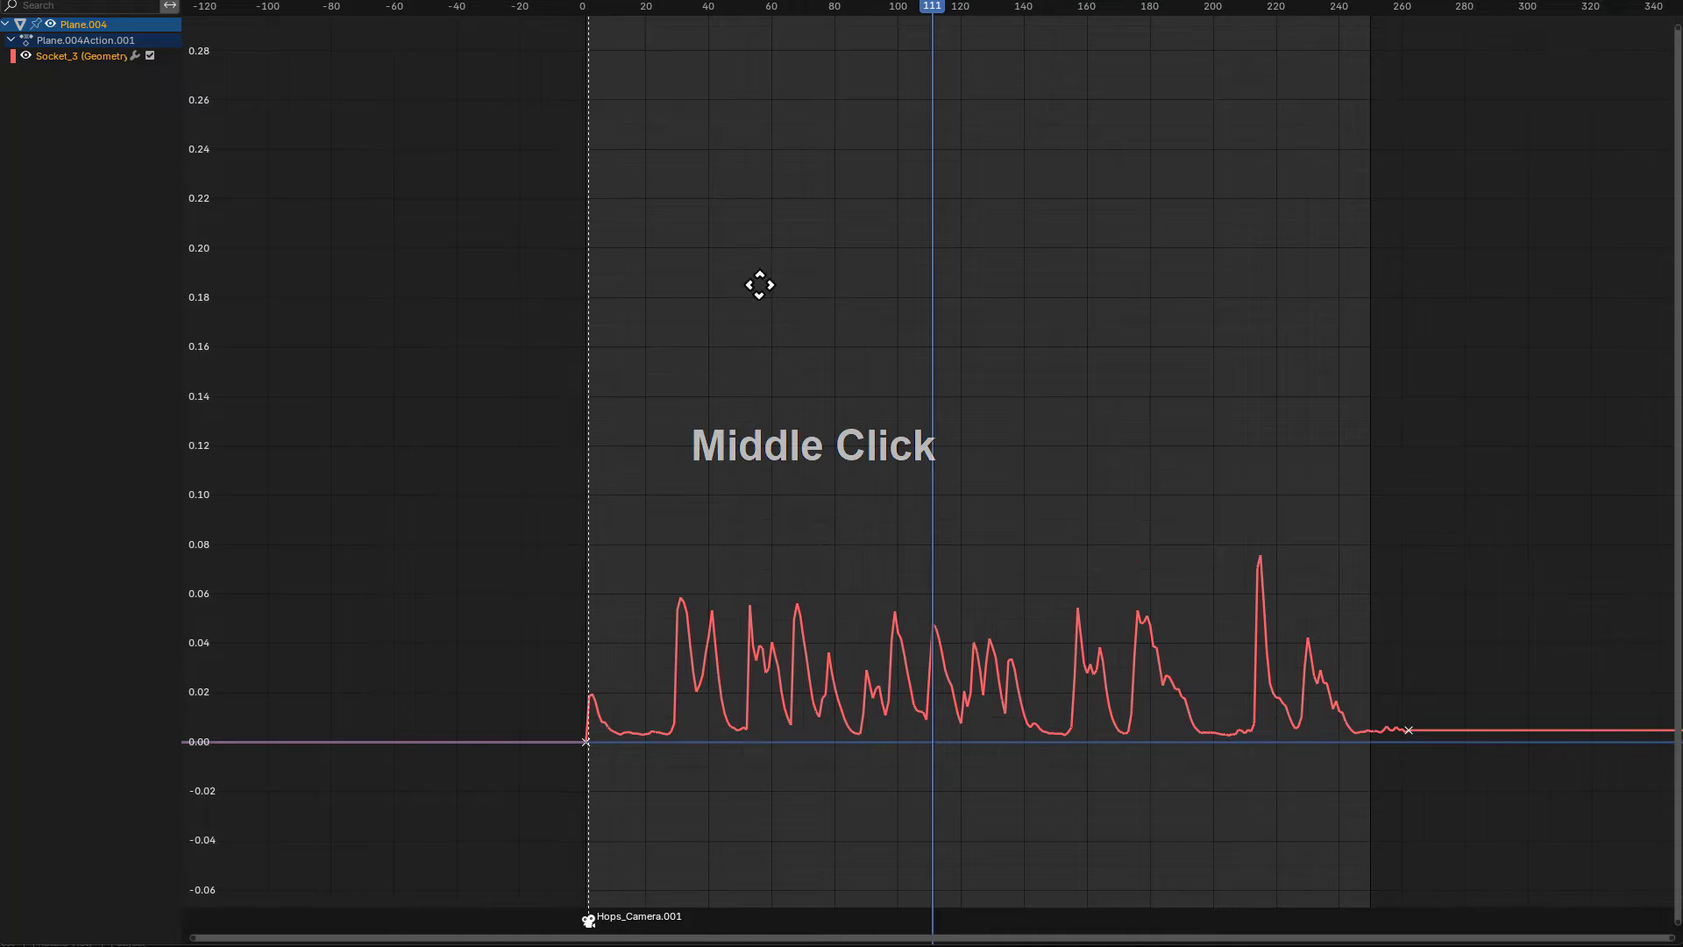
pyautogui.hotkey('ctrl', 'alt', 'space')
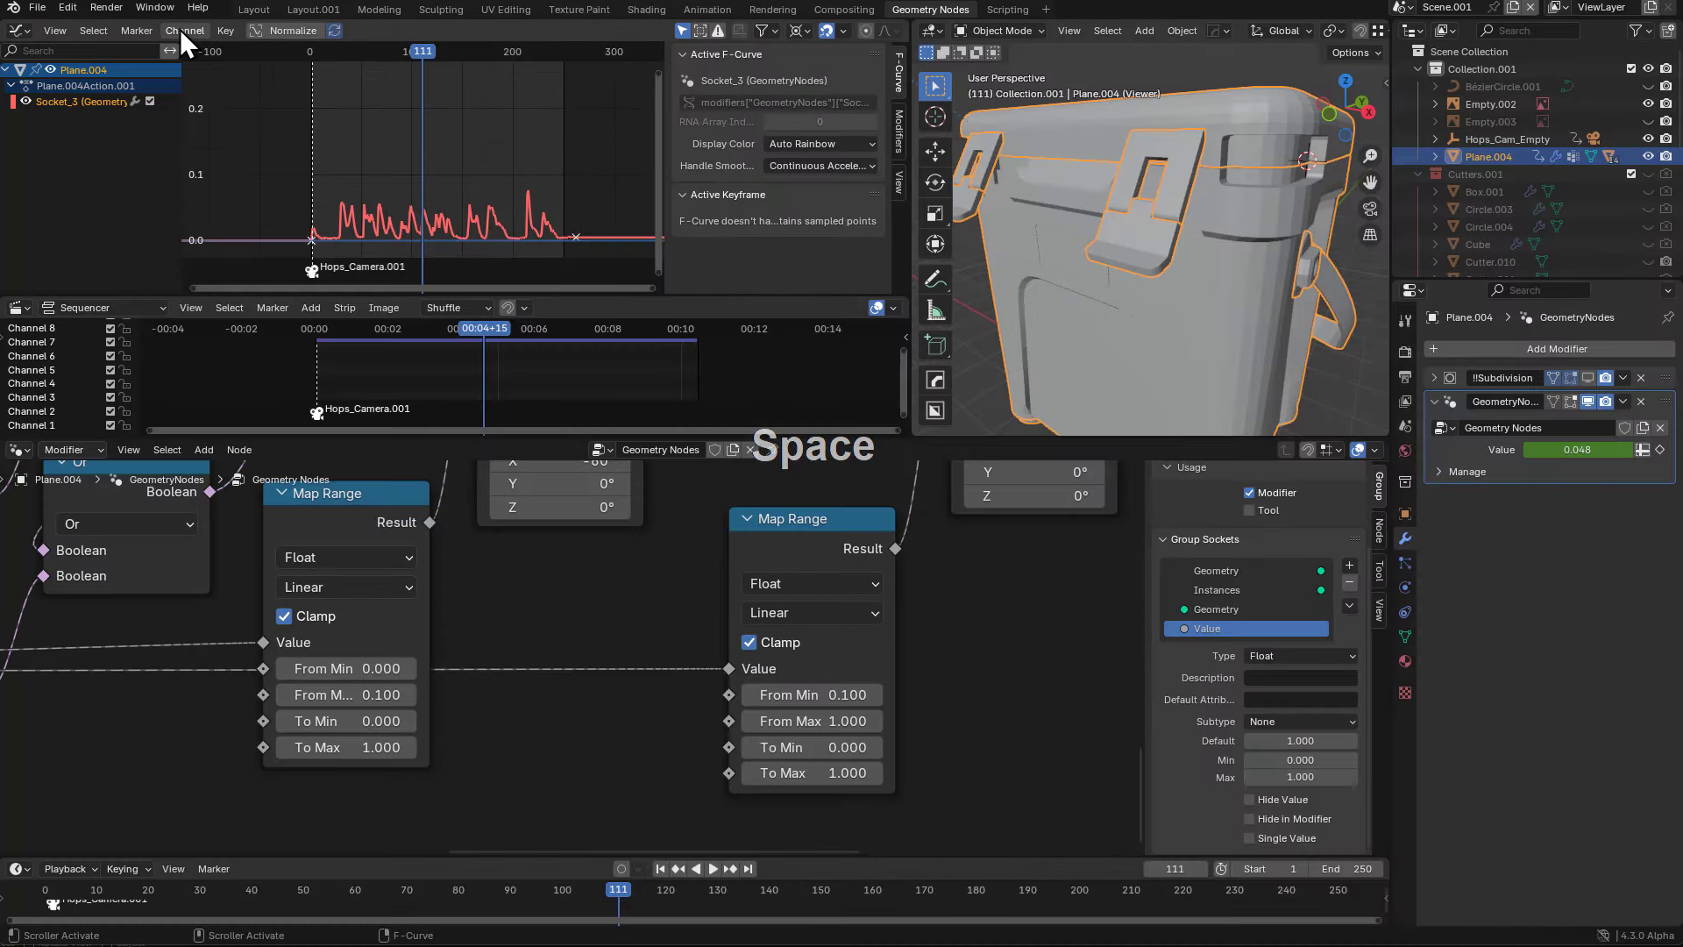
pyautogui.click(184, 30)
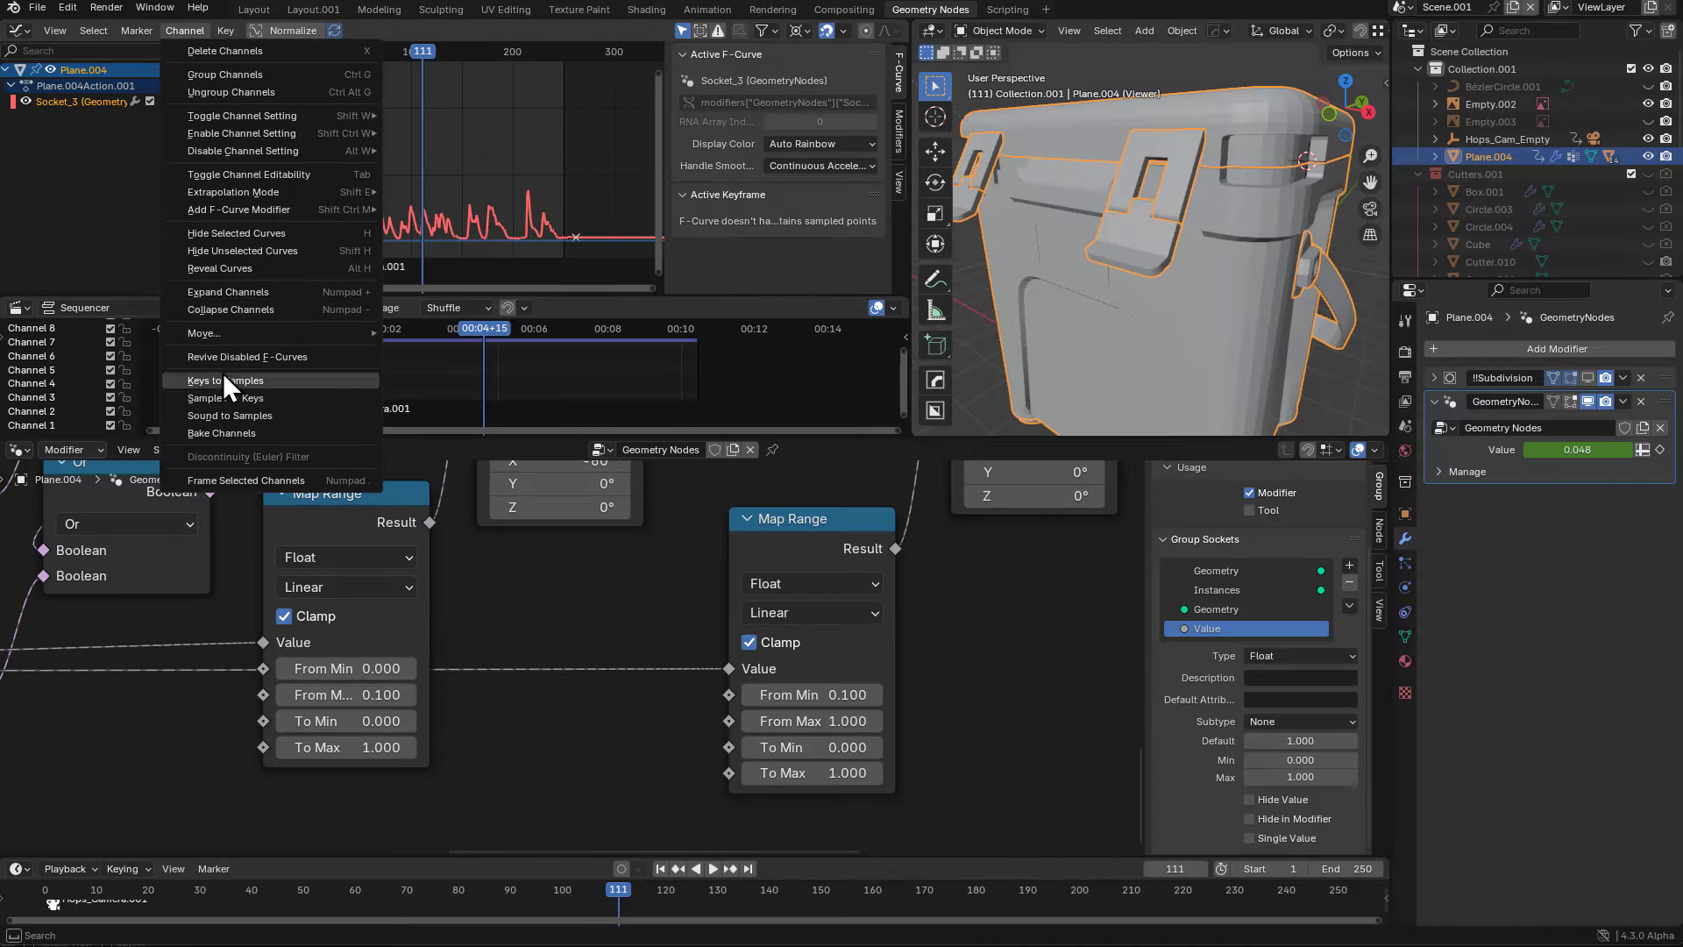
pyautogui.click(230, 396)
pyautogui.hotkey('ctrl', 'alt', 'space')
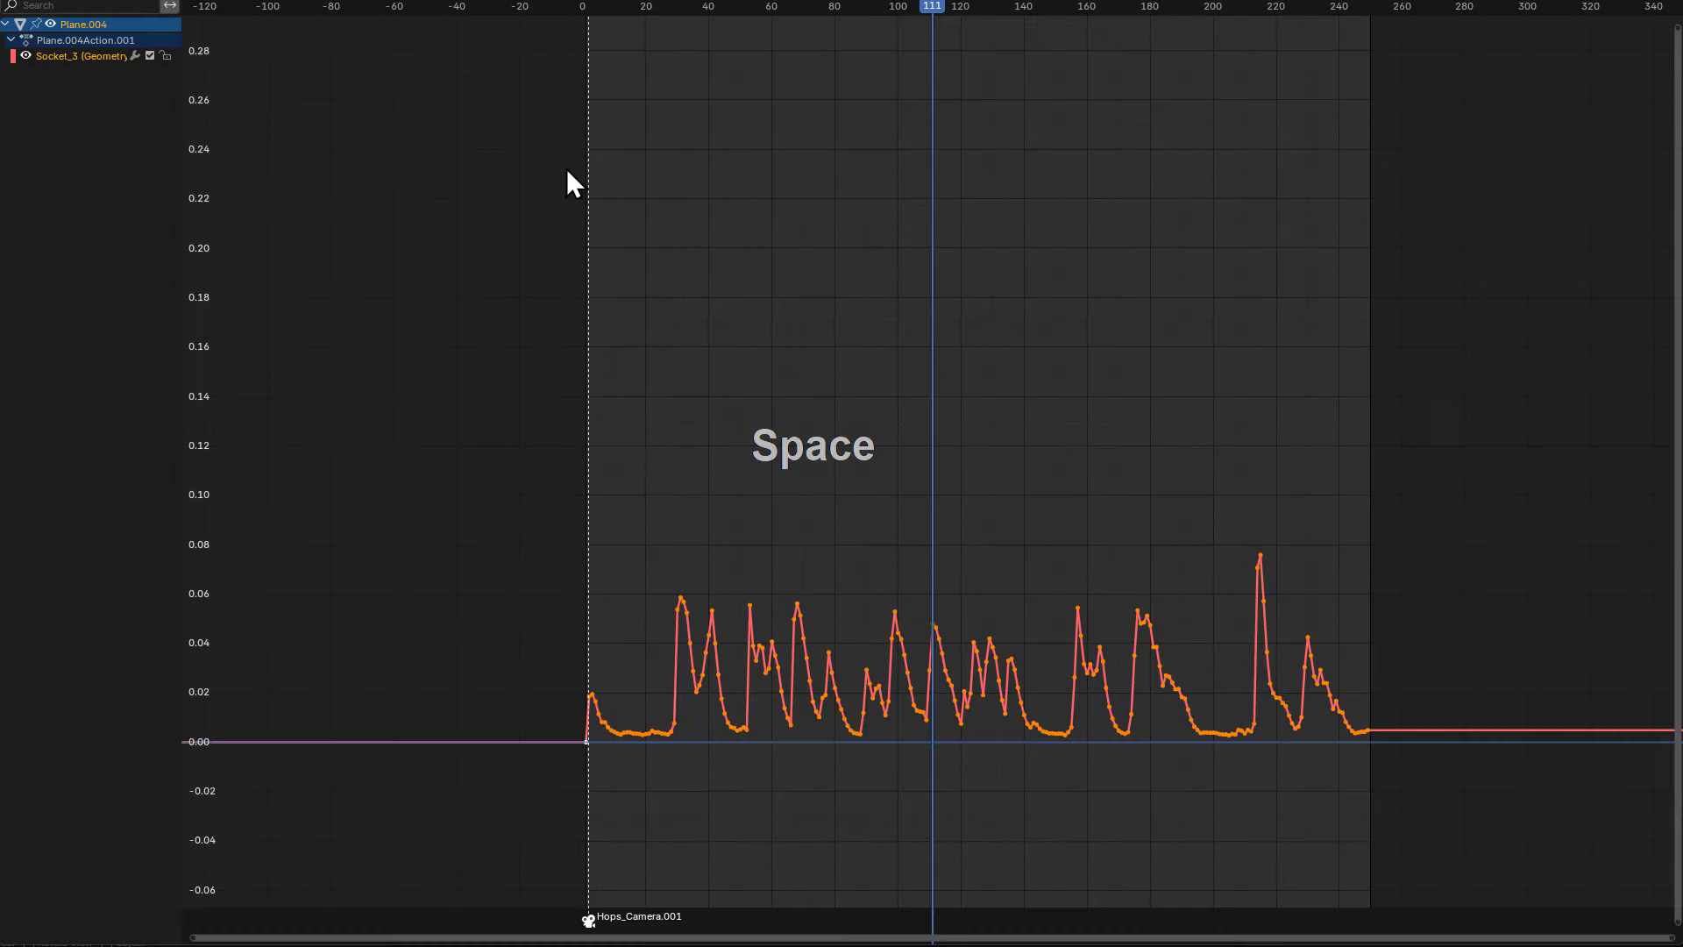
pyautogui.scroll(-4, 765, 249)
pyautogui.moveTo(765, 249); pyautogui.dragTo(818, 294, button='middle')
pyautogui.scroll(-9, 810, 259)
pyautogui.scroll(-8, 812, 258)
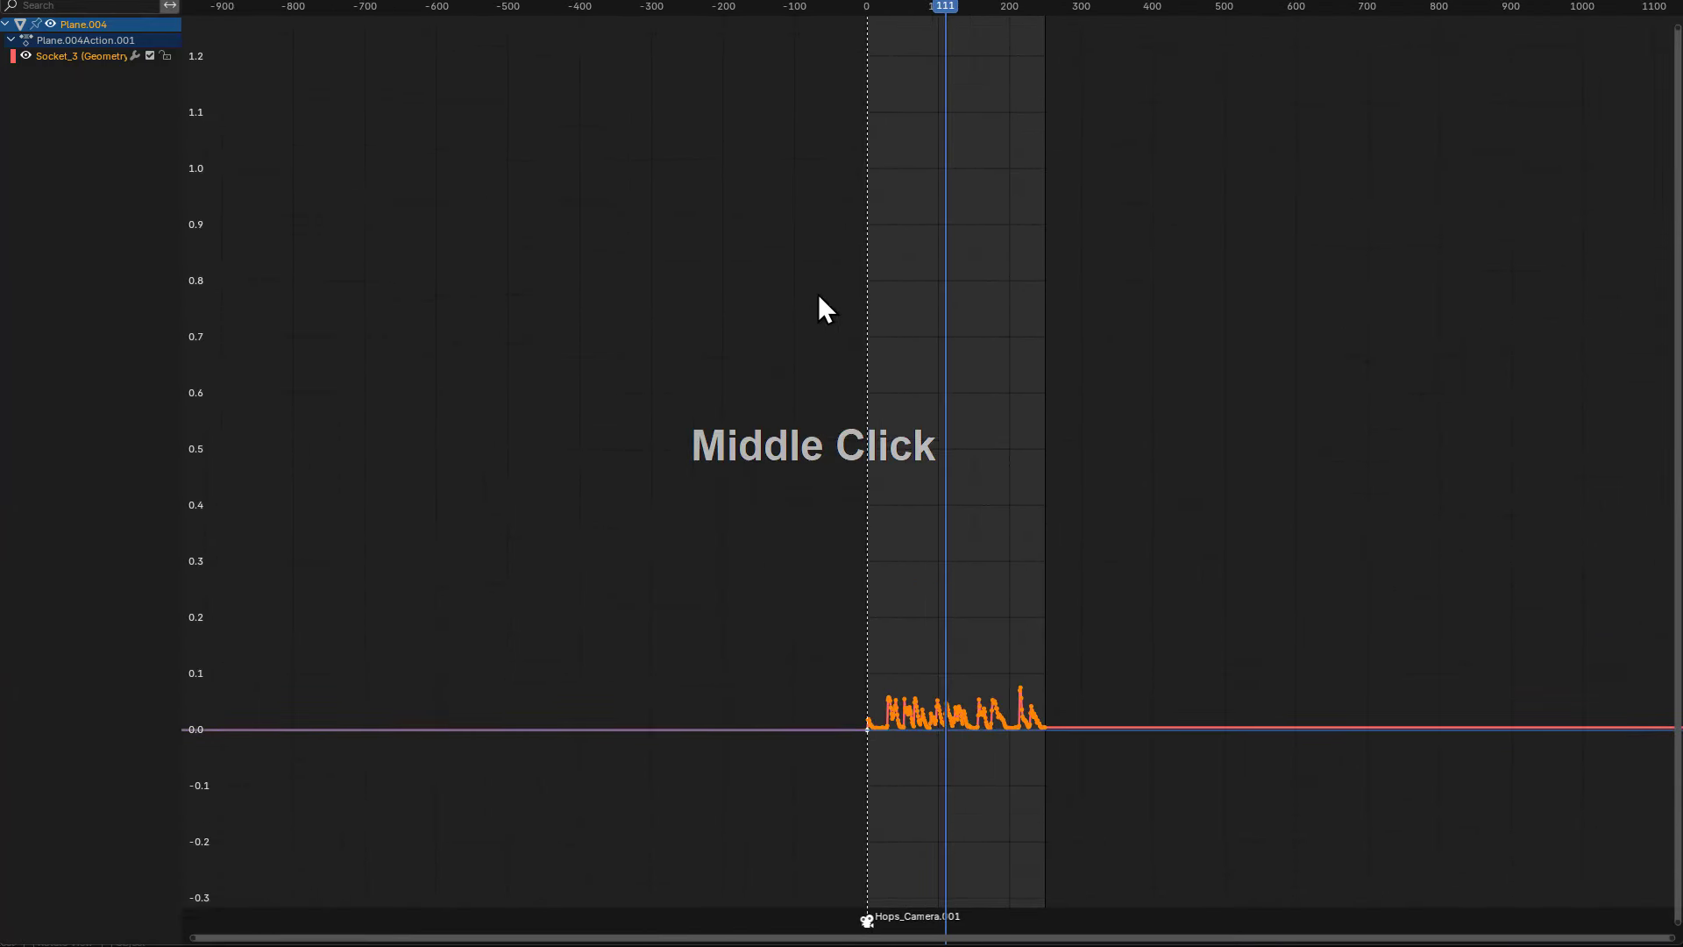
pyautogui.keyDown('shift'); pyautogui.rightClick(872, 171); pyautogui.keyUp('shift')
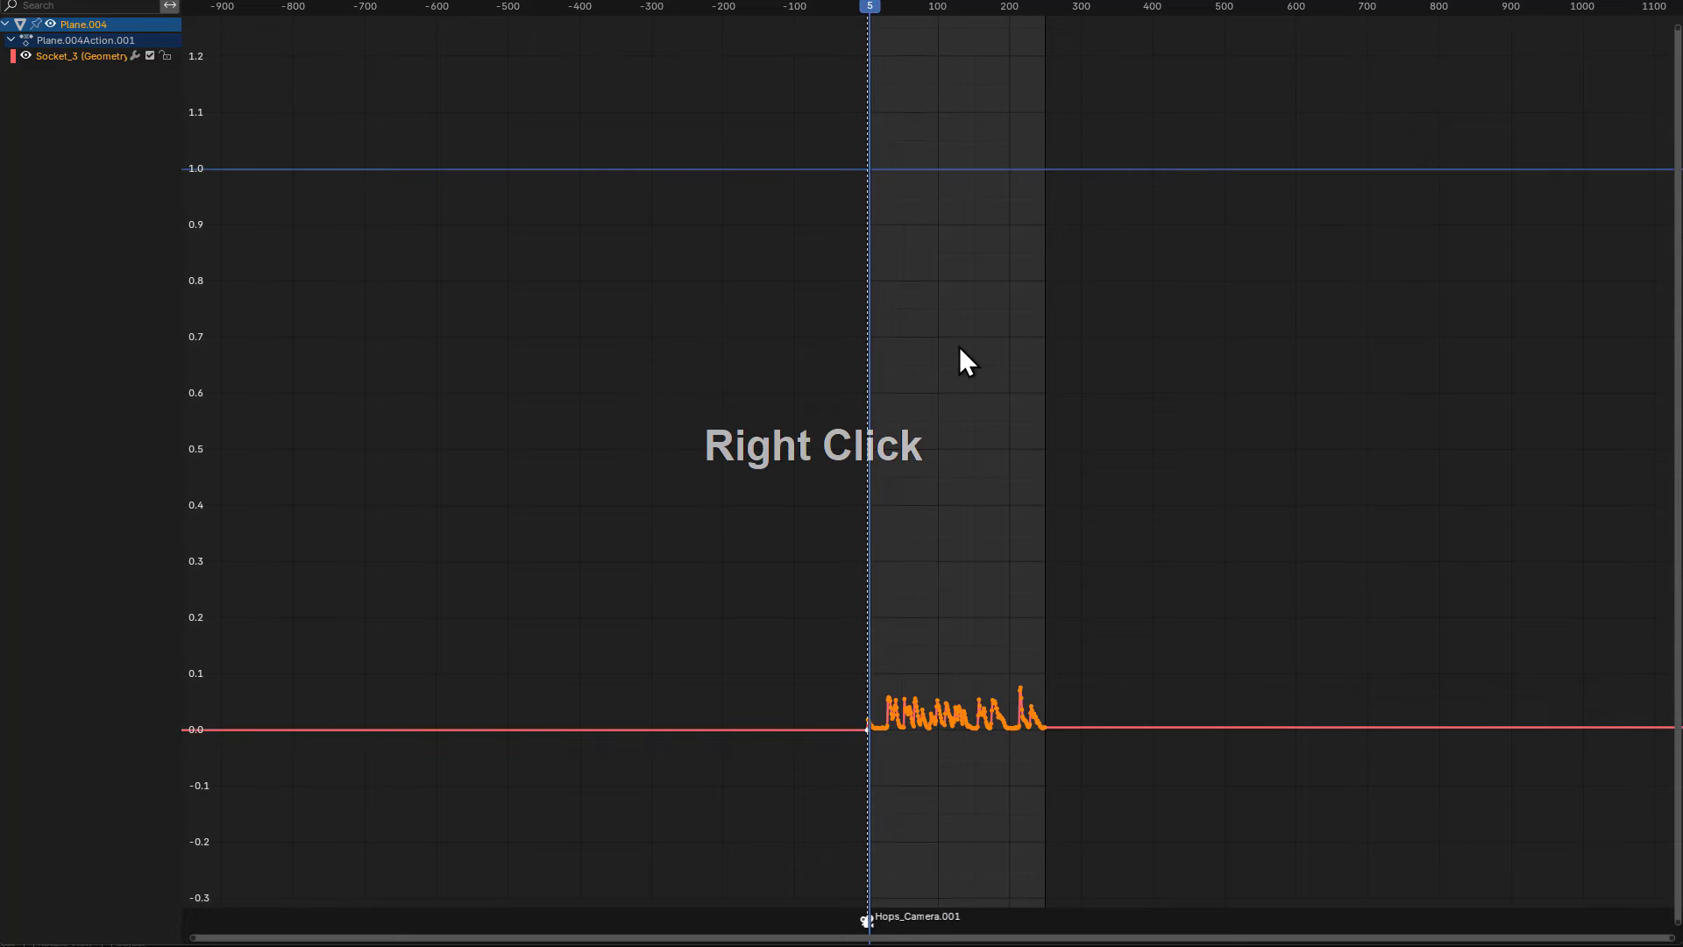
pyautogui.hotkey('shift', 'Left')
pyautogui.press('s')
pyautogui.press('y')
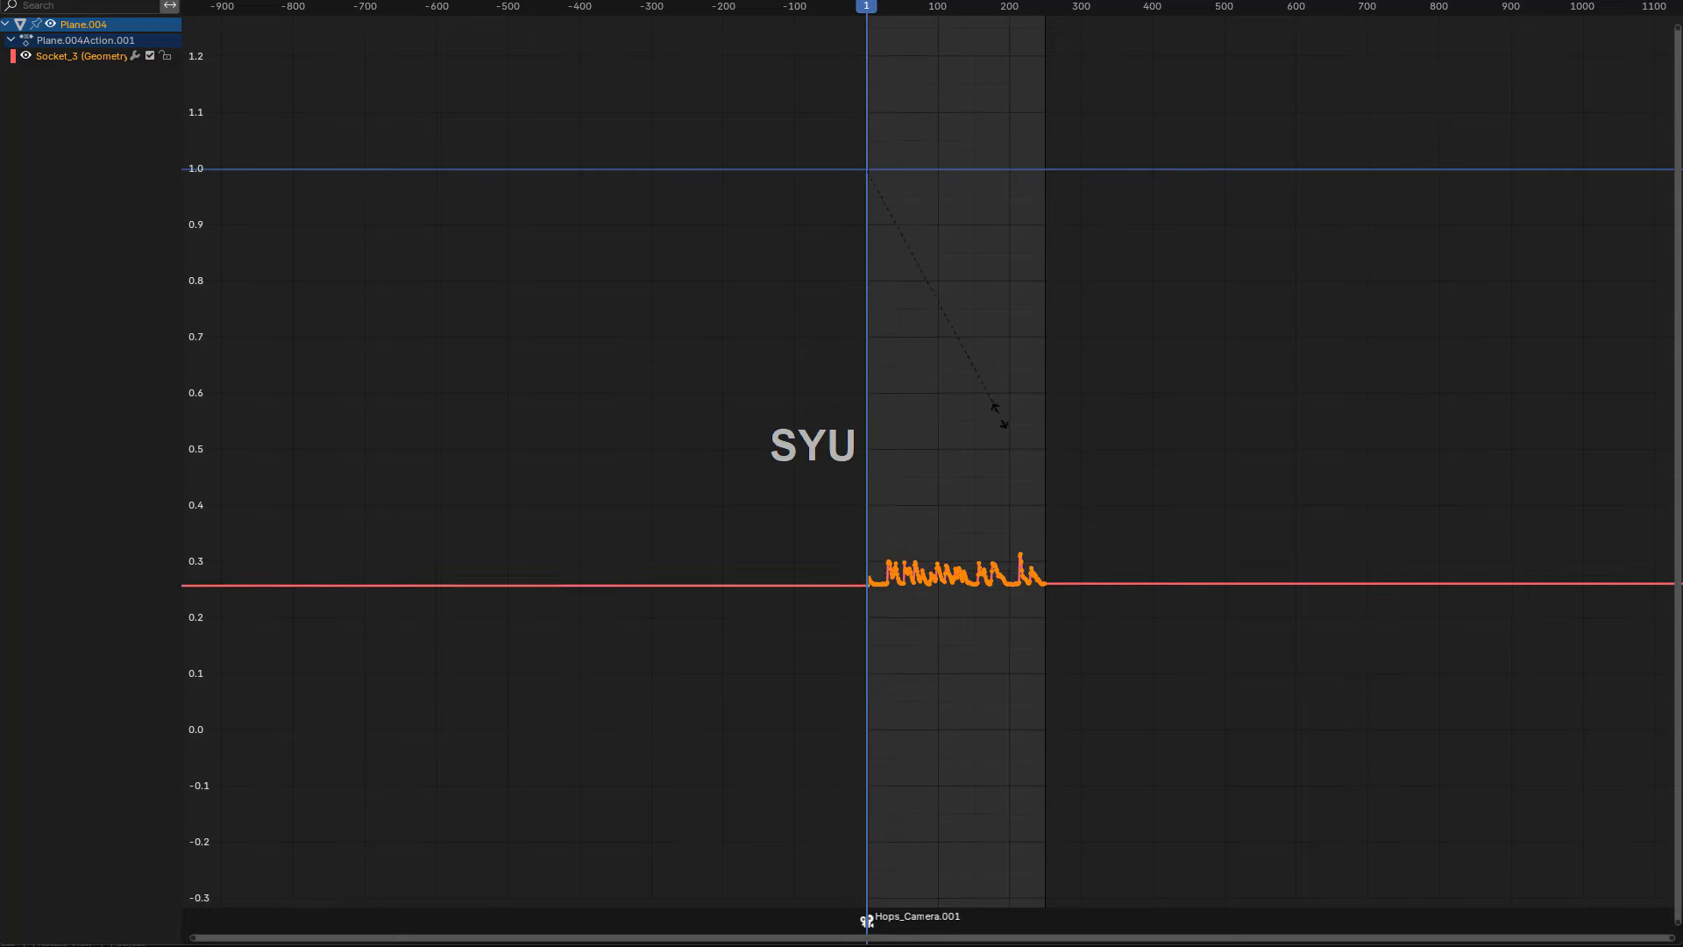
pyautogui.rightClick(956, 448)
# - Place the graph cursor at value 0, return to frame 1 and scale the Value keys vertically until the tallest peak reaches about 0.33
pyautogui.press('shift')
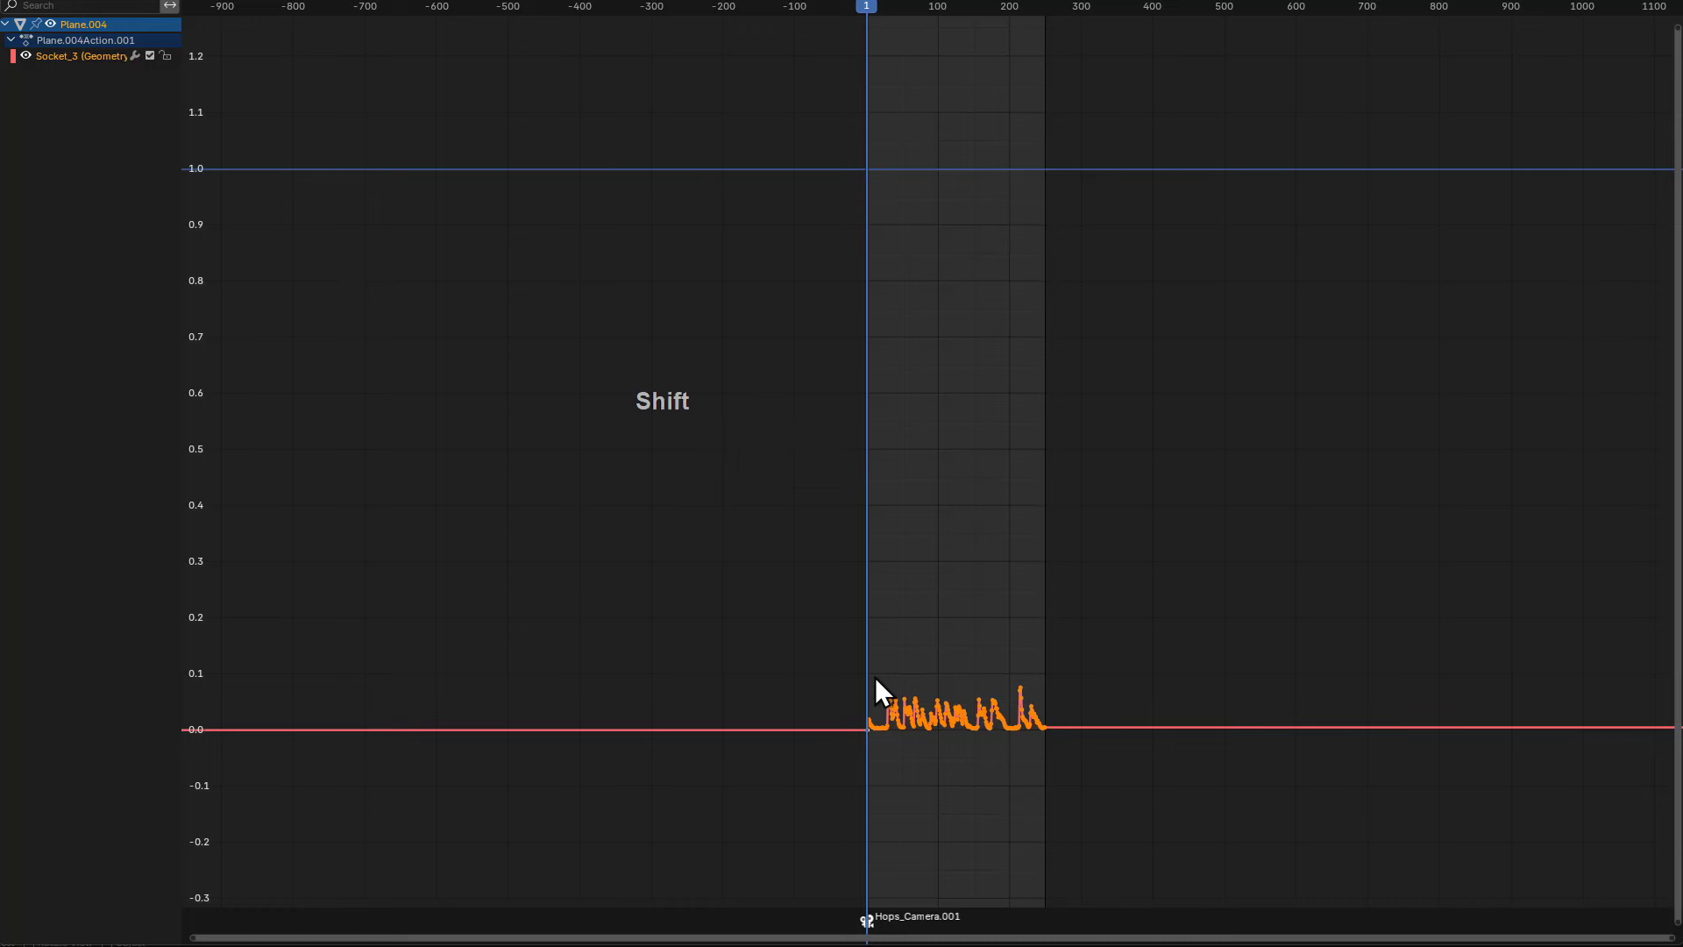
pyautogui.keyDown('shift'); pyautogui.moveTo(875, 731); pyautogui.dragTo(867, 731, button='right'); pyautogui.keyUp('shift')
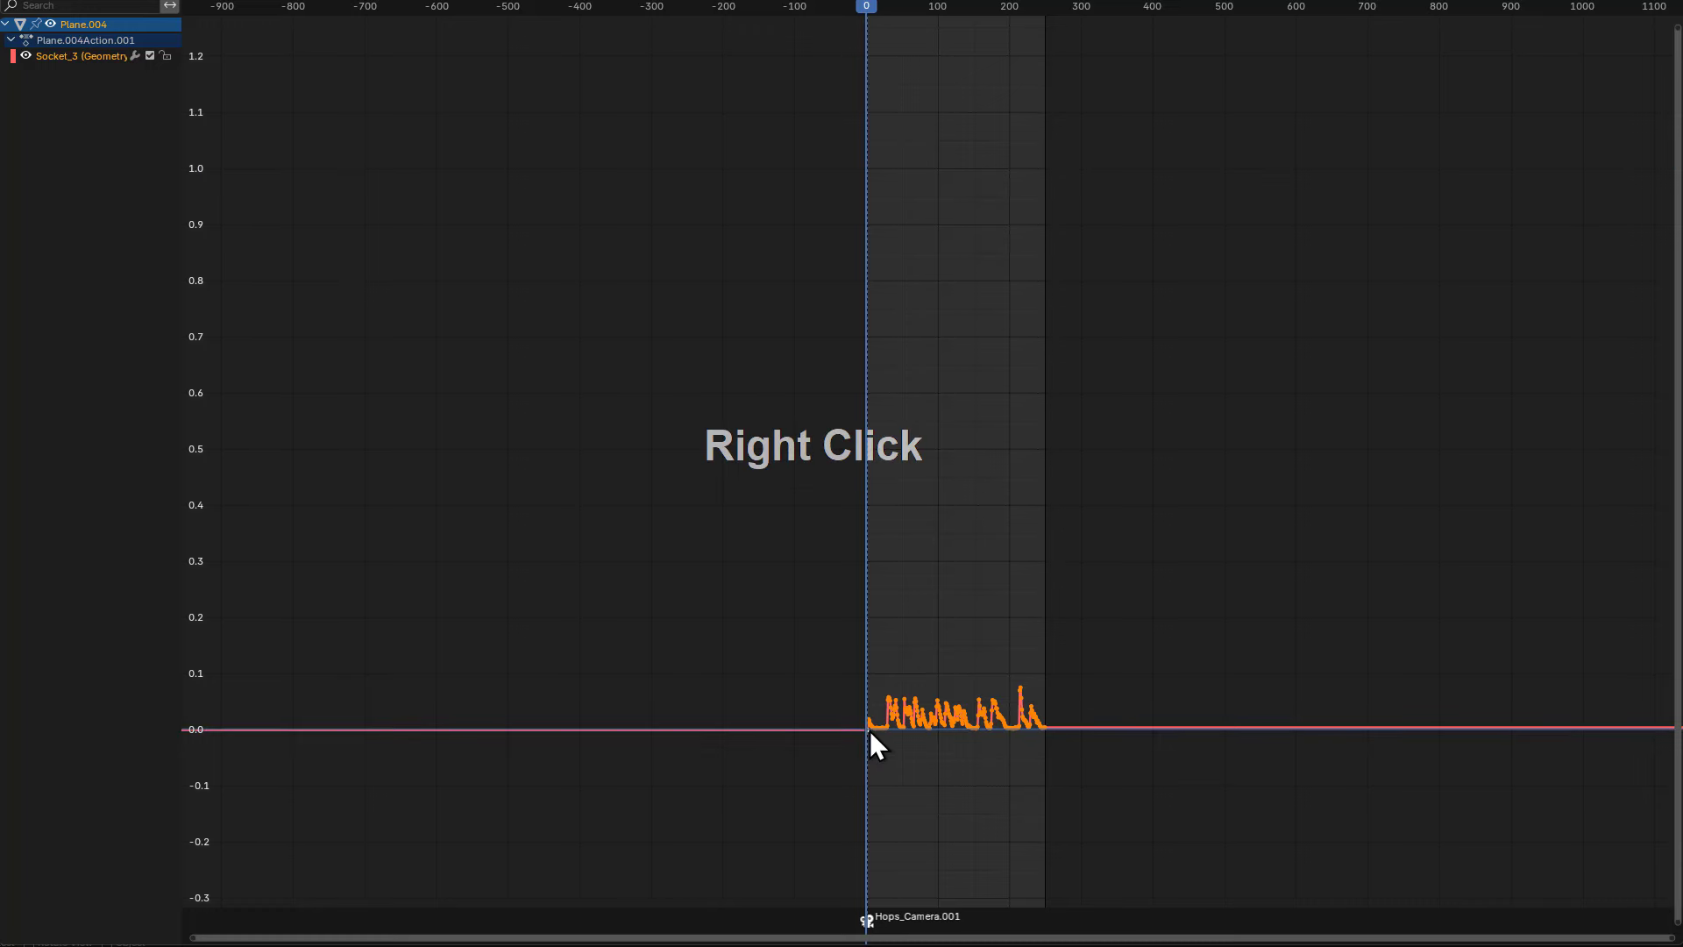
pyautogui.hotkey('shift', 'Left')
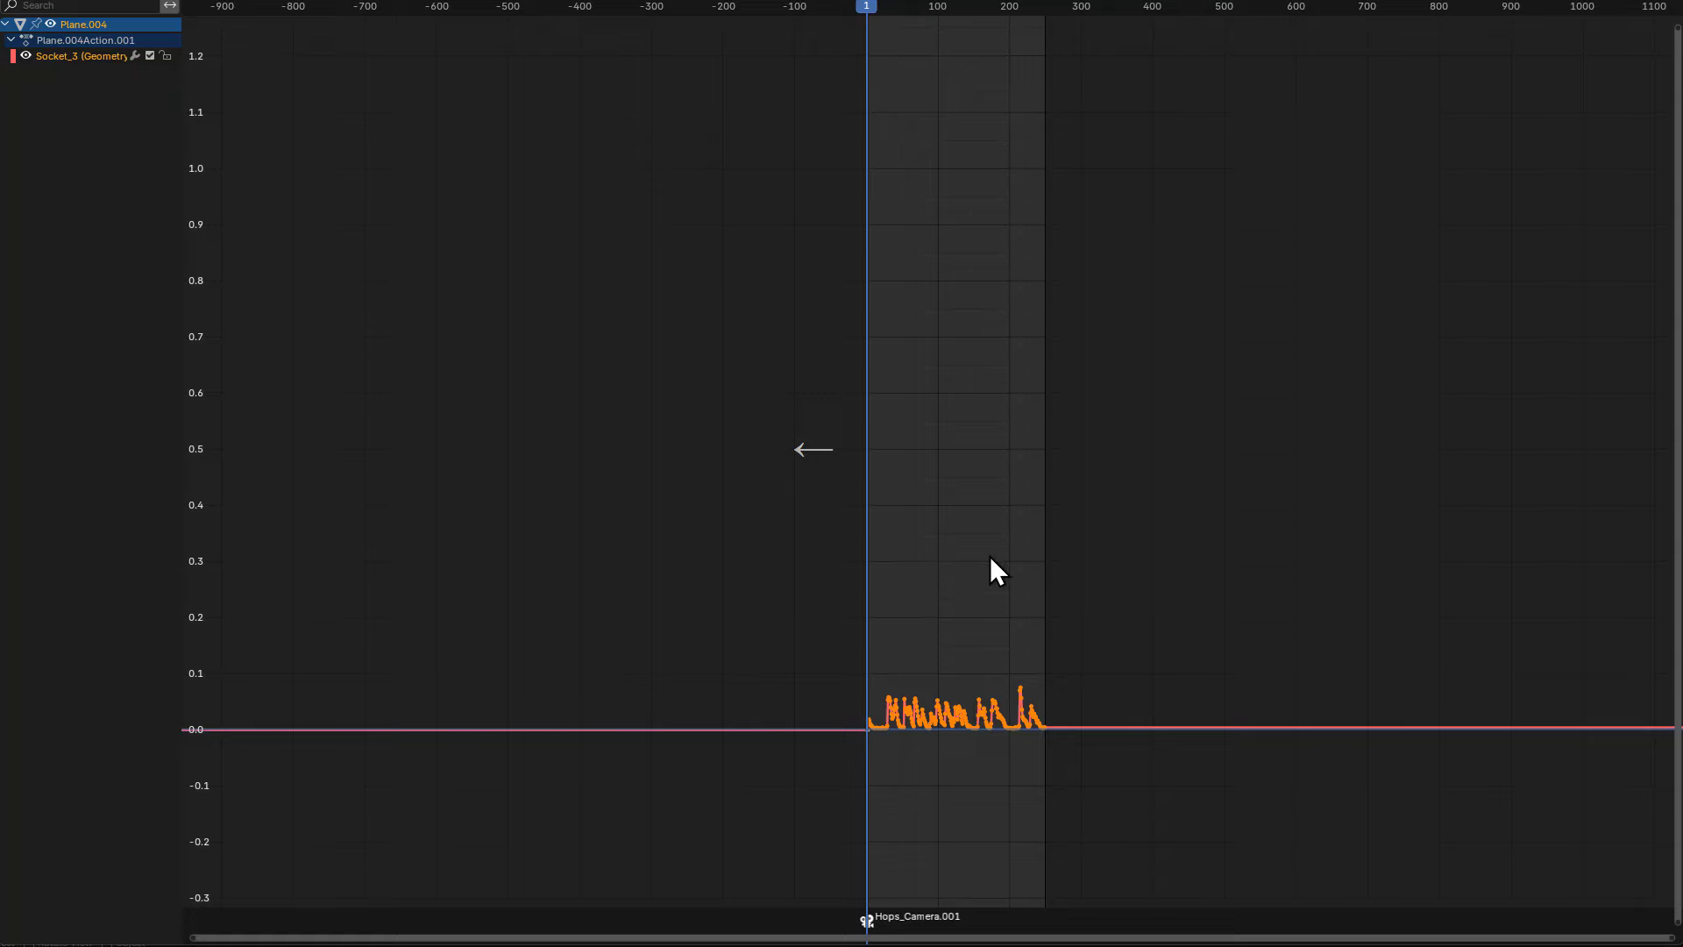
pyautogui.press('s')
pyautogui.press('y')
pyautogui.click(1048, 485)
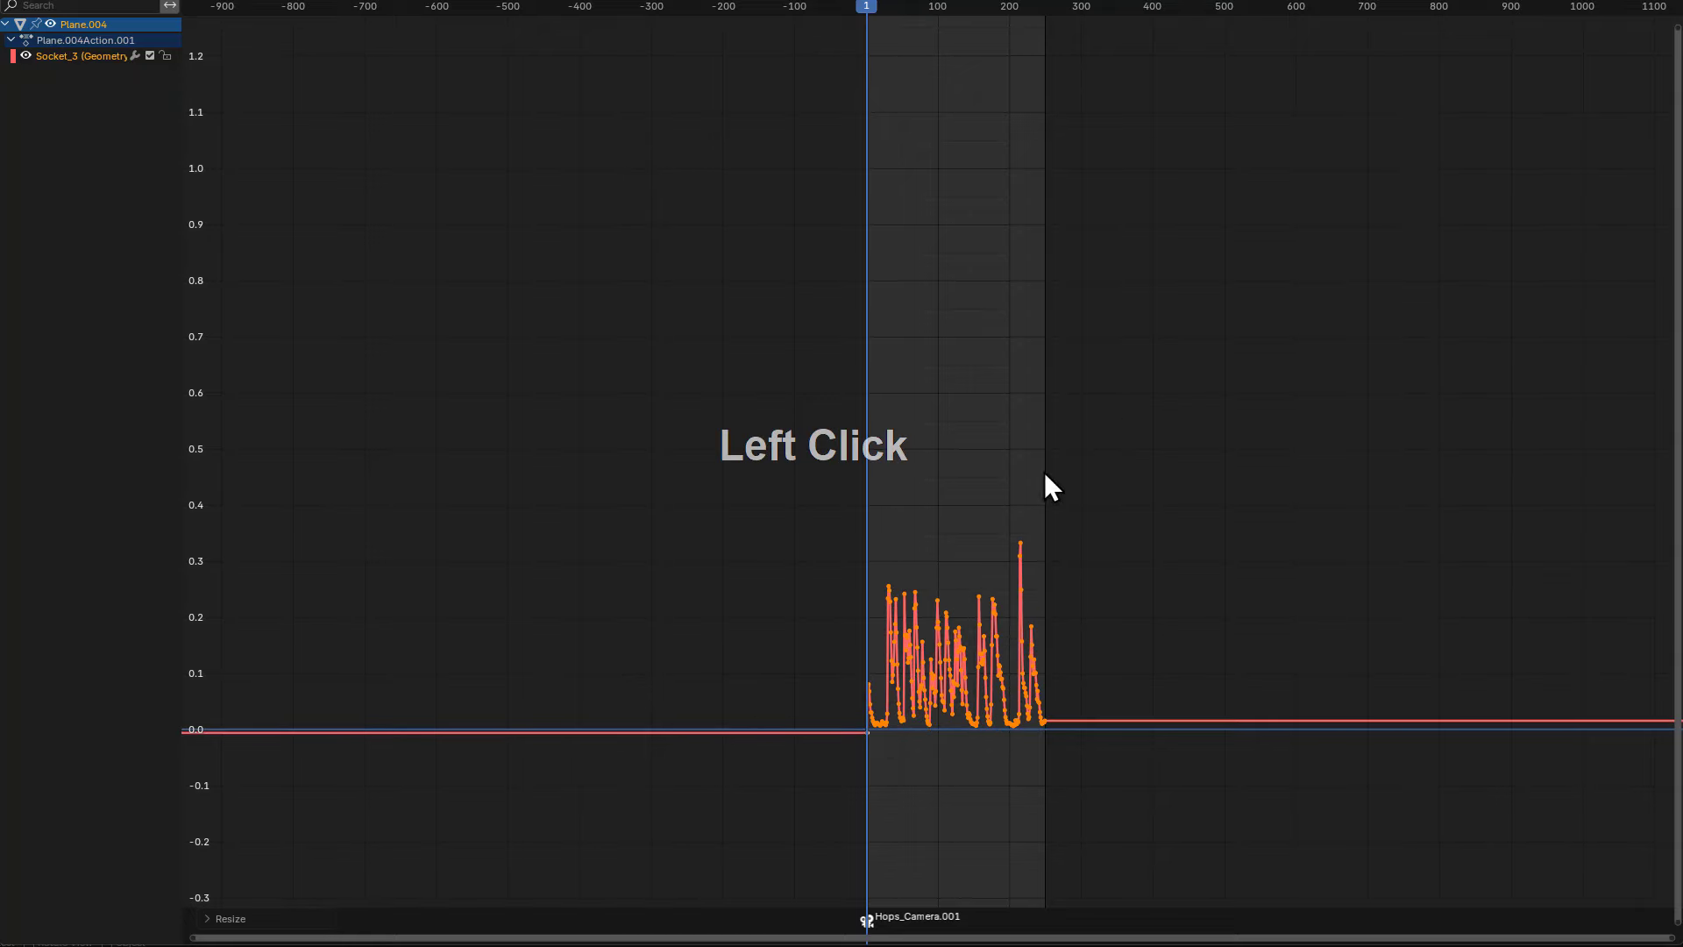
# - Scale the Value keys further along Y so that the tallest peak ends at 1.0
pyautogui.press('s')
pyautogui.press('y')
pyautogui.click(1052, 443)
pyautogui.press('s')
pyautogui.press('y')
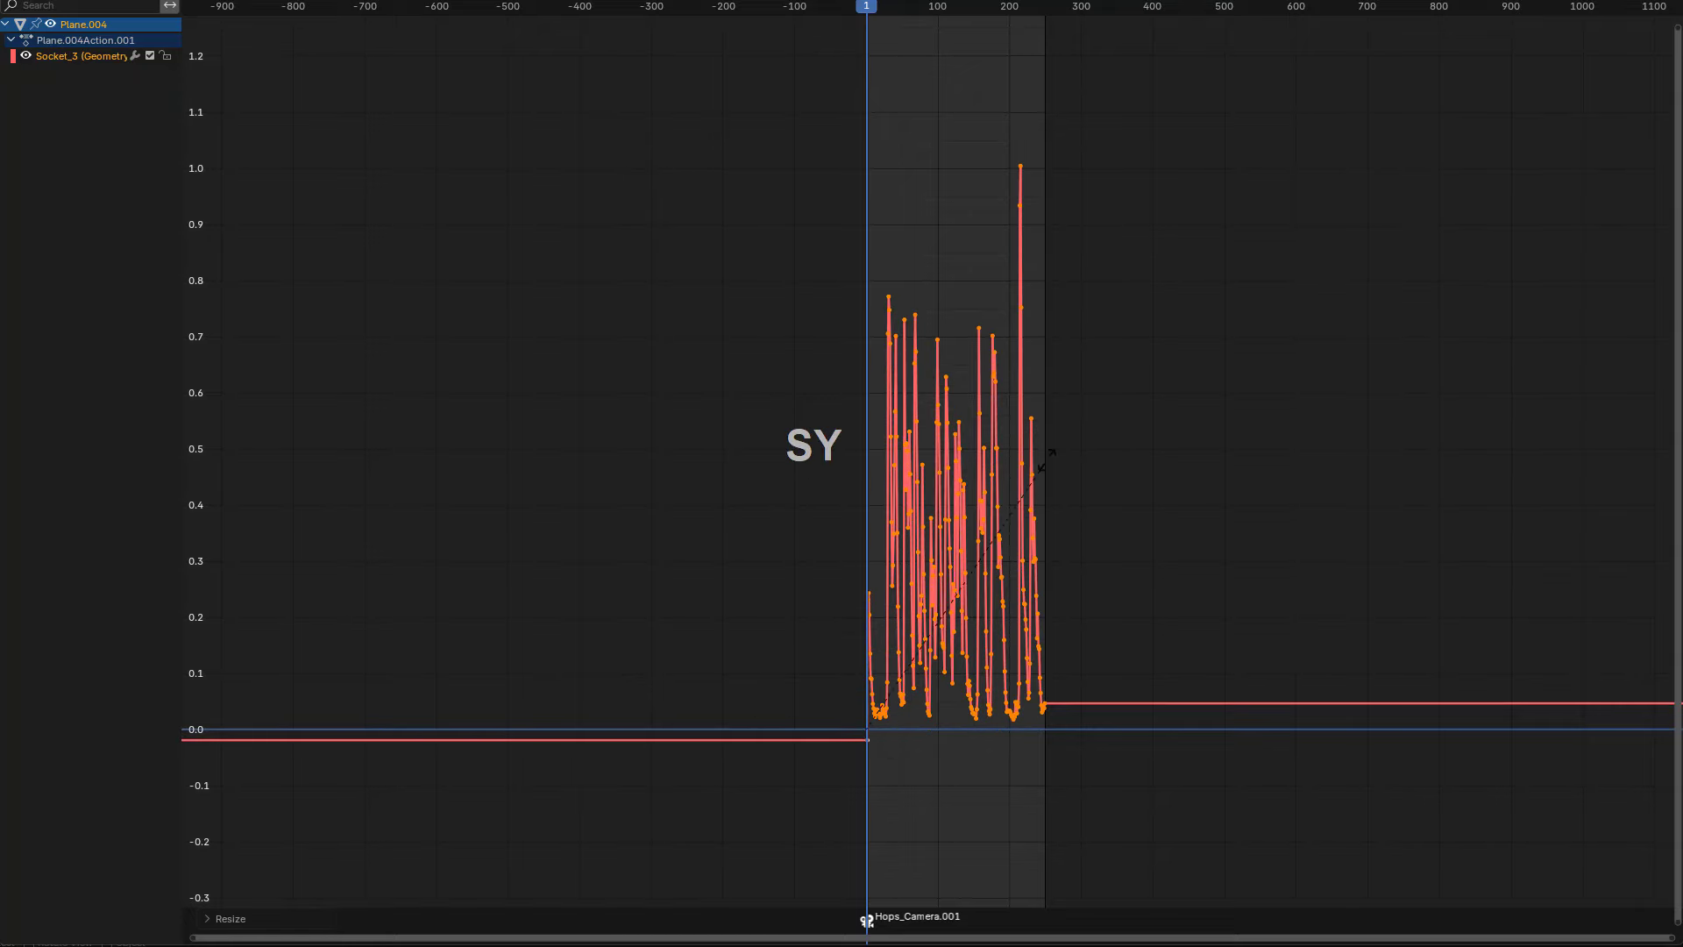
pyautogui.click(1070, 363)
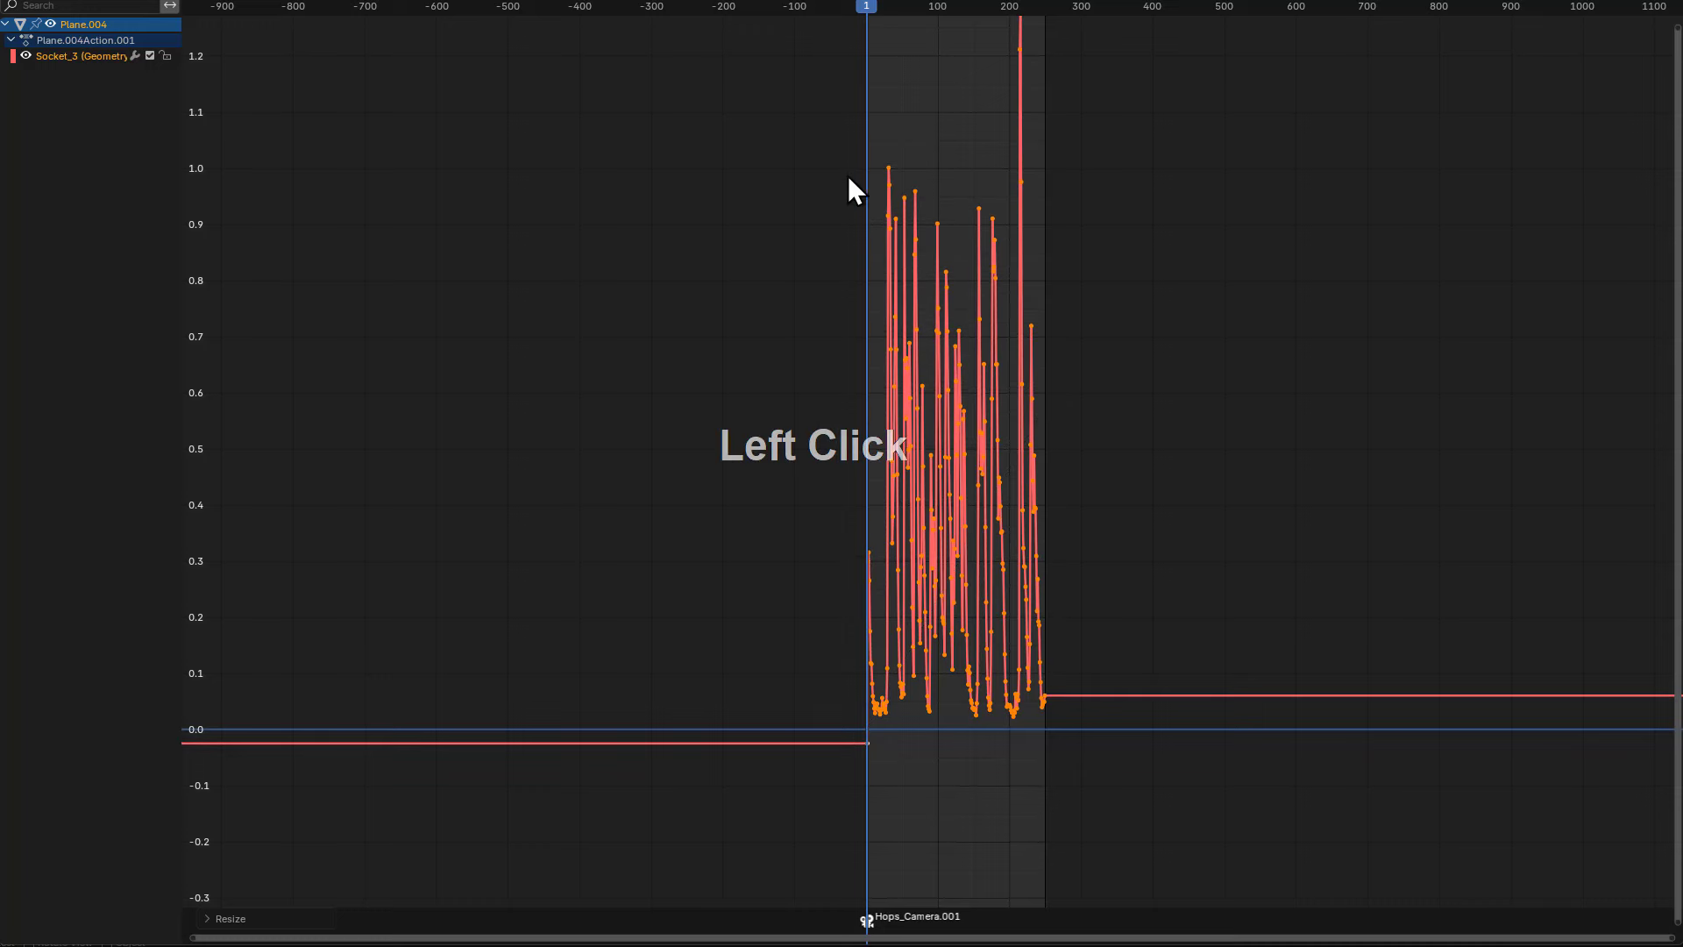
pyautogui.press('s')
pyautogui.press('y')
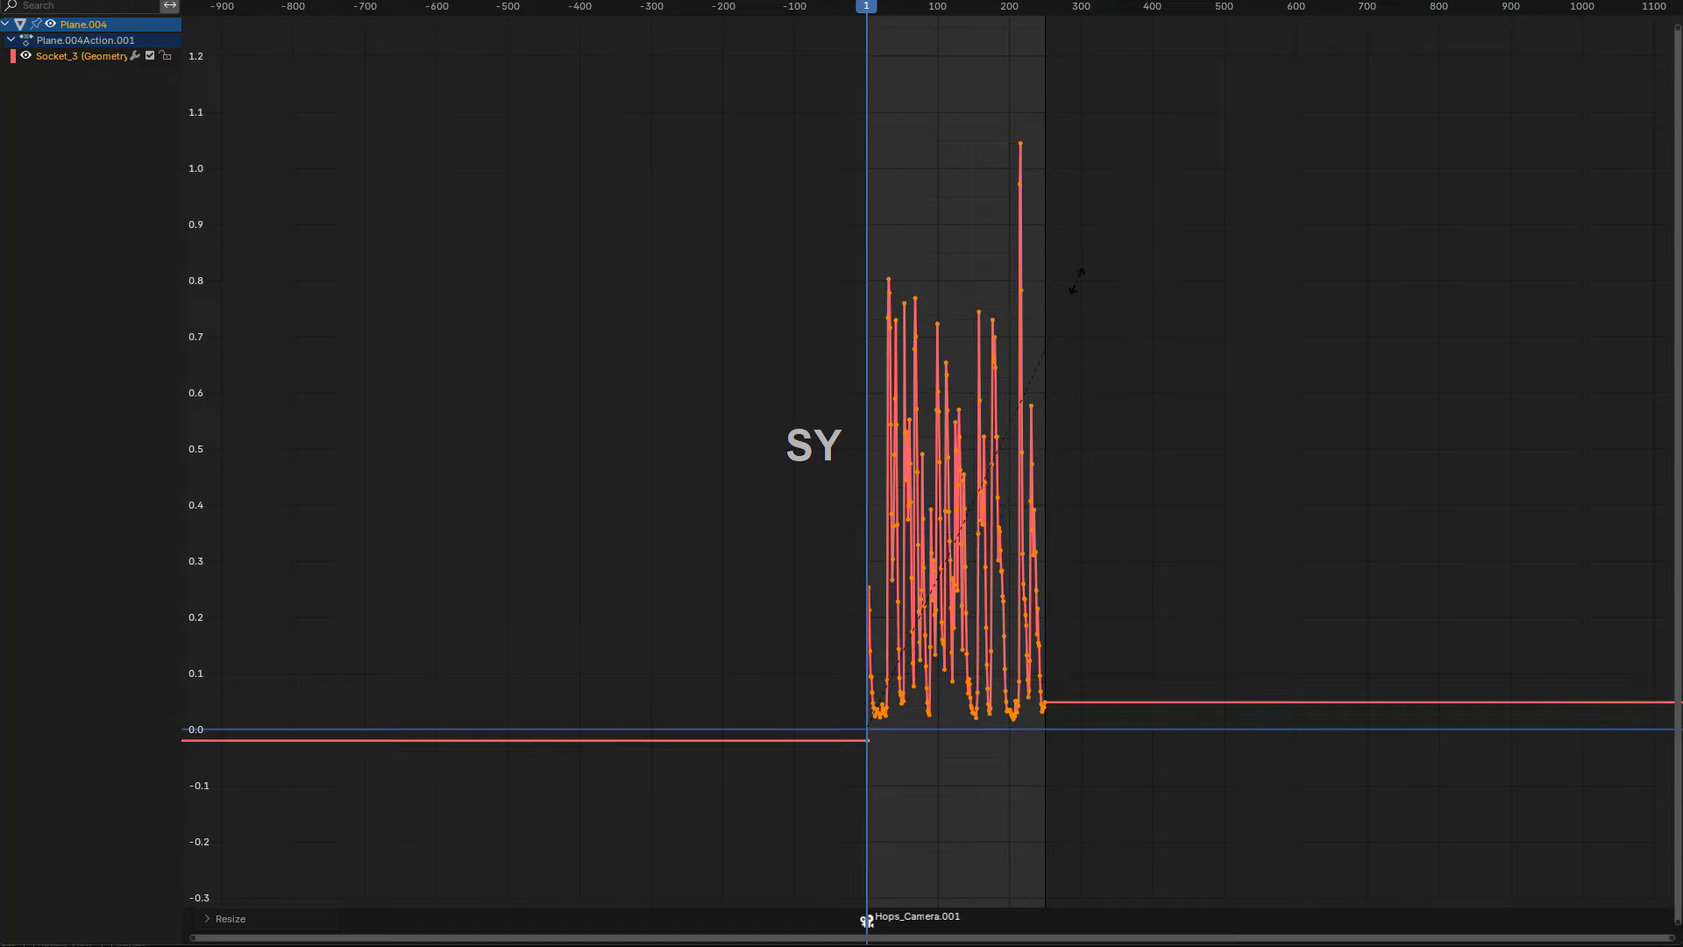
pyautogui.click(851, 186)
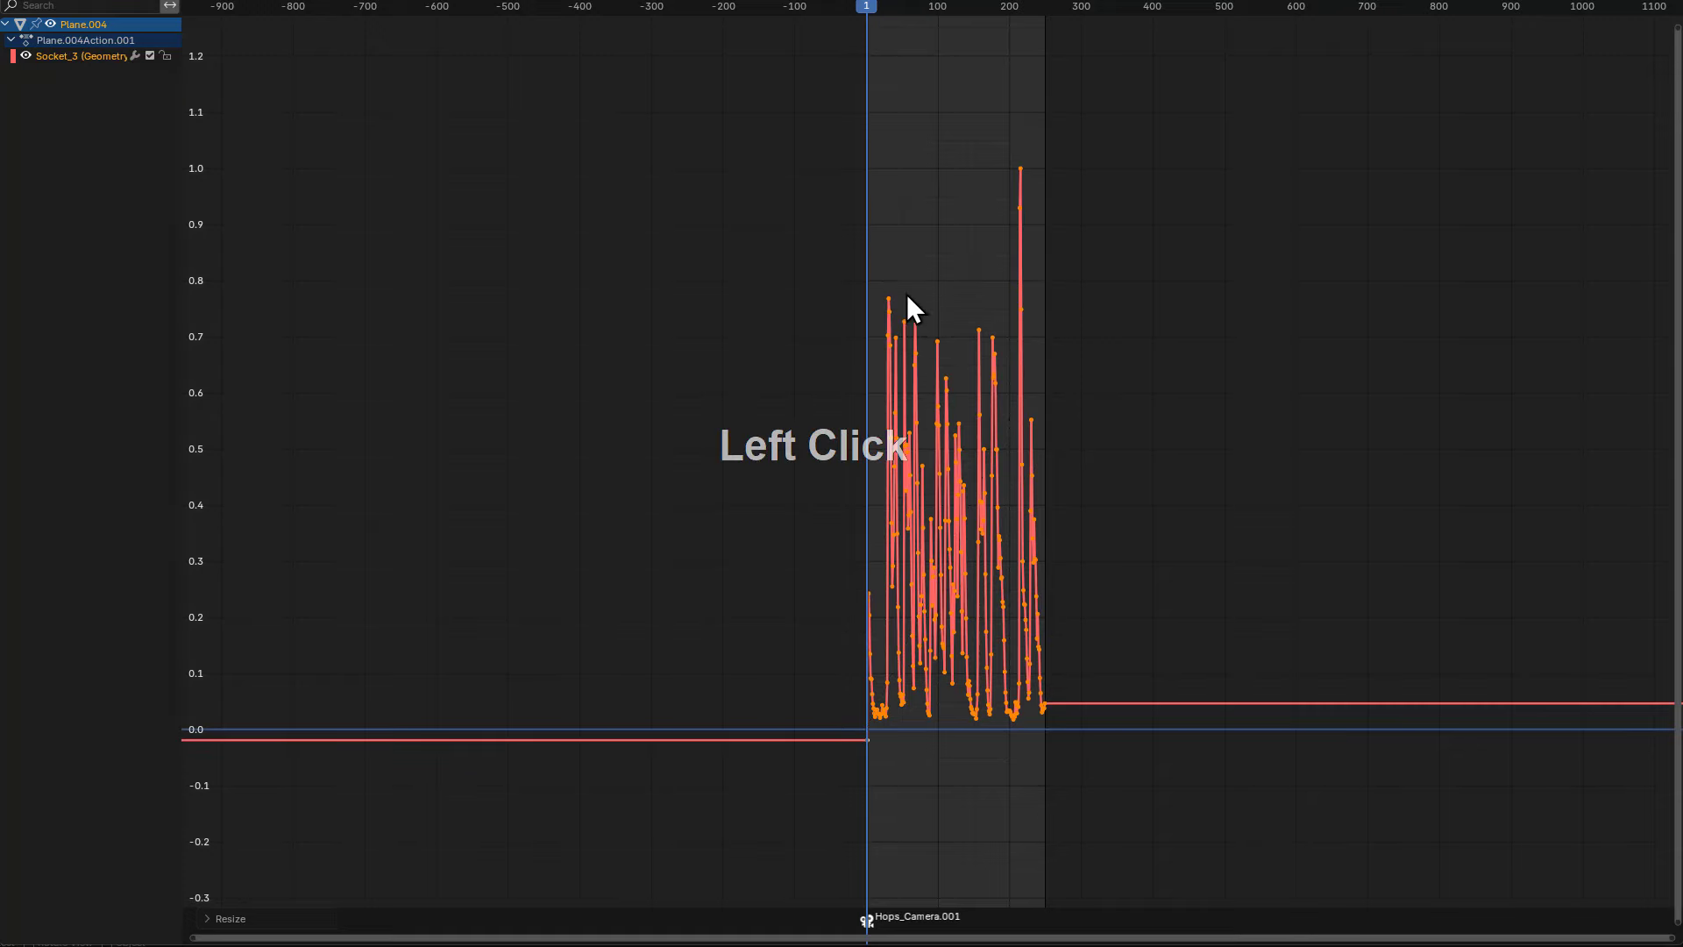
# - Restore the full workspace layout, lock the Value channel against editing and start playing the animation
pyautogui.hotkey('ctrl', 'space')
pyautogui.press('Tab')
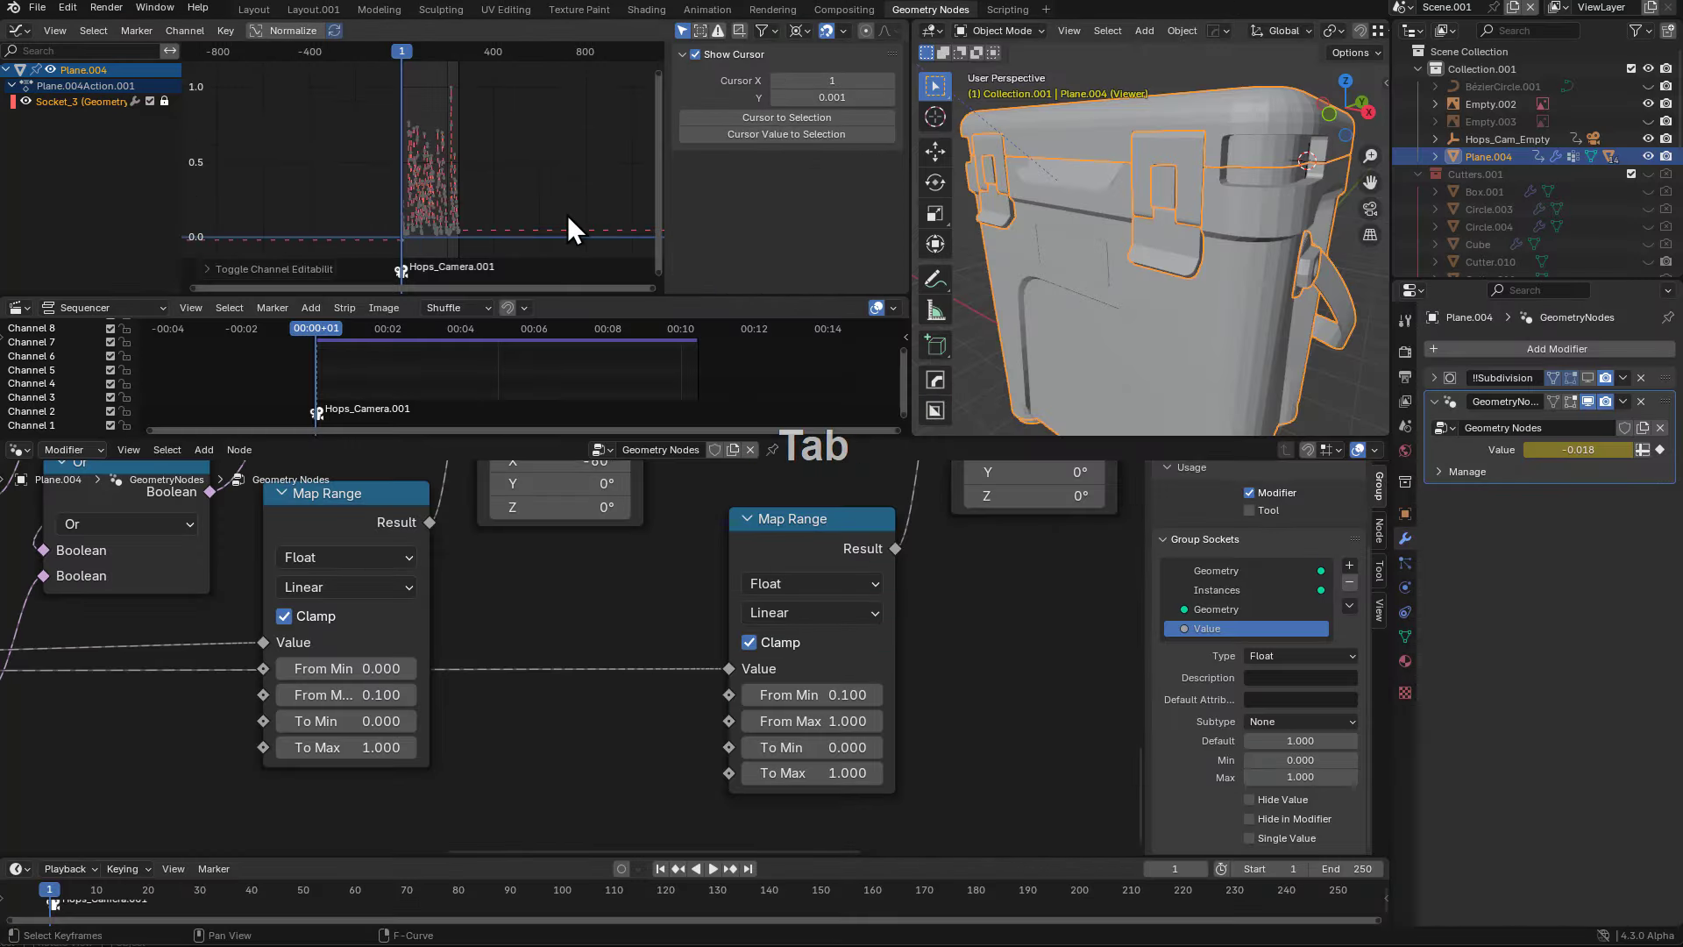
pyautogui.hotkey('shift', 'space')
pyautogui.press('space')
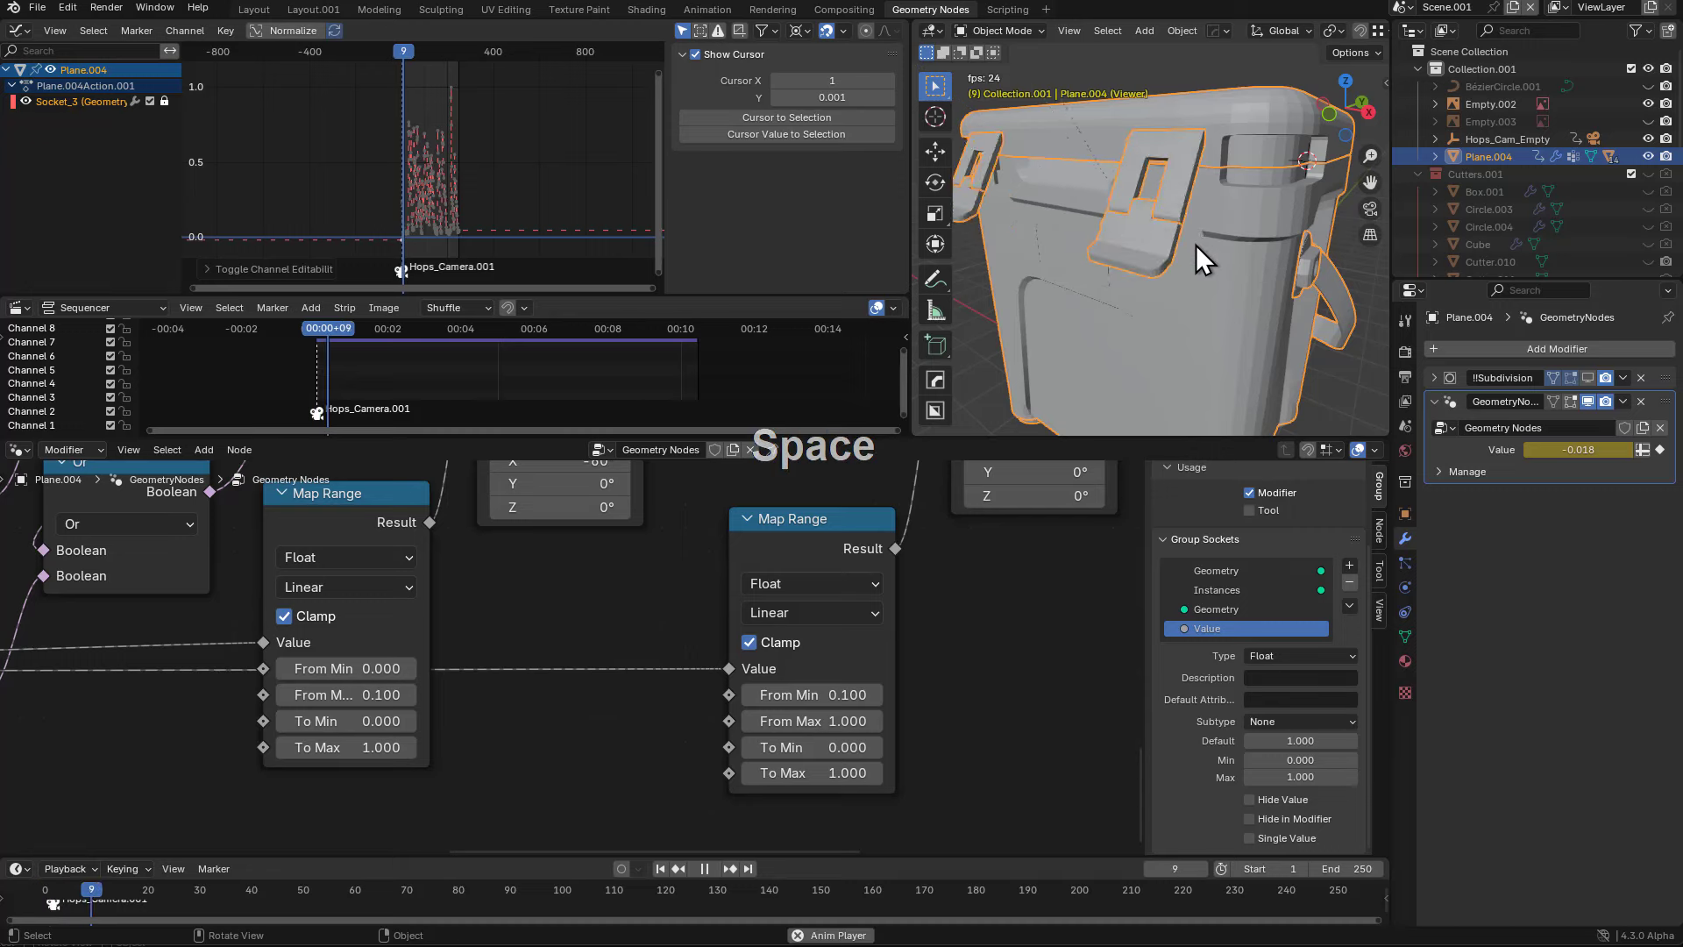
# - Watch the cooler's latches and lid during playback from a wider angle with nothing selected, and stop the playback
pyautogui.moveTo(1196, 245); pyautogui.dragTo(1162, 313, button='middle')
pyautogui.scroll(-2, 1170, 293)
pyautogui.scroll(1, 1160, 315)
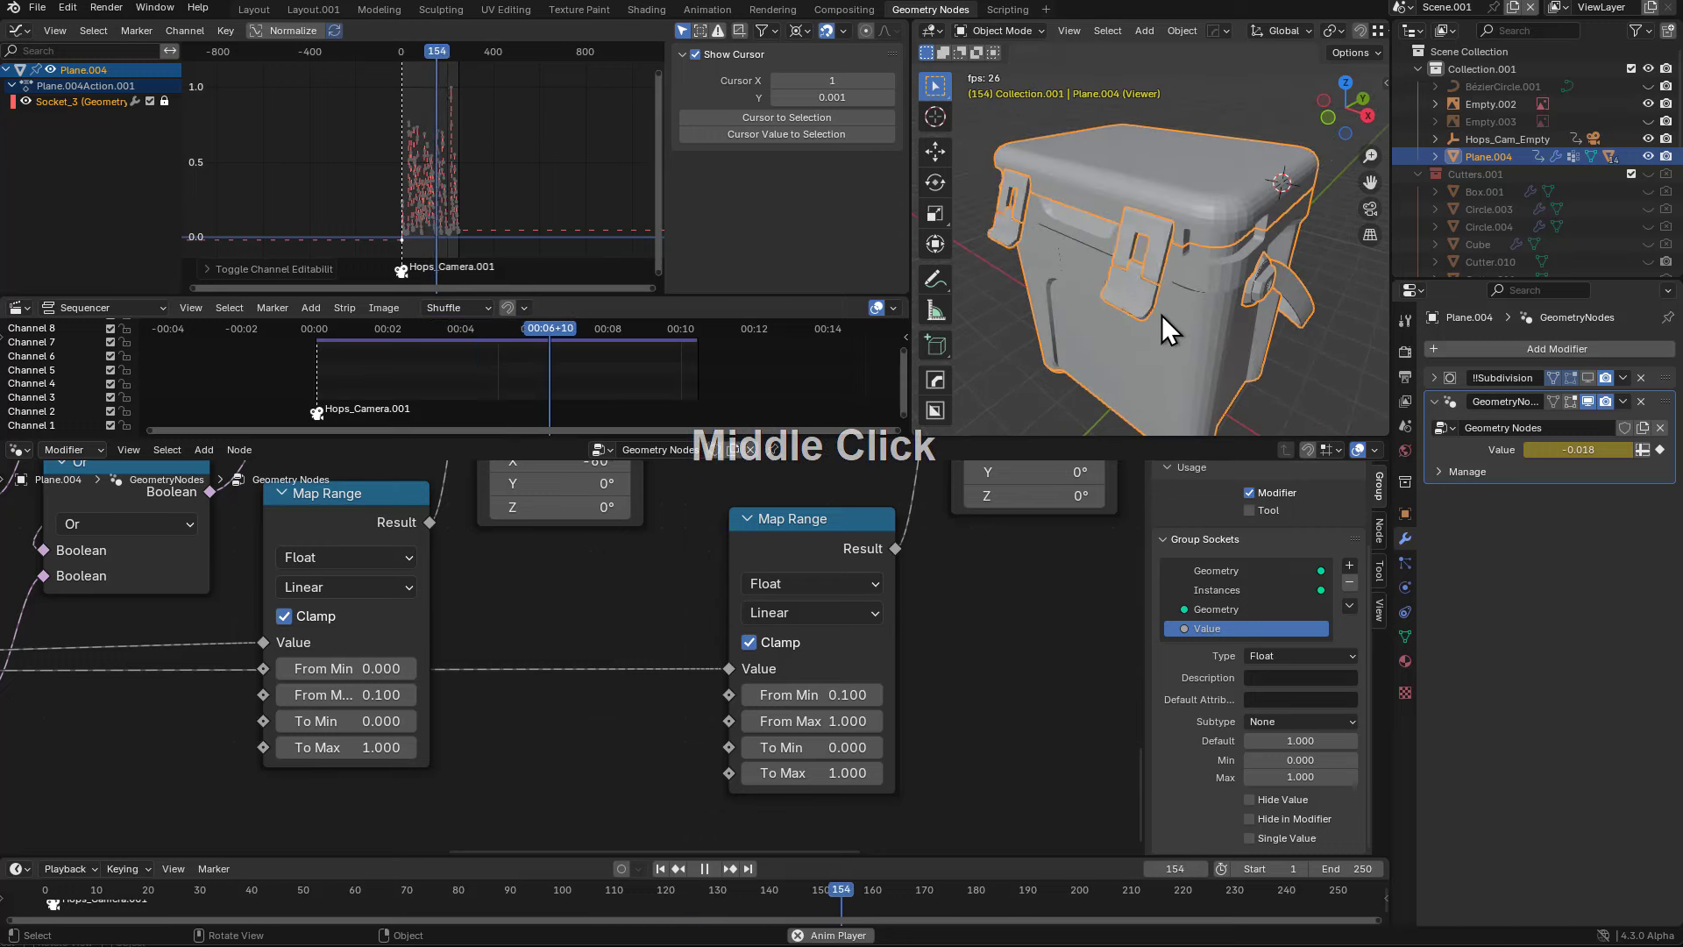
pyautogui.scroll(-2, 1156, 303)
pyautogui.moveTo(1156, 304); pyautogui.dragTo(1174, 326, button='middle')
pyautogui.press('a')
pyautogui.press('a')
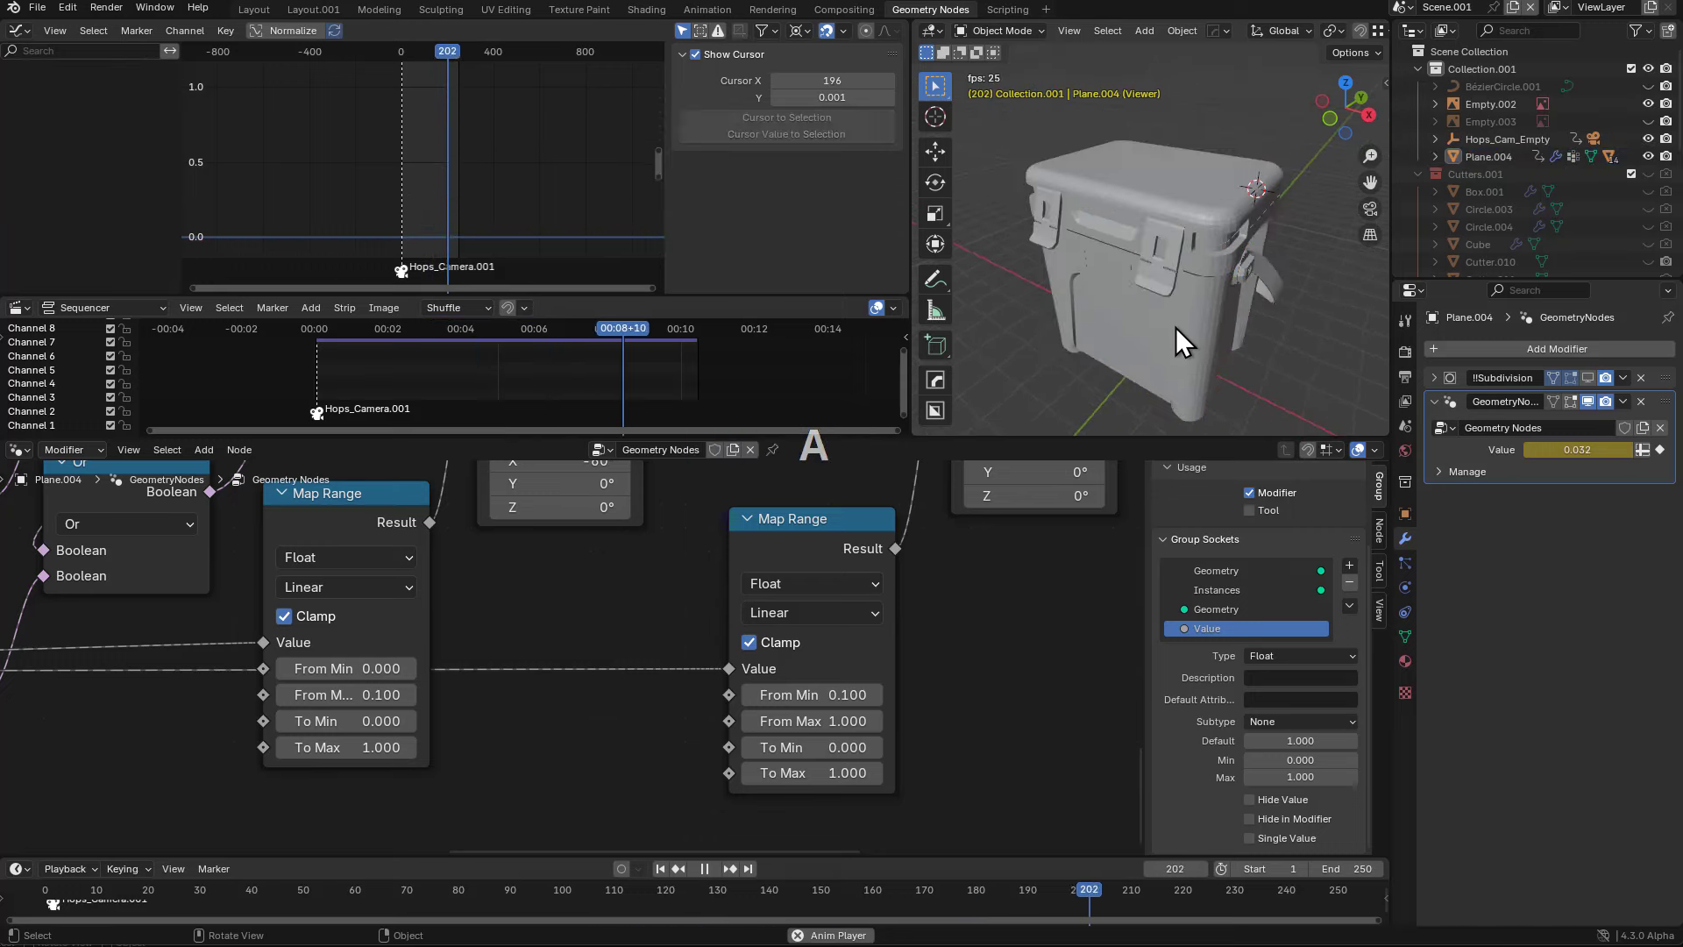
pyautogui.scroll(-3, 1158, 276)
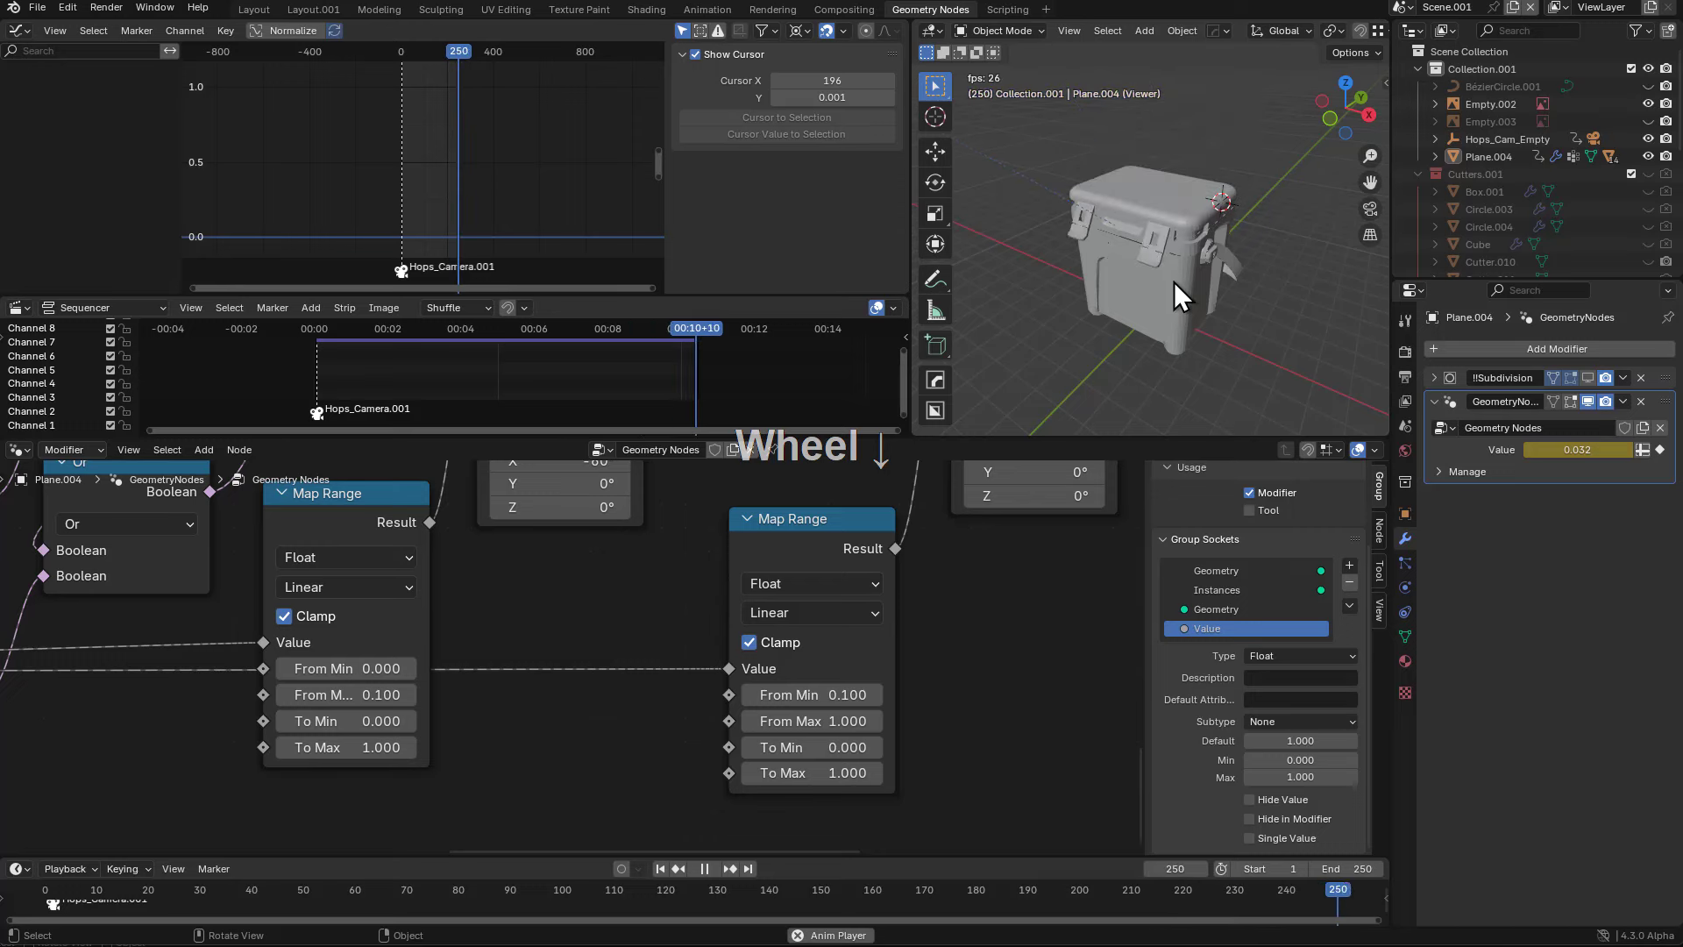
pyautogui.moveTo(1173, 281); pyautogui.dragTo(1157, 277, button='middle')
pyautogui.press('space')
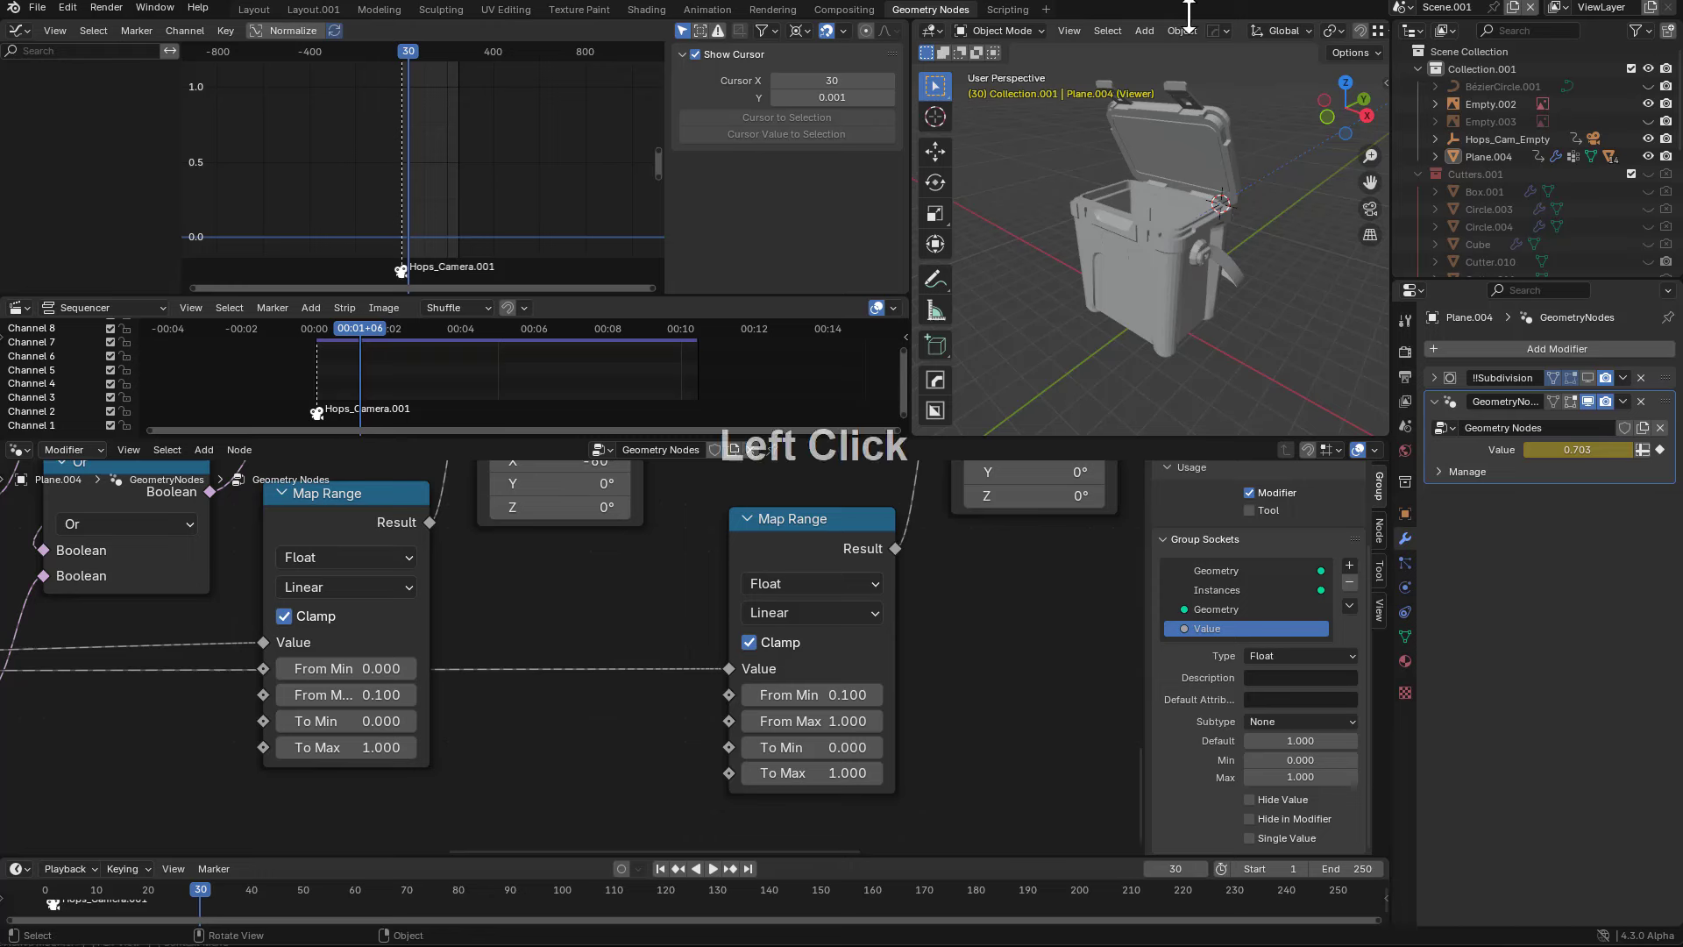
# - Replay the animation from frame 1, select the cooler to compare its motion with the Value curve, and deselect everything
pyautogui.moveTo(1098, 250); pyautogui.dragTo(1156, 243, button='middle')
pyautogui.hotkey('shift', 'Left')
pyautogui.scroll(3, 1135, 291)
pyautogui.press('space')
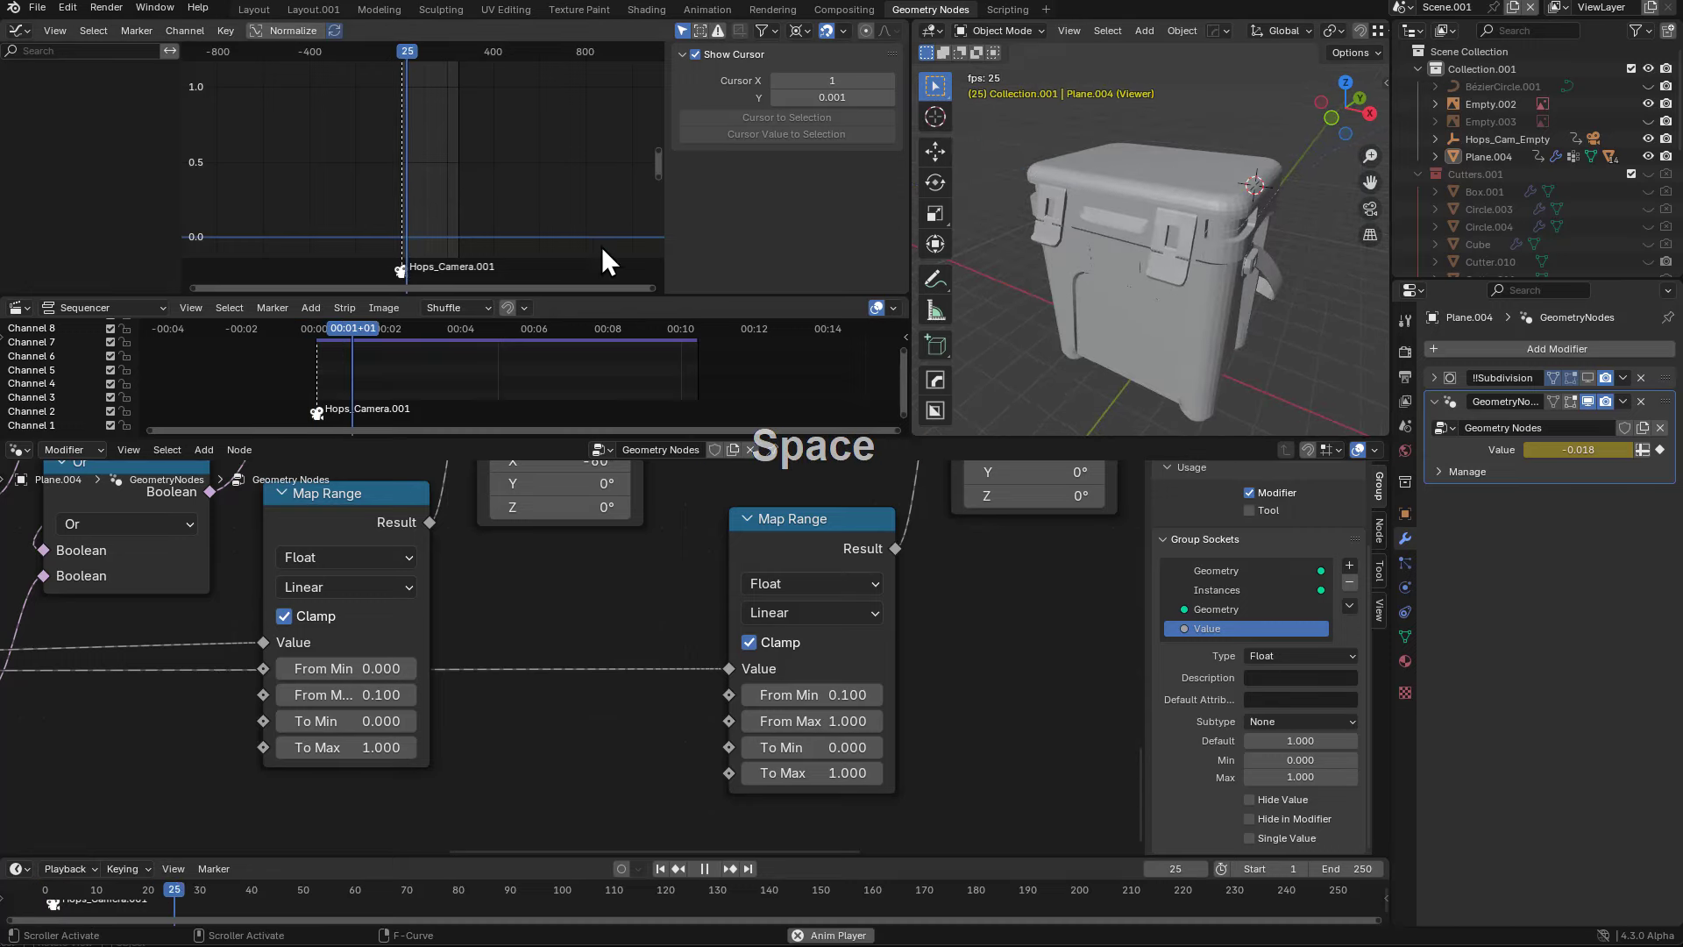
pyautogui.click(1134, 338)
pyautogui.scroll(2, 512, 247)
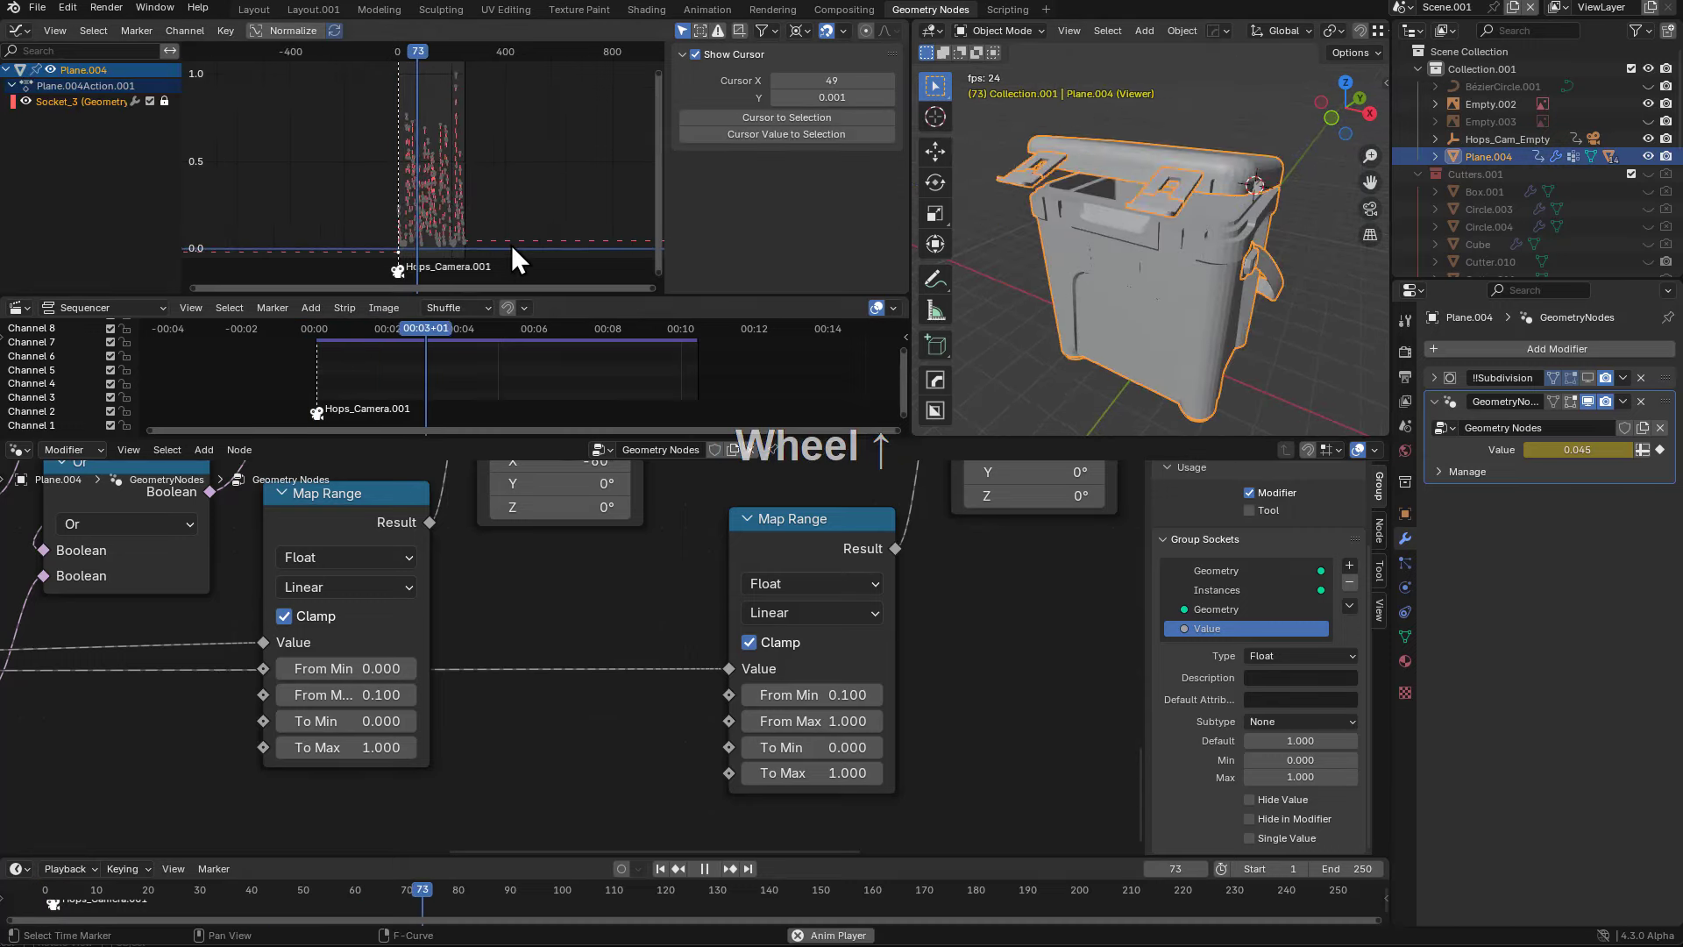
pyautogui.hotkey('alt', 'a')
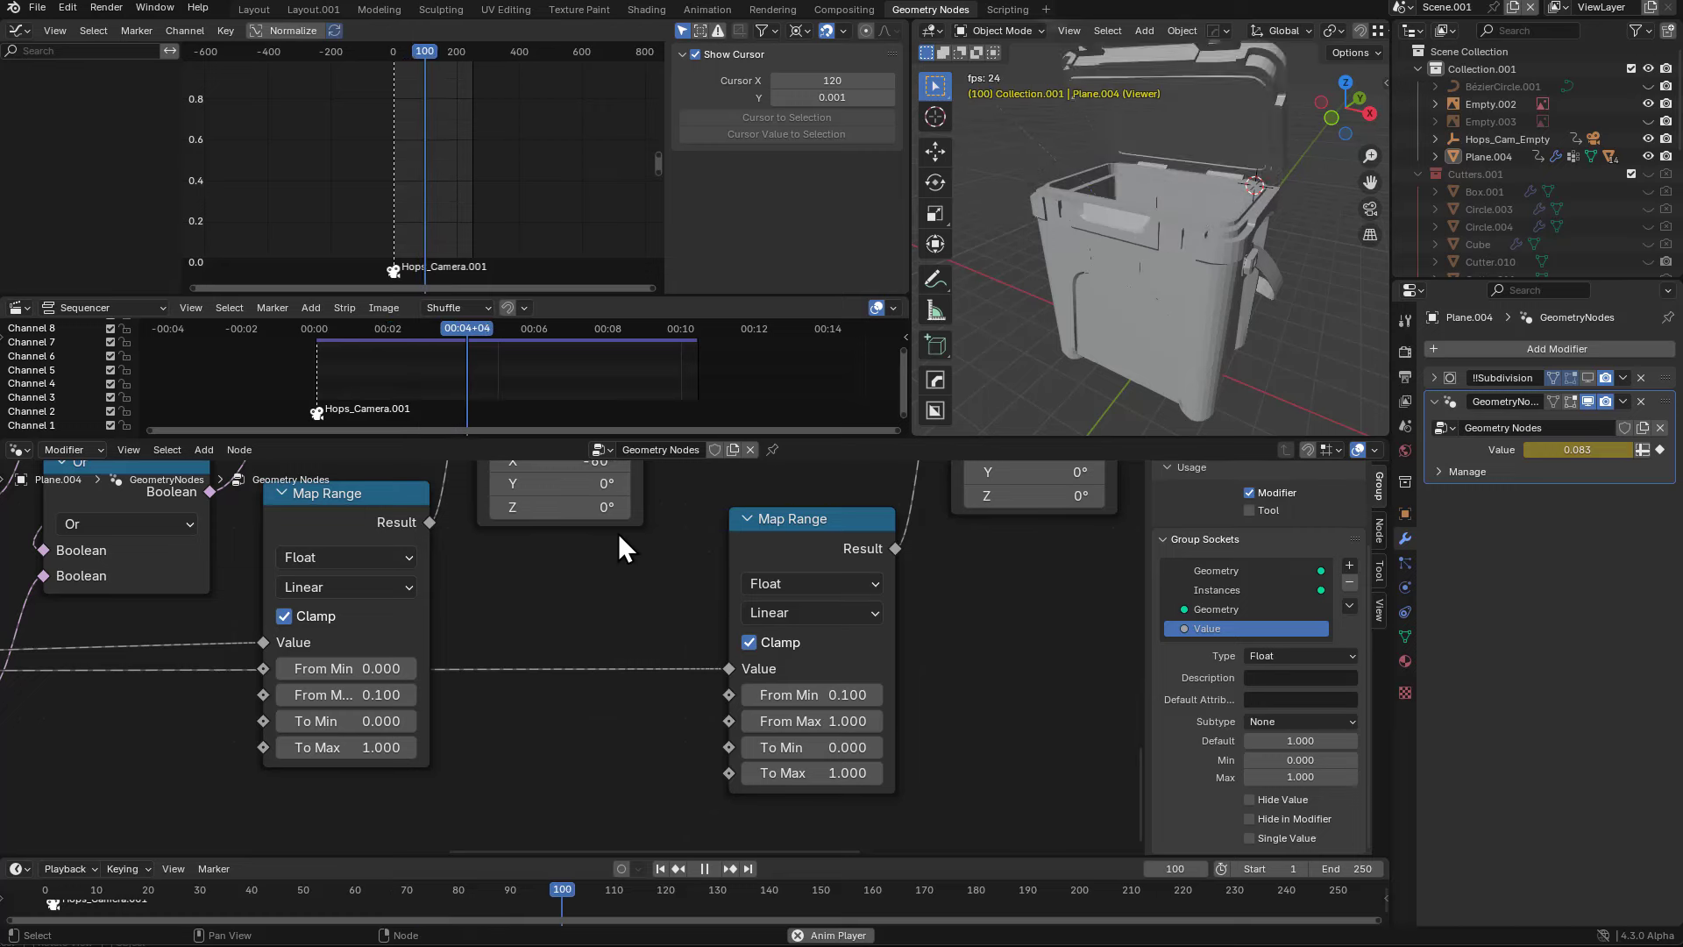
# - Pack the external resources into the blend file and save it
pyautogui.click(41, 14)
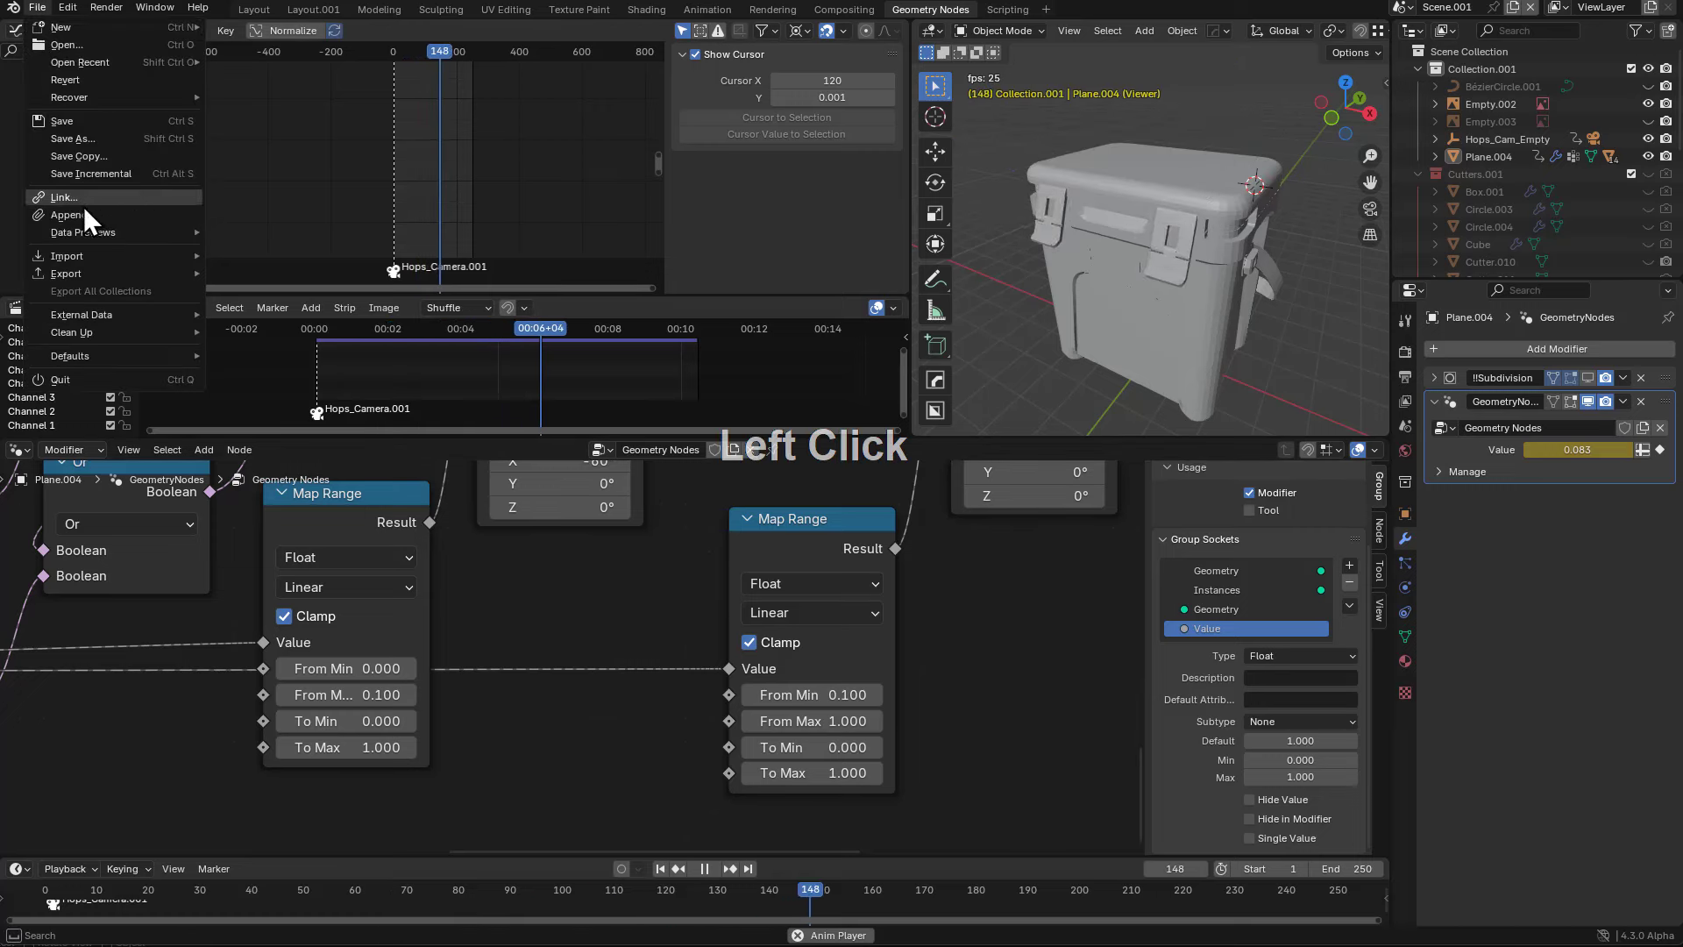
pyautogui.moveTo(145, 323)
pyautogui.click(239, 314)
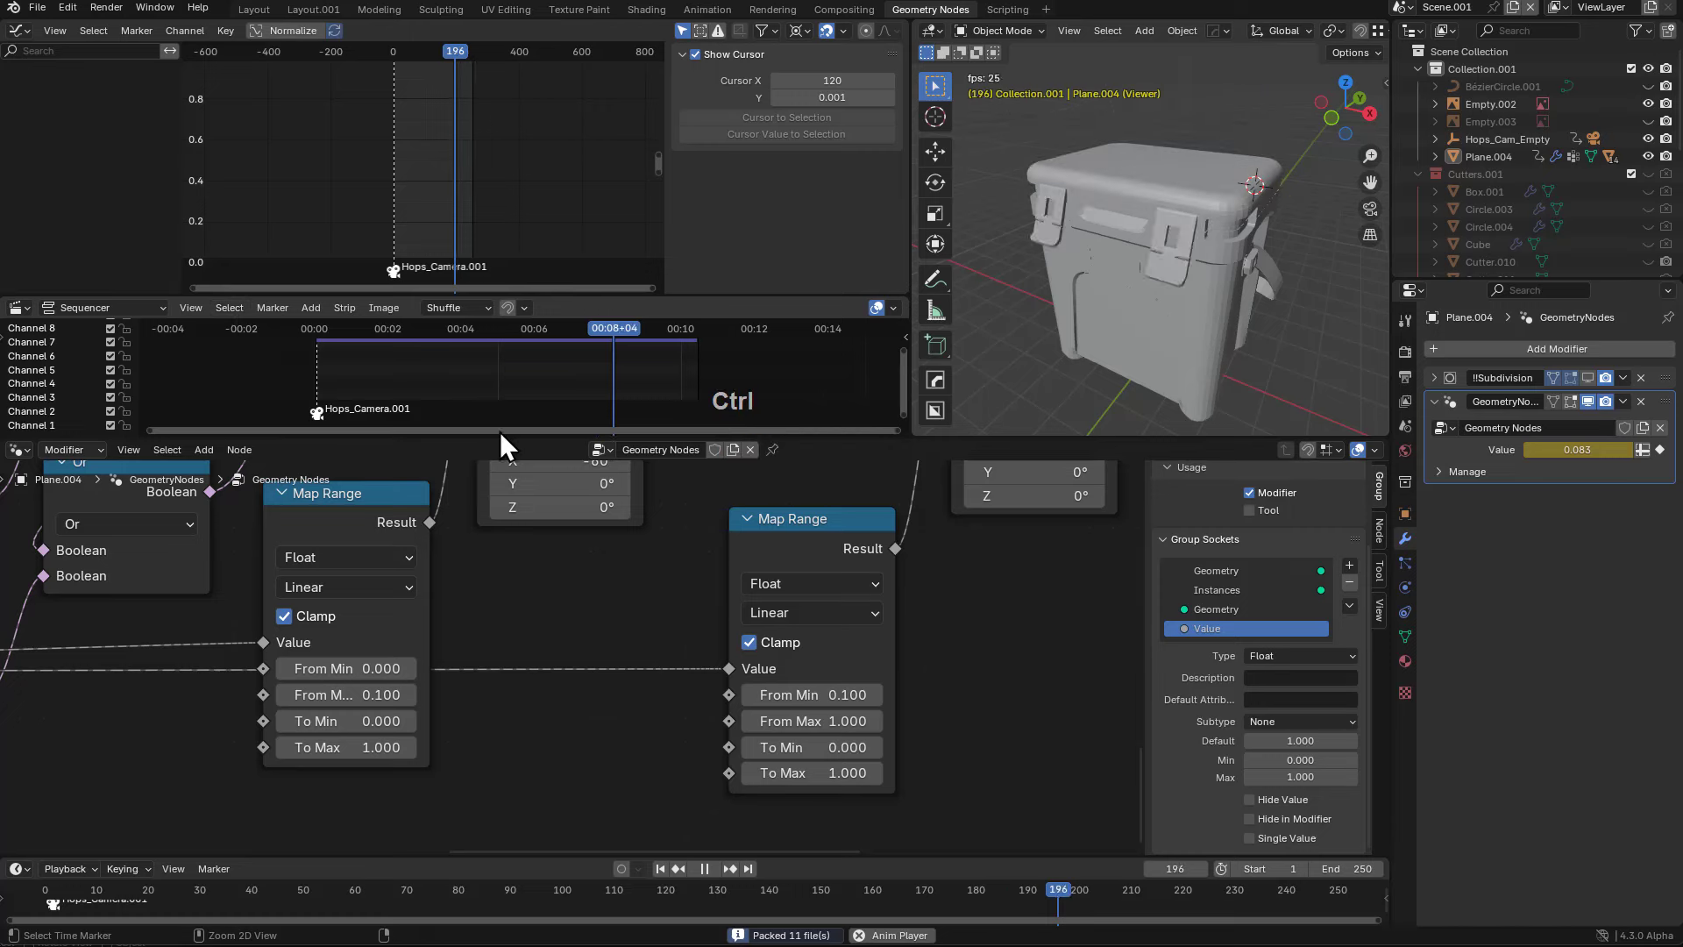
pyautogui.hotkey('ctrl', 's')
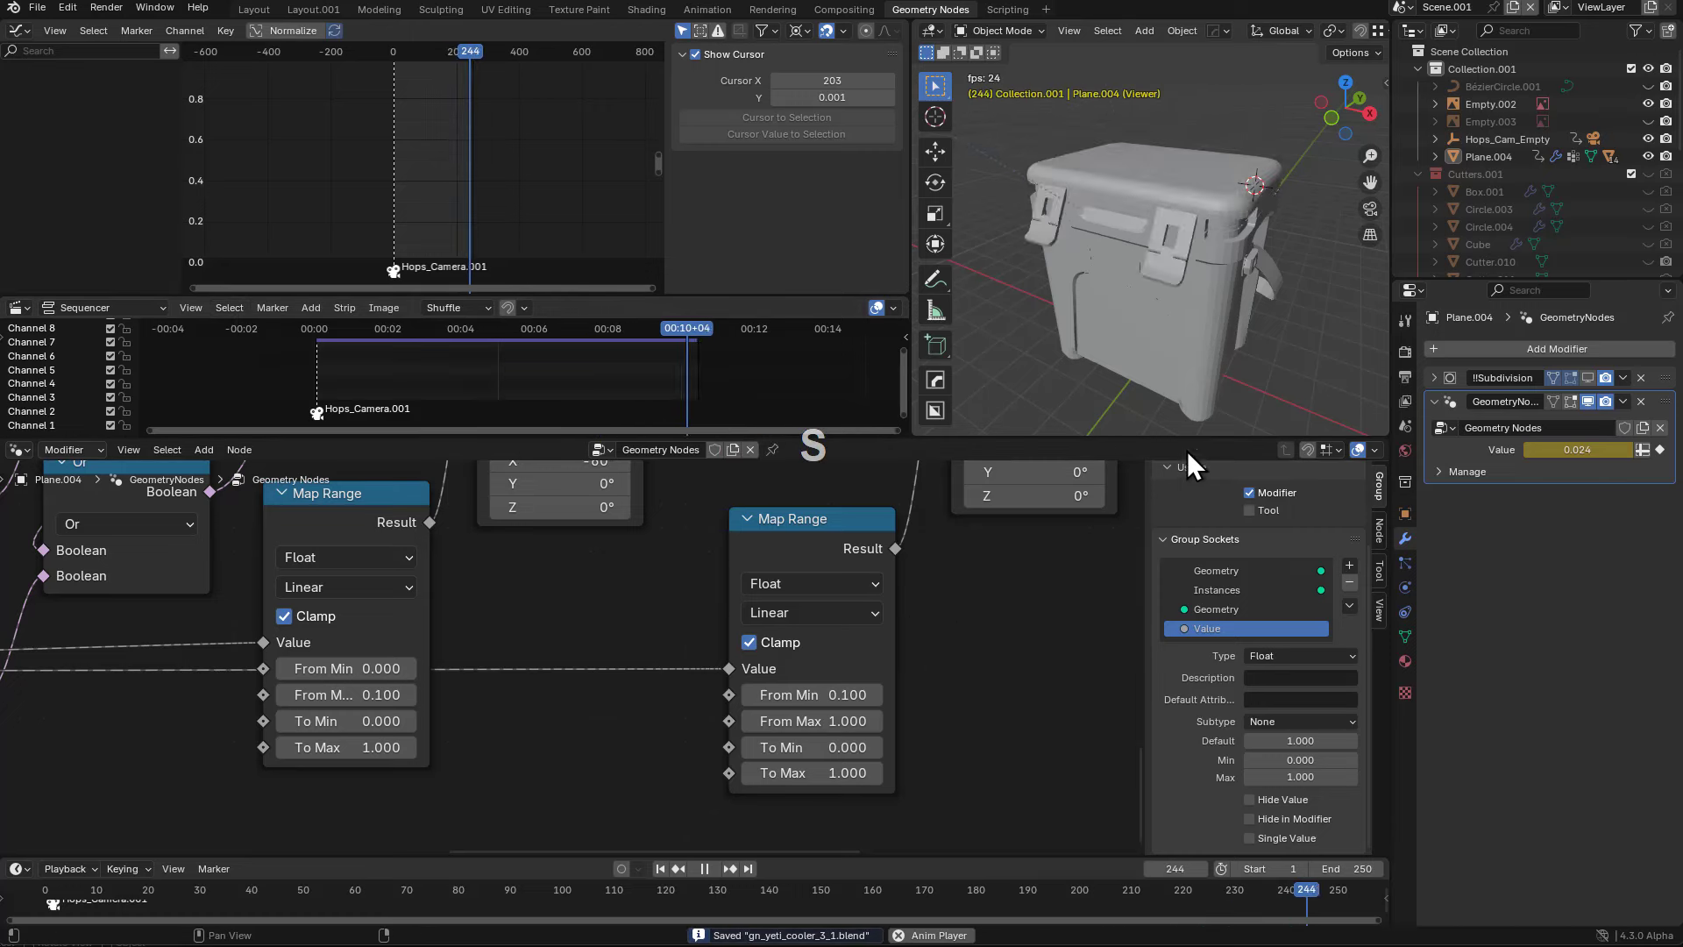
# - Watch the cooler's motion from the other front side with it selected and deselected, and stop the playback
pyautogui.moveTo(1216, 386); pyautogui.dragTo(1122, 333, button='middle')
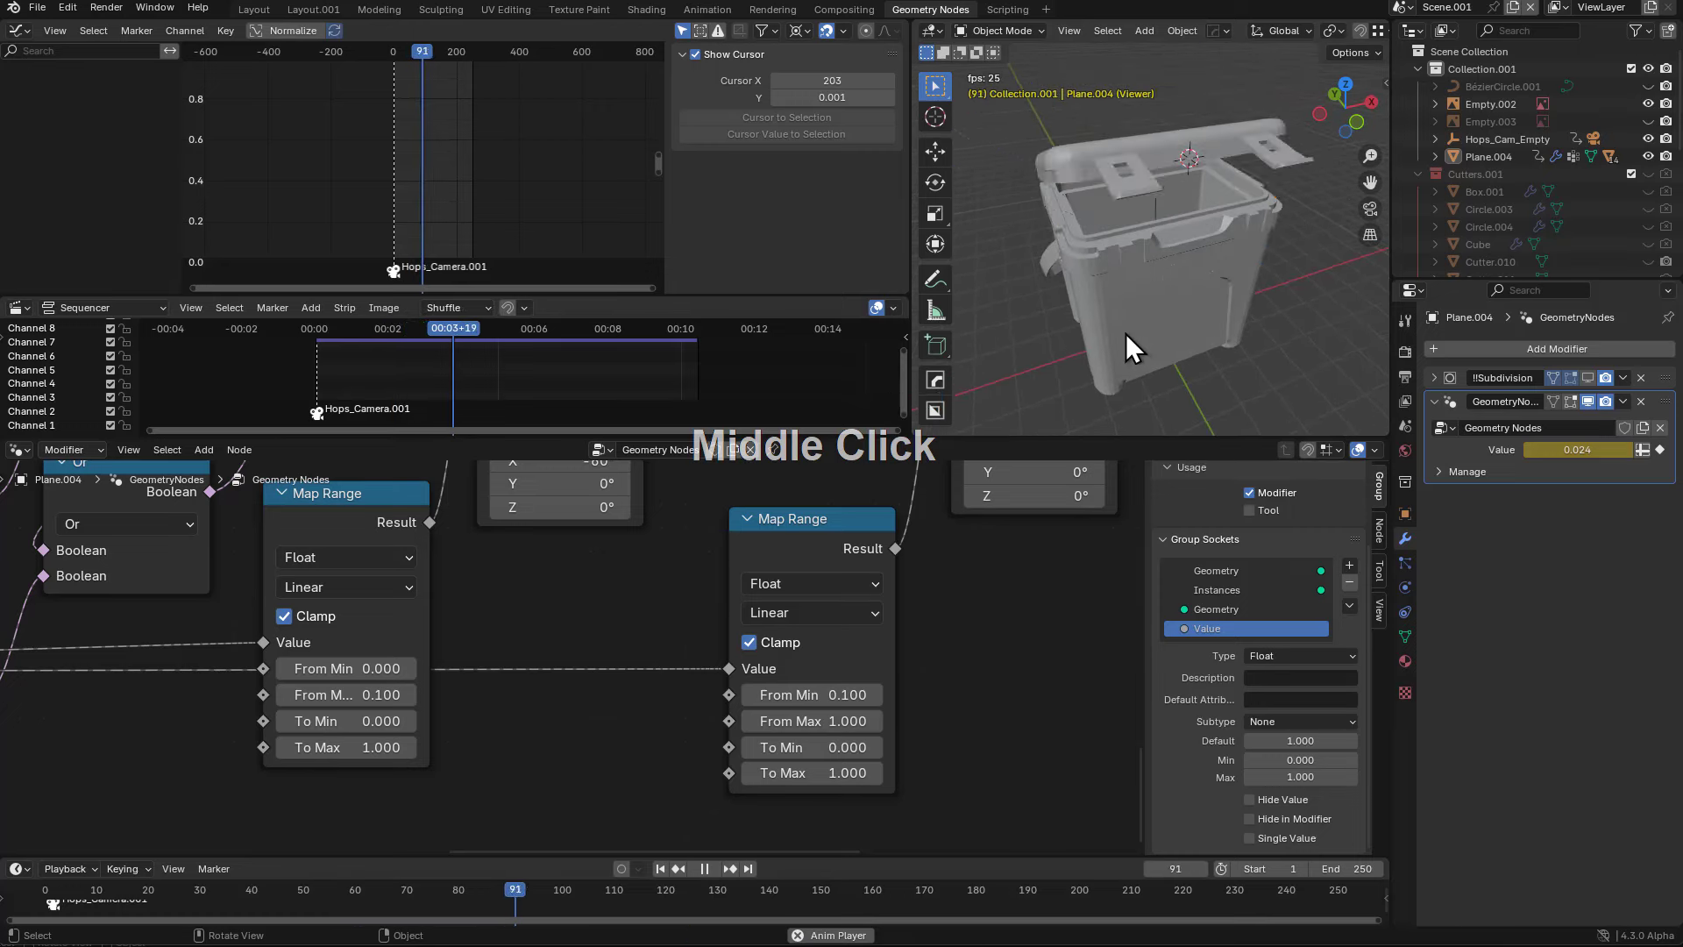
pyautogui.click(1125, 335)
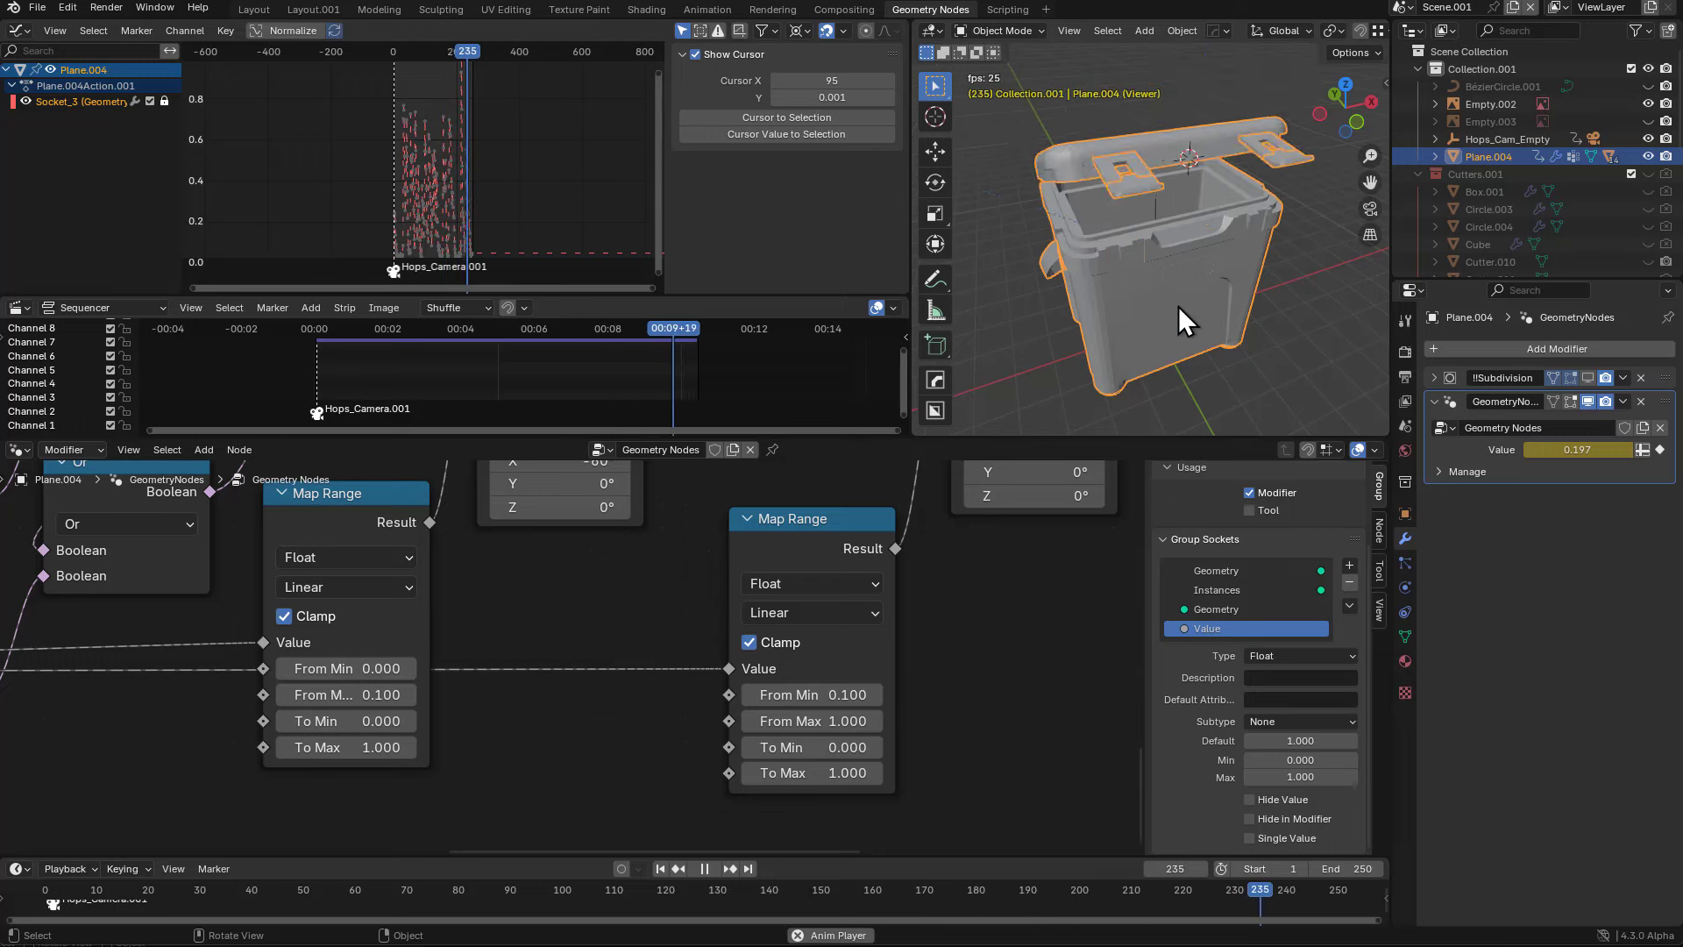
pyautogui.hotkey('alt', 'a')
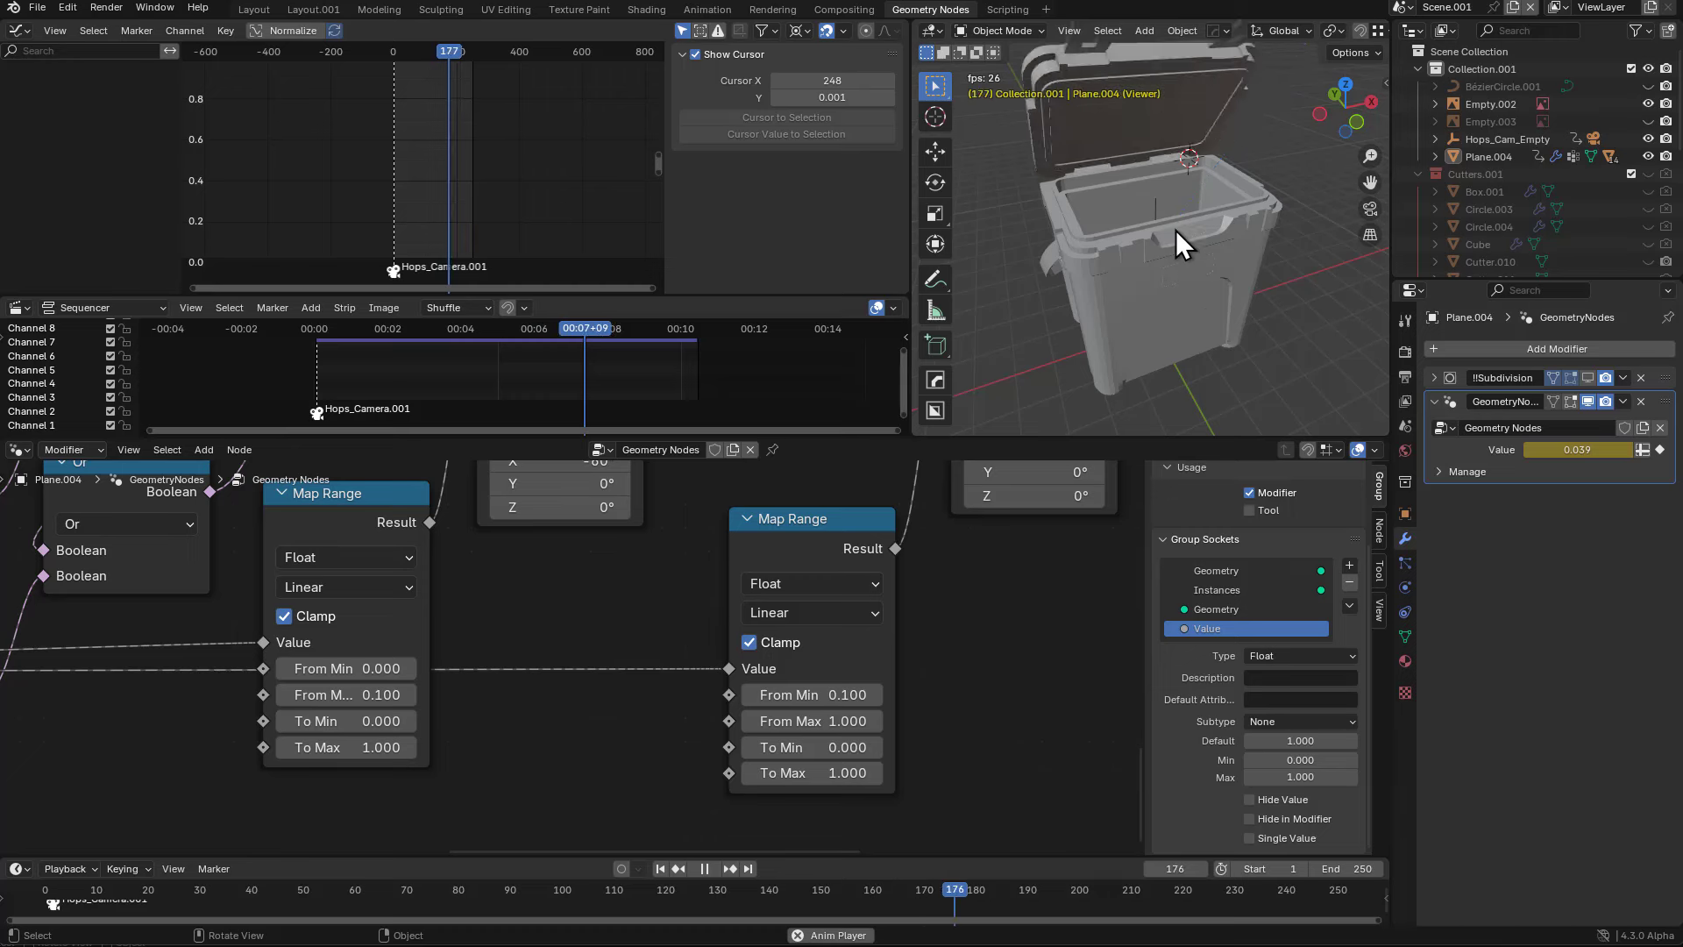
pyautogui.click(1094, 283)
pyautogui.press('space')
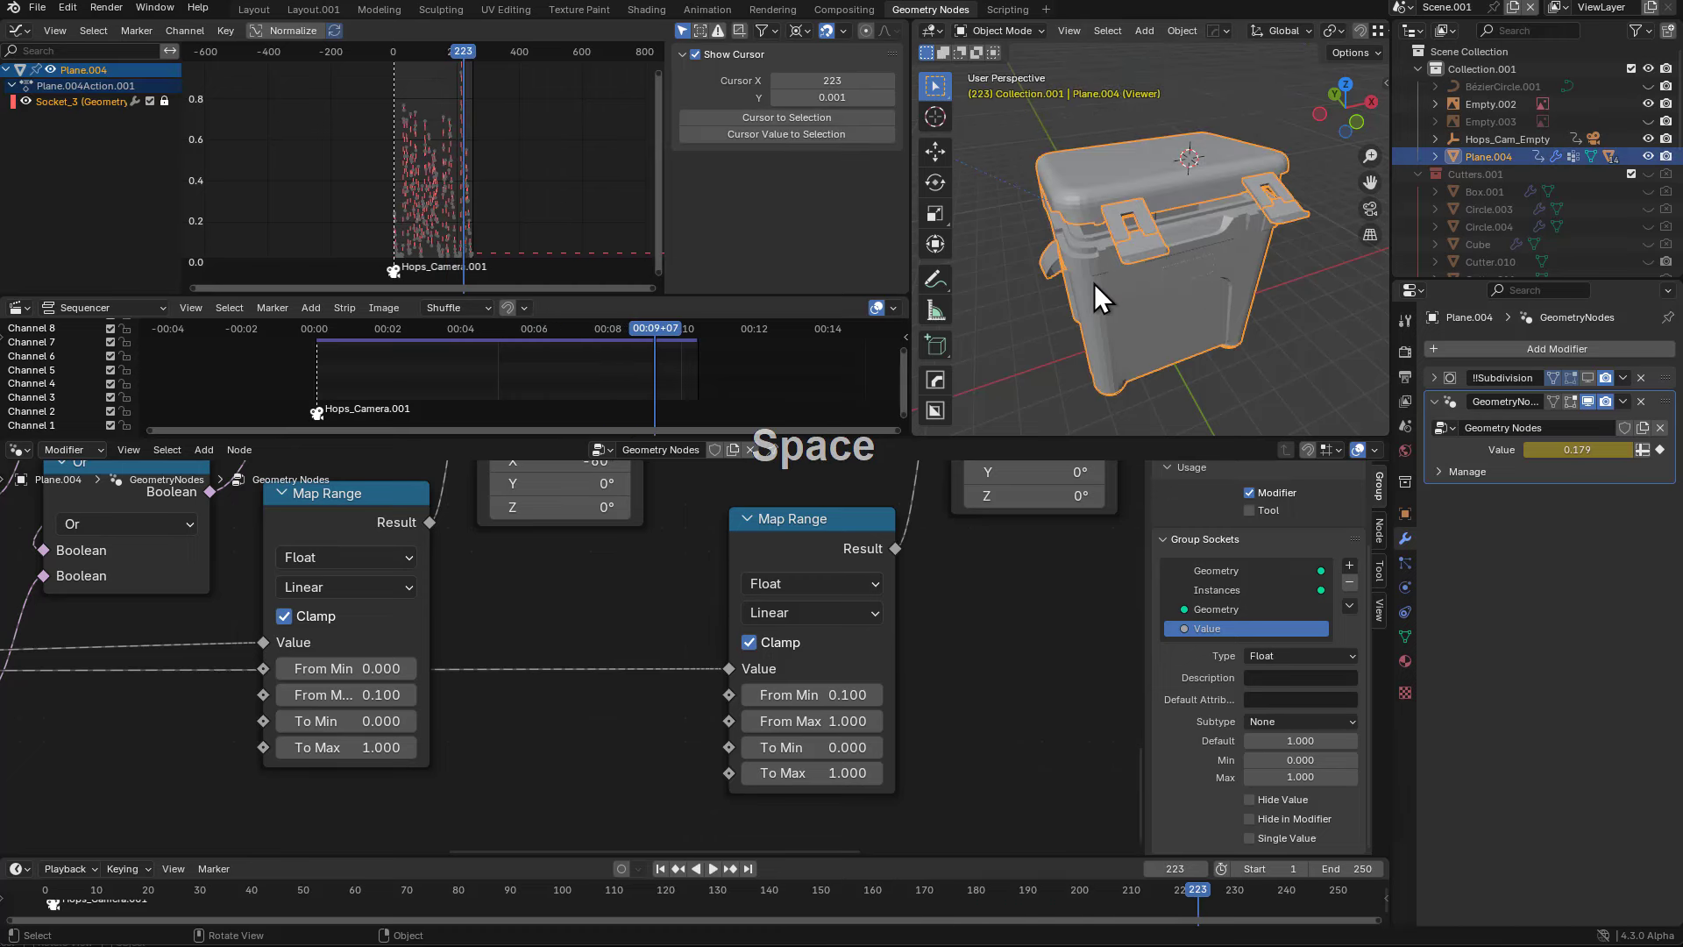
pyautogui.click(1300, 272)
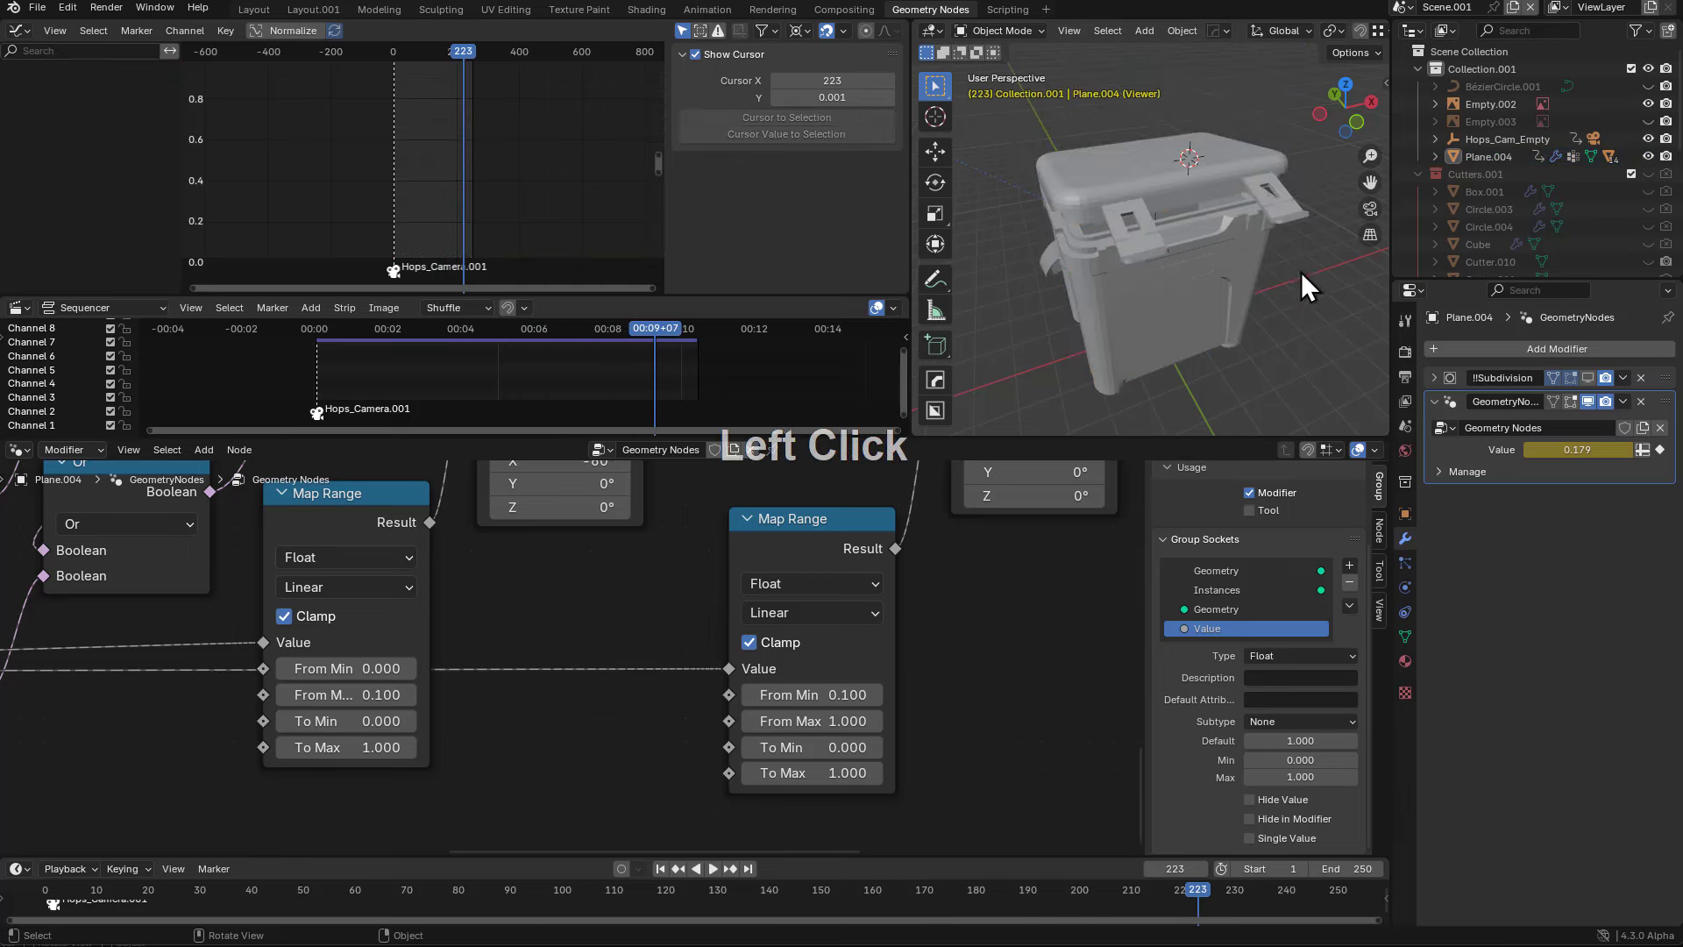
pyautogui.scroll(2, 1294, 271)
pyautogui.scroll(-1, 1252, 255)
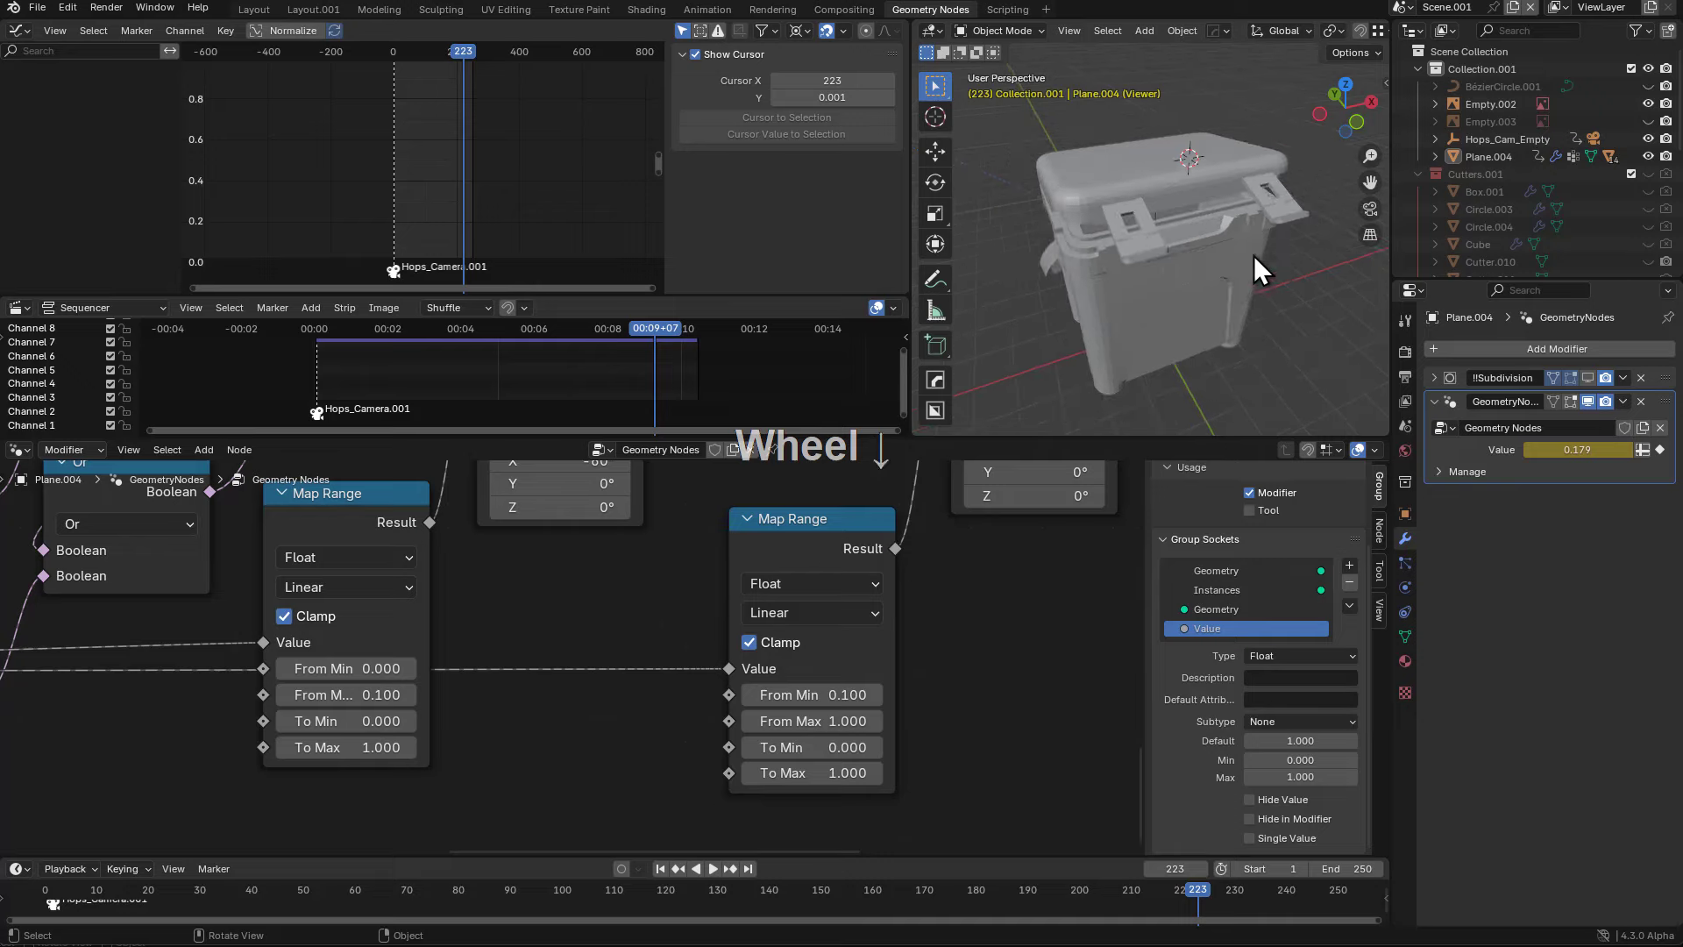
# - Show the cooler in a full-screen viewport and apply Autosmooth with 30° sharpness, 35° auto smooth and additive mode
pyautogui.click(1250, 252)
pyautogui.hotkey('ctrl', 'alt', 'space')
pyautogui.moveTo(1248, 251); pyautogui.dragTo(1099, 292, button='middle')
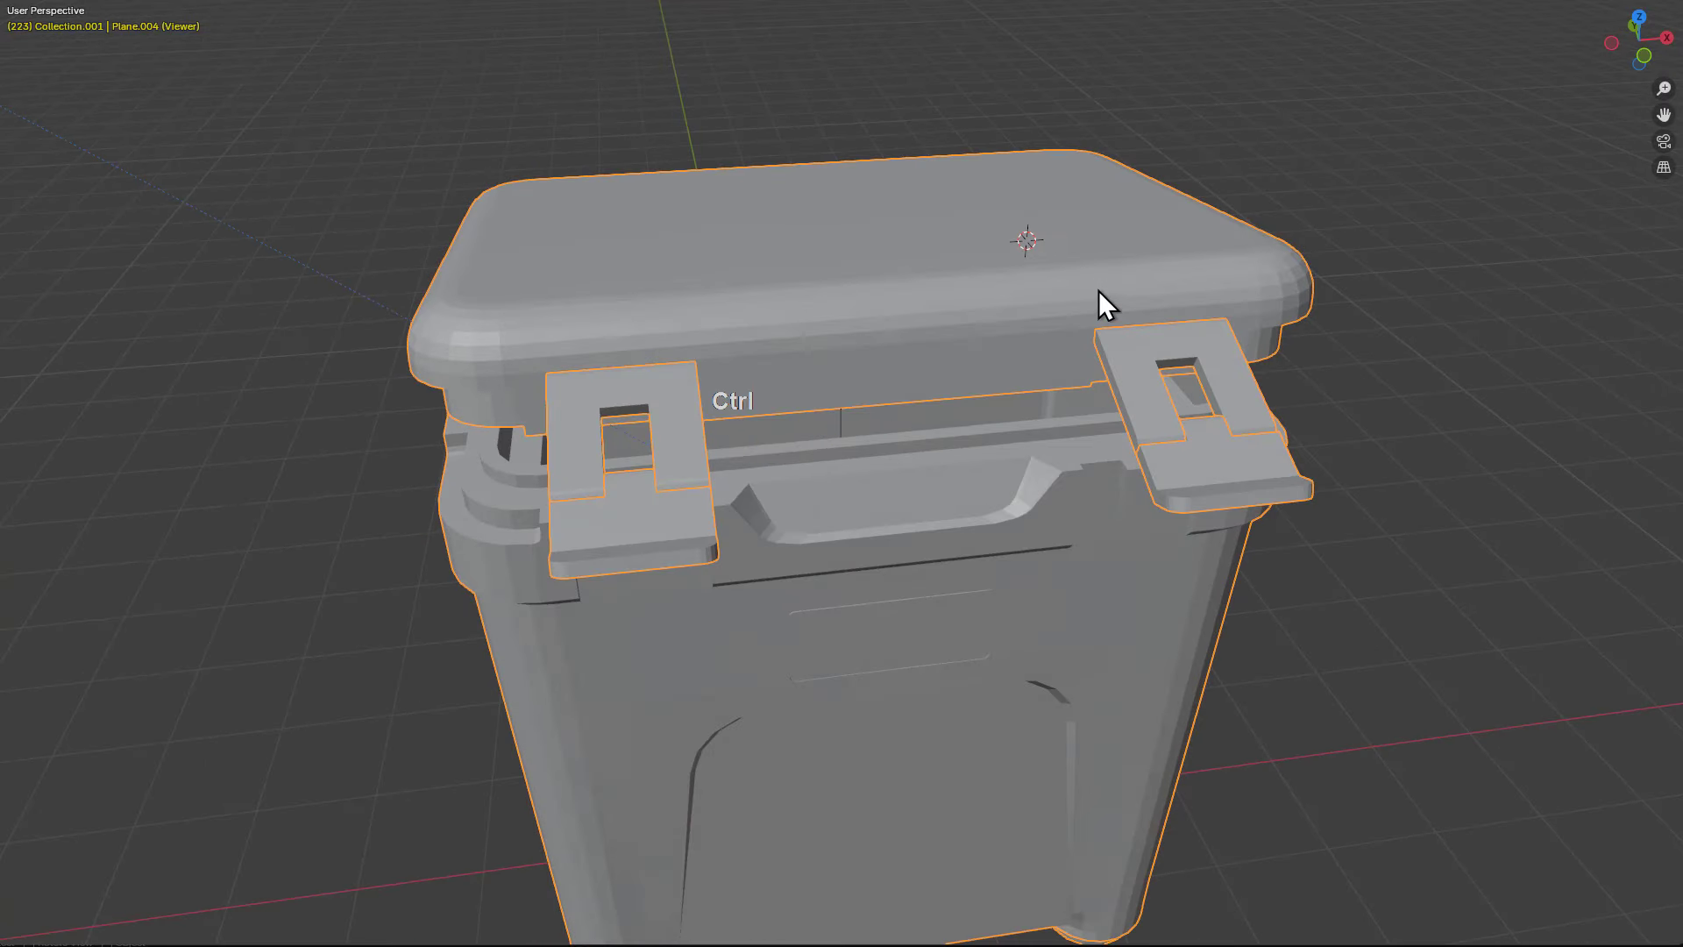
pyautogui.hotkey('ctrl', '`')
pyautogui.click(1069, 350)
pyautogui.moveTo(1000, 358); pyautogui.dragTo(1103, 322, button='middle')
pyautogui.press('q')
pyautogui.keyDown('shift'); pyautogui.click(1017, 345); pyautogui.keyUp('shift')
# - Play the animation with nothing selected and turn on the wireframe overlay to show the cooler's topology
pyautogui.hotkey('shift', 'space')
pyautogui.press('space')
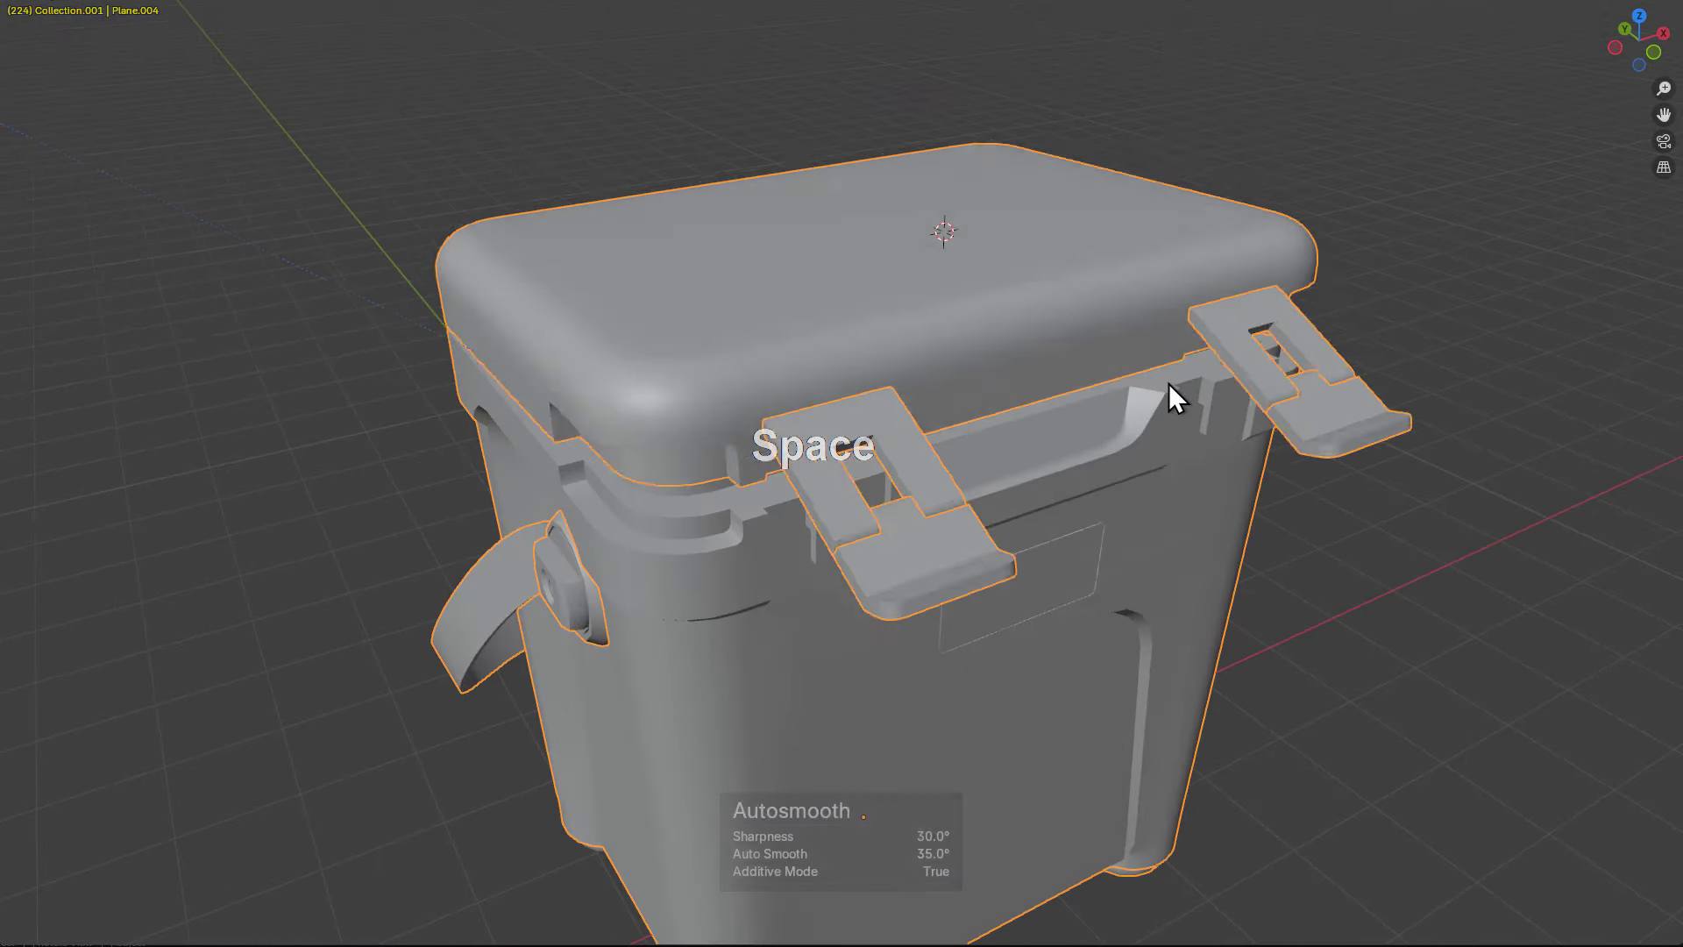
pyautogui.hotkey('alt', 'a')
pyautogui.moveTo(1164, 401); pyautogui.dragTo(1068, 387, button='middle')
pyautogui.hotkey('alt', 'v')
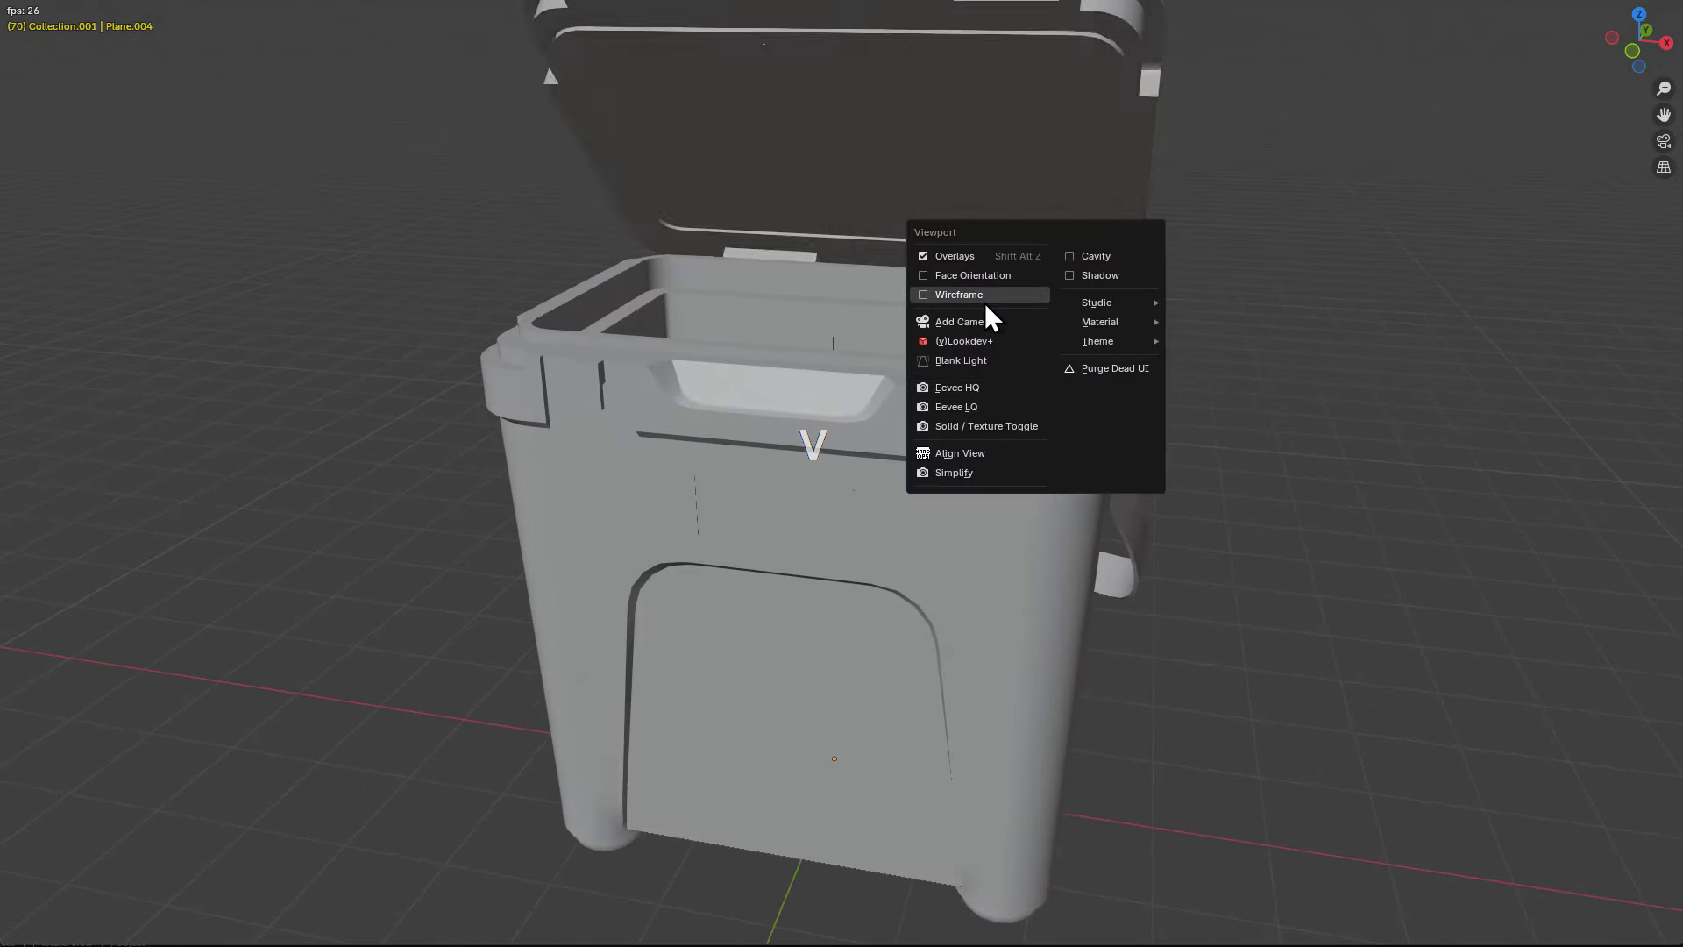
pyautogui.click(985, 300)
pyautogui.moveTo(990, 347); pyautogui.dragTo(1045, 349, button='middle')
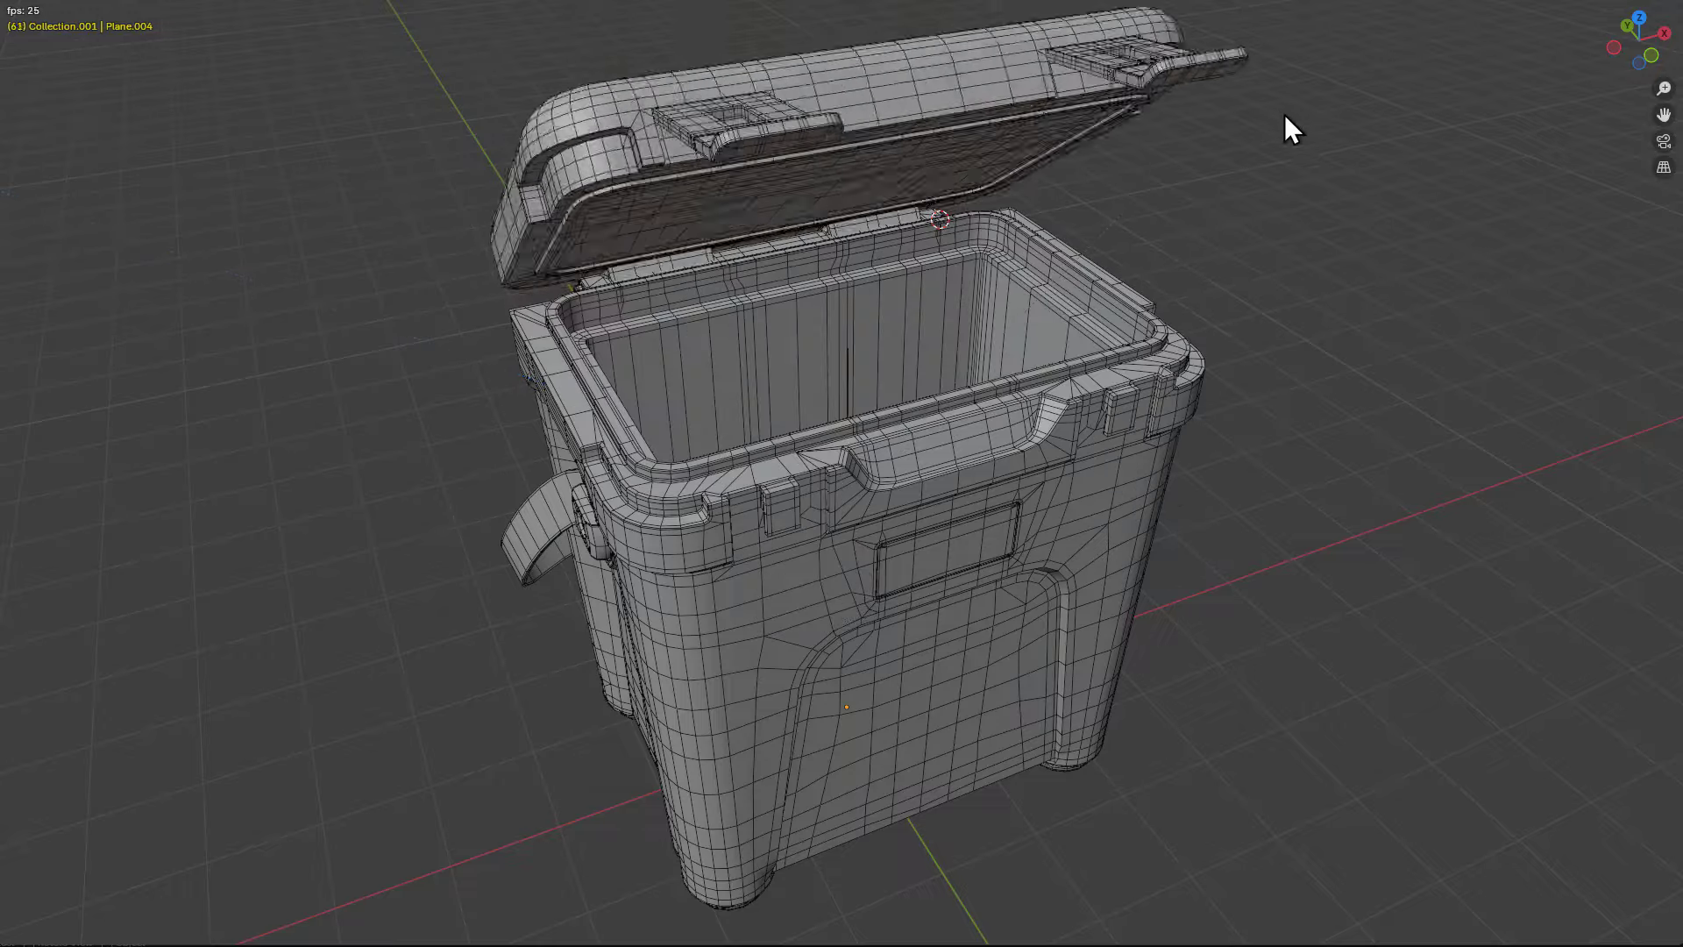
# - View the playing animation through the scene camera with the camera frame enlarged to fill more of the viewport
pyautogui.press('KP_0')
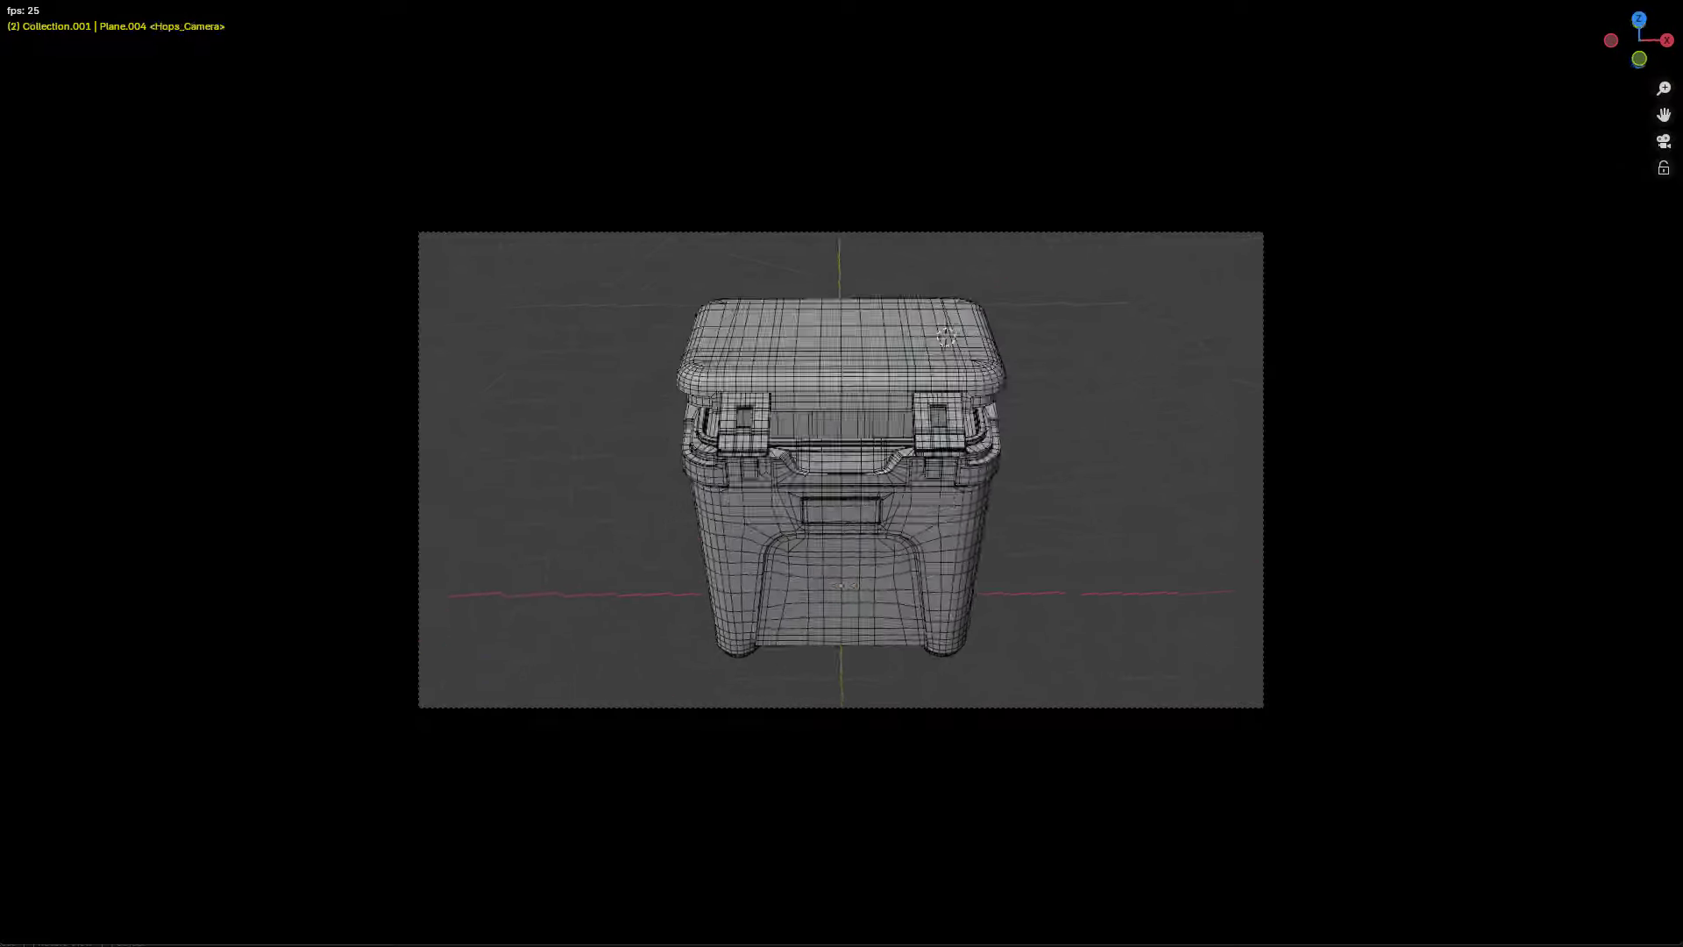
pyautogui.scroll(2, 1245, 285)
pyautogui.scroll(1, 1244, 284)
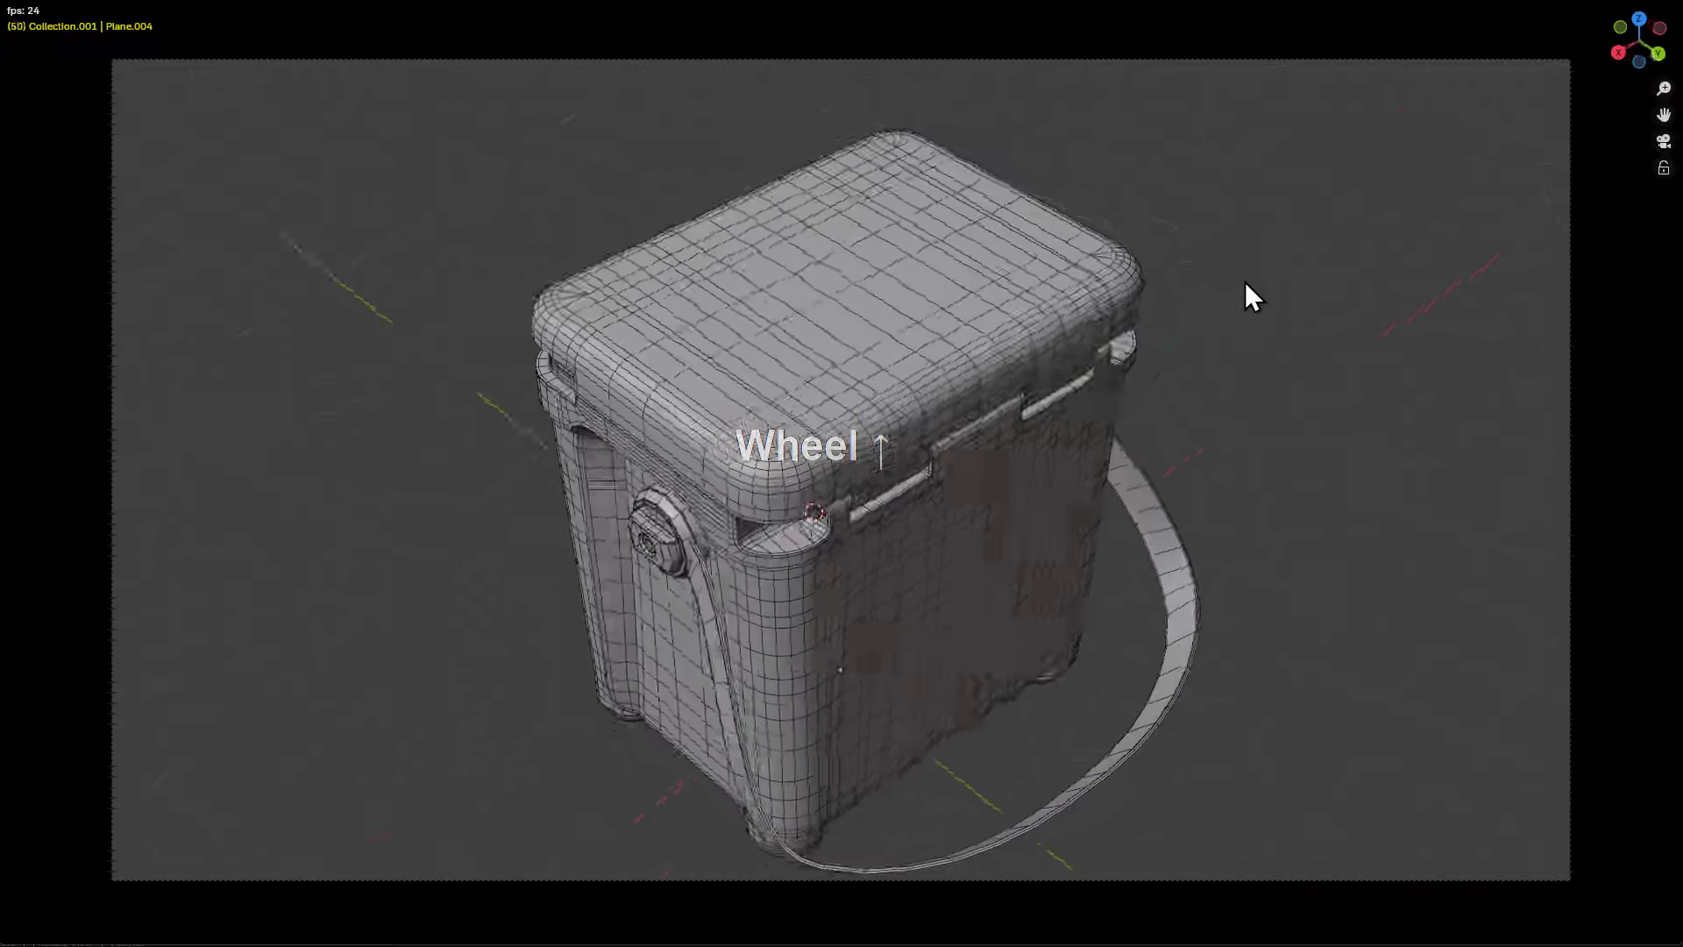